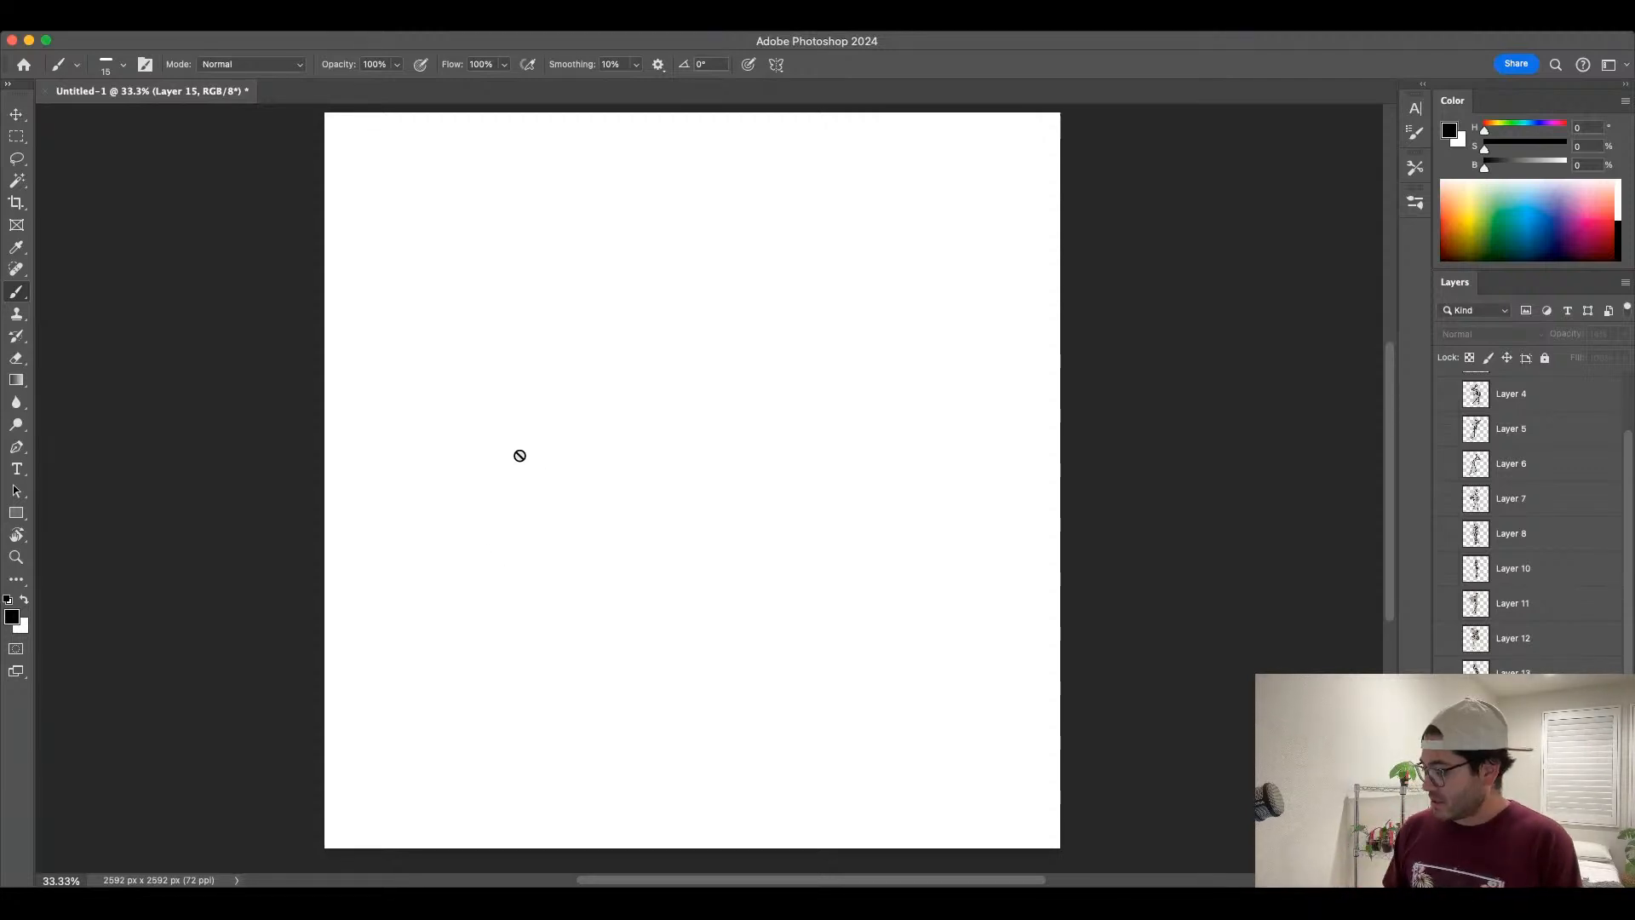
Step: Add a new layer and sketch a head outline with a tapered jaw, an ear and two slanted eyes in the upper canvas
click(1512, 813)
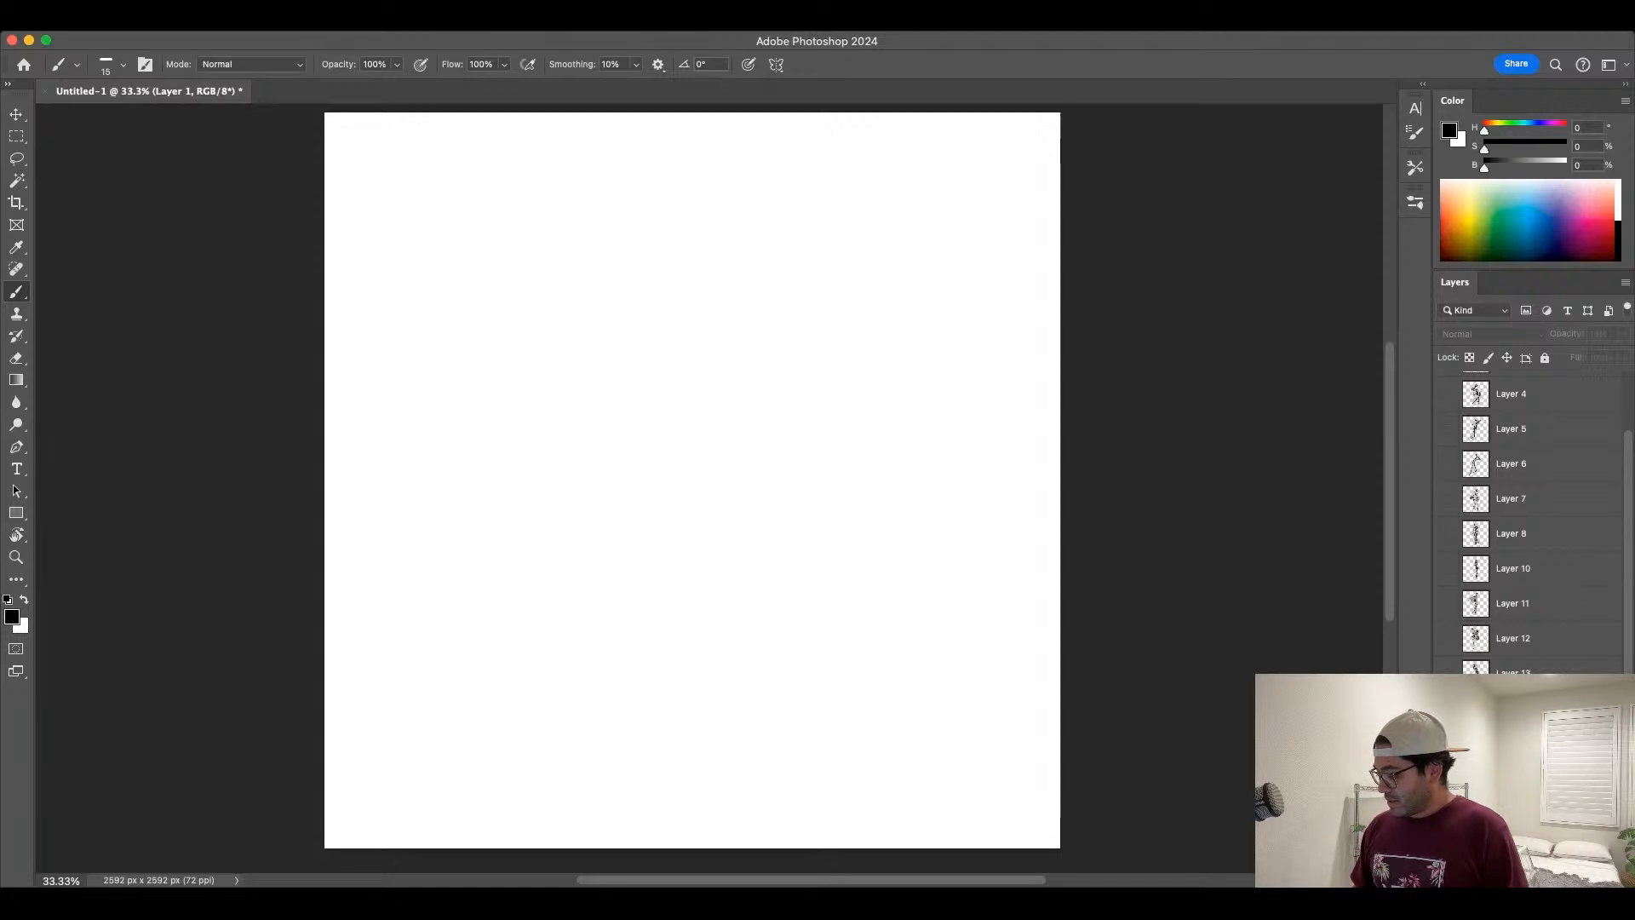
click(1573, 878)
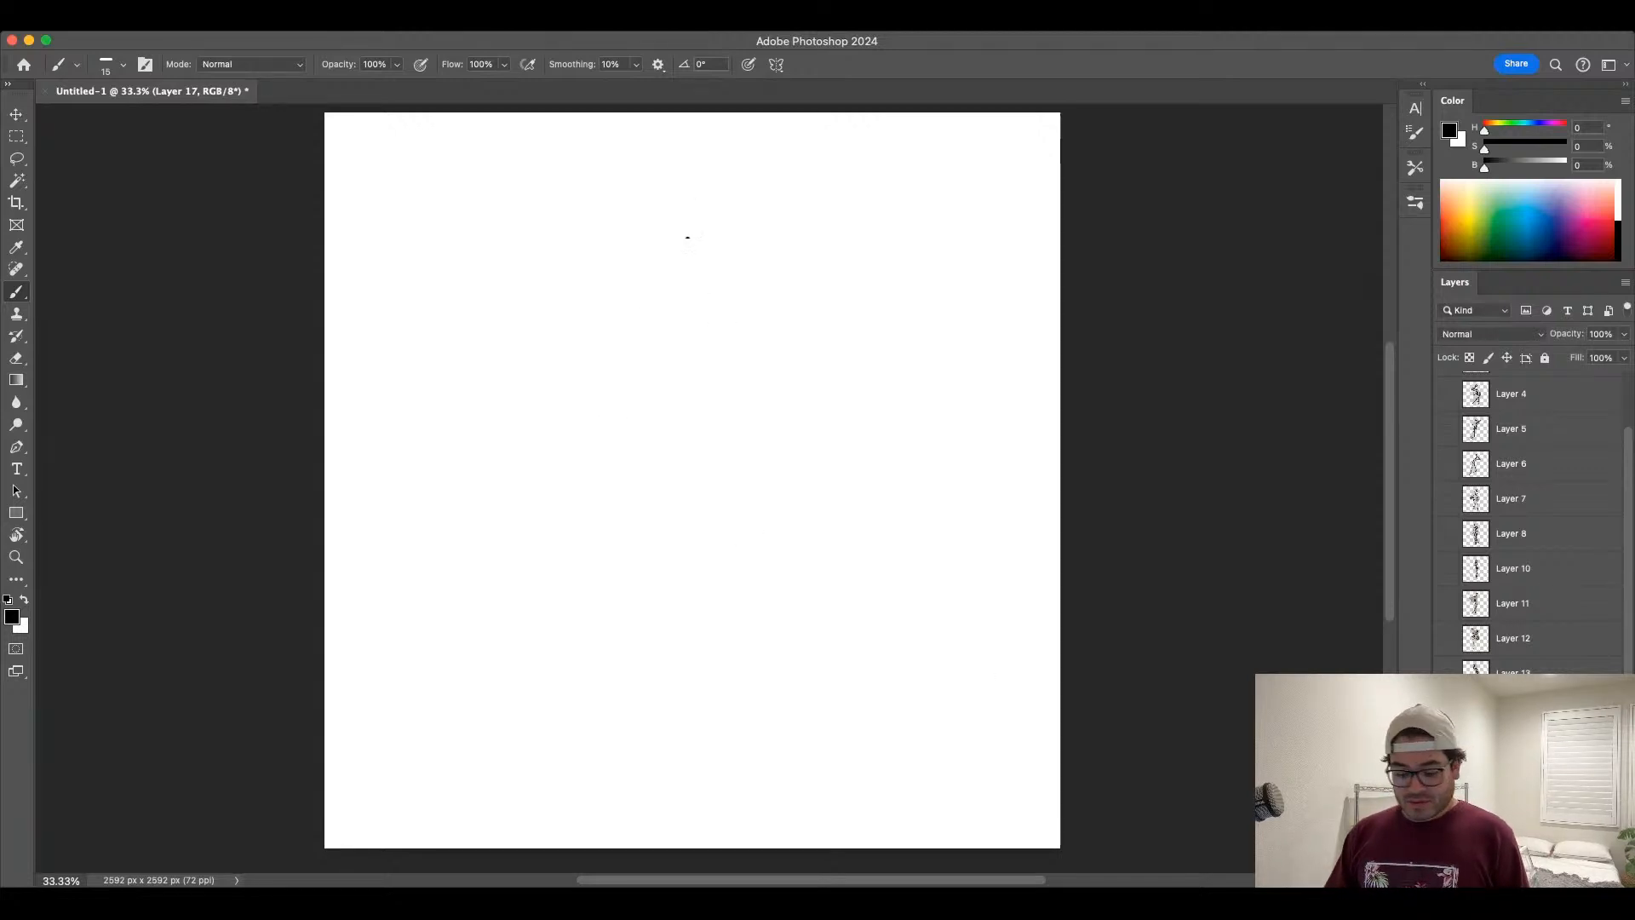
drag(643, 304, 723, 231)
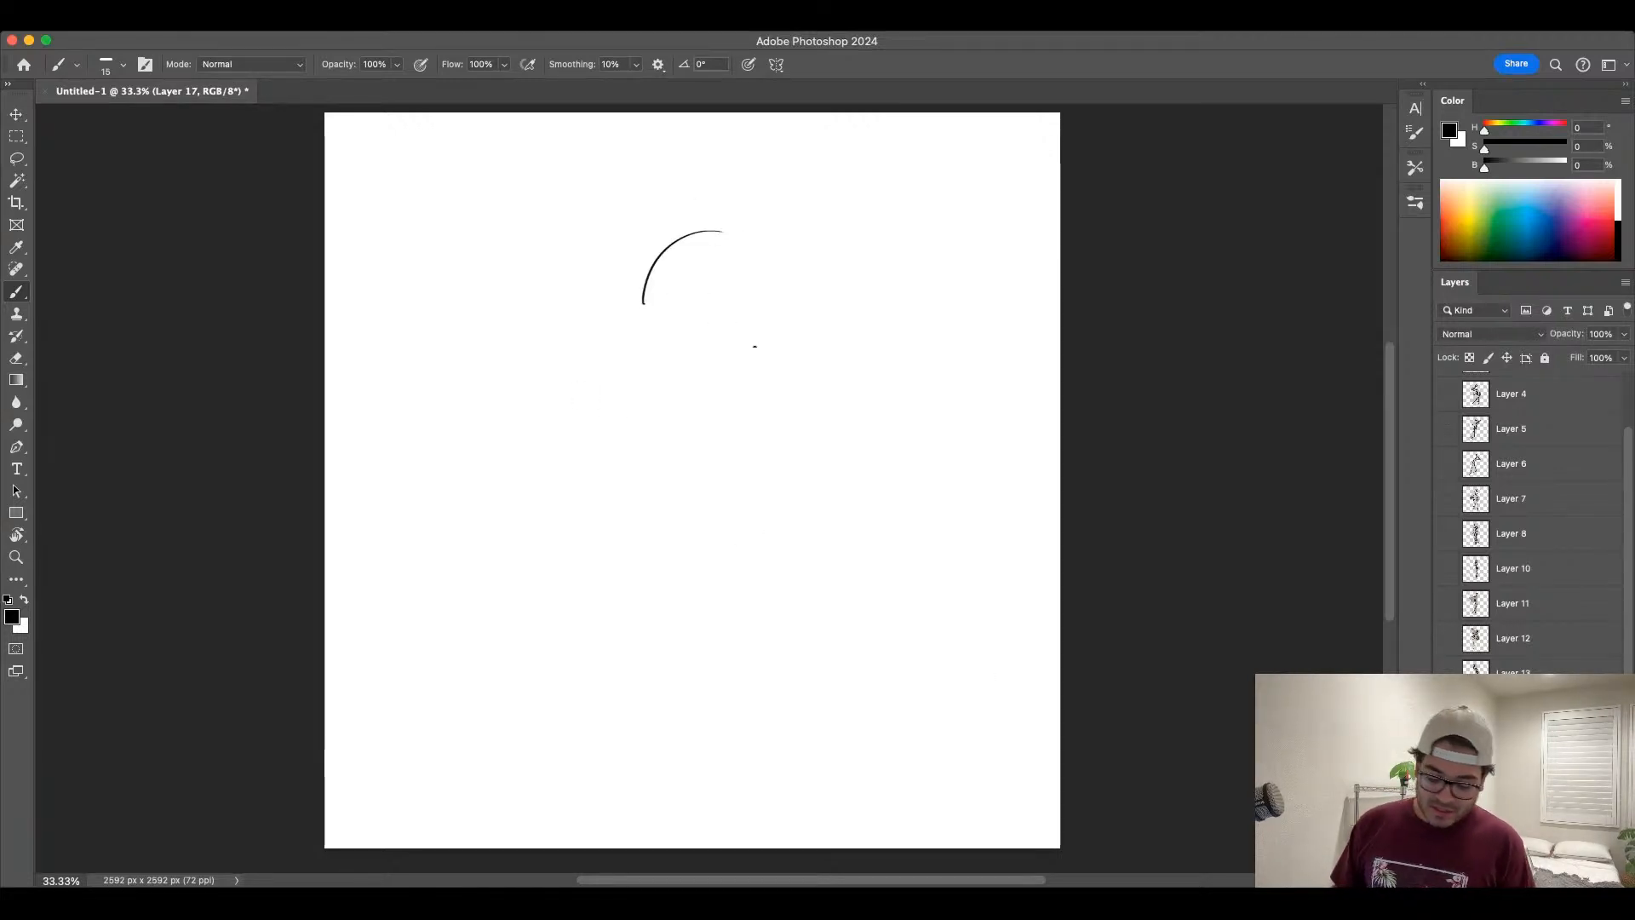
drag(646, 321, 663, 419)
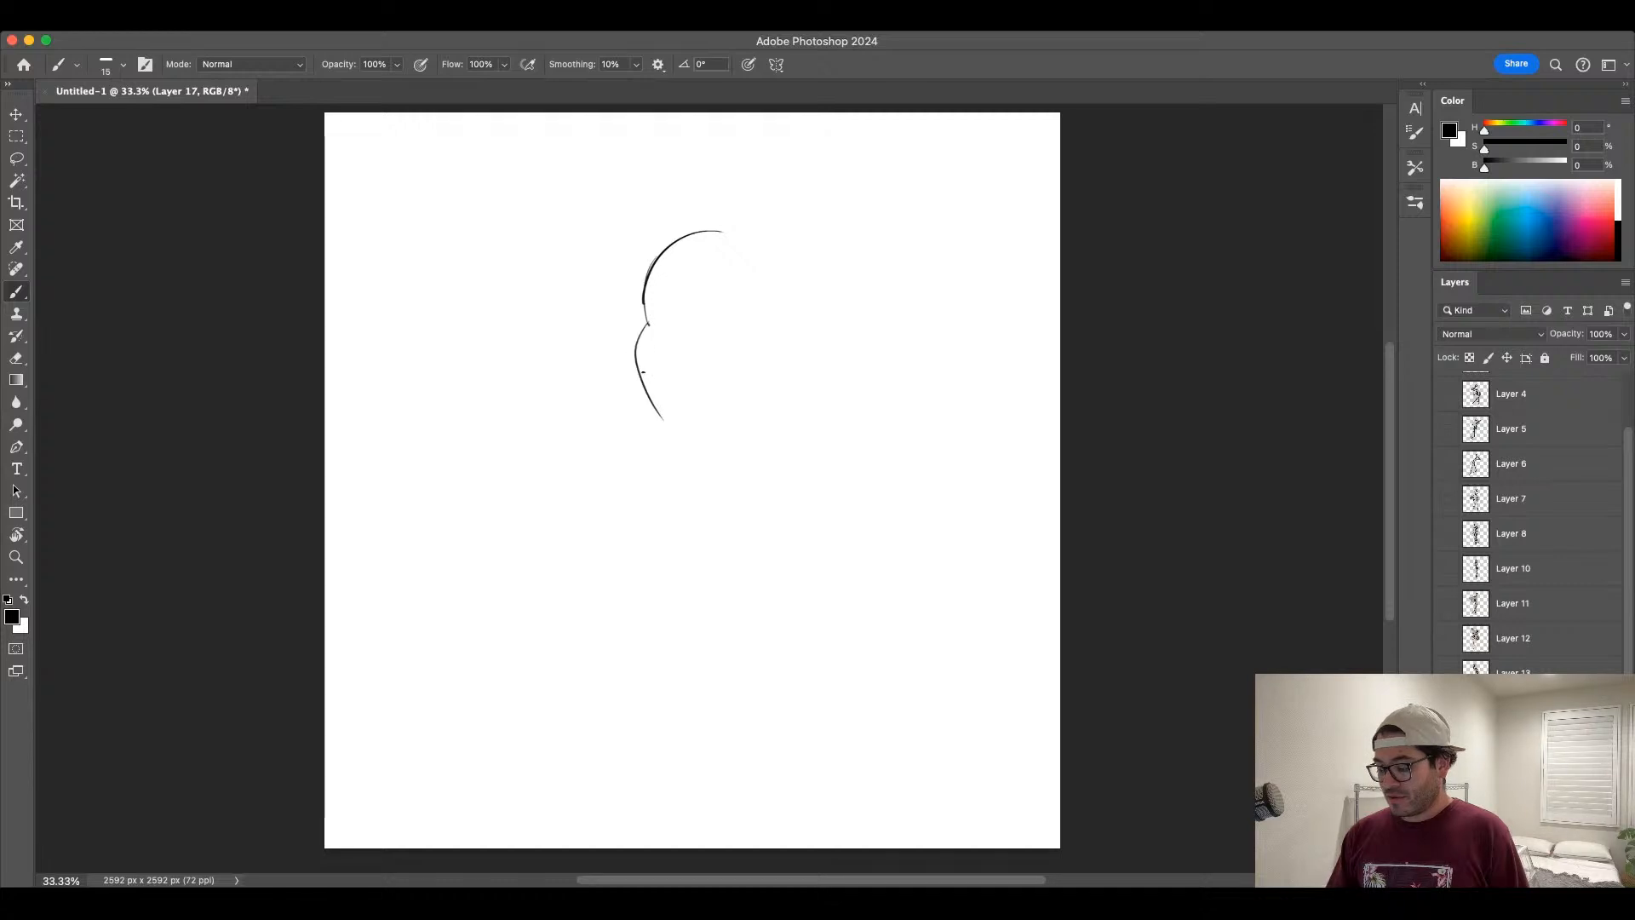
key(super+z)
mouse_move(644, 319)
mouse_down()
mouse_move(670, 397)
mouse_move(731, 388)
mouse_move(765, 349)
mouse_move(785, 291)
mouse_up()
mouse_move(675, 228)
mouse_down()
mouse_move(782, 249)
mouse_move(763, 309)
mouse_up()
mouse_move(646, 314)
mouse_down()
mouse_move(664, 328)
mouse_move(707, 307)
mouse_move(688, 329)
mouse_move(713, 306)
mouse_move(662, 331)
mouse_move(713, 306)
mouse_up()
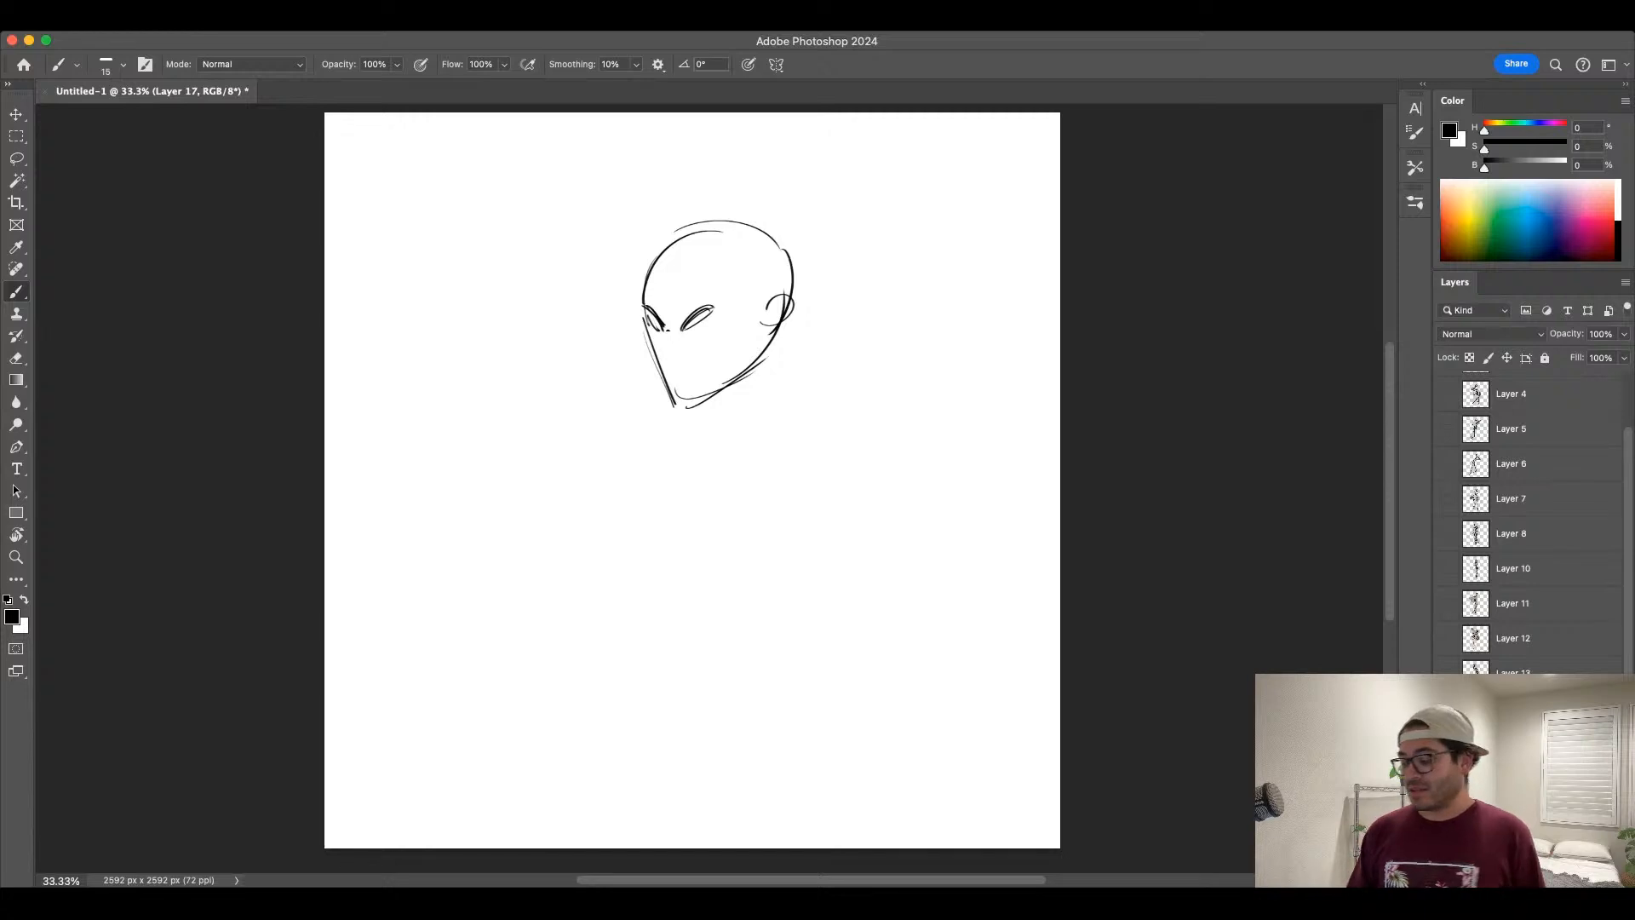
Step: Draw a pointed nose and a wide grinning mouth on the face
mouse_move(668, 330)
mouse_down()
mouse_move(653, 352)
mouse_move(708, 347)
mouse_move(690, 367)
mouse_up()
key(super+z)
key(super+z)
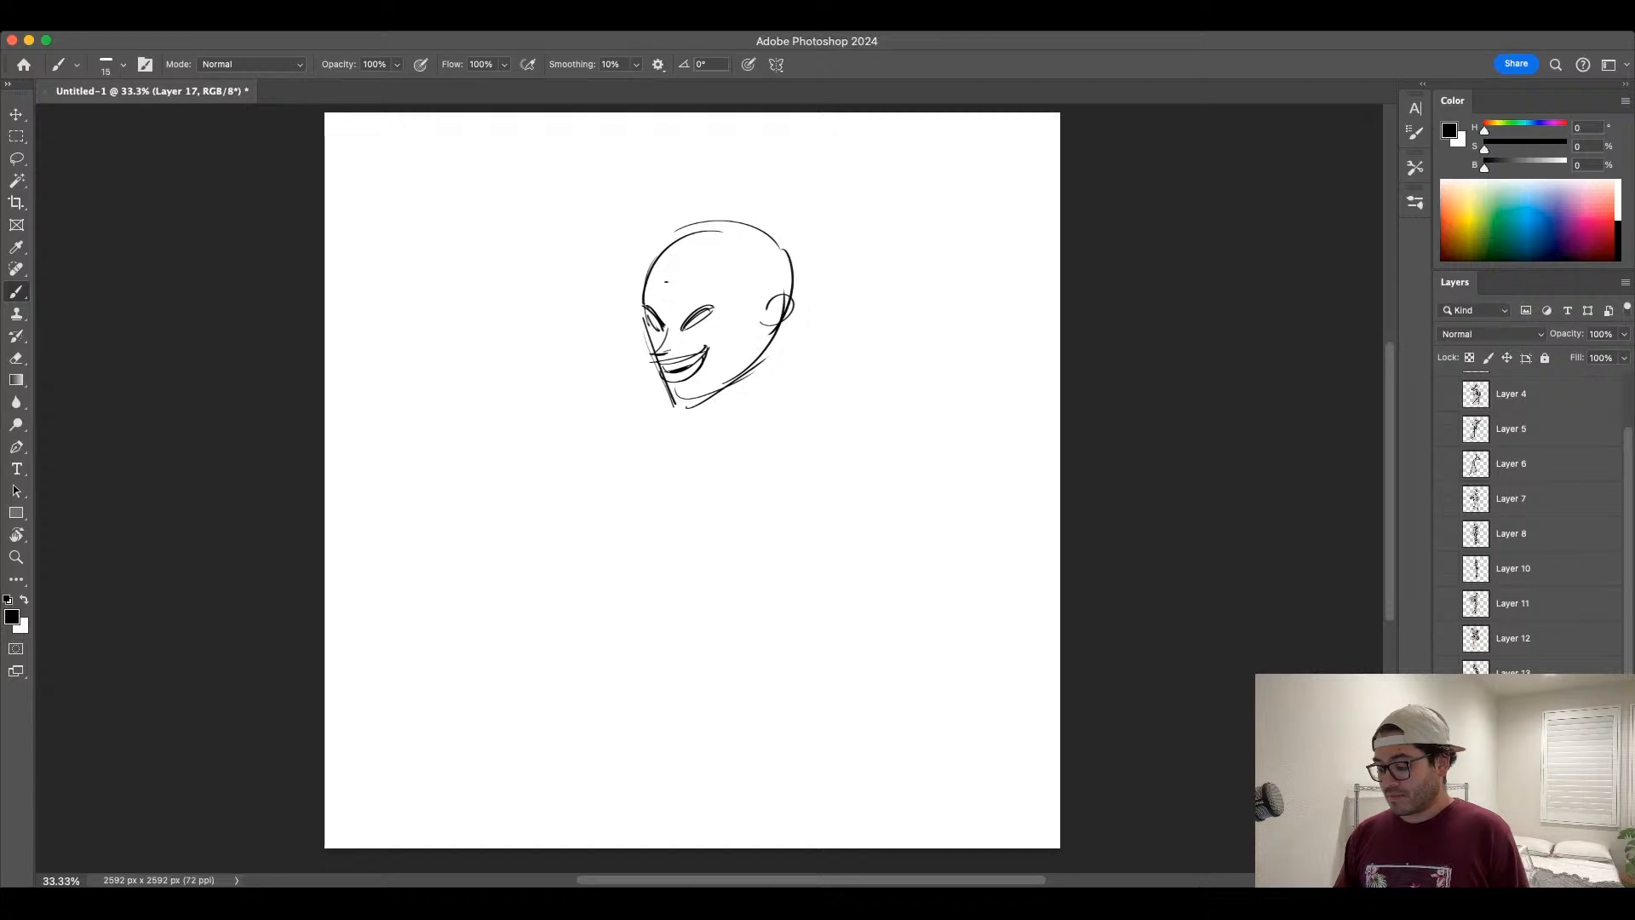
Step: Draw arched eyebrows, the swept-back hairline and the back of the hair, and add a smile crease
mouse_move(646, 302)
mouse_down()
mouse_move(661, 273)
mouse_move(724, 291)
mouse_move(717, 274)
mouse_move(756, 266)
mouse_move(754, 320)
mouse_up()
mouse_move(645, 269)
mouse_down()
mouse_move(699, 225)
mouse_move(796, 247)
mouse_up()
mouse_move(749, 219)
mouse_down()
mouse_move(782, 223)
mouse_move(799, 313)
mouse_up()
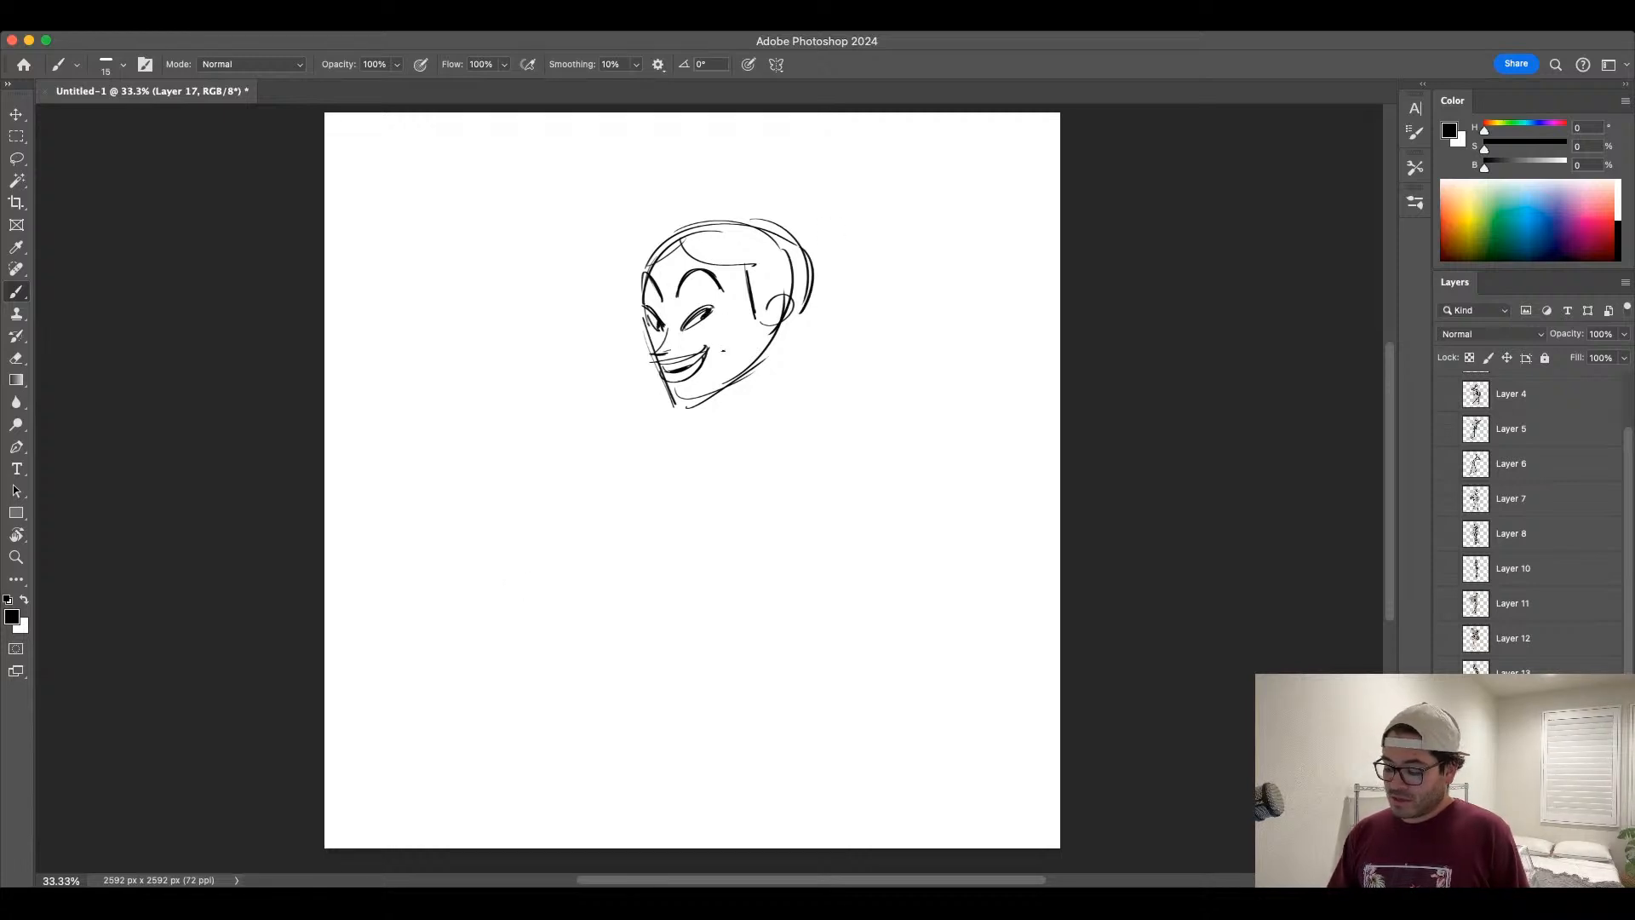
drag(697, 348, 717, 339)
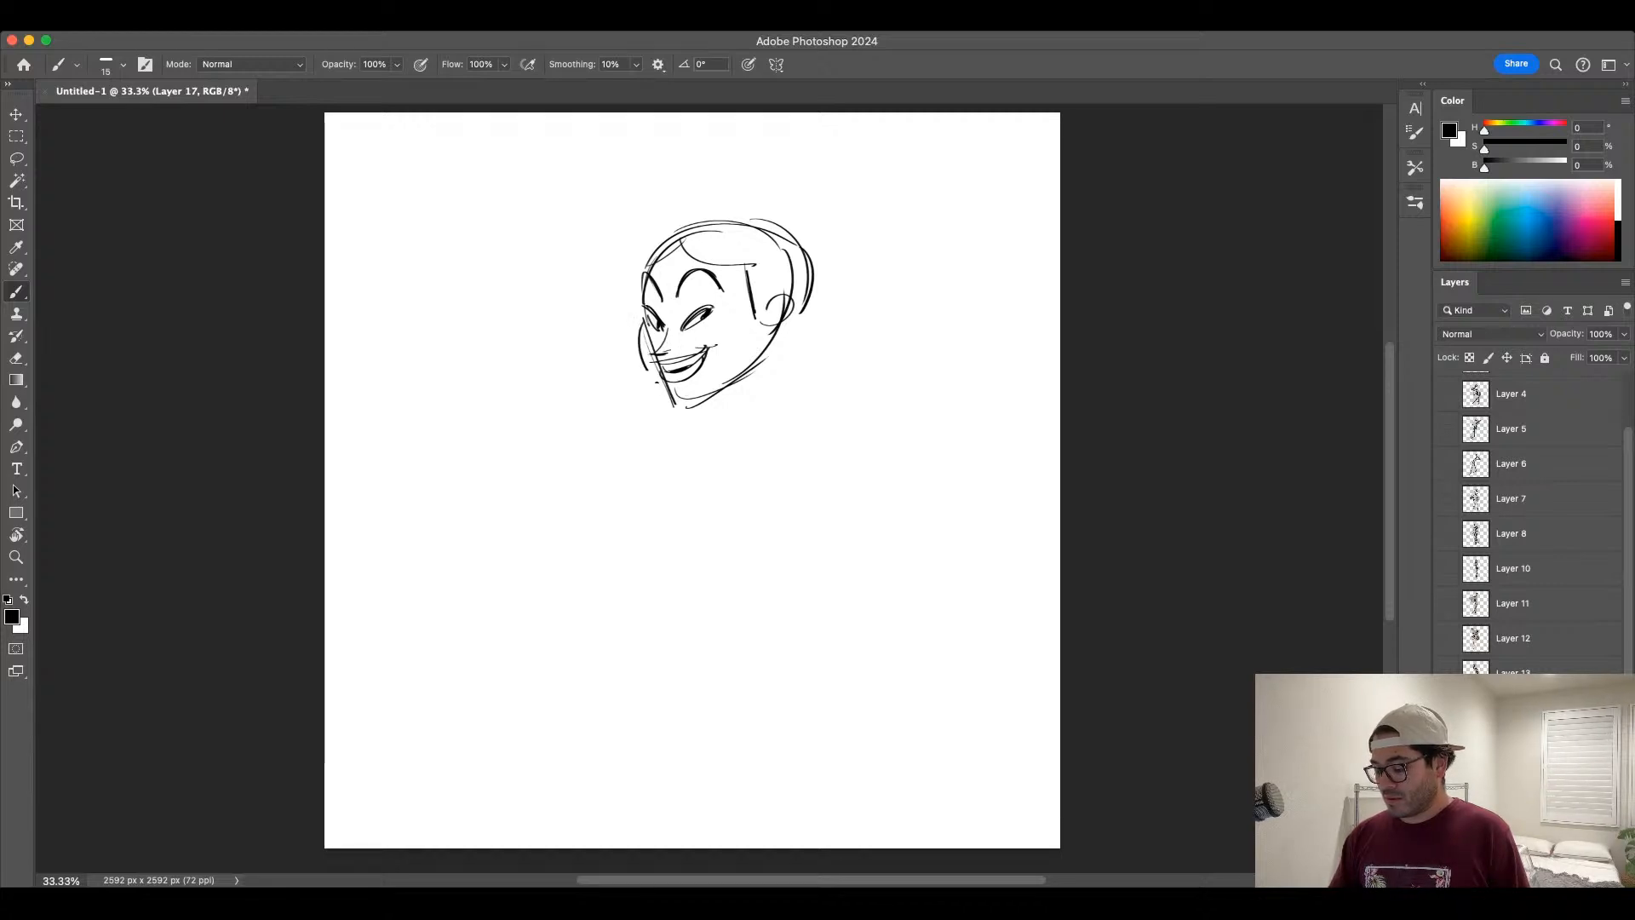
Step: Reinforce the far cheek and jawline, and draw the two sides of the neck below the head
mouse_move(644, 323)
mouse_down()
mouse_move(679, 406)
mouse_move(764, 352)
mouse_up()
mouse_move(681, 405)
mouse_down()
mouse_move(767, 349)
mouse_move(731, 428)
mouse_up()
key(super+z)
drag(726, 389, 720, 453)
key(super+z)
drag(769, 363, 782, 429)
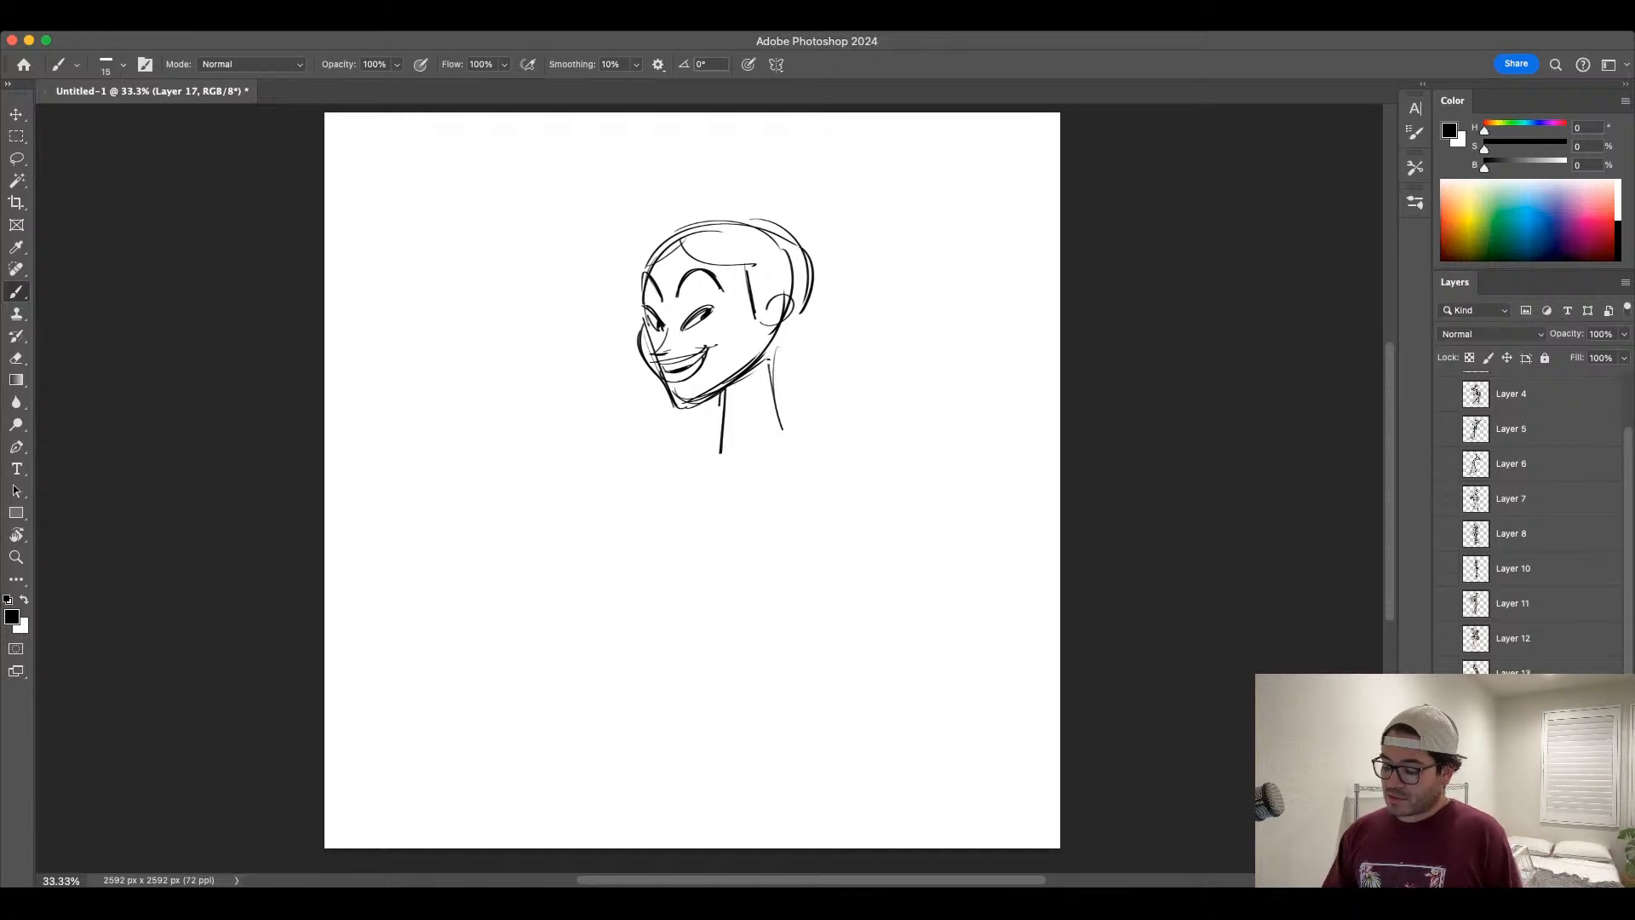
Step: Sketch a large high ponytail curving up from the back of the head and down past the neck
mouse_move(788, 260)
mouse_down()
mouse_move(876, 204)
mouse_move(895, 318)
mouse_move(862, 434)
mouse_up()
key(super+z)
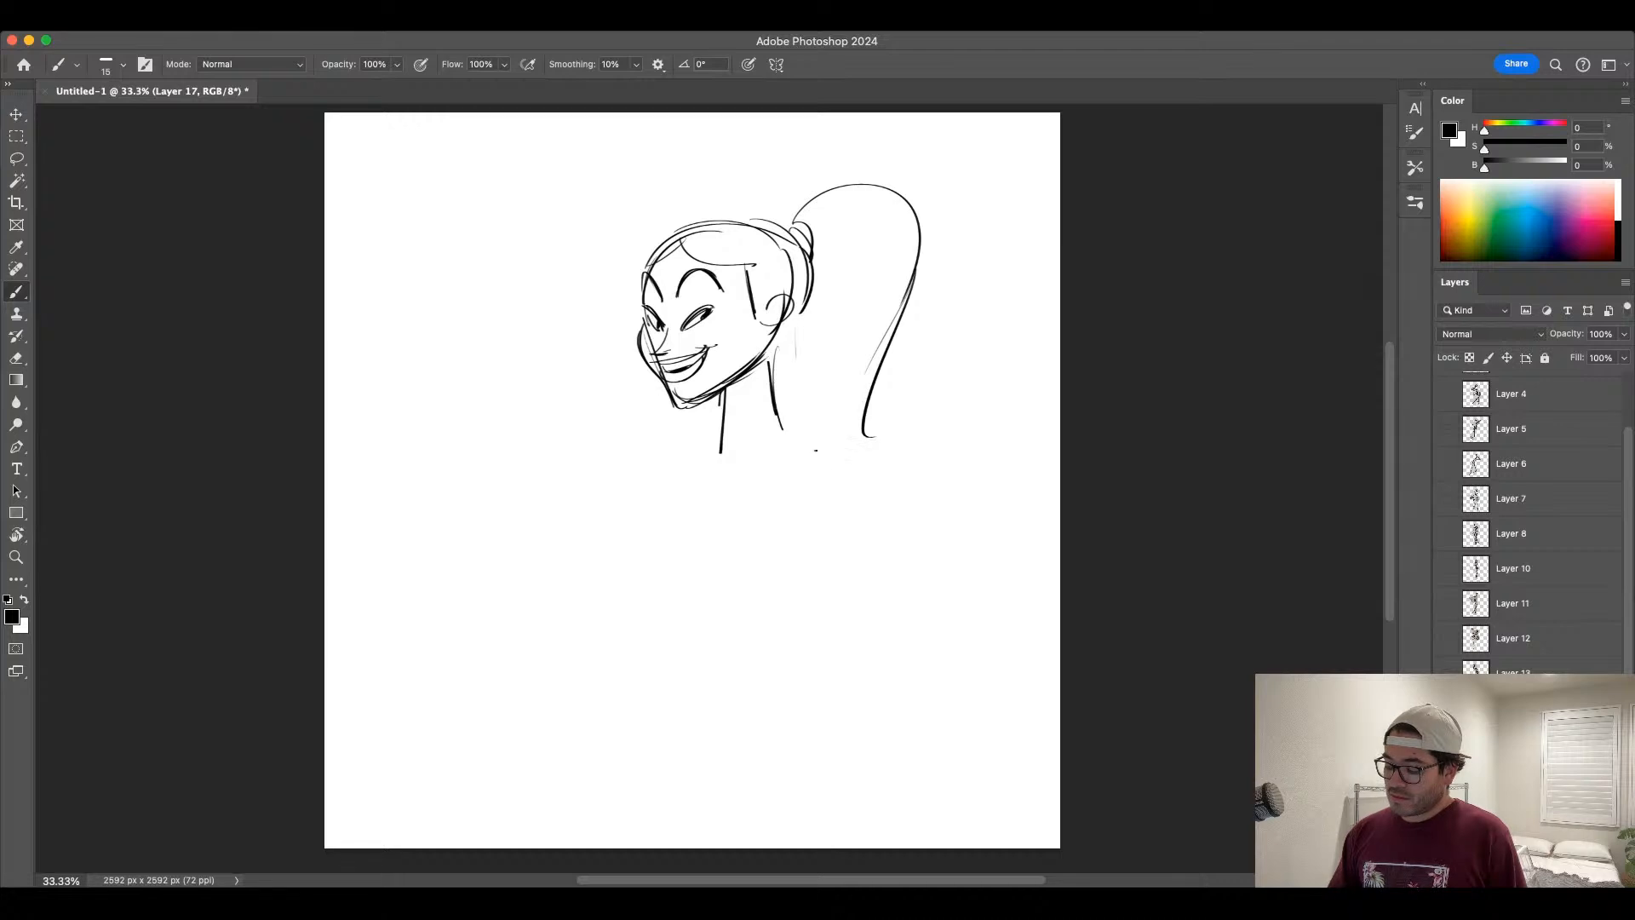
drag(796, 356, 836, 475)
drag(921, 240, 876, 482)
mouse_move(923, 281)
mouse_down()
mouse_move(896, 364)
mouse_move(906, 396)
mouse_up()
drag(835, 206, 900, 230)
drag(903, 270, 828, 455)
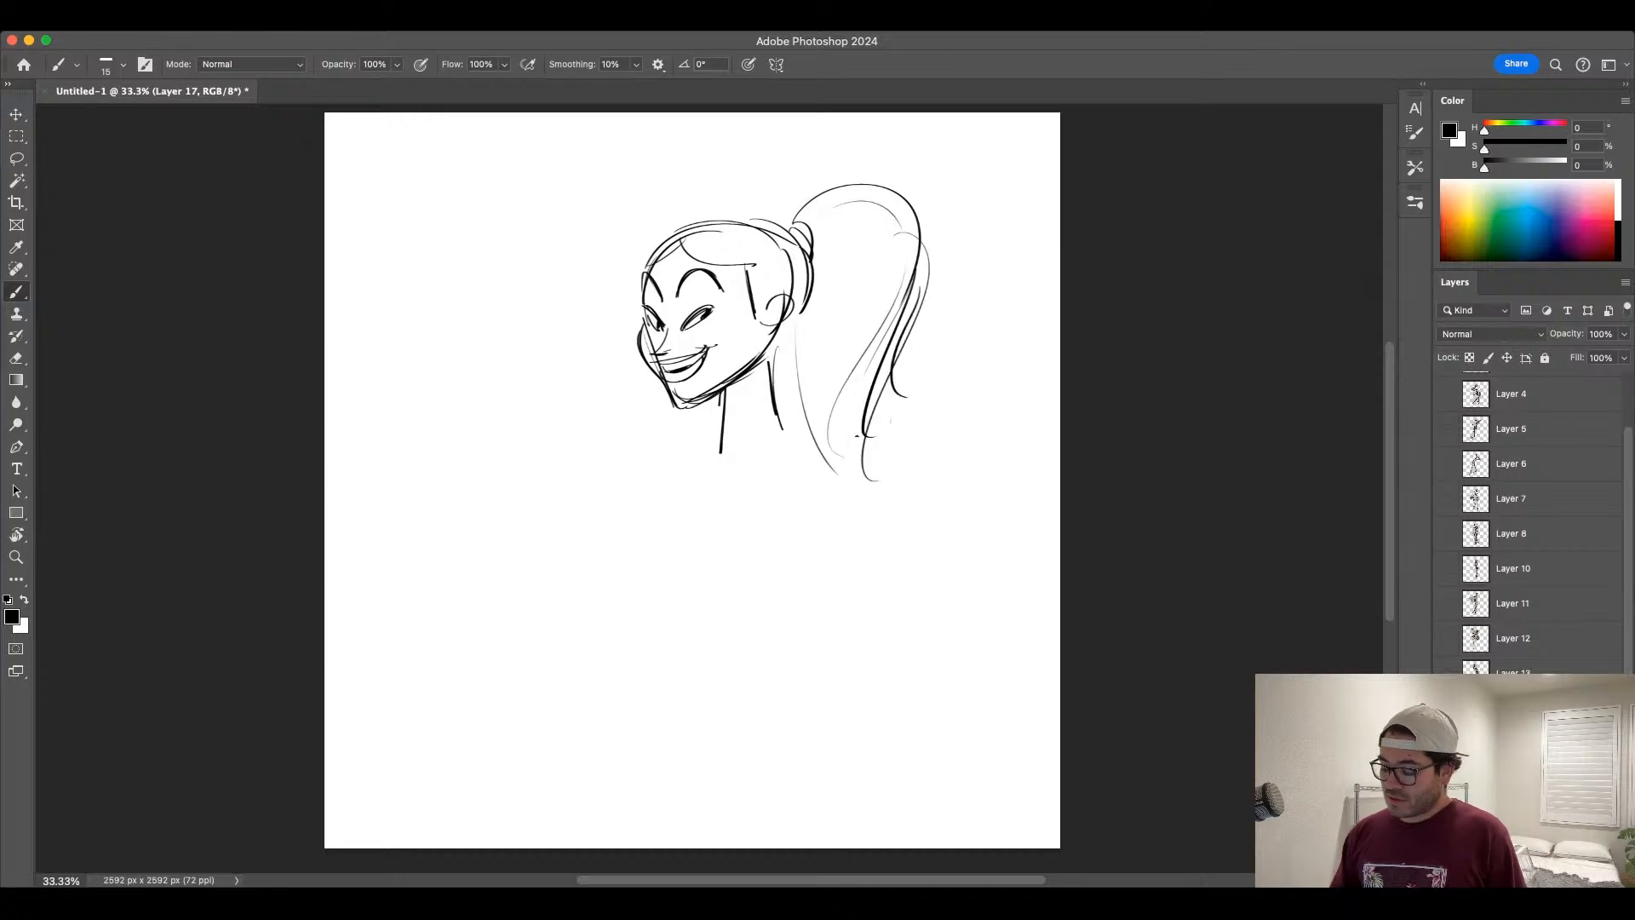
Step: Darken the ponytail's inner edge and tip, and add flowing strand lines inside it
drag(882, 360, 833, 479)
drag(797, 313, 833, 451)
drag(793, 362, 851, 475)
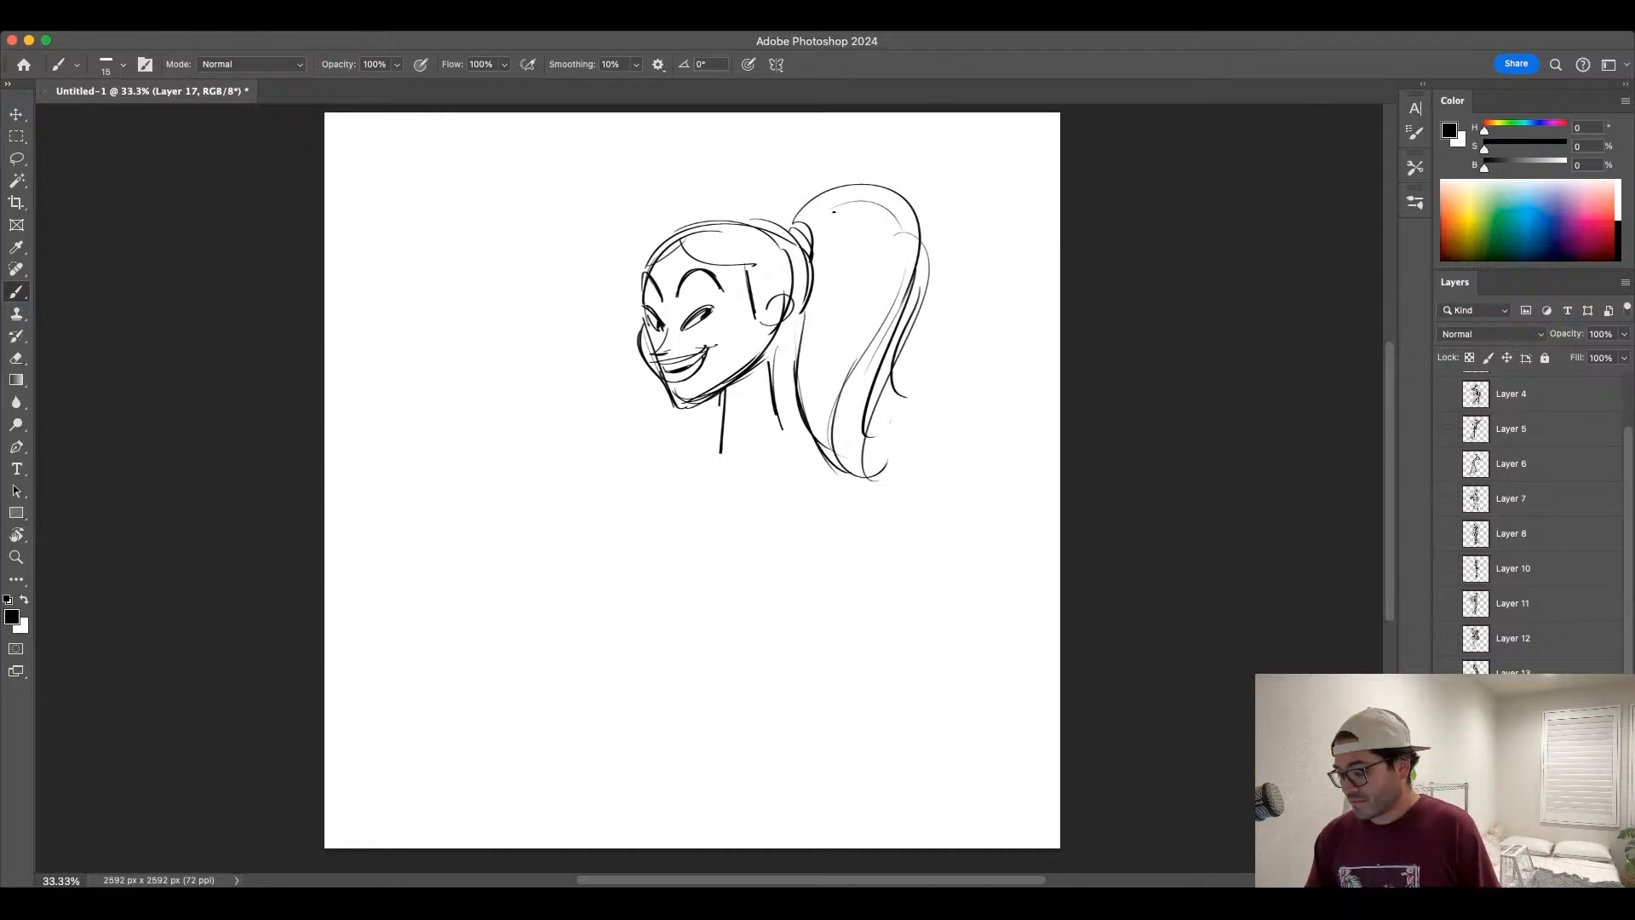
drag(802, 242, 836, 208)
mouse_move(828, 264)
mouse_down()
mouse_move(890, 247)
mouse_move(814, 407)
mouse_up()
drag(851, 328, 850, 464)
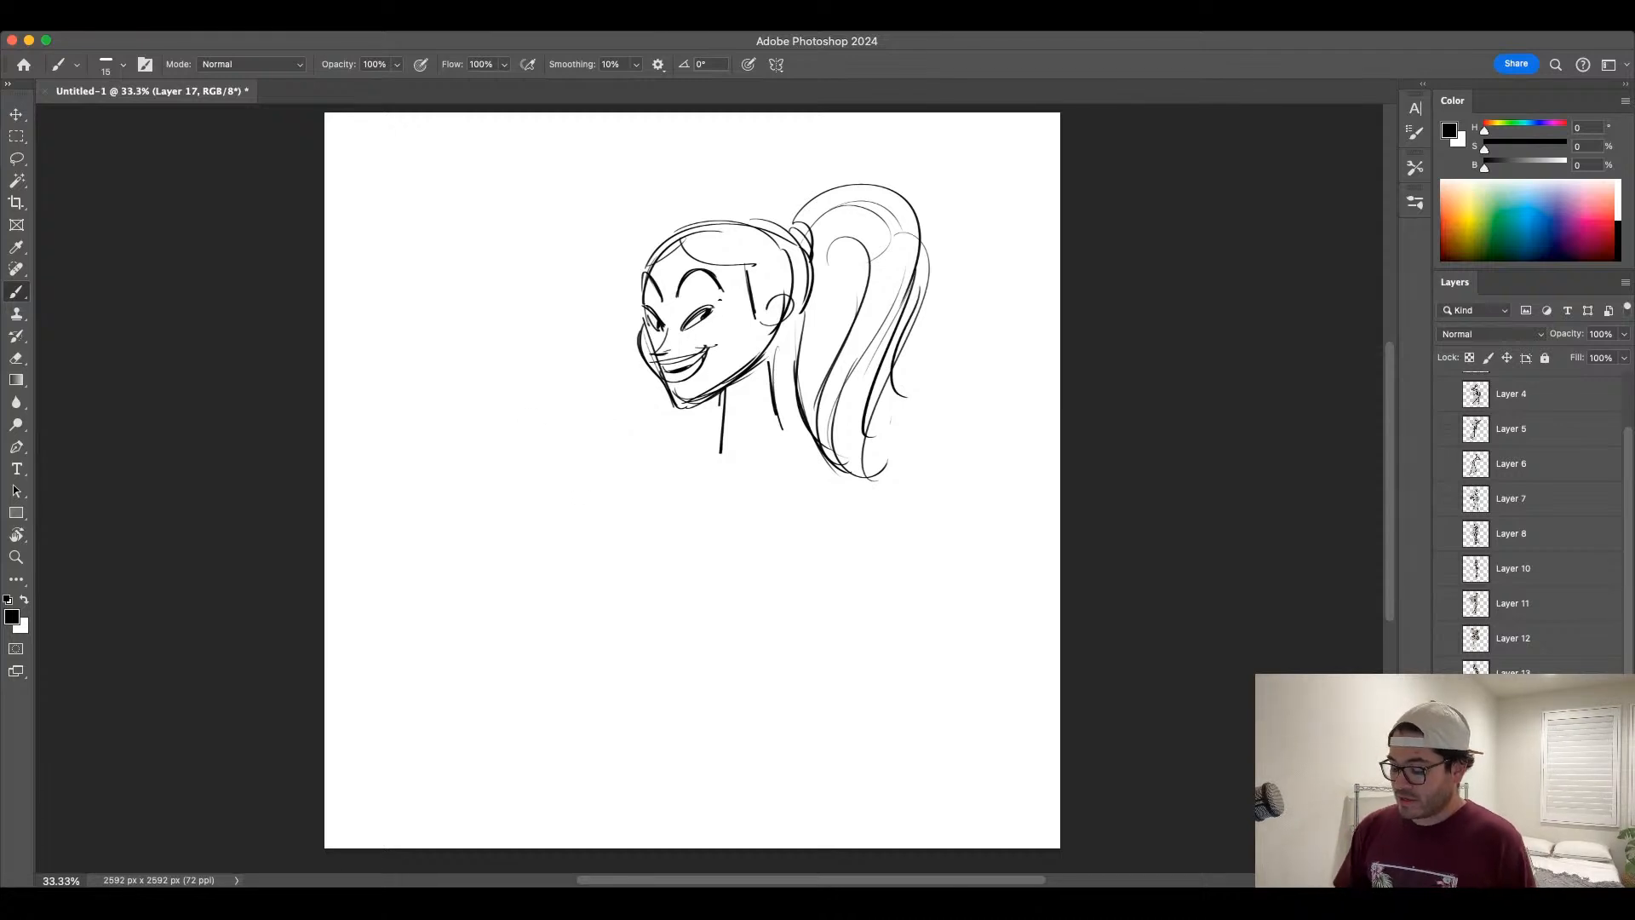
Step: Add eyelashes to both eyes and thicken the lines of the neck and ear
mouse_move(701, 310)
mouse_down()
mouse_move(712, 296)
mouse_move(640, 300)
mouse_up()
drag(648, 306, 644, 296)
drag(726, 390, 725, 463)
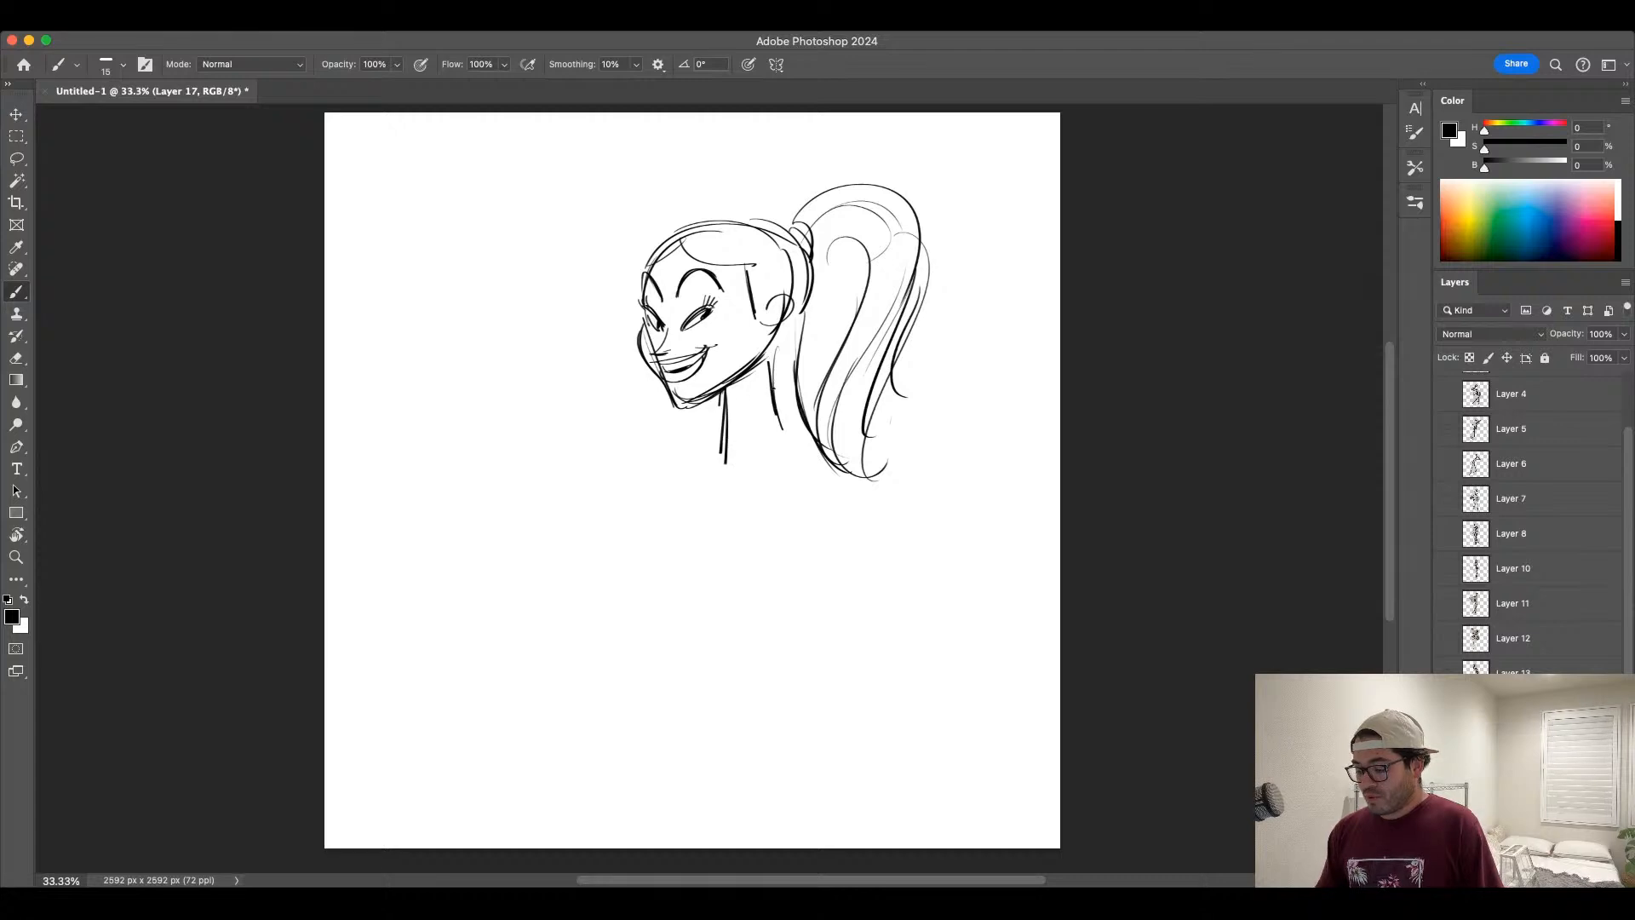
mouse_move(764, 363)
mouse_down()
mouse_move(776, 435)
mouse_move(776, 408)
mouse_up()
mouse_move(802, 315)
mouse_down()
mouse_move(766, 361)
mouse_move(783, 295)
mouse_move(788, 310)
mouse_up()
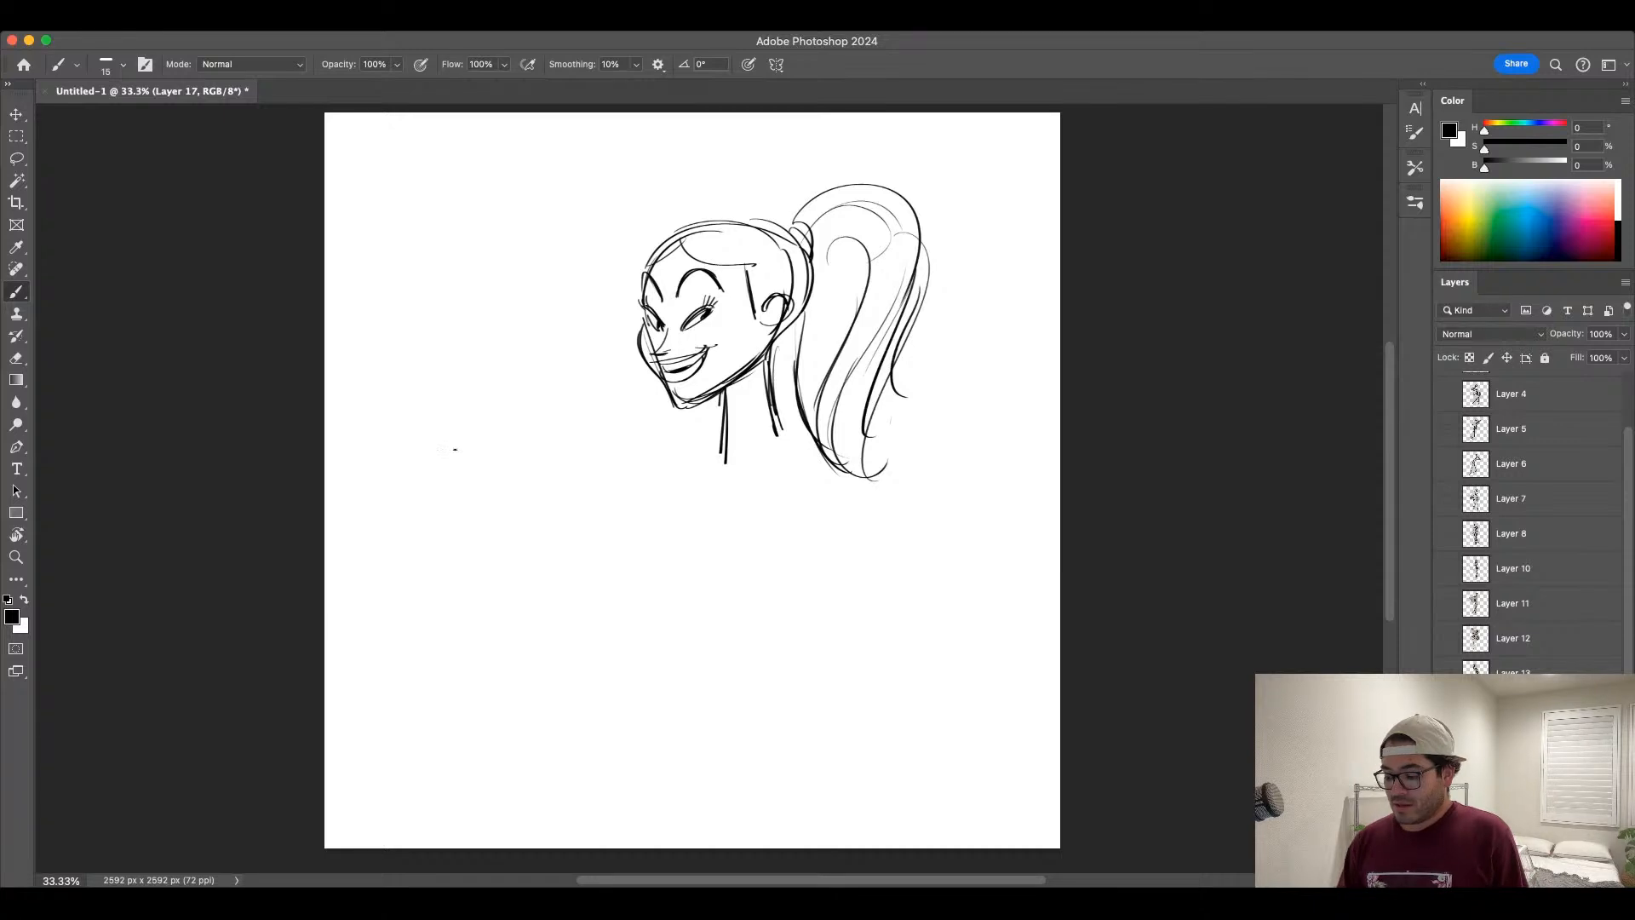
mouse_move(488, 359)
mouse_down()
mouse_move(501, 342)
mouse_move(496, 374)
mouse_up()
key(super+z)
drag(501, 360, 500, 371)
key(super+z)
mouse_move(482, 370)
mouse_down()
mouse_move(512, 367)
mouse_move(497, 418)
mouse_up()
key(super+z)
Step: Sketch a small standing figure beside the large head, with straight legs held together, small feet and rounded hips
mouse_move(482, 374)
mouse_down()
mouse_move(478, 442)
mouse_move(506, 424)
mouse_move(475, 447)
mouse_move(495, 504)
mouse_up()
drag(495, 438, 498, 538)
drag(504, 433, 493, 548)
drag(498, 482, 497, 542)
drag(502, 483, 481, 547)
drag(497, 538, 507, 550)
mouse_move(483, 376)
mouse_down()
mouse_move(454, 397)
mouse_move(534, 395)
mouse_move(458, 395)
mouse_move(476, 442)
mouse_move(508, 446)
mouse_up()
drag(509, 427, 504, 449)
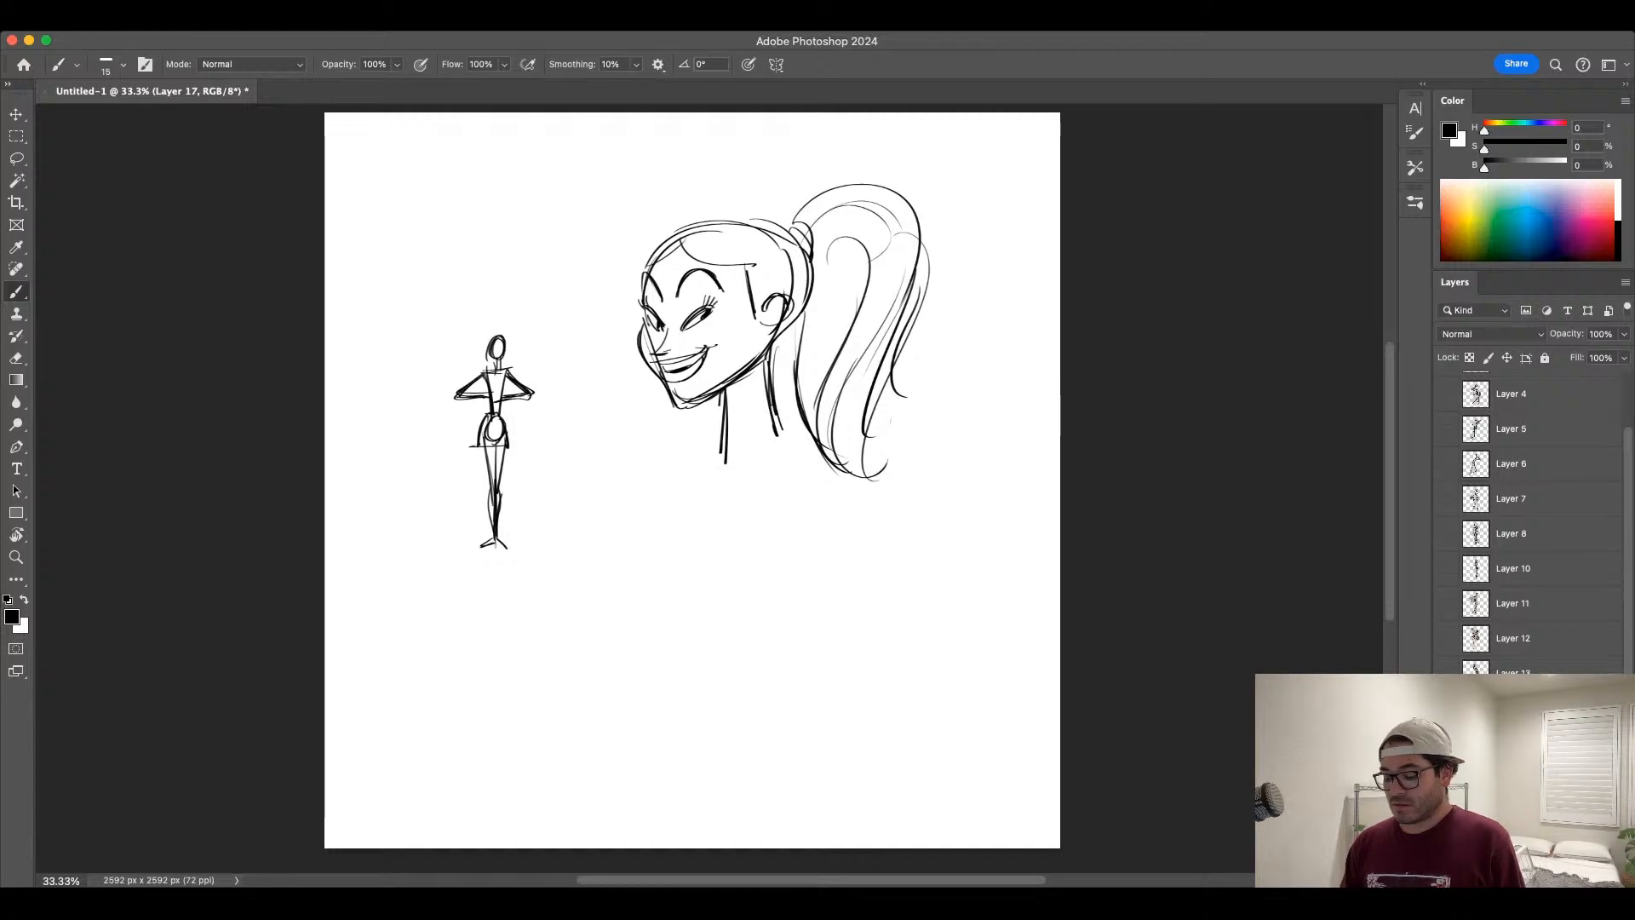
Step: Draw long straight lines falling on both sides of the small standing figure from its head to its thighs
drag(484, 340, 461, 464)
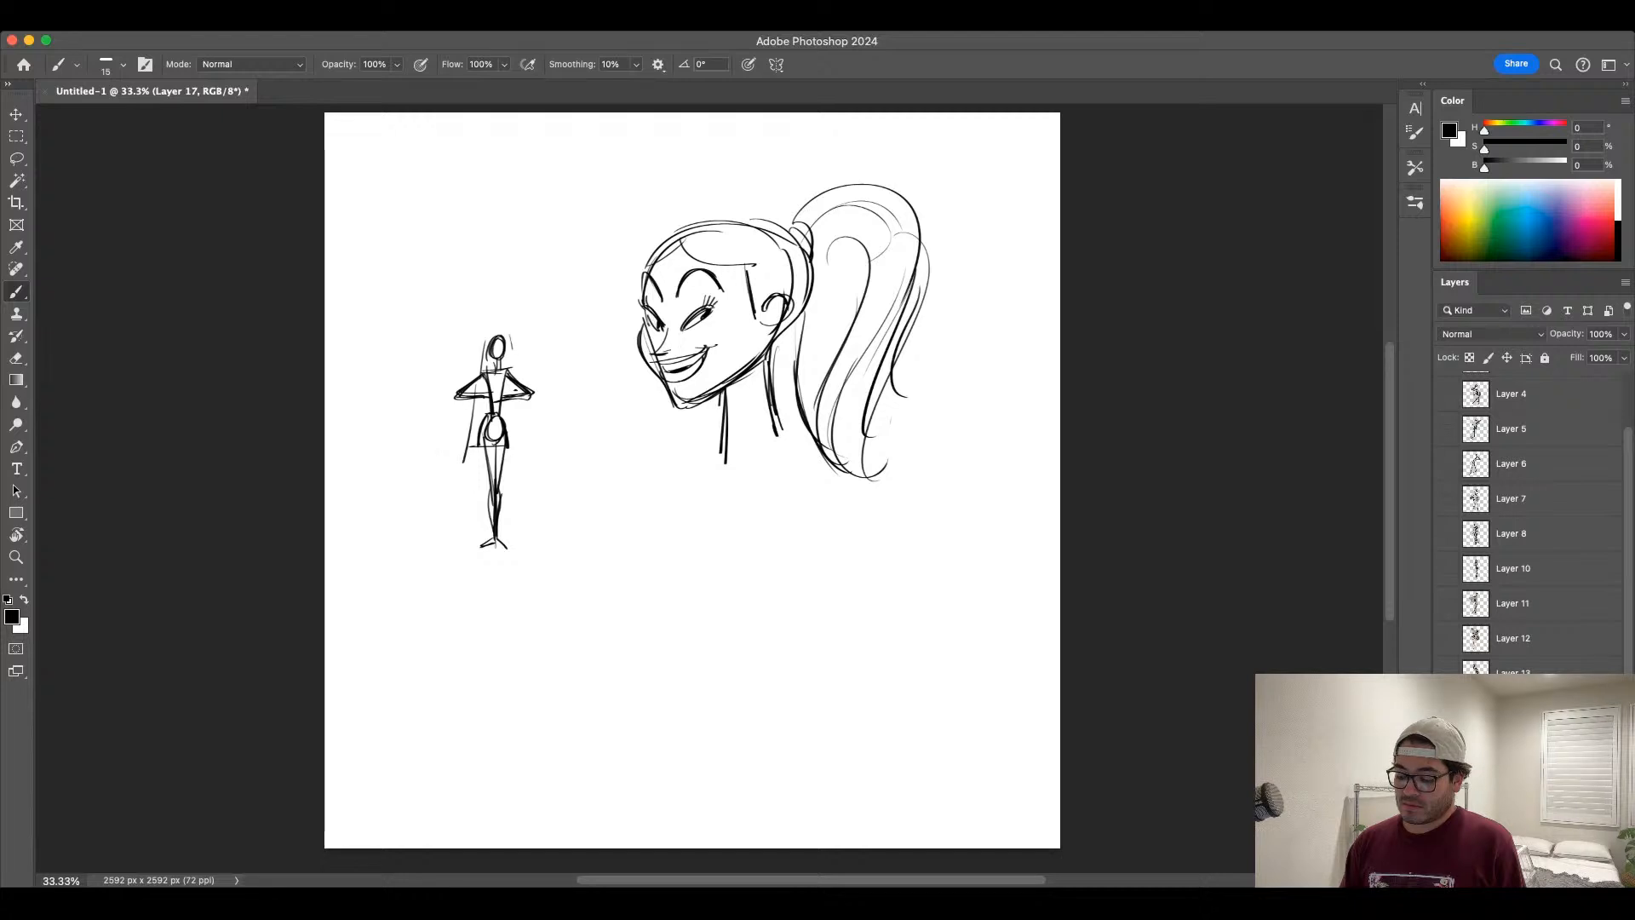
drag(513, 342, 516, 371)
mouse_move(513, 383)
mouse_down()
mouse_move(521, 460)
mouse_move(535, 460)
mouse_move(516, 462)
mouse_move(536, 458)
mouse_up()
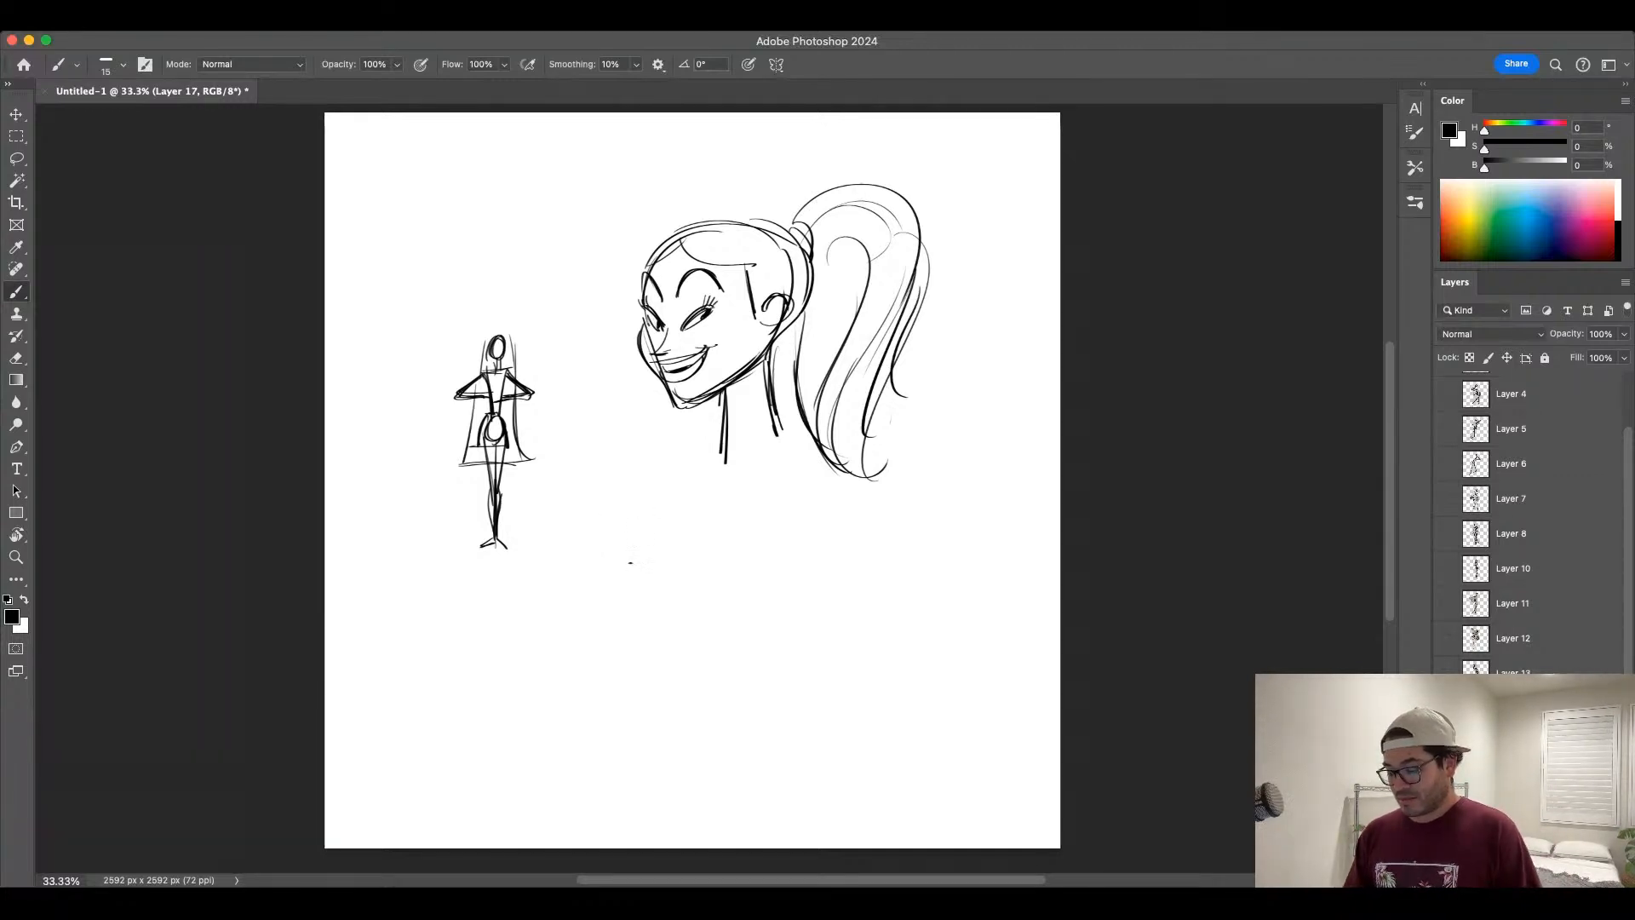
drag(618, 497, 632, 557)
drag(638, 483, 651, 556)
key(super+z)
drag(639, 489, 650, 561)
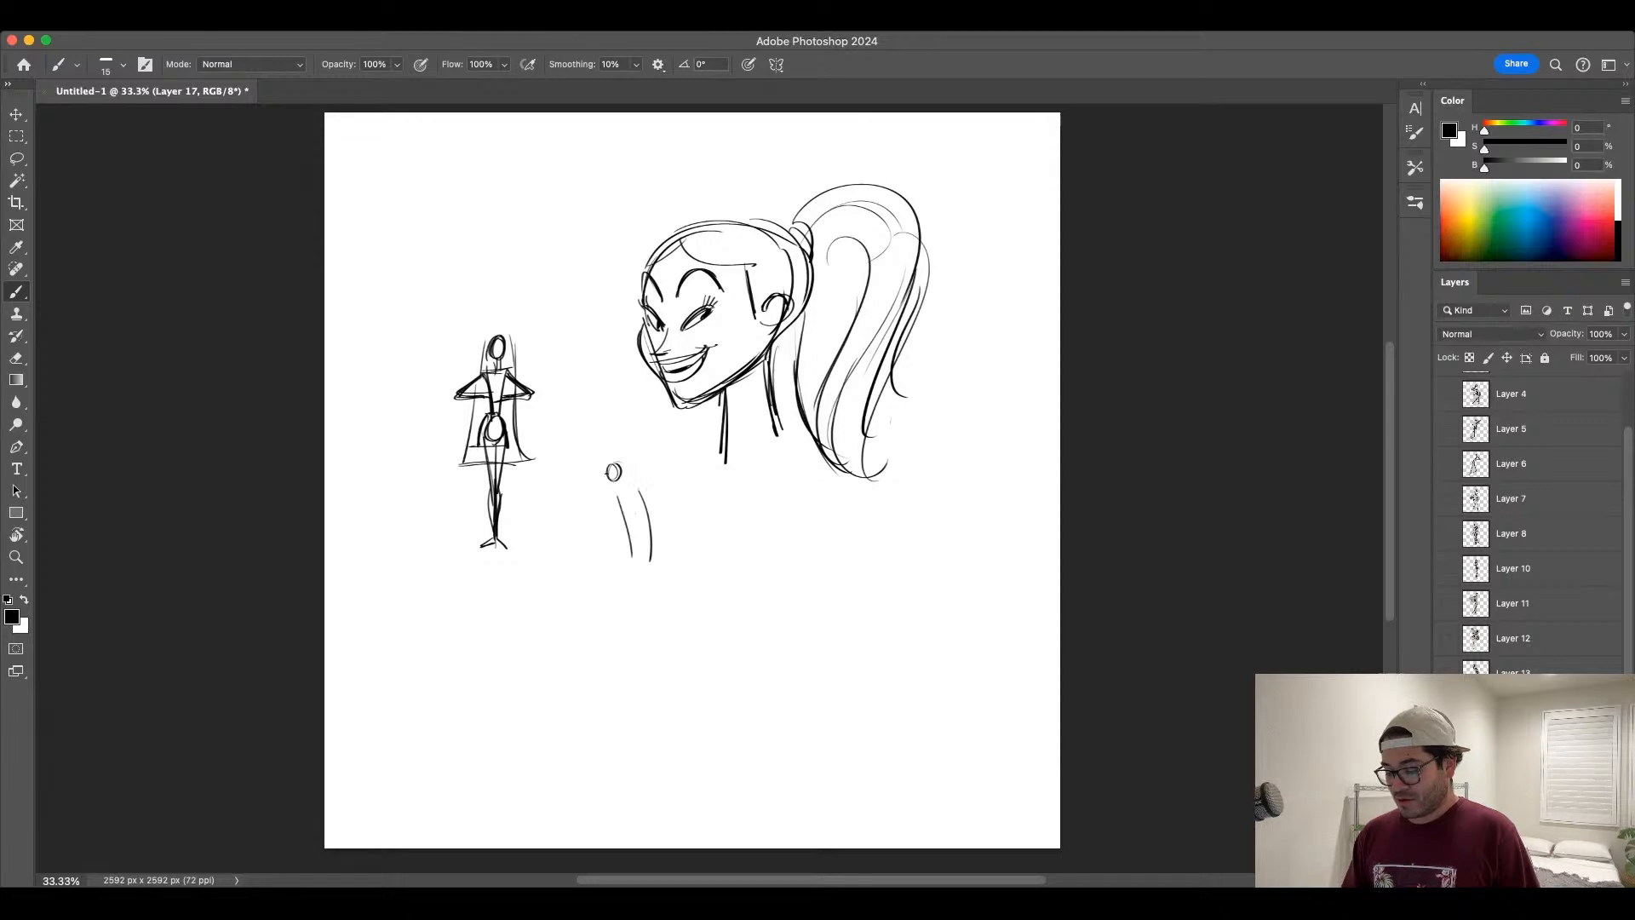
key(super+z)
key(super+z)
Step: Sketch a second small figure below the large head, hunched forward with bent knees and holding an open sheet
mouse_move(621, 484)
mouse_down()
mouse_move(643, 565)
mouse_move(657, 545)
mouse_move(662, 567)
mouse_move(632, 625)
mouse_move(655, 680)
mouse_up()
mouse_move(644, 570)
mouse_down()
mouse_move(639, 662)
mouse_move(616, 670)
mouse_move(660, 678)
mouse_up()
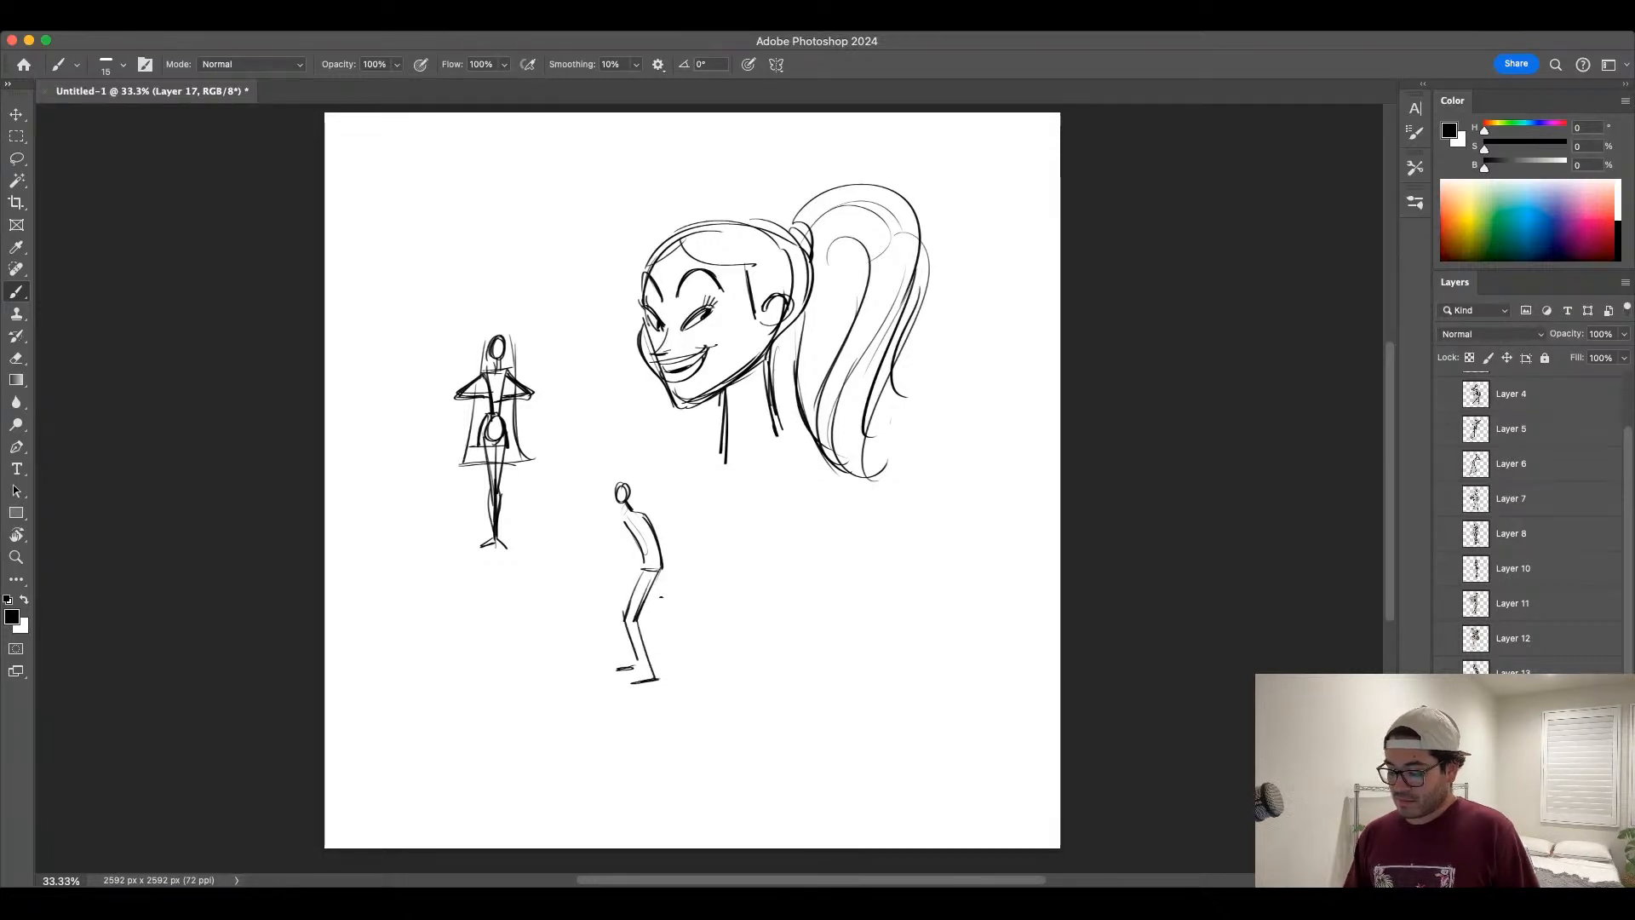
mouse_move(615, 486)
mouse_down()
mouse_move(658, 553)
mouse_move(614, 544)
mouse_move(627, 550)
mouse_move(609, 559)
mouse_move(612, 518)
mouse_move(593, 512)
mouse_up()
key(super+z)
mouse_move(573, 527)
mouse_down()
mouse_move(616, 520)
mouse_move(635, 565)
mouse_move(620, 548)
mouse_up()
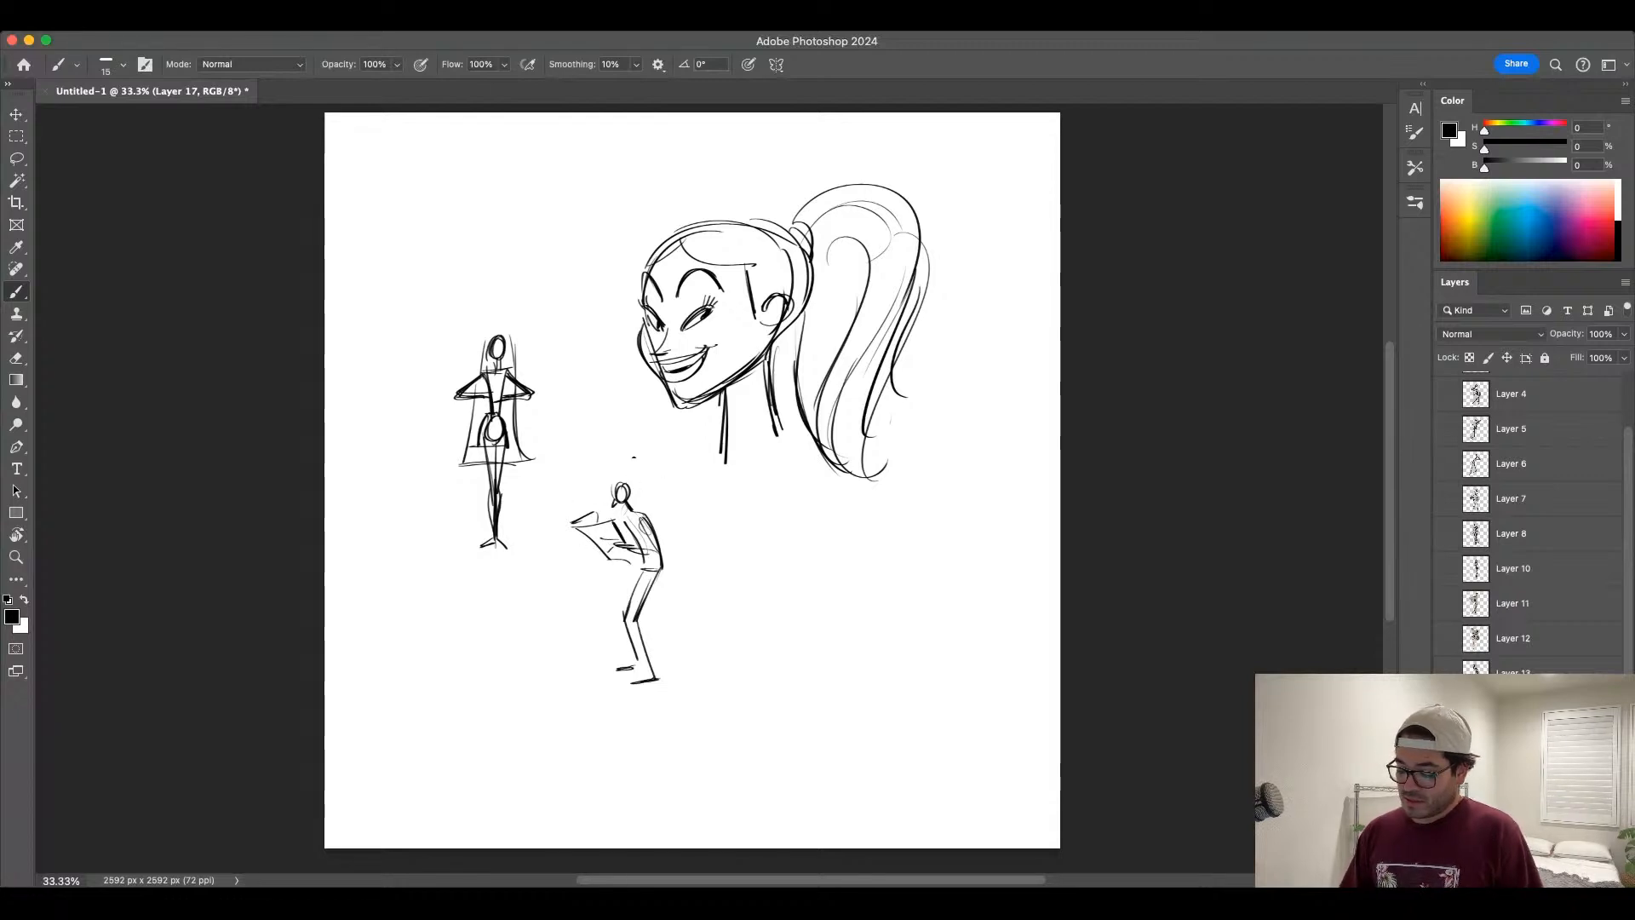
Step: Add a spiky crown to the hunched figure's head and clothing lines along its torso and legs
drag(610, 487, 629, 482)
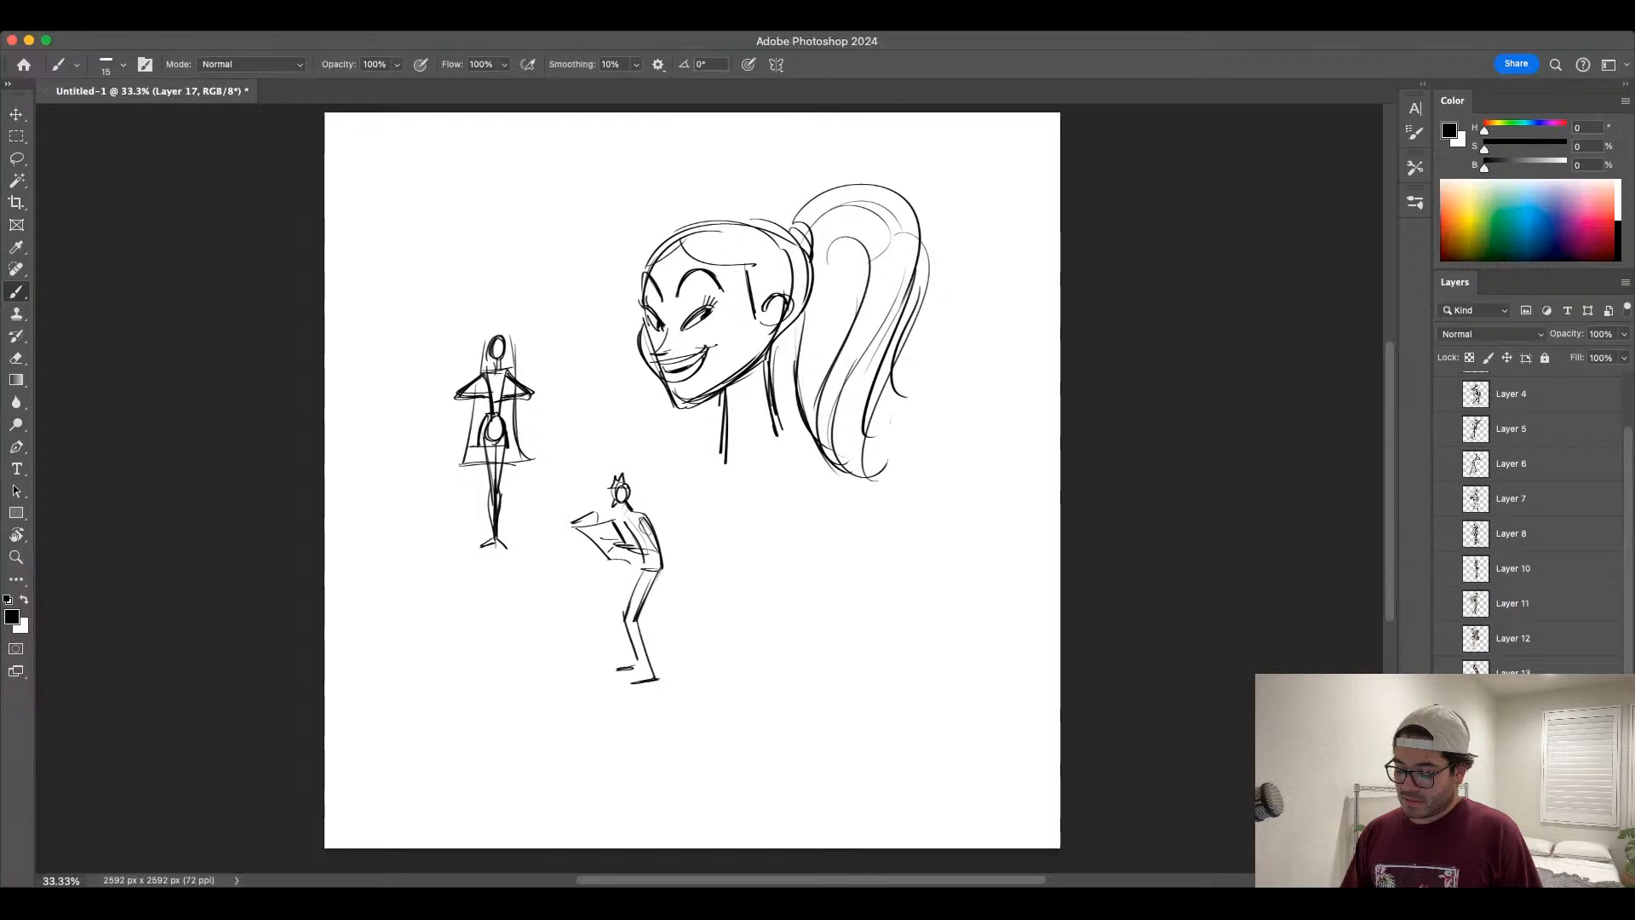
mouse_move(627, 515)
mouse_down()
mouse_move(657, 555)
mouse_move(624, 612)
mouse_up()
drag(643, 553, 641, 570)
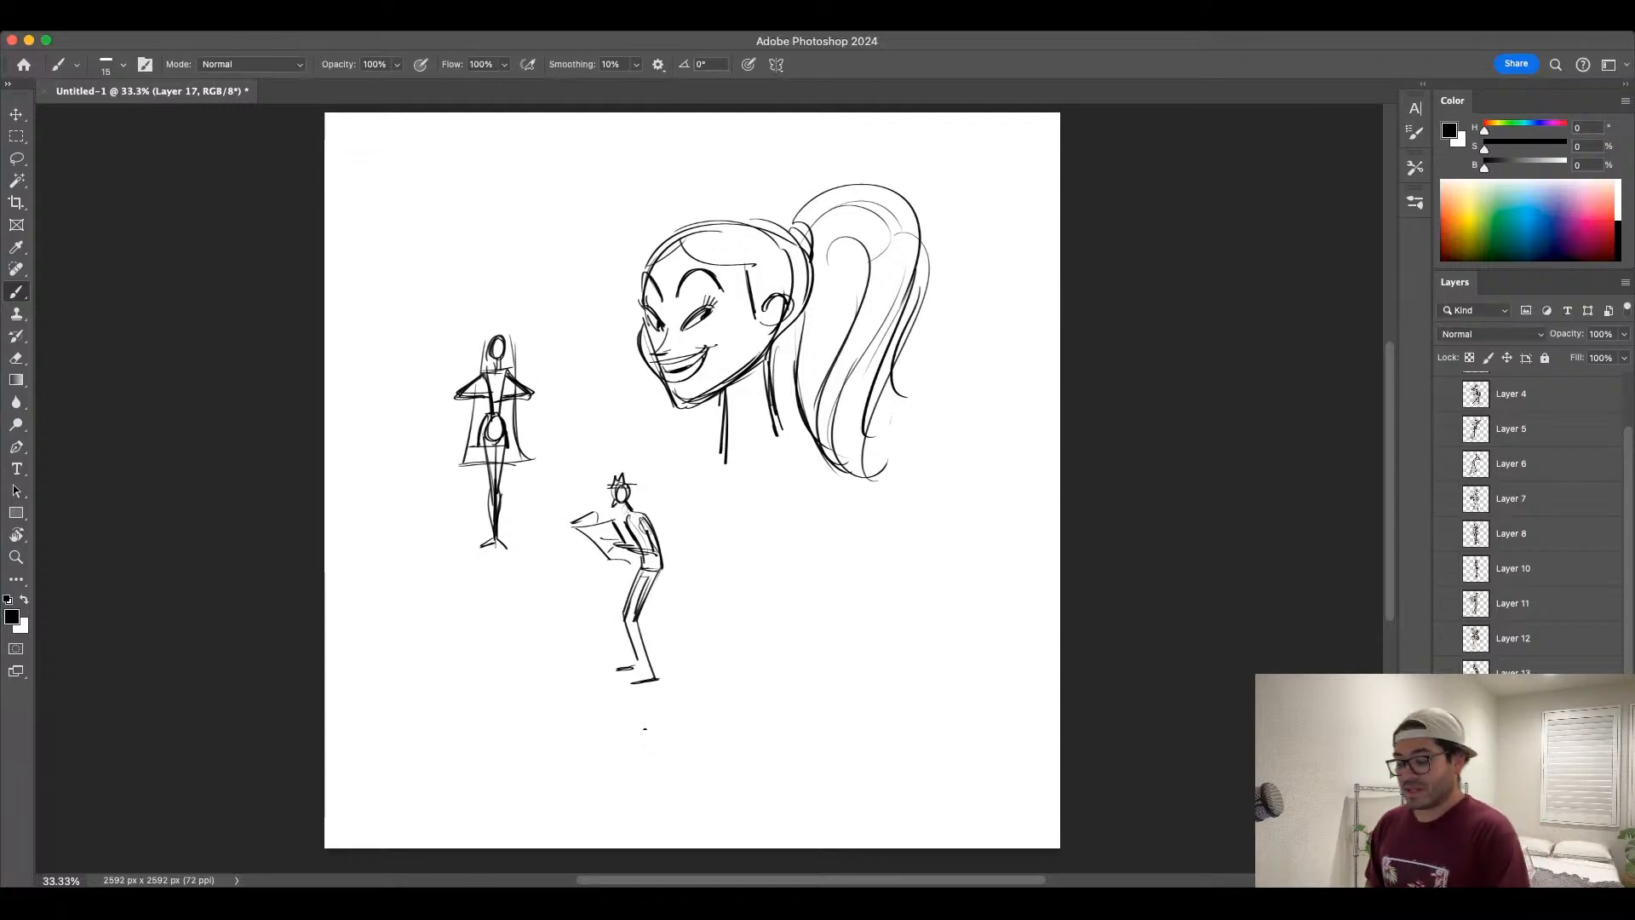
Step: Lasso the hunched figure, cut and paste it in place on a new layer, and scale it to about 266% over the head
key(l)
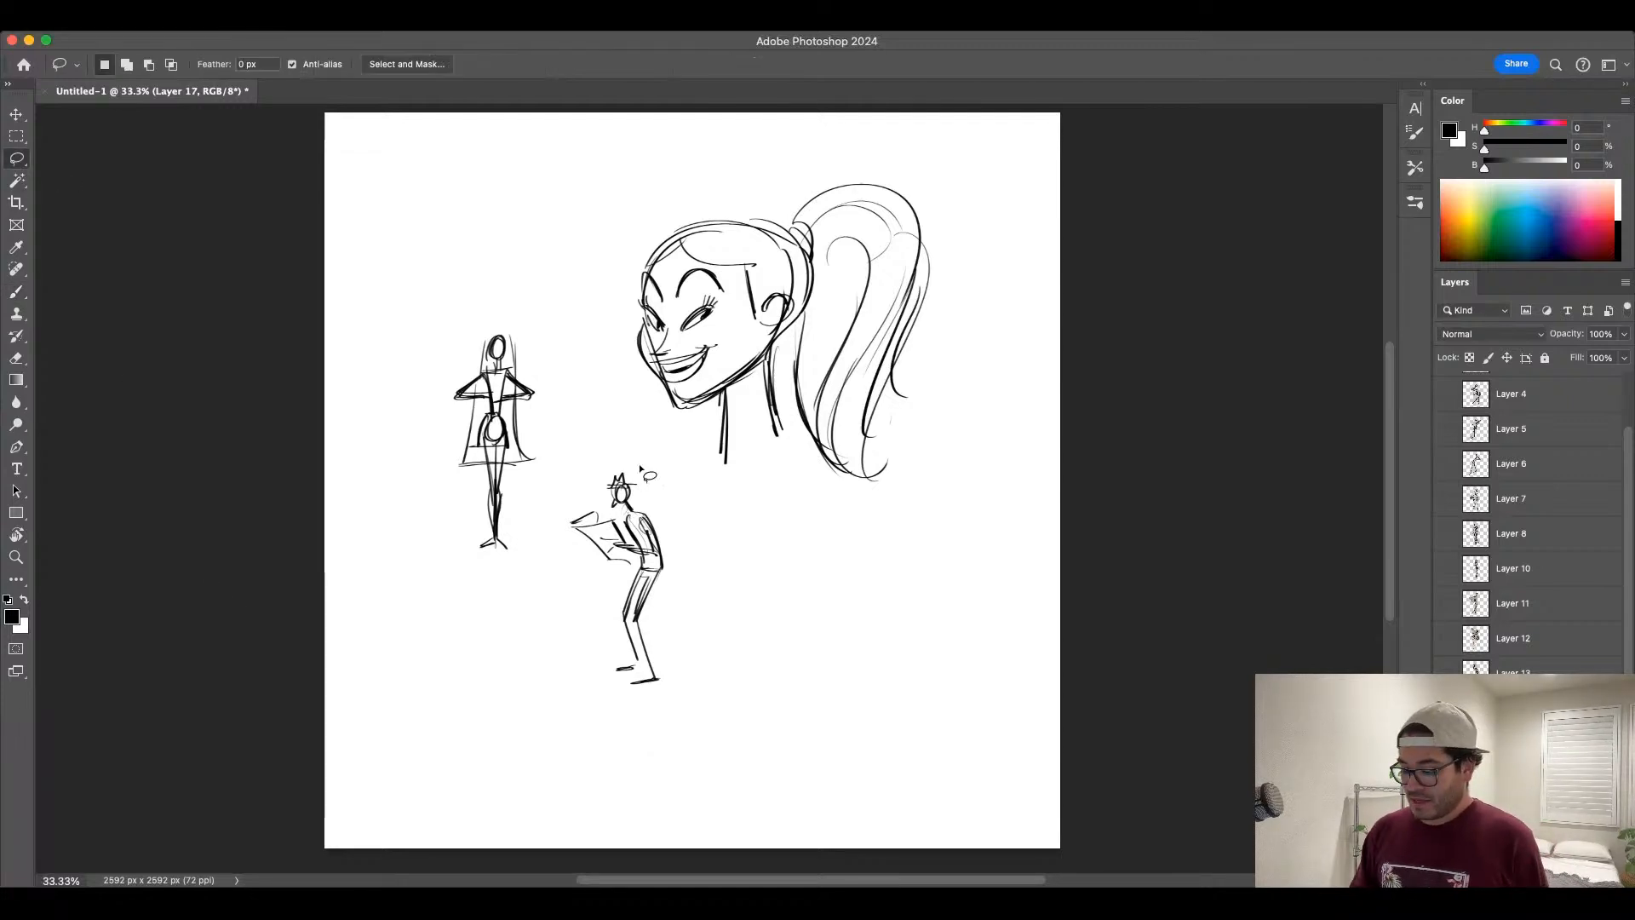
mouse_move(615, 444)
mouse_down()
mouse_move(741, 573)
mouse_move(742, 664)
mouse_up()
key(super+x)
key(super+shift+v)
key(super+t)
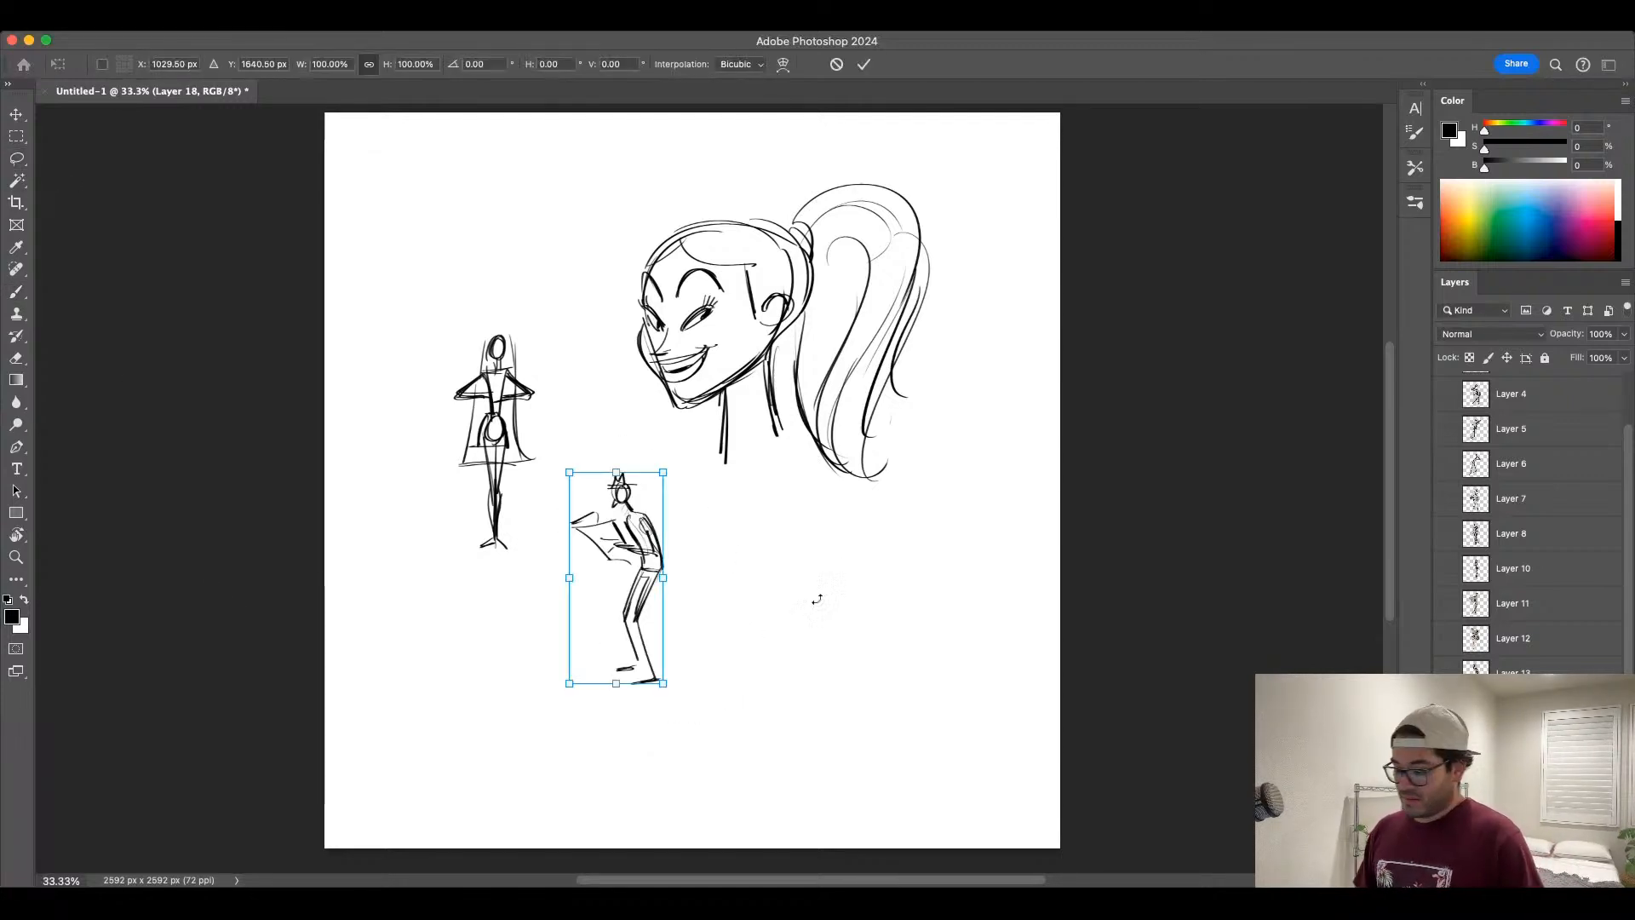
drag(664, 470, 871, 237)
drag(757, 341, 733, 407)
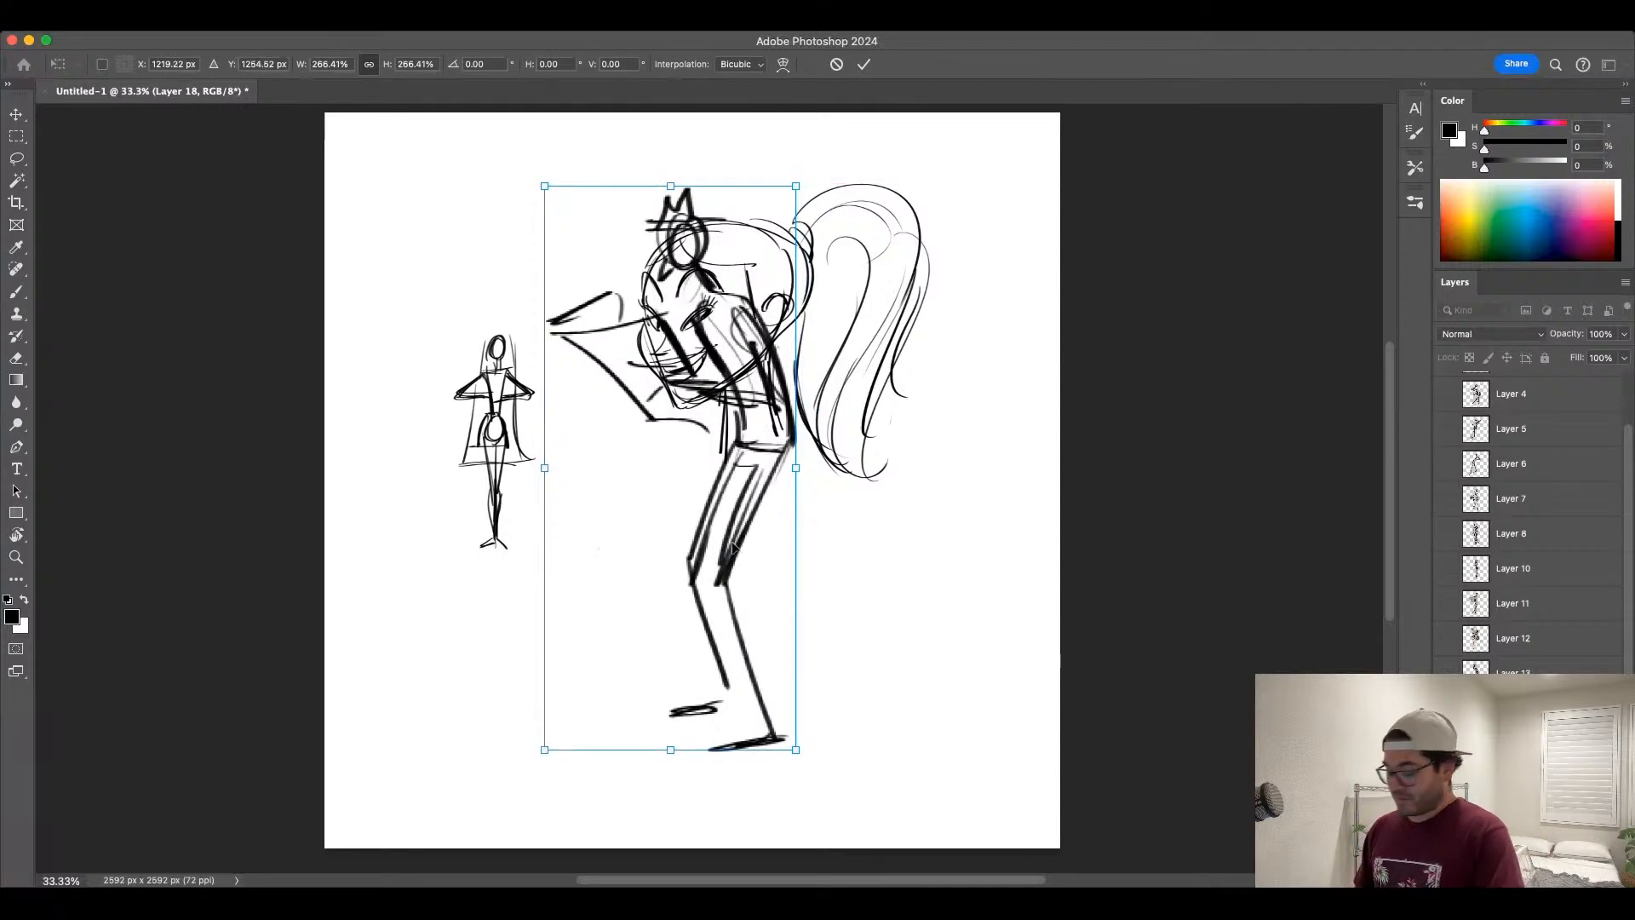
key(Return)
Step: Hide the layer holding the large head and reduce the opacity of the enlarged figure's layer
click(1447, 813)
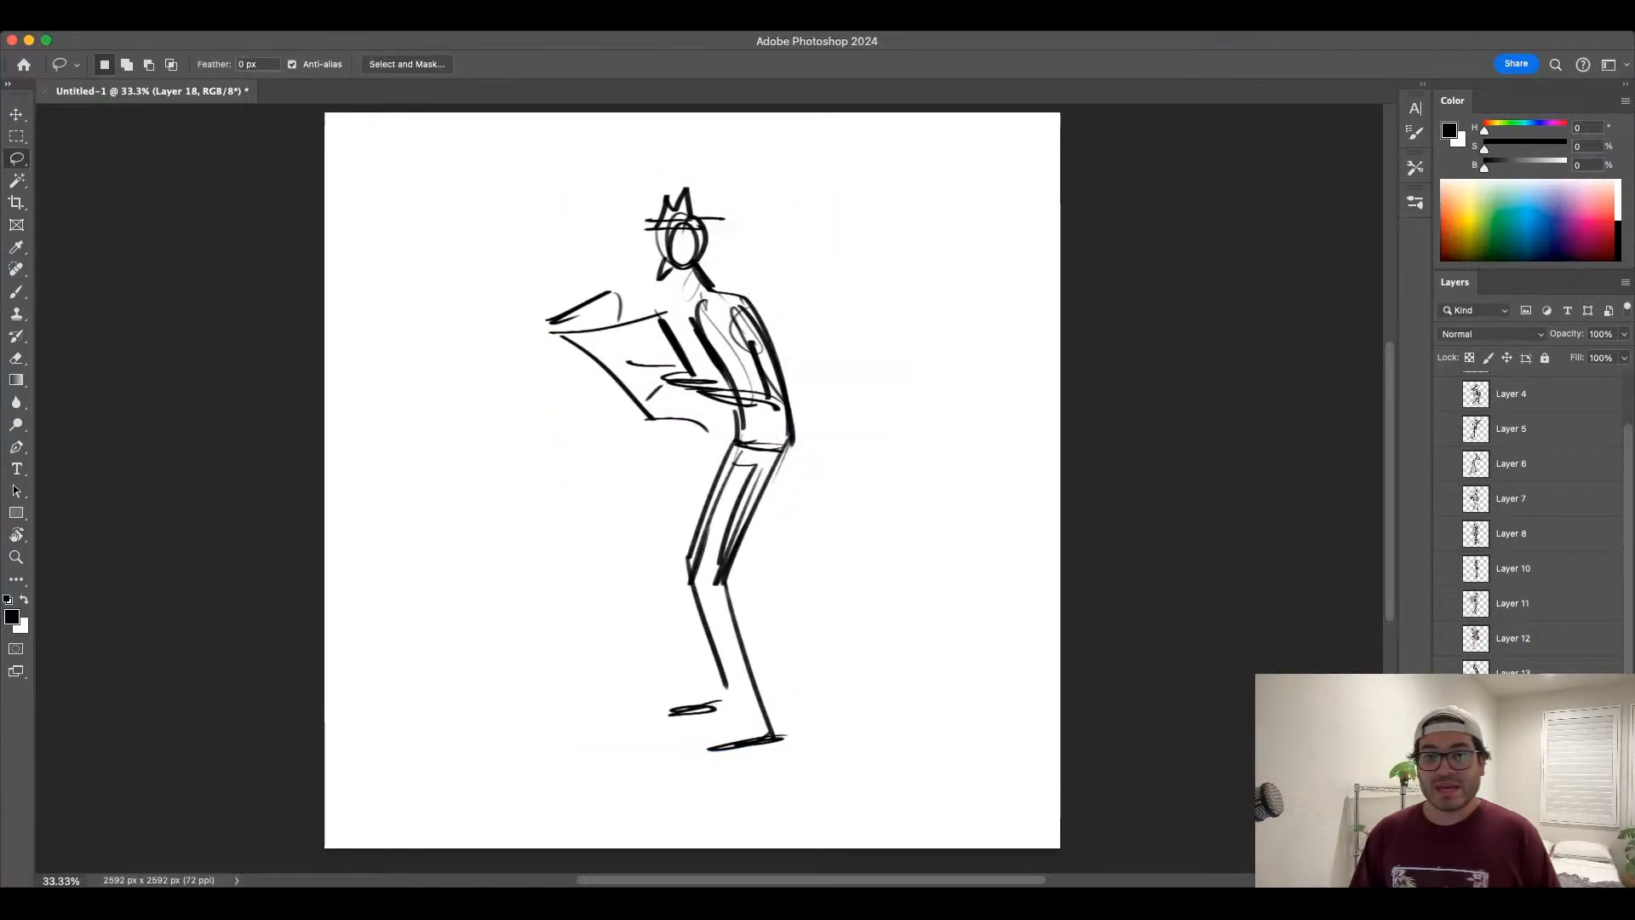
click(1624, 335)
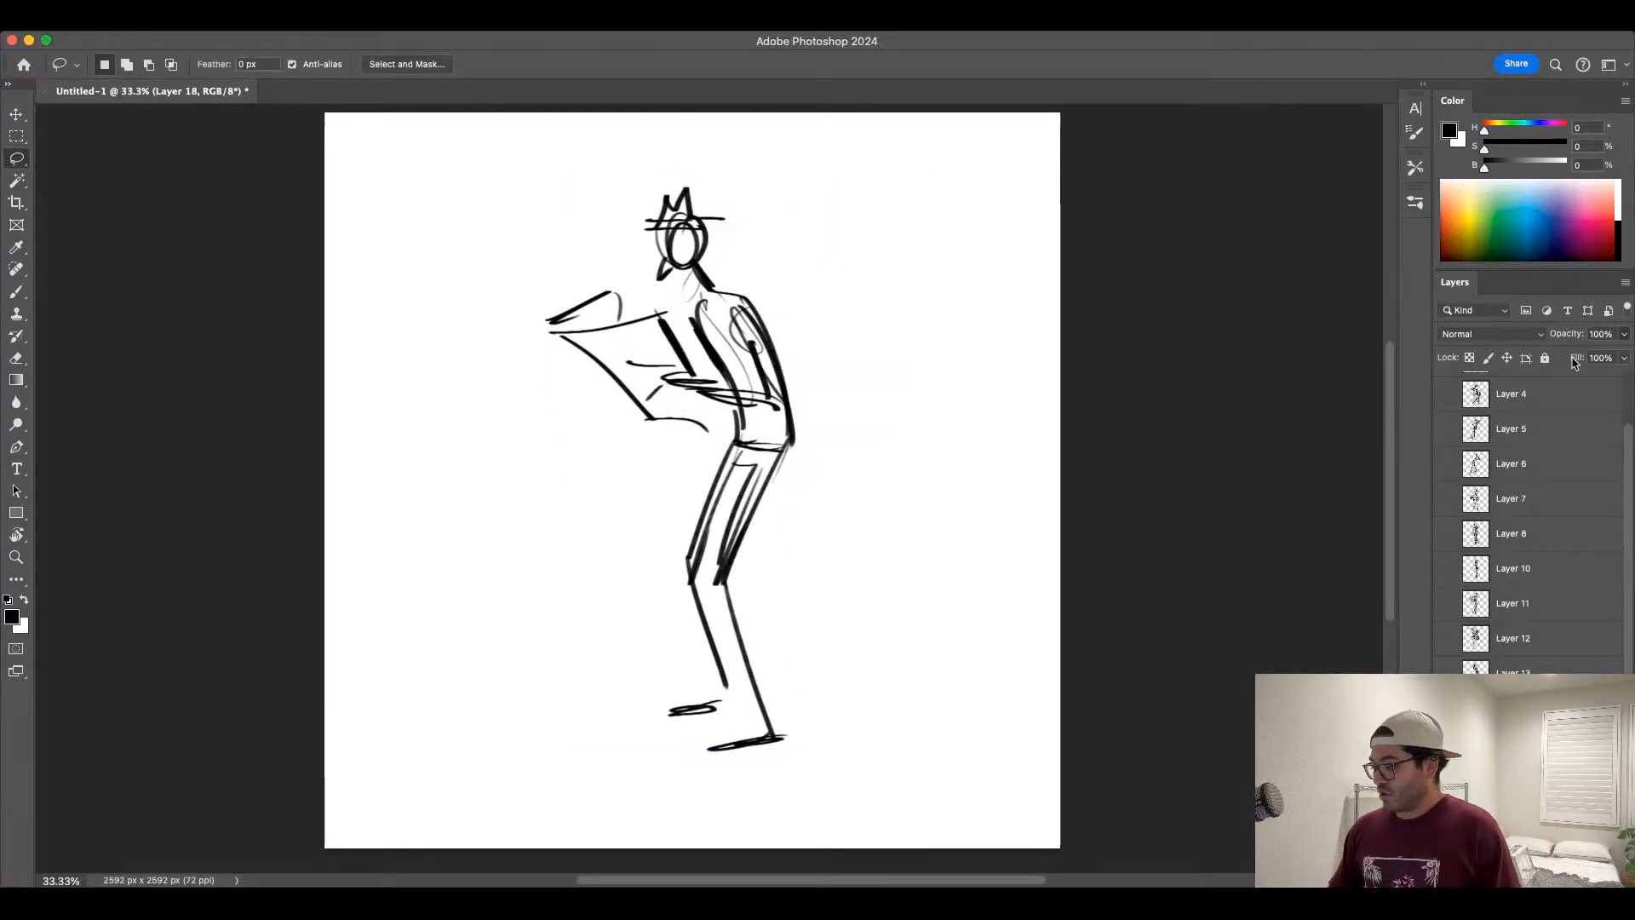
drag(1623, 356, 1564, 356)
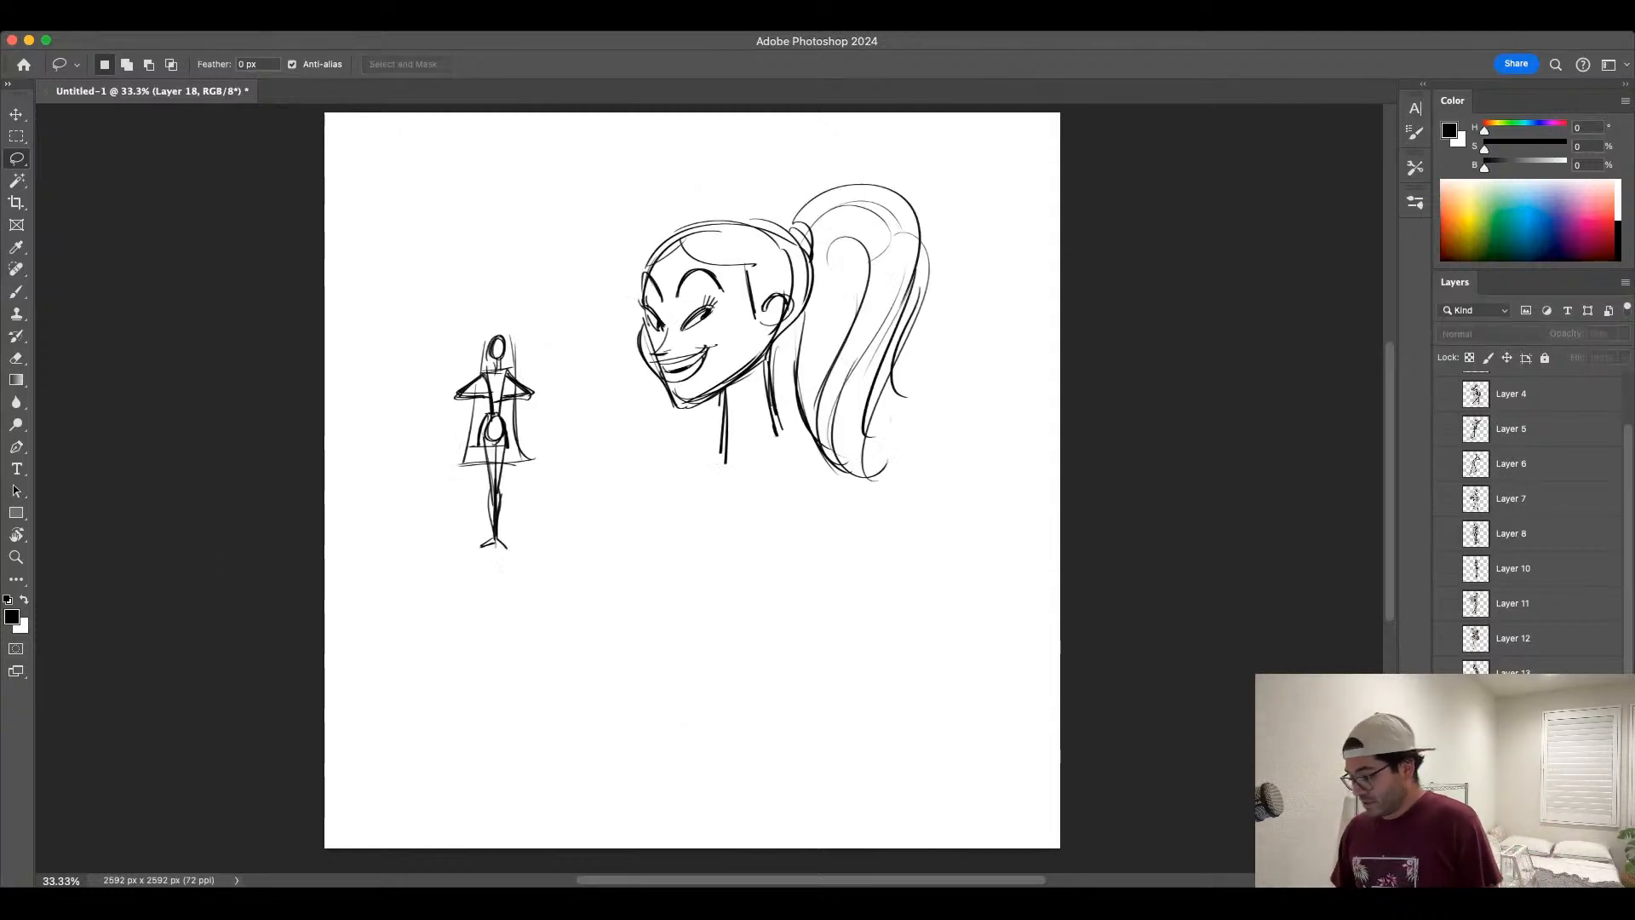
Step: Select Layer 17 and brush an arrow pointing down at the head of the small standing figure
key(b)
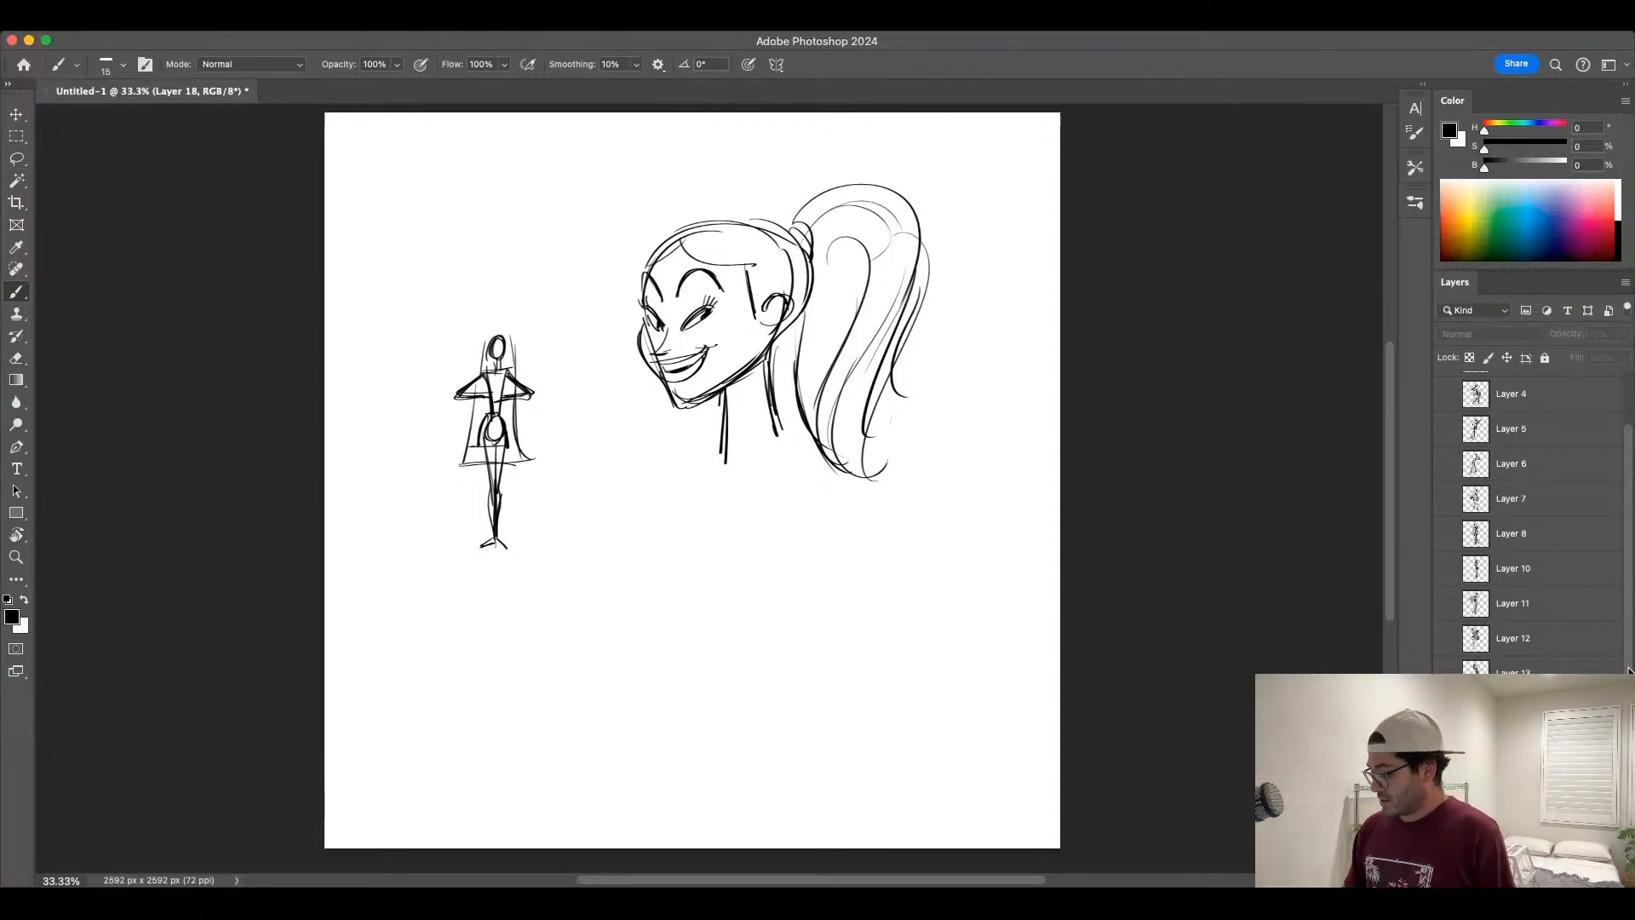
drag(1630, 672, 1630, 722)
click(1513, 742)
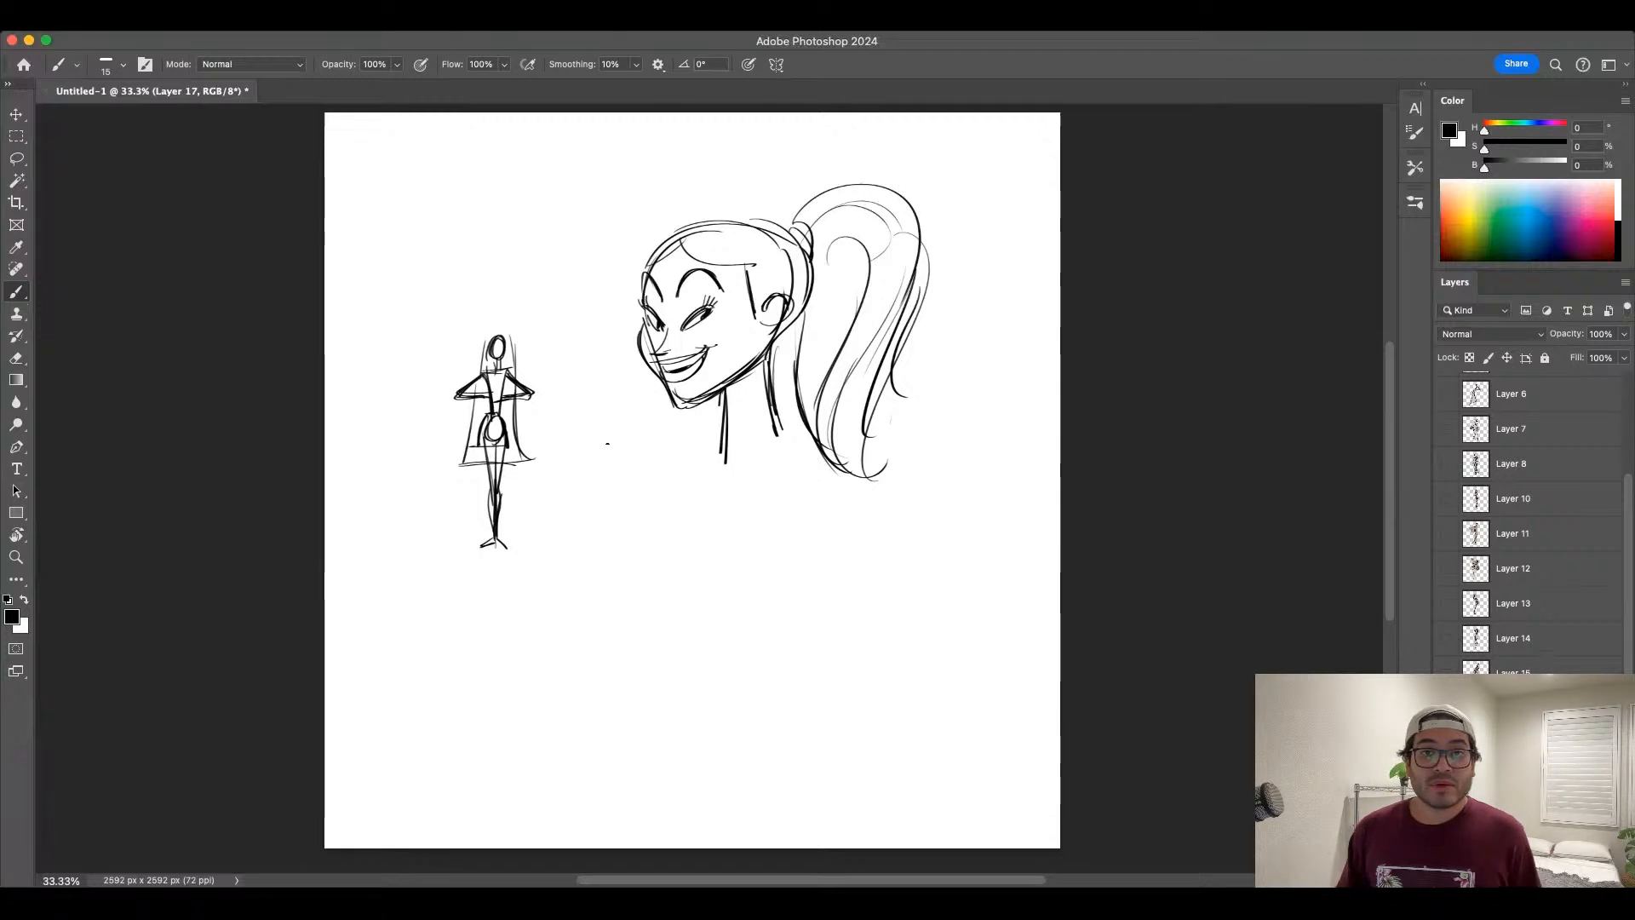
drag(430, 275, 467, 334)
drag(464, 316, 468, 334)
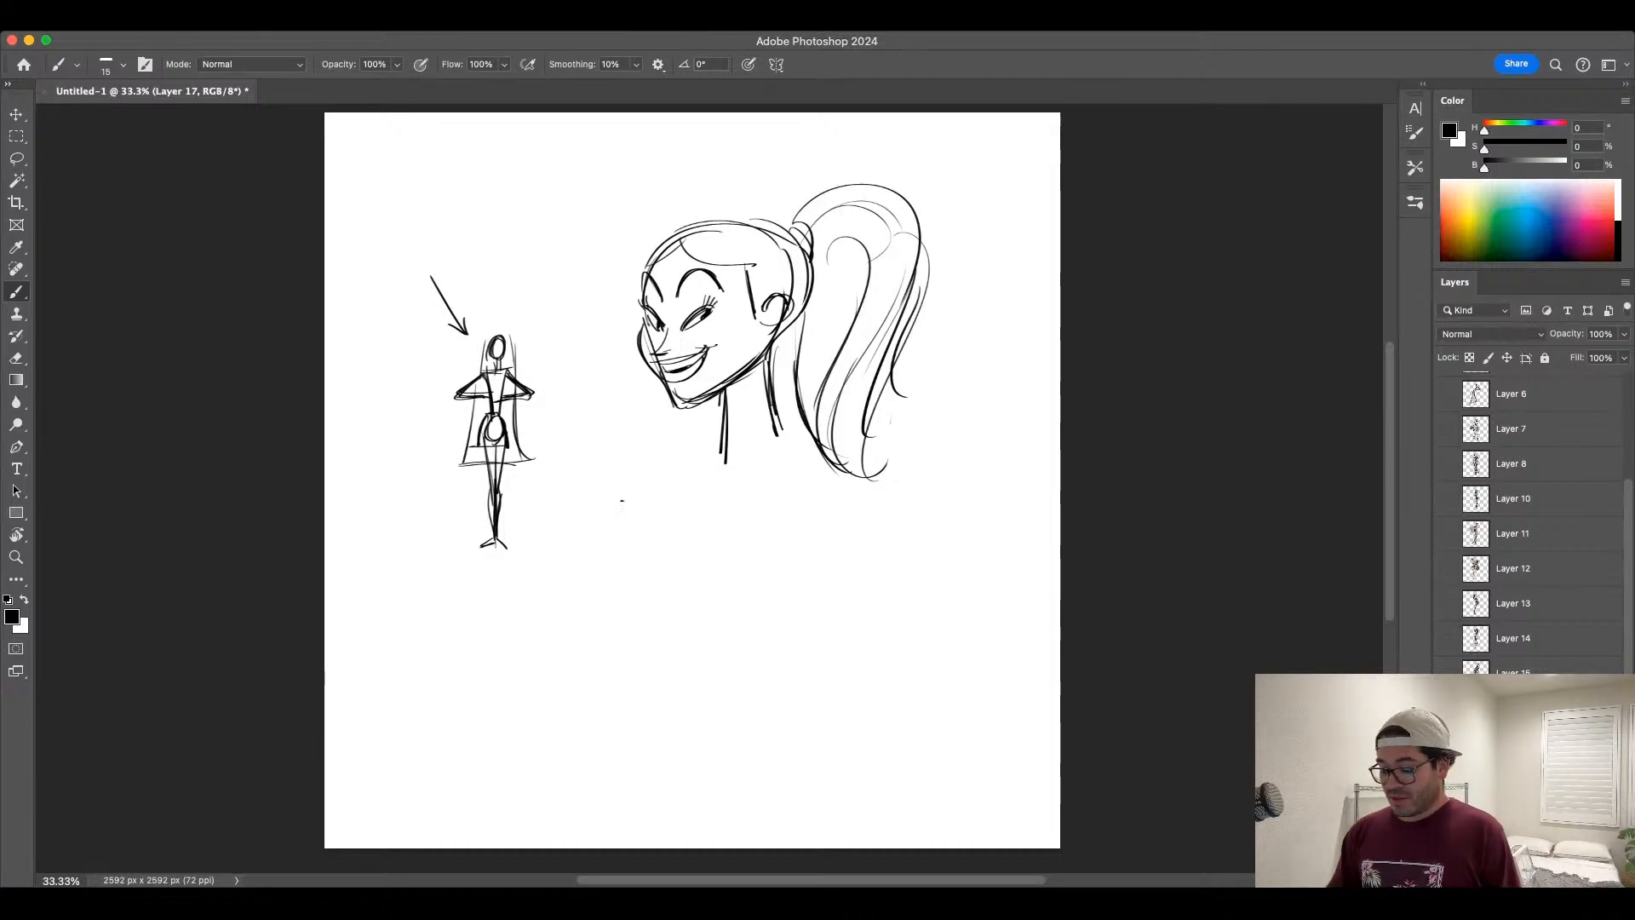
mouse_move(611, 449)
mouse_down()
mouse_move(626, 489)
mouse_move(616, 510)
mouse_move(645, 483)
mouse_move(614, 522)
mouse_up()
key(cmd+z)
key(cmd+z)
Step: Sketch a small figure below the large head with a leaning torso, a bent arm resting on the hip and spread legs
drag(613, 484, 618, 626)
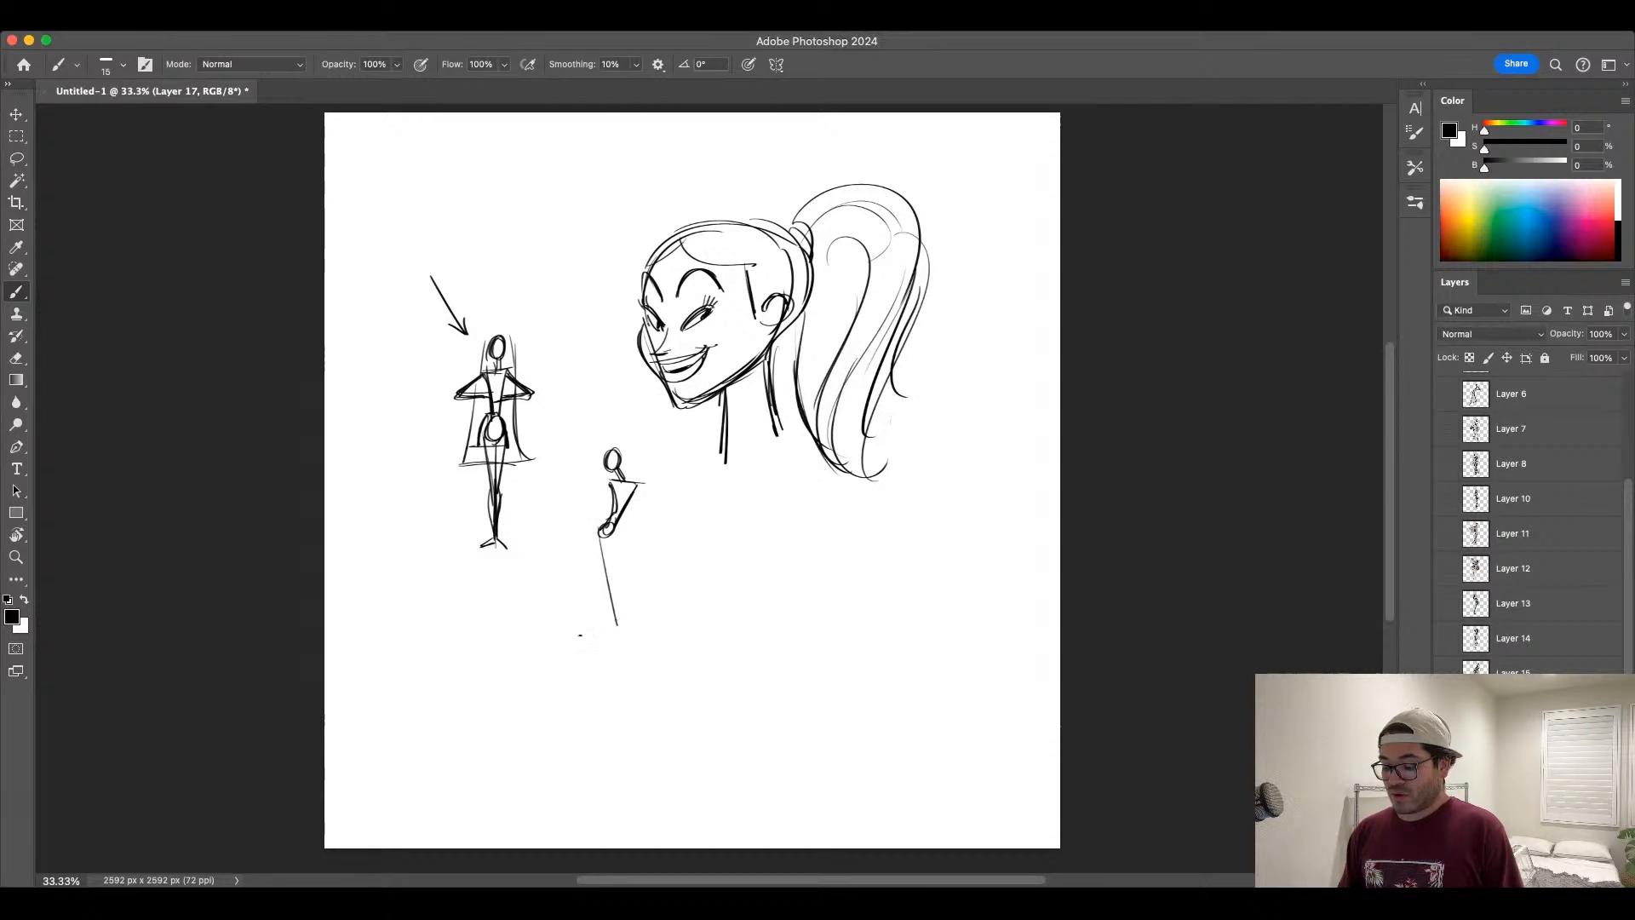
drag(610, 535, 641, 615)
mouse_move(615, 528)
mouse_down()
mouse_move(598, 596)
mouse_move(616, 621)
mouse_up()
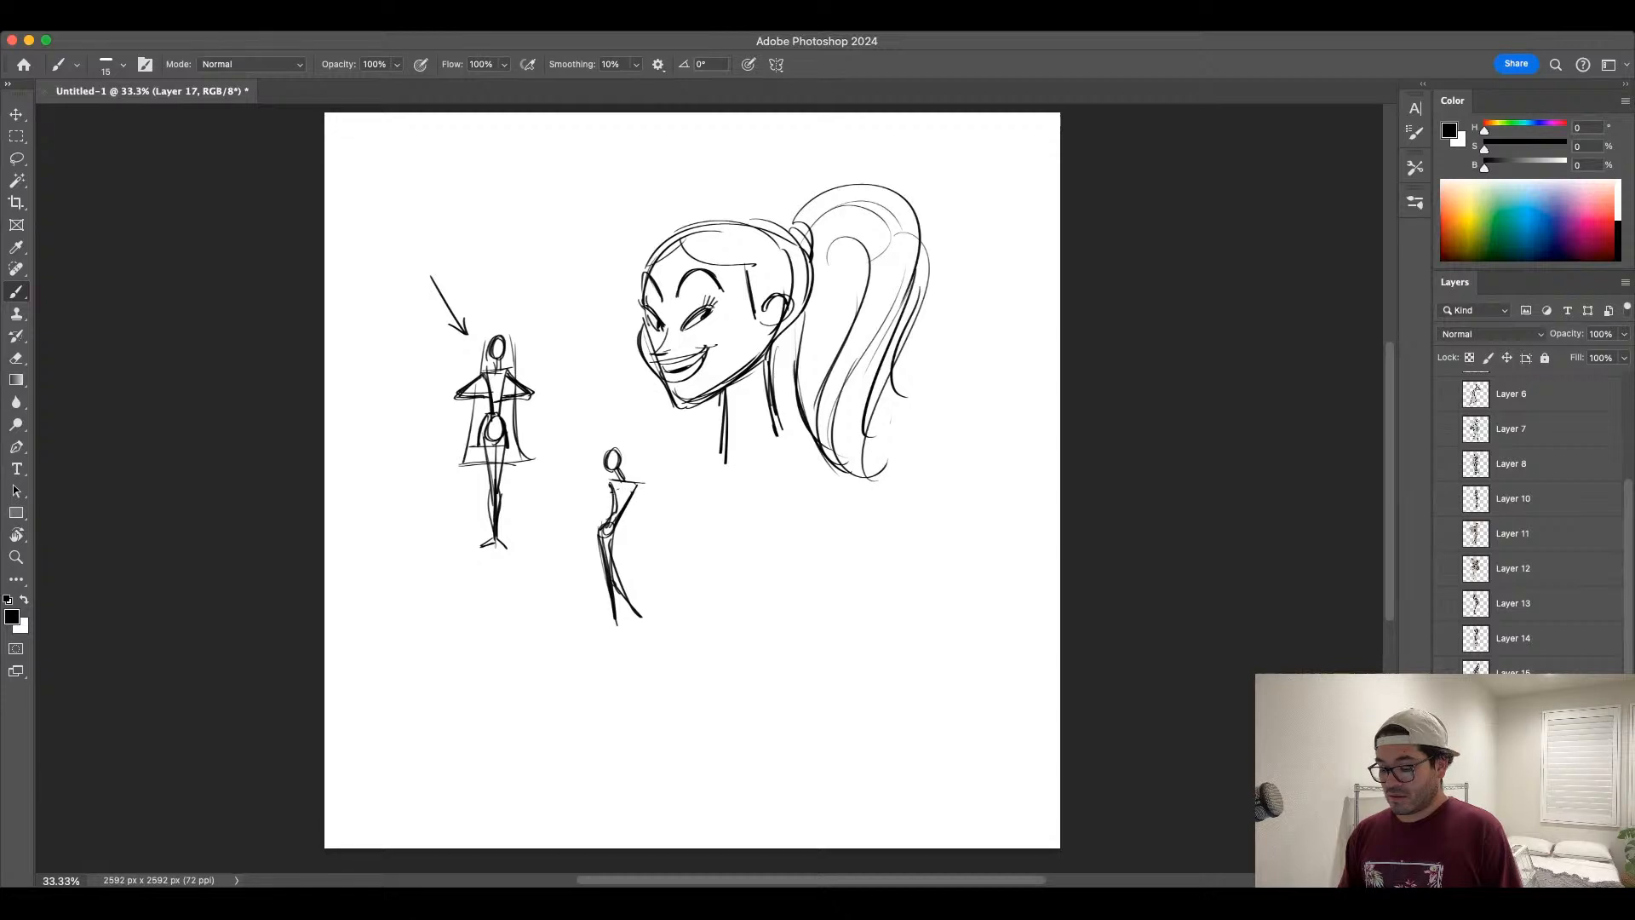
mouse_move(631, 484)
mouse_down()
mouse_move(656, 504)
mouse_move(592, 548)
mouse_move(614, 538)
mouse_up()
drag(622, 528, 600, 622)
mouse_move(614, 593)
mouse_down()
mouse_move(607, 620)
mouse_move(645, 624)
mouse_move(607, 552)
mouse_up()
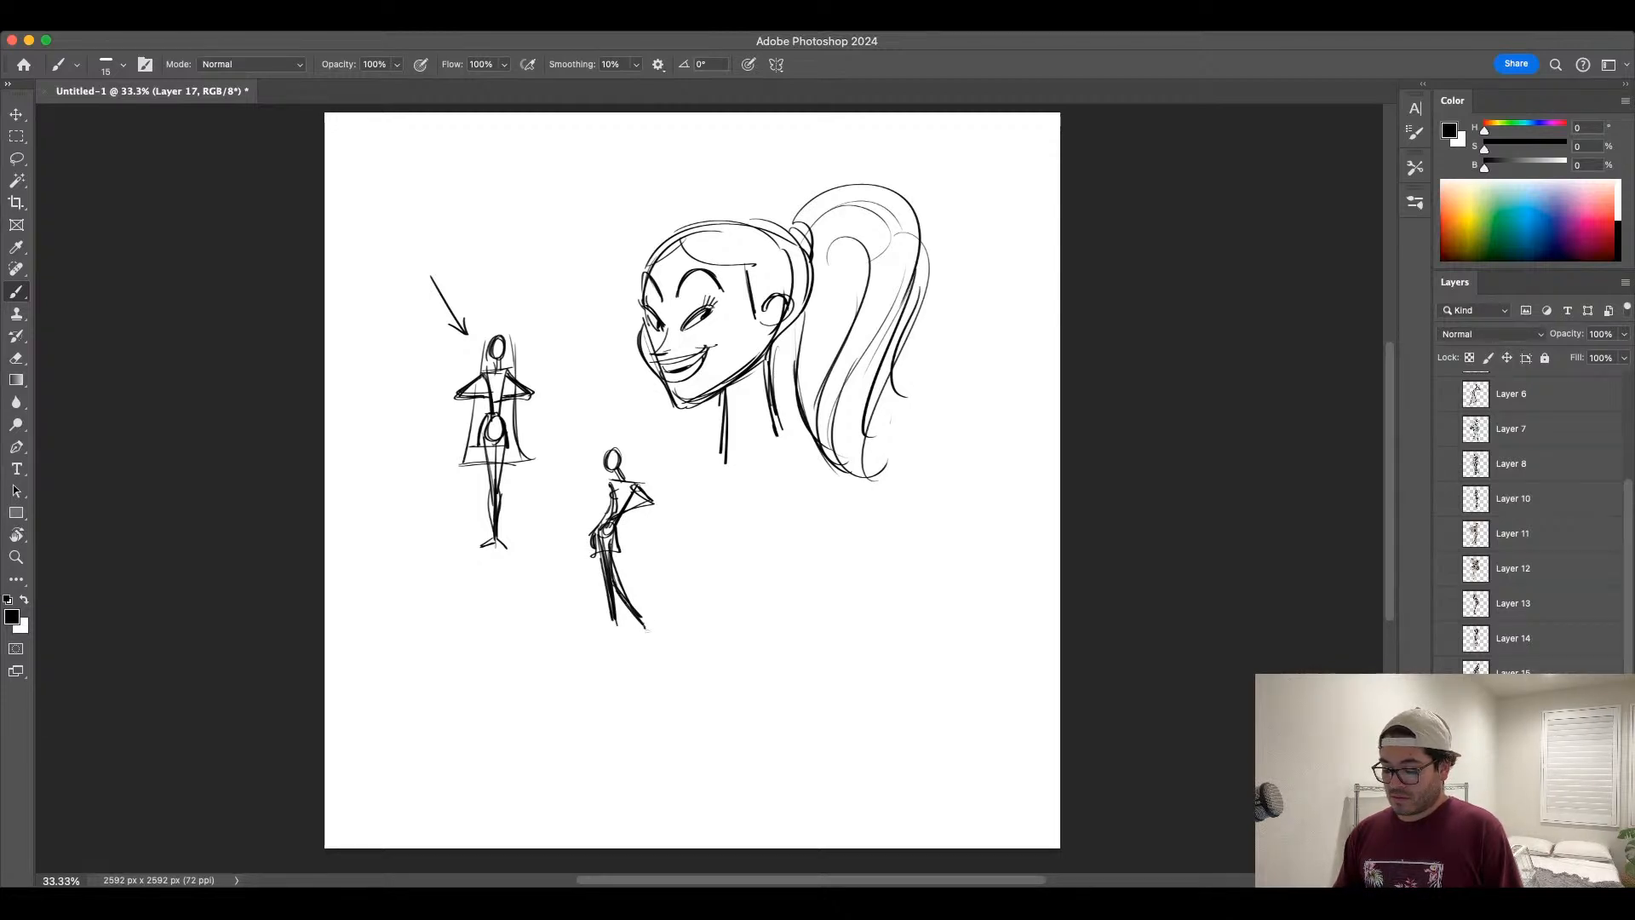
Step: Draw the feet at the ends of the small leaning figure's legs
mouse_move(641, 618)
mouse_down()
mouse_move(649, 631)
mouse_move(605, 631)
mouse_up()
key(super+z)
click(601, 632)
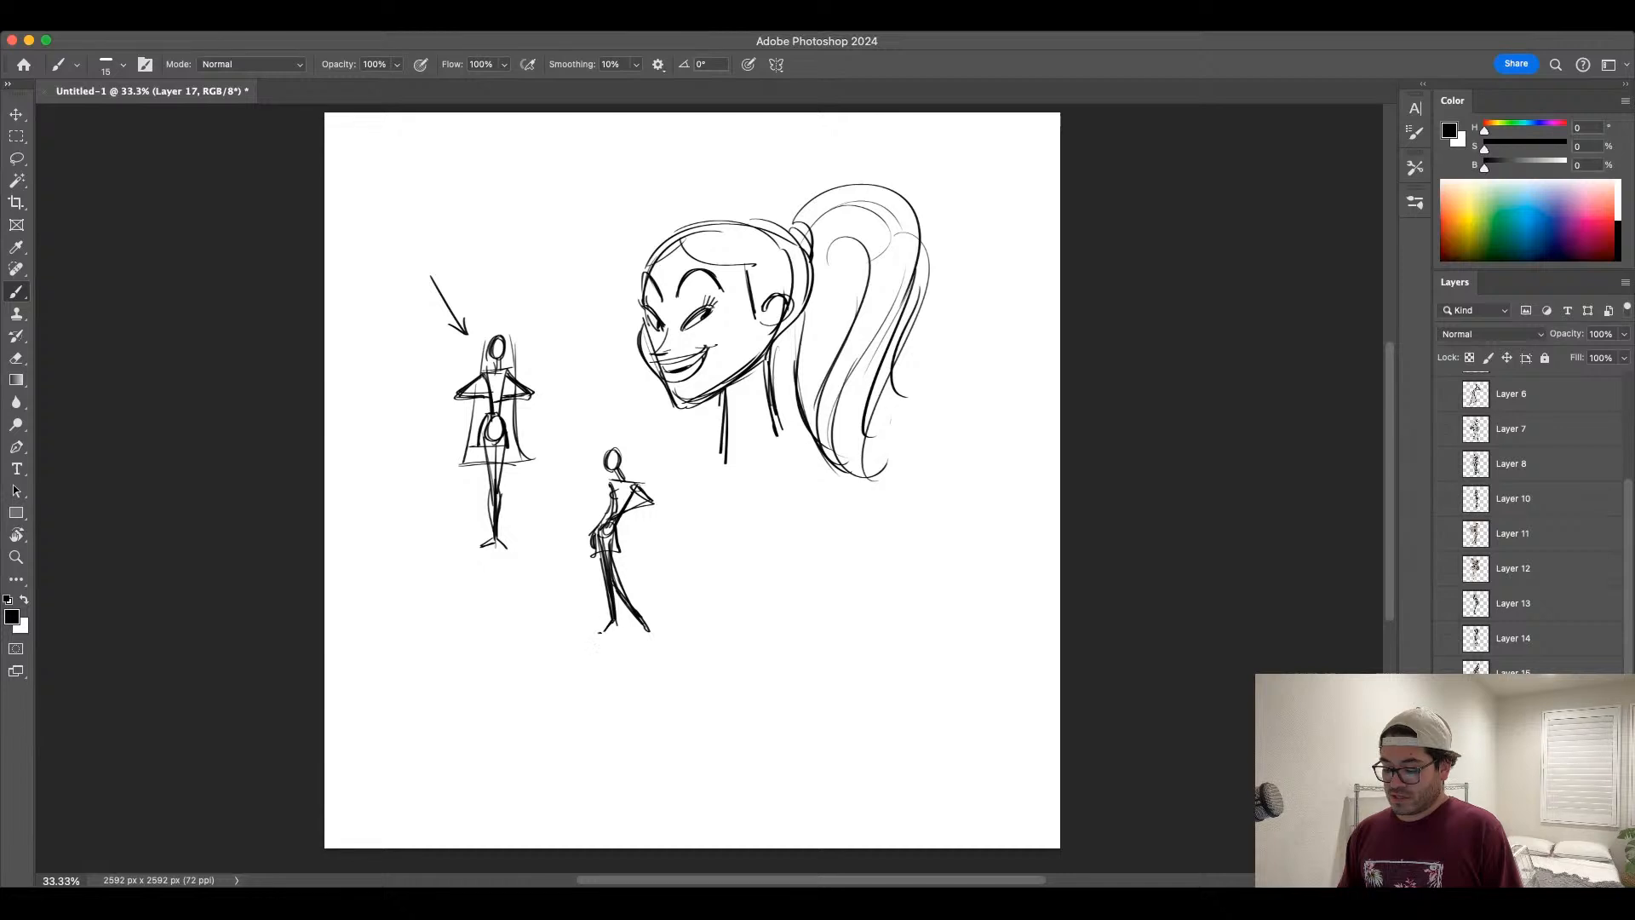
Step: Add a curved ponytail to the small leaning figure's head and refine the lines of its upper chest
drag(628, 455, 632, 514)
key(super+z)
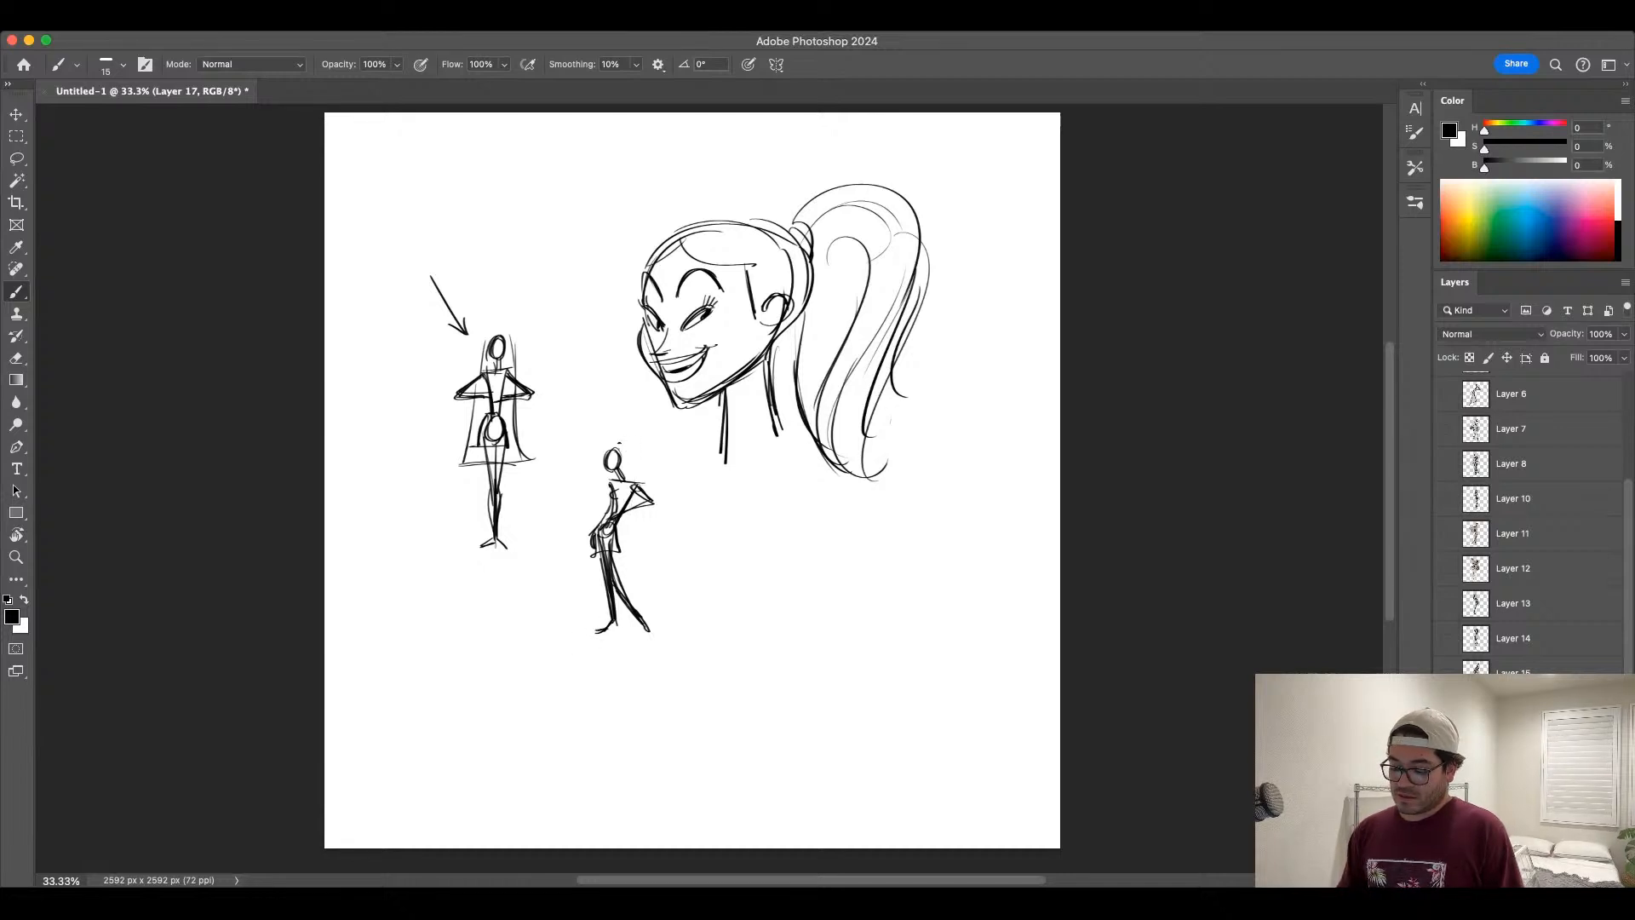
drag(618, 446, 624, 453)
mouse_move(626, 445)
mouse_down()
mouse_move(645, 480)
mouse_move(643, 443)
mouse_move(642, 474)
mouse_move(629, 456)
mouse_up()
key(super+z)
key(super+z)
key(super+z)
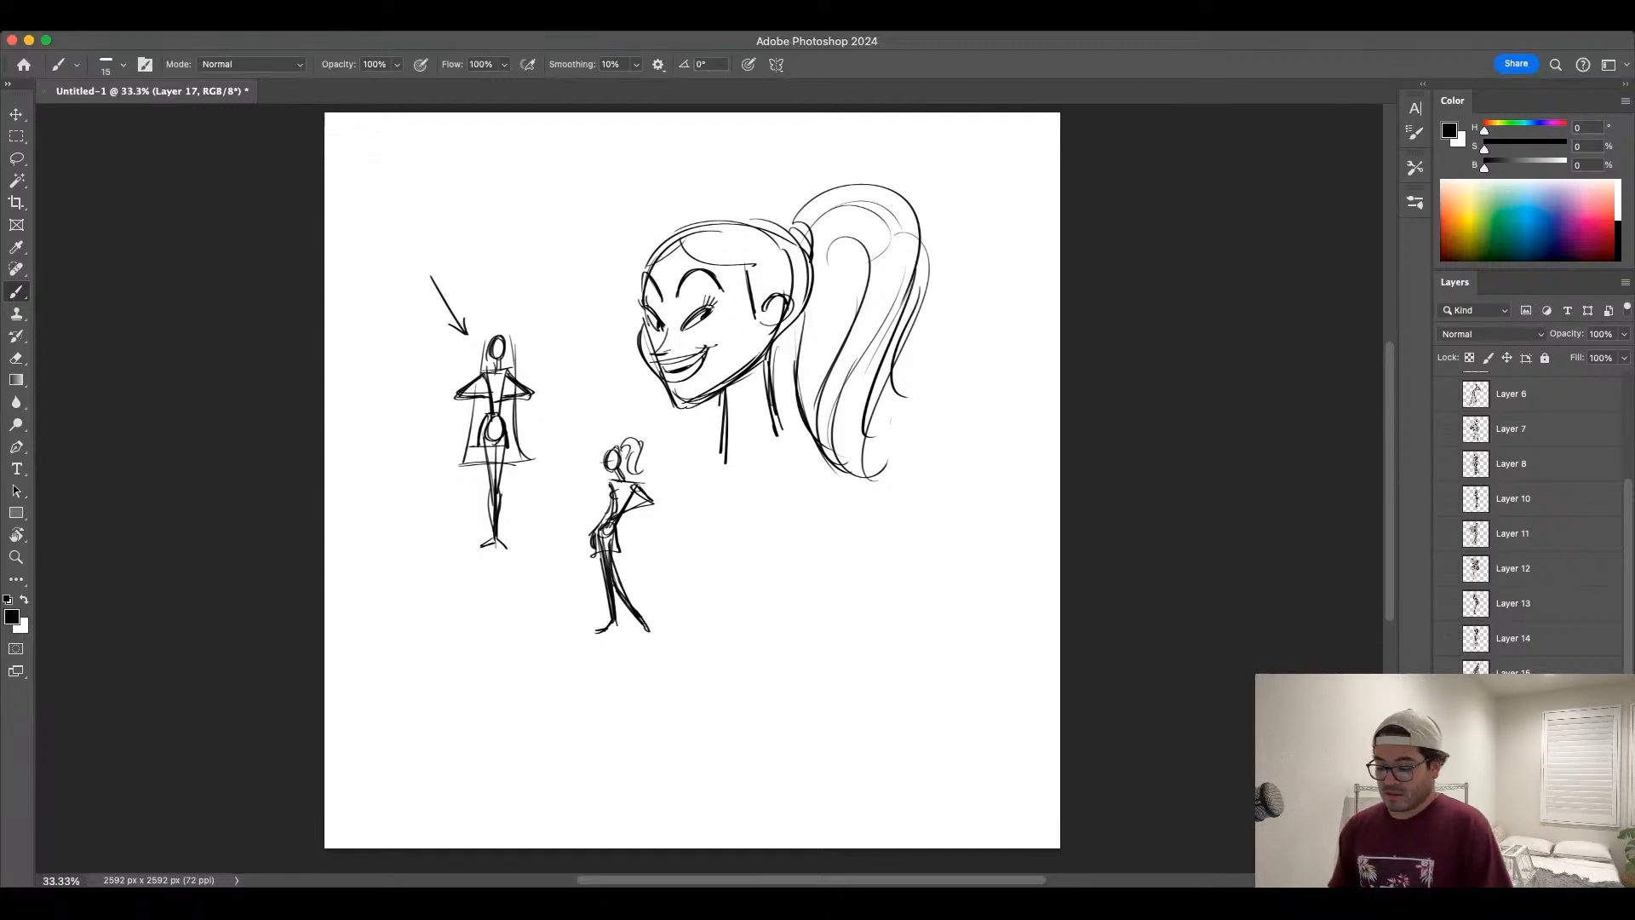
drag(631, 478, 619, 500)
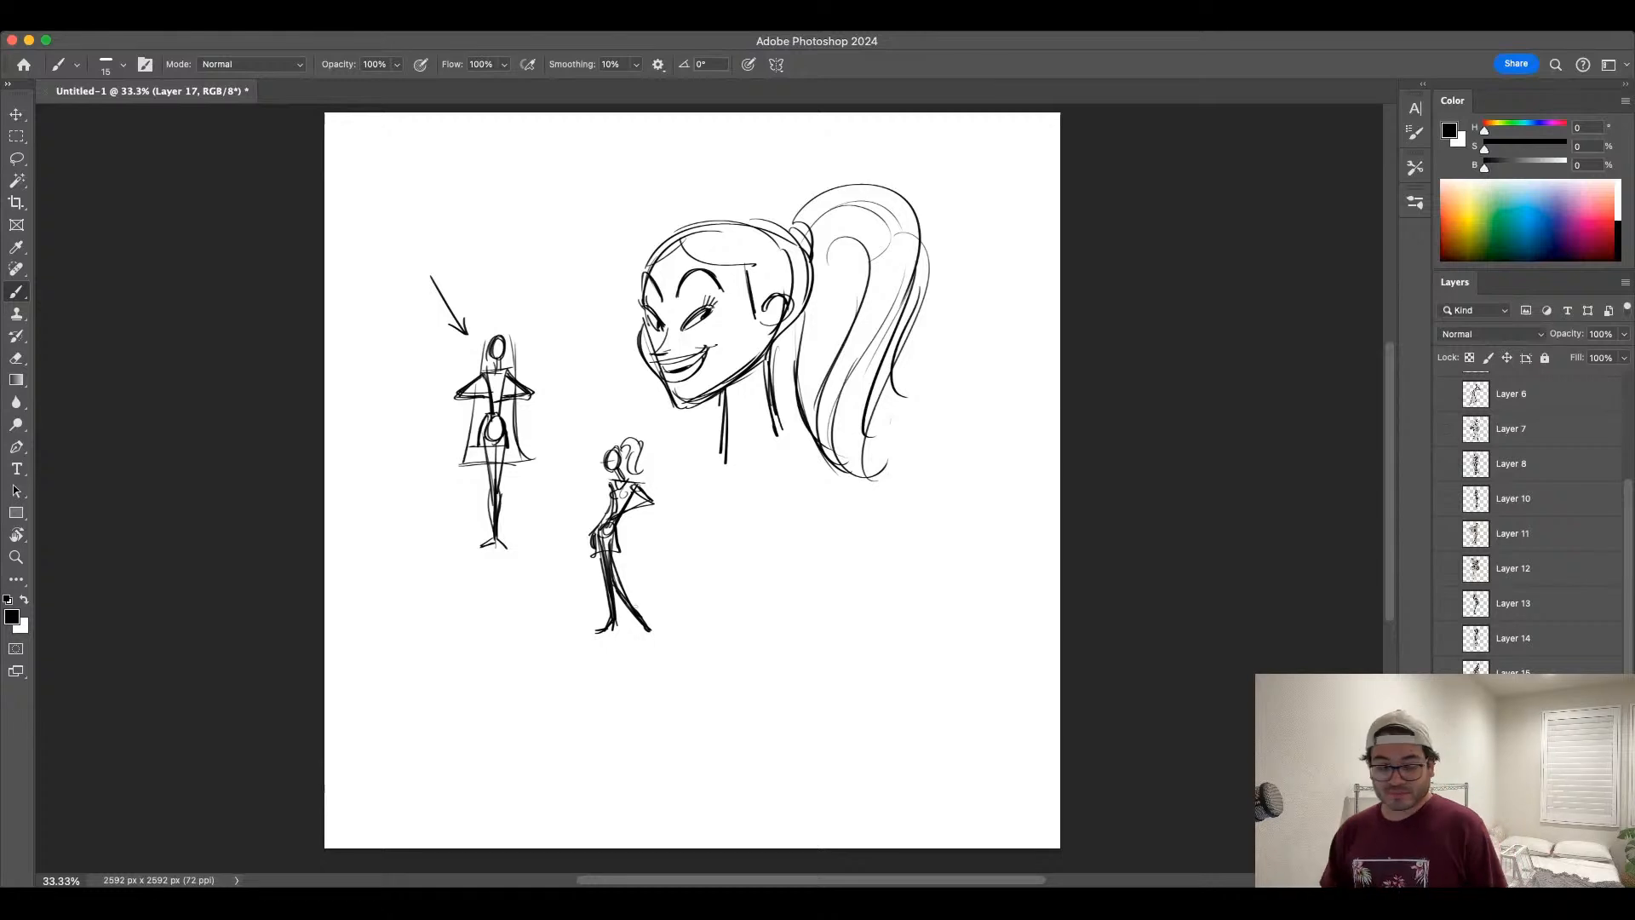
Step: Brush arrows pointing at the leaning figure's hip and shoulder, and add a neckline curve to the standing figure
mouse_move(687, 555)
mouse_down()
mouse_move(630, 547)
mouse_move(646, 556)
mouse_up()
drag(678, 467, 648, 483)
drag(647, 474, 654, 487)
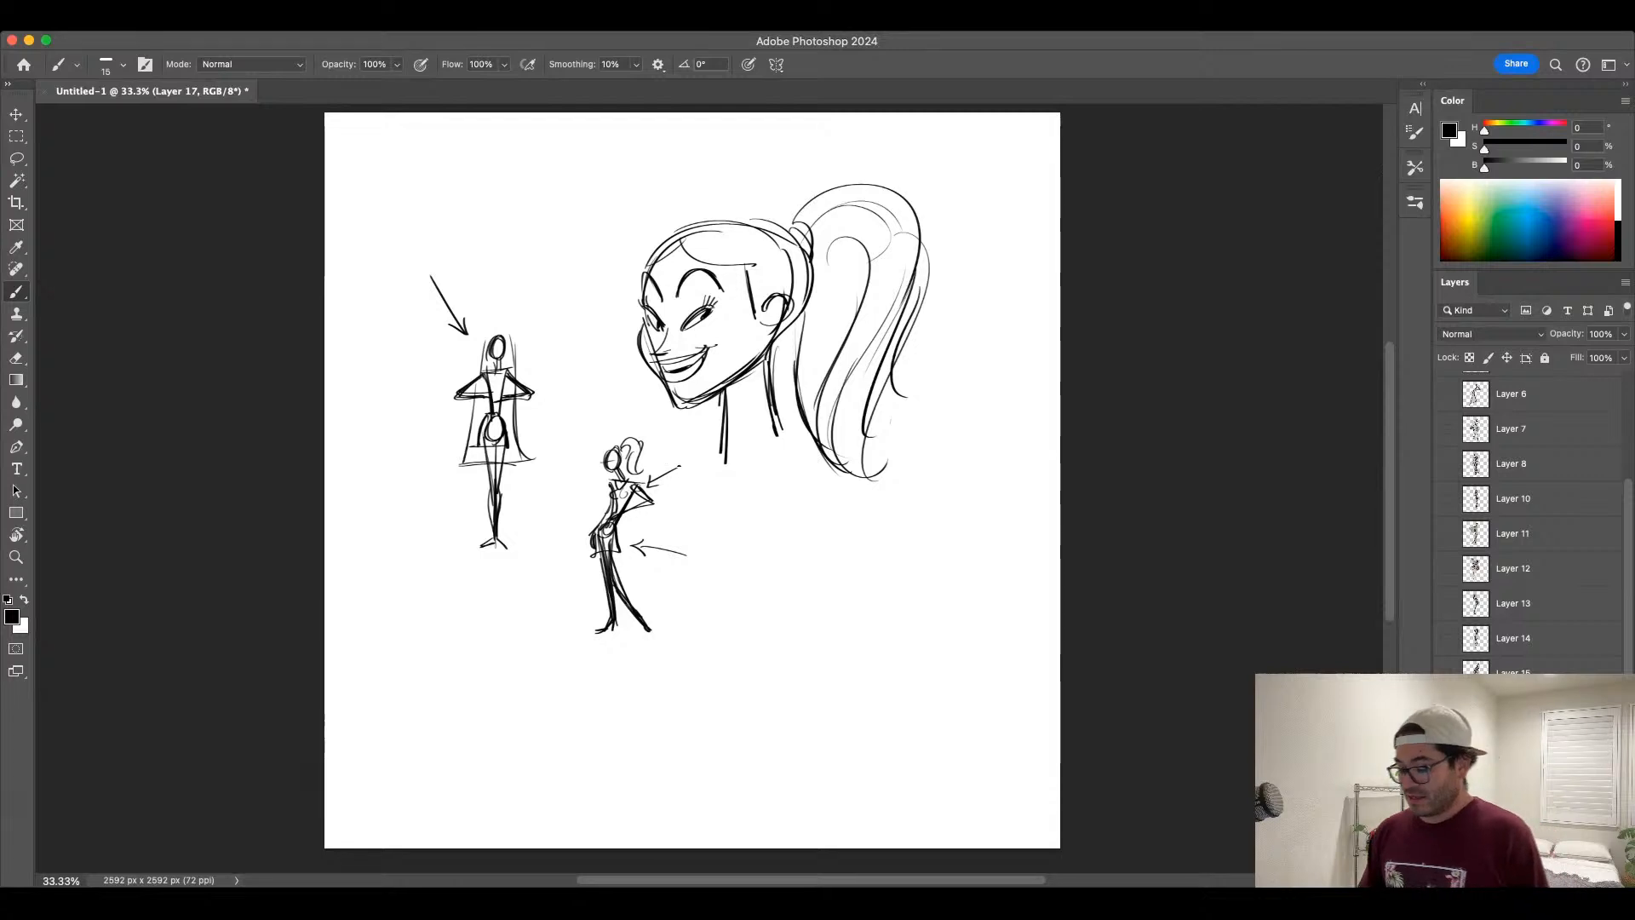
key(super+z)
drag(654, 474, 663, 481)
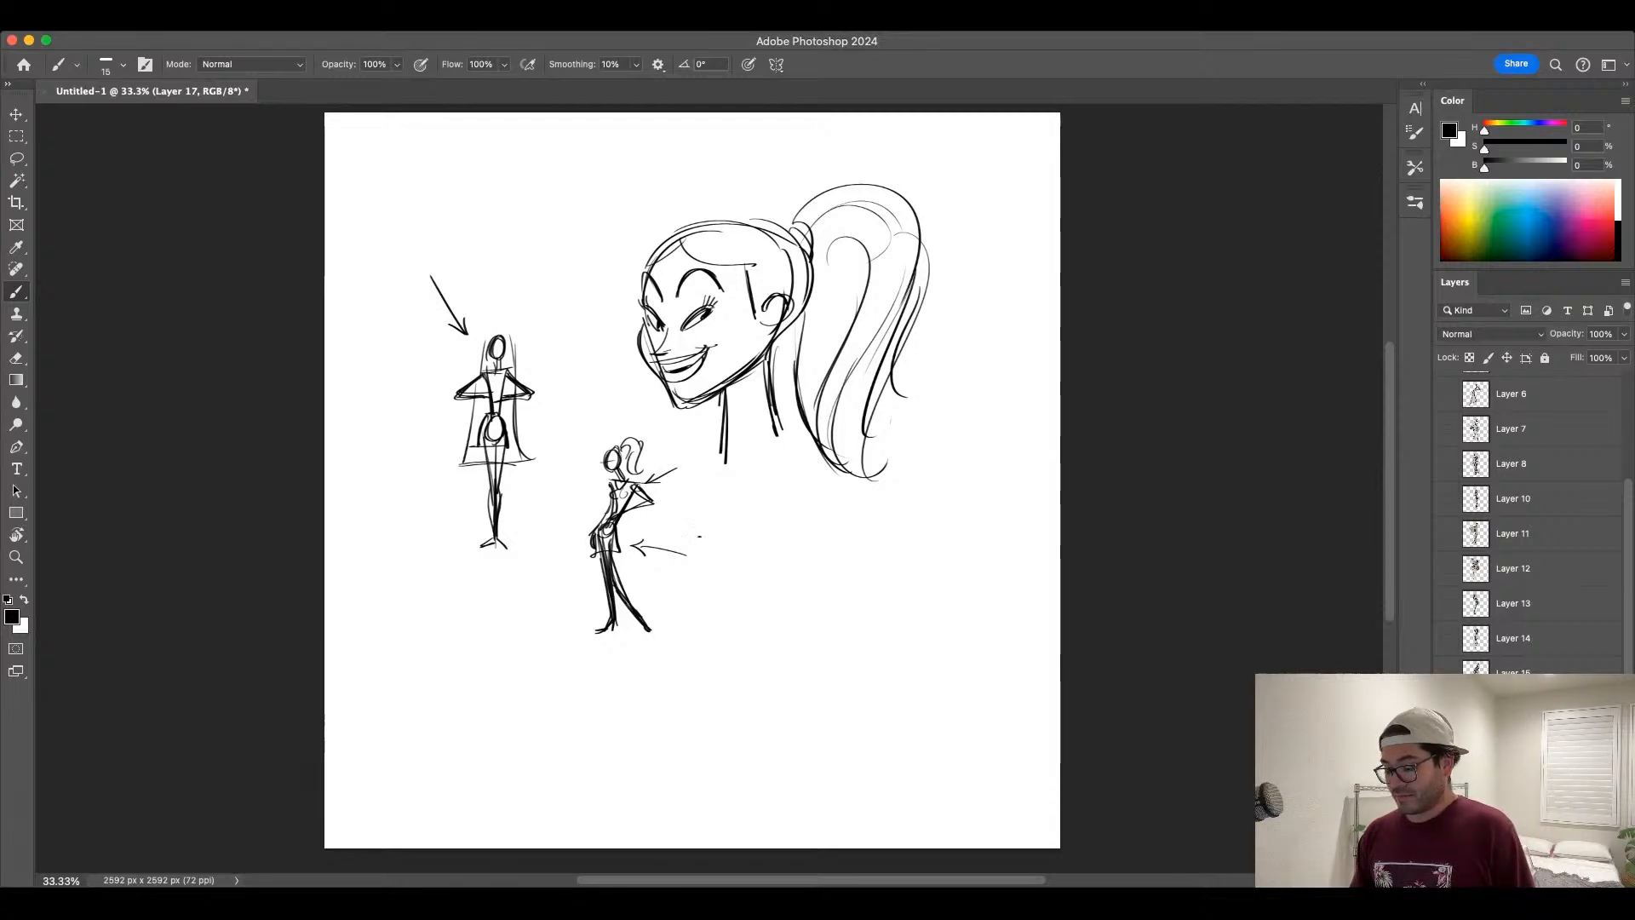
drag(493, 374, 503, 372)
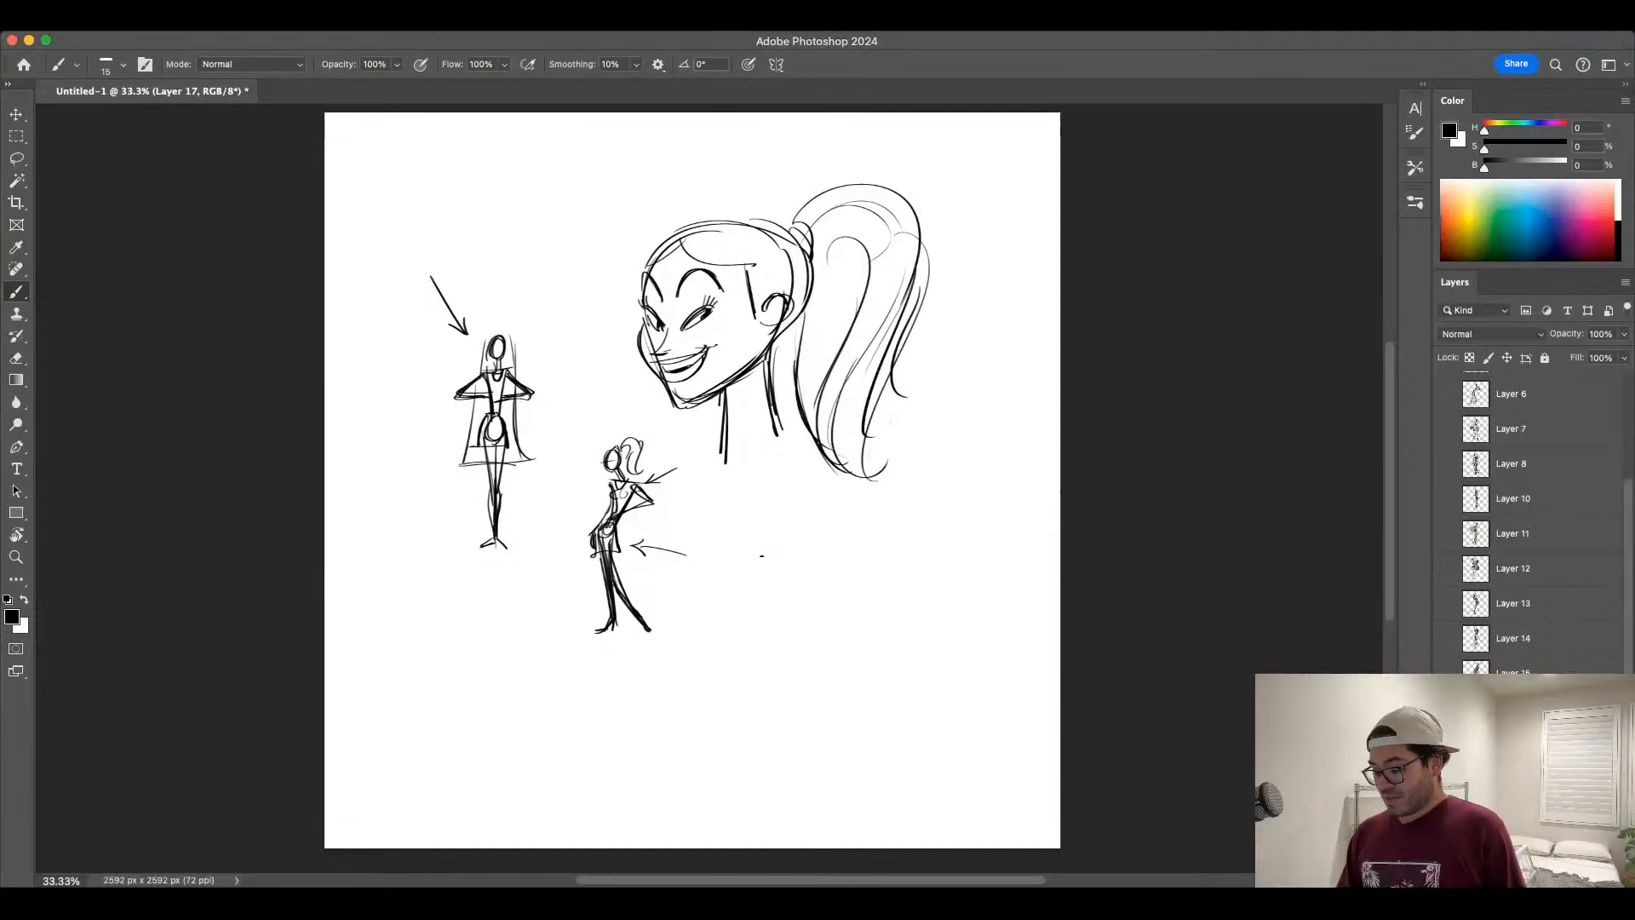
Step: Sketch two small upper-body studies beside the leaning figure, with necks, angled shoulders and torso sides
mouse_move(774, 527)
mouse_down()
mouse_move(769, 576)
mouse_move(765, 556)
mouse_move(803, 544)
mouse_move(762, 570)
mouse_move(772, 602)
mouse_move(779, 553)
mouse_up()
click(778, 579)
key(super+z)
key(super+z)
mouse_move(770, 529)
mouse_down()
mouse_move(777, 546)
mouse_move(771, 512)
mouse_move(791, 601)
mouse_move(758, 567)
mouse_move(755, 580)
mouse_move(886, 553)
mouse_move(900, 576)
mouse_move(860, 556)
mouse_move(874, 553)
mouse_up()
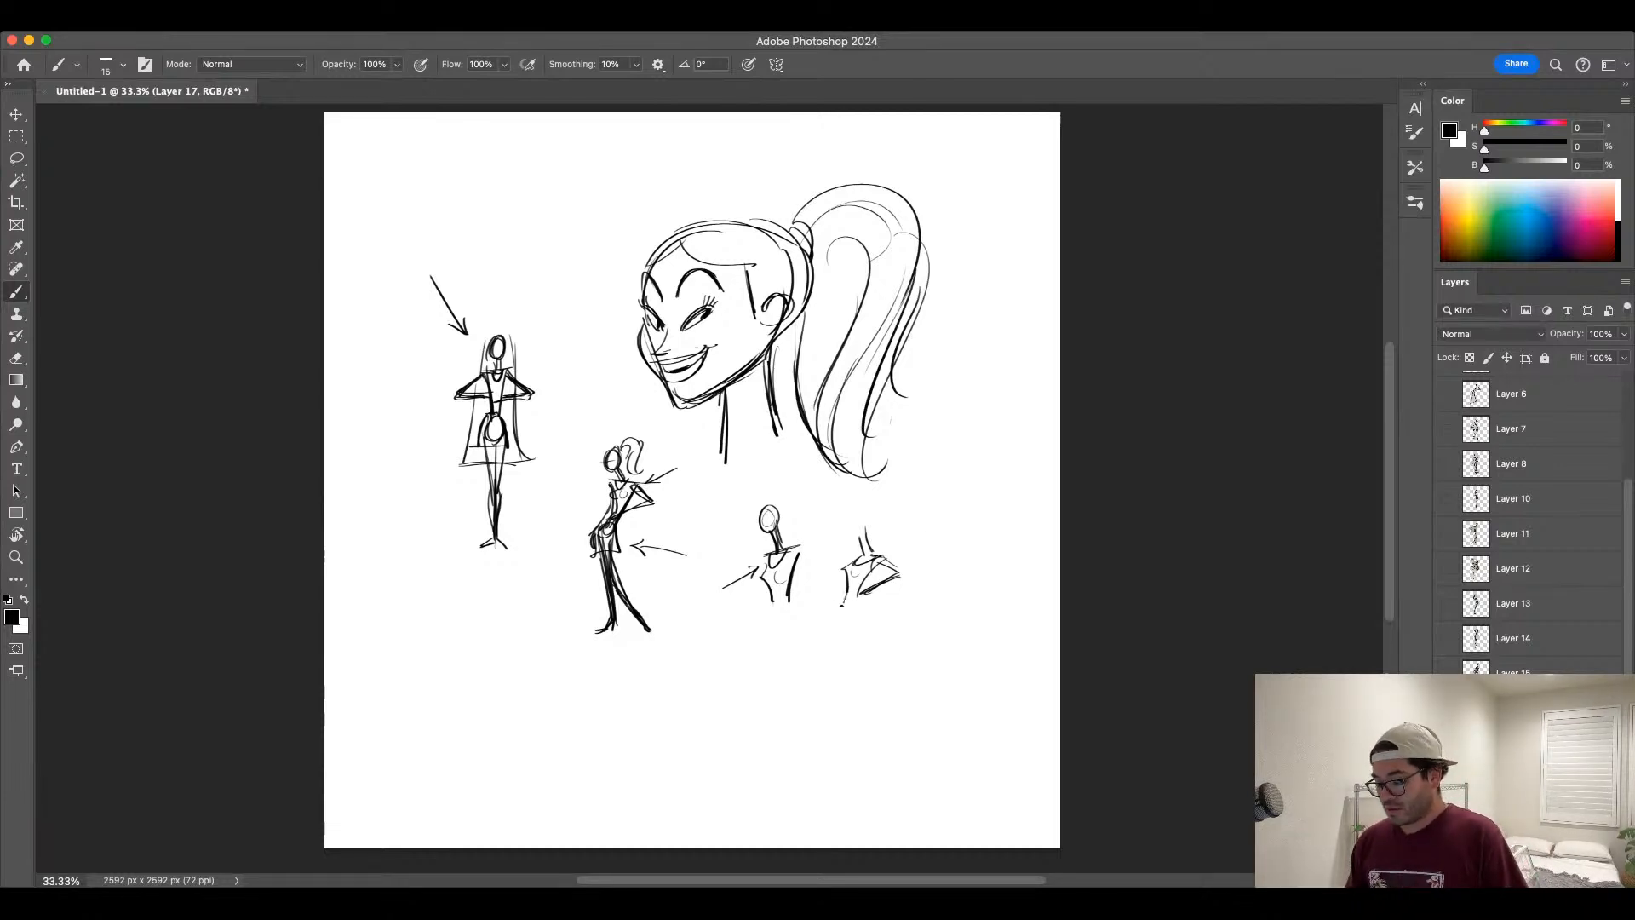
Step: Extend the second upper-body study downward with hips and long legs
mouse_move(845, 598)
mouse_down()
mouse_move(837, 623)
mouse_move(862, 642)
mouse_up()
mouse_move(829, 637)
mouse_down()
mouse_move(860, 634)
mouse_move(840, 631)
mouse_move(856, 712)
mouse_up()
key(super+z)
drag(844, 637, 861, 731)
drag(848, 636, 871, 749)
mouse_move(863, 594)
mouse_down()
mouse_move(896, 562)
mouse_move(849, 554)
mouse_up()
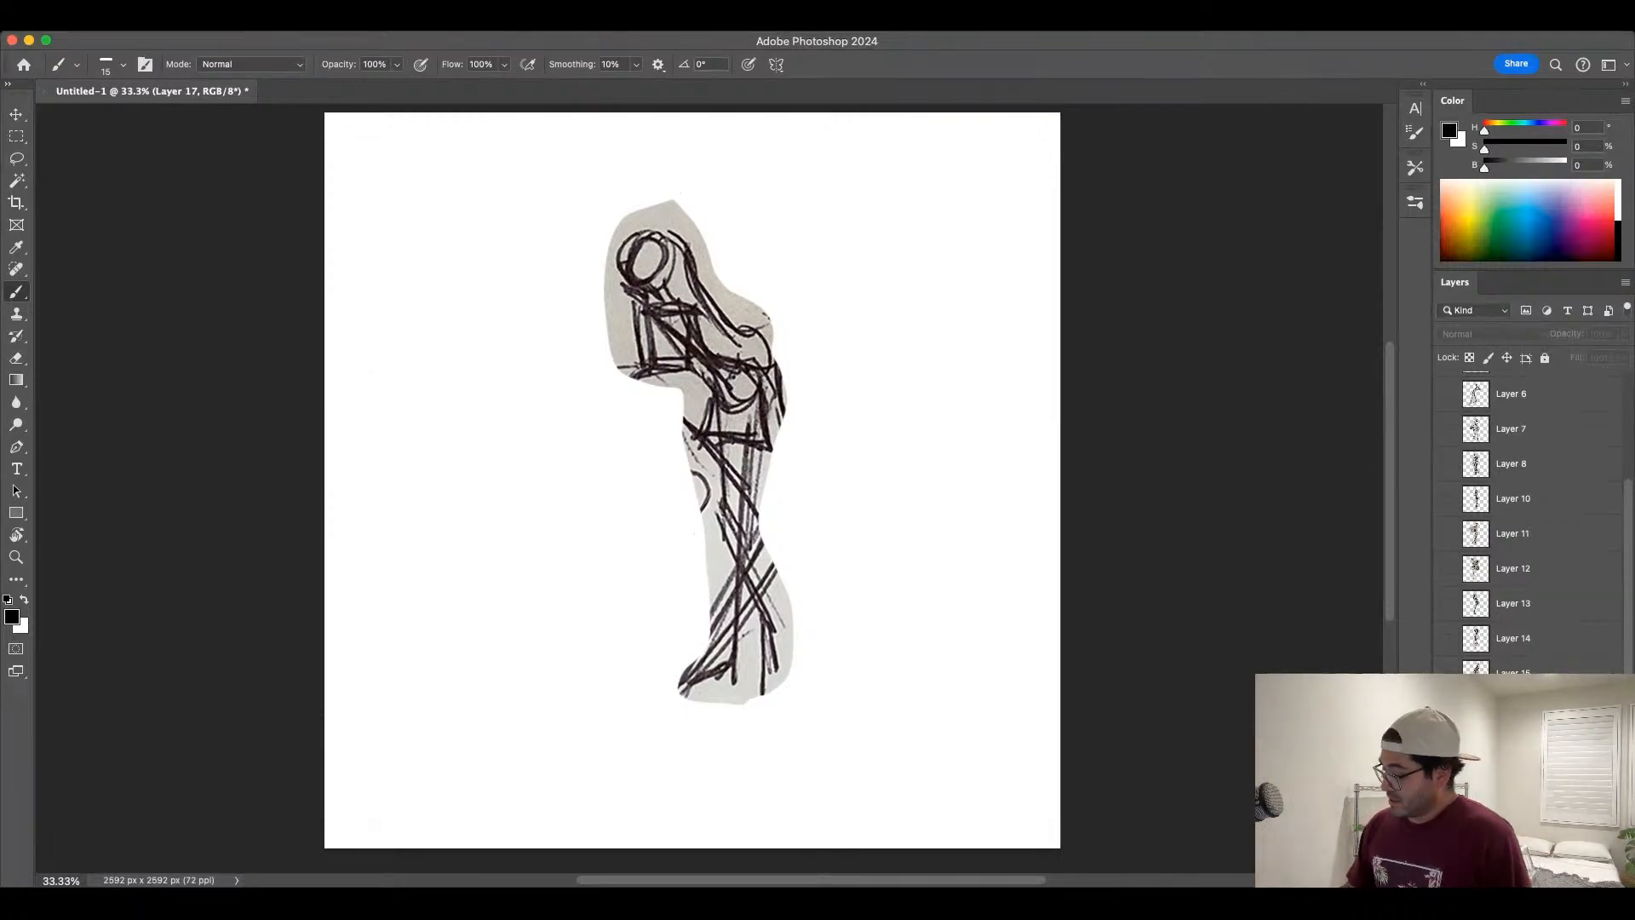
click(1613, 659)
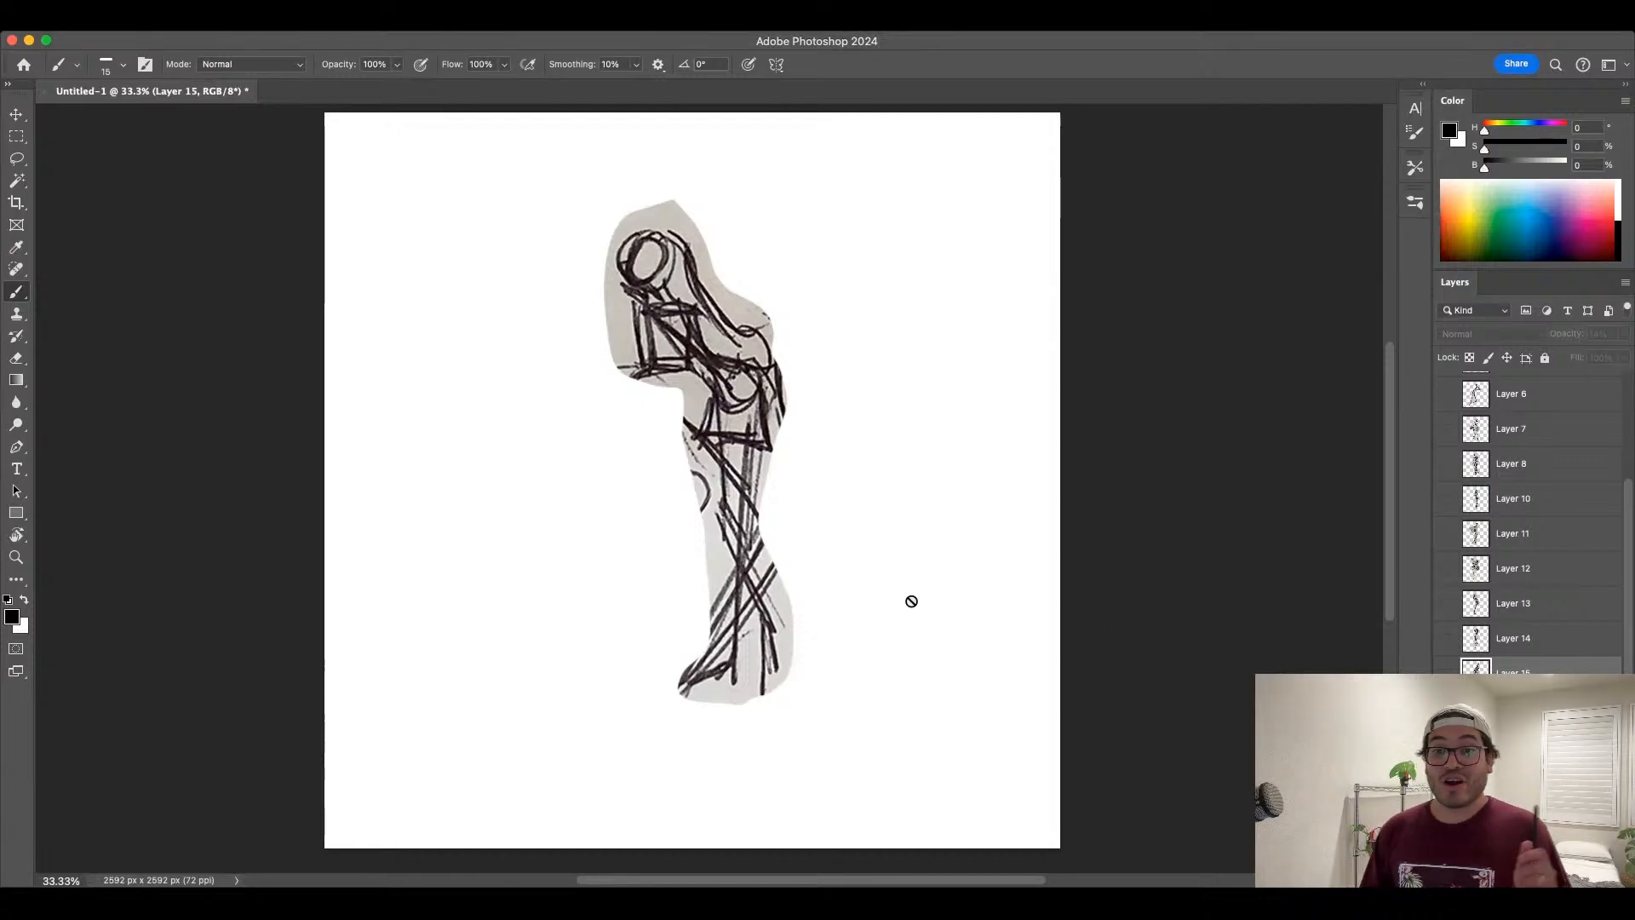
key(super+shift+alt+n)
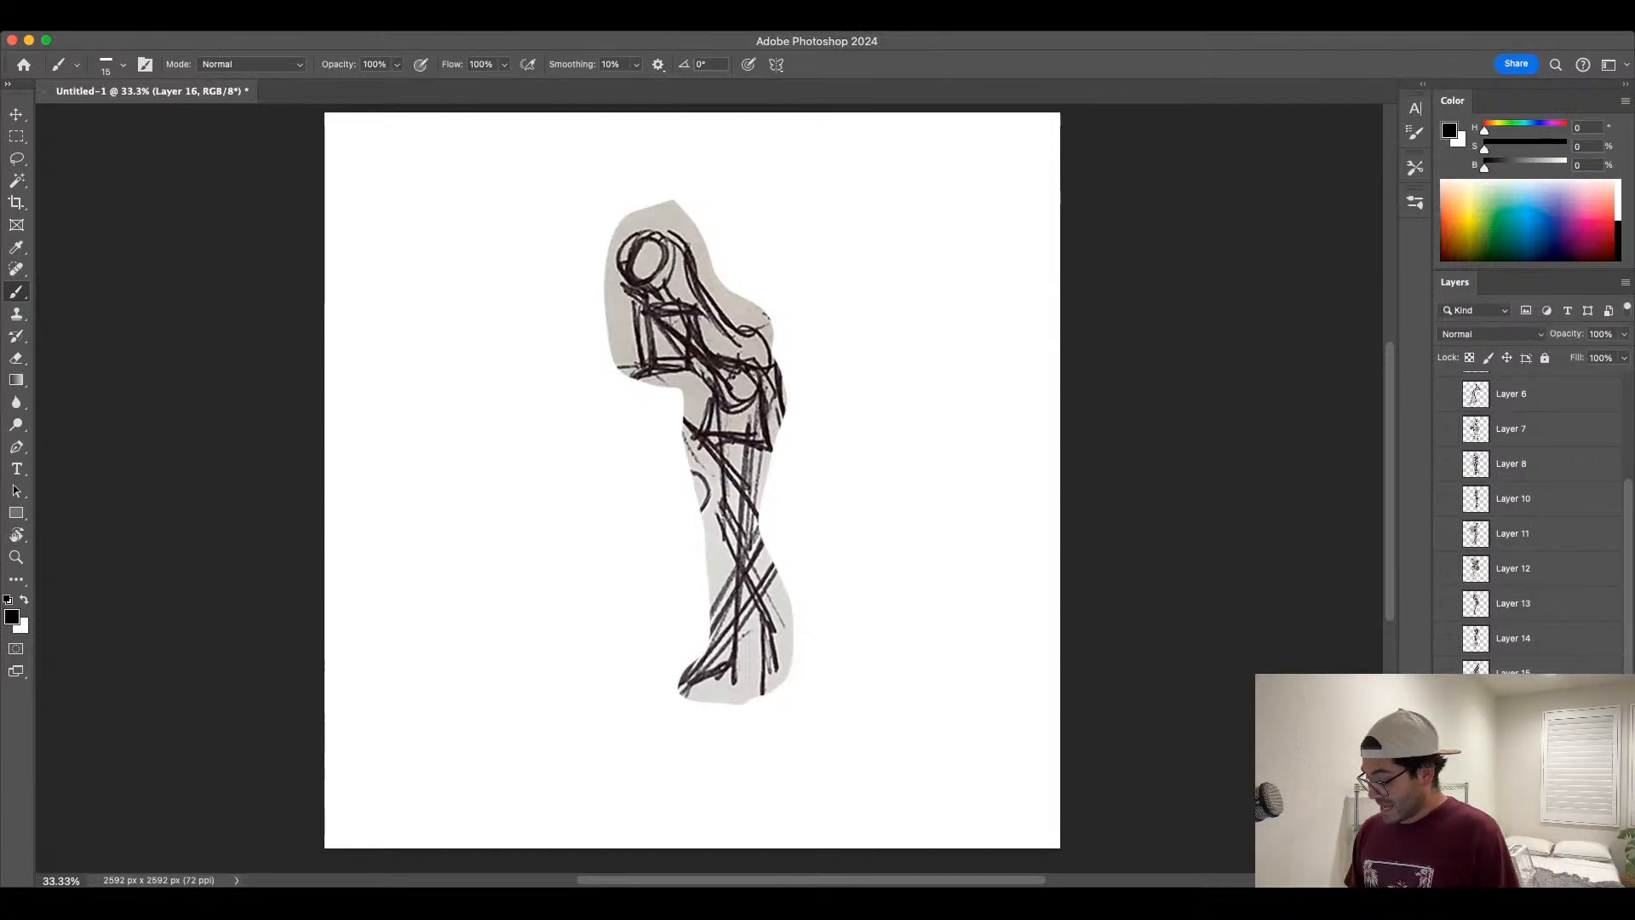
key(super+j)
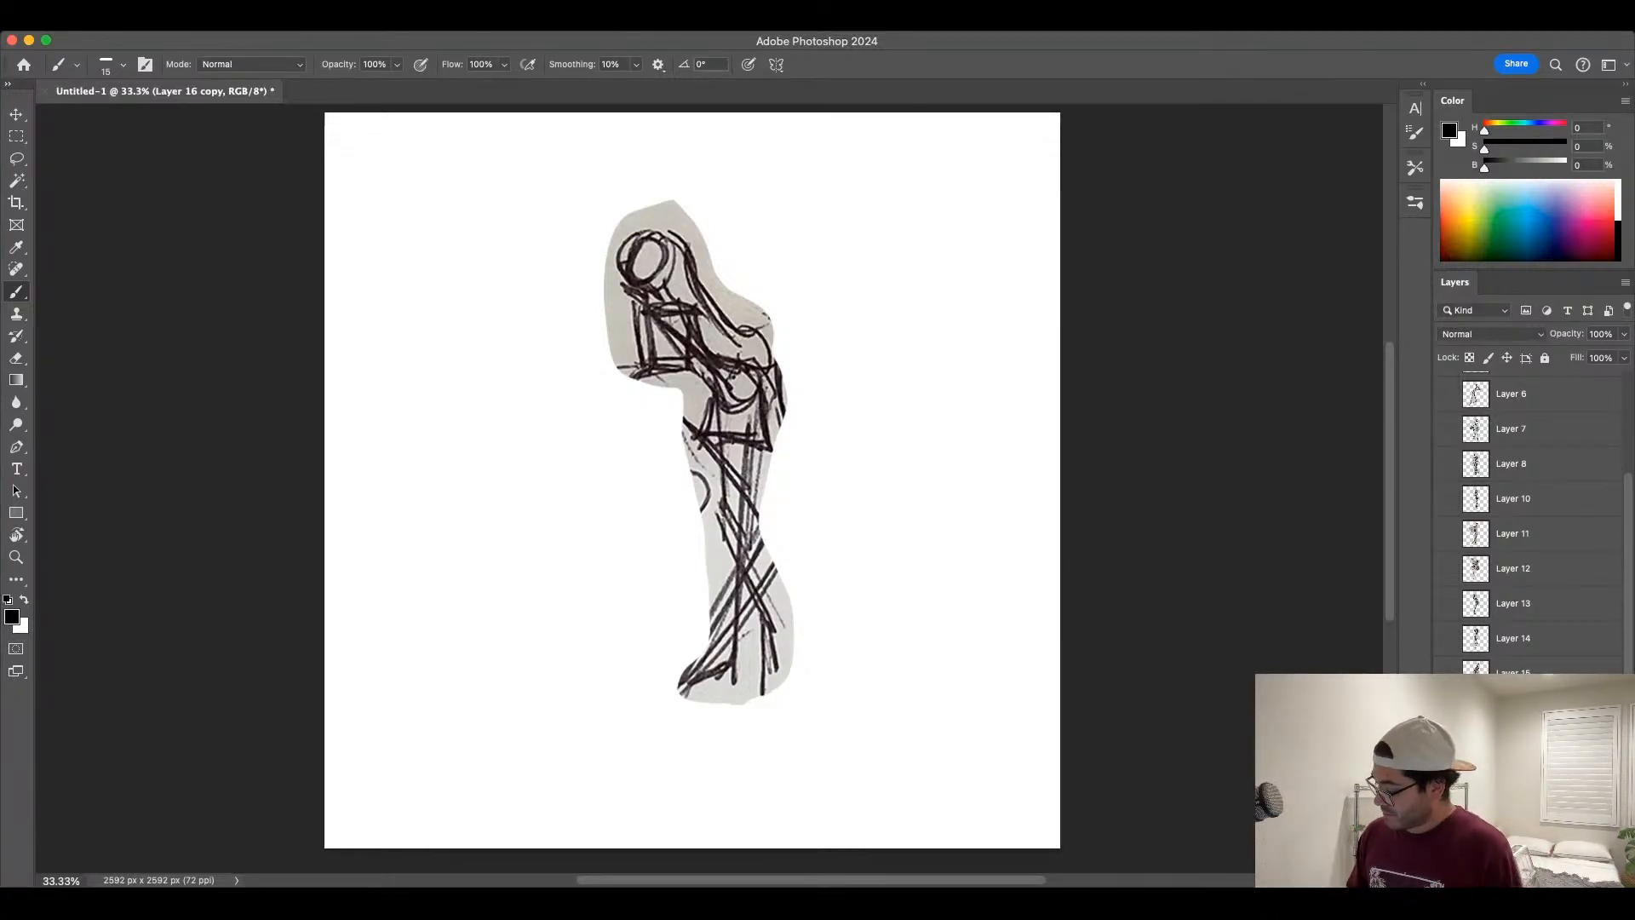
key(Delete)
Step: Hide Layer 16, show Layer 15 and raise its opacity to 100%
click(1447, 707)
click(1447, 672)
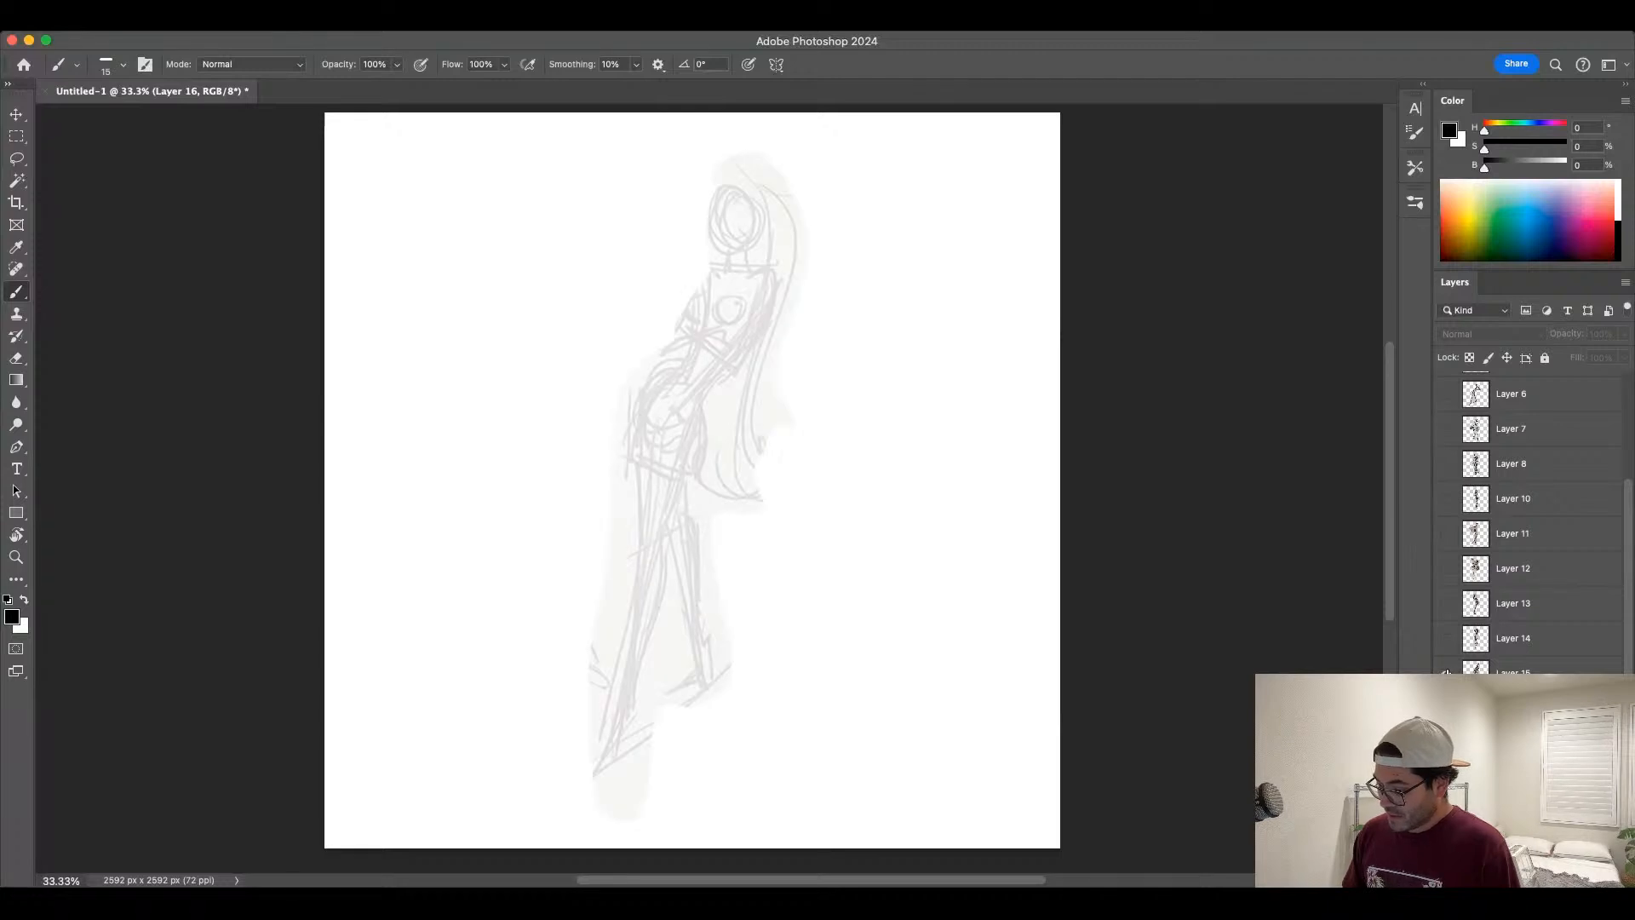
click(1514, 669)
click(1622, 334)
drag(1587, 353, 1616, 404)
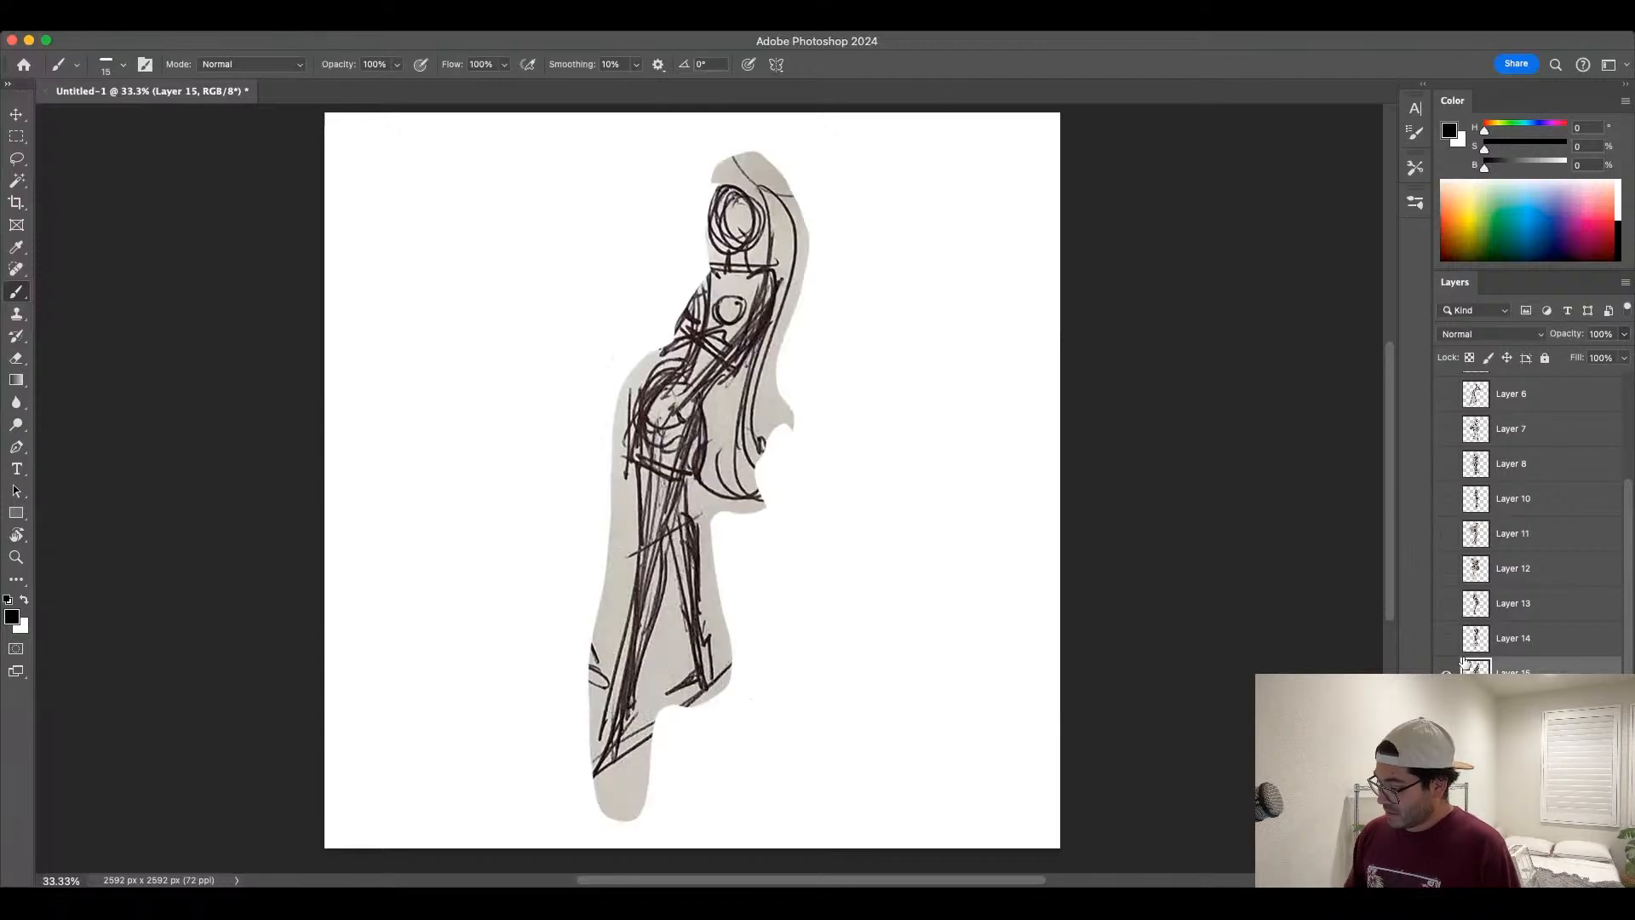
Step: Make Layer 14 the only visible pose sketch and select it
alt+click(1446, 638)
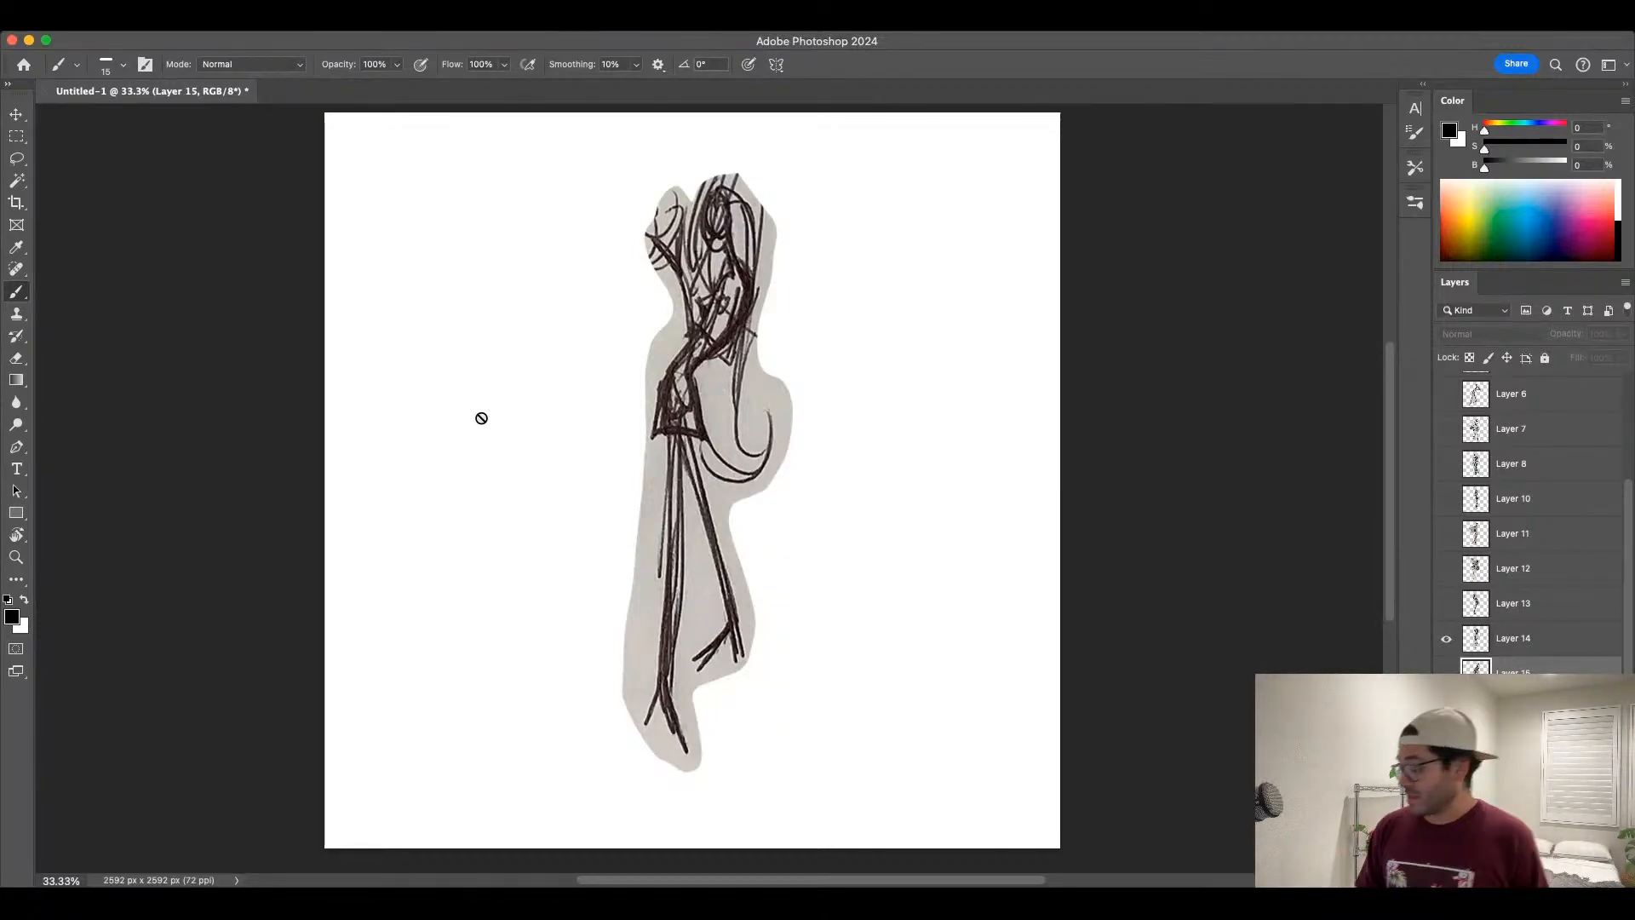
click(1520, 640)
mouse_move(596, 160)
mouse_down()
mouse_move(646, 207)
mouse_move(624, 209)
mouse_up()
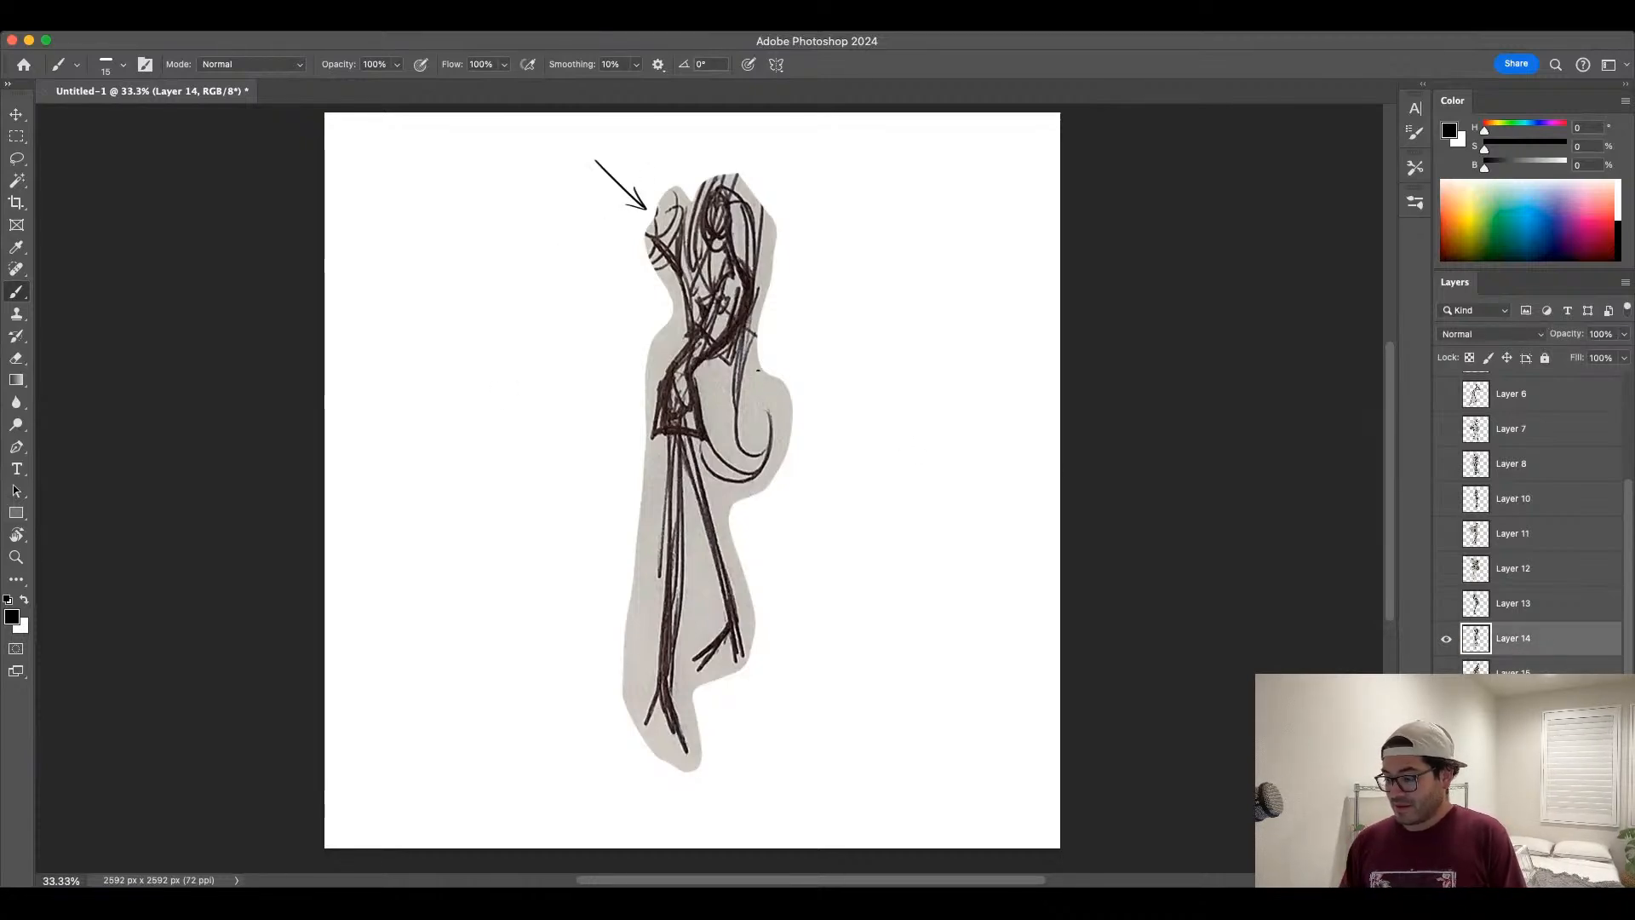
mouse_move(647, 208)
mouse_down()
mouse_move(634, 191)
mouse_move(583, 253)
mouse_up()
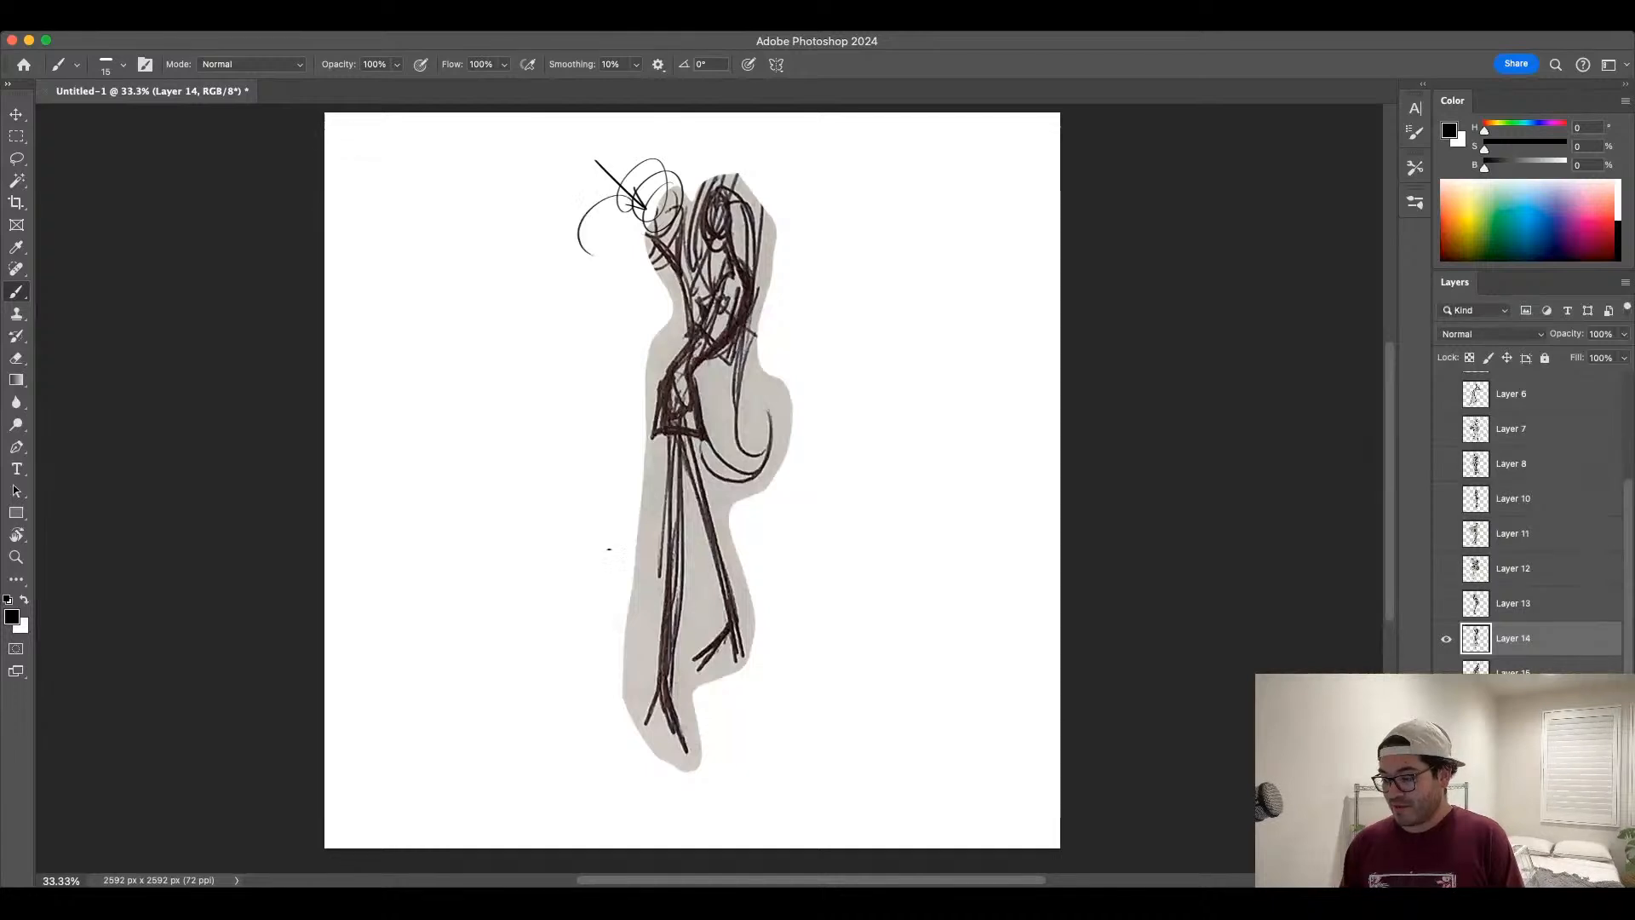
key(super+z)
key(super+z)
key(super+z)
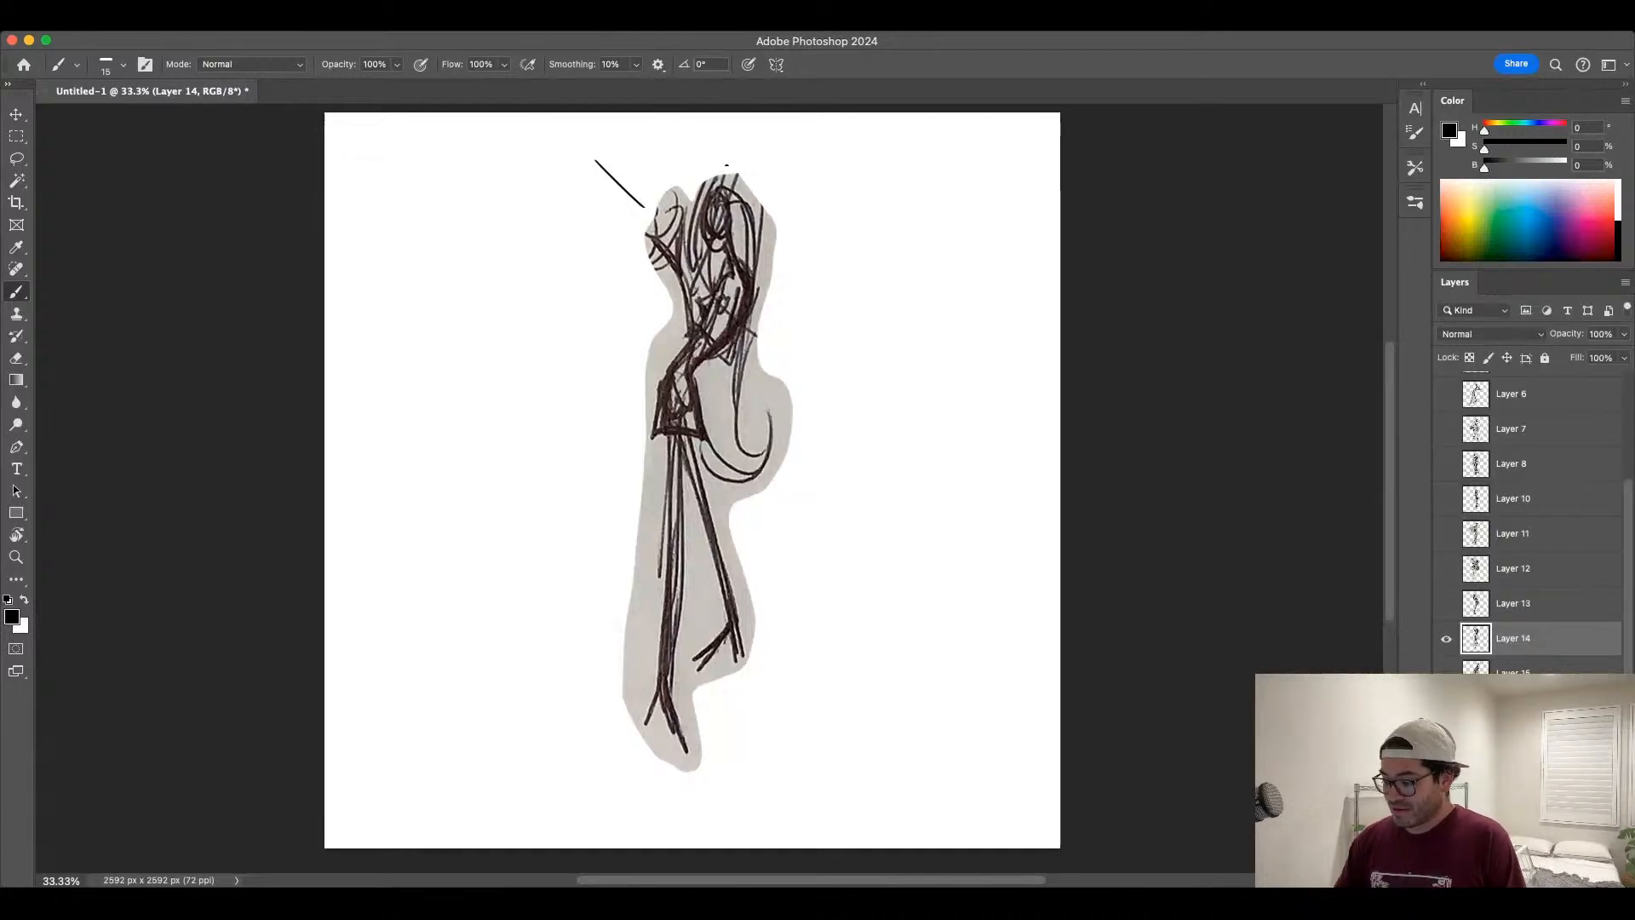
key(super+z)
mouse_move(725, 140)
mouse_down()
mouse_move(696, 202)
mouse_move(732, 183)
mouse_move(708, 239)
mouse_up()
key(super+z)
Step: Change the brush colour to red with saturation and brightness at 100%
drag(1484, 168, 1567, 168)
drag(1484, 149, 1567, 149)
mouse_move(724, 144)
mouse_down()
mouse_move(695, 217)
mouse_move(729, 205)
mouse_move(695, 259)
mouse_move(712, 290)
mouse_up()
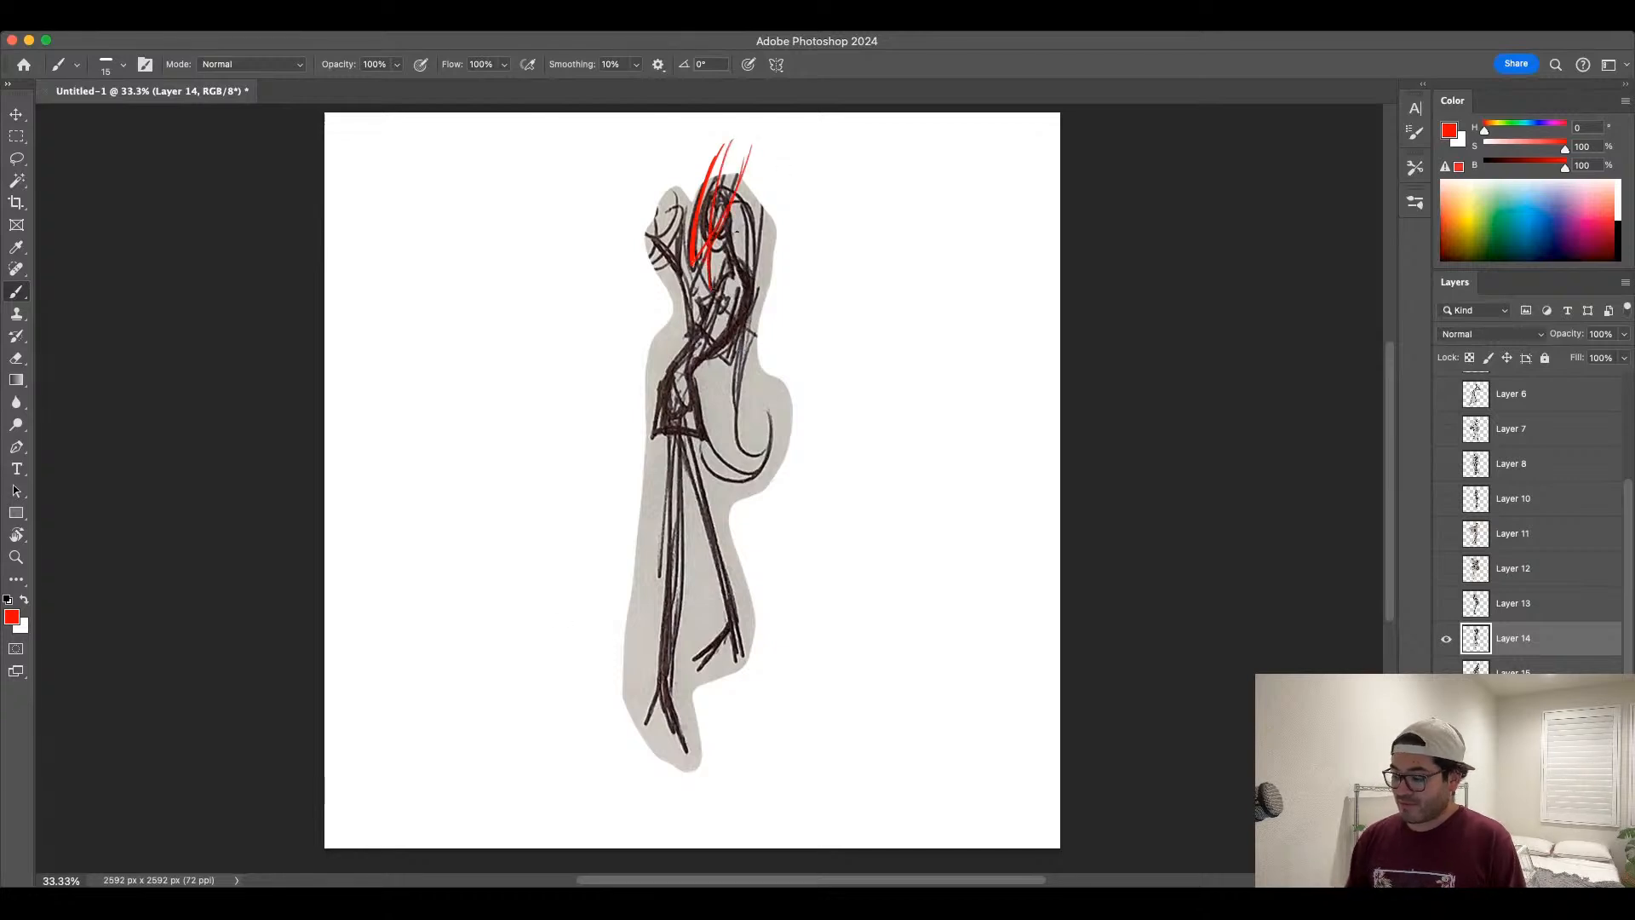
drag(675, 181, 653, 237)
drag(636, 226, 645, 238)
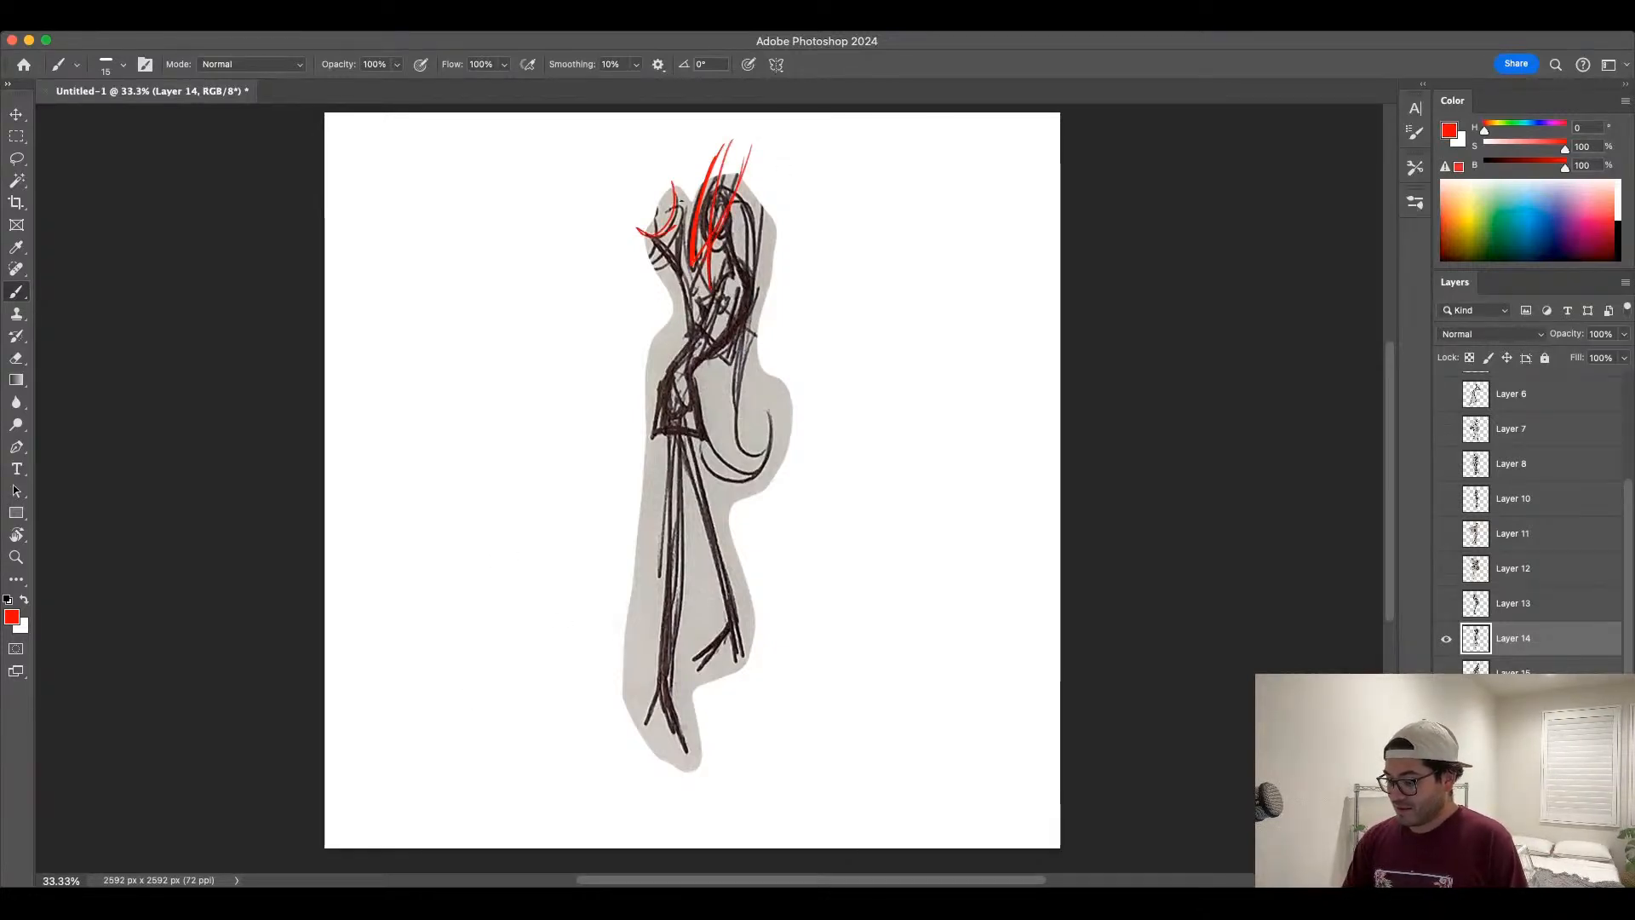
drag(685, 182, 640, 269)
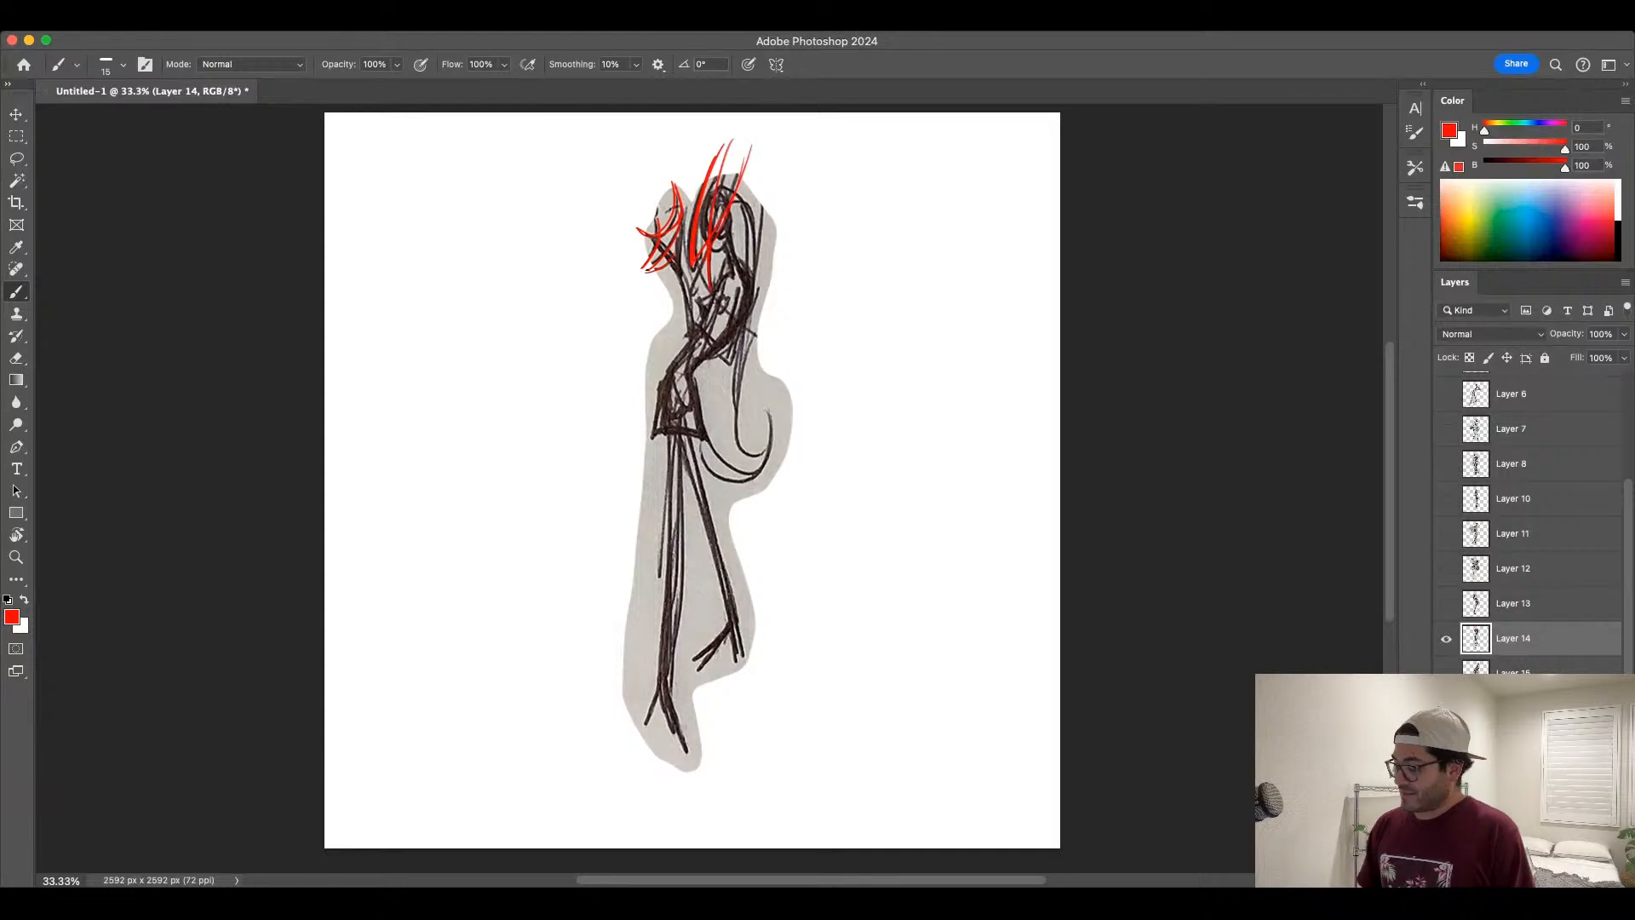
key(super+z)
key(super+z)
key(super+z)
key(super+z)
key(super+z)
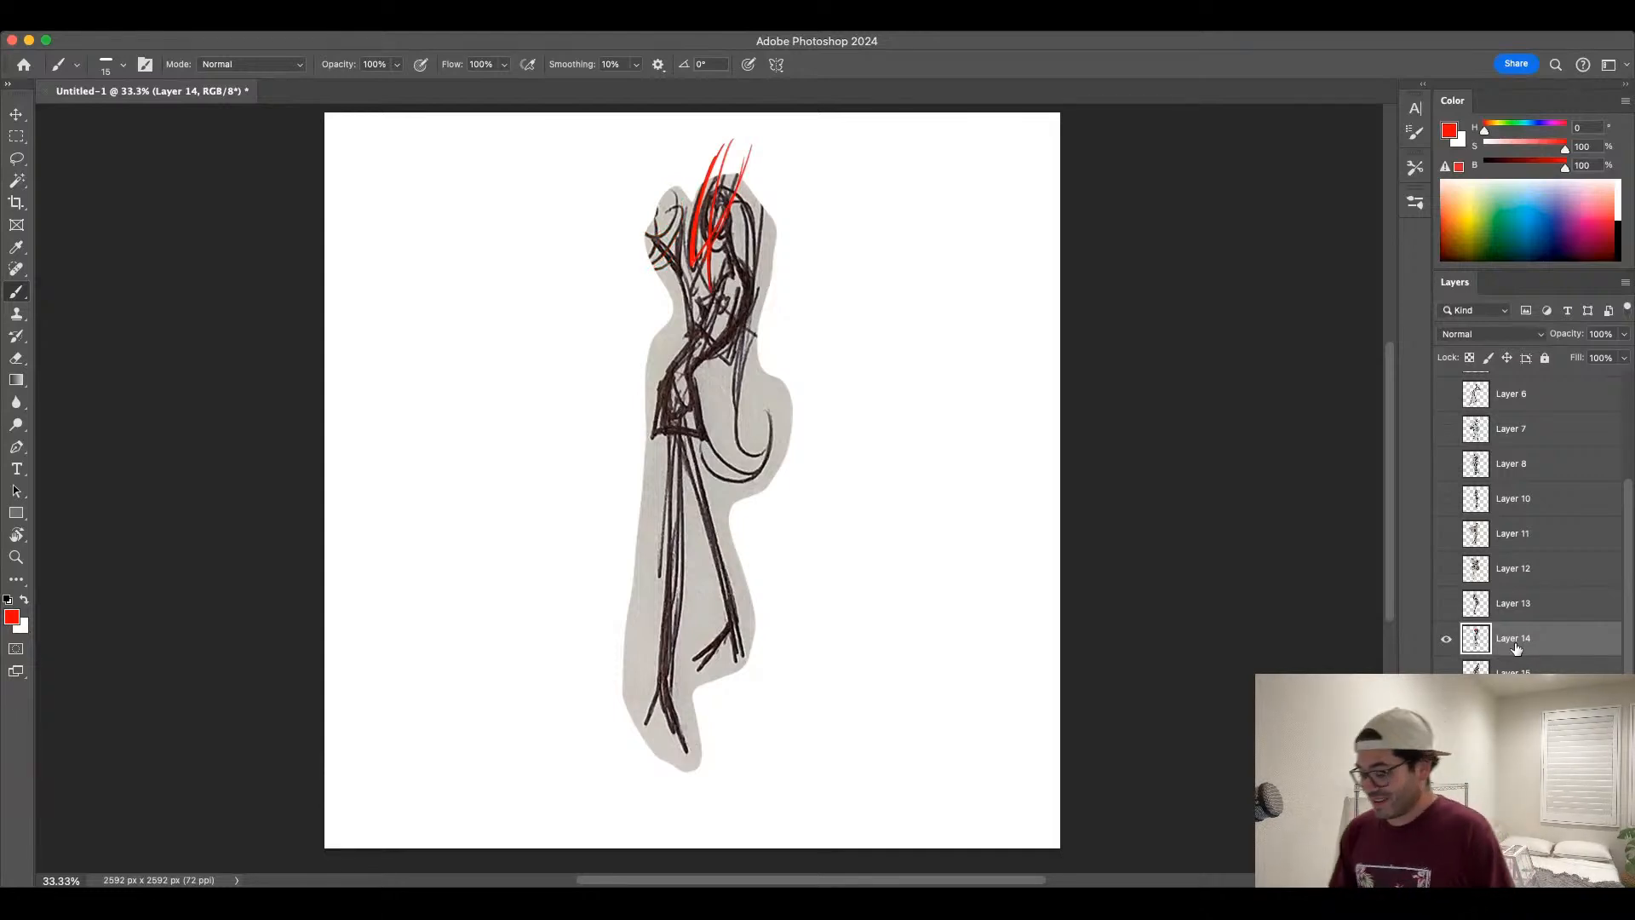
key(super+z)
key(super+z)
key(super+z)
key(super+z)
key(super+z)
key(super+z)
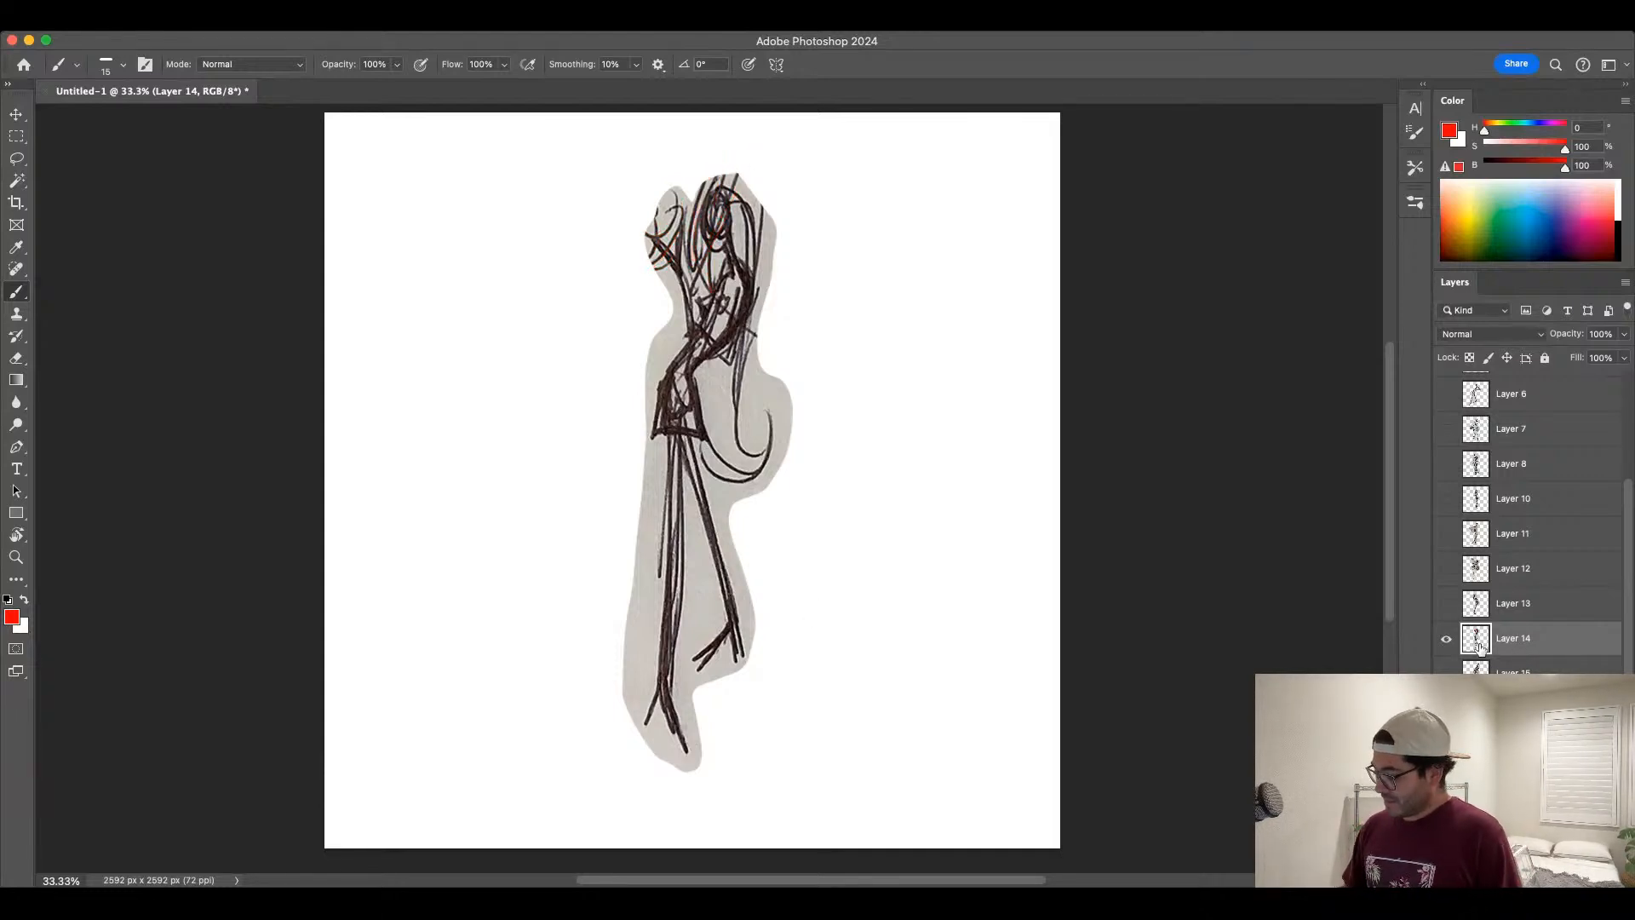
Step: Hide Layer 14 and view the poses on Layers 13, 12 and 11 one at a time, ending with only Layer 10 visible
click(1445, 639)
click(1446, 605)
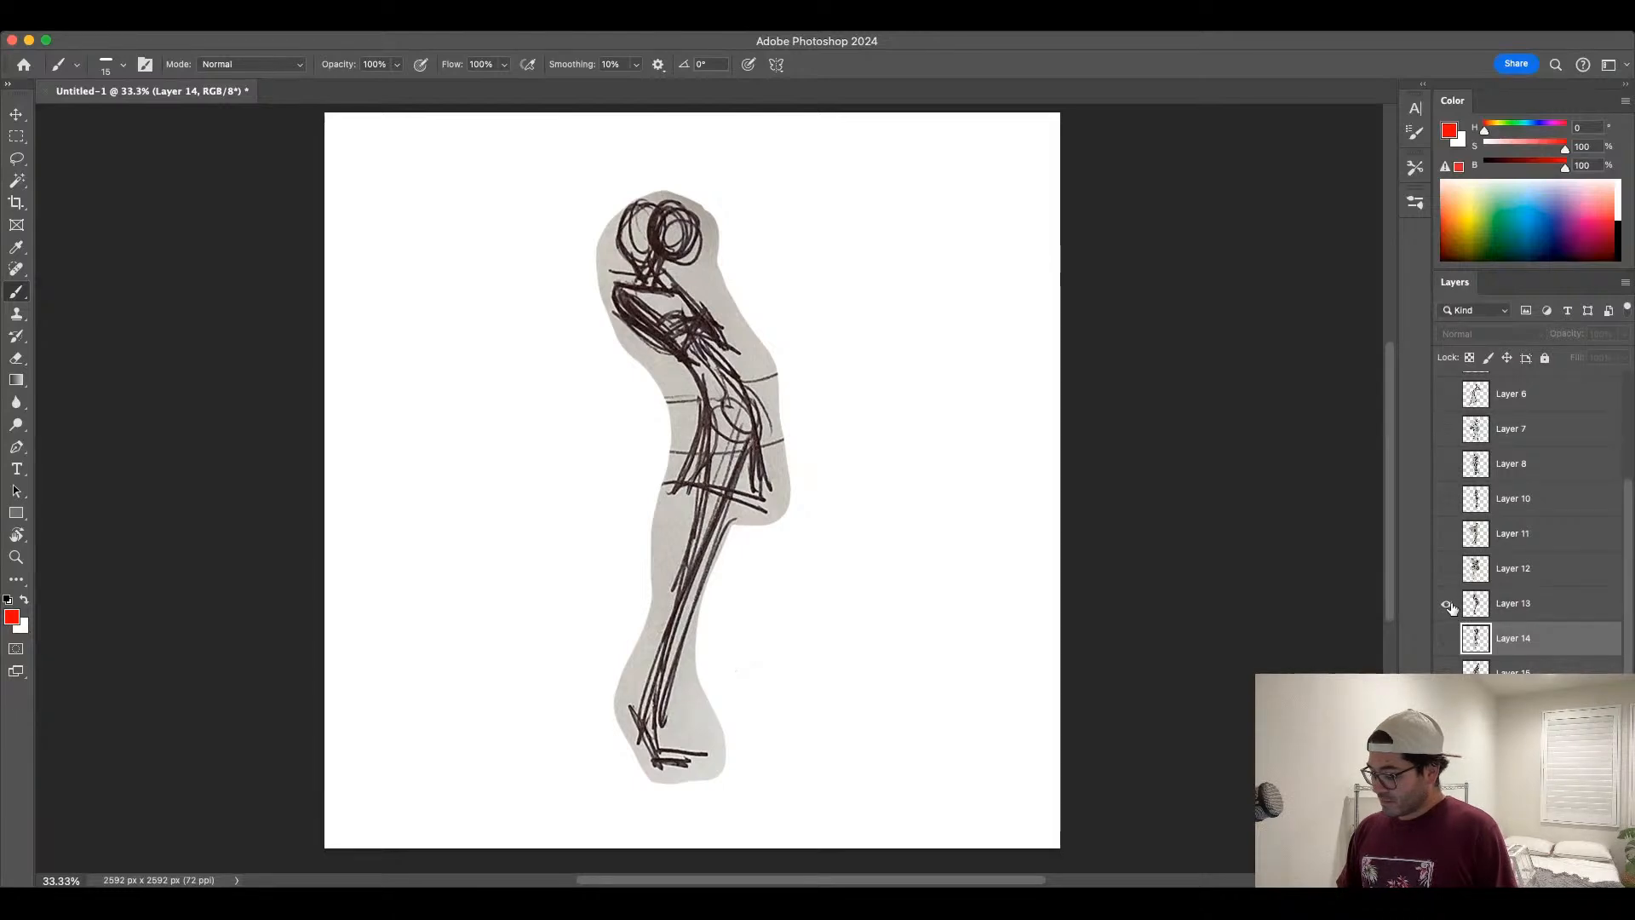
click(1447, 605)
click(1446, 569)
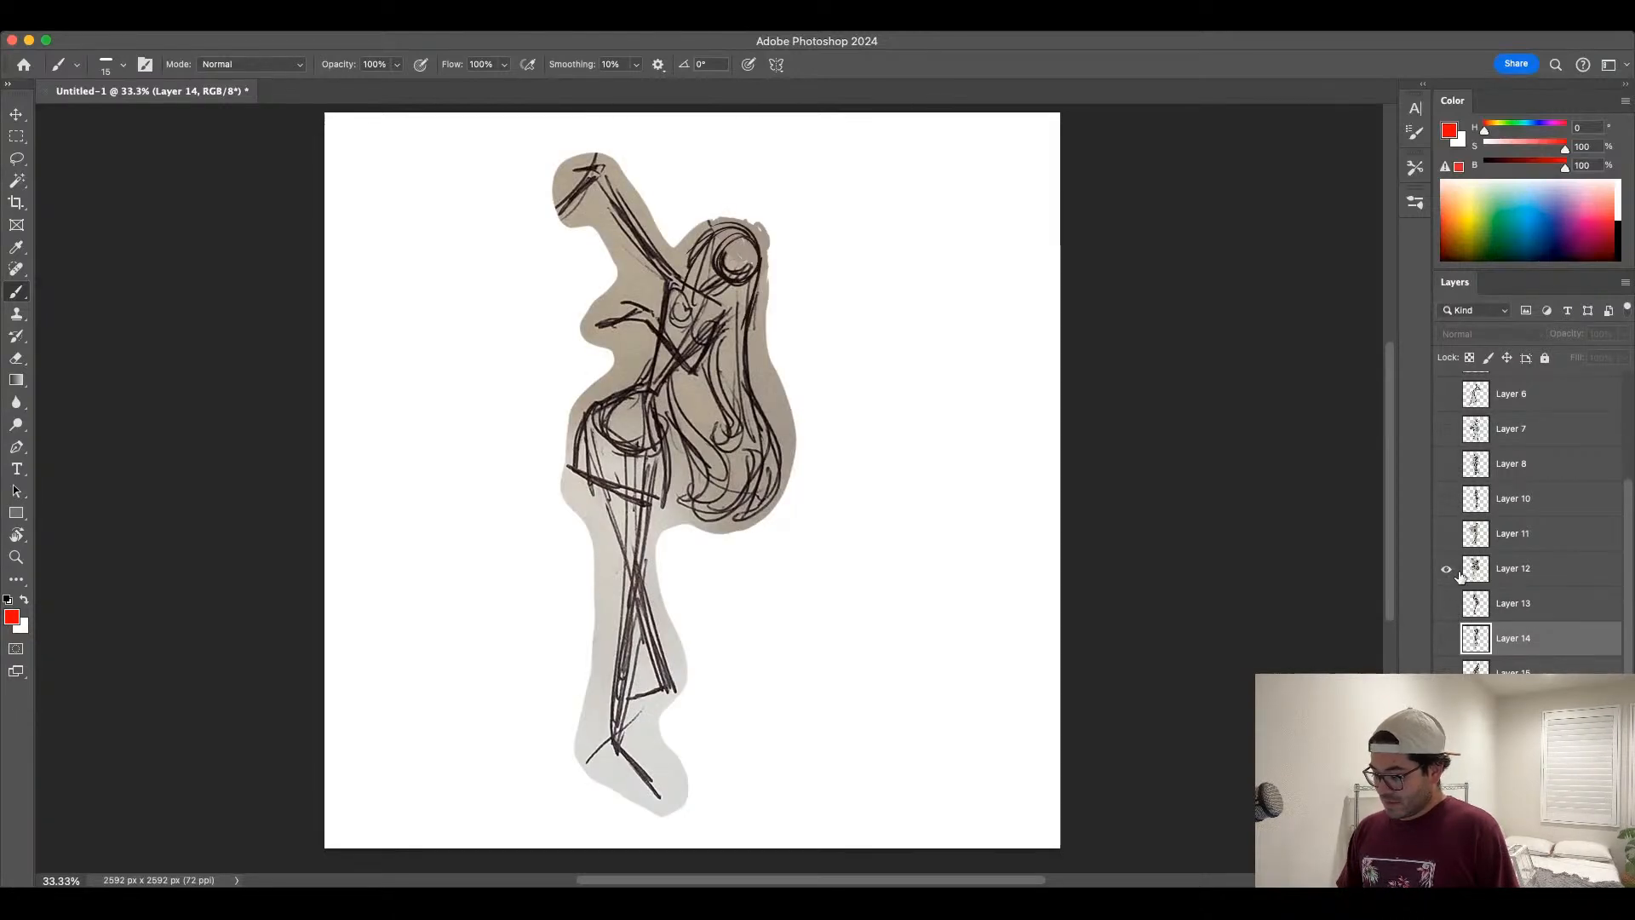
click(1446, 569)
click(1447, 535)
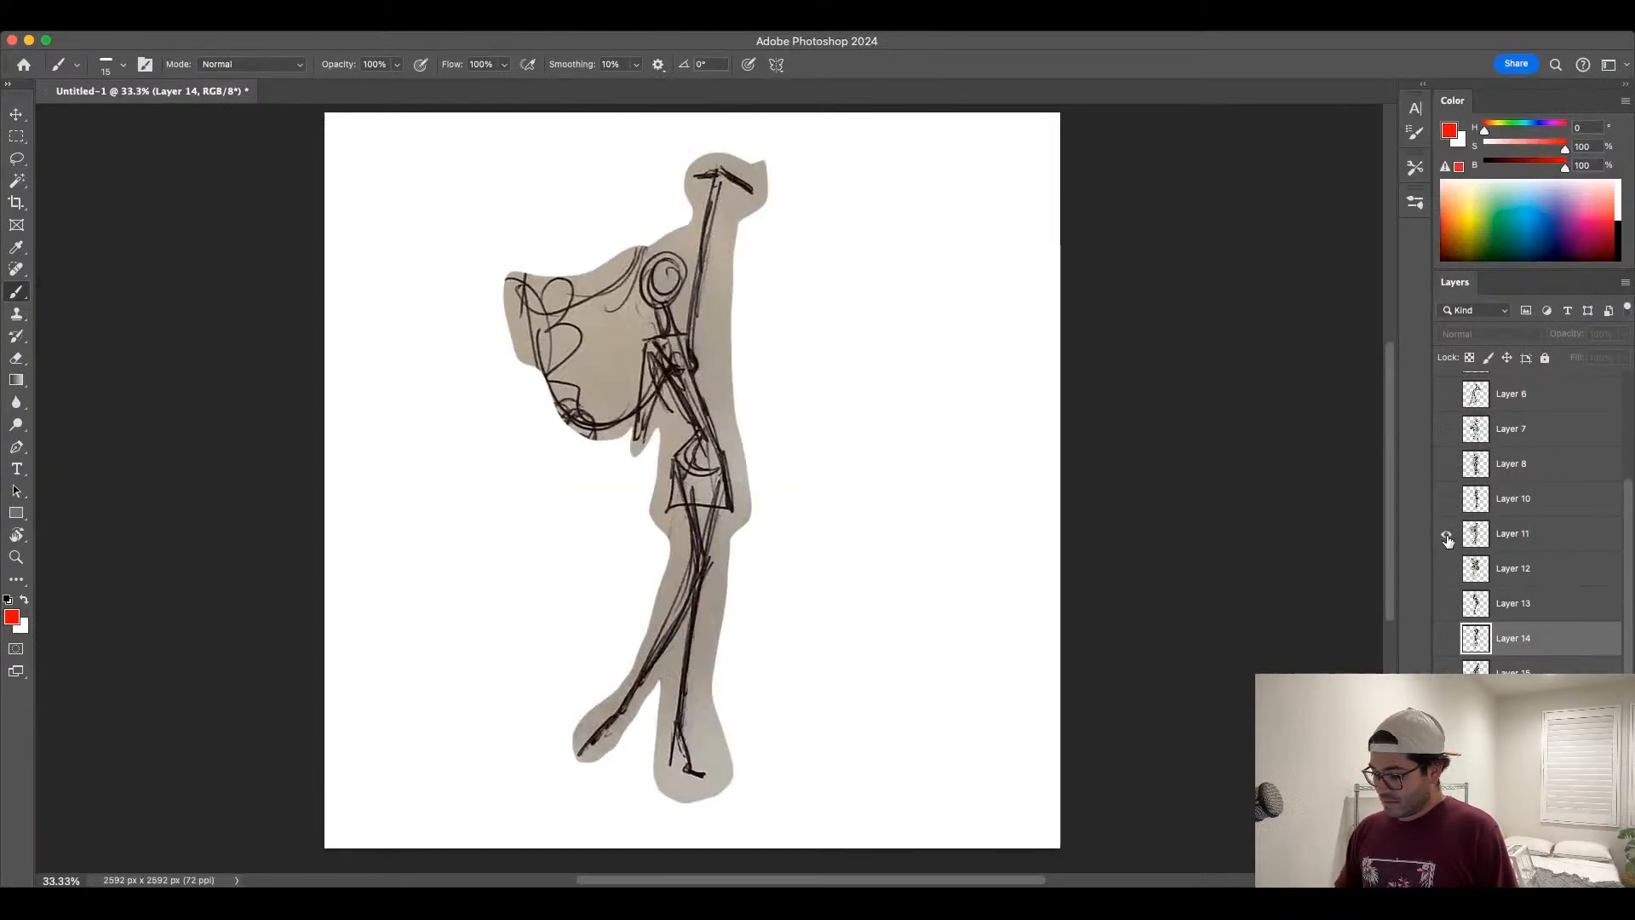
click(1447, 535)
click(1445, 499)
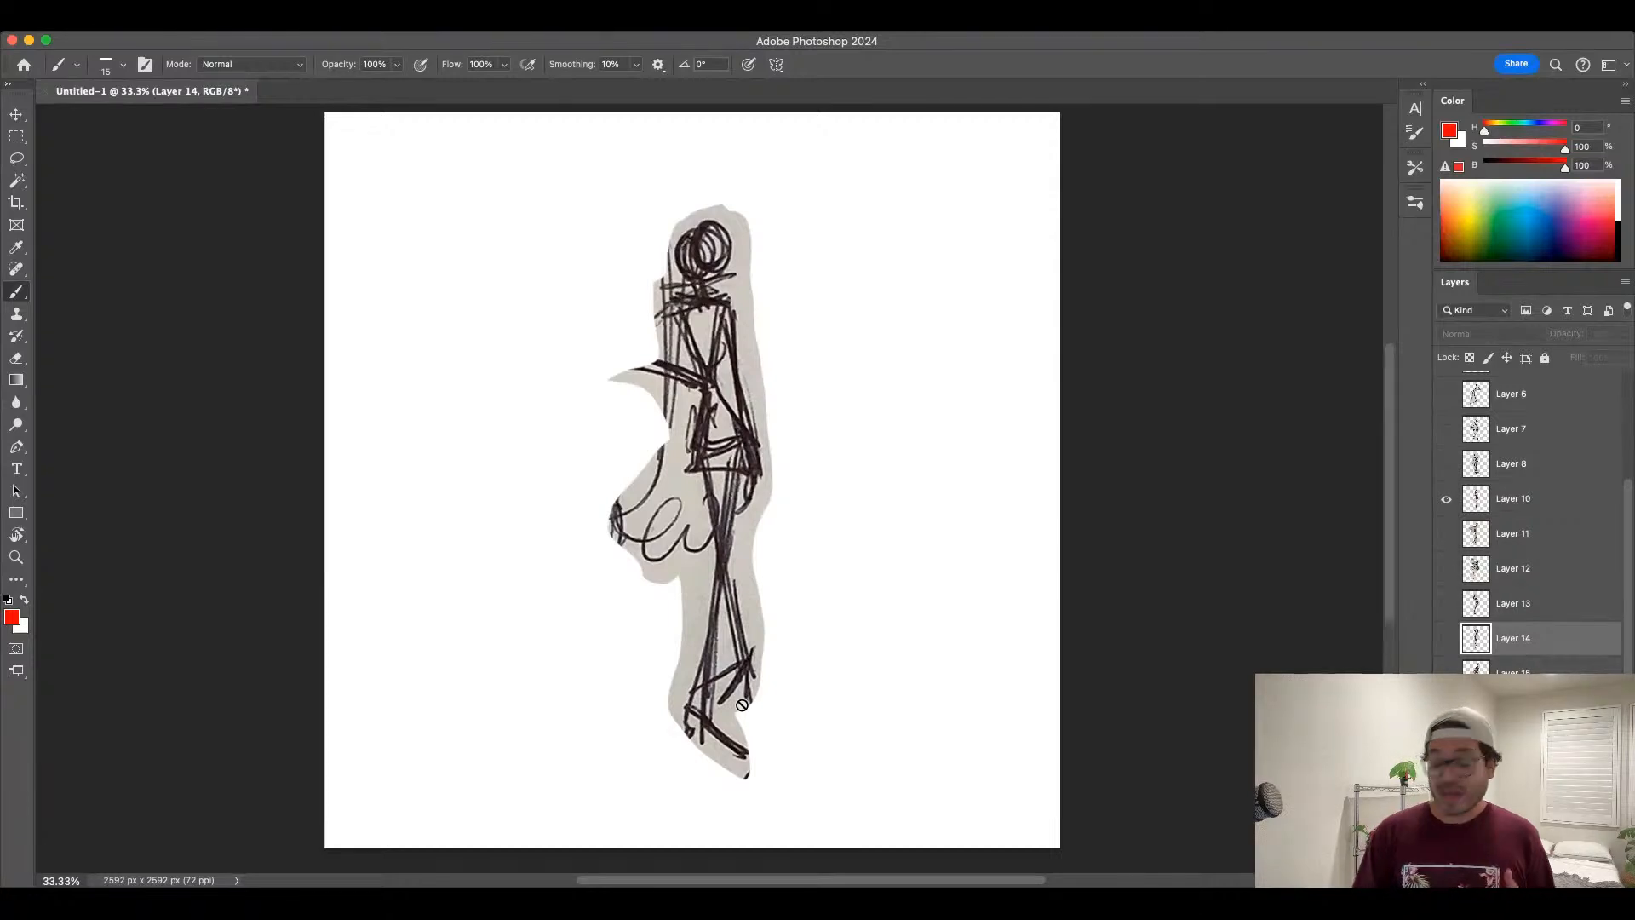
Step: Mark the directions of the Layer 10 figure's feet with red arrows on a new layer and delete that layer
click(1524, 498)
key(super+shift+alt+n)
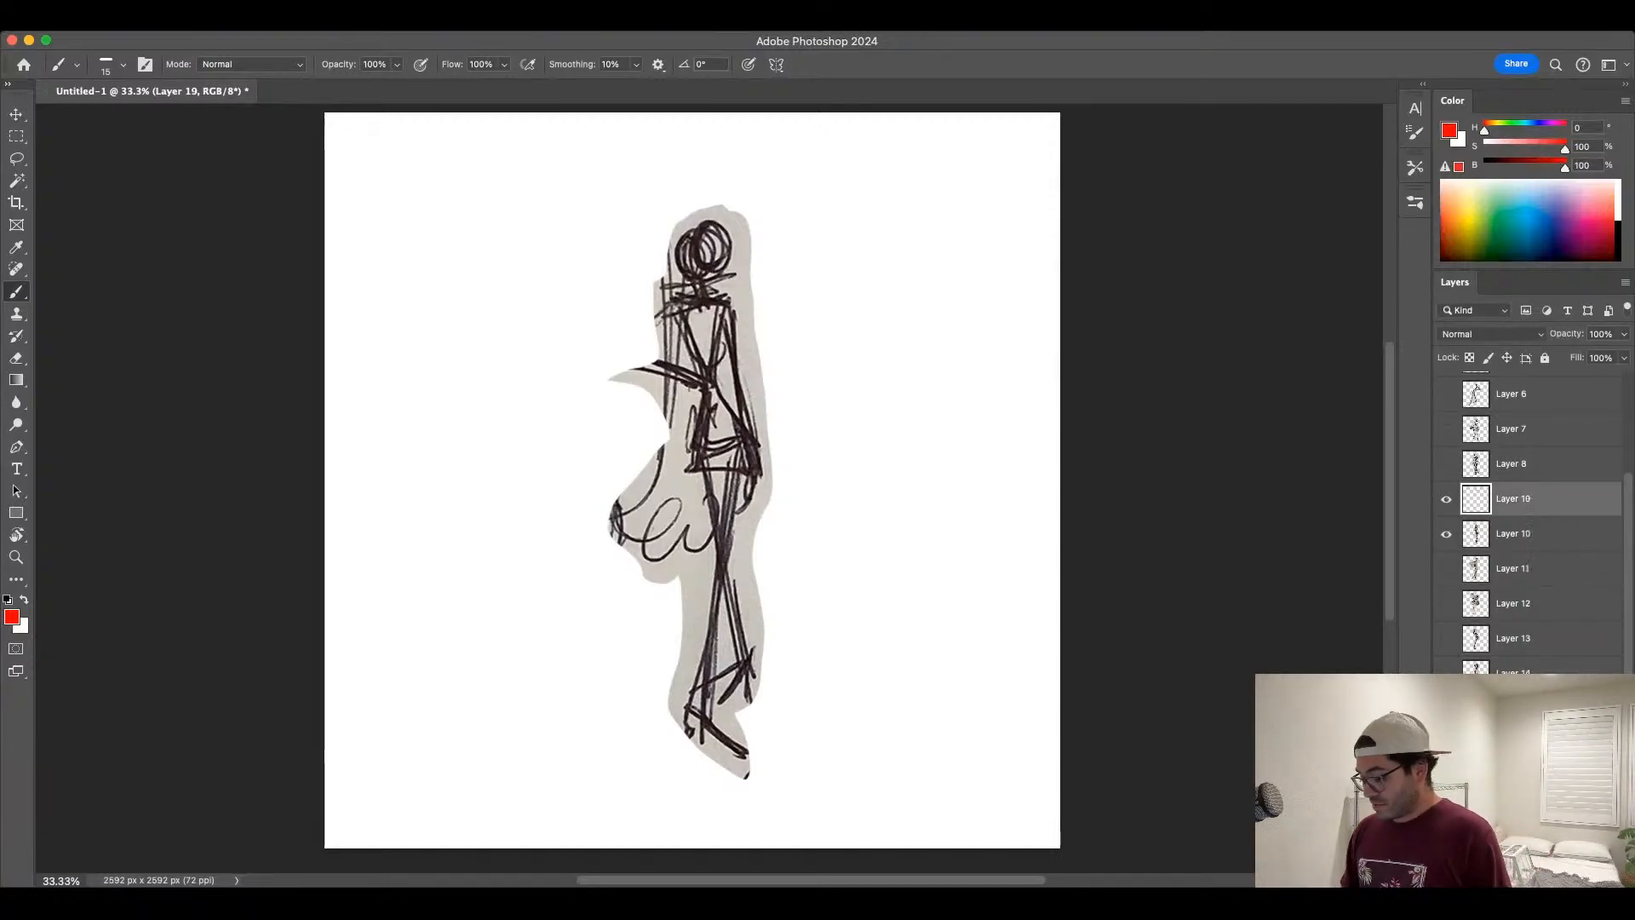
drag(686, 712, 746, 755)
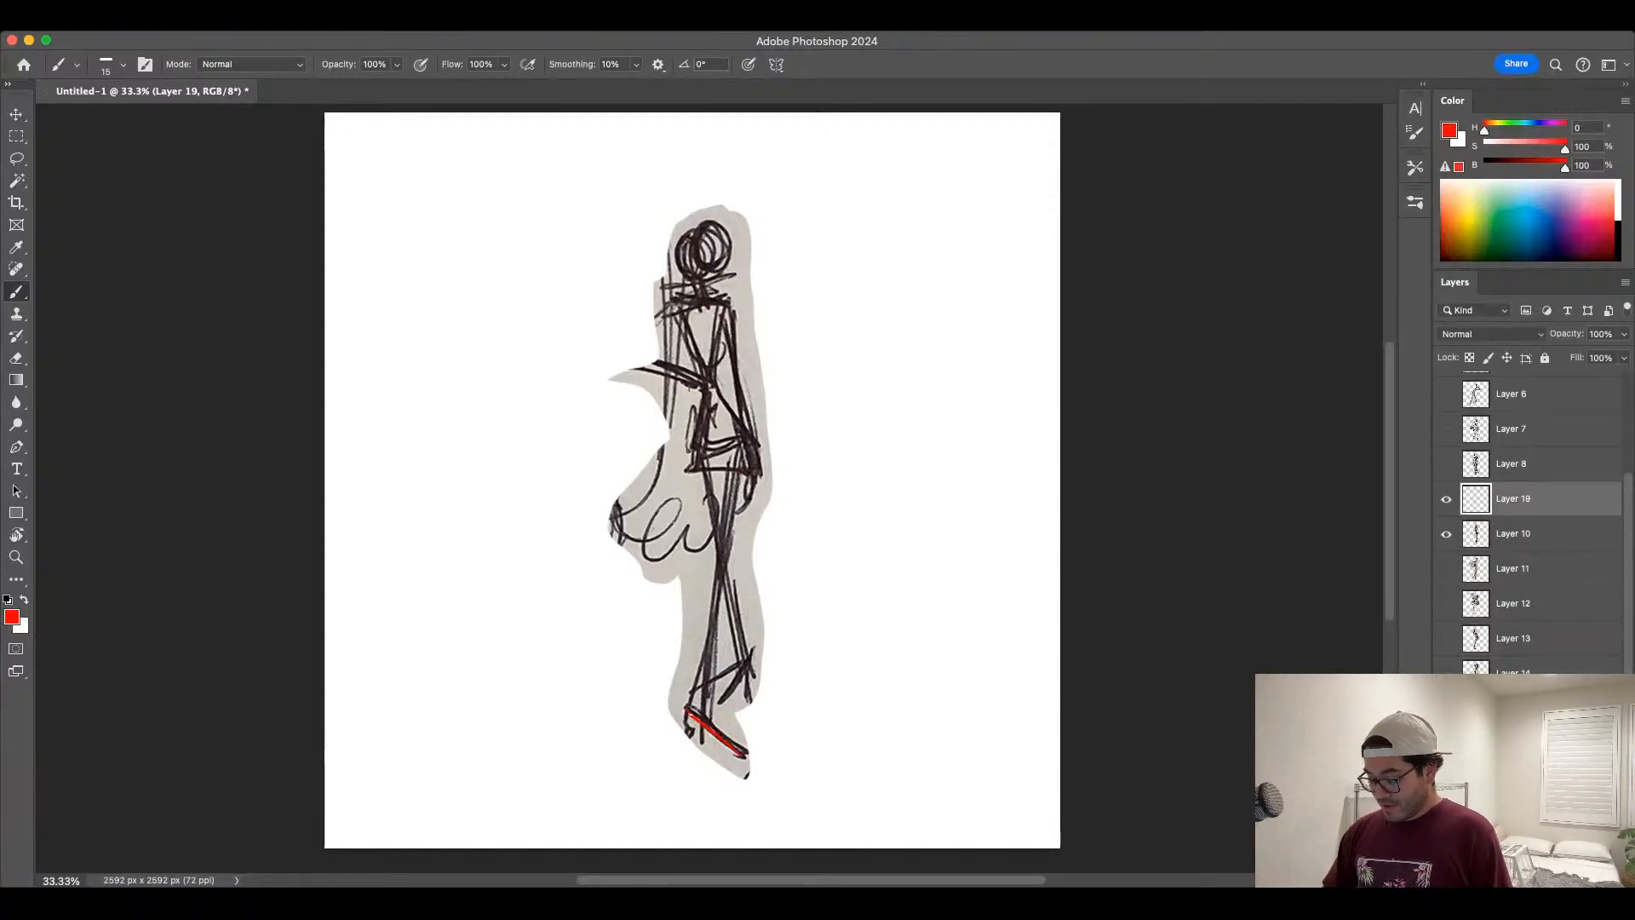
mouse_move(668, 694)
mouse_down()
mouse_move(764, 773)
mouse_move(749, 747)
mouse_move(738, 775)
mouse_up()
mouse_move(758, 646)
mouse_down()
mouse_move(721, 703)
mouse_move(680, 695)
mouse_move(720, 710)
mouse_up()
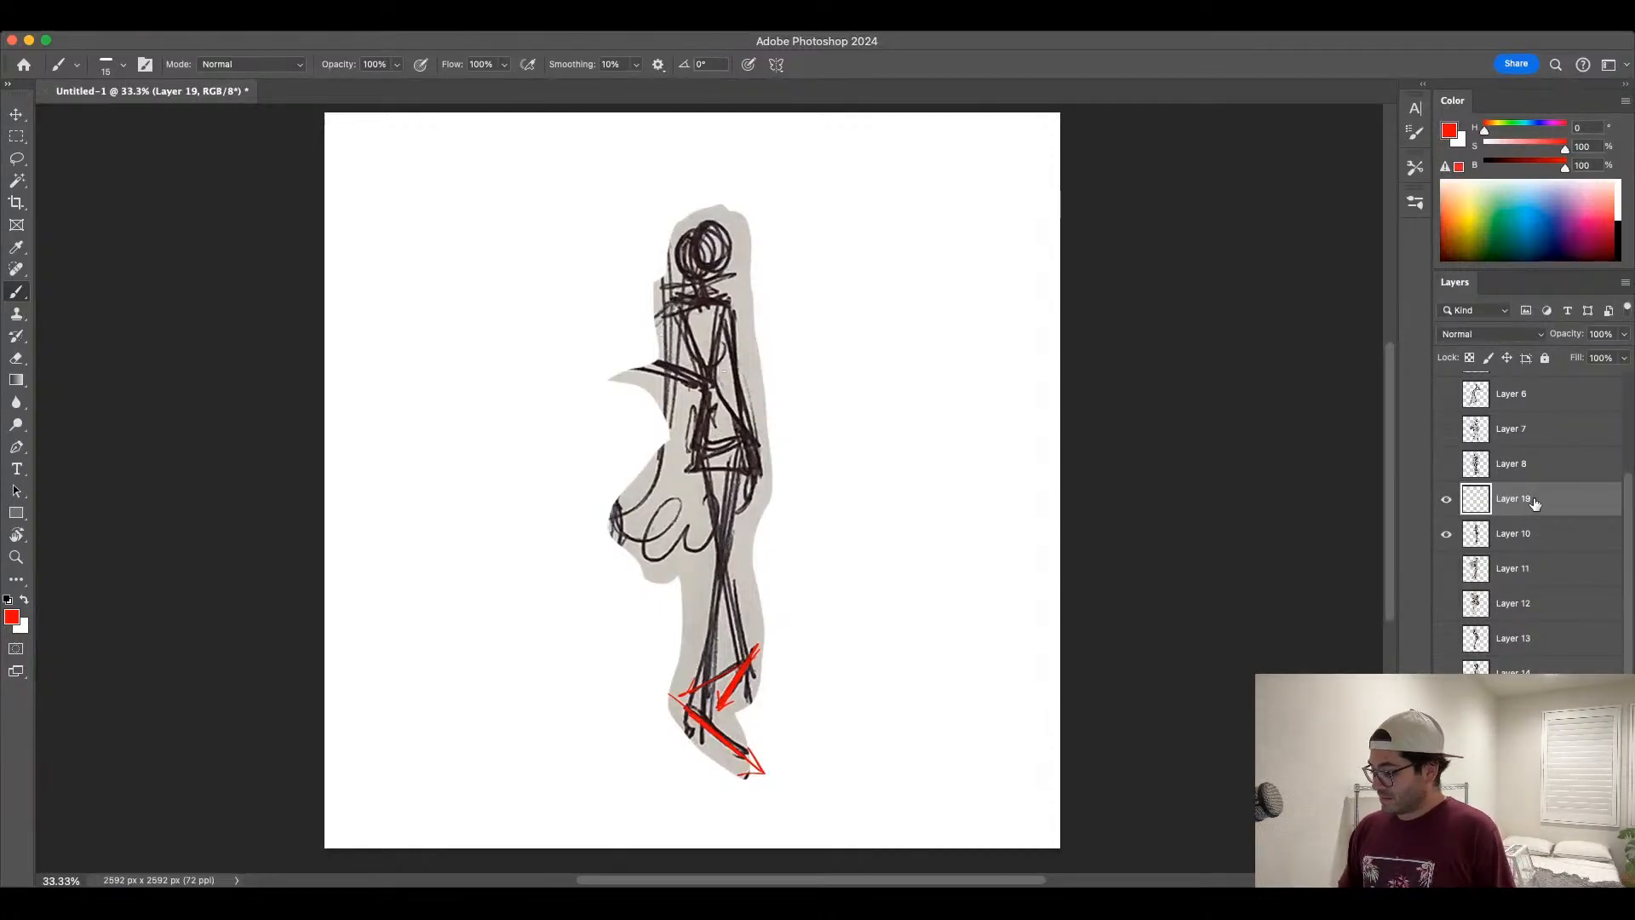
key(BackSpace)
Step: Show Layer 8 instead of Layer 10, lower its opacity and add a new layer above it
click(1446, 499)
click(1446, 463)
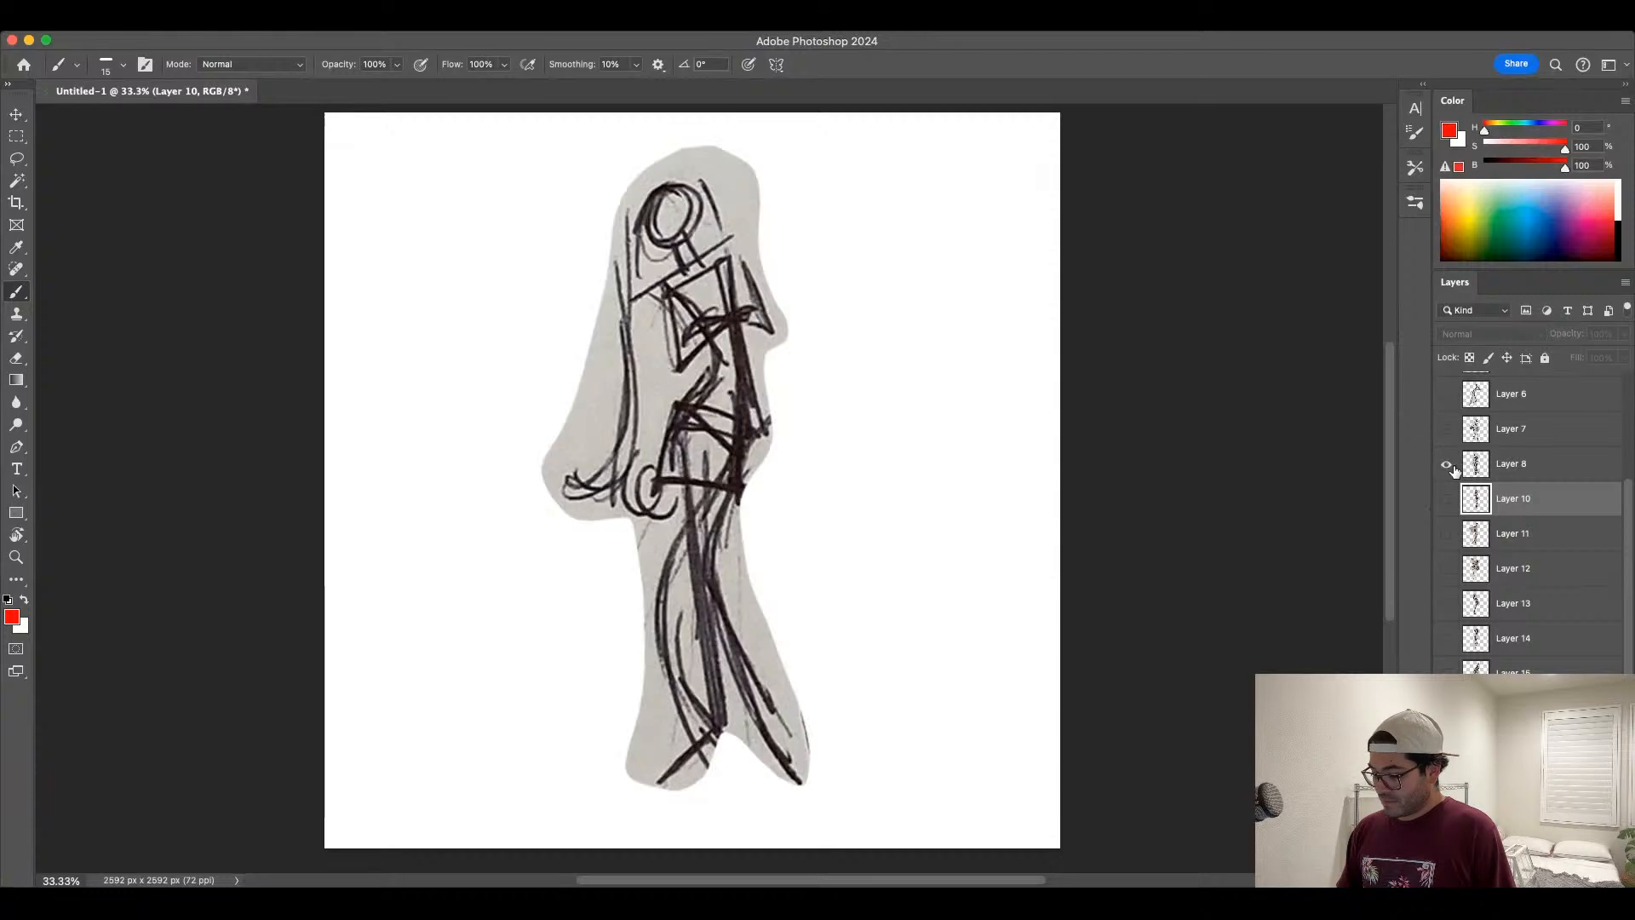
scroll(1625, 498, up, 1)
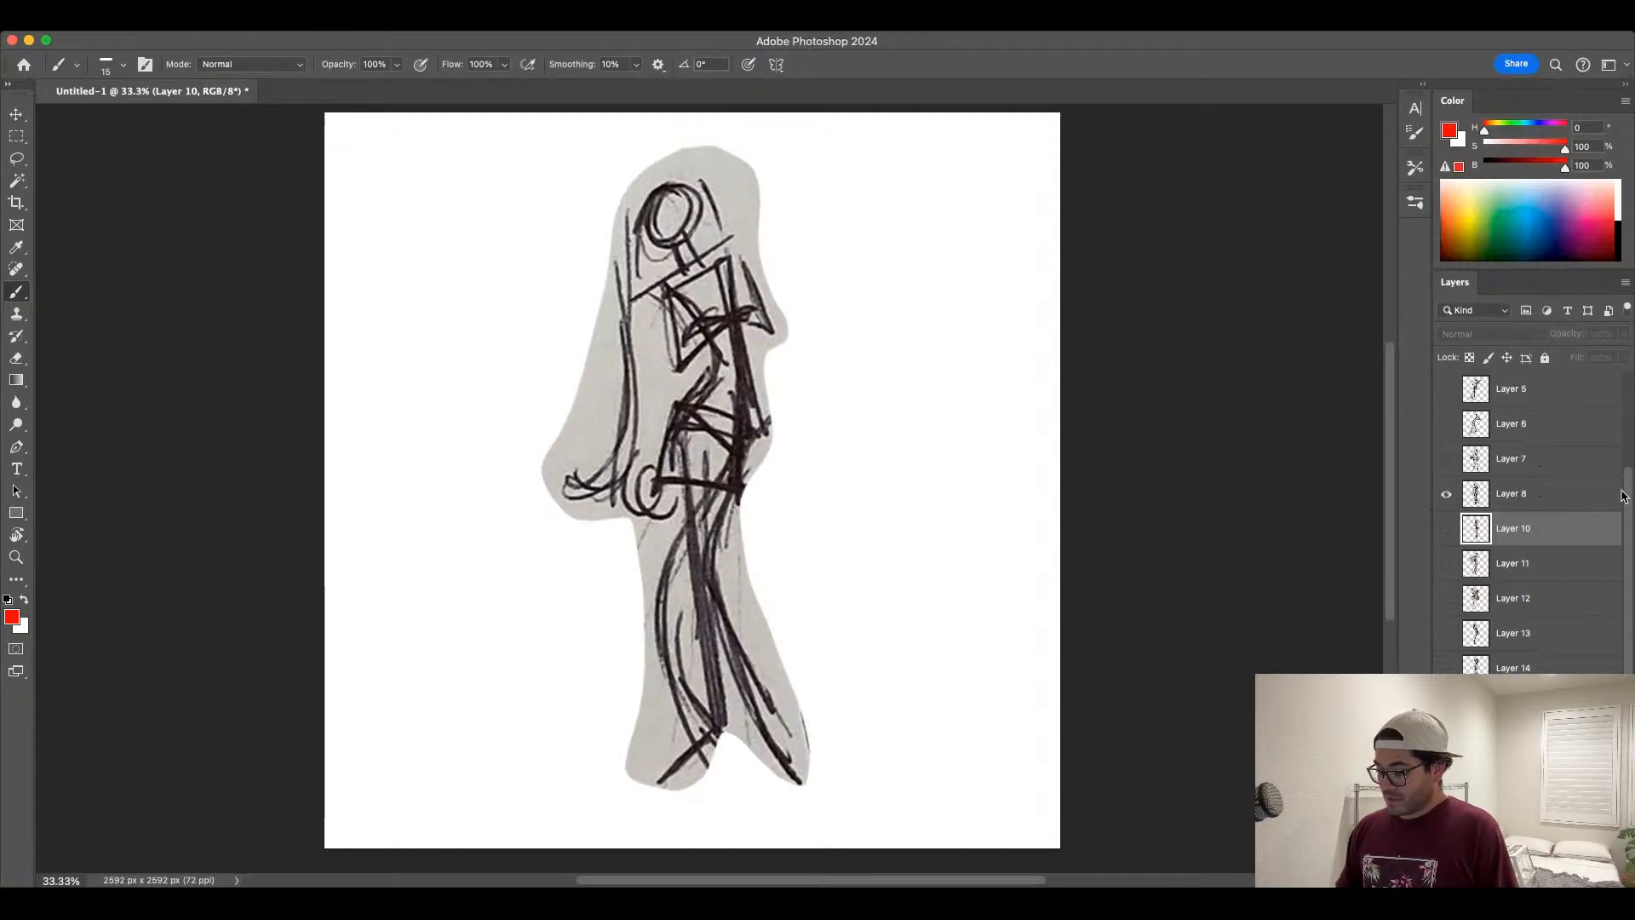
click(1523, 499)
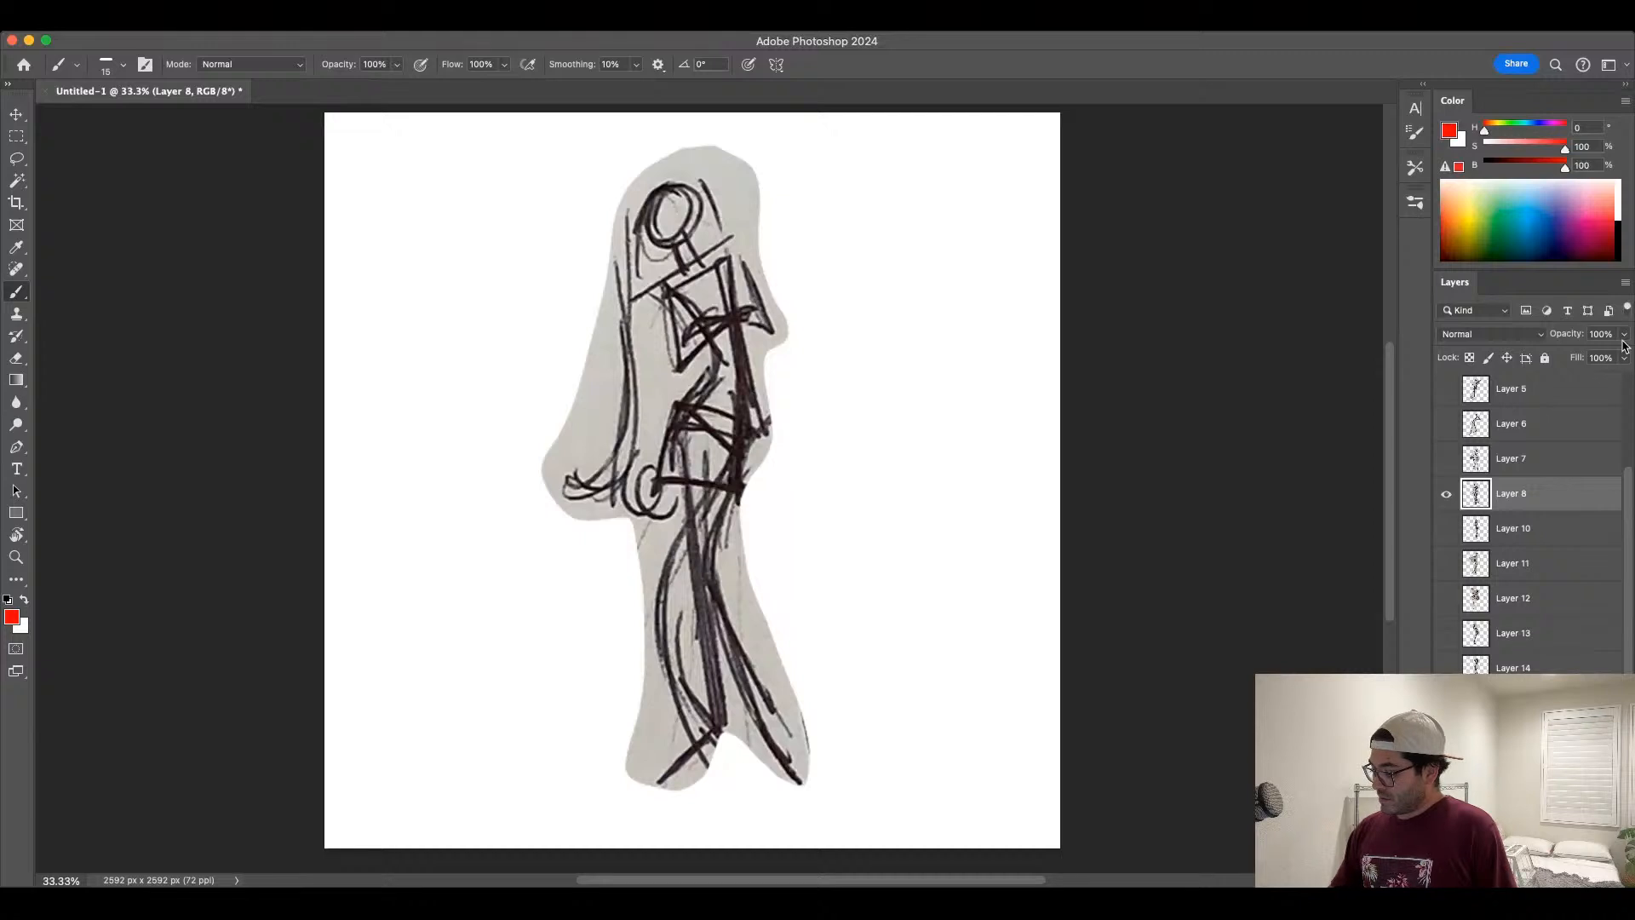
drag(1605, 356, 1574, 351)
click(1586, 878)
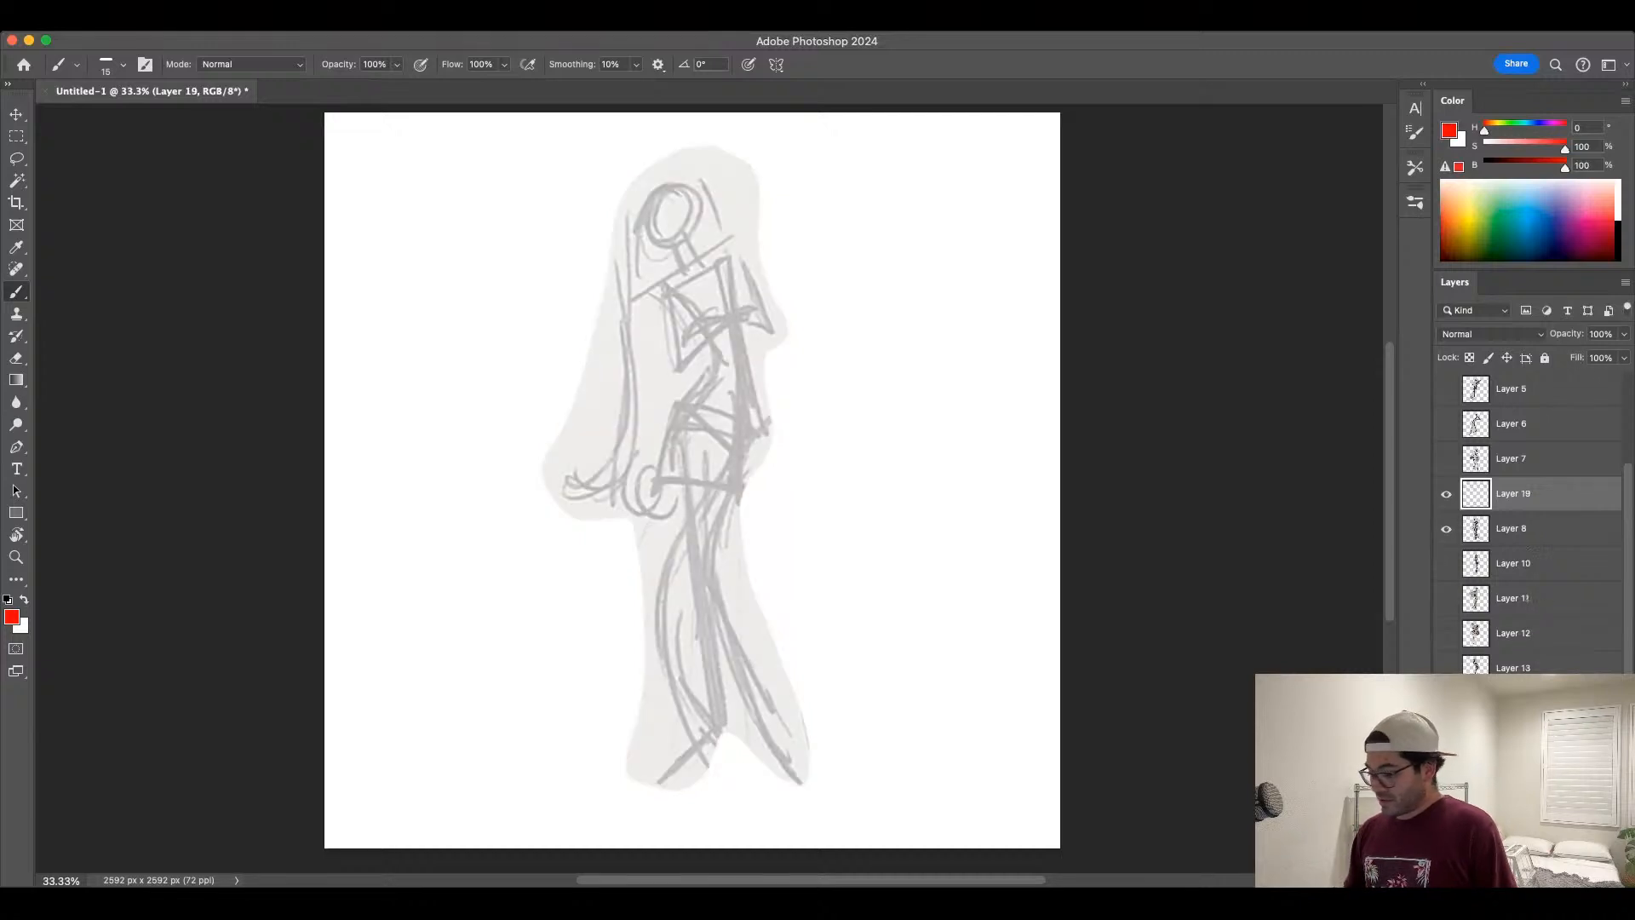
Step: Try a red head, neck and shoulder sketch over the Layer 8 figure, then delete the sketch layer
mouse_move(682, 274)
mouse_down()
mouse_move(687, 230)
mouse_move(734, 213)
mouse_move(700, 206)
mouse_move(704, 276)
mouse_move(746, 276)
mouse_move(668, 334)
mouse_move(674, 361)
mouse_up()
key(super+z)
mouse_move(686, 300)
mouse_down()
mouse_move(677, 322)
mouse_move(694, 319)
mouse_up()
key(super+z)
key(super+z)
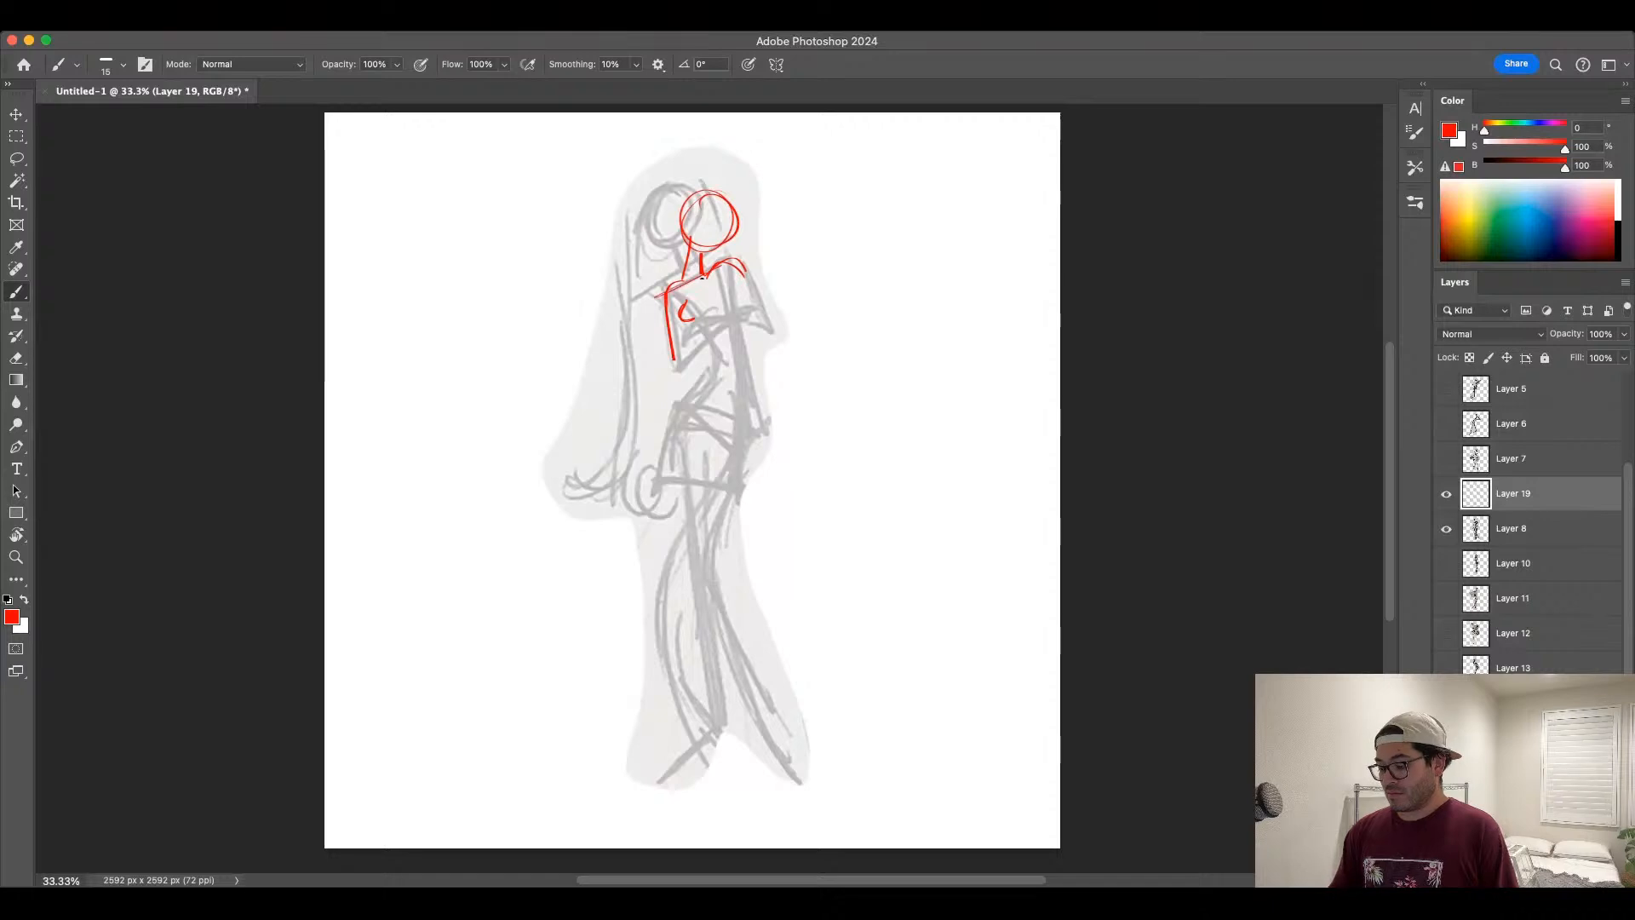
key(BackSpace)
Step: Restore Layer 8's opacity to 100%
double_click(1525, 494)
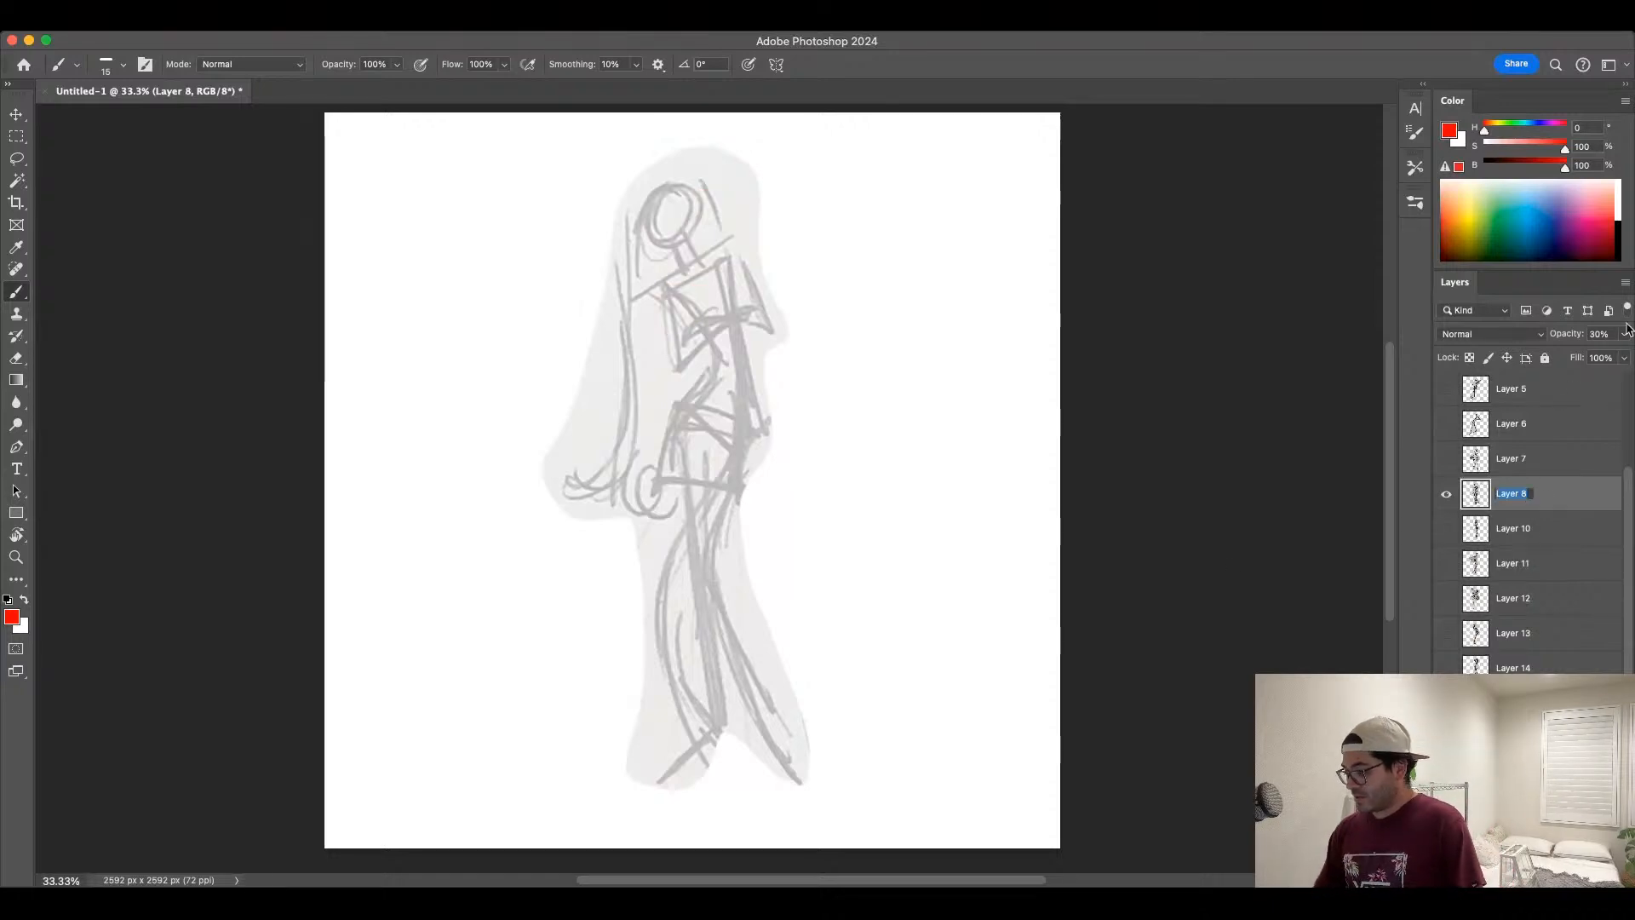
click(1626, 334)
click(1625, 334)
mouse_move(1584, 355)
mouse_down()
mouse_move(1534, 361)
mouse_move(1624, 356)
mouse_up()
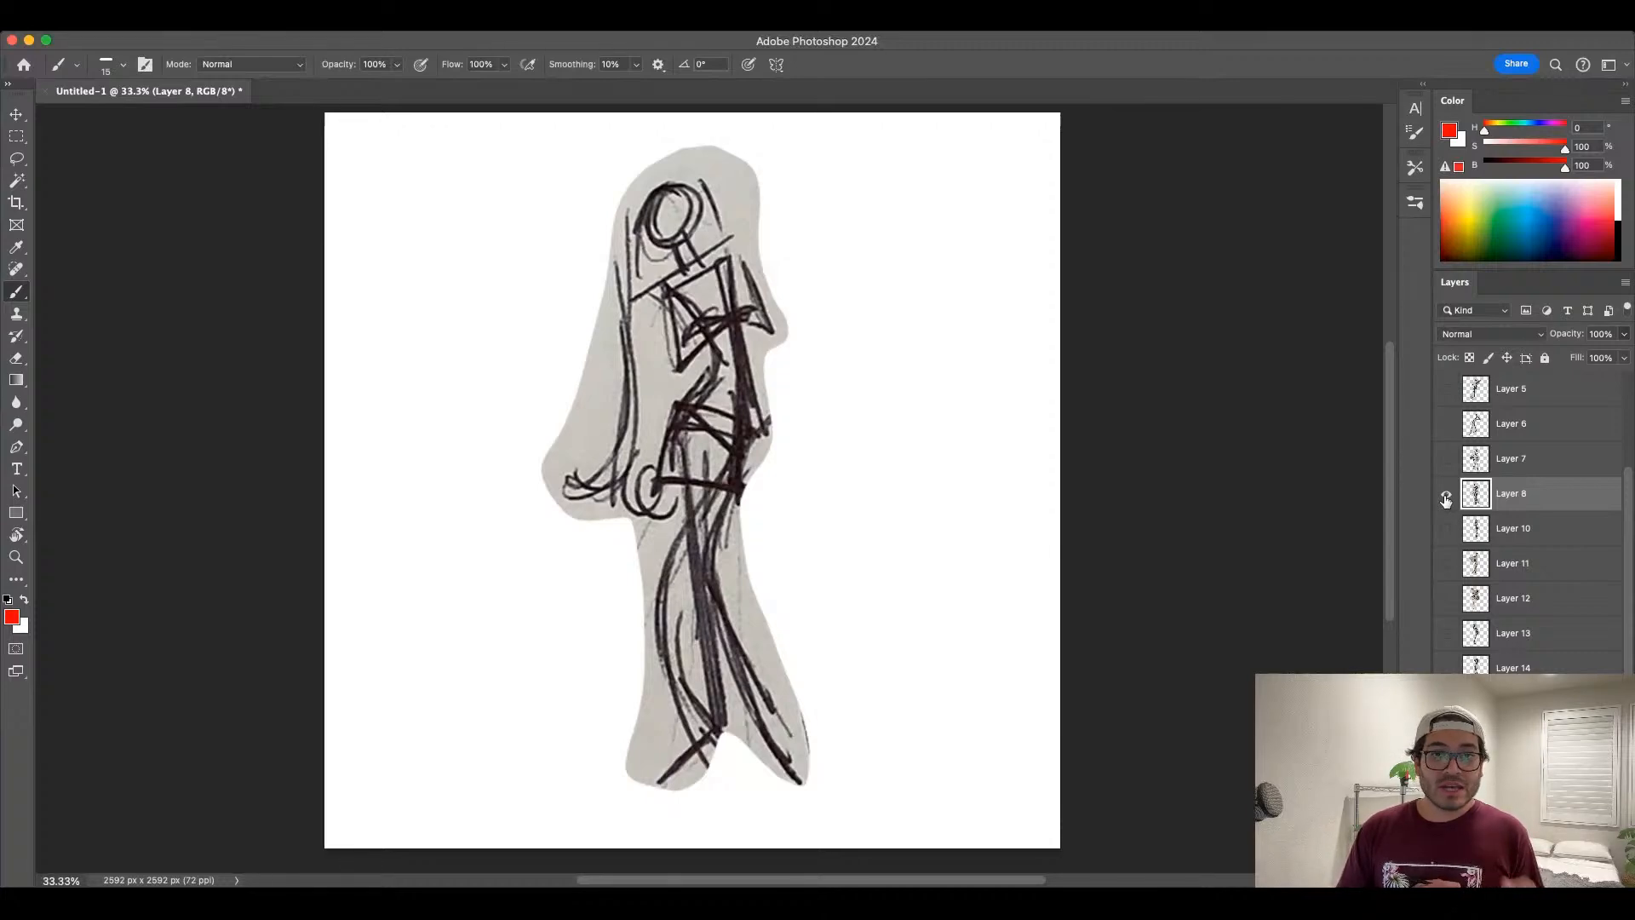
Step: Lower Layer 8's opacity to fade the pose and add a new layer above it for the redraw
click(1624, 334)
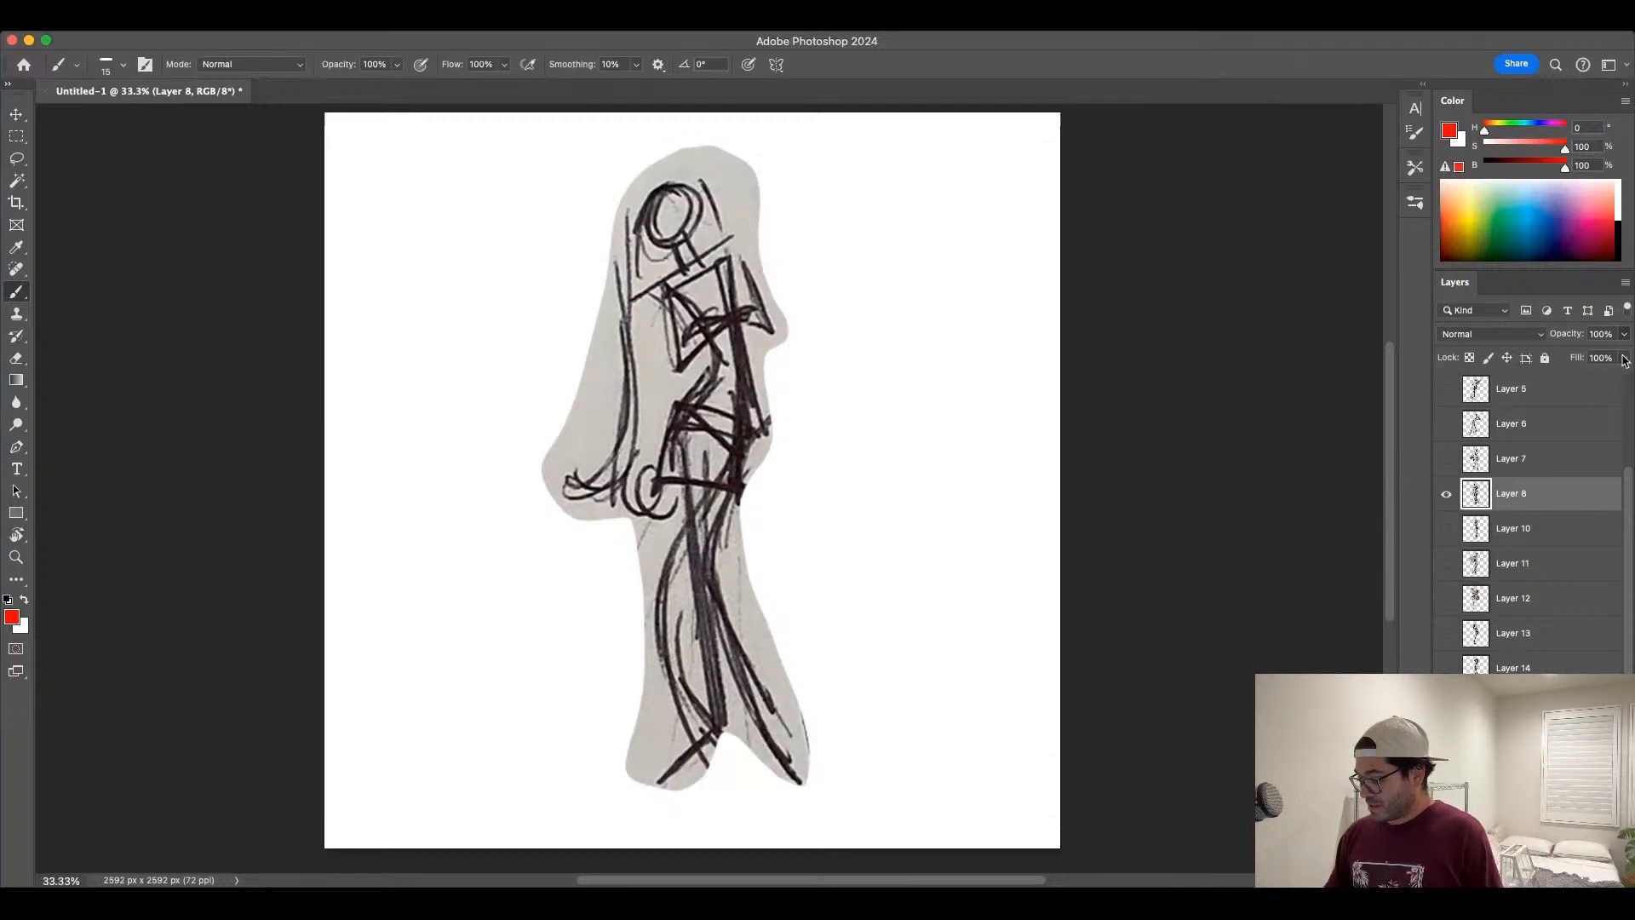
drag(1621, 354, 1568, 353)
click(1574, 879)
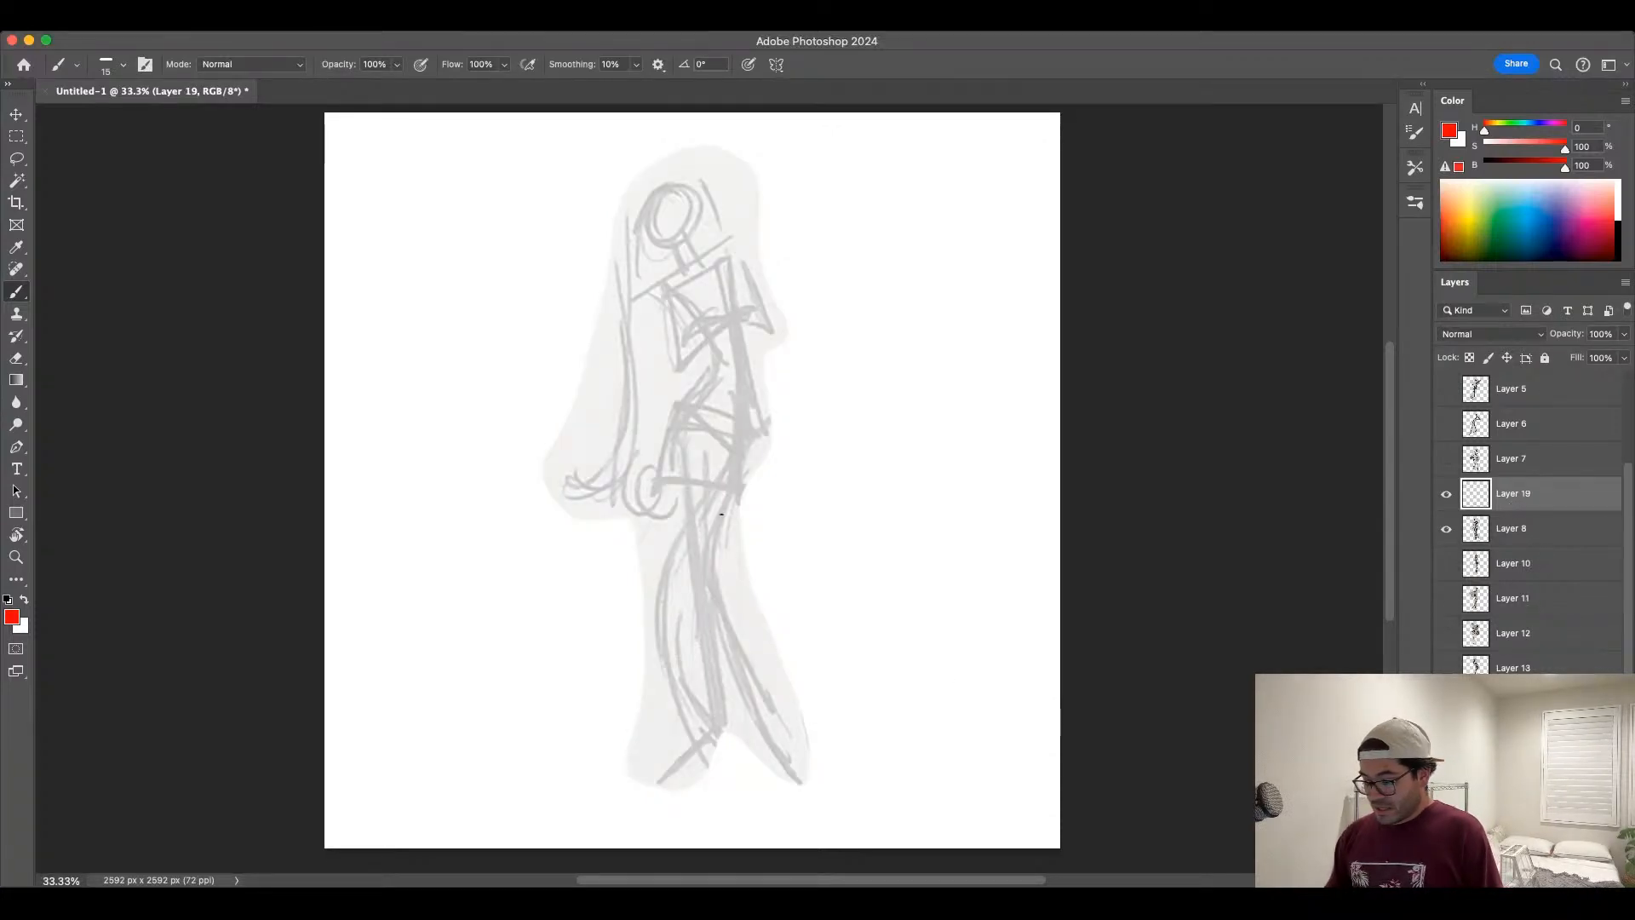
Step: Sketch the front leg in red with a bent gesture line from hip to toe and a thigh outline around it
drag(710, 465, 694, 566)
key(super+z)
mouse_move(725, 479)
mouse_down()
mouse_move(706, 567)
mouse_move(793, 775)
mouse_up()
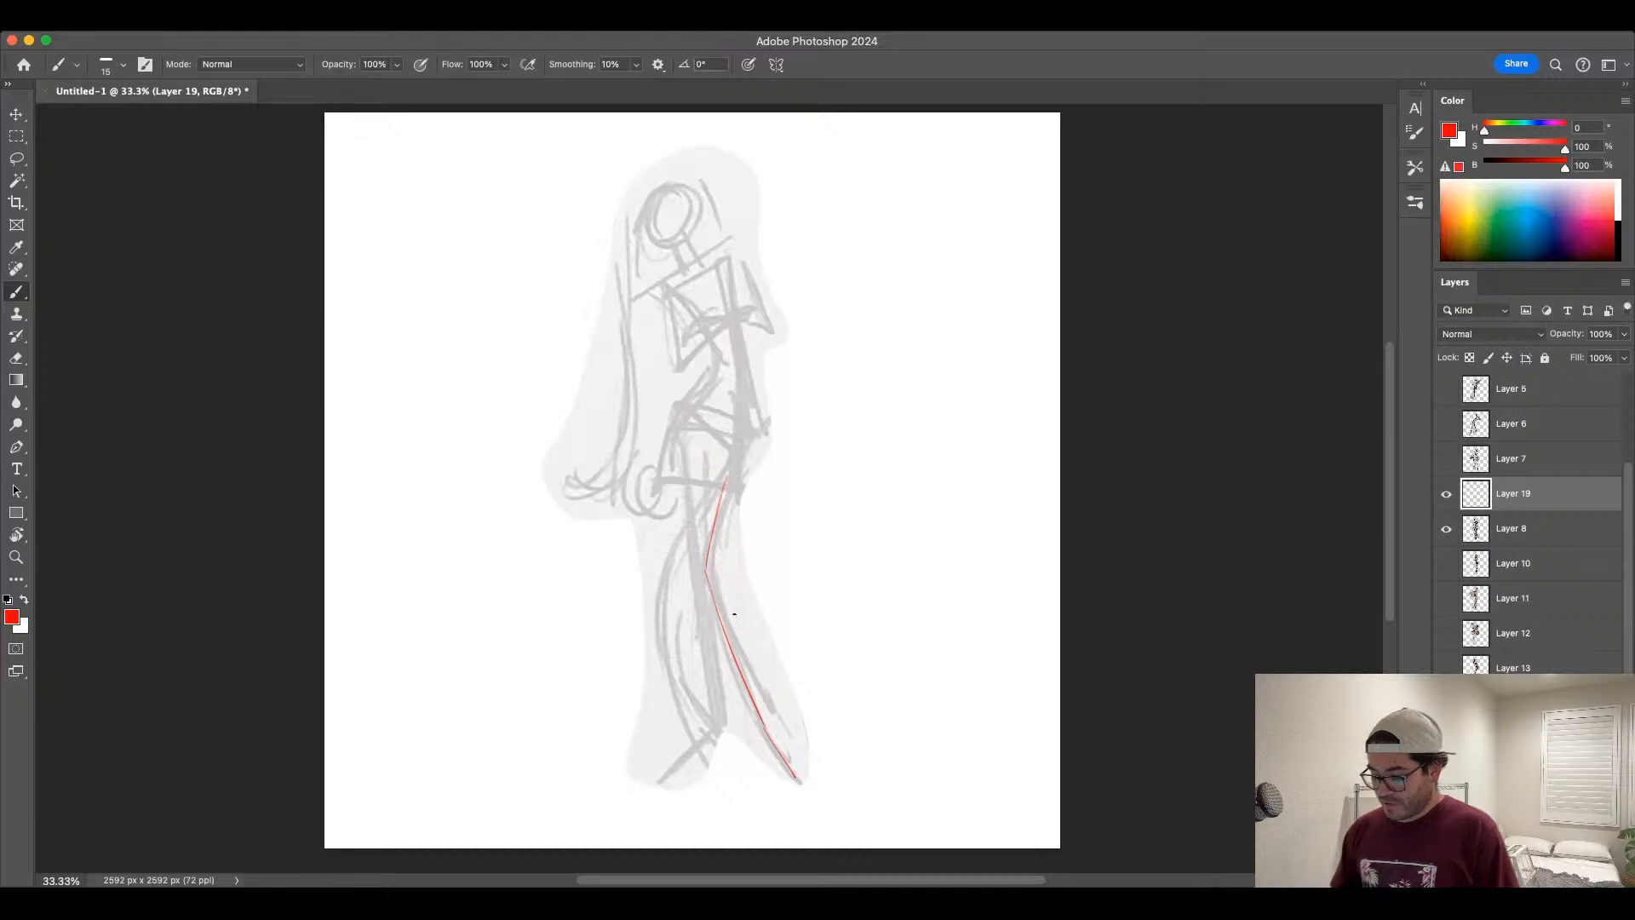
drag(705, 479, 694, 569)
key(super+z)
mouse_move(702, 486)
mouse_down()
mouse_move(748, 471)
mouse_move(718, 555)
mouse_up()
drag(749, 467, 717, 567)
drag(757, 454, 719, 559)
mouse_move(706, 460)
mouse_down()
mouse_move(692, 572)
mouse_move(706, 595)
mouse_move(715, 573)
mouse_move(756, 696)
mouse_up()
drag(744, 630, 767, 711)
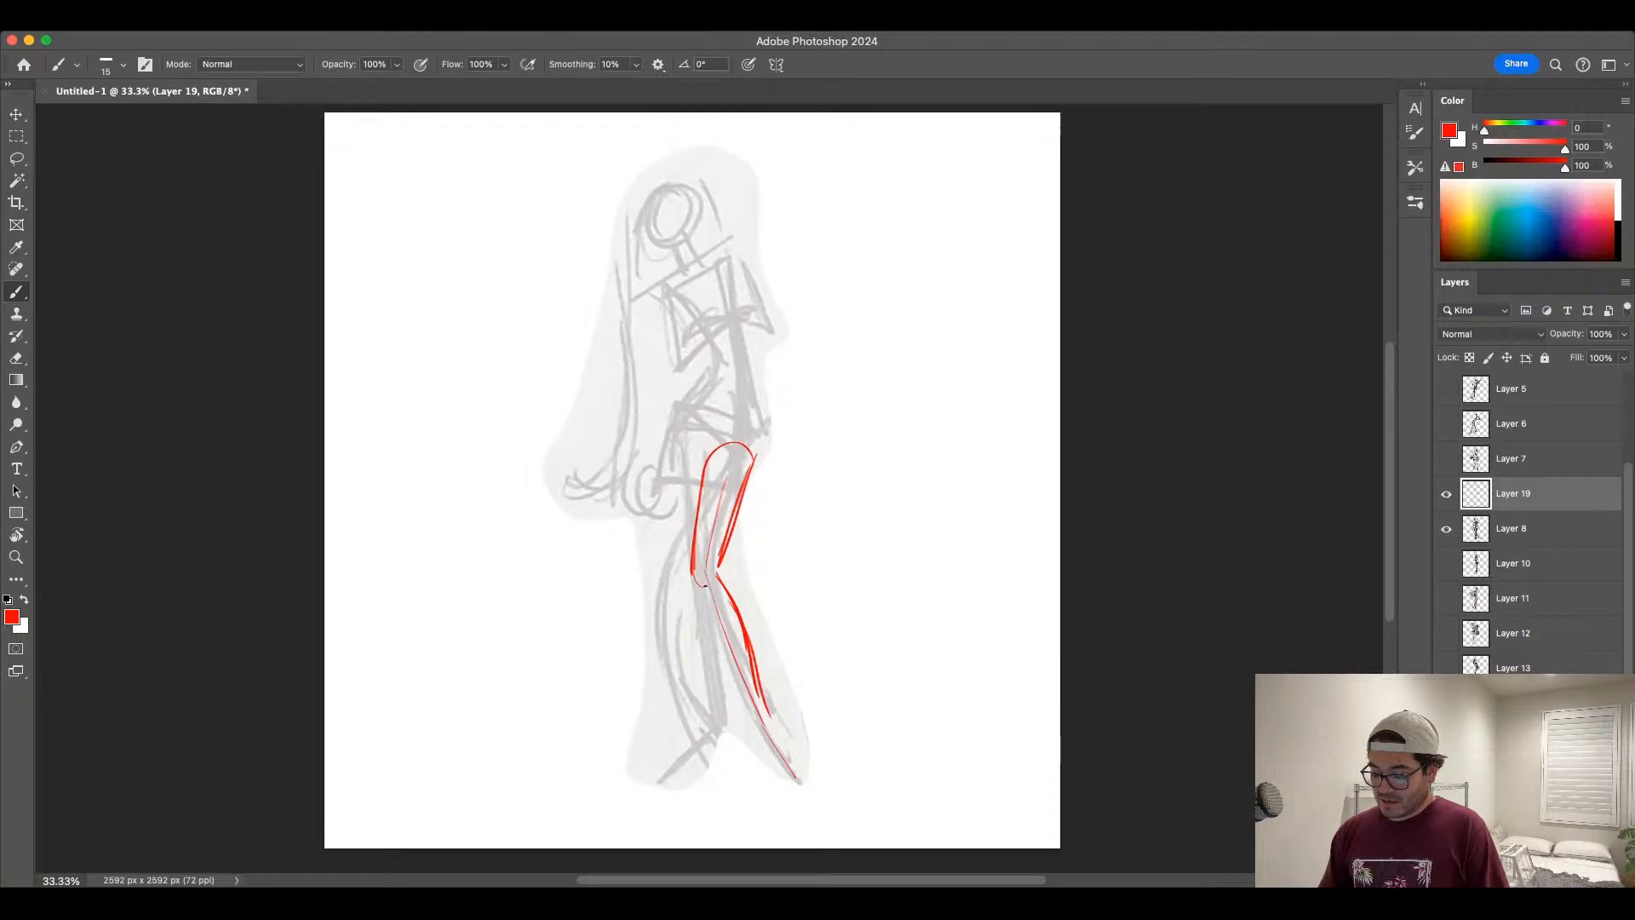
Step: Redraw the front leg's calf down to a pointed foot and add the boot's top edge below the knee
key(super+z)
drag(693, 579, 763, 716)
key(super+z)
drag(693, 579, 750, 703)
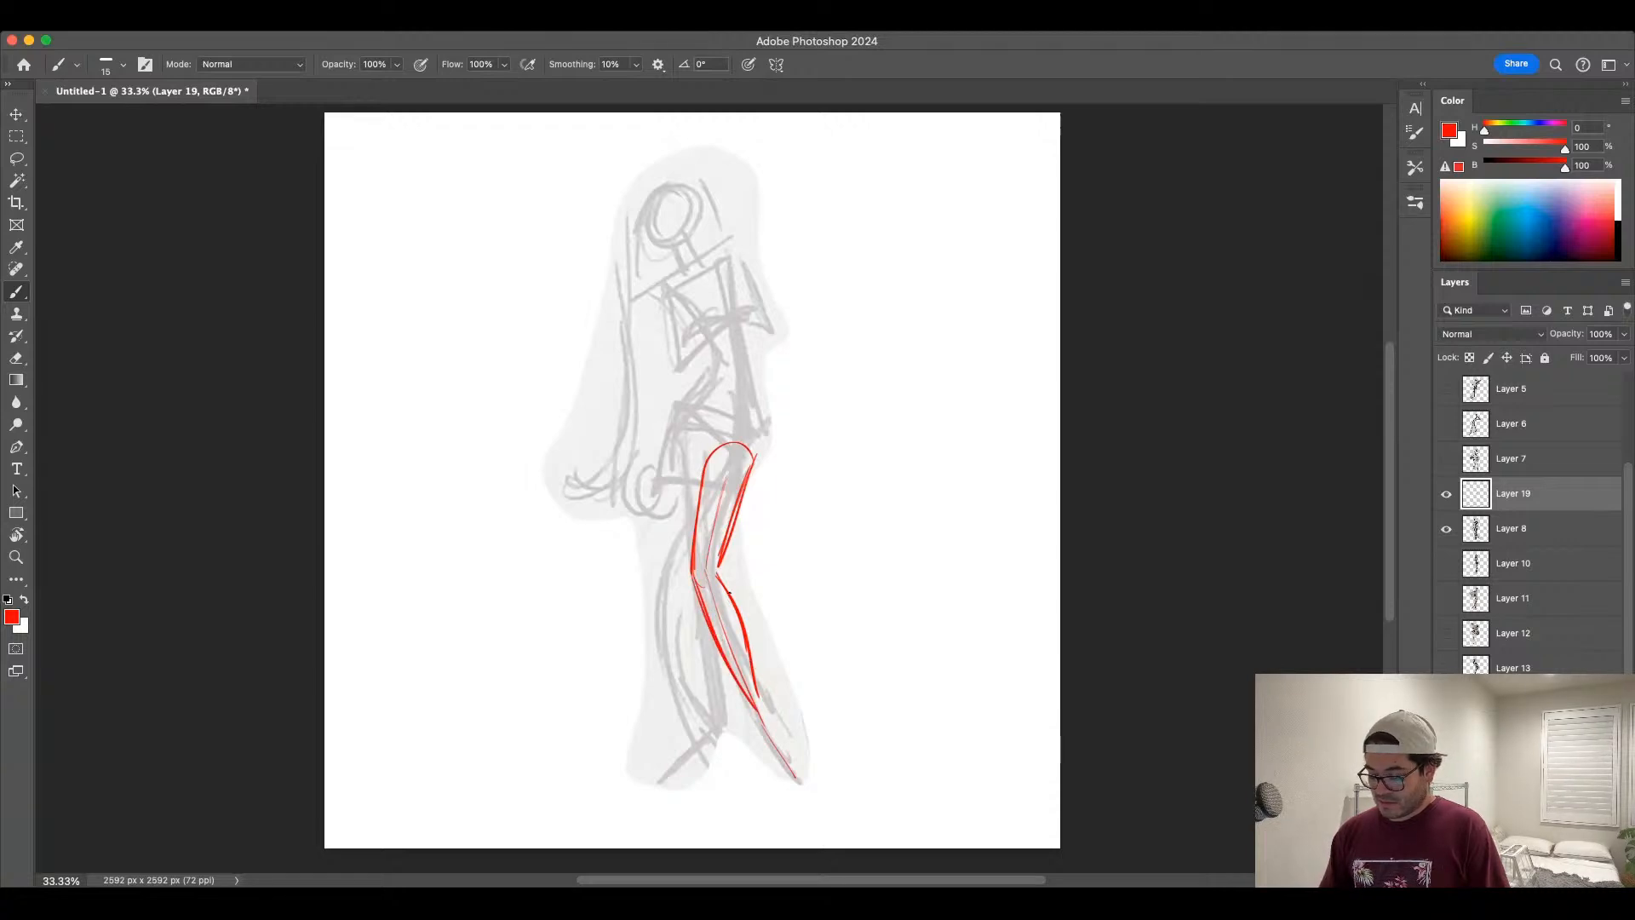
drag(729, 593, 756, 694)
drag(721, 555, 752, 471)
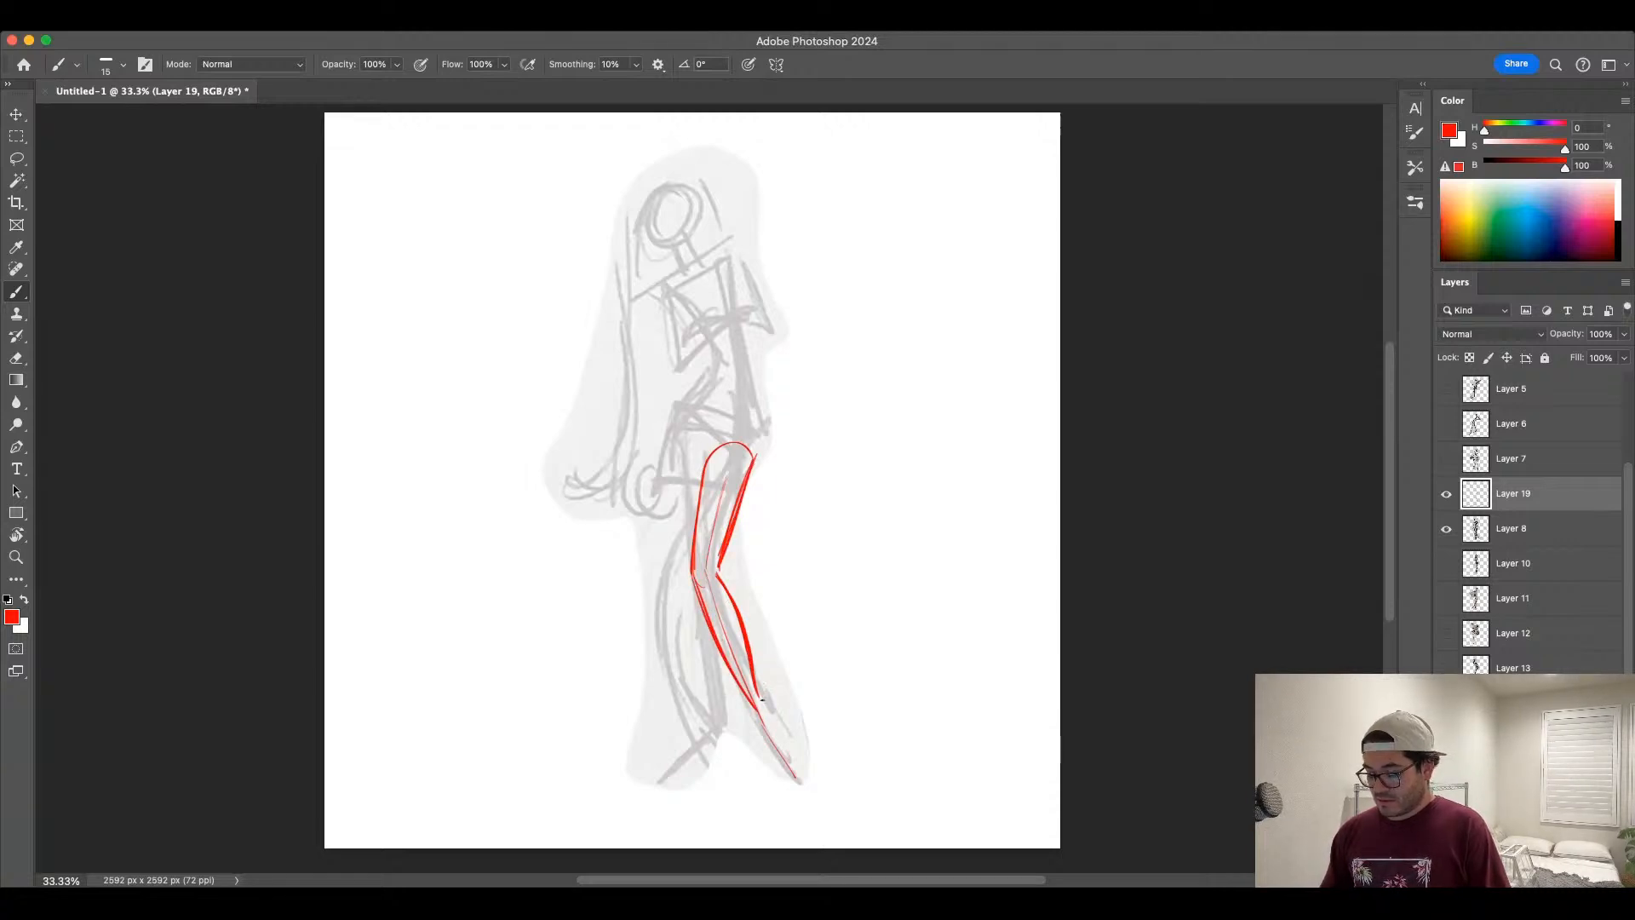
key(super+z)
mouse_move(760, 700)
mouse_down()
mouse_move(789, 766)
mouse_move(784, 742)
mouse_up()
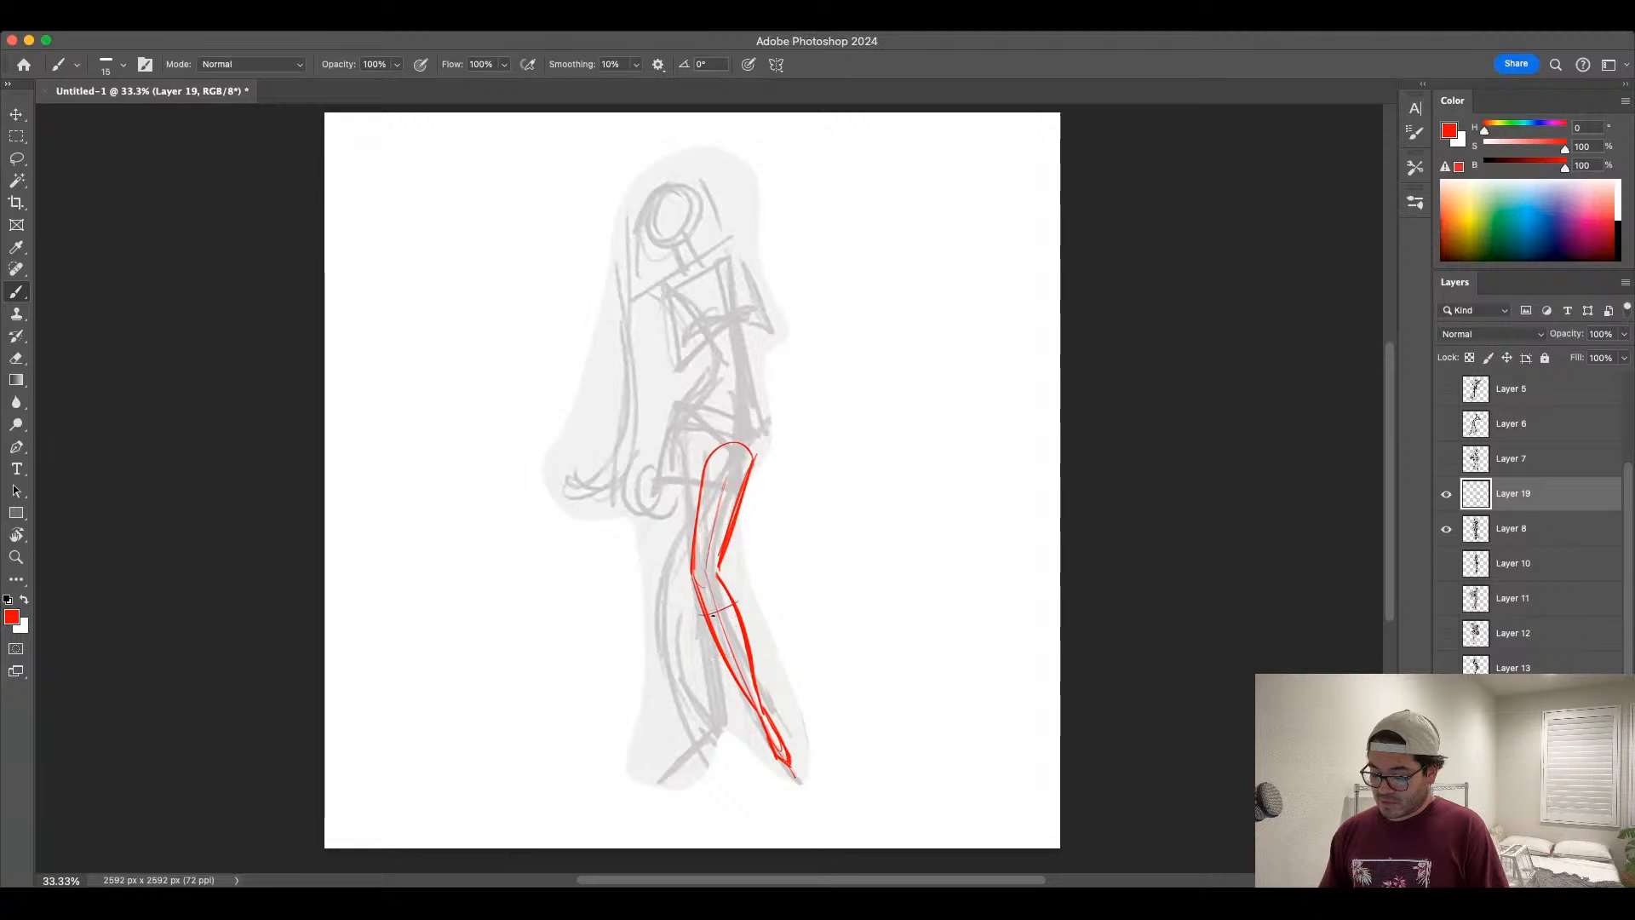
mouse_move(702, 616)
mouse_down()
mouse_move(742, 626)
mouse_move(757, 716)
mouse_up()
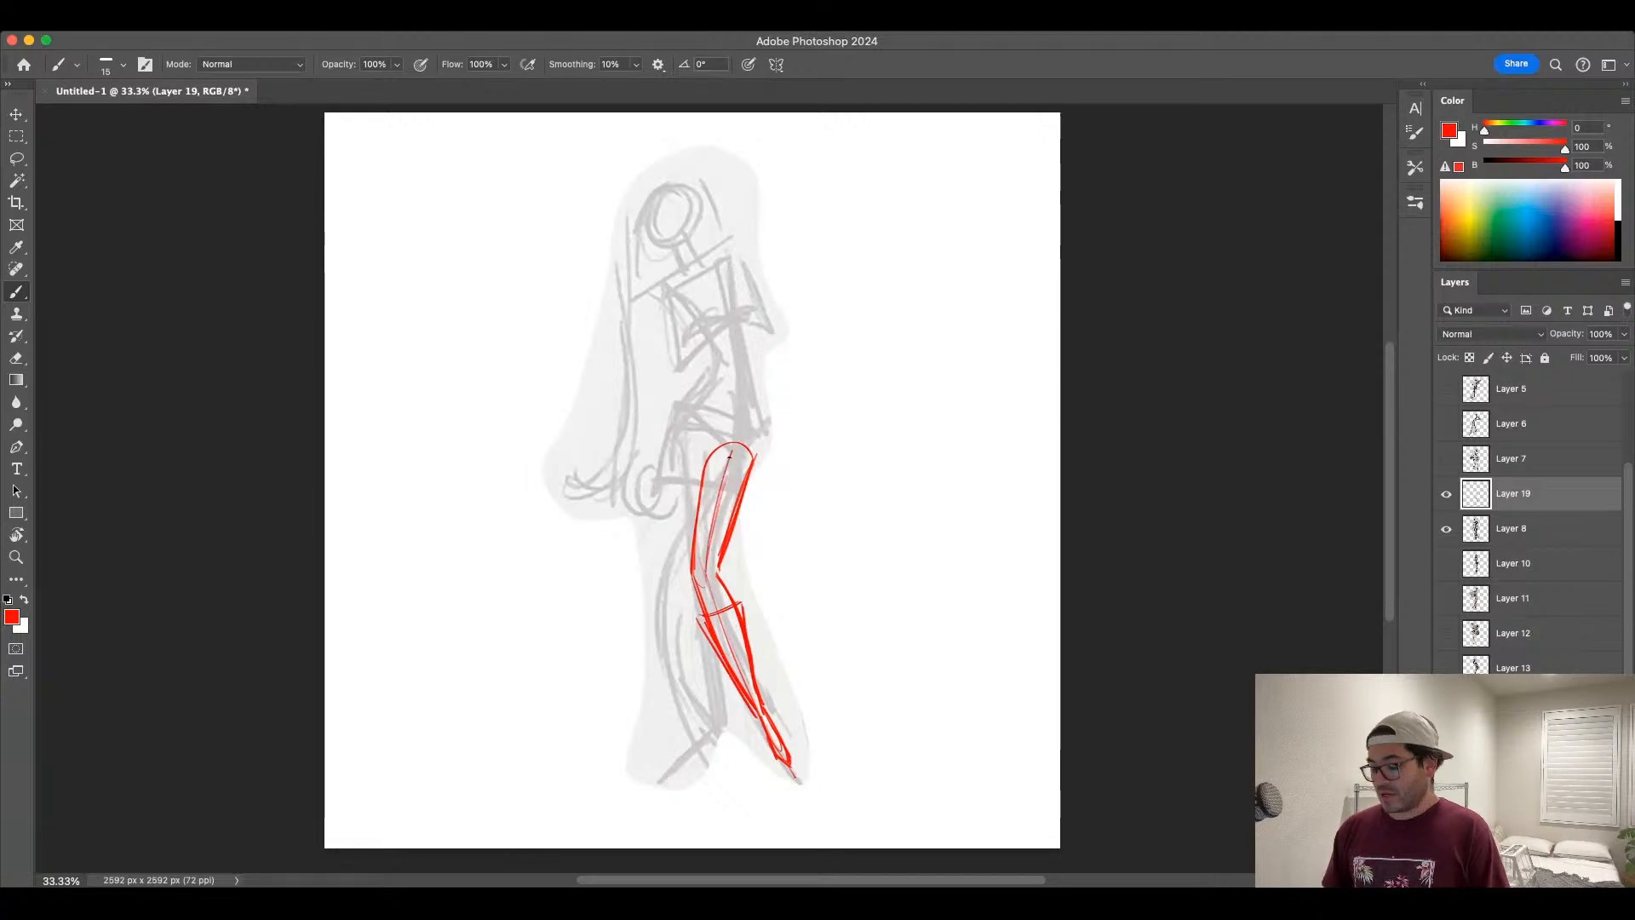
Step: Sketch the tilted pelvis line and the outer hip curve rising to the waist
drag(666, 425, 737, 437)
mouse_move(670, 432)
mouse_down()
mouse_move(733, 450)
mouse_move(687, 530)
mouse_up()
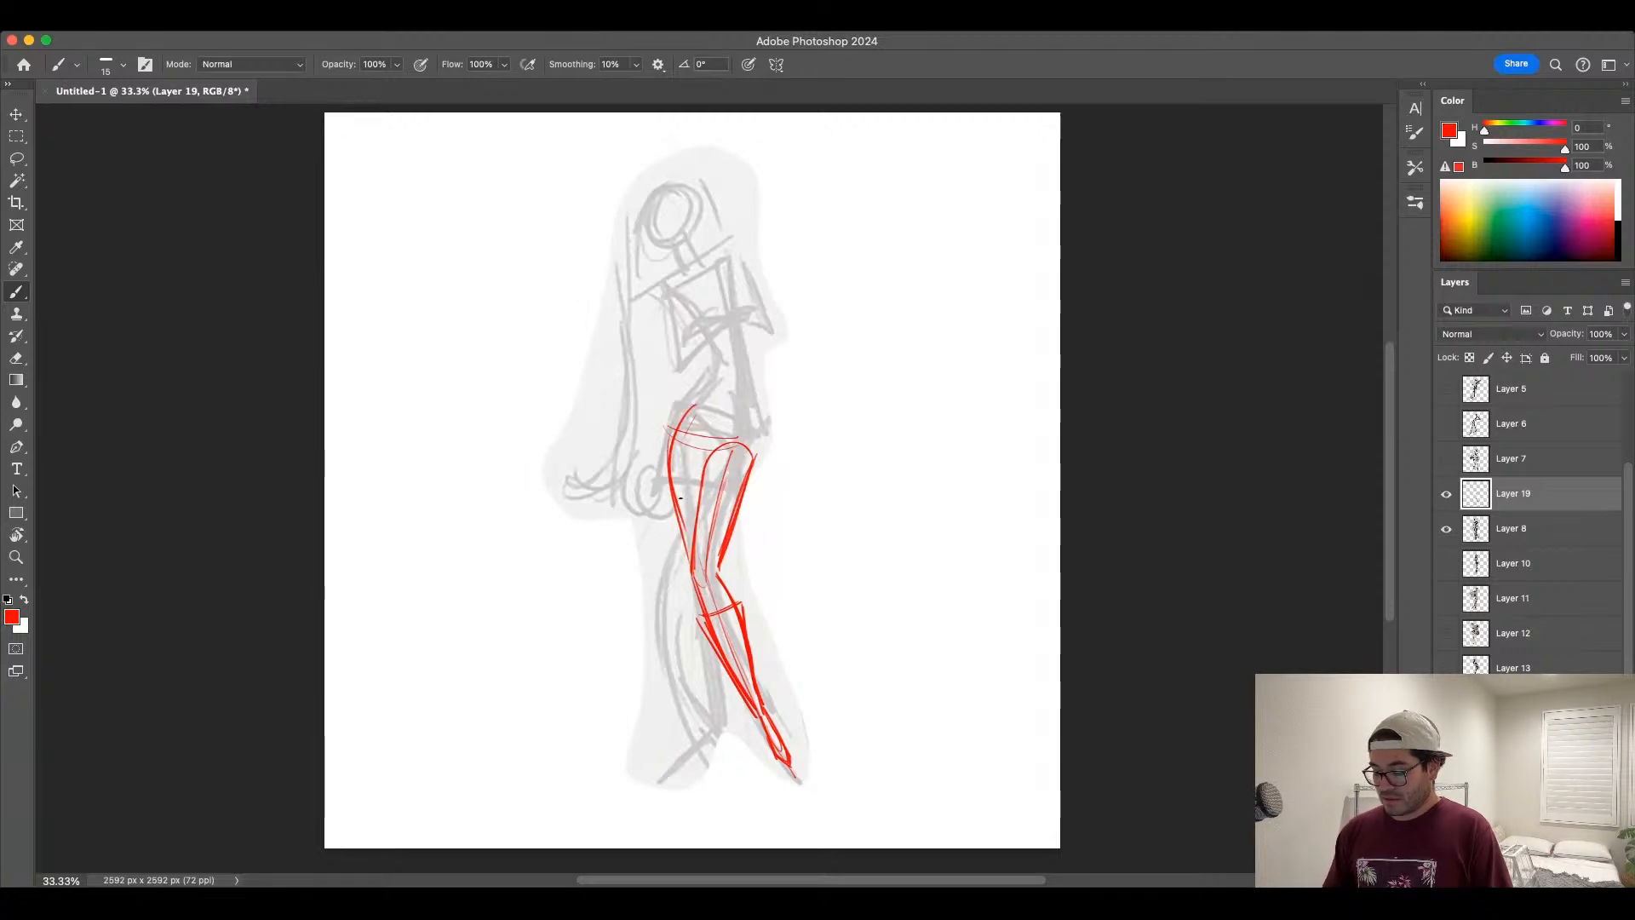
key(ctrl+z)
mouse_move(697, 390)
mouse_down()
mouse_move(673, 422)
mouse_move(681, 532)
mouse_move(658, 460)
mouse_move(668, 523)
mouse_up()
key(ctrl+z)
Step: Sketch the rear leg crossing behind the front one, with its heeled foot and knee-high boot
drag(649, 456, 714, 705)
drag(681, 587, 714, 708)
mouse_move(723, 666)
mouse_down()
mouse_move(704, 731)
mouse_move(726, 708)
mouse_move(725, 739)
mouse_move(715, 717)
mouse_move(696, 745)
mouse_move(726, 728)
mouse_move(684, 748)
mouse_move(718, 732)
mouse_up()
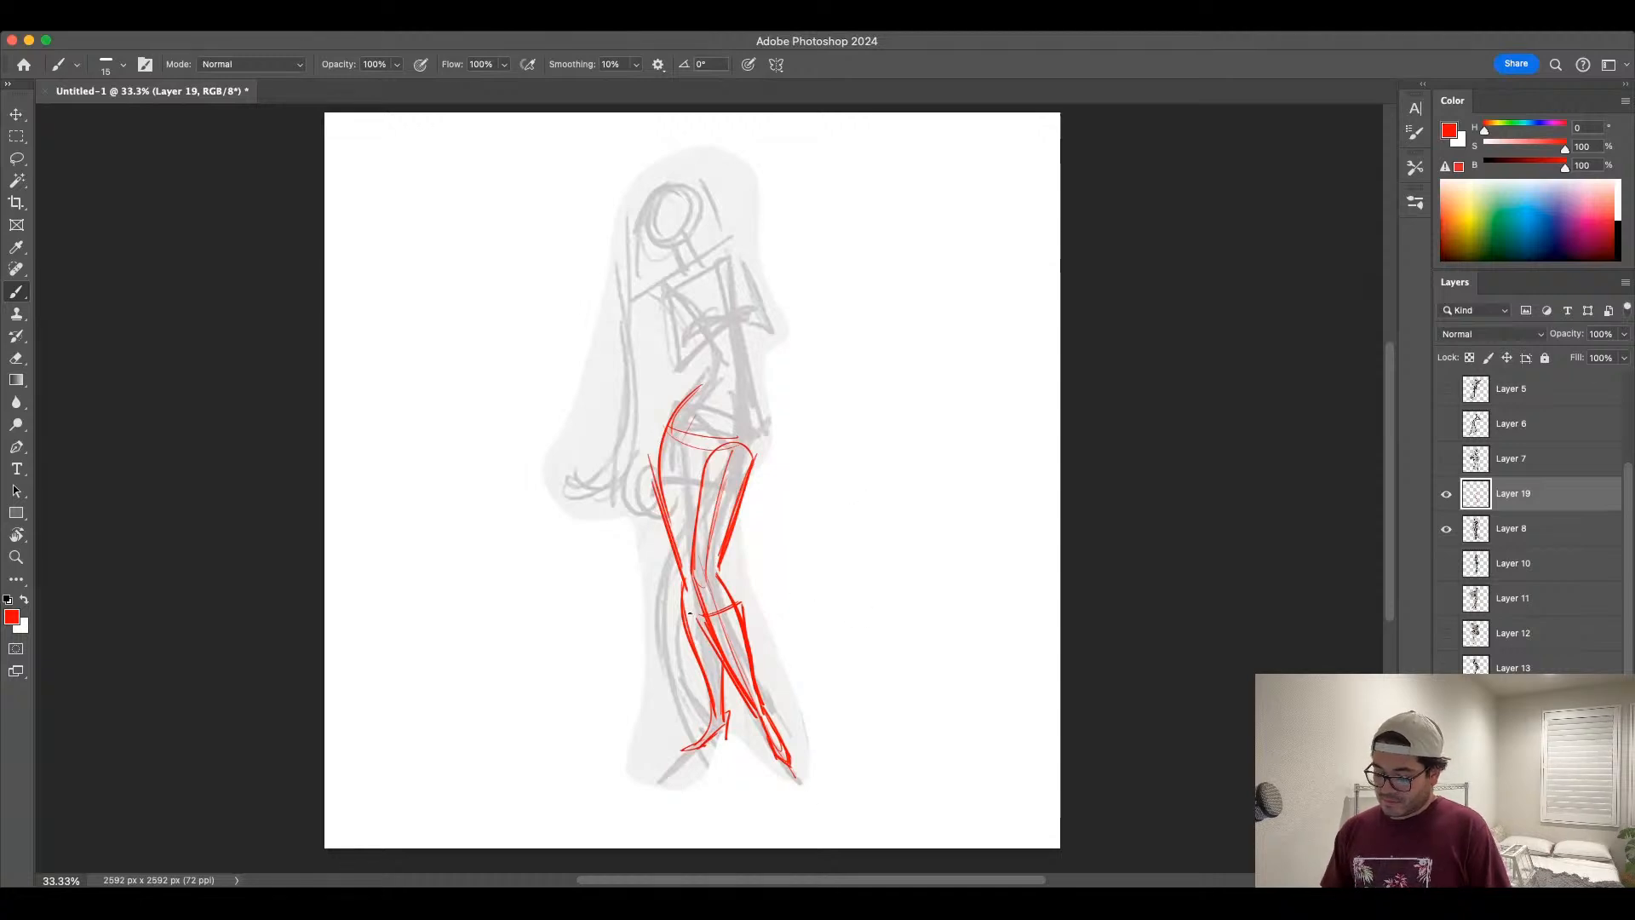
drag(690, 611, 713, 693)
drag(674, 609, 700, 671)
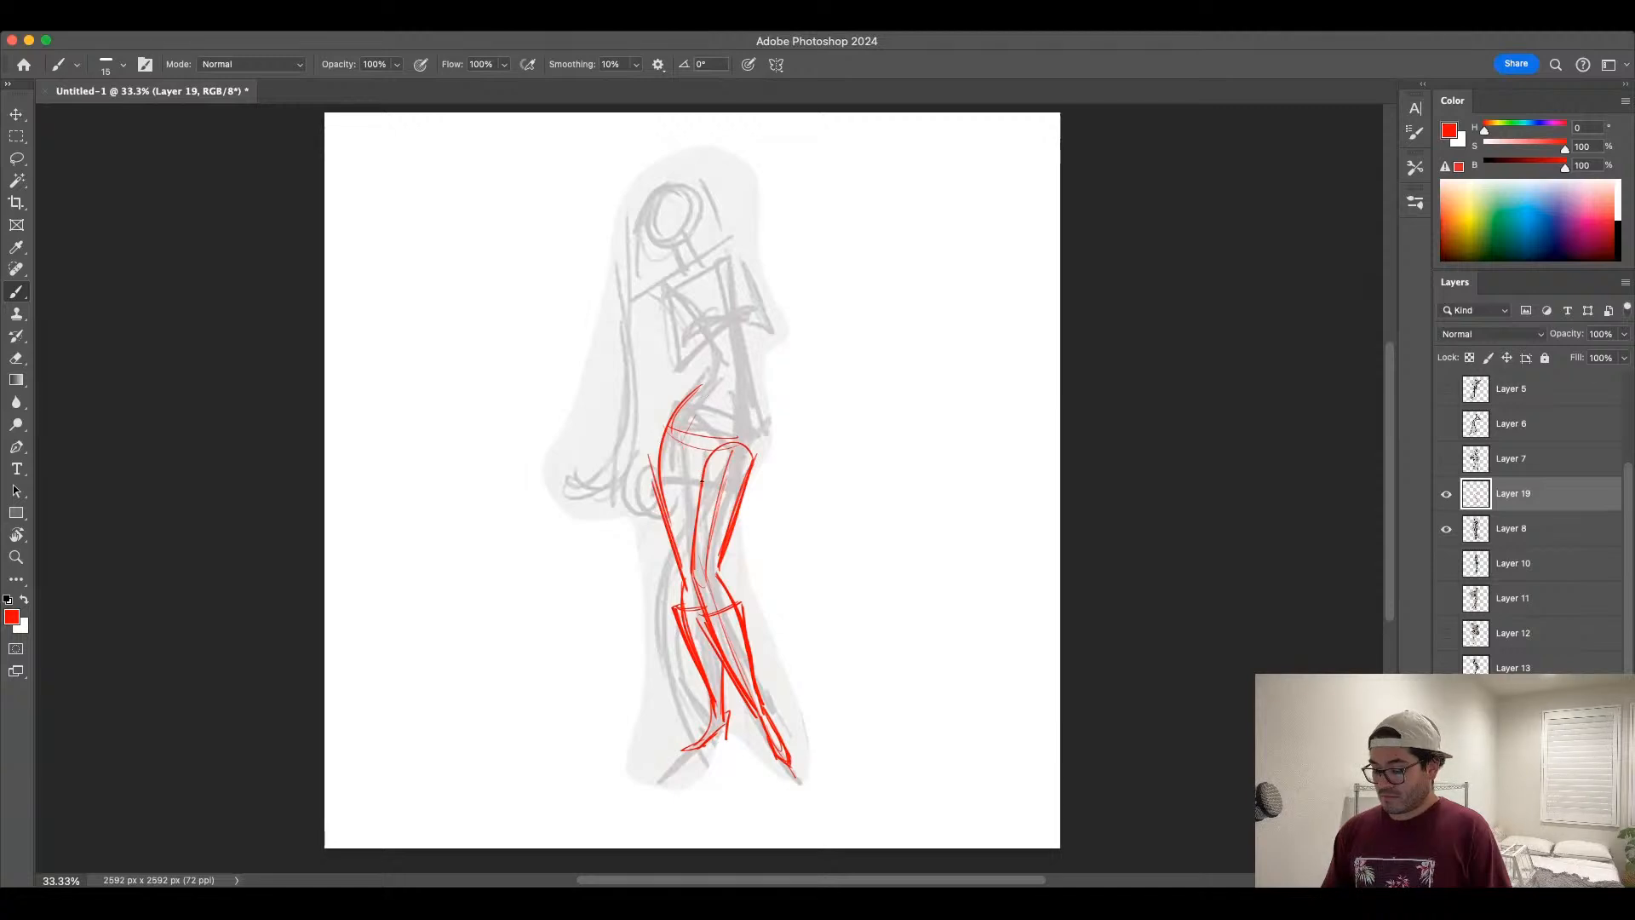
Step: Thicken the hip contours and add the skirt hem with a brush of size 25, then return the brush to 15
drag(737, 438, 702, 454)
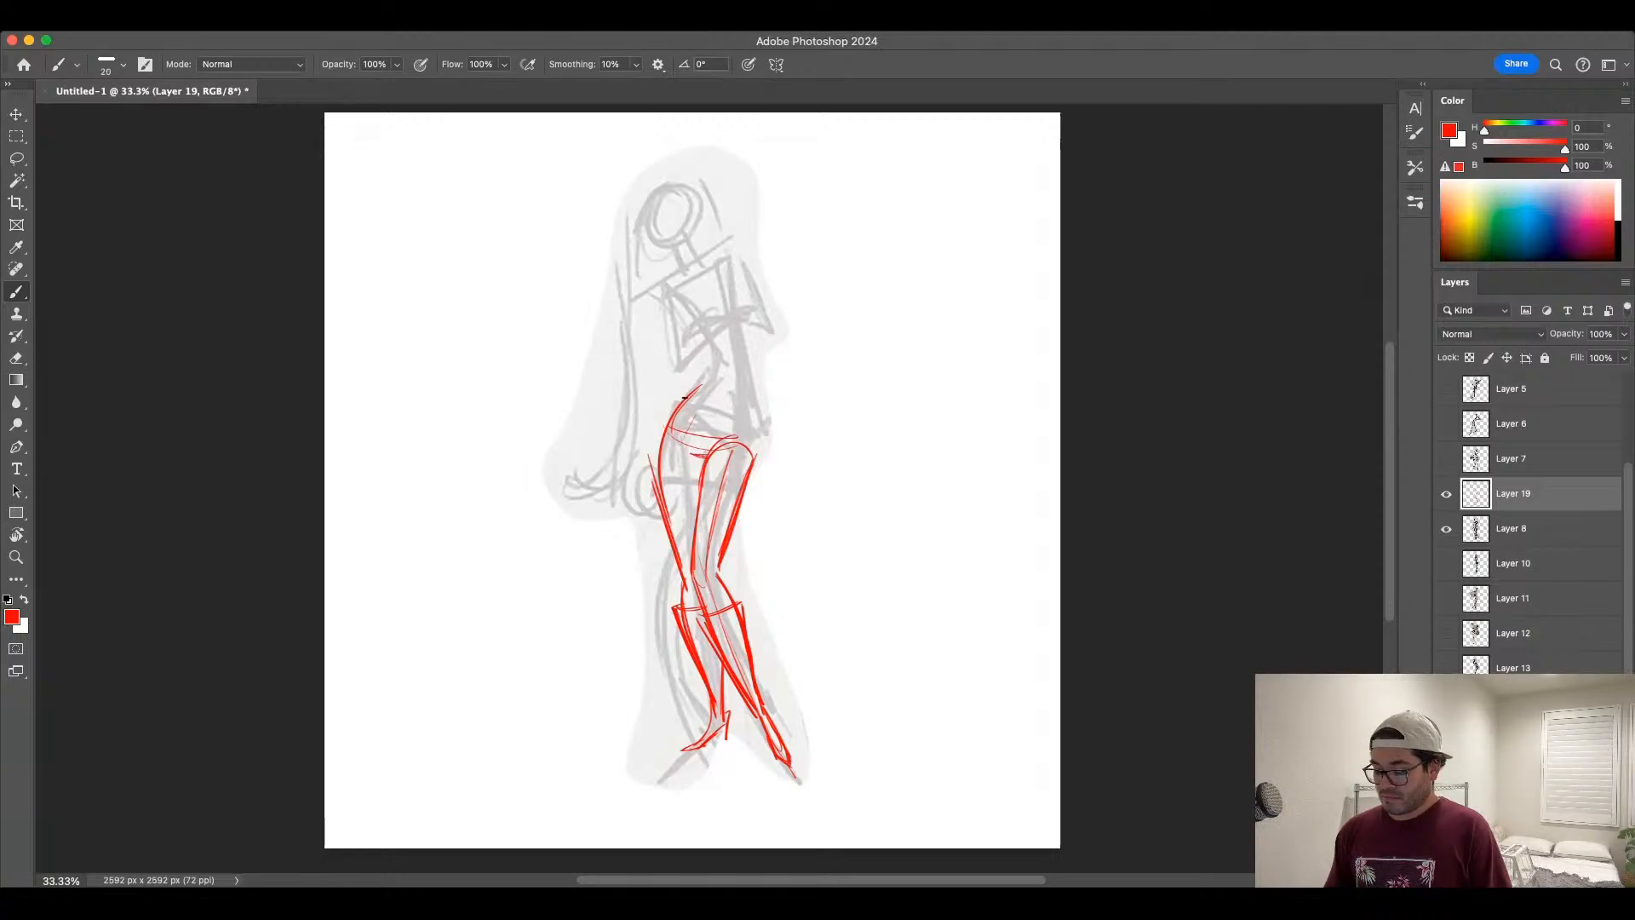
key(])
mouse_move(688, 396)
mouse_down()
mouse_move(649, 478)
mouse_move(752, 489)
mouse_move(755, 416)
mouse_up()
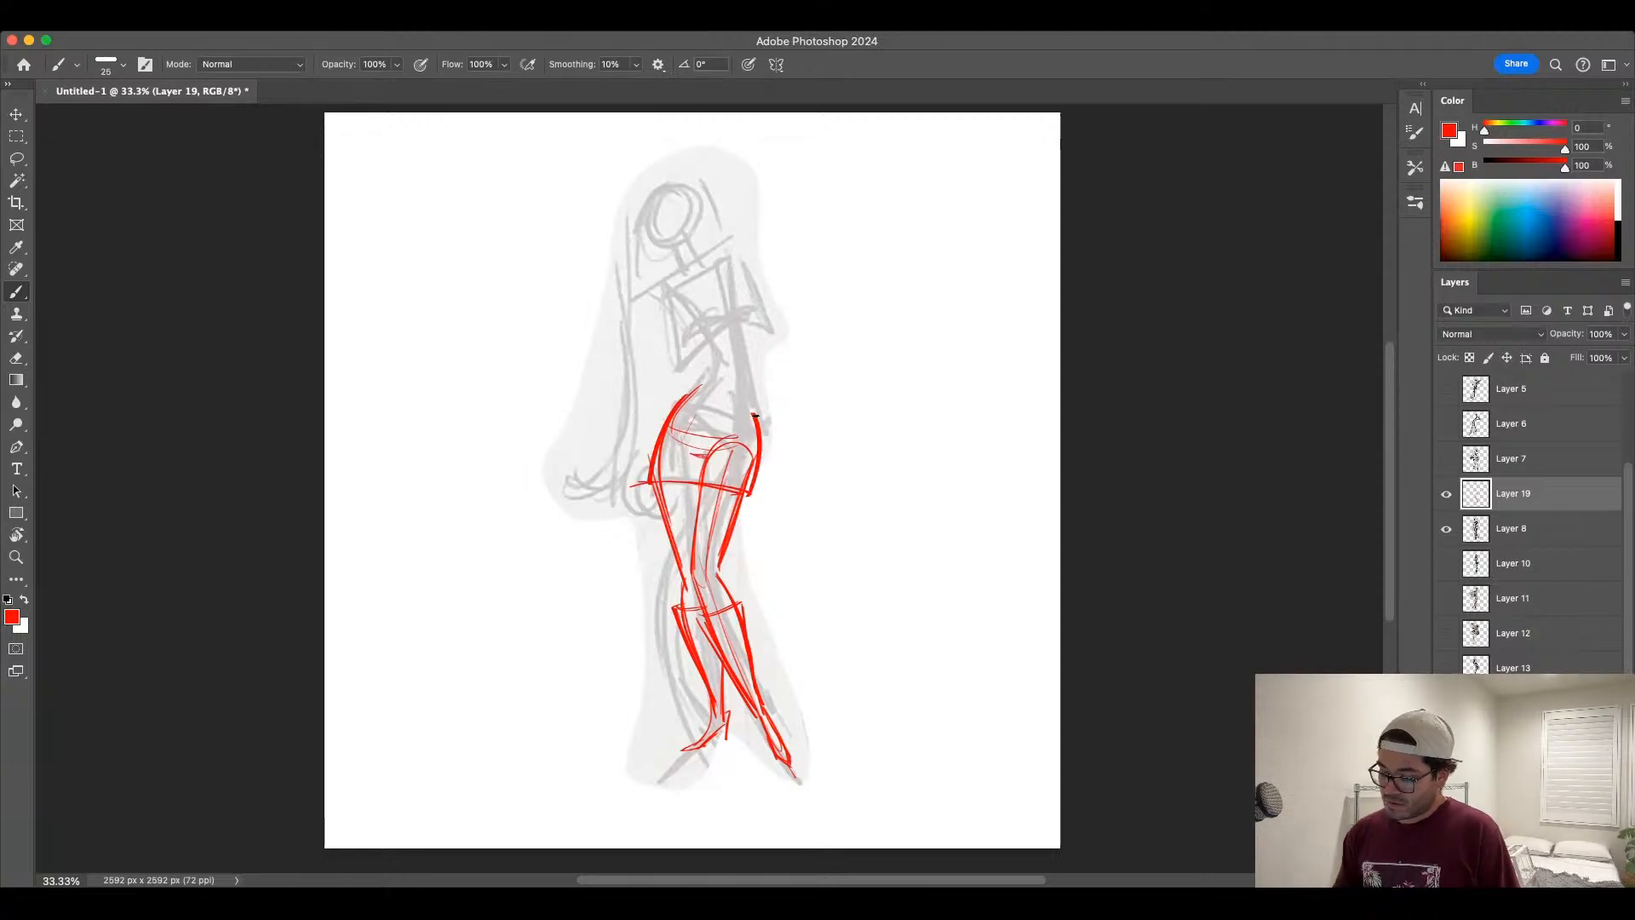
key([)
key(bracketleft)
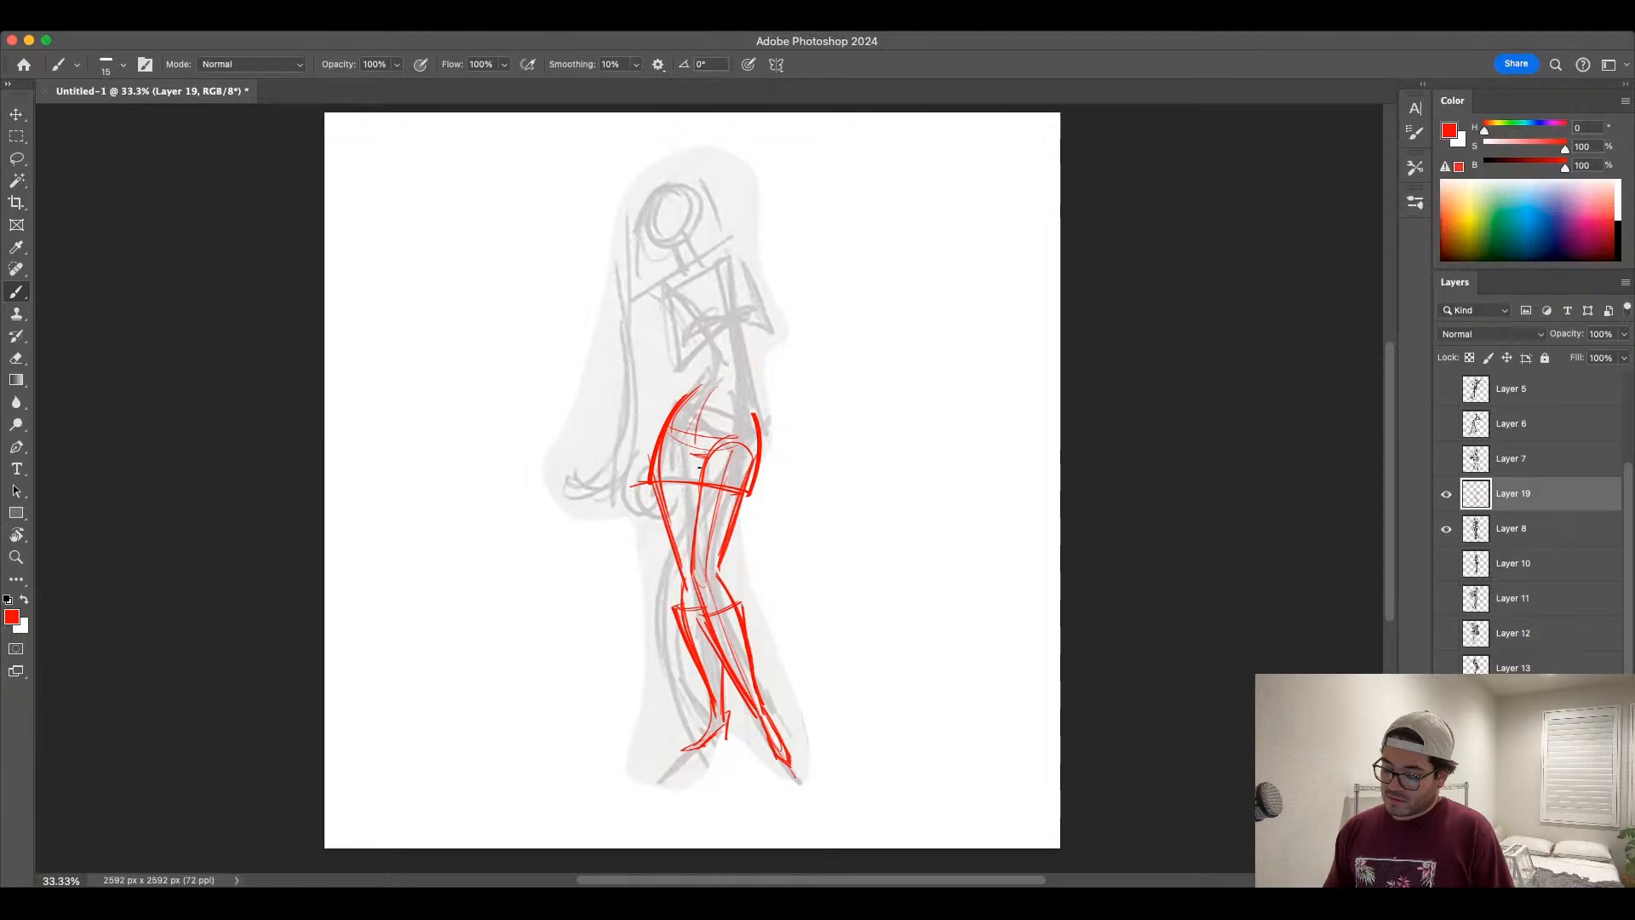
Step: Sketch the torso with a slanted shoulder line and sides running down to the waist
mouse_move(705, 385)
mouse_down()
mouse_move(695, 326)
mouse_move(713, 385)
mouse_up()
key(super+z)
key(super+z)
mouse_move(671, 309)
mouse_down()
mouse_move(714, 395)
mouse_move(725, 268)
mouse_up()
mouse_move(664, 300)
mouse_down()
mouse_move(749, 361)
mouse_move(734, 269)
mouse_up()
drag(740, 269, 750, 391)
drag(741, 275, 746, 342)
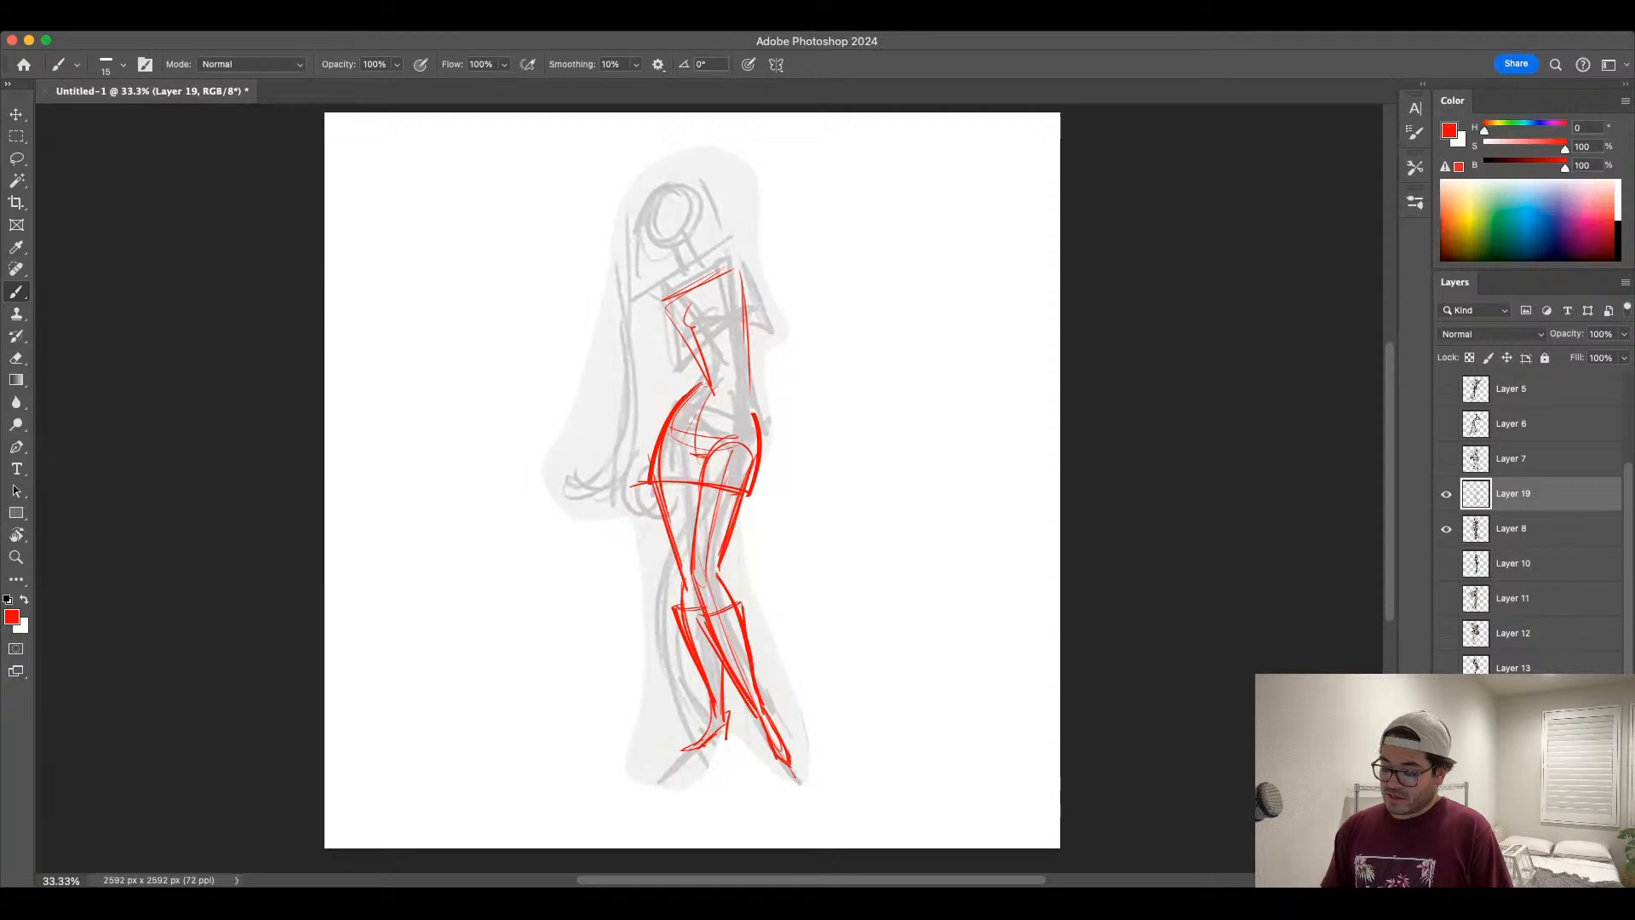
Step: Draw an arrow pointing at the crossed thighs and an arrow down the rear leg past its foot
mouse_move(886, 492)
mouse_down()
mouse_move(755, 550)
mouse_move(784, 543)
mouse_up()
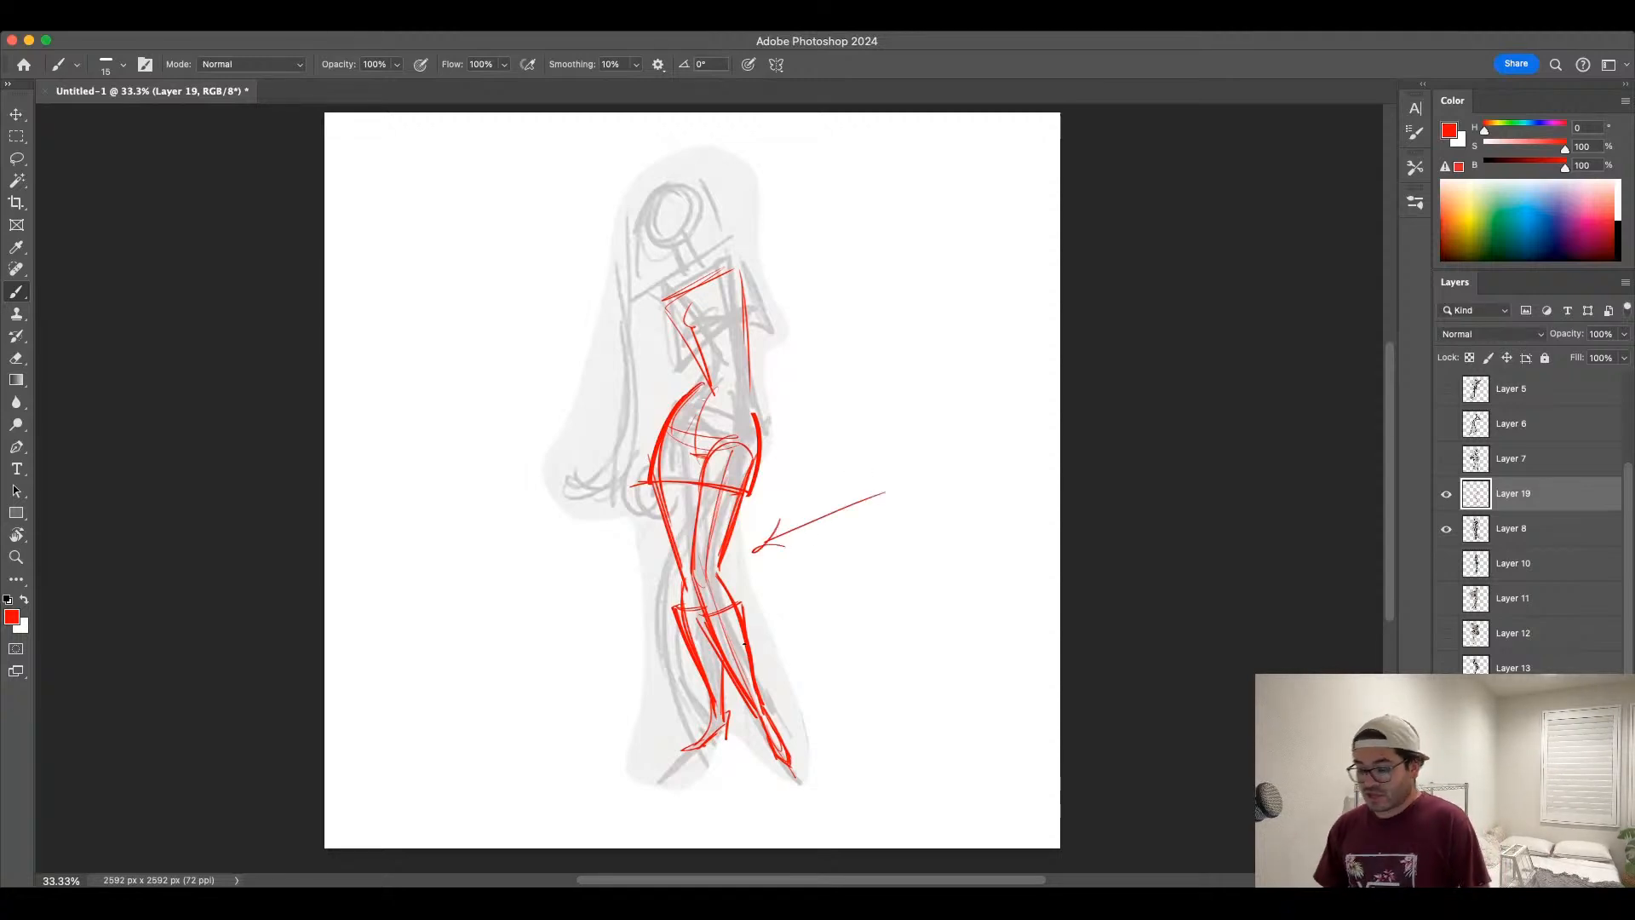
drag(696, 458, 689, 555)
key(super+z)
drag(667, 447, 692, 553)
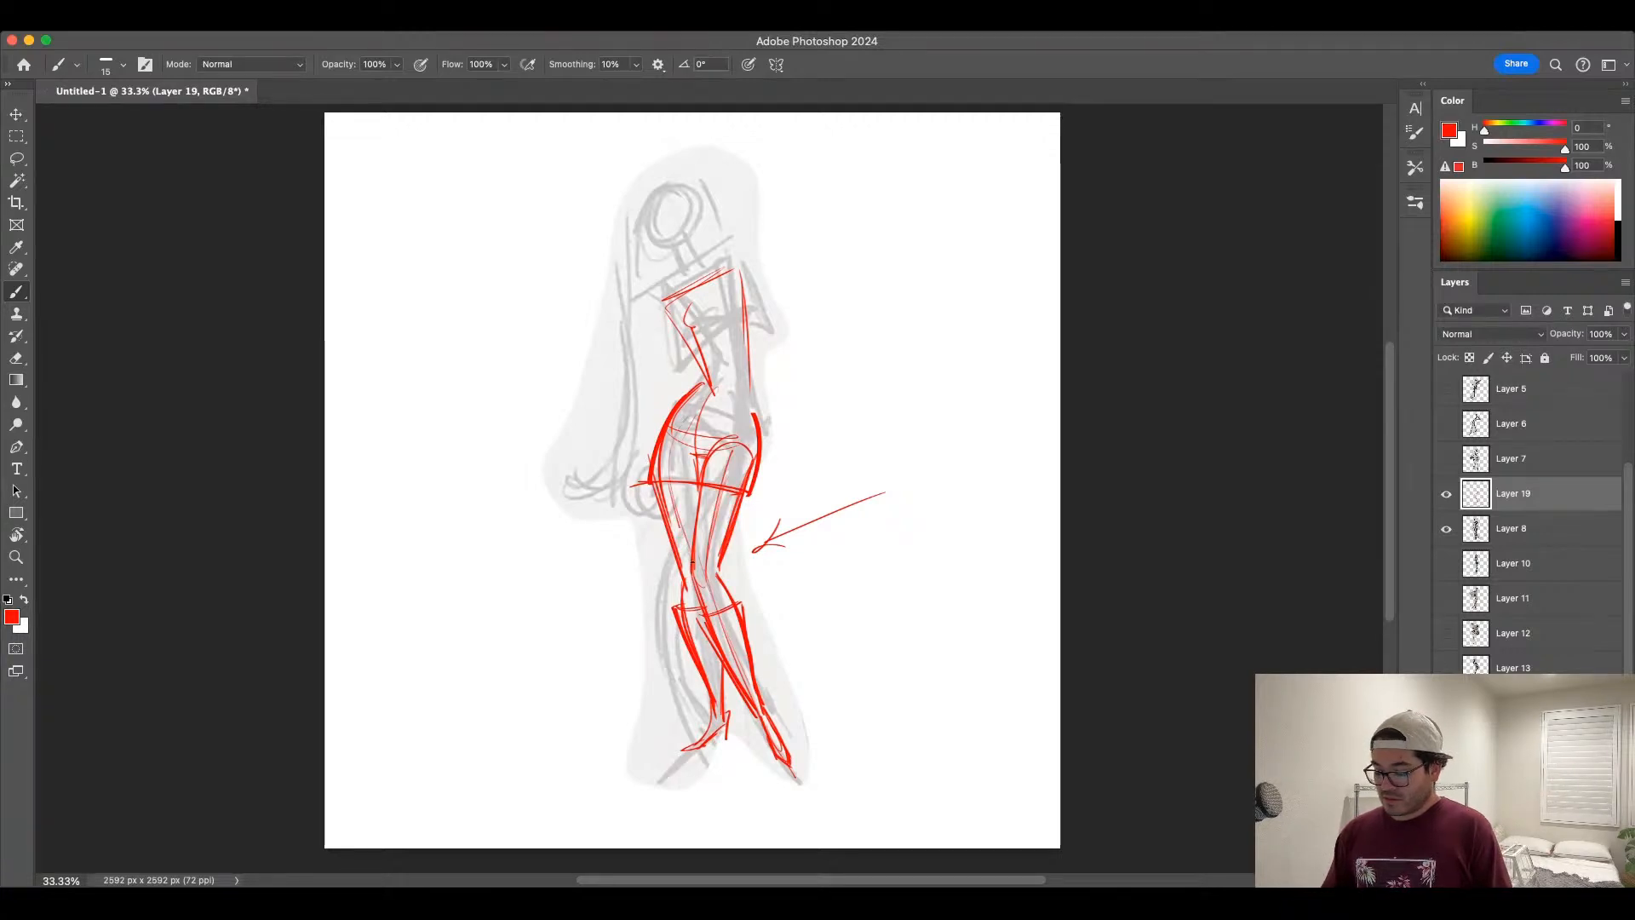
click(1446, 494)
click(1446, 494)
key(super+z)
mouse_move(676, 447)
mouse_down()
mouse_move(727, 779)
mouse_move(731, 758)
mouse_up()
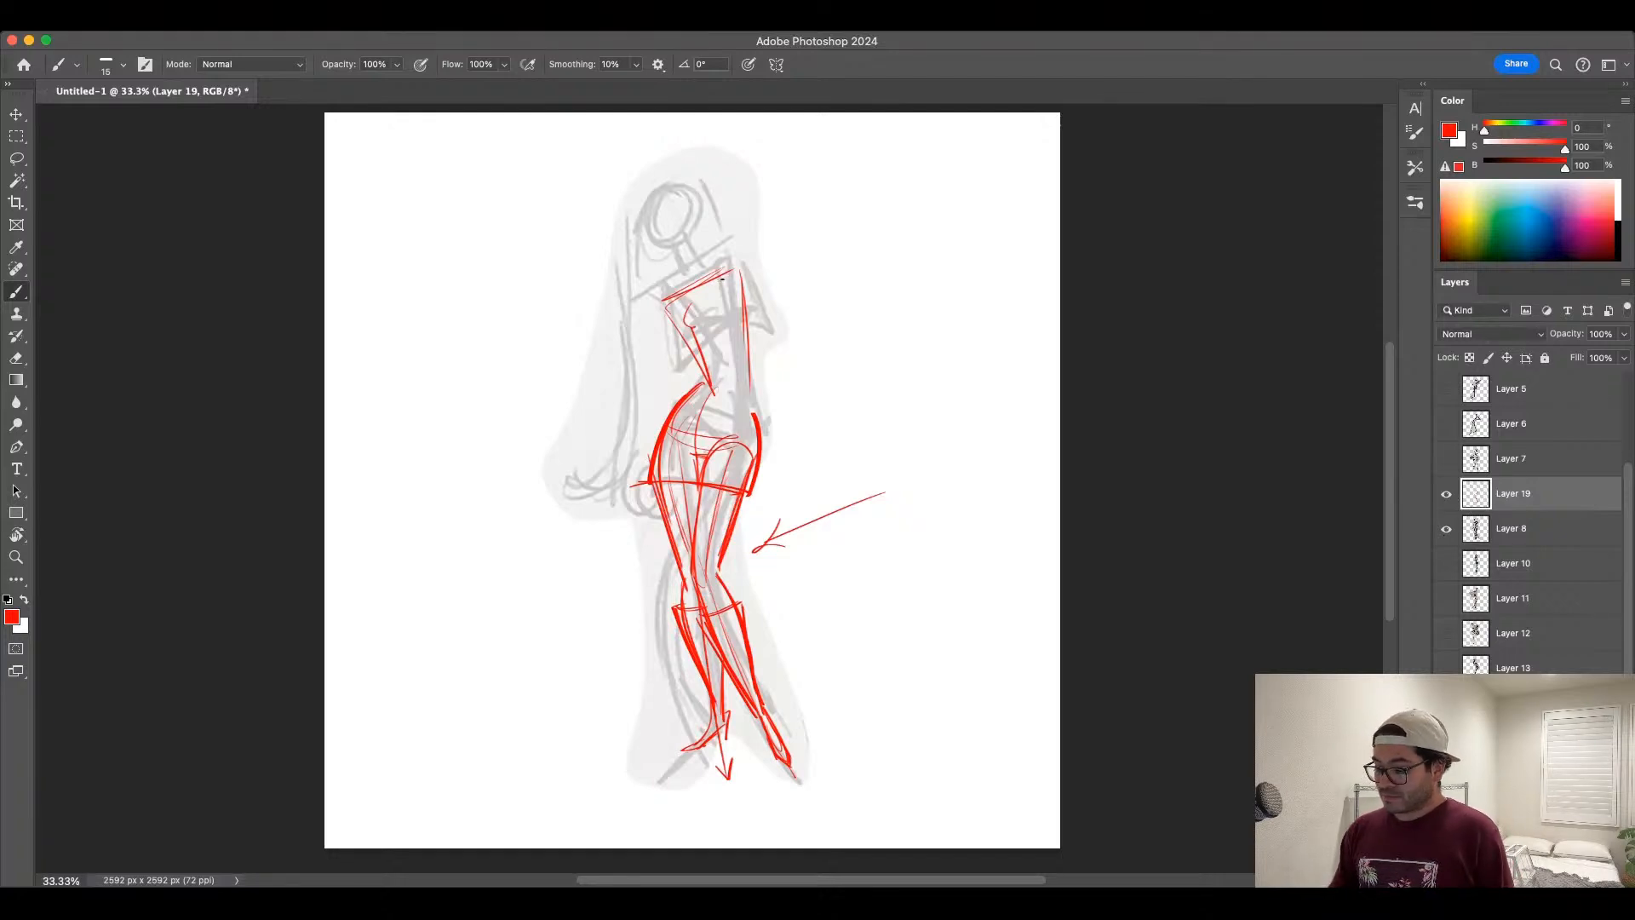
Step: Reinforce the shoulder line and both sides of the torso, joining the outer side to the hip
mouse_move(661, 315)
mouse_down()
mouse_move(737, 278)
mouse_move(714, 390)
mouse_up()
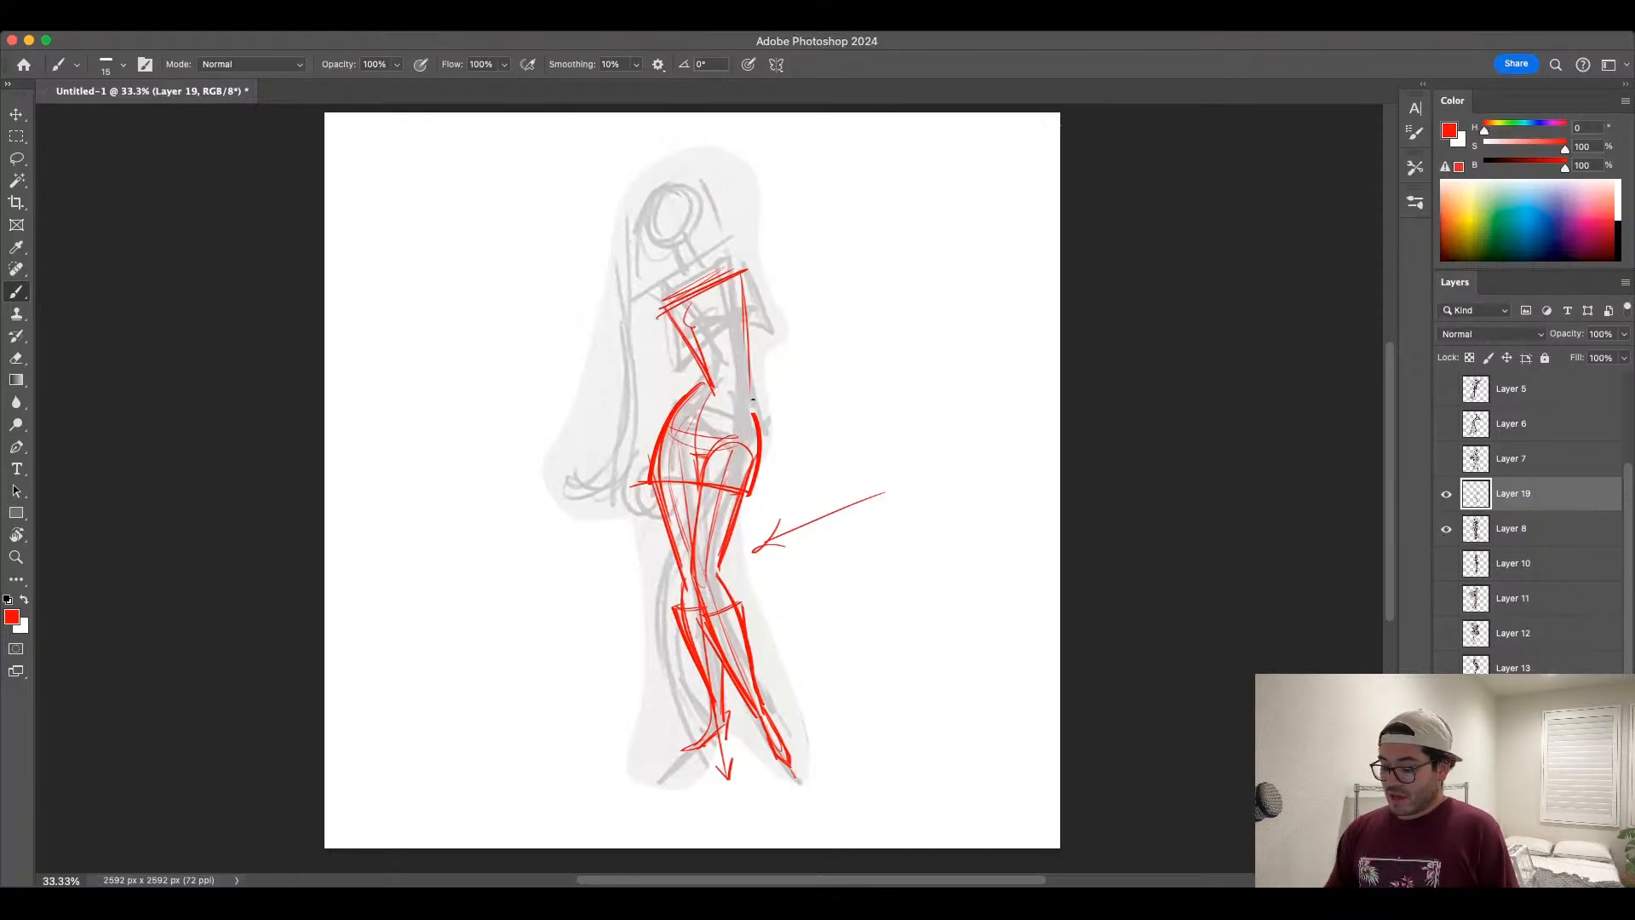
drag(750, 267, 750, 400)
key(super+z)
drag(751, 265, 752, 482)
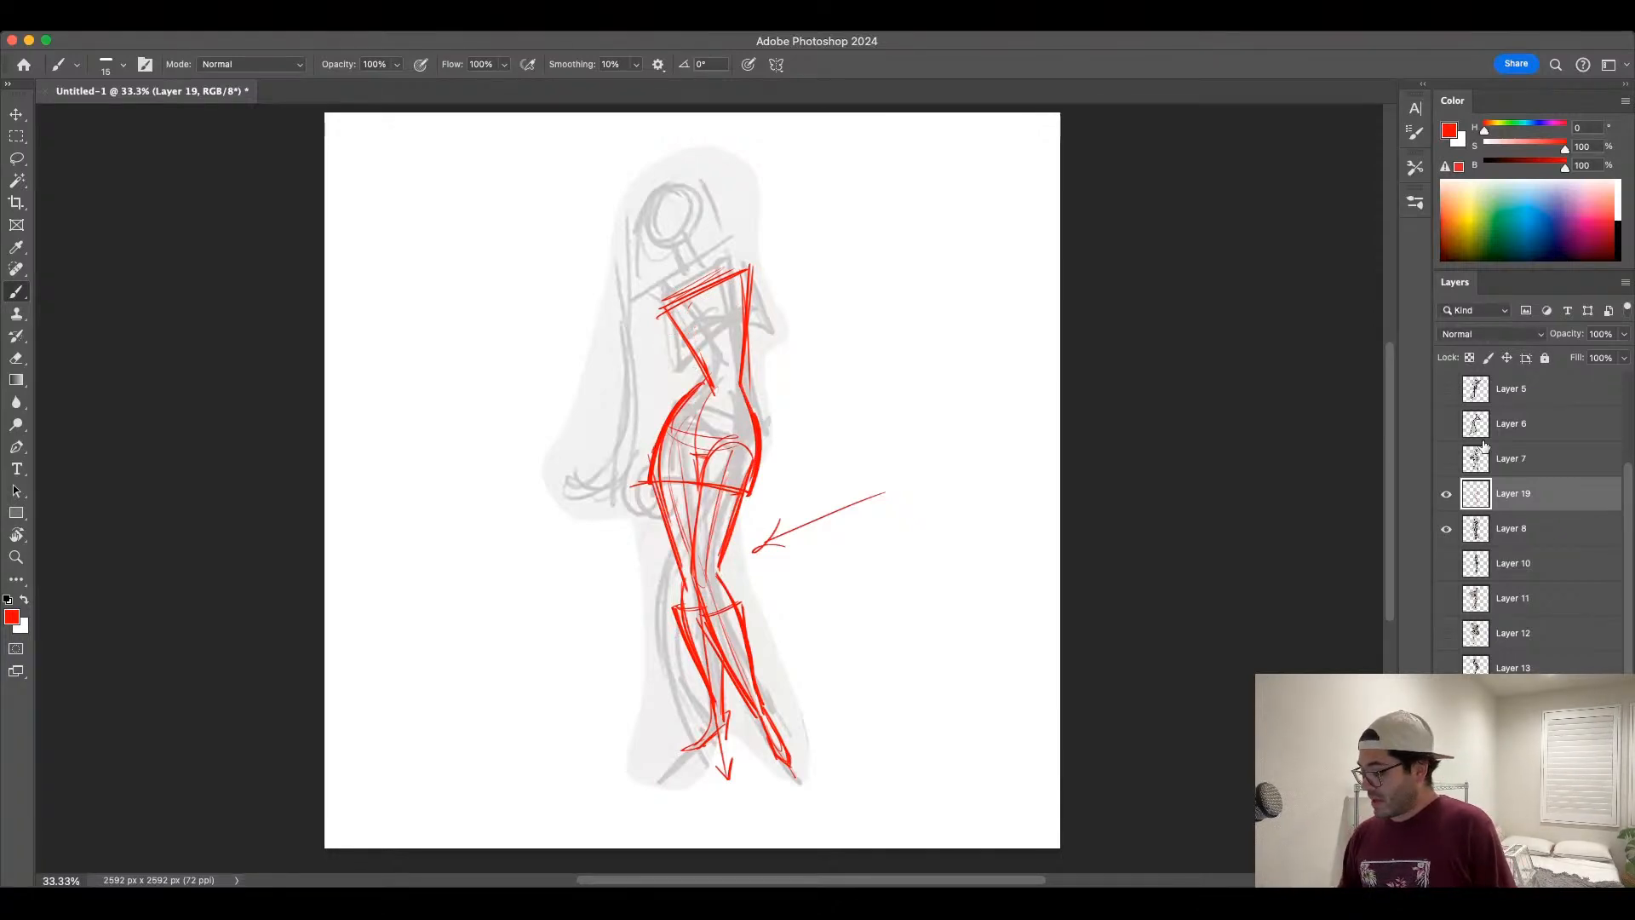
Step: Toggle Layer 19 off and on repeatedly to compare the red redraw with the original pose
click(1447, 495)
click(1447, 495)
click(1447, 495)
click(1447, 495)
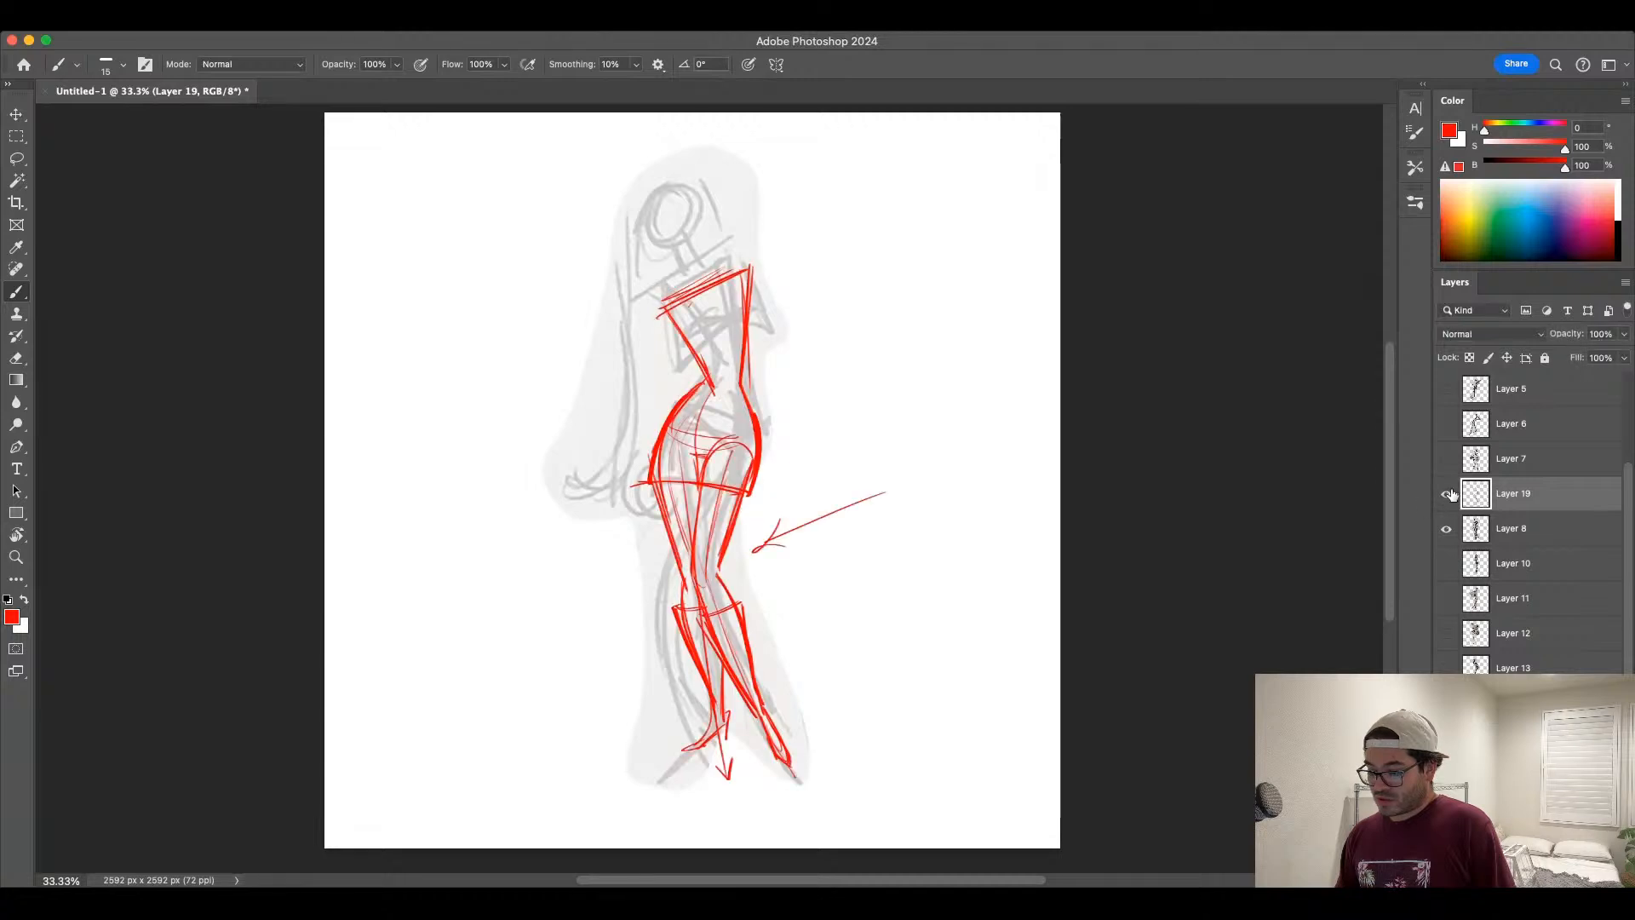
click(1446, 495)
click(1447, 495)
click(1447, 495)
click(1447, 494)
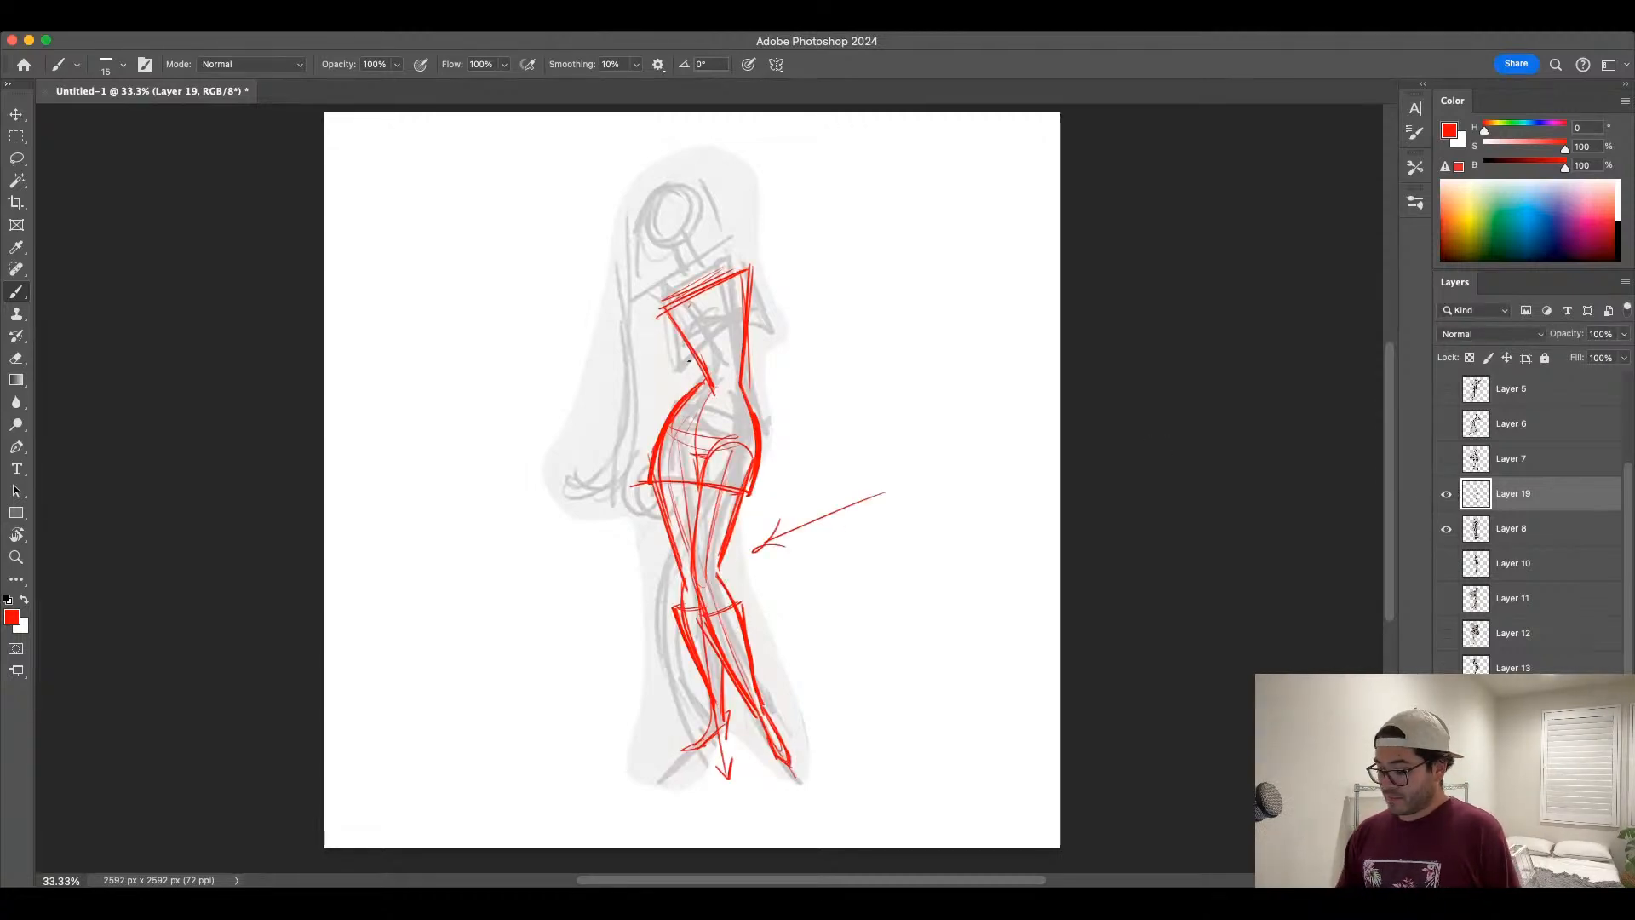
Step: Sketch one upper arm, the neck and a round tilted head with a slanted face guideline
drag(663, 312, 680, 377)
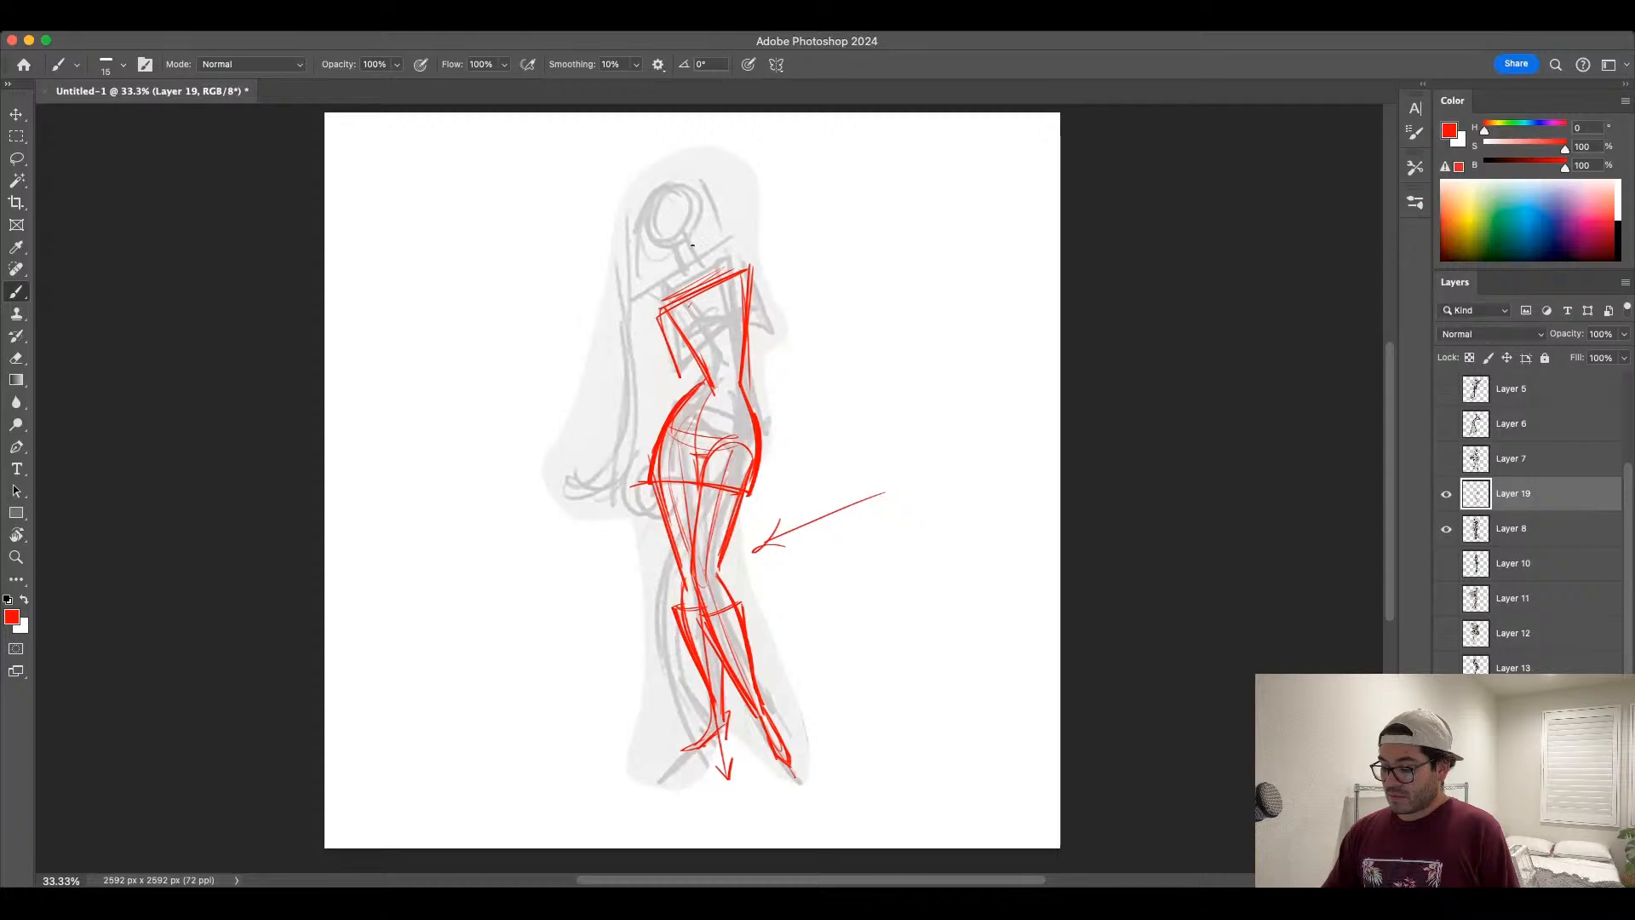
mouse_move(684, 255)
mouse_down()
mouse_move(686, 288)
mouse_move(712, 276)
mouse_move(687, 288)
mouse_up()
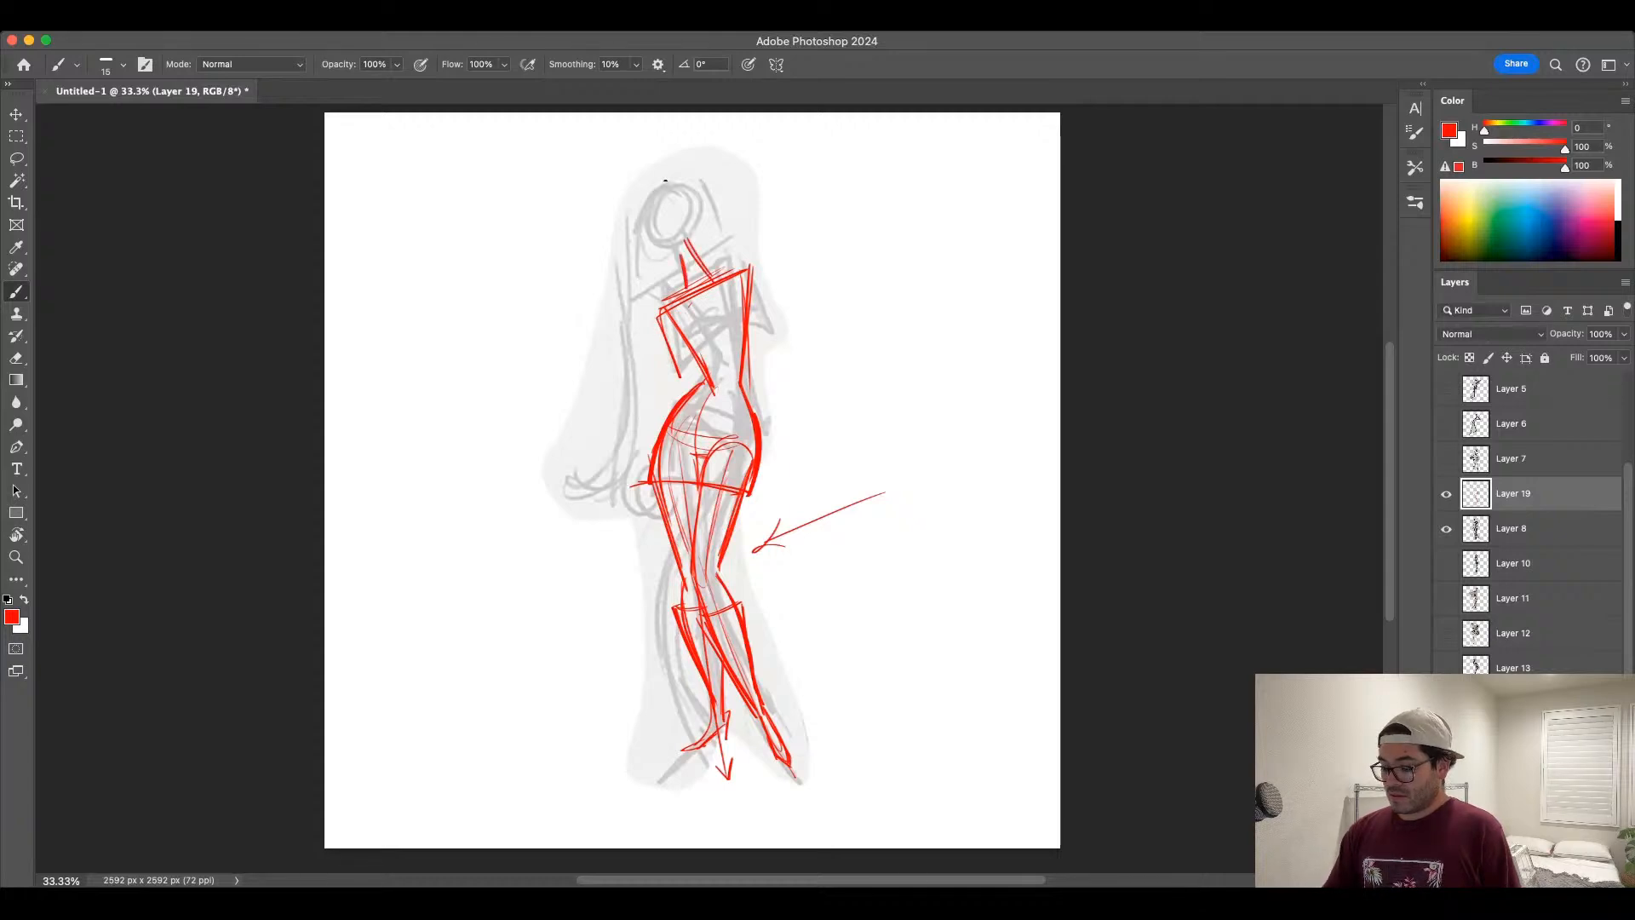
mouse_move(681, 191)
mouse_down()
mouse_move(712, 220)
mouse_move(713, 206)
mouse_move(709, 249)
mouse_up()
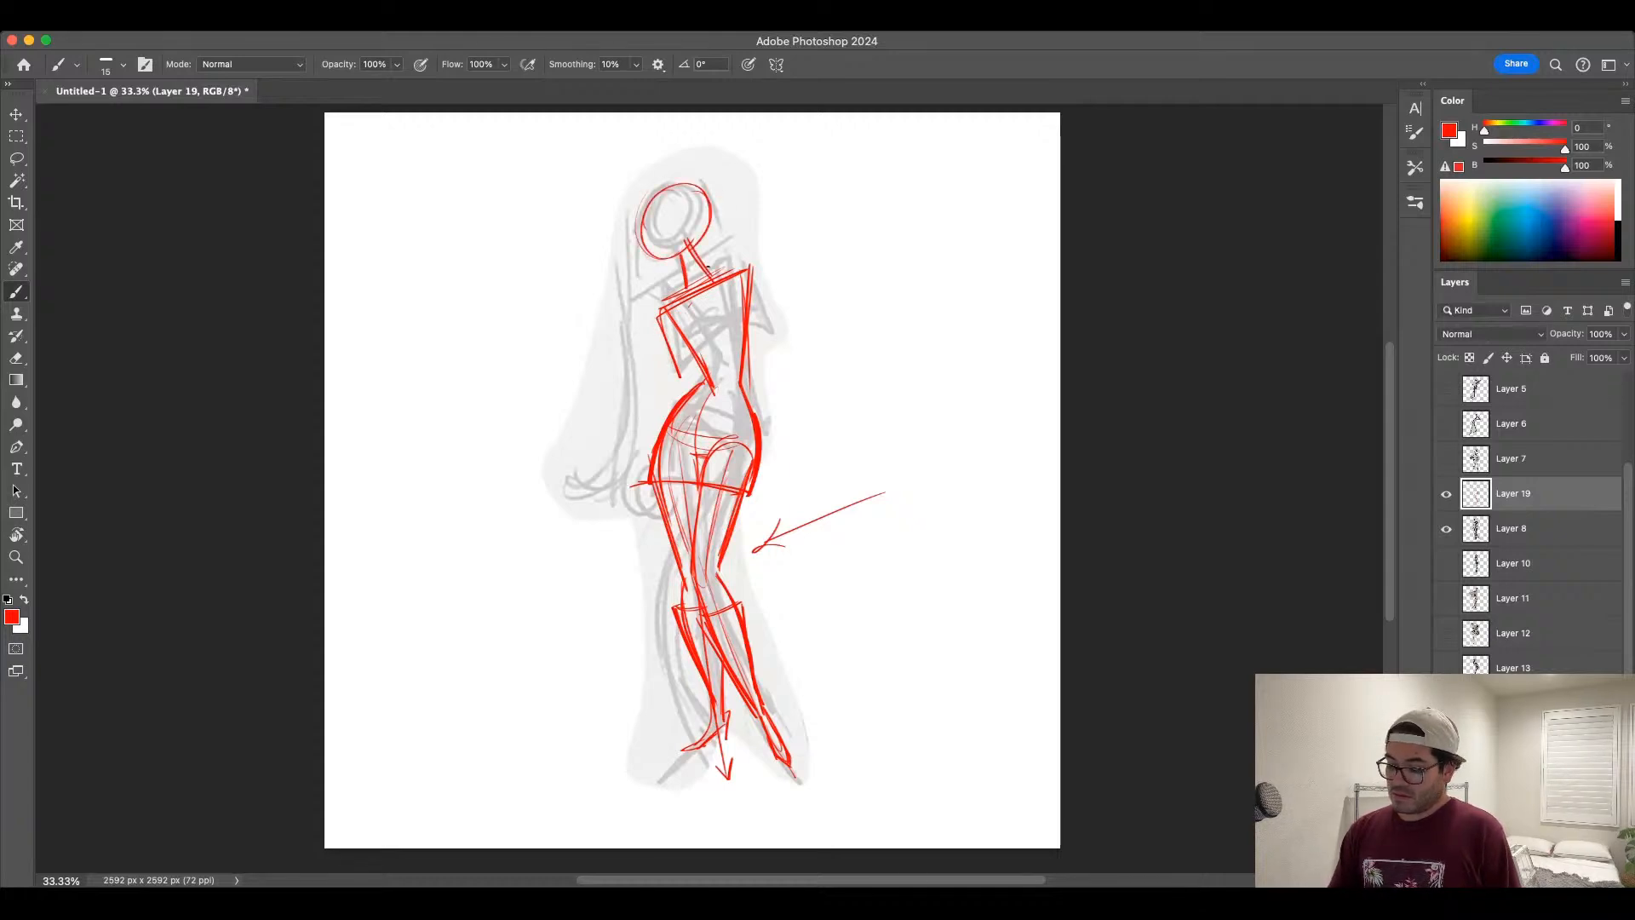
drag(638, 208, 672, 228)
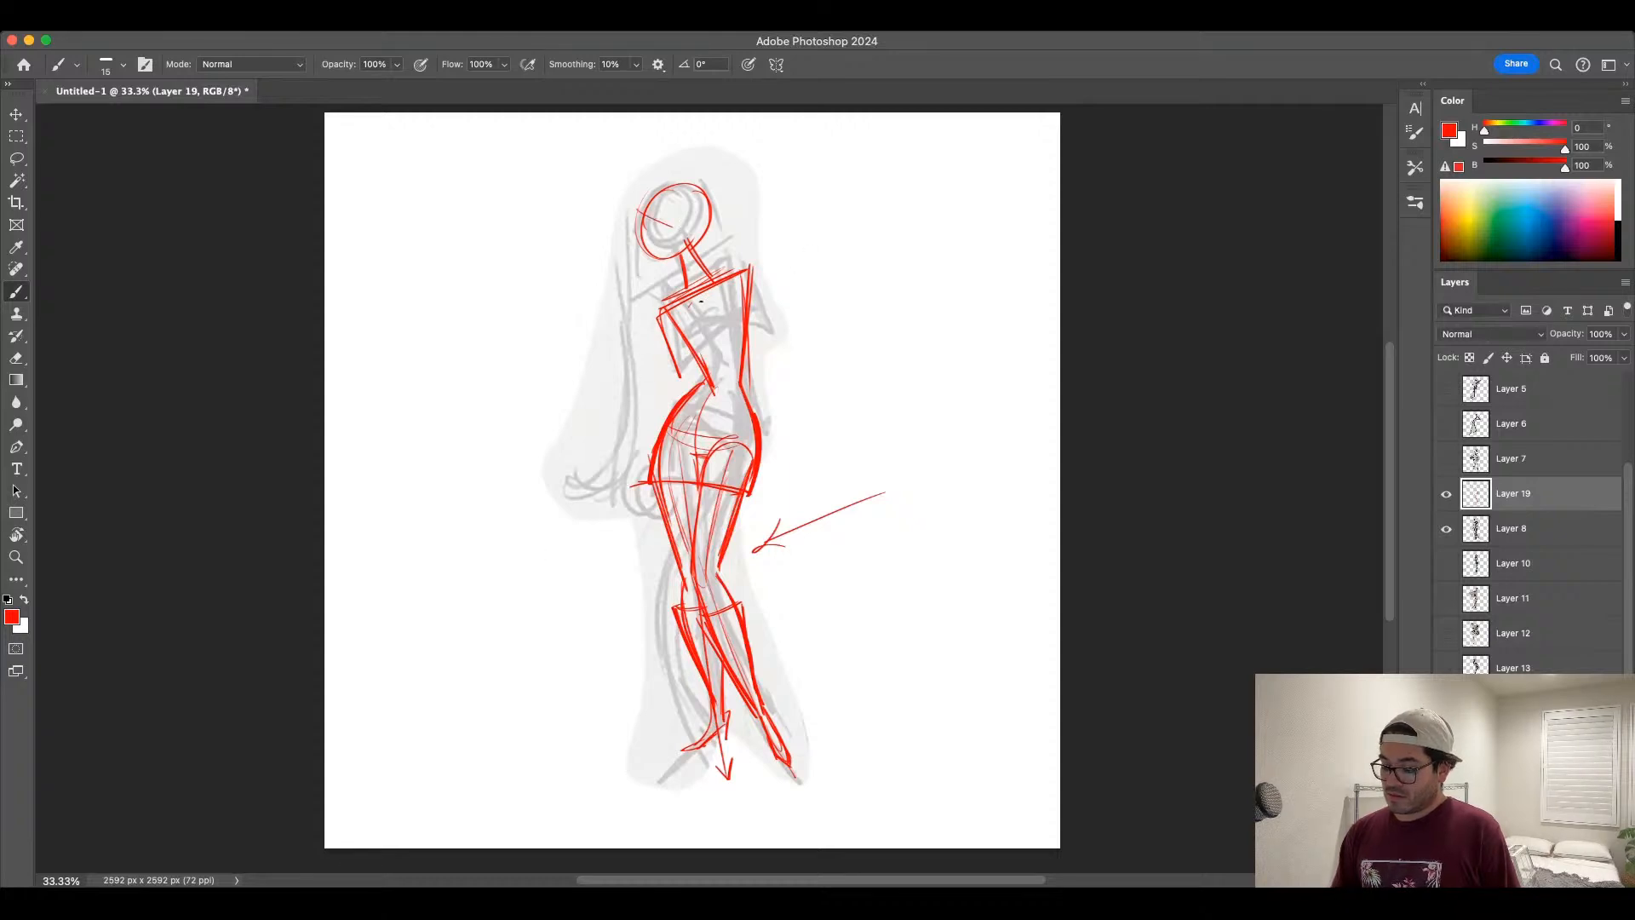
Step: Sketch the arms folded across the torso and add the curved neckline over the chest
mouse_move(657, 317)
mouse_down()
mouse_move(688, 379)
mouse_move(743, 329)
mouse_move(766, 341)
mouse_up()
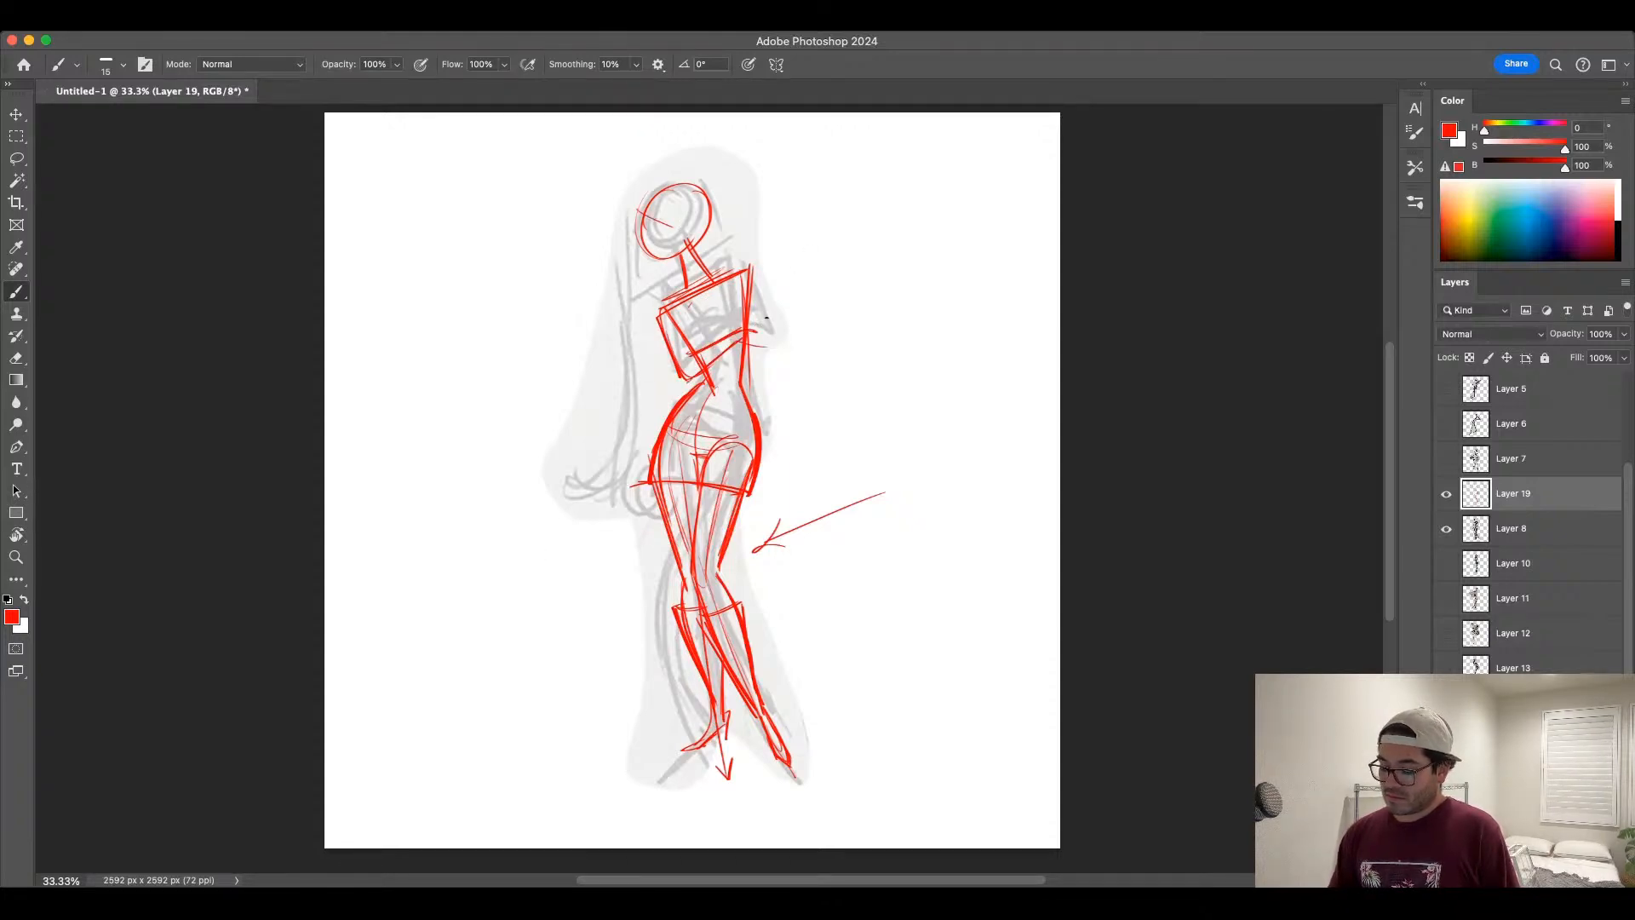
mouse_move(751, 269)
mouse_down()
mouse_move(769, 339)
mouse_move(687, 353)
mouse_move(729, 277)
mouse_up()
key(super+z)
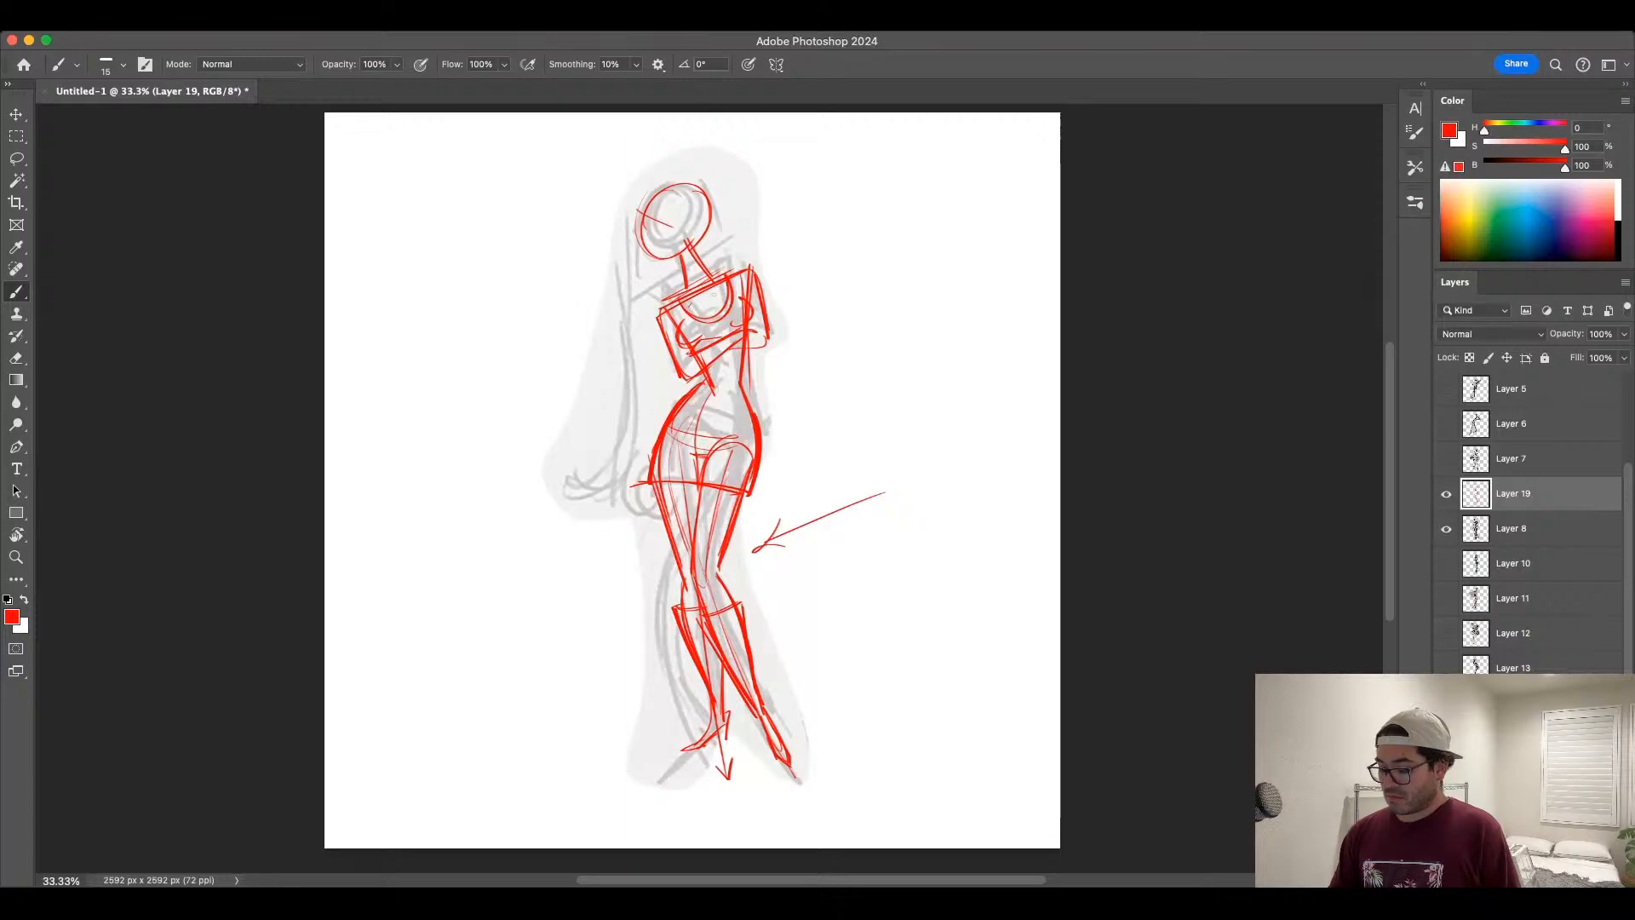
drag(662, 352, 660, 313)
drag(753, 278, 759, 312)
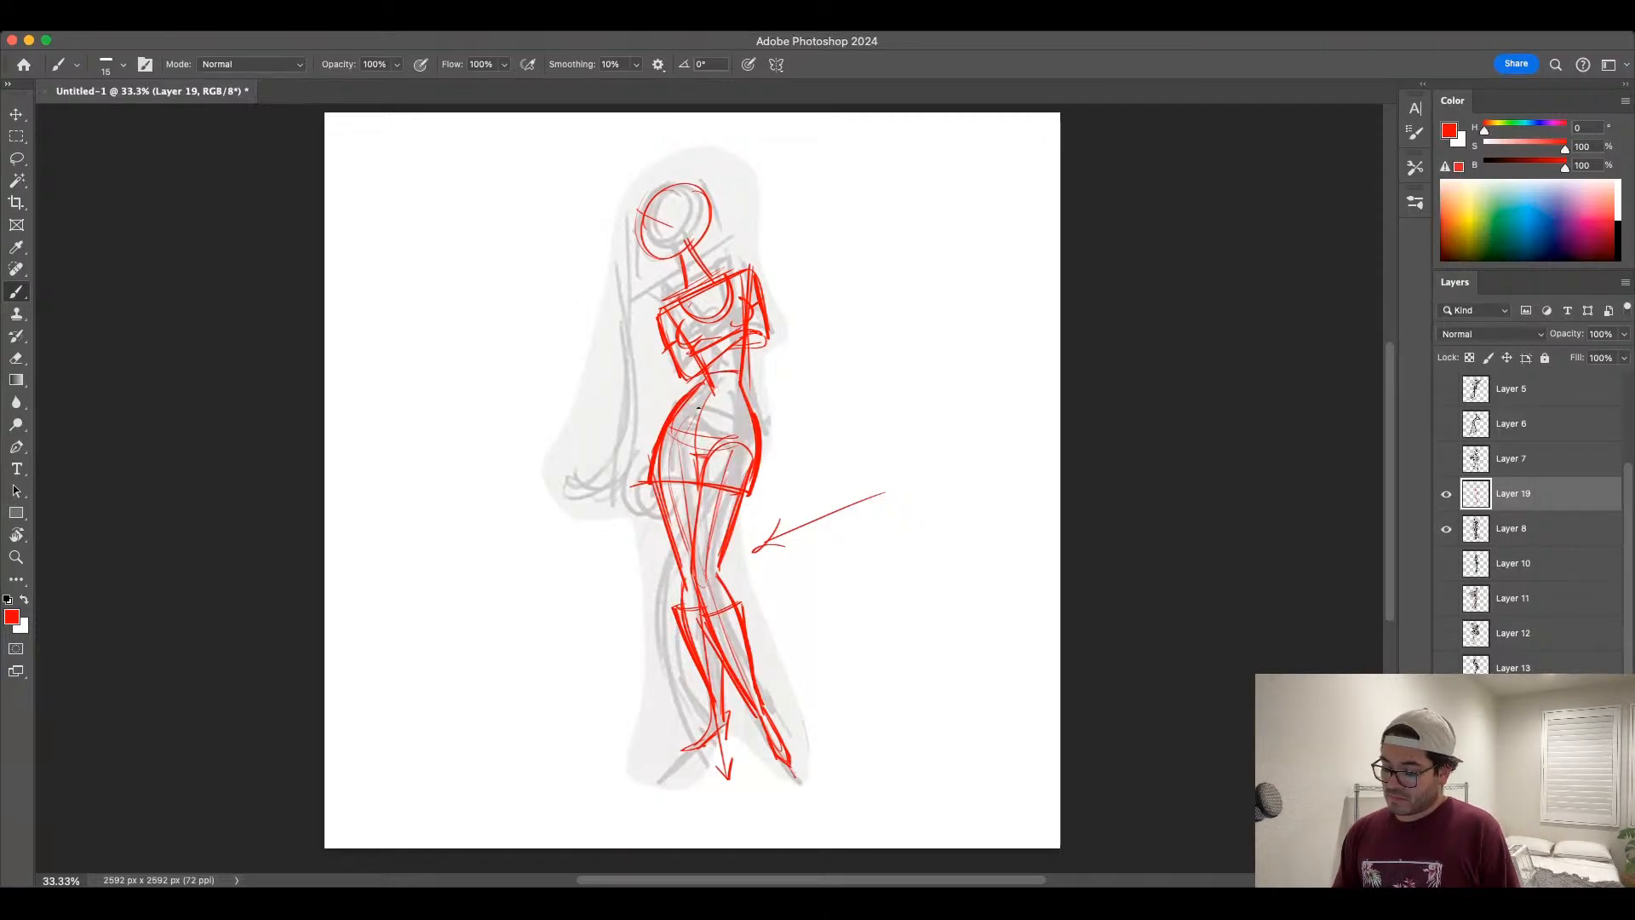
Step: Add the skirt's waistband and the navel, and sketch the profile, ear and facial details on the head
drag(681, 413, 751, 410)
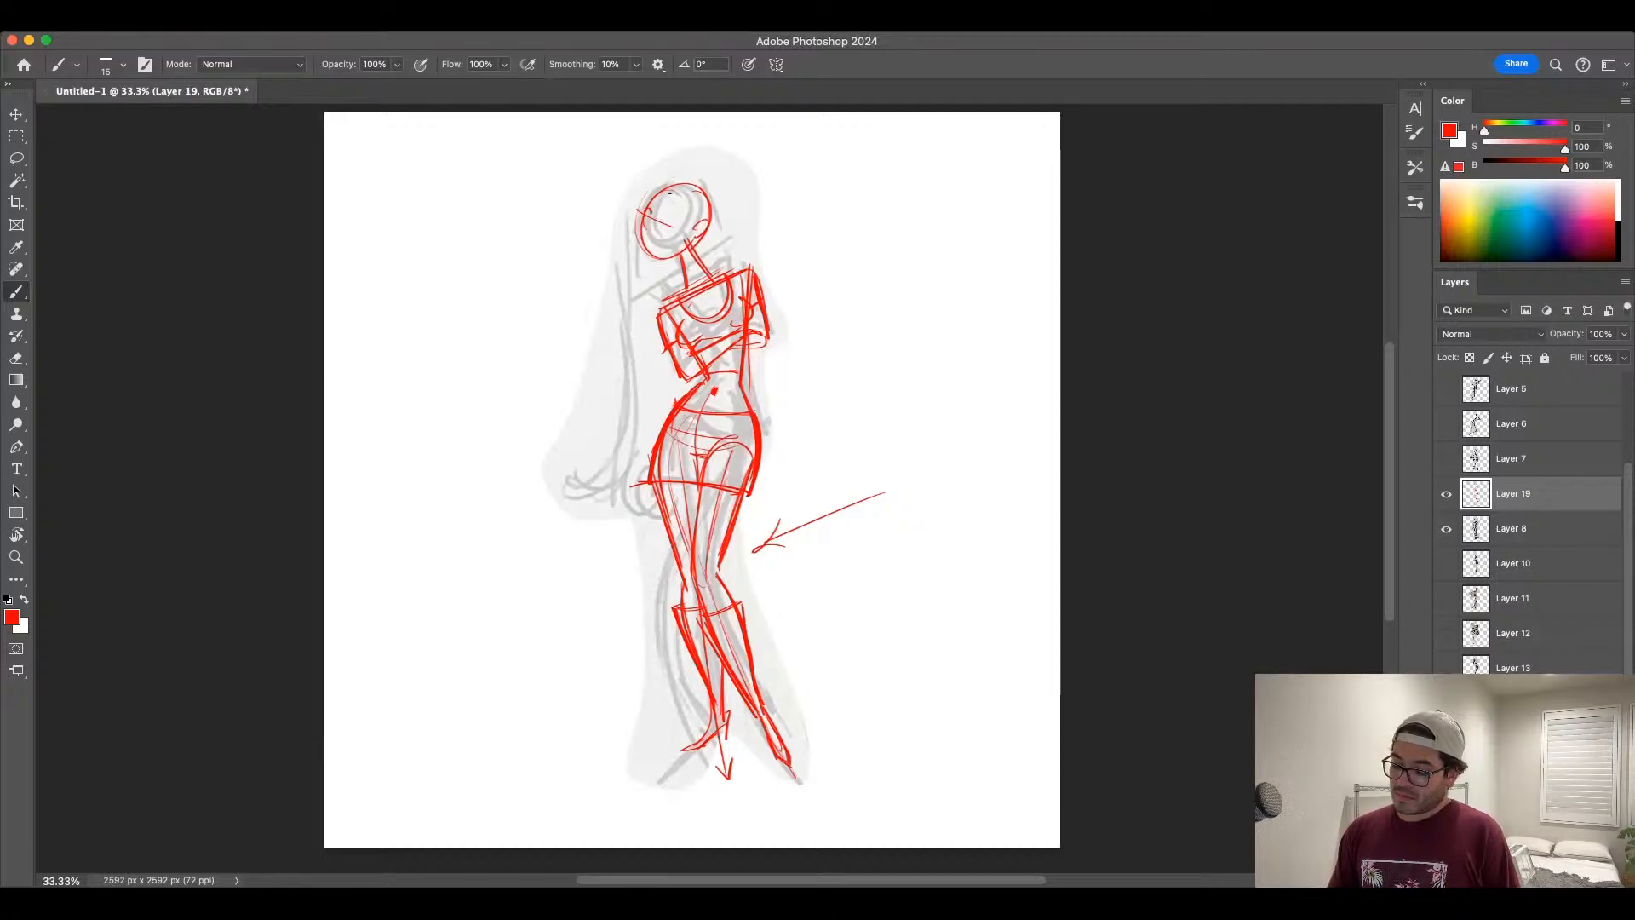
drag(657, 215, 674, 223)
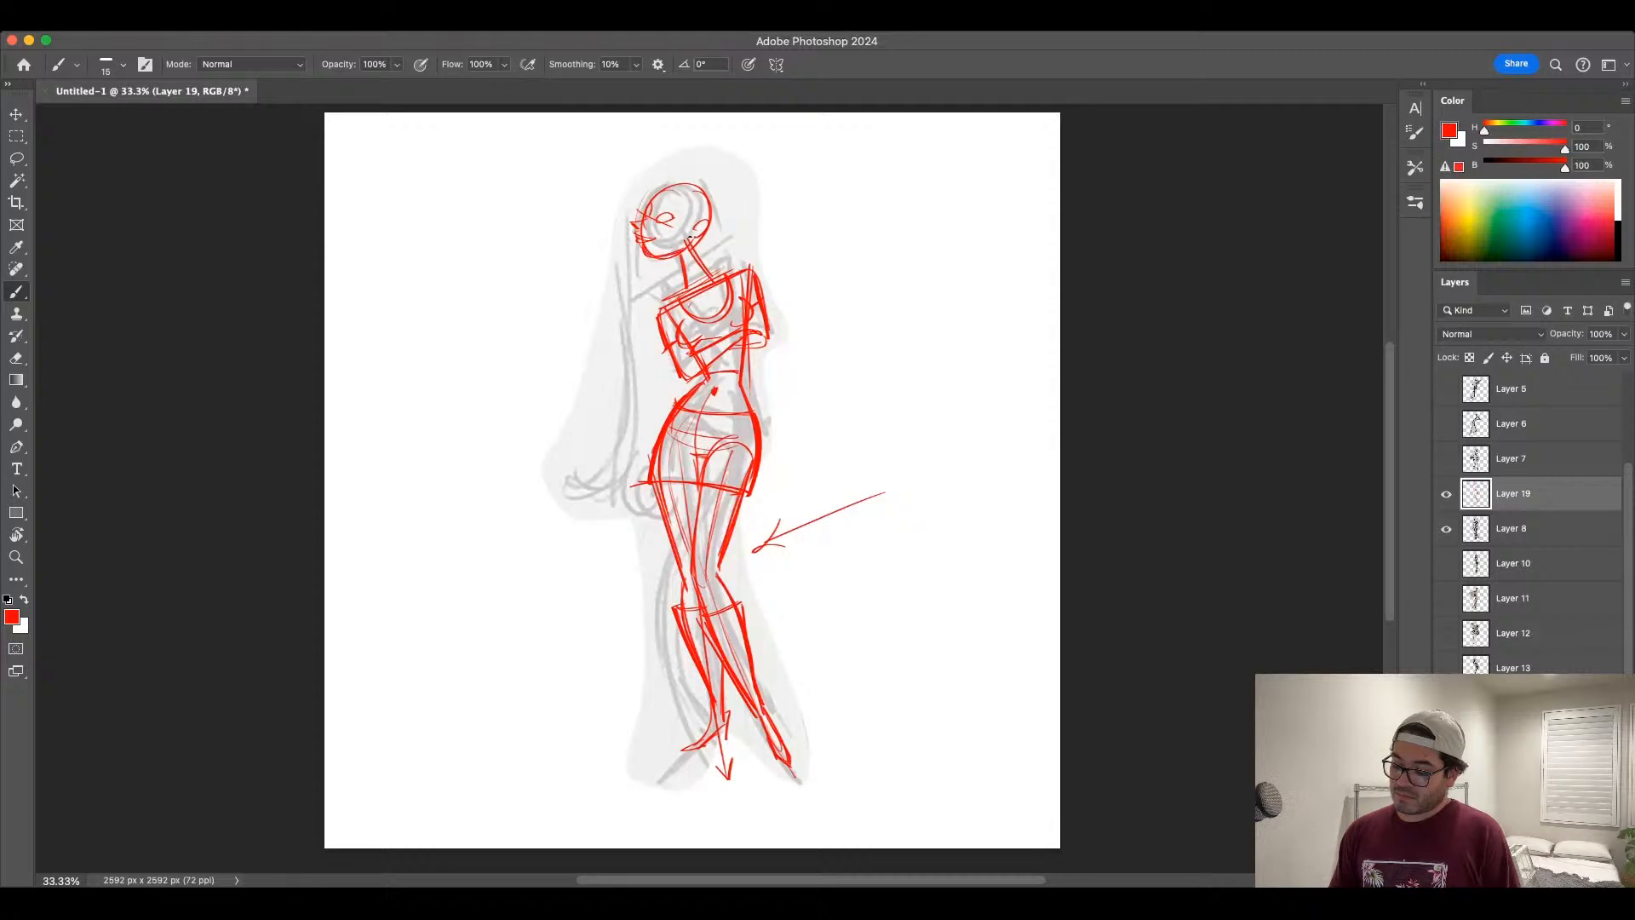
drag(673, 201, 677, 218)
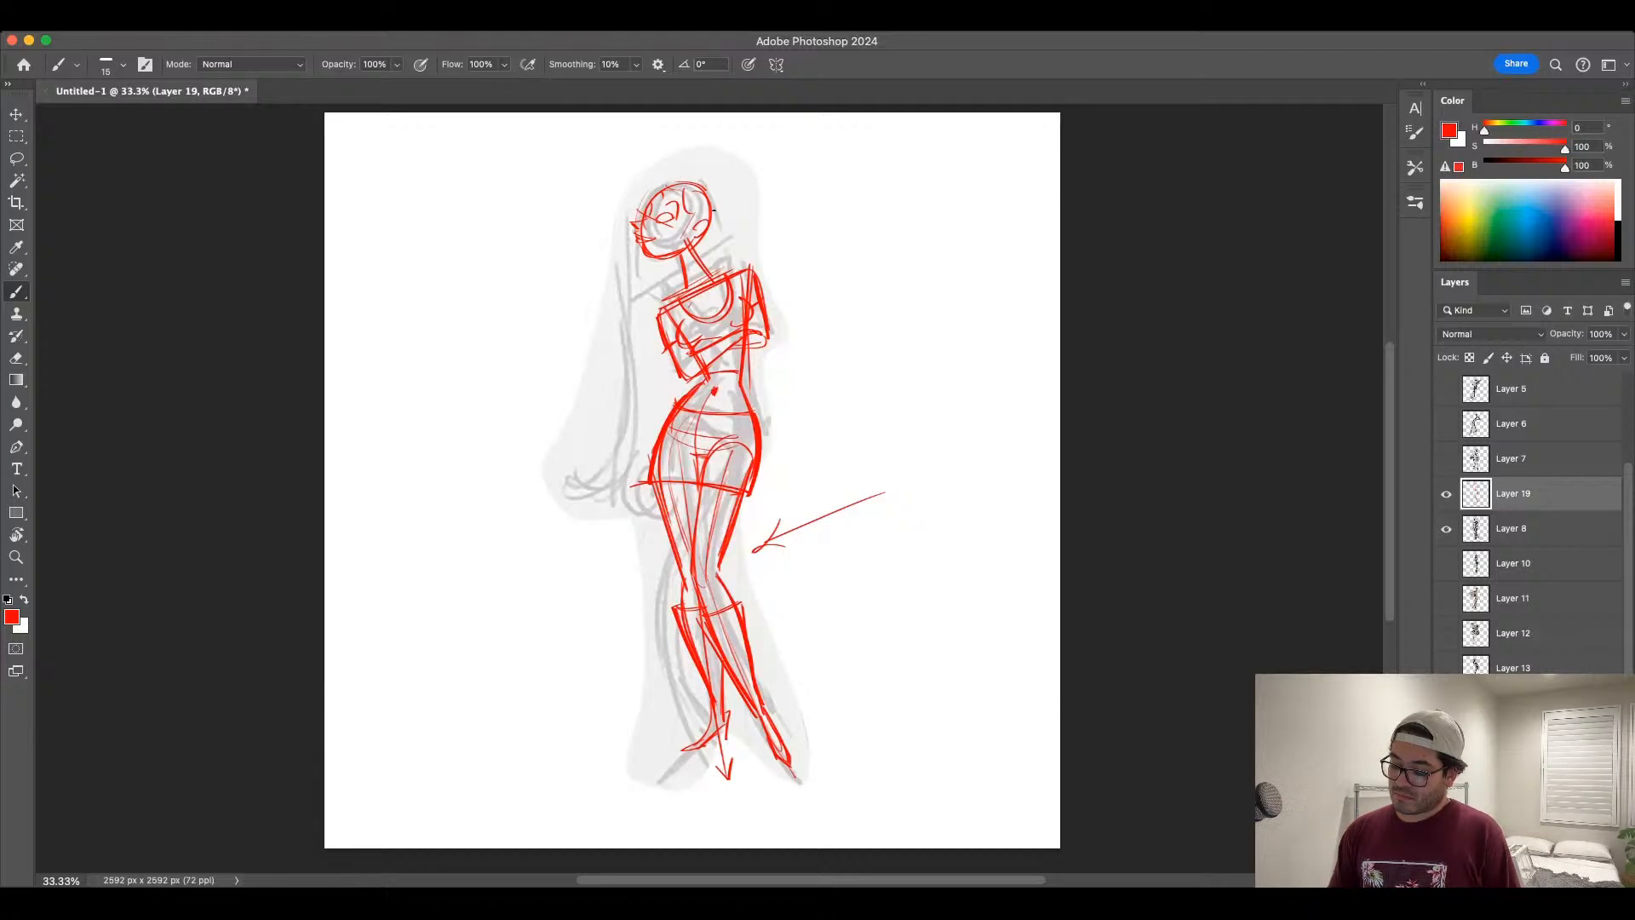
Step: Sketch the pulled-back hair along the back of the head, with a small hair tie at the crown
mouse_move(685, 182)
mouse_down()
mouse_move(723, 220)
mouse_move(706, 245)
mouse_up()
mouse_move(692, 182)
mouse_down()
mouse_move(723, 204)
mouse_move(713, 230)
mouse_move(722, 210)
mouse_up()
key(super+z)
mouse_move(717, 226)
mouse_down()
mouse_move(703, 246)
mouse_move(723, 223)
mouse_up()
mouse_move(728, 205)
mouse_down()
mouse_move(784, 212)
mouse_move(788, 398)
mouse_move(746, 269)
mouse_move(791, 324)
mouse_move(763, 261)
mouse_up()
key(super+z)
key(super+z)
key(super+z)
key(super+z)
key(super+z)
key(super+z)
key(super+z)
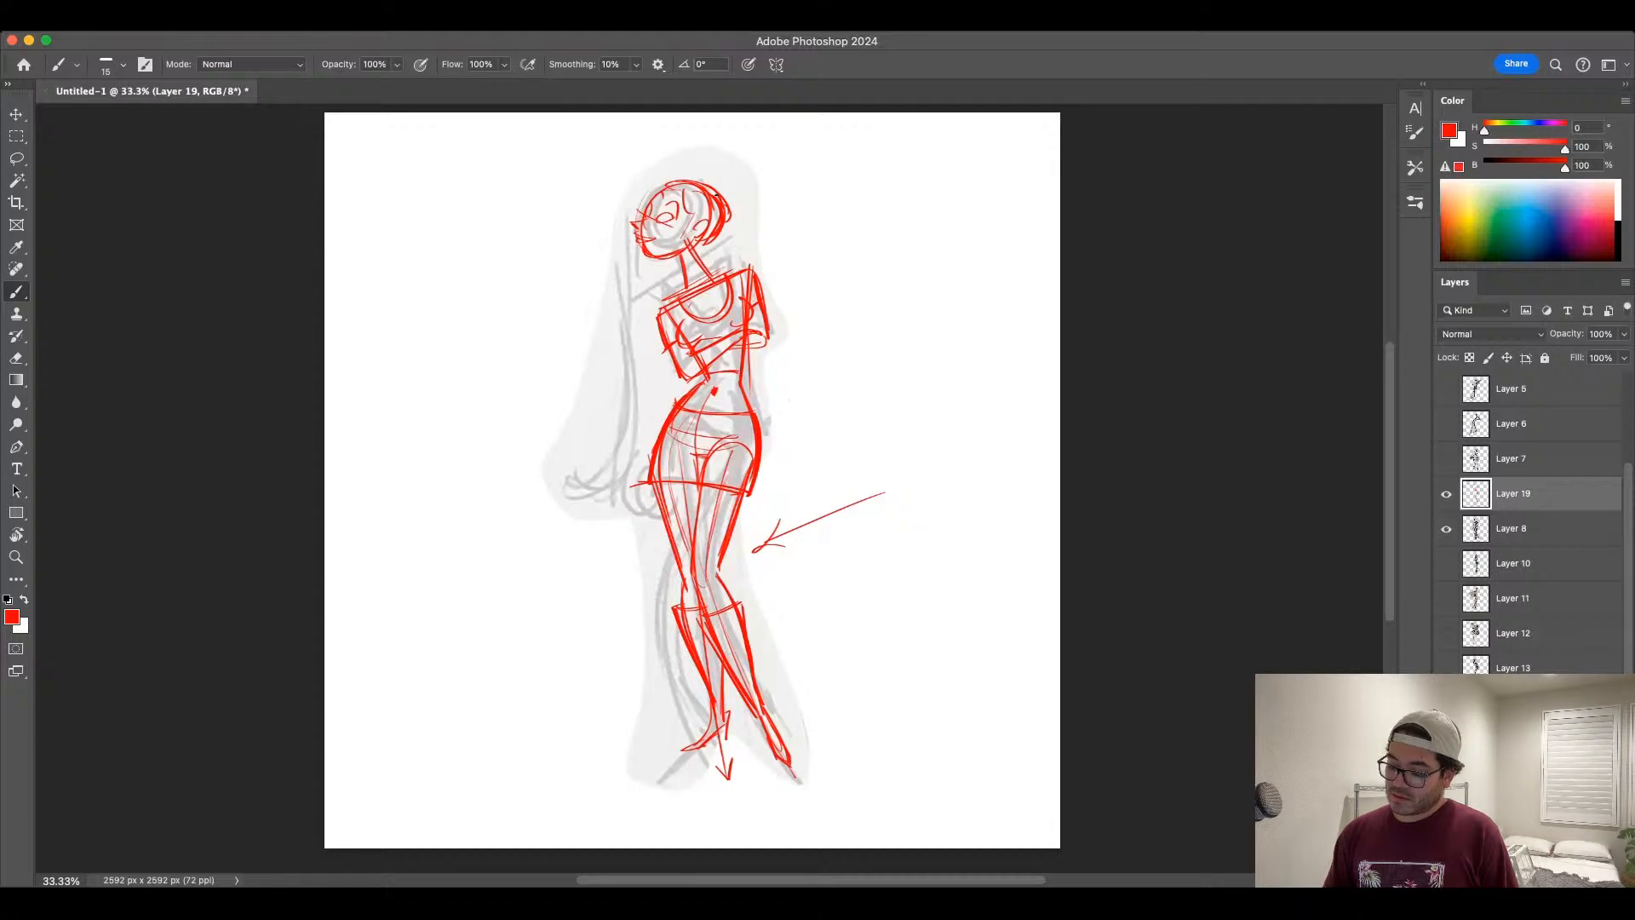
Step: Draw a long ponytail arching from the hair tie and falling behind the shoulder to flicked ends near the waist
drag(717, 184, 763, 247)
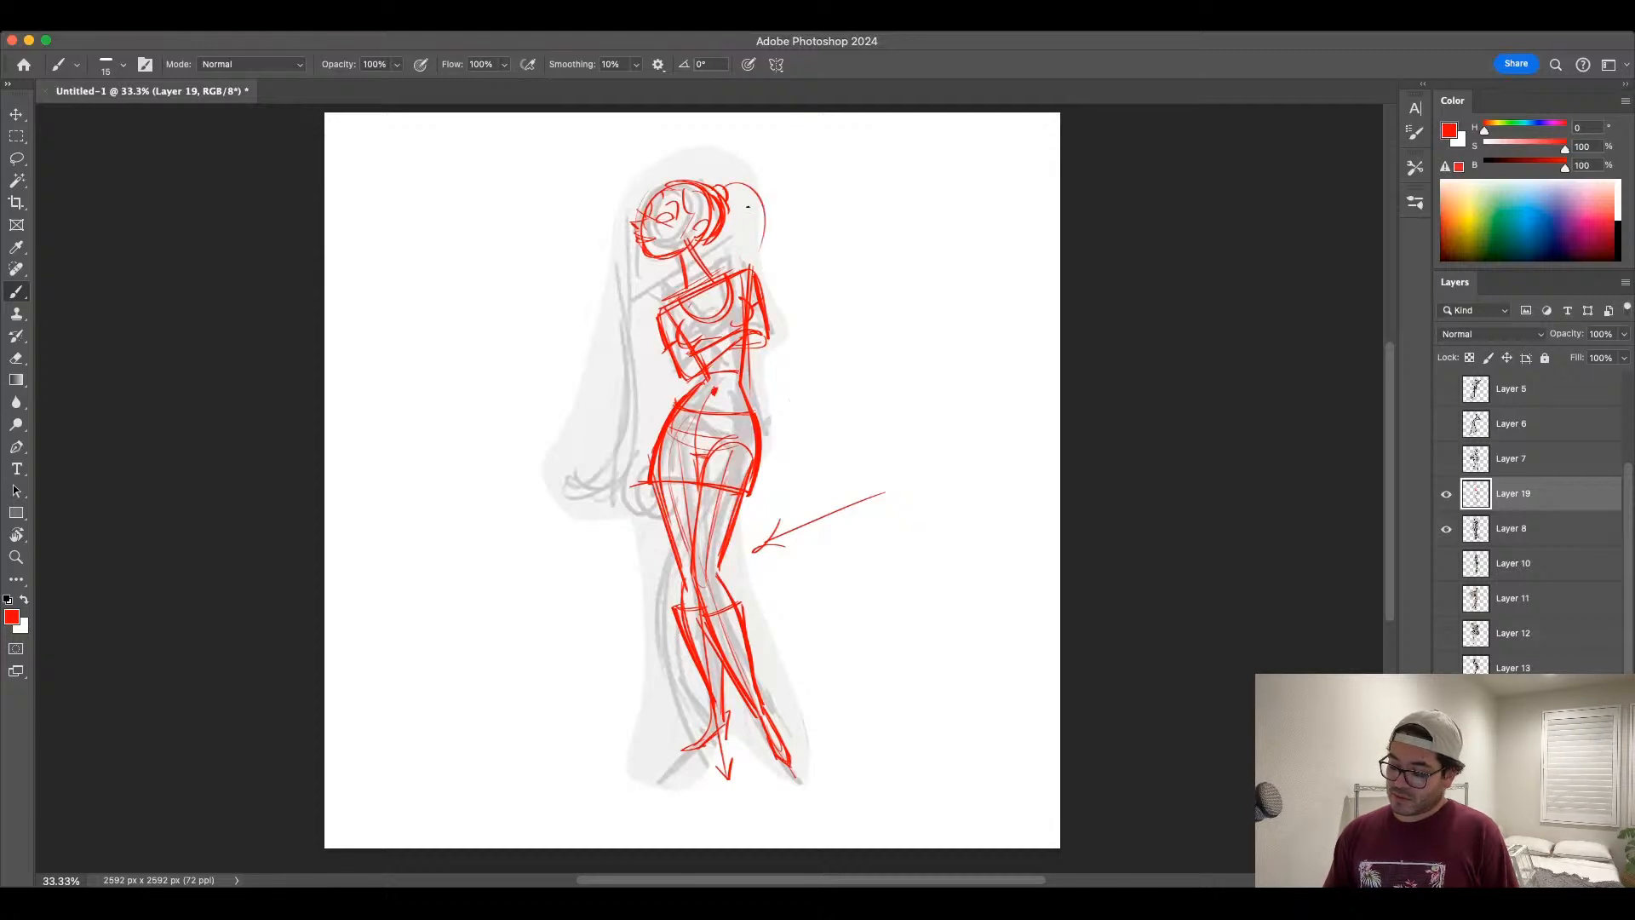
key(super+z)
mouse_move(725, 182)
mouse_down()
mouse_move(775, 193)
mouse_move(761, 271)
mouse_up()
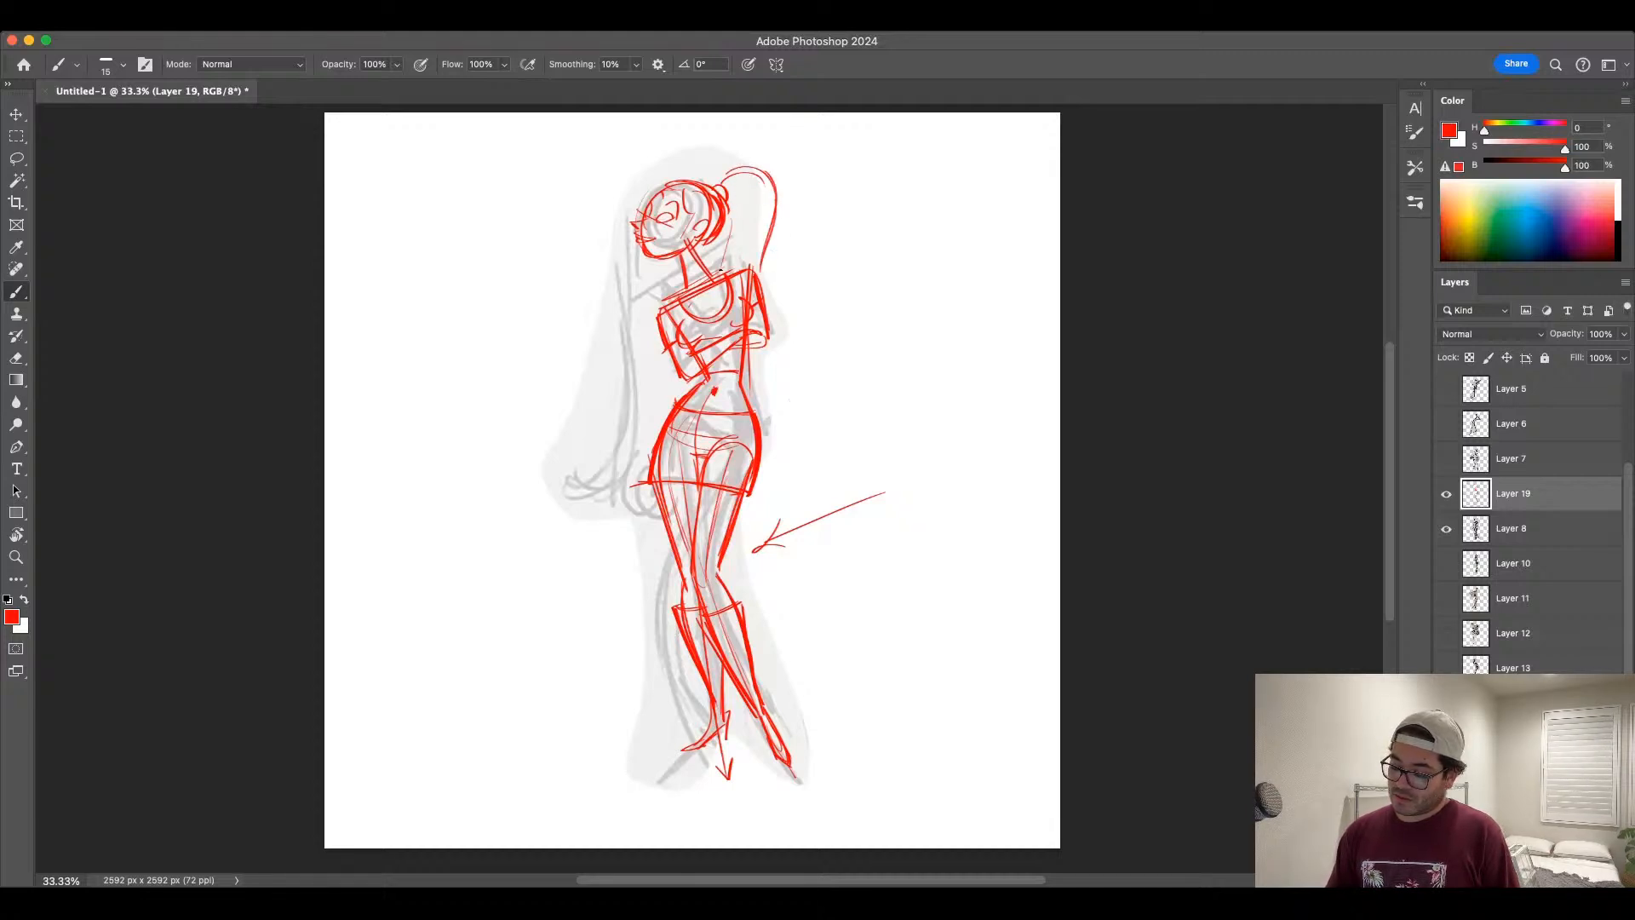
drag(763, 352, 811, 403)
drag(764, 248, 806, 390)
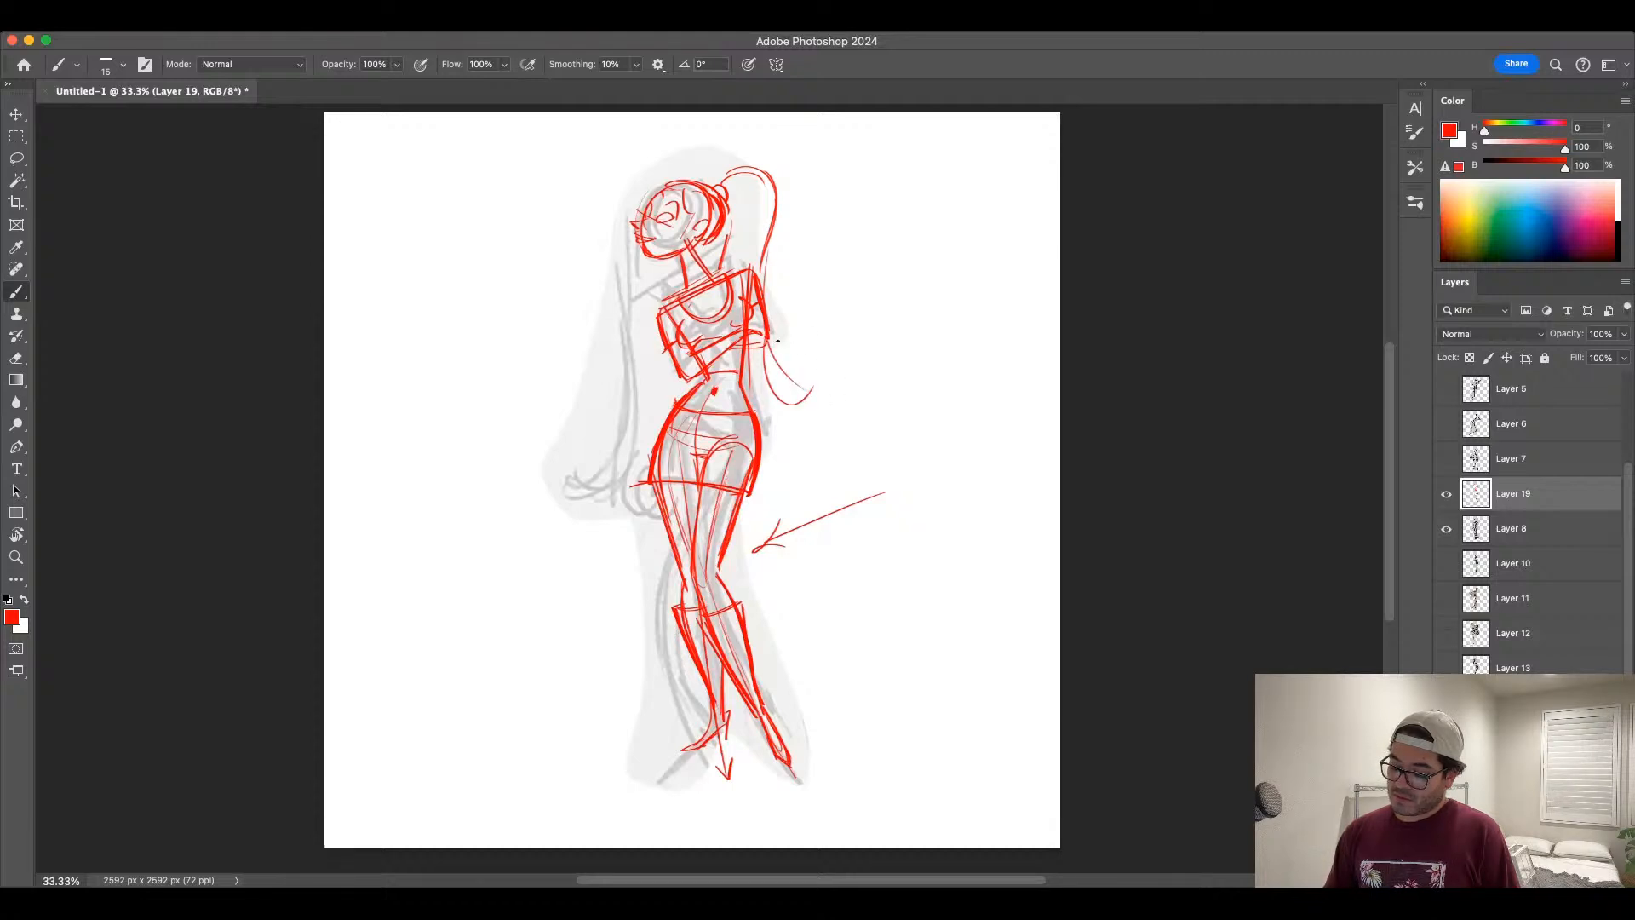
key(super+z)
key(super+z)
mouse_move(787, 206)
mouse_down()
mouse_move(800, 400)
mouse_move(779, 293)
mouse_move(800, 402)
mouse_move(821, 379)
mouse_up()
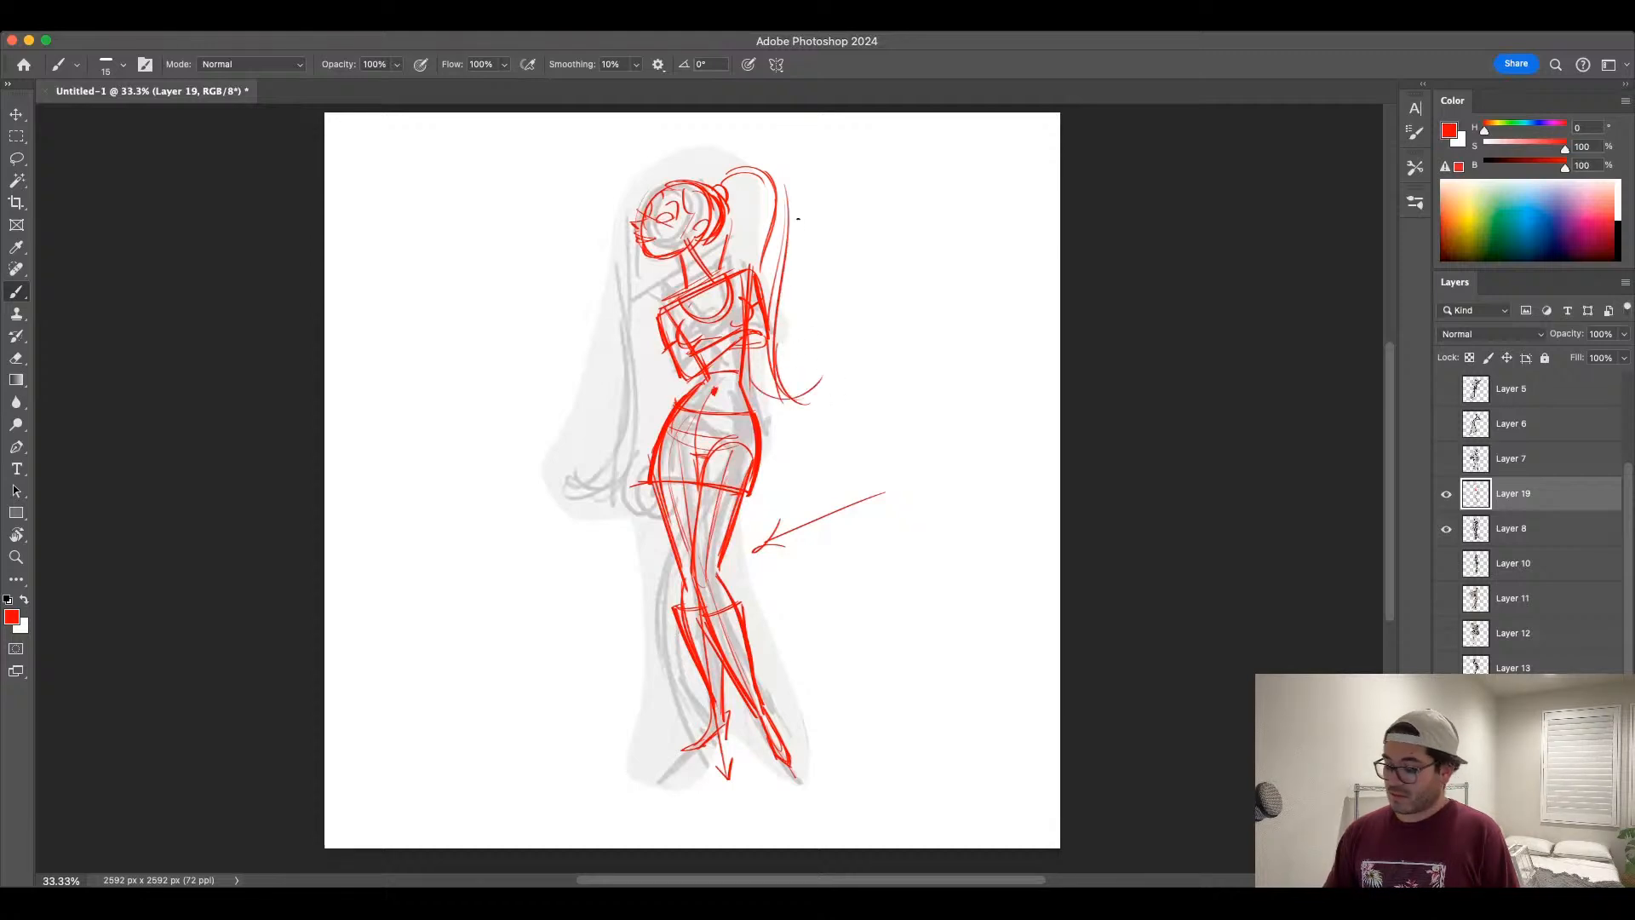
mouse_move(718, 183)
mouse_down()
mouse_move(790, 192)
mouse_move(782, 310)
mouse_move(807, 402)
mouse_move(733, 246)
mouse_move(736, 291)
mouse_move(746, 368)
mouse_move(807, 393)
mouse_up()
Step: Toggle Layer 19 off and on to compare the ponytailed red redraw with the gray original pose
click(1446, 494)
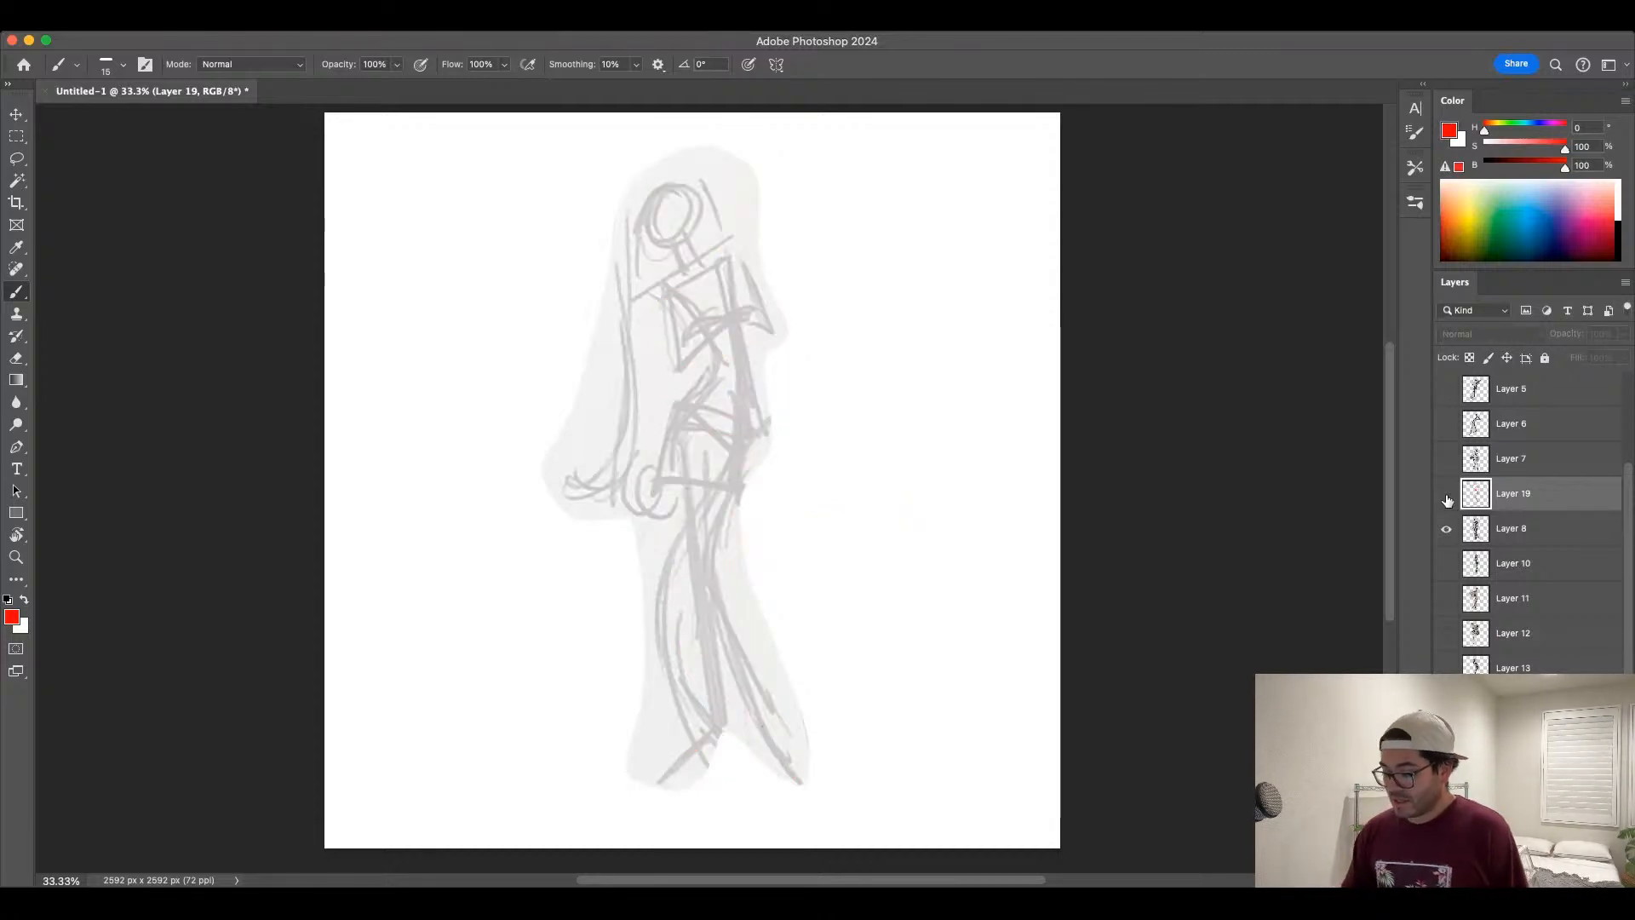
click(1447, 494)
click(1448, 494)
click(1447, 494)
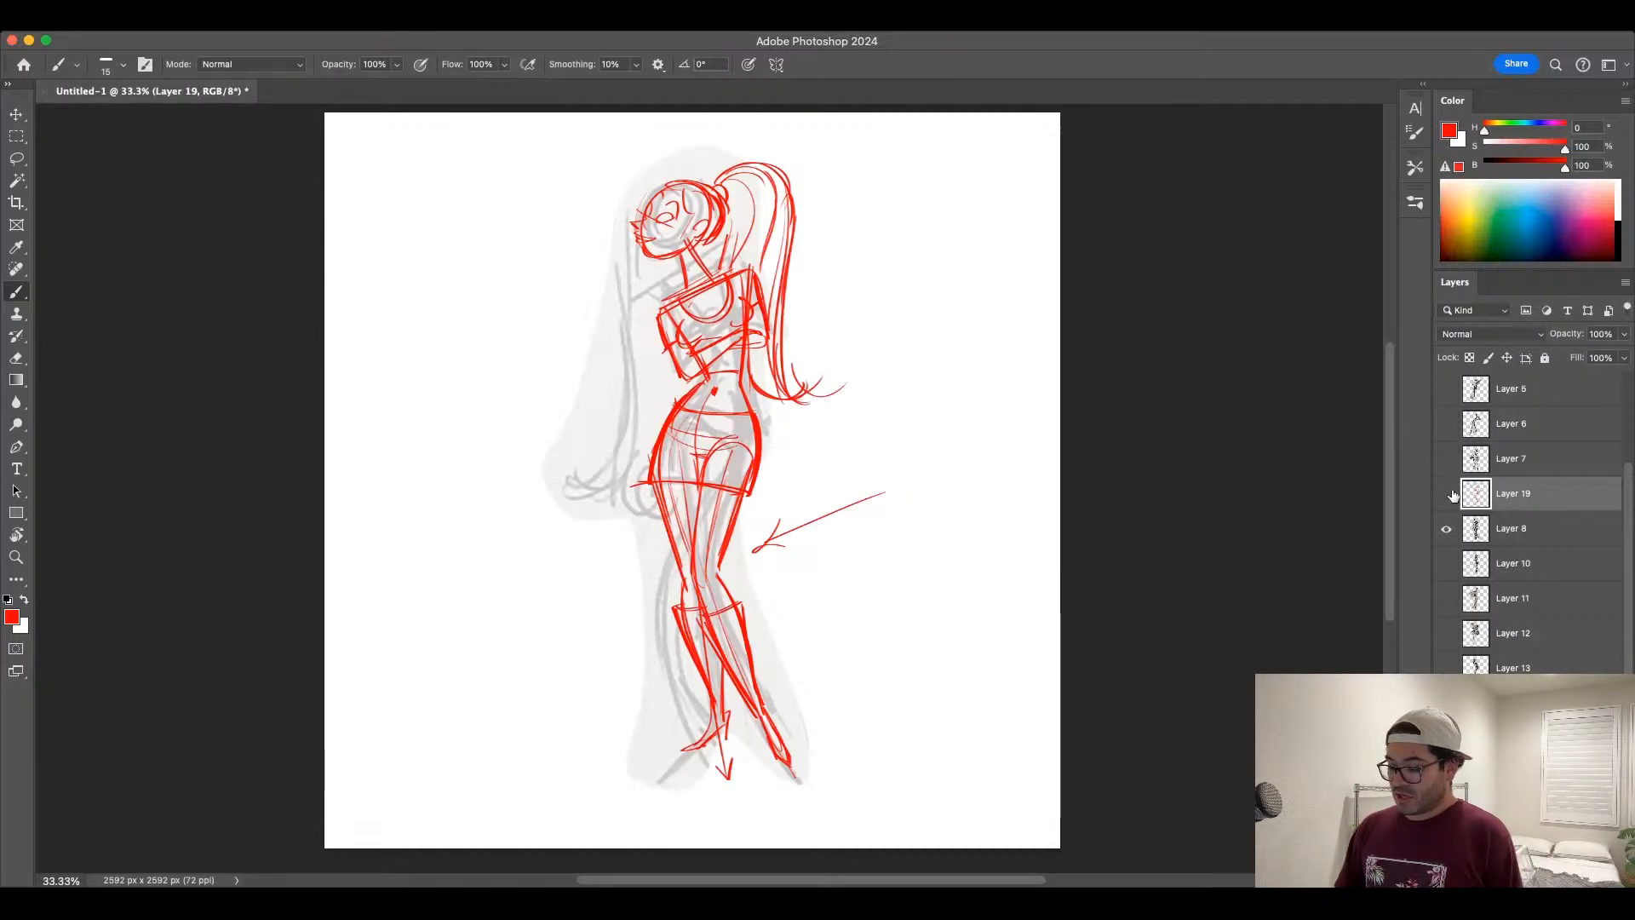
click(1448, 494)
click(1447, 493)
click(1448, 494)
click(1448, 494)
click(1447, 494)
click(1448, 492)
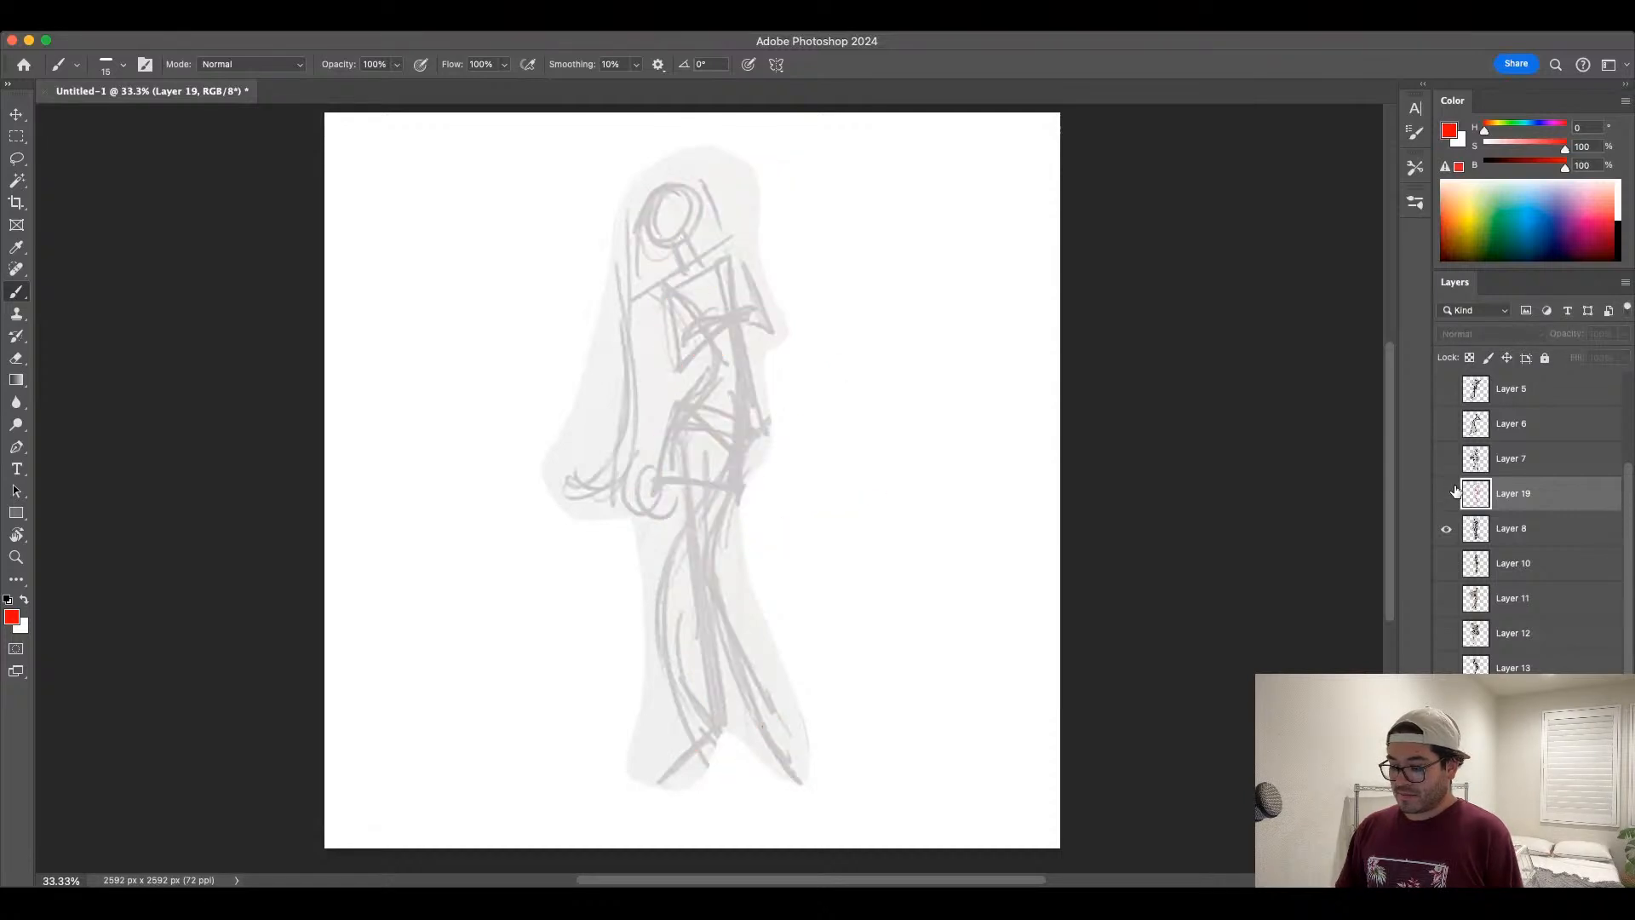
click(1448, 493)
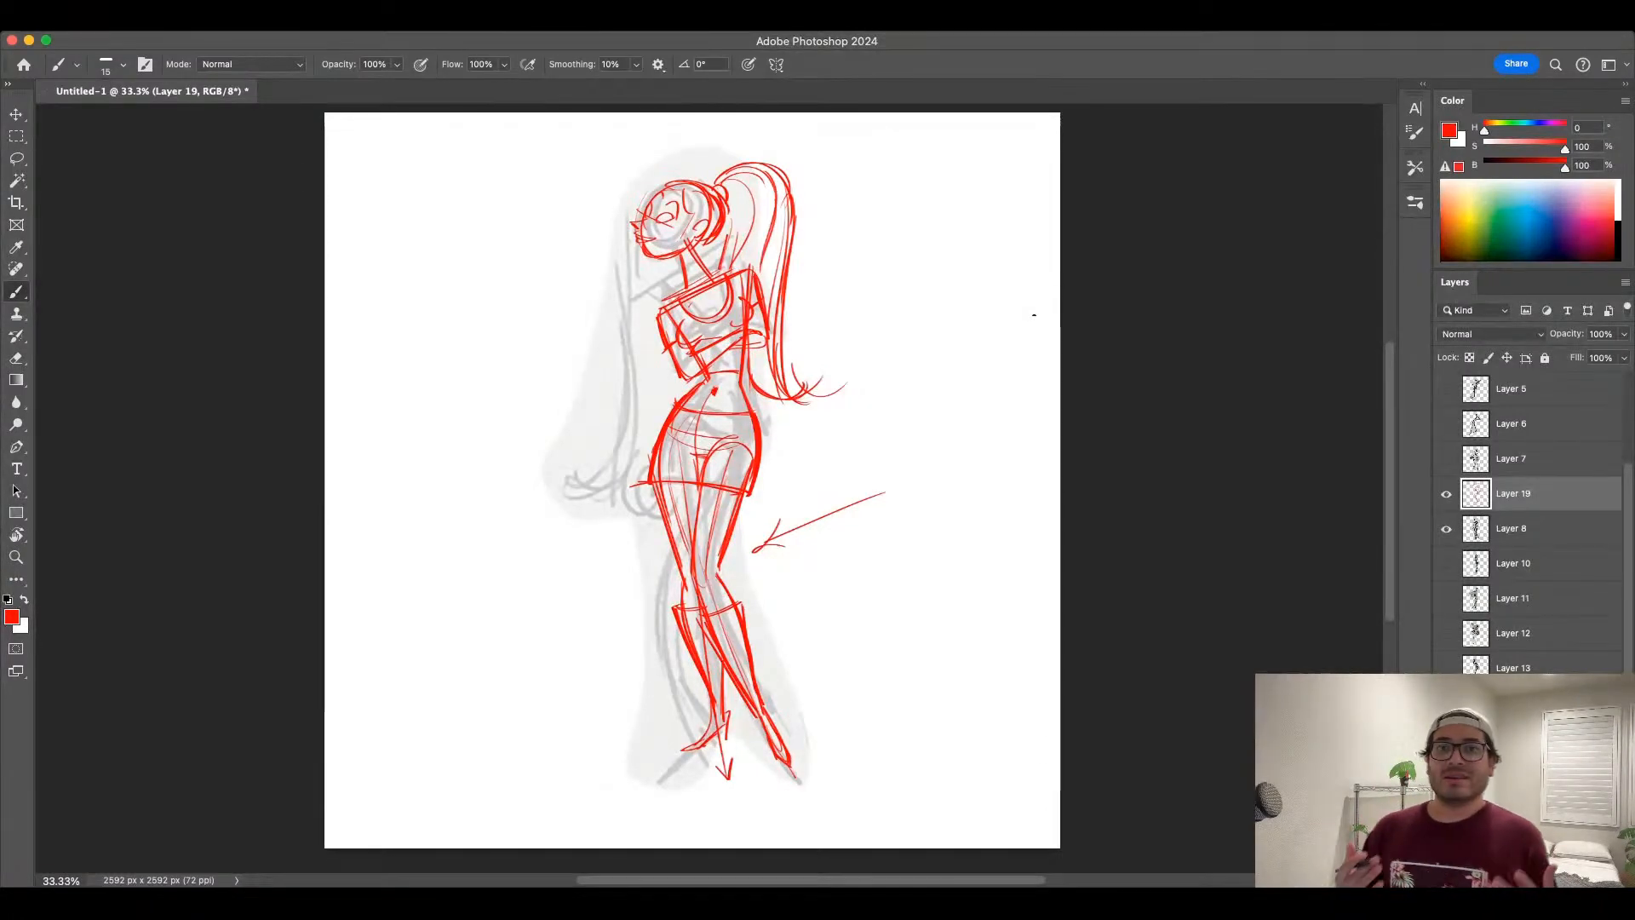
Step: Alternate the visibility of Layer 19 and Layer 8 to compare both poses separately, leaving only Layer 19 visible
click(1446, 496)
click(1446, 496)
click(1446, 529)
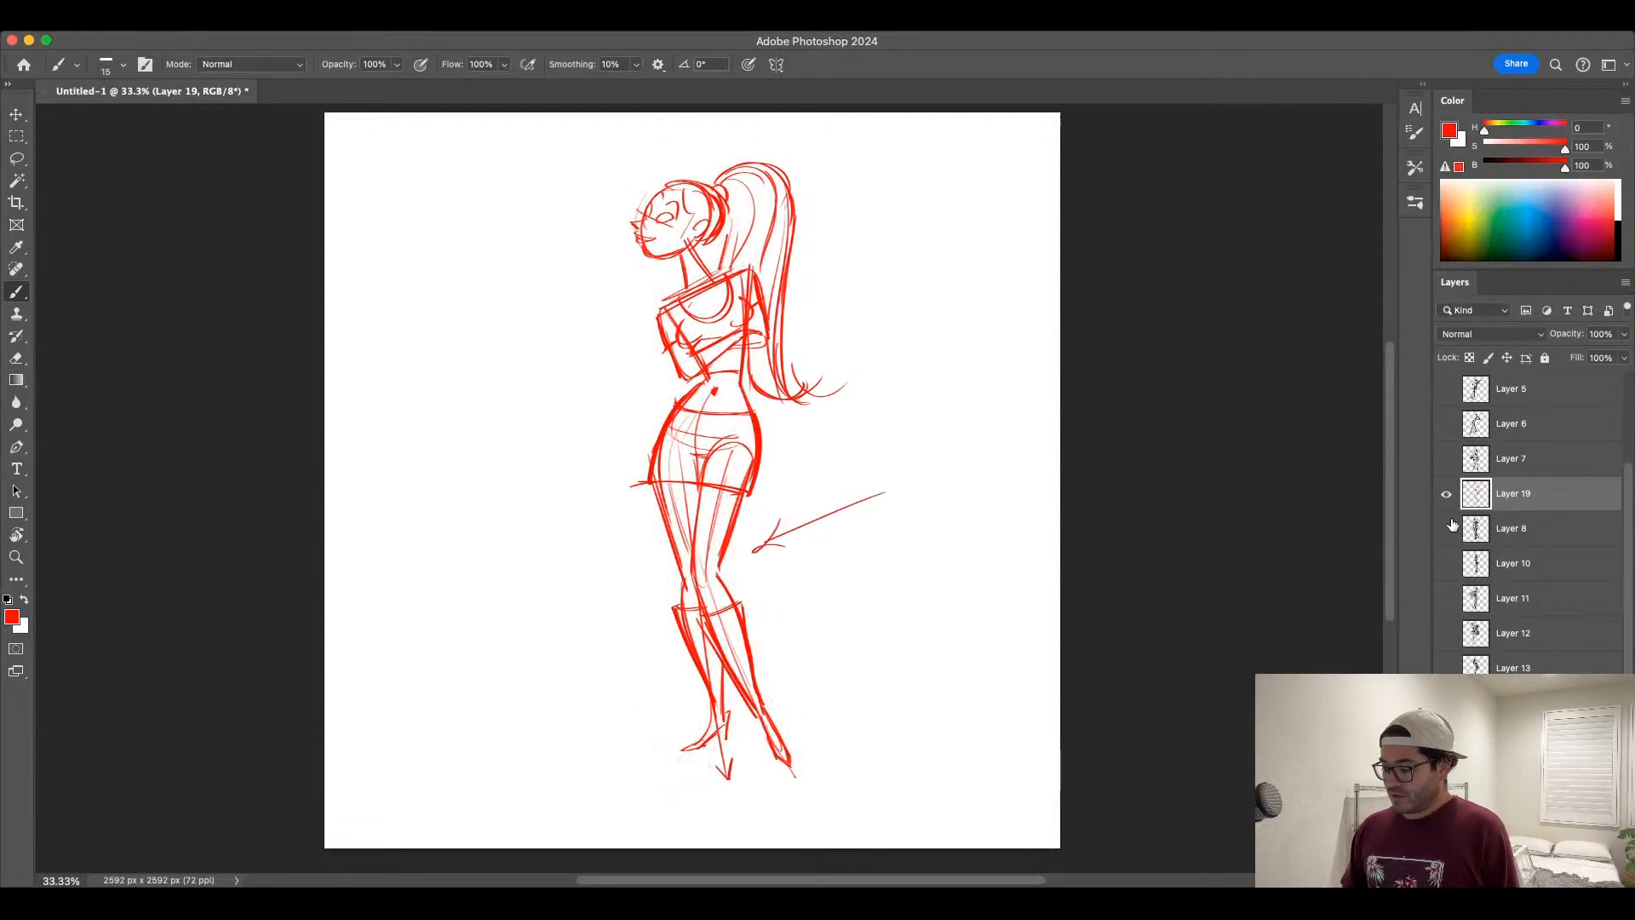
click(1446, 497)
click(1446, 528)
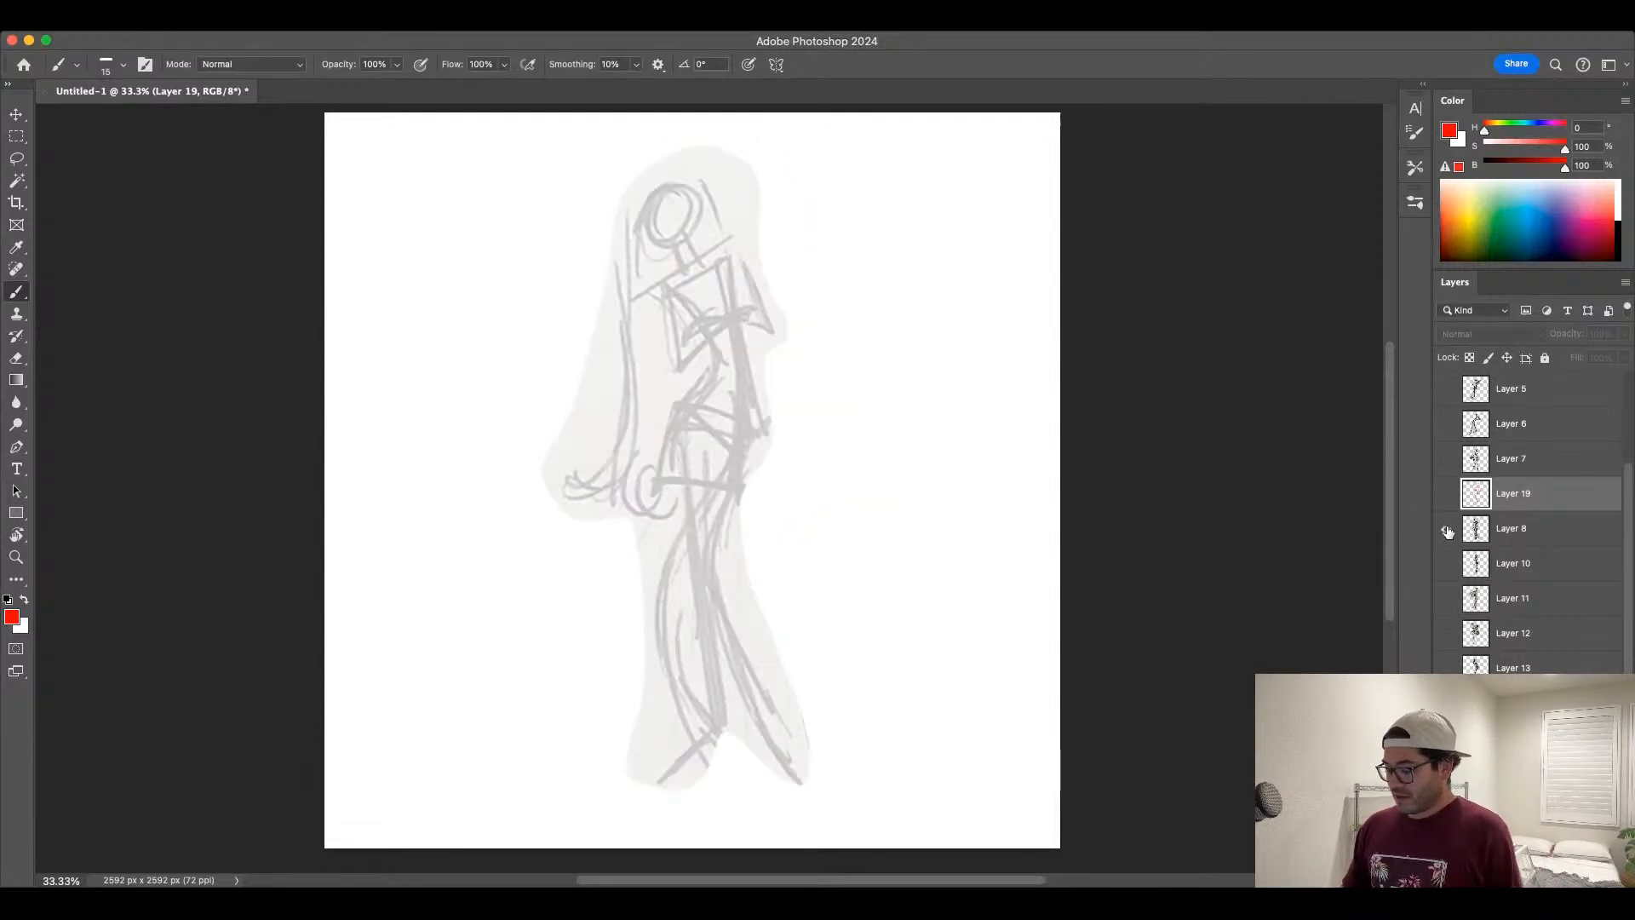
click(1446, 528)
click(1446, 495)
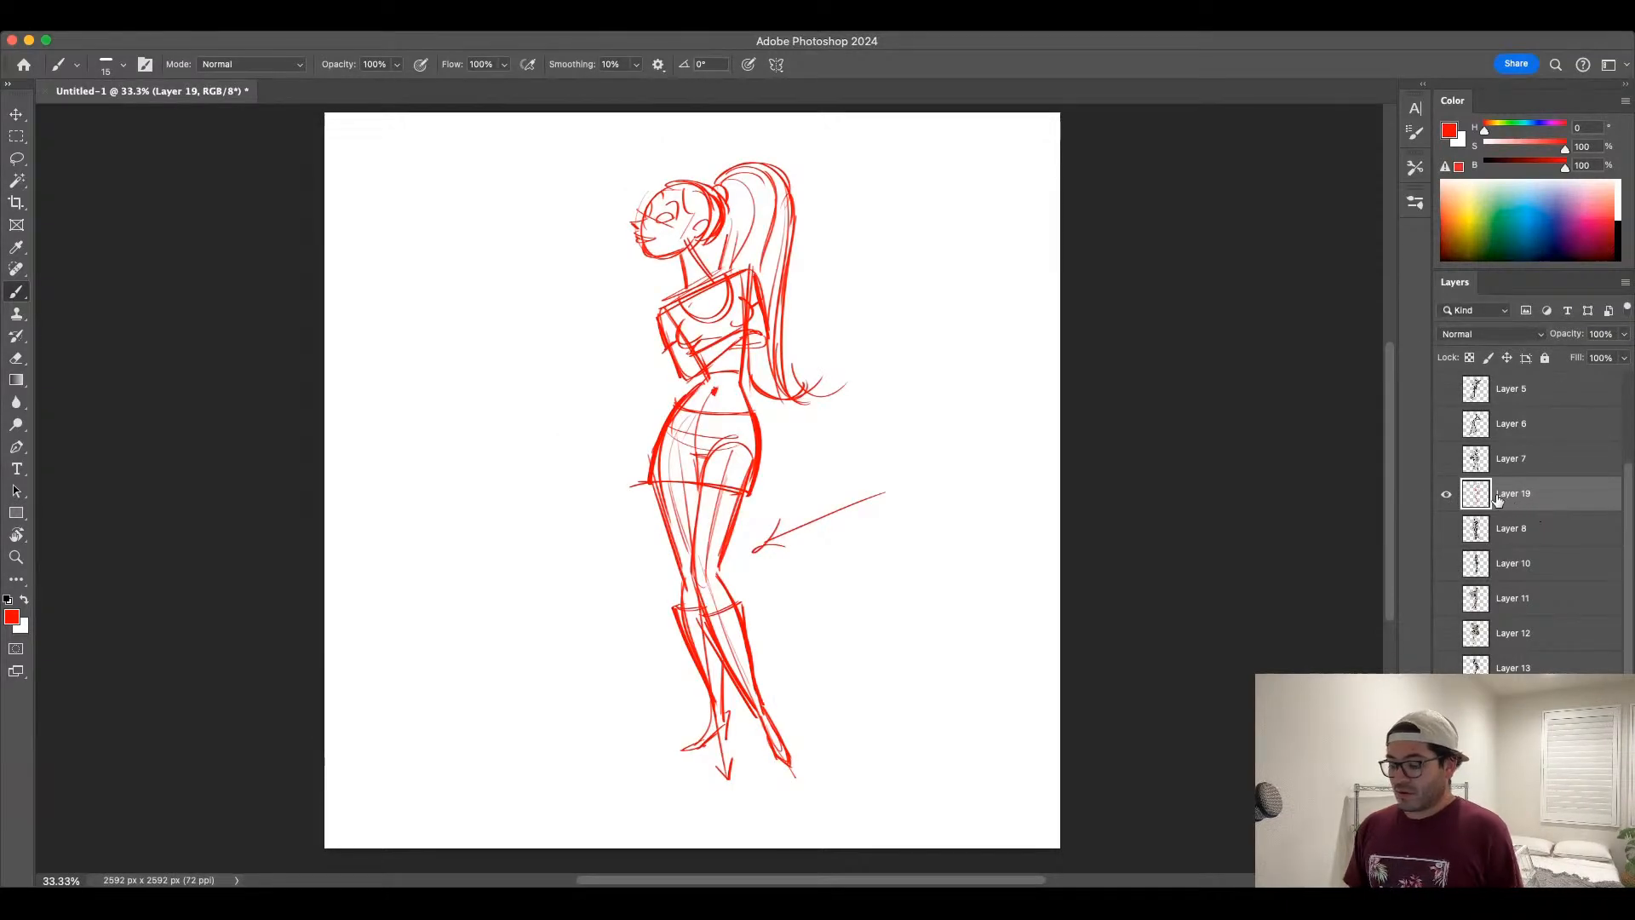
Step: Lower Layer 19's opacity to 14% and add a new layer above it
click(1624, 334)
drag(1558, 353, 1555, 358)
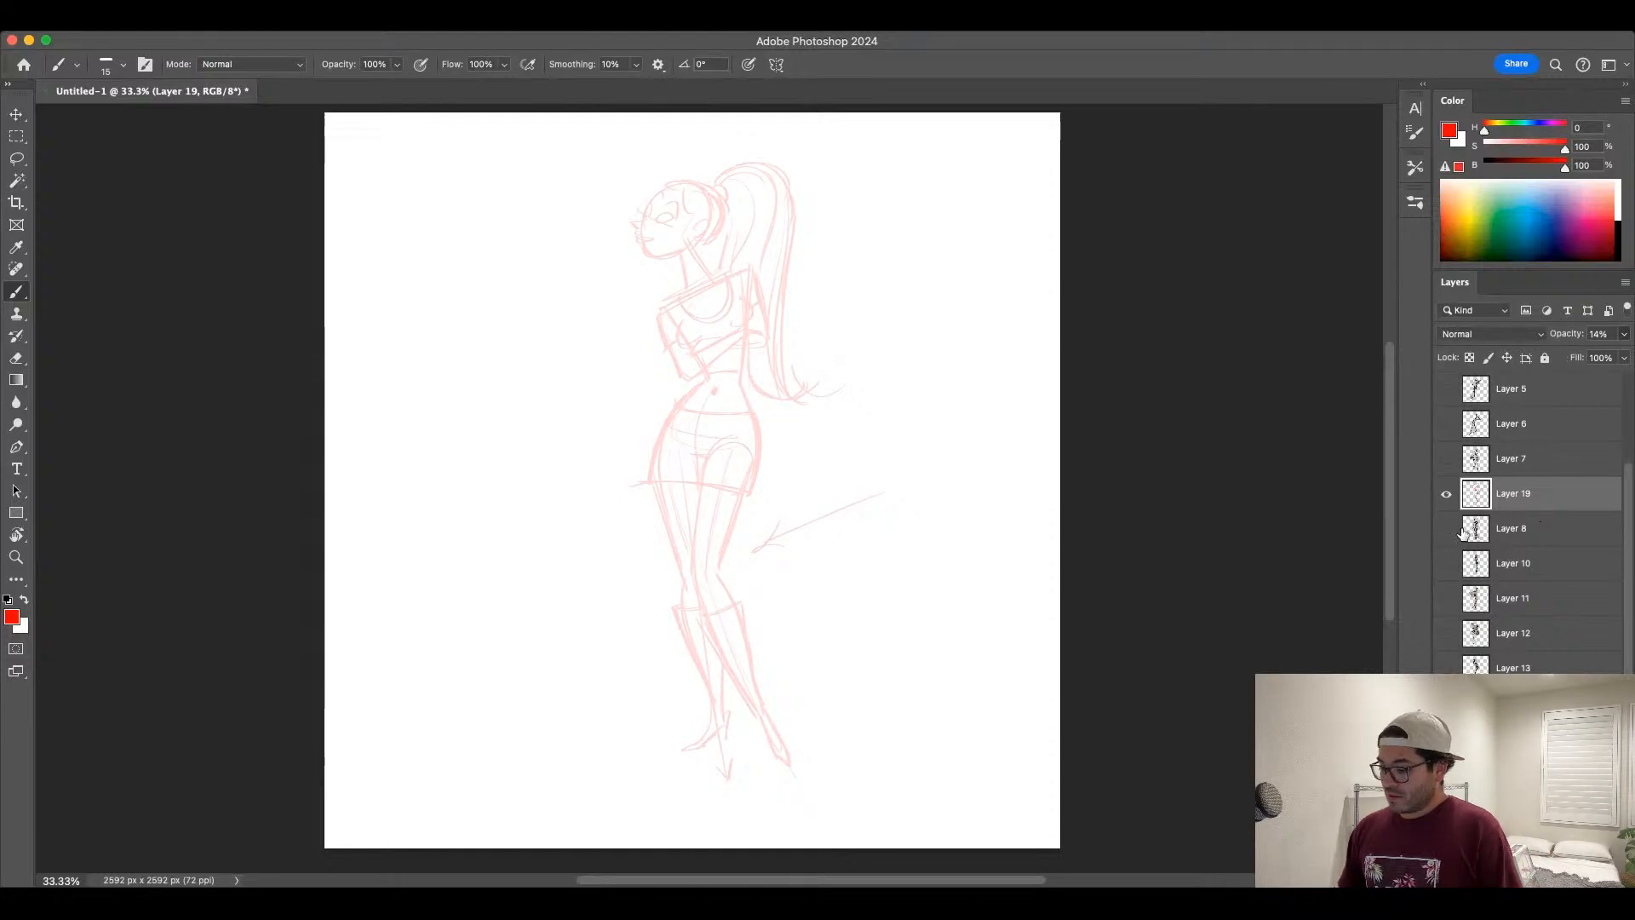
key(alt+shift+super+n)
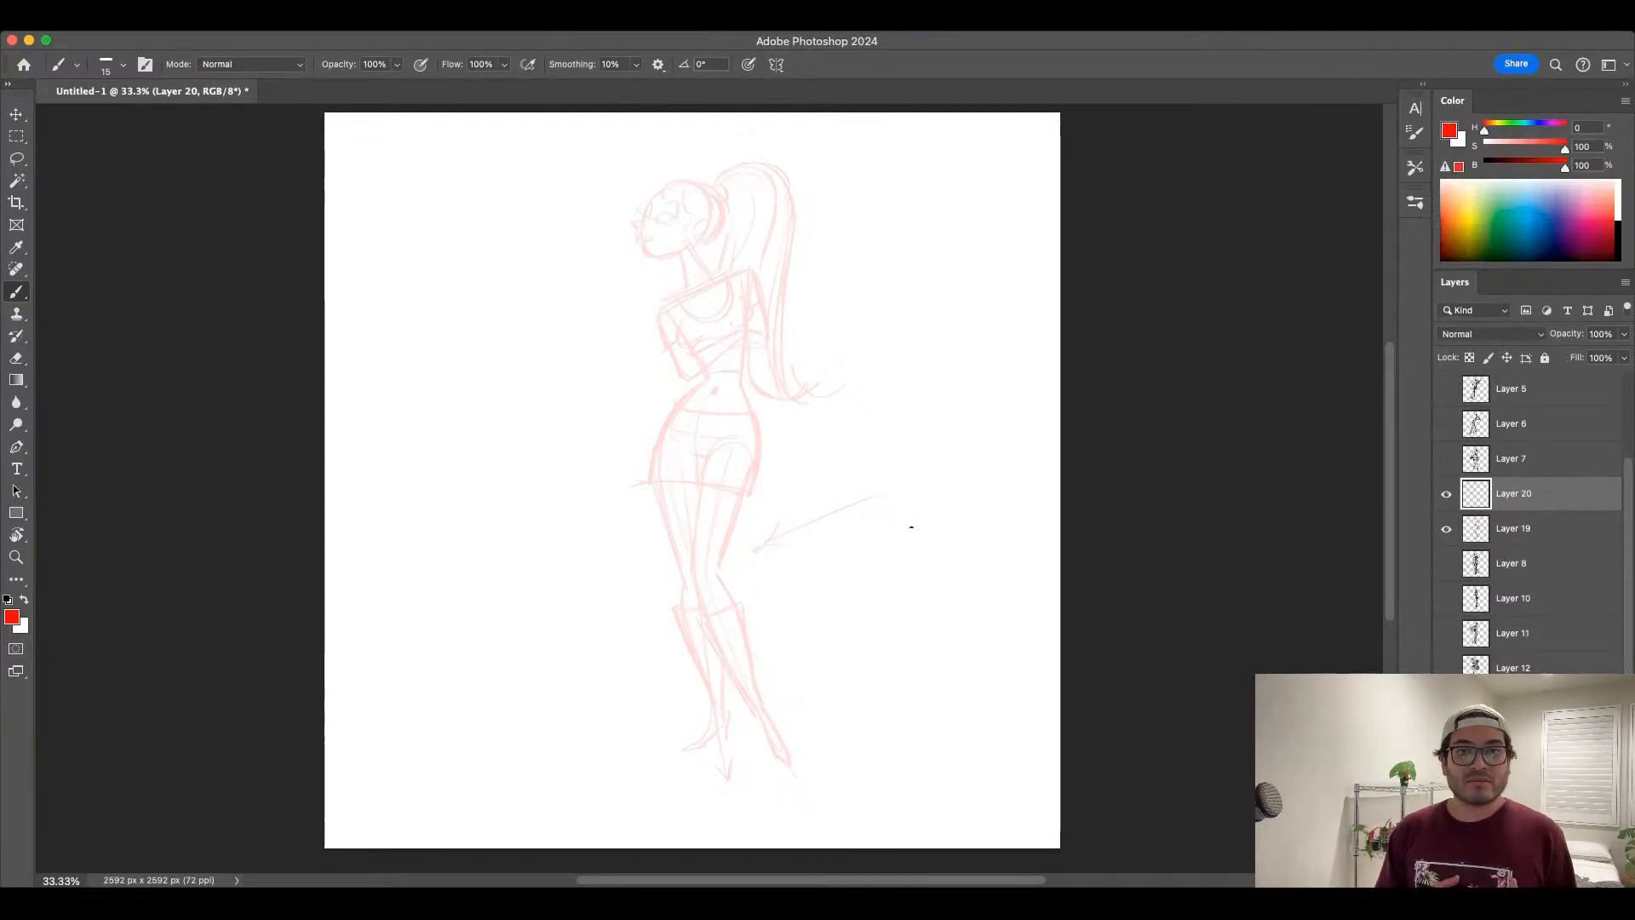
Step: Draw cleaner lines on Layer 20 for both sides of the neck, the near shoulder and the outer upper arm
key(super+plus)
drag(764, 436, 814, 662)
mouse_move(700, 369)
mouse_down()
mouse_move(729, 415)
mouse_move(679, 443)
mouse_move(683, 499)
mouse_up()
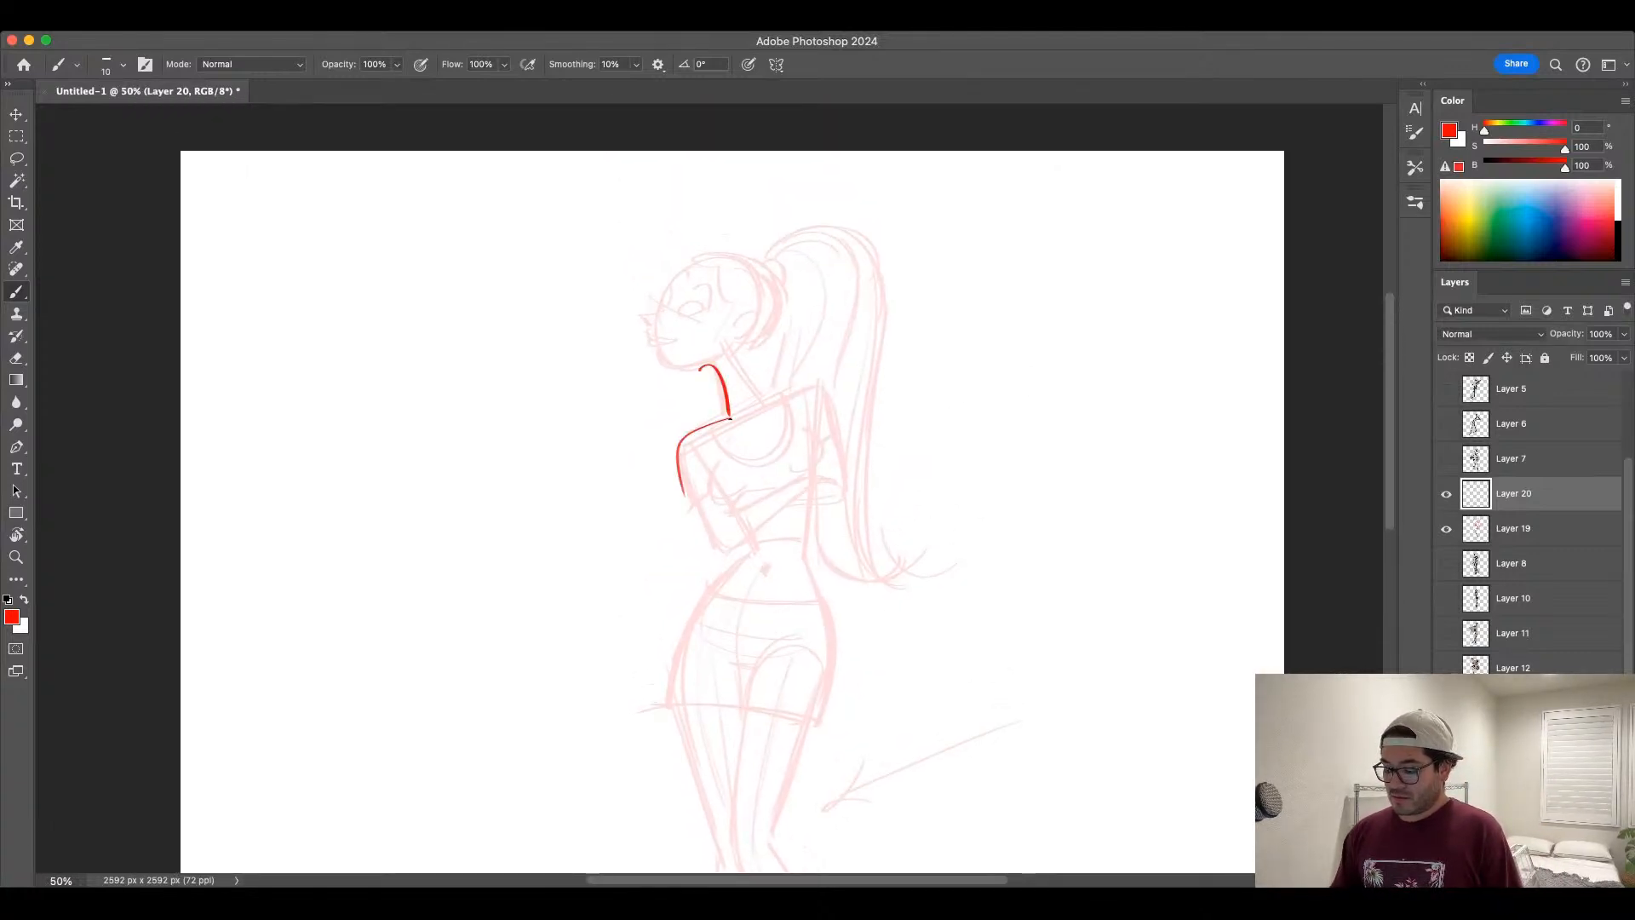
mouse_move(731, 418)
mouse_down()
mouse_move(682, 511)
mouse_move(721, 554)
mouse_up()
drag(674, 457, 713, 547)
drag(732, 357, 759, 410)
key(bracketright)
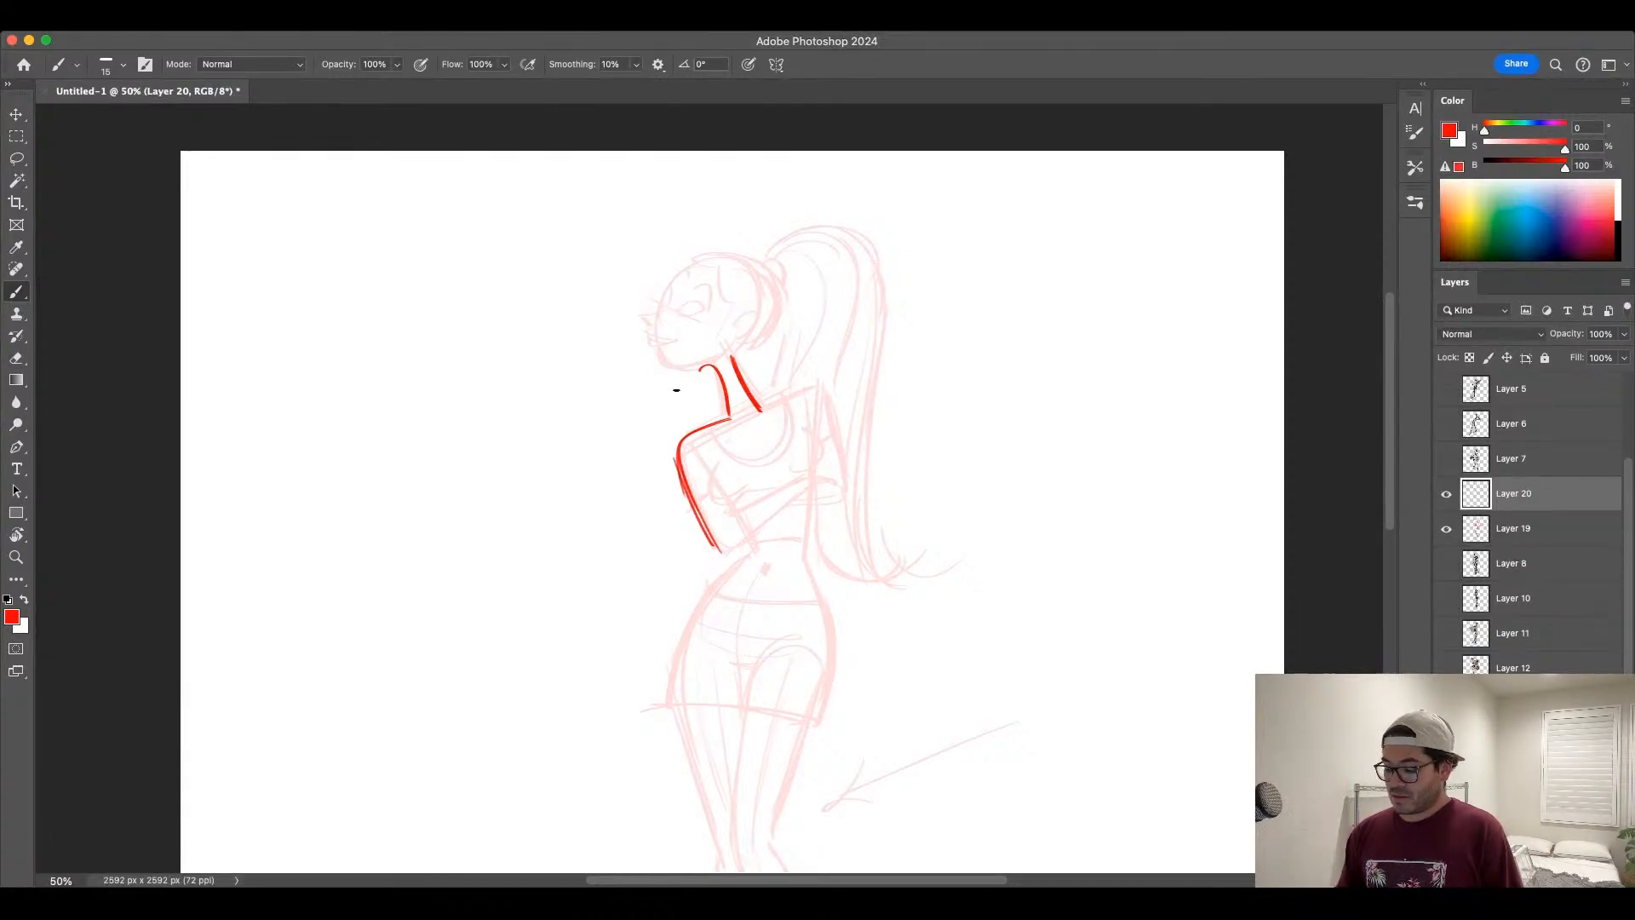
Step: Toggle Layer 20 off and on to compare the new neck and arm lines with the faded sketch
click(1447, 497)
click(1447, 496)
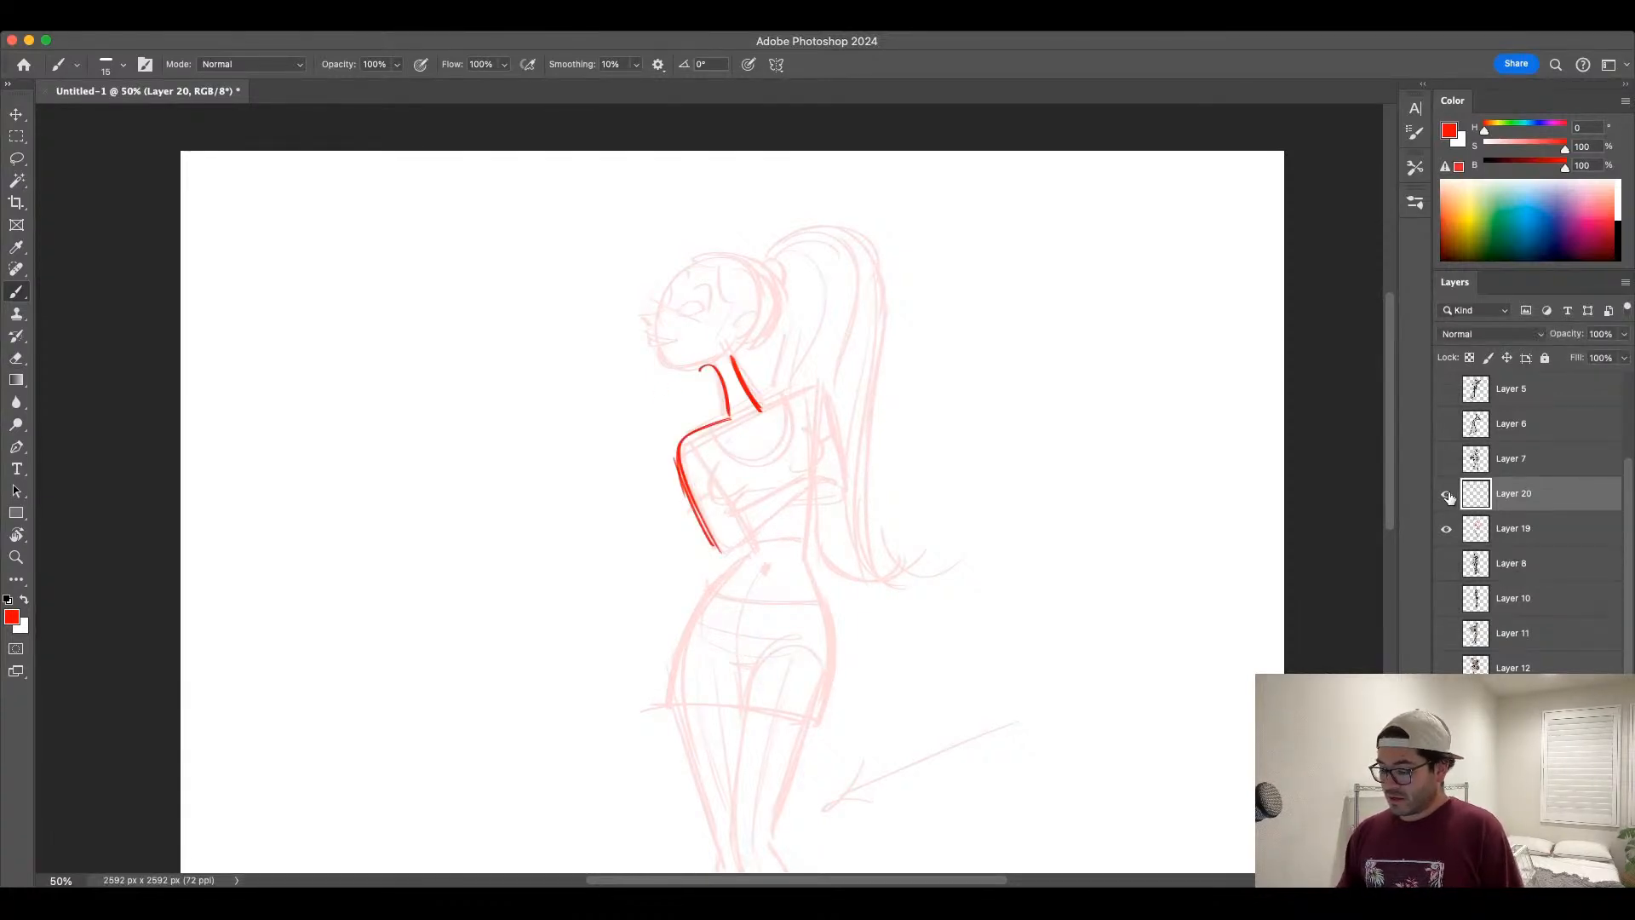
click(1447, 495)
click(1447, 494)
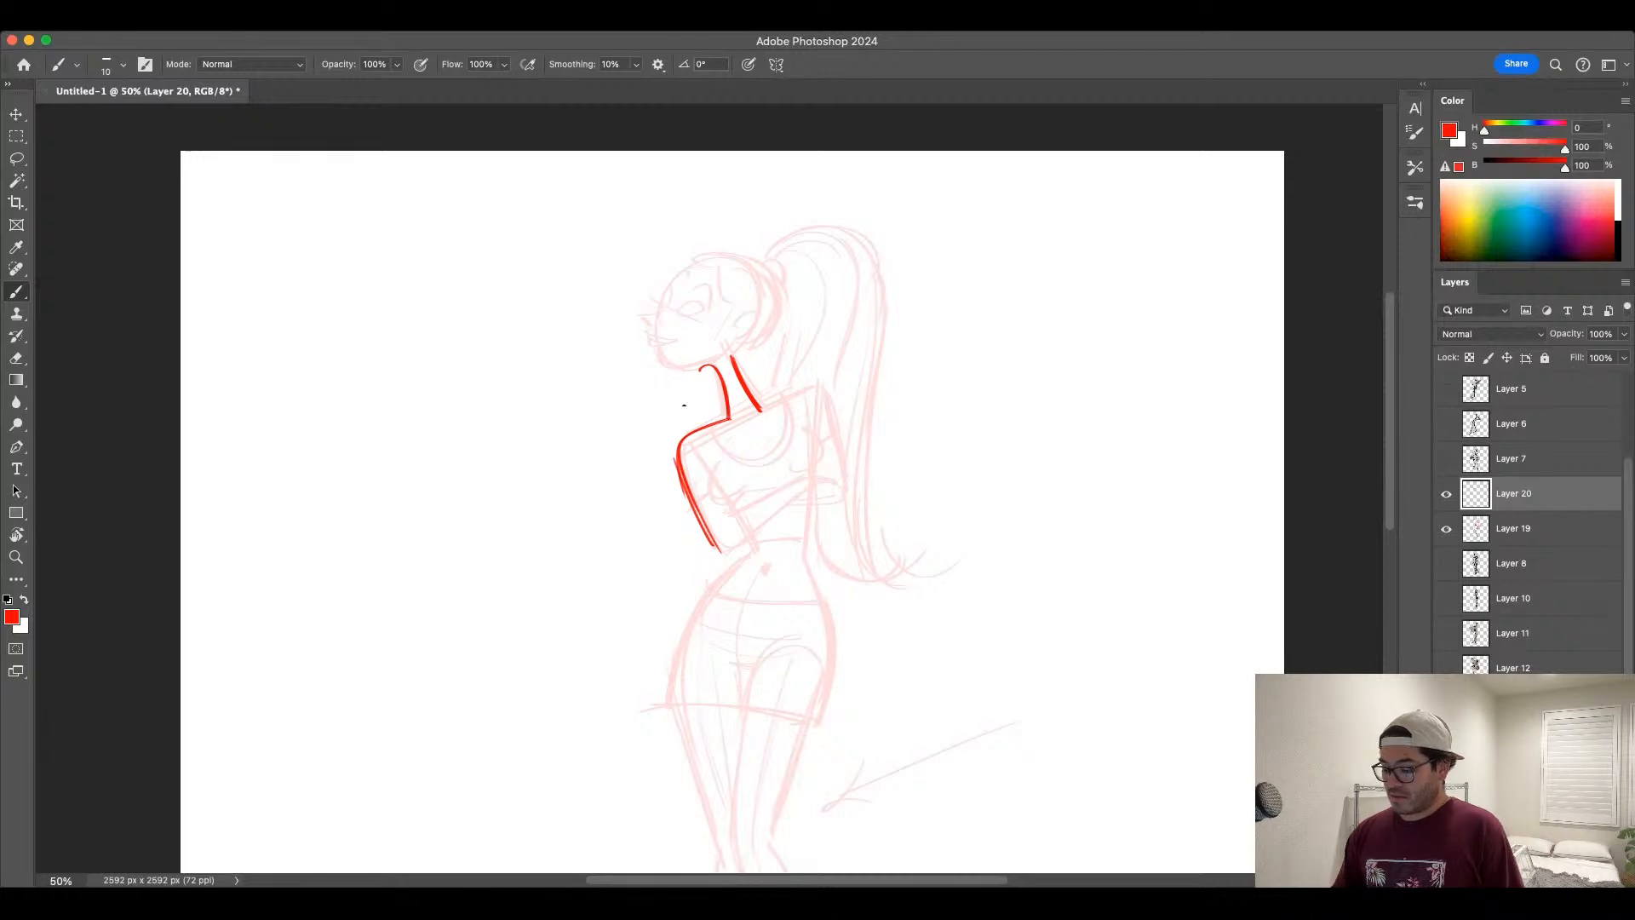
Step: Try marking the direction of the neck lines with small arrows beside them
drag(700, 375, 712, 415)
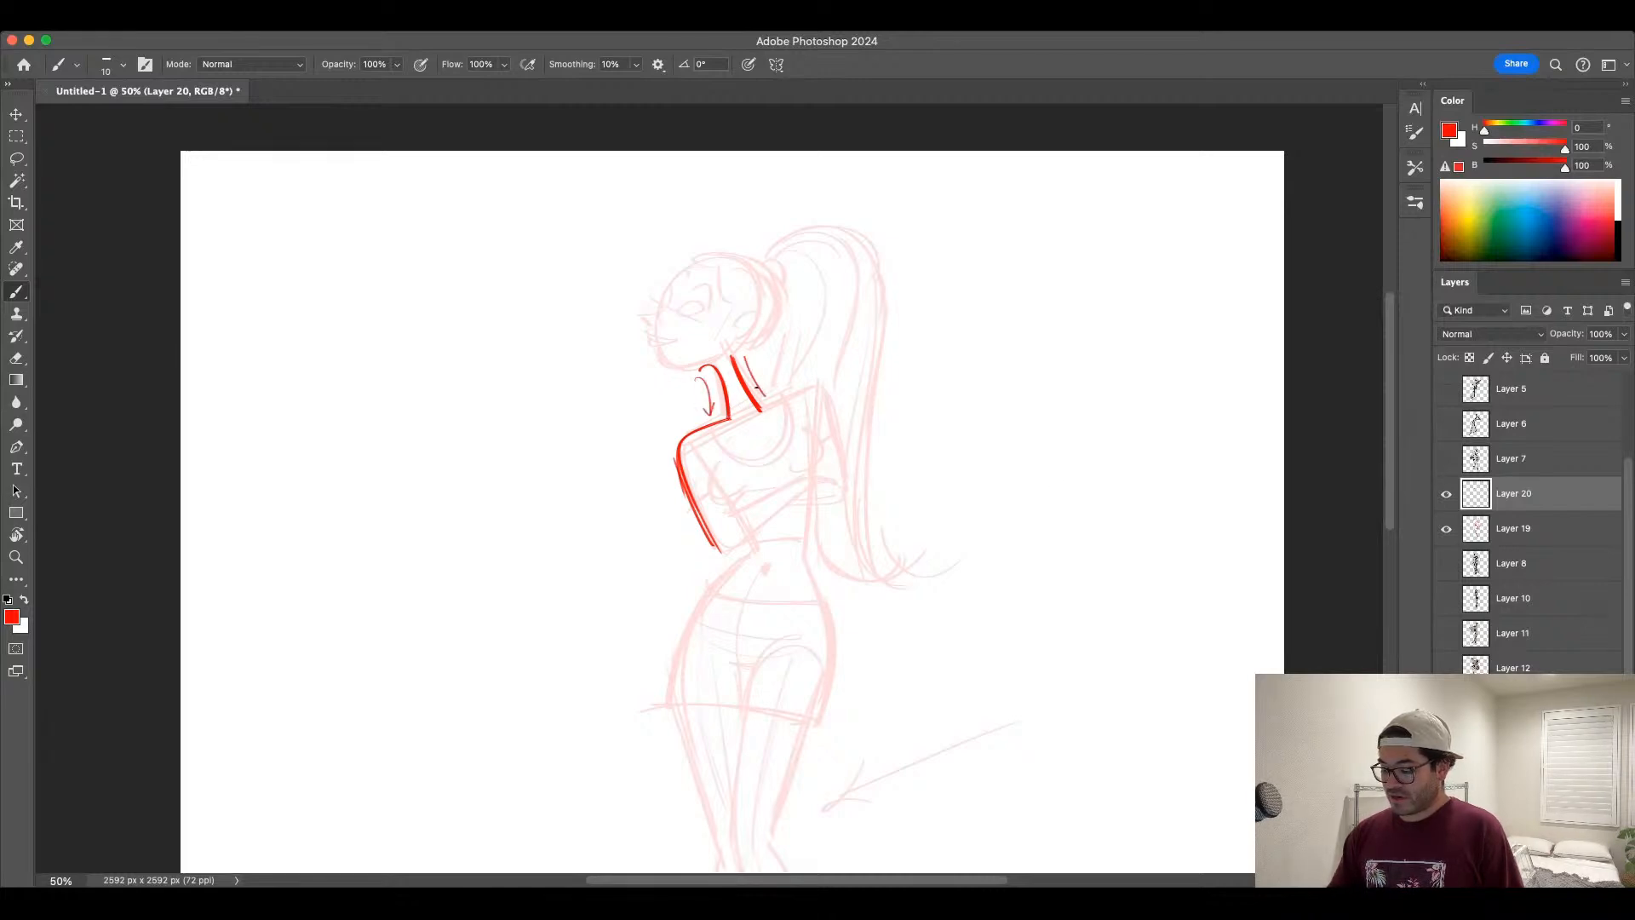
drag(857, 378, 861, 456)
key(super+z)
Step: Draw the half-closed eyes, the nose profile and the smiling lips over the faded face
key(super+plus)
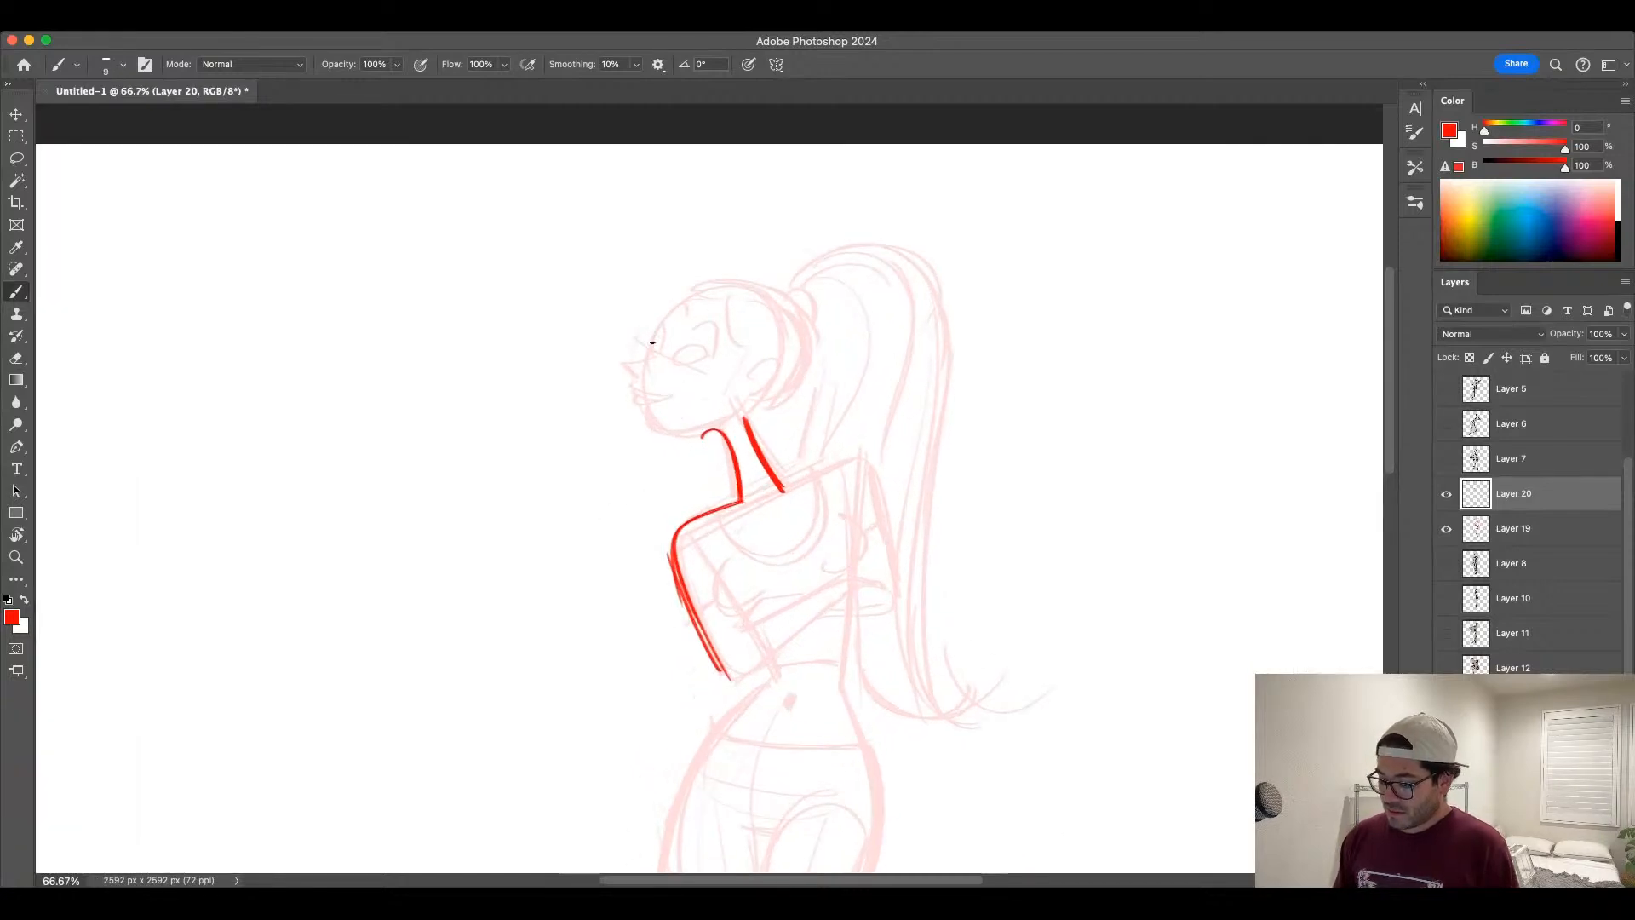
mouse_move(653, 342)
mouse_down()
mouse_move(636, 366)
mouse_move(656, 321)
mouse_move(714, 353)
mouse_up()
mouse_move(673, 364)
mouse_down()
mouse_move(712, 351)
mouse_move(627, 366)
mouse_move(645, 367)
mouse_up()
key(super+z)
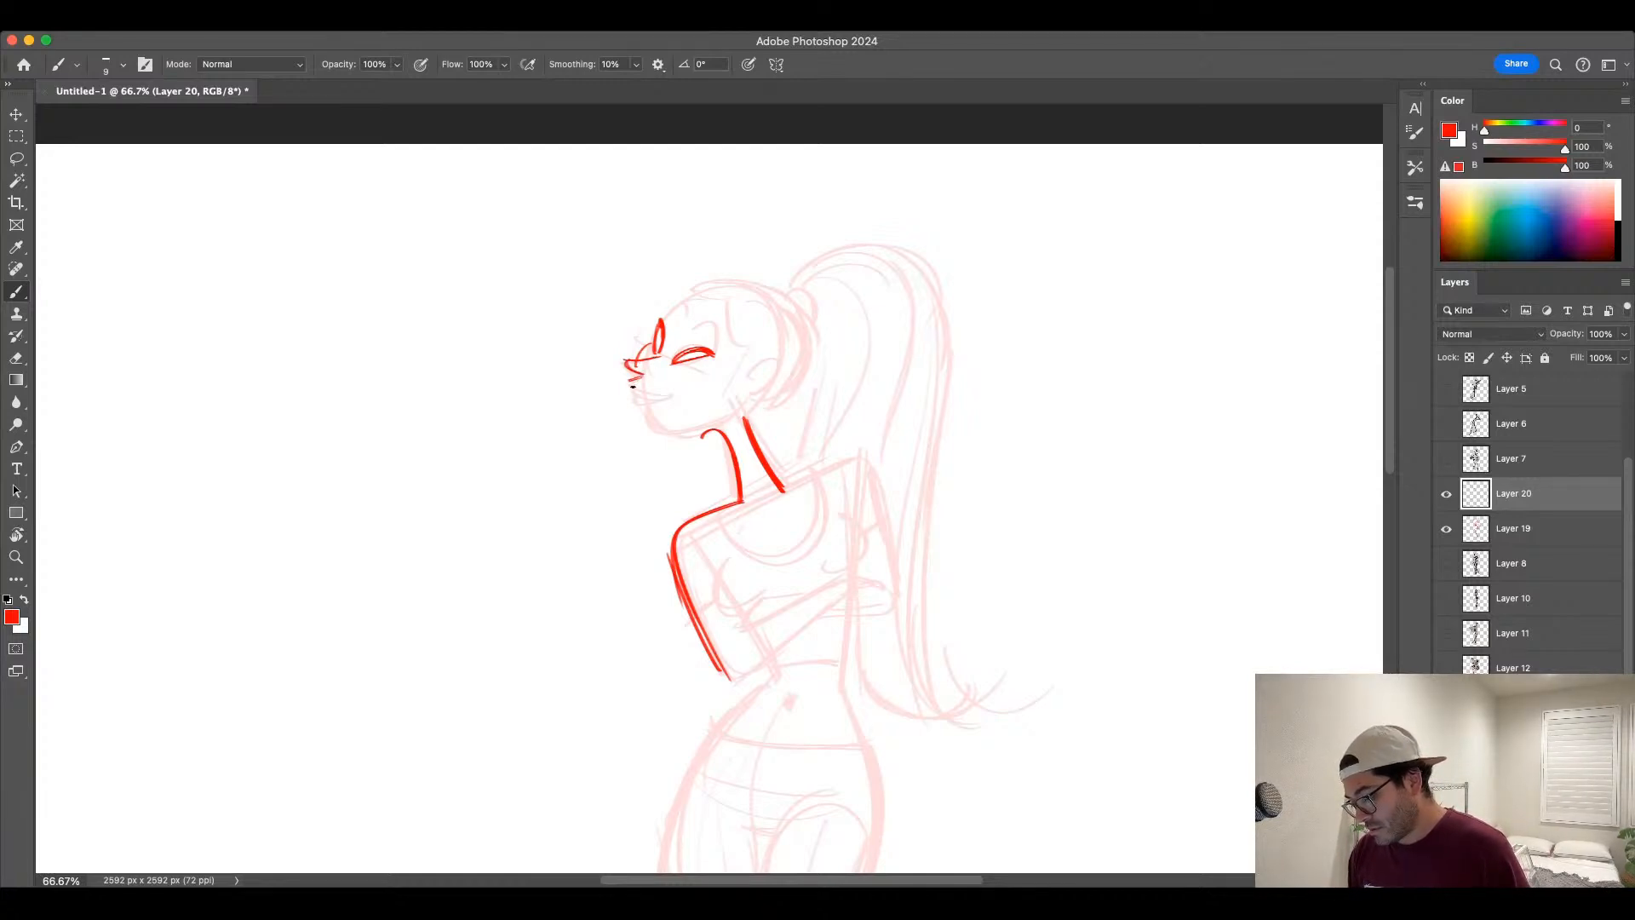
drag(632, 383, 679, 392)
key(super+z)
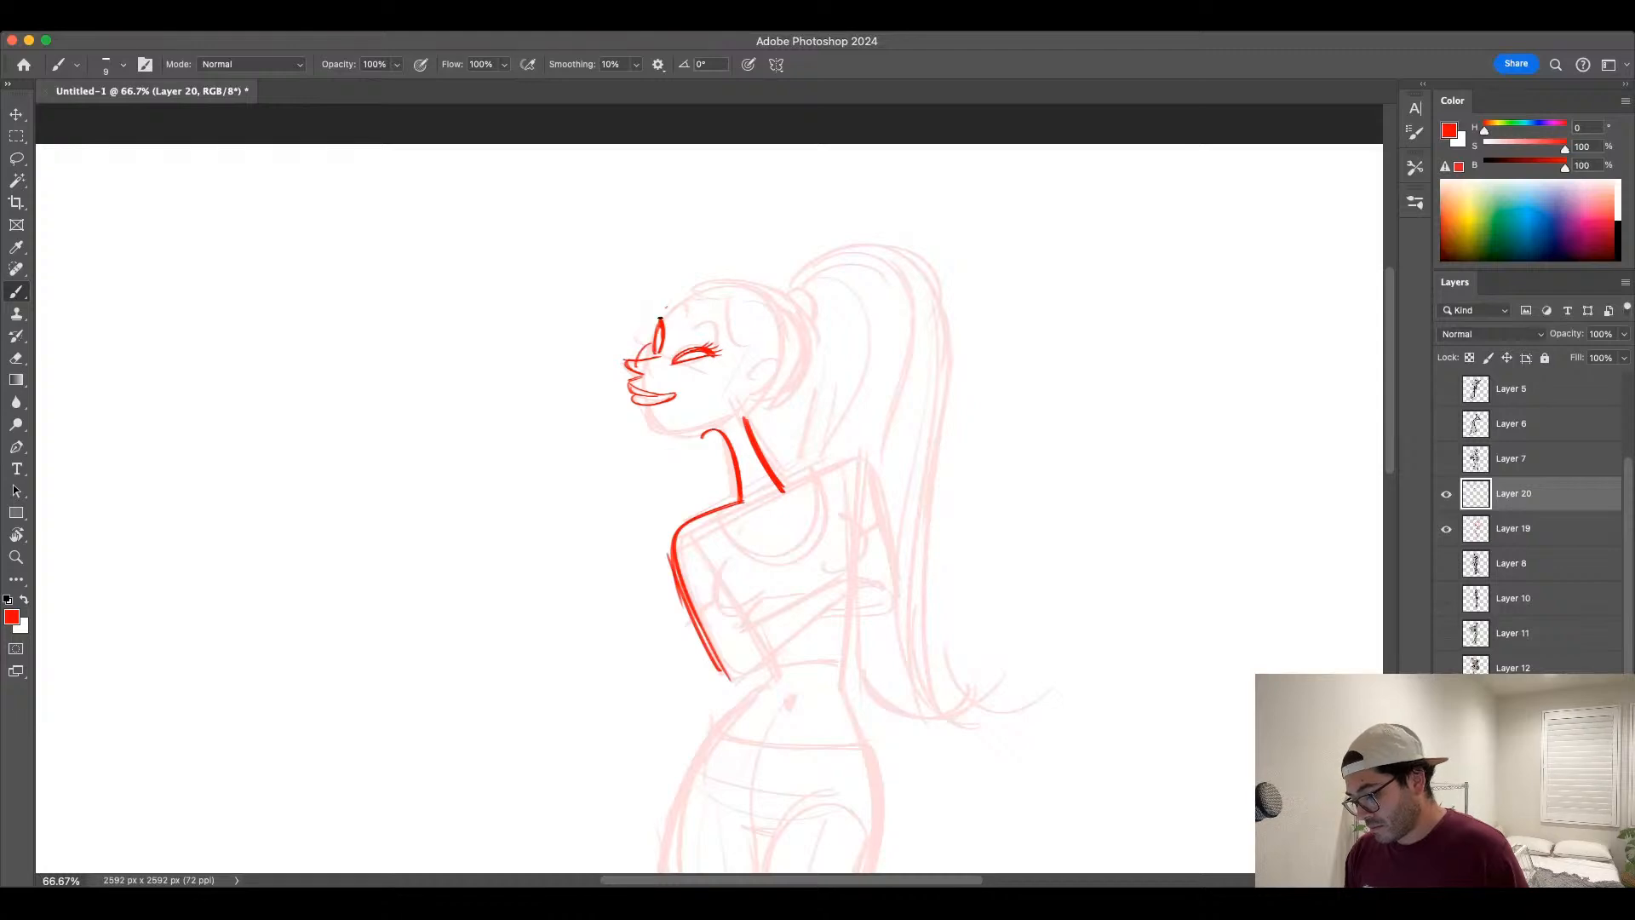
Step: Add the eyelashes, eyebrows and forehead line, and draw the jawline and ear
drag(662, 324, 669, 307)
mouse_move(665, 320)
mouse_down()
mouse_move(713, 293)
mouse_move(682, 307)
mouse_move(726, 346)
mouse_up()
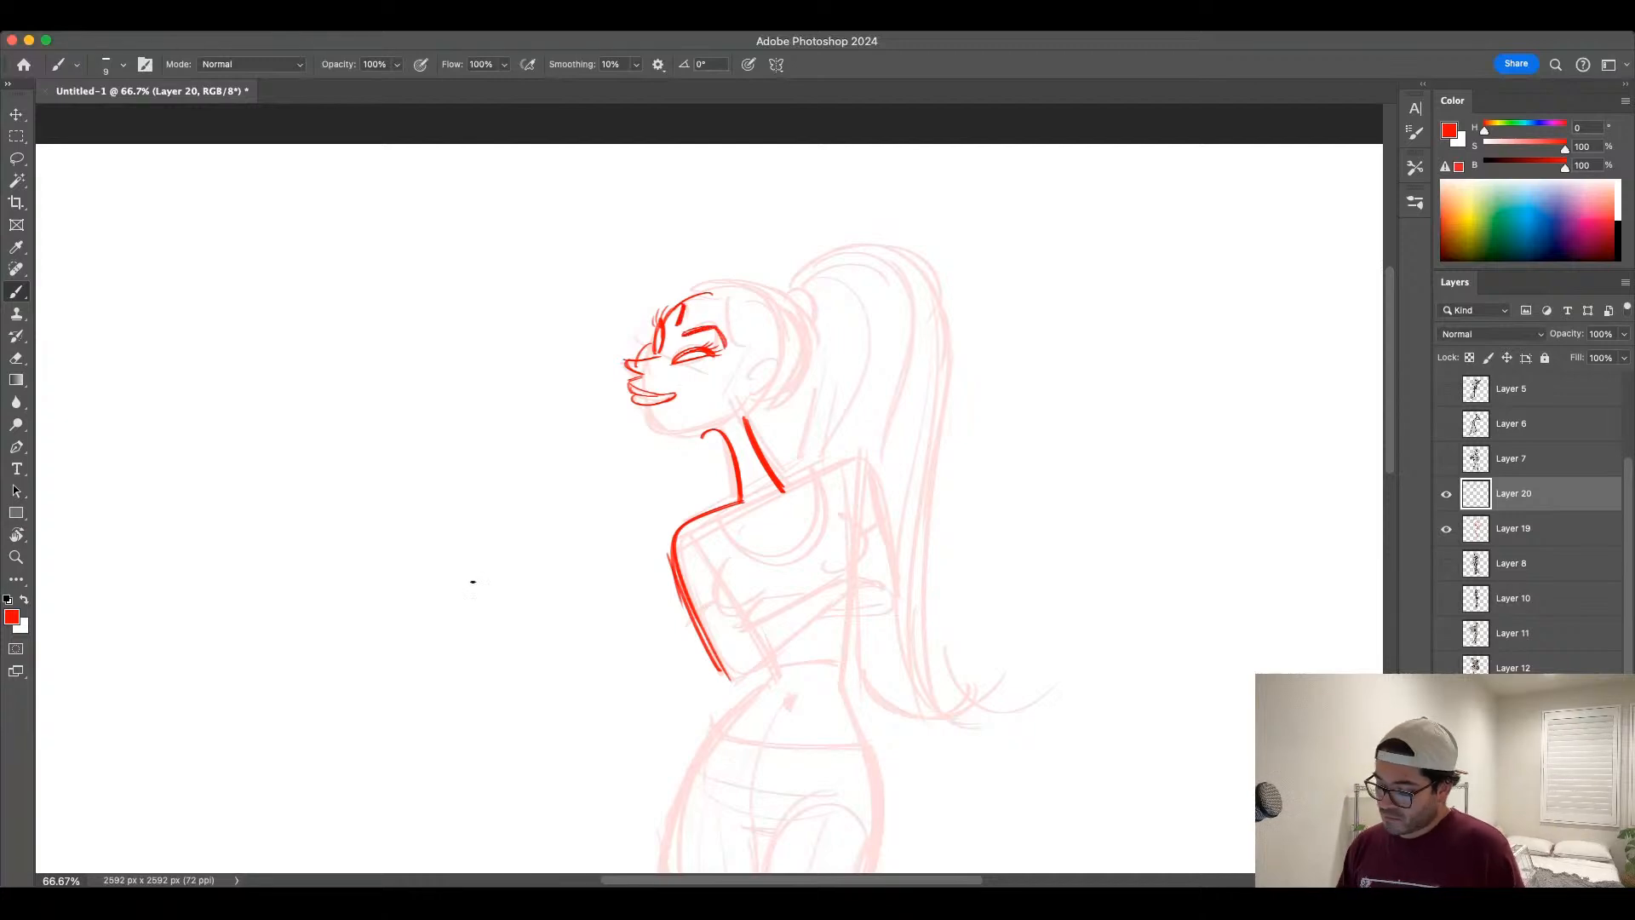
mouse_move(644, 411)
mouse_down()
mouse_move(713, 419)
mouse_move(654, 430)
mouse_move(716, 426)
mouse_move(674, 436)
mouse_move(758, 397)
mouse_move(718, 424)
mouse_move(752, 394)
mouse_move(756, 339)
mouse_up()
key(super+z)
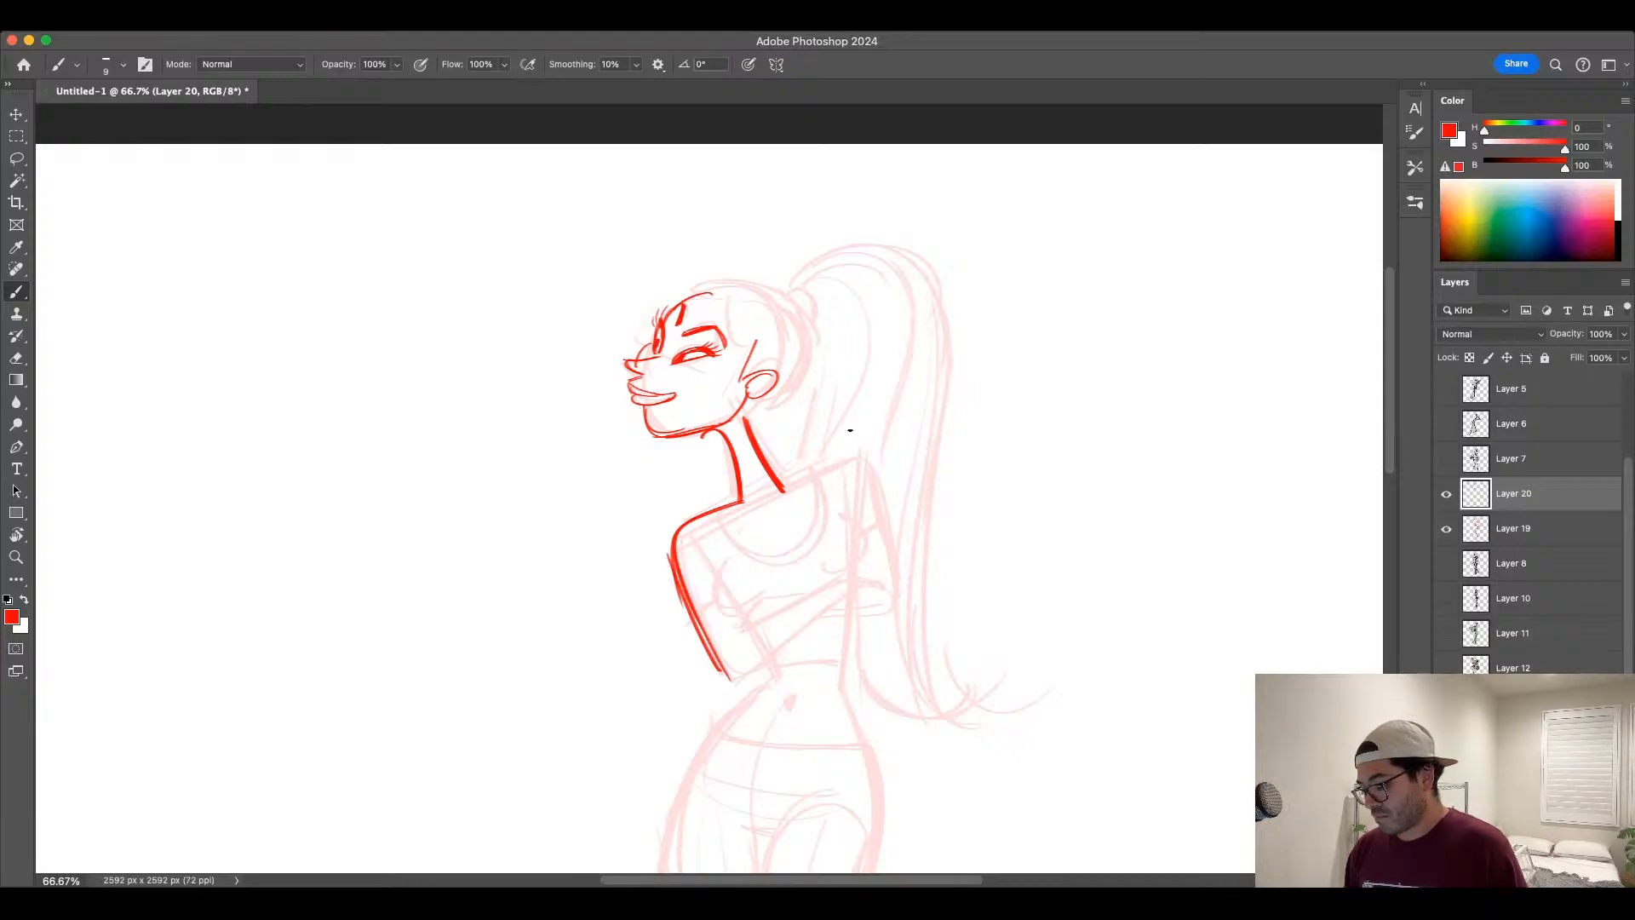
Step: View the whole figure and toggle Layer 20 to compare the detailed face with the faded sketch
key(super+minus)
key(super+plus)
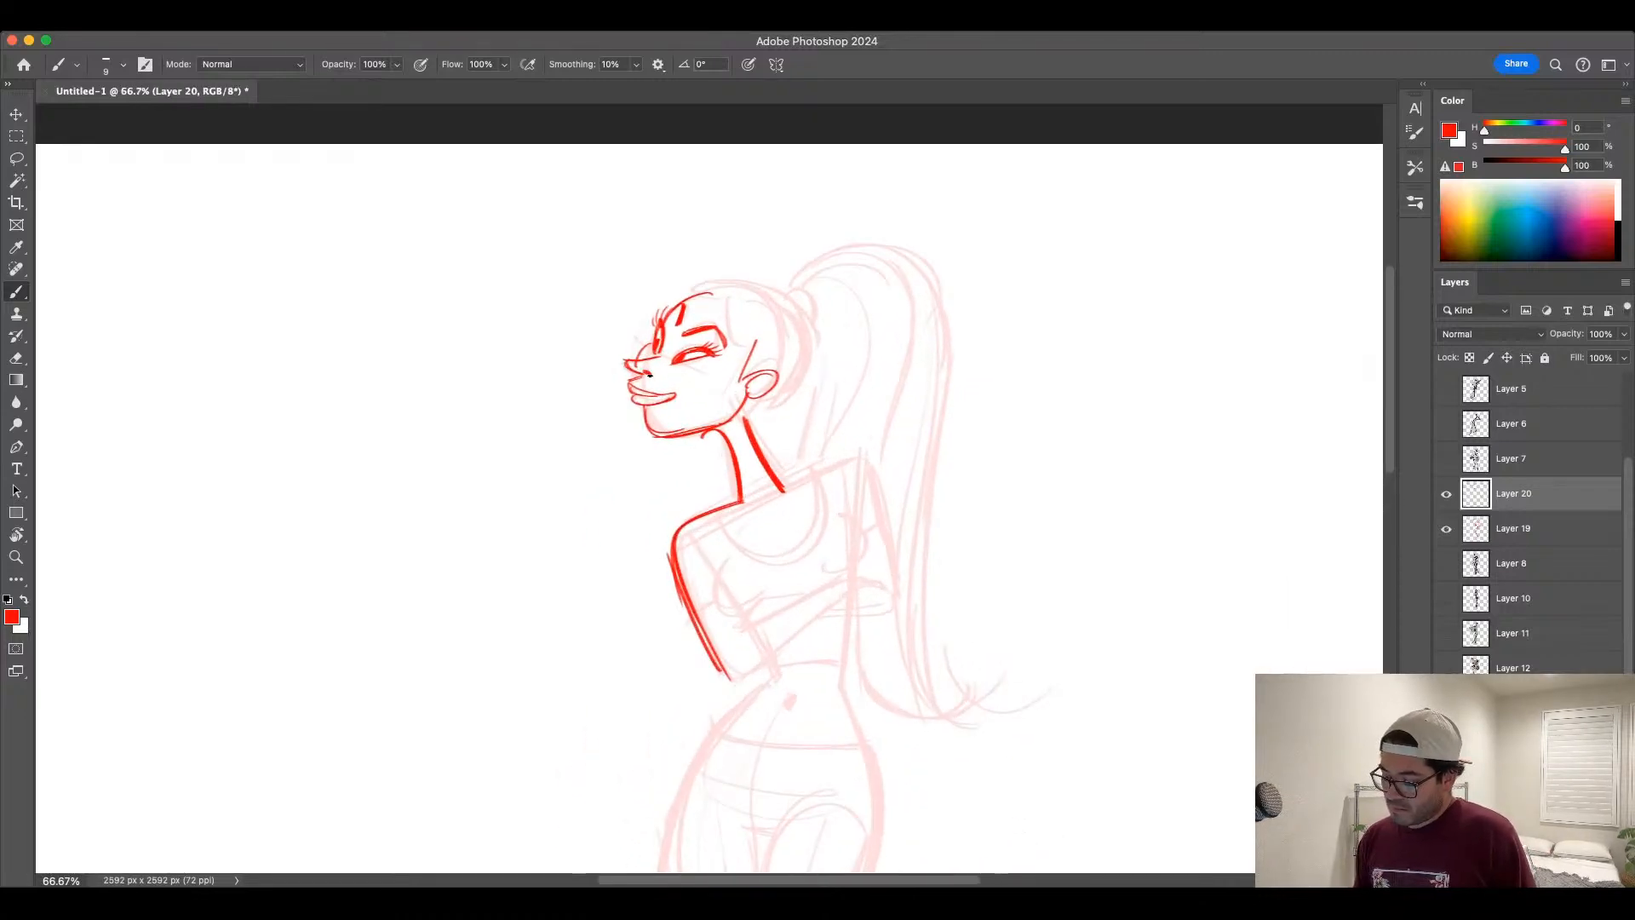
key(super+minus)
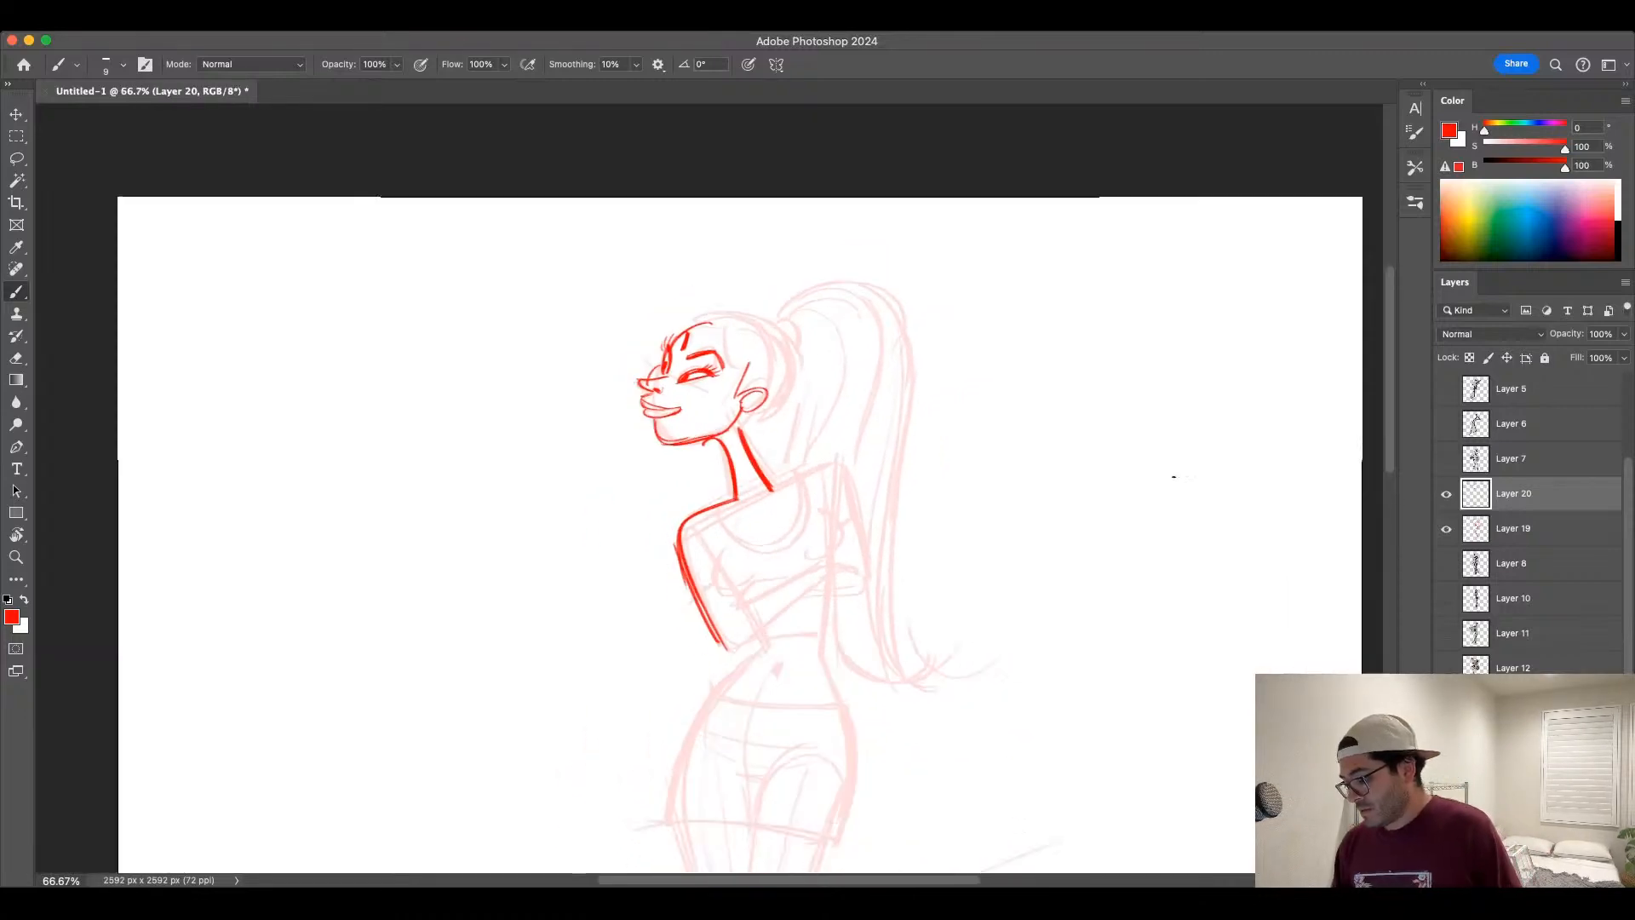
drag(930, 726, 898, 453)
key(super+minus)
drag(902, 555, 854, 556)
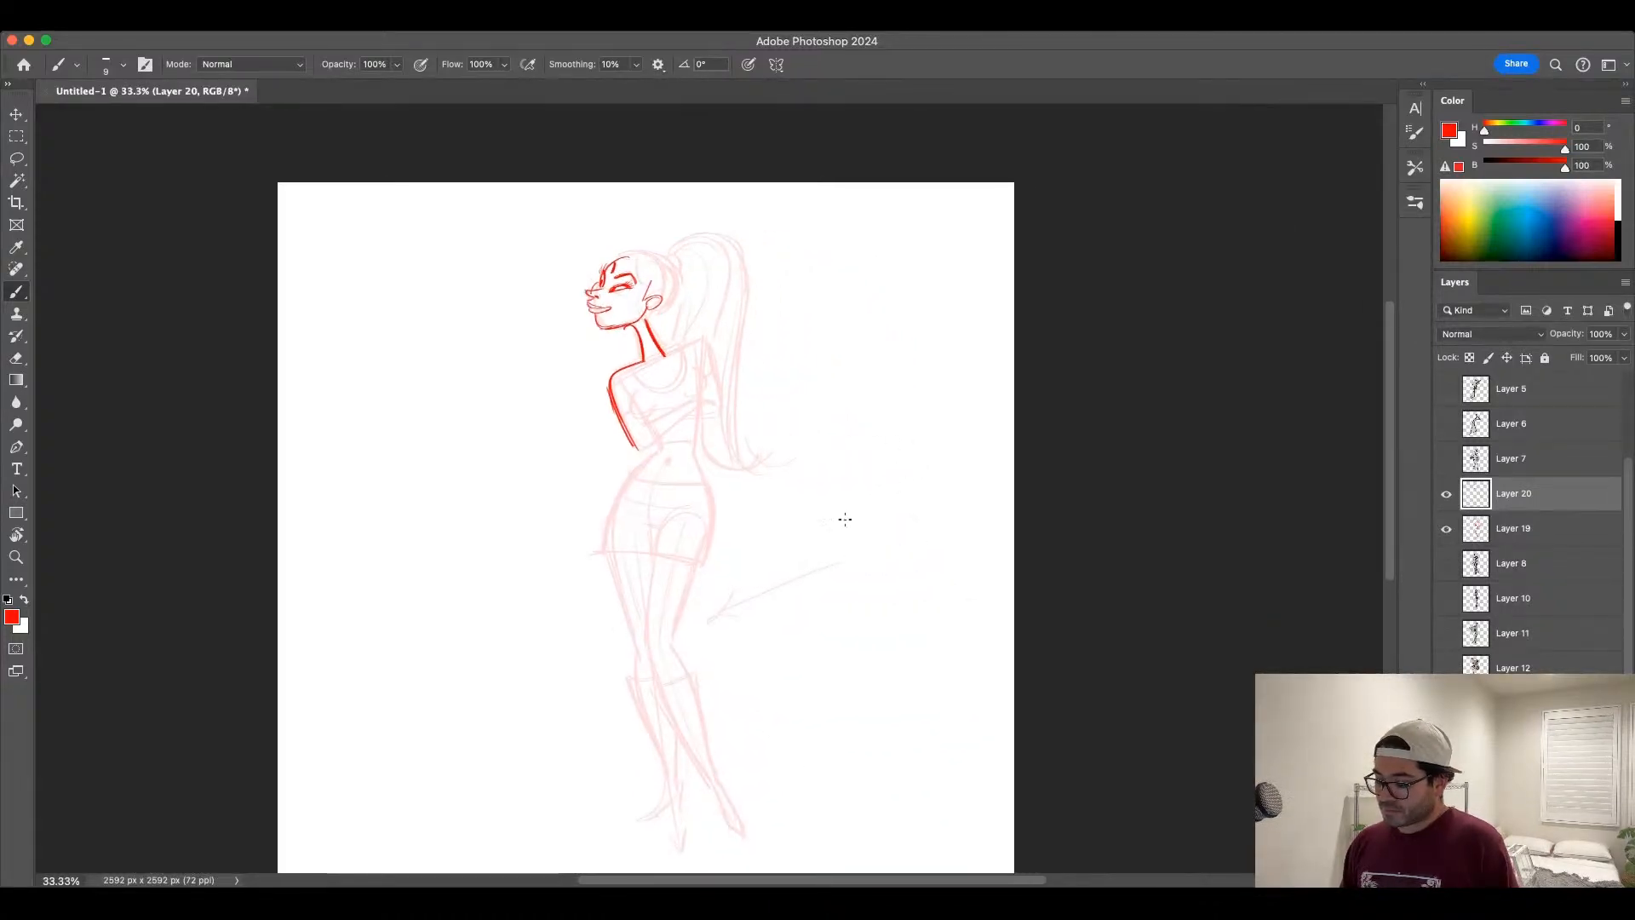
click(1446, 494)
click(1446, 494)
click(1446, 496)
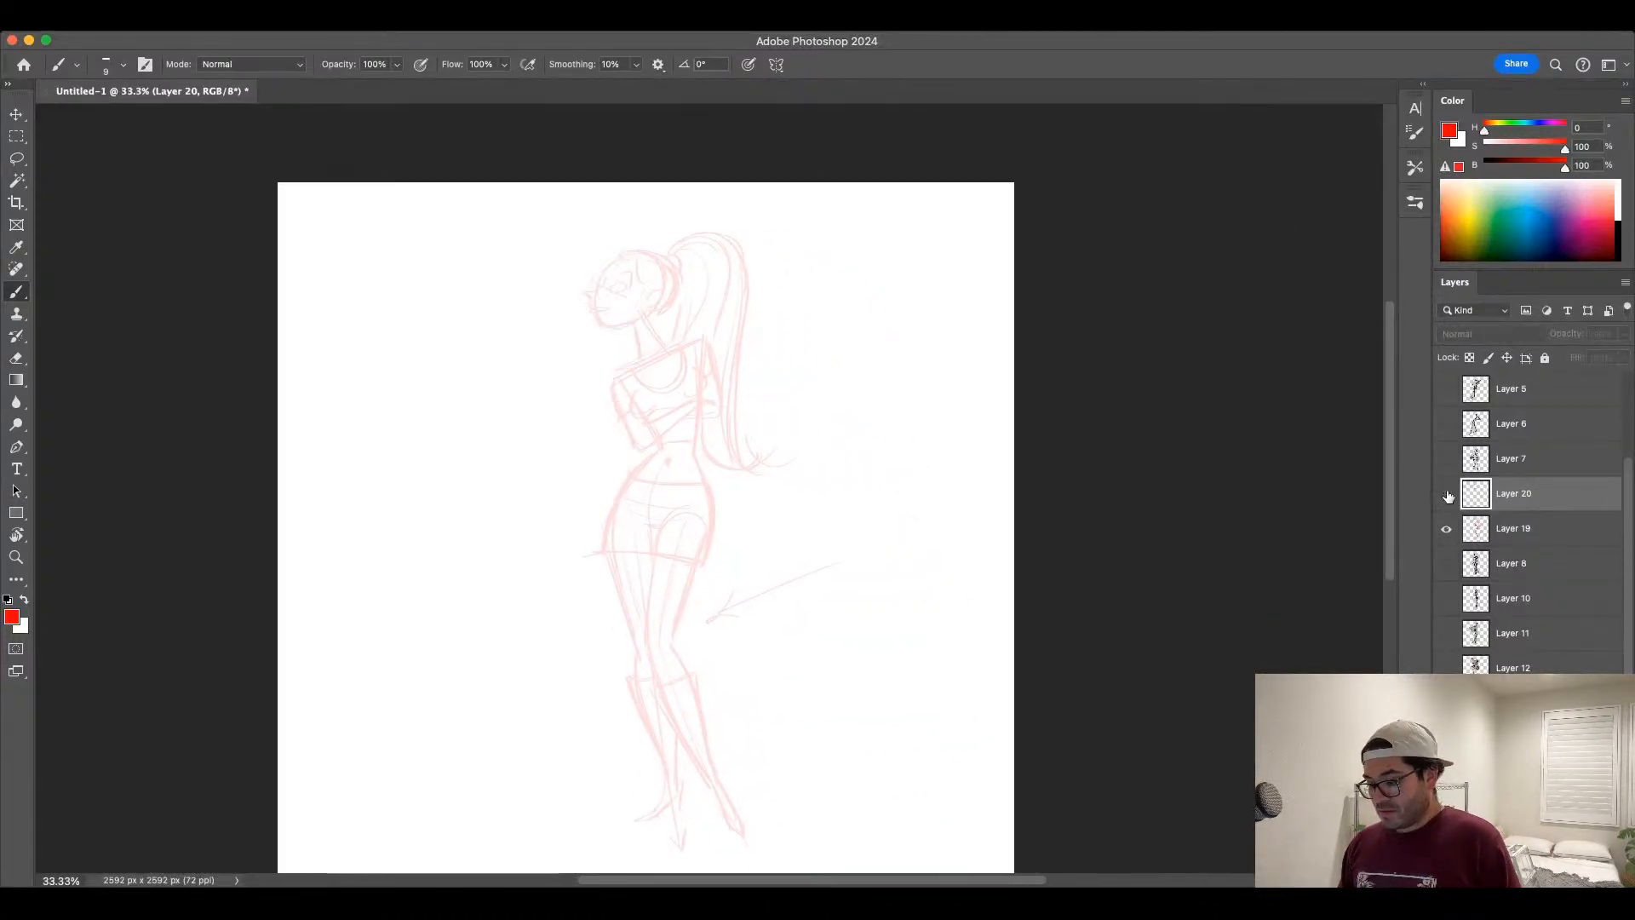
click(1446, 496)
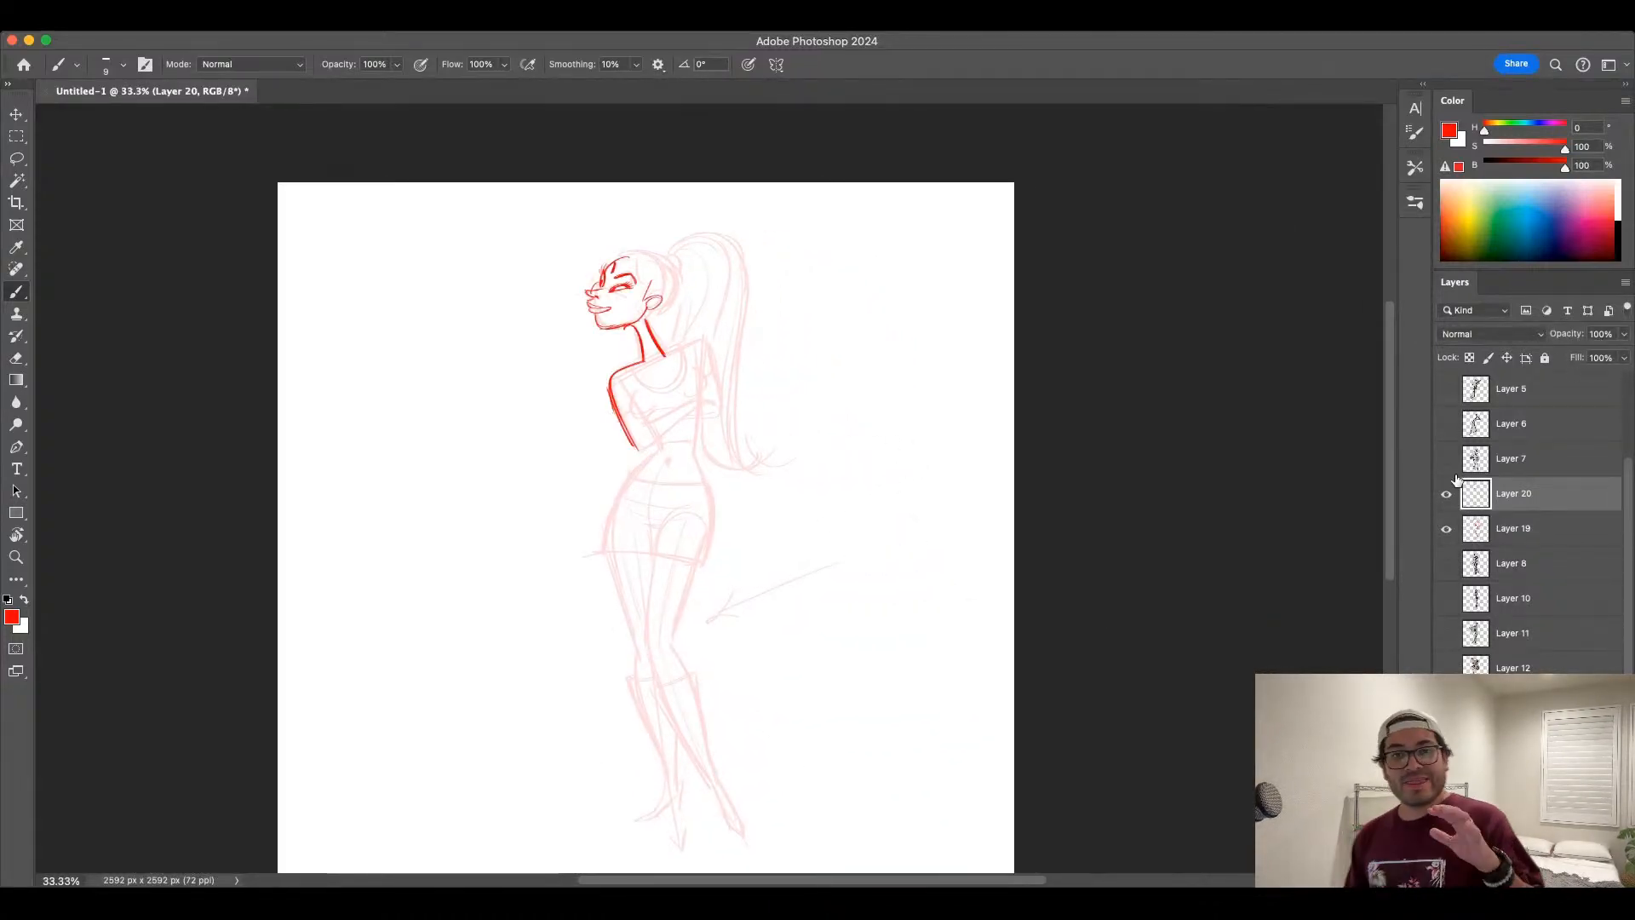
Step: Toggle Layer 19 to view the new linework on its own, leaving Layer 19 hidden
click(1446, 529)
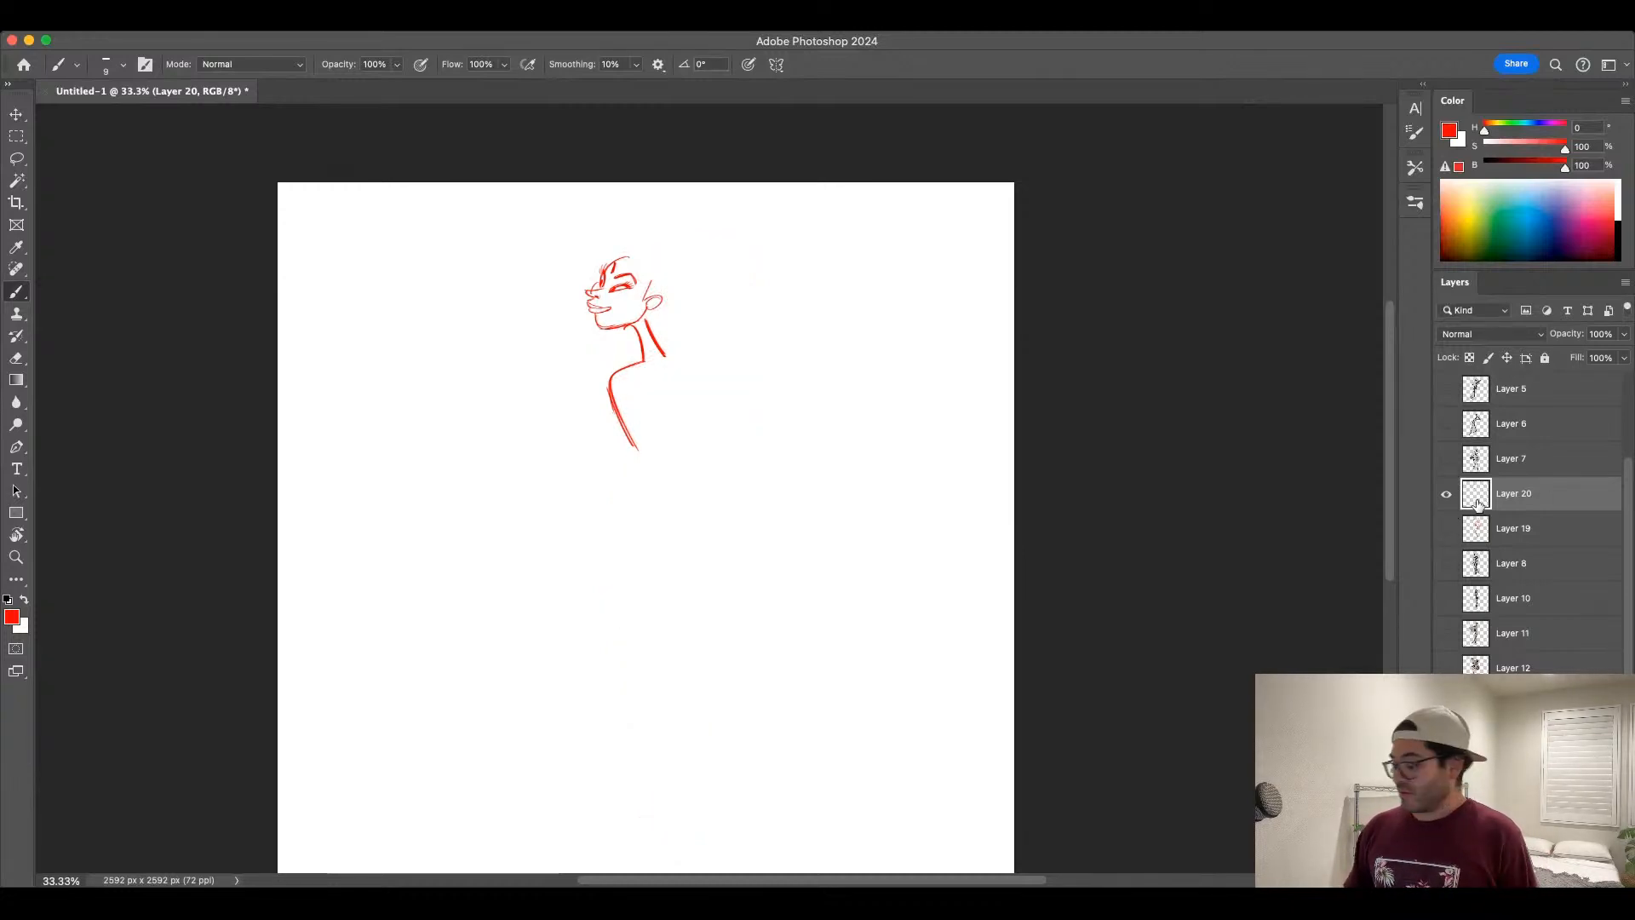
click(1446, 531)
click(1446, 531)
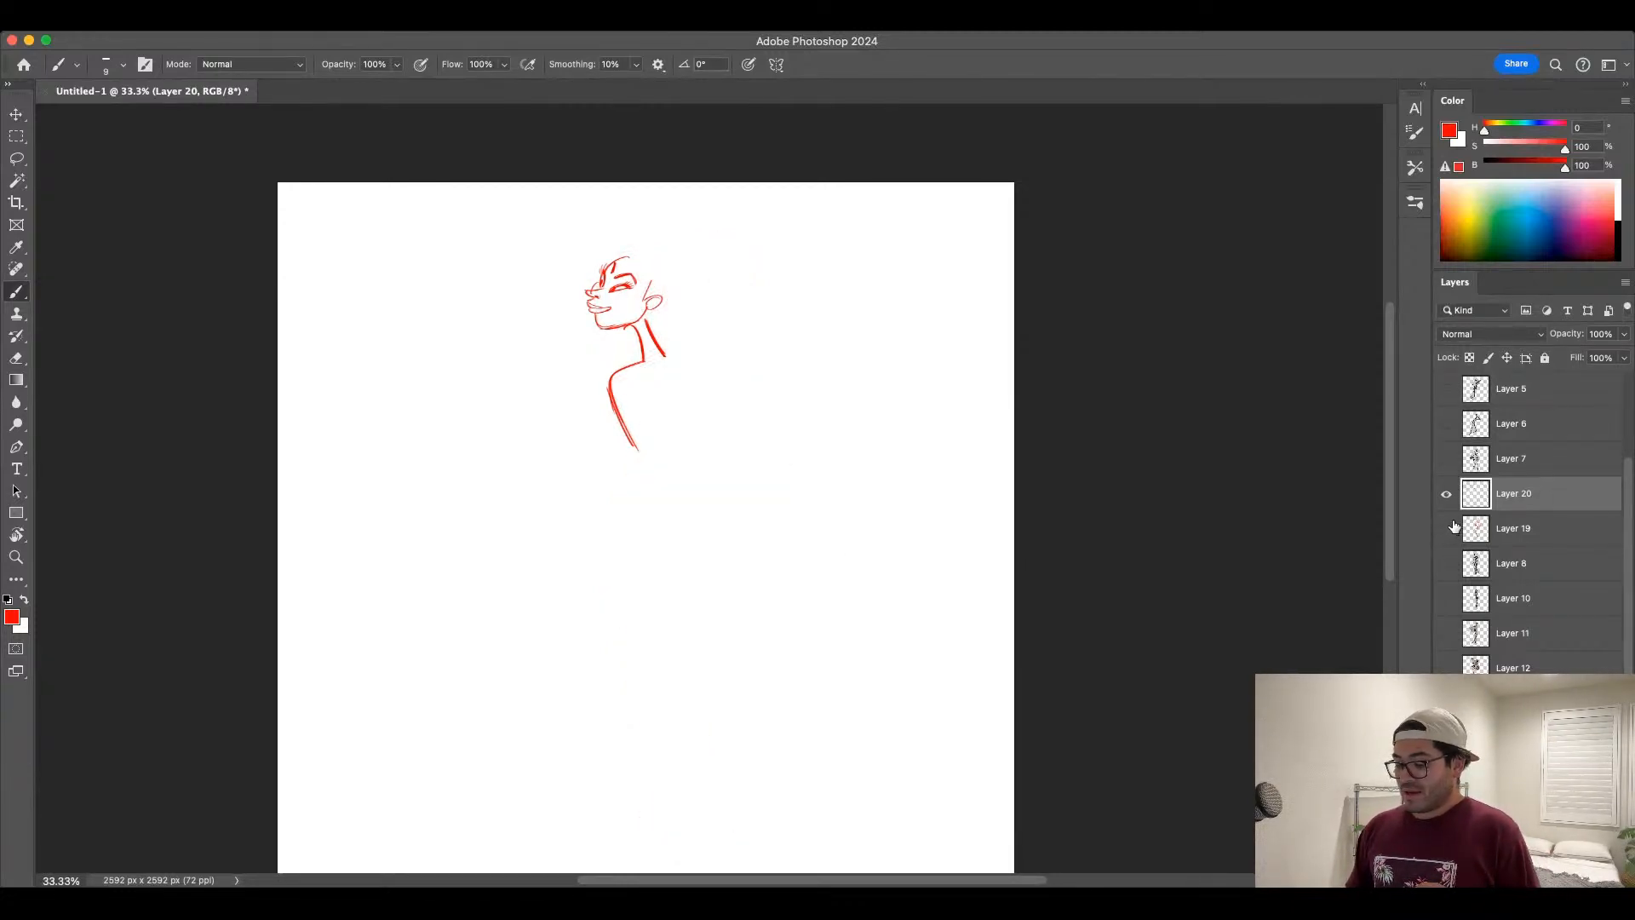
Step: Lower Layer 20's opacity to 15% and add a new layer above it
click(1623, 335)
click(1564, 351)
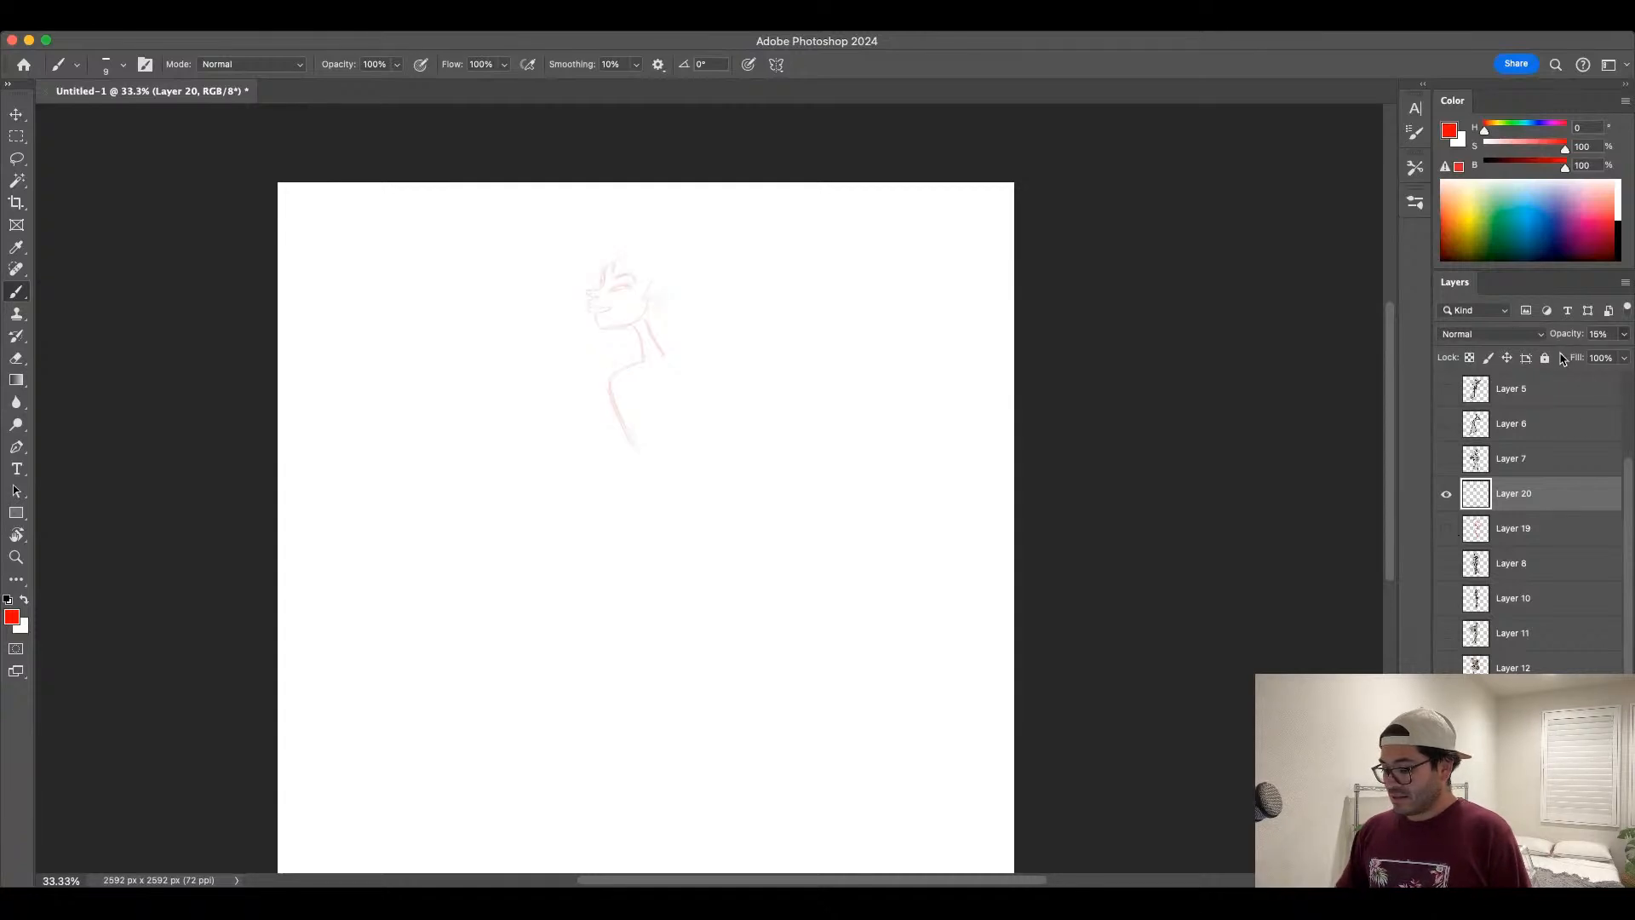
click(1581, 878)
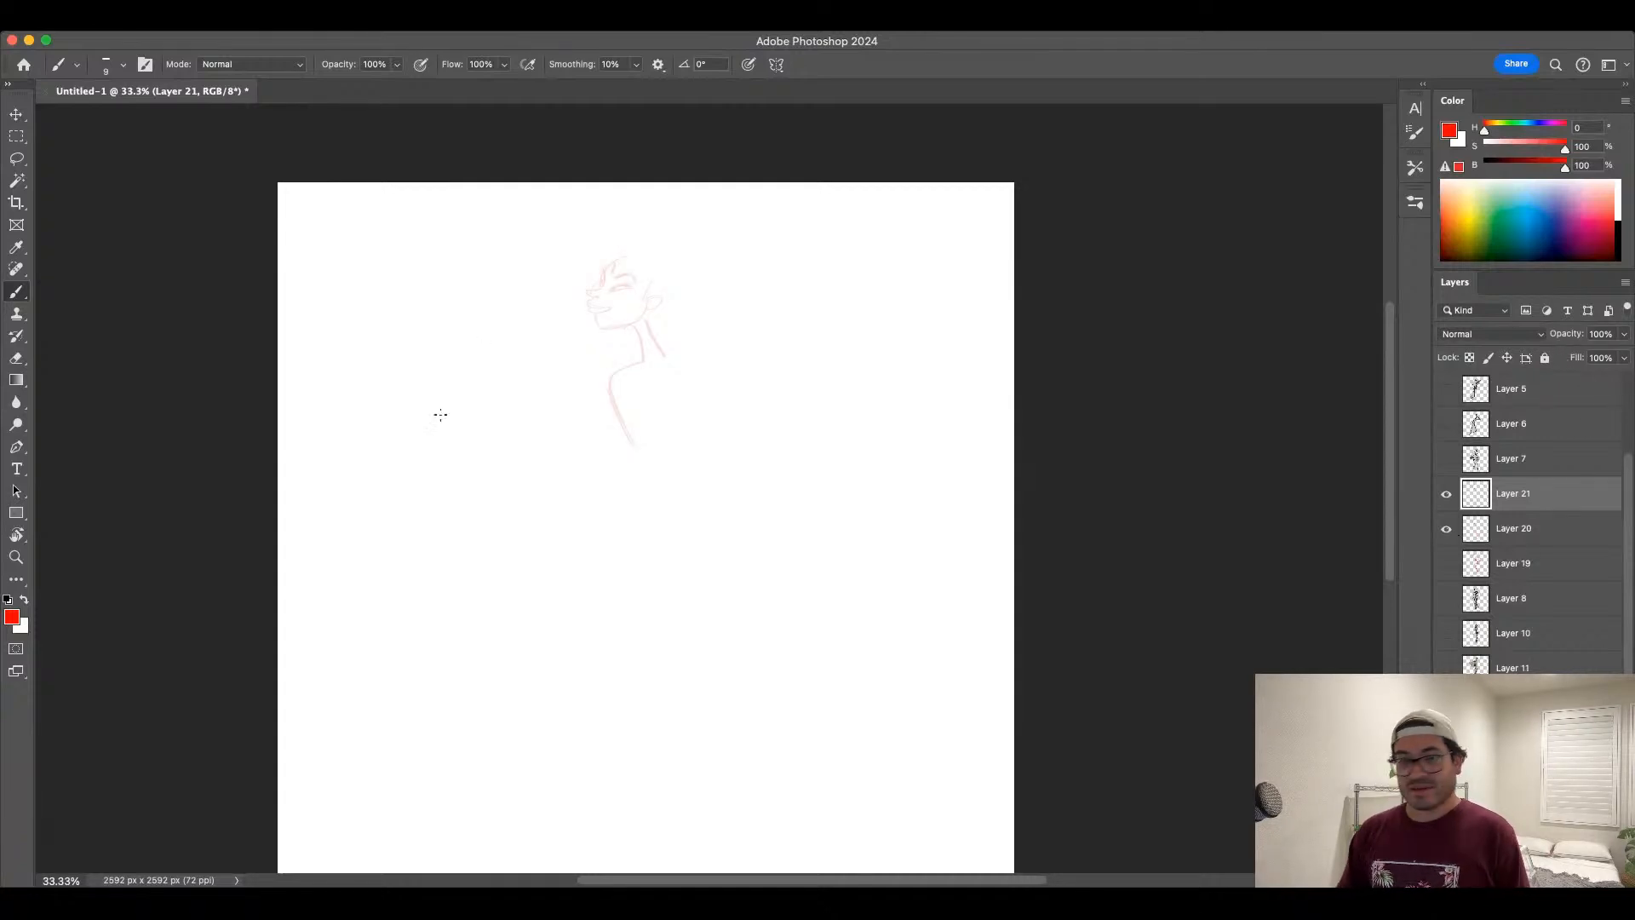
Step: Reduce the brush size to 7 and redraw the lips, chin and jawline on Layer 21, pushed forward from the faded face
key(super+plus)
key(super+plus)
drag(541, 417, 671, 670)
key(super+plus)
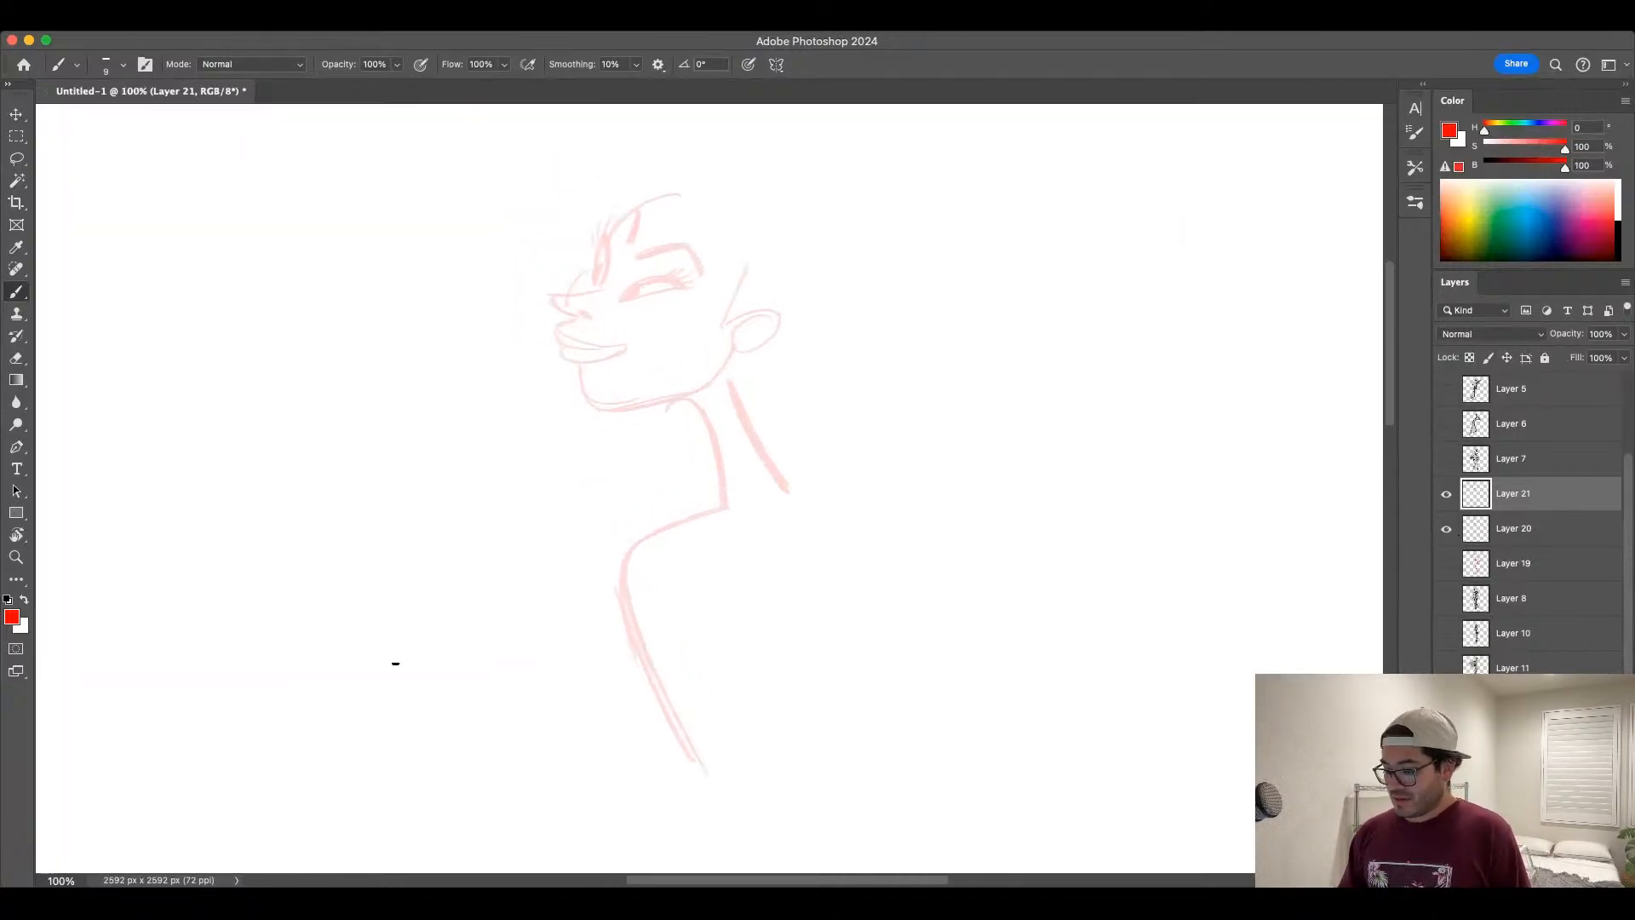
mouse_move(580, 318)
mouse_down()
mouse_move(546, 326)
mouse_move(613, 342)
mouse_move(570, 361)
mouse_move(616, 343)
mouse_move(564, 378)
mouse_move(562, 404)
mouse_move(606, 405)
mouse_up()
key(super+z)
key(bracketleft)
key(super+z)
key(super+z)
key(super+z)
key(super+z)
key(super+z)
key(super+z)
mouse_move(558, 408)
mouse_down()
mouse_move(640, 400)
mouse_move(602, 402)
mouse_move(696, 386)
mouse_move(708, 366)
mouse_move(656, 386)
mouse_move(713, 379)
mouse_up()
key(super+z)
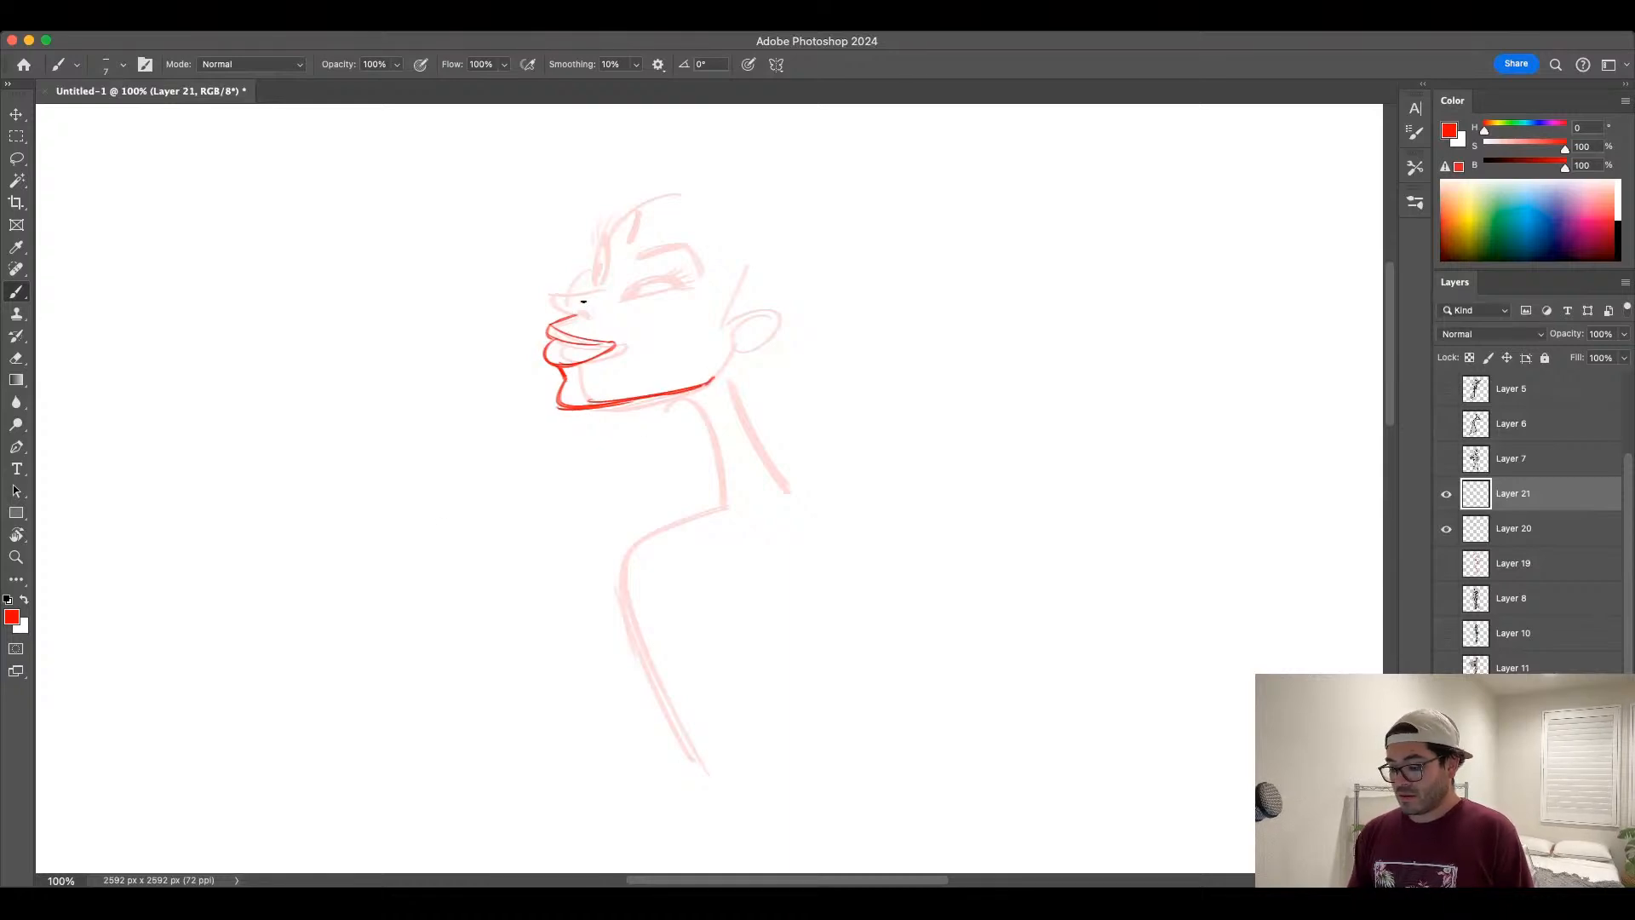
Step: Redraw the pointed nose on Layer 21 and toggle the layer's visibility to compare it with the faded face
mouse_move(602, 292)
mouse_down()
mouse_move(547, 296)
mouse_move(588, 315)
mouse_up()
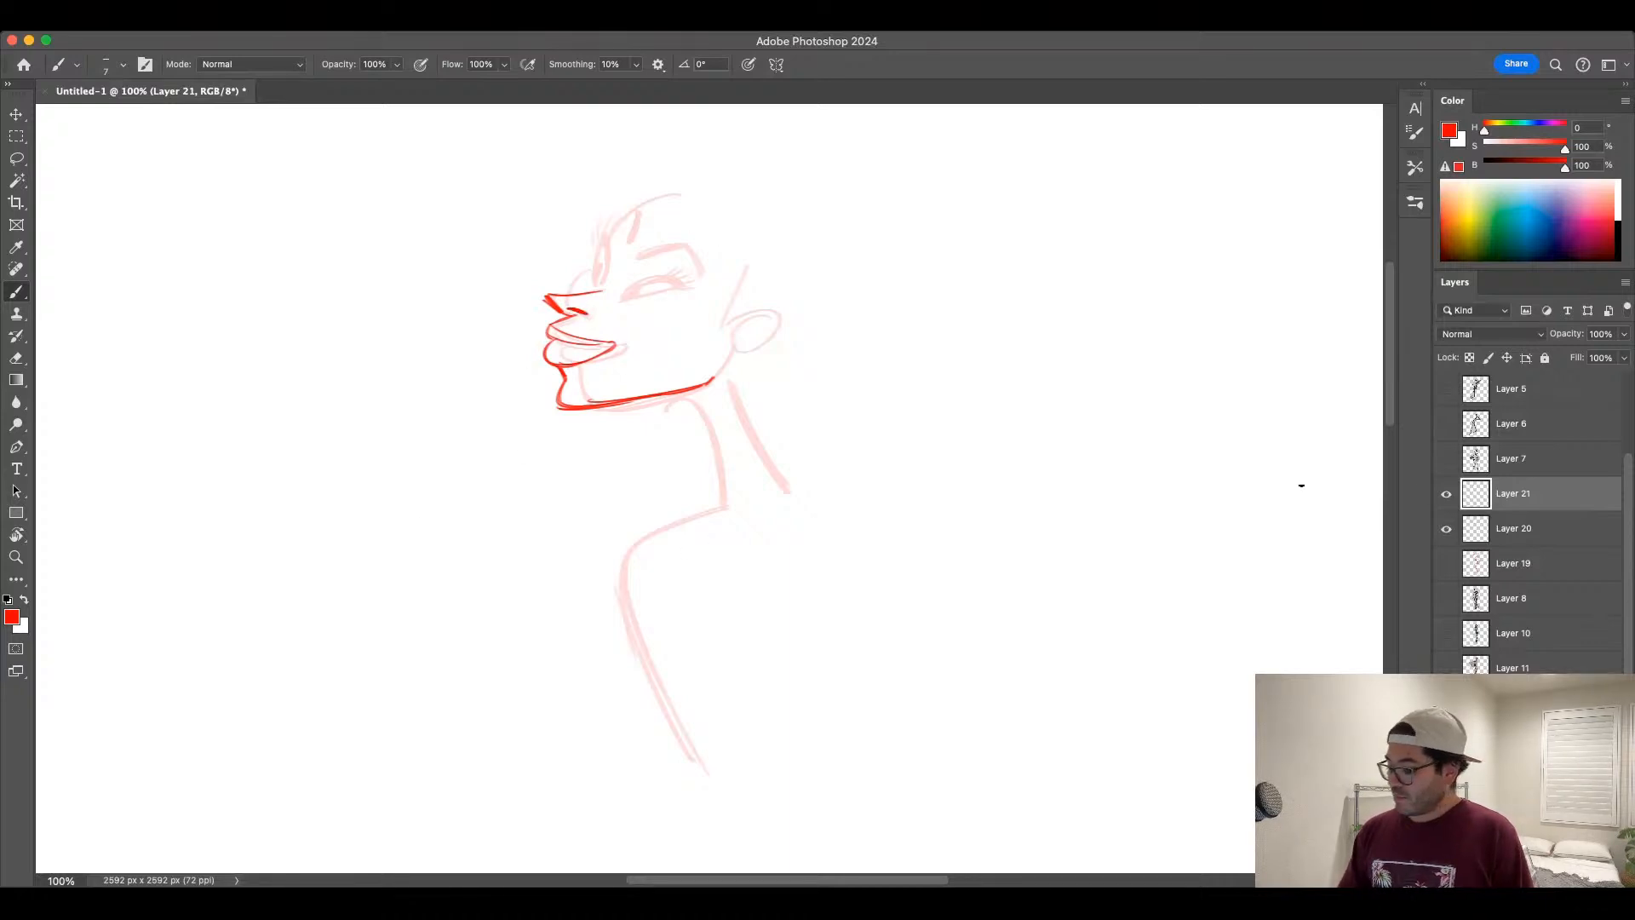
key(super+comma)
key(super+comma)
key(super+comma)
key(super+comma)
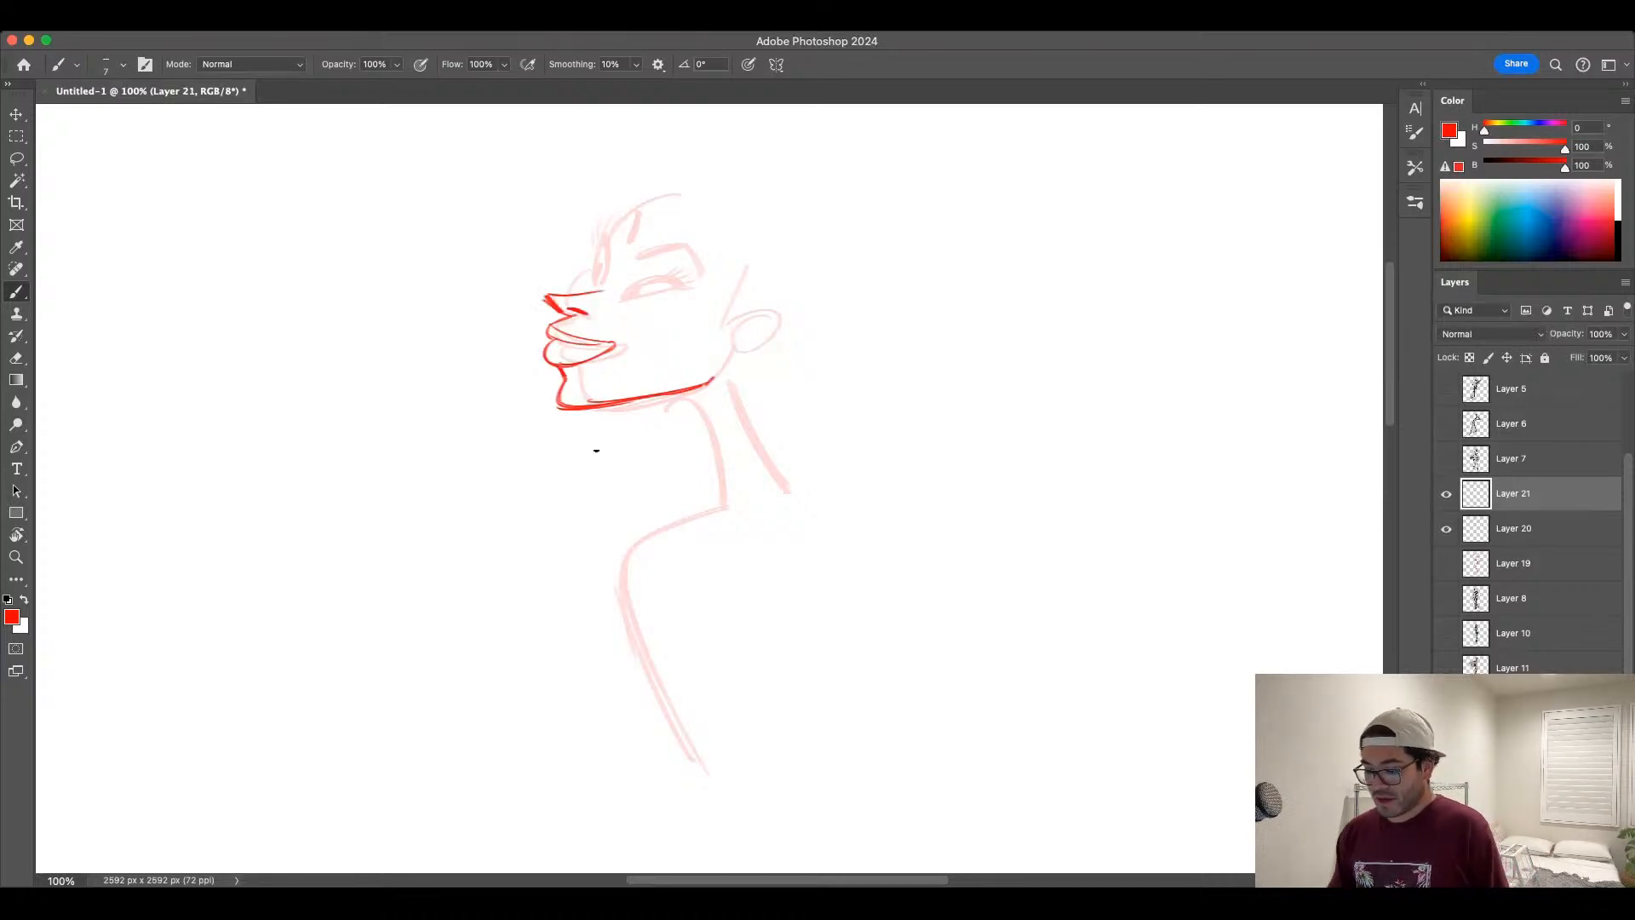
Step: Outline both eyes, the near eyebrow, and the forehead and skull curve on Layer 21
mouse_move(596, 270)
mouse_down()
mouse_move(565, 295)
mouse_move(600, 288)
mouse_move(608, 266)
mouse_move(606, 288)
mouse_move(673, 274)
mouse_move(618, 300)
mouse_move(669, 272)
mouse_move(679, 287)
mouse_up()
mouse_move(618, 300)
mouse_down()
mouse_move(639, 275)
mouse_move(679, 287)
mouse_up()
mouse_move(599, 240)
mouse_down()
mouse_move(607, 279)
mouse_move(673, 183)
mouse_move(788, 203)
mouse_up()
mouse_move(624, 205)
mouse_down()
mouse_move(634, 242)
mouse_move(712, 253)
mouse_up()
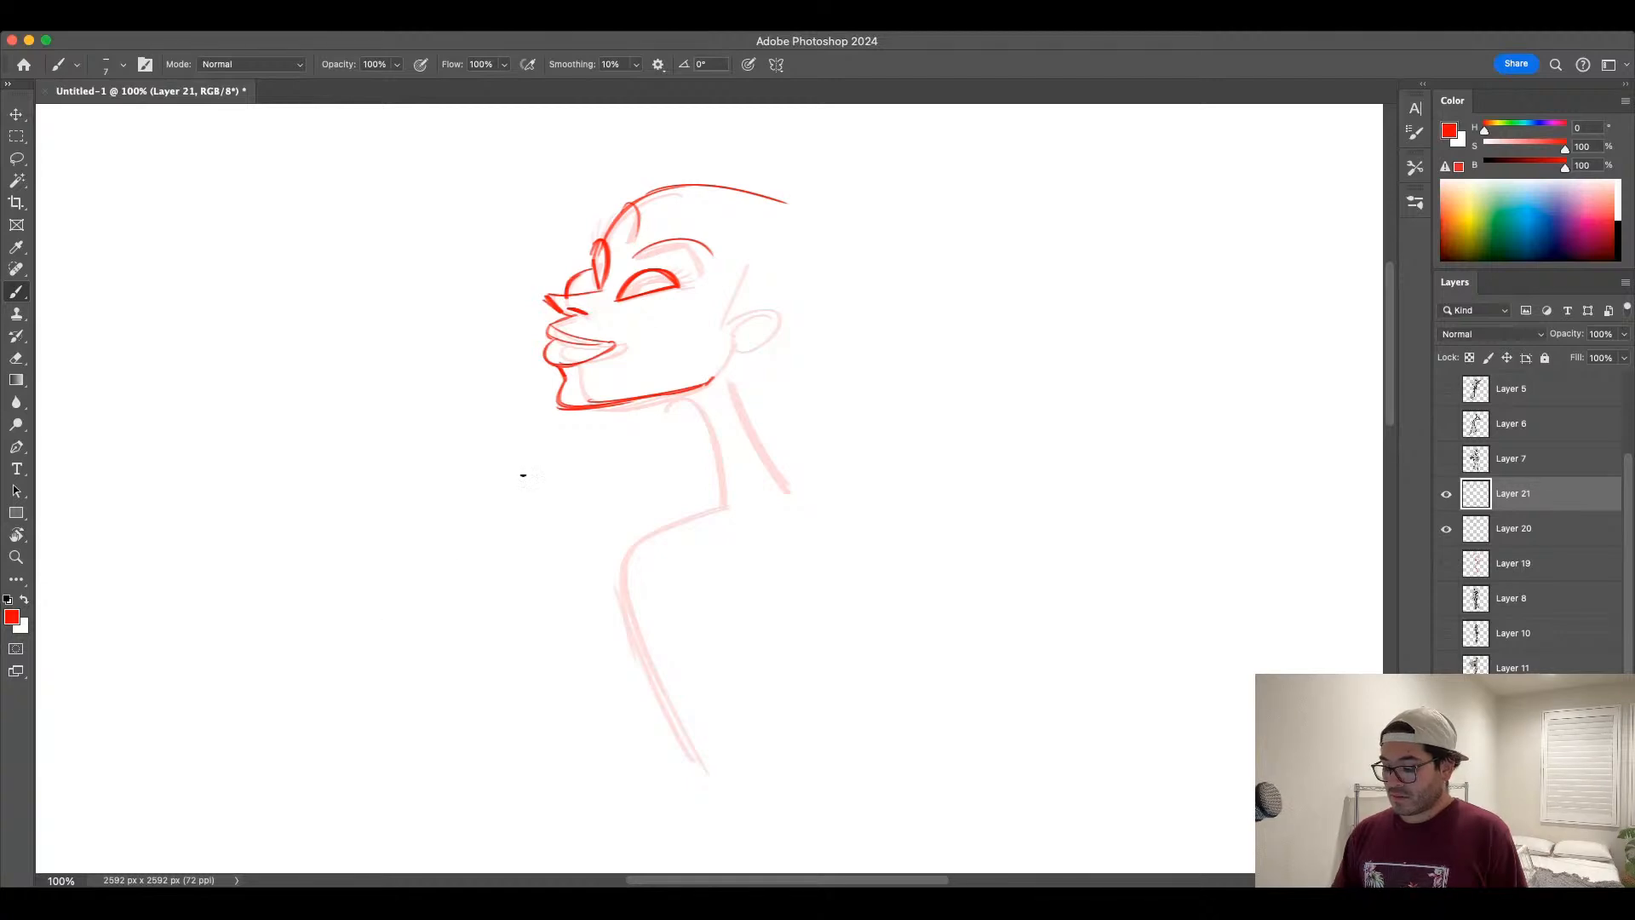
Step: Add the irises and pupils inside both eyes, undoing unsatisfactory strokes
mouse_move(660, 274)
mouse_down()
mouse_move(654, 289)
mouse_move(600, 279)
mouse_up()
key(super+z)
key(super+z)
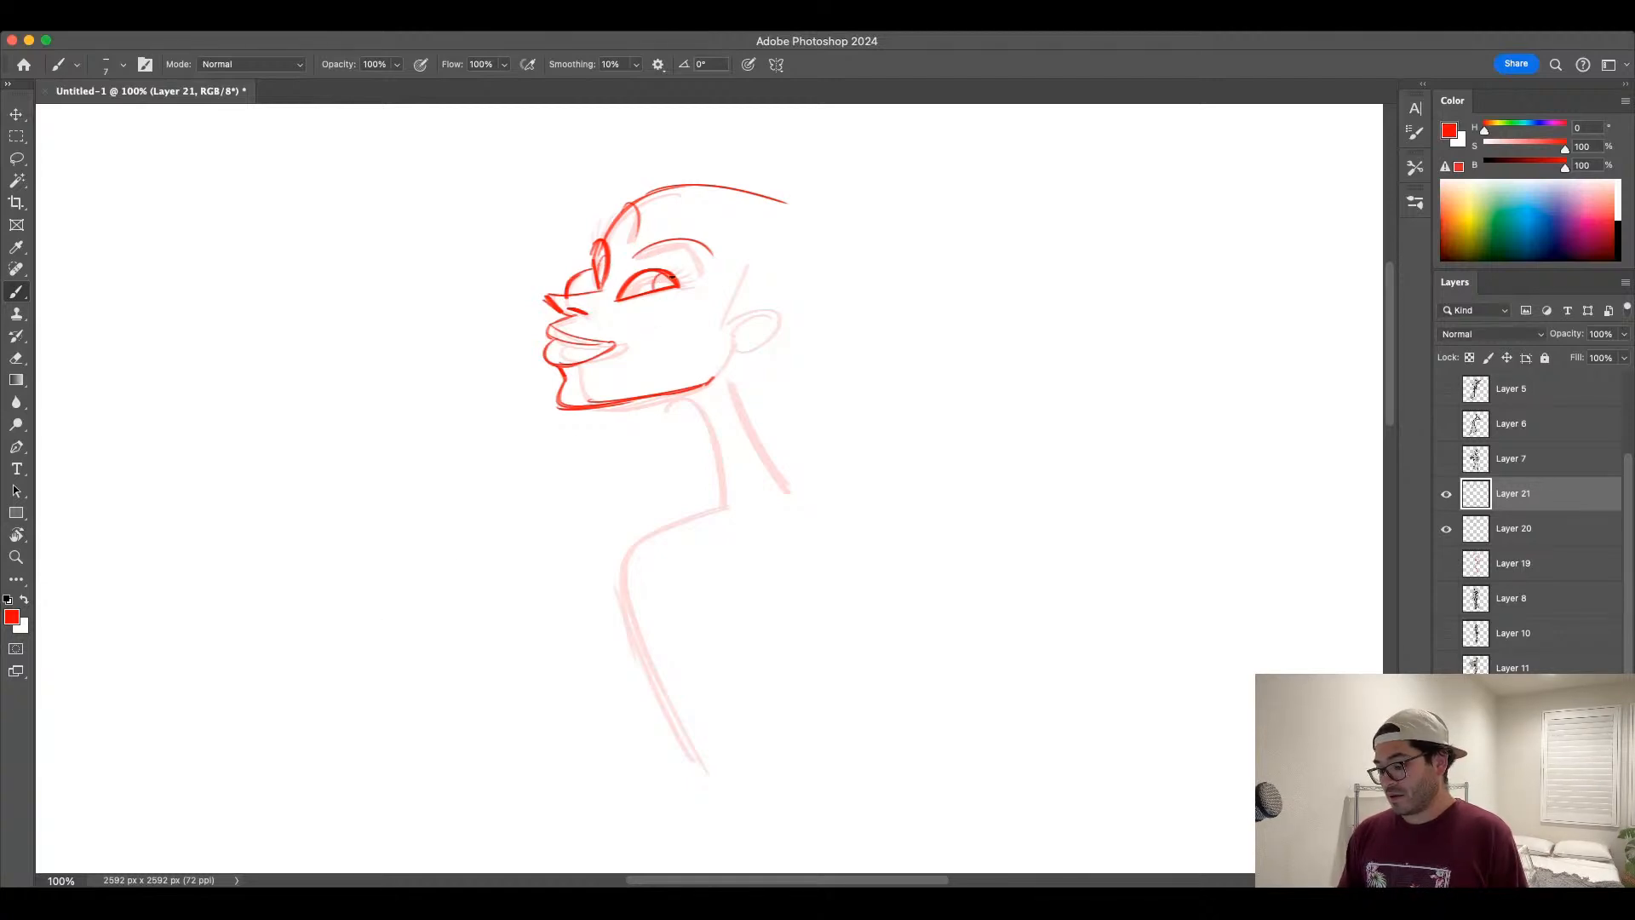
key(super+z)
key(super+z)
mouse_move(605, 256)
mouse_down()
mouse_move(598, 278)
mouse_move(663, 291)
mouse_move(660, 269)
mouse_move(602, 277)
mouse_up()
key(super+z)
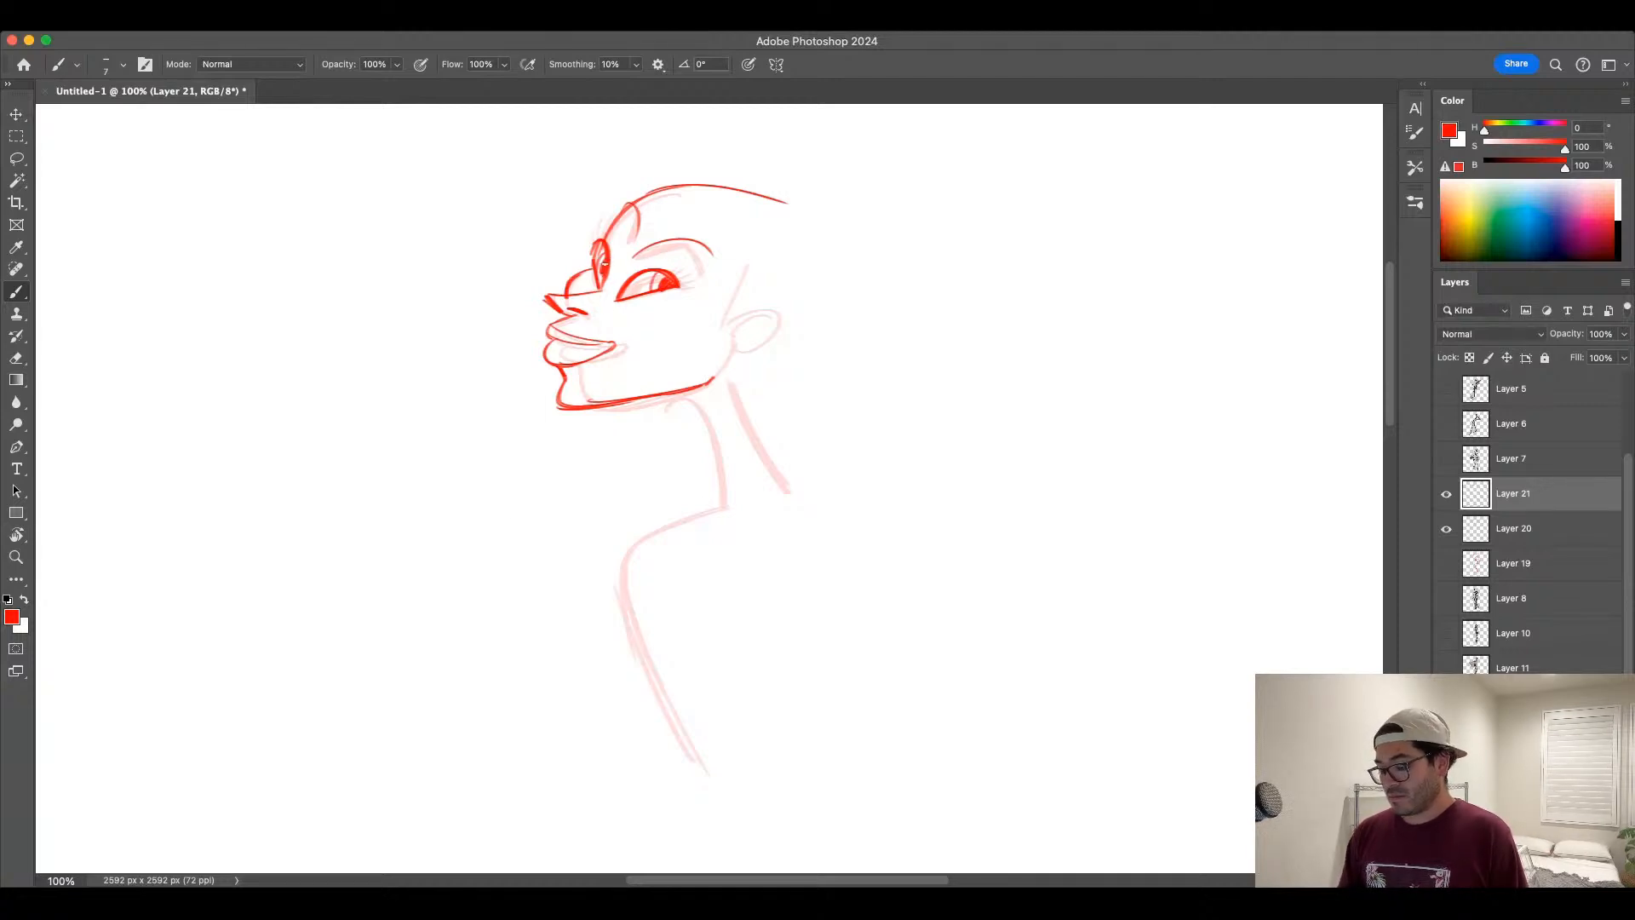
Step: Draw upswept lashes on both eyes and add an eyelid crease above the near eye
drag(593, 220, 597, 241)
mouse_move(678, 281)
mouse_down()
mouse_move(703, 272)
mouse_move(694, 262)
mouse_up()
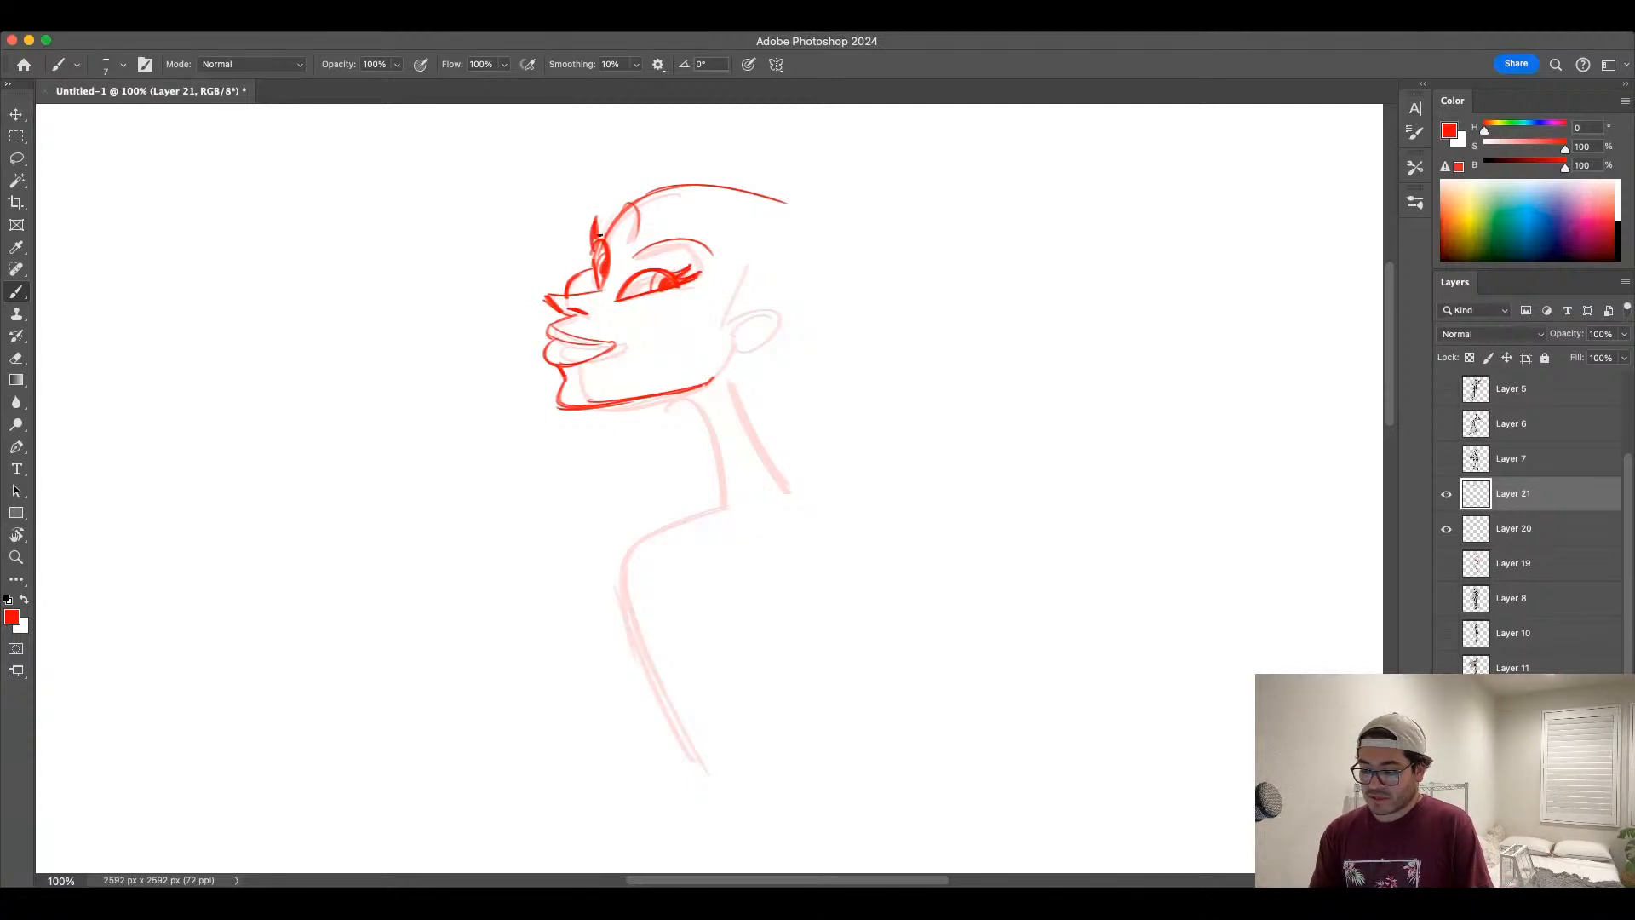
mouse_move(599, 240)
mouse_down()
mouse_move(610, 218)
mouse_move(586, 228)
mouse_up()
drag(589, 251, 582, 230)
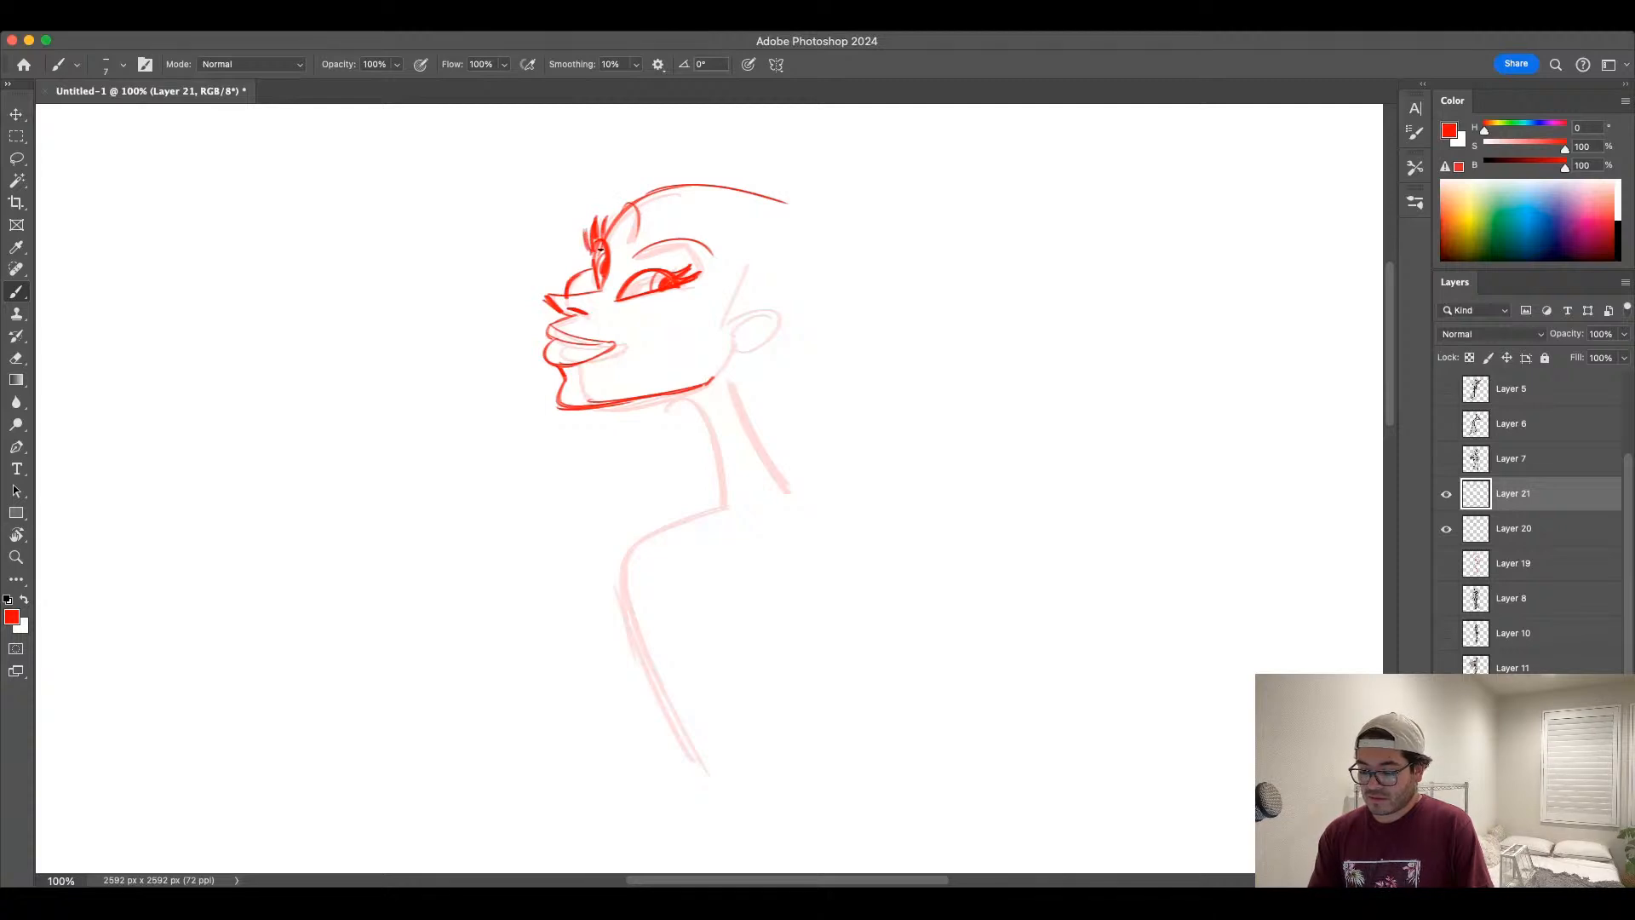
mouse_move(687, 284)
mouse_down()
mouse_move(704, 276)
mouse_move(676, 270)
mouse_up()
key(super+z)
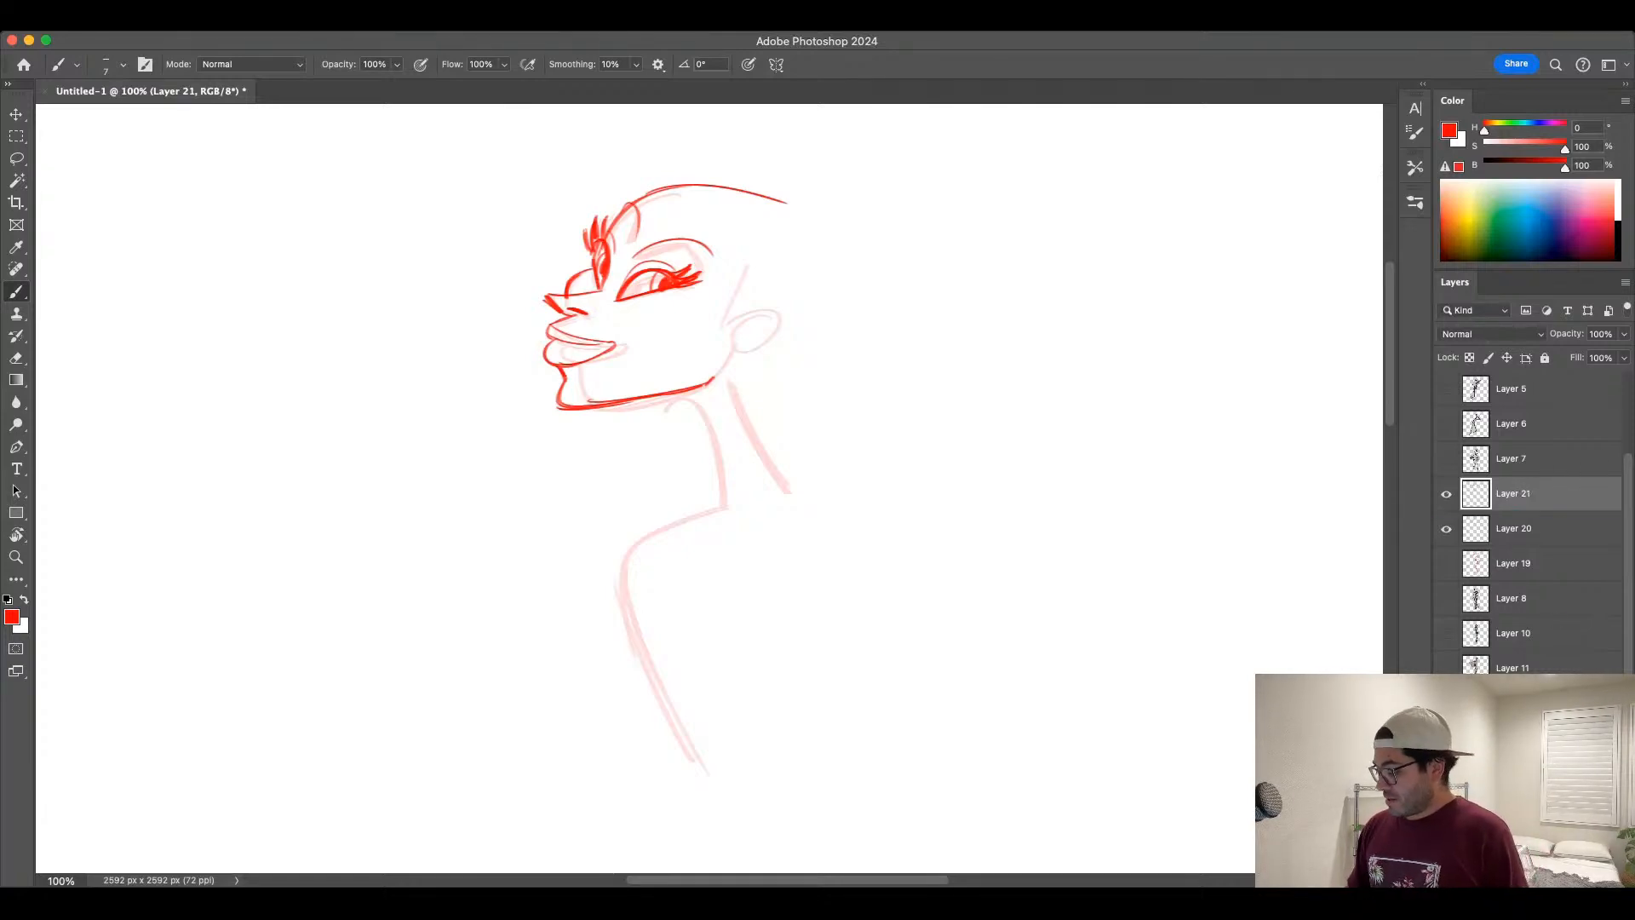
Step: Delete Layer 21 with the redrawn face and hide Layers 20 and 19
scroll(1522, 503, down, 1)
key(Delete)
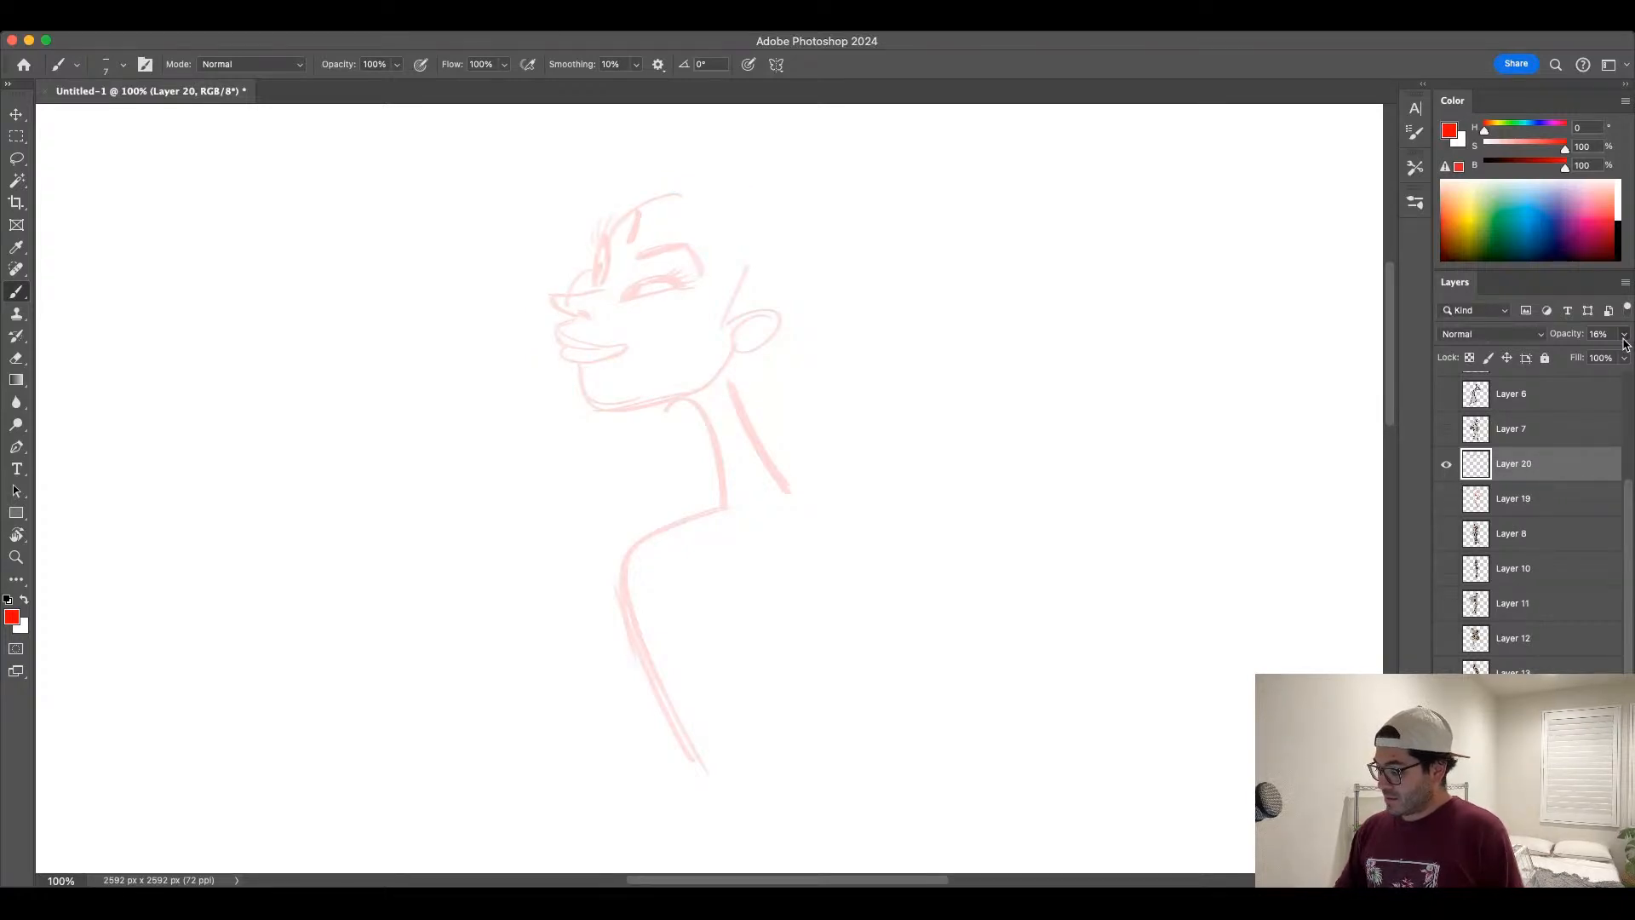
drag(1624, 334, 1633, 368)
key(super+minus)
click(1446, 463)
click(1448, 521)
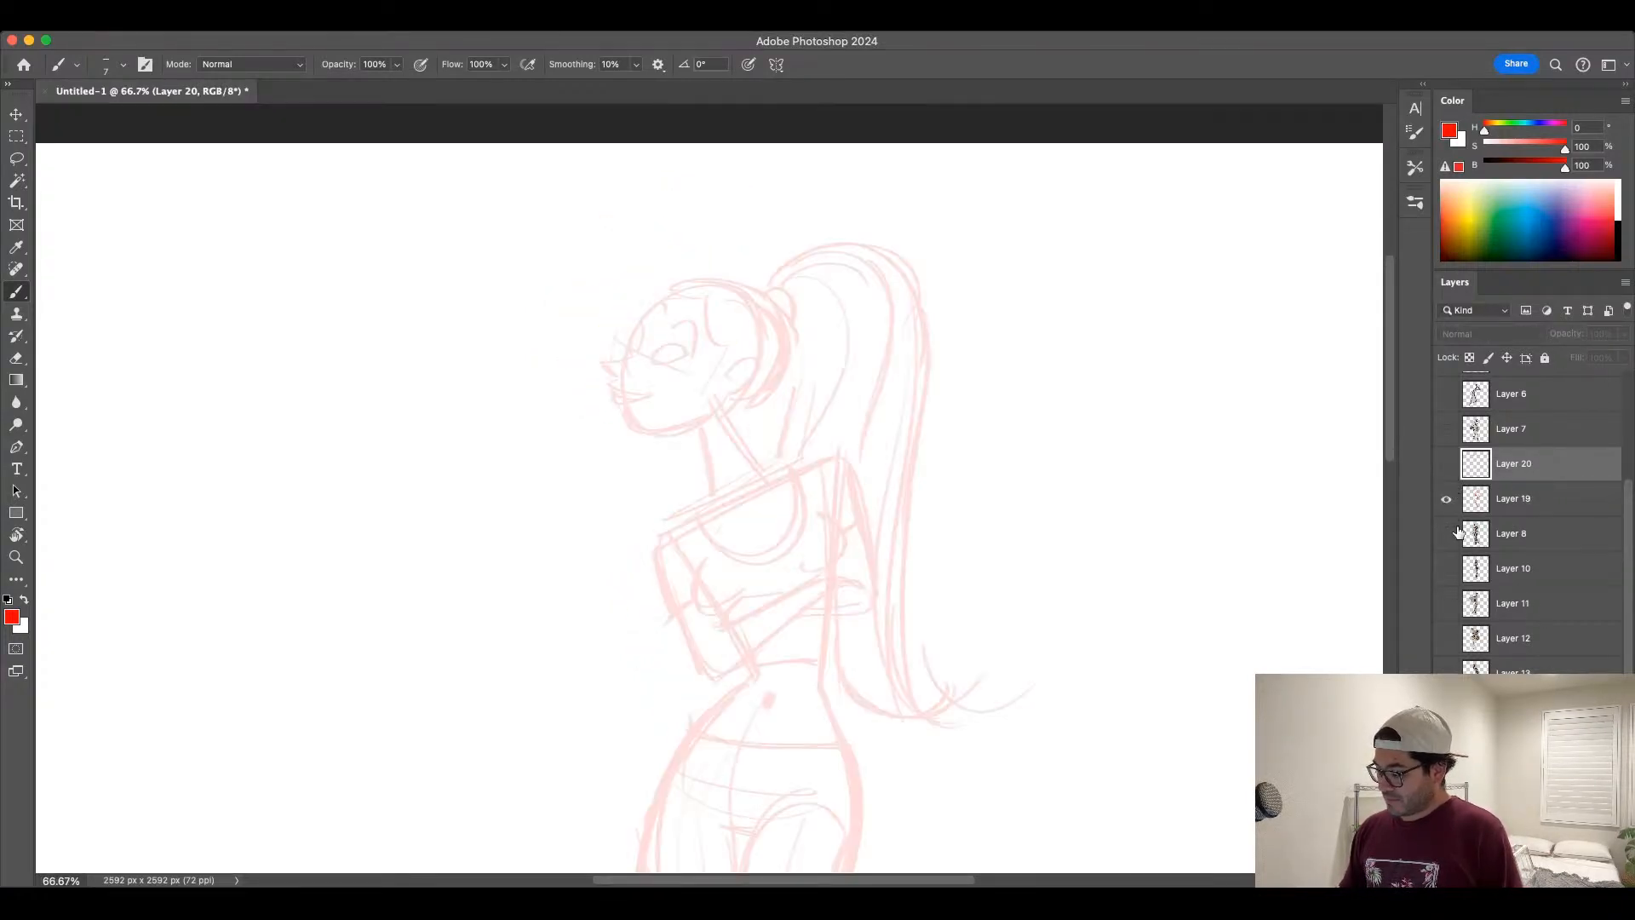
click(1448, 520)
Step: Show Layer 8 on its own to examine the full standing pose sketch, leaving the layer hidden
click(1447, 530)
key(super+minus)
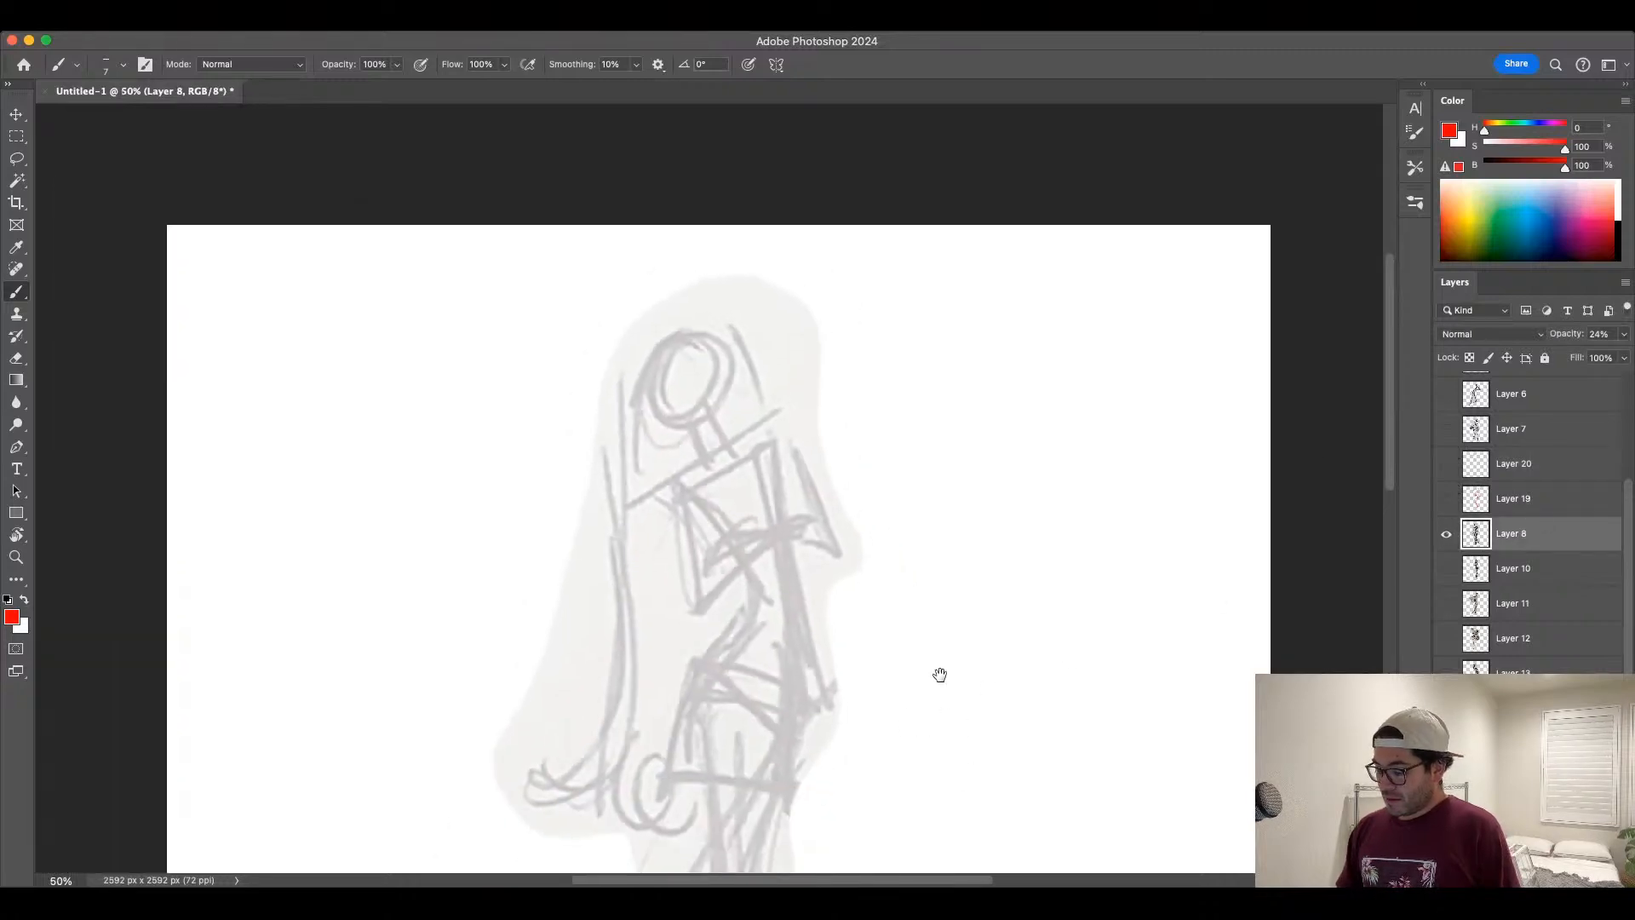
drag(937, 675, 876, 493)
key(super+minus)
drag(894, 661, 912, 584)
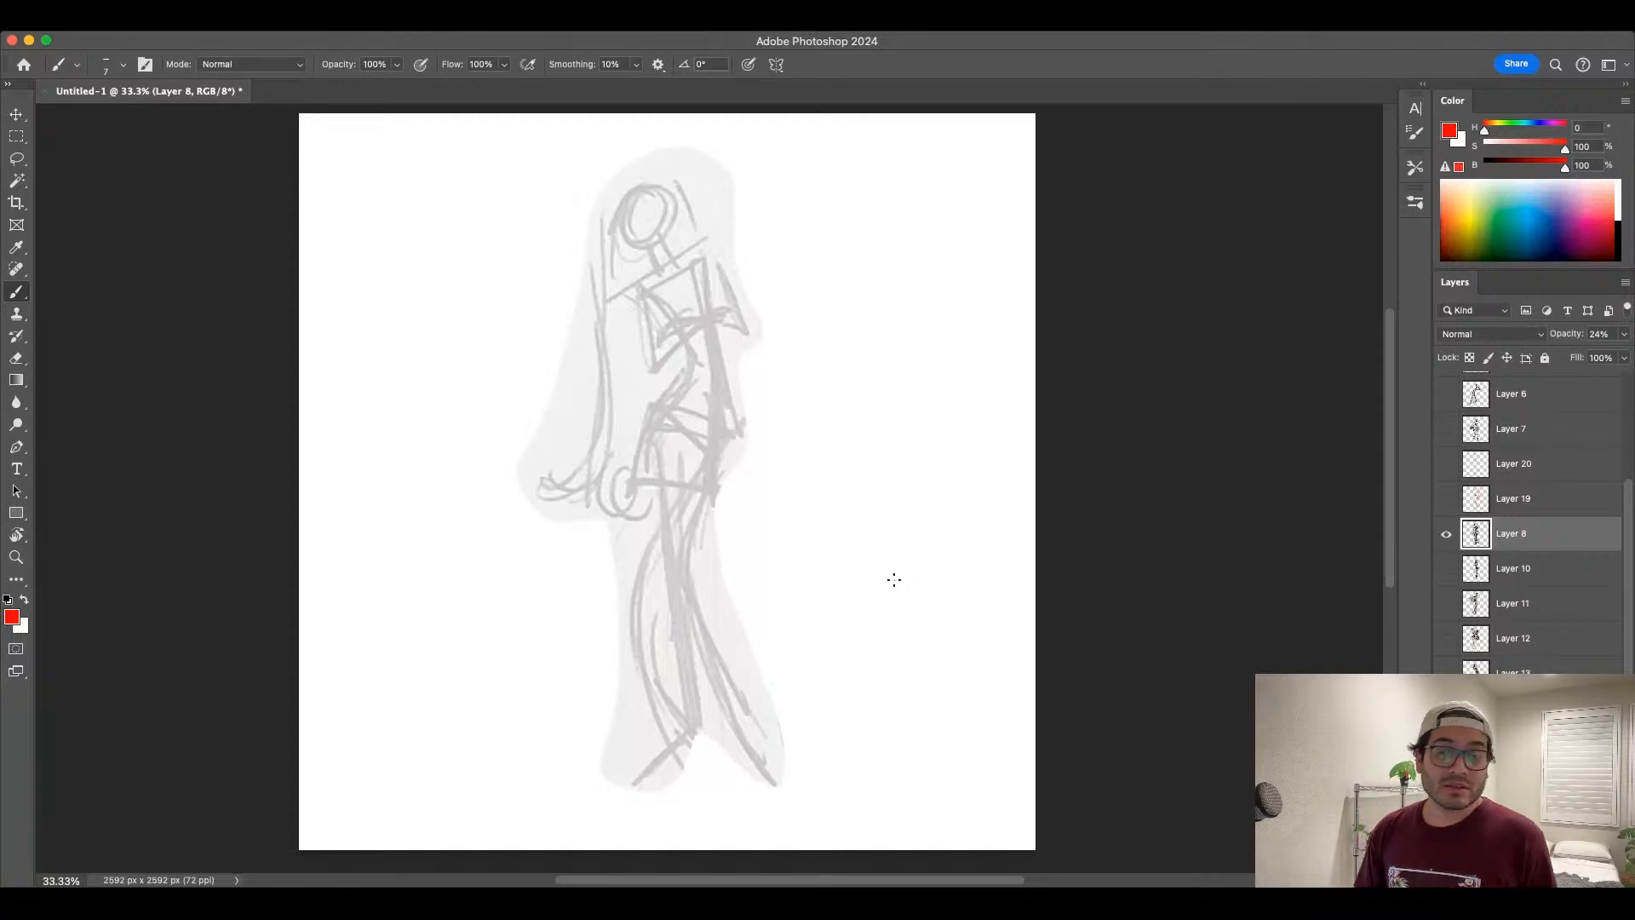
click(1446, 535)
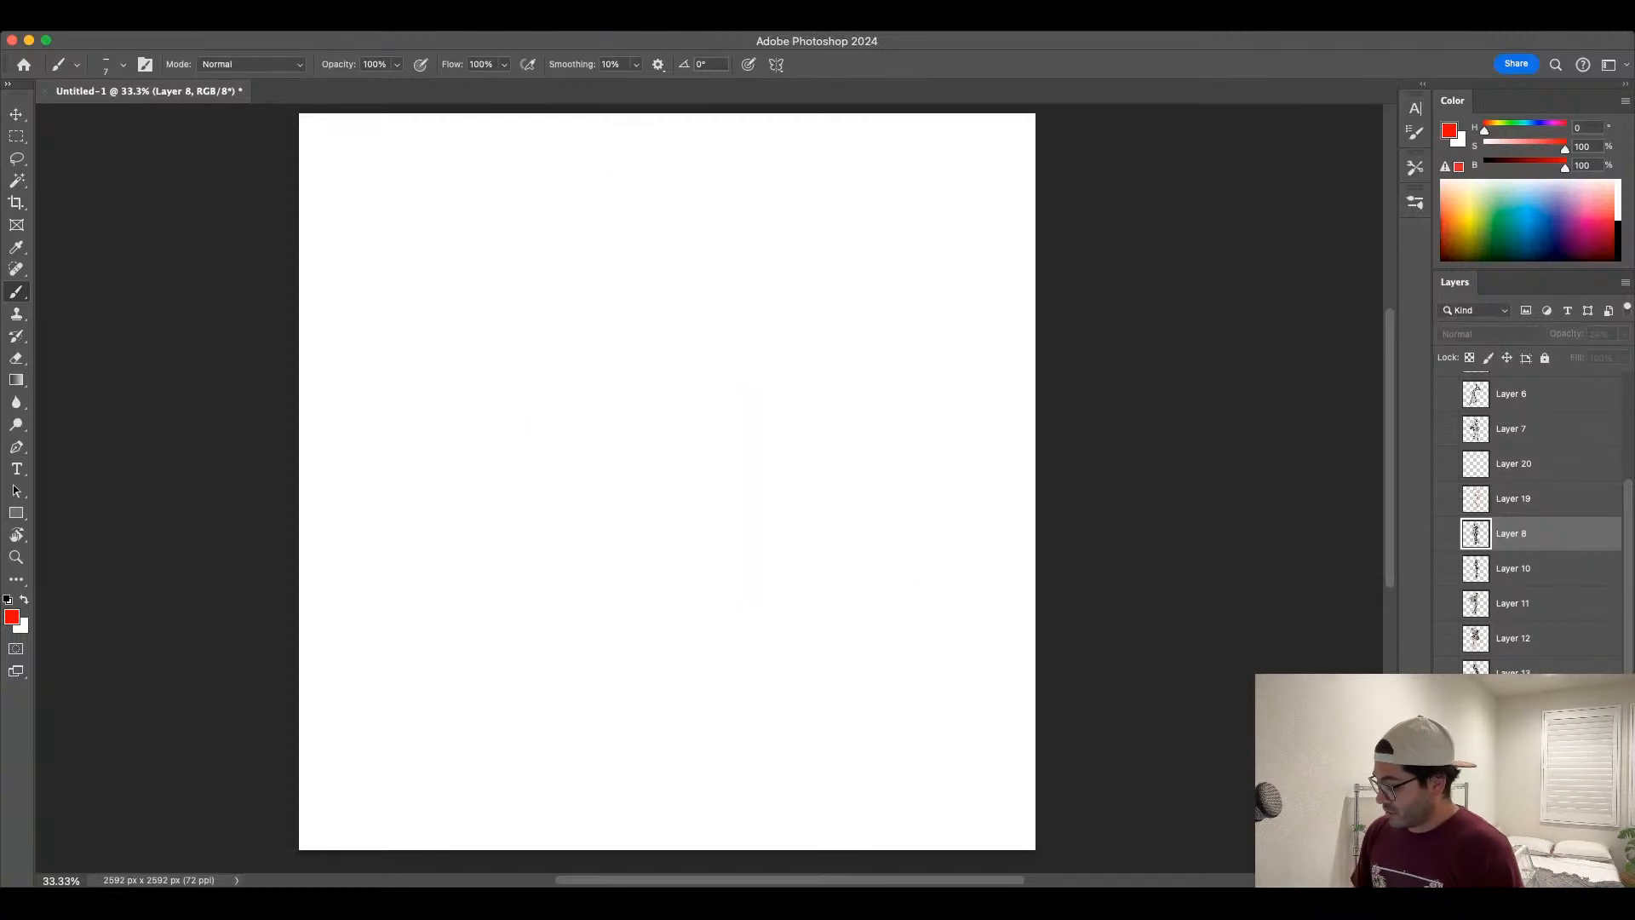
Step: Add a new layer above Layer 8, enlarge the brush to 15, and rough in the head, neck and slanted shoulders
click(1591, 878)
mouse_move(672, 168)
mouse_down()
mouse_move(630, 177)
mouse_move(641, 159)
mouse_move(680, 228)
mouse_move(716, 217)
mouse_move(651, 242)
mouse_move(700, 224)
mouse_move(658, 270)
mouse_move(690, 354)
mouse_up()
key(super+z)
key(bracketright)
key(bracketright)
key(bracketright)
key(super+z)
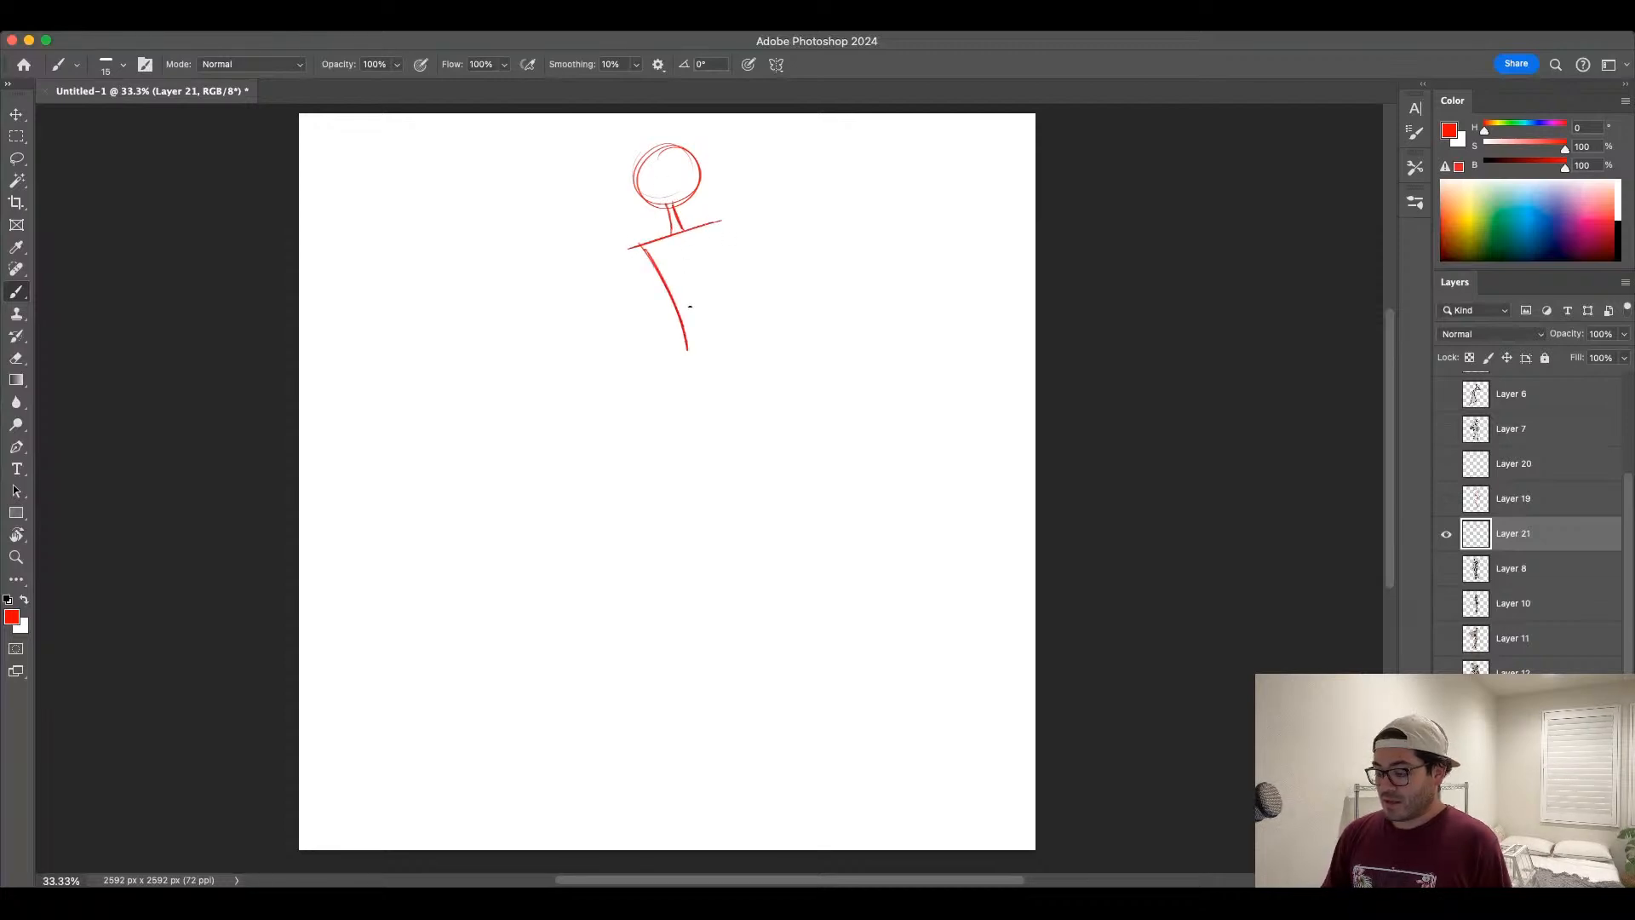
Step: Sketch the torso tapering to a narrow waist and the hips flaring out below it
key(super+z)
key(bracketright)
drag(628, 248, 689, 358)
drag(716, 223, 712, 345)
mouse_move(639, 251)
mouse_down()
mouse_move(695, 354)
mouse_move(659, 424)
mouse_up()
drag(714, 349, 735, 438)
drag(686, 381, 729, 420)
Step: Sketch the two thighs tapering together from the hips down to the knees
mouse_move(689, 362)
mouse_down()
mouse_move(667, 449)
mouse_move(726, 420)
mouse_move(666, 630)
mouse_up()
key(super+z)
drag(727, 443, 684, 653)
key(super+z)
drag(646, 411, 664, 600)
drag(653, 431, 674, 624)
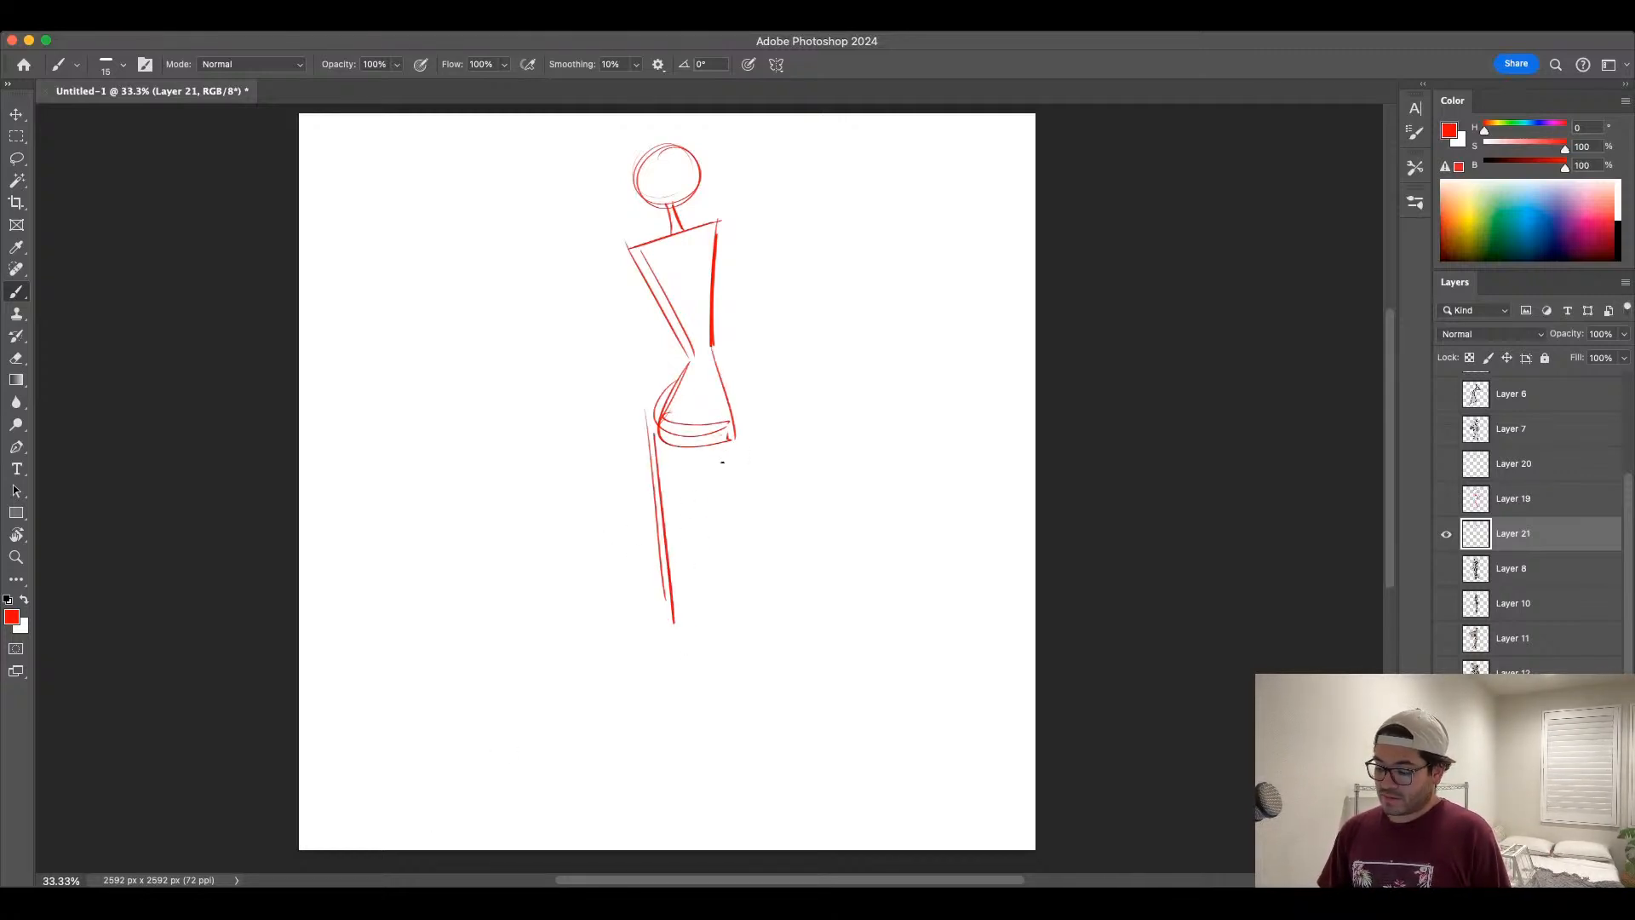
drag(729, 442, 688, 639)
key(super+z)
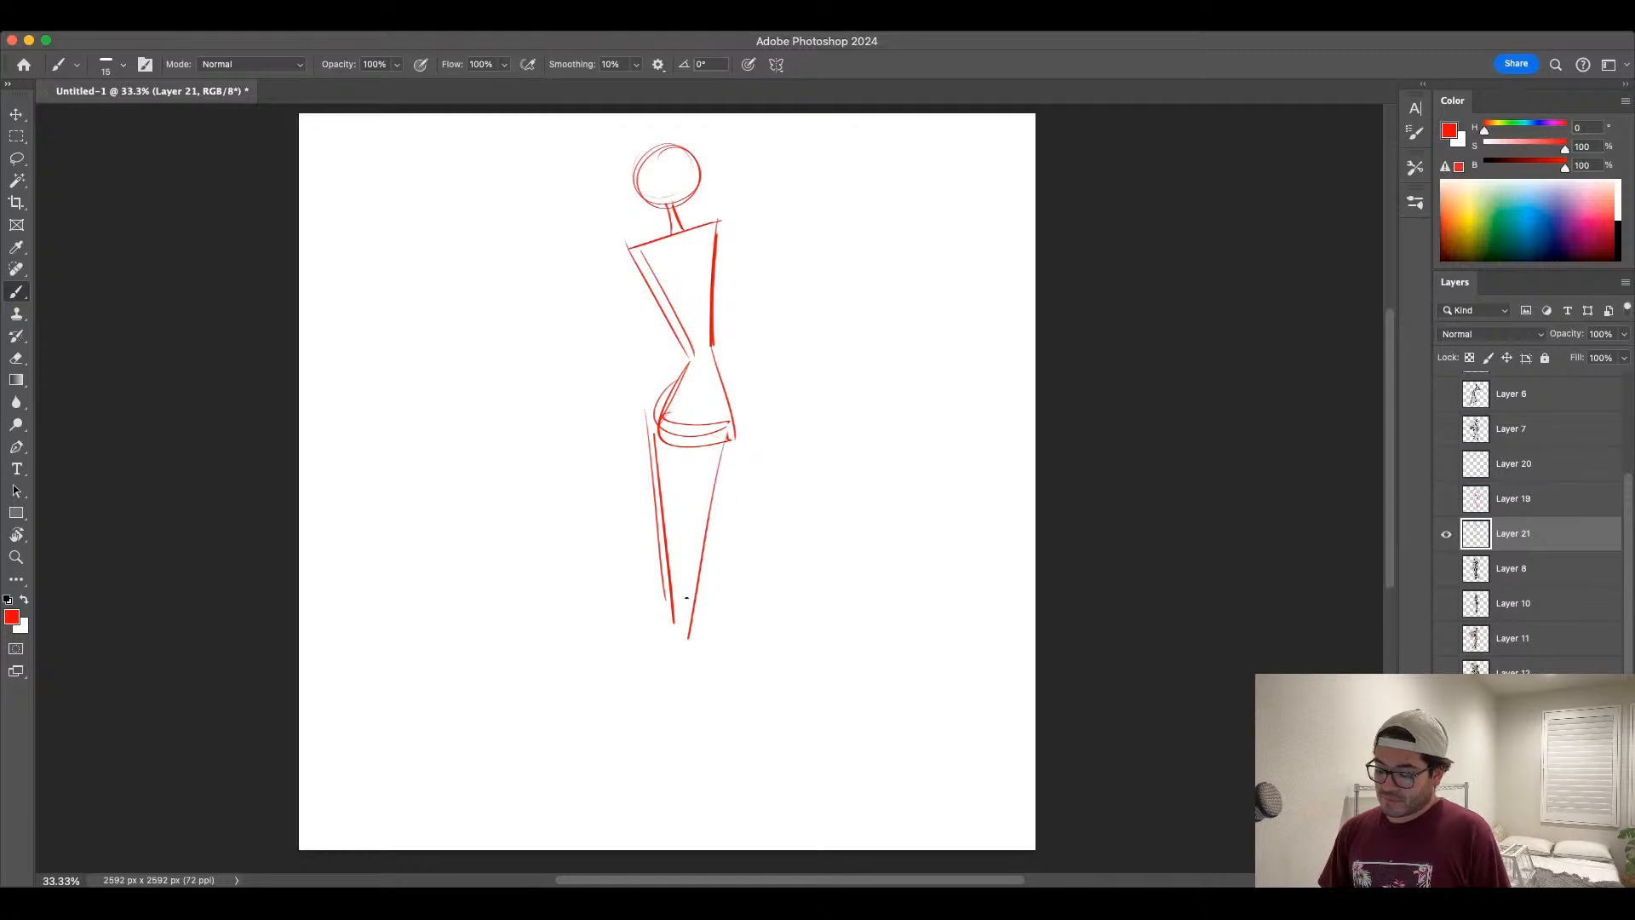
drag(693, 462, 683, 637)
drag(690, 493, 683, 654)
Step: Extend the leg lines down through the shin toward the lower part of the canvas
drag(647, 445, 683, 739)
drag(679, 671, 676, 799)
drag(774, 684, 768, 572)
key(super+z)
drag(666, 522, 673, 659)
Step: Scale the whole figure down with Free Transform to leave room for the feet
drag(810, 467, 825, 563)
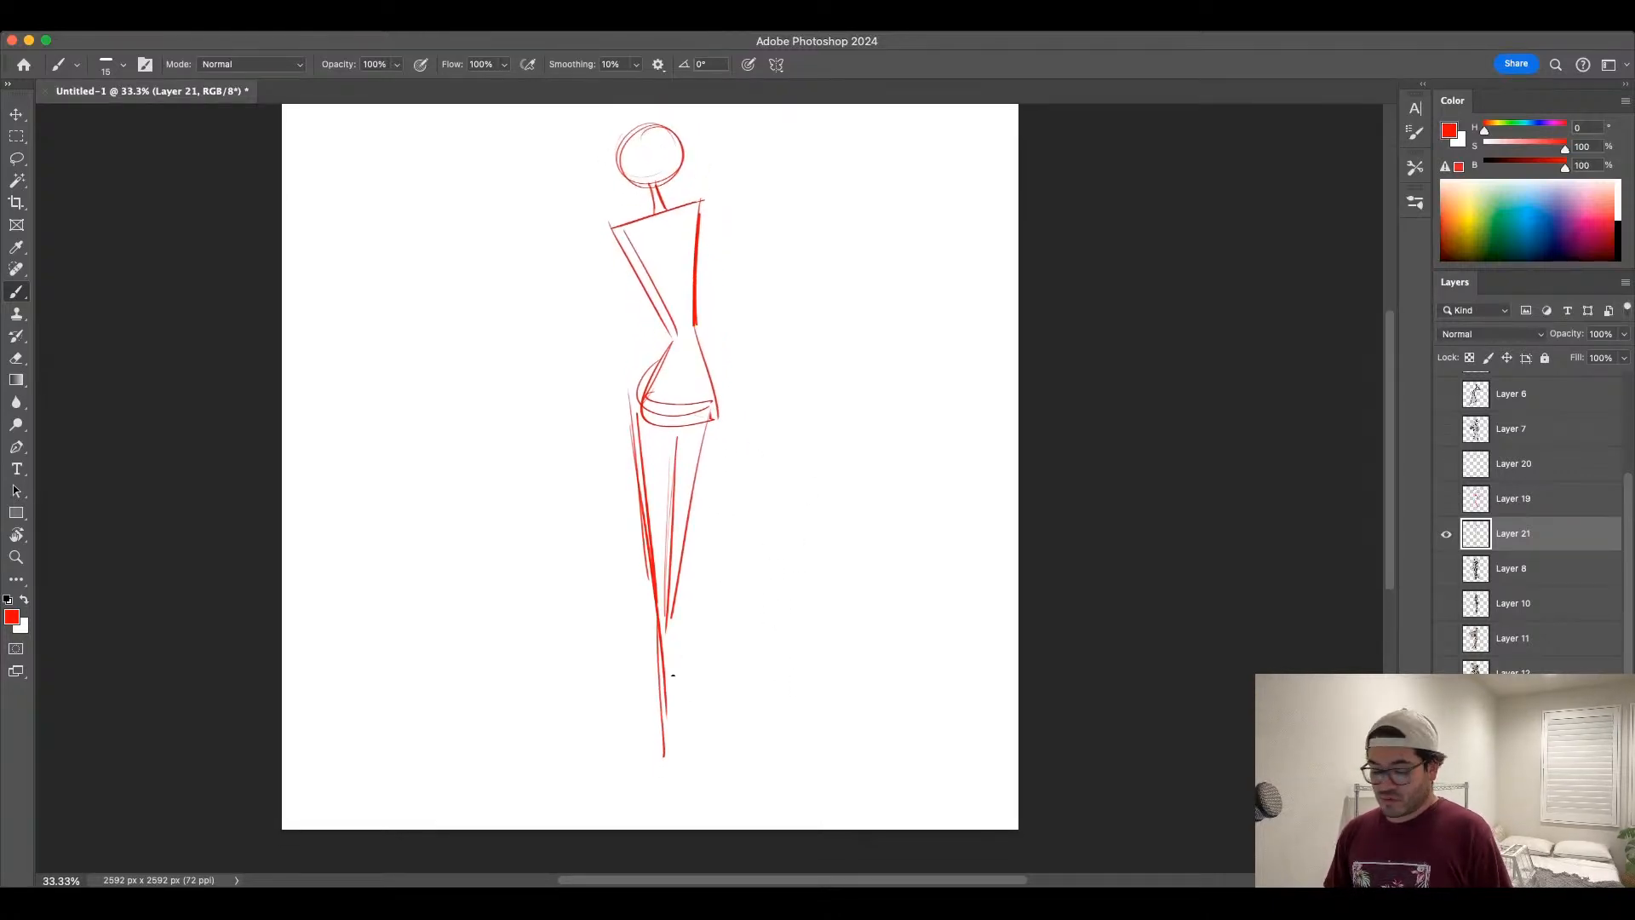
key(super+t)
mouse_move(715, 744)
mouse_down()
mouse_move(679, 565)
mouse_move(644, 576)
mouse_move(656, 527)
mouse_move(648, 694)
mouse_up()
key(Return)
Step: Strengthen the straight lower leg and add a curved calf behind it
drag(635, 594, 647, 724)
key(super+z)
drag(655, 497, 651, 706)
drag(640, 540, 643, 700)
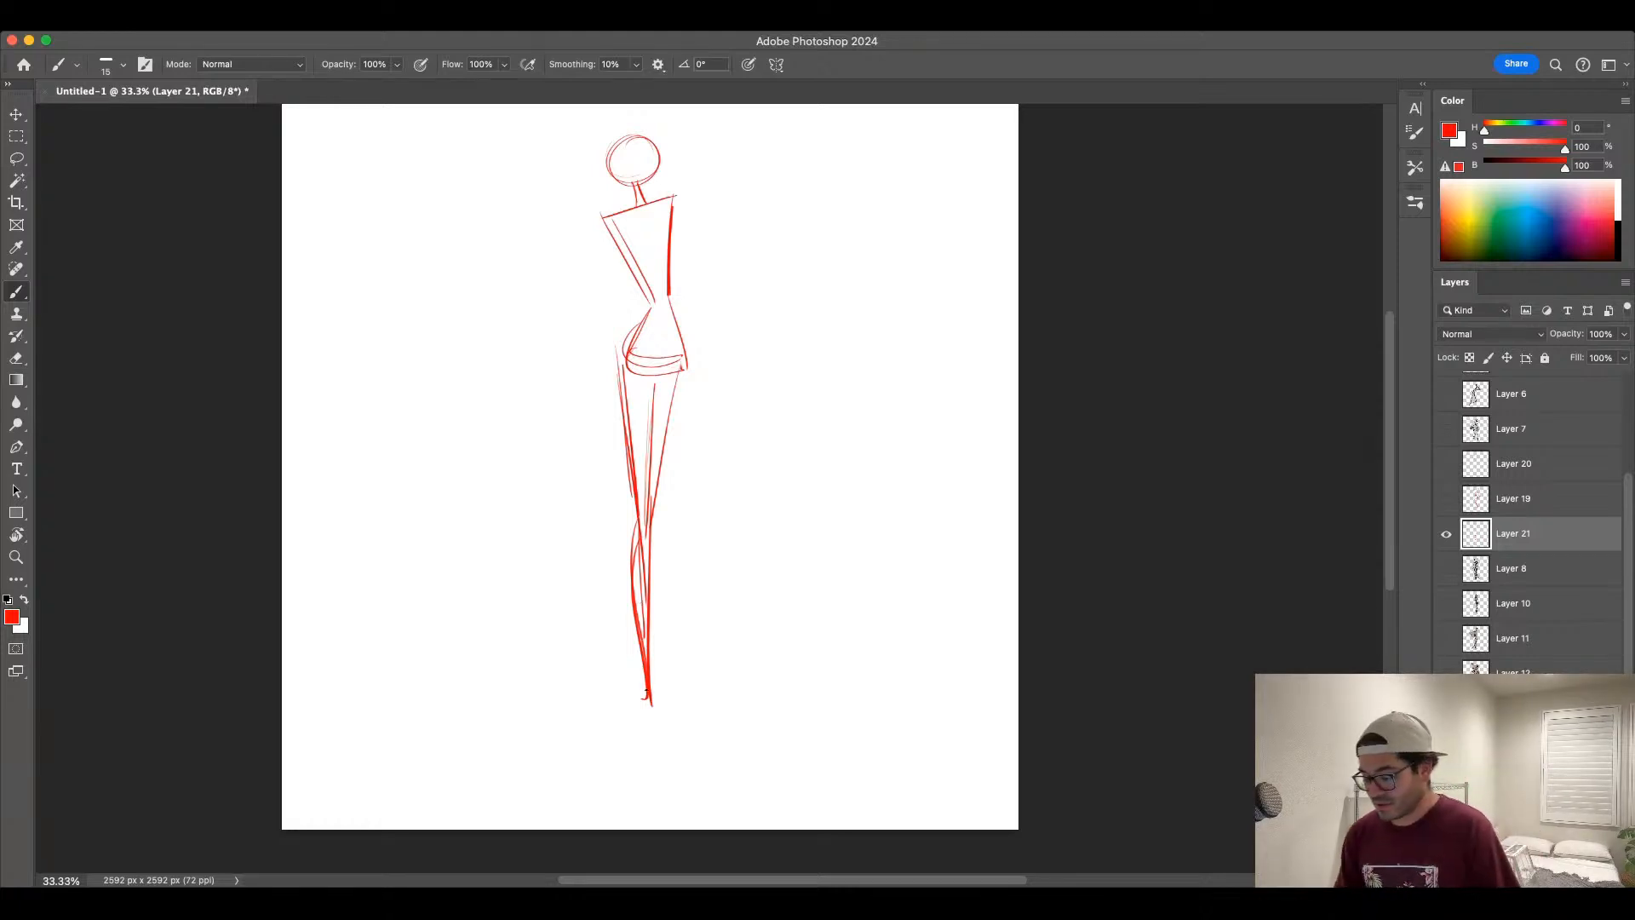
key(super+z)
Step: Draw the downward-pointing foot, then the other lower leg crossing behind with its angled foot
drag(643, 630, 637, 728)
key(super+z)
key(super+z)
drag(643, 668, 627, 758)
drag(677, 402, 625, 658)
key(super+z)
mouse_move(632, 585)
mouse_down()
mouse_move(622, 672)
mouse_move(665, 711)
mouse_up()
drag(626, 658, 662, 707)
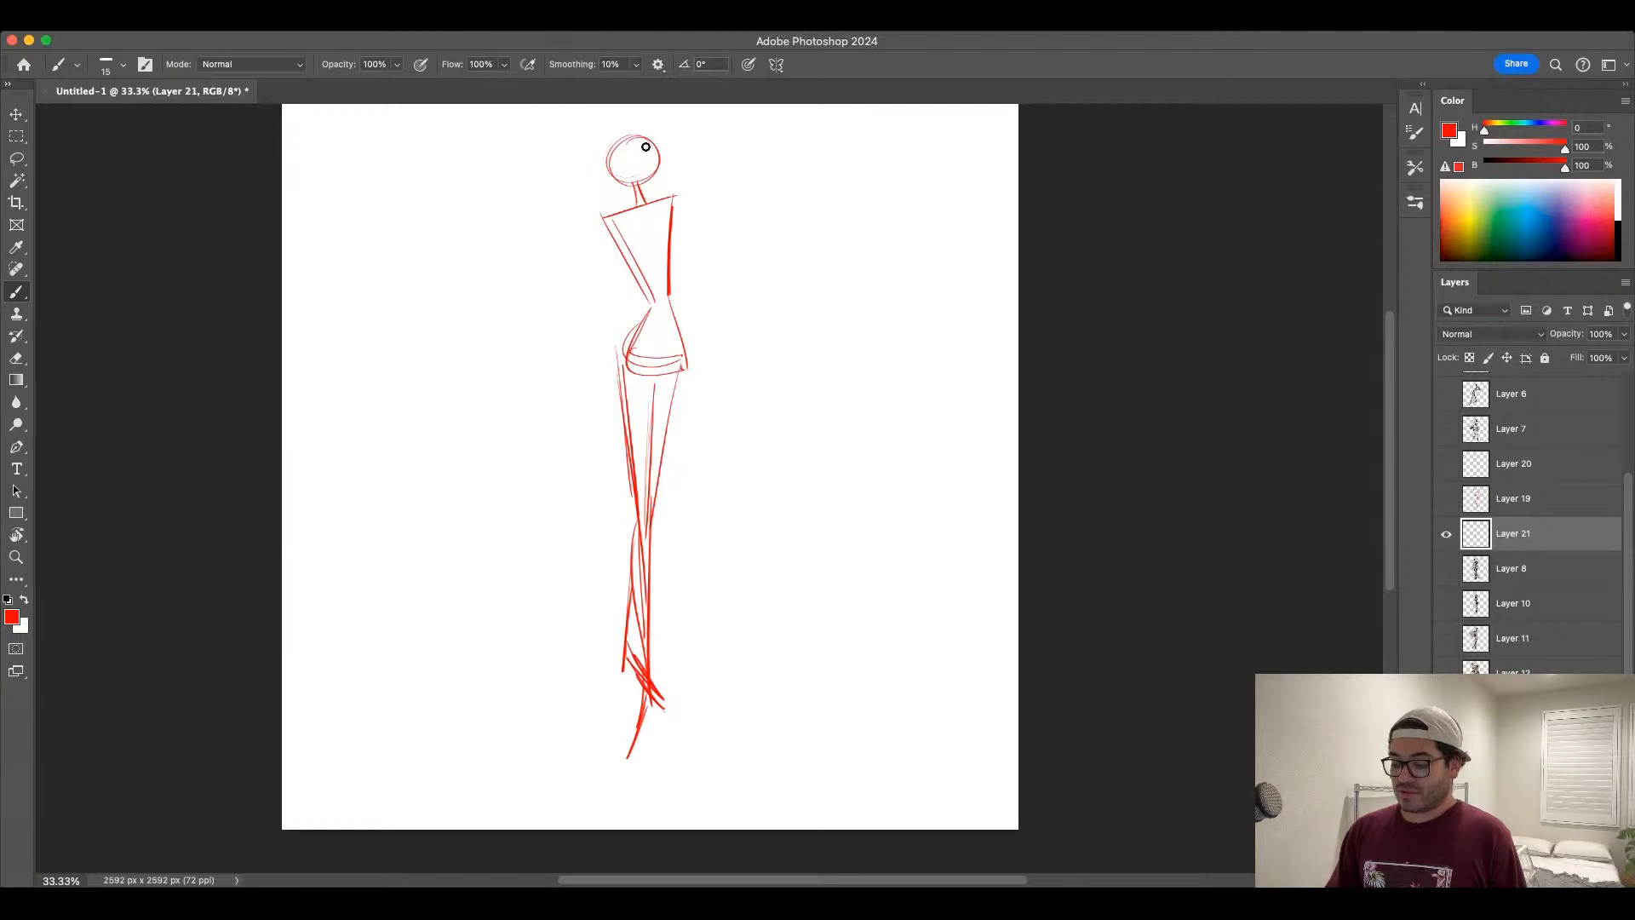
Step: Erase the head and neck and redraw the shoulder line with a longer upward tilt
mouse_move(646, 149)
mouse_down()
mouse_move(638, 188)
mouse_move(671, 159)
mouse_up()
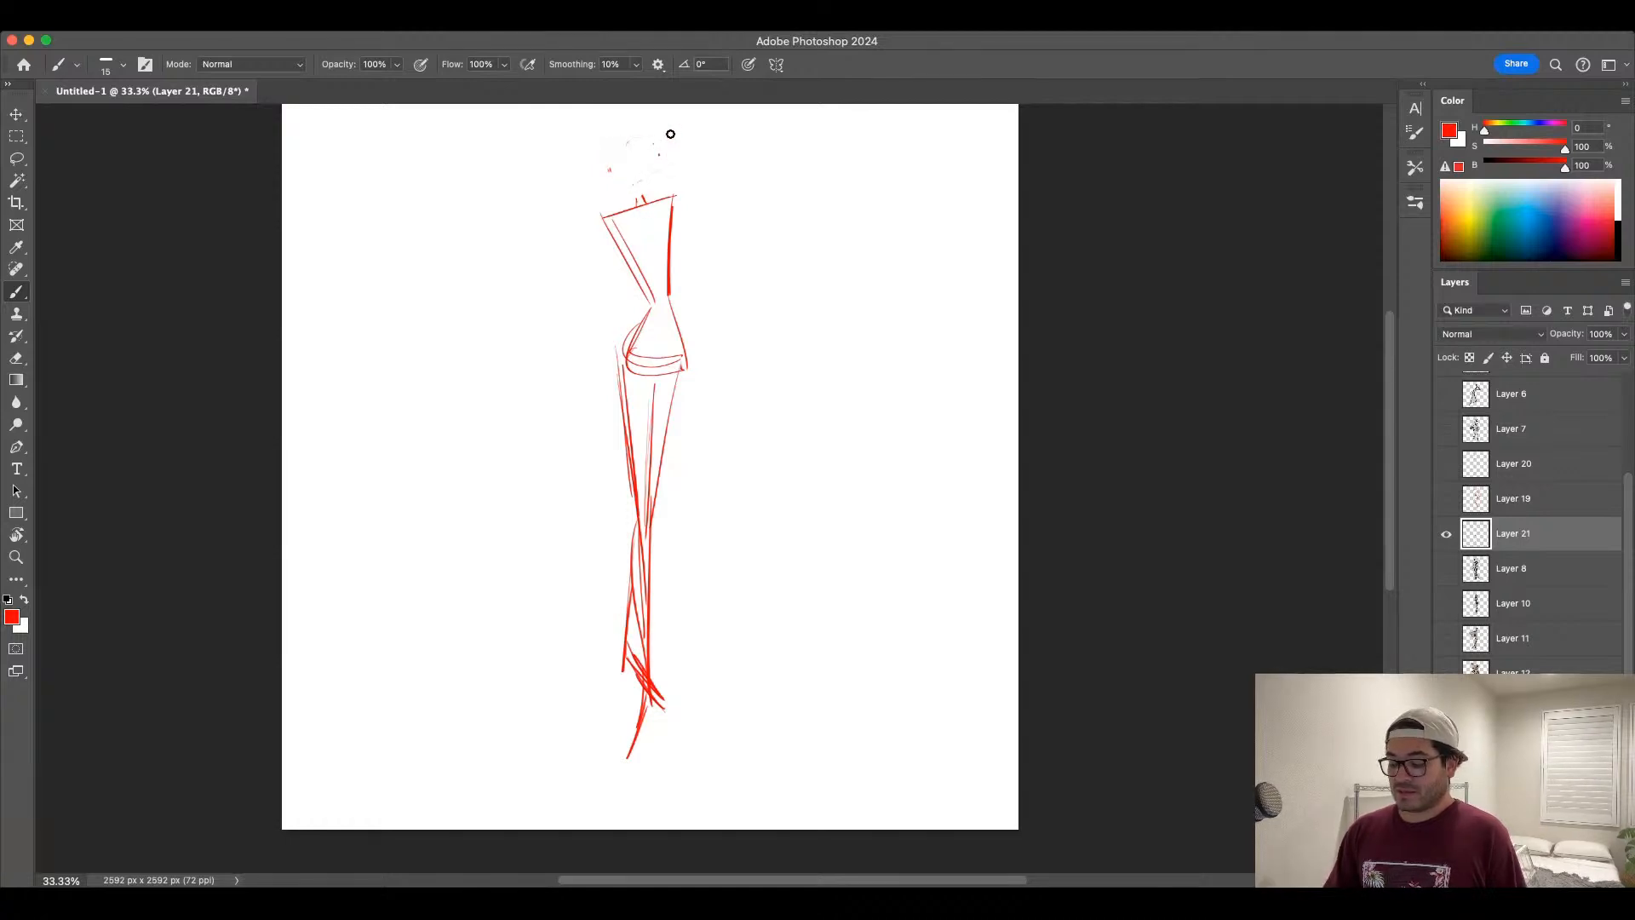
key(super+z)
drag(587, 227, 691, 189)
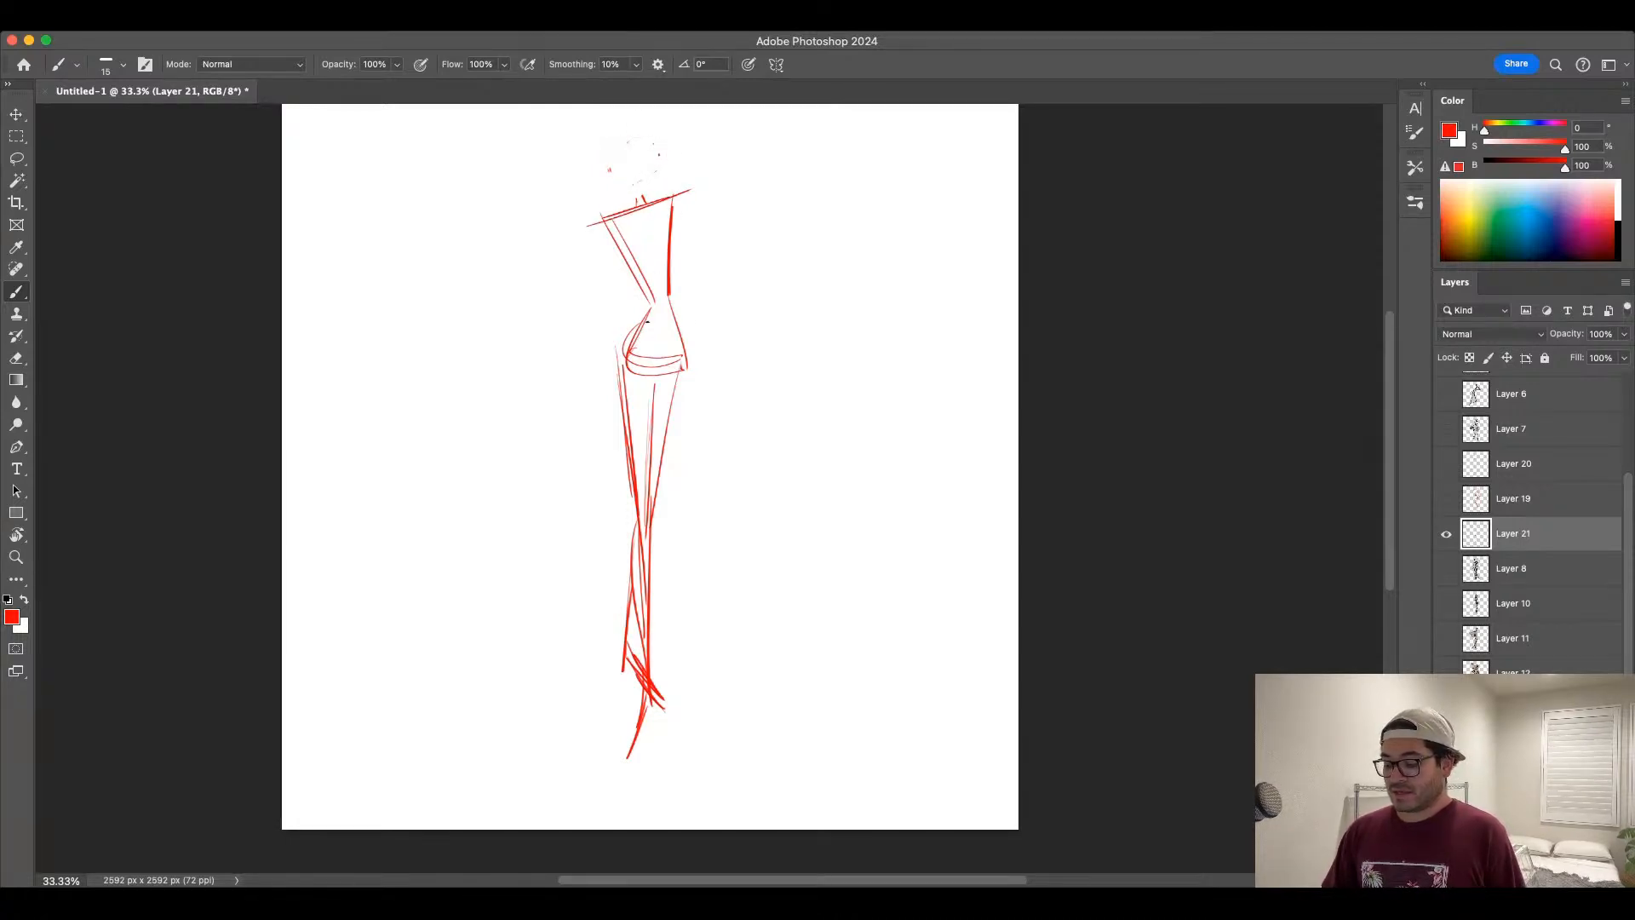
Step: Tilt the hip line opposite to the shoulders with bolder hip and thigh outlines, and redraw the head and neck
drag(613, 342, 693, 365)
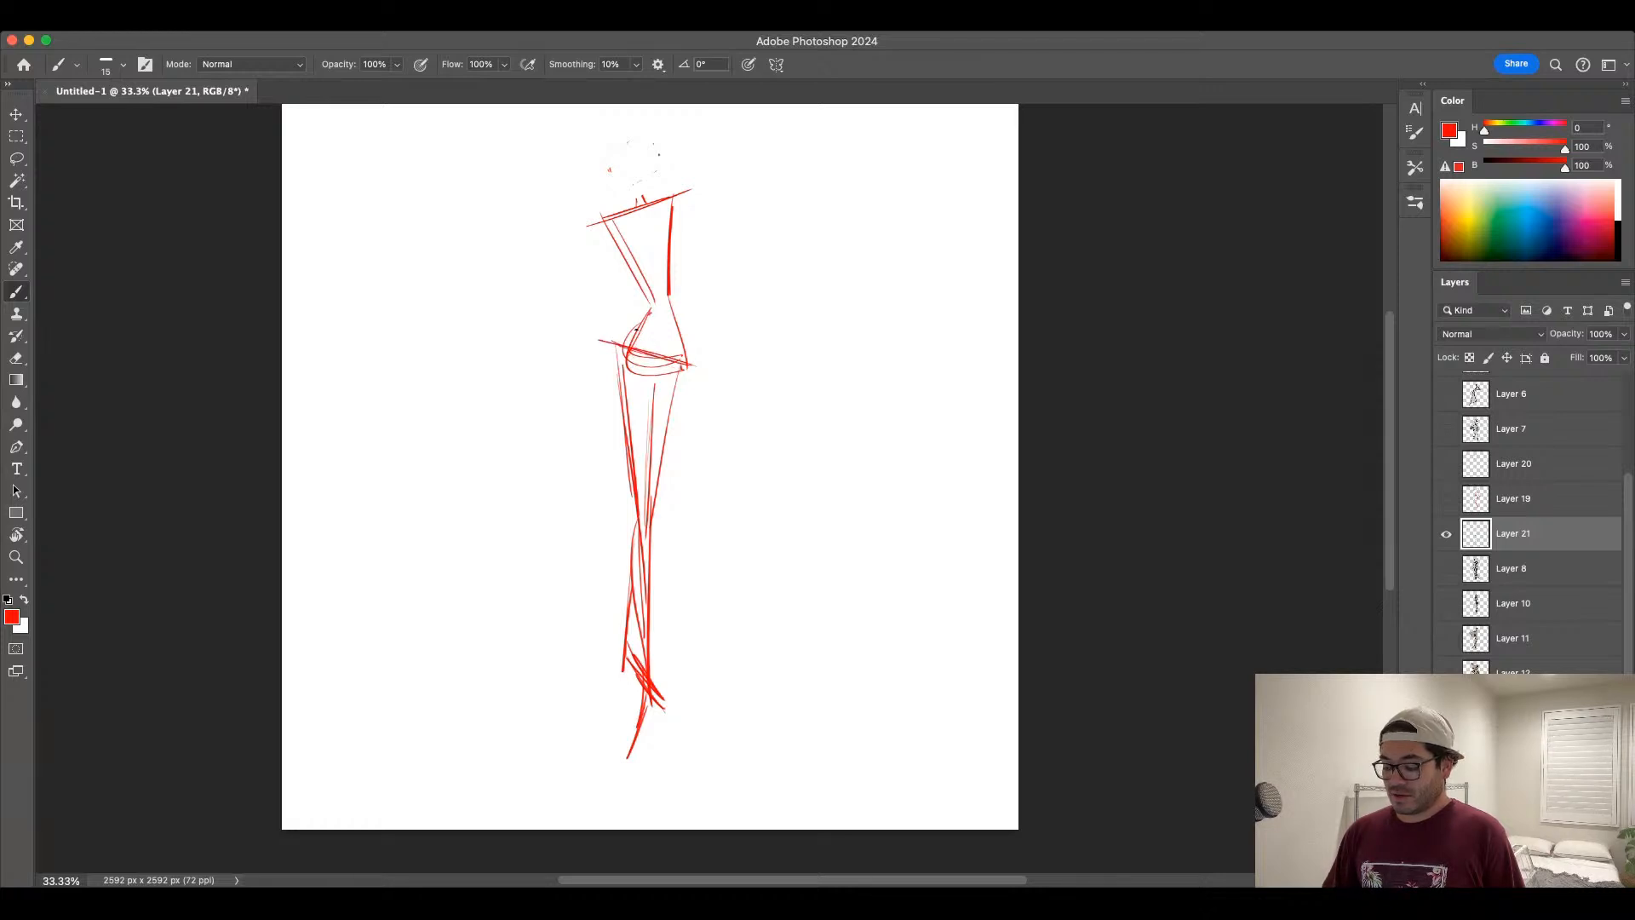
mouse_move(649, 314)
mouse_down()
mouse_move(620, 359)
mouse_move(634, 447)
mouse_move(663, 451)
mouse_move(659, 468)
mouse_up()
drag(675, 316, 664, 462)
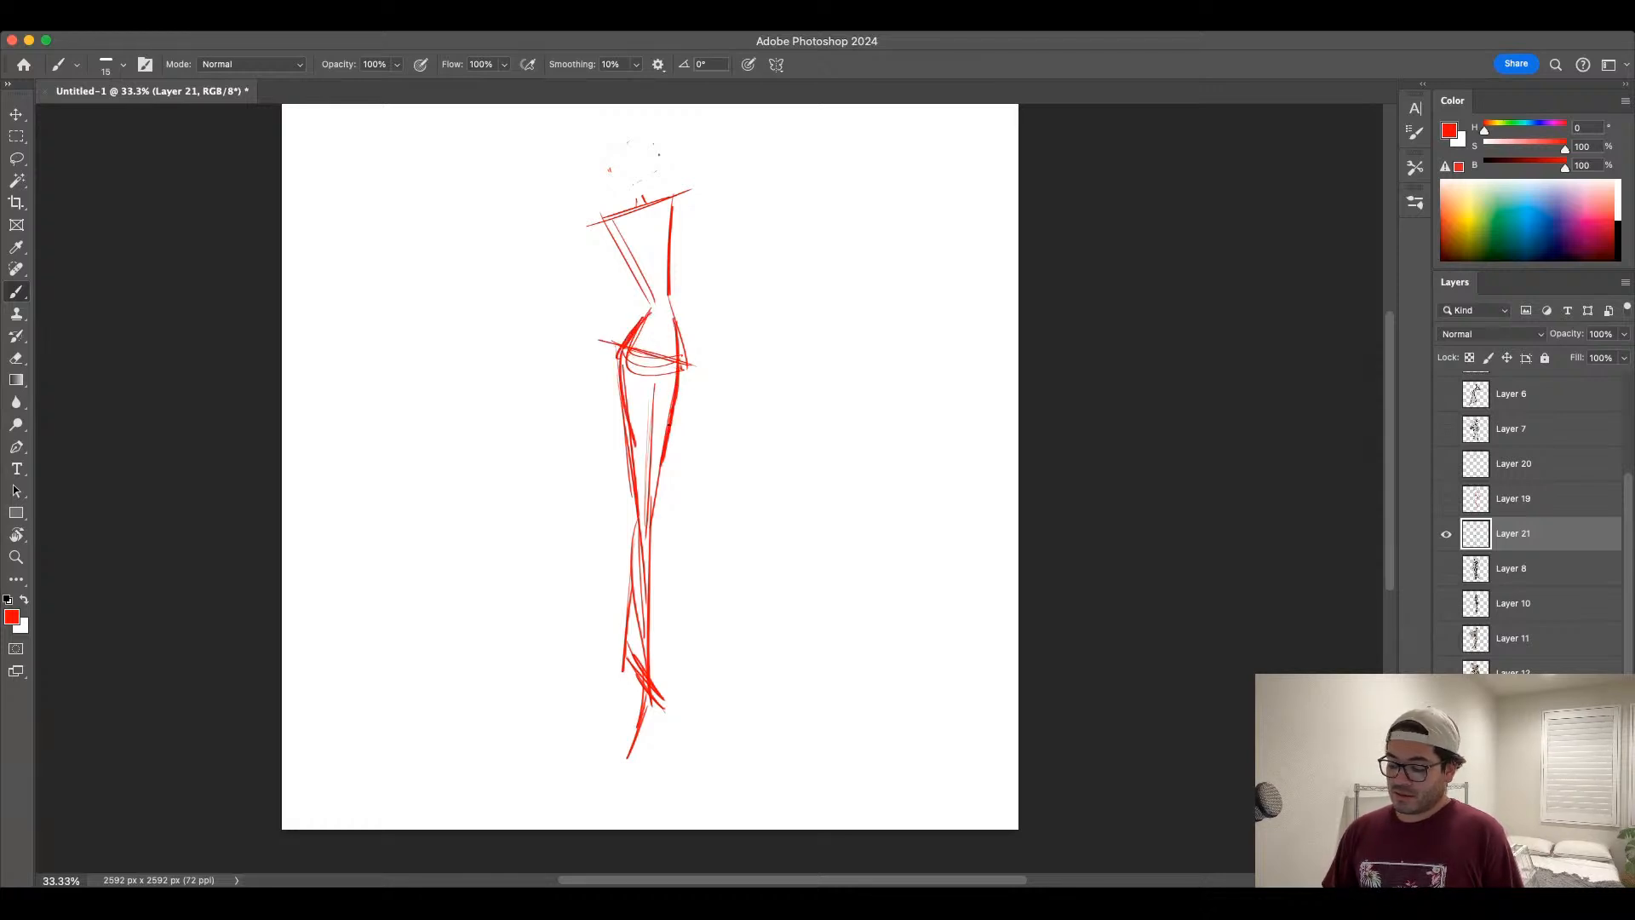
mouse_move(629, 209)
mouse_down()
mouse_move(670, 137)
mouse_move(630, 152)
mouse_up()
key(super+z)
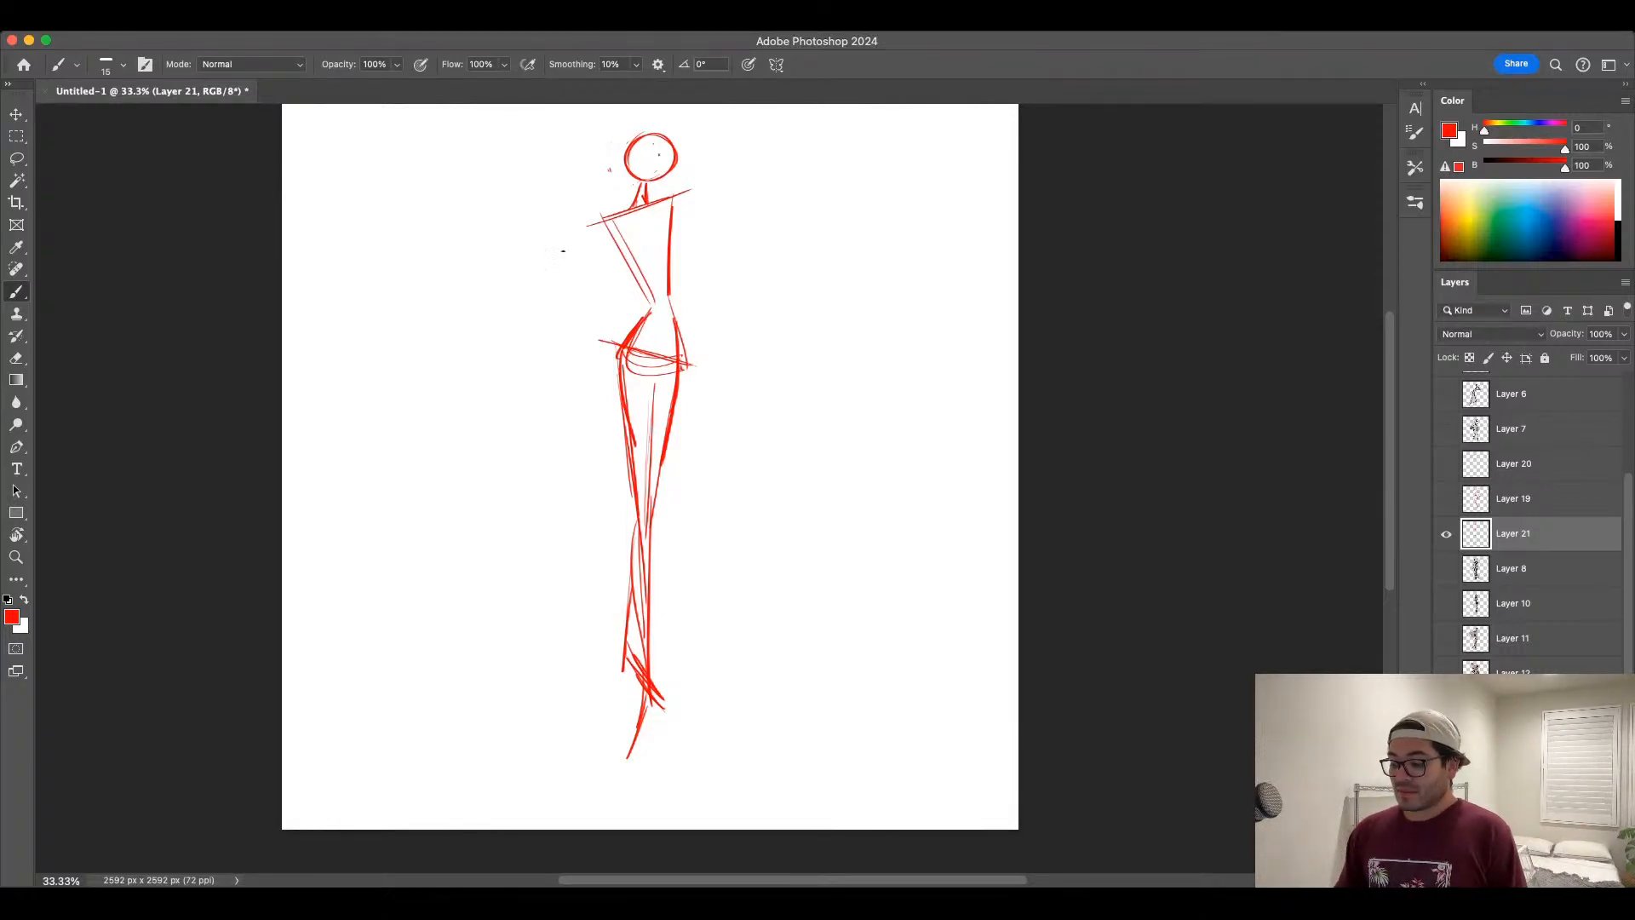
Step: Sketch one arm bent with its hand at the waist, and try out lines for the other, raised arm
drag(602, 218, 640, 287)
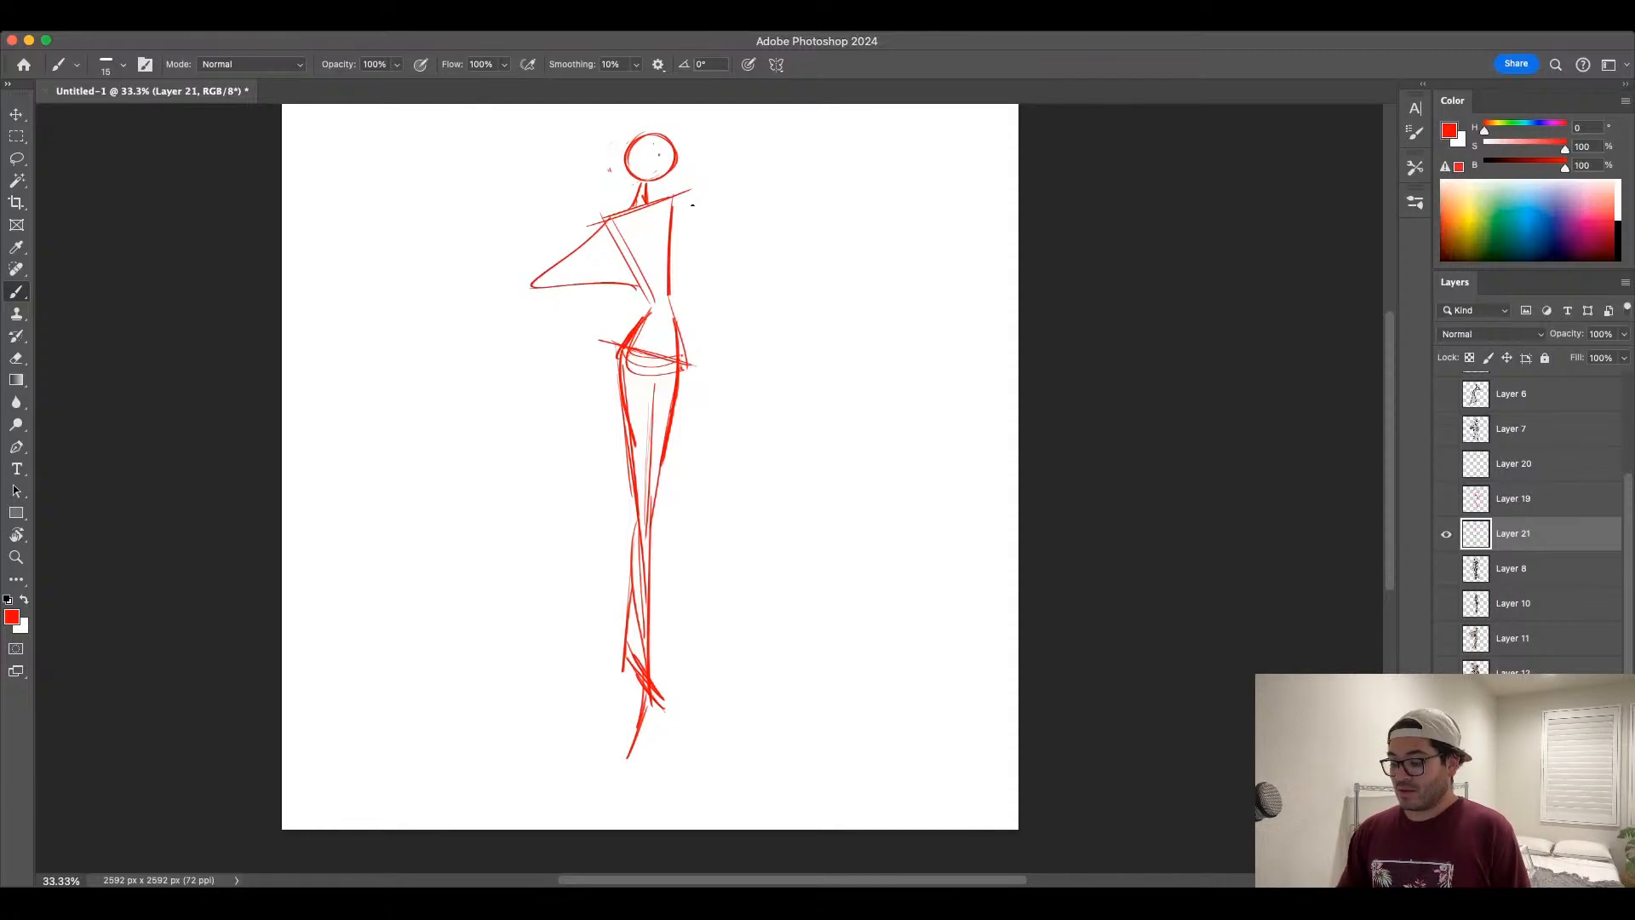
mouse_move(678, 201)
mouse_down()
mouse_move(686, 293)
mouse_move(713, 224)
mouse_up()
key(super+z)
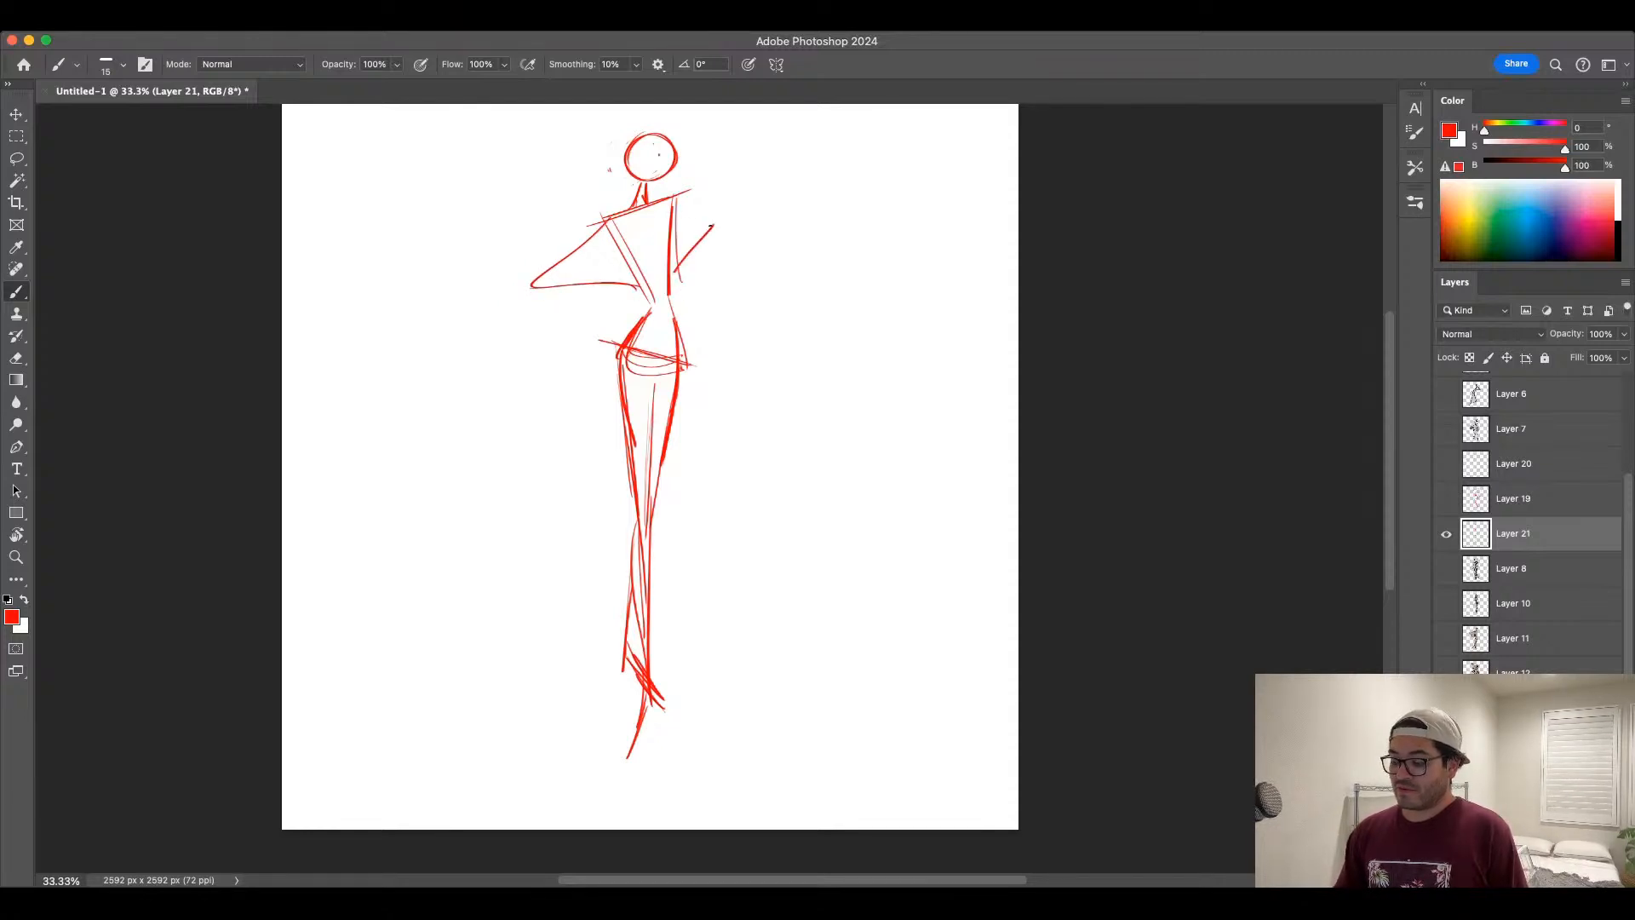
mouse_move(679, 283)
mouse_down()
mouse_move(712, 230)
mouse_move(702, 274)
mouse_up()
key(super+z)
key(super+z)
key(super+z)
Step: Draw the other arm bent upward with its hand holding a tilted rectangular object
mouse_move(672, 205)
mouse_down()
mouse_move(697, 289)
mouse_move(747, 198)
mouse_up()
drag(698, 270, 726, 183)
key(super+z)
drag(726, 183, 771, 130)
mouse_move(770, 130)
mouse_down()
mouse_move(793, 176)
mouse_move(747, 206)
mouse_move(792, 178)
mouse_move(730, 156)
mouse_up()
Step: Thicken the arm at the waist and sketch the neckline, chest and centre line on the torso
mouse_move(608, 232)
mouse_down()
mouse_move(549, 278)
mouse_move(645, 298)
mouse_up()
drag(680, 232, 661, 242)
mouse_move(671, 225)
mouse_down()
mouse_move(674, 239)
mouse_move(633, 243)
mouse_up()
mouse_move(651, 202)
mouse_down()
mouse_move(664, 347)
mouse_move(611, 402)
mouse_move(691, 399)
mouse_move(682, 323)
mouse_up()
key(super+z)
Step: Draw a short skirt with a waistband and straight hem around the hips, undoing stray strokes at the shoulder
key(])
mouse_move(603, 395)
mouse_down()
mouse_move(688, 398)
mouse_move(673, 395)
mouse_up()
drag(641, 316, 683, 319)
key([)
mouse_move(635, 206)
mouse_down()
mouse_move(649, 218)
mouse_move(660, 203)
mouse_move(558, 261)
mouse_up()
key(super+z)
key(super+z)
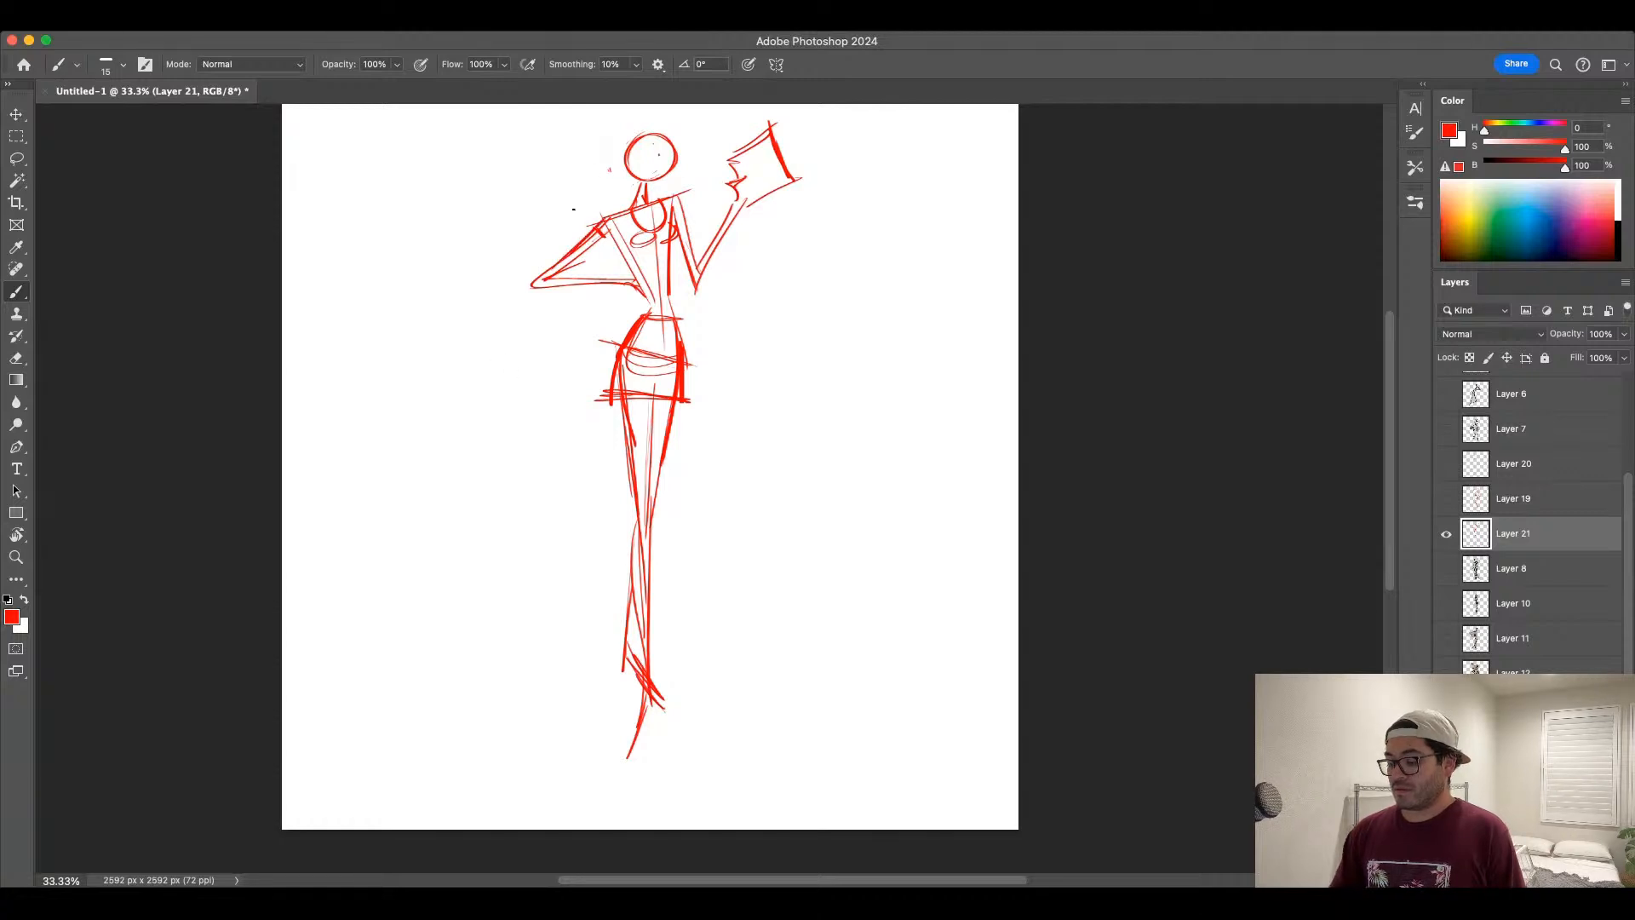
Step: Draw a long ponytail falling past the skirt, and reinforce the gripping hand and the inner leg line
drag(629, 130, 588, 179)
drag(575, 174, 616, 181)
mouse_move(580, 181)
mouse_down()
mouse_move(631, 176)
mouse_move(614, 138)
mouse_move(626, 136)
mouse_move(584, 180)
mouse_up()
key(super+z)
key(super+z)
key(super+z)
drag(589, 141, 579, 411)
mouse_move(583, 327)
mouse_down()
mouse_move(560, 441)
mouse_move(617, 446)
mouse_up()
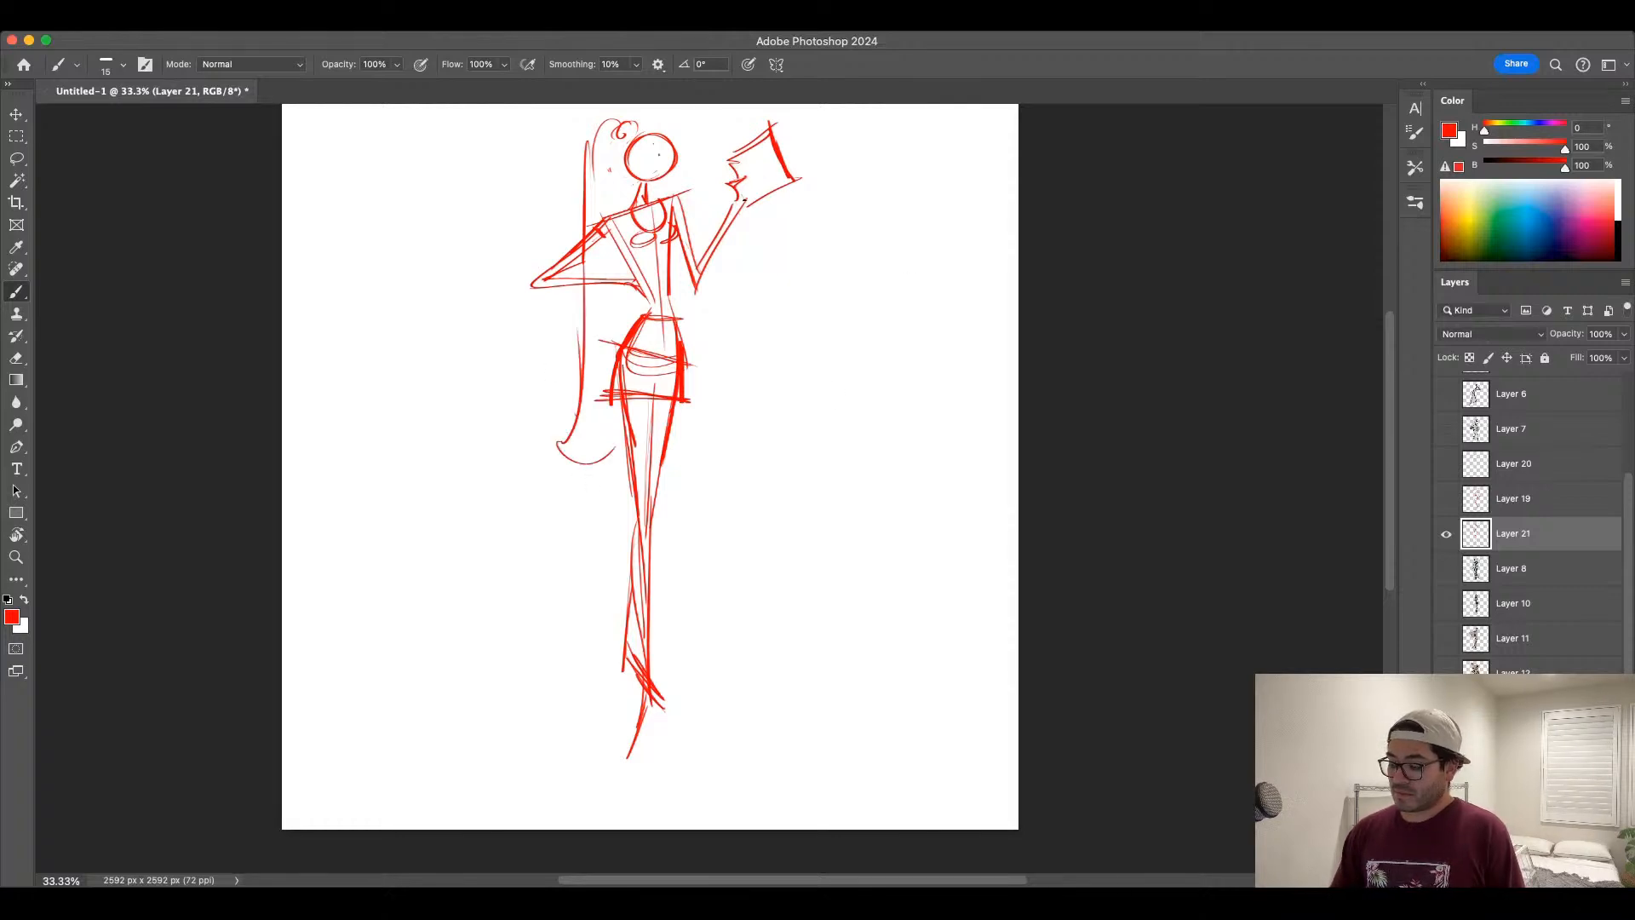
drag(737, 183, 750, 204)
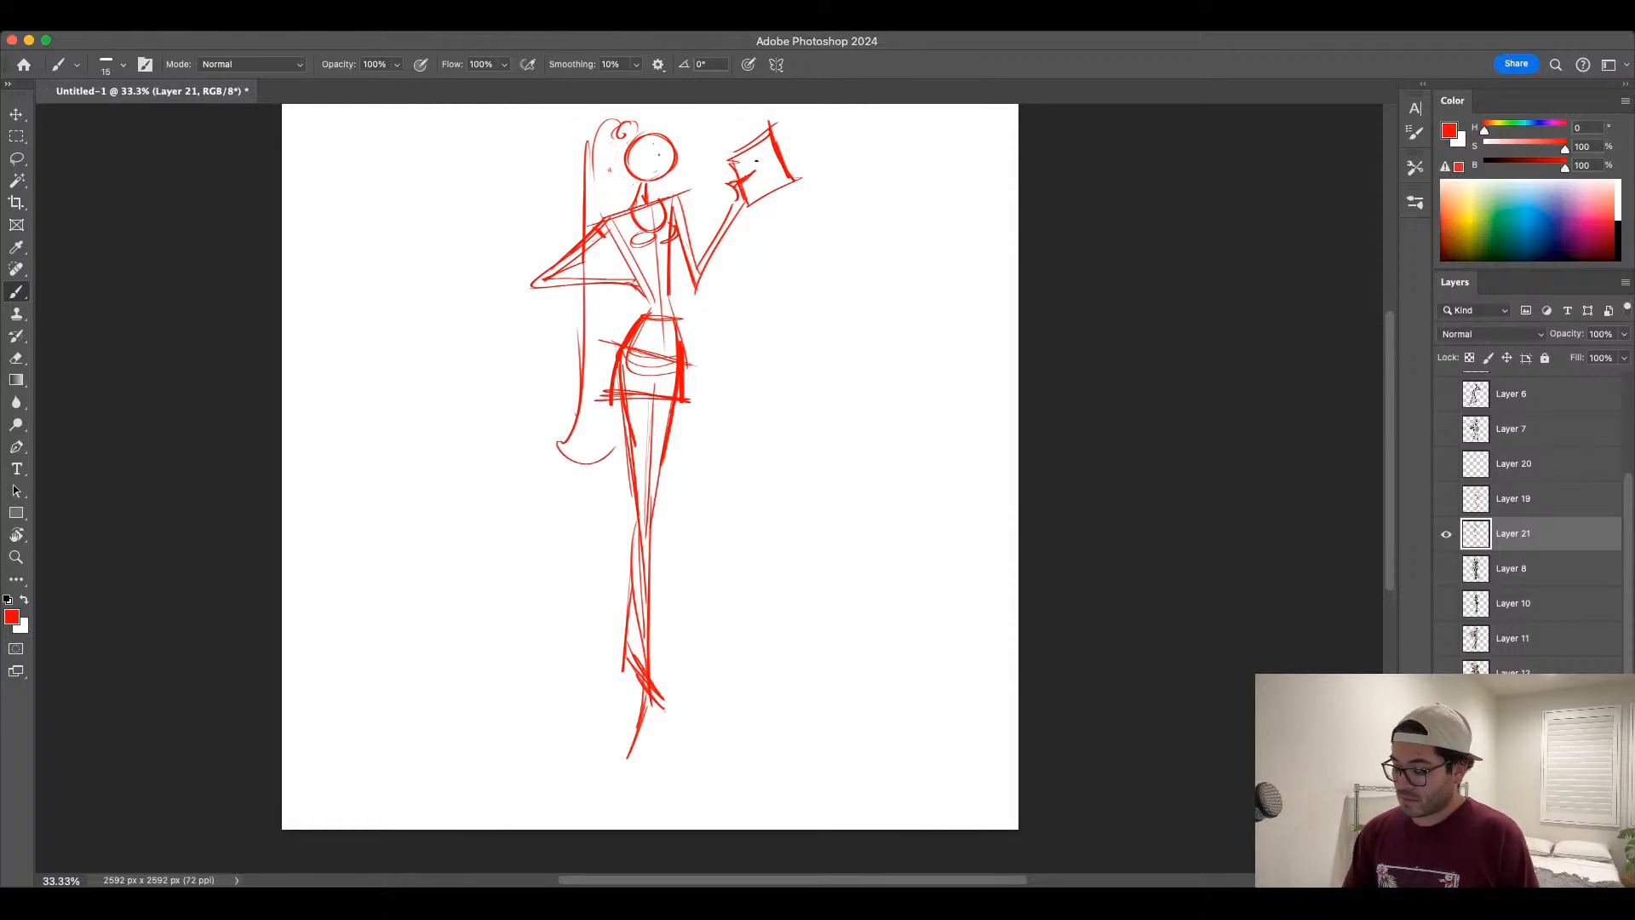
drag(649, 402, 637, 566)
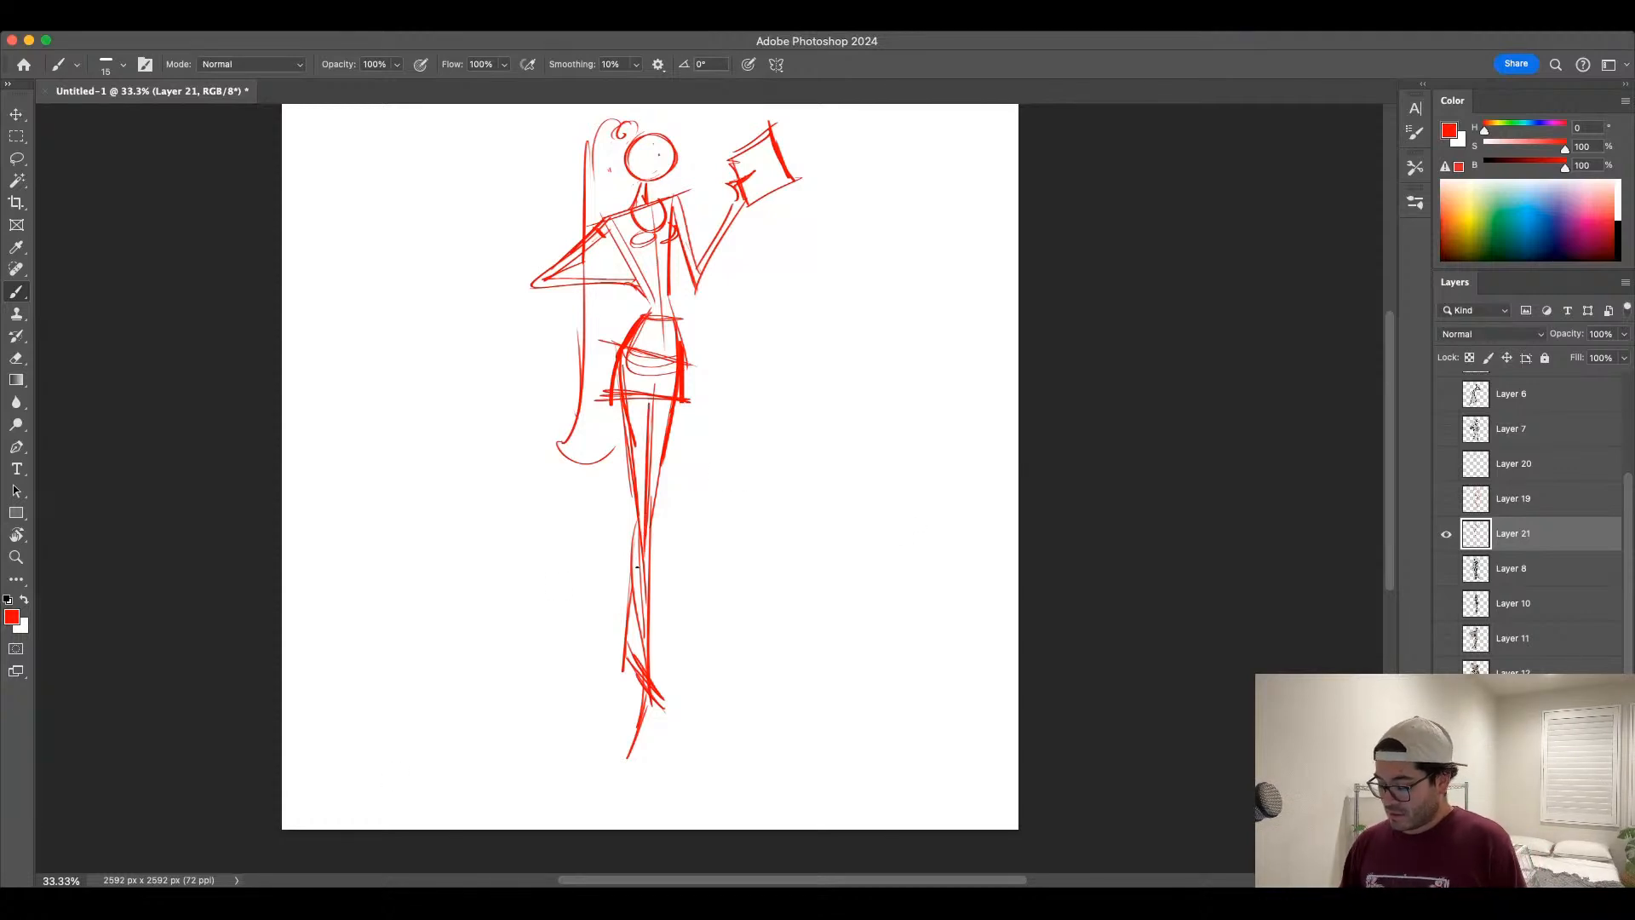
drag(487, 726, 610, 679)
drag(567, 675, 609, 679)
drag(579, 703, 606, 682)
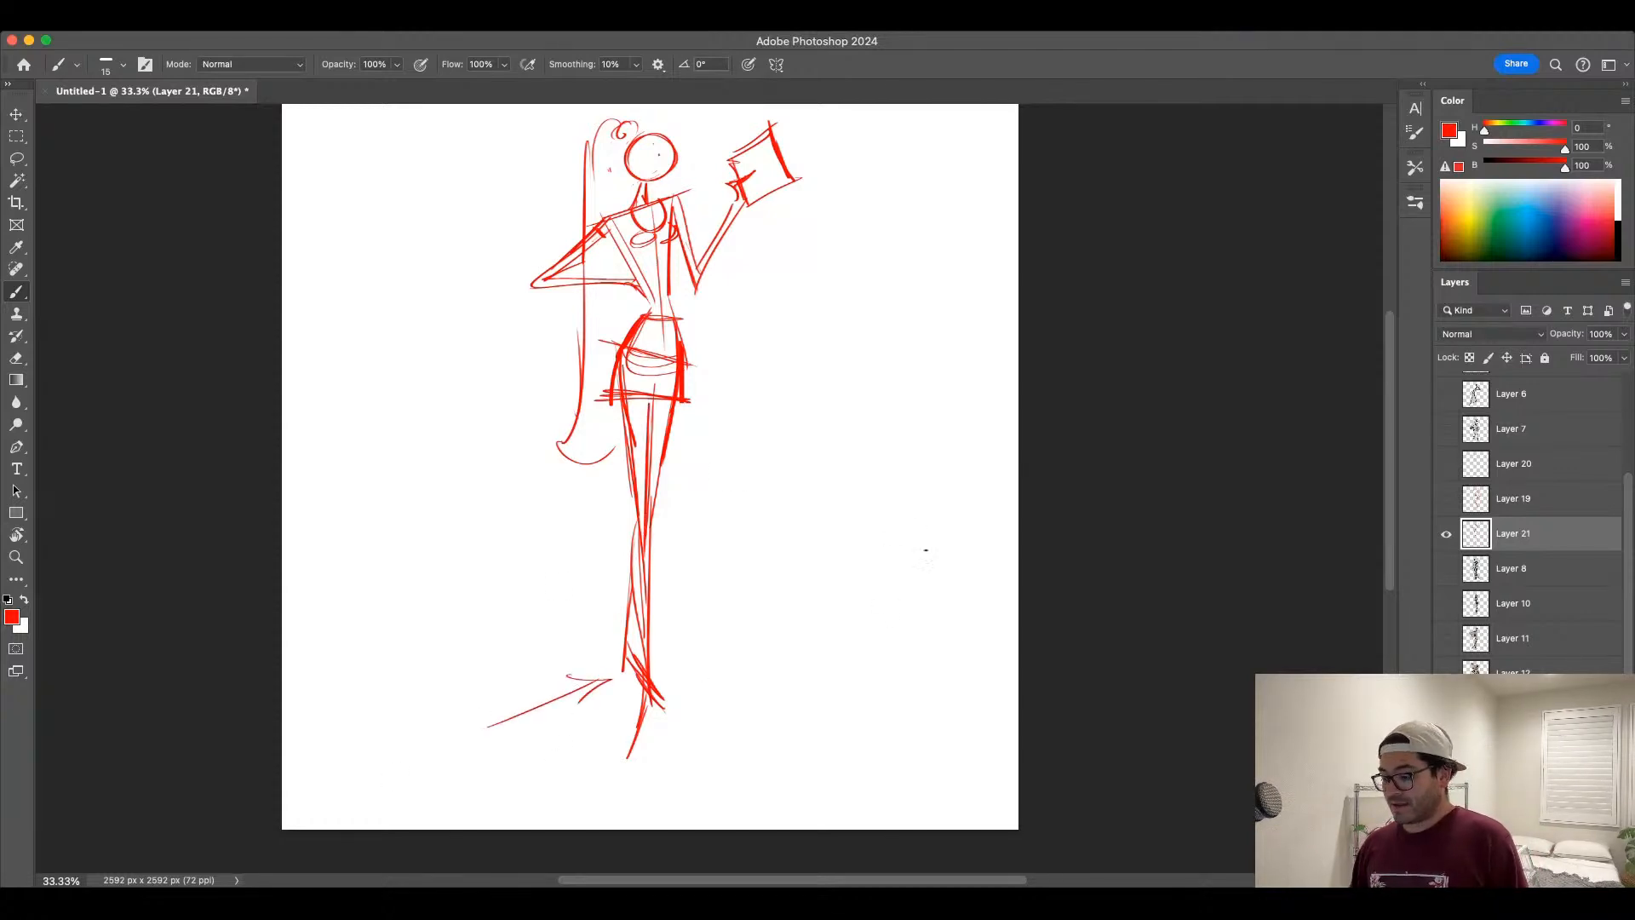
key(super+z)
key(super+z)
key(super+z)
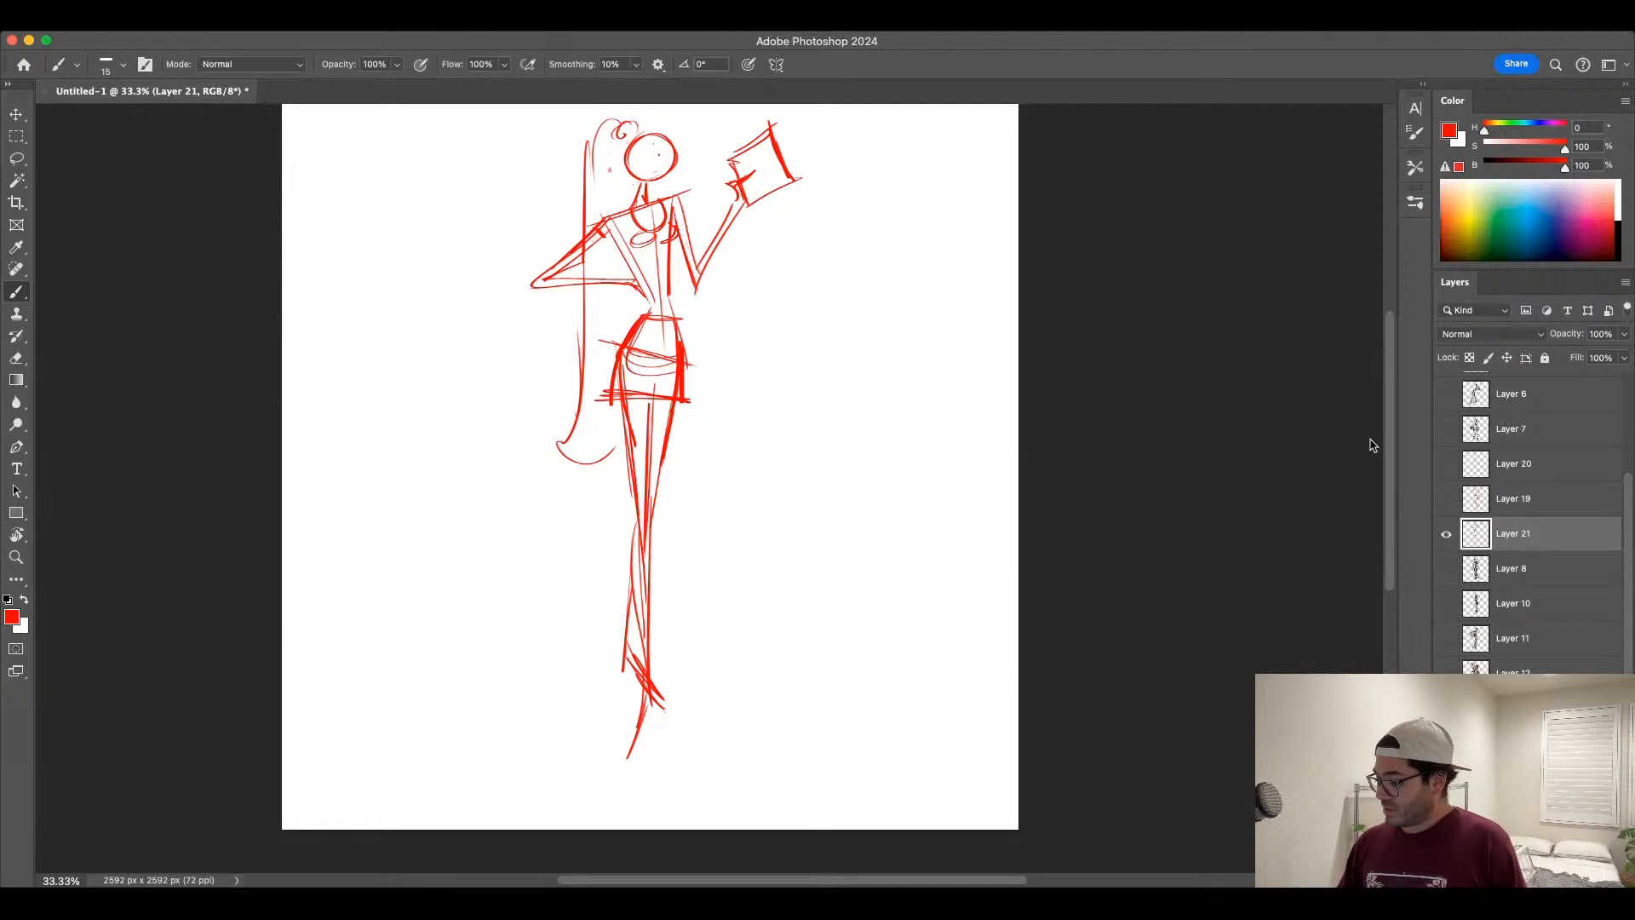
Step: Lower Layer 21's opacity to 17% and add a new layer above it
click(1623, 333)
drag(1595, 360, 1558, 356)
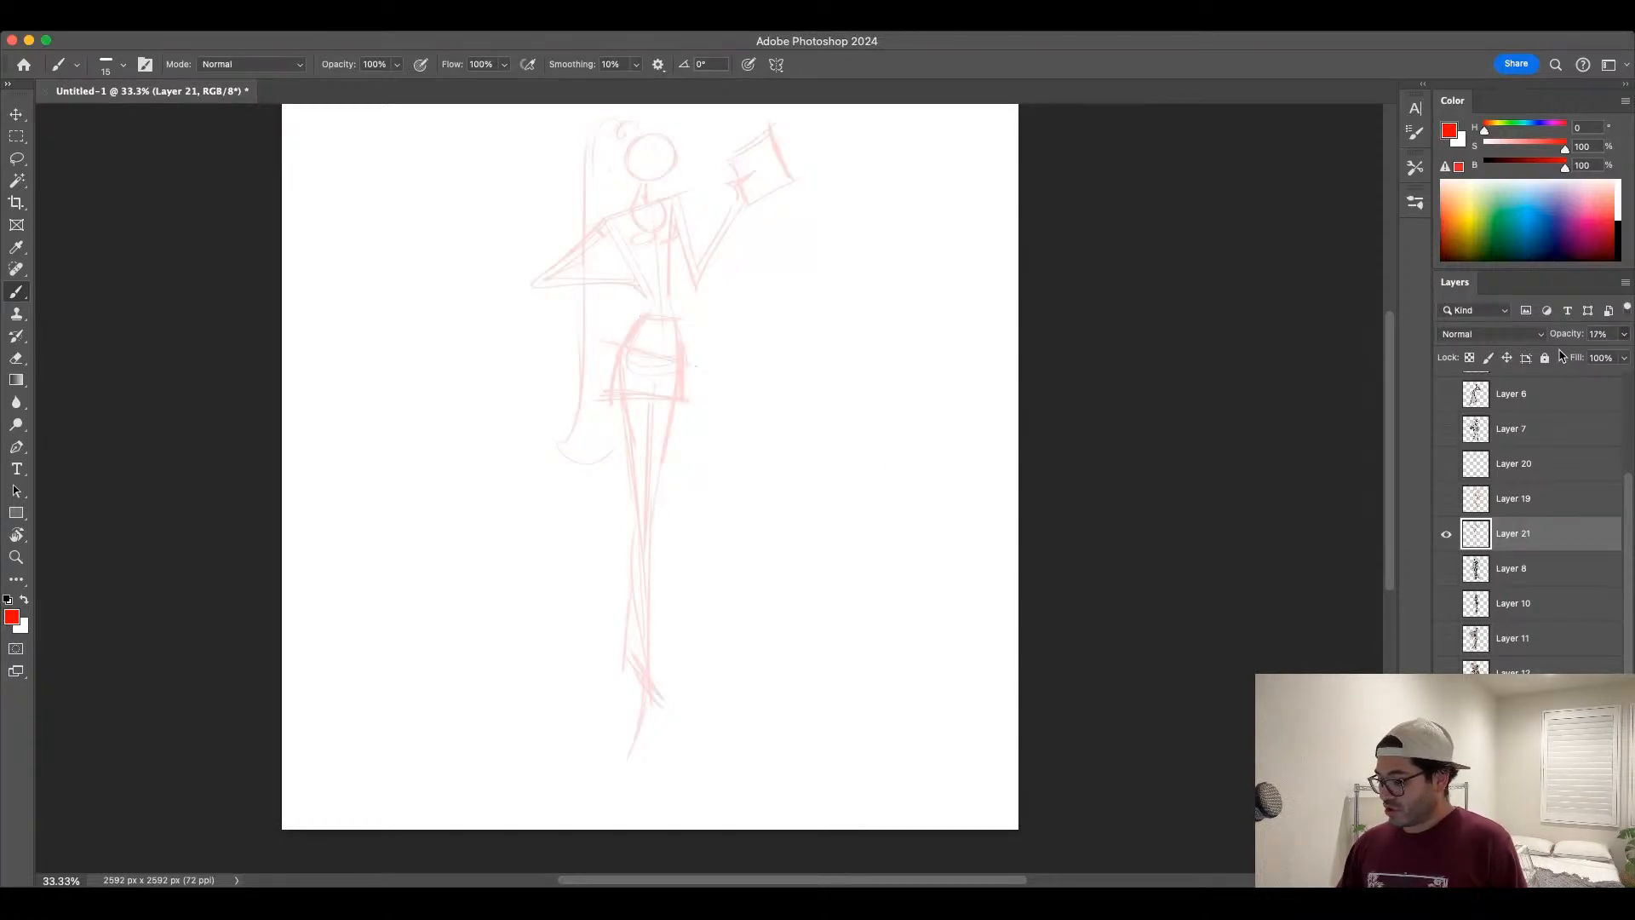
key(super+shift+alt+n)
Step: Sketch the large figure's legs as long straight lines crossing near the knees, with a slanted ground line between the ankles
drag(625, 355, 694, 701)
key(super+z)
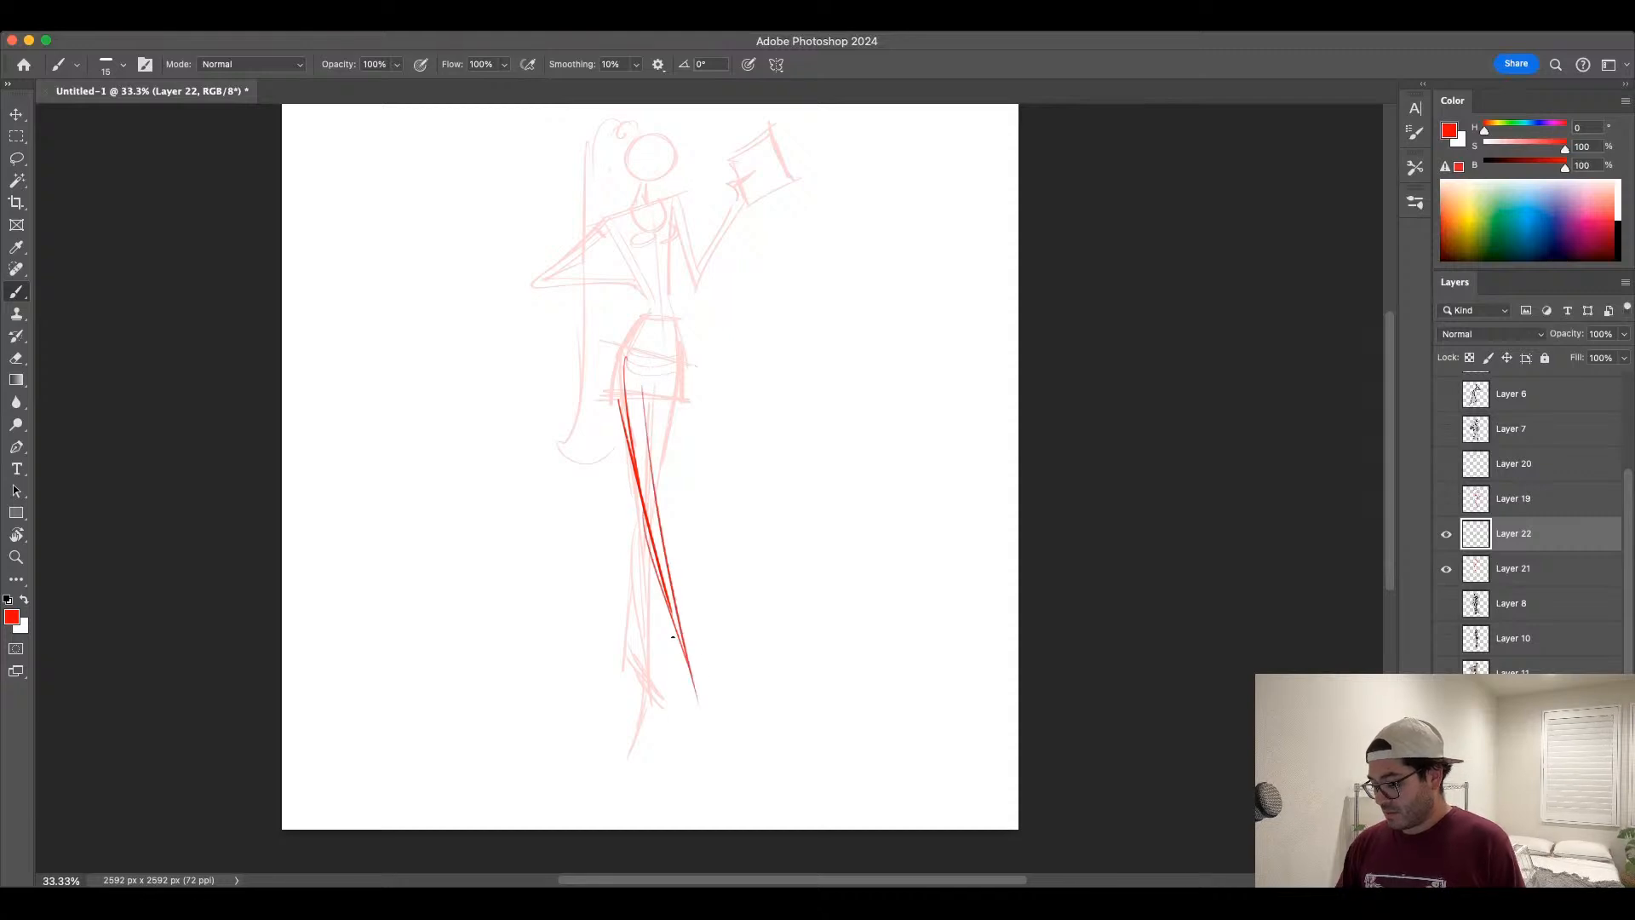
mouse_move(677, 379)
mouse_down()
mouse_move(611, 671)
mouse_move(689, 711)
mouse_up()
drag(601, 664, 692, 706)
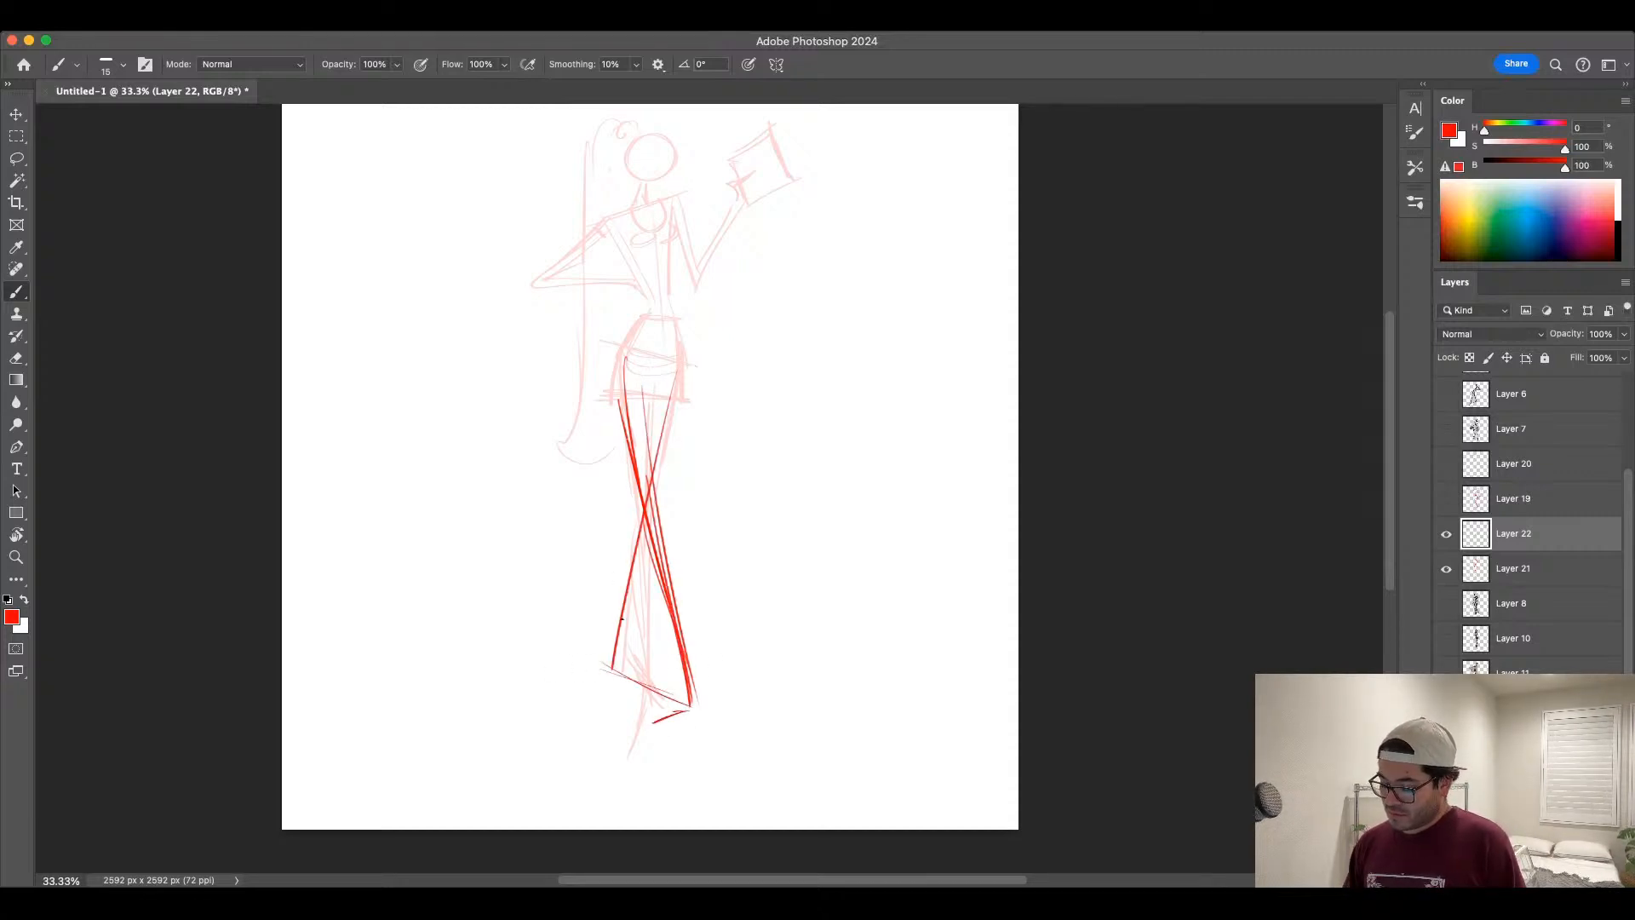
Step: Draw pointed, heeled feet on both crossed legs and extend the slanted ground line past them
mouse_move(620, 626)
mouse_down()
mouse_move(608, 667)
mouse_move(635, 679)
mouse_up()
mouse_move(677, 660)
mouse_down()
mouse_move(690, 705)
mouse_move(649, 730)
mouse_up()
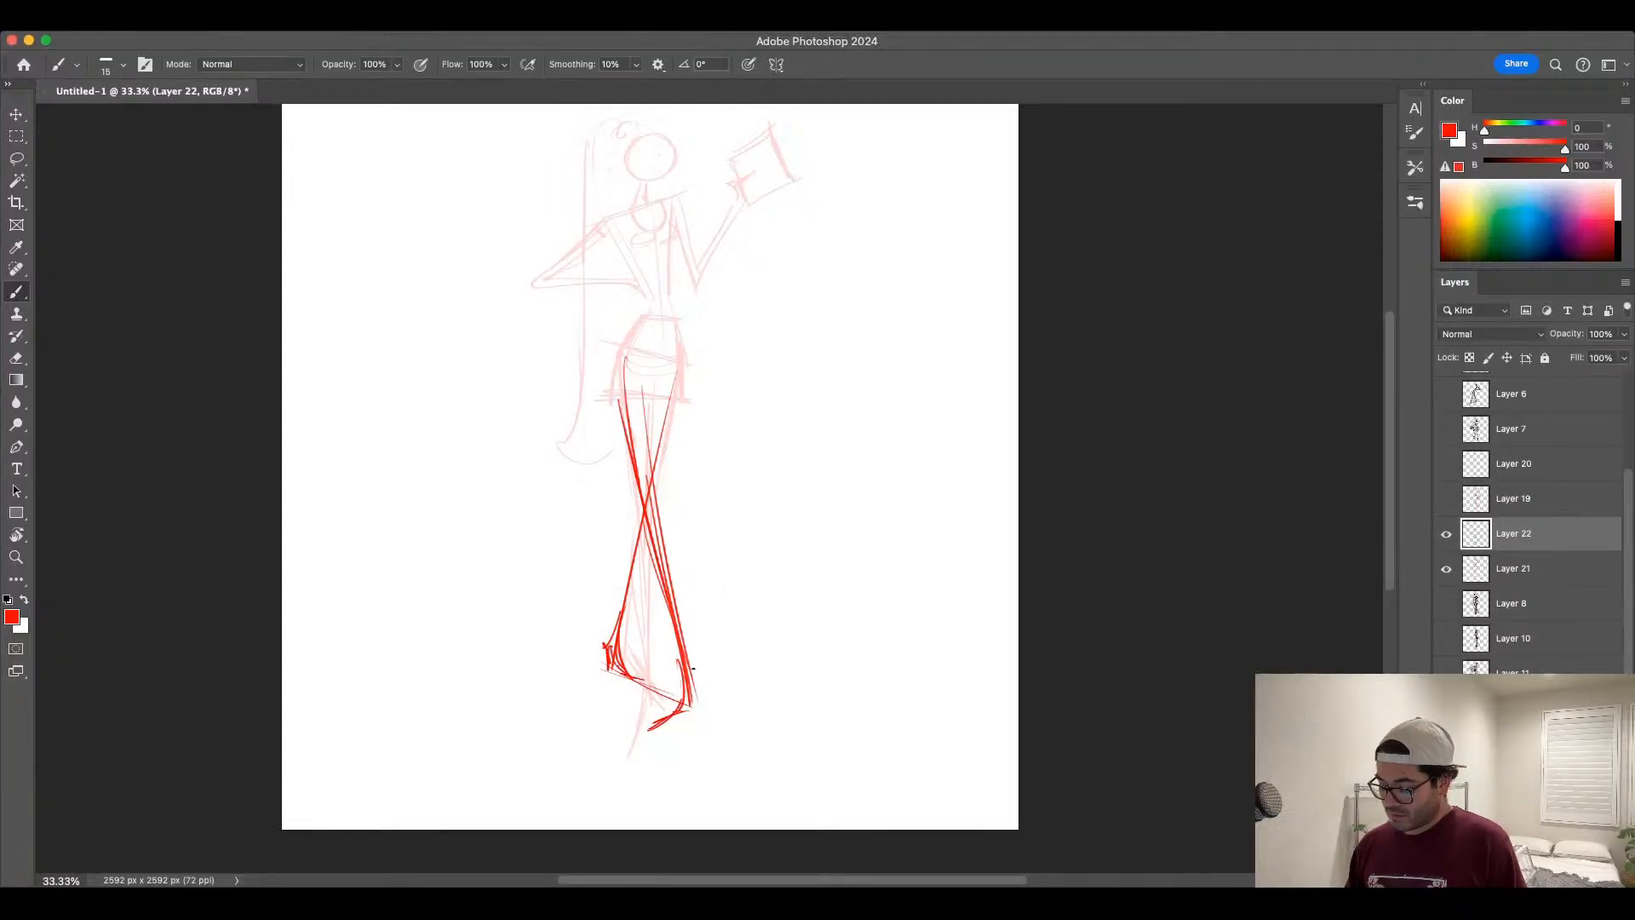
mouse_move(688, 668)
mouse_down()
mouse_move(697, 709)
mouse_move(645, 734)
mouse_up()
drag(578, 655, 721, 720)
key(super+z)
Step: Reinforce the back calf, thighs and outer hip curve, and compare with the faded sketch by toggling Layer 22's visibility
mouse_move(638, 487)
mouse_down()
mouse_move(617, 604)
mouse_move(630, 530)
mouse_up()
drag(631, 509, 608, 646)
drag(678, 384, 644, 509)
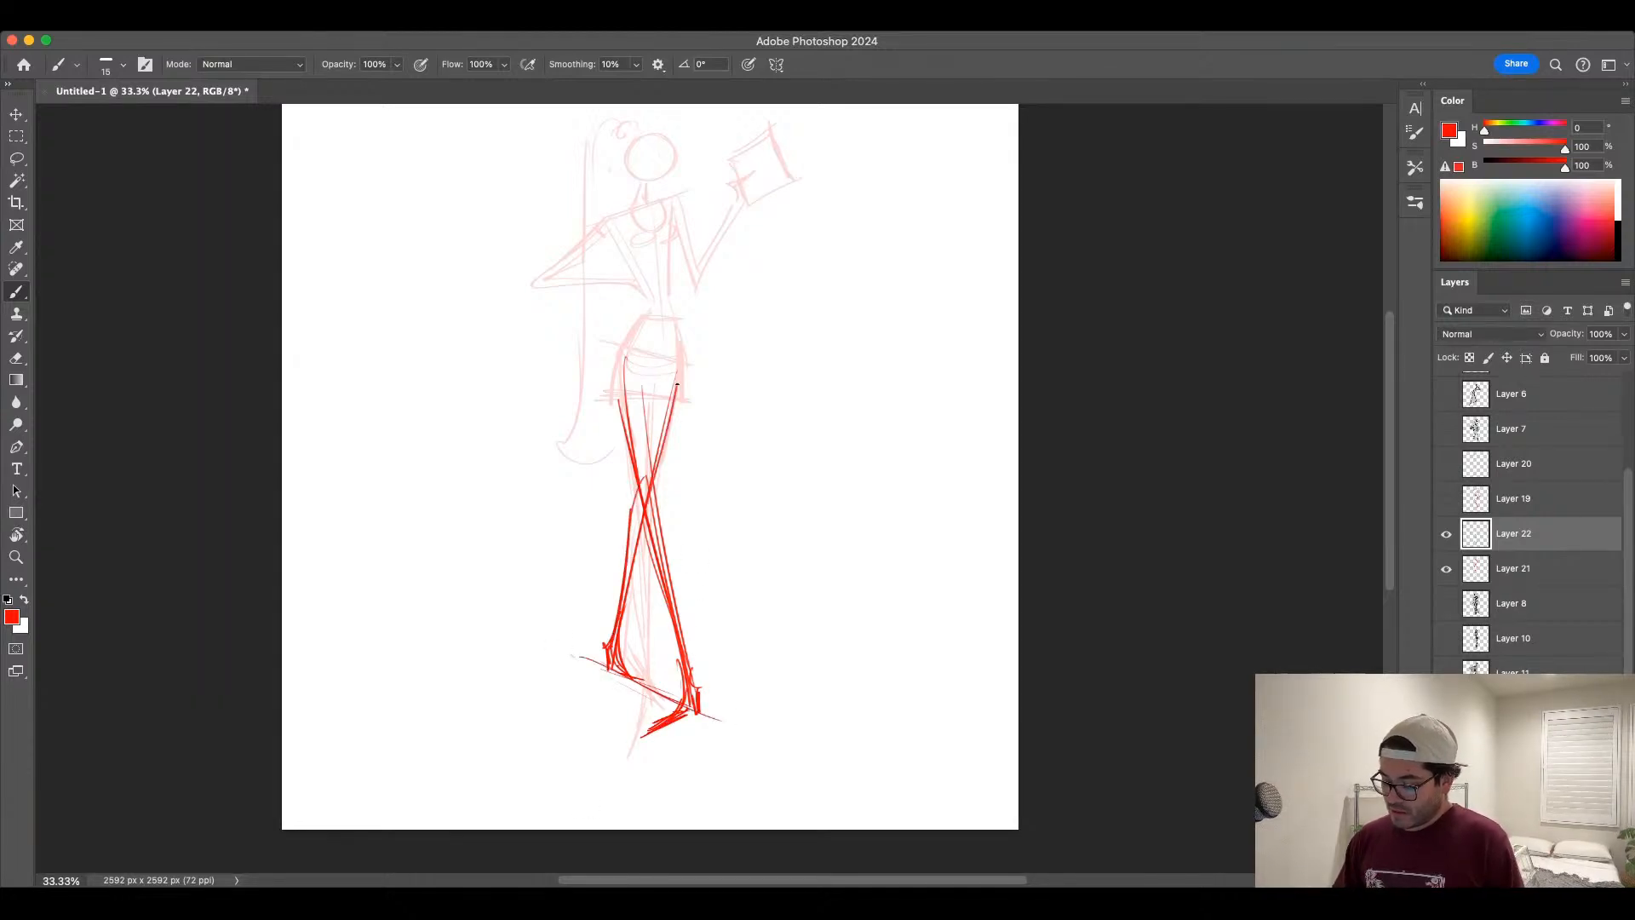
drag(640, 325, 632, 449)
drag(638, 325, 628, 456)
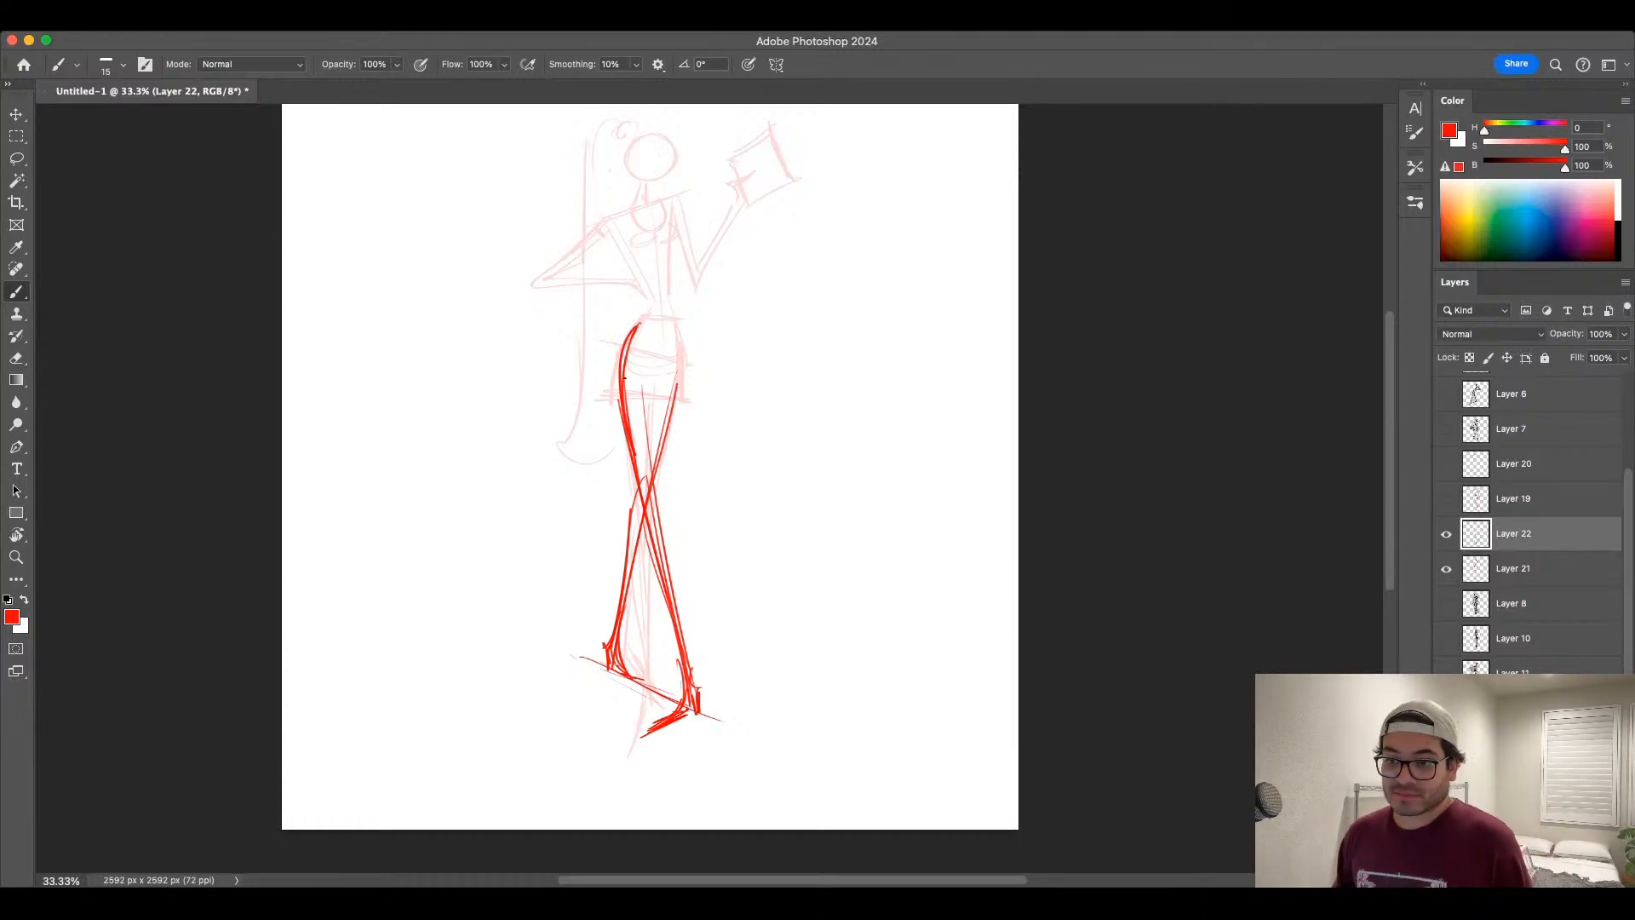
click(1446, 534)
click(1446, 534)
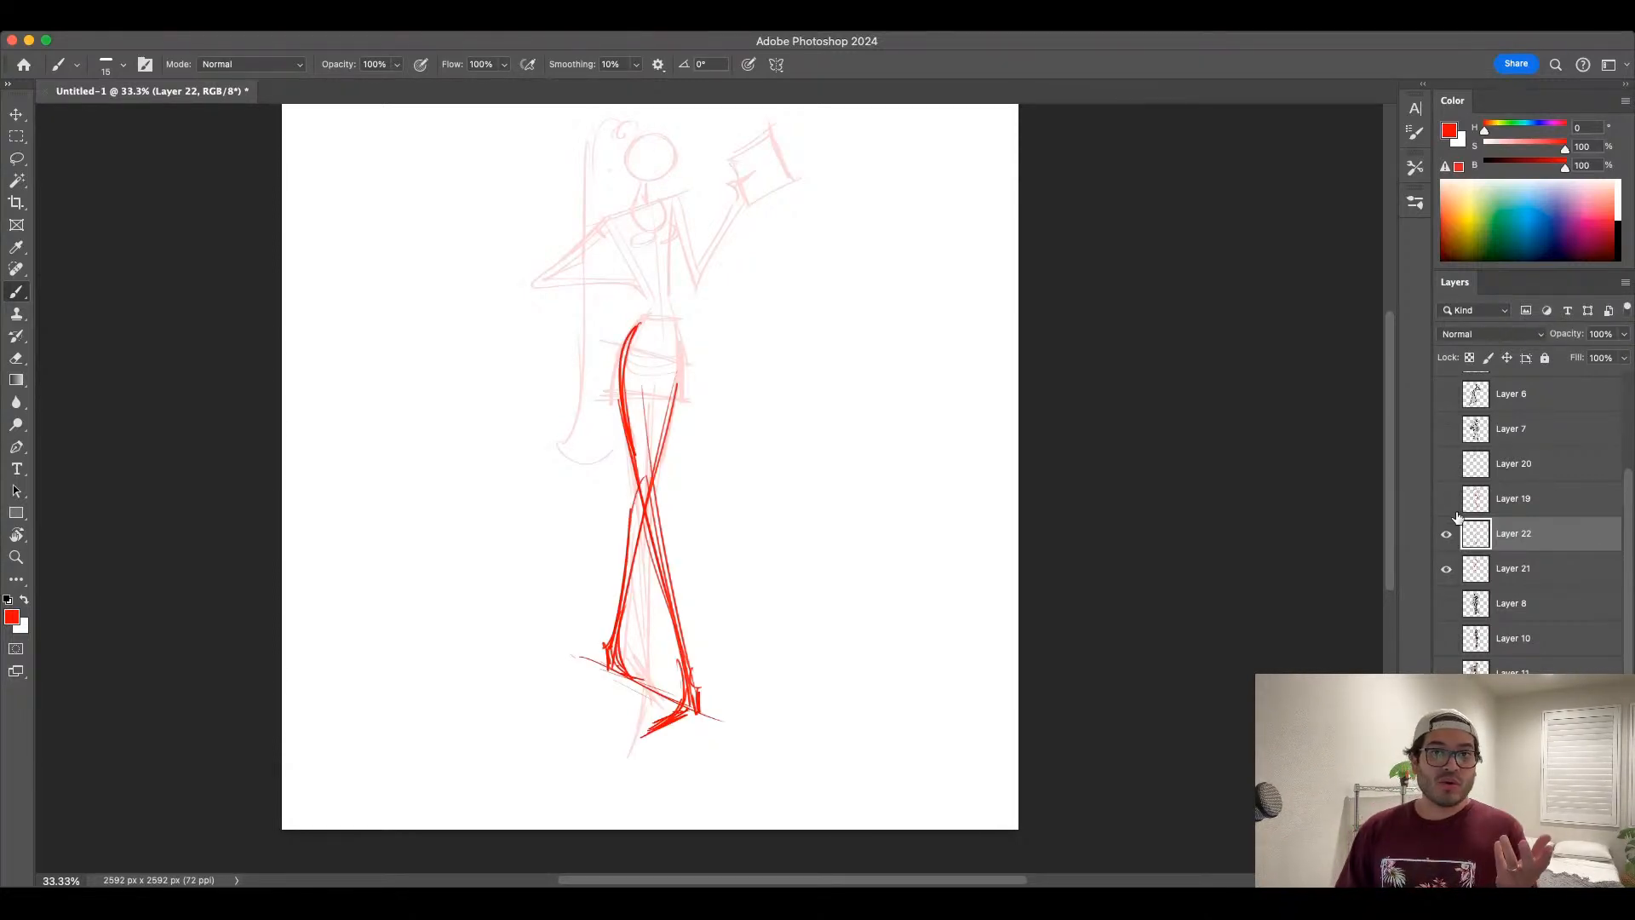
Step: Draw a short flared skirt over the hips with a curved waistband, hem and small fold lines
drag(637, 327, 613, 398)
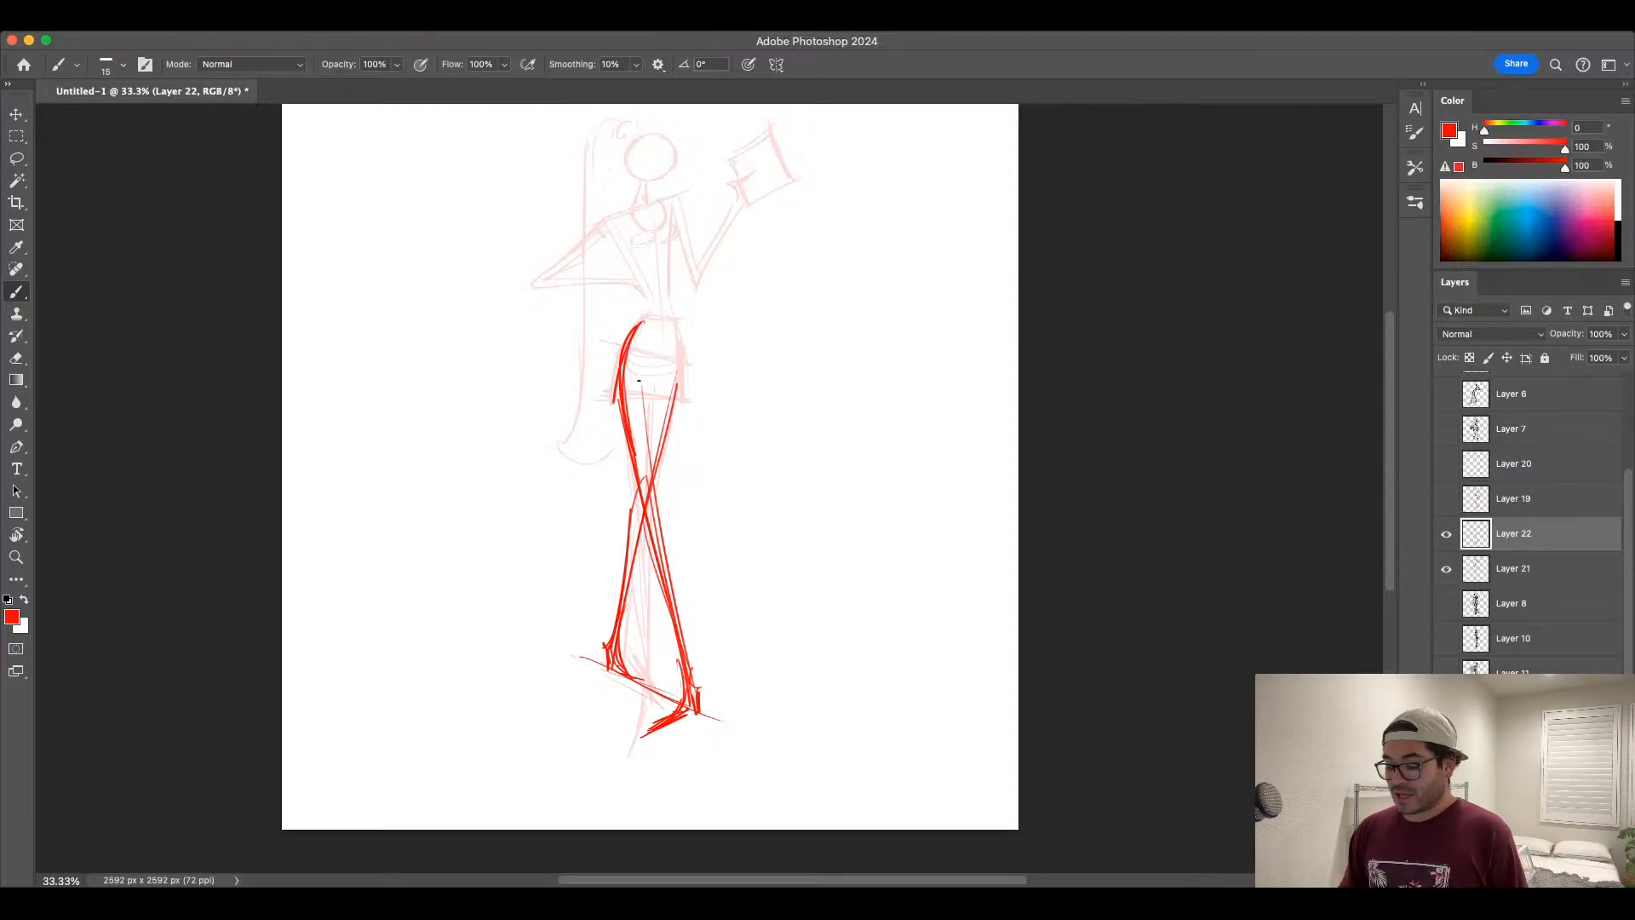
key(super+z)
drag(638, 321, 607, 396)
drag(600, 397, 684, 400)
mouse_move(675, 324)
mouse_down()
mouse_move(688, 409)
mouse_move(665, 321)
mouse_up()
drag(631, 375, 669, 371)
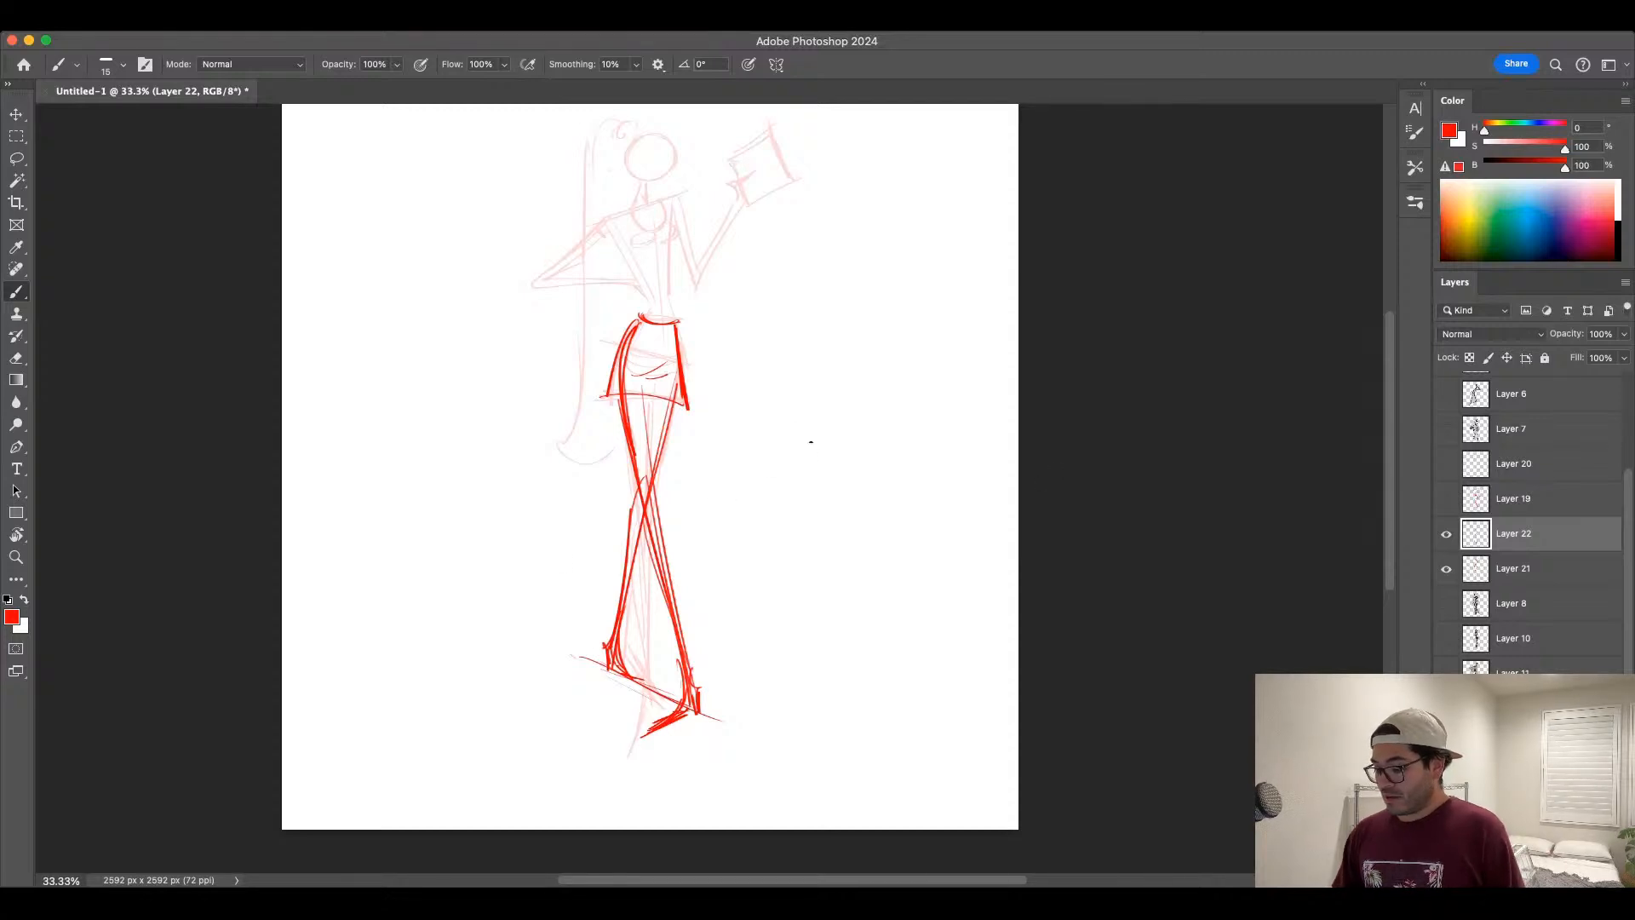
Step: Start a small stick-figure thumbnail beside the large figure with head, shoulders and tapered torso, undoing the trial leg lines
mouse_move(811, 442)
mouse_down()
mouse_move(816, 417)
mouse_move(841, 434)
mouse_move(818, 446)
mouse_move(849, 662)
mouse_up()
key(super+z)
key(super+z)
key(super+z)
key(super+z)
key(super+z)
drag(823, 499, 846, 636)
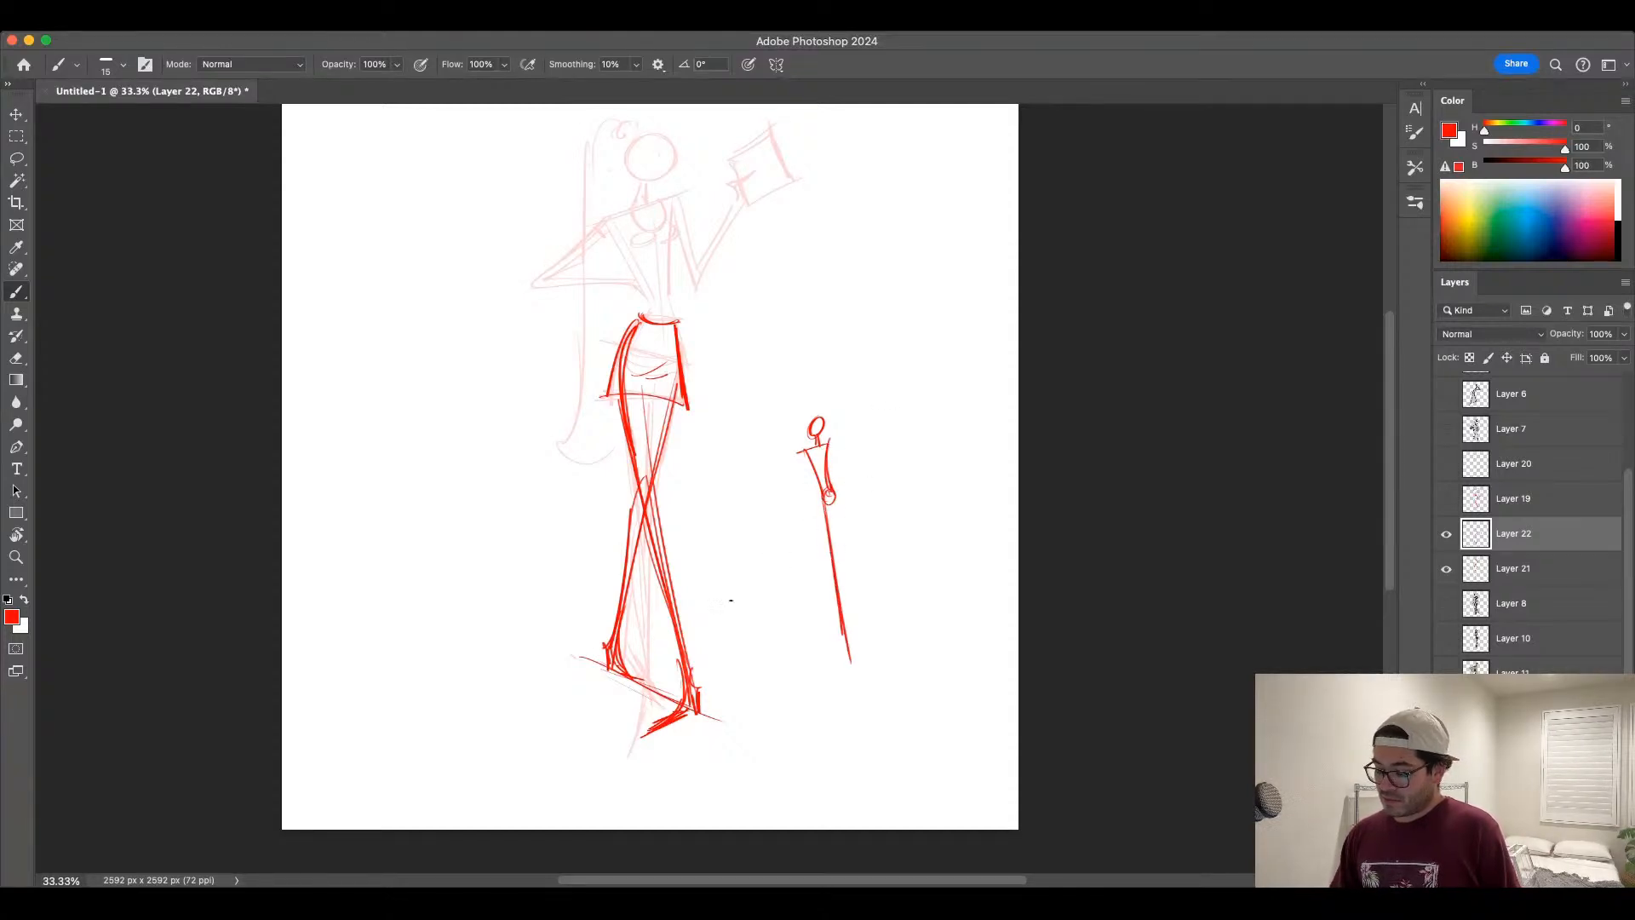
key(super+z)
key(super+z)
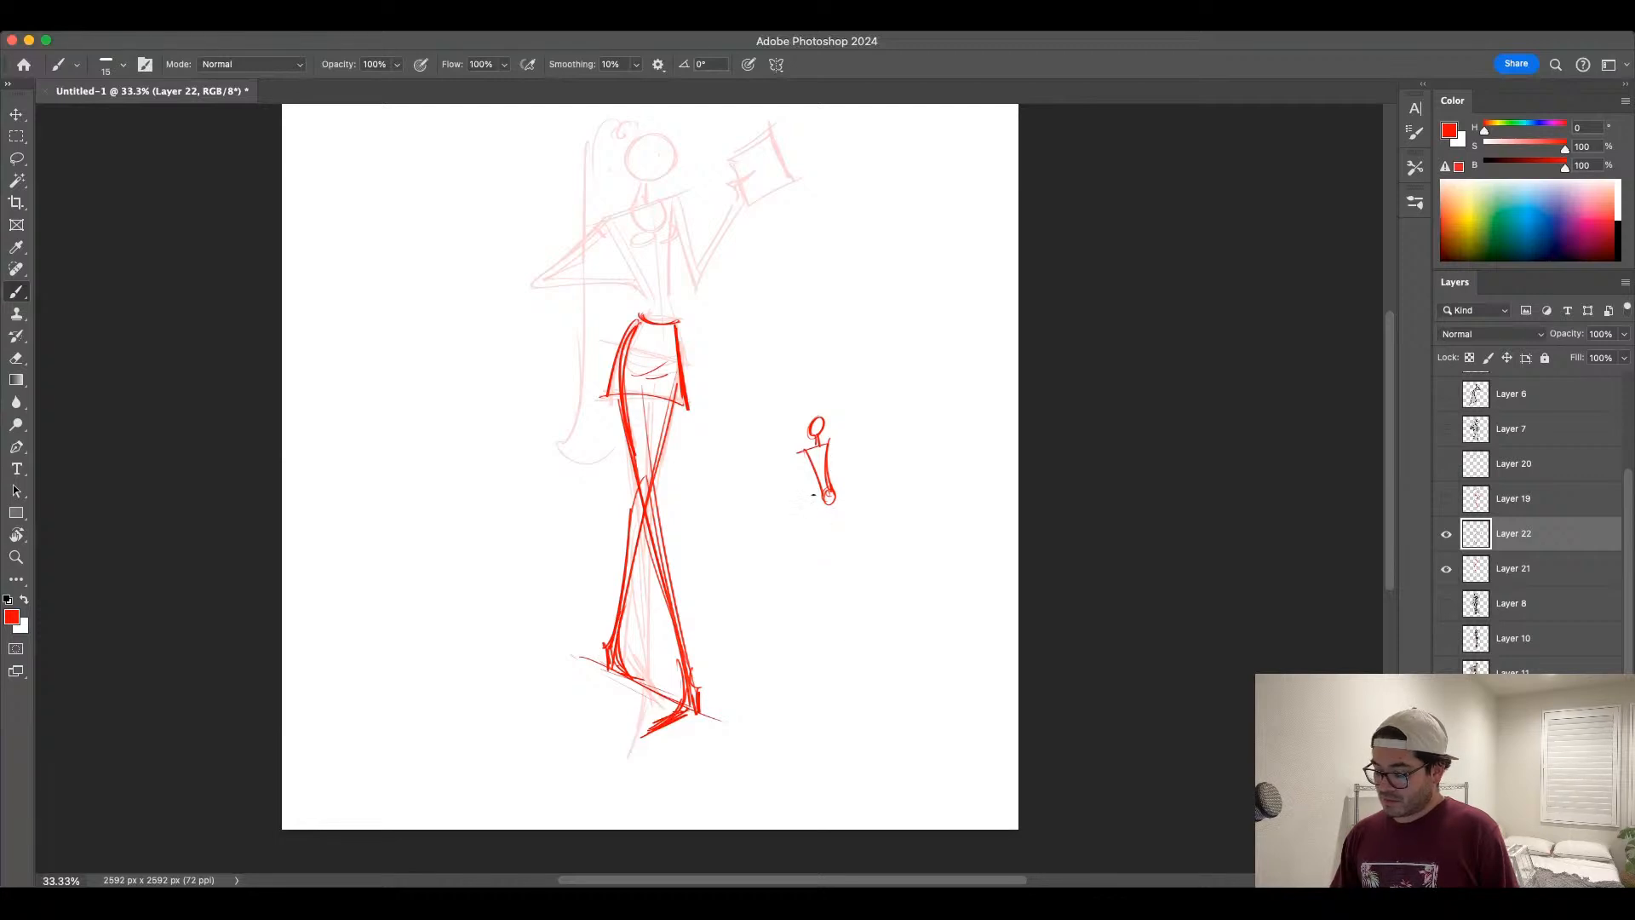
Step: Give the thumbnail a curved torso and hips, crossed legs with feet, and one arm bent toward the waist
drag(808, 450, 823, 492)
drag(826, 464, 831, 606)
mouse_move(815, 502)
mouse_down()
mouse_move(840, 639)
mouse_move(799, 609)
mouse_move(837, 647)
mouse_move(815, 652)
mouse_up()
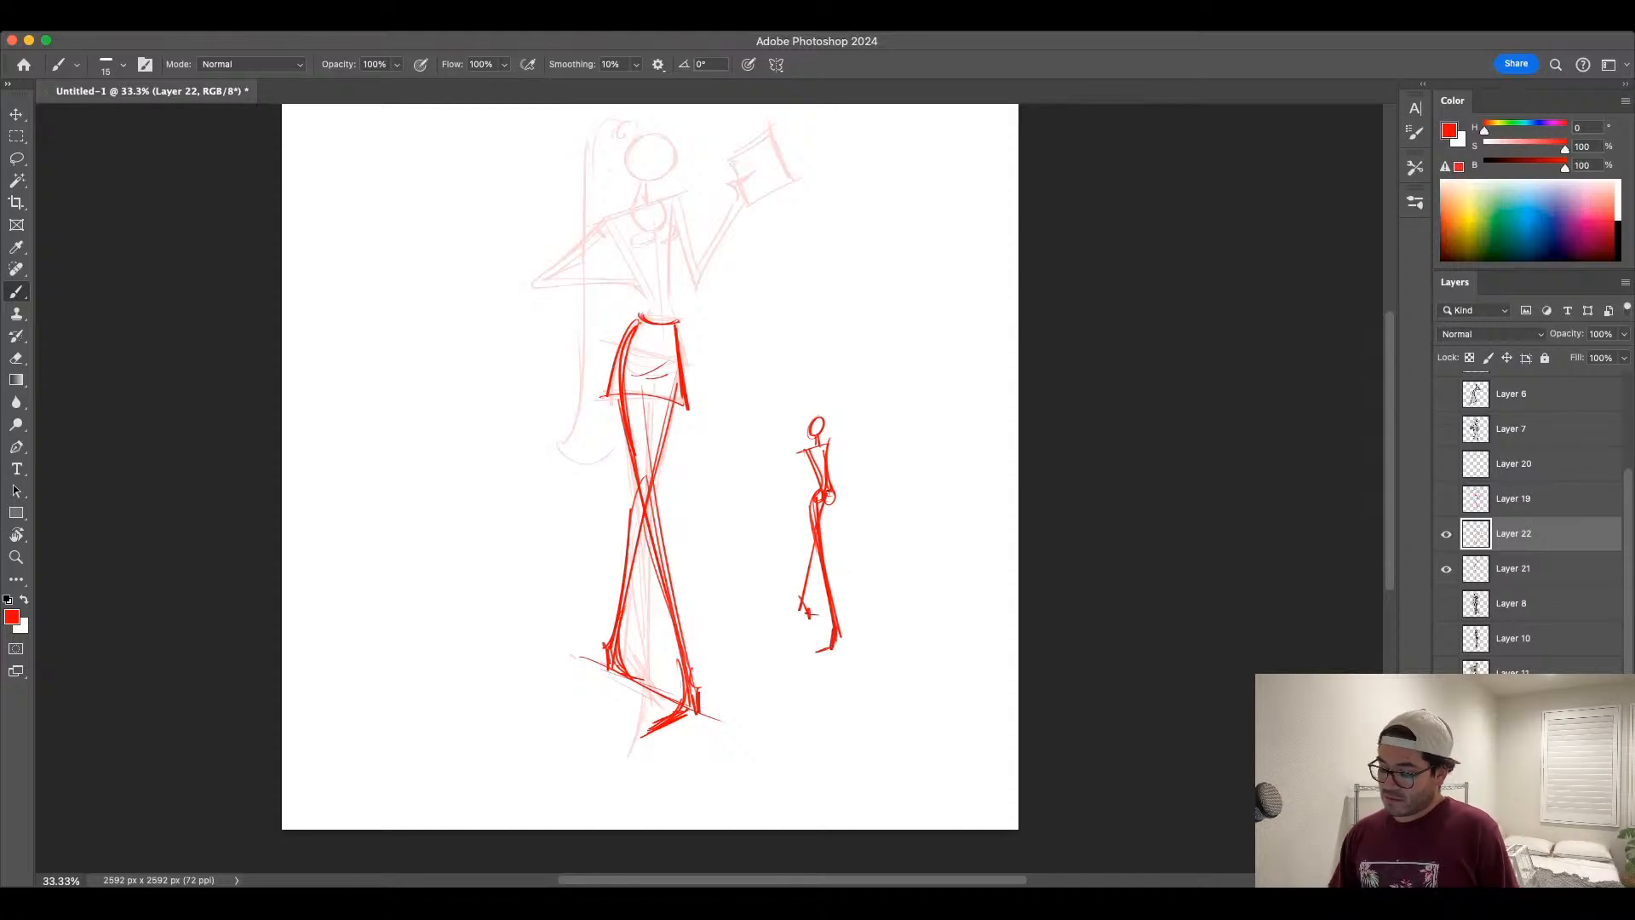
mouse_move(815, 448)
mouse_down()
mouse_move(781, 473)
mouse_move(818, 476)
mouse_up()
drag(823, 416, 815, 423)
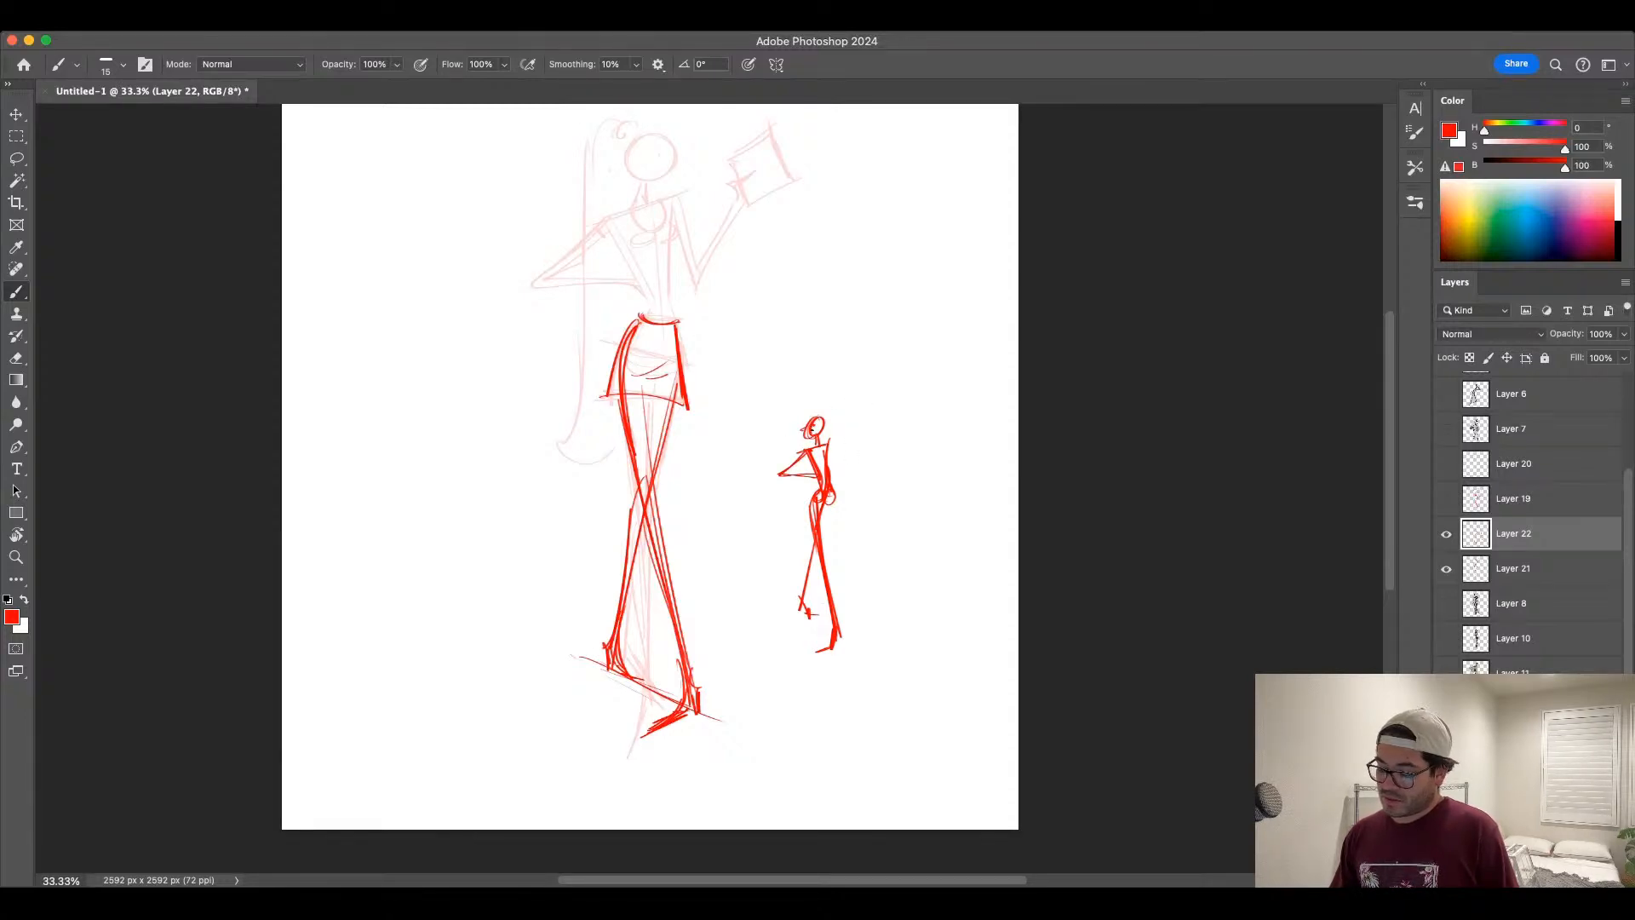
Step: Draw the thumbnail's other arm bent upward and holding a book, redoing the first arm strokes
mouse_move(830, 477)
mouse_down()
mouse_move(846, 437)
mouse_move(848, 476)
mouse_up()
key(super+z)
key(super+z)
drag(847, 469, 874, 424)
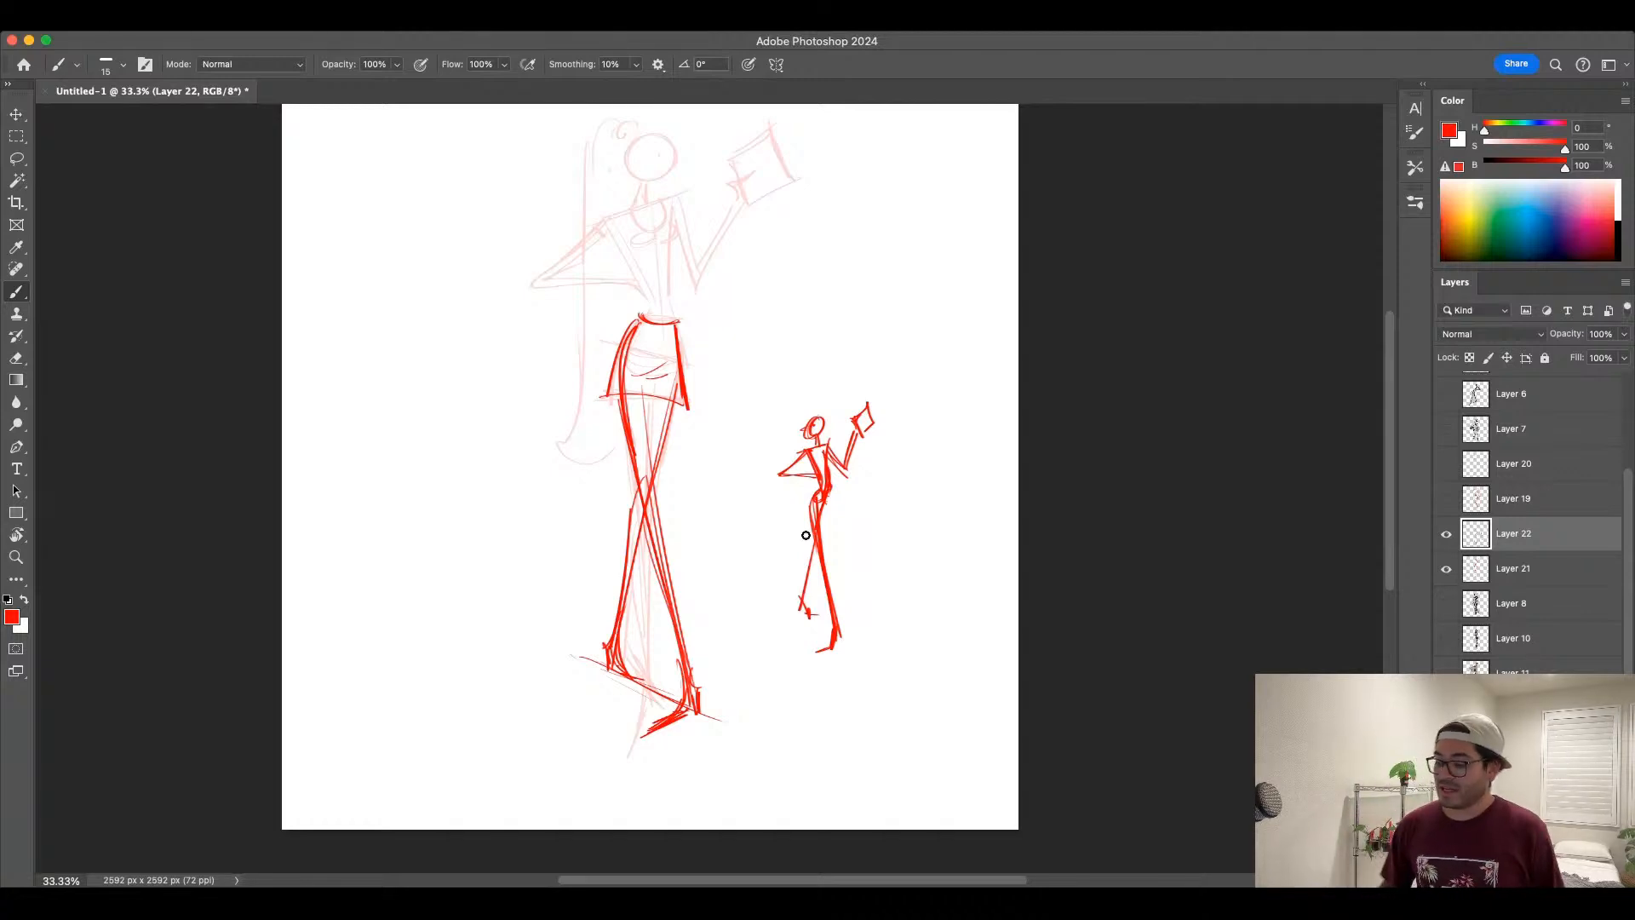
Step: Add arrows pointing at the thumbnail's waist from both sides and a long diagonal arrow toward the large figure's hip
mouse_move(877, 482)
mouse_down()
mouse_move(915, 494)
mouse_move(863, 482)
mouse_move(873, 472)
mouse_up()
key(super+z)
key(super+z)
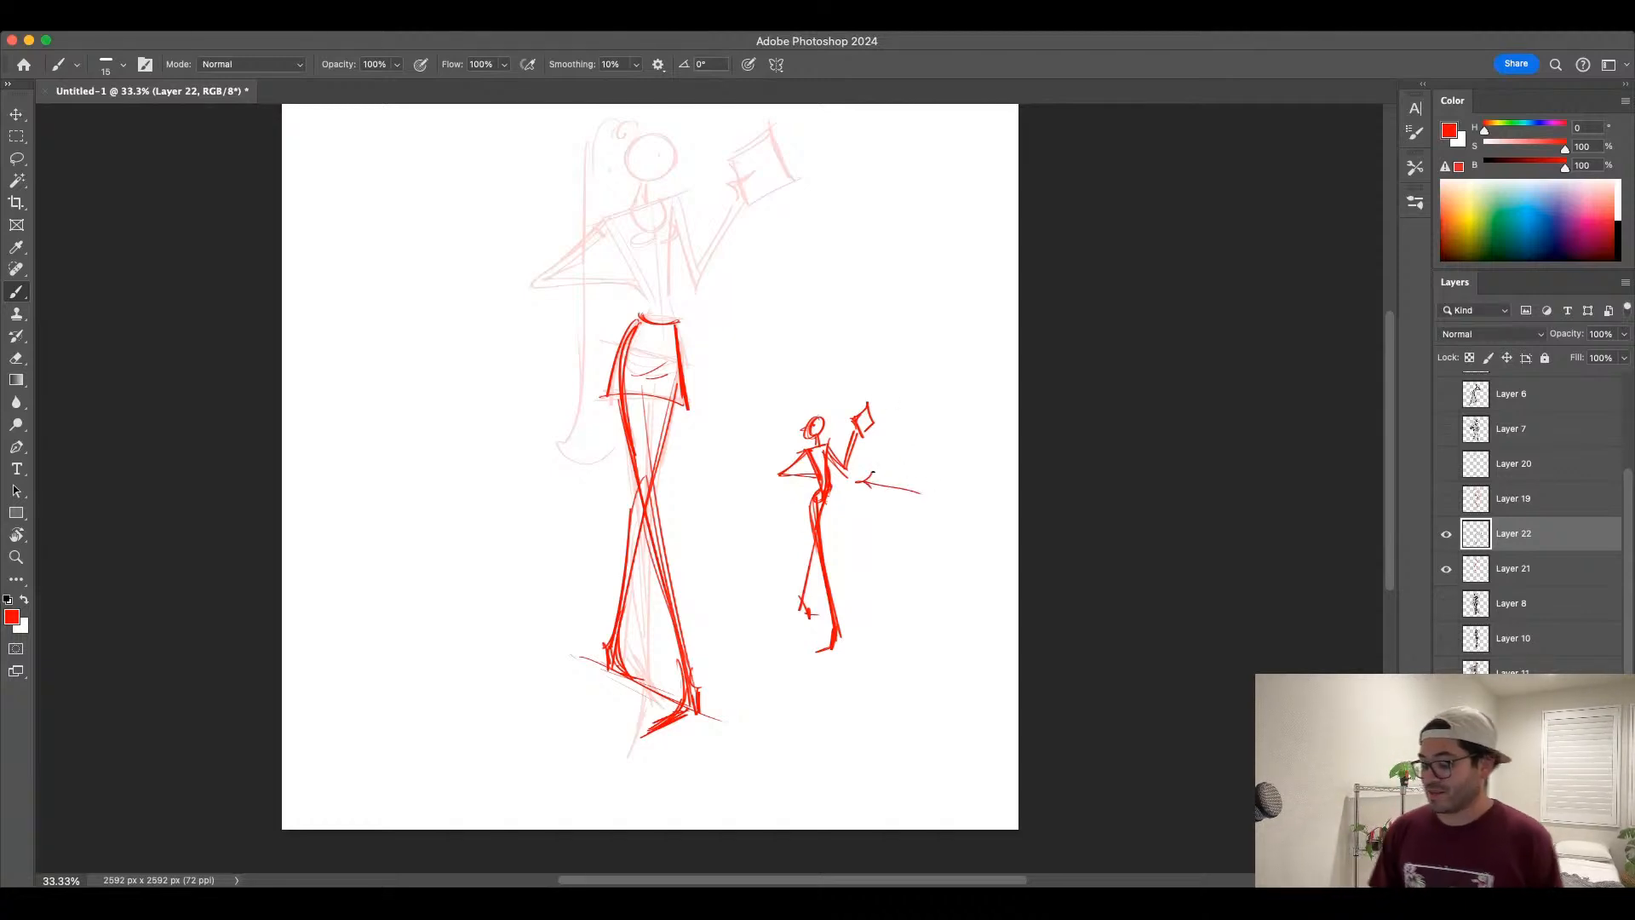
drag(449, 511, 582, 352)
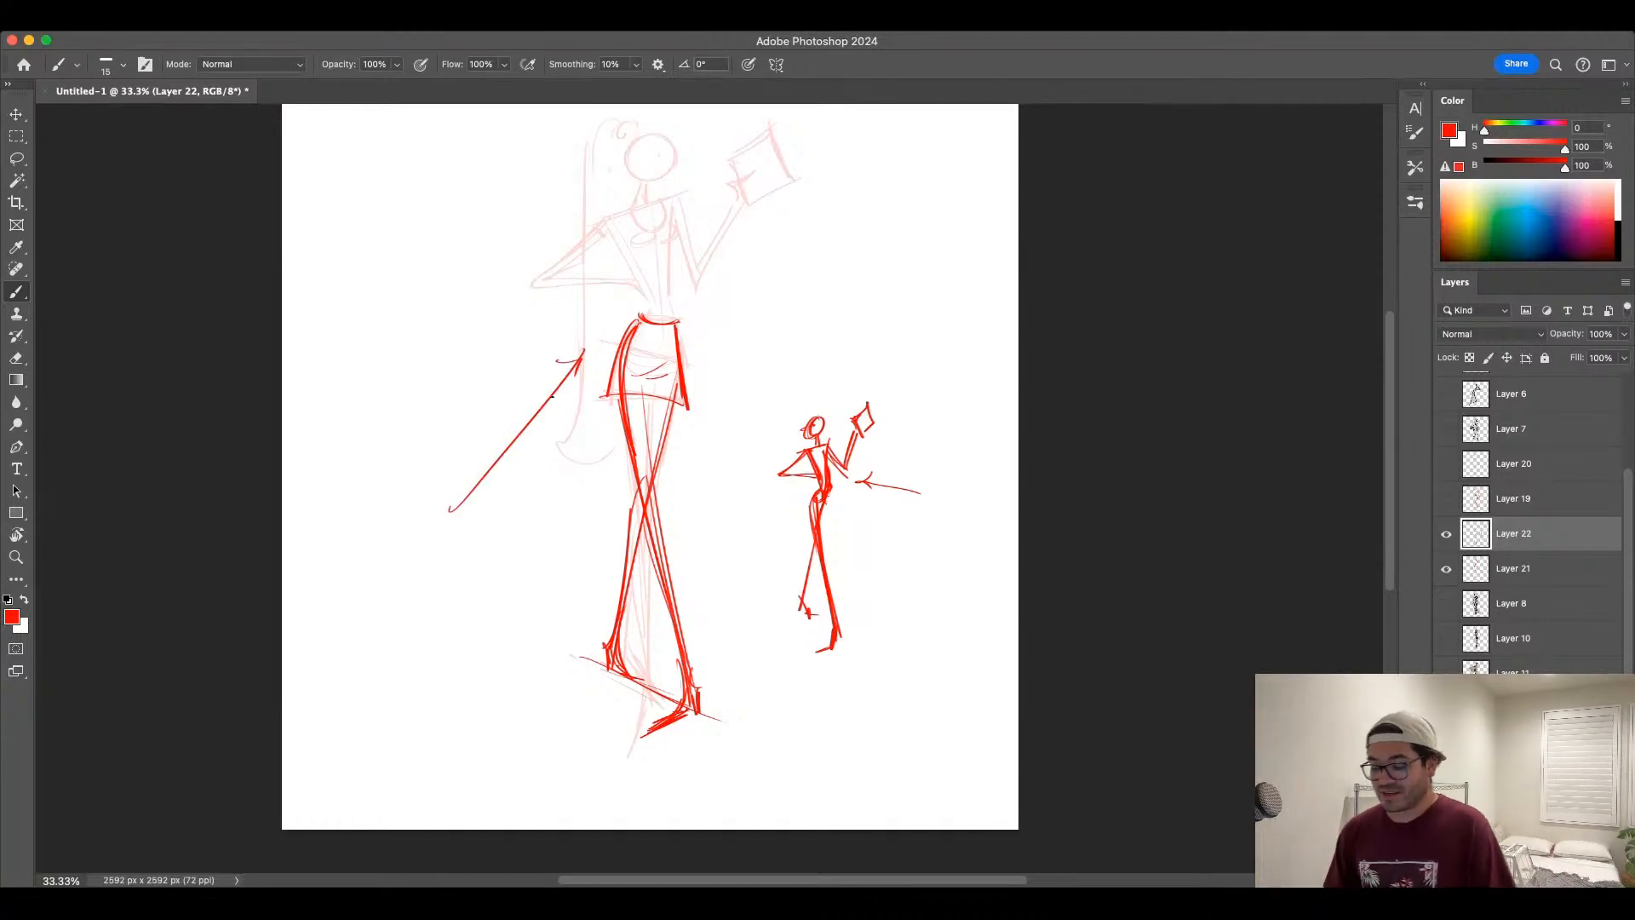
drag(795, 486, 808, 491)
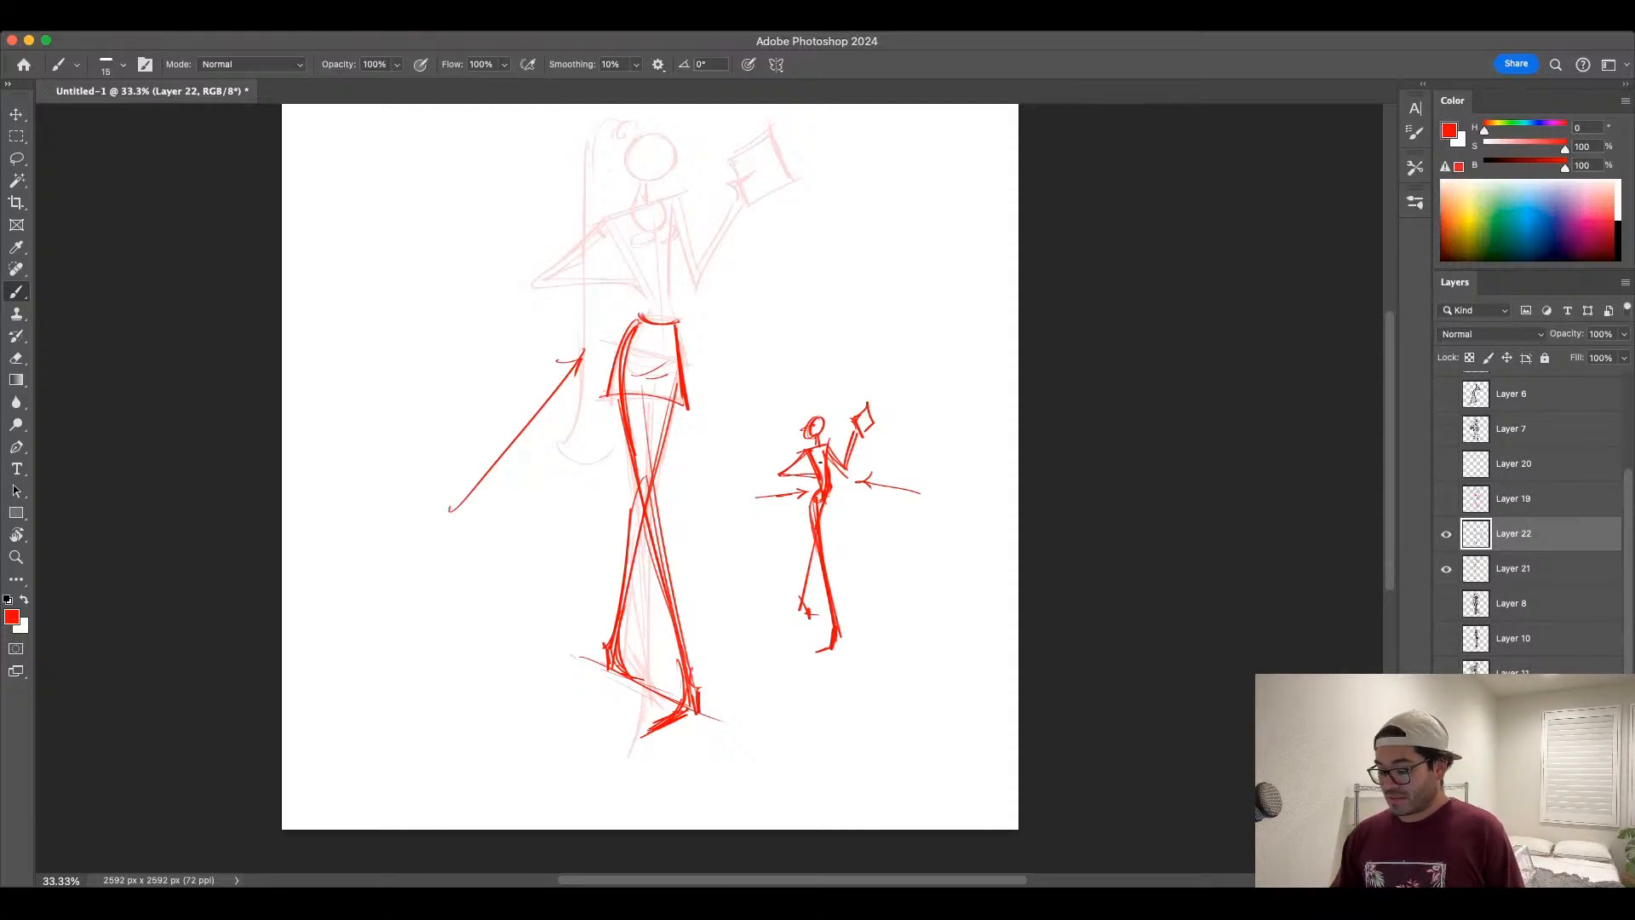
Step: Draw direction arrows on the thumbnail running up past the head, diagonally out from the hip and down past the foot
drag(809, 376, 819, 433)
mouse_move(821, 500)
mouse_down()
mouse_move(781, 545)
mouse_move(793, 535)
mouse_up()
key(super+z)
drag(806, 390, 814, 388)
drag(796, 509, 832, 641)
drag(836, 662, 843, 689)
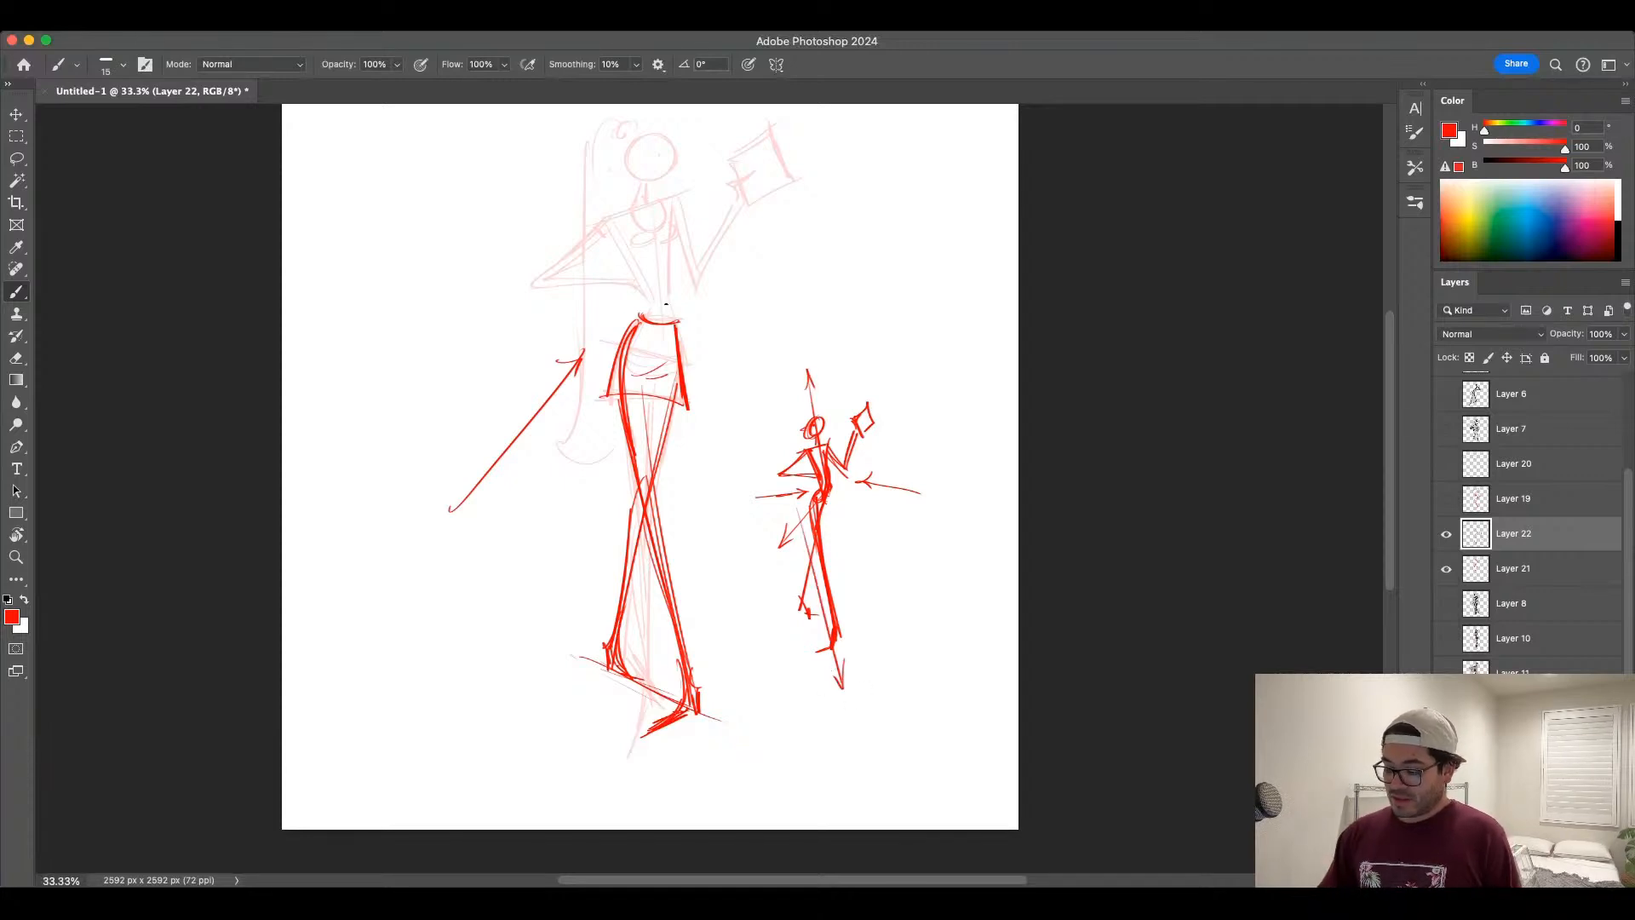
Step: Draw arrows through the large figure's torso and down from its hips, plus one pointing at the thumbnail's head
key(super+z)
mouse_move(647, 191)
mouse_down()
mouse_move(655, 428)
mouse_move(664, 283)
mouse_move(656, 404)
mouse_move(581, 554)
mouse_move(603, 529)
mouse_move(641, 160)
mouse_move(652, 184)
mouse_up()
key(super+z)
key(super+z)
key(super+z)
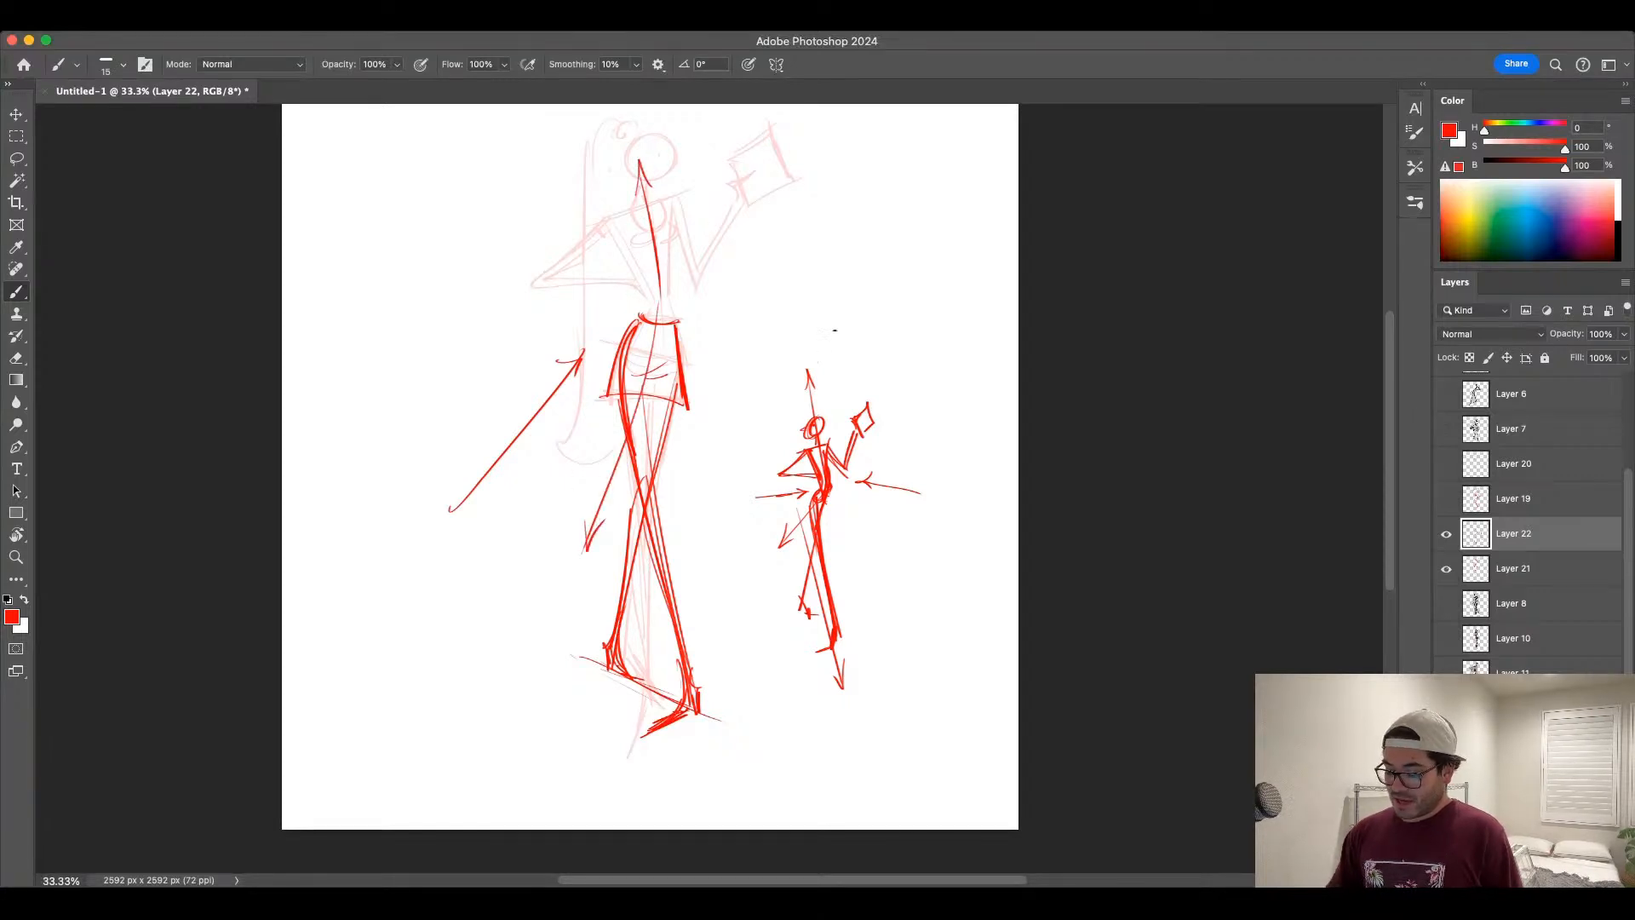
mouse_move(862, 272)
mouse_down()
mouse_move(822, 371)
mouse_move(837, 358)
mouse_up()
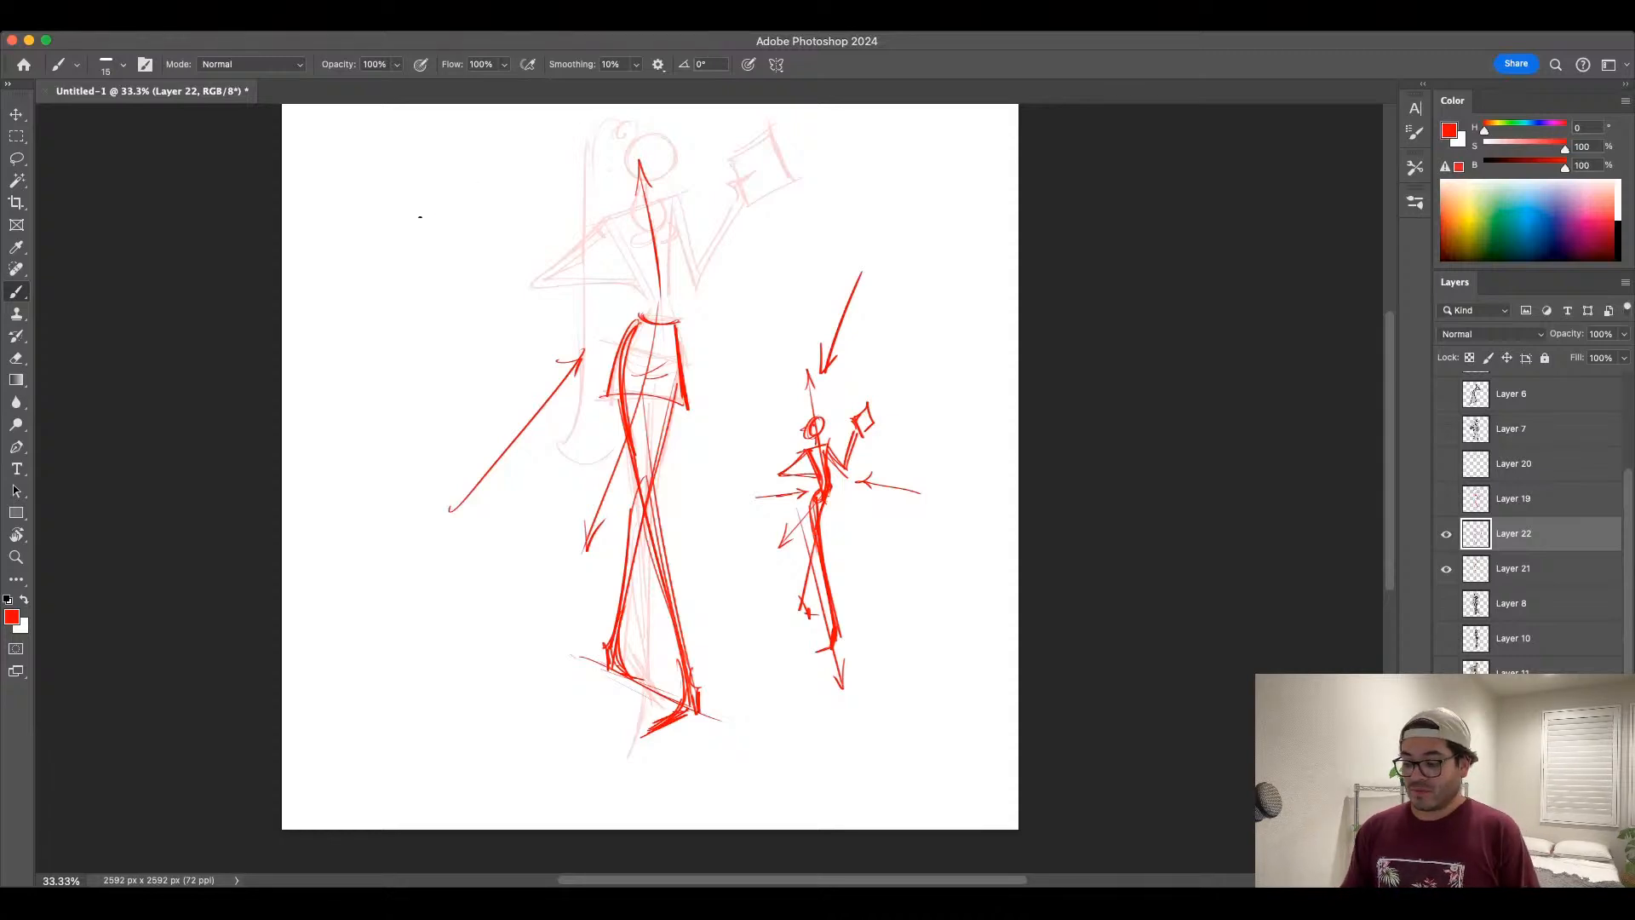
Step: Start a second, stiff upright thumbnail with a round head, neck, level shoulders and hourglass torso, undoing rough torso strokes
drag(429, 211, 434, 215)
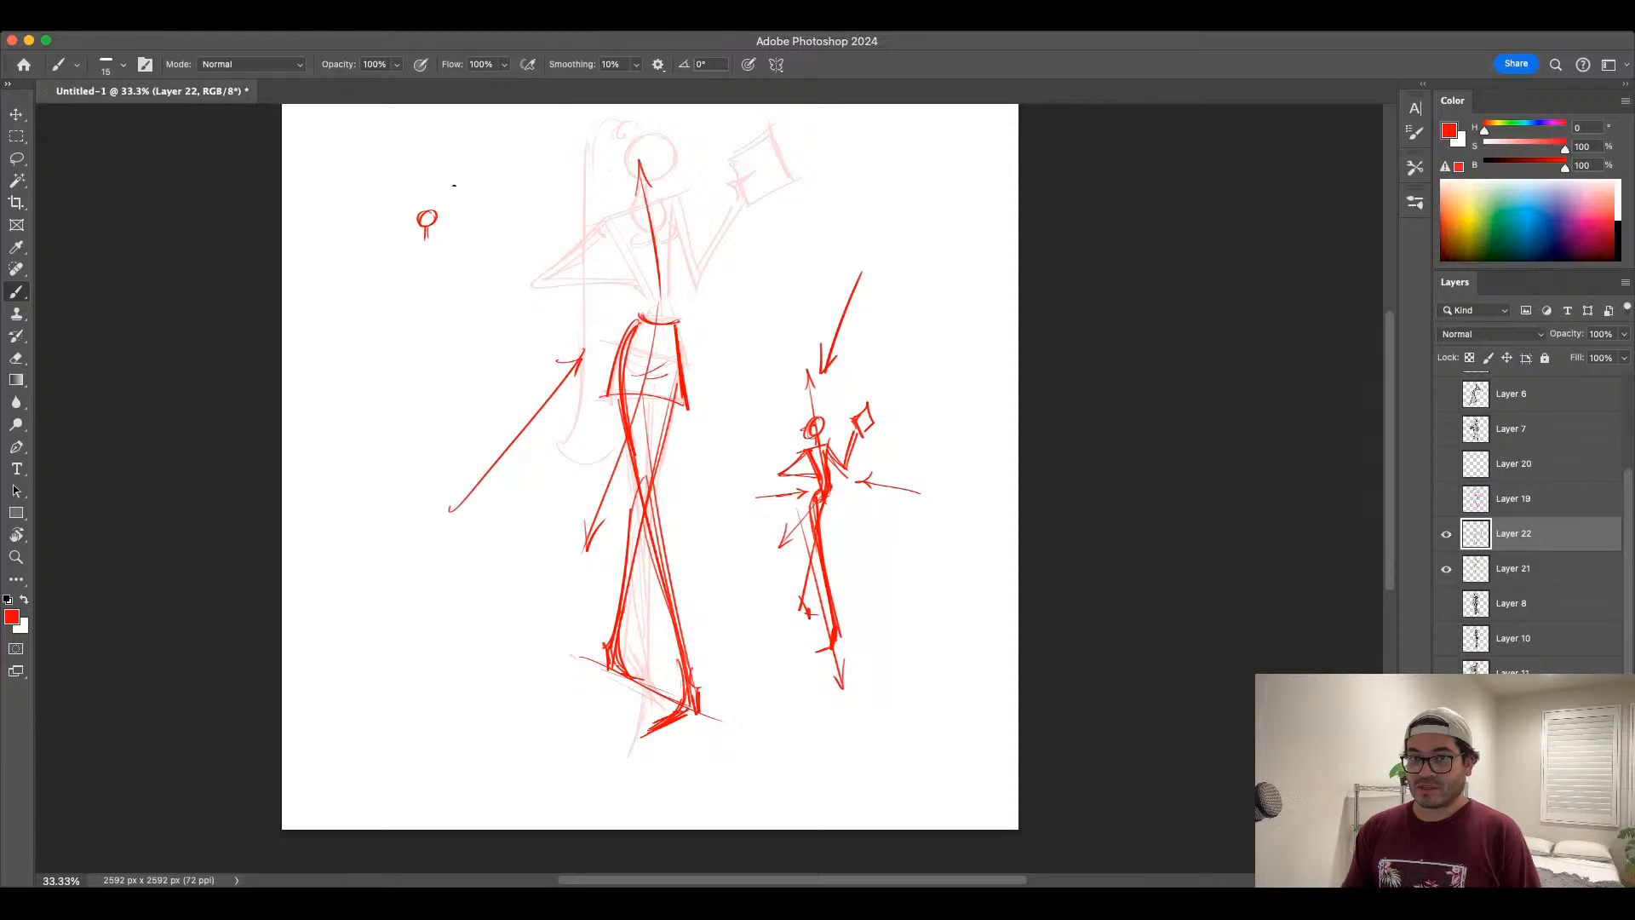
mouse_move(438, 238)
mouse_down()
mouse_move(414, 238)
mouse_move(417, 282)
mouse_move(424, 261)
mouse_up()
key(super+z)
key(super+z)
drag(438, 239, 428, 272)
key(super+z)
key(super+z)
mouse_move(436, 239)
mouse_down()
mouse_move(412, 293)
mouse_move(433, 291)
mouse_up()
Step: Draw the upright thumbnail's straight parallel legs with feet and a horizontal line across the knees, redoing misplaced strokes
drag(427, 273, 415, 412)
key(super+z)
key(super+z)
key(super+z)
mouse_move(413, 296)
mouse_down()
mouse_move(417, 415)
mouse_move(418, 363)
mouse_move(430, 407)
mouse_move(402, 416)
mouse_up()
key(super+z)
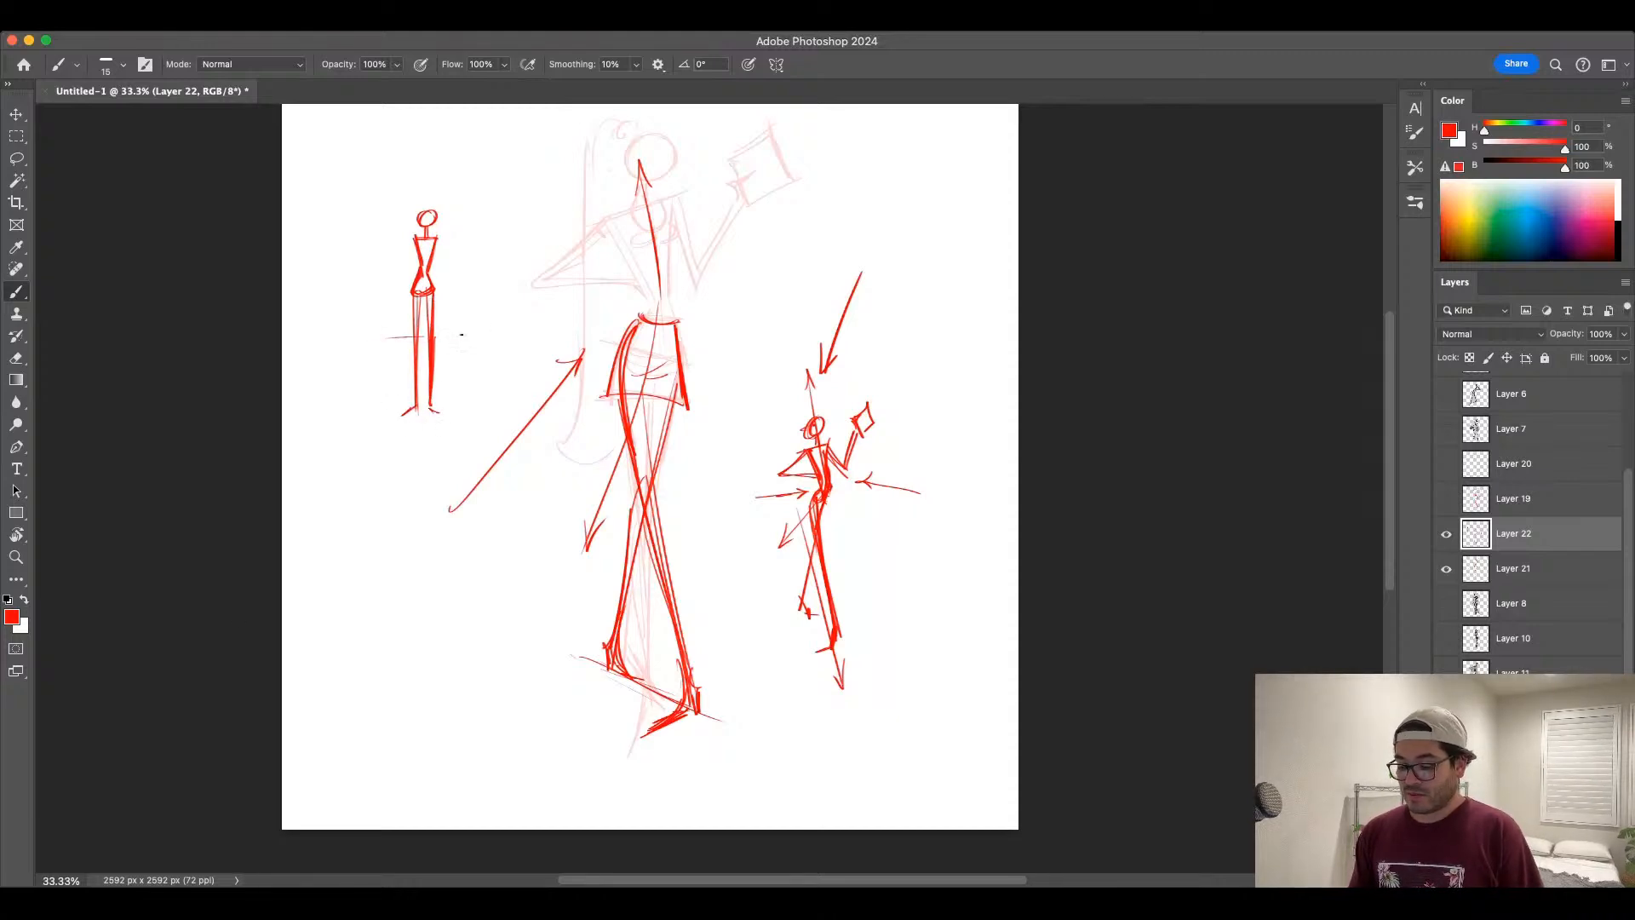
key(super+z)
mouse_move(461, 335)
mouse_down()
mouse_move(388, 339)
mouse_move(460, 337)
mouse_up()
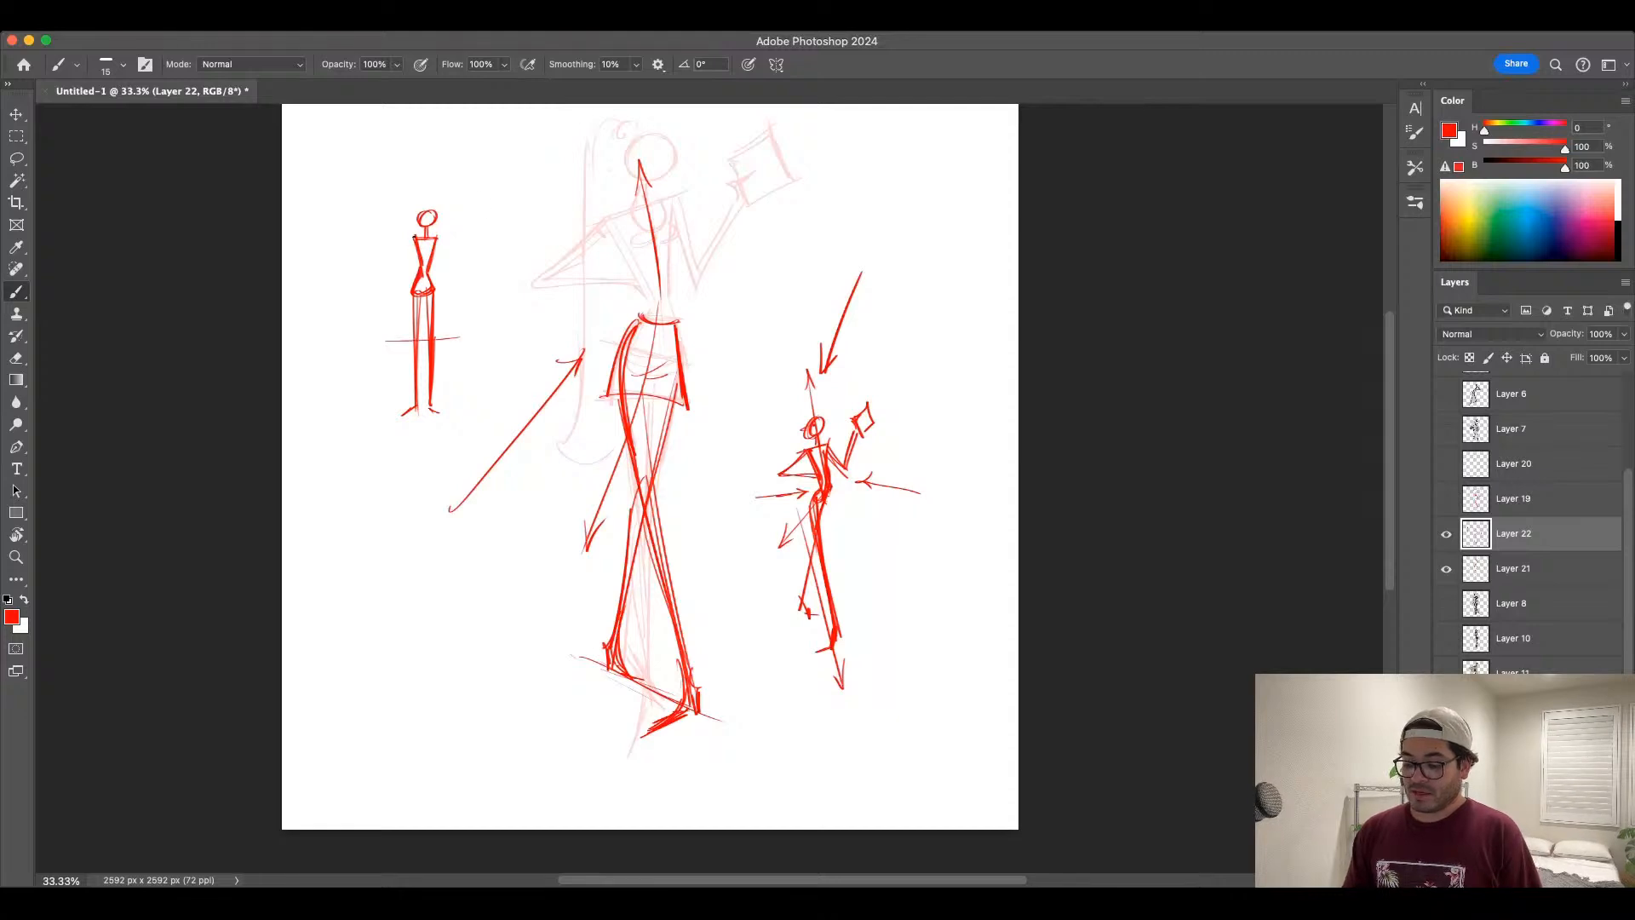
Step: Draw the upright thumbnail's arms hanging straight at the sides, with a horizontal line through the elbows
drag(415, 237, 406, 317)
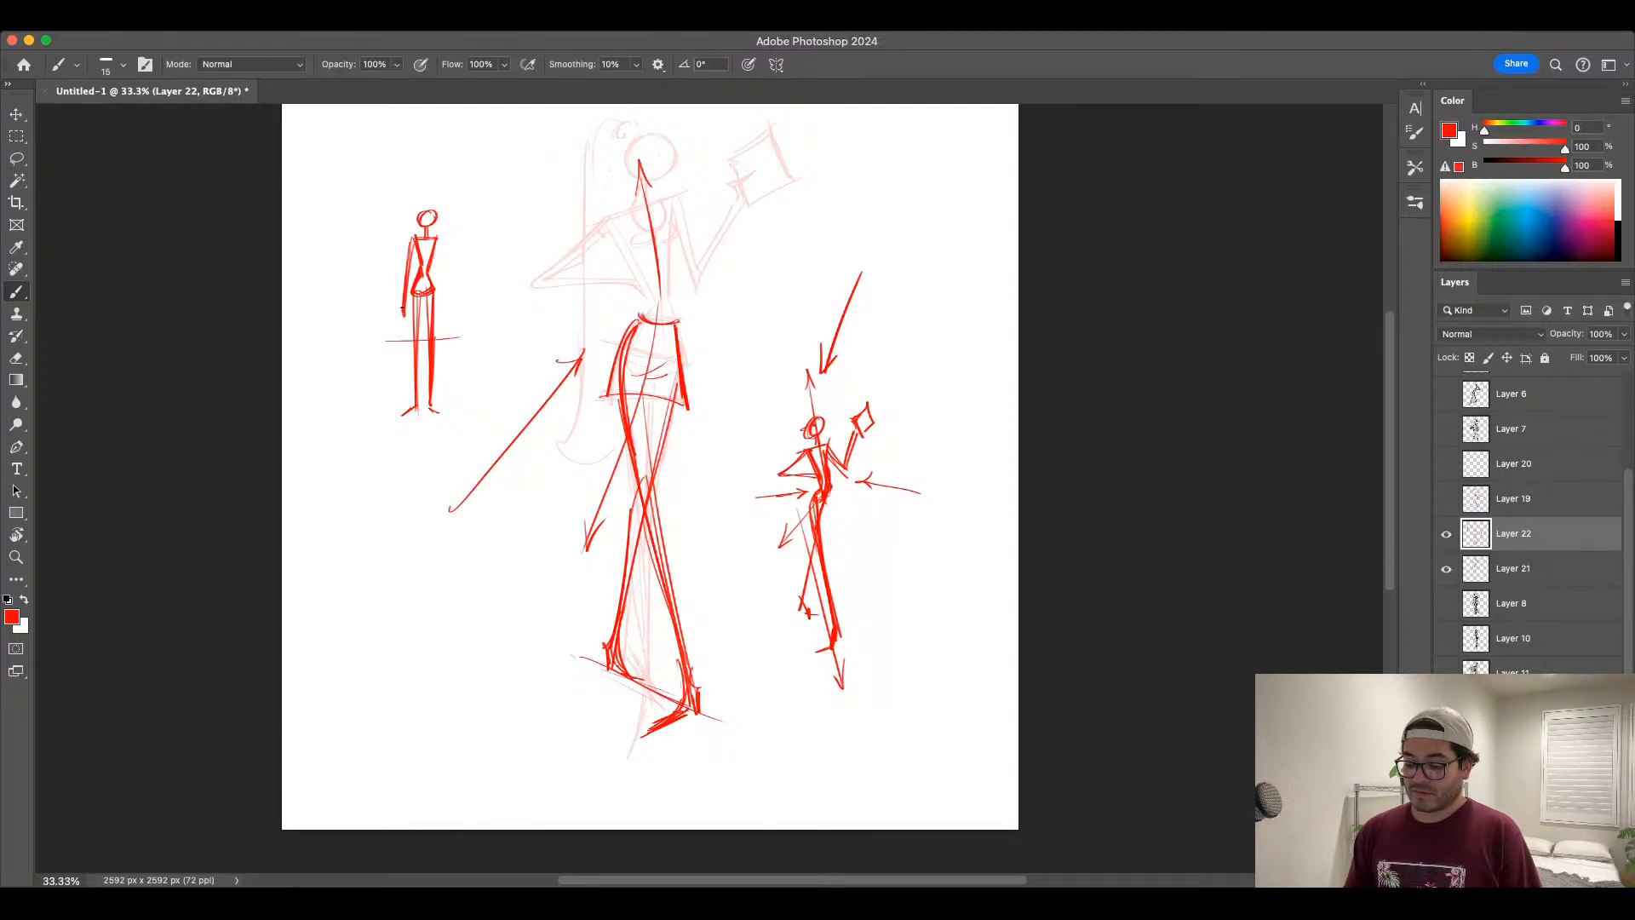
key(super+z)
drag(436, 243, 445, 305)
drag(438, 239, 446, 307)
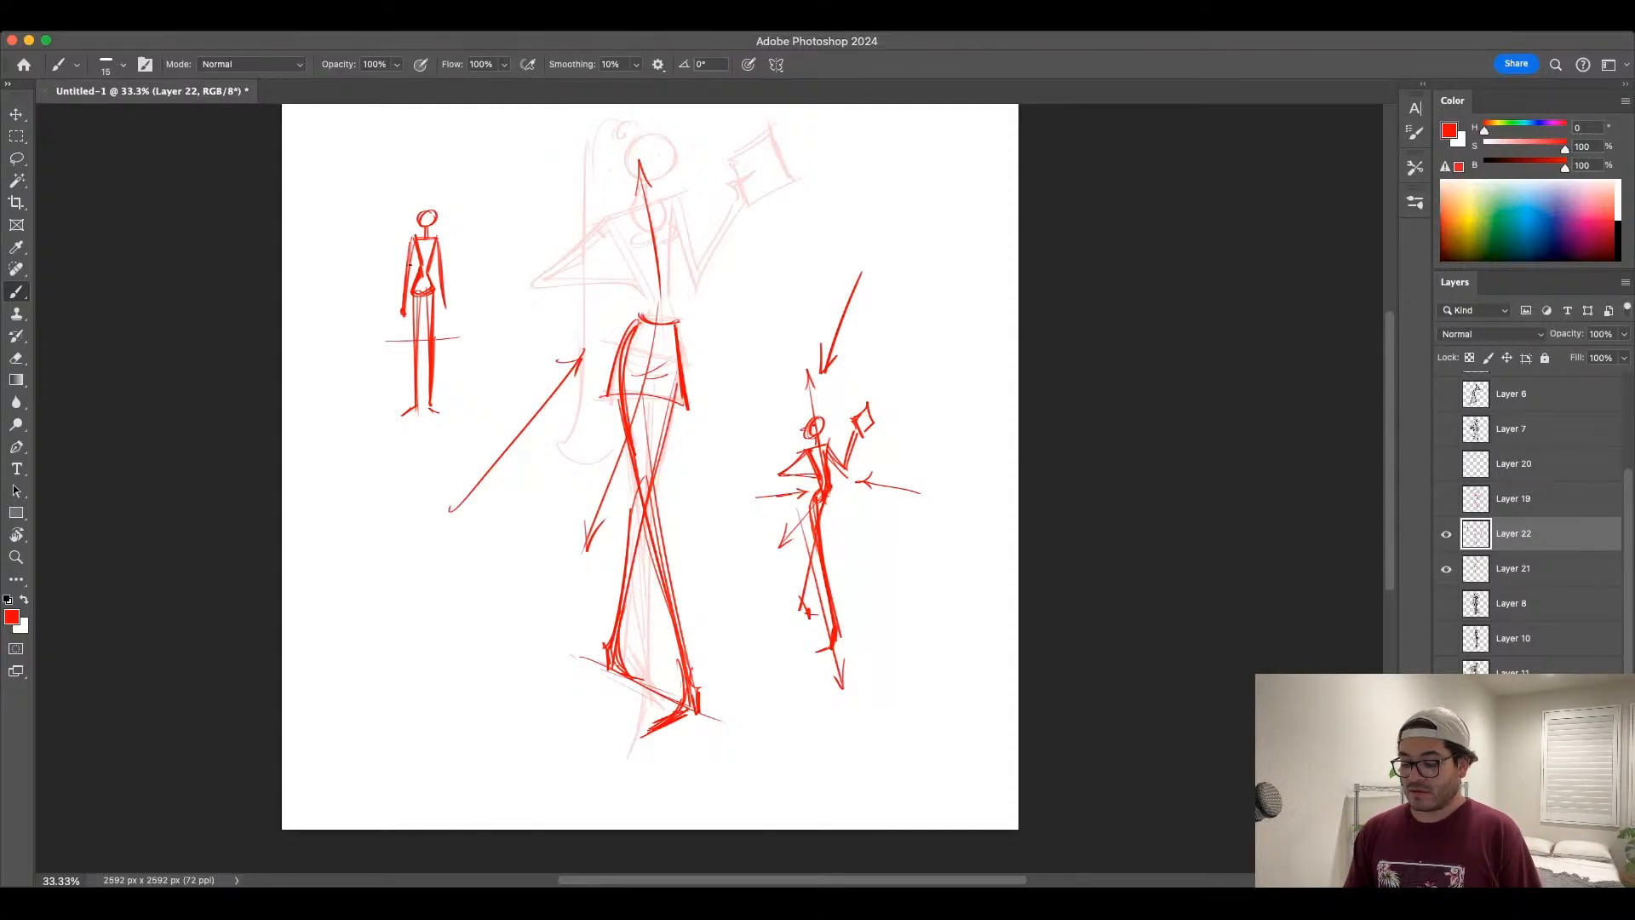
key(super+z)
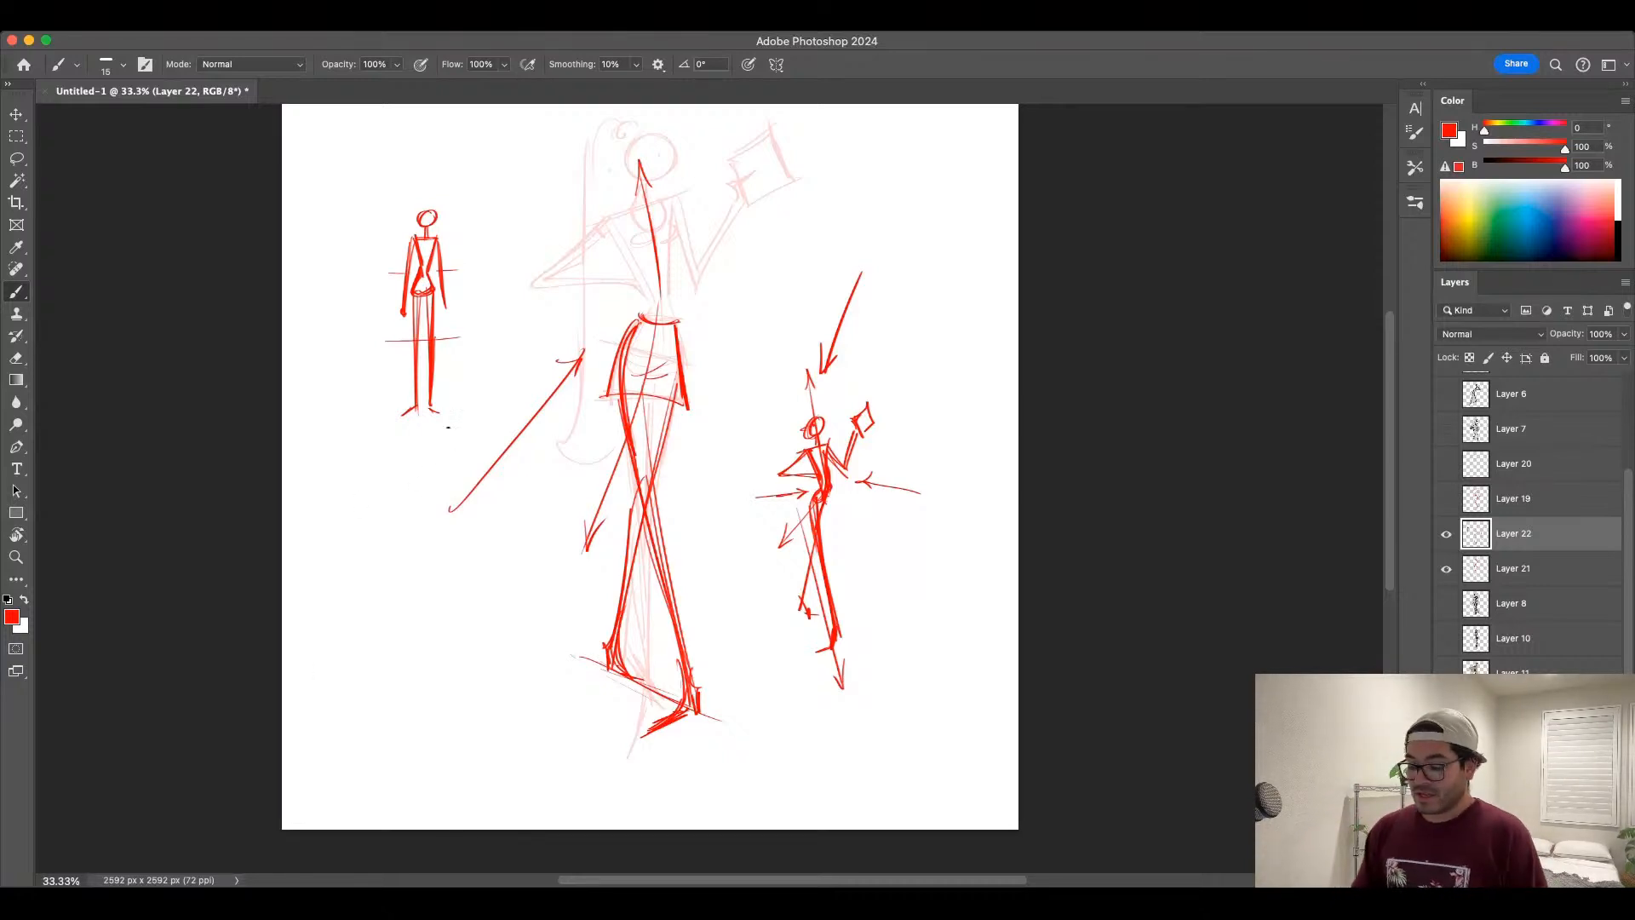
Step: Sketch a third thumbnail below the upright one with head, neck, shoulders, leaning torso and rounded hips, undoing early body lines
drag(395, 479, 392, 563)
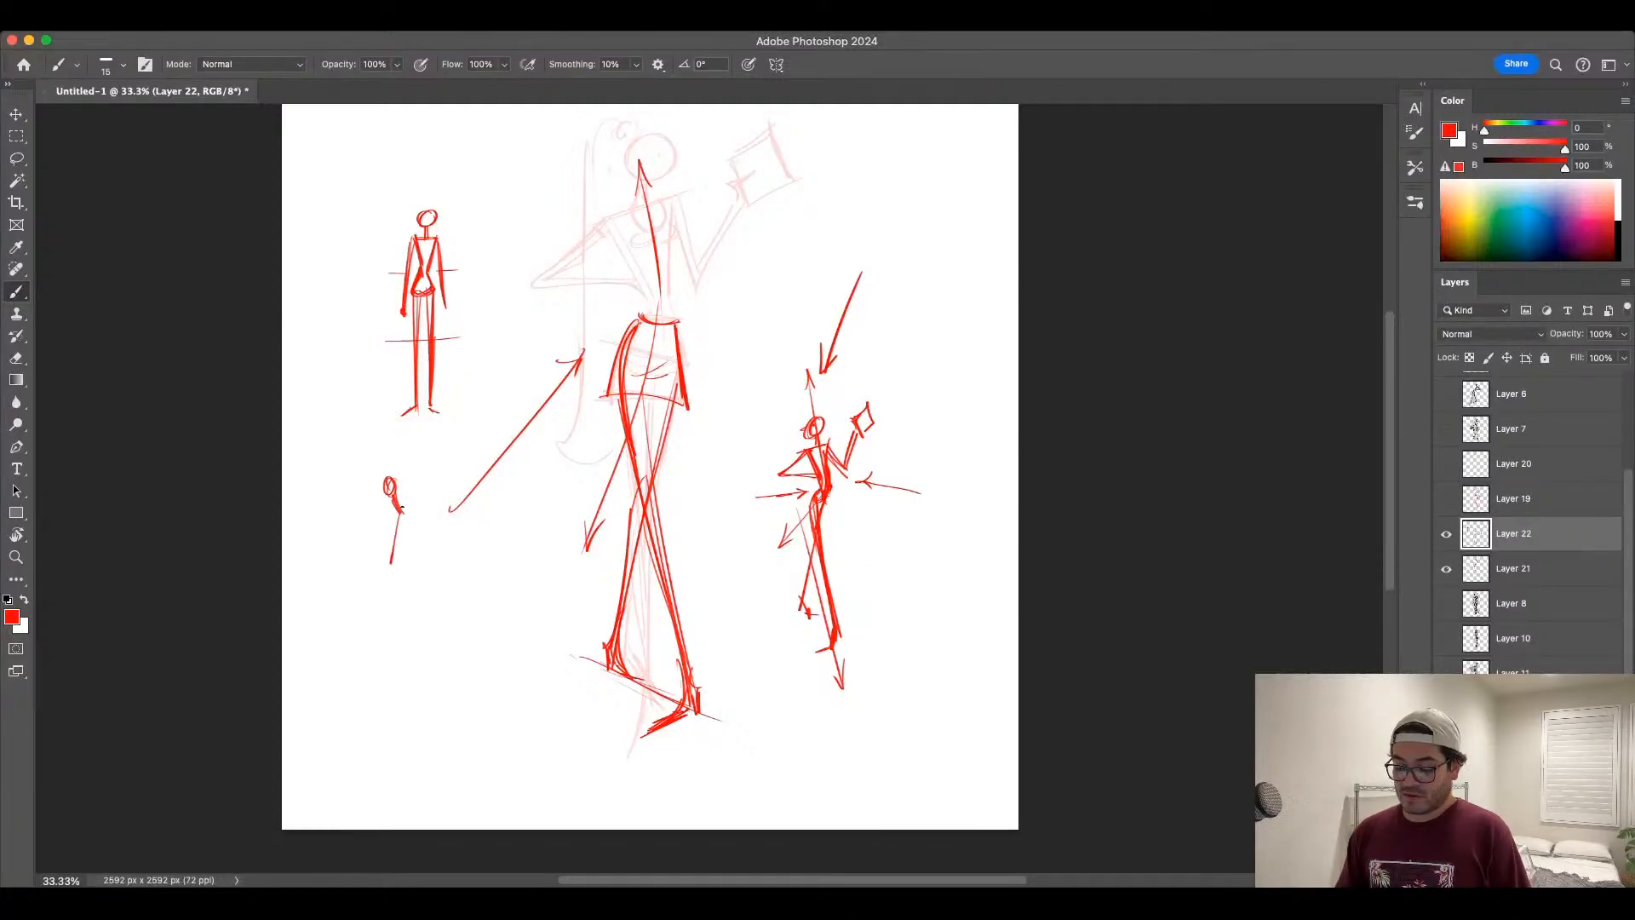
key(super+z)
key(super+z)
key(super+z)
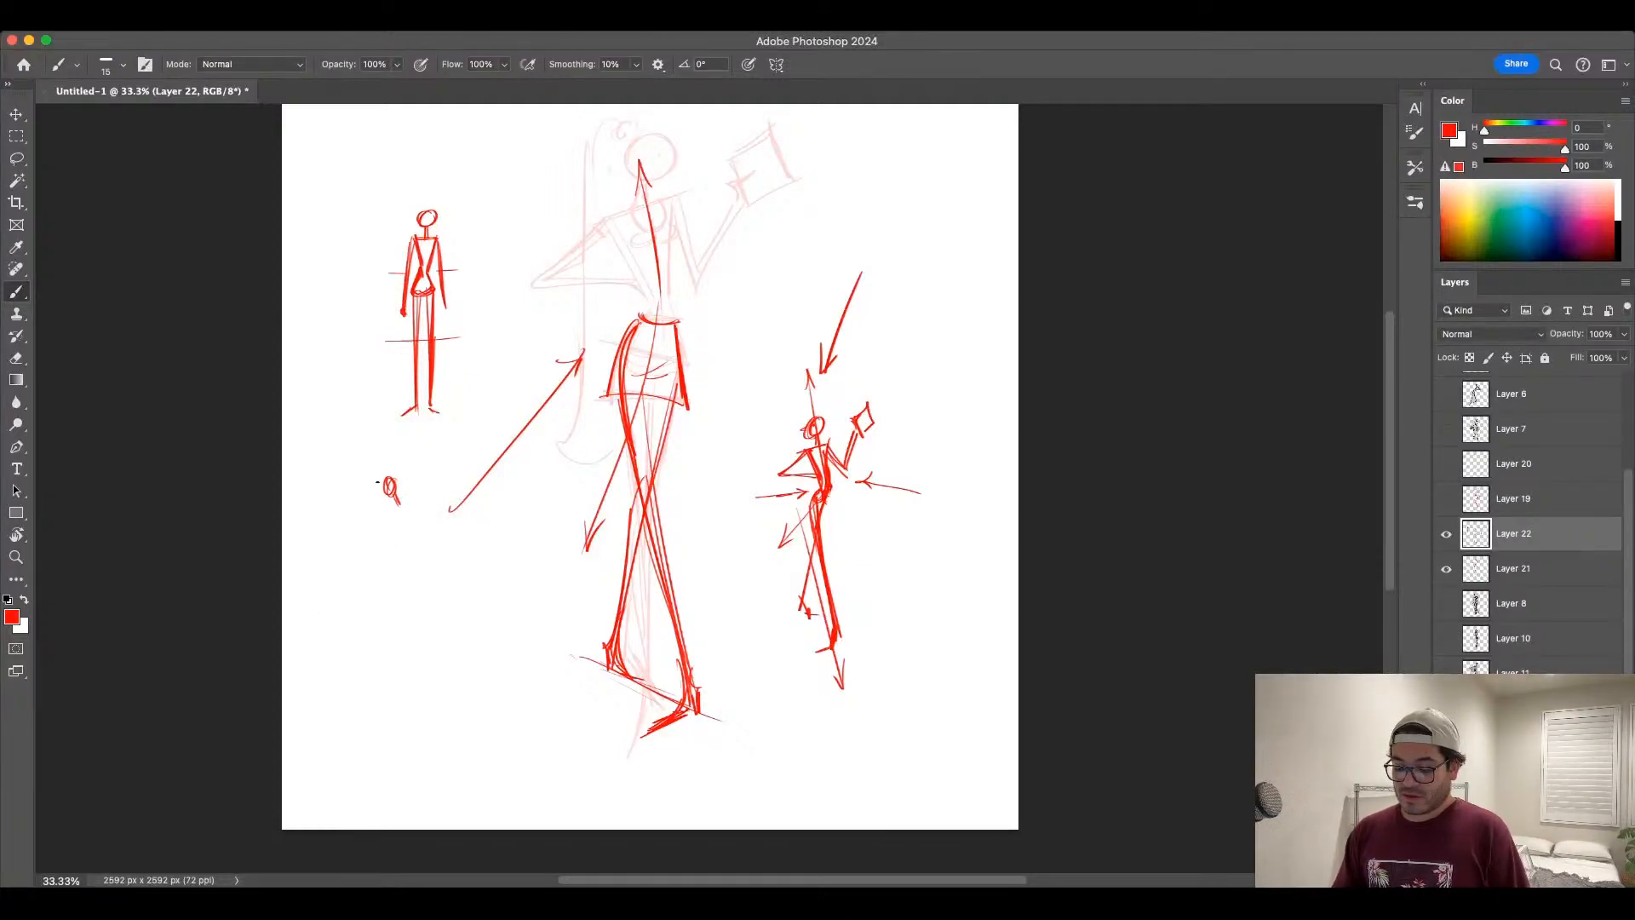
mouse_move(383, 478)
mouse_down()
mouse_move(413, 509)
mouse_move(370, 580)
mouse_move(390, 569)
mouse_up()
drag(413, 509, 395, 568)
drag(396, 569, 362, 574)
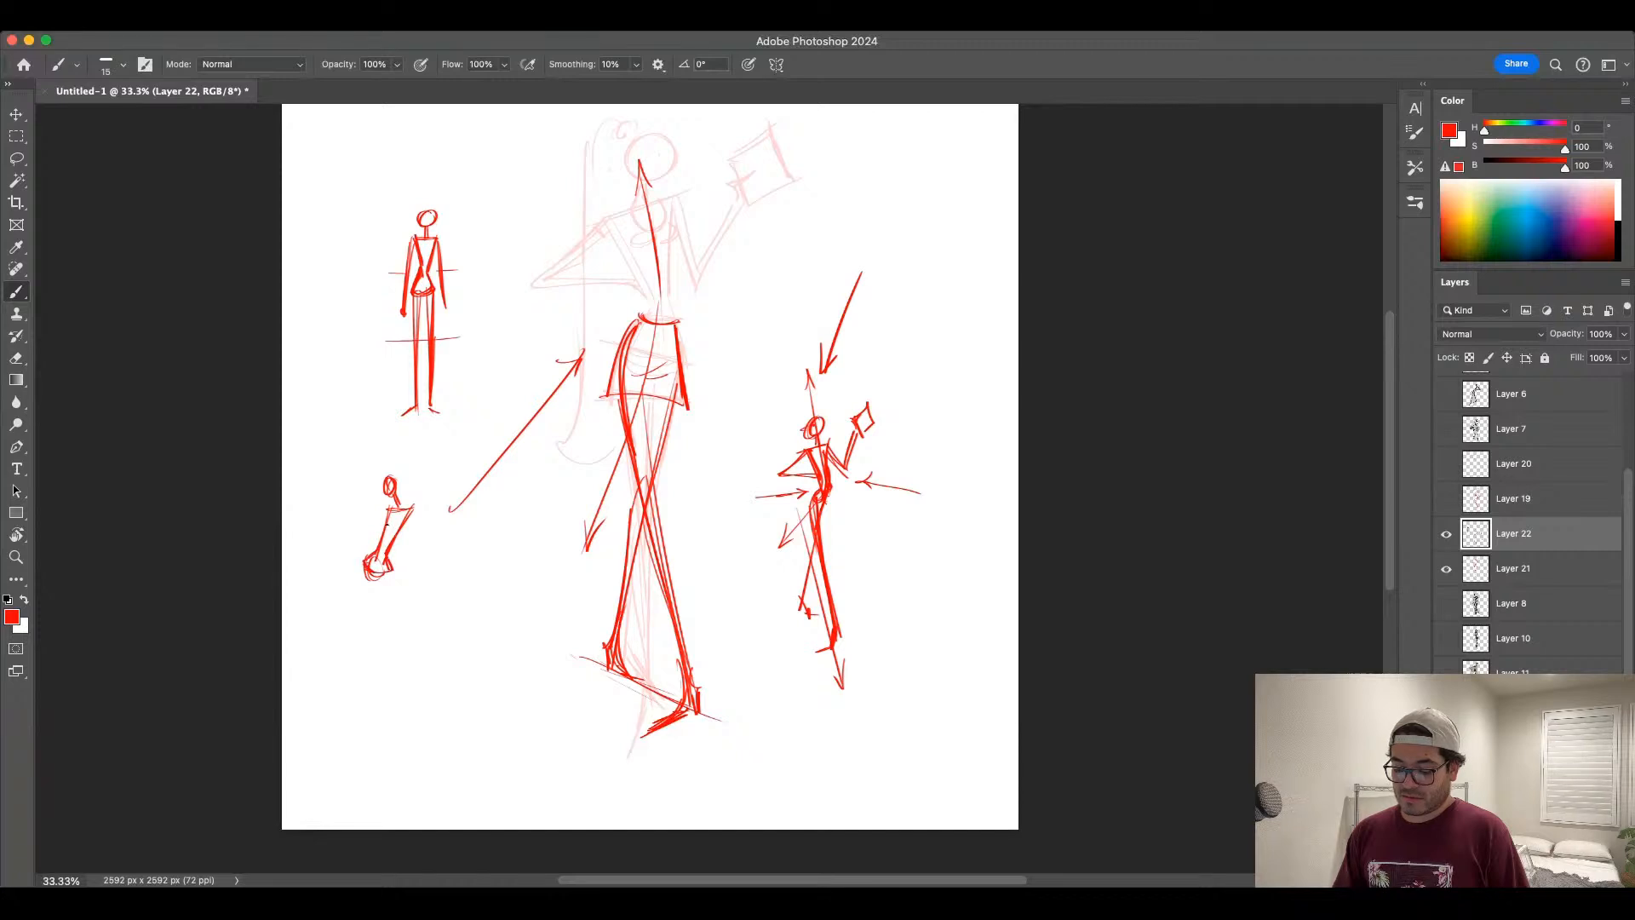
Step: Draw the third thumbnail's legs crossing below the hips with pointed feet, undoing the unsuccessful leg strokes
mouse_move(390, 511)
mouse_down()
mouse_move(379, 554)
mouse_move(402, 670)
mouse_up()
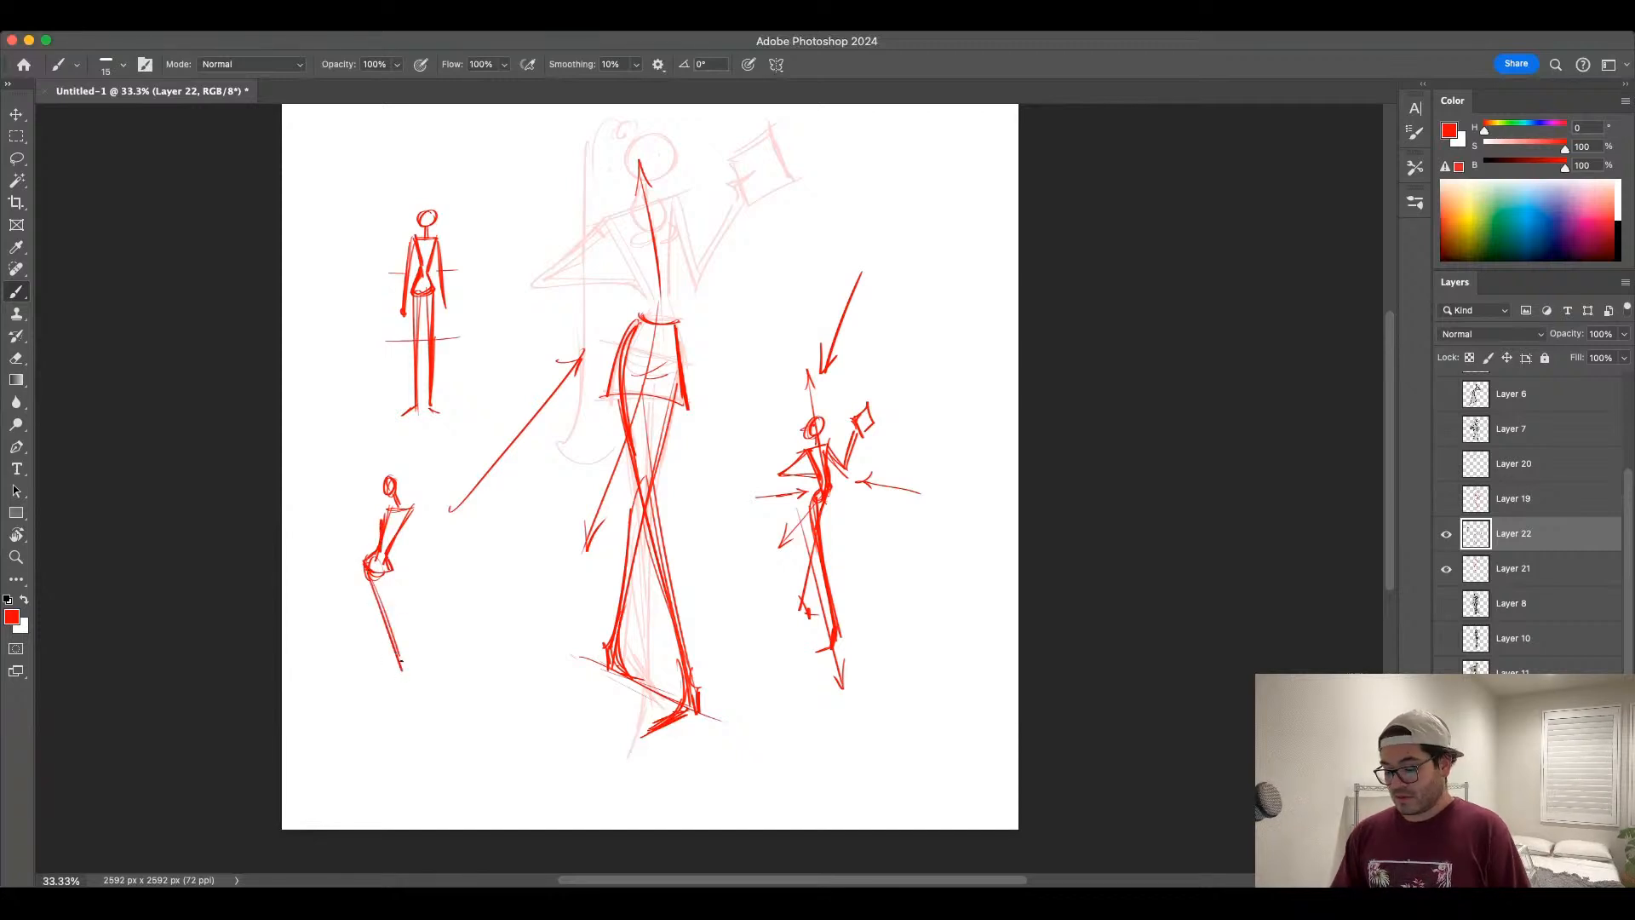
mouse_move(385, 564)
mouse_down()
mouse_move(421, 729)
mouse_move(392, 618)
mouse_move(386, 687)
mouse_up()
key(super+z)
key(super+z)
key(super+z)
drag(390, 571, 377, 713)
drag(390, 569, 380, 702)
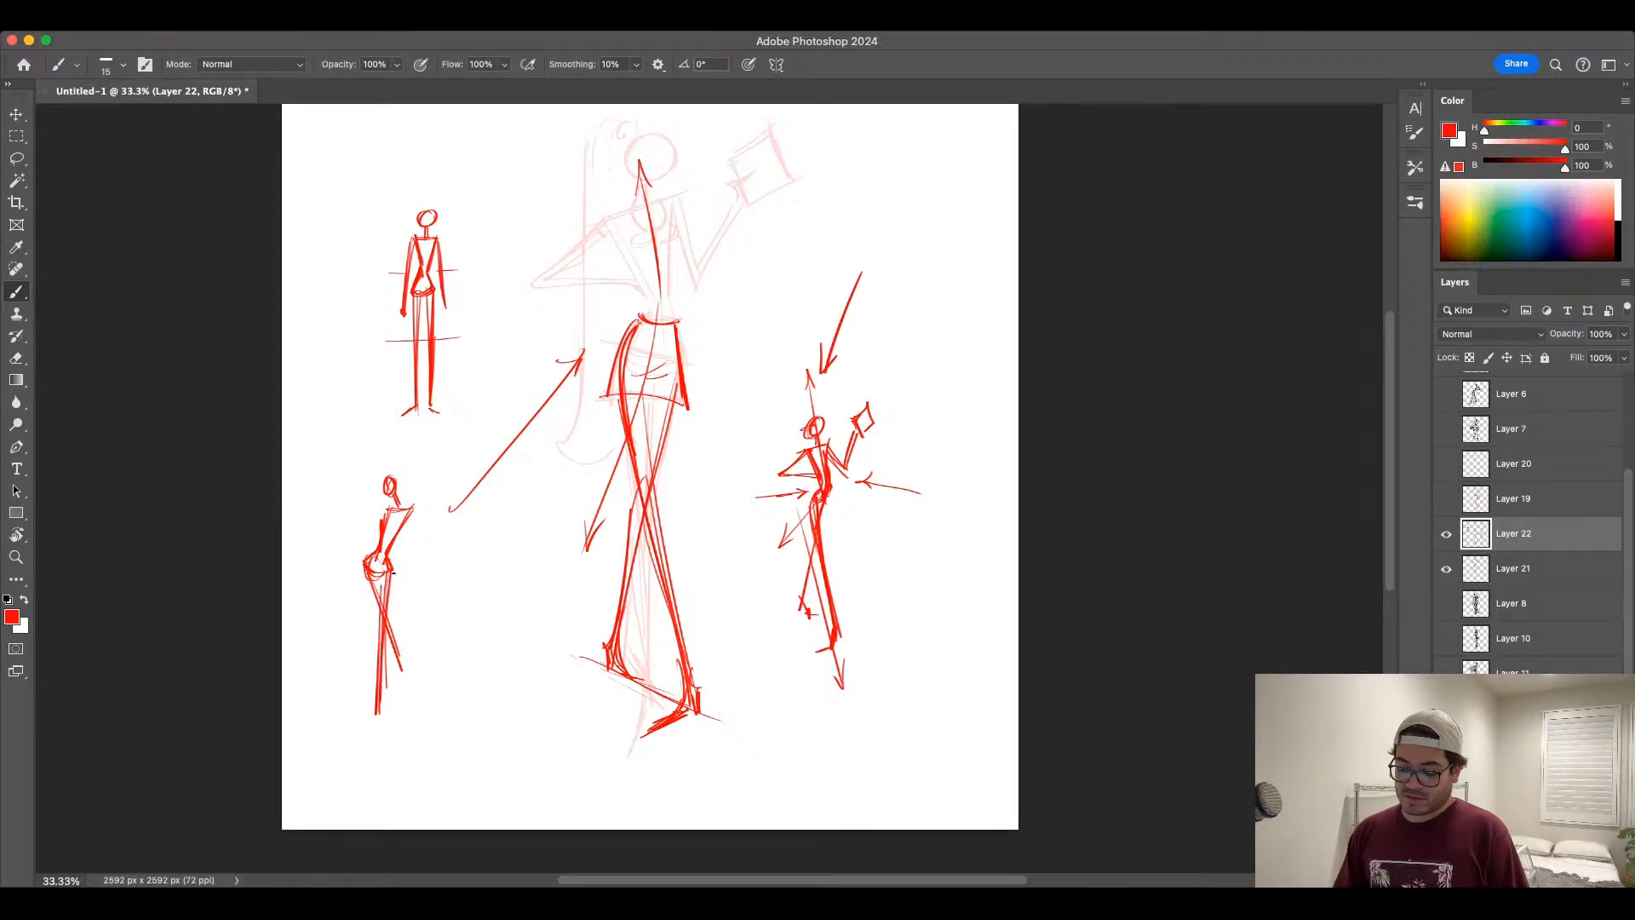
drag(372, 598, 407, 688)
key(super+z)
mouse_move(401, 666)
mouse_down()
mouse_move(391, 727)
mouse_move(390, 703)
mouse_up()
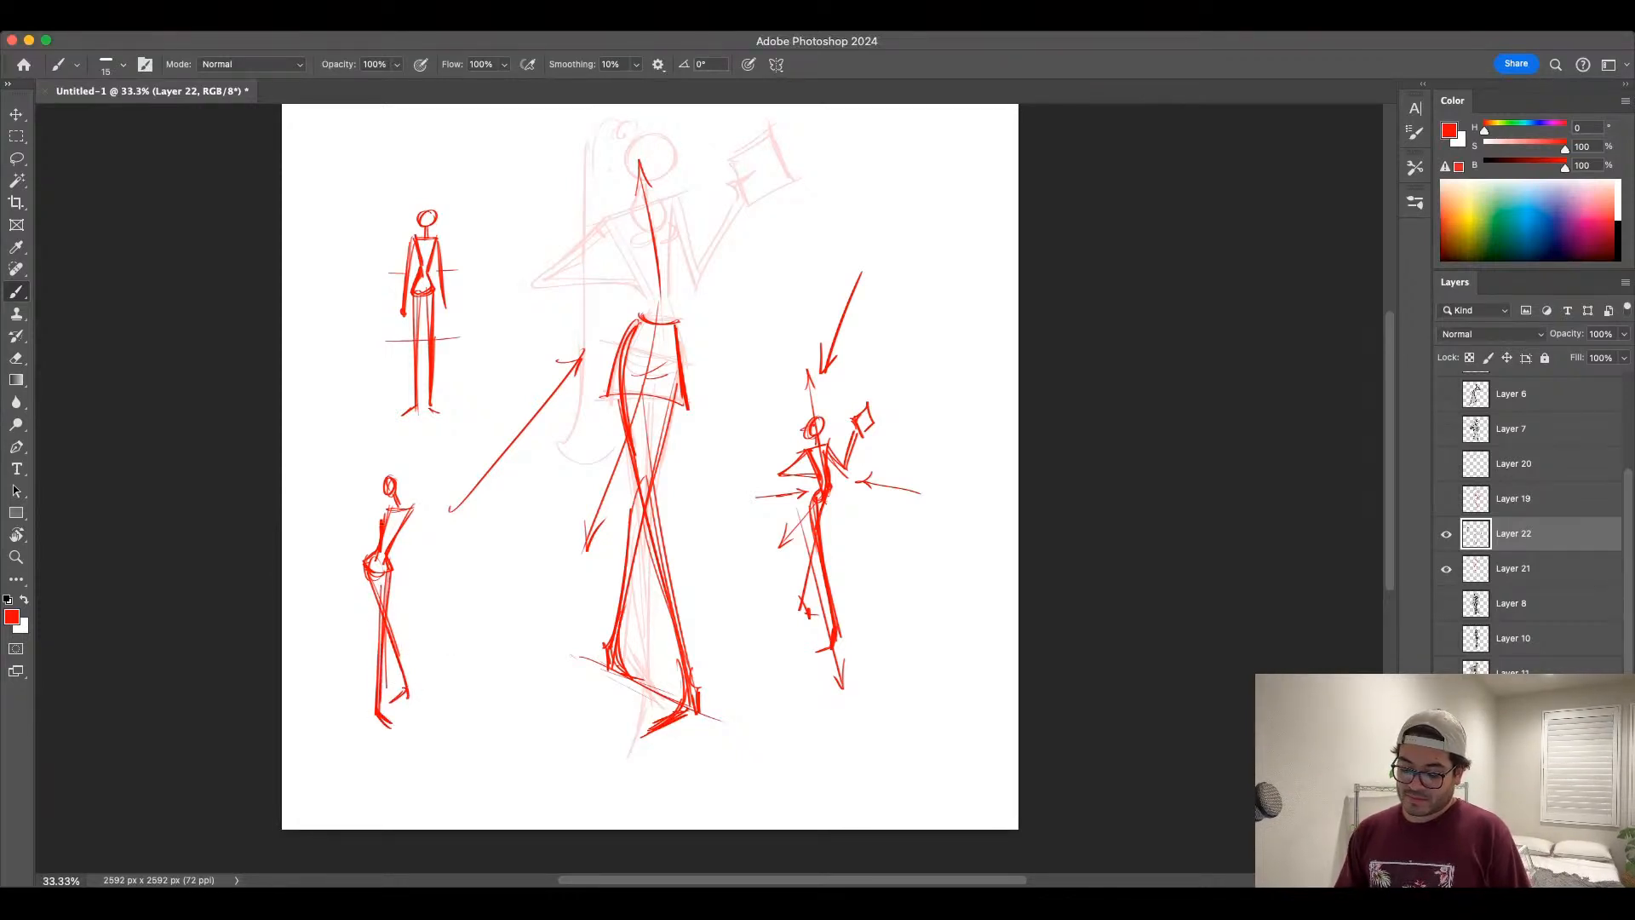
Step: Add arms and a long flowing ponytail to the third thumbnail, and darken its torso and hips
mouse_move(413, 510)
mouse_down()
mouse_move(392, 553)
mouse_move(367, 543)
mouse_move(396, 514)
mouse_move(375, 542)
mouse_up()
key(super+z)
drag(389, 474, 416, 587)
key(super+z)
mouse_move(392, 475)
mouse_down()
mouse_move(417, 509)
mouse_move(422, 601)
mouse_up()
drag(409, 542, 433, 579)
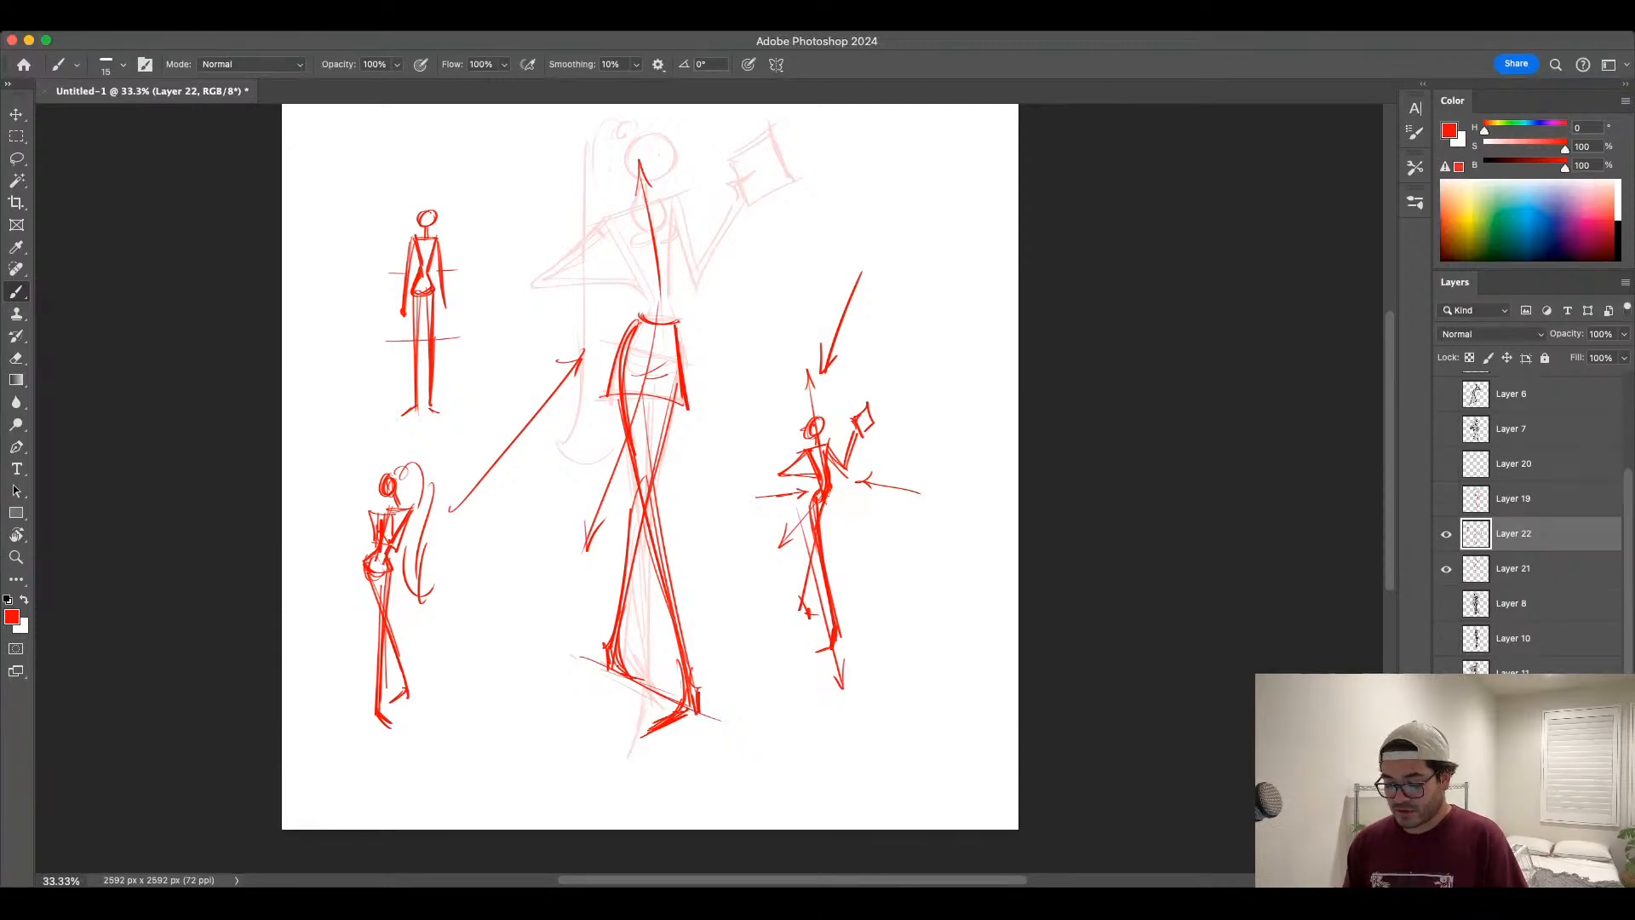
mouse_move(404, 511)
mouse_down()
mouse_move(372, 576)
mouse_move(362, 568)
mouse_up()
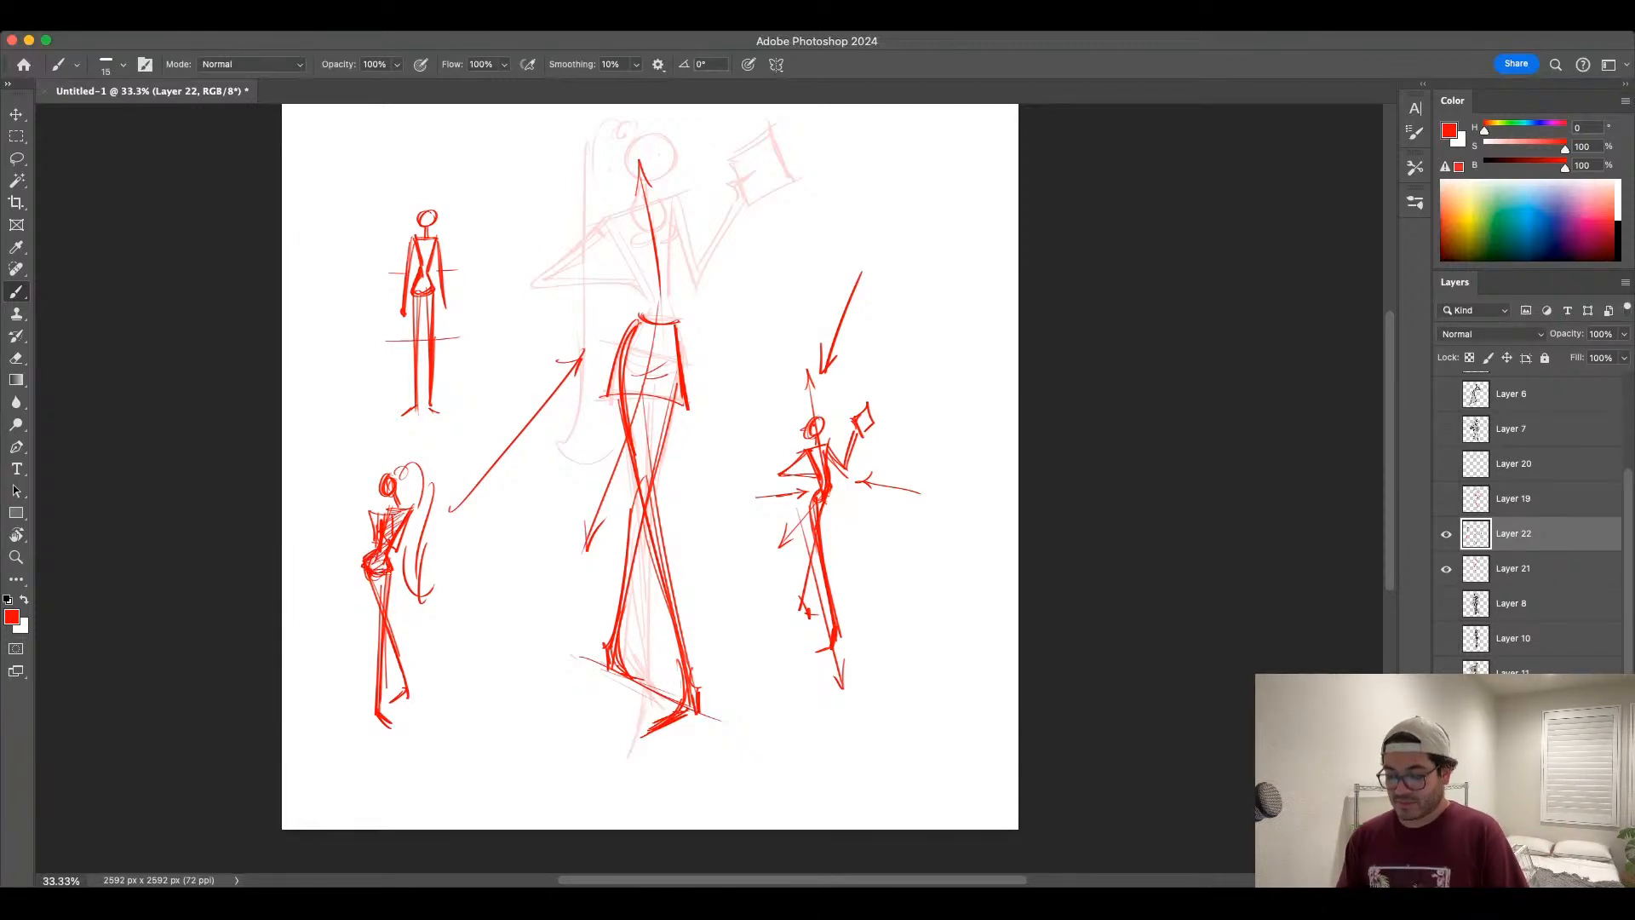
Step: Draw an arrow pointing at the upright thumbnail and reinforce the crossed legs of the thumbnail below it
drag(339, 277, 394, 261)
drag(384, 271, 377, 256)
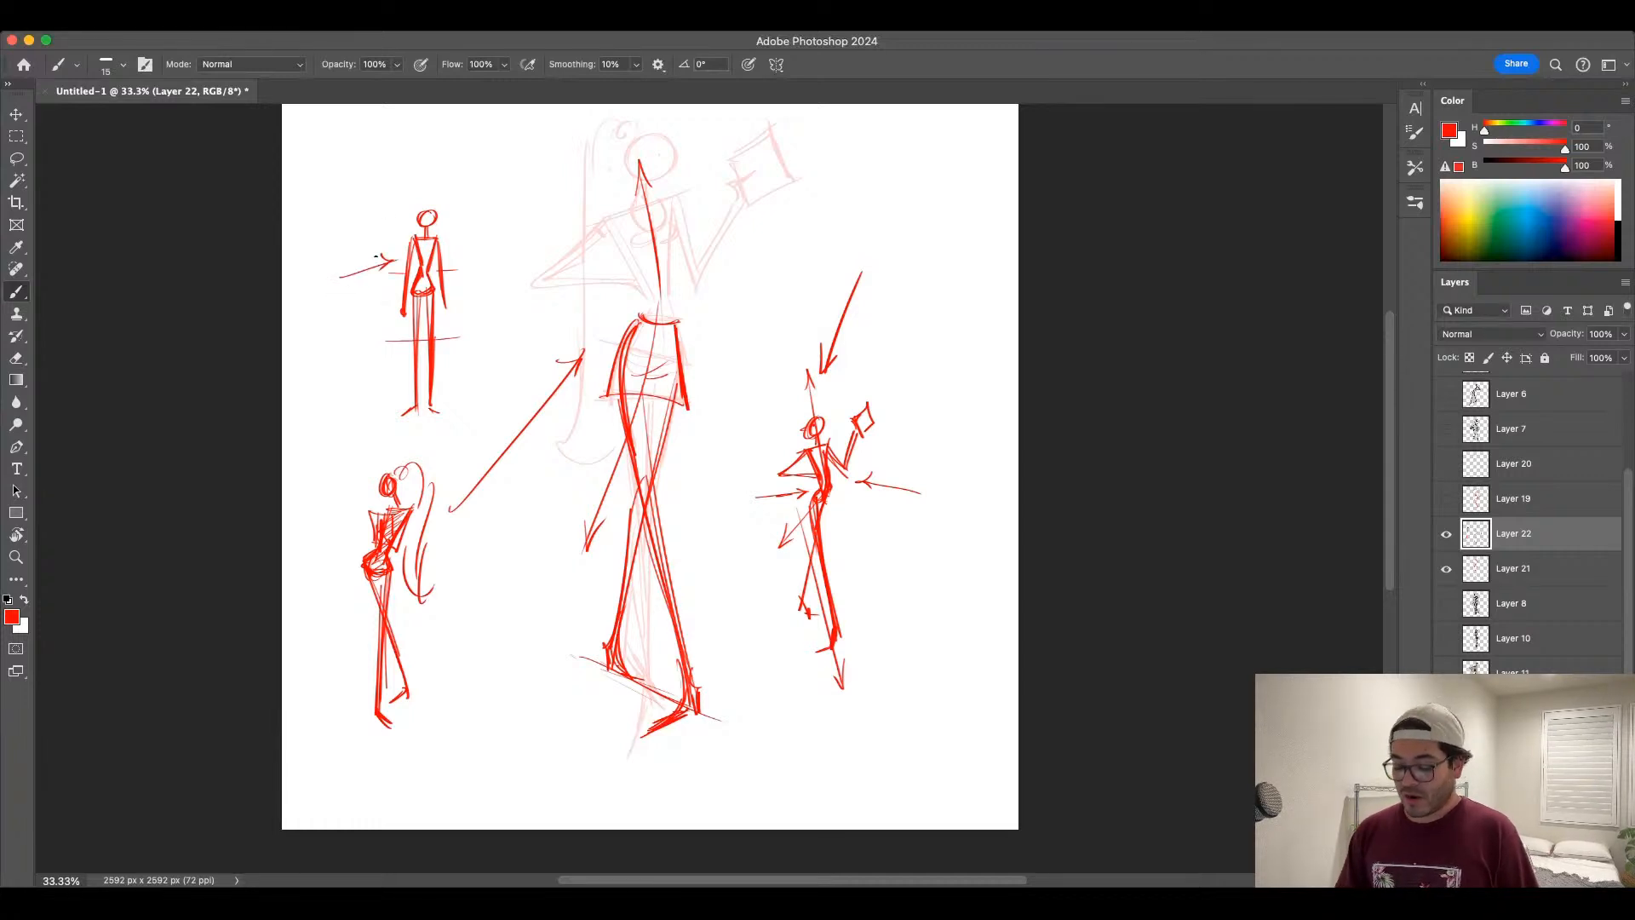
mouse_move(384, 572)
mouse_down()
mouse_move(380, 708)
mouse_move(406, 685)
mouse_up()
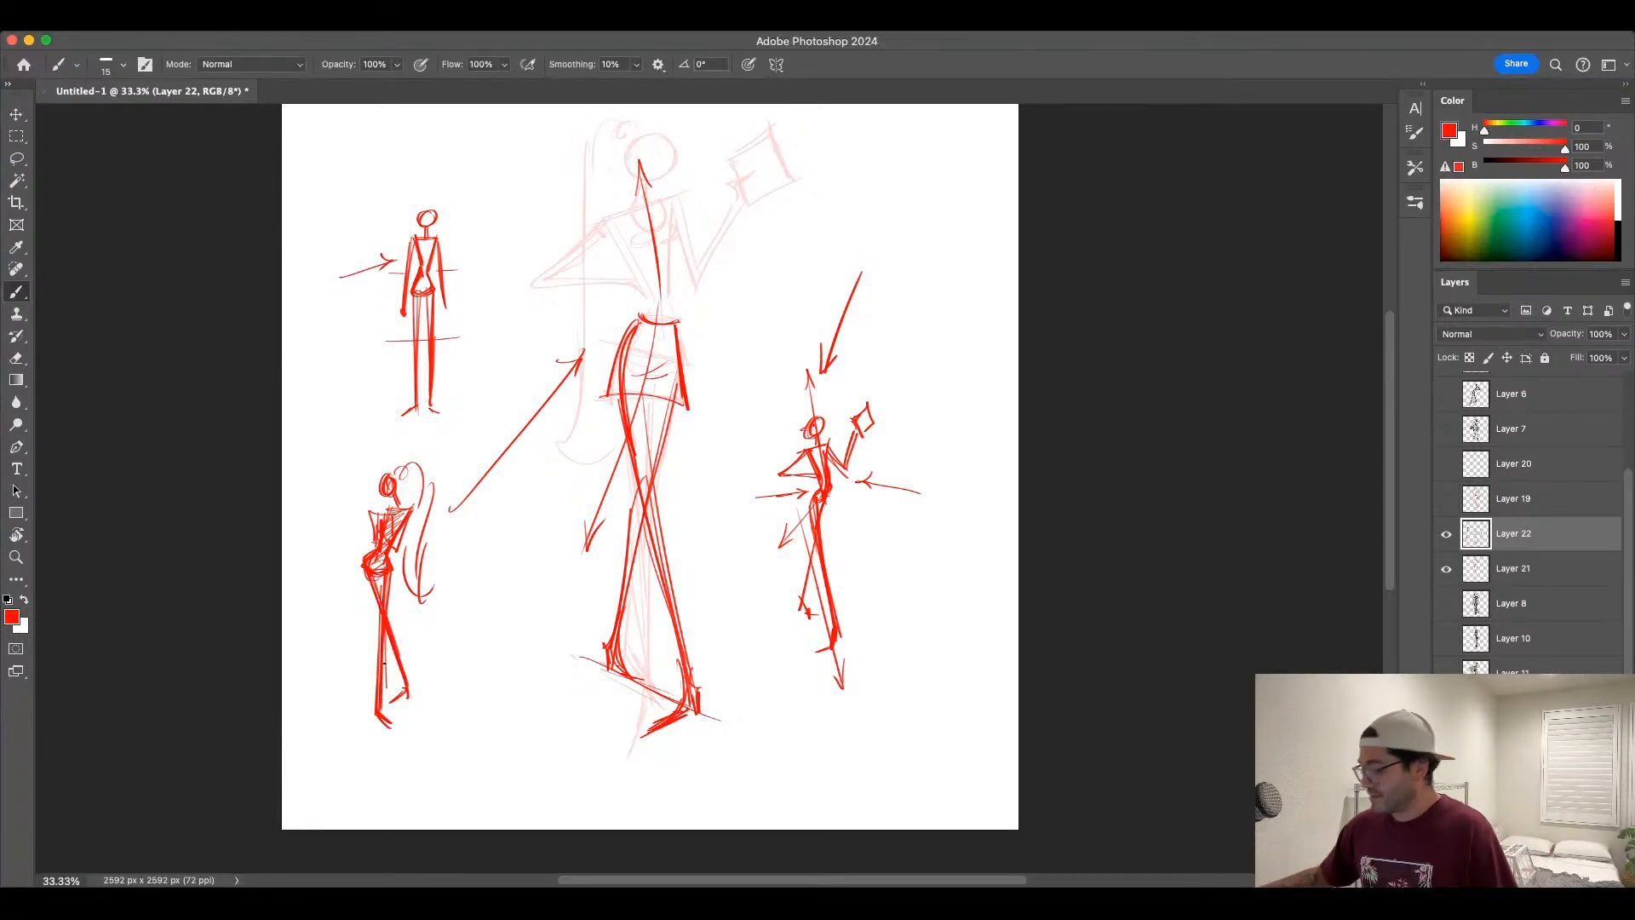
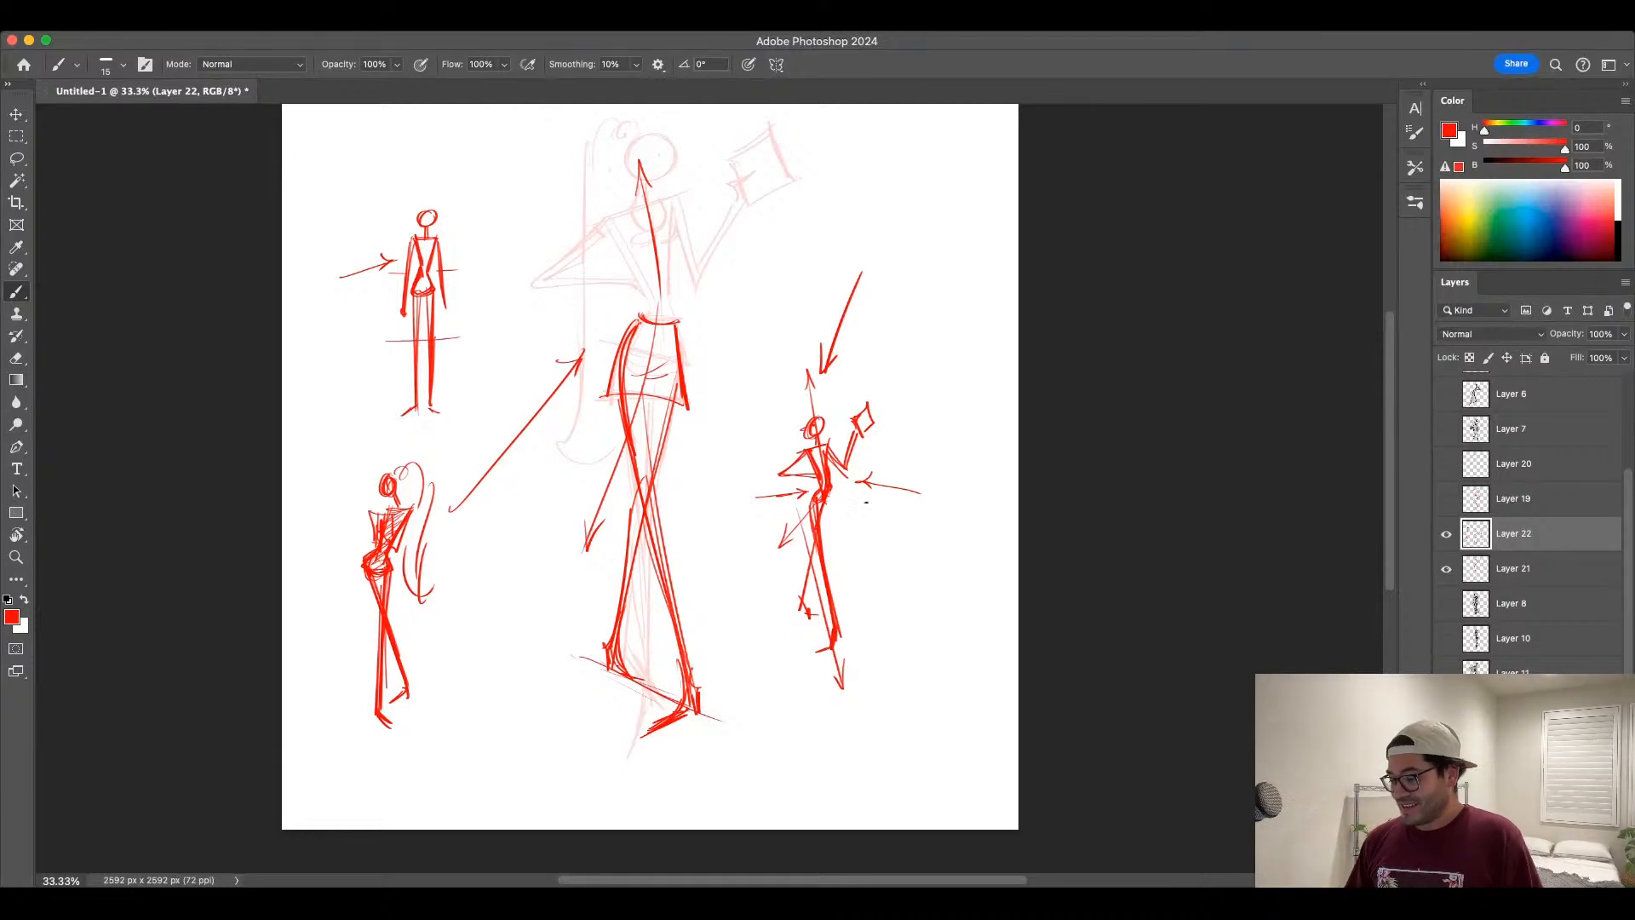
Step: Sketch the head, neck and shoulder line of a new thumbnail above the downward arrow, undoing the early body lines
mouse_move(887, 557)
mouse_down()
mouse_move(876, 580)
mouse_move(892, 576)
mouse_up()
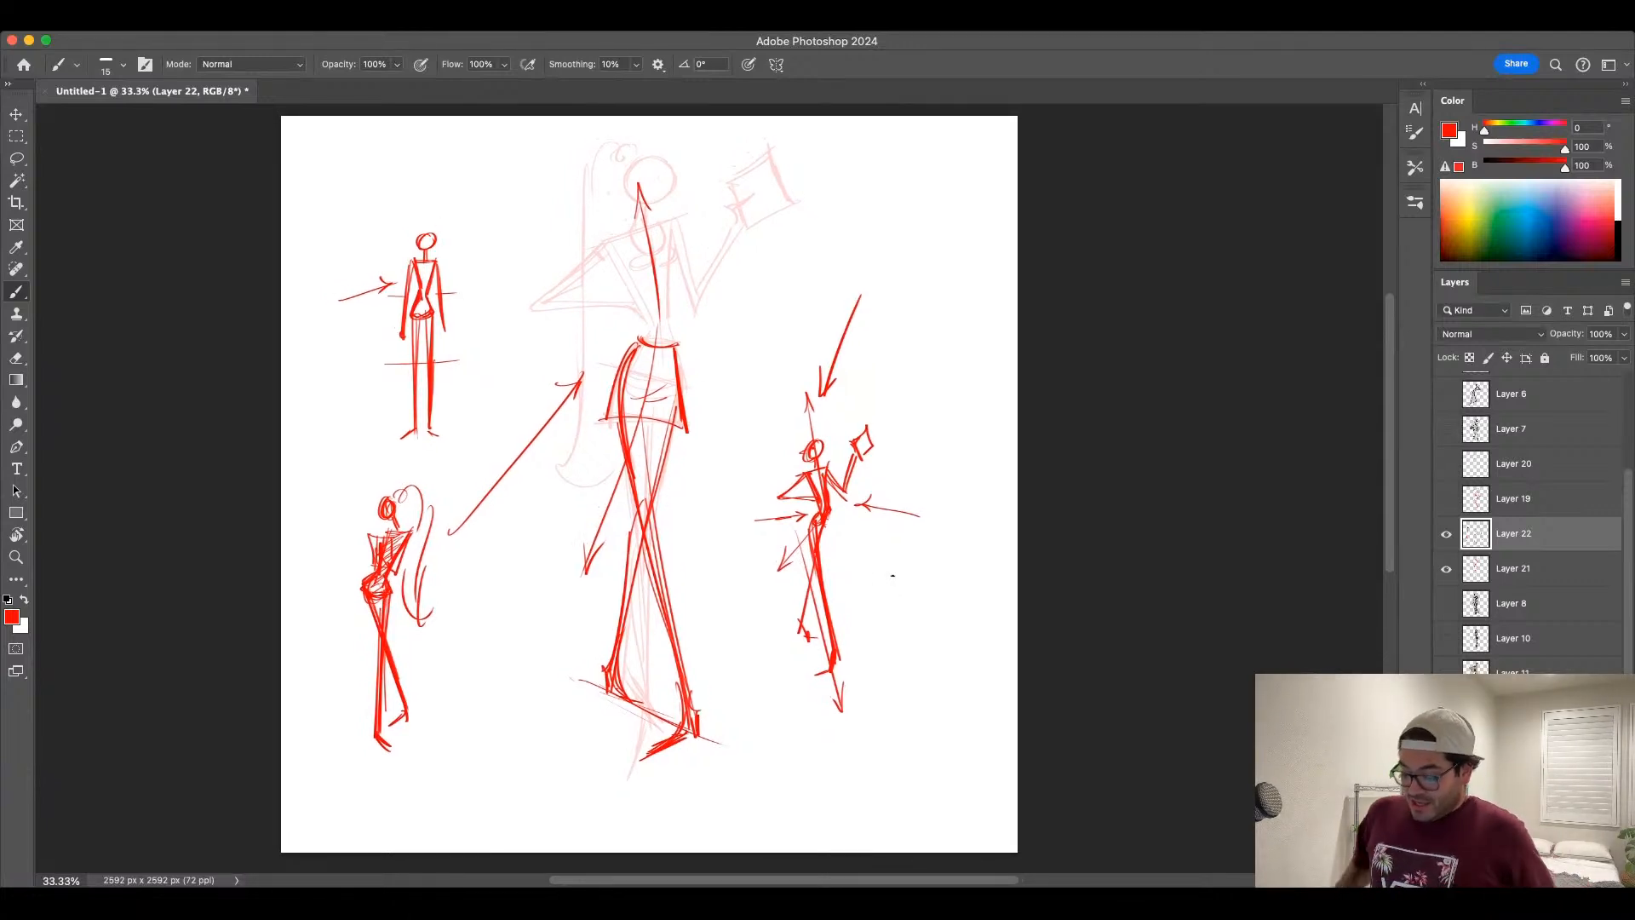
drag(889, 414, 810, 458)
drag(869, 219, 851, 333)
key(super+z)
drag(842, 248, 849, 332)
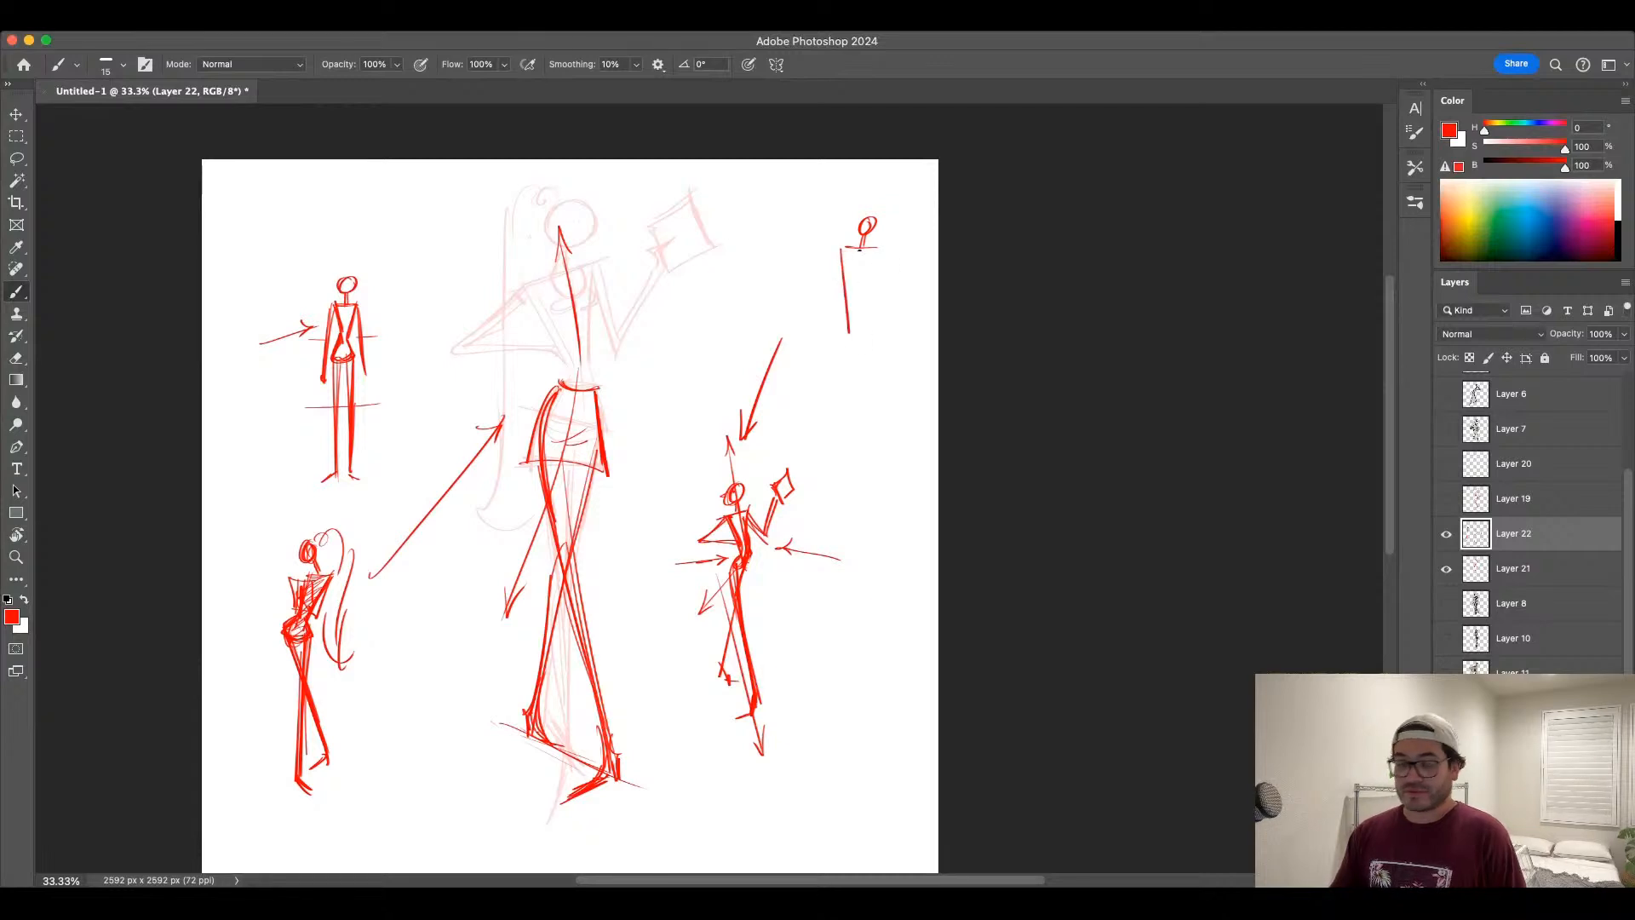
key(super+z)
Step: Draw the new thumbnail's tapered torso and small rounded hips below the shoulder line, undoing the unsuccessful strokes
mouse_move(835, 249)
mouse_down()
mouse_move(840, 328)
mouse_move(885, 251)
mouse_up()
drag(883, 250, 850, 324)
drag(840, 250, 865, 248)
mouse_move(852, 322)
mouse_down()
mouse_move(865, 324)
mouse_move(853, 341)
mouse_up()
key(super+z)
mouse_move(841, 246)
mouse_down()
mouse_move(876, 266)
mouse_move(856, 319)
mouse_up()
drag(886, 247, 848, 490)
key(super+z)
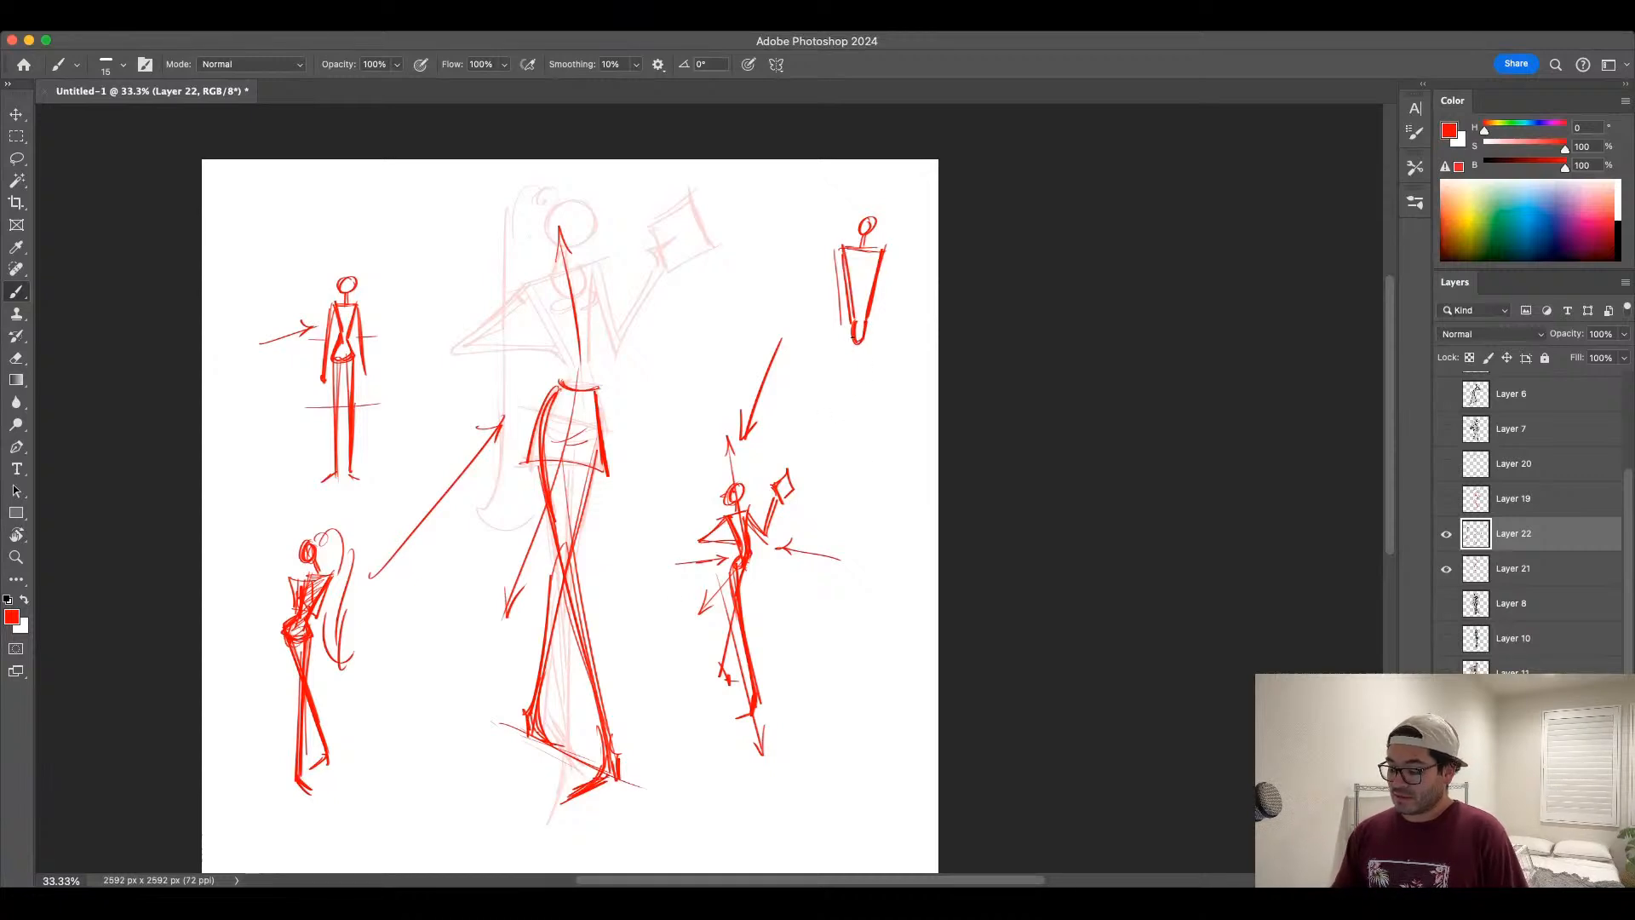
Step: Add straight legs, a hanging arm and a bent arm to the thumbnail, with a small arrow below the bent elbow
drag(853, 339, 850, 483)
mouse_move(857, 345)
mouse_down()
mouse_move(863, 478)
mouse_move(818, 484)
mouse_move(887, 486)
mouse_up()
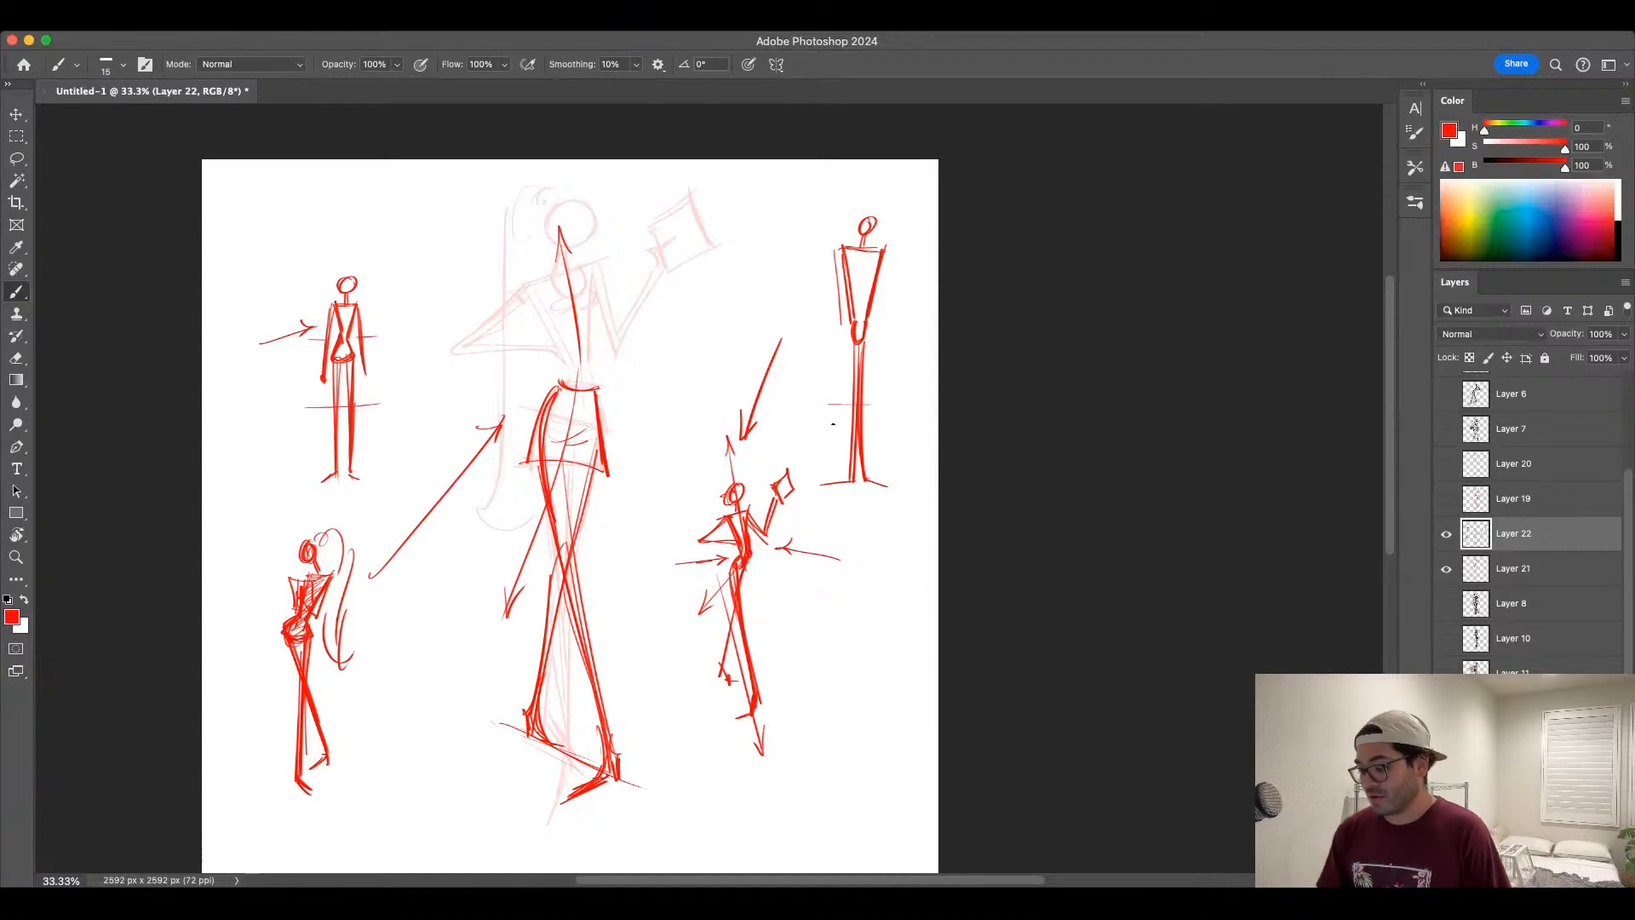
drag(840, 256, 833, 349)
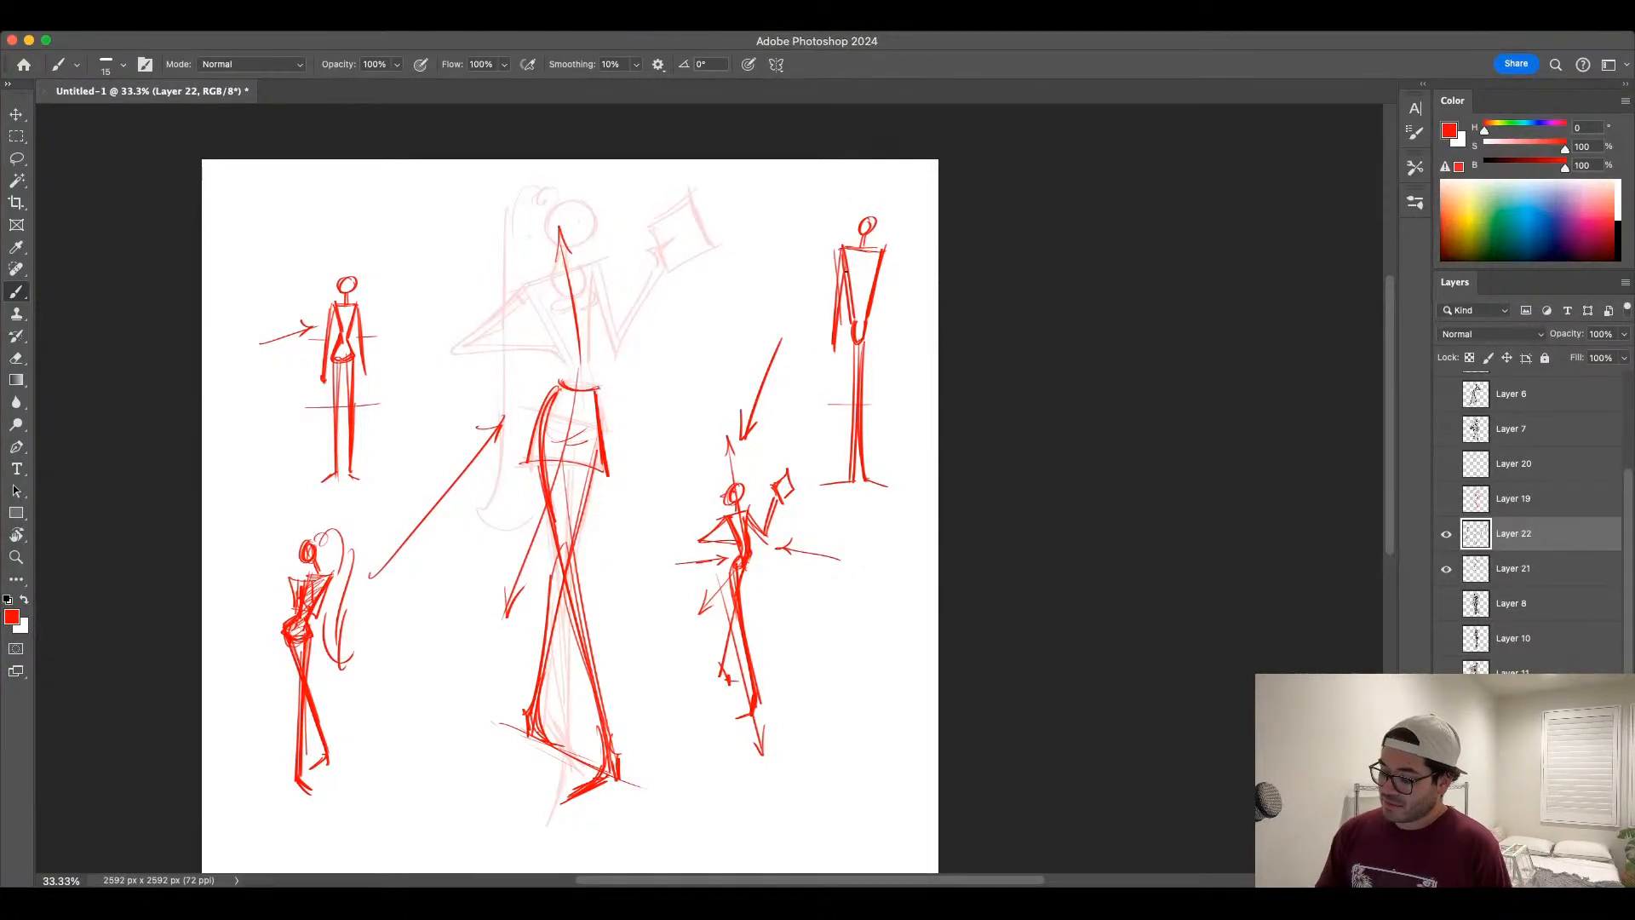
drag(884, 254, 876, 338)
key(super+z)
mouse_move(886, 247)
mouse_down()
mouse_move(905, 286)
mouse_move(876, 295)
mouse_move(903, 288)
mouse_move(883, 308)
mouse_move(885, 360)
mouse_move(896, 327)
mouse_up()
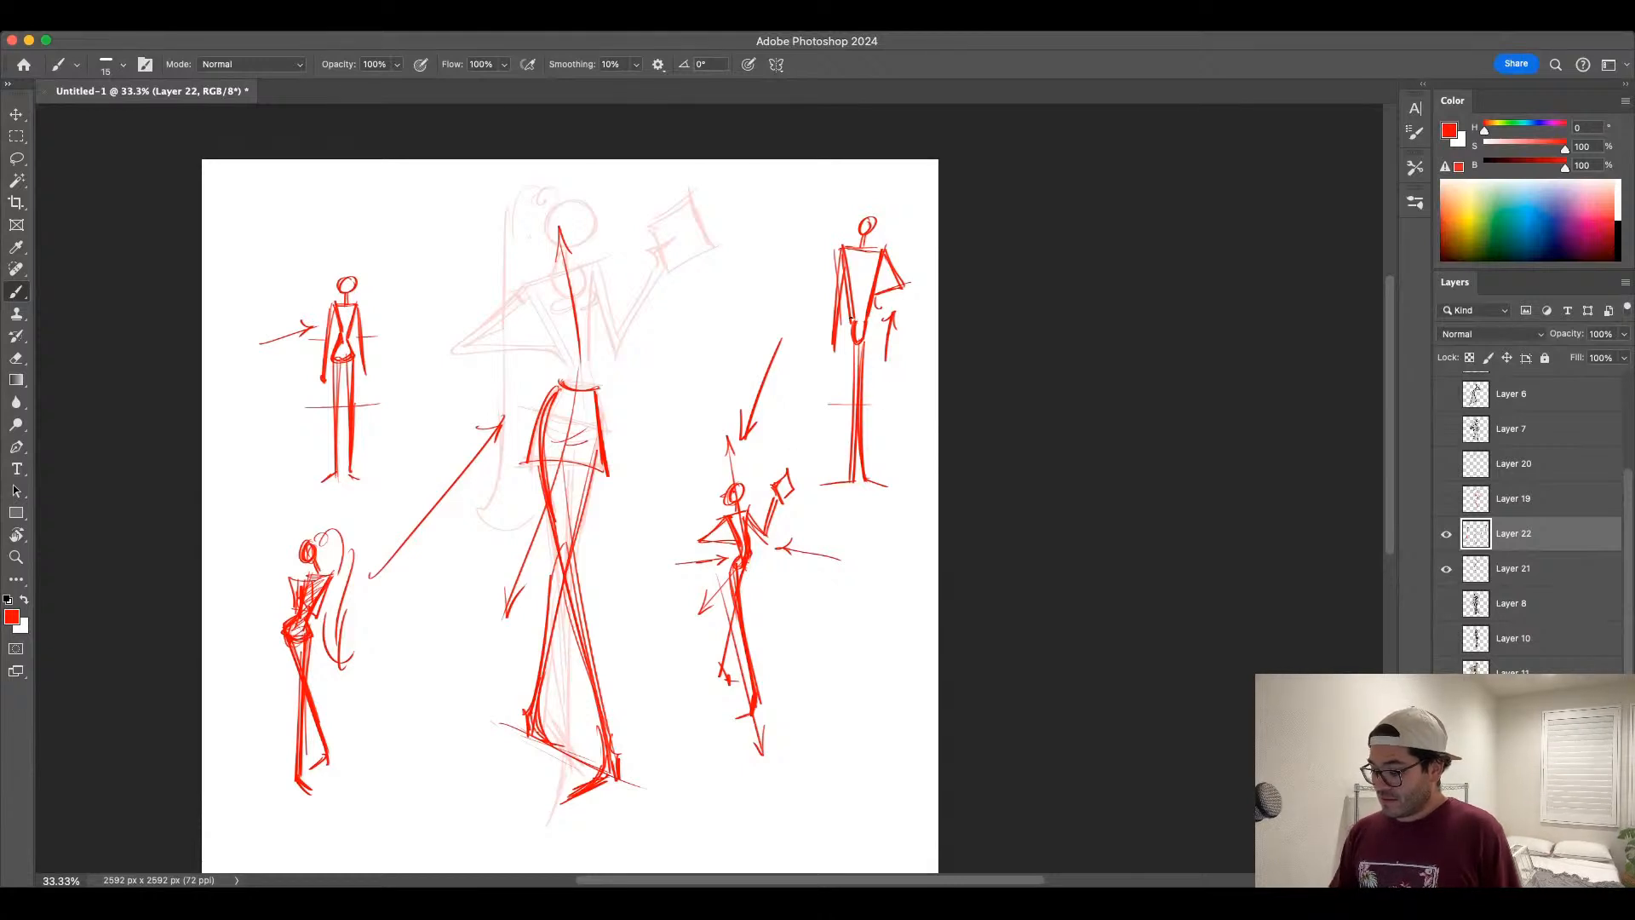
drag(877, 693, 850, 645)
drag(842, 718, 811, 650)
drag(749, 704, 735, 721)
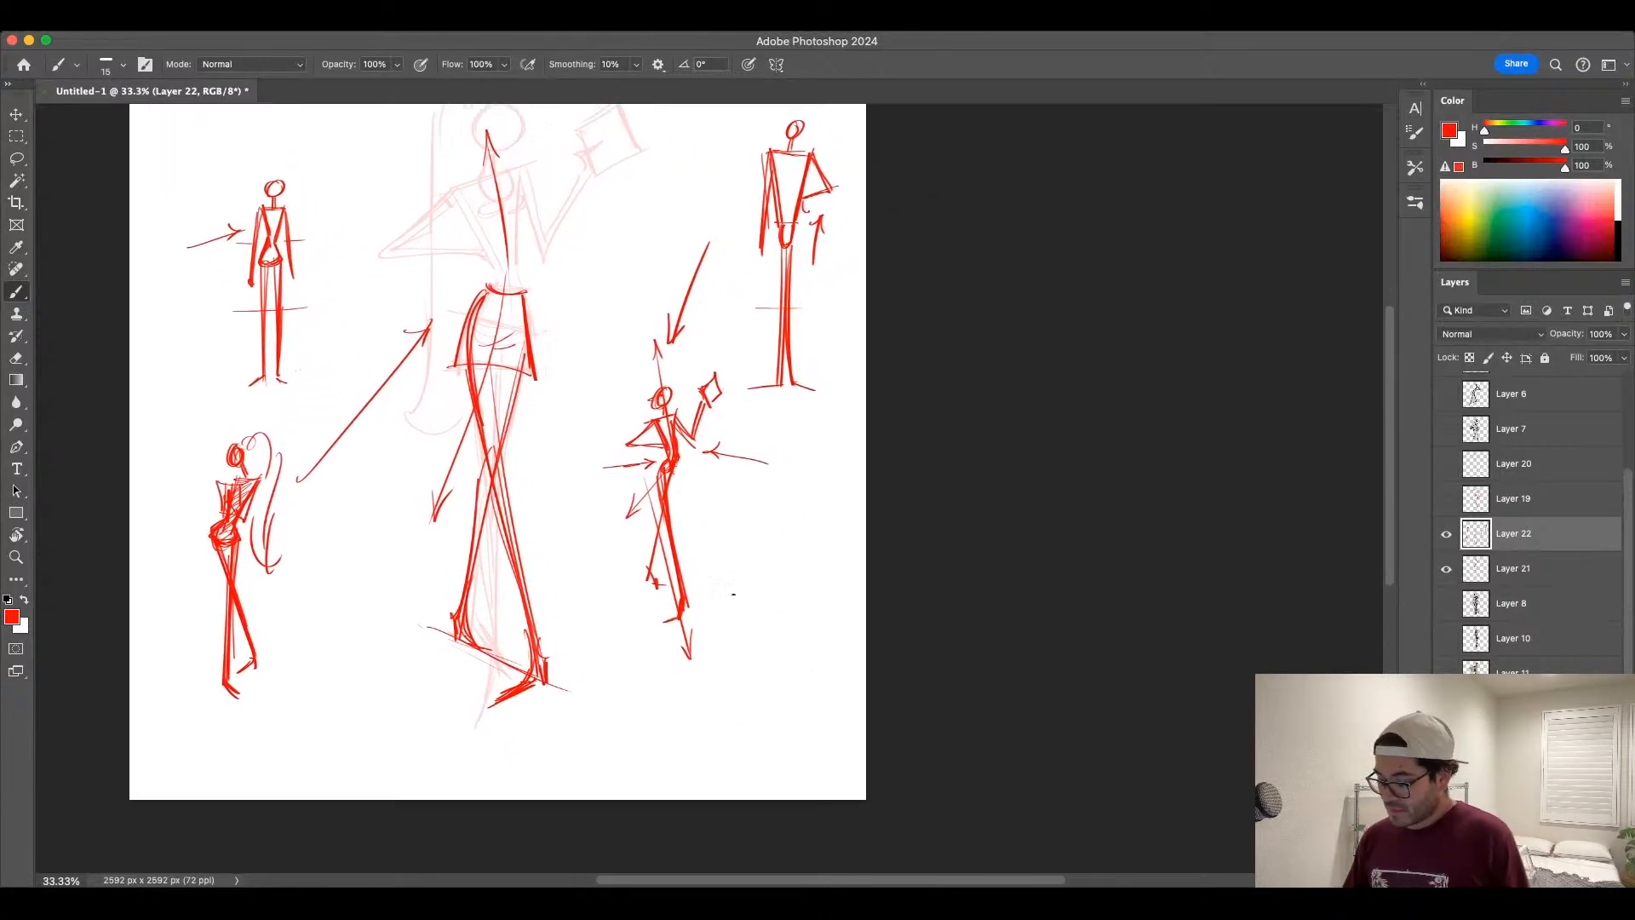
click(1445, 573)
click(1446, 573)
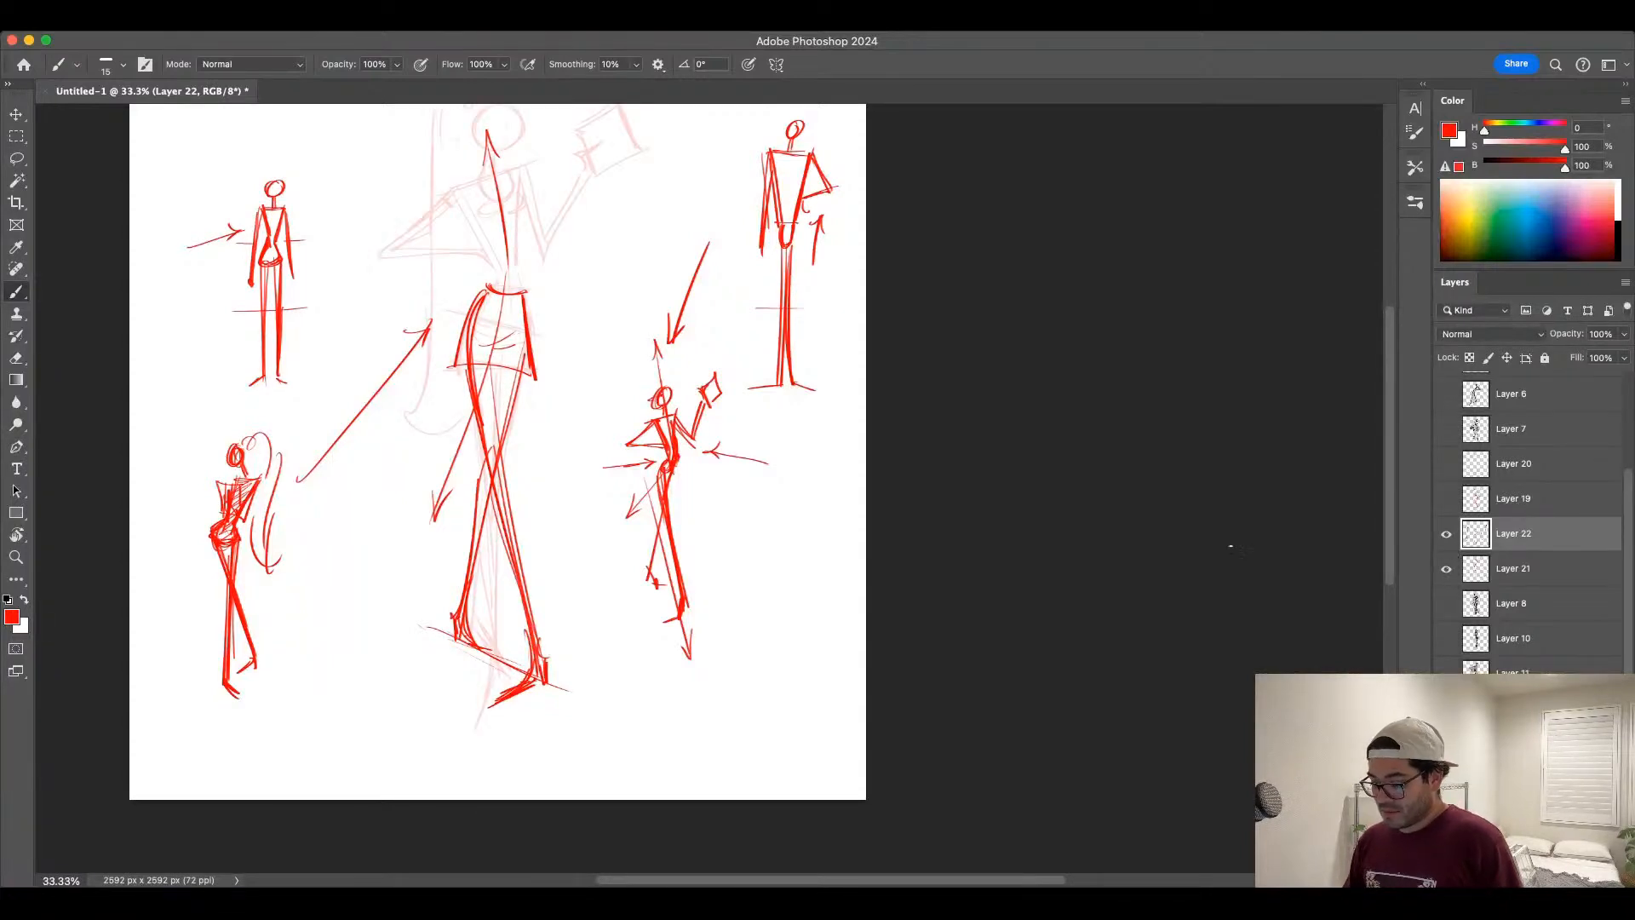
Step: Sketch another thumbnail between the ponytail thumbnail and the large figure, with a head, shoulders and leaning tapered torso, undoing early lines
drag(791, 597, 824, 646)
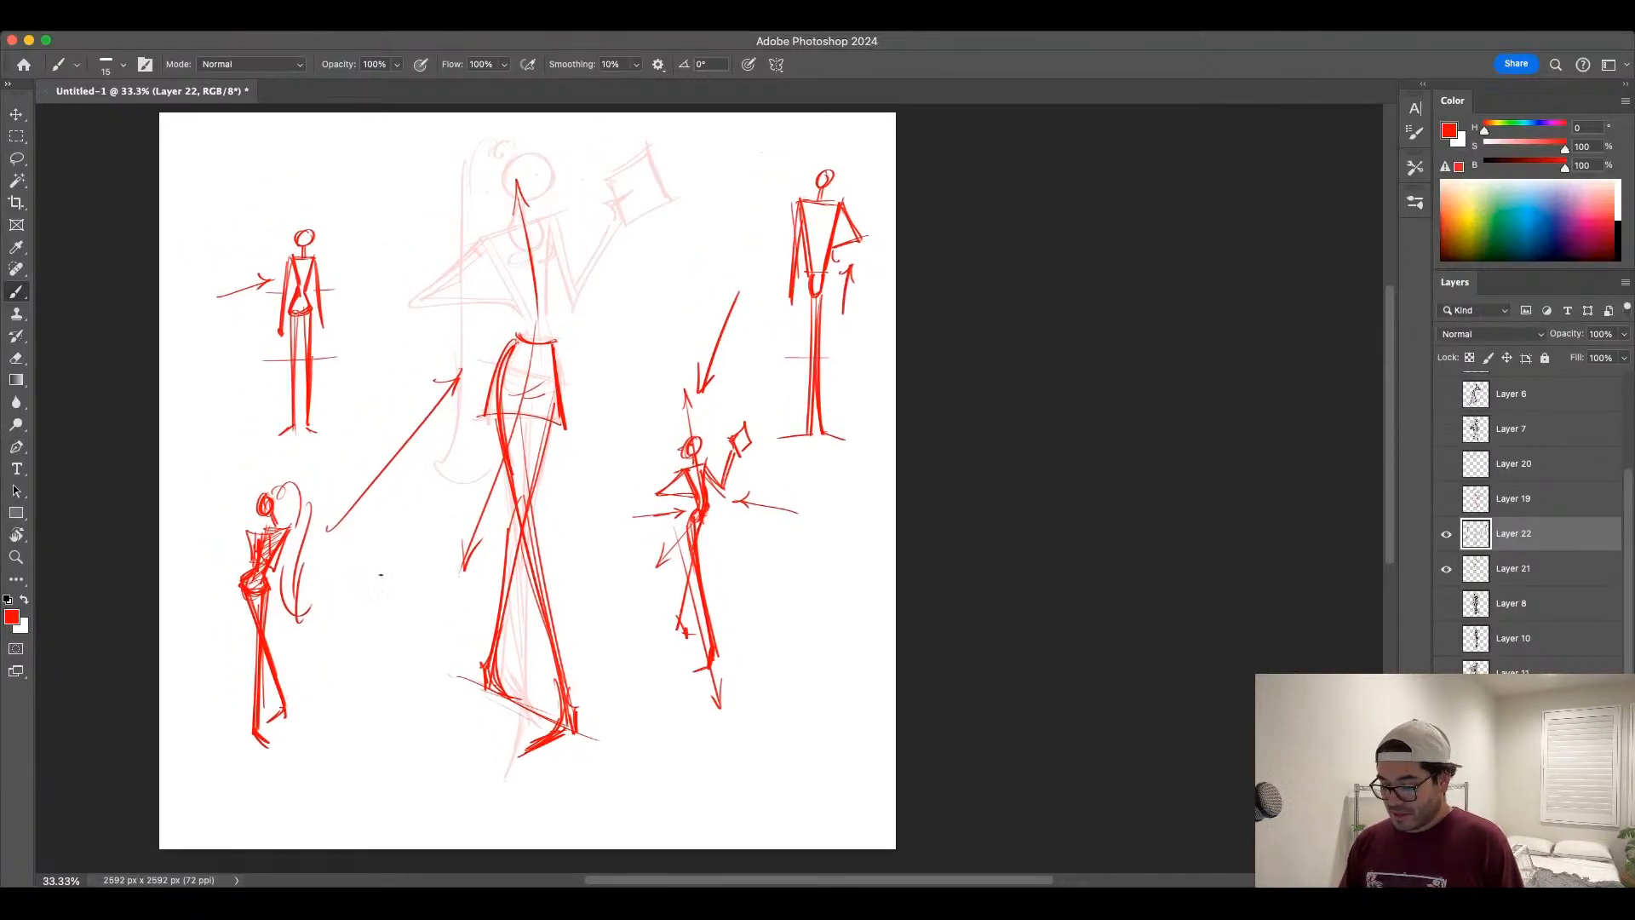
mouse_move(405, 489)
mouse_down()
mouse_move(379, 541)
mouse_move(424, 514)
mouse_move(391, 584)
mouse_up()
key(super+z)
key(super+z)
drag(388, 518, 407, 671)
key(super+z)
key(super+z)
mouse_move(385, 586)
mouse_down()
mouse_move(399, 643)
mouse_move(393, 581)
mouse_up()
drag(380, 520, 392, 579)
drag(423, 520, 397, 570)
mouse_move(392, 513)
mouse_down()
mouse_move(428, 515)
mouse_move(380, 597)
mouse_move(404, 688)
mouse_up()
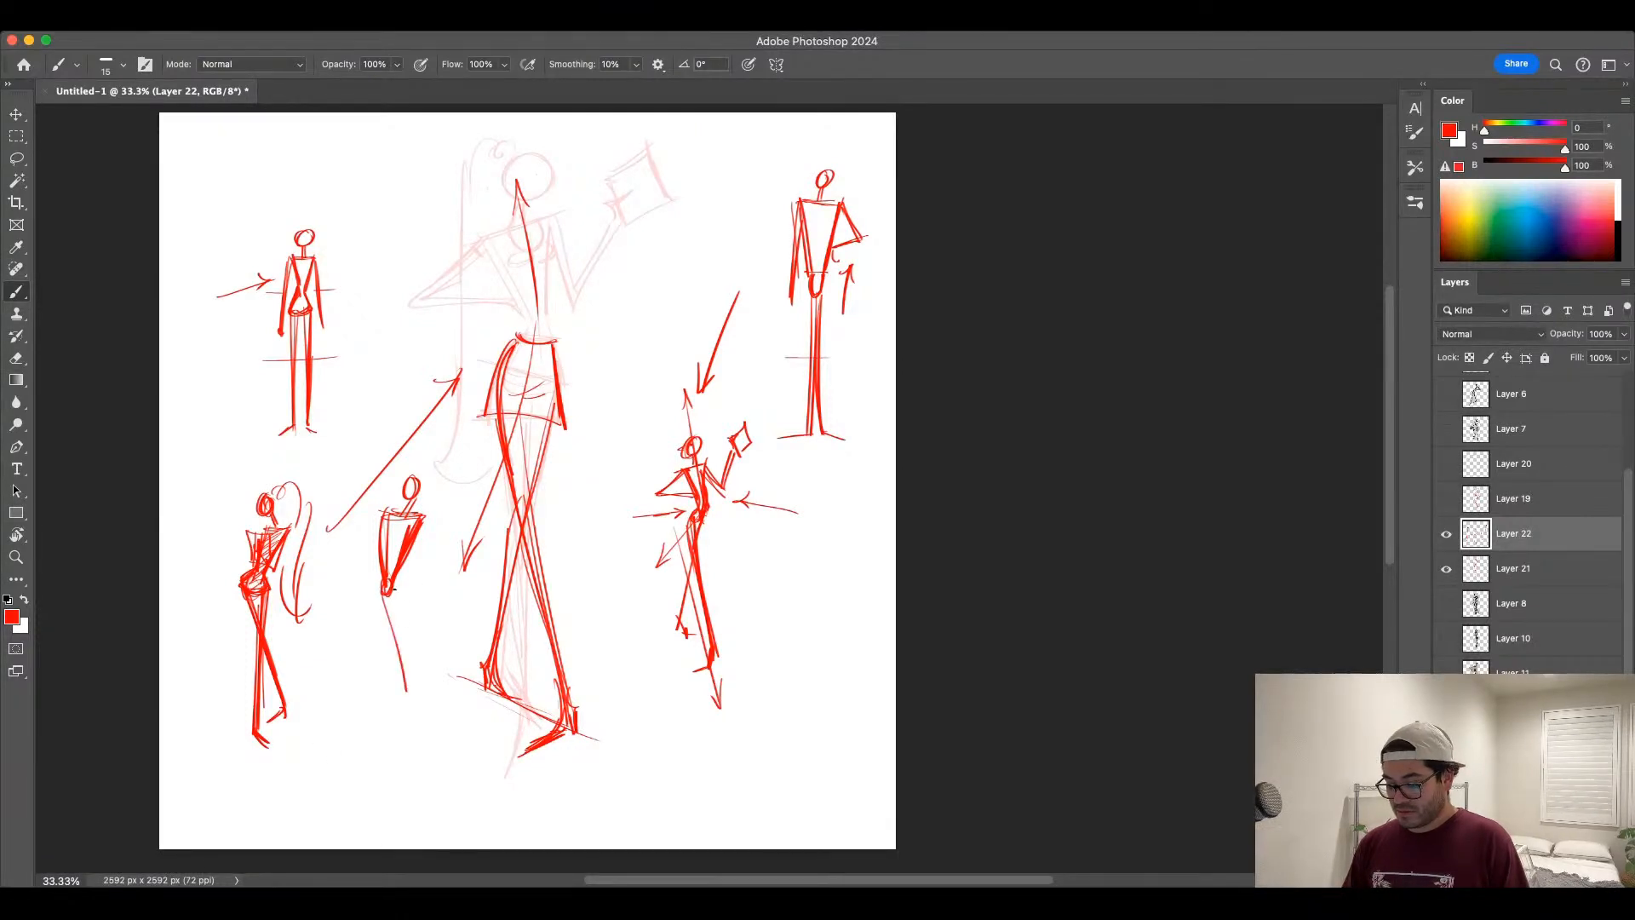
Step: Redraw the thumbnail's legs as thick lines slanting away from the hips, and add pointed feet
key(super+z)
drag(386, 587, 404, 696)
key(super+z)
drag(386, 595, 417, 722)
drag(394, 625, 420, 729)
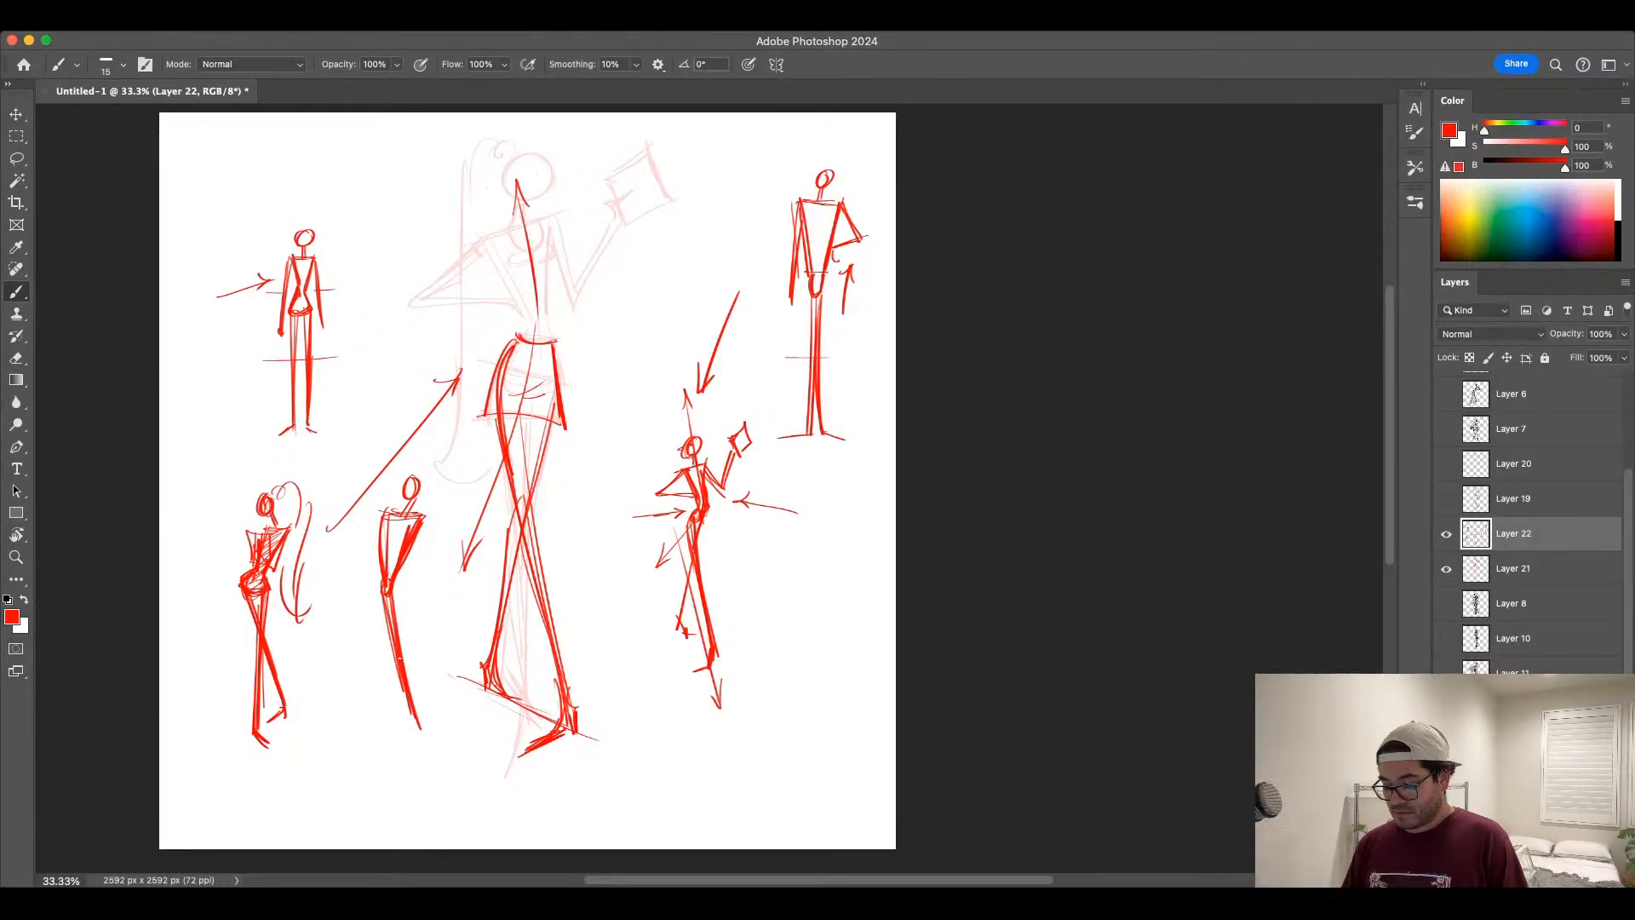
mouse_move(389, 632)
mouse_down()
mouse_move(404, 708)
mouse_move(368, 724)
mouse_move(412, 751)
mouse_up()
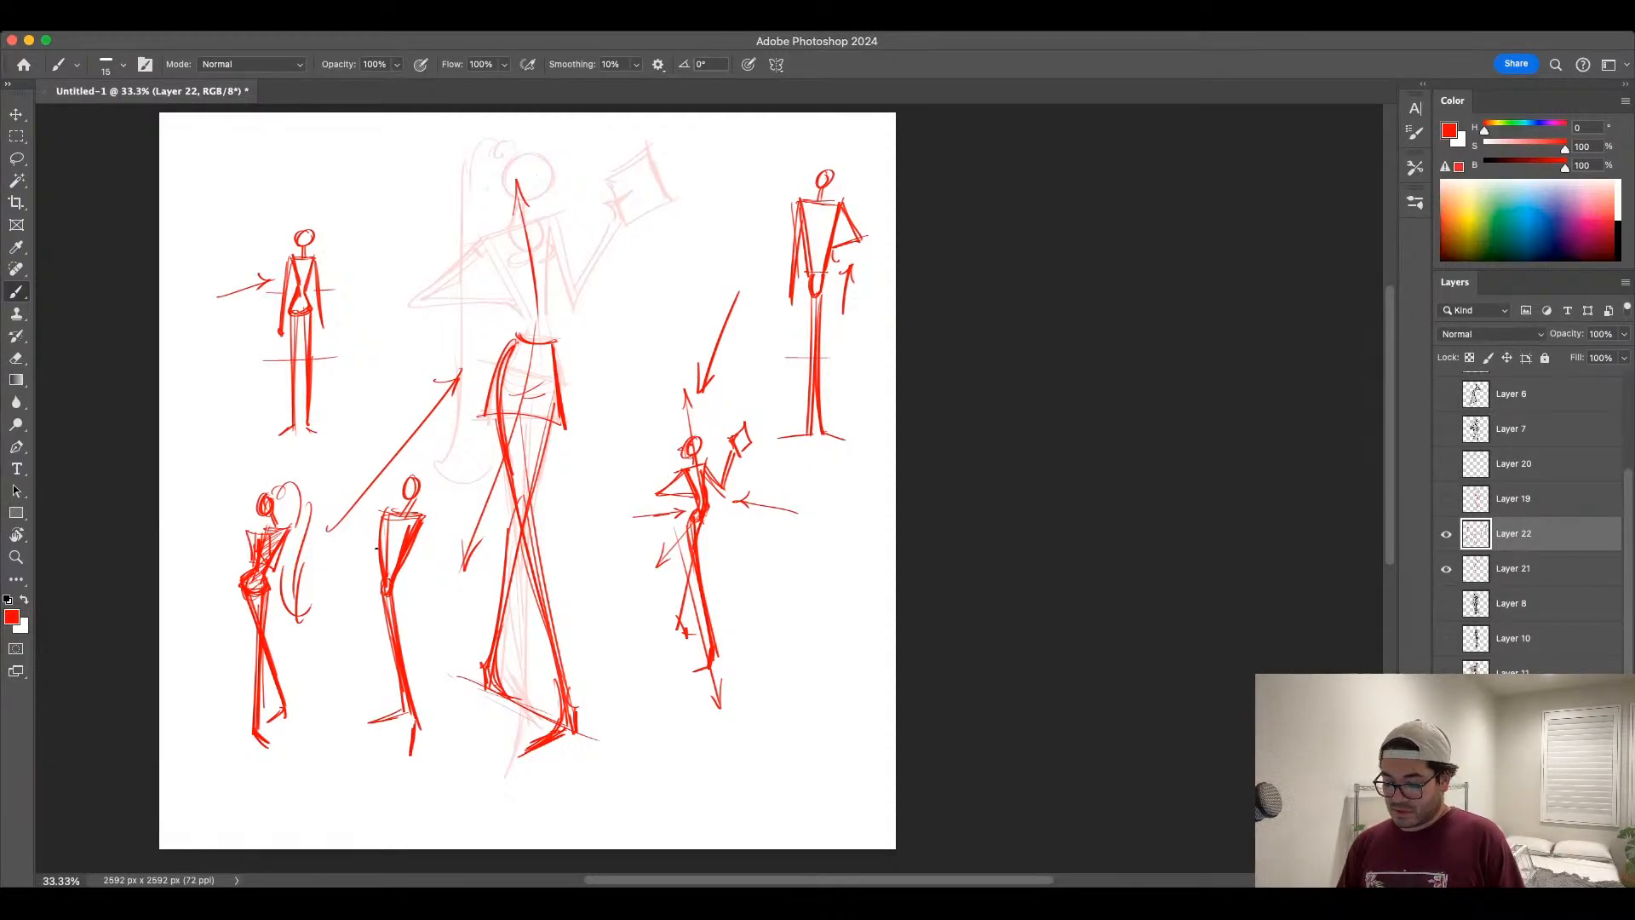
Step: Draw the thumbnail's raised forearm holding a small book beside the shoulder, undoing the unsuccessful strokes
drag(376, 547, 372, 560)
key(super+z)
drag(373, 549, 353, 527)
key(super+z)
mouse_move(361, 529)
mouse_down()
mouse_move(354, 509)
mouse_move(360, 528)
mouse_up()
mouse_move(356, 504)
mouse_down()
mouse_move(331, 515)
mouse_move(347, 545)
mouse_move(451, 549)
mouse_move(408, 549)
mouse_move(424, 570)
mouse_move(395, 586)
mouse_up()
key(super+z)
key(super+z)
Step: Complete the thumbnail's bent and raised arms, and draw an arrow pointing up at its hips
drag(424, 570, 395, 588)
drag(417, 534, 420, 571)
drag(420, 571, 395, 586)
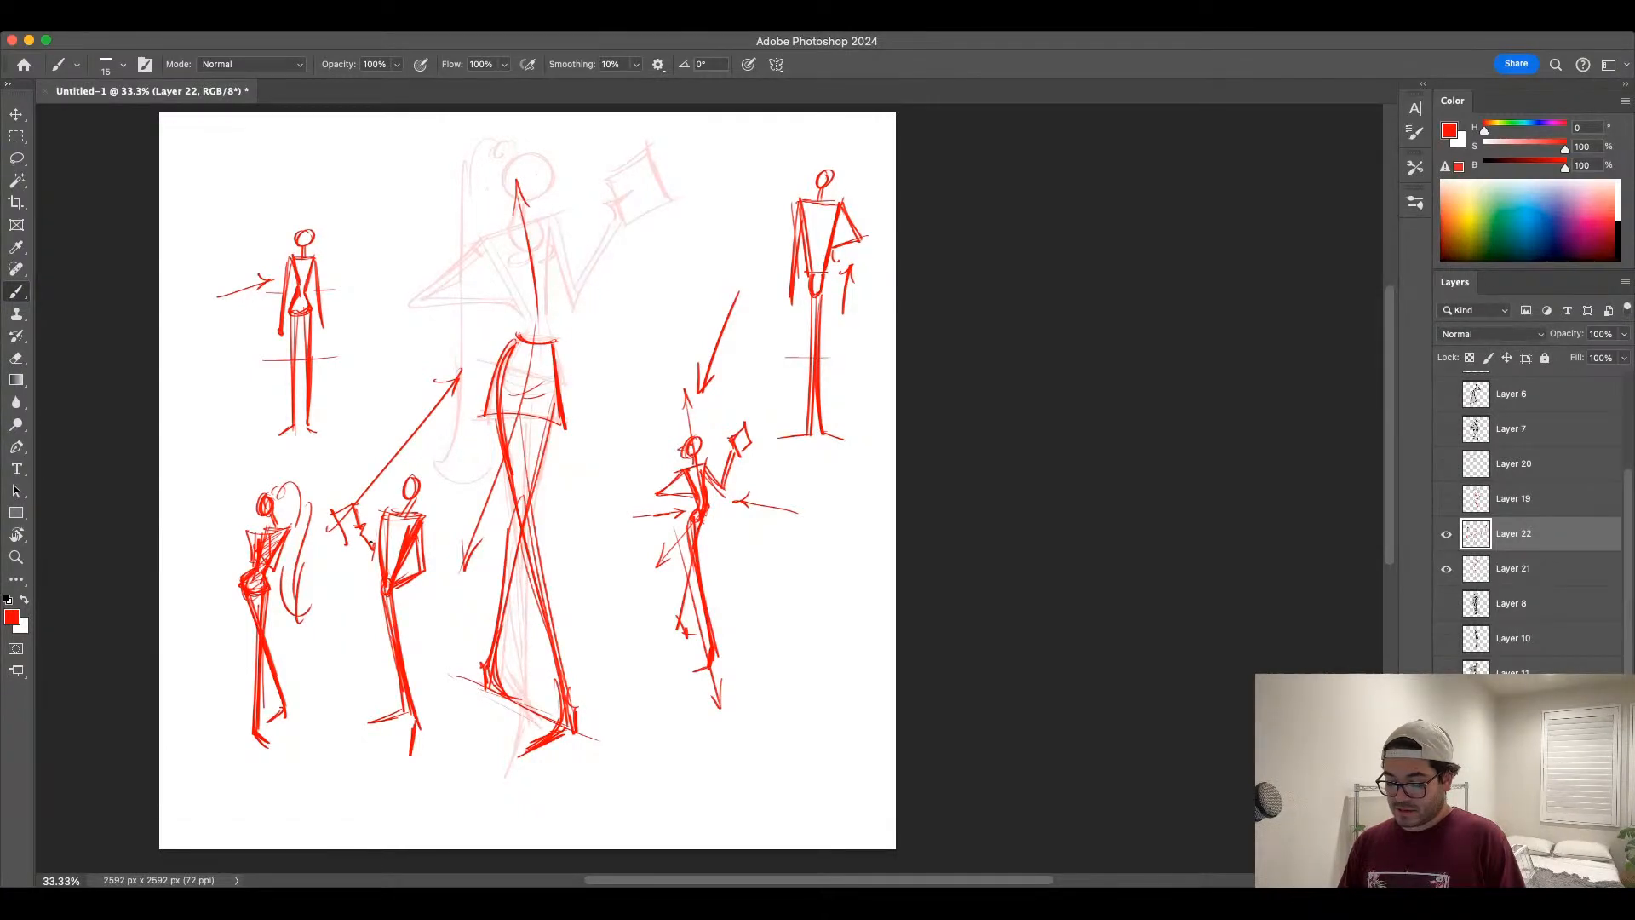
drag(363, 532, 380, 565)
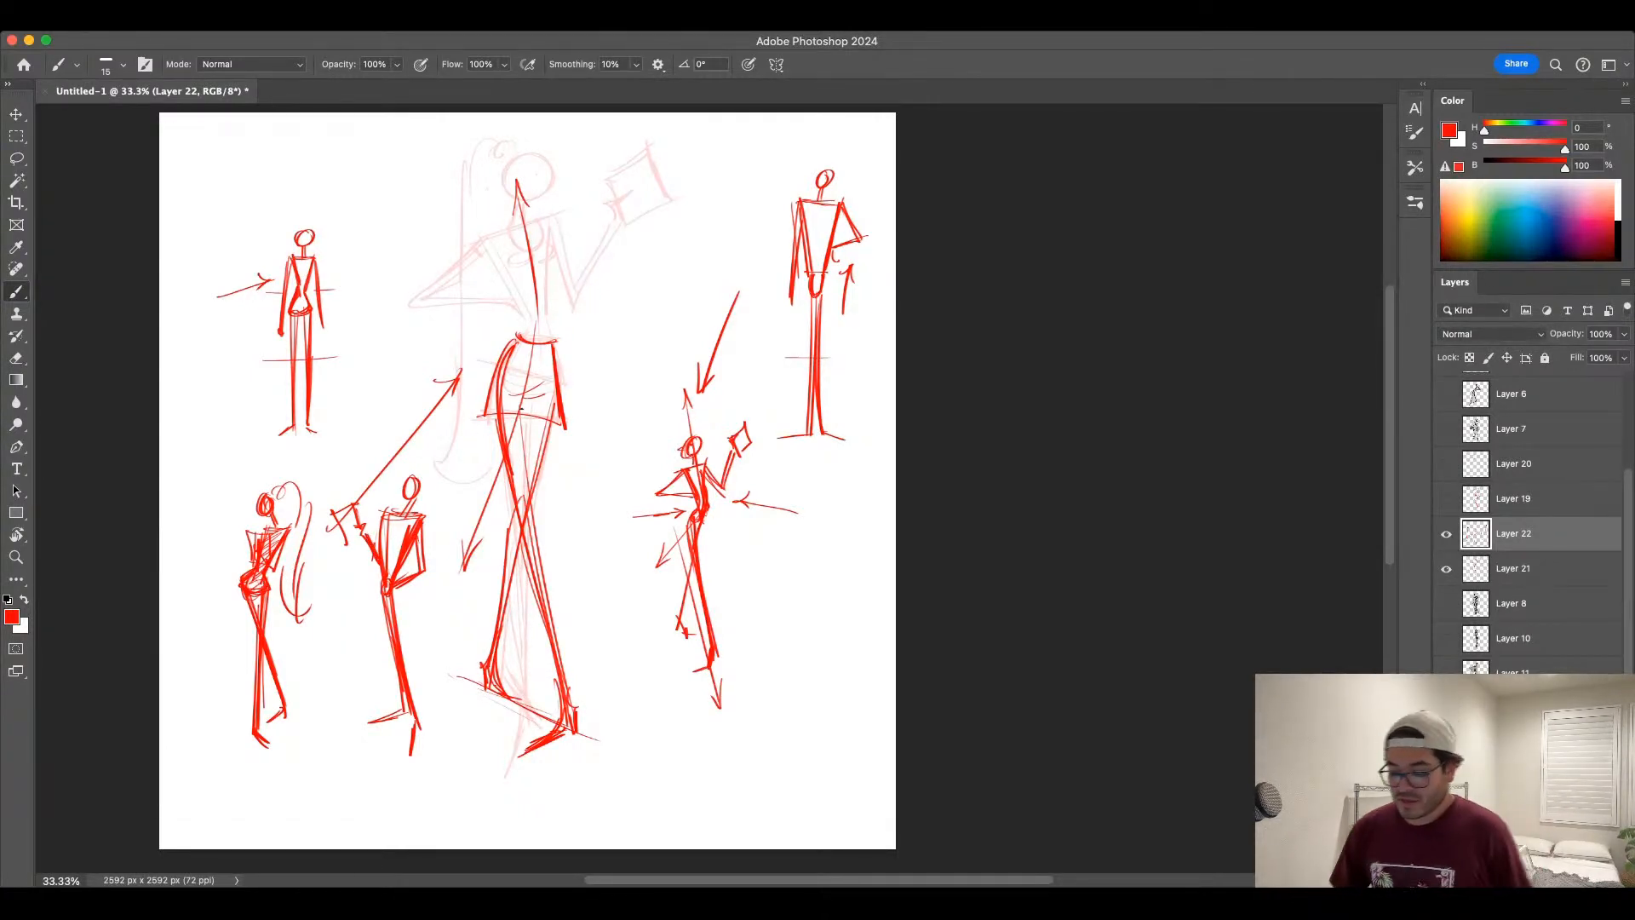
drag(315, 691, 362, 606)
drag(346, 616, 363, 622)
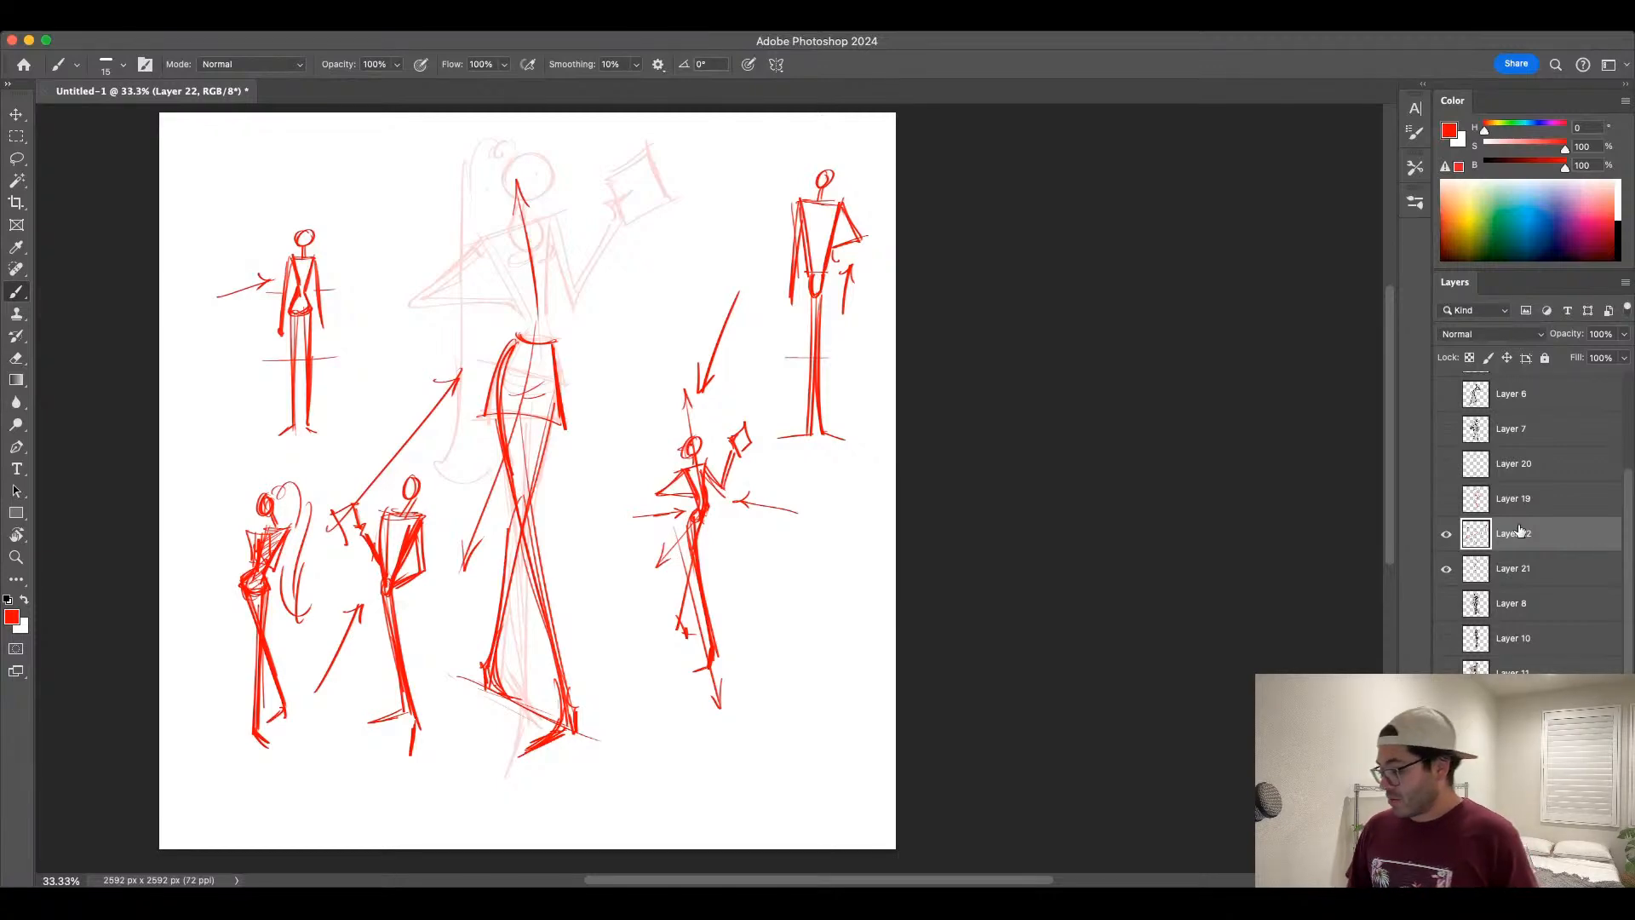
Step: Hide Layer 22 and Layer 21 and add a new blank layer
click(1446, 534)
click(1446, 568)
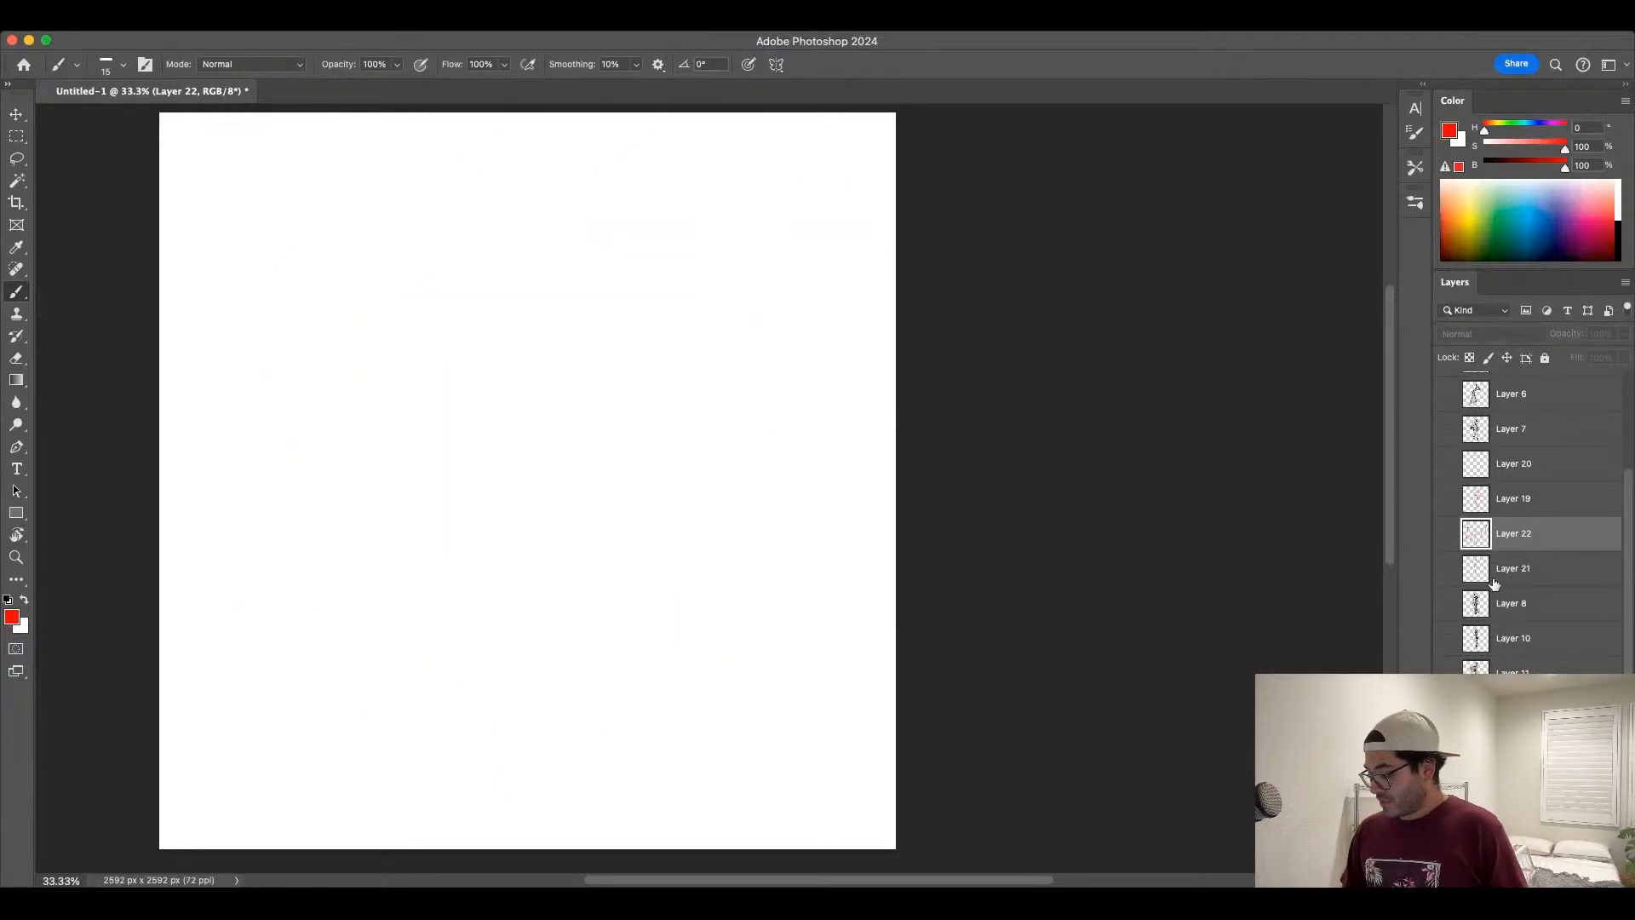
key(super+shift+alt+n)
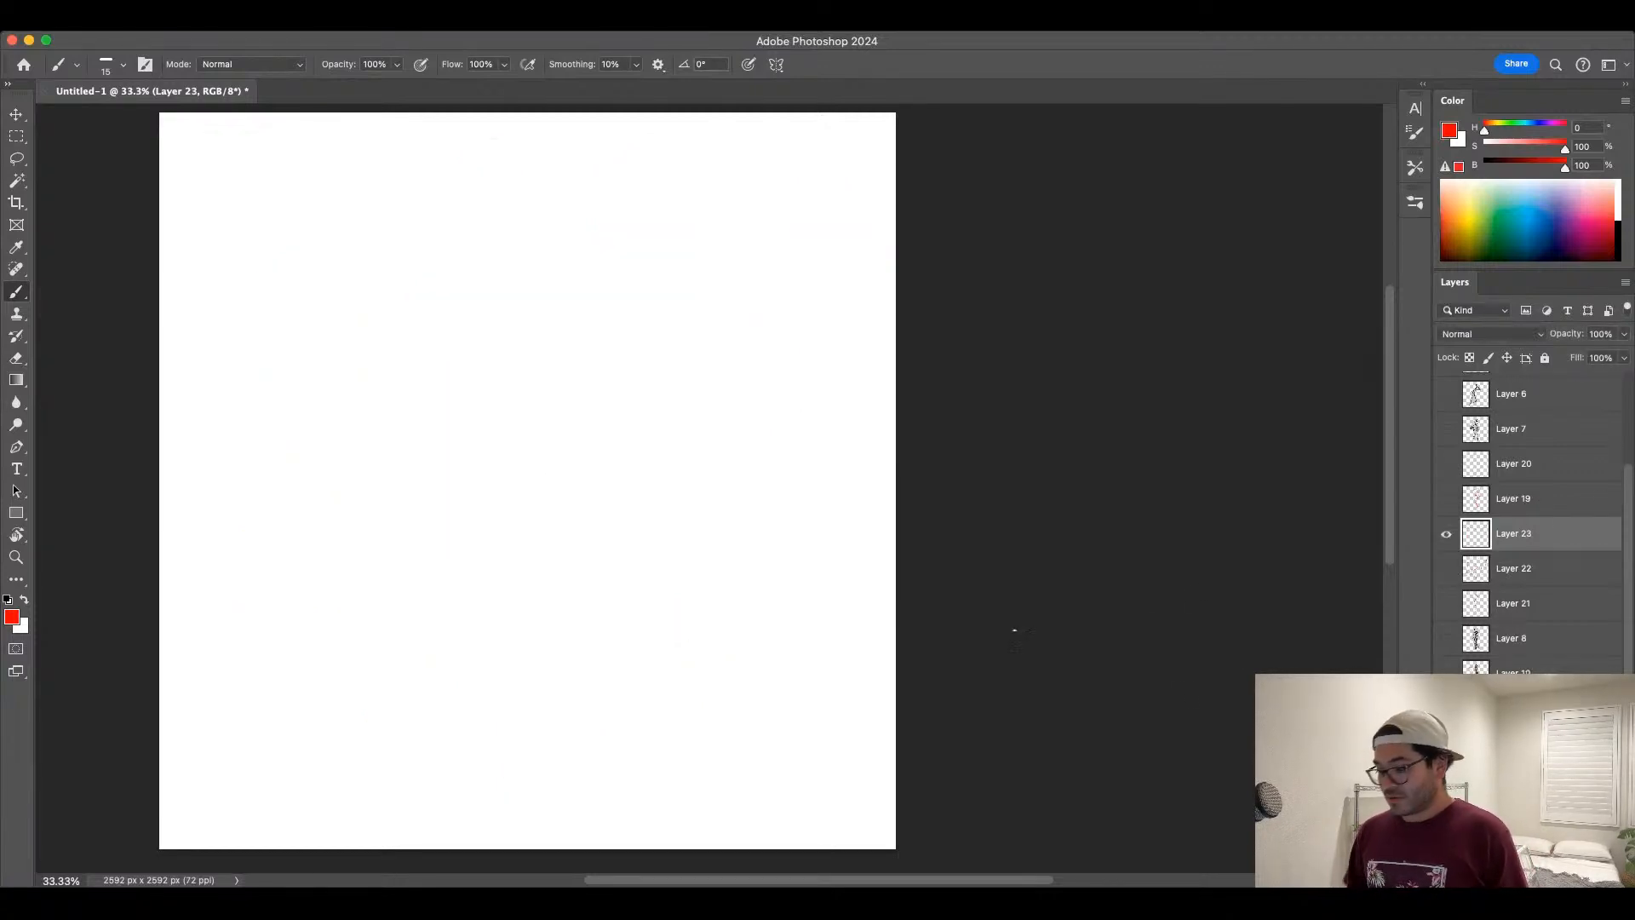
drag(490, 302, 582, 232)
drag(490, 297, 532, 361)
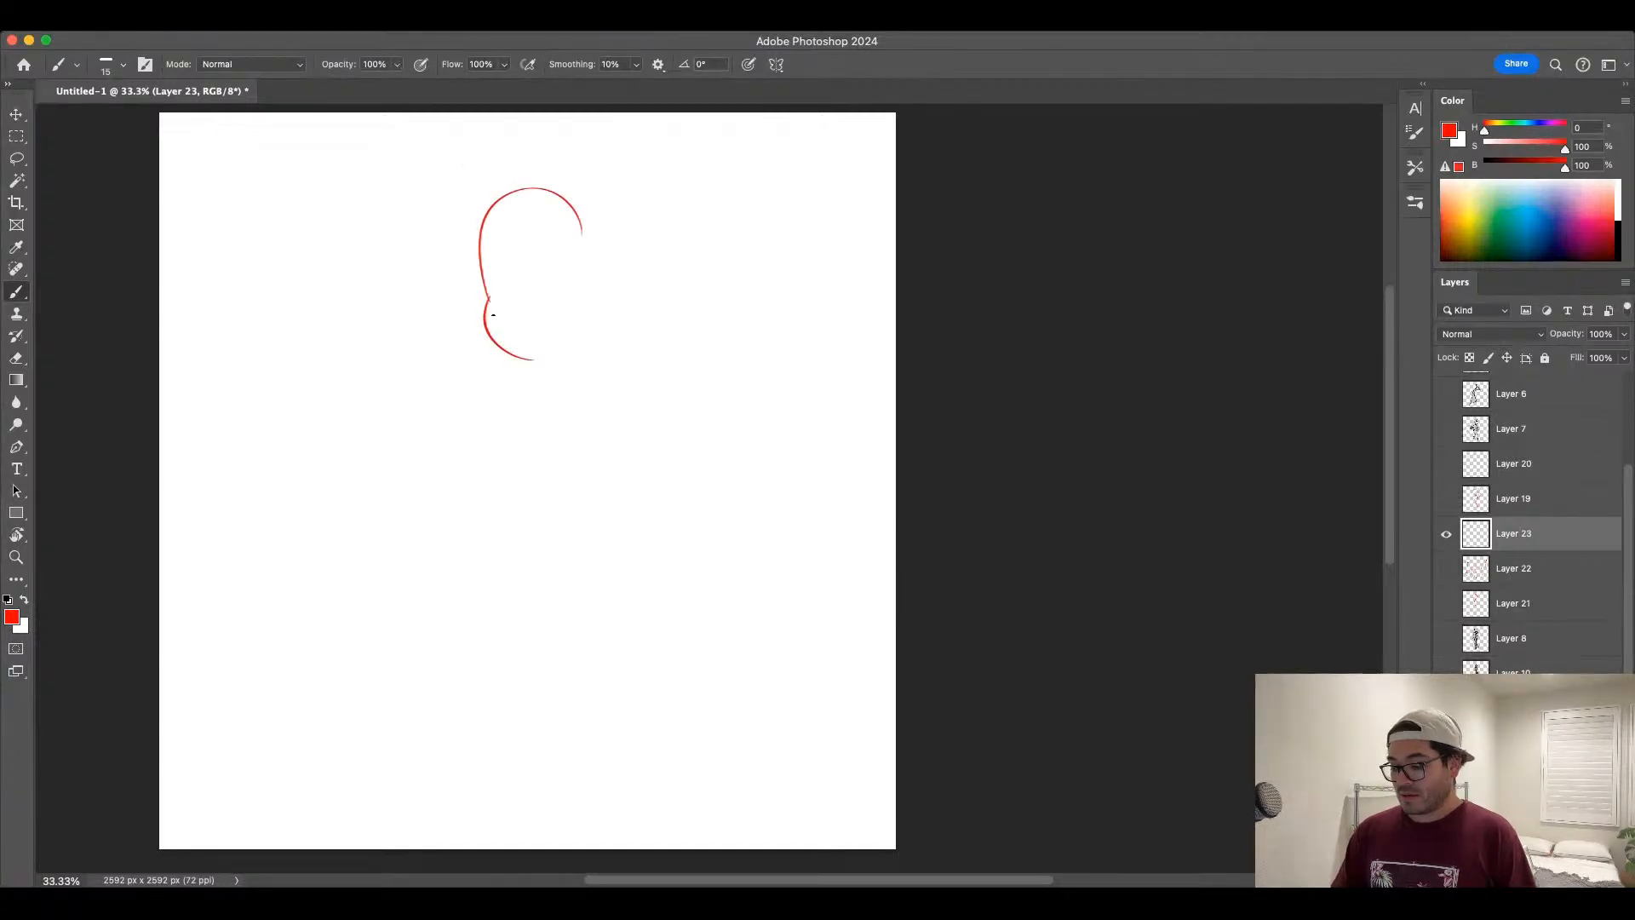
key(super+z)
key(super+z)
Step: Reset the colour to black and draw a smiling head with eyes, brows and nose, undoing misplaced strokes
key(d)
mouse_move(474, 255)
mouse_down()
mouse_move(576, 215)
mouse_move(588, 259)
mouse_up()
mouse_move(488, 173)
mouse_down()
mouse_move(474, 273)
mouse_move(503, 339)
mouse_up()
key(super+z)
mouse_move(486, 282)
mouse_down()
mouse_move(506, 344)
mouse_move(580, 285)
mouse_up()
click(468, 325)
mouse_move(484, 268)
mouse_down()
mouse_move(533, 283)
mouse_move(491, 298)
mouse_move(529, 303)
mouse_move(528, 278)
mouse_move(497, 281)
mouse_up()
key(super+z)
key(super+z)
mouse_move(474, 225)
mouse_down()
mouse_move(487, 241)
mouse_move(555, 234)
mouse_move(529, 275)
mouse_move(496, 256)
mouse_move(548, 249)
mouse_move(545, 266)
mouse_up()
Step: Add the hairline, hair tie and a long ponytail with curled ends to the head, plus an earring on the ear
drag(608, 199, 584, 262)
drag(570, 194, 575, 263)
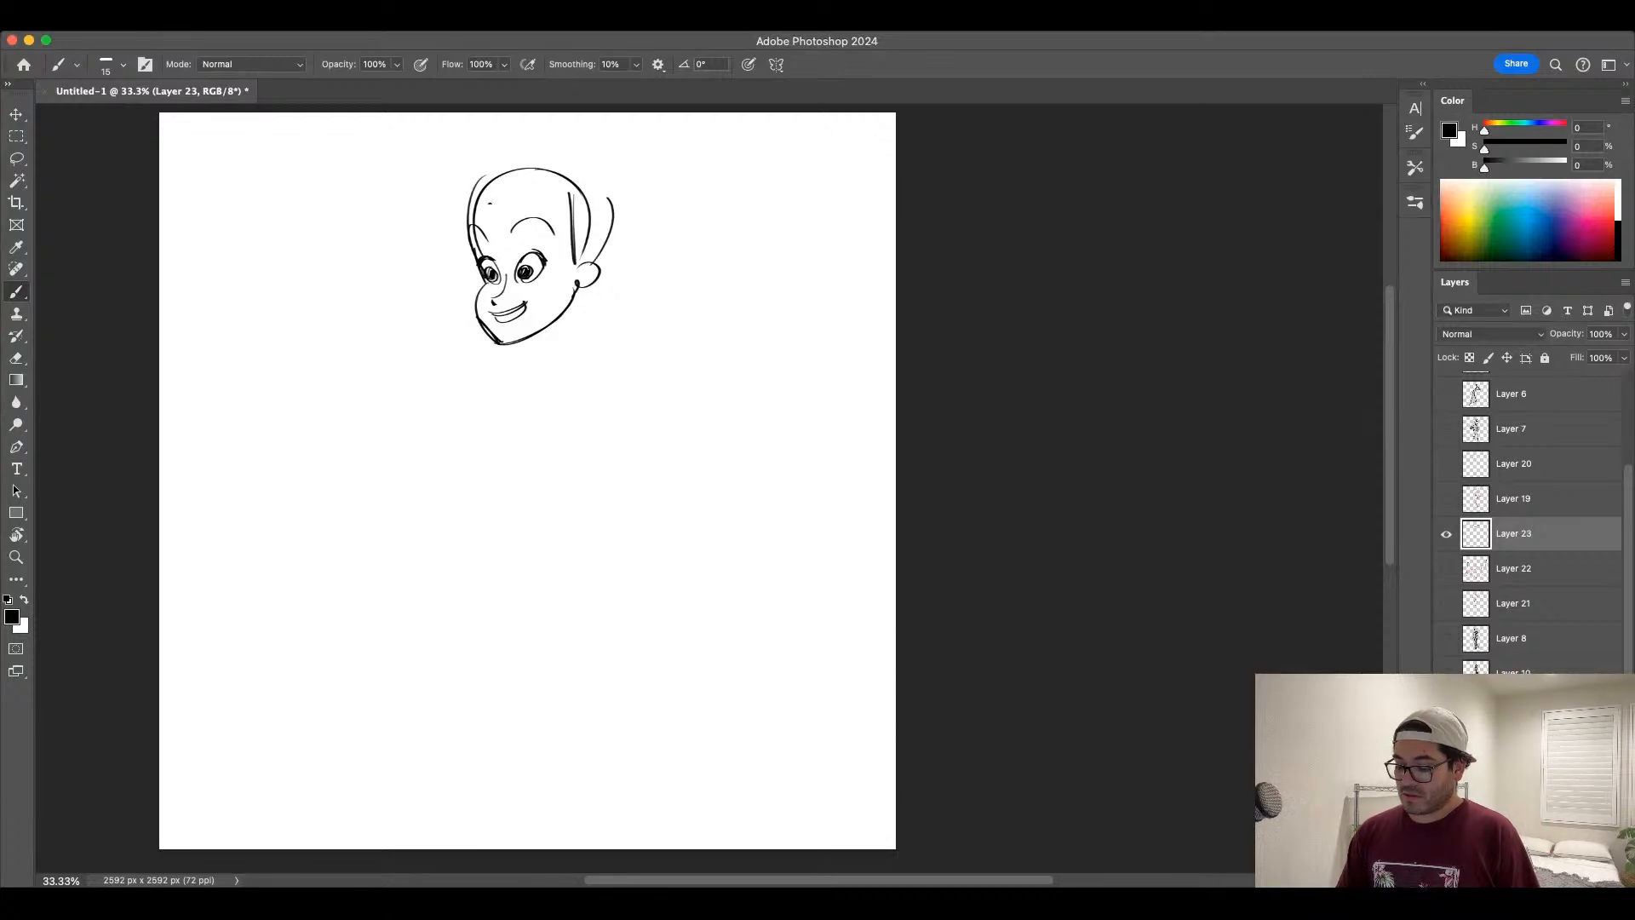
mouse_move(464, 218)
mouse_down()
mouse_move(601, 202)
mouse_move(595, 173)
mouse_move(658, 230)
mouse_up()
key(ctrl+z)
mouse_move(588, 153)
mouse_down()
mouse_move(689, 179)
mouse_move(651, 360)
mouse_up()
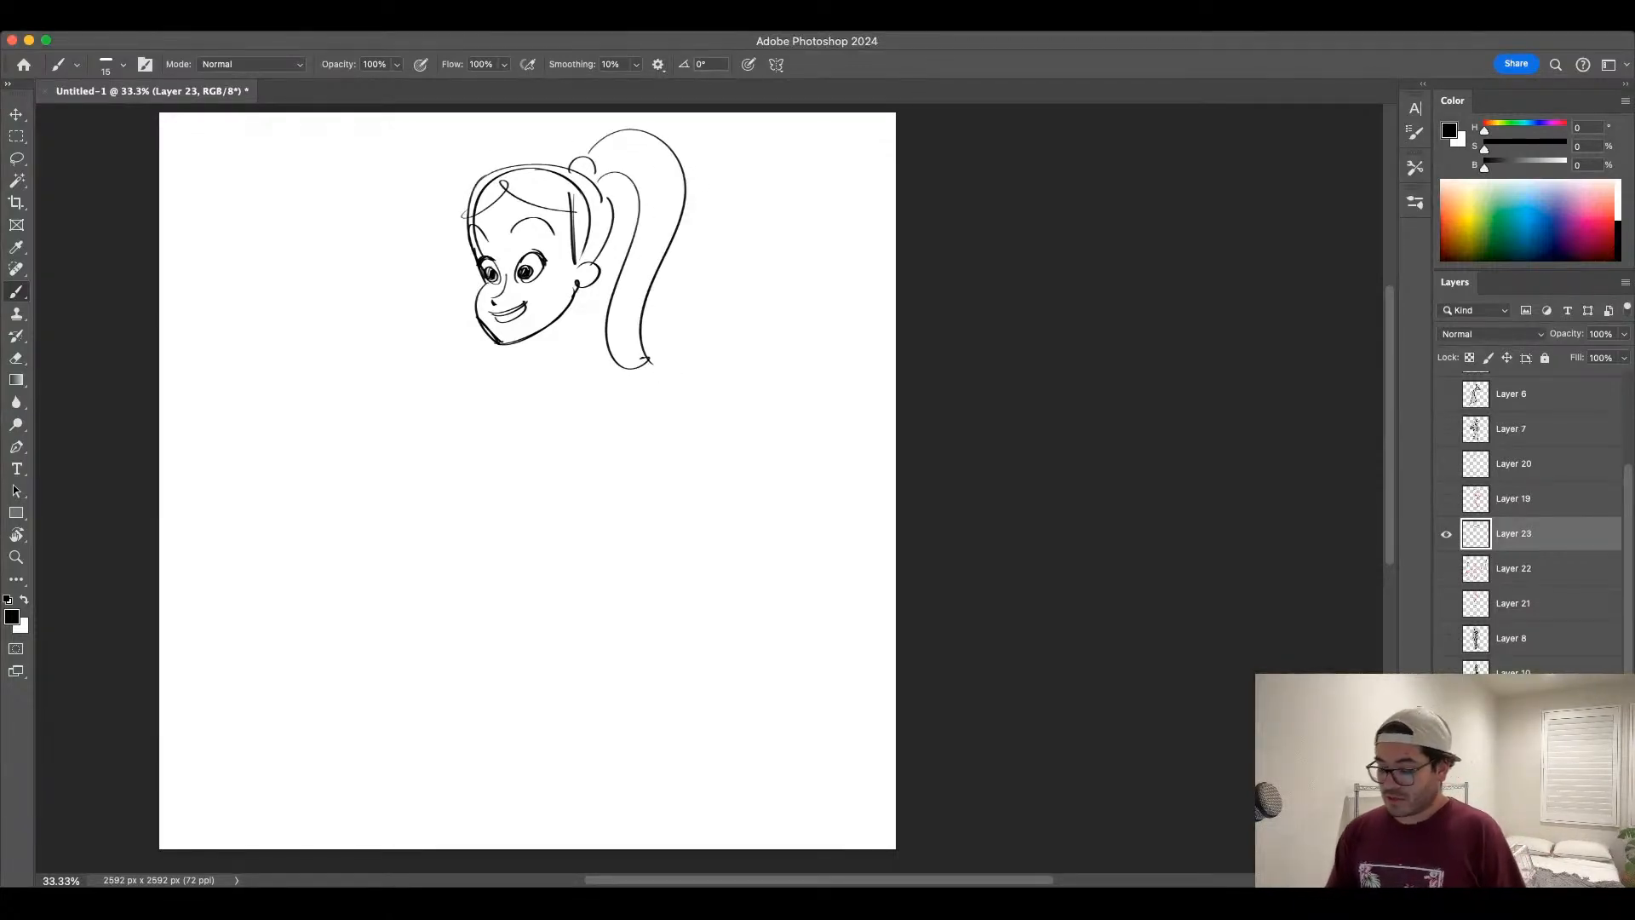
mouse_move(684, 218)
mouse_down()
mouse_move(698, 343)
mouse_move(671, 332)
mouse_up()
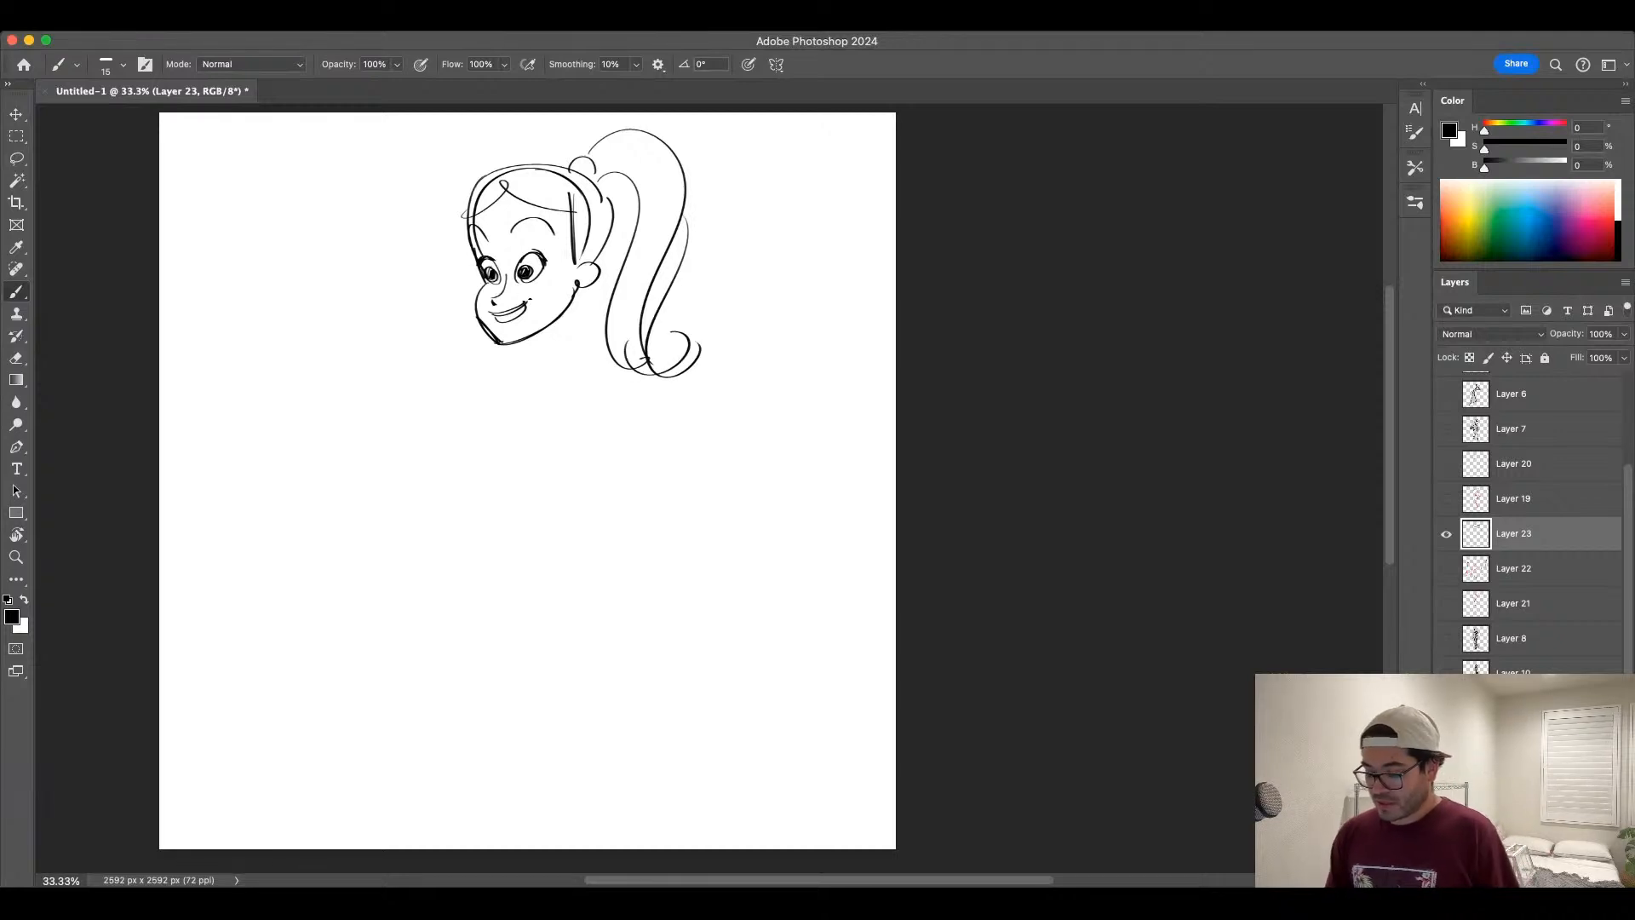
drag(520, 296, 581, 279)
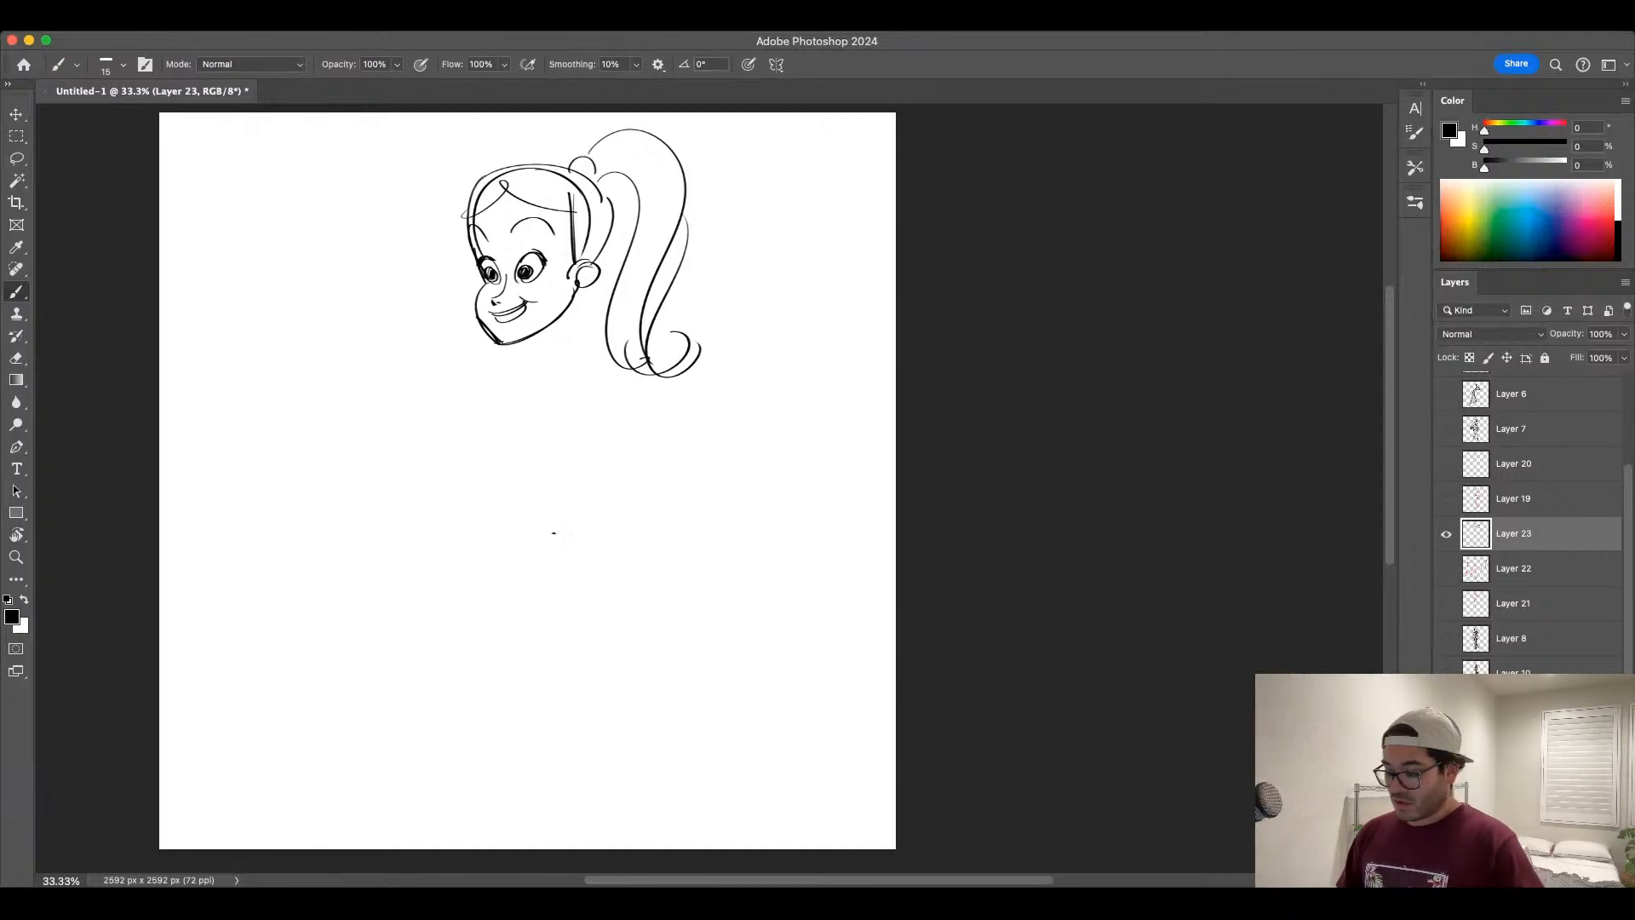
Step: Scale the finished head drawing down to a smaller size near the upper part of the canvas
key(ctrl+t)
mouse_move(706, 381)
mouse_down()
mouse_move(580, 291)
mouse_move(598, 245)
mouse_move(608, 257)
mouse_move(489, 271)
mouse_up()
key(Return)
Step: Draw the neck and slanted shoulders below the head, undoing the trial torso lines
key(b)
key(ctrl+z)
key(ctrl+z)
drag(545, 253, 578, 279)
drag(496, 285, 494, 351)
key(ctrl+z)
mouse_move(574, 276)
mouse_down()
mouse_move(503, 365)
mouse_move(516, 358)
mouse_up()
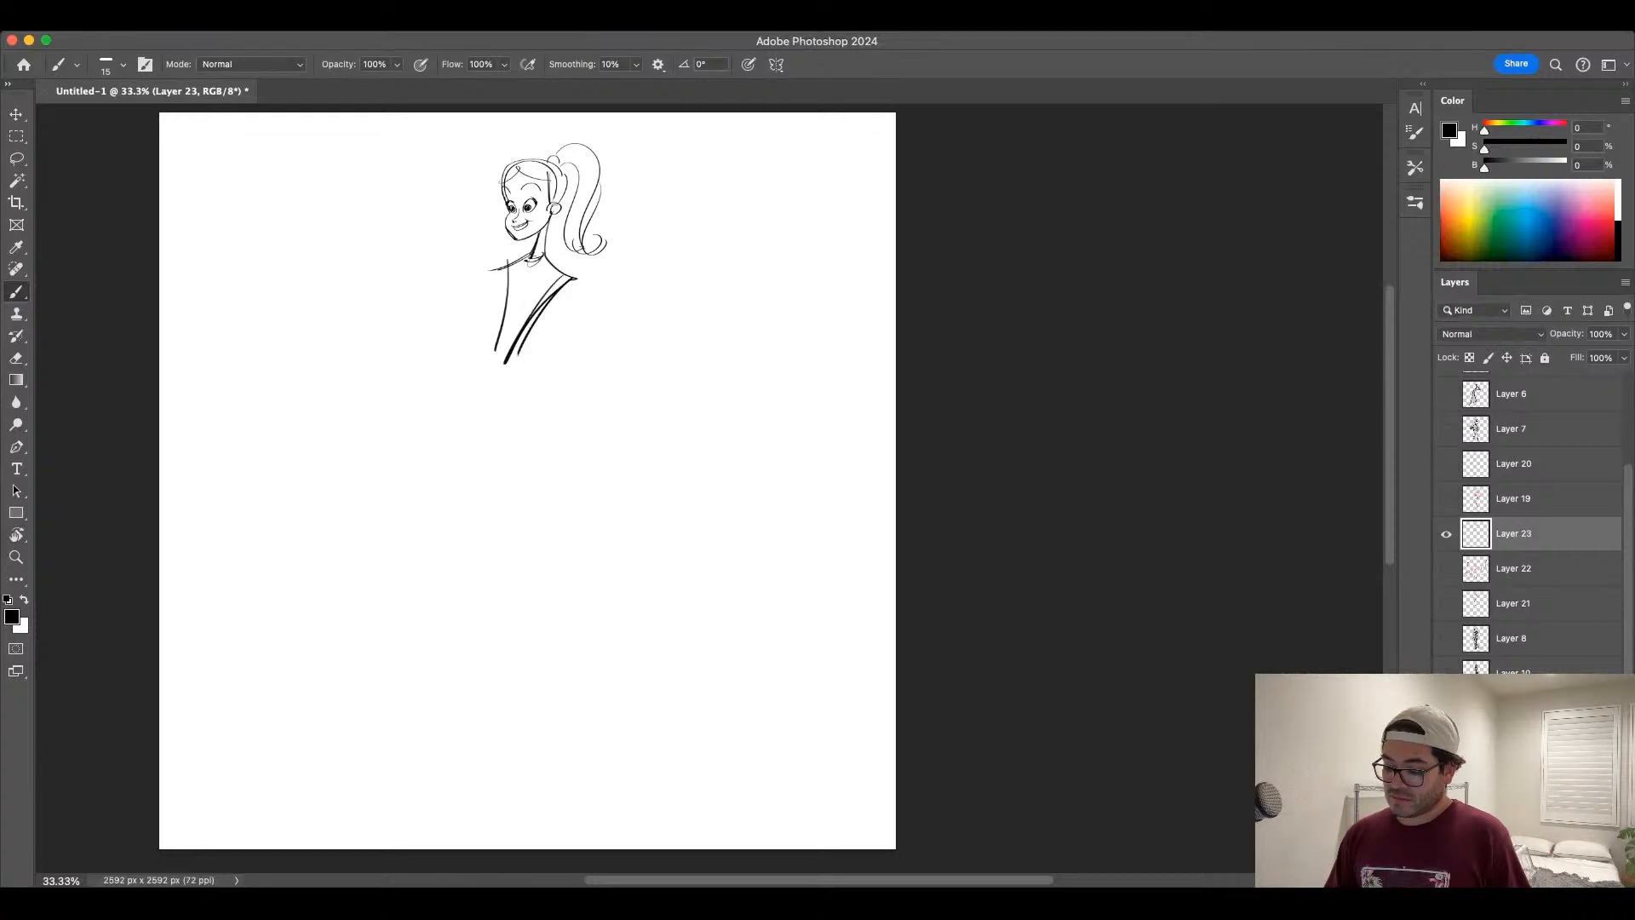
key(ctrl+z)
key(ctrl+z)
key(ctrl+z)
Step: Draw a leaning torso with the hips pushed forward and long legs sweeping back below the shoulders
drag(504, 259, 481, 364)
mouse_move(570, 280)
mouse_down()
mouse_move(497, 379)
mouse_move(460, 380)
mouse_up()
drag(458, 394, 482, 395)
mouse_move(456, 377)
mouse_down()
mouse_move(523, 689)
mouse_move(497, 518)
mouse_move(502, 538)
mouse_up()
key(ctrl+z)
mouse_move(496, 506)
mouse_down()
mouse_move(583, 711)
mouse_move(553, 654)
mouse_up()
mouse_move(486, 478)
mouse_down()
mouse_move(488, 399)
mouse_move(573, 284)
mouse_move(547, 314)
mouse_up()
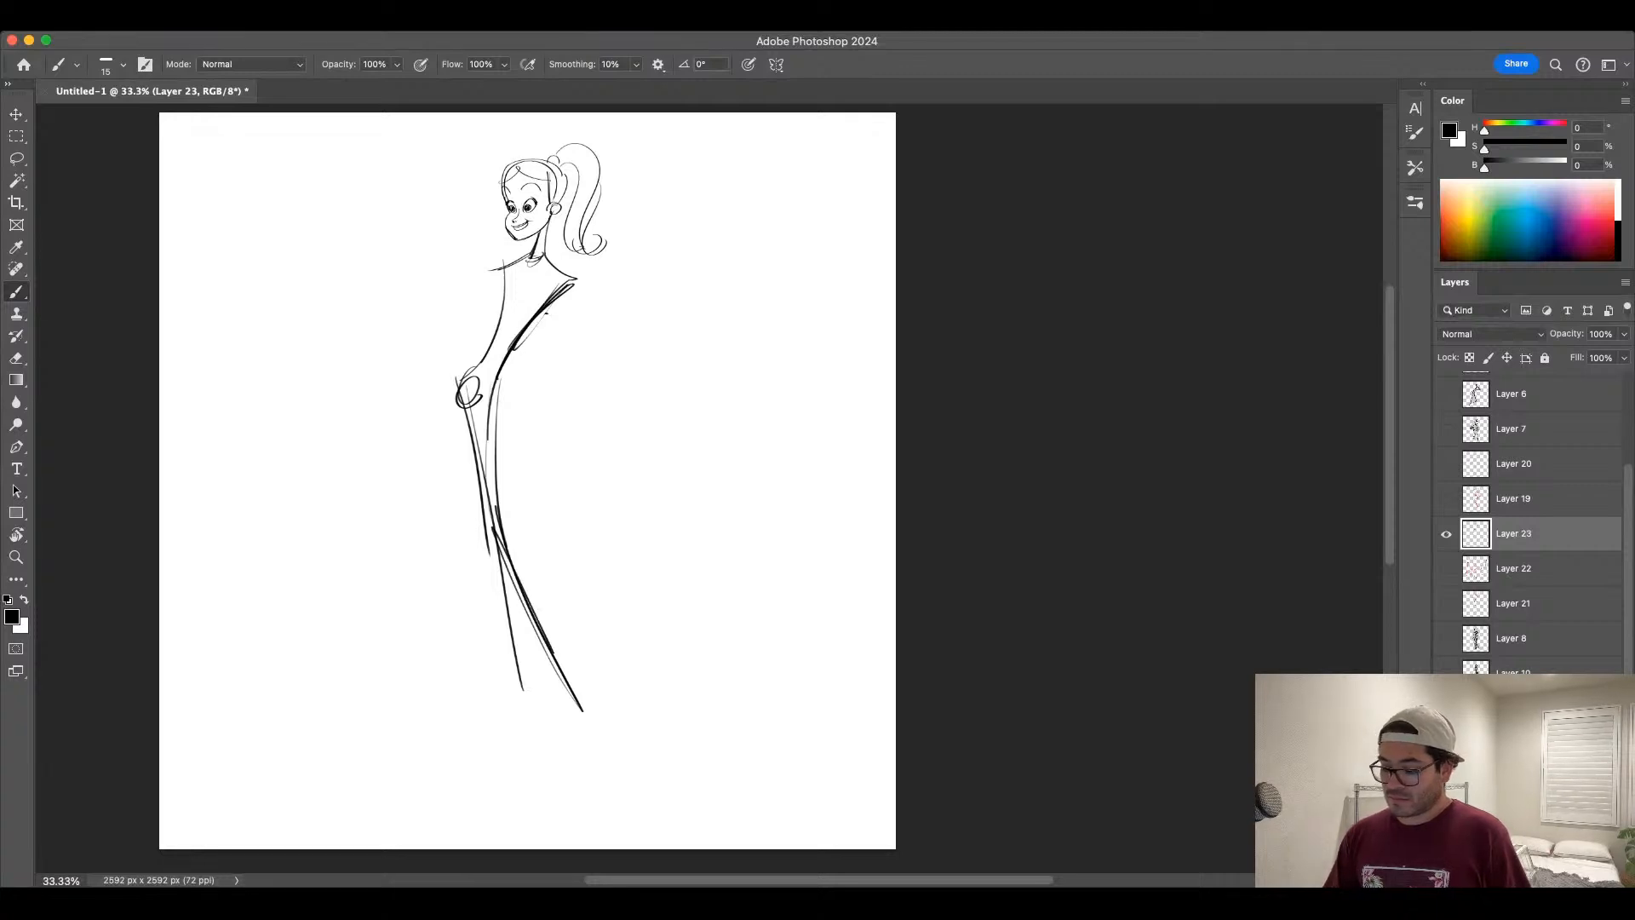
drag(633, 444, 518, 511)
mouse_move(534, 482)
mouse_down()
mouse_move(517, 511)
mouse_move(547, 510)
mouse_up()
key(ctrl+z)
key(ctrl+z)
key(ctrl+z)
Step: Add a waistband, flared skirt hem, collar and round pendant to the figure, undoing the trial arm lines
drag(460, 379, 506, 441)
drag(479, 362, 509, 358)
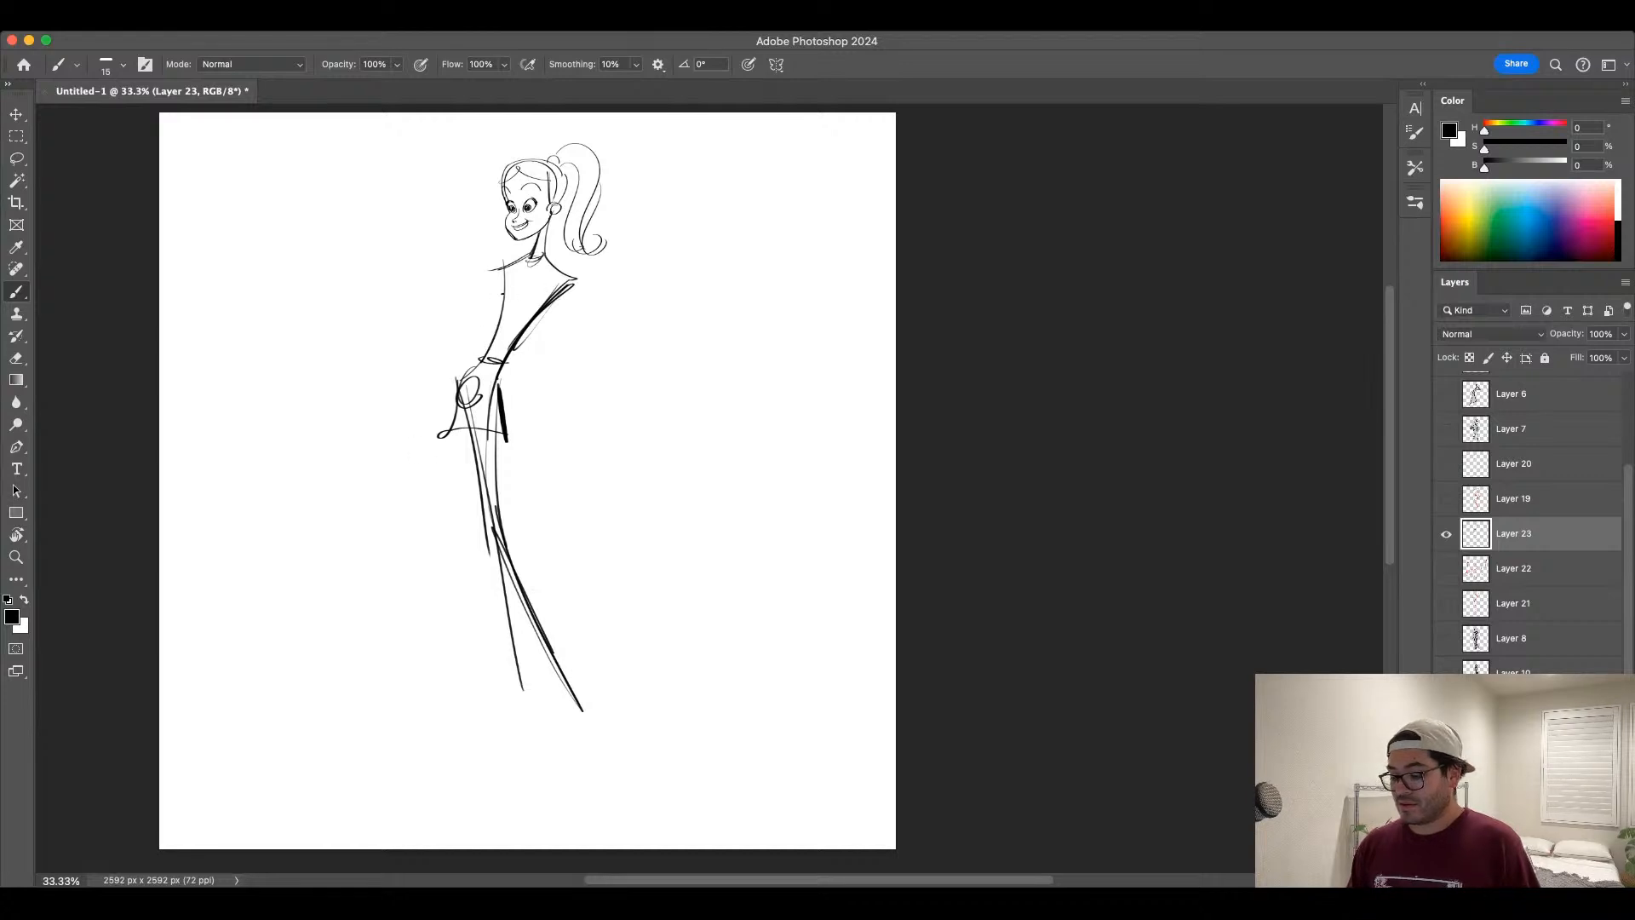
mouse_move(514, 272)
mouse_down()
mouse_move(495, 292)
mouse_move(539, 289)
mouse_move(552, 264)
mouse_move(563, 364)
mouse_up()
key(ctrl+z)
key(ctrl+z)
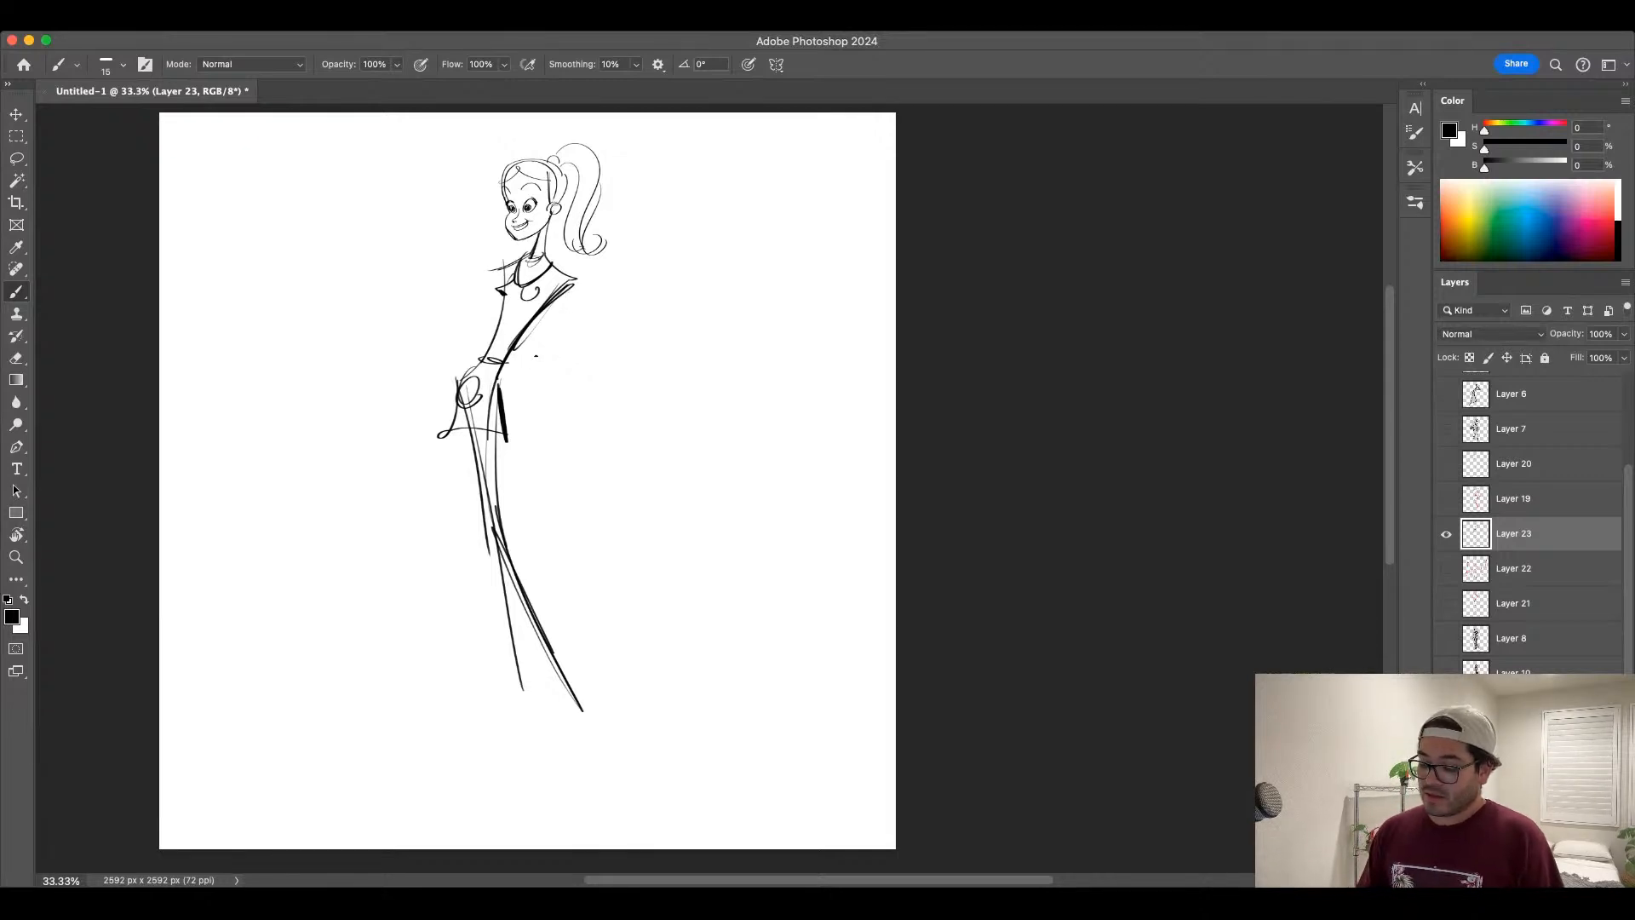
drag(570, 288, 578, 358)
key(ctrl+z)
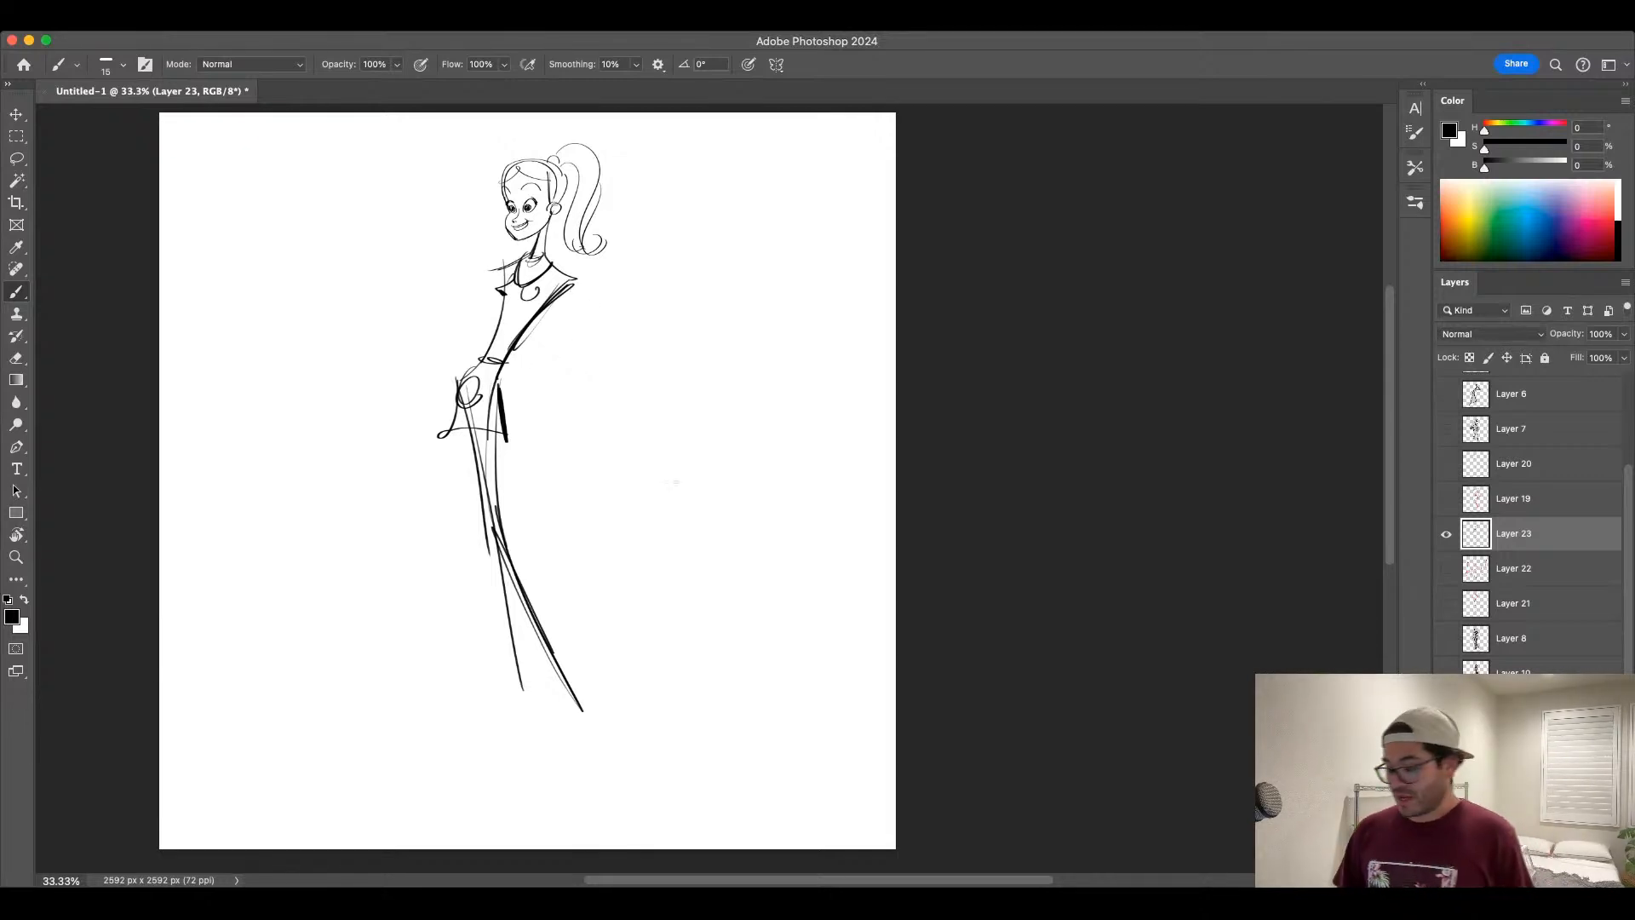
Step: View the Layer 7 figure on its own for comparison and return to the new sketch
click(1446, 533)
click(1446, 429)
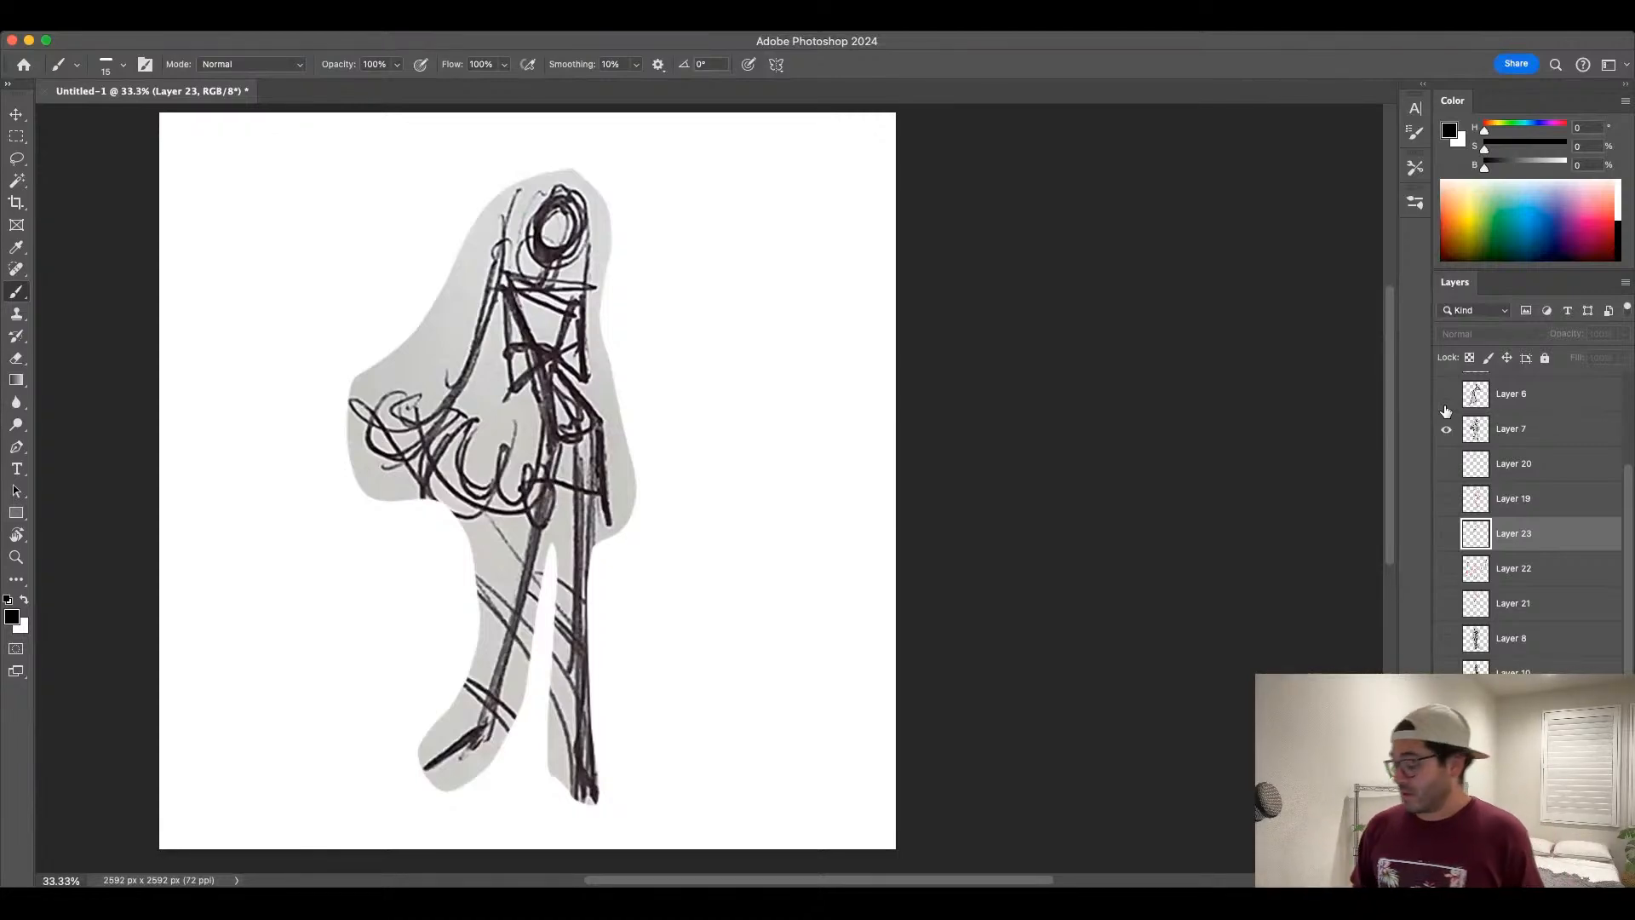
click(1446, 429)
click(1446, 534)
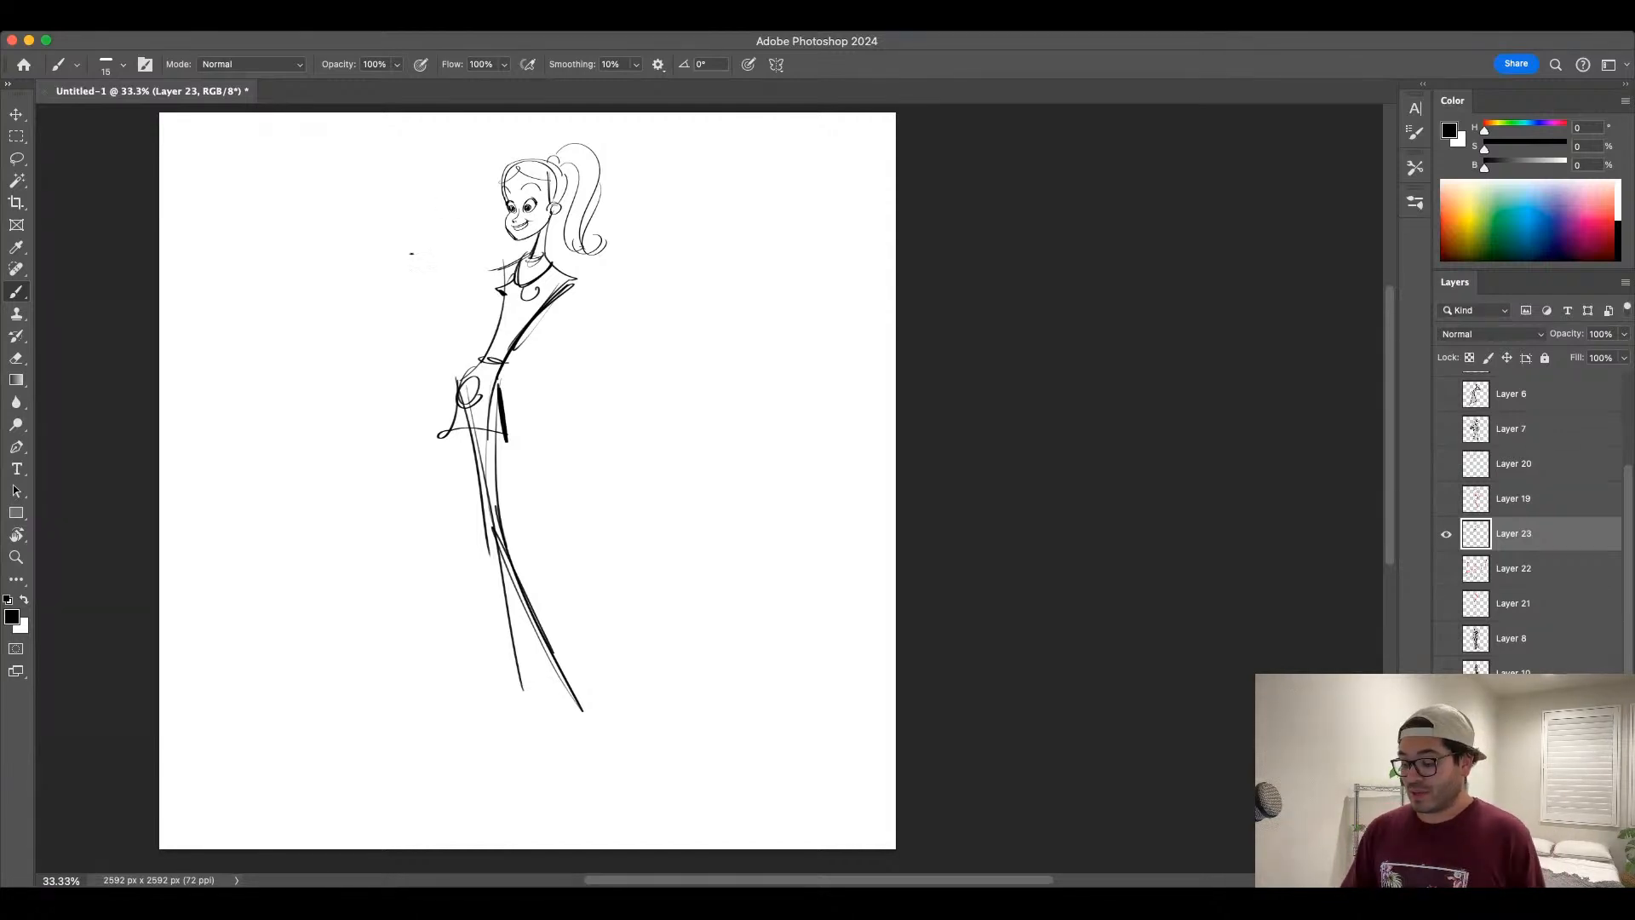
Step: Draw an arrow pointing at the figure's face and add a new layer above the sketch
drag(373, 258, 483, 223)
drag(448, 227, 466, 240)
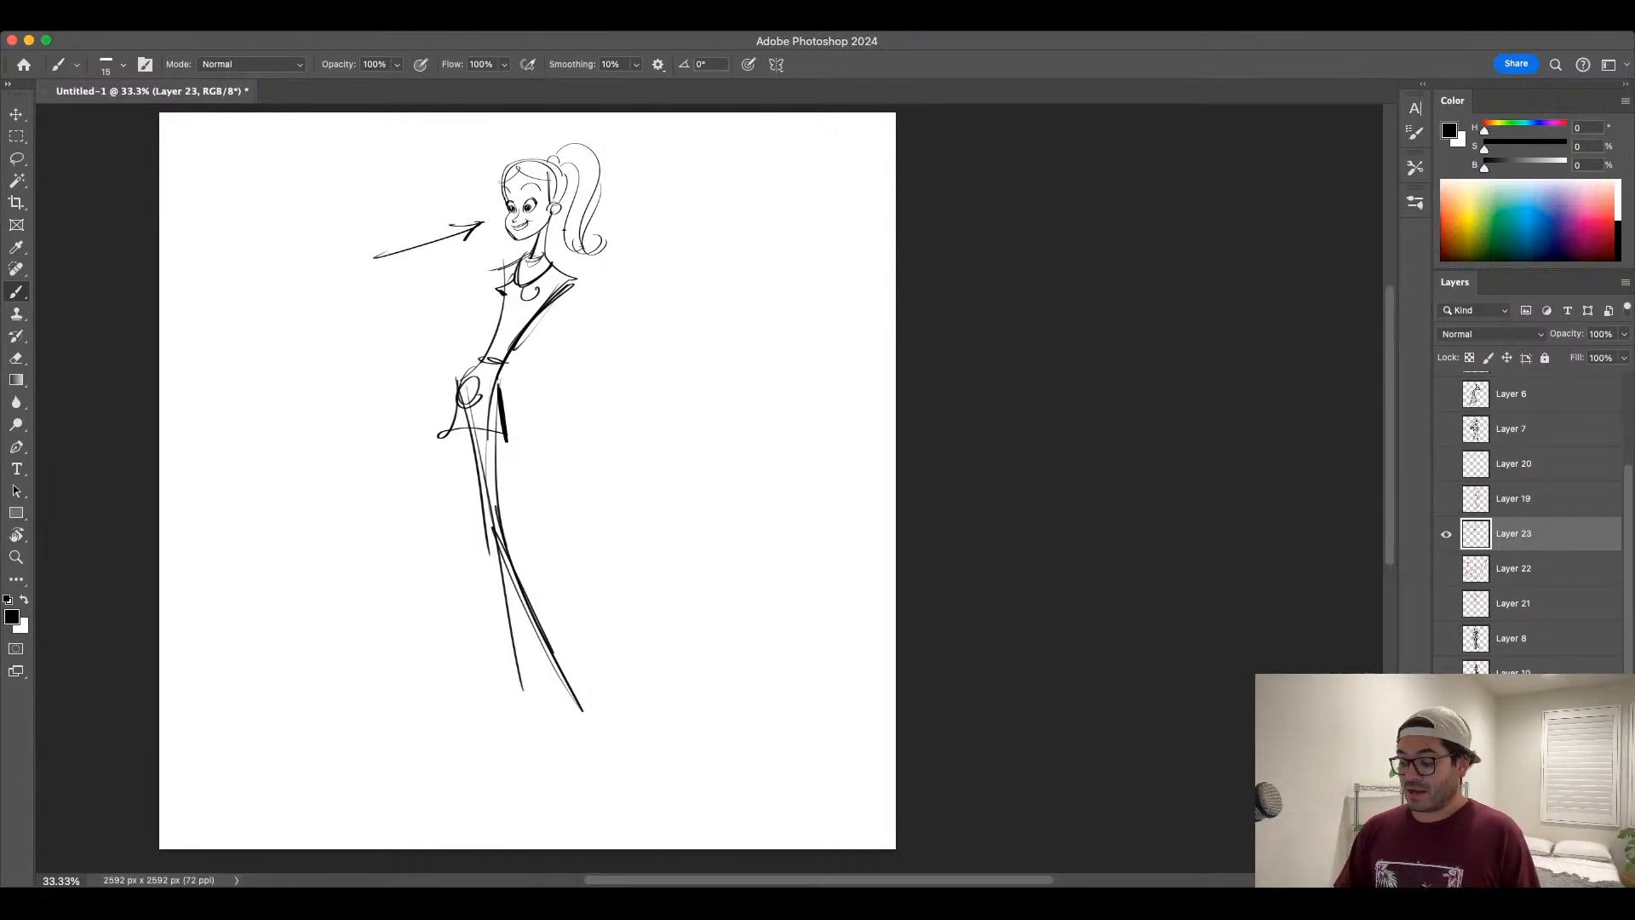
click(1581, 877)
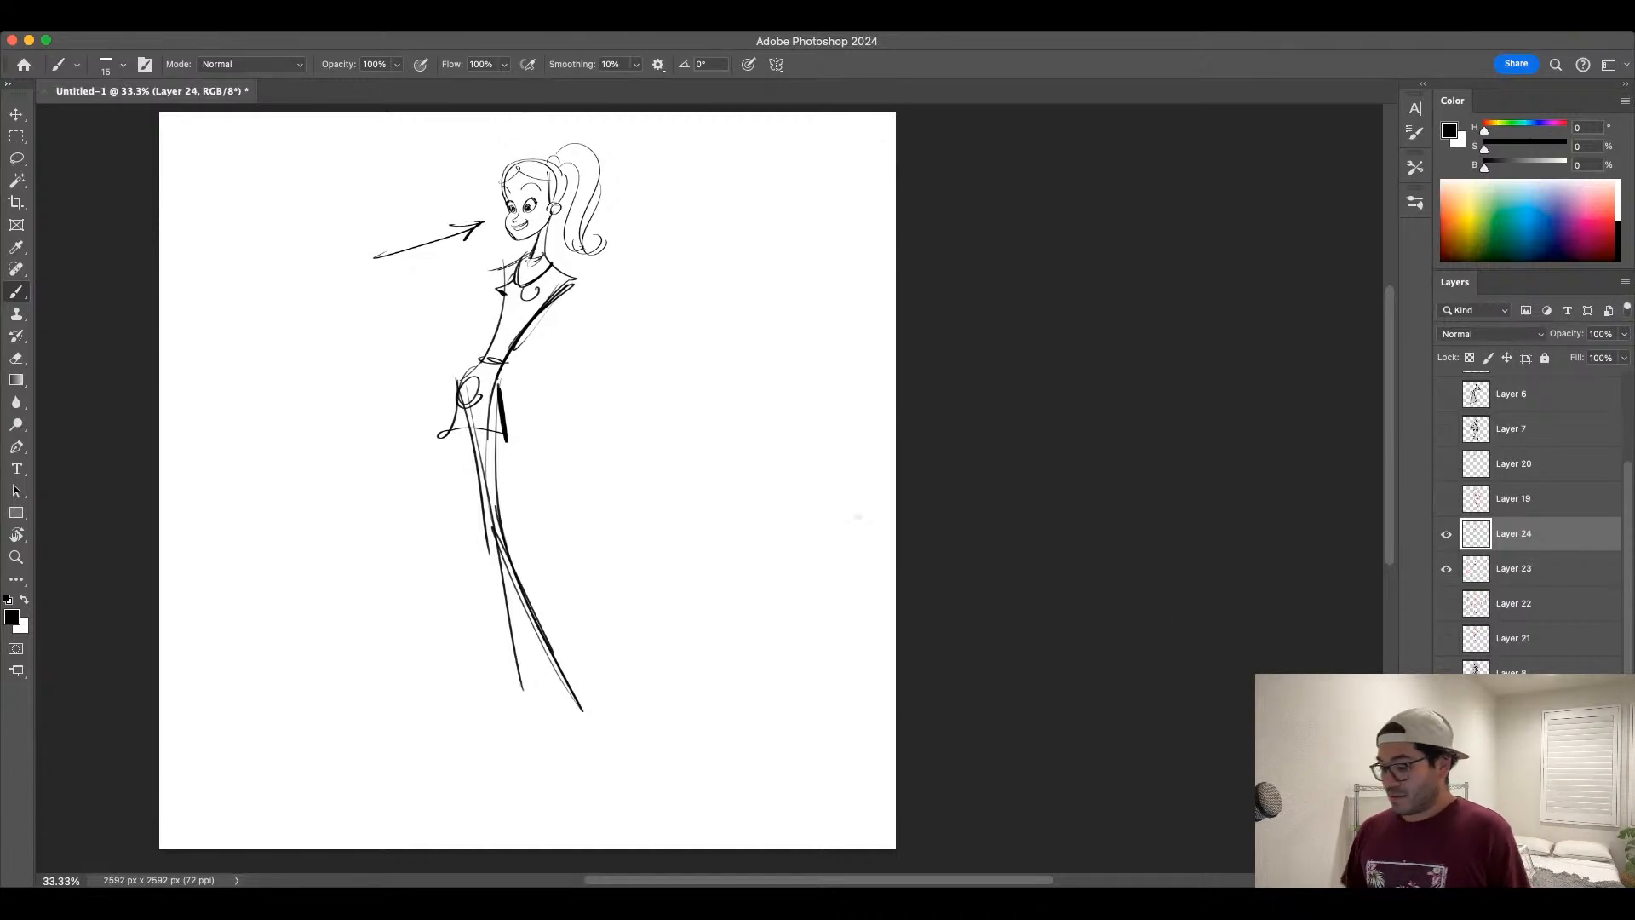
mouse_move(520, 136)
mouse_down()
mouse_move(460, 457)
mouse_move(561, 761)
mouse_up()
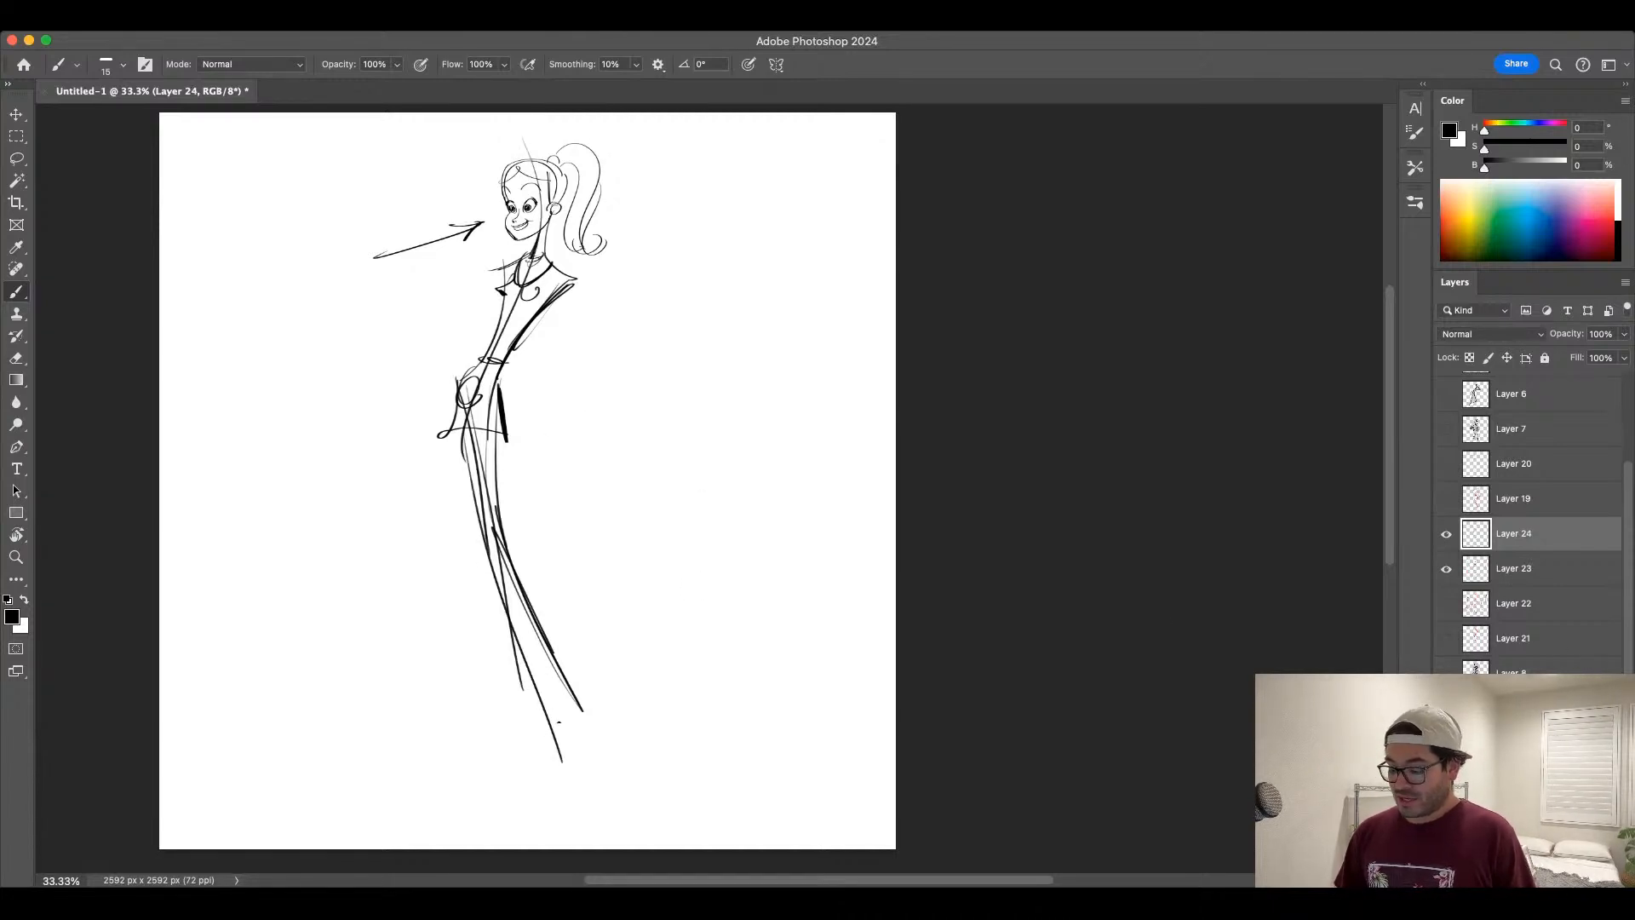
drag(520, 127, 513, 153)
mouse_move(518, 128)
mouse_down()
mouse_move(530, 159)
mouse_move(465, 452)
mouse_move(561, 715)
mouse_move(534, 139)
mouse_up()
key(super+z)
key(super+z)
key(super+z)
Step: Trace a curved red line of action with an arrowhead through the figure, using saturation 83 and brightness 100, and hide Layer 24
click(1551, 145)
click(1566, 163)
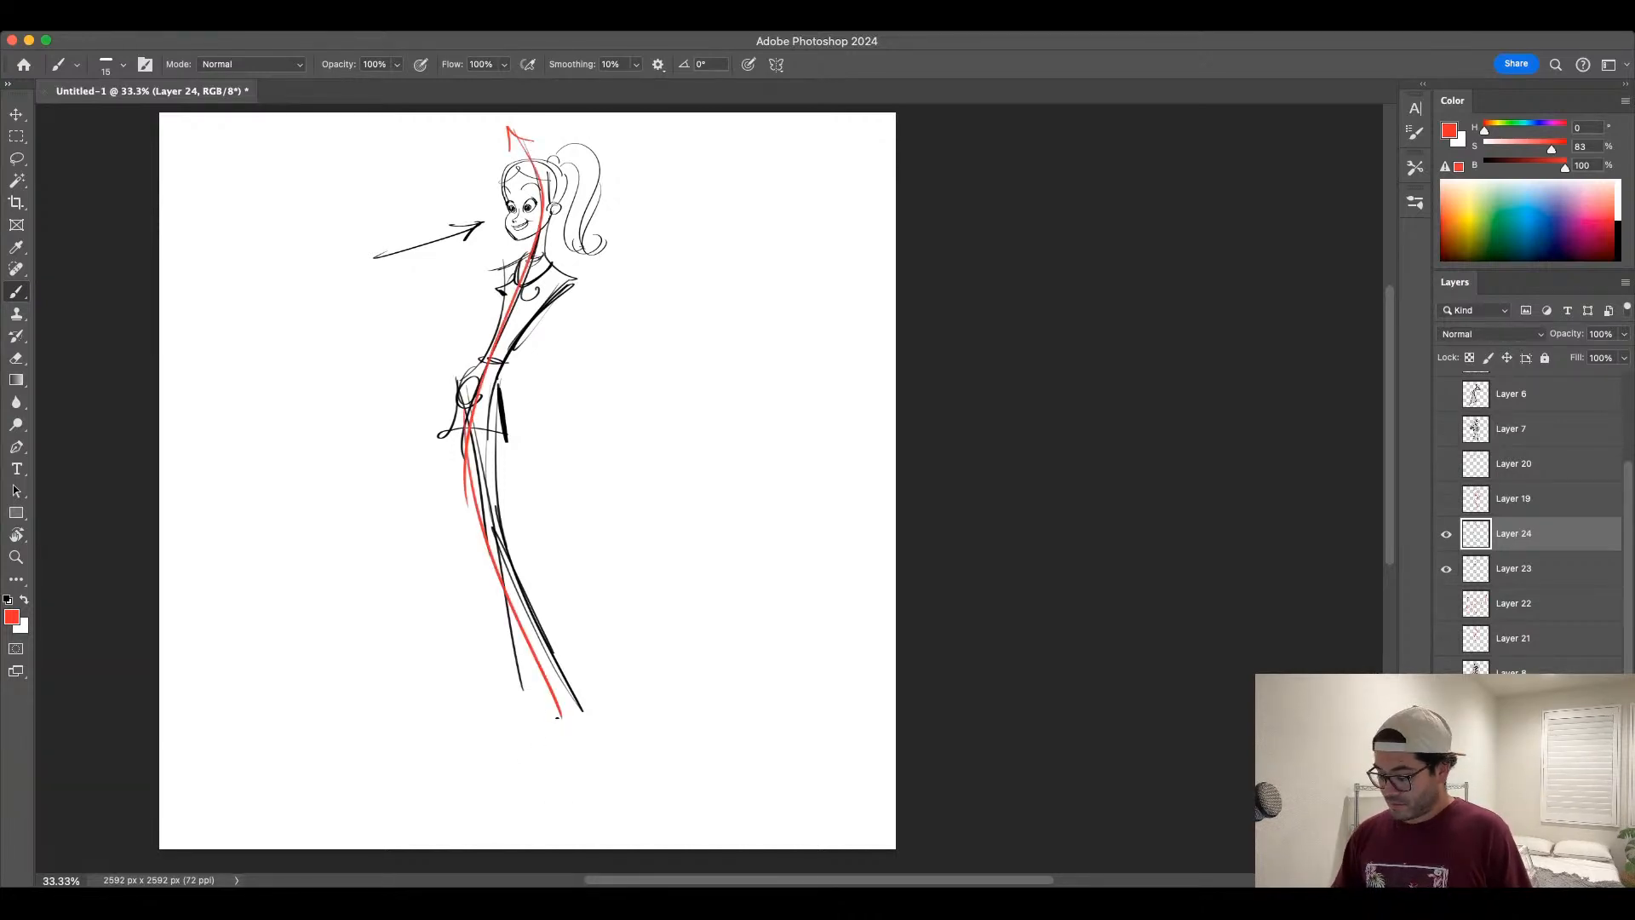
click(1446, 534)
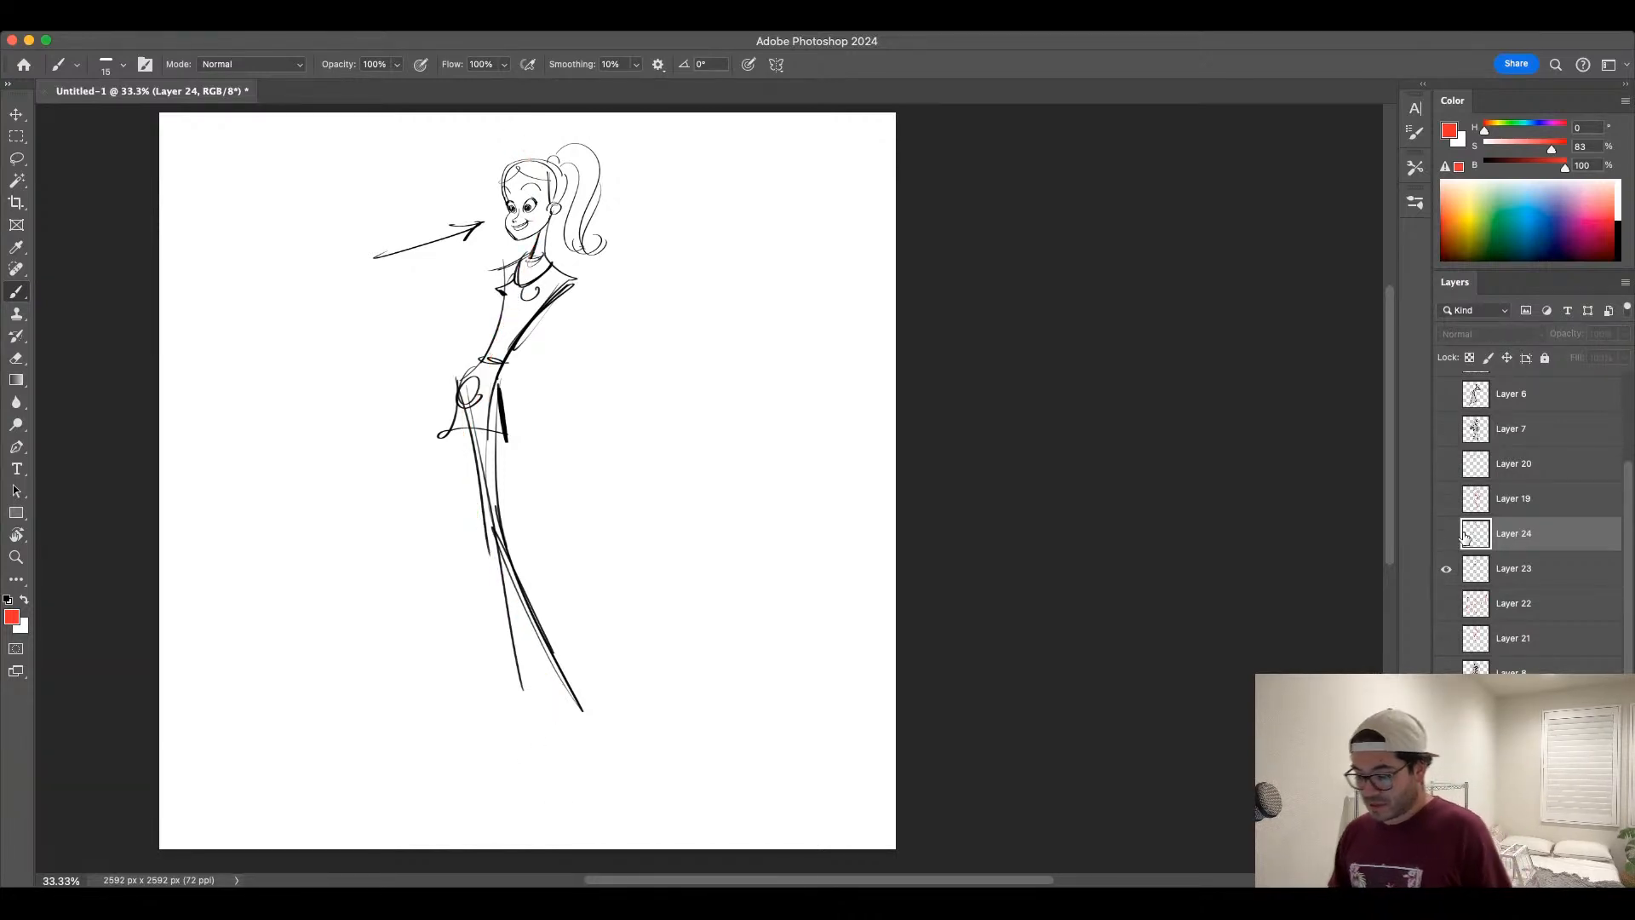
Step: Compare the ponytailed figure with and without its red line of action on Layer 24
click(1446, 534)
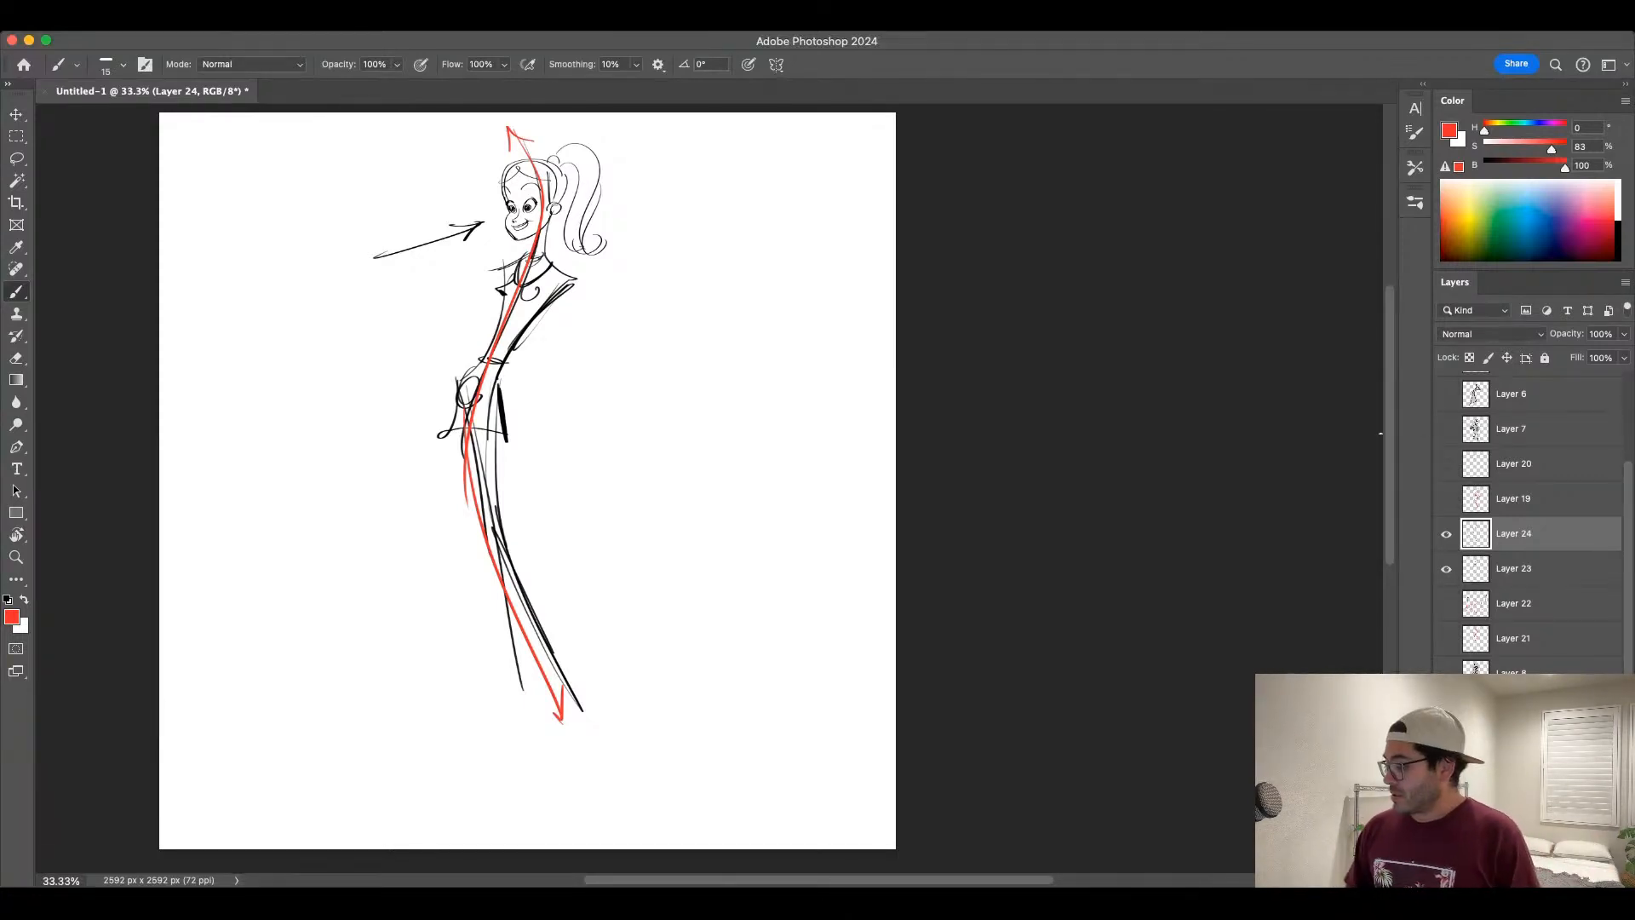
click(1446, 570)
click(1446, 570)
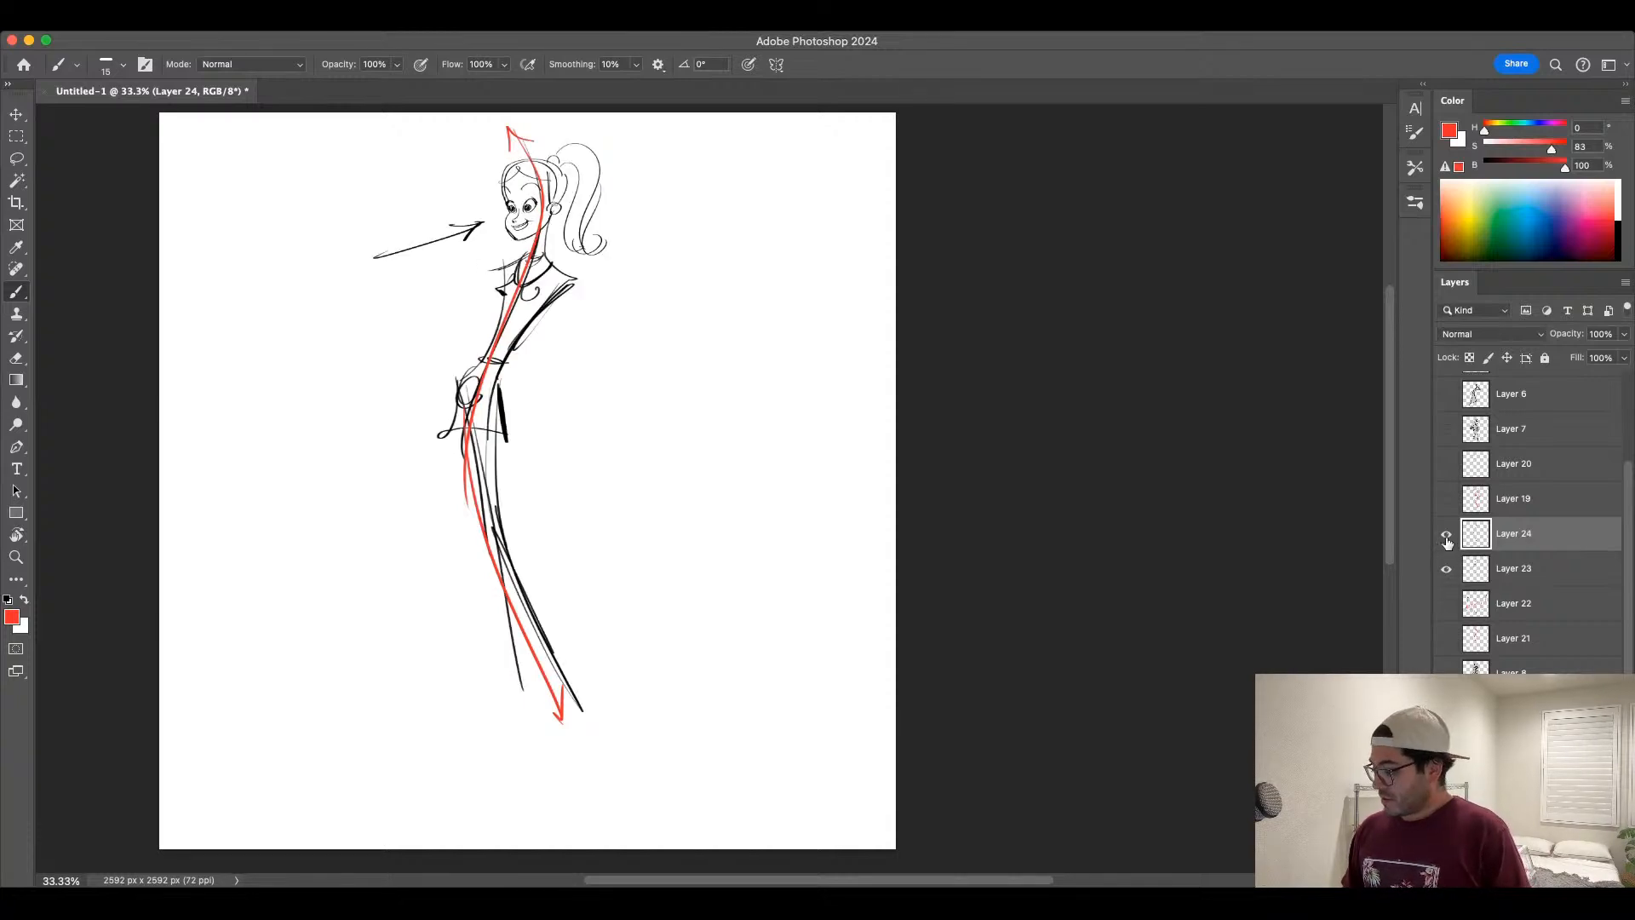
click(1445, 534)
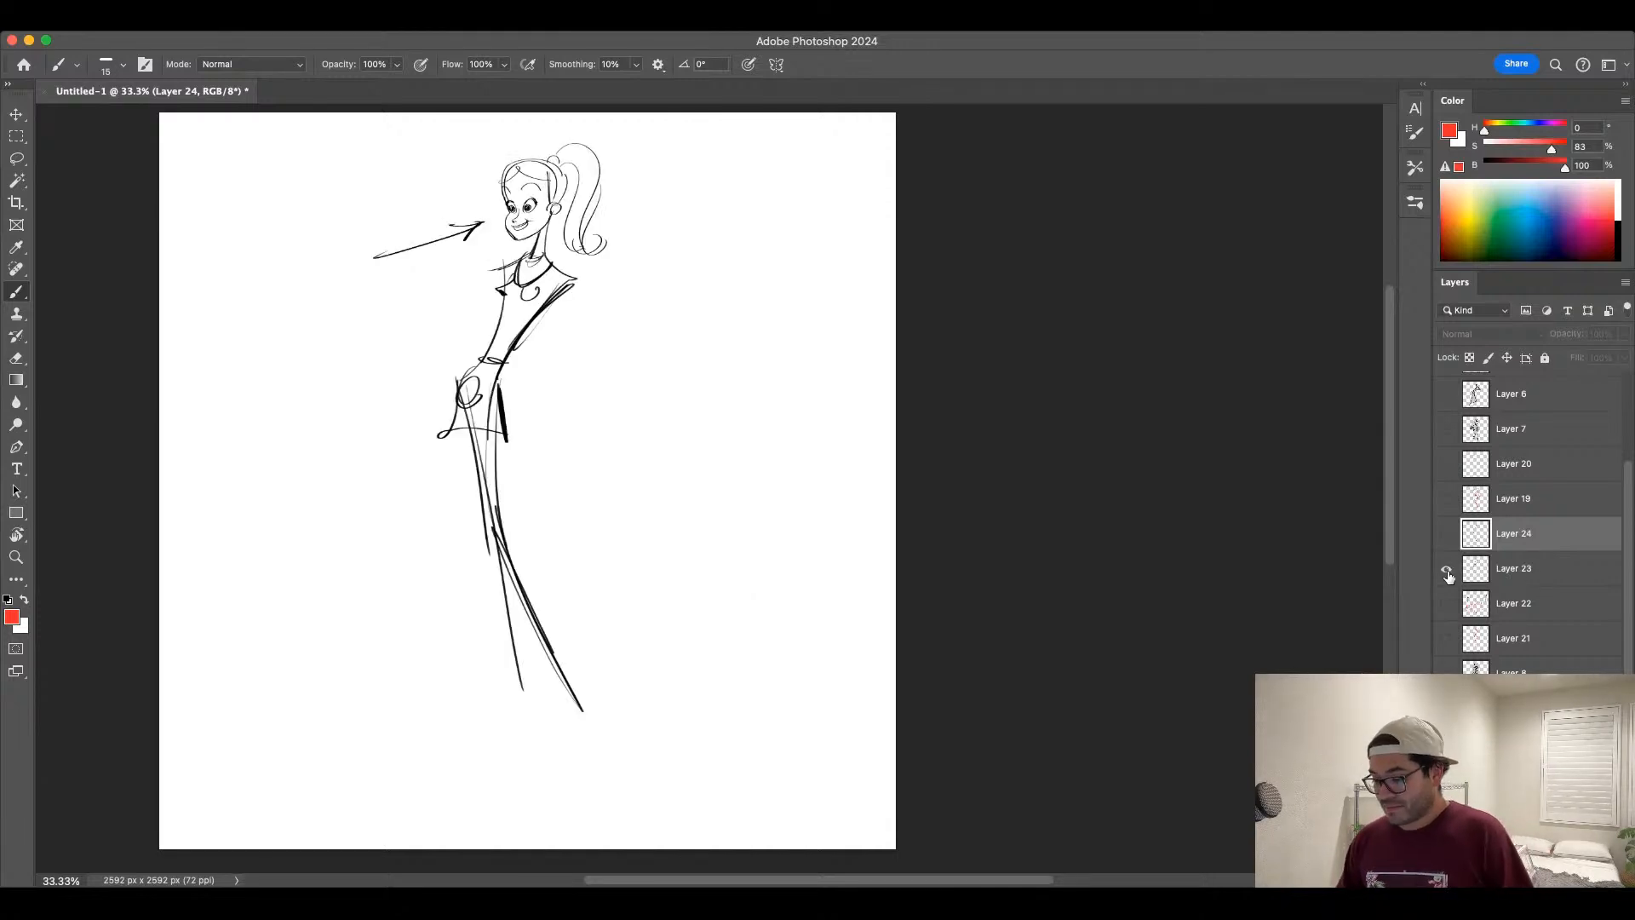
Step: Check Layers 22, 24 and 19, hide the Layer 23 figure, and move Layer 19 directly below Layer 21
click(1445, 604)
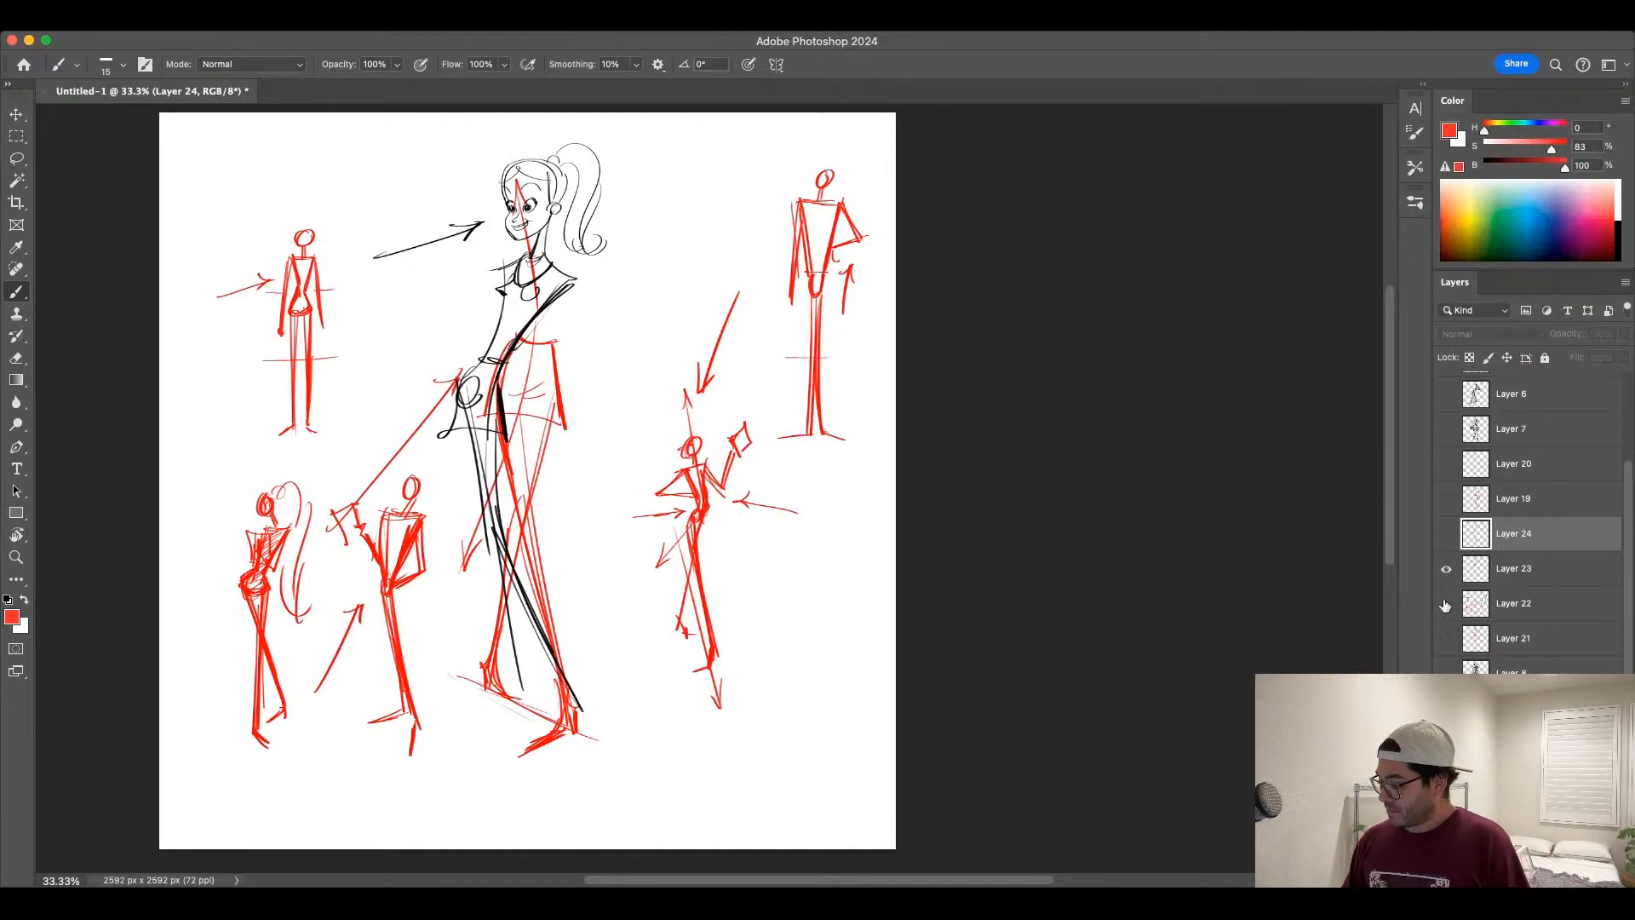
click(1446, 569)
click(1450, 534)
click(1449, 534)
click(1445, 499)
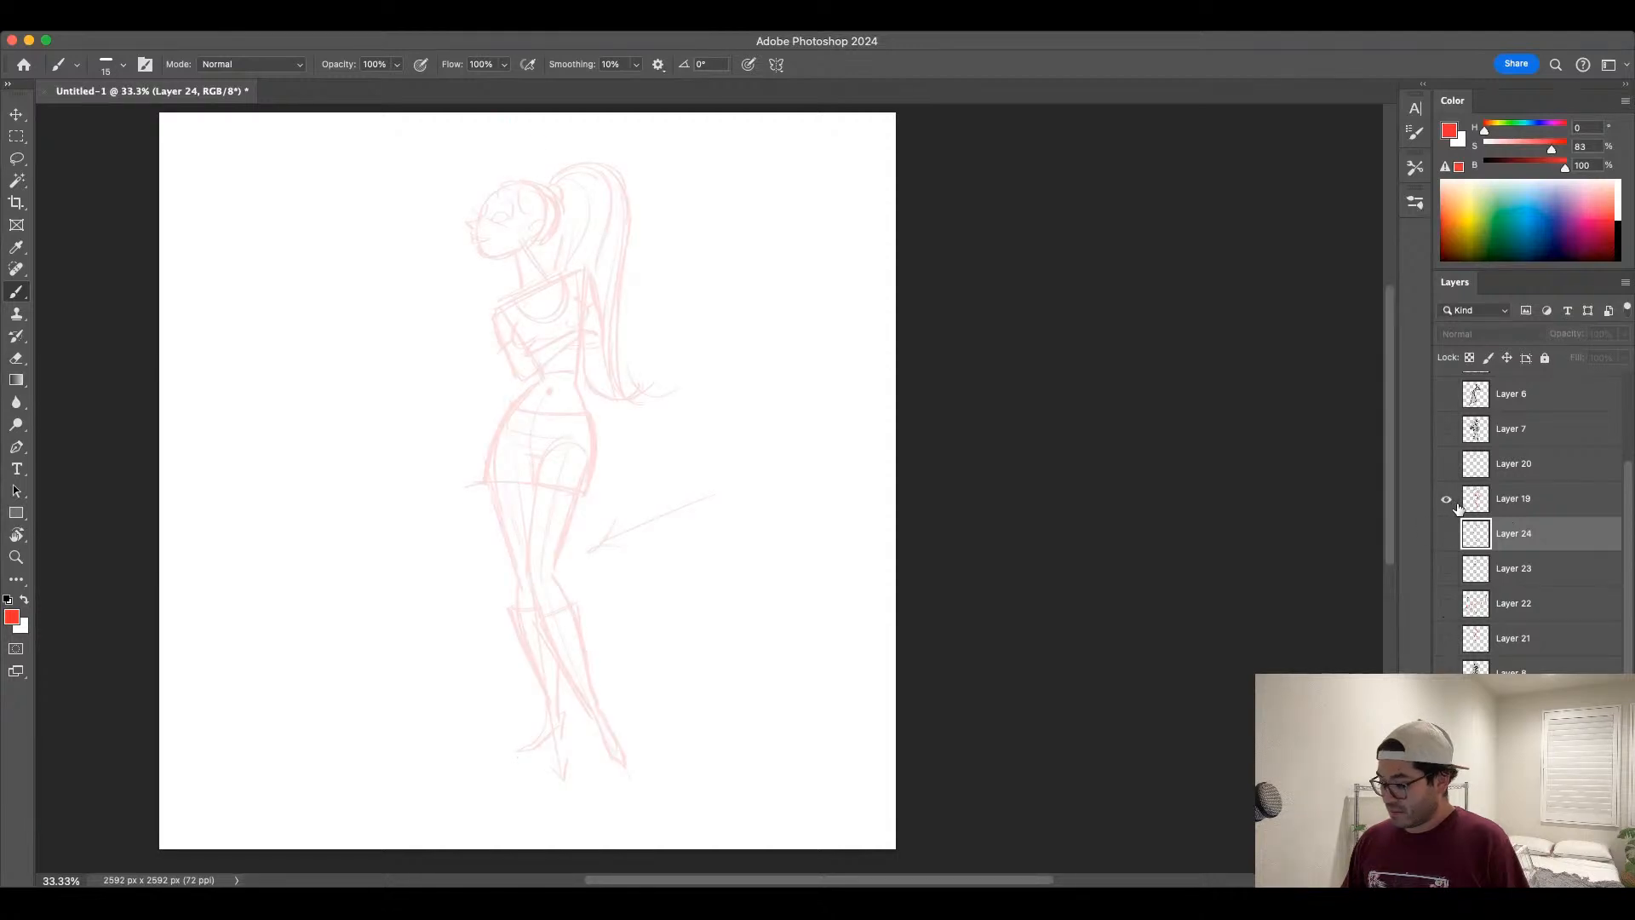
click(1447, 499)
mouse_move(1513, 506)
mouse_down()
mouse_move(1497, 567)
mouse_move(1512, 657)
mouse_up()
Step: Check the neighbouring layers one at a time and move Layer 20 between Layer 21 and Layer 19
click(1447, 640)
click(1447, 640)
click(1447, 675)
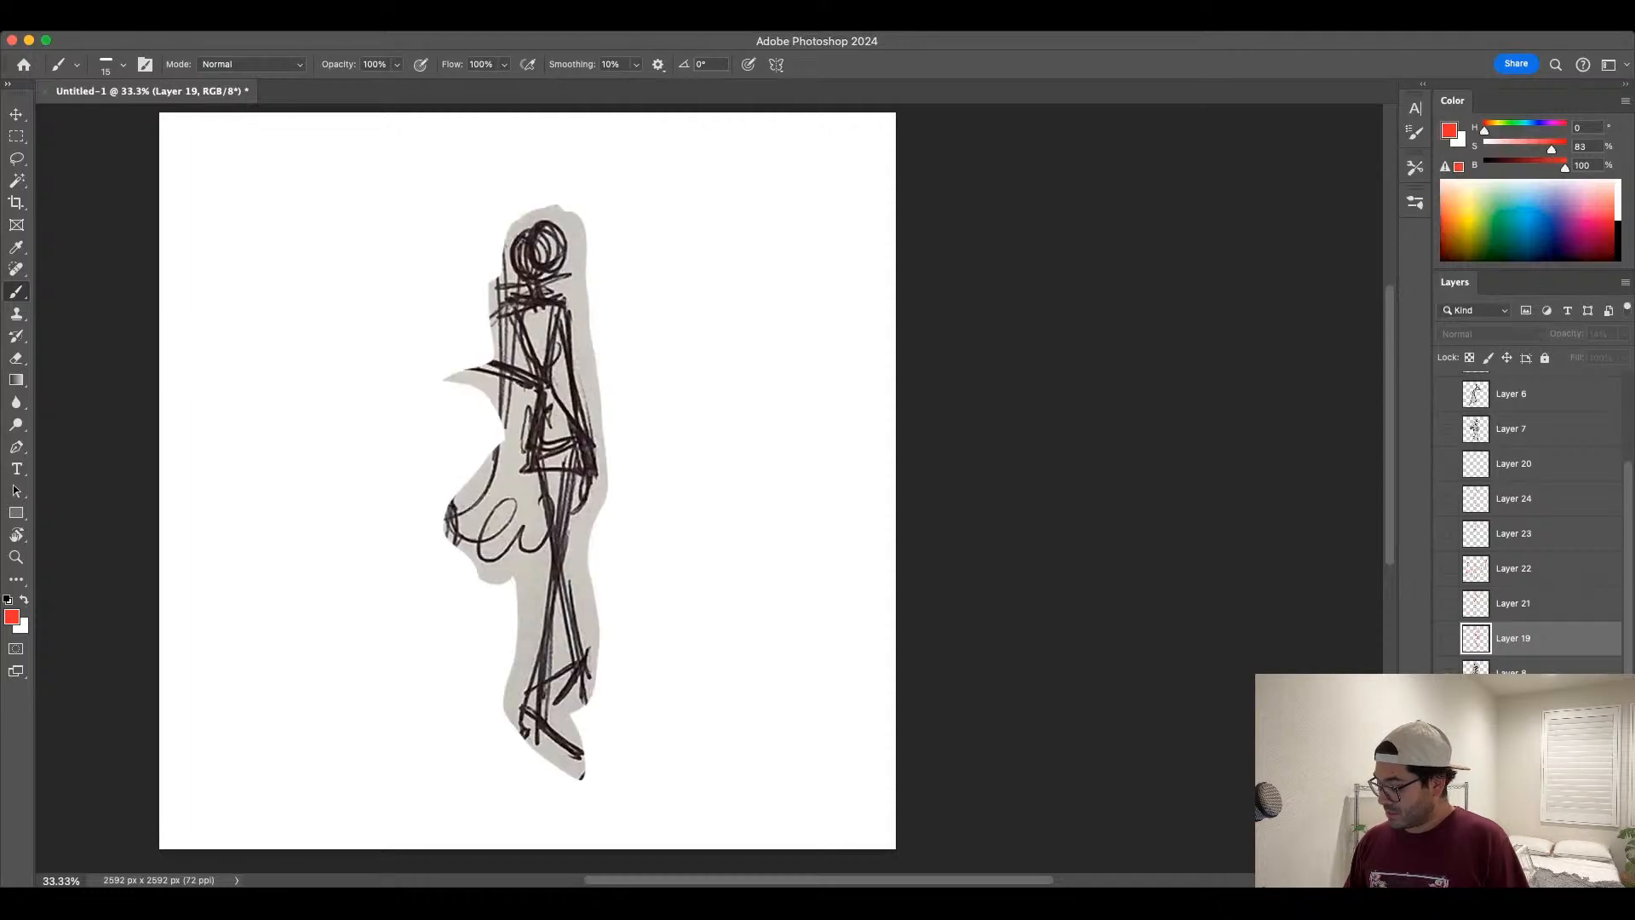
click(1446, 673)
click(1447, 638)
click(1447, 638)
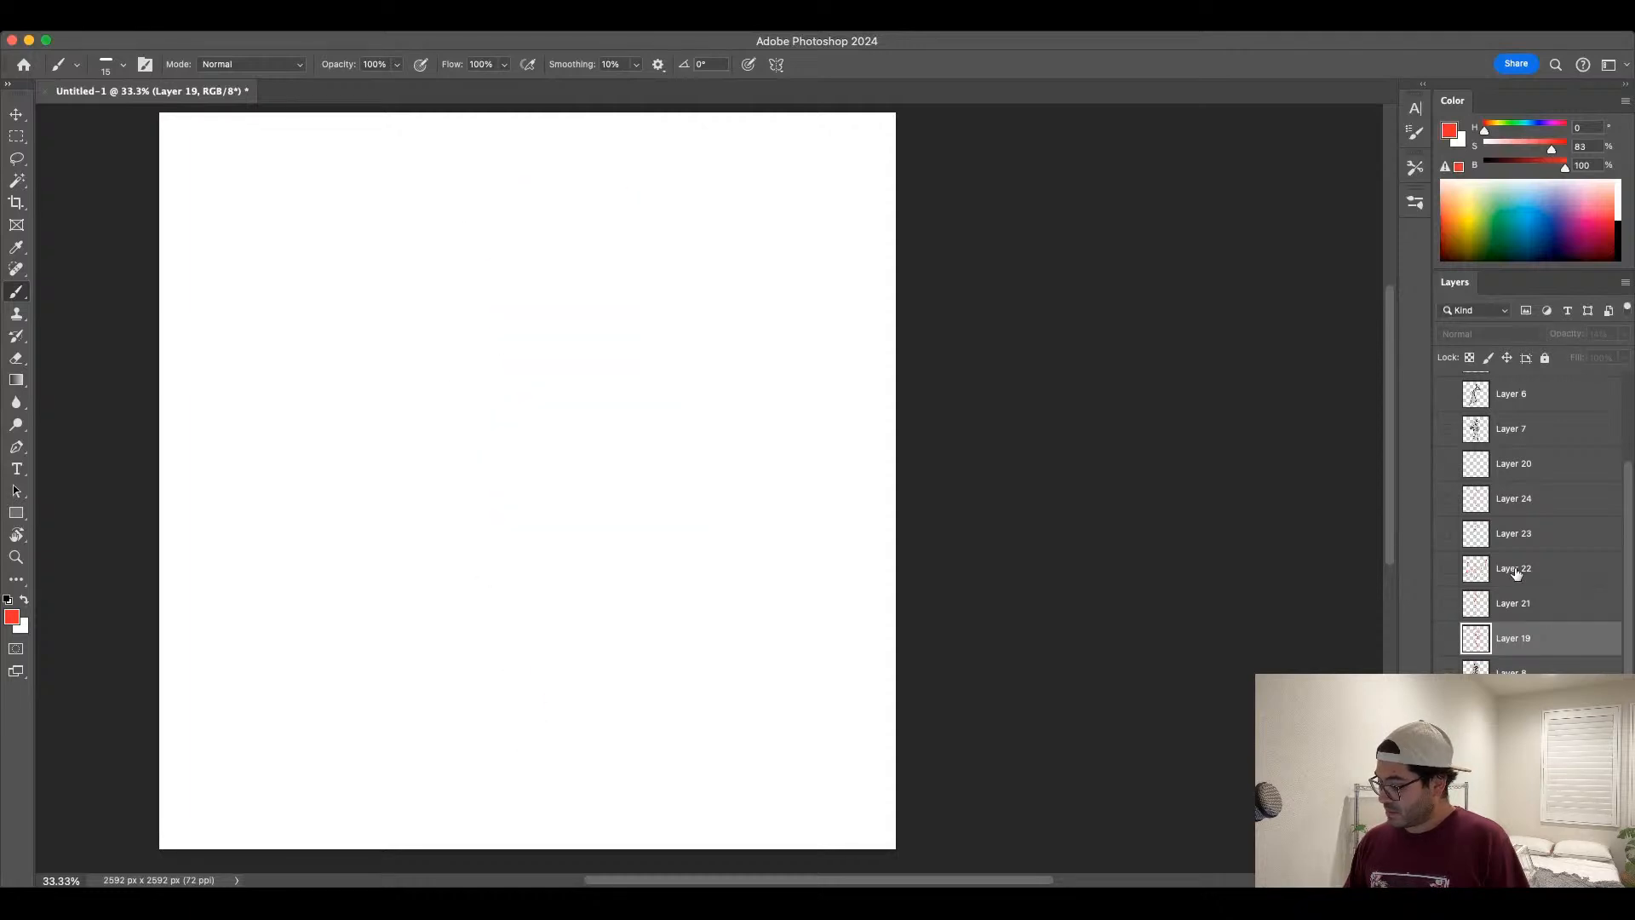
click(1446, 431)
click(1446, 431)
click(1447, 464)
click(1447, 464)
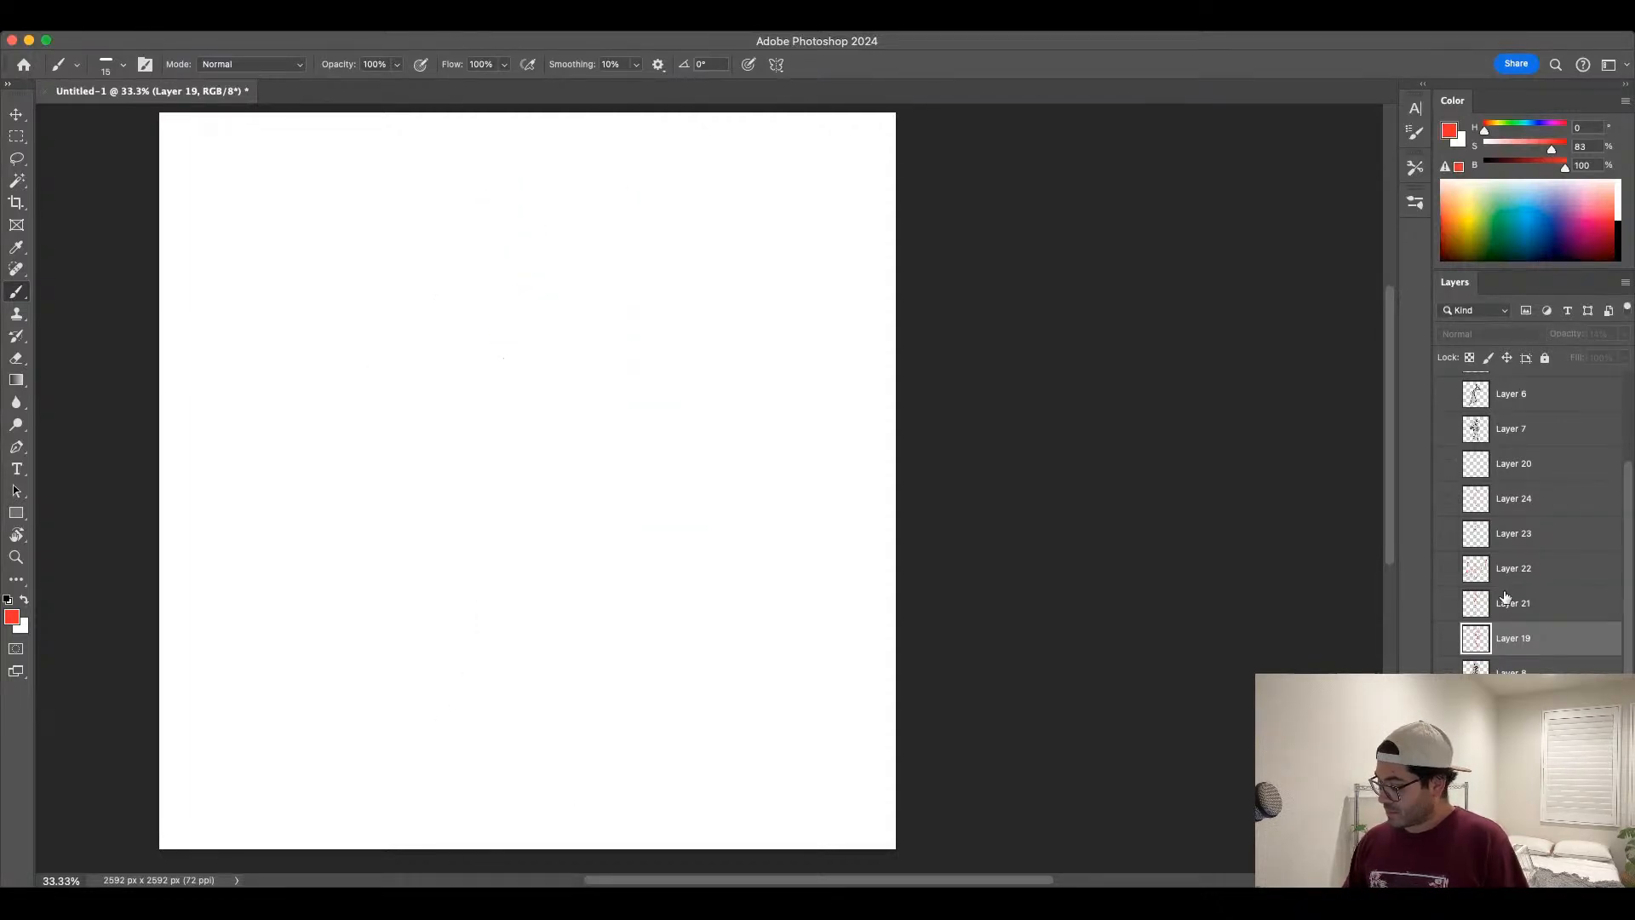
drag(1531, 477, 1530, 618)
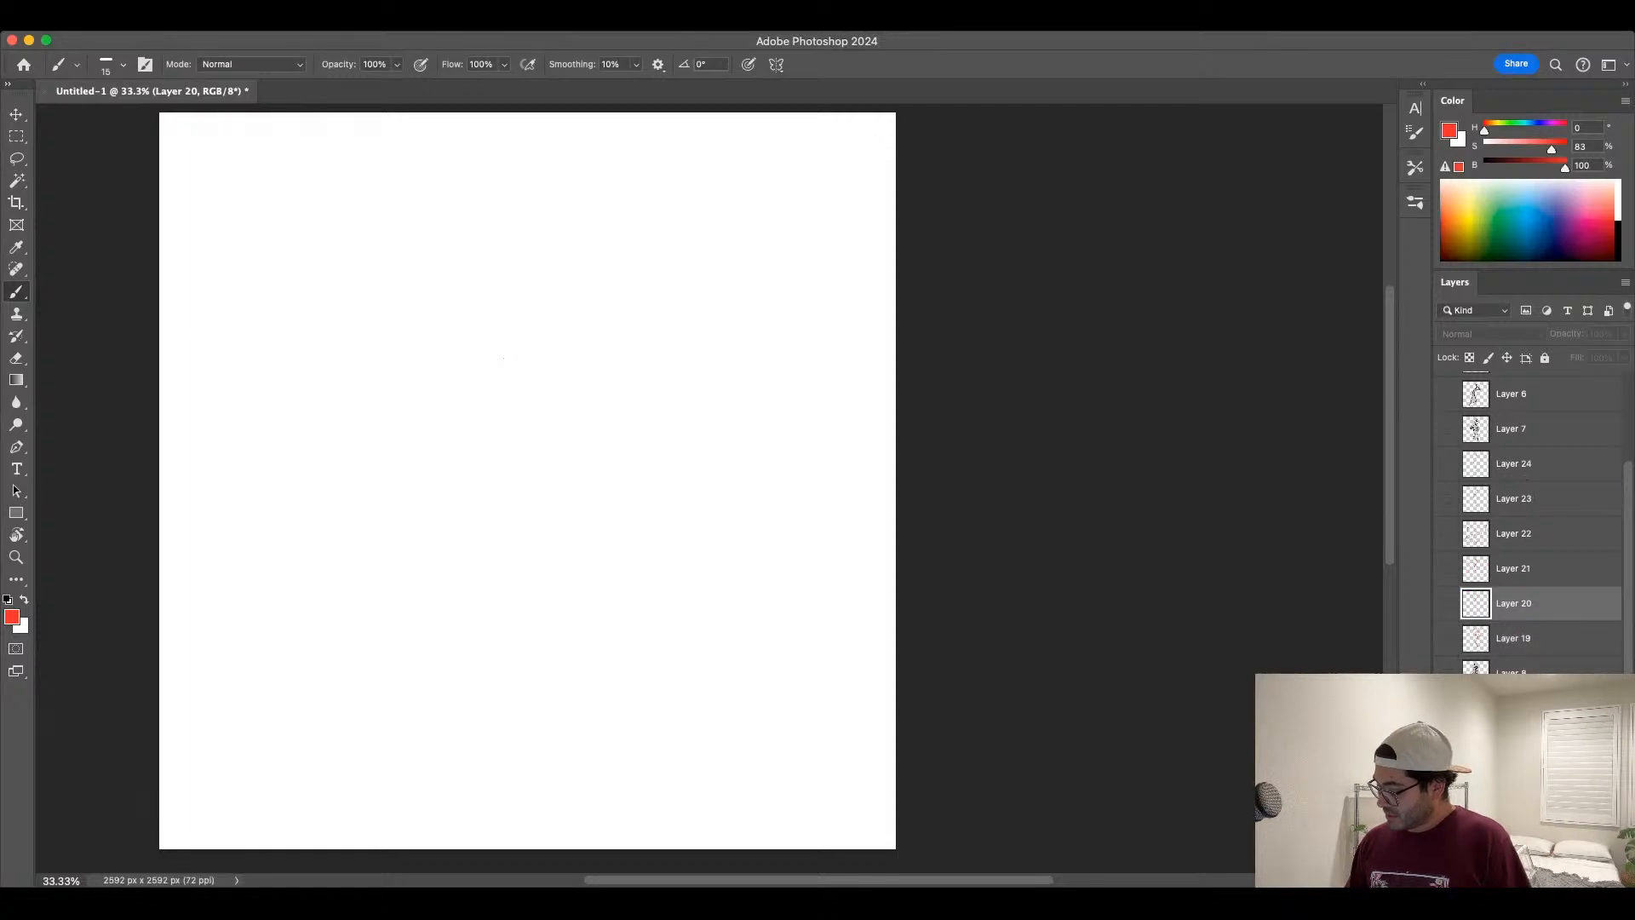
Step: Examine the contents of Layers 21, 22, 23, 24 and 7 individually to check the order of the sketches
click(1449, 568)
click(1449, 569)
click(1447, 534)
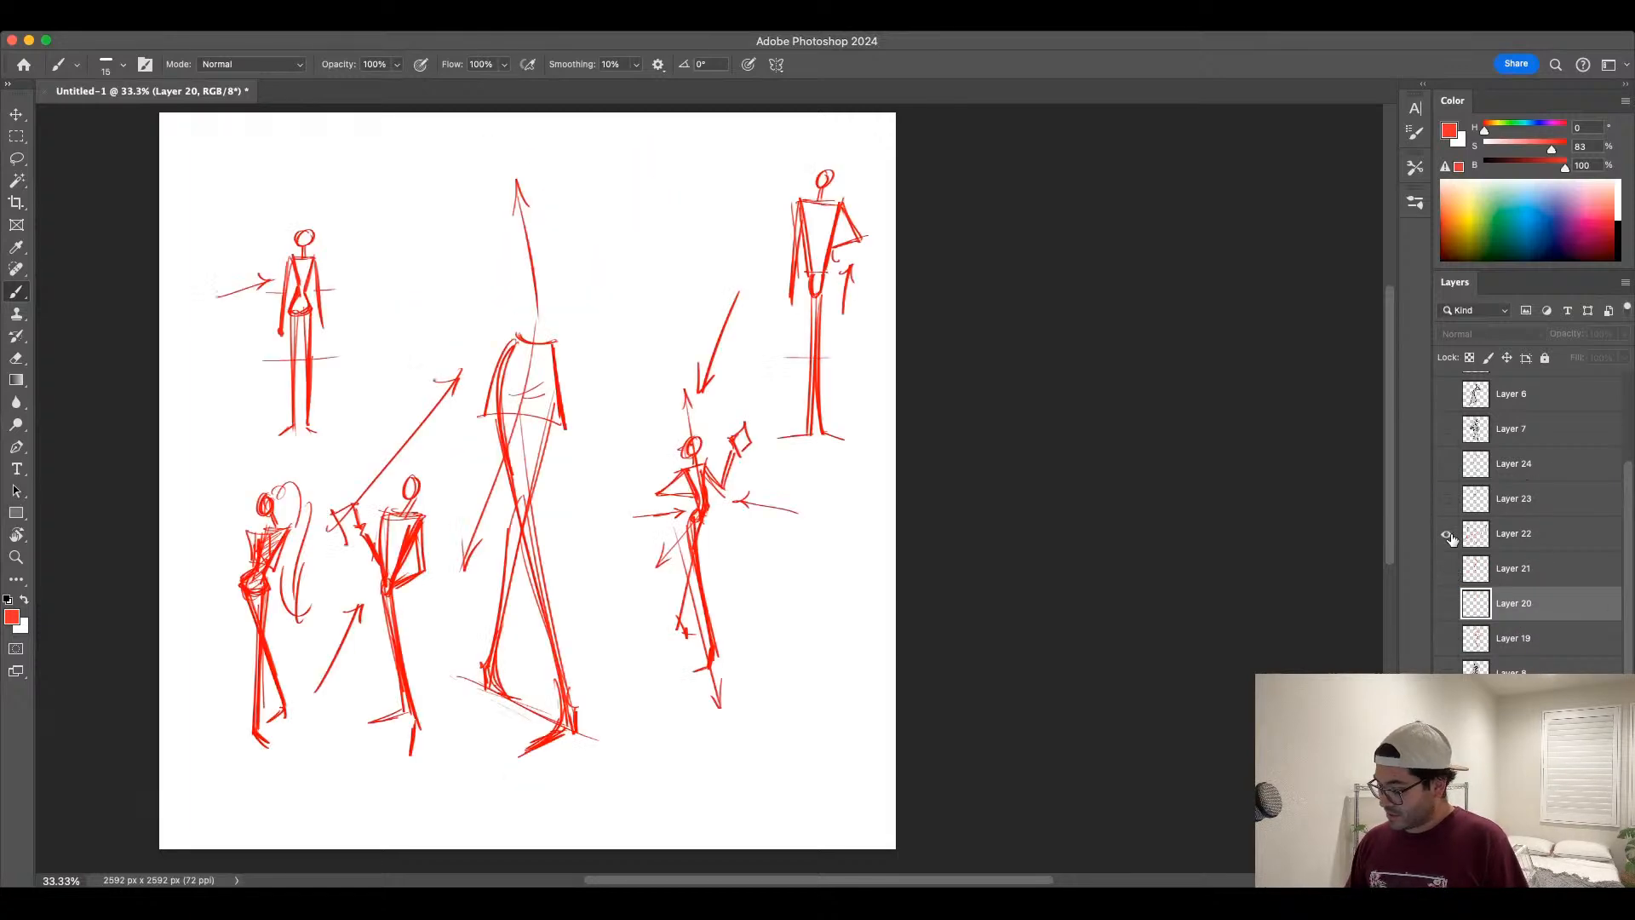
click(1447, 534)
click(1447, 499)
click(1447, 499)
click(1446, 465)
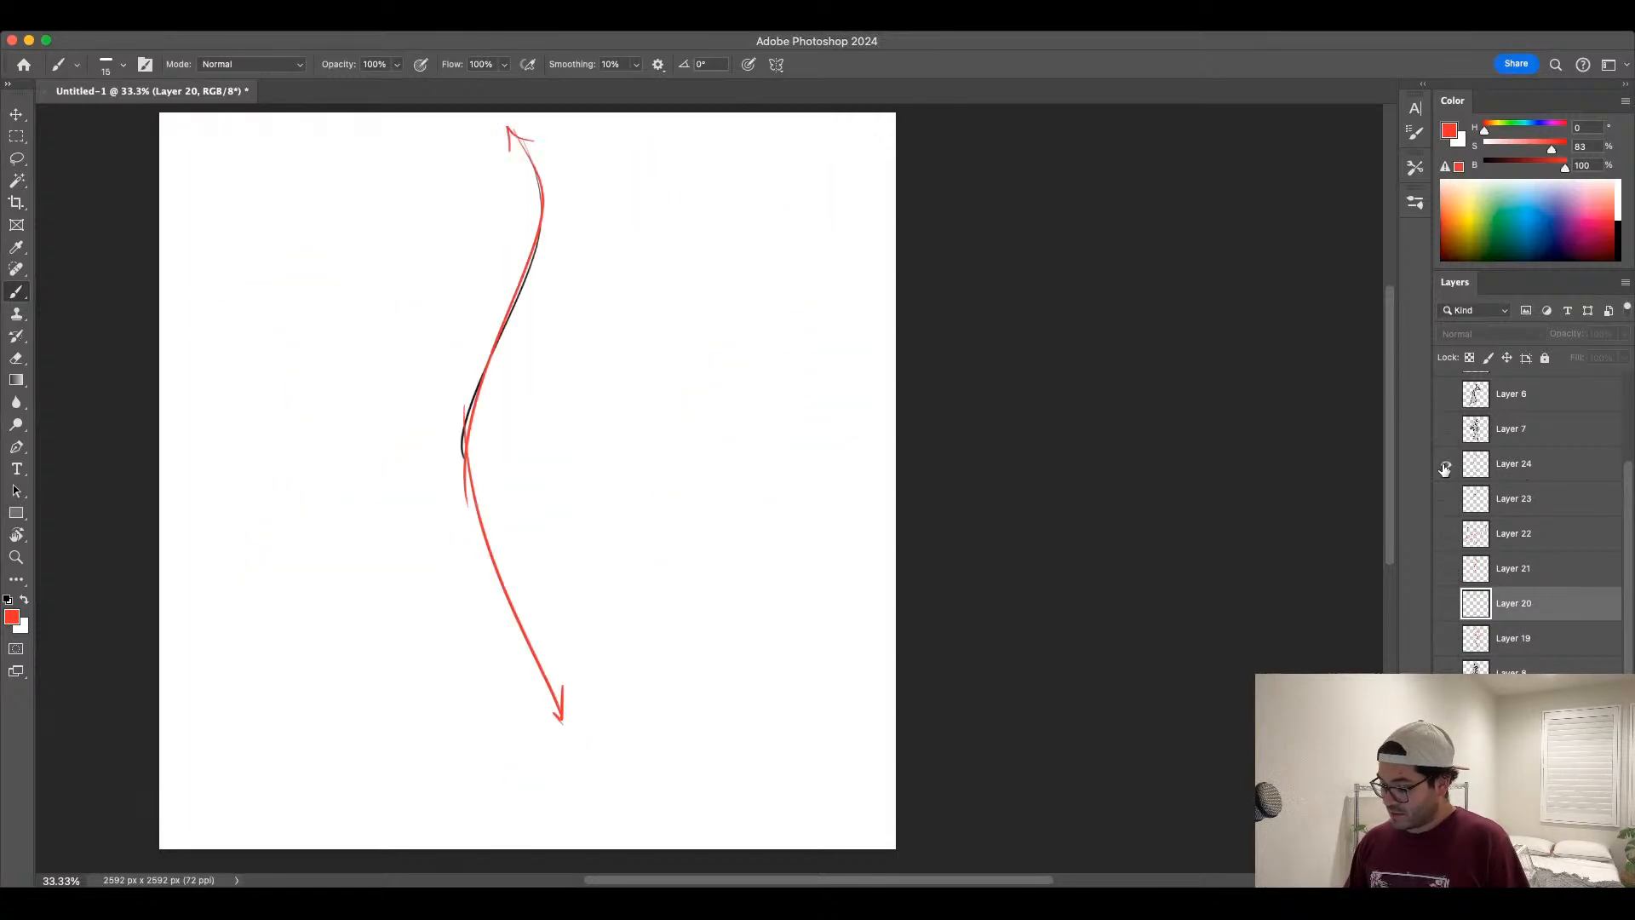
click(1445, 466)
click(1447, 431)
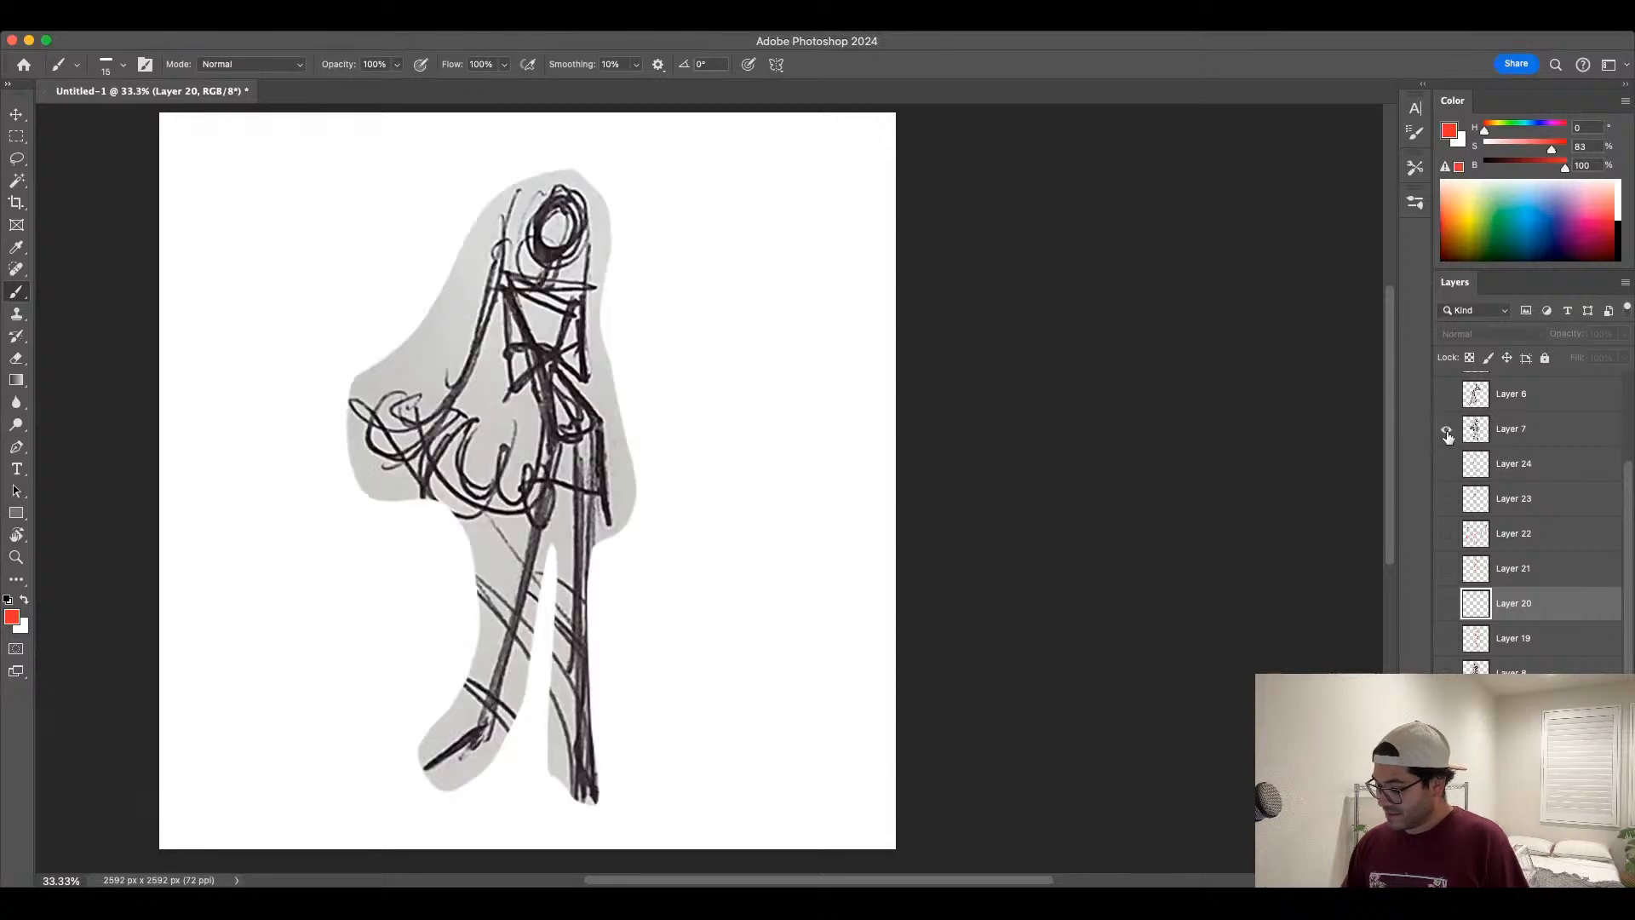
click(1447, 430)
click(1448, 568)
click(1448, 569)
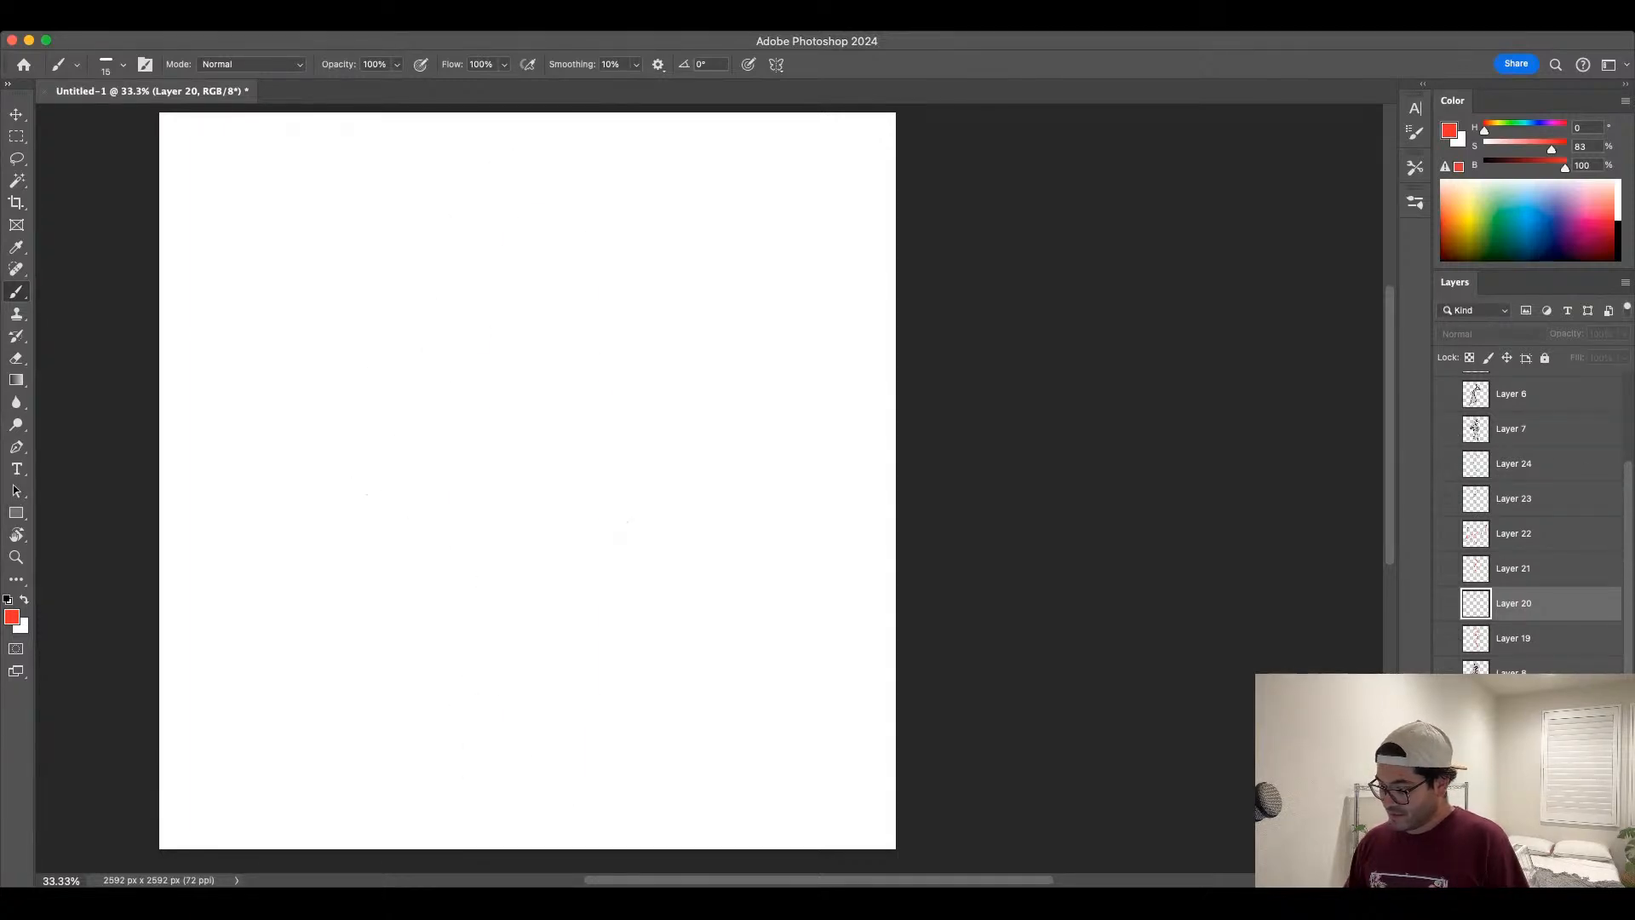
click(1447, 430)
click(1447, 430)
Step: Show the red ponytailed figure on Layer 19 by itself and set that layer's opacity to 100%
click(1446, 672)
click(1447, 637)
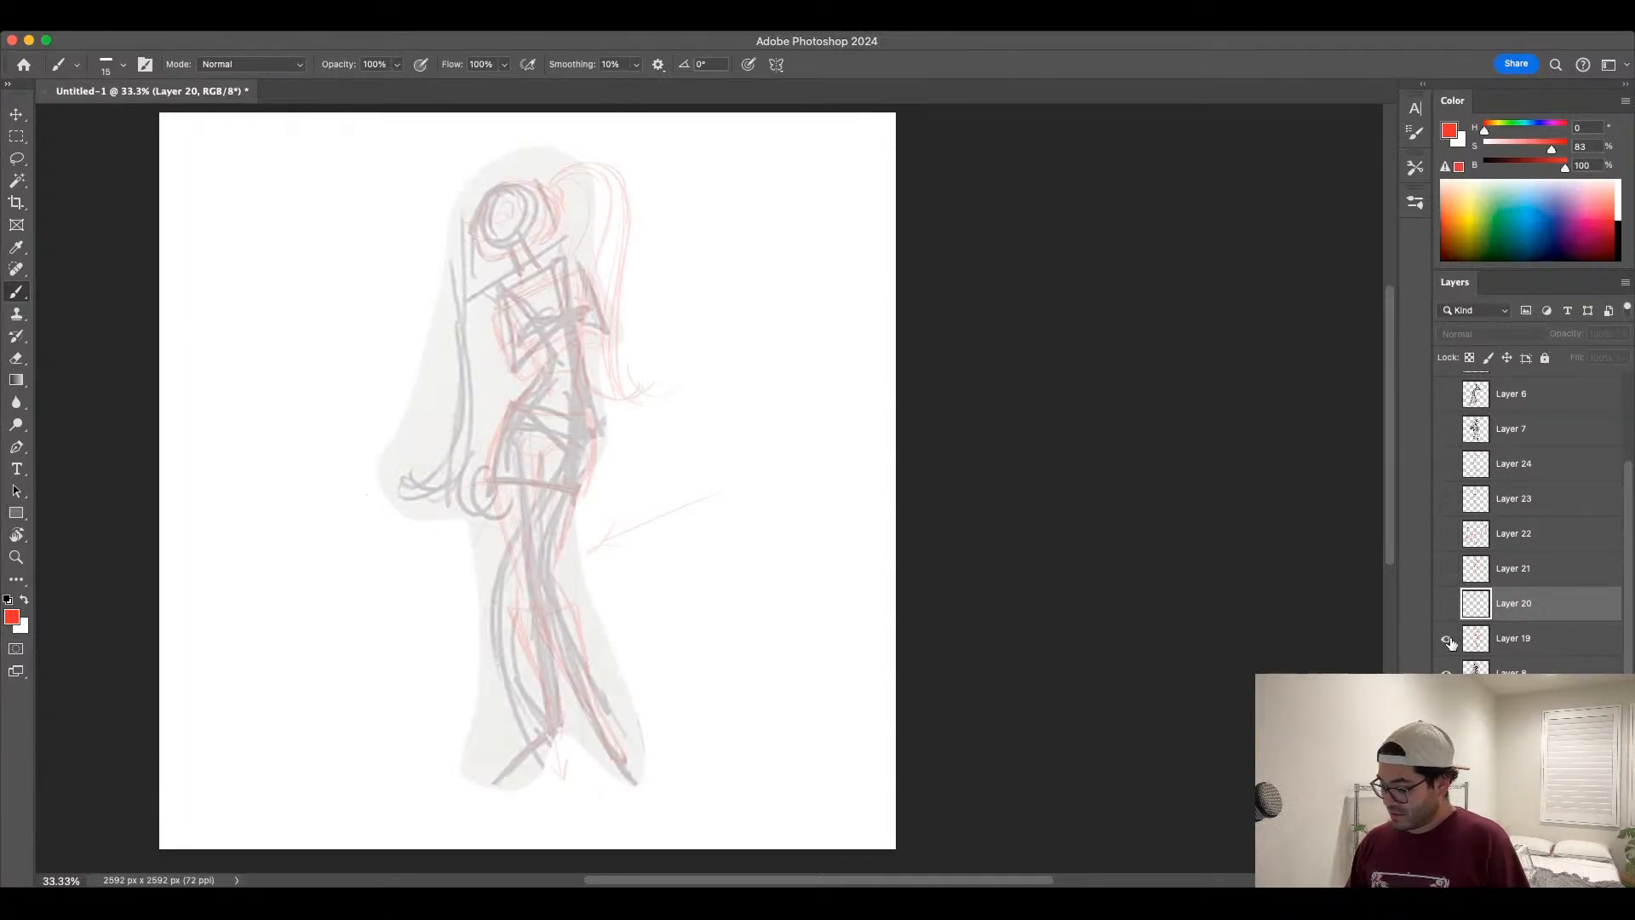
click(1448, 638)
click(1447, 638)
click(1516, 638)
click(1623, 334)
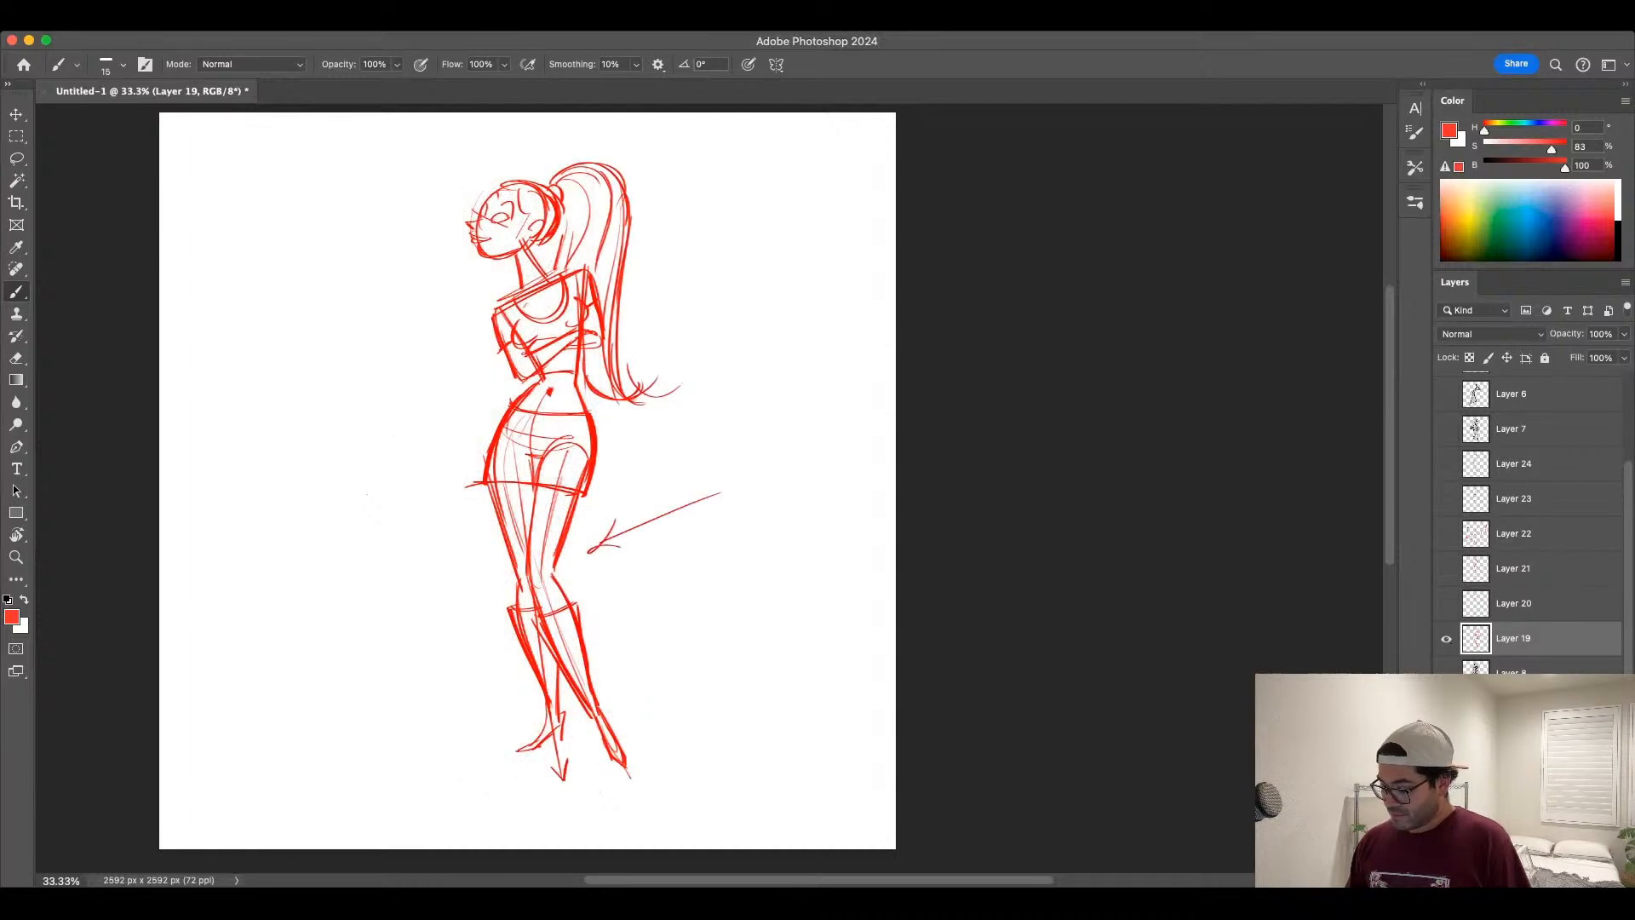
Step: Compare the faded Layer 8 sketch with the red drawings on Layers 19 and 20
click(1446, 639)
click(1446, 653)
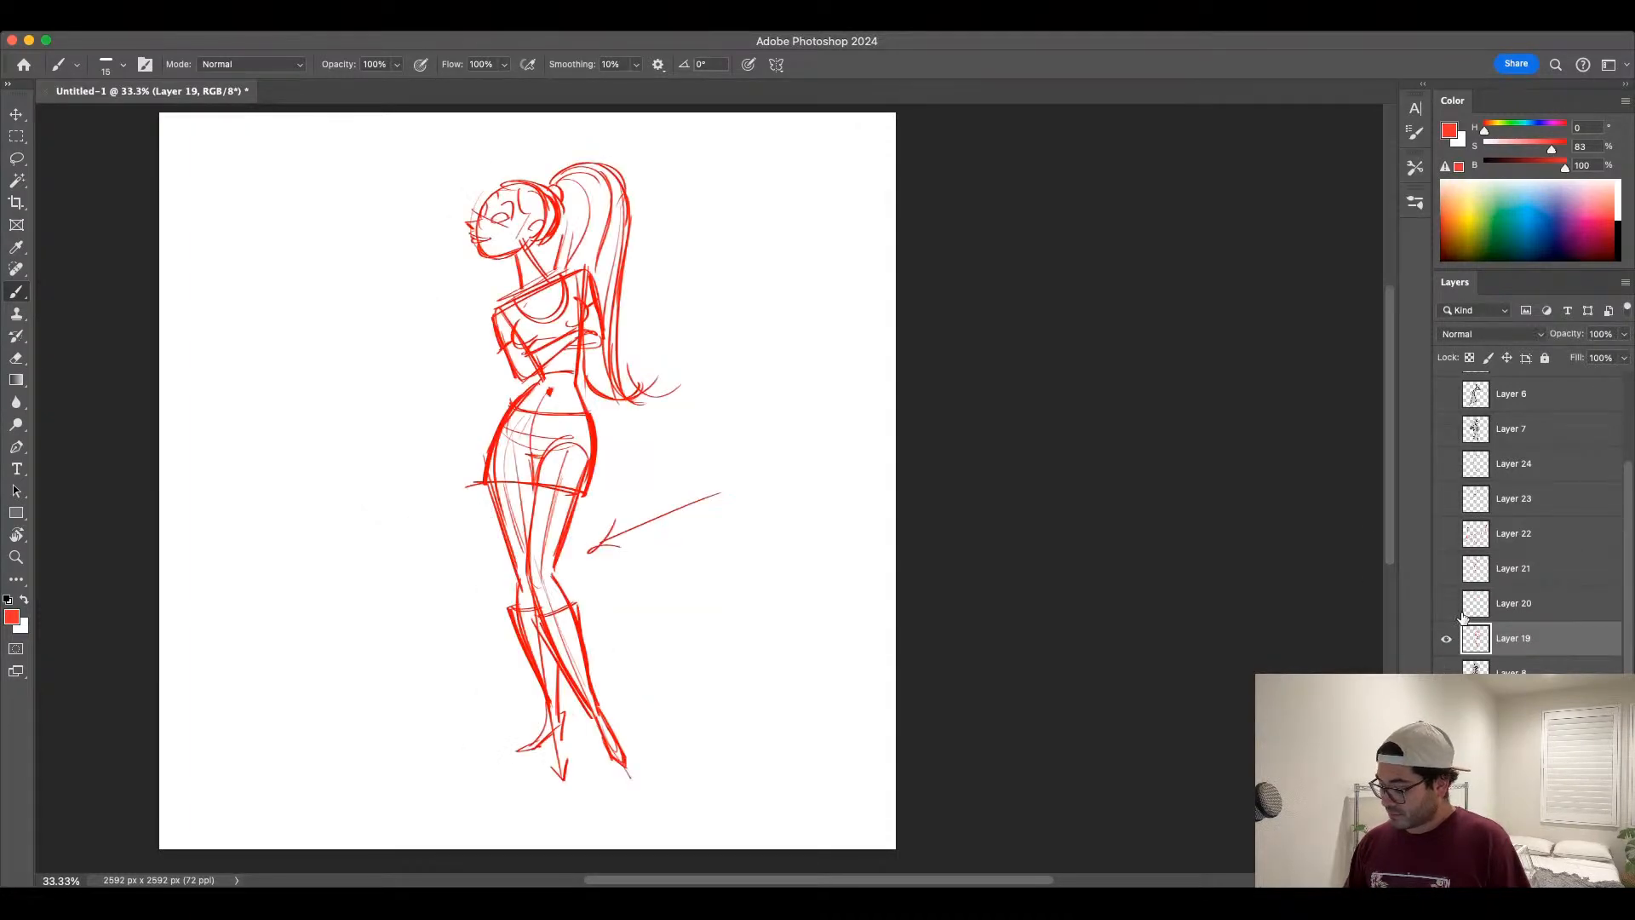
click(1445, 654)
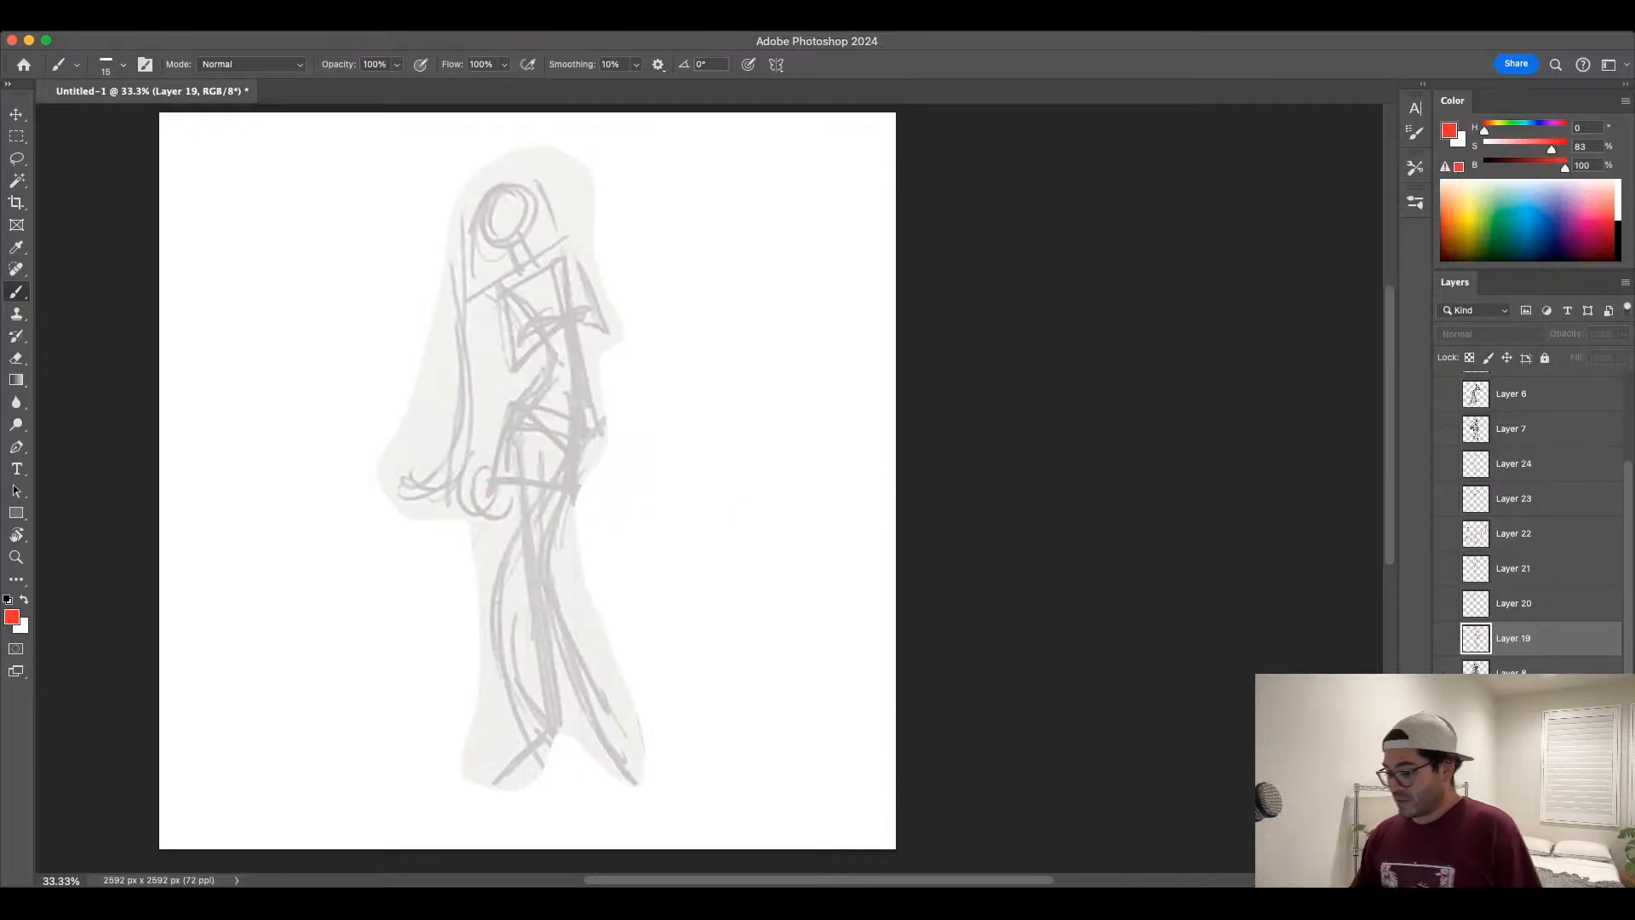
alt+click(1446, 639)
alt+click(1446, 603)
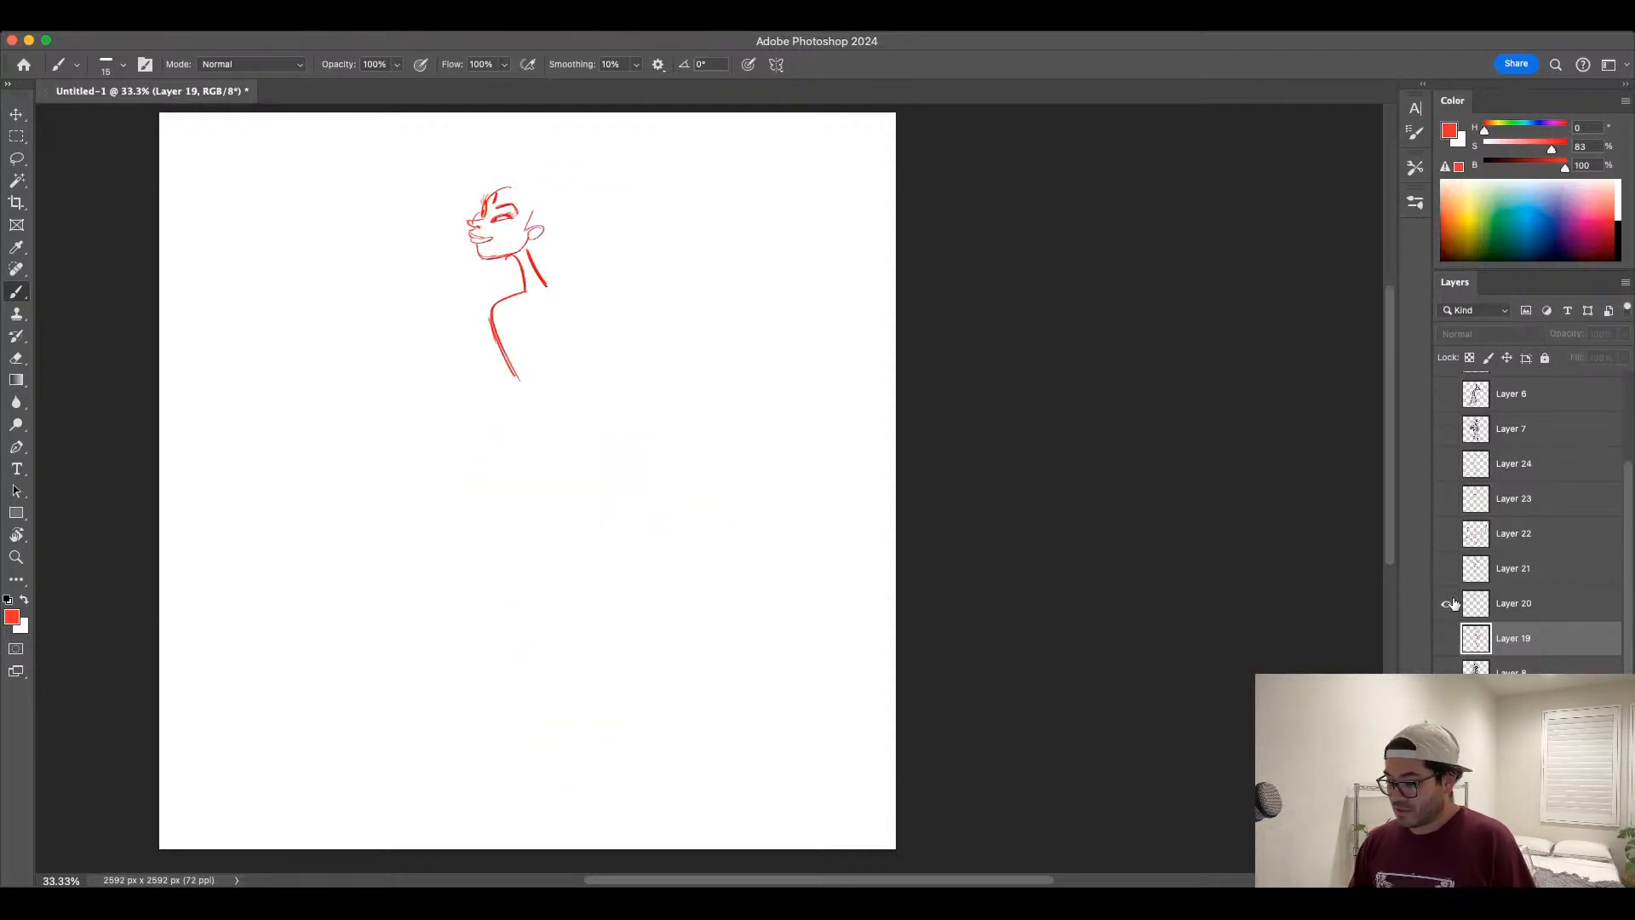
click(1448, 639)
click(1448, 639)
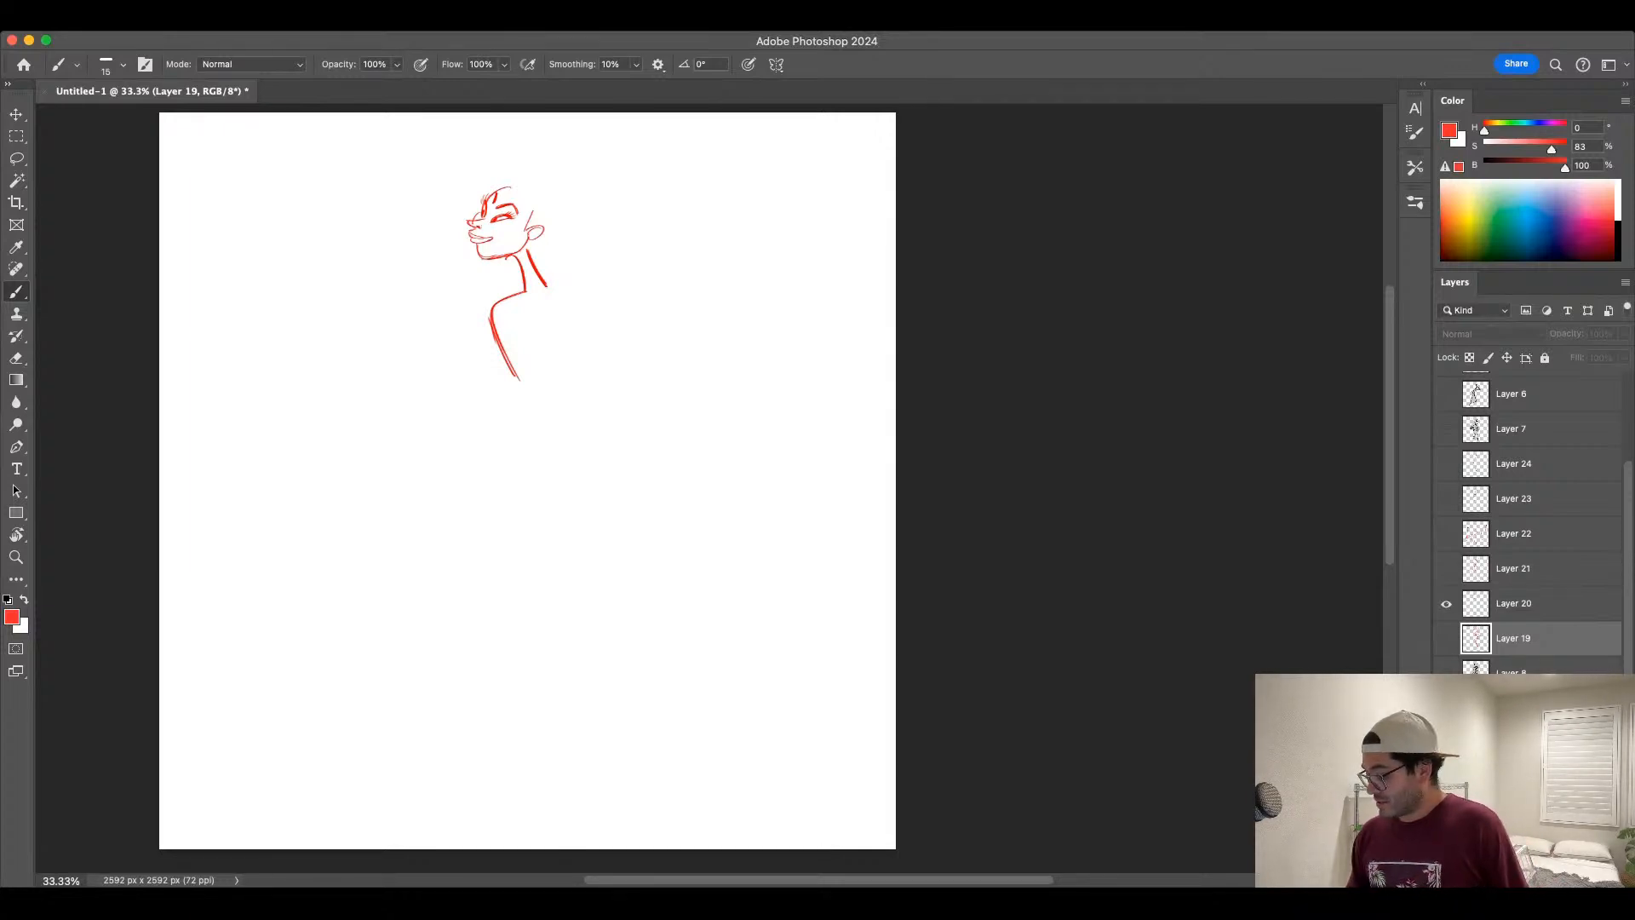
Step: Hide Layer 20, show the faded long-haired sketch on Layer 8 and restore it to 100% opacity
click(1446, 603)
click(1451, 667)
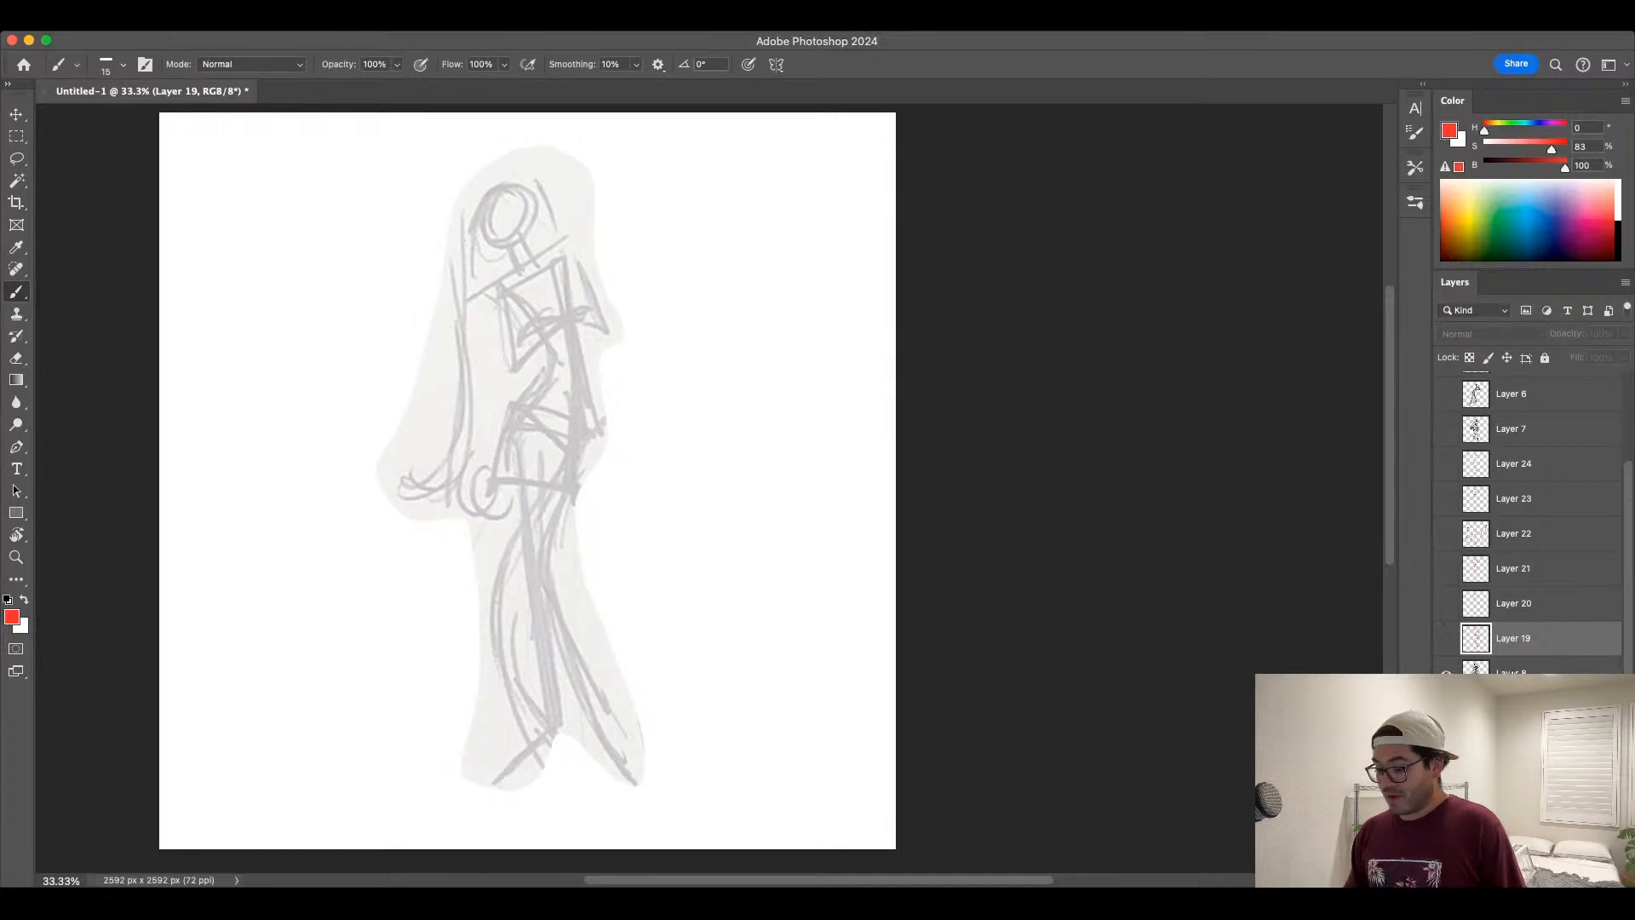
click(1530, 666)
drag(1573, 359, 1630, 357)
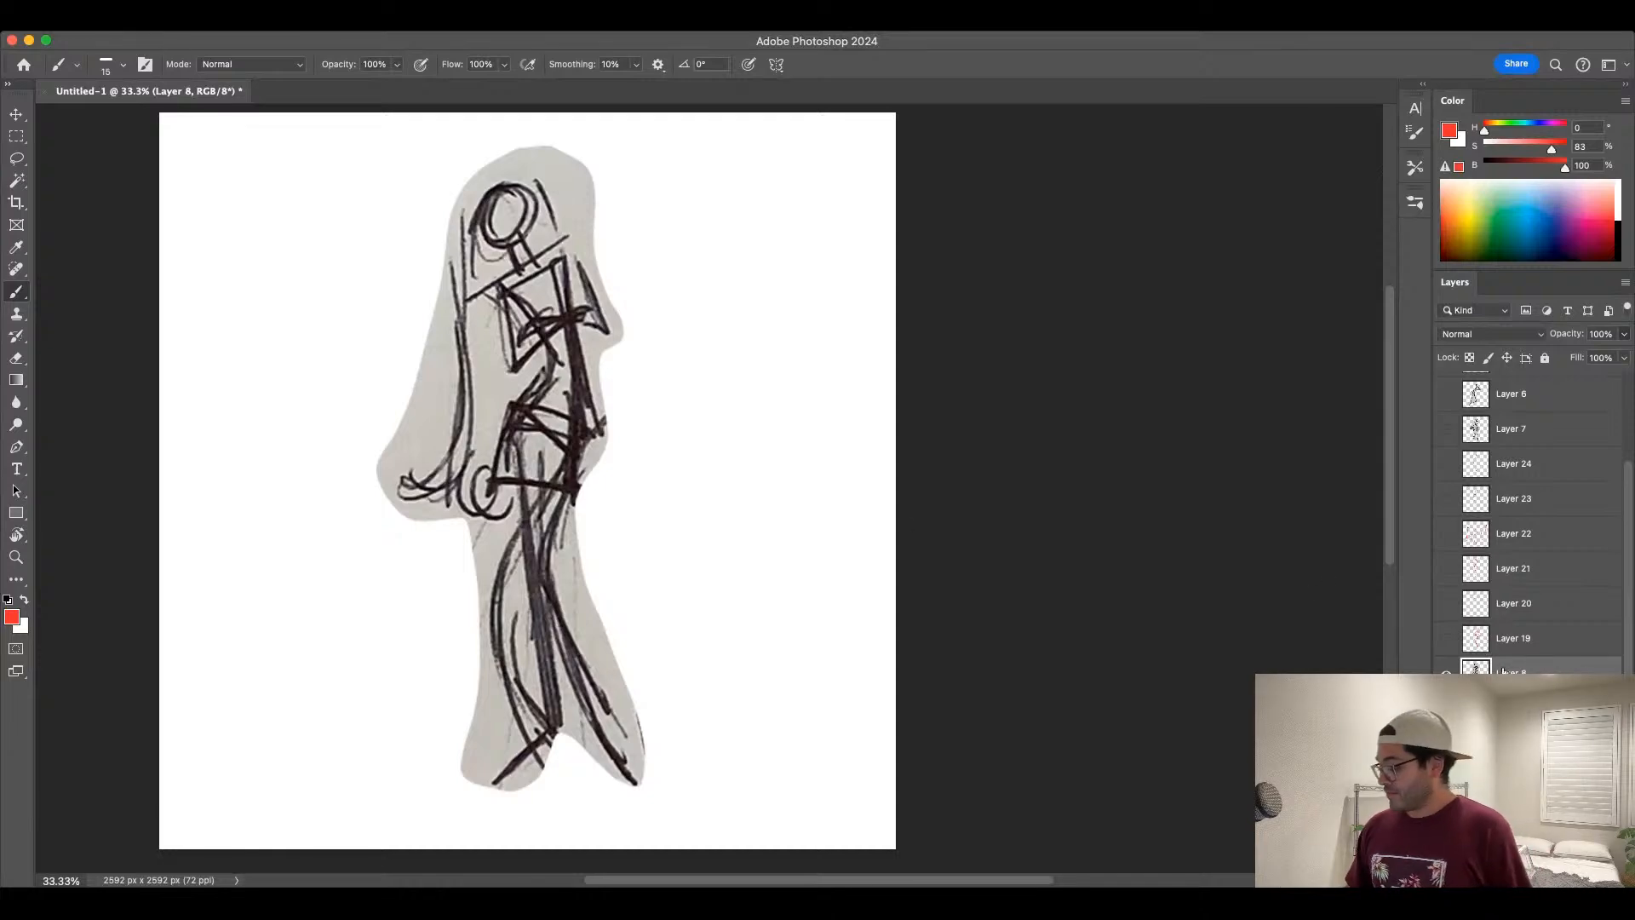
Step: Hide Layer 8, view the Layer 20 portrait and the full Layer 19 figure in turn, and hide both
click(1446, 673)
click(1446, 605)
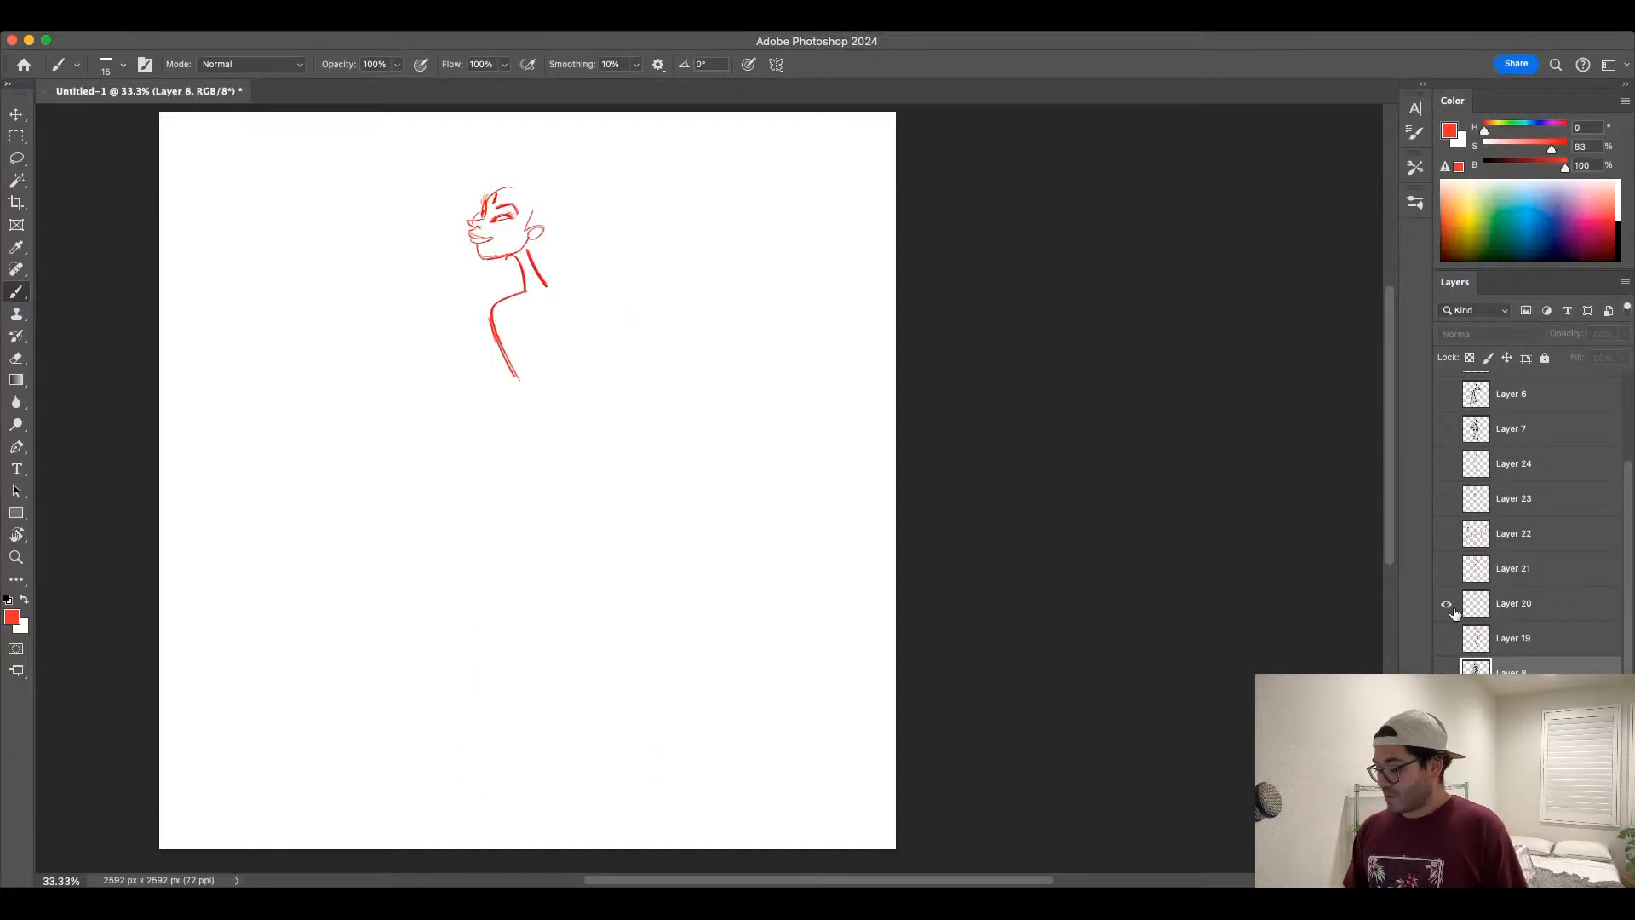
click(1446, 604)
click(1446, 638)
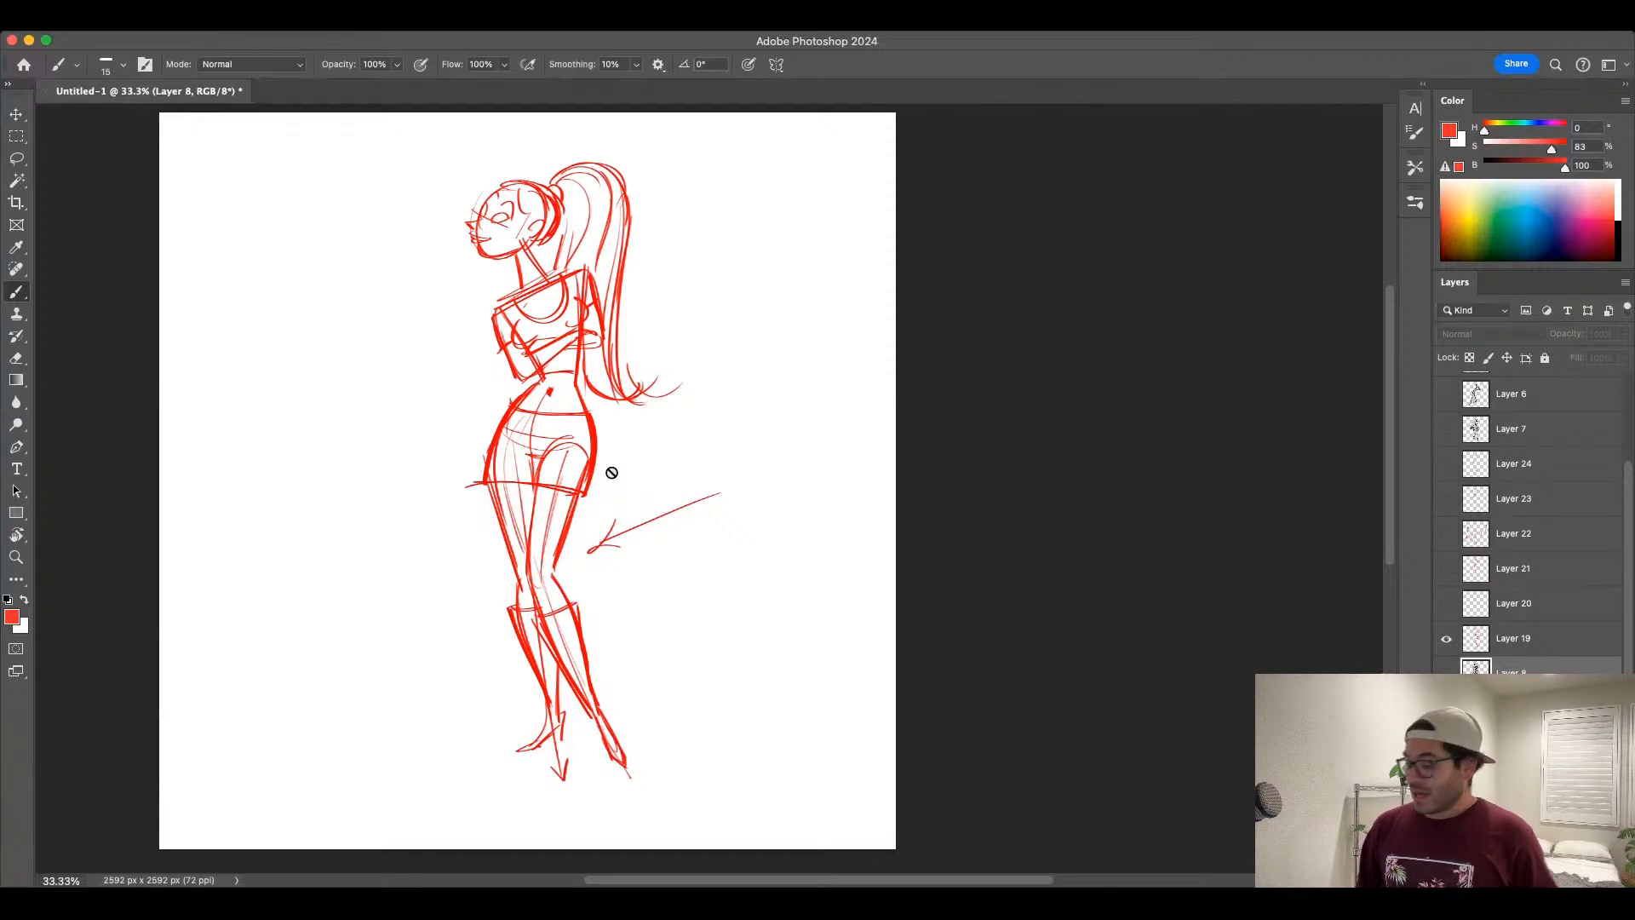
click(1446, 638)
Step: Add a new layer above Layer 20 and rough in a seated figure's oval head, hunched back and near leg
click(1524, 573)
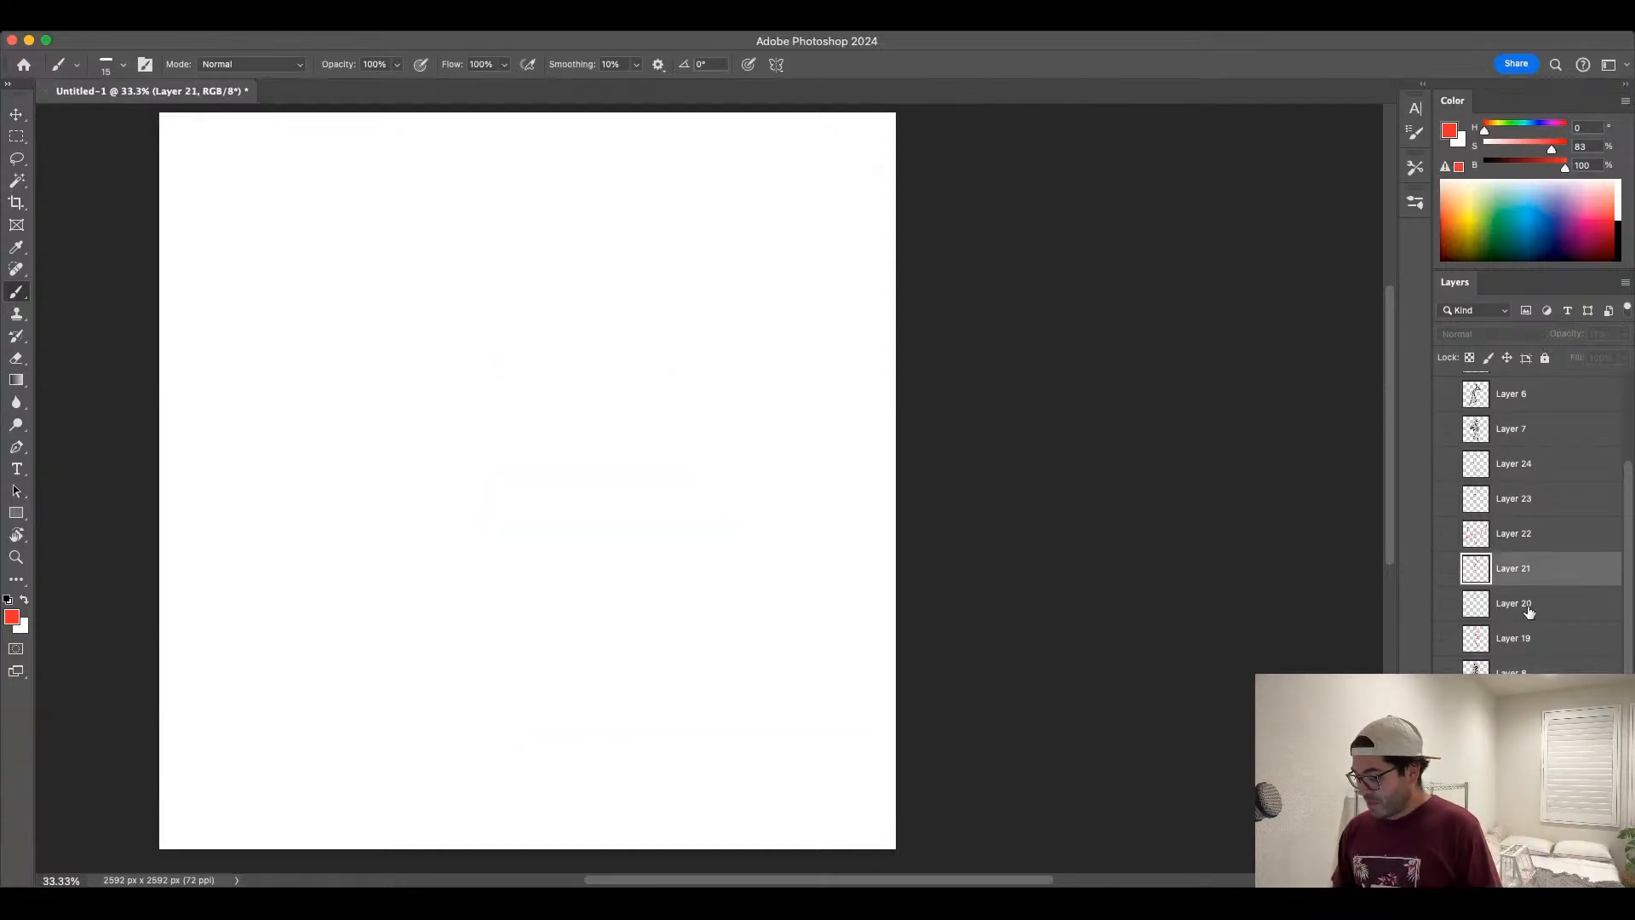
click(1528, 608)
click(1583, 878)
mouse_move(438, 370)
mouse_down()
mouse_move(499, 354)
mouse_move(459, 332)
mouse_move(473, 327)
mouse_up()
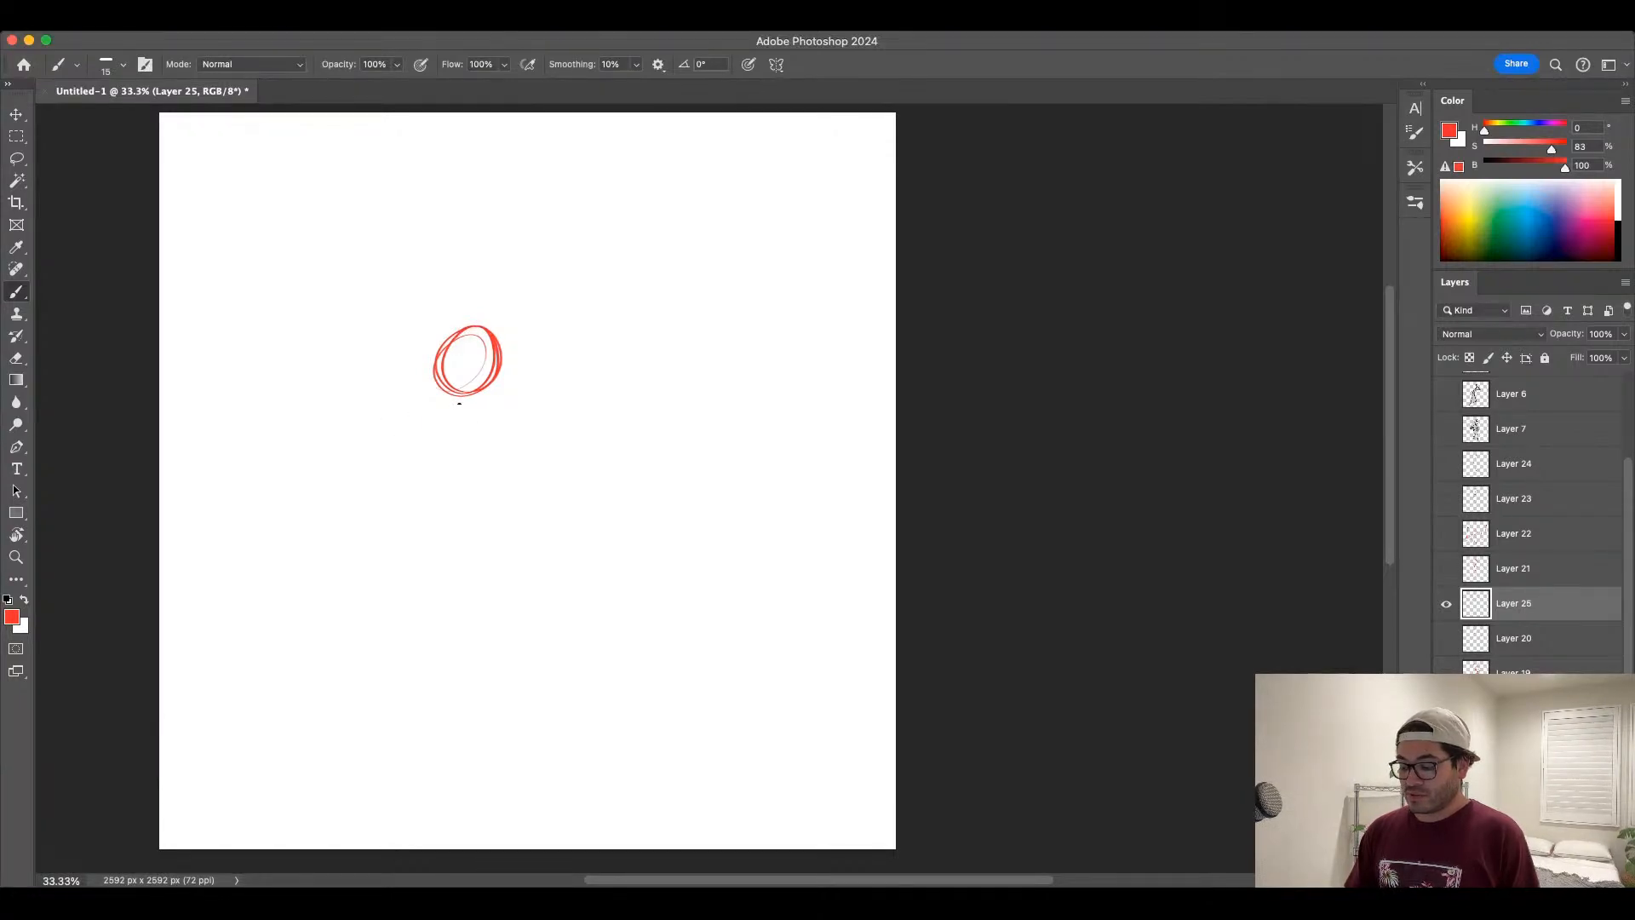
drag(486, 383, 596, 468)
mouse_move(515, 425)
mouse_down()
mouse_move(571, 521)
mouse_move(566, 581)
mouse_move(537, 557)
mouse_move(566, 575)
mouse_move(562, 683)
mouse_up()
drag(530, 547, 566, 579)
Step: Sketch the seated figure's far shin, feet and hanging arm, and rework the curve of the back
mouse_move(569, 562)
mouse_down()
mouse_move(559, 423)
mouse_move(574, 534)
mouse_move(518, 538)
mouse_move(406, 649)
mouse_up()
mouse_move(516, 545)
mouse_down()
mouse_move(572, 709)
mouse_move(400, 696)
mouse_move(451, 721)
mouse_up()
mouse_move(553, 706)
mouse_down()
mouse_move(549, 725)
mouse_move(552, 699)
mouse_up()
mouse_move(539, 419)
mouse_down()
mouse_move(589, 514)
mouse_move(505, 571)
mouse_move(602, 522)
mouse_up()
mouse_move(542, 419)
mouse_down()
mouse_move(591, 518)
mouse_move(534, 506)
mouse_move(445, 555)
mouse_move(528, 518)
mouse_up()
mouse_move(472, 323)
mouse_down()
mouse_move(571, 431)
mouse_move(586, 552)
mouse_up()
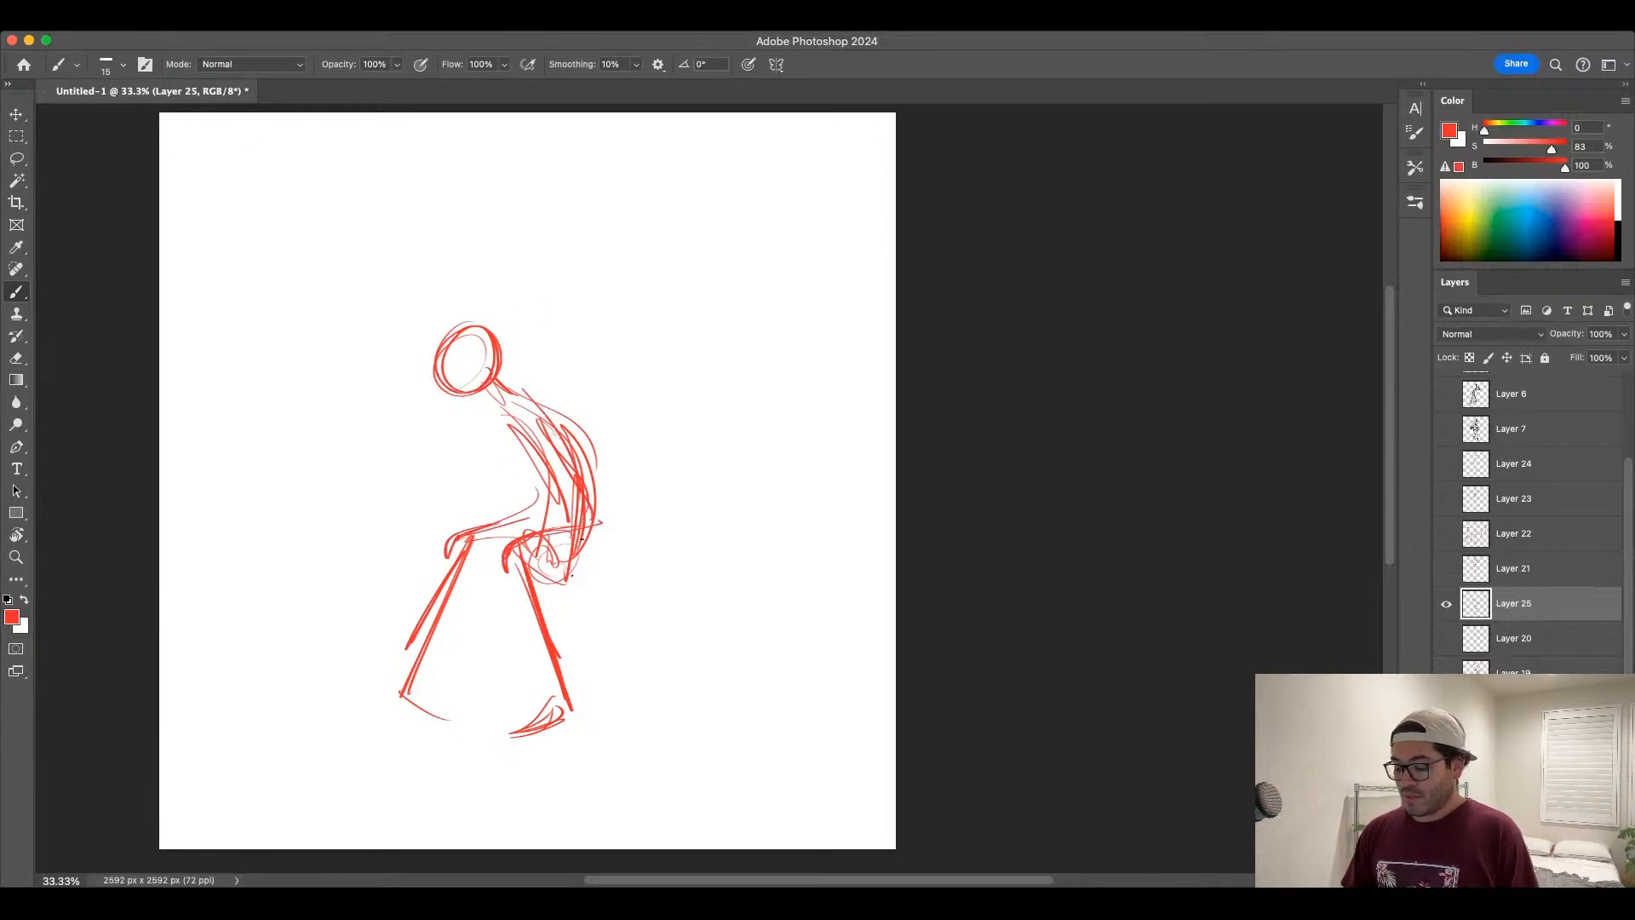
Step: Reinforce the seated figure's back, chest, shins, seat and neck with darker strokes
mouse_move(592, 431)
mouse_down()
mouse_move(573, 576)
mouse_move(527, 565)
mouse_up()
drag(586, 462, 591, 504)
drag(513, 415, 559, 491)
mouse_move(526, 441)
mouse_down()
mouse_move(550, 518)
mouse_move(558, 500)
mouse_move(541, 530)
mouse_up()
mouse_move(449, 552)
mouse_down()
mouse_move(541, 523)
mouse_move(413, 694)
mouse_up()
mouse_move(507, 564)
mouse_down()
mouse_move(535, 602)
mouse_move(568, 720)
mouse_move(512, 567)
mouse_up()
drag(529, 576, 566, 564)
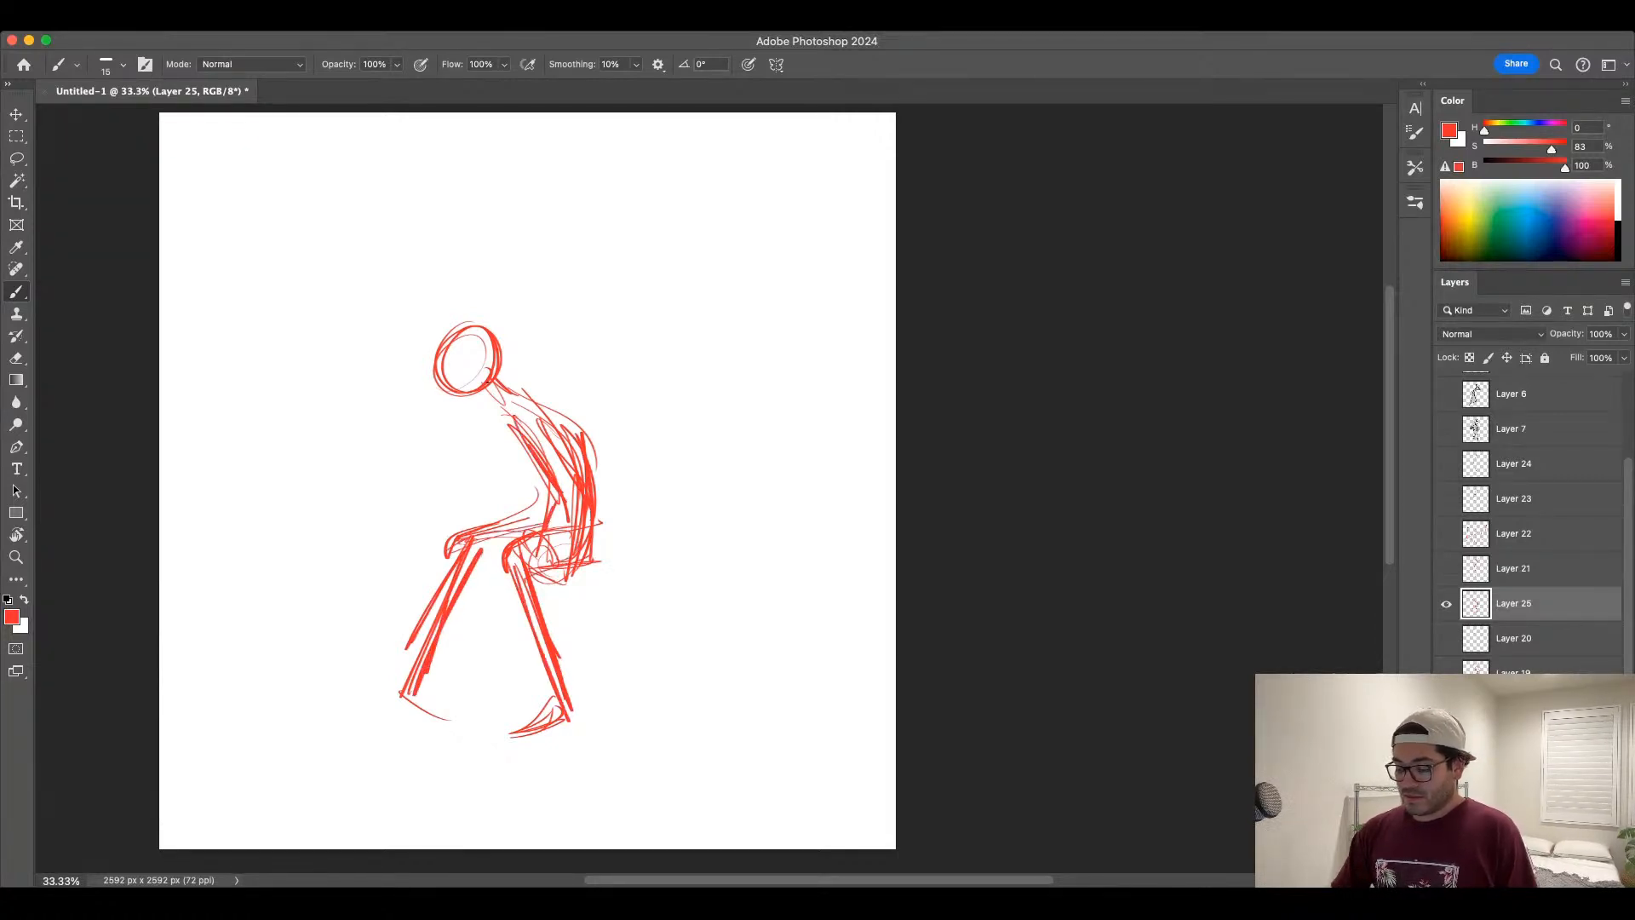
mouse_move(488, 382)
mouse_down()
mouse_move(443, 385)
mouse_move(530, 406)
mouse_up()
Step: Enlarge the brush to 25 and thicken the seated figure's thighs, knees and feet
key(bracketright)
key(bracketright)
mouse_move(507, 536)
mouse_down()
mouse_move(572, 517)
mouse_move(495, 575)
mouse_up()
mouse_move(509, 559)
mouse_down()
mouse_move(579, 521)
mouse_move(502, 517)
mouse_move(441, 560)
mouse_move(473, 527)
mouse_move(540, 510)
mouse_move(542, 431)
mouse_up()
mouse_move(460, 556)
mouse_down()
mouse_move(421, 674)
mouse_move(446, 728)
mouse_up()
mouse_move(554, 709)
mouse_down()
mouse_move(476, 735)
mouse_move(549, 721)
mouse_up()
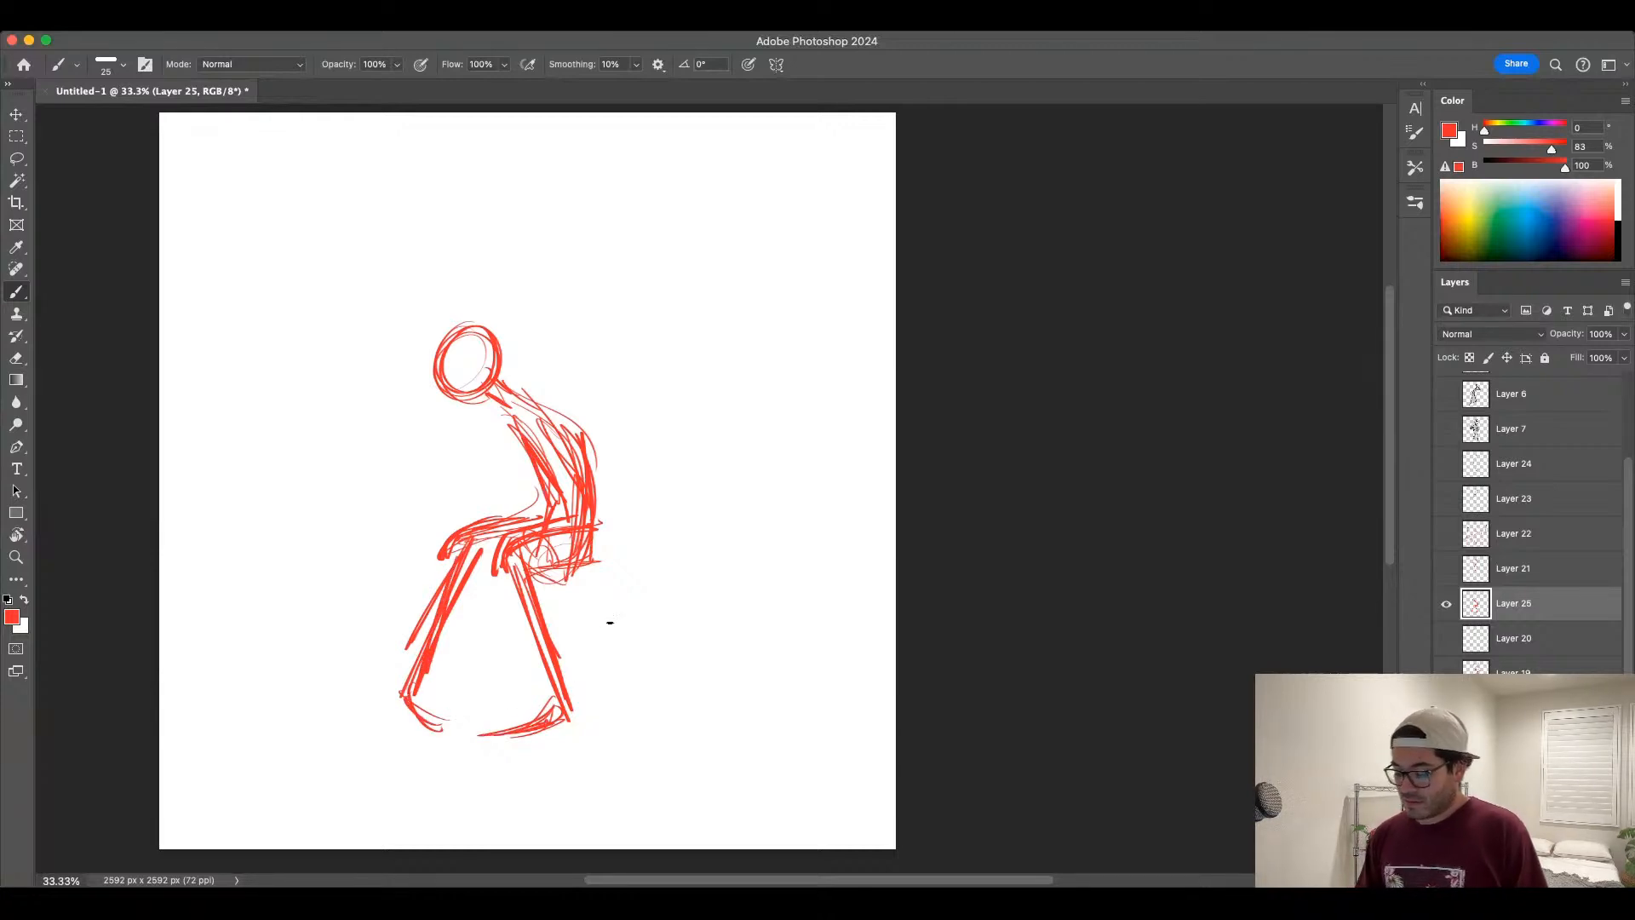
Step: Draw a chair beneath the figure with a tall backrest, seat, legs and crossbar, reducing the brush to 20 for the backrest
mouse_move(553, 575)
mouse_down()
mouse_move(632, 543)
mouse_move(628, 368)
mouse_move(546, 422)
mouse_move(601, 373)
mouse_move(624, 545)
mouse_move(565, 646)
mouse_move(568, 724)
mouse_up()
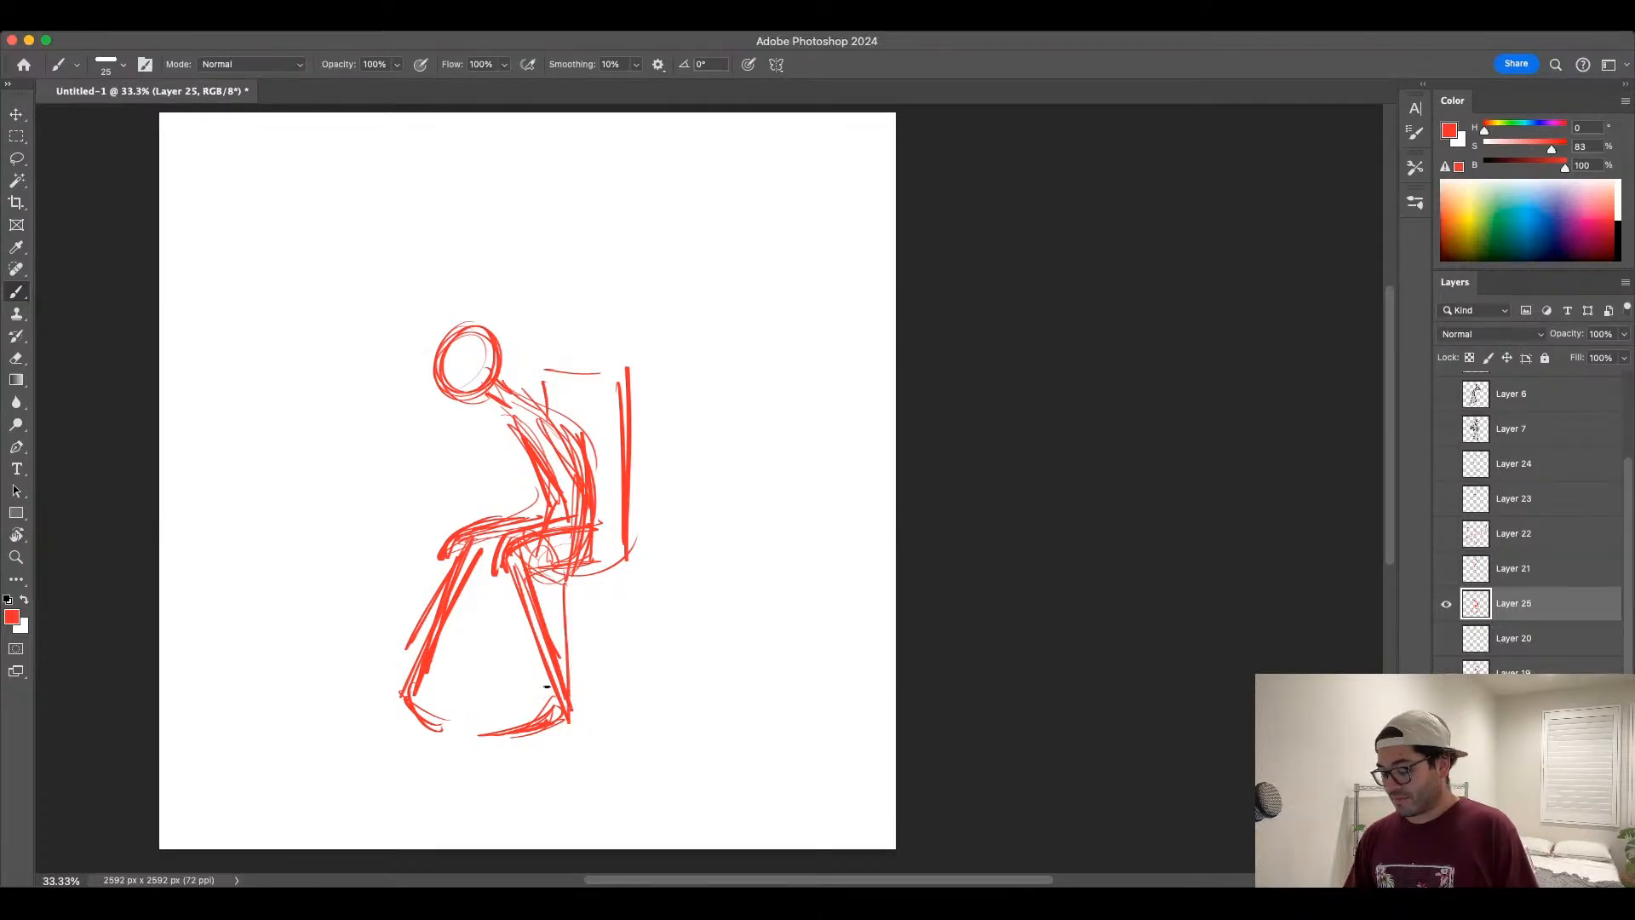
mouse_move(522, 607)
mouse_down()
mouse_move(527, 702)
mouse_move(558, 707)
mouse_move(621, 649)
mouse_up()
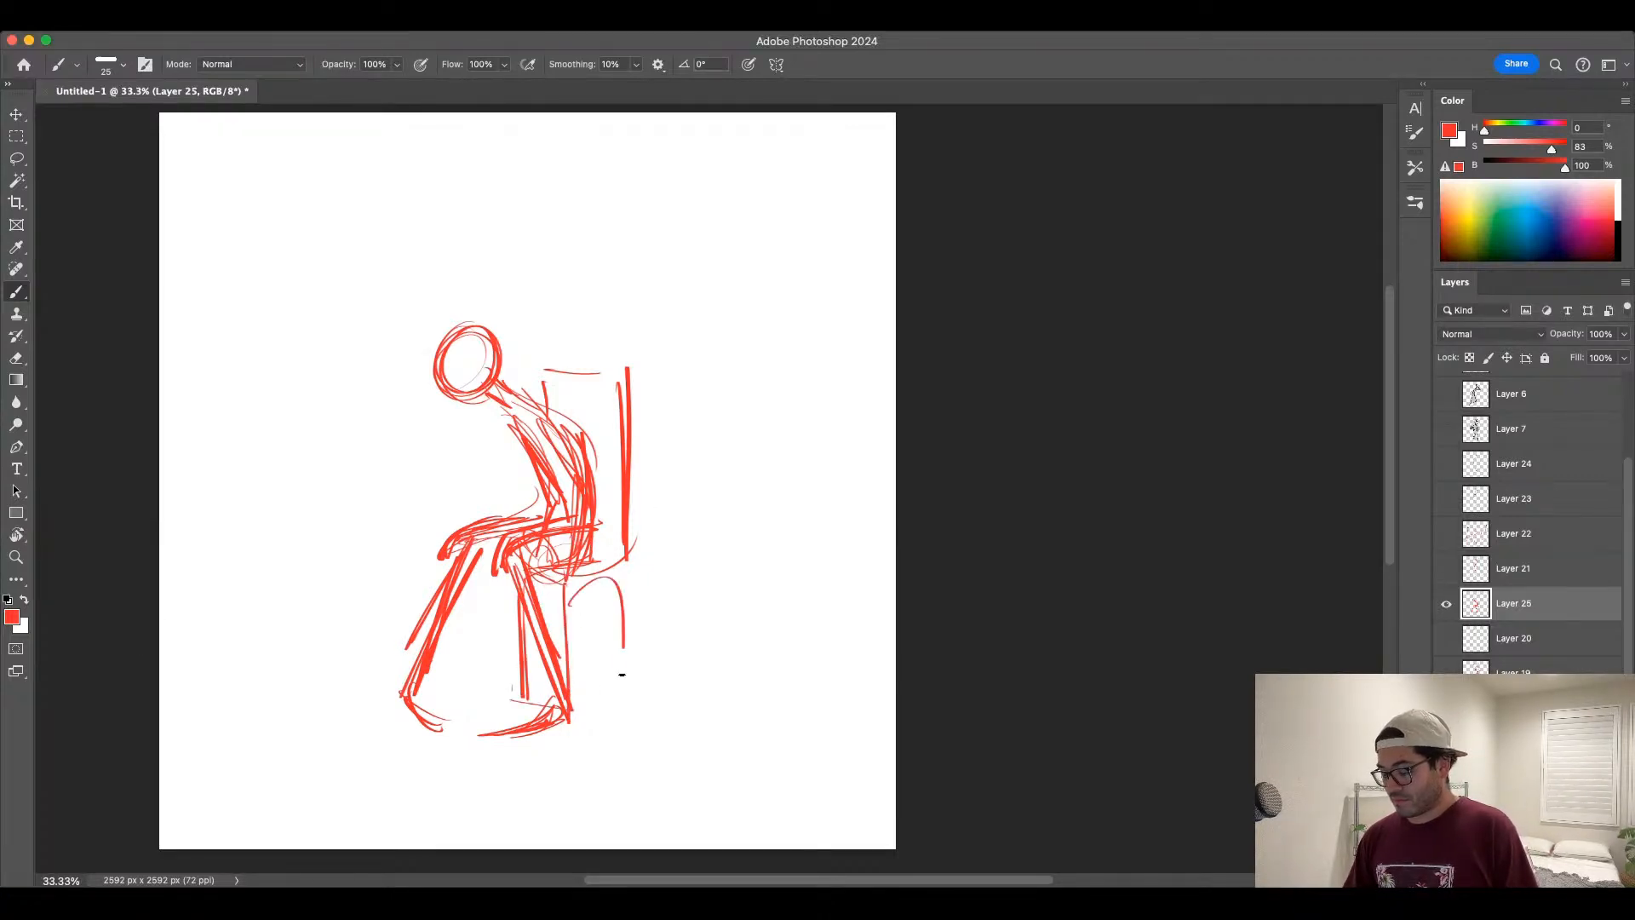
drag(623, 579, 626, 696)
mouse_move(620, 633)
mouse_down()
mouse_move(588, 647)
mouse_move(617, 651)
mouse_move(626, 715)
mouse_up()
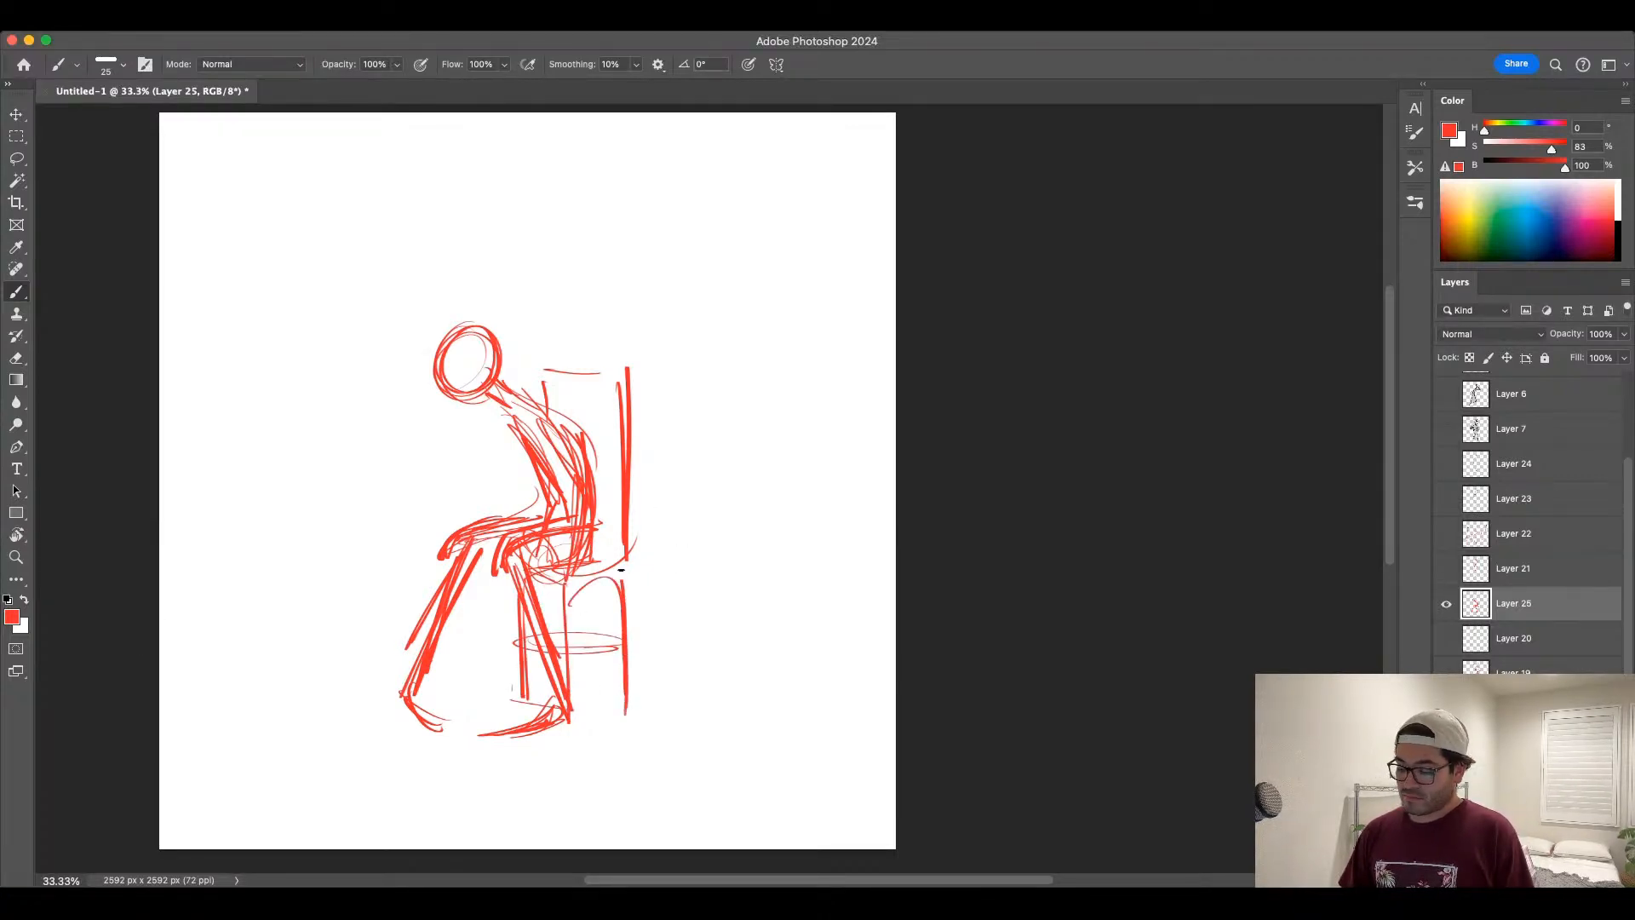
mouse_move(624, 593)
mouse_down()
mouse_move(574, 552)
mouse_move(632, 535)
mouse_move(630, 464)
mouse_up()
key(bracketleft)
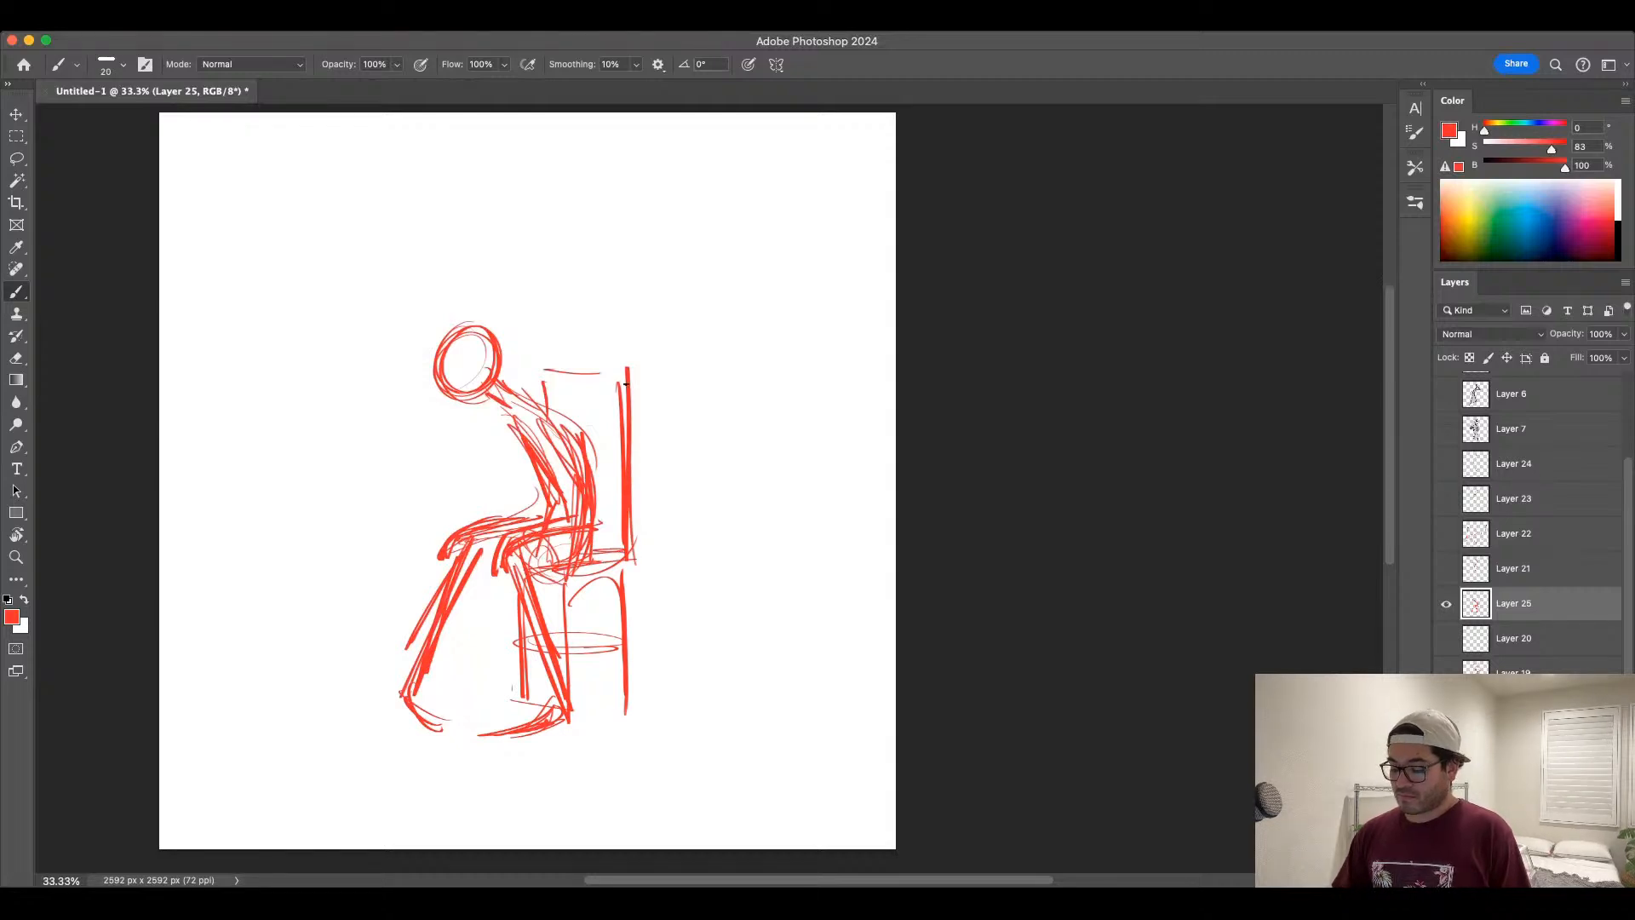
drag(628, 380, 624, 408)
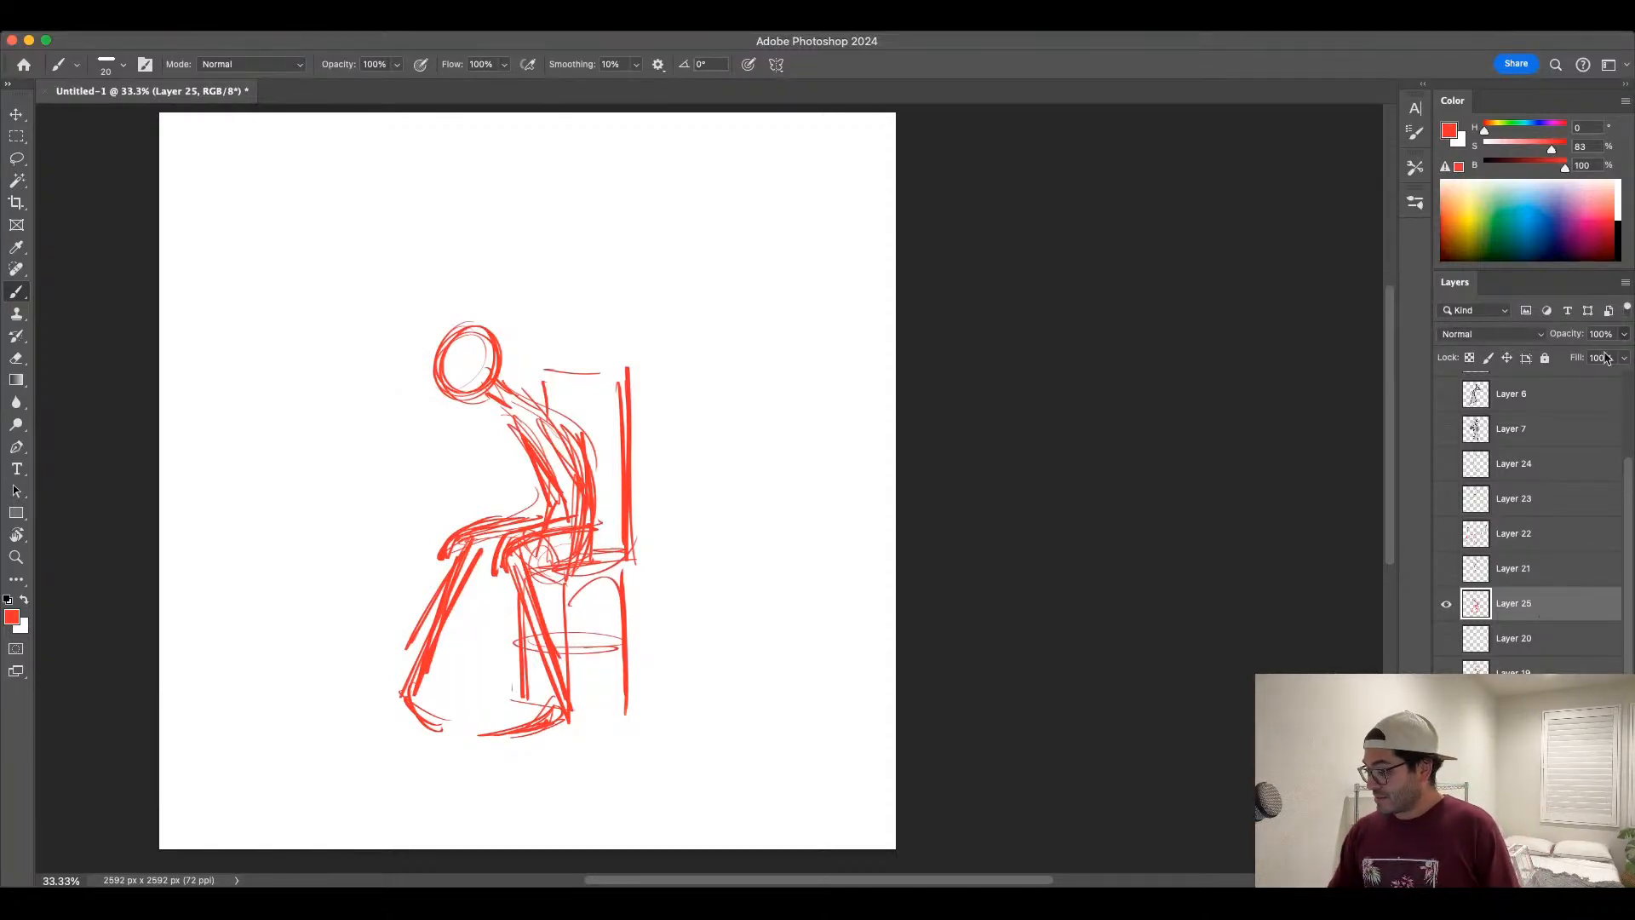
Step: Fade the rough seated-figure layer, add a new layer above it and trace the legs, feet and near thigh in cleaner lines
drag(1623, 333, 1565, 356)
key(super+shift+alt+n)
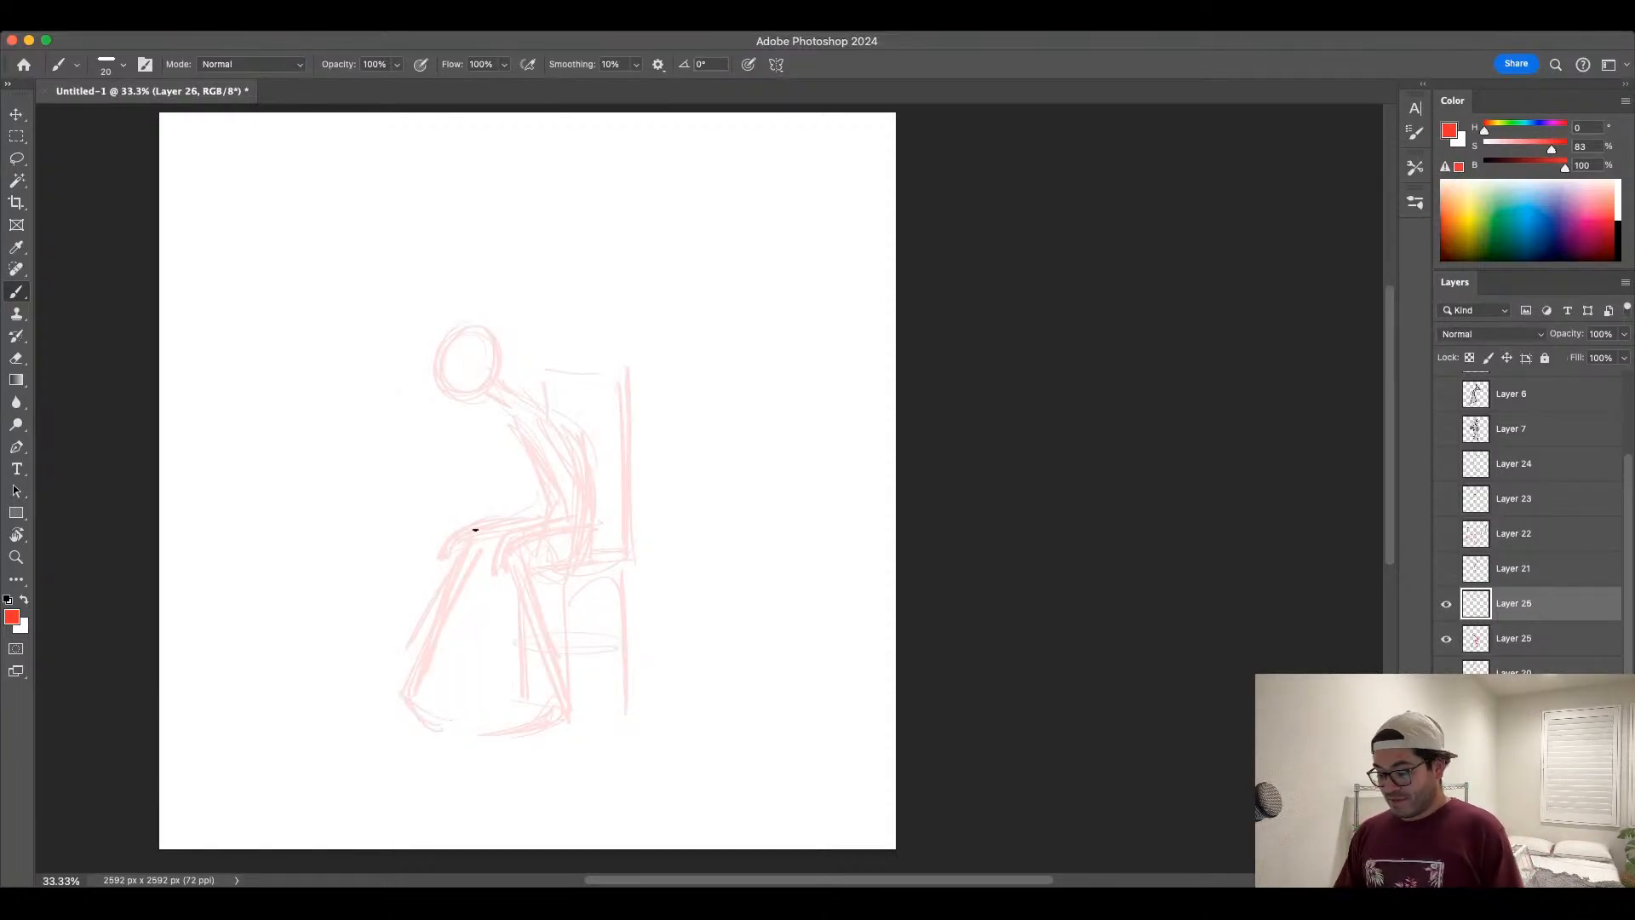
drag(510, 565, 568, 706)
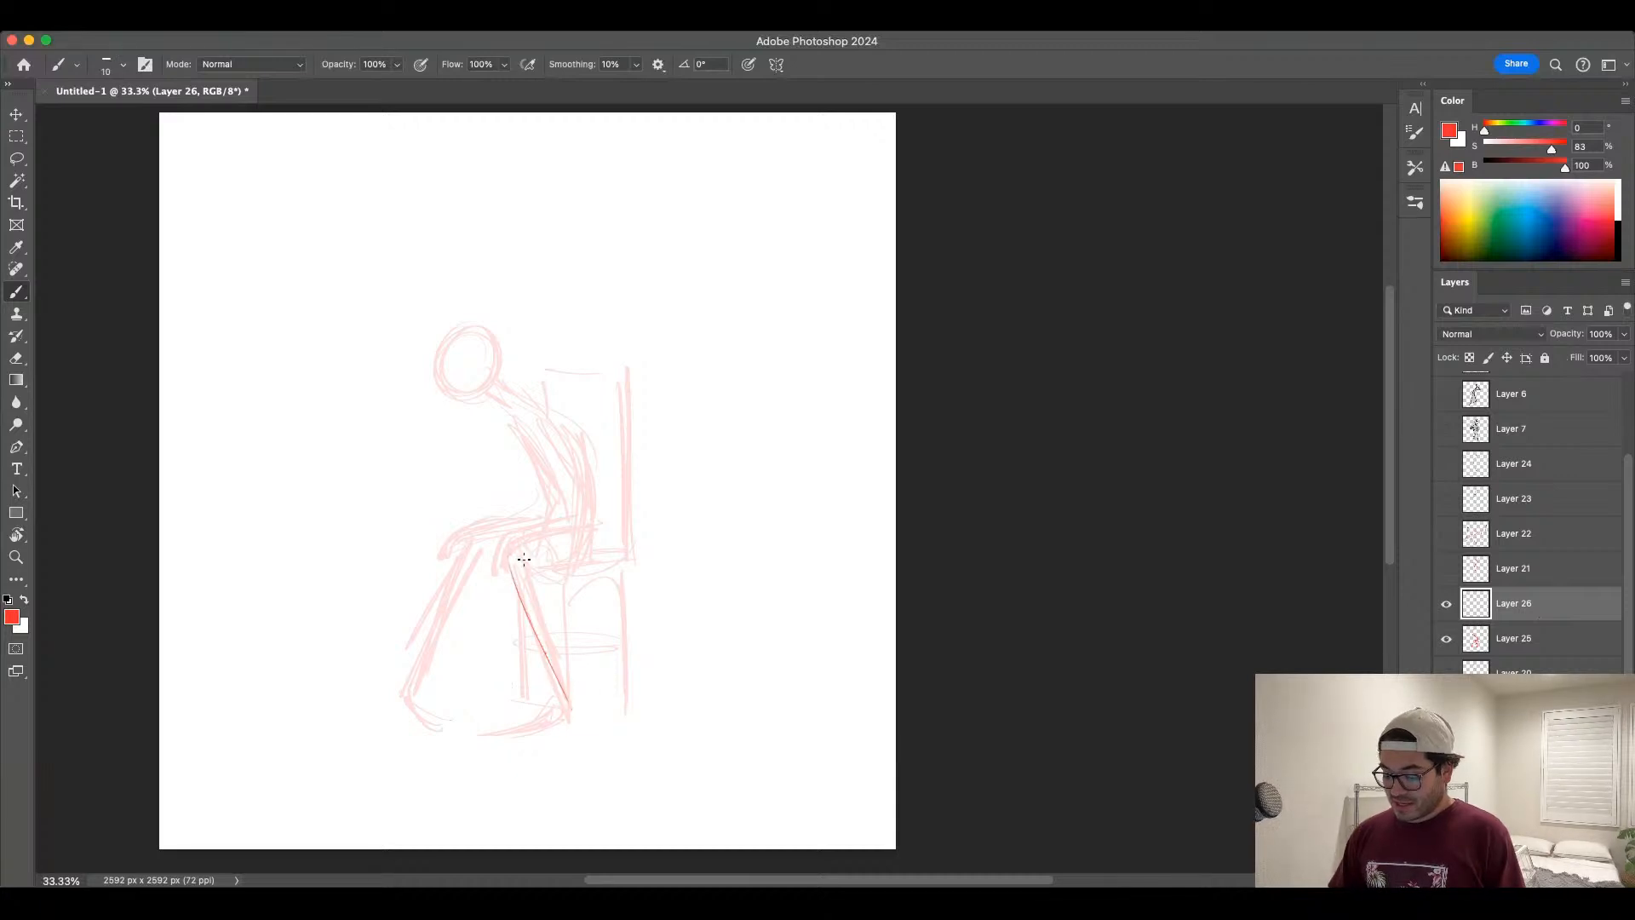
mouse_move(511, 545)
mouse_down()
mouse_move(591, 717)
mouse_move(522, 727)
mouse_move(586, 711)
mouse_move(533, 585)
mouse_move(601, 529)
mouse_move(508, 548)
mouse_move(595, 531)
mouse_move(526, 567)
mouse_move(555, 637)
mouse_up()
key(ctrl+z)
mouse_move(482, 542)
mouse_down()
mouse_move(392, 702)
mouse_move(440, 728)
mouse_up()
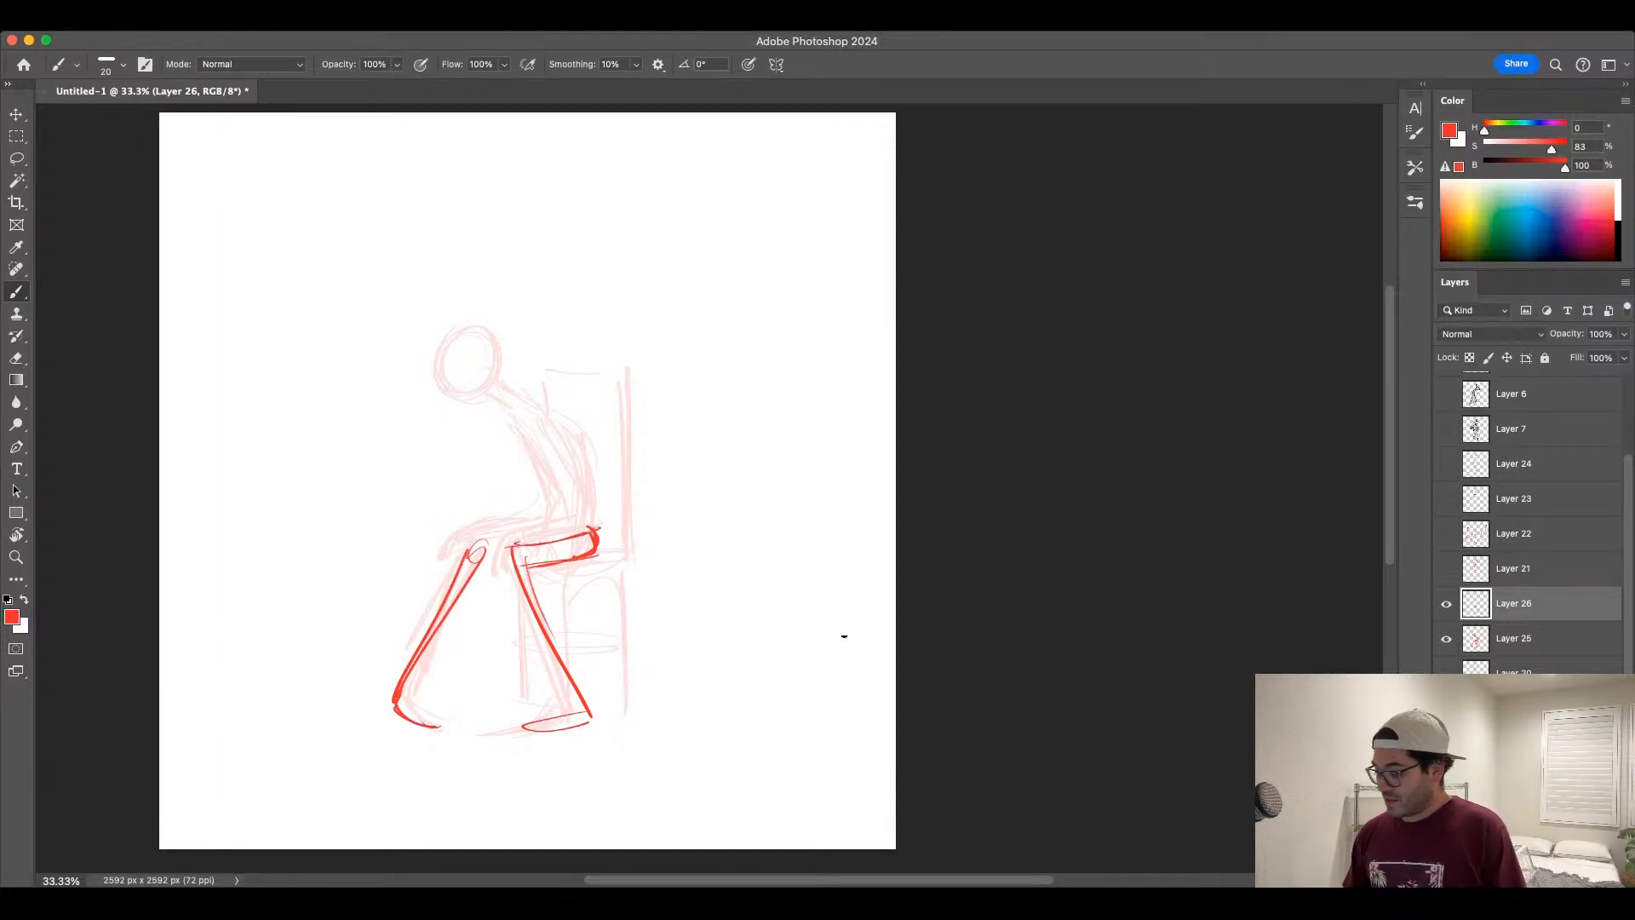
Step: Check the traced legs without the rough sketch and hide both seated-figure layers
click(1446, 637)
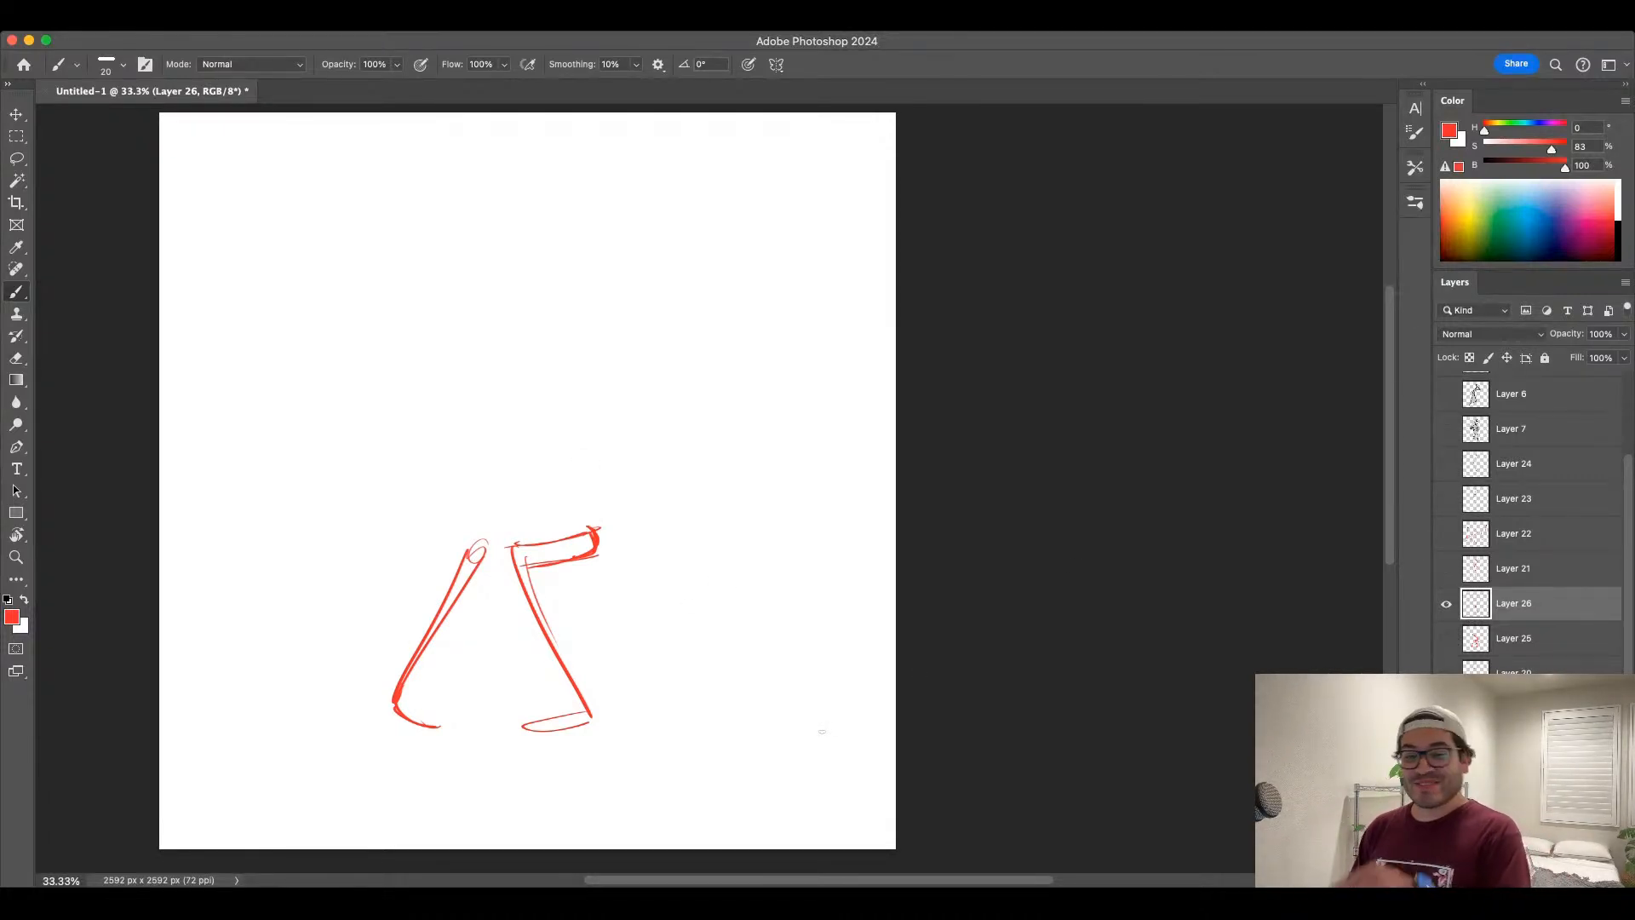
click(1446, 638)
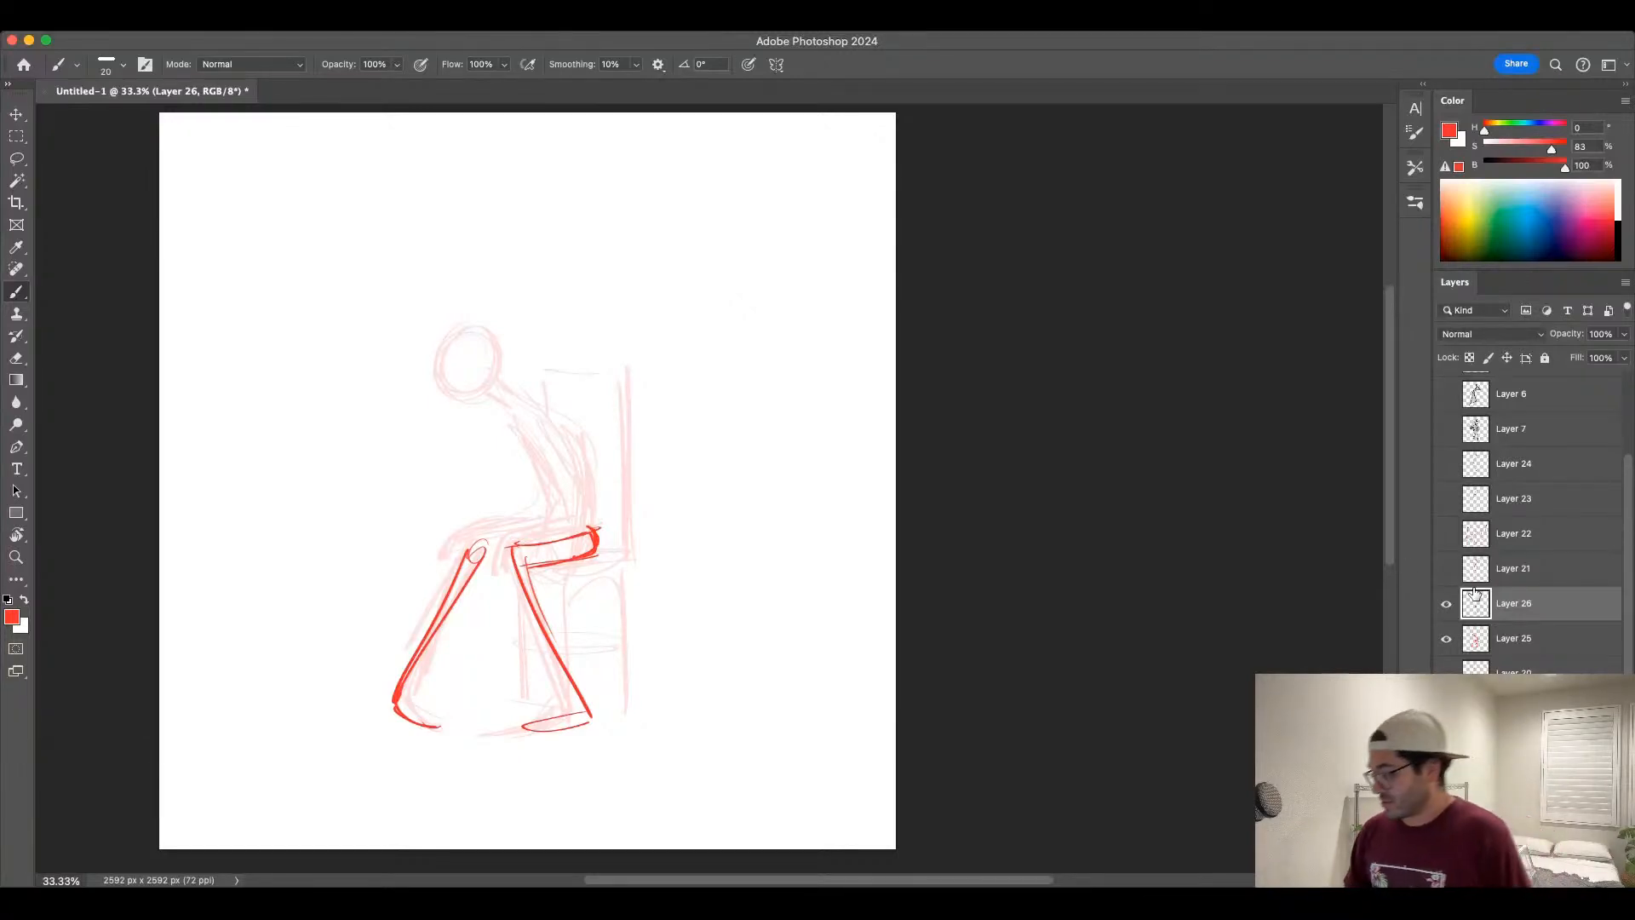
click(1446, 637)
click(1442, 606)
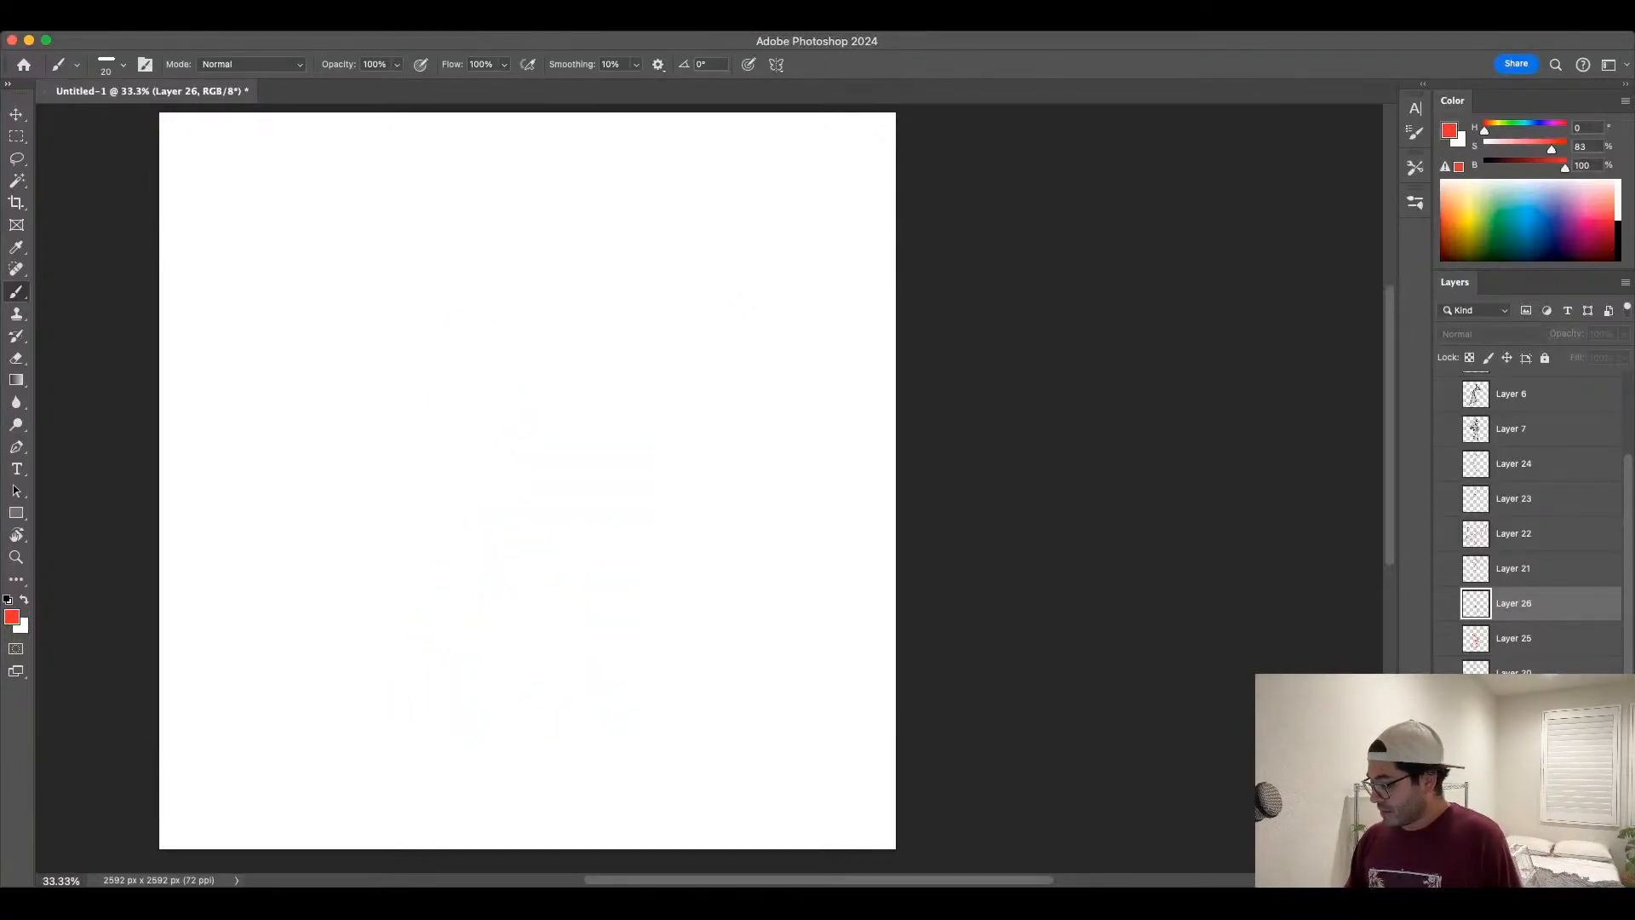
Step: Show the rough and clean layers of the standing ponytailed woman, toggling them to compare the sketches
click(1446, 674)
click(1446, 674)
click(1446, 708)
click(1446, 673)
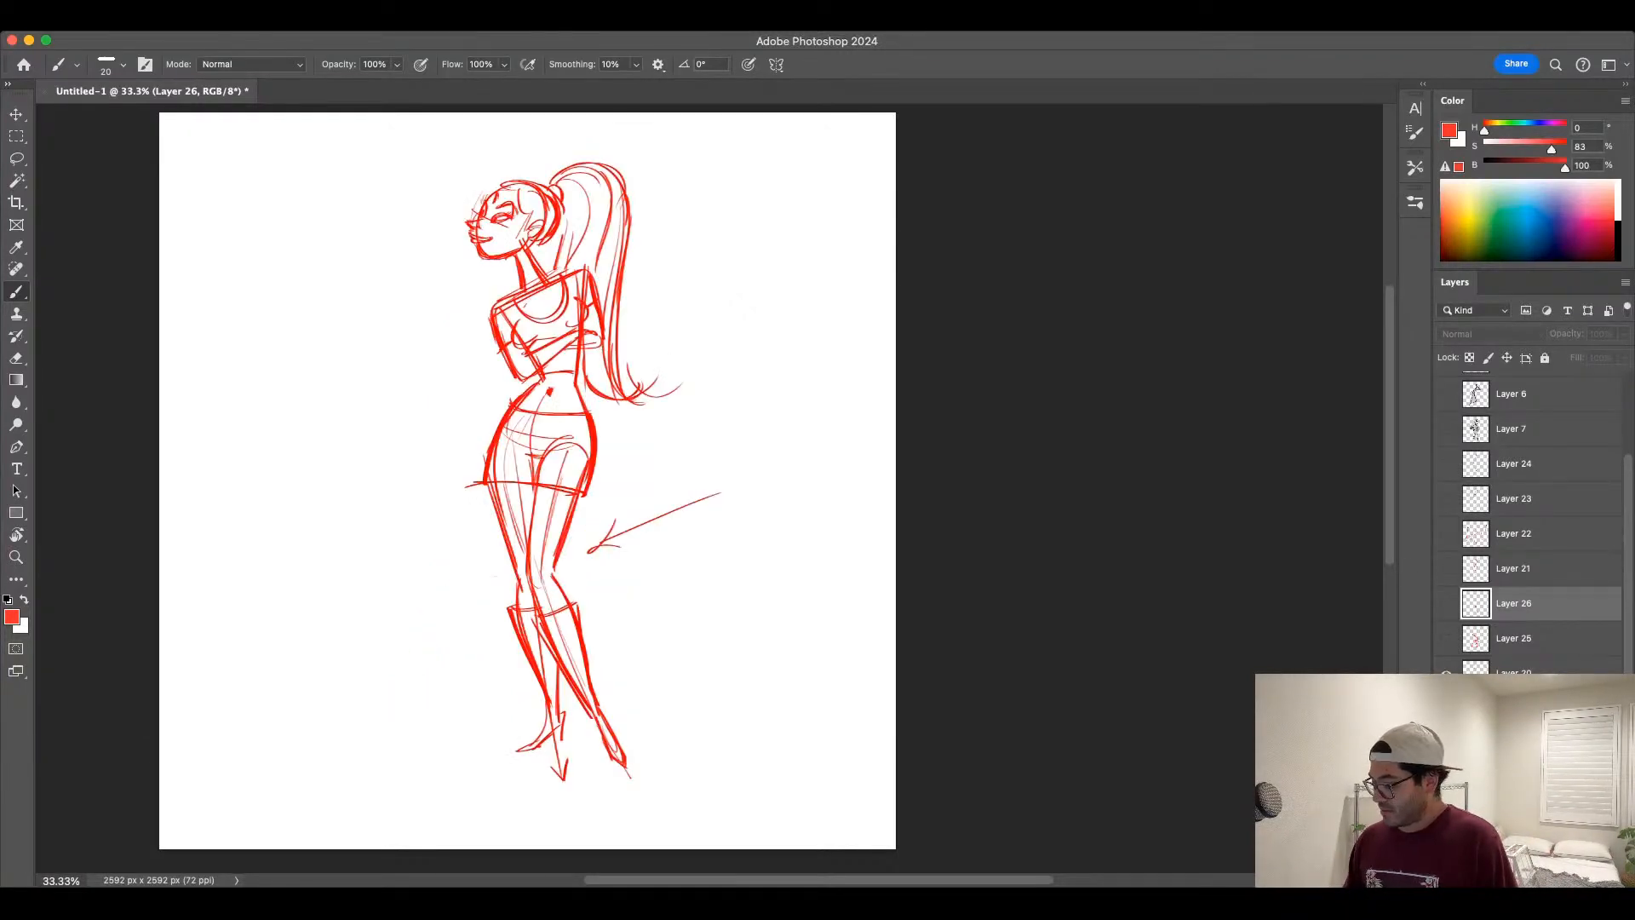
click(1446, 708)
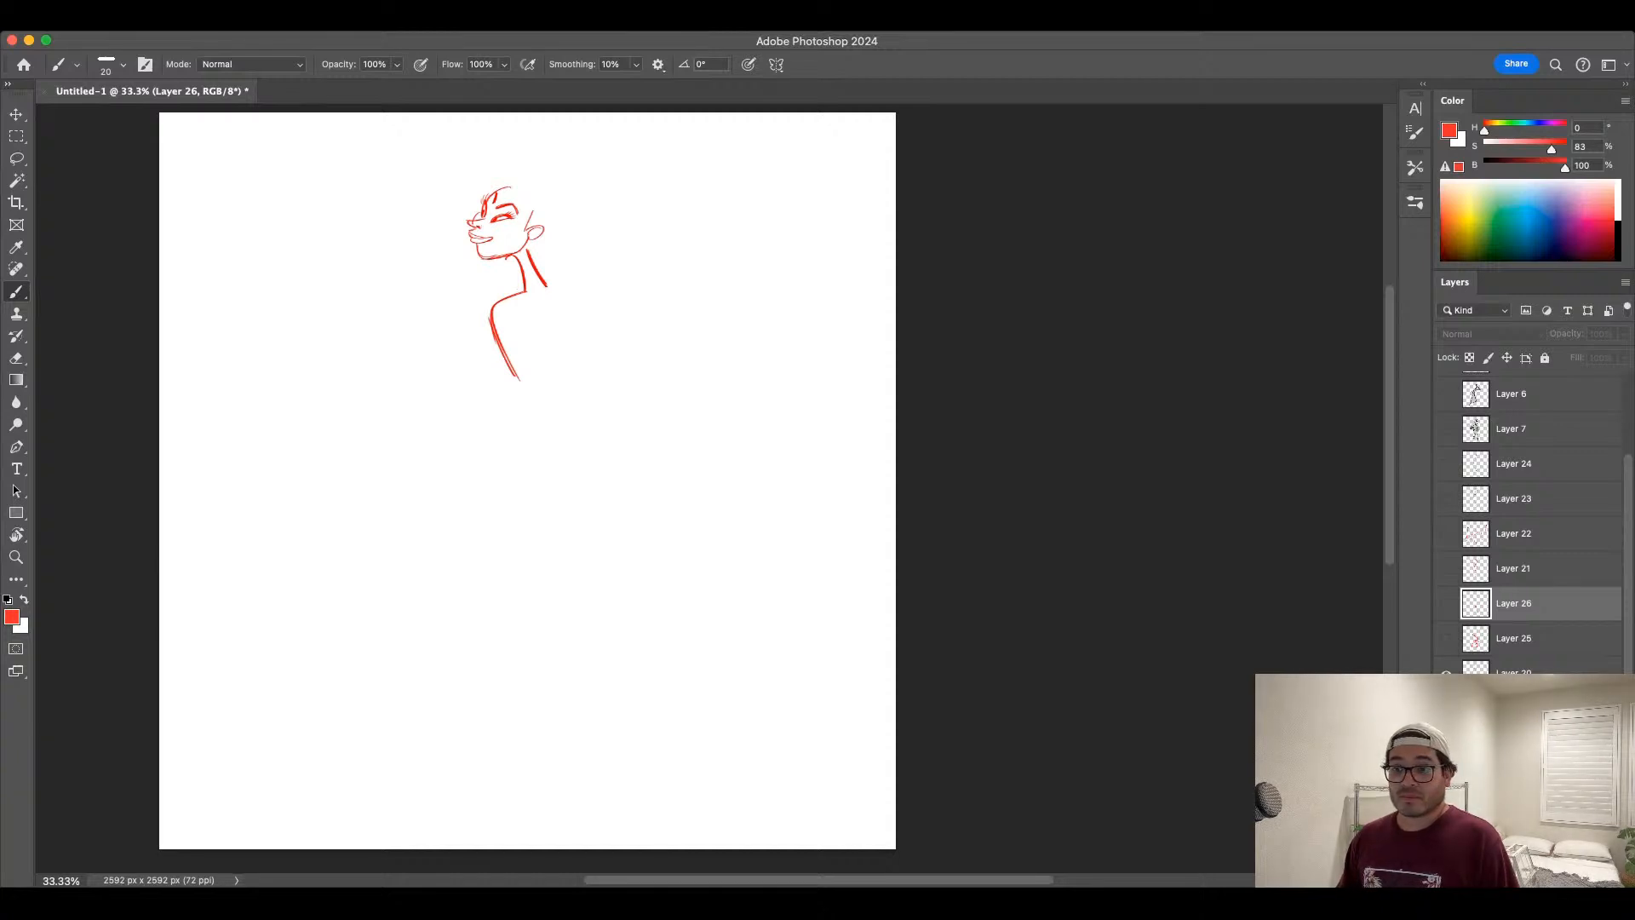
click(1446, 708)
Step: Lower the opacity of the rough woman sketch on Layer 19 and make Layer 20 active for tracing
click(1514, 708)
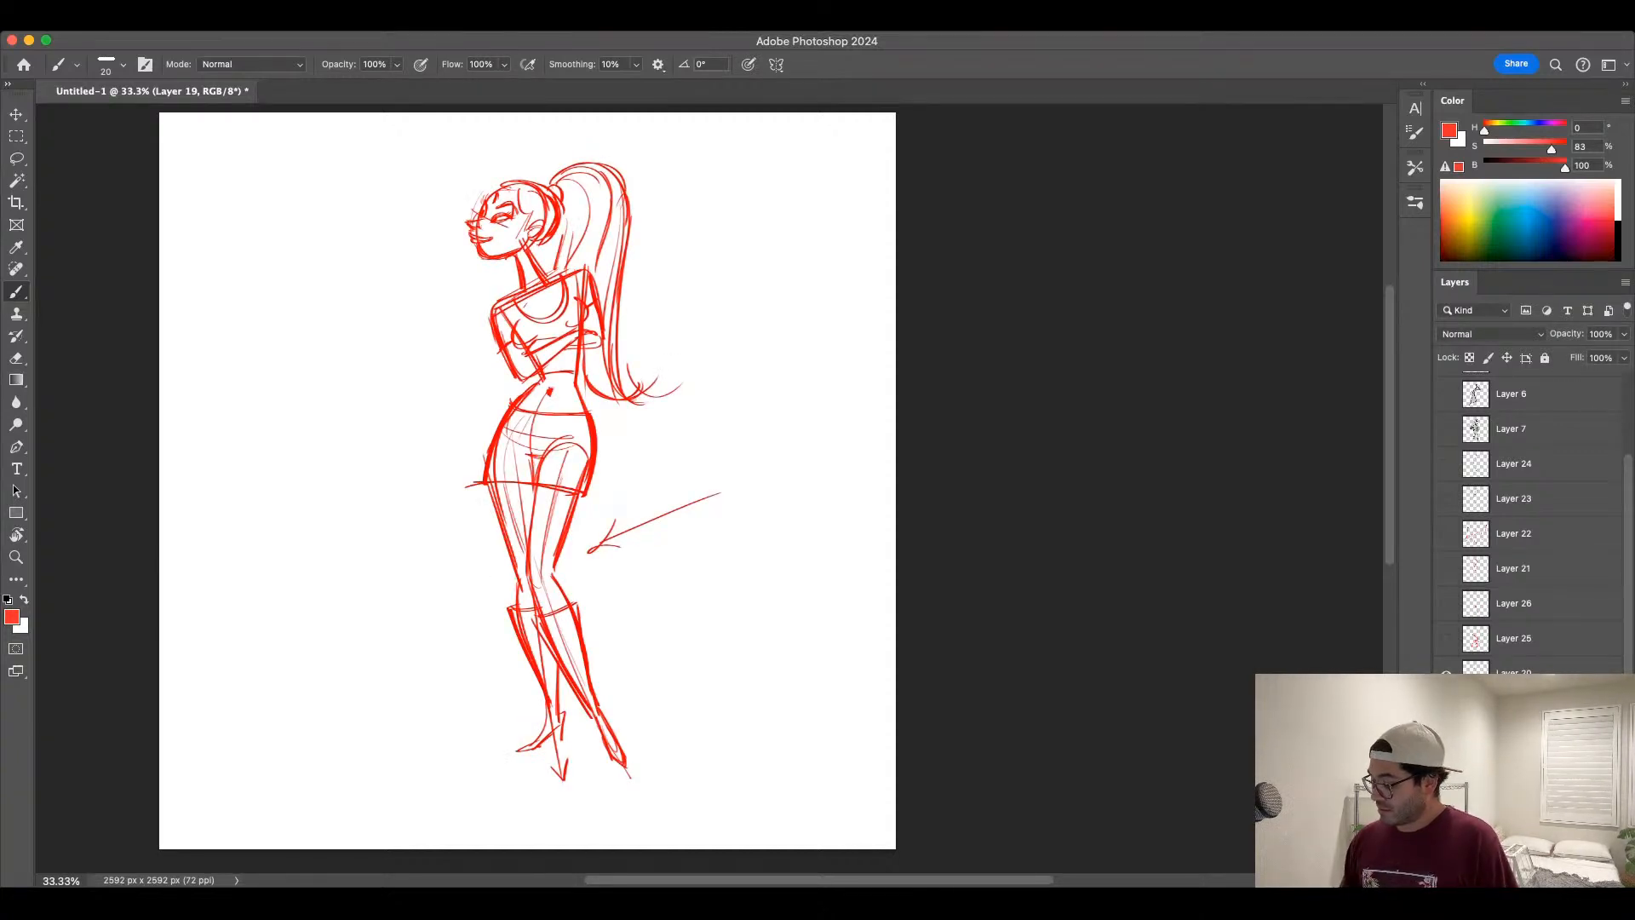
click(1446, 674)
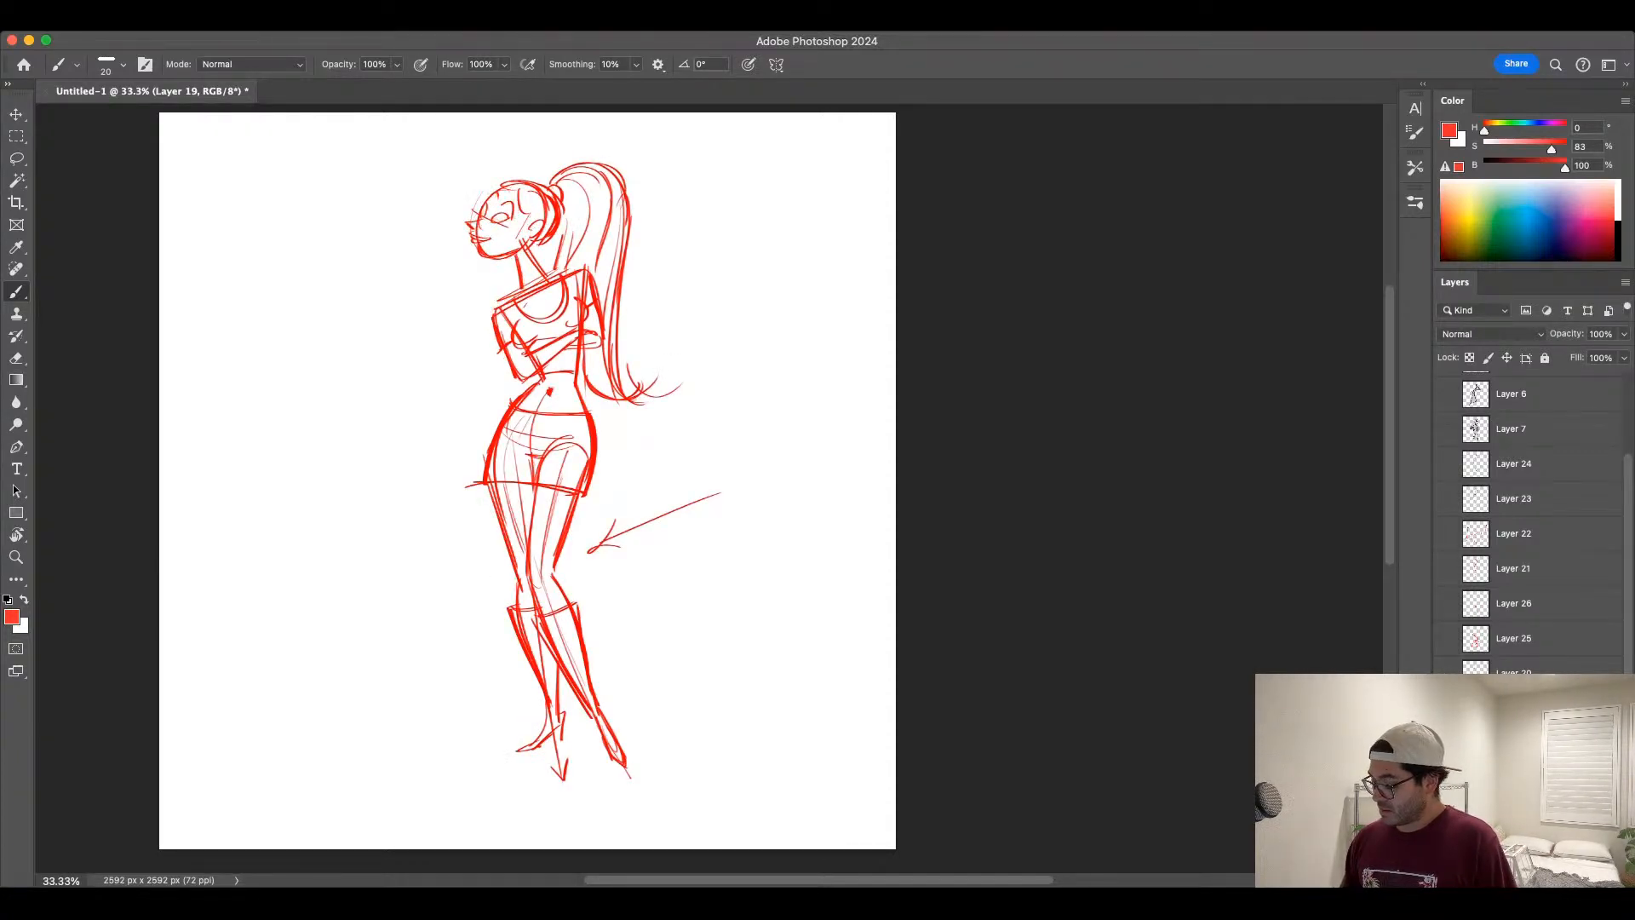
click(1446, 674)
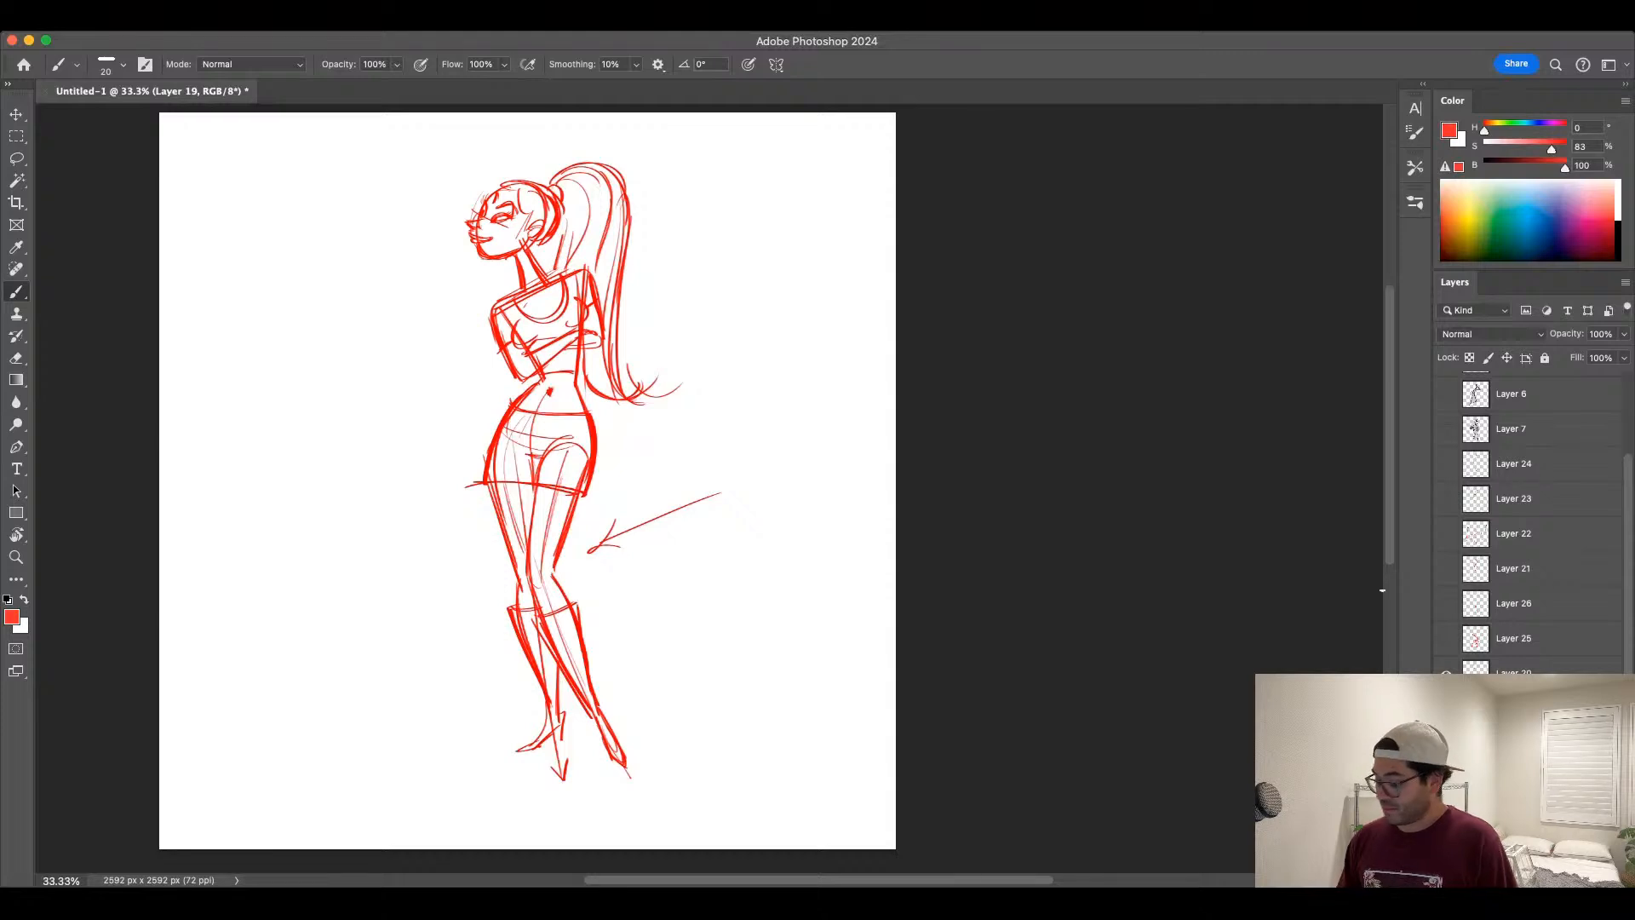
click(1624, 334)
drag(1592, 354, 1551, 358)
click(1514, 671)
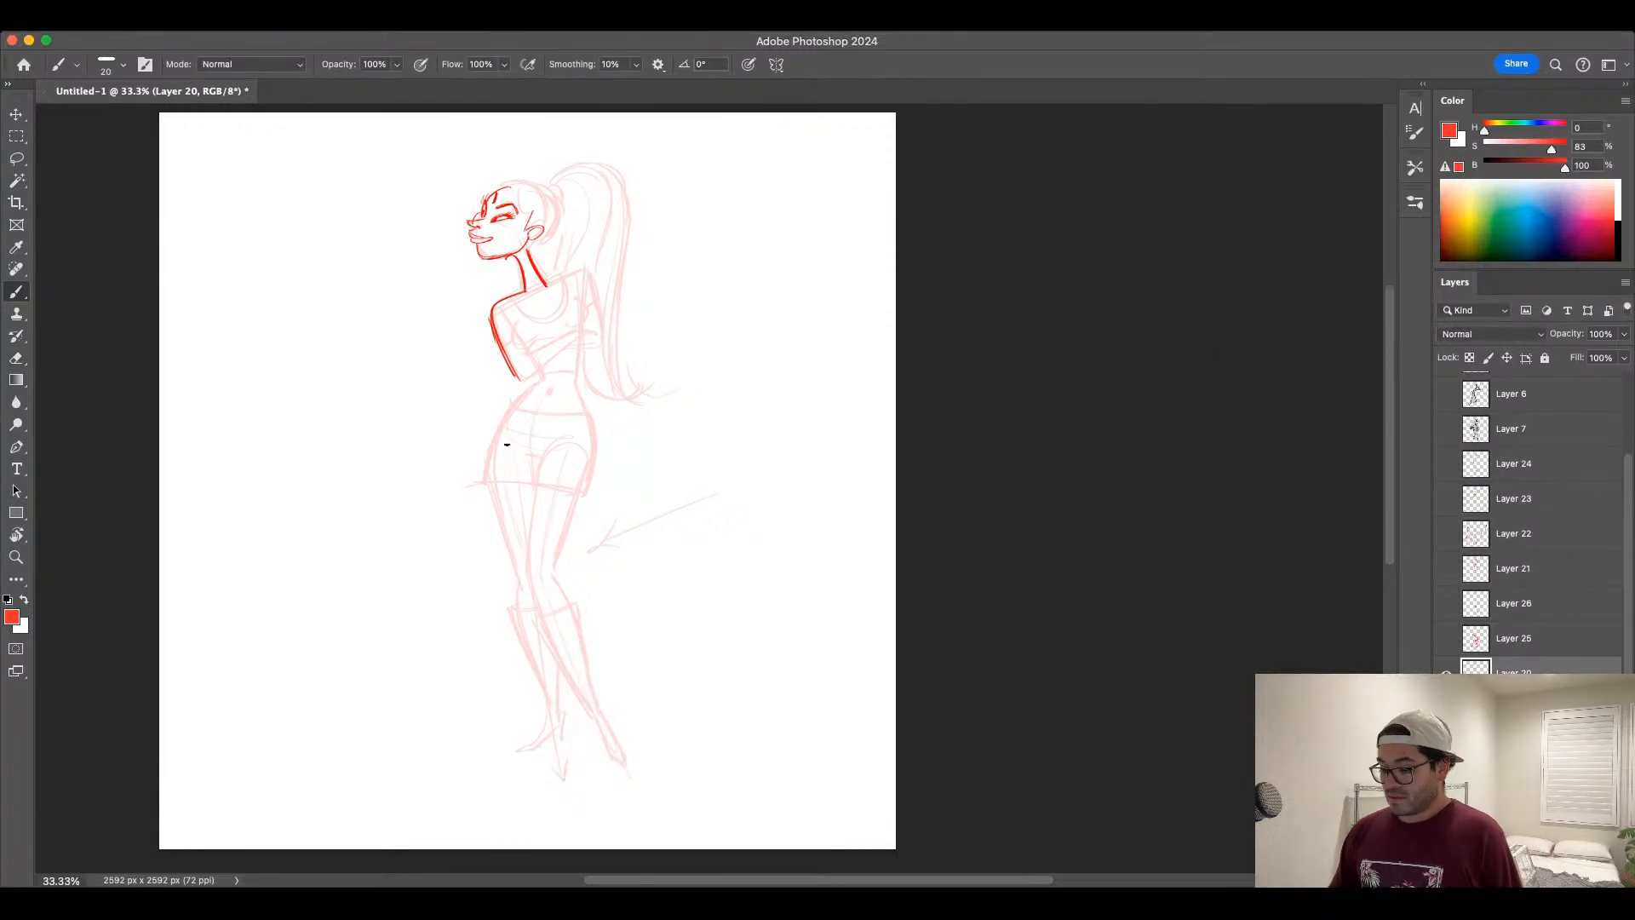
Step: Trace the woman's crossed arms, top, waist and skirt outline on Layer 20 with the brush at size 15
key(bracketleft)
key(bracketleft)
mouse_move(521, 323)
mouse_down()
mouse_move(519, 350)
mouse_move(569, 325)
mouse_up()
key(super+z)
key(bracketright)
mouse_move(576, 304)
mouse_down()
mouse_move(588, 323)
mouse_move(545, 322)
mouse_move(555, 280)
mouse_move(595, 310)
mouse_move(603, 345)
mouse_move(534, 351)
mouse_move(580, 328)
mouse_move(526, 383)
mouse_move(604, 349)
mouse_move(545, 363)
mouse_move(572, 384)
mouse_move(537, 387)
mouse_move(486, 451)
mouse_move(477, 503)
mouse_move(587, 494)
mouse_move(544, 397)
mouse_move(573, 371)
mouse_move(590, 424)
mouse_move(584, 410)
mouse_move(582, 503)
mouse_up()
key(super+z)
key(ctrl+z)
drag(582, 502, 590, 417)
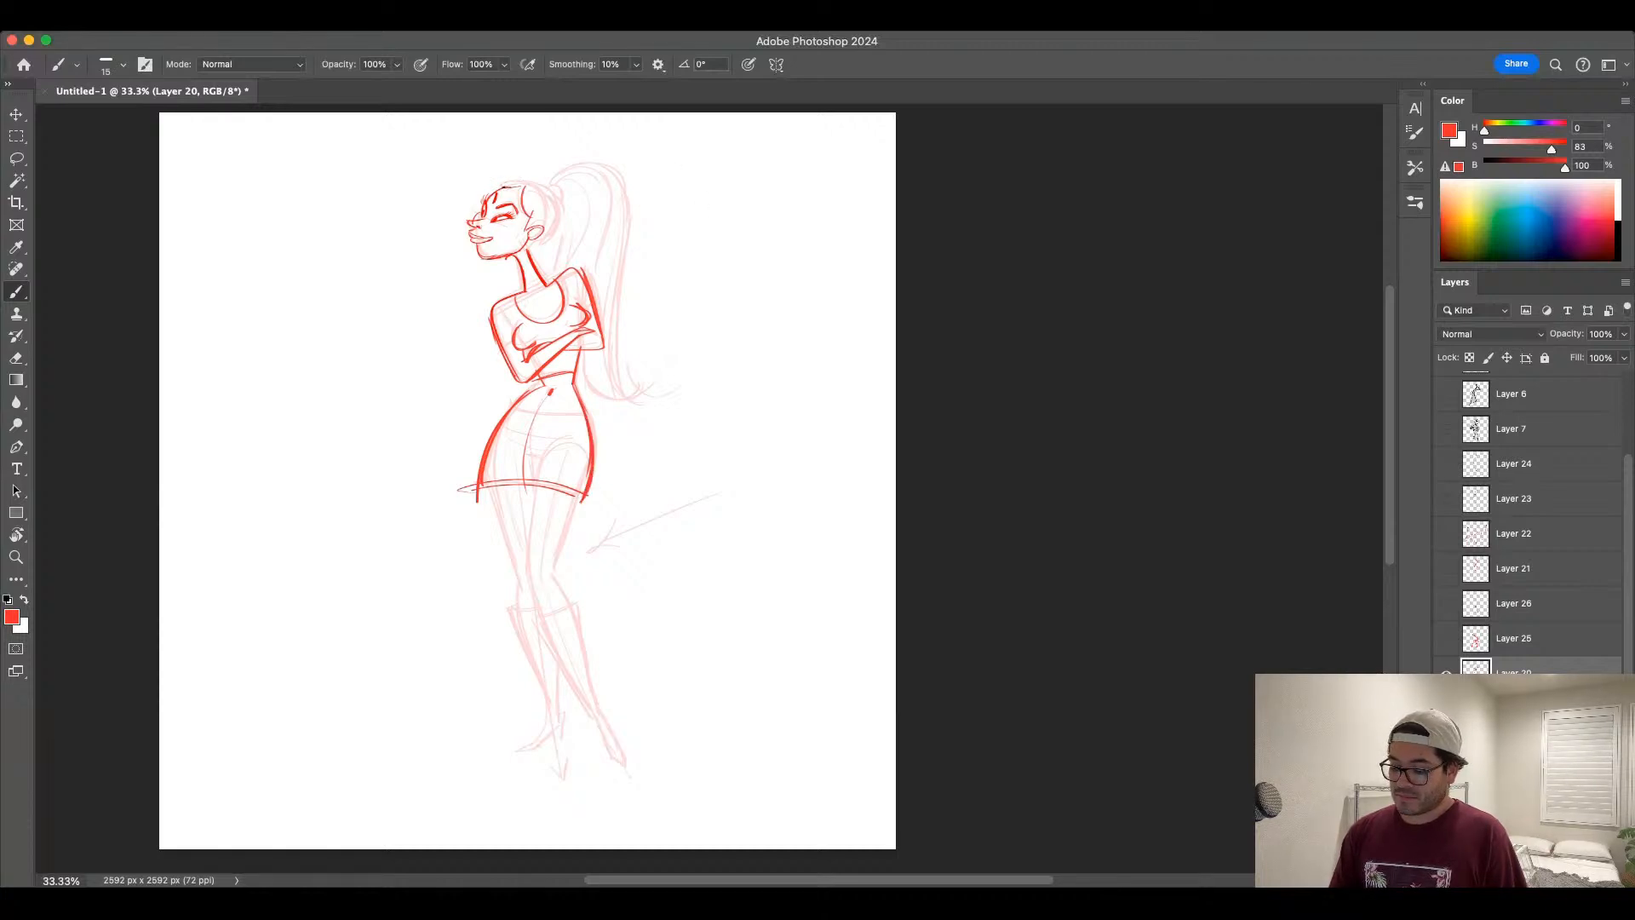
Step: Trace the woman's hairline and long ponytail, adding inner hair strands and the curled tip
mouse_move(503, 184)
mouse_down()
mouse_move(549, 191)
mouse_move(562, 223)
mouse_move(545, 247)
mouse_up()
mouse_move(559, 191)
mouse_down()
mouse_move(601, 170)
mouse_move(652, 407)
mouse_move(635, 421)
mouse_move(652, 410)
mouse_up()
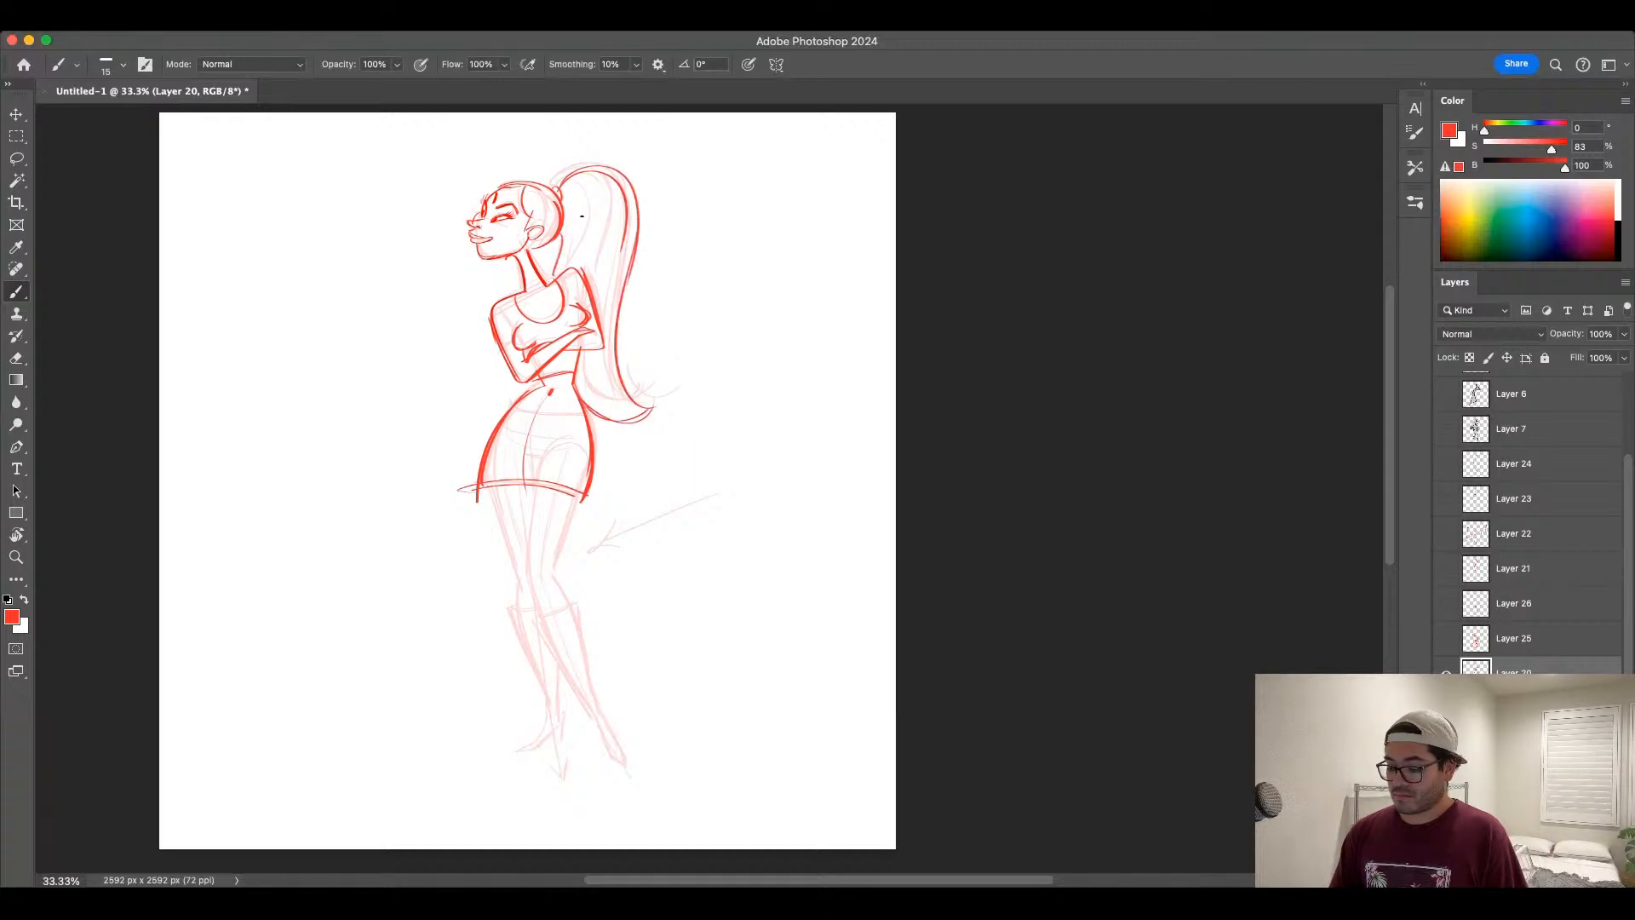
drag(610, 186, 594, 269)
drag(587, 193, 596, 274)
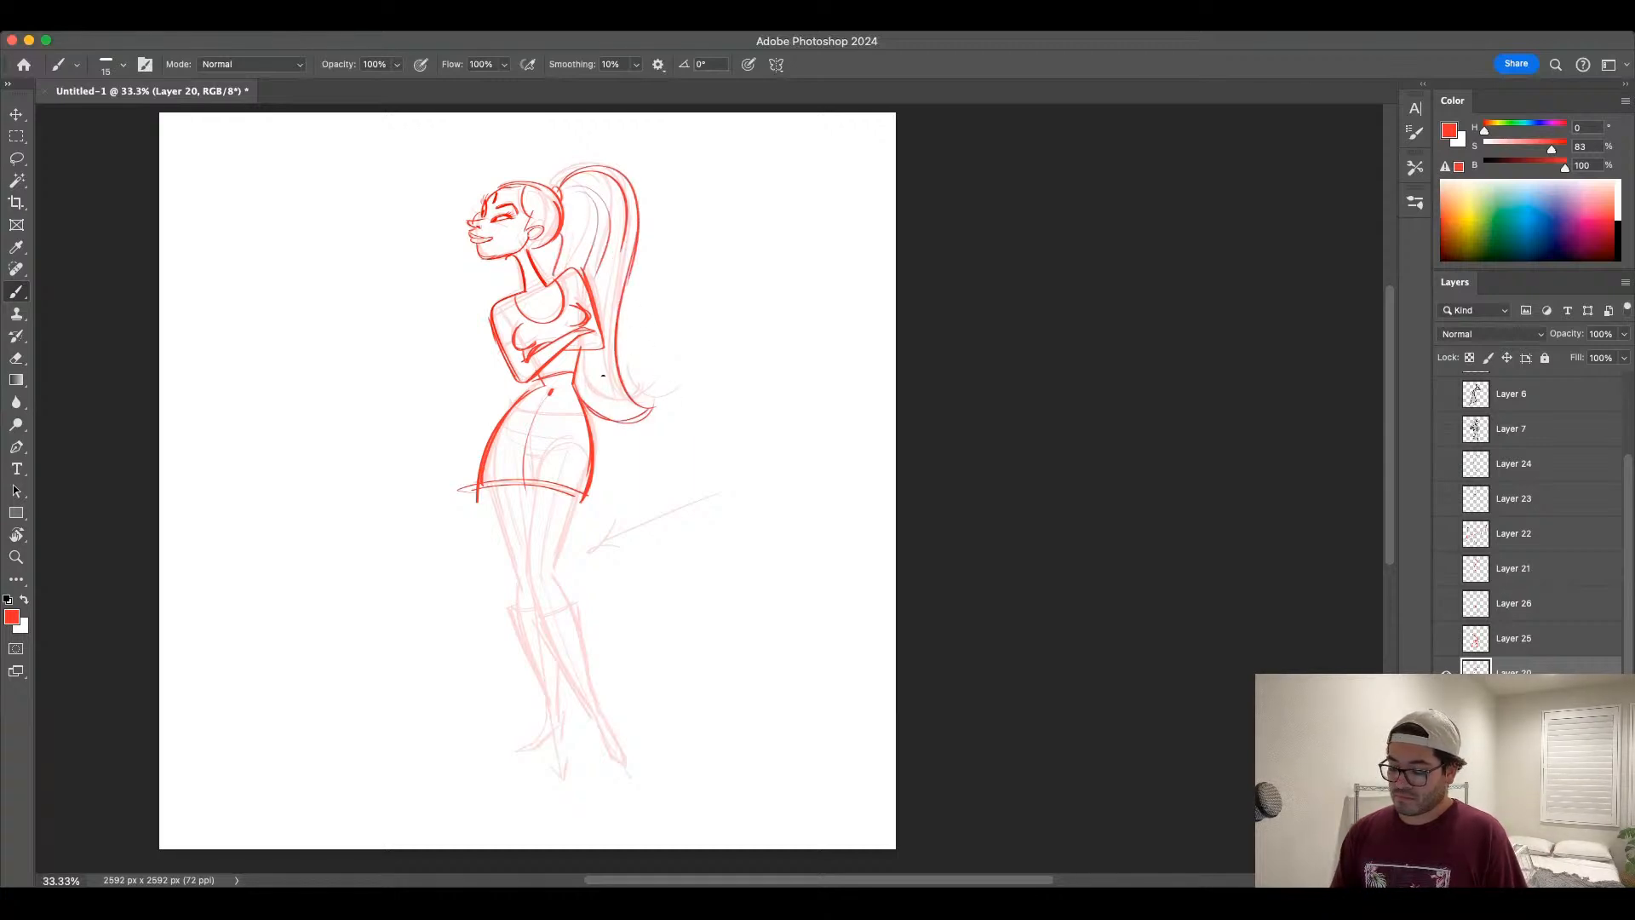
mouse_move(586, 370)
mouse_down()
mouse_move(626, 417)
mouse_move(647, 412)
mouse_up()
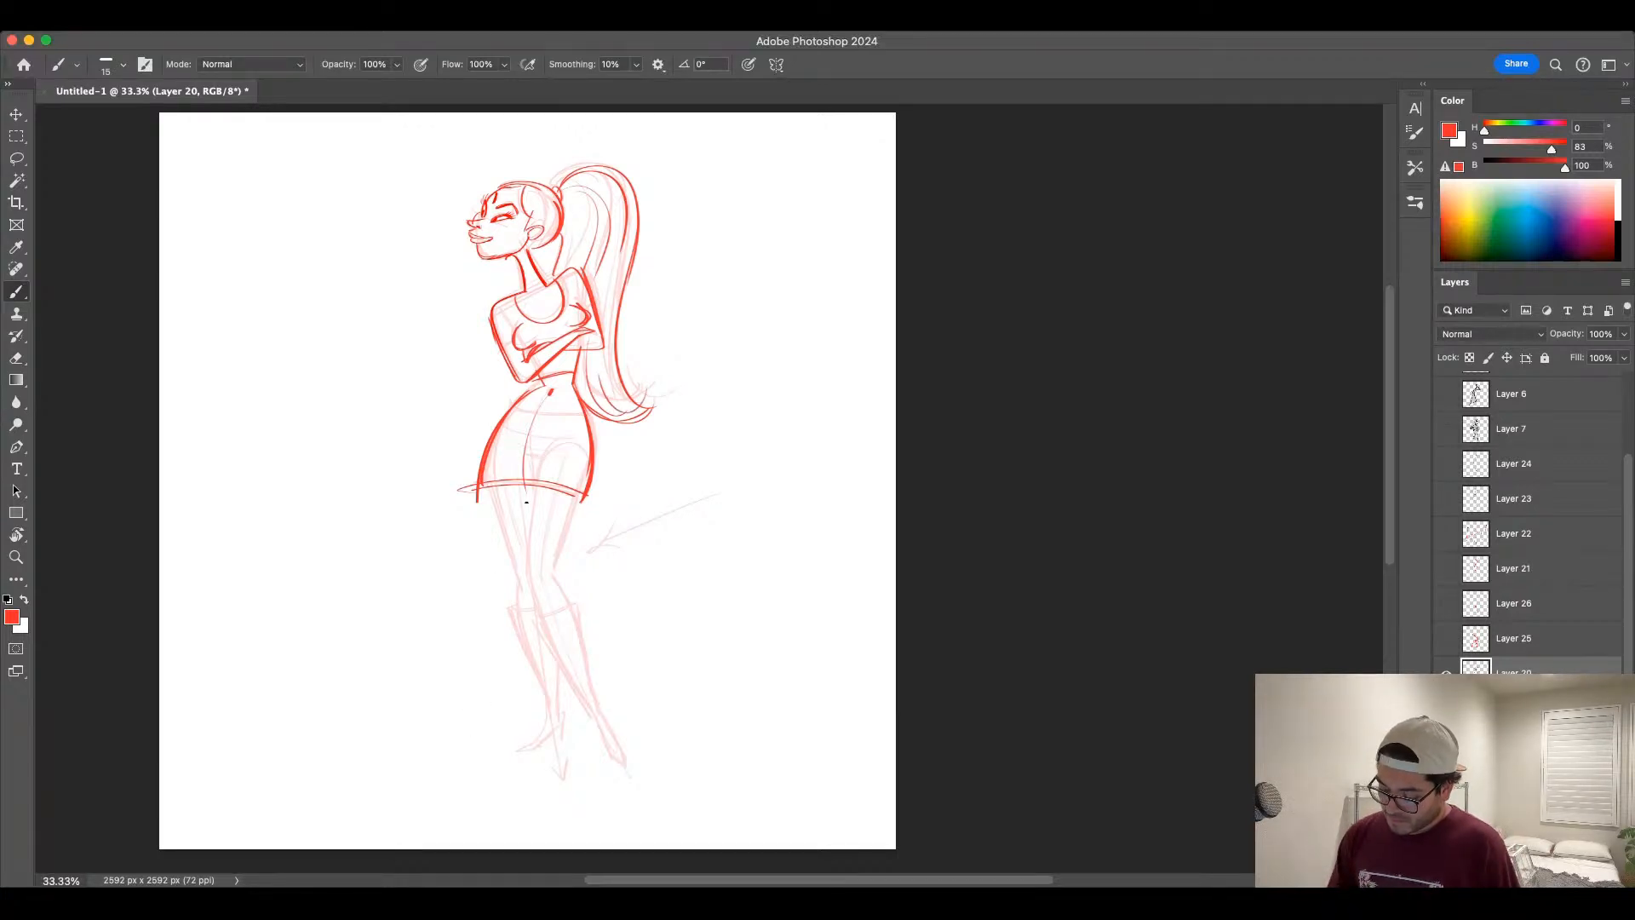
Step: Refine the skirt's hem, waistband and folds, and trace the front leg with its boot
drag(470, 489, 547, 482)
mouse_move(509, 404)
mouse_down()
mouse_move(568, 407)
mouse_move(522, 441)
mouse_move(553, 444)
mouse_move(519, 458)
mouse_move(586, 458)
mouse_move(529, 584)
mouse_move(579, 609)
mouse_move(571, 683)
mouse_move(592, 711)
mouse_up()
mouse_move(579, 605)
mouse_down()
mouse_move(608, 749)
mouse_move(607, 723)
mouse_up()
drag(553, 578, 577, 607)
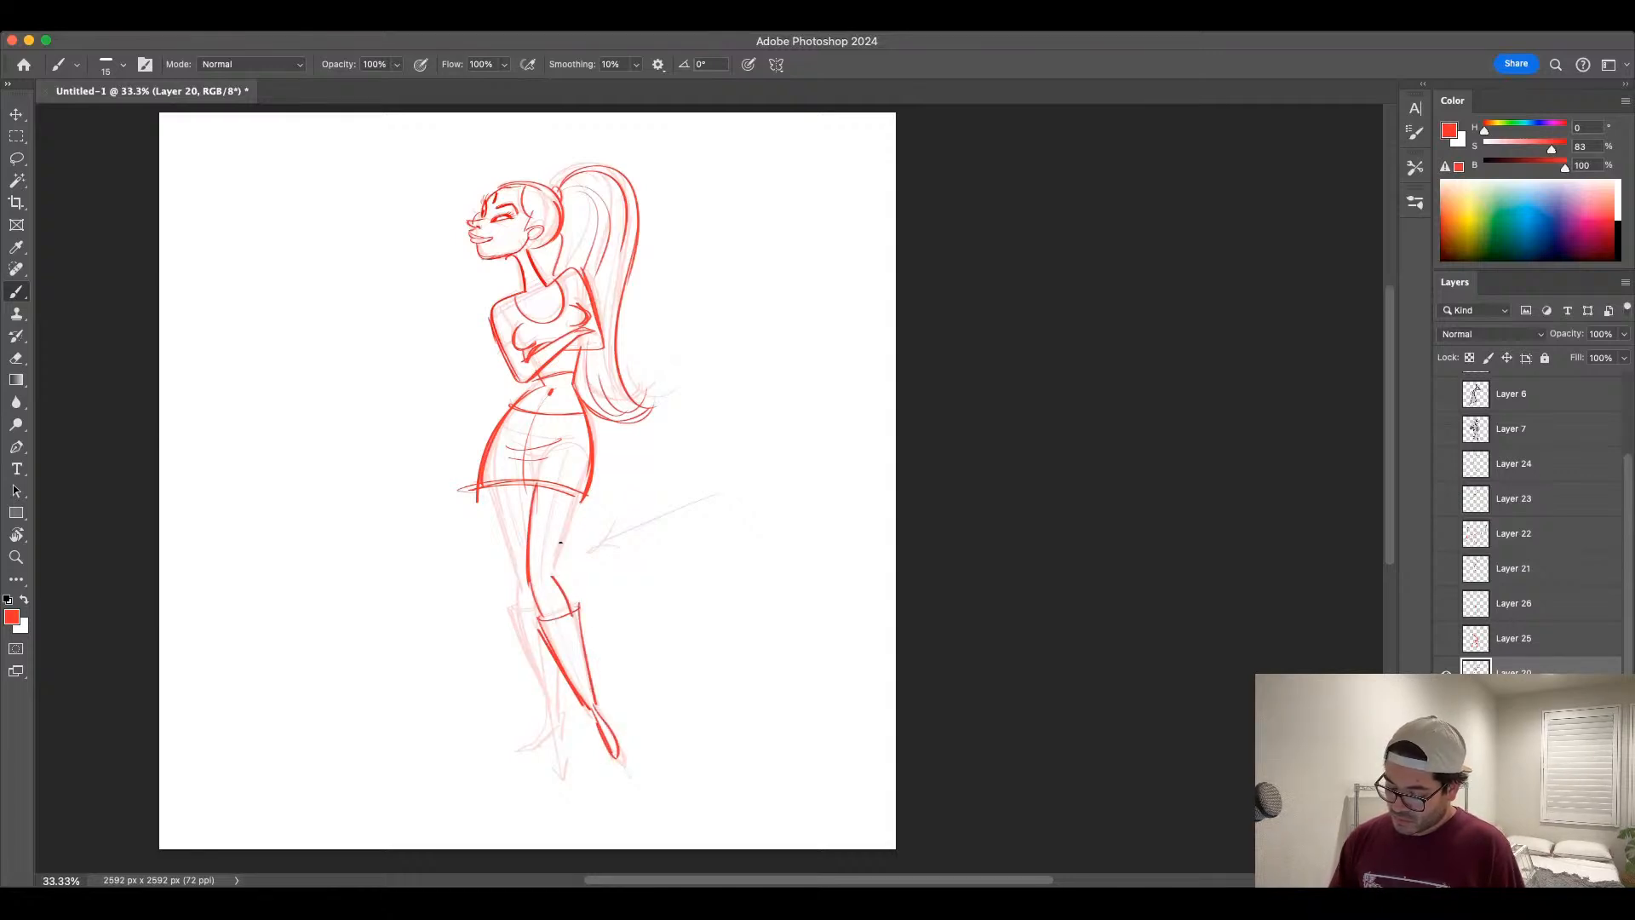
drag(574, 503, 553, 570)
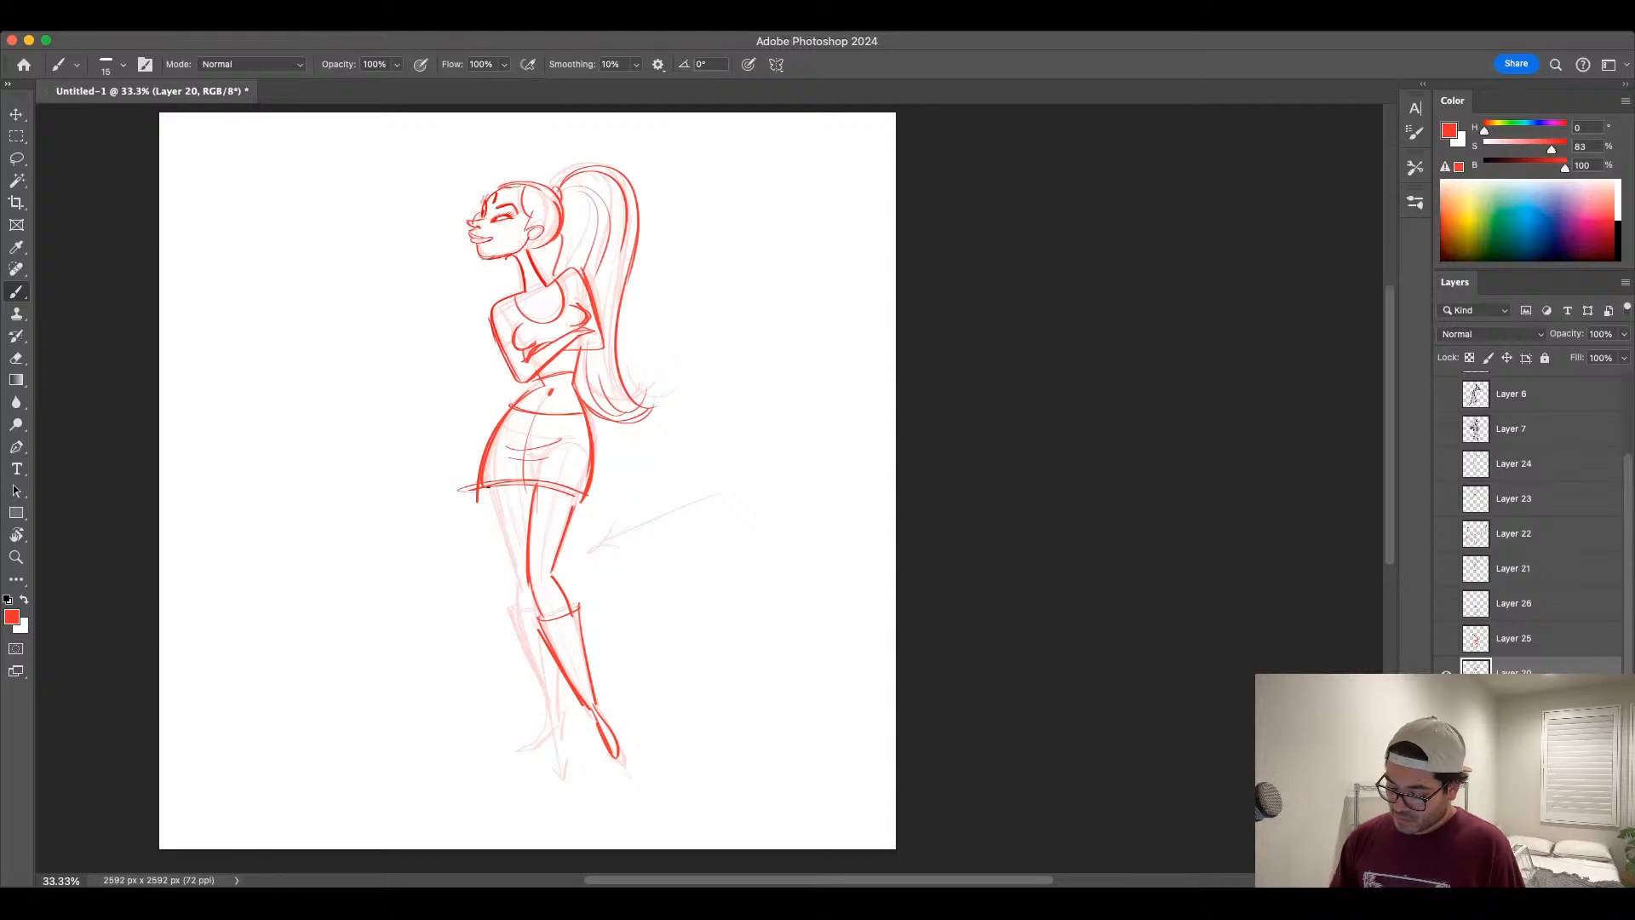
Step: Trace the woman's rear leg with its high-heeled boot, redoing the boot's shaft line
mouse_move(491, 488)
mouse_down()
mouse_move(520, 586)
mouse_move(506, 609)
mouse_move(553, 714)
mouse_up()
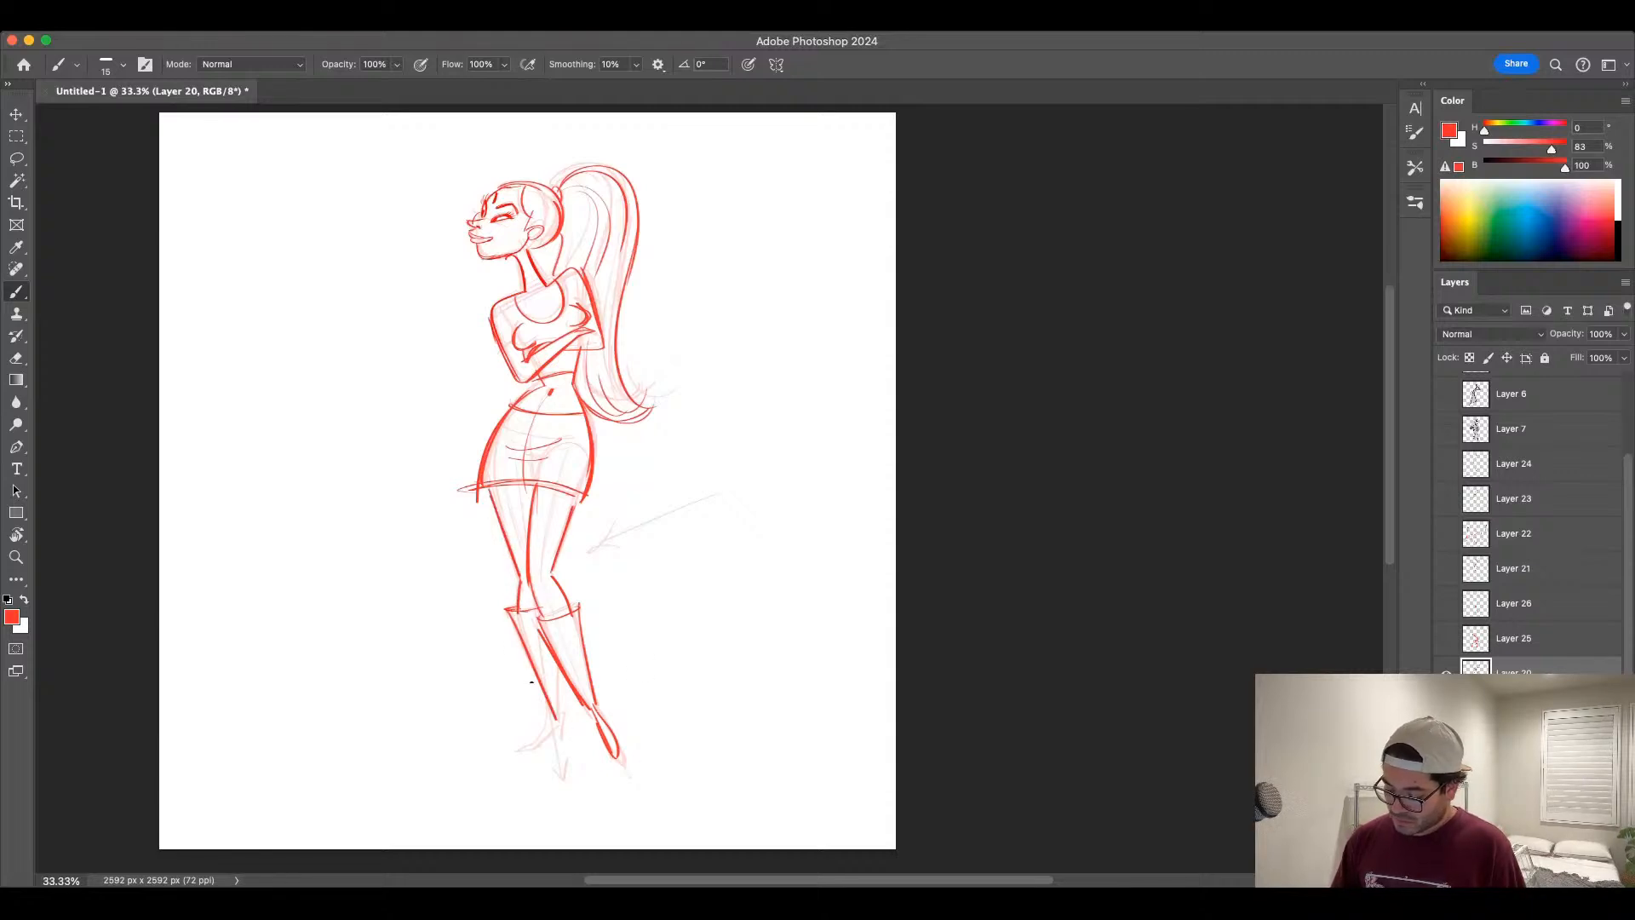
key(ctrl+z)
drag(508, 610, 551, 711)
key(ctrl+z)
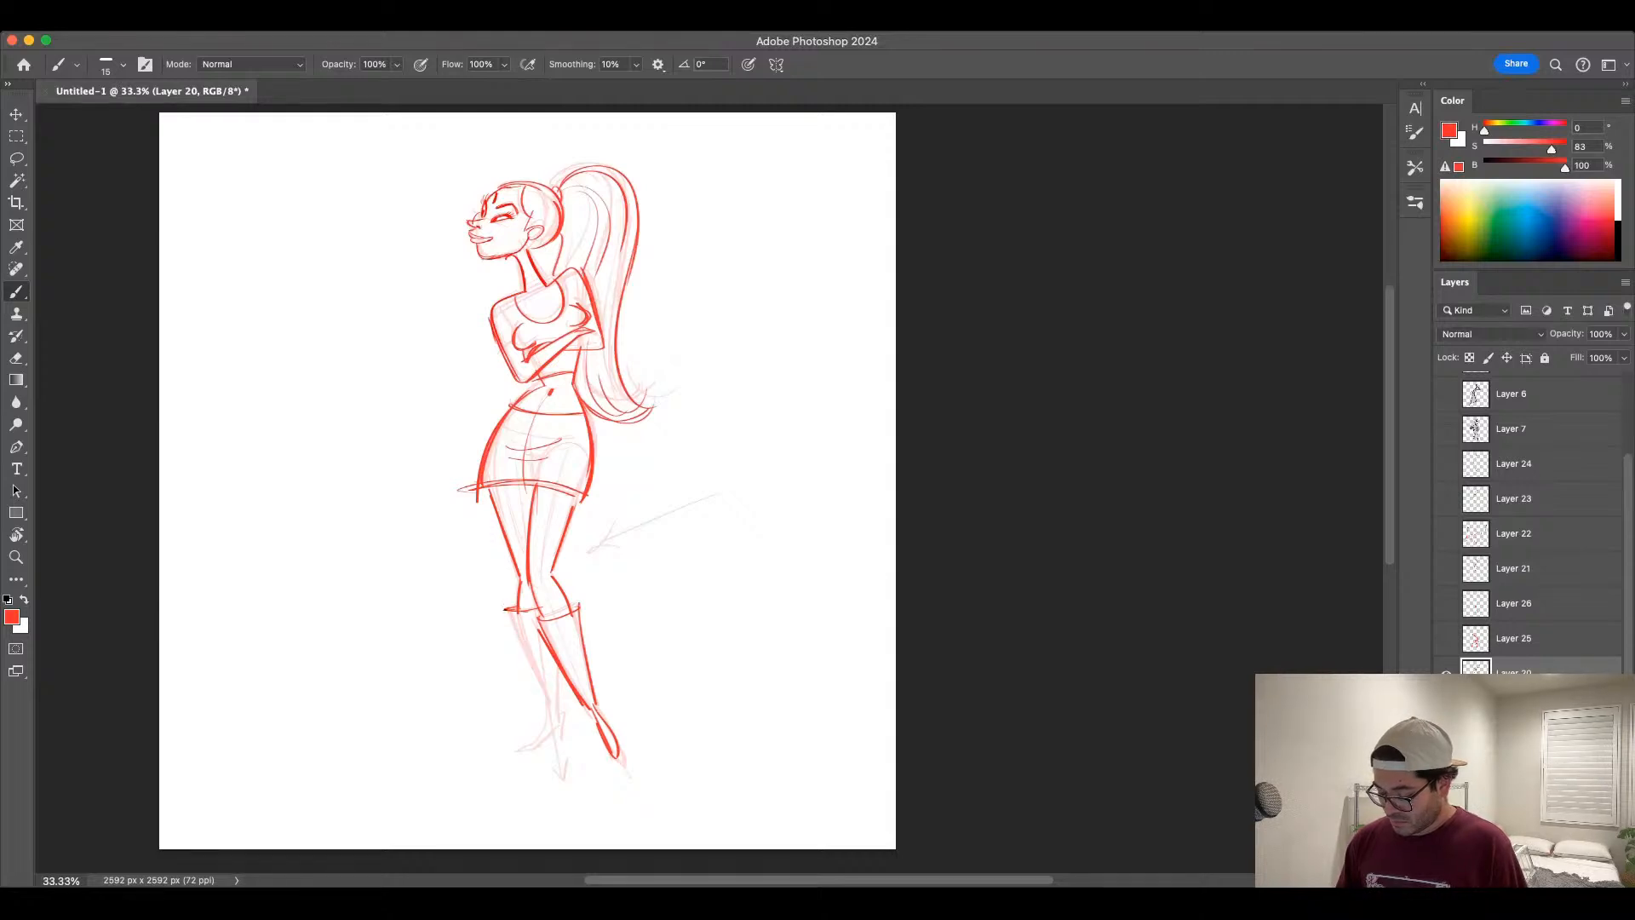
mouse_move(507, 609)
mouse_down()
mouse_move(552, 711)
mouse_move(520, 746)
mouse_move(562, 720)
mouse_up()
mouse_move(553, 662)
mouse_down()
mouse_move(562, 745)
mouse_move(589, 710)
mouse_move(607, 731)
mouse_up()
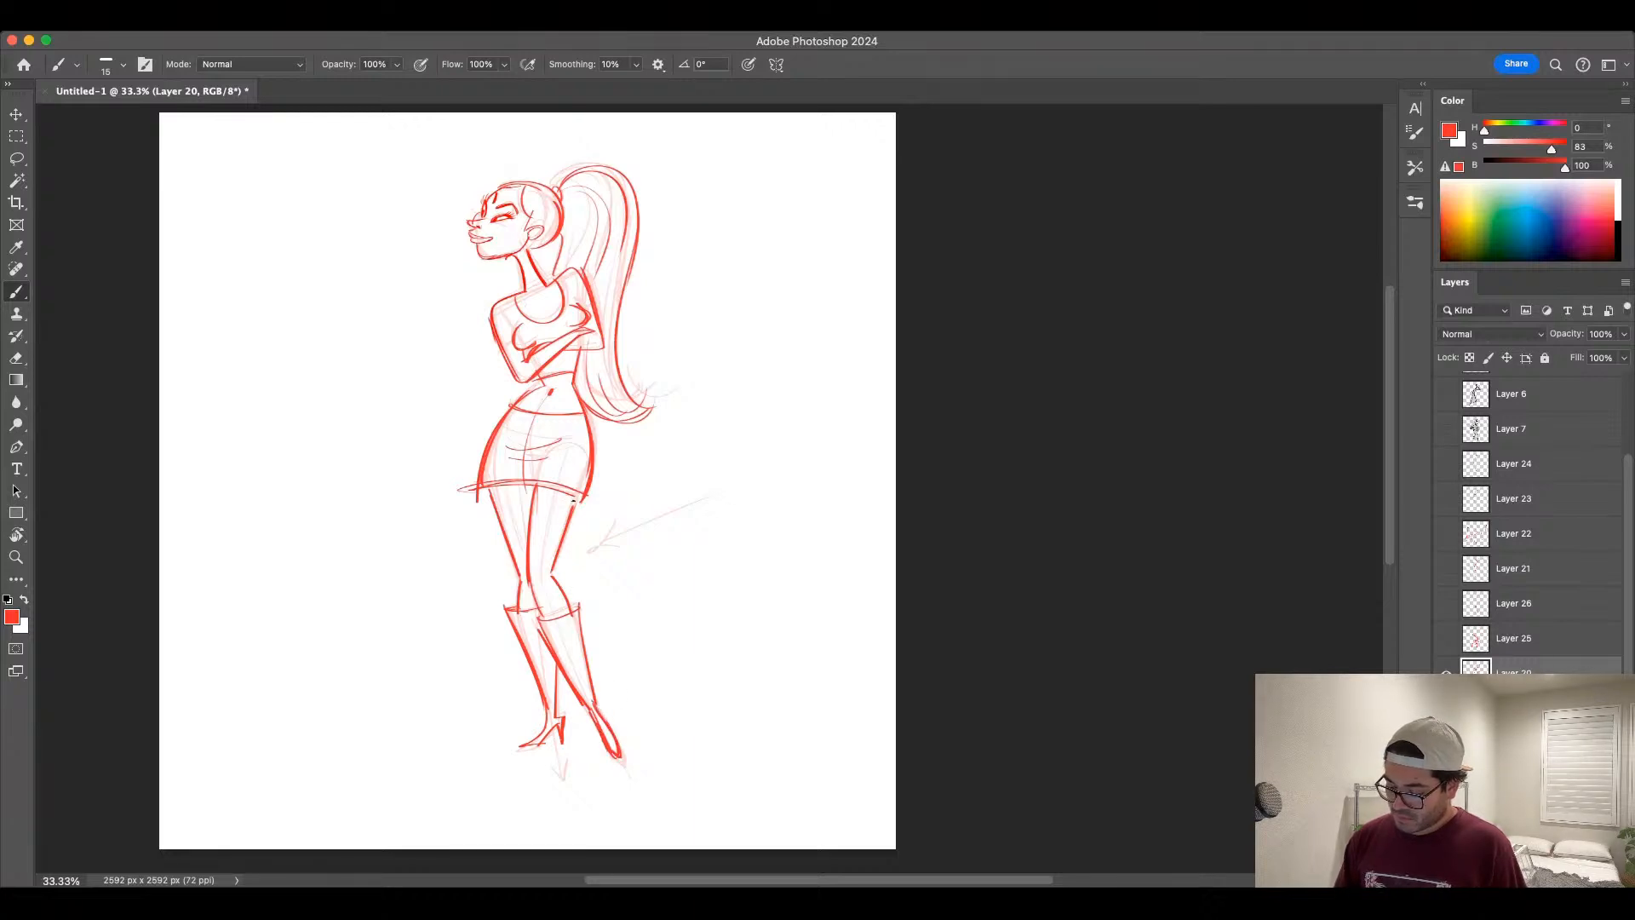
Step: Strengthen the contours of both thighs below the skirt and sharpen the ponytail's tip
drag(581, 476, 552, 555)
mouse_move(582, 482)
mouse_down()
mouse_move(554, 554)
mouse_move(563, 504)
mouse_move(530, 499)
mouse_move(529, 578)
mouse_up()
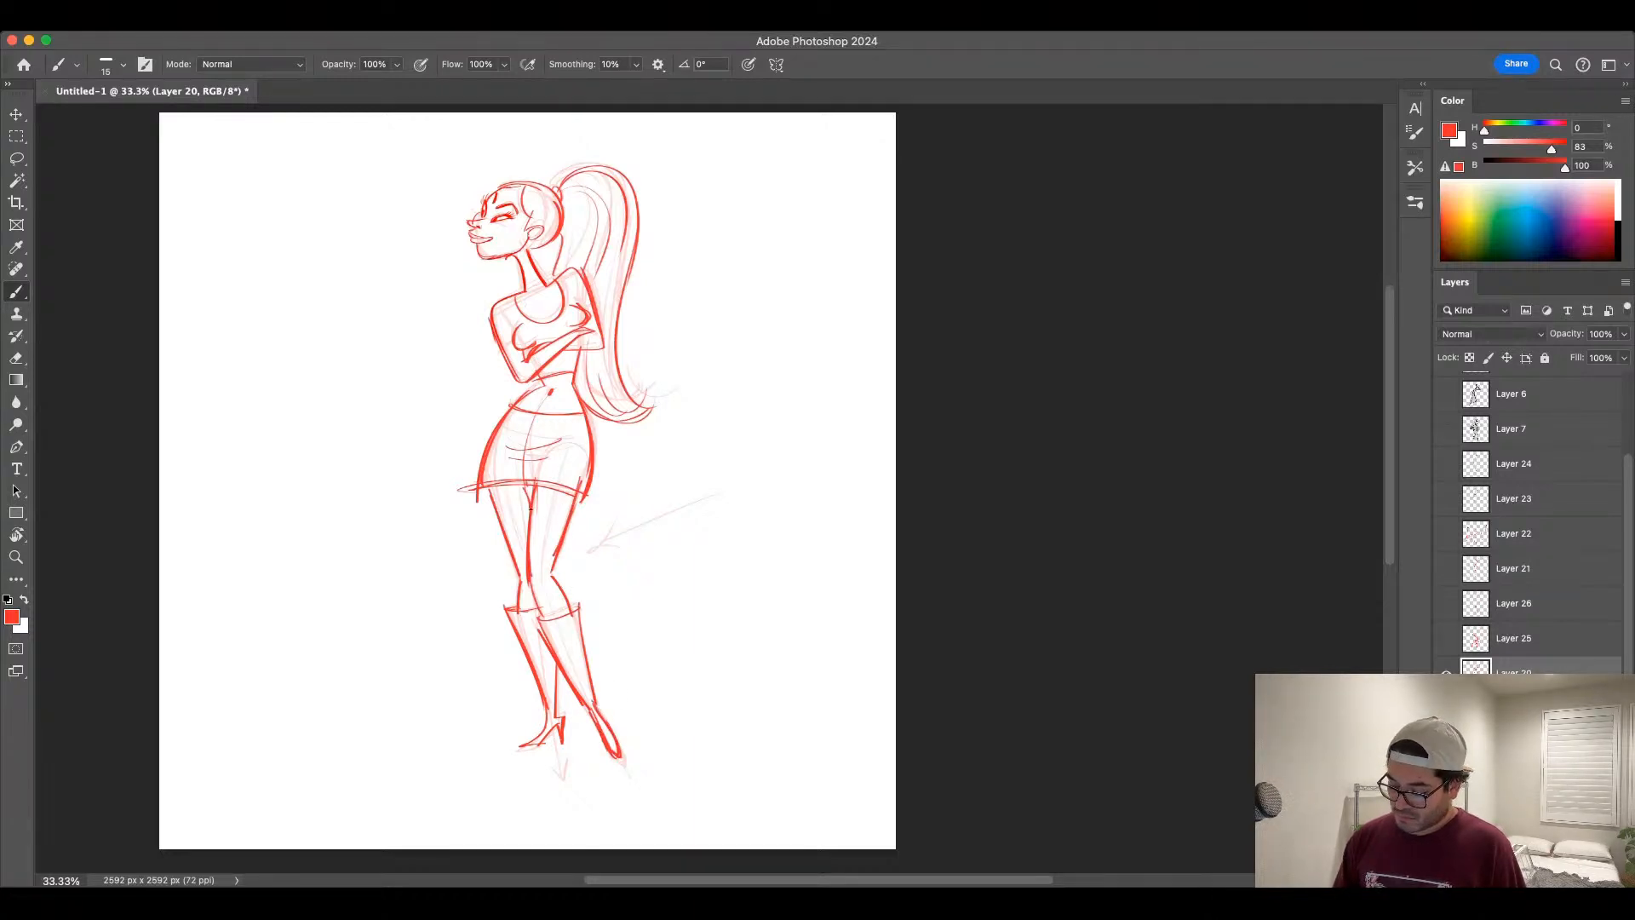
drag(488, 483, 518, 569)
drag(591, 411, 669, 403)
Step: Hide the rough woman sketch and add short sleeve edges across both upper arms
click(1451, 635)
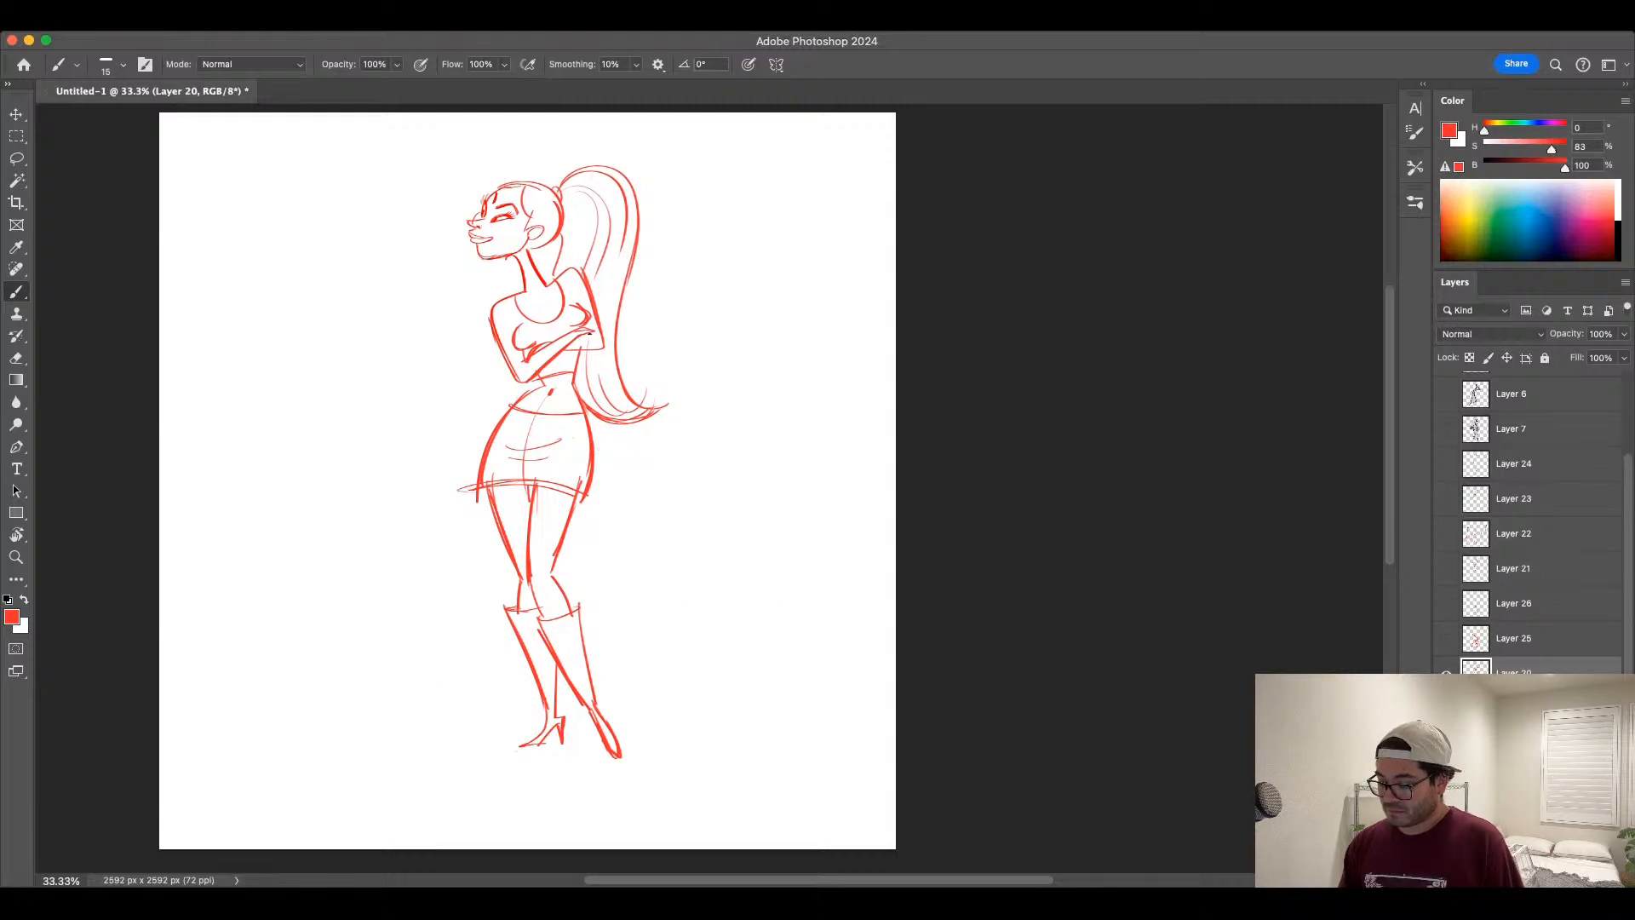
mouse_move(589, 332)
mouse_down()
mouse_move(541, 352)
mouse_move(606, 319)
mouse_move(576, 288)
mouse_up()
key(super+z)
drag(498, 336, 516, 325)
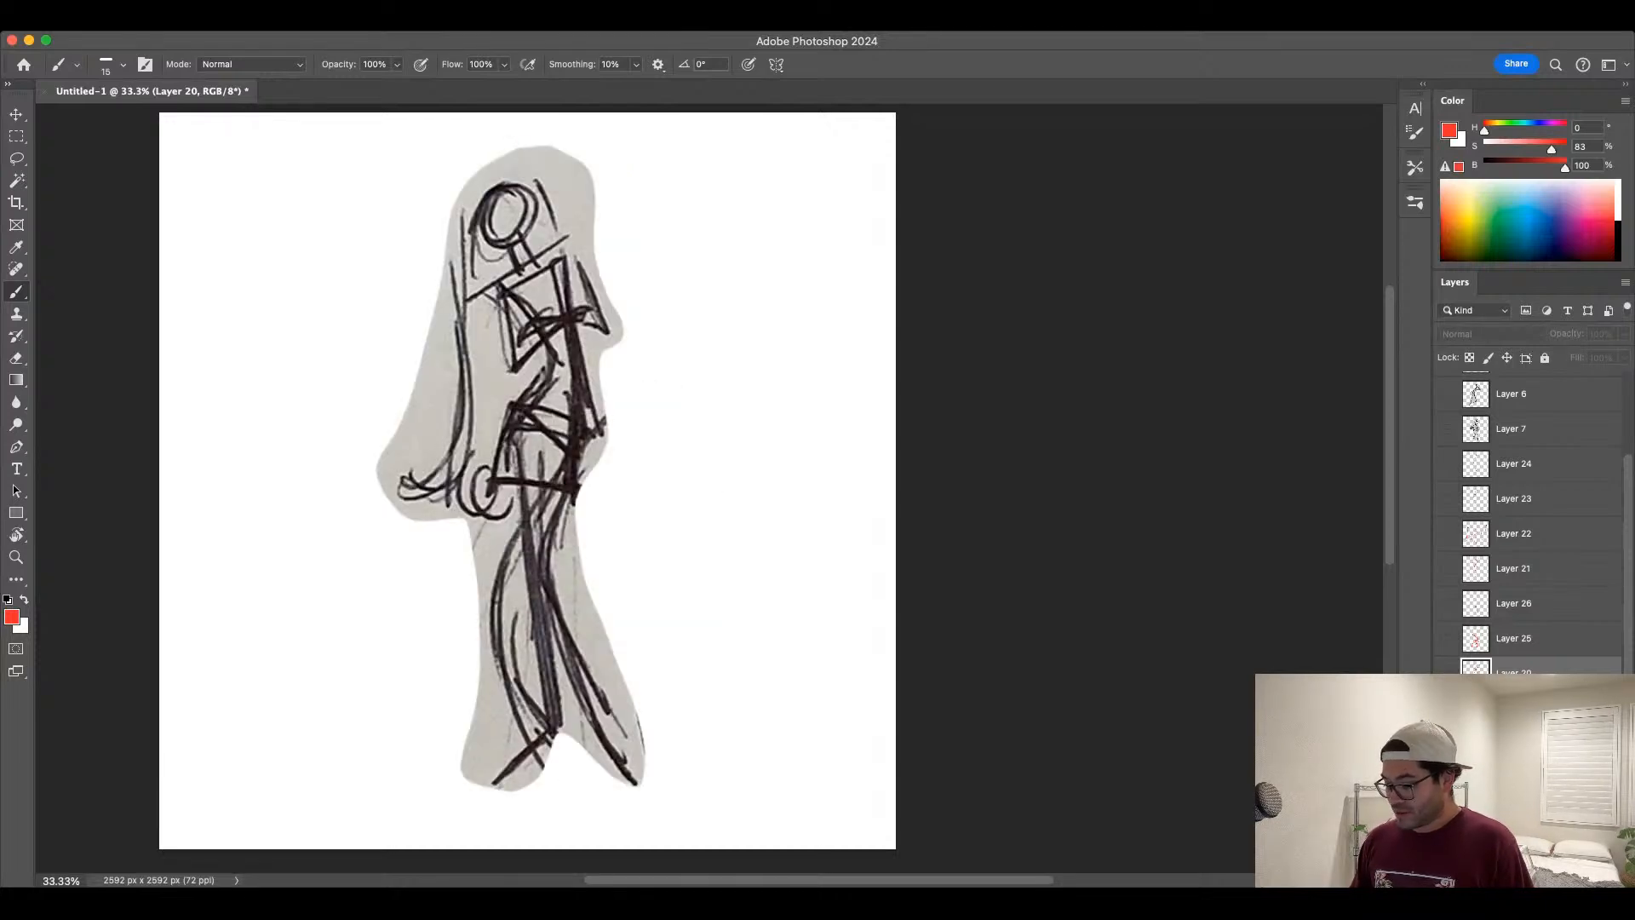
Step: On Layer 19, lasso the stray arrow beside the woman's thighs, delete it and clear the selection
key(alt+bracketleft)
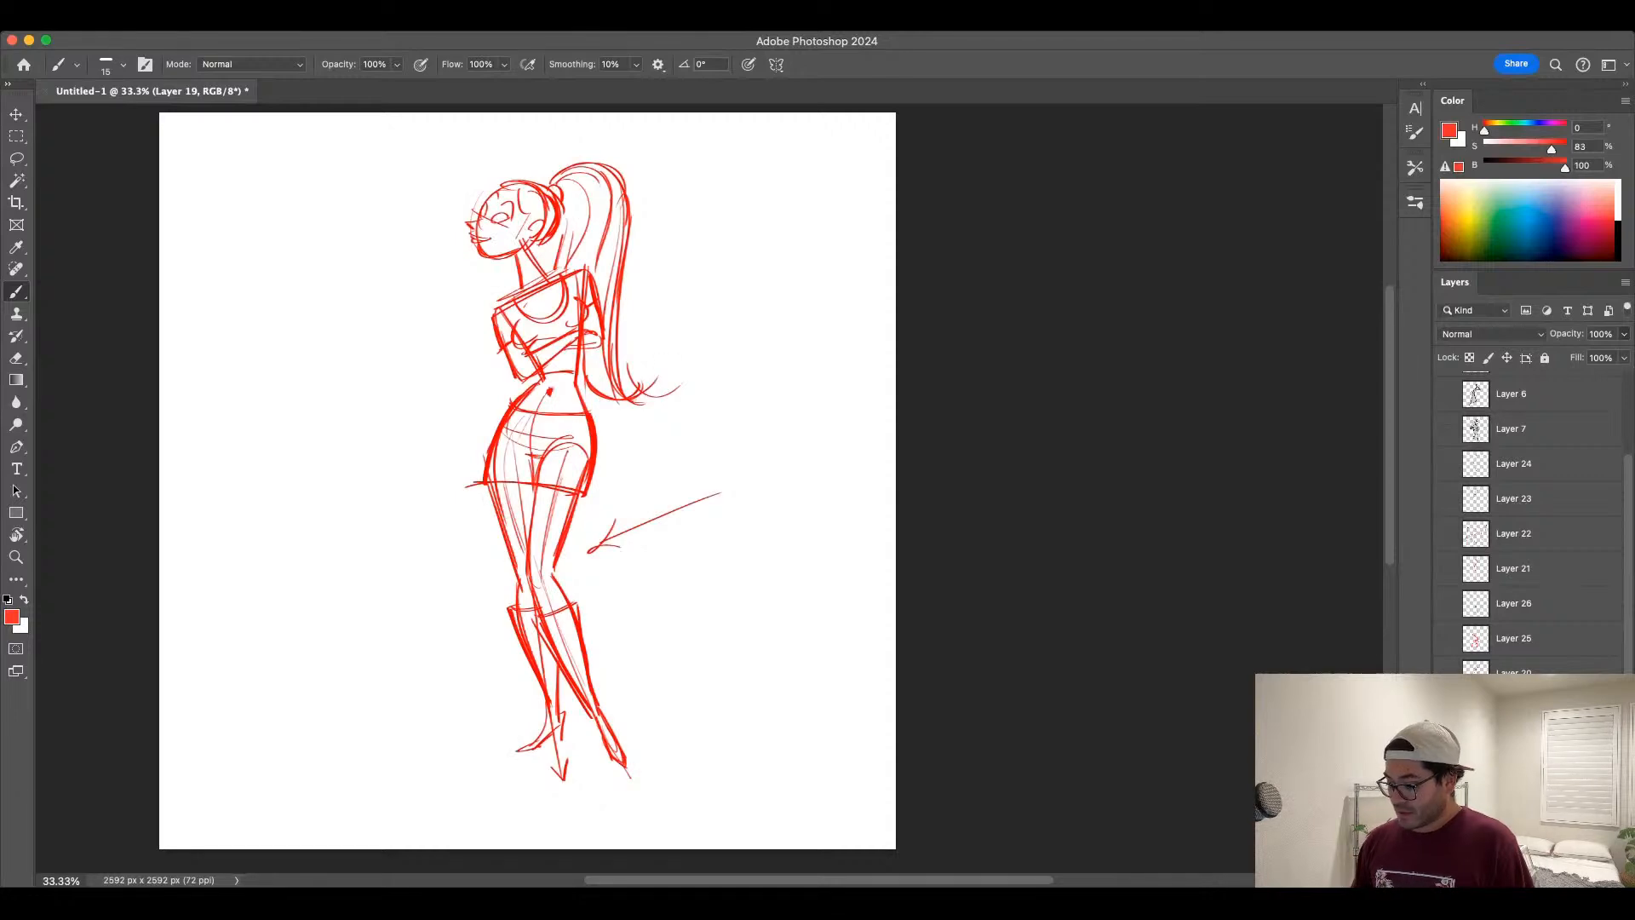
key(l)
mouse_move(656, 481)
mouse_down()
mouse_move(576, 566)
mouse_move(681, 460)
mouse_up()
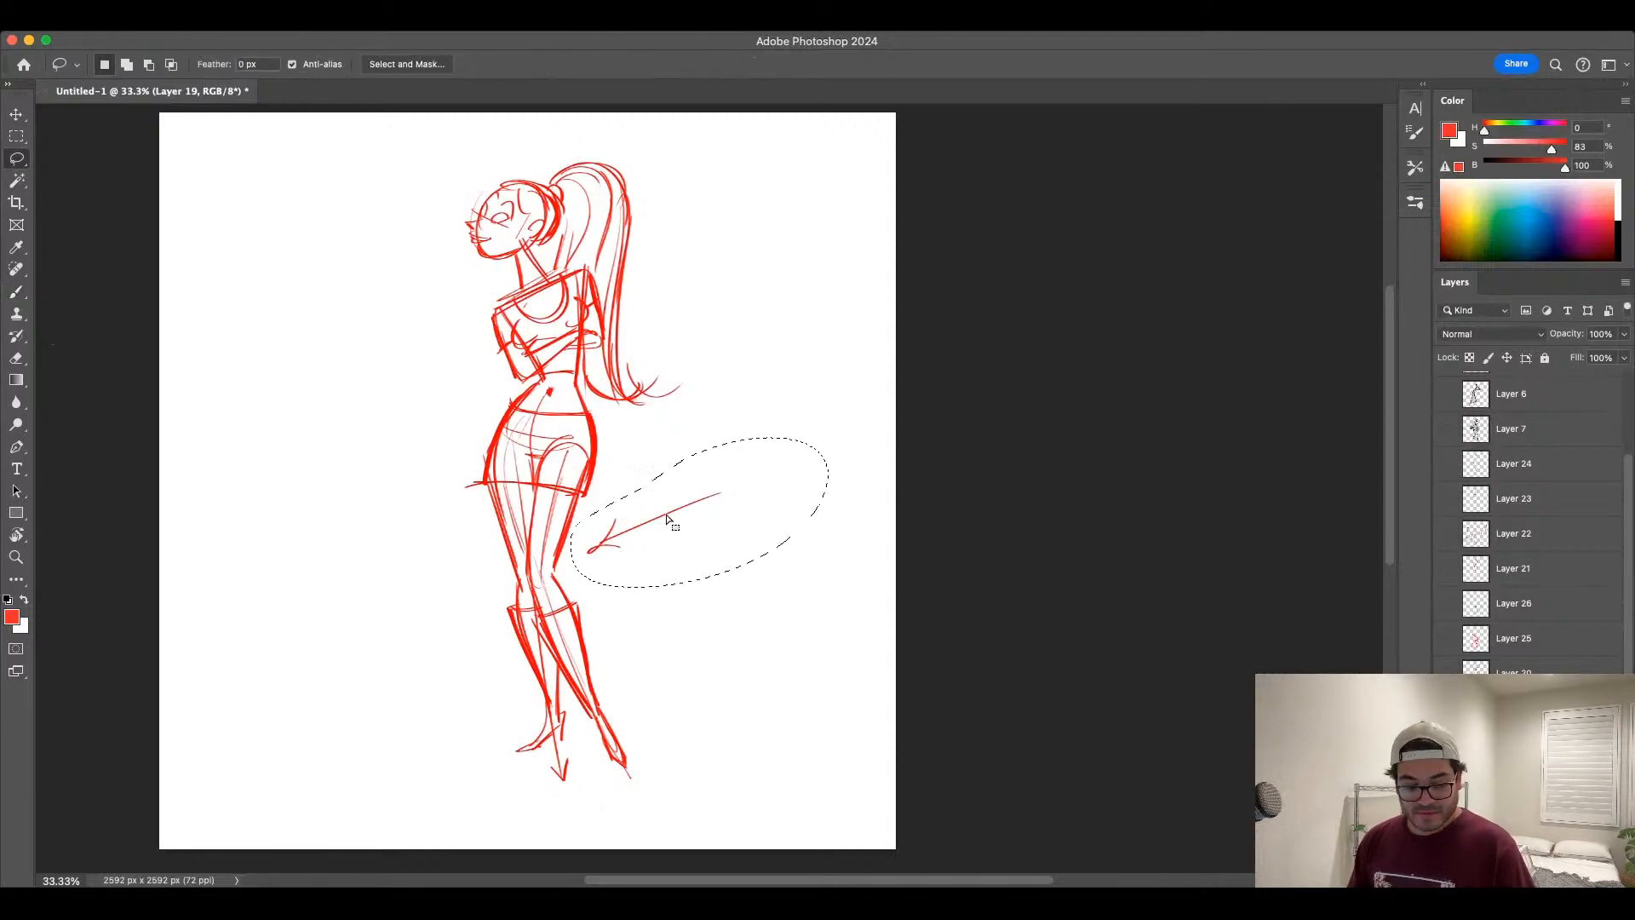
key(Delete)
key(ctrl+d)
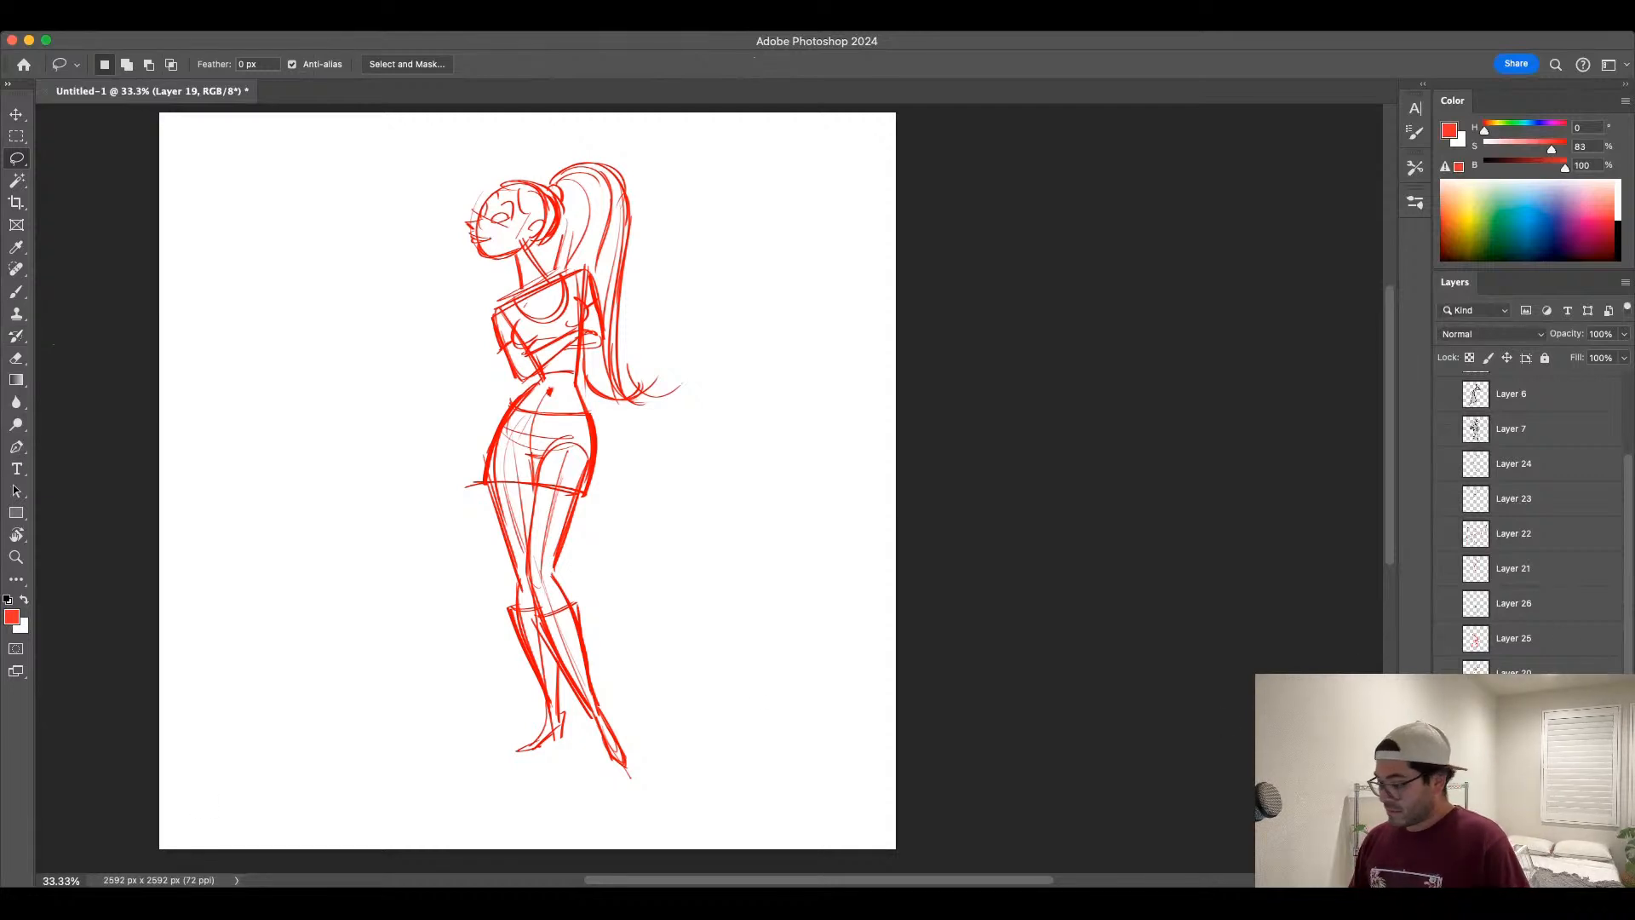
Step: Hide the rough layer, make Layer 20 visible and active, and turn its red lines black with Hue/Saturation
click(1446, 708)
click(1446, 674)
click(1516, 673)
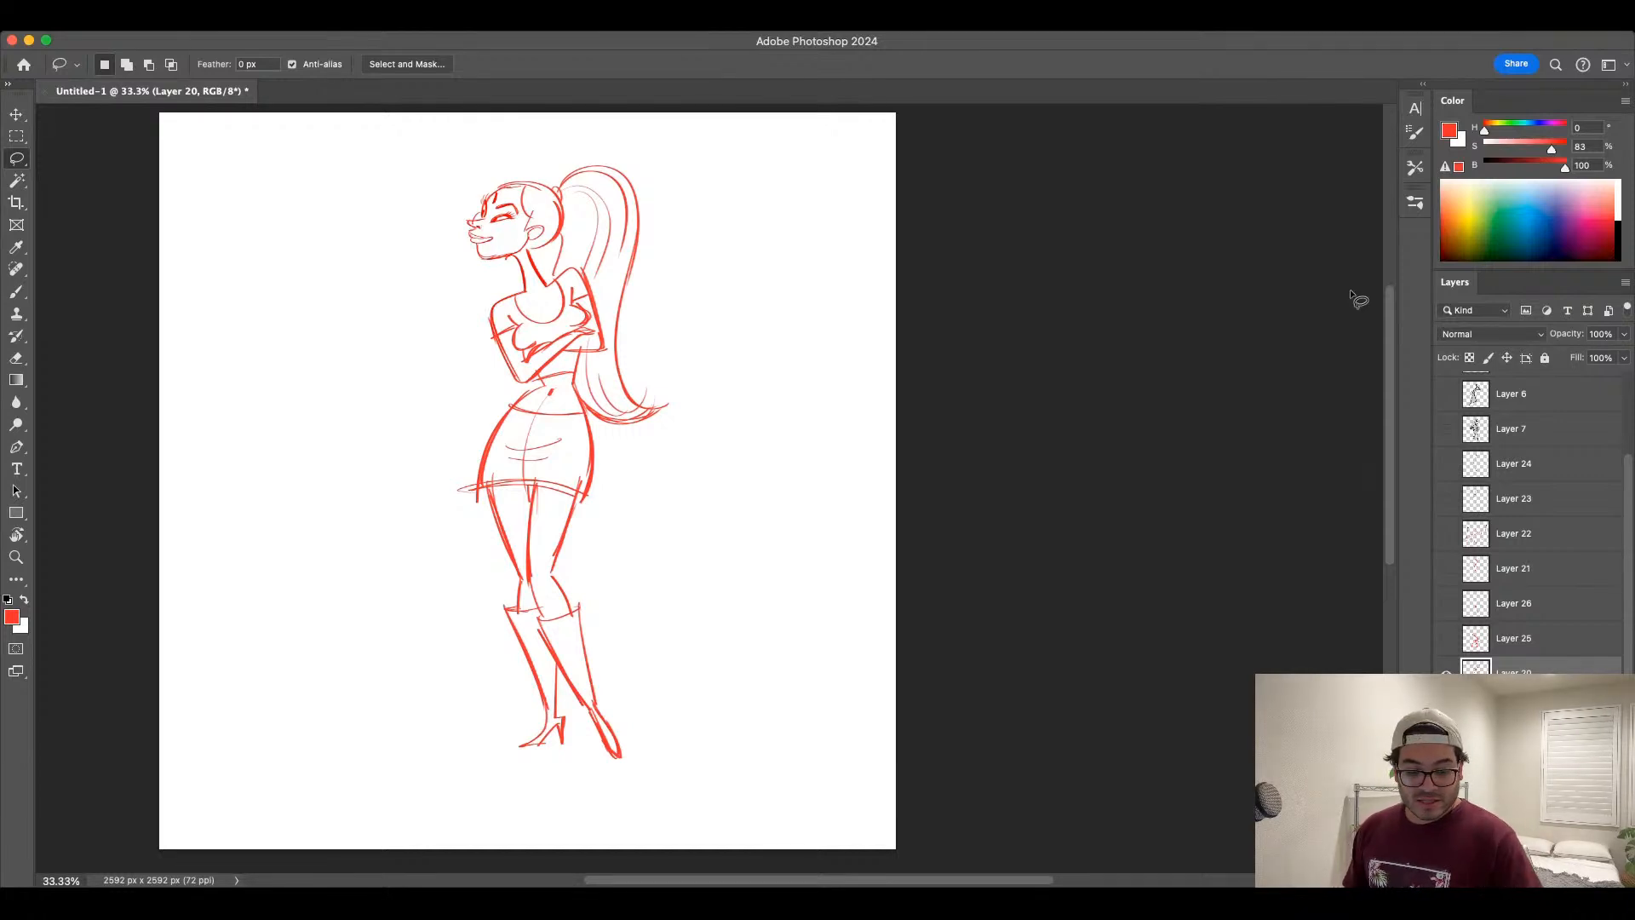
key(super+u)
drag(1281, 401, 1077, 384)
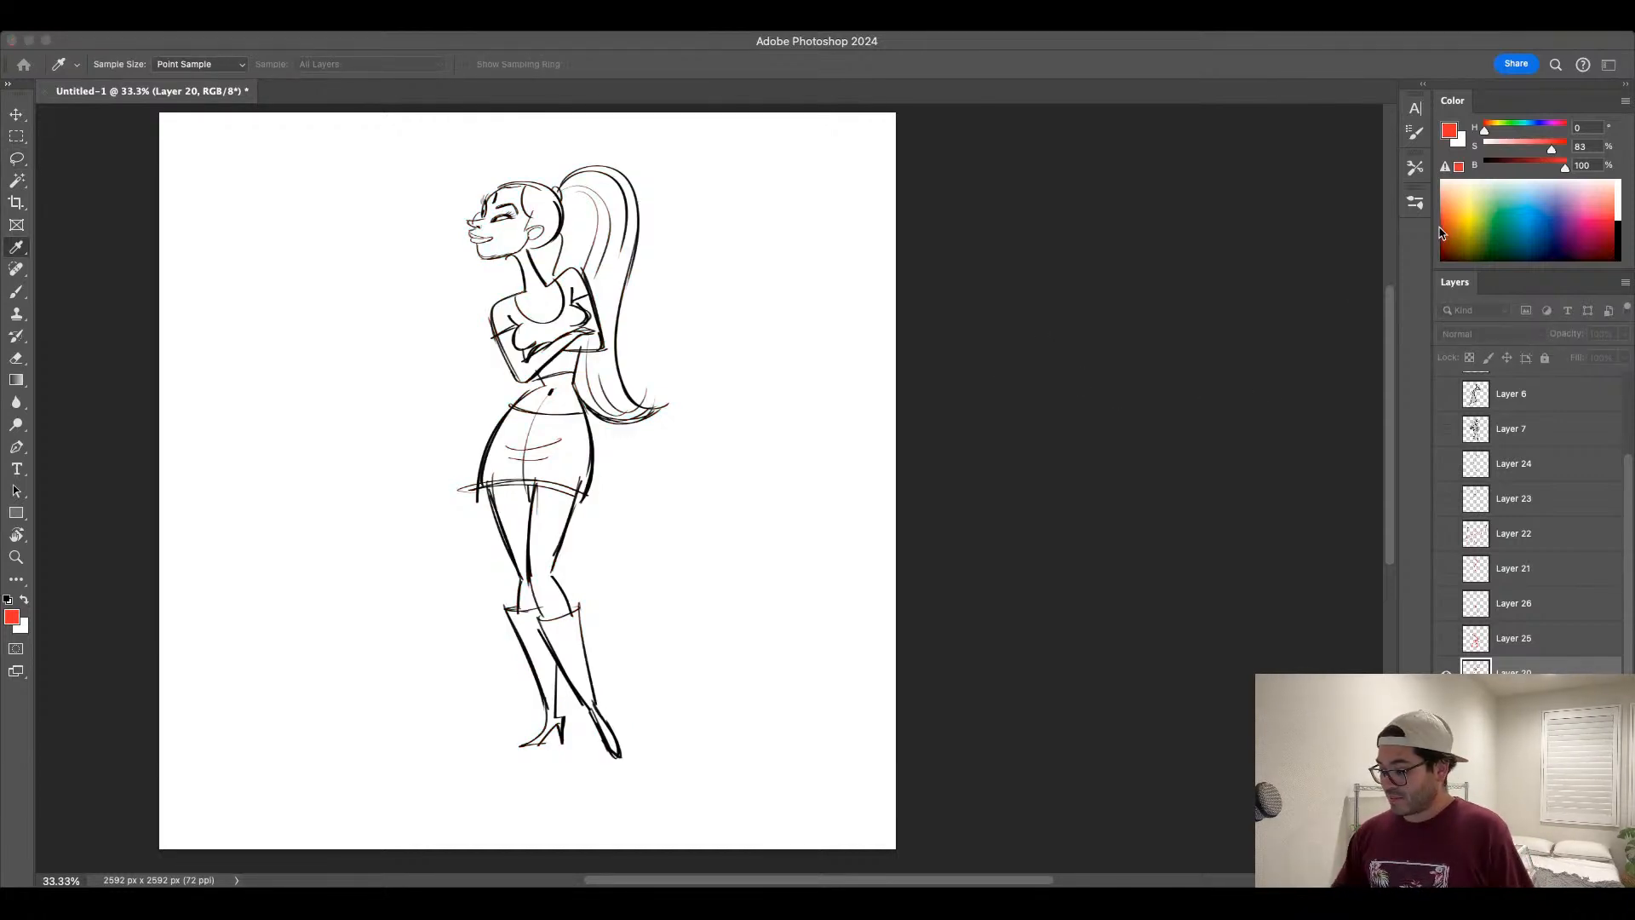
click(1438, 227)
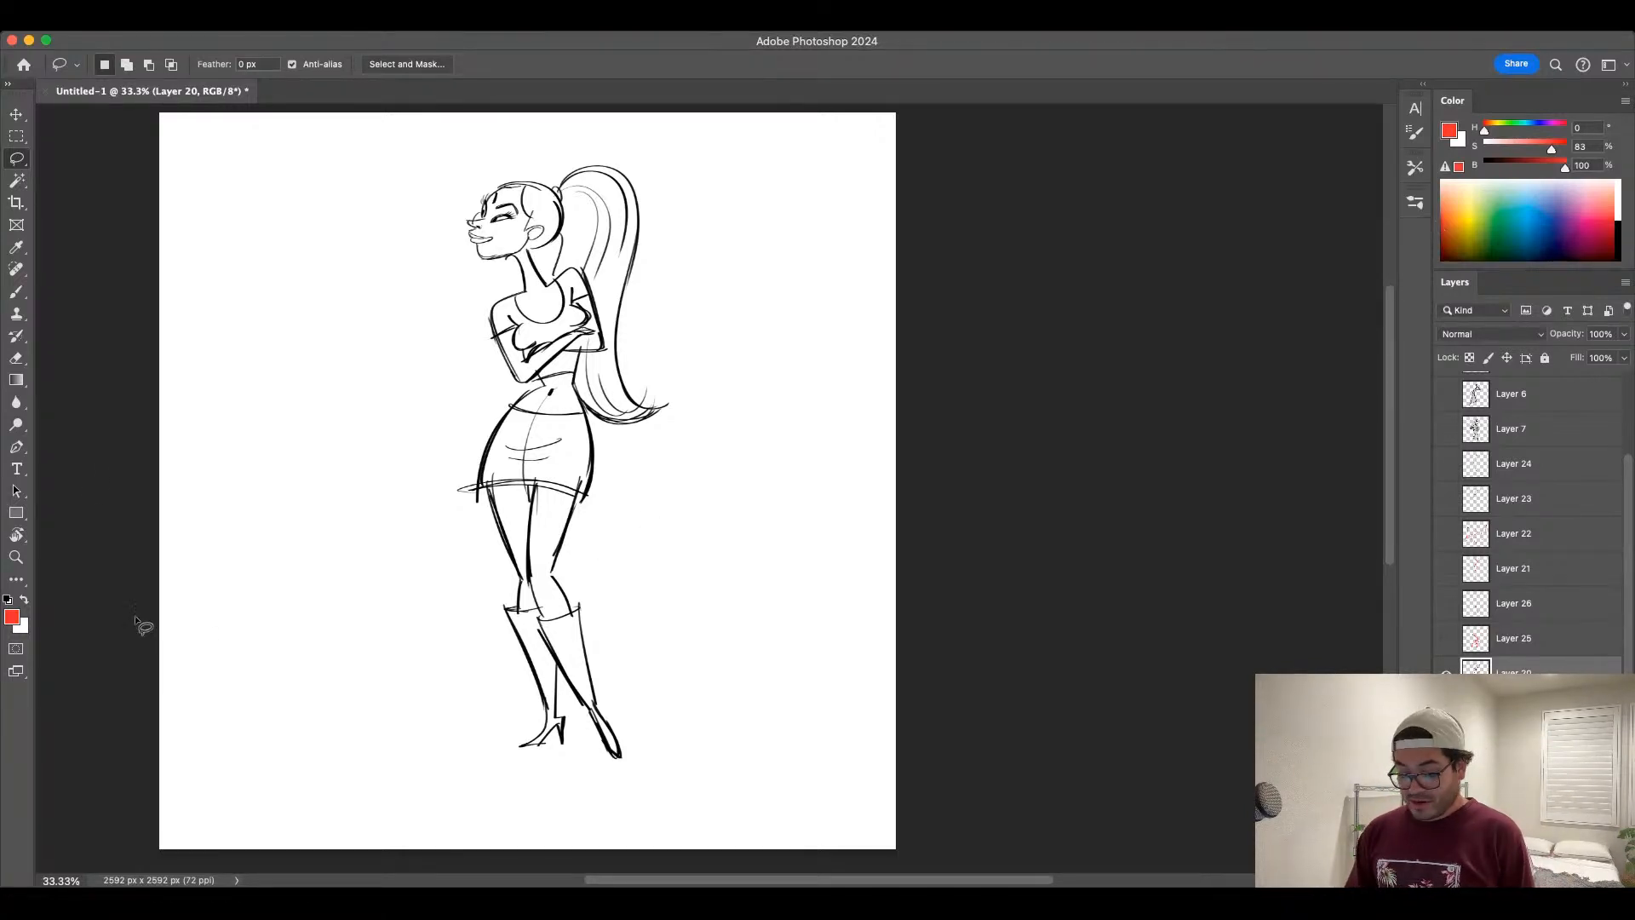
Step: Add a new layer and test red centre-line strokes on the skirt and torso plus an arrow at the hand, undoing each
key(b)
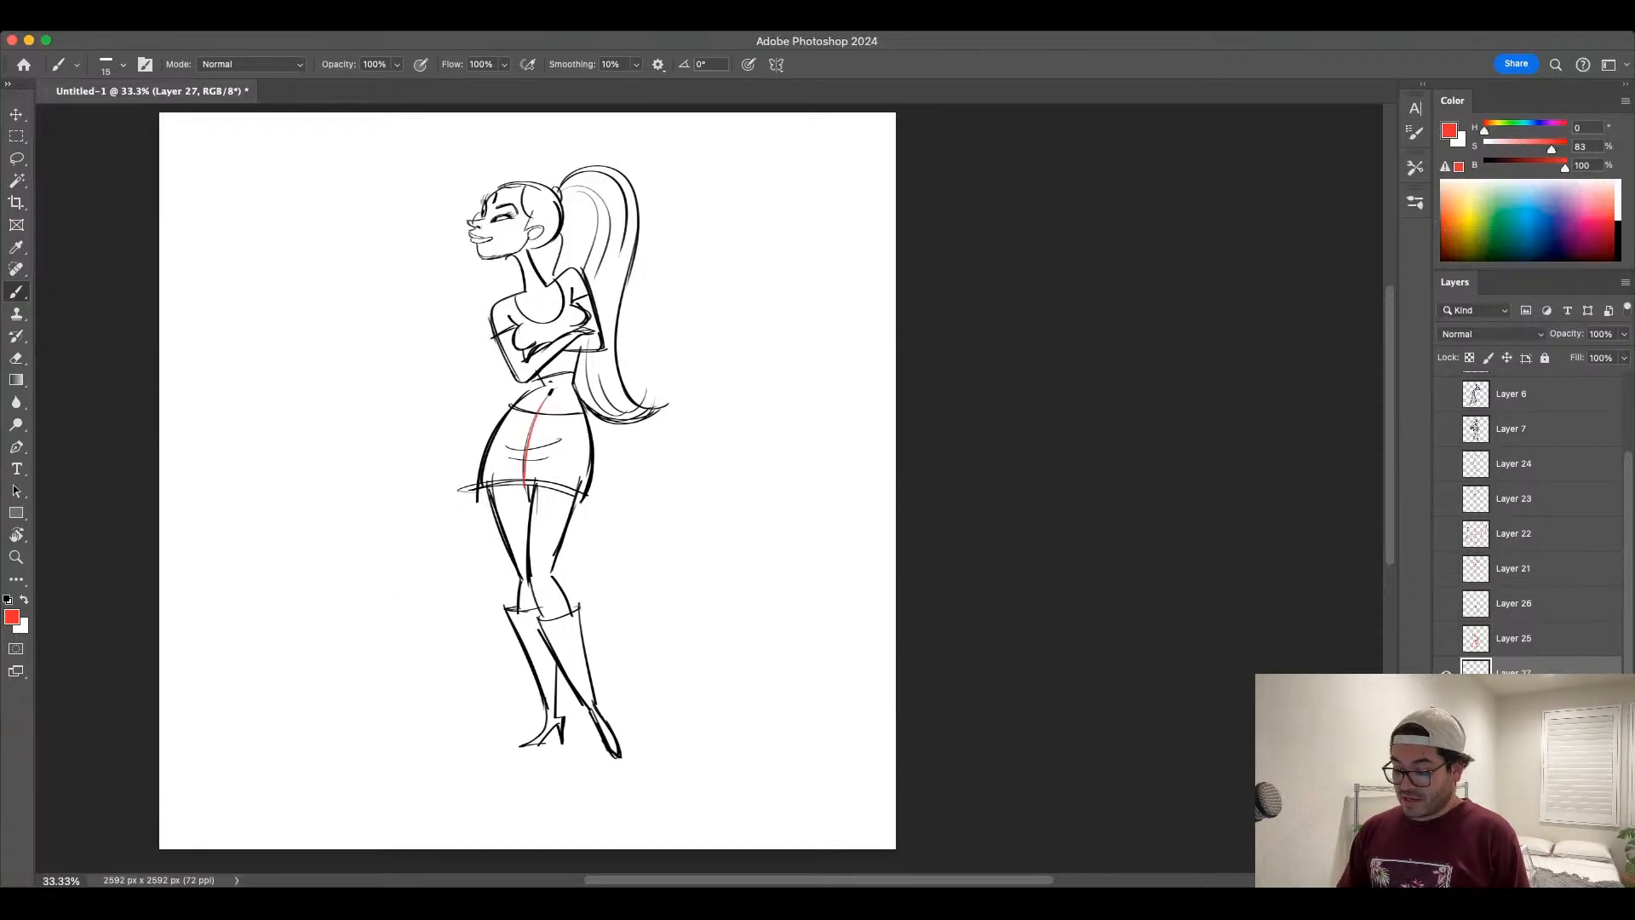
key(super+z)
drag(554, 387, 546, 311)
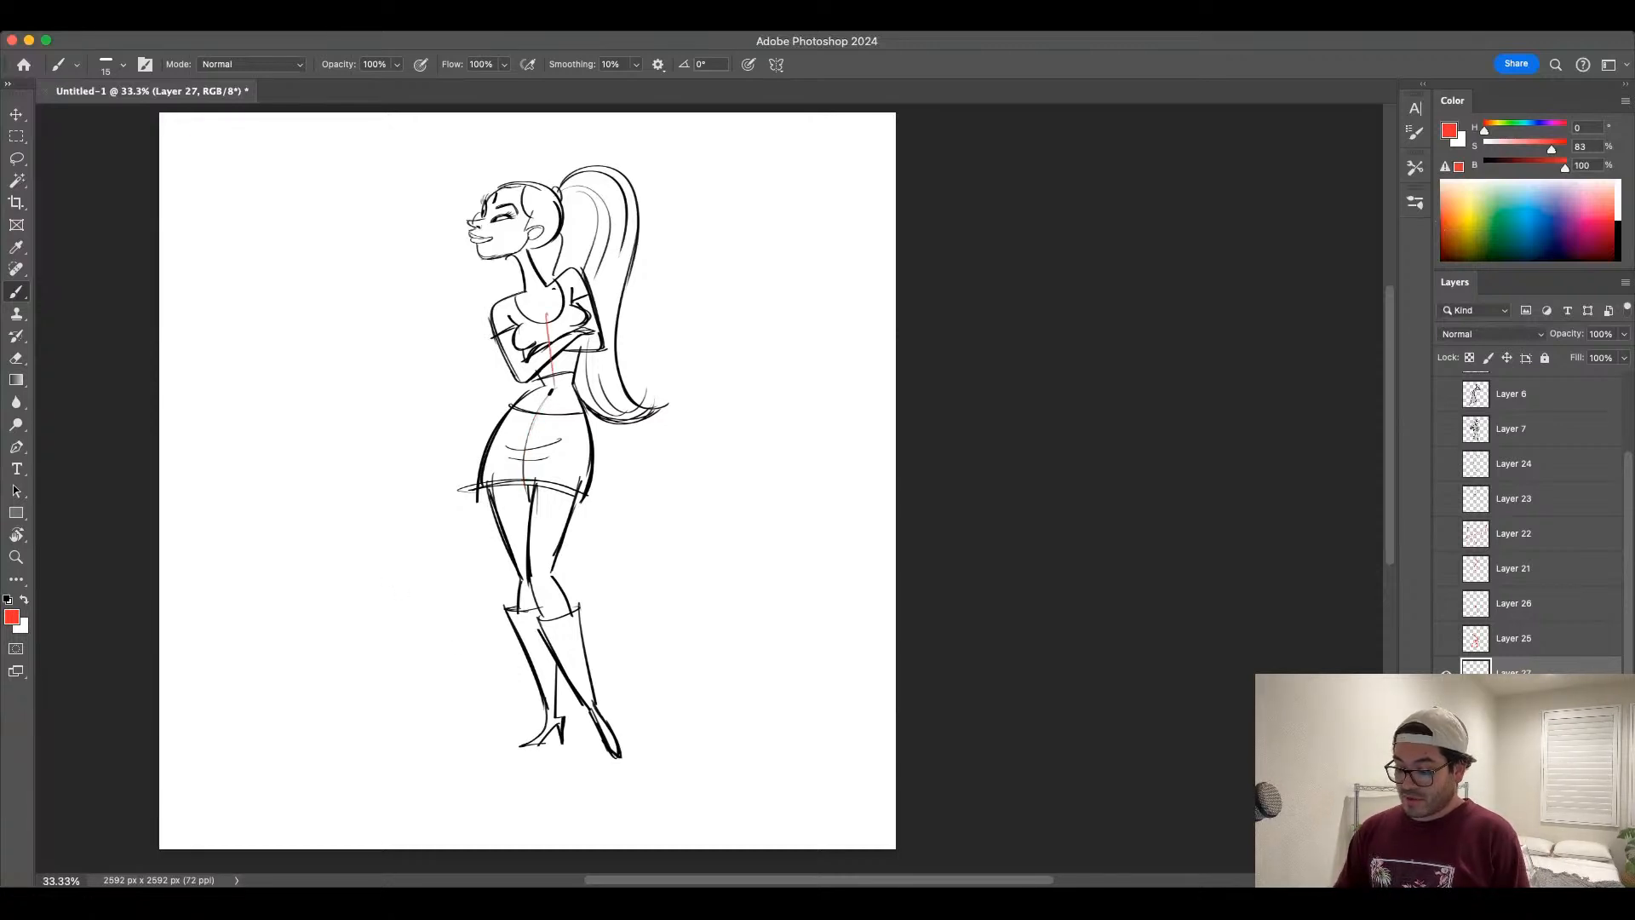
key(super+z)
drag(677, 316, 594, 334)
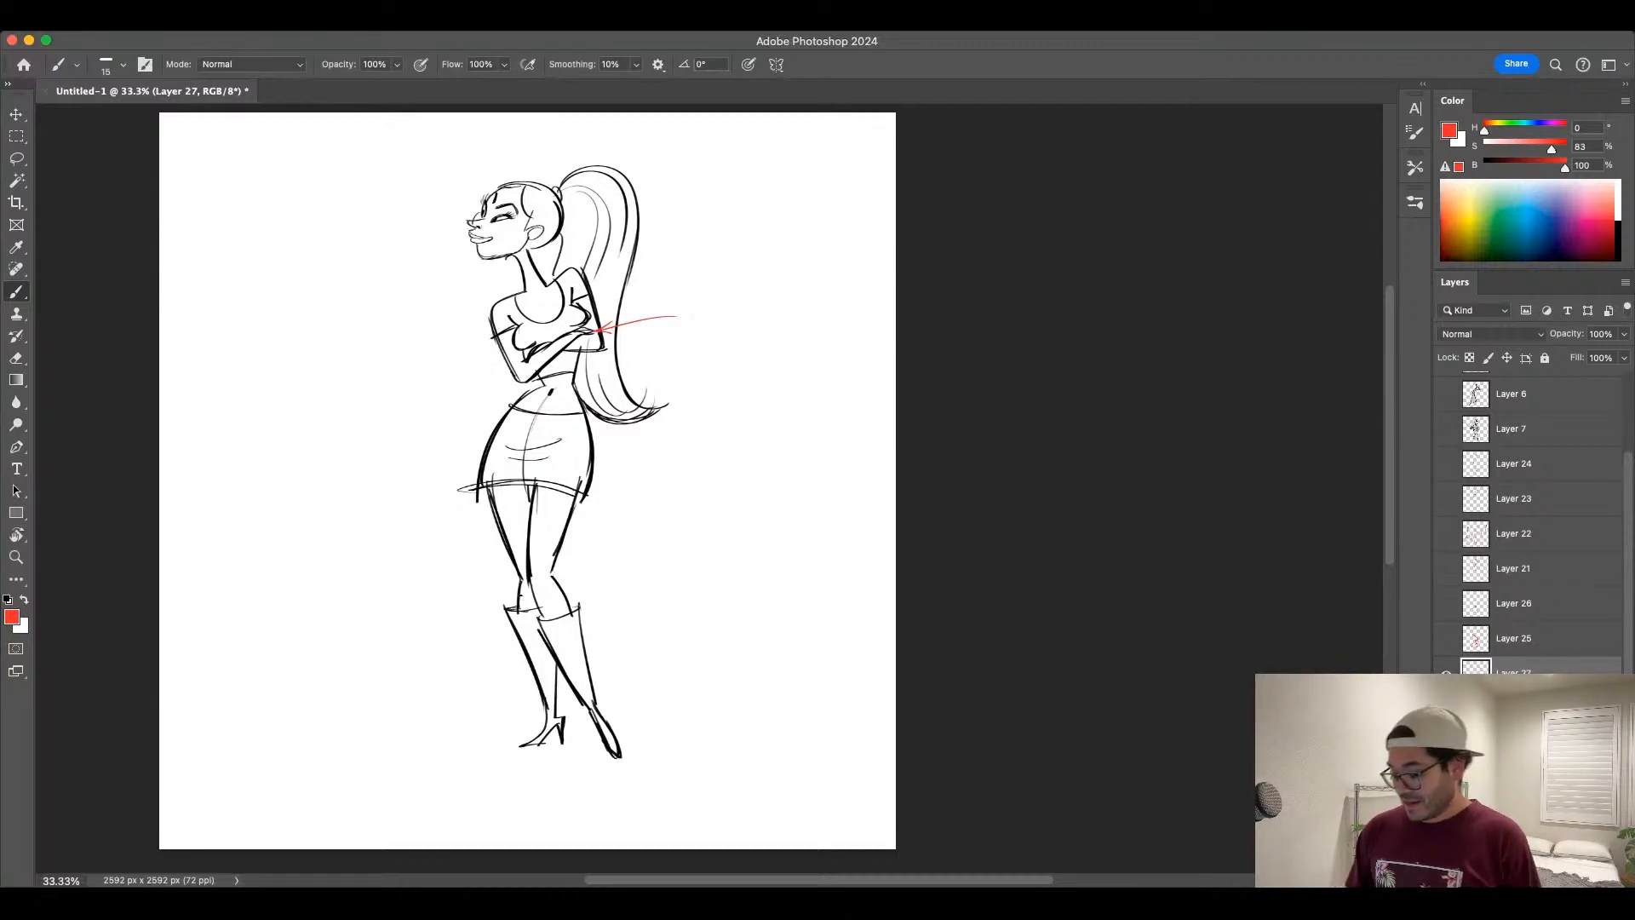
key(super+z)
key(super+z)
Step: Draw red arrows pointing at both lower corners of the skirt and at the front boot's ankle
drag(441, 558, 482, 511)
mouse_move(466, 517)
mouse_down()
mouse_move(482, 511)
mouse_move(477, 538)
mouse_up()
mouse_move(615, 537)
mouse_down()
mouse_move(585, 481)
mouse_move(599, 489)
mouse_up()
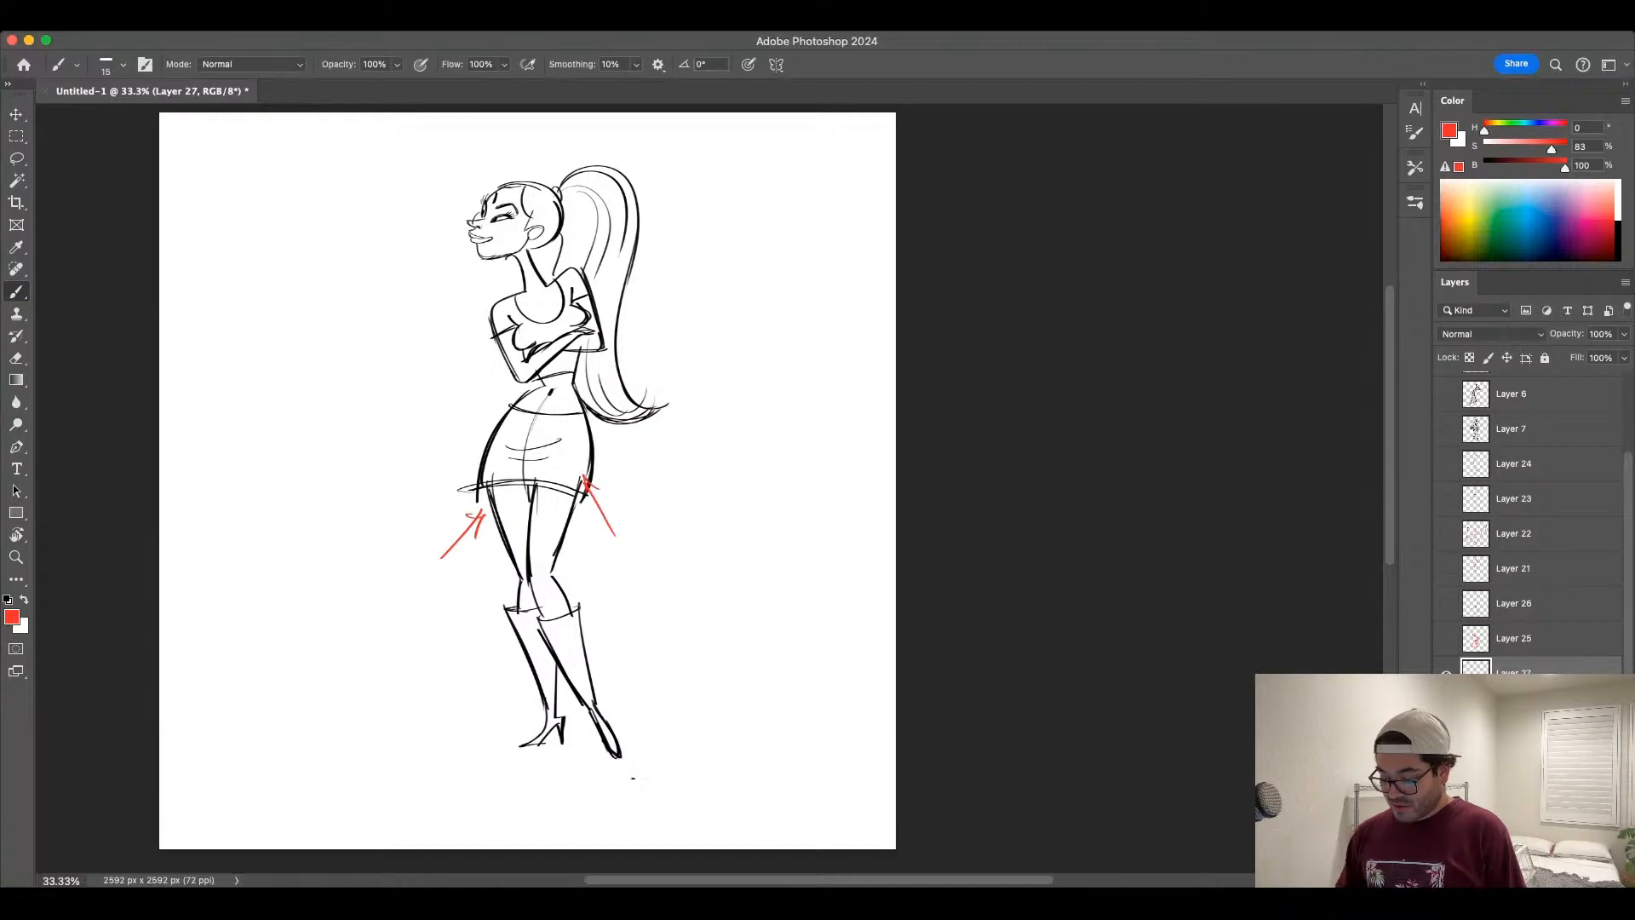
drag(648, 655, 619, 700)
key(super+z)
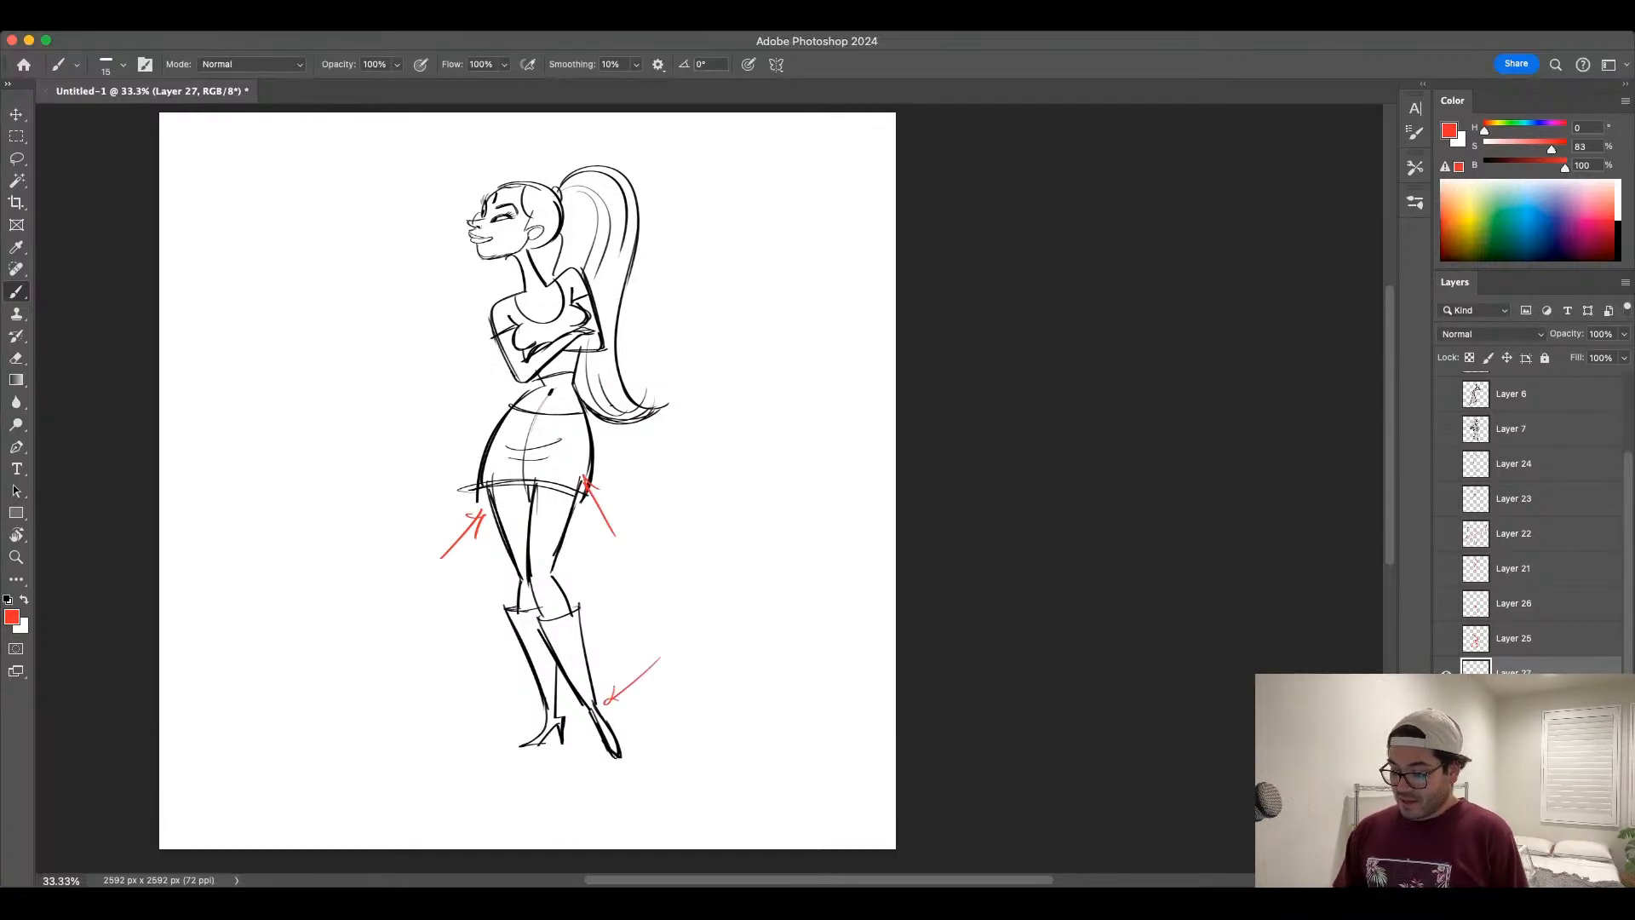
Step: Draw a red arrow at the skirt's folds and sketch sample curved folds beside the figure
drag(449, 416, 503, 447)
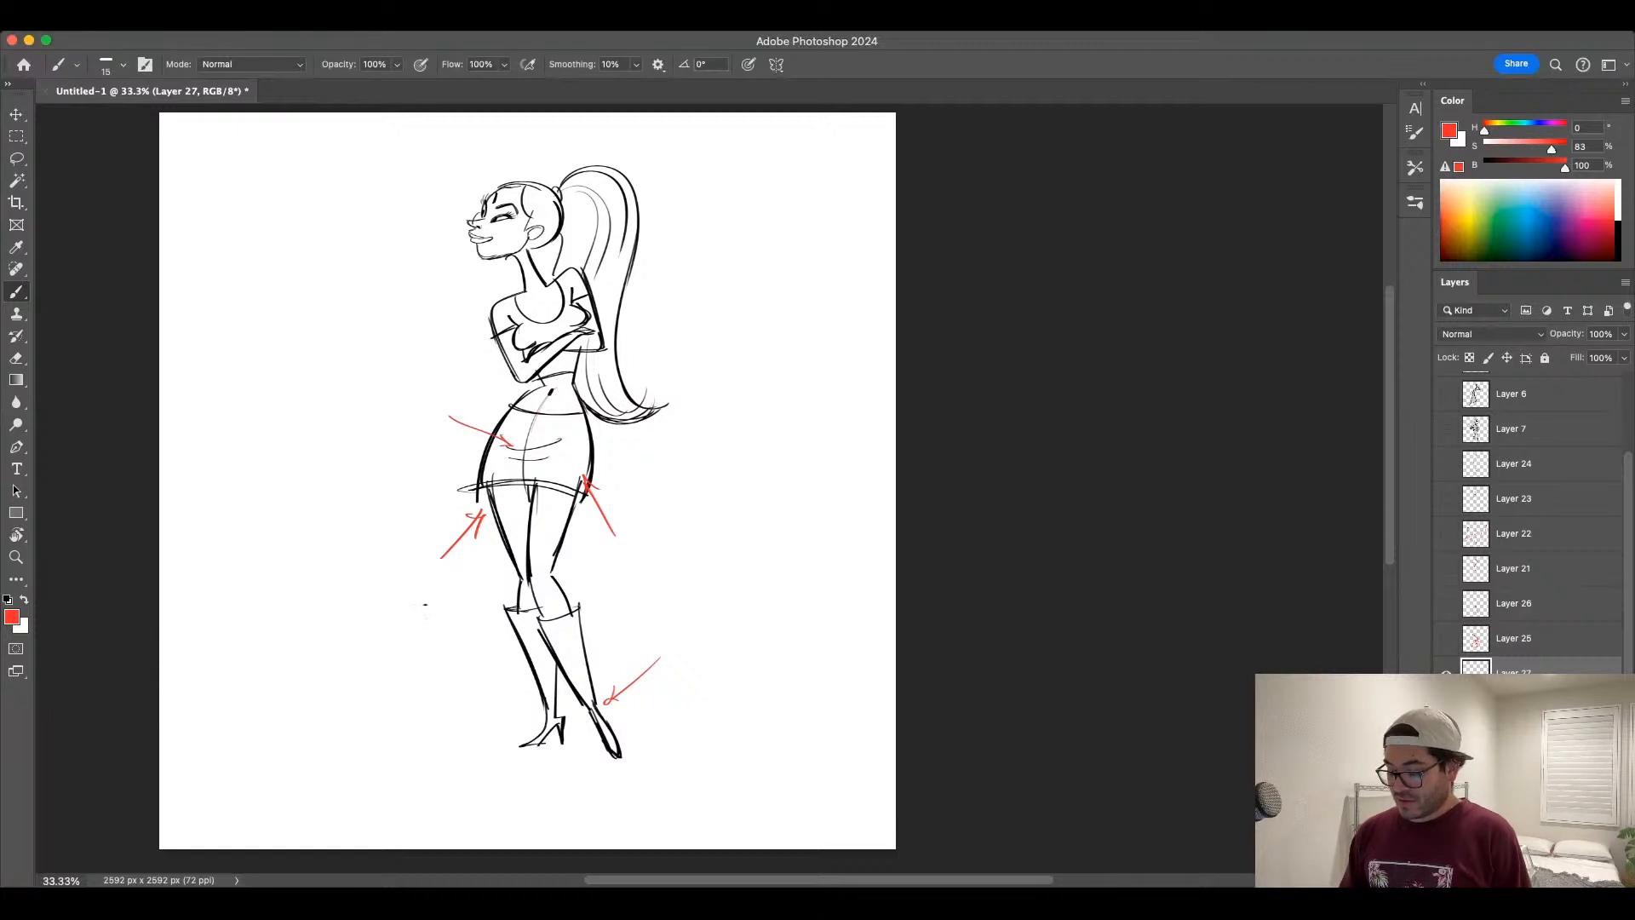
mouse_move(665, 448)
mouse_down()
mouse_move(696, 473)
mouse_move(724, 461)
mouse_move(728, 509)
mouse_move(743, 500)
mouse_move(699, 531)
mouse_up()
key(super+z)
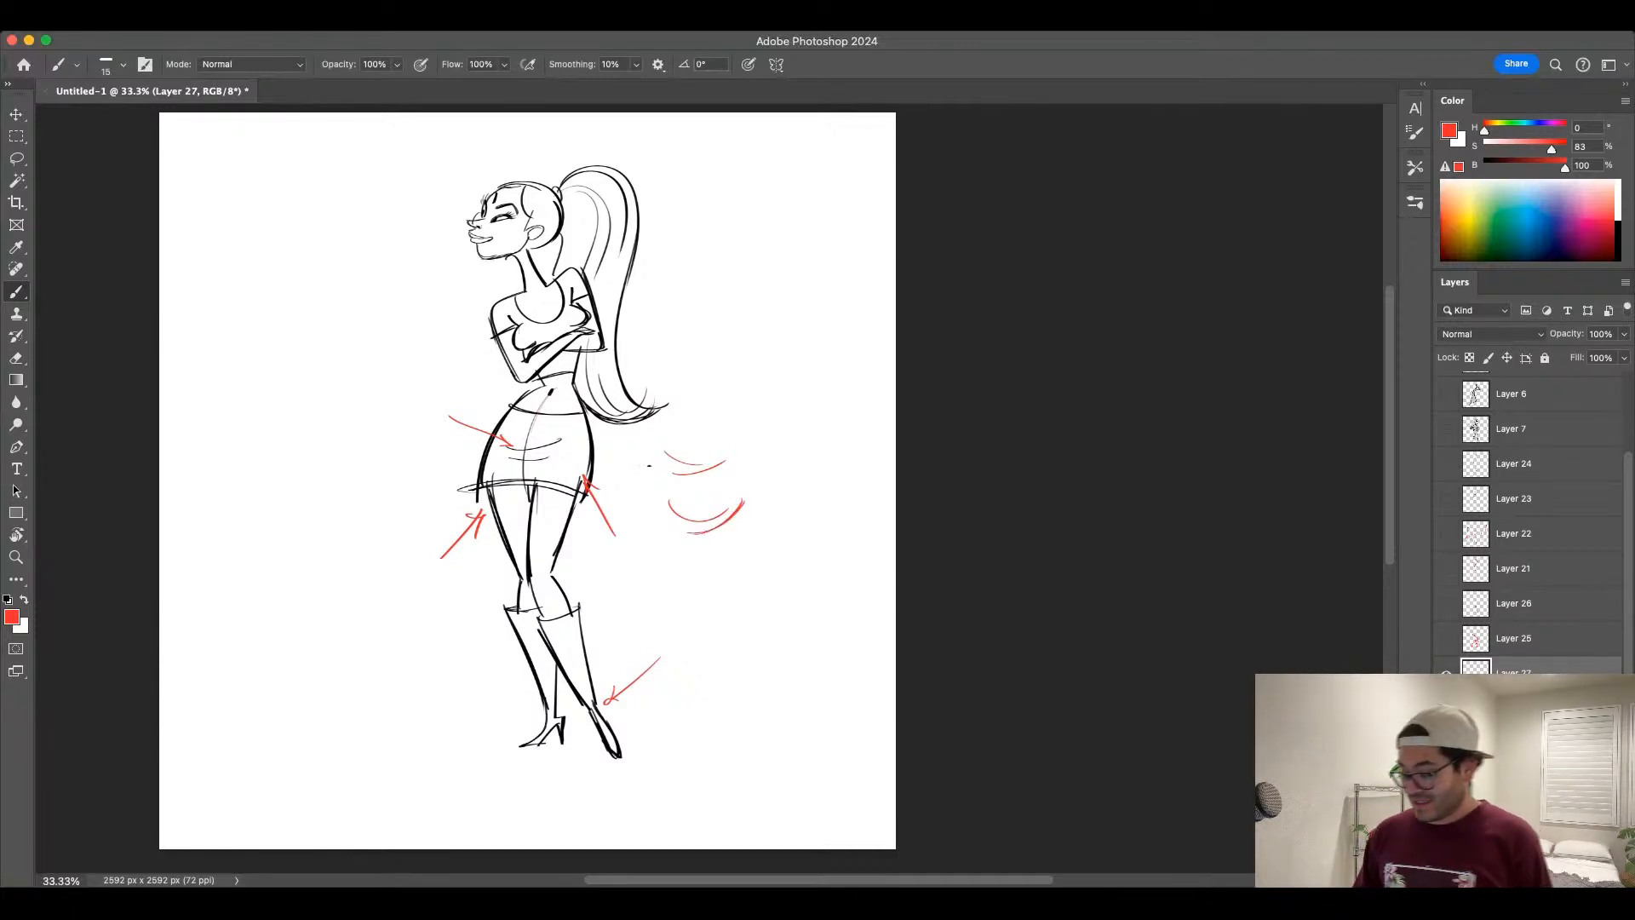
Step: Create a new empty layer on the cleared canvas and reset the brush colour to black
mouse_move(607, 446)
mouse_down()
mouse_move(661, 448)
mouse_move(660, 502)
mouse_move(646, 505)
mouse_up()
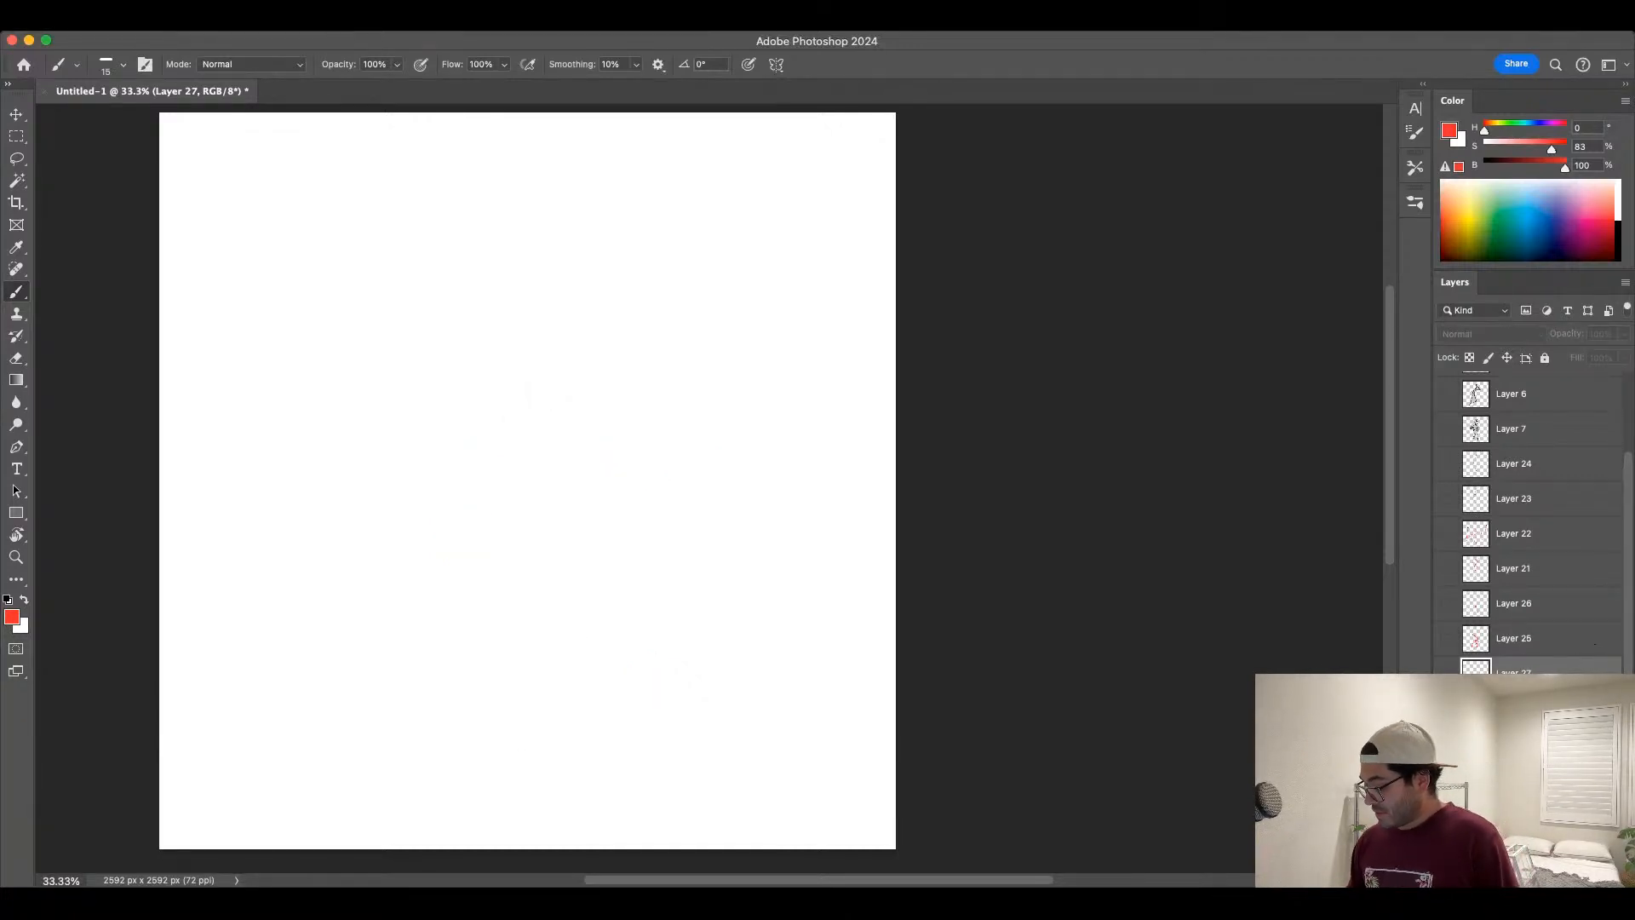
key(super+shift+alt+n)
key(d)
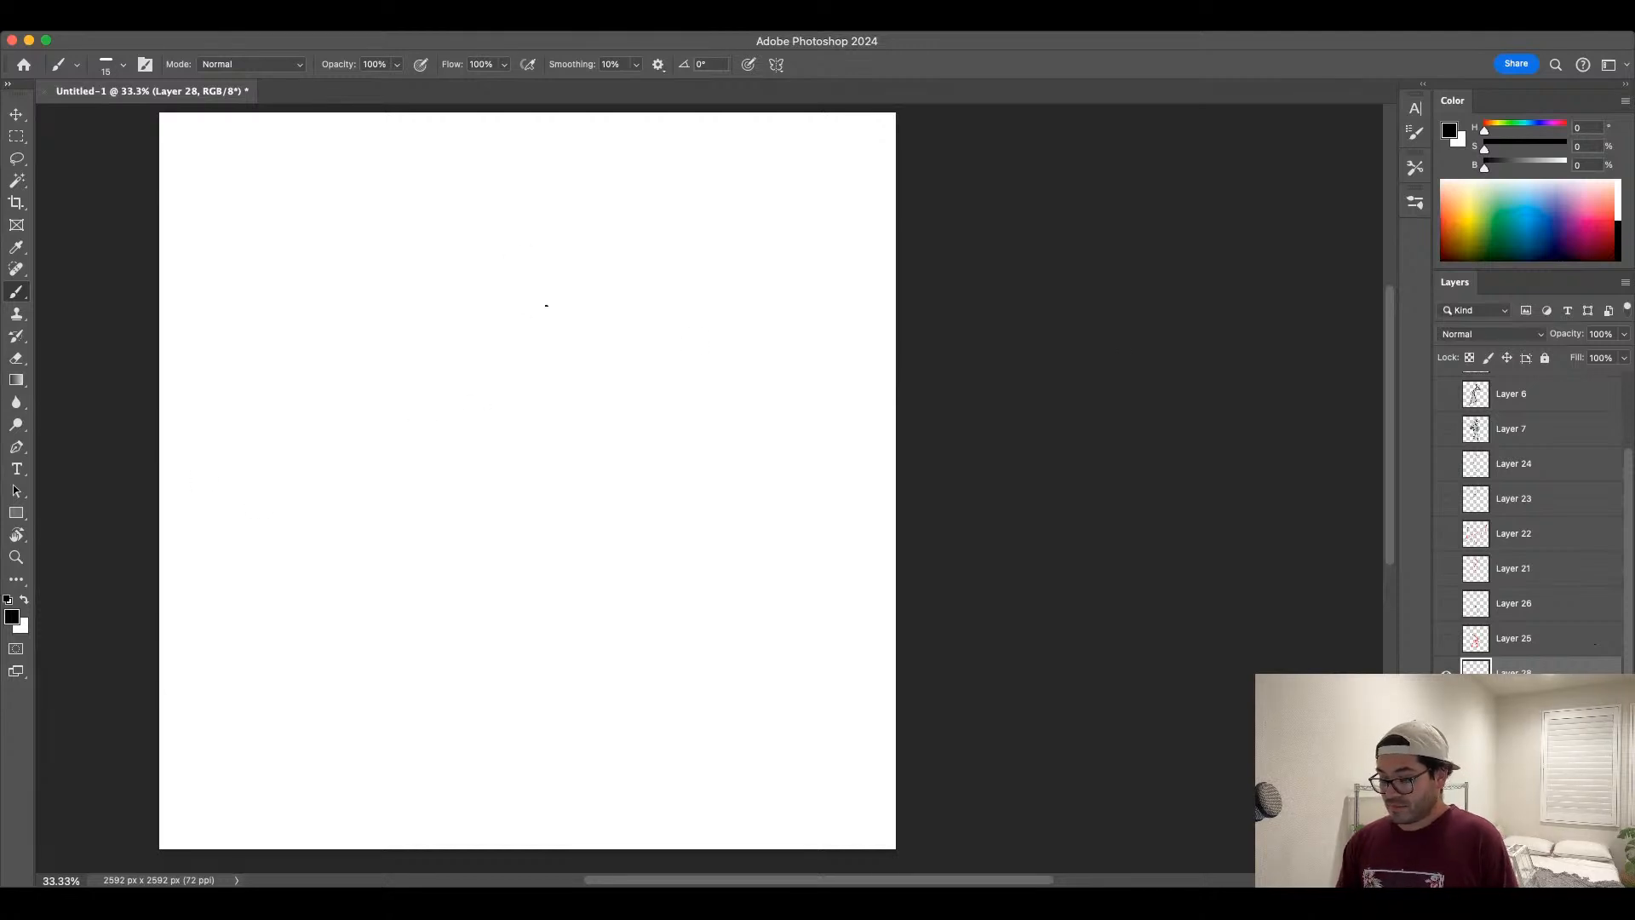
key(bracketright)
mouse_move(545, 295)
mouse_down()
mouse_move(530, 229)
mouse_move(544, 209)
mouse_move(487, 232)
mouse_up()
key(super+z)
key(bracketleft)
key(super+z)
key(super+z)
drag(516, 177, 487, 233)
key(super+z)
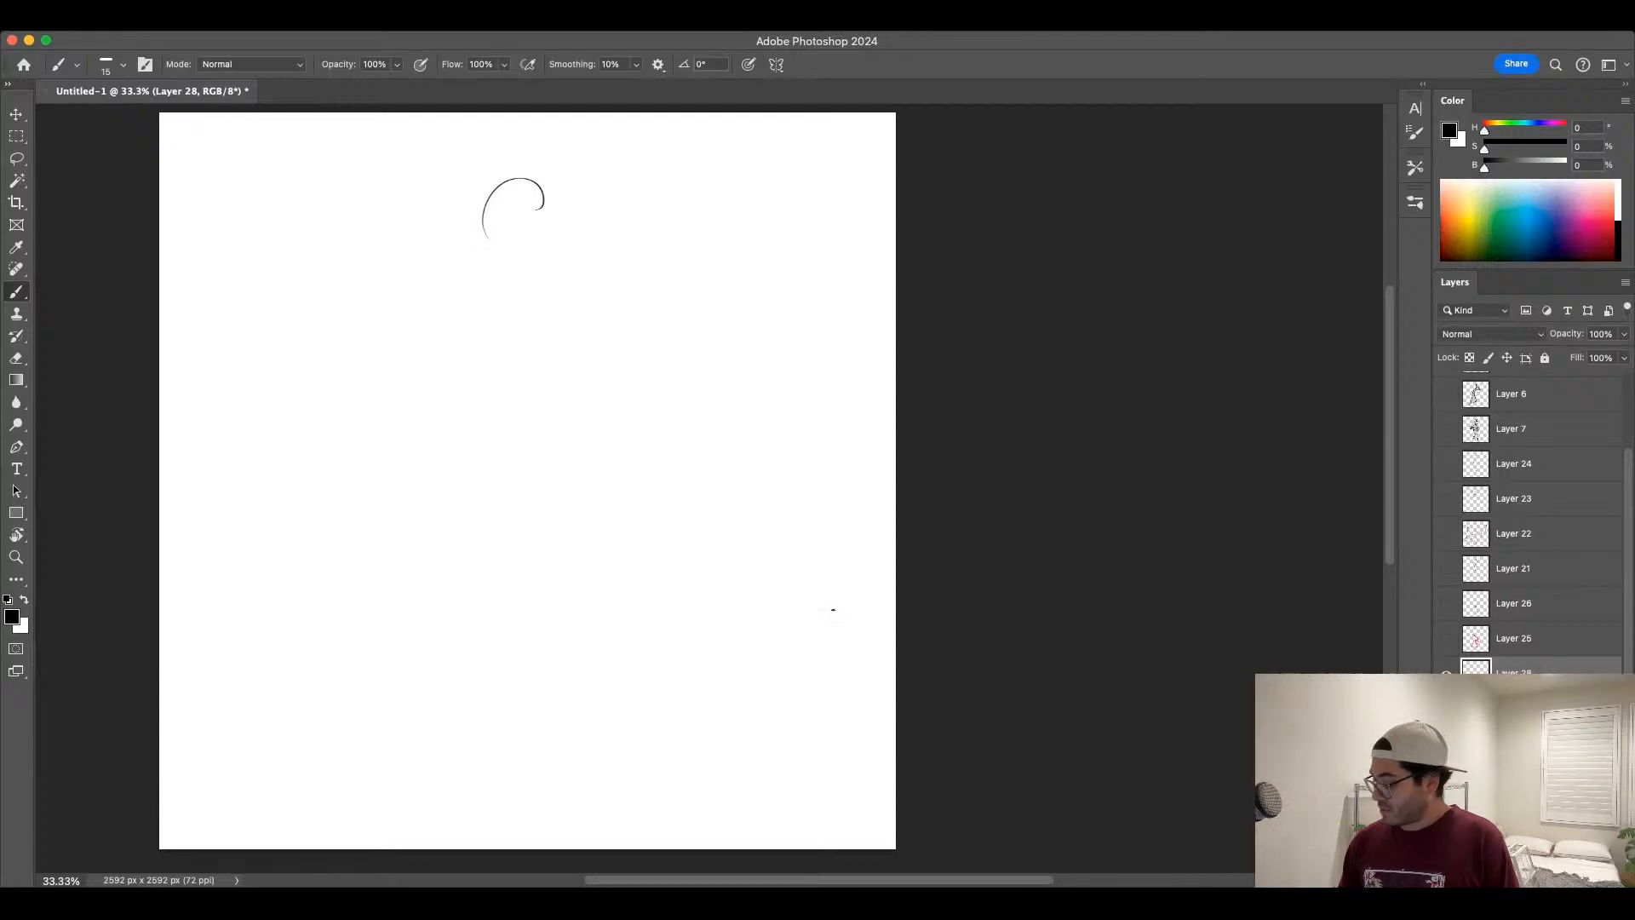
key(super+z)
Step: Show the black figure sketch again and make its layer, Layer 20, active
click(1446, 674)
click(1446, 708)
click(1446, 708)
click(1446, 743)
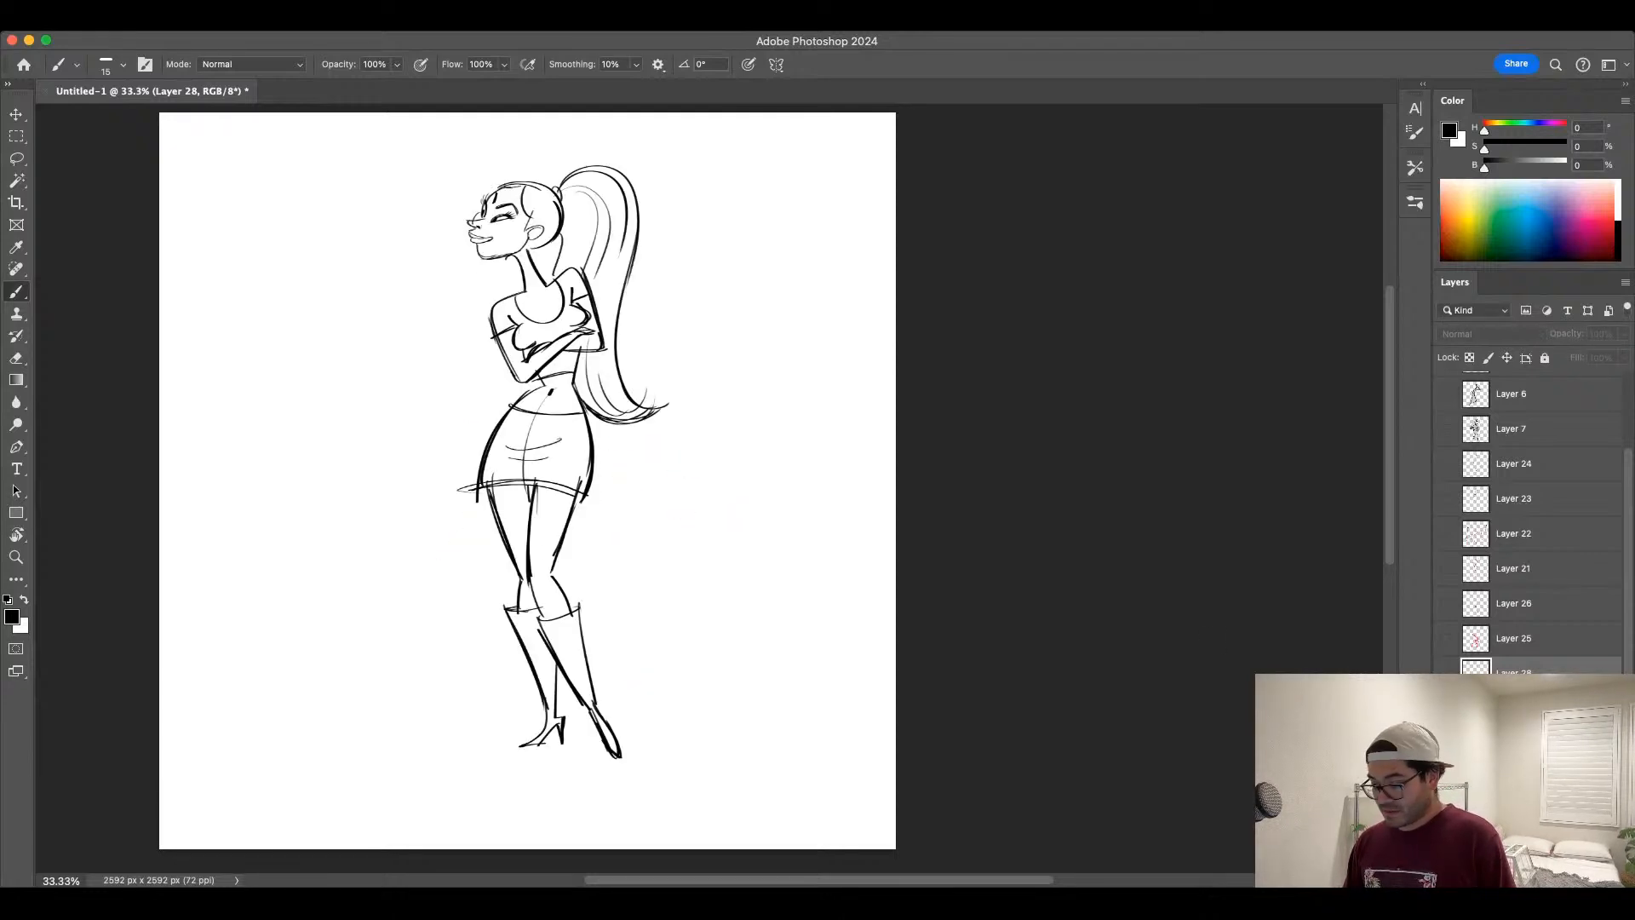
click(1513, 743)
click(17, 159)
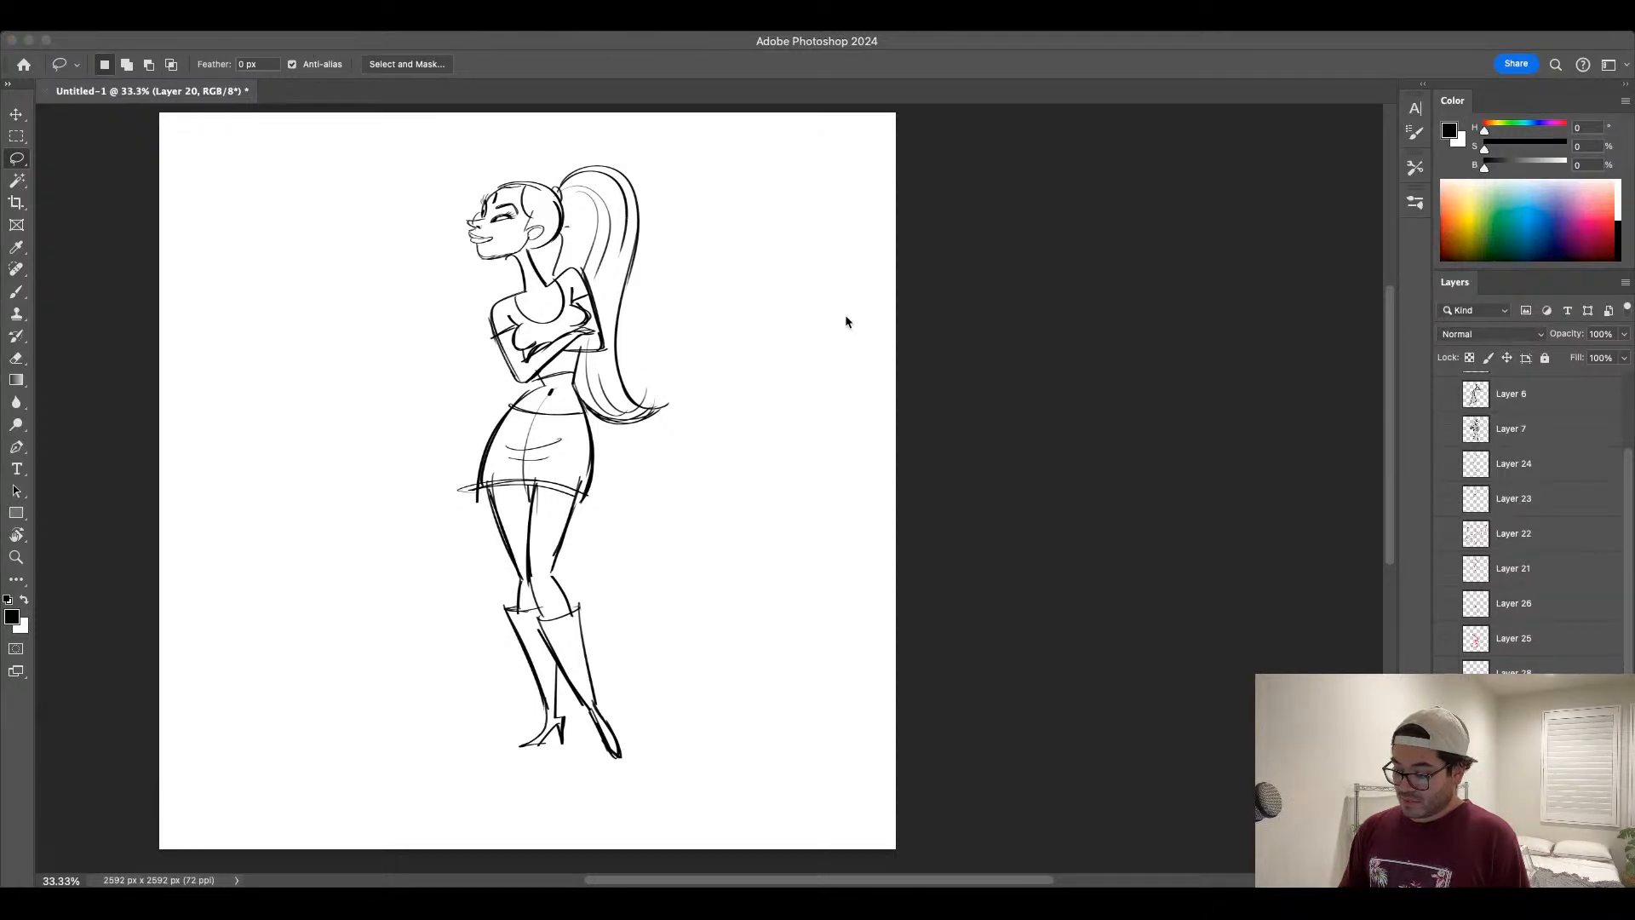
mouse_move(607, 219)
mouse_down()
mouse_move(562, 178)
mouse_move(571, 253)
mouse_move(515, 261)
mouse_move(487, 158)
mouse_move(558, 181)
mouse_up()
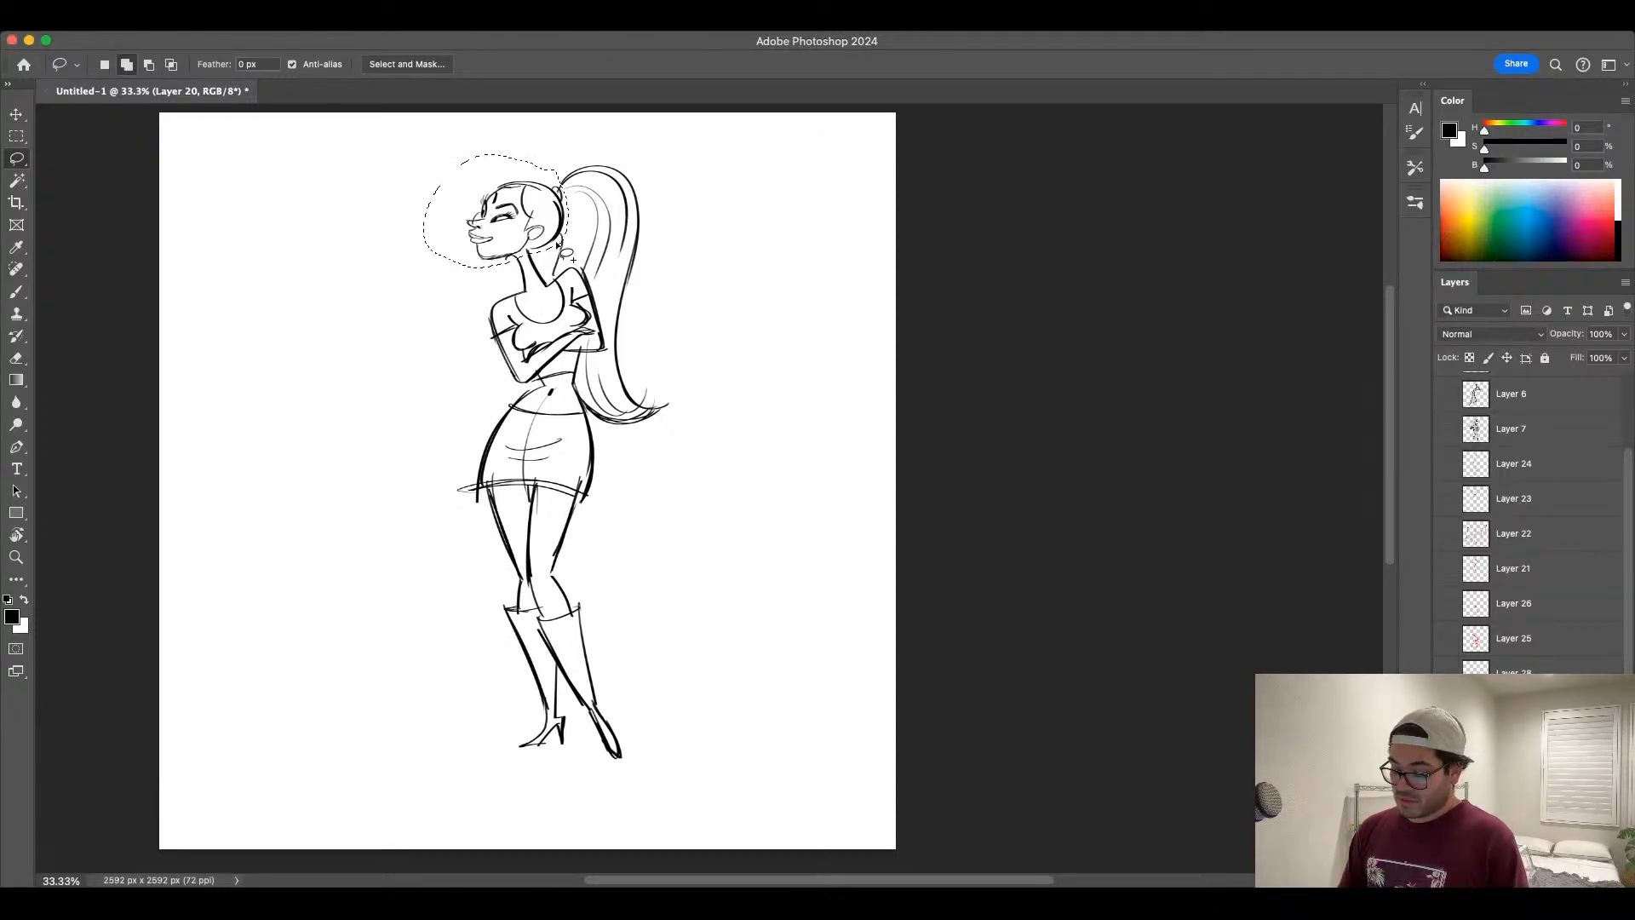
mouse_move(553, 294)
mouse_down()
mouse_move(515, 300)
mouse_move(449, 259)
mouse_up()
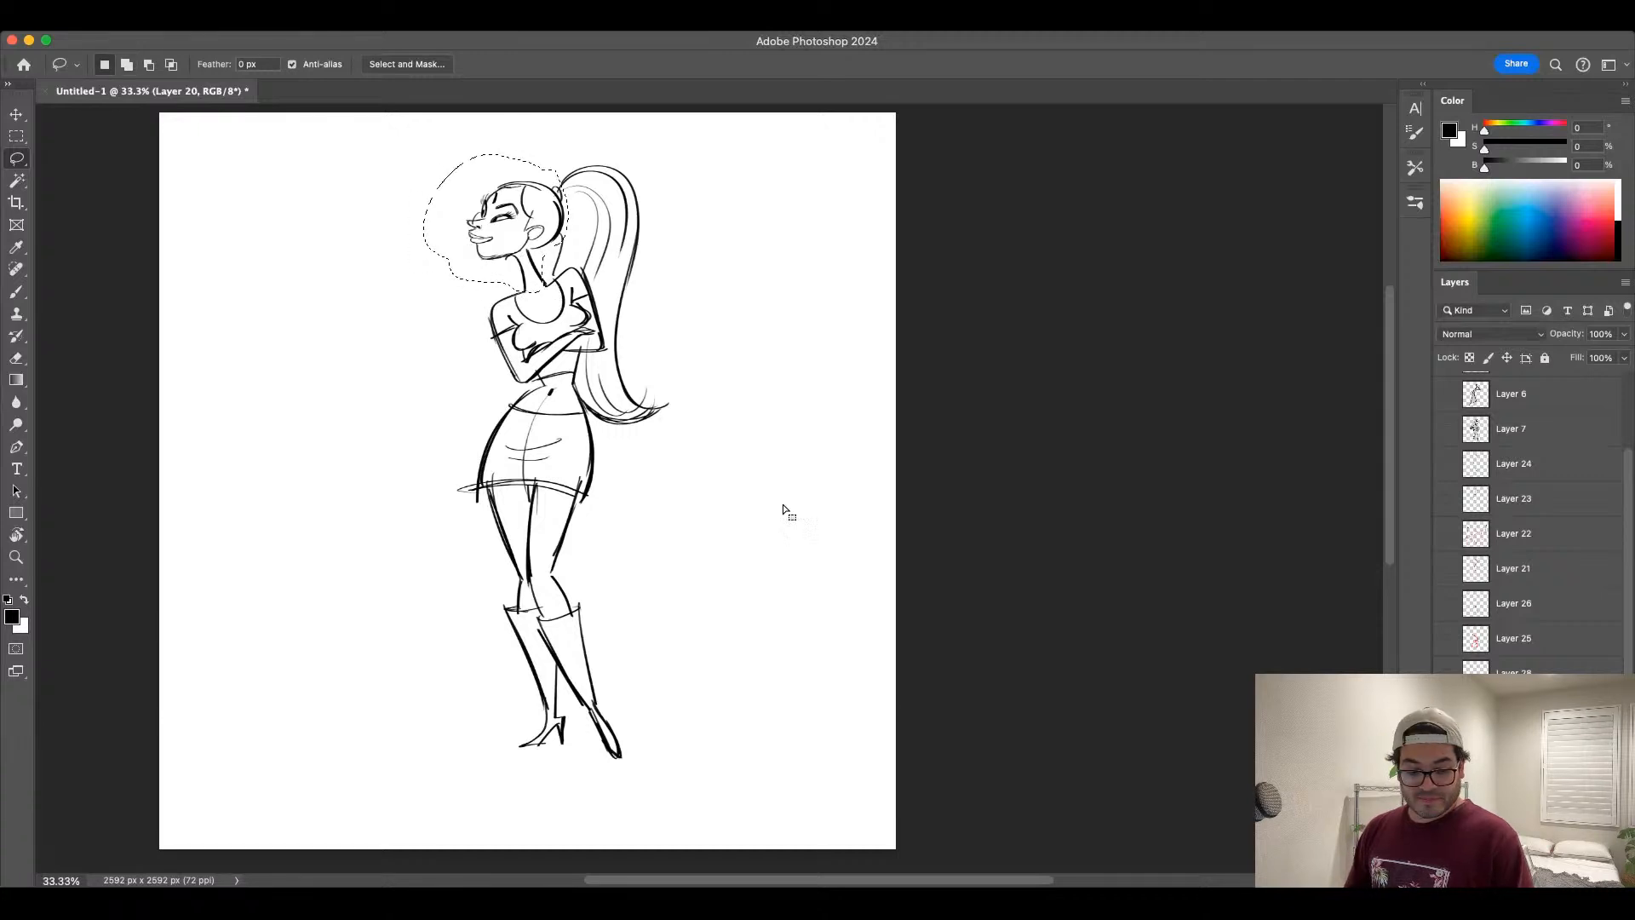
key(super+d)
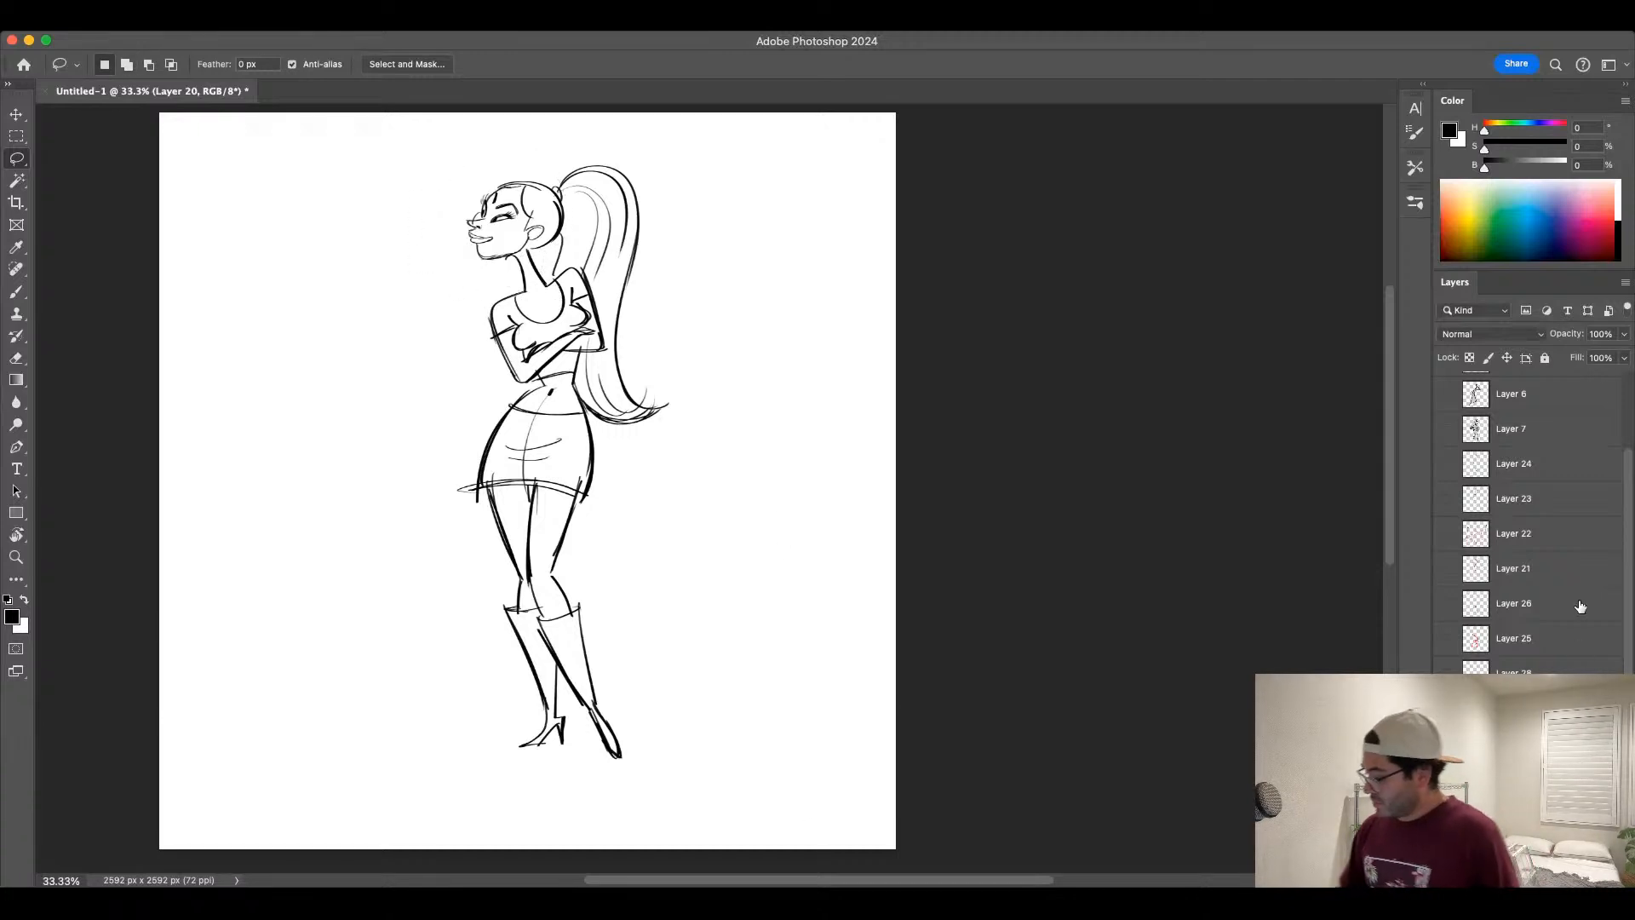
Step: Fade the figure sketch layer to 9% opacity and add a new layer for drawing over it
drag(1612, 346, 1560, 353)
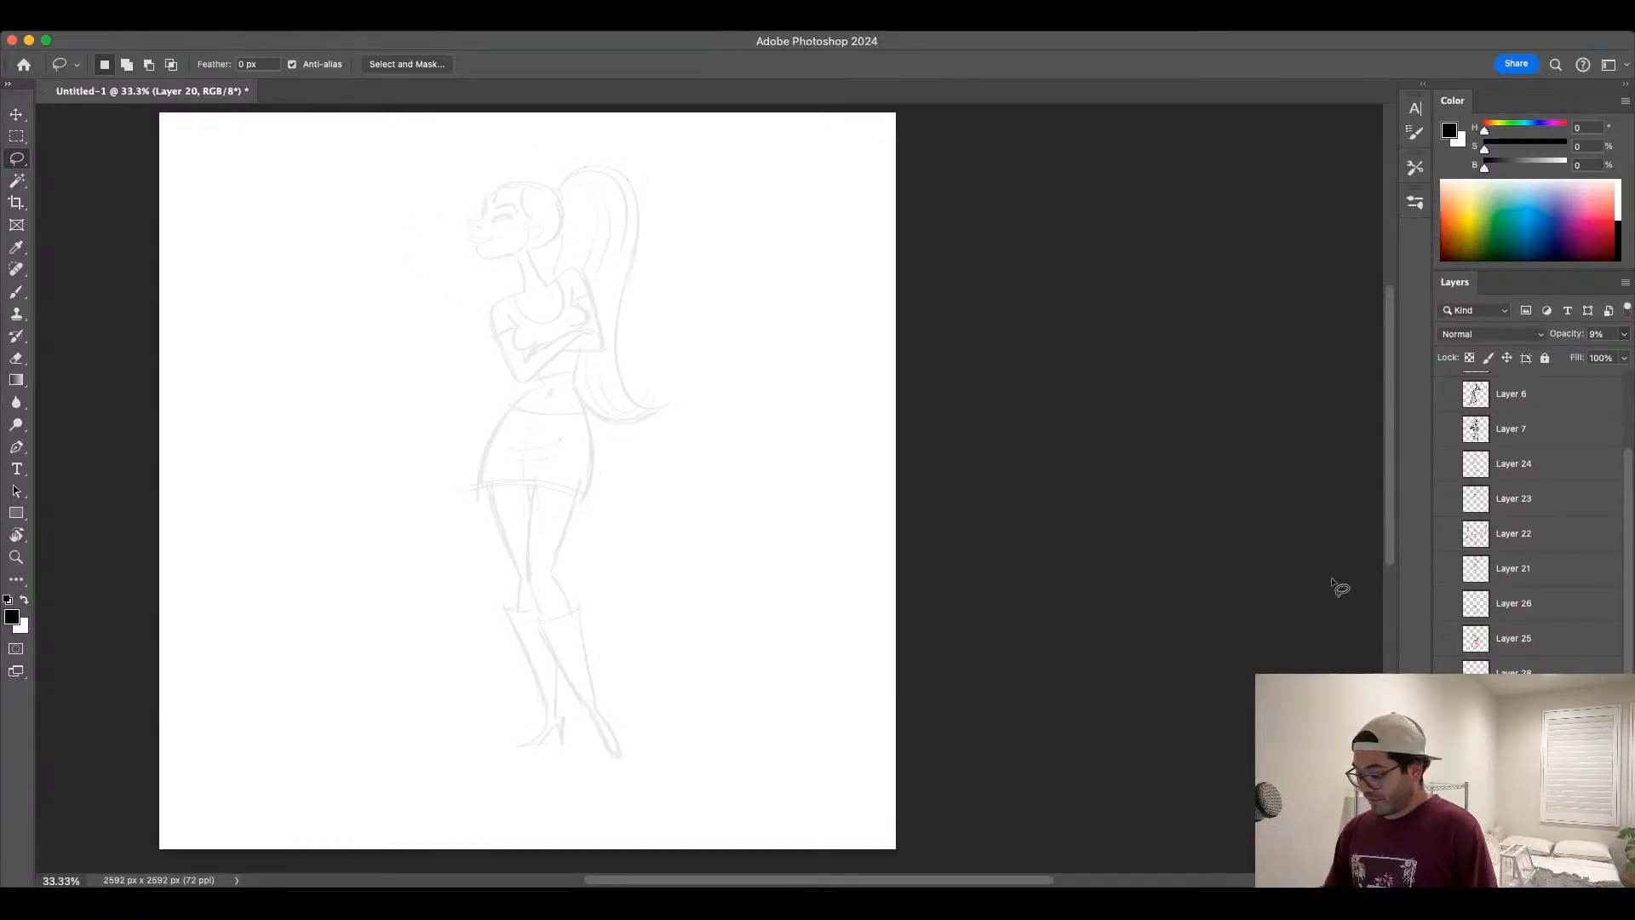
click(1582, 879)
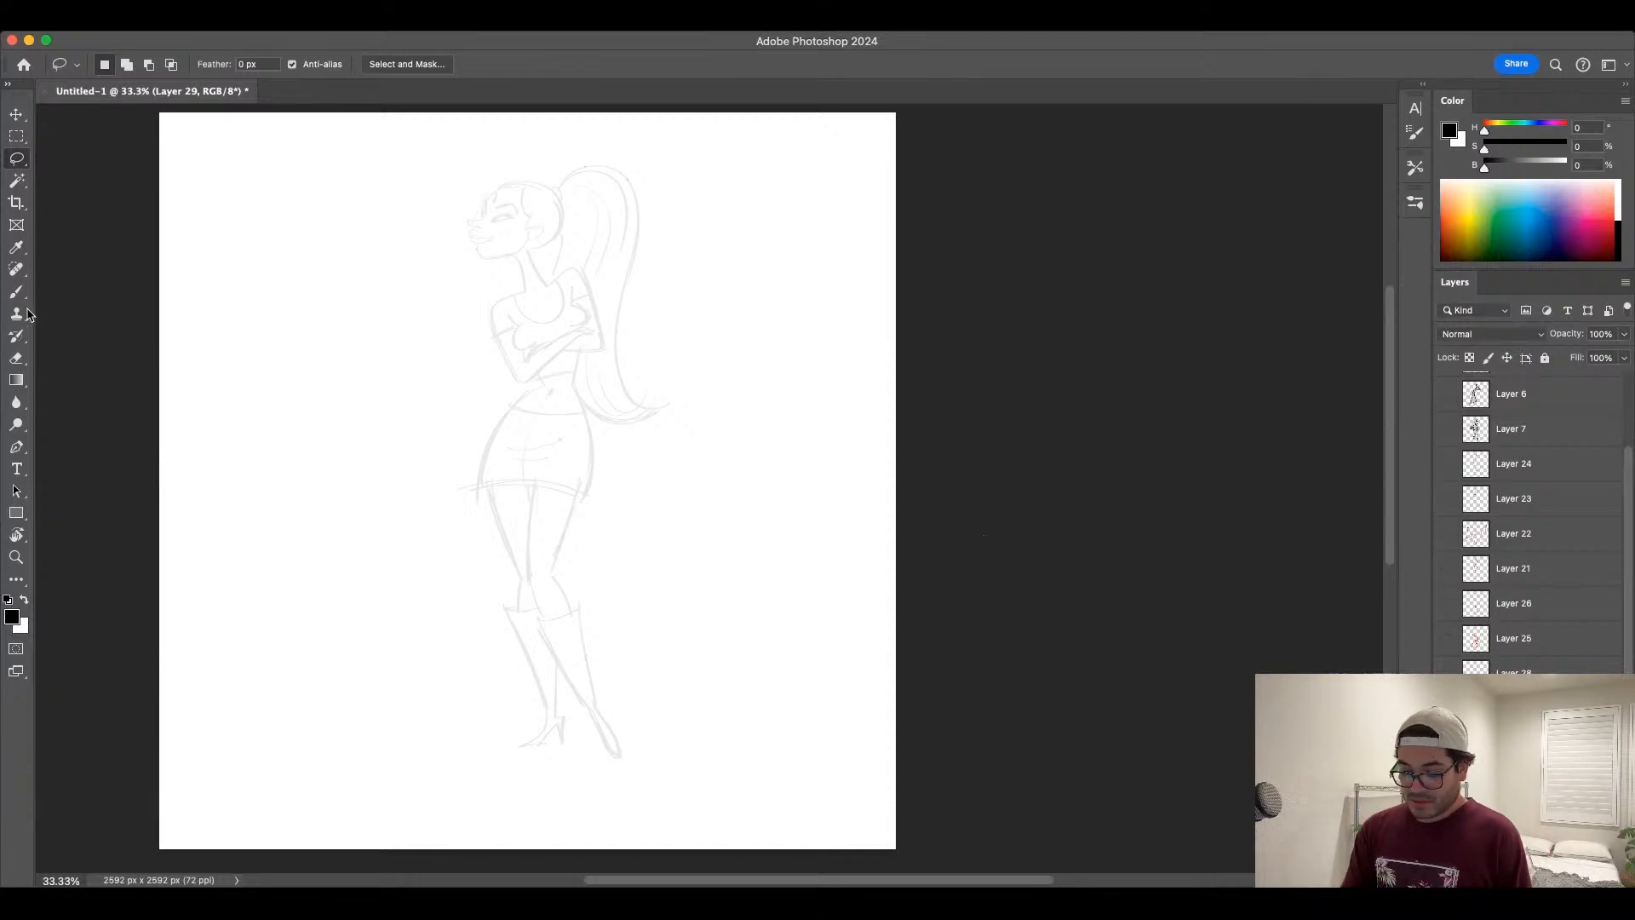
Step: Switch to the Brush tool with the 20 px textured brush preset
click(17, 292)
click(1416, 169)
click(1328, 251)
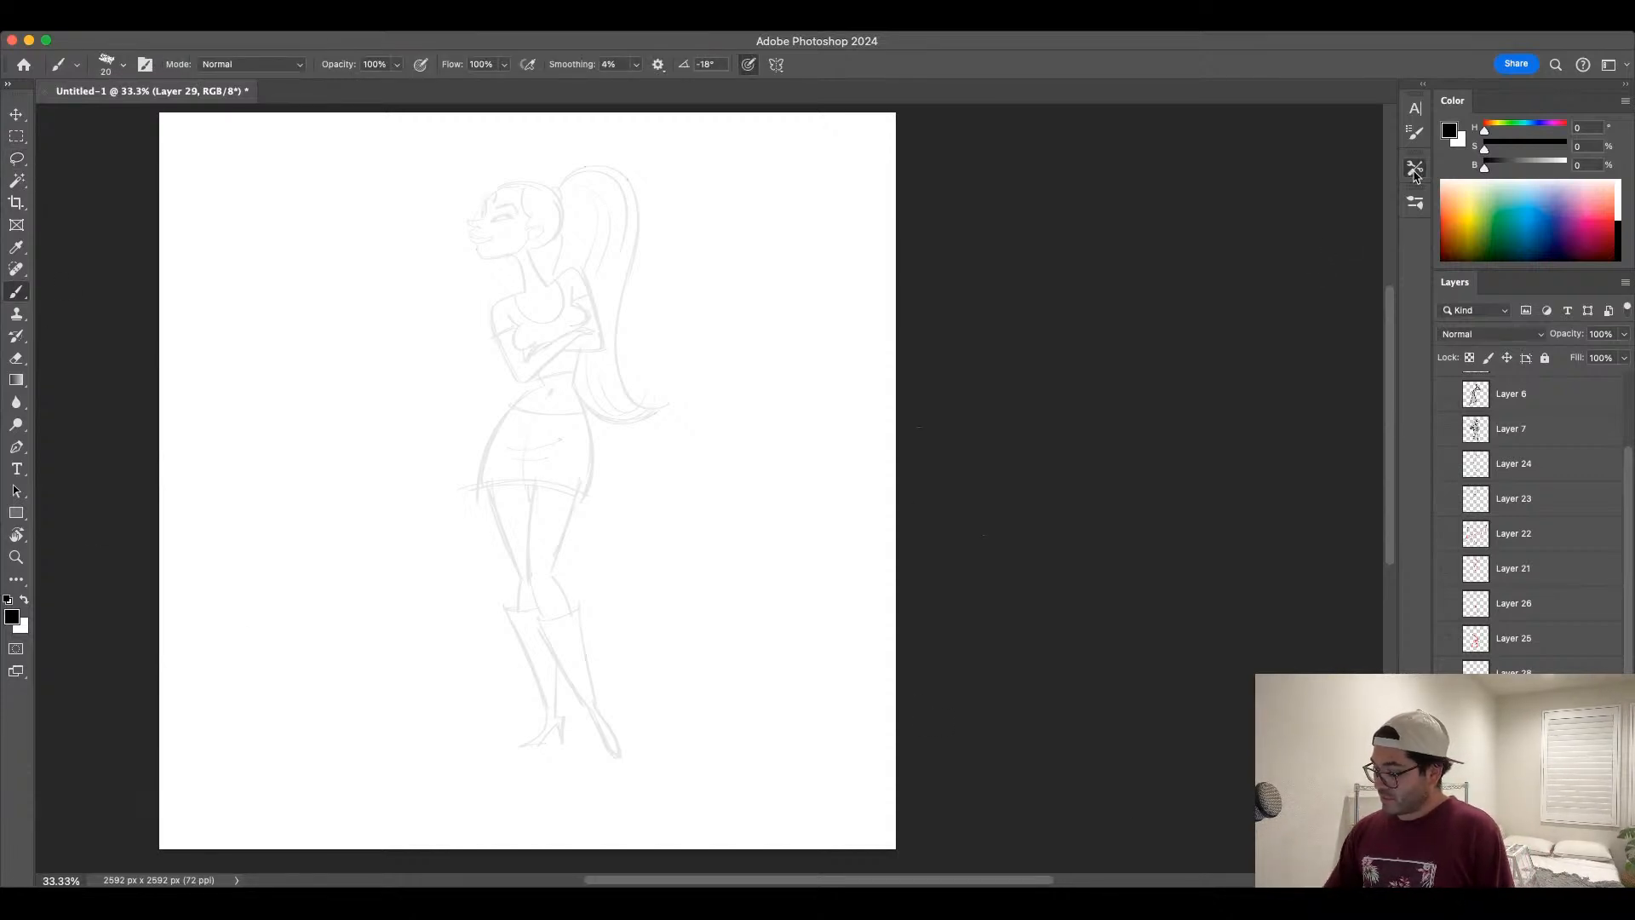
click(1416, 174)
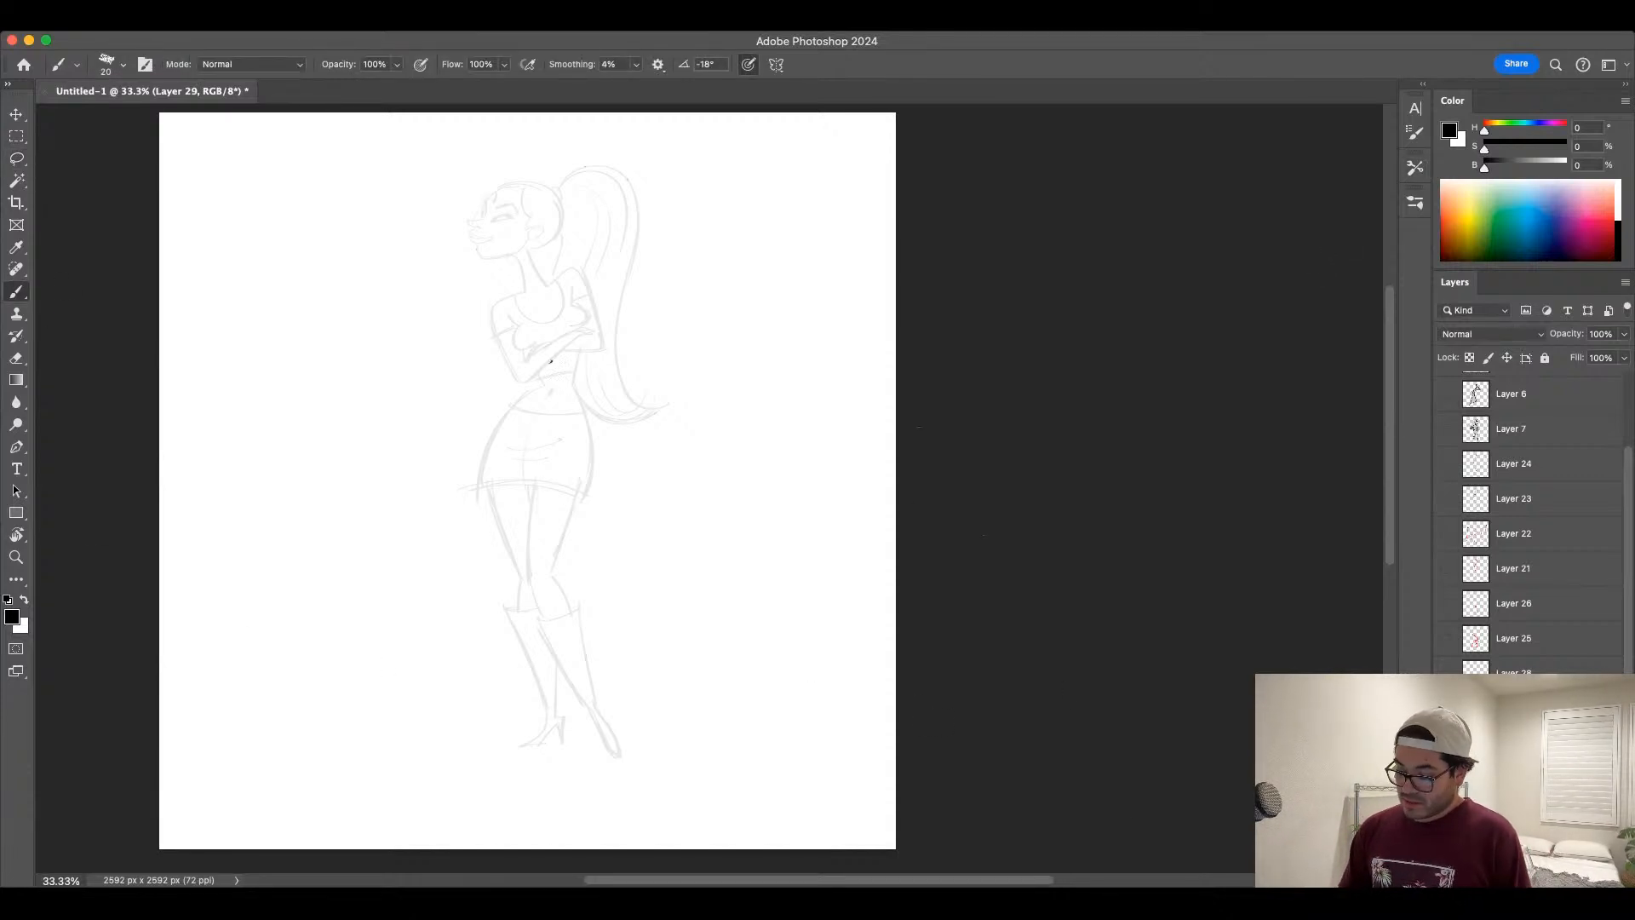
Step: Draw the two converging lines of a narrow waist over the faded figure
key(bracketright)
drag(533, 361, 542, 394)
key(bracketleft)
key(bracketleft)
drag(585, 330, 558, 479)
Step: Draw a rounded hip shape below the waist and enclose it in a short skirt with a straight hem, thickening the outline at 25 px
mouse_move(545, 400)
mouse_down()
mouse_move(515, 477)
mouse_move(563, 407)
mouse_move(503, 464)
mouse_move(524, 585)
mouse_up()
key(super+z)
key(bracketright)
mouse_move(541, 396)
mouse_down()
mouse_move(491, 481)
mouse_move(581, 482)
mouse_up()
key(bracketright)
drag(475, 481, 580, 482)
drag(569, 395, 580, 480)
drag(570, 402, 579, 480)
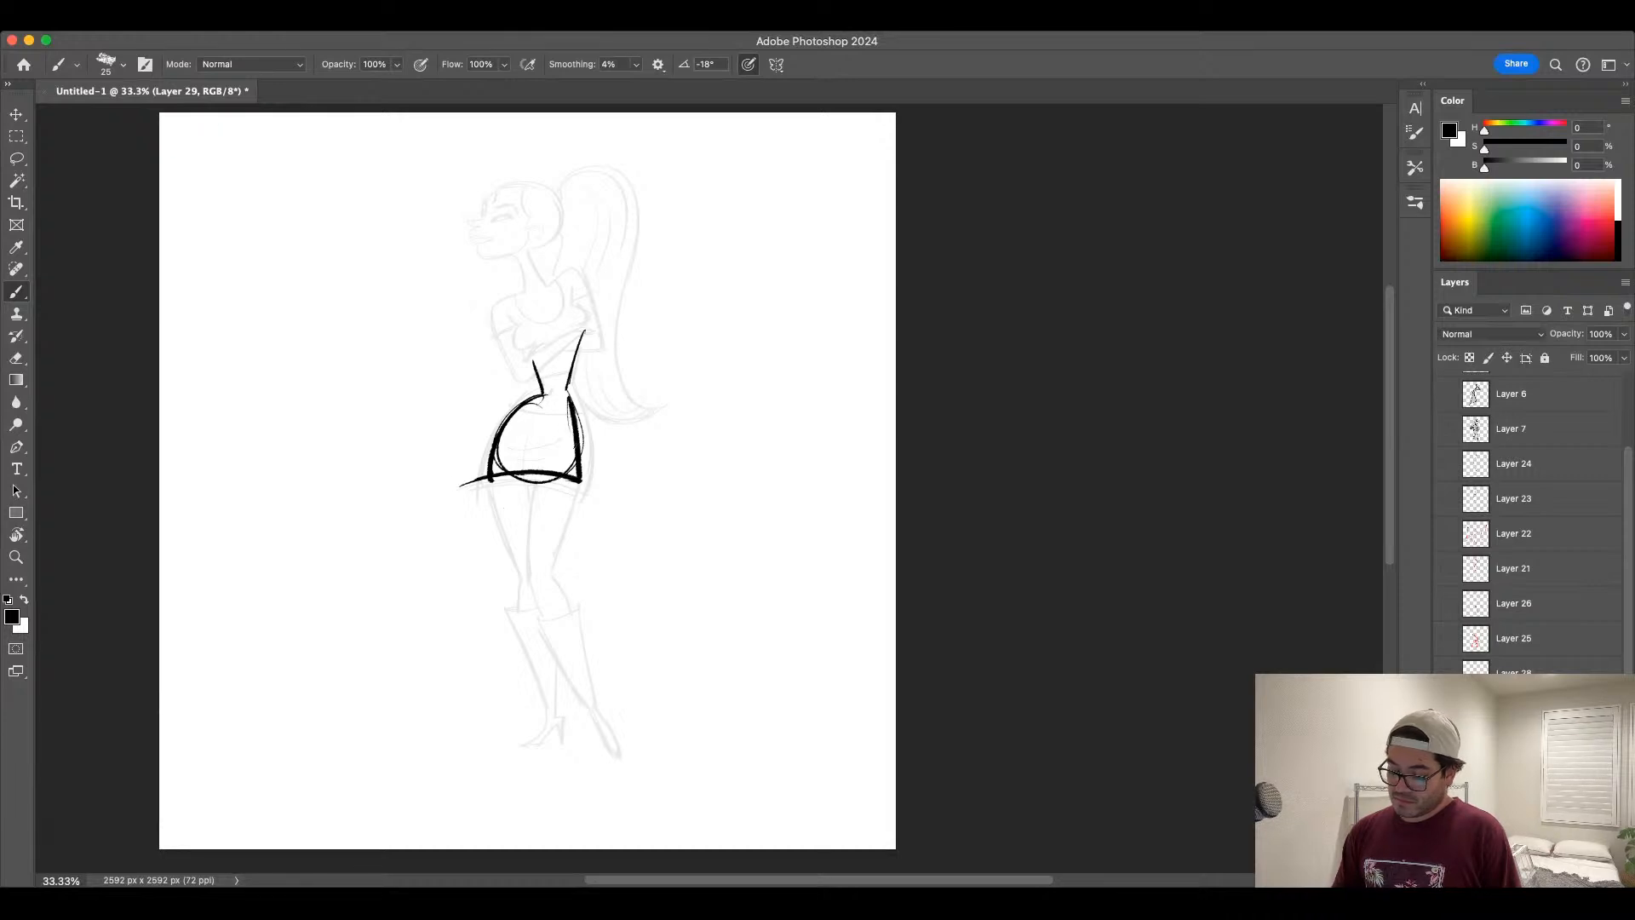
Step: Add the shirt's lower edge, the skirt's waistband and the navel at the waist
key(bracketleft)
mouse_move(538, 394)
mouse_down()
mouse_move(572, 392)
mouse_move(545, 394)
mouse_move(570, 367)
mouse_up()
key(bracketright)
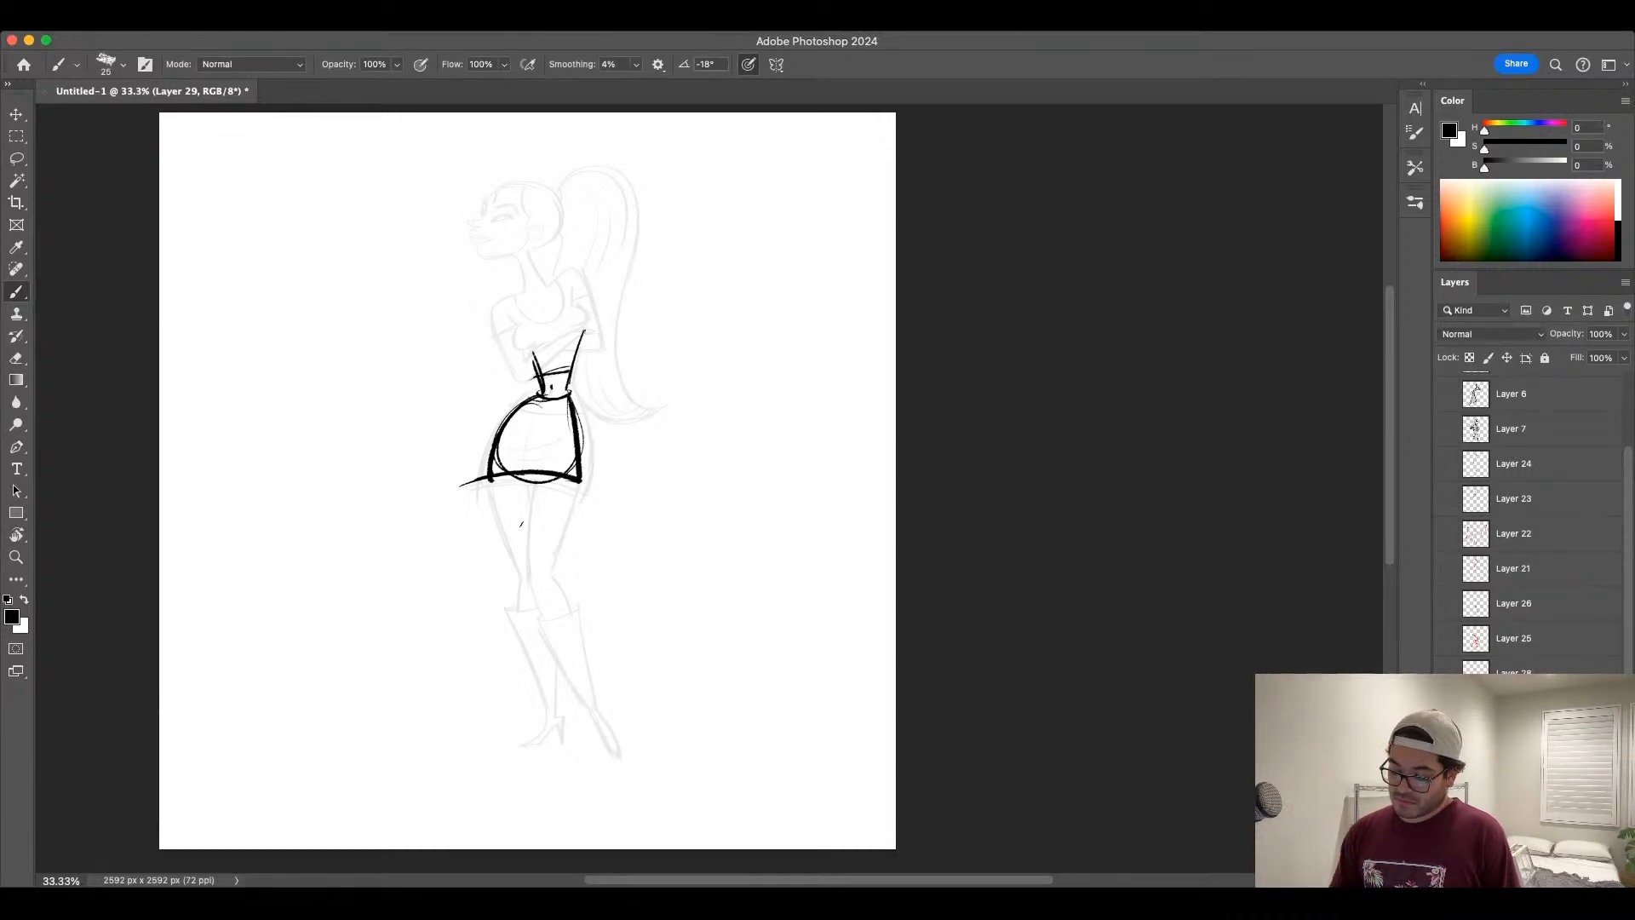
Step: Draw thin, straight thighs tapering from the skirt hem to the knees with a 30 px brush
key(bracketright)
drag(514, 478, 536, 612)
key(super+z)
key(super+z)
drag(555, 453, 535, 588)
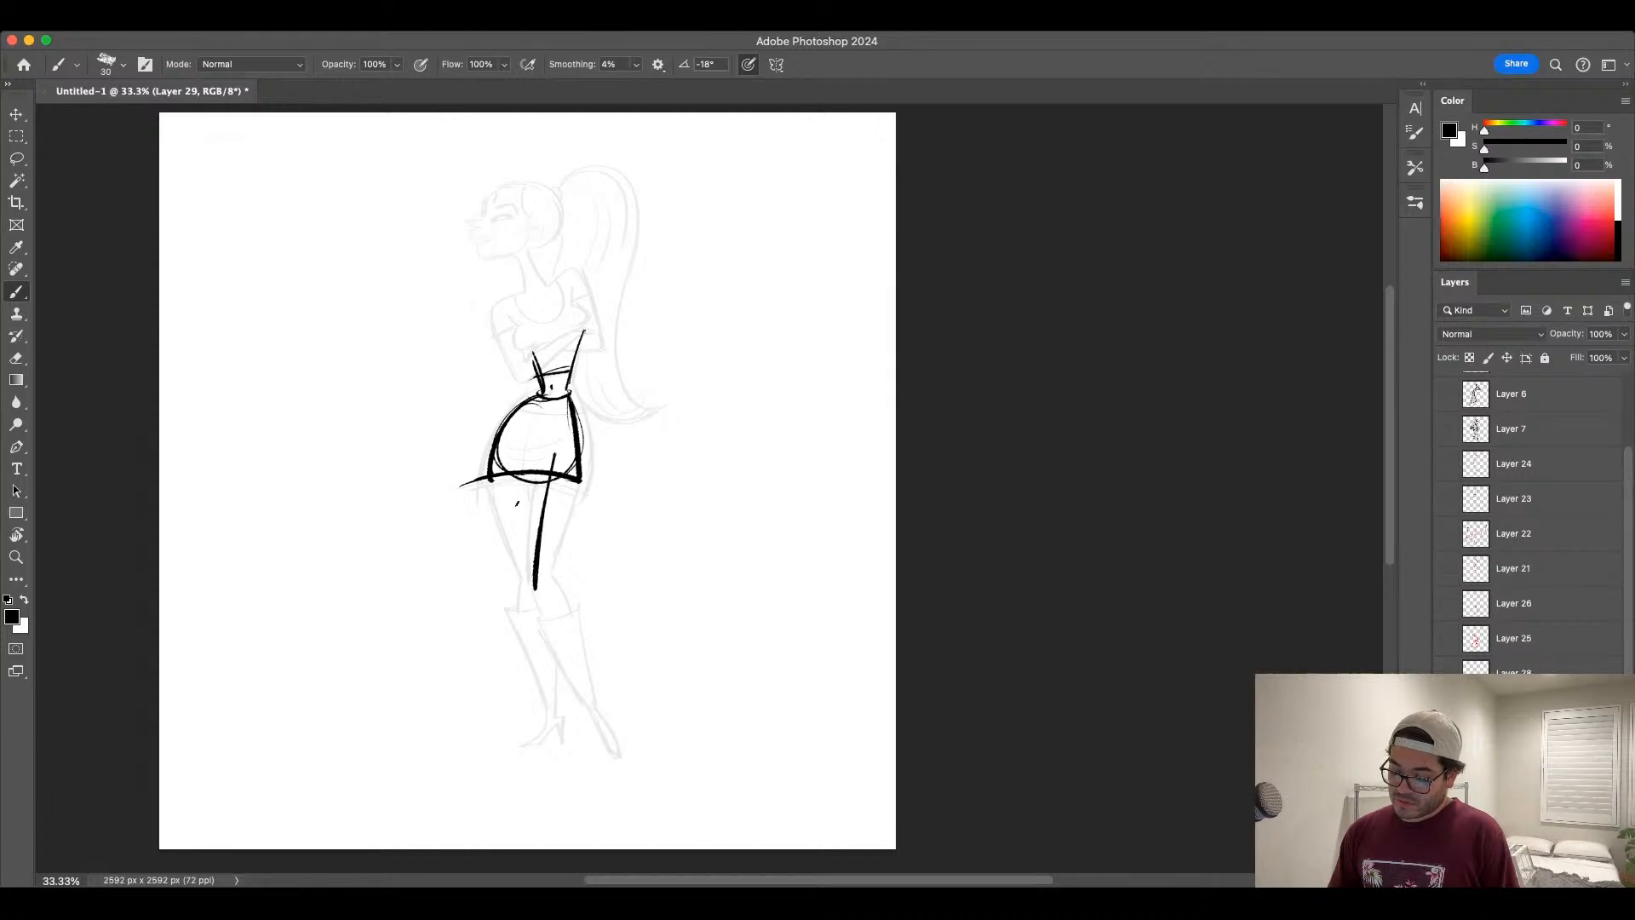
drag(507, 476, 527, 590)
drag(519, 463, 540, 651)
Step: Draw the thin lower legs from the knees down to the ankles, the front one slanting outward
key(bracketleft)
mouse_move(532, 592)
mouse_down()
mouse_move(583, 772)
mouse_move(546, 745)
mouse_move(504, 765)
mouse_move(594, 774)
mouse_up()
key(super+z)
key(super+z)
key(bracketright)
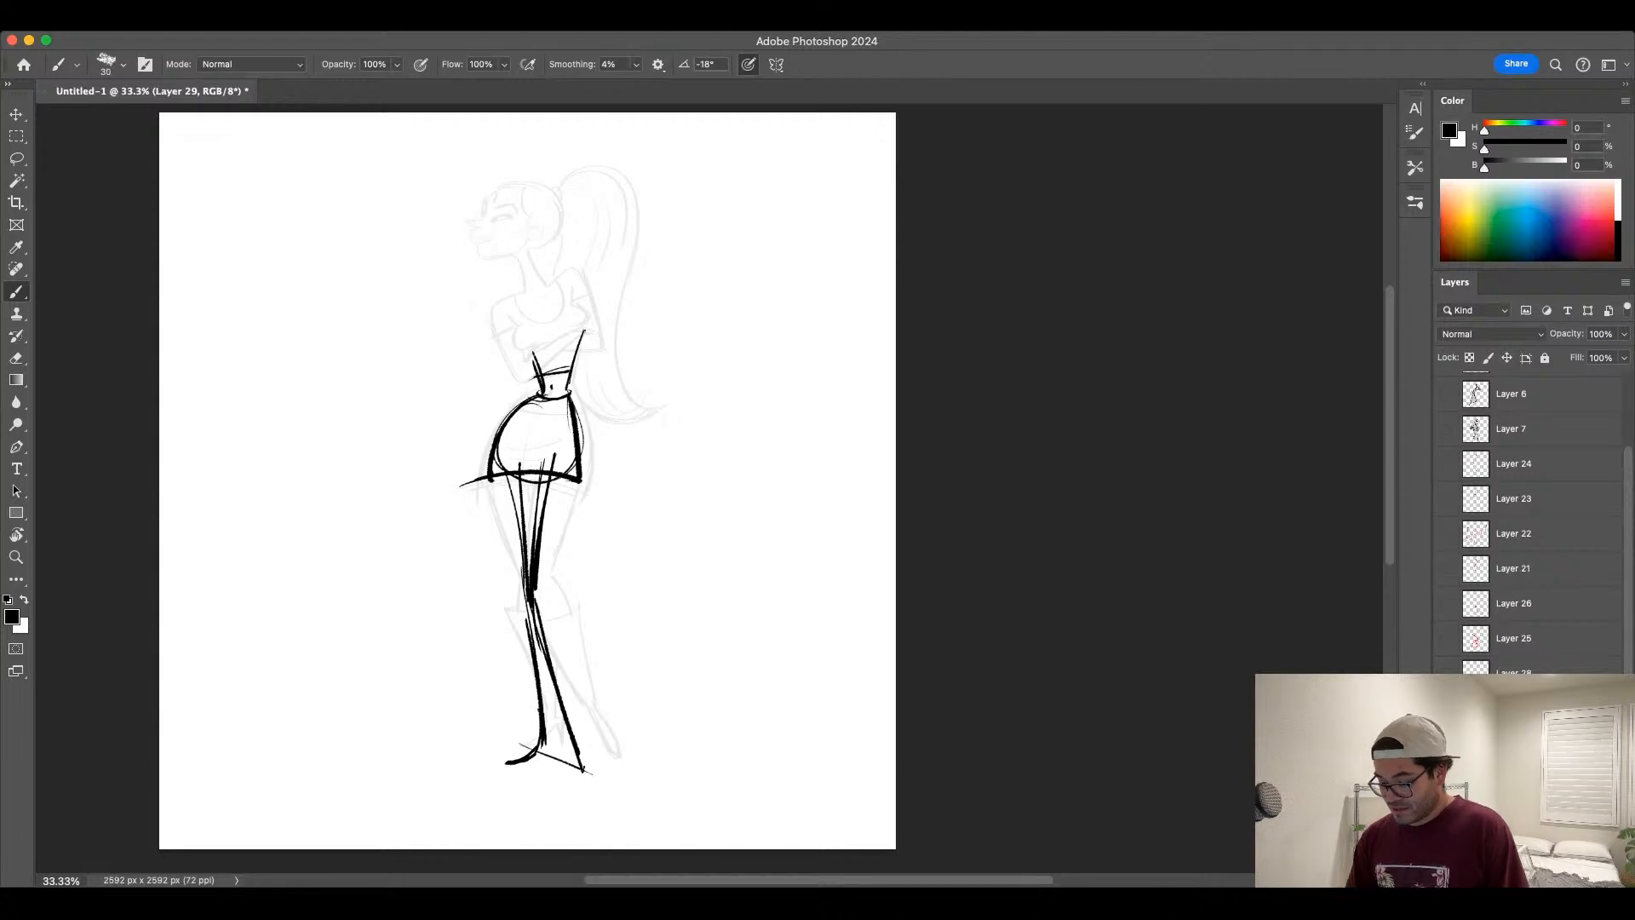
Step: Draw both long pointed feet with a 30 px brush and reinforce the lines of the calf and thigh
drag(559, 702, 595, 800)
drag(575, 743, 610, 813)
key(super+z)
key(super+z)
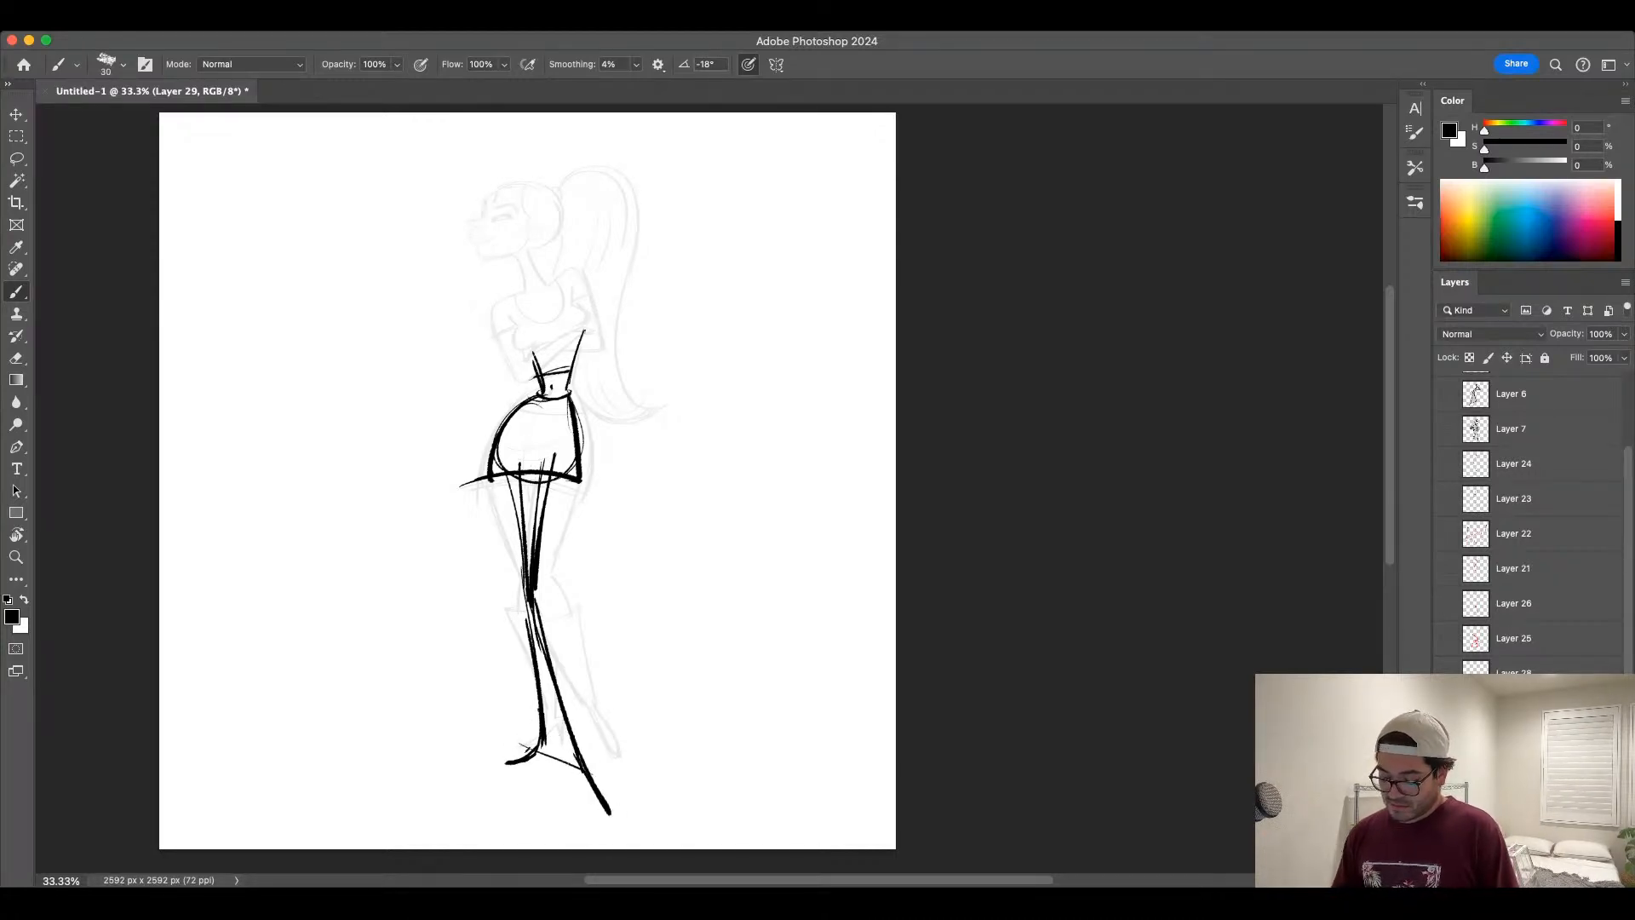
mouse_move(539, 714)
mouse_down()
mouse_move(543, 766)
mouse_move(482, 773)
mouse_up()
drag(530, 760, 483, 774)
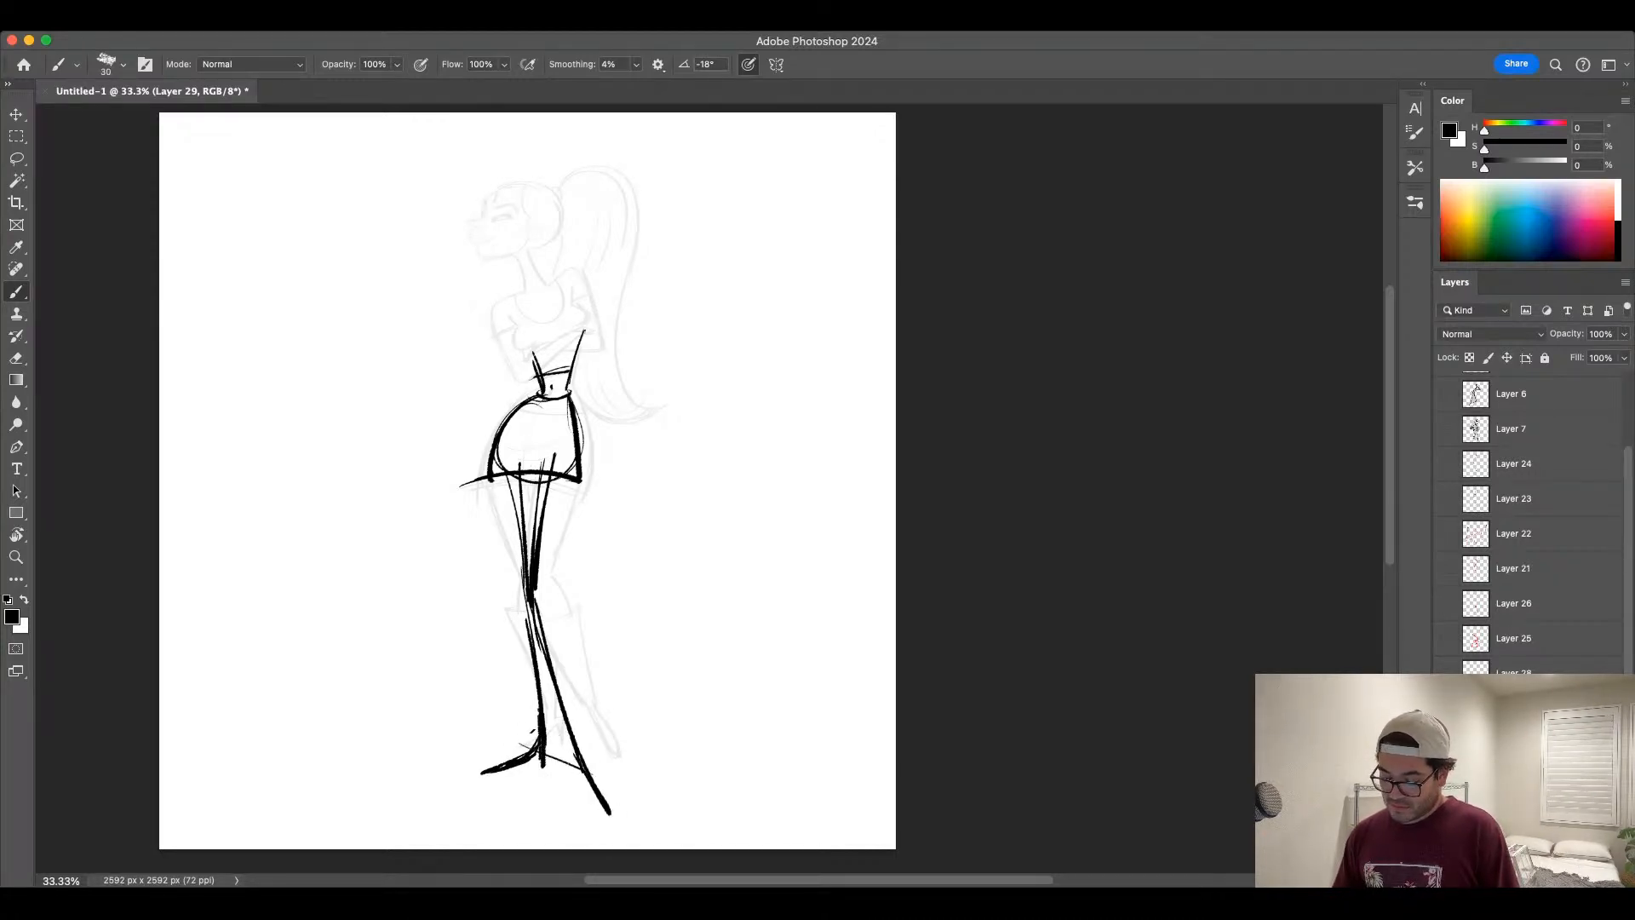
drag(542, 639, 541, 695)
mouse_move(511, 477)
mouse_down()
mouse_move(526, 587)
mouse_move(530, 558)
mouse_up()
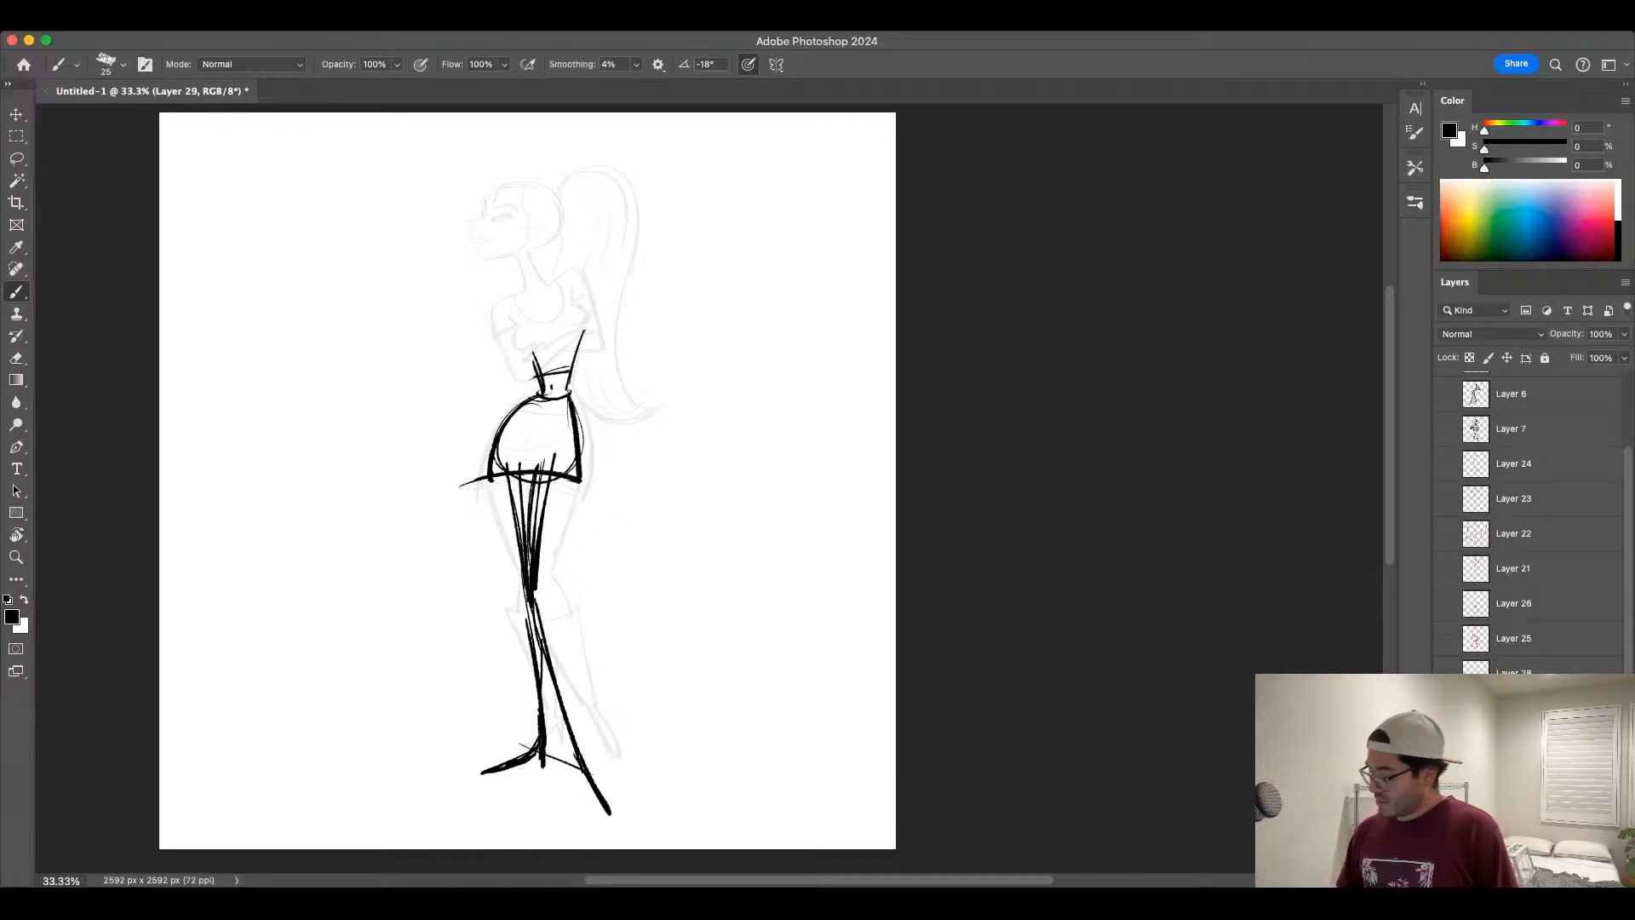
Step: Toggle the visibility of the new drawing and the faded sketch to compare them
click(1447, 708)
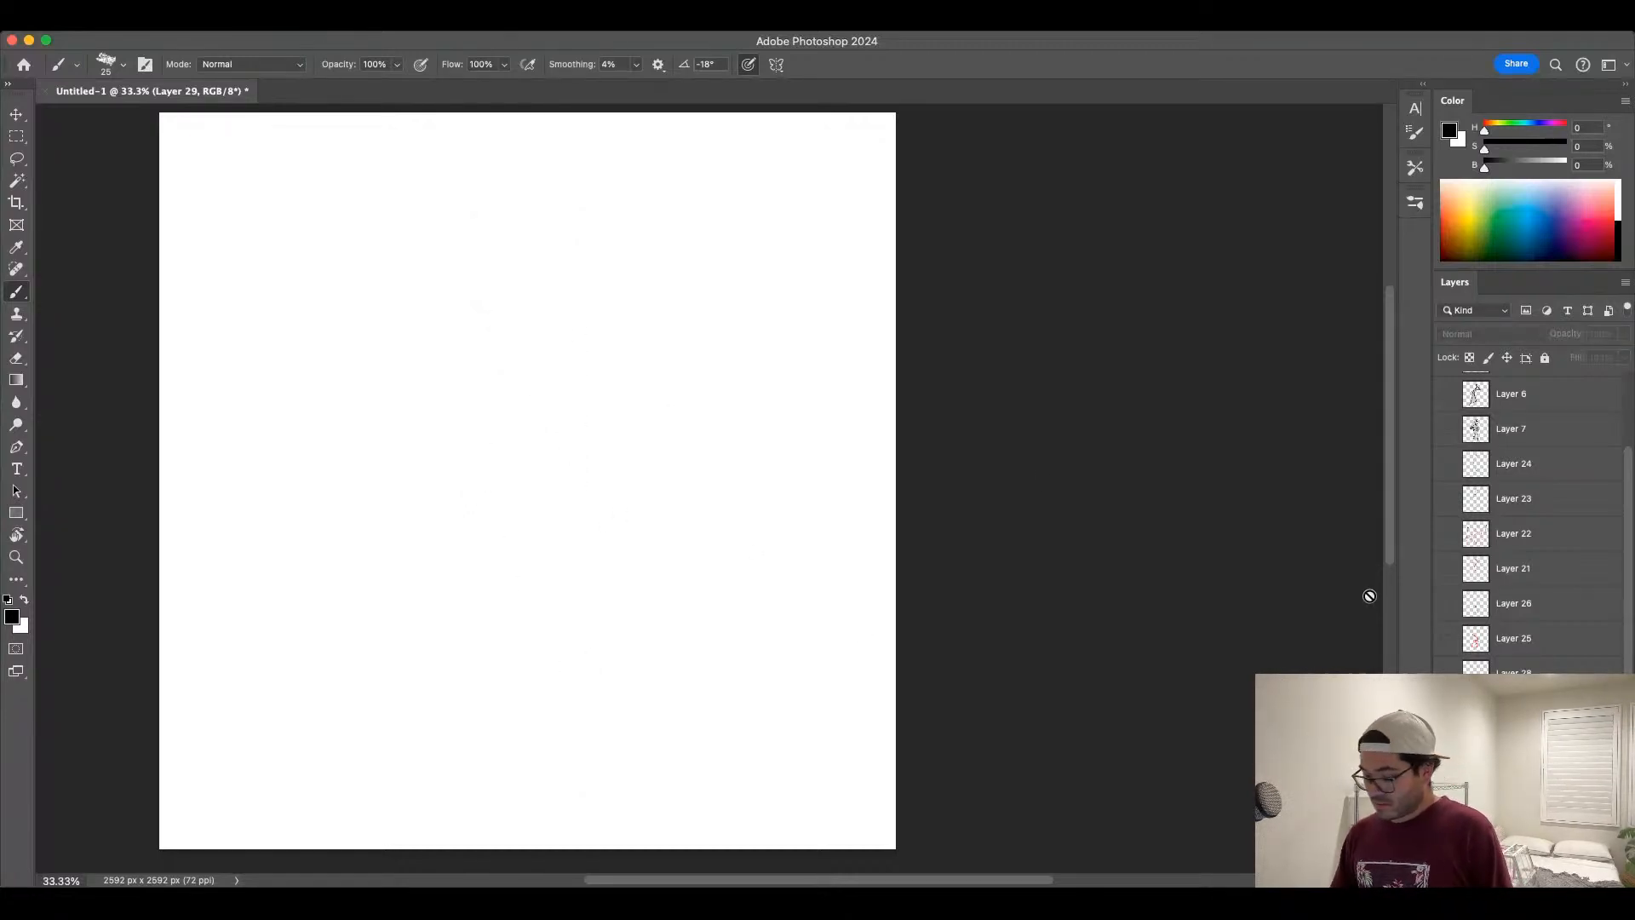
click(1447, 742)
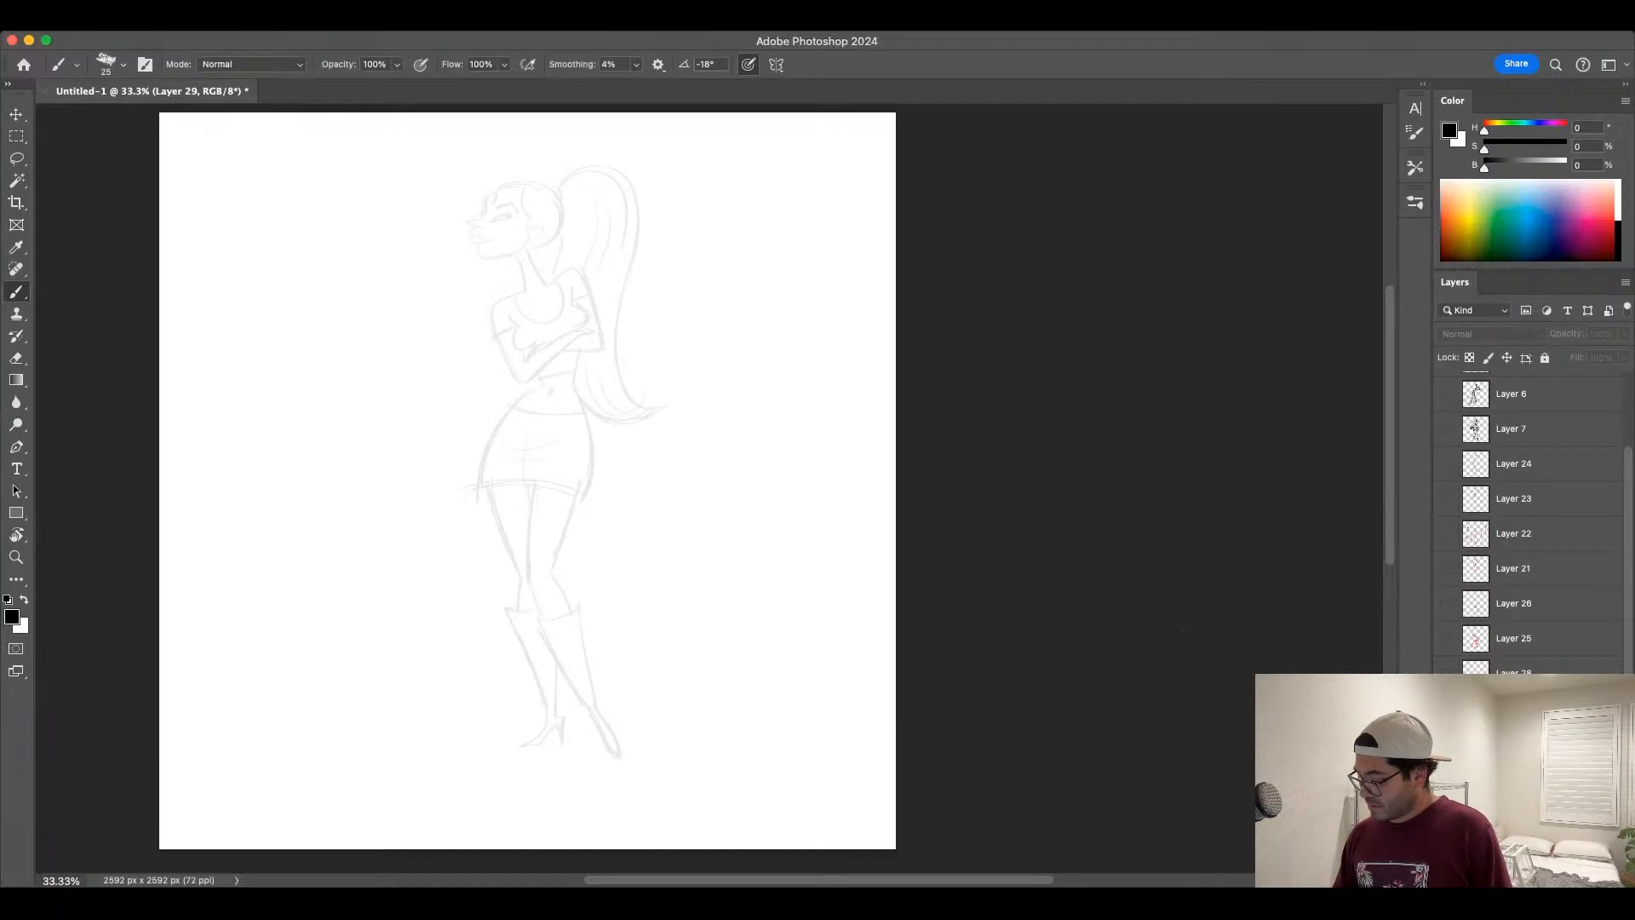
click(1446, 708)
Step: Draw the slanted shoulder line and the straight sides of the torso down to the waist
mouse_move(517, 306)
mouse_down()
mouse_move(535, 366)
mouse_move(576, 282)
mouse_move(563, 392)
mouse_up()
key(super+z)
drag(579, 286, 571, 367)
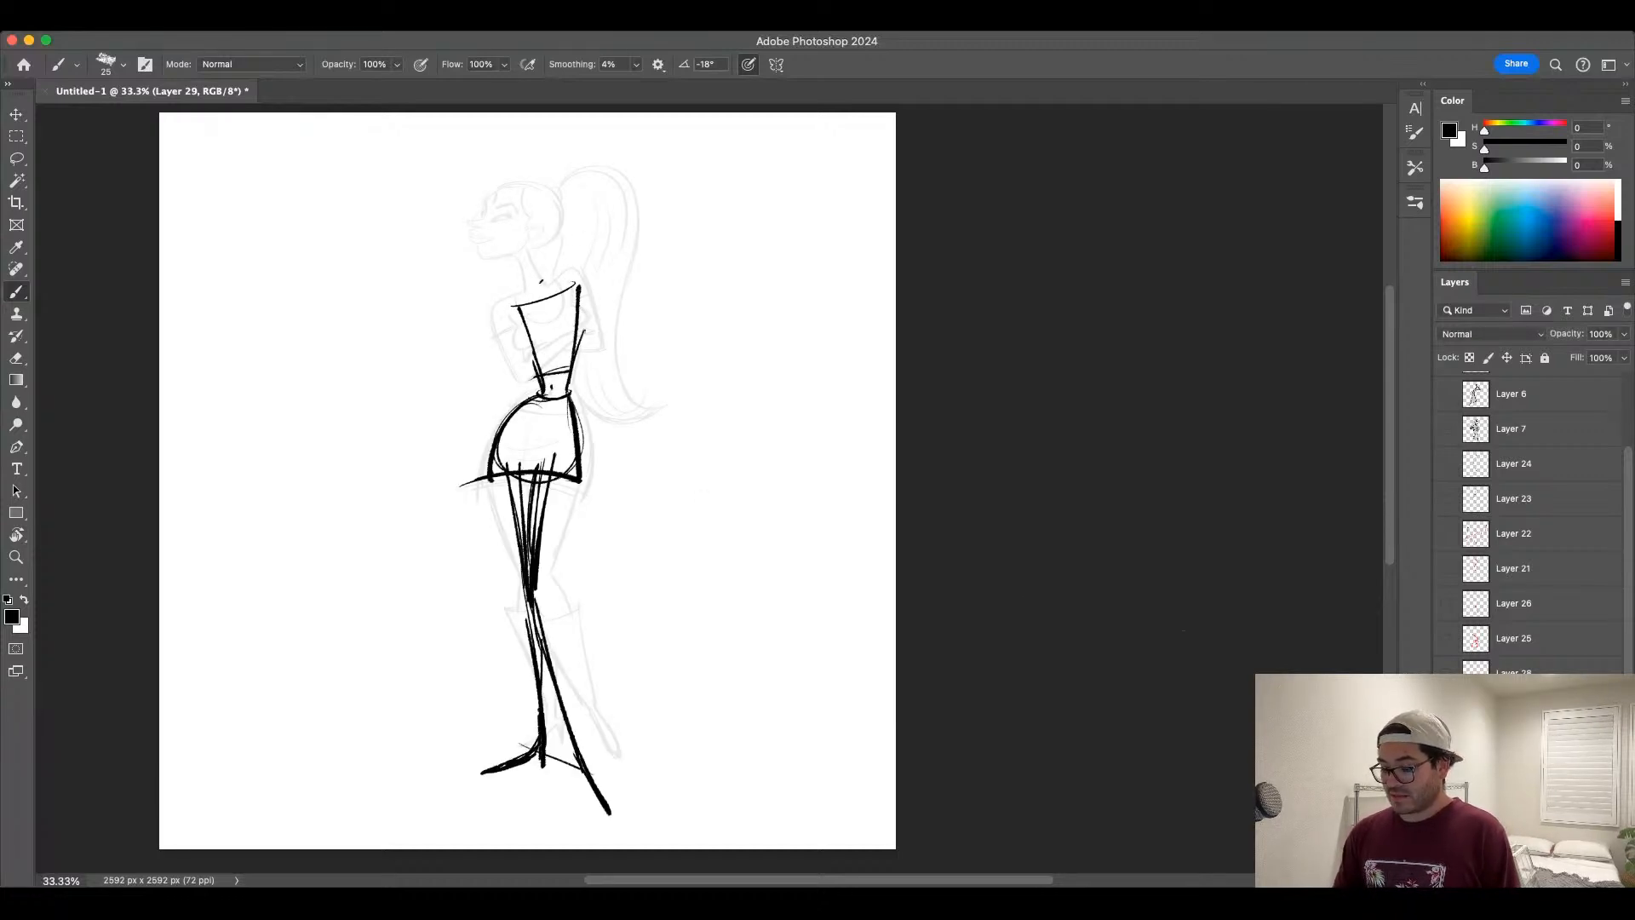
key(super+z)
Step: Draw thin, straight upper arms close to the torso and cross the forearms above the waist
drag(517, 303, 525, 383)
drag(519, 391, 580, 349)
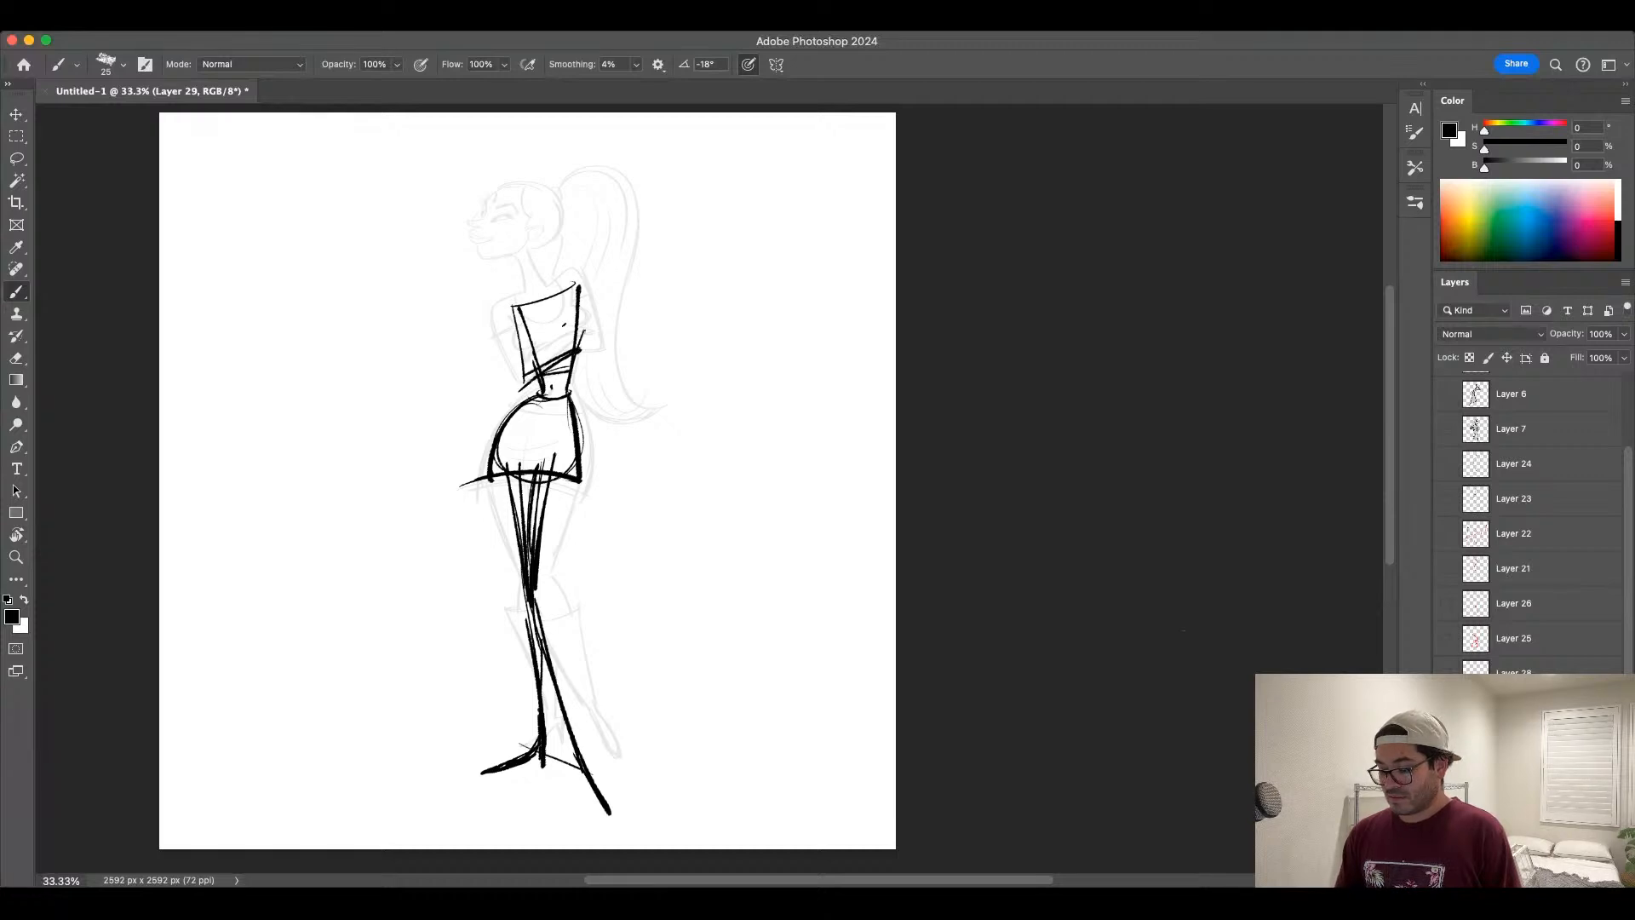
drag(514, 300, 524, 383)
drag(579, 285, 584, 370)
mouse_move(584, 376)
mouse_down()
mouse_move(529, 368)
mouse_move(567, 334)
mouse_move(553, 292)
mouse_move(521, 384)
mouse_up()
Step: Add the neck, scooped neckline and bust with a 20 px brush, plus a curved contour across the skirt
key([)
drag(558, 293, 582, 352)
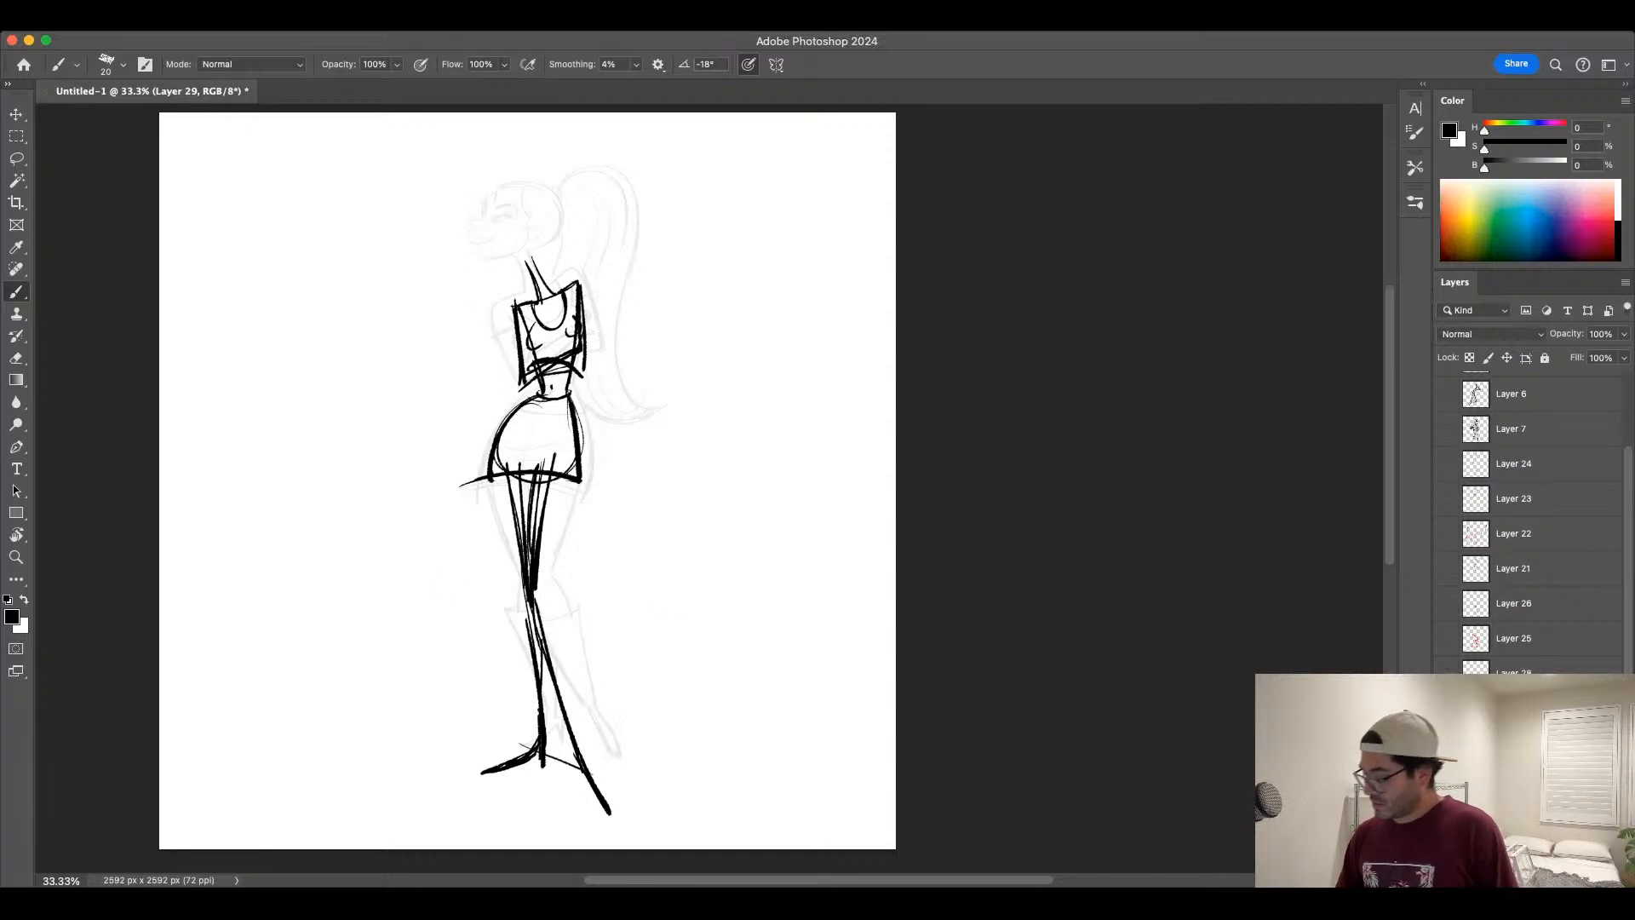
drag(514, 436, 559, 438)
Step: Draw the head above the neck with a long pointed nose, a smile, eyes, an ear and a hairline
mouse_move(529, 253)
mouse_down()
mouse_move(493, 245)
mouse_move(503, 228)
mouse_up()
key(super+z)
key(bracketleft)
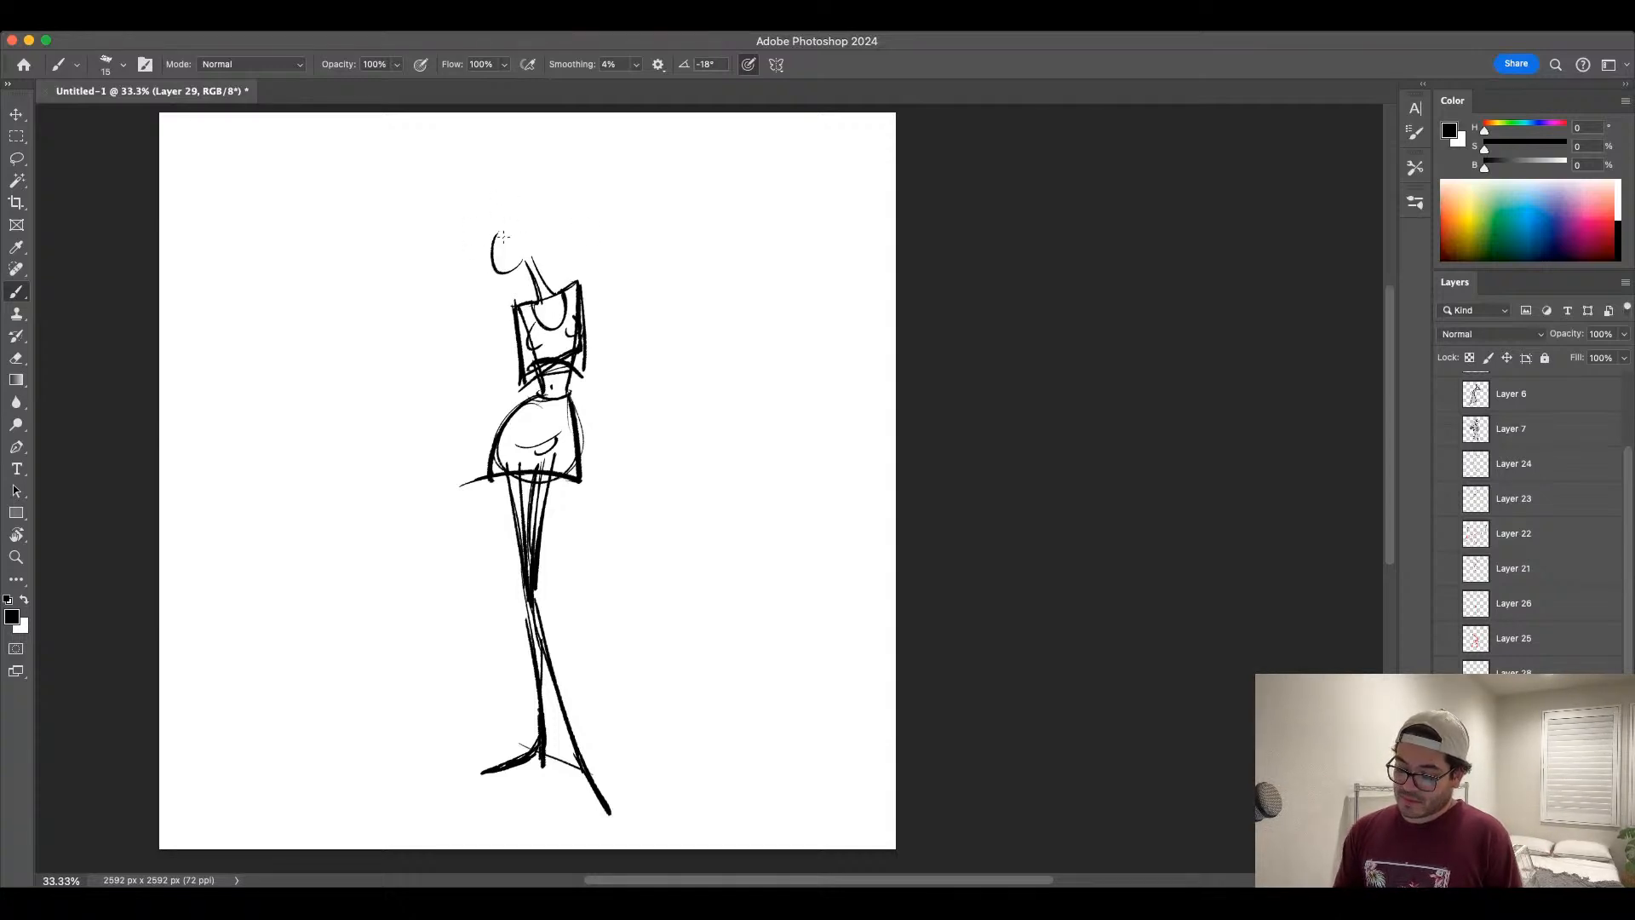
mouse_move(471, 235)
mouse_down()
mouse_move(506, 222)
mouse_move(535, 154)
mouse_move(560, 213)
mouse_move(586, 195)
mouse_move(550, 228)
mouse_move(504, 223)
mouse_move(550, 205)
mouse_move(520, 237)
mouse_move(528, 158)
mouse_move(538, 205)
mouse_move(551, 200)
mouse_move(537, 230)
mouse_up()
key(super+z)
key(bracketright)
key(bracketright)
key(super+z)
key(super+z)
key(super+z)
Step: Draw a long ponytail curving down behind the back with a 25 px brush and close the back of the head
mouse_move(588, 179)
mouse_down()
mouse_move(628, 152)
mouse_move(626, 374)
mouse_up()
drag(601, 152, 623, 394)
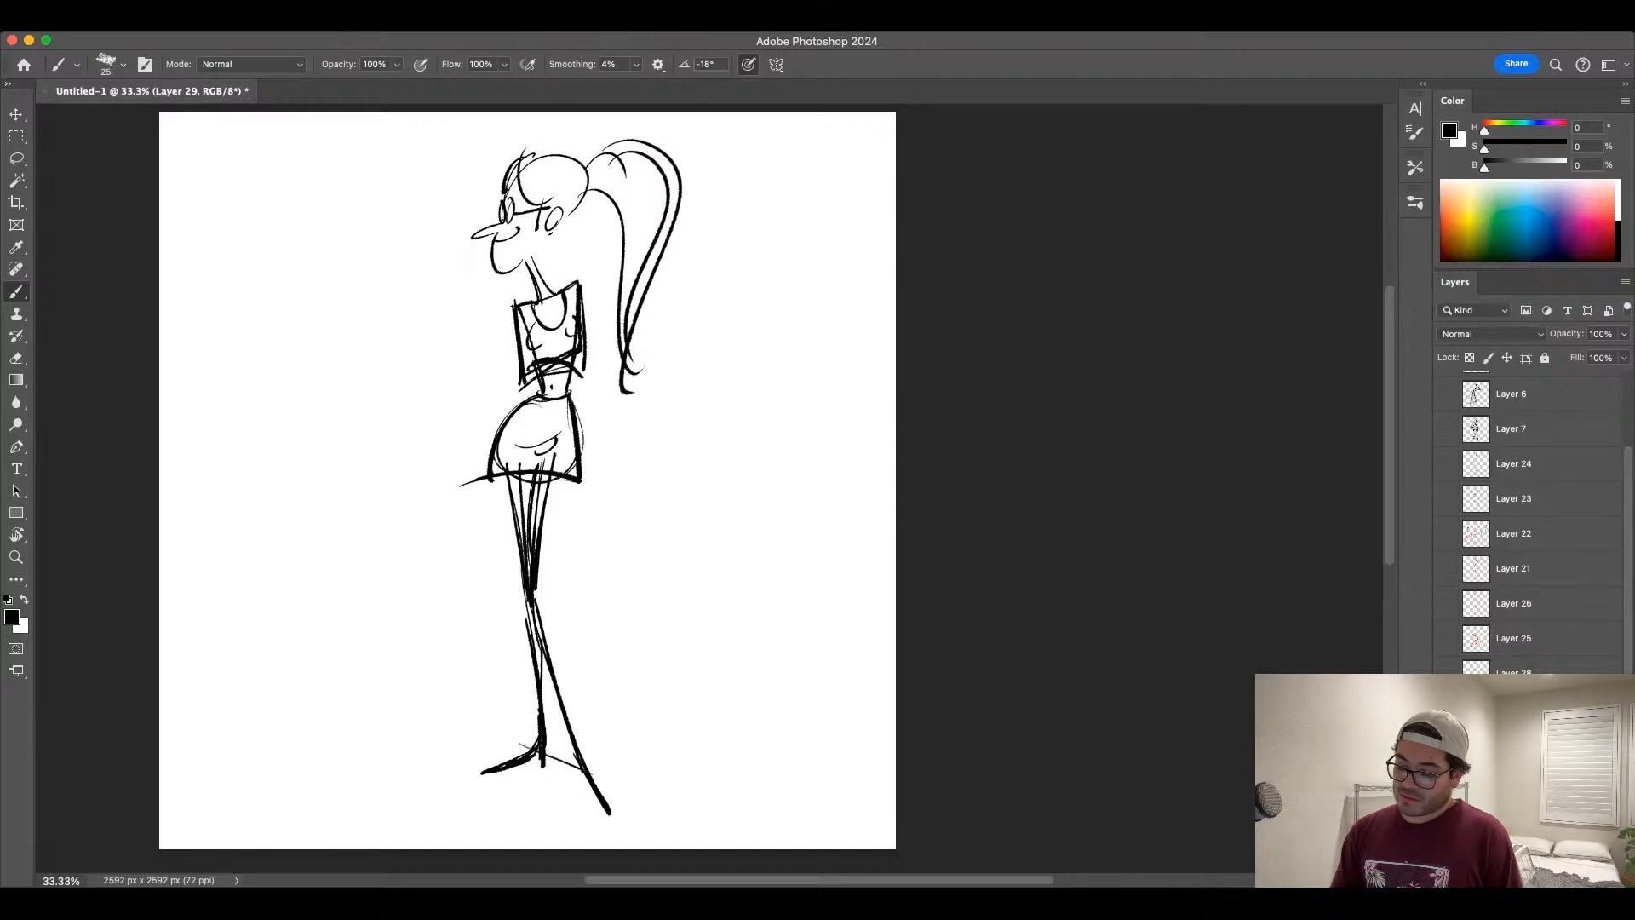
drag(585, 194, 535, 247)
key(bracketleft)
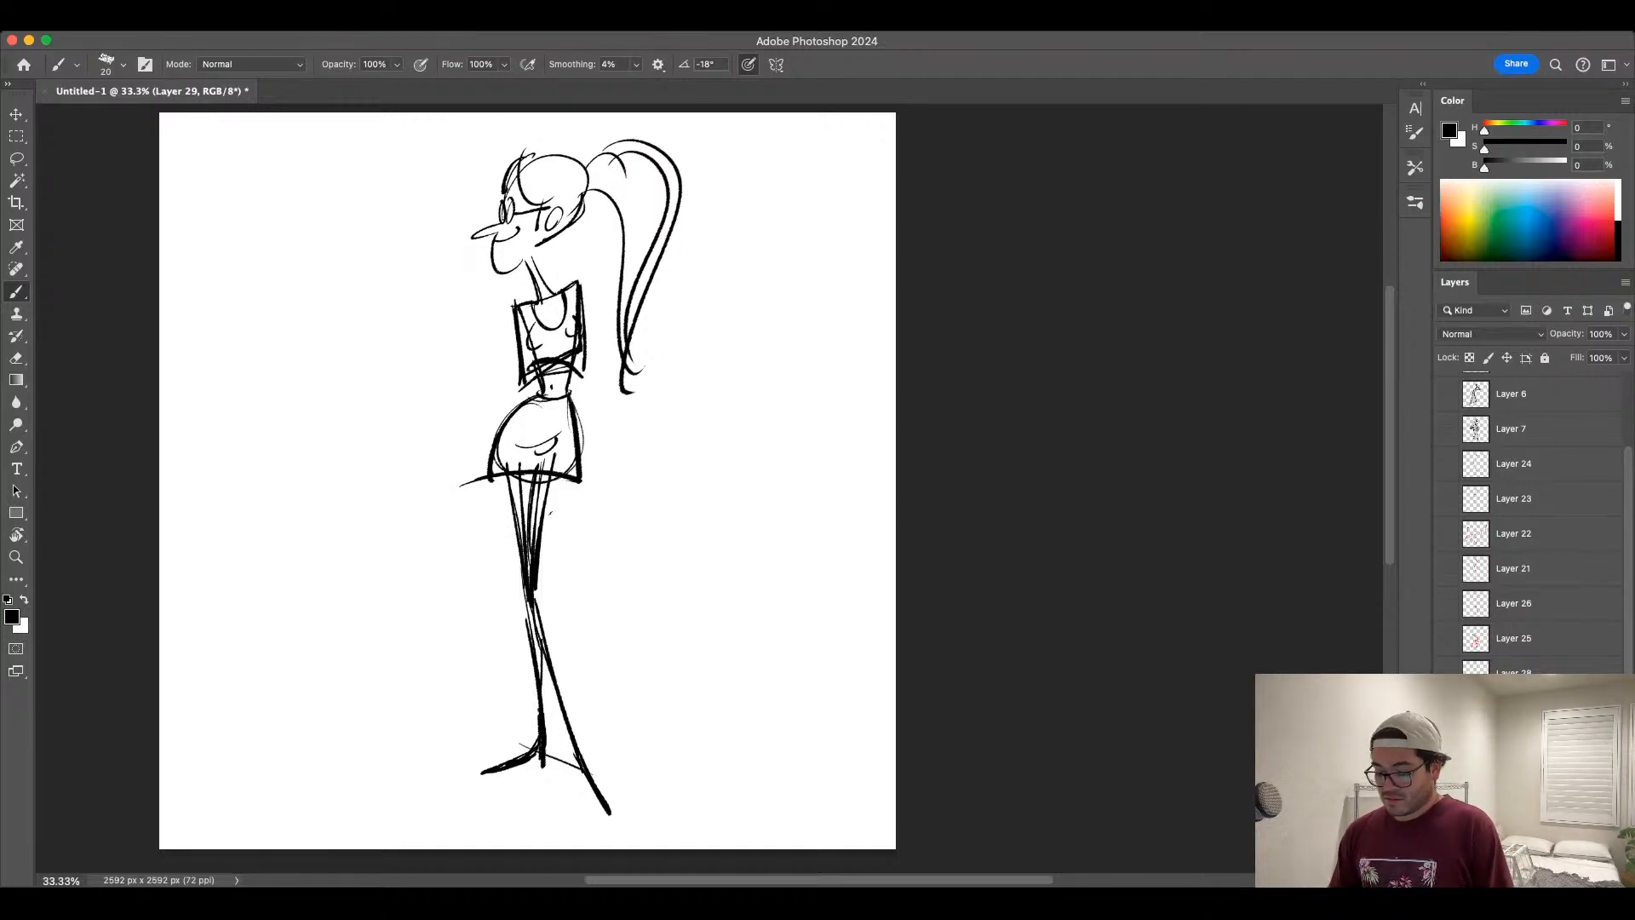
Step: Retrace the thighs and lower legs to thicken their outlines
drag(560, 474, 537, 596)
drag(502, 477, 525, 605)
mouse_move(536, 599)
mouse_down()
mouse_move(597, 780)
mouse_move(571, 727)
mouse_move(536, 752)
mouse_up()
key(super+z)
Step: Redraw the skirt's sides and hem with a heavier, slightly flared outline
mouse_move(542, 400)
mouse_down()
mouse_move(494, 462)
mouse_move(602, 481)
mouse_up()
key(super+z)
key(super+z)
mouse_move(516, 444)
mouse_down()
mouse_move(558, 446)
mouse_move(534, 435)
mouse_move(490, 475)
mouse_move(588, 486)
mouse_up()
key(bracketright)
Step: Select the head and ponytail, scale them to 82.16% and reposition them on the neck
mouse_move(567, 410)
mouse_down()
mouse_move(579, 449)
mouse_move(530, 124)
mouse_move(647, 417)
mouse_up()
key(l)
key(ctrl+t)
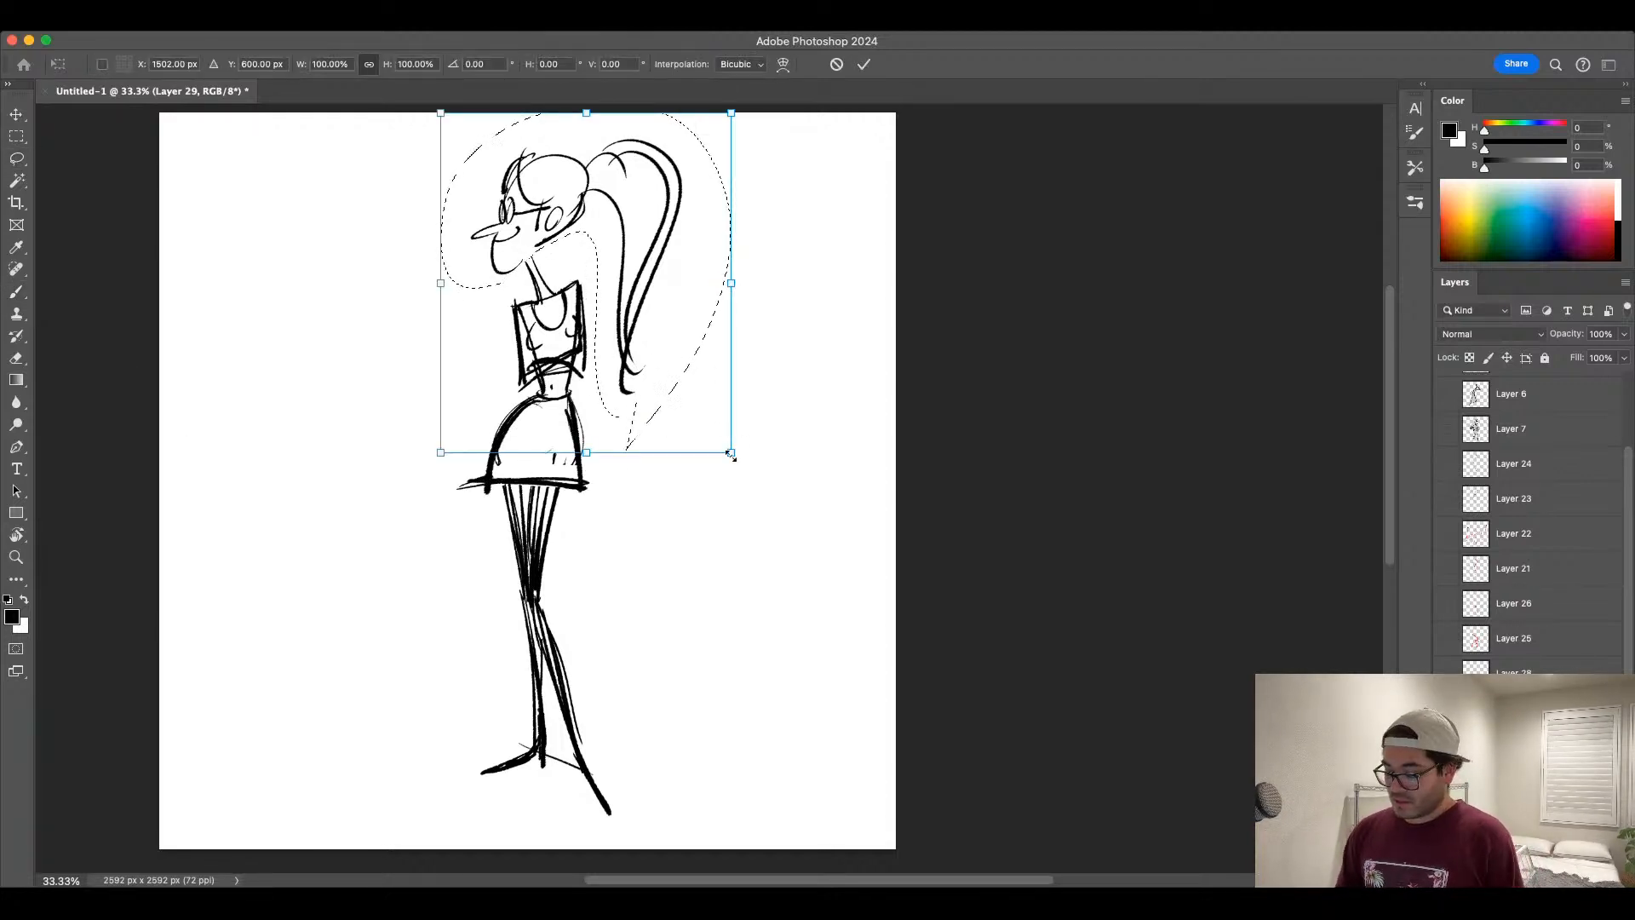
drag(731, 454, 687, 395)
drag(661, 321, 671, 355)
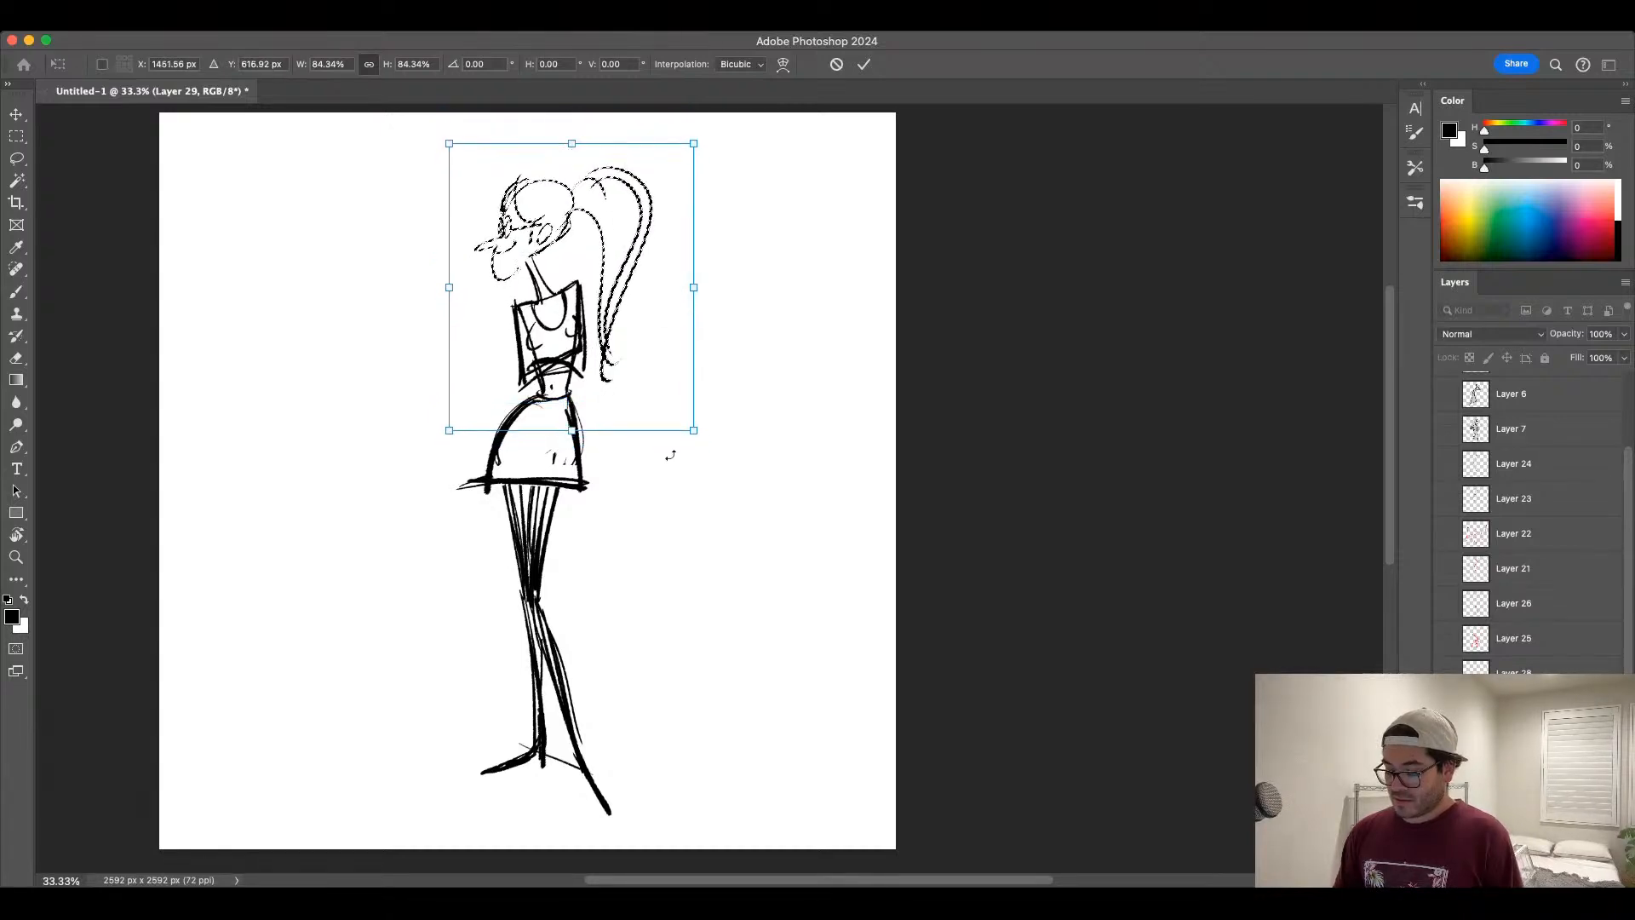
drag(694, 430, 691, 424)
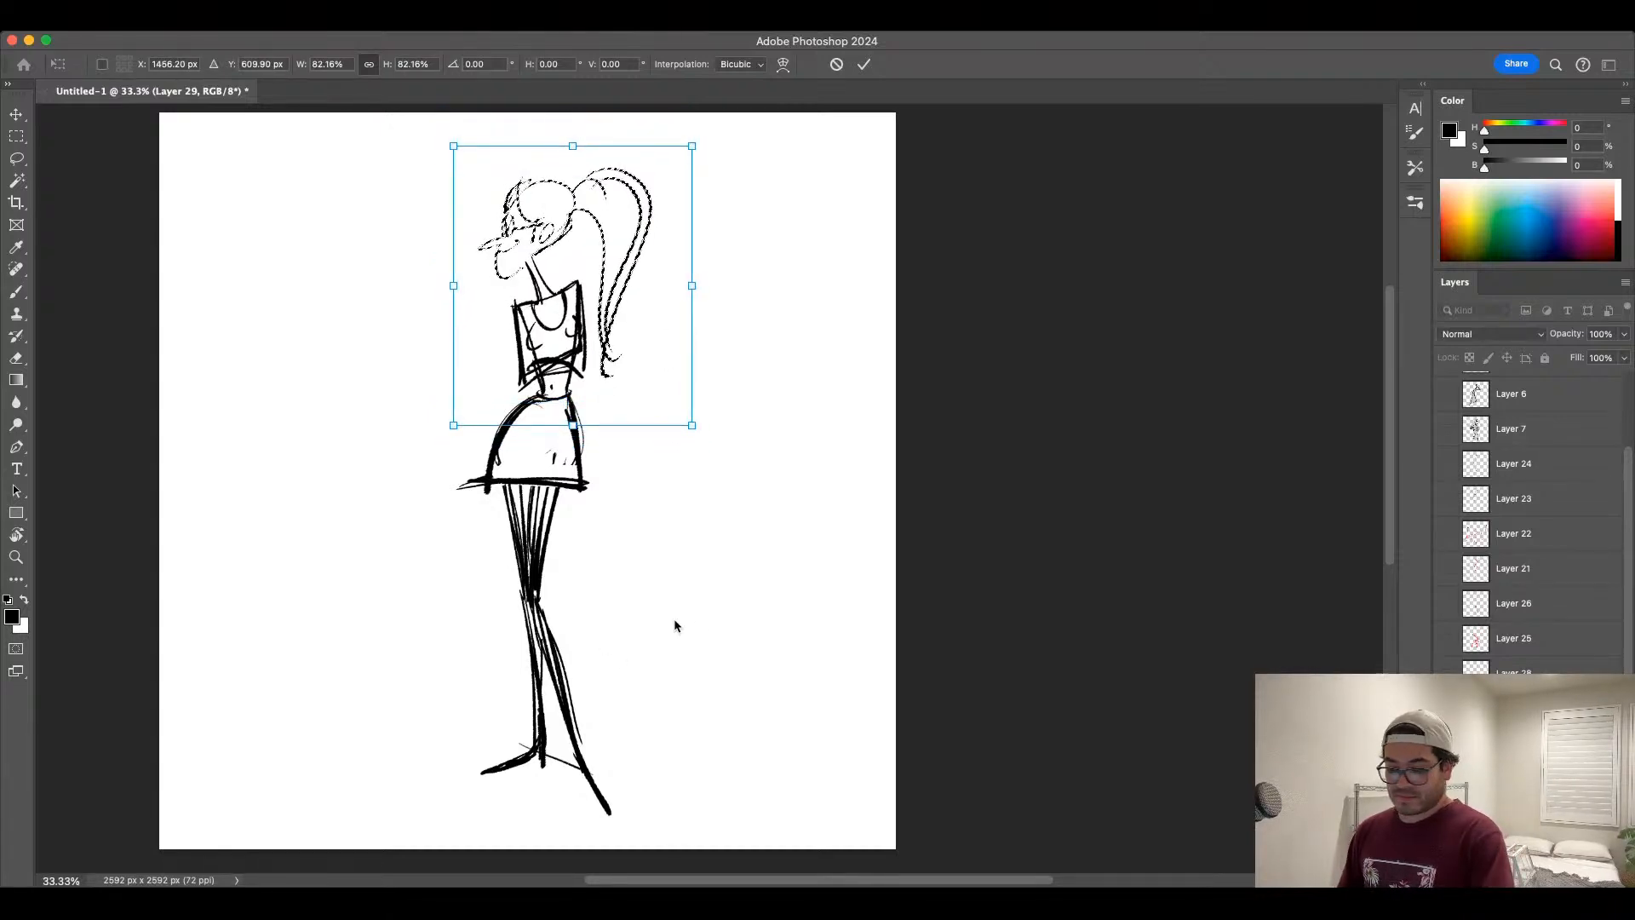
key(Return)
key(ctrl+d)
Step: Add a hair tie and redraw the ponytail thicker with an outward-flicked tip, using a 25 px brush
click(17, 293)
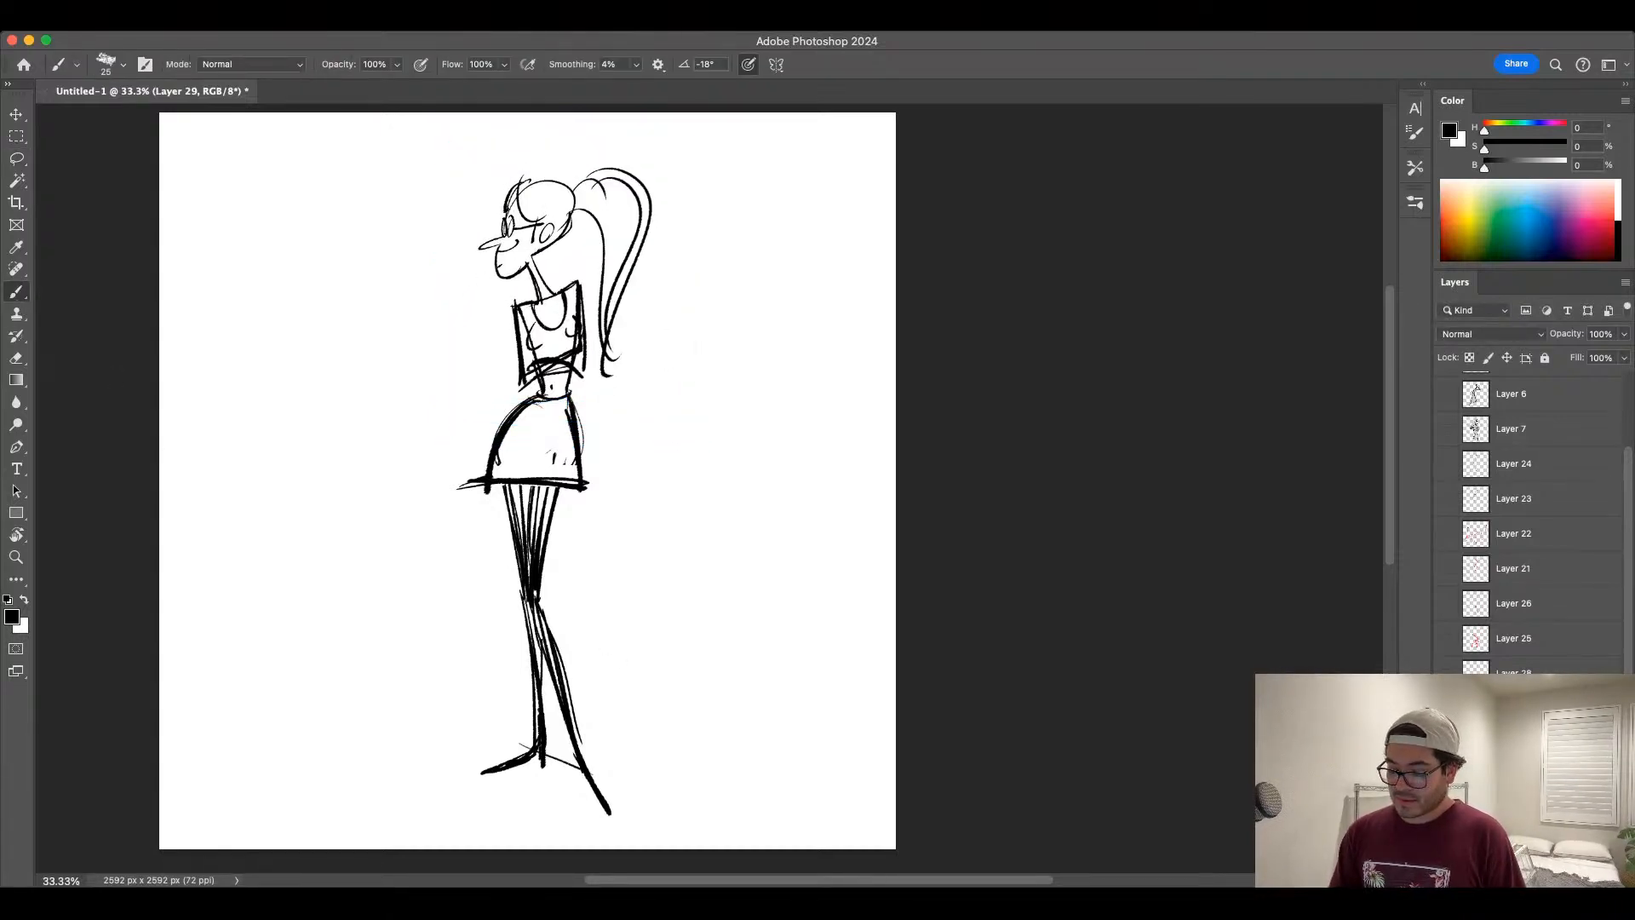
key(bracketleft)
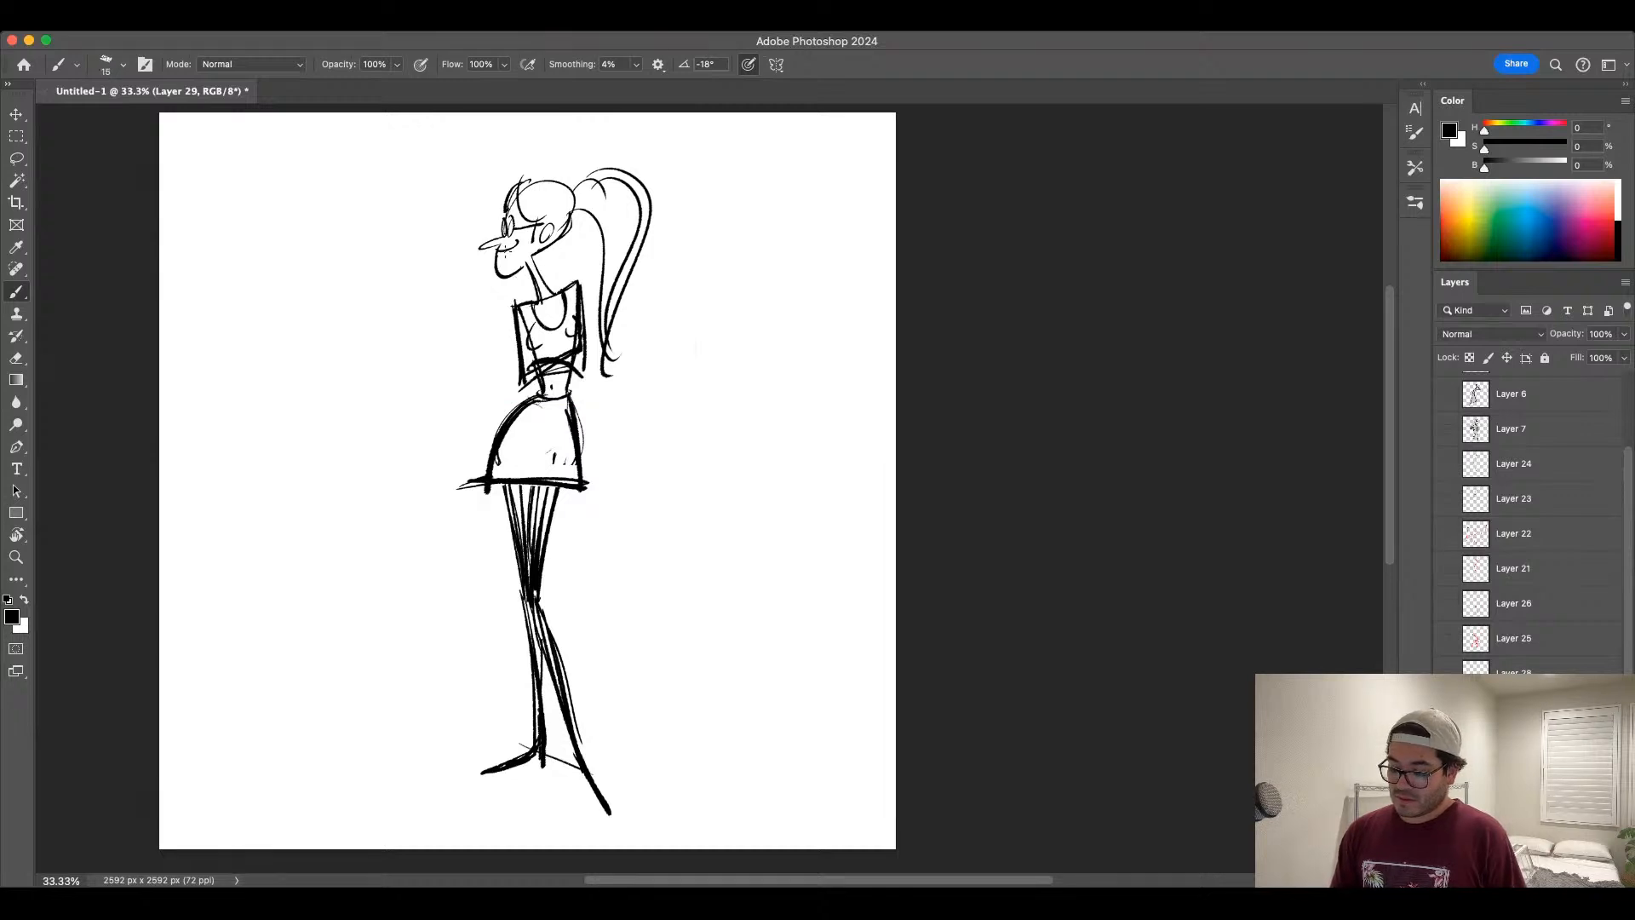
key(bracketright)
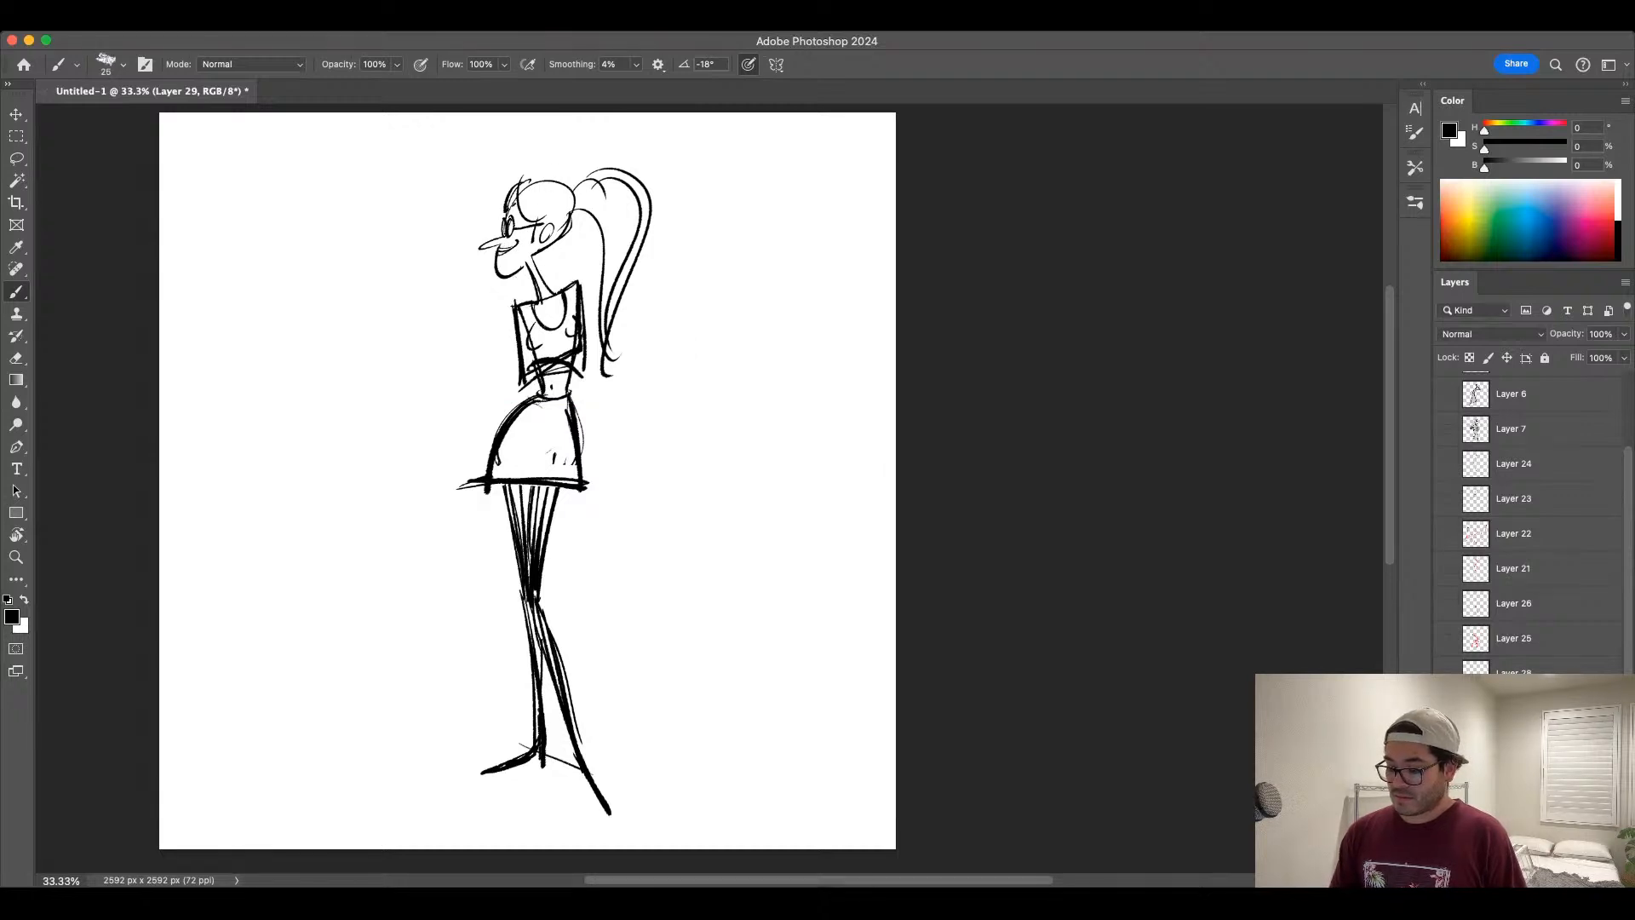
mouse_move(569, 178)
mouse_down()
mouse_move(586, 214)
mouse_move(652, 223)
mouse_move(606, 374)
mouse_up()
key(ctrl+z)
drag(645, 303, 658, 368)
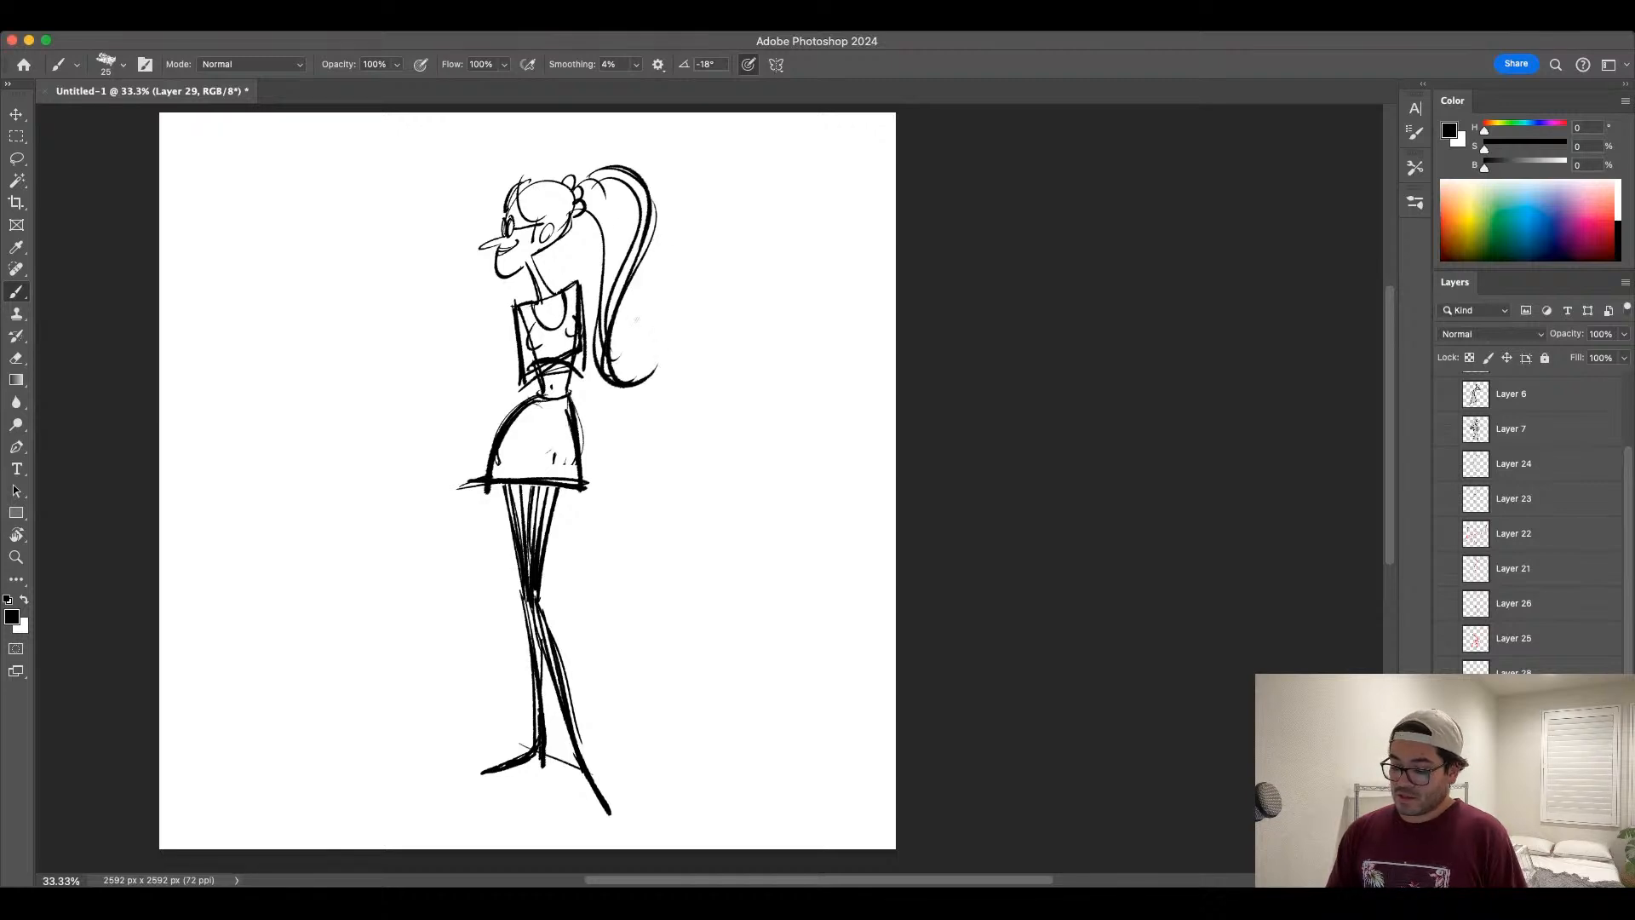
Step: Strengthen the hair outline over the crown and down the back of the head to the jaw
drag(519, 193, 579, 179)
drag(530, 183, 574, 172)
mouse_move(570, 188)
mouse_down()
mouse_move(581, 204)
mouse_move(541, 252)
mouse_move(574, 229)
mouse_move(538, 242)
mouse_up()
drag(538, 228, 555, 244)
Step: Add short contour strokes on the skirt and retrace the line from neck to arm with a 20 px brush
key(bracketleft)
mouse_move(514, 446)
mouse_down()
mouse_move(554, 432)
mouse_move(542, 453)
mouse_up()
drag(545, 434, 557, 453)
mouse_move(534, 255)
mouse_down()
mouse_move(586, 326)
mouse_move(591, 364)
mouse_up()
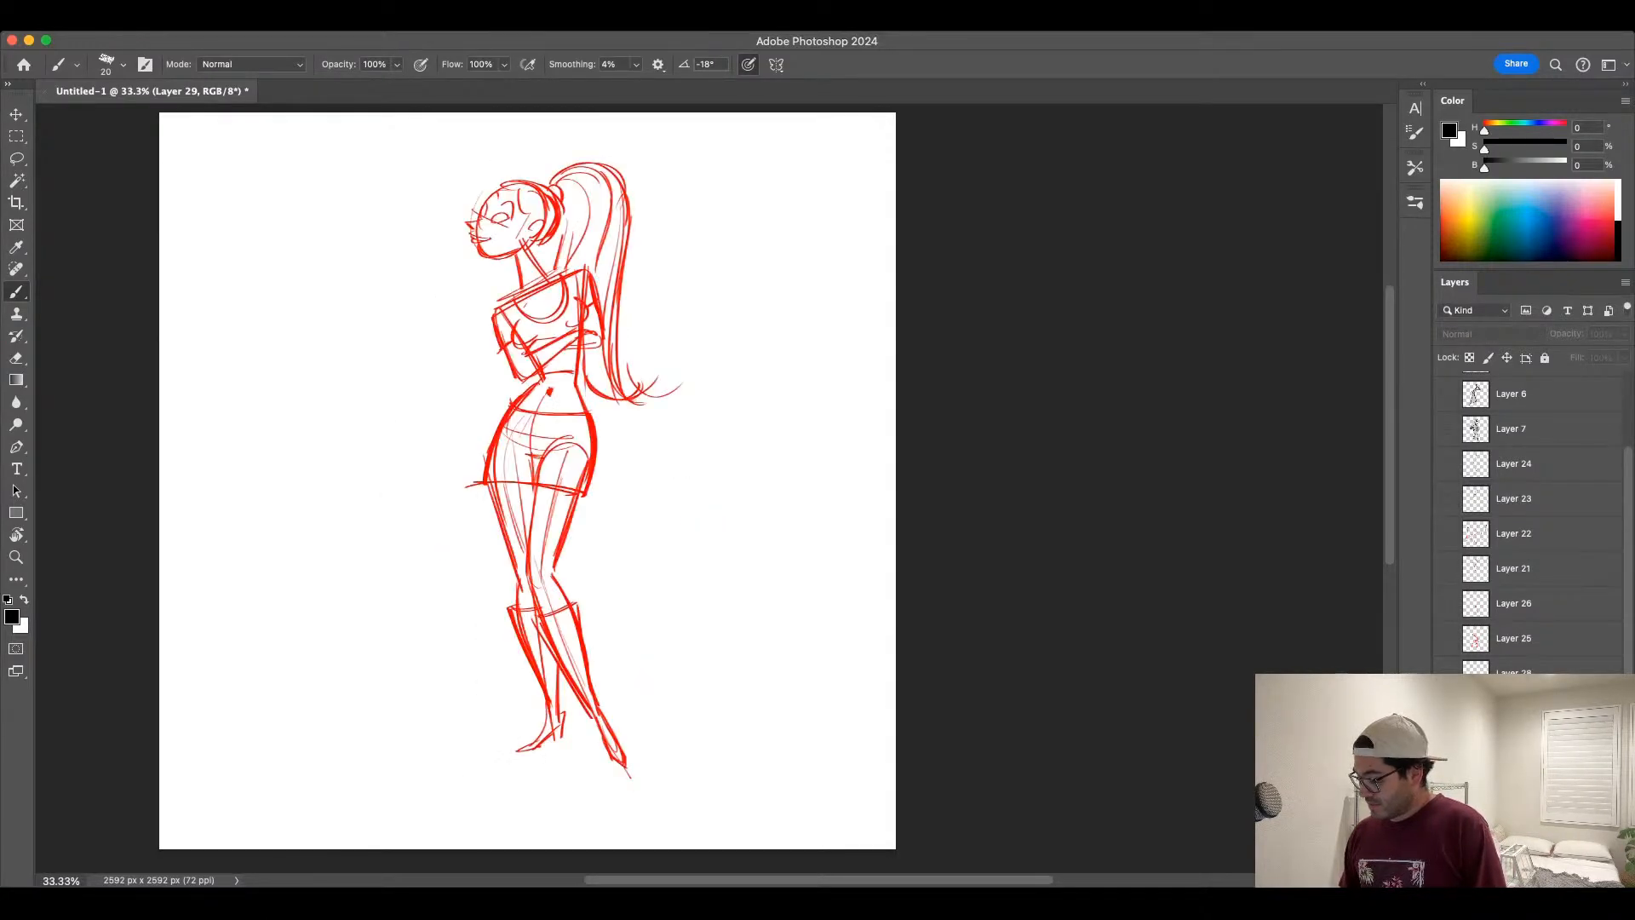
Step: Compare the original sketch on Layer 8 with the red redraws on Layers 29 and 19 by alternating their visibility
drag(1625, 659, 1625, 722)
click(1447, 634)
click(1447, 668)
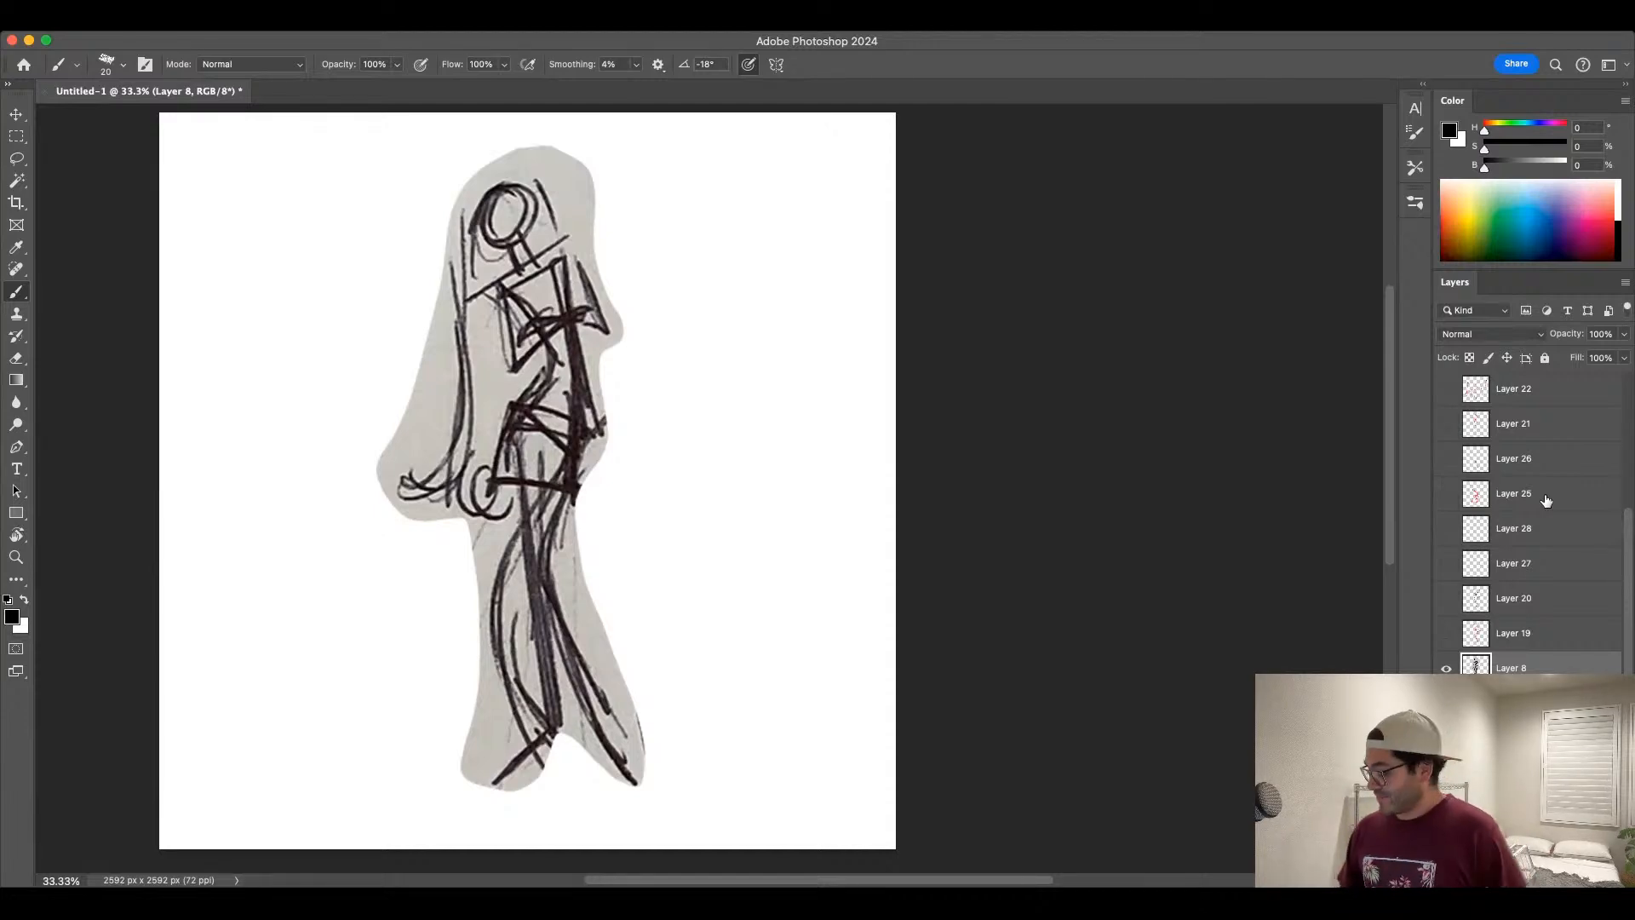
click(1447, 668)
click(1446, 634)
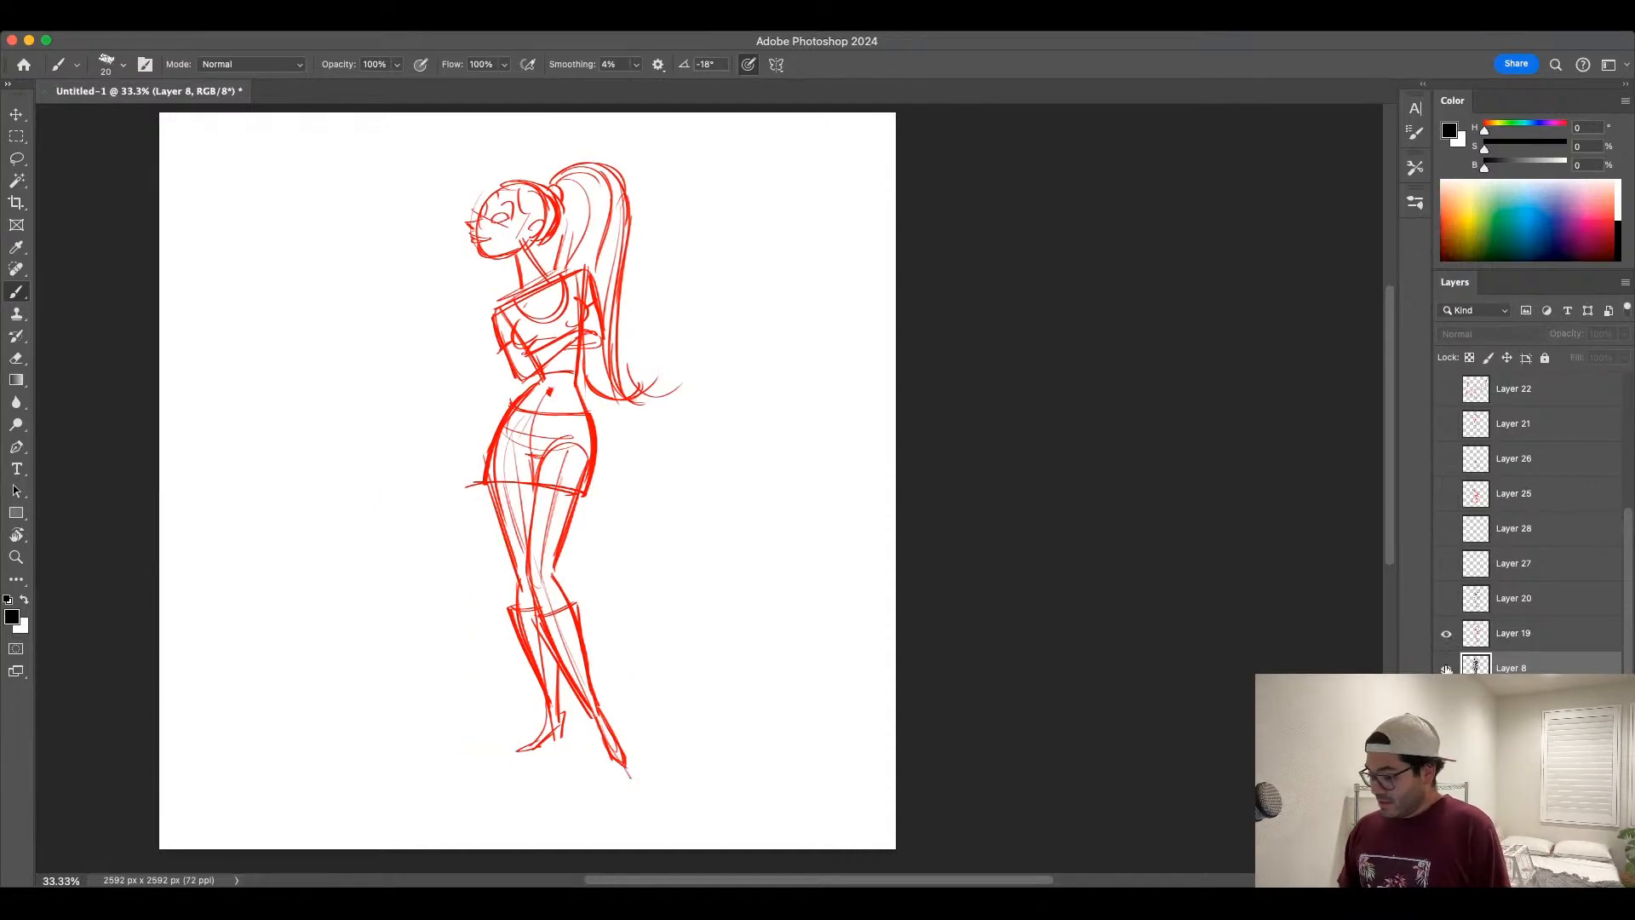
click(1446, 668)
click(1446, 635)
click(1446, 668)
click(1446, 635)
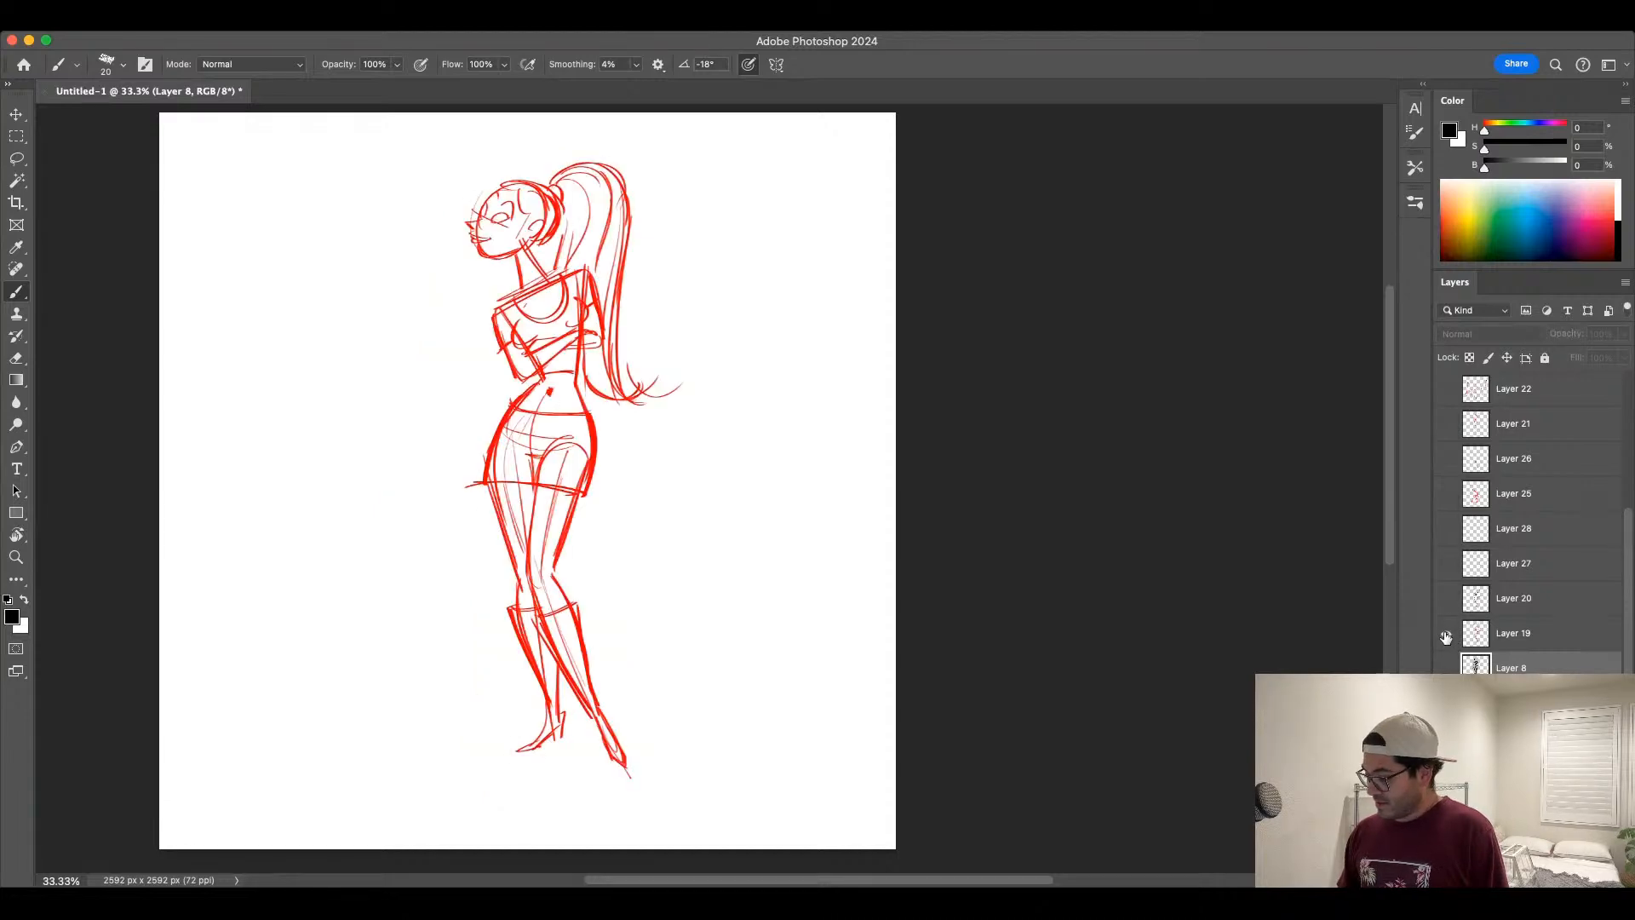
Step: Show and select Layer 20 in place of Layer 19 and set its opacity to 100%
click(1446, 635)
click(1446, 599)
click(1541, 598)
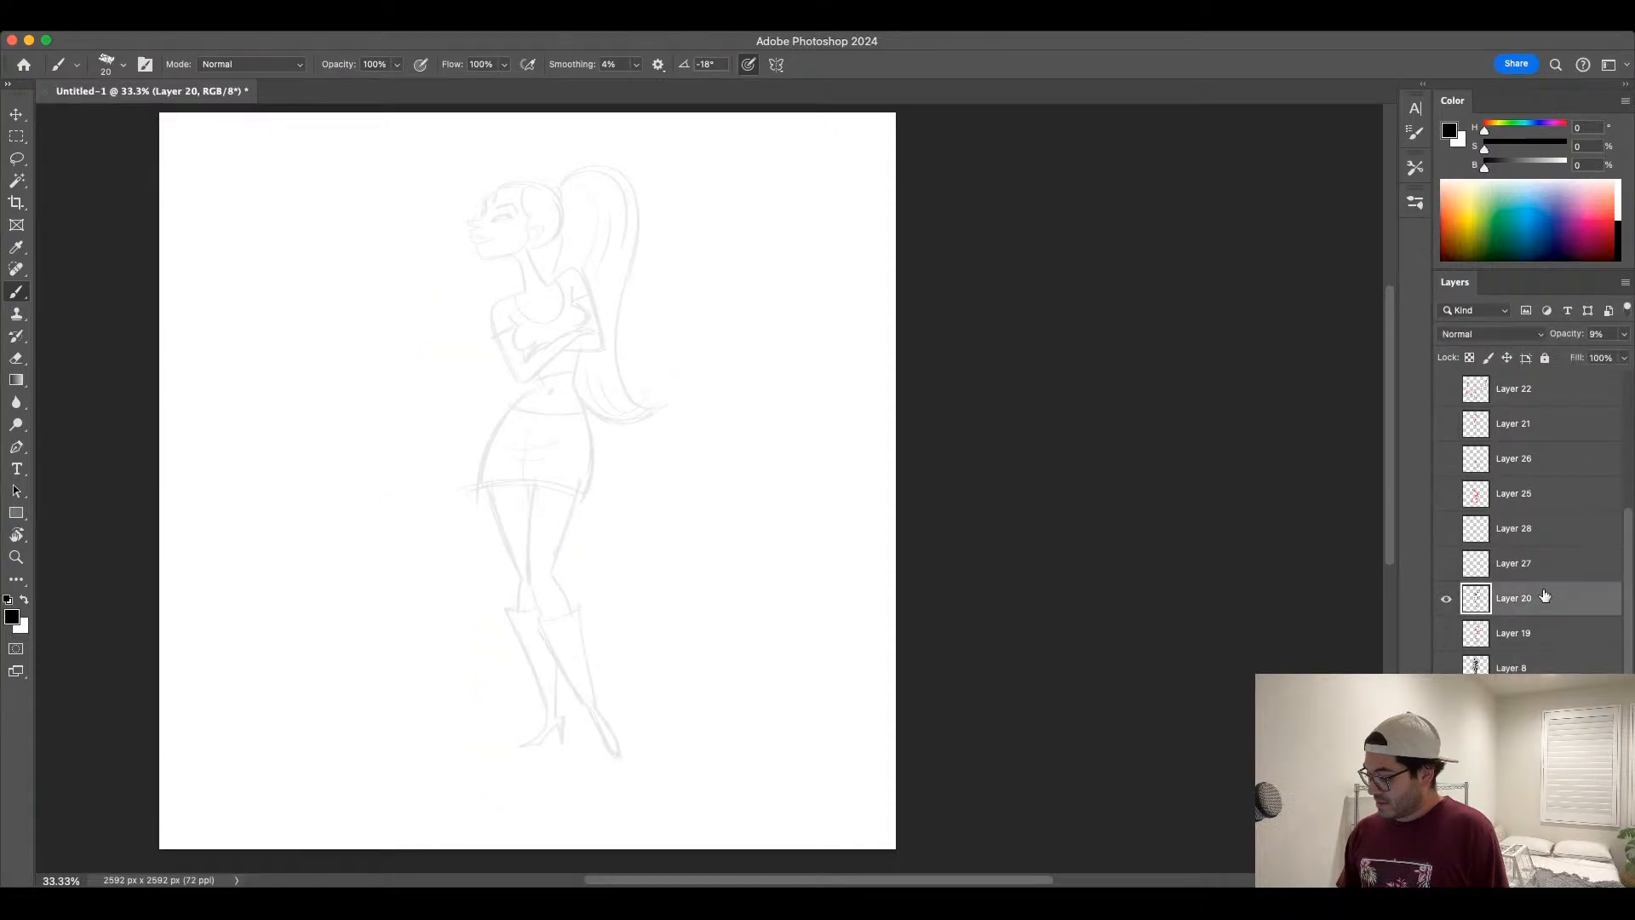
click(1626, 337)
drag(1570, 357, 1630, 357)
Step: Compare the black drawing on Layer 20 with Layers 19 and 8 by showing them one at a time
click(1447, 599)
click(1447, 633)
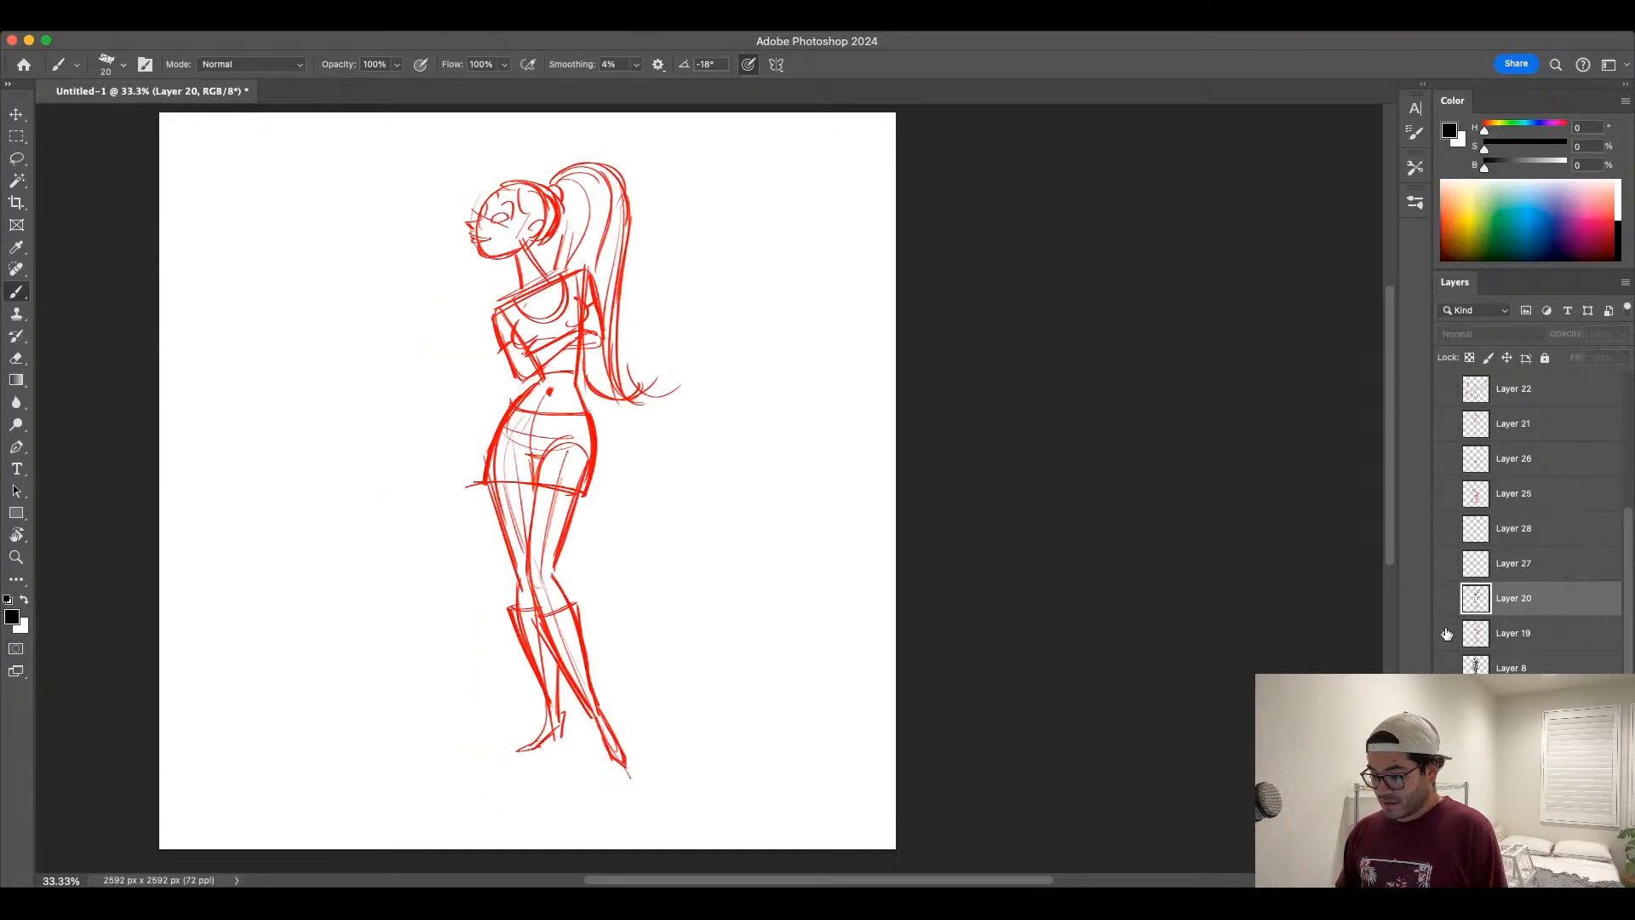
click(1447, 633)
click(1445, 667)
click(1446, 668)
click(1446, 634)
click(1447, 634)
click(1446, 599)
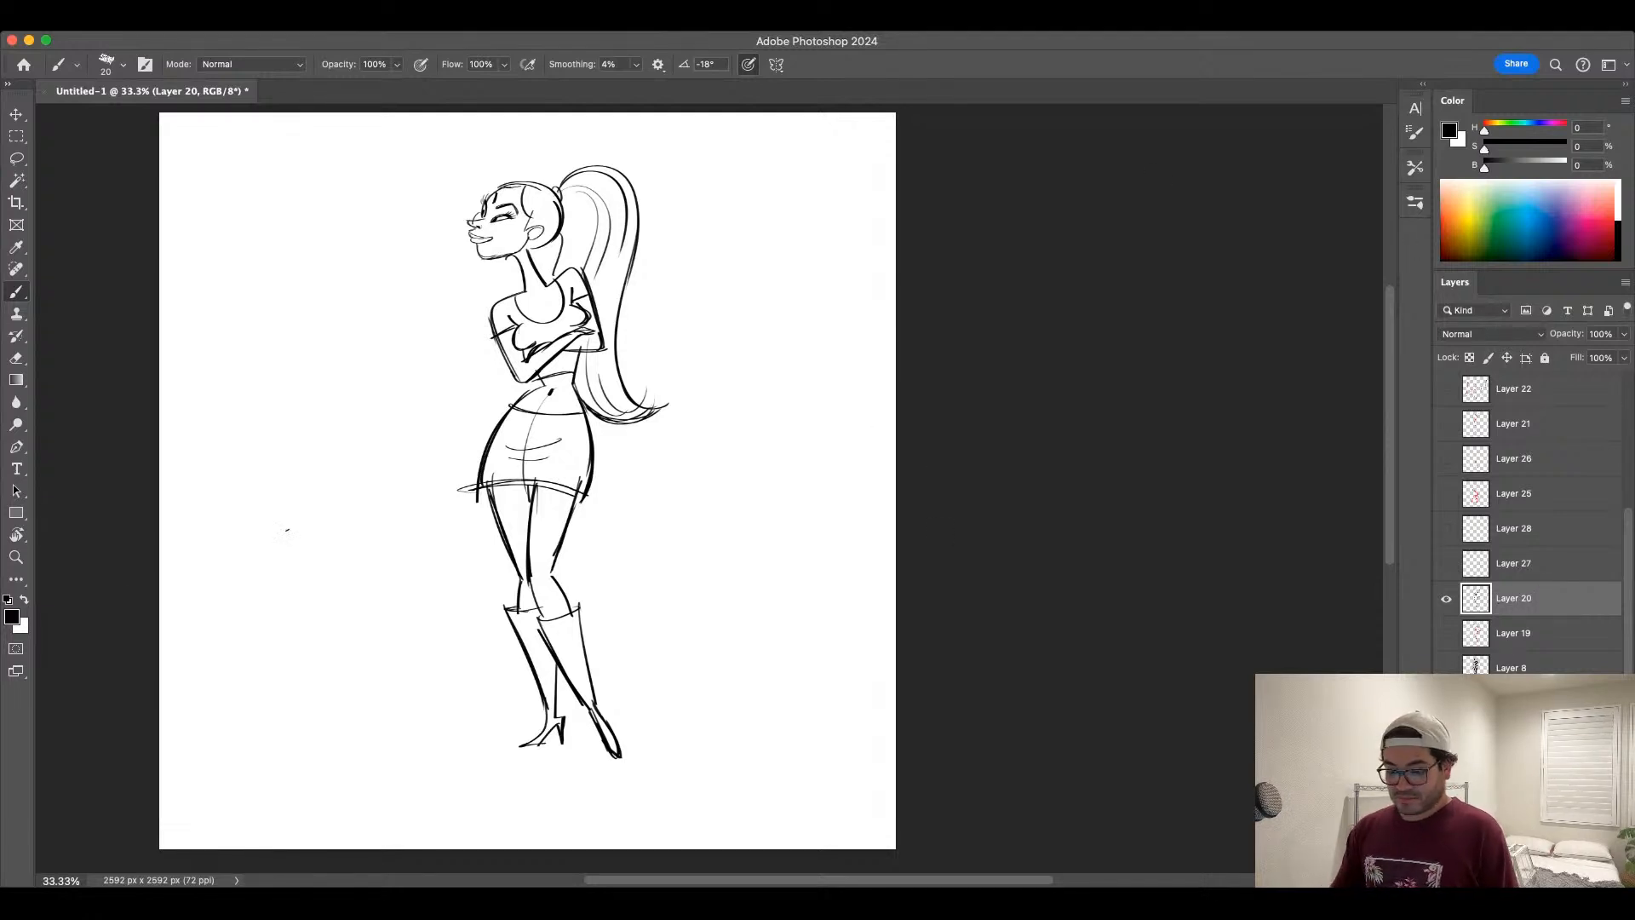
Step: Switch to the 15 px brush tool preset with 10% smoothing and a 0° angle
click(1415, 169)
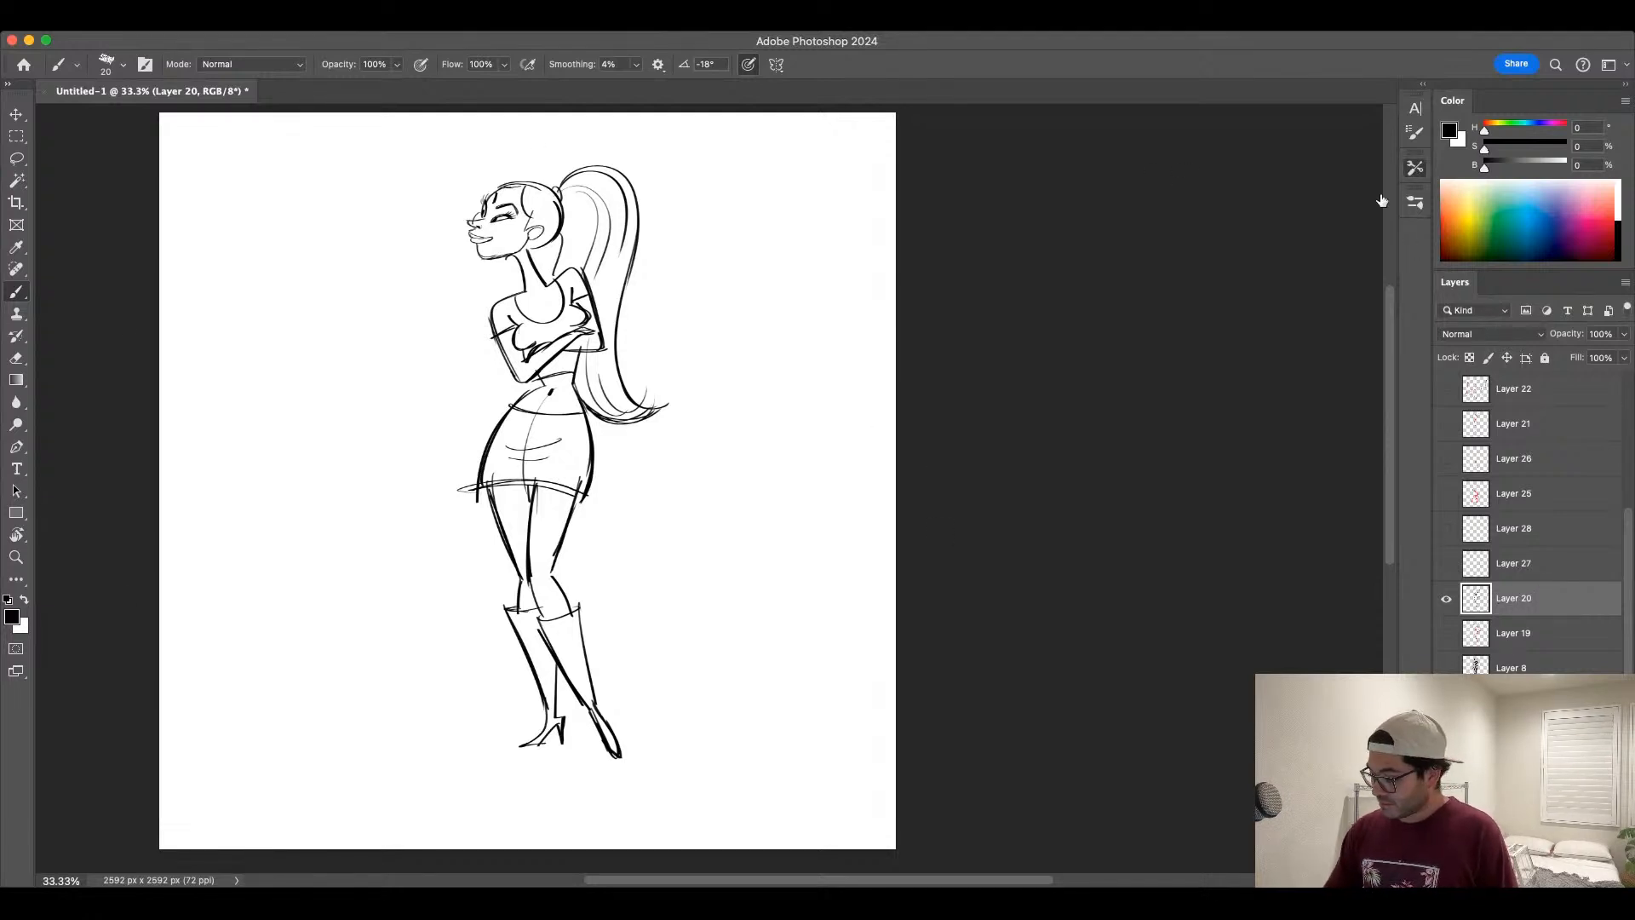
click(1309, 214)
click(1311, 232)
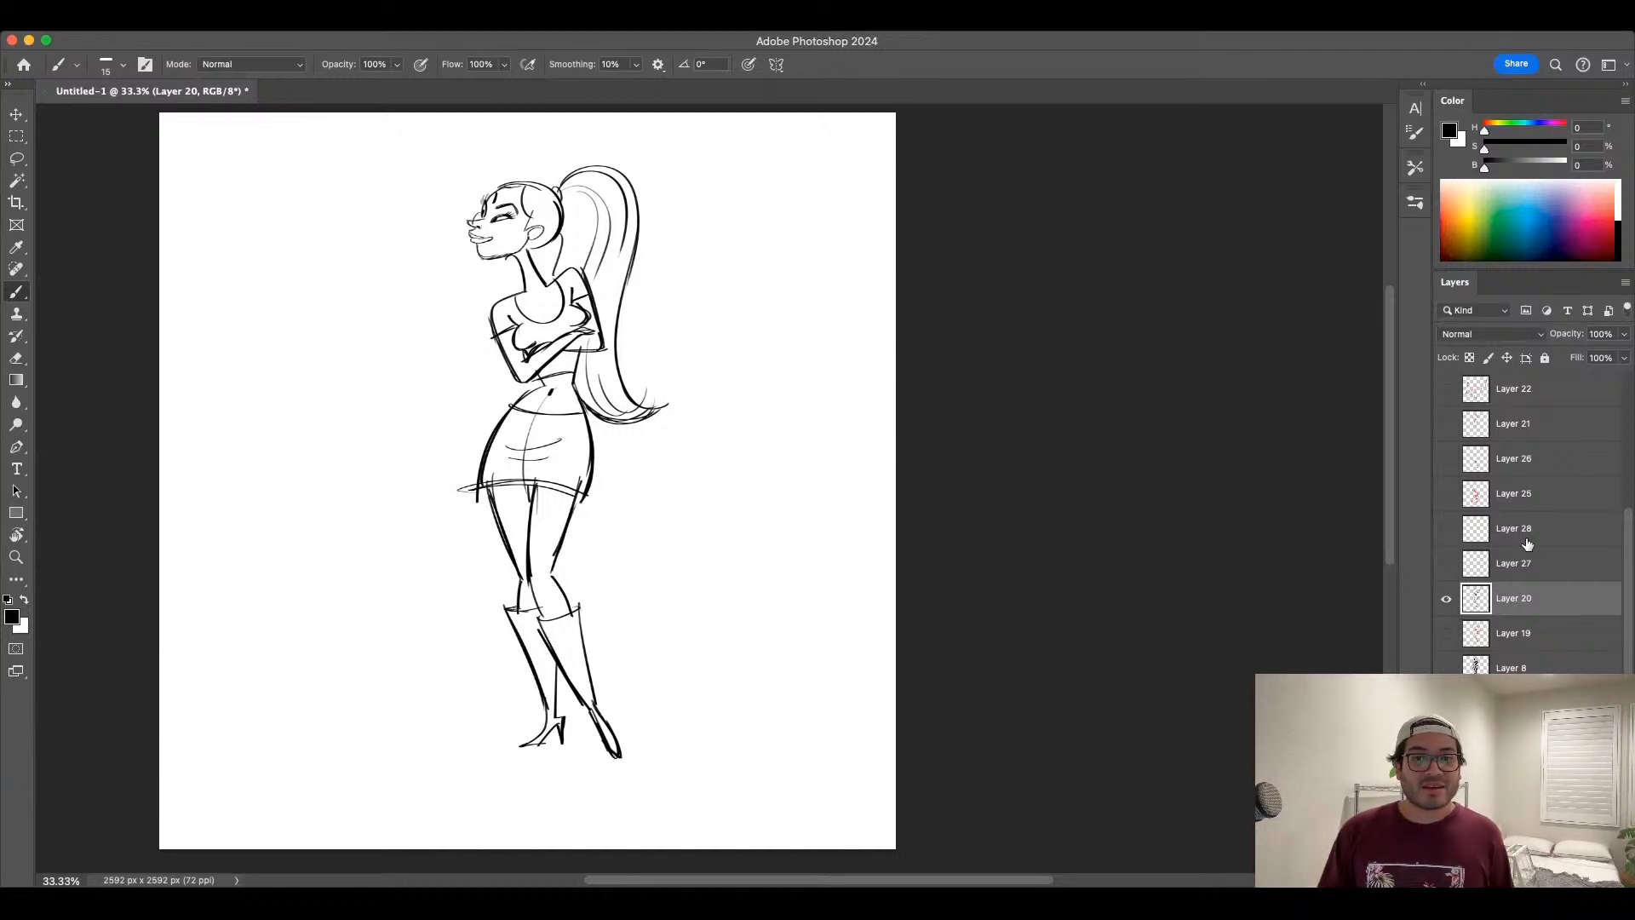
Step: Hide Layer 20, preview Layers 27, 28, 25 and 26, and delete Layers 25, 28 and 26
click(1446, 598)
click(1446, 563)
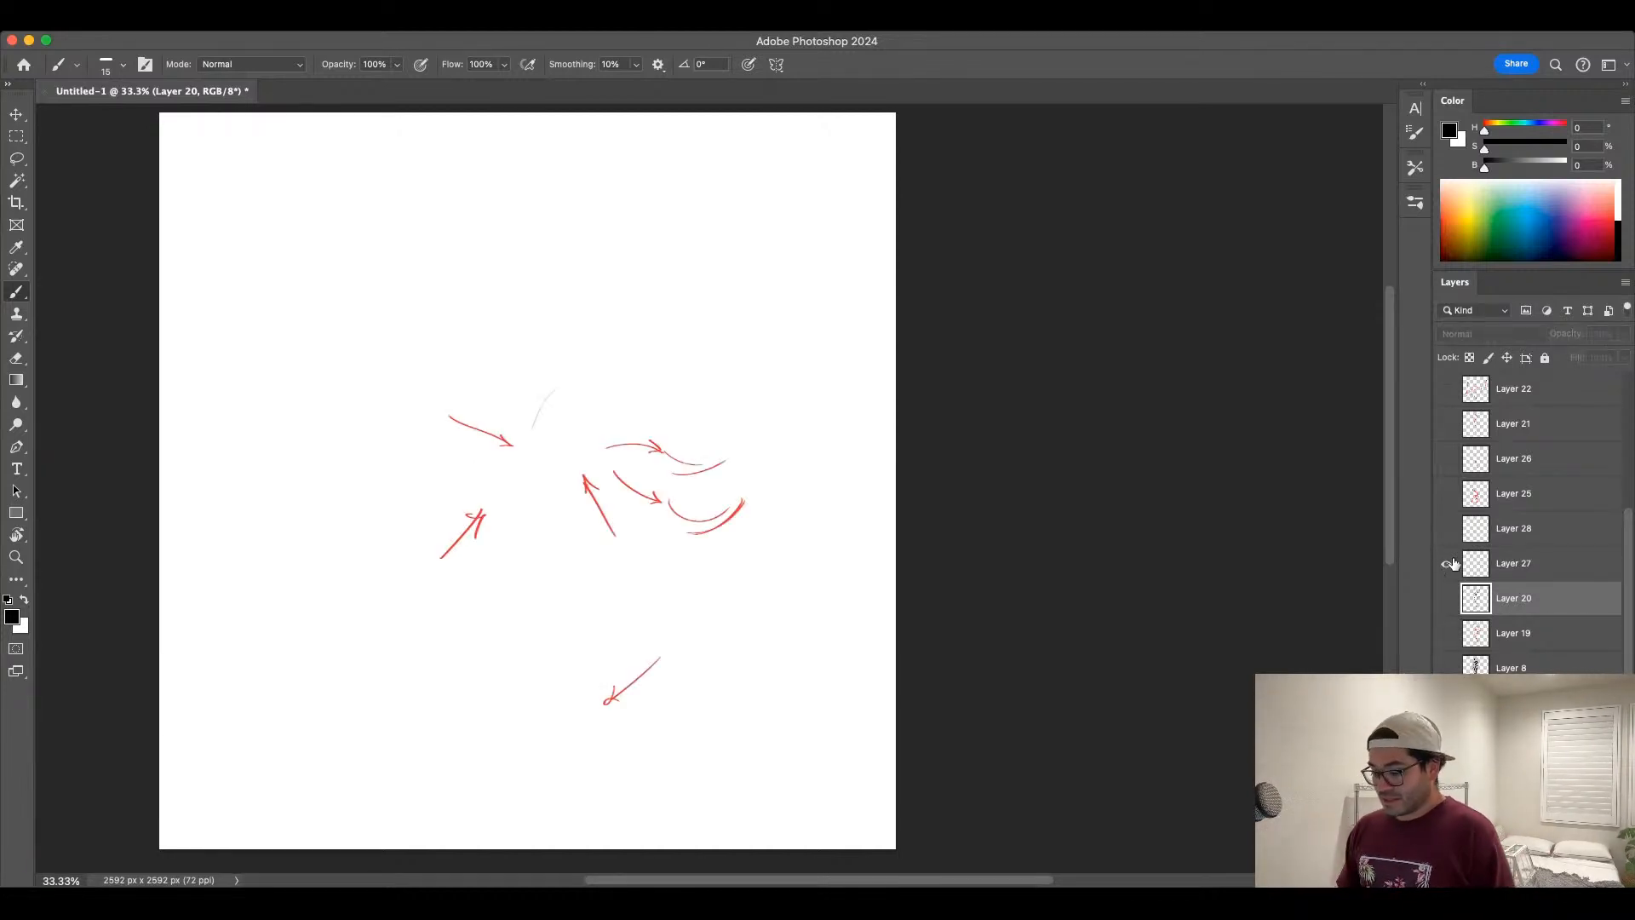
click(1446, 563)
click(1446, 528)
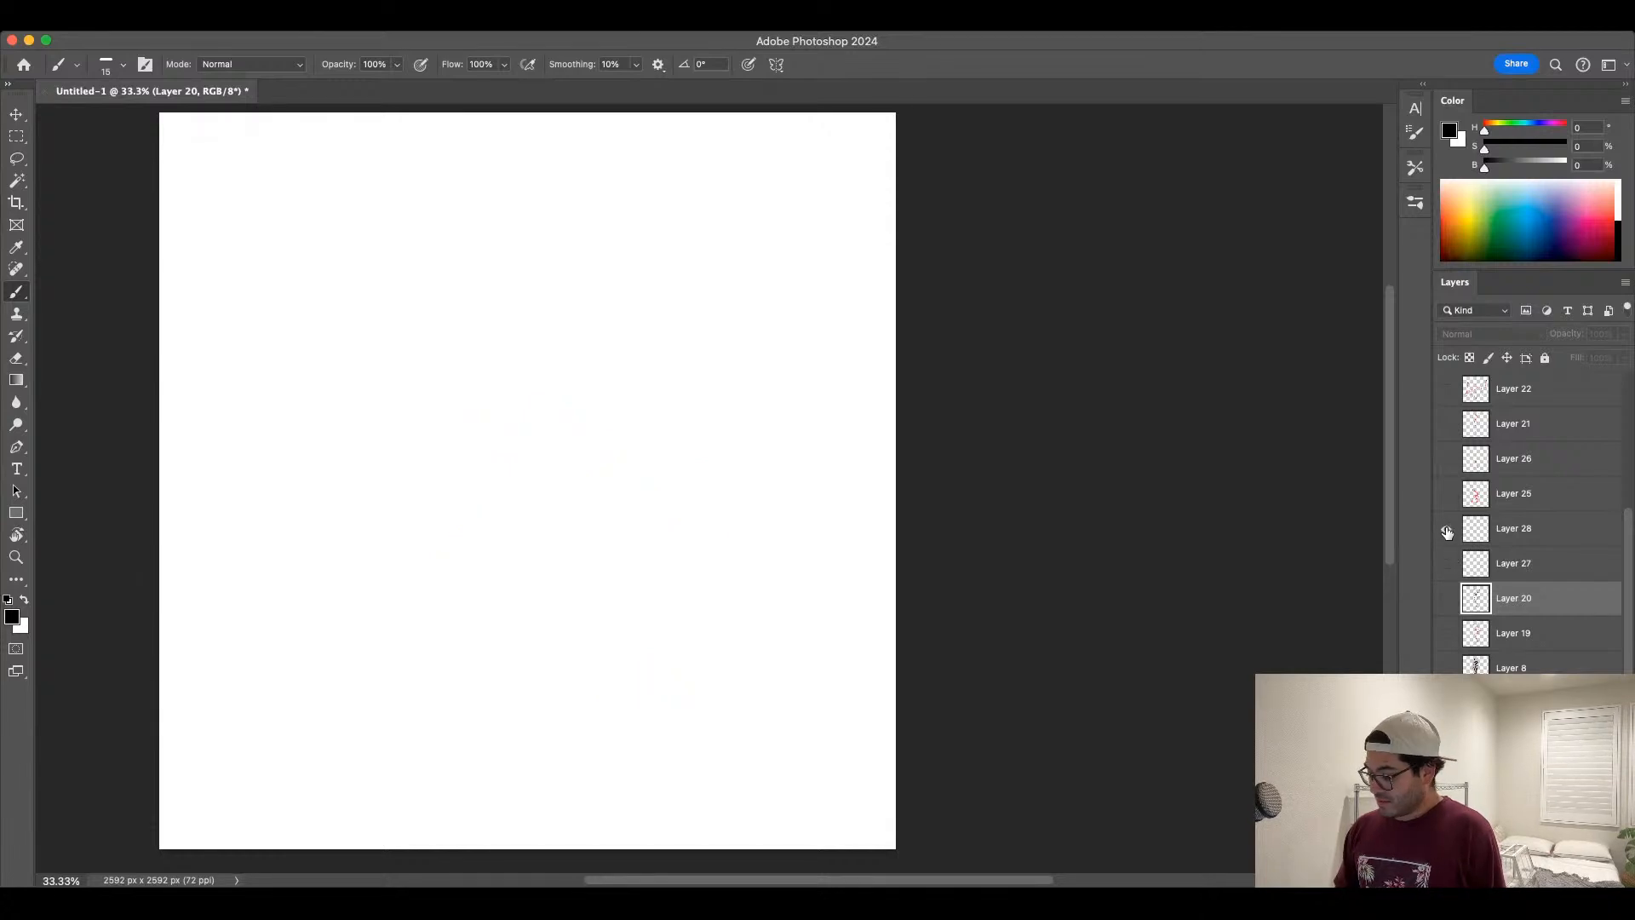
click(1446, 493)
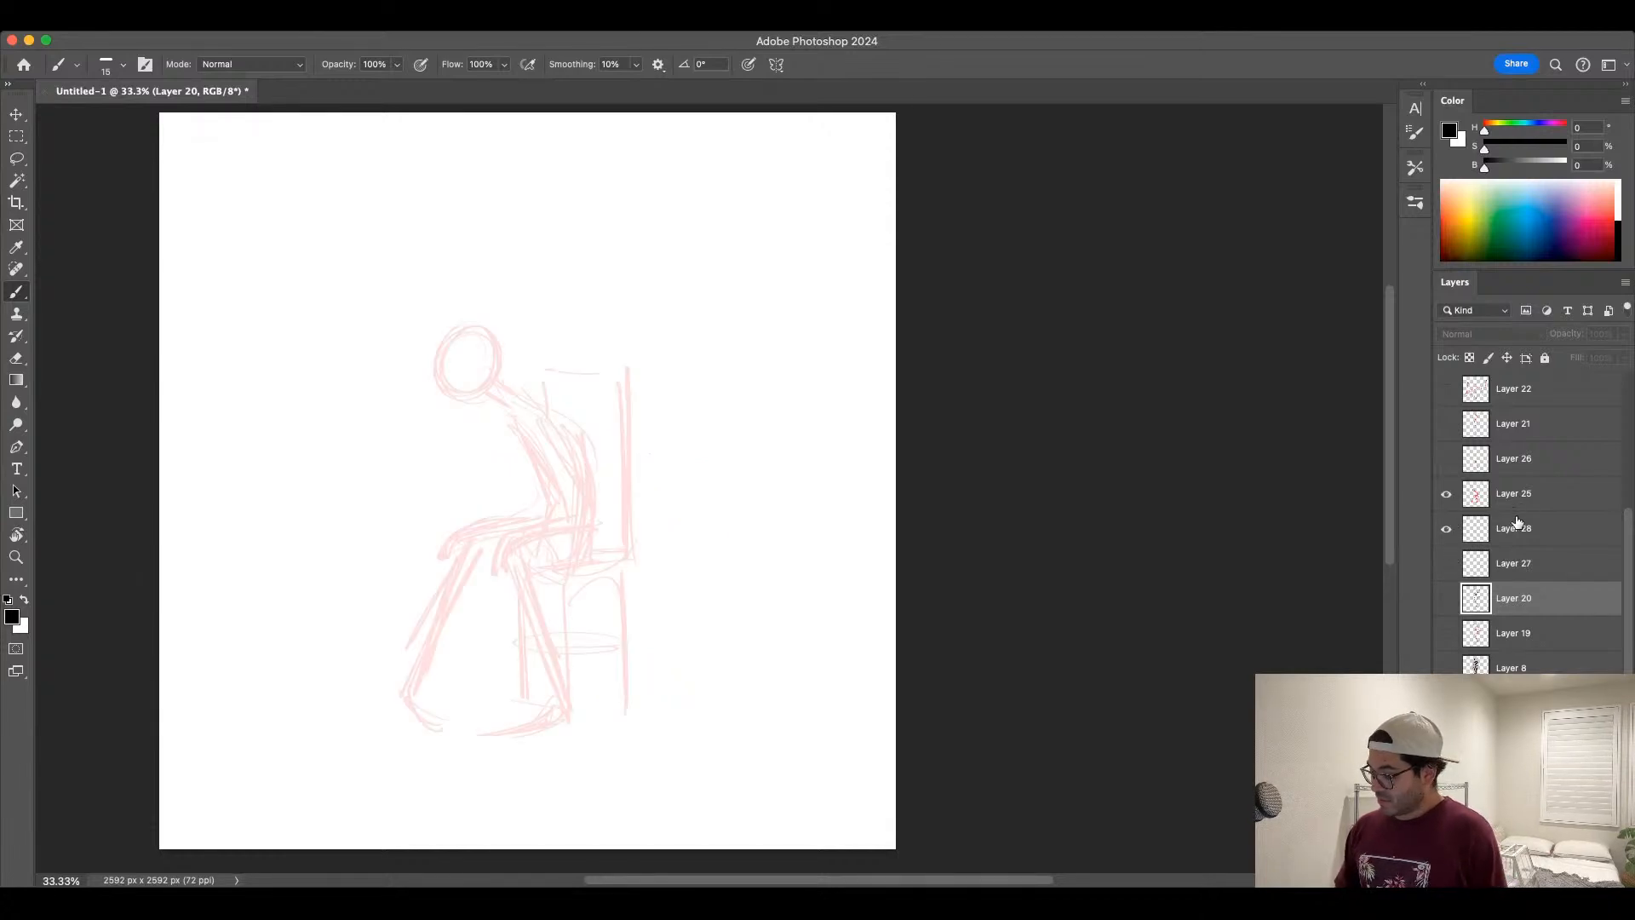
drag(1529, 503, 1609, 879)
drag(1492, 501, 1609, 879)
click(1445, 459)
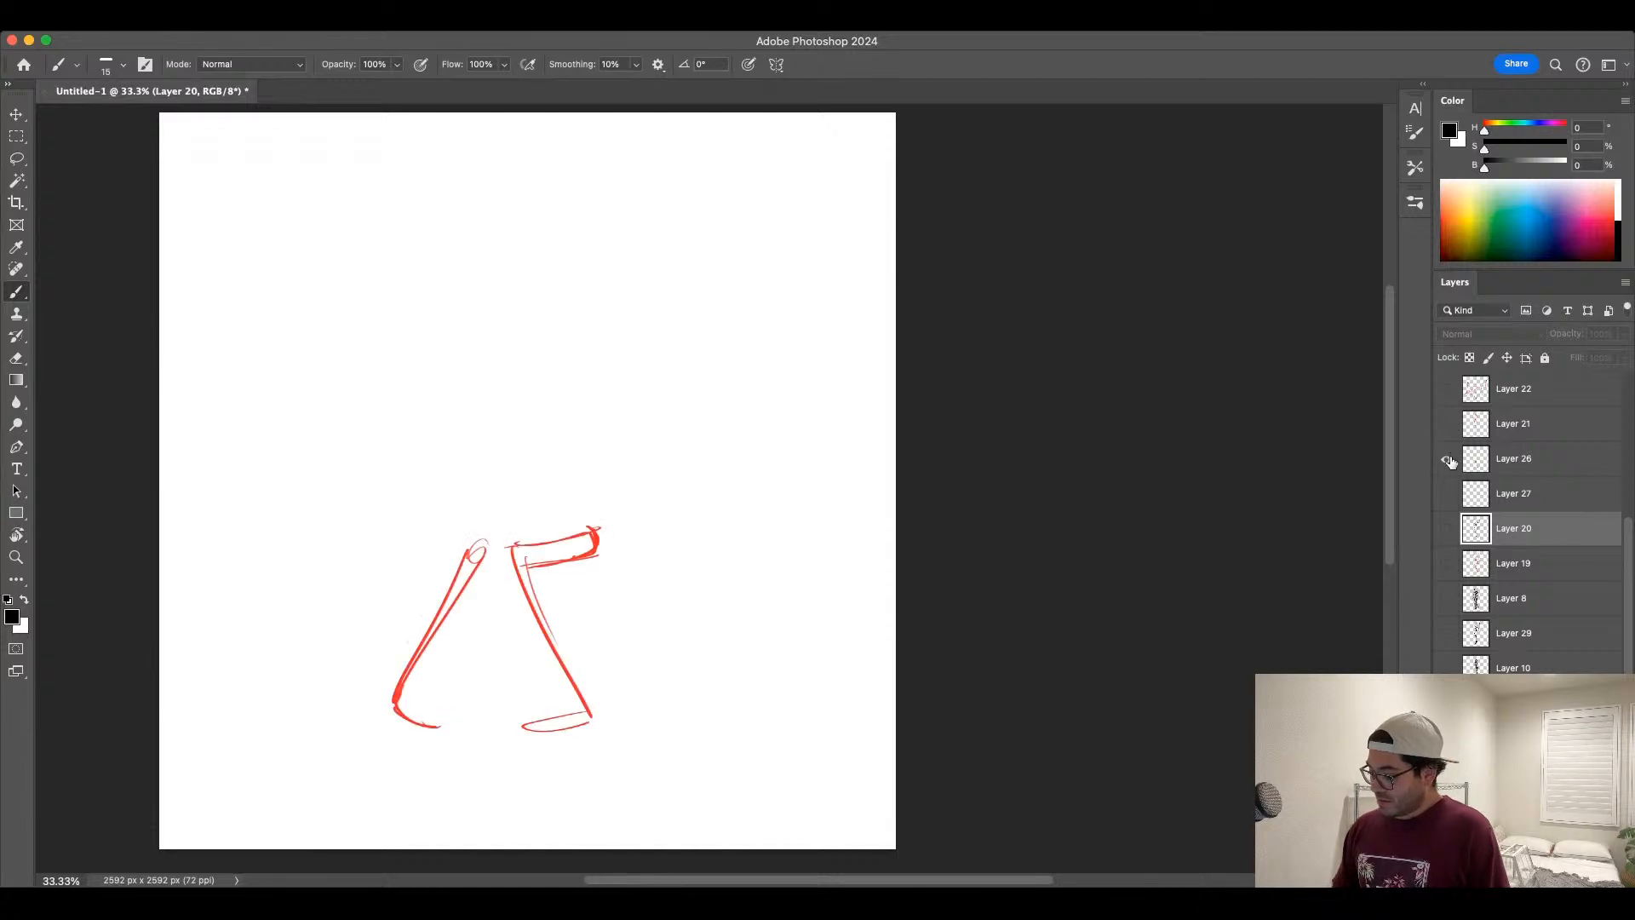
click(1445, 461)
drag(1482, 459, 1609, 879)
Step: Preview Layers 21 and 22, hide them, and make Layer 23 with the leaning ponytailed figure visible and active
click(1445, 423)
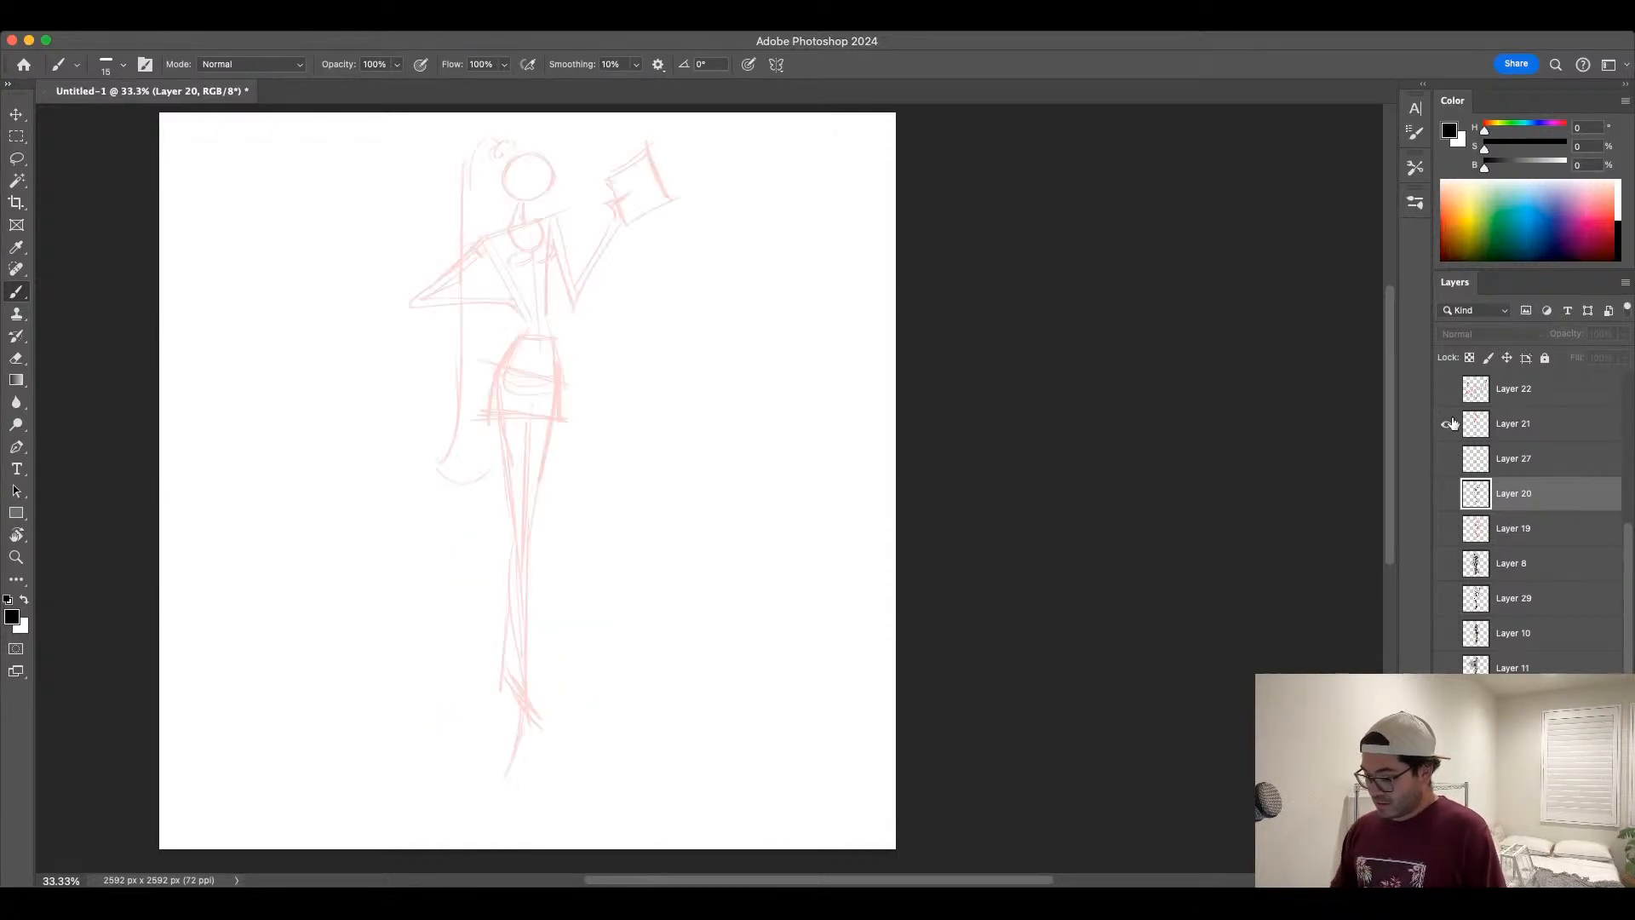
drag(1628, 559, 1628, 512)
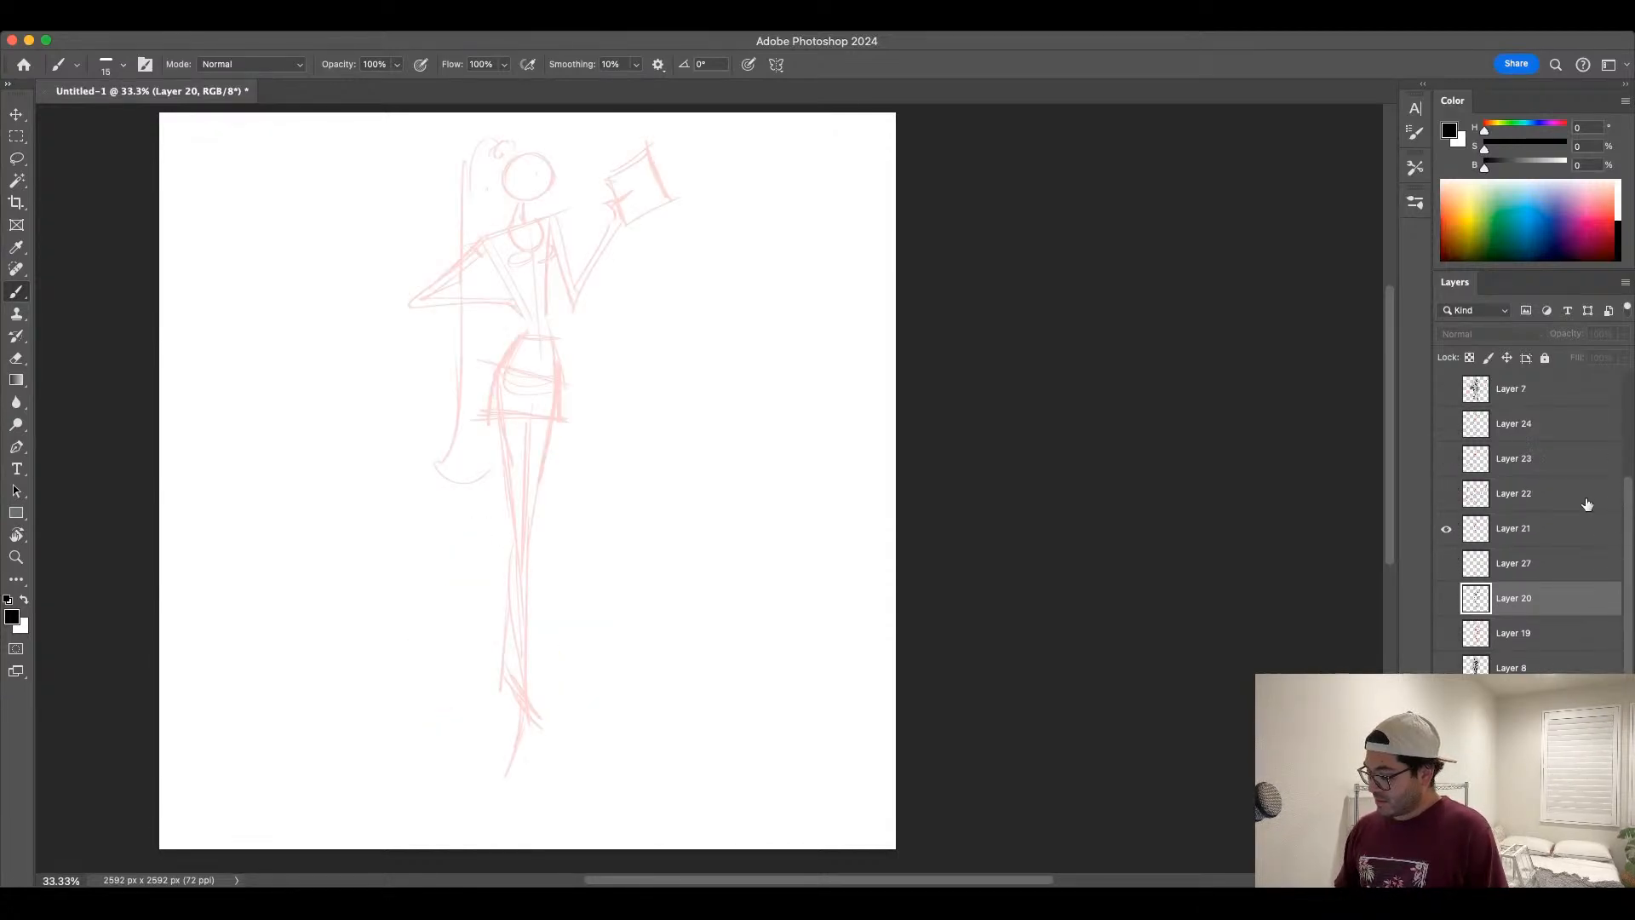
click(1445, 526)
click(1445, 500)
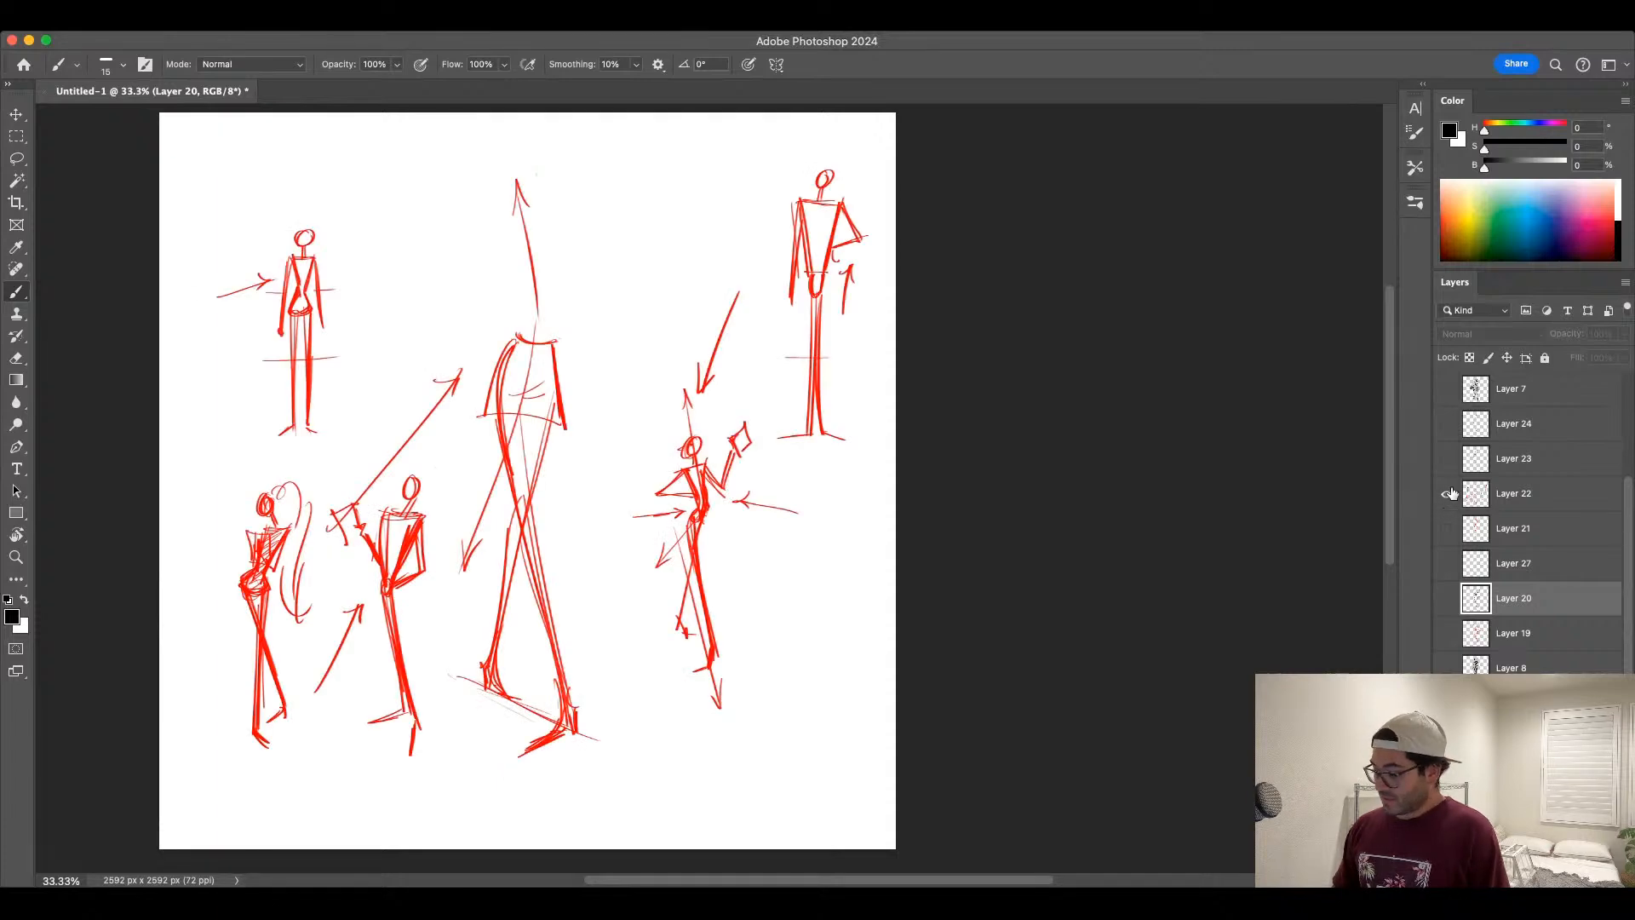
click(1445, 495)
click(1445, 460)
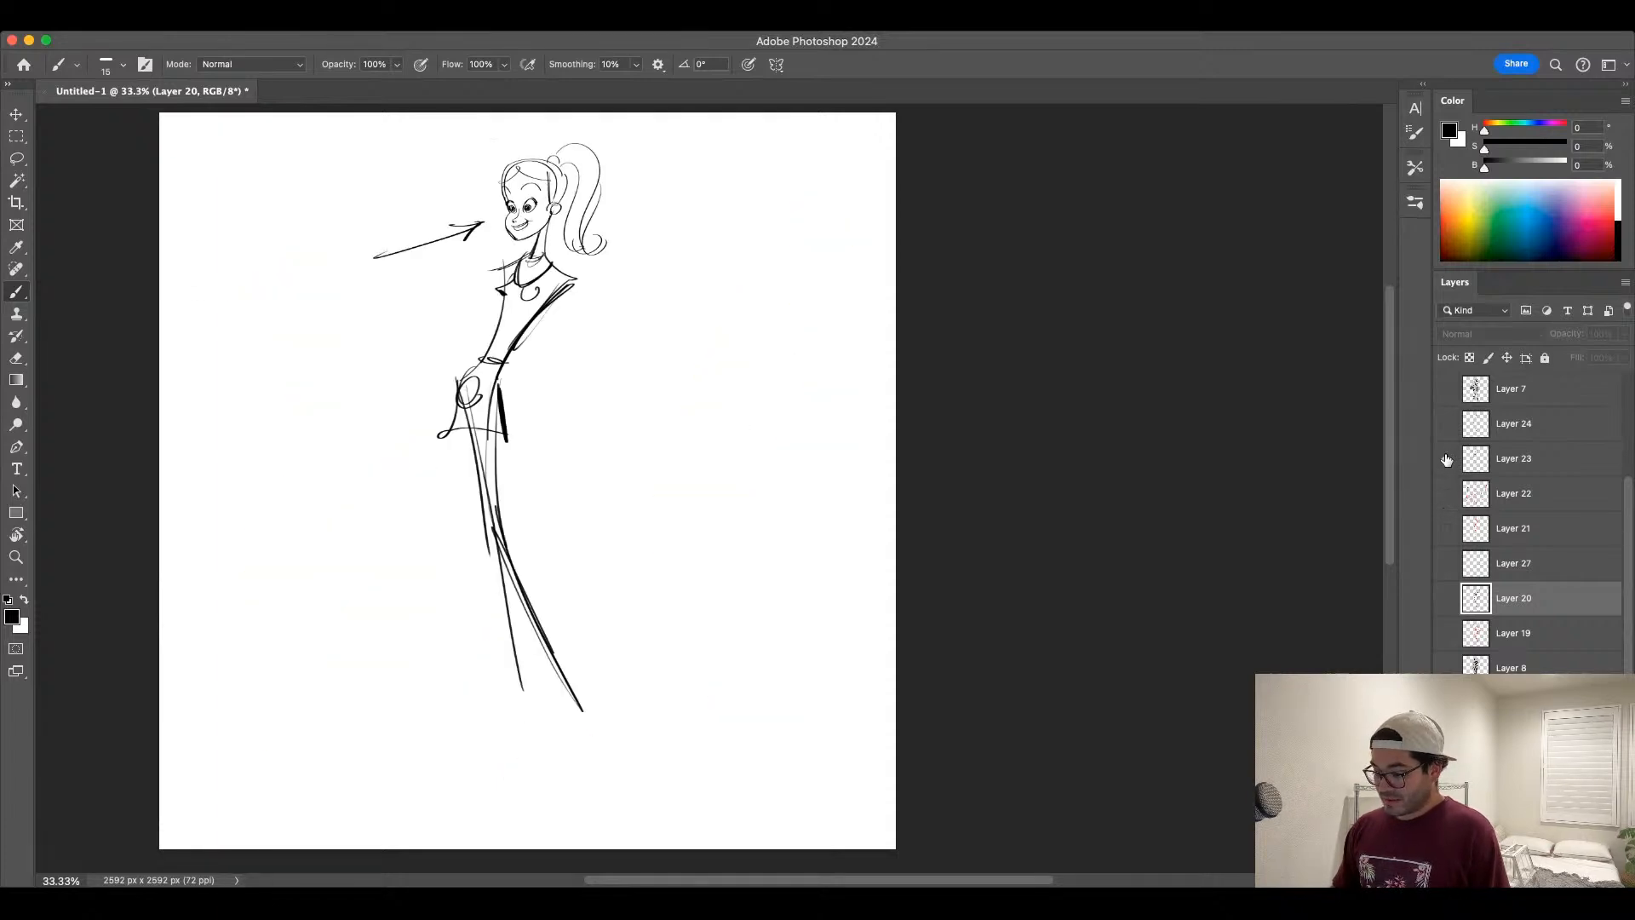
click(1524, 459)
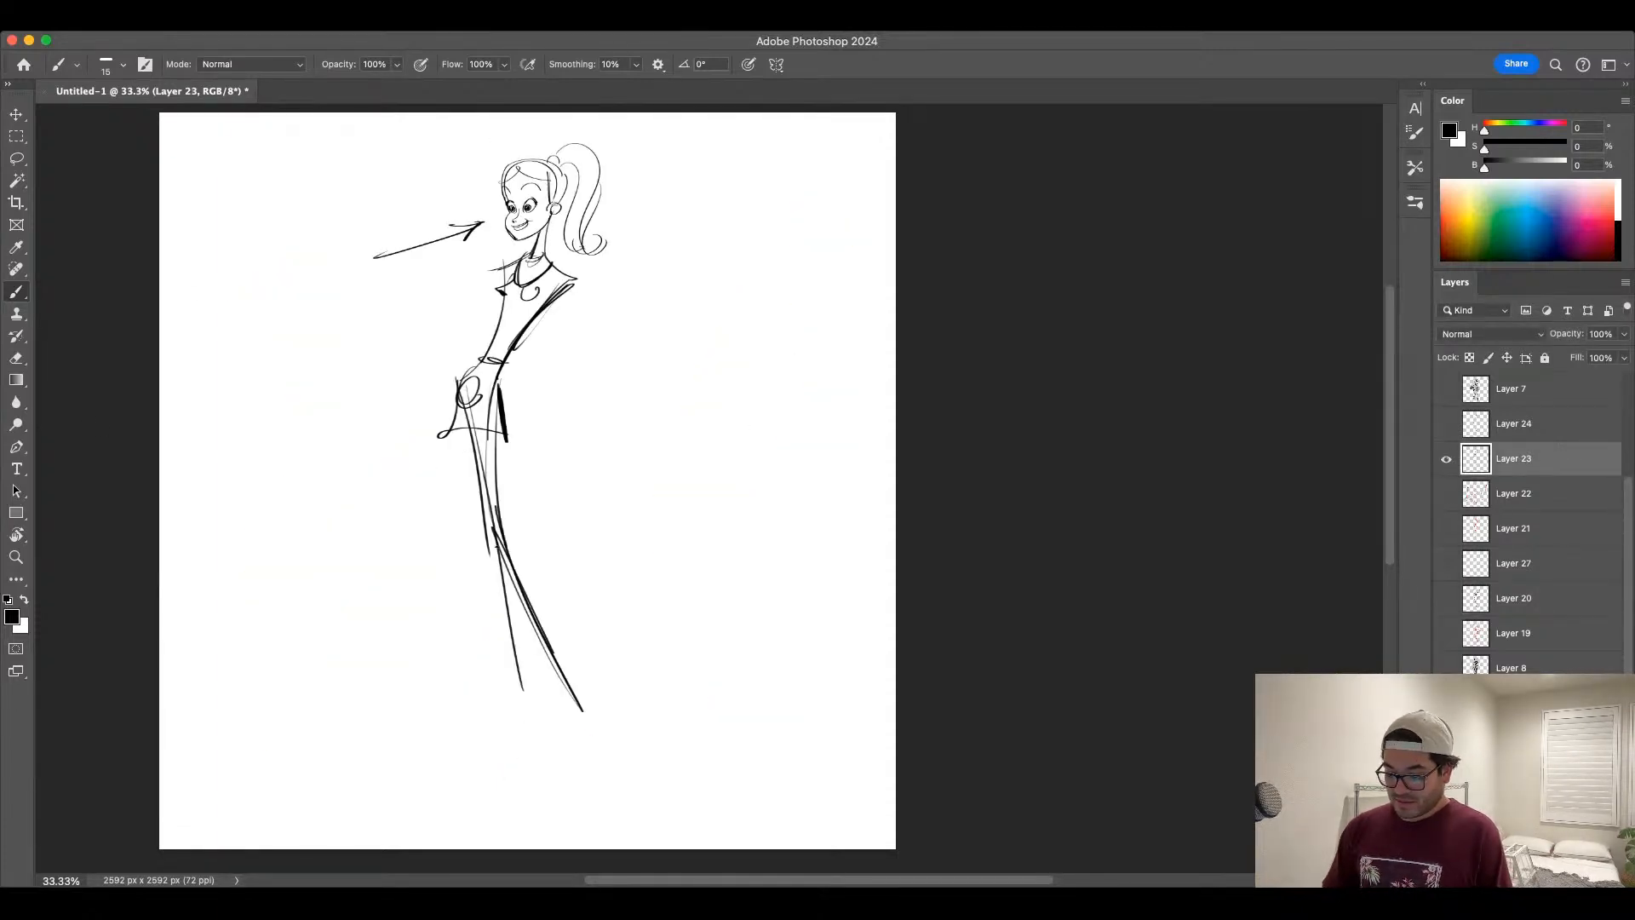
Step: Extend the leaning figure's lower legs and sketch a heeled foot and a long pointed foot with a 15 px brush
mouse_move(483, 524)
mouse_down()
mouse_move(516, 693)
mouse_move(496, 714)
mouse_move(518, 698)
mouse_move(523, 713)
mouse_up()
key(super+z)
mouse_move(528, 680)
mouse_down()
mouse_move(523, 714)
mouse_move(480, 719)
mouse_up()
drag(514, 684, 477, 722)
key(super+z)
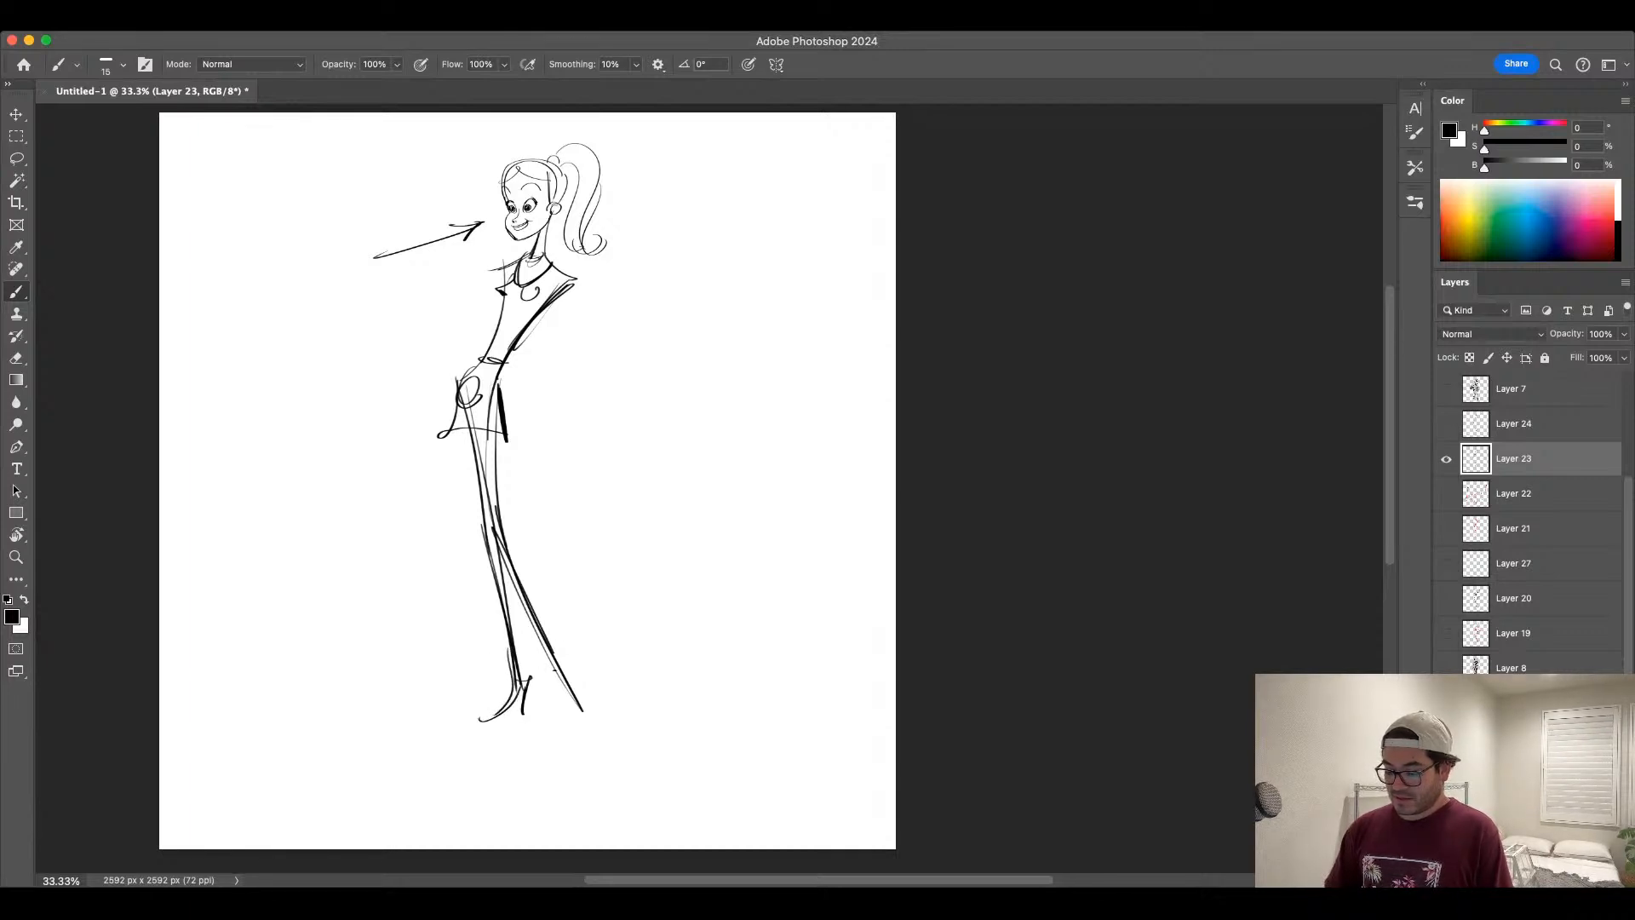
drag(554, 669, 603, 736)
drag(570, 698, 604, 736)
drag(572, 696, 612, 747)
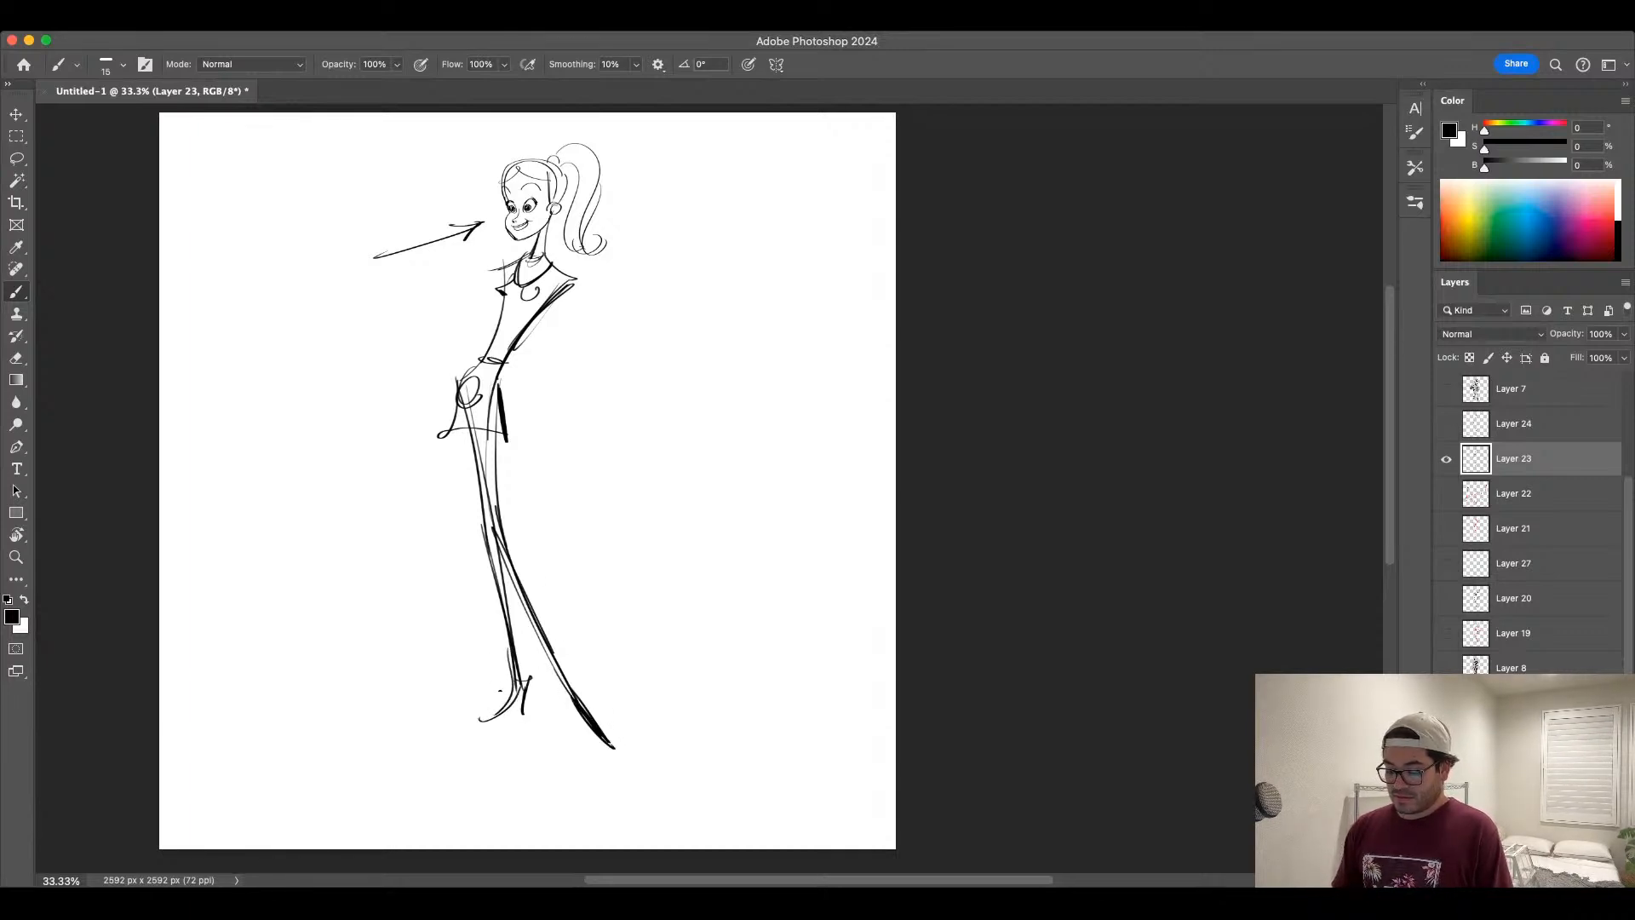
drag(517, 678, 512, 709)
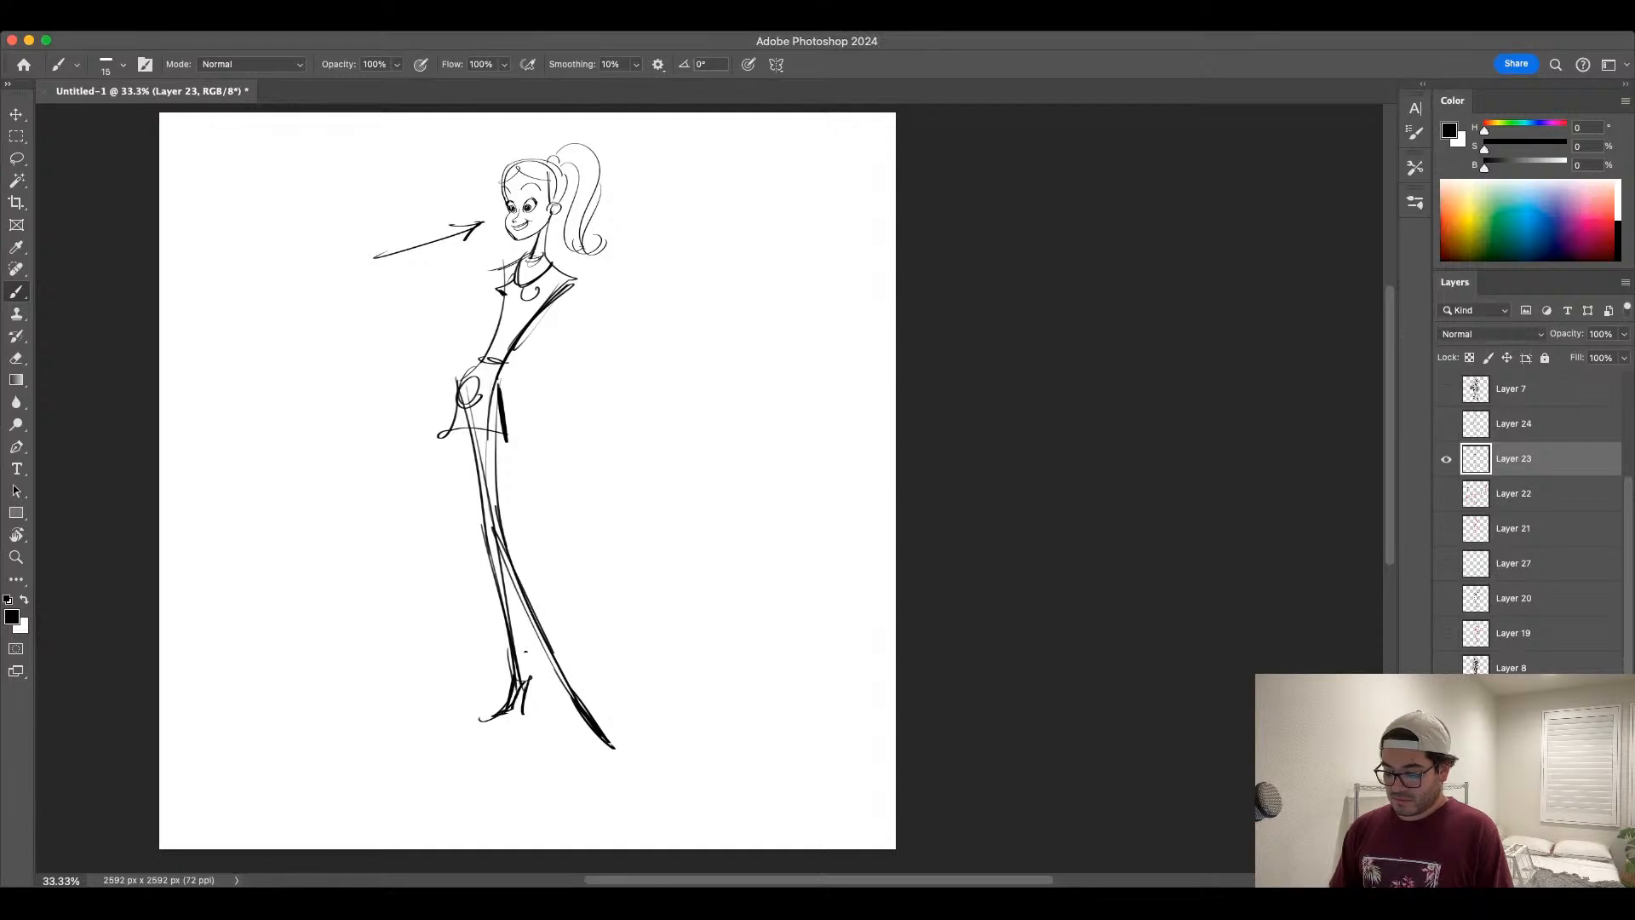
Step: Add ankle cuffs and thicken both feet into heeled boots using a 20 px brush, and return the brush to 15 px
key(bracketright)
mouse_move(502, 649)
mouse_down()
mouse_move(513, 686)
mouse_move(533, 652)
mouse_up()
key(super+z)
key(super+z)
key(super+z)
mouse_move(533, 653)
mouse_down()
mouse_move(528, 714)
mouse_move(534, 654)
mouse_move(507, 682)
mouse_move(502, 656)
mouse_move(512, 690)
mouse_move(548, 646)
mouse_move(575, 659)
mouse_move(577, 710)
mouse_up()
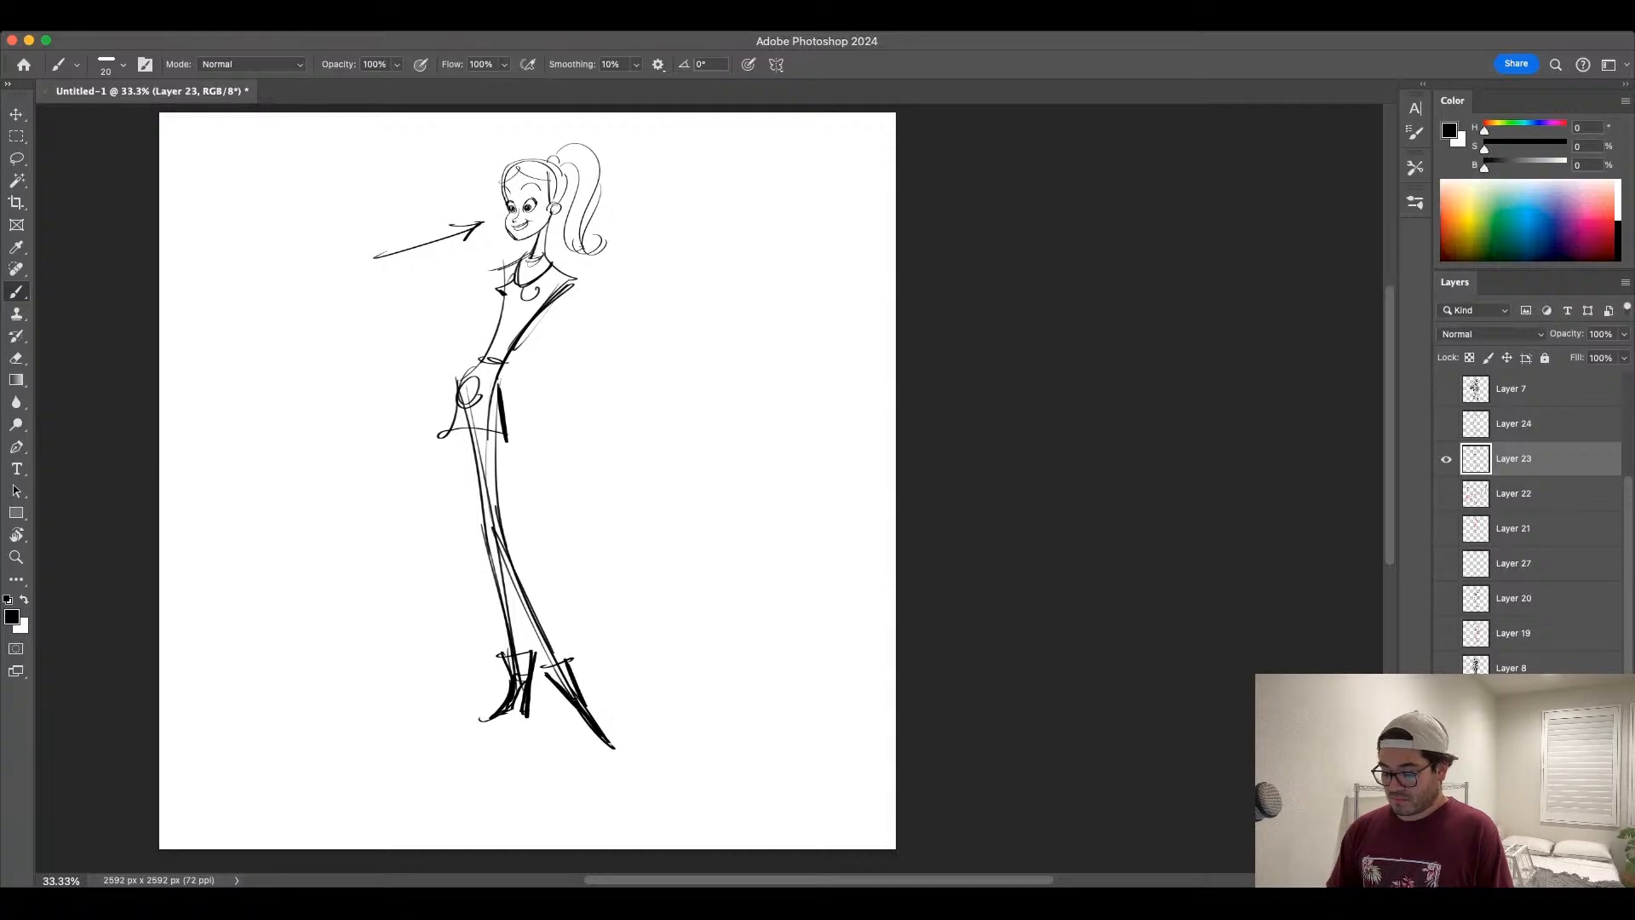
key(bracketleft)
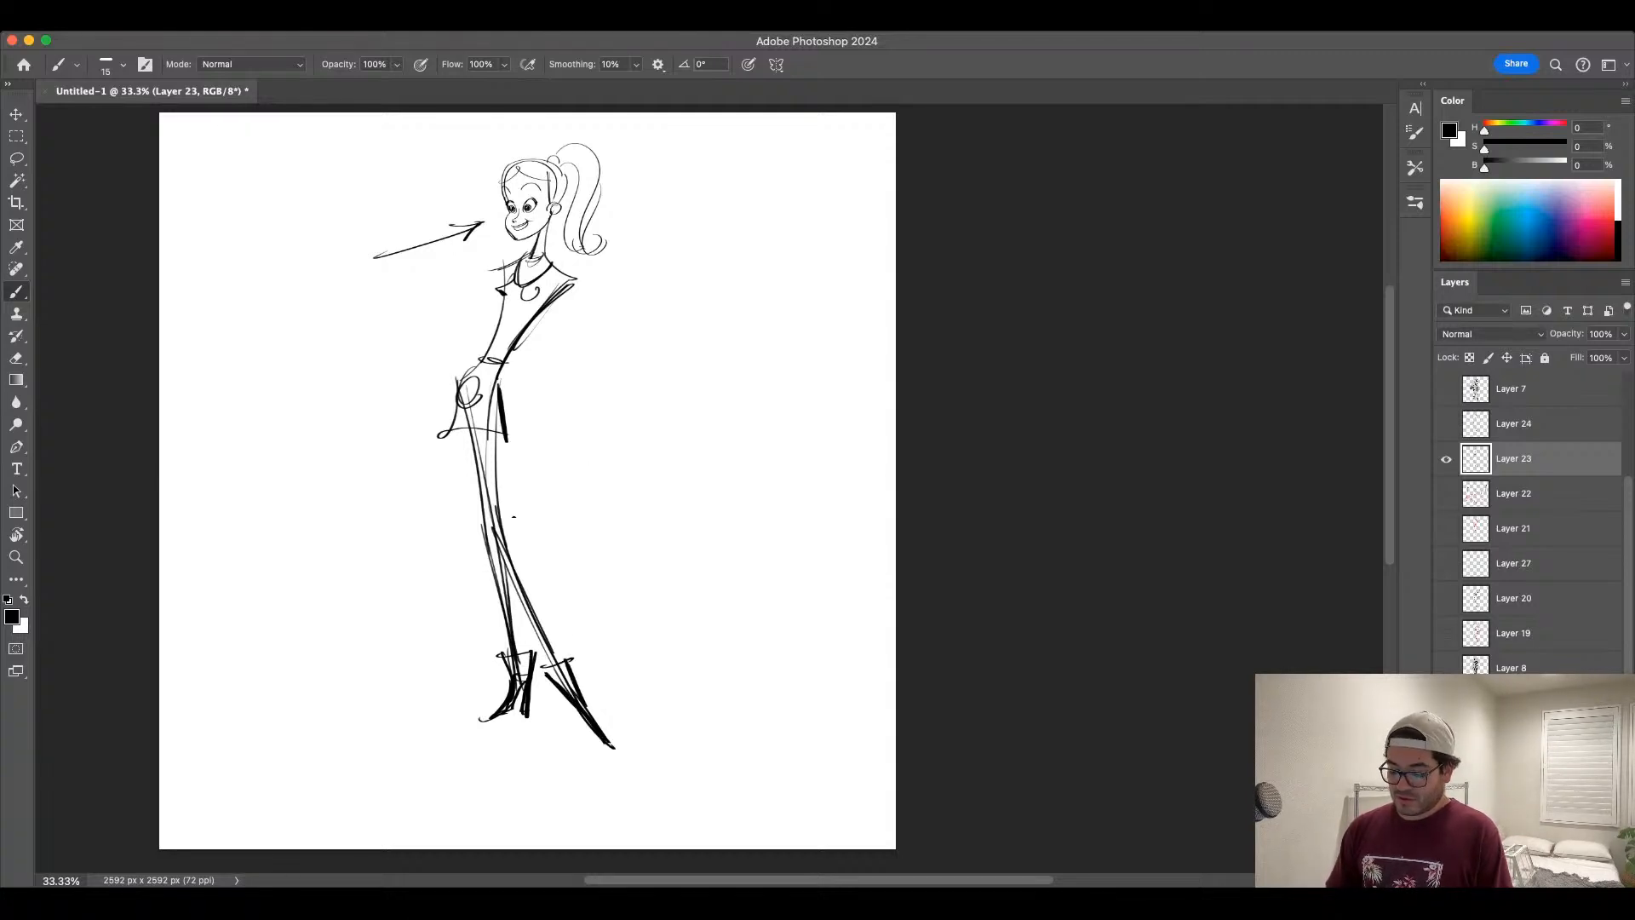
mouse_move(413, 732)
mouse_down()
mouse_move(479, 696)
mouse_move(461, 722)
mouse_up()
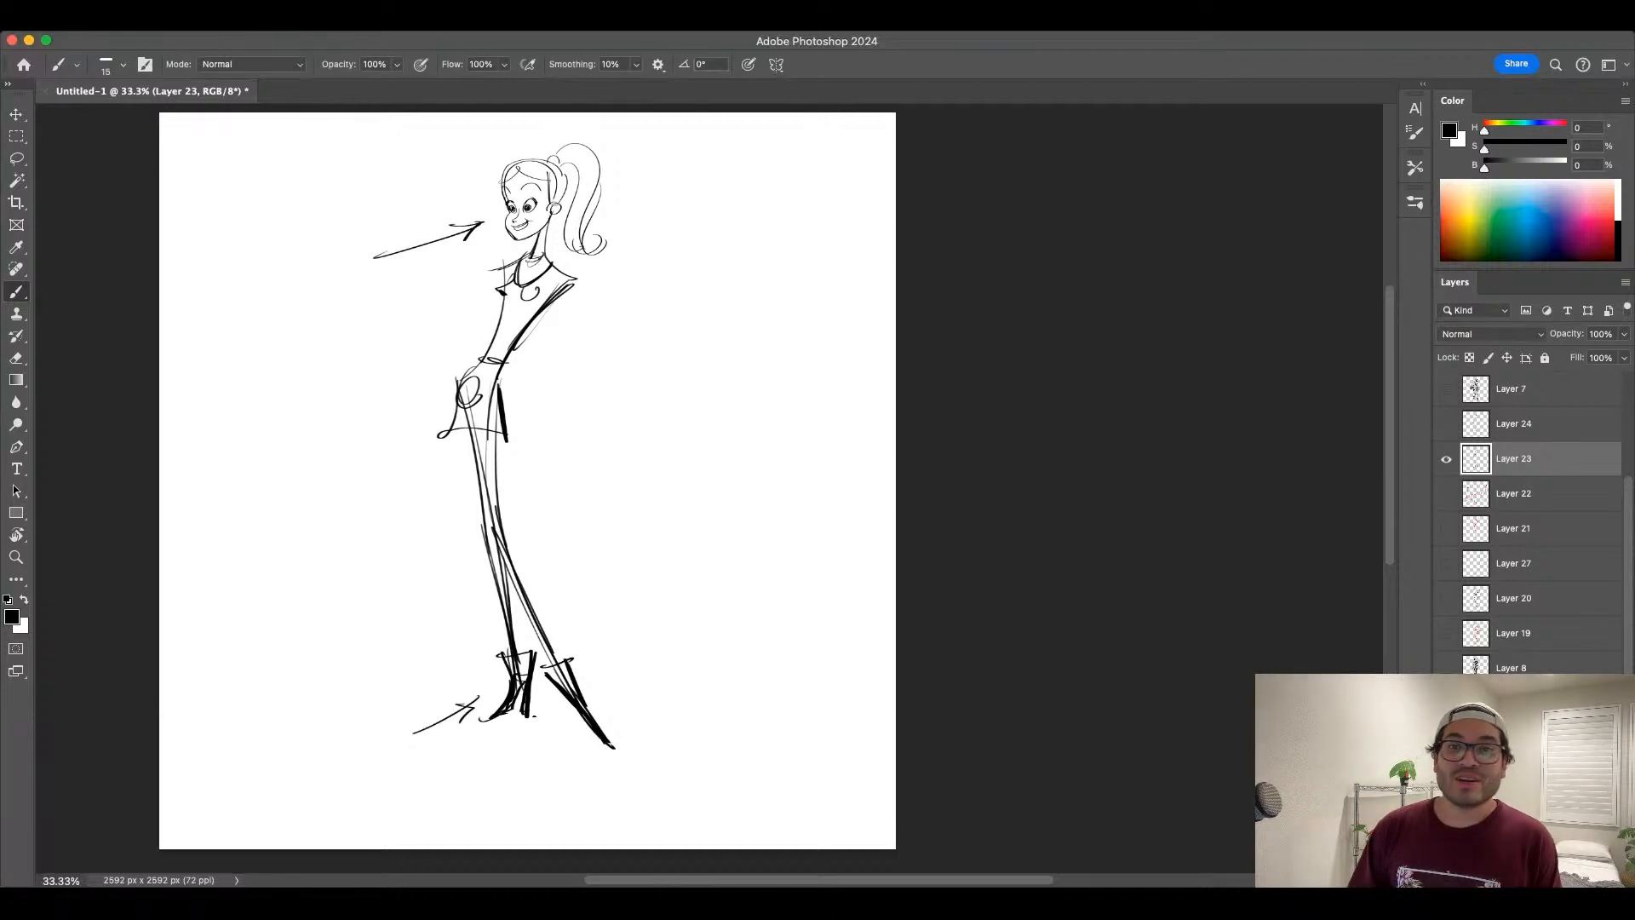
key(ctrl+z)
key(ctrl+z)
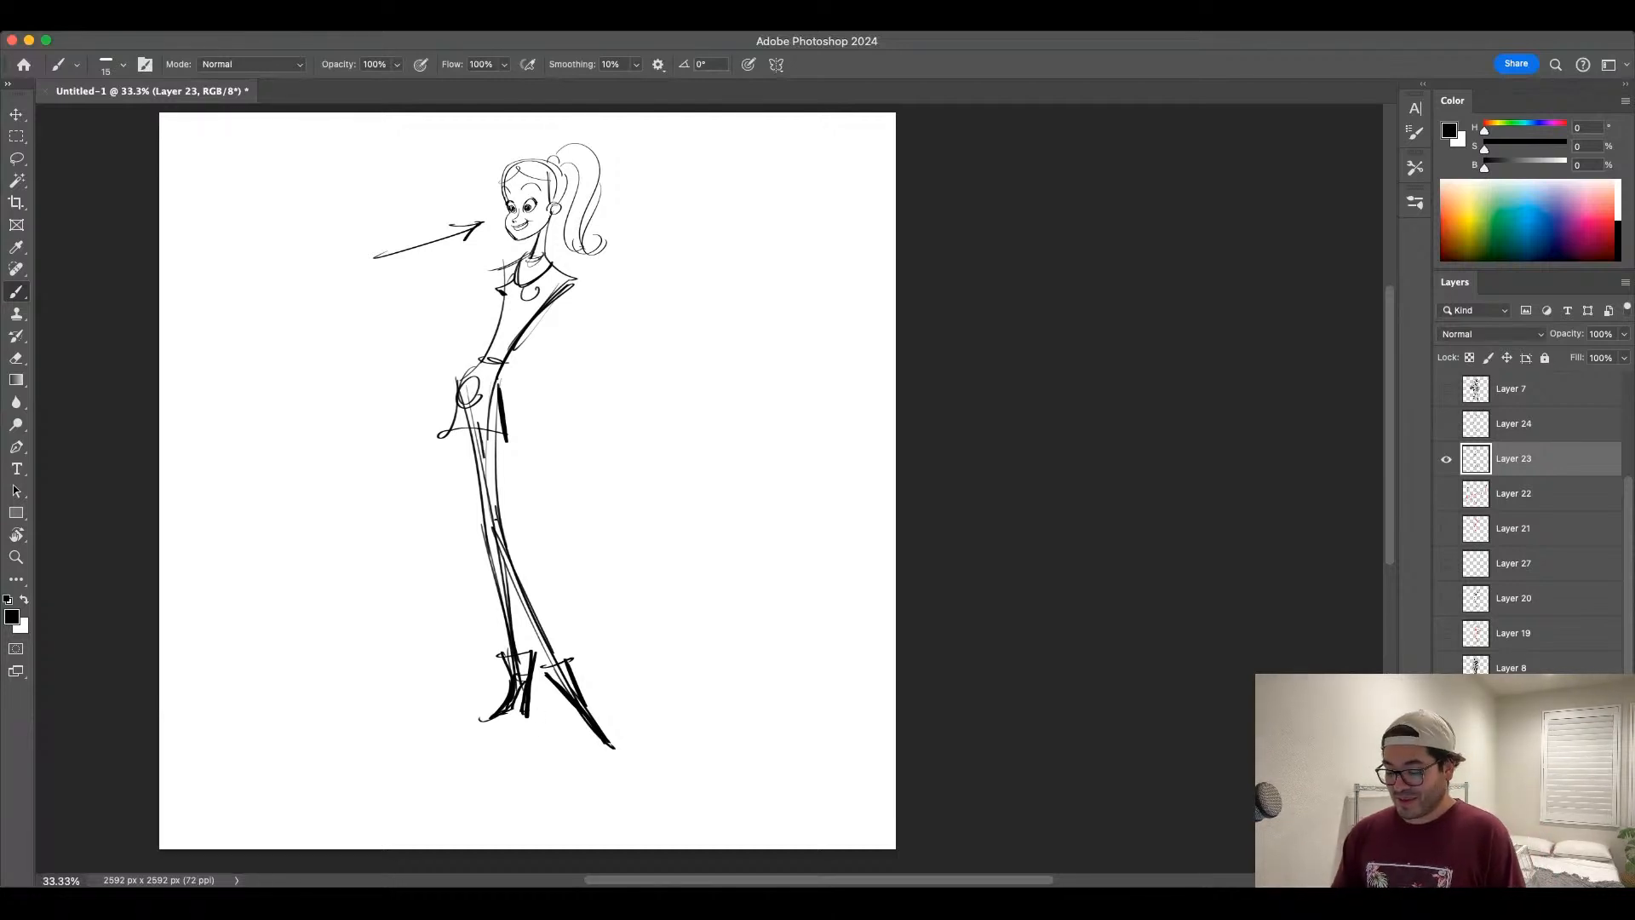
Step: Redraw both thigh outlines from the skirt hem to the knees with heavier tapering lines
drag(484, 457, 496, 525)
key(ctrl+z)
drag(461, 423, 489, 532)
key(ctrl+z)
drag(458, 434, 491, 541)
key(ctrl+z)
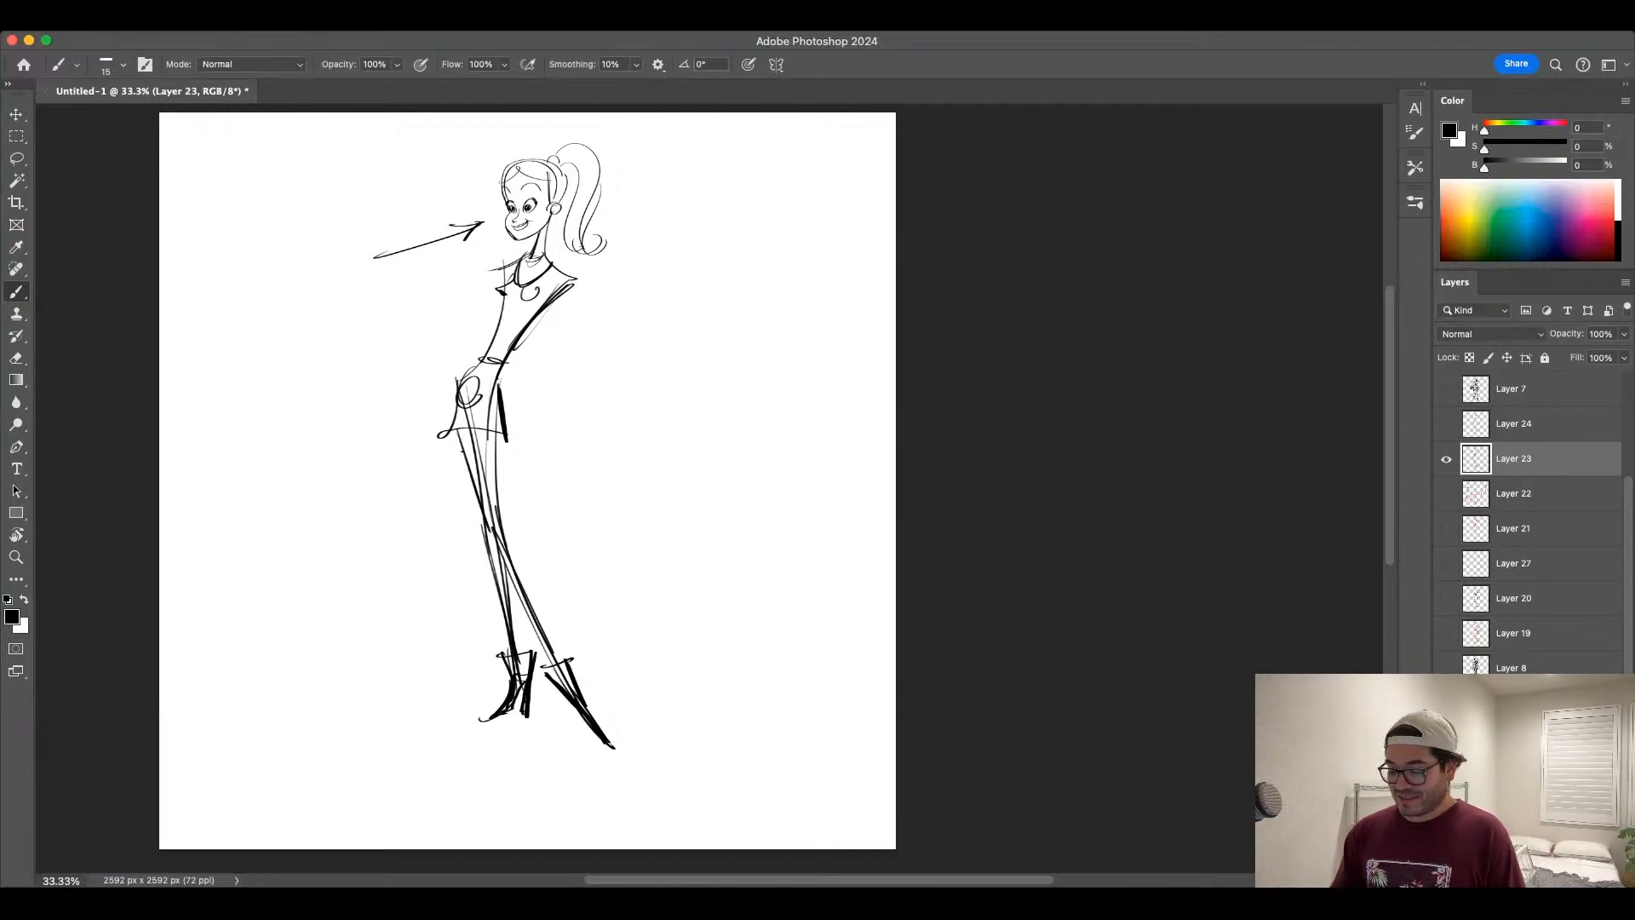
key(ctrl+z)
drag(460, 427, 489, 538)
mouse_move(458, 434)
mouse_down()
mouse_move(492, 536)
mouse_move(504, 530)
mouse_up()
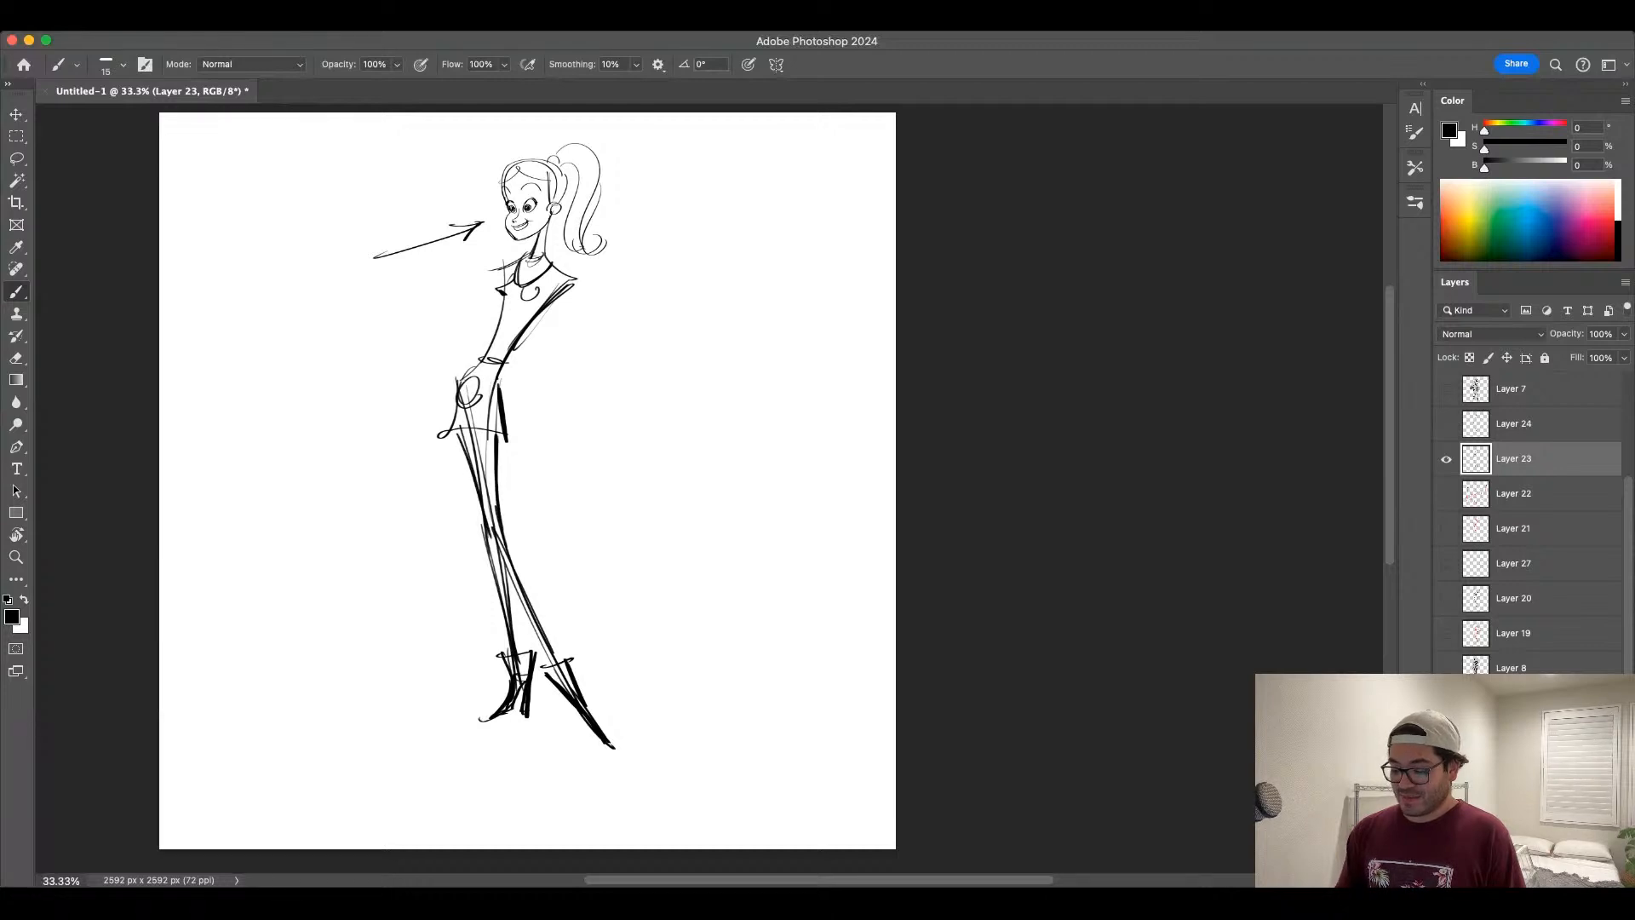
Step: Add a belt at the waist and strengthen the hip and both sides of the torso
mouse_move(459, 390)
mouse_down()
mouse_move(446, 436)
mouse_move(500, 365)
mouse_up()
mouse_move(472, 369)
mouse_down()
mouse_move(503, 370)
mouse_move(489, 360)
mouse_up()
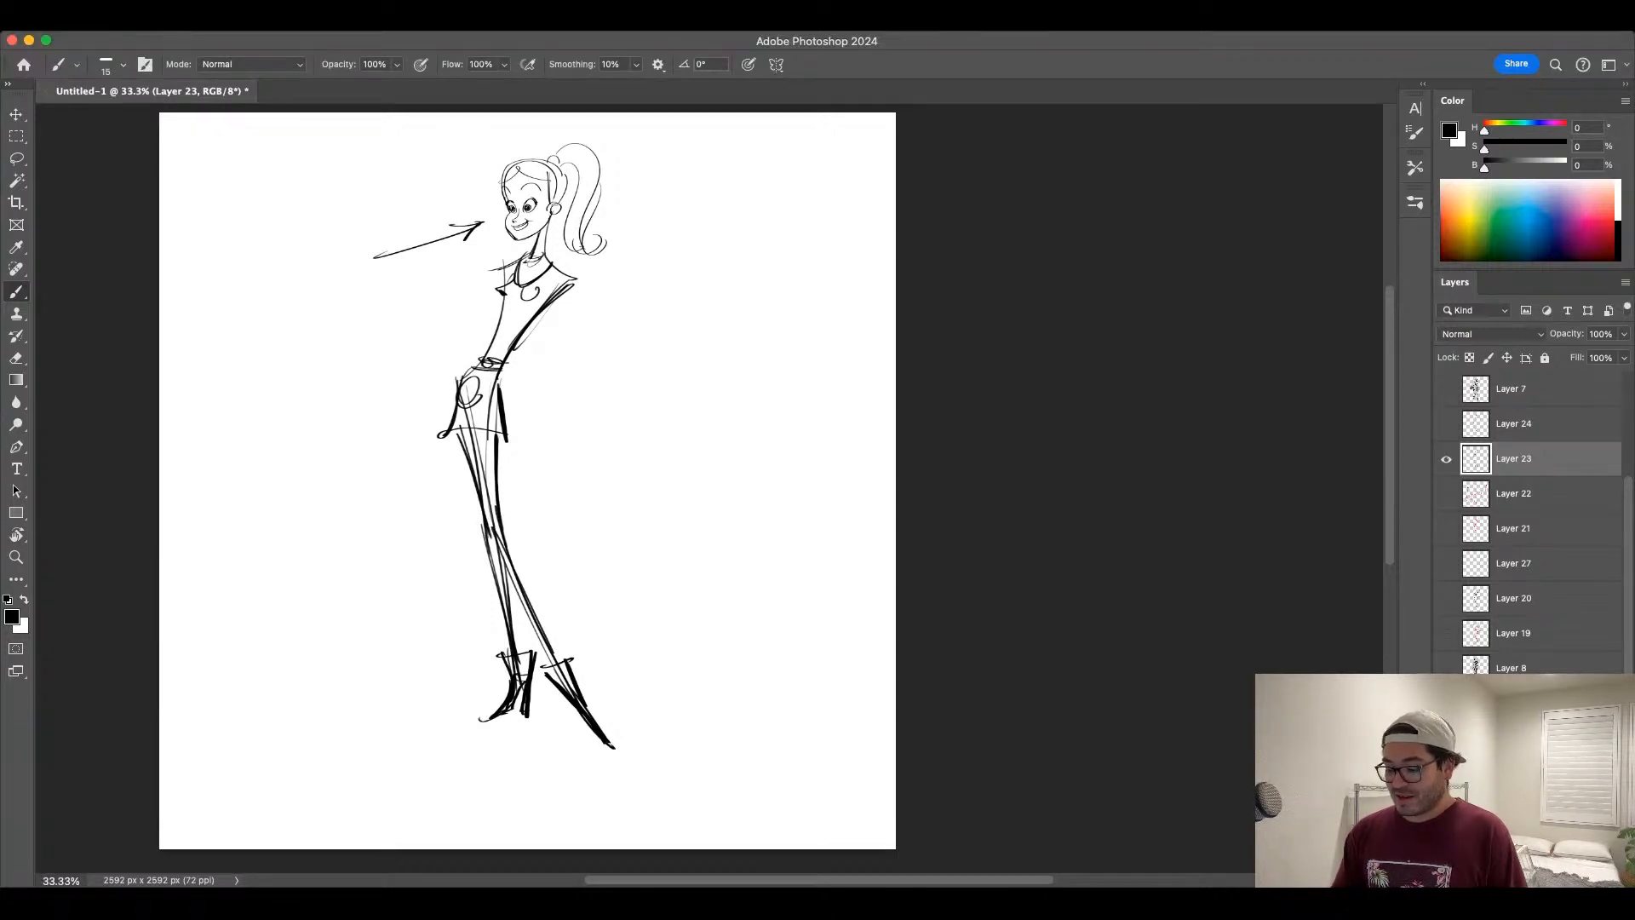
drag(504, 302, 485, 361)
mouse_move(573, 286)
mouse_down()
mouse_move(564, 350)
mouse_move(504, 357)
mouse_up()
Step: Draw the arm bent back with its hand at the waist and a boxy shape hanging beside the skirt
drag(520, 354, 508, 382)
drag(548, 344, 515, 356)
mouse_move(574, 285)
mouse_down()
mouse_move(567, 354)
mouse_move(531, 370)
mouse_move(547, 371)
mouse_up()
mouse_move(542, 374)
mouse_down()
mouse_move(535, 430)
mouse_move(505, 416)
mouse_up()
drag(506, 431, 534, 428)
drag(510, 381, 506, 396)
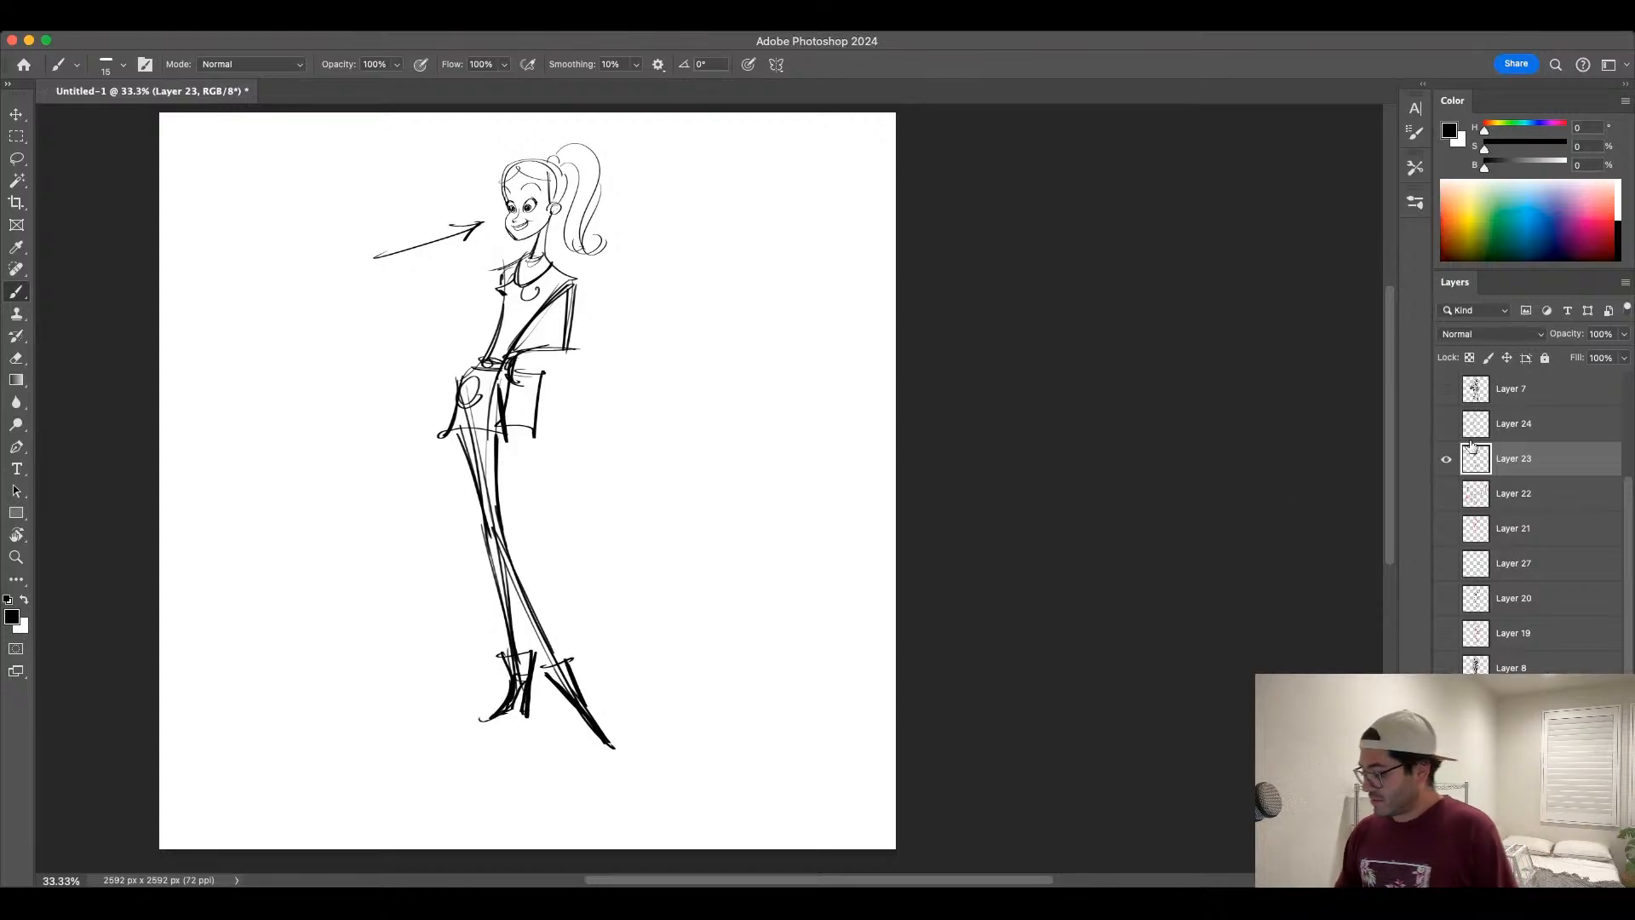
Step: Clear the old mouth and pupils on the face and leave simple open eye shapes
key(super+equal)
drag(661, 442, 761, 659)
key(super+equal)
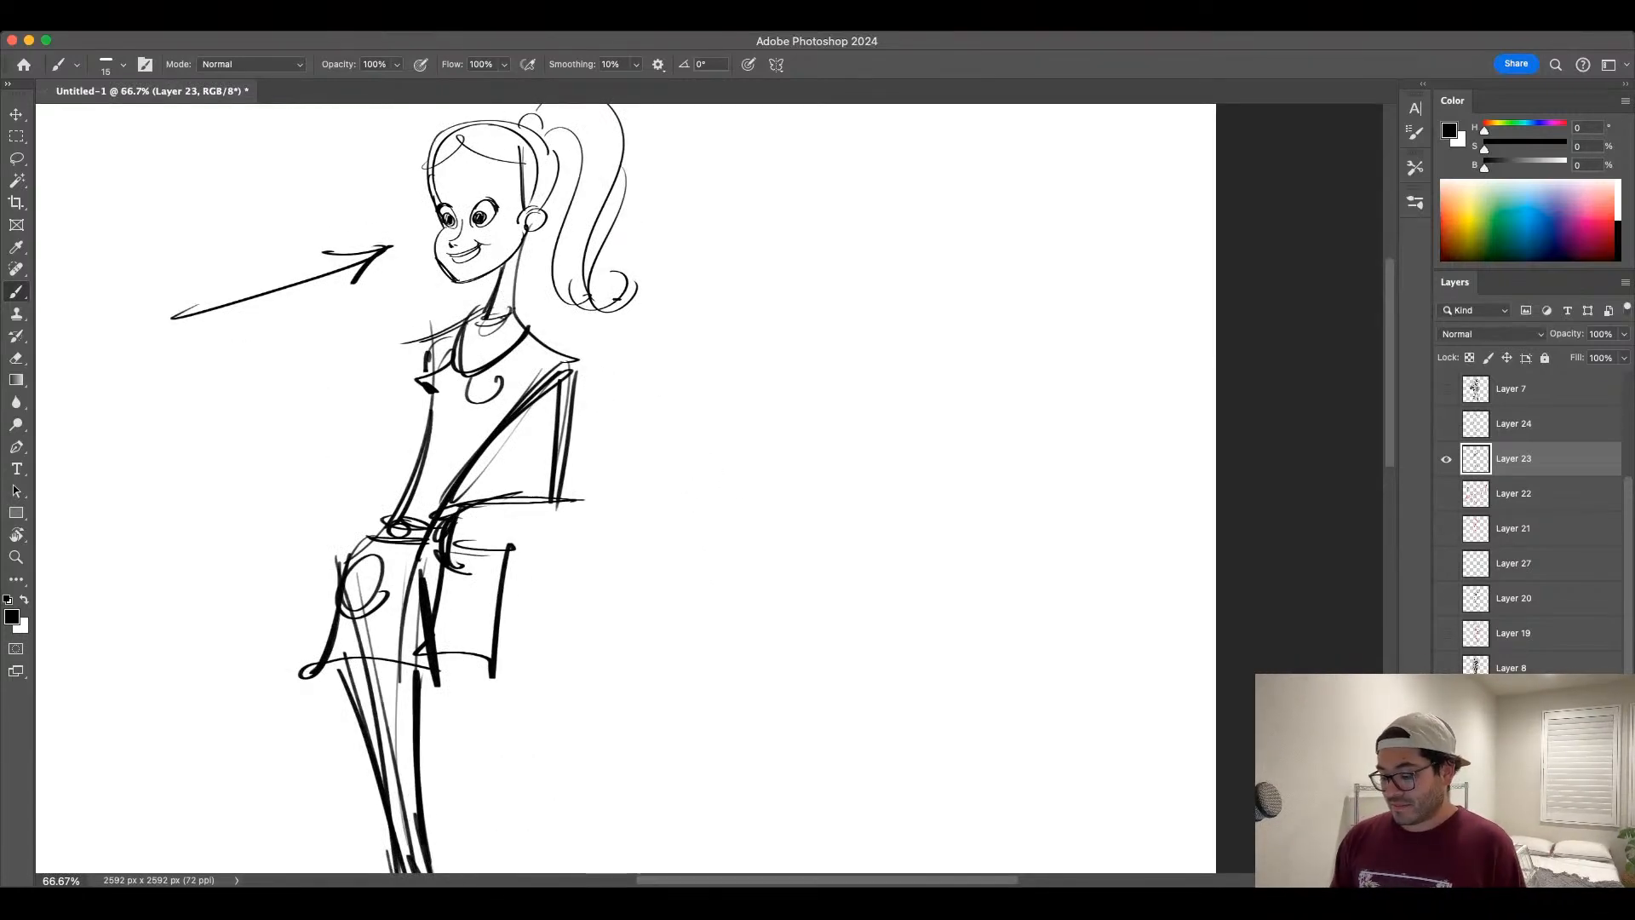
drag(651, 381, 762, 458)
mouse_move(573, 331)
mouse_down()
mouse_move(595, 321)
mouse_move(595, 287)
mouse_move(560, 296)
mouse_move(560, 283)
mouse_up()
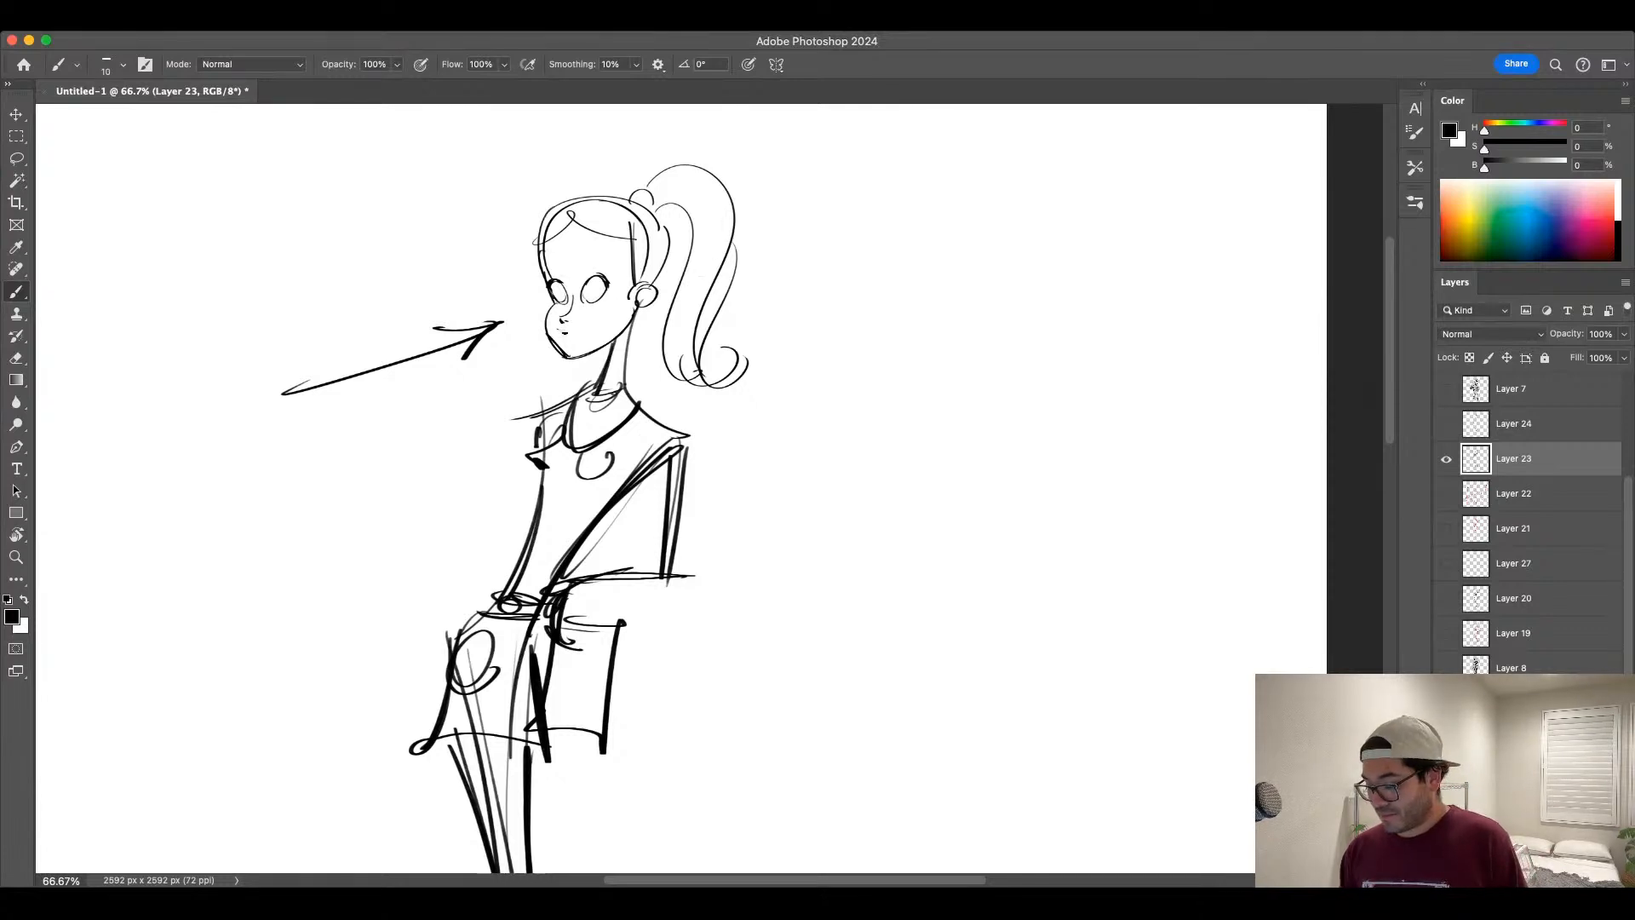
Step: Draw a lopsided grin, dark pupils and expressive raised eyebrows on the face with a 10 px brush
key(bracketleft)
key(bracketleft)
drag(558, 331, 596, 319)
key(super+z)
mouse_move(561, 330)
mouse_down()
mouse_move(596, 319)
mouse_move(601, 291)
mouse_up()
key(super+z)
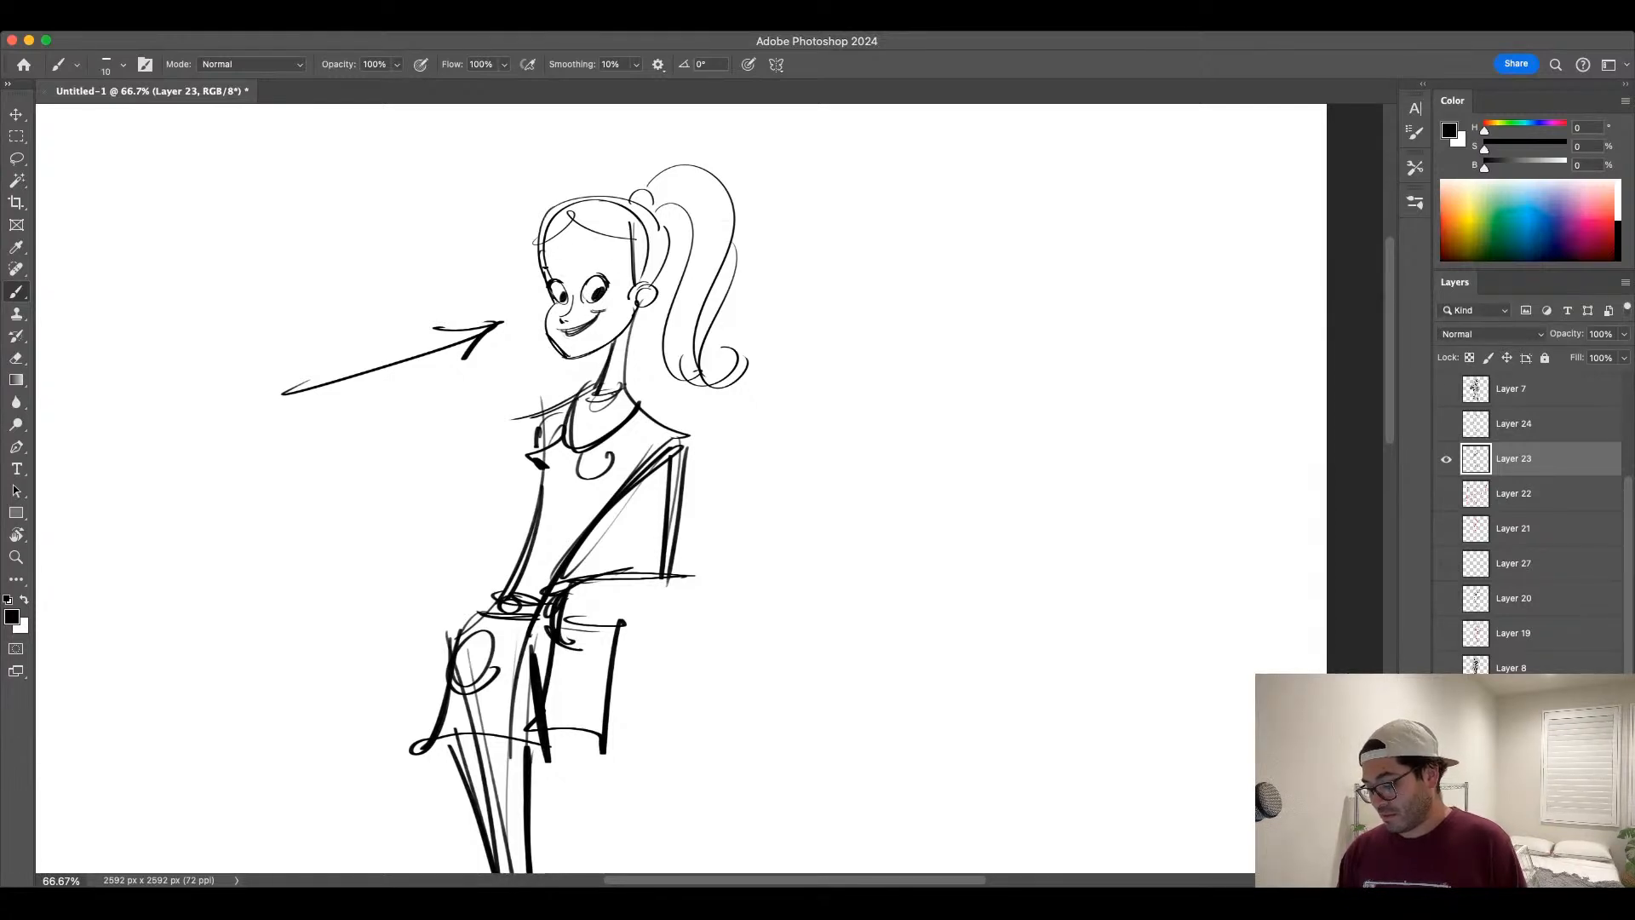
drag(542, 273, 619, 259)
key(super+z)
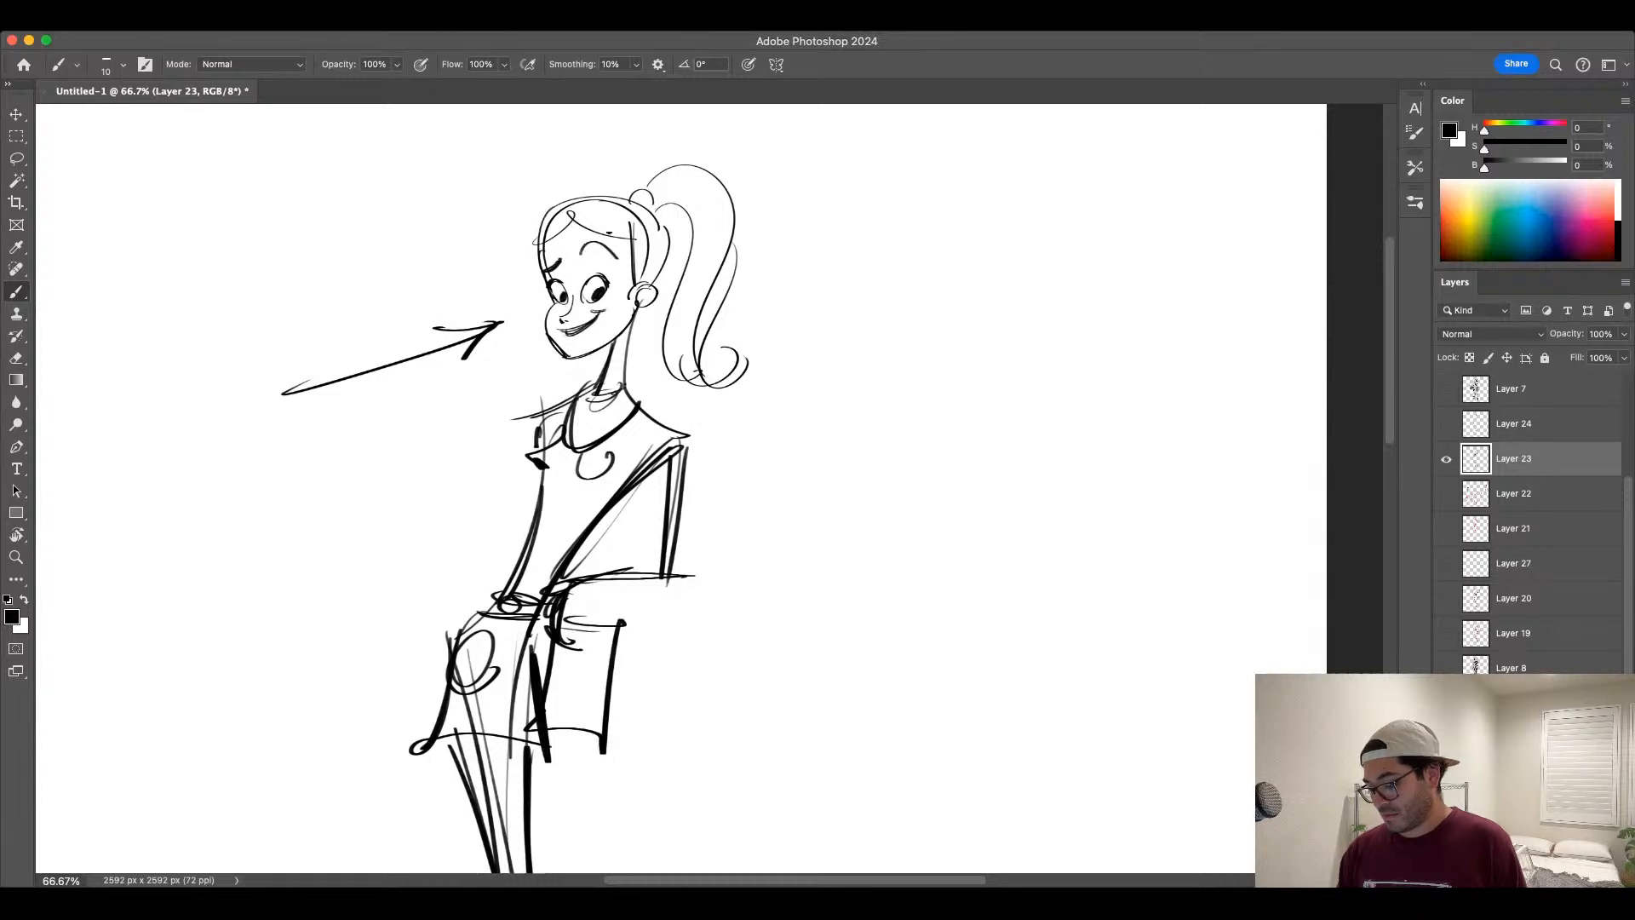
key(super+minus)
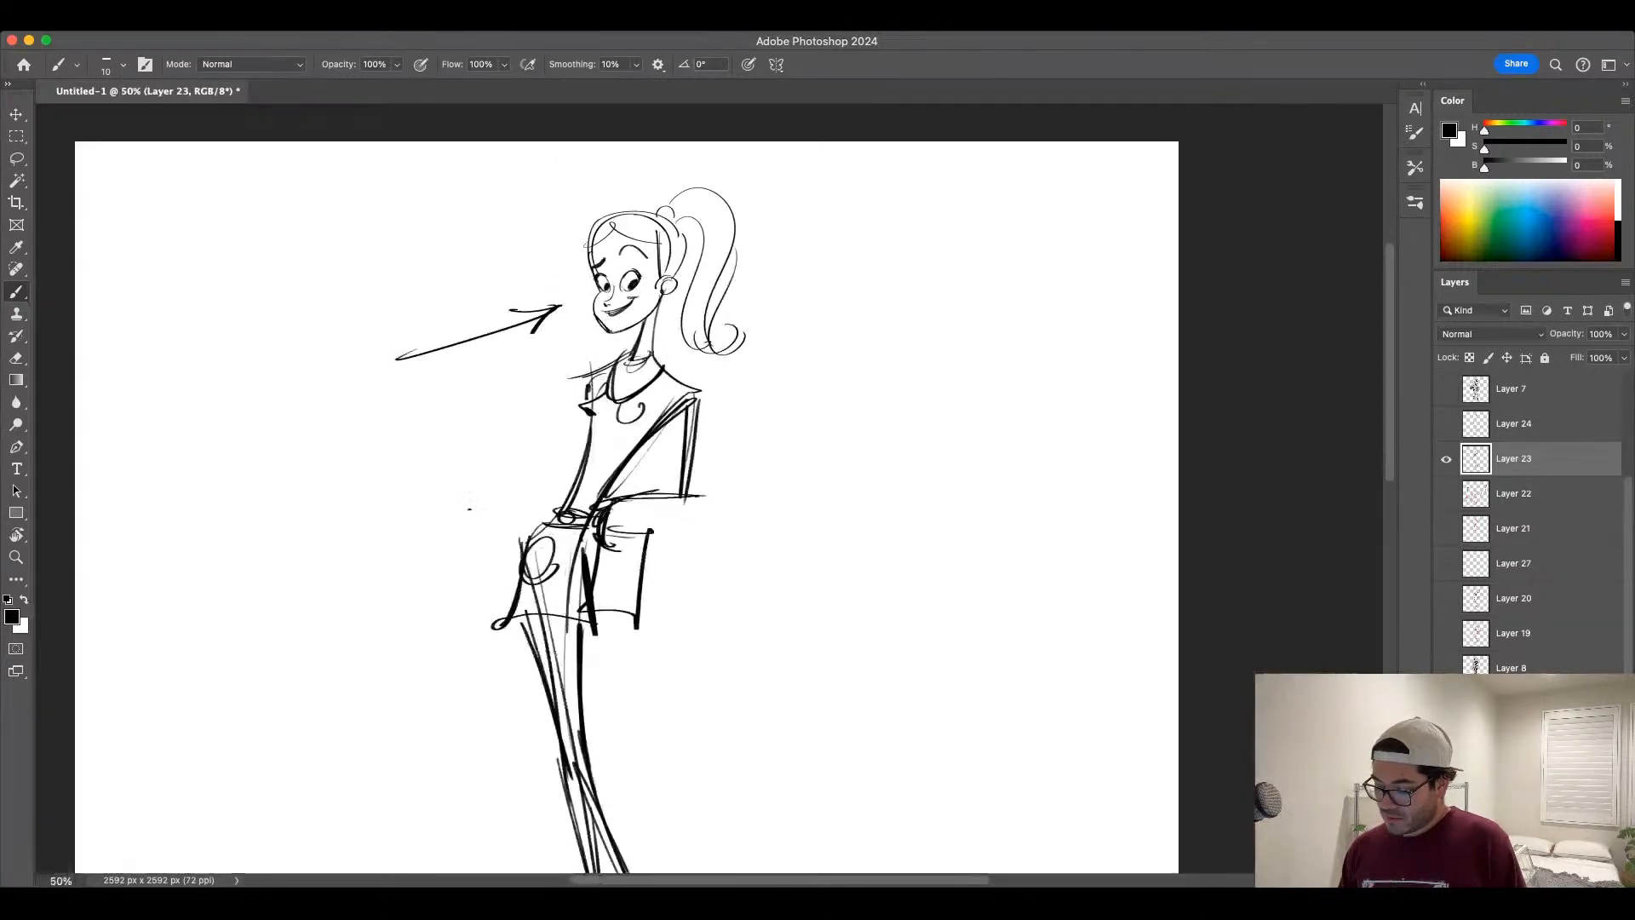
Step: Draw the front arm bent upward with its hand turned outward and add a sleeve cuff to the rear arm
key(super+z)
drag(587, 413, 572, 466)
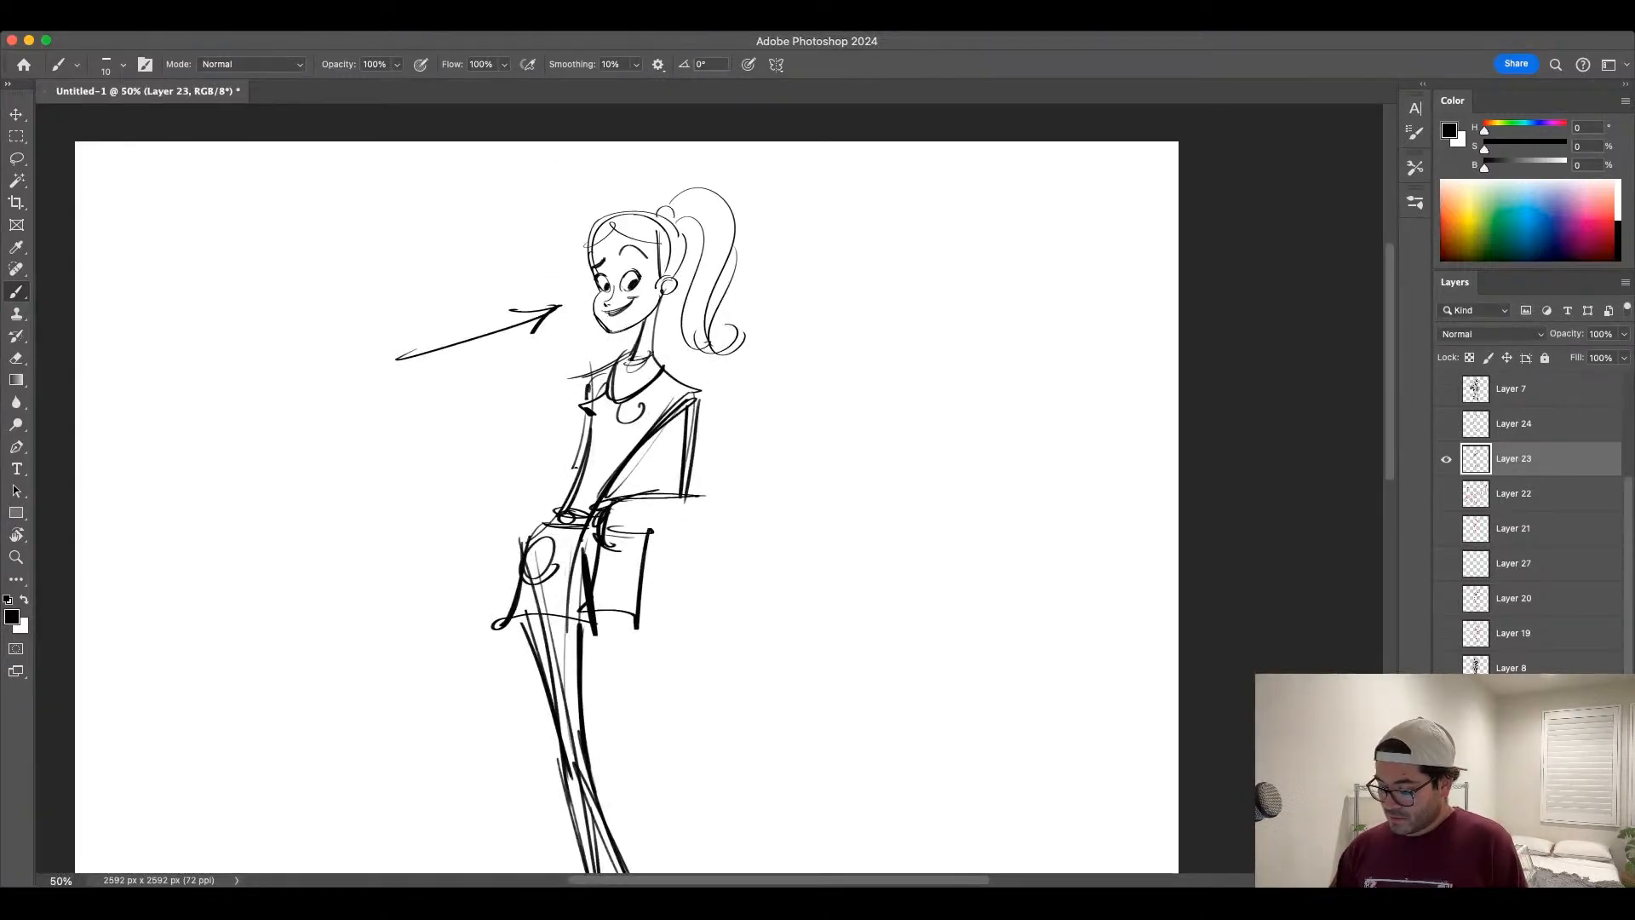
drag(528, 412, 575, 467)
mouse_move(516, 389)
mouse_down()
mouse_move(530, 413)
mouse_move(471, 415)
mouse_move(529, 414)
mouse_move(456, 419)
mouse_move(531, 413)
mouse_move(578, 481)
mouse_up()
drag(687, 407, 685, 432)
drag(698, 398, 697, 424)
drag(696, 430, 695, 431)
key(bracketleft)
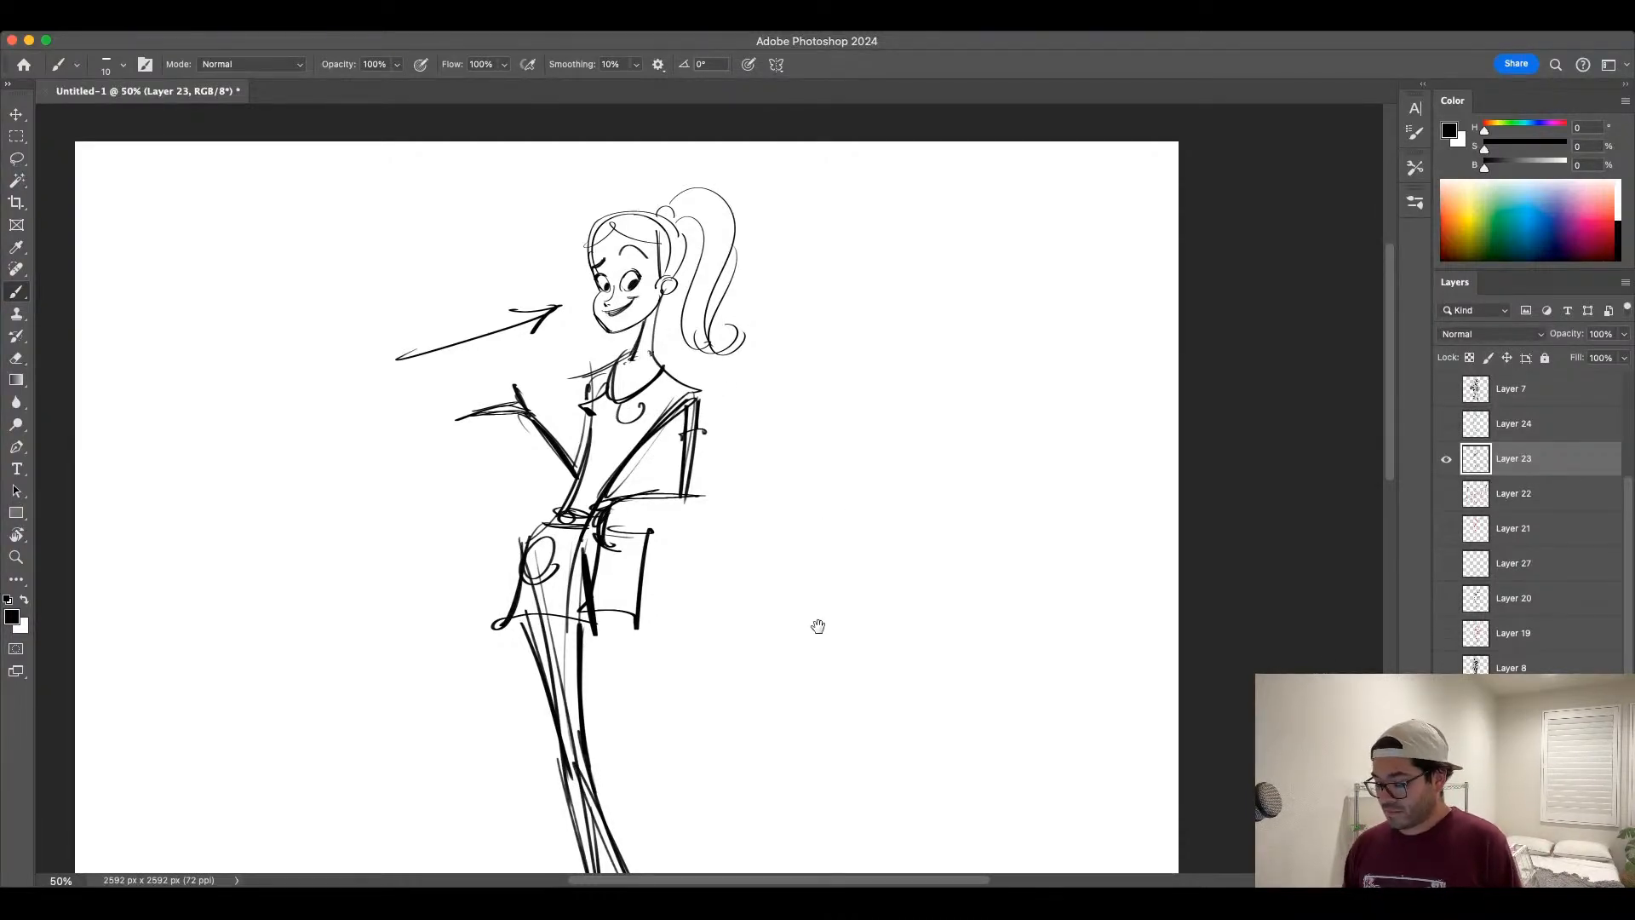
Step: Thicken the outlines of the figure's hair and ponytail and add strand lines inside the ponytail with a 25 px brush
drag(817, 626, 814, 553)
key(super+minus)
key(bracketright)
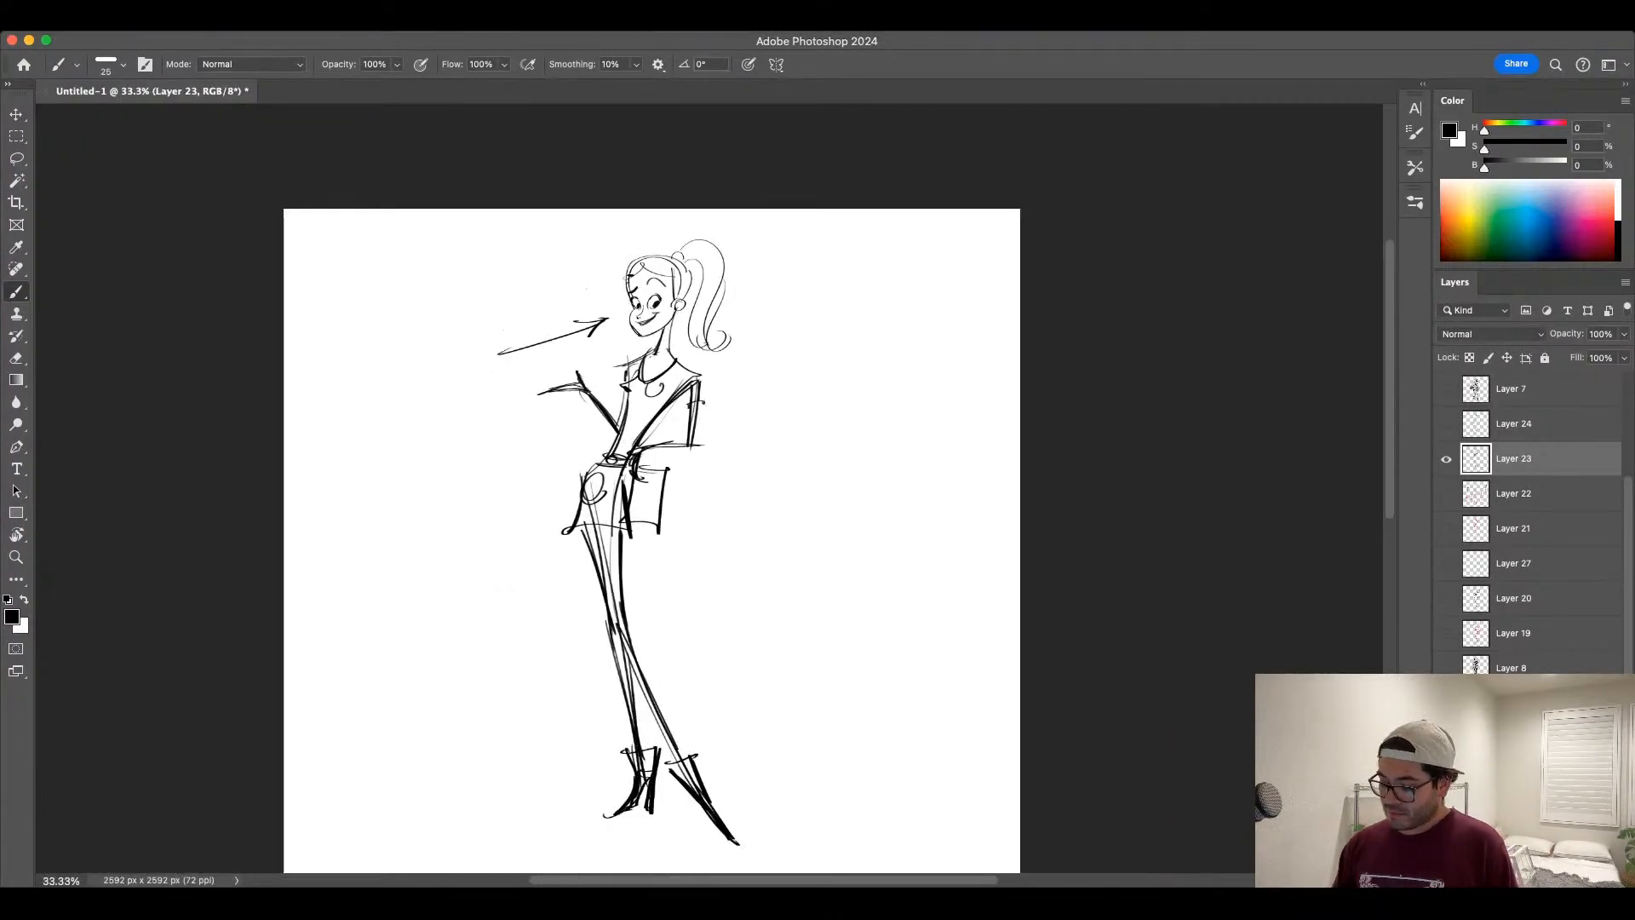
drag(627, 279, 682, 257)
drag(682, 250, 751, 370)
key(super+z)
key(super+z)
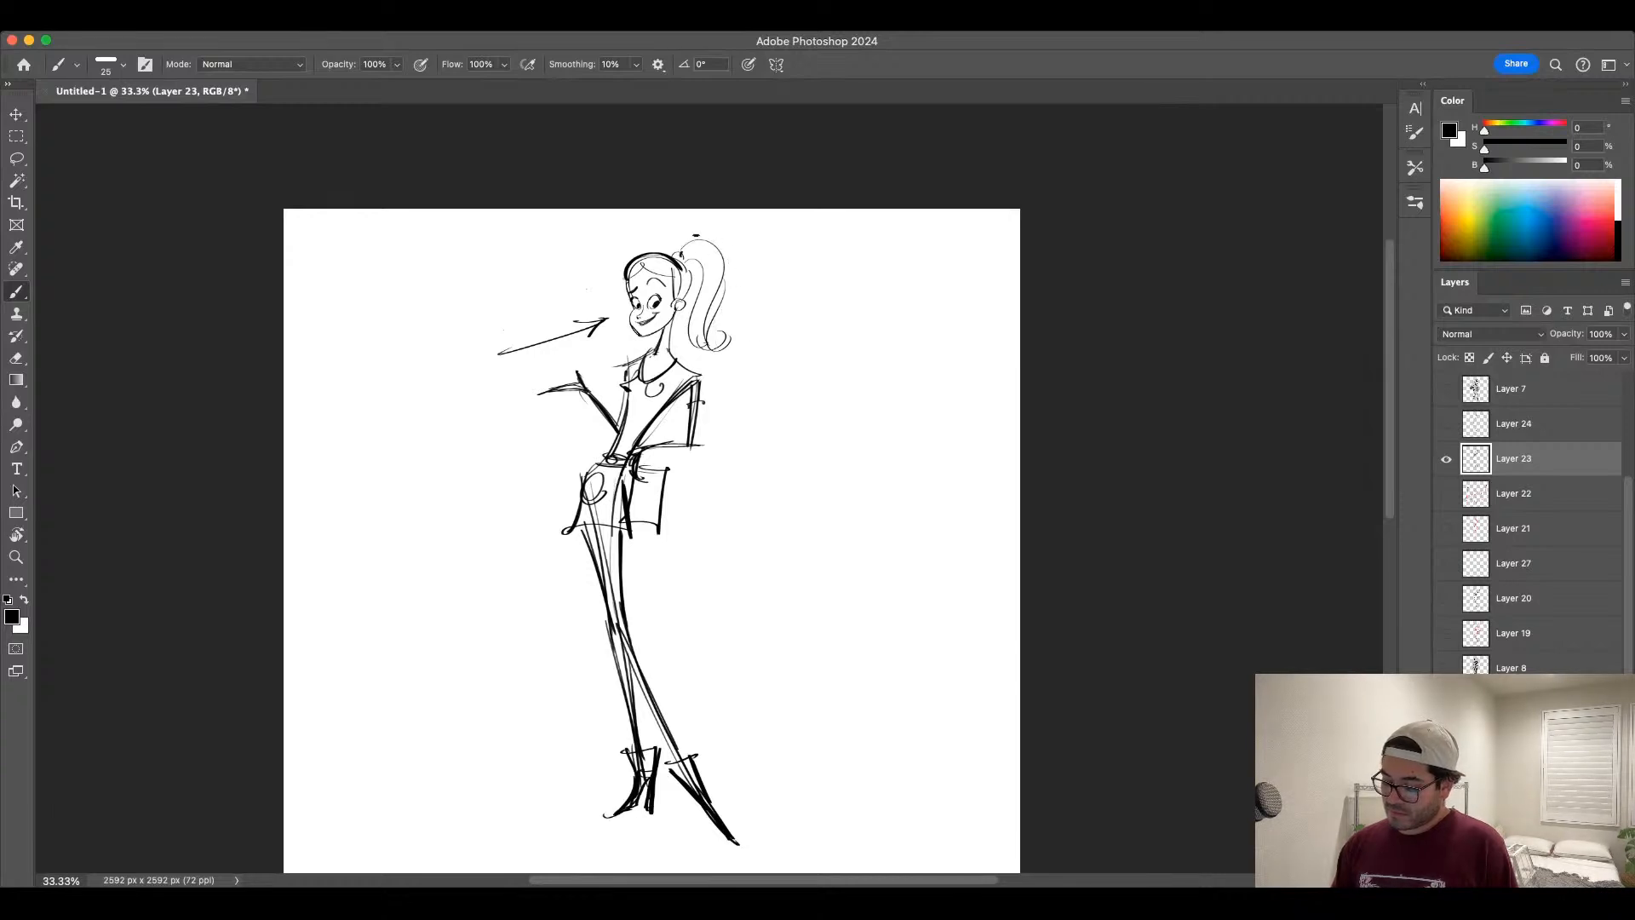
drag(681, 247, 731, 349)
mouse_move(703, 277)
mouse_down()
mouse_move(690, 325)
mouse_move(736, 345)
mouse_move(737, 273)
mouse_up()
drag(724, 271, 710, 358)
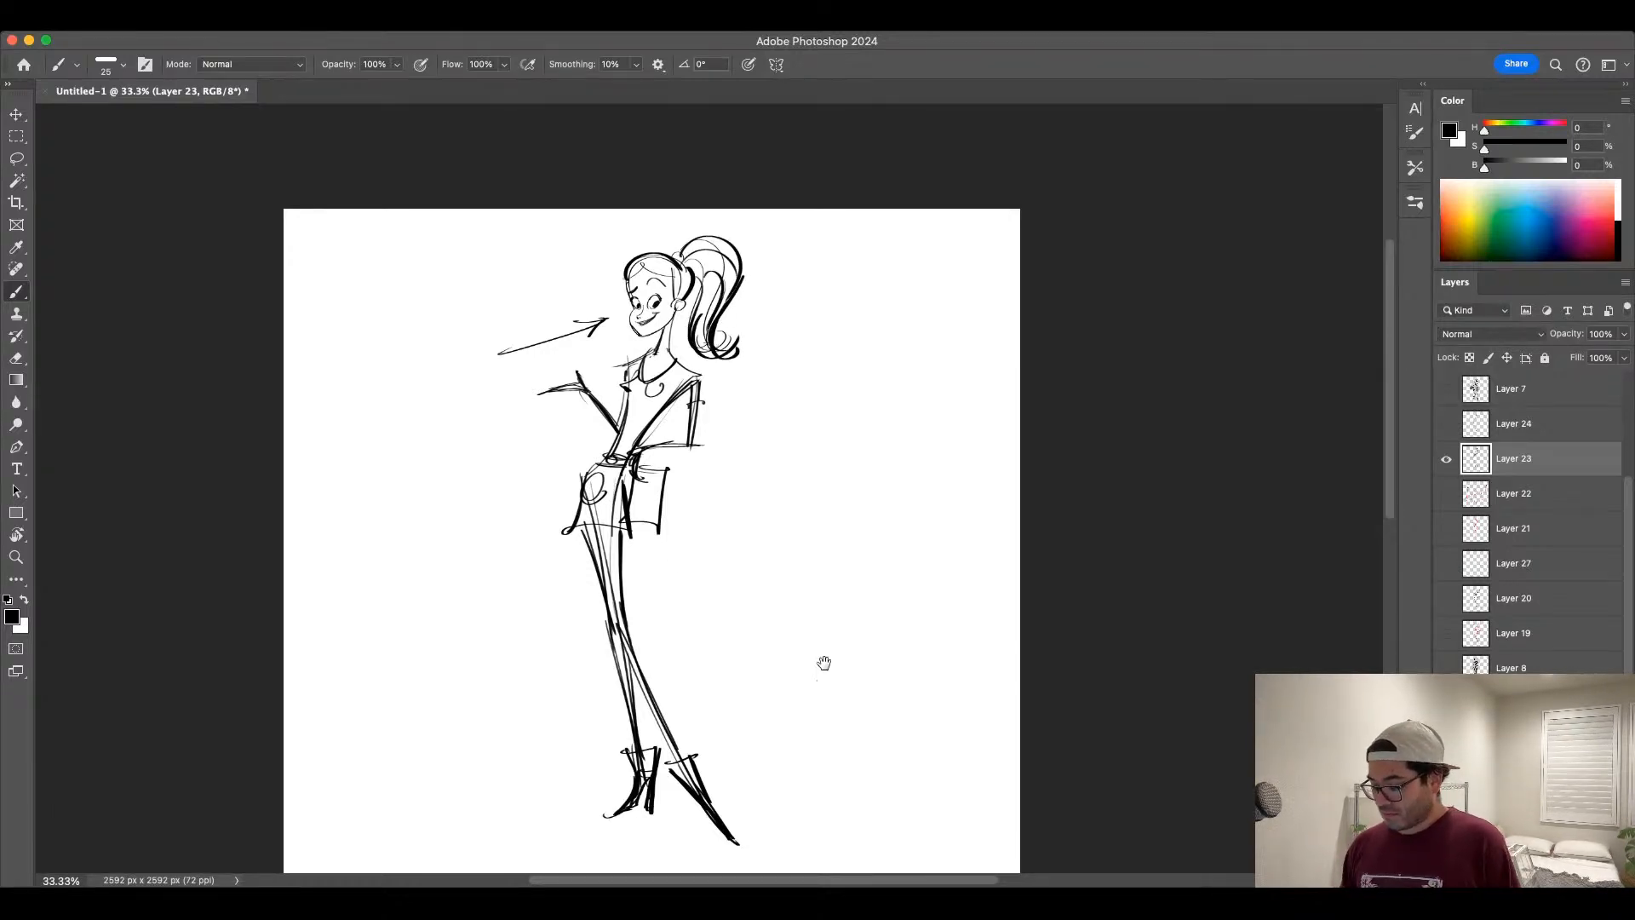
Step: Add a line across the lower part of the boxy shape beside the skirt and erase the arrow beside the face
scroll(790, 485, down, 2)
drag(624, 476, 661, 474)
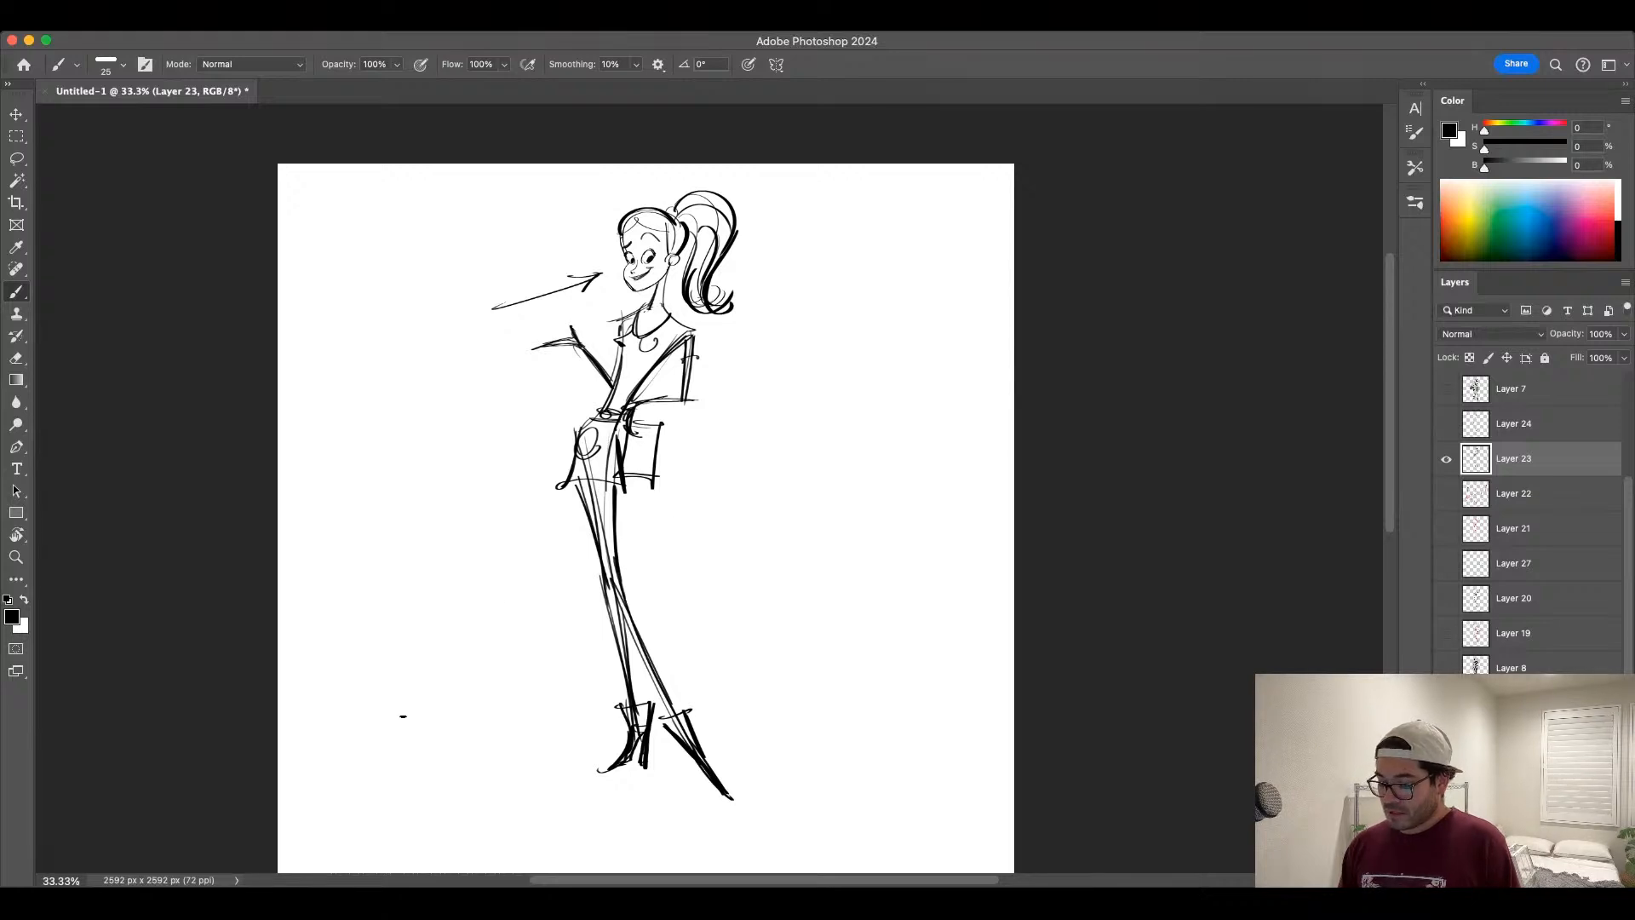
scroll(775, 645, right, 2)
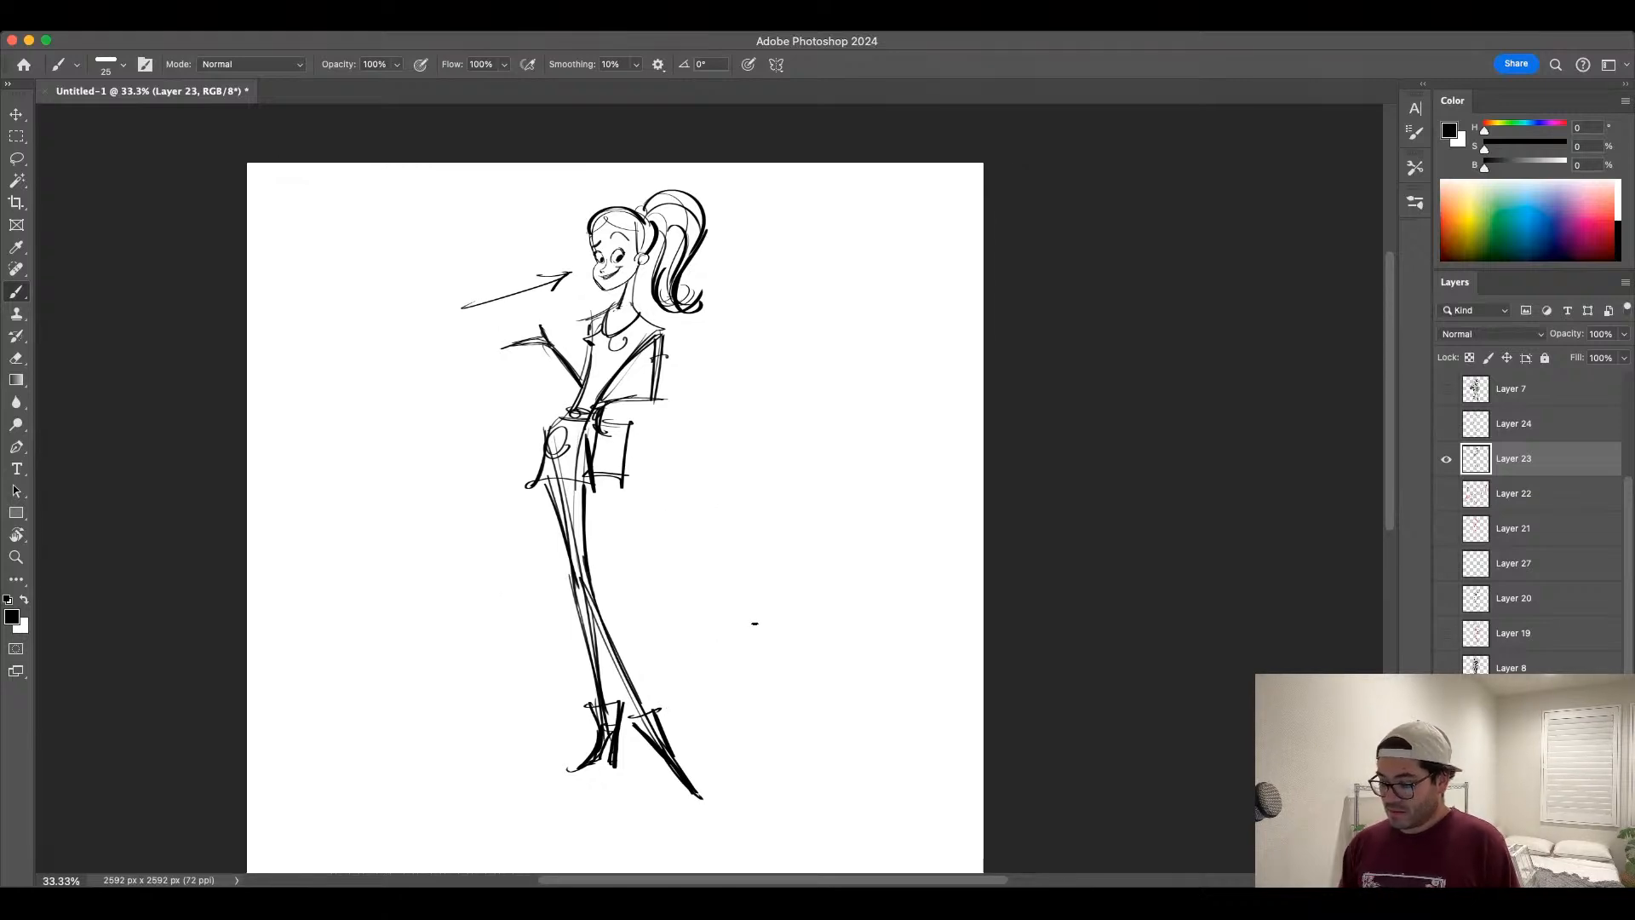
mouse_move(570, 271)
mouse_down()
mouse_move(464, 304)
mouse_move(511, 294)
mouse_up()
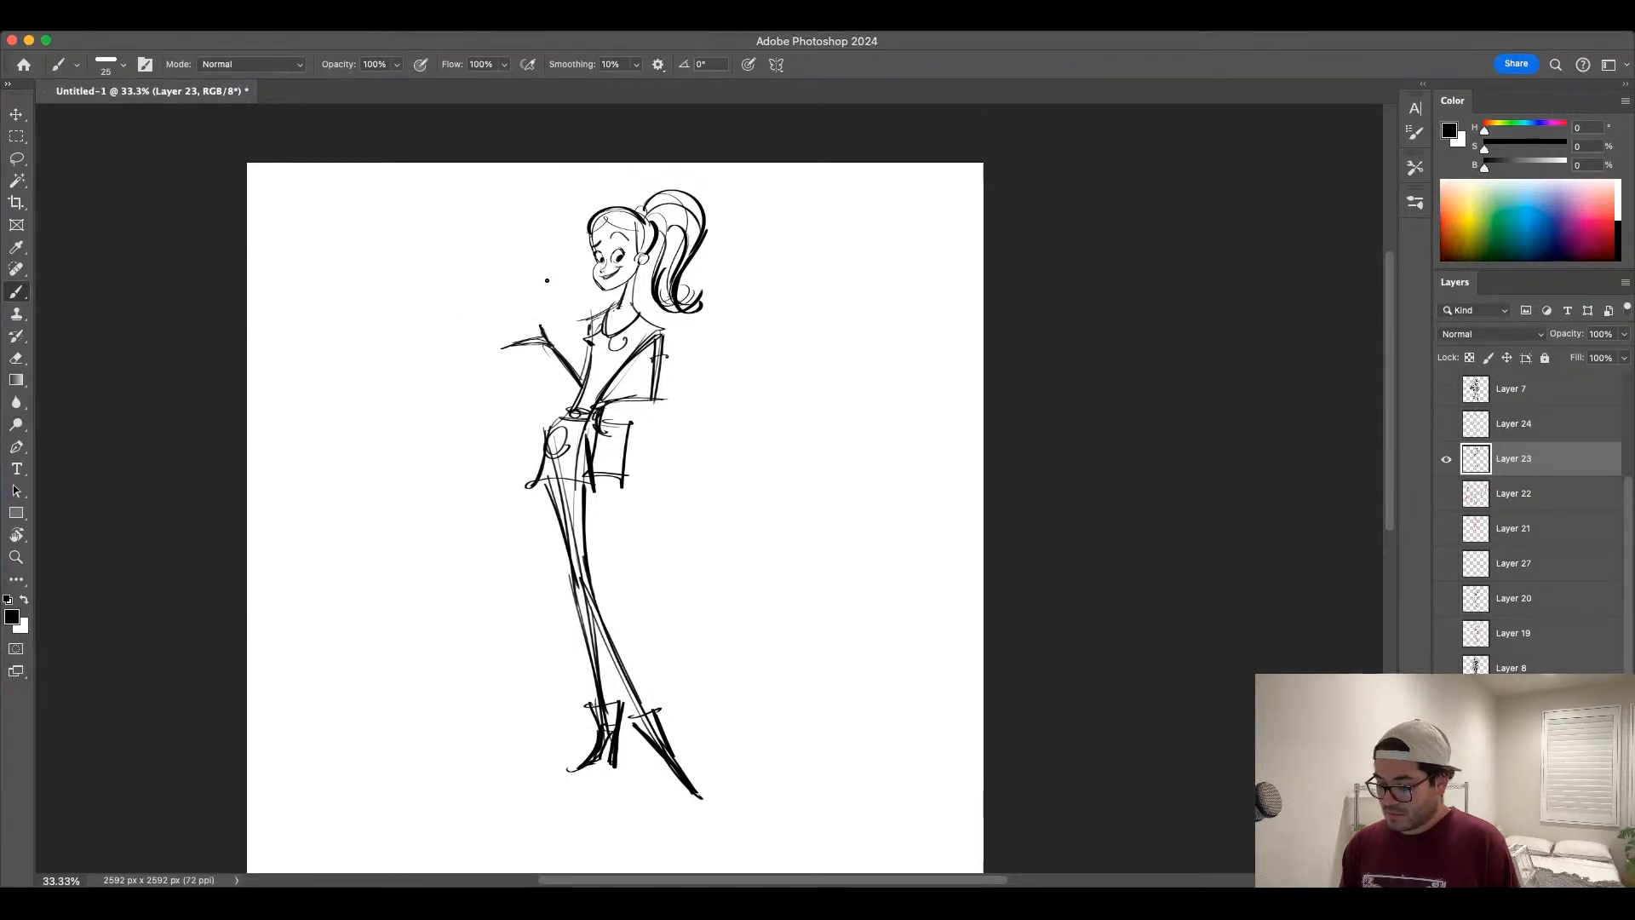
Step: Scale the figure on Layer 23 up to about 112% and shift it slightly so it fills the canvas height
key(super+minus)
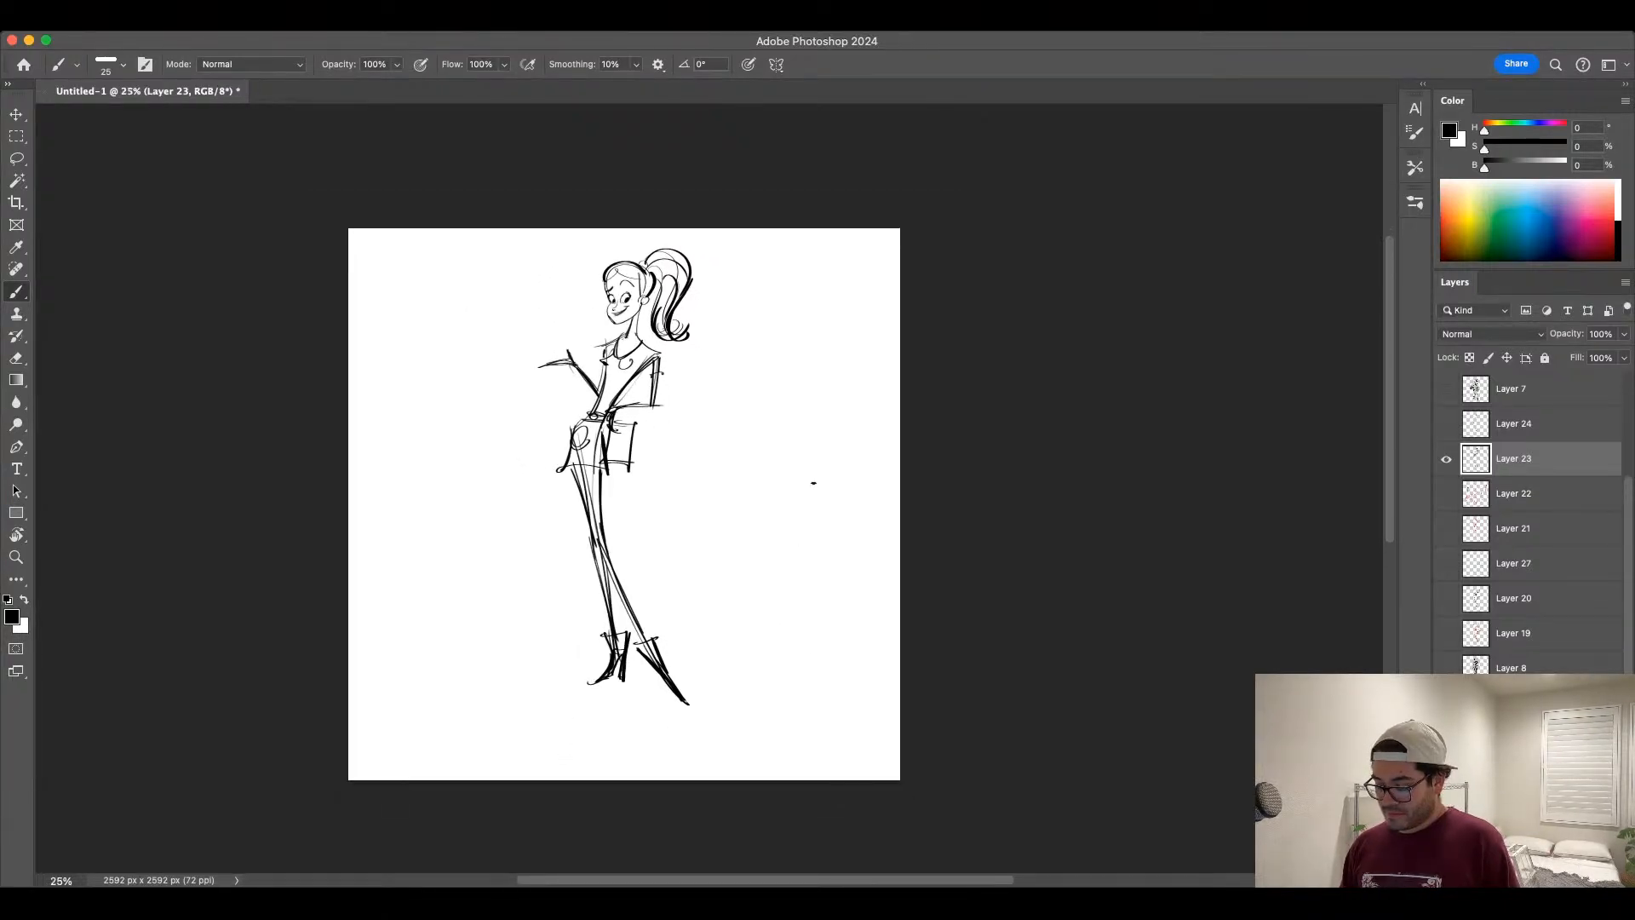
key(super+t)
drag(693, 706, 700, 755)
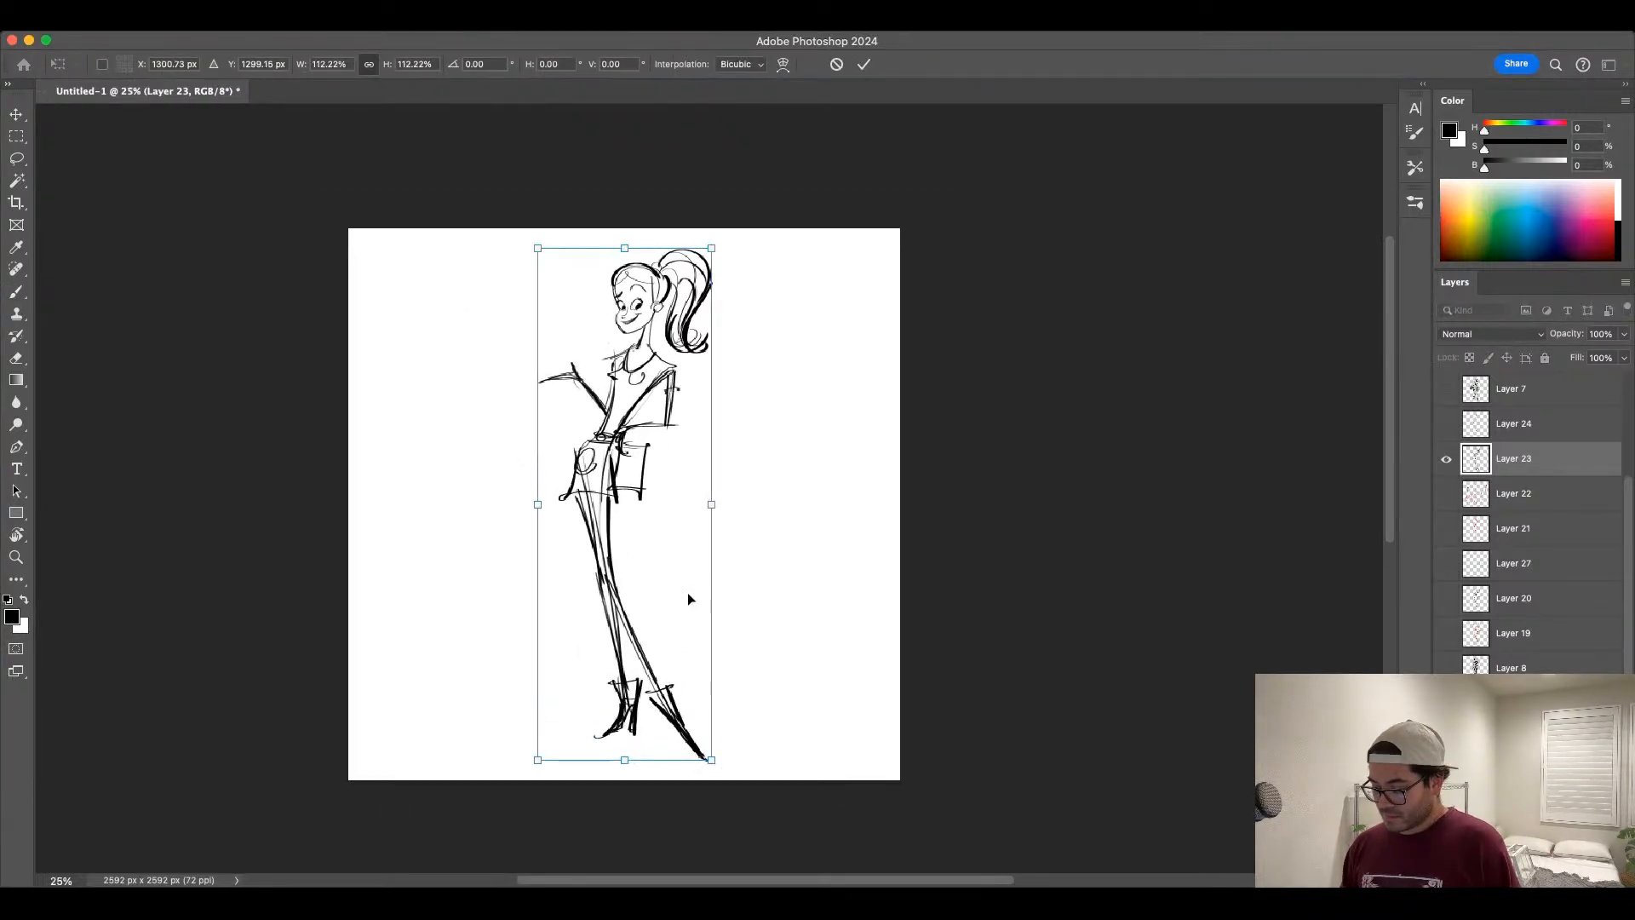
drag(687, 591, 675, 588)
key(Return)
key(b)
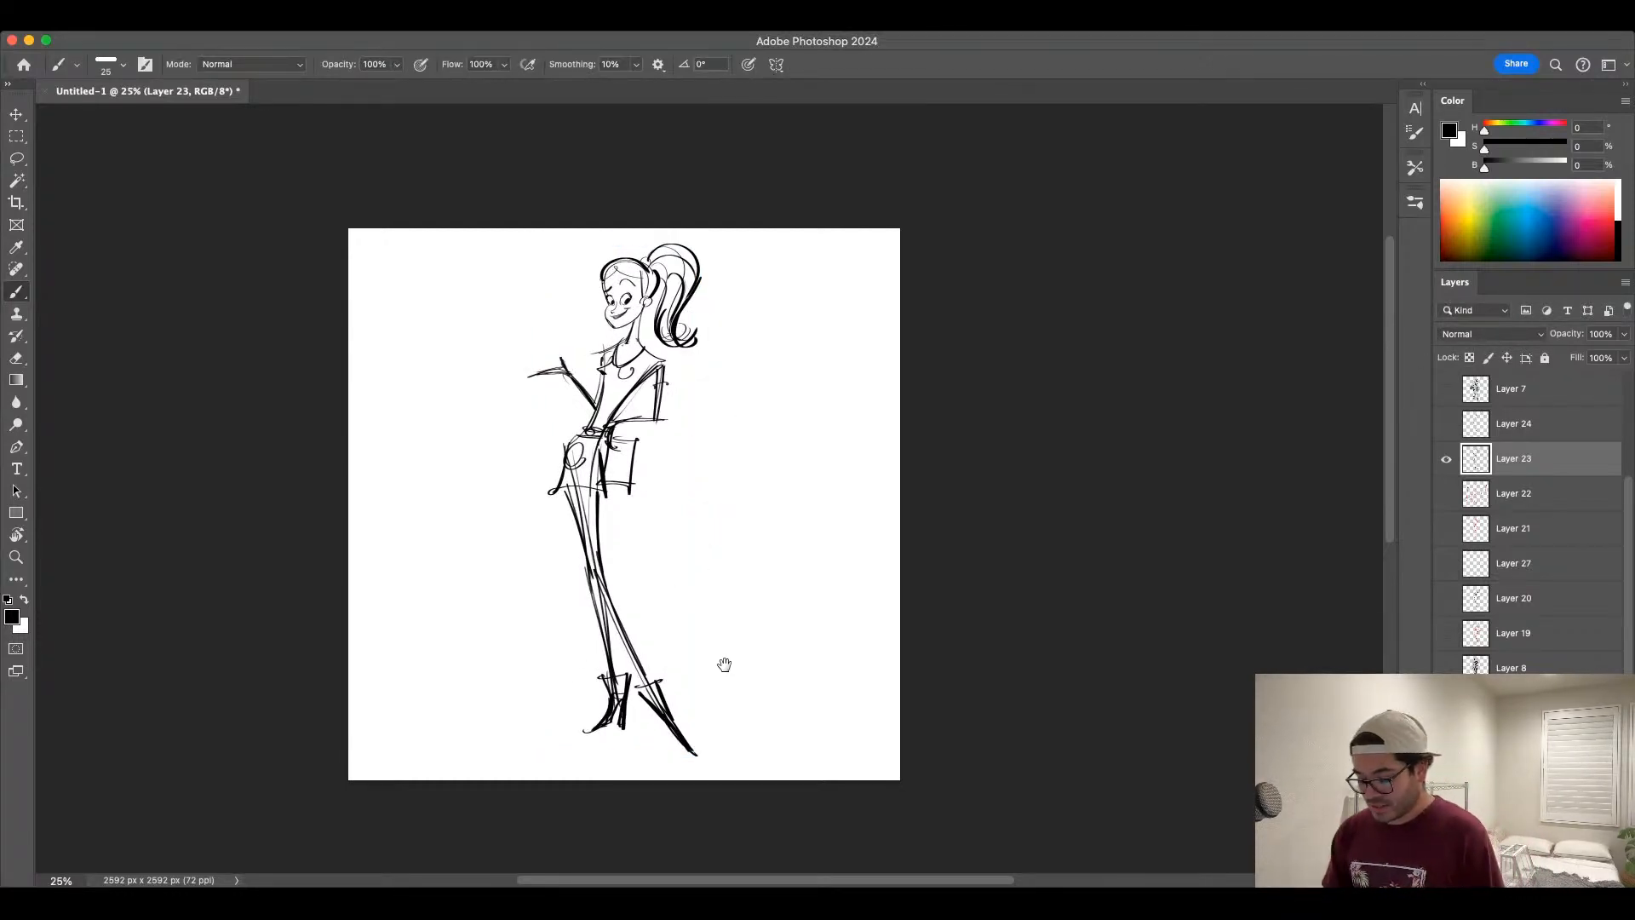
Step: Lower the opacity of Layer 23 to 20% so the sketch serves as a faint guide
scroll(722, 661, down, 2)
drag(1589, 354, 1563, 356)
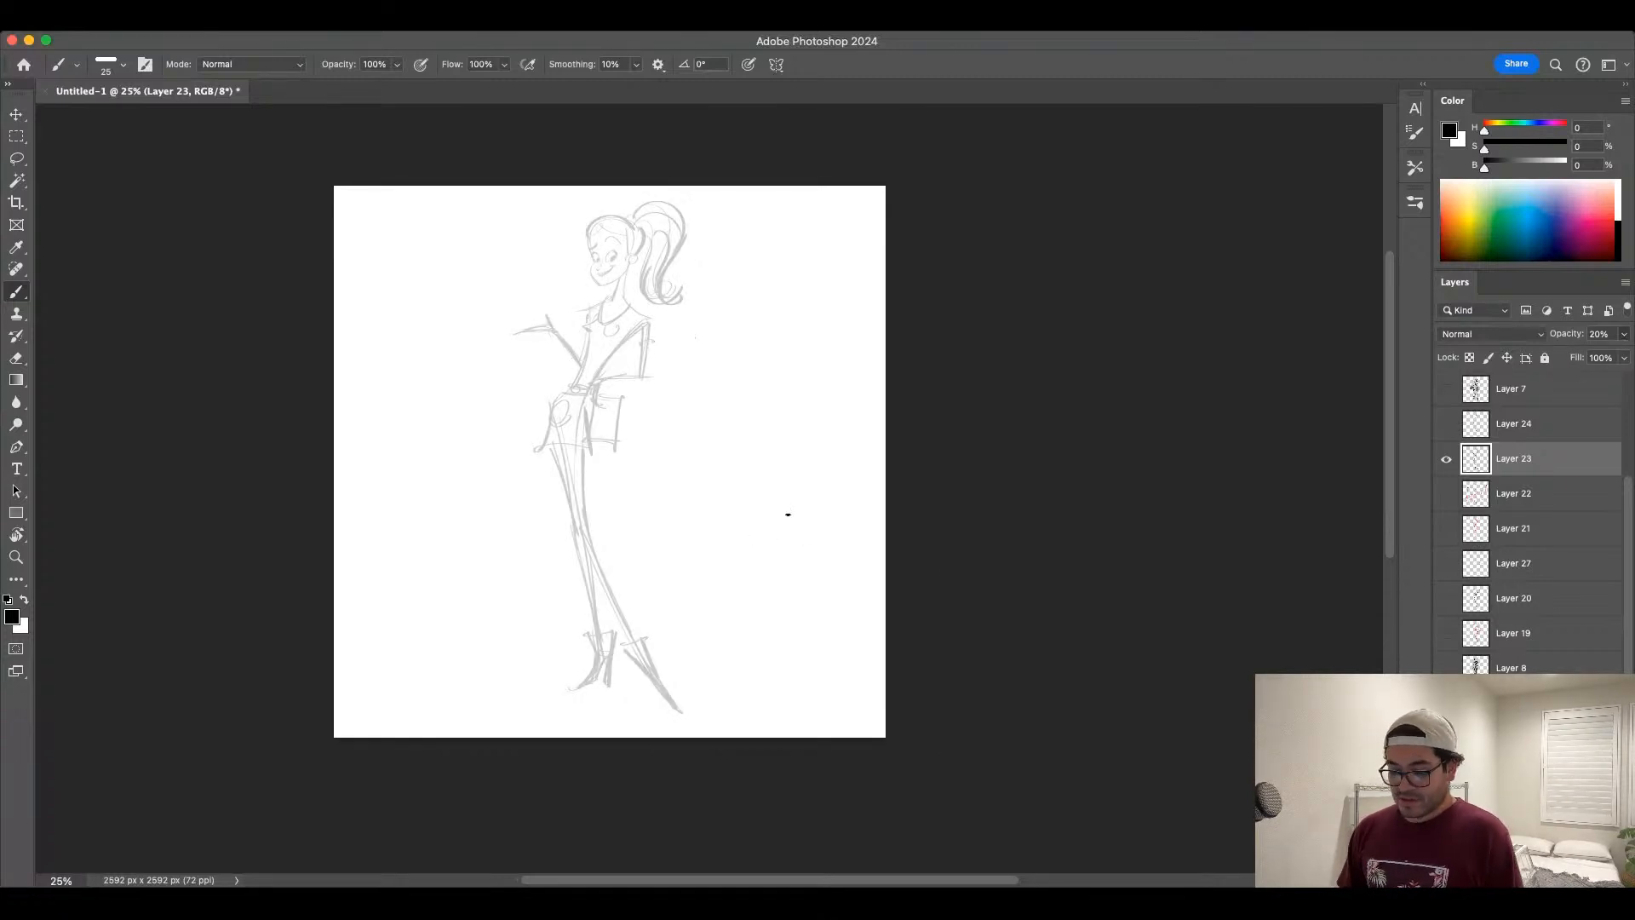
key(super+equal)
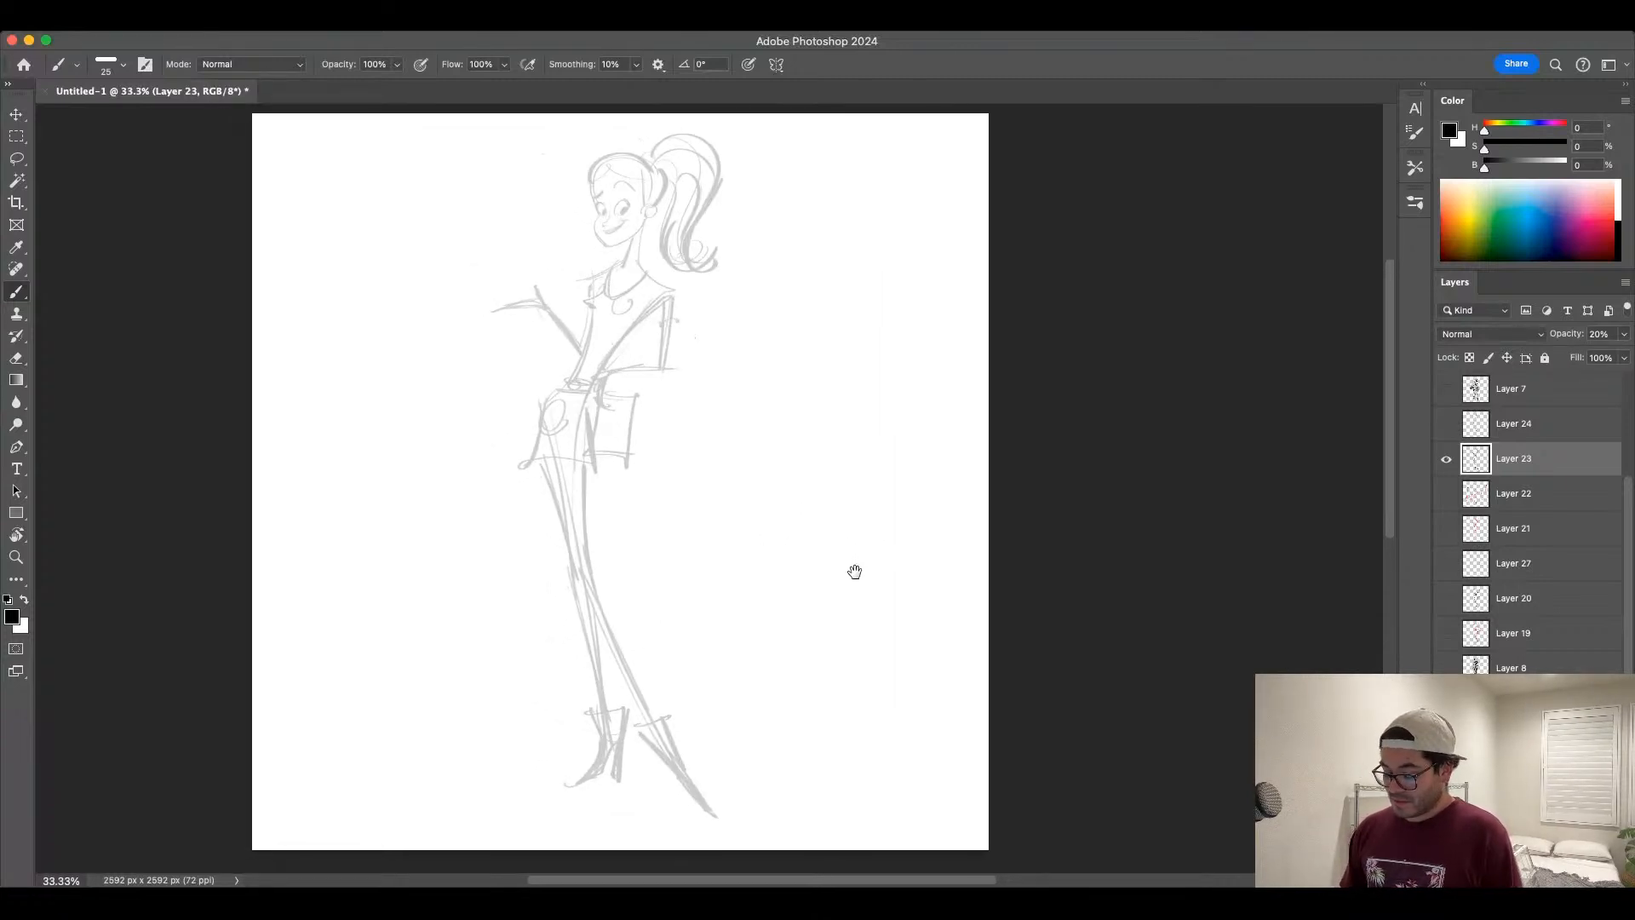
Step: Place the ankle boots screenshot as a reference image, scale it to about 64% and position it beside the figure's lower legs
key(super+Tab)
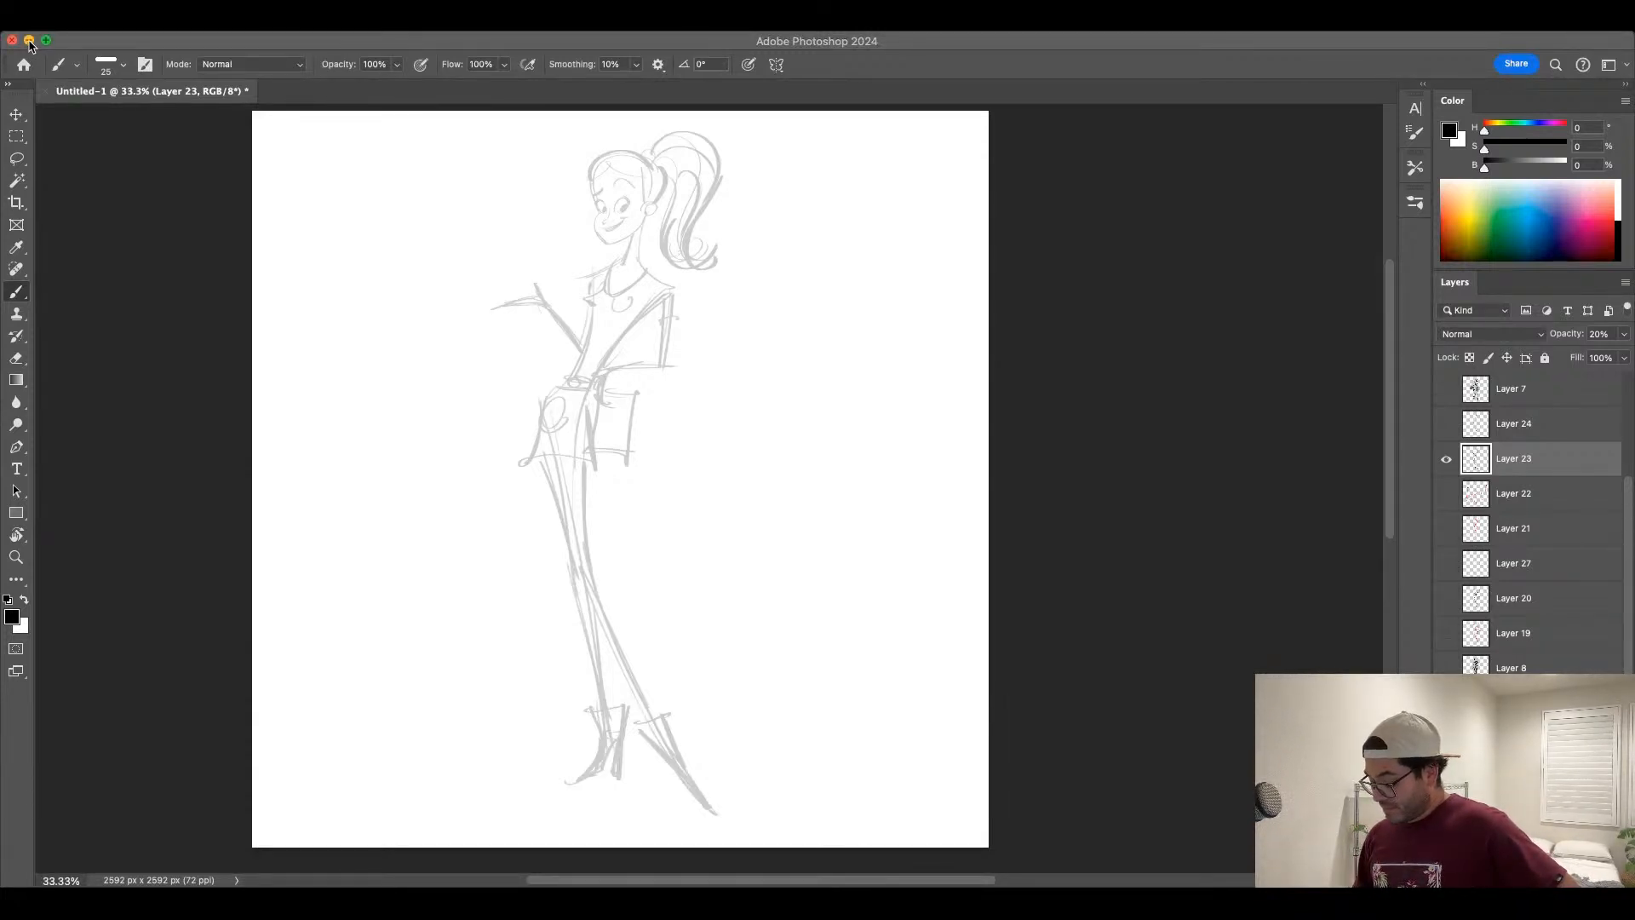
drag(883, 840, 503, 401)
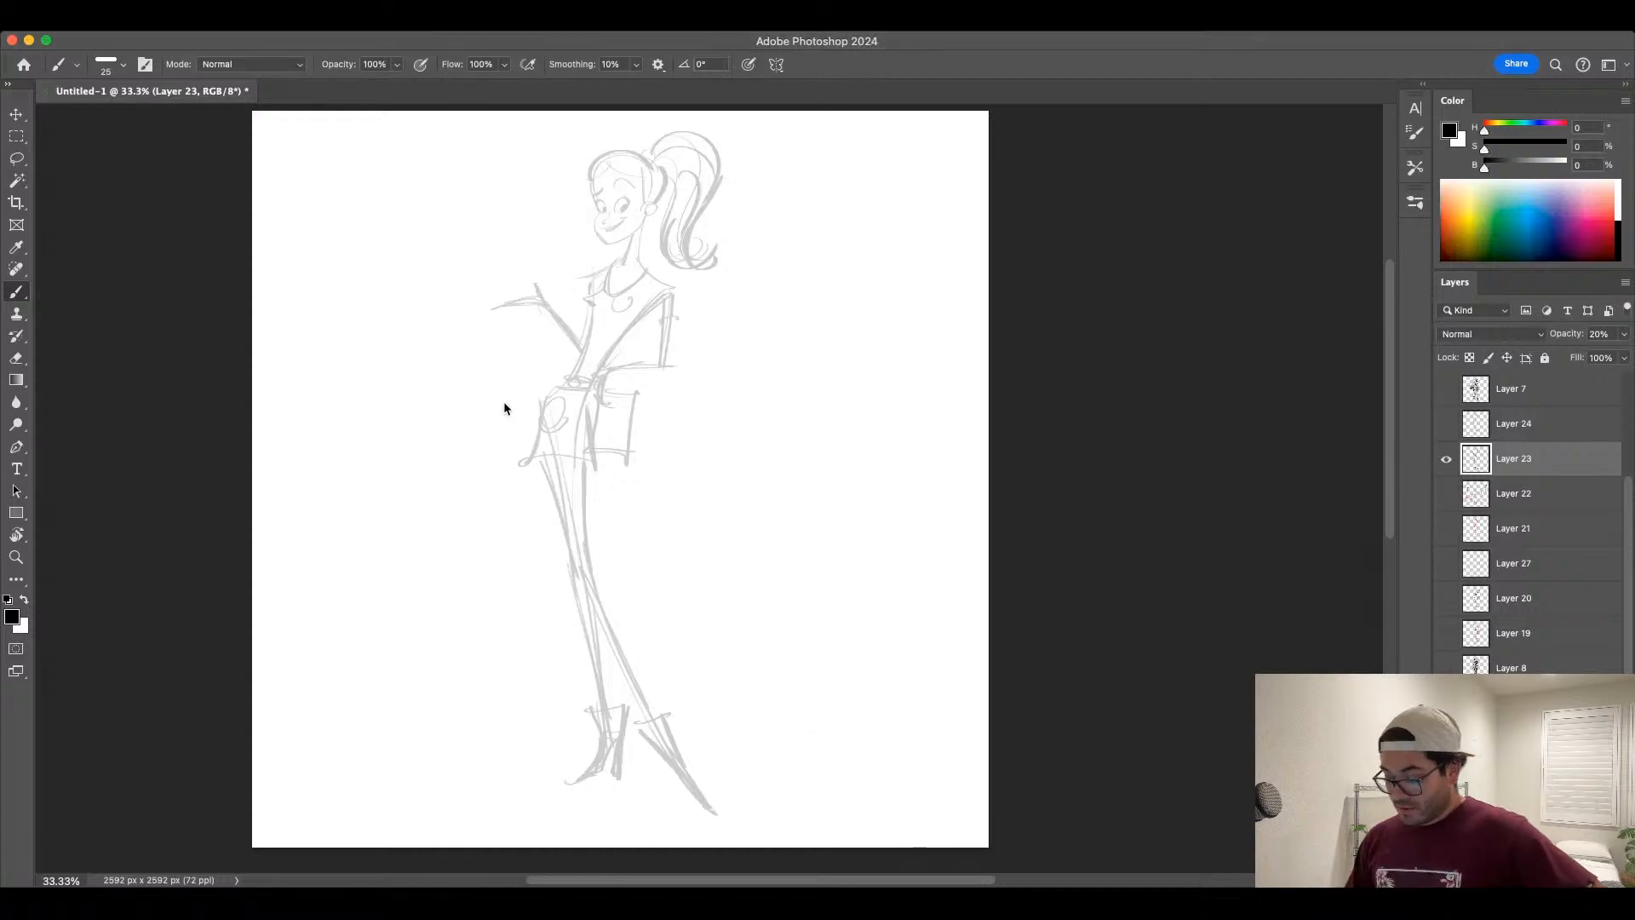
drag(669, 483, 825, 407)
drag(852, 319, 816, 356)
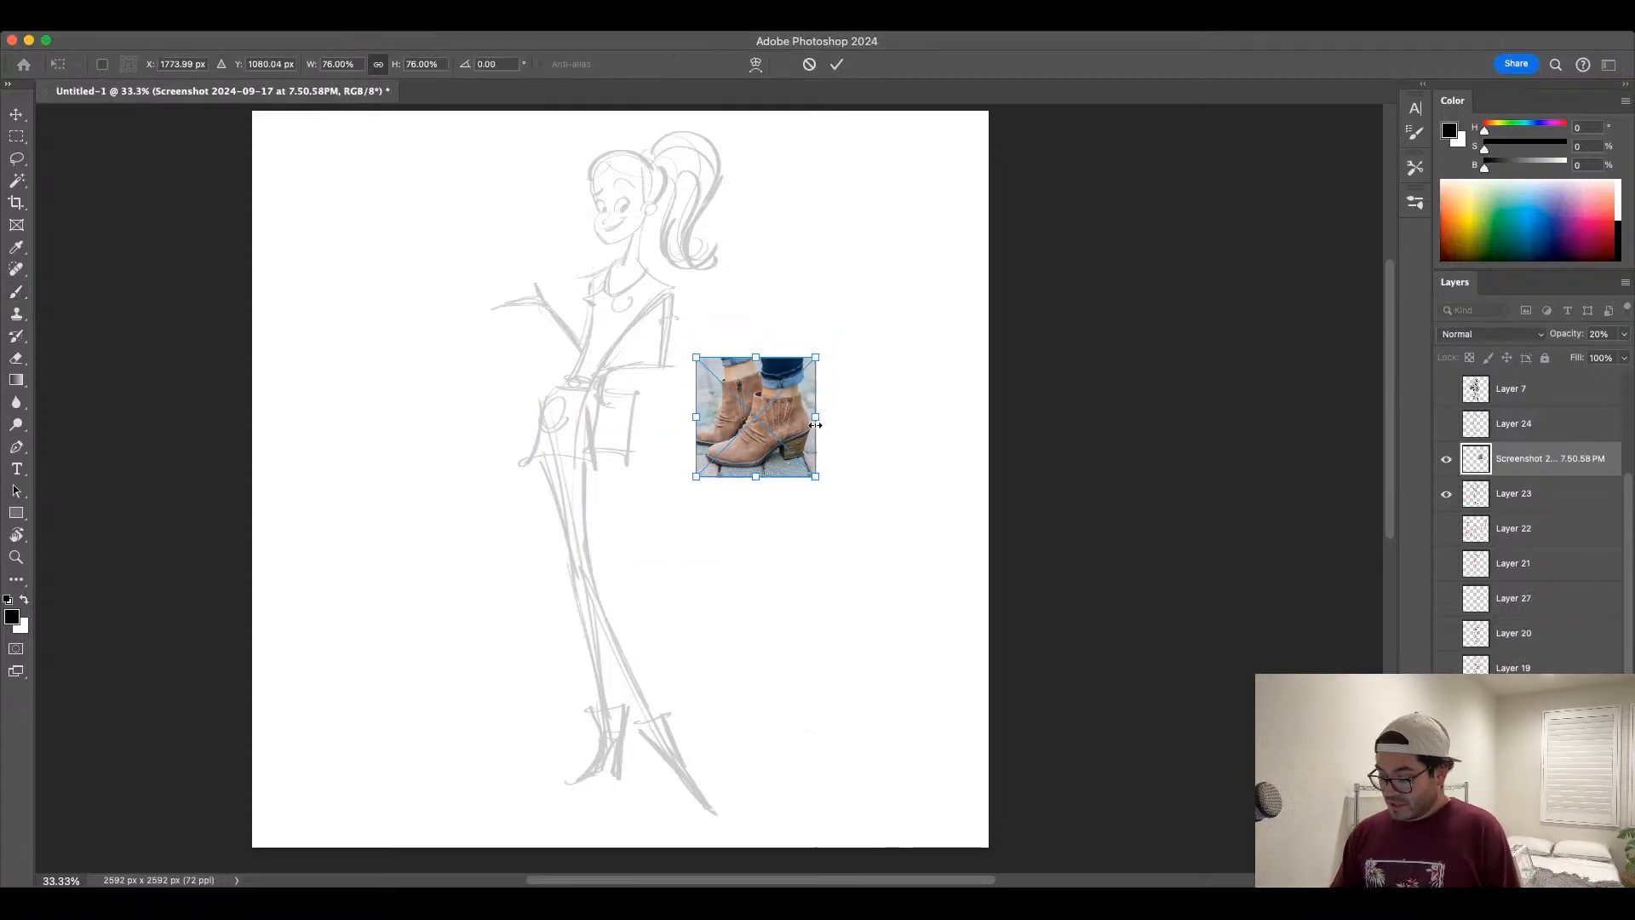
drag(798, 426, 828, 695)
drag(849, 622, 815, 610)
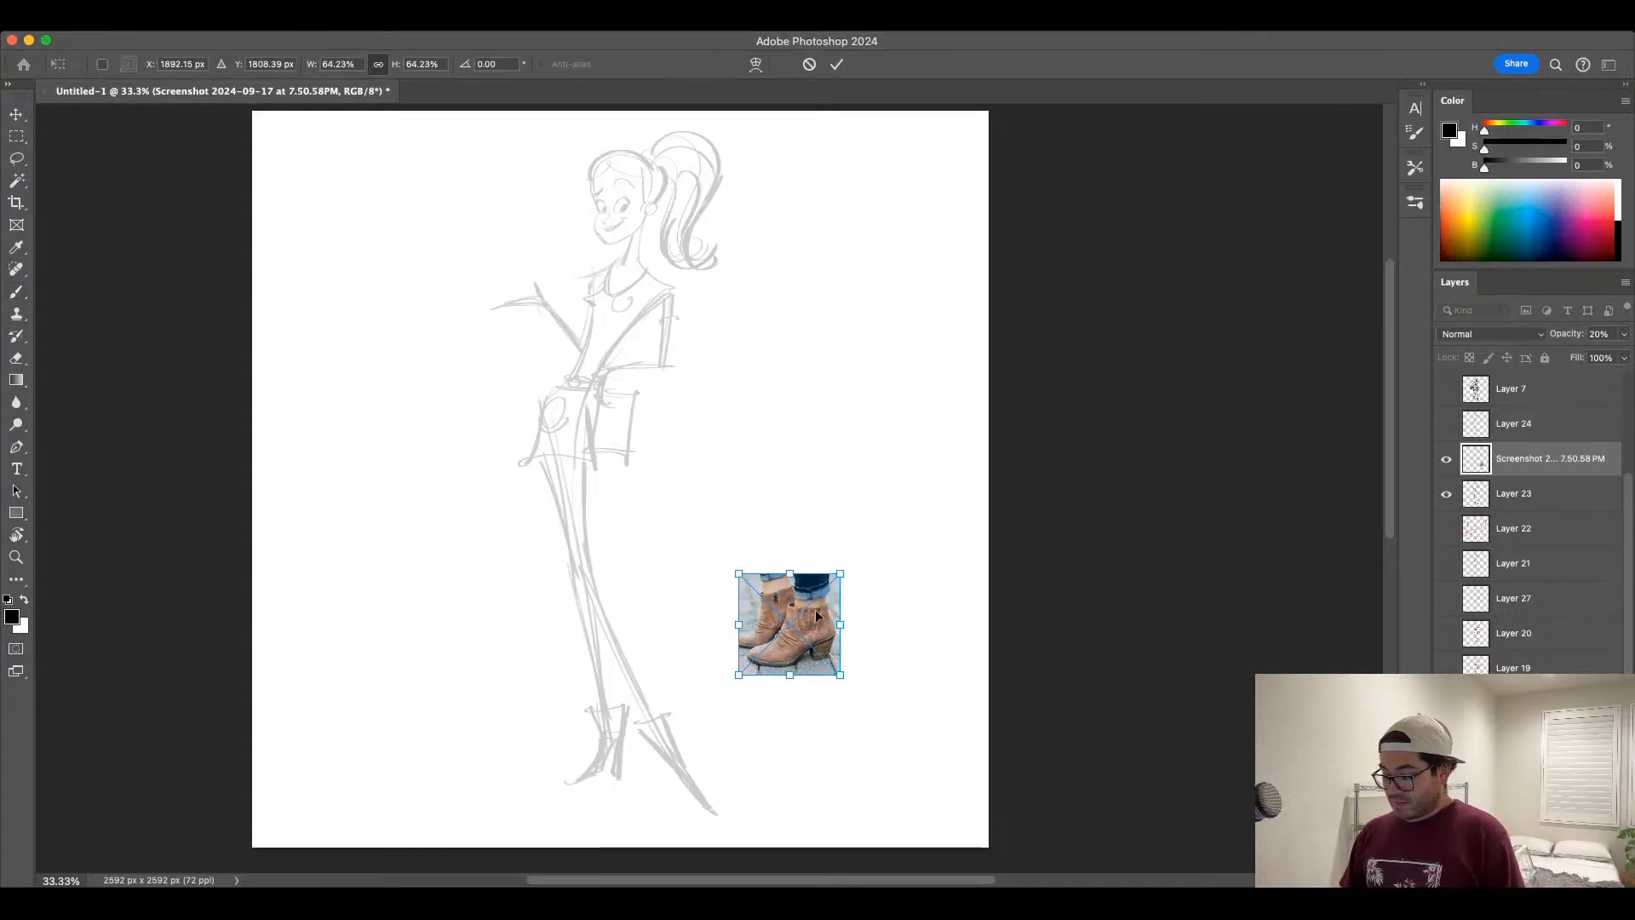
drag(751, 657, 453, 699)
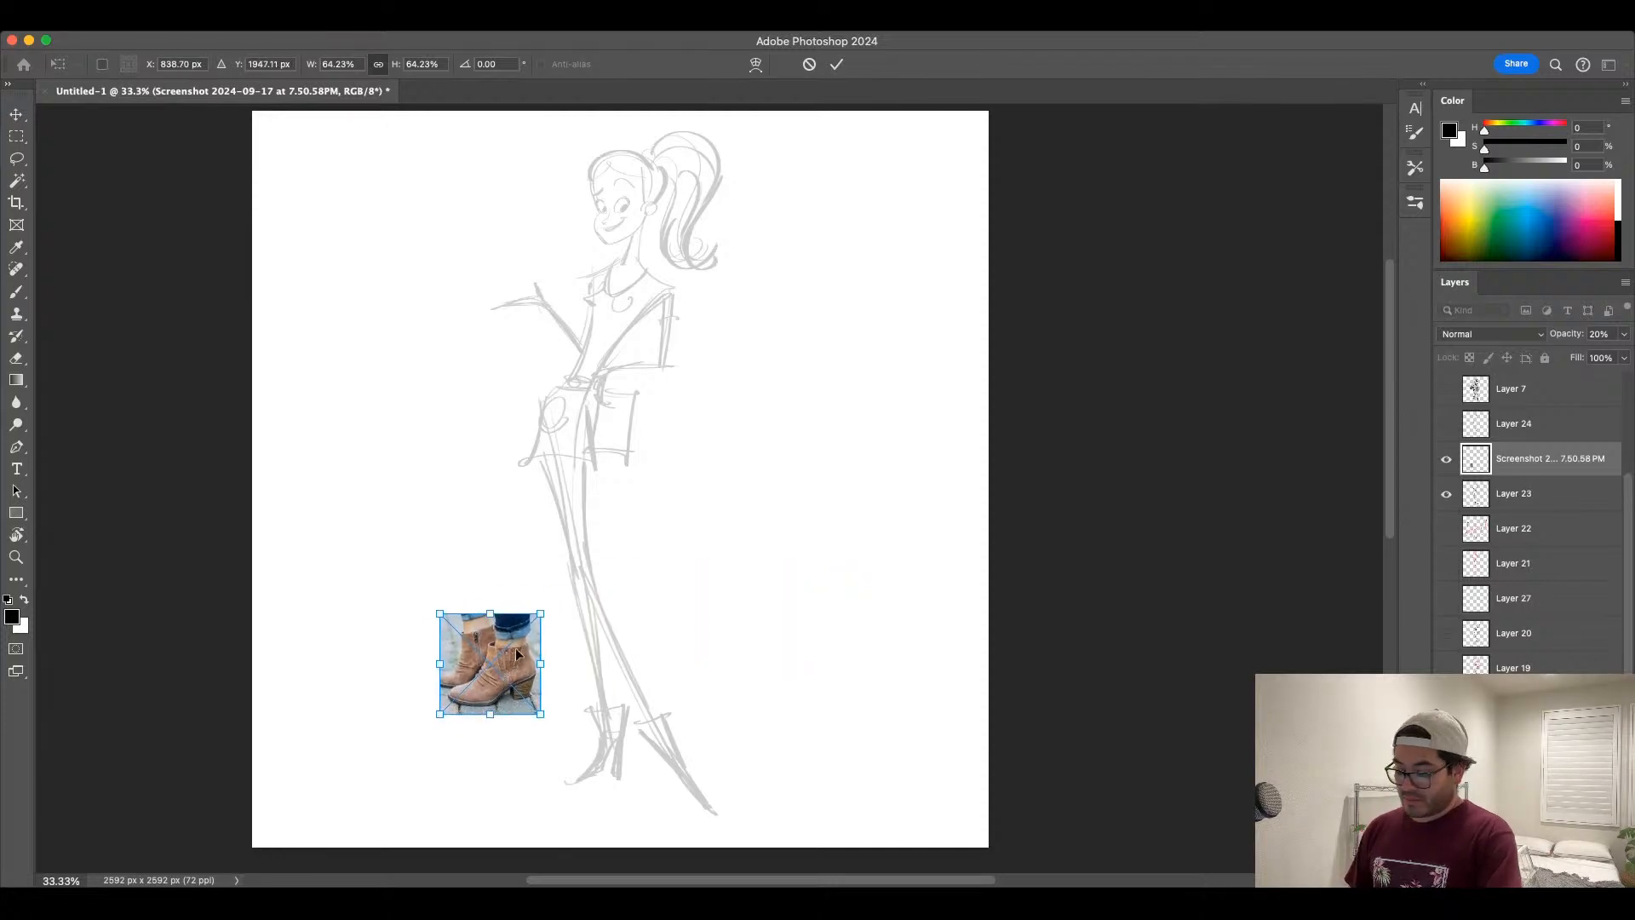
key(Return)
key(b)
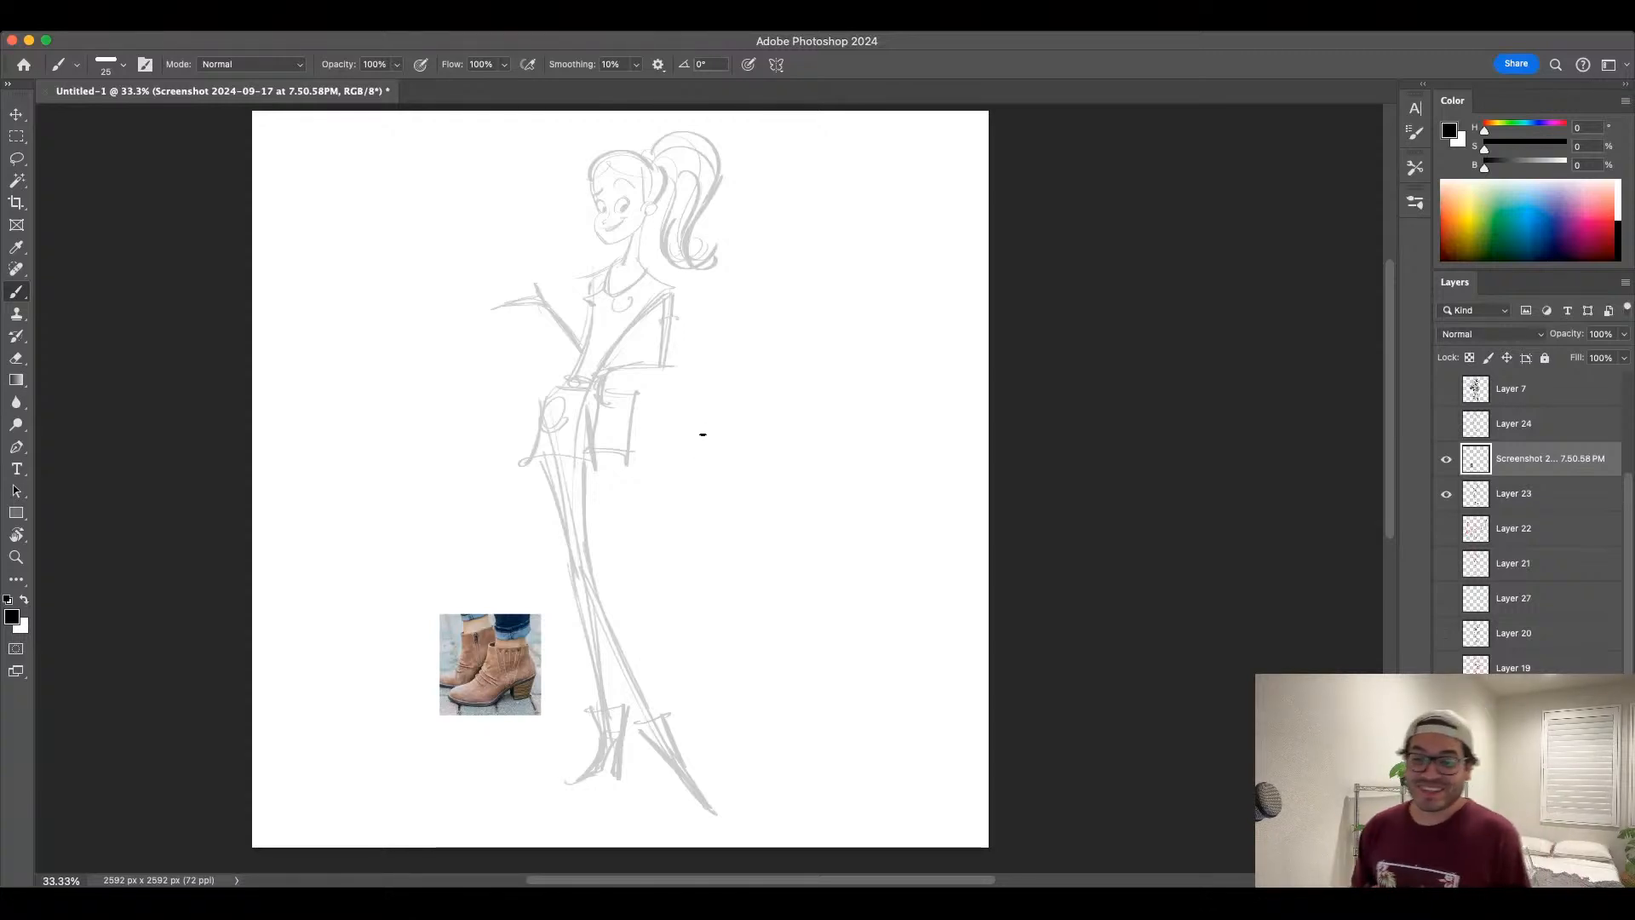
Step: Fade Layer 23 to 13% opacity and add a new layer above it for drawing with a 10 px brush
key(super+equal)
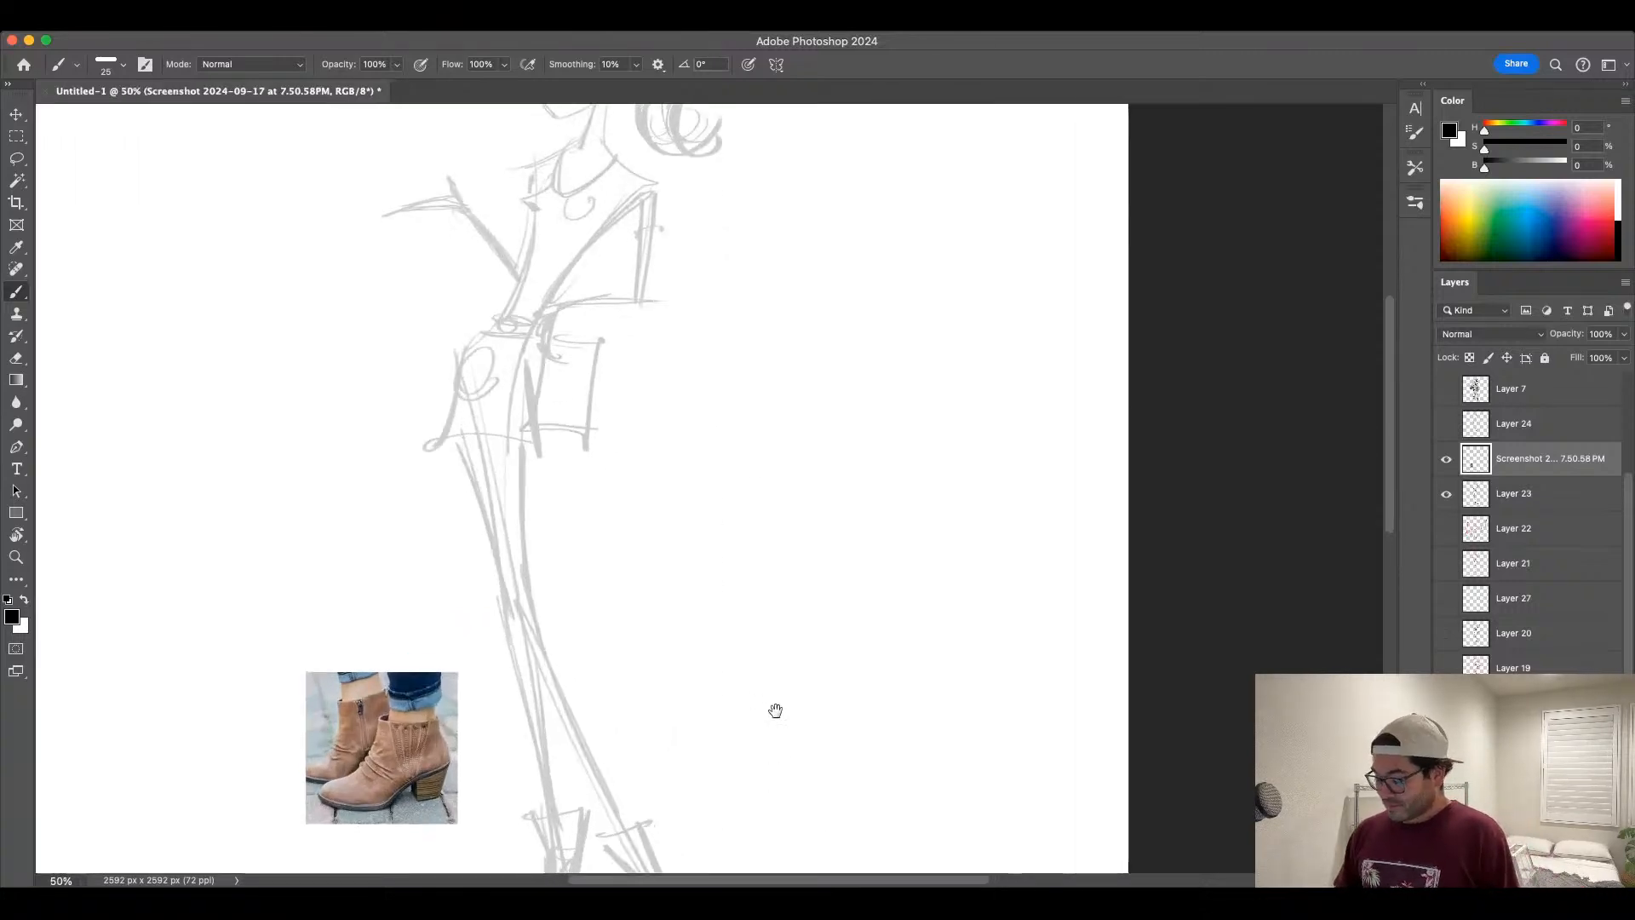
drag(774, 712, 817, 539)
key(super+equal)
drag(752, 752, 857, 656)
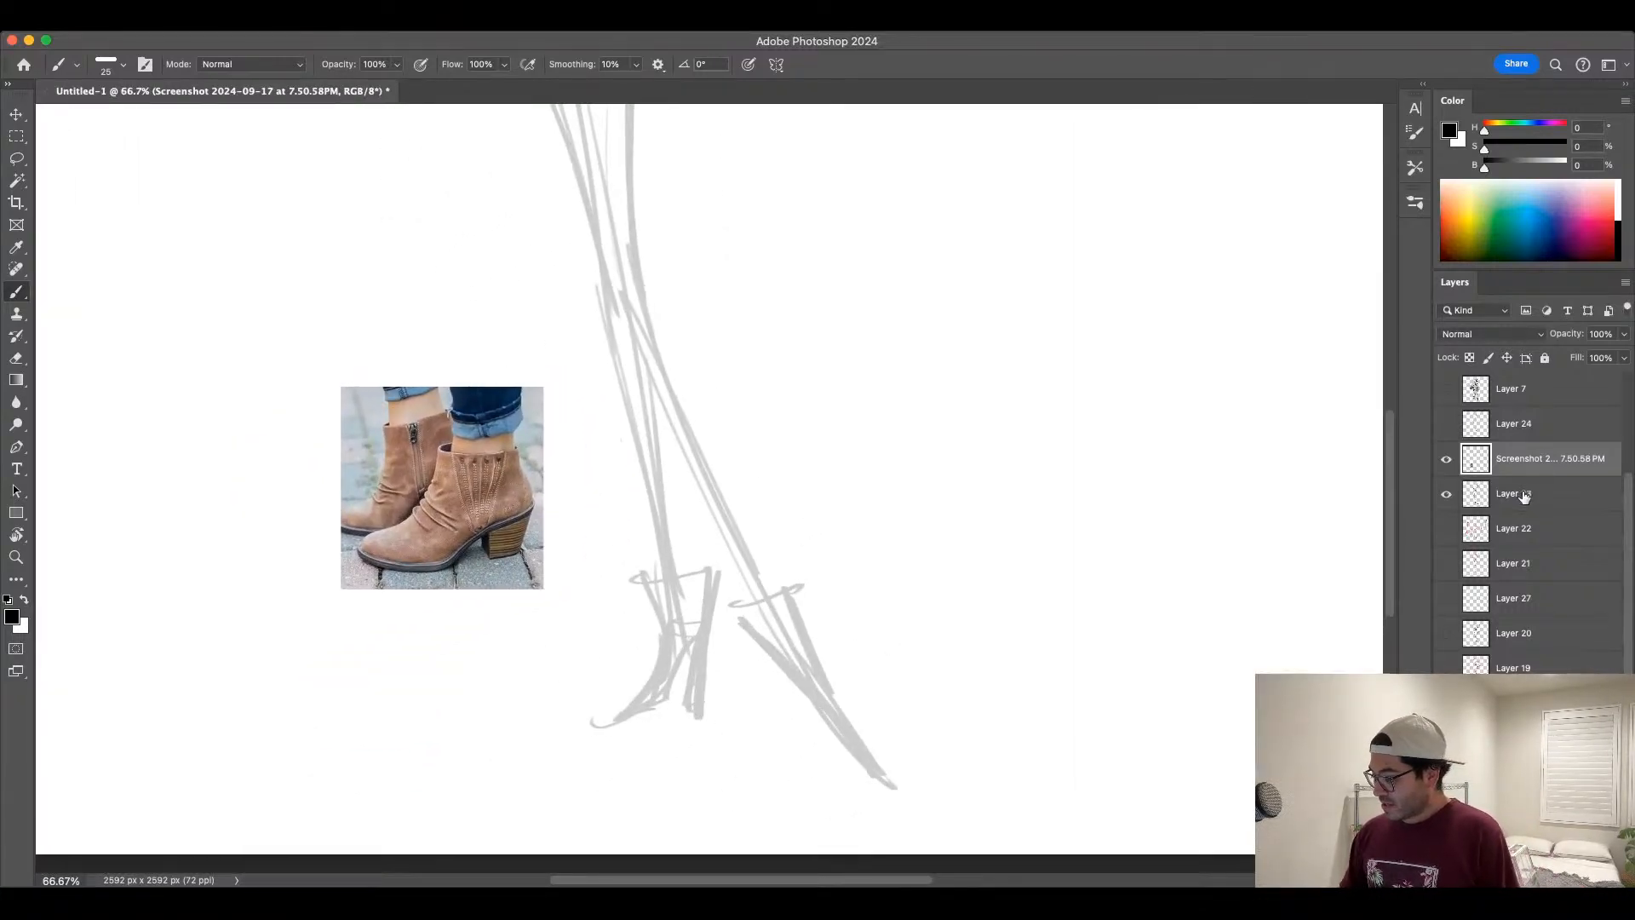
click(1522, 495)
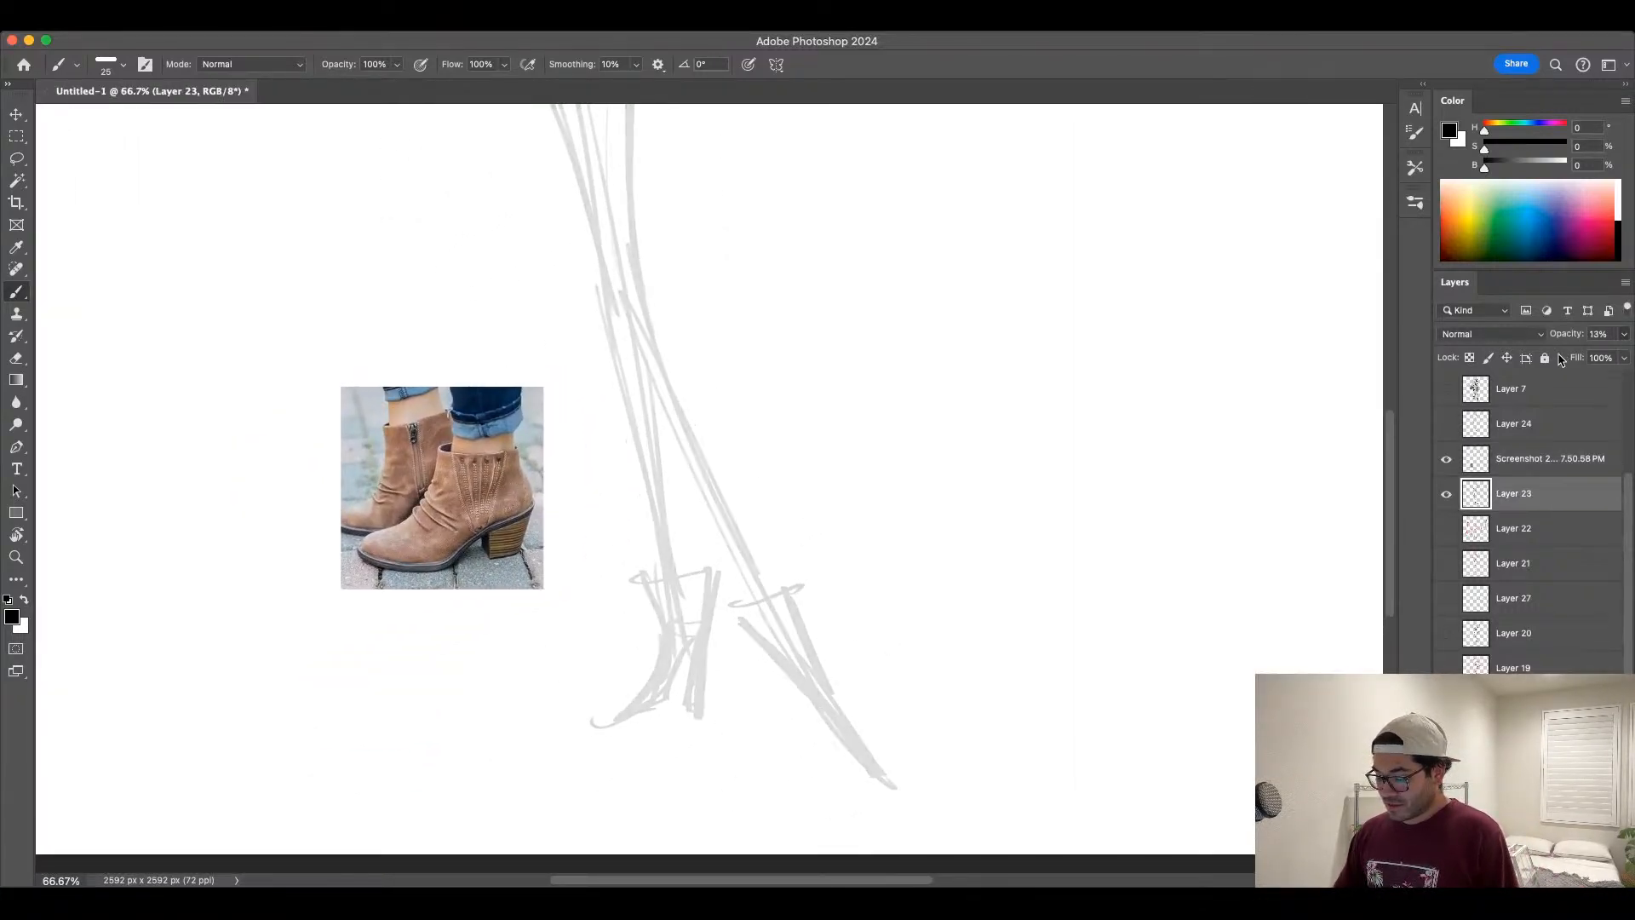
key(super+shift+alt+n)
key(bracketleft)
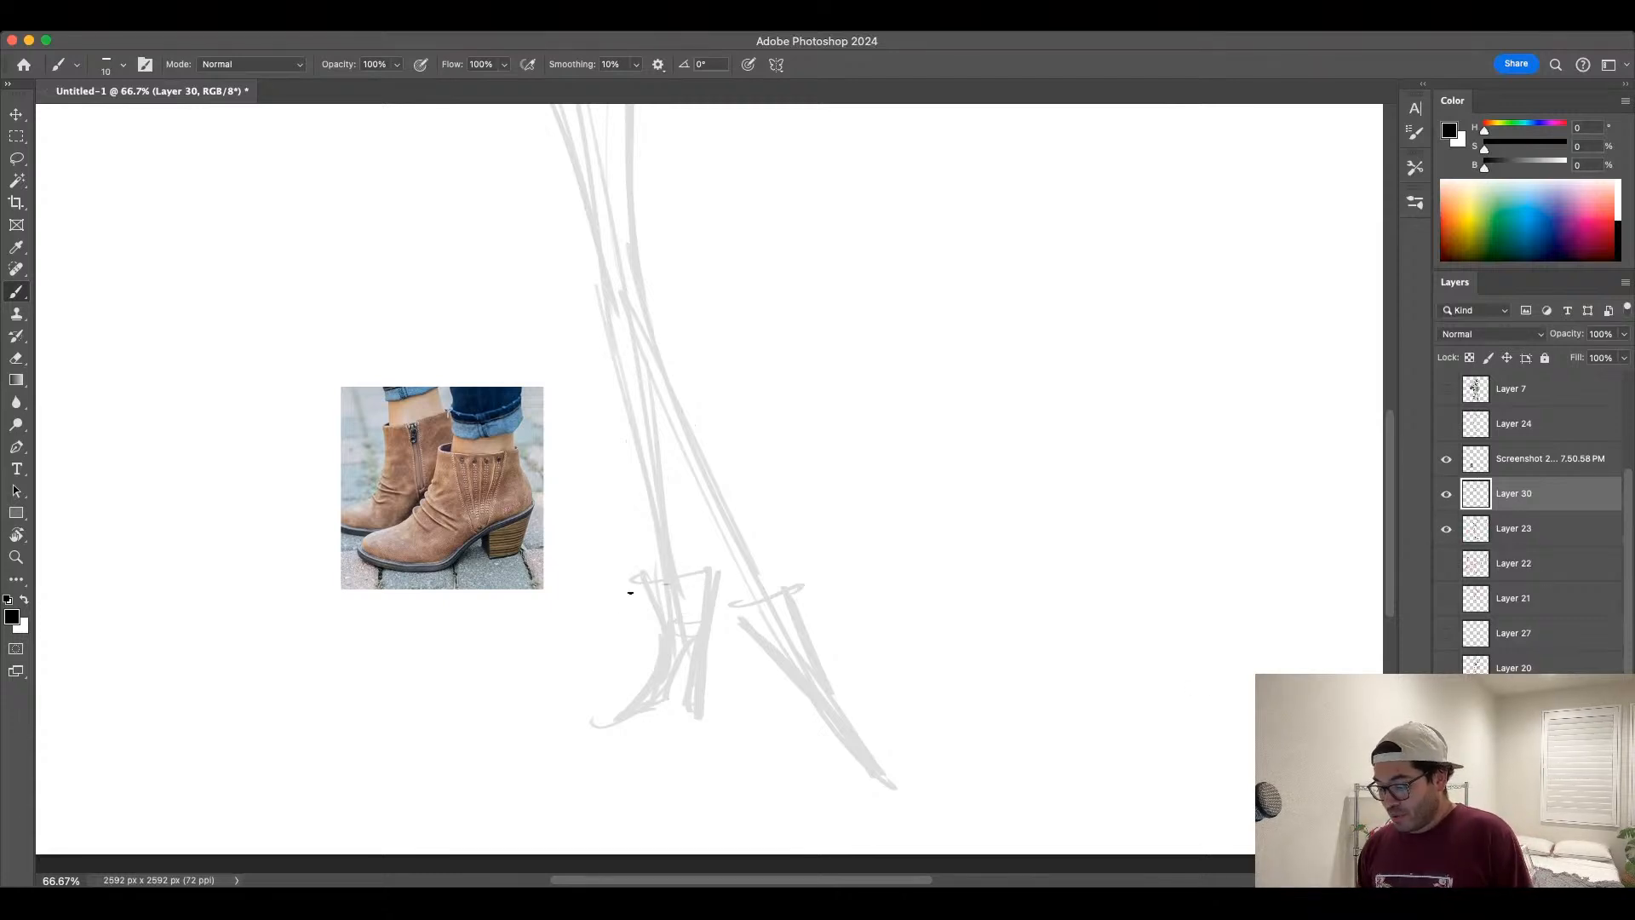
Step: Draw the top opening, front edge and back edge of the heeled foot's boot shaft over the faint sketch
mouse_move(631, 591)
mouse_down()
mouse_move(711, 586)
mouse_move(650, 631)
mouse_move(655, 652)
mouse_up()
mouse_move(692, 582)
mouse_down()
mouse_move(718, 585)
mouse_move(706, 604)
mouse_move(721, 629)
mouse_up()
mouse_move(721, 629)
mouse_down()
mouse_move(720, 707)
mouse_move(721, 640)
mouse_up()
key(ctrl+z)
key(ctrl+z)
key(ctrl+z)
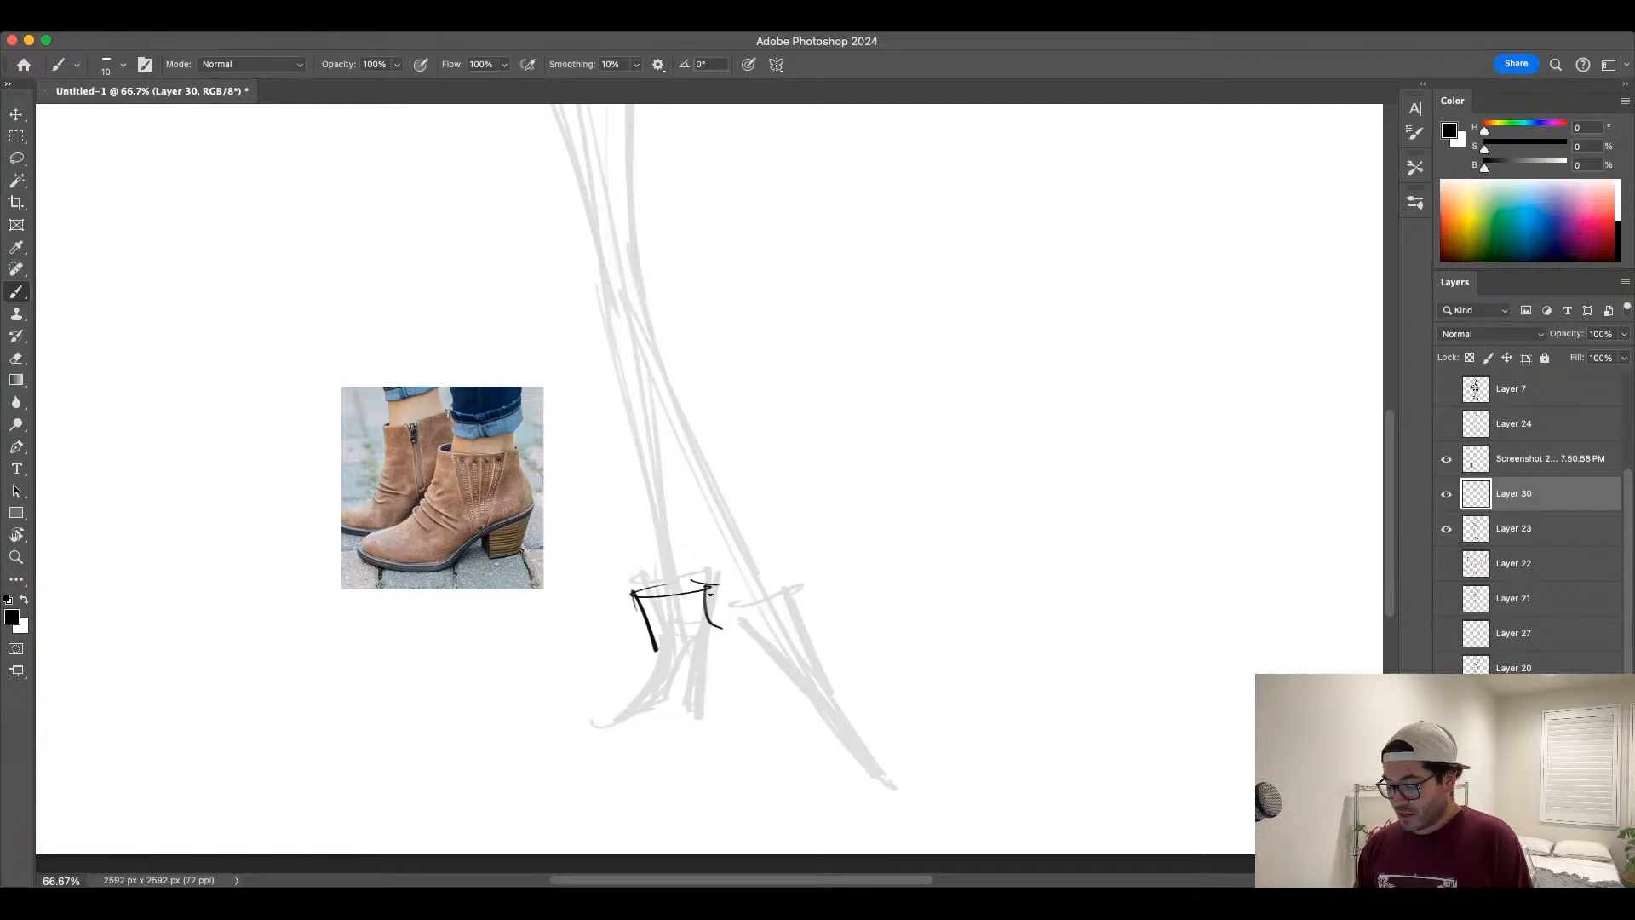
mouse_move(711, 588)
mouse_down()
mouse_move(720, 670)
mouse_move(670, 684)
mouse_move(639, 724)
mouse_up()
key(ctrl+z)
Step: Draw the same boot's pointed foot, curved sole and block heel
mouse_move(722, 665)
mouse_down()
mouse_move(630, 725)
mouse_move(575, 730)
mouse_up()
mouse_move(653, 637)
mouse_down()
mouse_move(593, 716)
mouse_move(632, 673)
mouse_move(606, 690)
mouse_move(630, 706)
mouse_move(701, 675)
mouse_up()
key(ctrl+z)
key(ctrl+z)
key(ctrl+z)
key(ctrl+z)
mouse_move(654, 700)
mouse_down()
mouse_move(724, 662)
mouse_move(720, 697)
mouse_move(688, 701)
mouse_up()
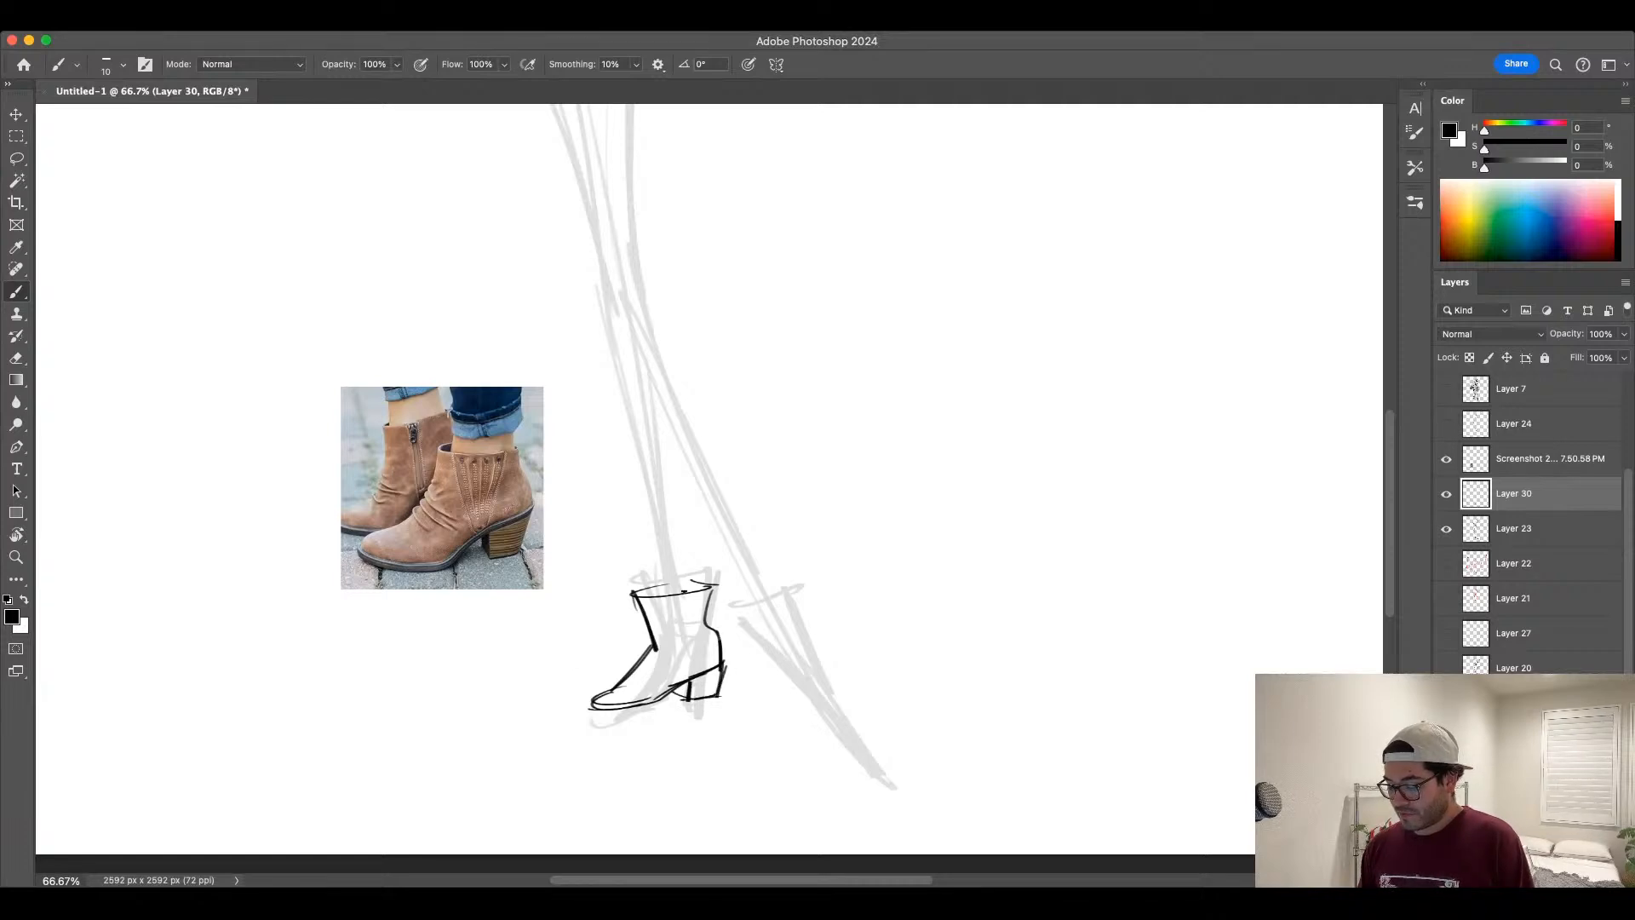
Step: Reinforce the first boot's top rim and sole line with a thinner brush
drag(683, 591, 637, 598)
drag(632, 593, 710, 588)
key(bracketleft)
mouse_move(597, 703)
mouse_down()
mouse_move(720, 662)
mouse_move(724, 579)
mouse_move(683, 583)
mouse_up()
Step: Draw the second boot over the extended foot with its shaft, pointed toe and ankle seam, and add an ankle crease to the first boot
key(bracketright)
key(bracketright)
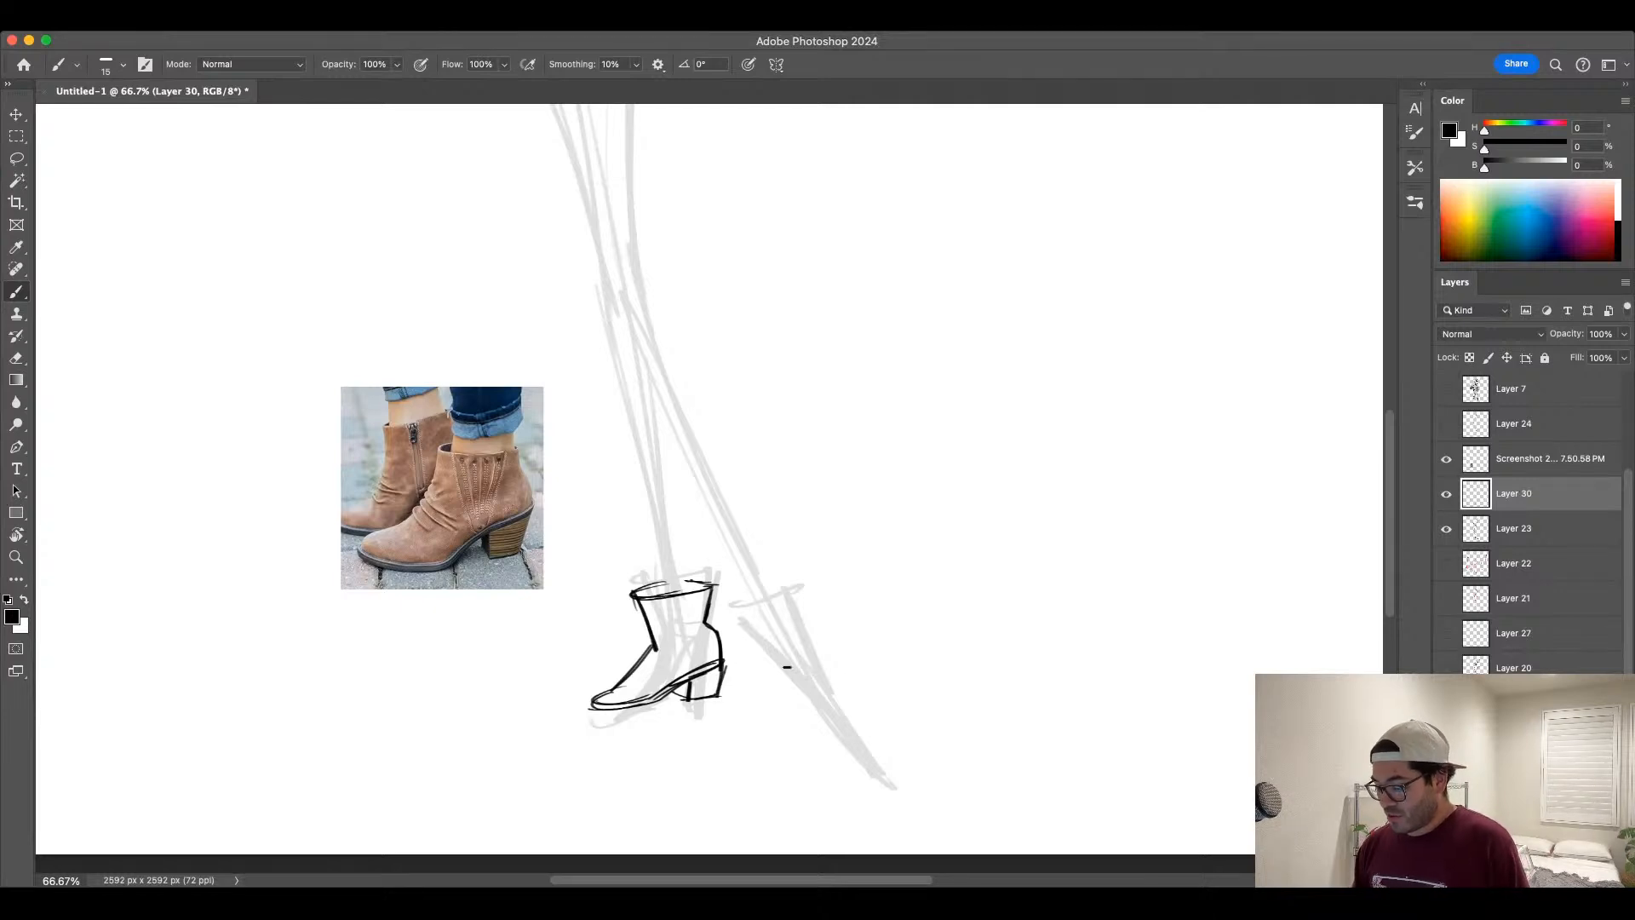
scroll(786, 667, right, 3)
scroll(697, 715, down, 1)
mouse_move(681, 592)
mouse_down()
mouse_move(621, 593)
mouse_move(673, 586)
mouse_move(677, 667)
mouse_move(712, 656)
mouse_move(744, 703)
mouse_move(722, 717)
mouse_up()
key(bracketleft)
drag(671, 668, 753, 729)
drag(741, 700, 751, 731)
mouse_move(677, 665)
mouse_down()
mouse_move(710, 656)
mouse_move(693, 673)
mouse_up()
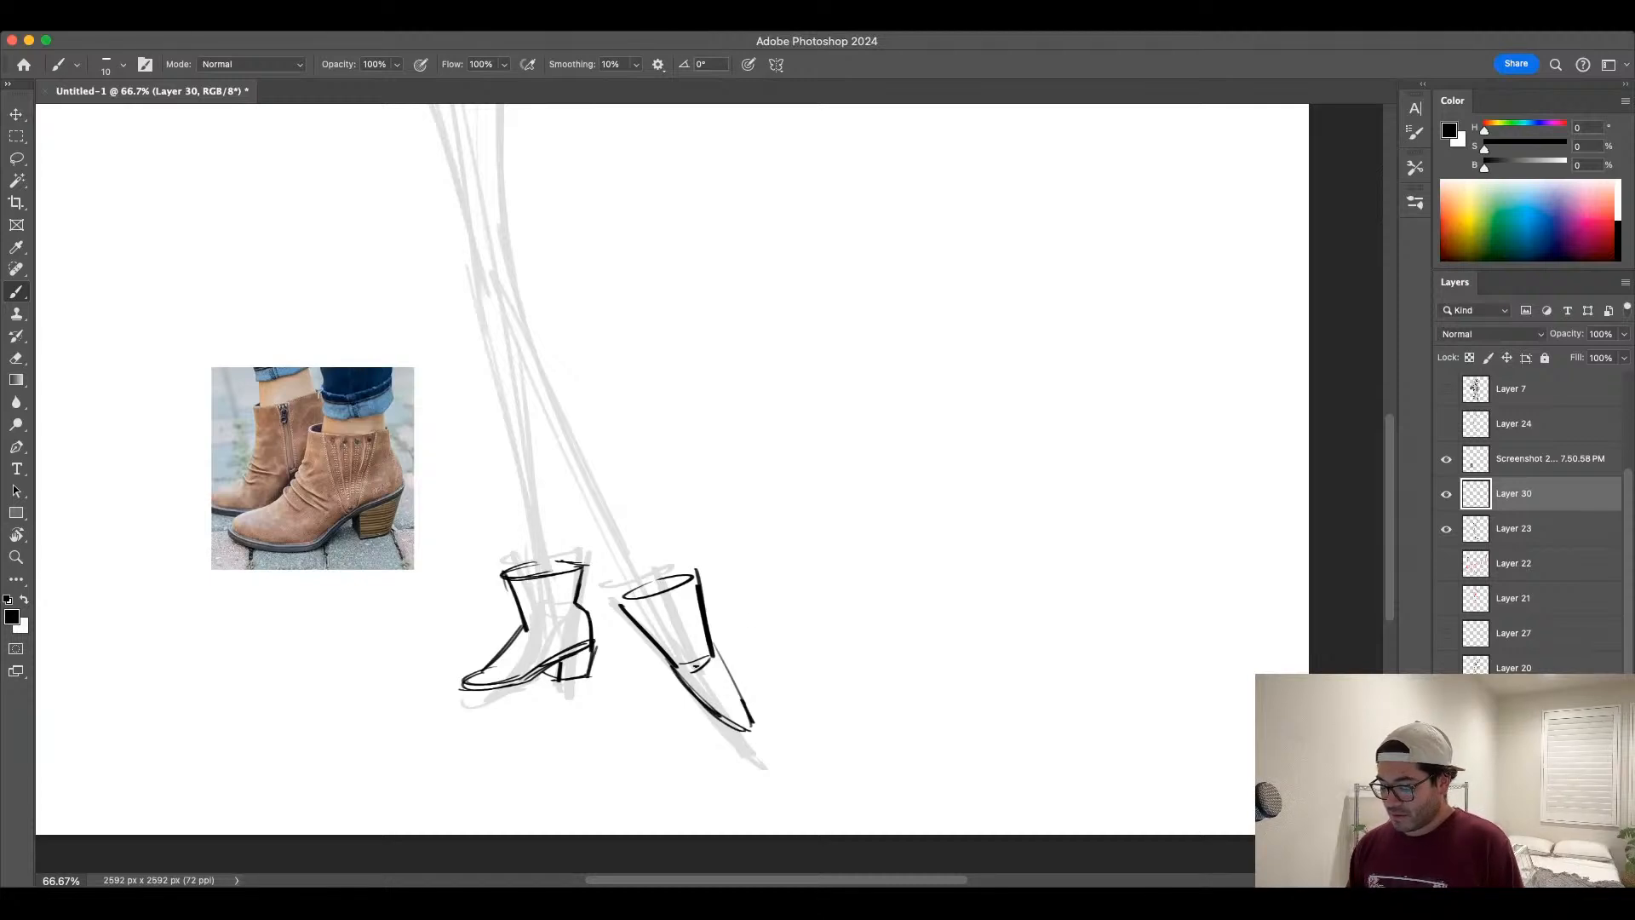
drag(521, 631, 562, 626)
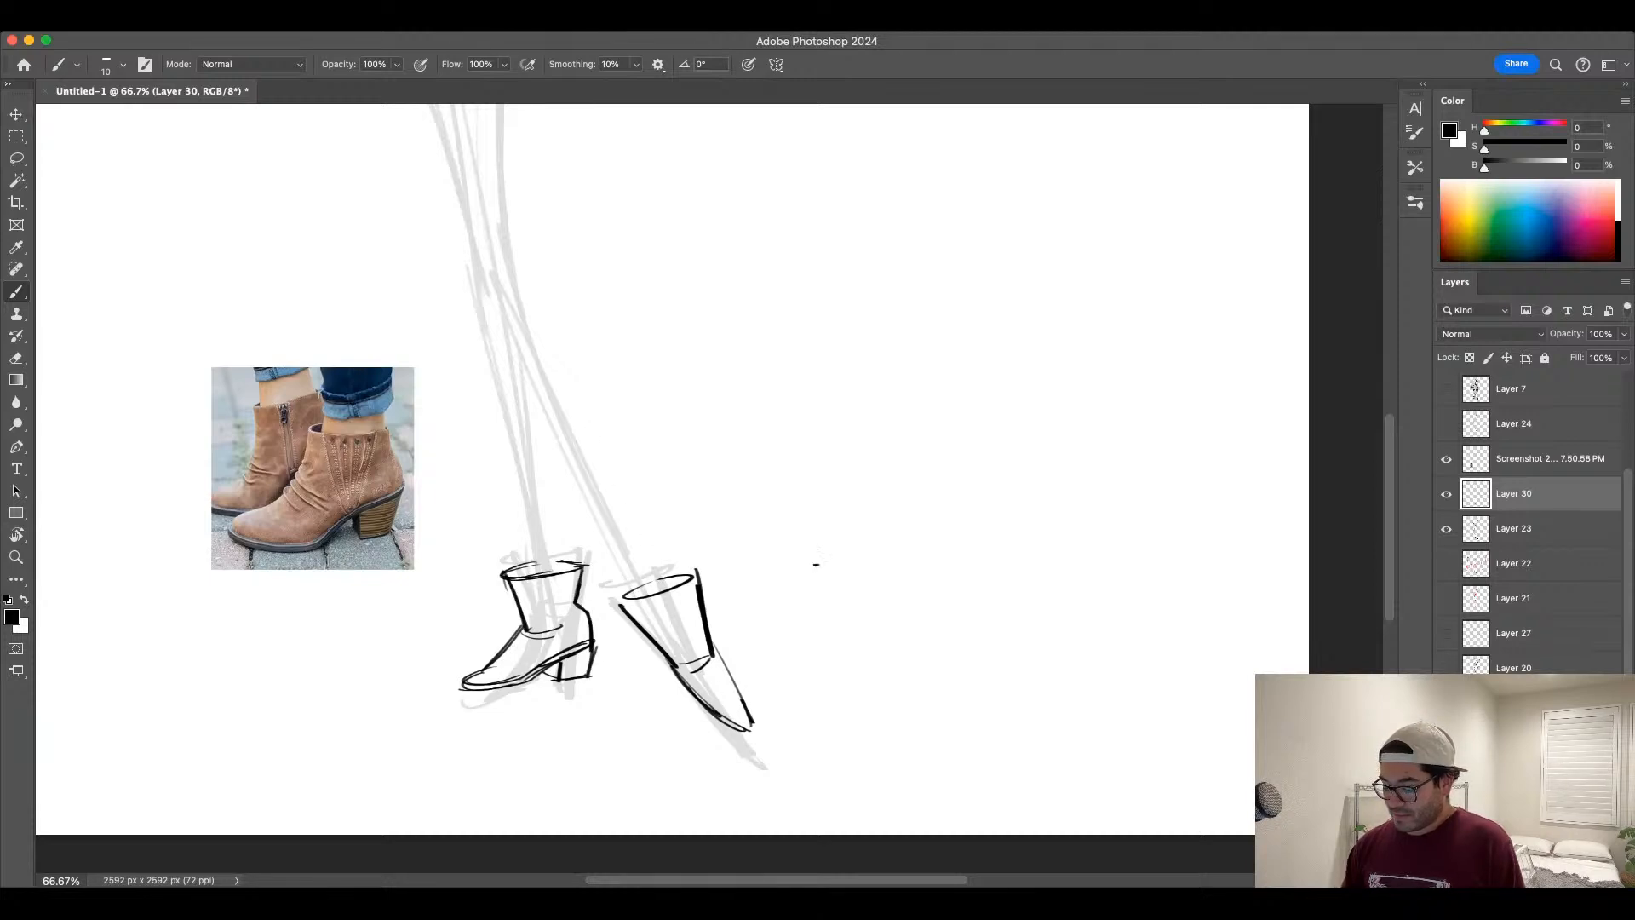
Step: Hide the boot reference and the boot drawing on Layer 30, and set Layer 23 back to 100% opacity
drag(871, 676, 776, 707)
key(super+minus)
drag(688, 490, 664, 552)
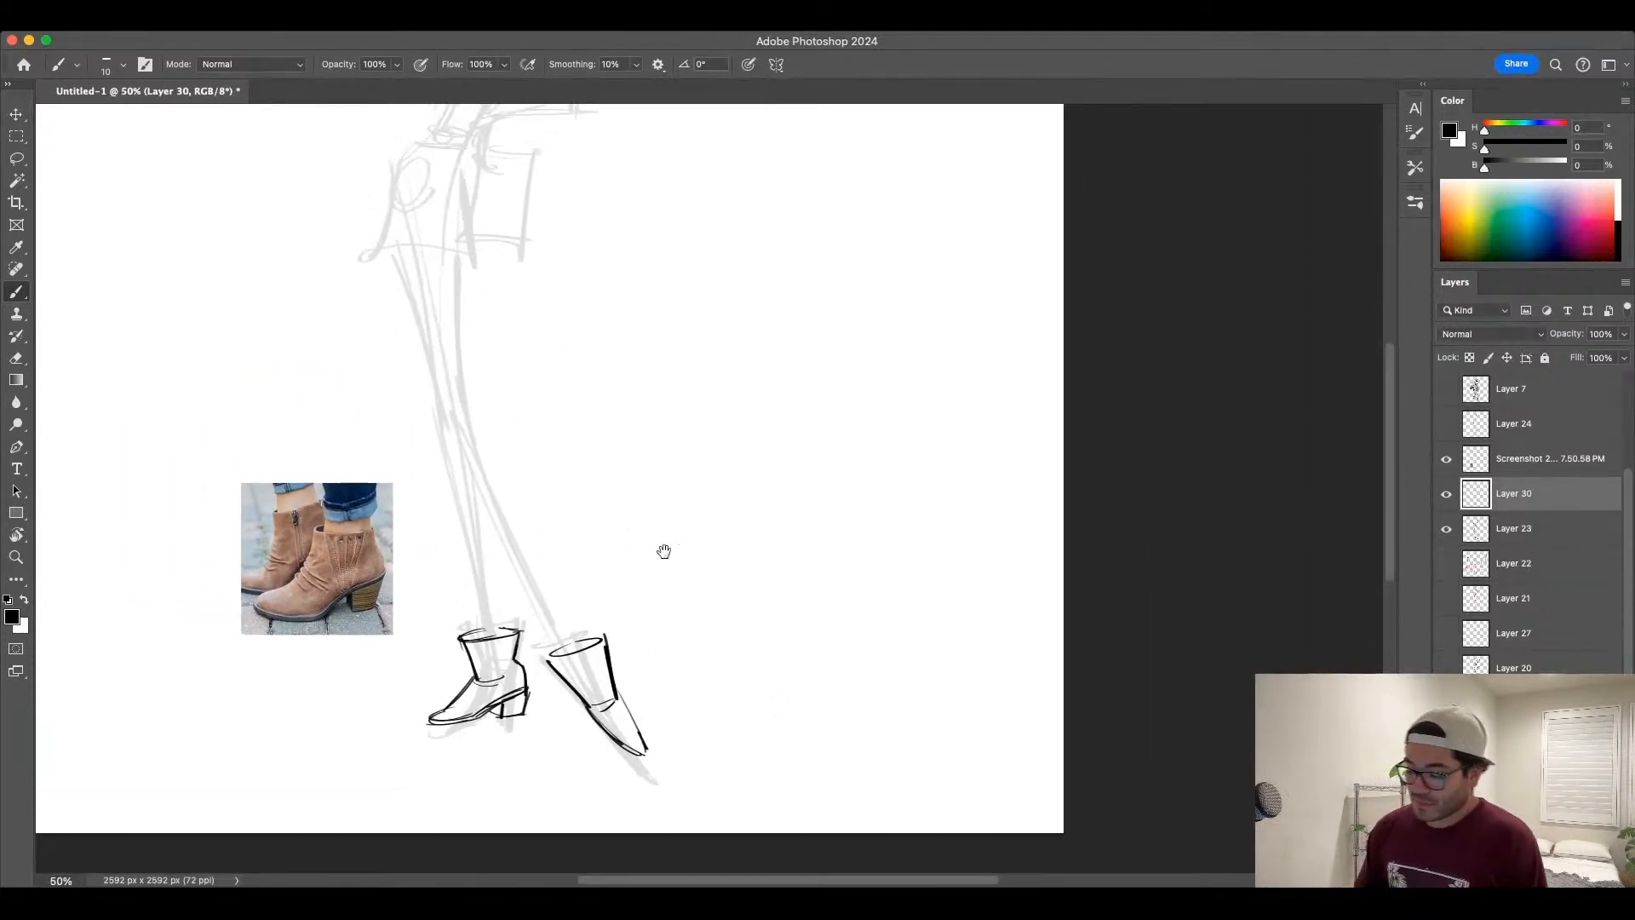
key(super+minus)
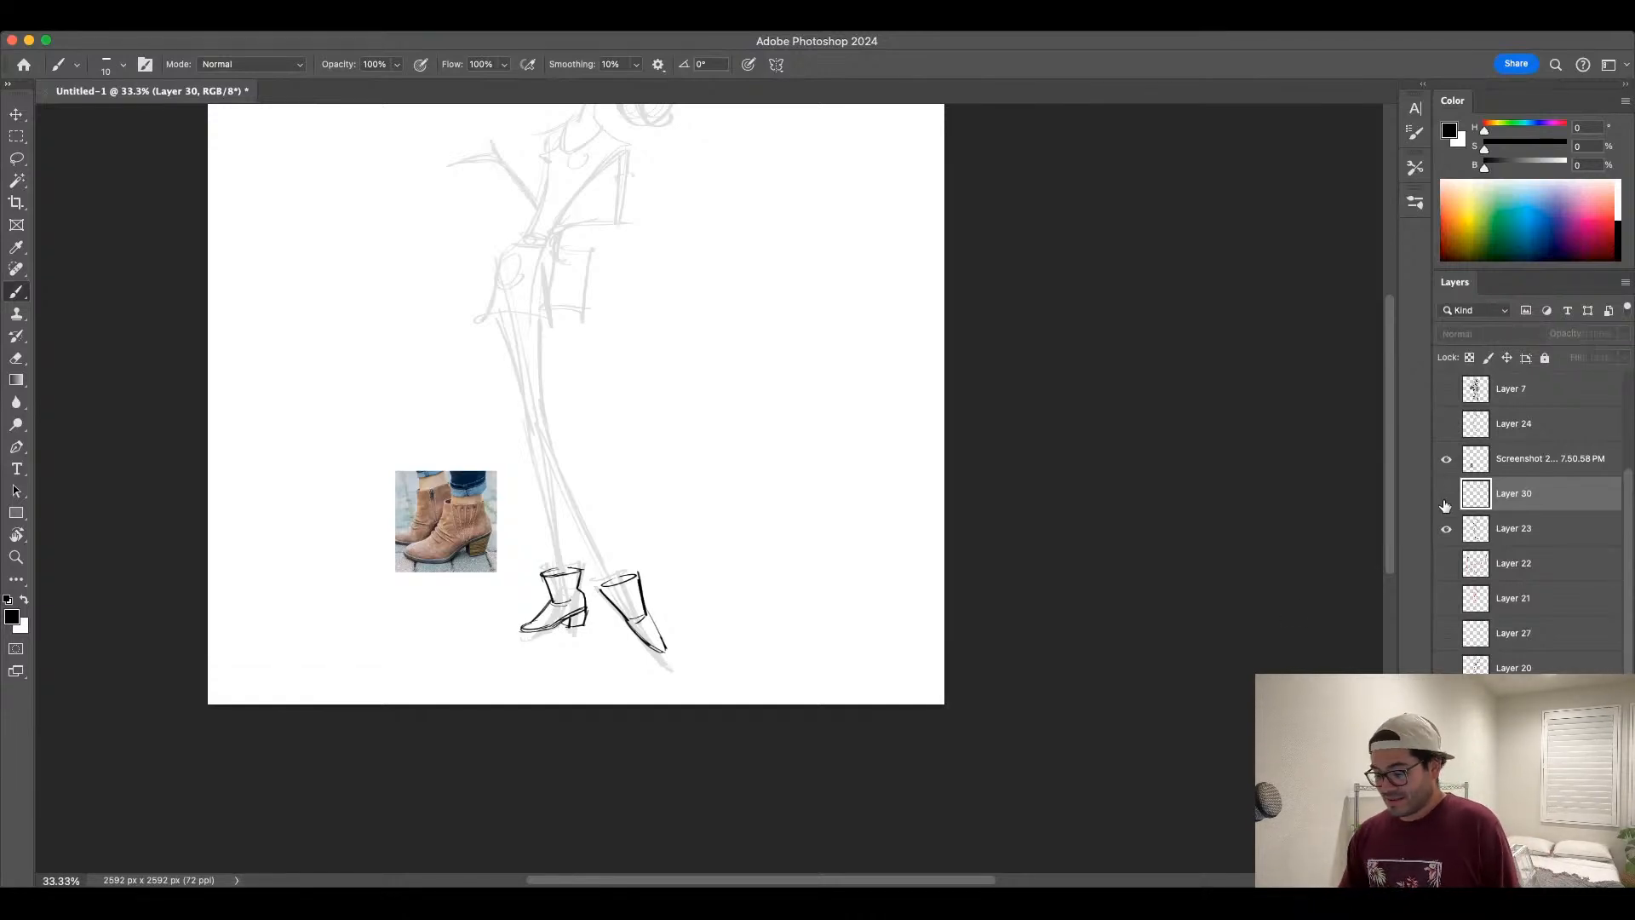
scroll(889, 634, up, 5)
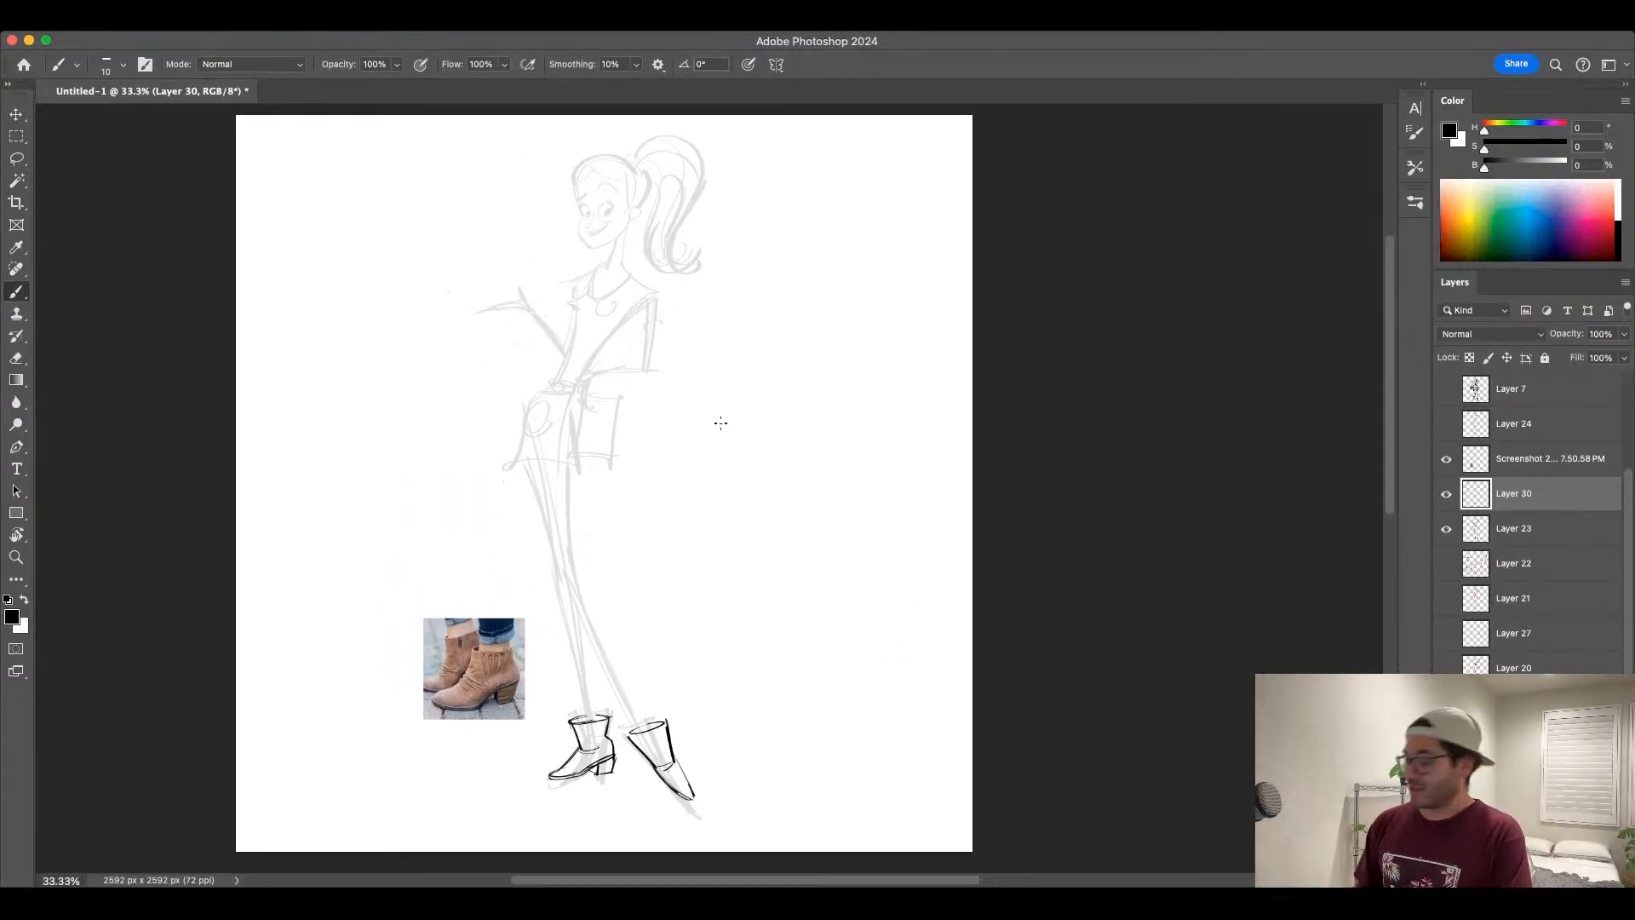
click(1445, 459)
click(1524, 529)
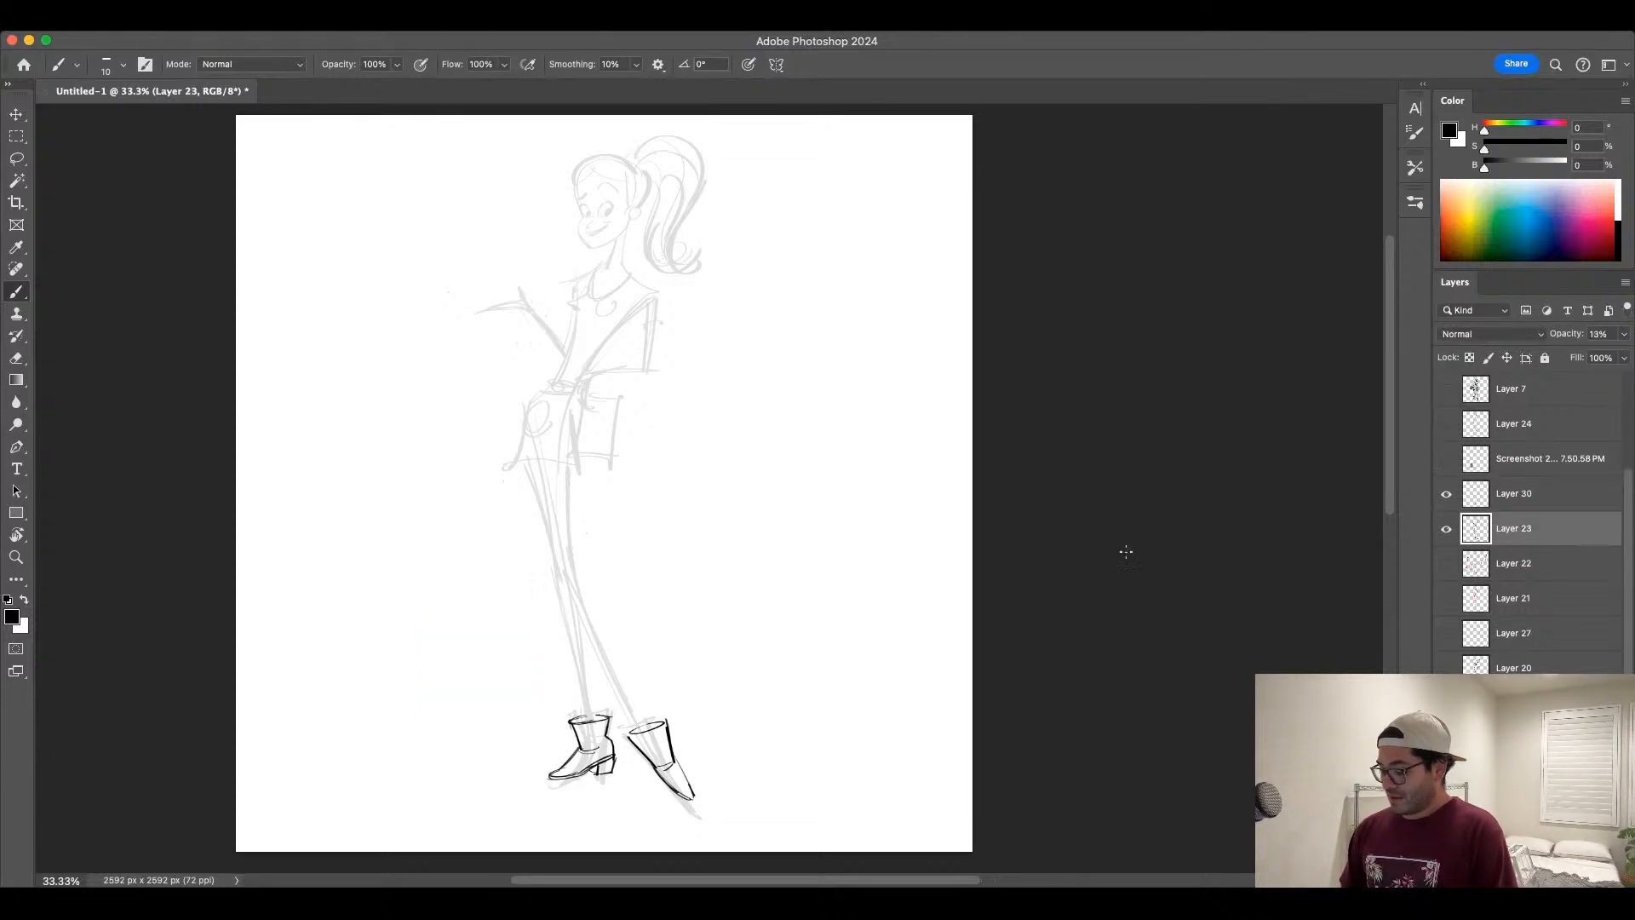
click(1446, 494)
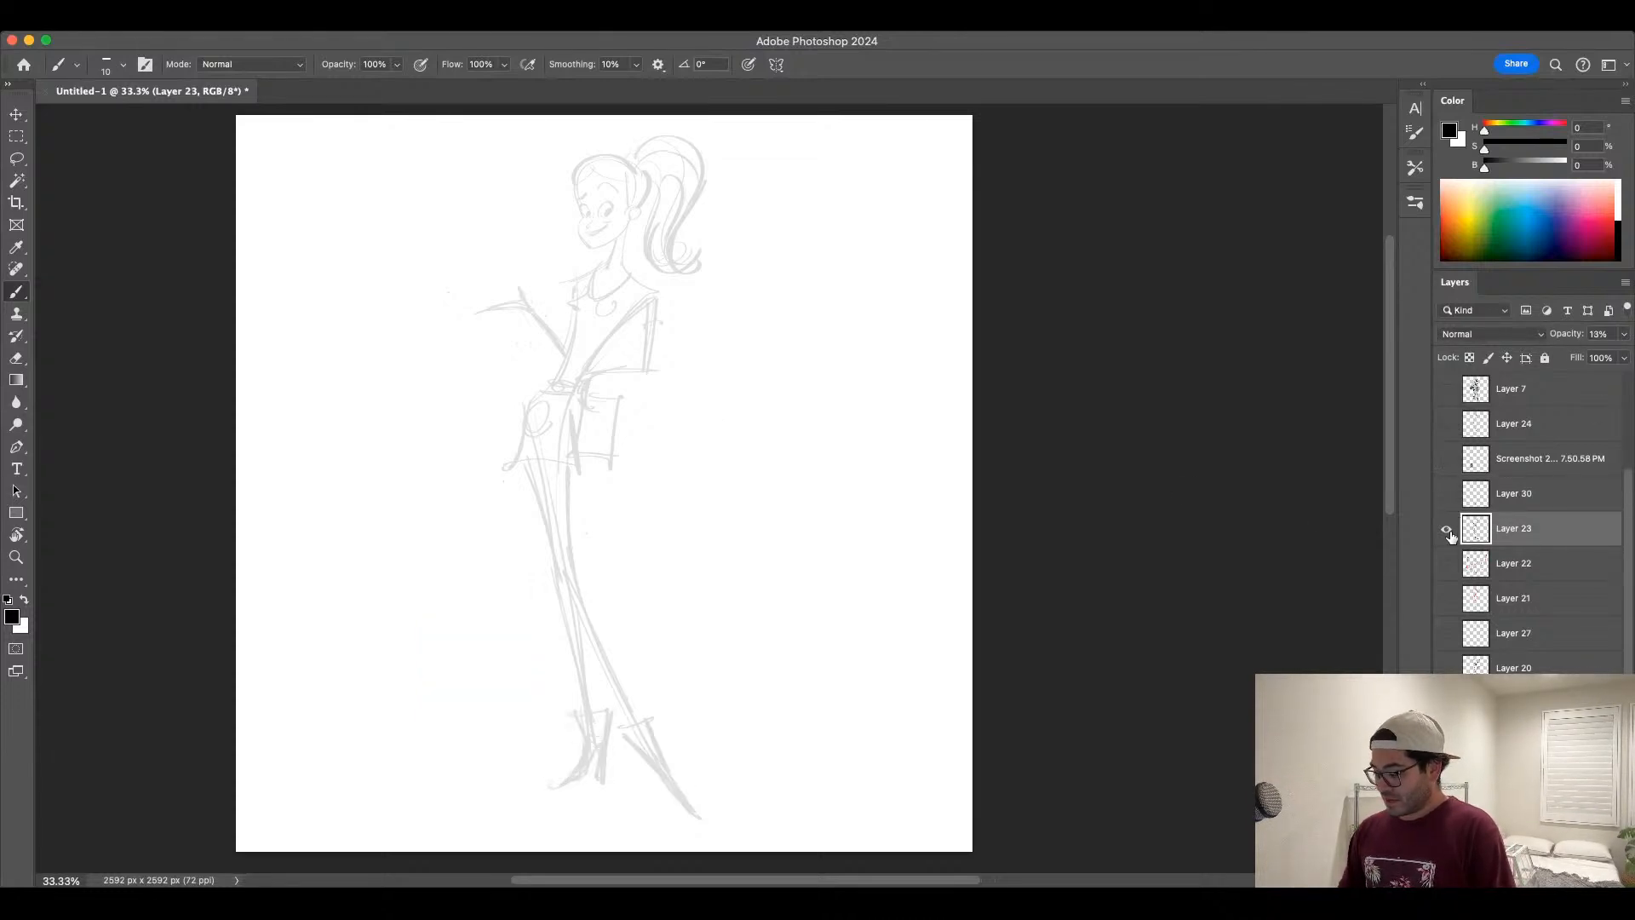
click(1599, 334)
text(100)
key(Return)
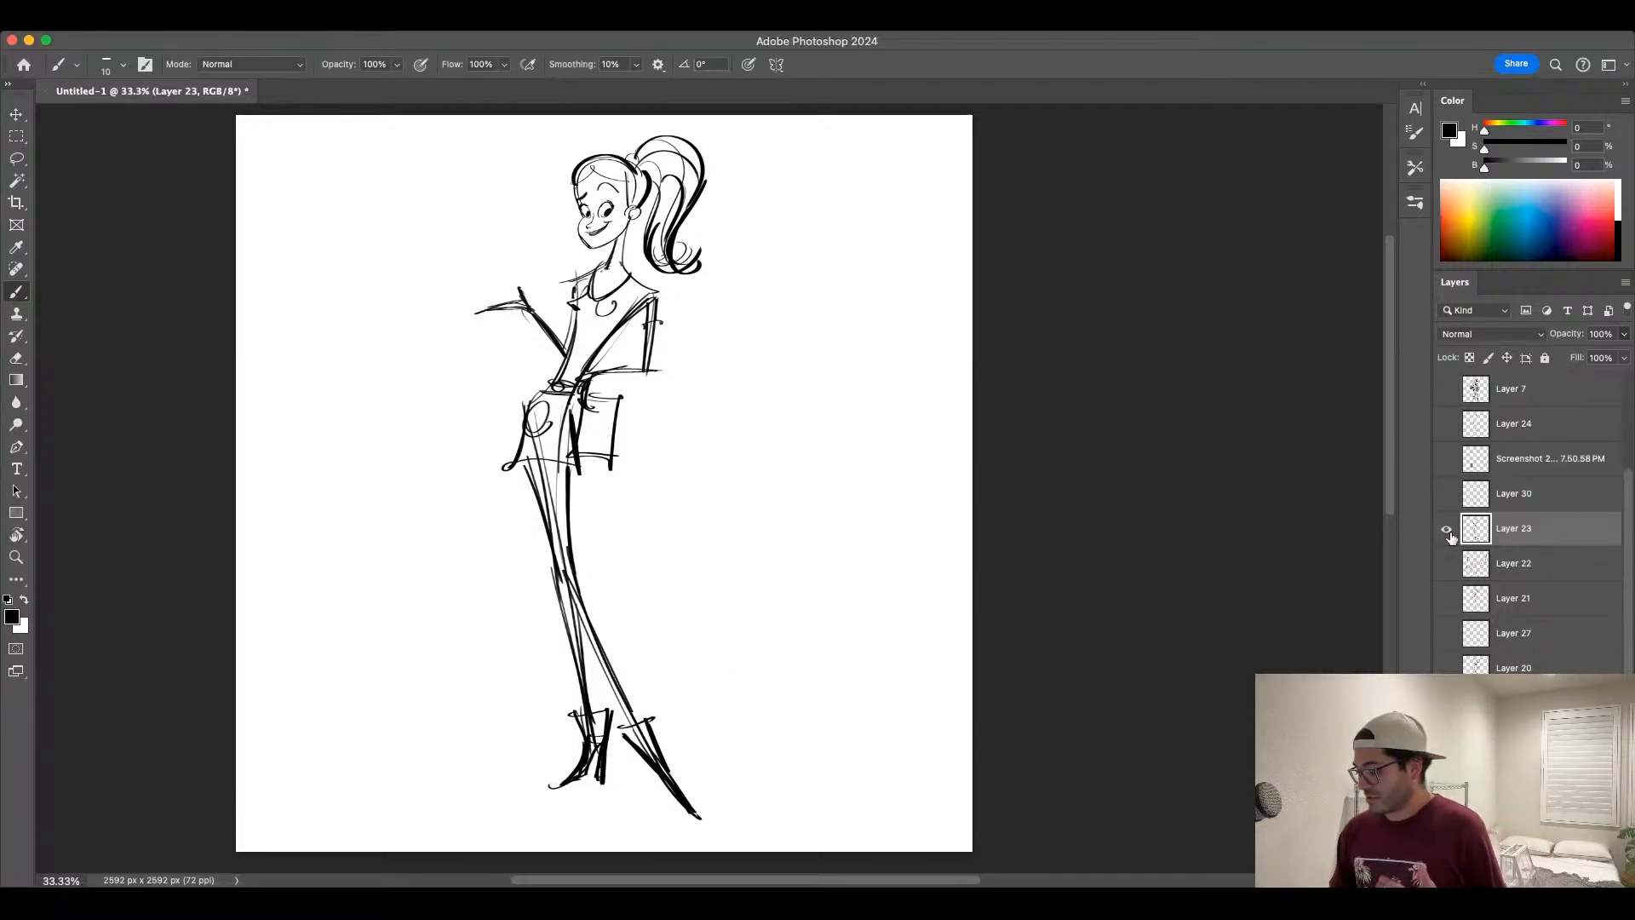
Step: Hide Layer 23 and check the contents of Layer 30, the boot screenshot and Layer 24 one at a time
drag(1627, 533, 1627, 495)
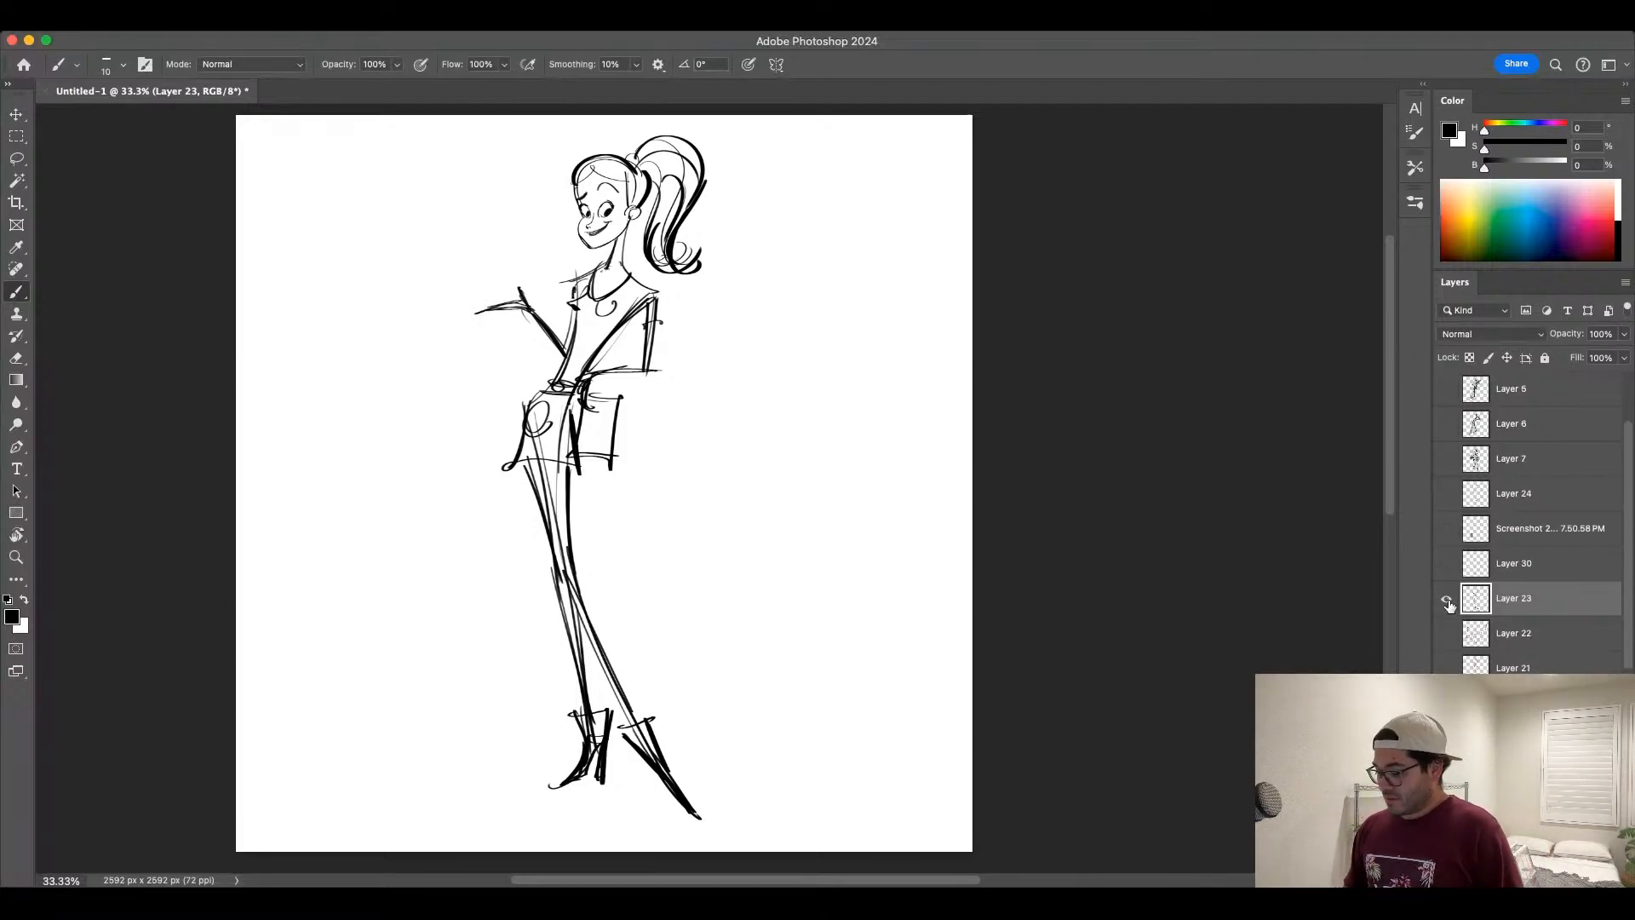
click(1446, 598)
click(1446, 562)
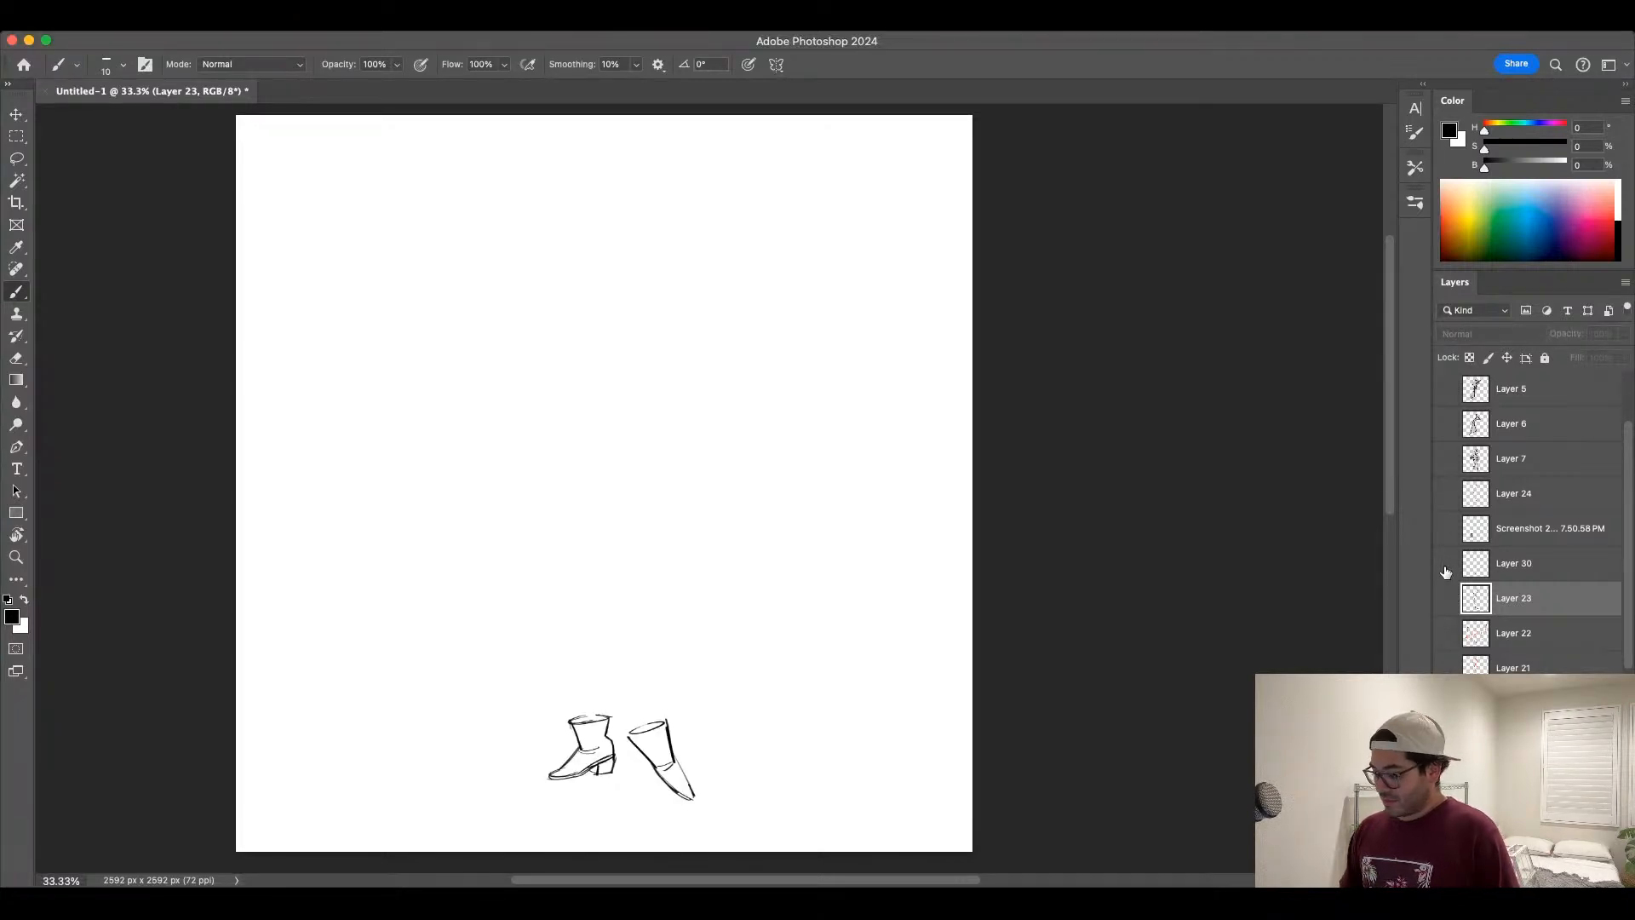
click(1446, 563)
click(1447, 528)
click(1447, 528)
click(1446, 493)
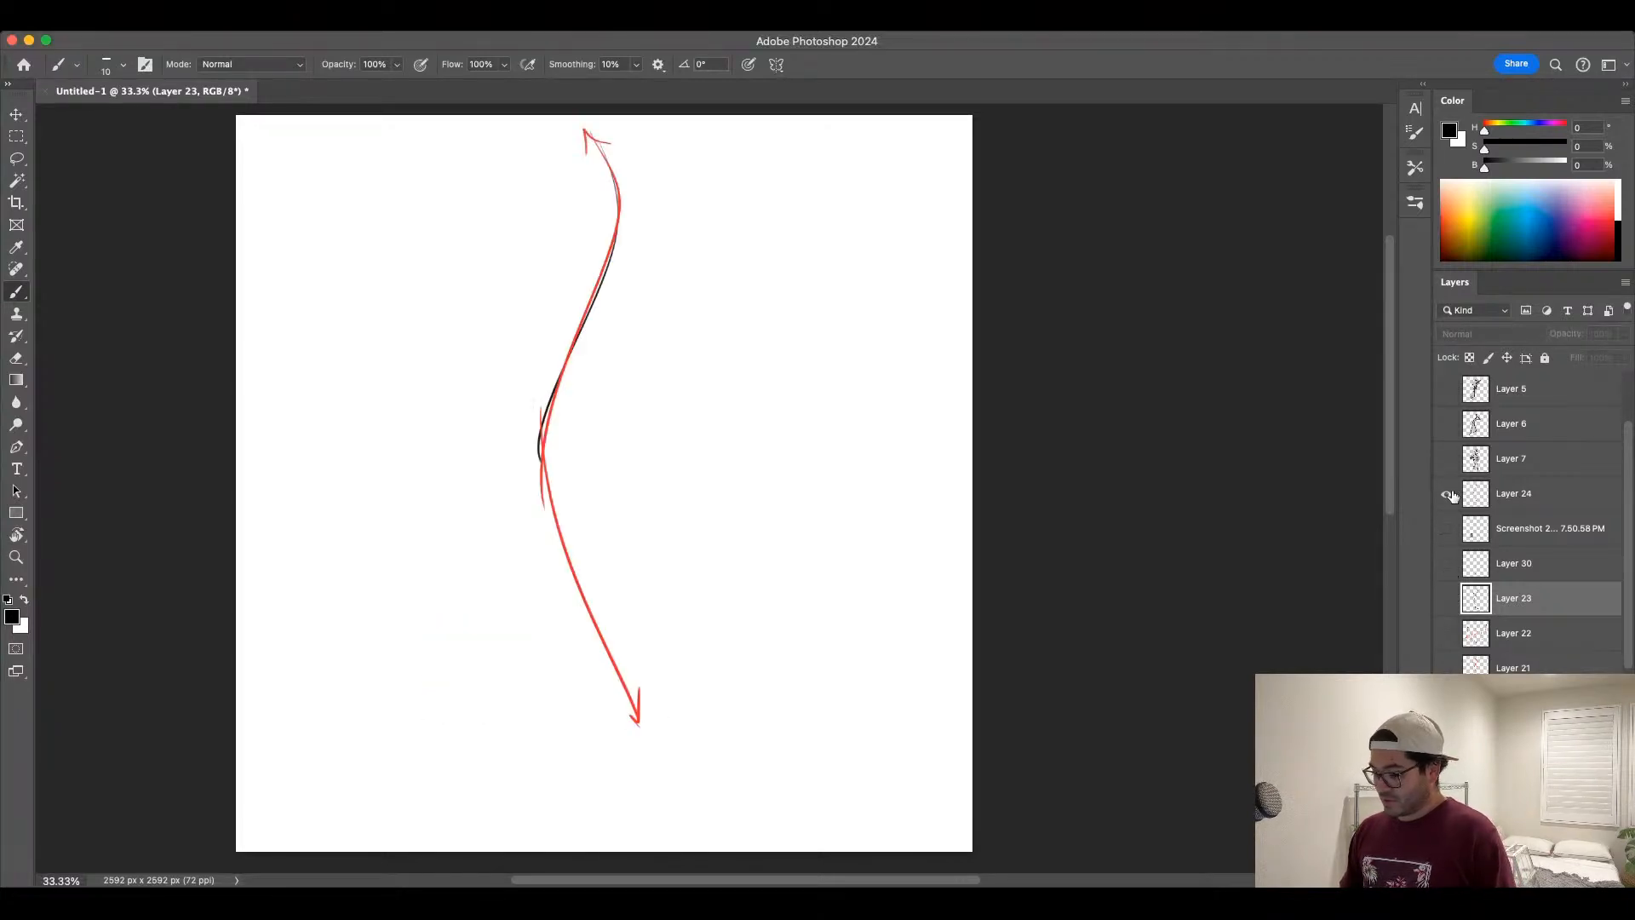
Step: Remove Layer 24 with the curved action line, and check the pose sketch on Layer 7
click(1445, 493)
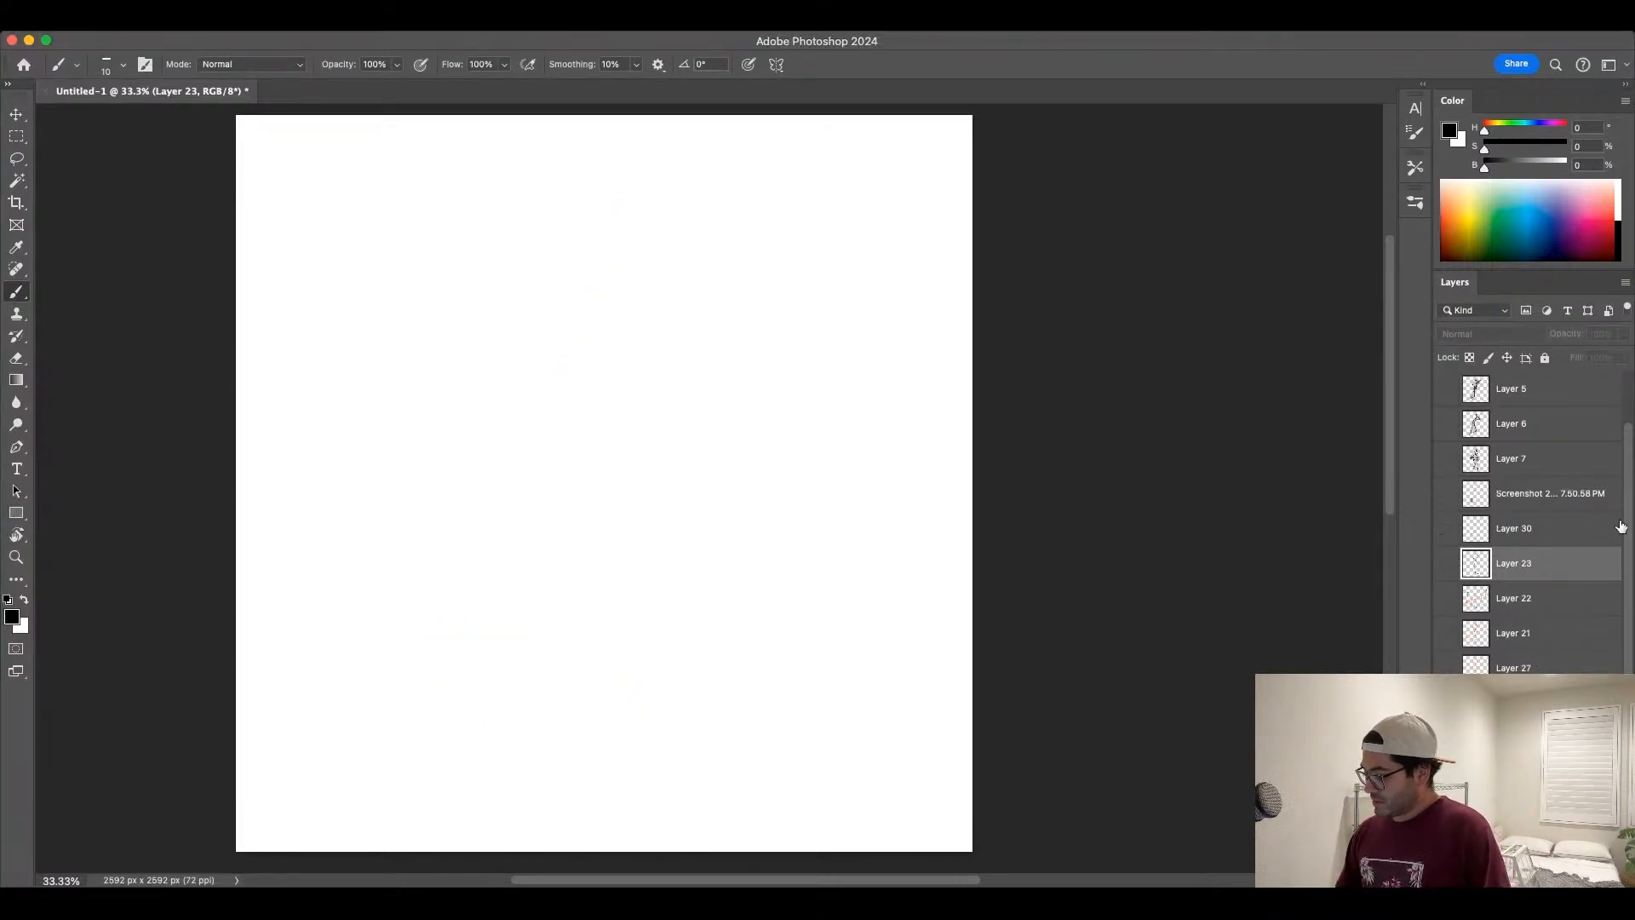
scroll(1443, 562, up, 3)
click(1445, 565)
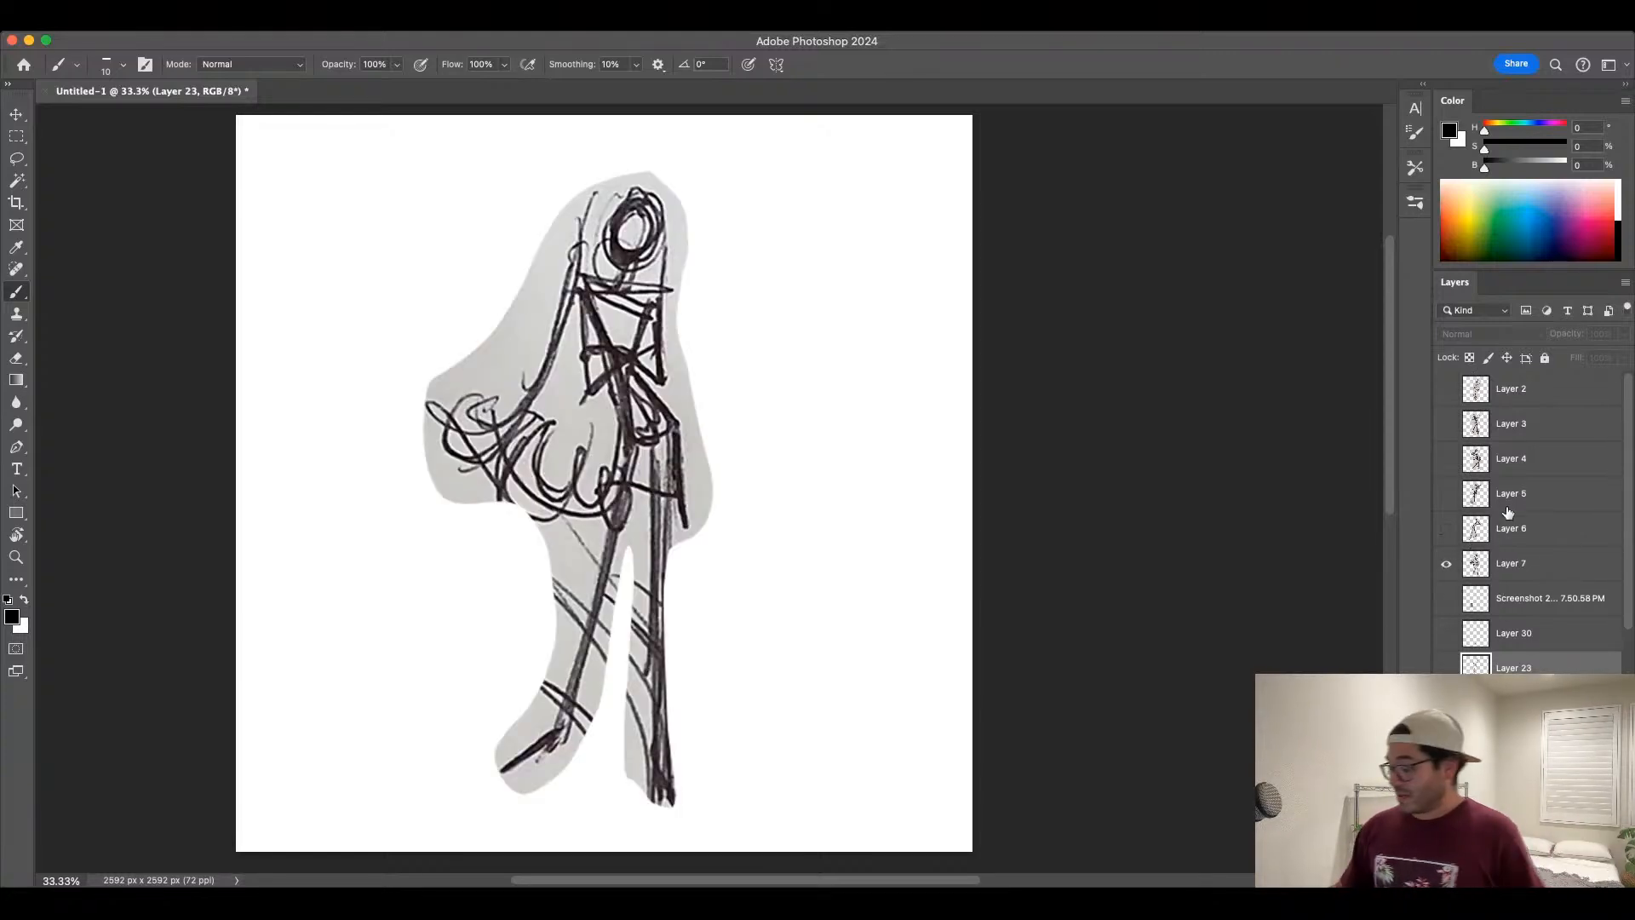
click(1445, 564)
Step: Show the pose sketch on Layer 6, add a new layer above it, and set the brush to pure red at size 20
click(1446, 529)
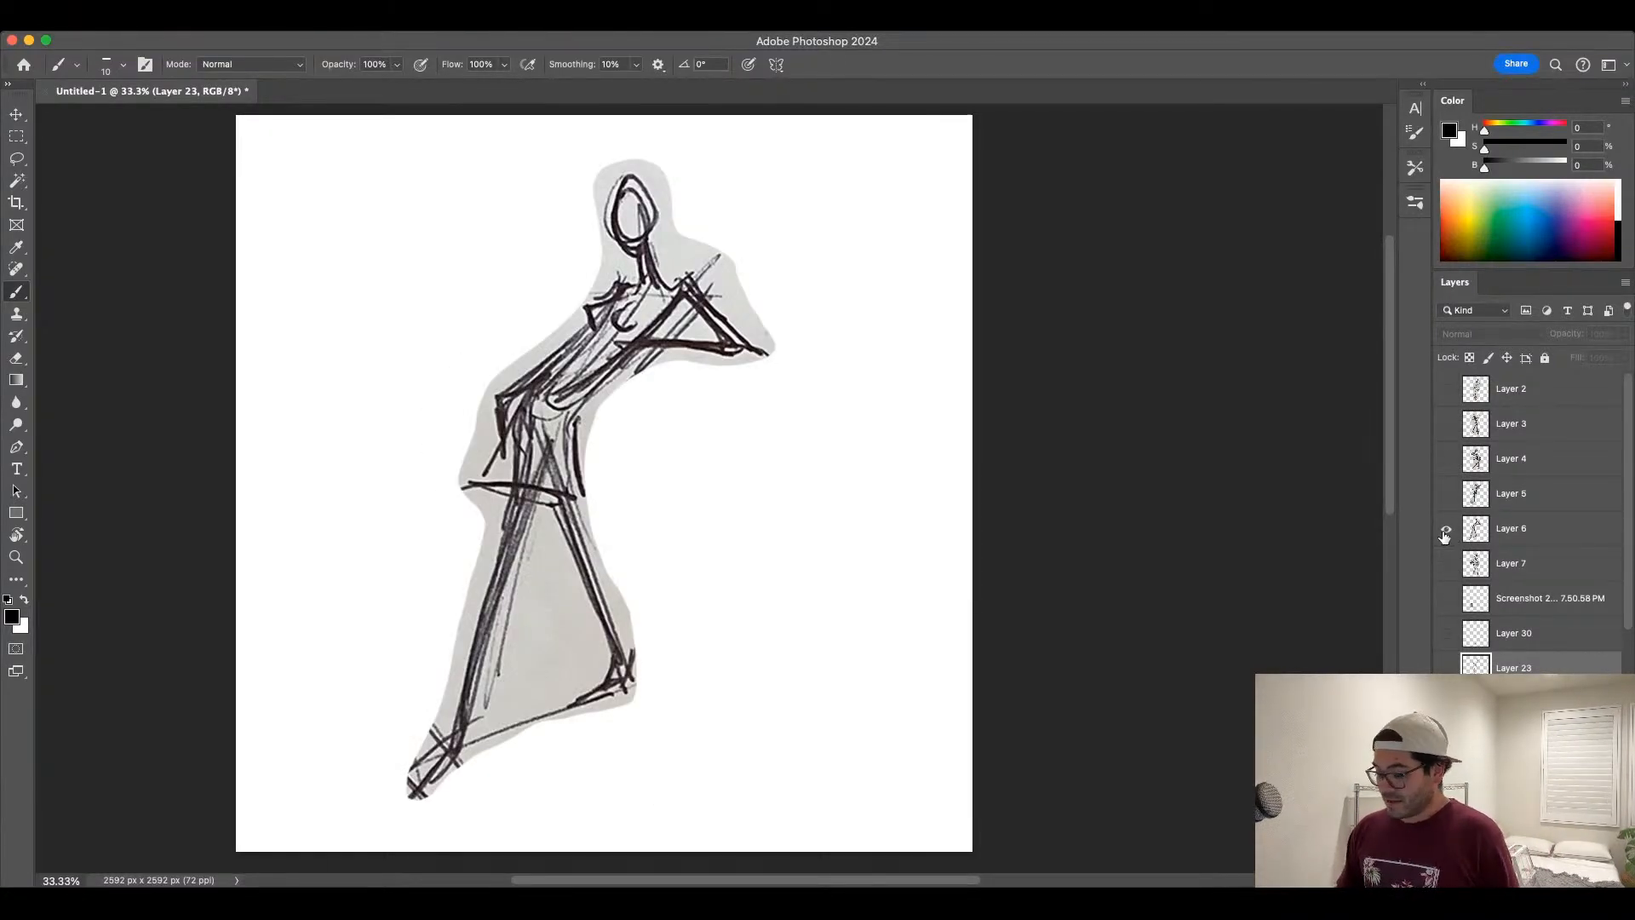
click(1541, 537)
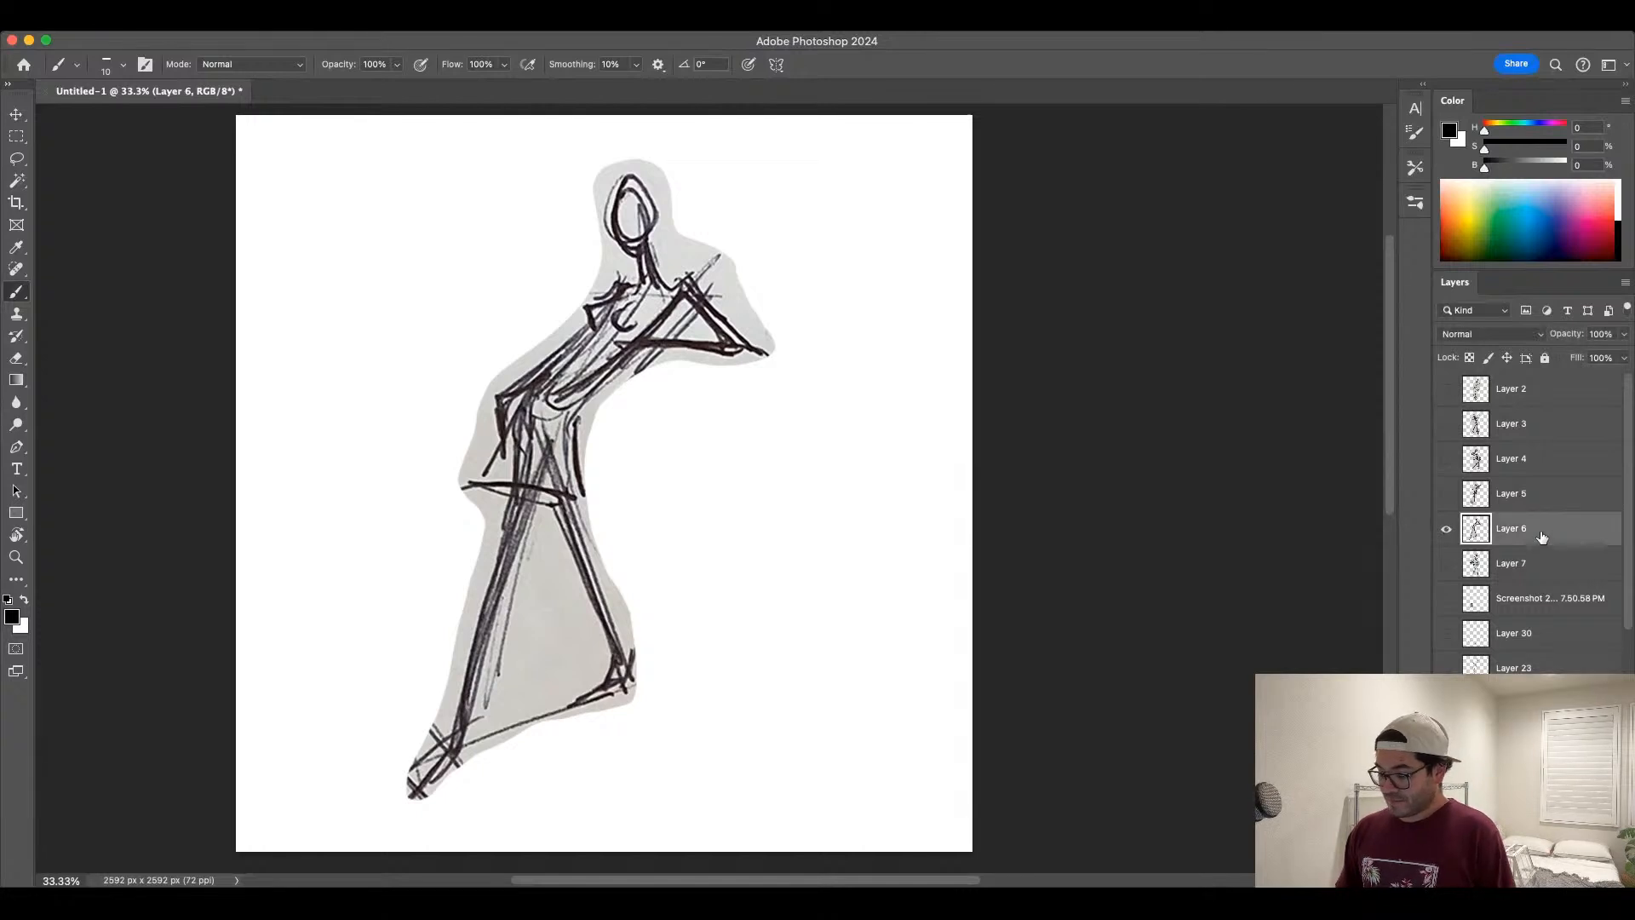
click(1594, 878)
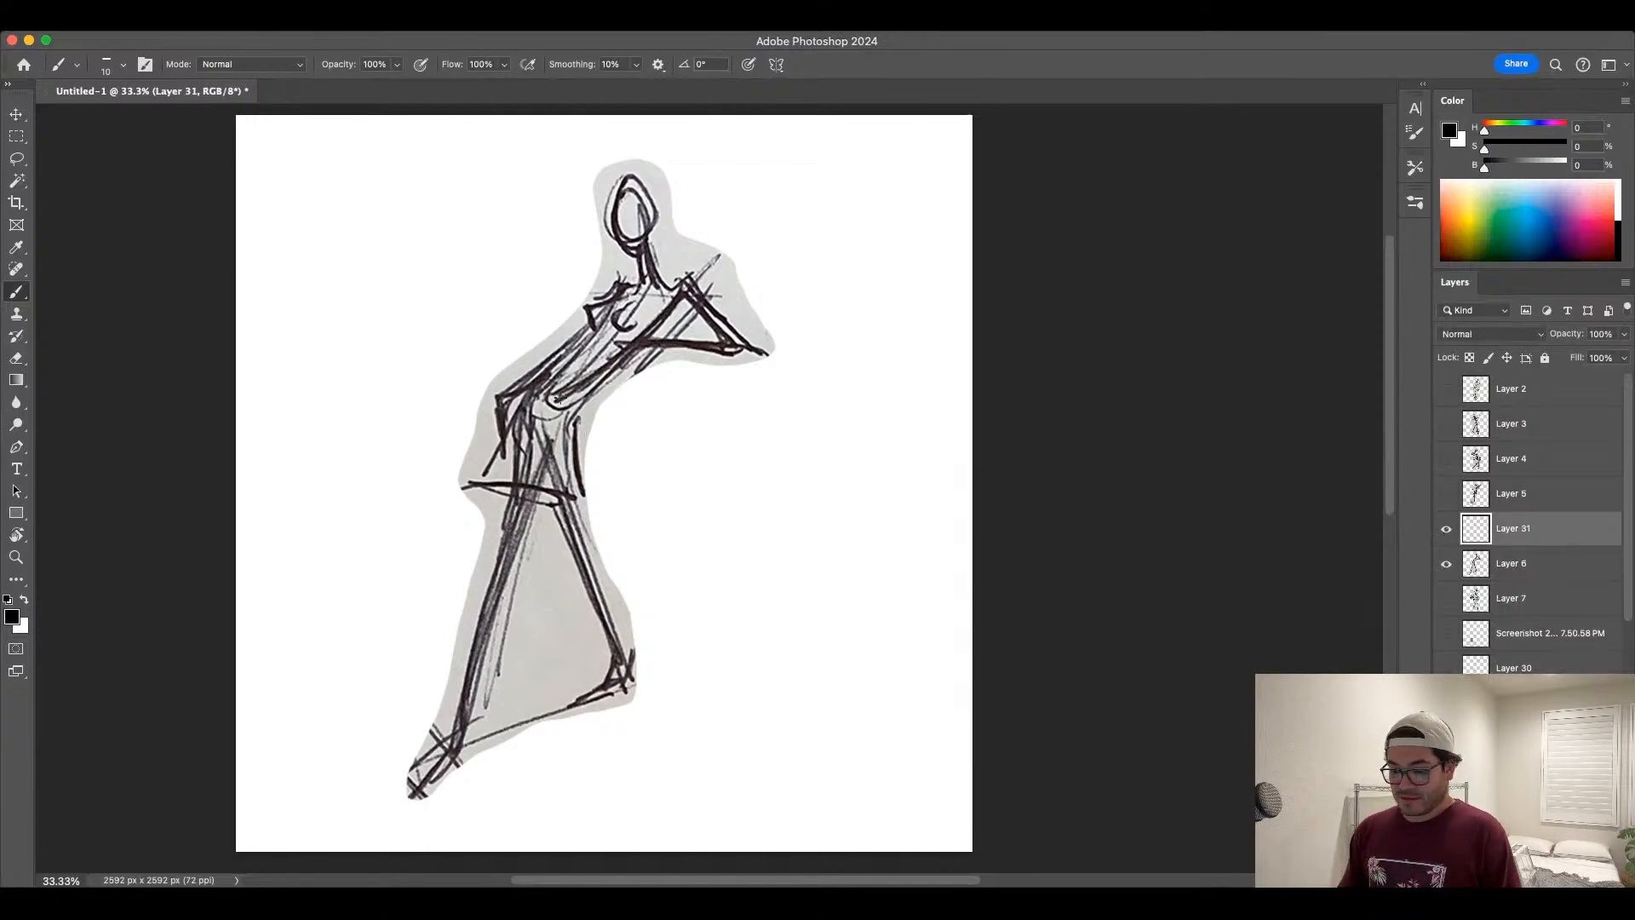
drag(1486, 149, 1578, 148)
click(1566, 166)
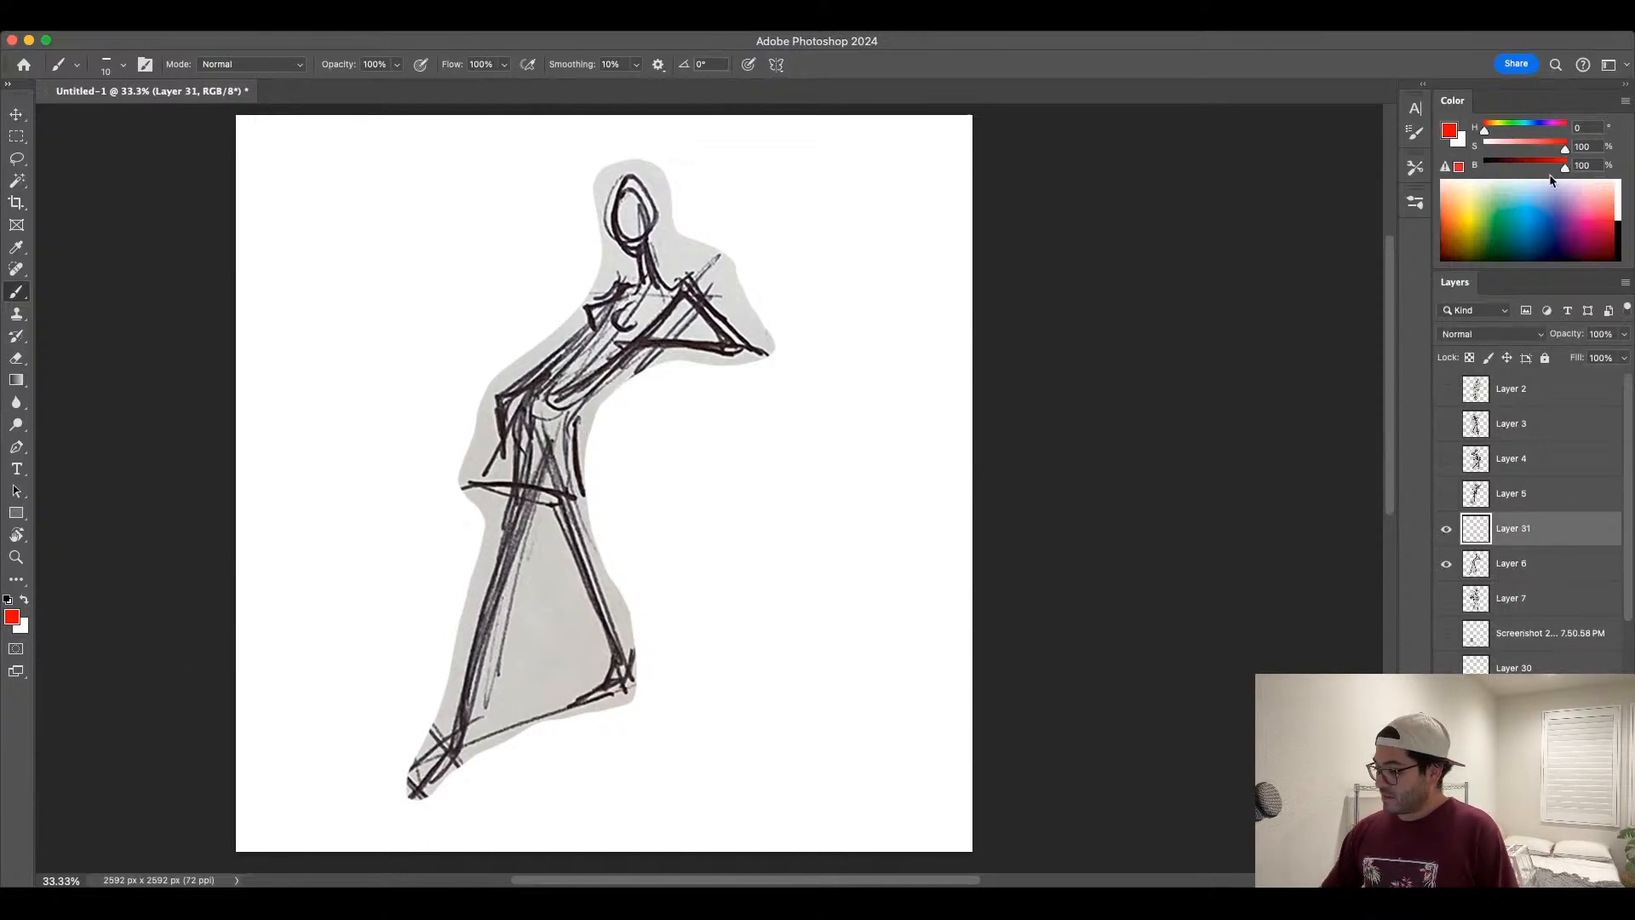
key(bracketright)
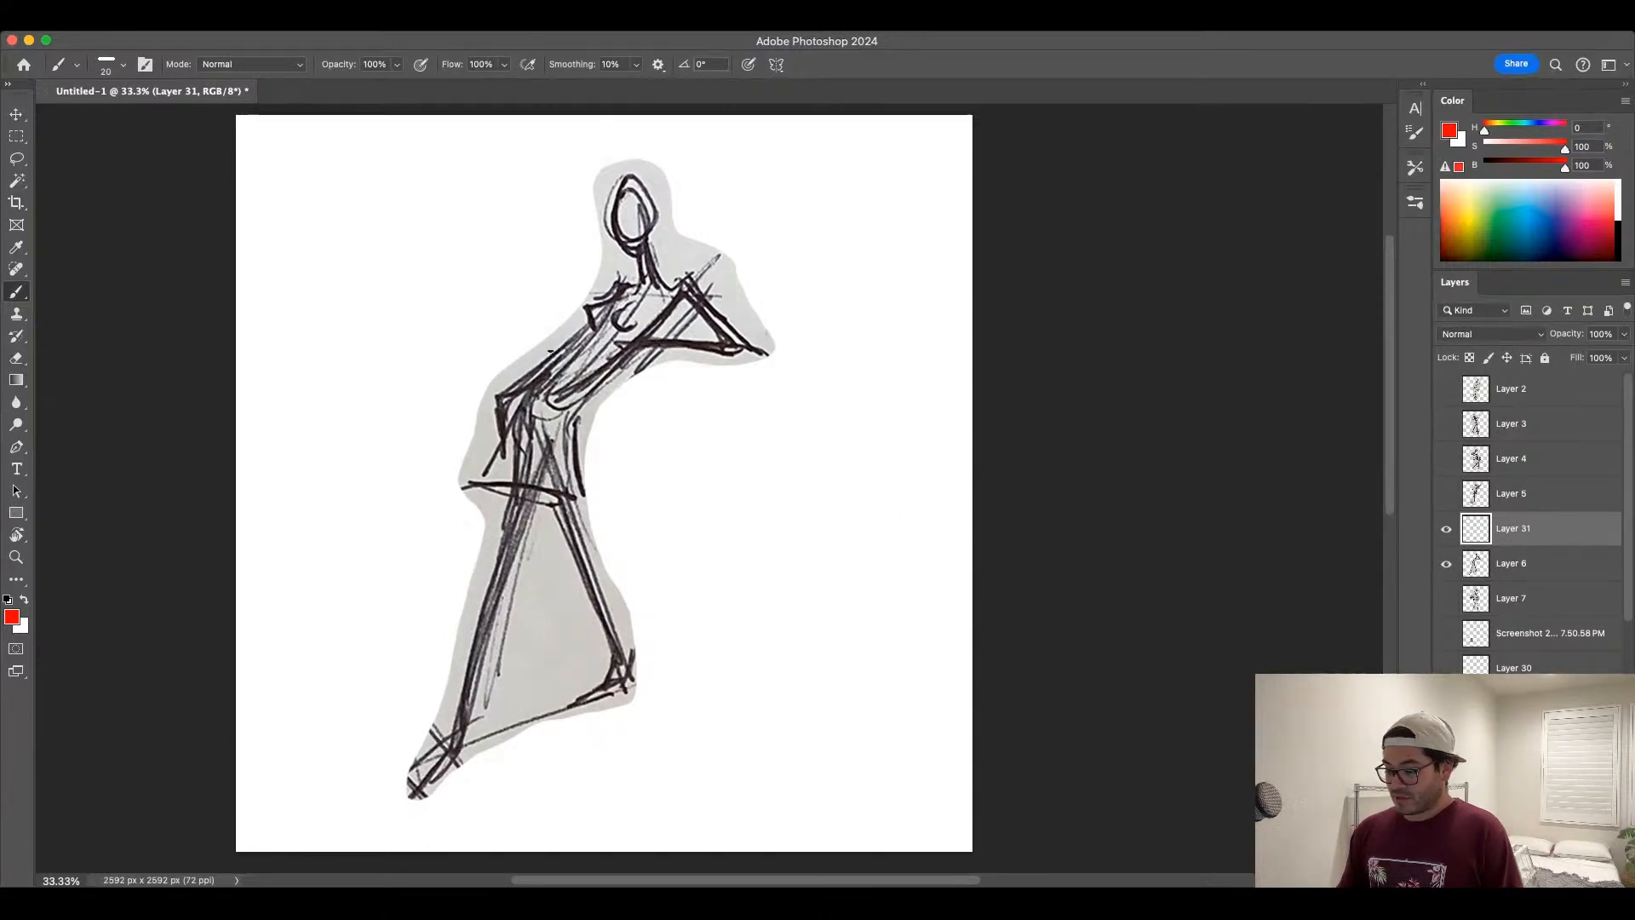
Step: Try a red box-shaped prop hanging below the figure's bent forearm
drag(637, 350, 621, 383)
mouse_move(626, 363)
mouse_down()
mouse_move(615, 390)
mouse_move(679, 357)
mouse_move(679, 405)
mouse_up()
mouse_move(619, 380)
mouse_down()
mouse_move(626, 428)
mouse_move(688, 404)
mouse_up()
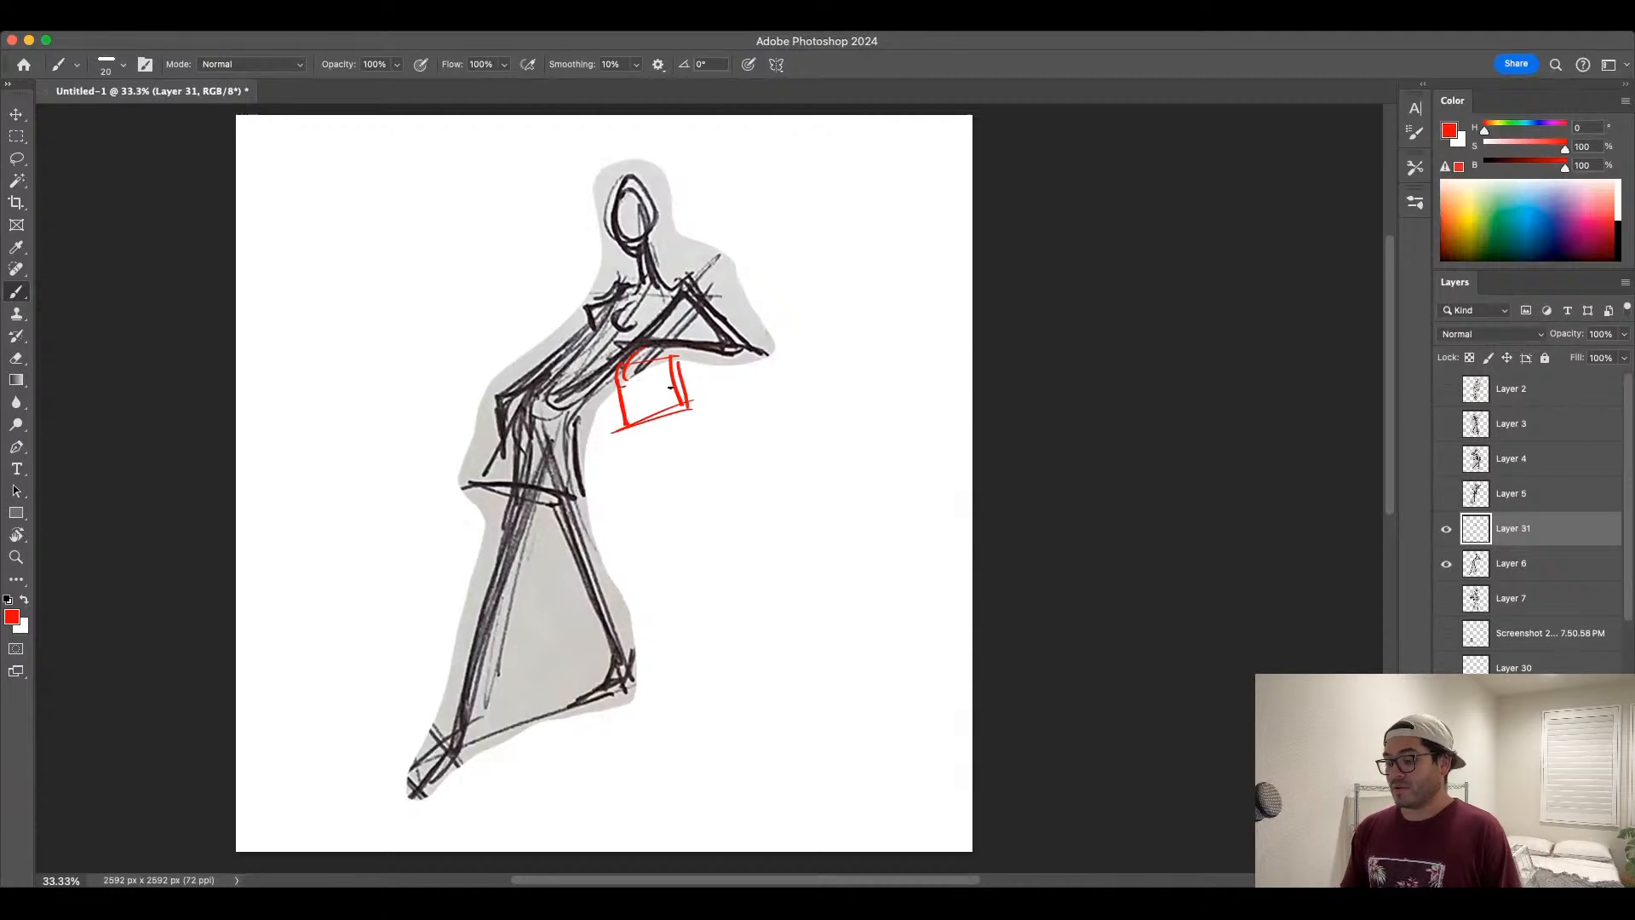
Step: Try red pigtails on both sides of the head and a short line across the torso
drag(644, 175, 701, 285)
key(super+z)
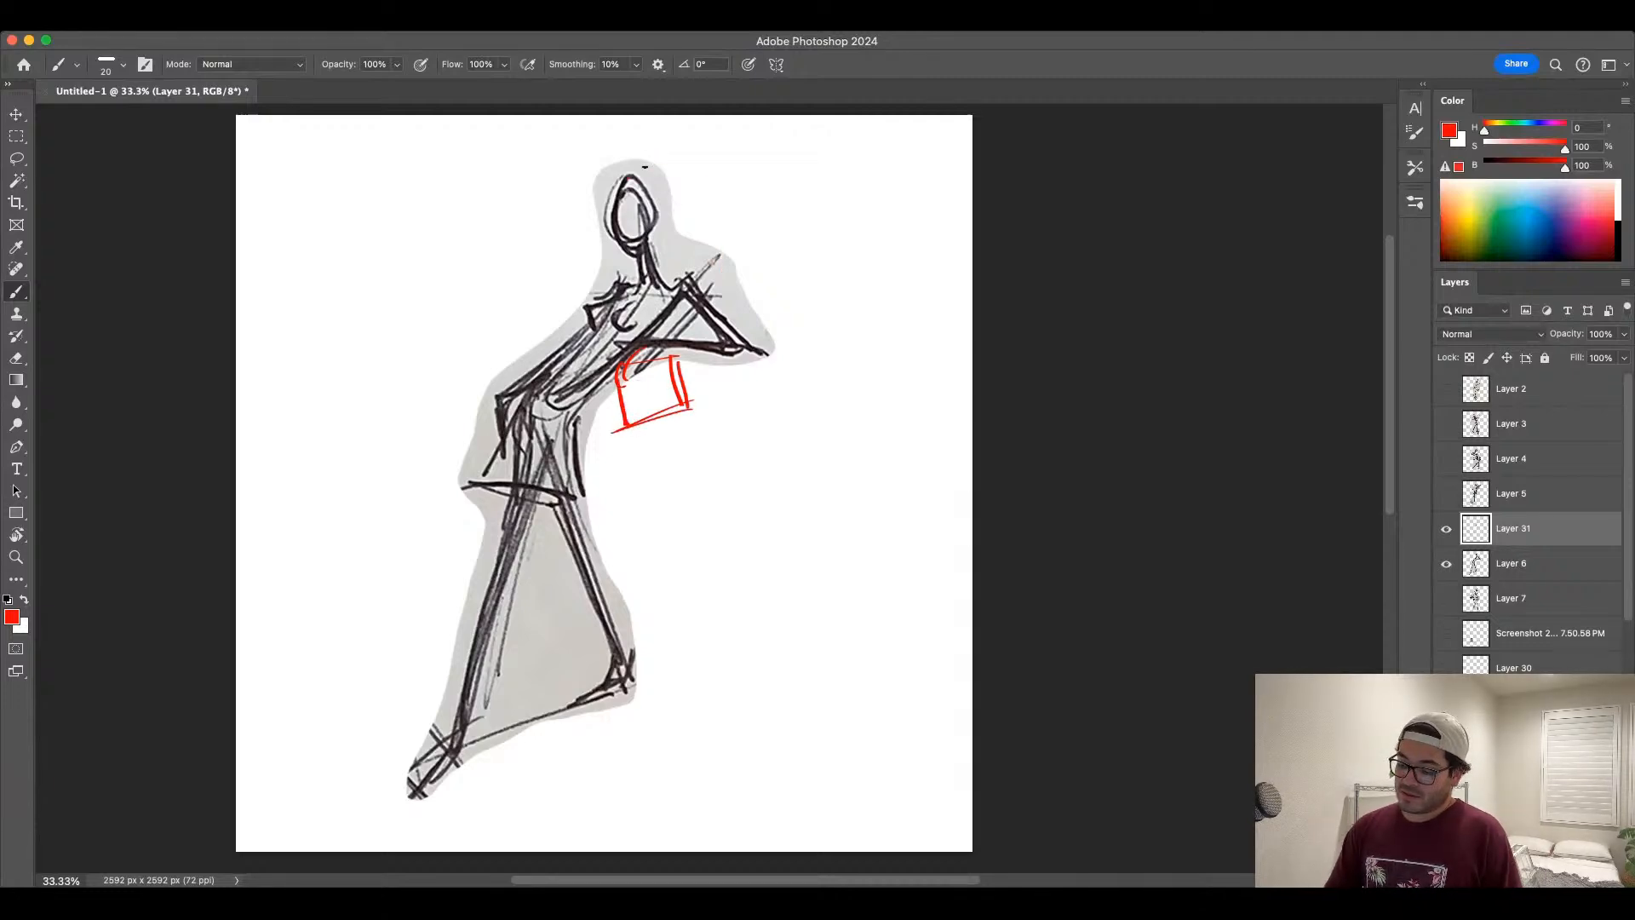
mouse_move(645, 176)
mouse_down()
mouse_move(700, 160)
mouse_move(727, 249)
mouse_move(564, 171)
mouse_move(552, 267)
mouse_up()
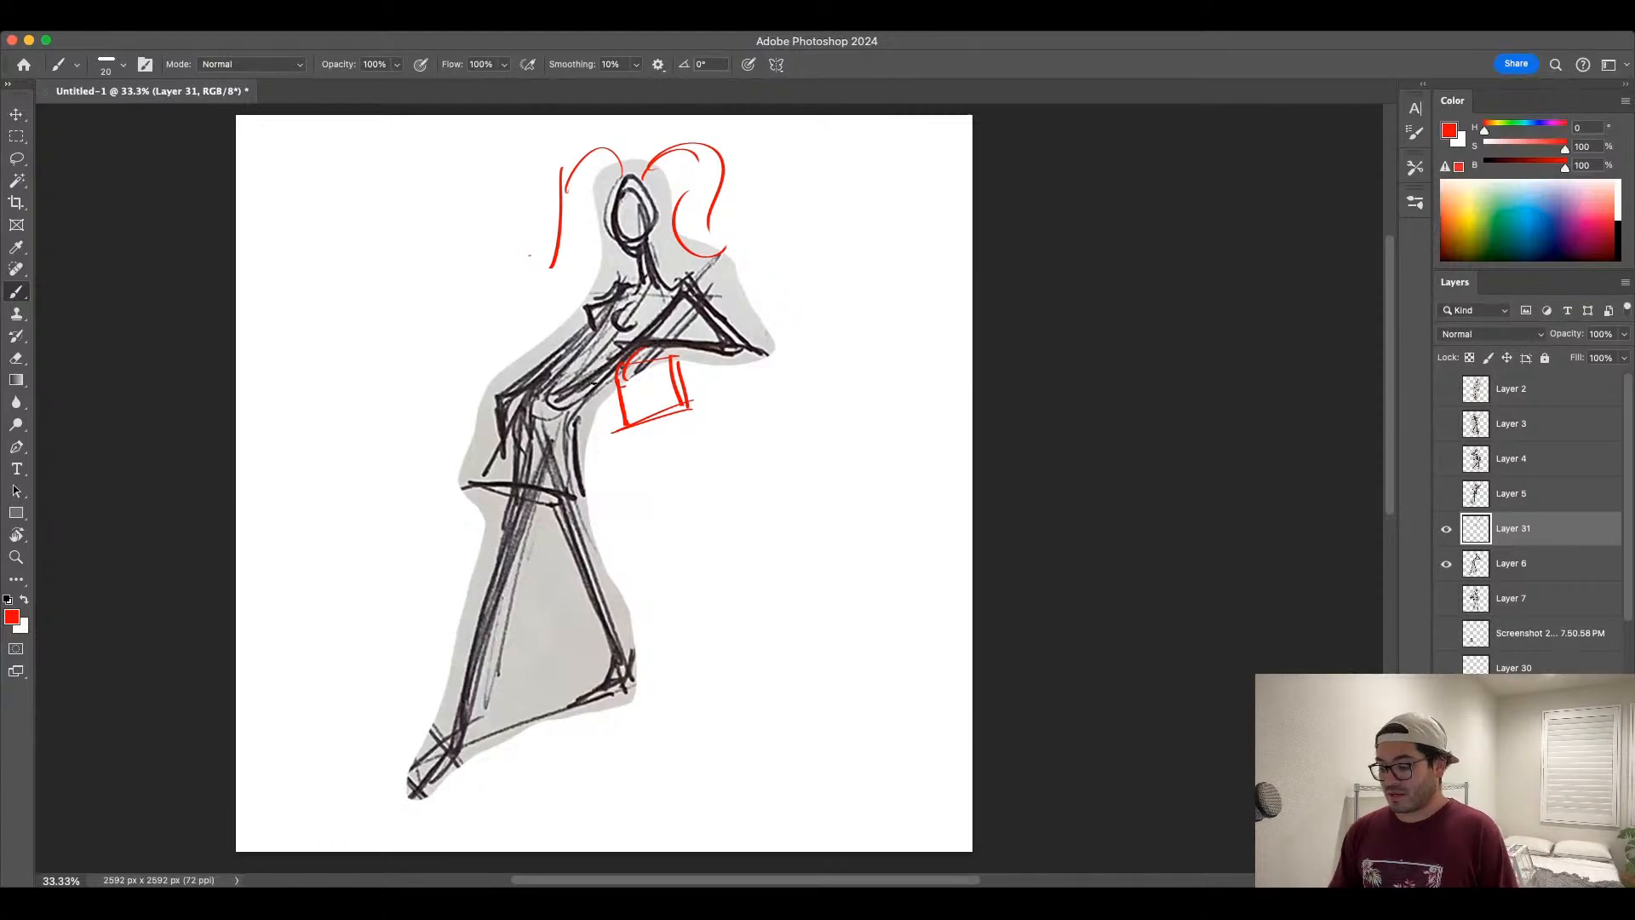
drag(558, 357, 614, 368)
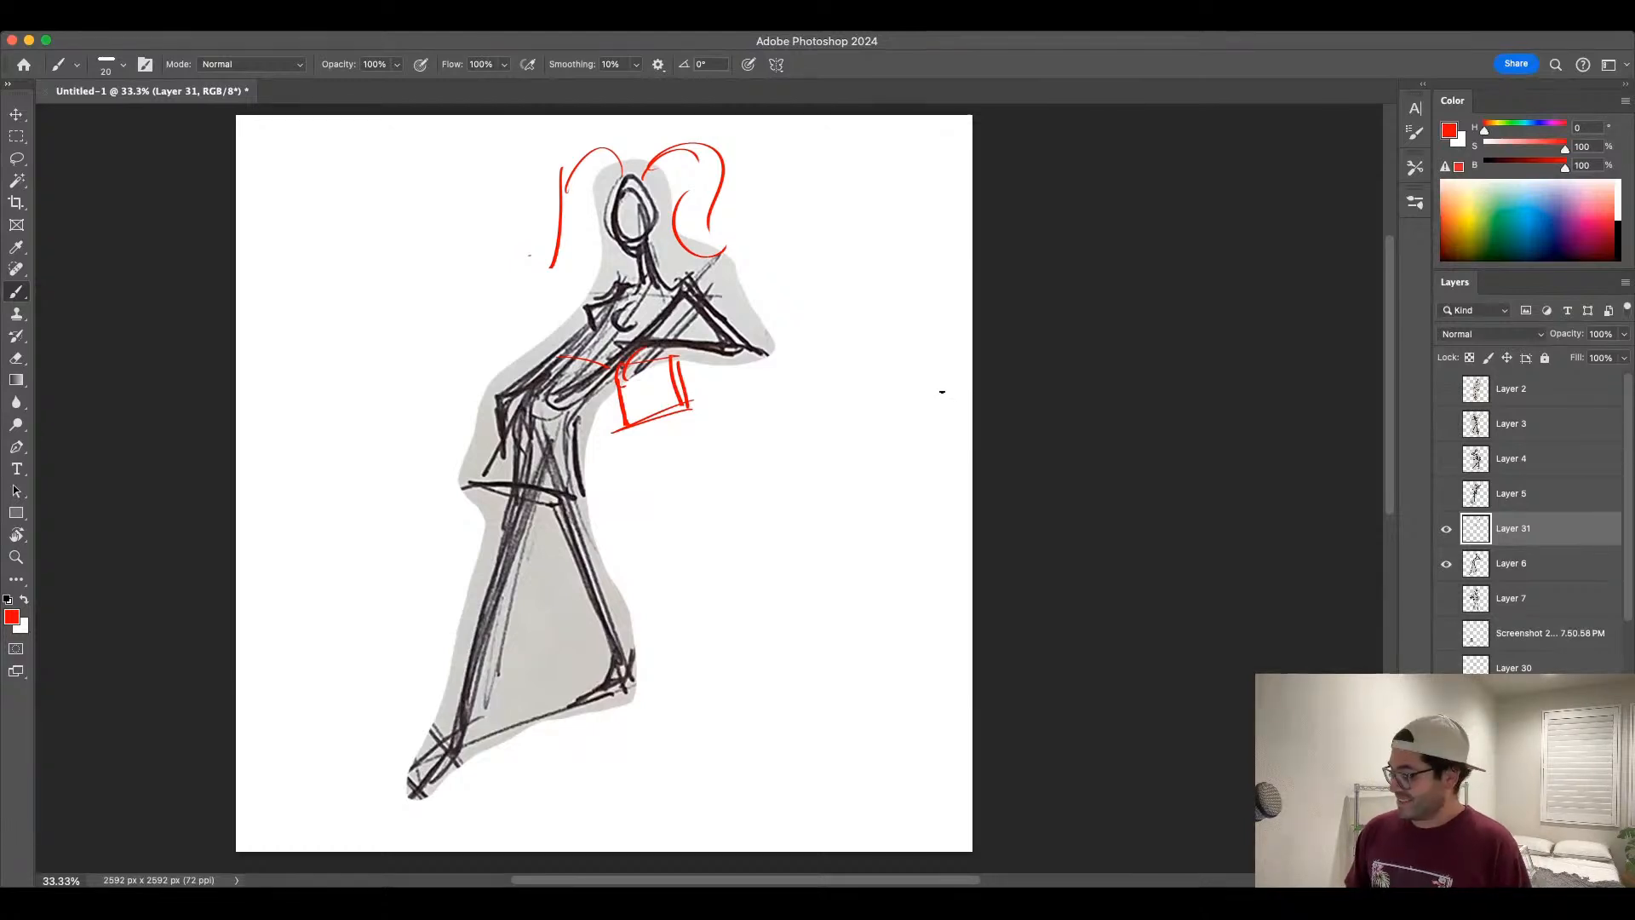
Step: Undo the trial pigtails, torso line and box-shaped prop
key(super+z)
key(super+z)
key(super+z)
key(super+z)
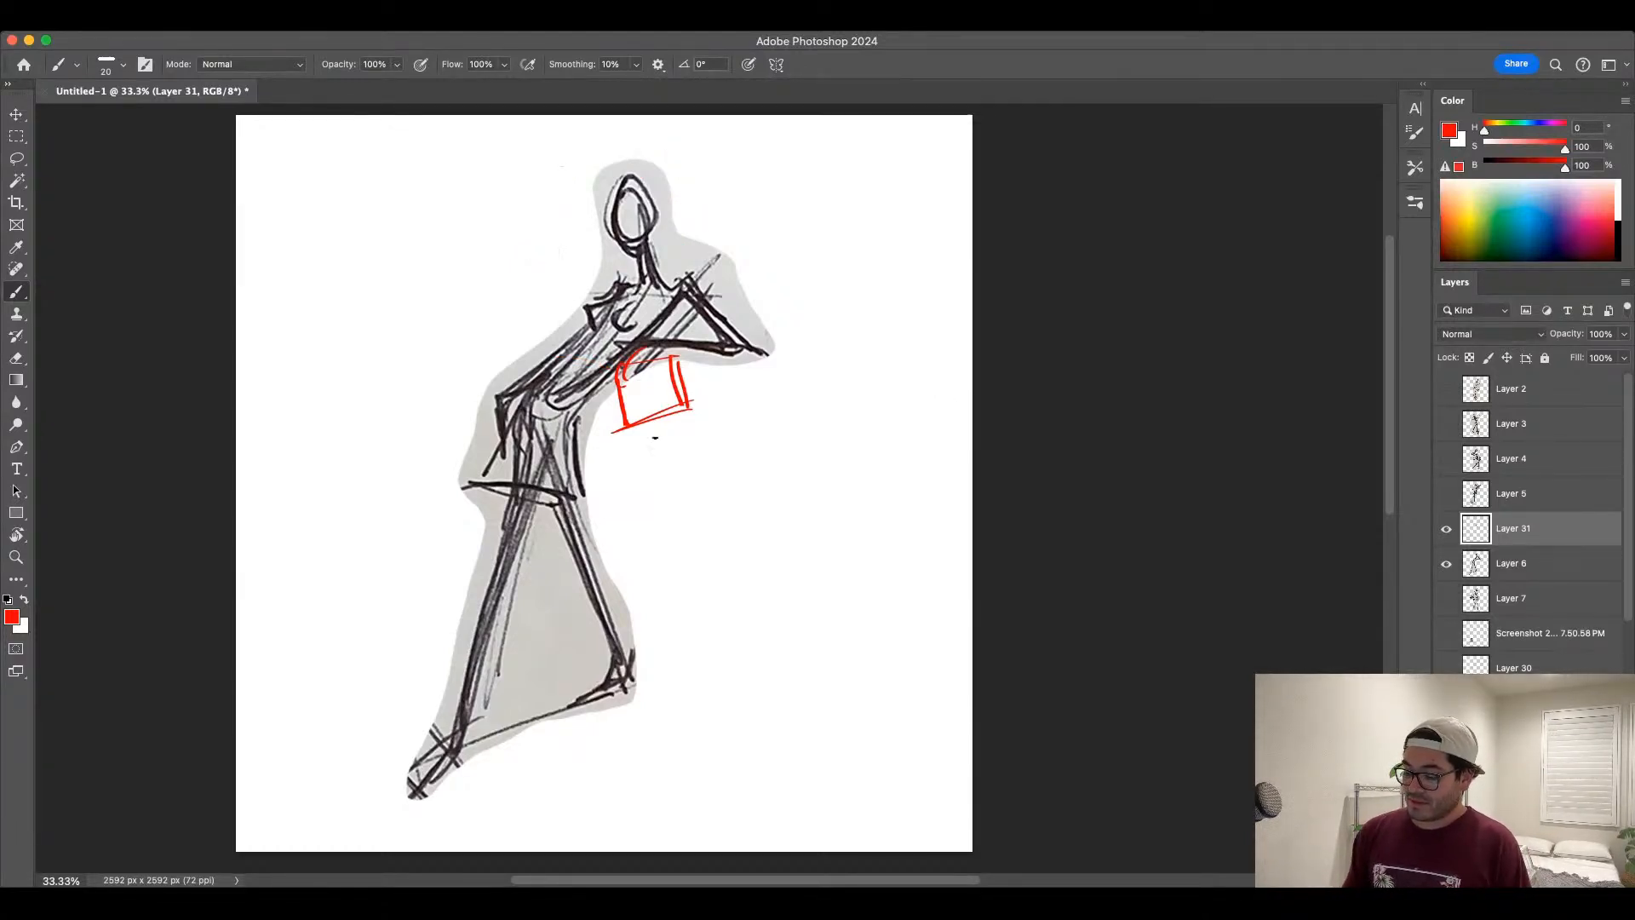
key(super+z)
key(super+z)
key(super+z)
key(super+z)
key(super+z)
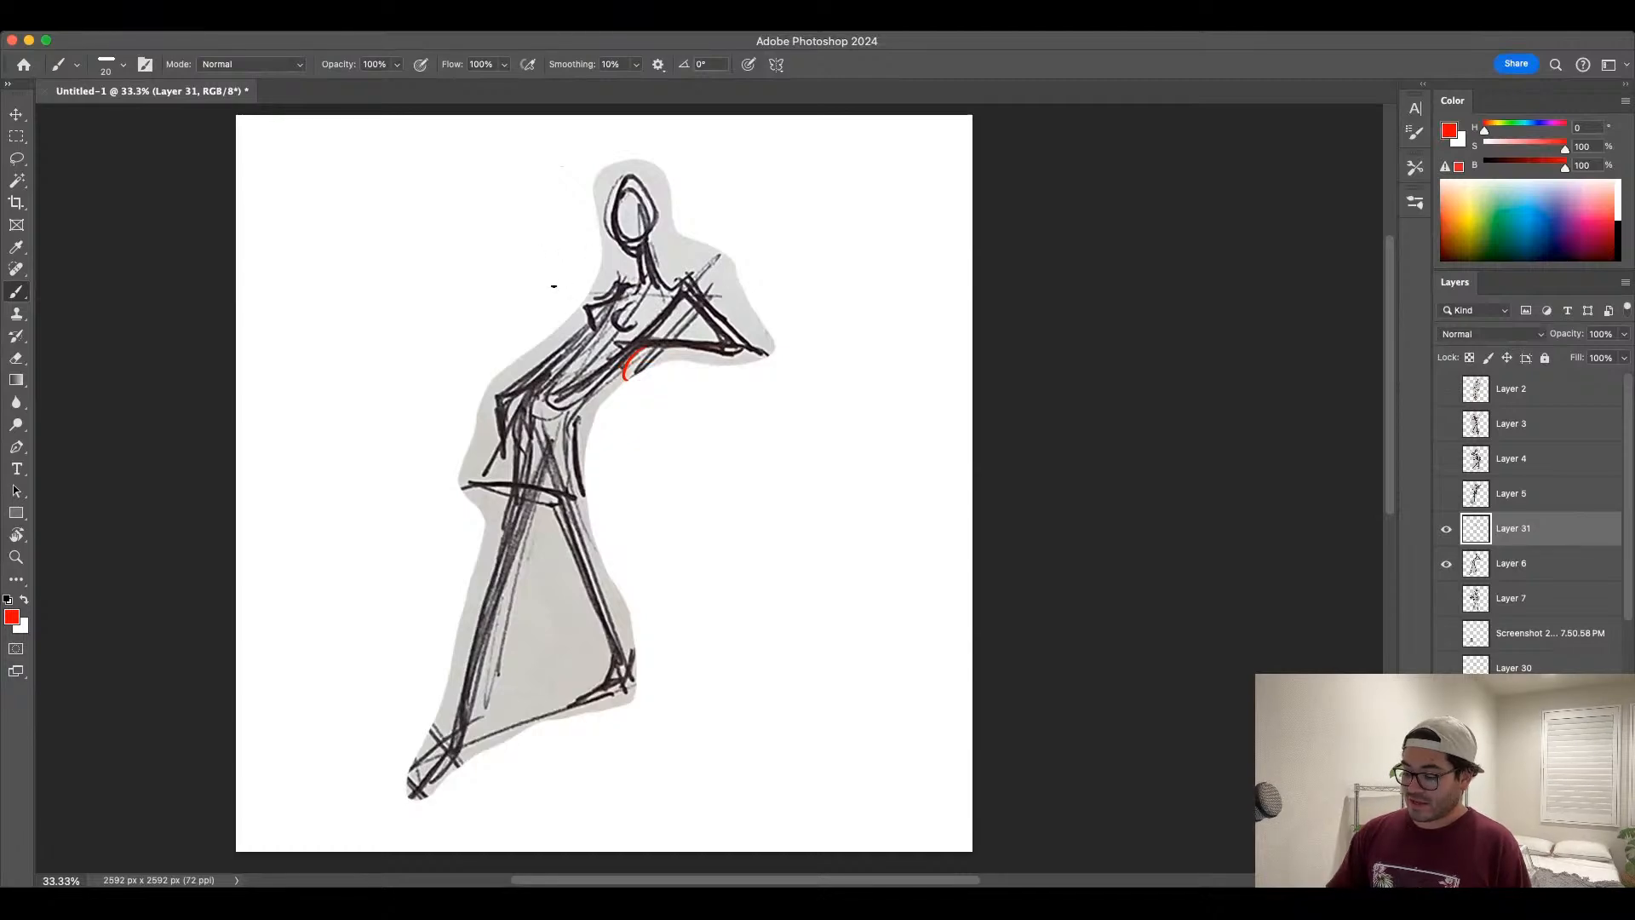
Step: Draw a raised forearm and hand holding a tilted square prop beside the head, with the brush reduced to size 15
mouse_move(547, 263)
mouse_down()
mouse_move(574, 335)
mouse_move(540, 260)
mouse_move(559, 235)
mouse_move(518, 271)
mouse_move(554, 224)
mouse_move(533, 219)
mouse_up()
key(super+z)
key(bracketleft)
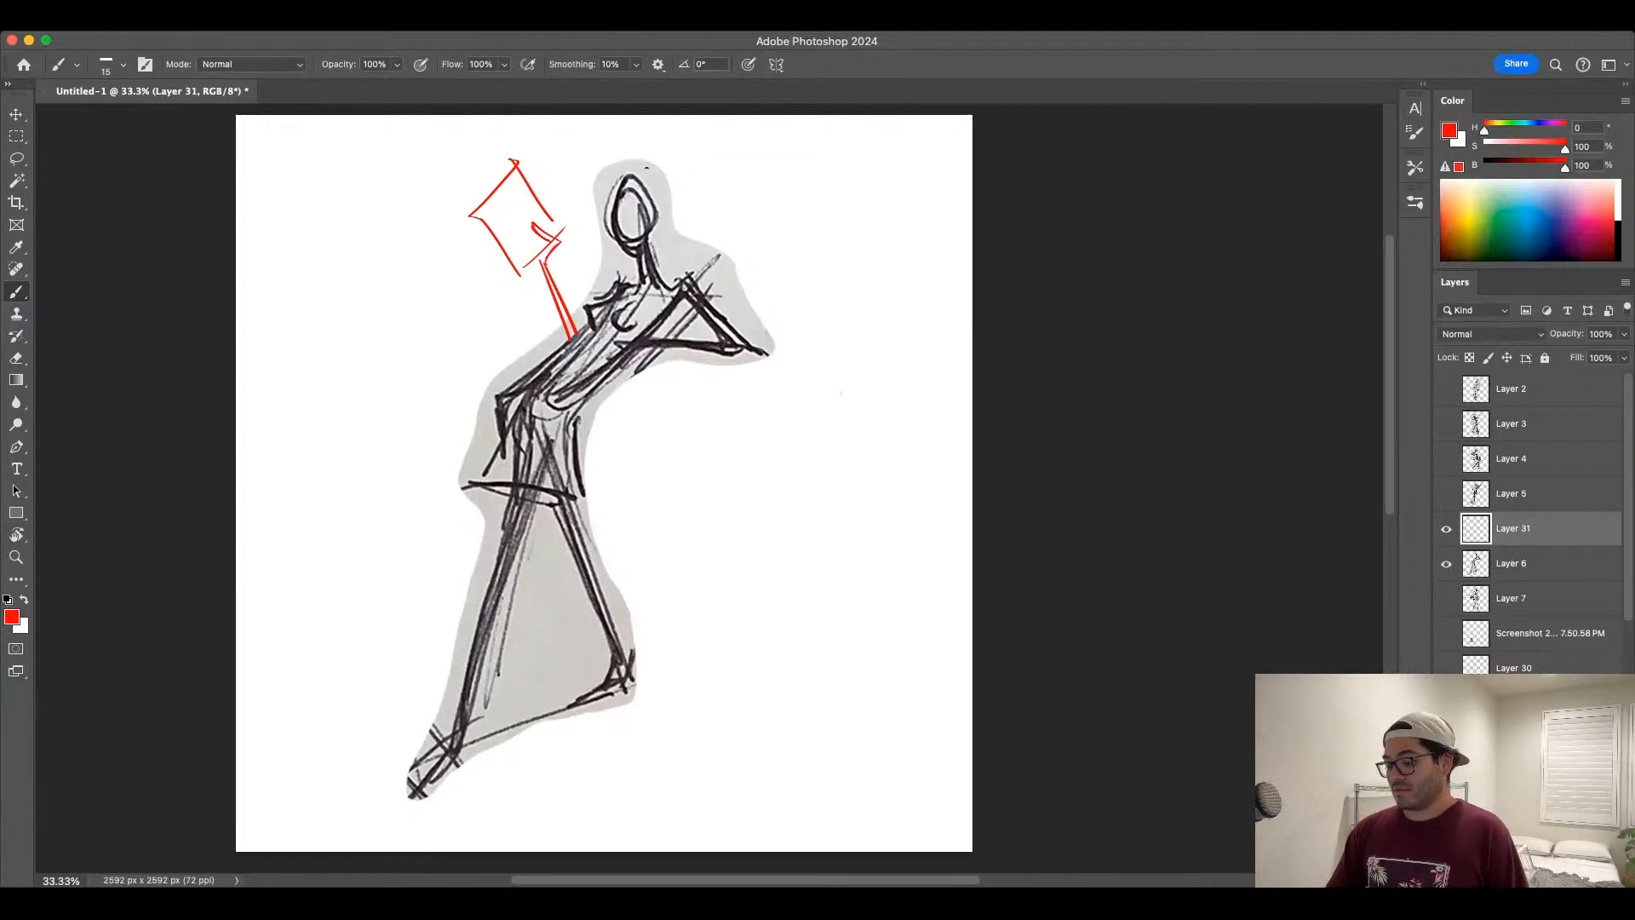
Step: Draw long straight hair from the head down behind the body to an upturned end, and add red torso lines
mouse_move(635, 173)
mouse_down()
mouse_move(675, 216)
mouse_move(676, 268)
mouse_up()
drag(604, 189, 605, 294)
key(super+z)
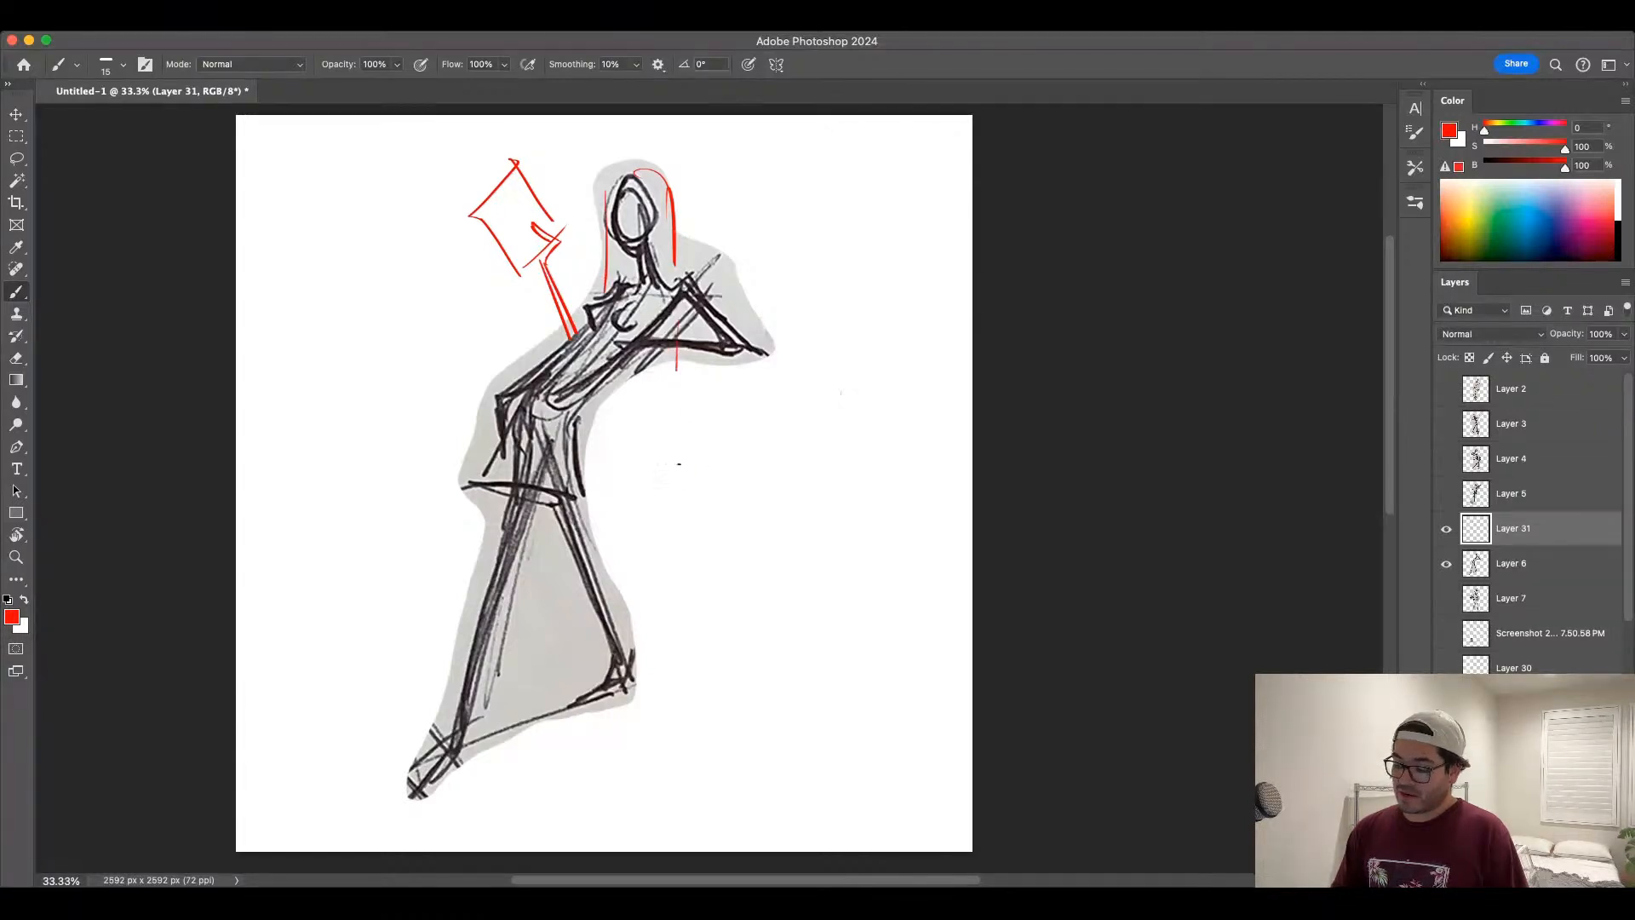
drag(677, 223, 682, 486)
drag(678, 403, 728, 497)
drag(604, 408, 634, 495)
drag(611, 460, 745, 500)
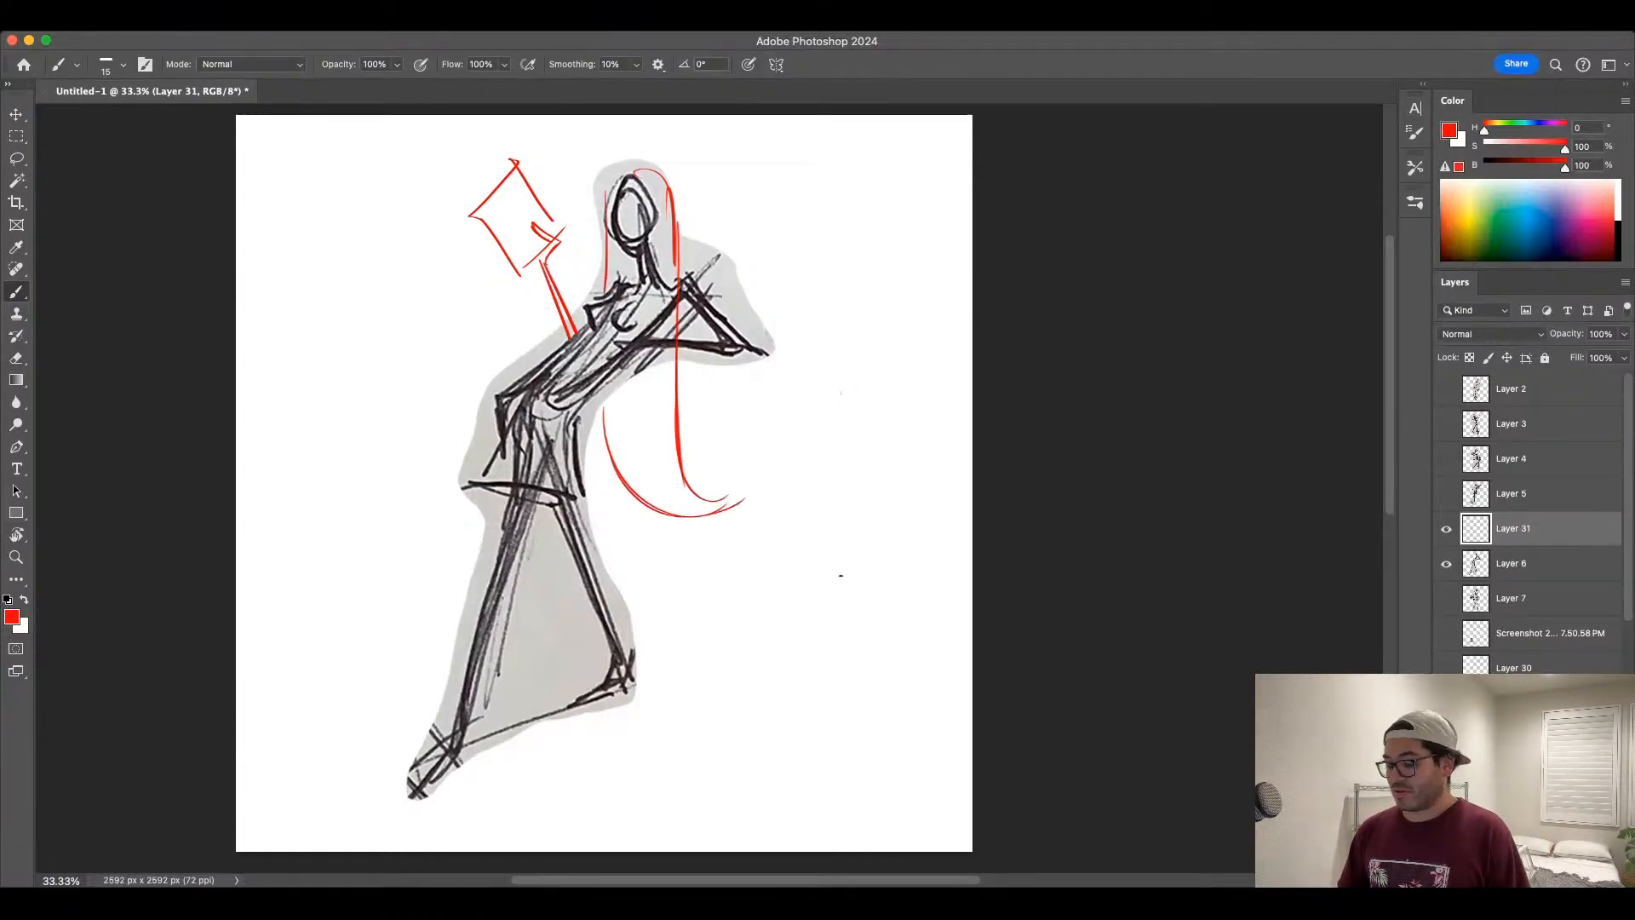
mouse_move(596, 324)
mouse_down()
mouse_move(549, 374)
mouse_move(638, 330)
mouse_up()
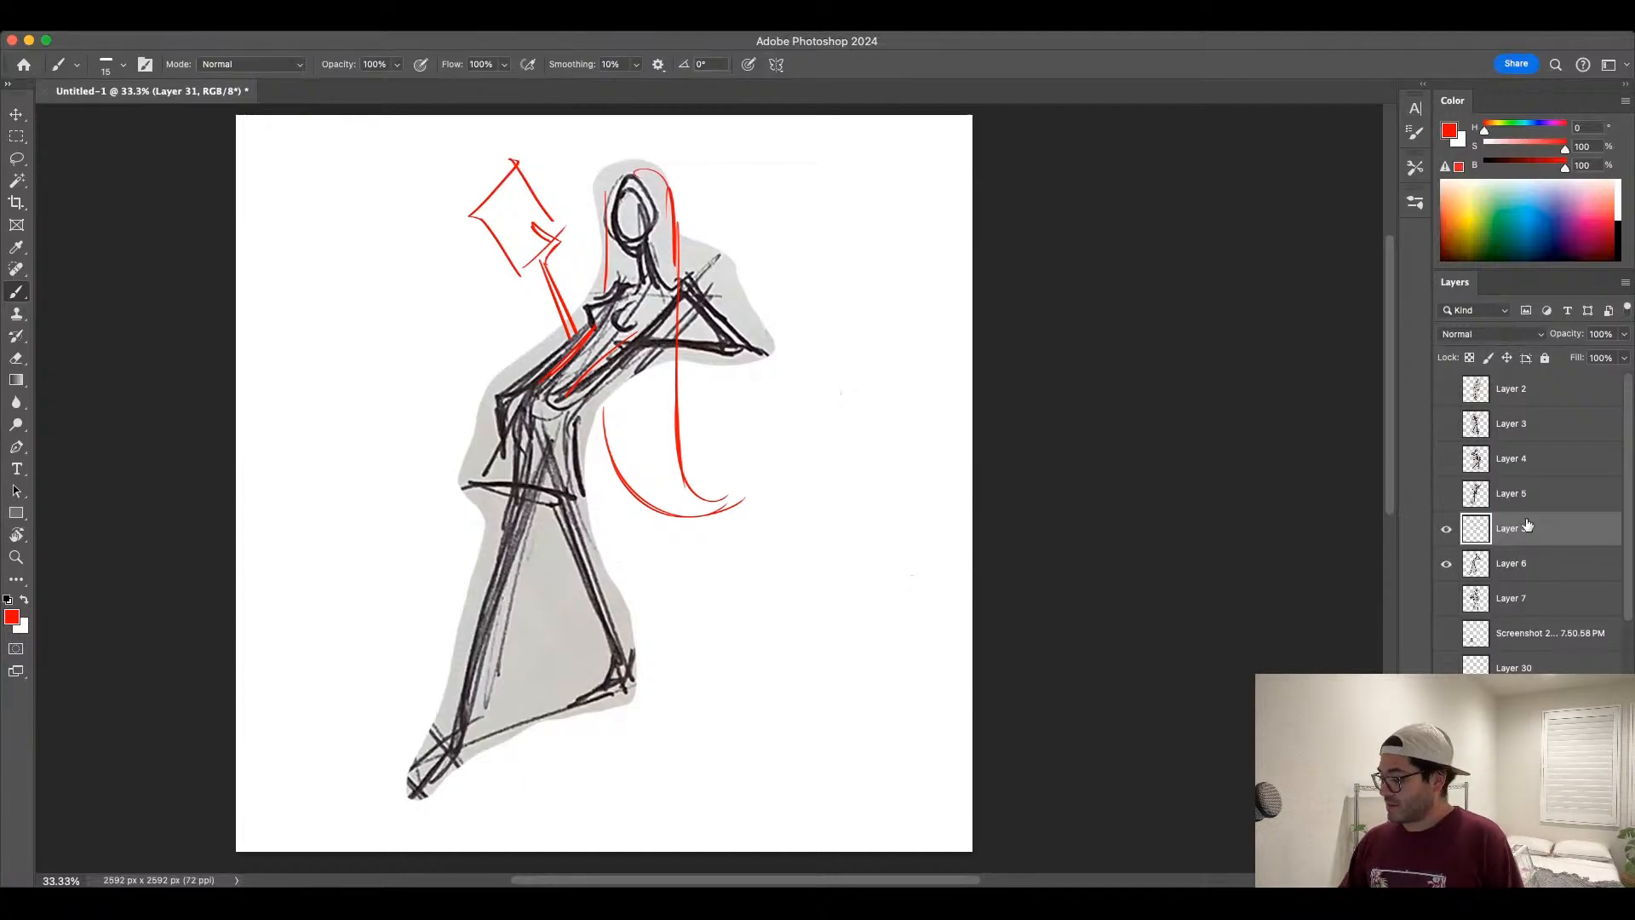
Step: Hide Layer 6 and its red overlay on Layer 31, and check the pose sketch on Layer 5
click(1446, 564)
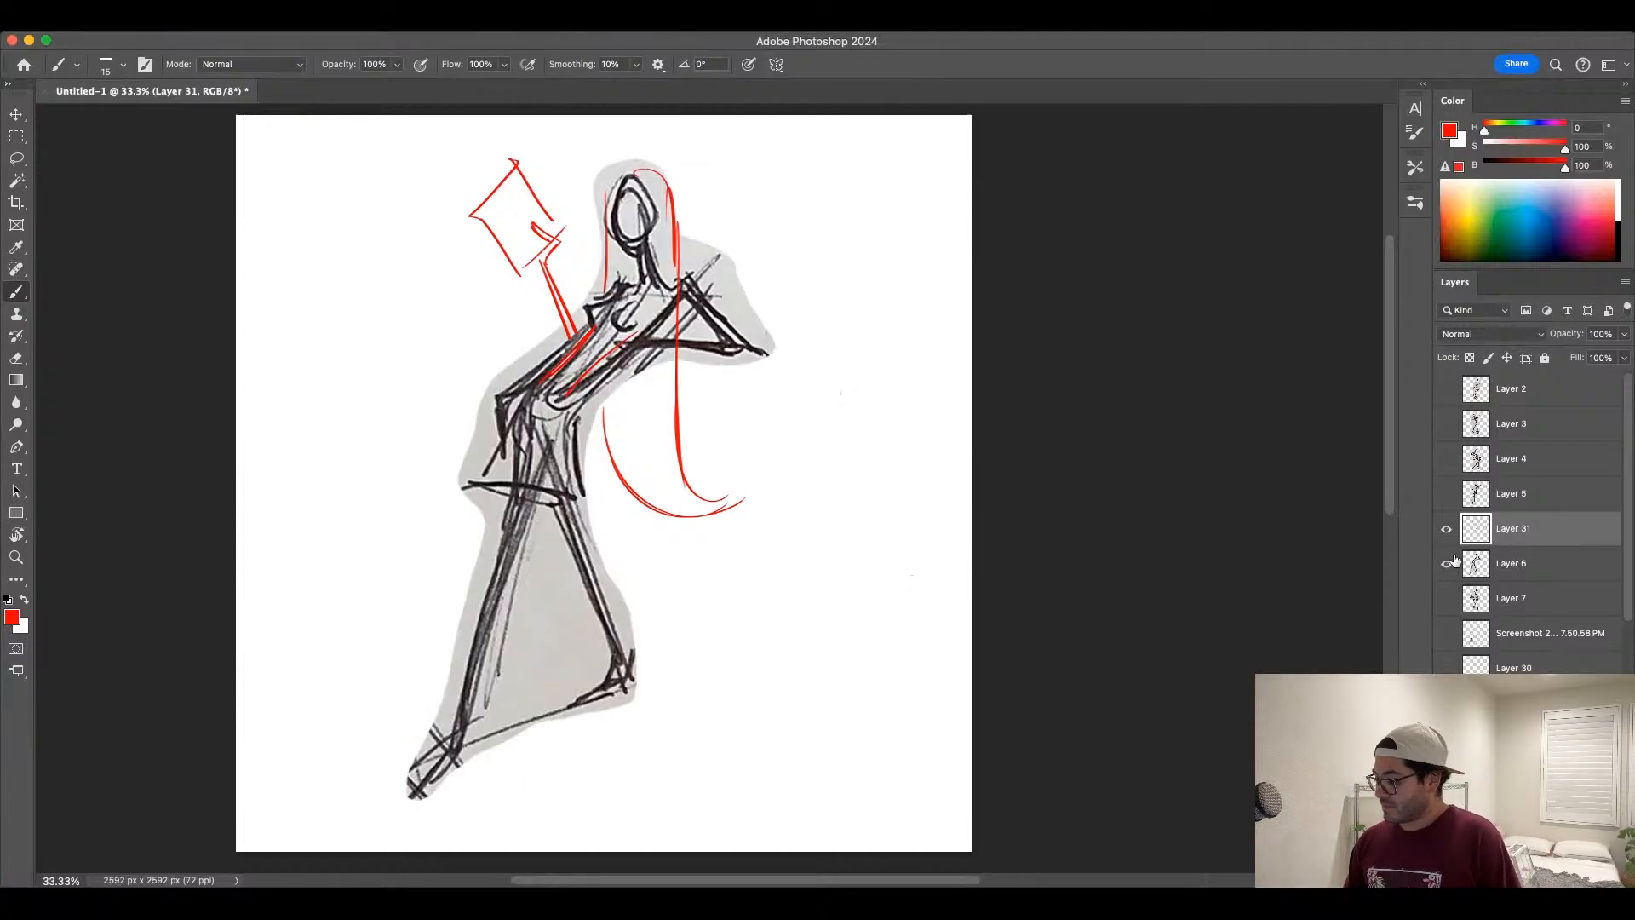
click(1446, 529)
click(1445, 494)
click(1543, 494)
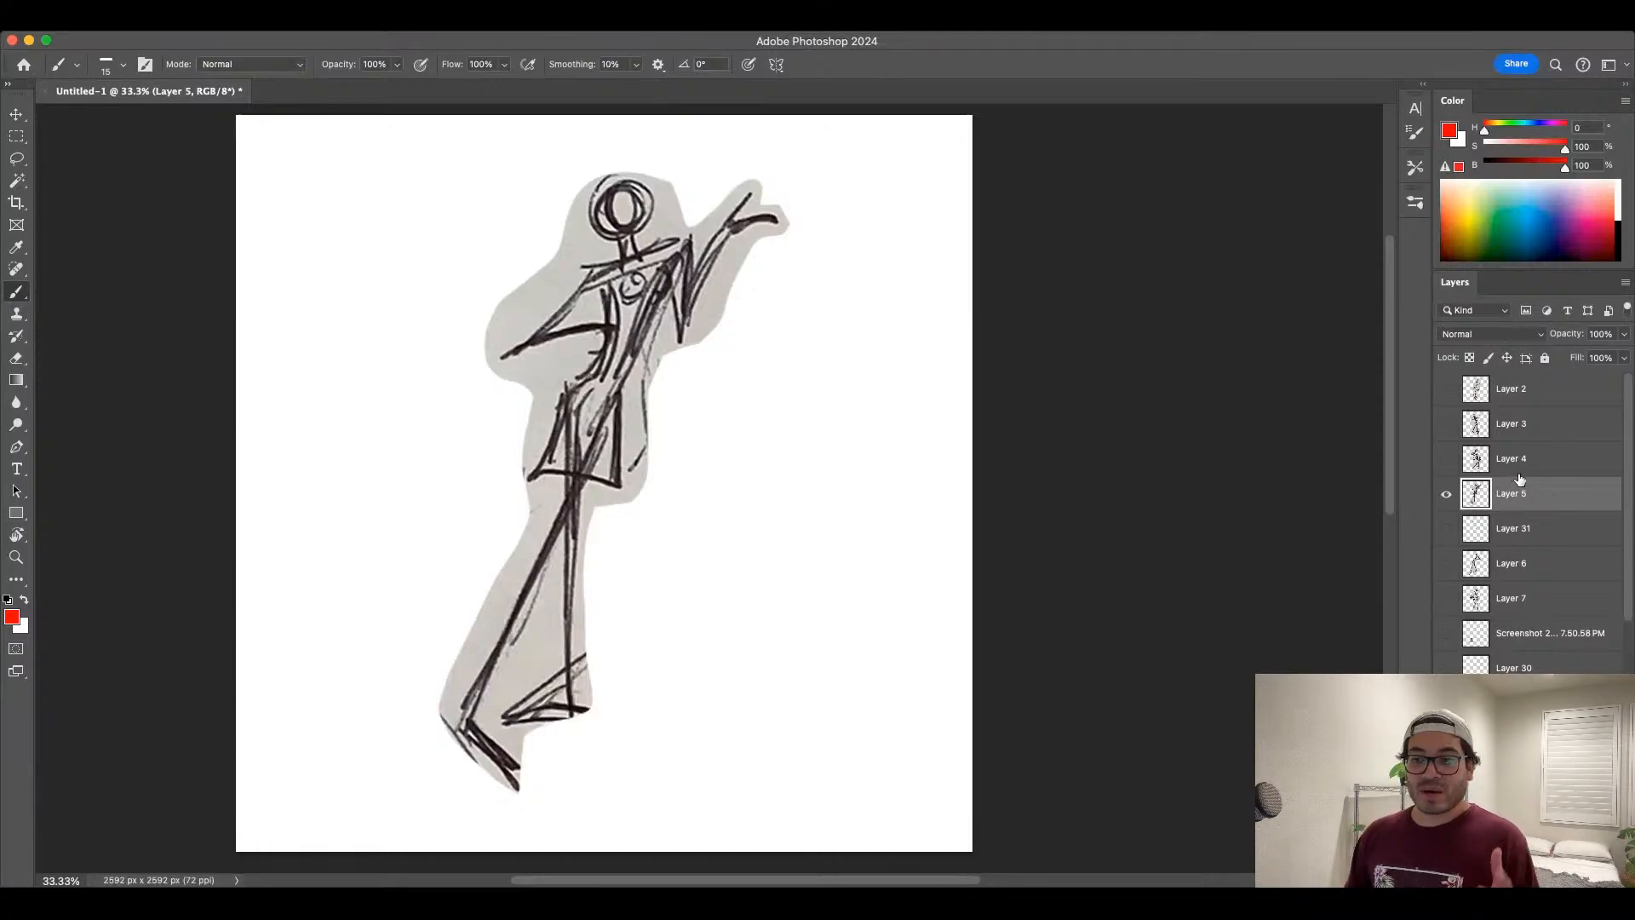
click(1446, 494)
Step: On a new layer above the Layer 4 pose, draw a red raised forearm and hand holding a tilted square prop
click(1446, 459)
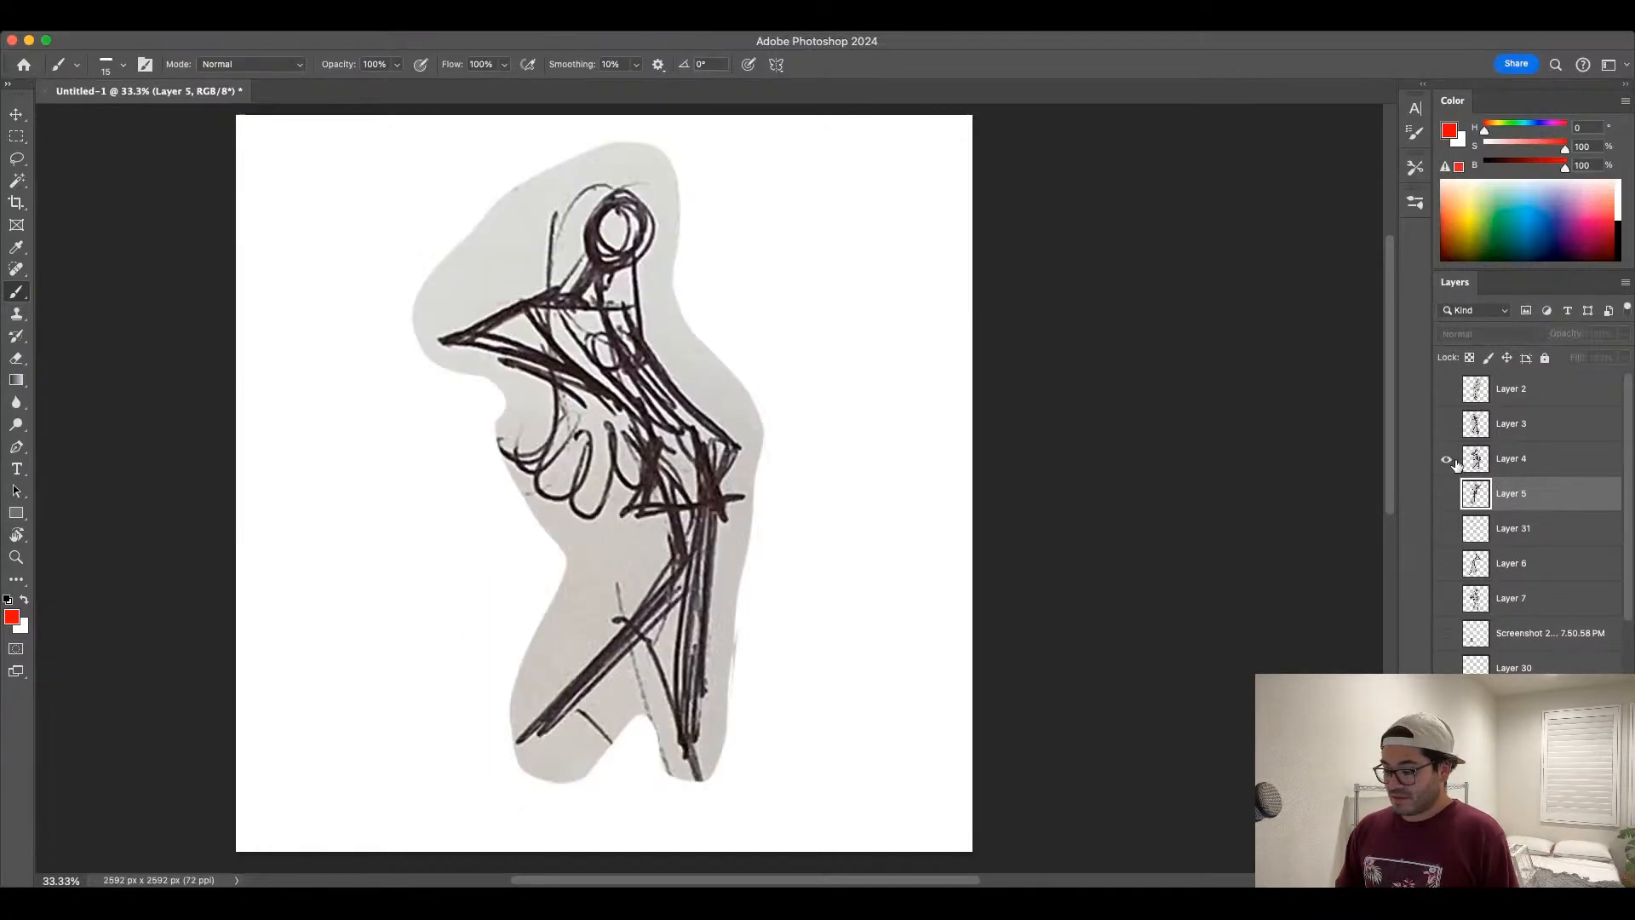
click(1524, 466)
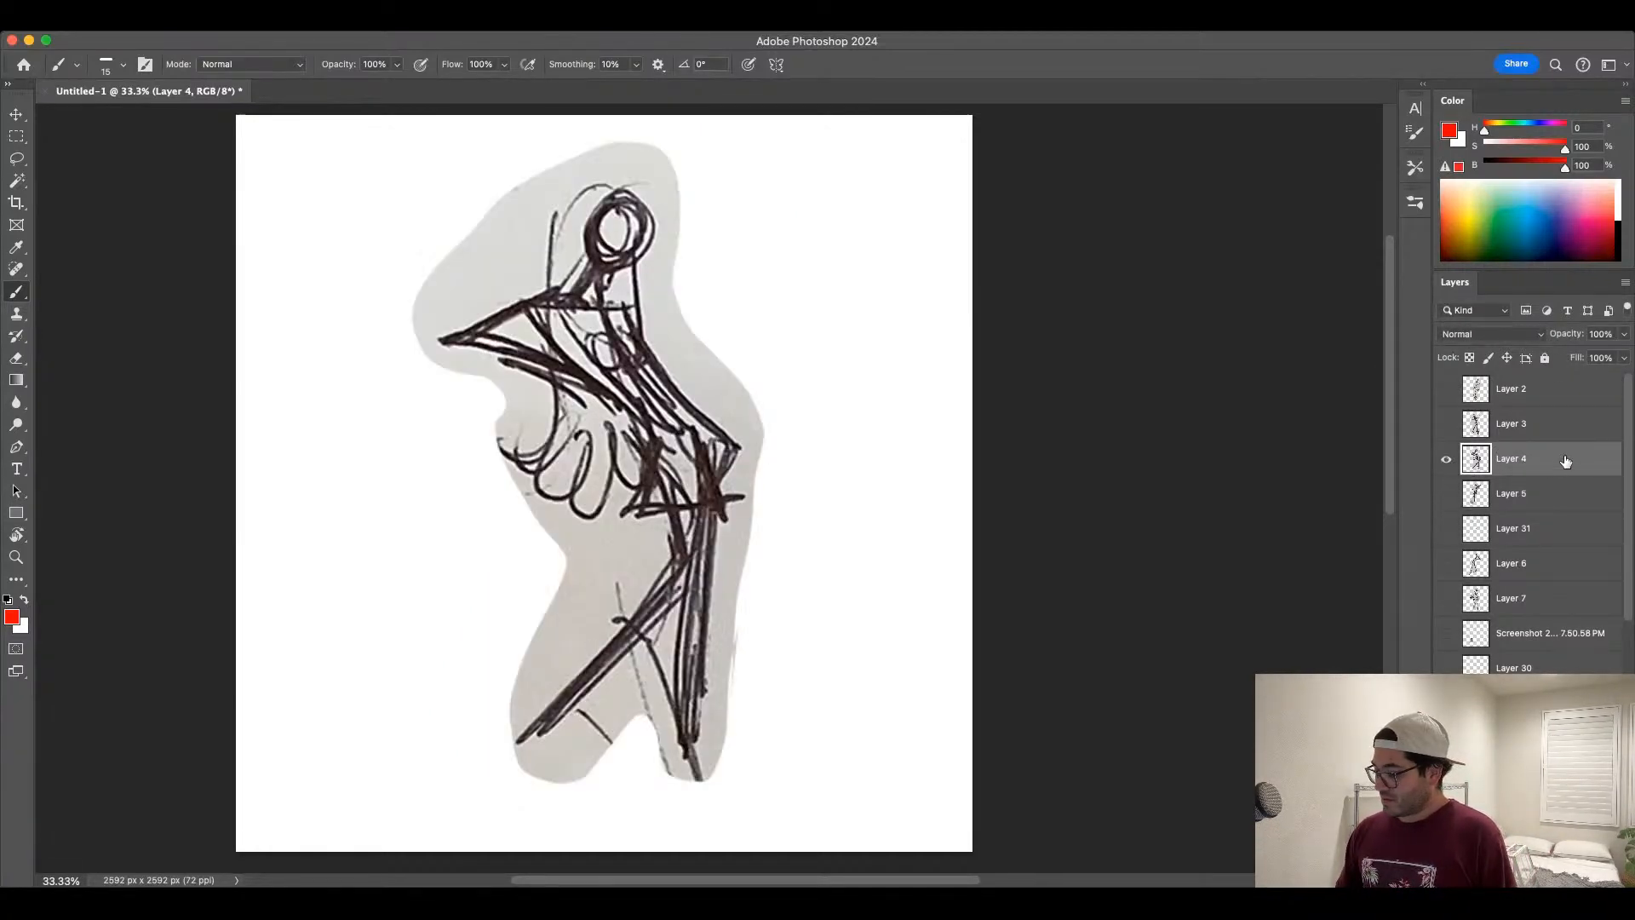
key(super+shift+alt+n)
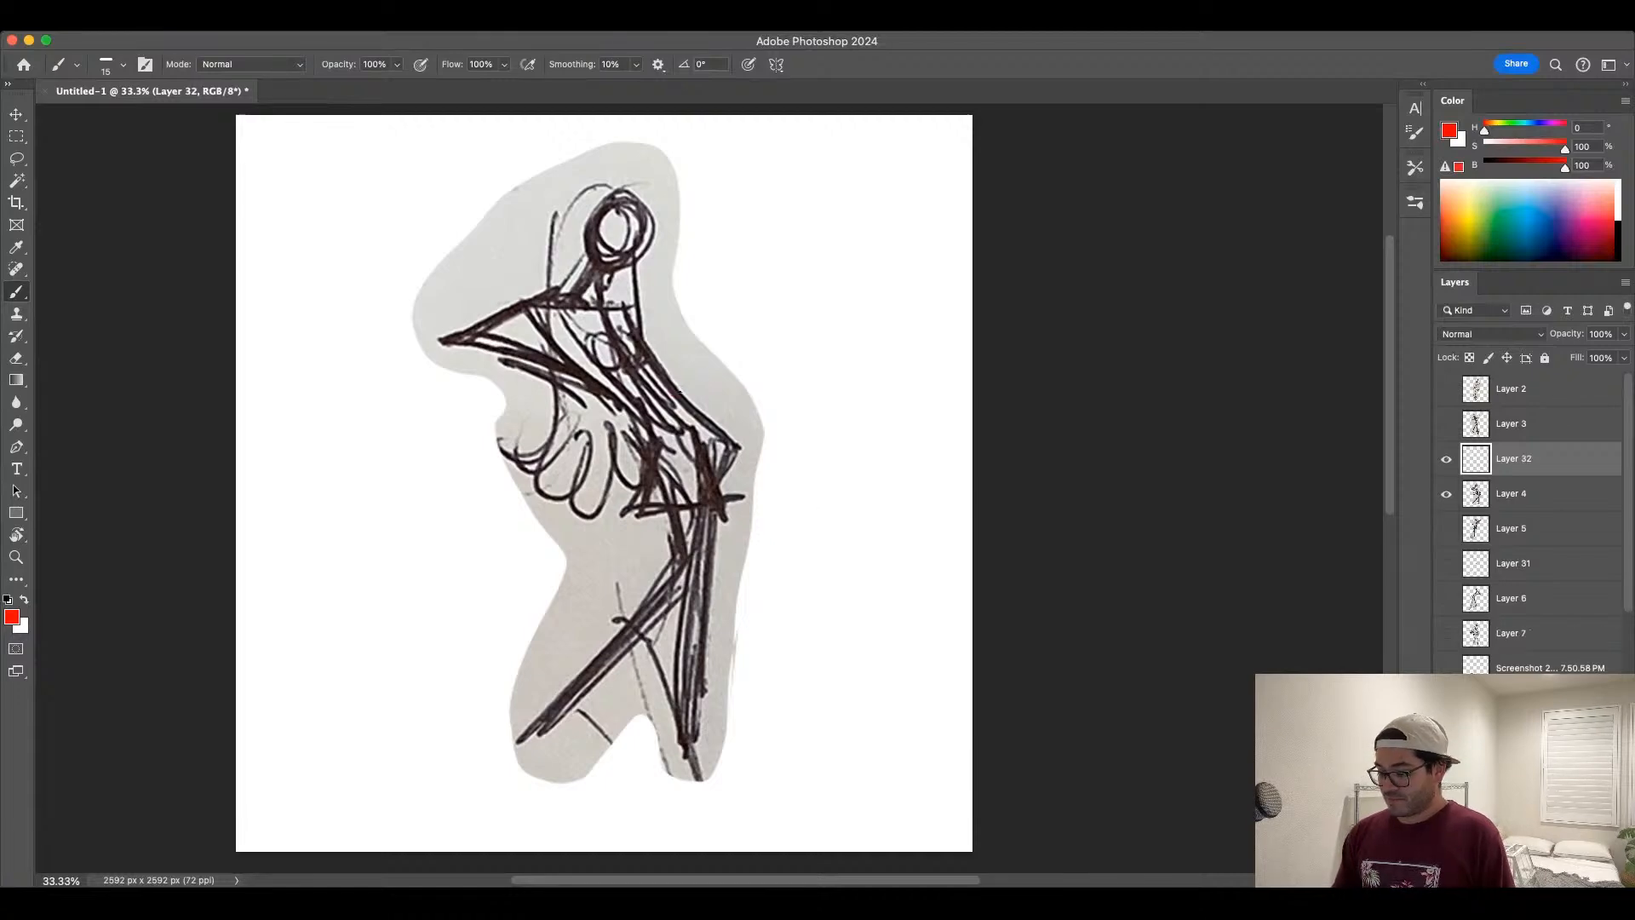
drag(676, 394, 723, 357)
mouse_move(724, 356)
mouse_down()
mouse_move(681, 404)
mouse_move(707, 342)
mouse_move(730, 327)
mouse_move(734, 371)
mouse_move(767, 327)
mouse_up()
key(super+z)
mouse_move(720, 344)
mouse_down()
mouse_move(703, 320)
mouse_move(741, 264)
mouse_move(769, 322)
mouse_up()
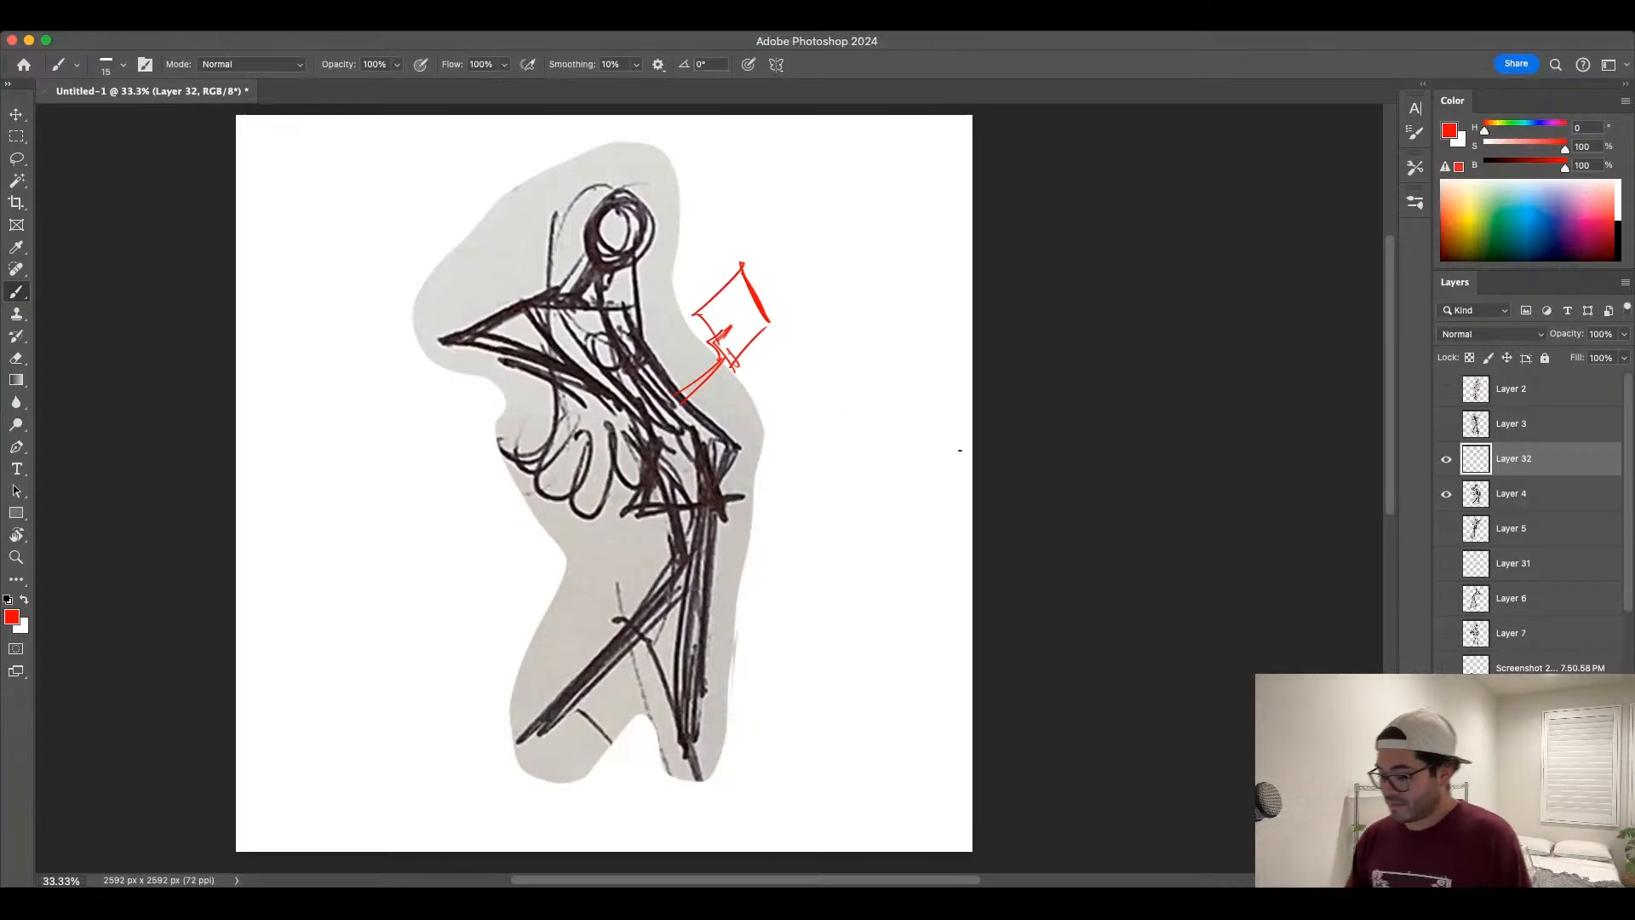
Step: Hide Layer 4 and its red overlay on Layer 32, and show and select the pose sketch on Layer 3
click(1446, 494)
click(1445, 459)
click(1446, 424)
click(1537, 430)
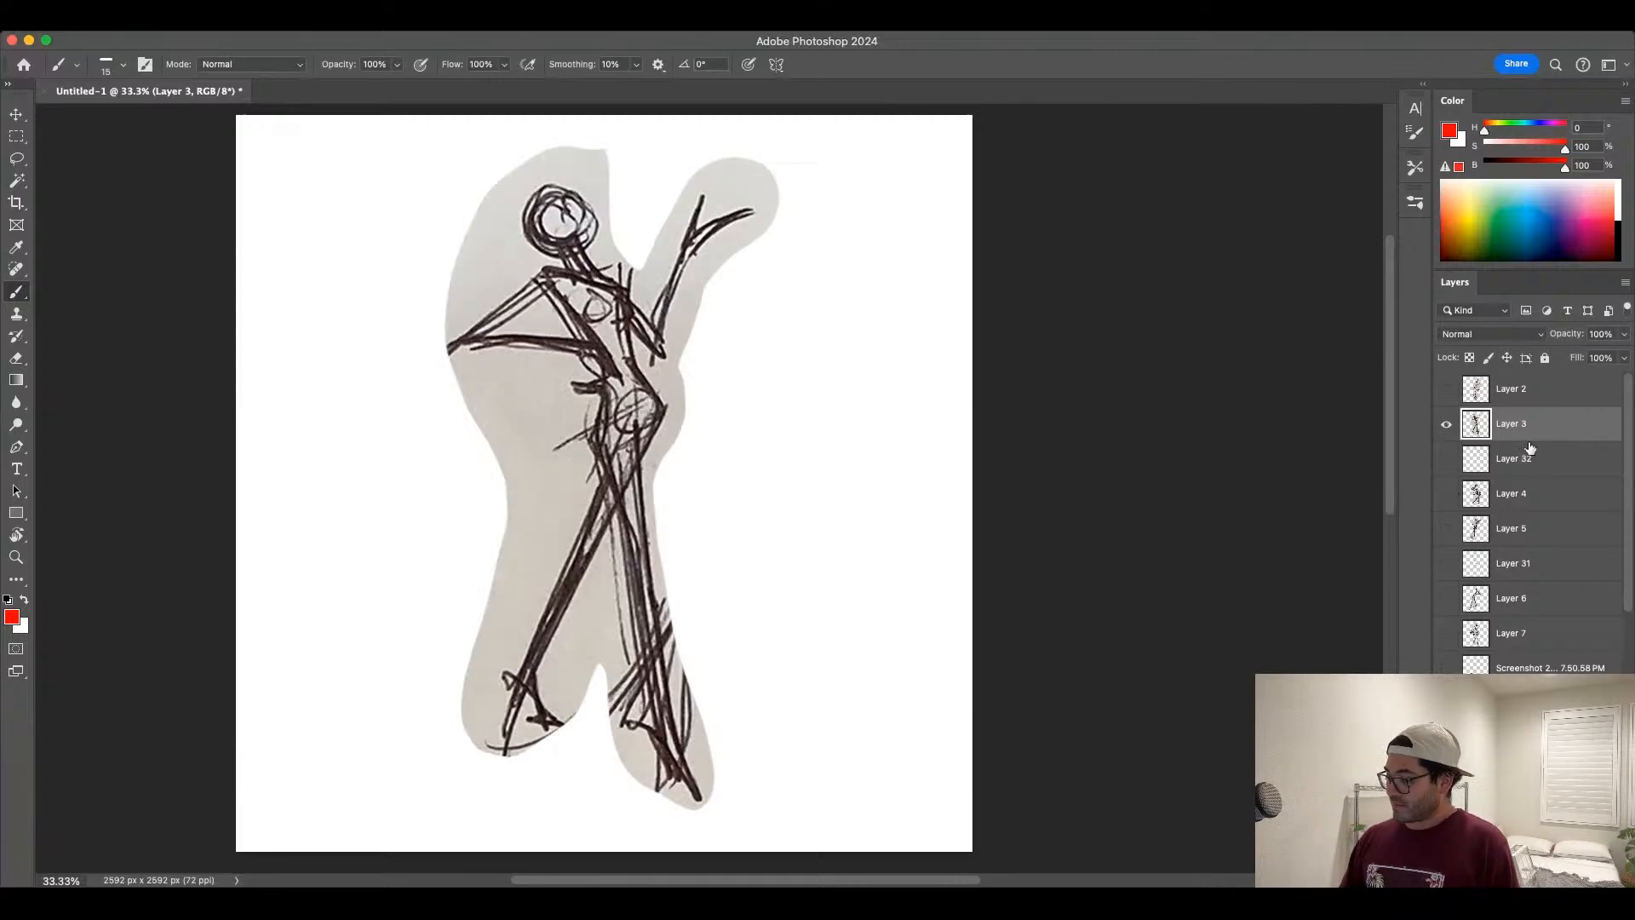
Step: Try red face strokes inside the head of the Layer 3 pose, and undo them
scroll(925, 630, up, 2)
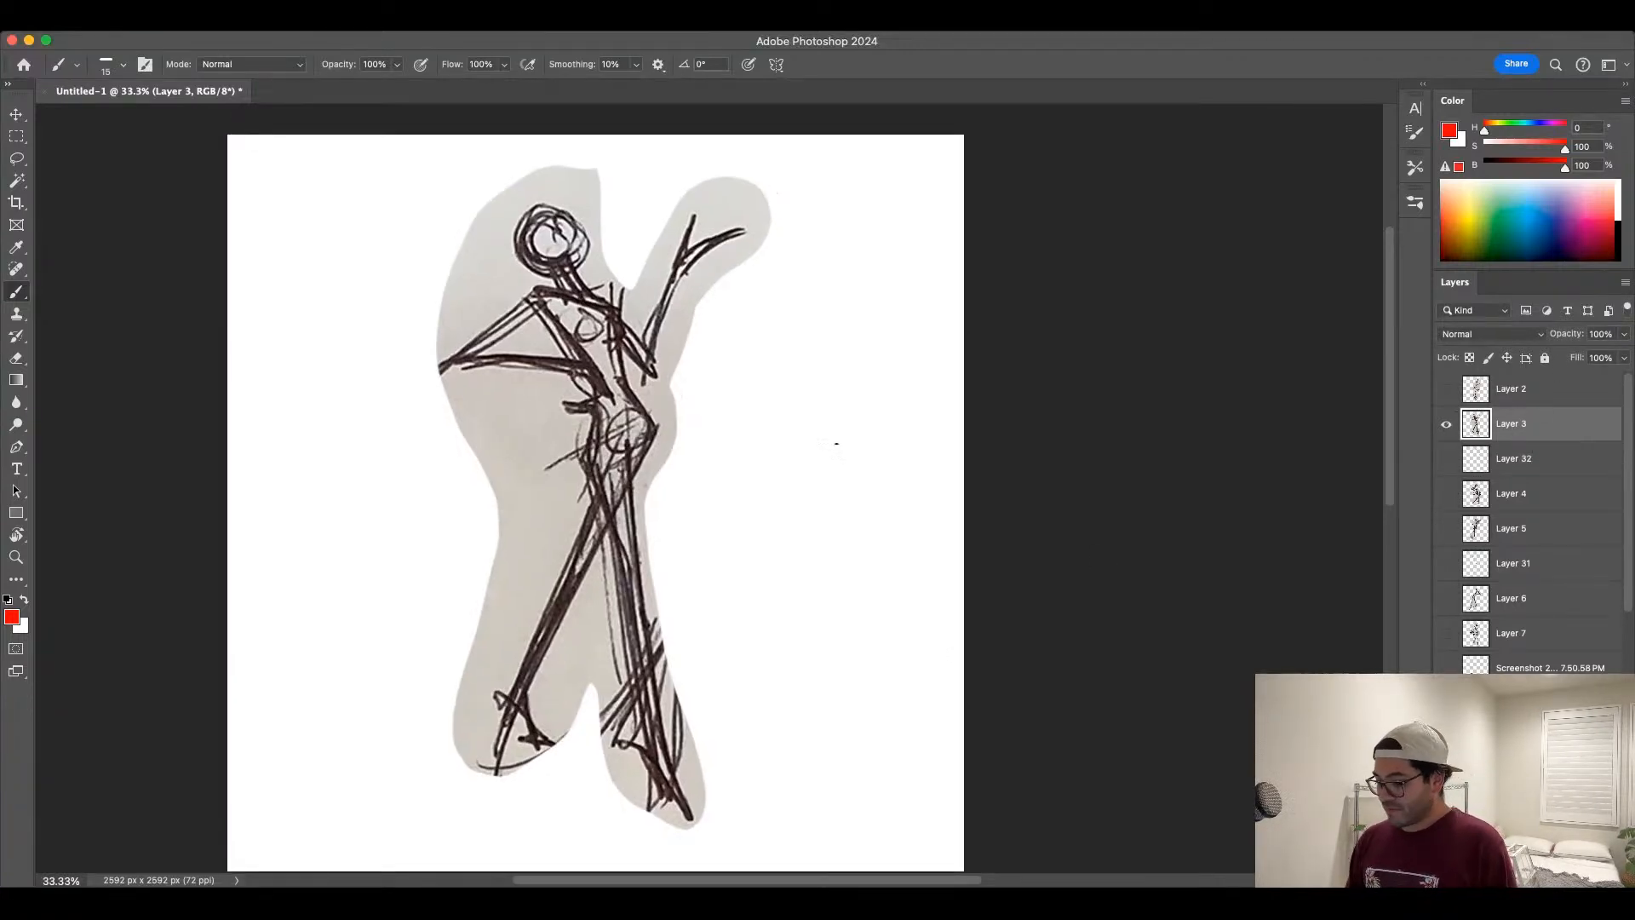
drag(545, 233, 569, 247)
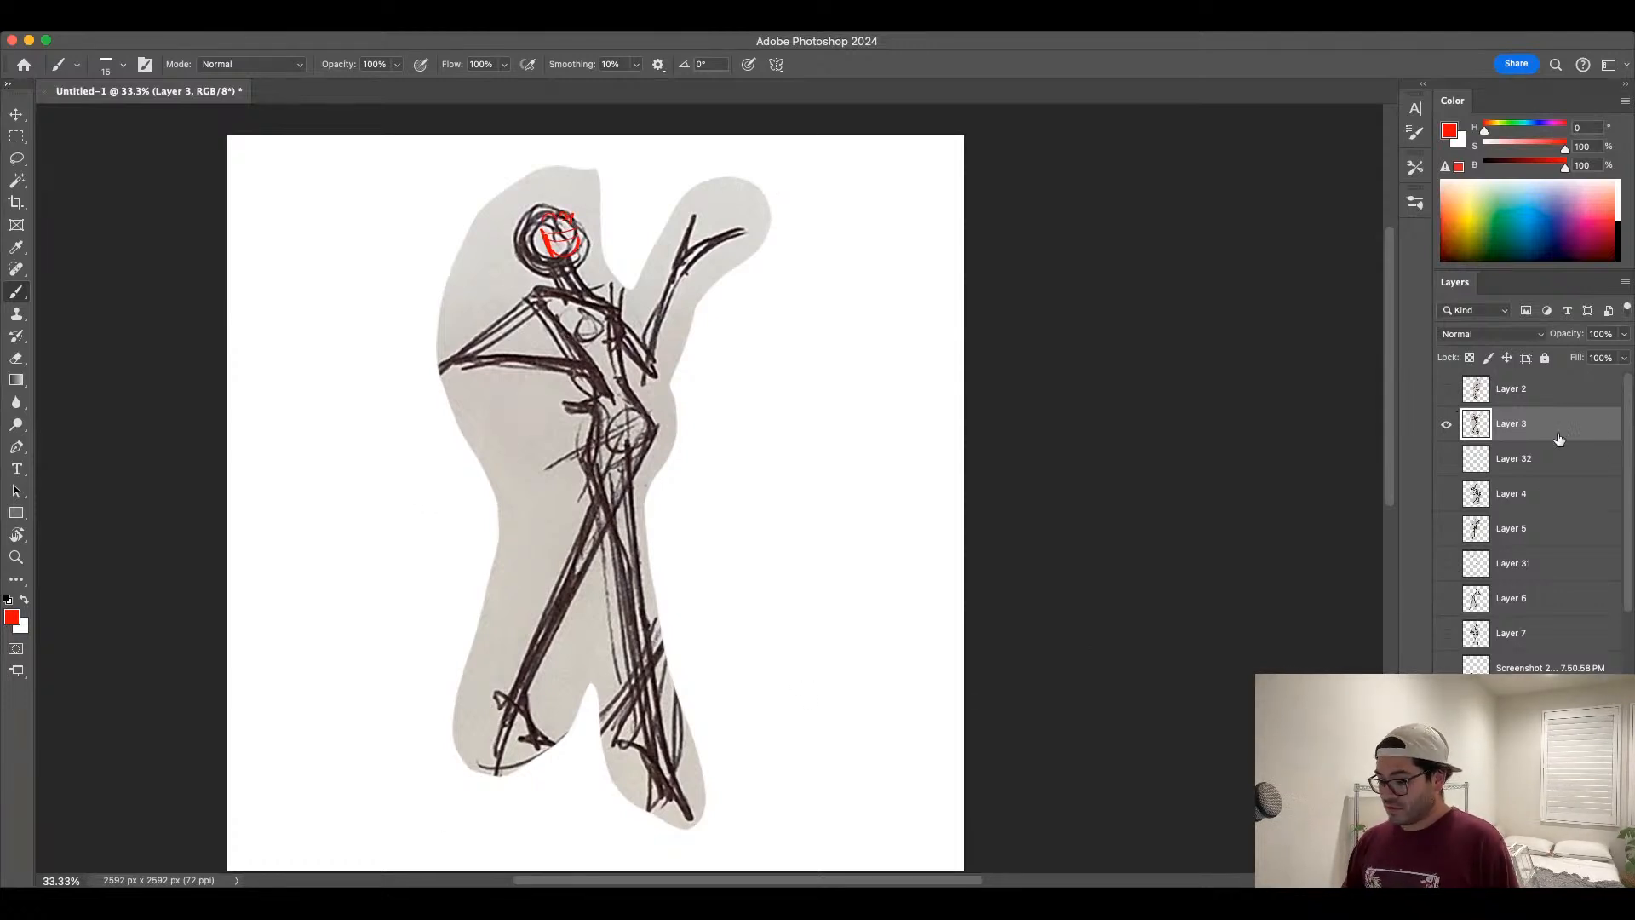
key(super+z)
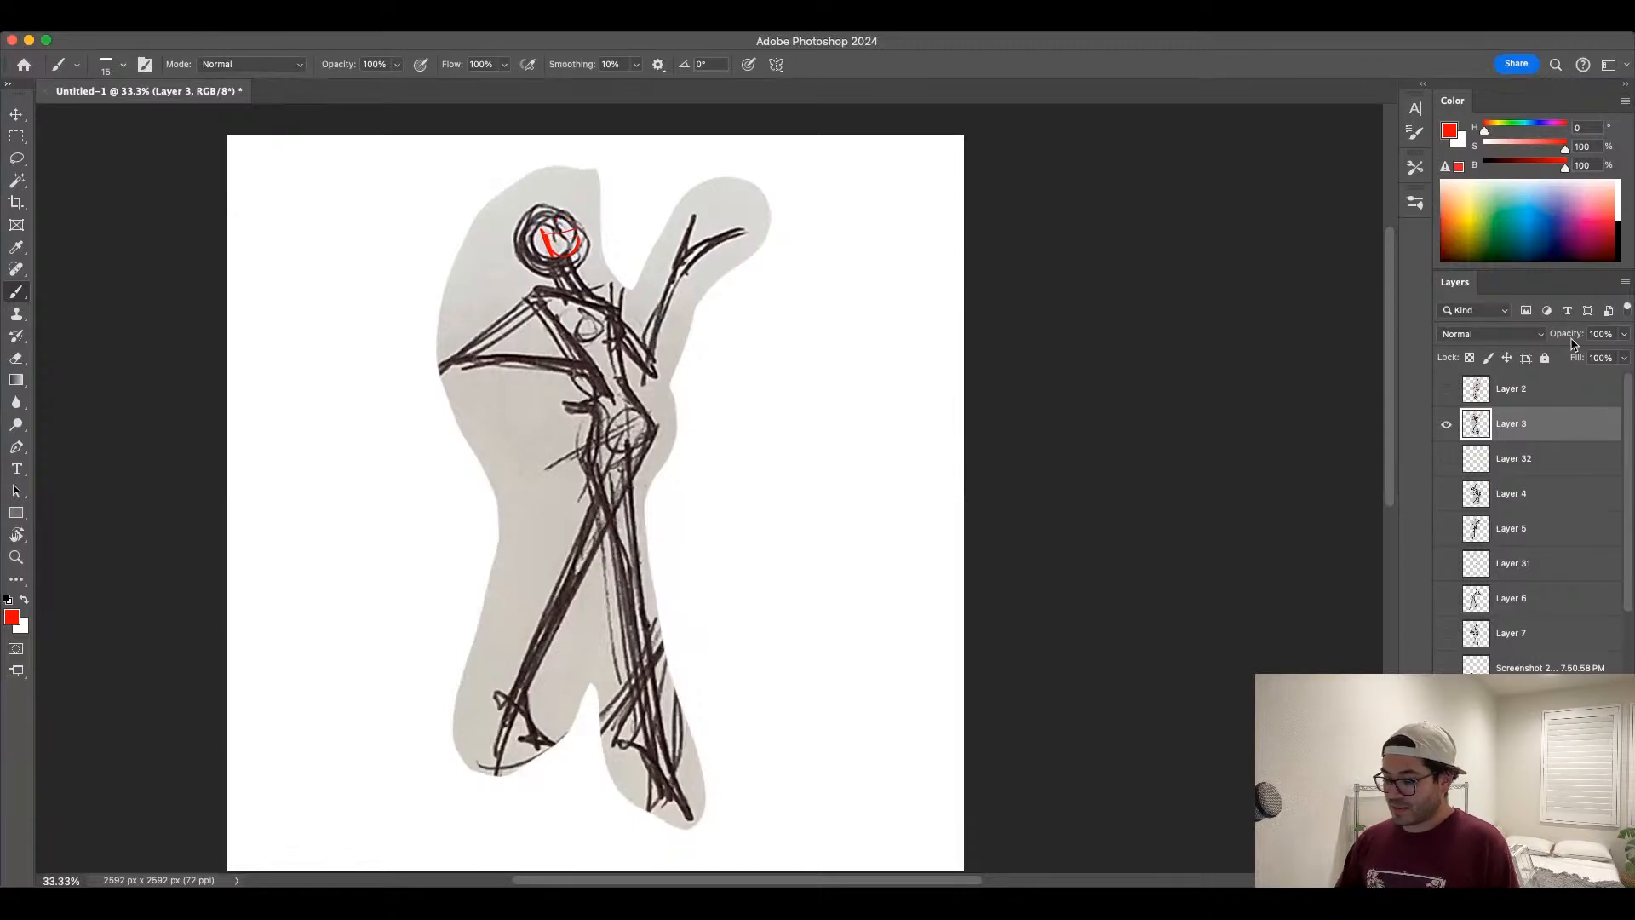
key(super+z)
Step: Hide Layer 3 and check the pose sketch on Layer 2
click(1447, 424)
click(1447, 389)
click(1572, 394)
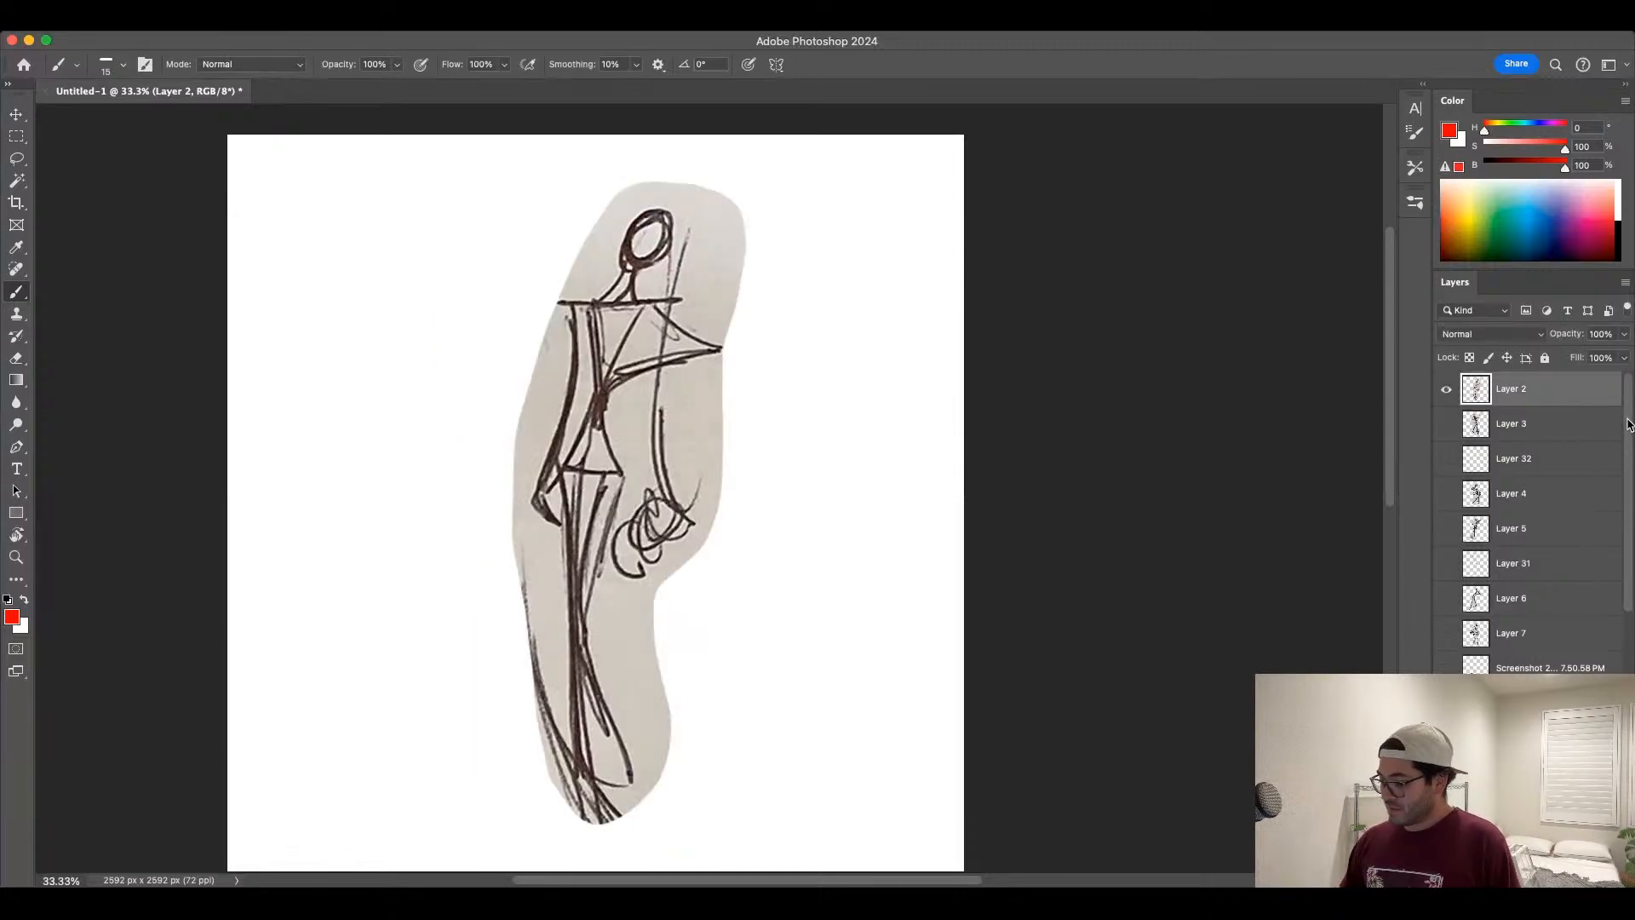
click(1447, 391)
Step: Check the pose sketches near the bottom of the layer stack one at a time, up to Layer 14
scroll(1620, 439, down, 10)
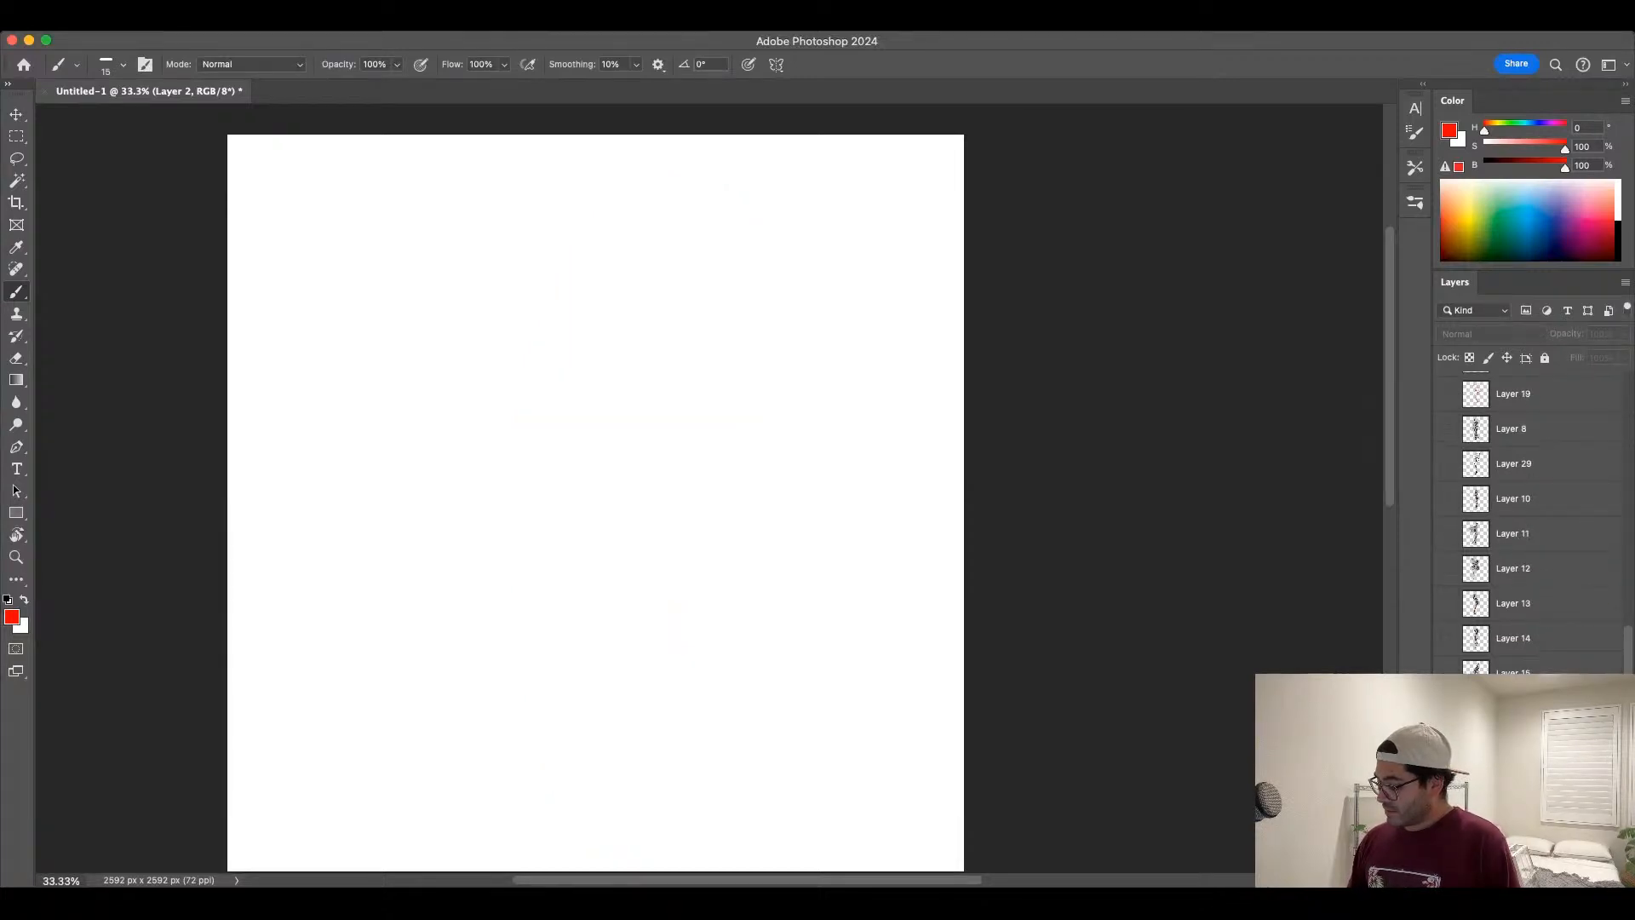
click(1447, 742)
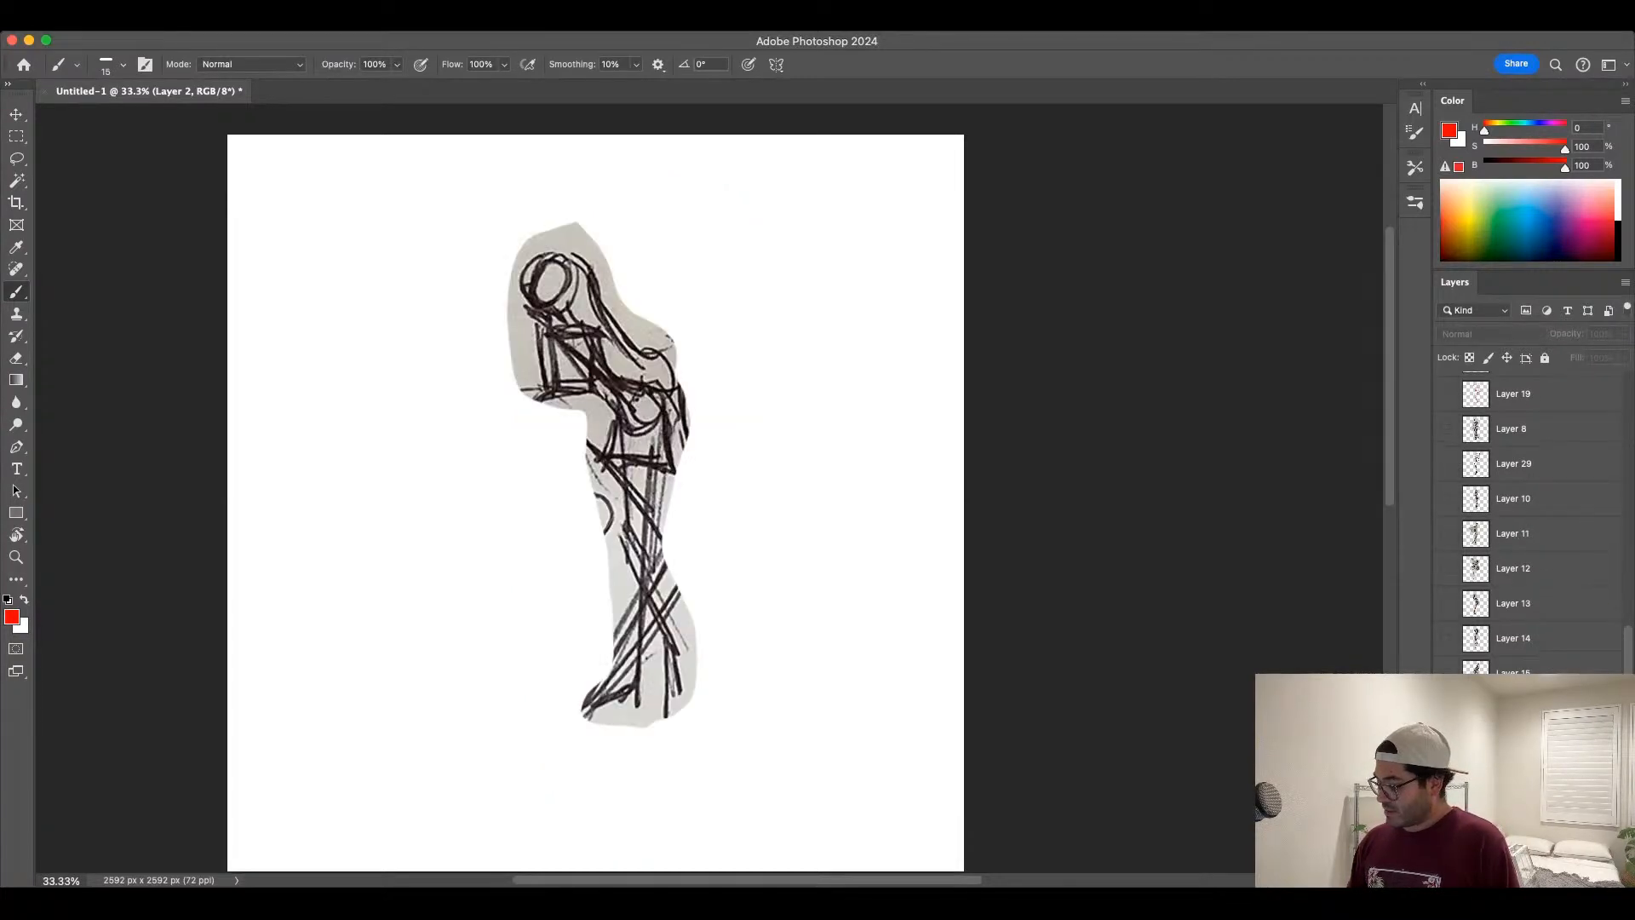
click(1447, 709)
click(1447, 675)
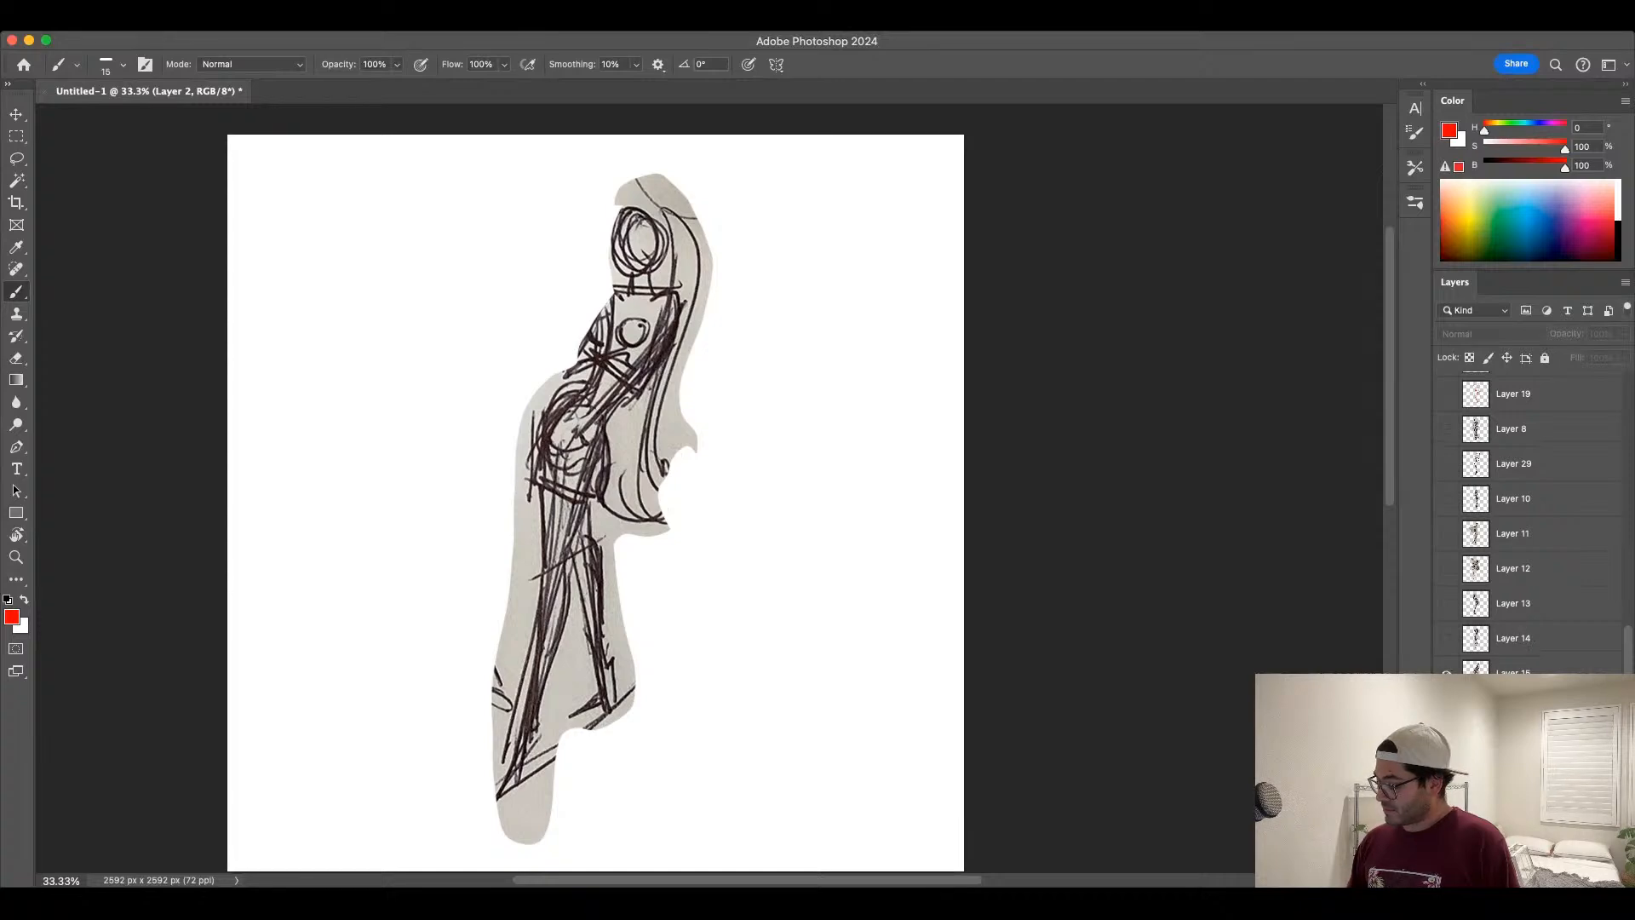
click(1446, 673)
click(1447, 639)
click(1447, 639)
scroll(1618, 555, up, 5)
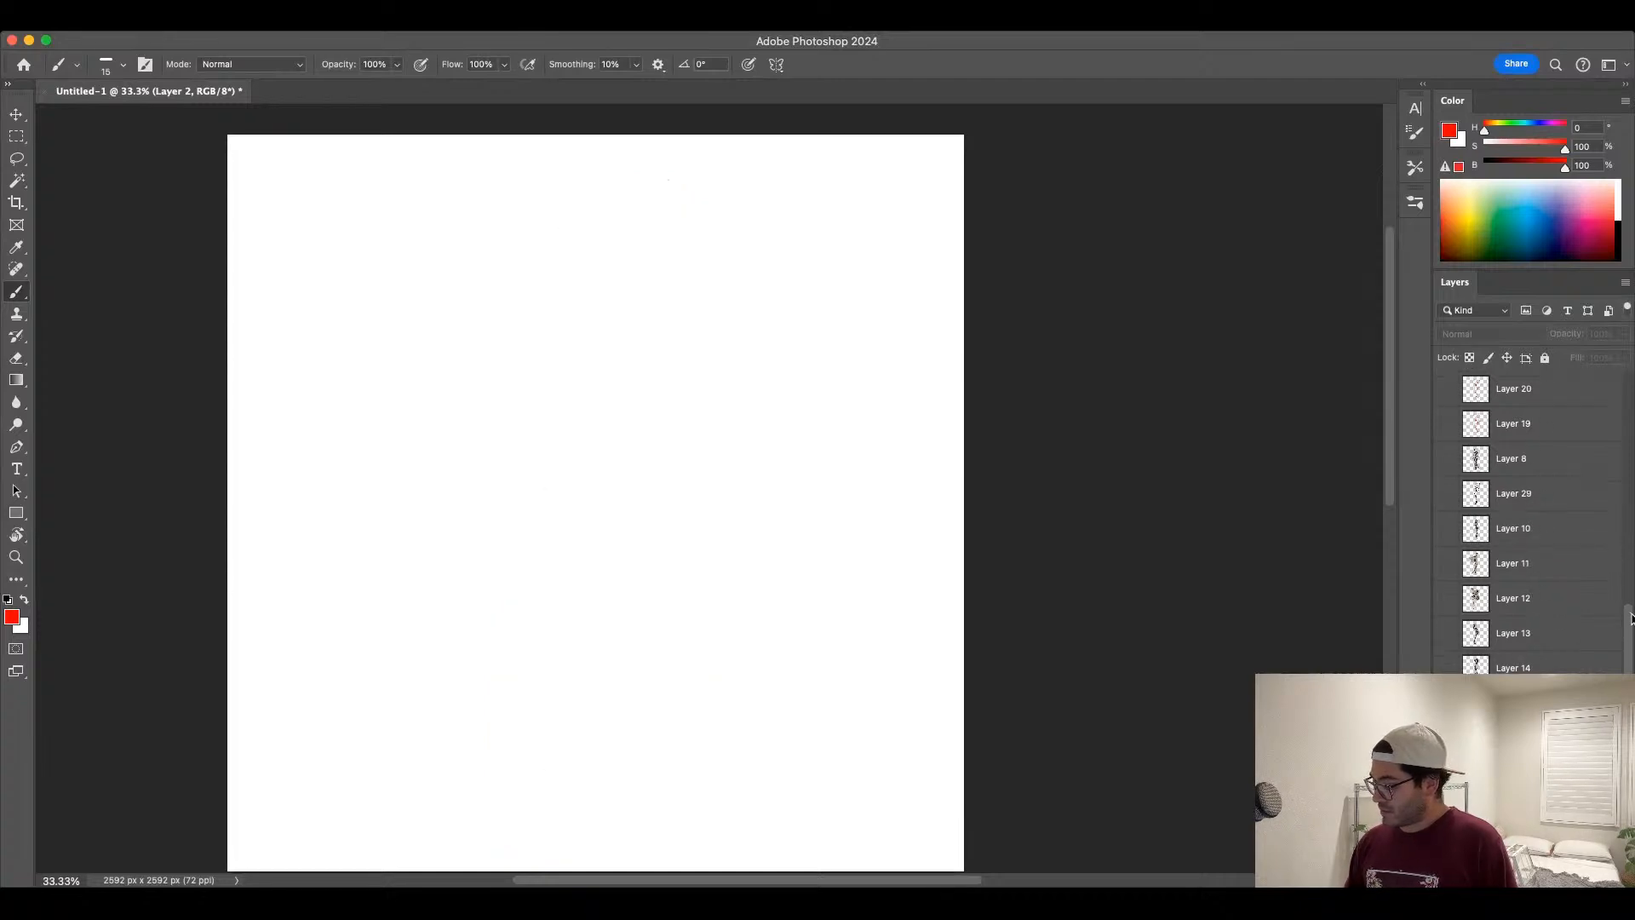
Step: Check the pose sketch on Layer 8 and the drawings on Layers 19, 20, 27 and 21 one at a time
click(1448, 635)
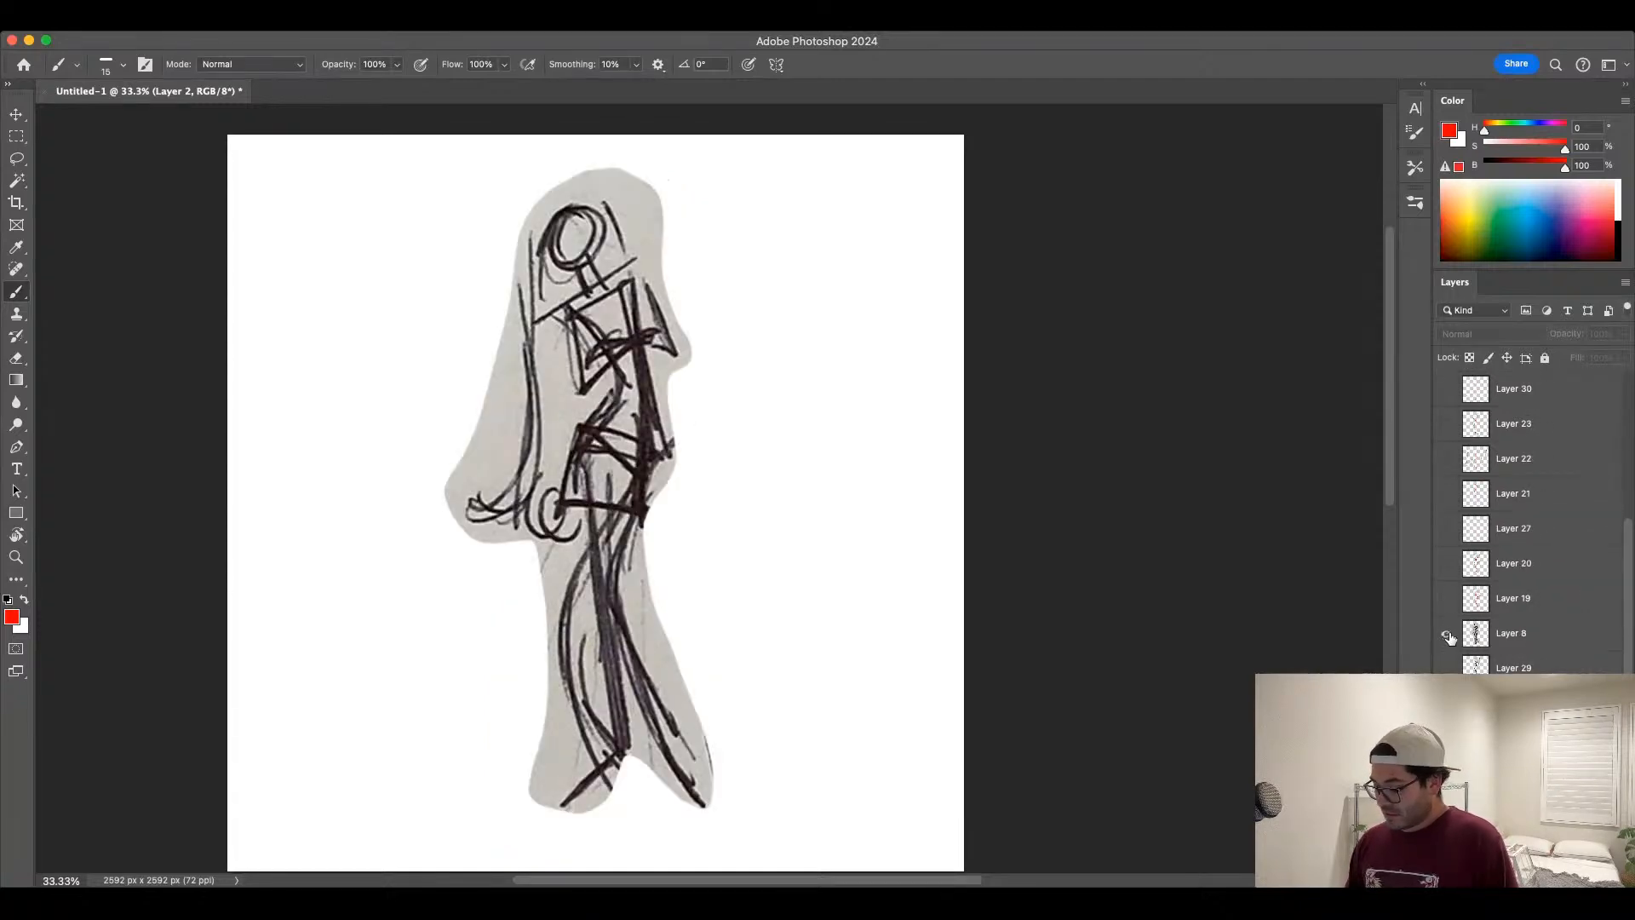
click(1449, 634)
click(1448, 600)
click(1447, 600)
click(1447, 564)
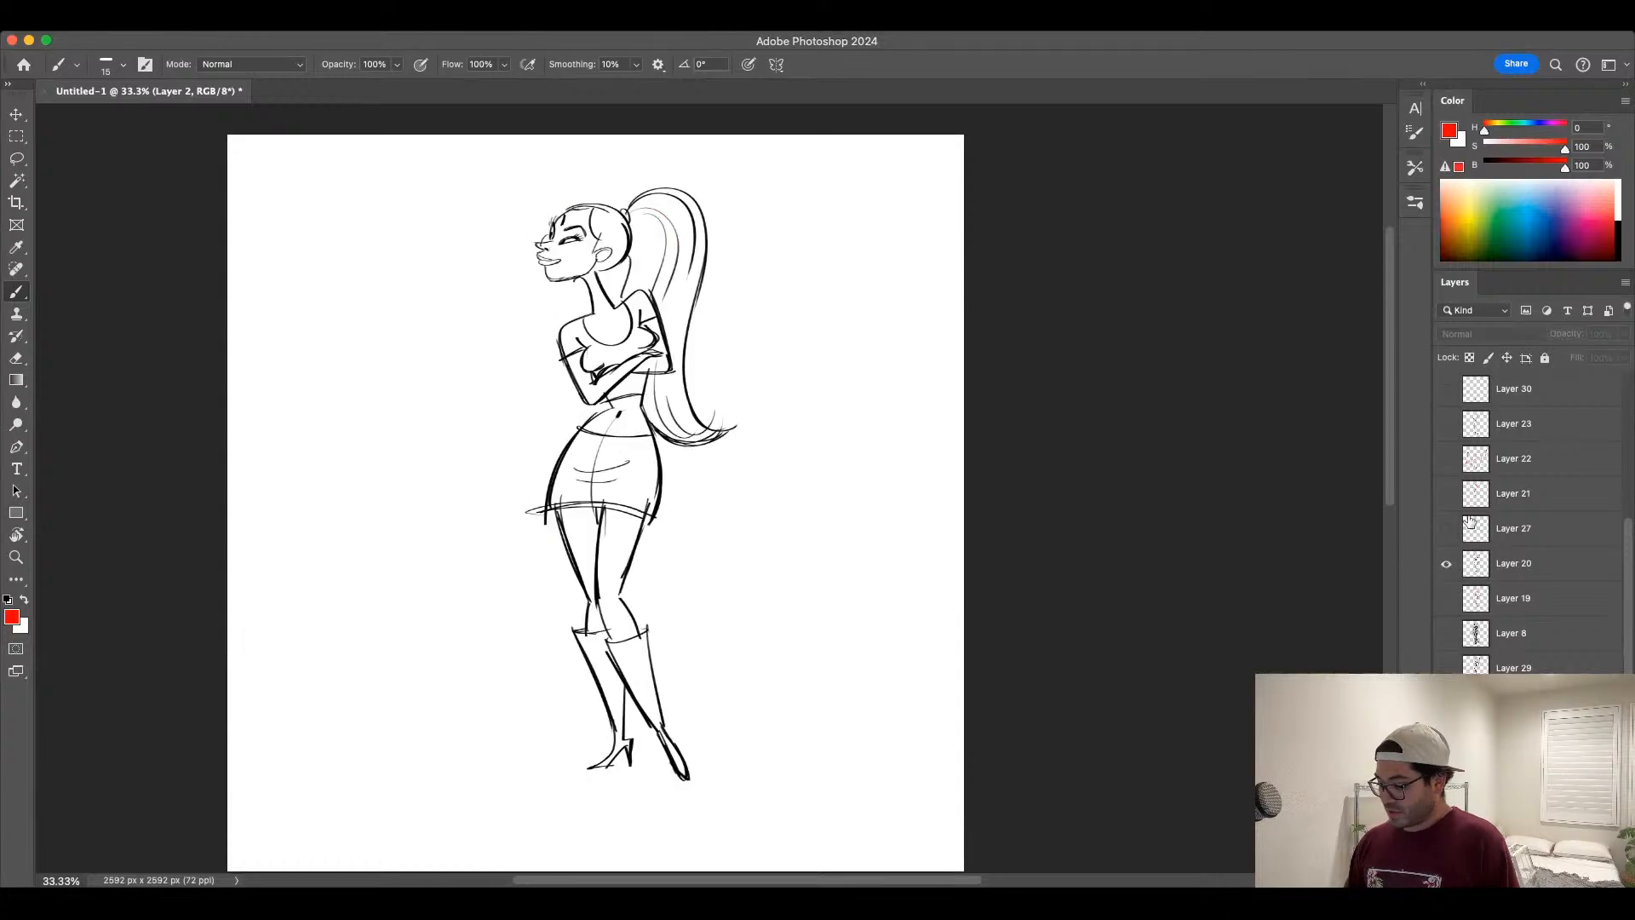
click(1447, 564)
click(1447, 530)
click(1446, 532)
click(1447, 495)
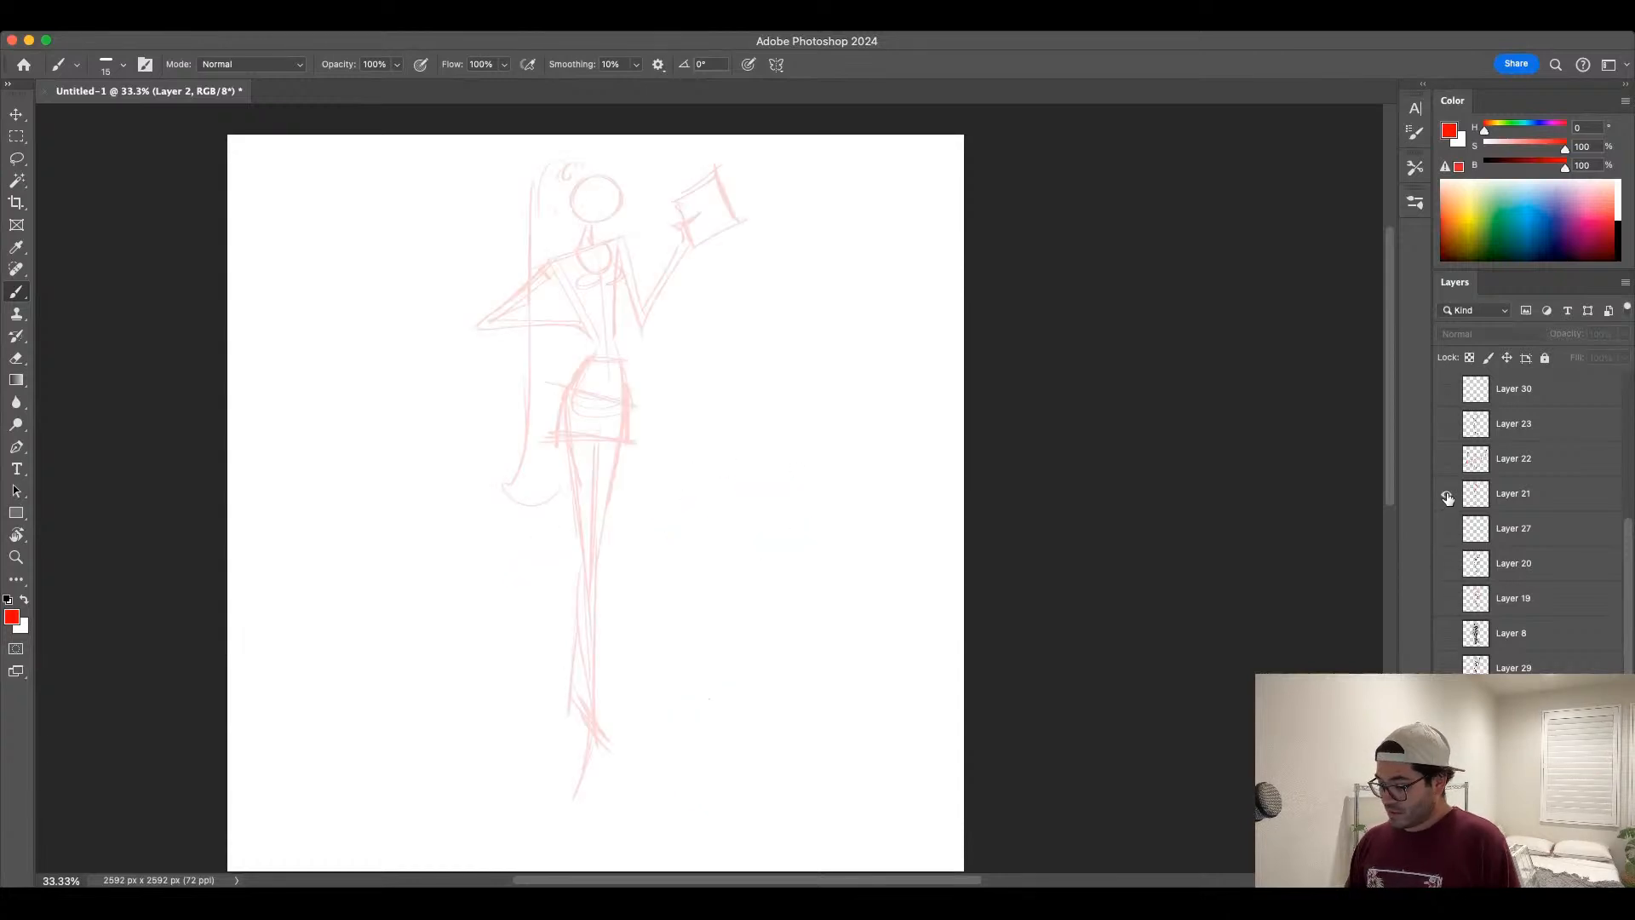
Step: Hide Layer 21 and check the drawings on Layers 19 and 8 one at a time
click(1448, 495)
click(1448, 602)
click(1449, 601)
click(1447, 635)
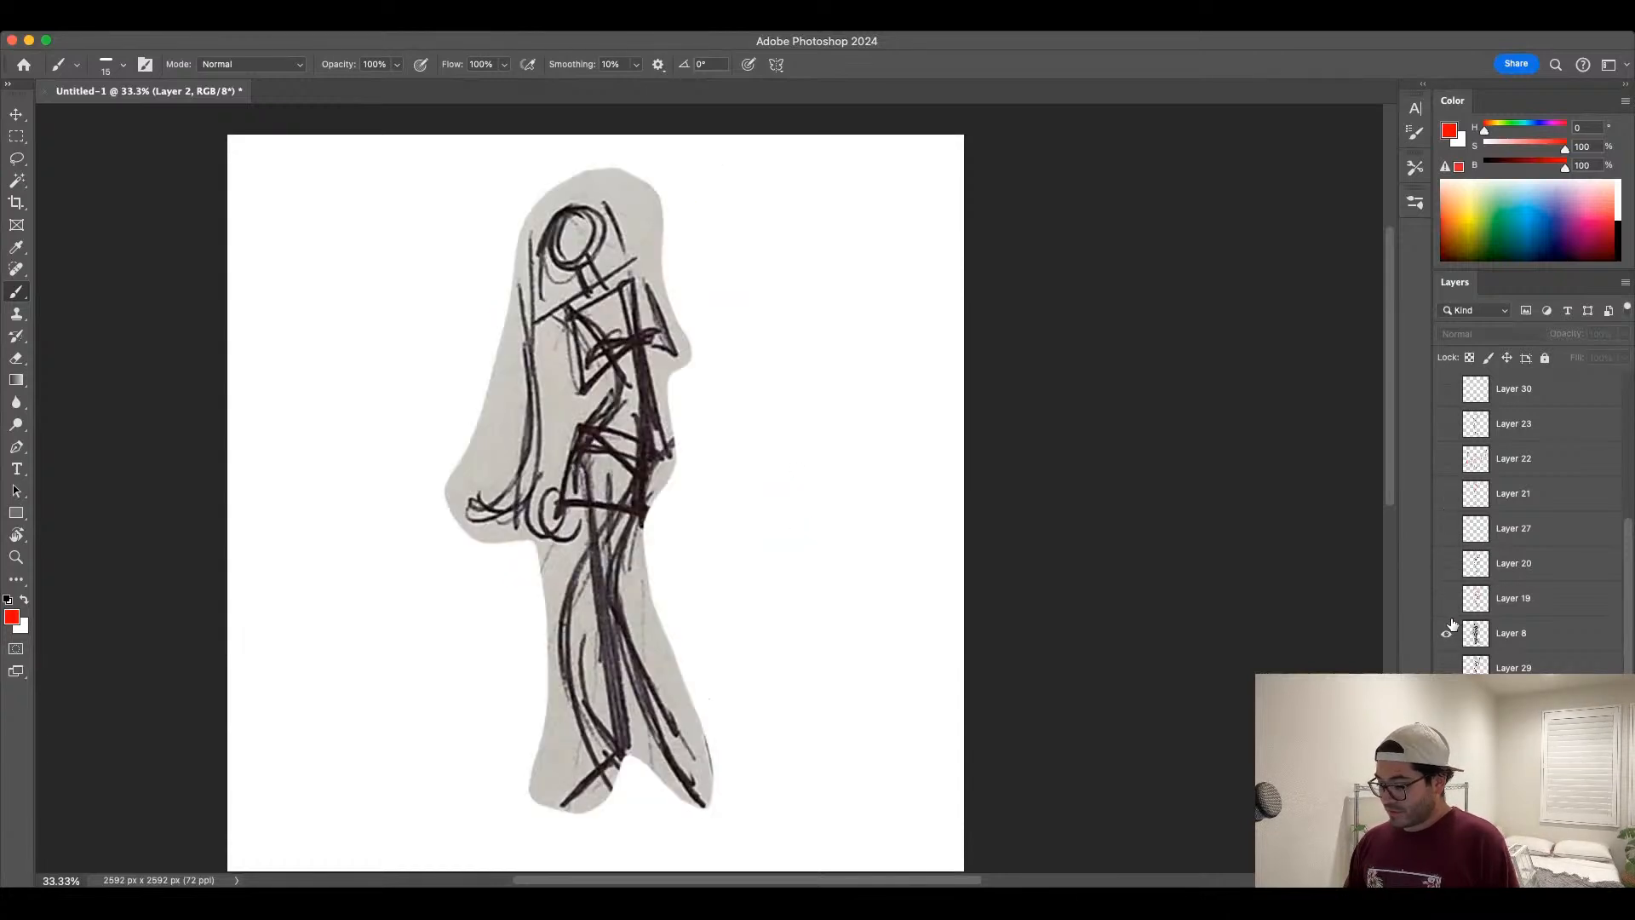
click(1447, 634)
Step: Show Layer 20, set its opacity to 15% and then to 100%, and hide the layer
click(1446, 565)
click(1557, 562)
drag(1624, 335, 1560, 356)
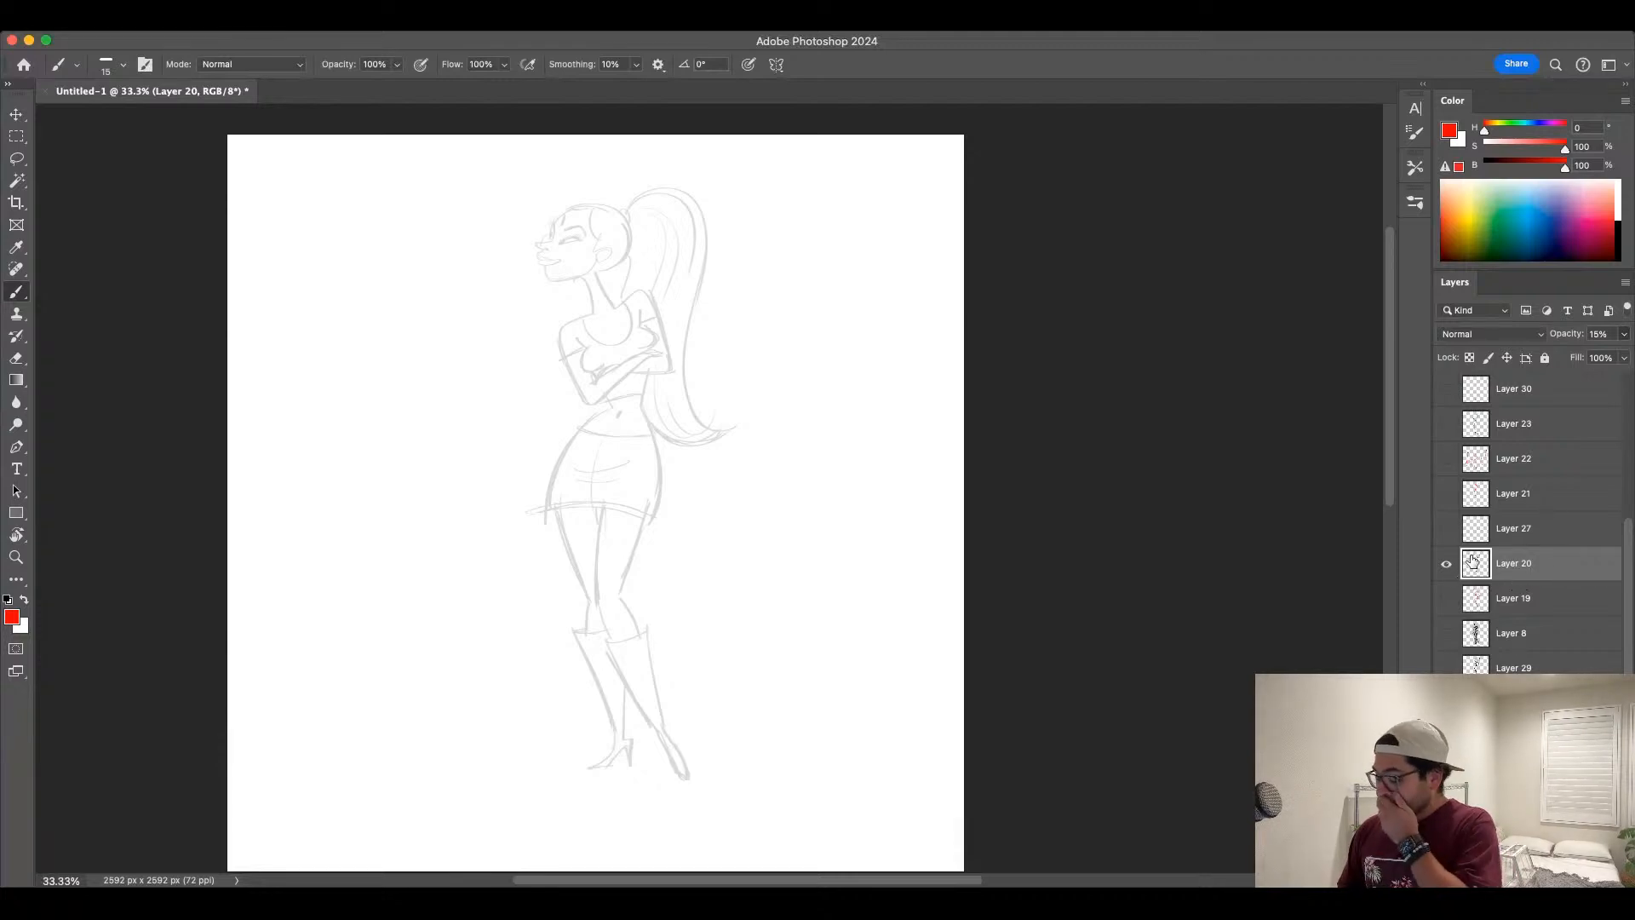
click(1623, 337)
drag(1576, 358, 1625, 358)
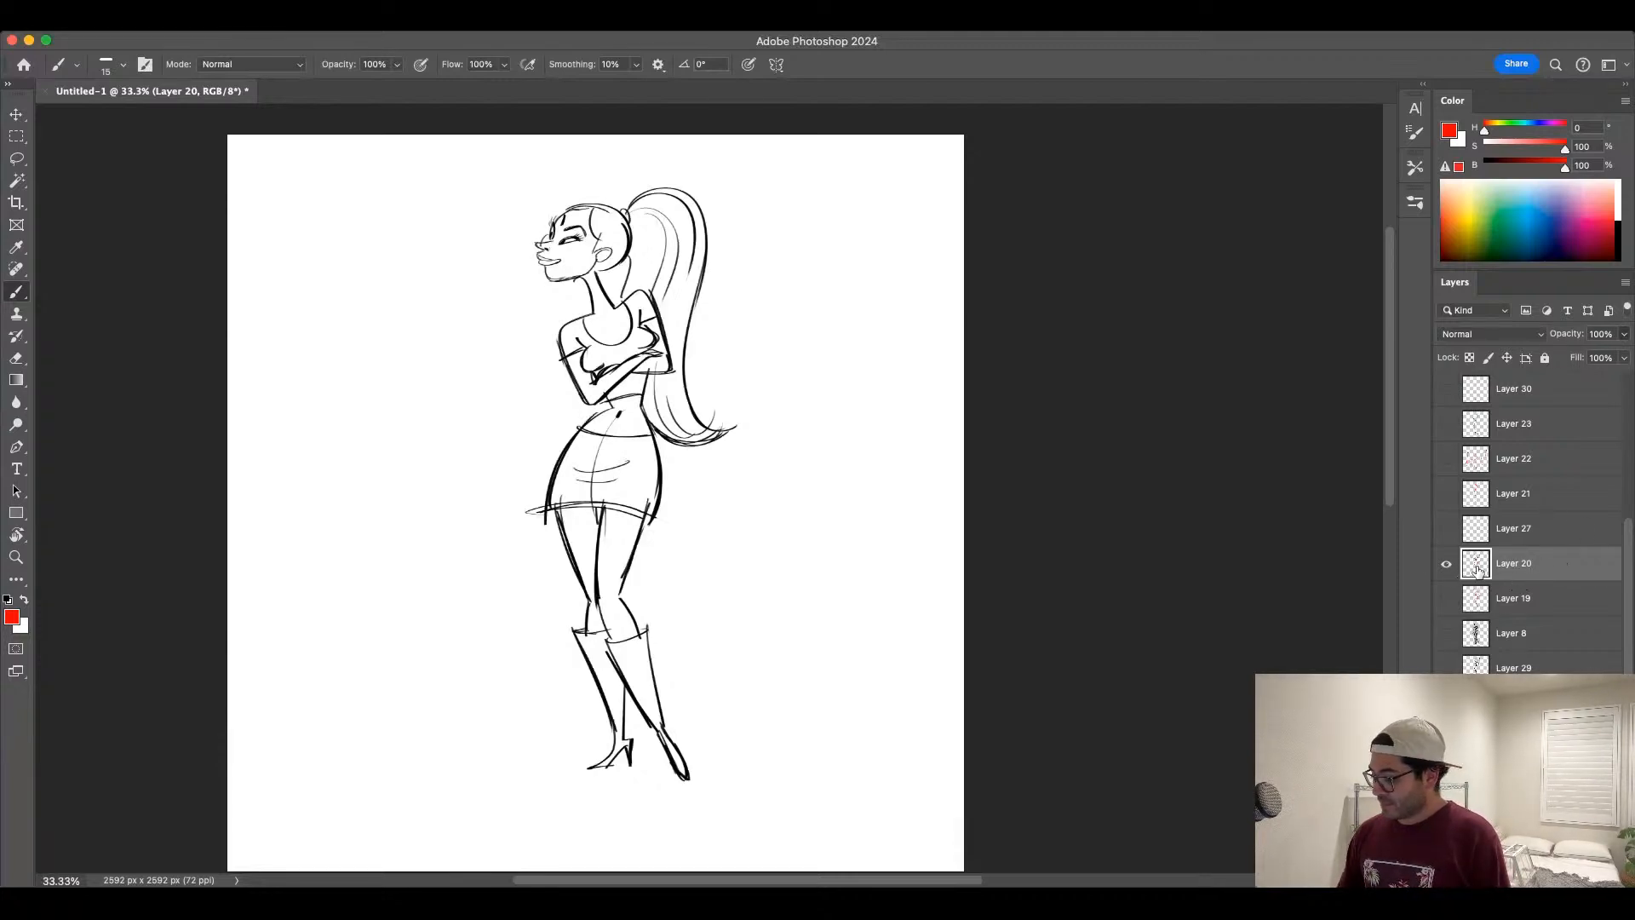
click(1447, 563)
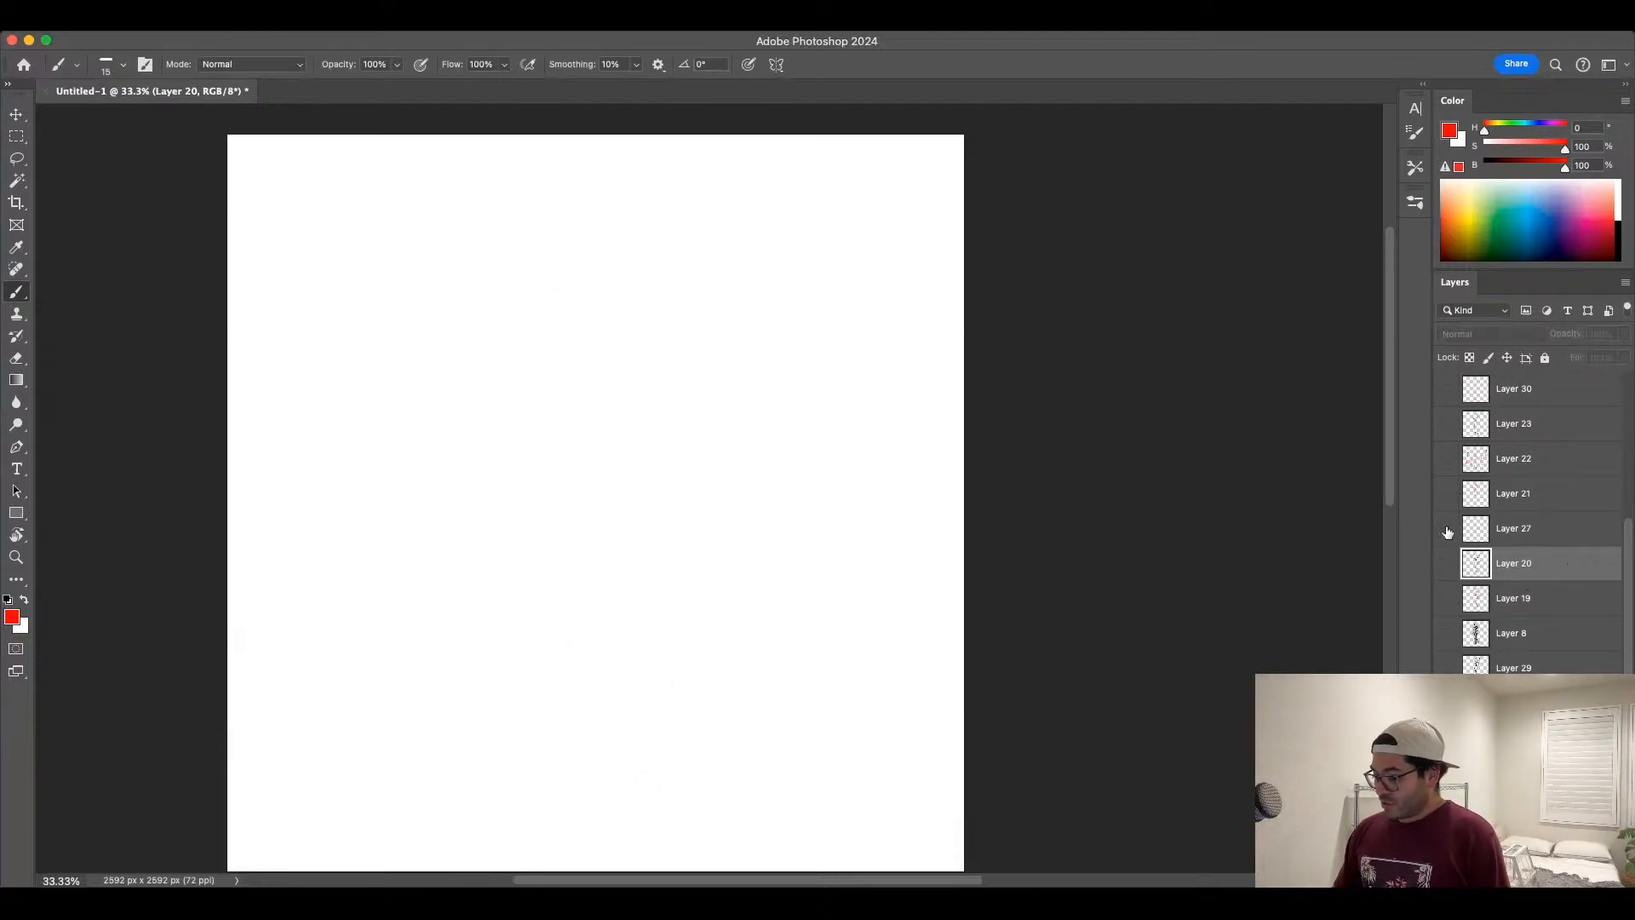
Step: Compare the red arrows on Layer 27 with the Layer 21 pose, delete Layer 27, and hide Layer 21
click(1448, 528)
click(1448, 529)
click(1446, 494)
click(1446, 529)
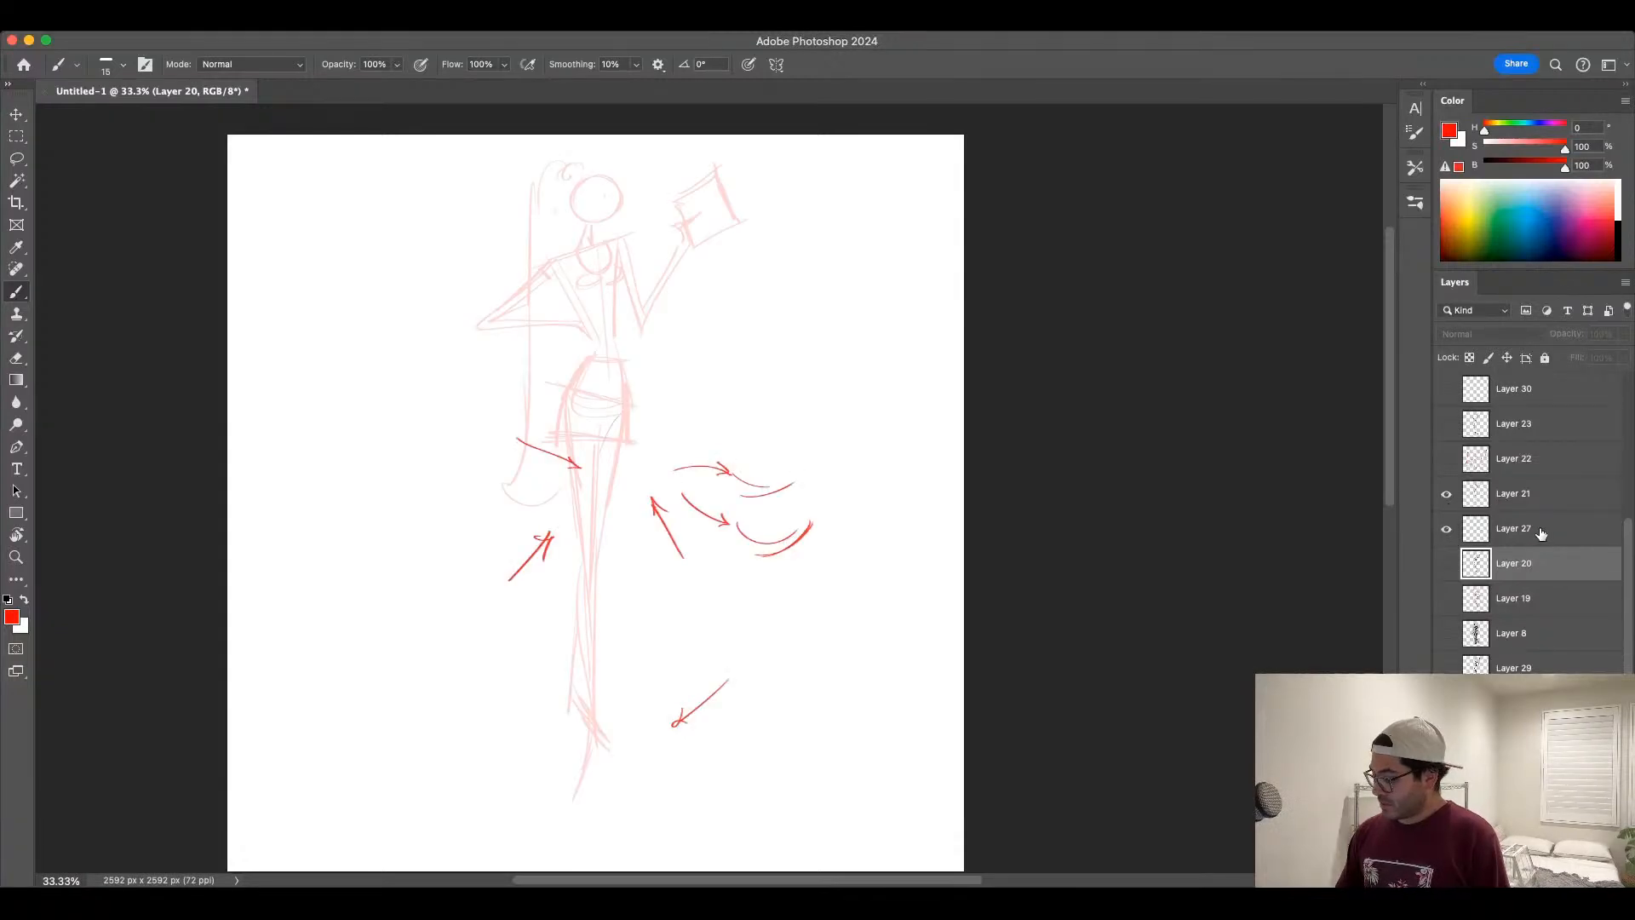
drag(1539, 532, 1612, 878)
click(1444, 495)
Step: Check the drawings on Layers 20, 21, 22 and 23 one at a time
click(1445, 529)
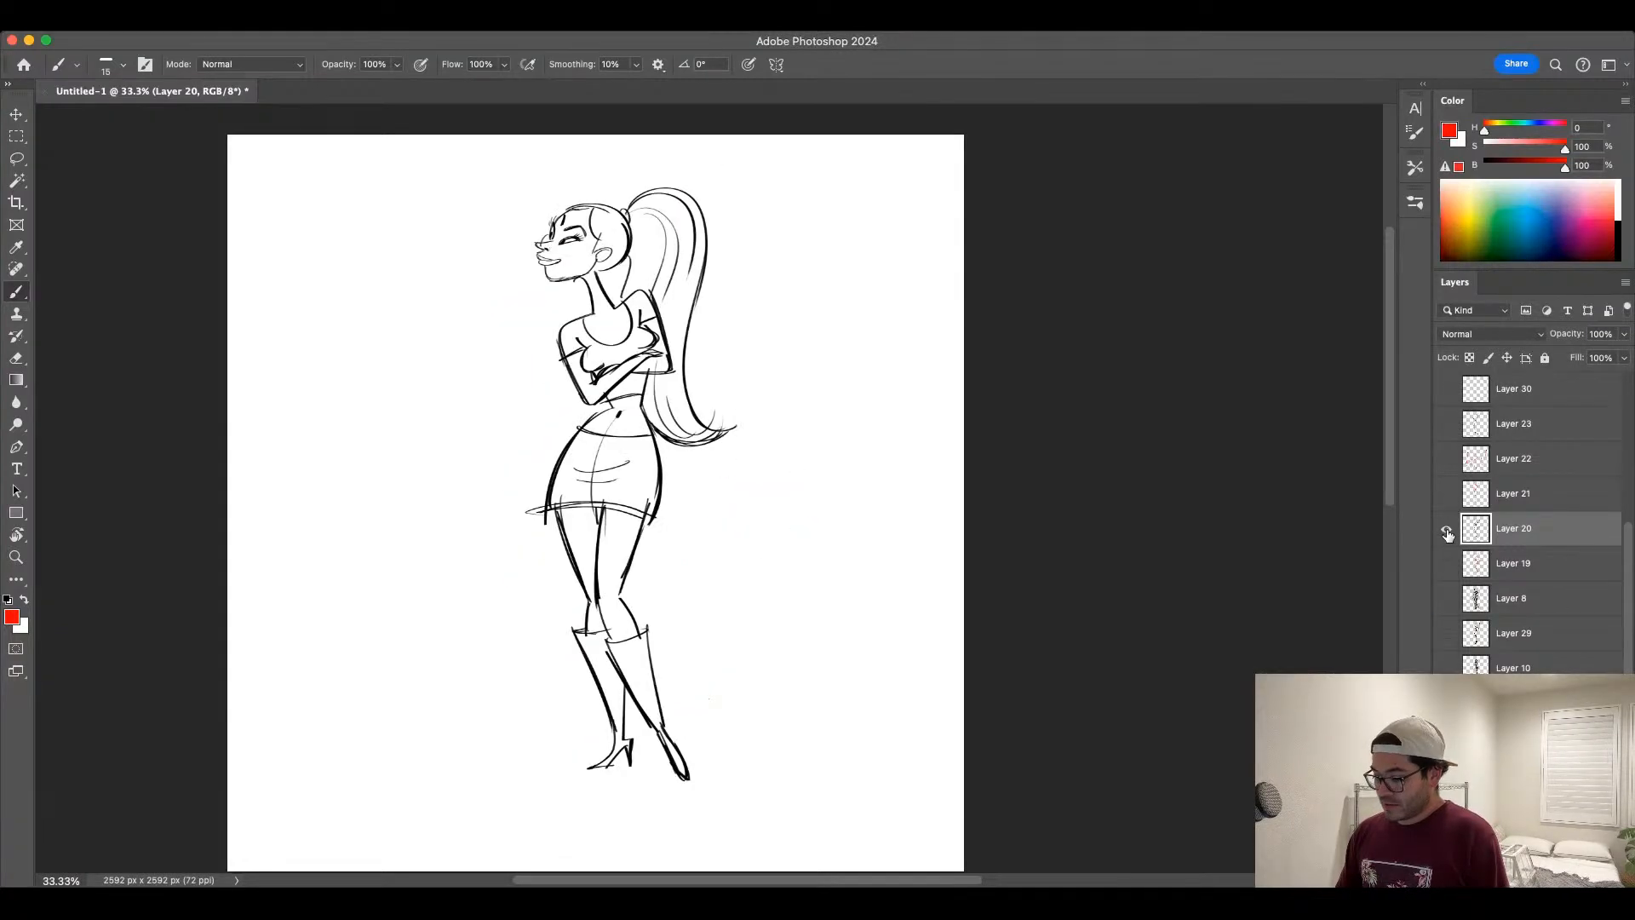
click(1445, 528)
click(1446, 494)
click(1445, 491)
click(1441, 459)
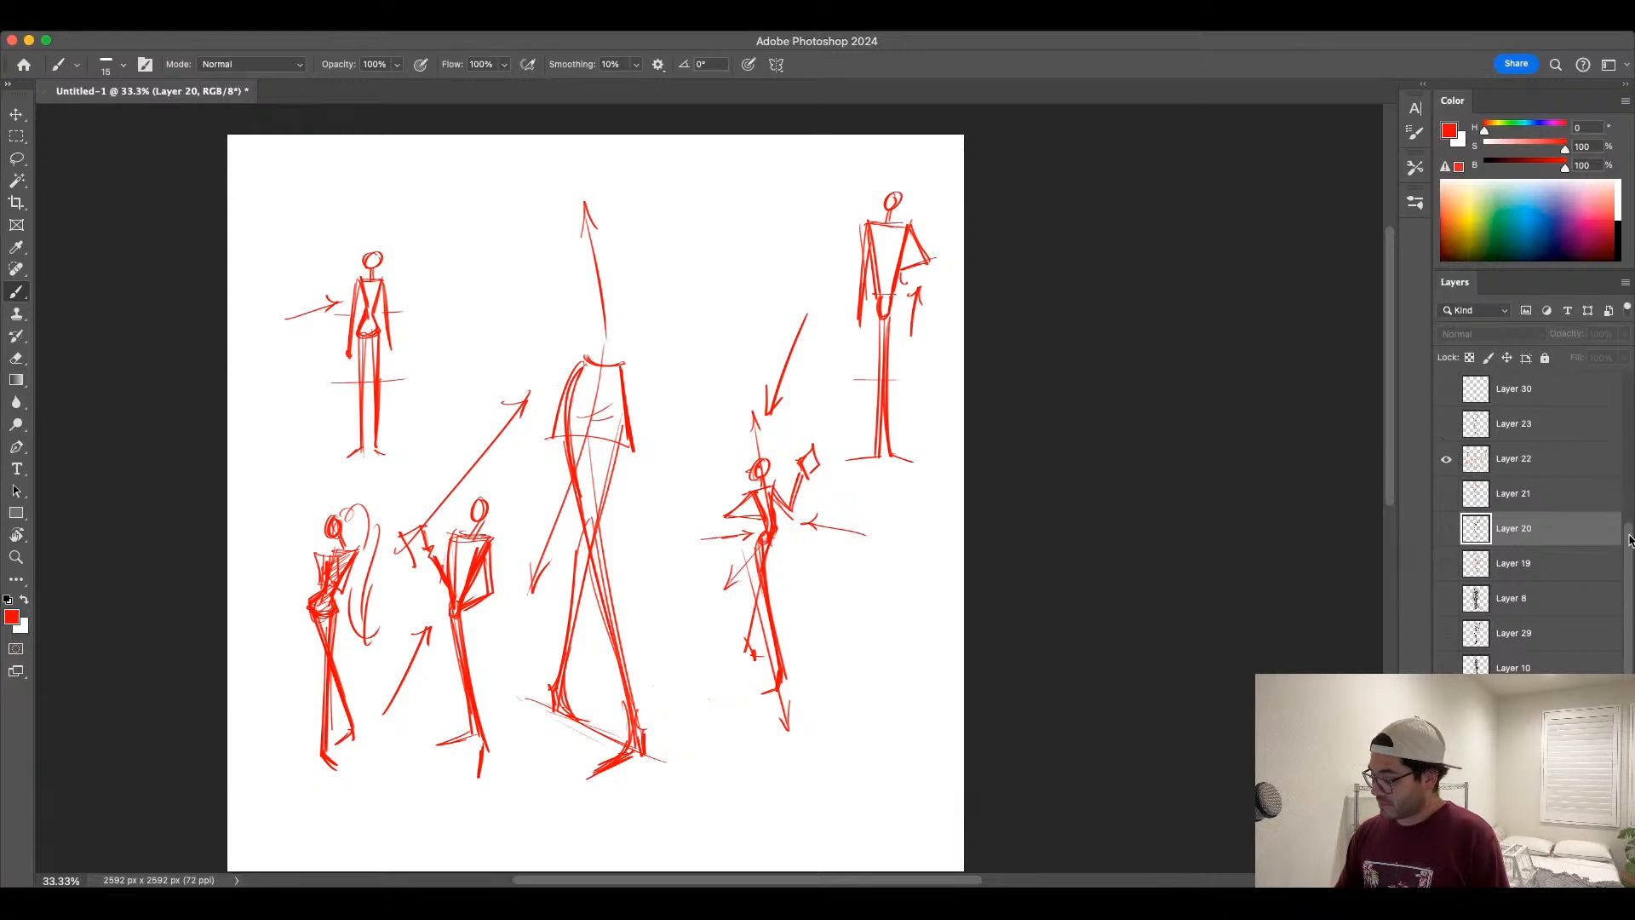
scroll(1458, 528, up, 3)
click(1446, 564)
click(1446, 529)
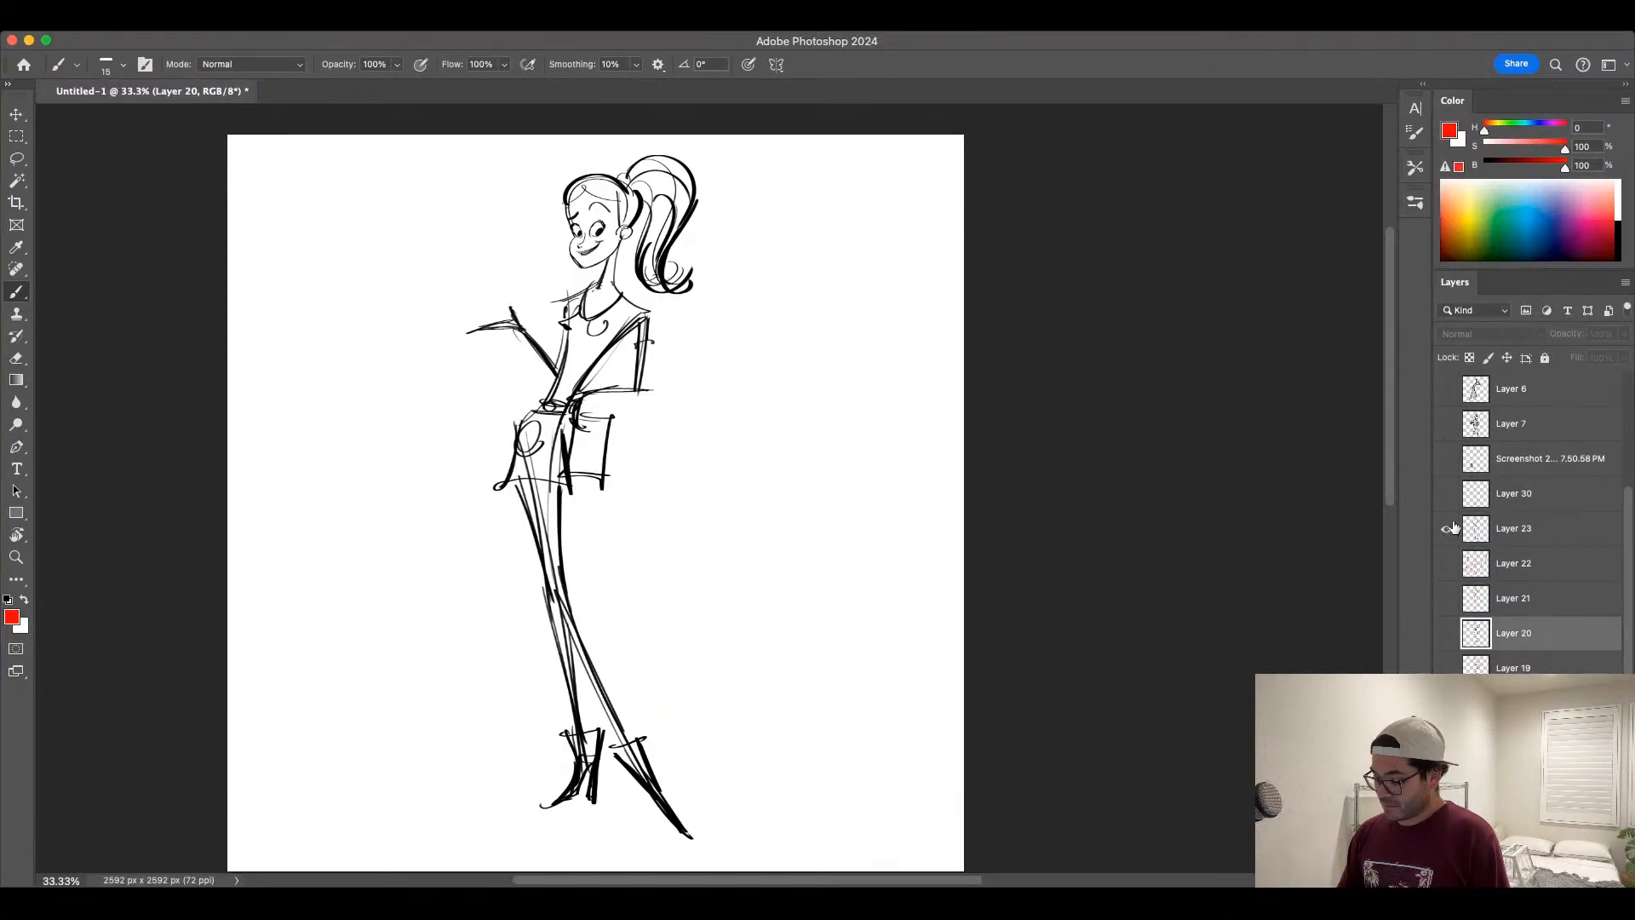
click(1446, 529)
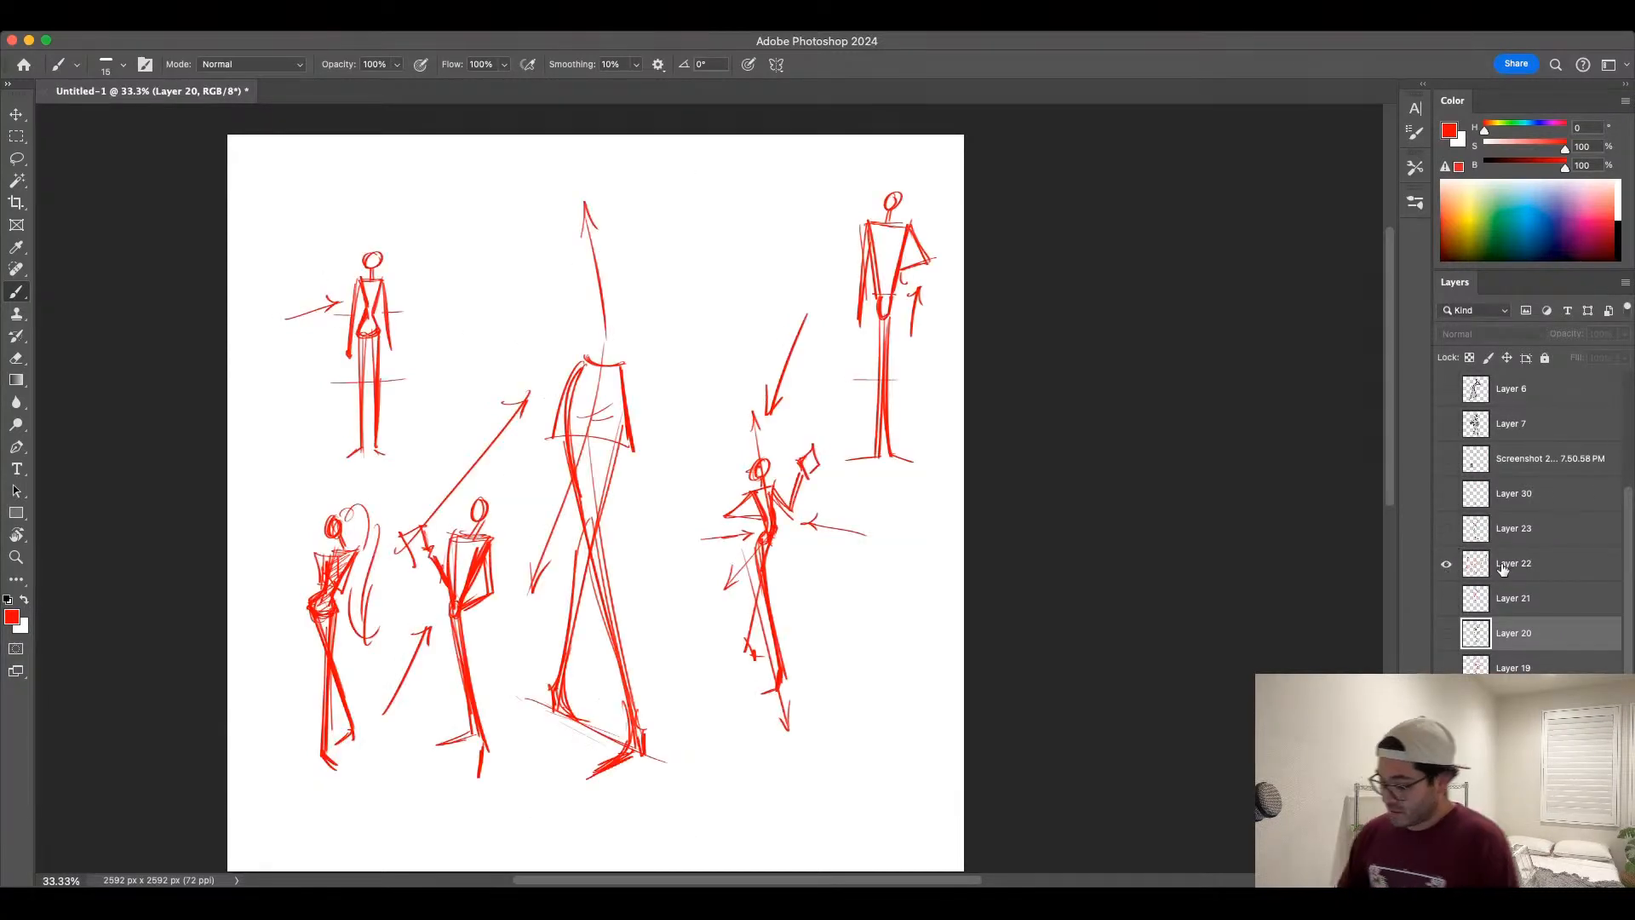
Step: Show Layer 23 on its own, set its opacity to 11%, and add a new layer above it
click(1445, 530)
click(1540, 522)
click(1624, 335)
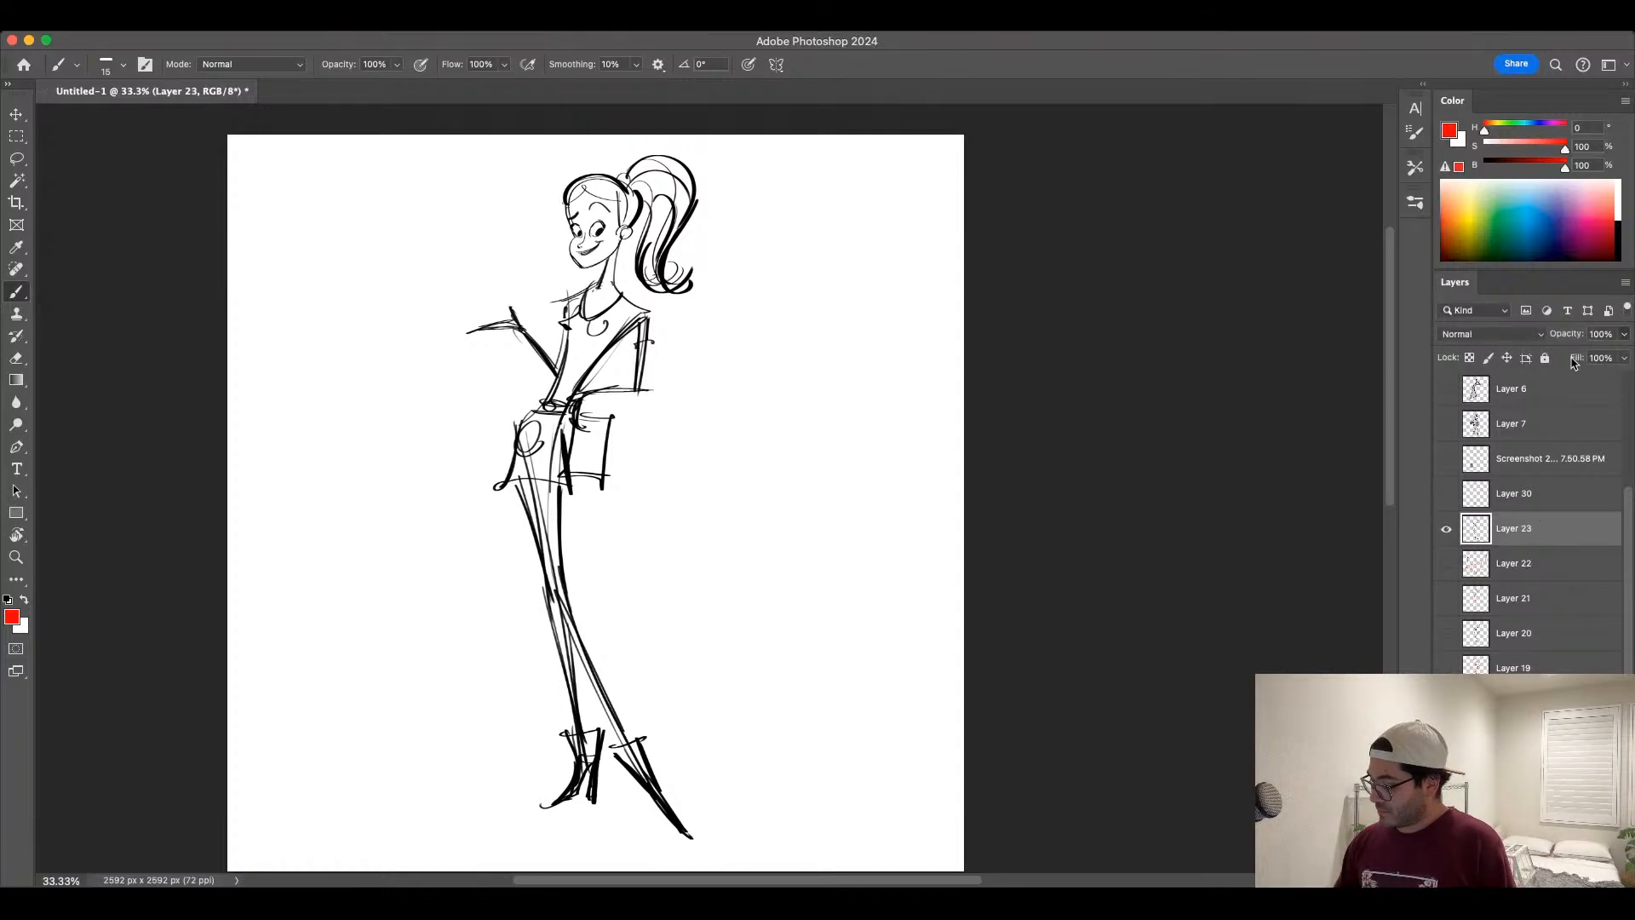
drag(1557, 356, 1561, 356)
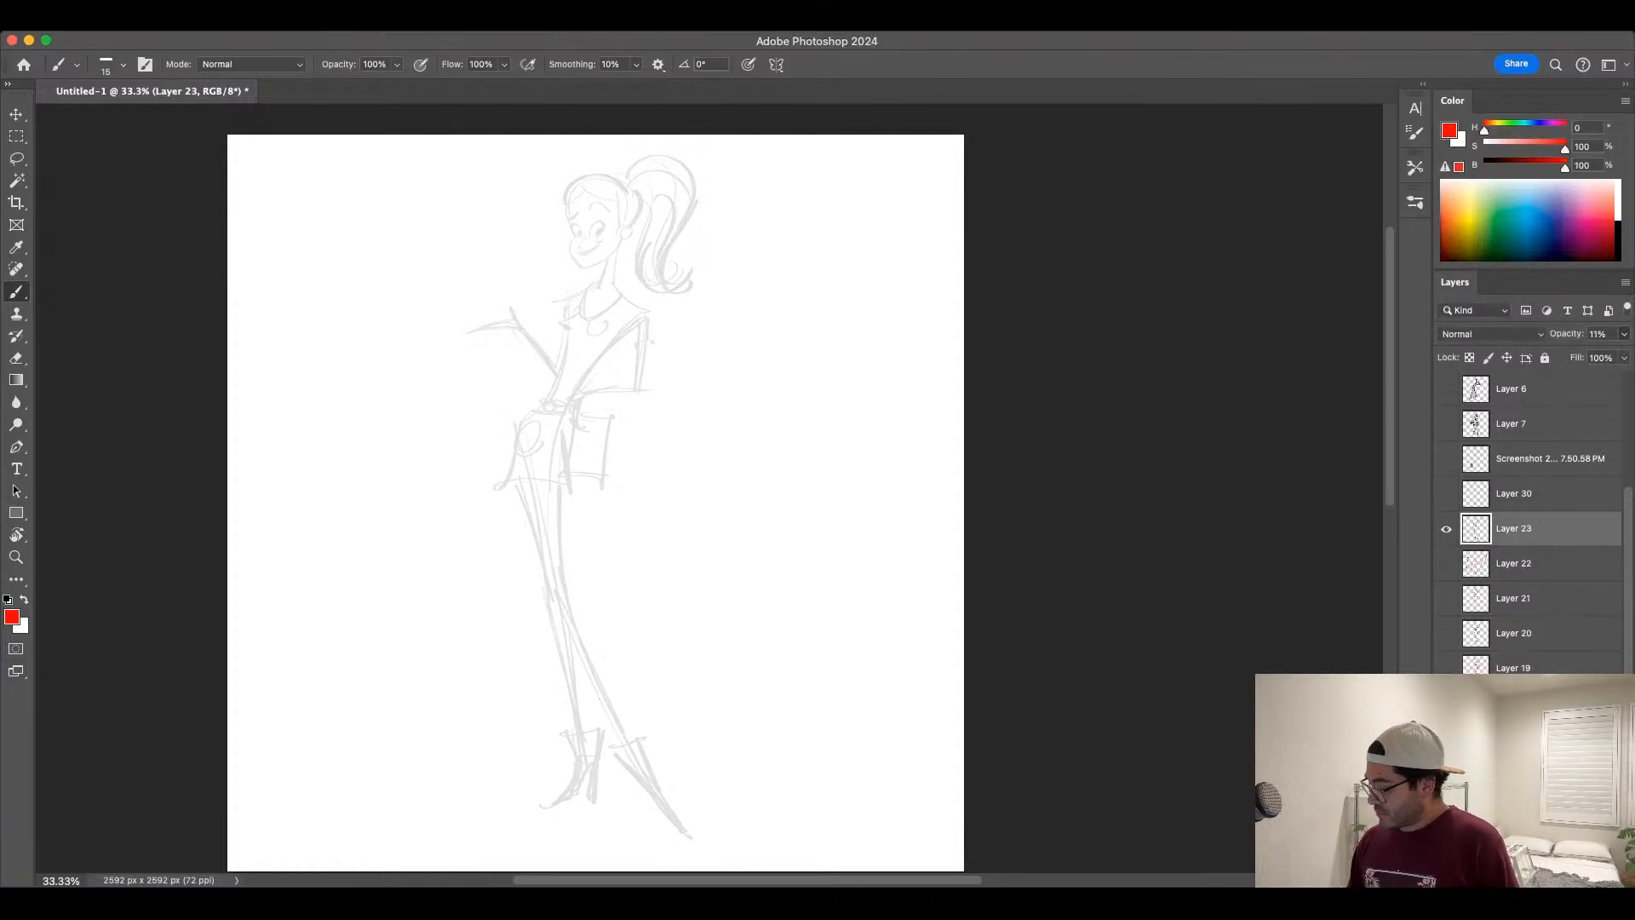
key(super+shift+alt+n)
Step: Sketch the figure's raised hand in red, holding a tilted square prop beside the face
drag(773, 615, 762, 598)
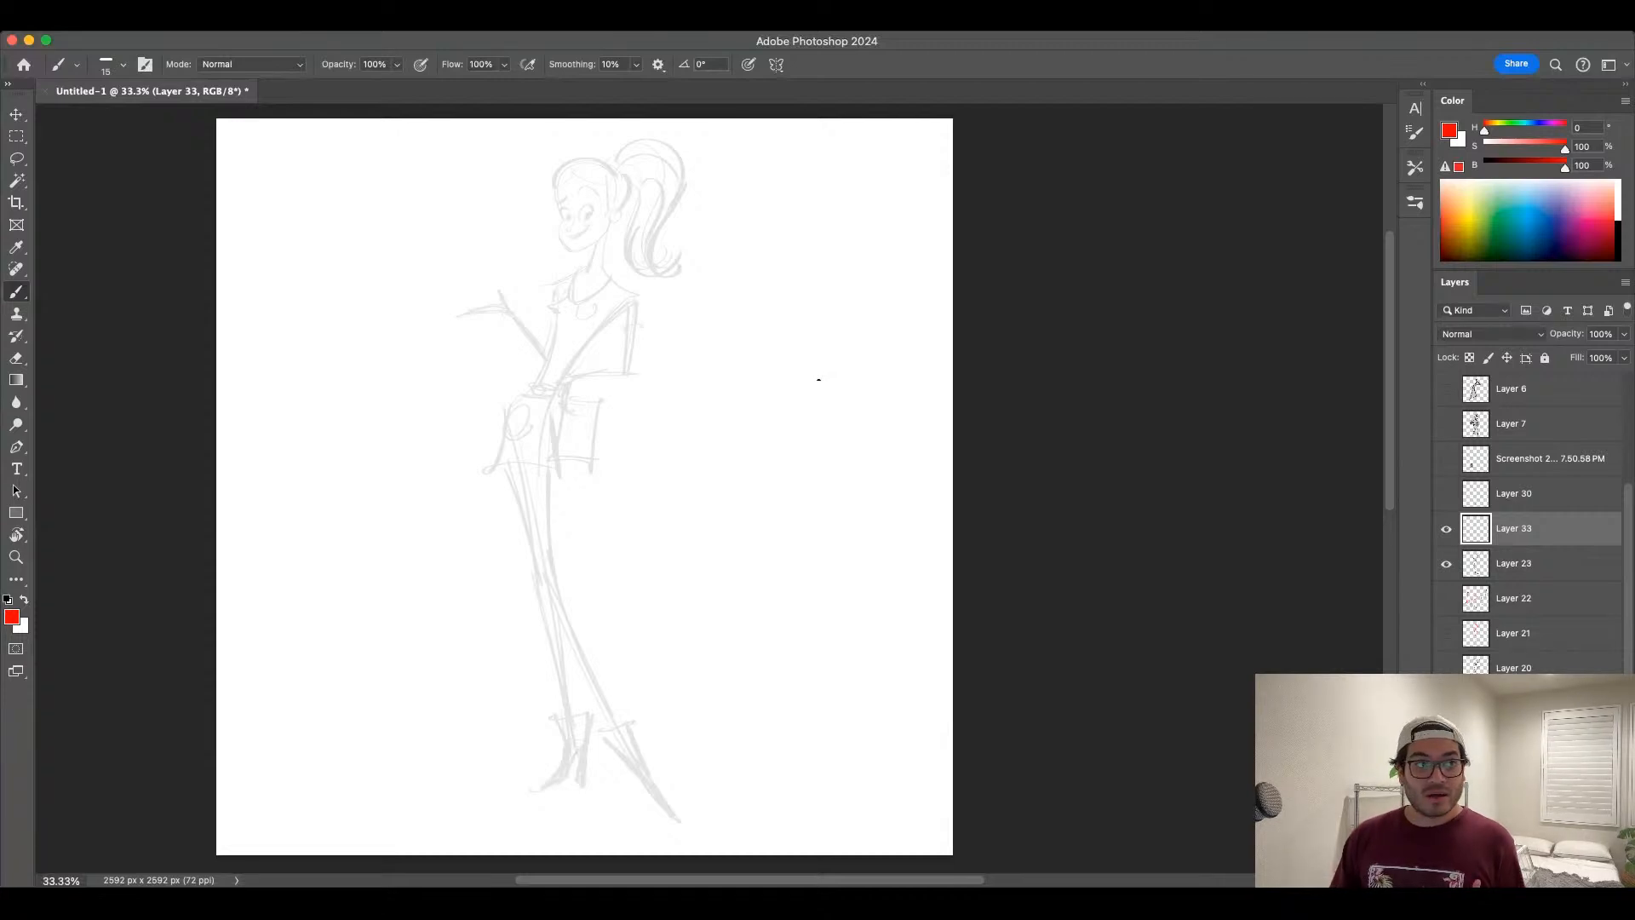
scroll(774, 504, down, 1)
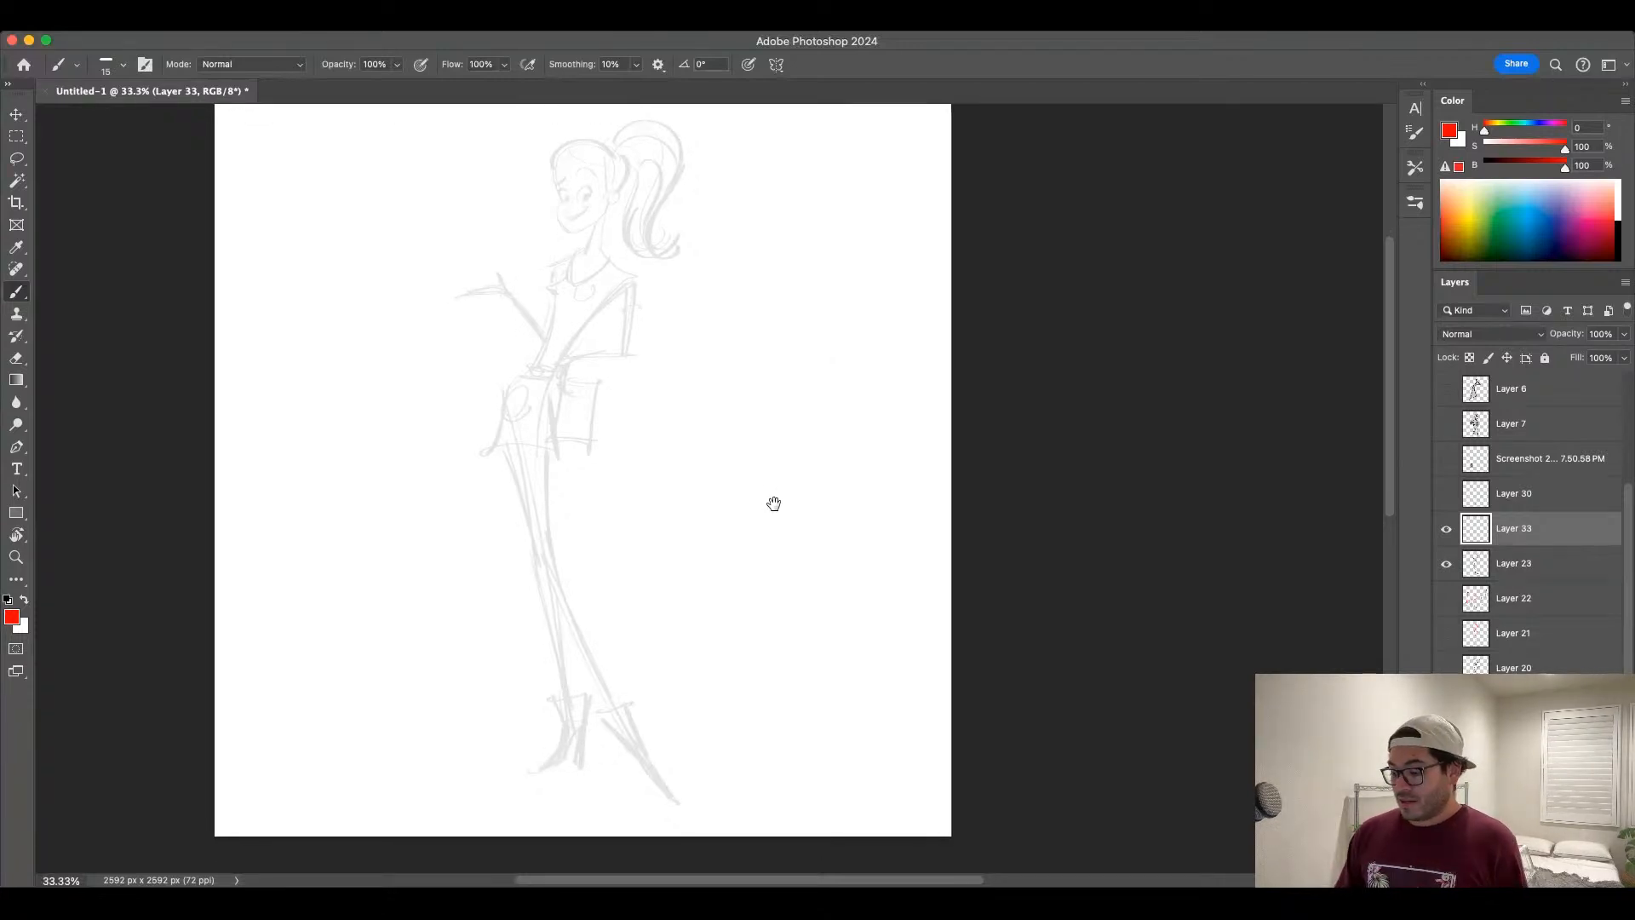
scroll(708, 456, up, 1)
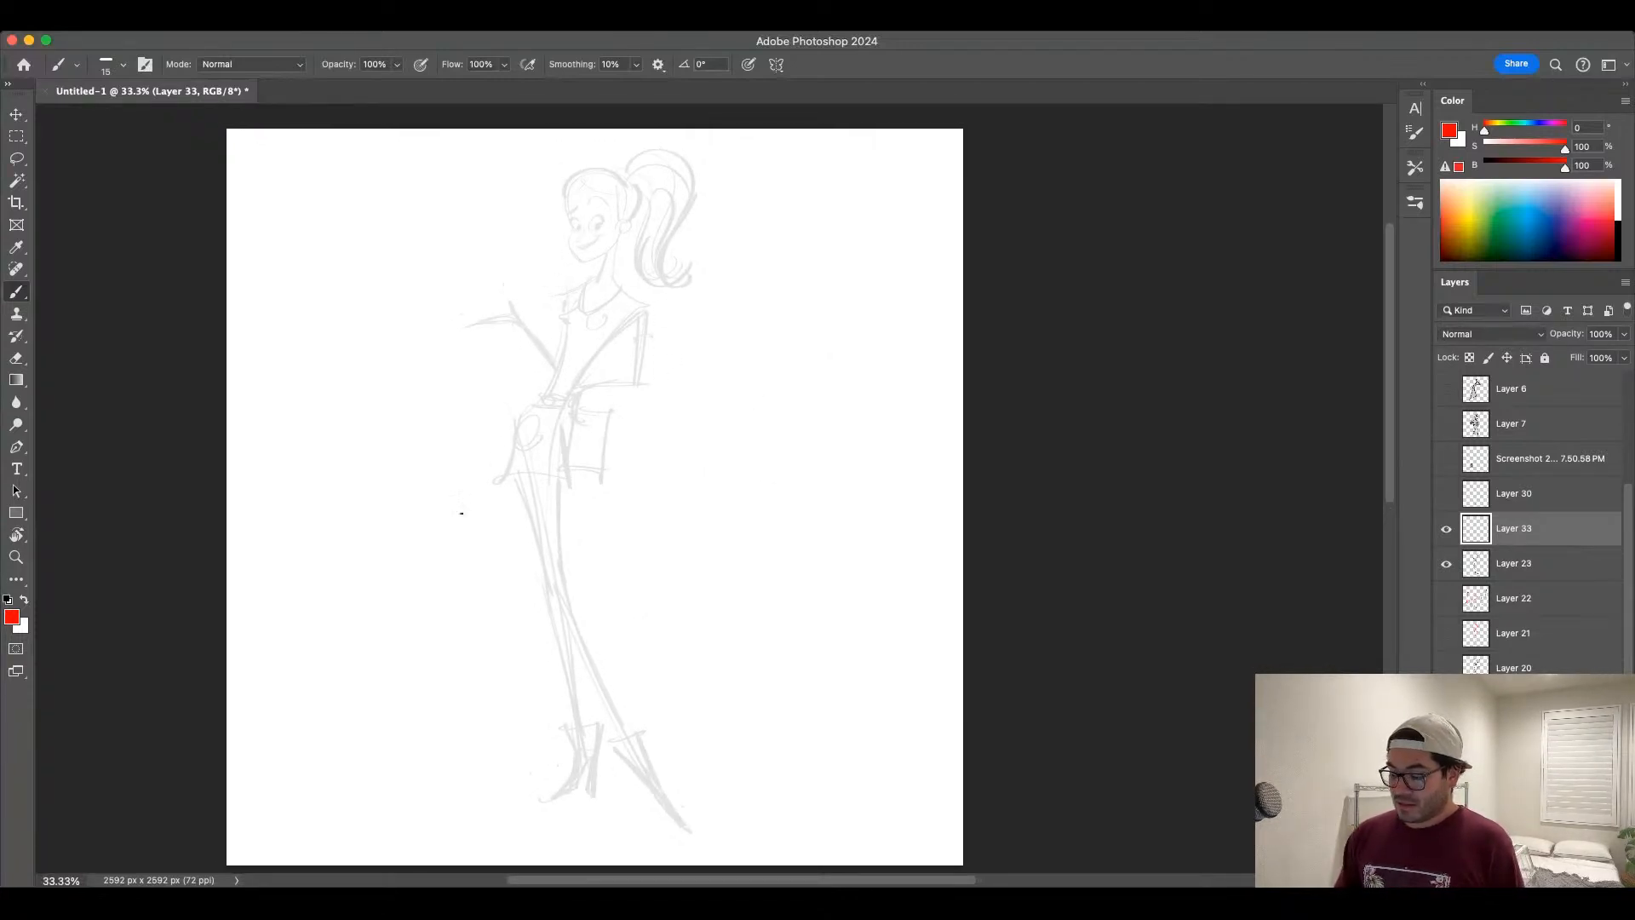
mouse_move(517, 319)
mouse_down()
mouse_move(494, 284)
mouse_move(510, 303)
mouse_up()
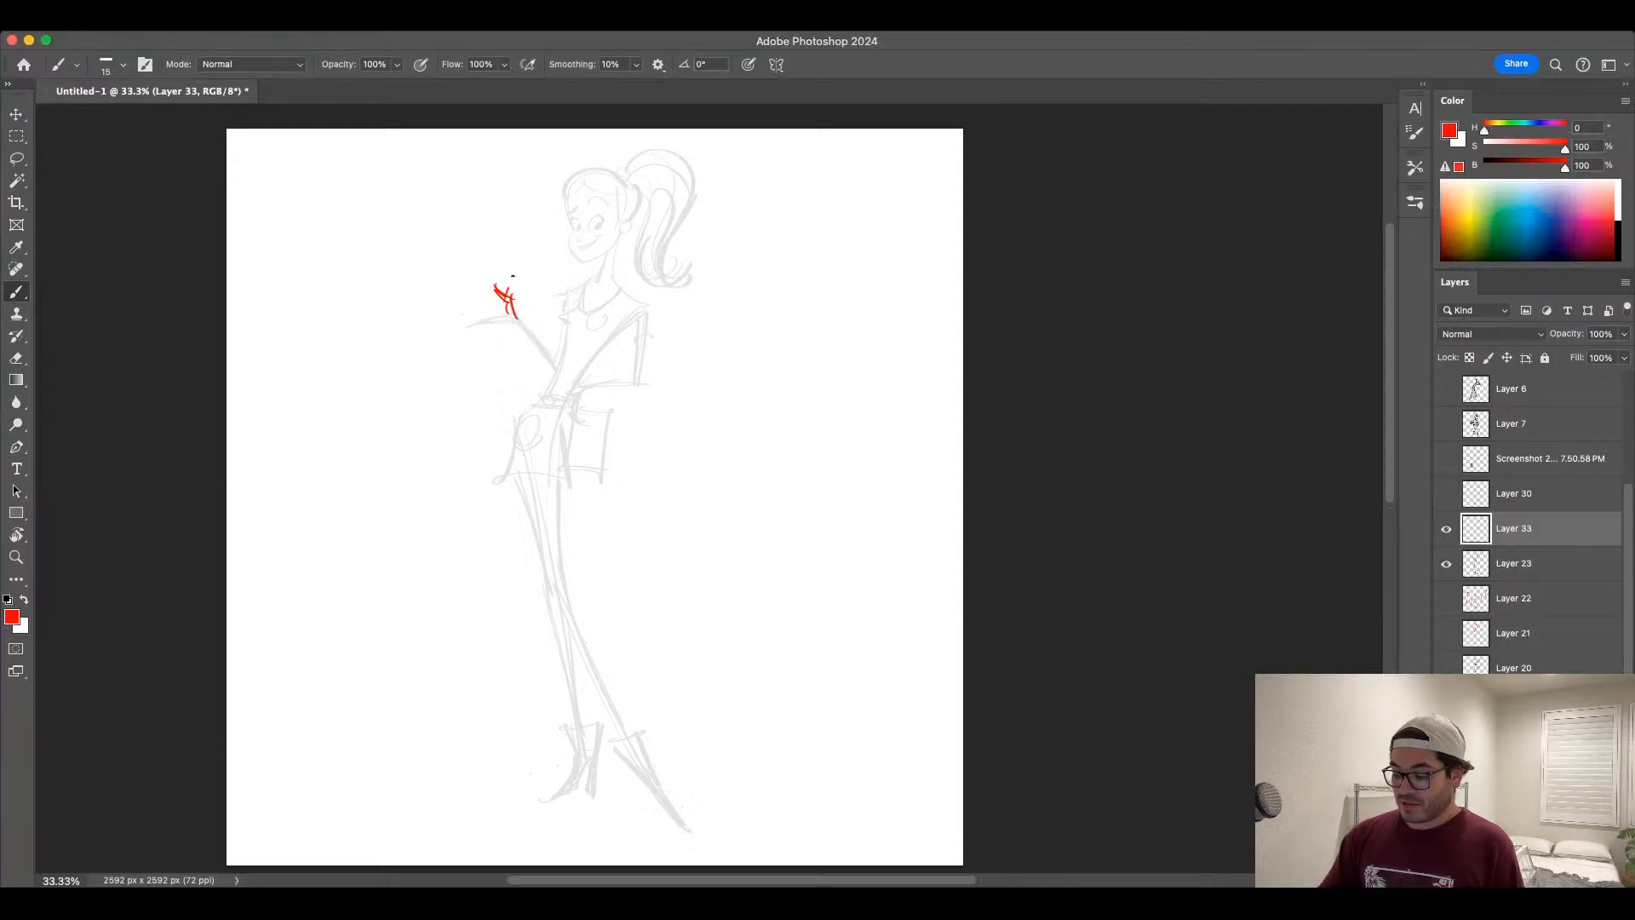
drag(472, 239, 513, 282)
mouse_move(467, 237)
mouse_down()
mouse_move(436, 278)
mouse_move(485, 323)
mouse_move(503, 296)
mouse_up()
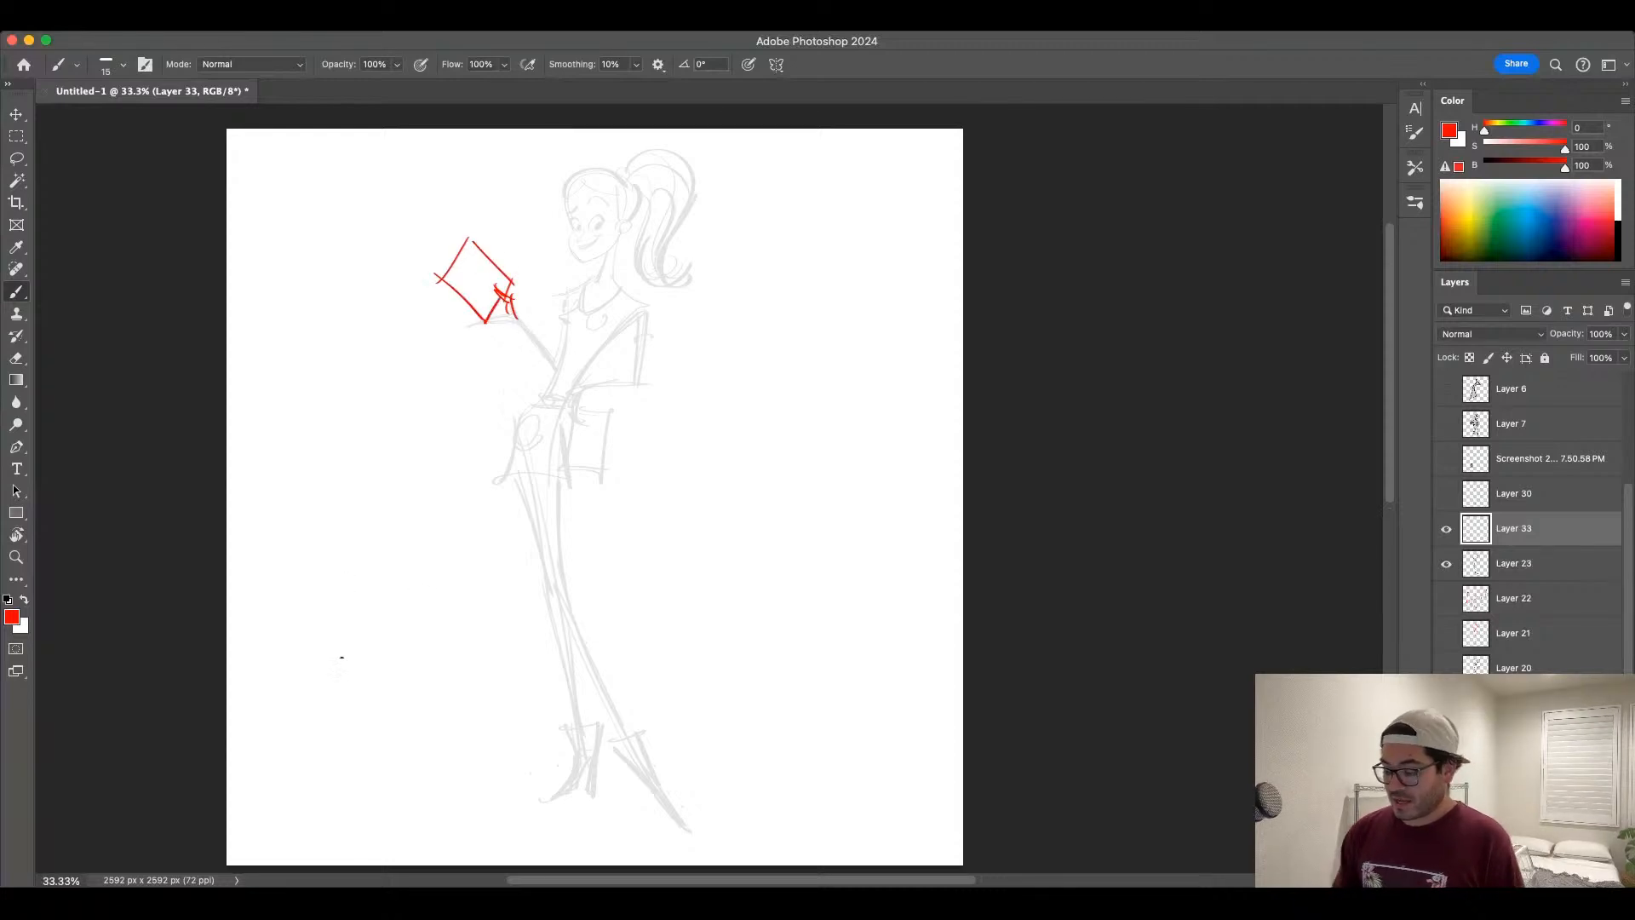
Step: Redraw the figure's other arm in red, bent at the elbow with the forearm reaching toward the waist
drag(647, 305, 612, 372)
drag(615, 373, 582, 381)
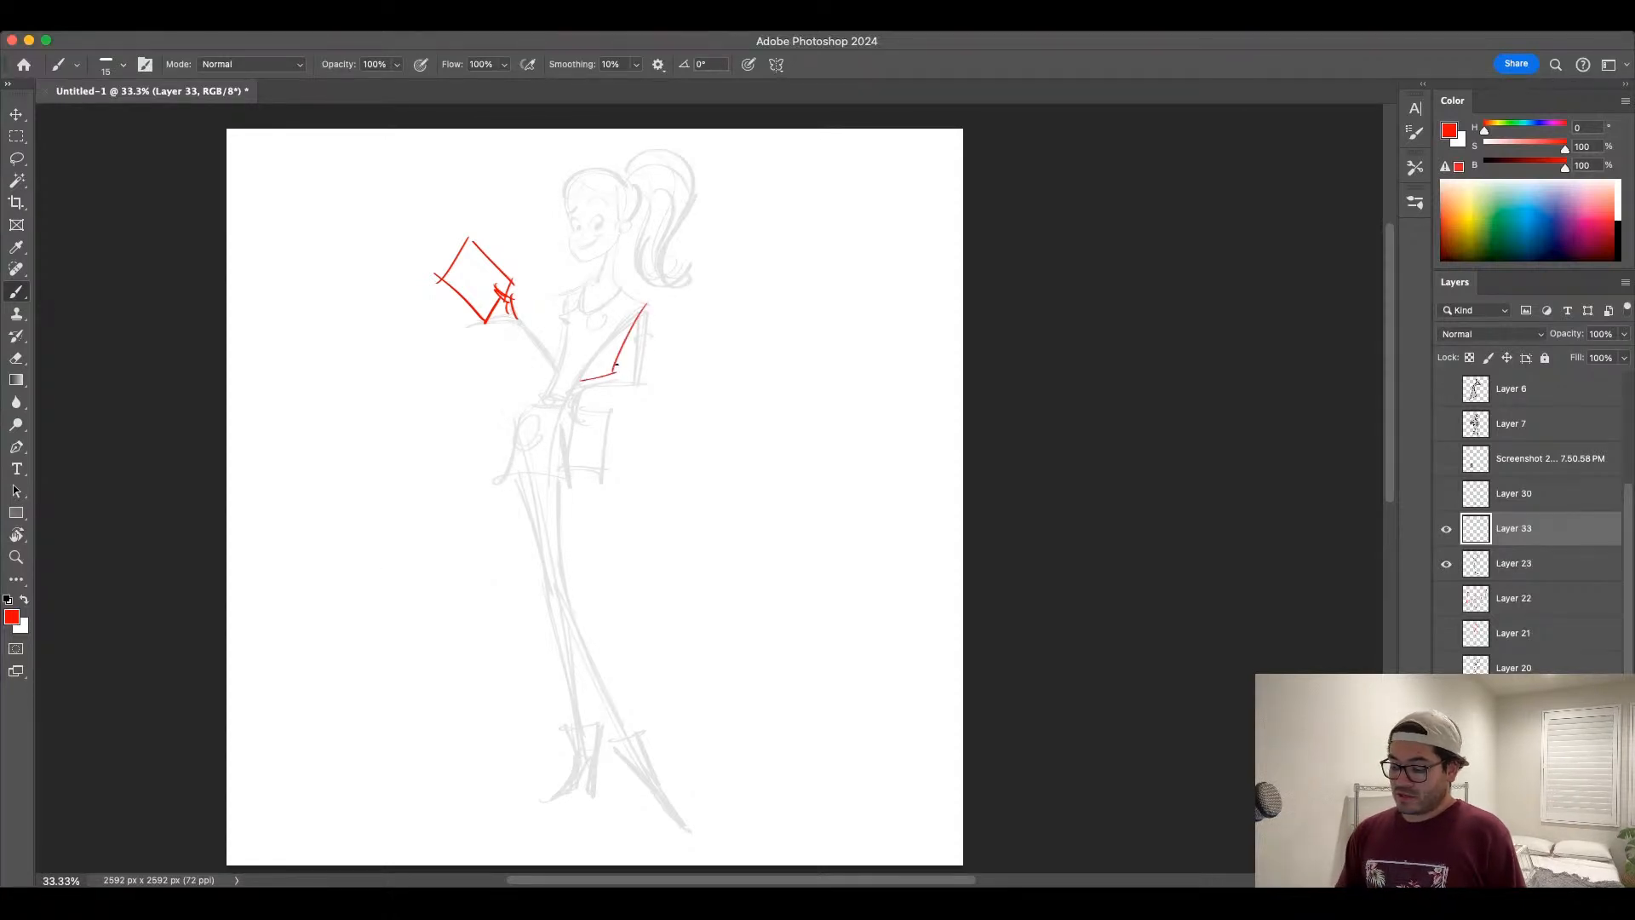
mouse_move(646, 304)
mouse_down()
mouse_move(607, 372)
mouse_move(570, 384)
mouse_up()
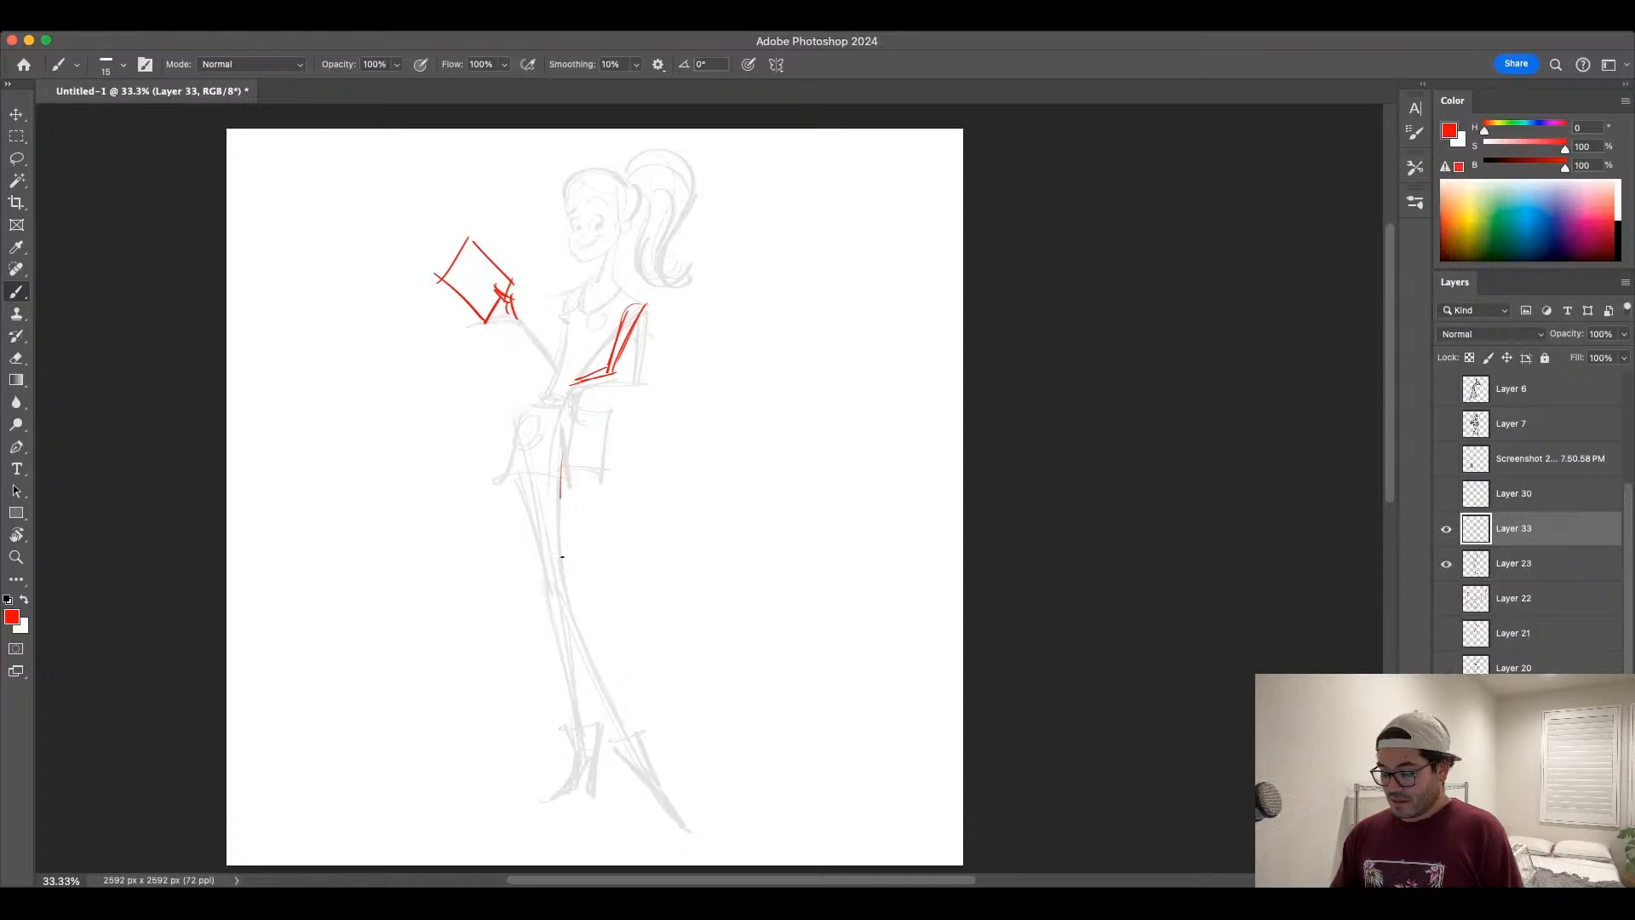
Step: Draw a red plumb line from the base of the neck and sketch the first leg from the hip down to its foot
mouse_move(523, 452)
mouse_down()
mouse_move(581, 637)
mouse_move(594, 779)
mouse_up()
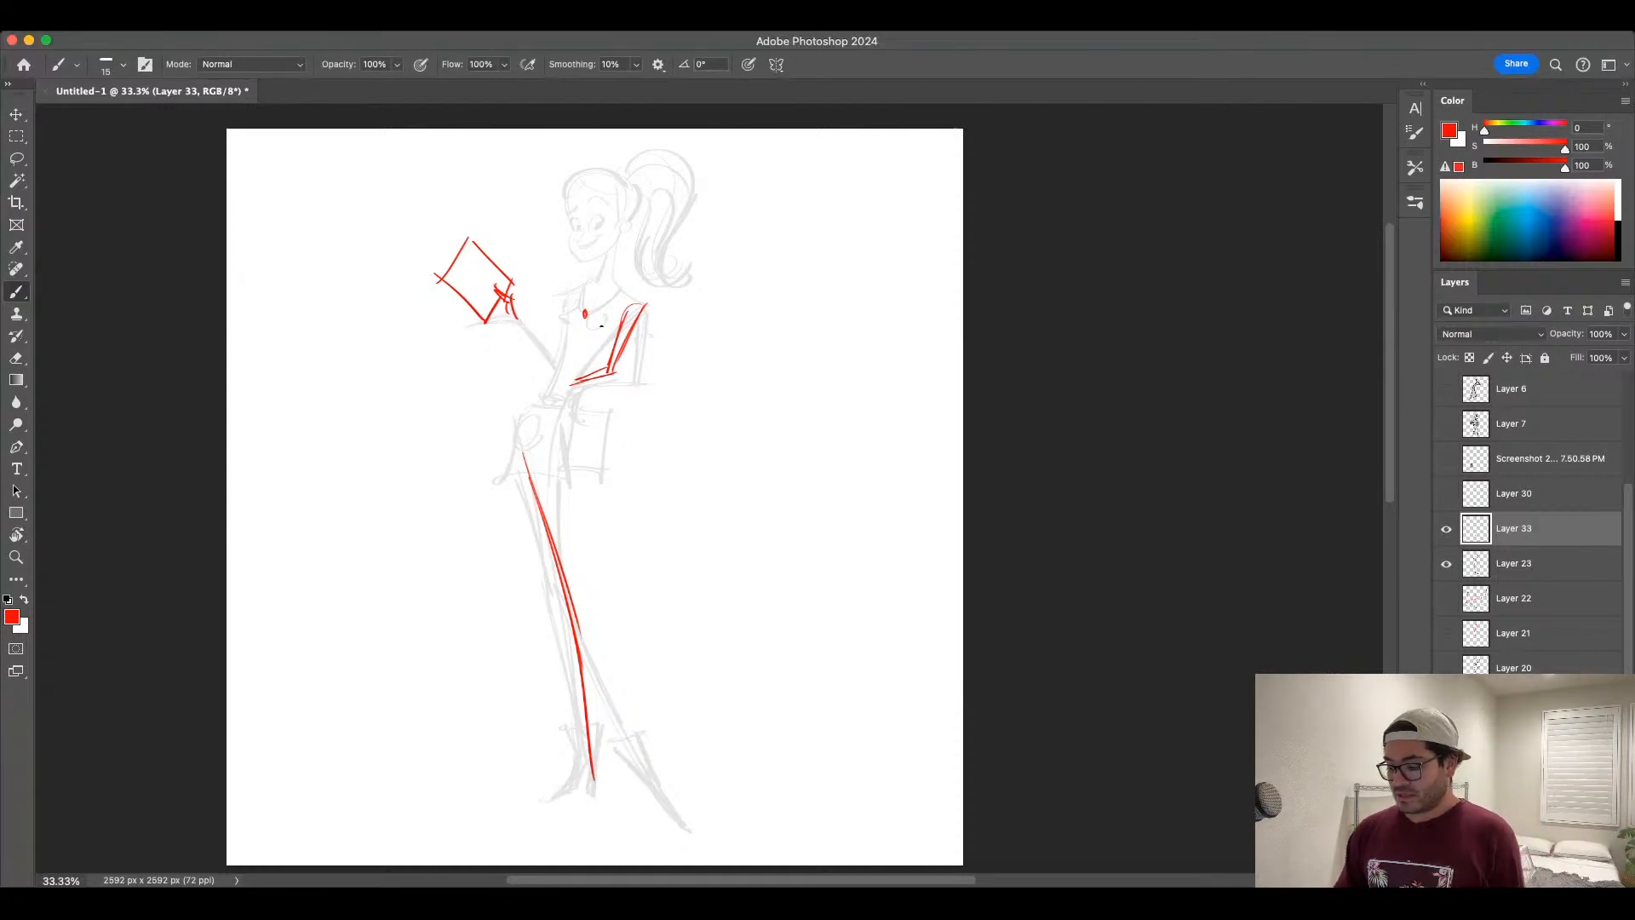
drag(584, 313, 583, 761)
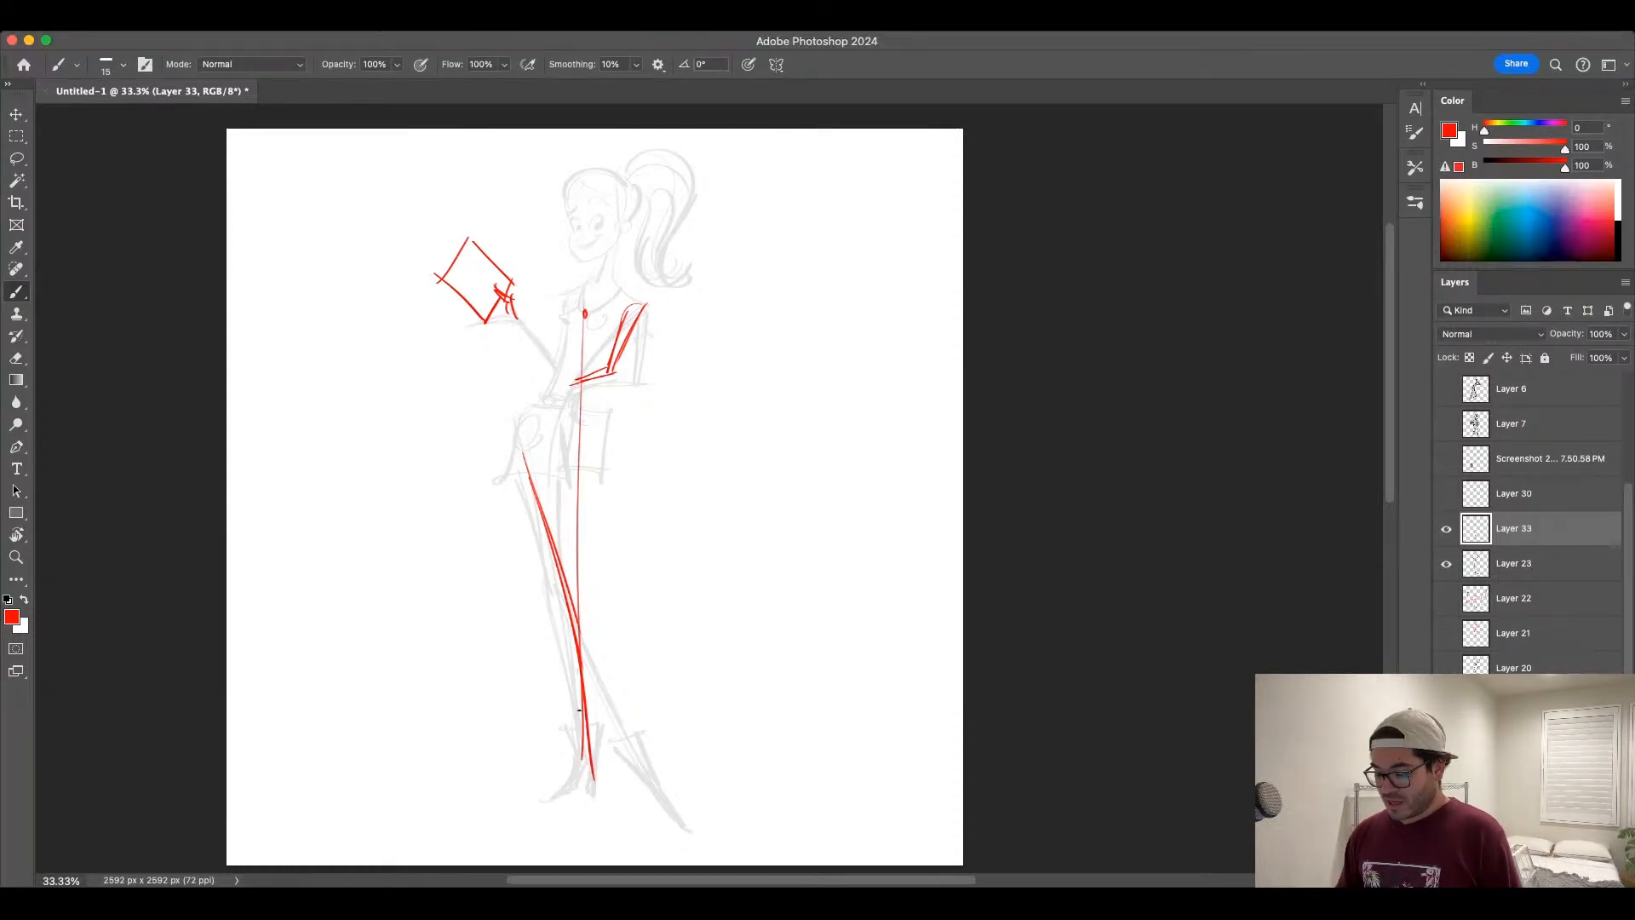
drag(580, 677, 590, 800)
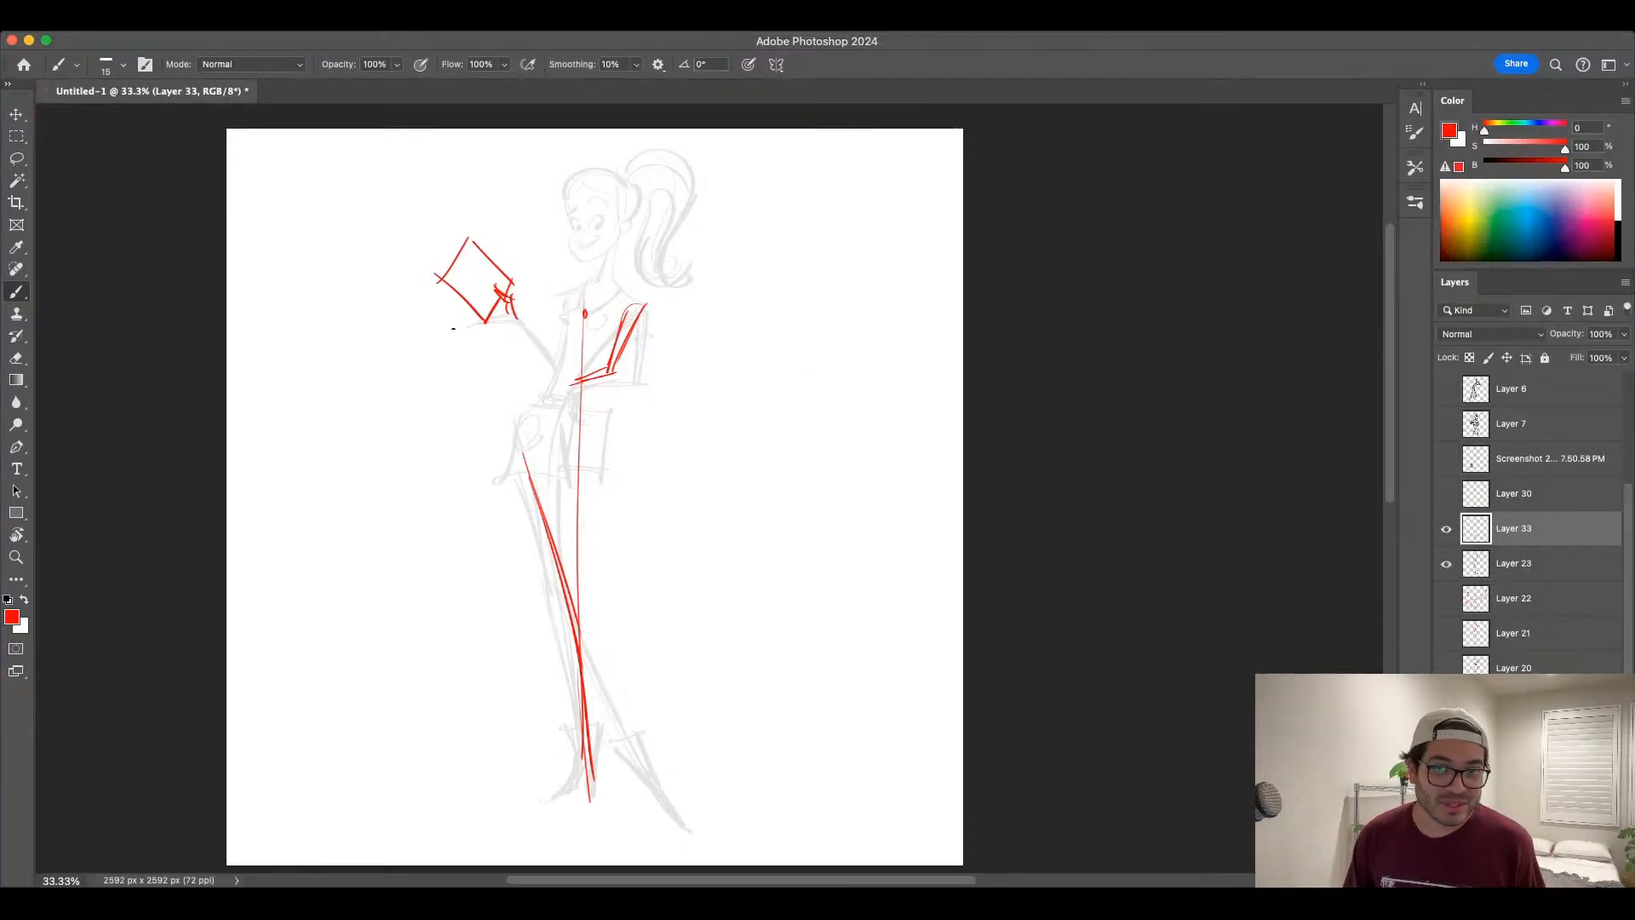
mouse_move(555, 399)
mouse_down()
mouse_move(554, 540)
mouse_move(591, 776)
mouse_up()
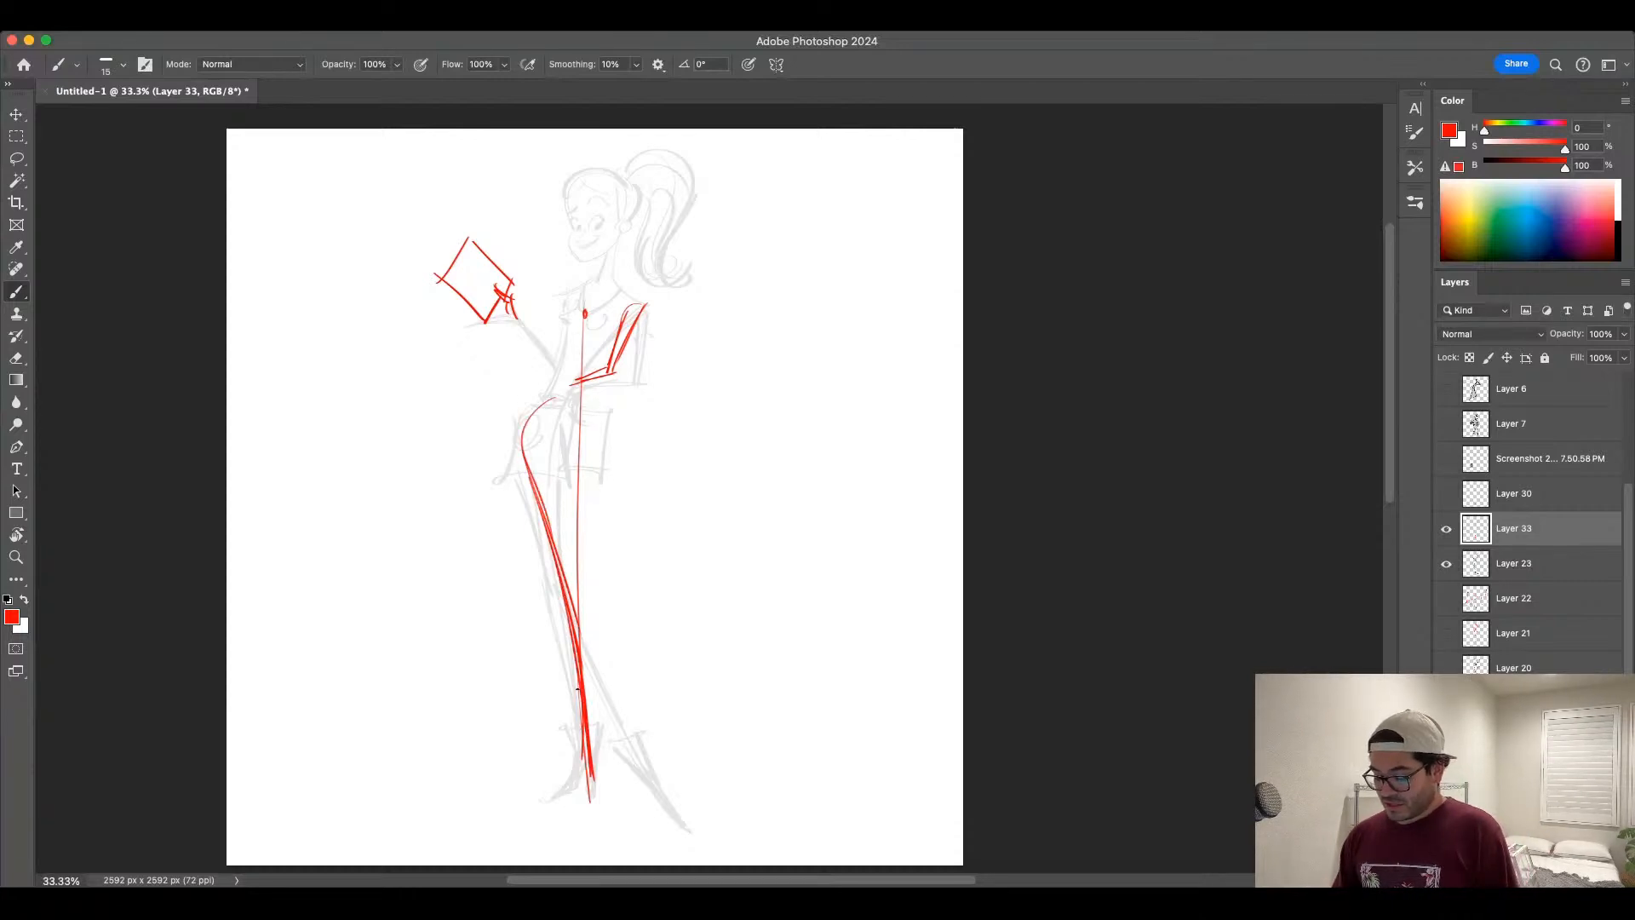
mouse_move(574, 649)
mouse_down()
mouse_move(579, 785)
mouse_move(534, 800)
mouse_up()
drag(534, 800, 590, 777)
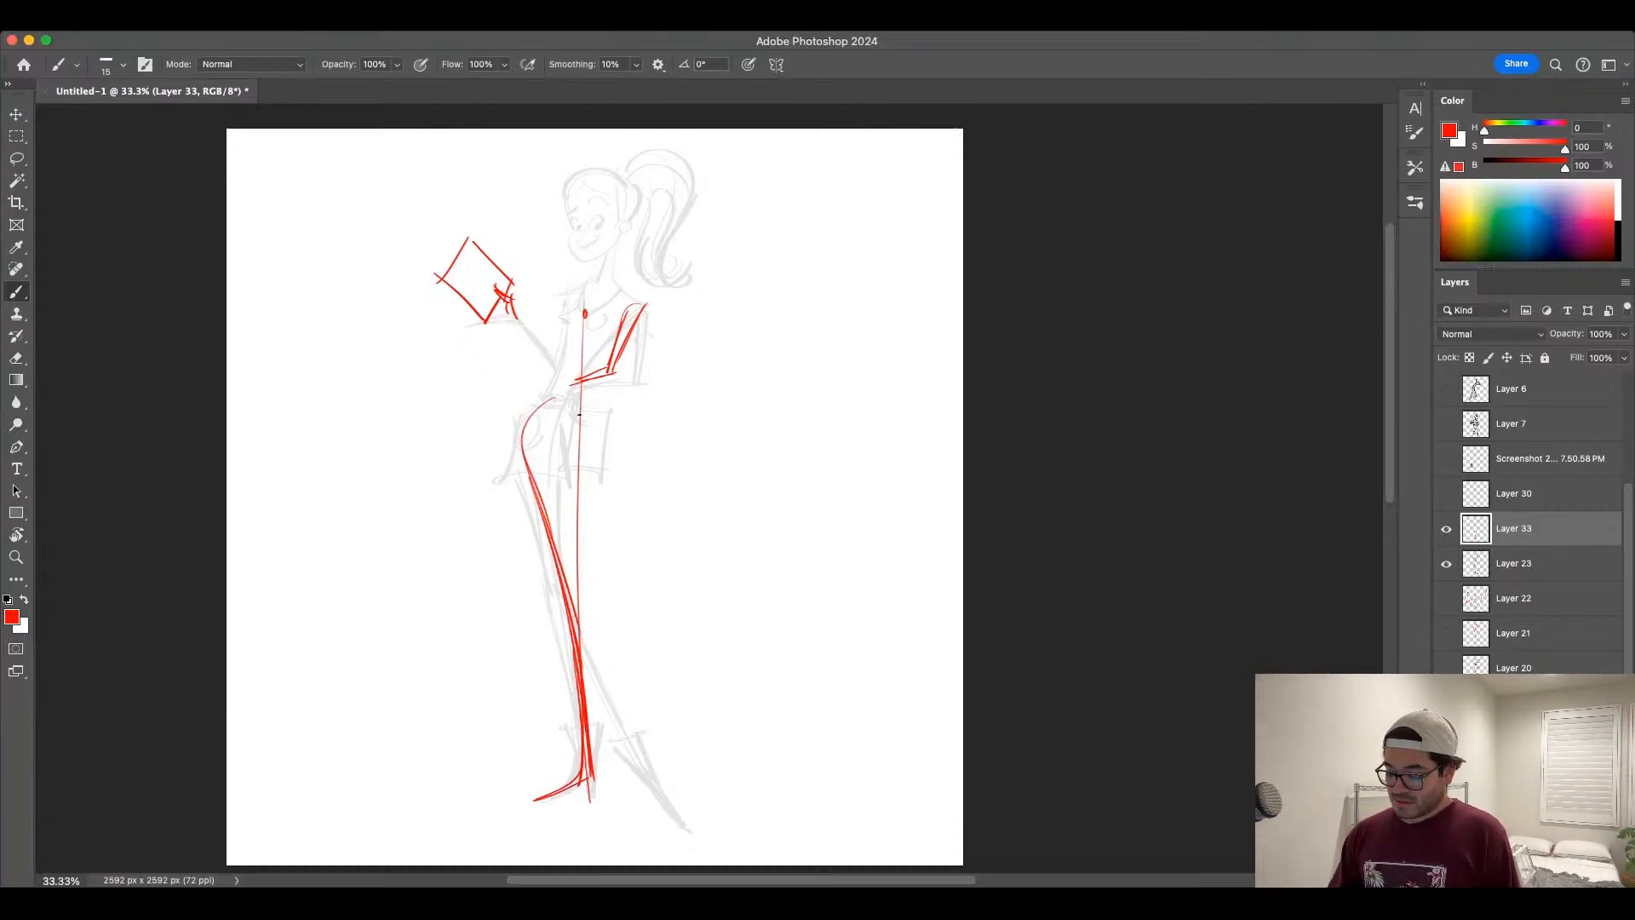
Step: Sketch the second leg in red close beside the first, with its foot pointing outward
drag(579, 421, 587, 680)
key(ctrl+z)
drag(579, 421, 596, 740)
mouse_move(580, 606)
mouse_down()
mouse_move(600, 789)
mouse_move(634, 826)
mouse_move(598, 708)
mouse_up()
drag(582, 424, 575, 643)
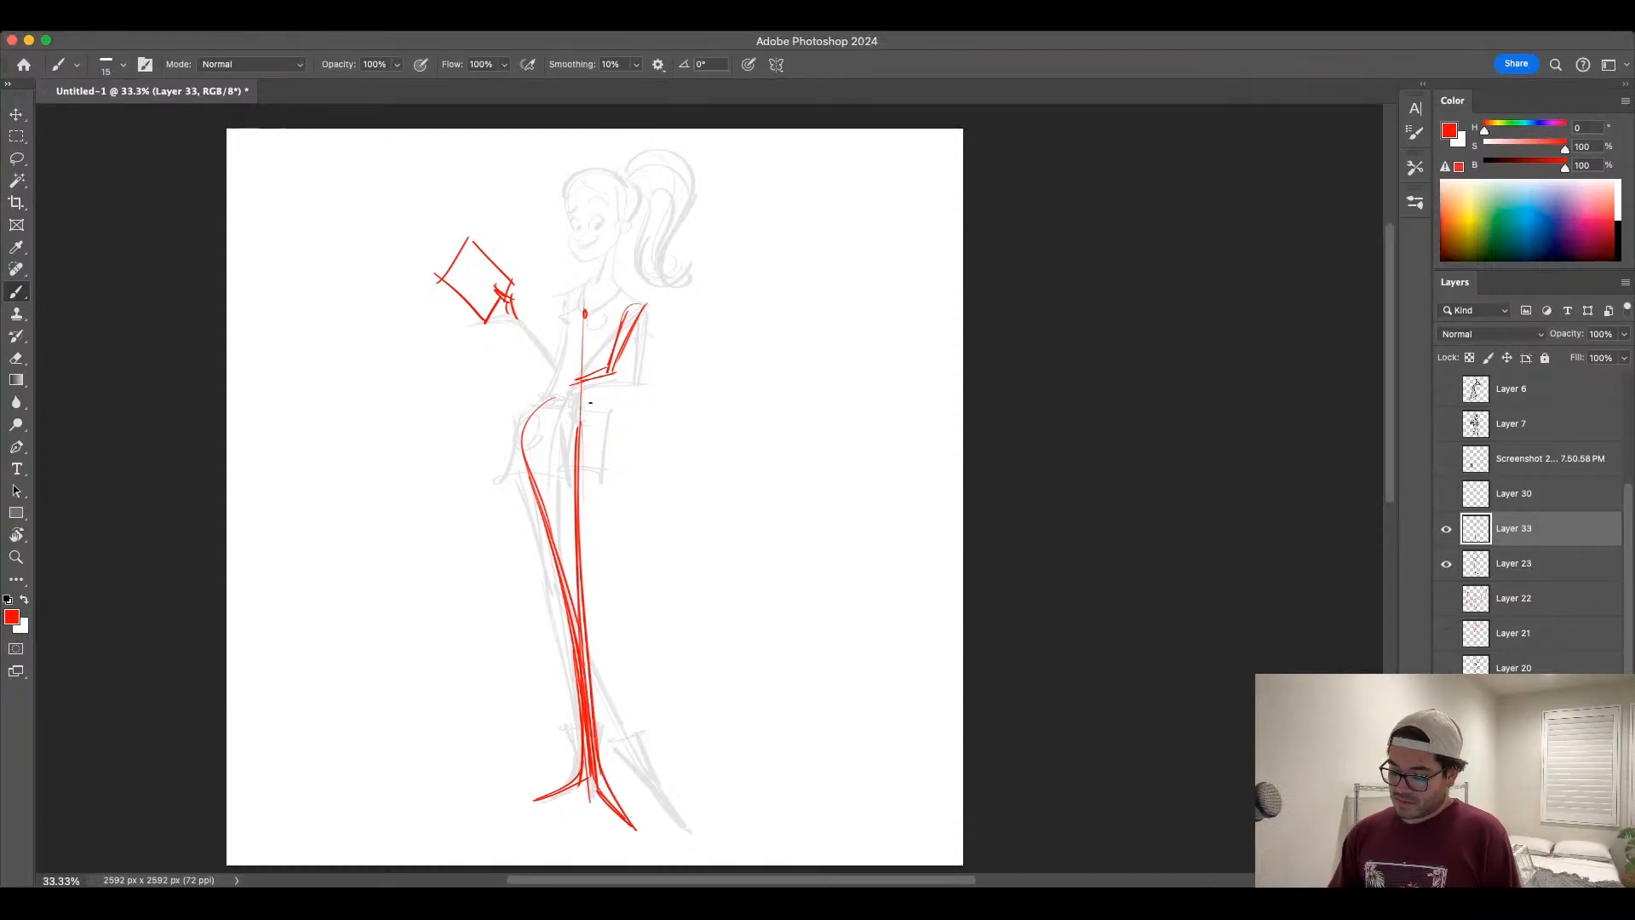
Step: Draw the near side and curved hem of the skirt in red, and the inner thigh line below the hips
drag(538, 405, 511, 456)
drag(500, 453, 583, 477)
key(ctrl+z)
mouse_move(550, 397)
mouse_down()
mouse_move(506, 470)
mouse_move(590, 481)
mouse_move(567, 560)
mouse_move(580, 649)
mouse_up()
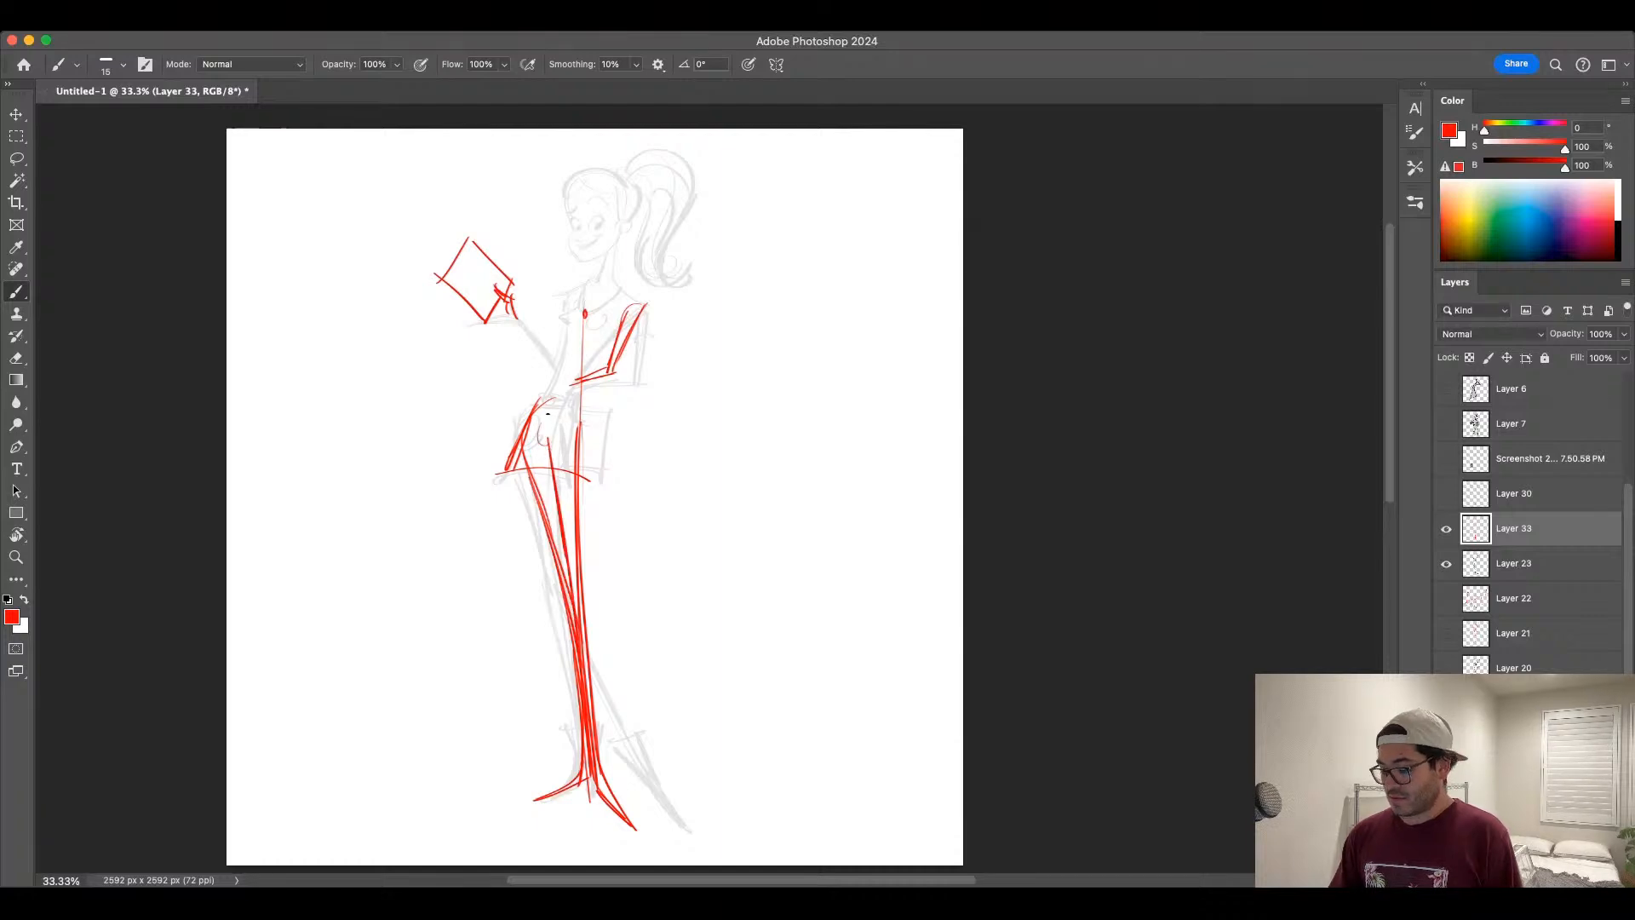
Step: Draw the waistband, the torso contours and the far side of the skirt in red
mouse_move(551, 397)
mouse_down()
mouse_move(516, 450)
mouse_move(582, 396)
mouse_move(569, 322)
mouse_move(573, 414)
mouse_up()
drag(624, 324, 580, 393)
drag(614, 332, 589, 478)
drag(579, 401, 594, 483)
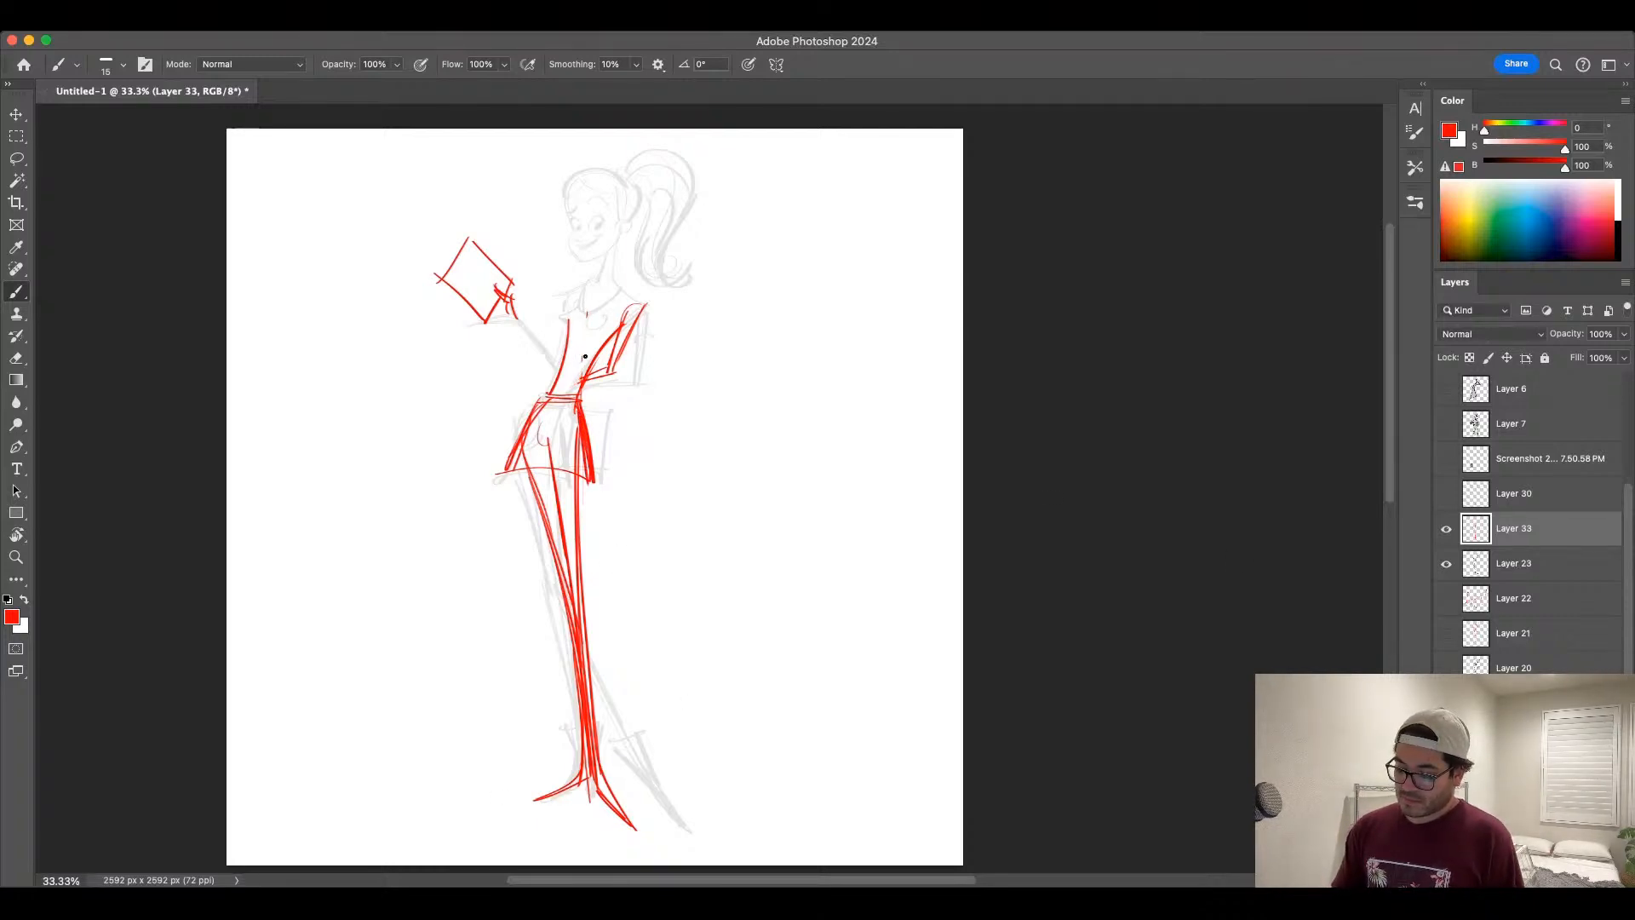
Step: Toggle the red drawing on Layer 33 to compare it with the faded Layer 23 sketch
scroll(740, 684, down, 2)
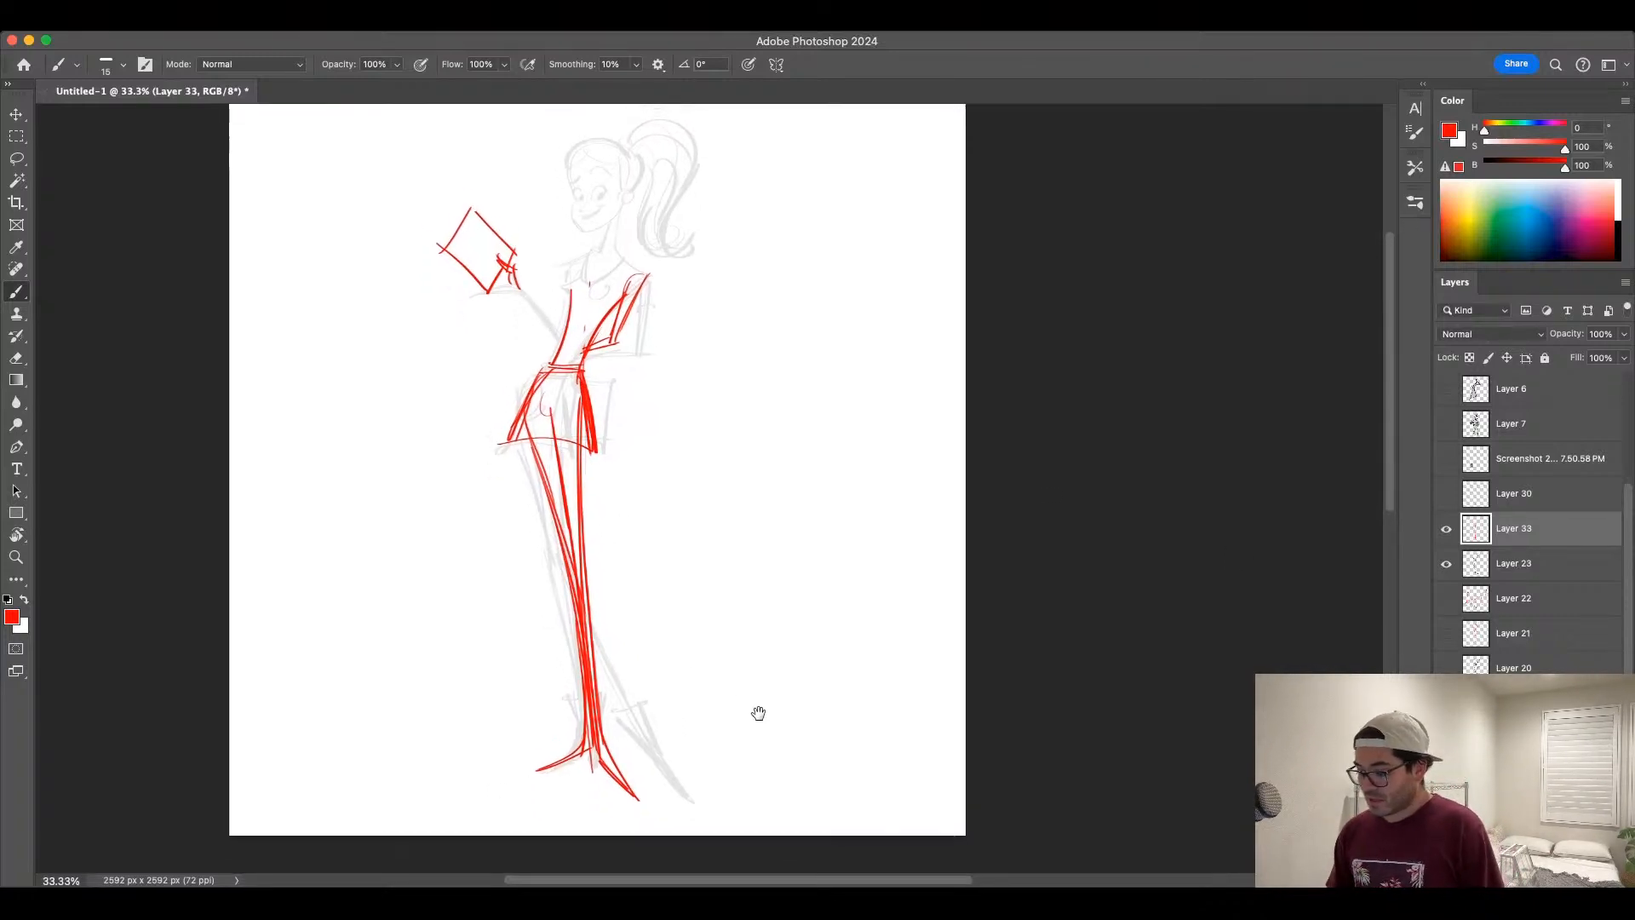
click(1445, 529)
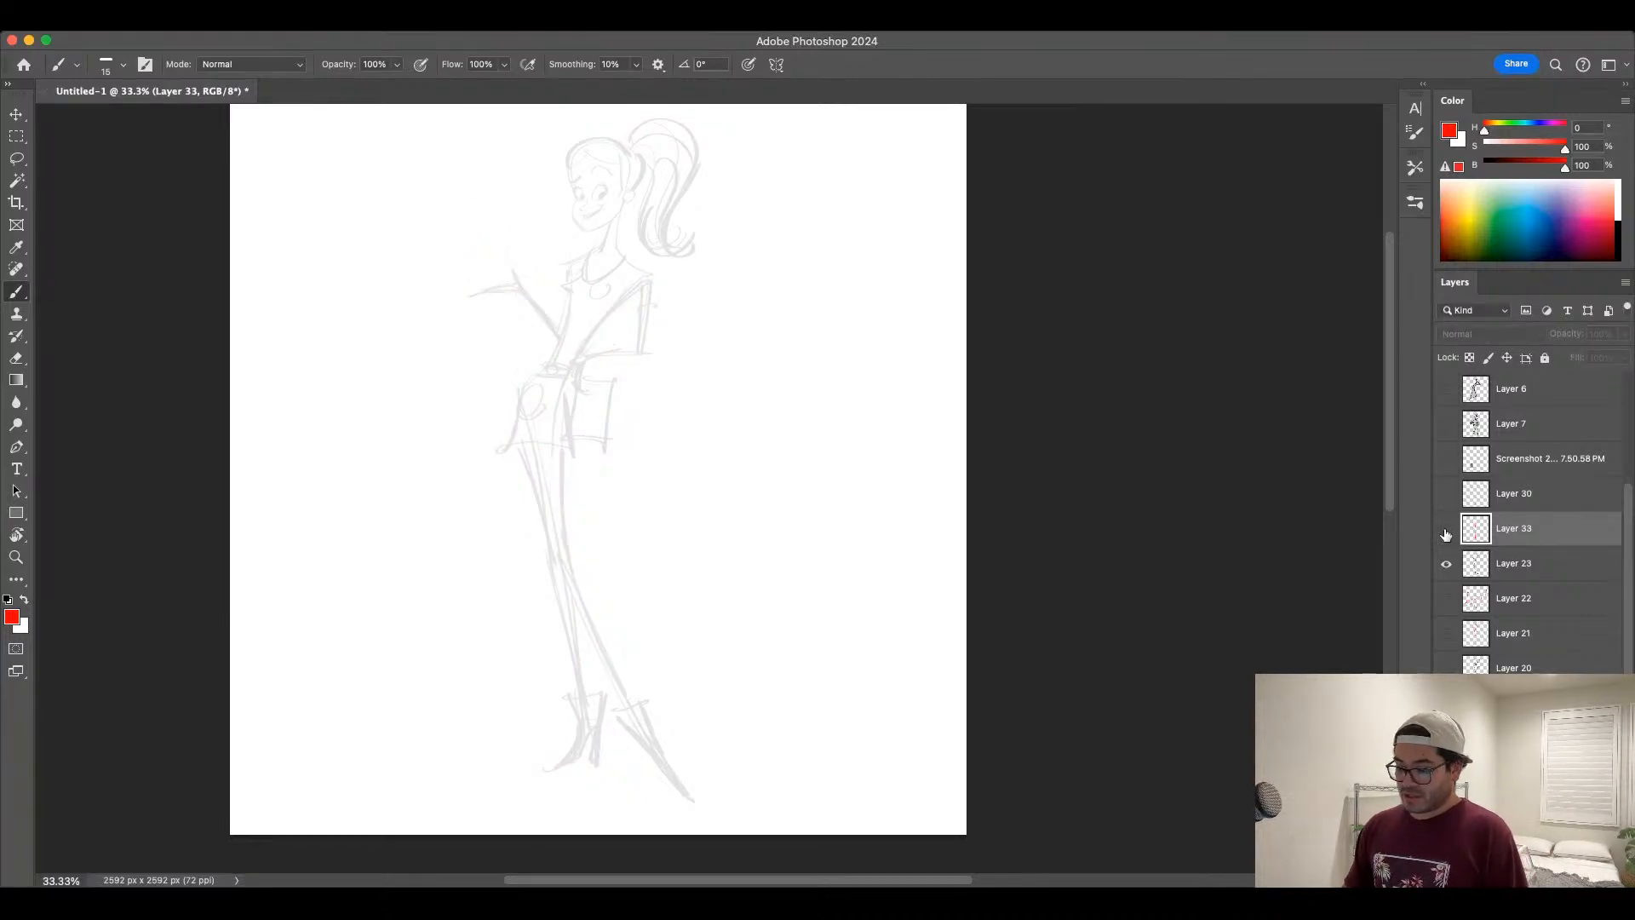
click(1445, 530)
click(1445, 529)
click(1445, 529)
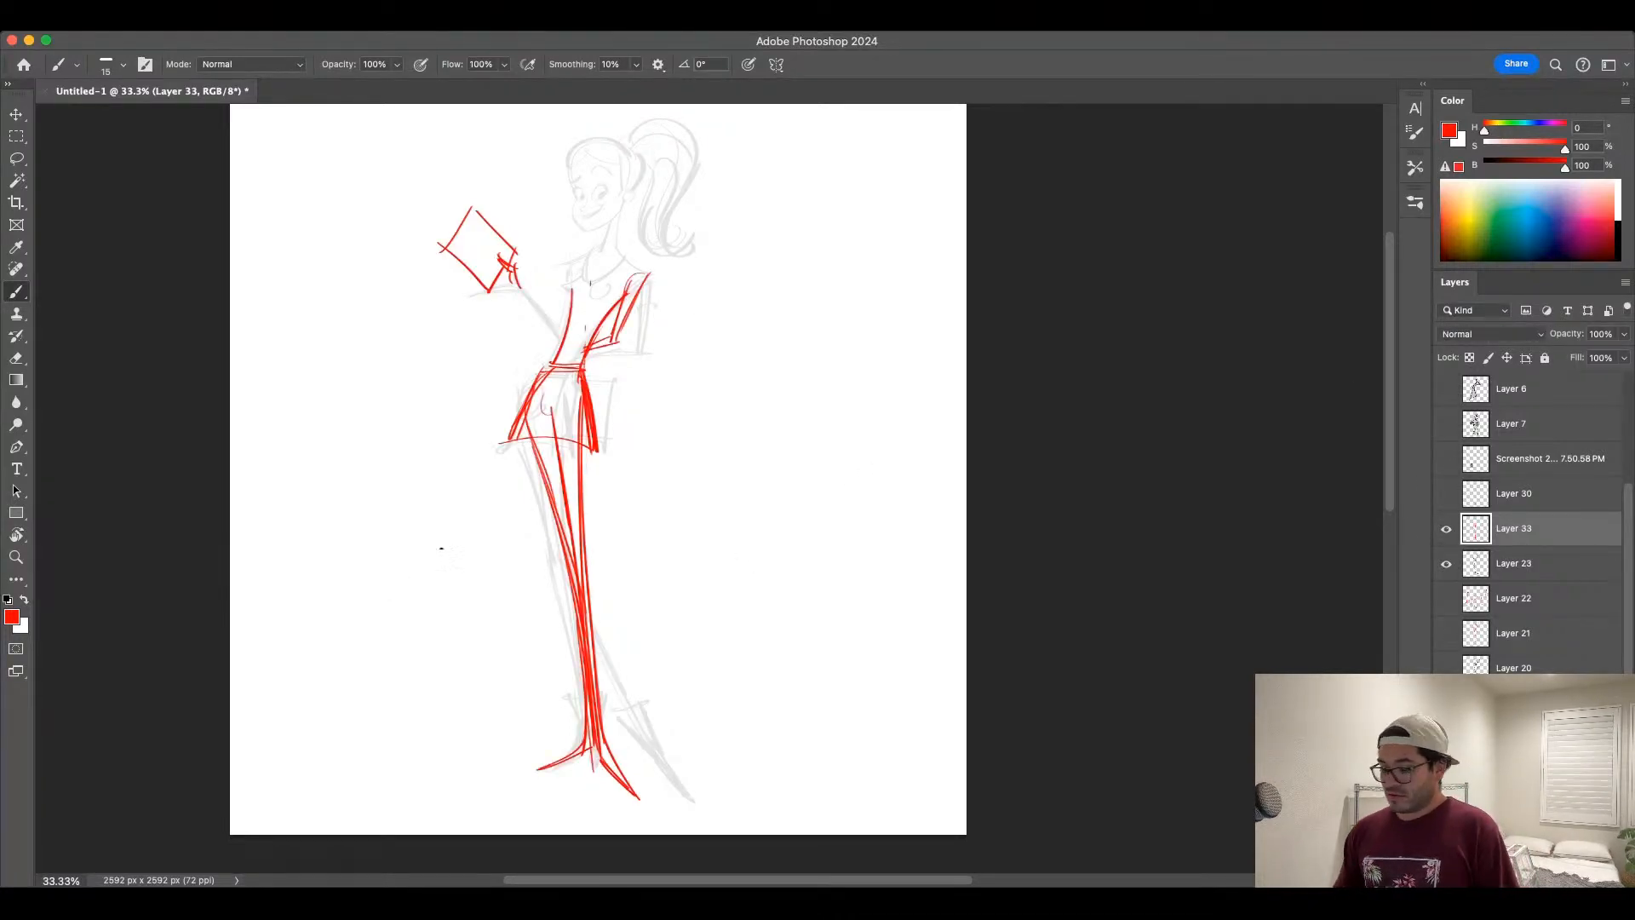
Step: Draw red gesture arrows down the torso and along the legs, trying a curve through the head and a long upward line
drag(599, 258, 590, 284)
mouse_move(522, 464)
mouse_down()
mouse_move(507, 492)
mouse_move(569, 728)
mouse_up()
key(ctrl+z)
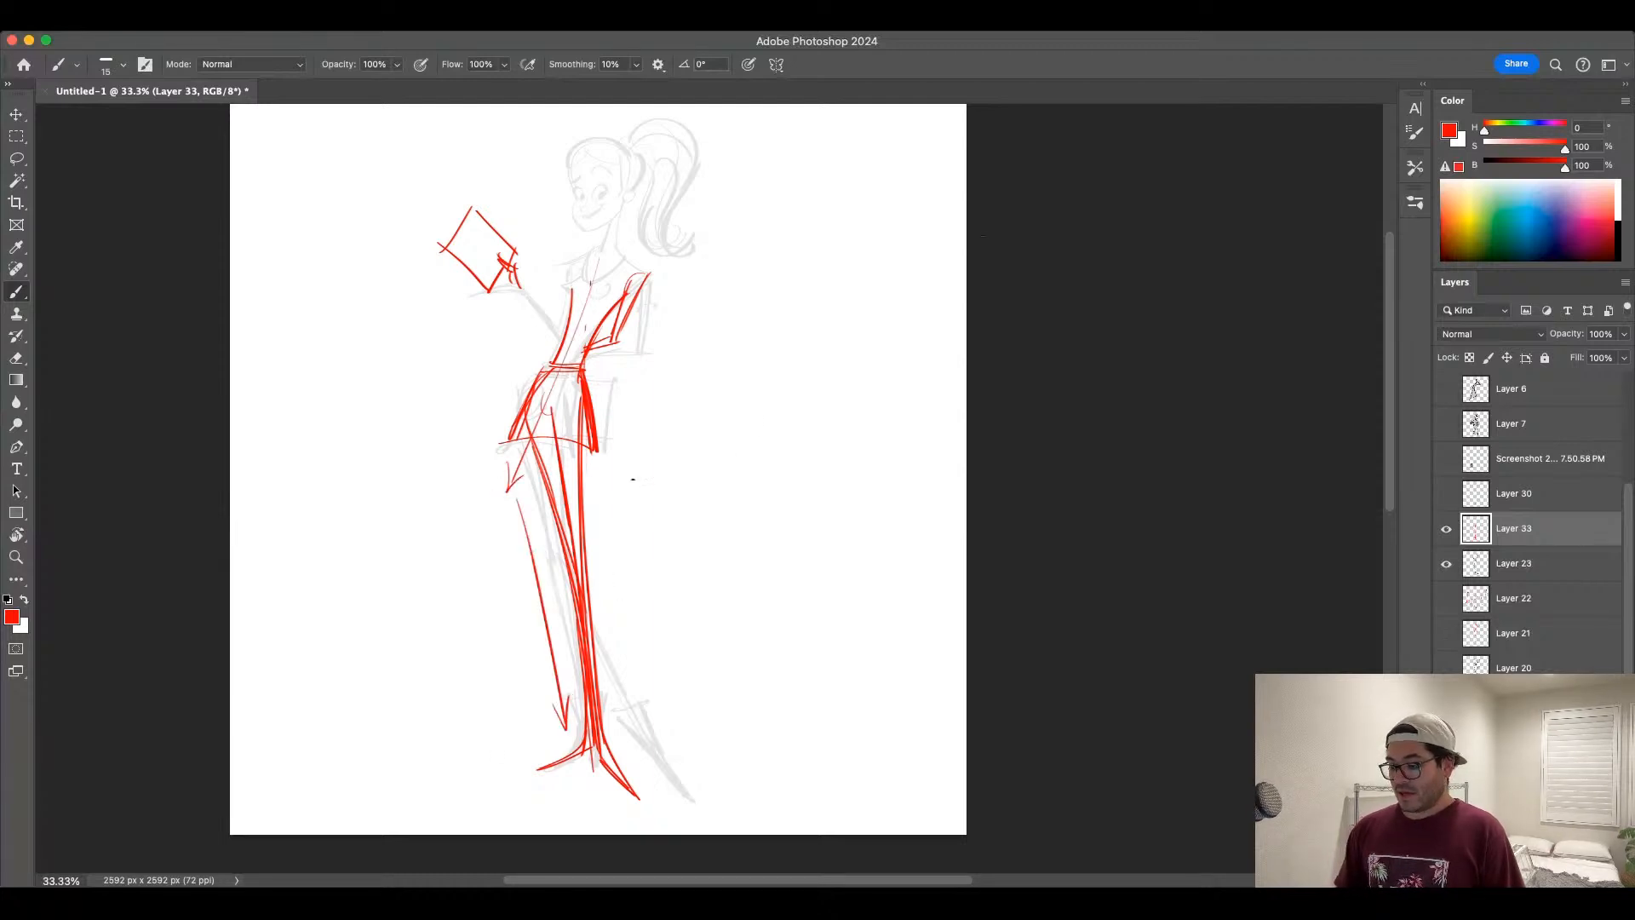
drag(583, 126, 593, 286)
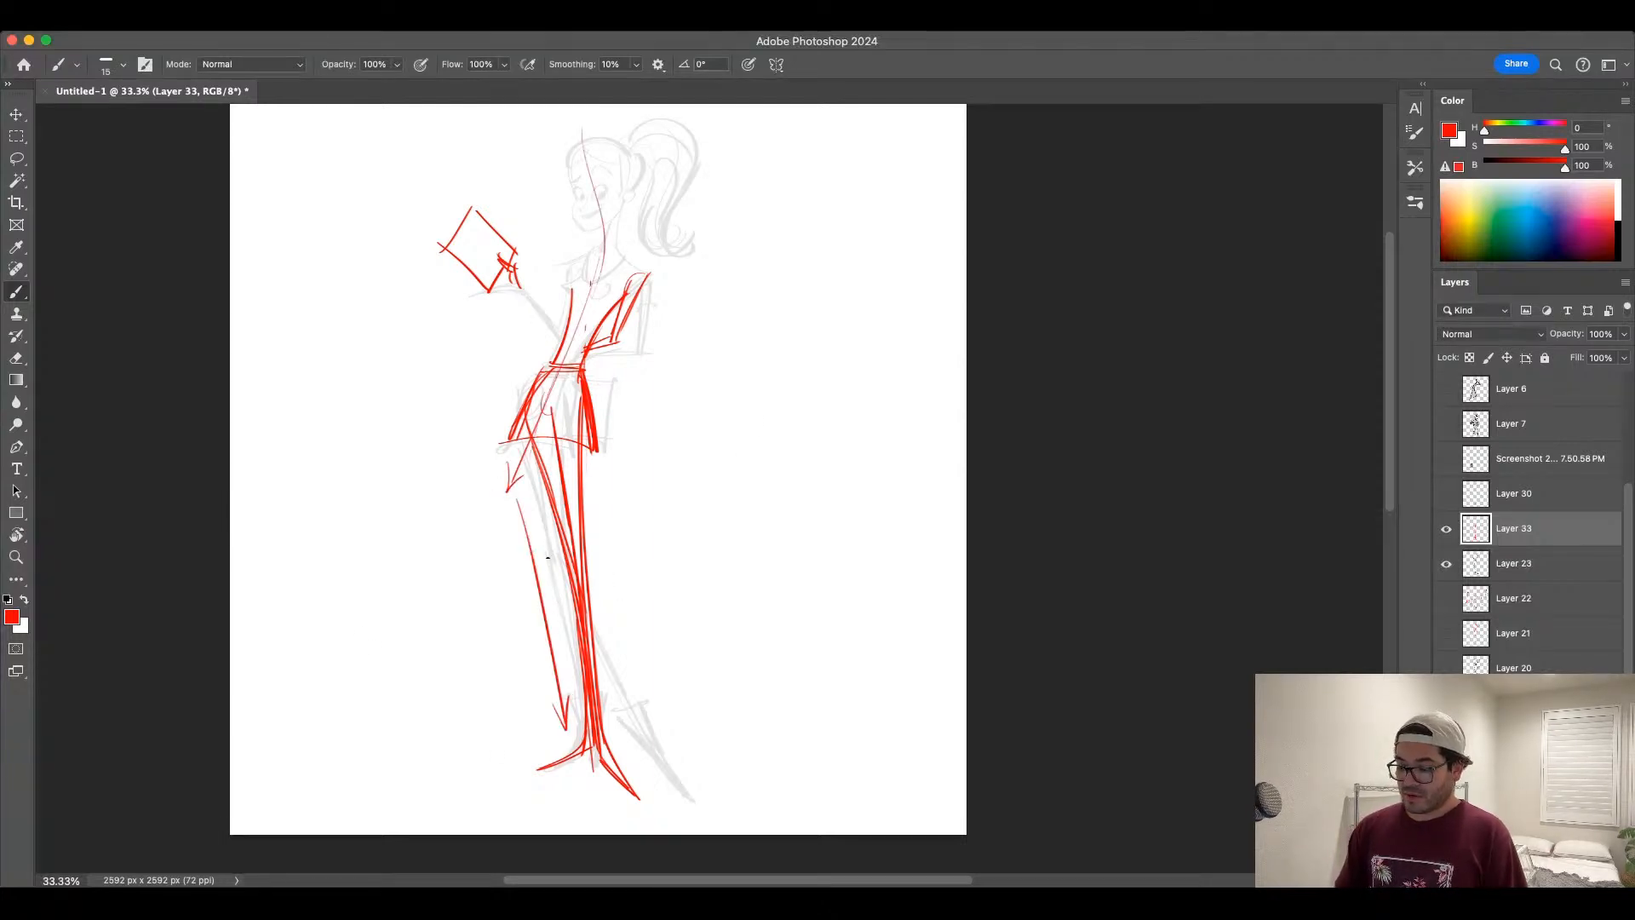
key(ctrl+z)
mouse_move(629, 734)
mouse_down()
mouse_move(670, 298)
mouse_move(630, 143)
mouse_move(645, 161)
mouse_up()
mouse_move(615, 711)
mouse_down()
mouse_move(628, 729)
mouse_move(629, 698)
mouse_up()
Step: Hide Layers 33 and 23 and show the pose sketch on Layer 15
click(1445, 531)
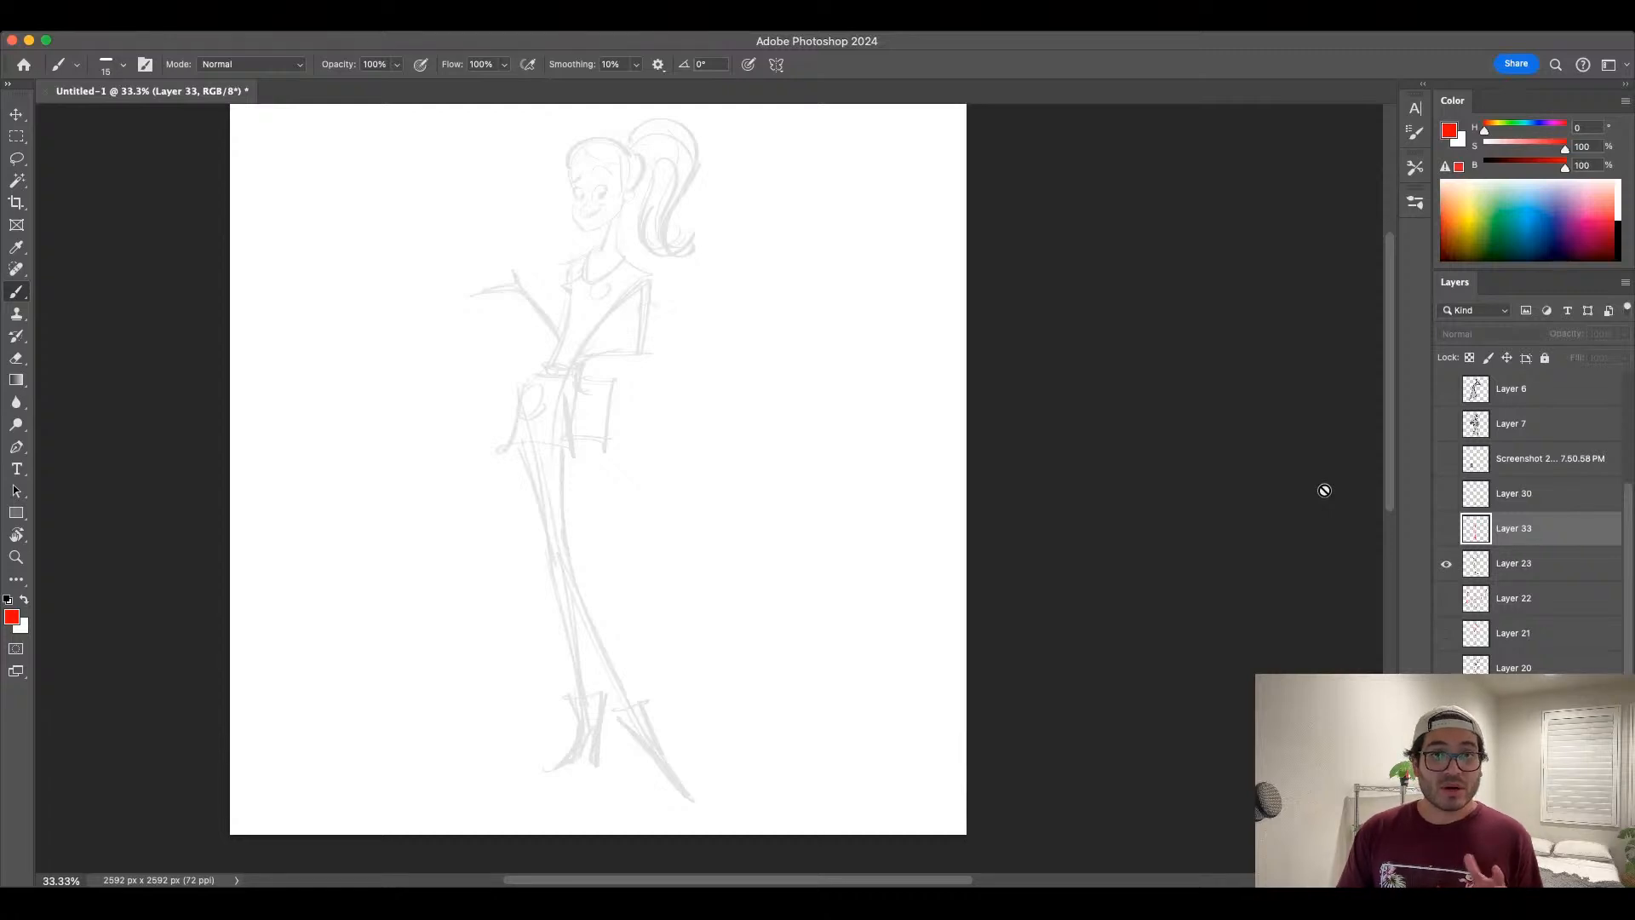
click(1446, 565)
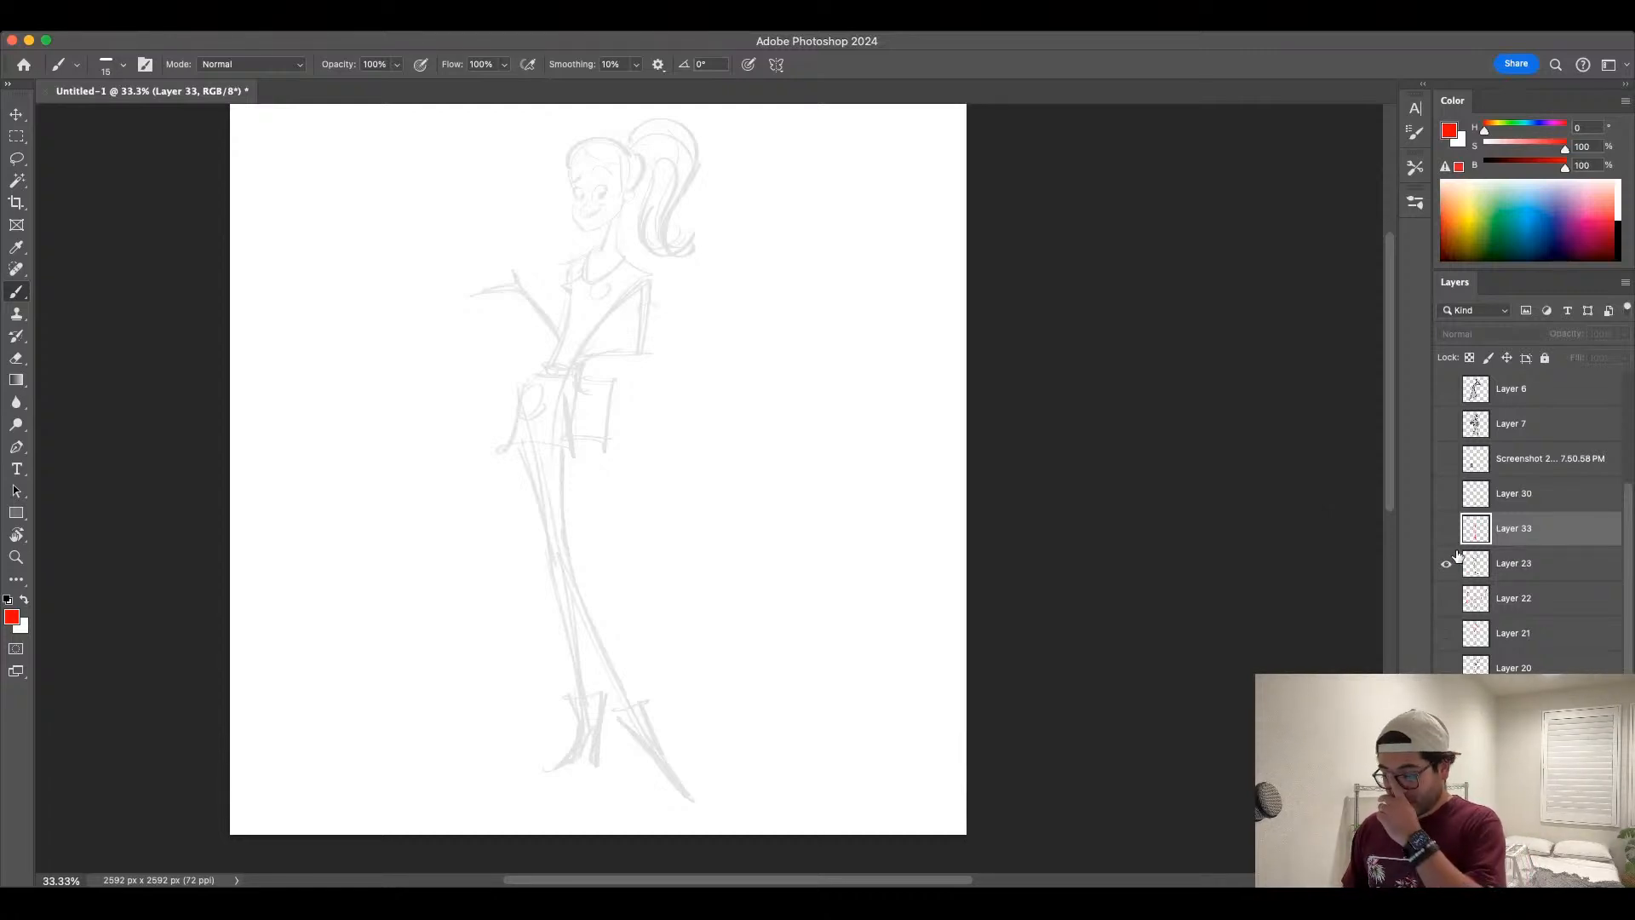
scroll(1589, 596, down, 10)
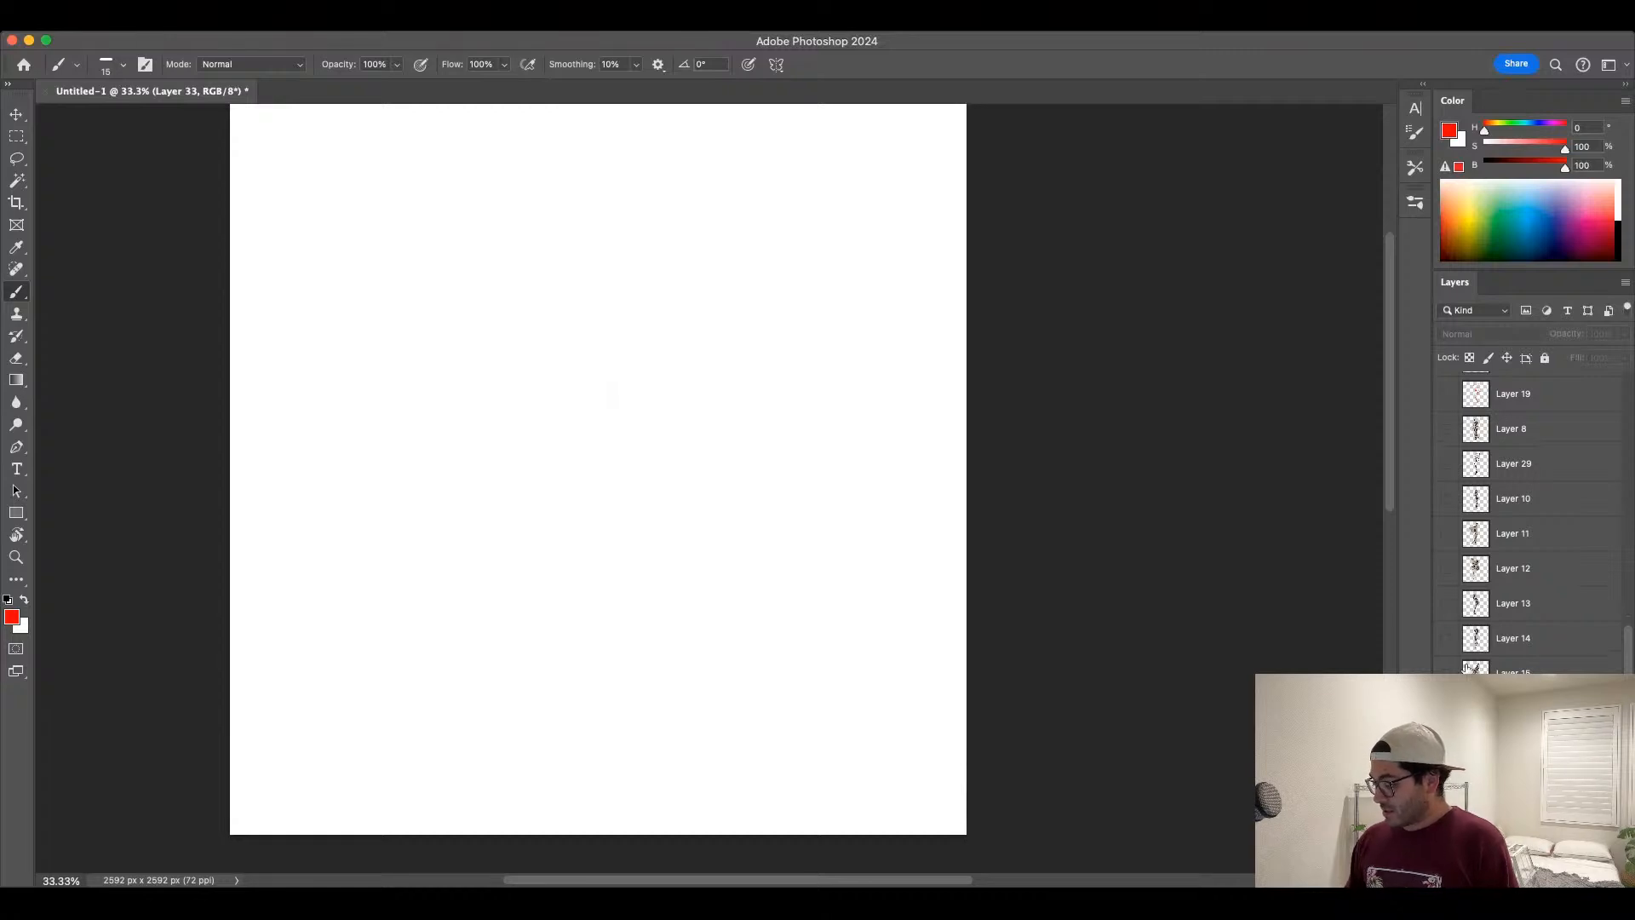
click(1449, 640)
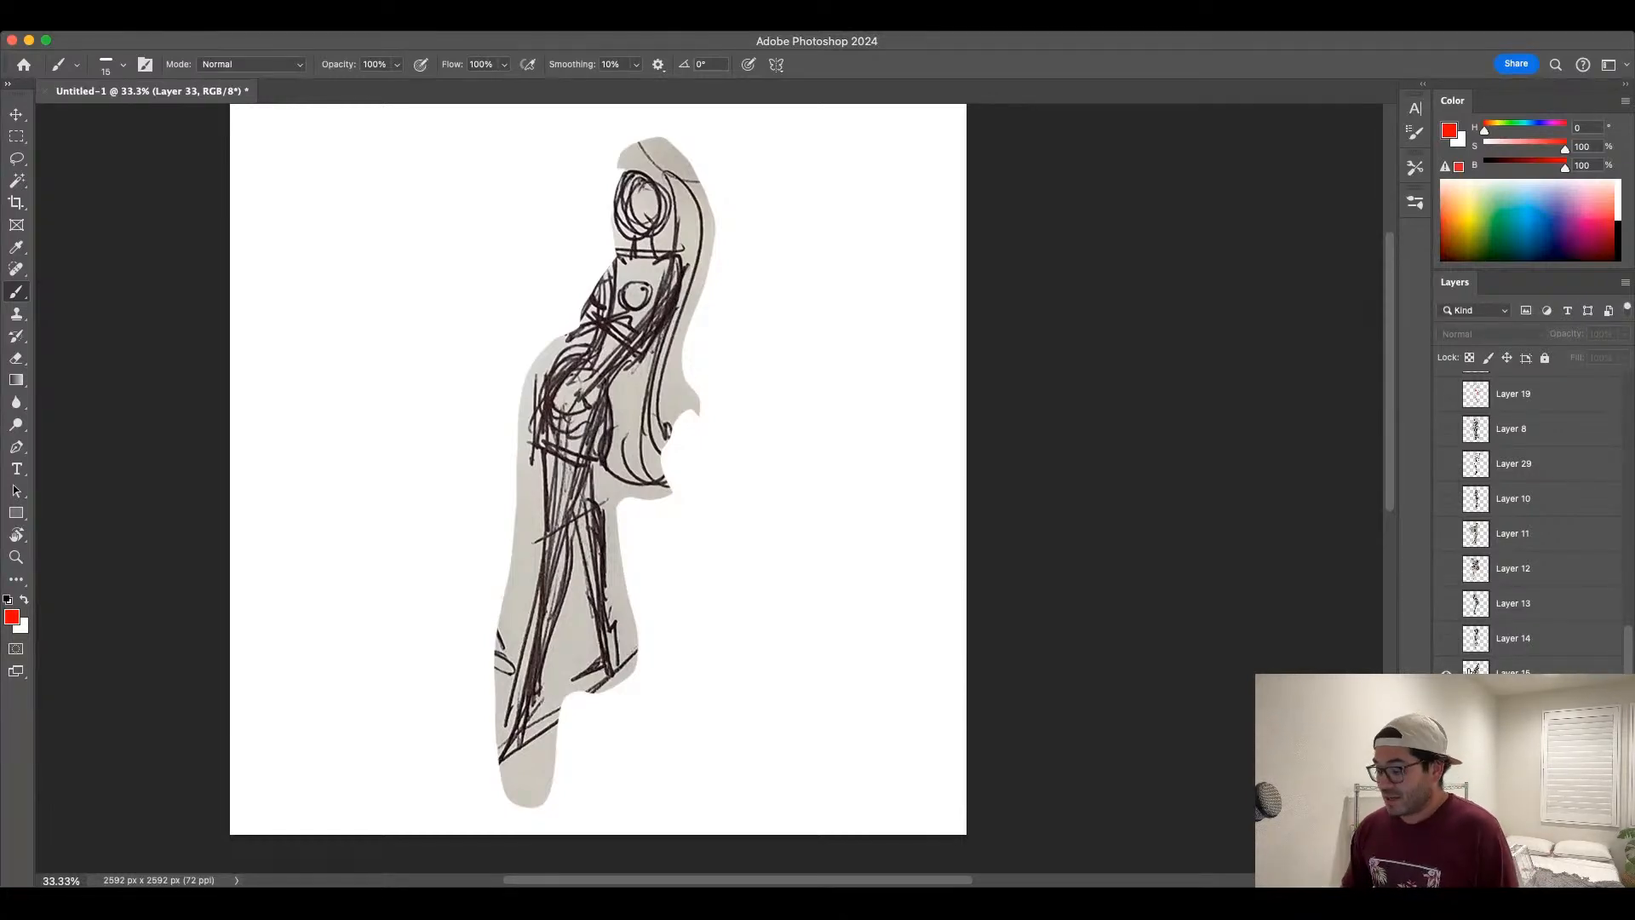
Step: Show the pose sketch on Layer 14 in place of Layer 15 and fade it to 12% opacity
click(1445, 672)
click(1446, 638)
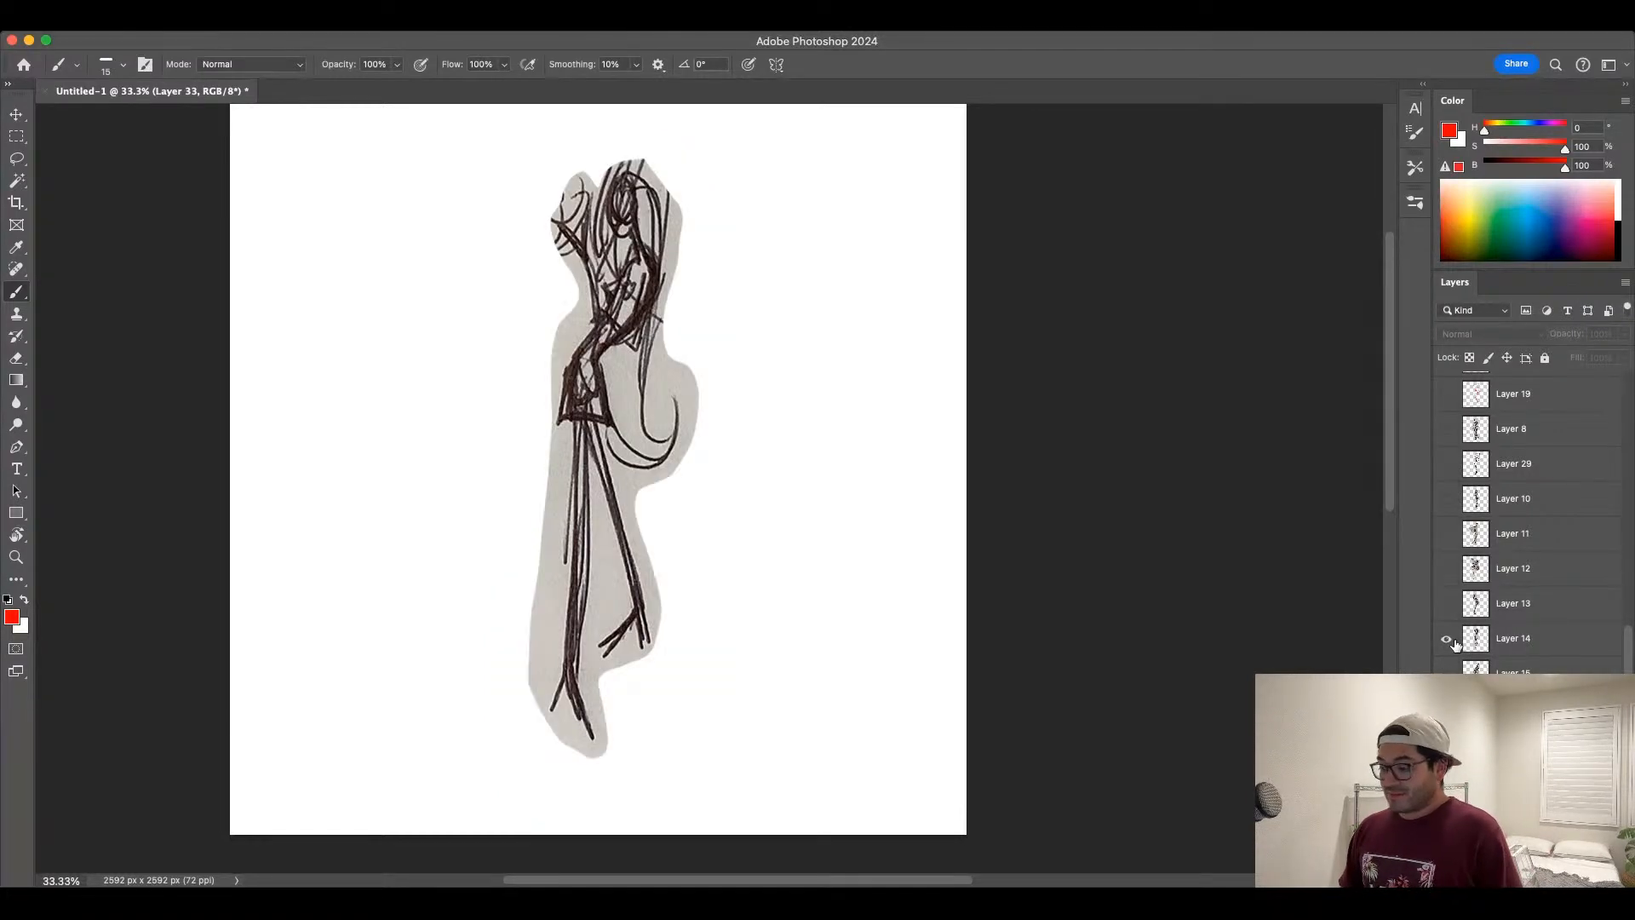
click(1505, 645)
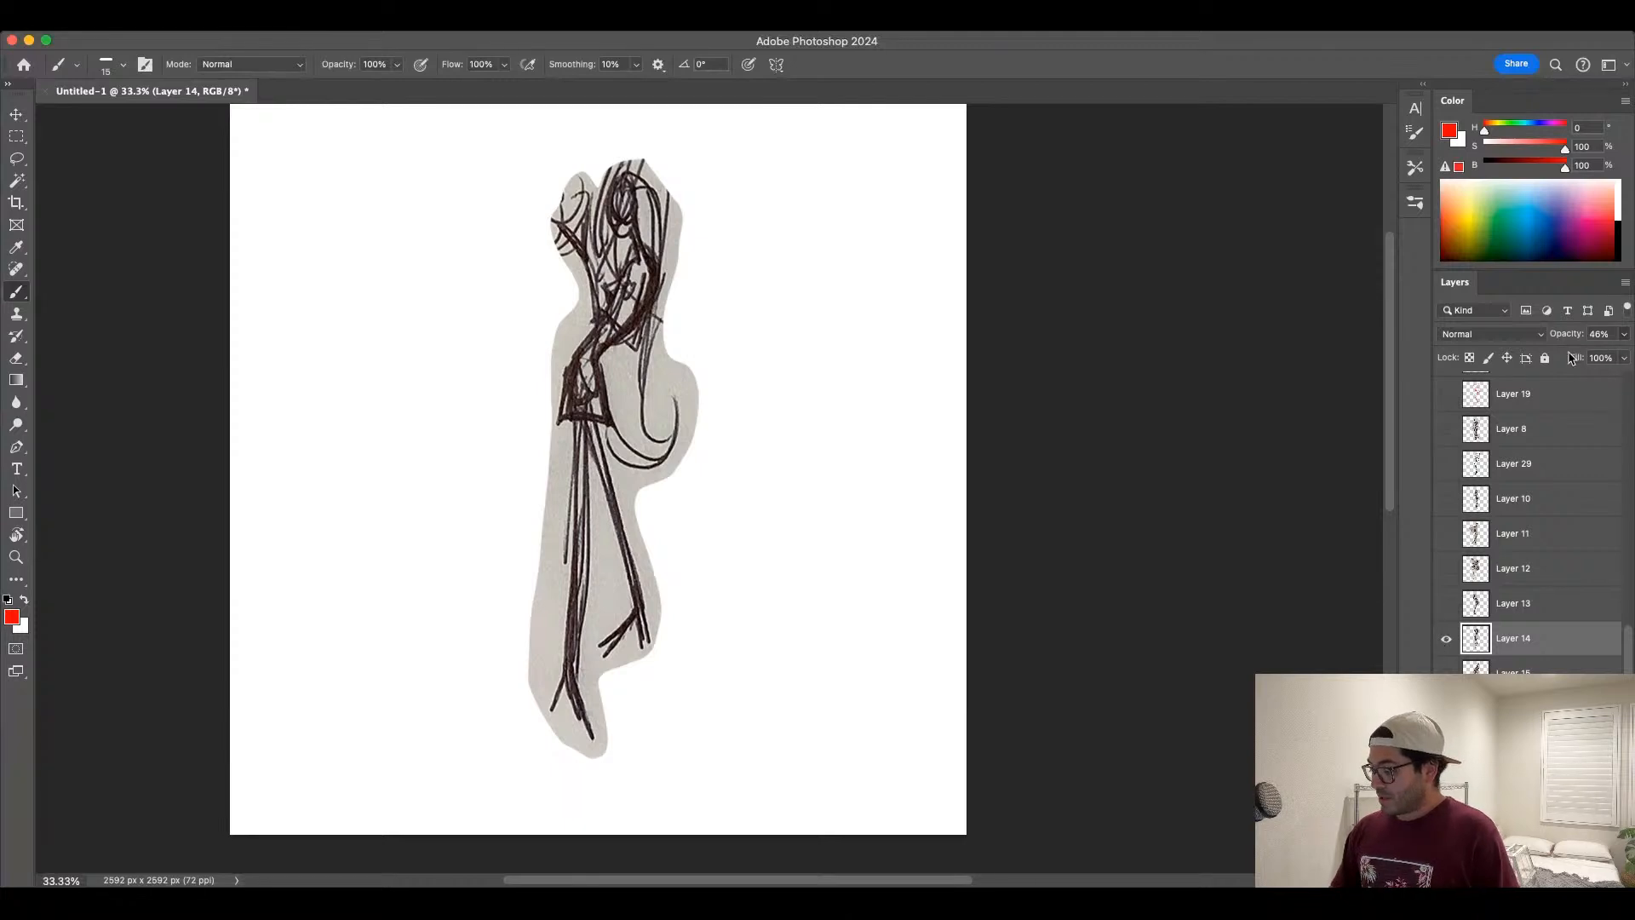
drag(1568, 353, 1558, 353)
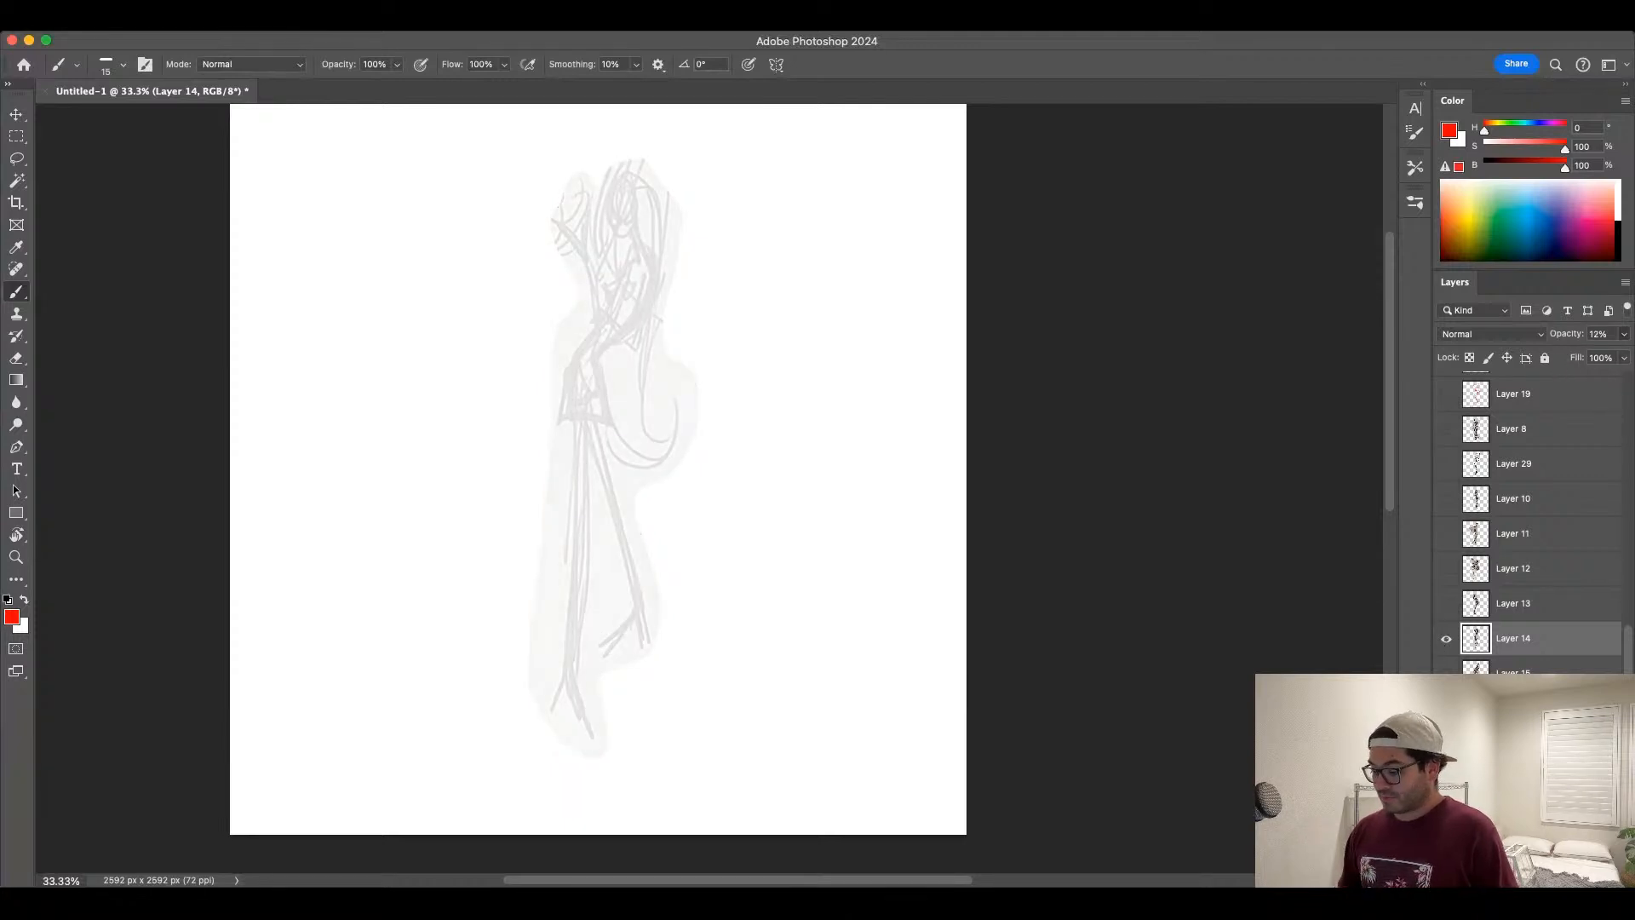
Step: Add a new layer directly above Layer 14 and toggle the faded sketch's visibility to check it
click(1577, 877)
drag(1627, 660, 1622, 409)
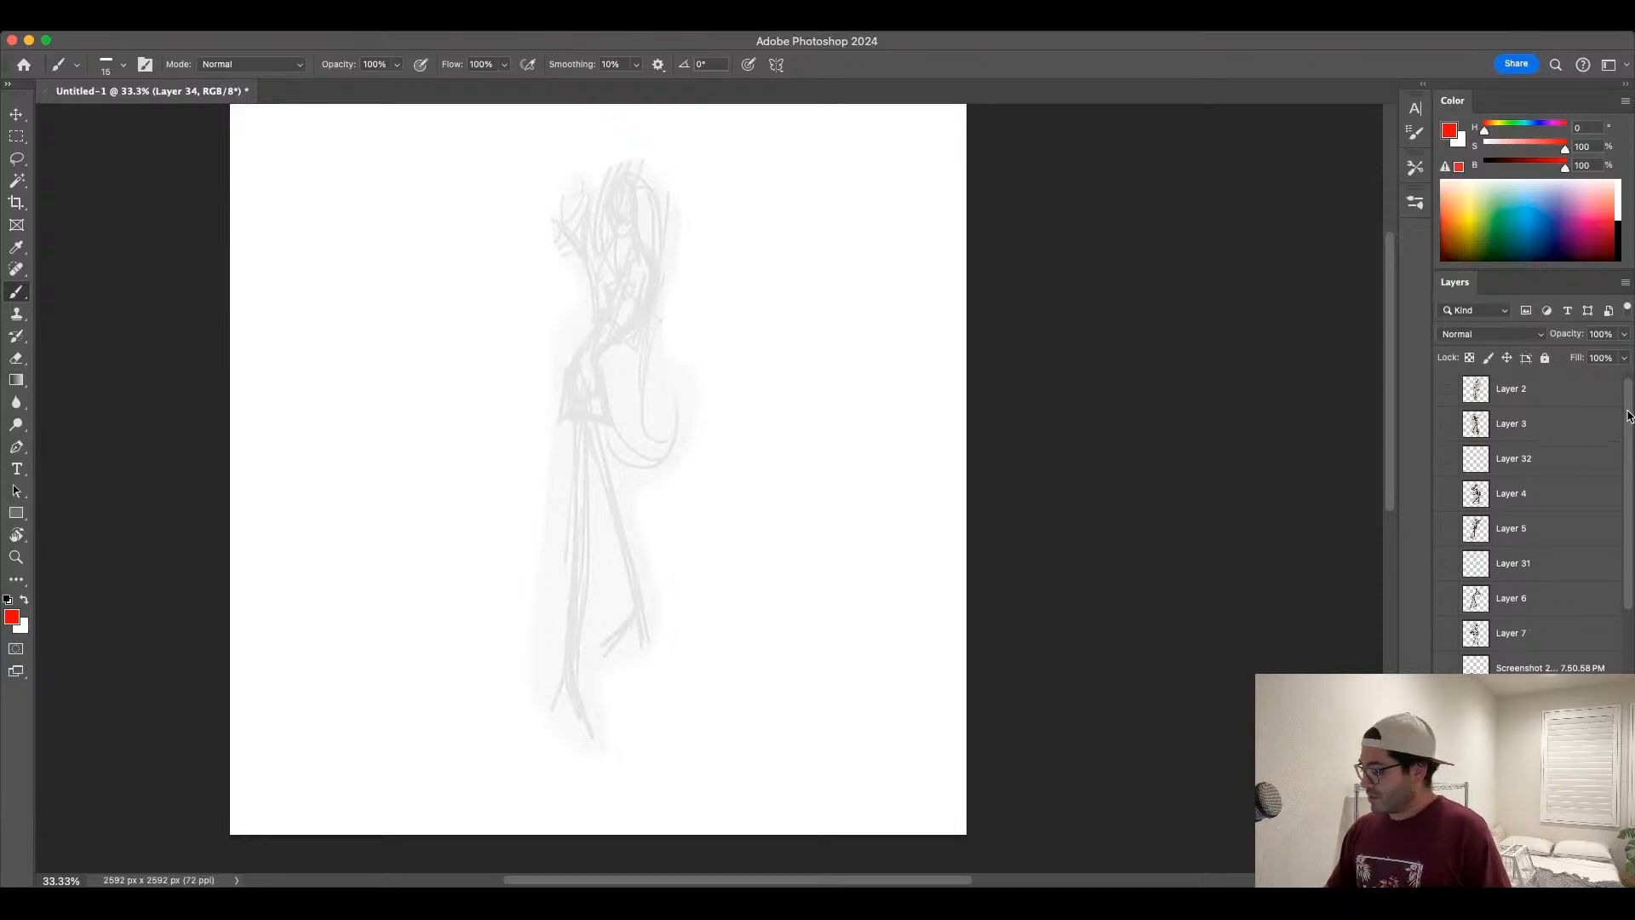
drag(1626, 412, 1627, 652)
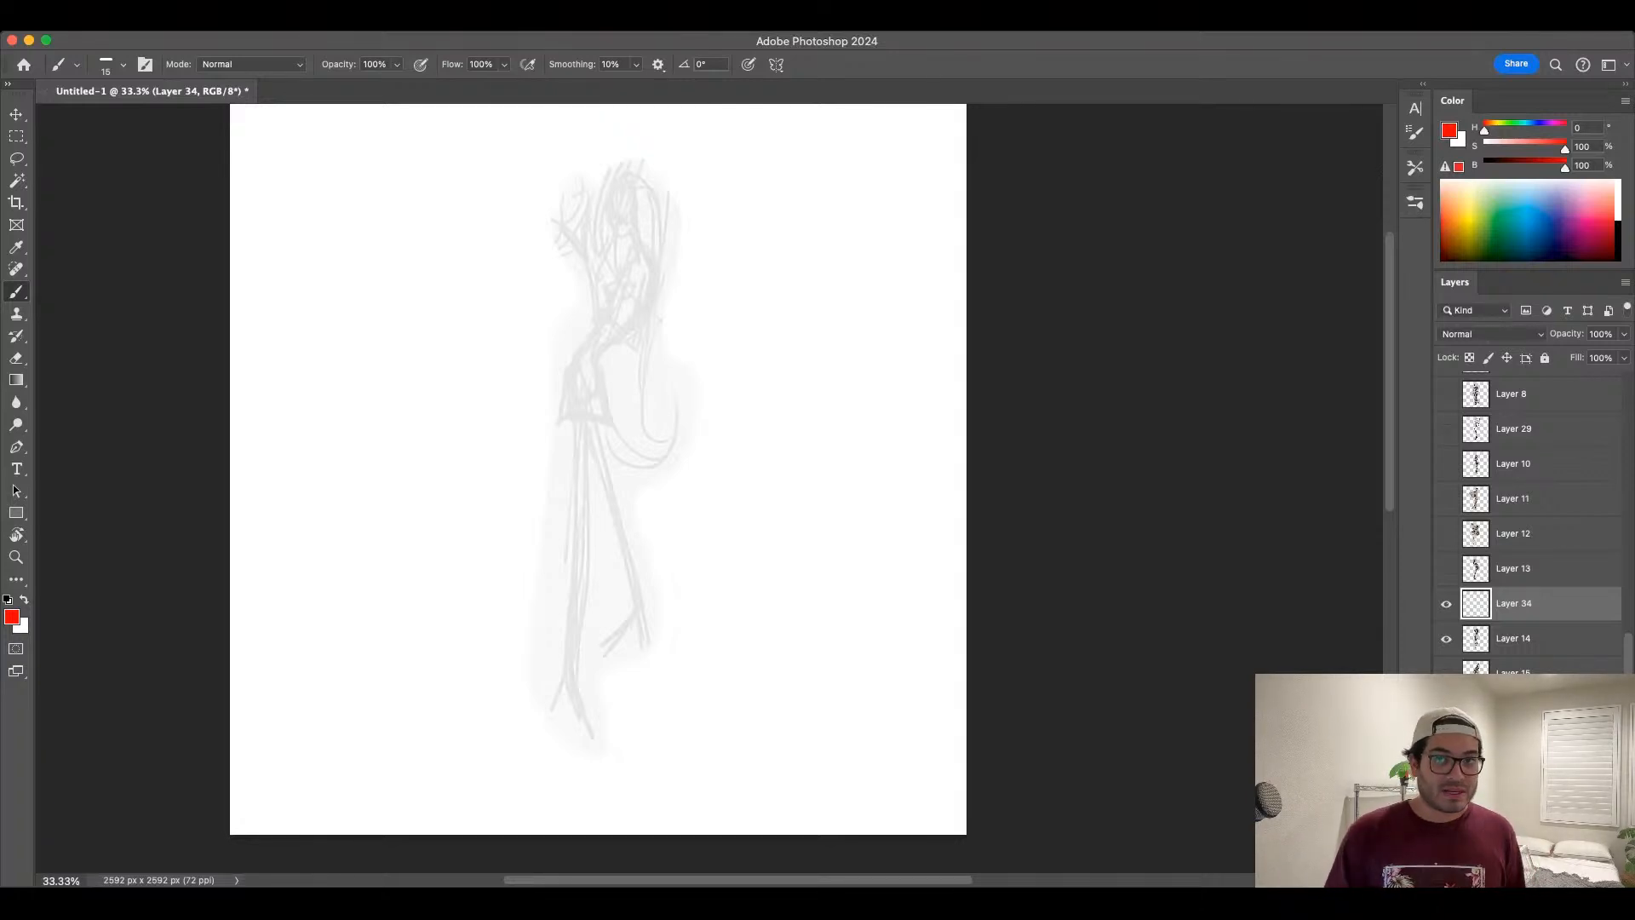
click(1447, 640)
click(1446, 640)
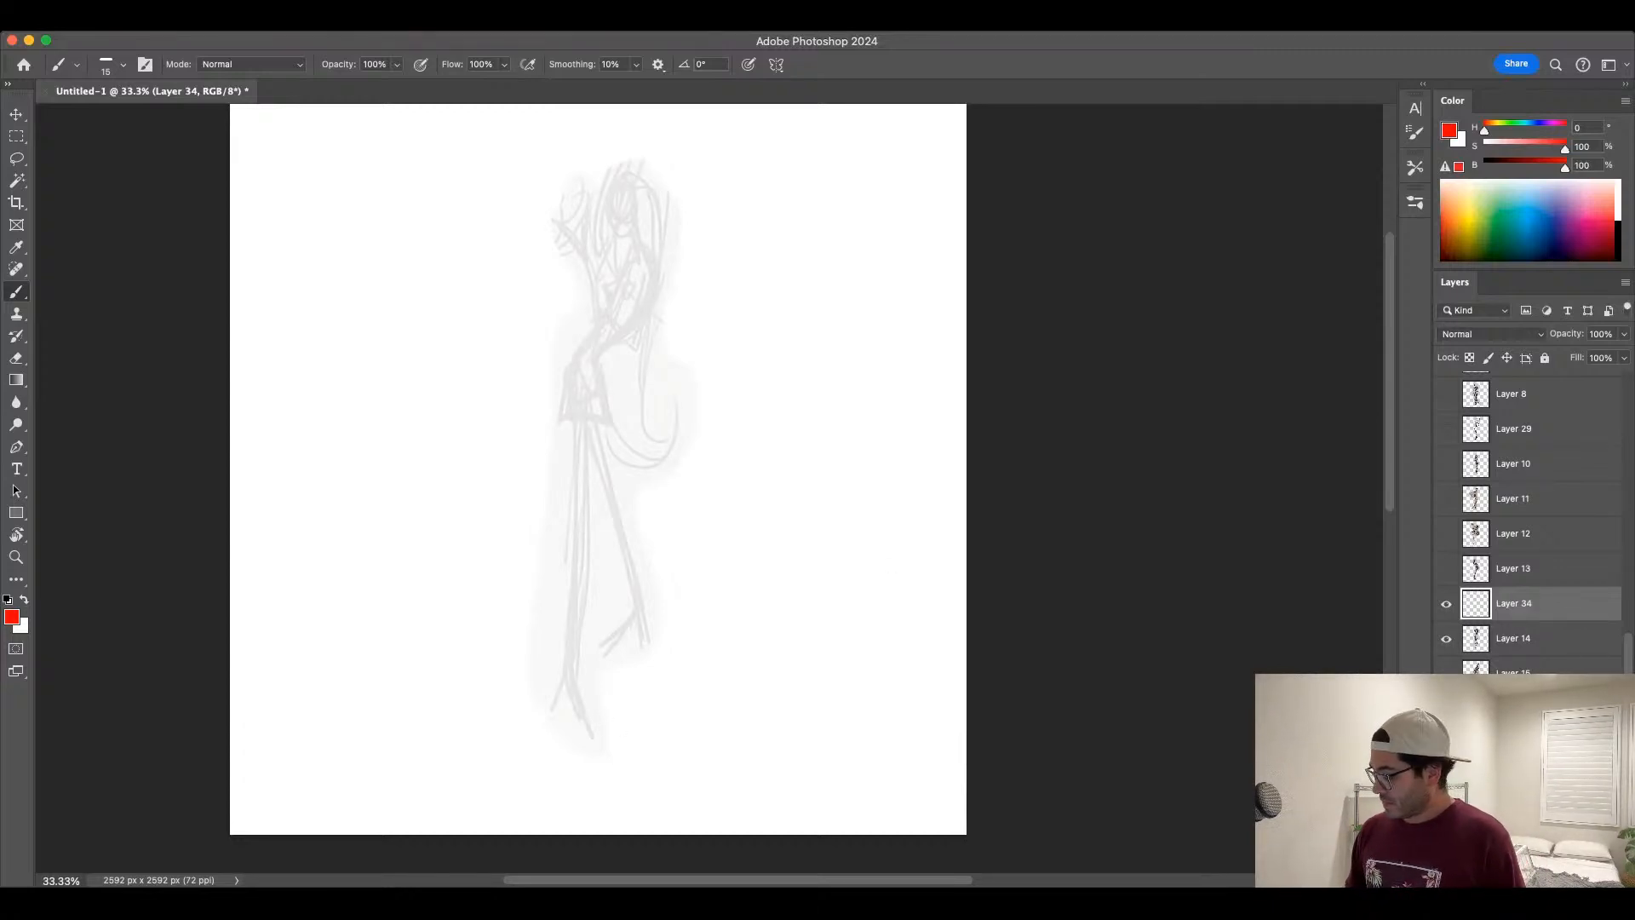
Step: Set the brush color to black and try a thin head outline over the faded figure, redoing the jaw stroke
scroll(672, 494, up, 1)
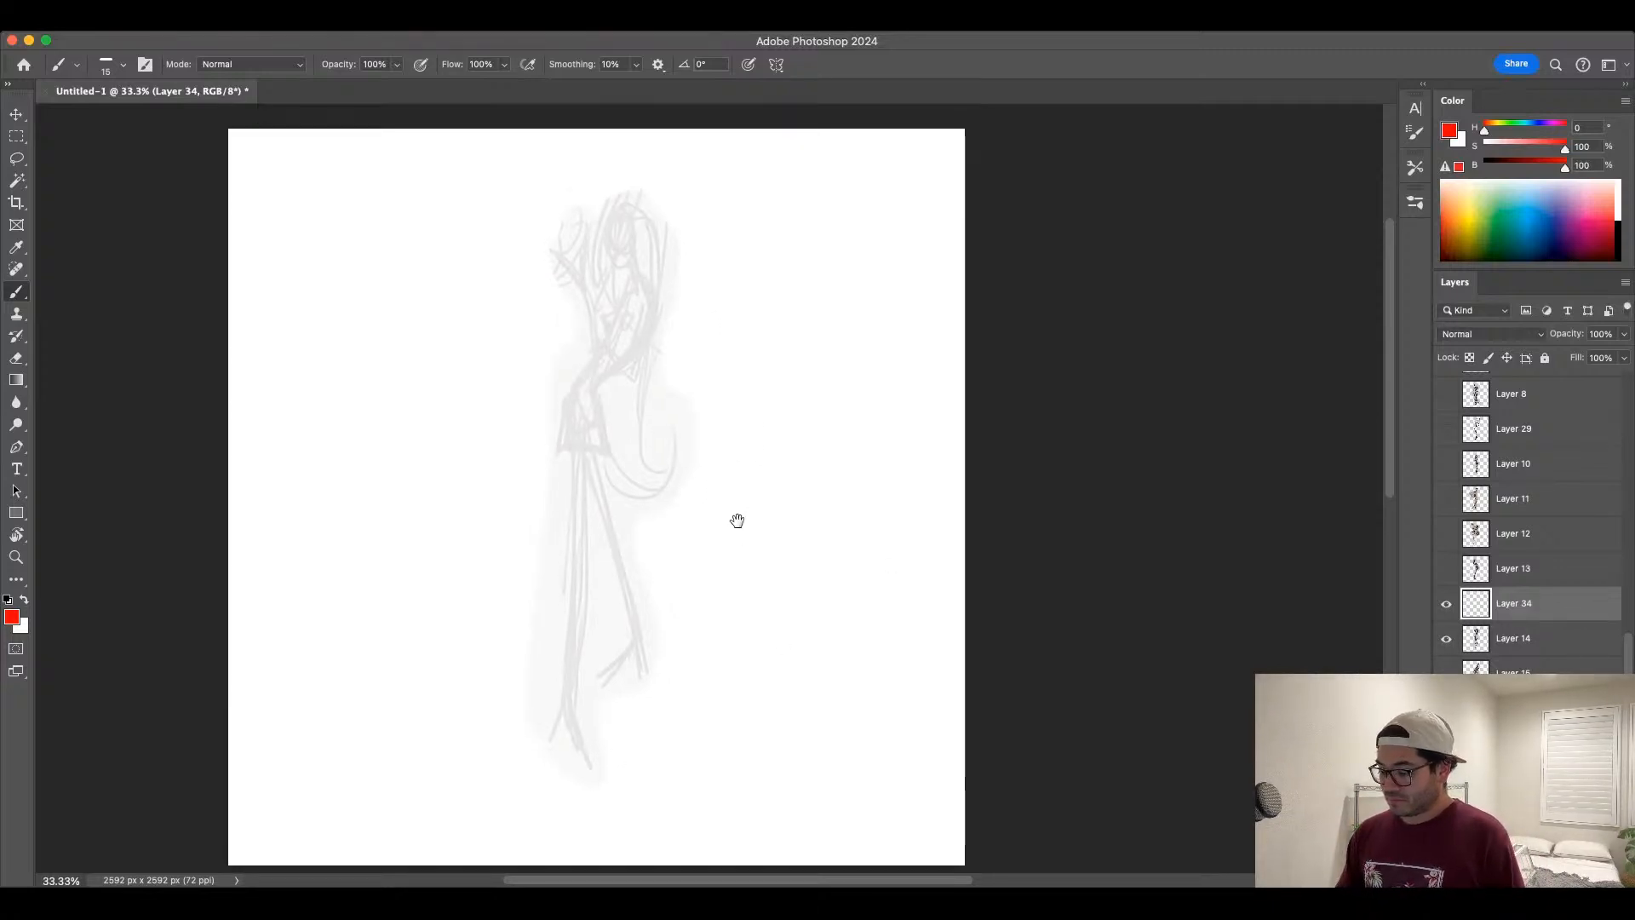
key(super+equal)
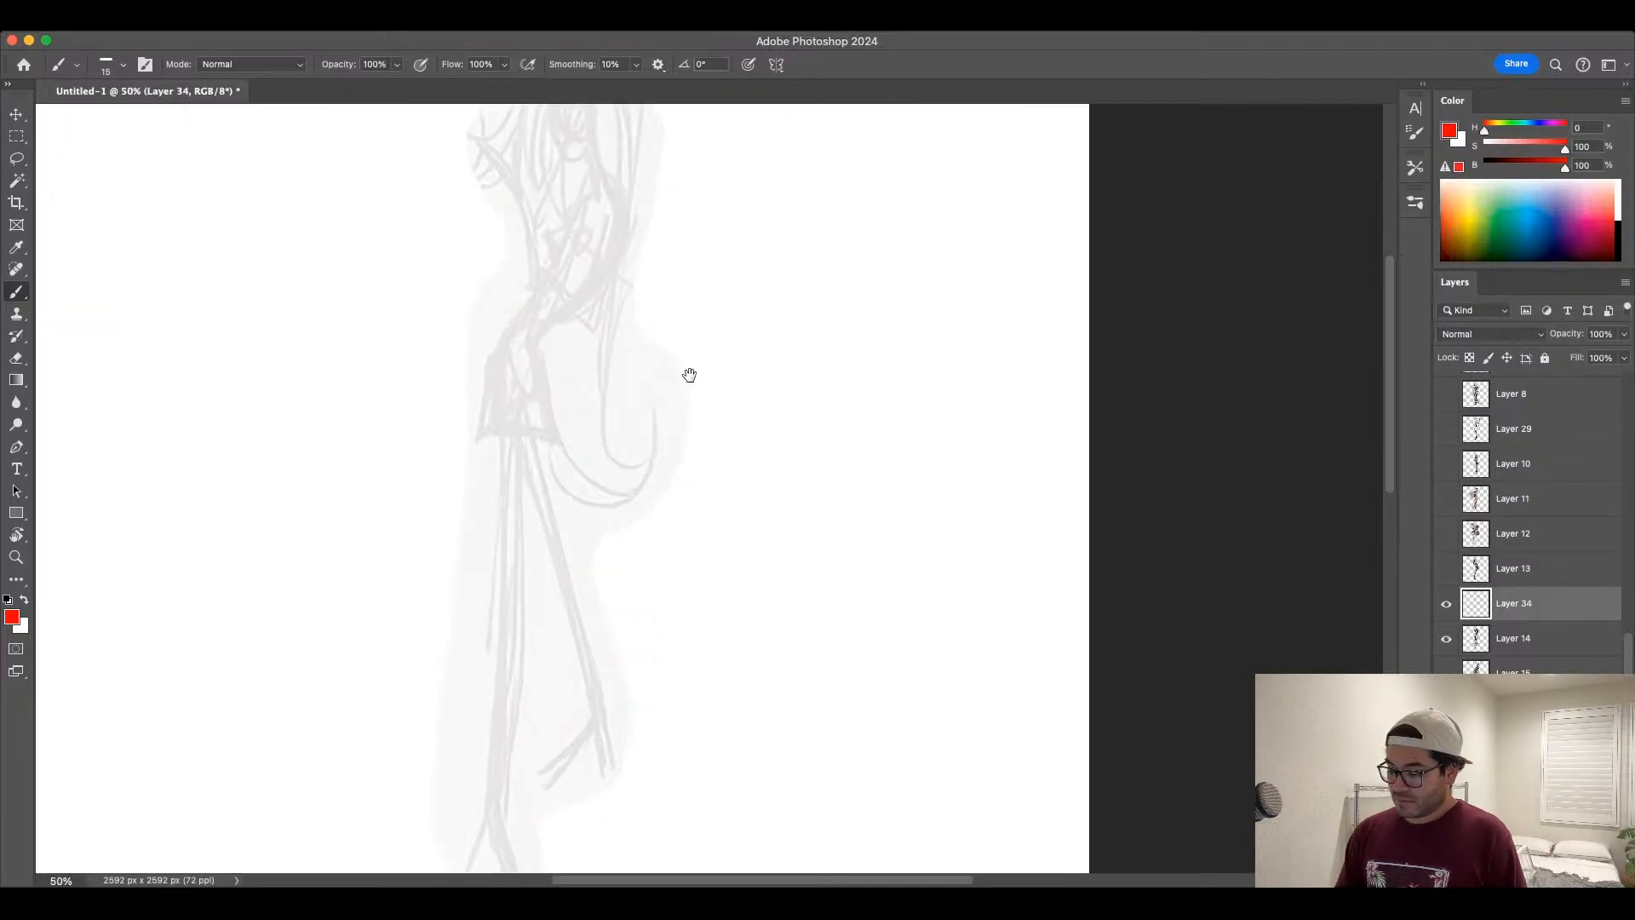
drag(692, 355, 699, 490)
key(bracketleft)
key(bracketleft)
mouse_move(552, 254)
mouse_down()
mouse_move(588, 210)
mouse_move(603, 220)
mouse_move(552, 273)
mouse_move(563, 216)
mouse_move(625, 226)
mouse_up()
click(1617, 238)
key(super+z)
key(super+z)
key(super+z)
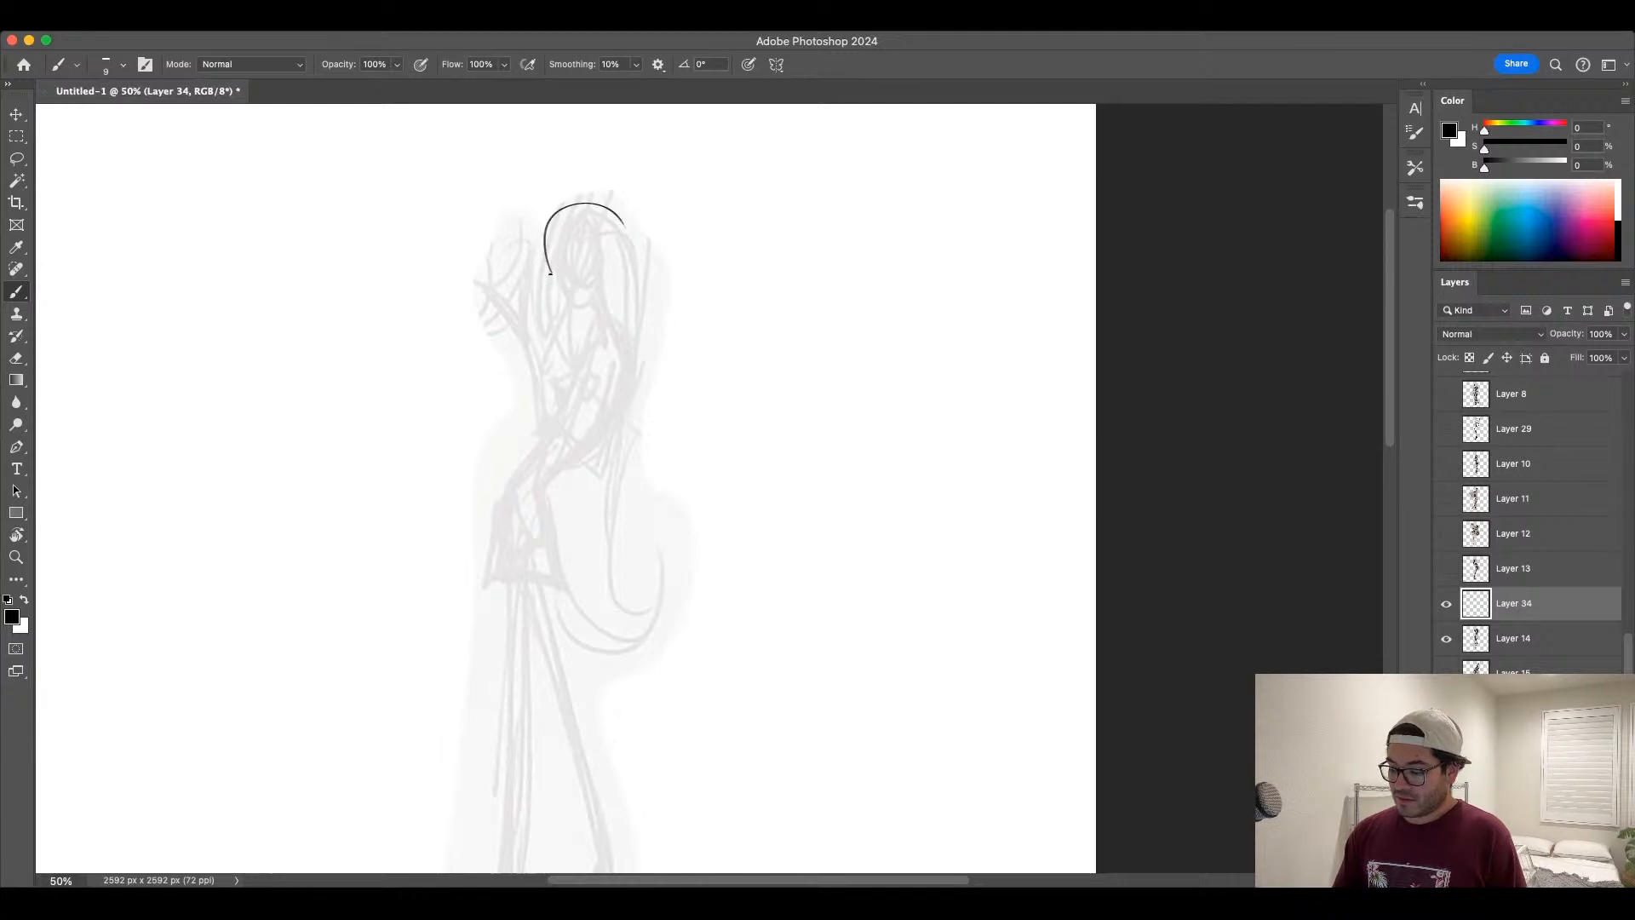
drag(551, 274, 590, 317)
key(super+z)
mouse_move(547, 249)
mouse_down()
mouse_move(567, 316)
mouse_move(595, 300)
mouse_up()
key(bracketright)
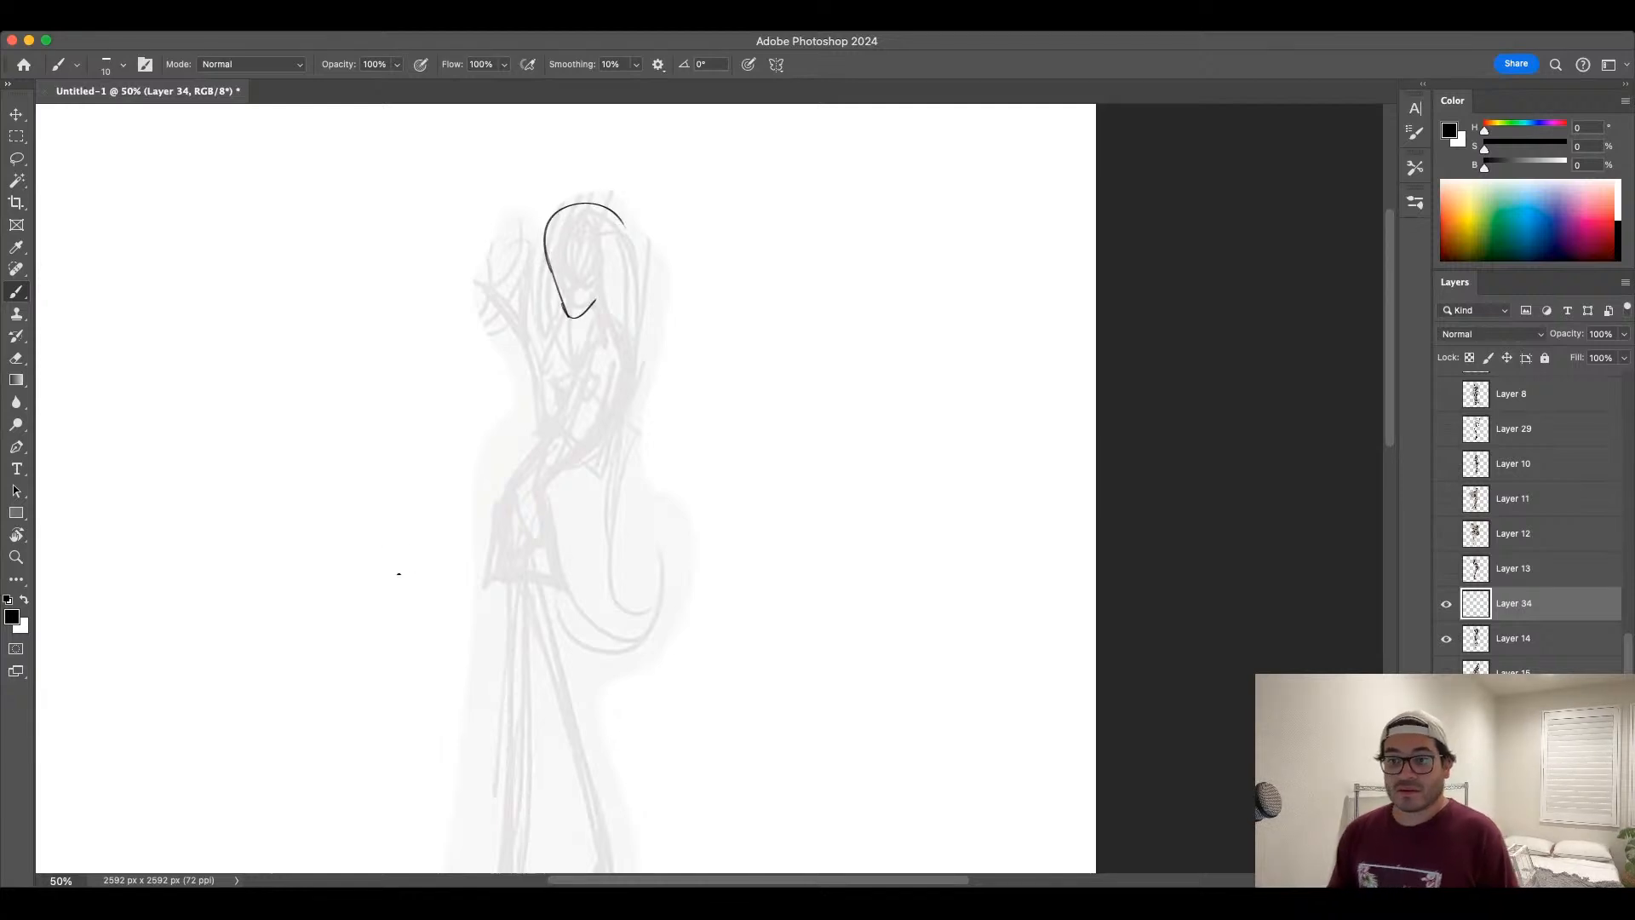
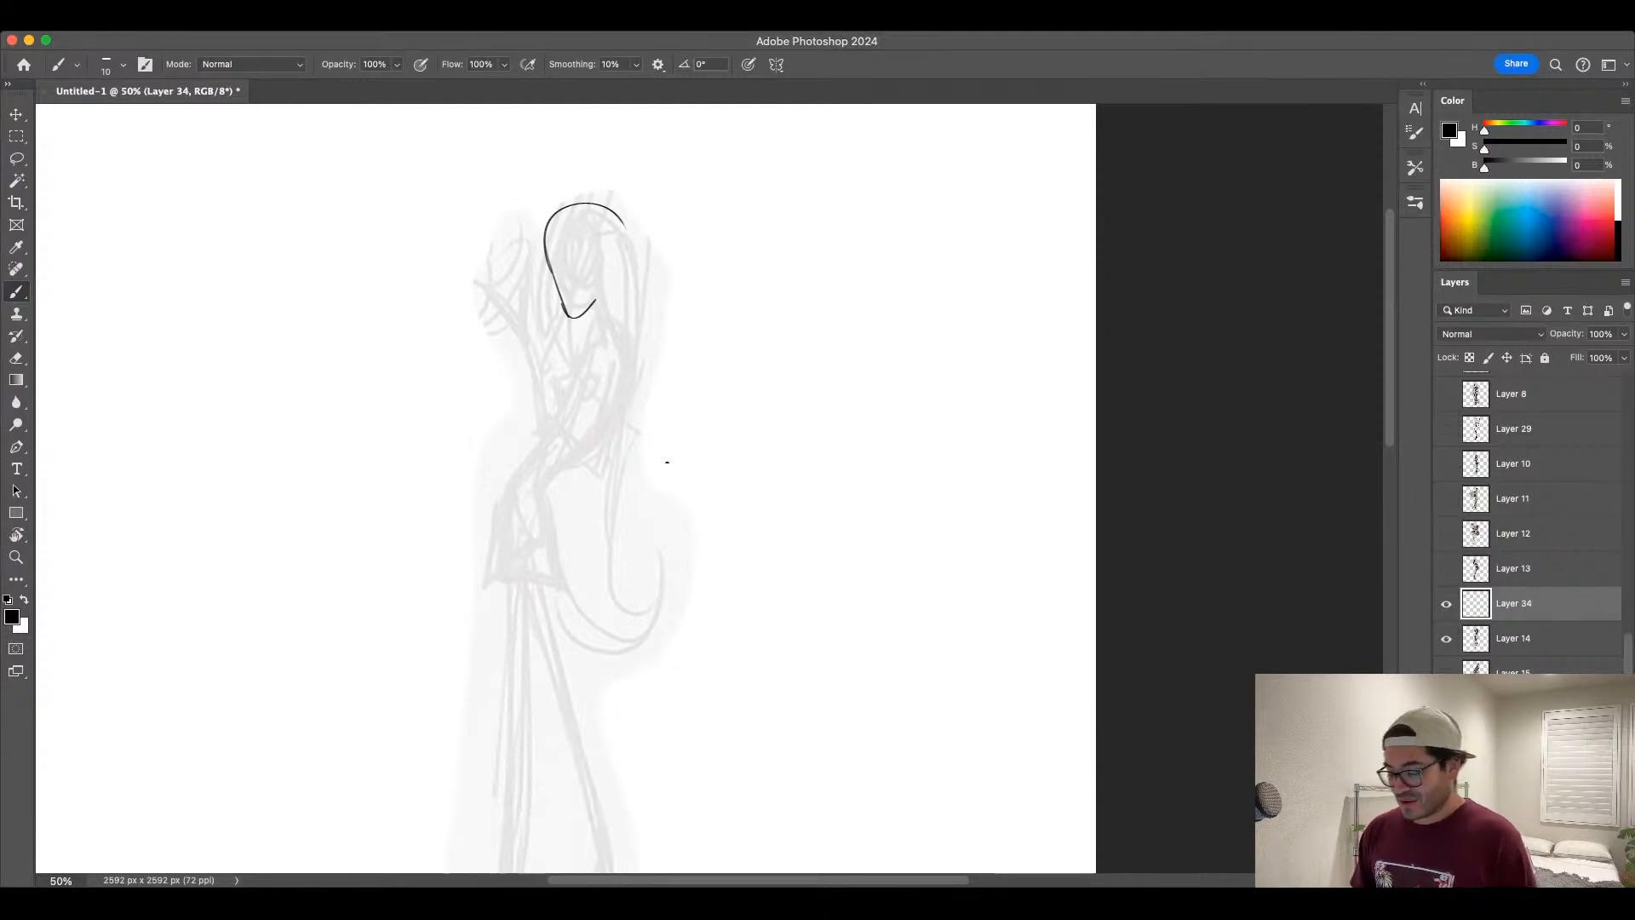
Step: Switch to a round brush preset and set its flow to 25%
key(super+minus)
drag(776, 629, 772, 519)
click(1416, 207)
click(1318, 335)
click(1410, 207)
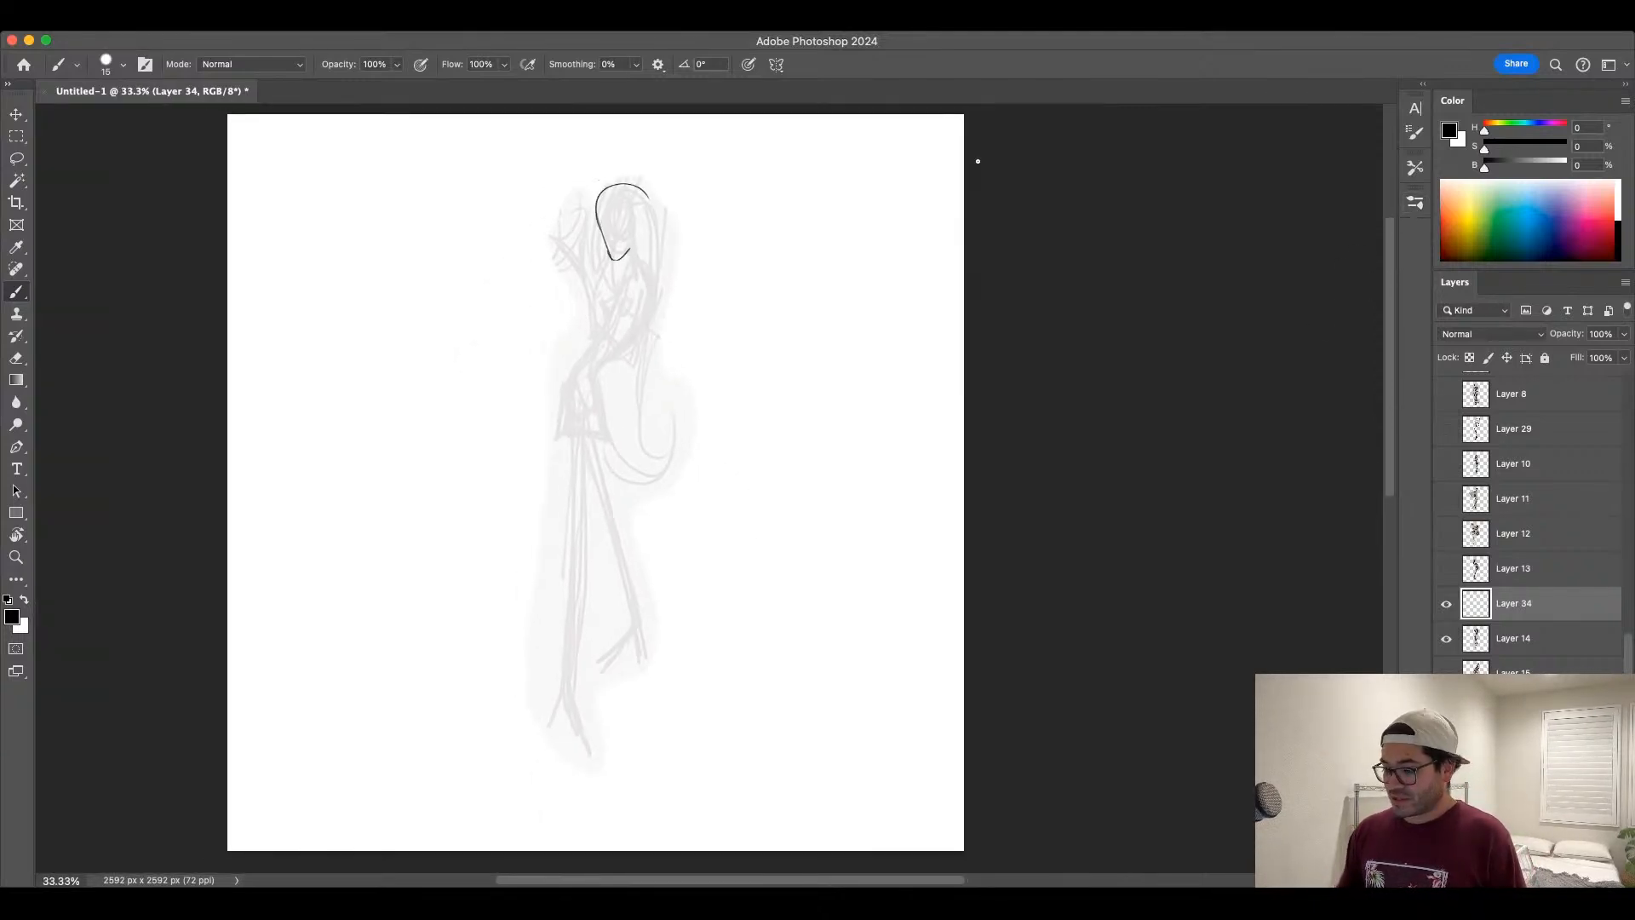
drag(507, 74, 444, 76)
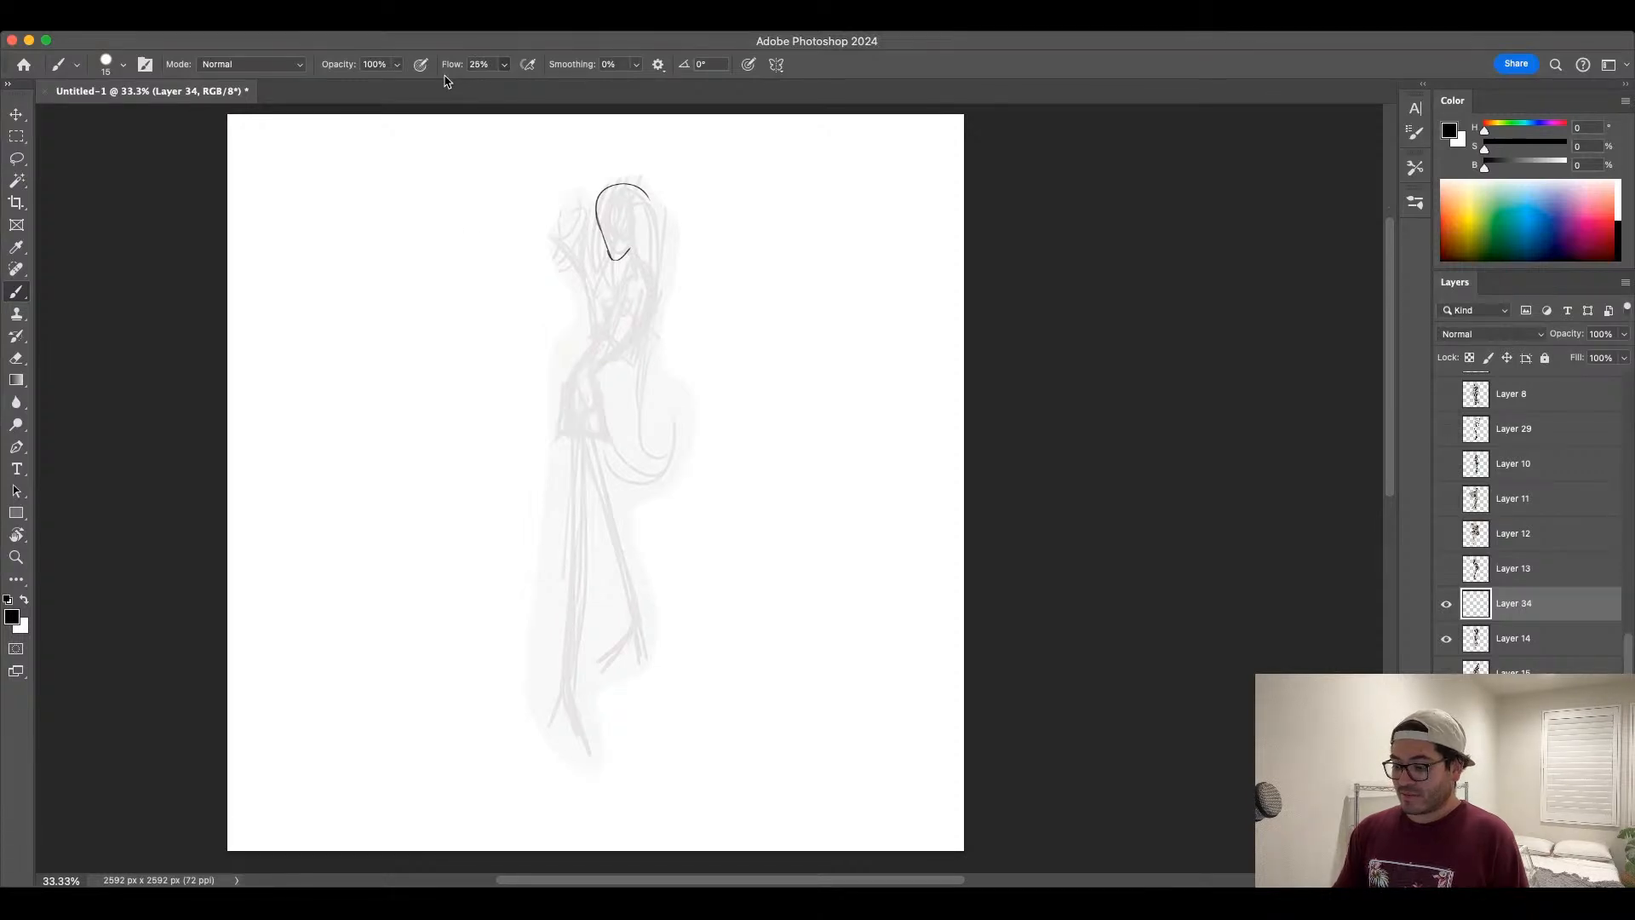
Step: Reduce the brush size, test a stroke beside the figure, and undo the test and the head outline
key(bracketleft)
key(bracketleft)
mouse_move(446, 380)
mouse_down()
mouse_move(510, 341)
mouse_move(460, 430)
mouse_up()
key(super+z)
key(super+z)
Step: On a fresh layer above Layer 14, sketch the head with a pointed chin, adding the brows and eyes
scroll(1536, 608, up, 1)
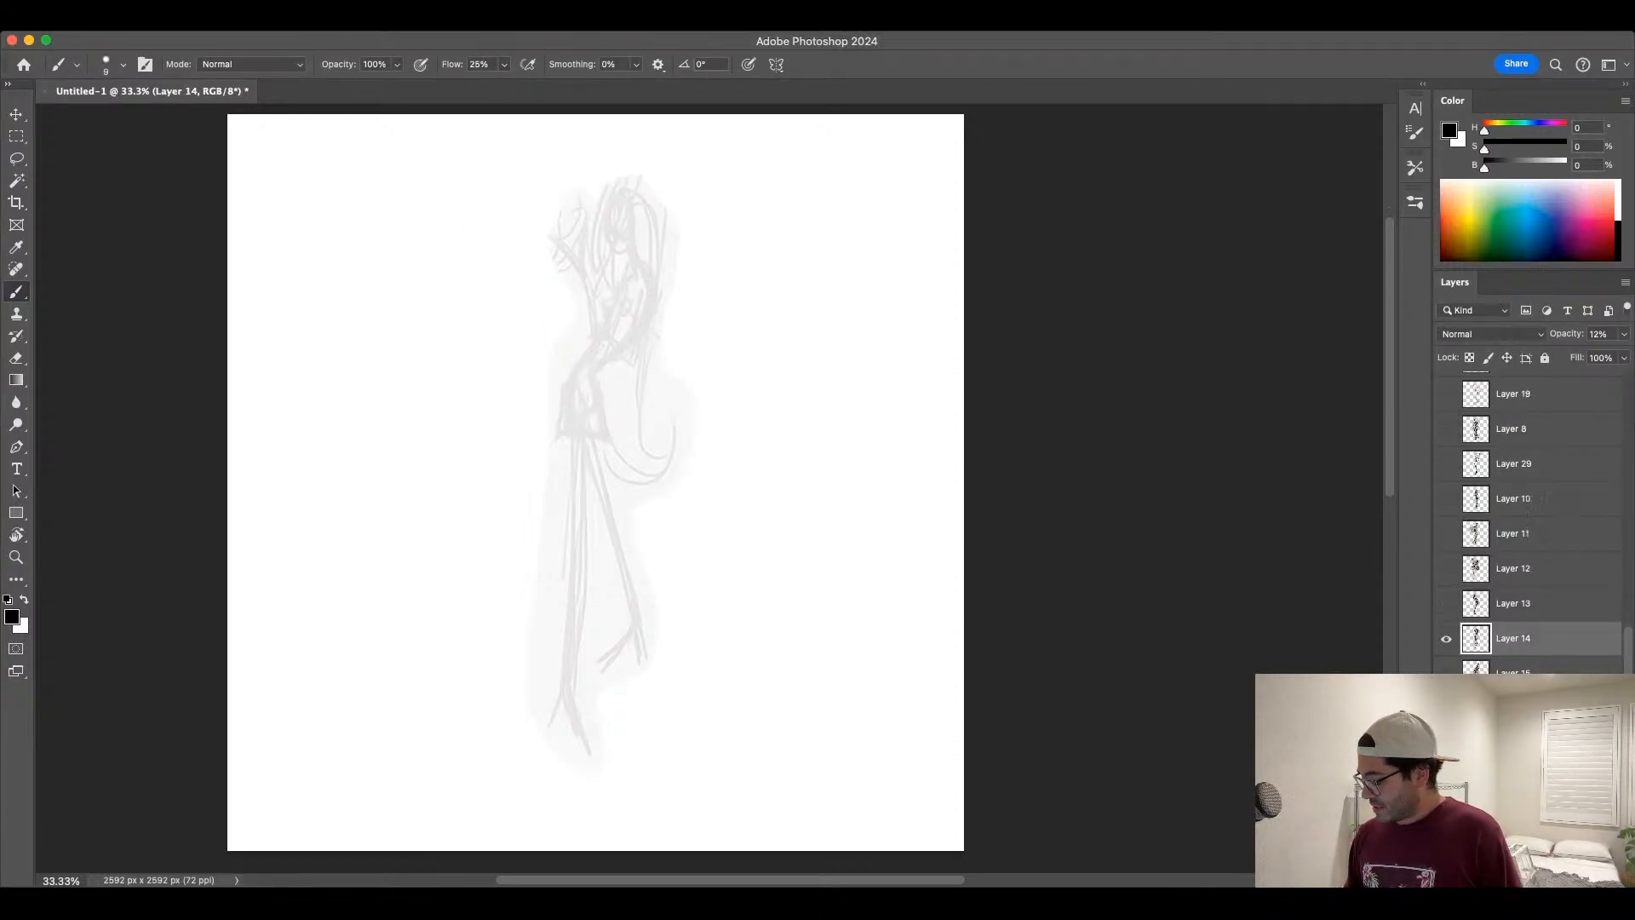
key(super+equal)
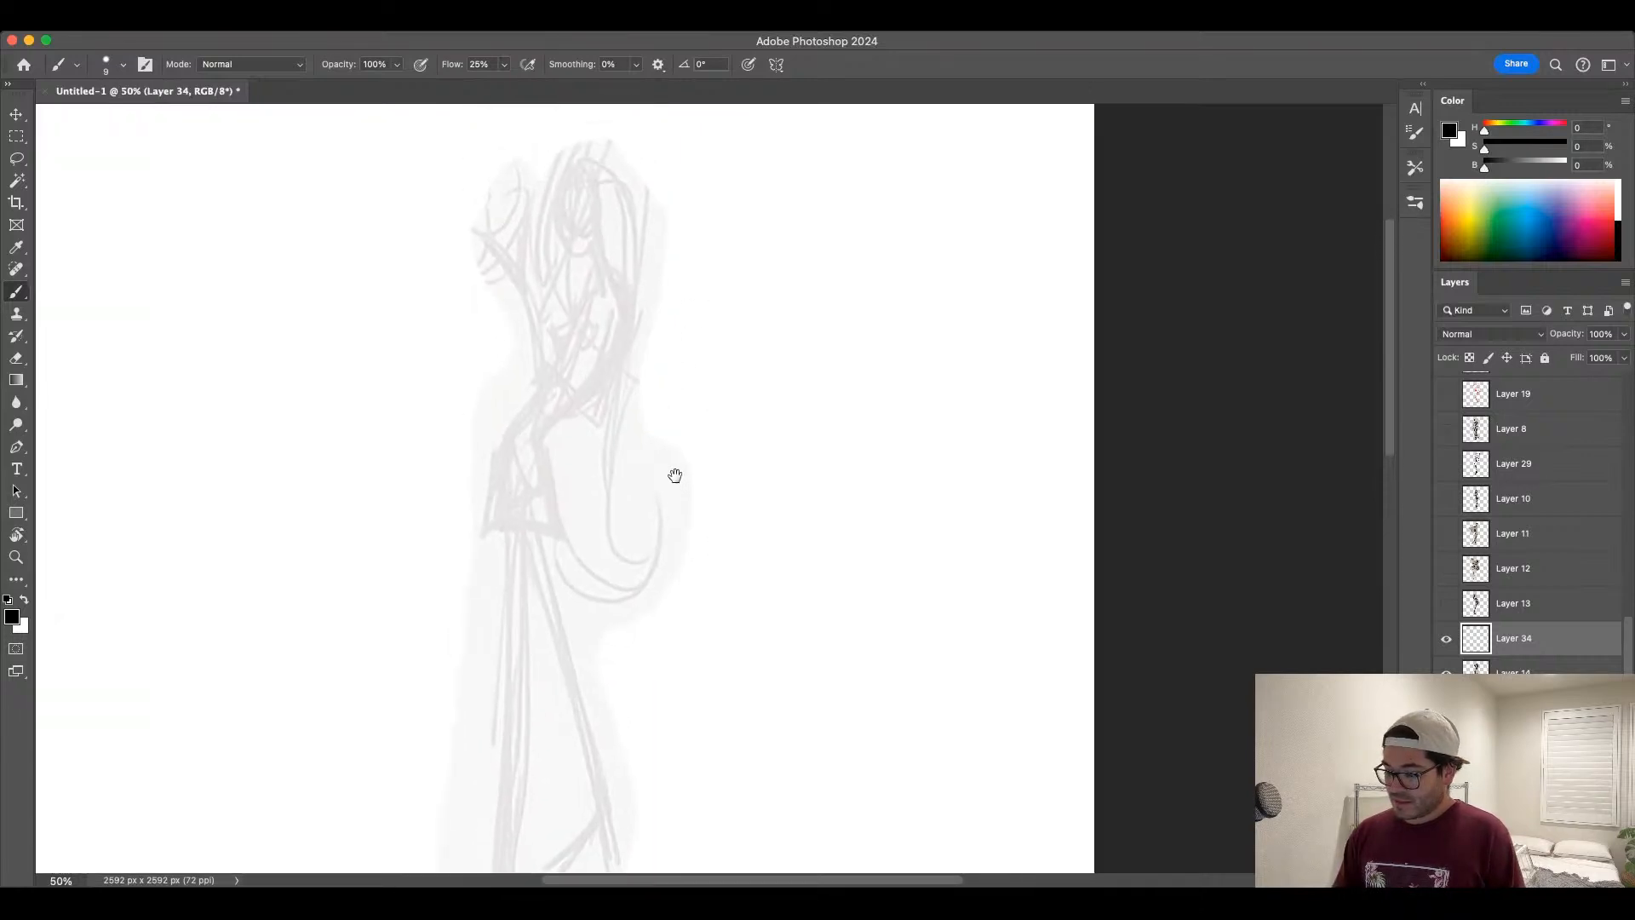
drag(551, 215, 602, 155)
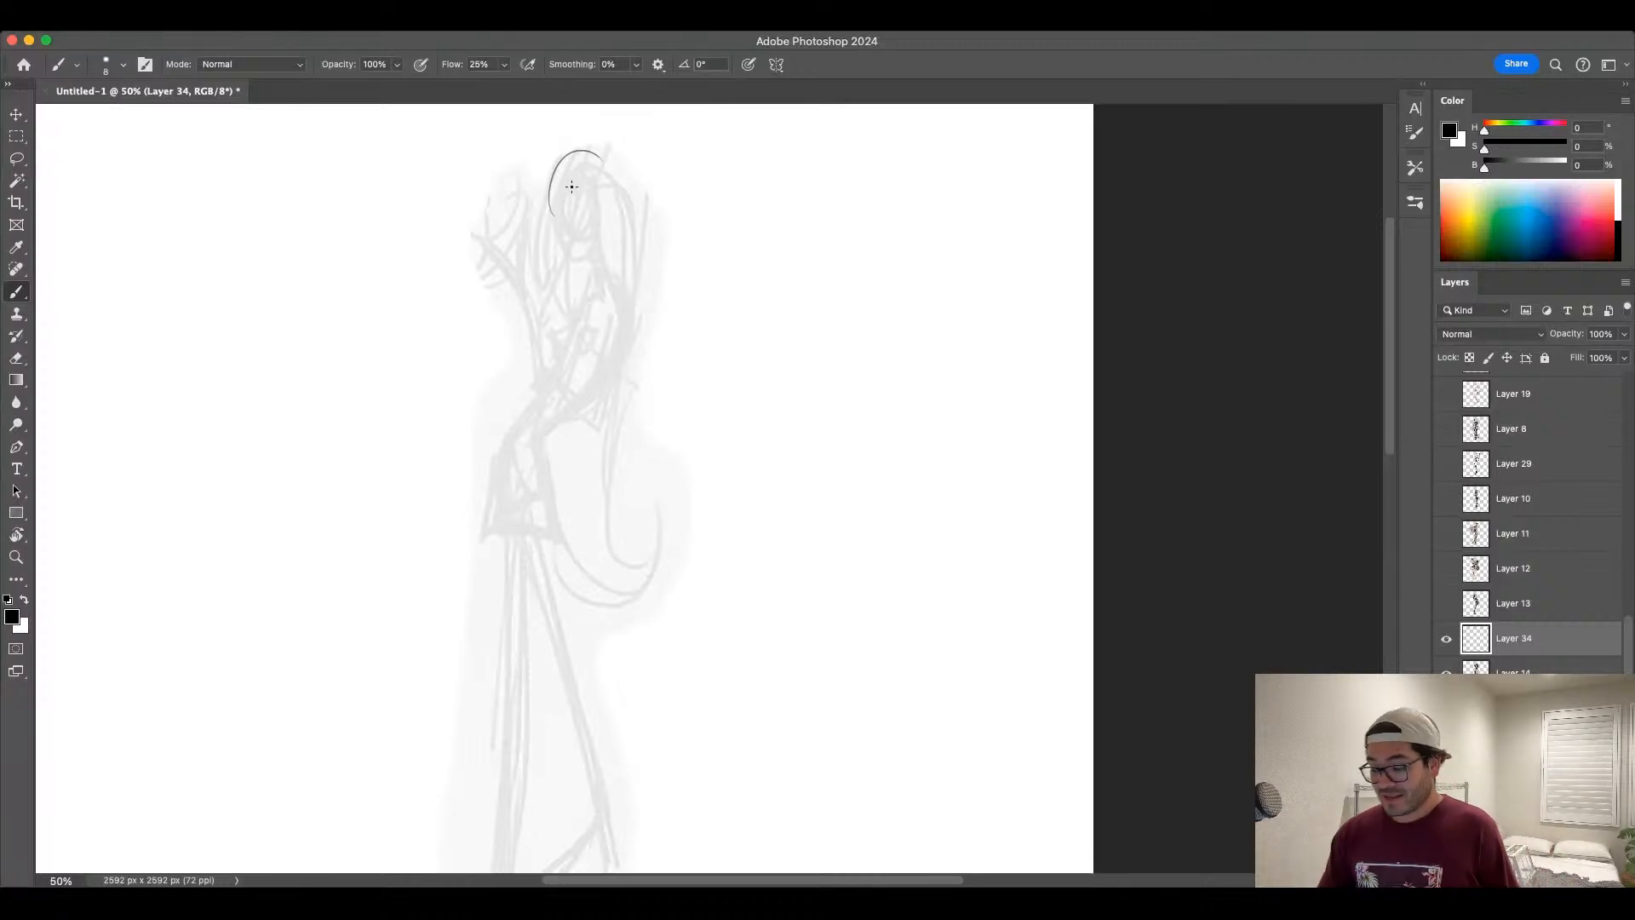
mouse_move(551, 209)
mouse_down()
mouse_move(618, 168)
mouse_move(614, 210)
mouse_move(570, 265)
mouse_up()
key(super+z)
key(super+z)
key(super+z)
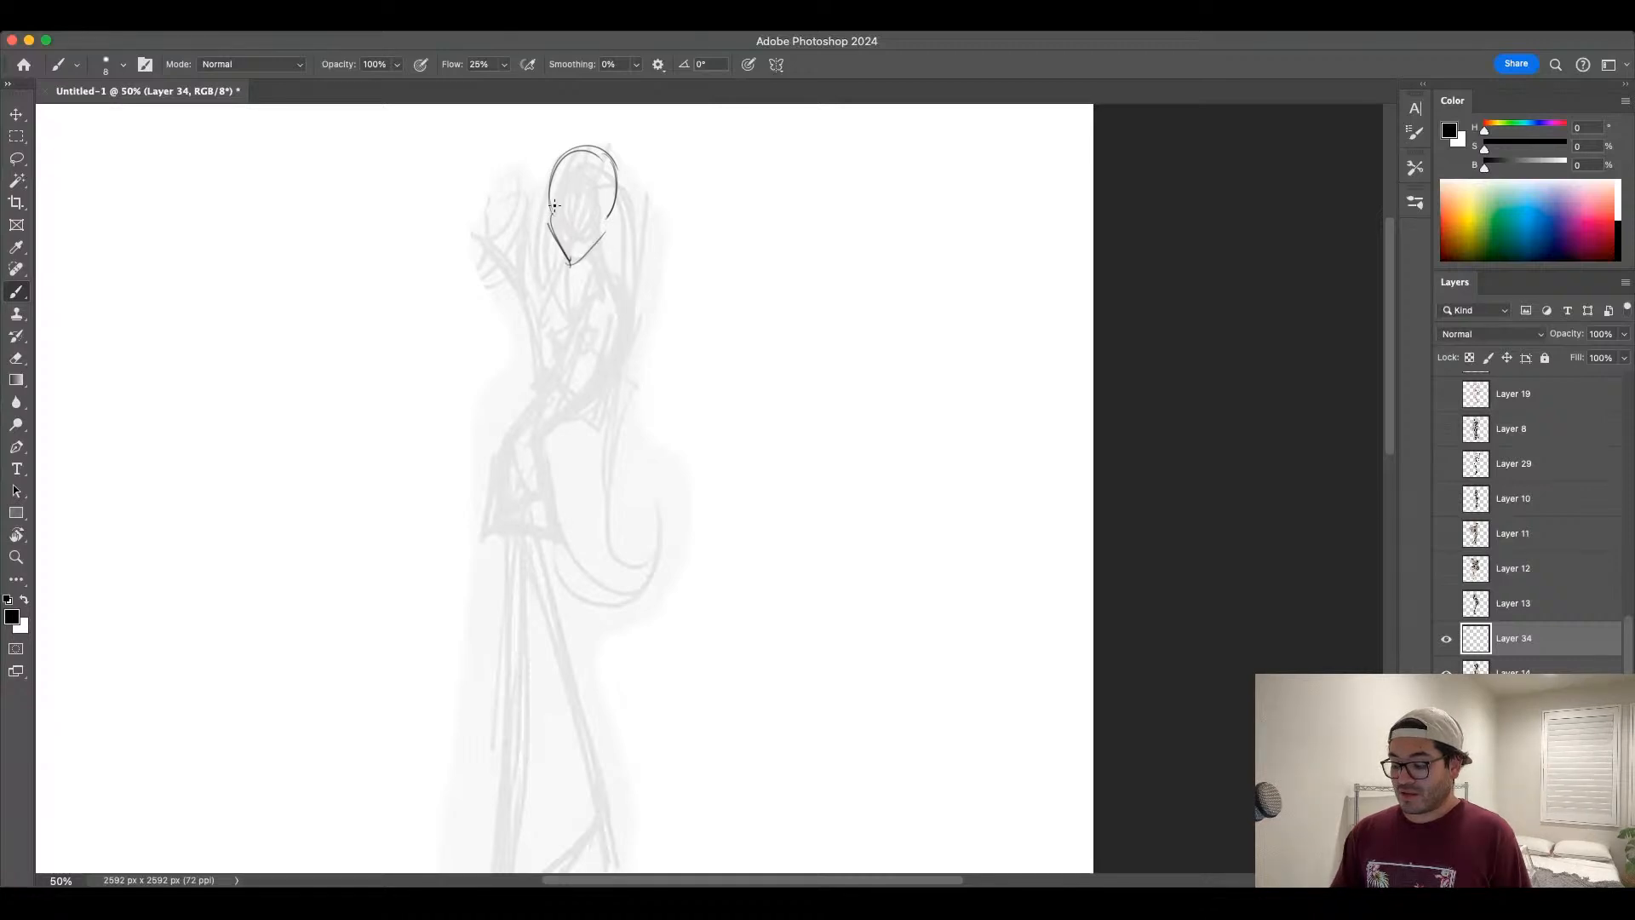
mouse_move(550, 203)
mouse_down()
mouse_move(557, 217)
mouse_move(596, 192)
mouse_up()
drag(564, 198, 592, 184)
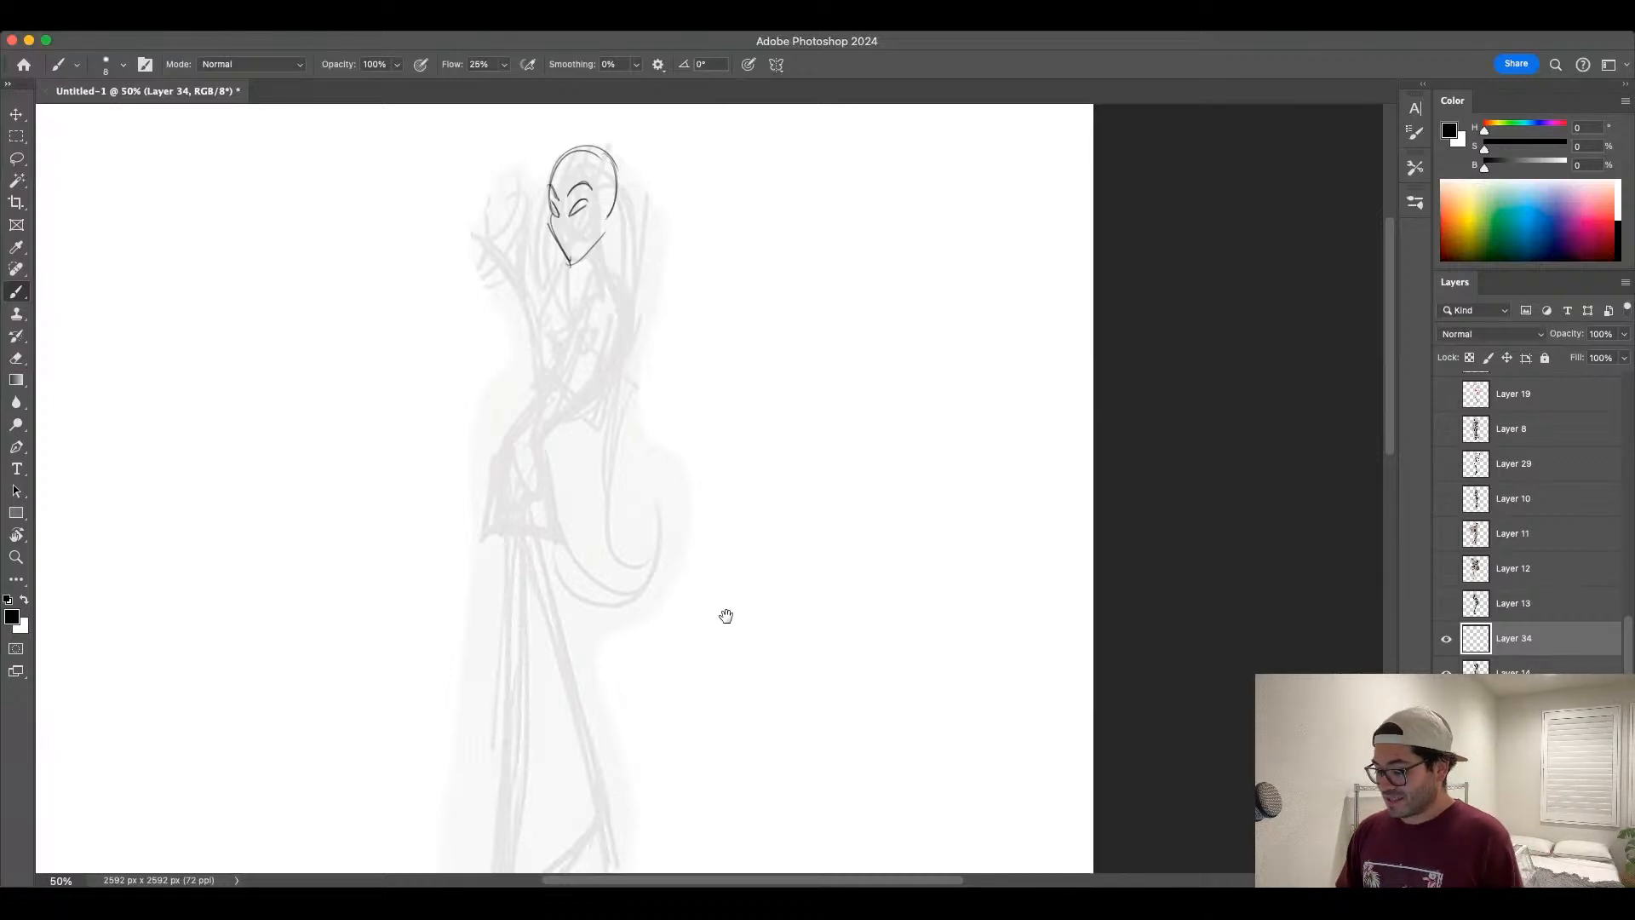
Step: Draw the long lines of the straight standing leg from hip to ankle, redoing the first attempt
drag(725, 615, 723, 573)
drag(662, 673, 645, 592)
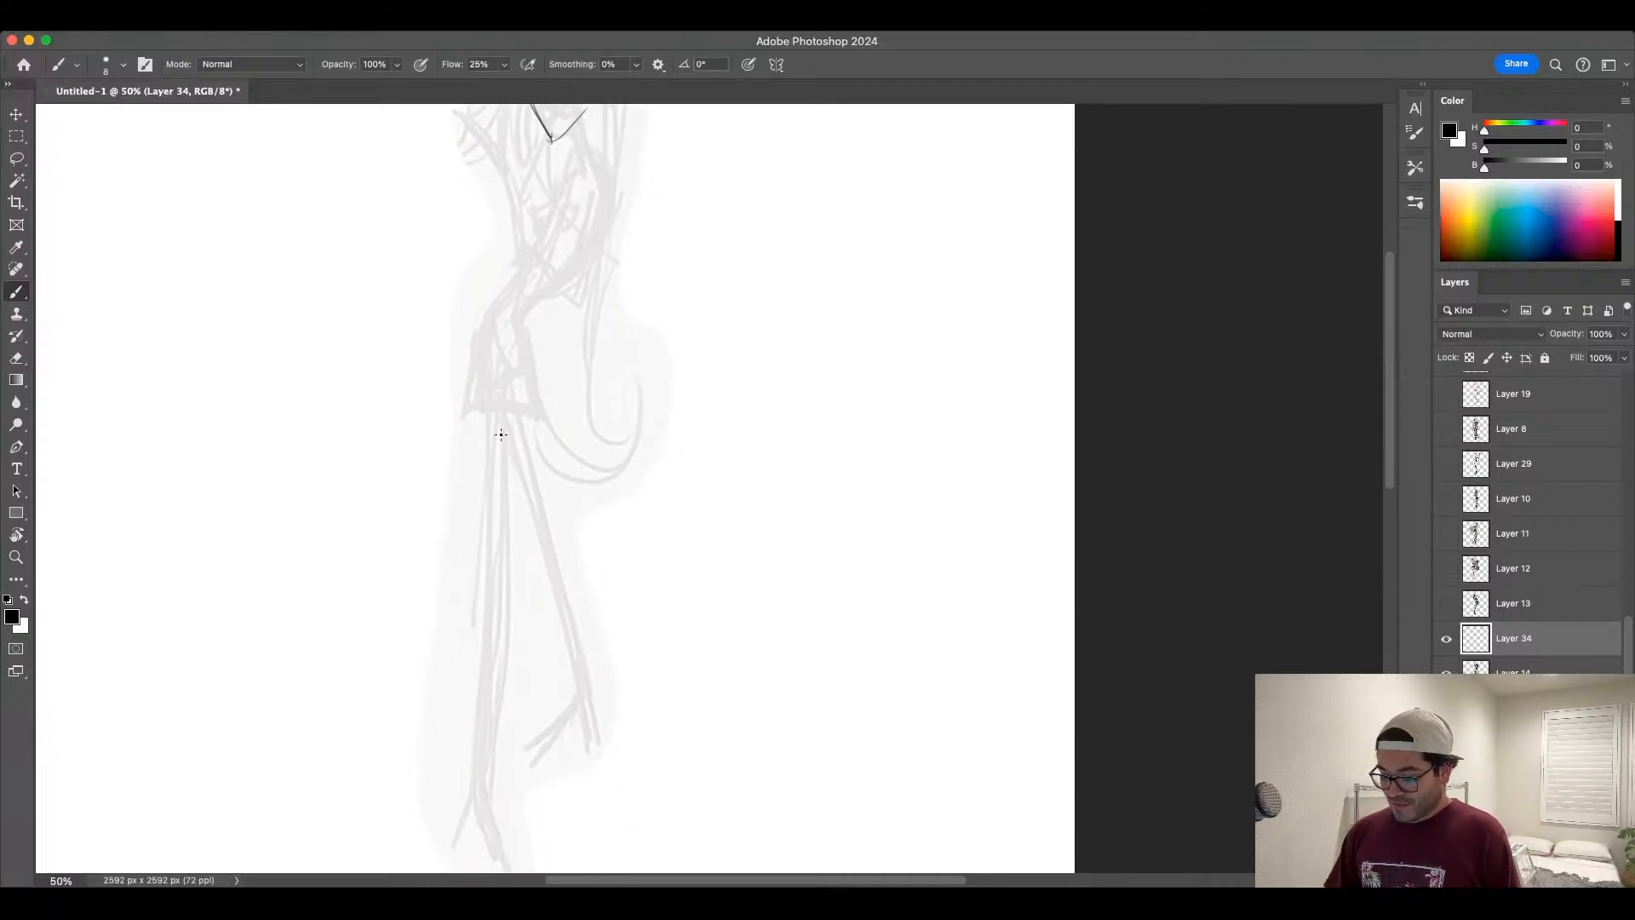
drag(498, 402, 458, 848)
key(super+z)
key(super+z)
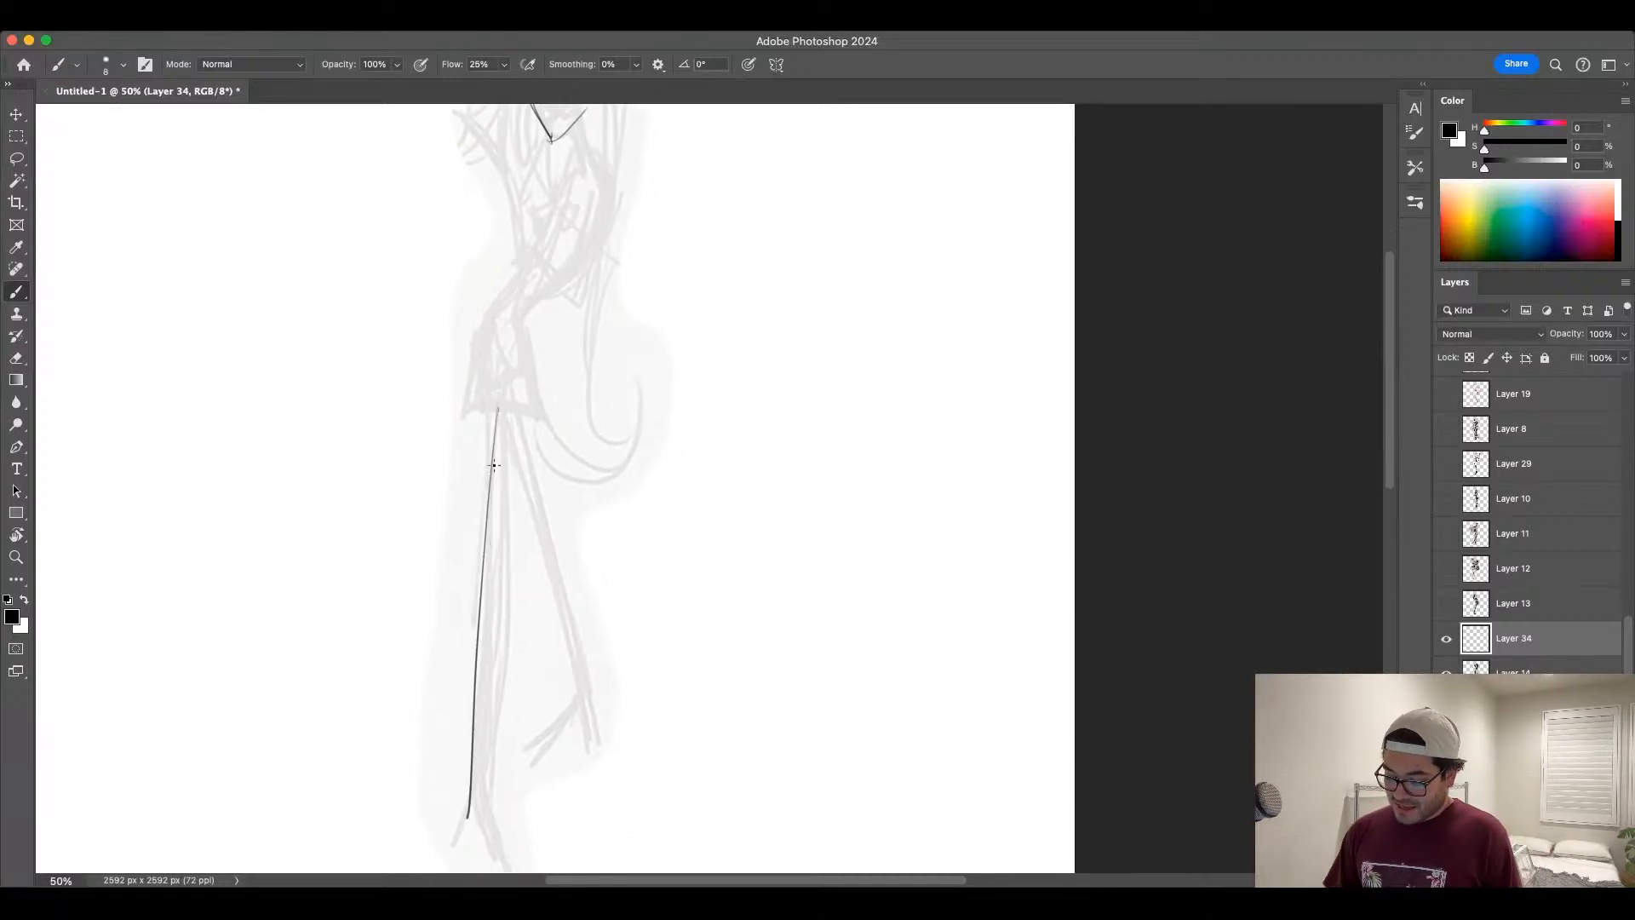
drag(500, 434, 477, 796)
drag(498, 411, 468, 818)
Step: Draw the angled second leg from the hip and its raised heel and pointed foot
drag(615, 694, 605, 604)
drag(503, 322, 587, 627)
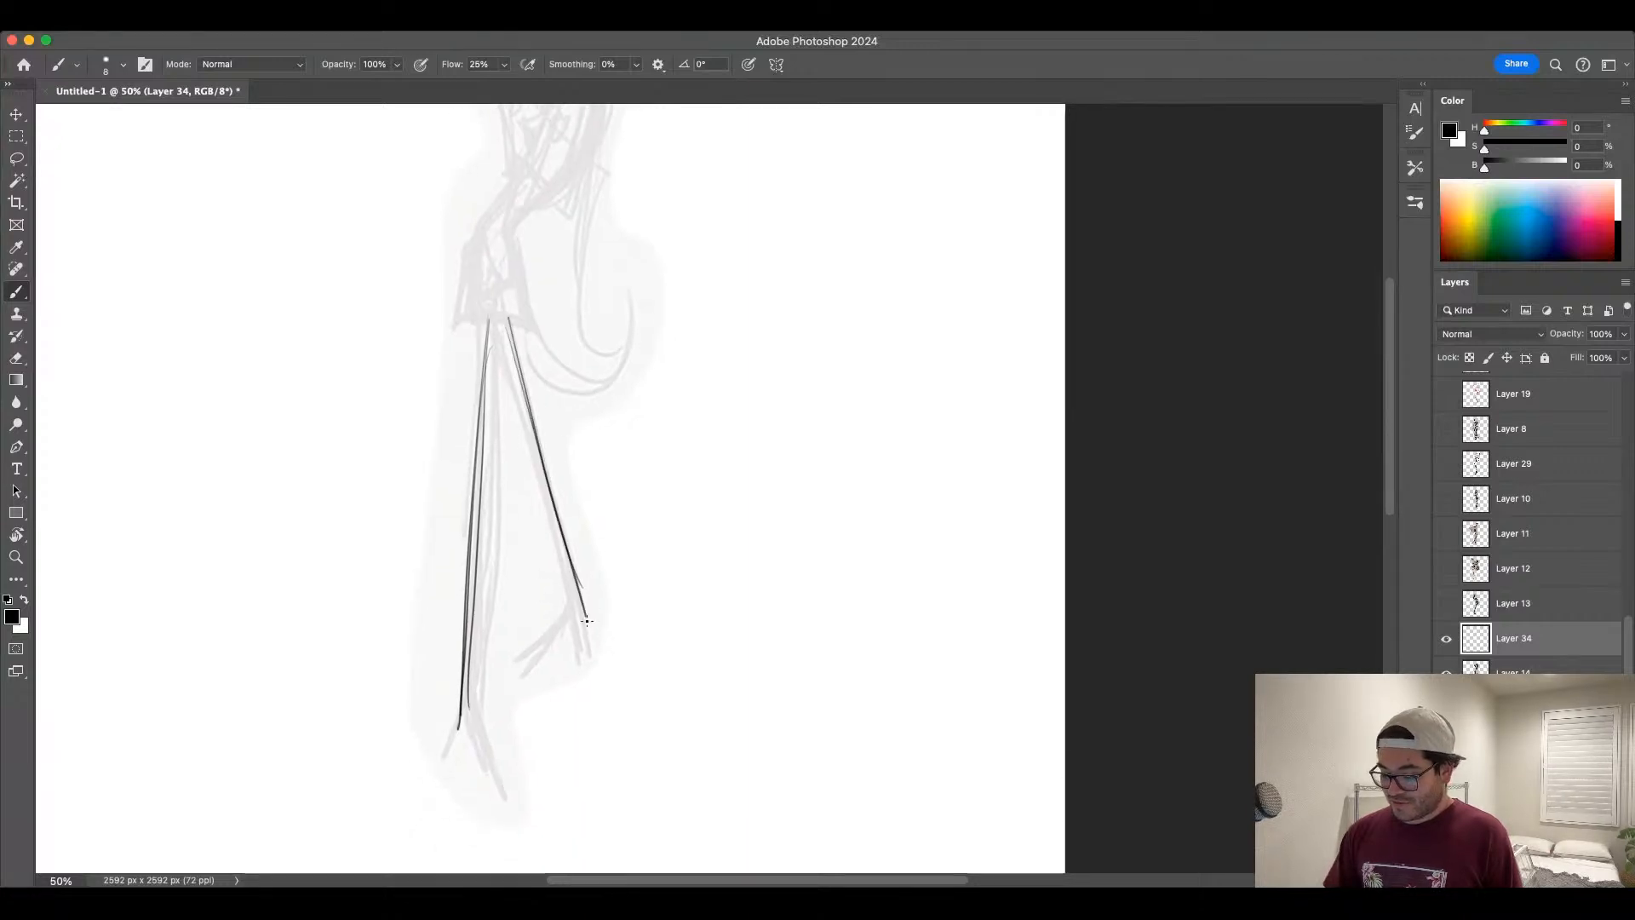
mouse_move(521, 400)
mouse_down()
mouse_move(580, 622)
mouse_move(541, 664)
mouse_up()
drag(568, 606, 539, 669)
drag(580, 608, 574, 661)
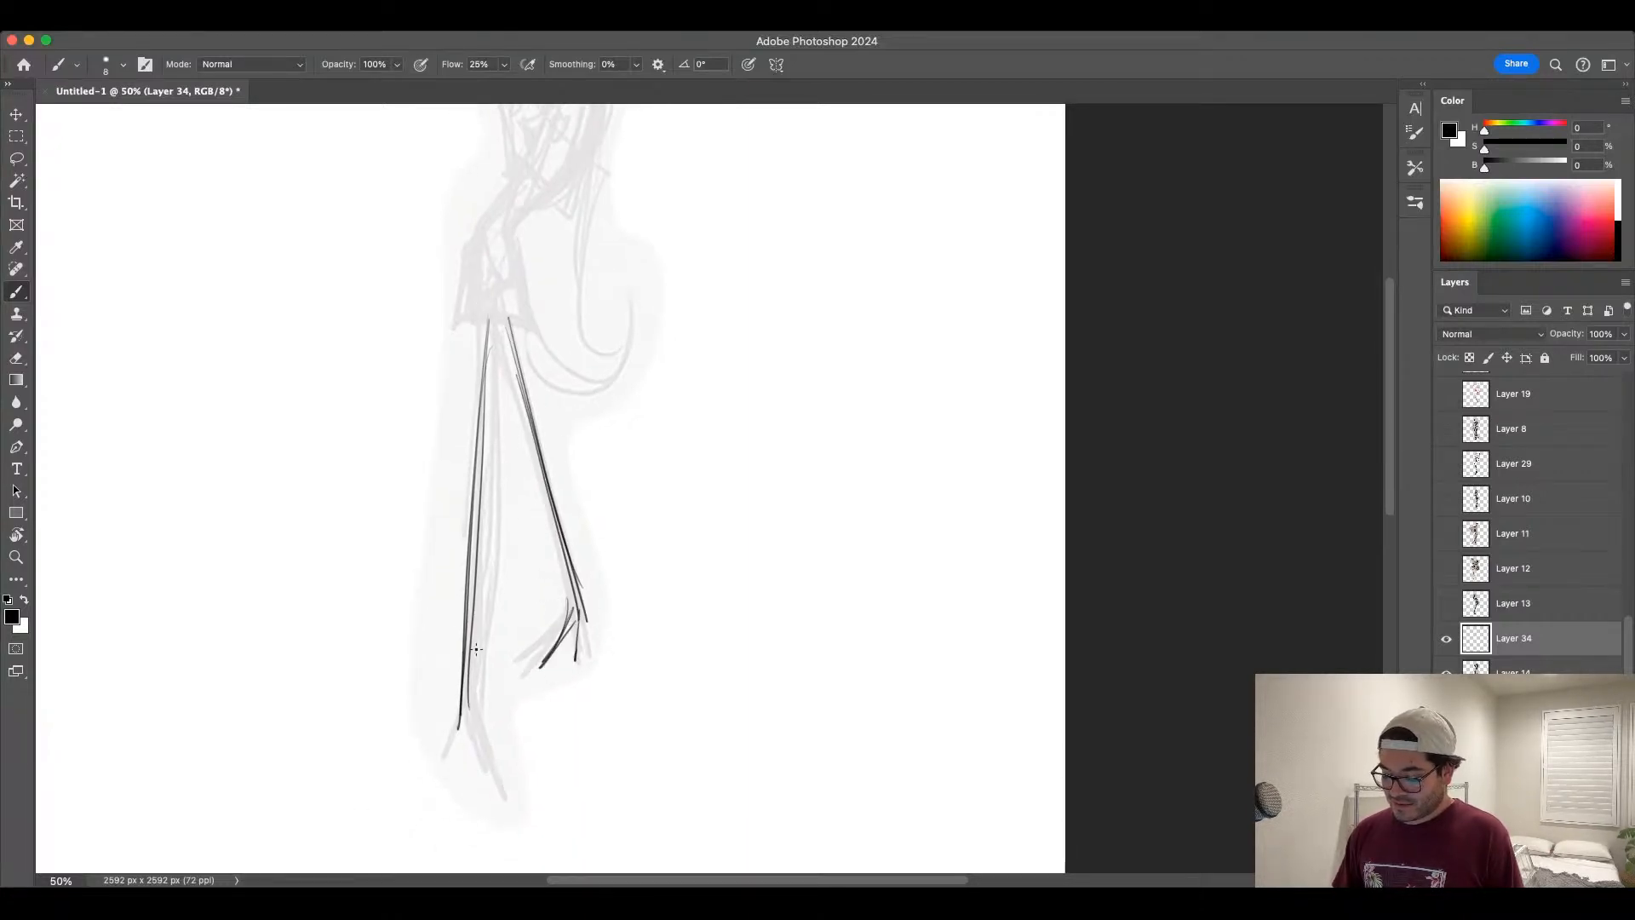
Step: Draw the heel and pointed foot of the standing leg and reinforce the leg line
drag(464, 715, 458, 759)
drag(465, 708, 508, 806)
drag(507, 800, 469, 684)
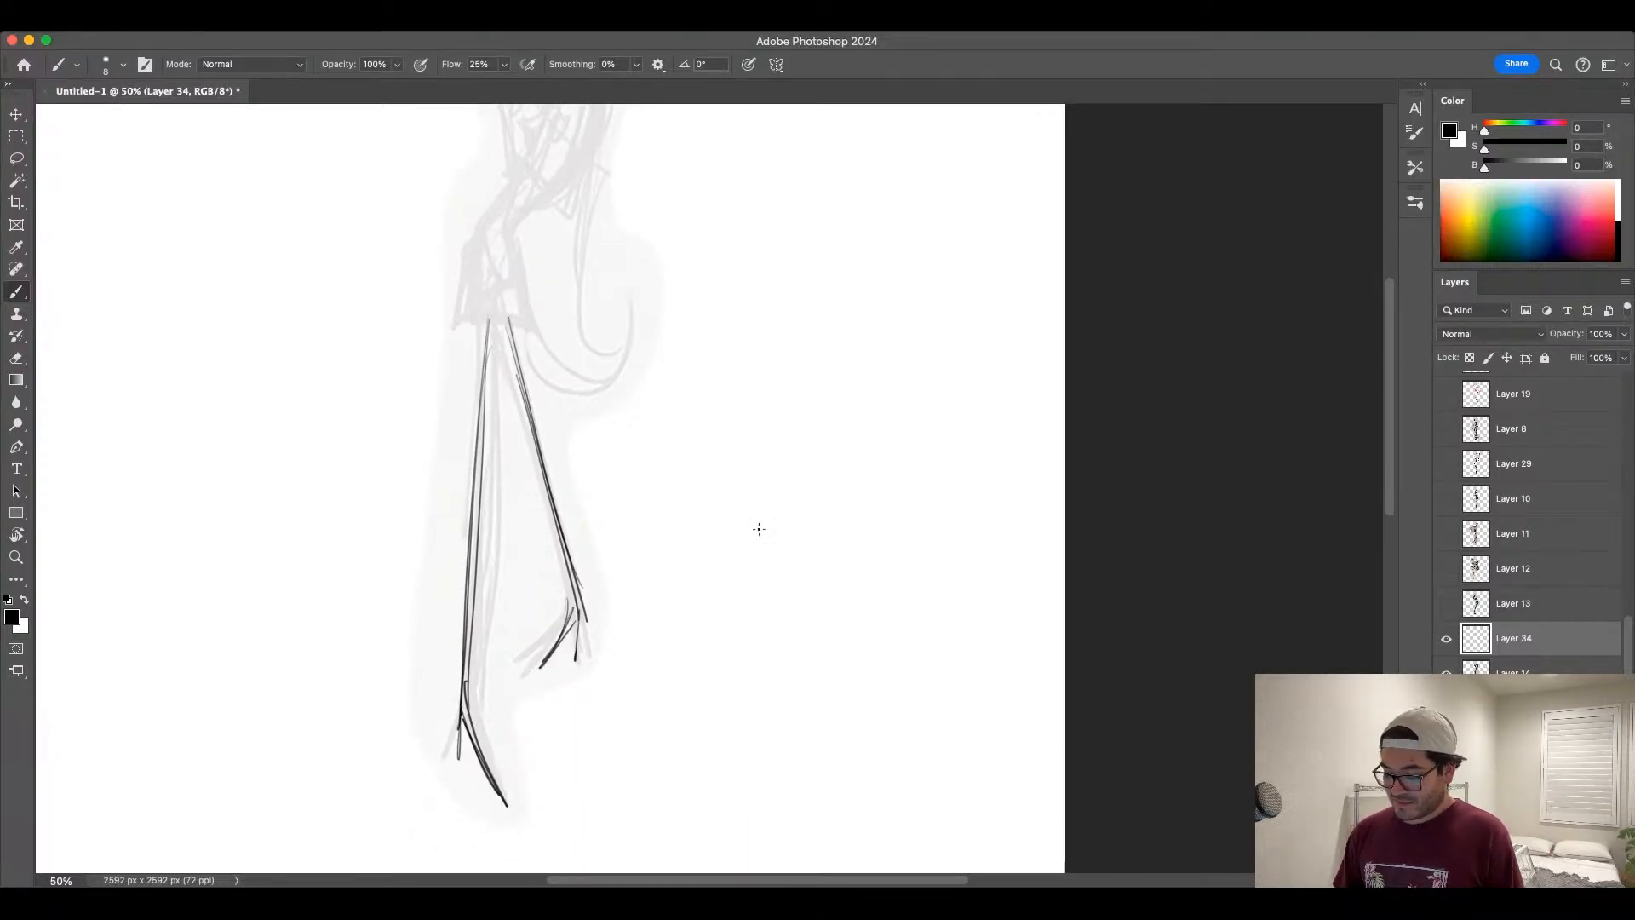
drag(477, 324, 465, 673)
Step: Compare the new drawing with the ponytail figure on Layer 29, then show Layers 34 and 14 again
key(super+minus)
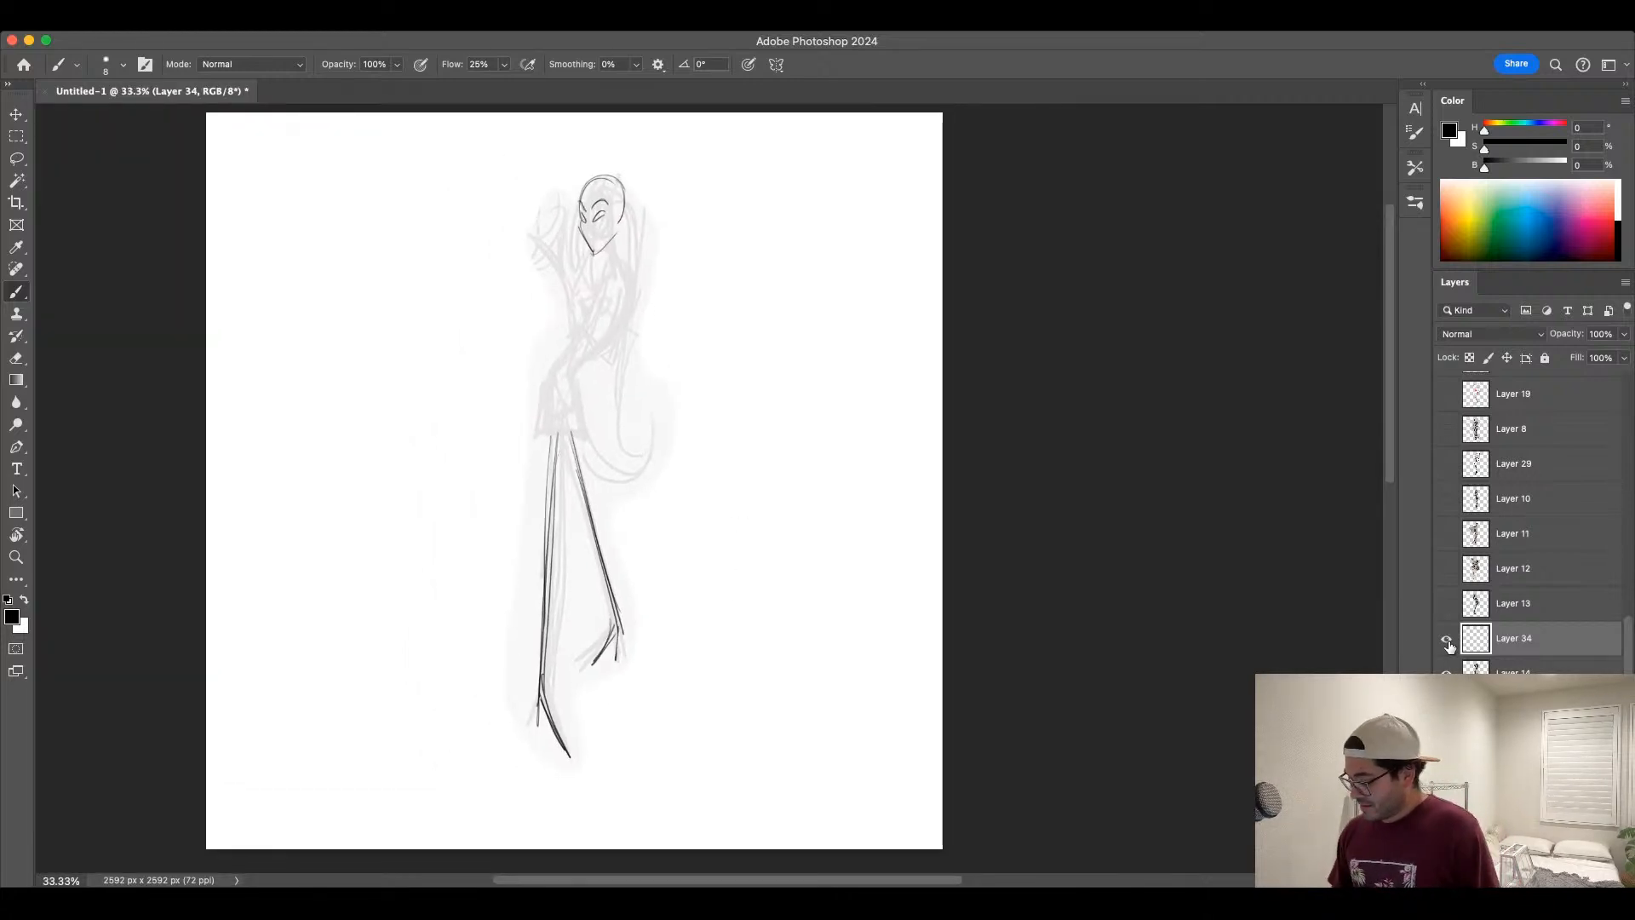
click(1446, 638)
click(1446, 464)
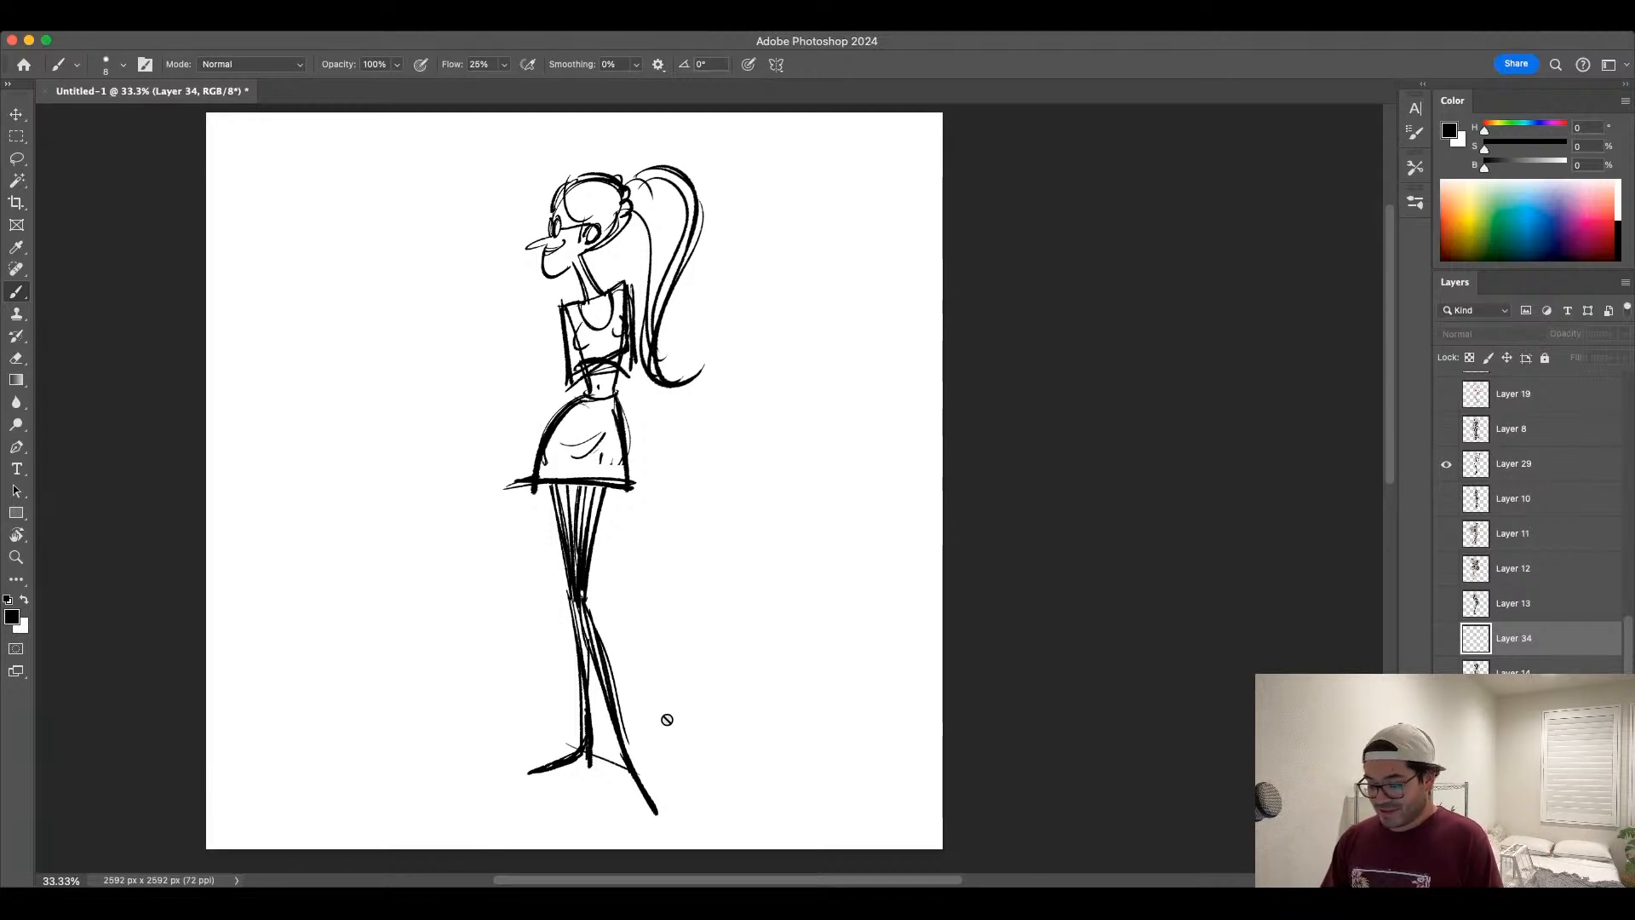
click(1446, 464)
click(1446, 639)
click(1446, 672)
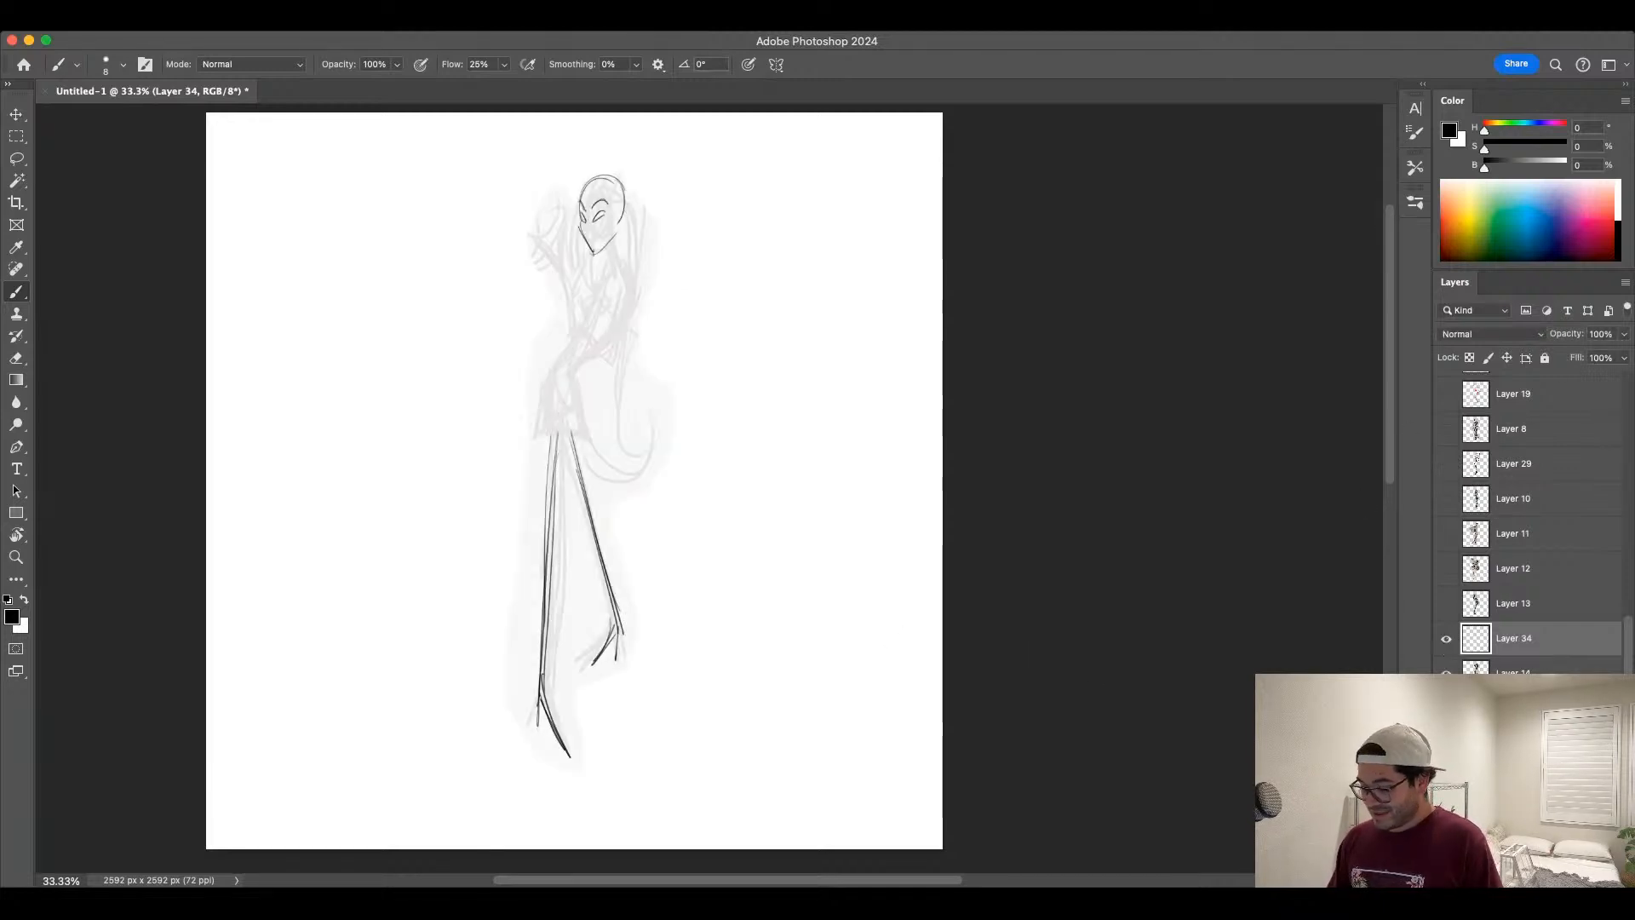
Step: Build up both legs with contour strokes at the thighs and calves, and block in the short flared skirt
drag(560, 514, 542, 703)
drag(553, 596, 547, 466)
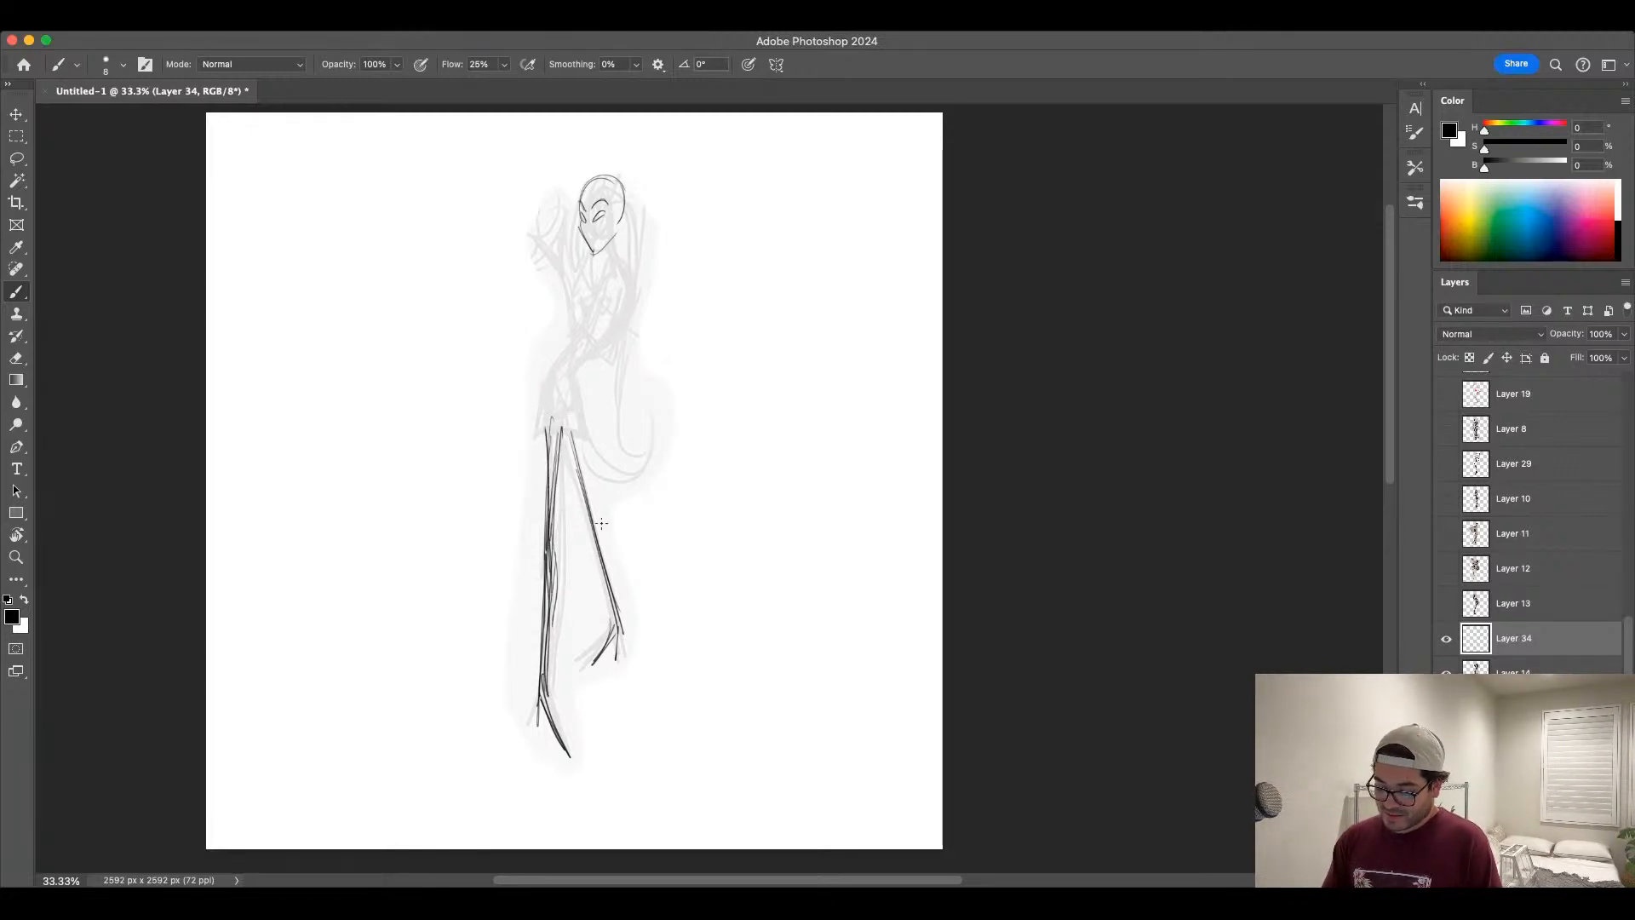
mouse_move(596, 518)
mouse_down()
mouse_move(628, 624)
mouse_move(573, 410)
mouse_up()
drag(572, 409, 627, 644)
drag(553, 553, 537, 697)
mouse_move(547, 623)
mouse_down()
mouse_move(554, 433)
mouse_move(546, 585)
mouse_up()
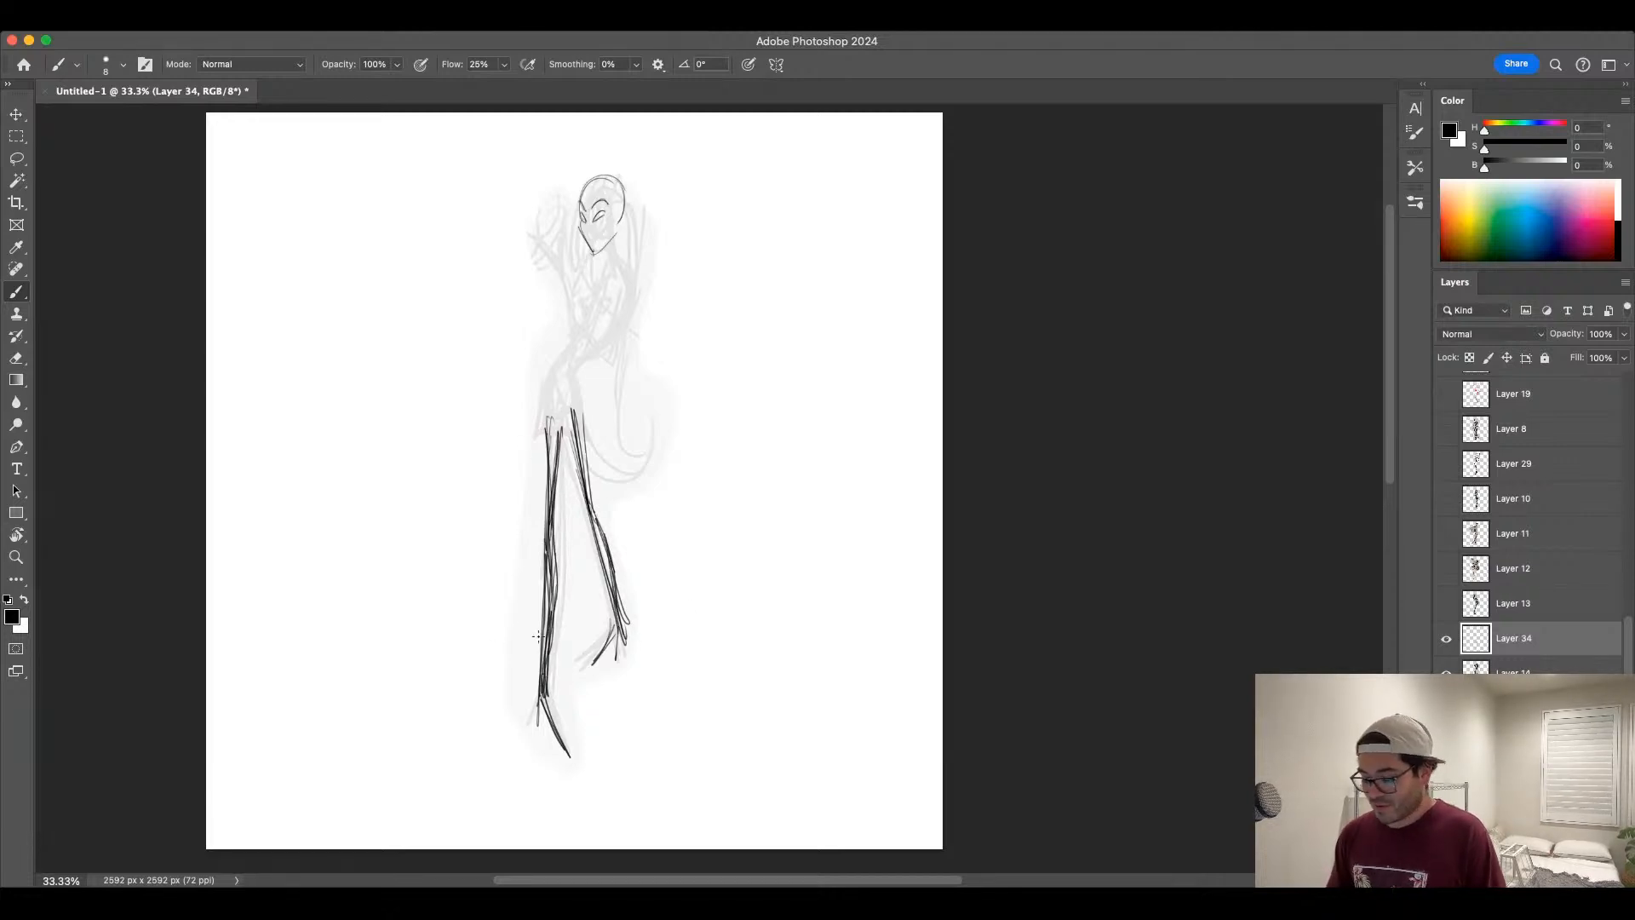
mouse_move(562, 371)
mouse_down()
mouse_move(529, 432)
mouse_move(588, 430)
mouse_move(574, 366)
mouse_move(529, 432)
mouse_up()
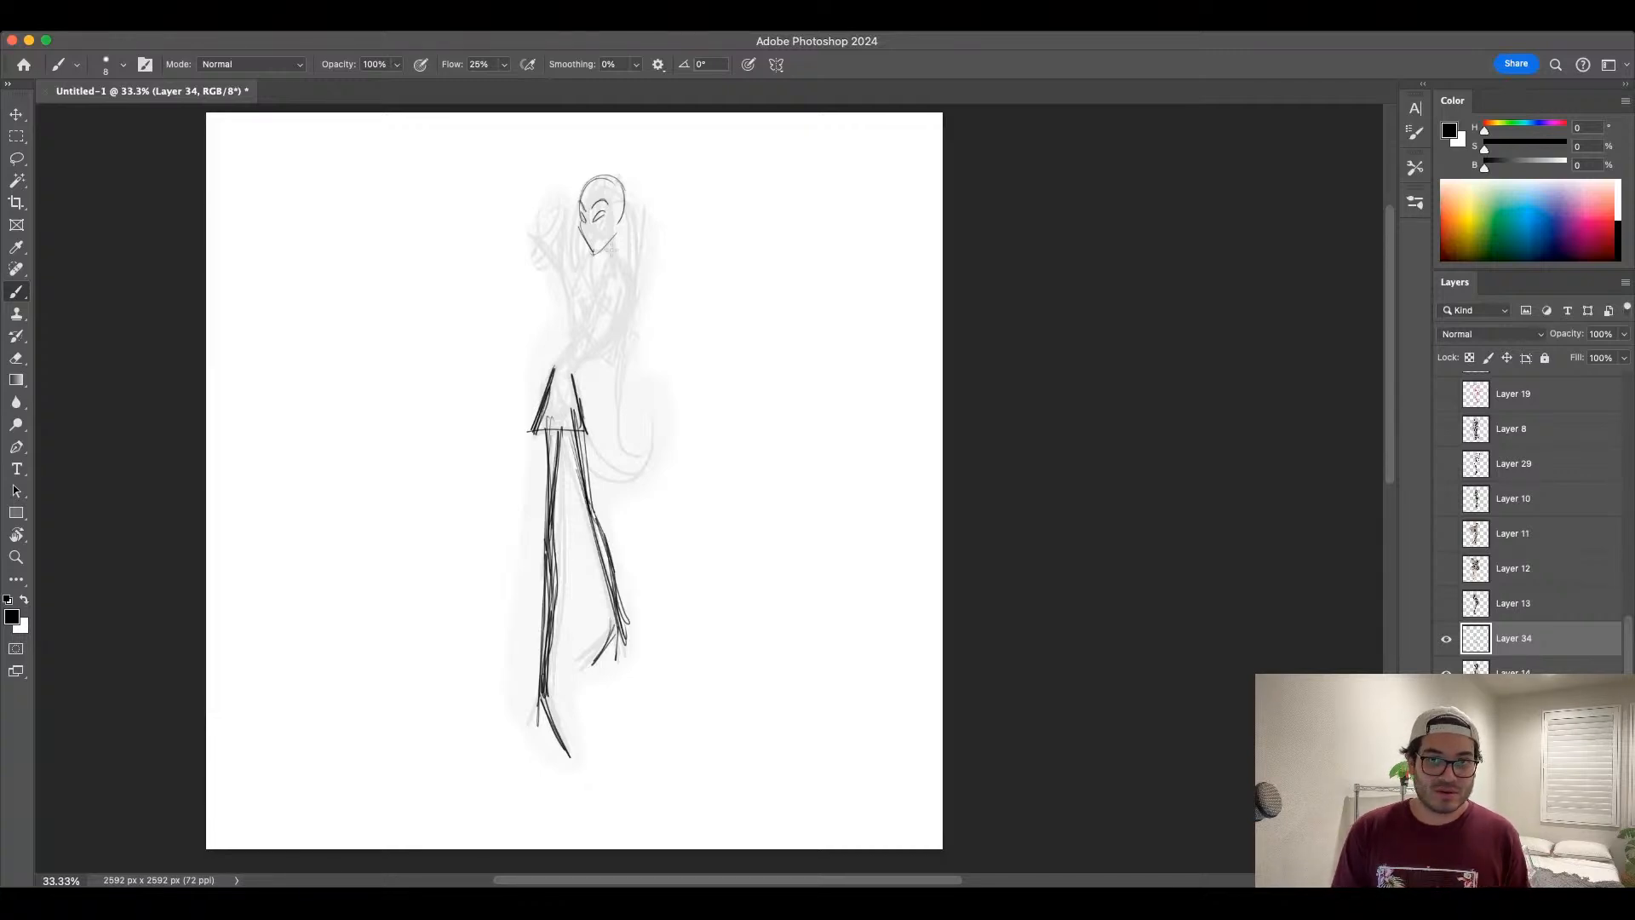
Step: Draw the ear at the side of the head and a small circle study beside the figure
key(super+equal)
key(super+equal)
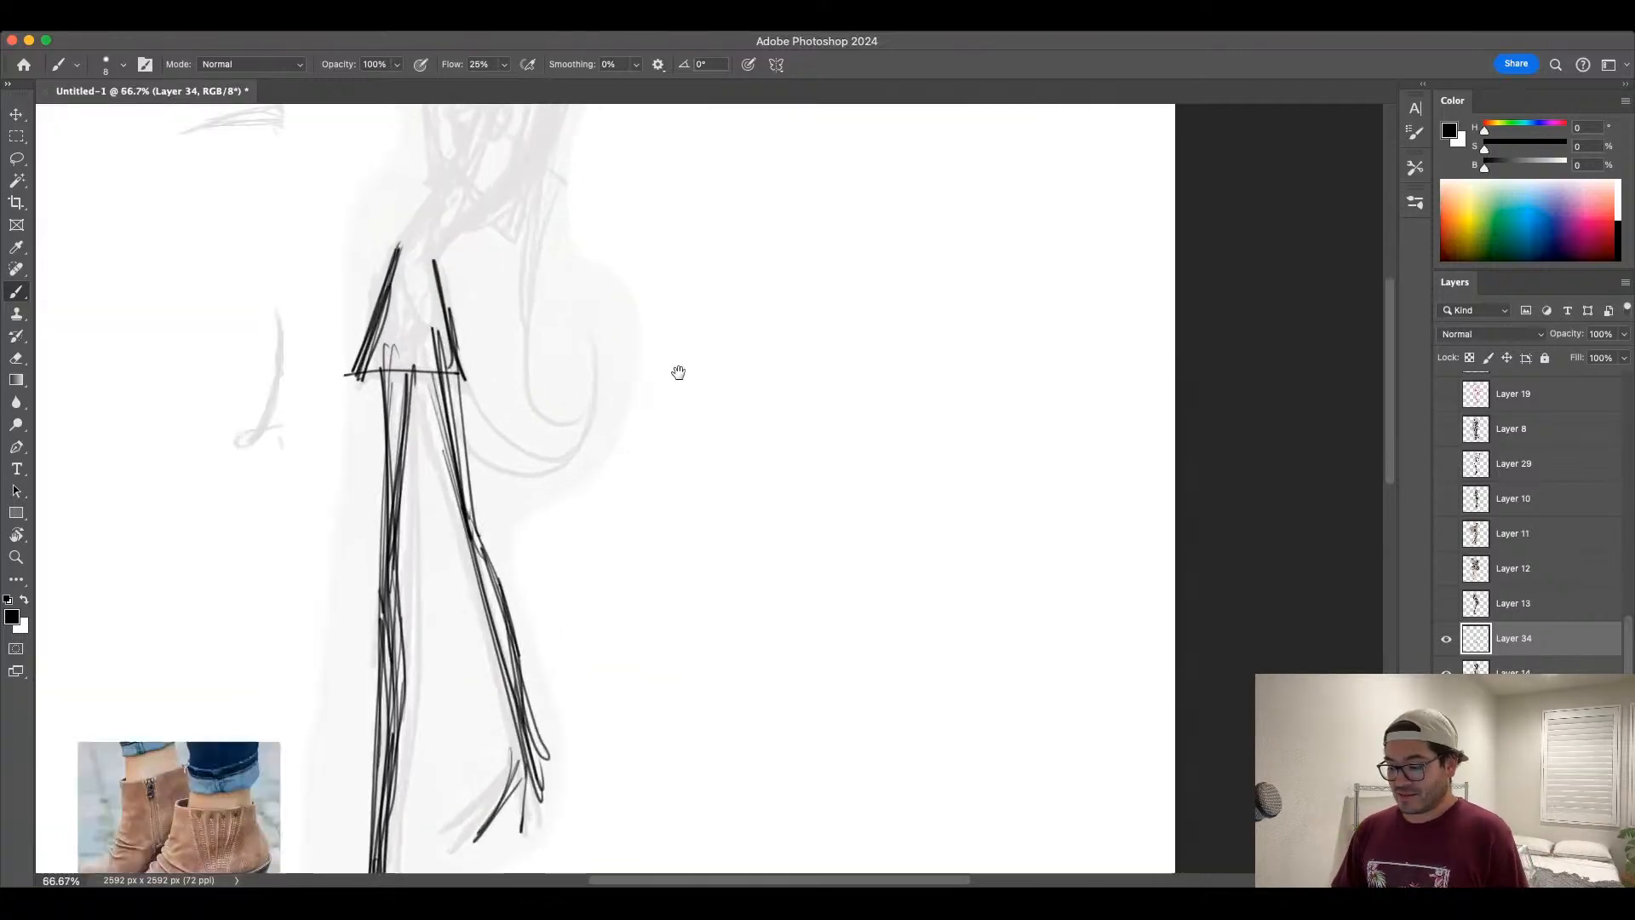
drag(676, 373, 716, 713)
key(super+equal)
drag(642, 465, 716, 677)
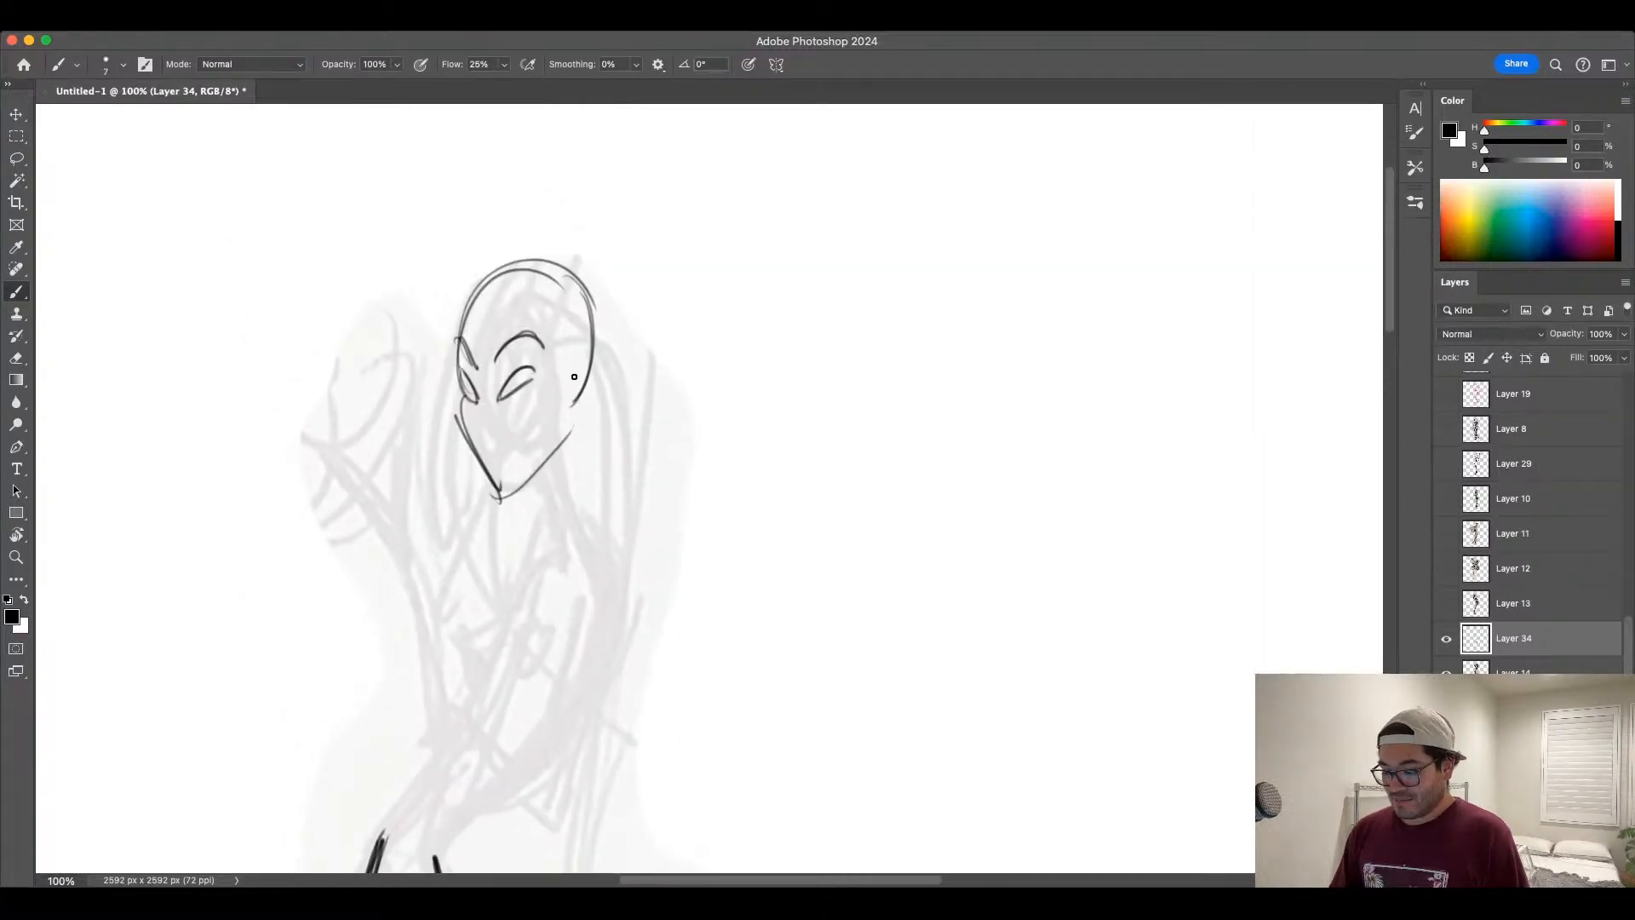
key(bracketleft)
mouse_move(573, 372)
mouse_down()
mouse_move(564, 405)
mouse_move(599, 369)
mouse_move(569, 404)
mouse_up()
key(super+z)
drag(588, 376, 564, 404)
mouse_move(568, 372)
mouse_down()
mouse_move(599, 368)
mouse_move(568, 414)
mouse_up()
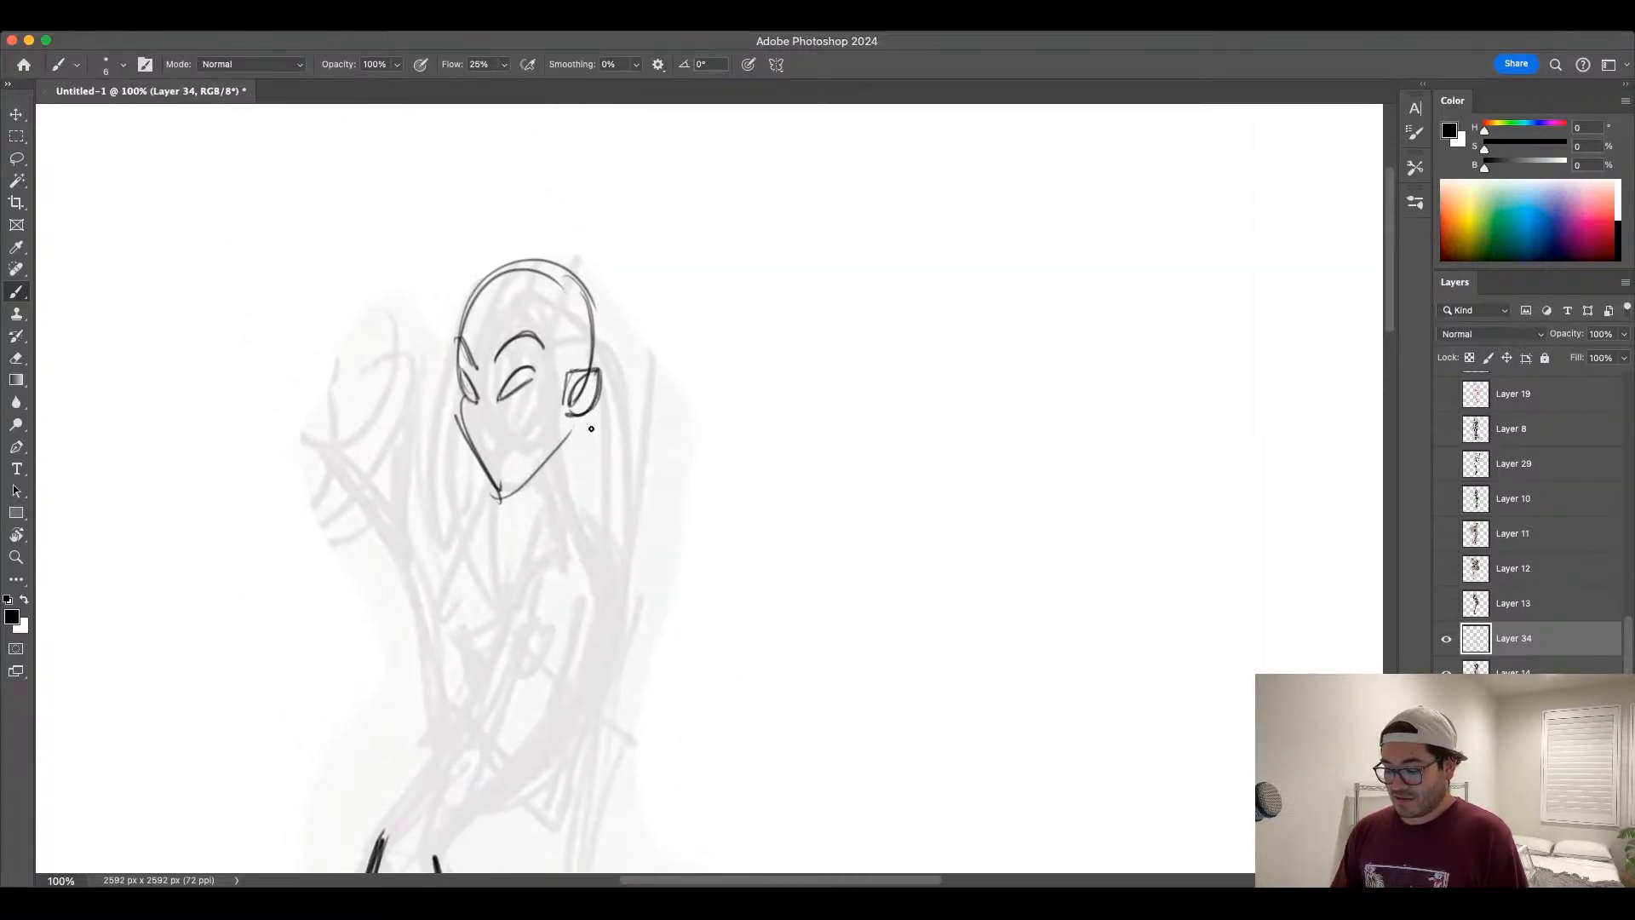
mouse_move(700, 390)
mouse_down()
mouse_move(734, 381)
mouse_move(704, 388)
mouse_move(734, 383)
mouse_move(705, 410)
mouse_move(725, 384)
mouse_move(701, 386)
mouse_move(738, 382)
mouse_move(699, 417)
mouse_up()
key(super+z)
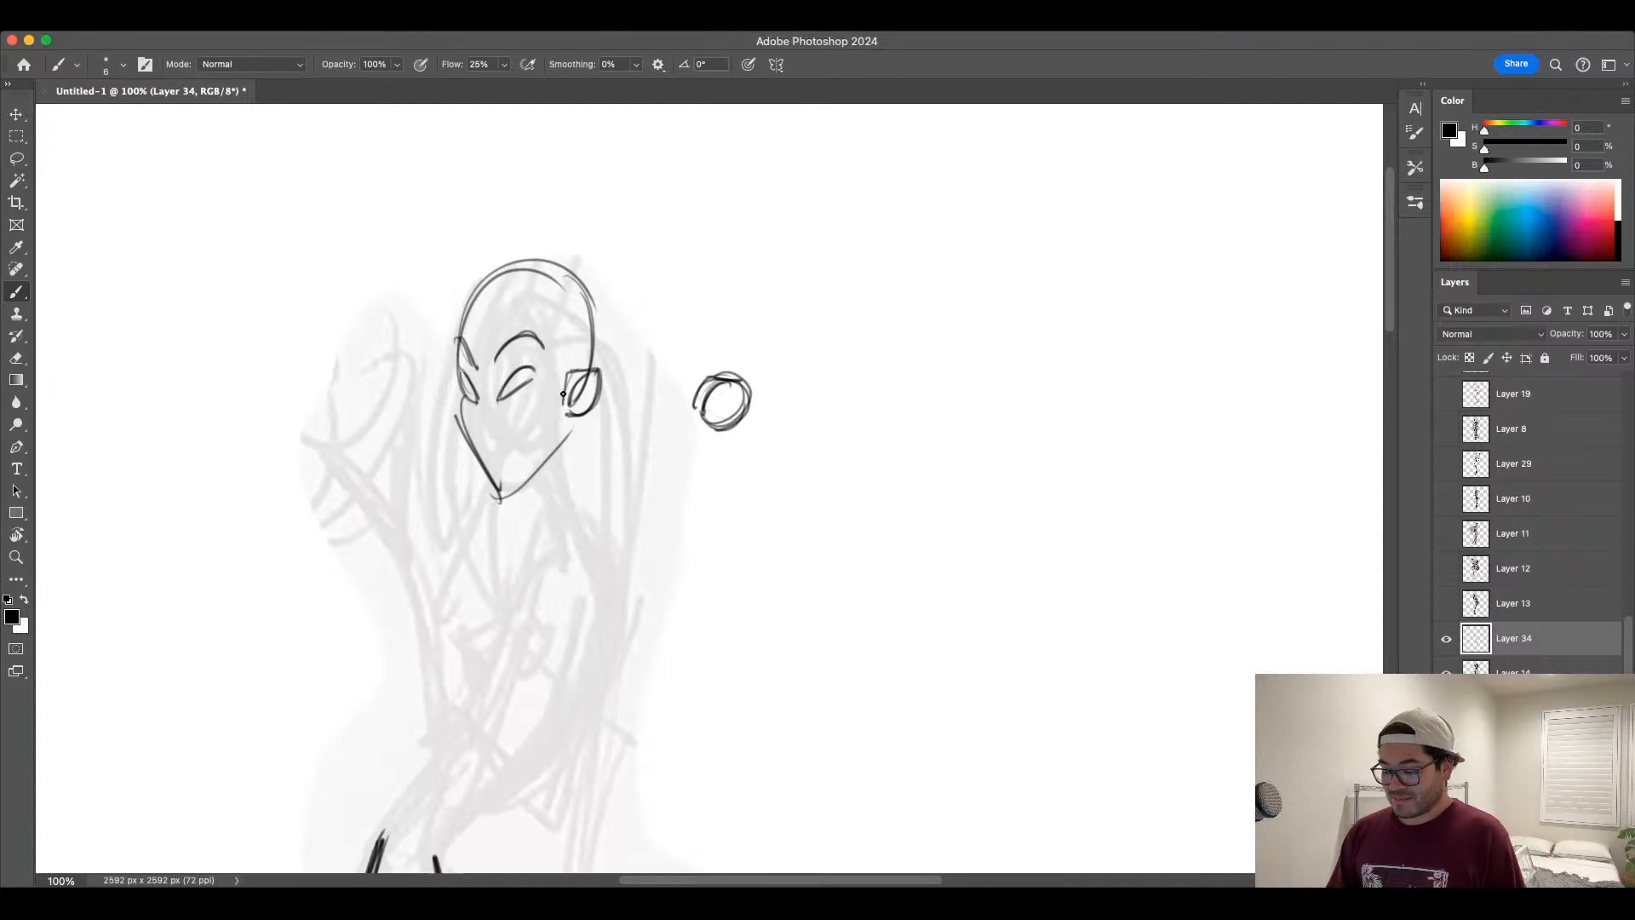
Step: Define the face by darkening the eyes and brows, shaping the cheek and jaw, and adding an open smile
mouse_move(466, 409)
mouse_down()
mouse_move(512, 420)
mouse_move(482, 458)
mouse_move(521, 427)
mouse_move(491, 466)
mouse_move(511, 435)
mouse_move(506, 464)
mouse_move(510, 440)
mouse_move(476, 438)
mouse_move(518, 423)
mouse_move(483, 452)
mouse_move(506, 430)
mouse_move(495, 467)
mouse_move(518, 371)
mouse_move(461, 382)
mouse_move(484, 356)
mouse_move(464, 378)
mouse_move(449, 353)
mouse_move(448, 369)
mouse_move(547, 363)
mouse_move(498, 397)
mouse_up()
mouse_move(509, 375)
mouse_down()
mouse_move(539, 361)
mouse_move(452, 371)
mouse_move(459, 339)
mouse_move(526, 332)
mouse_move(547, 351)
mouse_up()
drag(462, 393, 466, 450)
drag(465, 451, 475, 464)
drag(453, 385, 461, 438)
drag(462, 438, 475, 461)
mouse_move(453, 392)
mouse_down()
mouse_move(496, 496)
mouse_move(489, 477)
mouse_up()
mouse_move(496, 494)
mouse_down()
mouse_move(550, 426)
mouse_move(505, 485)
mouse_move(538, 466)
mouse_up()
drag(512, 486, 573, 416)
drag(561, 448, 573, 420)
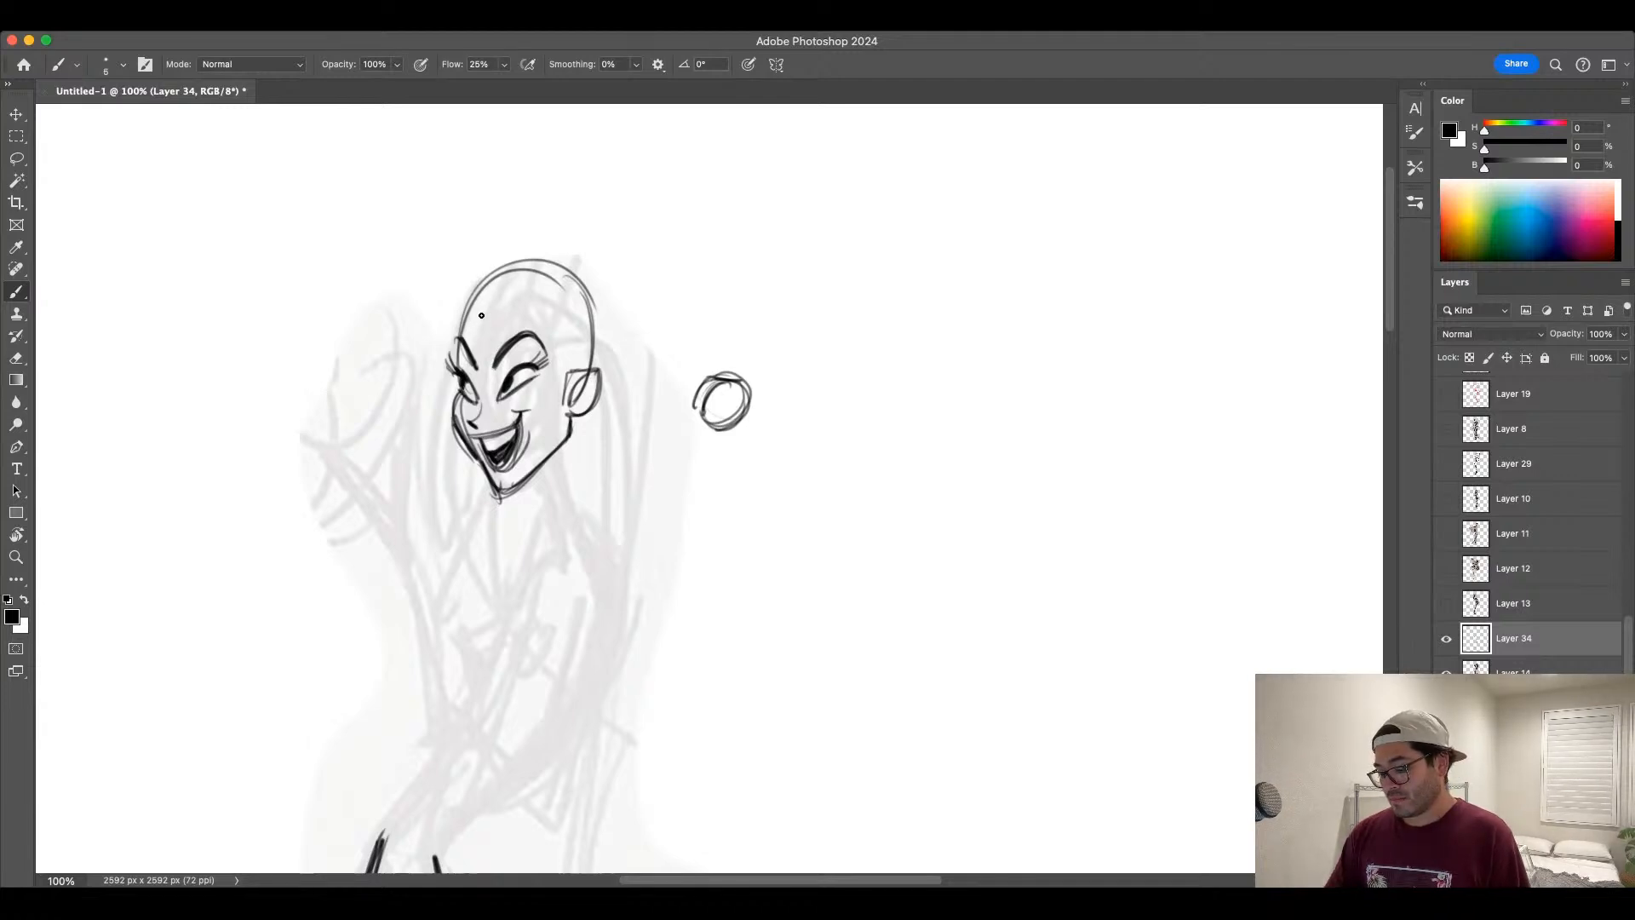
Step: Sketch the swept-back hair on the head with a slanted hairline, strand lines, a sideburn and a fuller outline at the back
mouse_move(465, 298)
mouse_down()
mouse_move(577, 363)
mouse_move(559, 356)
mouse_up()
key(super+z)
mouse_move(457, 307)
mouse_down()
mouse_move(579, 357)
mouse_move(556, 356)
mouse_up()
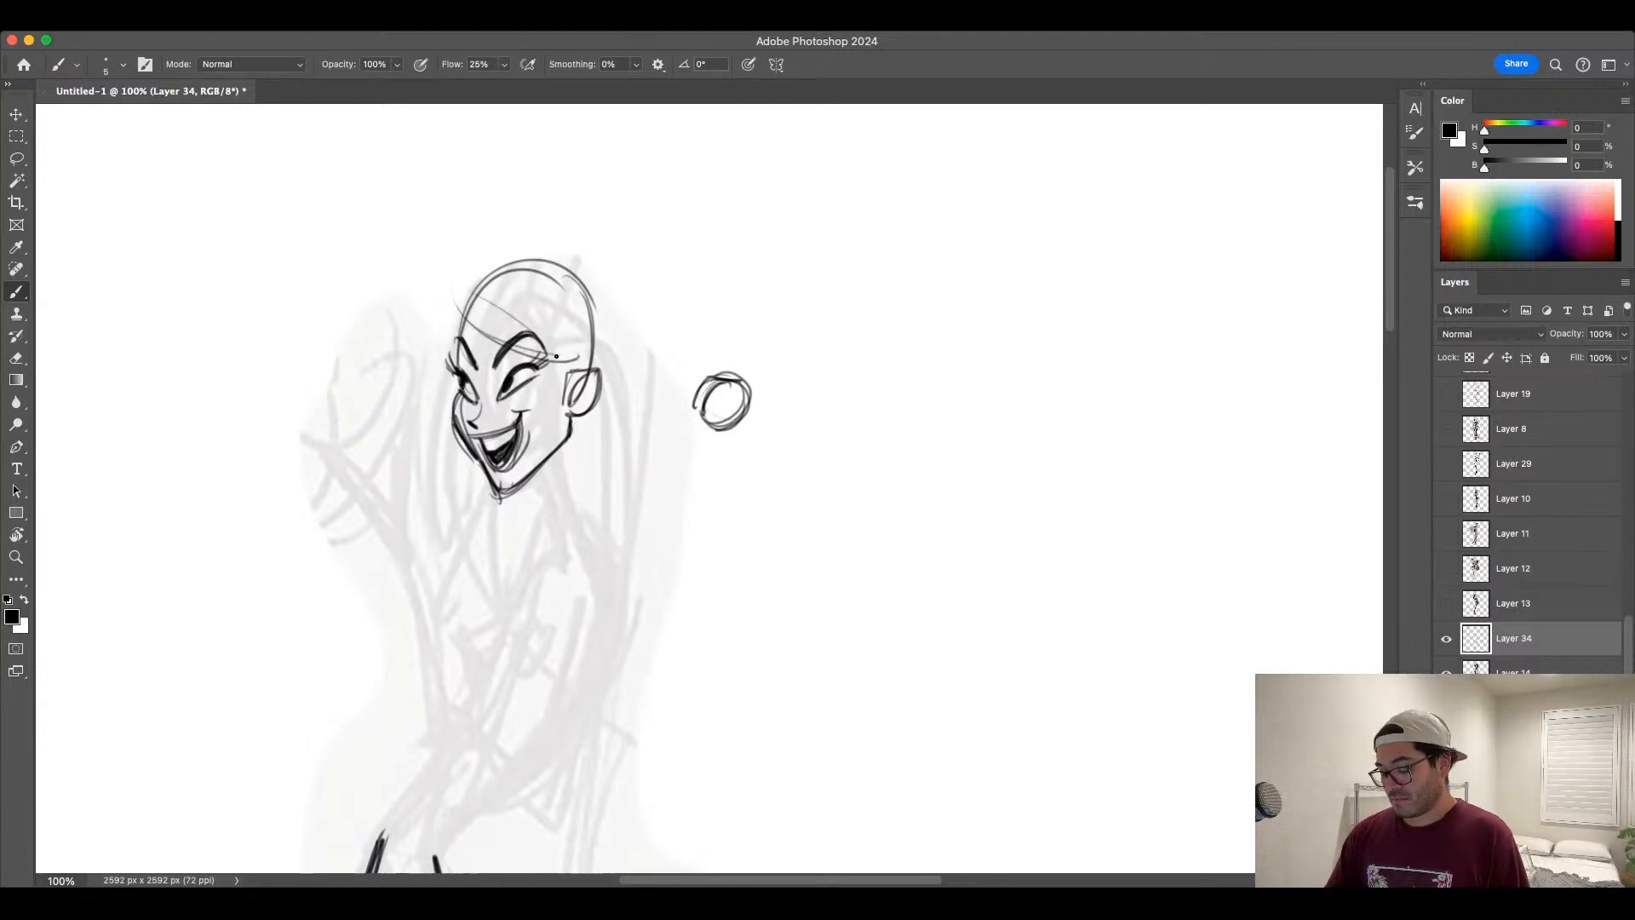
drag(499, 283, 564, 355)
drag(542, 276, 565, 356)
mouse_move(564, 276)
mouse_down()
mouse_move(584, 362)
mouse_move(557, 404)
mouse_up()
drag(557, 362, 560, 403)
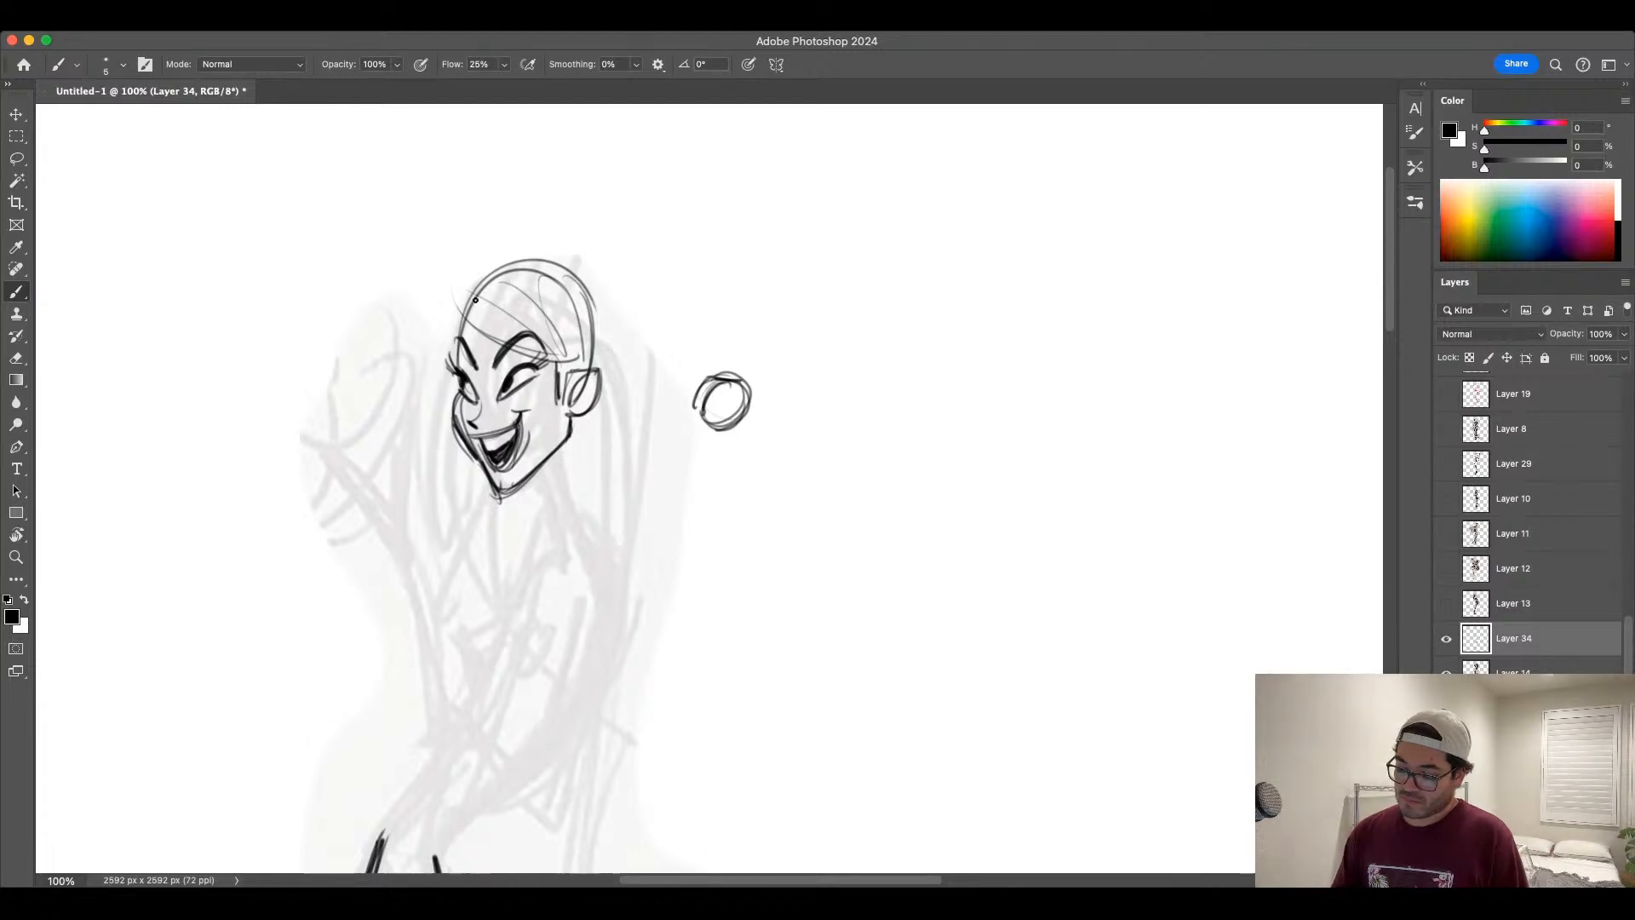
mouse_move(460, 322)
mouse_down()
mouse_move(583, 287)
mouse_move(501, 279)
mouse_move(598, 342)
mouse_up()
mouse_move(579, 257)
mouse_down()
mouse_move(615, 368)
mouse_move(596, 381)
mouse_move(582, 258)
mouse_move(613, 339)
mouse_up()
Step: Draw both sides of the slender neck from the jaw down to the collar, redoing strokes until the contours fit
drag(701, 533, 664, 496)
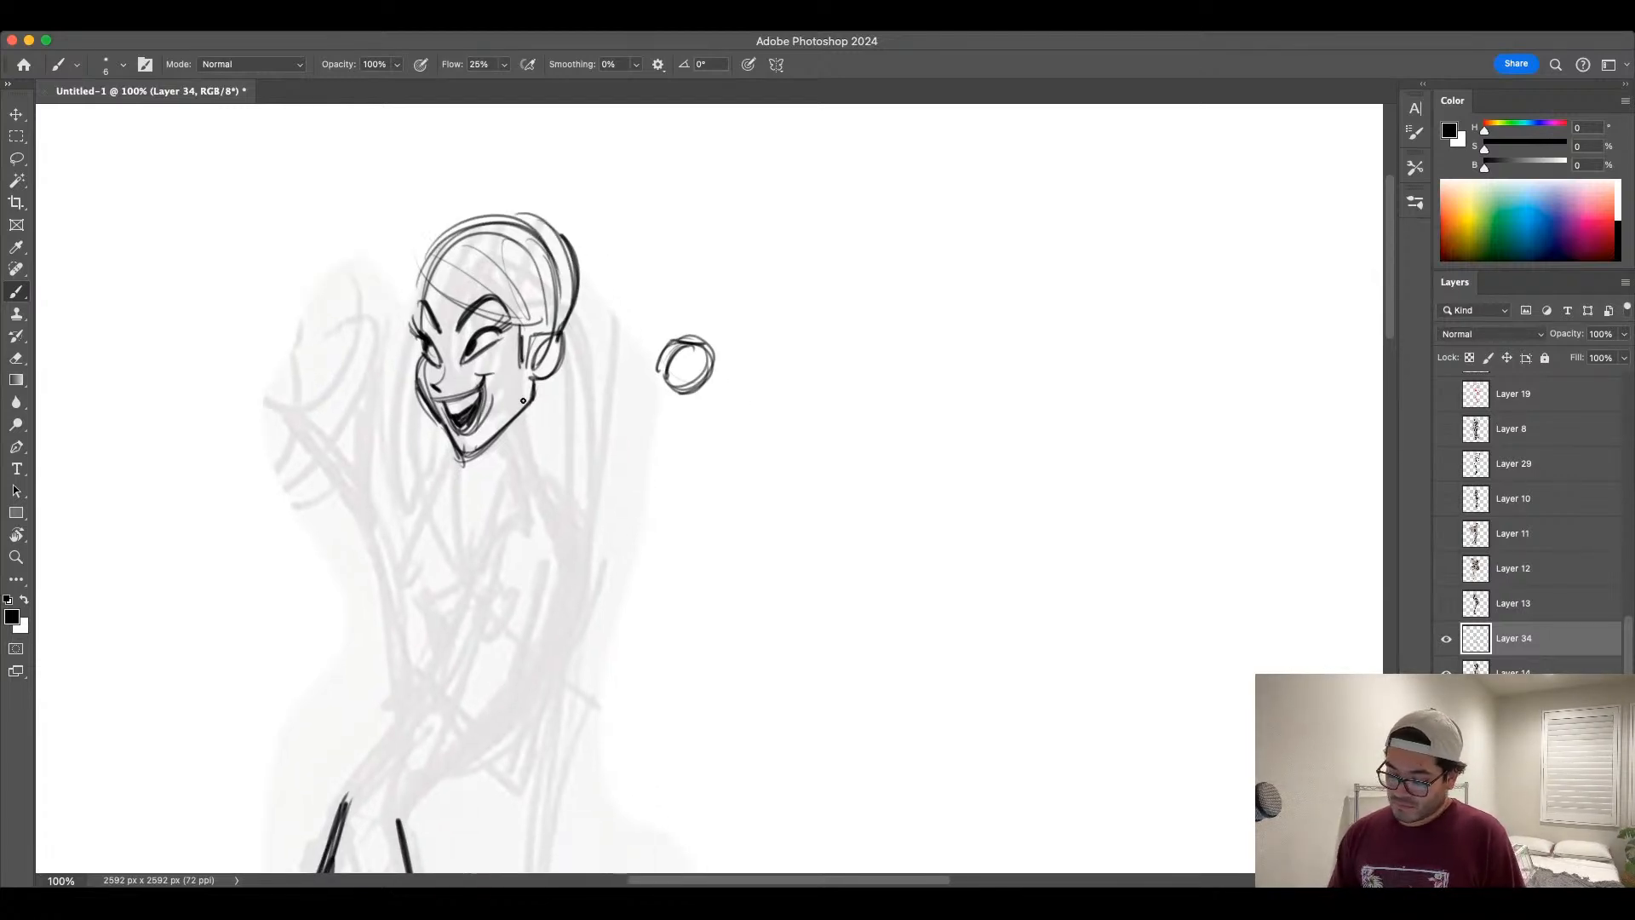
drag(522, 403, 540, 483)
mouse_move(522, 411)
mouse_down()
mouse_move(537, 475)
mouse_move(521, 500)
mouse_up()
key(super+z)
key(super+z)
key(super+z)
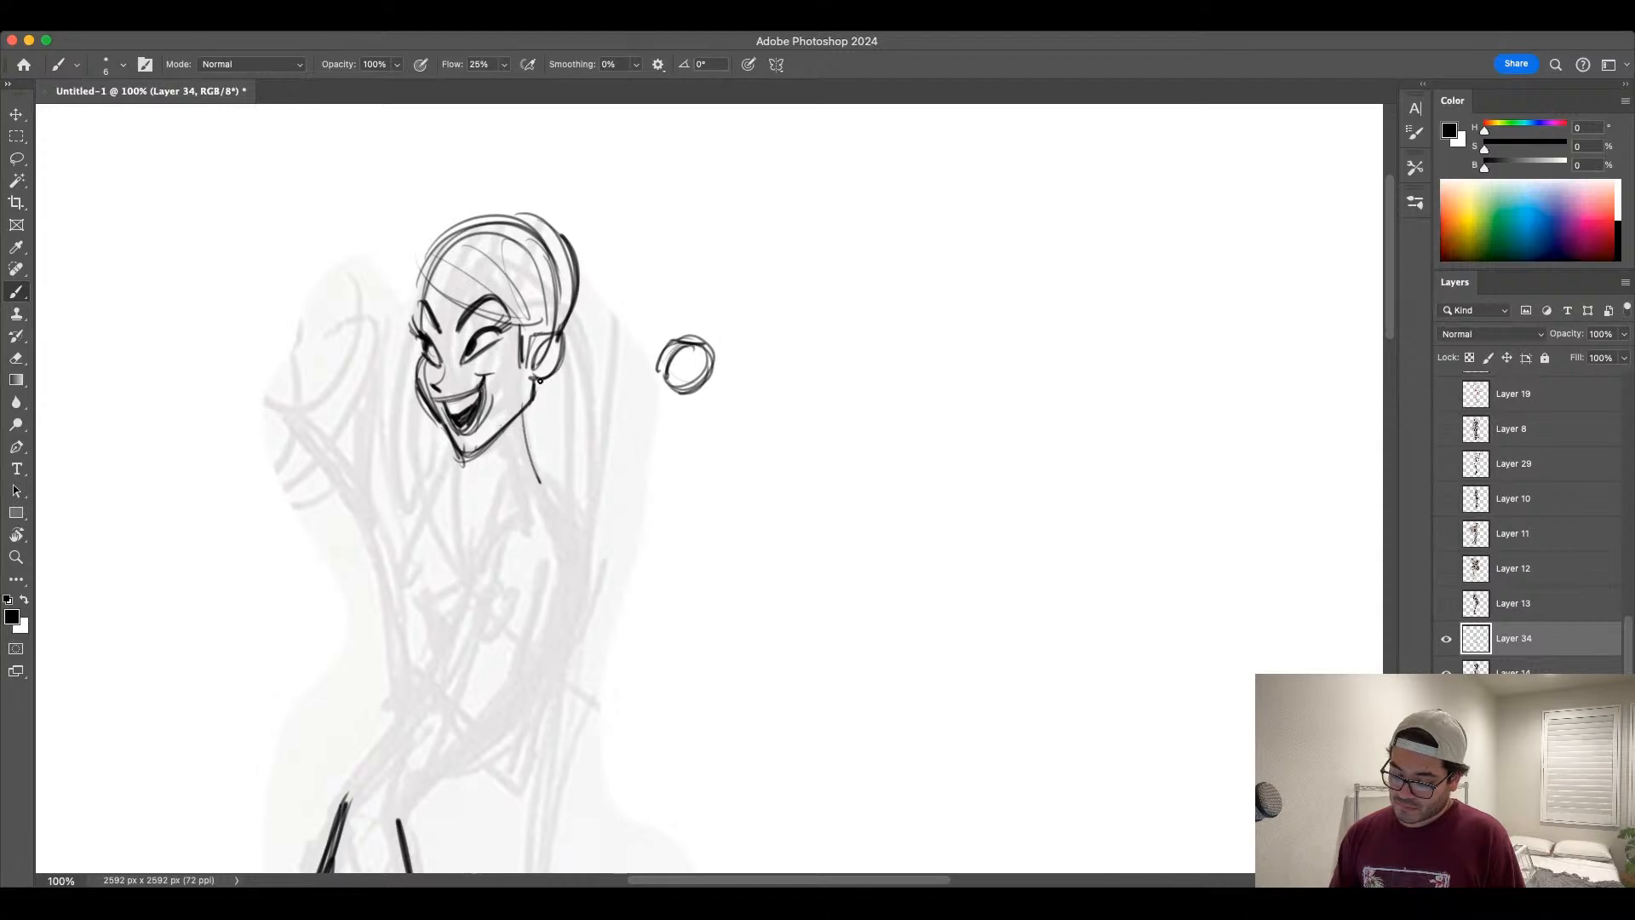
key(super+z)
mouse_move(540, 381)
mouse_down()
mouse_move(557, 501)
mouse_move(547, 486)
mouse_up()
key(super+z)
drag(507, 428, 522, 494)
drag(508, 429, 519, 495)
key(super+z)
key(super+z)
key(super+z)
drag(505, 427, 517, 496)
drag(524, 407, 543, 479)
mouse_move(524, 409)
mouse_down()
mouse_move(542, 479)
mouse_move(508, 502)
mouse_move(544, 483)
mouse_up()
Step: Lasso and delete the circle study, skirt and legs from Layer 34, leaving only the head and neck
key(super+minus)
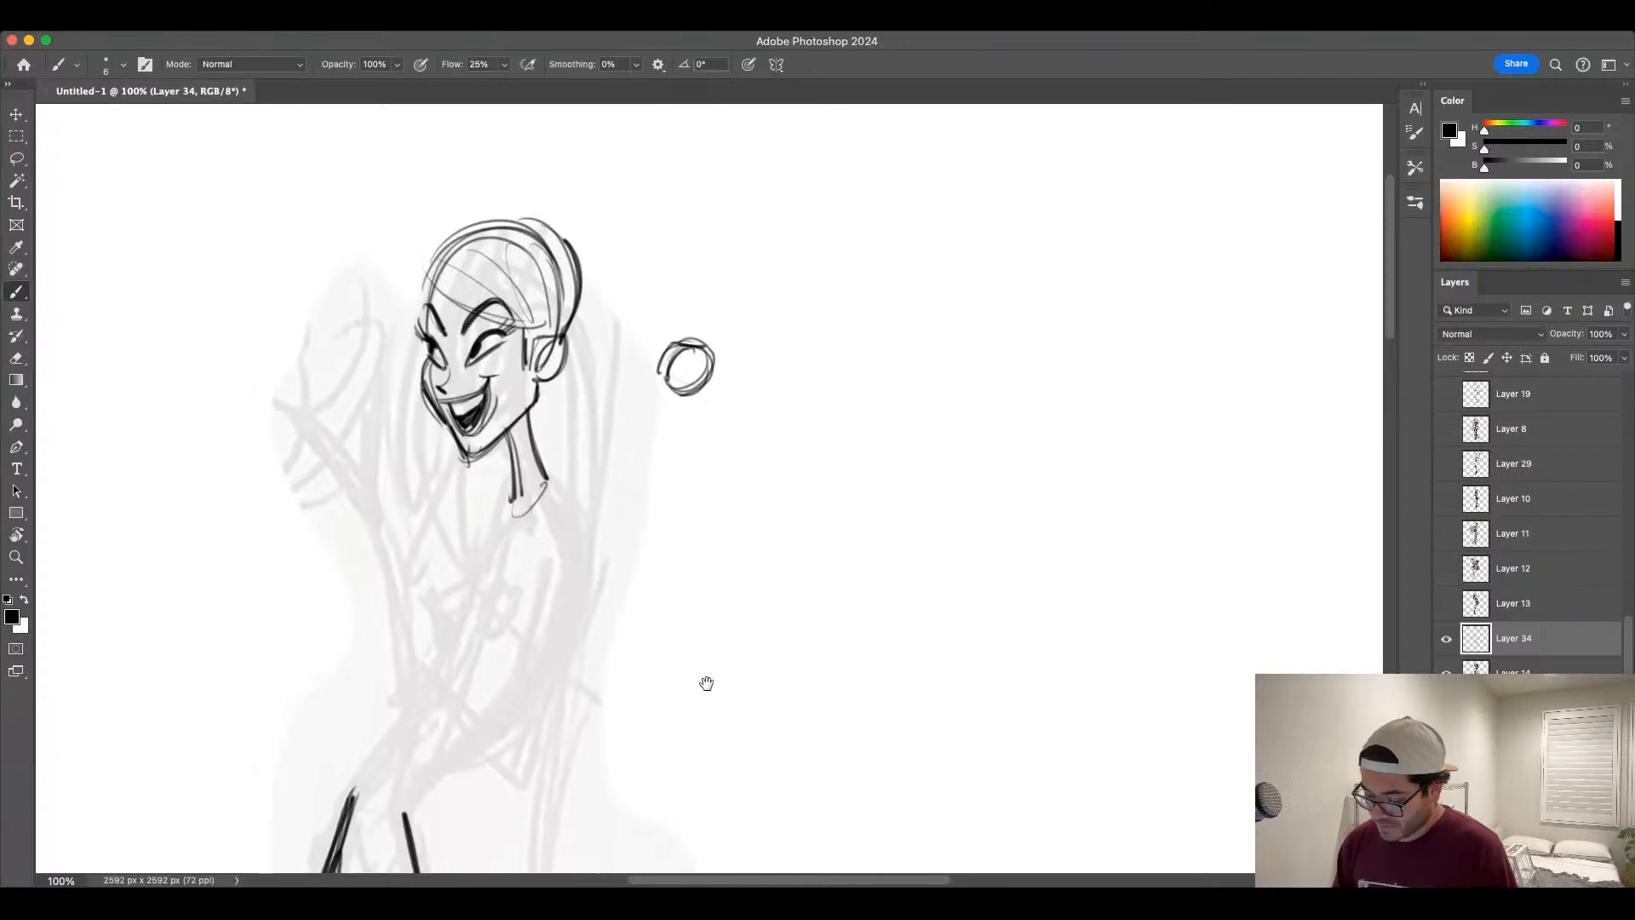
drag(754, 674, 764, 464)
key(super+minus)
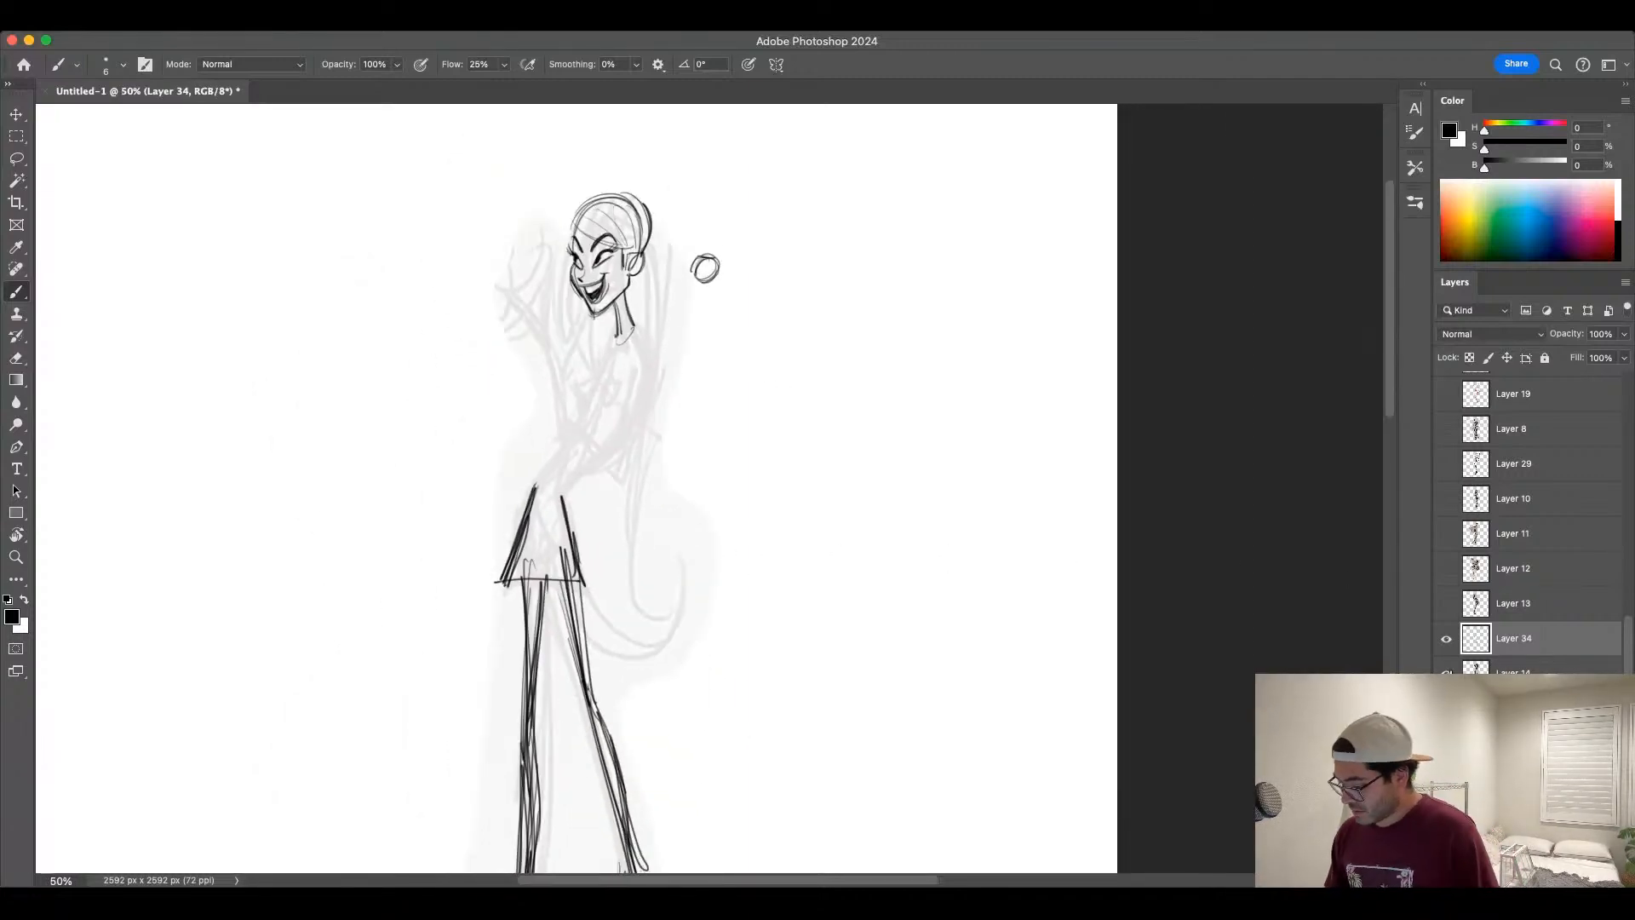
scroll(757, 588, down, 3)
key(l)
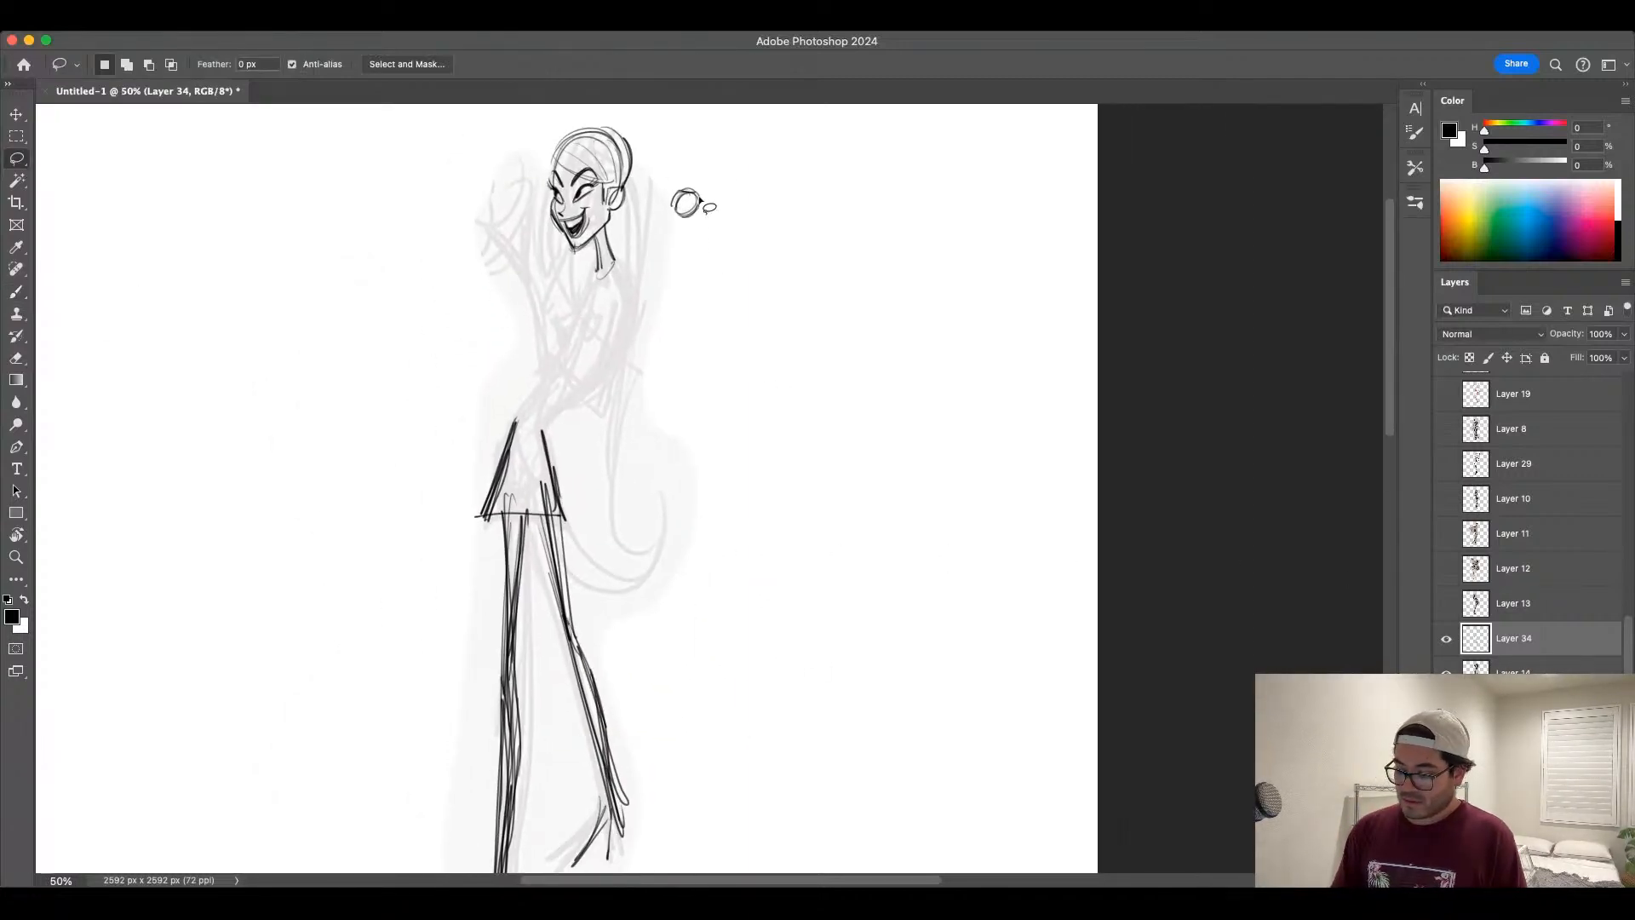
mouse_move(564, 382)
mouse_down()
mouse_move(442, 584)
mouse_move(745, 746)
mouse_move(579, 380)
mouse_up()
drag(821, 723, 825, 534)
mouse_move(557, 545)
mouse_down()
mouse_move(490, 820)
mouse_move(730, 565)
mouse_up()
click(676, 681)
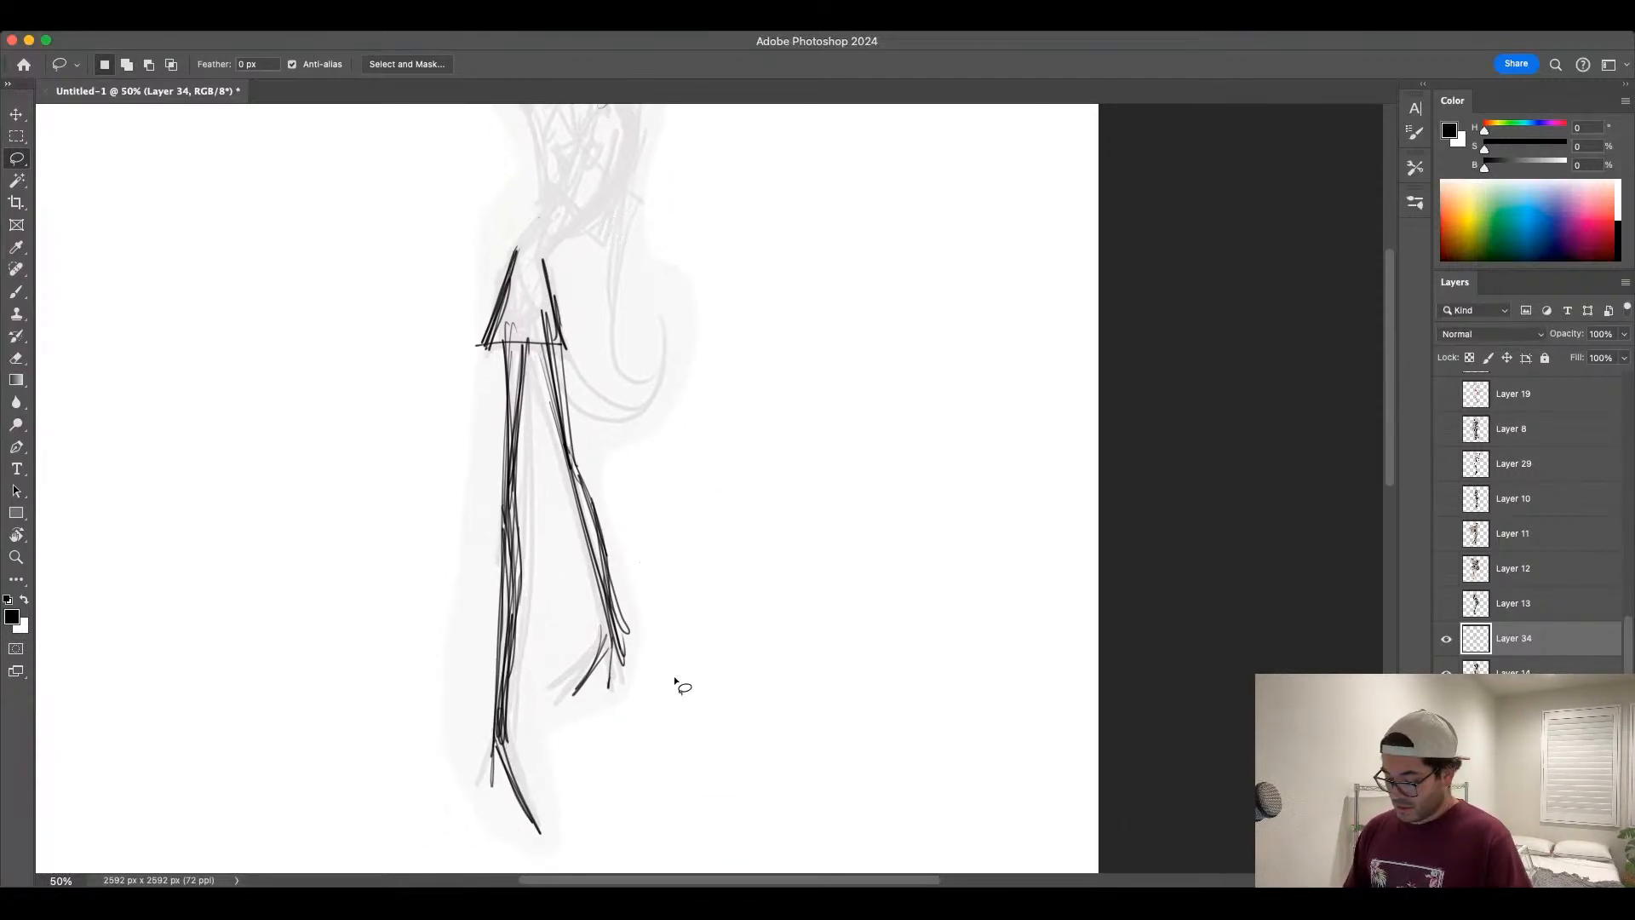
key(Delete)
scroll(823, 502, up, 1)
key(super+minus)
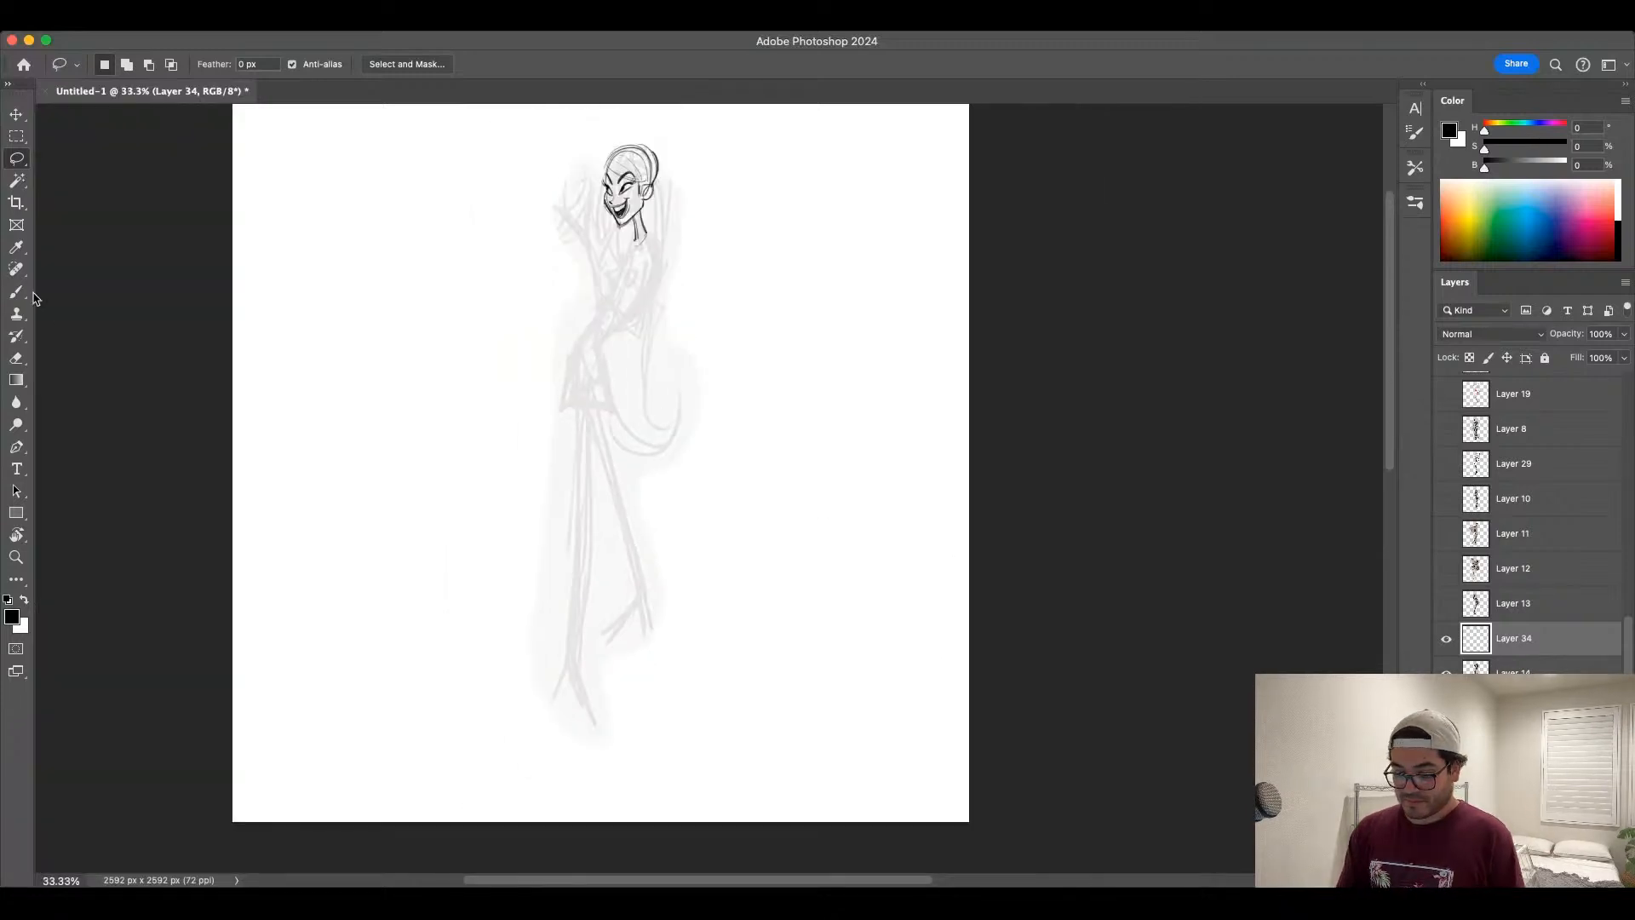
Step: Draw the front of the chest, the slanted neckline and a bust curve below the neck with the Brush tool
click(20, 295)
scroll(584, 565, up, 2)
scroll(741, 511, up, 3)
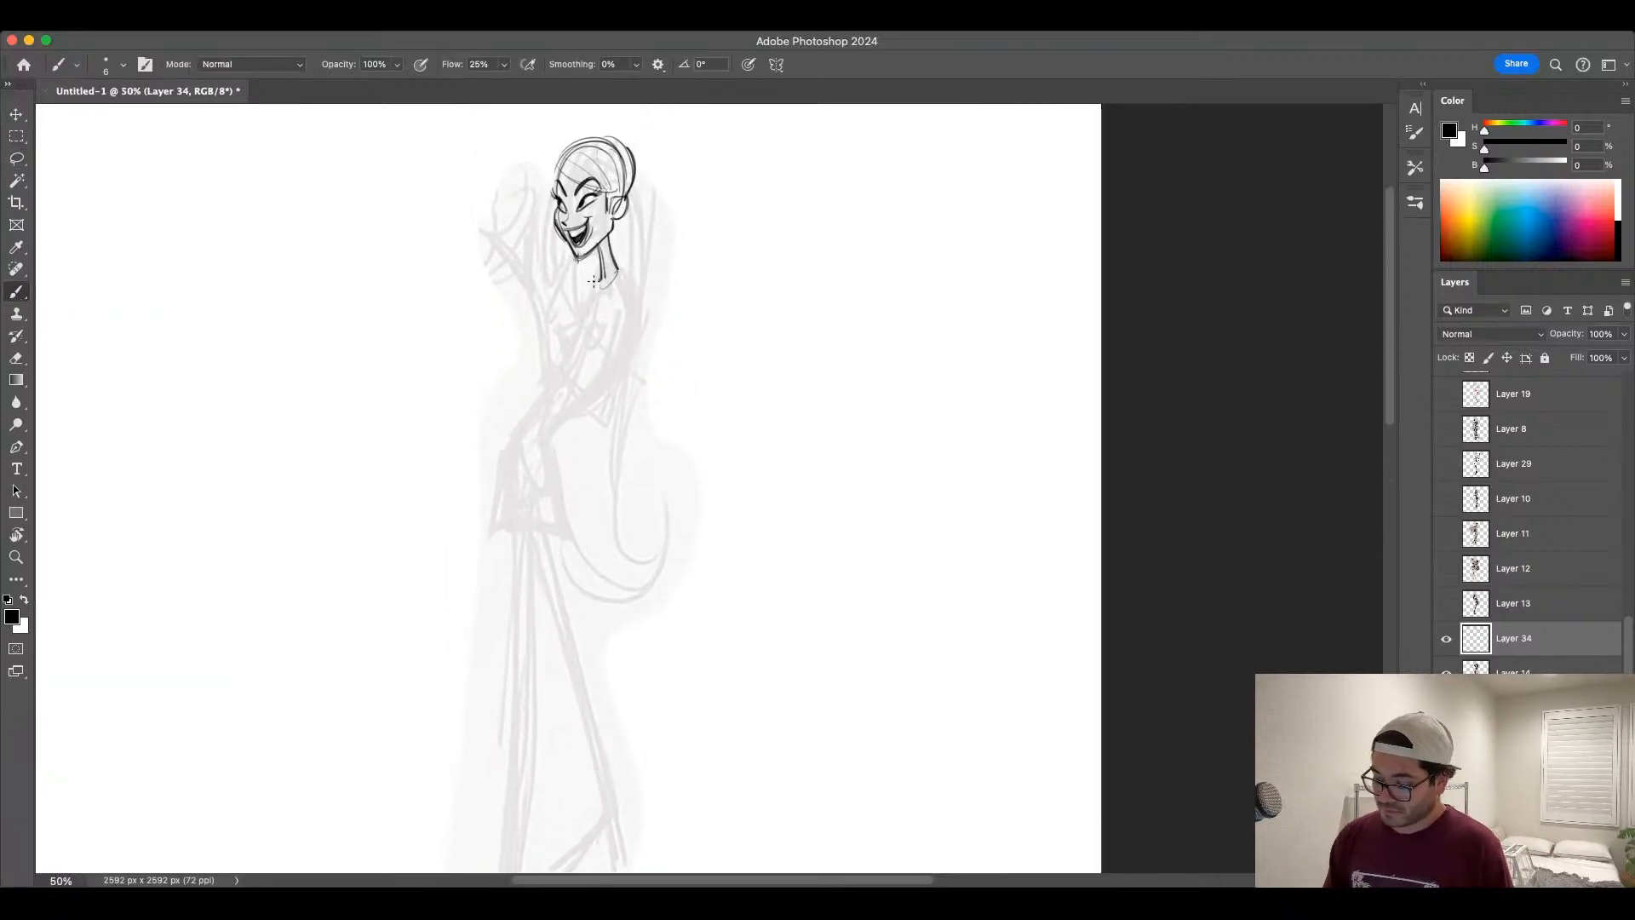
drag(594, 273, 569, 342)
key(bracketright)
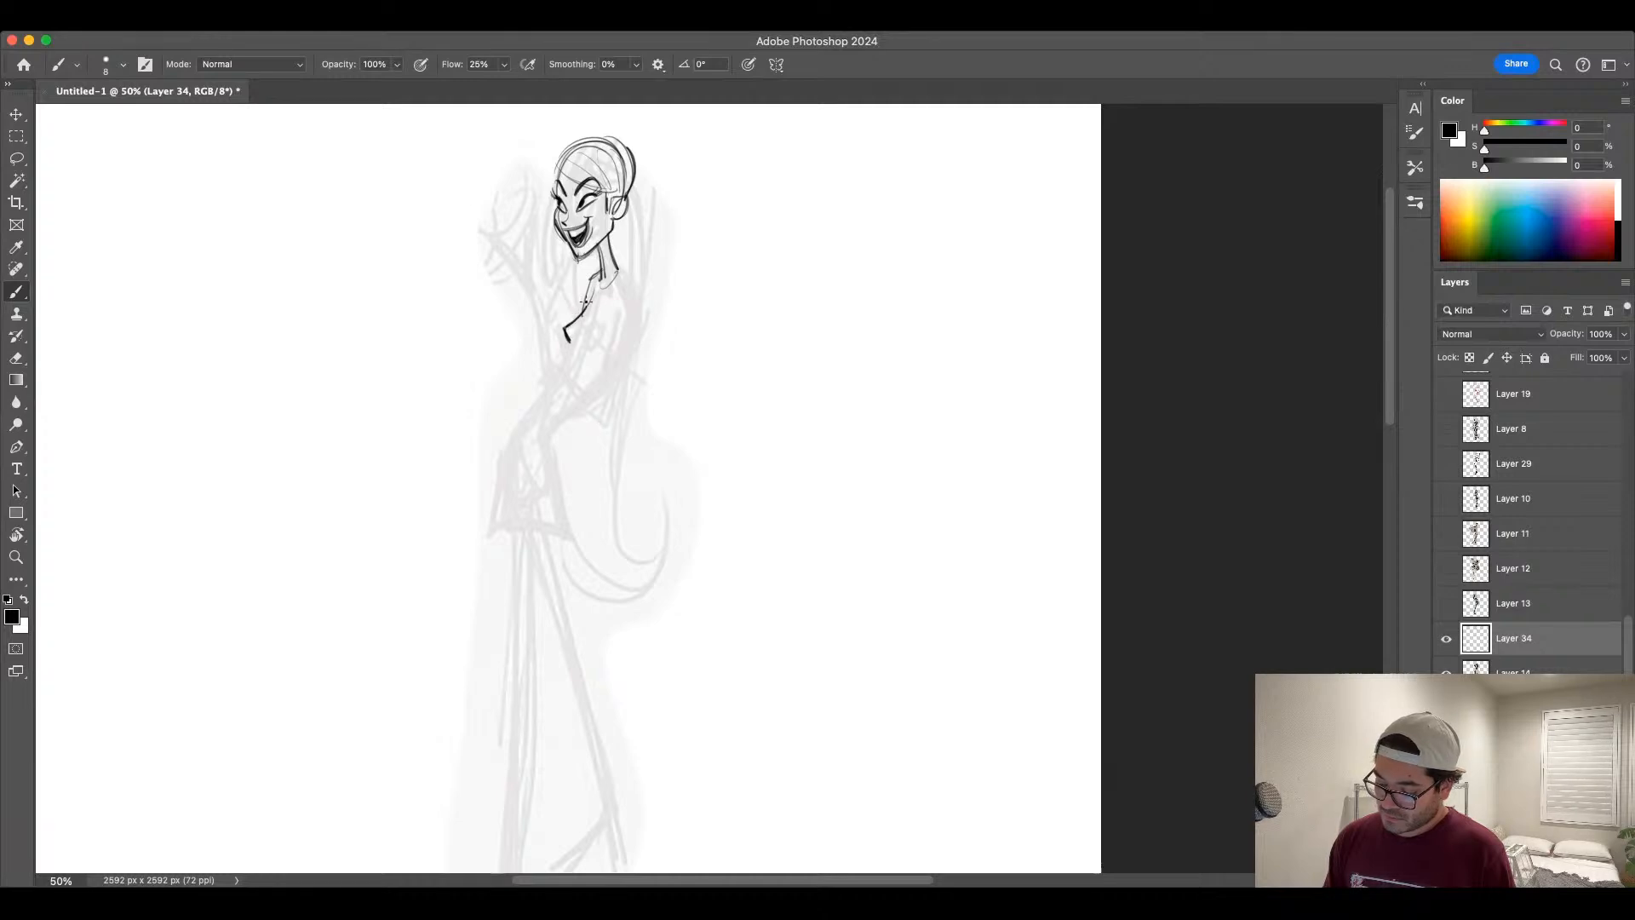
key(bracketright)
key(bracketright)
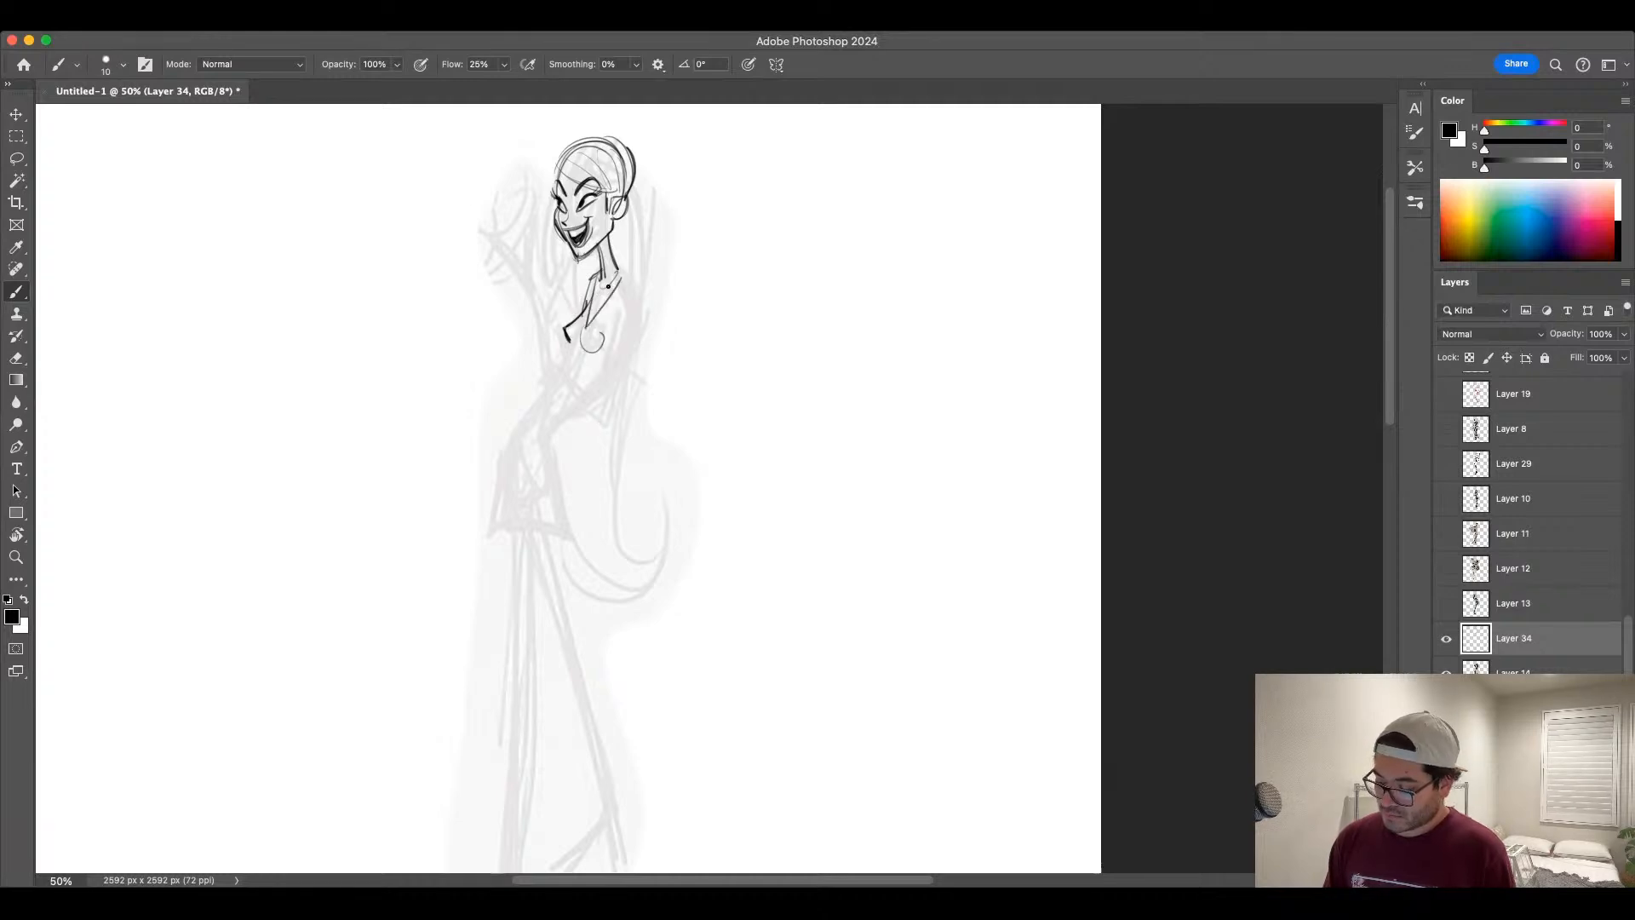
key(bracketleft)
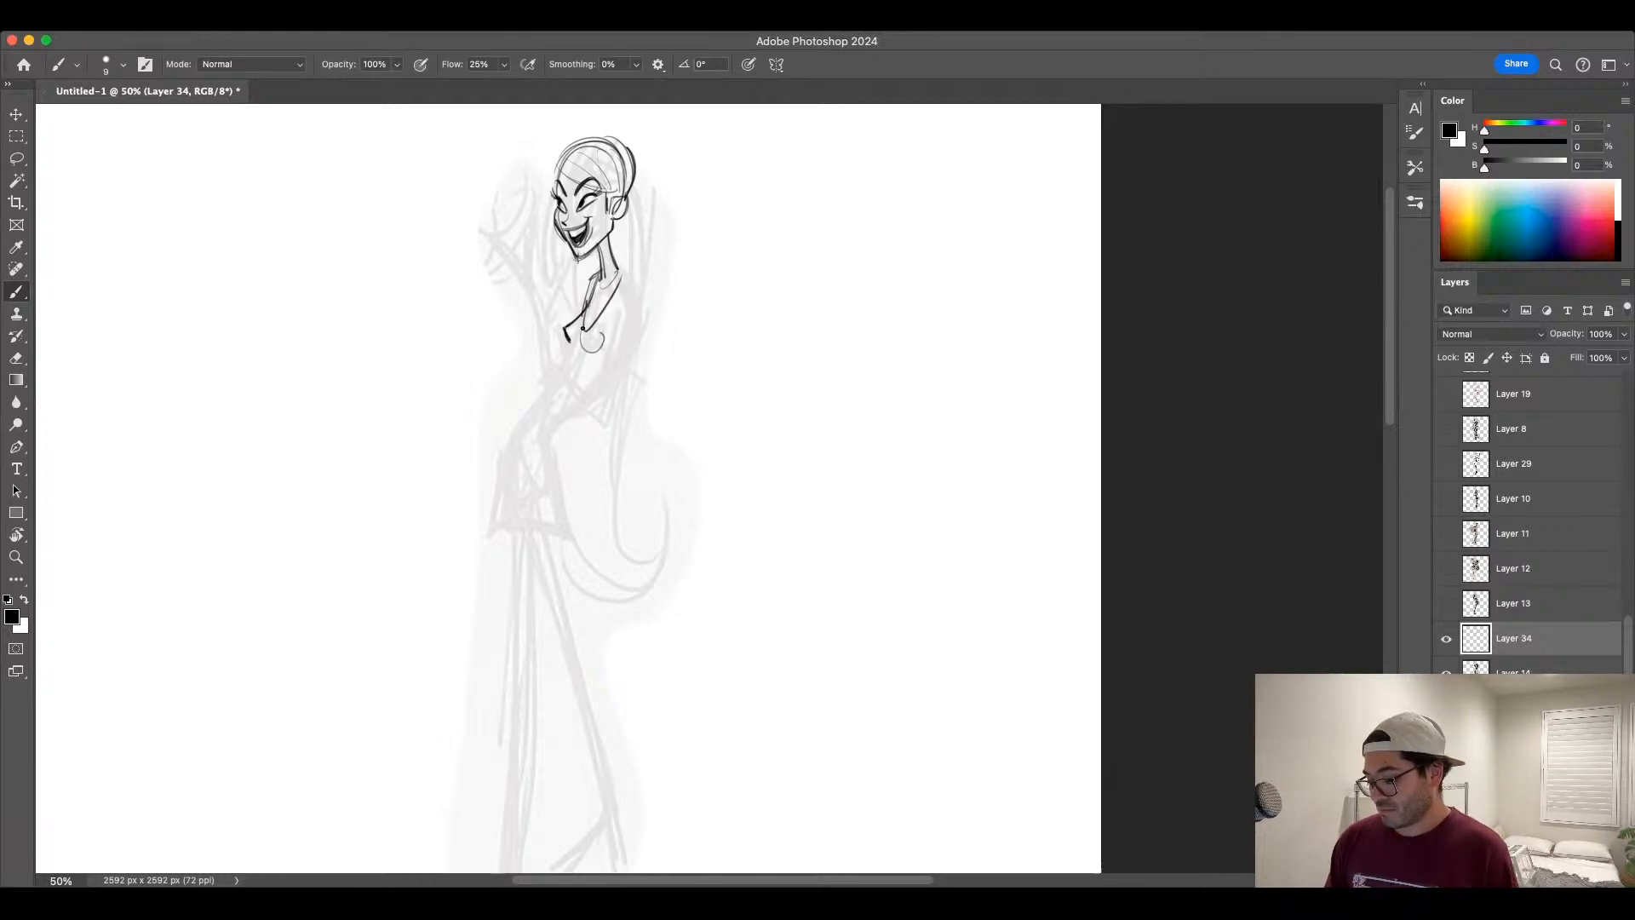
Step: Draw the shoulder and upper arm, adding a sleeve edge and the bust and rib contours
mouse_move(625, 274)
mouse_down()
mouse_move(588, 328)
mouse_move(584, 312)
mouse_move(600, 274)
mouse_move(645, 300)
mouse_move(612, 377)
mouse_up()
key(bracketright)
key(super+z)
drag(645, 309, 604, 414)
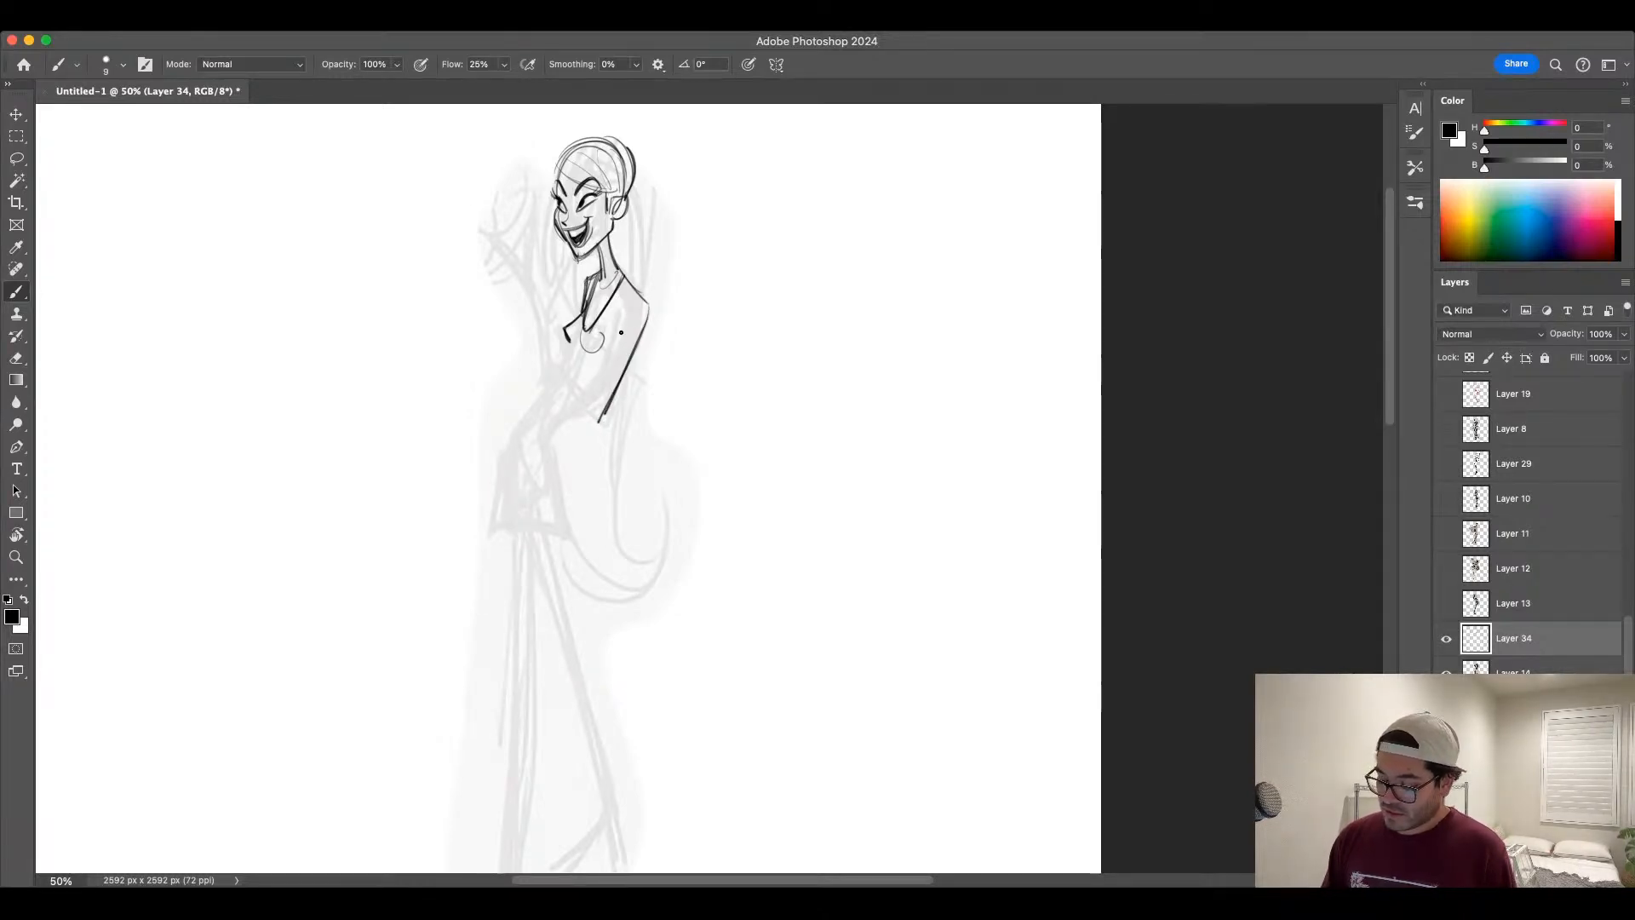
mouse_move(630, 313)
mouse_down()
mouse_move(595, 417)
mouse_move(631, 302)
mouse_up()
key(super+z)
mouse_move(622, 332)
mouse_down()
mouse_move(644, 340)
mouse_move(621, 363)
mouse_move(611, 337)
mouse_move(564, 370)
mouse_up()
key(super+z)
key(bracketright)
key(bracketright)
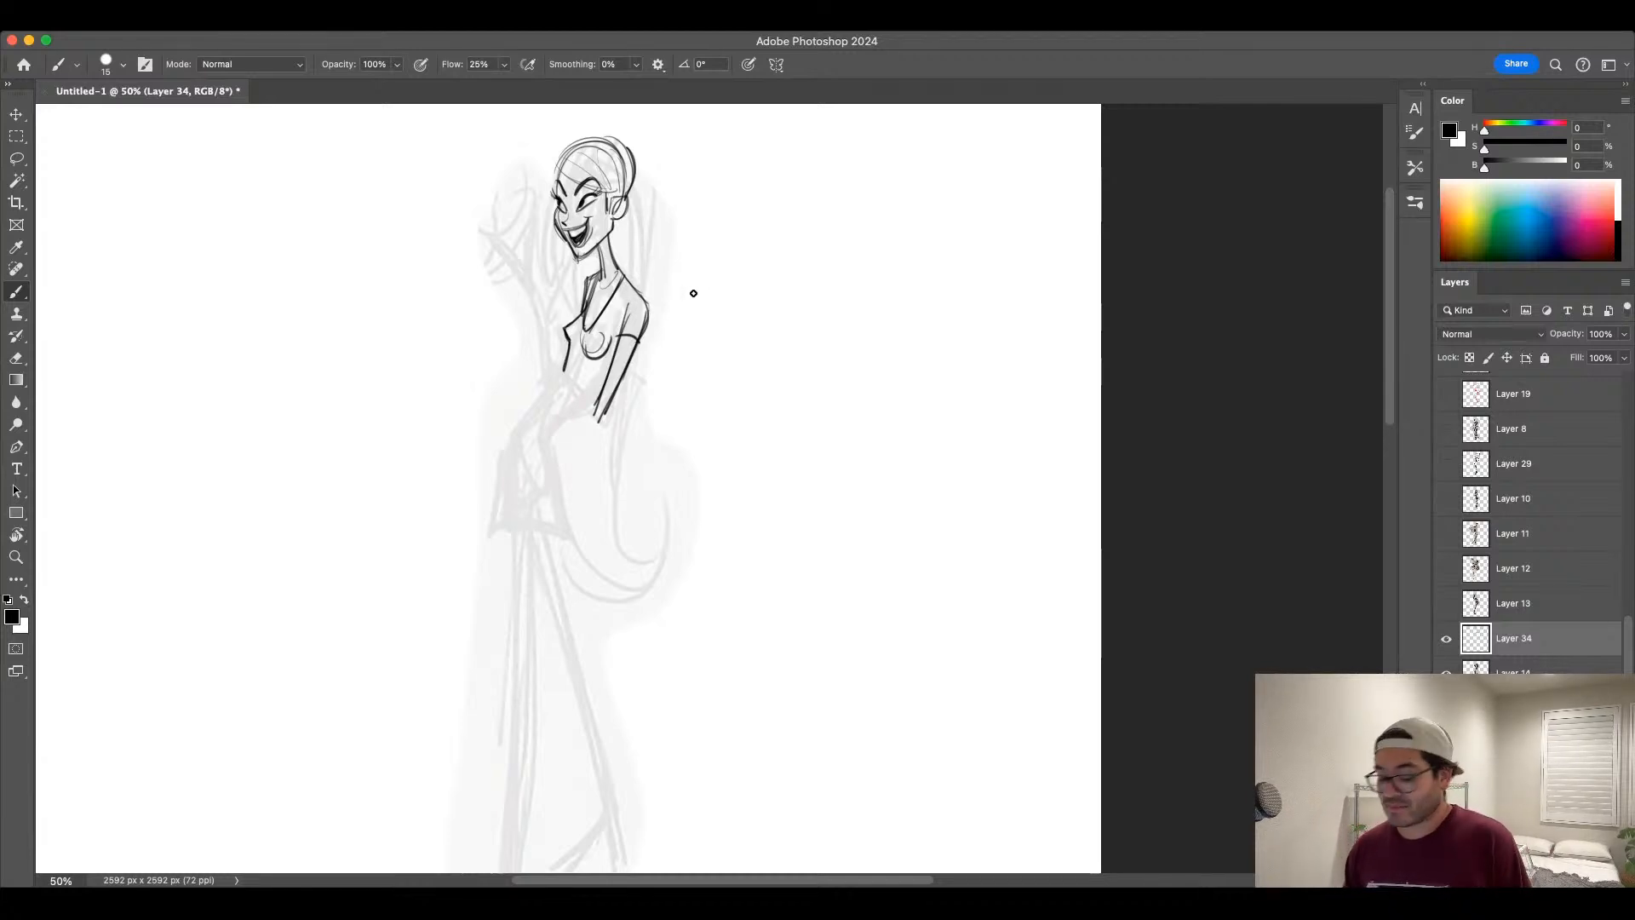
Step: Draw the slanted front and back waist lines and the front hip contour with a 9-pixel brush
key(bracketleft)
key(bracketleft)
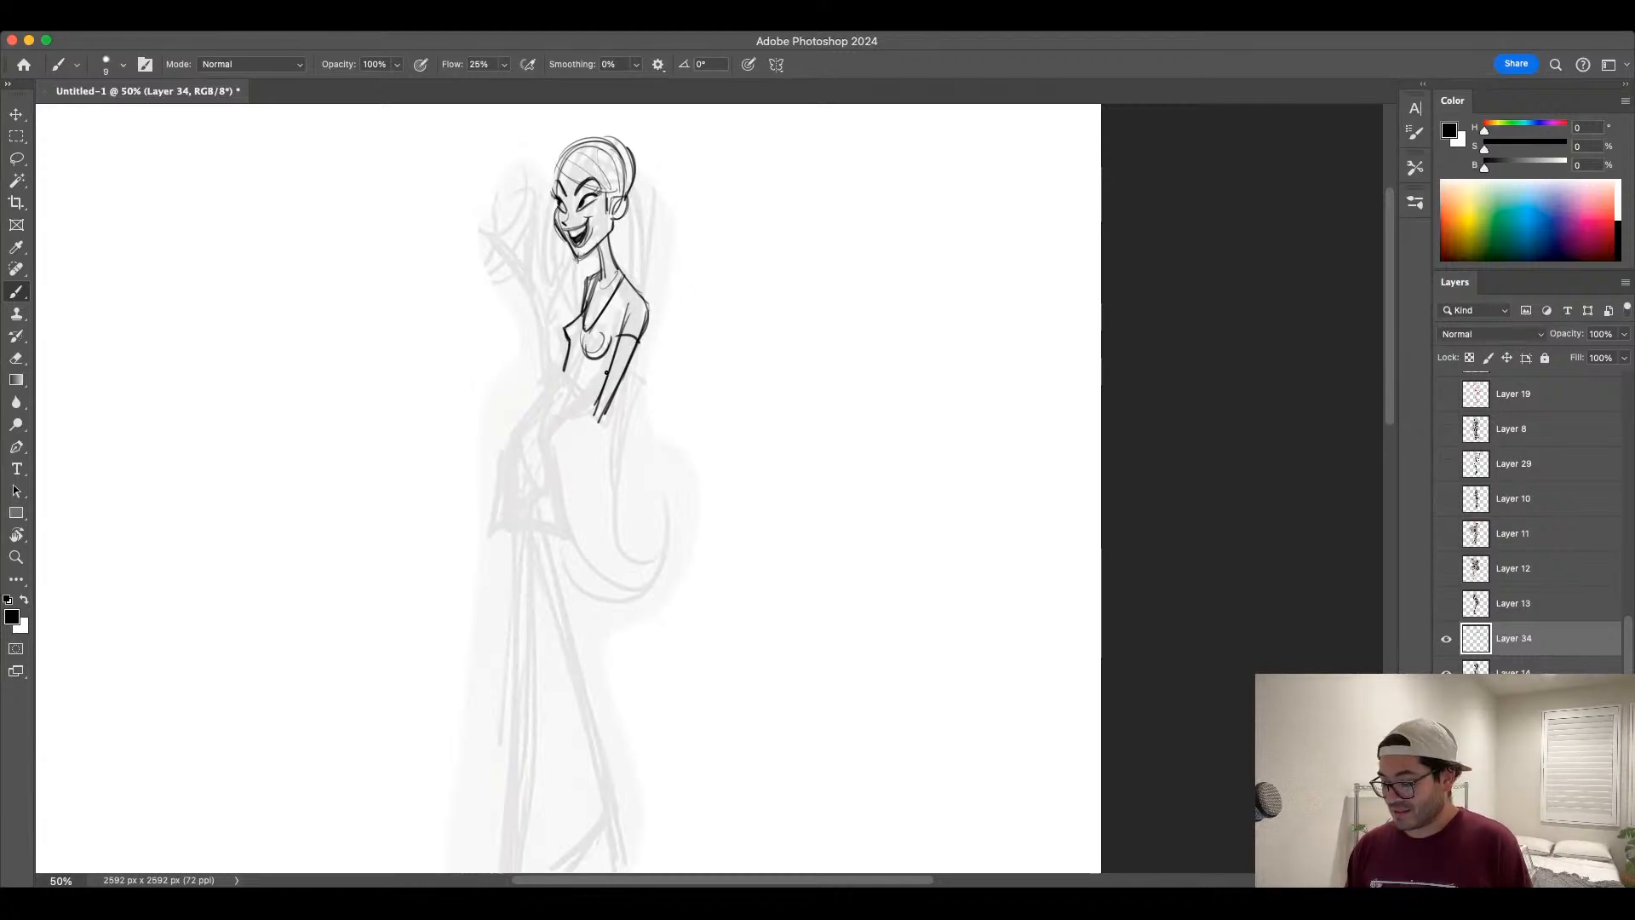
mouse_move(550, 424)
mouse_down()
mouse_move(605, 373)
mouse_move(567, 365)
mouse_move(521, 424)
mouse_up()
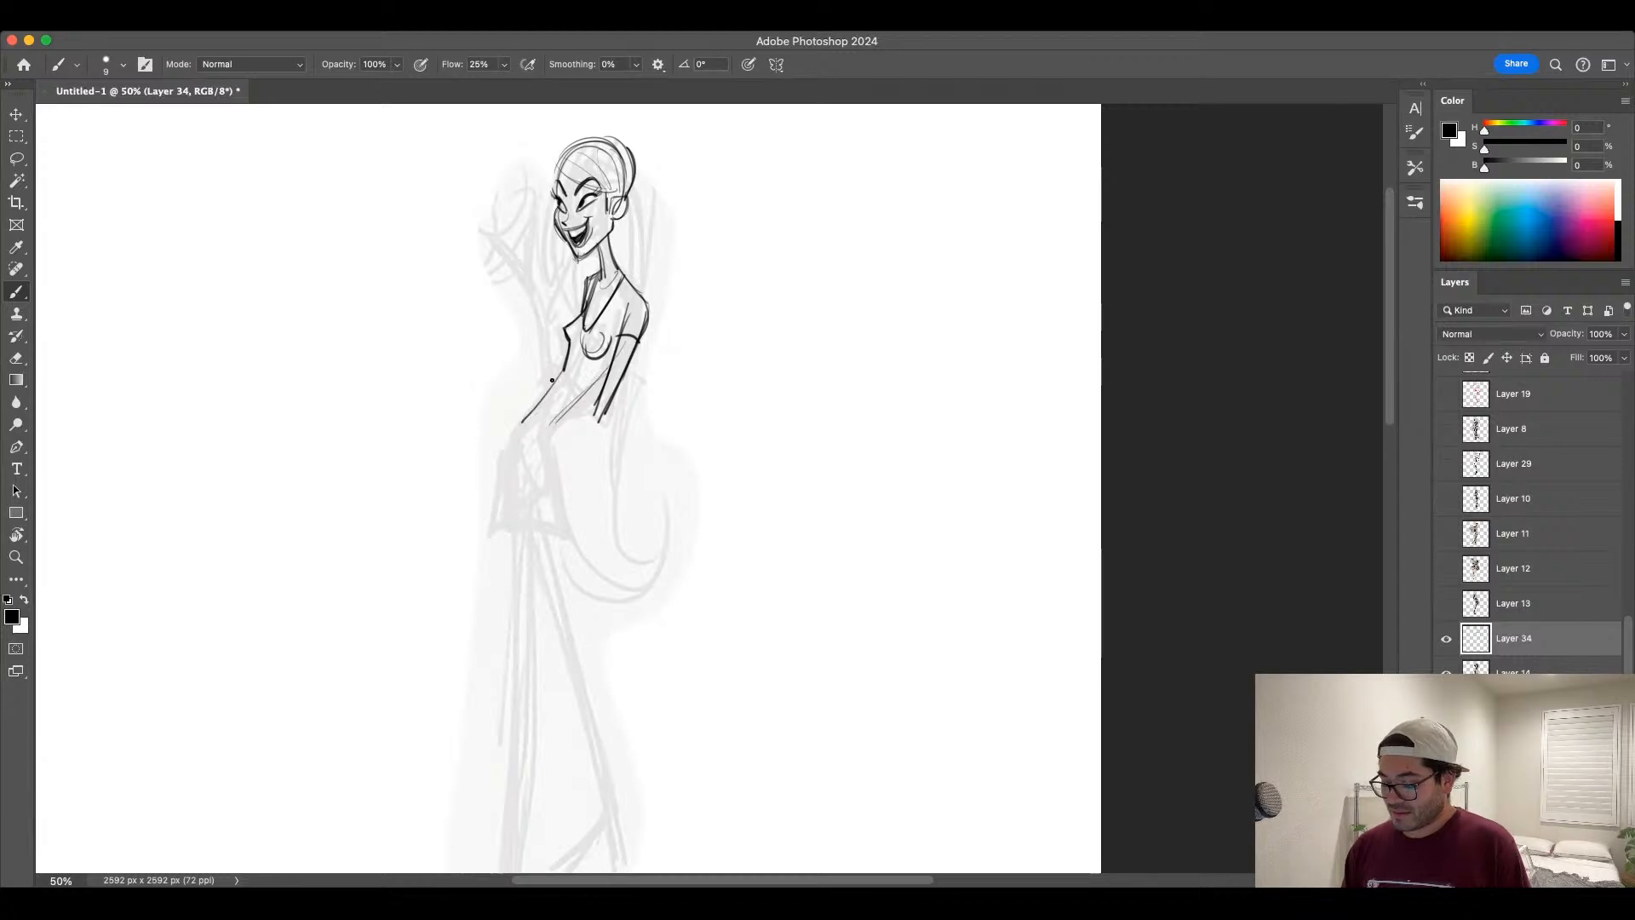
mouse_move(564, 371)
mouse_down()
mouse_move(516, 421)
mouse_move(579, 361)
mouse_move(524, 423)
mouse_move(604, 370)
mouse_move(523, 430)
mouse_move(534, 413)
mouse_move(502, 525)
mouse_up()
key(super+z)
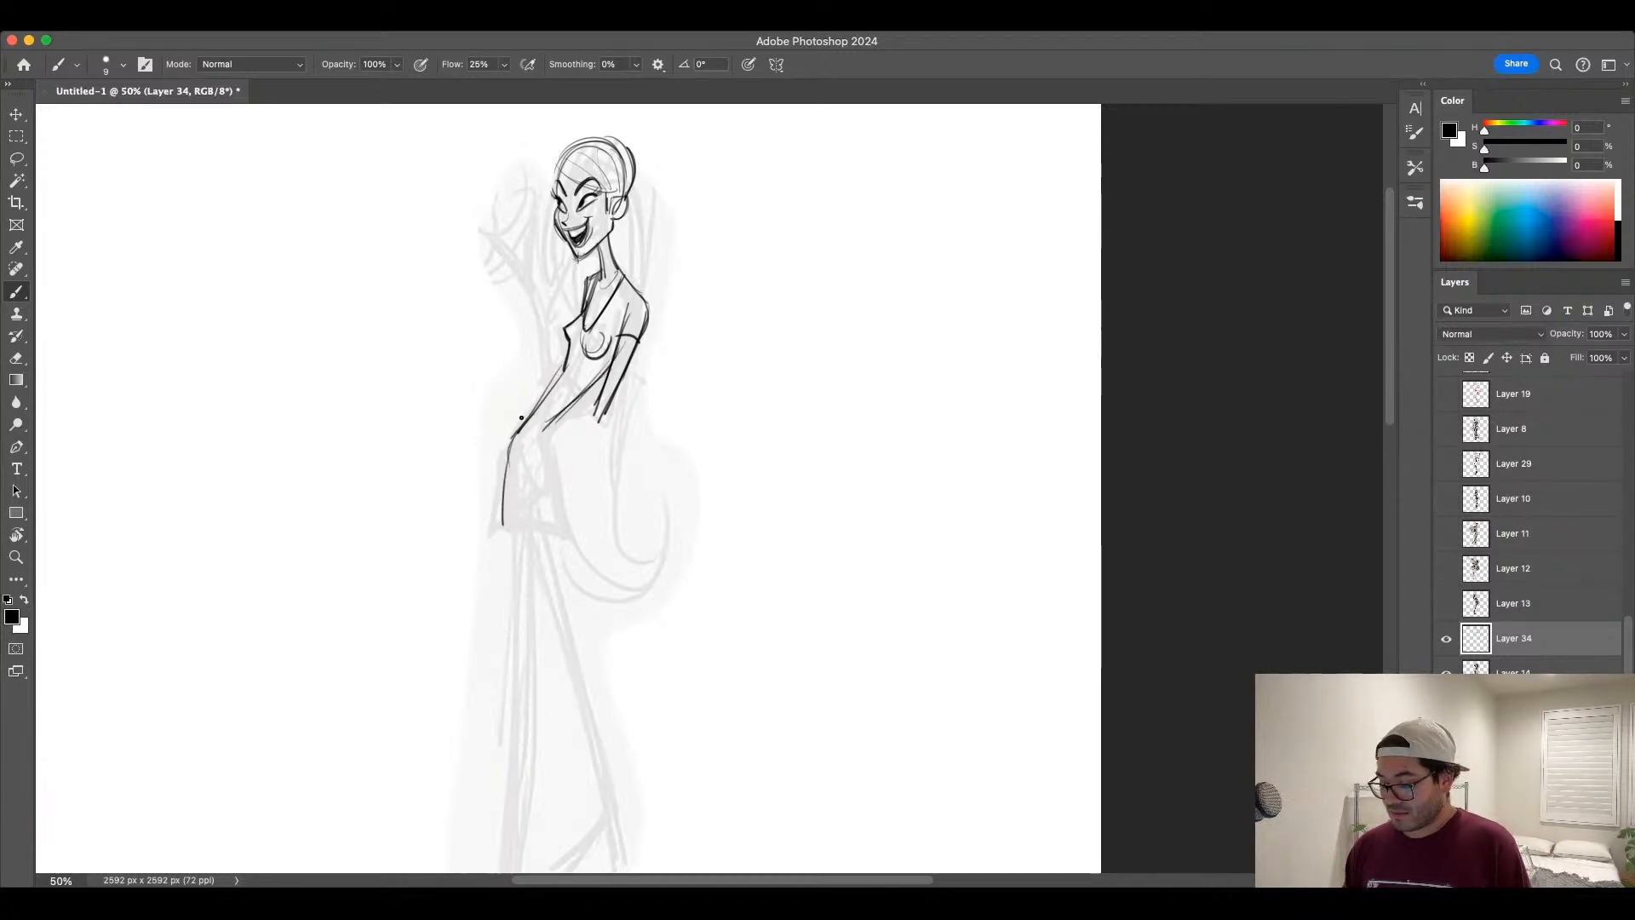
Step: Outline the short flared skirt with a waistband, a curved back hip, darkened sides and a straight hem
mouse_move(515, 425)
mouse_down()
mouse_move(552, 438)
mouse_move(563, 486)
mouse_up()
mouse_move(552, 434)
mouse_down()
mouse_move(574, 538)
mouse_move(564, 470)
mouse_up()
drag(562, 479, 575, 535)
drag(511, 431, 497, 537)
mouse_move(509, 436)
mouse_down()
mouse_move(494, 534)
mouse_move(572, 536)
mouse_up()
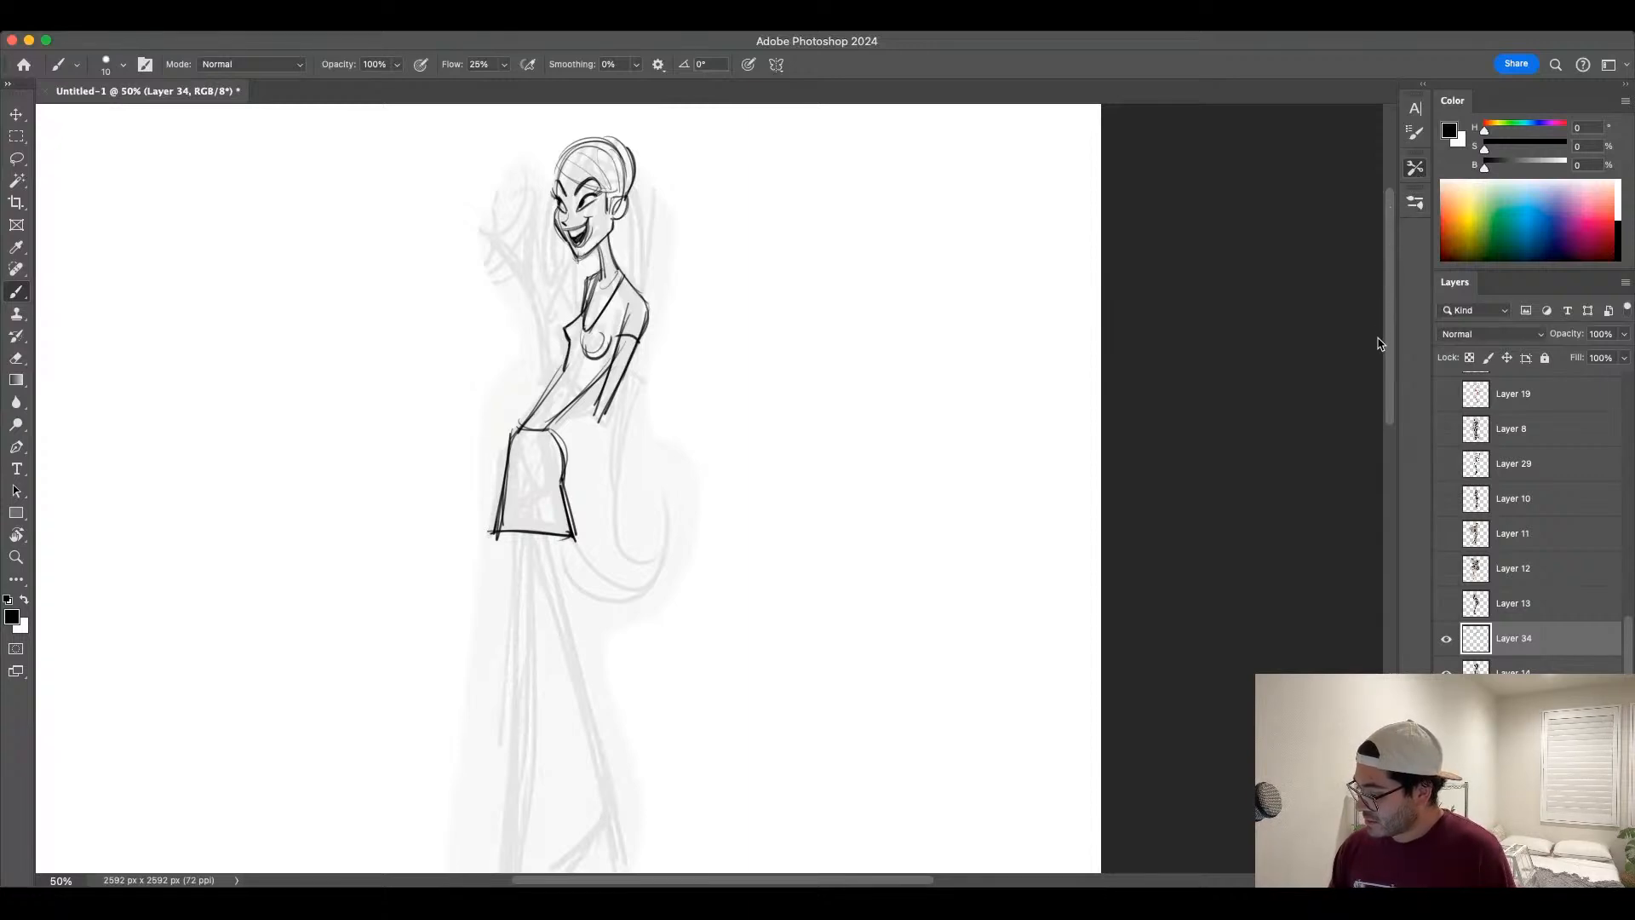
Step: Try a 35-pixel textured brush at 100% flow with long curved strokes beside the figure
click(1344, 320)
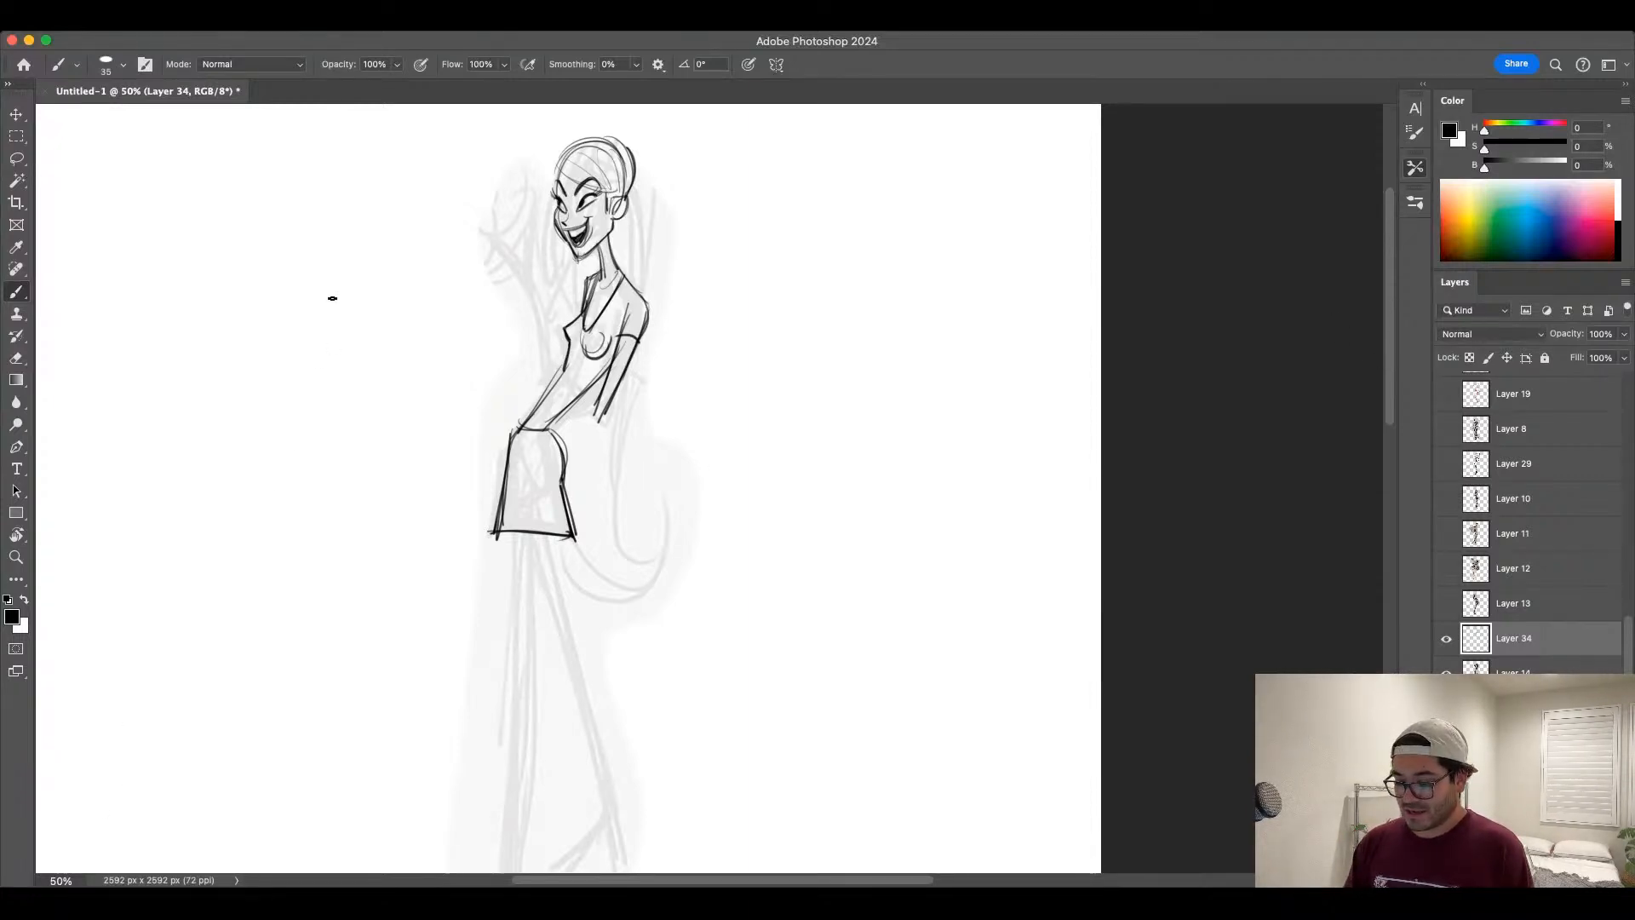
drag(332, 299, 290, 718)
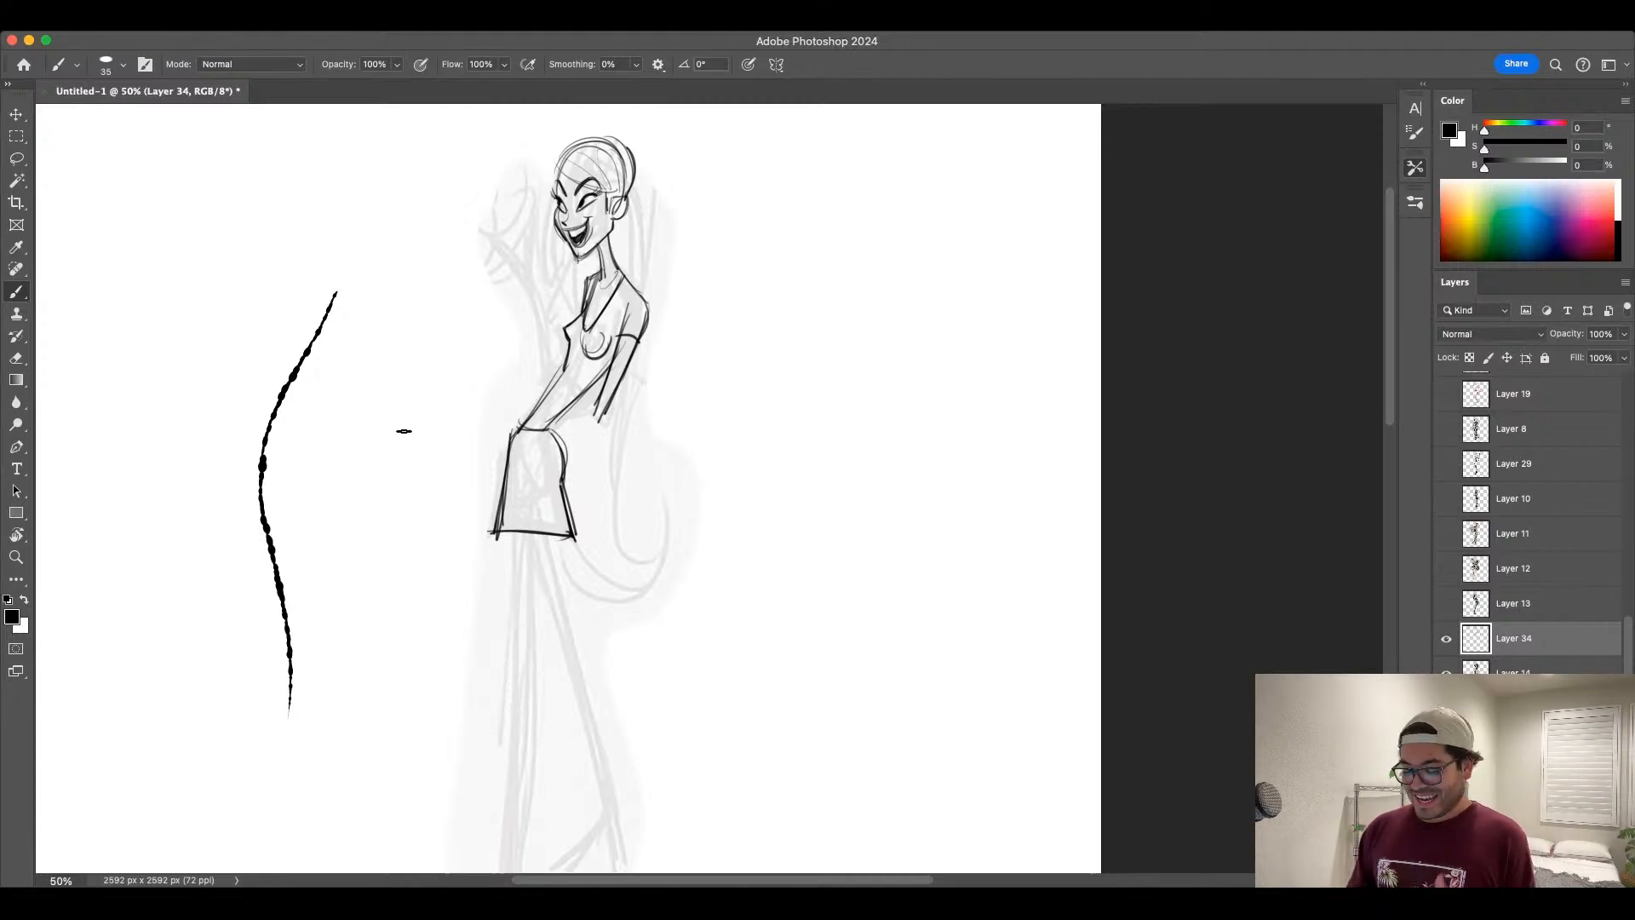
key(super+z)
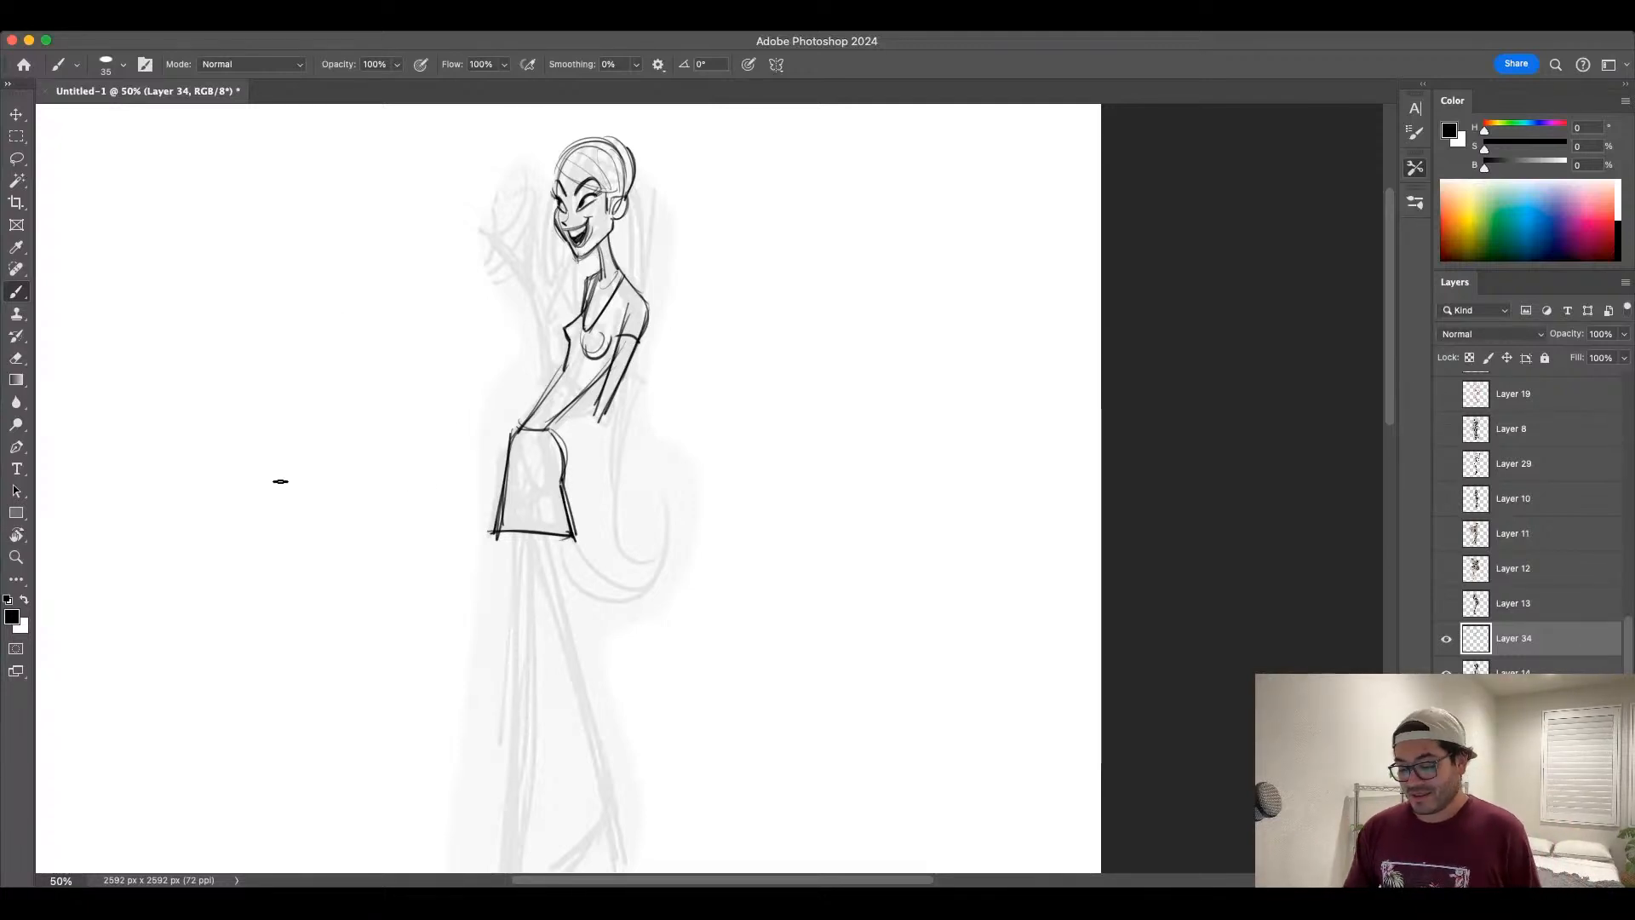
mouse_move(288, 254)
mouse_down()
mouse_move(266, 535)
mouse_move(277, 645)
mouse_up()
key(super+z)
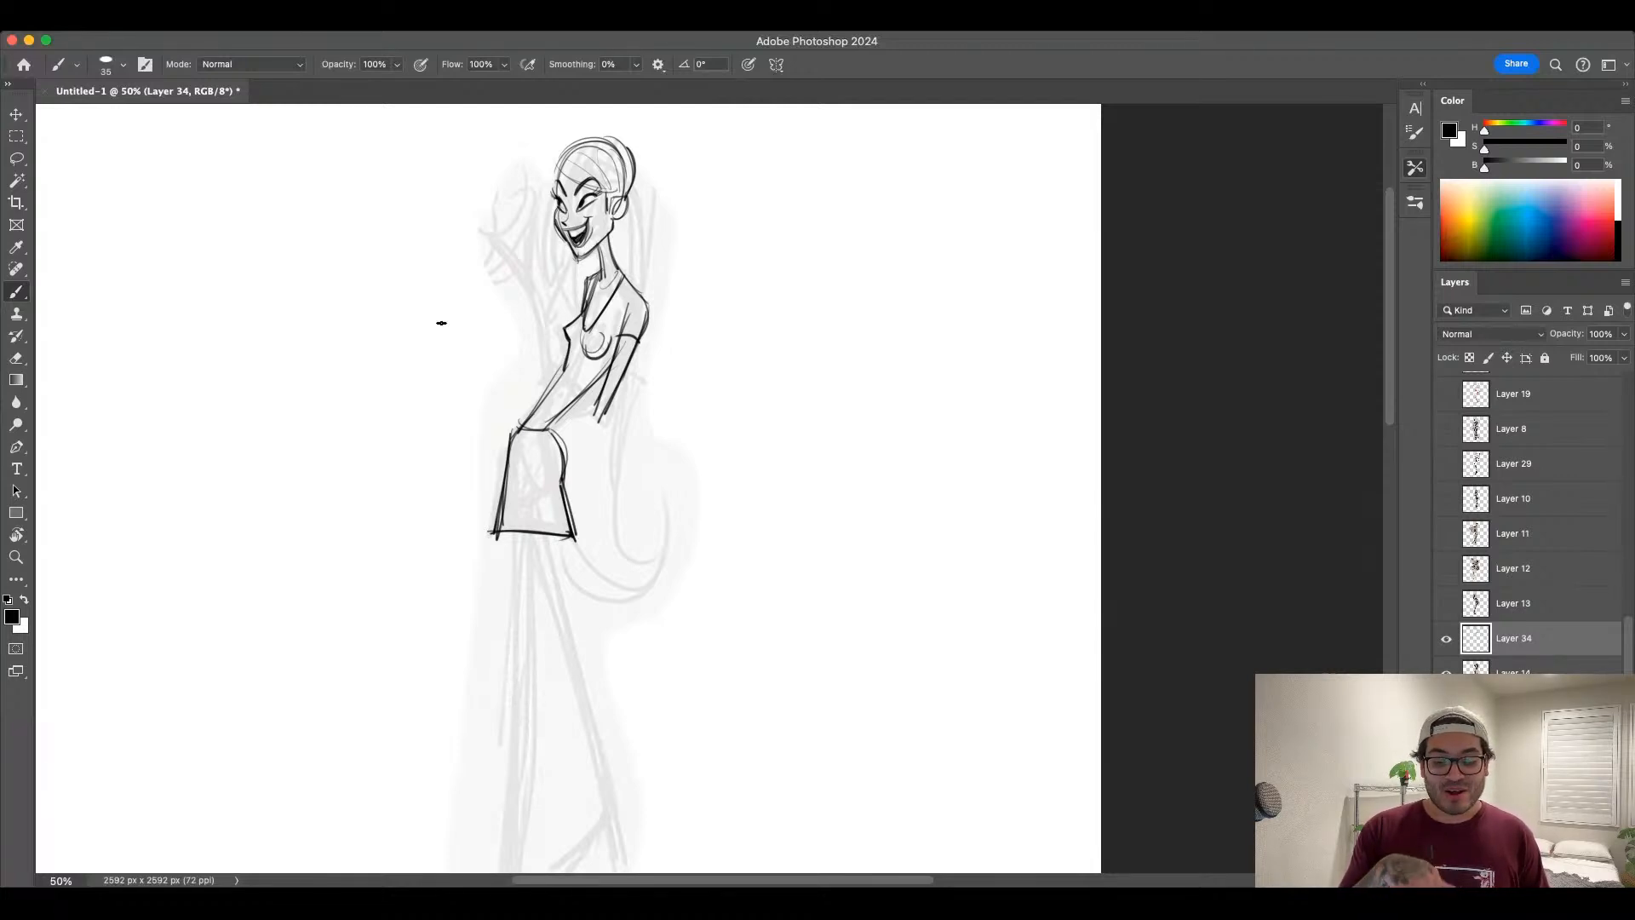
Step: Sketch a leg study with thigh and calf curves beside the figure, using the textured brush at 20 pixels
key(bracketleft)
key(bracketleft)
key(bracketleft)
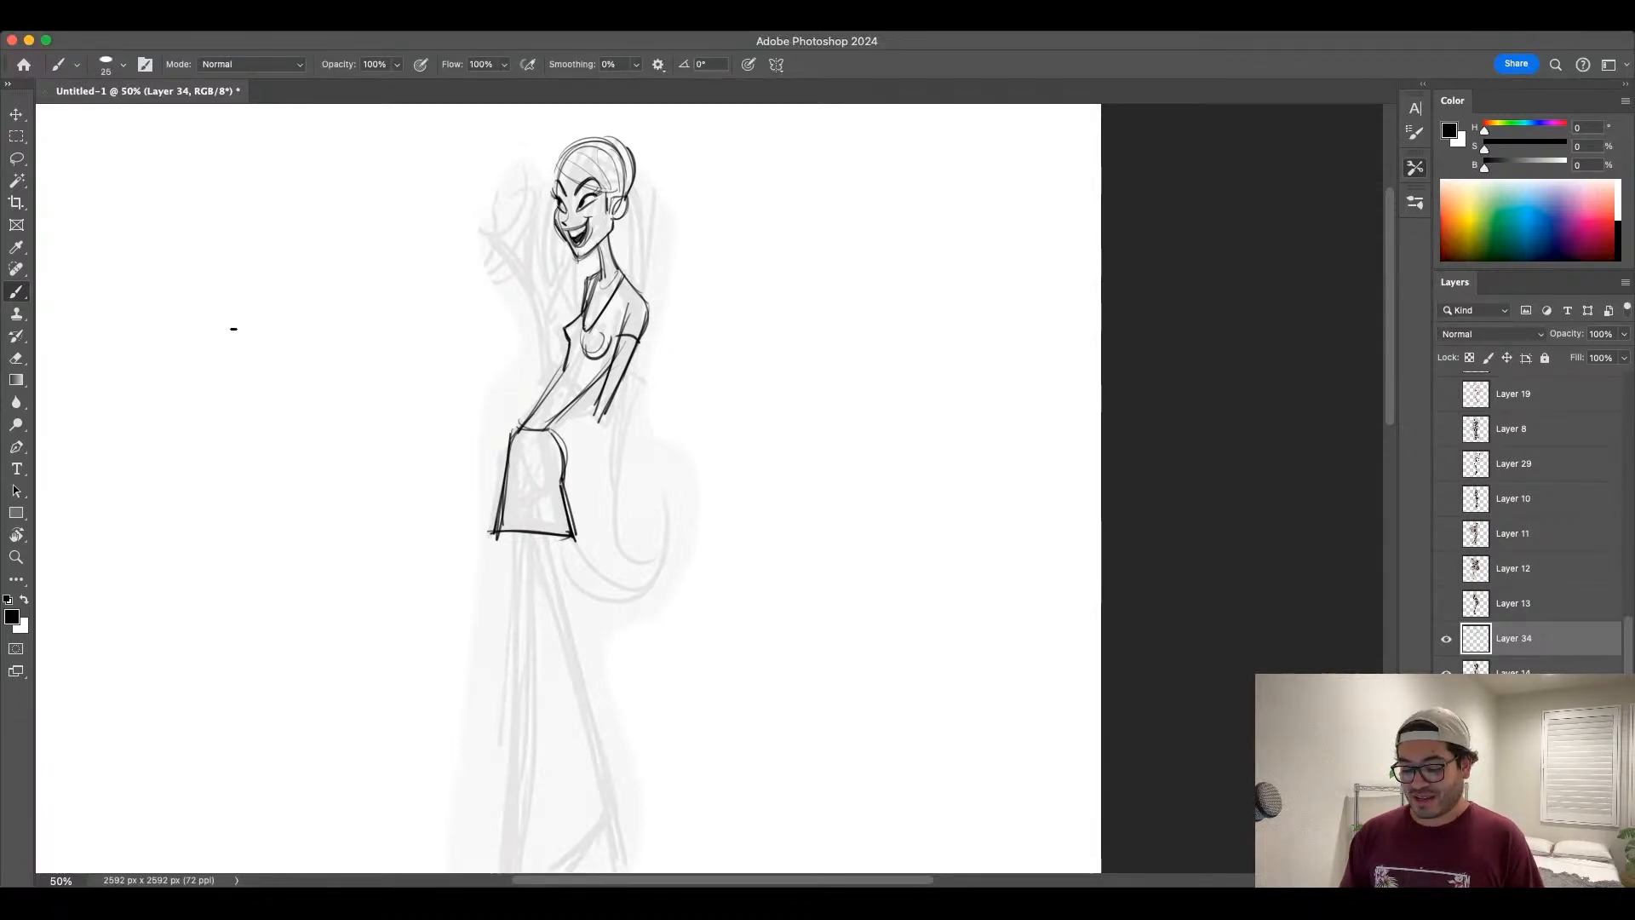
mouse_move(241, 293)
mouse_down()
mouse_move(239, 357)
mouse_move(299, 515)
mouse_up()
key(ctrl+z)
key(ctrl+z)
drag(243, 286, 304, 523)
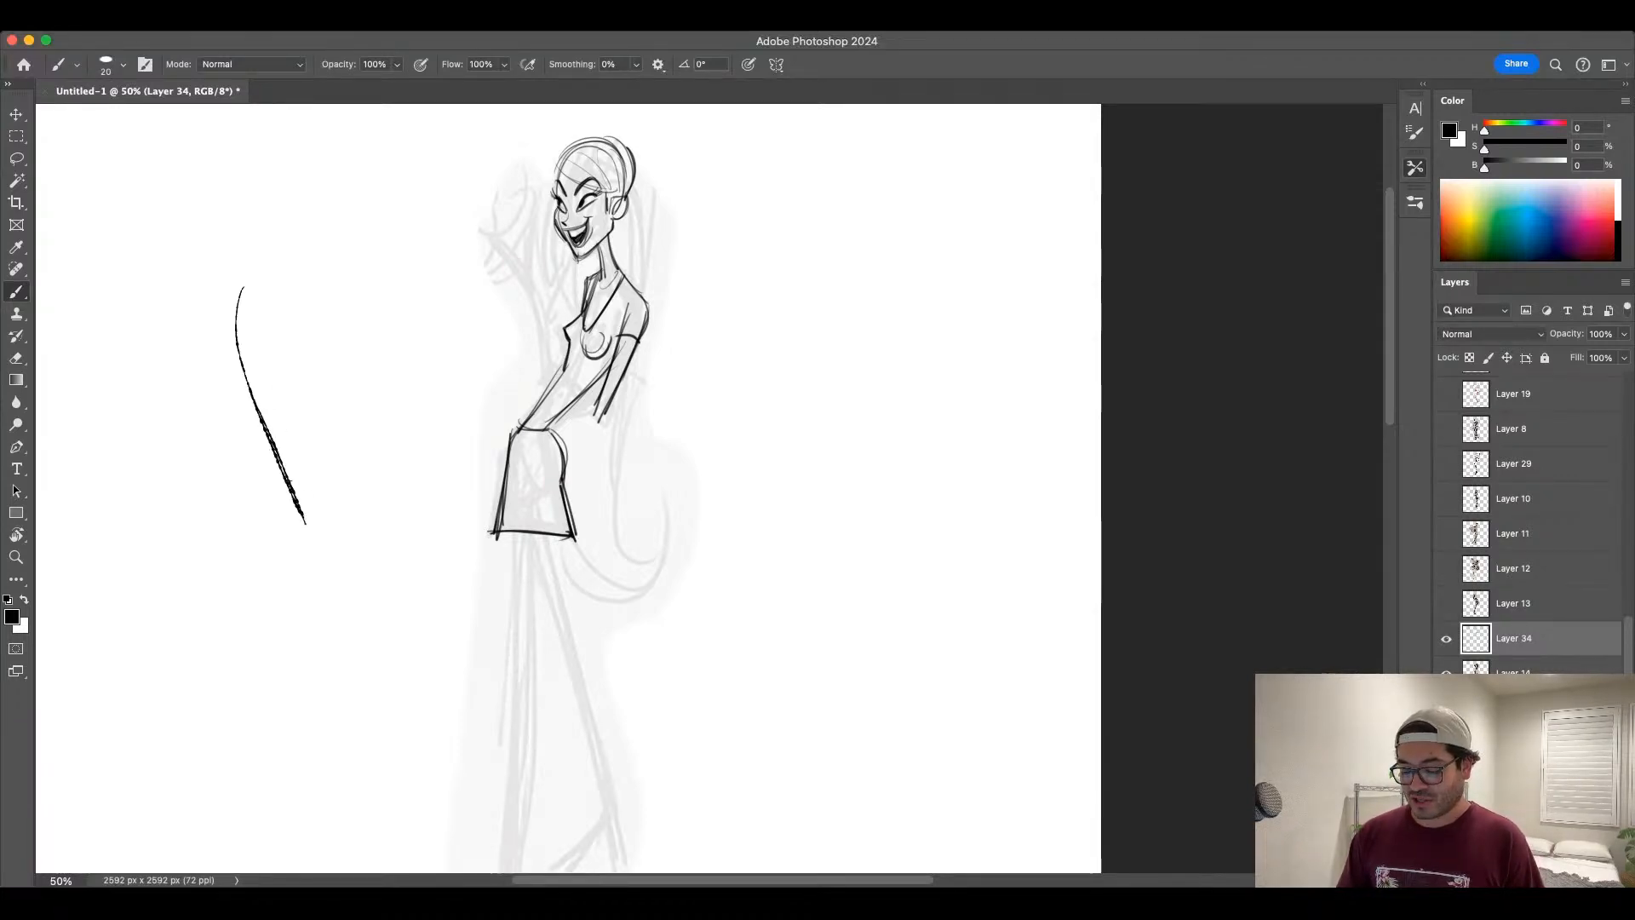
drag(285, 335, 349, 628)
key(ctrl+z)
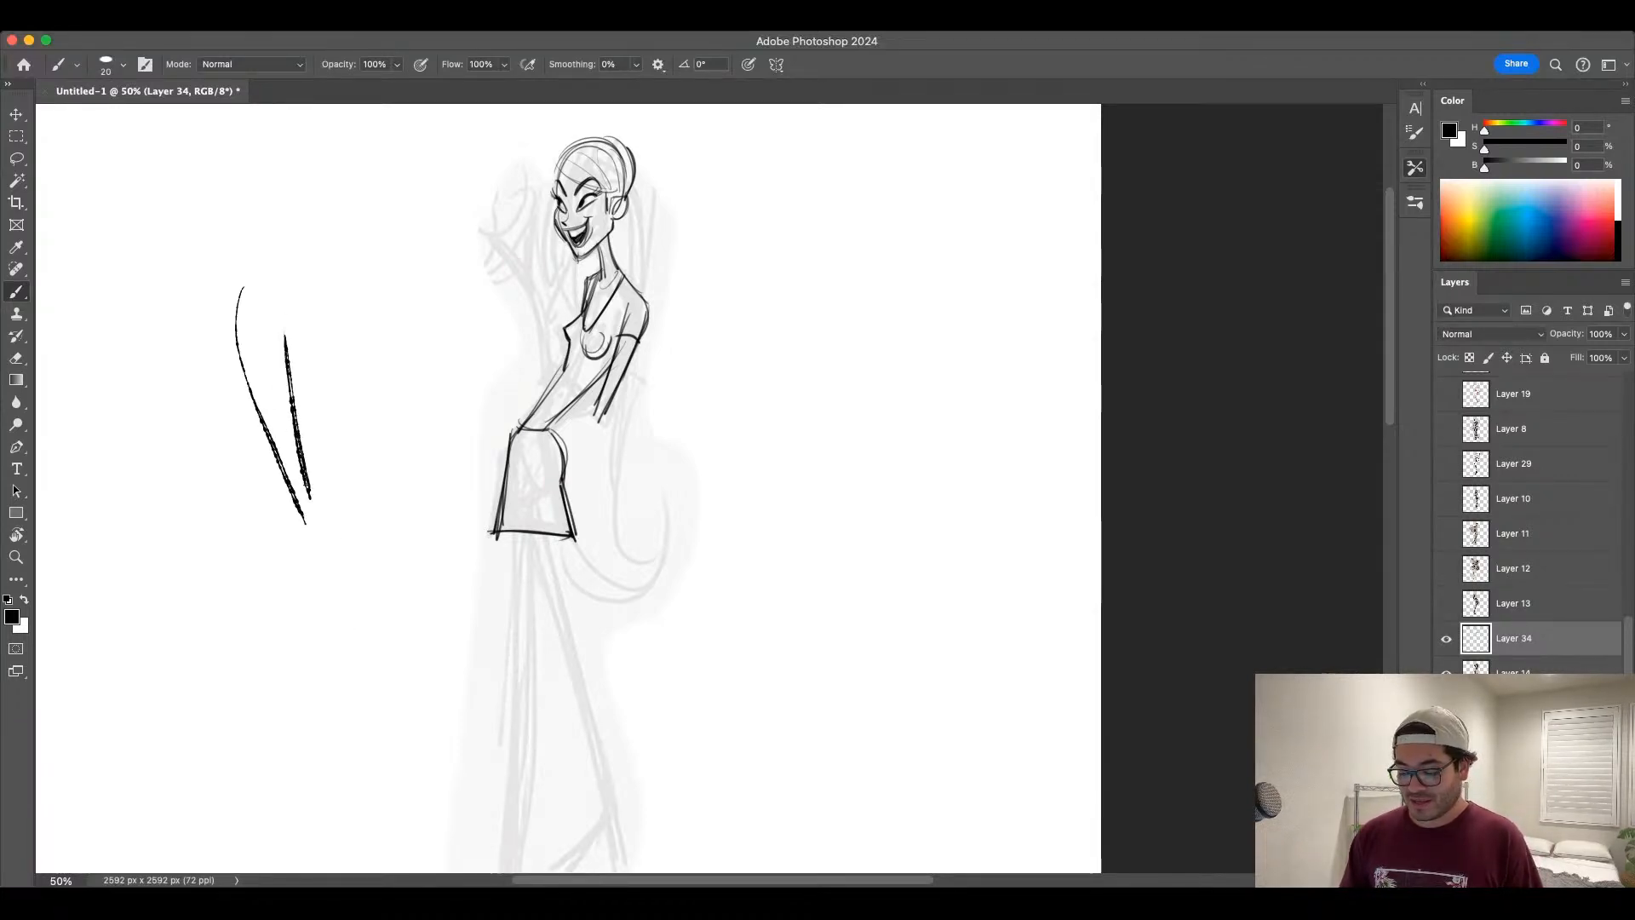
mouse_move(310, 492)
mouse_down()
mouse_move(364, 666)
mouse_move(352, 681)
mouse_up()
key(ctrl+z)
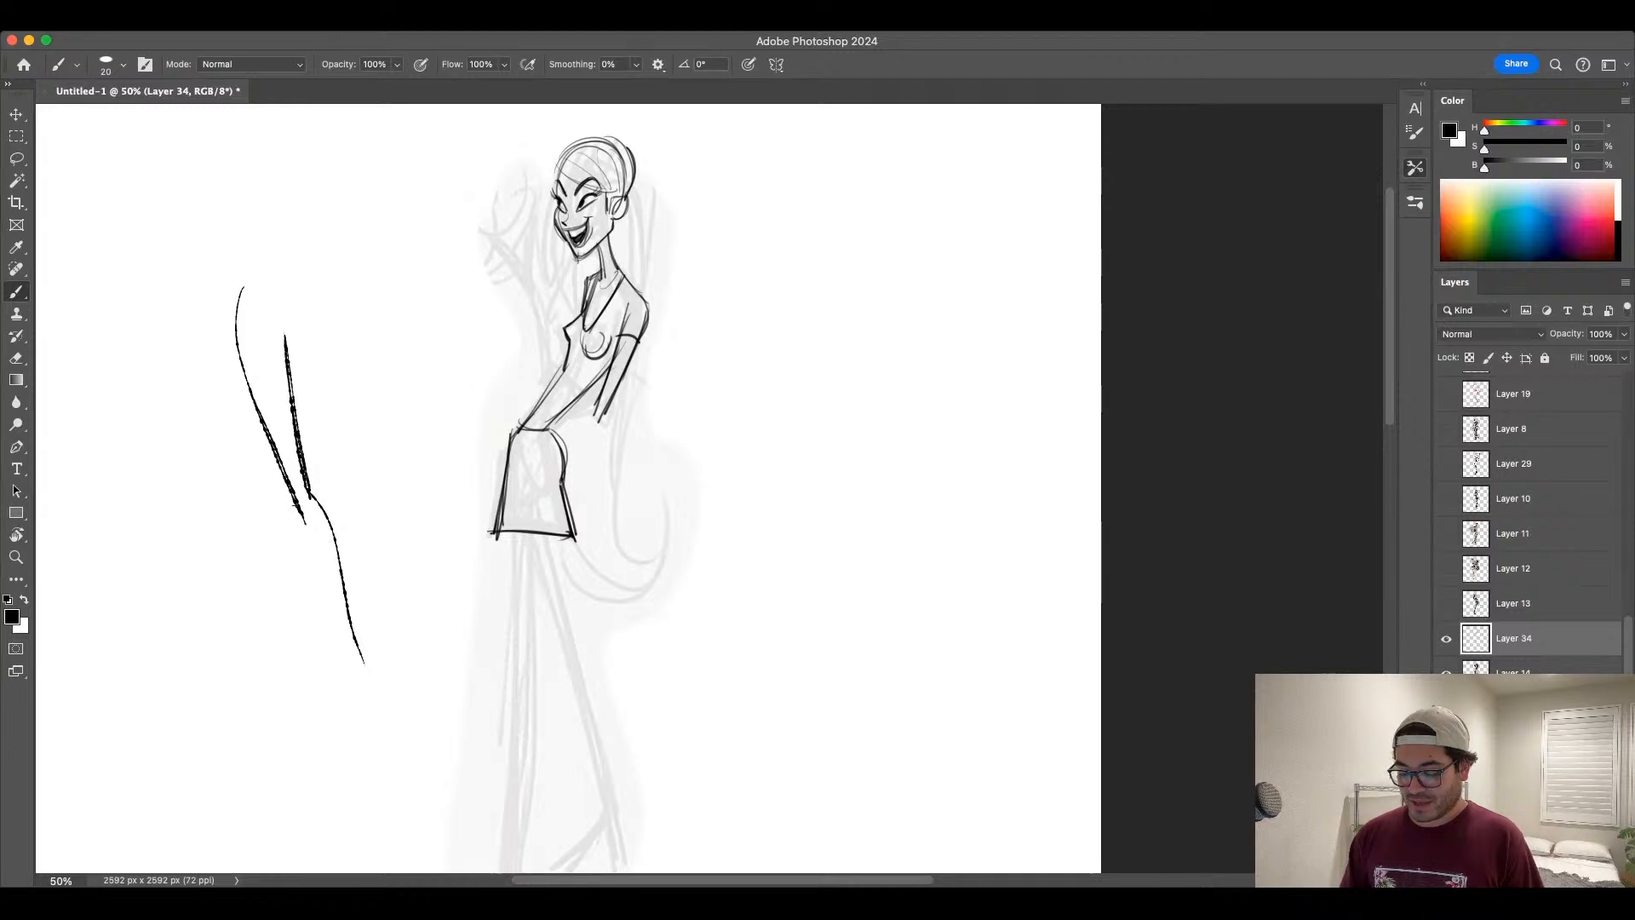
drag(295, 506, 350, 683)
key(ctrl+z)
mouse_move(300, 521)
mouse_down()
mouse_move(347, 665)
mouse_move(322, 728)
mouse_up()
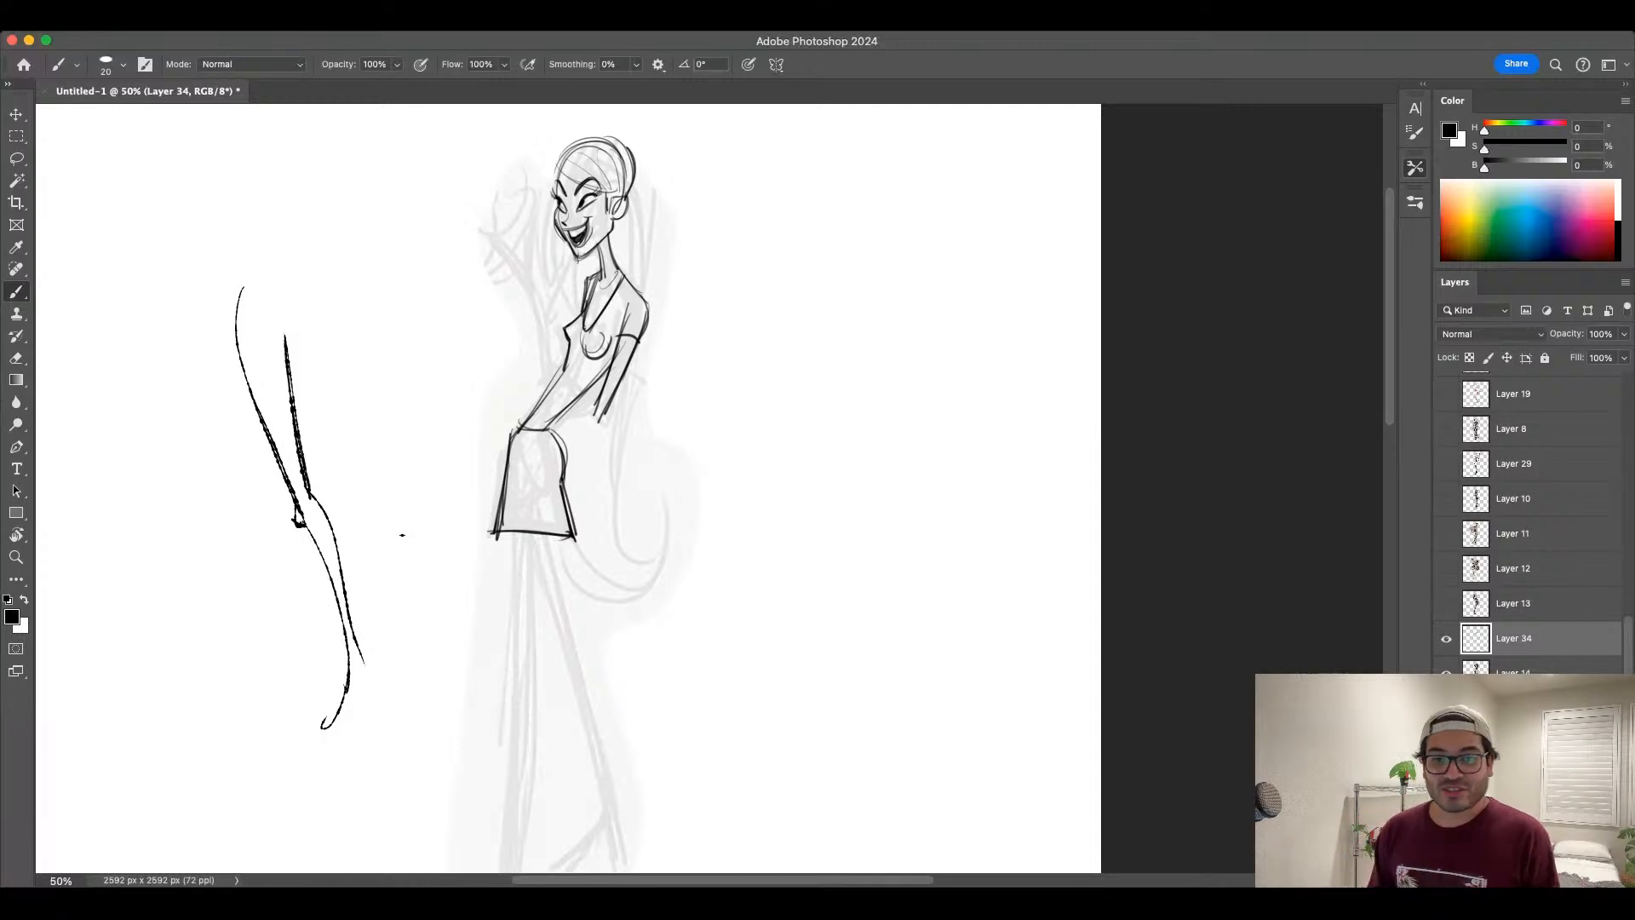
Step: Lasso and delete the leg study beside the figure, and clear the selection
key(l)
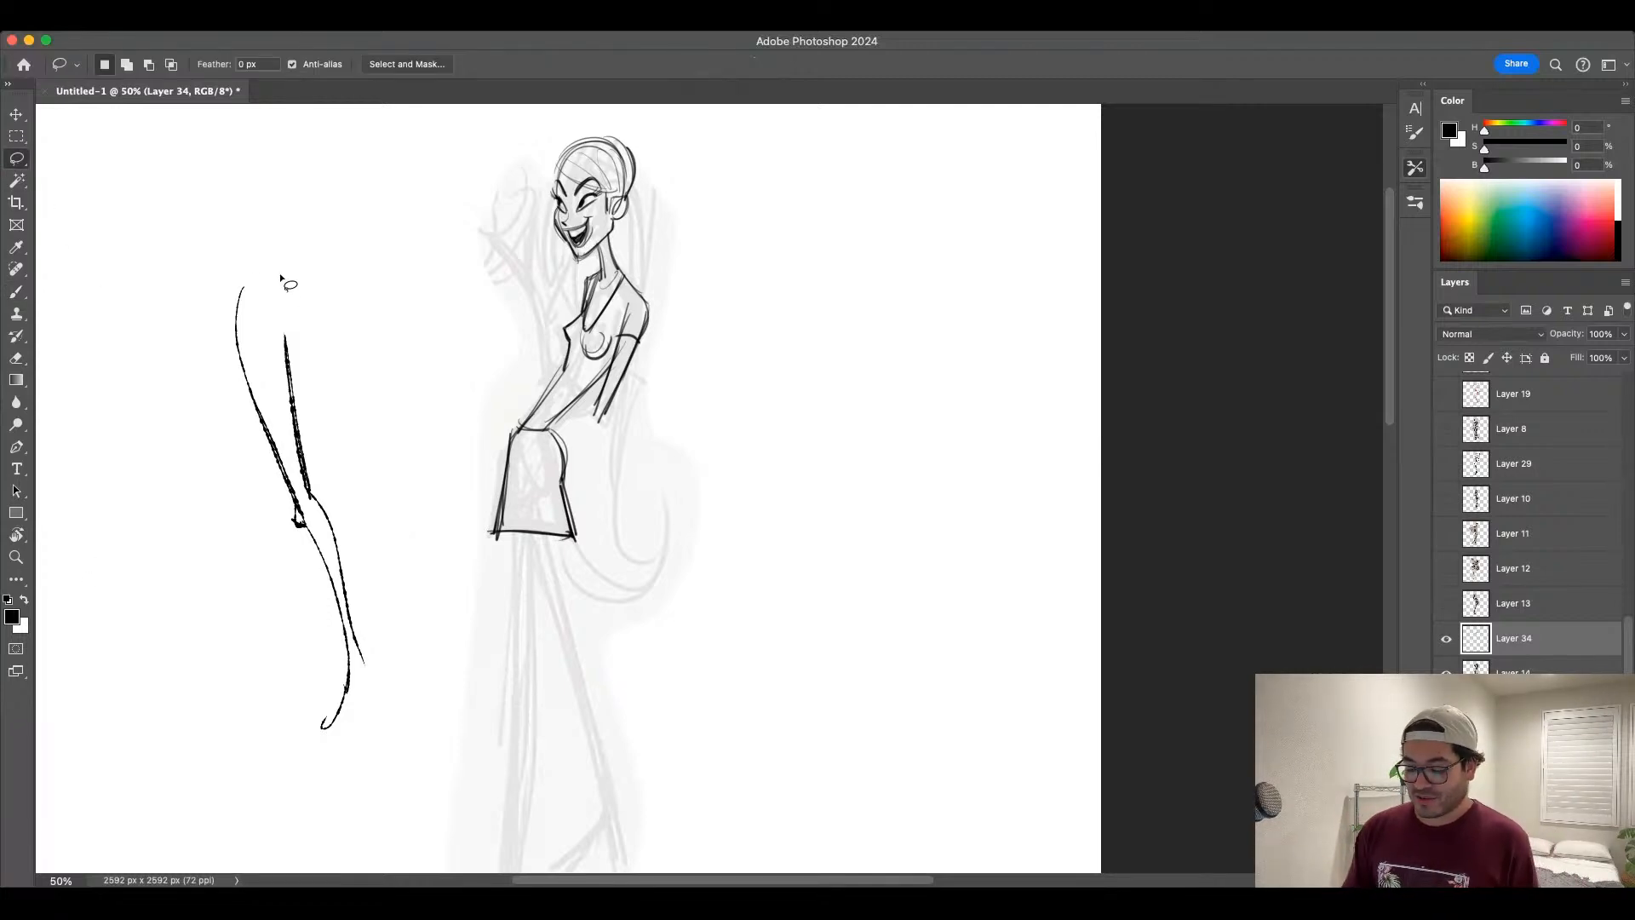
mouse_move(255, 254)
mouse_down()
mouse_move(329, 814)
mouse_move(376, 456)
mouse_move(293, 245)
mouse_up()
key(Delete)
key(super+d)
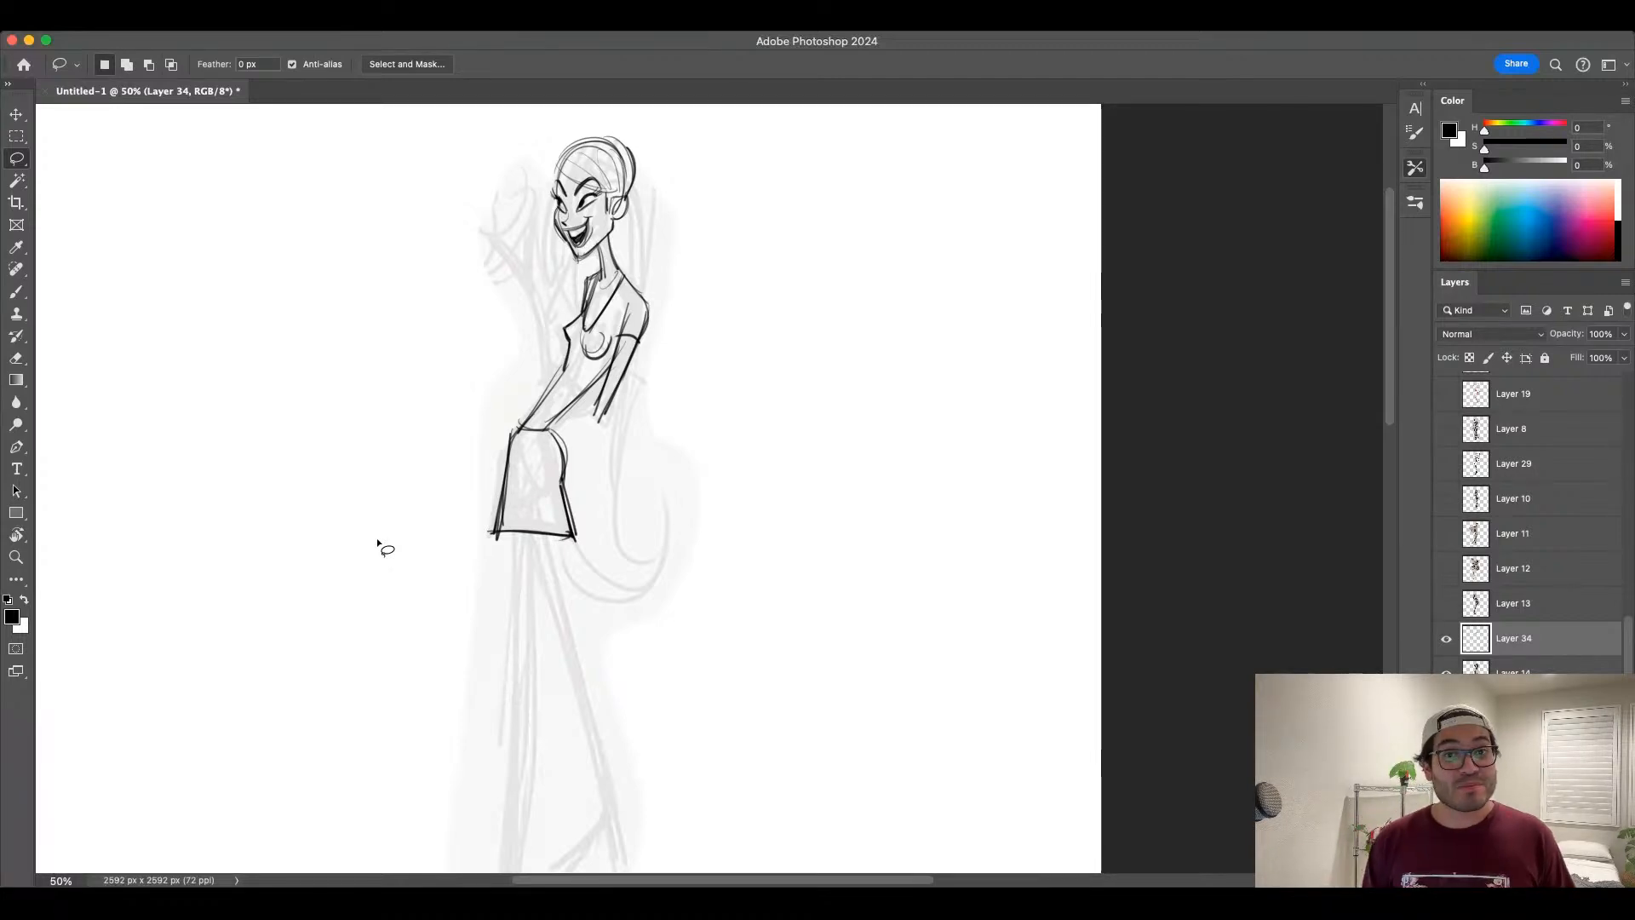
Step: Draw the forearm folded across the waist and the raised forearm with an open hand, using a 7-pixel brush at 40% flow
click(18, 294)
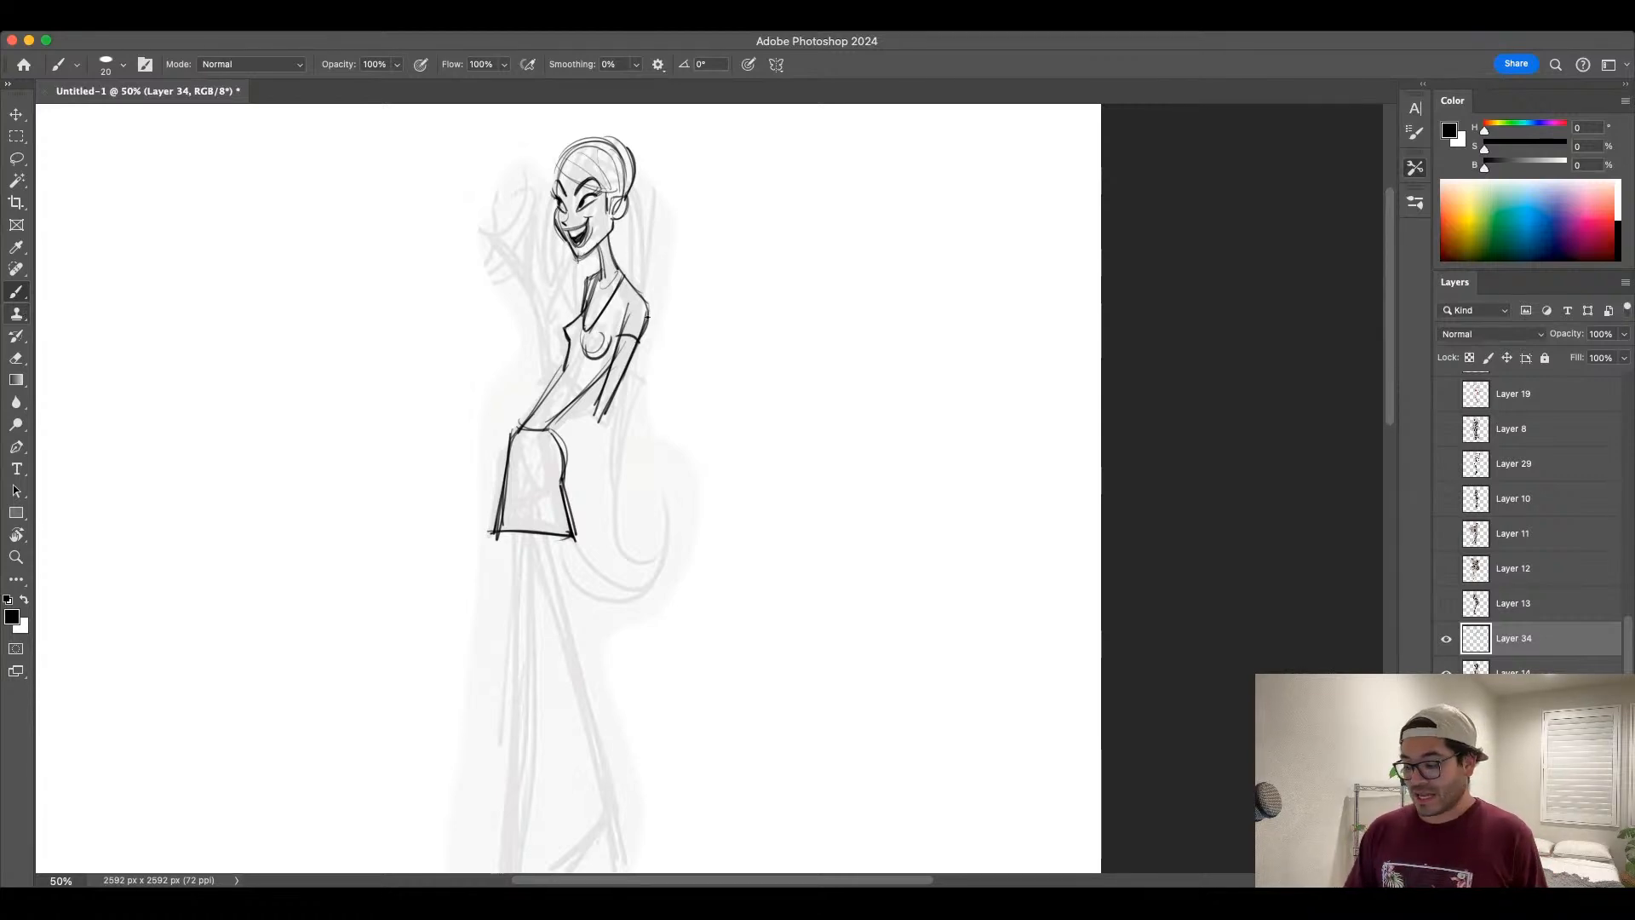
click(1294, 188)
click(1414, 173)
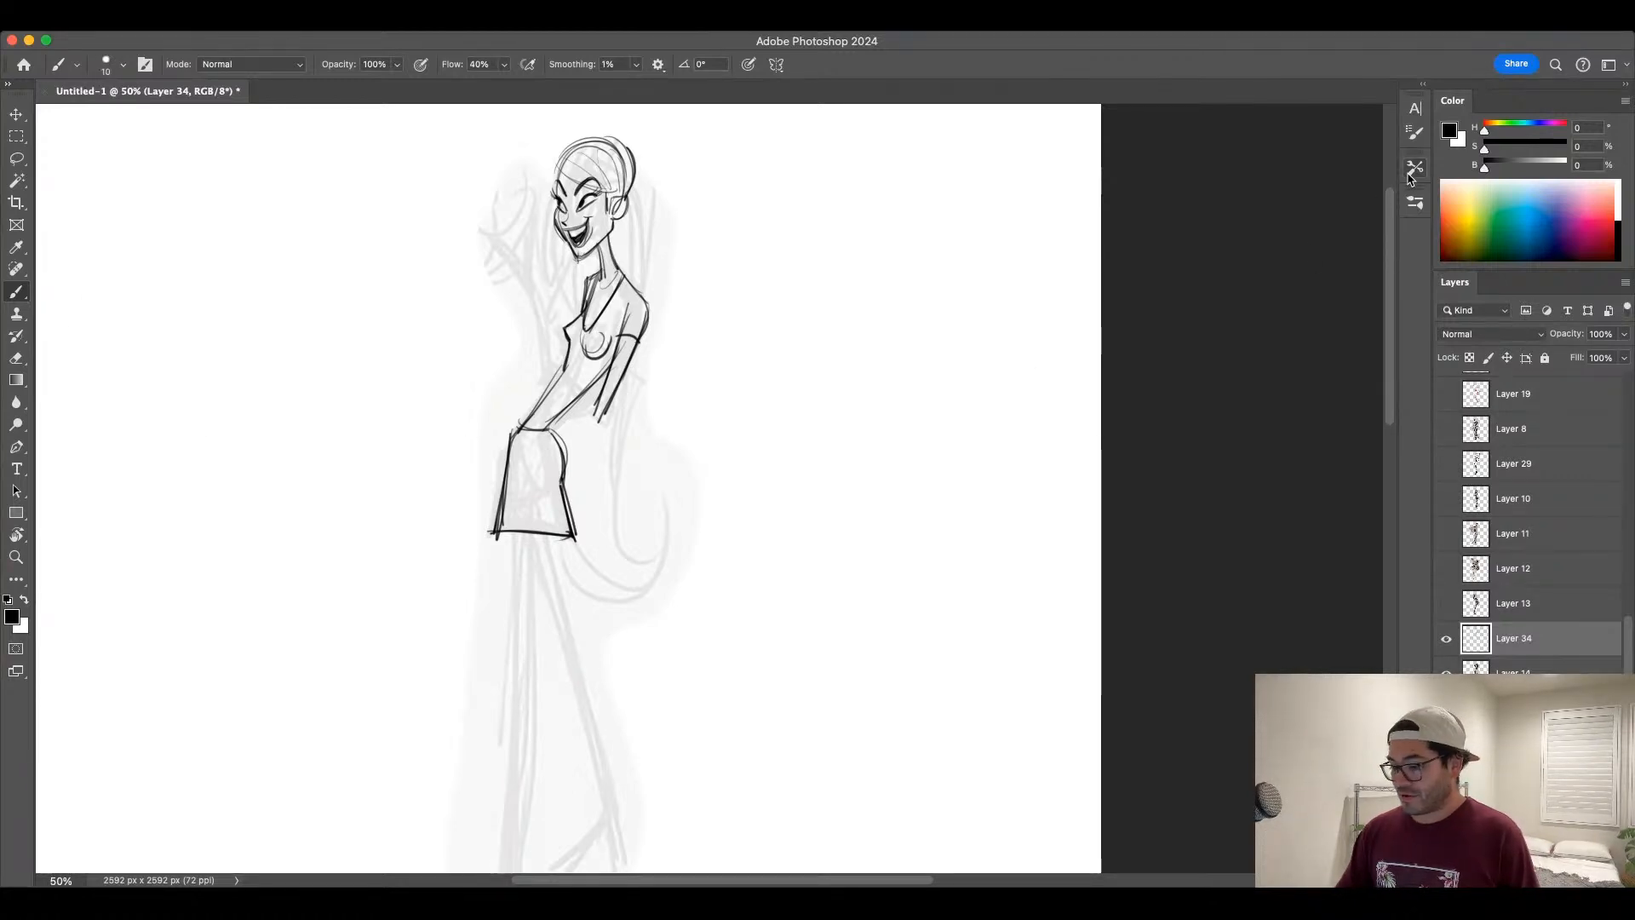
scroll(664, 586, up, 2)
scroll(665, 586, right, 2)
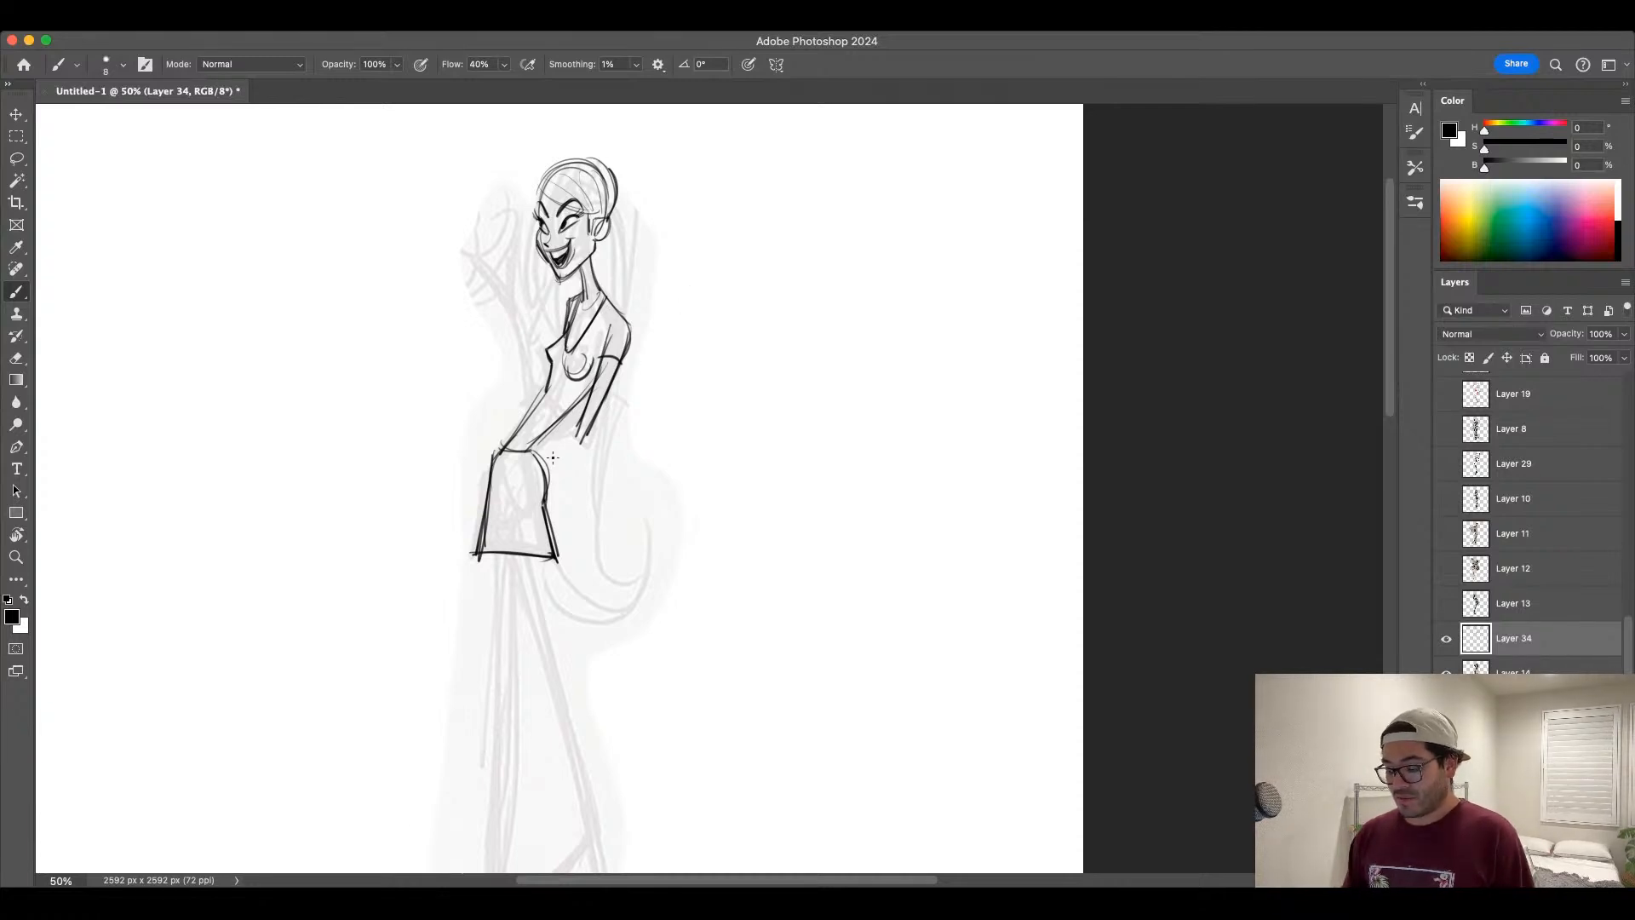
drag(532, 387, 578, 445)
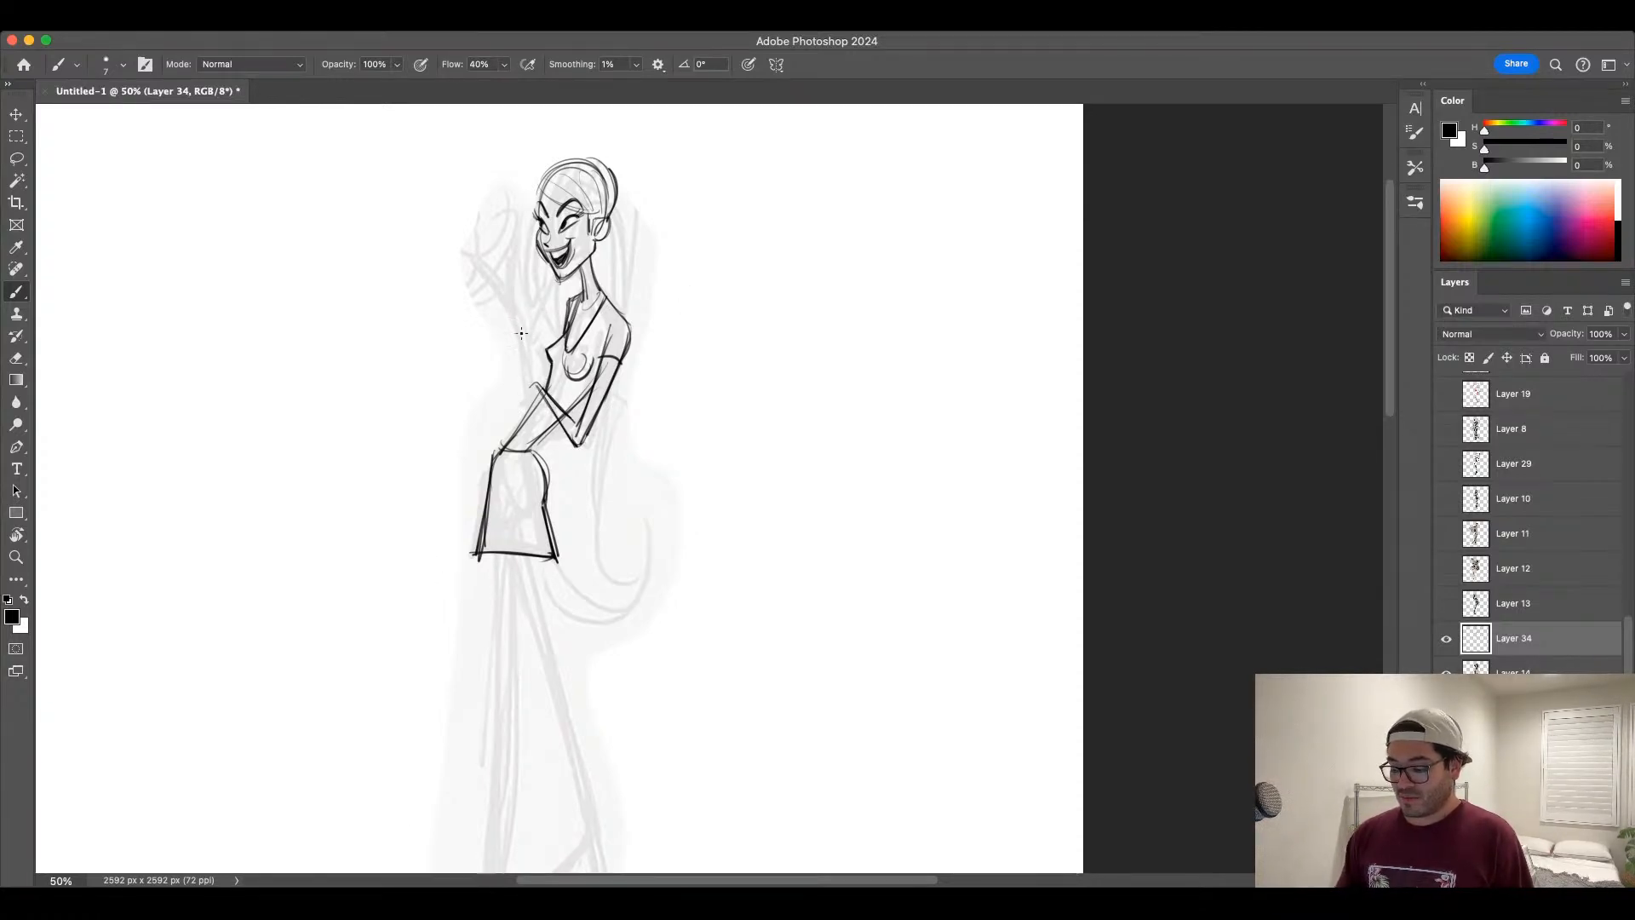
drag(519, 318, 526, 412)
drag(518, 316, 534, 397)
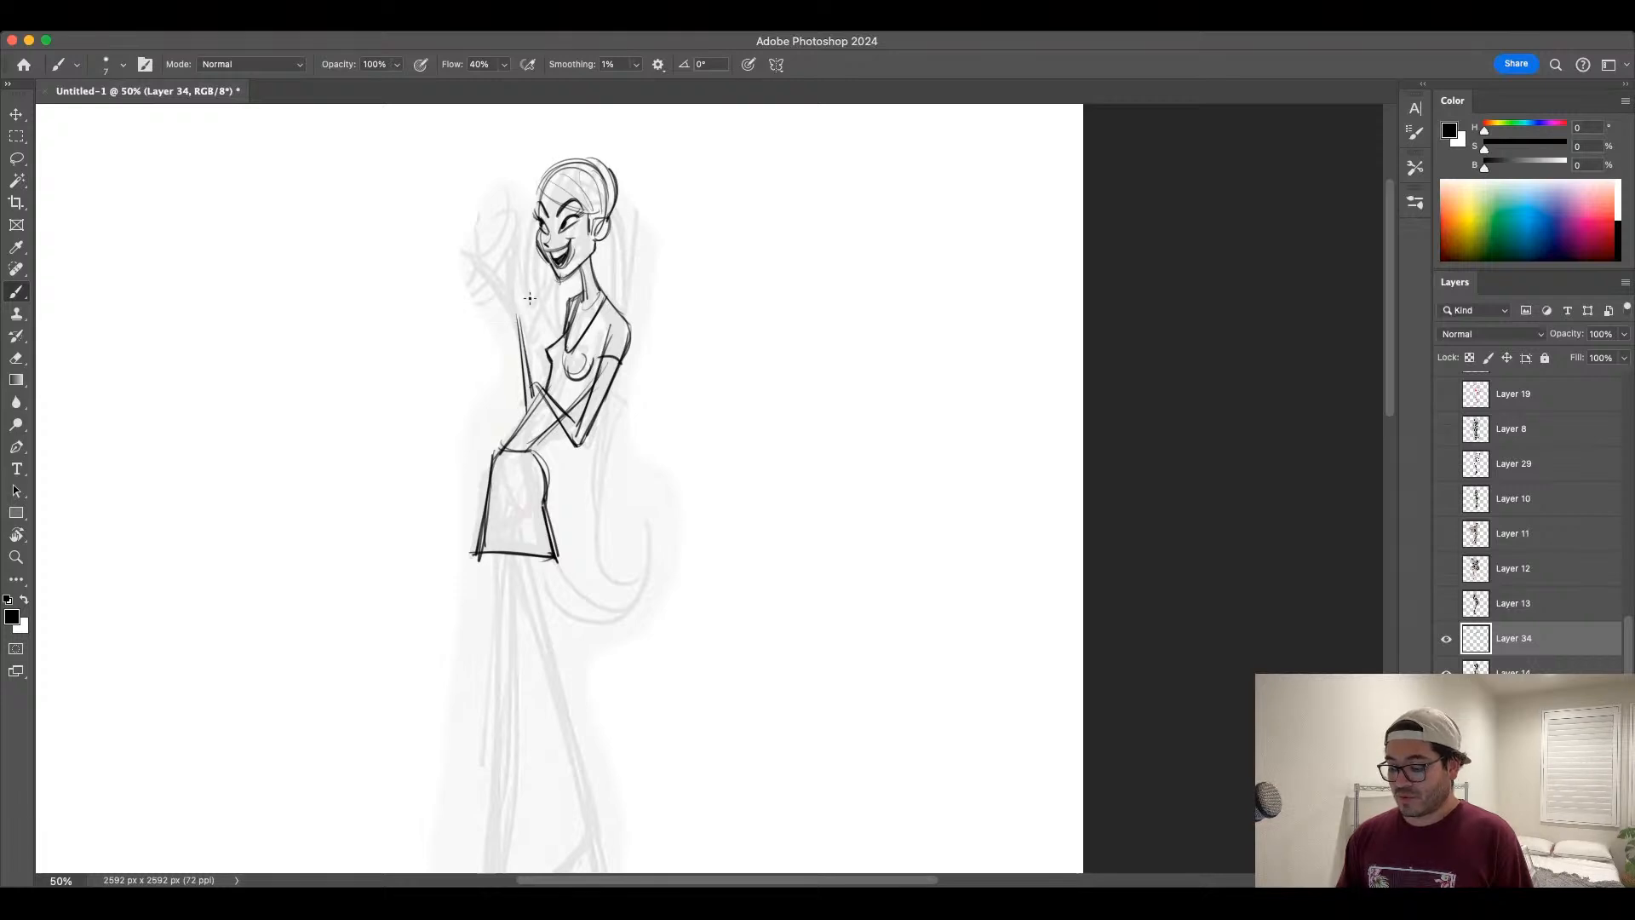
mouse_move(511, 321)
mouse_down()
mouse_move(493, 289)
mouse_move(519, 335)
mouse_move(511, 312)
mouse_up()
key(super+z)
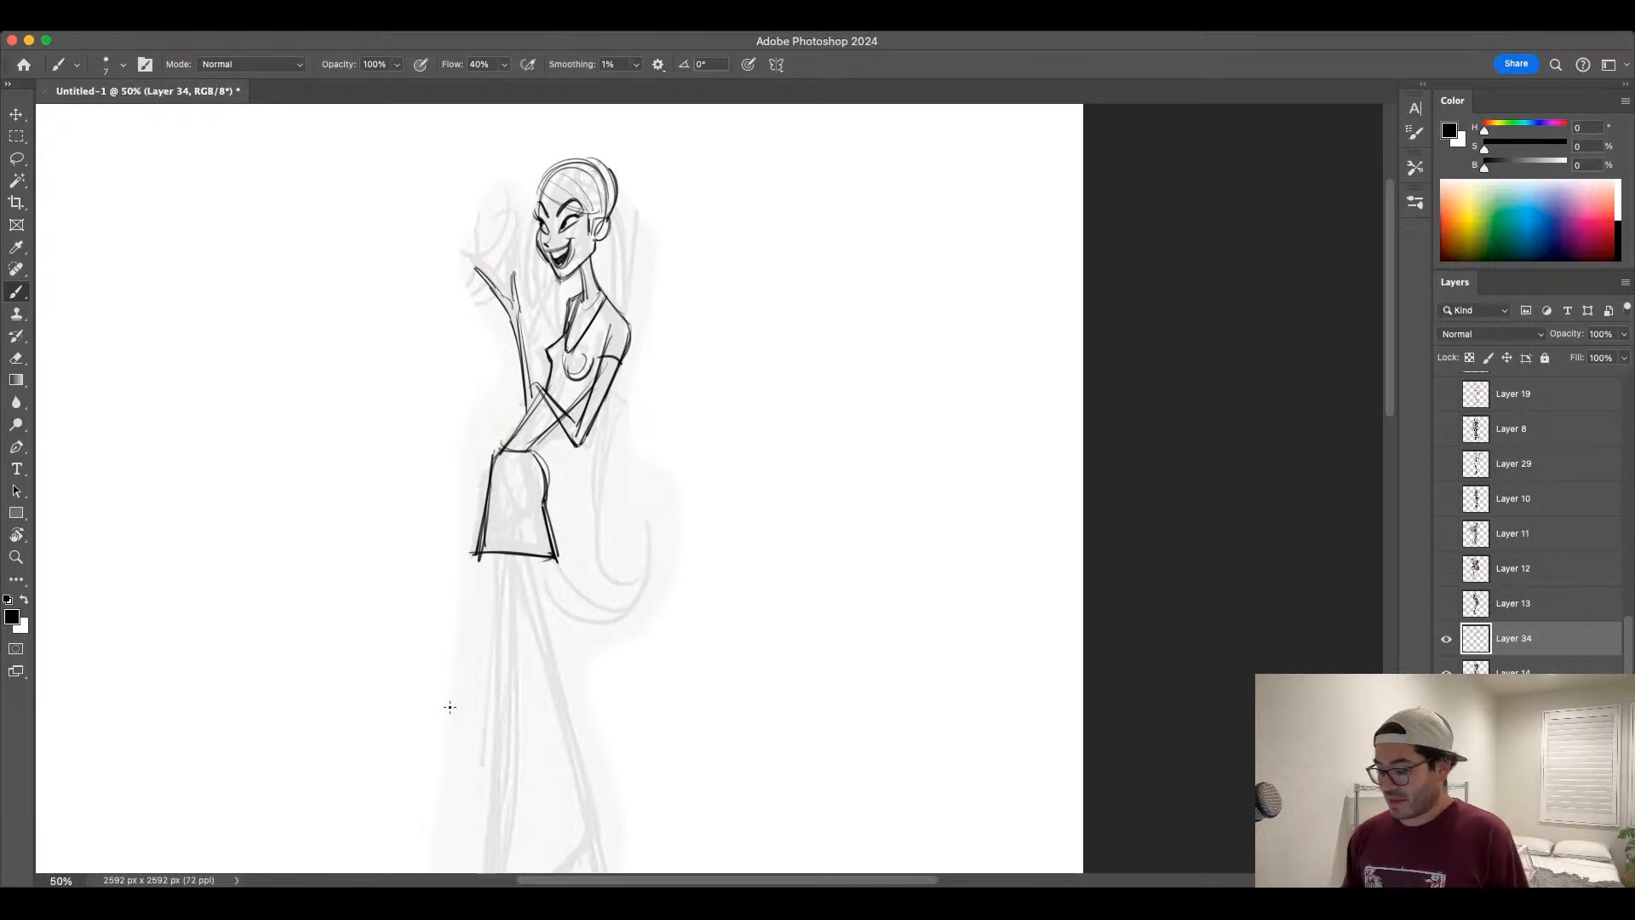
Step: Sketch an enlarged study of the raised hand and bent forearm beside the figure, using the textured brush at 30 and 20 pixels
click(1415, 169)
click(1314, 253)
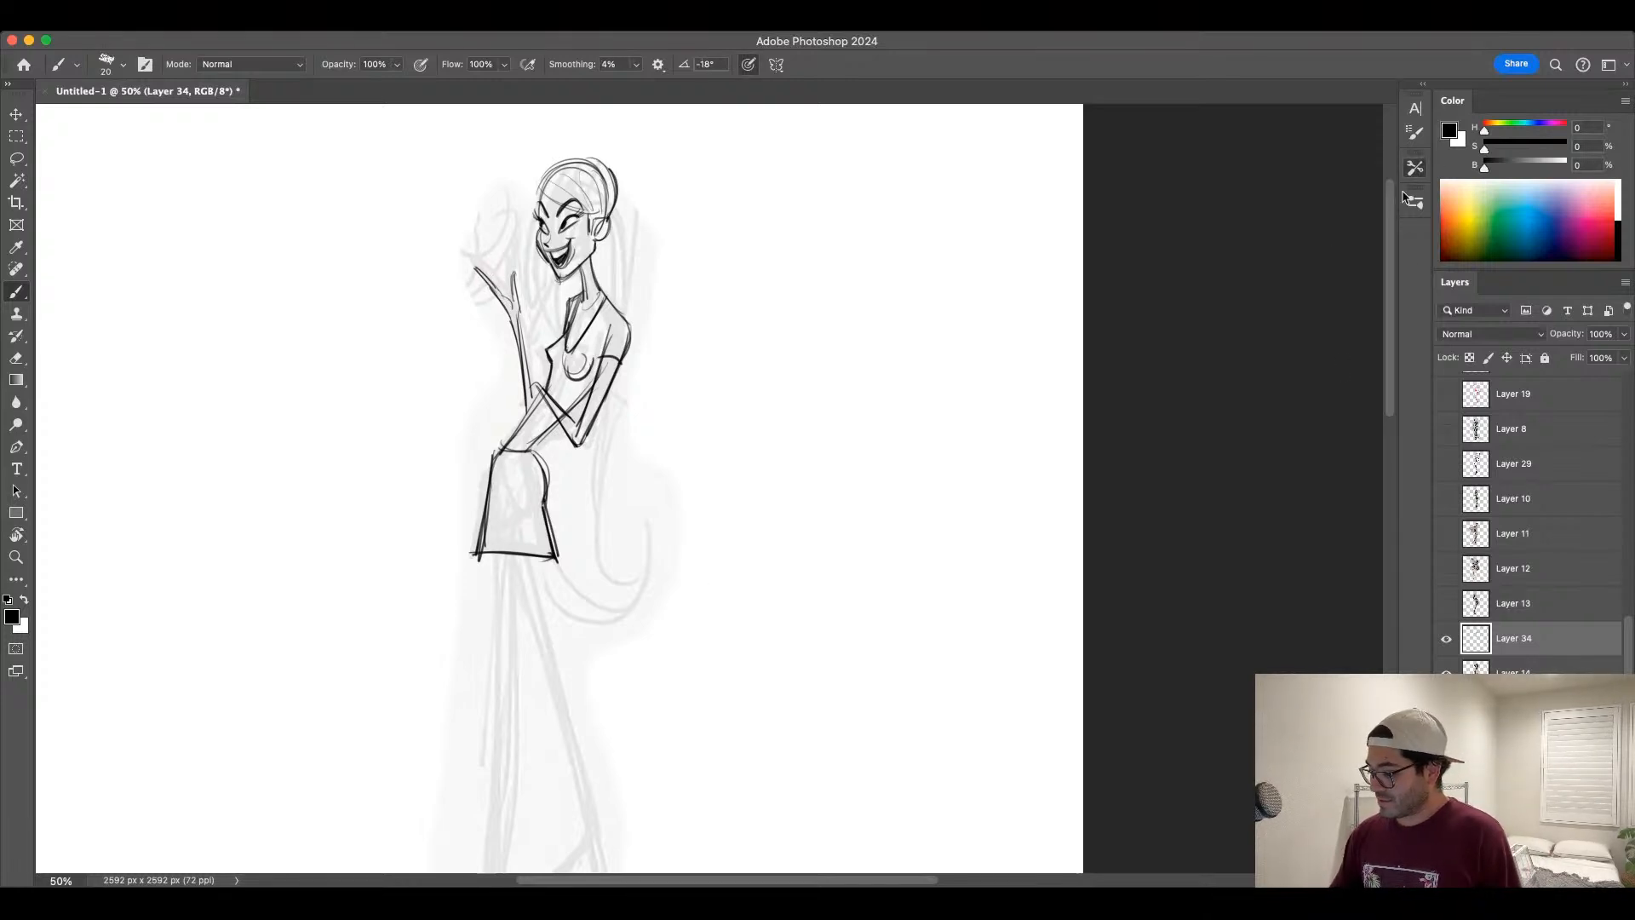
click(1416, 168)
key(bracketright)
drag(761, 405, 760, 466)
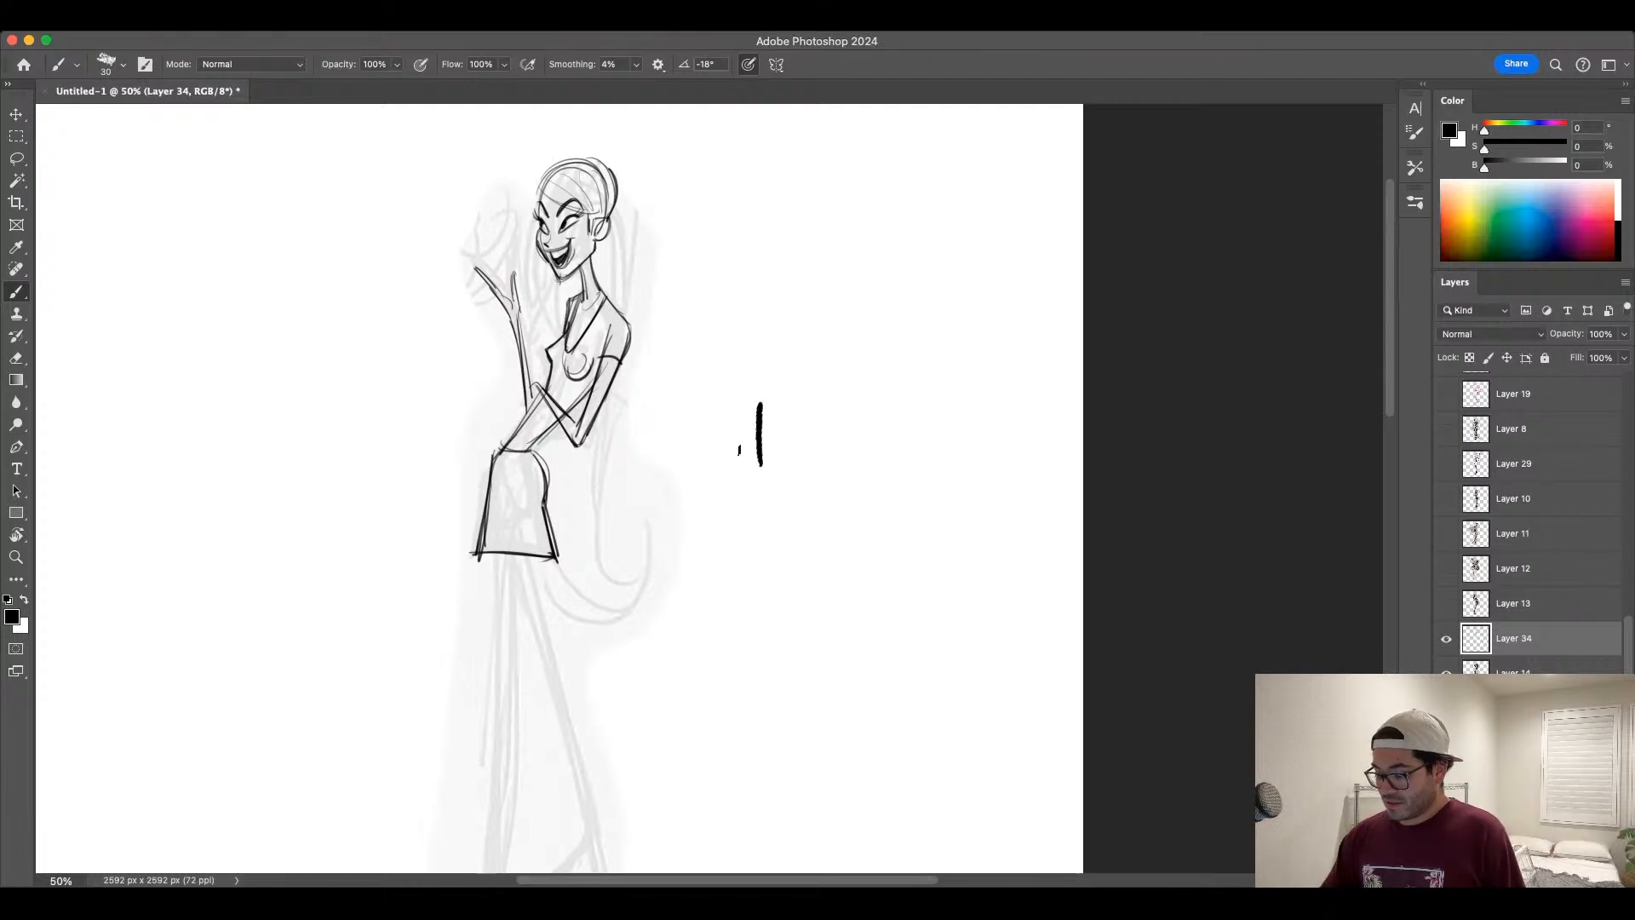
mouse_move(699, 382)
mouse_down()
mouse_move(758, 481)
mouse_move(745, 430)
mouse_move(753, 446)
mouse_up()
key(bracketleft)
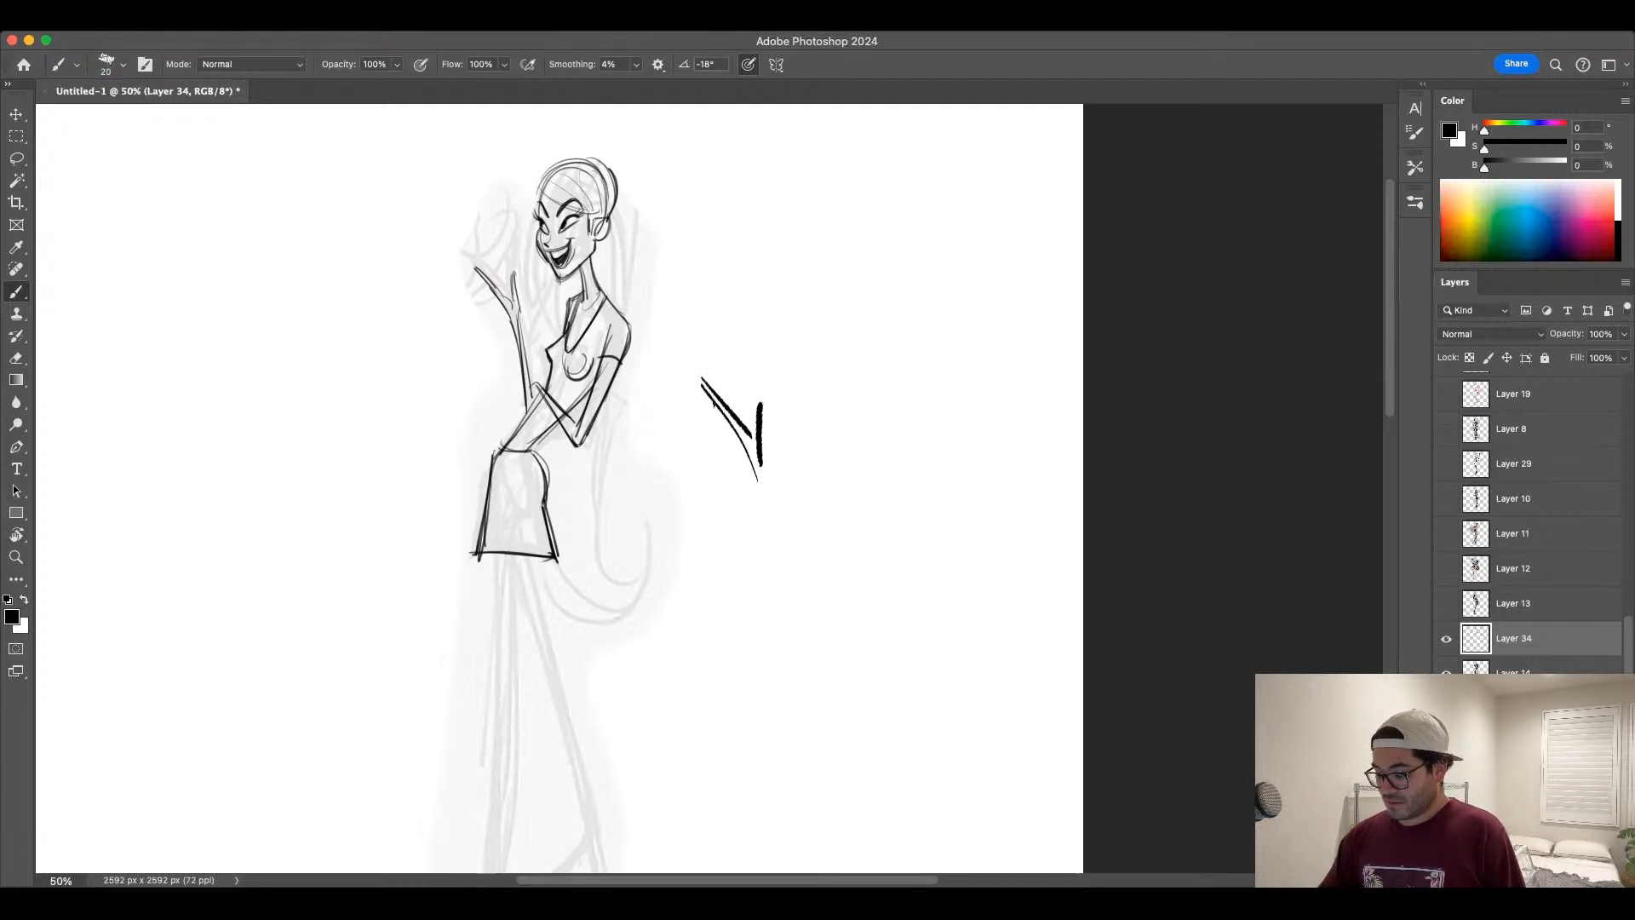
drag(712, 392, 753, 453)
mouse_move(765, 386)
mouse_down()
mouse_move(748, 431)
mouse_move(771, 569)
mouse_up()
mouse_move(759, 464)
mouse_down()
mouse_move(797, 603)
mouse_move(775, 604)
mouse_move(804, 599)
mouse_move(823, 555)
mouse_up()
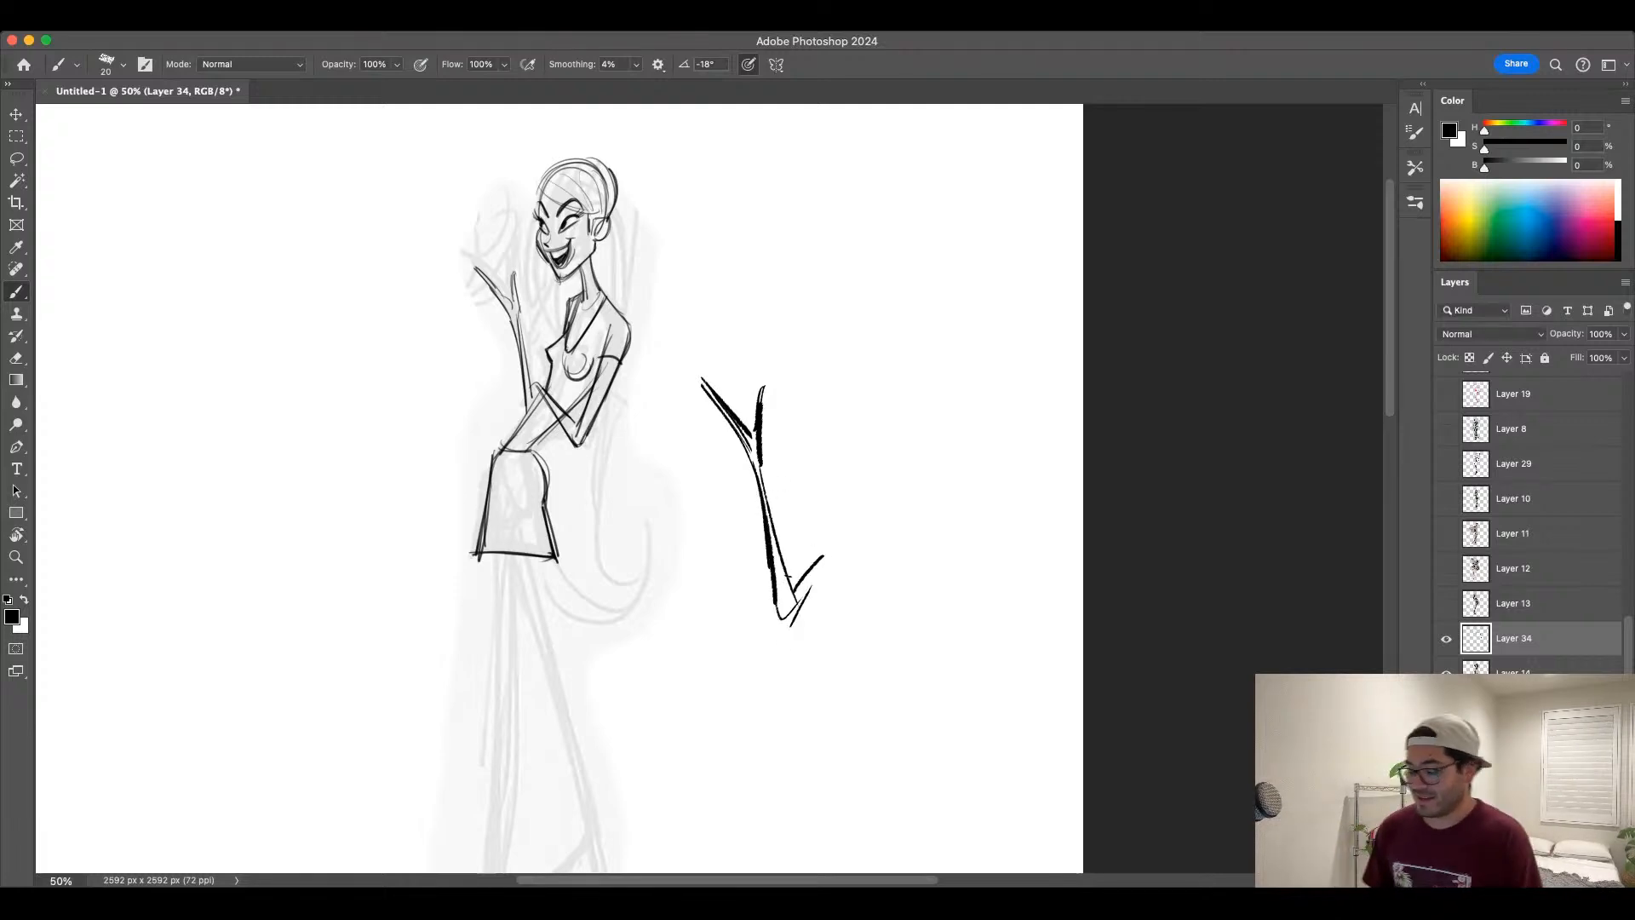
Step: Extend the enlarged arm study with thicker hand strokes, an upper arm, a shoulder curve and a side line of the torso
drag(758, 438, 749, 465)
drag(697, 377, 751, 431)
drag(790, 598, 836, 508)
drag(801, 572, 850, 483)
mouse_move(783, 635)
mouse_down()
mouse_move(904, 468)
mouse_move(889, 464)
mouse_move(840, 549)
mouse_up()
mouse_move(840, 549)
mouse_down()
mouse_move(859, 584)
mouse_move(847, 657)
mouse_up()
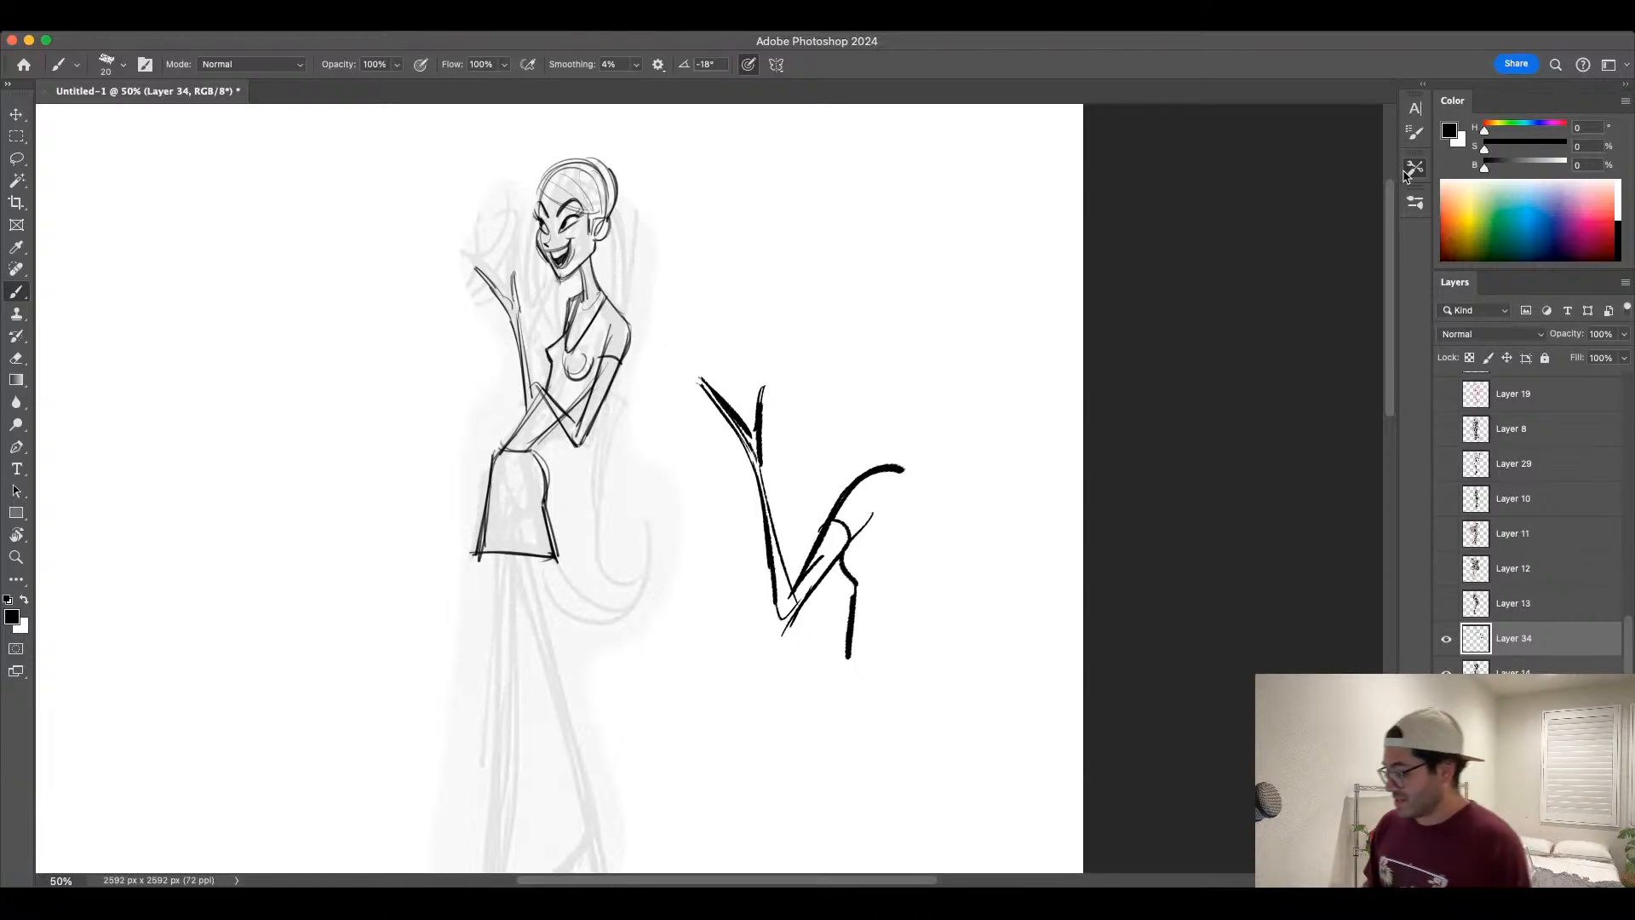
Step: Sketch a second hand and forearm study beside the first, using an 8-pixel brush at 40% flow
click(1344, 190)
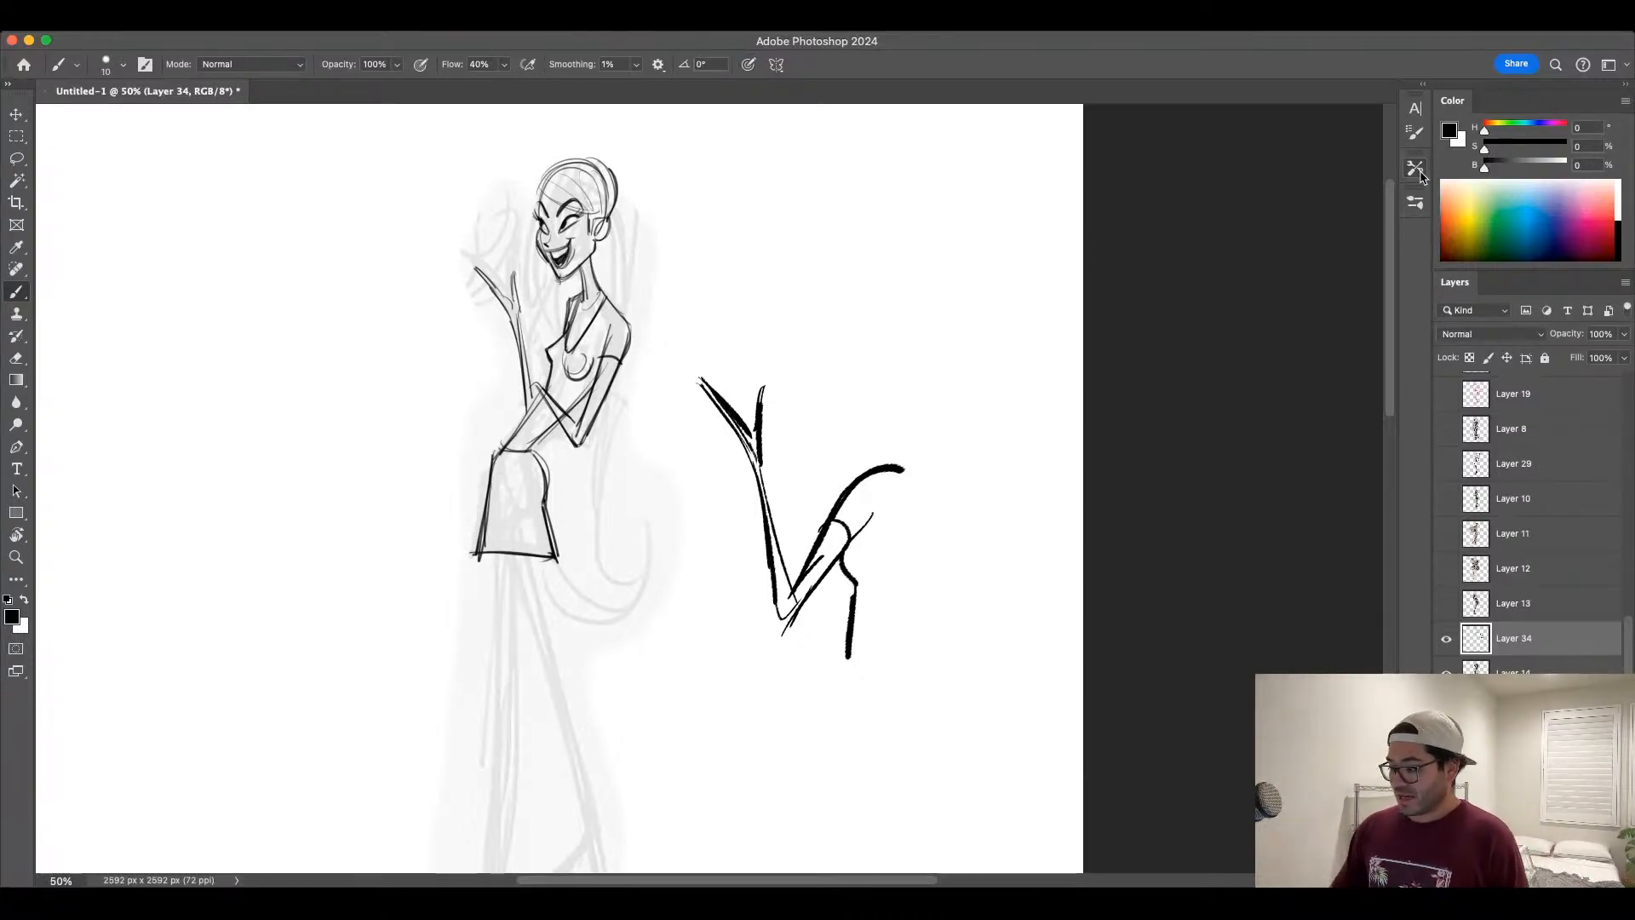
click(1415, 204)
click(1319, 350)
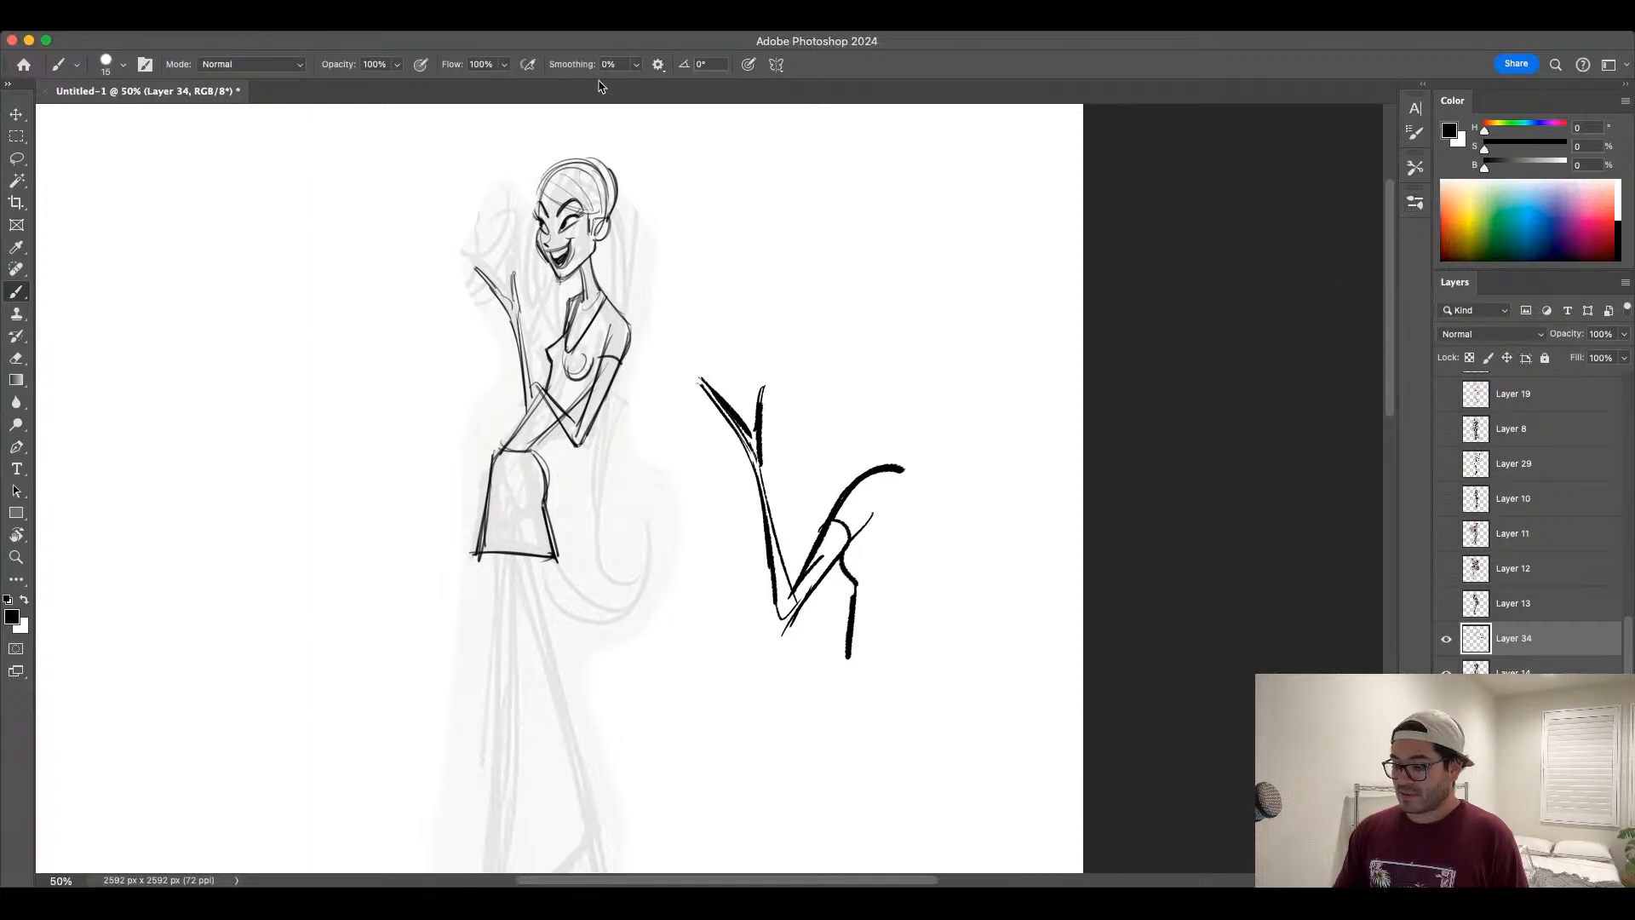
mouse_move(505, 64)
mouse_down()
mouse_move(459, 95)
mouse_move(465, 78)
mouse_up()
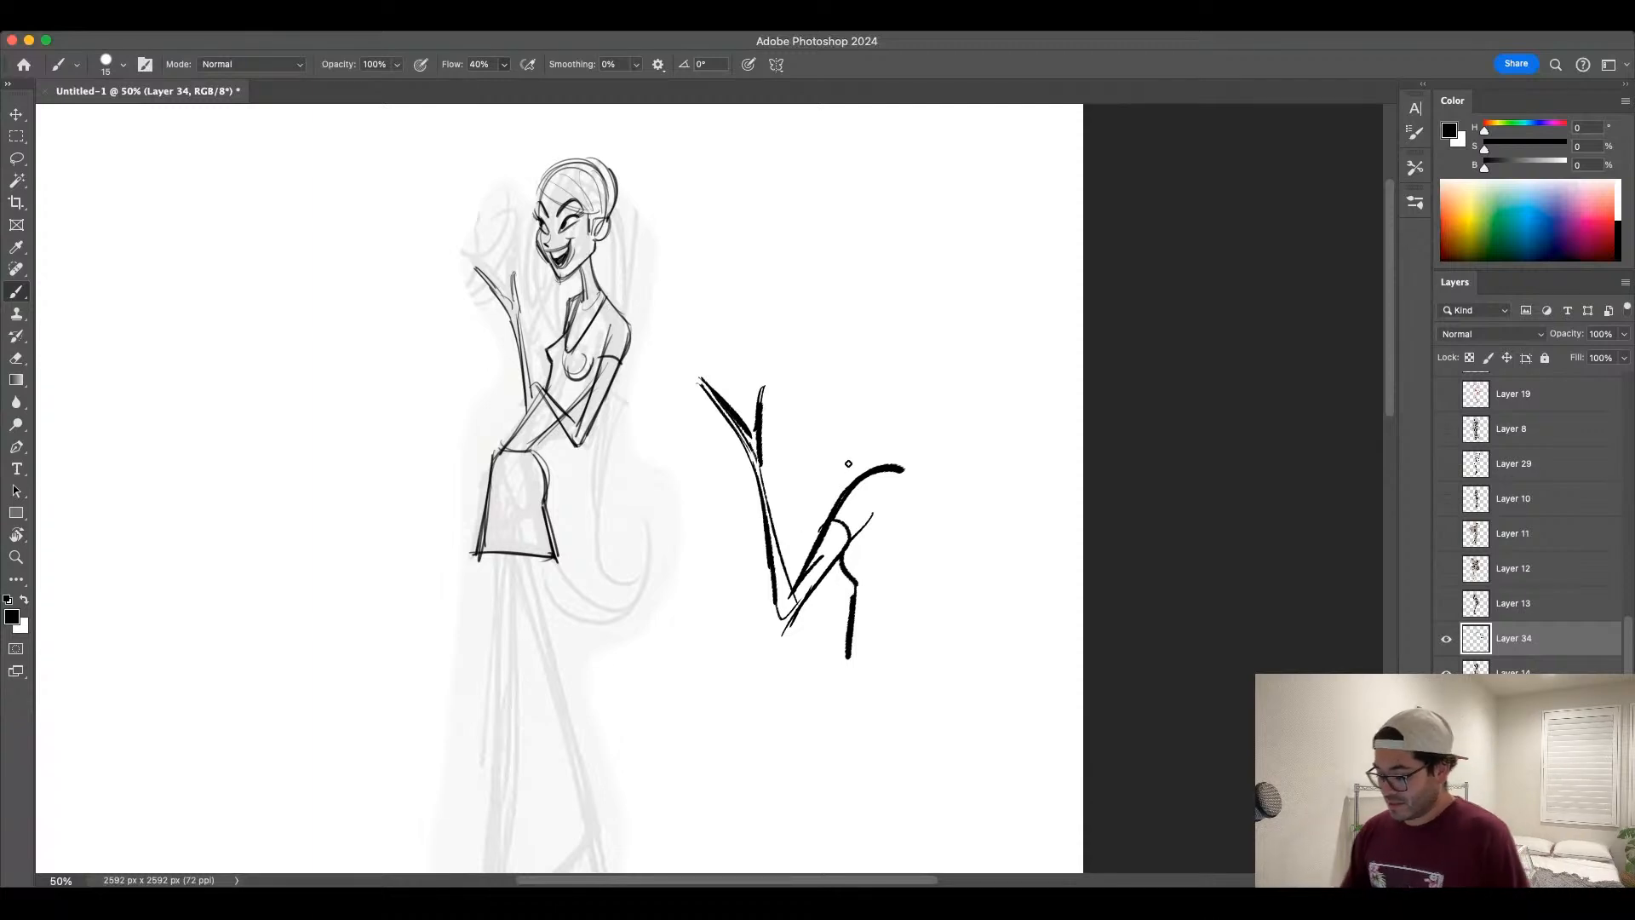
key(bracketleft)
key(bracketleft)
key(bracketleft)
mouse_move(877, 311)
mouse_down()
mouse_move(875, 388)
mouse_move(824, 298)
mouse_move(879, 353)
mouse_up()
mouse_move(819, 289)
mouse_down()
mouse_move(874, 388)
mouse_move(870, 363)
mouse_up()
drag(832, 311, 869, 351)
mouse_move(830, 303)
mouse_down()
mouse_move(872, 343)
mouse_move(874, 313)
mouse_move(887, 447)
mouse_up()
Step: Redo the forearm lines of the second arm study and carry them down to the elbow
key(super+z)
key(super+z)
mouse_move(875, 383)
mouse_down()
mouse_move(889, 465)
mouse_move(915, 495)
mouse_up()
key(super+z)
mouse_move(876, 383)
mouse_down()
mouse_move(901, 525)
mouse_move(910, 494)
mouse_up()
key(super+z)
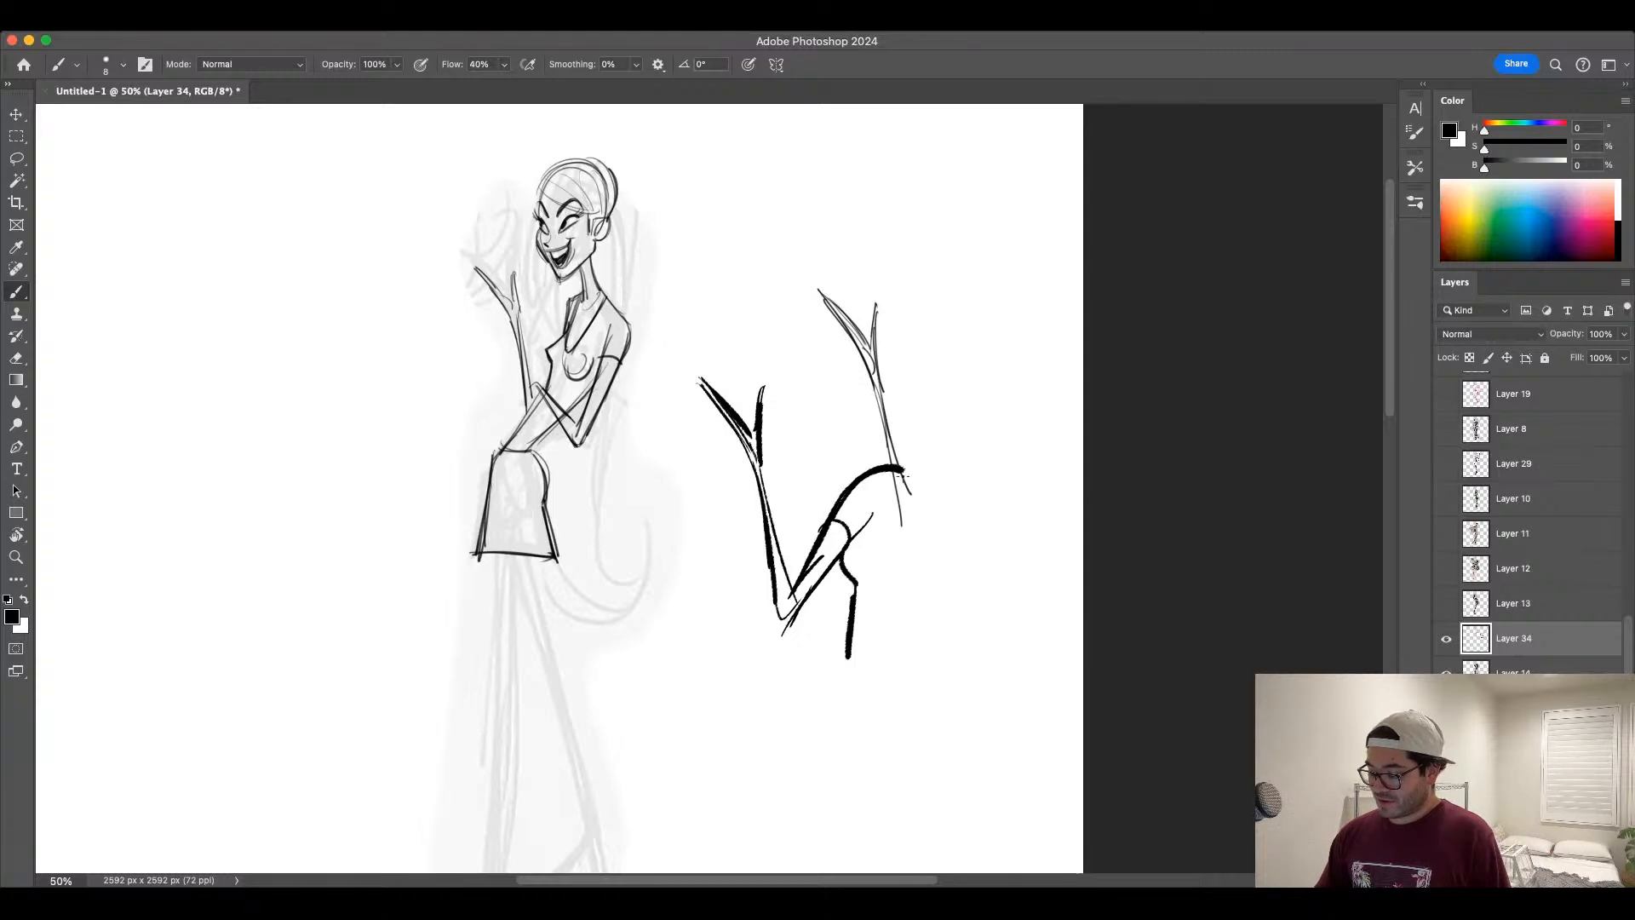
mouse_move(890, 438)
mouse_down()
mouse_move(924, 522)
mouse_move(914, 535)
mouse_up()
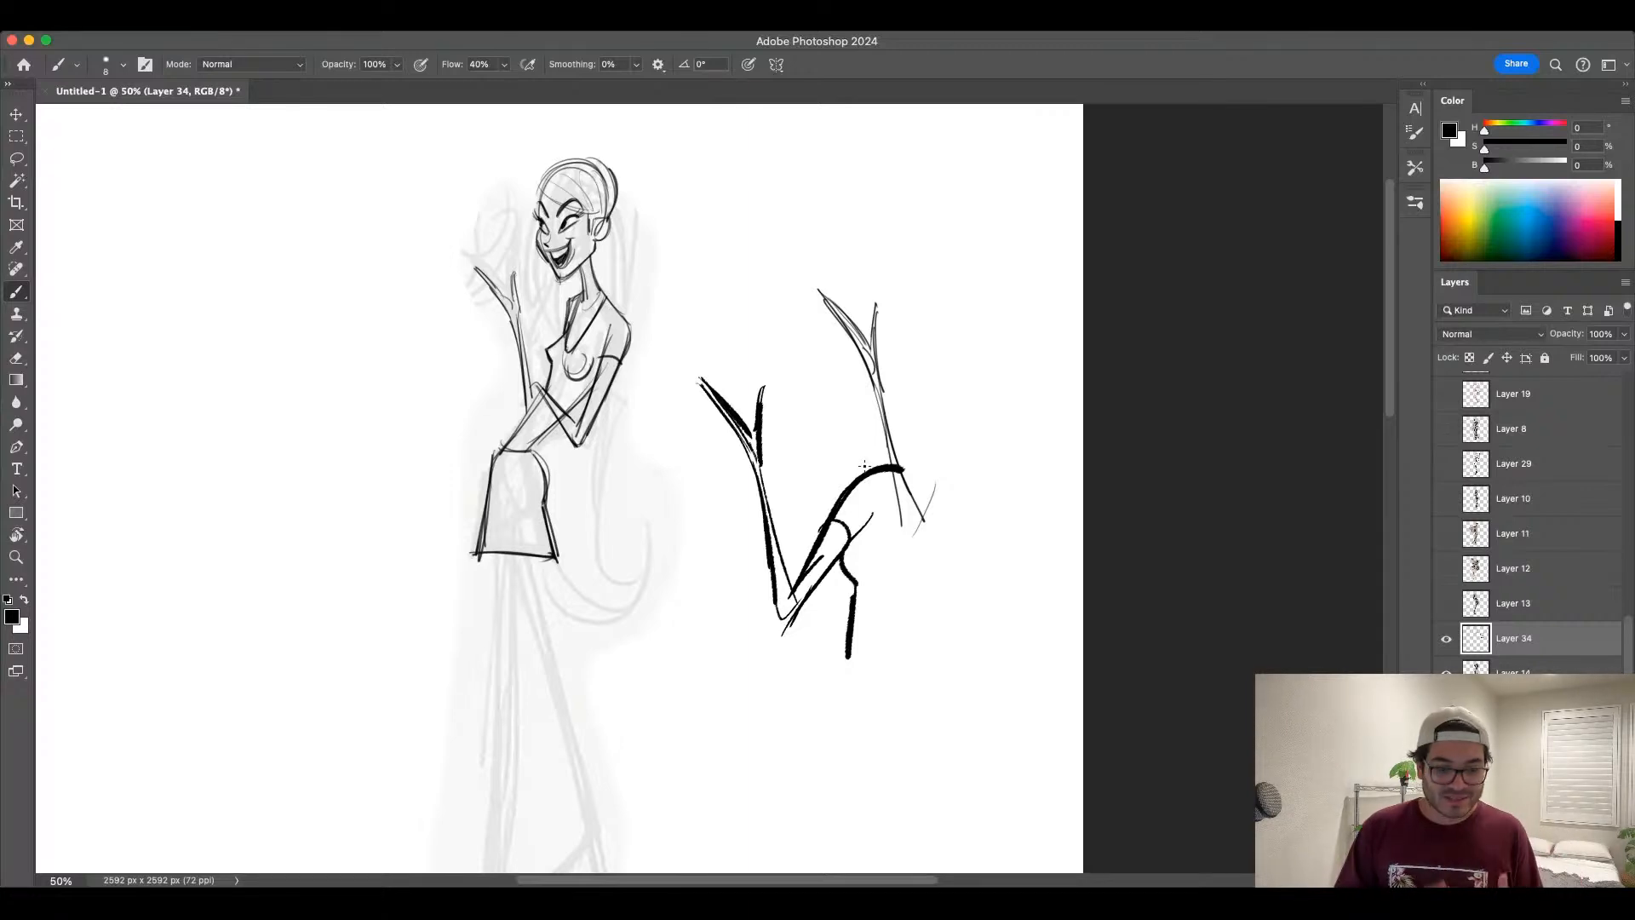
Step: Lasso and delete both arm studies beside the figure
key(l)
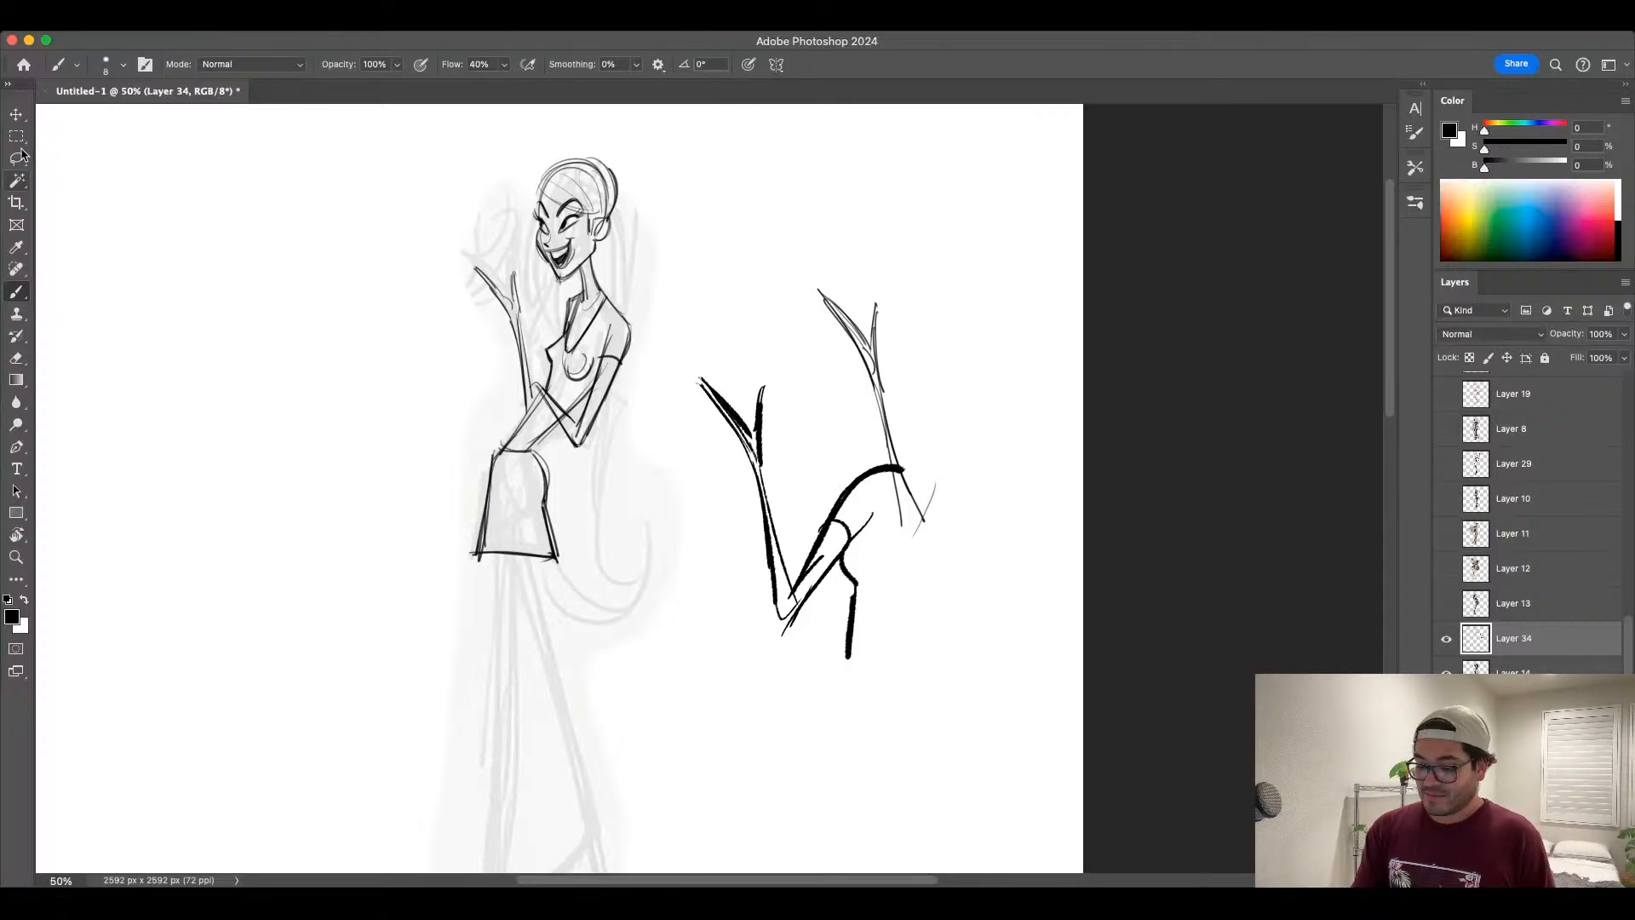
mouse_move(858, 262)
mouse_down()
mouse_move(703, 485)
mouse_move(876, 263)
mouse_move(860, 264)
mouse_up()
key(ctrl+x)
Step: Reinforce the fingers and thumb of the figure's raised hand with darker brush strokes
key(b)
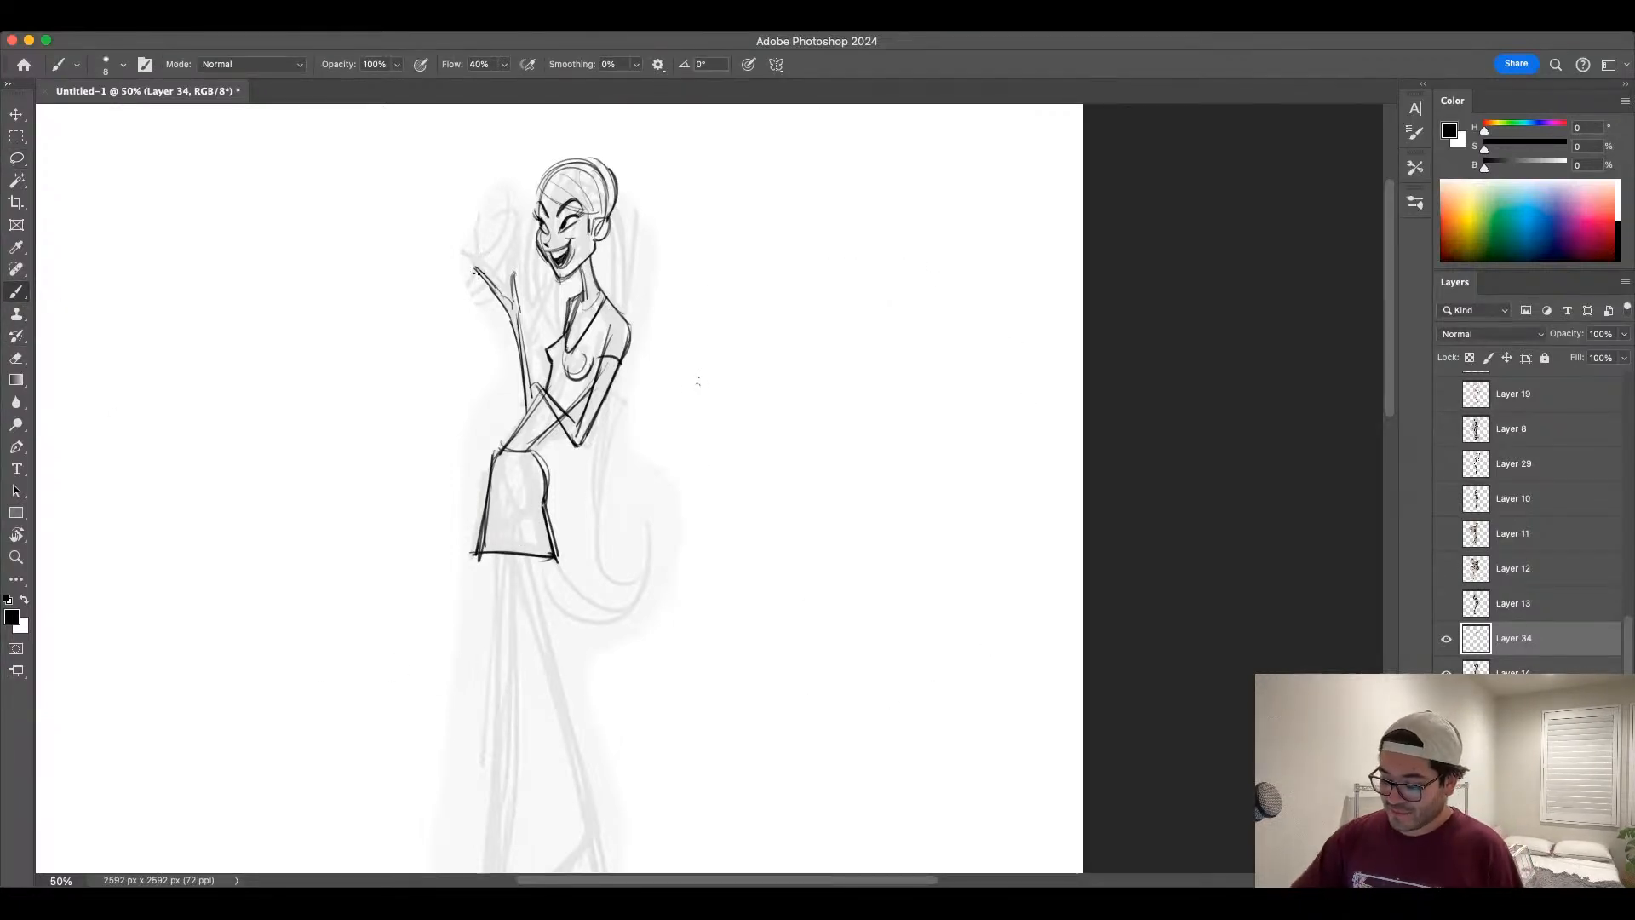
mouse_move(472, 266)
mouse_down()
mouse_move(550, 298)
mouse_move(513, 271)
mouse_up()
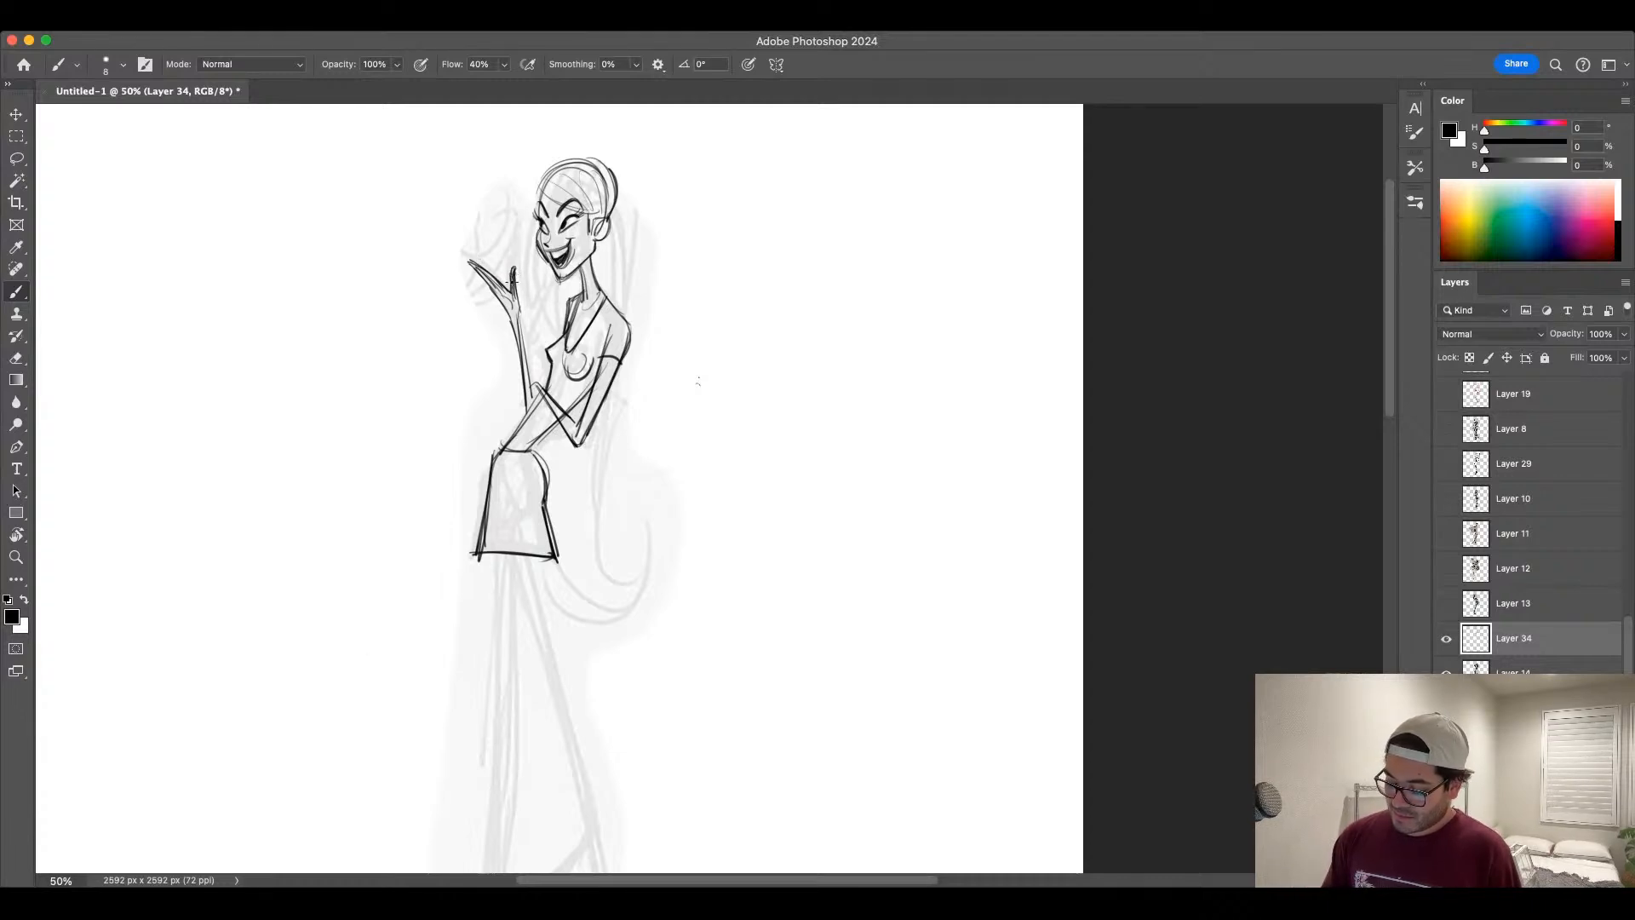
key(super+z)
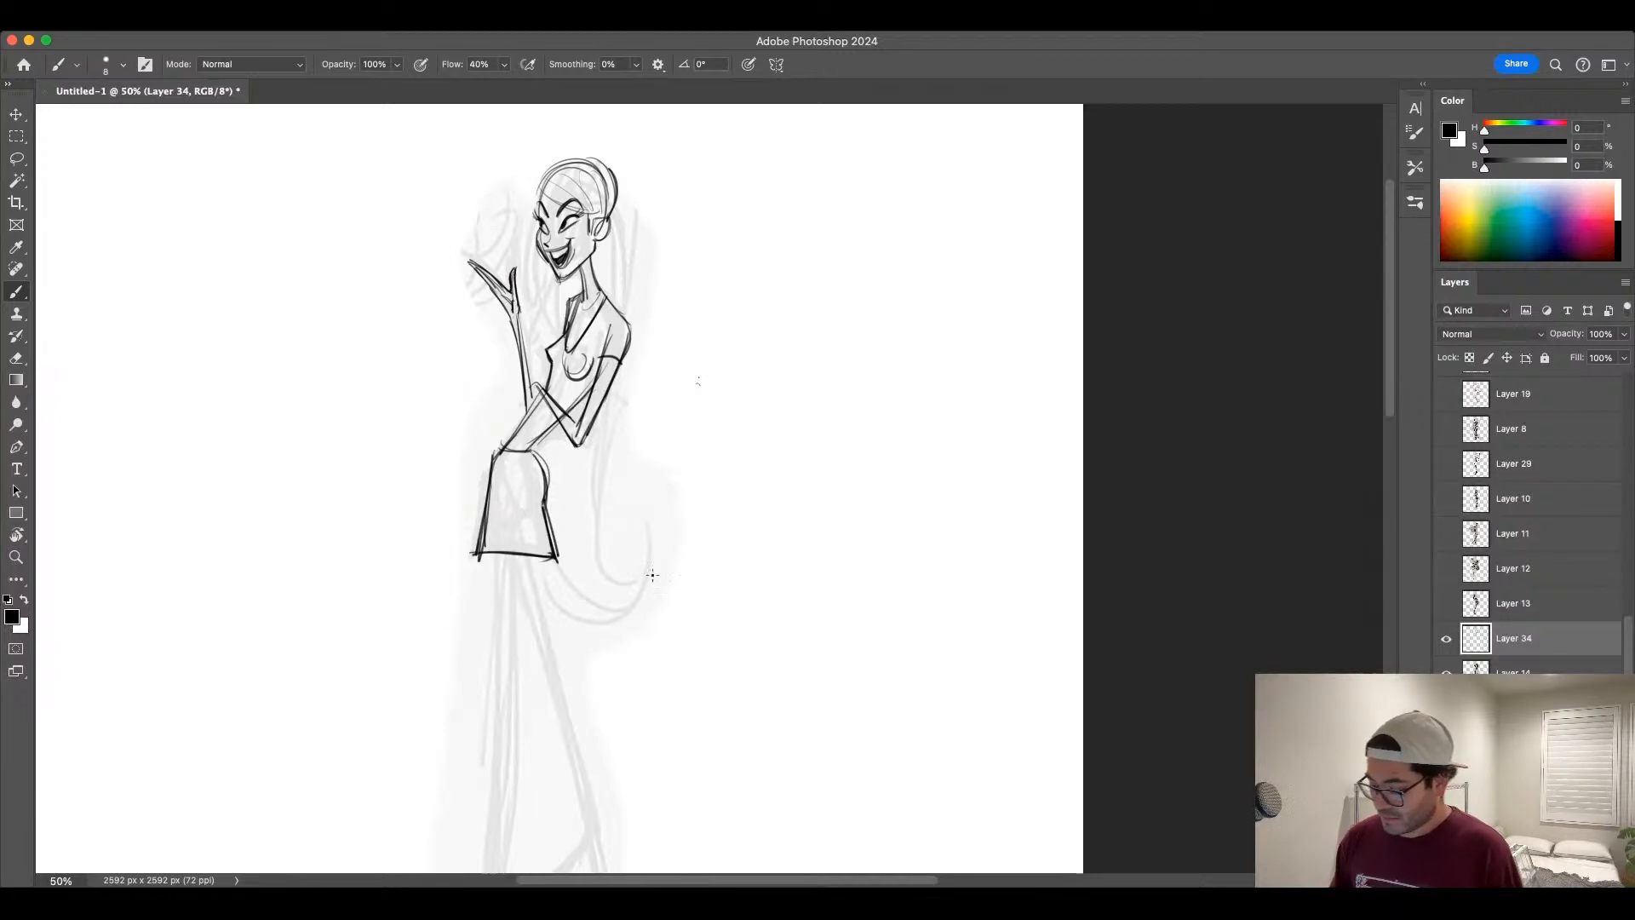
Step: Draw the straight standing leg below the skirt, with a slim thigh, a marked knee and a curved calf tapering to the ankle
scroll(612, 362, down, 3)
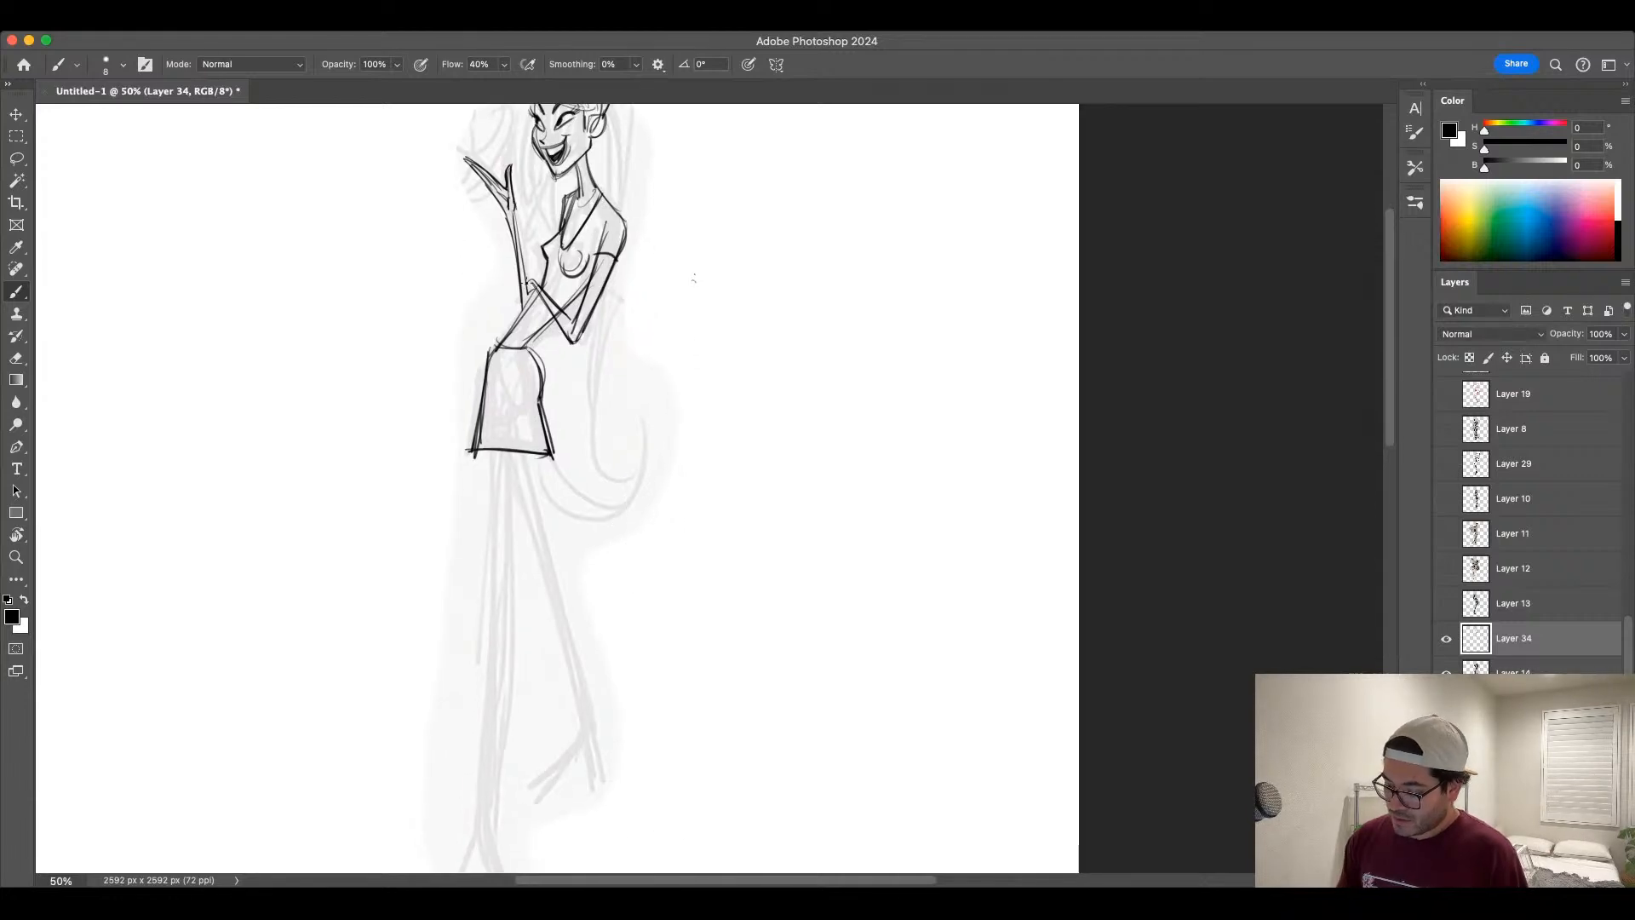
scroll(554, 477, down, 1)
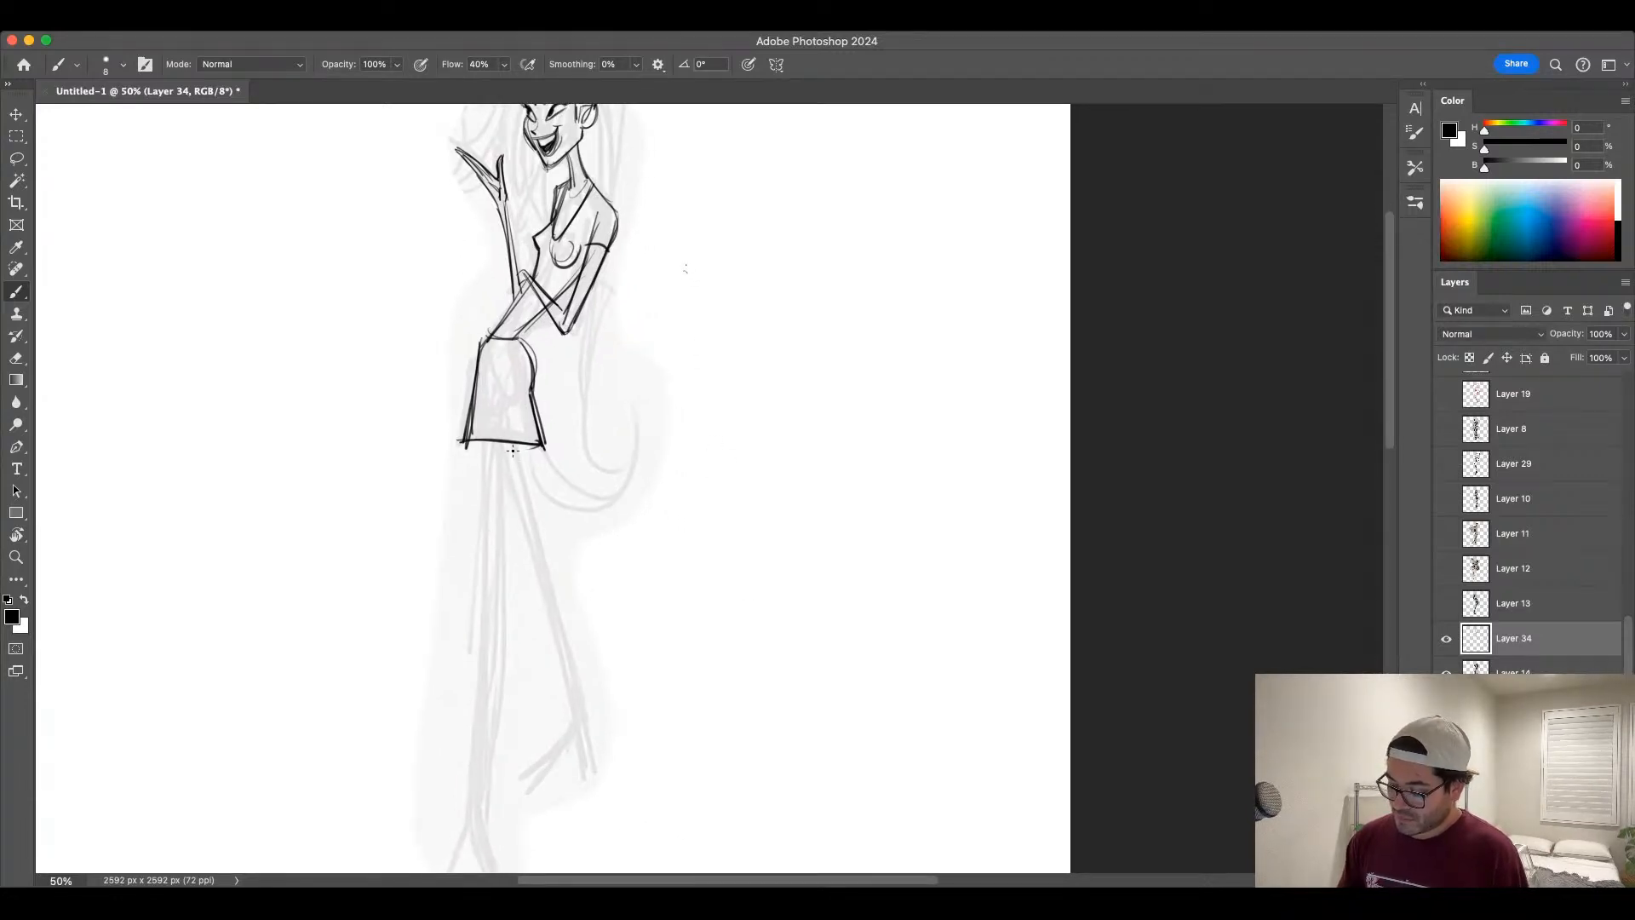
key(ctrl+minus)
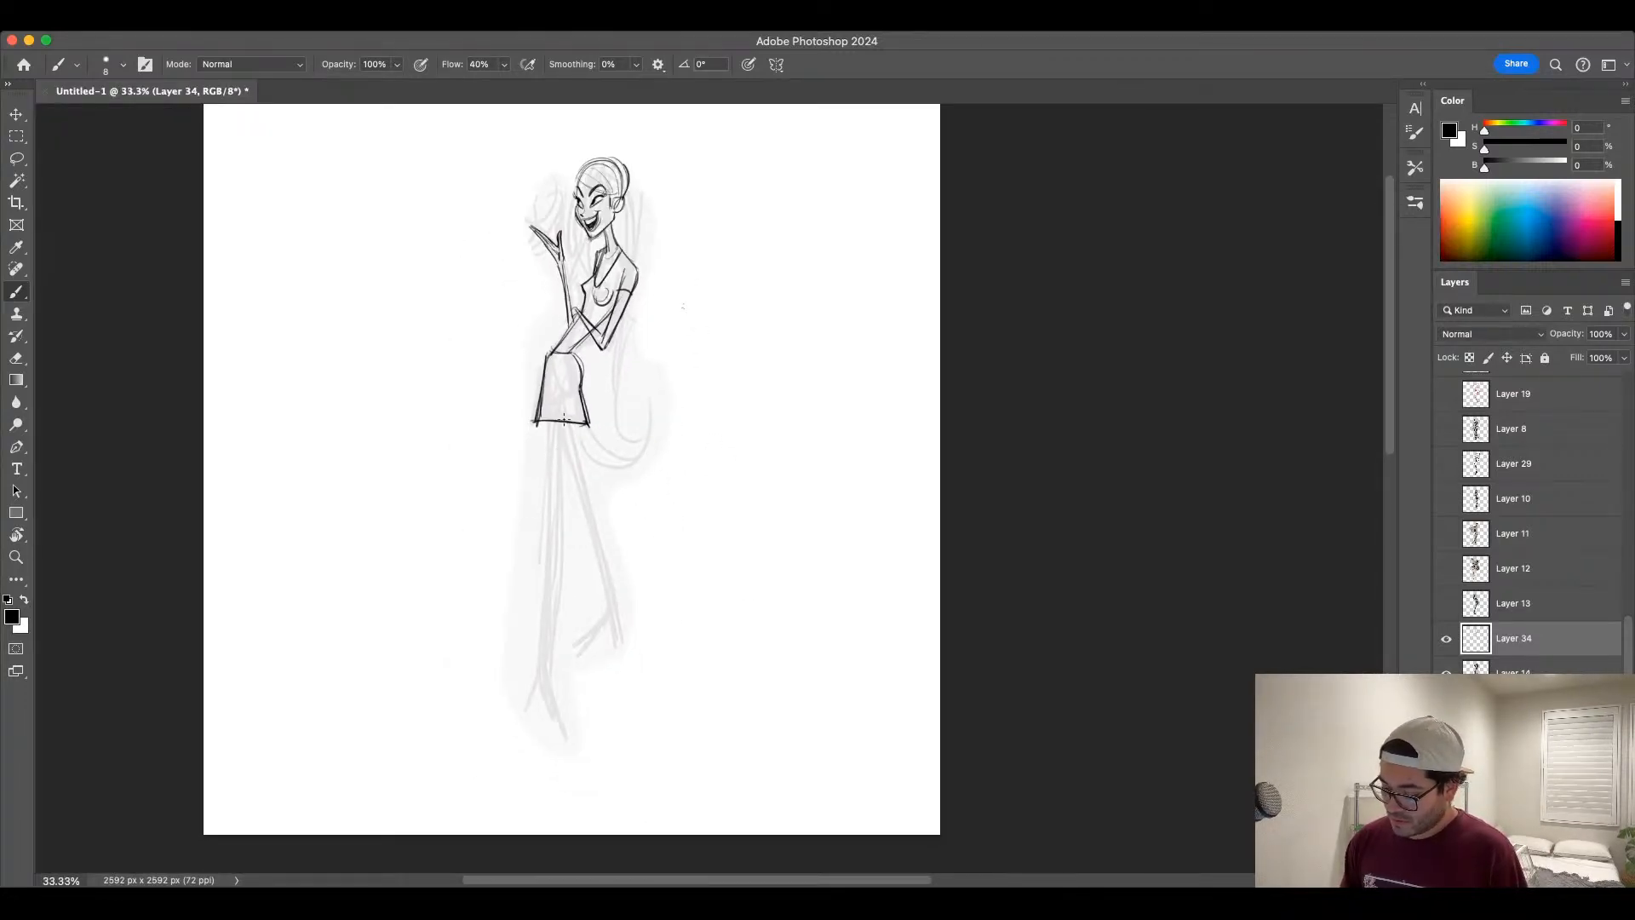
drag(562, 423, 555, 514)
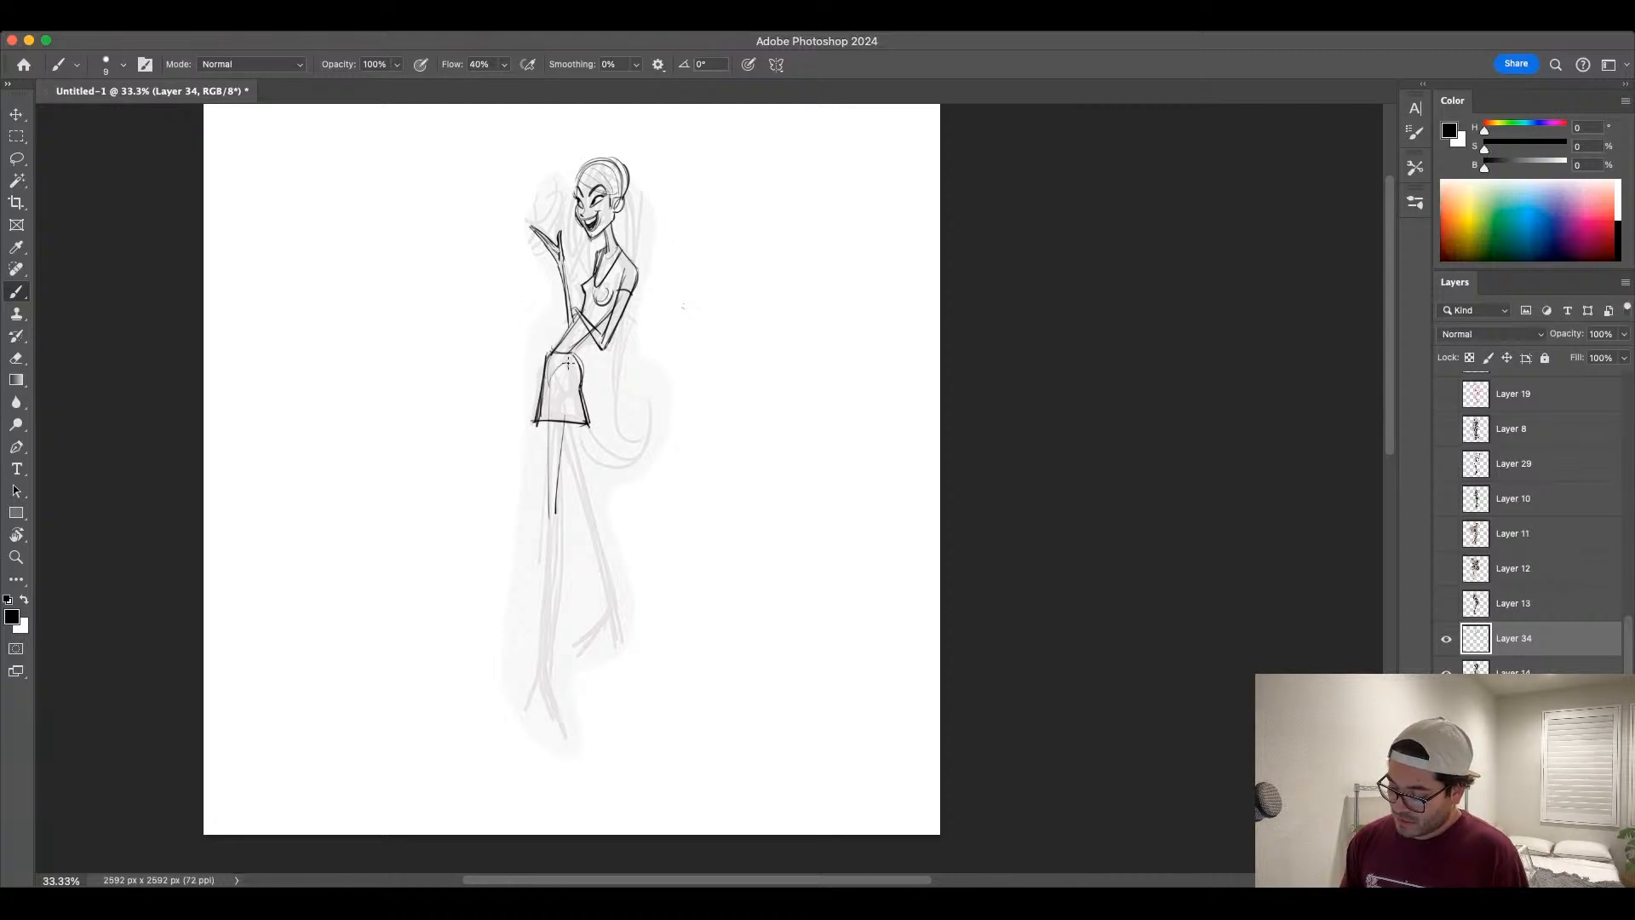
mouse_move(566, 415)
mouse_down()
mouse_move(556, 513)
mouse_move(603, 526)
mouse_up()
key(super+plus)
drag(468, 346, 471, 468)
mouse_move(473, 343)
mouse_down()
mouse_move(492, 575)
mouse_move(471, 747)
mouse_up()
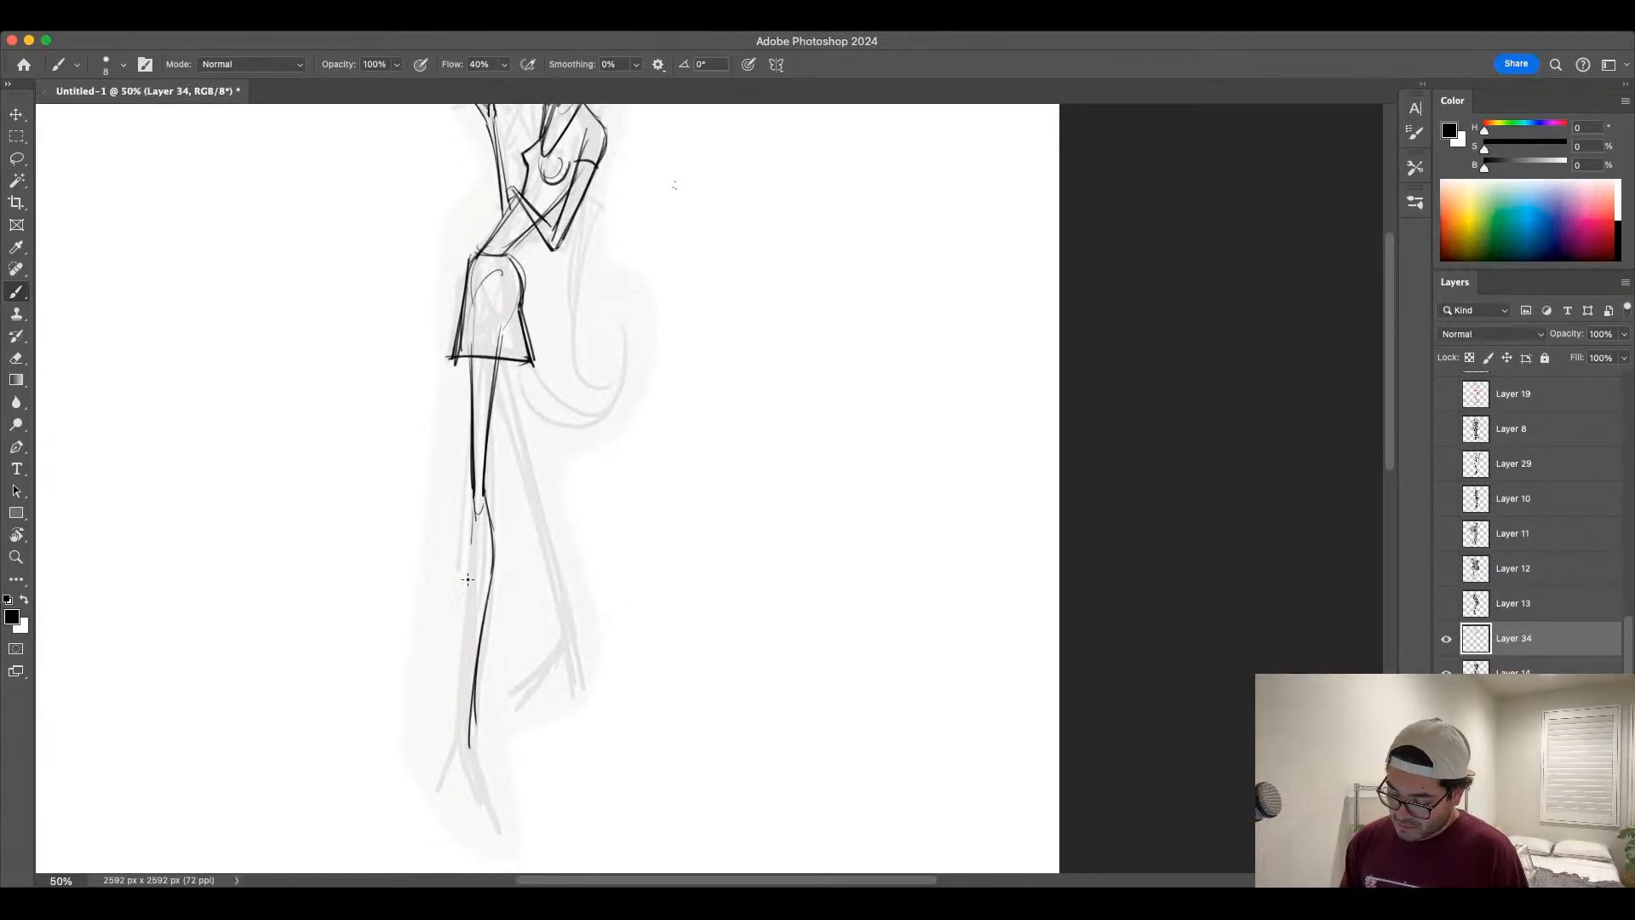
drag(474, 495, 468, 698)
drag(465, 562, 463, 724)
mouse_move(469, 612)
mouse_down()
mouse_move(458, 755)
mouse_move(489, 810)
mouse_up()
Step: Draw the standing leg's foot as a pointed high-heeled shoe, using a 9-pixel brush
key(bracketright)
mouse_move(472, 743)
mouse_down()
mouse_move(489, 823)
mouse_move(478, 813)
mouse_up()
key(super+z)
key(super+z)
key(super+z)
mouse_move(461, 728)
mouse_down()
mouse_move(460, 788)
mouse_move(506, 840)
mouse_up()
key(super+z)
drag(504, 835, 488, 807)
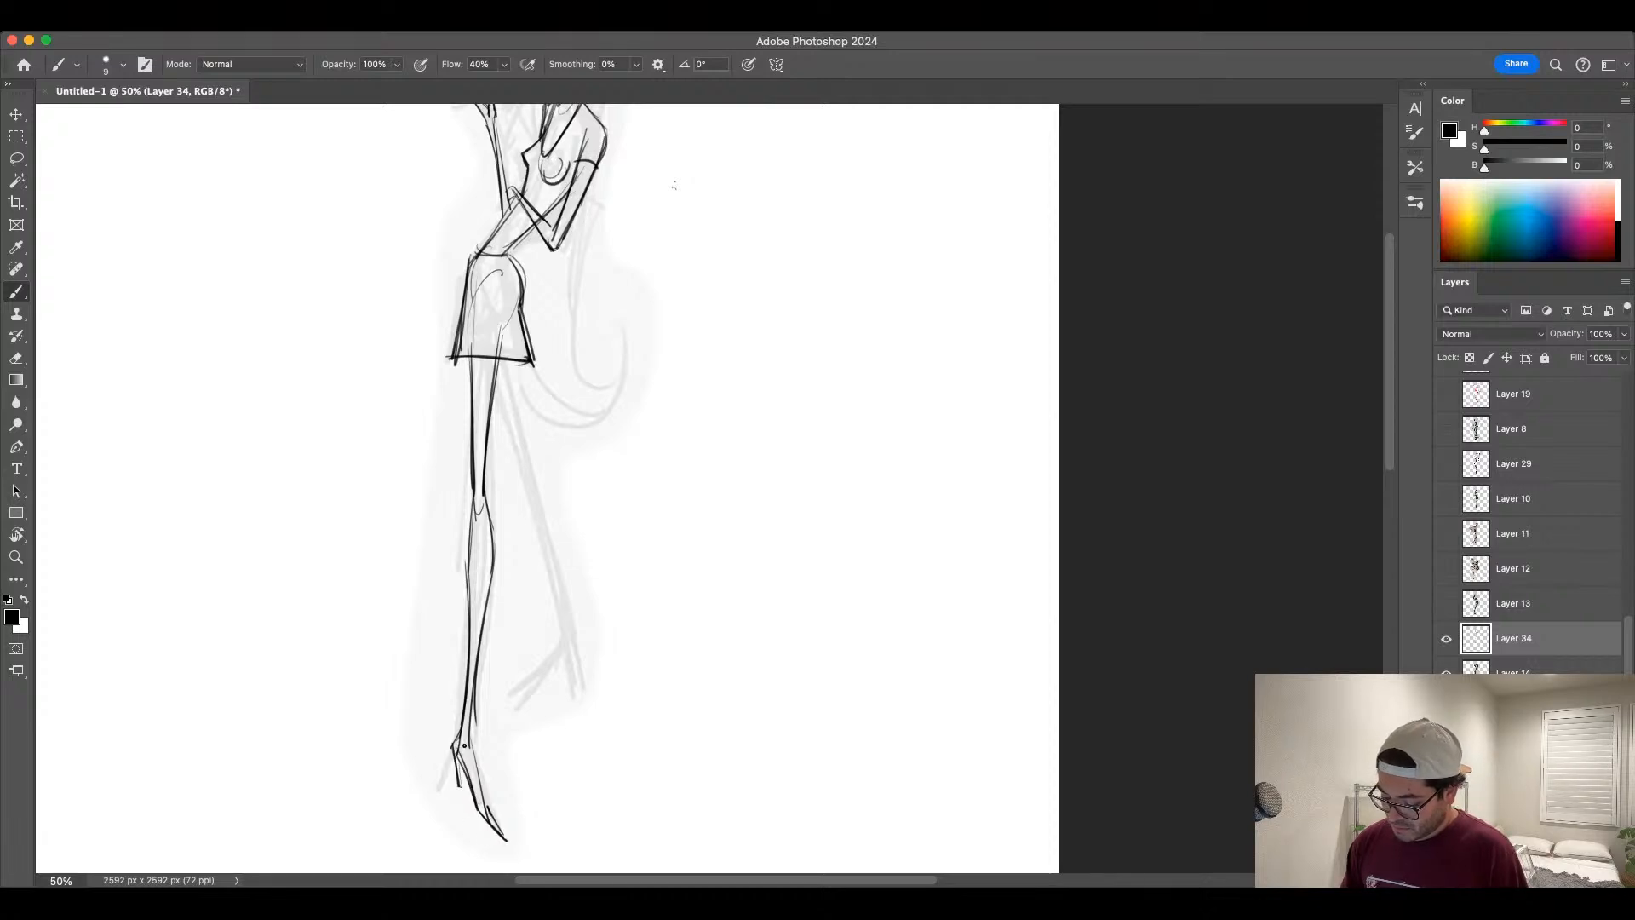
drag(464, 746, 486, 806)
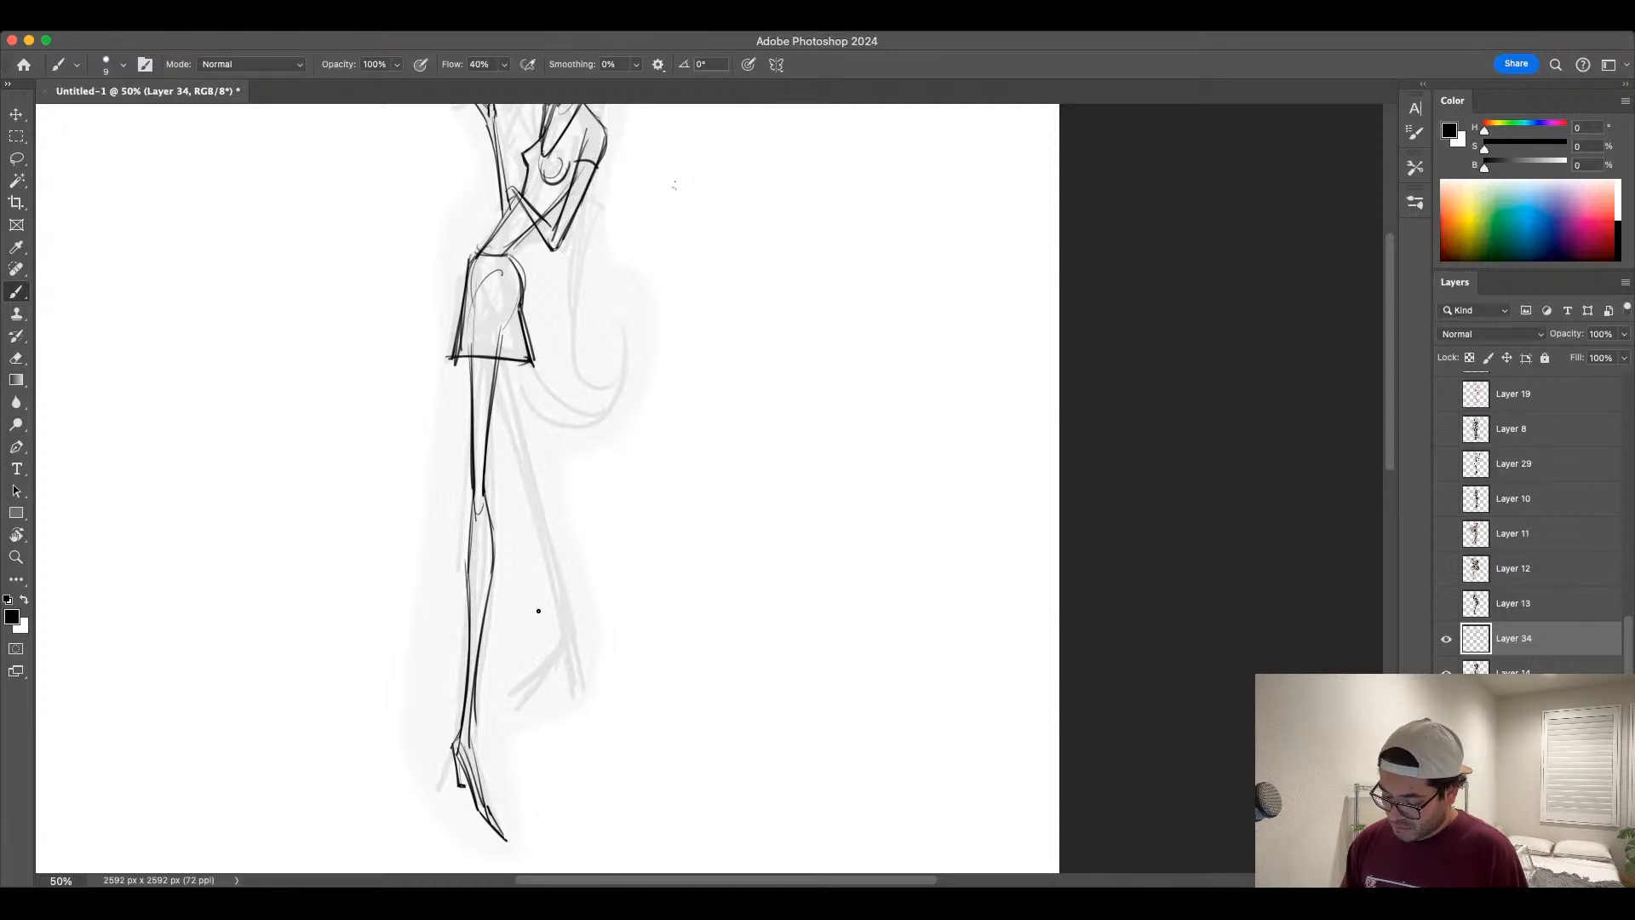
Step: Draw the second leg angled backward from the skirt, with thigh, knee, calf and a pointed high-heeled shoe
drag(486, 384, 522, 489)
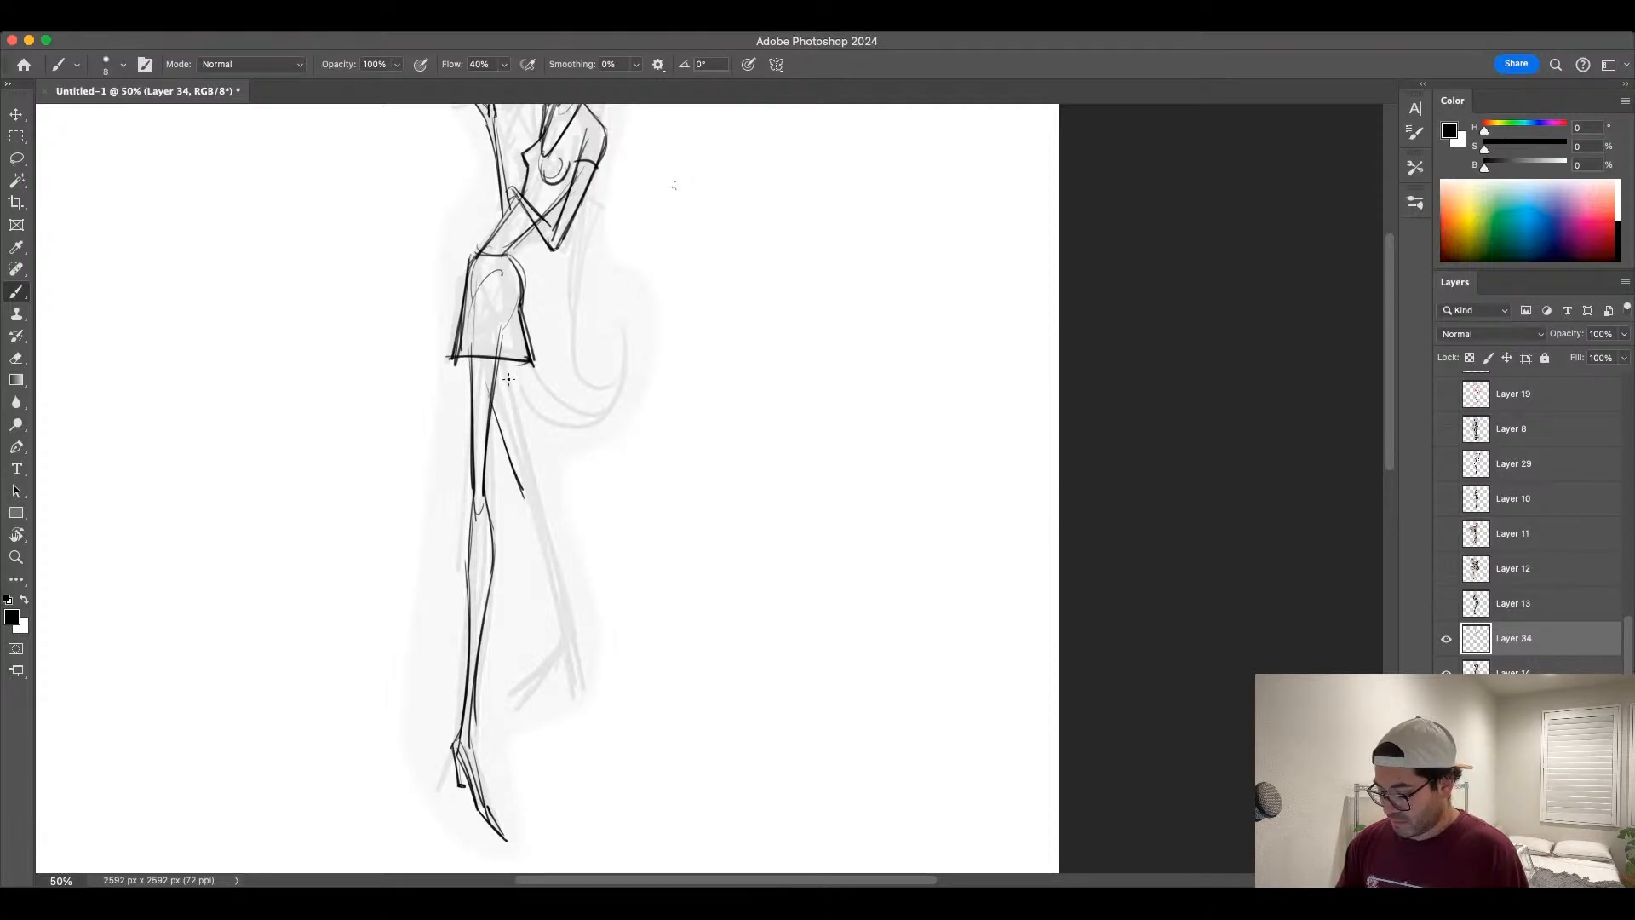
drag(505, 350, 527, 484)
mouse_move(490, 409)
mouse_down()
mouse_move(503, 459)
mouse_move(550, 519)
mouse_up()
mouse_move(568, 631)
mouse_down()
mouse_move(553, 523)
mouse_move(580, 656)
mouse_up()
drag(529, 497, 566, 649)
key(super+z)
mouse_move(530, 507)
mouse_down()
mouse_move(560, 636)
mouse_move(532, 684)
mouse_move(549, 680)
mouse_move(547, 666)
mouse_move(520, 690)
mouse_move(577, 654)
mouse_move(574, 626)
mouse_move(580, 675)
mouse_up()
key(super+z)
key(super+z)
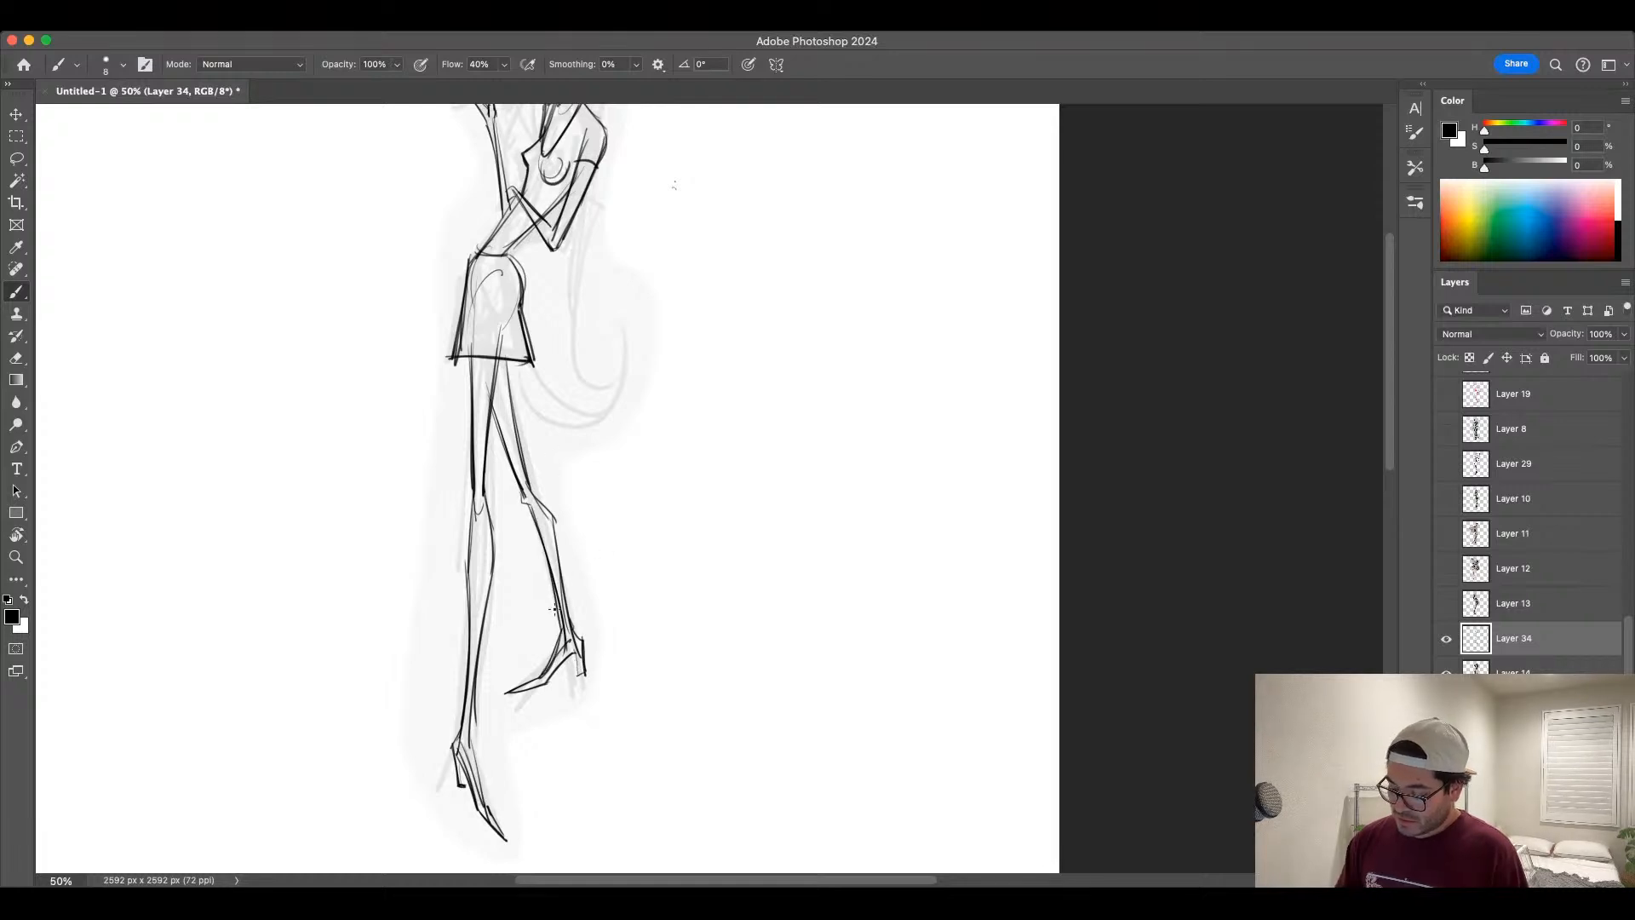
Step: Add a petal-shaped hair tie at the back of the head and a long ponytail arching up and sweeping down behind the back
scroll(602, 356, up, 5)
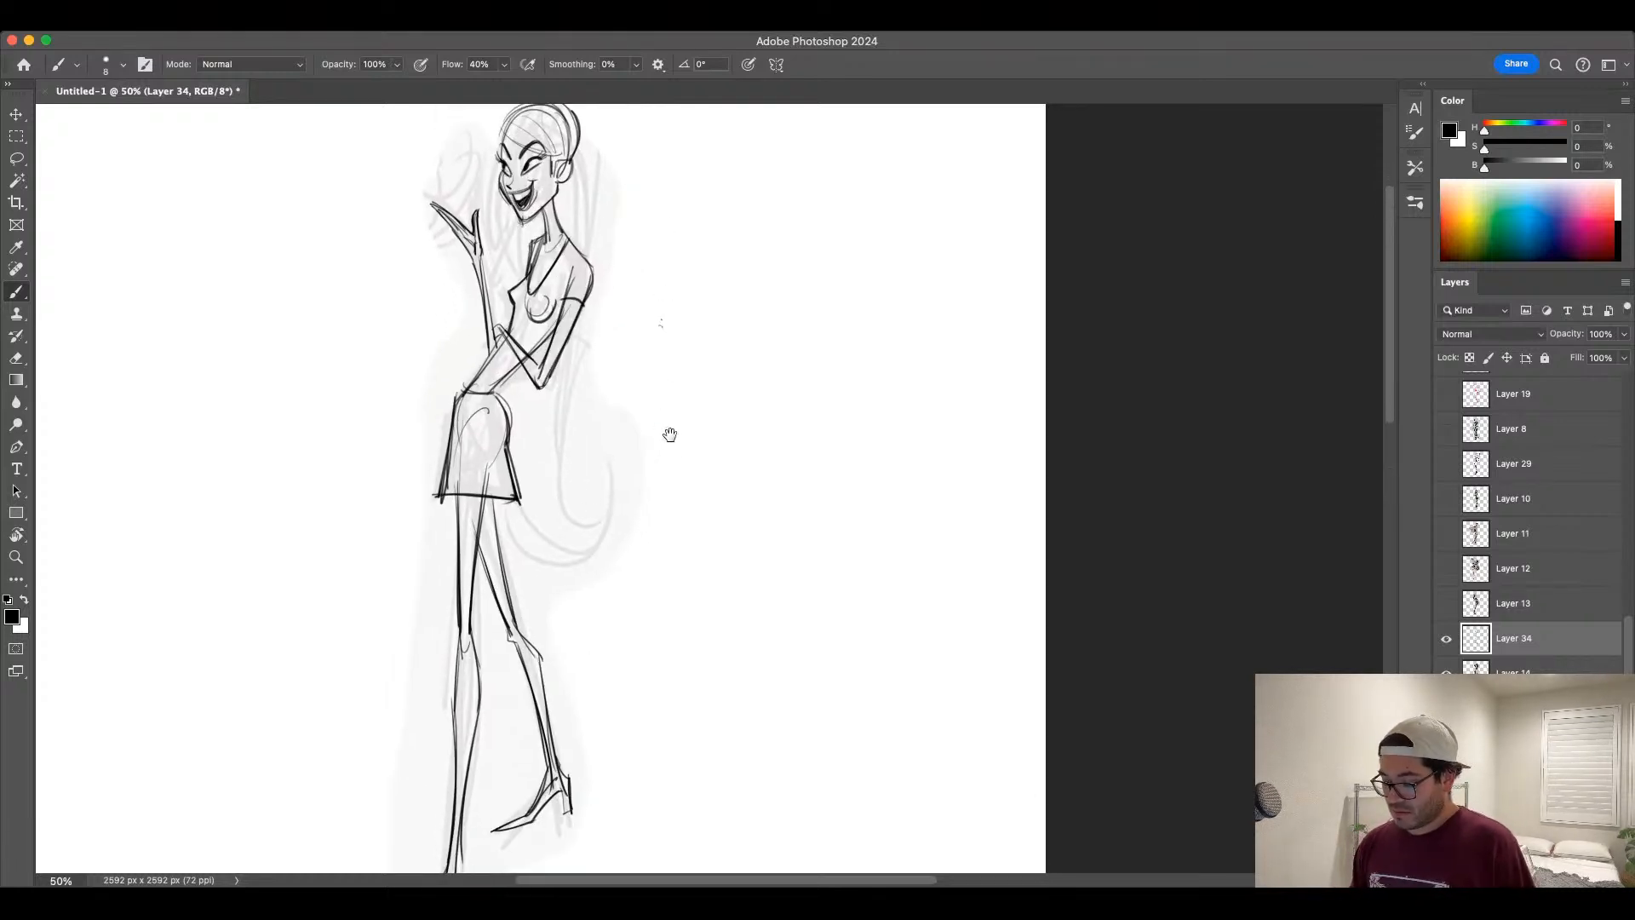
scroll(668, 435, up, 3)
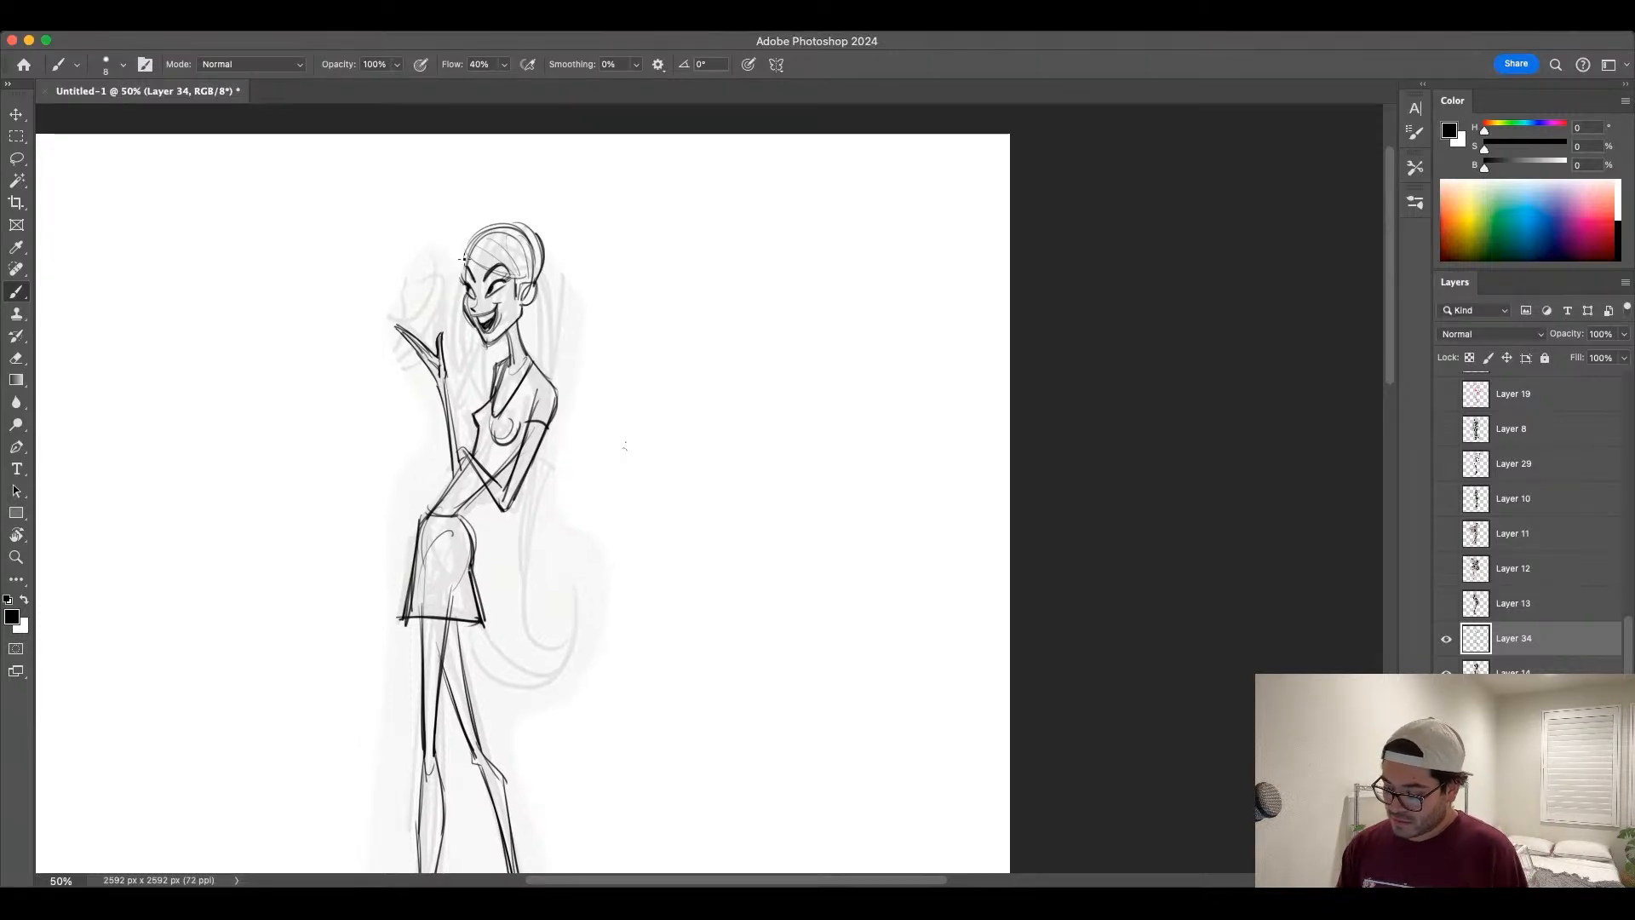
mouse_move(466, 255)
mouse_down()
mouse_move(537, 231)
mouse_move(525, 278)
mouse_move(545, 228)
mouse_move(558, 260)
mouse_move(627, 305)
mouse_up()
key(super+z)
key(ctrl+z)
drag(538, 215, 586, 385)
mouse_move(584, 171)
mouse_down()
mouse_move(641, 281)
mouse_move(613, 521)
mouse_up()
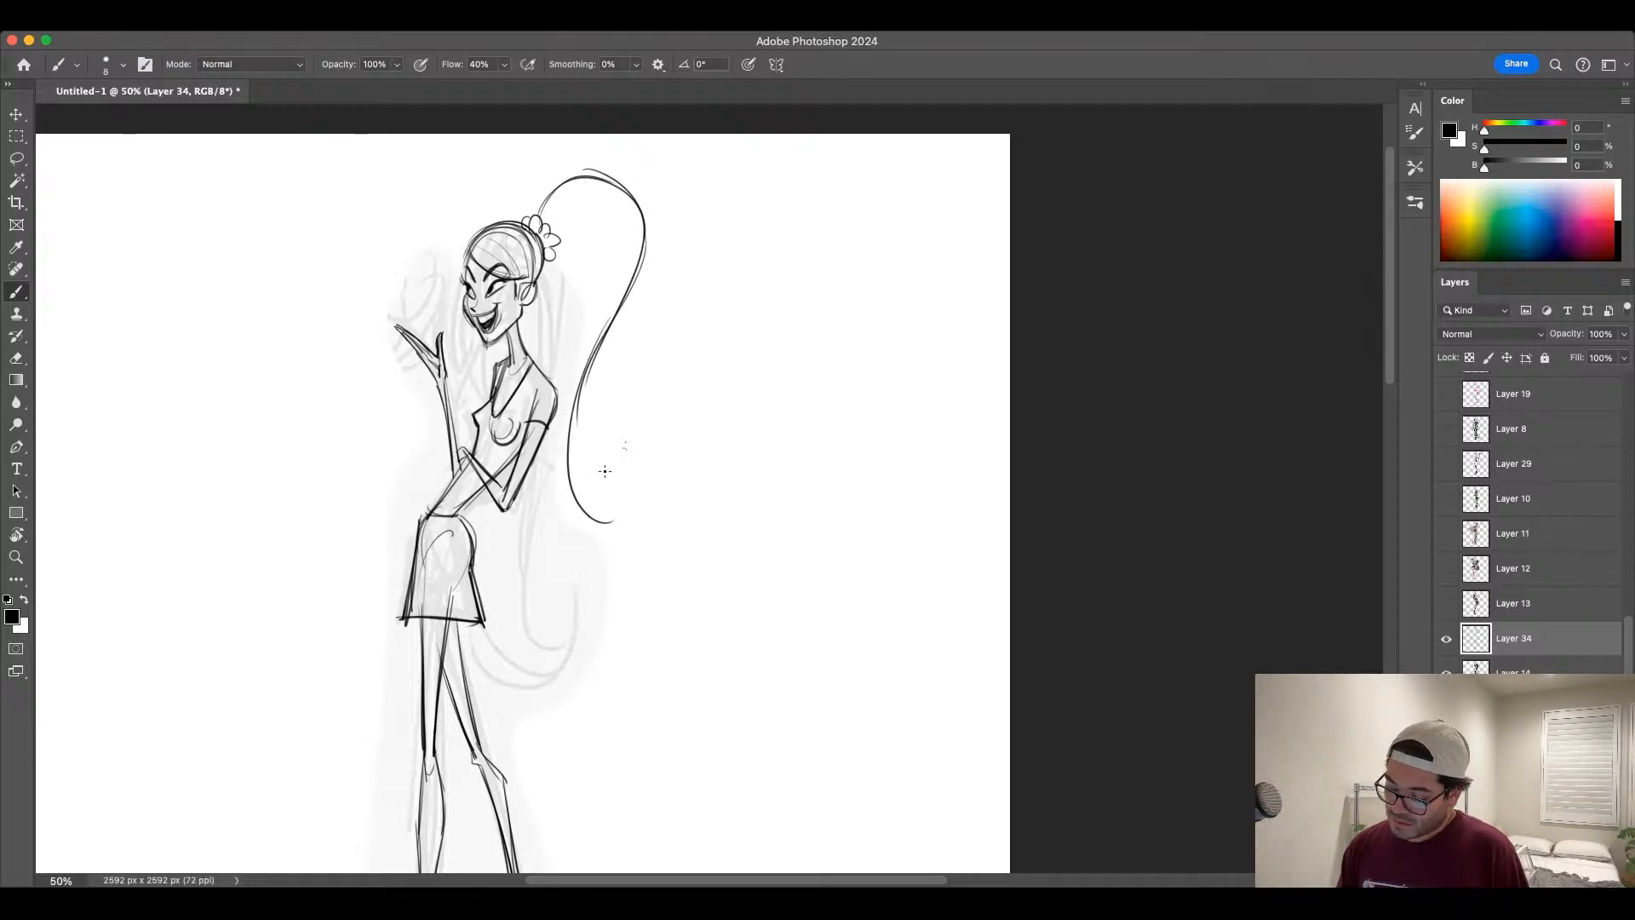
Step: Draw the ponytail's inner edge down behind the neck and its lower tip curling outward to a point
mouse_move(547, 266)
mouse_down()
mouse_move(534, 345)
mouse_move(564, 277)
mouse_move(547, 324)
mouse_up()
key(ctrl+z)
key(ctrl+z)
drag(564, 271, 542, 371)
key(ctrl+z)
drag(562, 273, 543, 359)
mouse_move(541, 442)
mouse_down()
mouse_move(542, 467)
mouse_move(619, 533)
mouse_up()
mouse_move(544, 438)
mouse_down()
mouse_move(566, 509)
mouse_move(632, 521)
mouse_up()
key(ctrl+z)
key(ctrl+z)
drag(534, 470, 624, 521)
mouse_move(539, 482)
mouse_down()
mouse_move(581, 463)
mouse_move(635, 507)
mouse_up()
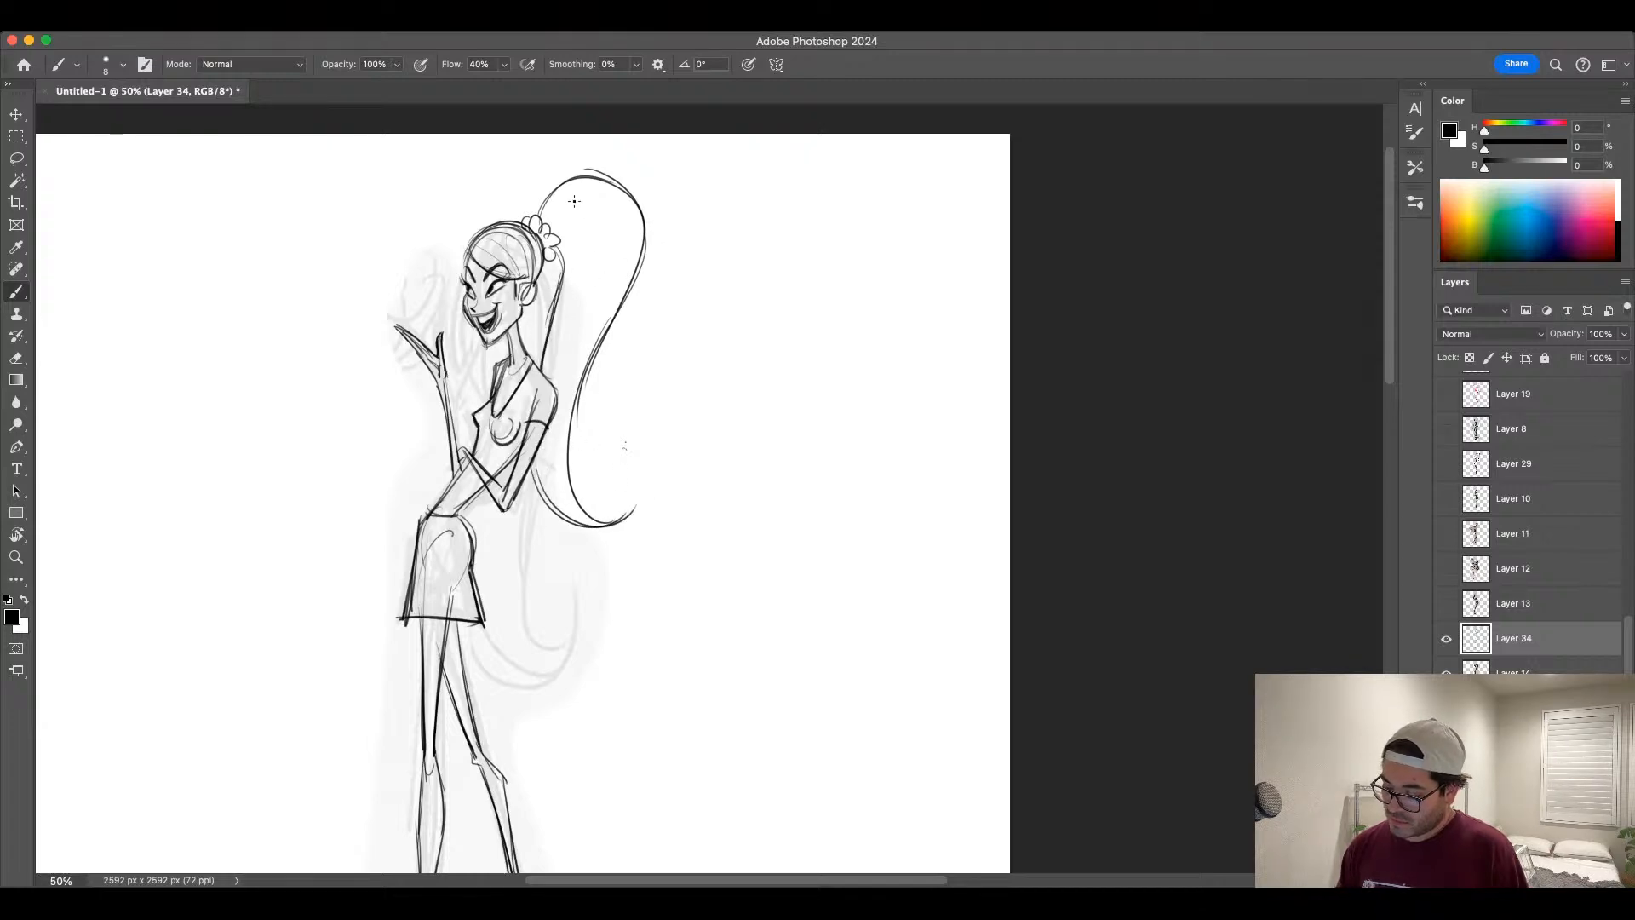
Step: Add flowing strand lines inside the ponytail, from the hair tie down along its length
mouse_move(545, 219)
mouse_down()
mouse_move(599, 233)
mouse_move(592, 311)
mouse_up()
key(ctrl+z)
mouse_move(543, 223)
mouse_down()
mouse_move(613, 186)
mouse_move(629, 247)
mouse_move(556, 455)
mouse_up()
key(ctrl+z)
drag(596, 328, 551, 488)
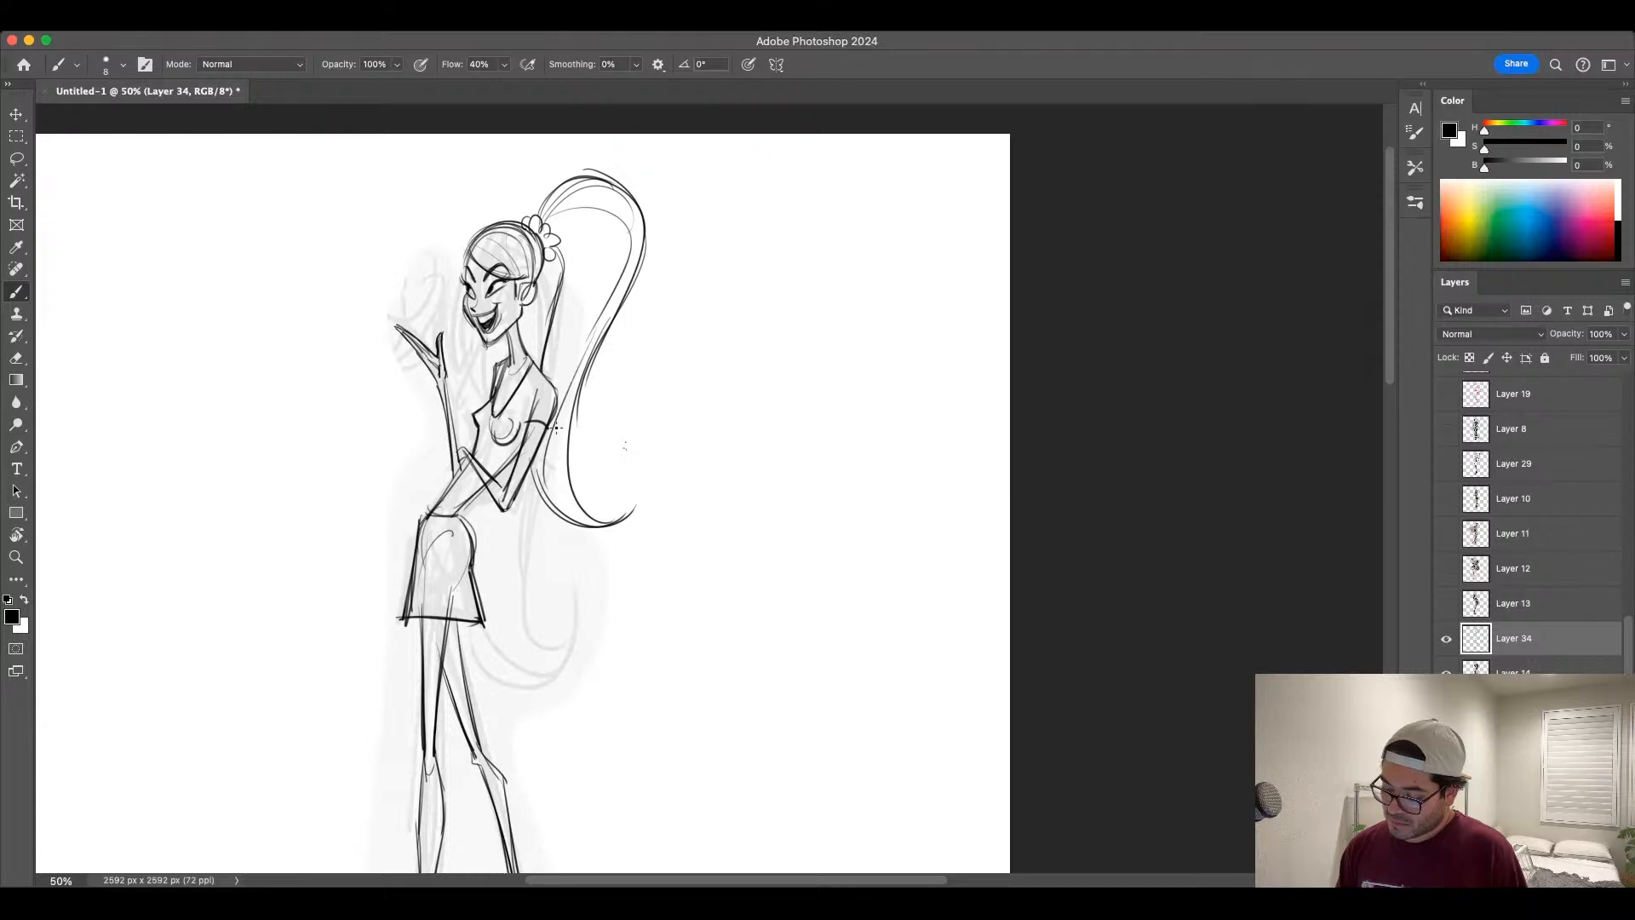
drag(555, 231, 540, 384)
drag(582, 292, 540, 390)
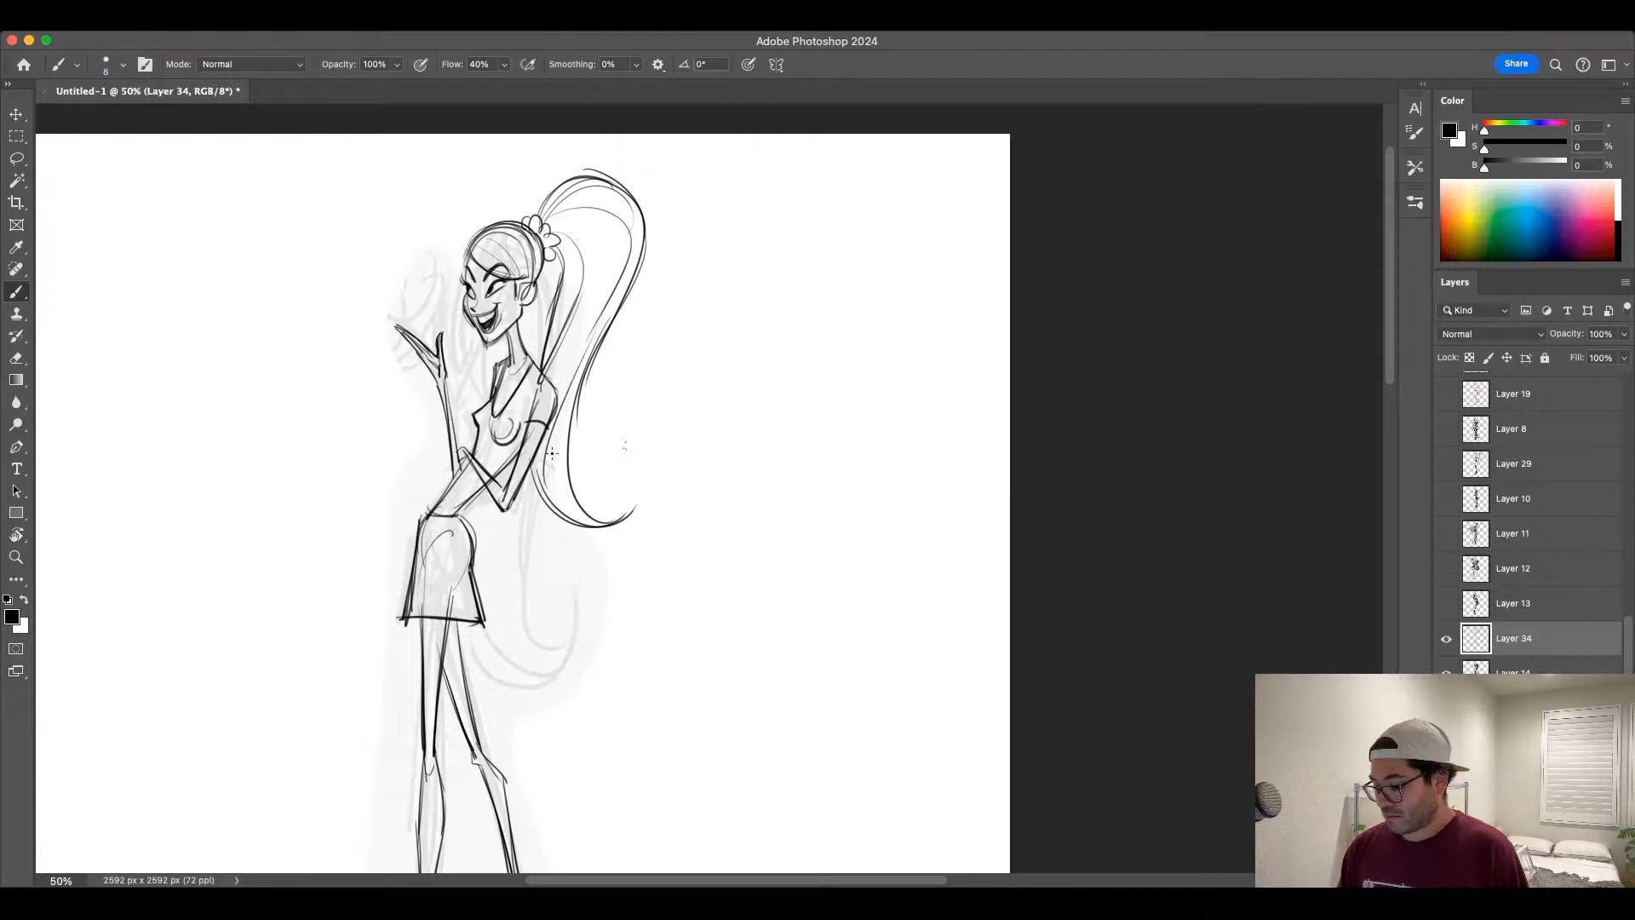
Step: Finish the ponytail stroke behind the back, and lasso the back leg and shift it down below the skirt
drag(552, 453, 608, 504)
drag(733, 667, 732, 577)
key(super+minus)
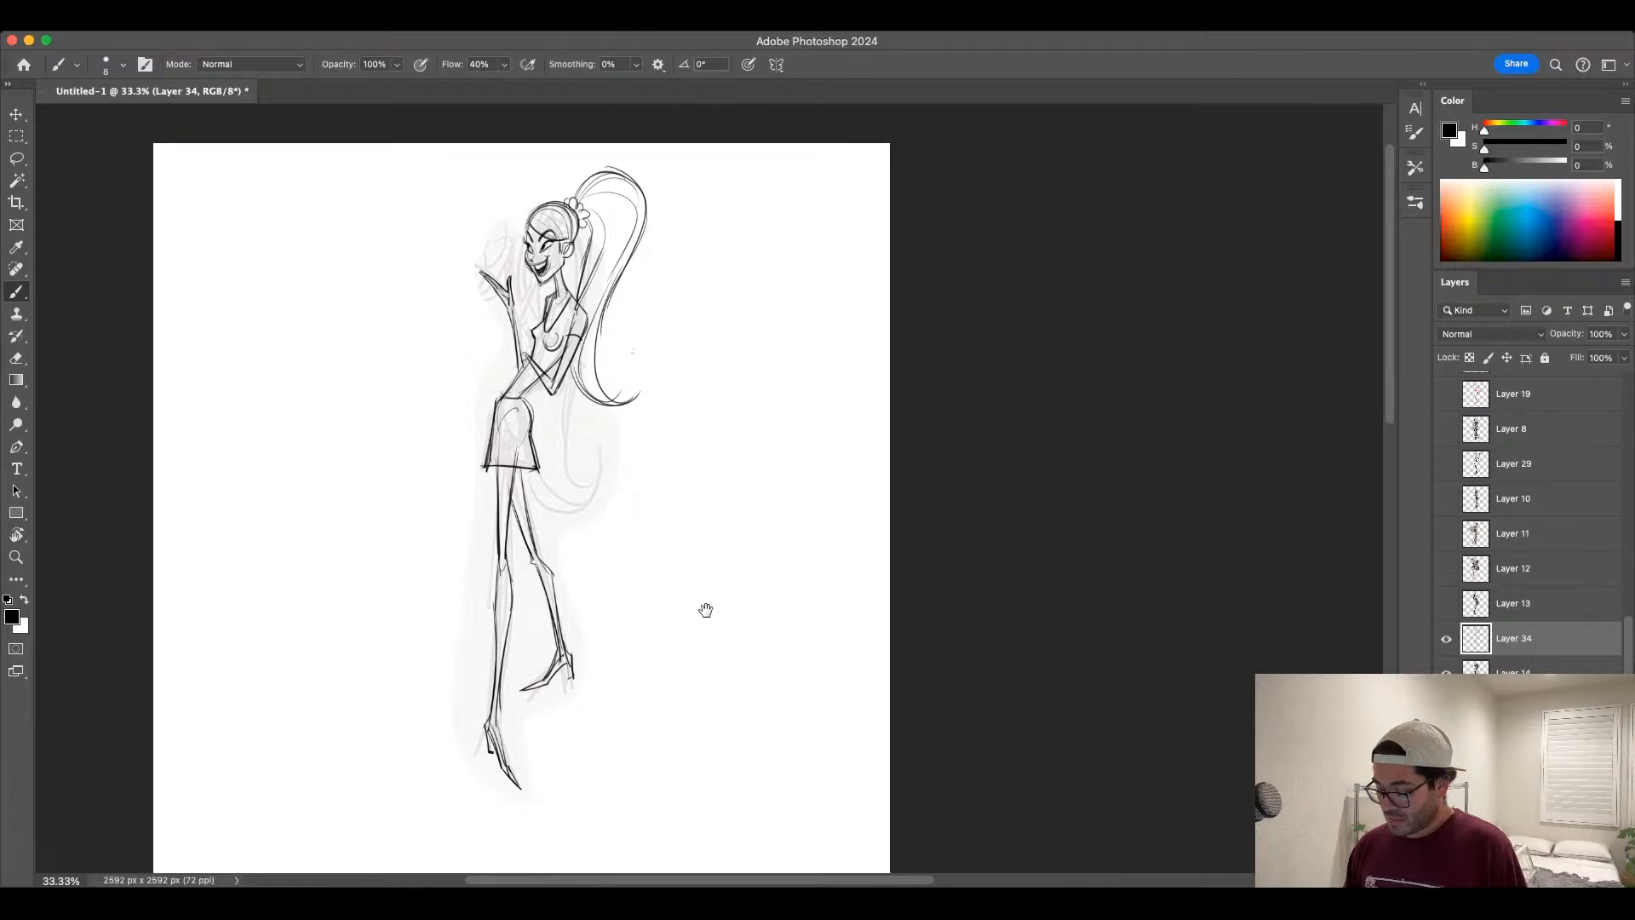
scroll(567, 674, down, 2)
click(29, 168)
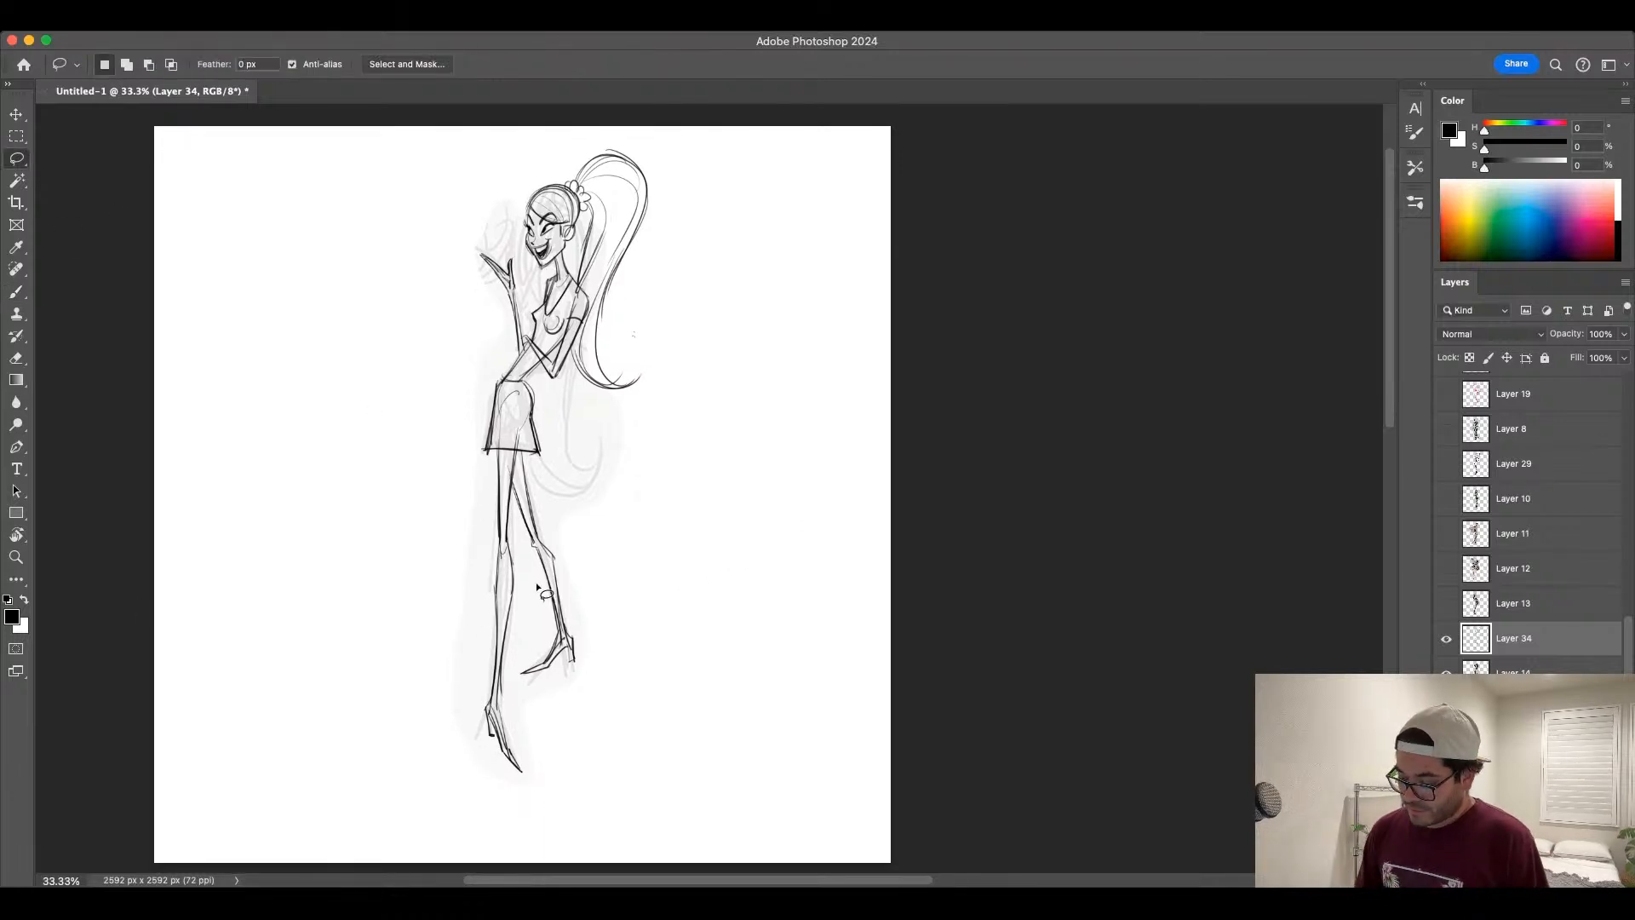
mouse_move(530, 461)
mouse_down()
mouse_move(536, 588)
mouse_move(622, 694)
mouse_move(528, 462)
mouse_up()
key(ctrl+t)
key(shift+Down)
key(shift+Down)
key(shift+Down)
key(shift+Down)
key(shift+Down)
key(shift+Down)
key(shift+Down)
key(shift+Down)
key(shift+Down)
key(shift+Down)
key(shift+Down)
key(shift+Down)
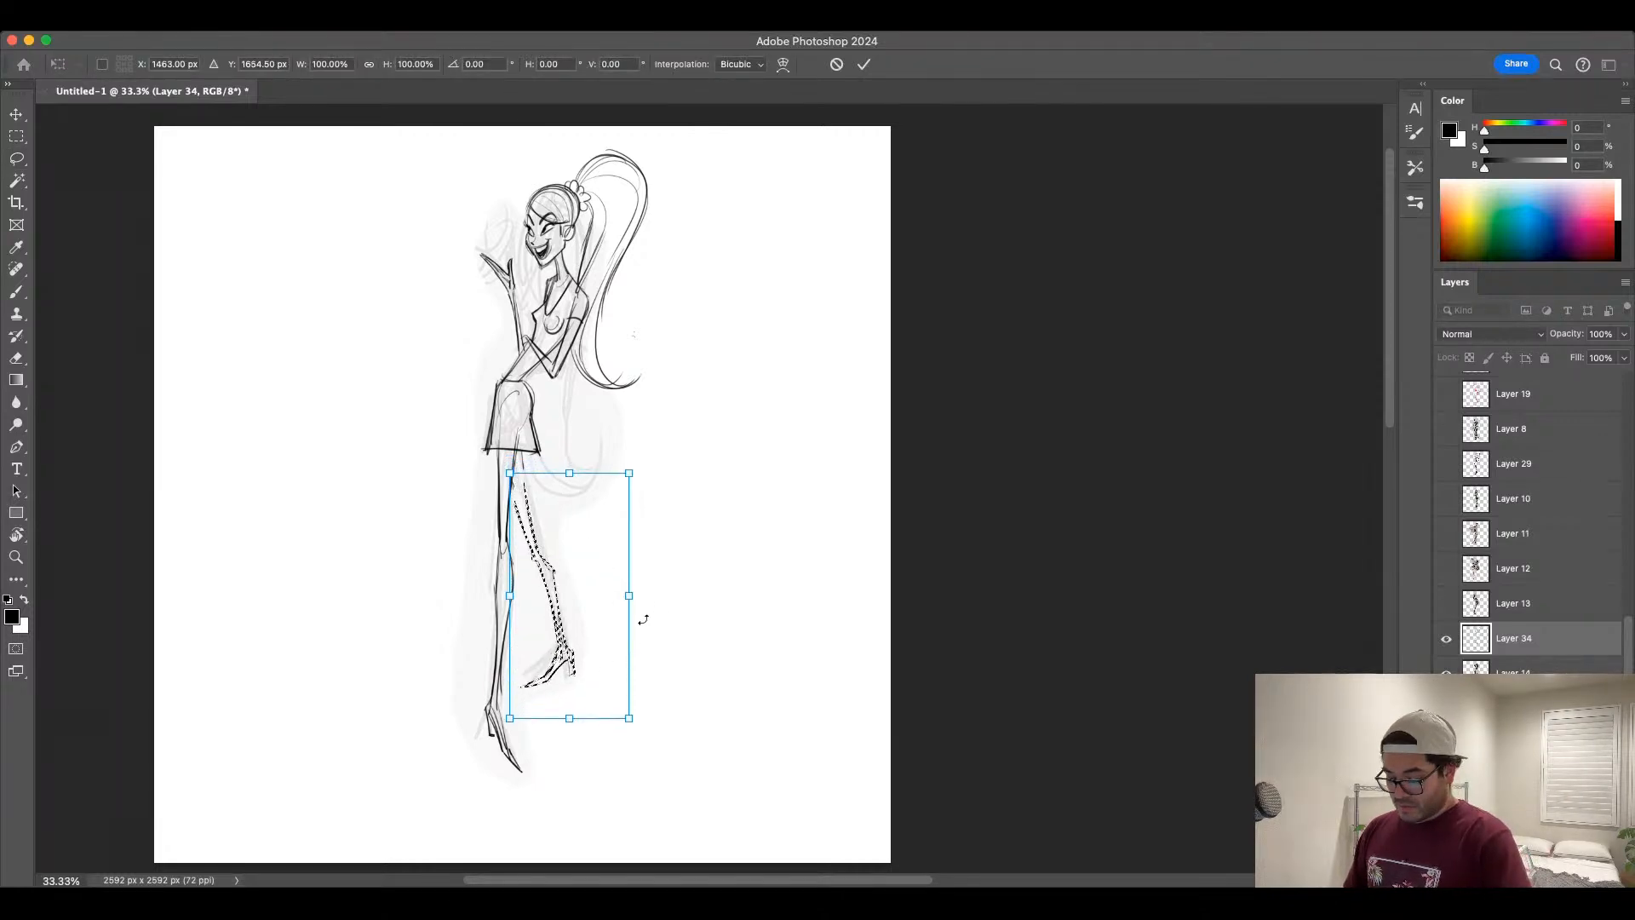
key(Return)
key(ctrl+d)
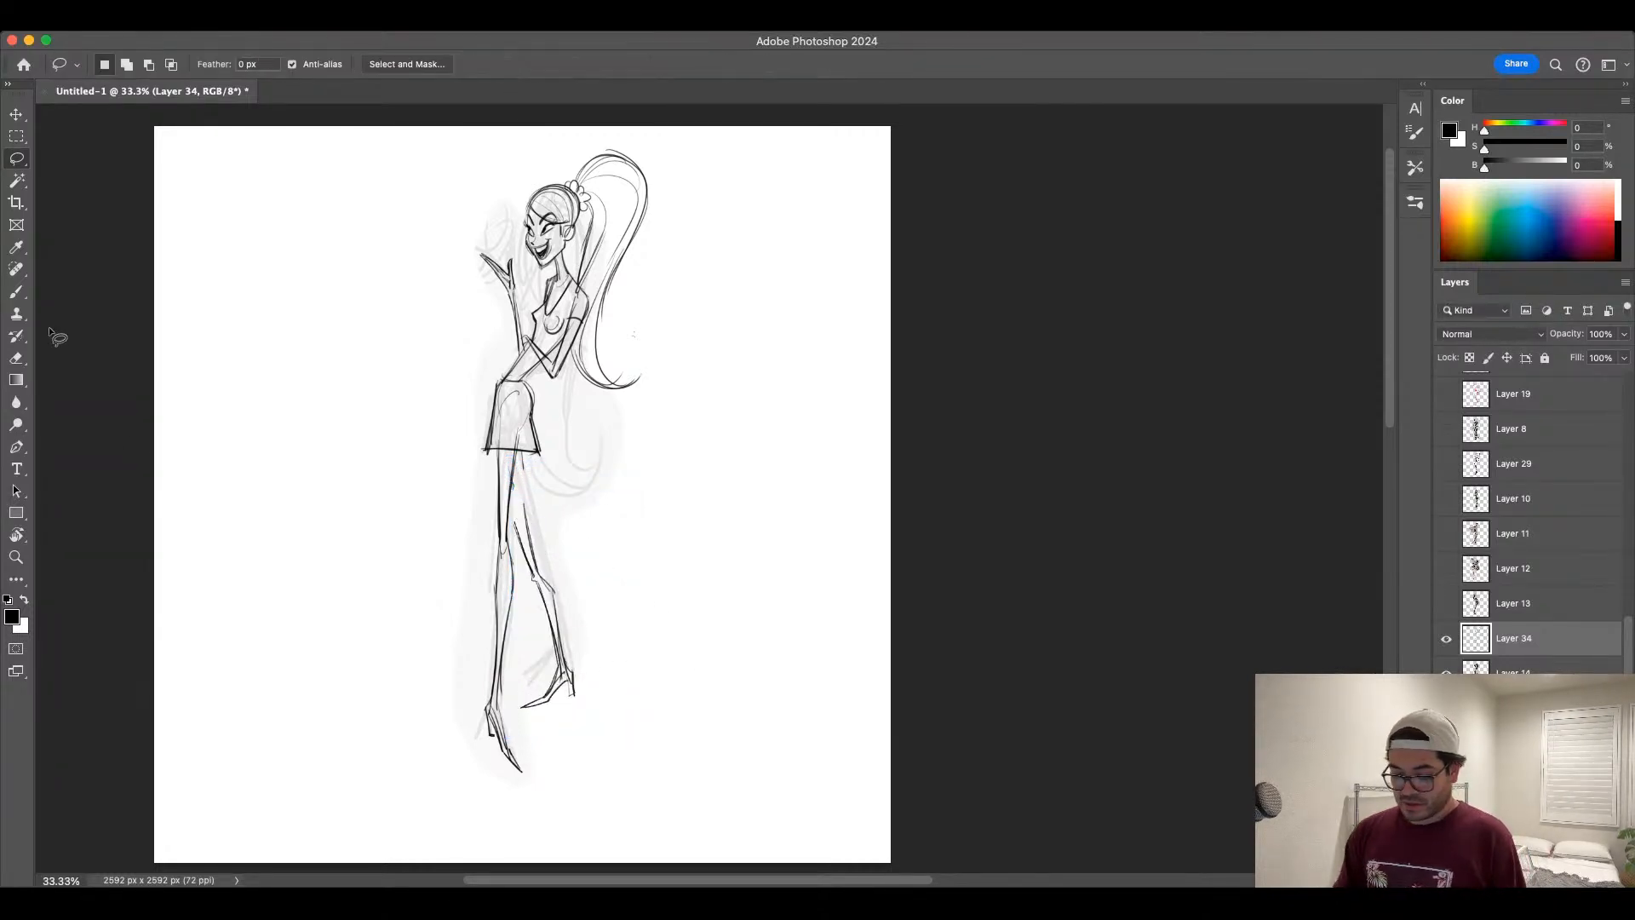
Step: Redraw the back leg's thigh lines to reconnect the lowered leg with the skirt hem
key(b)
drag(507, 488, 521, 544)
mouse_move(513, 455)
mouse_down()
mouse_move(544, 582)
mouse_move(526, 525)
mouse_up()
key(ctrl+z)
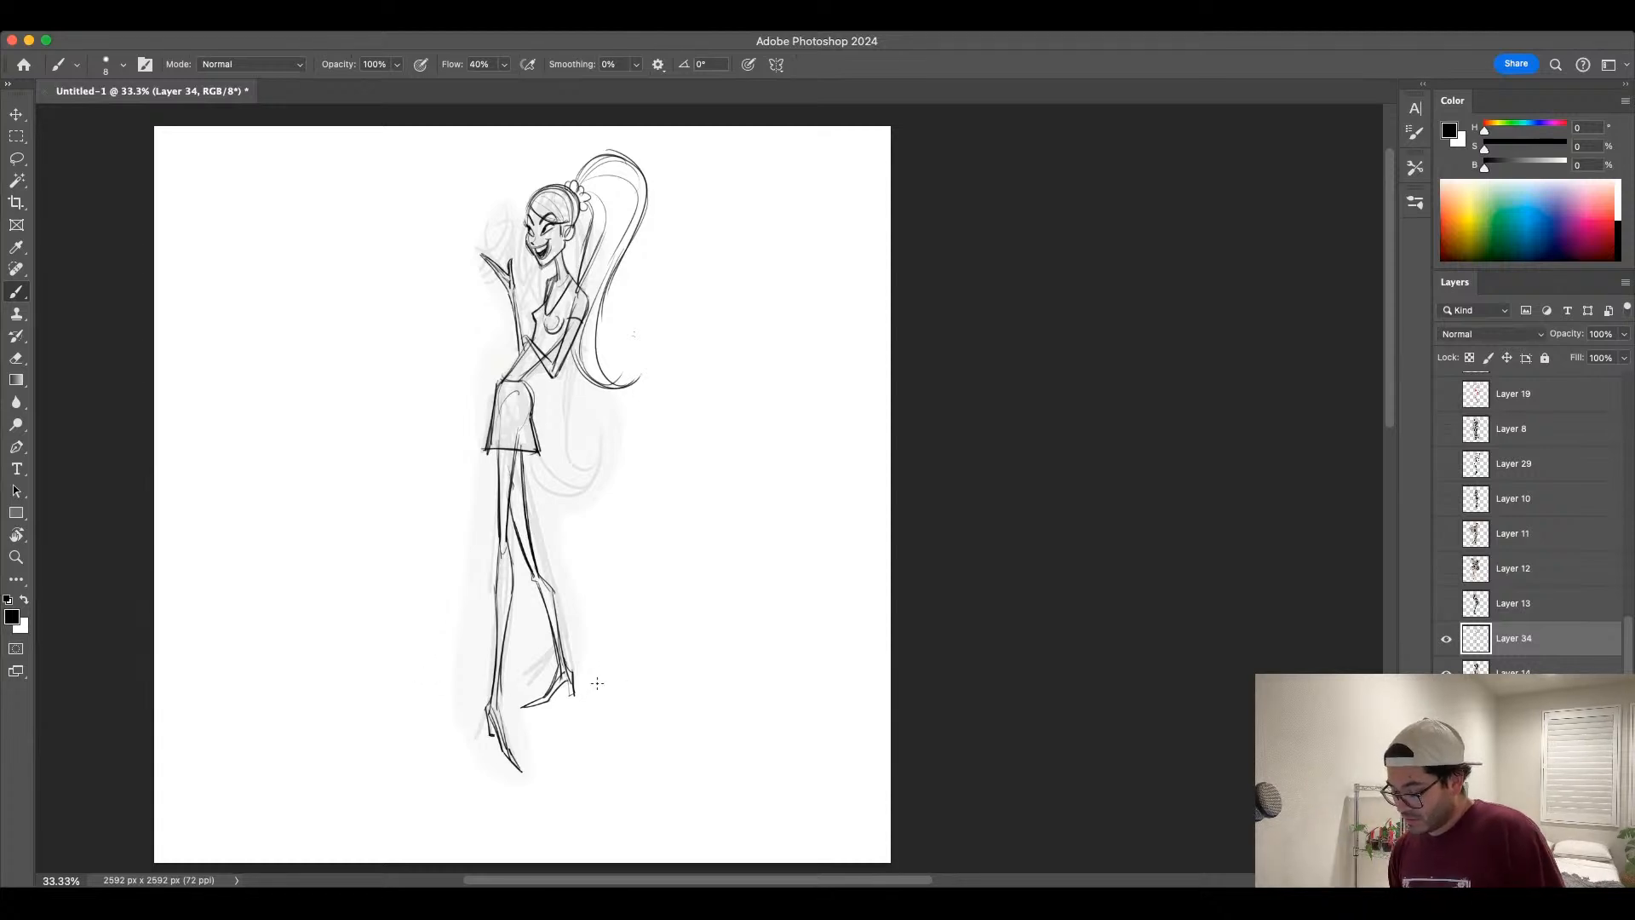
Step: Draw short horizontal ground lines on both sides of the feet at ankle height
drag(588, 685, 675, 683)
drag(474, 686, 385, 690)
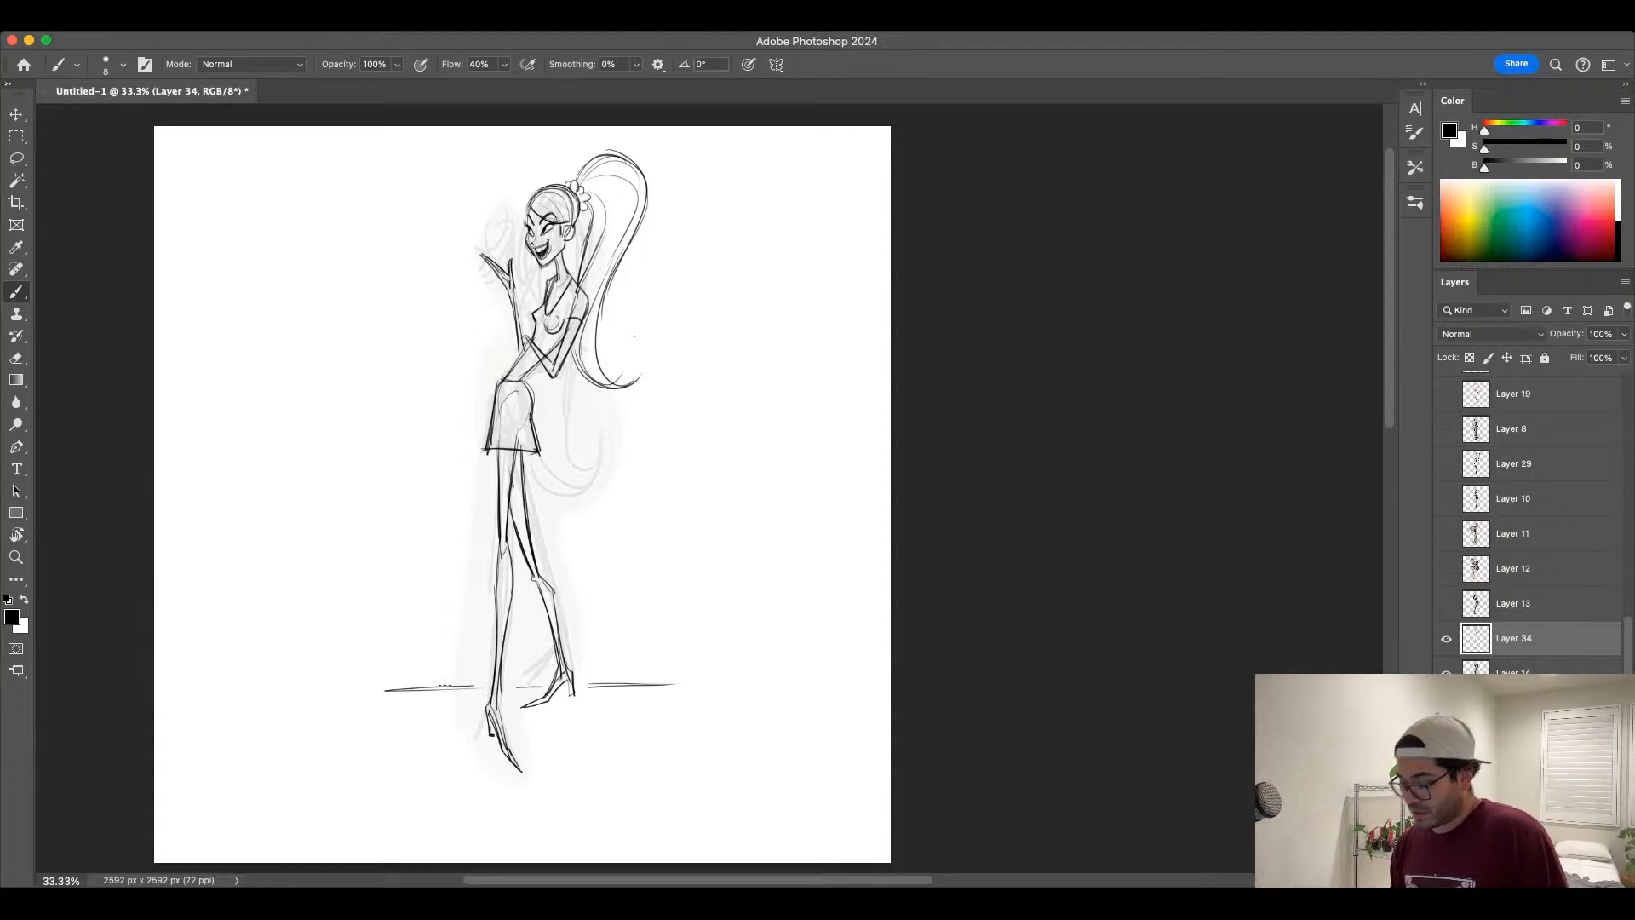
scroll(733, 515, up, 2)
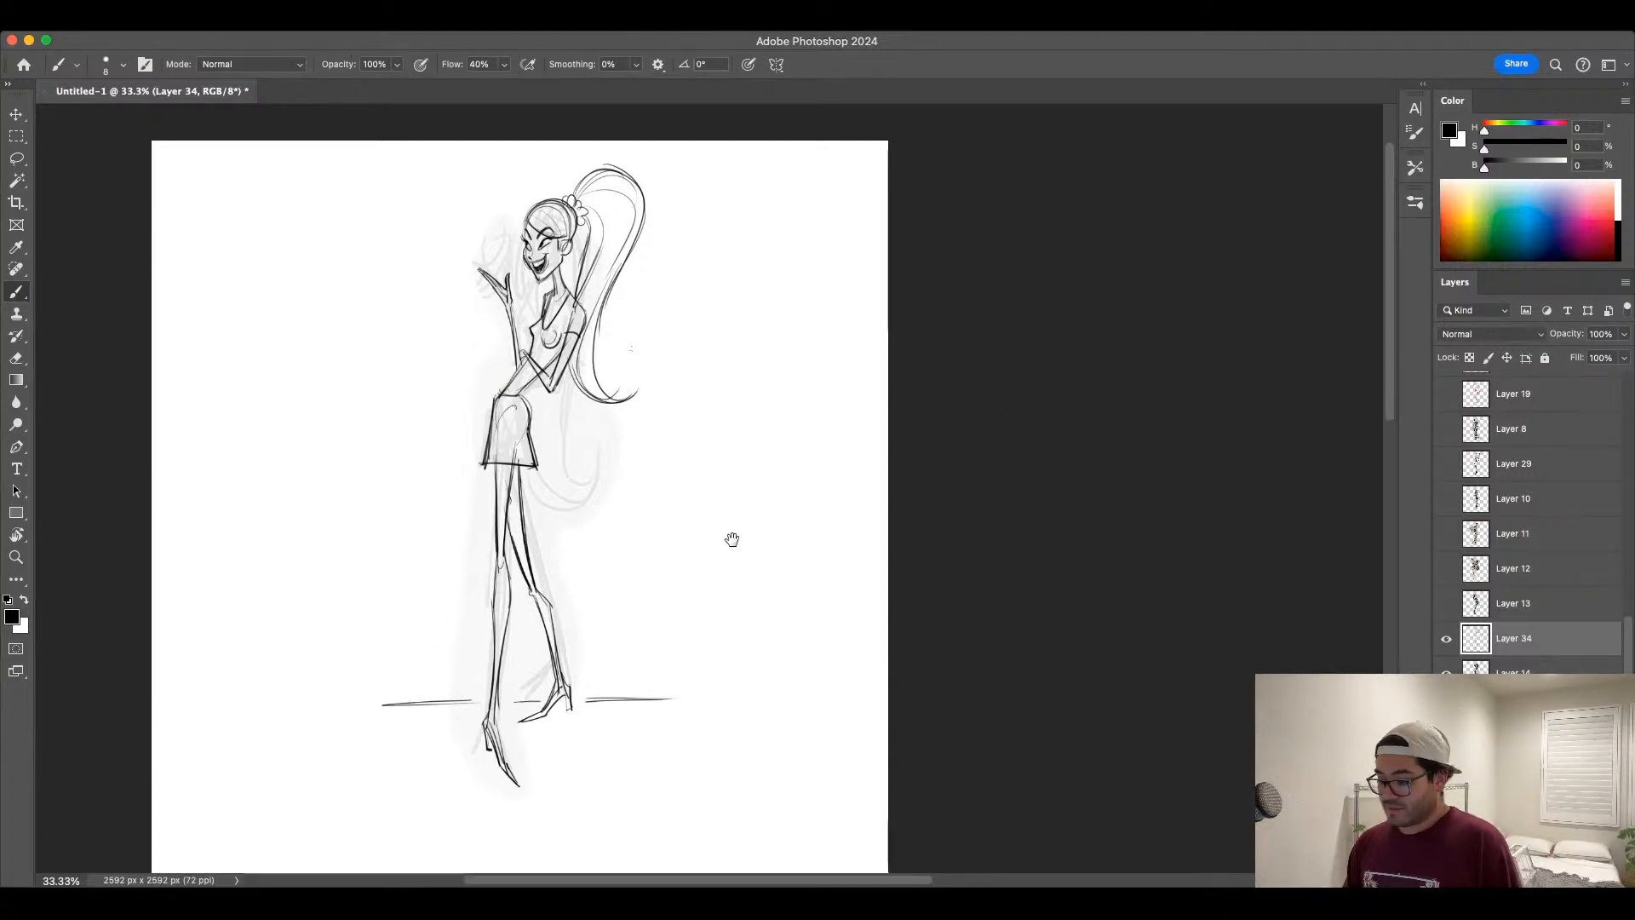
Step: Compare the black figure with the faded gesture by toggling the visibility of Layer 14 and Layer 34
click(1446, 708)
scroll(734, 614, down, 2)
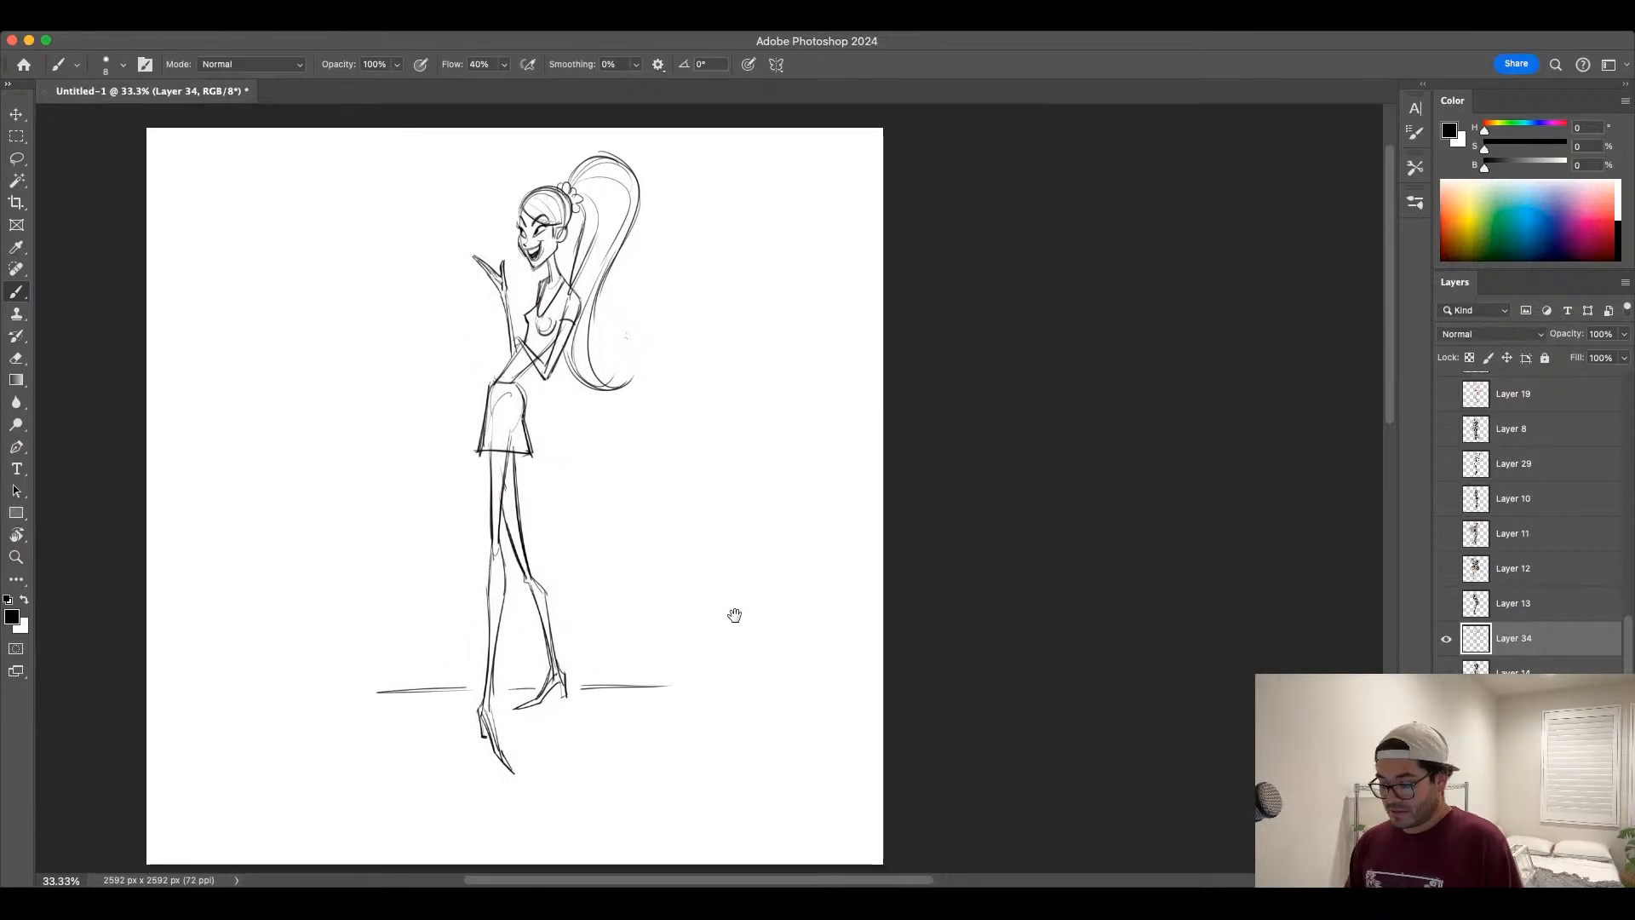
click(1446, 672)
click(1445, 638)
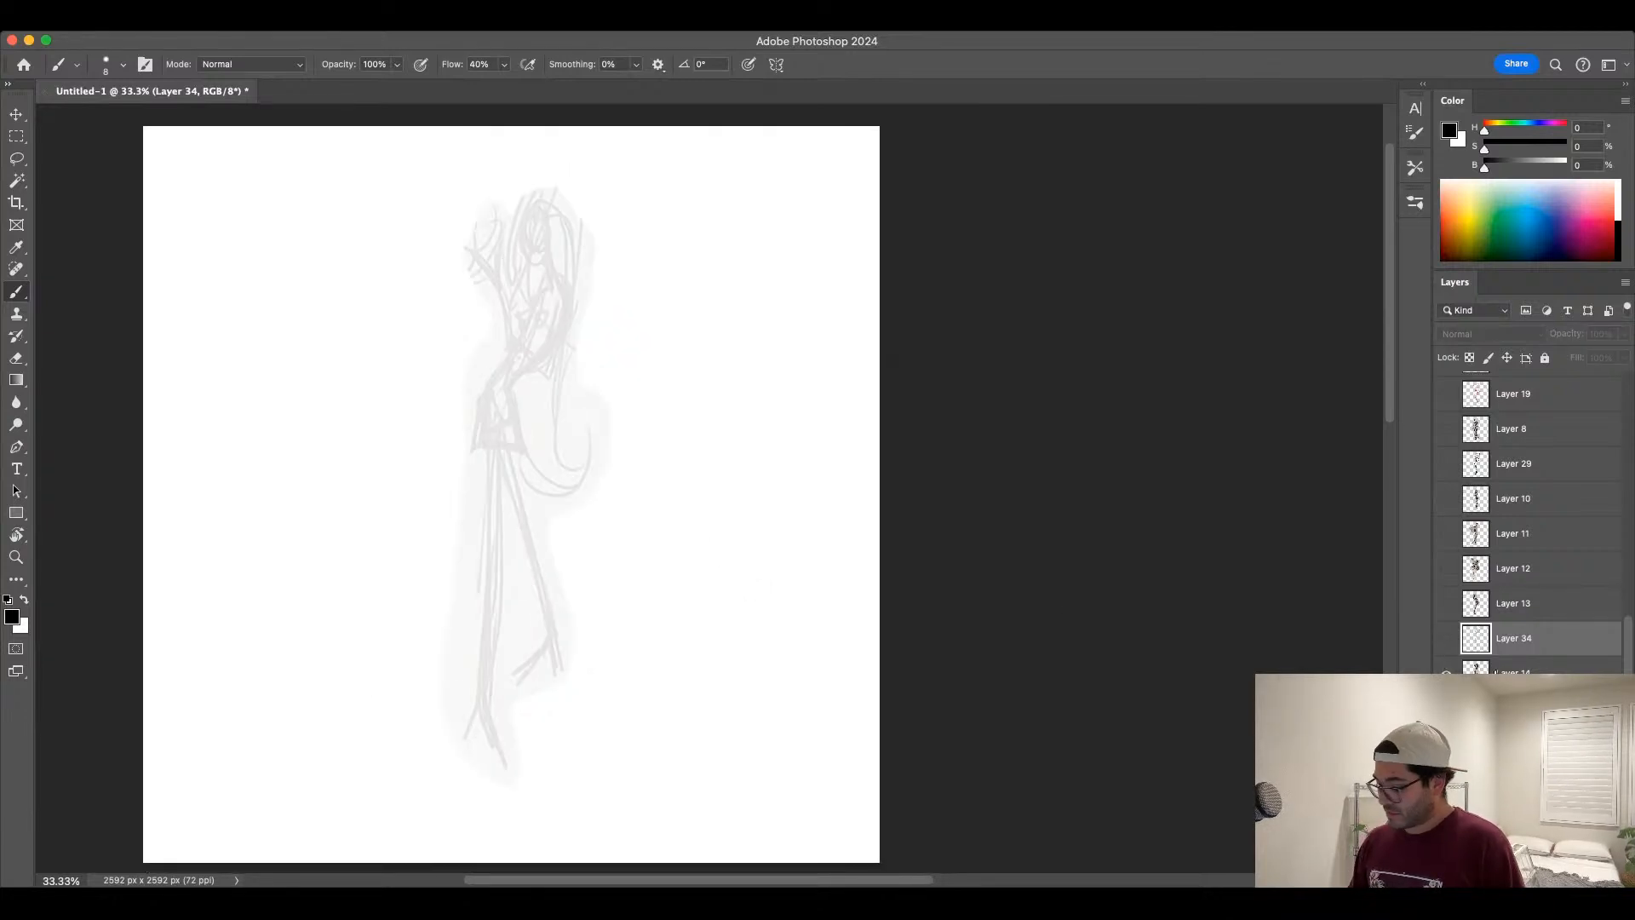
click(1525, 668)
click(1446, 638)
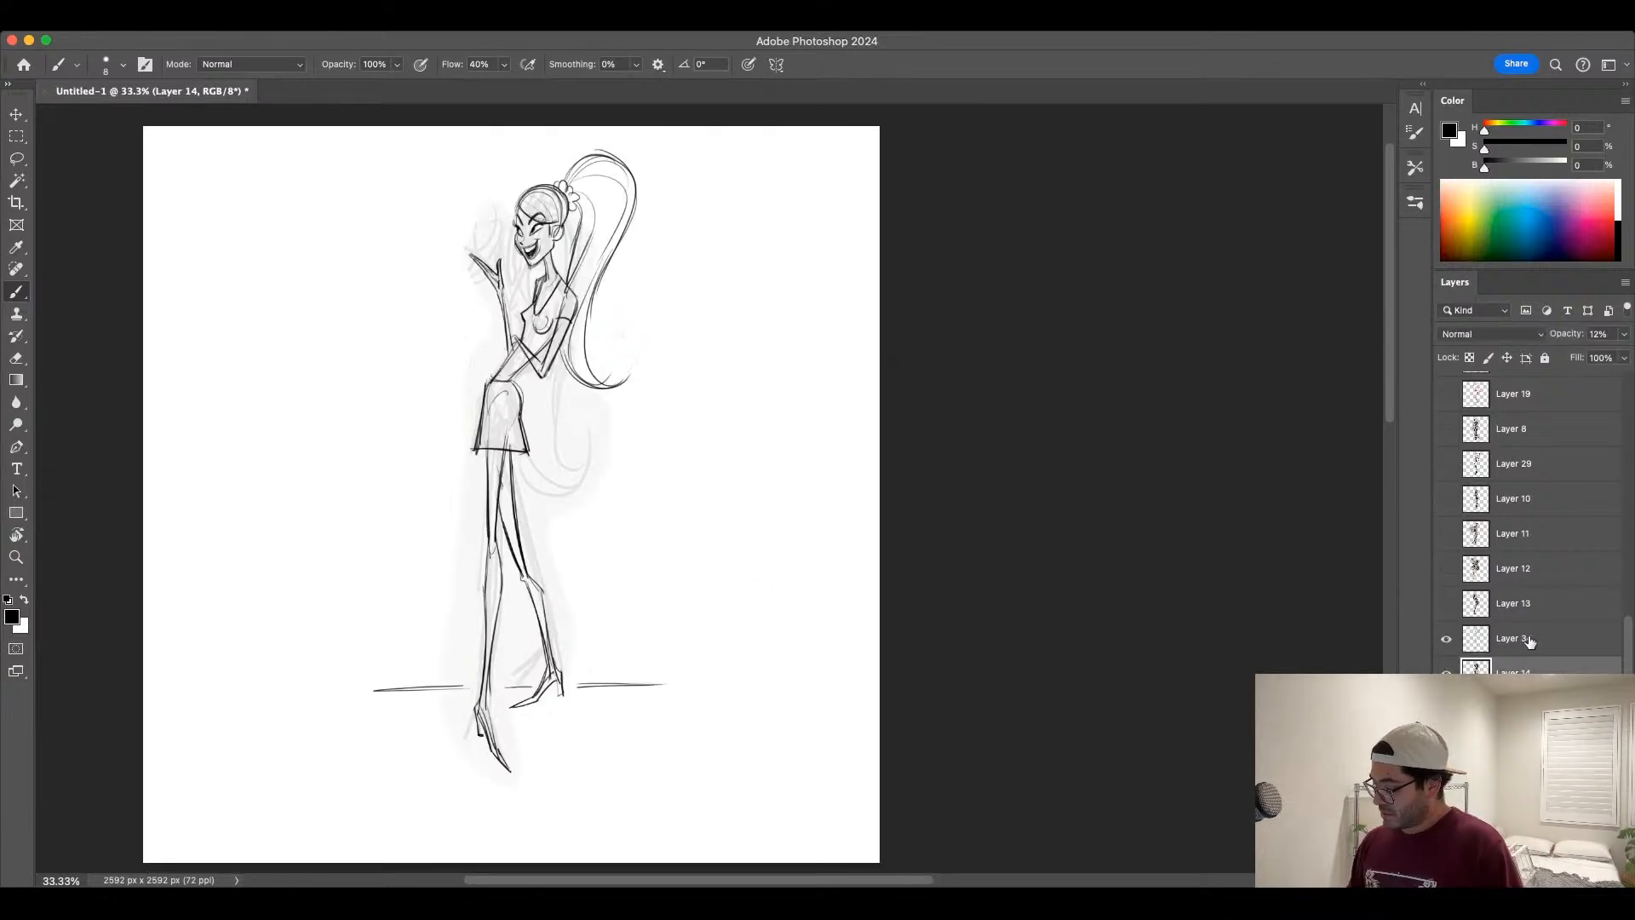
Step: Scale Layer 34 and Layer 14 together to about 111% and shift them slightly left on the canvas
click(1530, 644)
shift+click(1524, 669)
key(super+t)
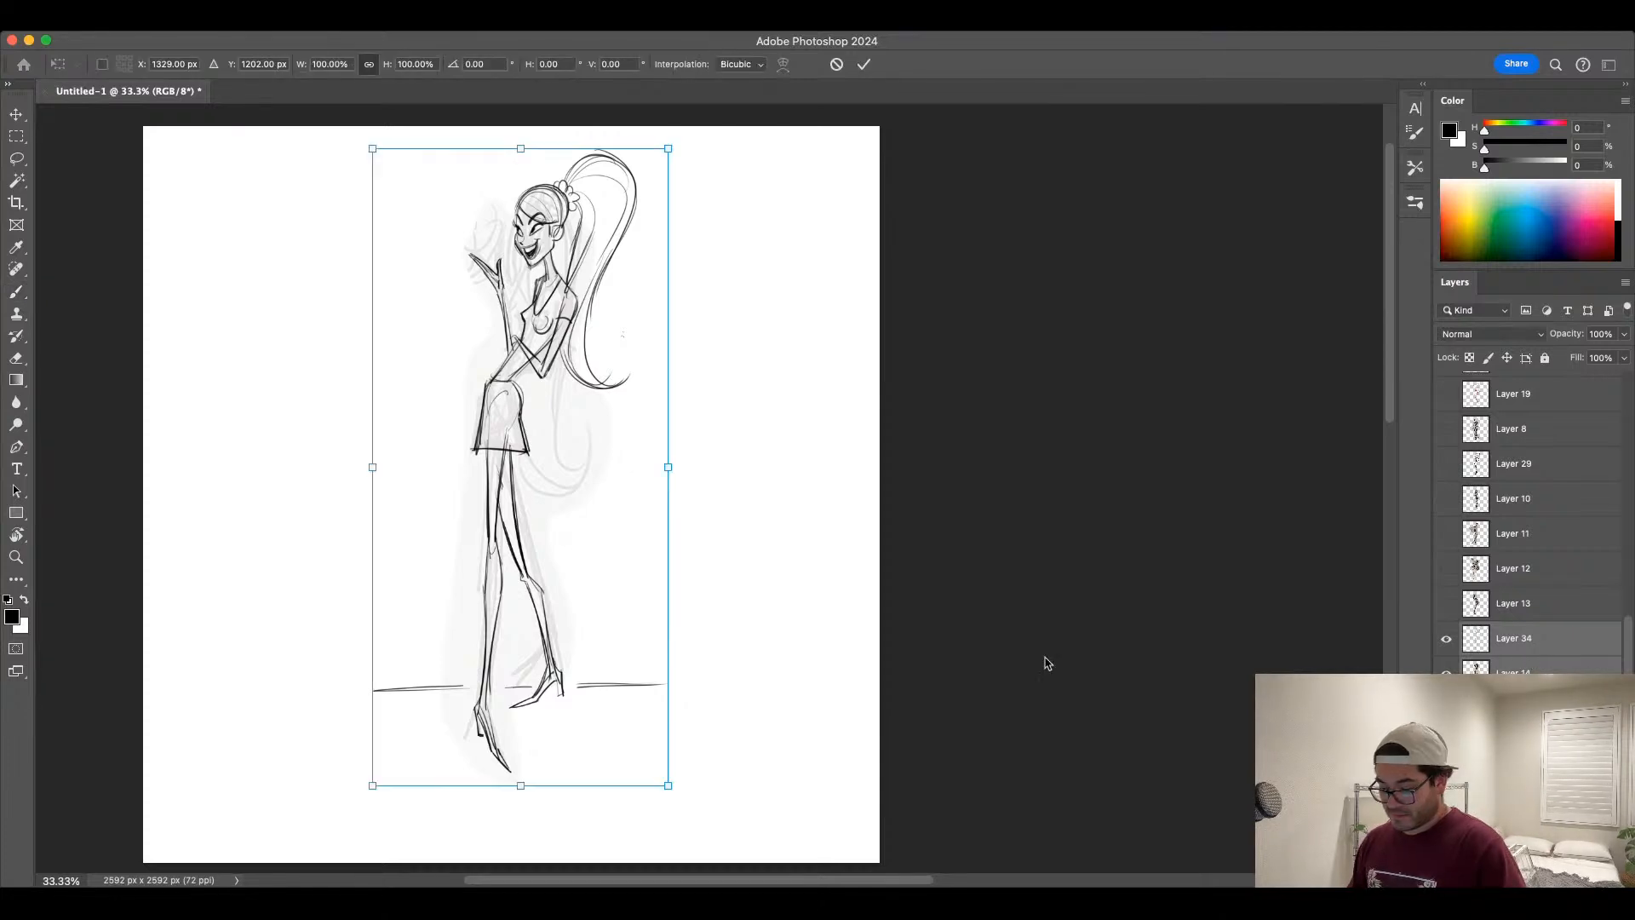
scroll(775, 630, down, 1)
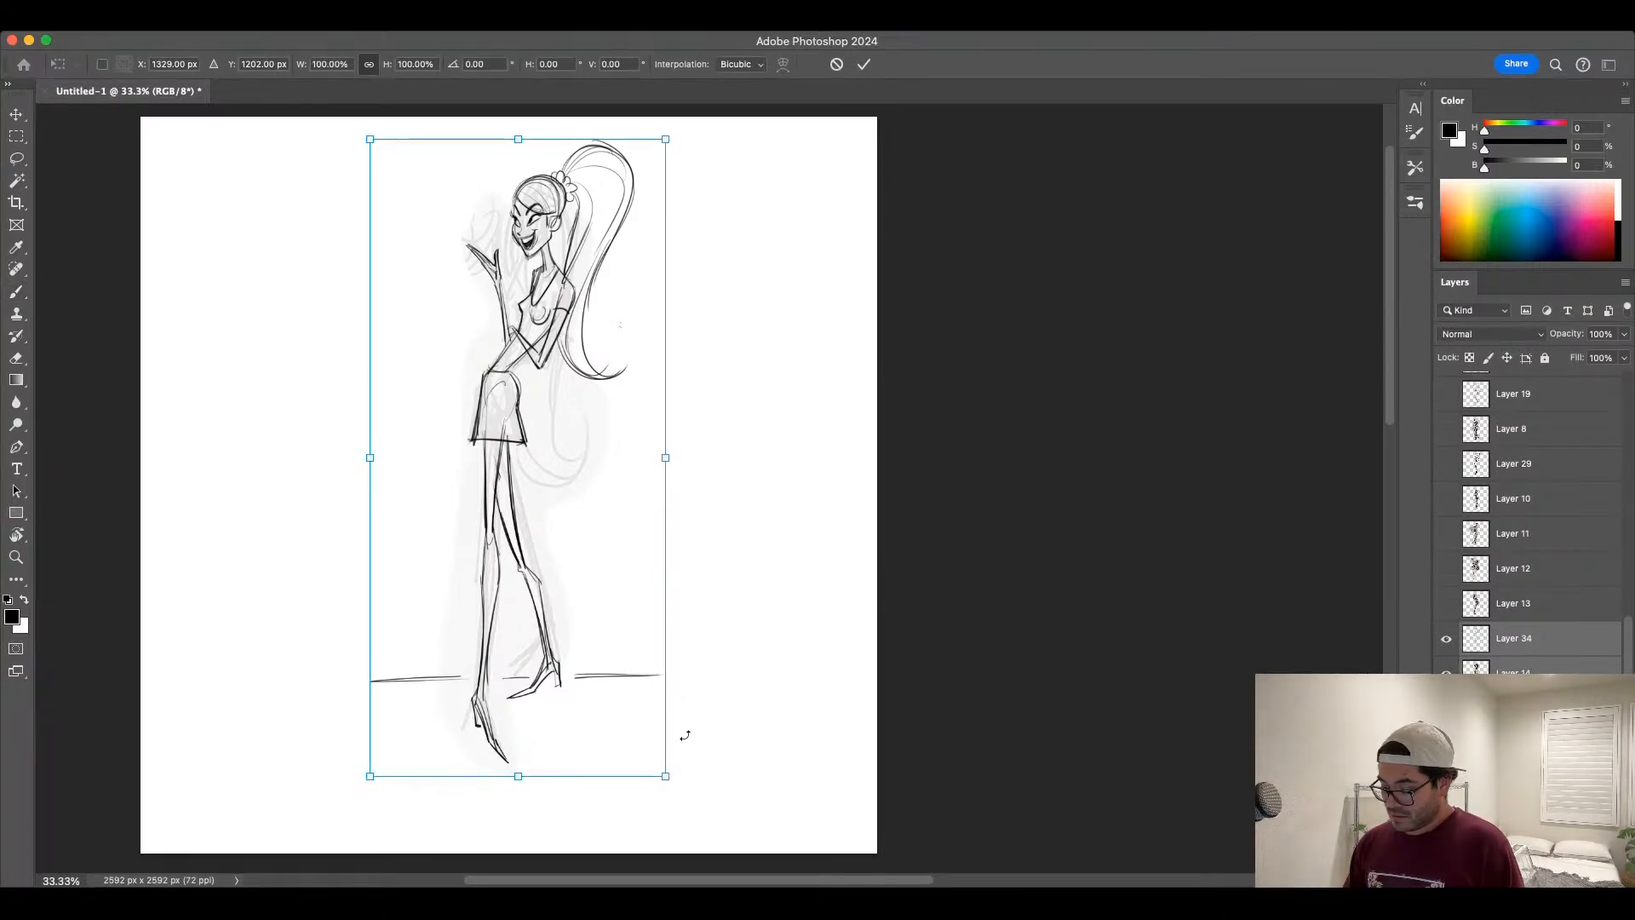
drag(666, 776, 690, 828)
drag(690, 140, 698, 124)
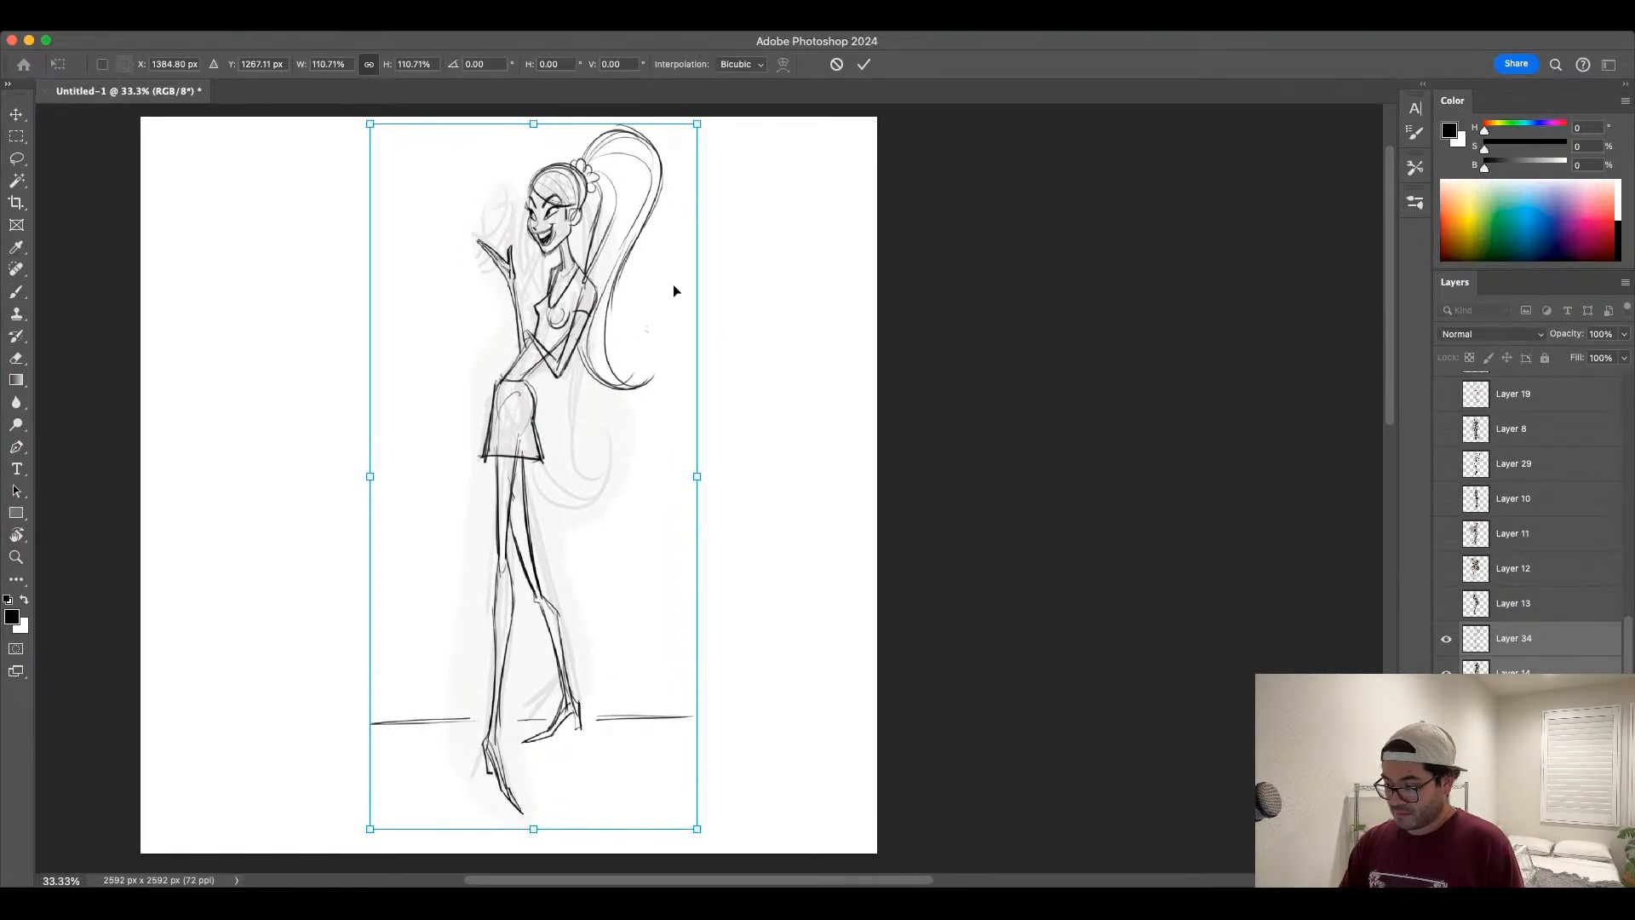
drag(673, 291, 660, 296)
key(Return)
key(b)
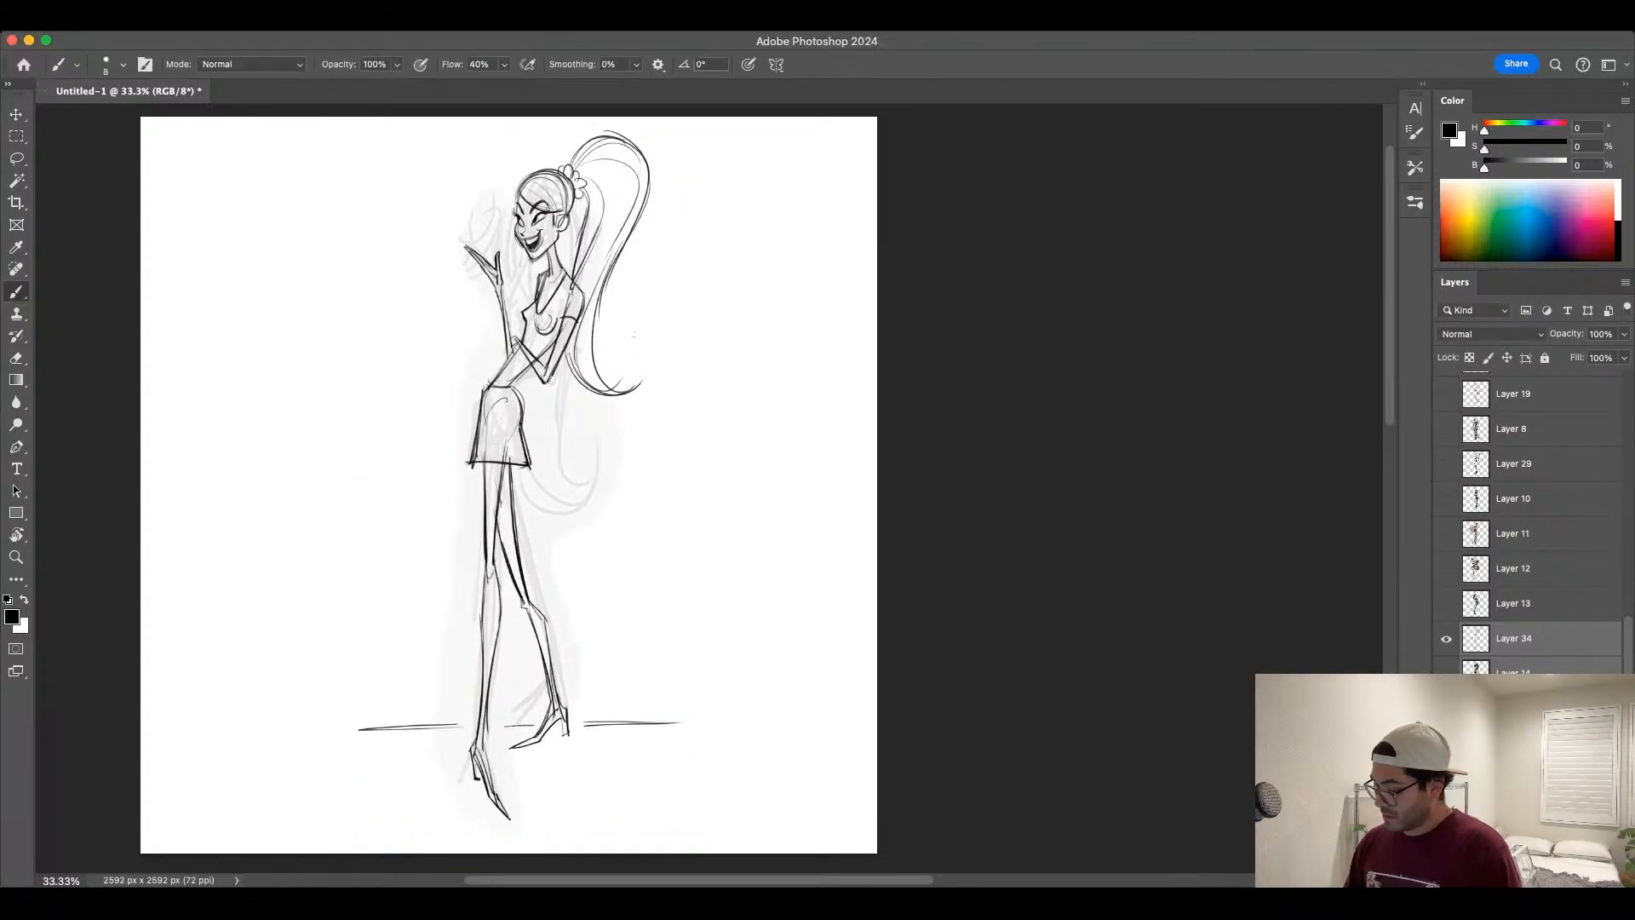
Step: Restore Layer 14 to 100% opacity, and hide it so that only the Layer 34 figure shows
click(1446, 639)
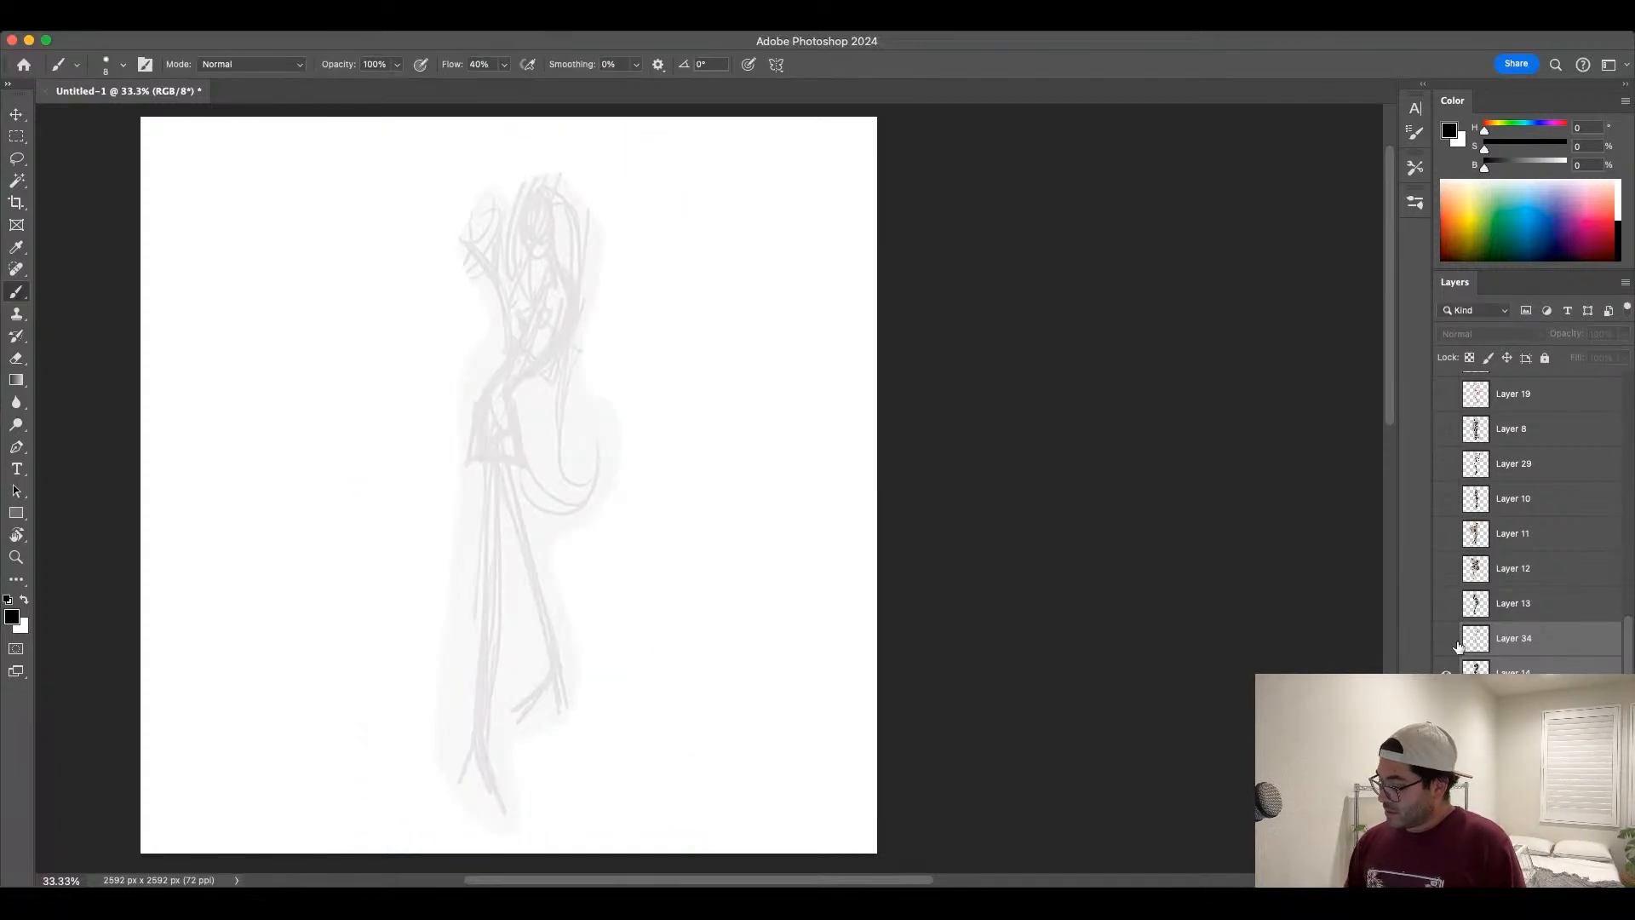
click(1530, 665)
click(1623, 333)
drag(1571, 355, 1632, 375)
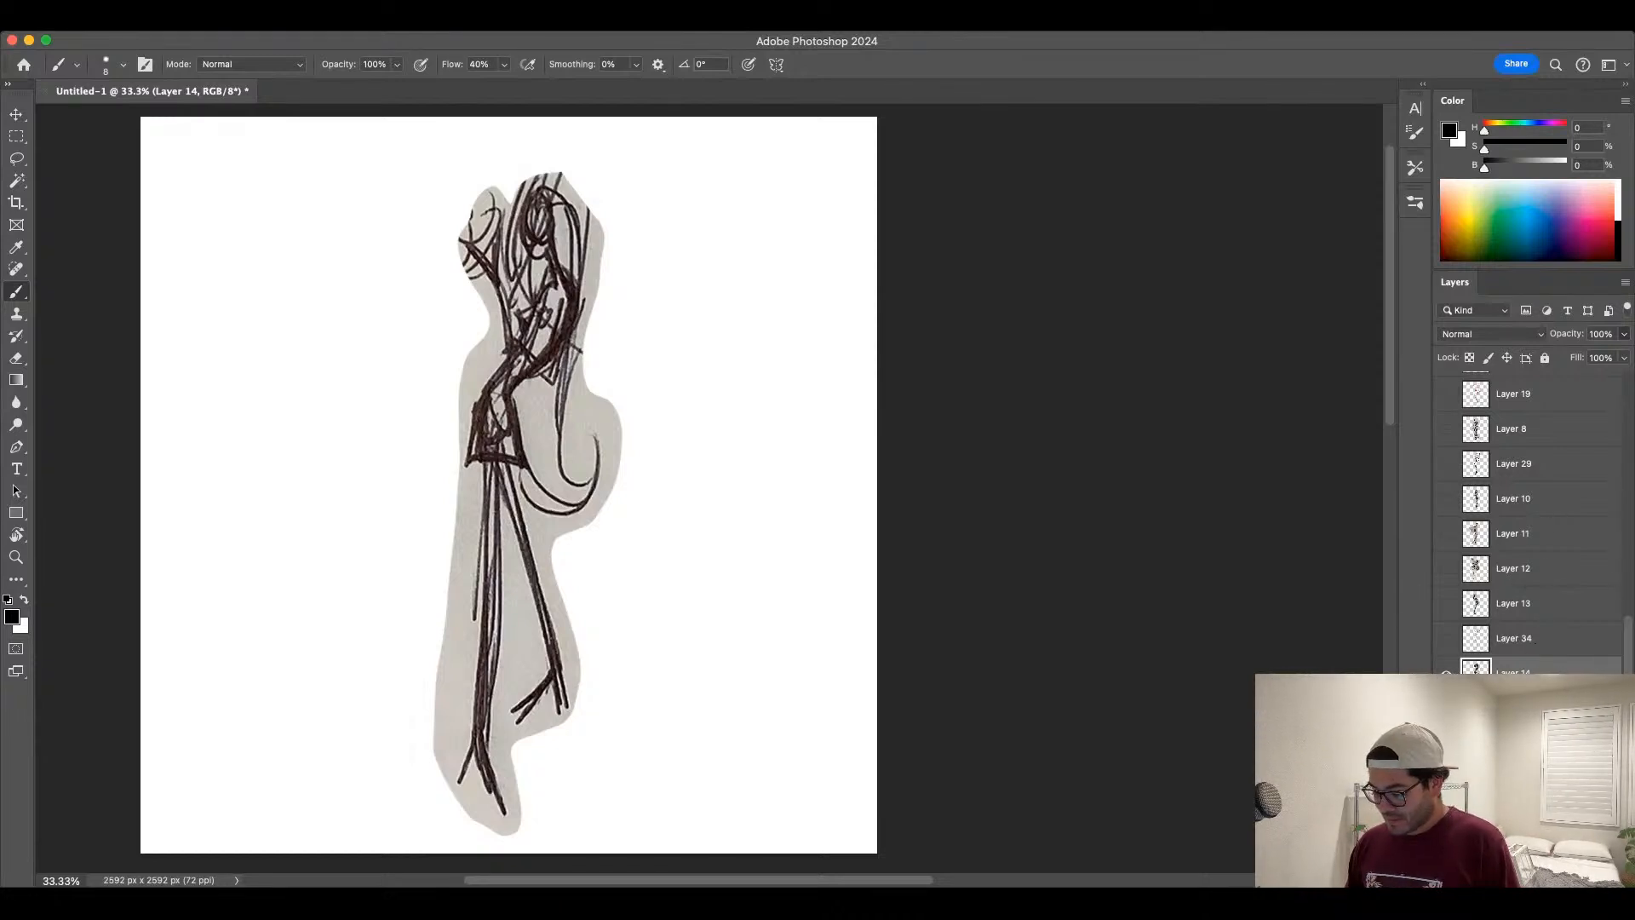
click(1446, 673)
click(1446, 638)
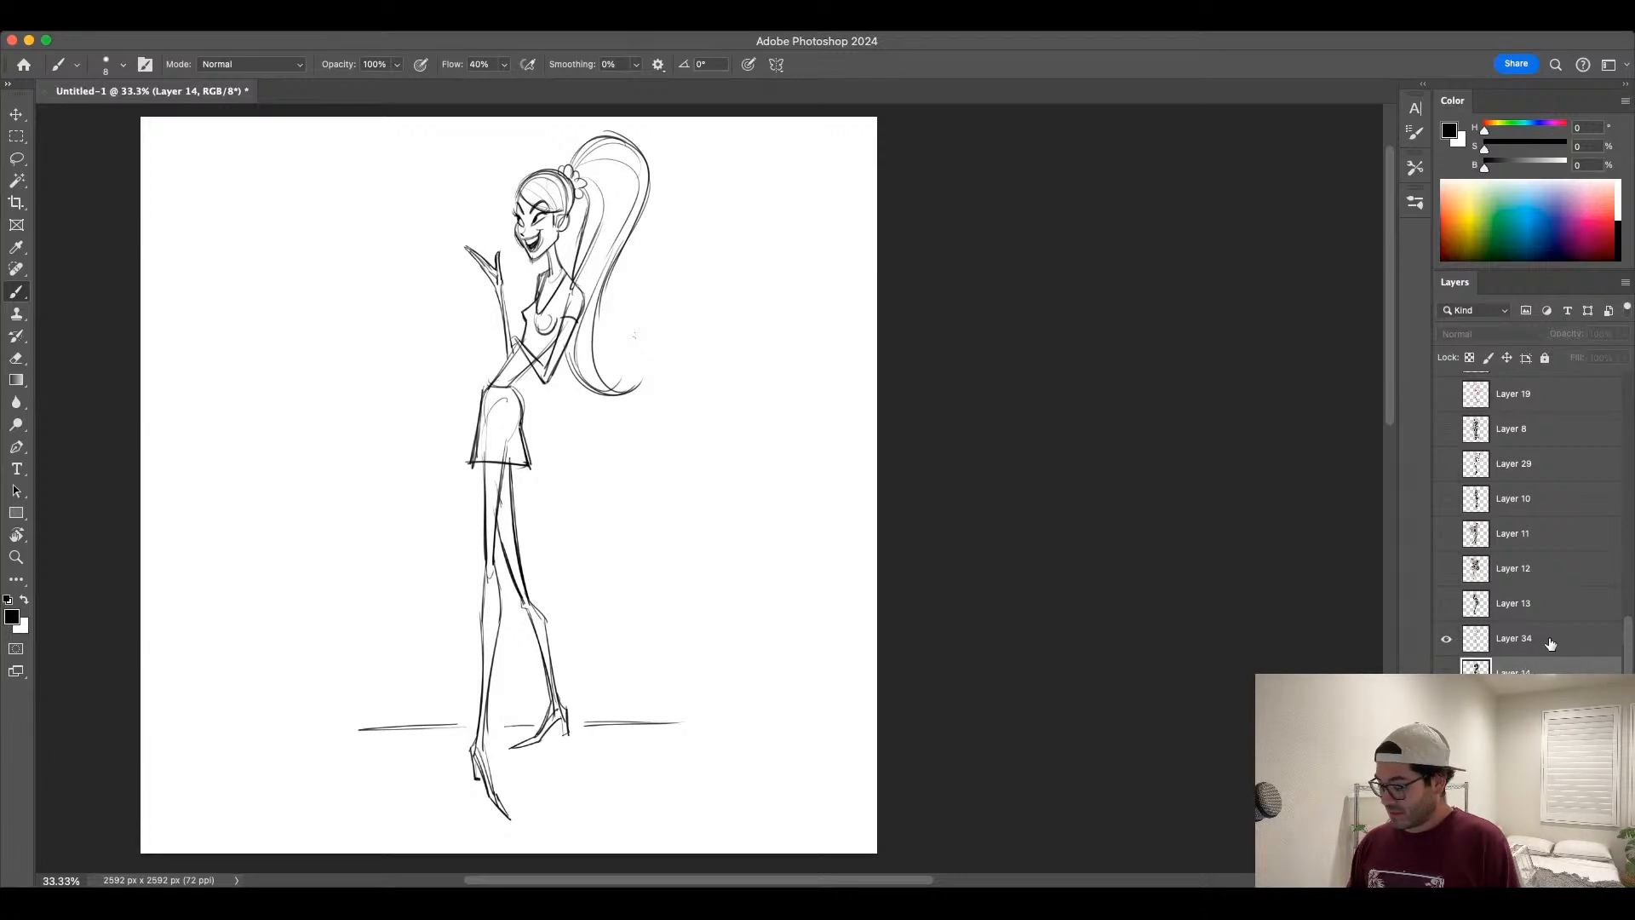
Step: Lower Layer 34's opacity to 11%, add a new layer above it and choose the textured inking brush preset
click(1575, 638)
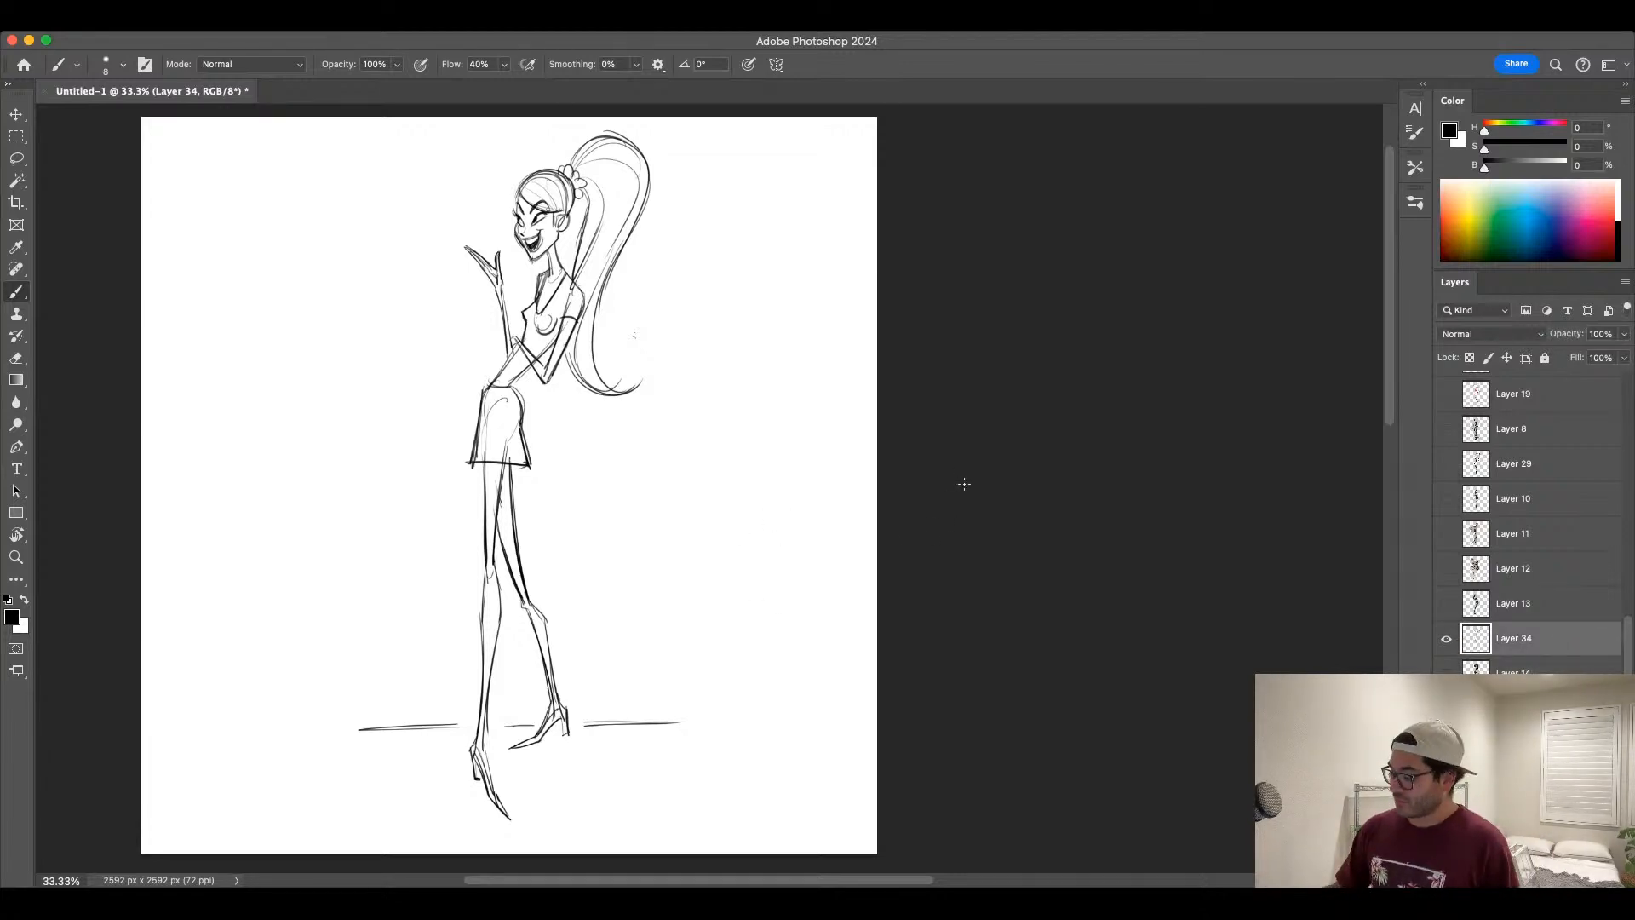
drag(1624, 334, 1561, 361)
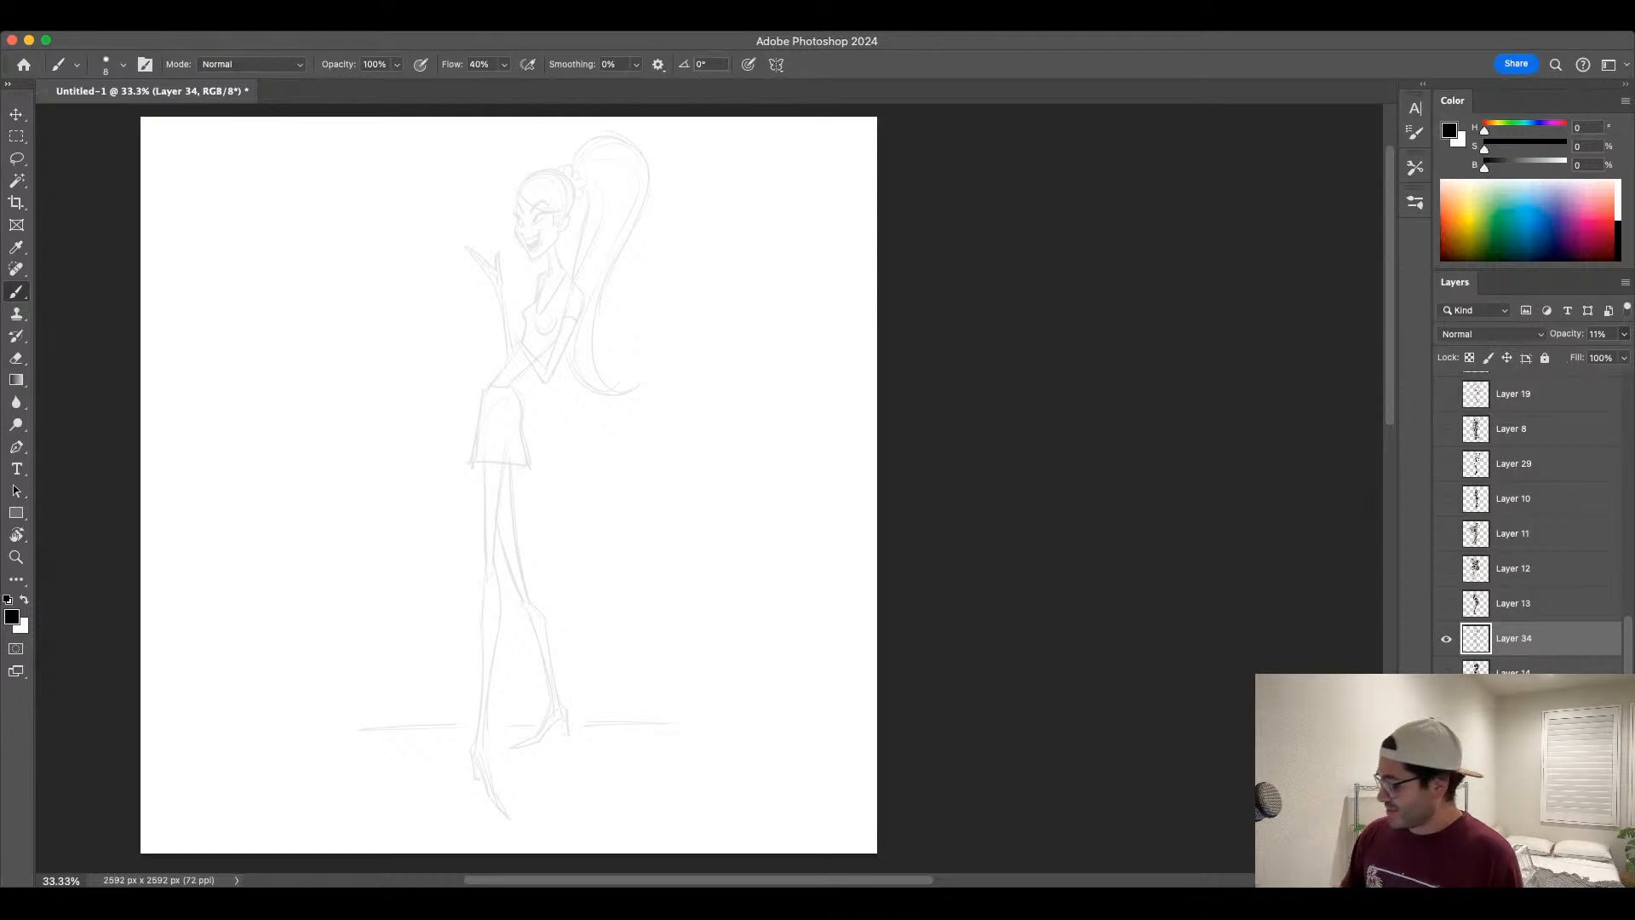
key(alt+shift+super+n)
click(1414, 171)
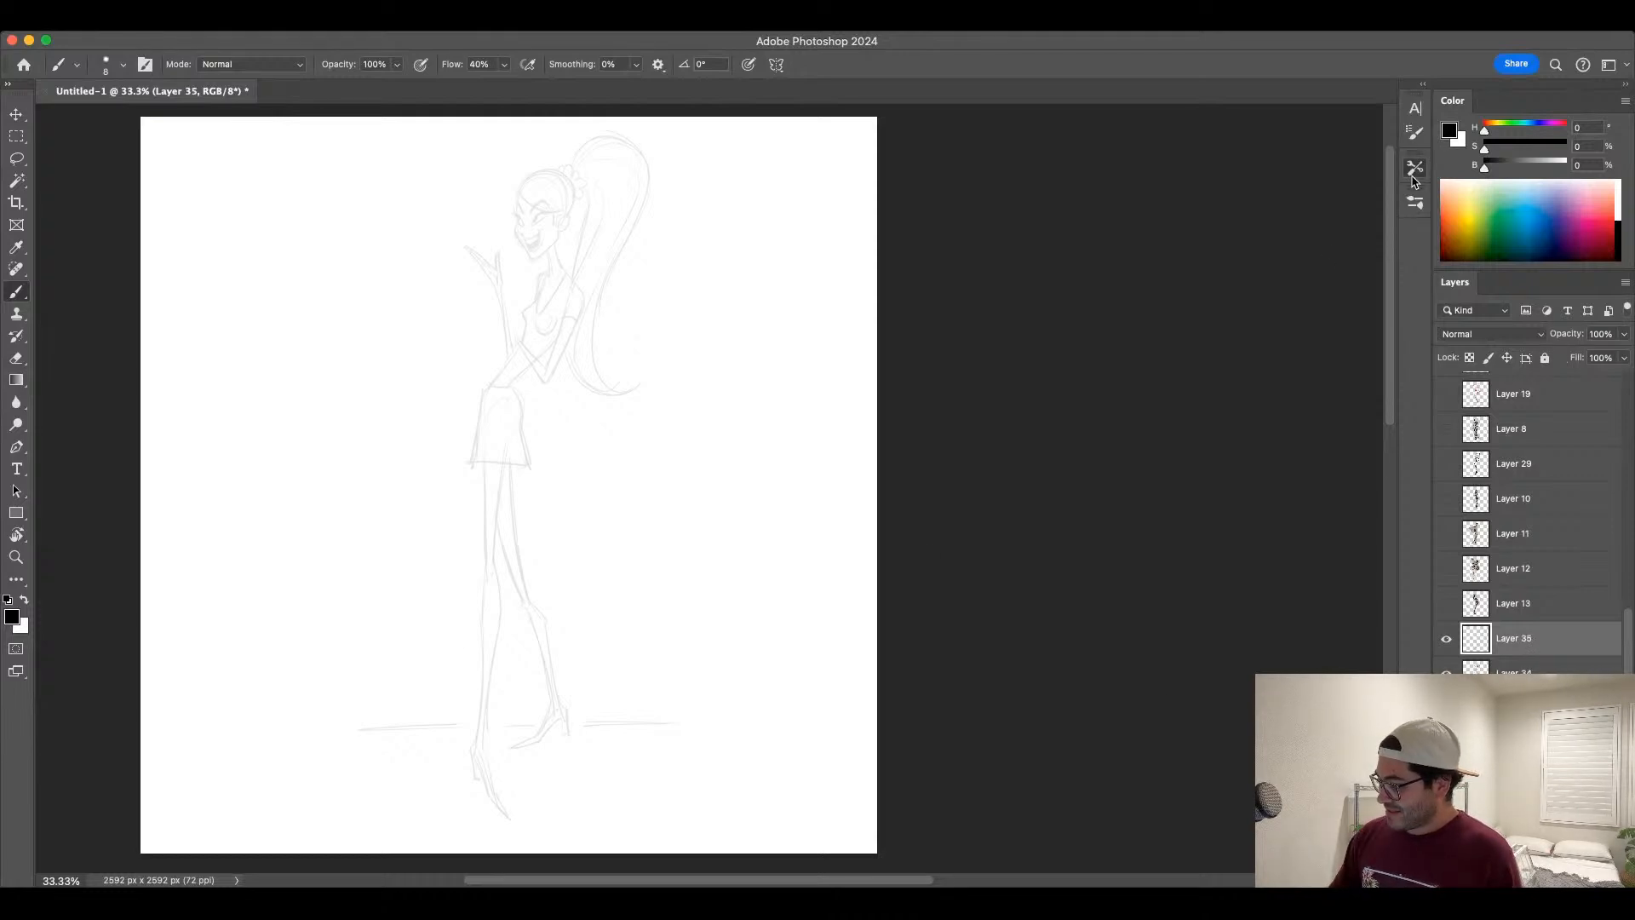
click(1325, 256)
Step: Ink the rounded top and back of the head from forehead to ear with a 15 px brush
scroll(602, 467, up, 1)
drag(603, 468, 661, 664)
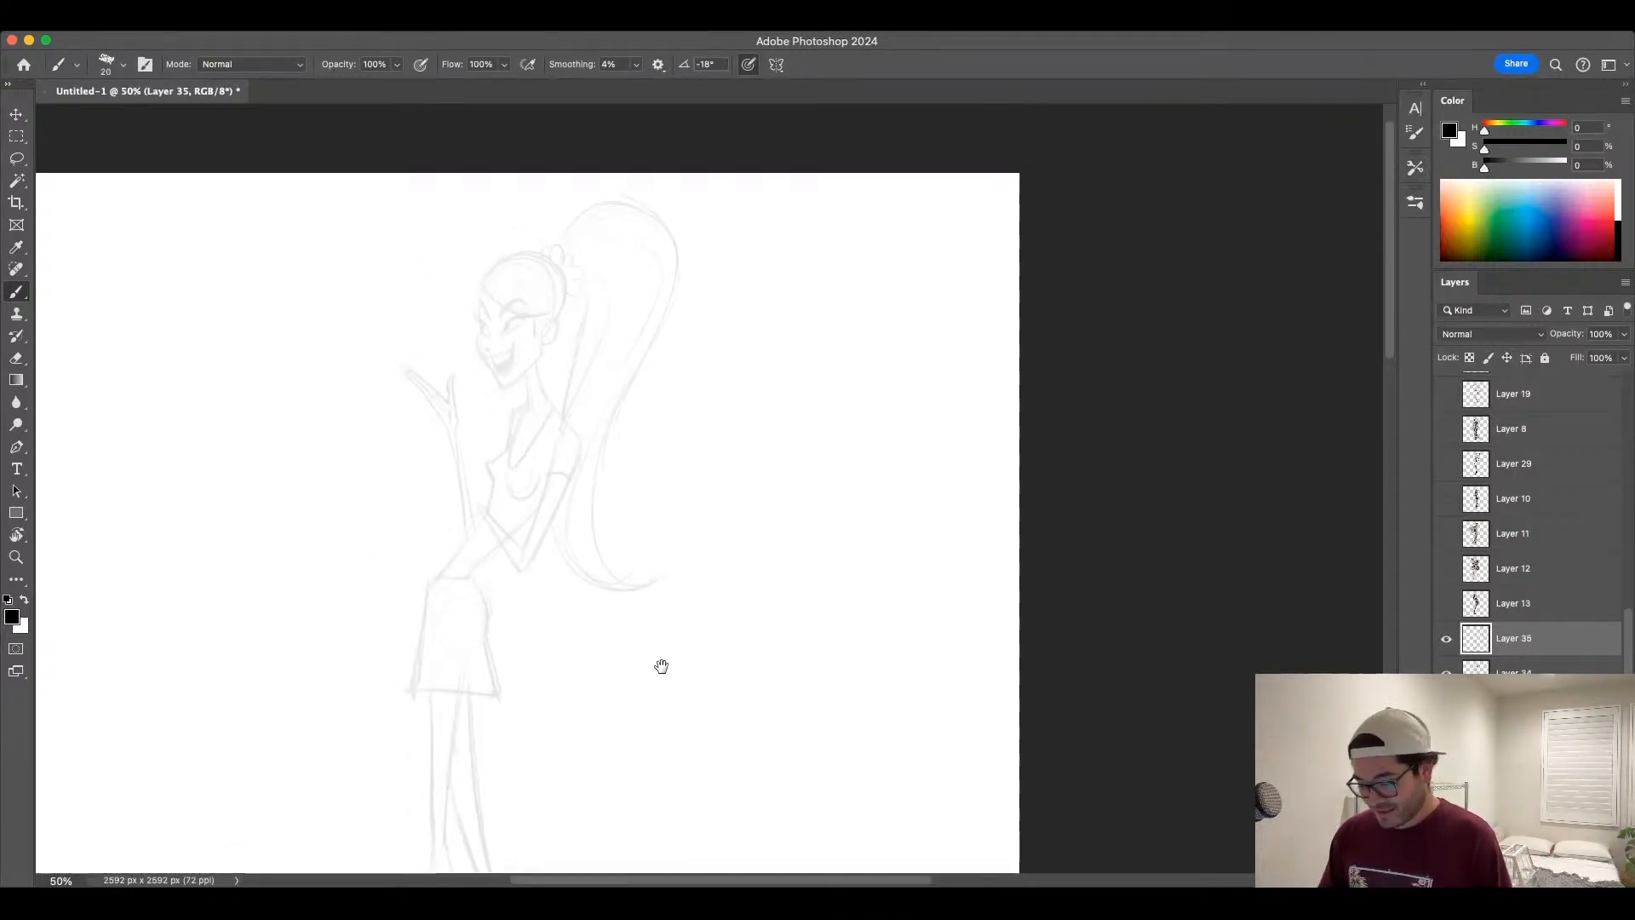
scroll(624, 546, up, 1)
drag(624, 546, 642, 577)
scroll(631, 503, up, 1)
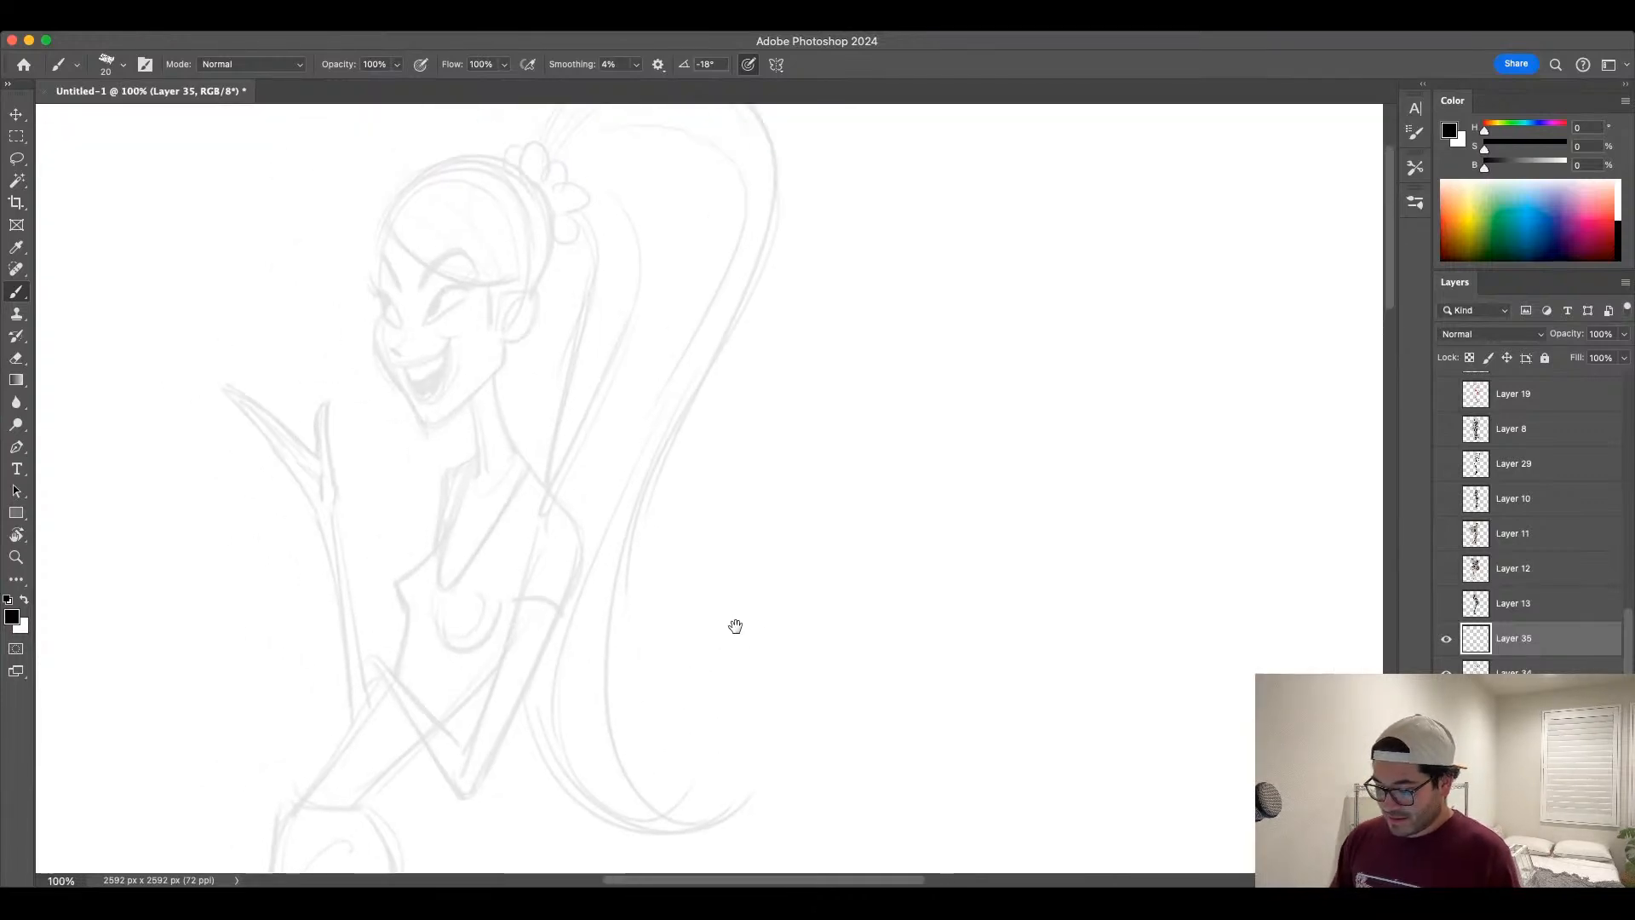
drag(733, 624, 743, 642)
key(bracketleft)
mouse_move(400, 354)
mouse_down()
mouse_move(395, 311)
mouse_move(488, 209)
mouse_up()
drag(385, 327, 552, 255)
key(super+z)
mouse_move(390, 340)
mouse_down()
mouse_move(560, 242)
mouse_move(552, 317)
mouse_up()
key(super+z)
key(super+z)
mouse_move(483, 199)
mouse_down()
mouse_move(552, 317)
mouse_move(541, 336)
mouse_up()
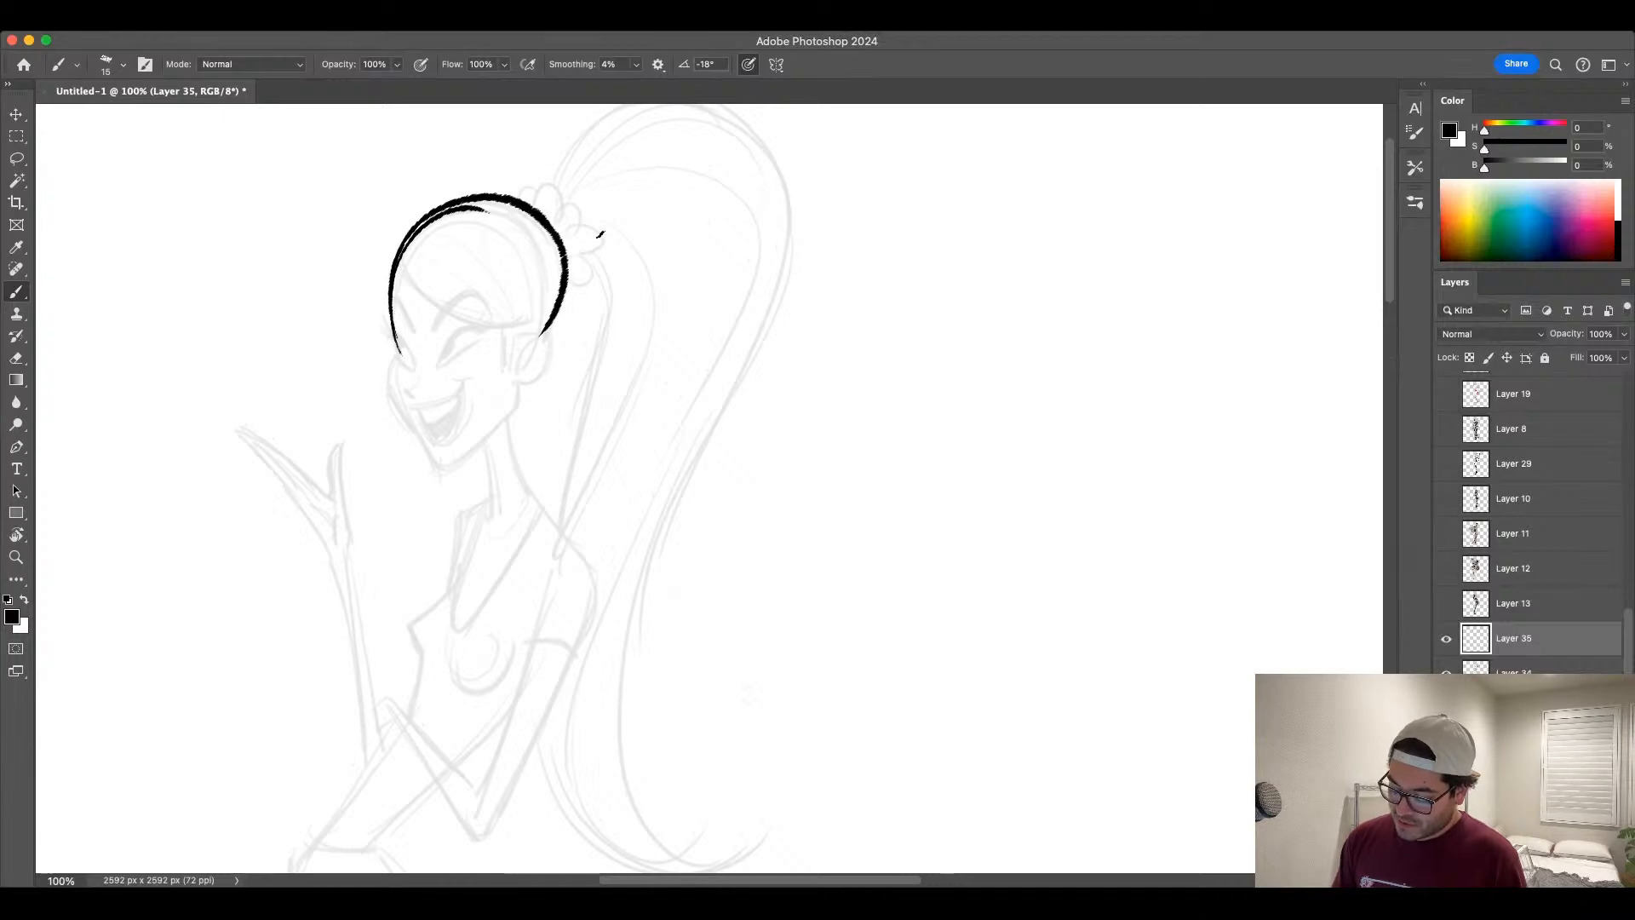
Step: Ink the two slanted, laughing eyes inside the face with a thinner brush
drag(395, 342, 412, 368)
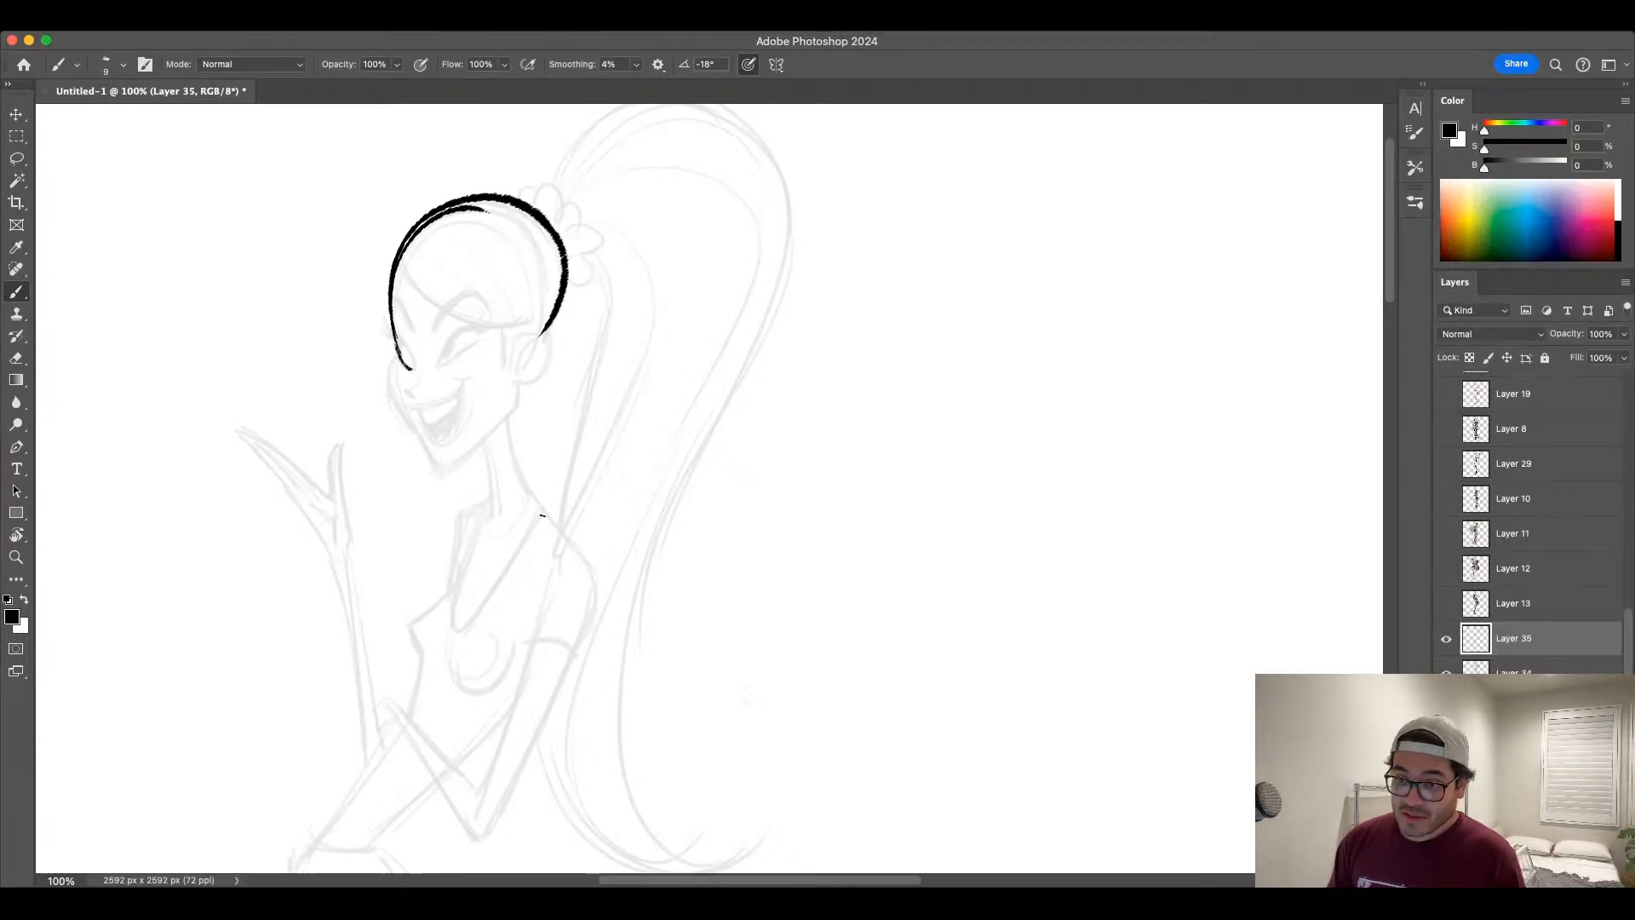
key(super+z)
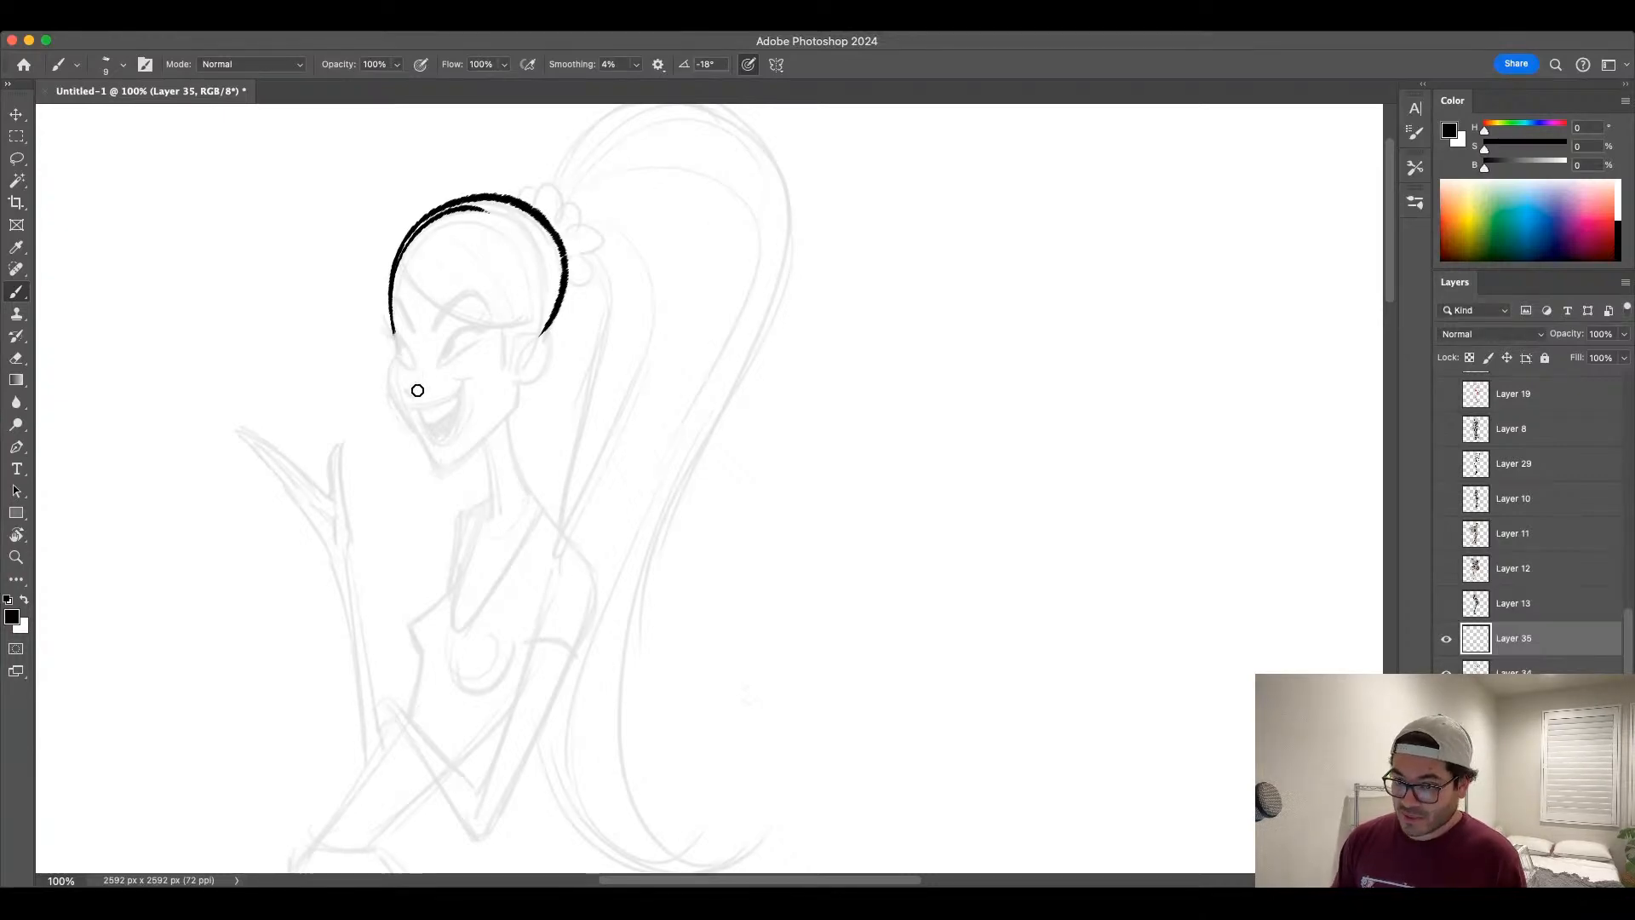
mouse_move(392, 332)
mouse_down()
mouse_move(414, 368)
mouse_move(482, 337)
mouse_move(411, 352)
mouse_up()
key(ctrl+z)
key(ctrl+z)
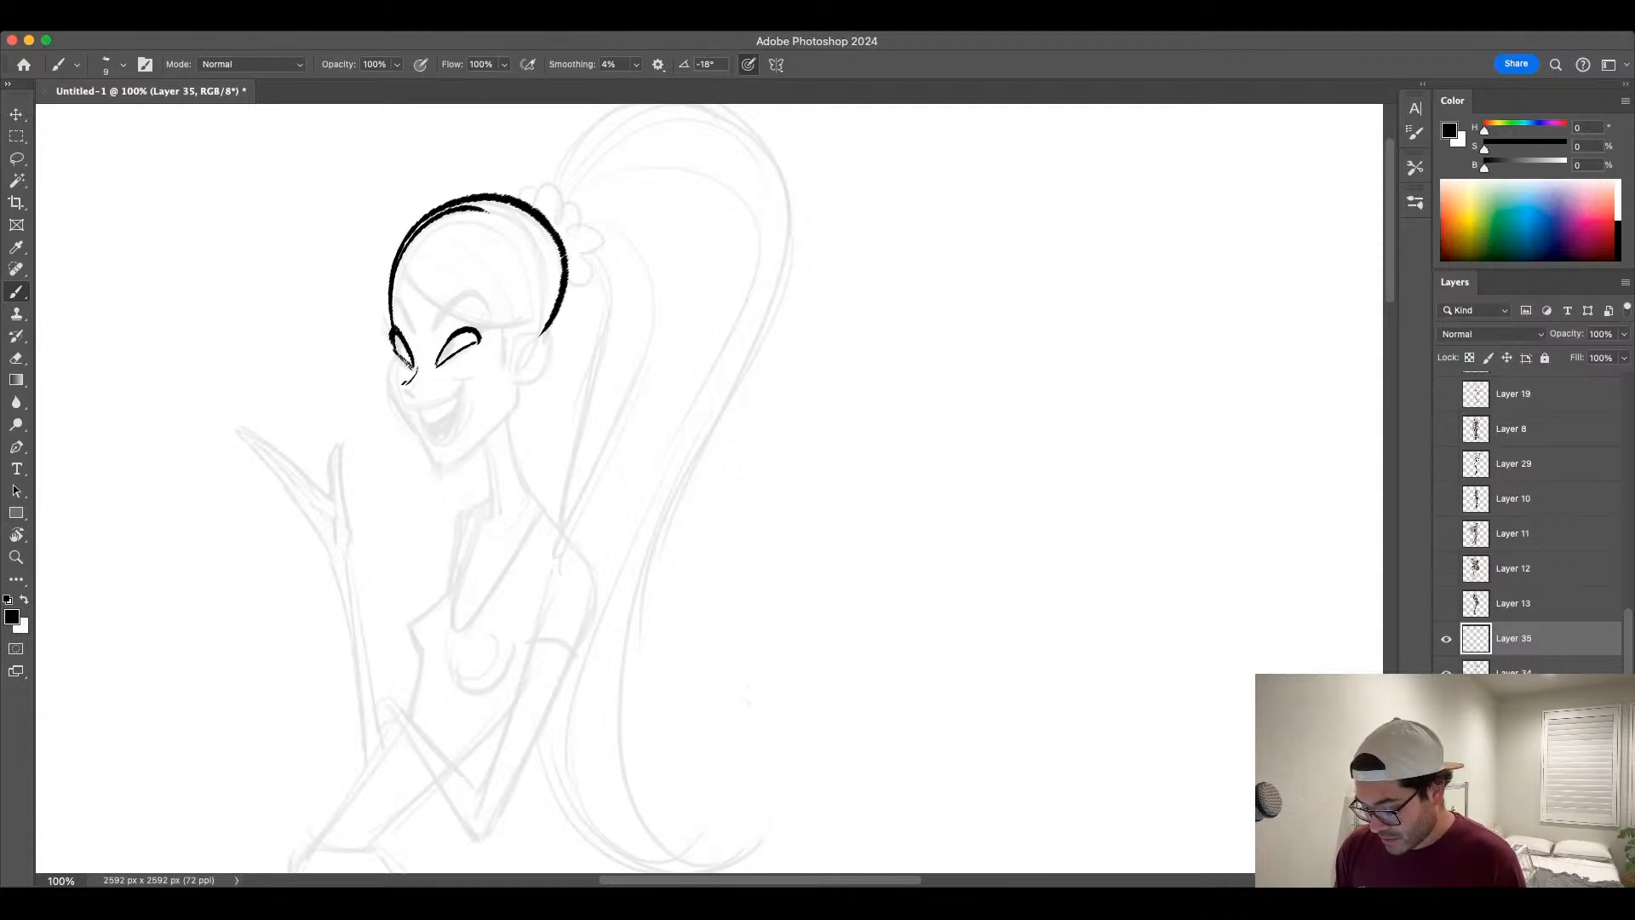
Step: Ink the nose, the front contour of the face down to the chin, and the wide open smiling mouth
mouse_move(416, 365)
mouse_down()
mouse_move(401, 387)
mouse_move(417, 395)
mouse_move(385, 407)
mouse_move(431, 467)
mouse_up()
key(super+z)
key(super+z)
key([)
mouse_move(405, 403)
mouse_down()
mouse_move(460, 390)
mouse_move(419, 410)
mouse_move(462, 395)
mouse_move(426, 422)
mouse_move(461, 402)
mouse_move(439, 438)
mouse_move(464, 389)
mouse_move(463, 435)
mouse_move(469, 419)
mouse_move(442, 445)
mouse_move(453, 413)
mouse_move(436, 431)
mouse_move(468, 456)
mouse_move(487, 440)
mouse_move(473, 456)
mouse_move(518, 398)
mouse_up()
key(super+z)
key(super+z)
key(super+z)
key(super+z)
key(super+z)
key(super+z)
key(super+z)
key(super+z)
key(super+z)
key(super+z)
Step: Ink the jawline from the chin up to the ear and outline the ear with a thicker brush
key(])
key(])
key(super+z)
key(super+z)
mouse_move(452, 469)
mouse_down()
mouse_move(526, 395)
mouse_move(516, 340)
mouse_move(533, 323)
mouse_up()
key(super+z)
key(super+z)
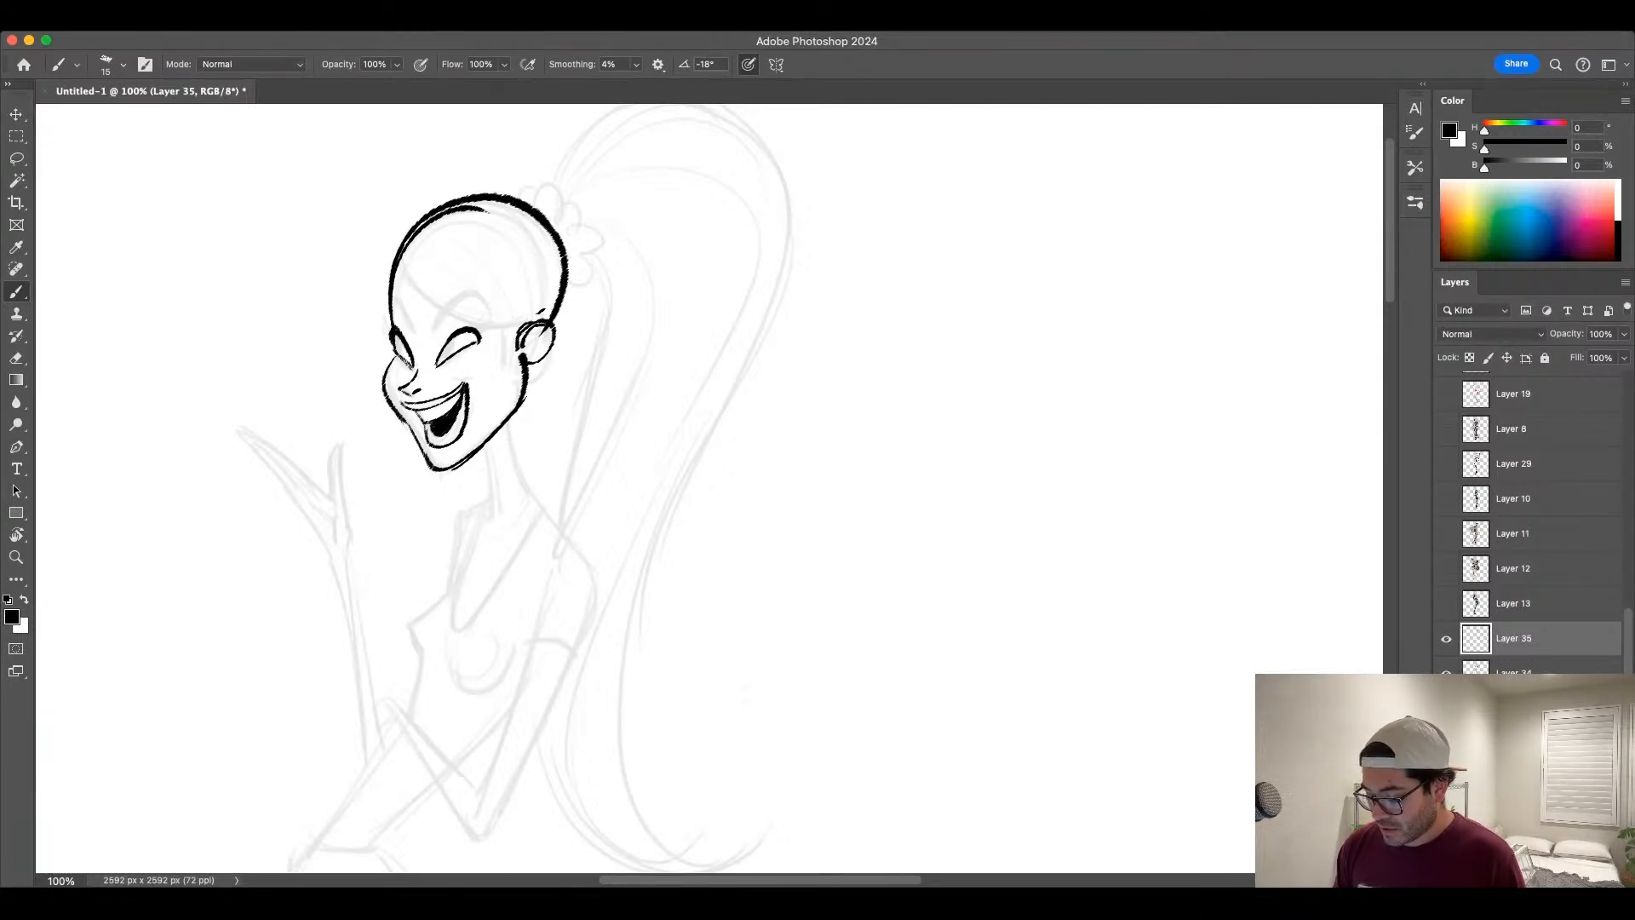
Step: Add a small round earring to the earlobe and draw fans of eyelashes above both eyes
drag(502, 490, 504, 502)
key(bracketleft)
drag(540, 344, 534, 354)
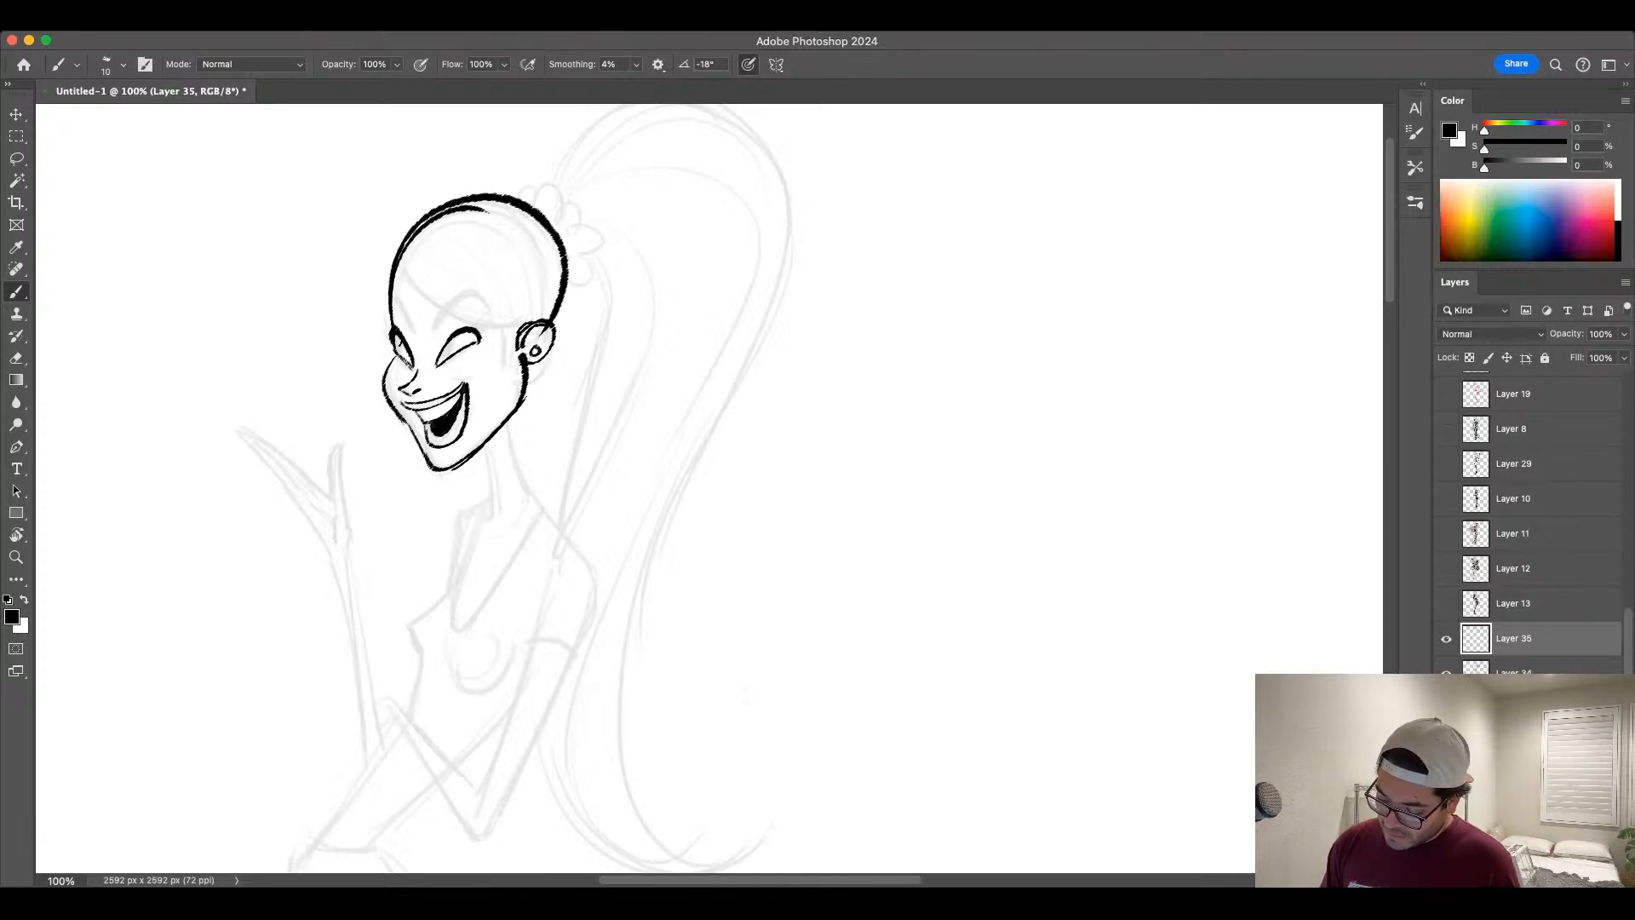
mouse_move(448, 347)
mouse_down()
mouse_move(437, 365)
mouse_move(397, 354)
mouse_move(384, 336)
mouse_move(398, 315)
mouse_up()
mouse_move(406, 336)
mouse_down()
mouse_move(407, 312)
mouse_move(482, 315)
mouse_up()
drag(479, 336, 490, 327)
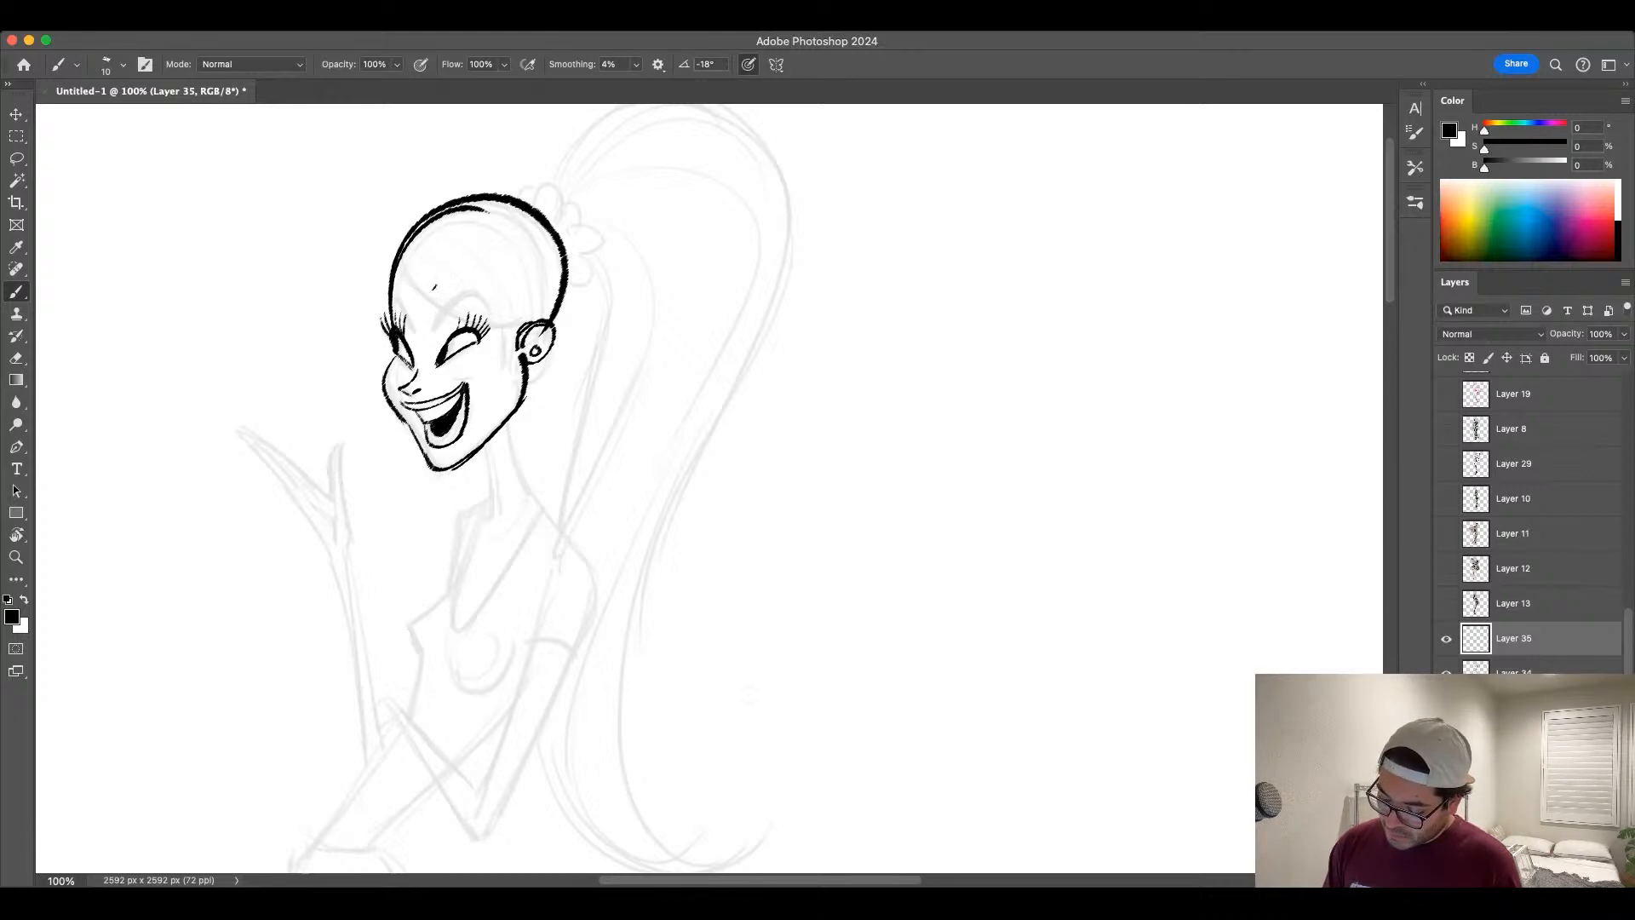
Step: Ink two thick arched eyebrows above the eyes with a 15 px brush
key(bracketright)
key(bracketleft)
mouse_move(390, 292)
mouse_down()
mouse_move(417, 327)
mouse_move(499, 326)
mouse_move(432, 323)
mouse_move(466, 287)
mouse_up()
key(super+z)
key(super+z)
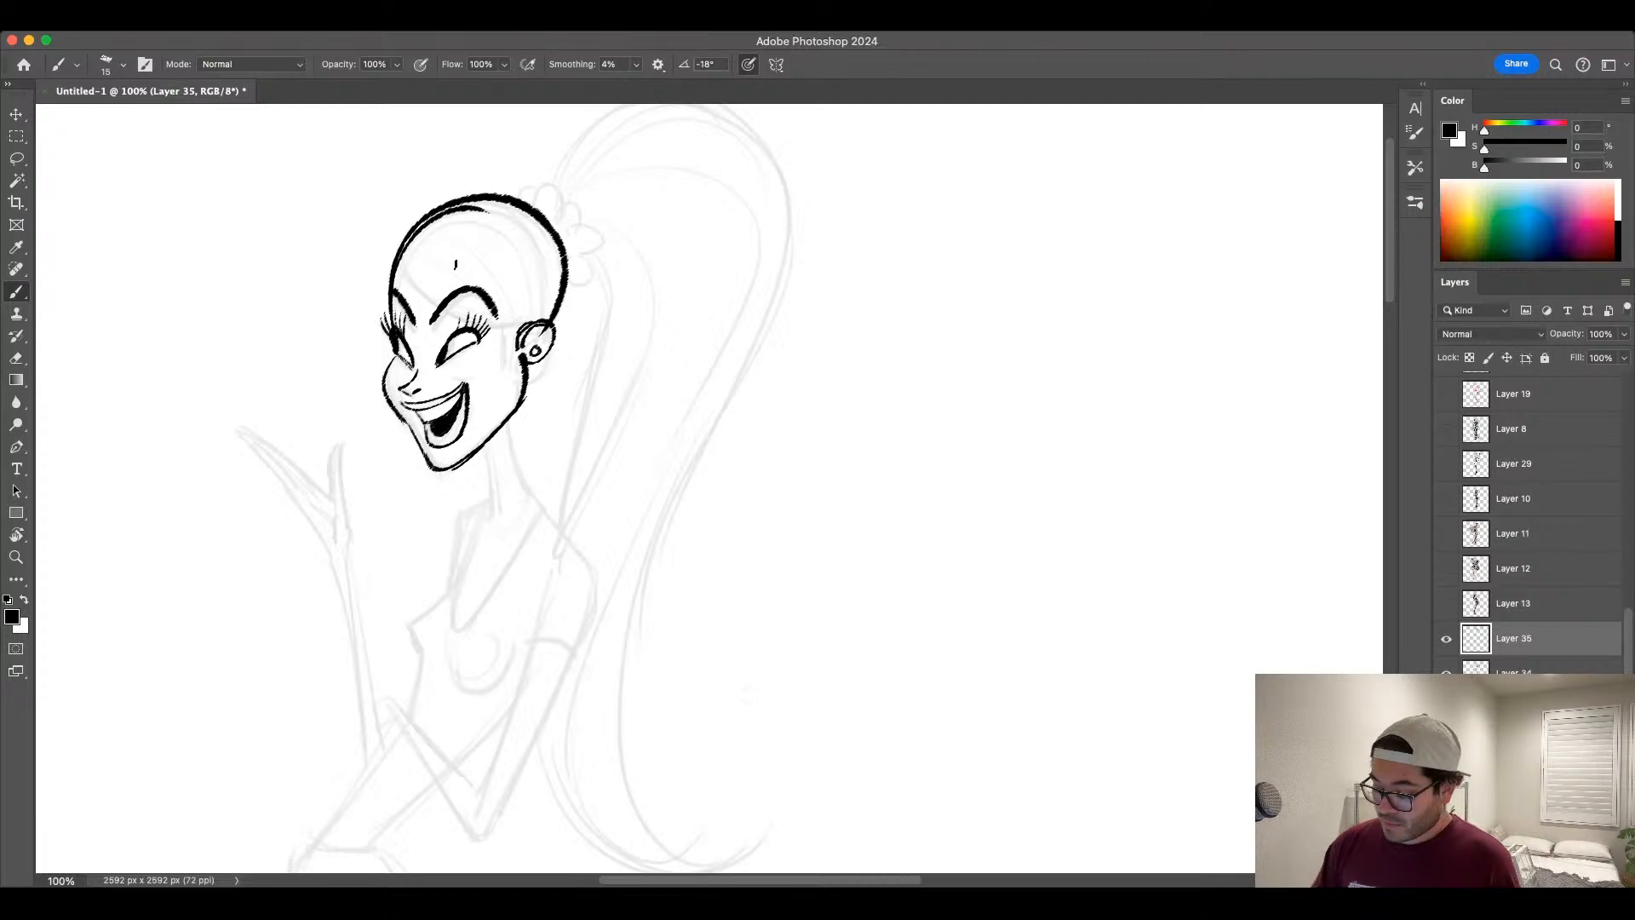
Step: Try a fringe stroke across the forehead with a 10 px brush and erase the upper outline of the ear
key(bracketleft)
mouse_move(391, 265)
mouse_down()
mouse_move(506, 327)
mouse_move(560, 334)
mouse_up()
key(super+z)
key(super+z)
key(super+z)
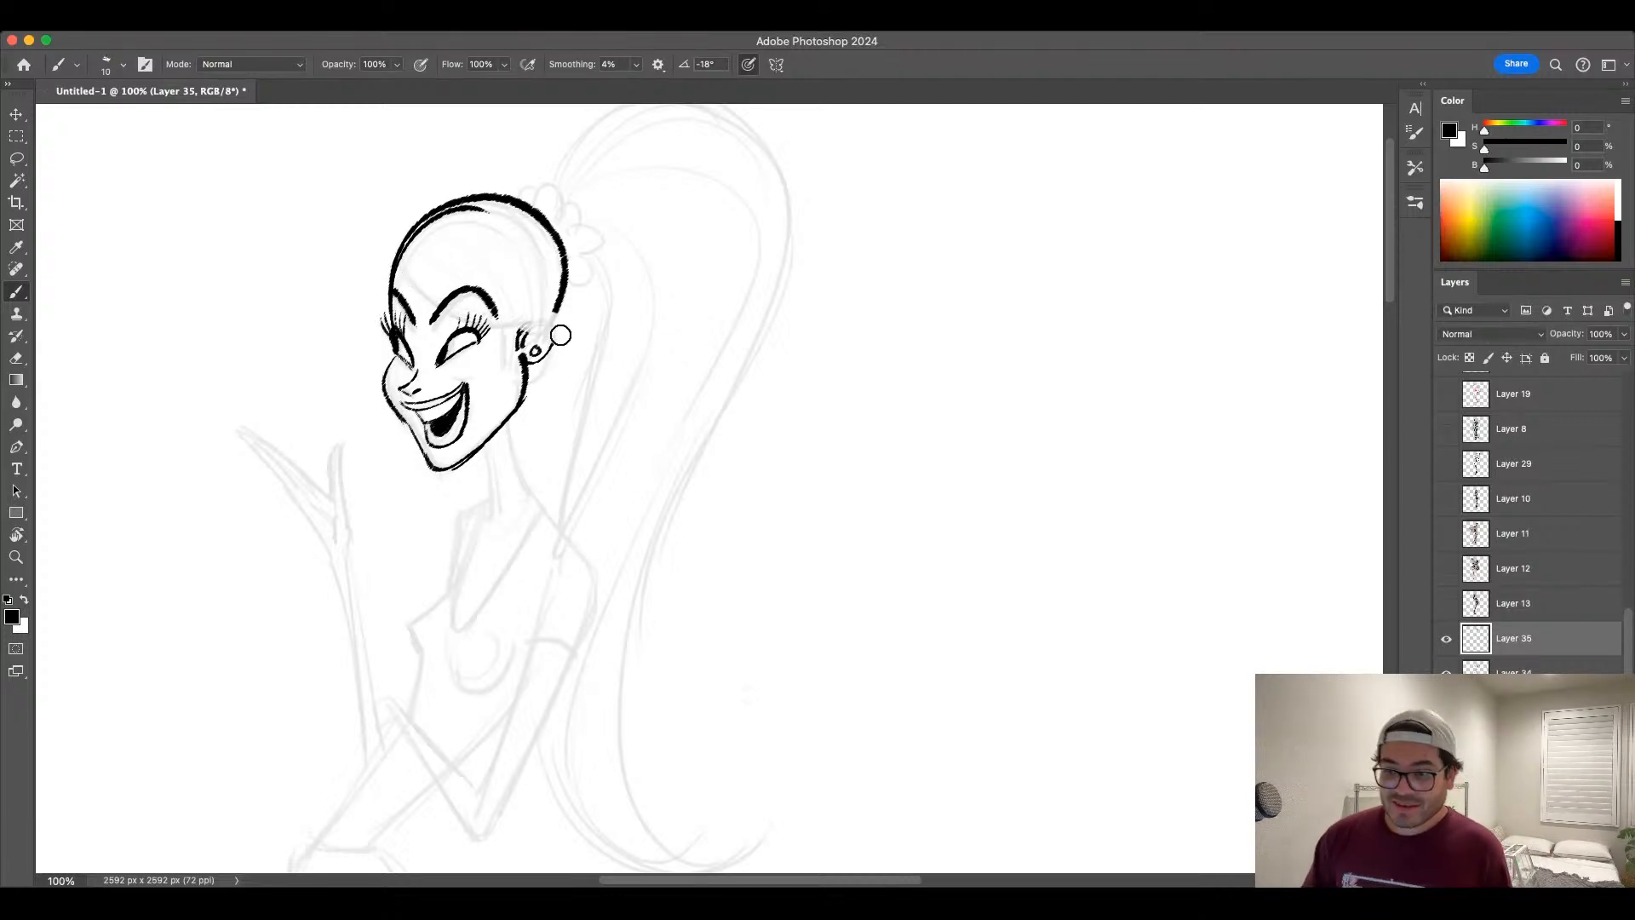
Step: Try a swept fringe line curving from the forehead across the brow to the ear
drag(397, 263, 523, 327)
key(super+z)
mouse_move(396, 265)
mouse_down()
mouse_move(535, 326)
mouse_move(458, 287)
mouse_up()
key(super+z)
key(super+z)
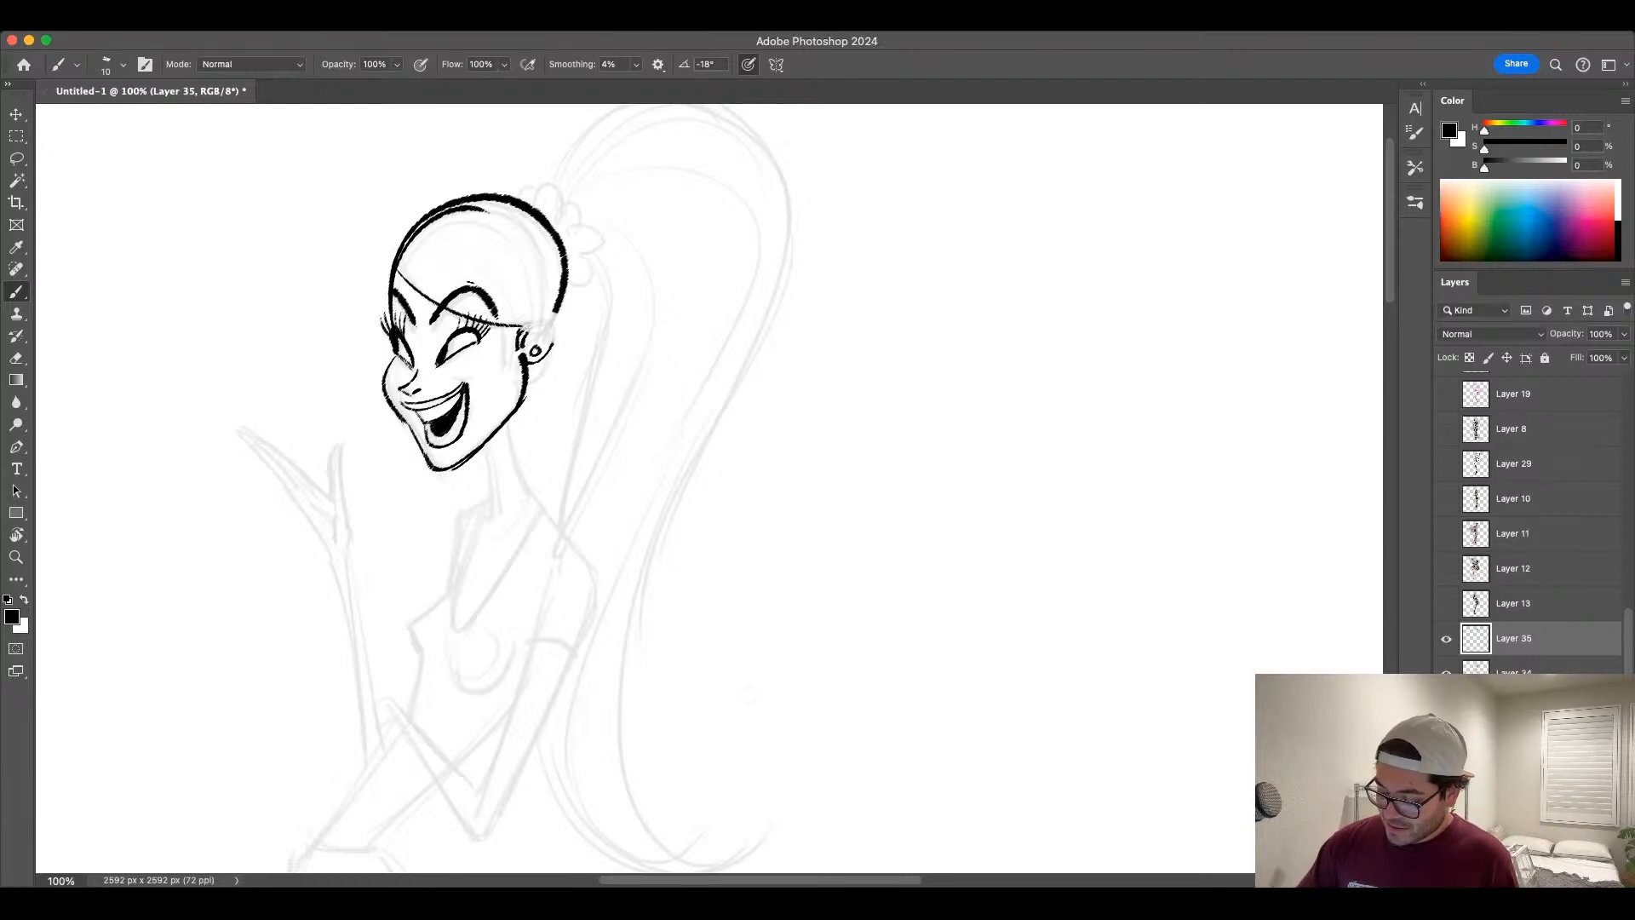
Step: Try thin curved hair strands over the head converging at the ear, clearing the eyebrow beneath the fringe
key(bracketleft)
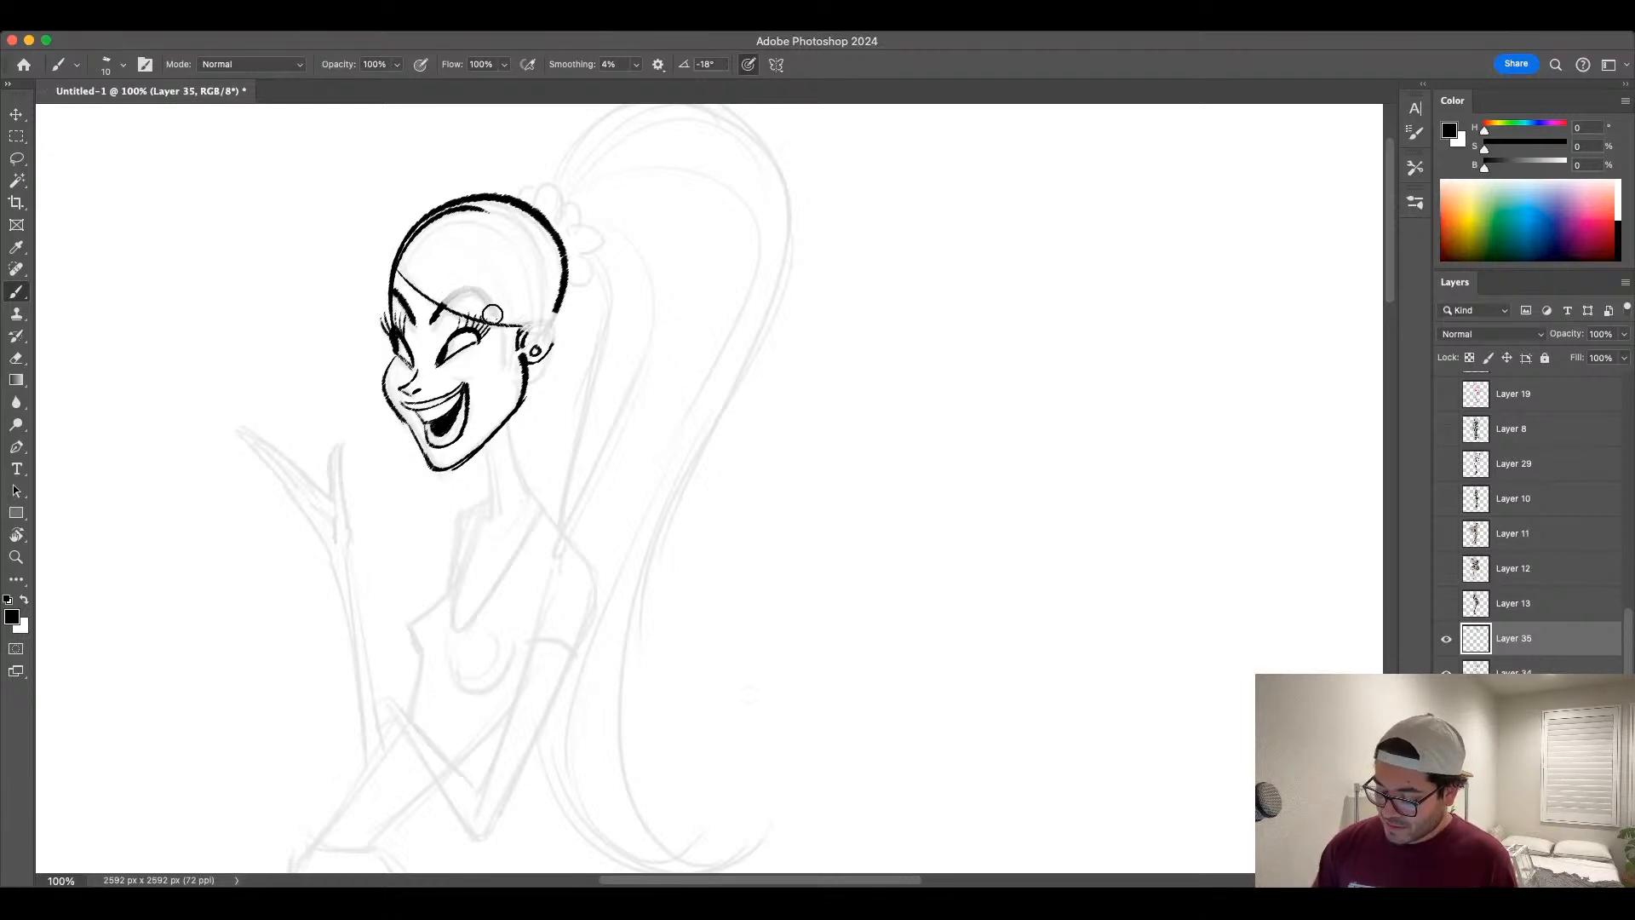
drag(387, 252, 513, 325)
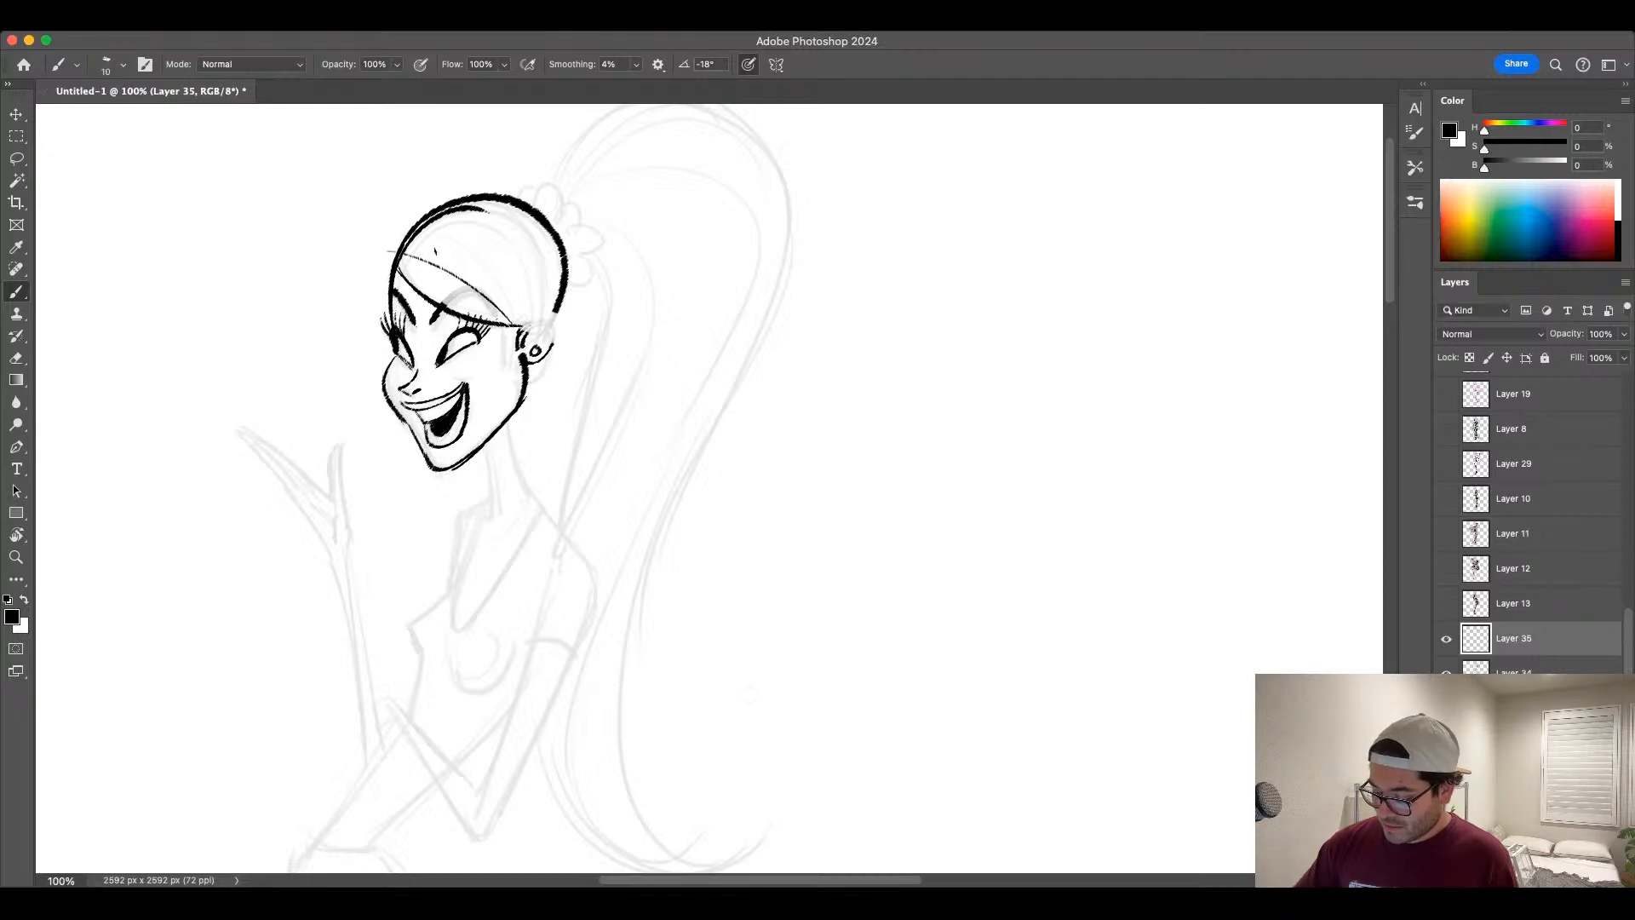
drag(426, 231, 521, 324)
drag(471, 201, 523, 317)
drag(524, 218, 536, 329)
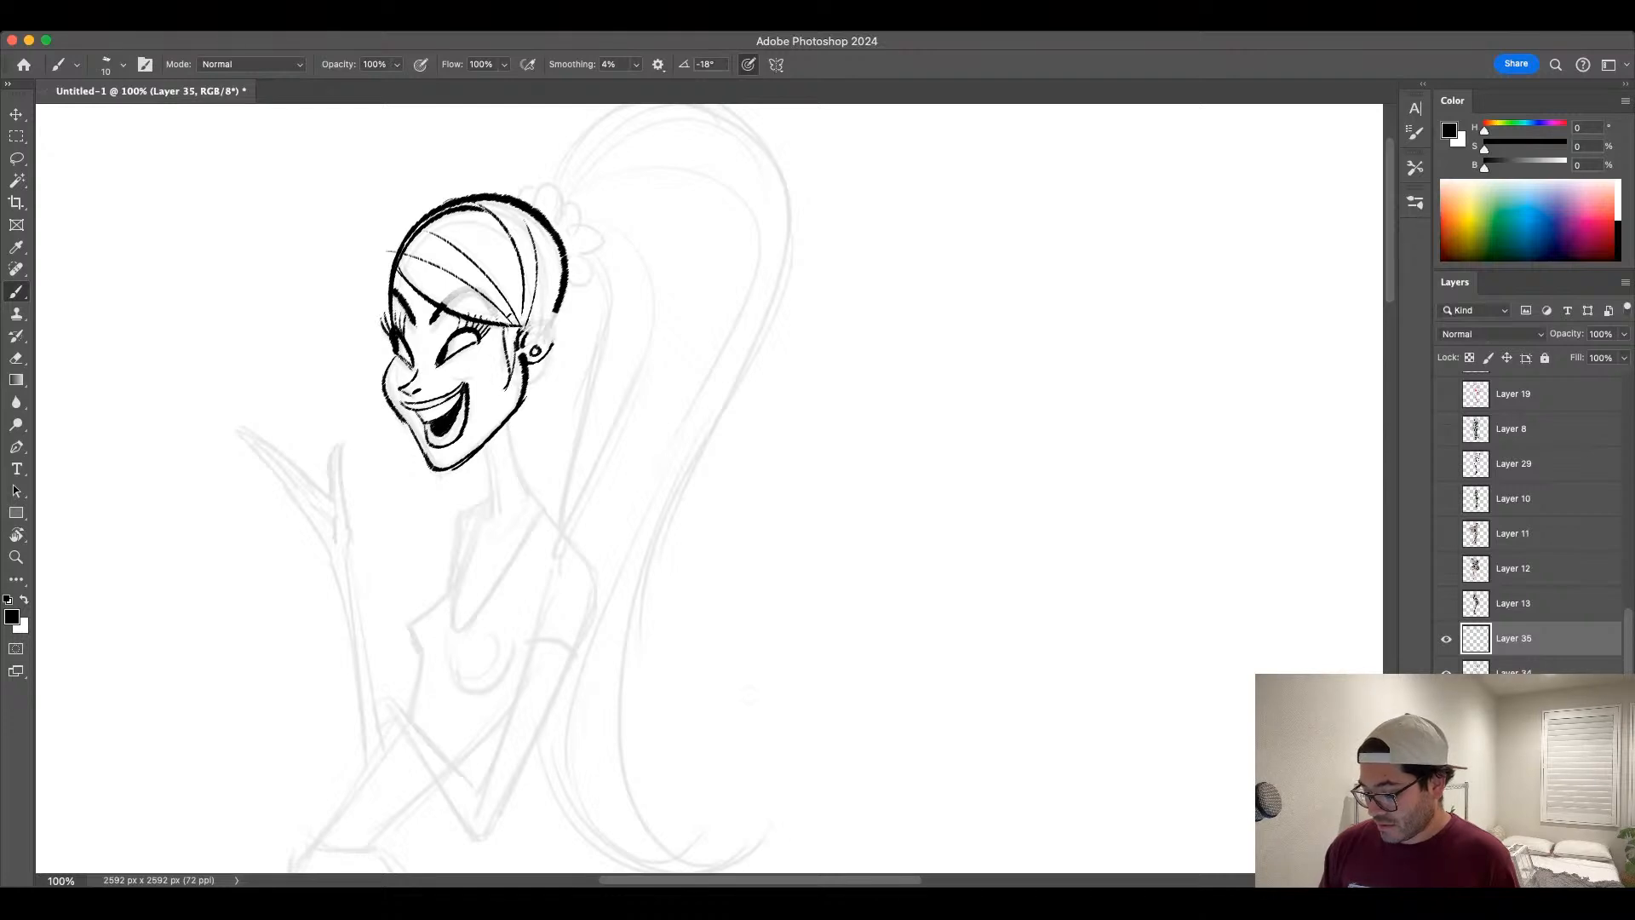
drag(494, 320, 555, 322)
drag(568, 241, 551, 324)
key(super+z)
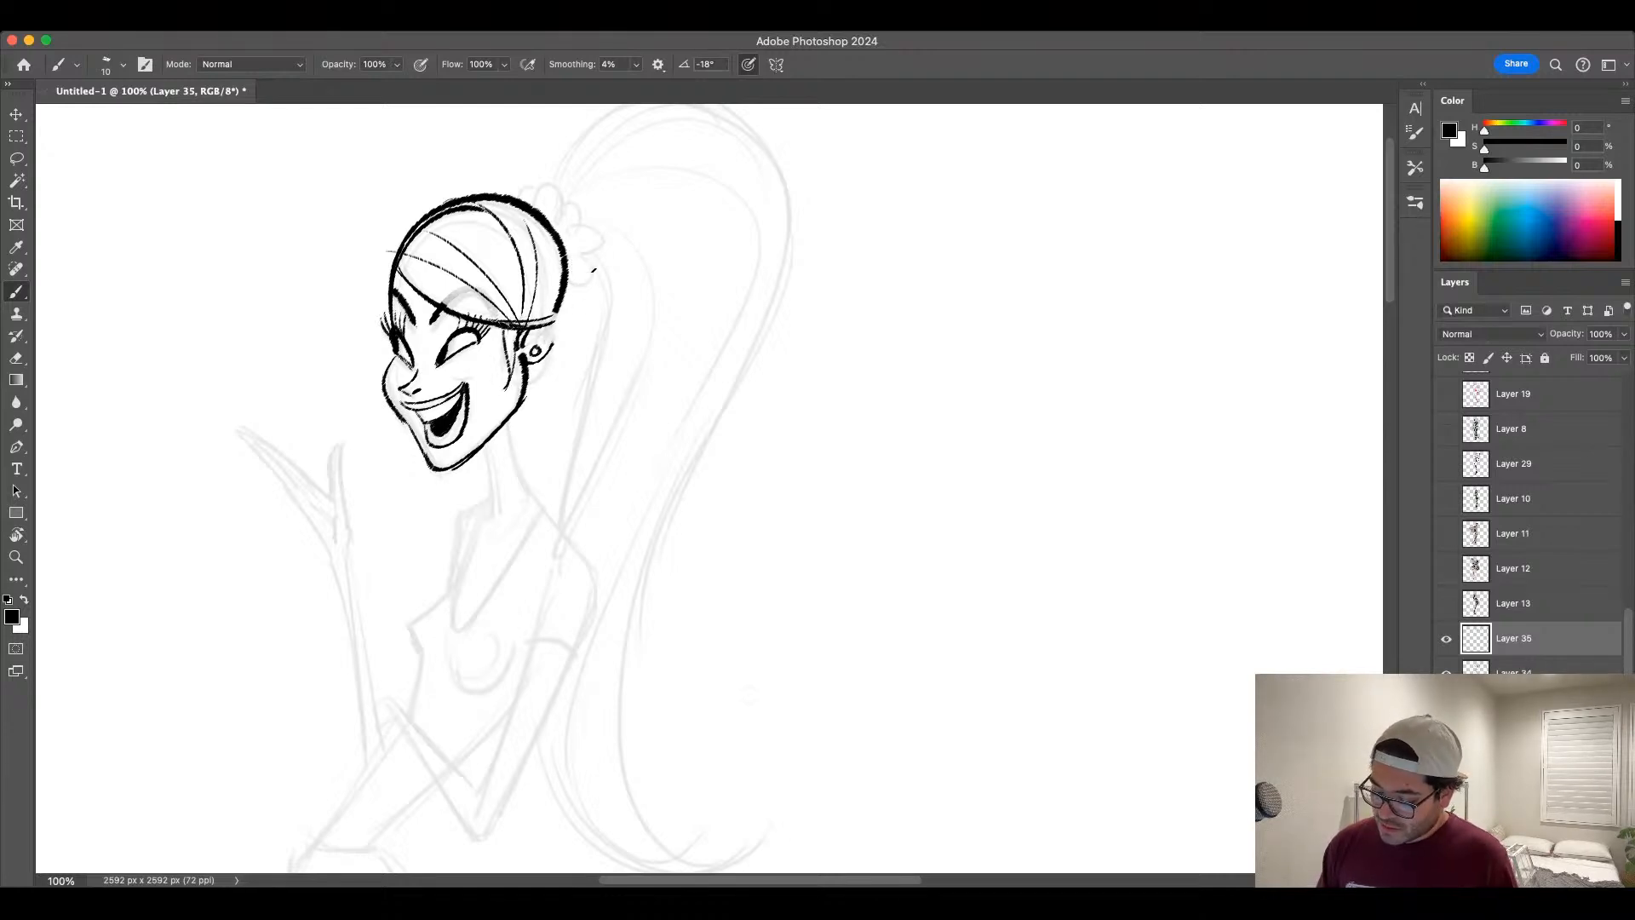
Step: Undo the hair strands, the eyebrow erasing and the fringe line across the forehead
key(super+z)
key(super+z)
key(super+z)
key(super+z)
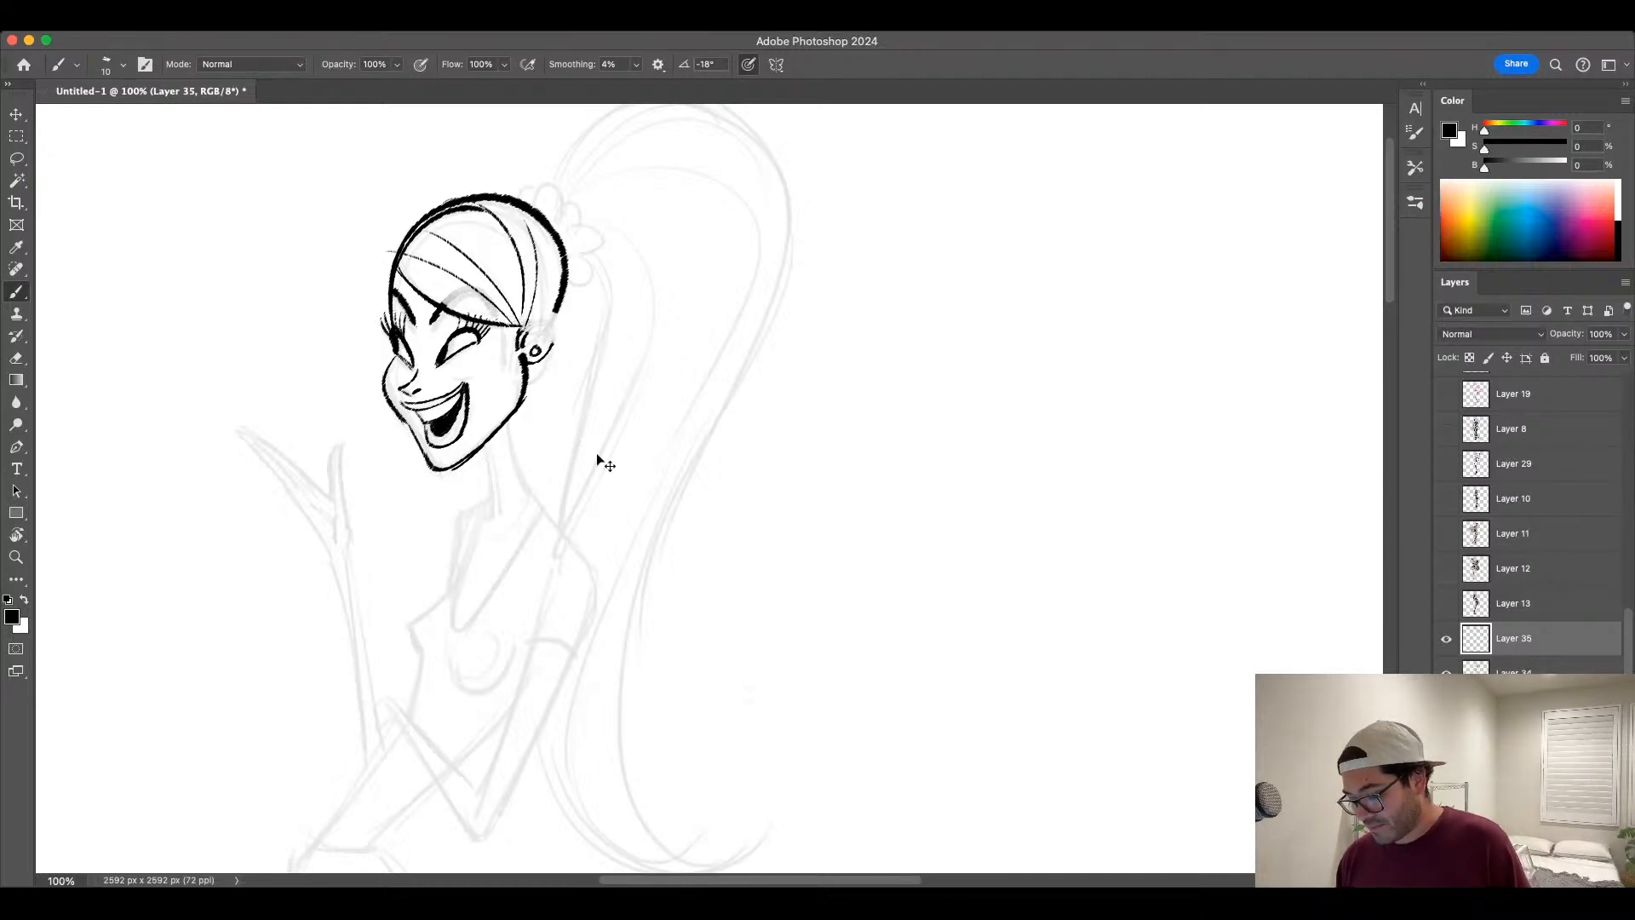
key(super+z)
key(super+z)
key(super+z)
key(super+z)
key(super+z)
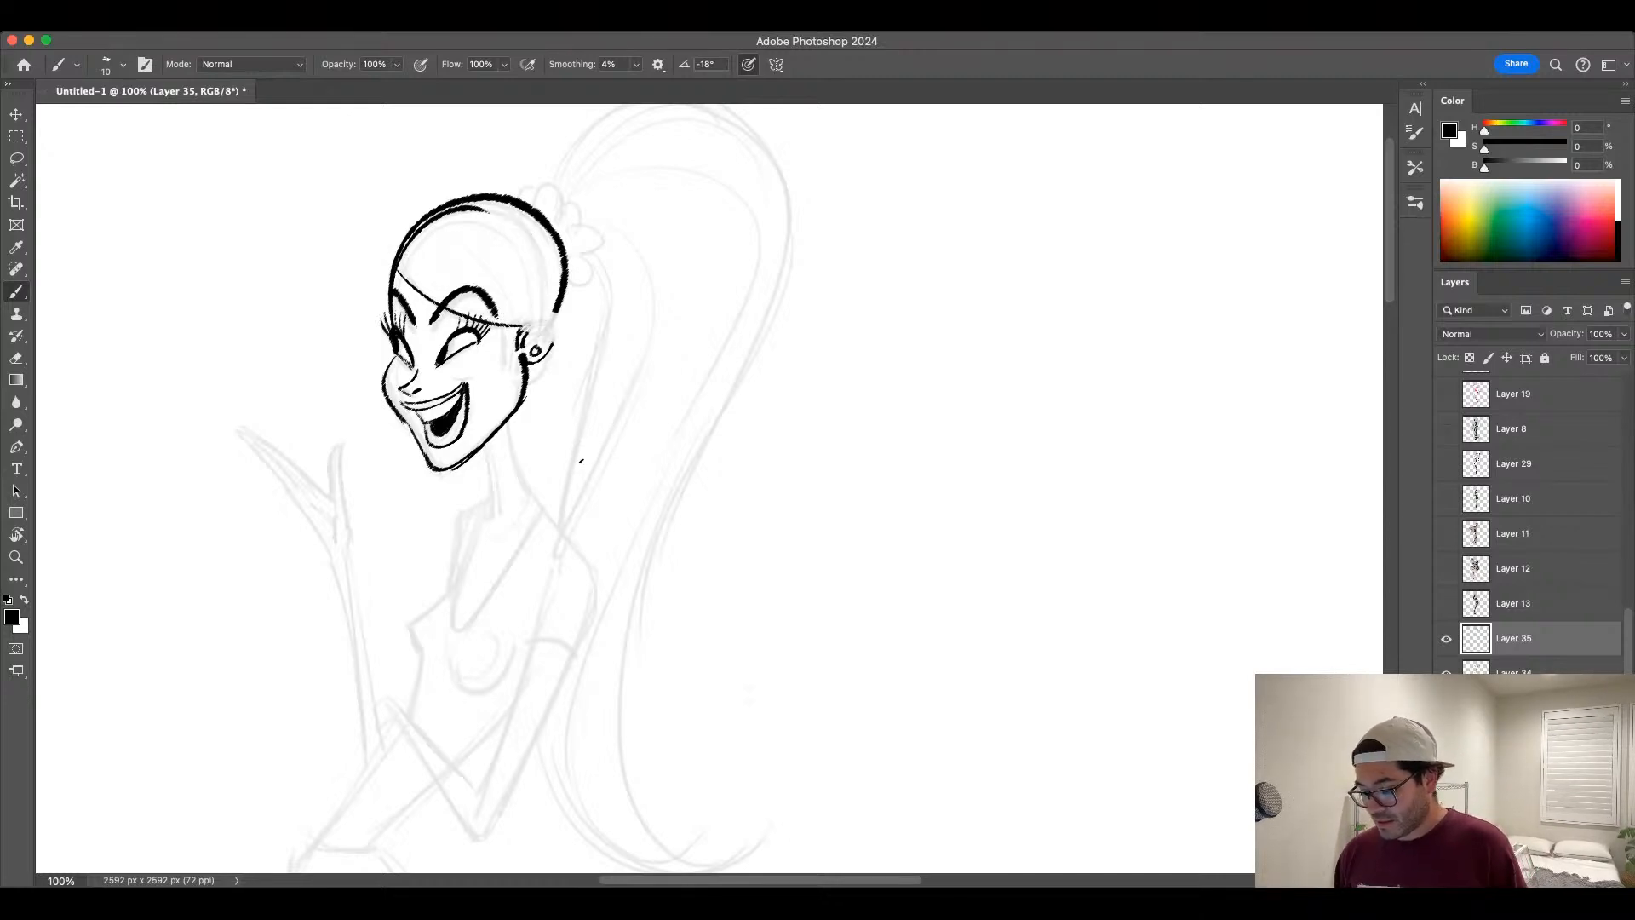
key(super+z)
Step: Ink a new diagonal hairline with a 15 px brush, rising from above the front eyebrow toward the hair tie
key(bracketright)
drag(370, 308, 530, 235)
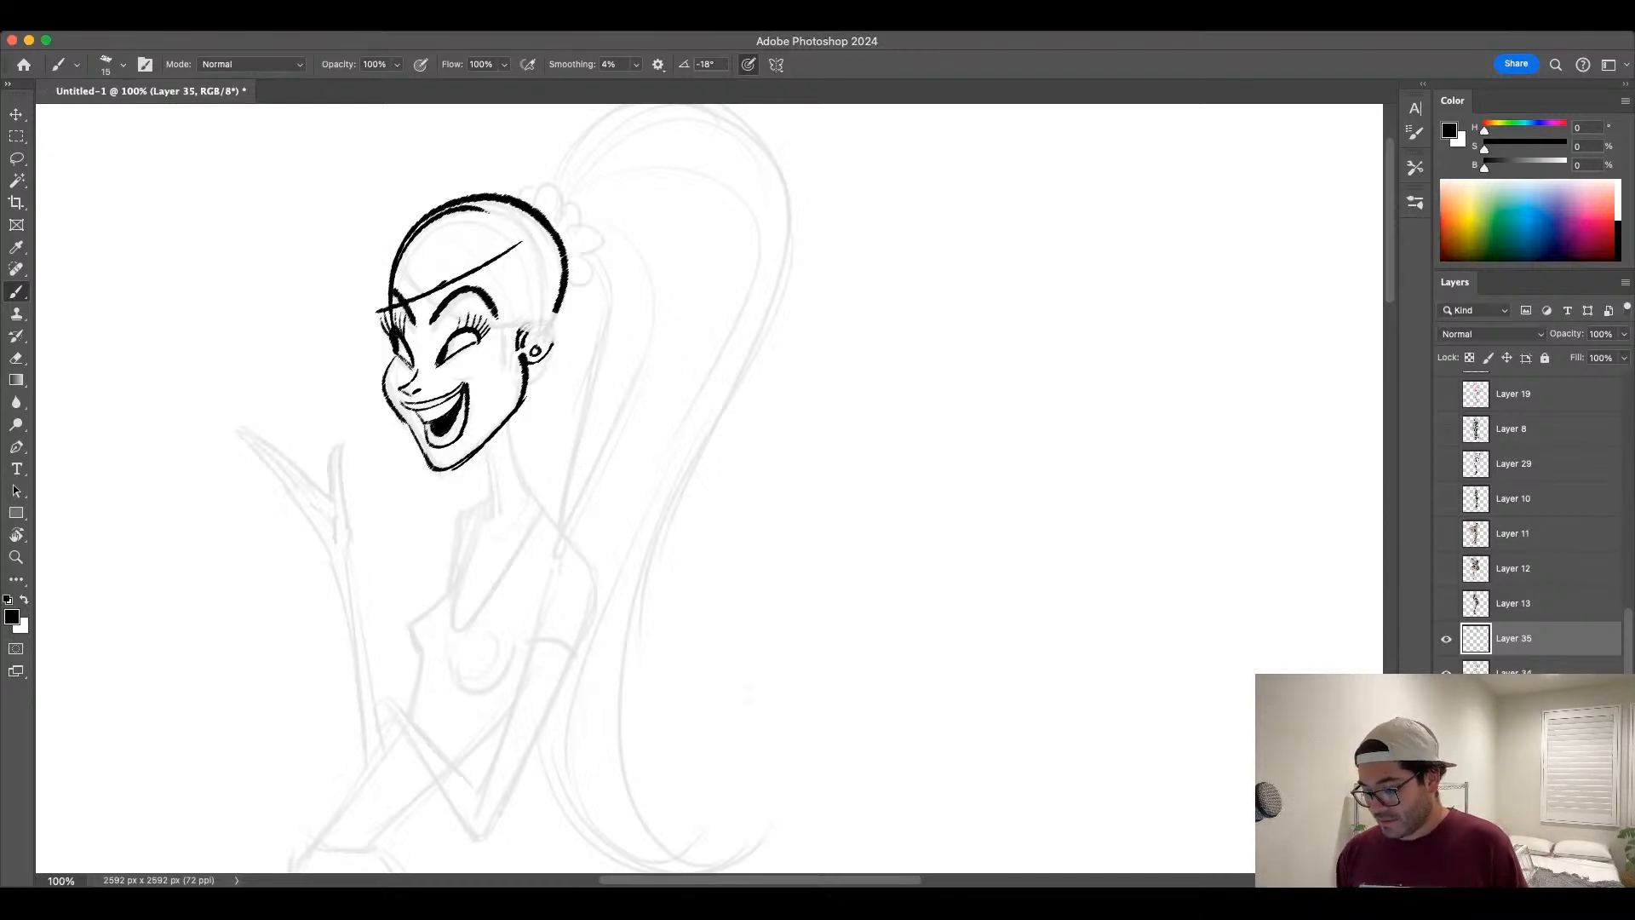
Step: Ink the hairline sweeping across the forehead and down the temple to the ear with a finer brush
key(super+z)
mouse_move(369, 308)
mouse_down()
mouse_move(526, 237)
mouse_move(507, 315)
mouse_move(526, 326)
mouse_up()
key(super+z)
key(bracketleft)
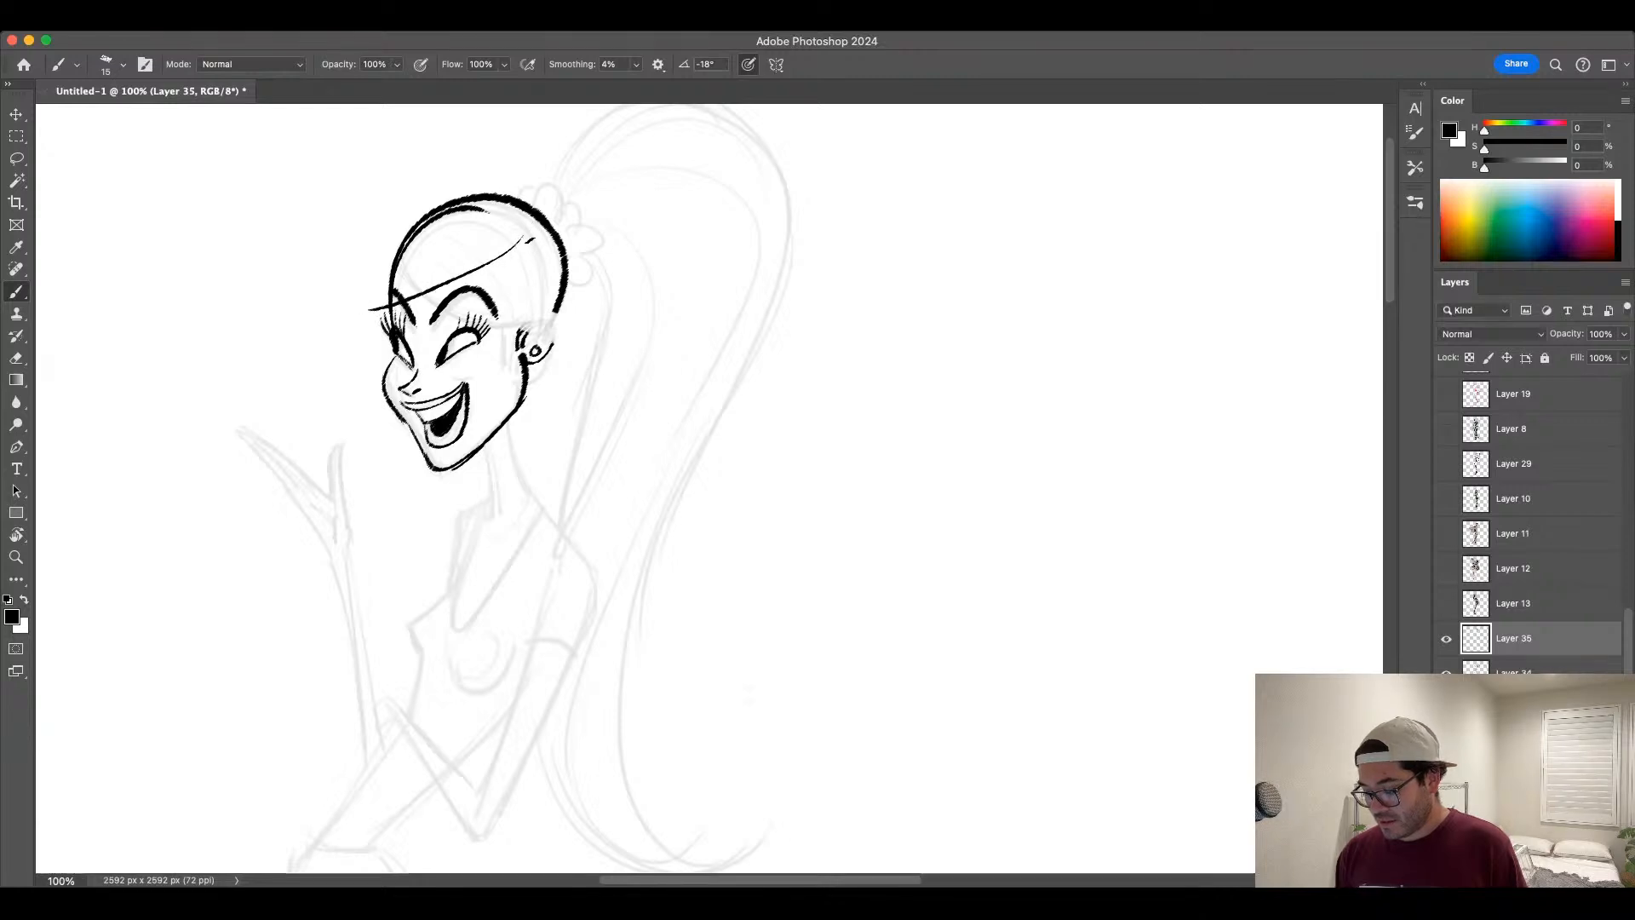
drag(530, 235, 518, 317)
mouse_move(514, 315)
mouse_down()
mouse_move(517, 344)
mouse_move(543, 320)
mouse_move(540, 362)
mouse_up()
key(super+z)
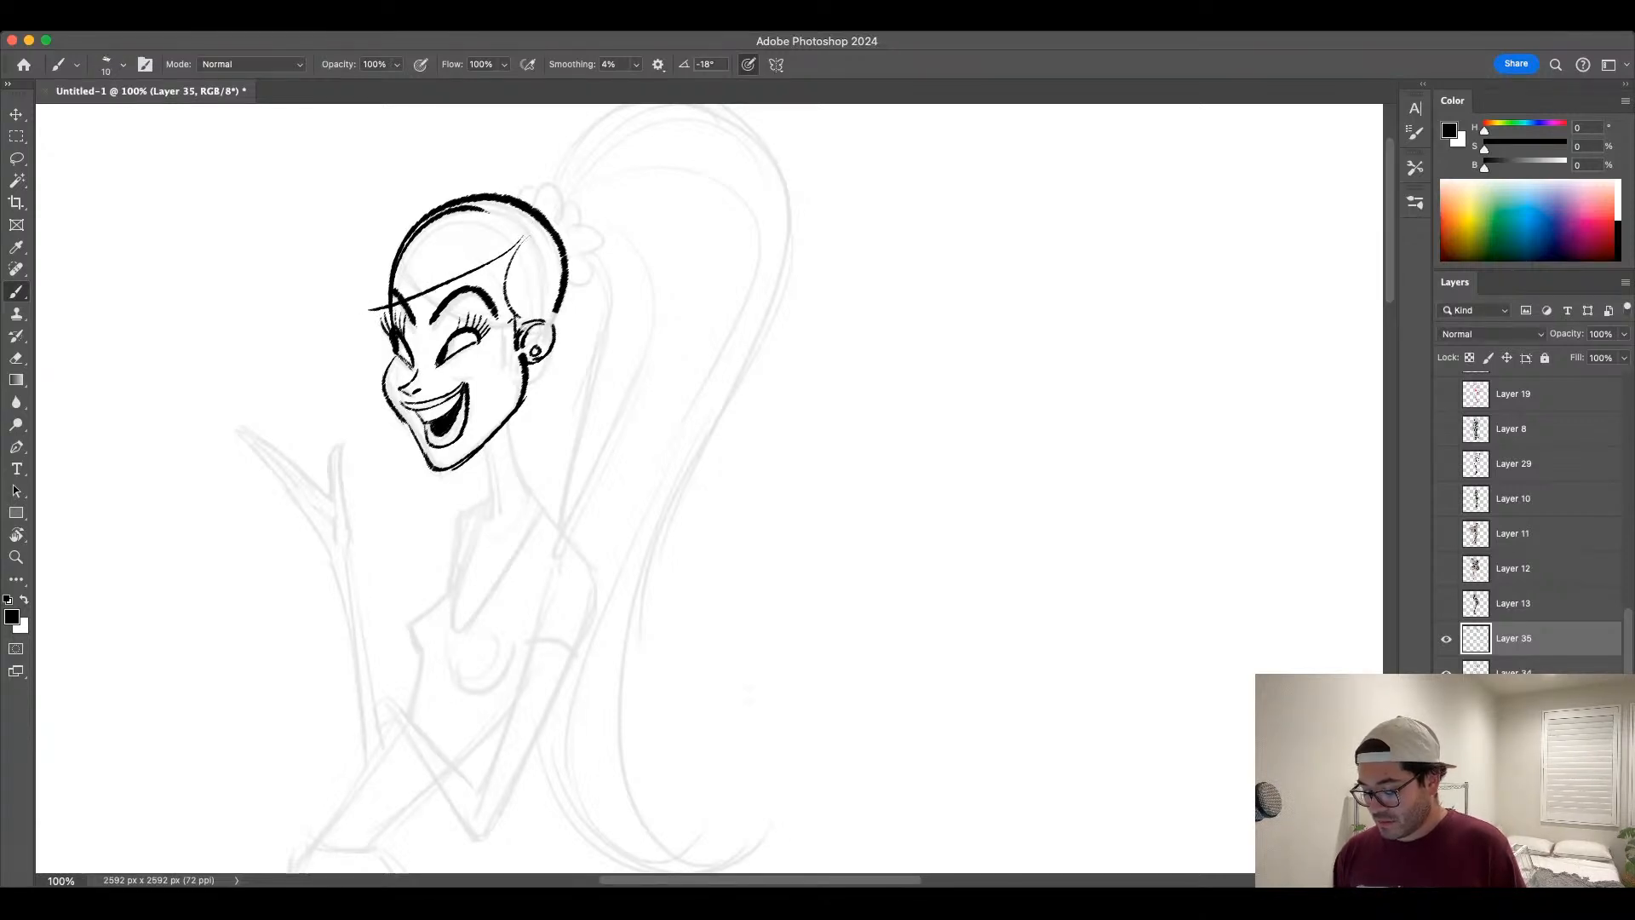
Step: Ink the outer hair contour over the top of the head to the forehead with a 20 px brush
key(bracketright)
drag(438, 203, 375, 333)
key(super+z)
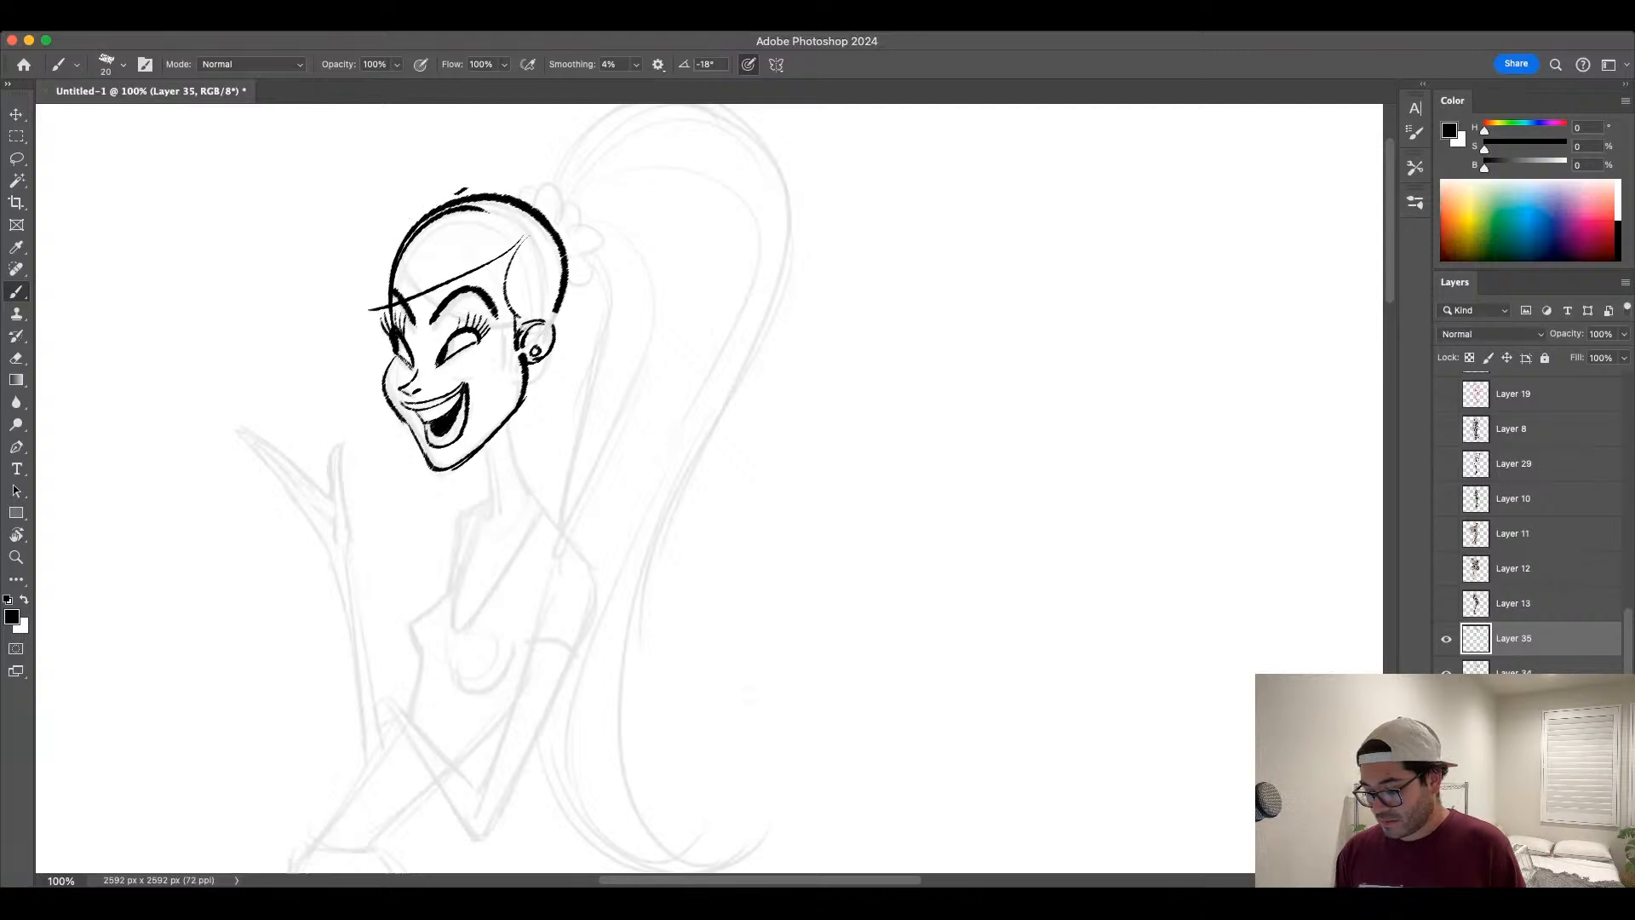
mouse_move(476, 184)
mouse_down()
mouse_move(376, 235)
mouse_move(374, 345)
mouse_up()
key(super+z)
drag(508, 199, 371, 324)
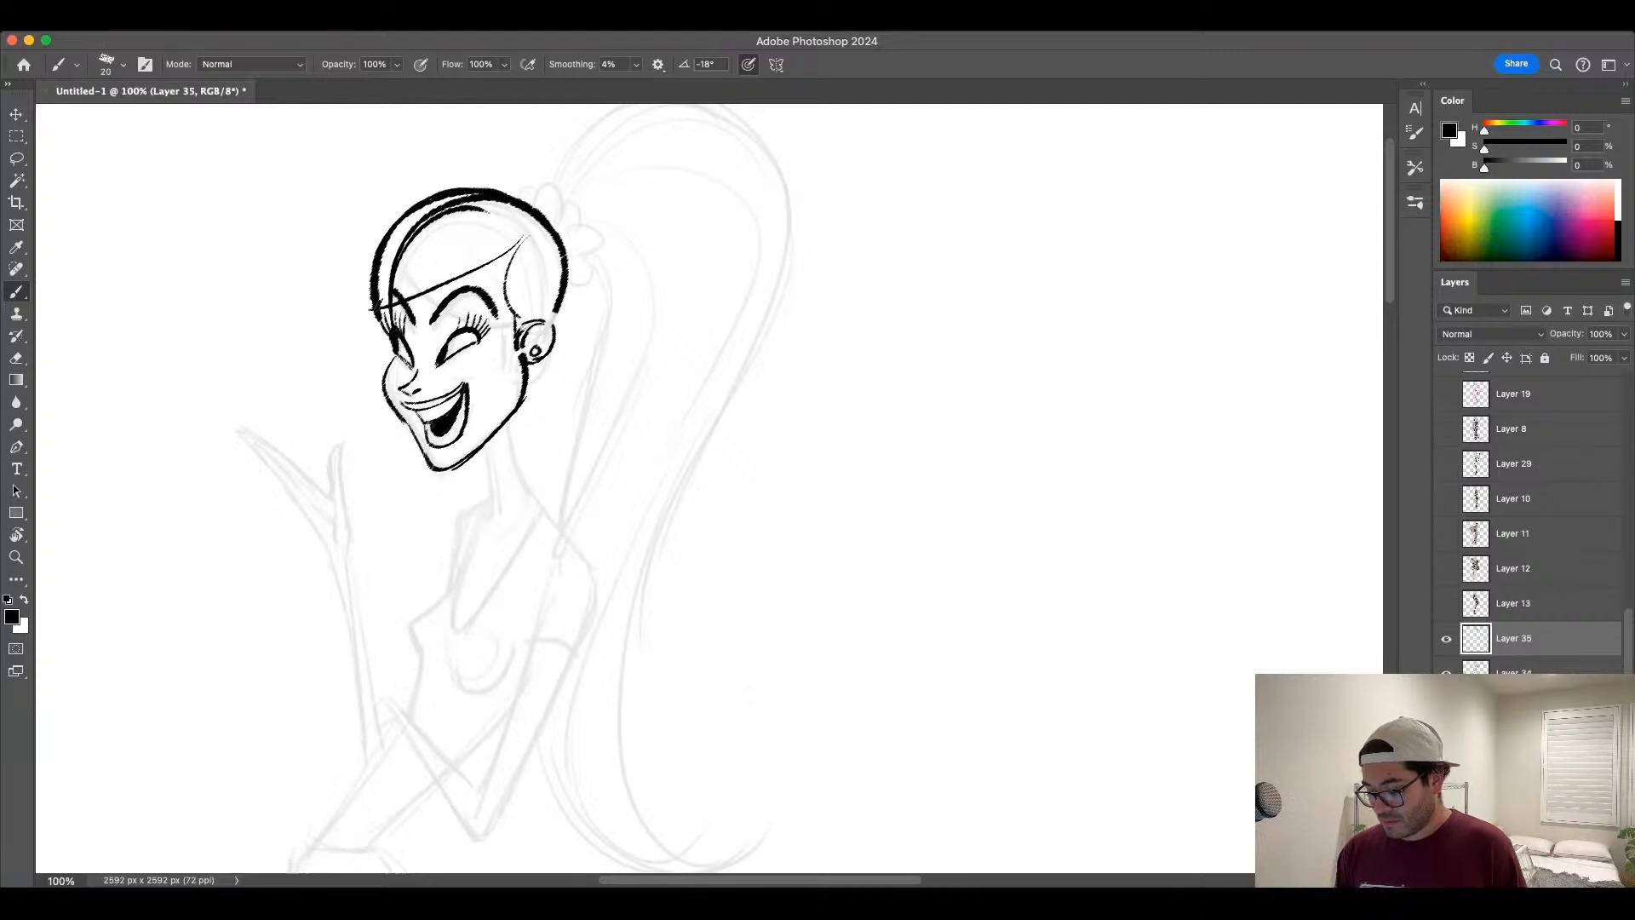
Step: Add thin hair strands curving across the front of the head above the hairline
mouse_move(375, 248)
mouse_down()
mouse_move(394, 350)
mouse_move(474, 222)
mouse_move(504, 209)
mouse_move(439, 199)
mouse_up()
key(super+z)
key(super+z)
key(bracketleft)
mouse_move(525, 232)
mouse_down()
mouse_move(383, 252)
mouse_move(384, 320)
mouse_move(523, 231)
mouse_up()
key(bracketright)
key(super+z)
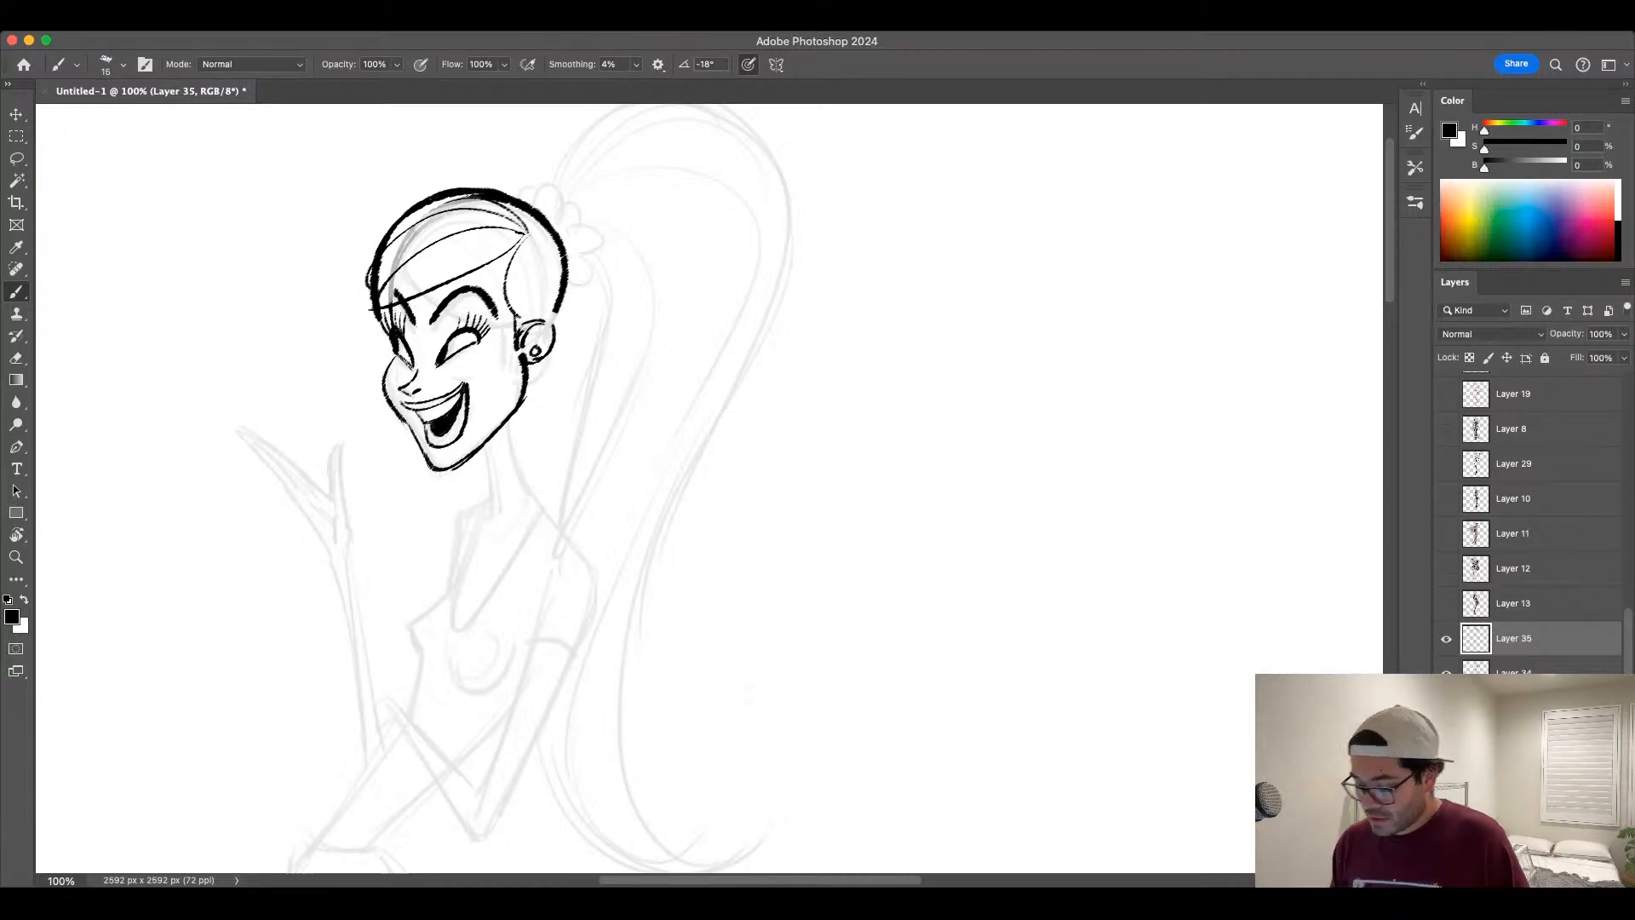
Step: Ink the petal-shaped hair tie at the back of the head
key(super+minus)
mouse_move(558, 190)
mouse_down()
mouse_move(574, 178)
mouse_move(577, 207)
mouse_up()
key(super+z)
key(super+z)
key(super+z)
drag(580, 199, 586, 210)
drag(591, 207, 581, 249)
drag(519, 380, 515, 386)
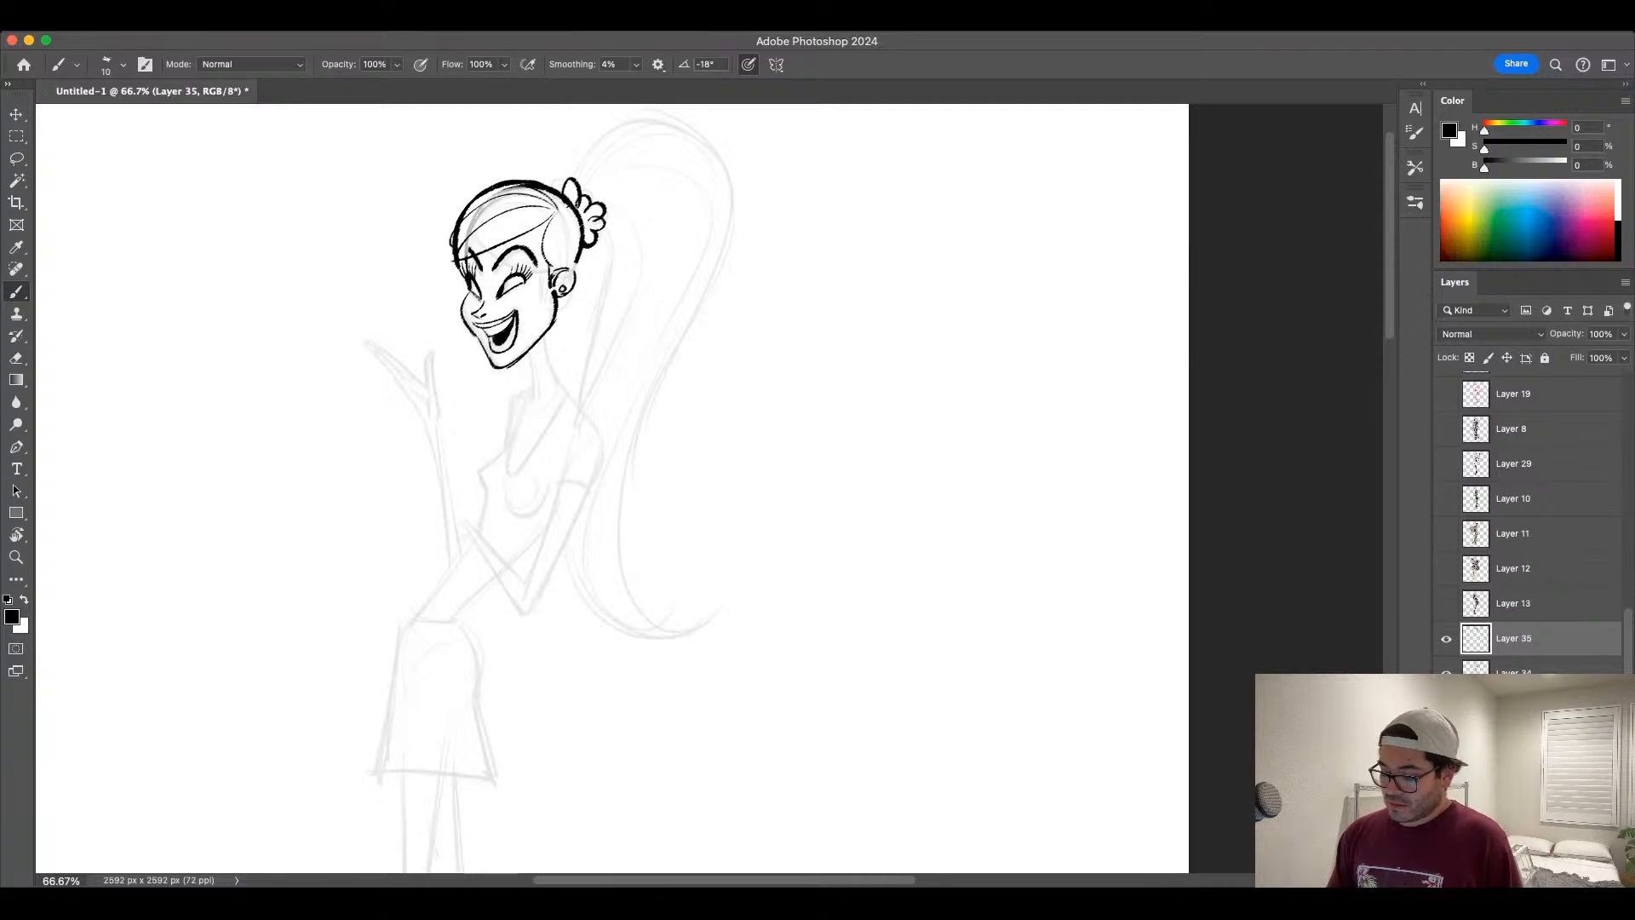
Step: Draw thin curved hair strands on the side of the head above the ear with a 10 px brush
key(bracketleft)
drag(555, 216, 550, 264)
drag(562, 218, 558, 265)
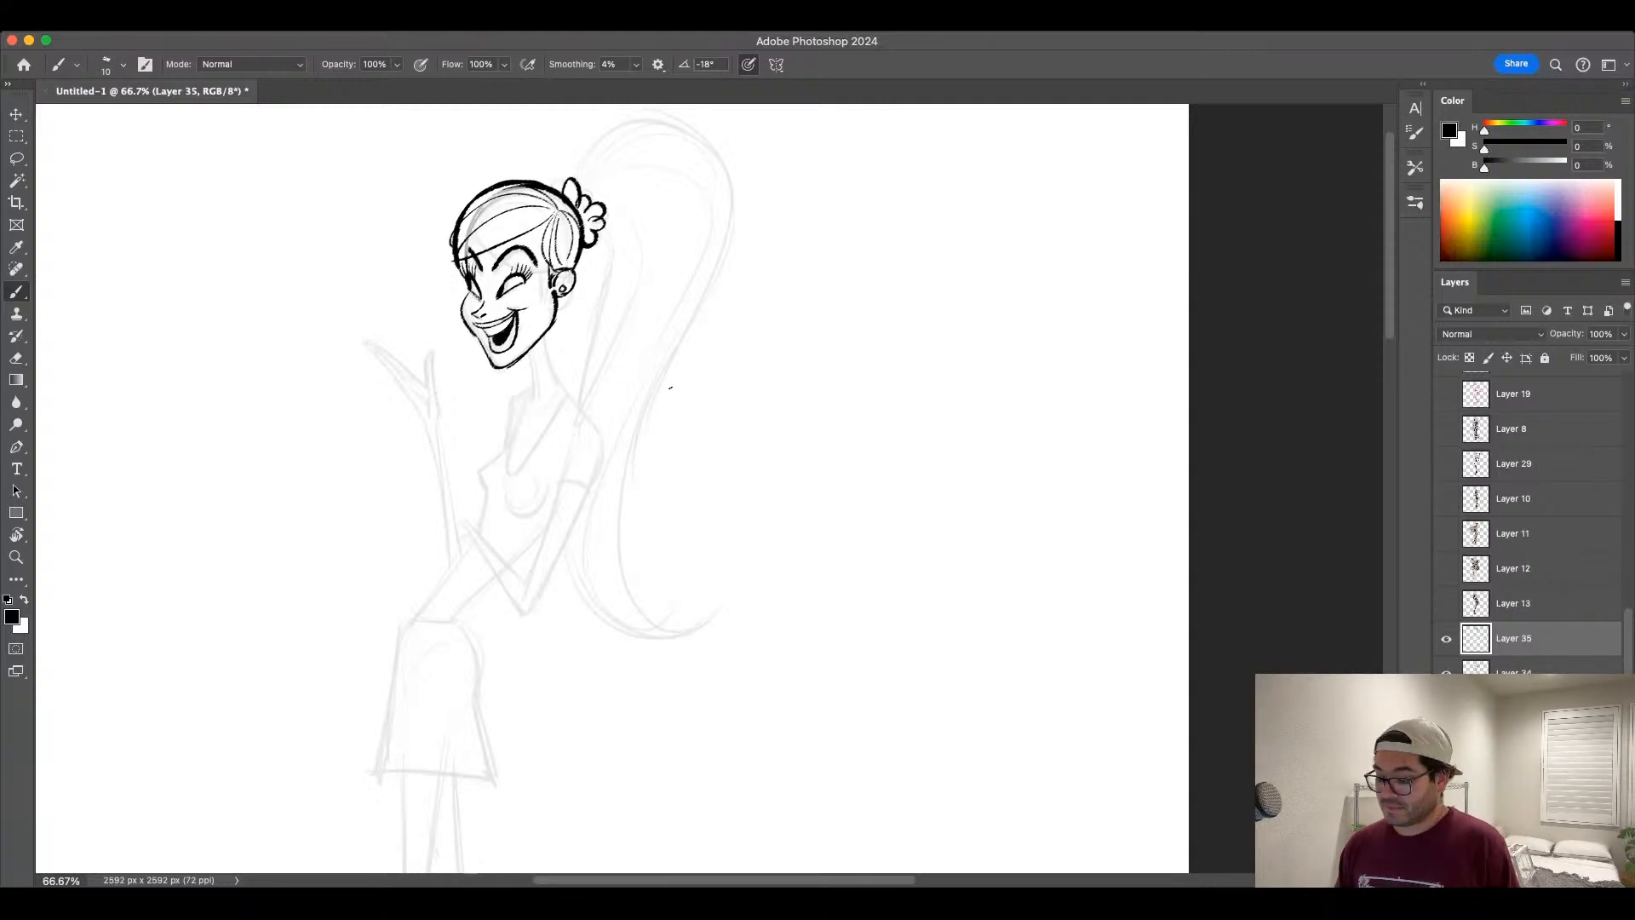
Step: Ink the ponytail's outline from the hair tie down to its curled tip, using a 20 px brush for the thick outer contour
key(super+minus)
drag(662, 569, 651, 538)
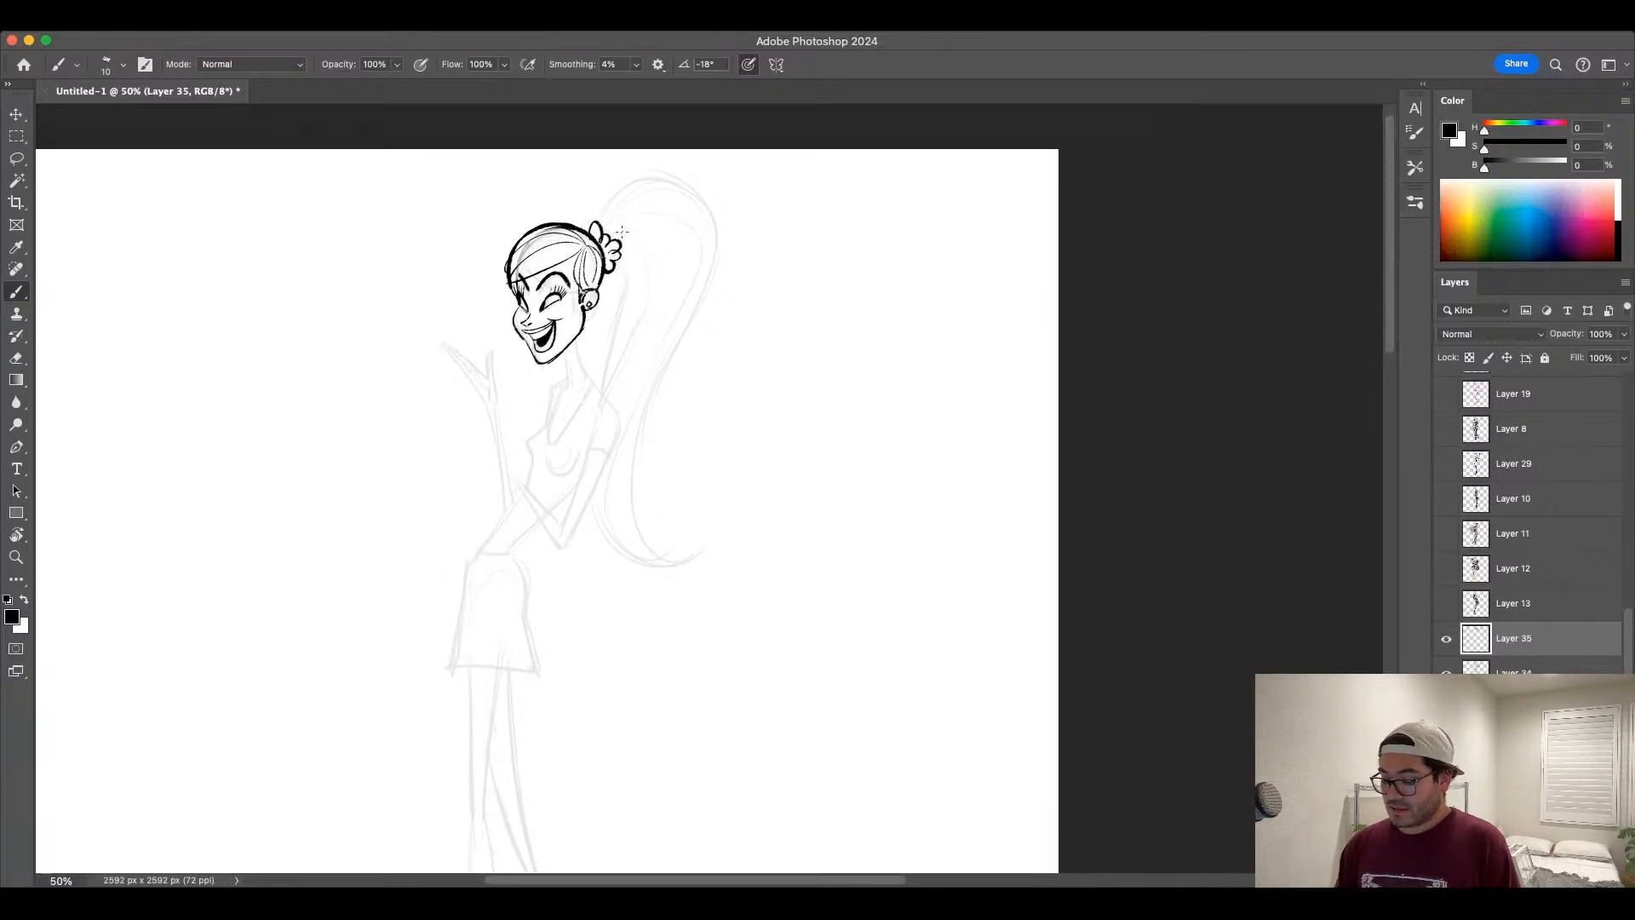
key(])
drag(604, 232, 698, 281)
key(super+z)
drag(605, 232, 713, 288)
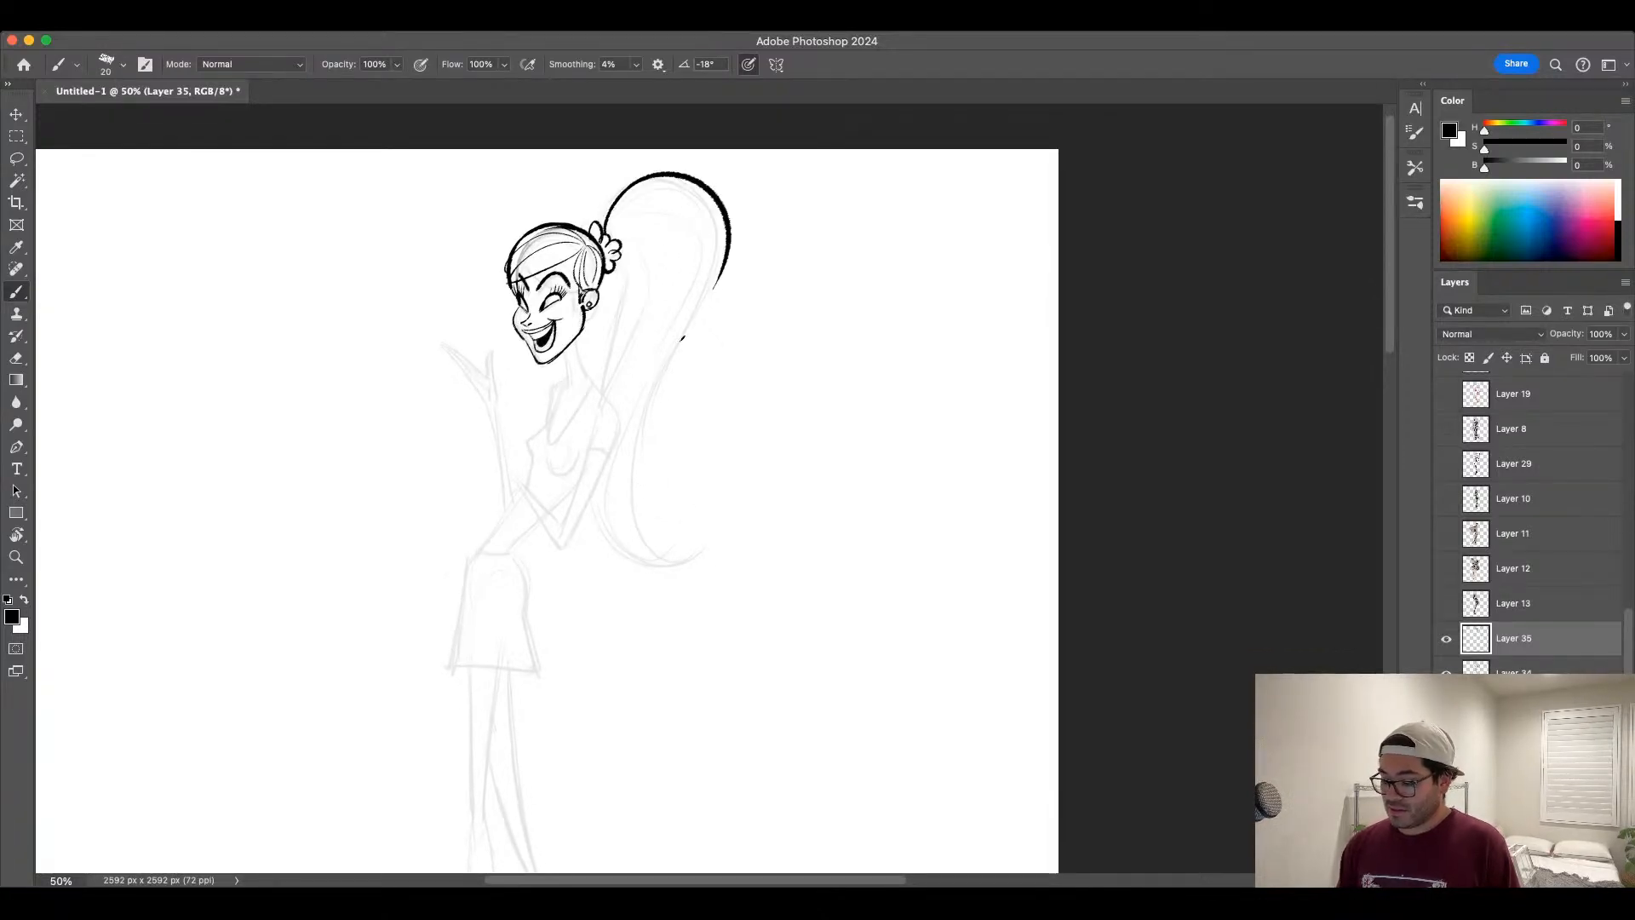
mouse_move(732, 222)
mouse_down()
mouse_move(640, 440)
mouse_move(681, 562)
mouse_up()
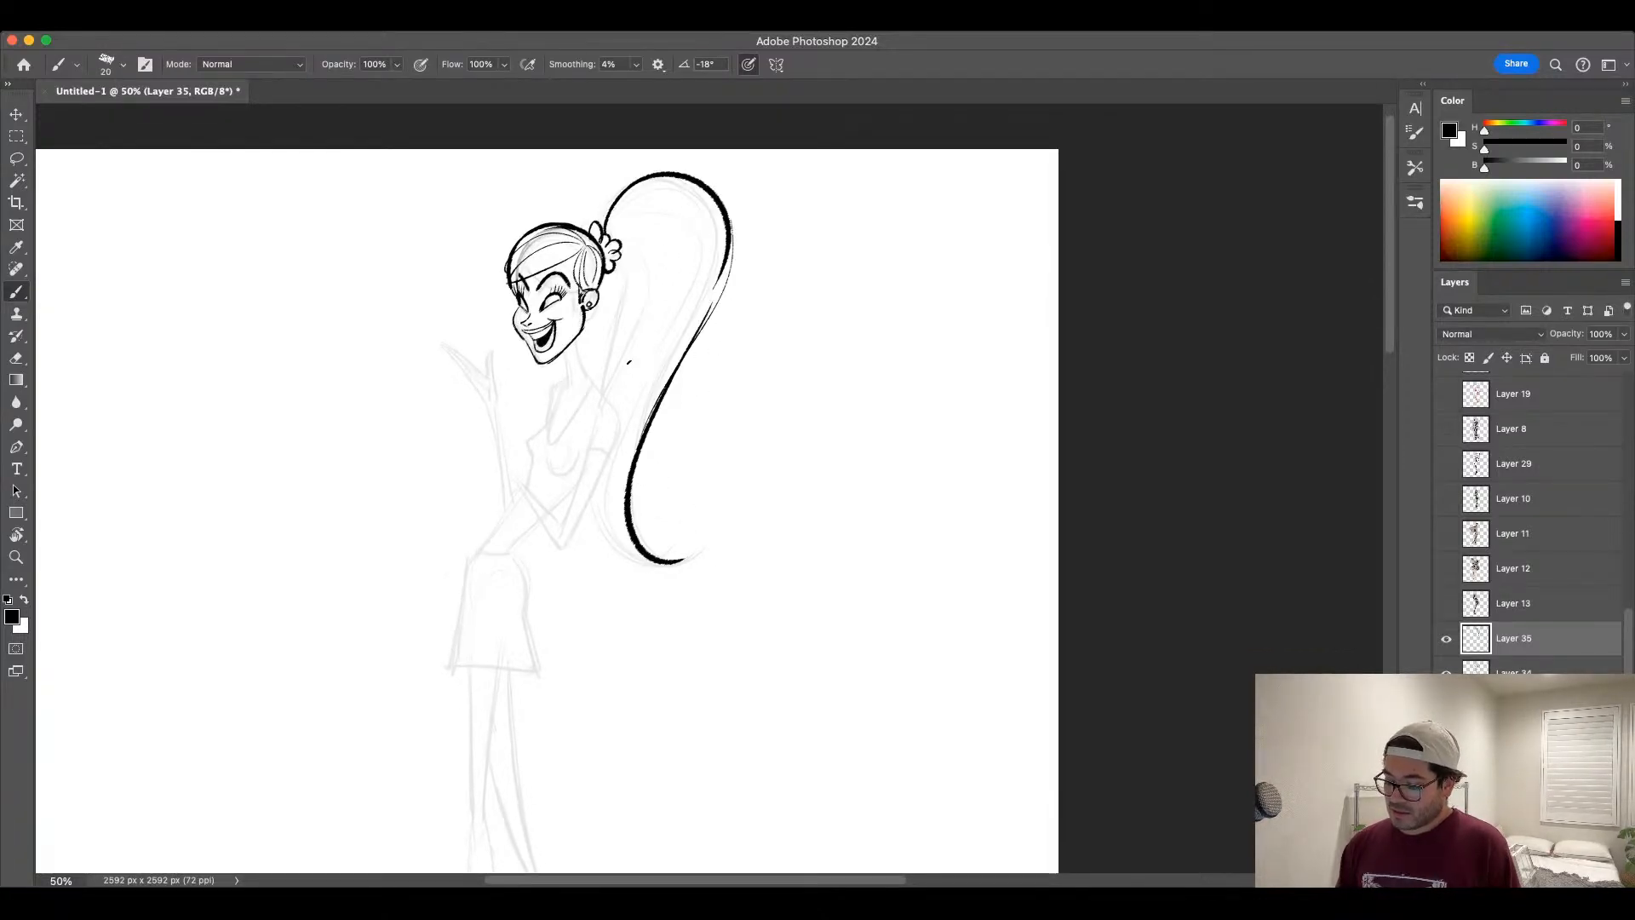
drag(618, 271, 595, 373)
key([)
drag(594, 492, 681, 562)
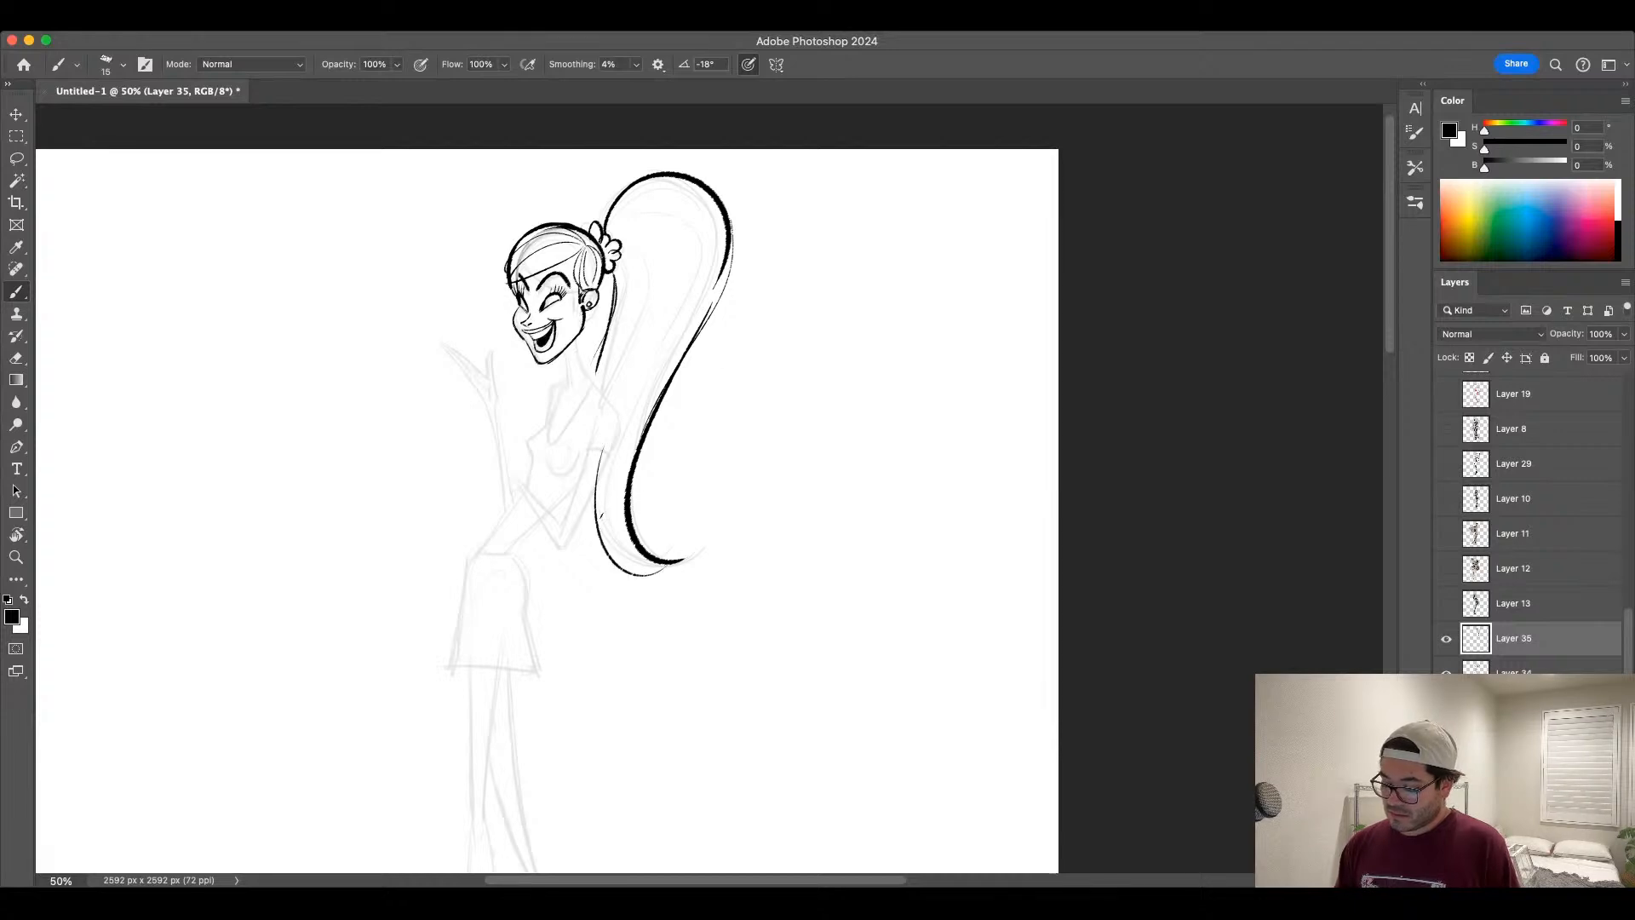
Step: Draw fine flowing strands inside the ponytail with a 9–10 px brush
key([)
key([)
drag(615, 229, 691, 263)
key(super+z)
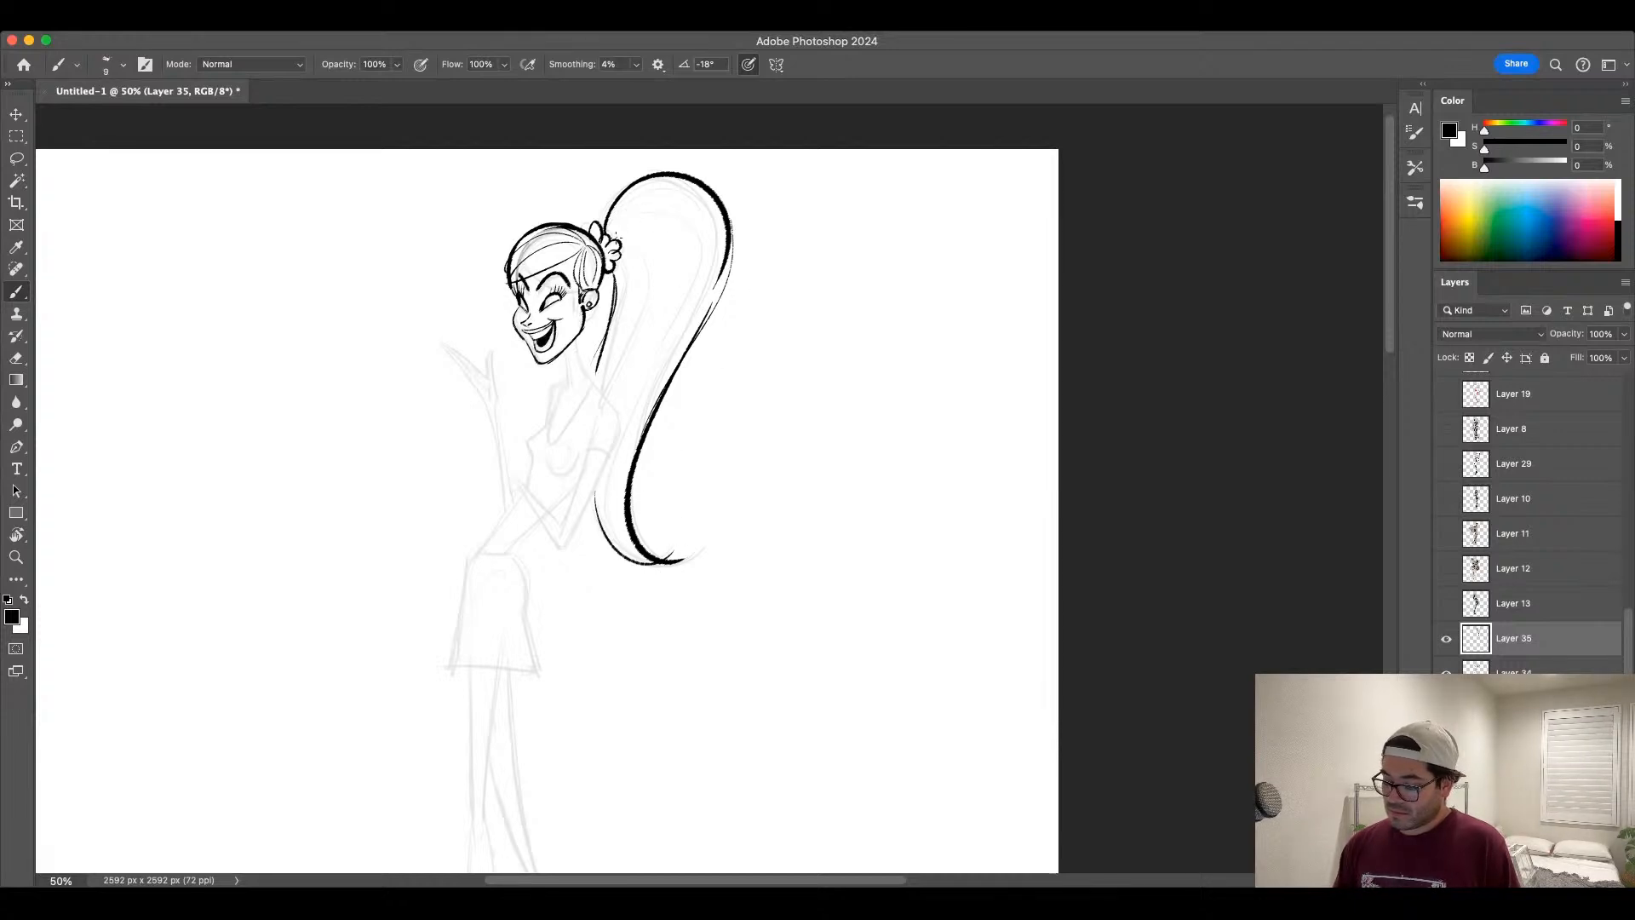
mouse_move(608, 230)
mouse_down()
mouse_move(656, 302)
mouse_move(587, 447)
mouse_up()
mouse_move(622, 257)
mouse_down()
mouse_move(651, 264)
mouse_move(618, 344)
mouse_move(617, 313)
mouse_up()
drag(654, 181, 718, 268)
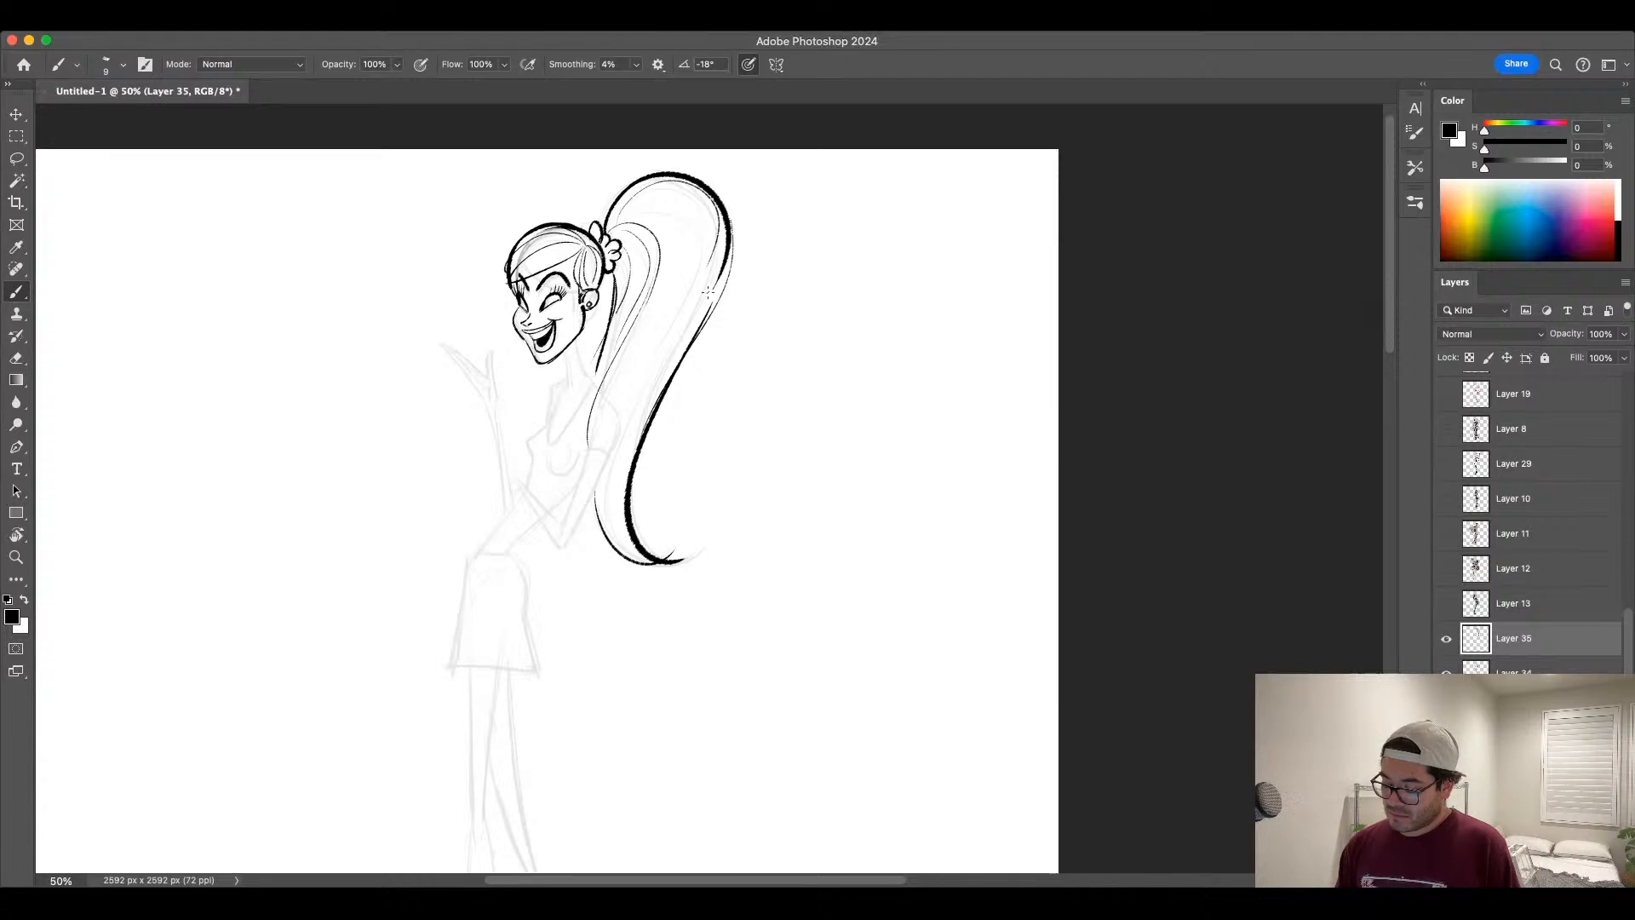
drag(683, 341, 613, 504)
key(super+z)
key(])
mouse_move(713, 281)
mouse_down()
mouse_move(614, 503)
mouse_move(640, 555)
mouse_up()
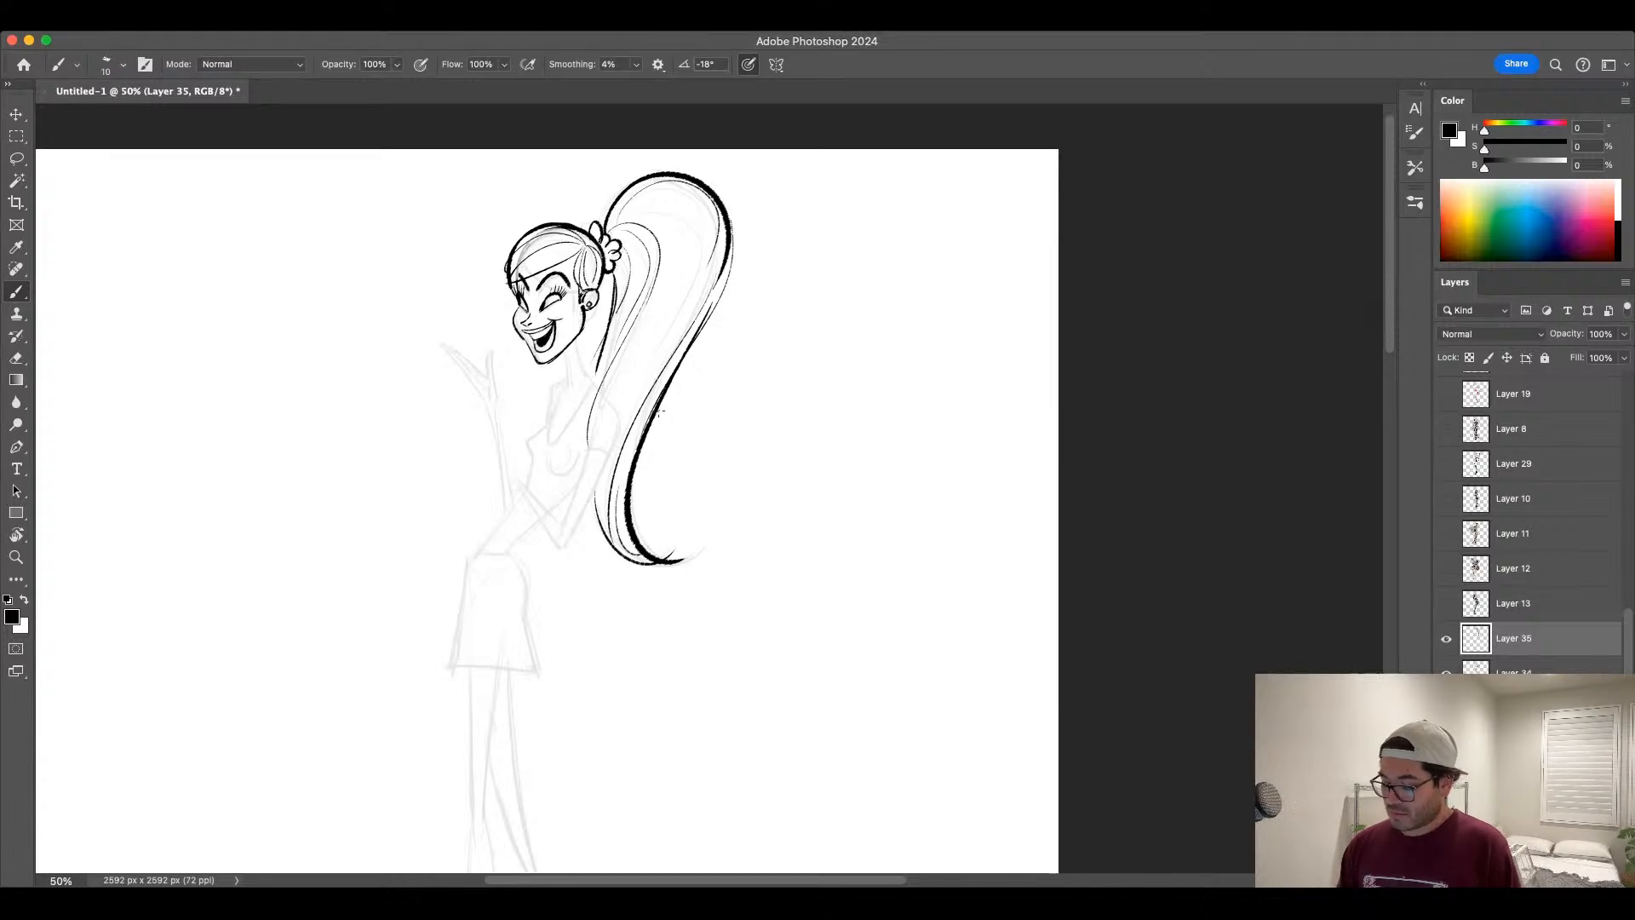
Step: Ink the neck, the near shoulder line and the outer edge of the near upper arm
key(])
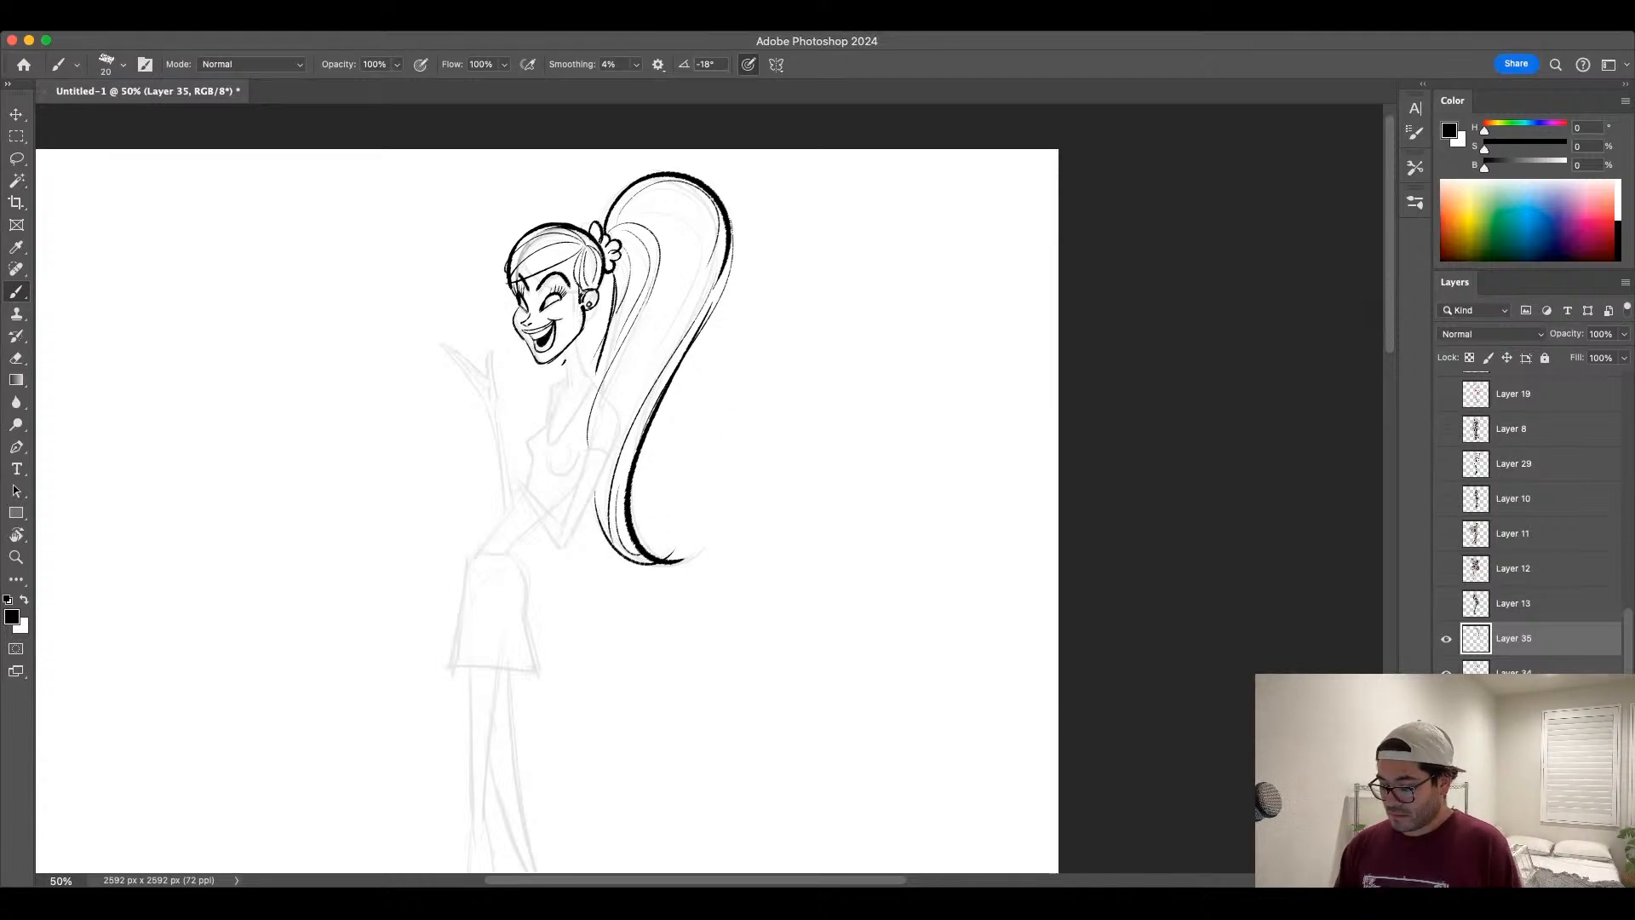
key(super+z)
mouse_move(563, 354)
mouse_down()
mouse_move(569, 393)
mouse_move(605, 401)
mouse_up()
mouse_move(579, 361)
mouse_down()
mouse_move(619, 415)
mouse_move(582, 504)
mouse_up()
key(super+z)
key(bracketleft)
key(super+z)
drag(627, 417, 564, 545)
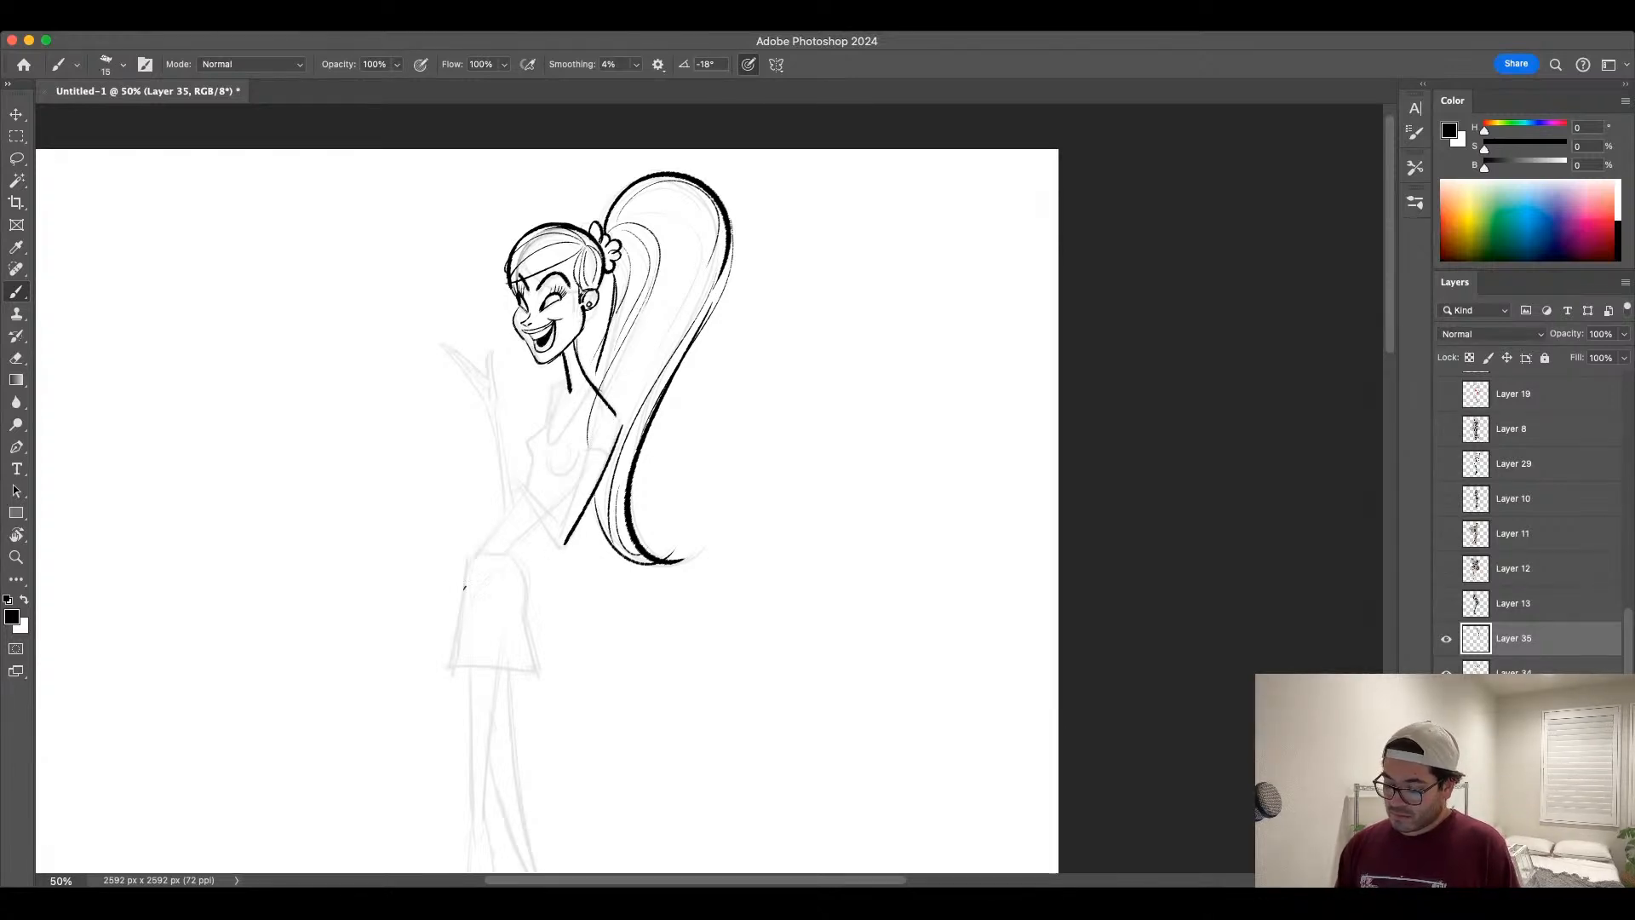
Step: Ink the top's neckline, the chest contour and the back line of the torso with a thinner brush
drag(555, 388, 511, 539)
mouse_move(551, 420)
mouse_down()
mouse_move(526, 441)
mouse_move(569, 458)
mouse_move(562, 396)
mouse_move(549, 437)
mouse_move(590, 390)
mouse_up()
key(super+z)
key(bracketleft)
key(bracketleft)
key(super+z)
key(bracketright)
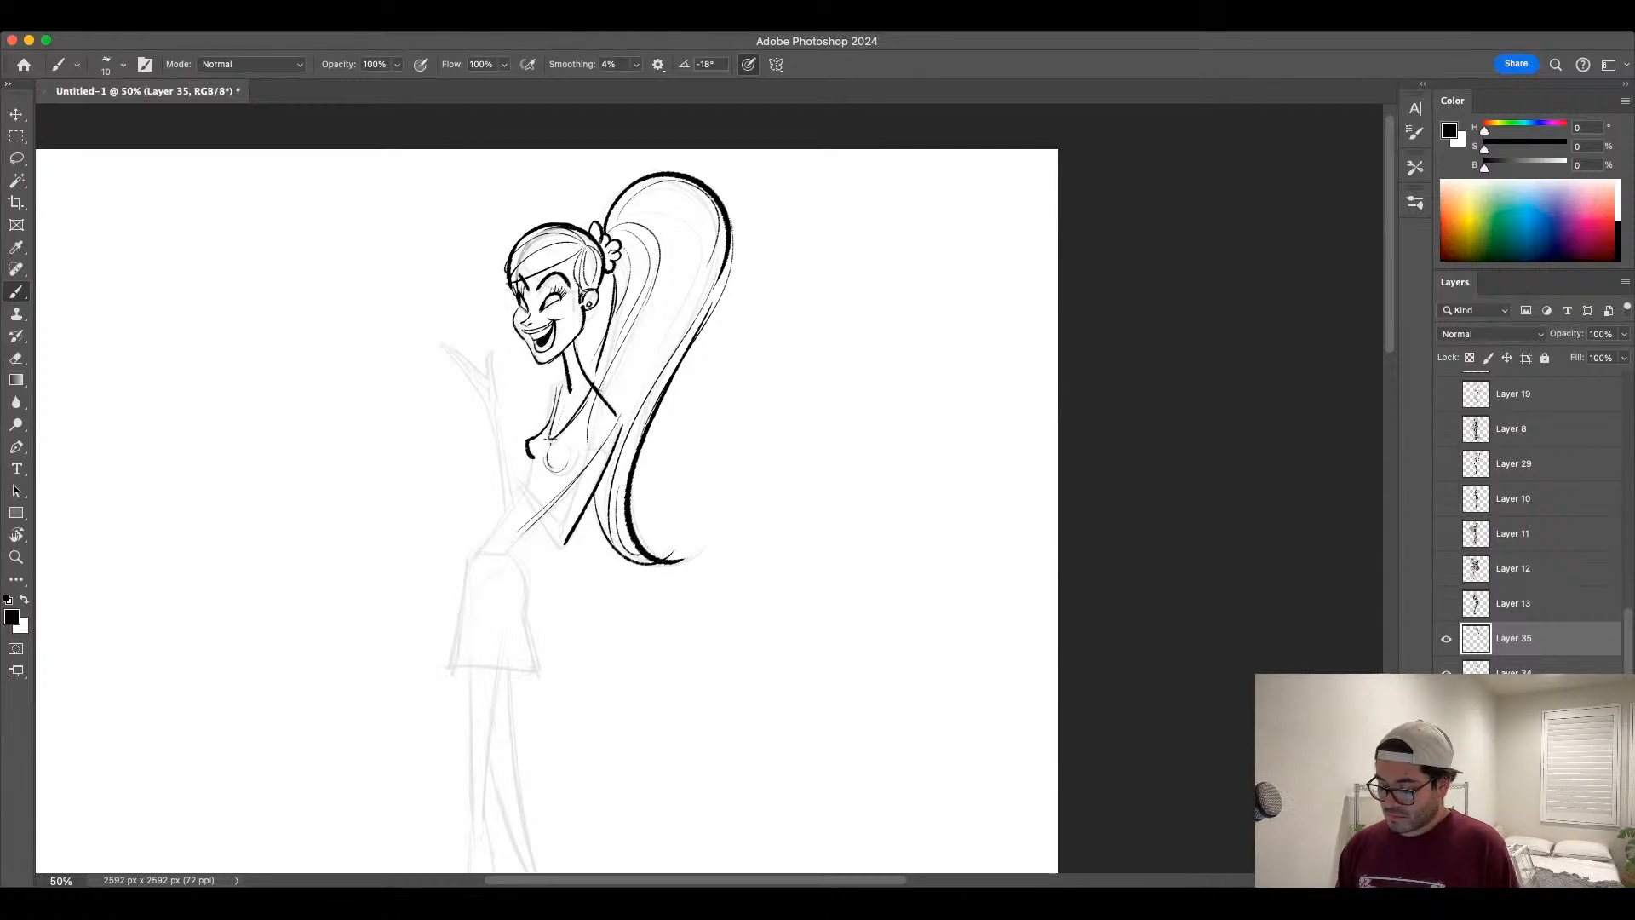
key(bracketright)
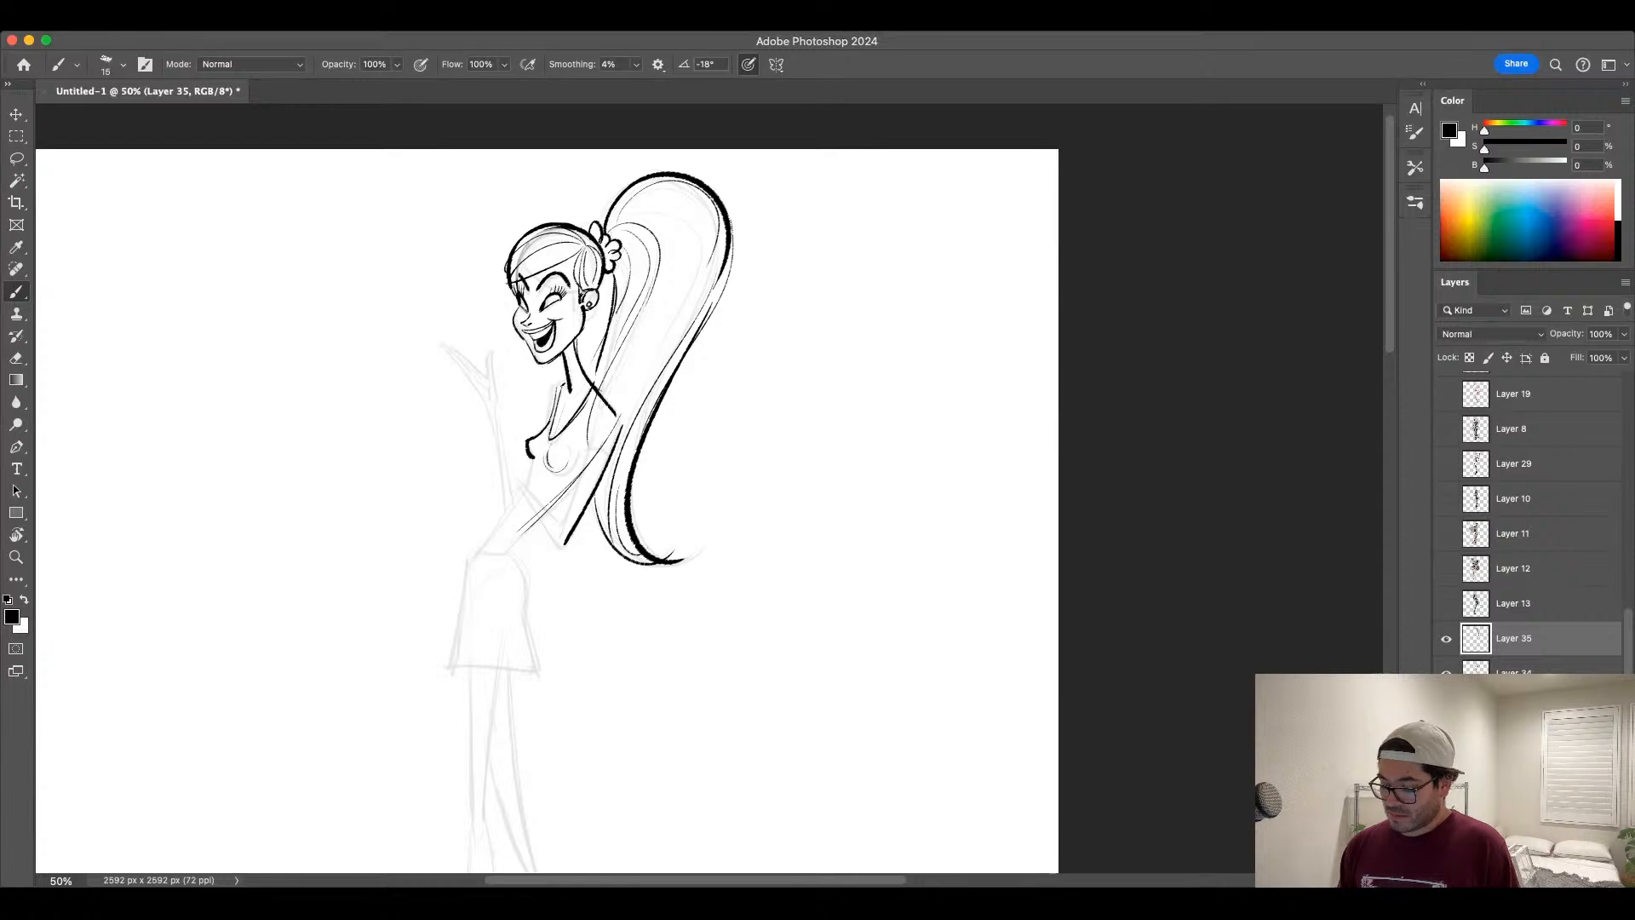
Step: Ink the far shoulder, the inner edge of the near upper arm and the short sleeve's hem with a 15 px brush
mouse_move(568, 378)
mouse_down()
mouse_move(542, 428)
mouse_move(575, 468)
mouse_move(548, 511)
mouse_up()
key(super+z)
drag(601, 429, 554, 532)
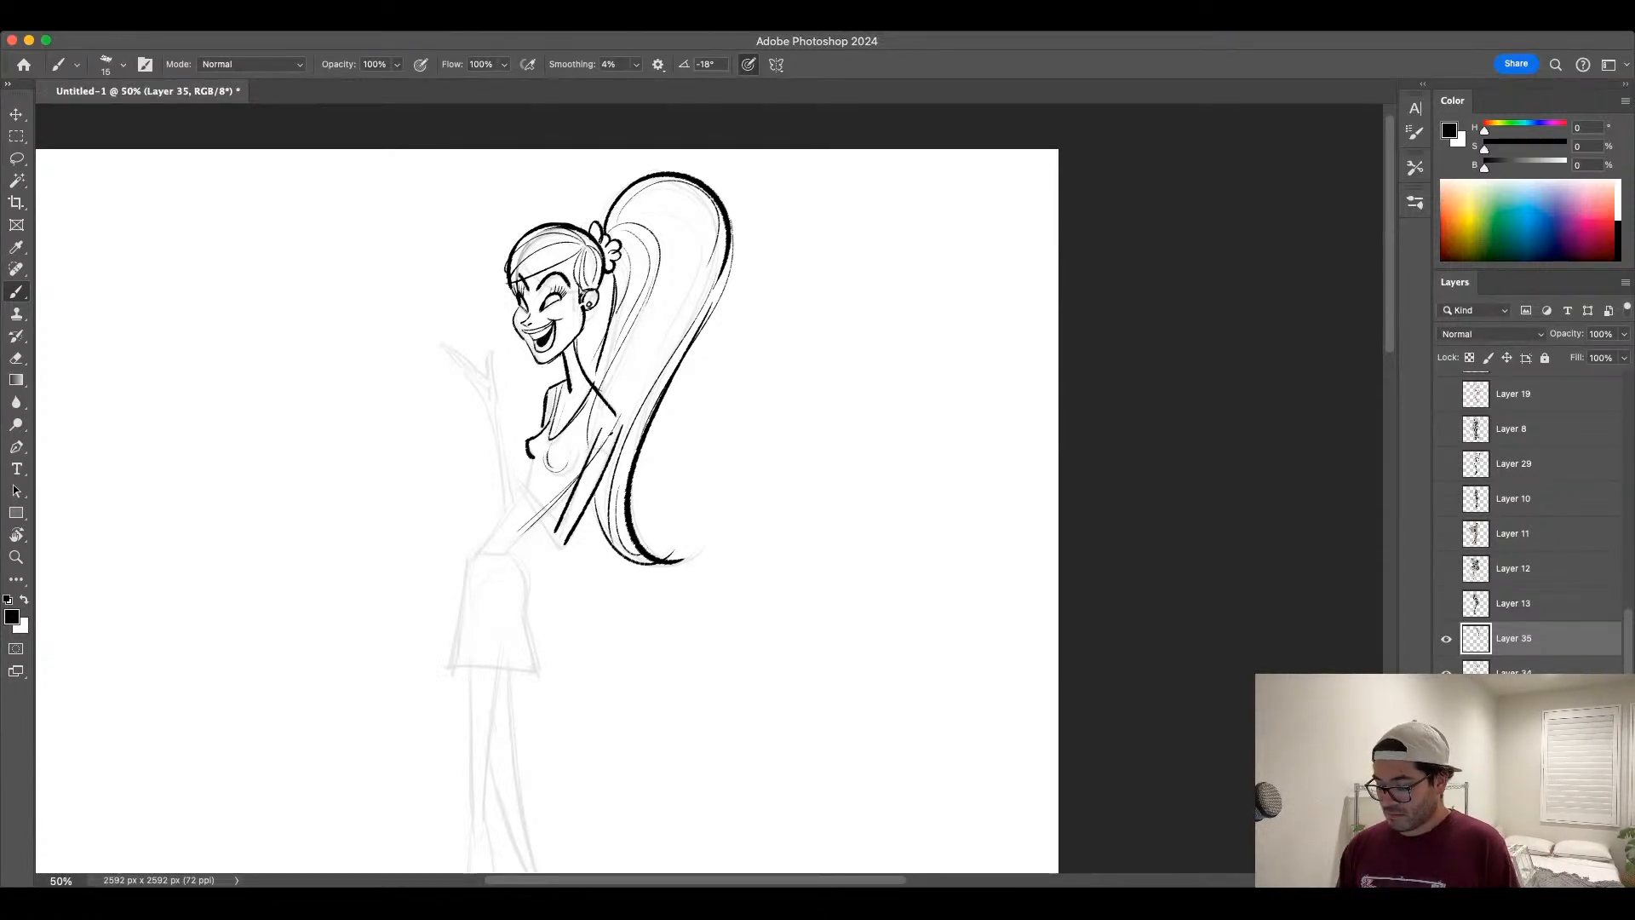
drag(590, 450, 621, 443)
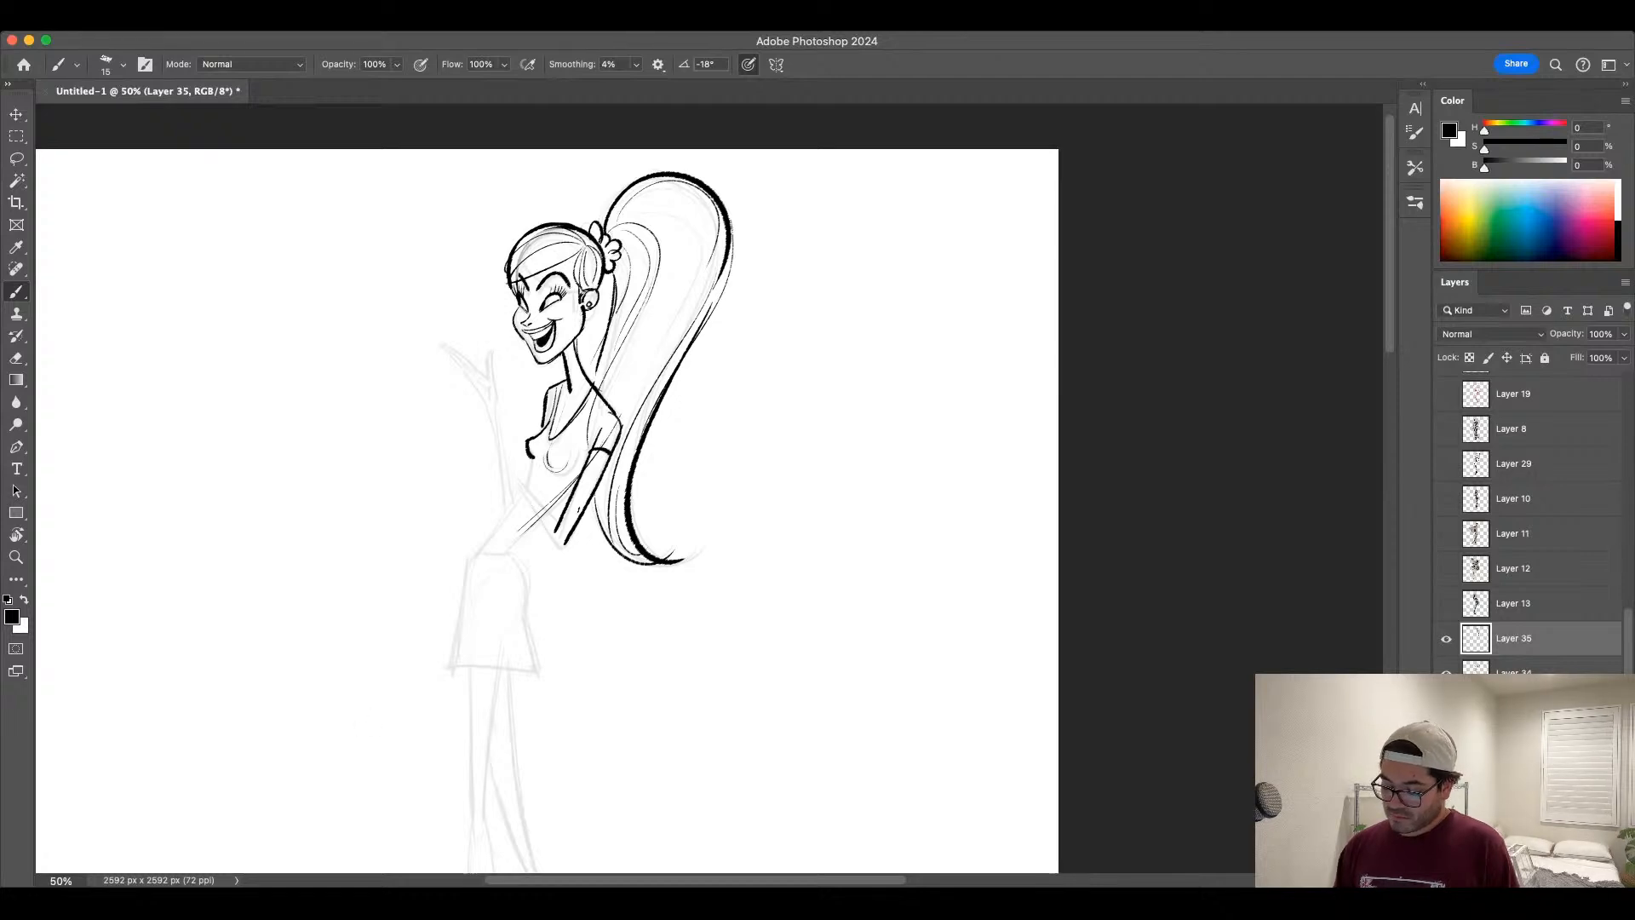
Step: Ink the near forearm folded across the waist from the elbow to the wrist
drag(510, 483, 553, 538)
key(super+z)
key(super+z)
drag(516, 484, 560, 550)
key(bracketleft)
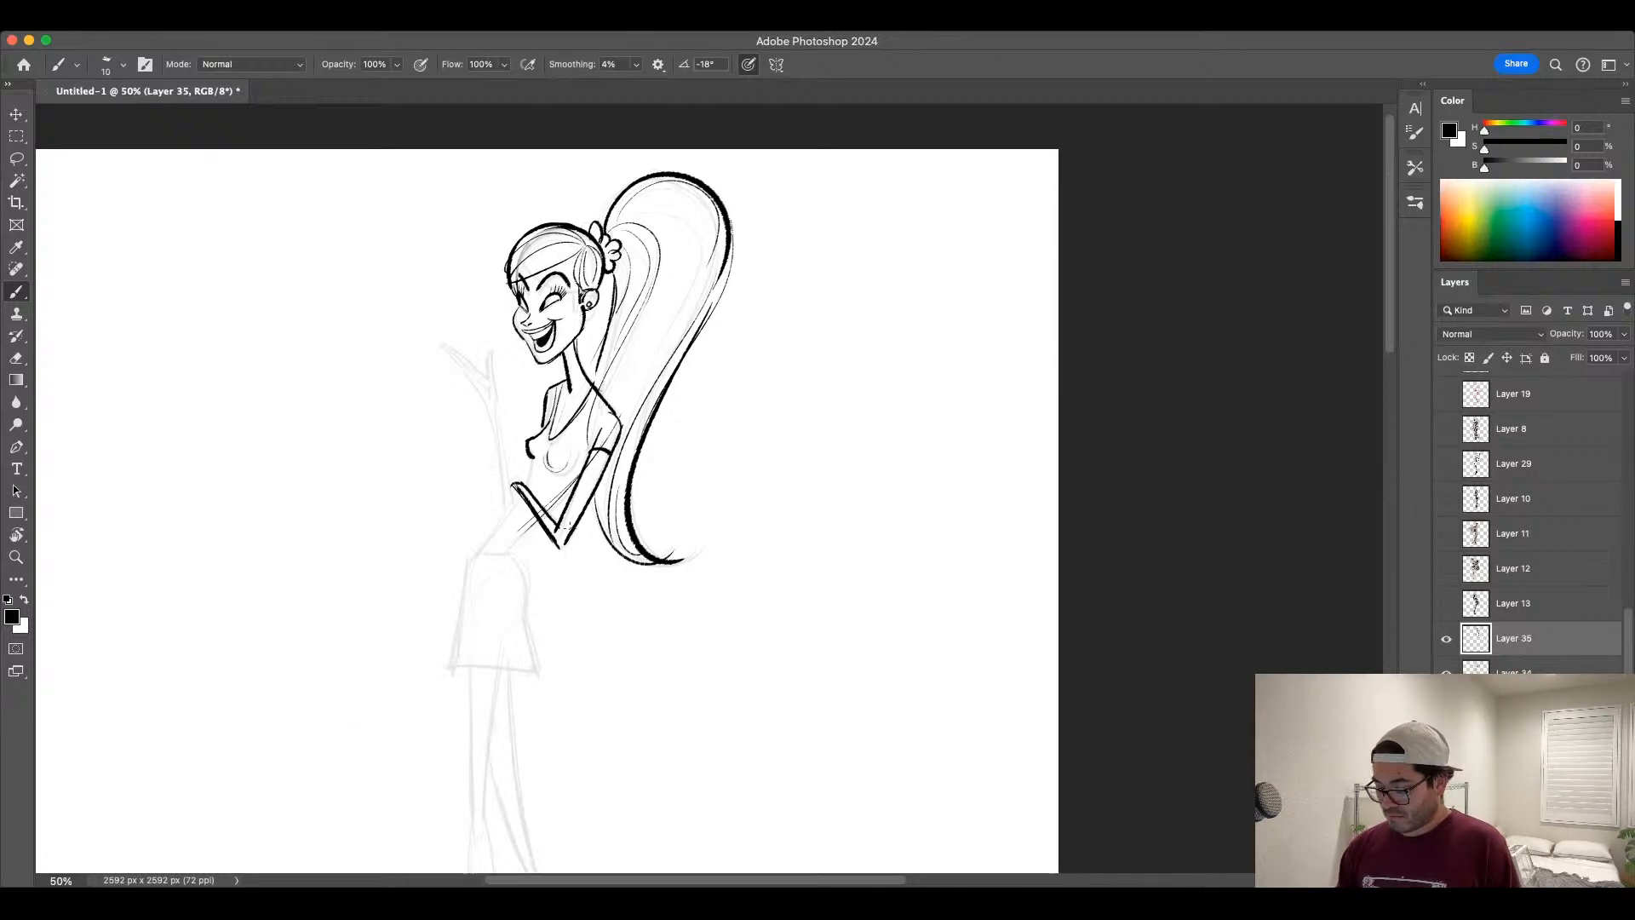
Step: Ink the torso sides below the chest down to the waist and add the waistband
drag(532, 460, 511, 557)
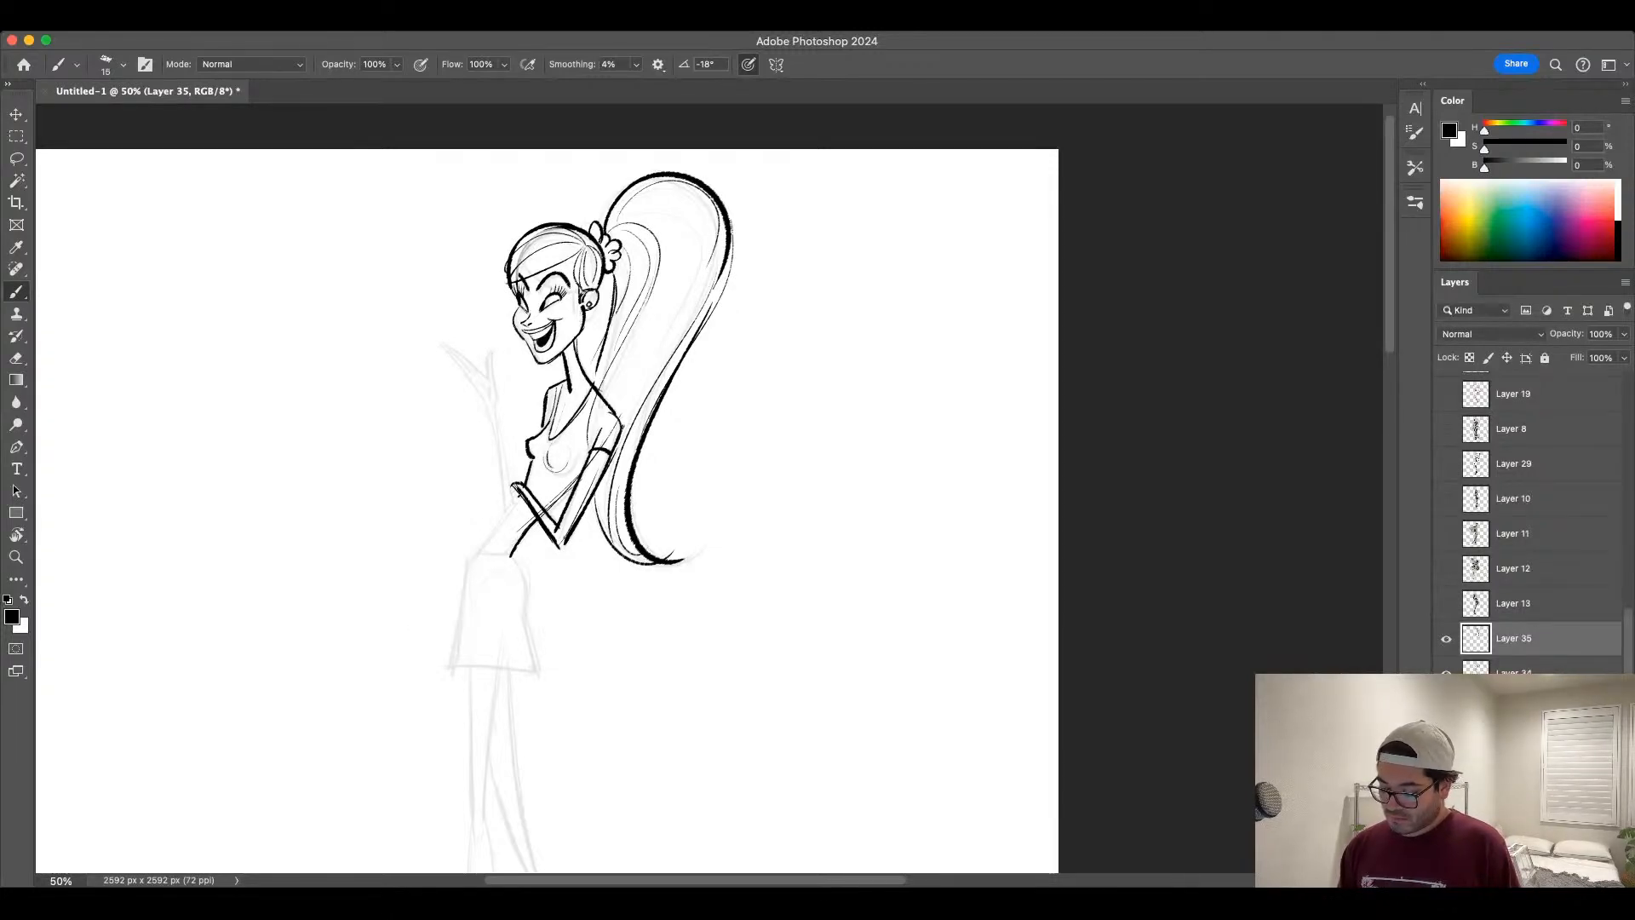
key(bracketright)
mouse_move(522, 490)
mouse_down()
mouse_move(471, 557)
mouse_move(508, 549)
mouse_move(490, 550)
mouse_up()
key(bracketleft)
key(ctrl+z)
drag(506, 553, 467, 559)
key(ctrl+z)
key(ctrl+z)
key(ctrl+z)
scroll(565, 613, down, 3)
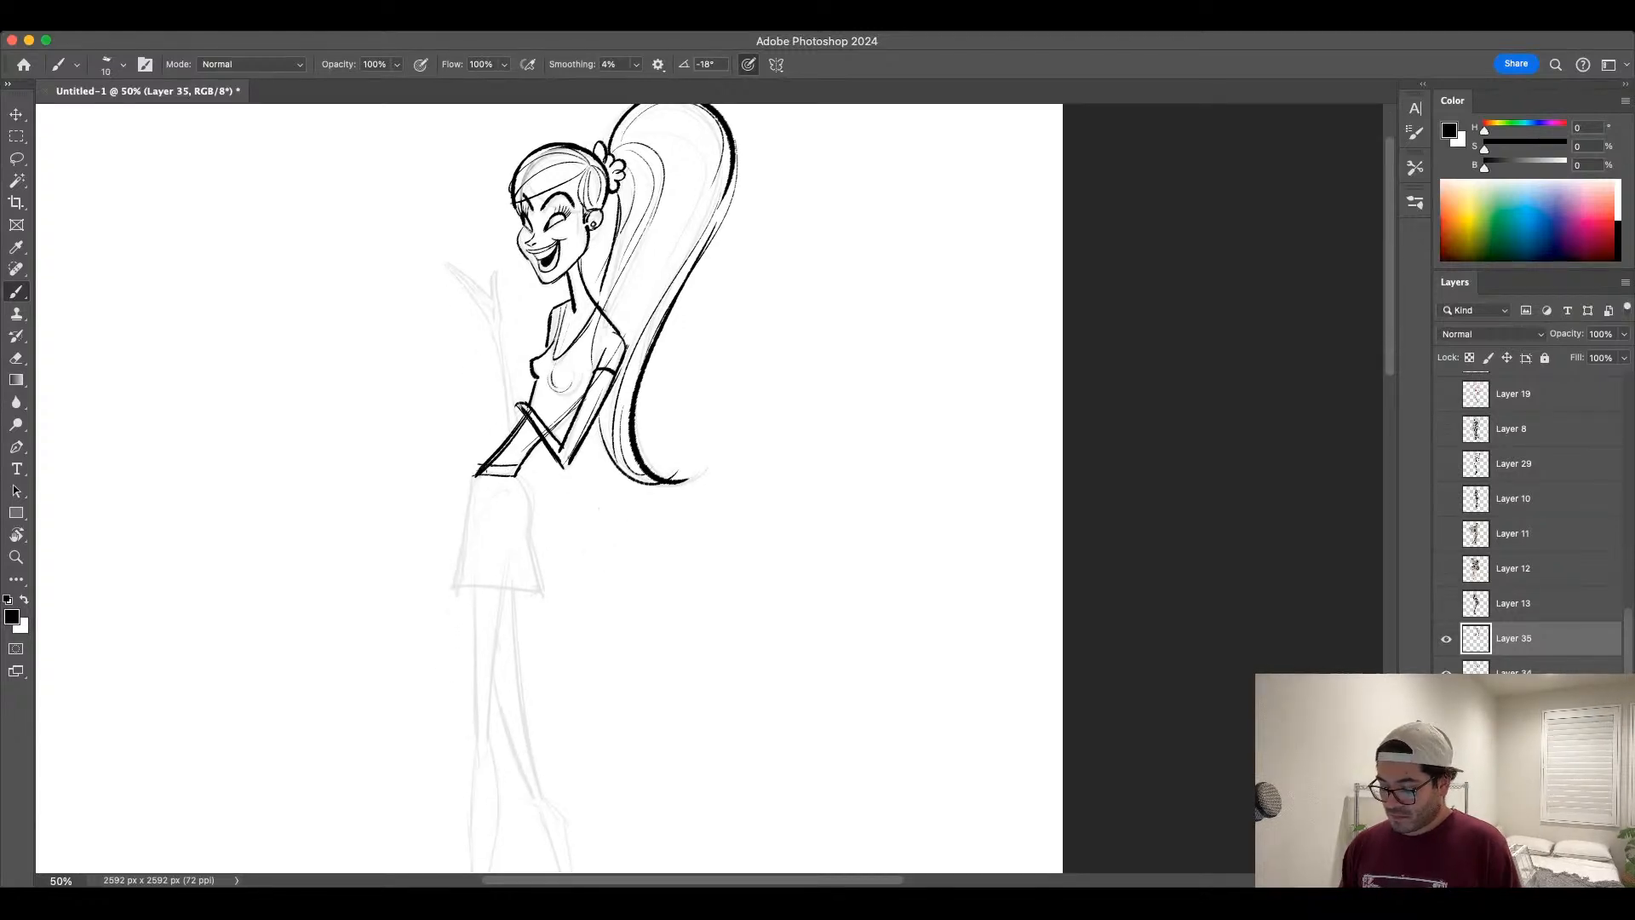
Step: Ink the skirt's front edge, hem and curved back edge, alternating 15 px and 10 px brushes
key(bracketright)
drag(475, 478, 455, 580)
key(ctrl+z)
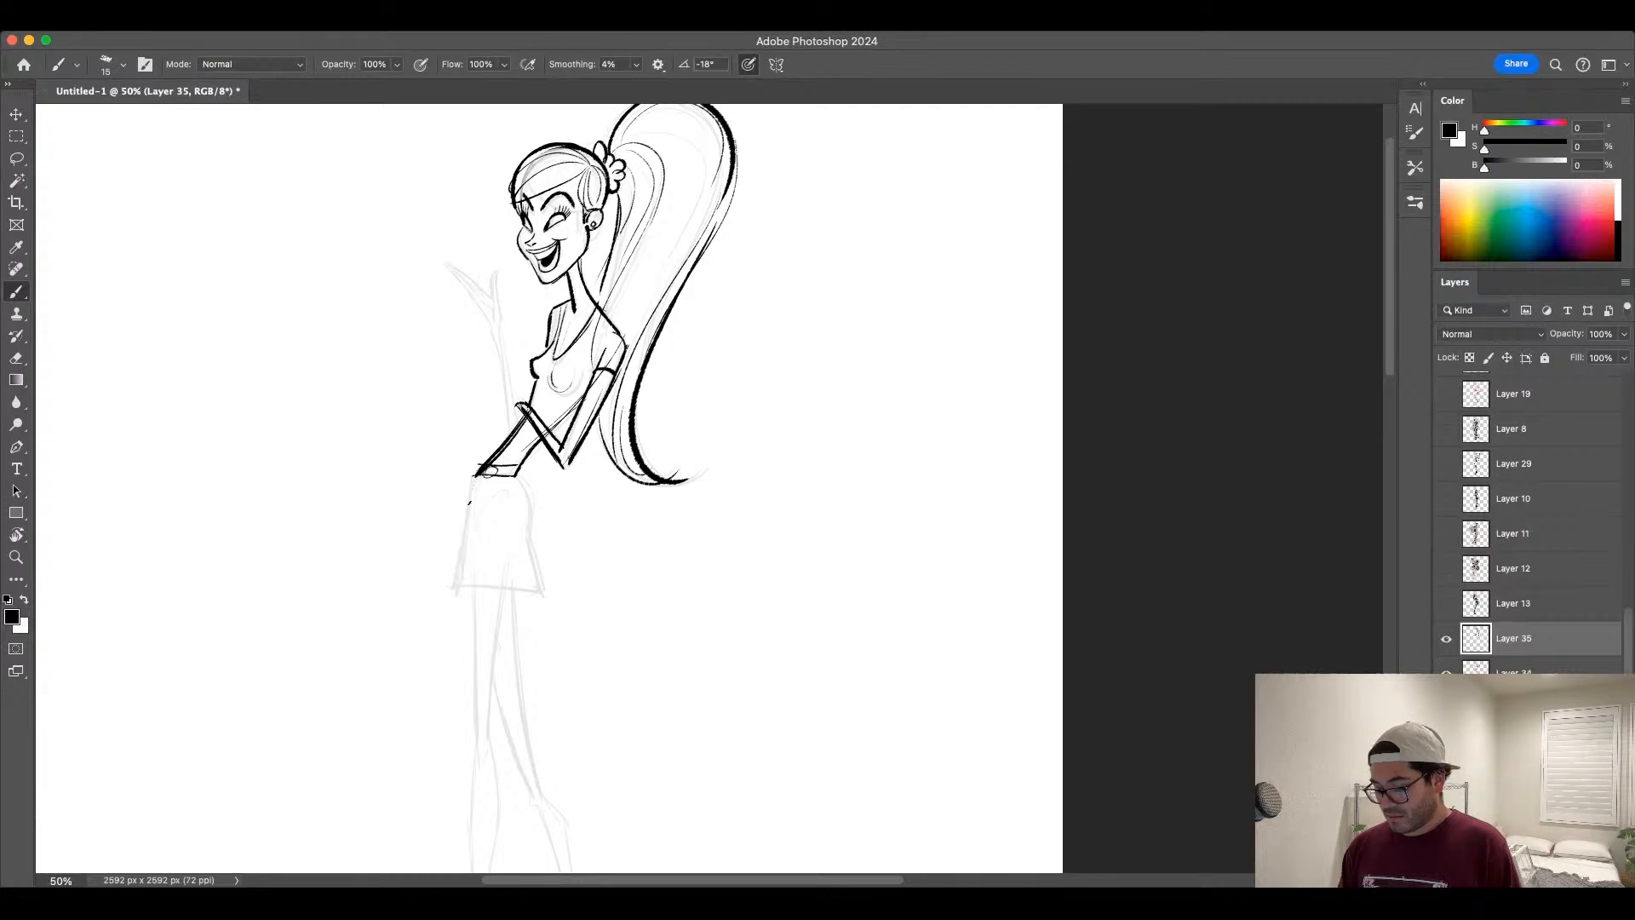
mouse_move(475, 479)
mouse_down()
mouse_move(452, 596)
mouse_move(539, 592)
mouse_up()
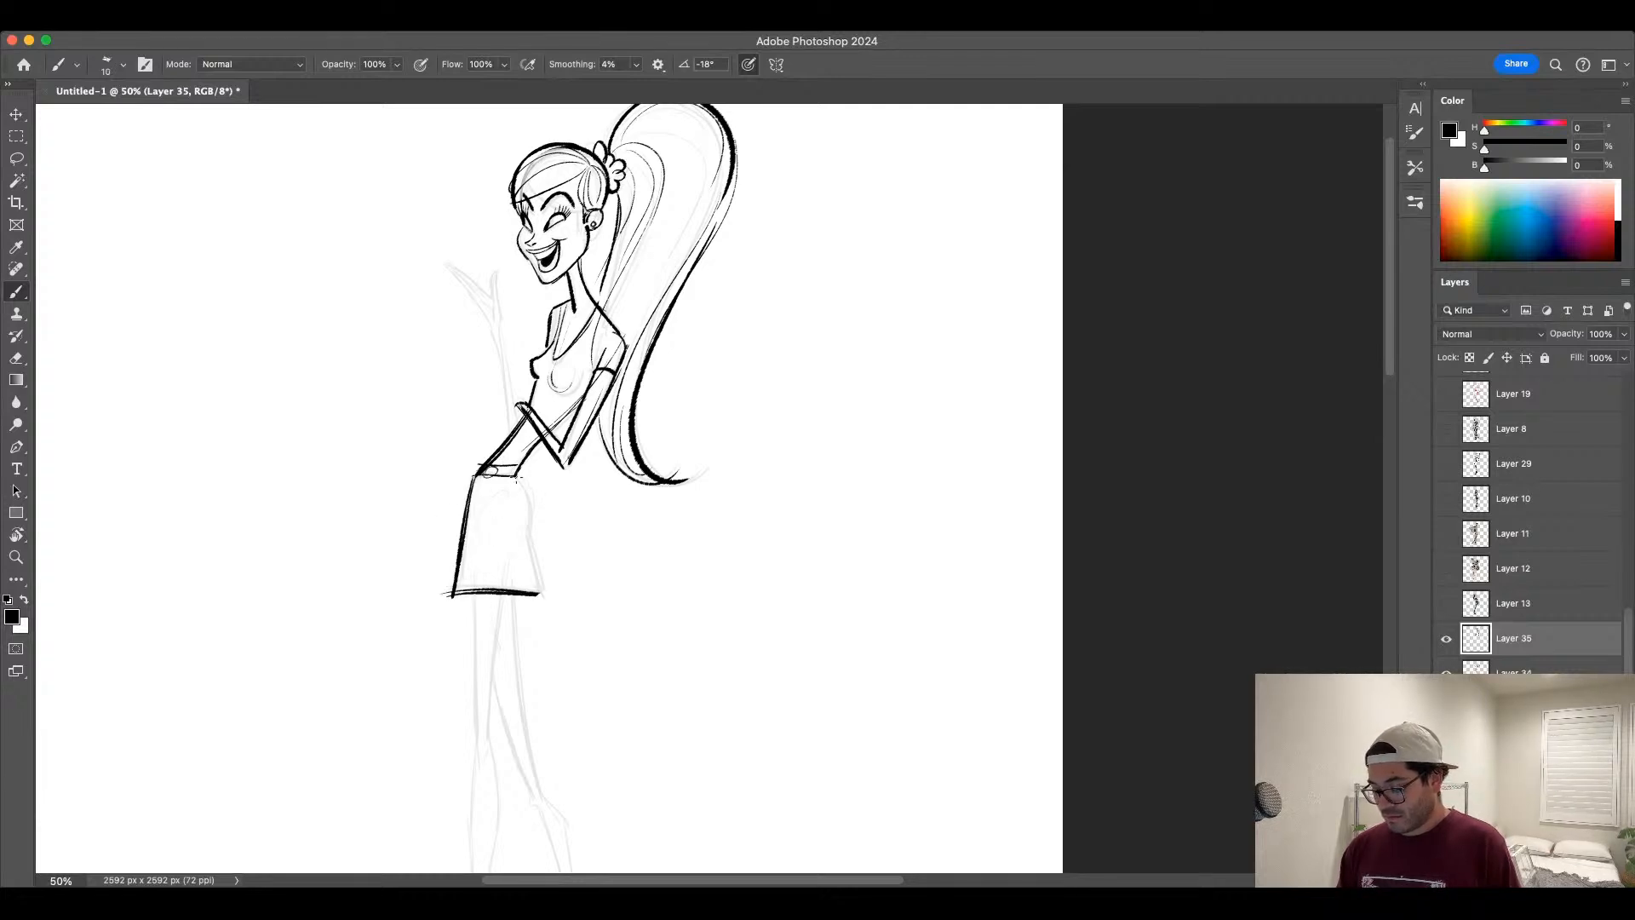
key(ctrl+z)
drag(514, 477, 540, 587)
key(bracketright)
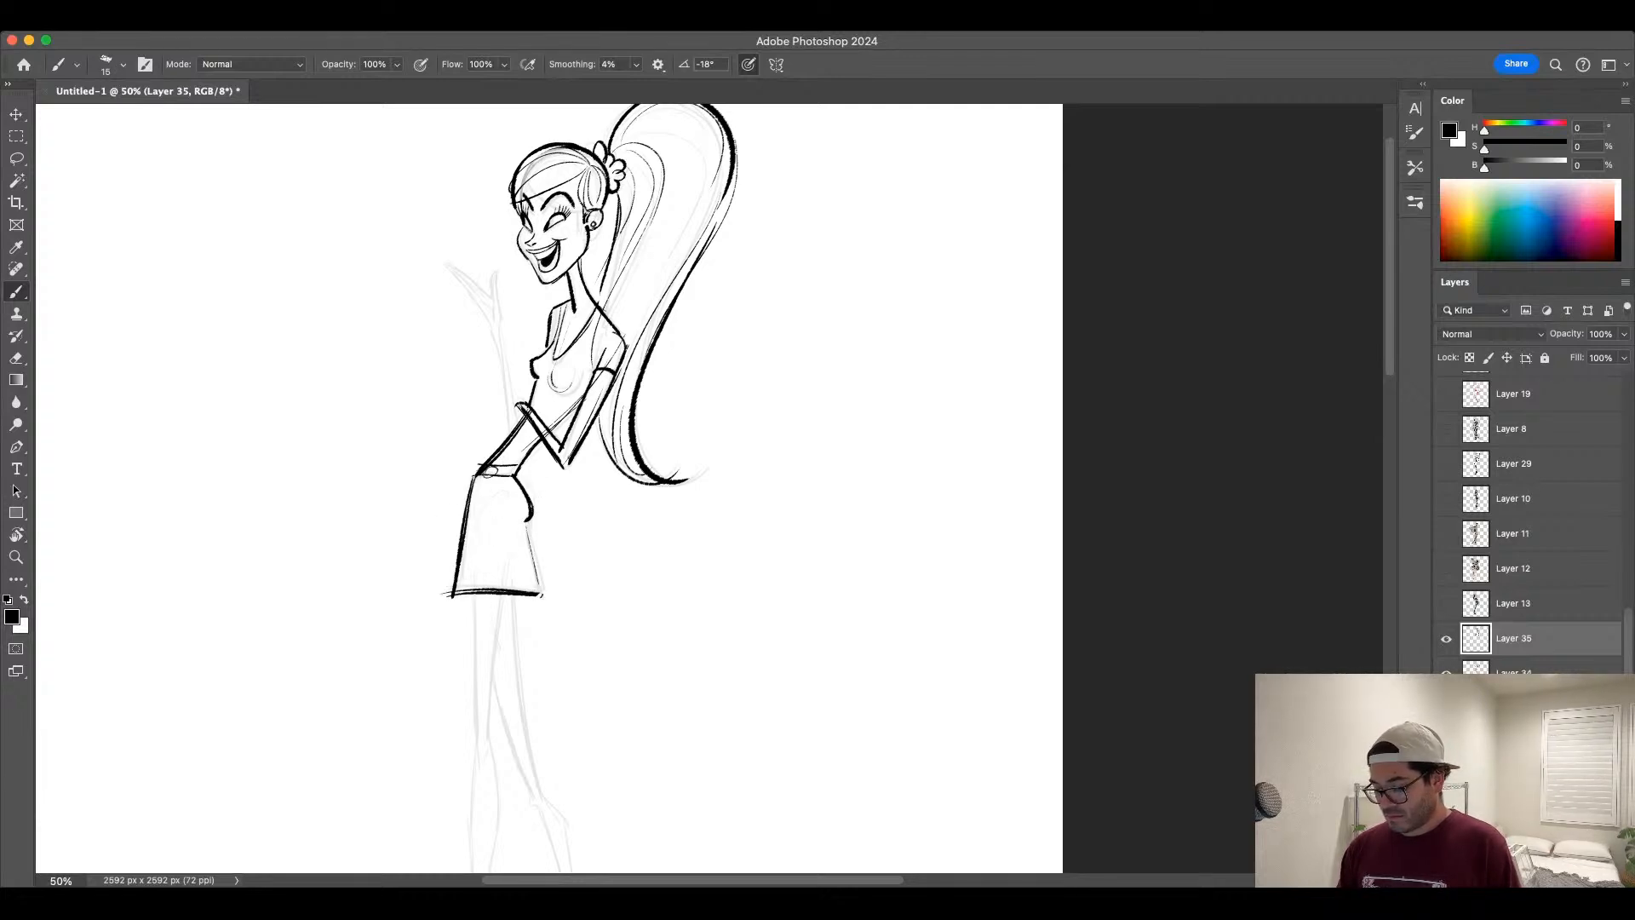
key(ctrl+z)
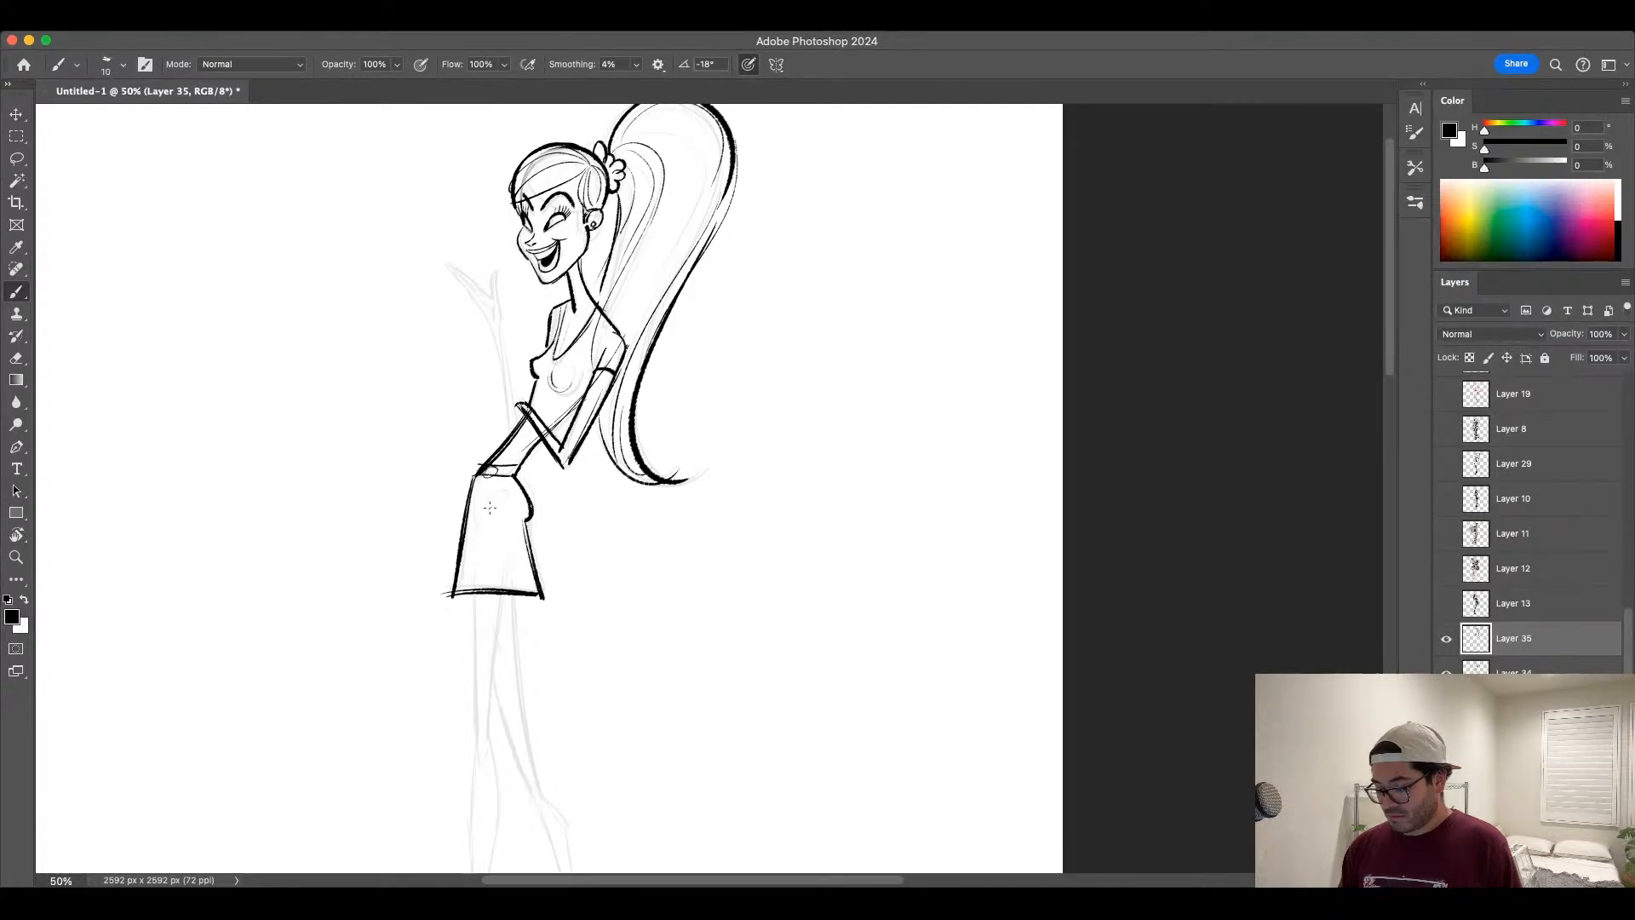
Step: Thicken the skirt's front edge and add thin curved fold lines below the waistband
mouse_move(473, 518)
mouse_down()
mouse_move(514, 502)
mouse_move(458, 577)
mouse_up()
drag(475, 478, 454, 601)
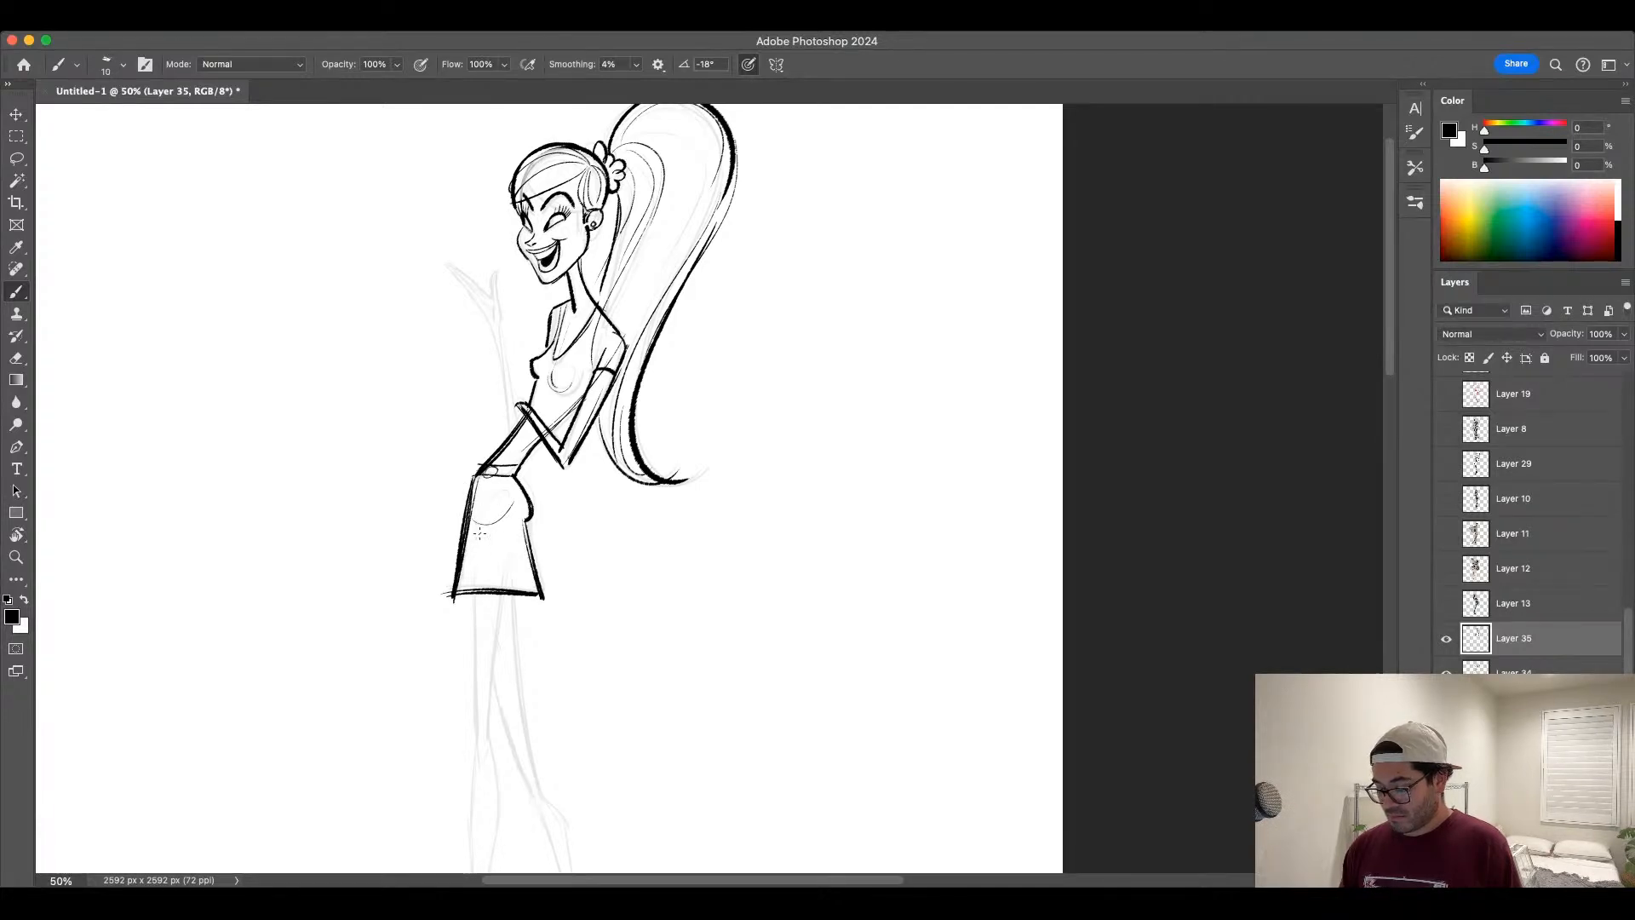
drag(467, 541, 515, 504)
Step: Ink the raised forearm and its open hand
drag(499, 324, 508, 438)
key(])
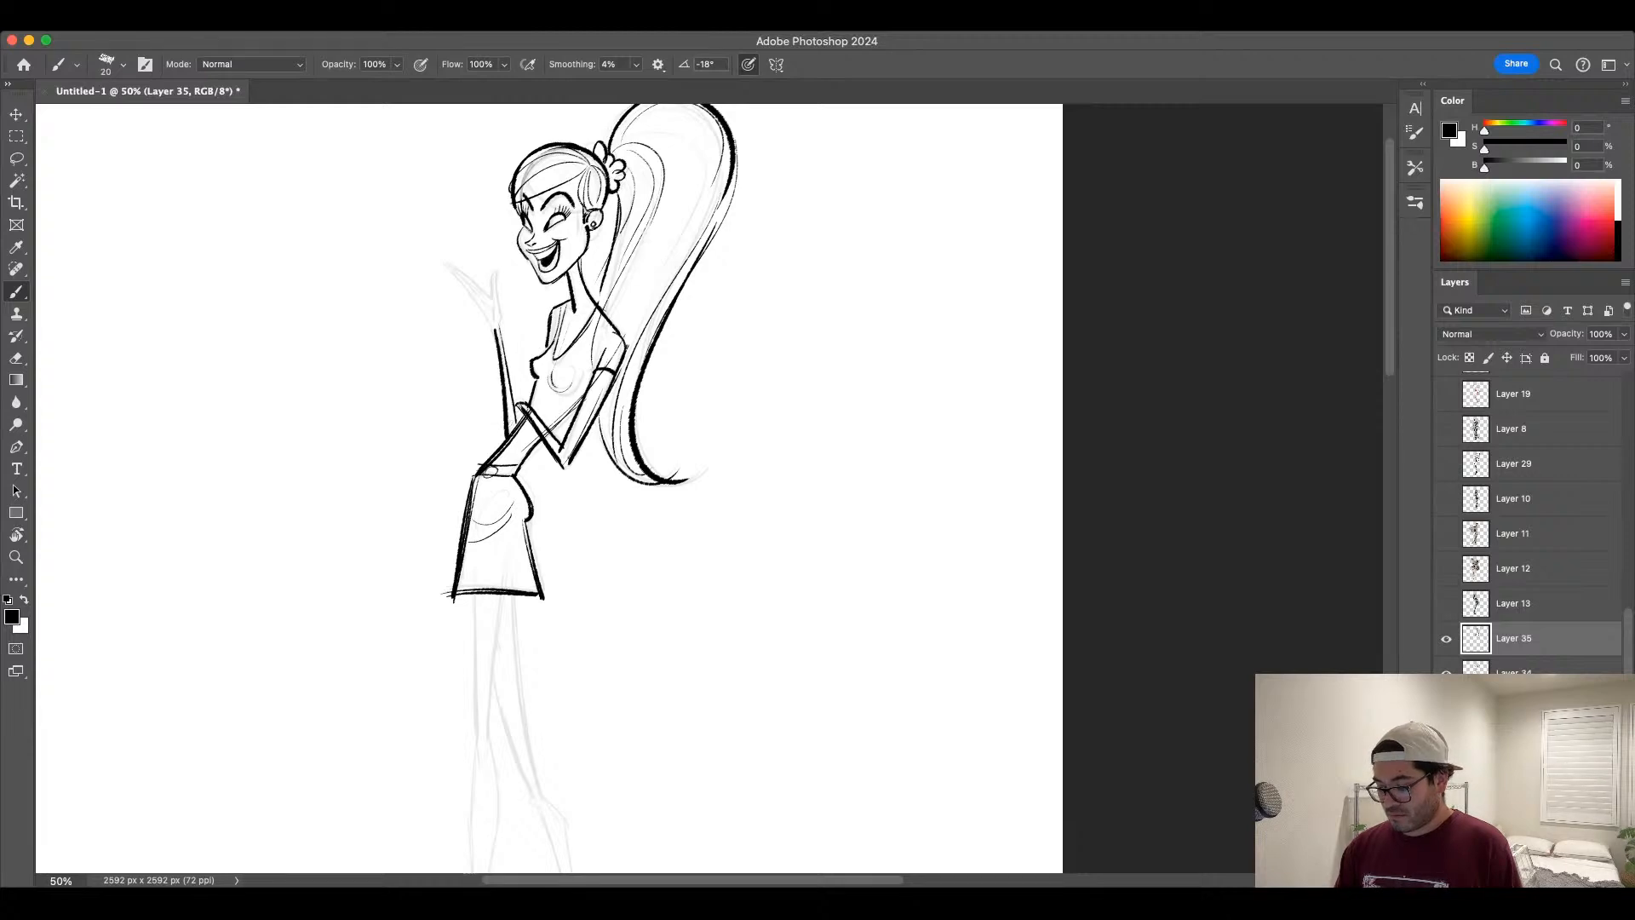
drag(496, 335, 453, 275)
key(super+z)
key(super+z)
mouse_move(495, 333)
mouse_down()
mouse_move(455, 263)
mouse_move(497, 323)
mouse_move(496, 271)
mouse_move(493, 298)
mouse_move(472, 283)
mouse_up()
key([)
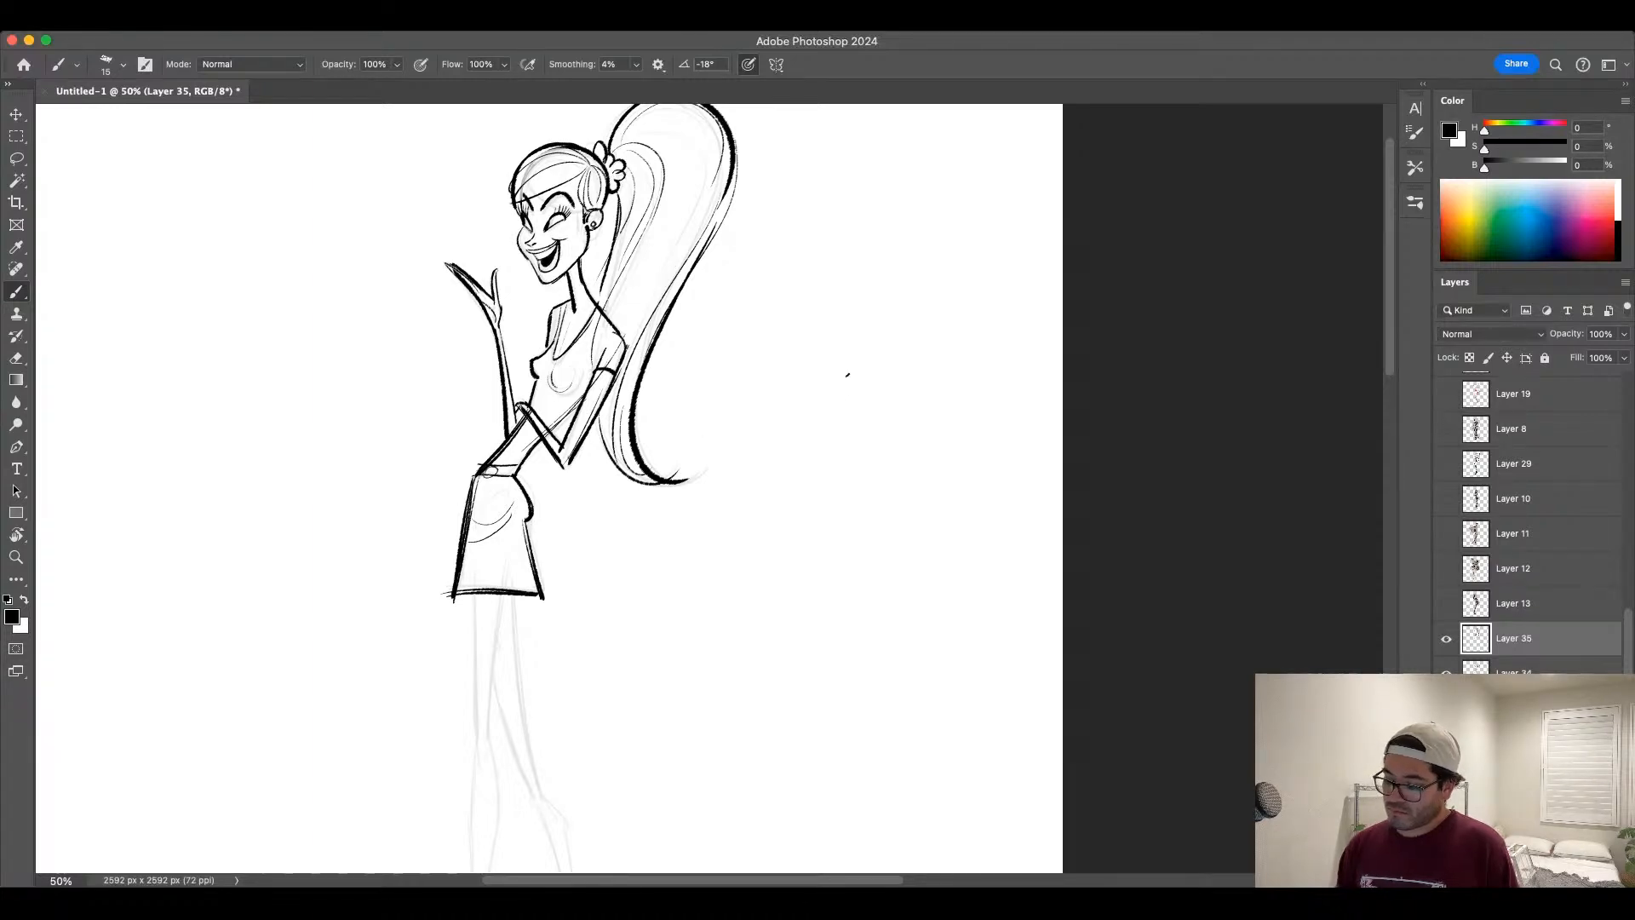
Step: Thicken the outer contour of the ponytail with a 20 px brush
key(bracketright)
drag(729, 145, 700, 259)
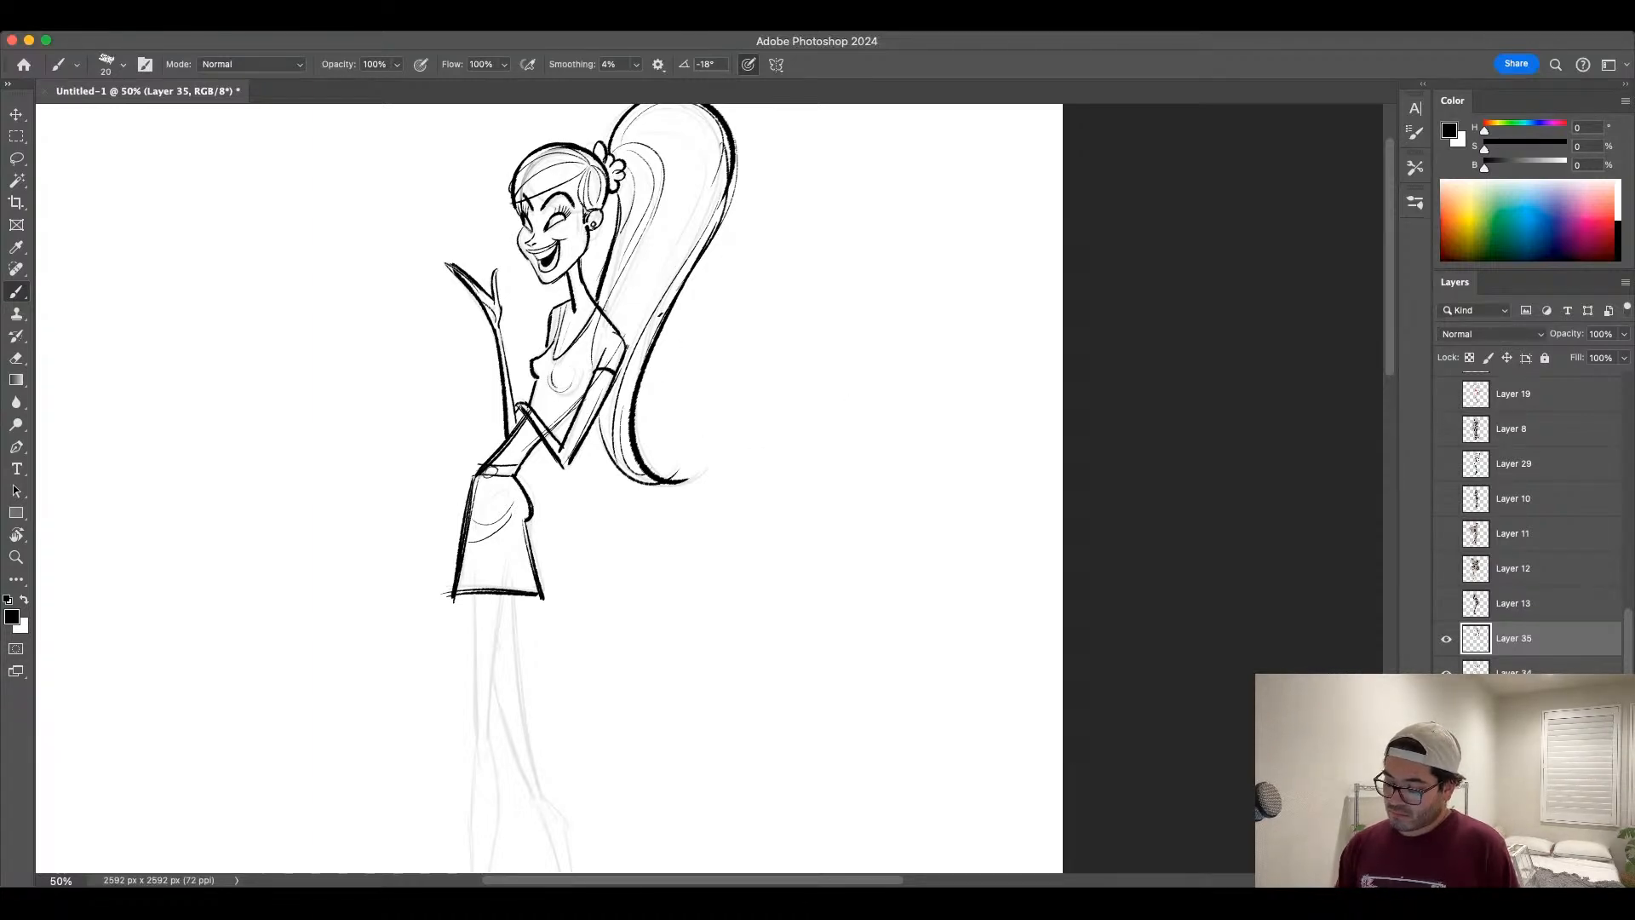
drag(723, 201, 637, 381)
drag(749, 617, 747, 564)
Step: Ink both sides of the front leg from the skirt hem down past the knee
key(super+minus)
key(super+minus)
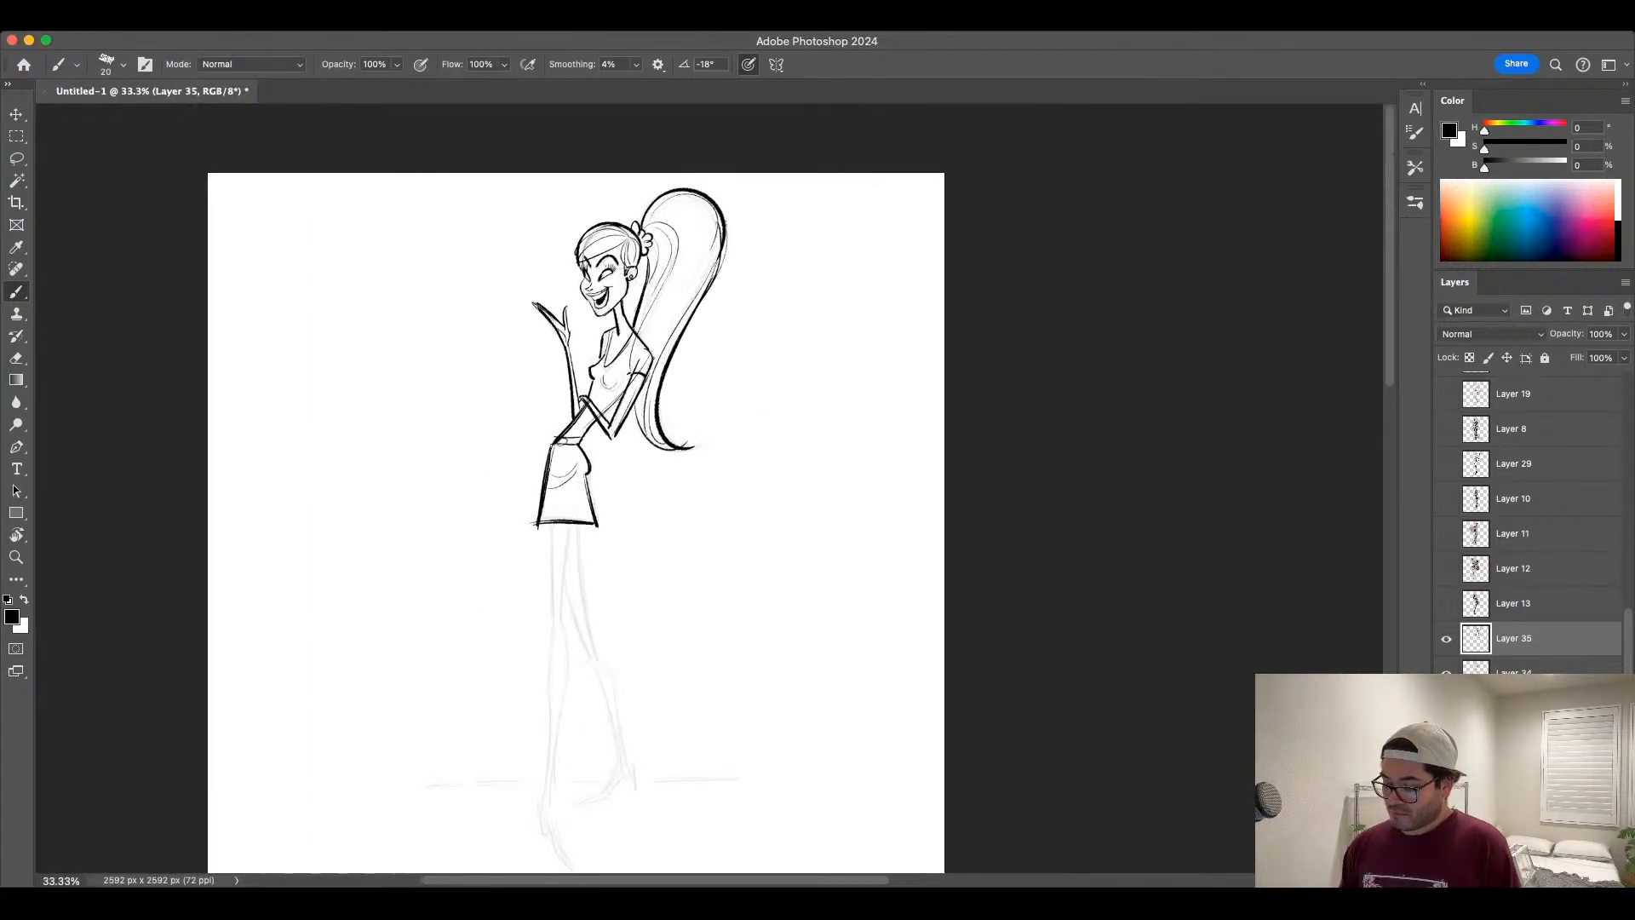
scroll(695, 622, down, 5)
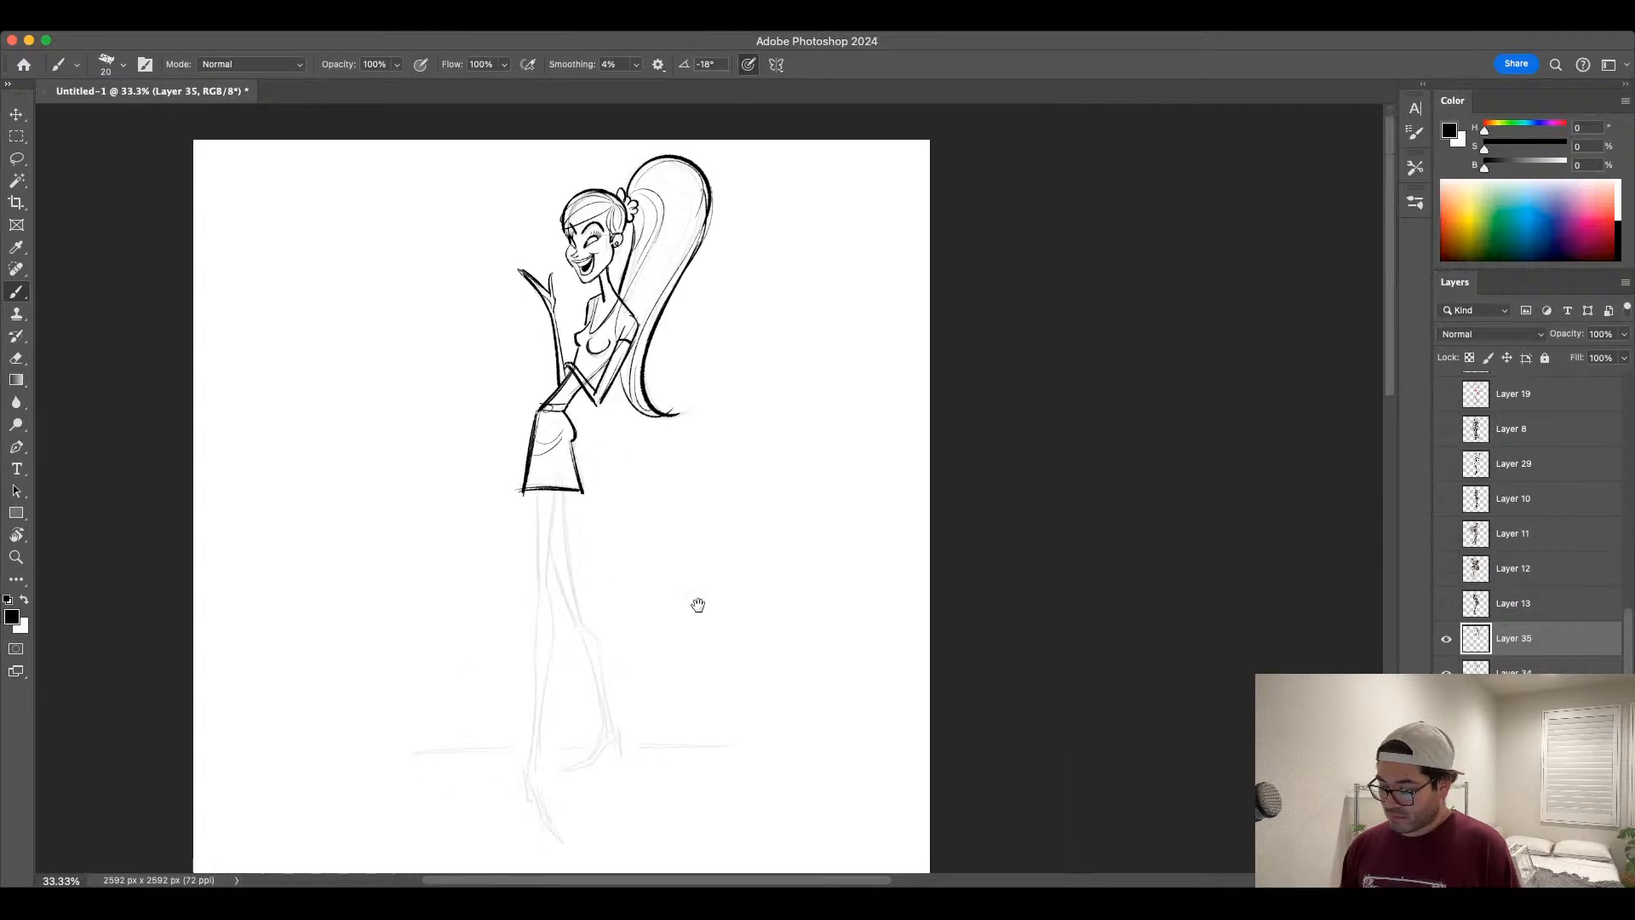
key(bracketleft)
drag(536, 483, 540, 610)
key(bracketright)
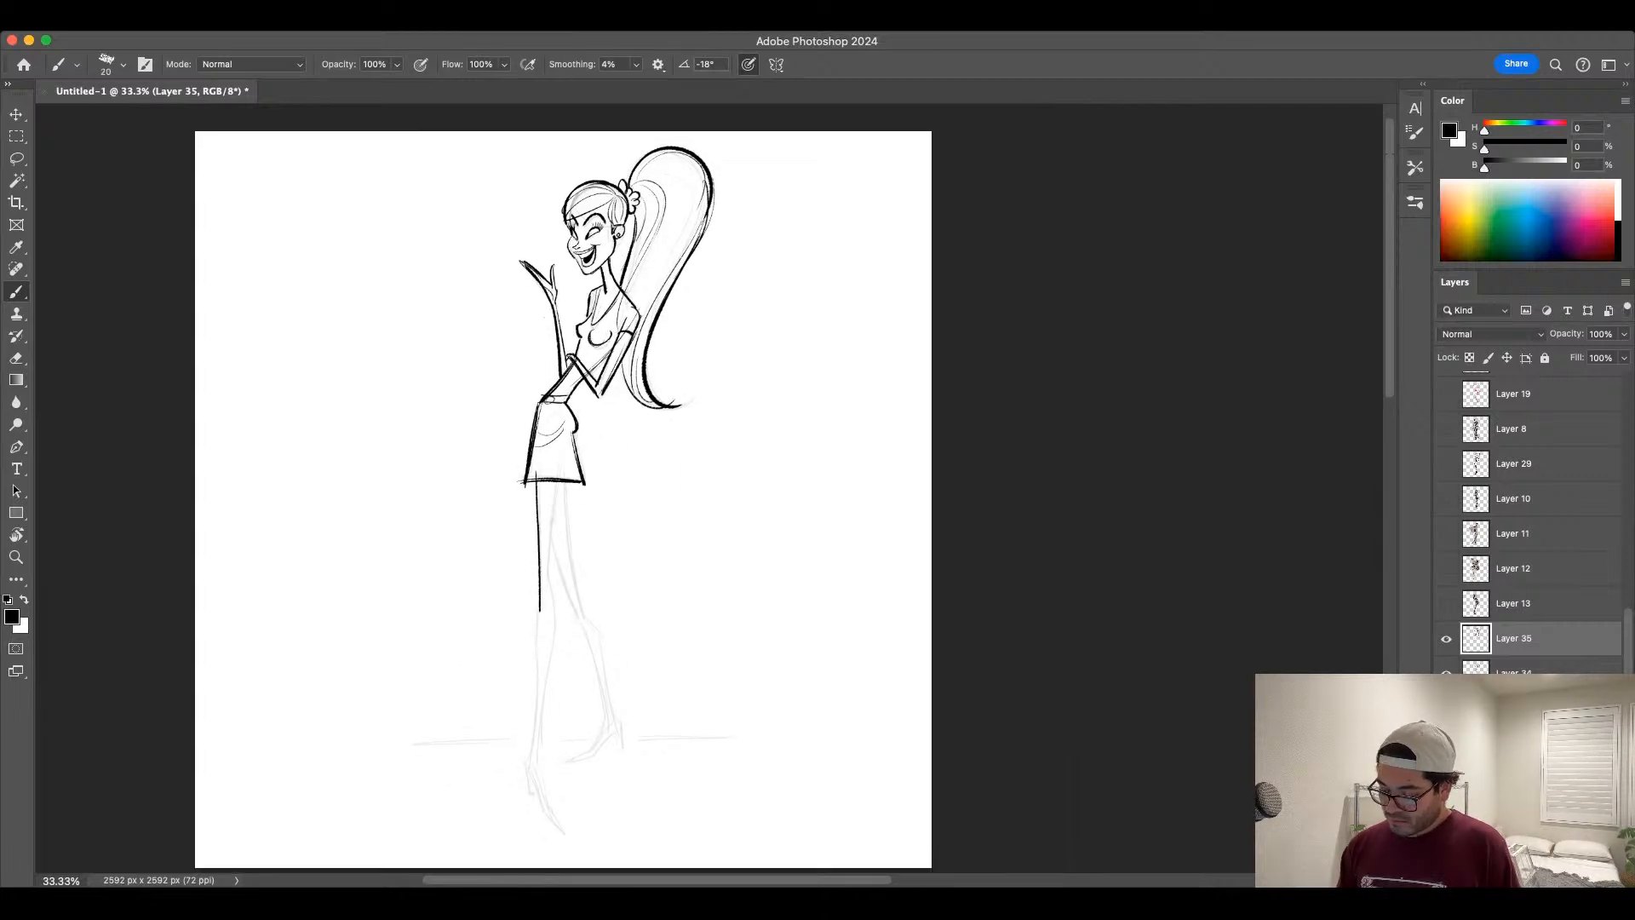
drag(562, 477, 547, 591)
key(super+z)
drag(537, 494, 528, 775)
key(super+z)
mouse_move(560, 483)
mouse_down()
mouse_move(544, 590)
mouse_move(557, 645)
mouse_up()
drag(547, 587, 539, 696)
key(super+z)
Step: Ink both sides of the front calf from the knee down to the ankle
drag(556, 628, 535, 758)
key(super+z)
mouse_move(555, 635)
mouse_down()
mouse_move(527, 781)
mouse_move(558, 826)
mouse_up()
key(super+z)
key(super+z)
drag(527, 774, 553, 811)
key(super+z)
key(super+z)
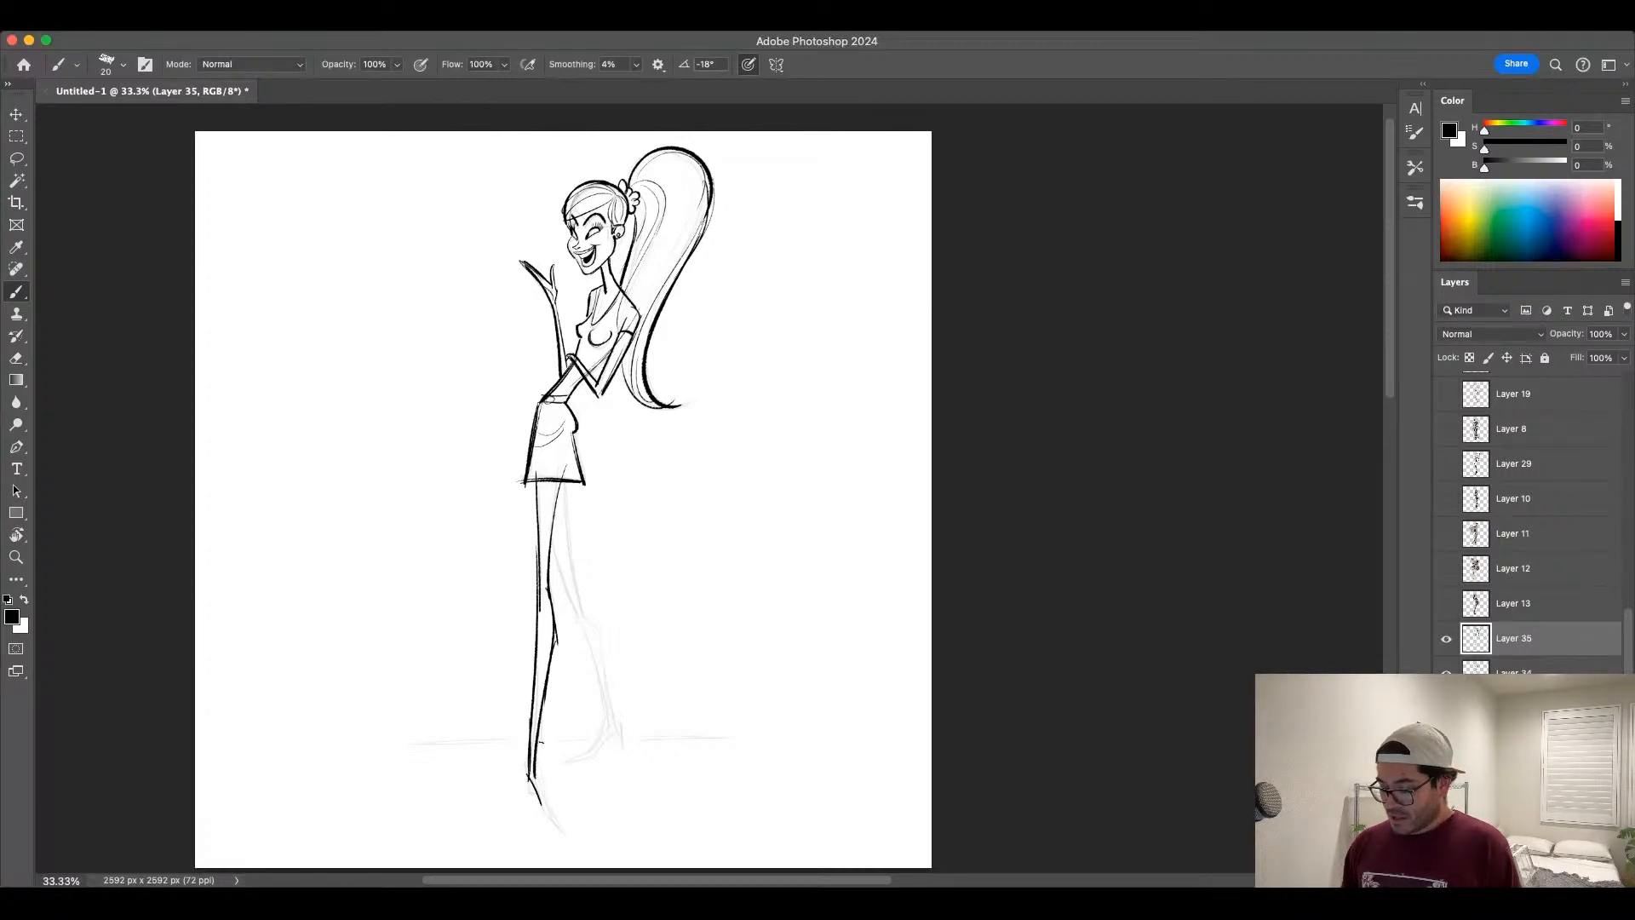
key(super+z)
key(super+z)
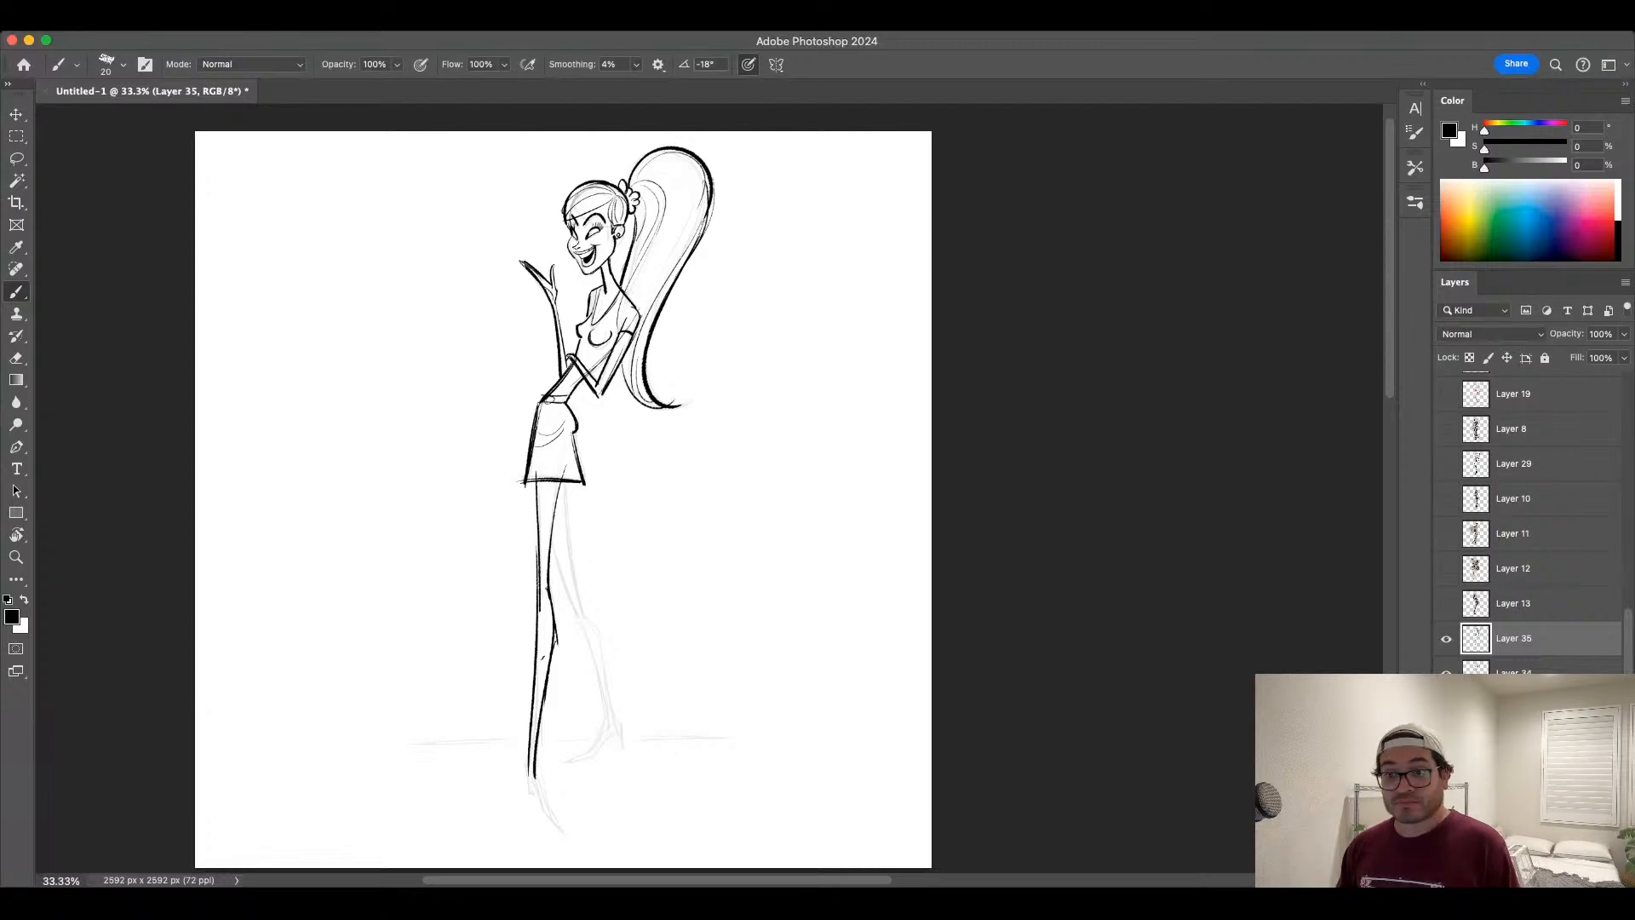
Step: Ink the front foot and its high heel, using a 30 px brush for the thick toe
scroll(666, 741, down, 2)
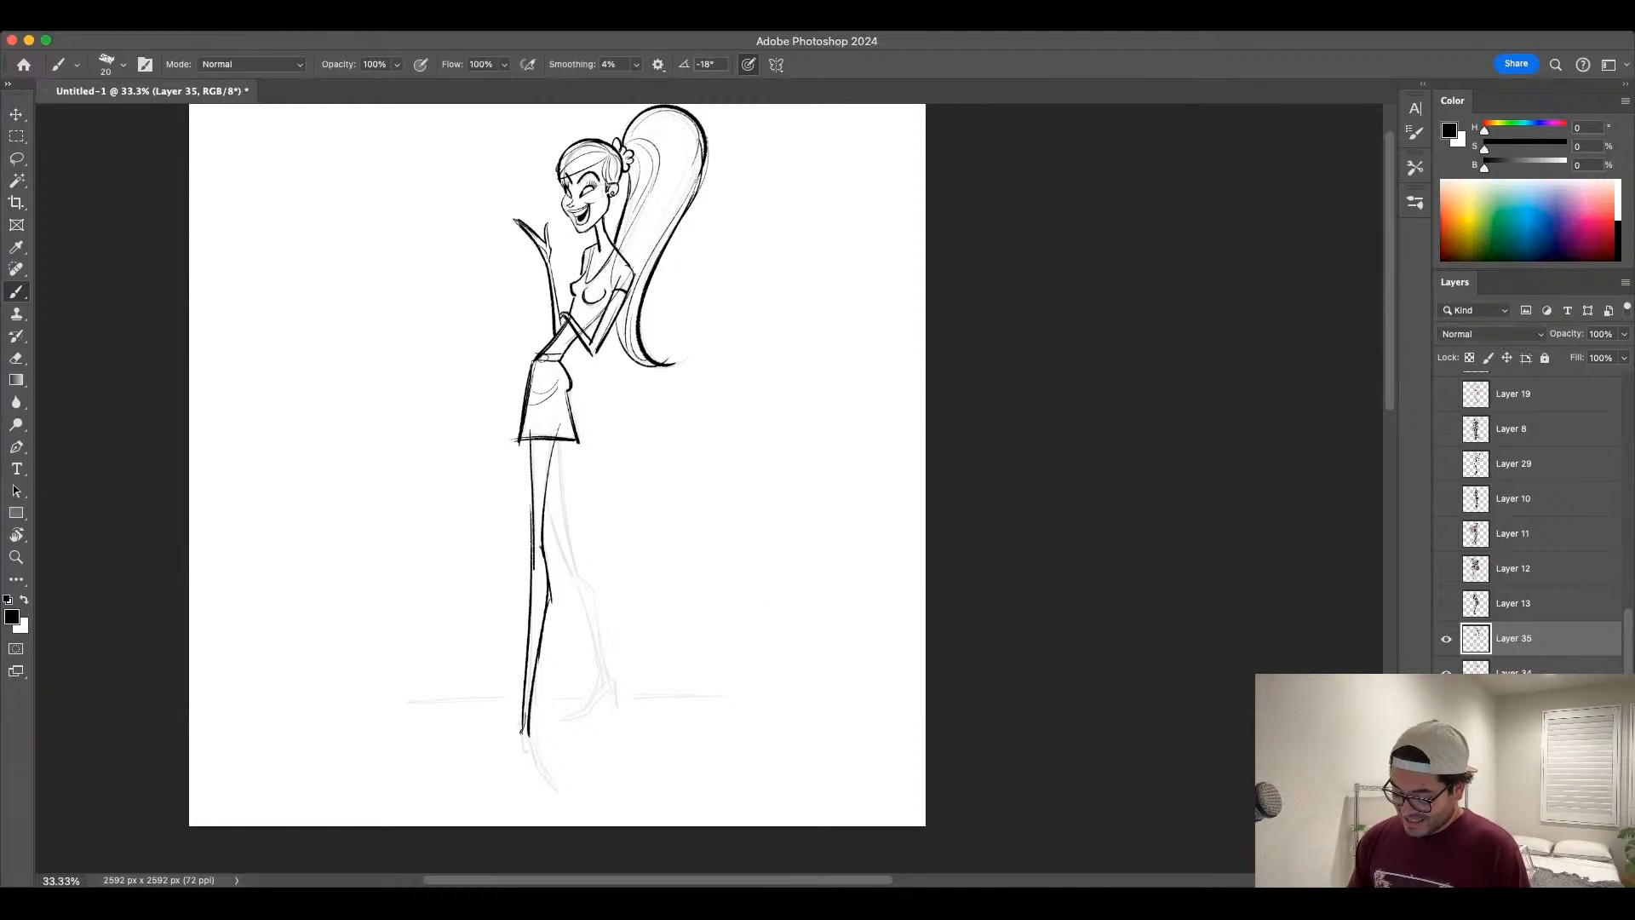
drag(522, 731, 553, 793)
key(super+z)
key(super+z)
key(bracketright)
key(bracketright)
key(super+z)
key(super+z)
key(super+z)
key(super+z)
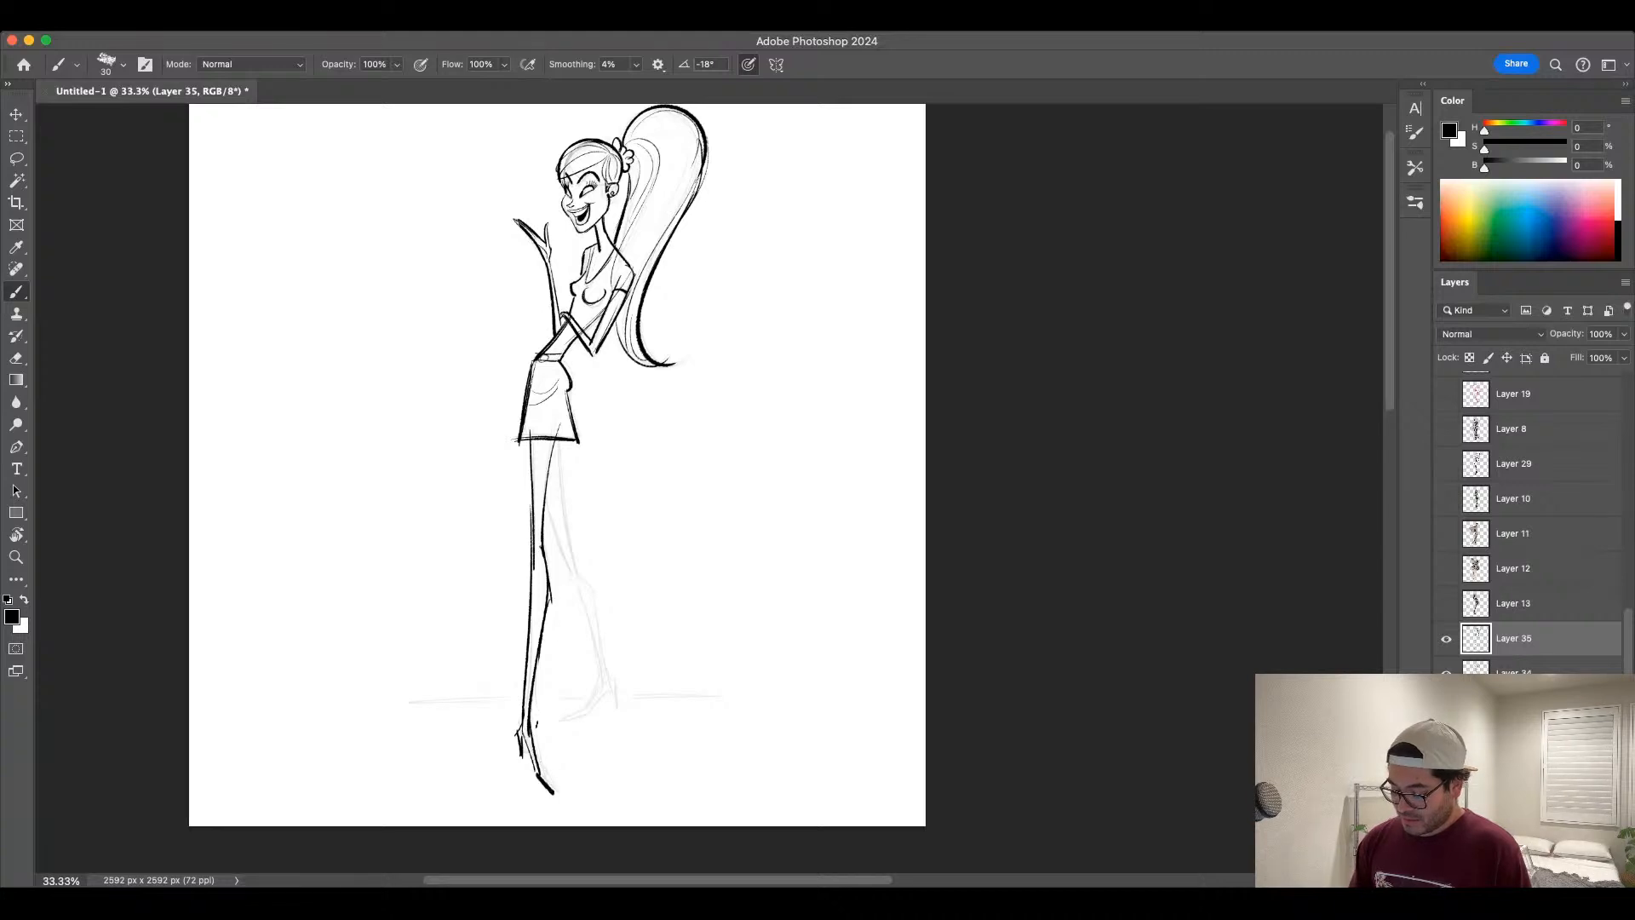
Step: Ink the back leg's inner contour from mid-thigh down to the ankle
drag(545, 502, 567, 566)
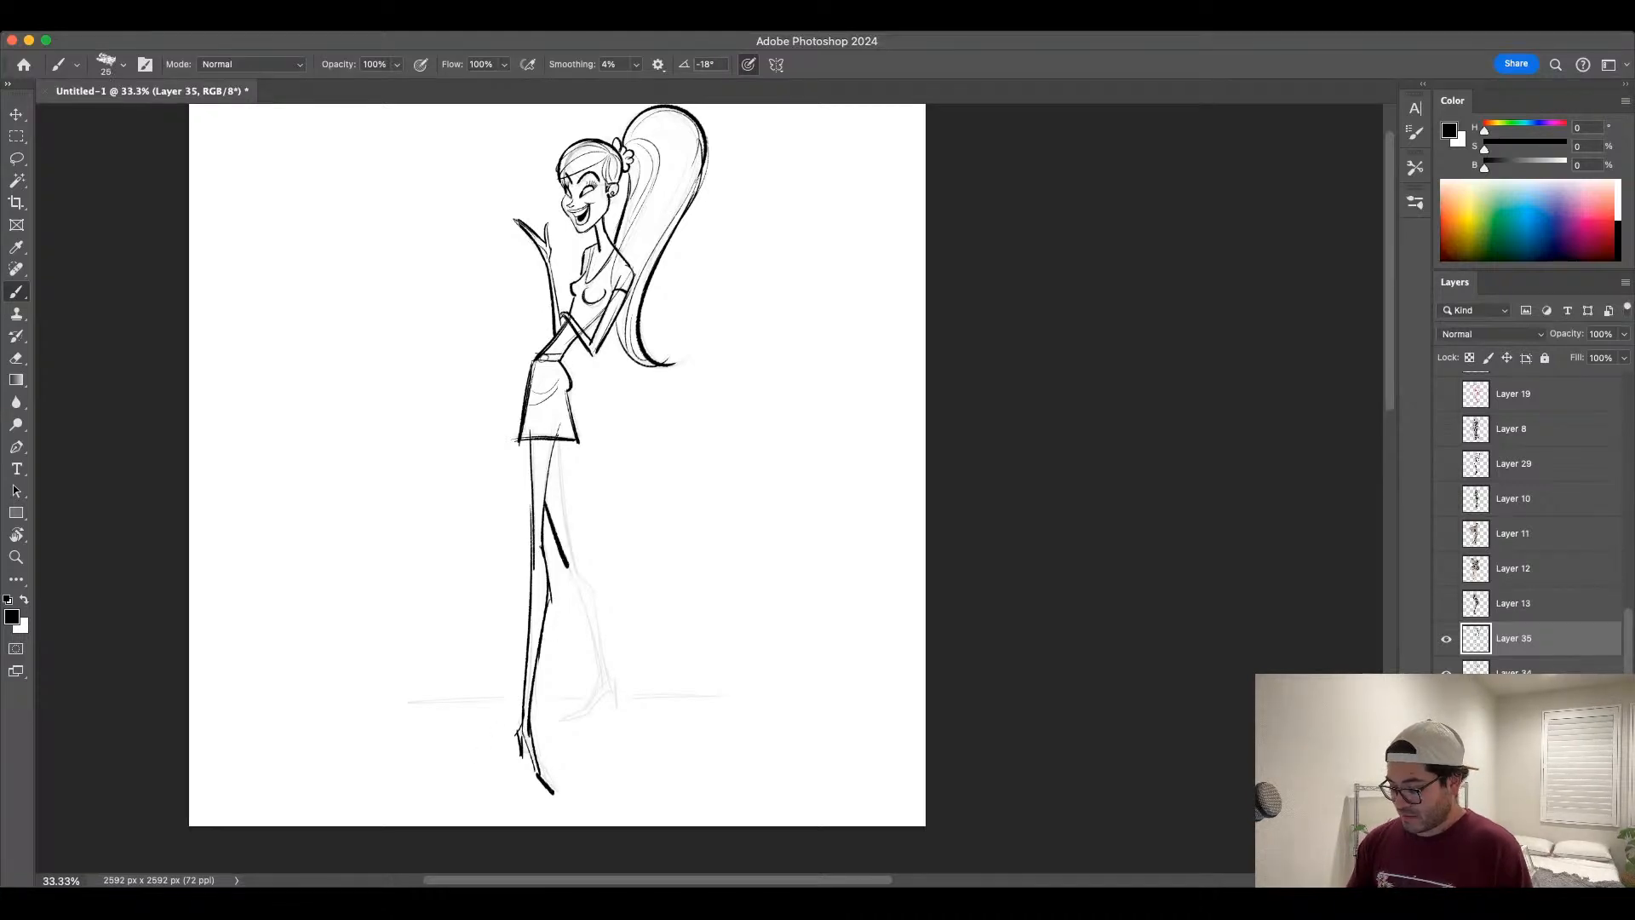
drag(557, 437, 570, 556)
drag(557, 438, 569, 546)
key(super+z)
drag(560, 420, 526, 695)
key(super+z)
key(bracketleft)
drag(565, 566, 601, 686)
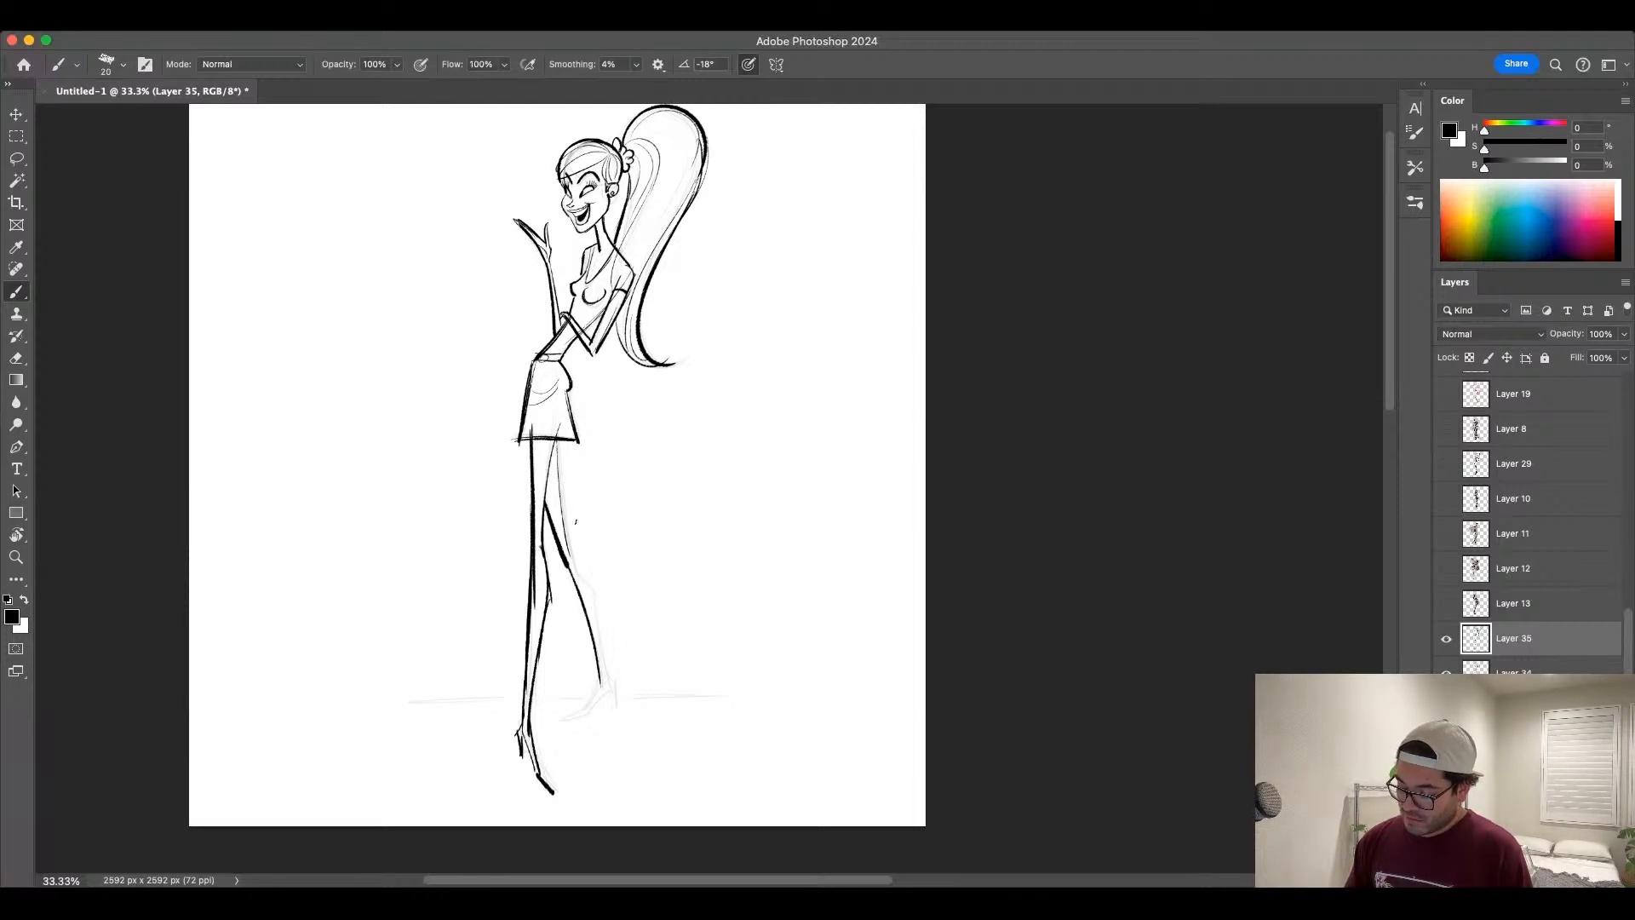
Step: Ink the back leg's outer contour around the knee and down the shin with a 20 px brush
drag(568, 559, 587, 589)
key(super+z)
drag(568, 547, 604, 668)
key(super+z)
key(super+z)
drag(590, 579, 604, 657)
key(super+z)
key(super+z)
drag(569, 548, 596, 605)
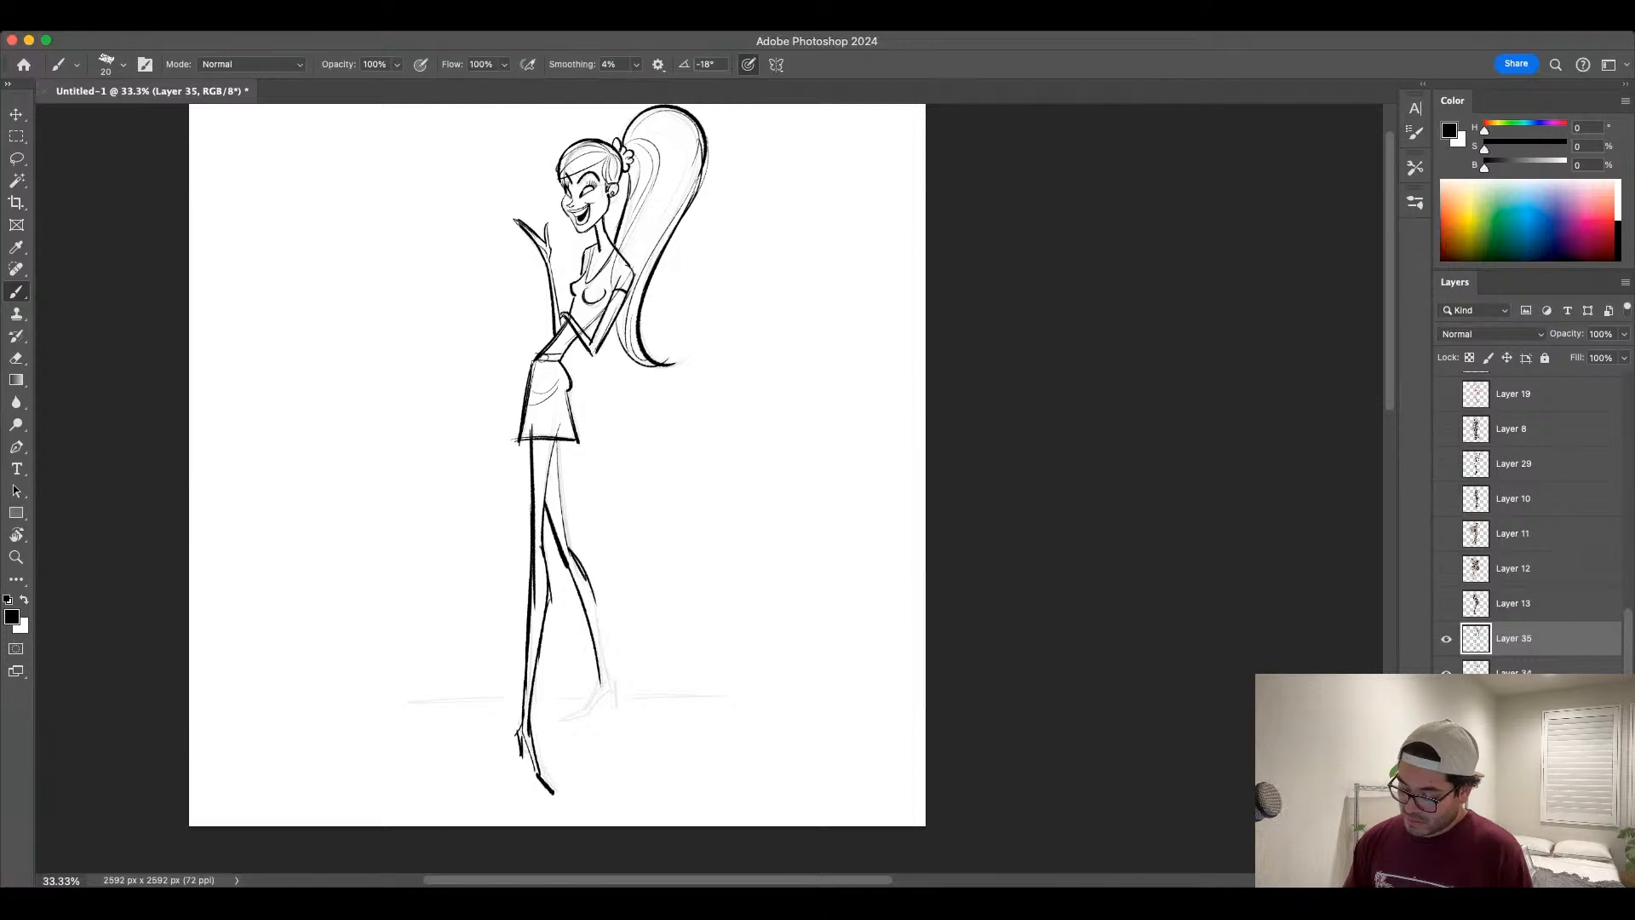
key(super+z)
key(super+z)
drag(568, 548, 590, 585)
drag(591, 575, 604, 684)
key(super+z)
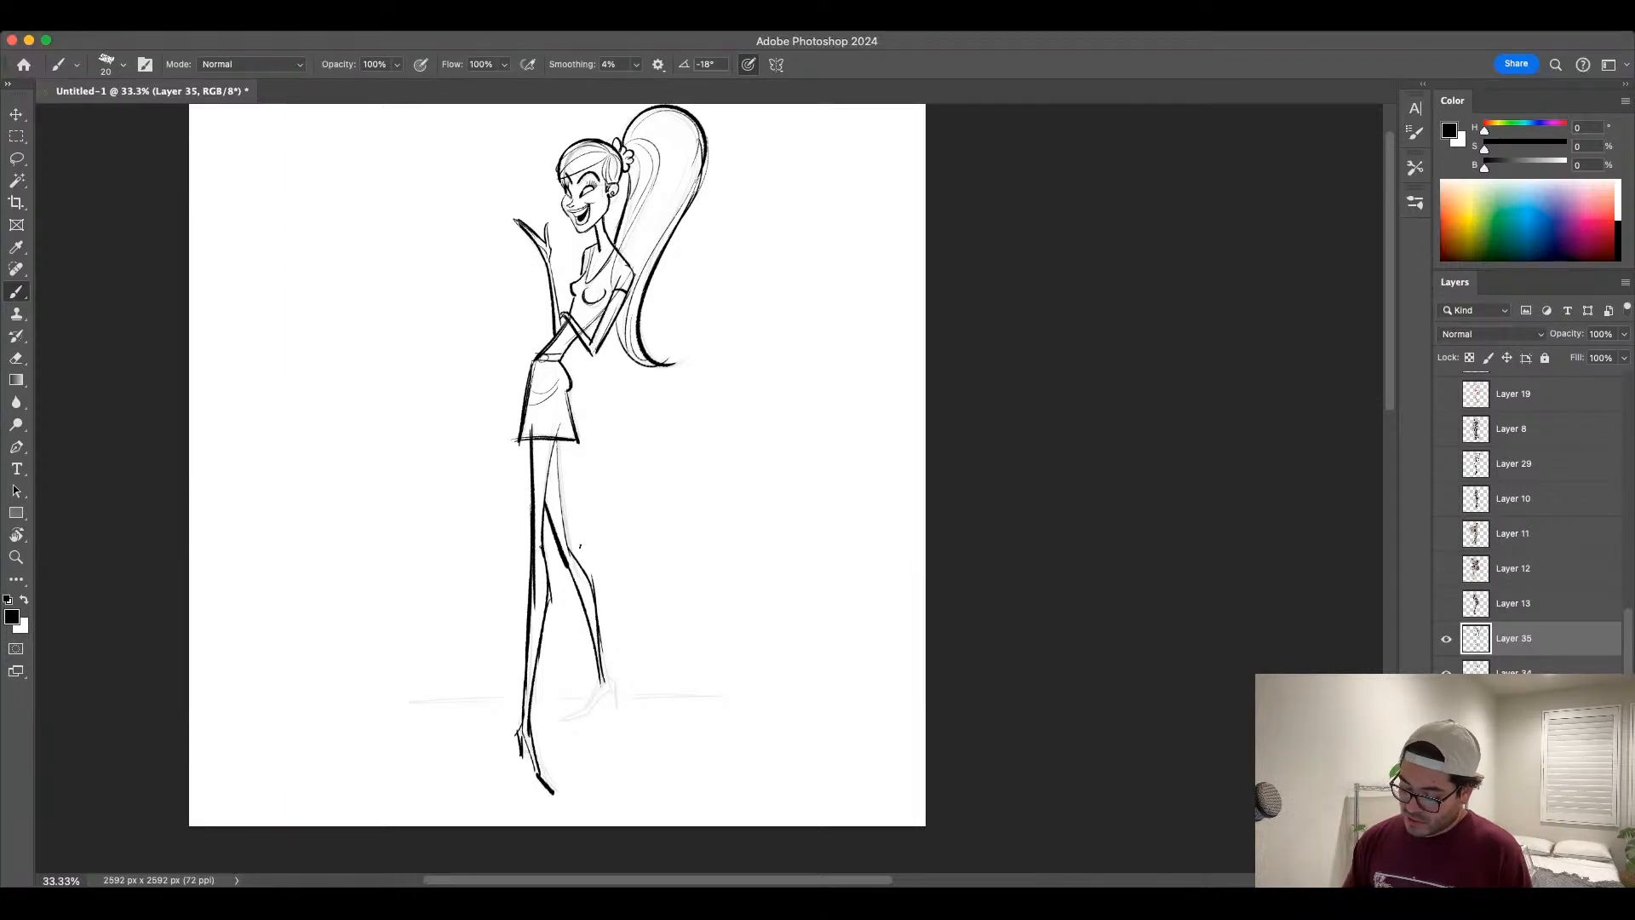
mouse_move(568, 546)
mouse_down()
mouse_move(591, 589)
mouse_move(596, 688)
mouse_up()
key(super+z)
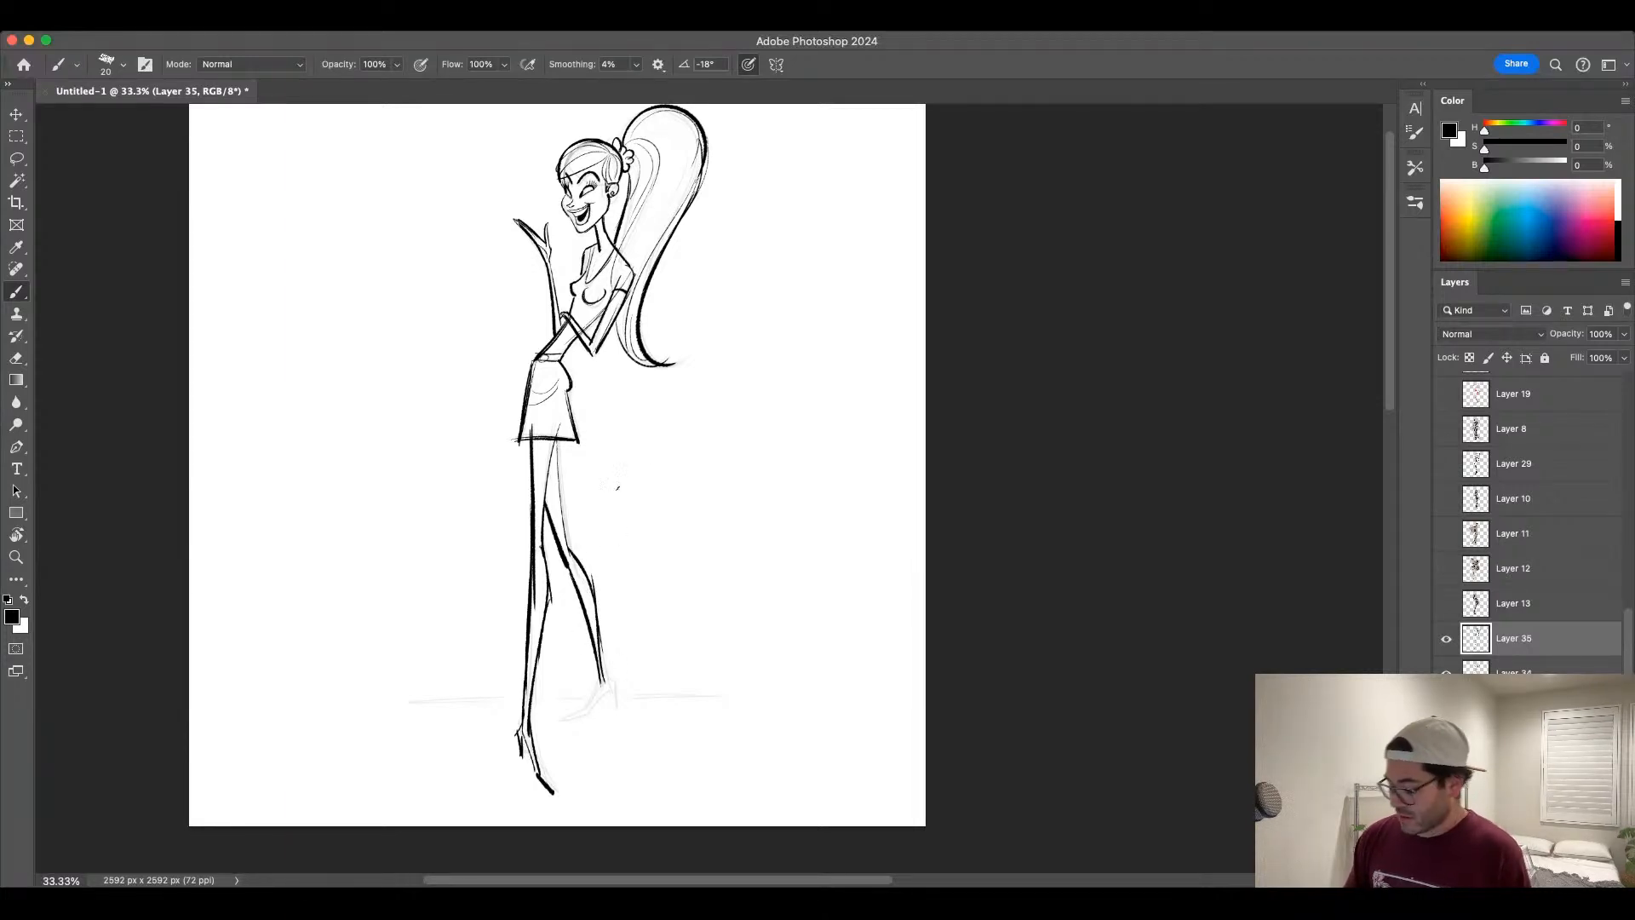
Step: Darken the back leg's thigh lines just below the skirt hem
drag(559, 443, 567, 543)
mouse_move(559, 460)
mouse_down()
mouse_move(564, 519)
mouse_move(545, 506)
mouse_up()
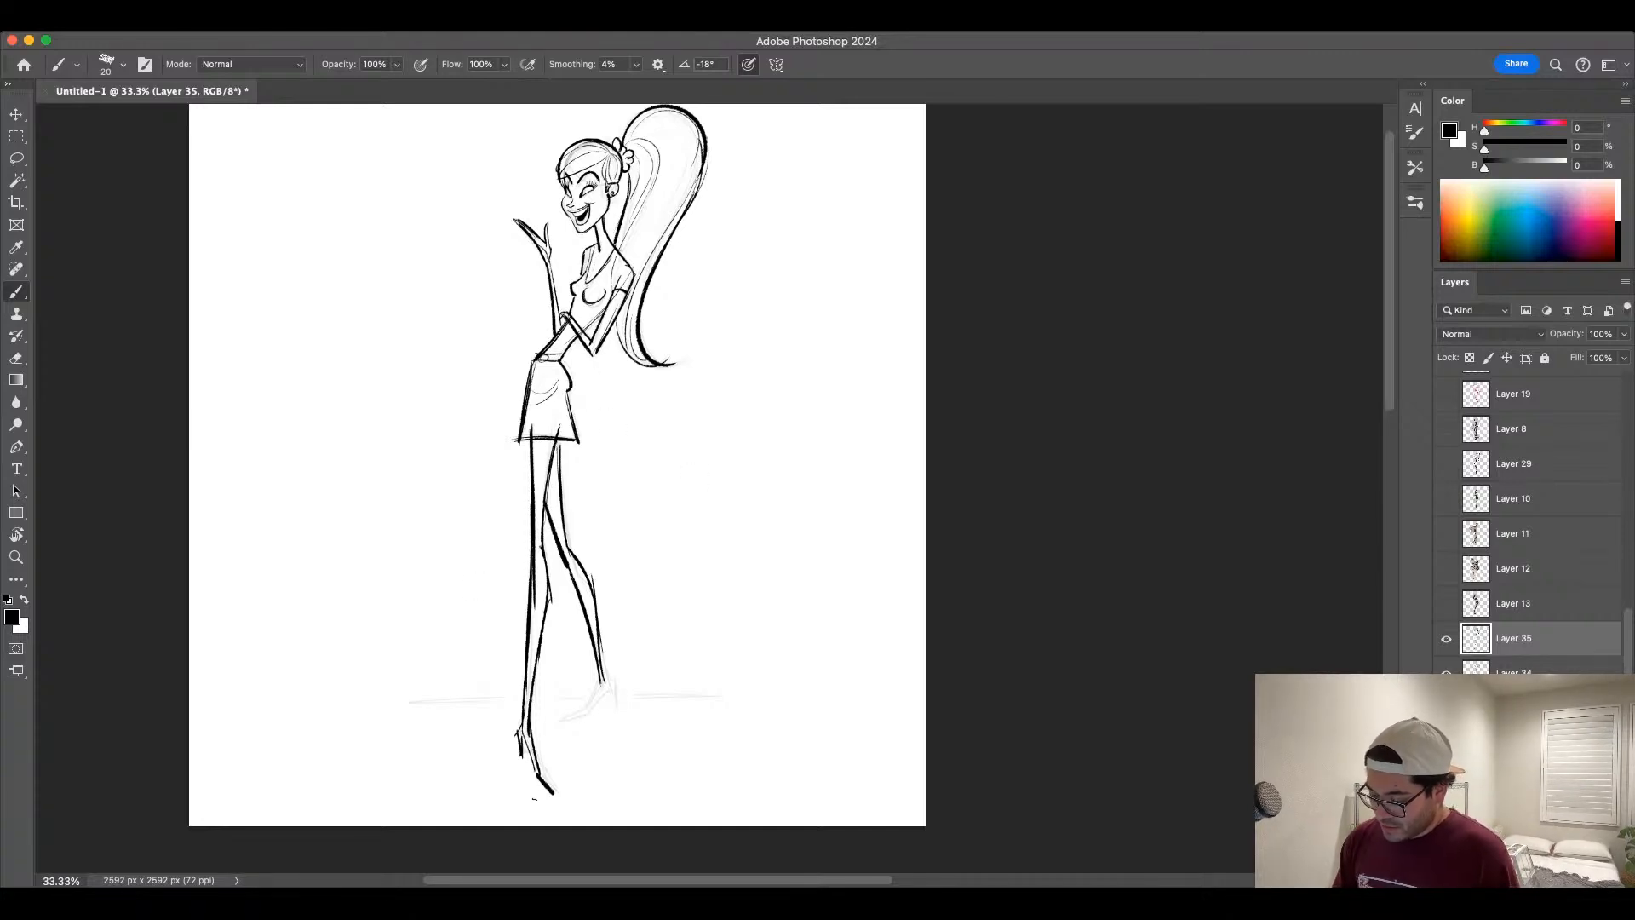
key(super+z)
Step: Ink the back foot and its high-heeled shoe
mouse_move(598, 654)
mouse_down()
mouse_move(597, 693)
mouse_move(560, 719)
mouse_up()
key(])
mouse_move(553, 723)
mouse_down()
mouse_move(614, 704)
mouse_move(614, 683)
mouse_move(613, 707)
mouse_move(581, 713)
mouse_up()
key(super+z)
key([)
key([)
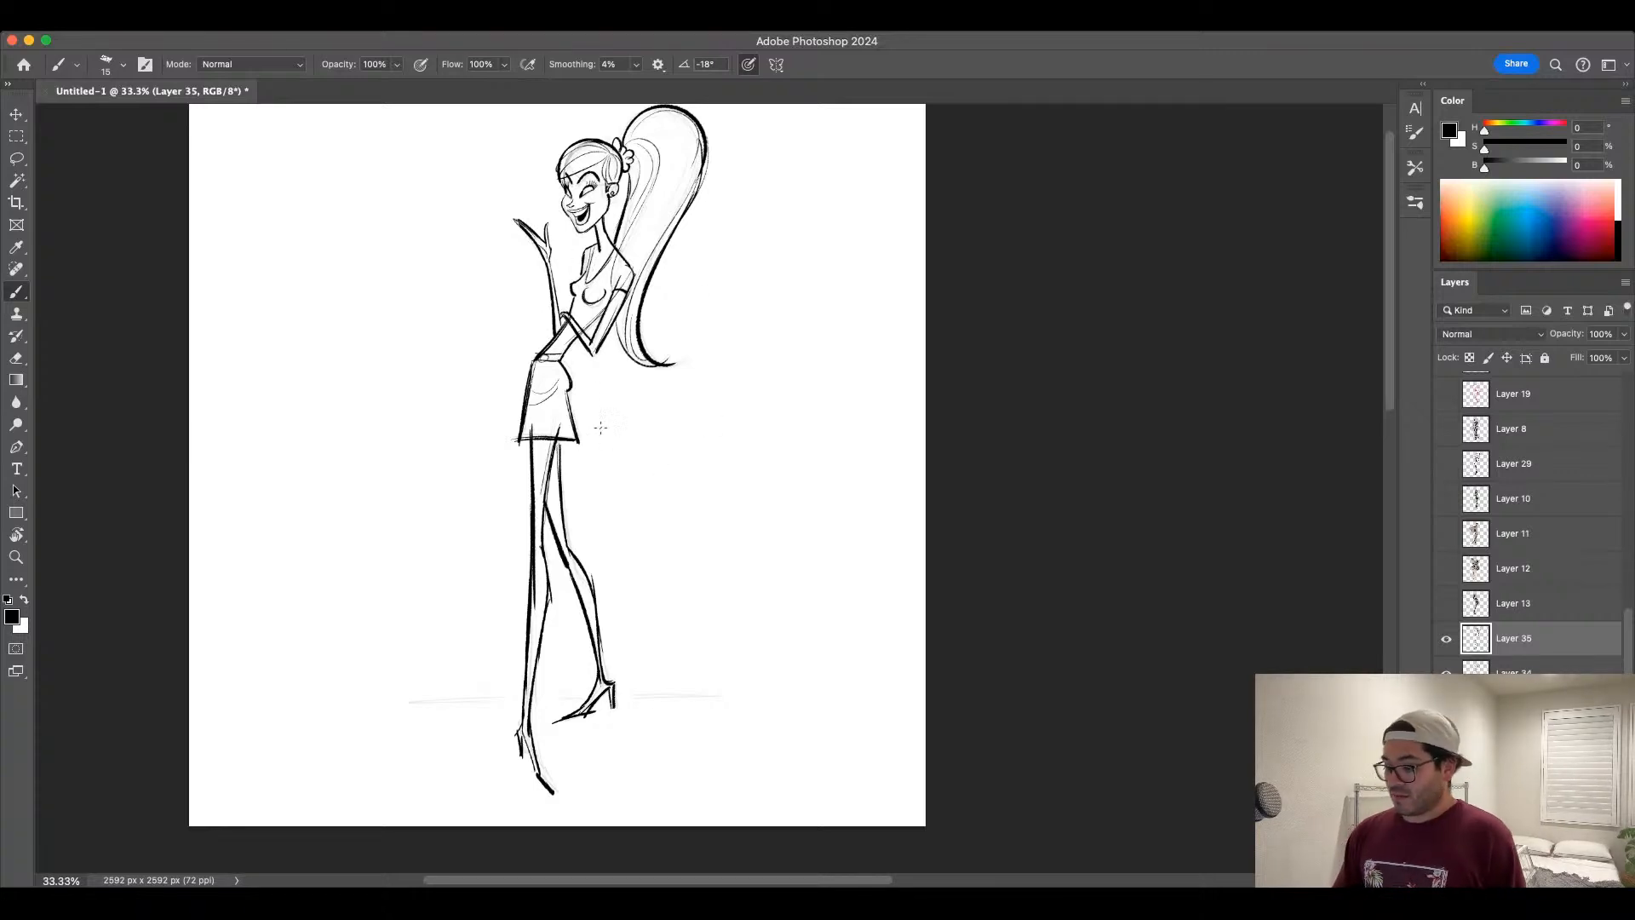
Step: Thicken the ponytail's outer contour and ink its curled lower end
key(])
key(])
drag(705, 131, 676, 224)
key([)
mouse_move(635, 130)
mouse_down()
mouse_move(665, 227)
mouse_move(632, 278)
mouse_move(630, 366)
mouse_move(660, 366)
mouse_up()
key(super+z)
key([)
key(])
key(super+z)
drag(643, 292, 677, 361)
key(super+z)
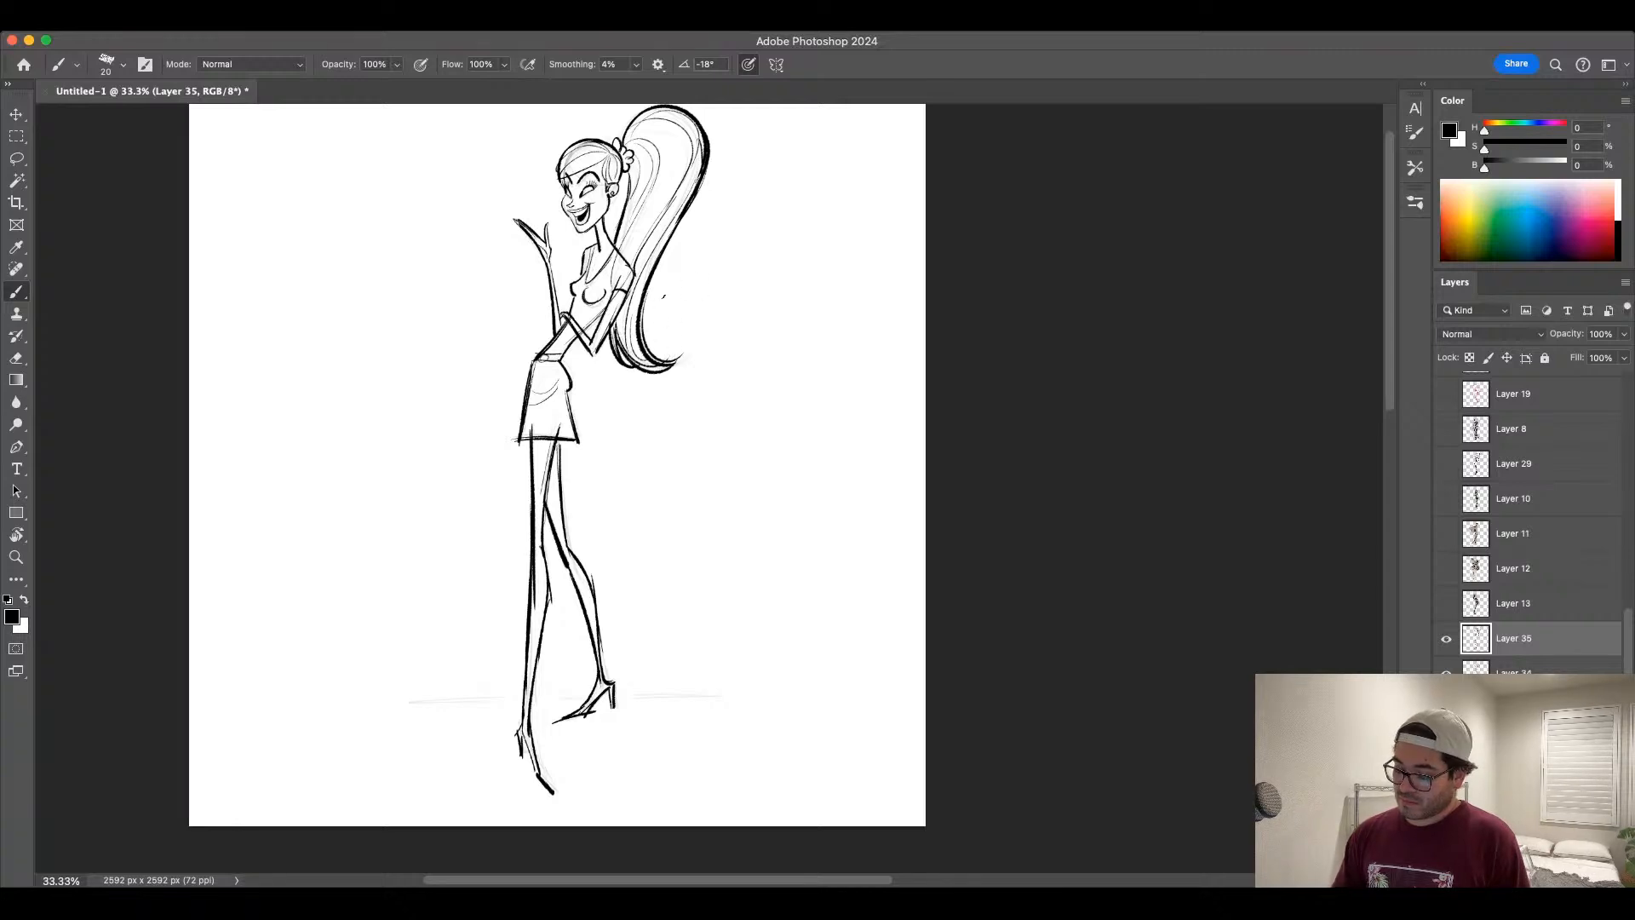
Step: Add thick curved strand lines inside the ponytail's lower curl with a 25 px brush
key(])
drag(635, 291, 661, 366)
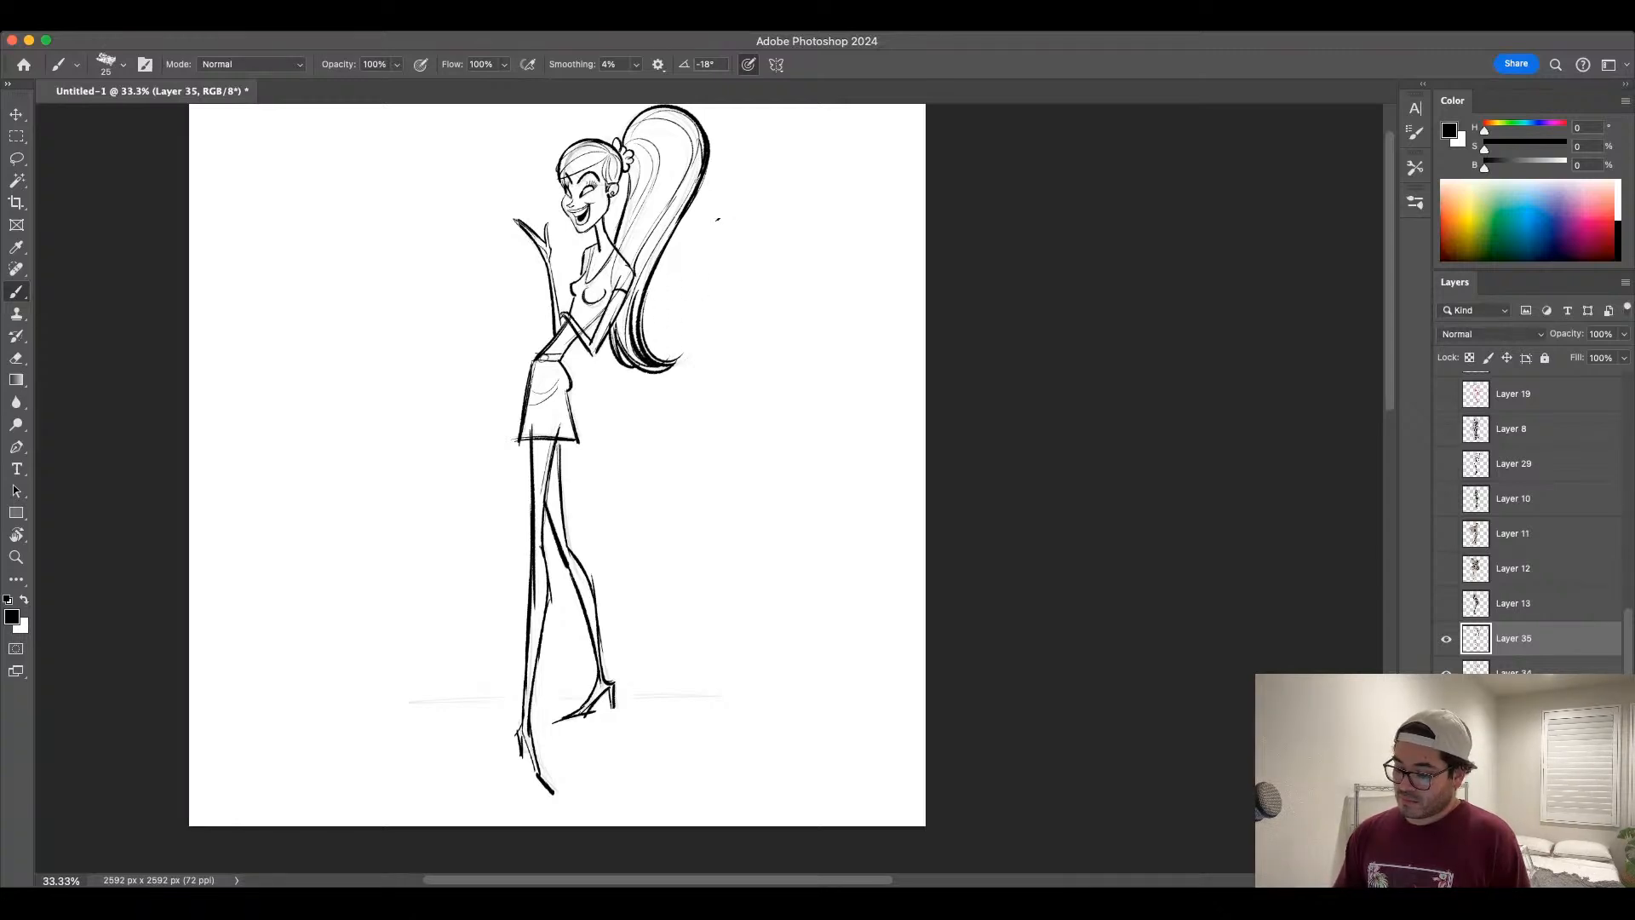
mouse_move(643, 285)
mouse_down()
mouse_move(681, 361)
mouse_move(606, 372)
mouse_move(637, 361)
mouse_up()
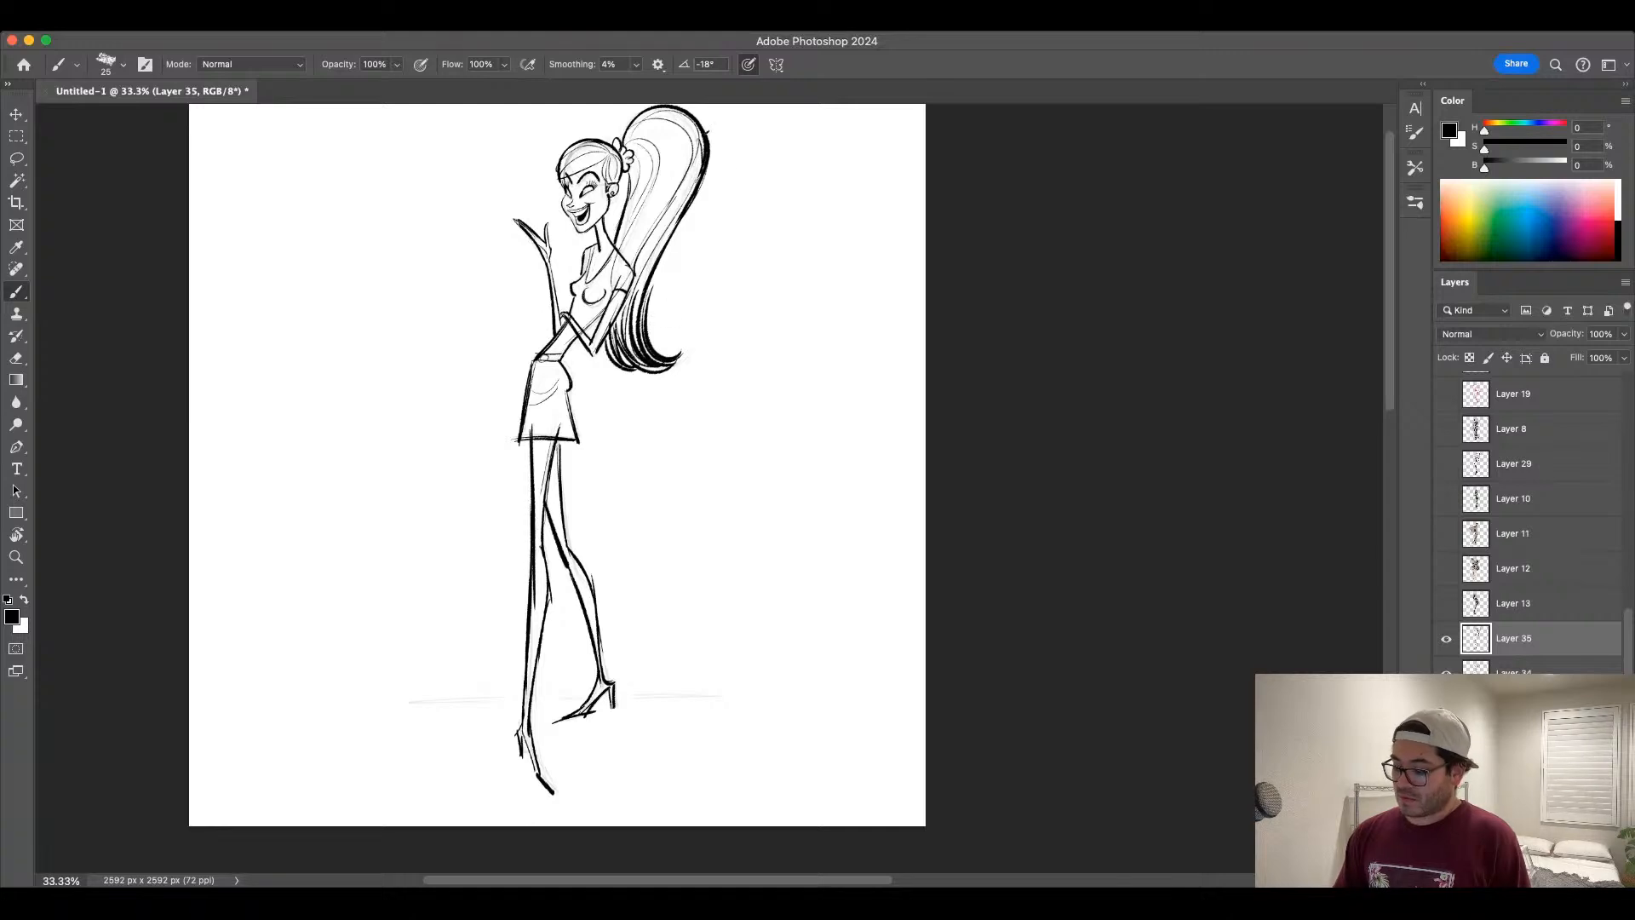
scroll(871, 400, up, 1)
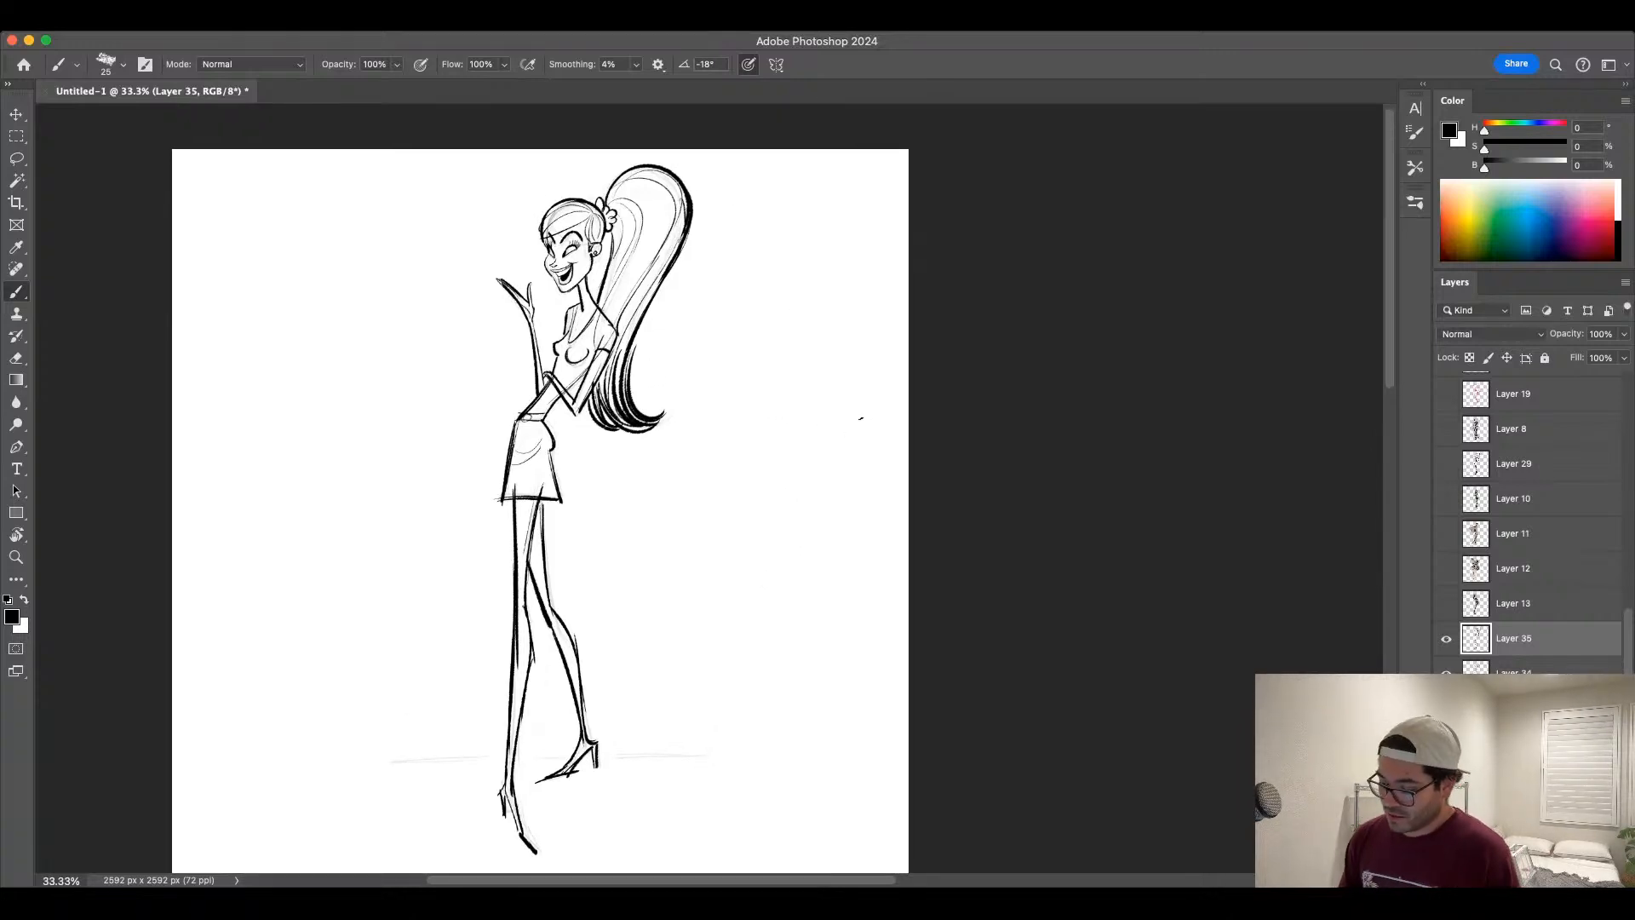
drag(767, 504, 770, 502)
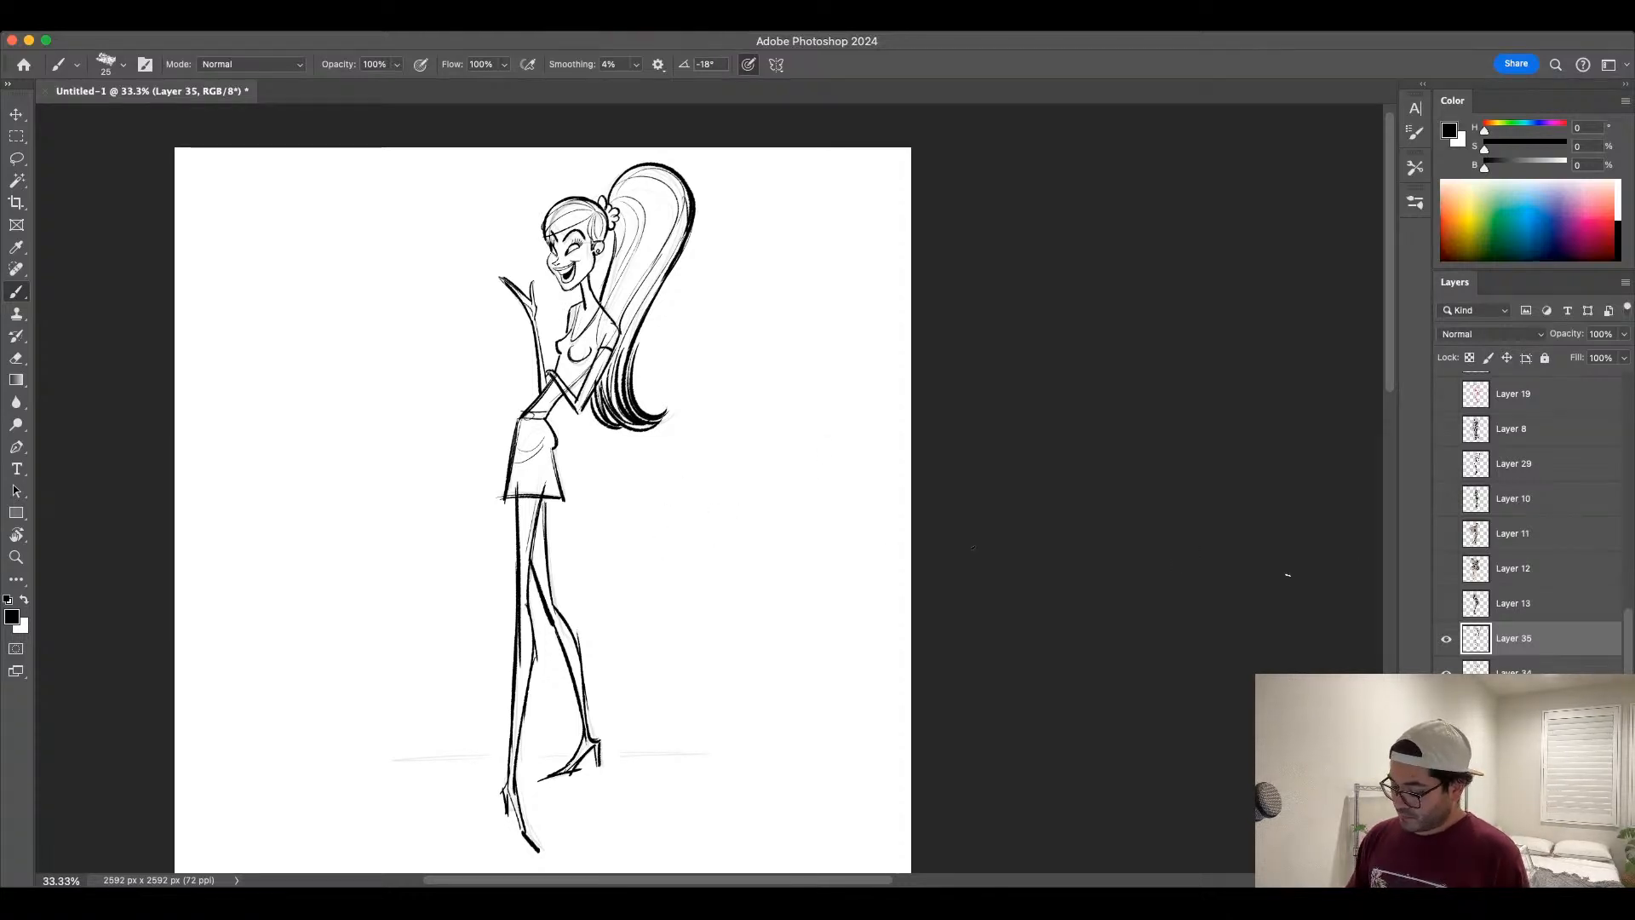
key(super+z)
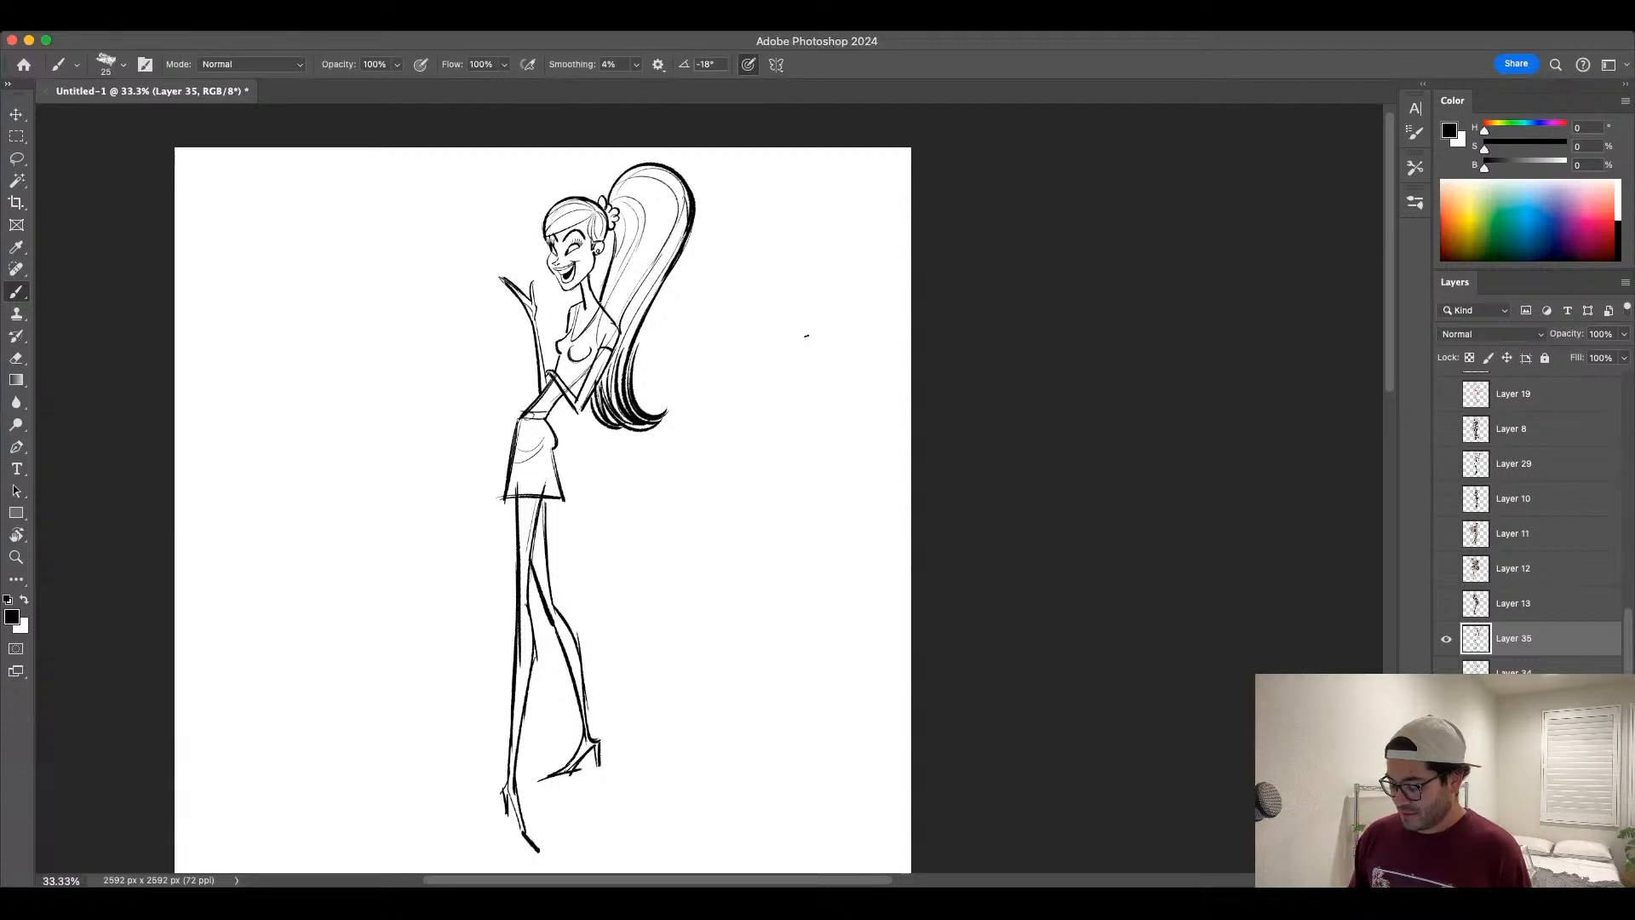
Step: Hide the line art on Layer 35 and the rough sketch on Layer 34, and show the gesture sketch on Layer 14
click(1445, 642)
click(1445, 673)
click(1445, 673)
click(1445, 707)
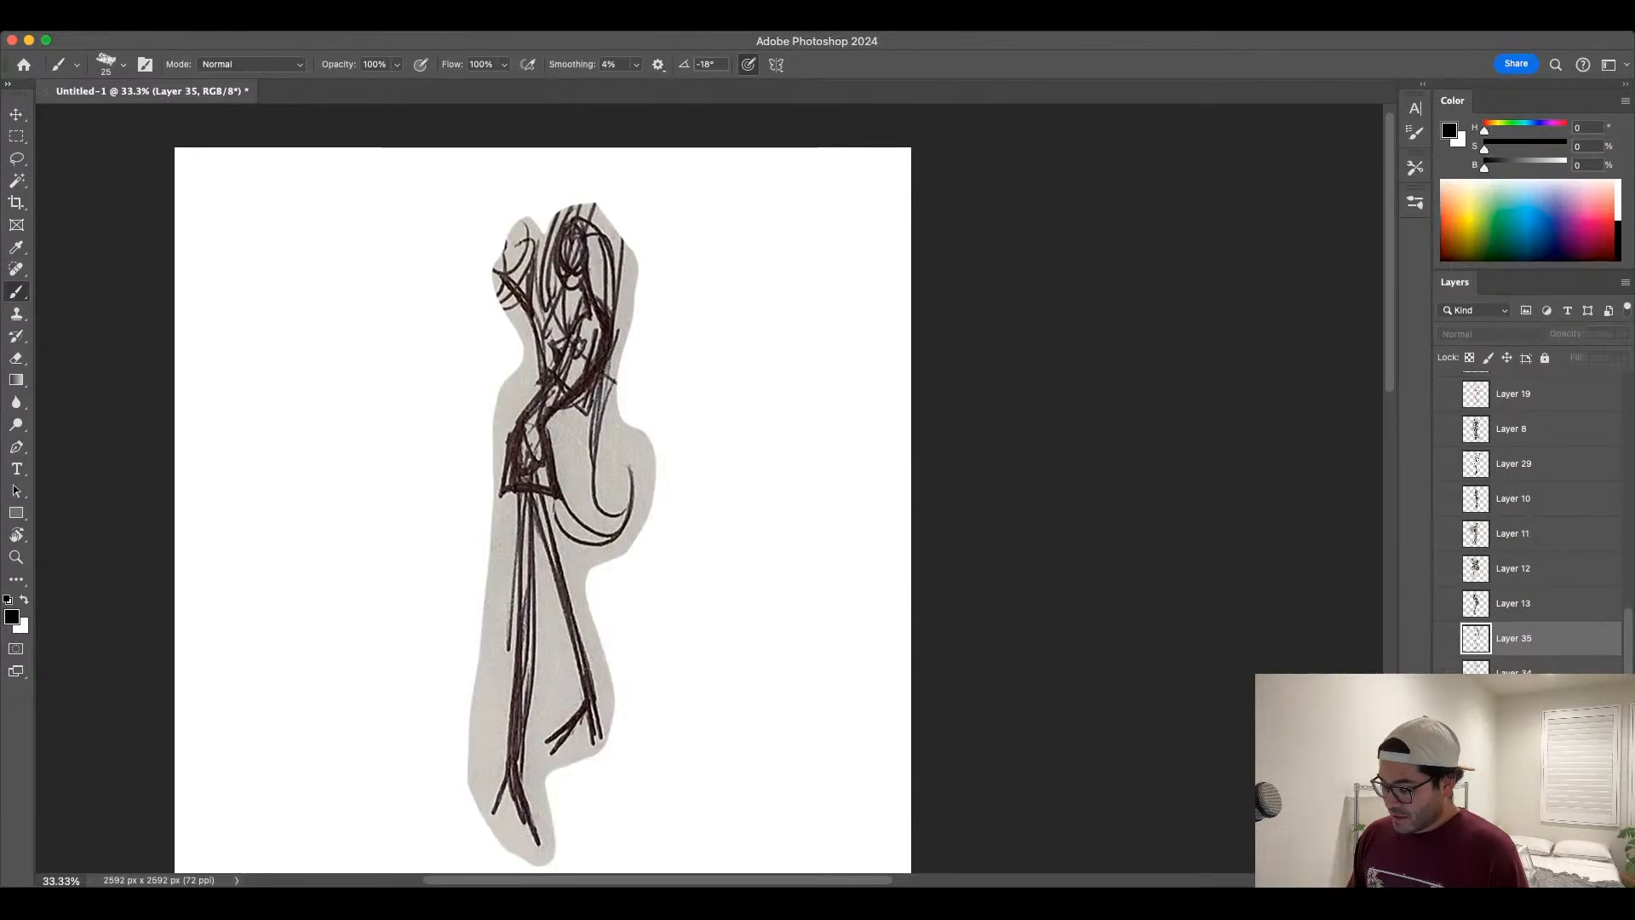
click(1513, 708)
scroll(762, 668, down, 3)
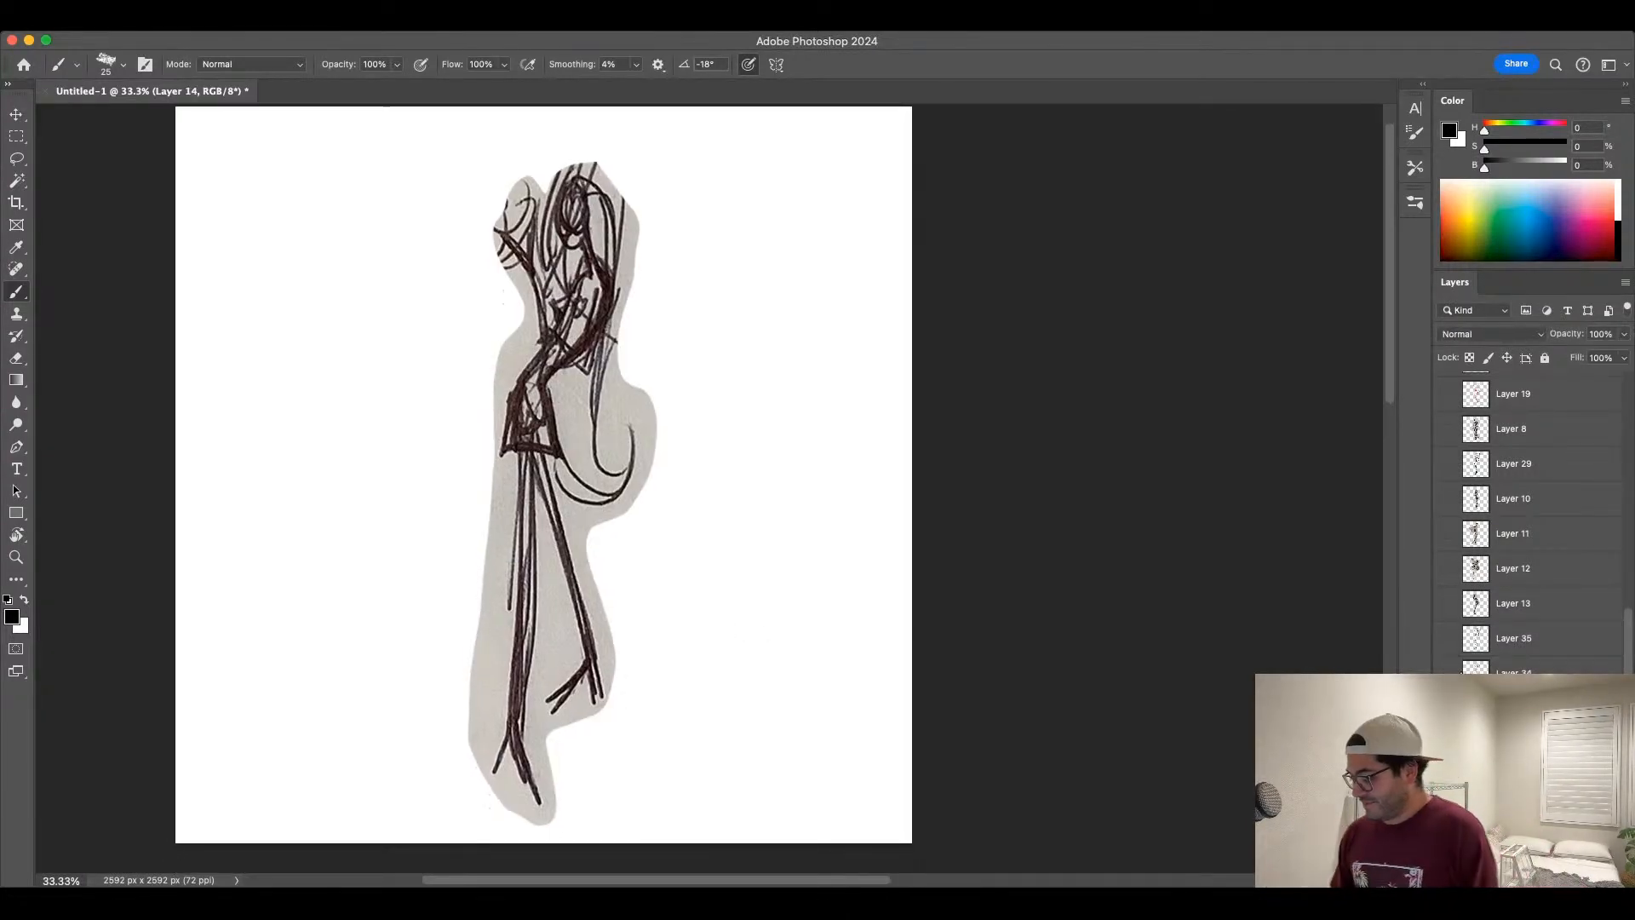
Step: Hide Layer 14, view the rough sketch on Layer 34, and hide that layer as well
click(1445, 707)
click(1445, 673)
click(1513, 672)
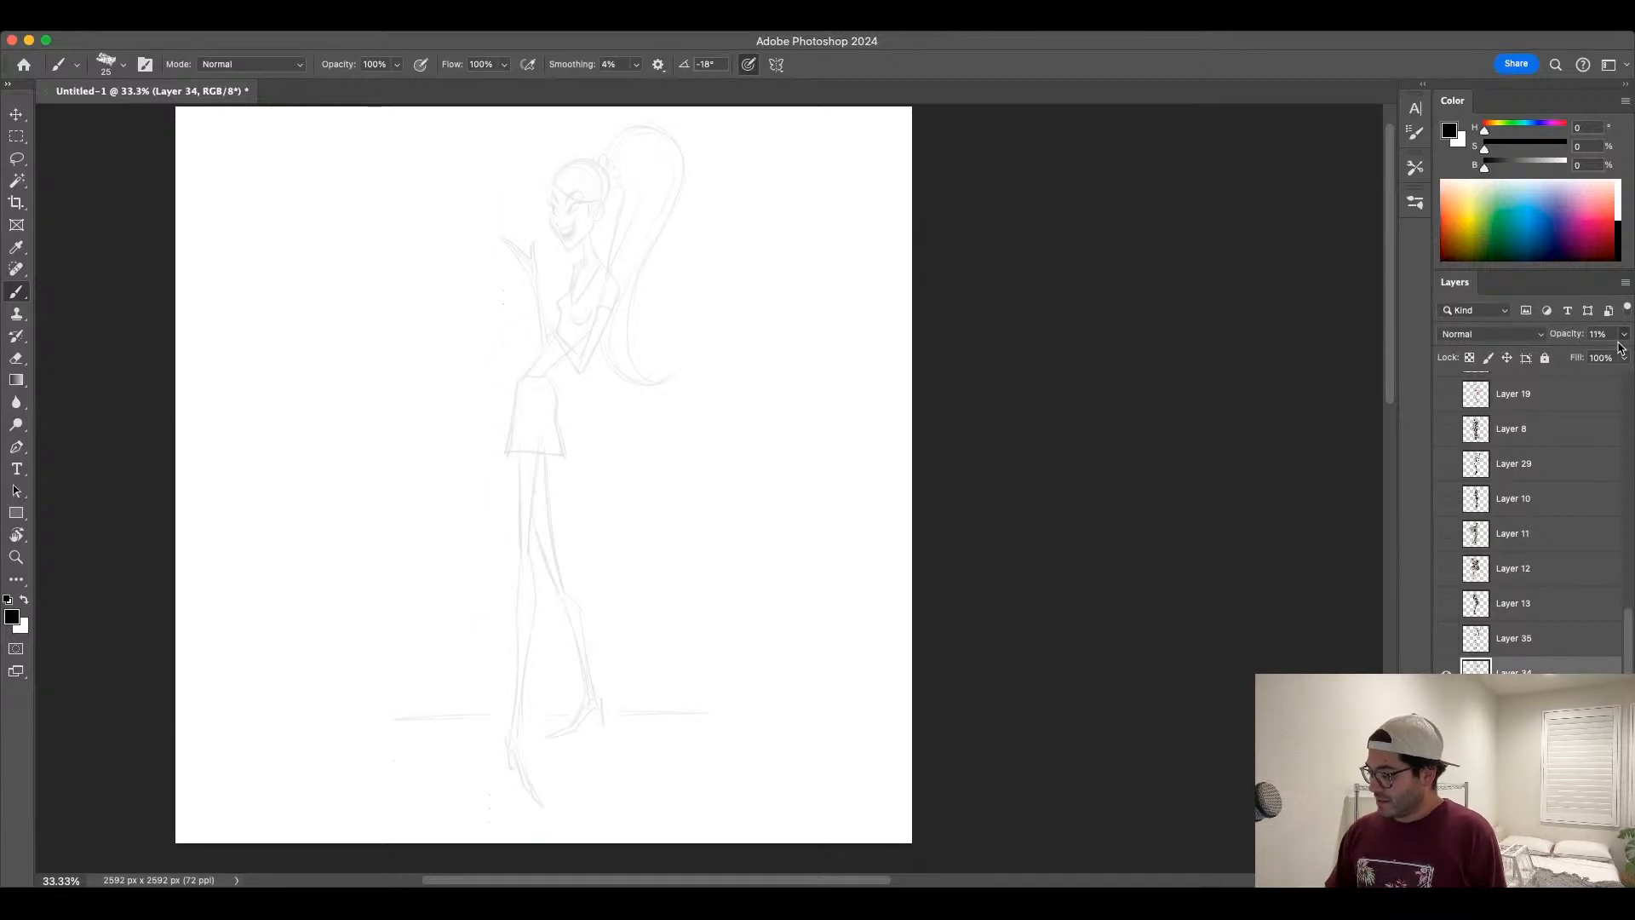
drag(1621, 347, 1631, 364)
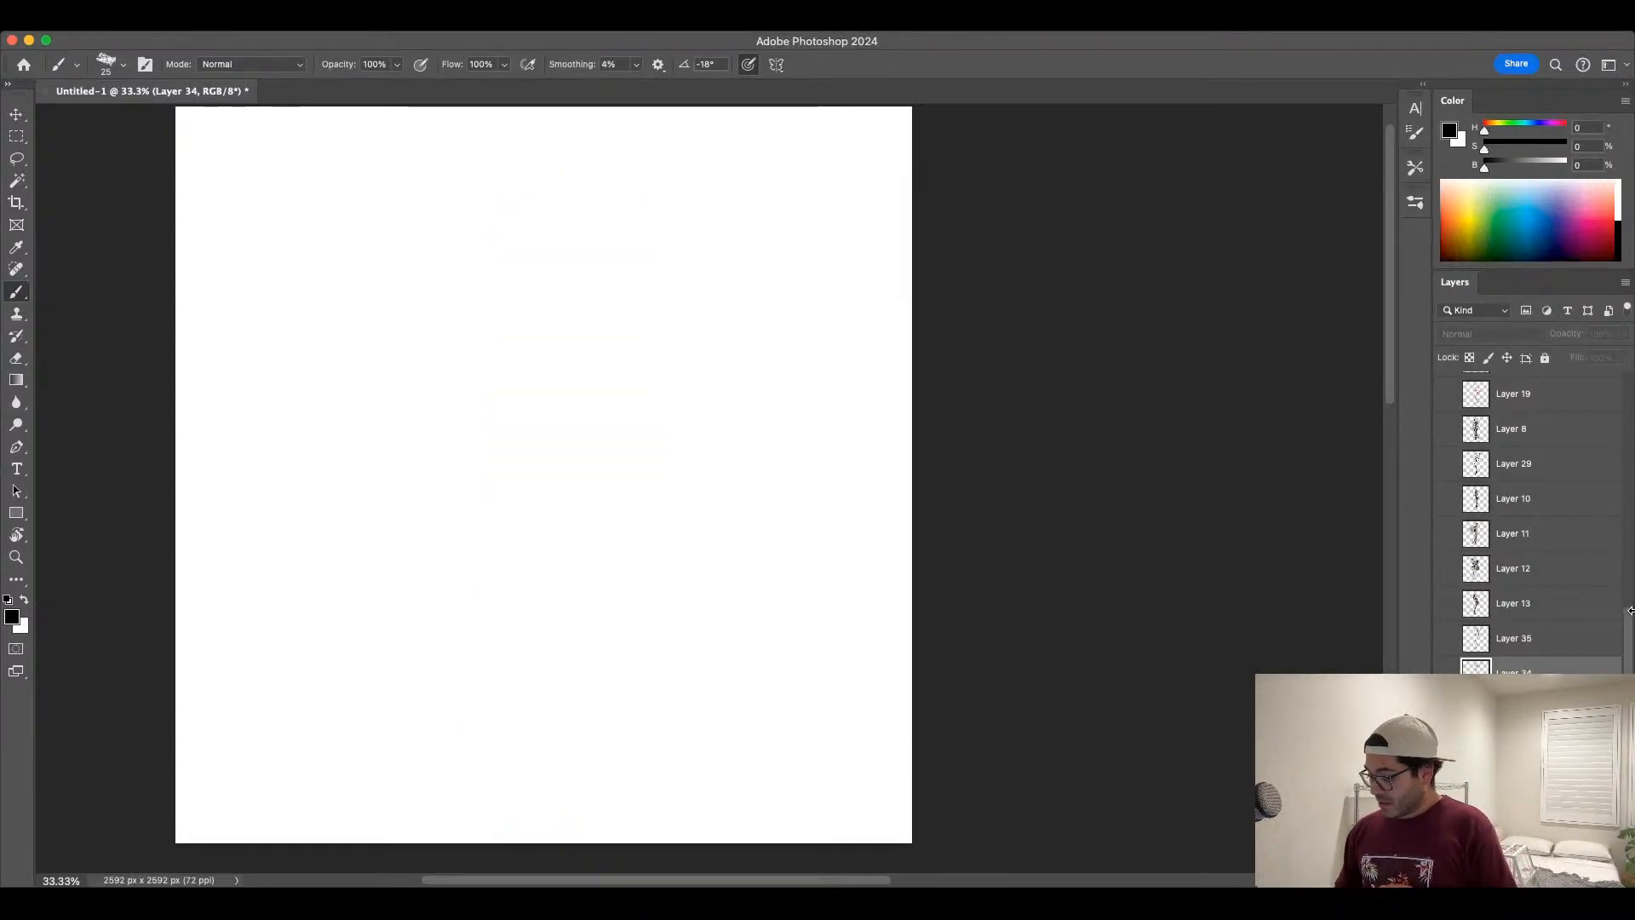
Step: Show the gesture sketch on Layer 8 at 29% opacity beneath the red sketch on Layer 19
scroll(1628, 624, up, 1)
scroll(1627, 623, up, 1)
click(1449, 494)
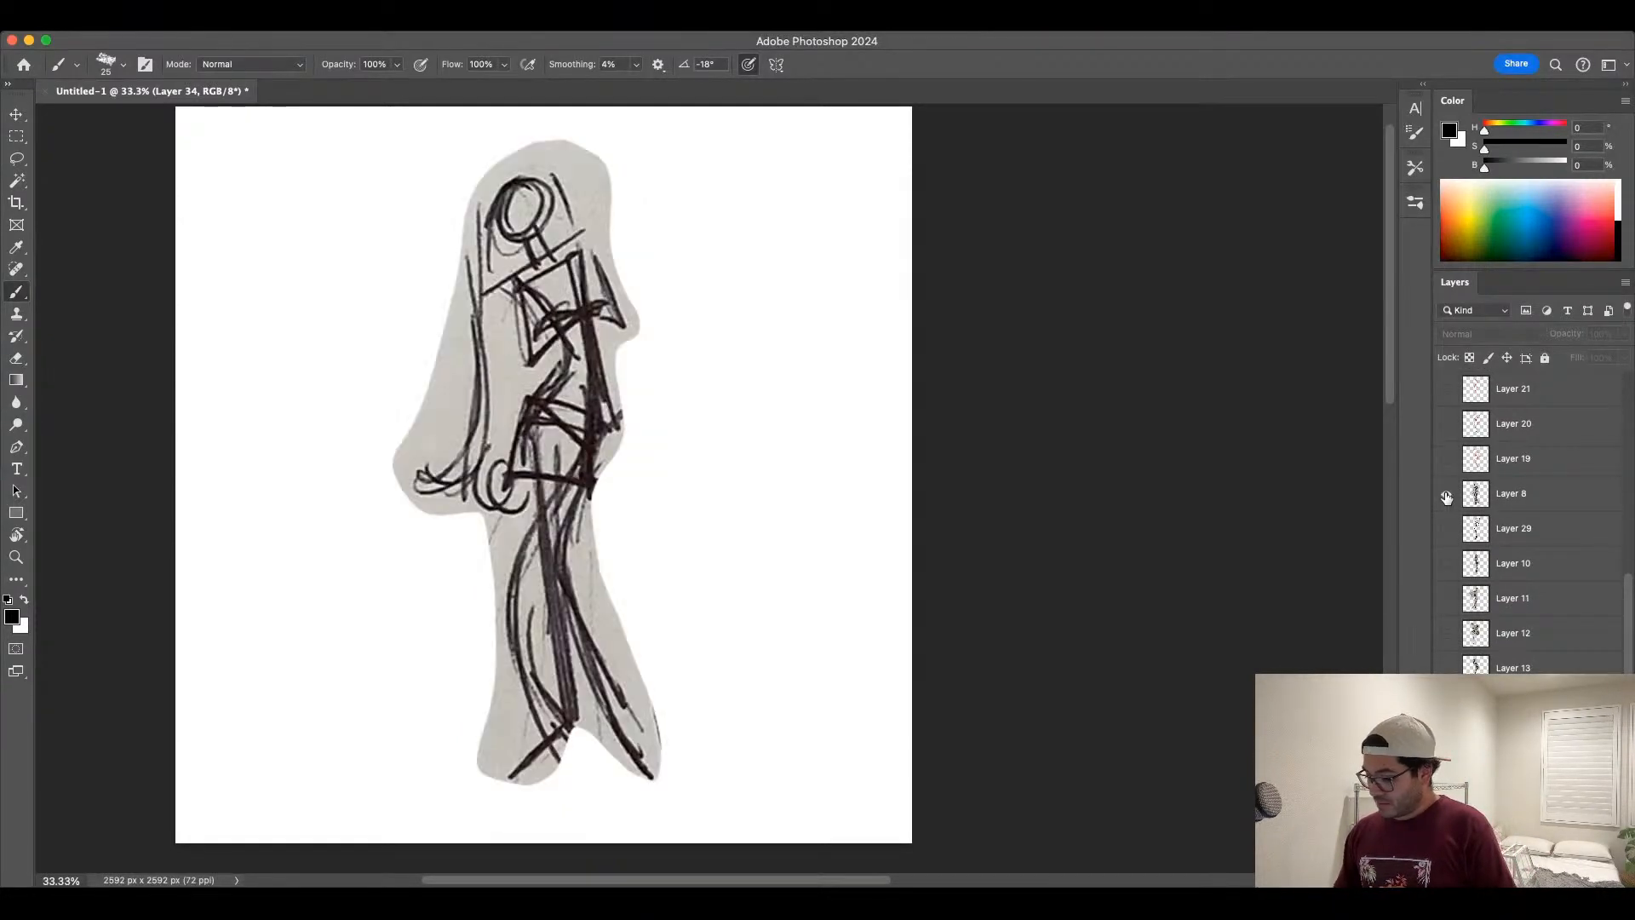
scroll(1627, 617, up, 2)
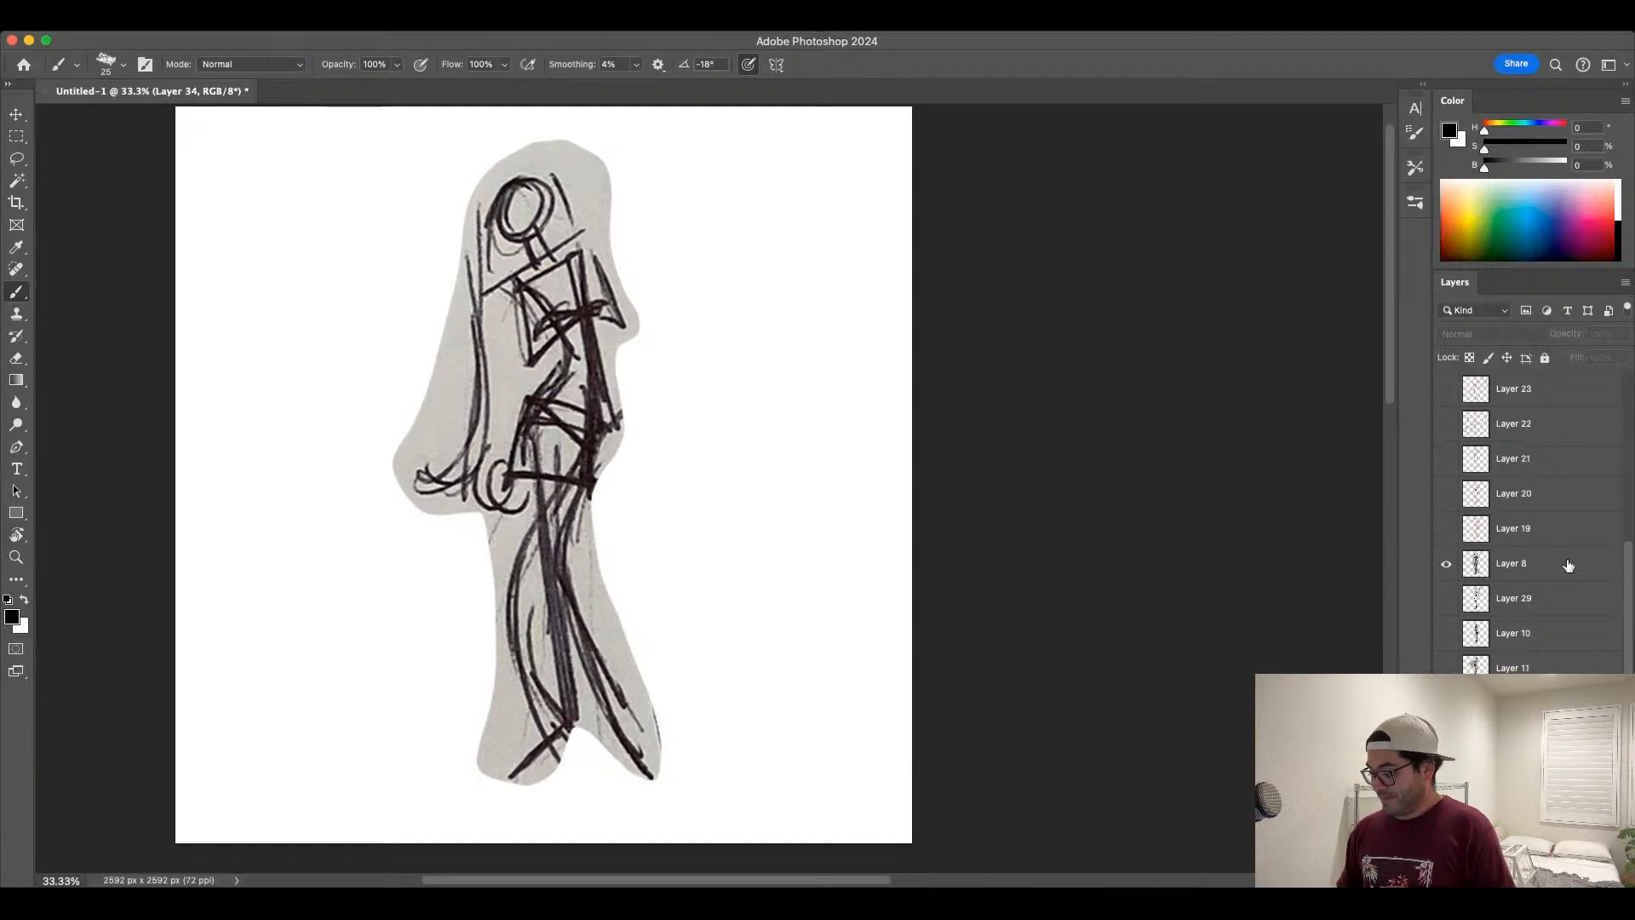
click(1447, 565)
click(1447, 529)
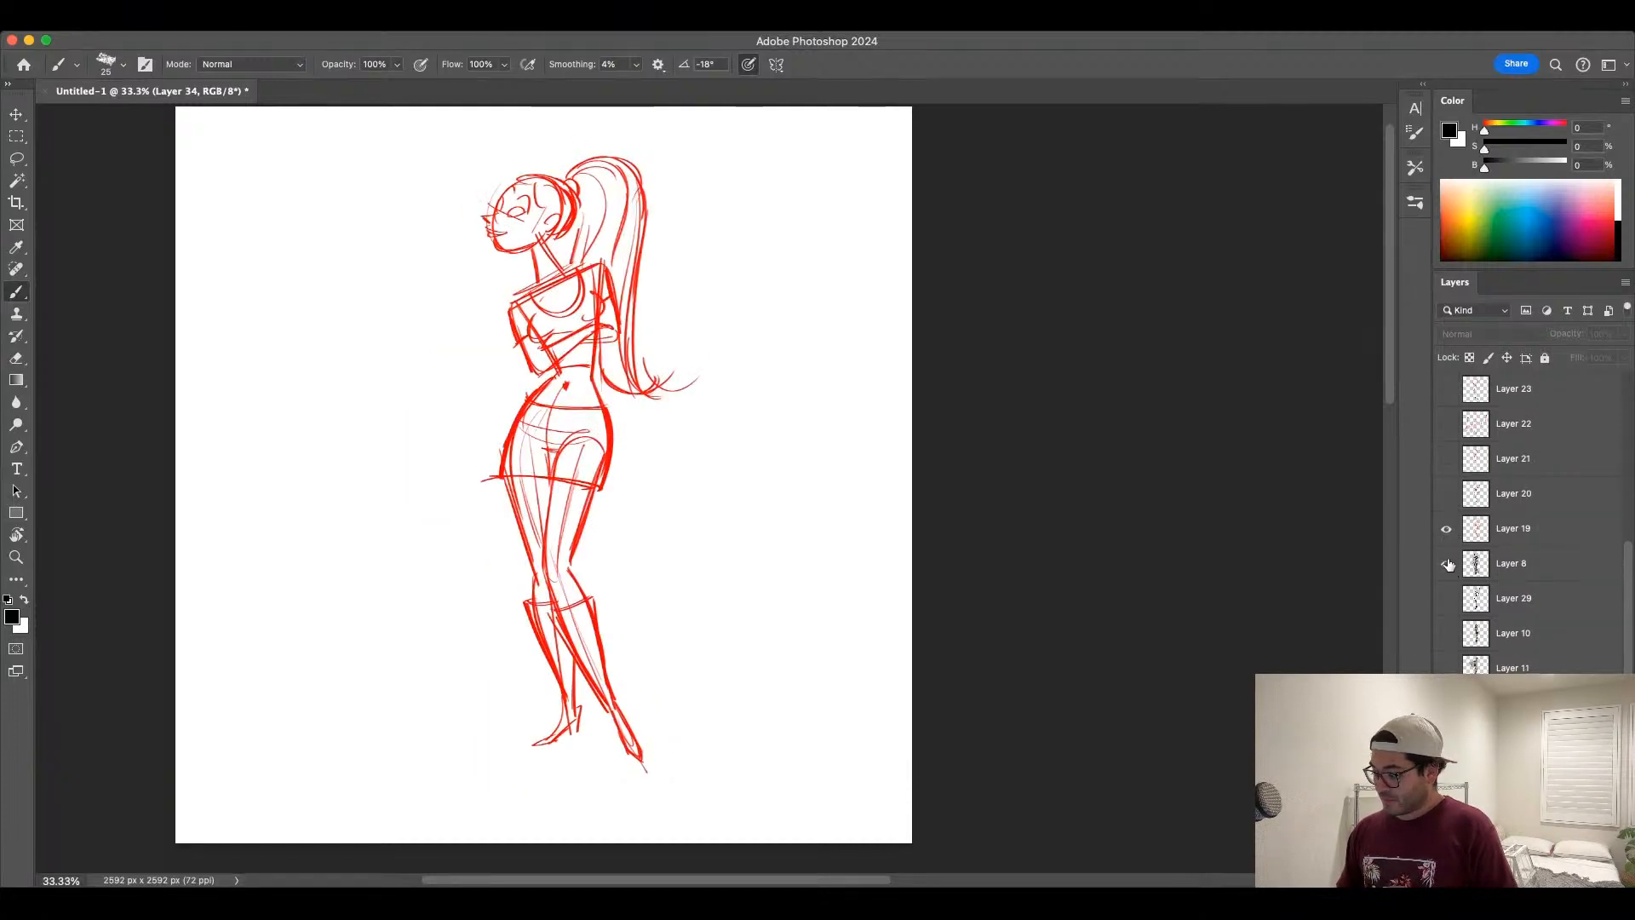
click(1447, 565)
click(1516, 567)
drag(1584, 358, 1571, 359)
Step: Compare the red sketch on Layer 19 and the line art on Layer 20 with the faded gesture underneath
click(1447, 529)
click(1447, 529)
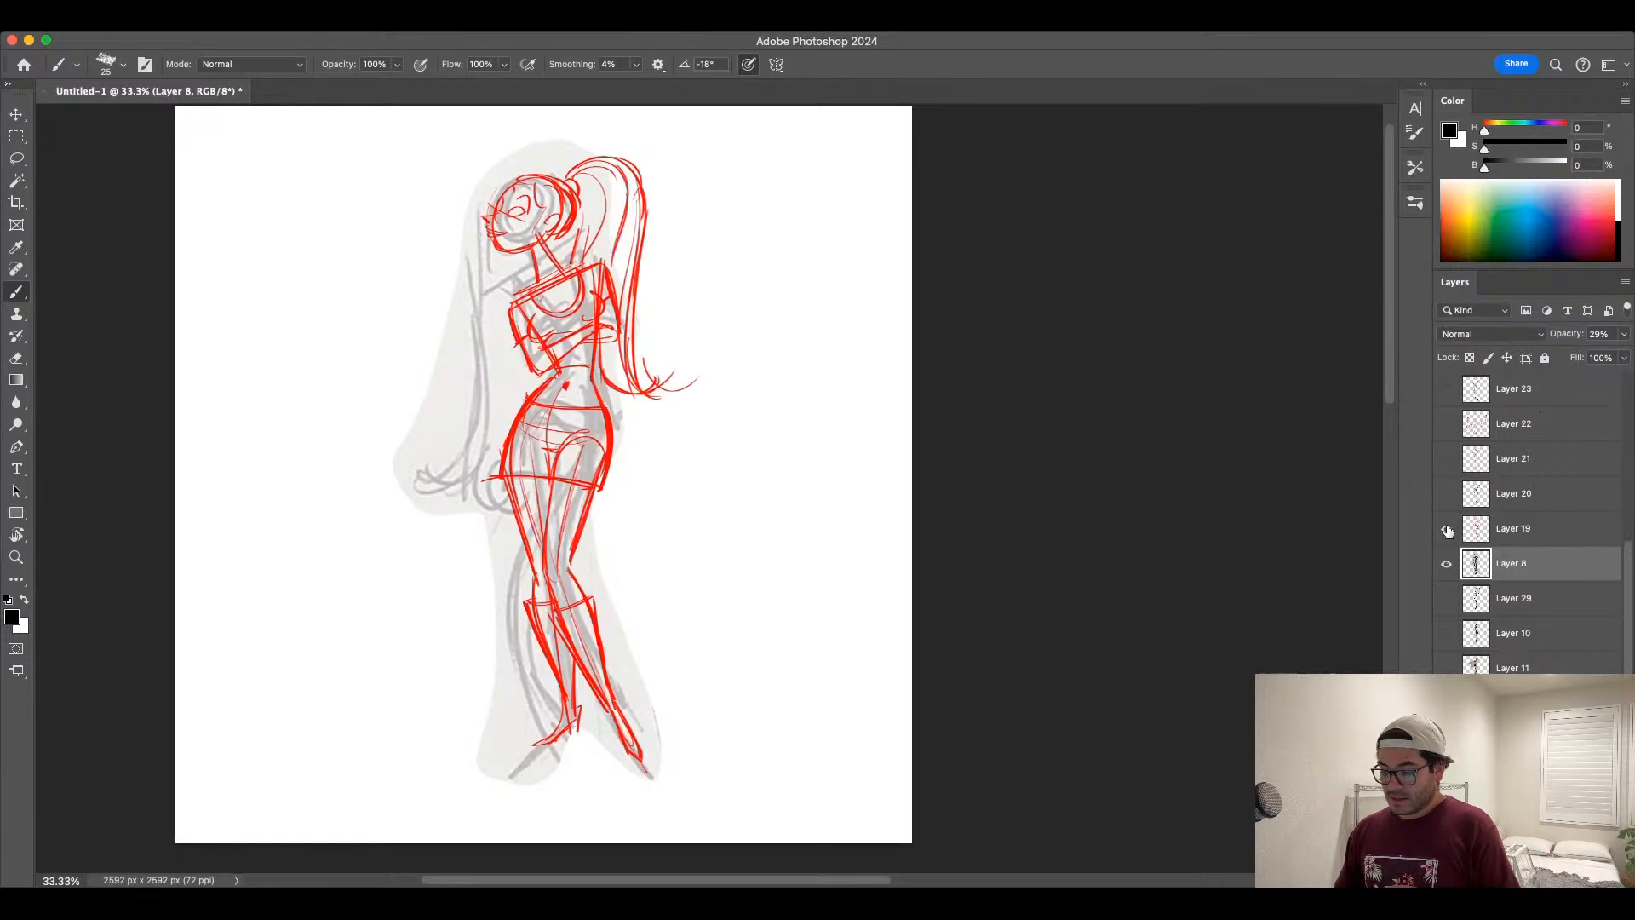
click(1447, 529)
click(1447, 494)
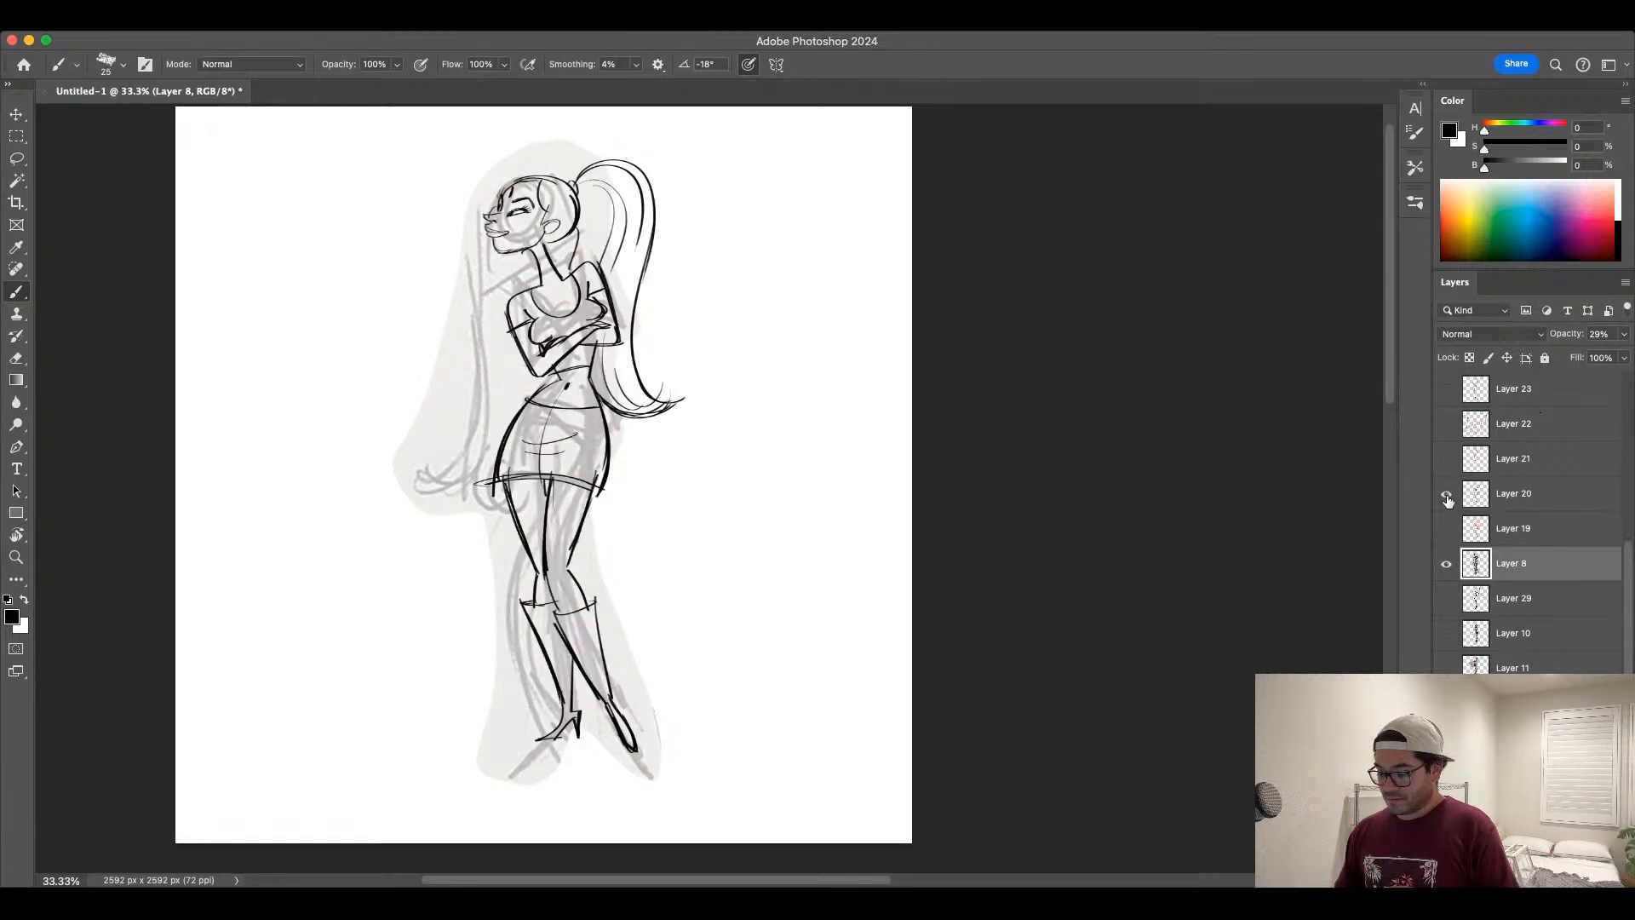
click(1446, 495)
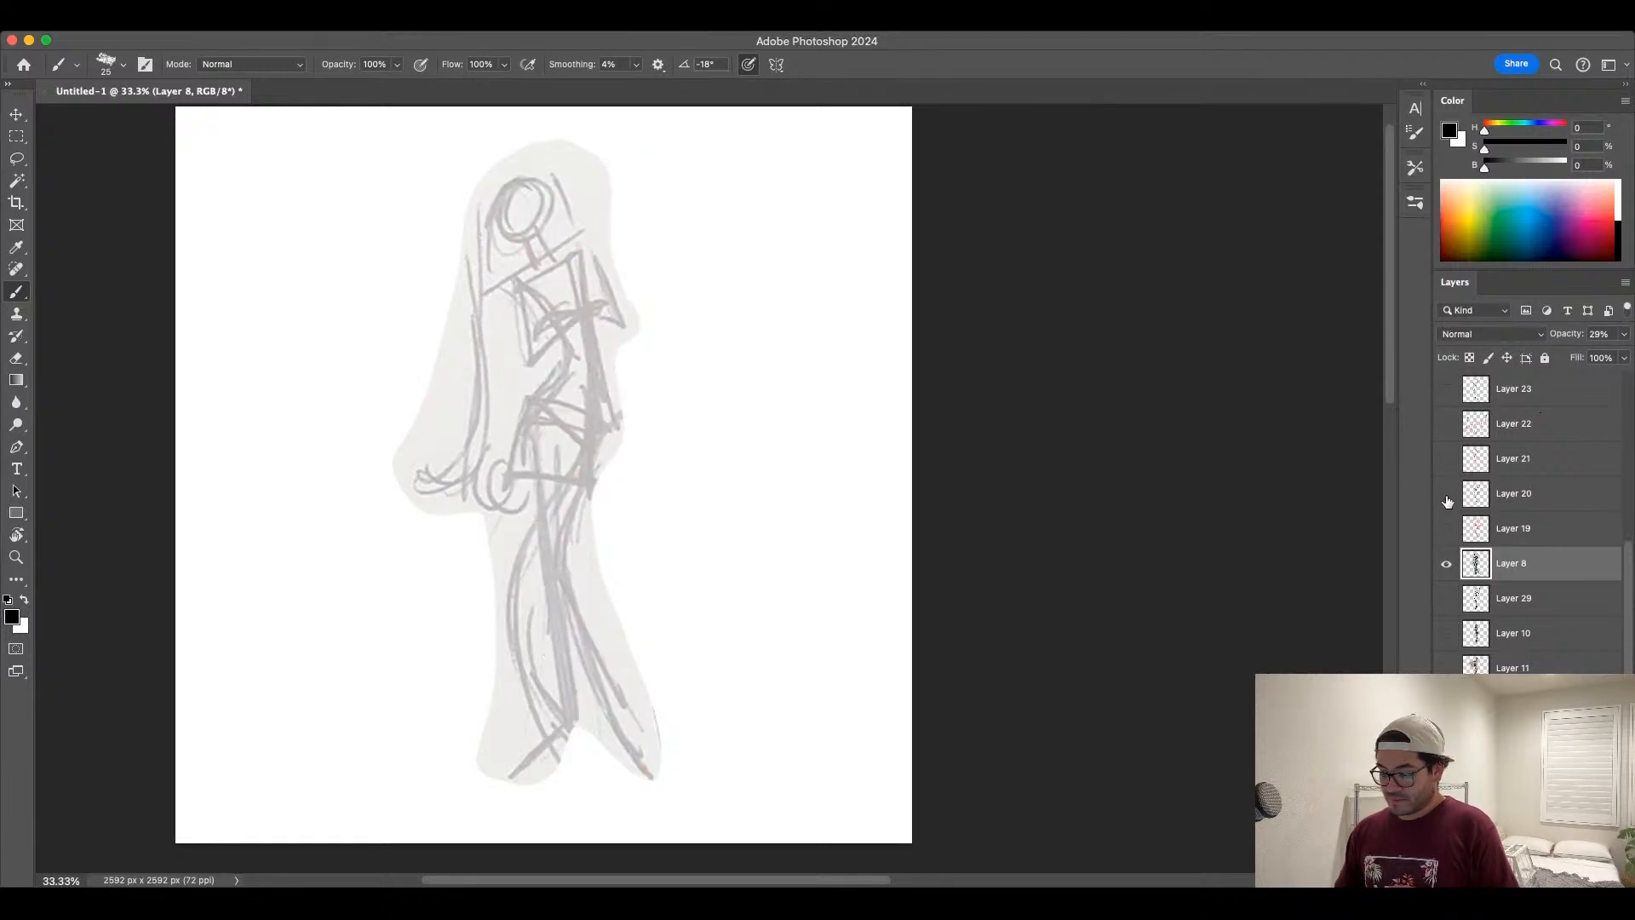
click(1447, 496)
click(1447, 499)
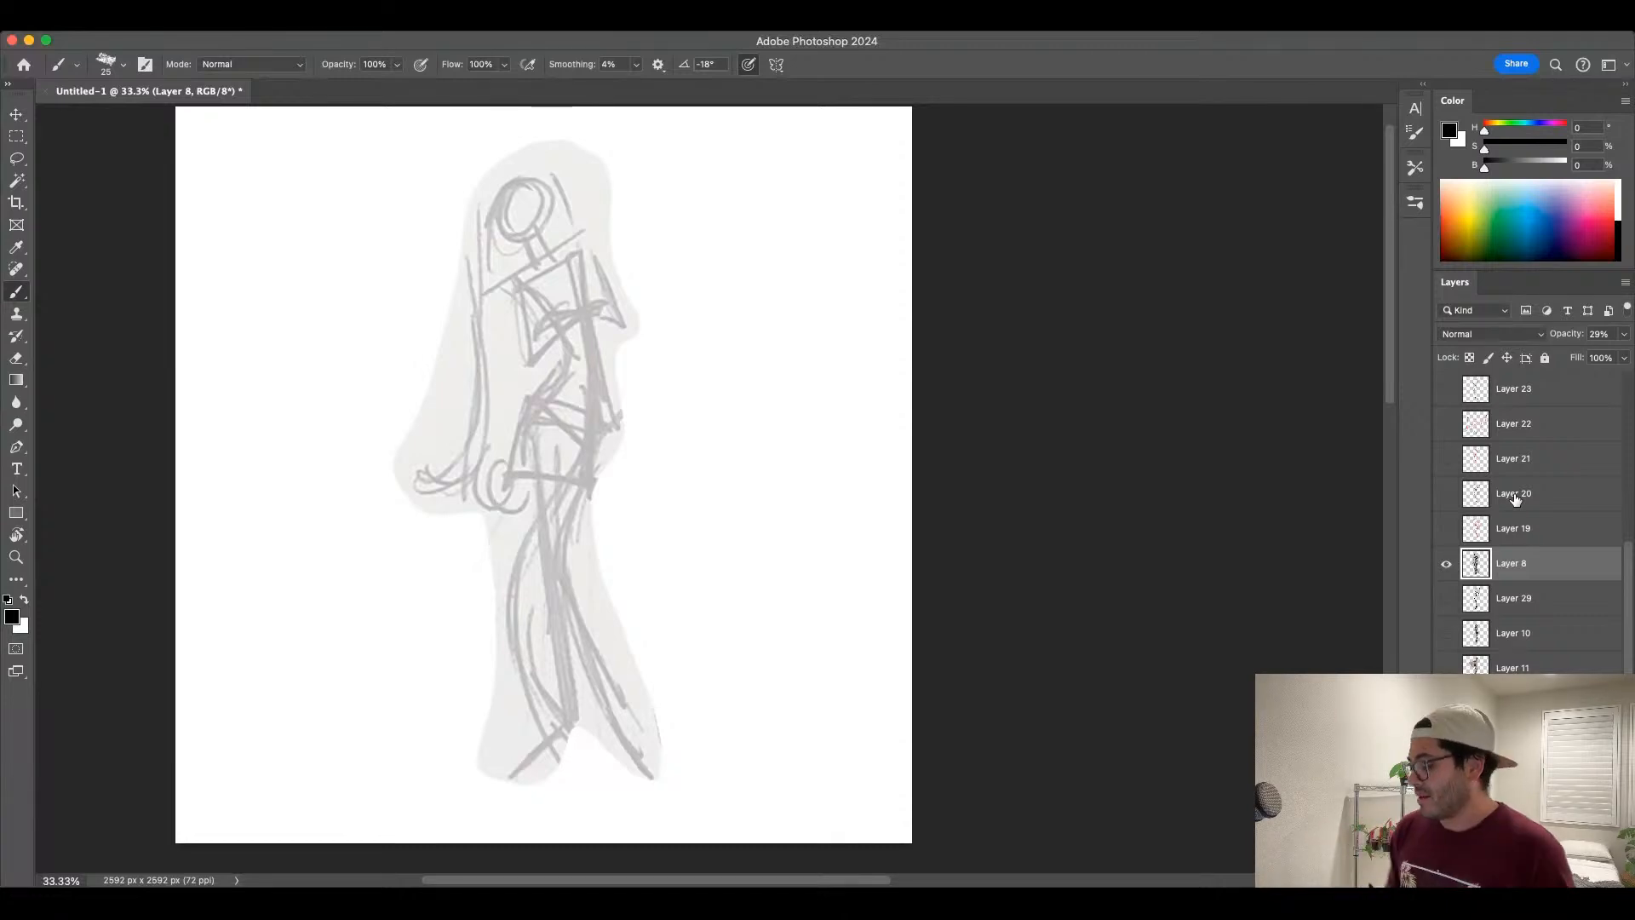
Step: Hide Layer 8 and view Layers 19, 20 and 21 one at a time, ending on the Layer 20 line art
click(1446, 562)
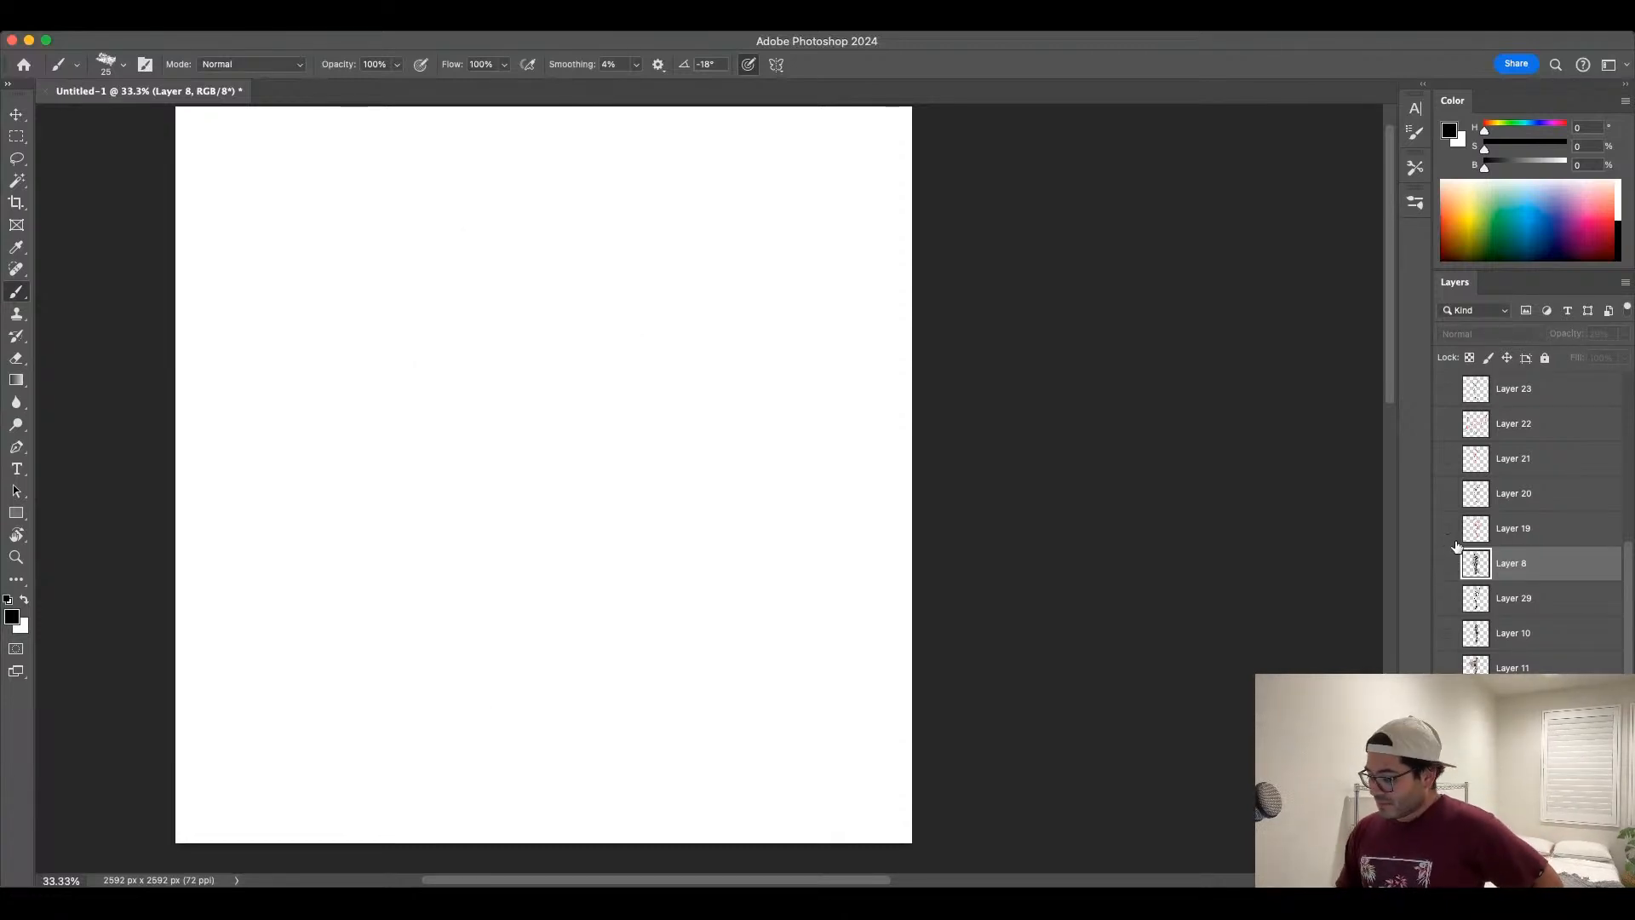
click(1446, 529)
click(1449, 531)
click(1448, 494)
click(1448, 494)
click(1447, 459)
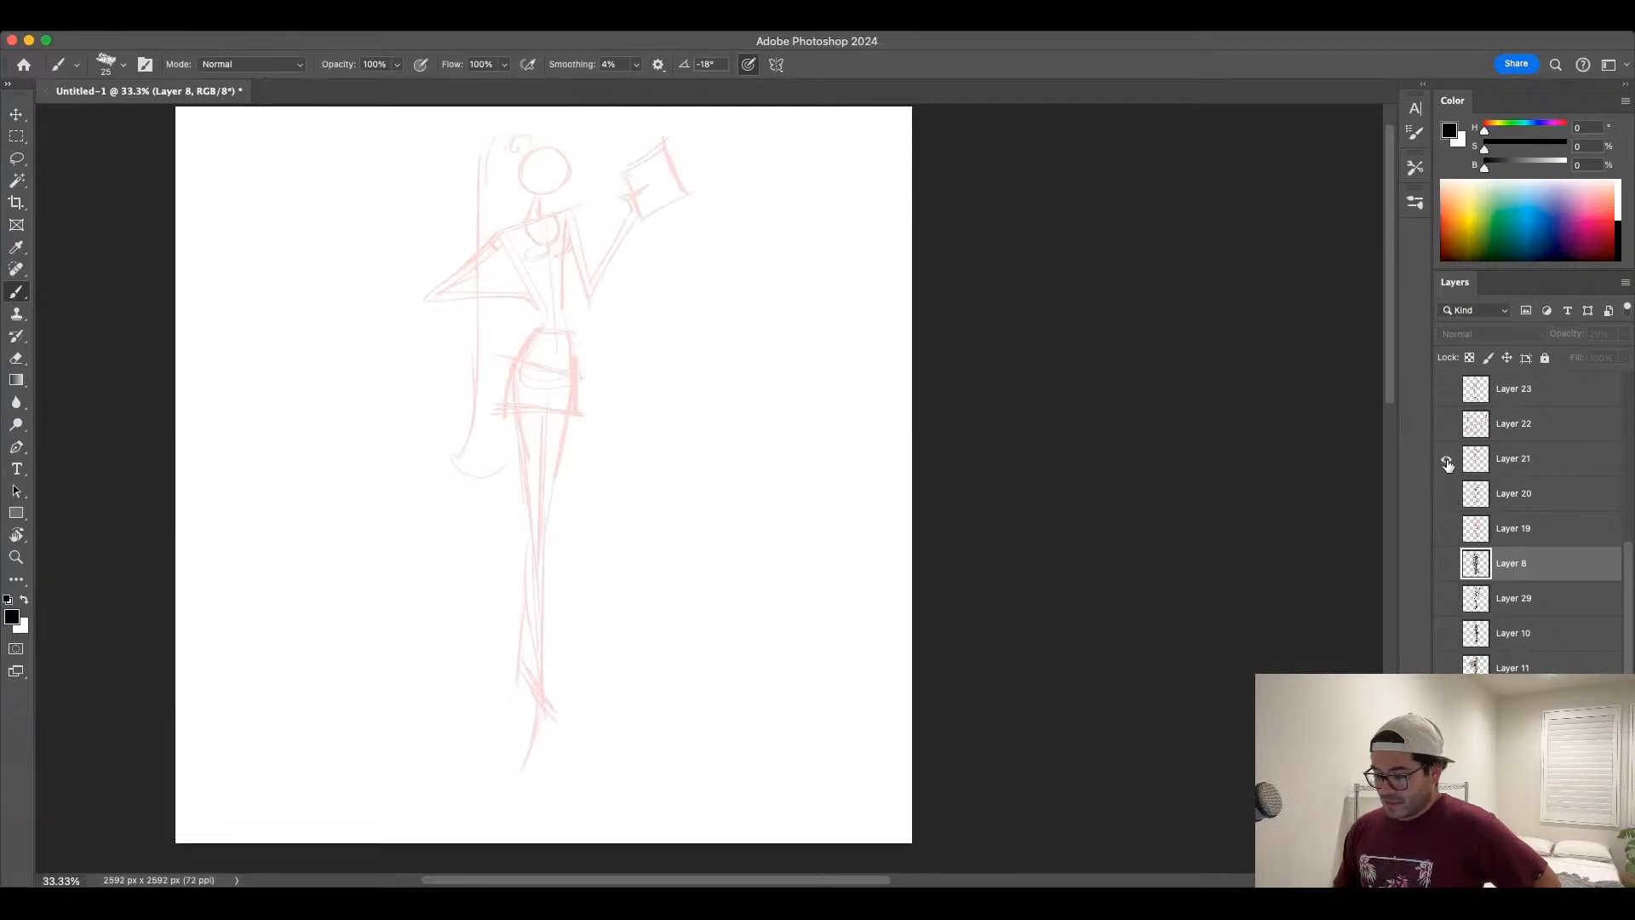
click(1447, 460)
click(1449, 494)
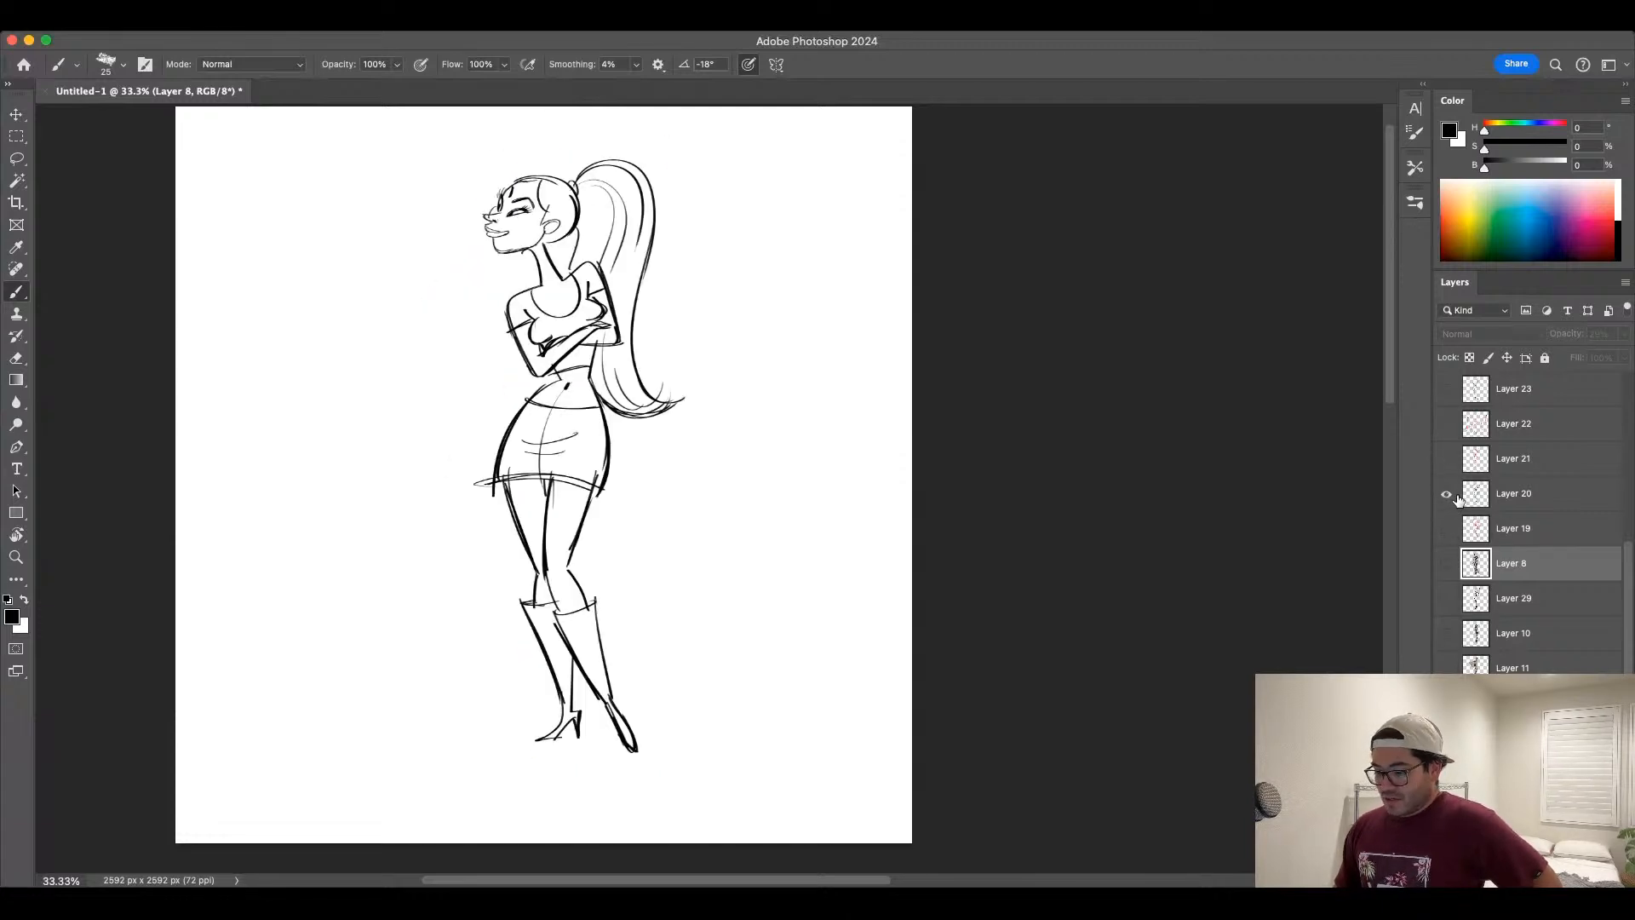
Step: Show Layer 8 again and compare its gesture sketch with the Layer 20 line art by toggling that layer
click(1446, 563)
click(1448, 494)
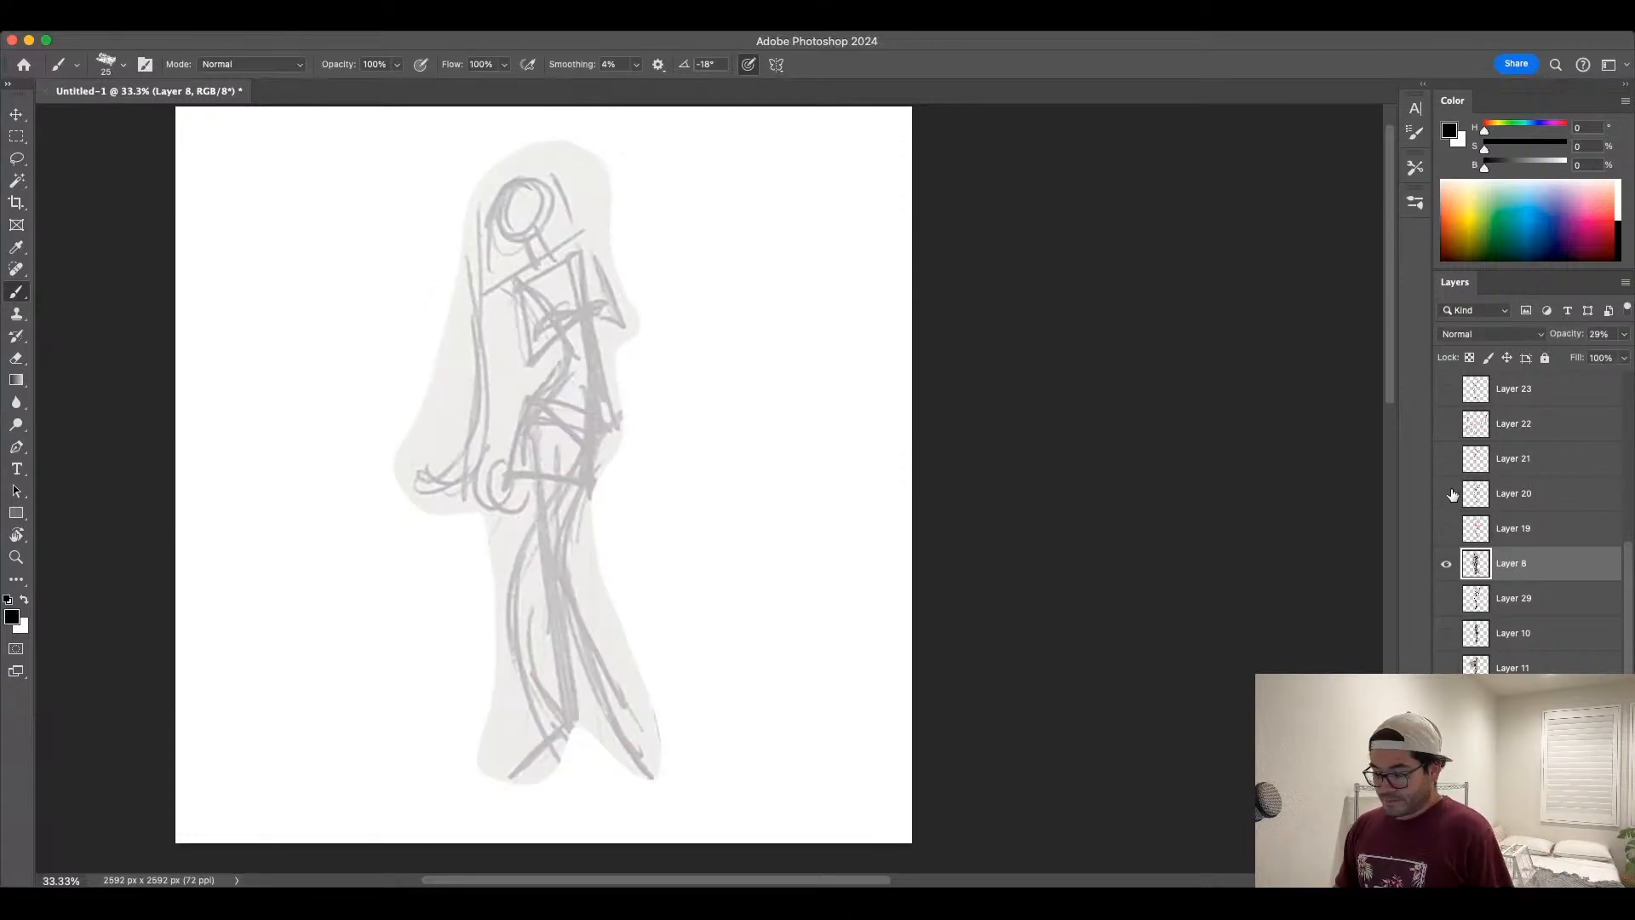
click(1451, 494)
click(1451, 494)
click(1451, 494)
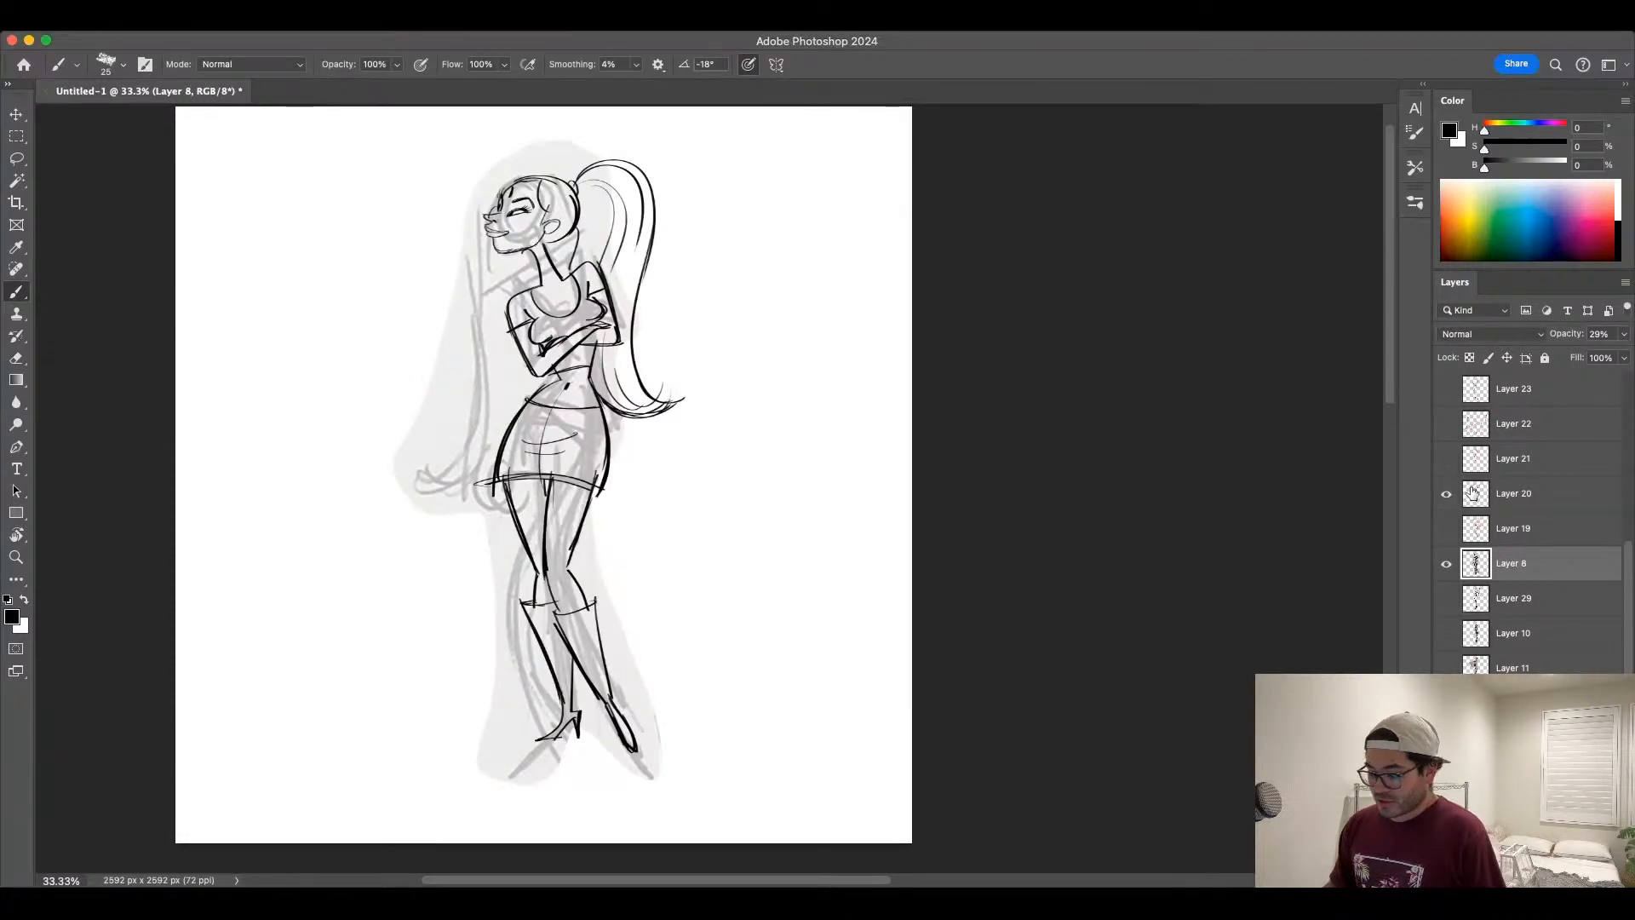
click(1446, 496)
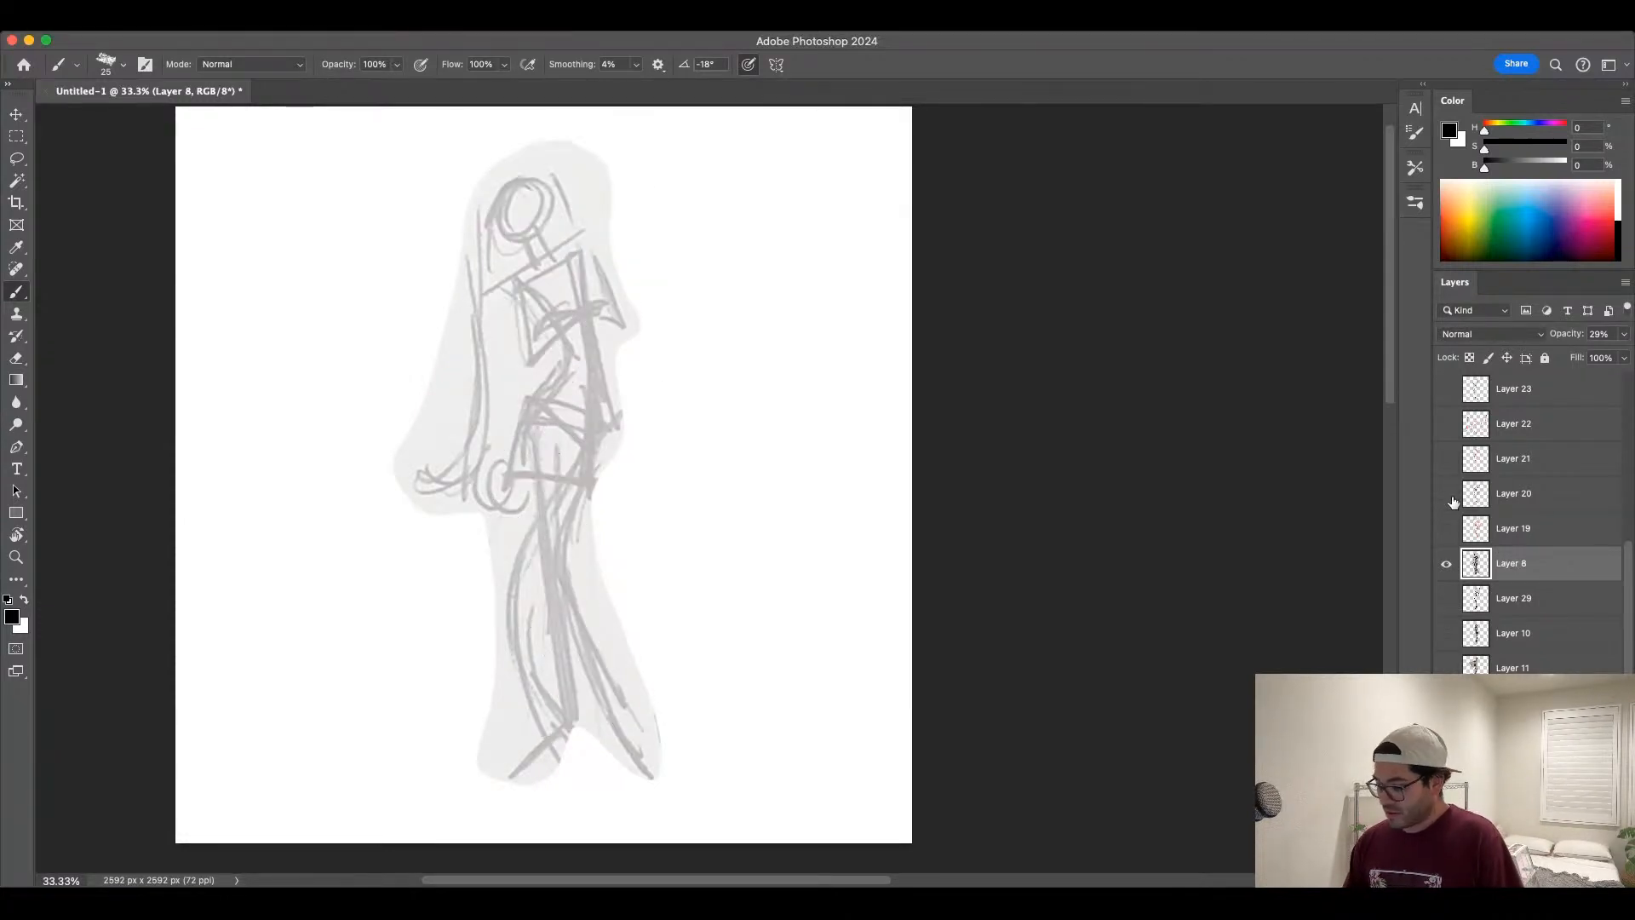
click(1449, 496)
click(1448, 495)
click(1448, 496)
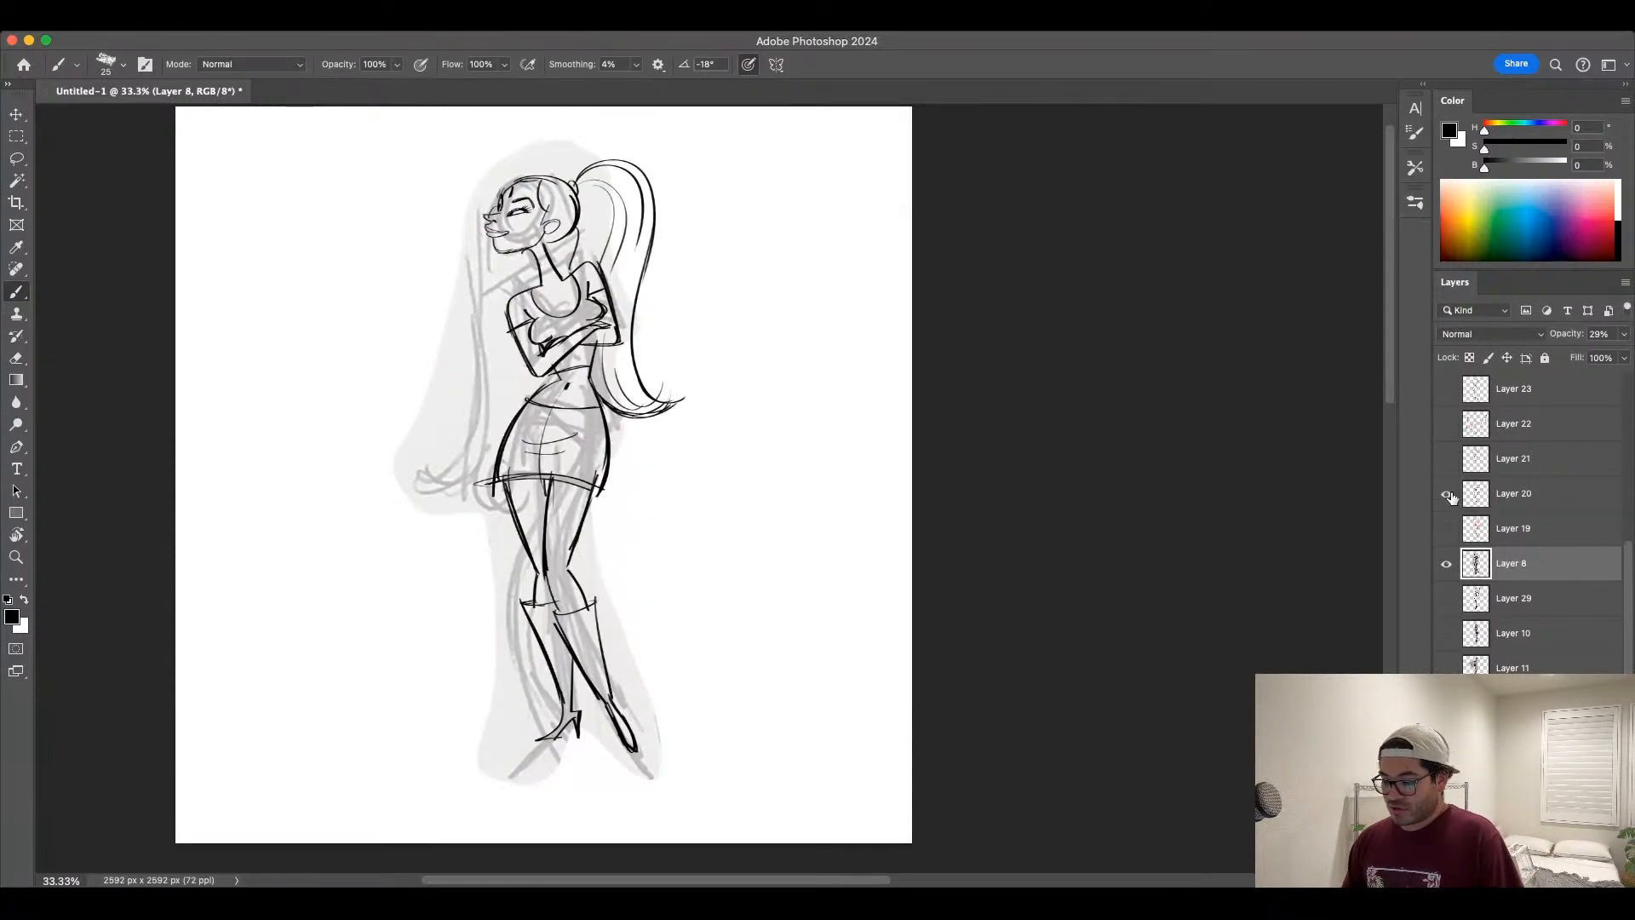
Step: Flick the Layer 20 line art on and off over the faded Layer 8 gesture to compare the two poses
click(1447, 496)
click(1449, 494)
click(1449, 495)
click(1448, 495)
click(1448, 496)
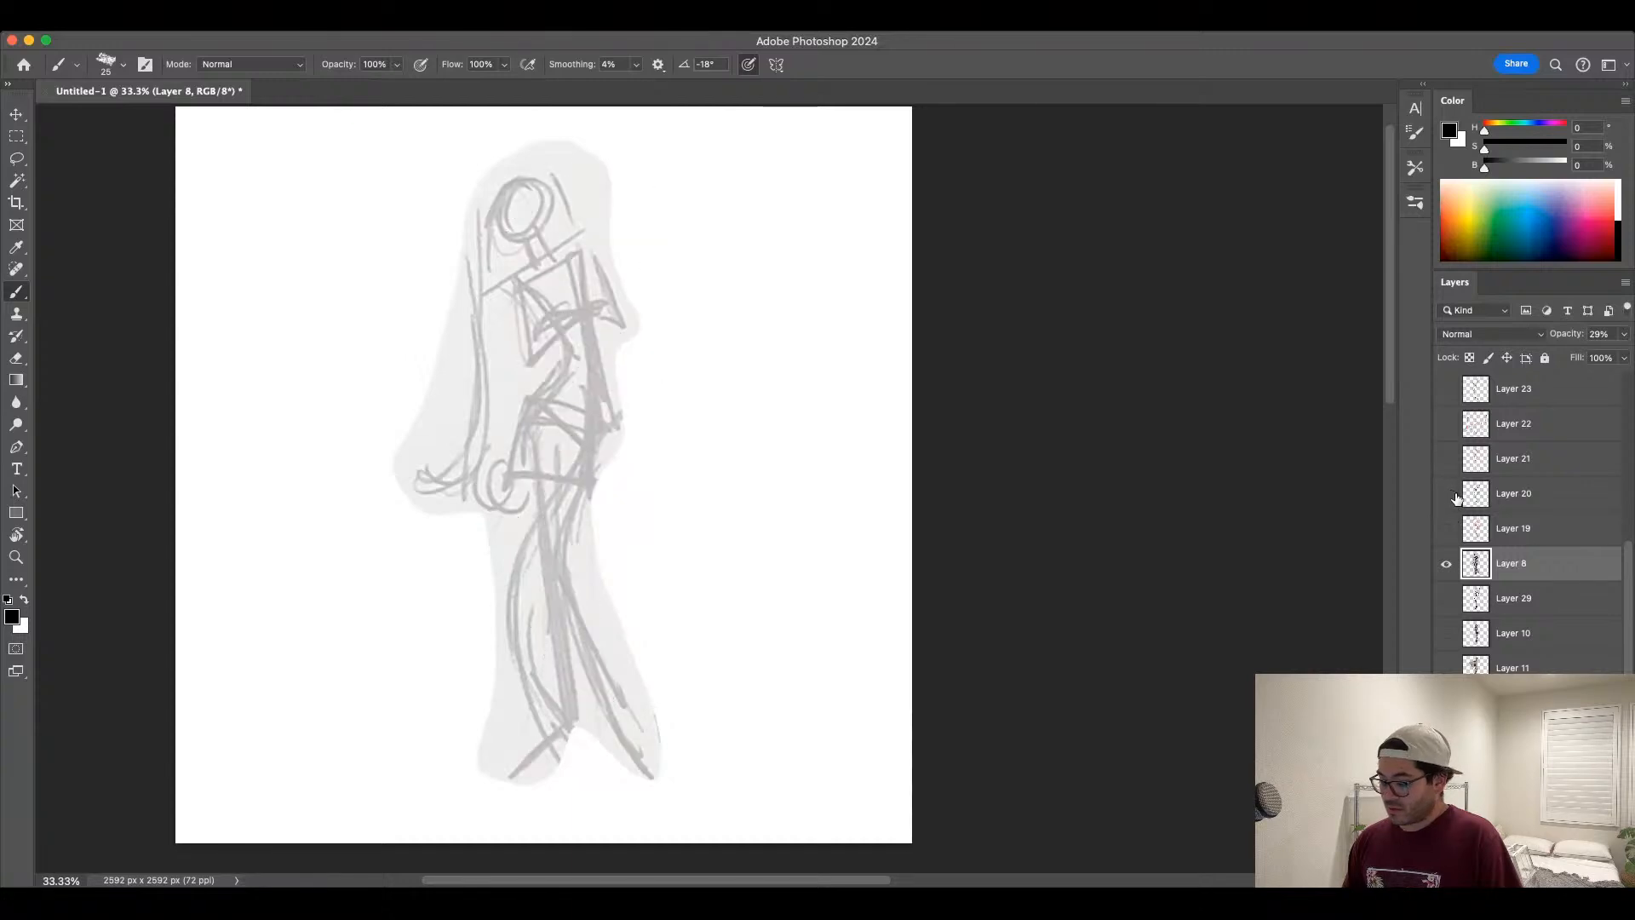
click(1448, 497)
click(1448, 496)
click(1449, 497)
click(1449, 497)
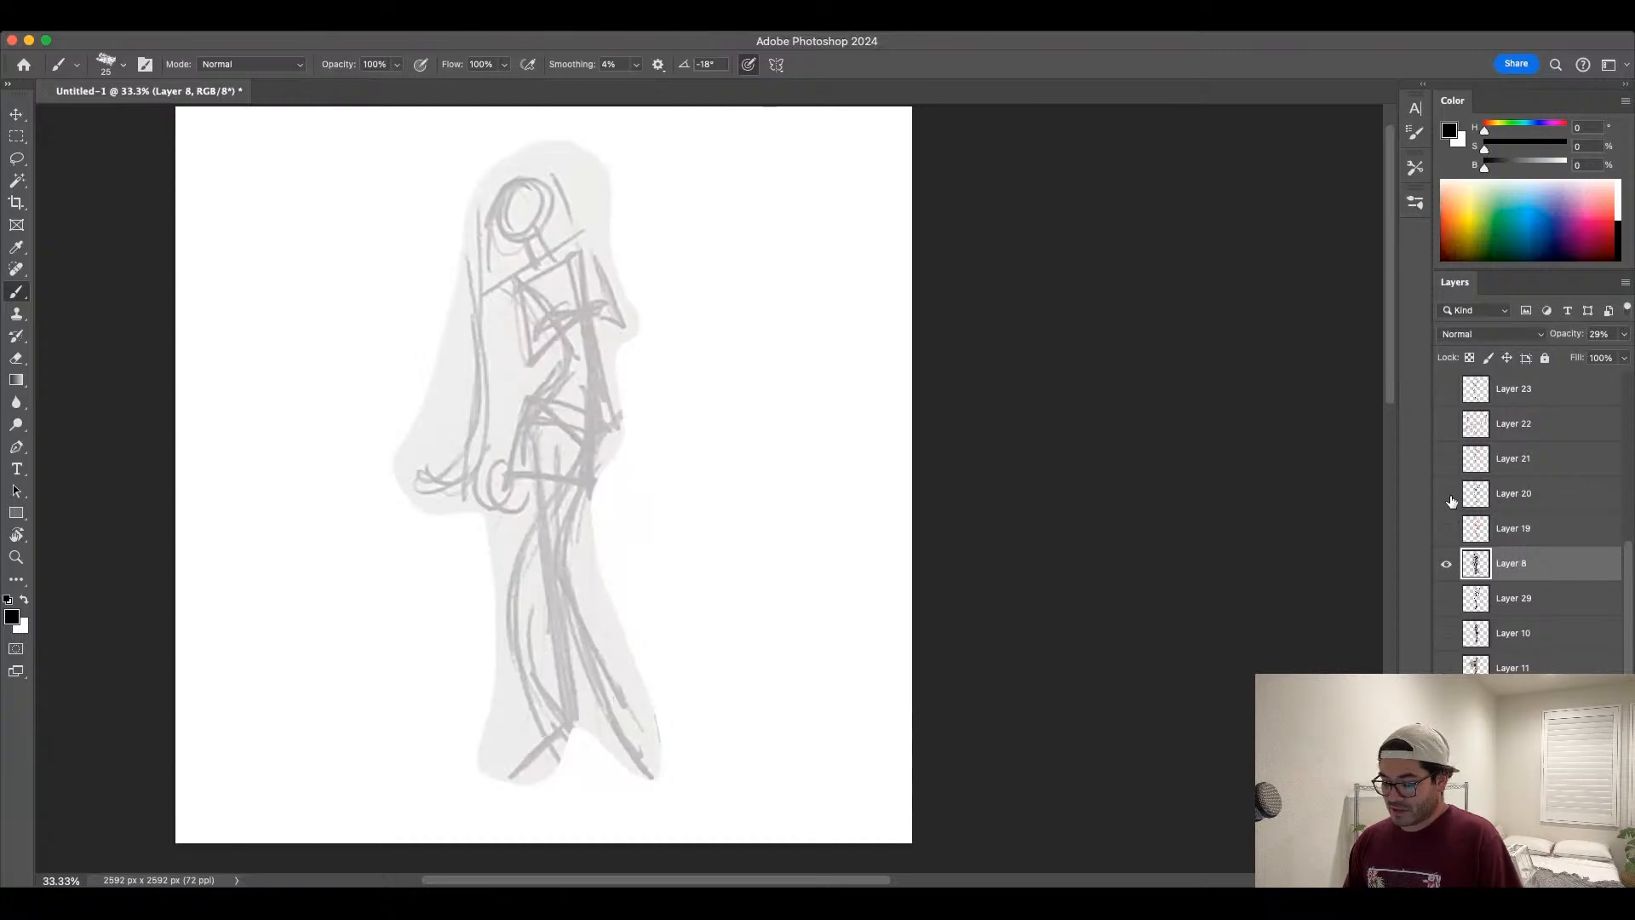
click(1448, 497)
click(1448, 496)
click(1448, 496)
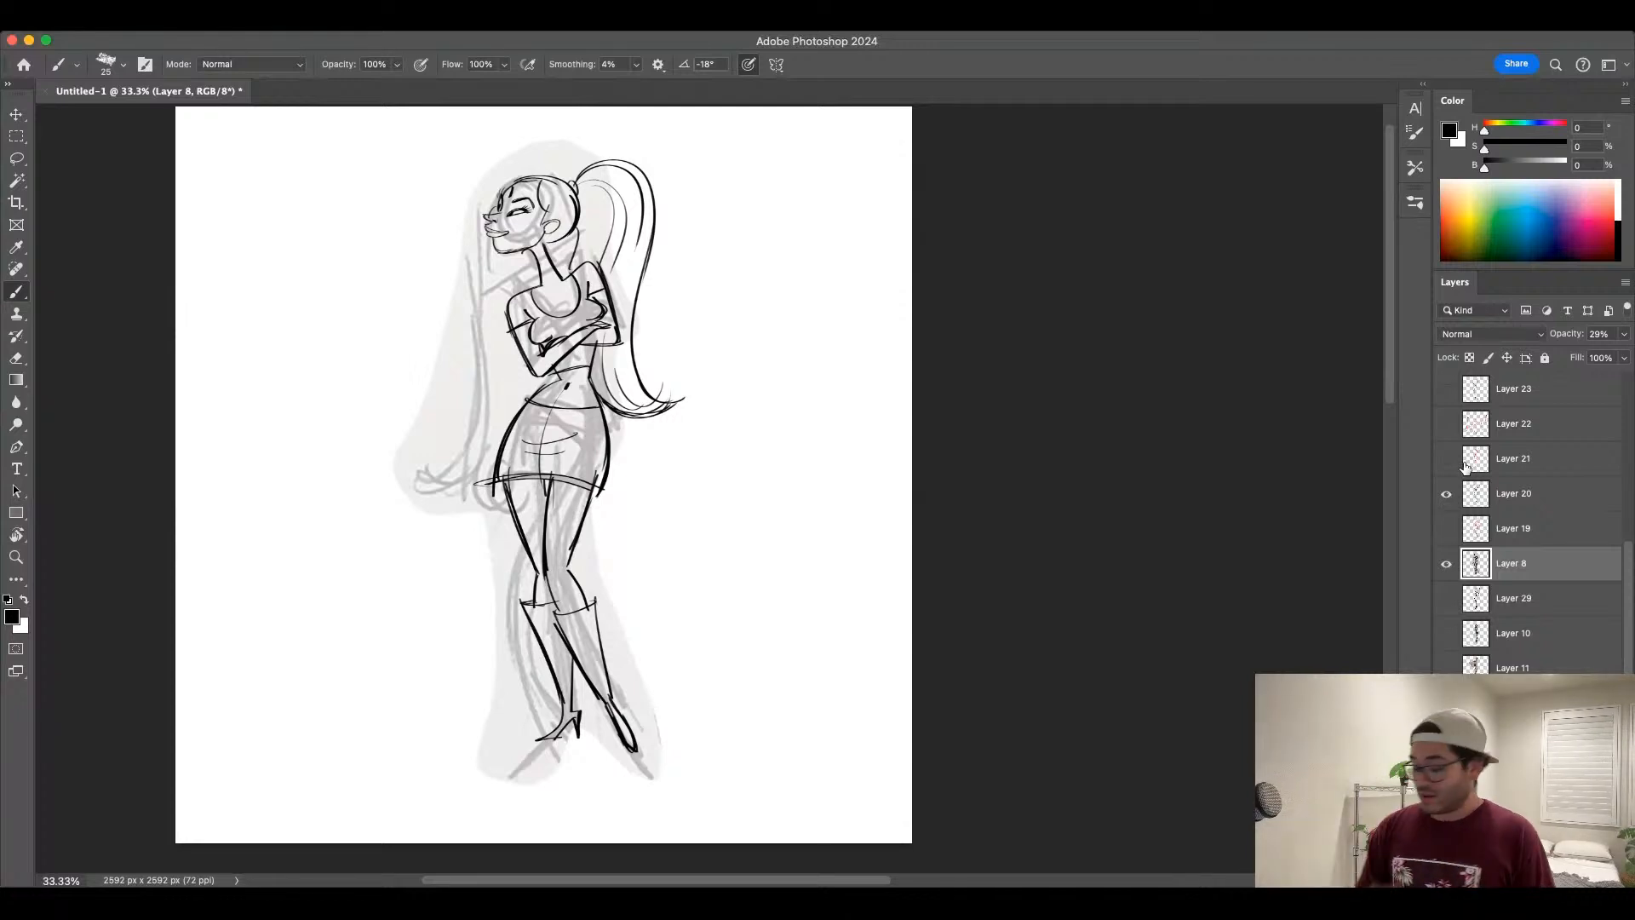
click(1447, 563)
click(1446, 563)
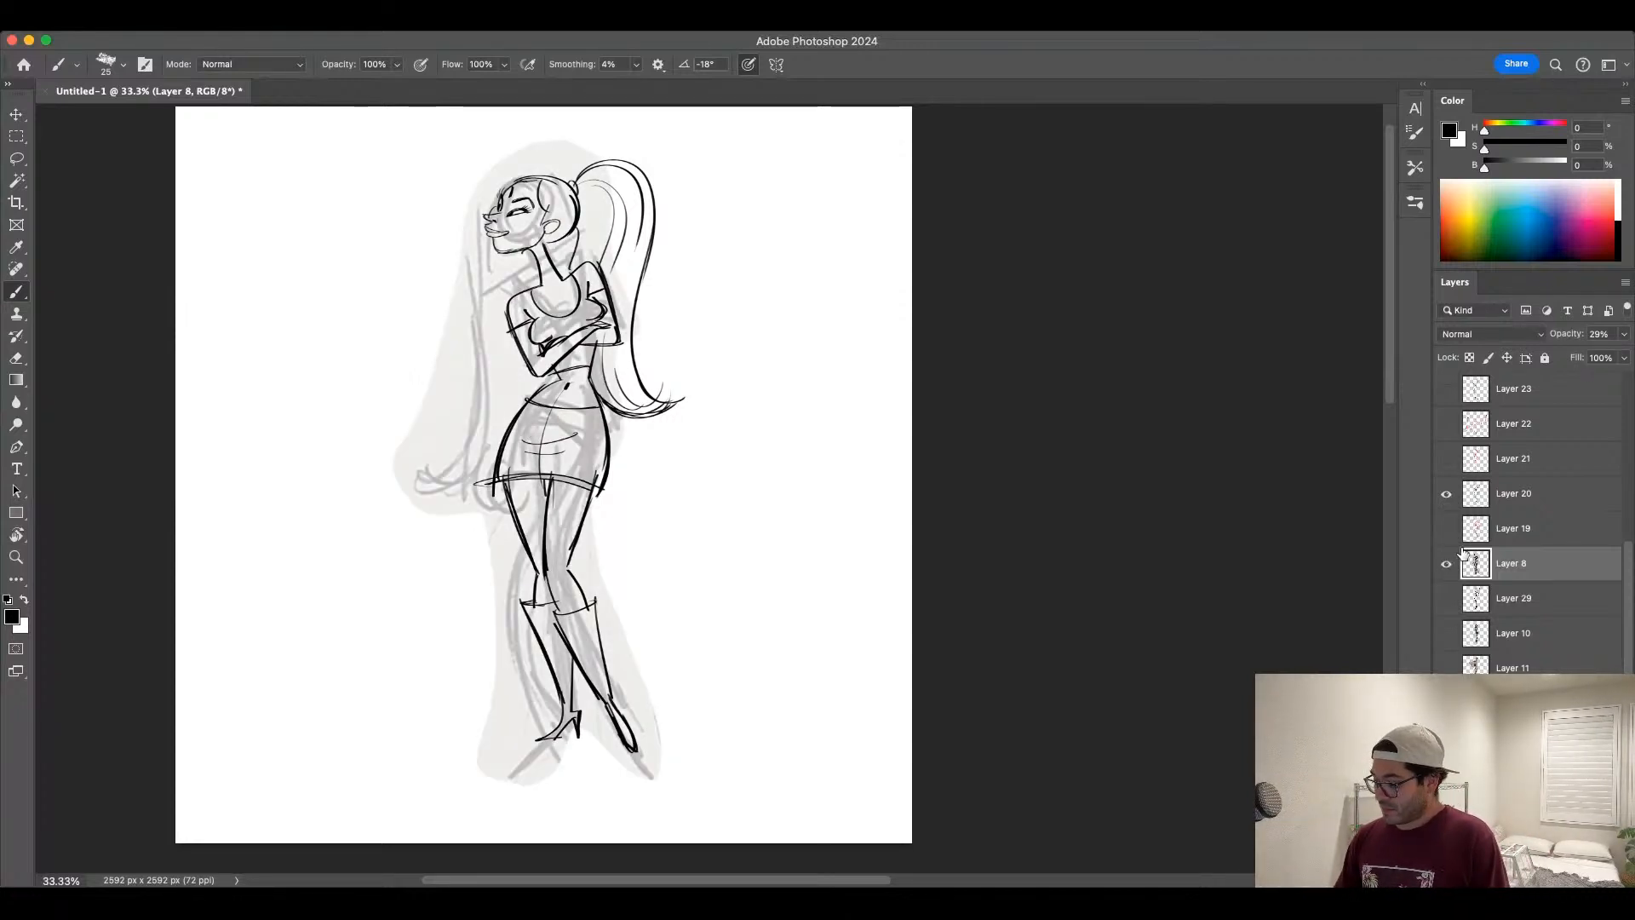
click(1447, 494)
click(1447, 494)
click(1448, 495)
click(1448, 495)
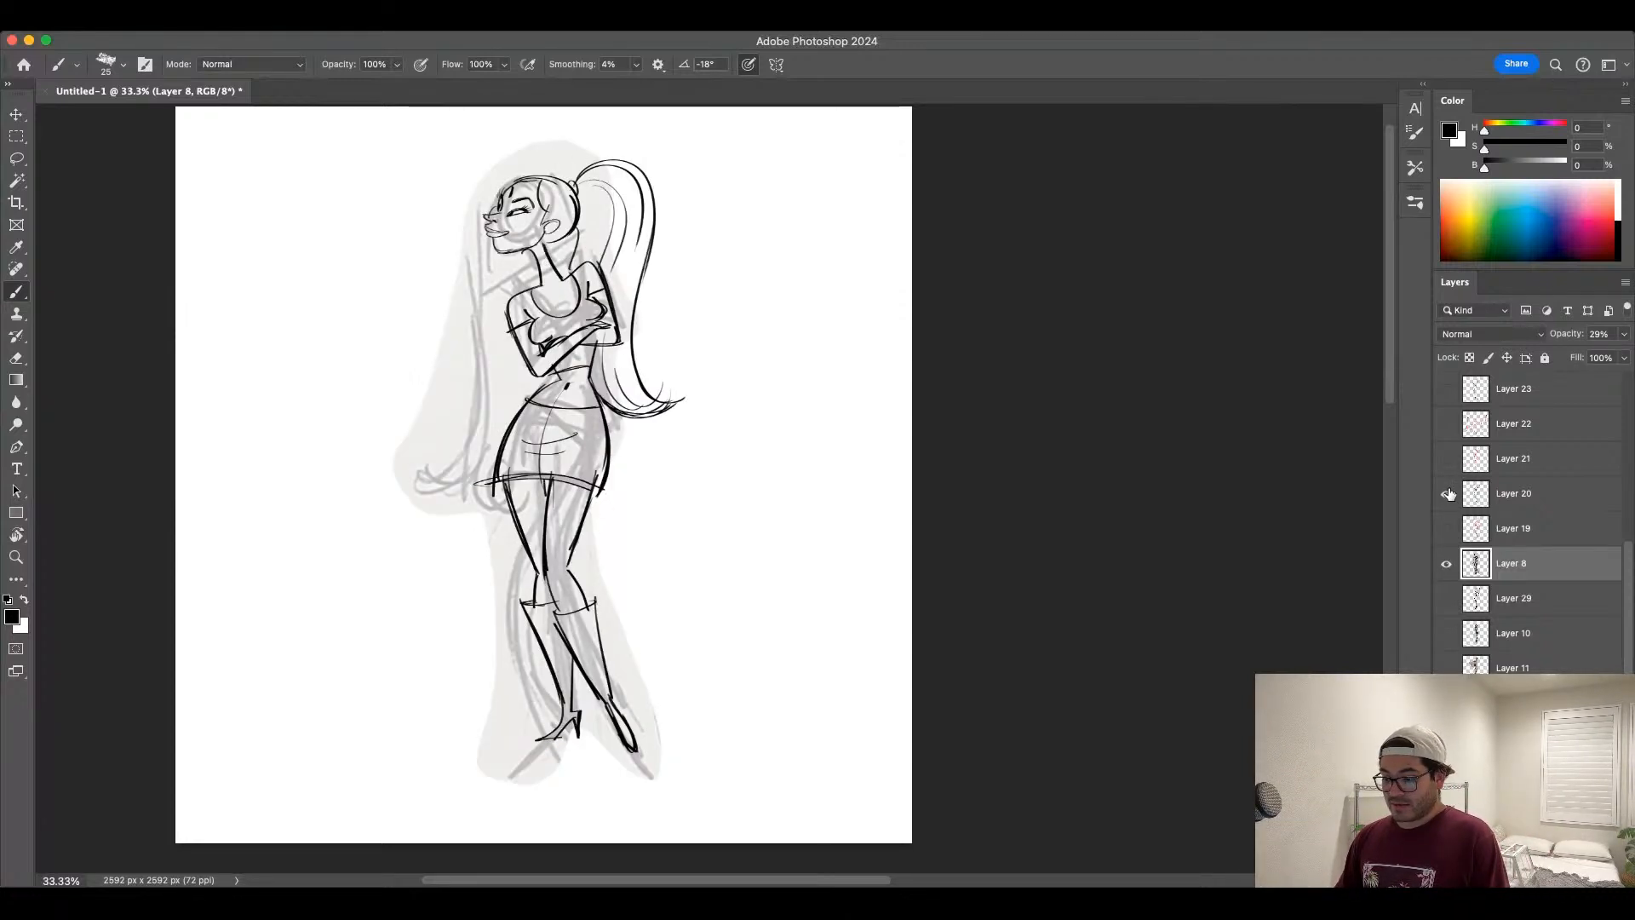
Step: Hide Layers 20 and 8, show the gesture sketch on Layer 14, and lower its opacity to 23%
click(1448, 494)
click(1446, 564)
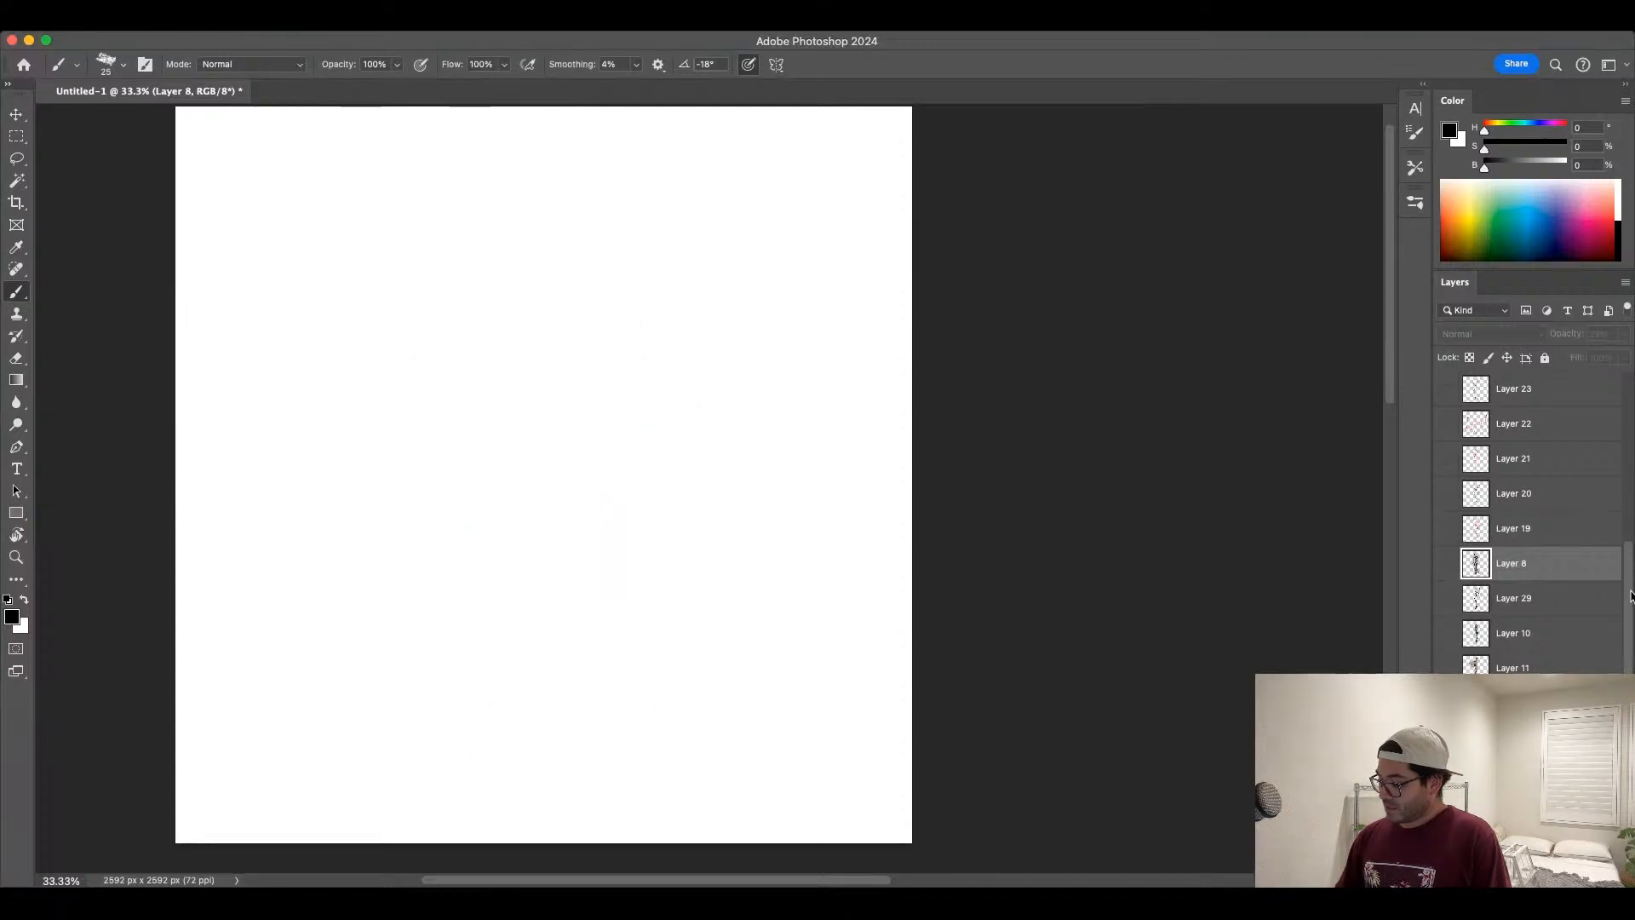
scroll(1631, 596, down, 4)
click(1448, 772)
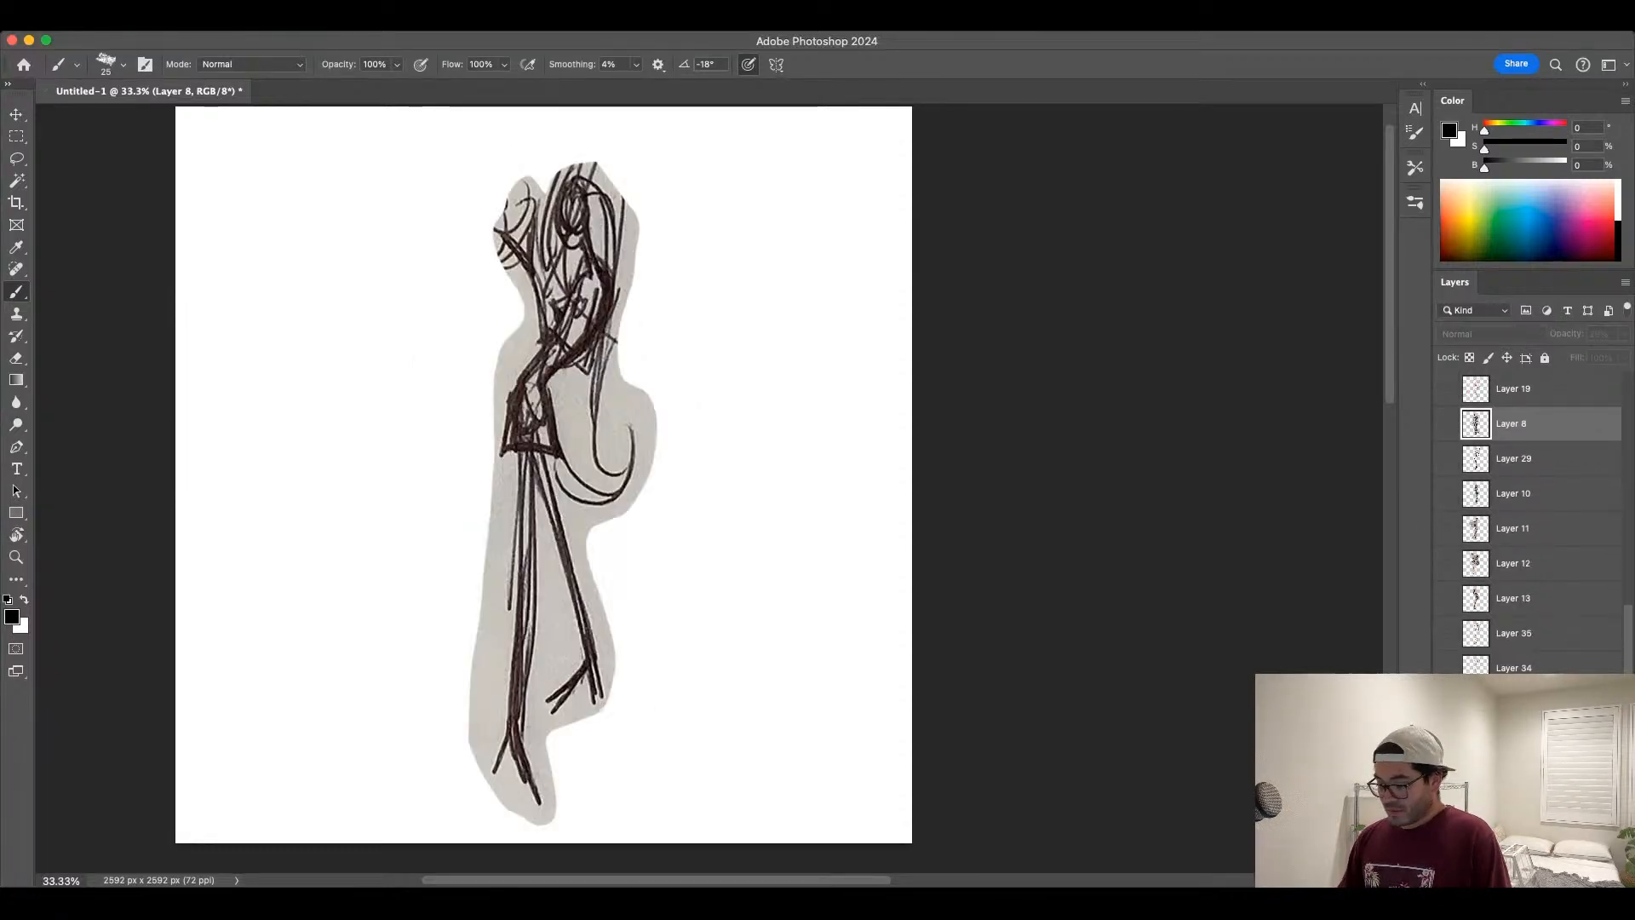
click(1532, 703)
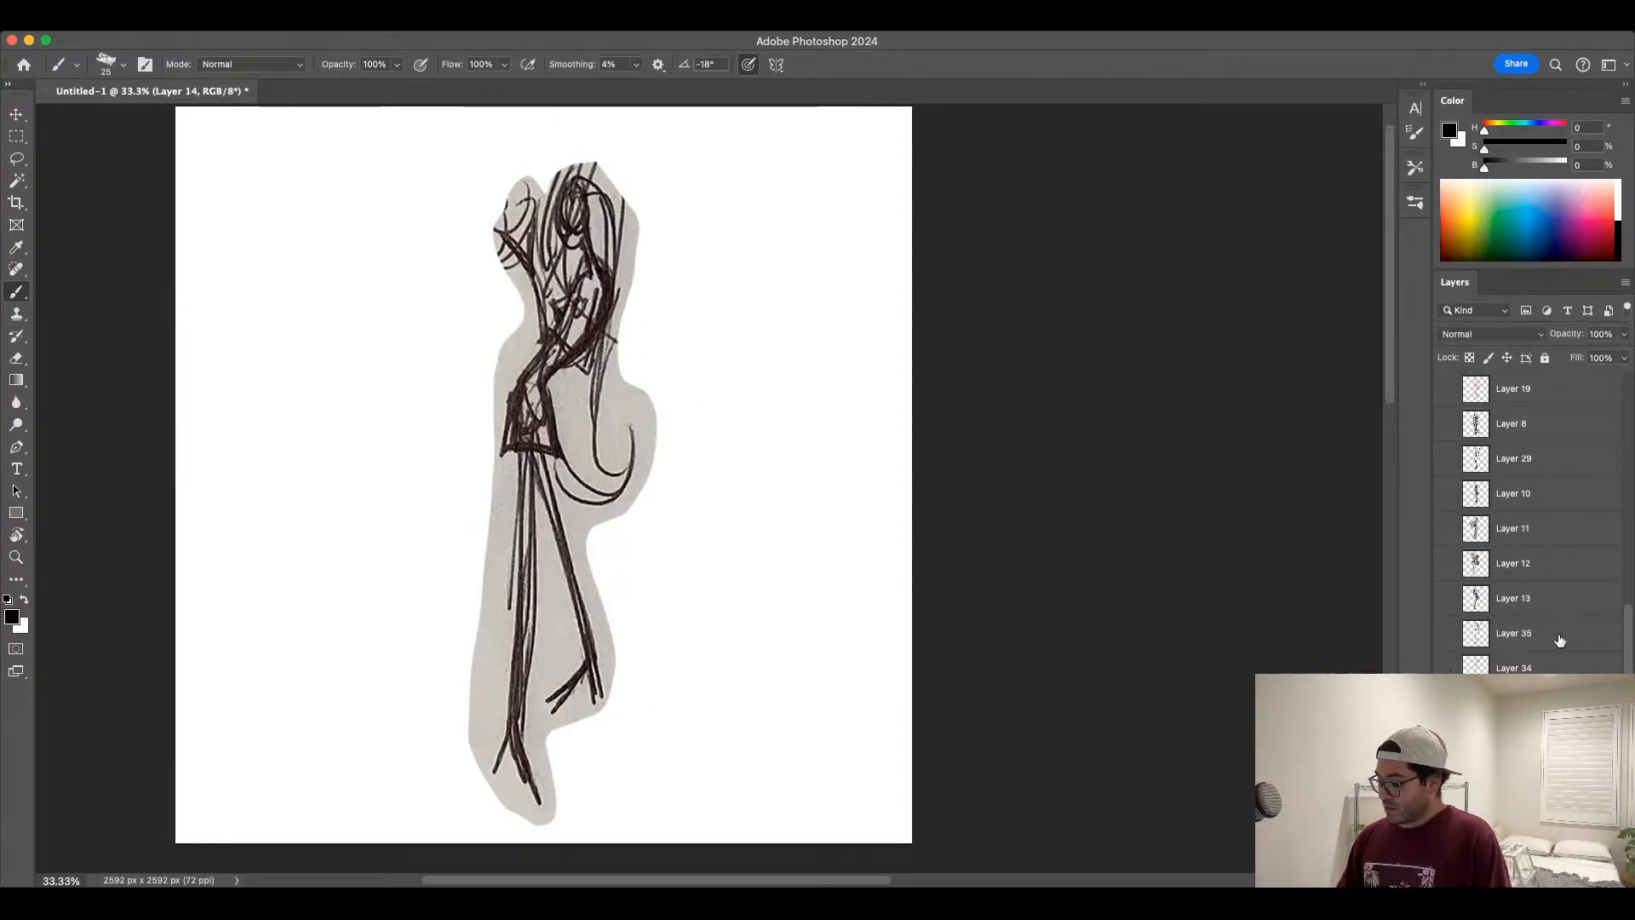
click(1623, 334)
drag(1606, 360, 1571, 360)
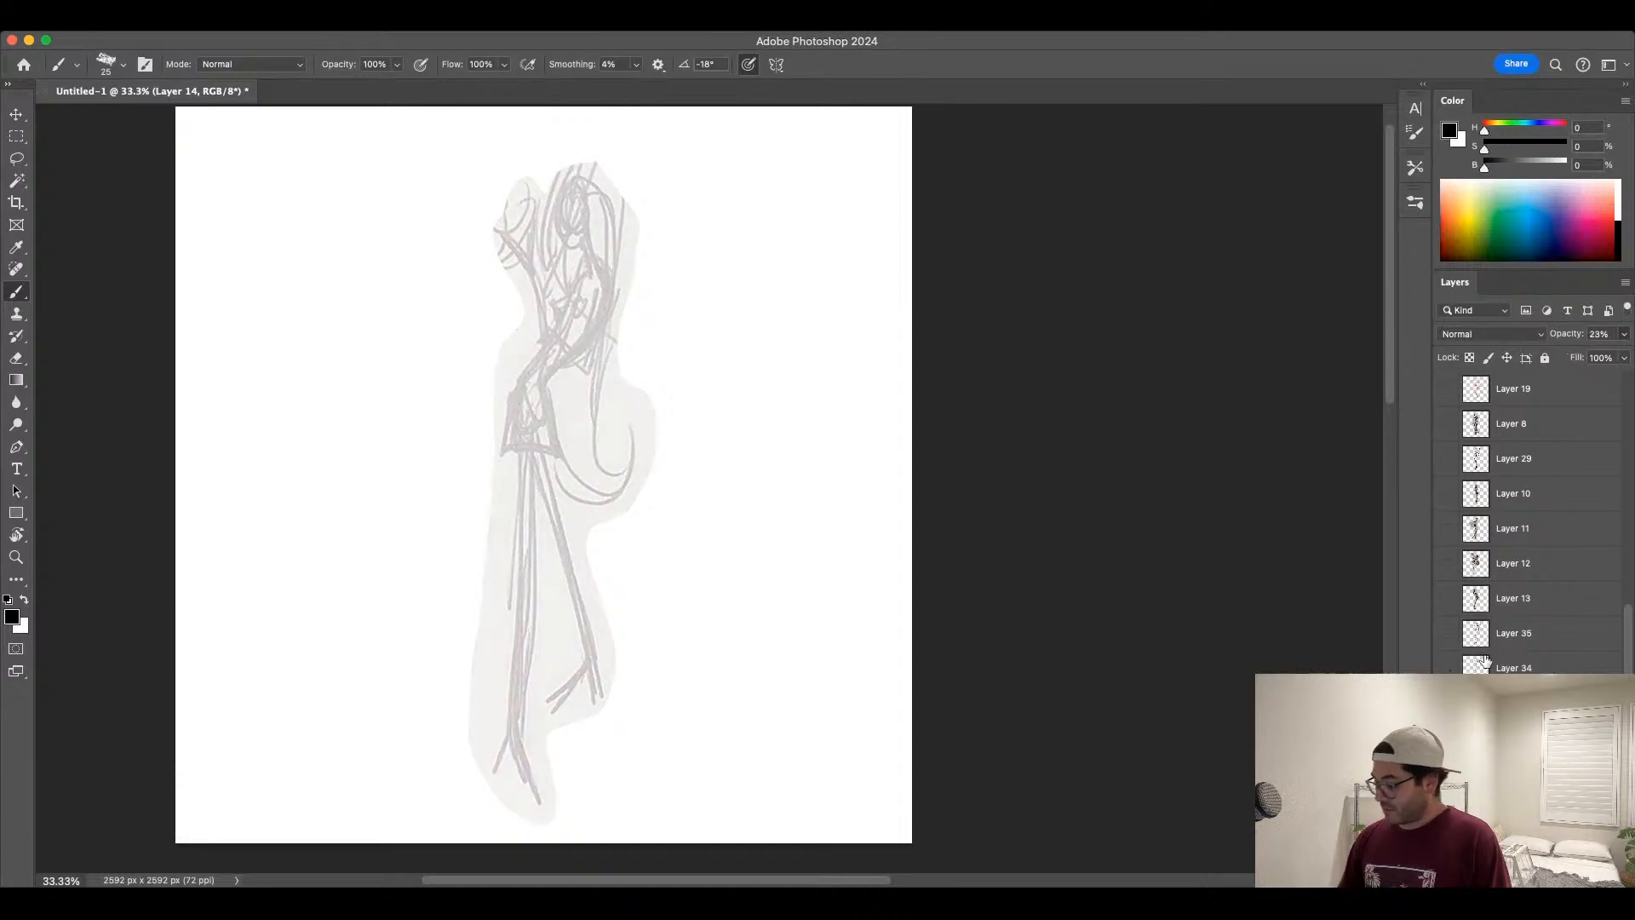
Step: On Layer 36, sketch the torso and pelvis shapes over the faded gesture with a pure red brush
click(1589, 878)
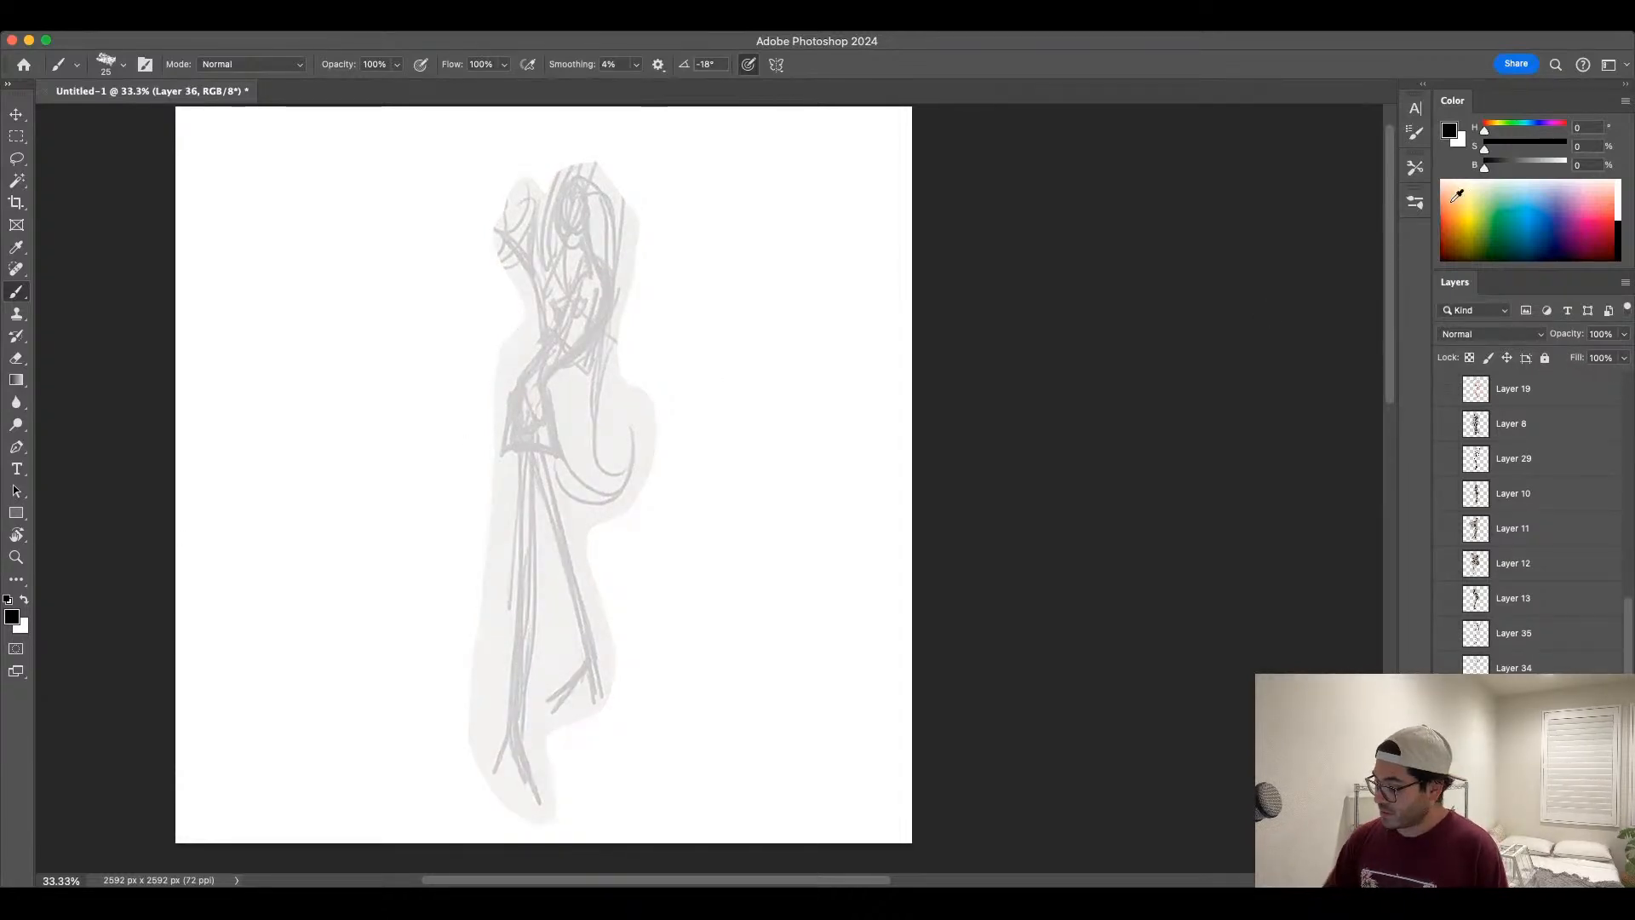
mouse_move(1484, 150)
mouse_down()
mouse_move(1567, 152)
mouse_move(1567, 165)
mouse_move(1496, 151)
mouse_move(1566, 152)
mouse_up()
click(1419, 169)
click(1338, 231)
click(1419, 169)
drag(1486, 167, 1565, 167)
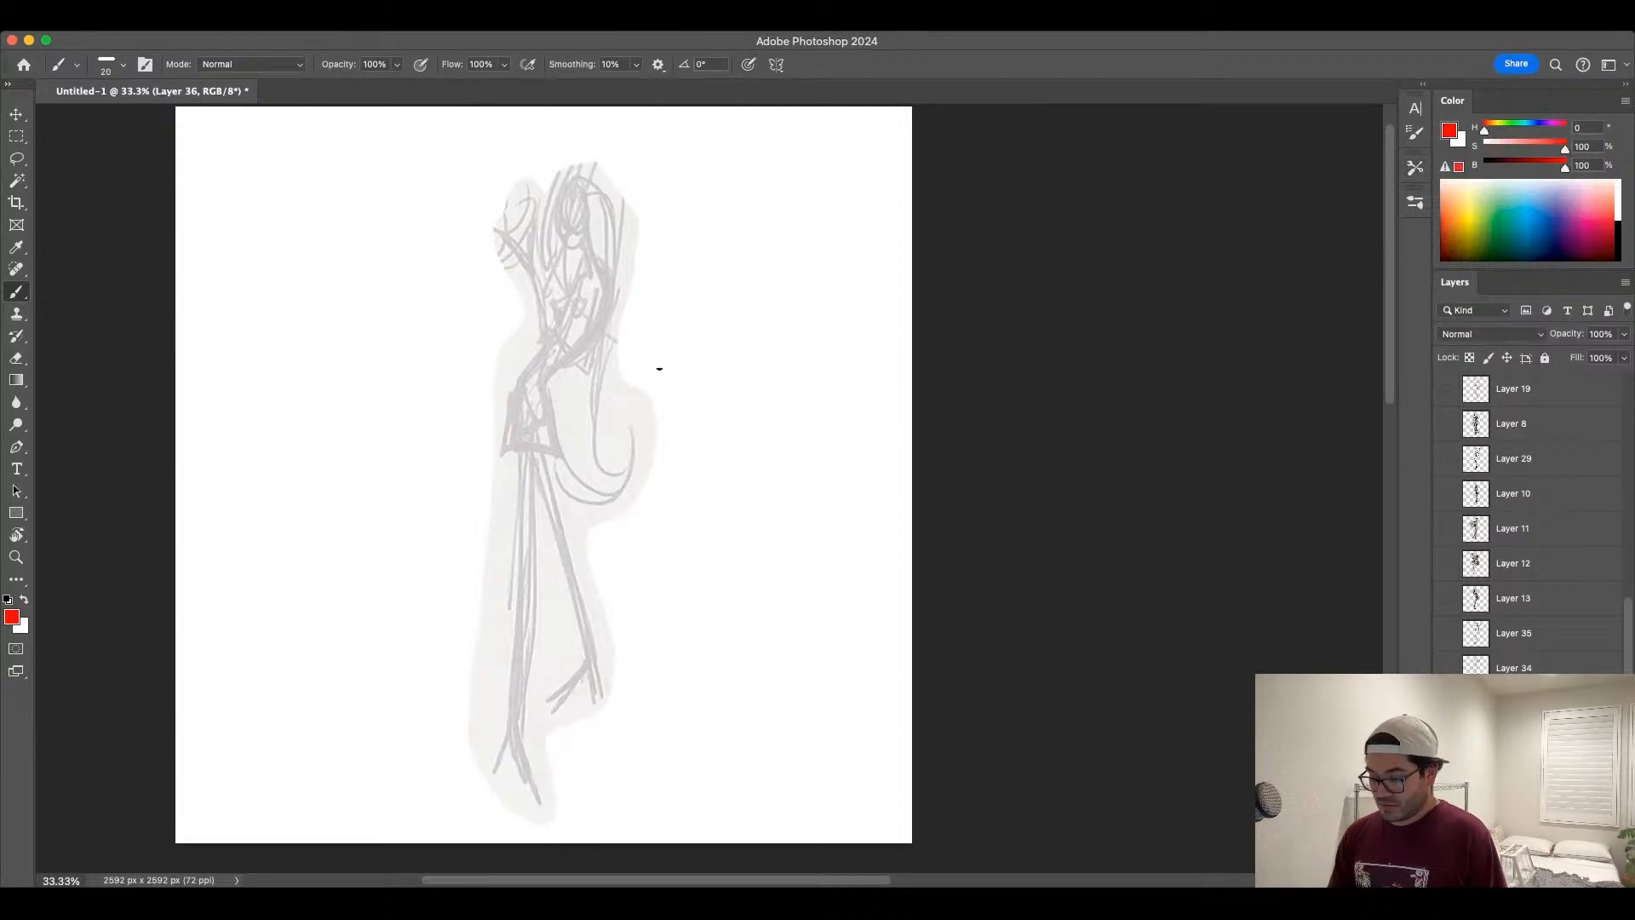
mouse_move(568, 300)
mouse_down()
mouse_move(583, 267)
mouse_move(612, 293)
mouse_move(542, 380)
mouse_up()
mouse_move(579, 270)
mouse_down()
mouse_move(526, 385)
mouse_move(529, 429)
mouse_move(547, 409)
mouse_move(543, 375)
mouse_move(513, 408)
mouse_move(543, 380)
mouse_up()
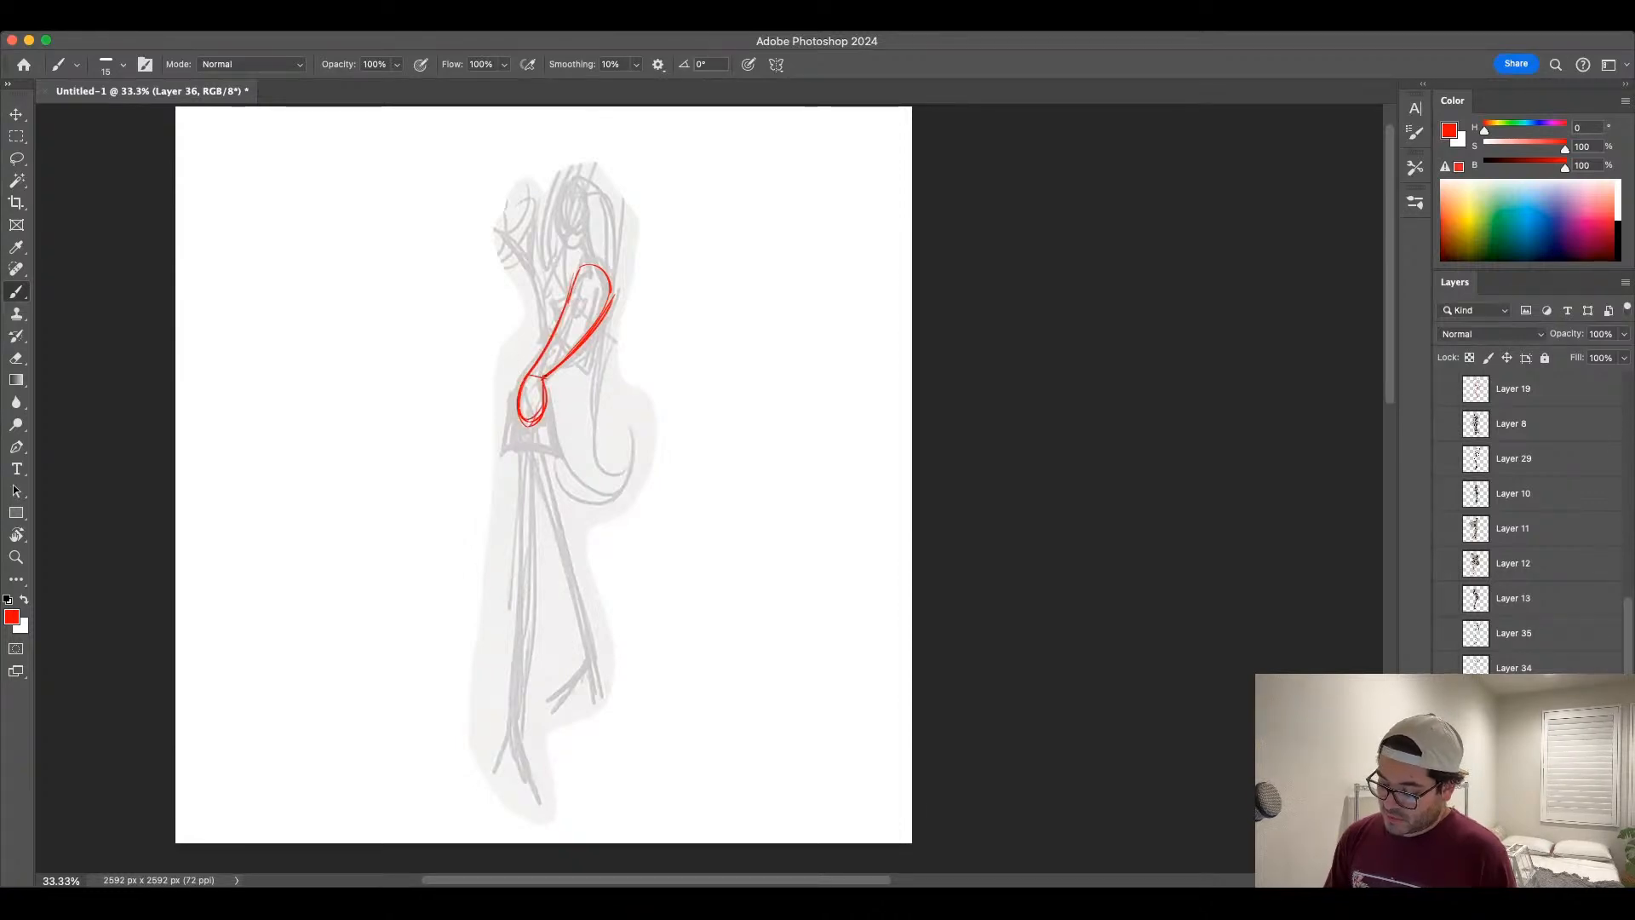
mouse_move(579, 274)
mouse_down()
mouse_move(530, 395)
mouse_move(554, 368)
mouse_up()
Step: Try straight red lines for both legs below the pelvis, and undo those leg strokes
mouse_move(610, 297)
mouse_down()
mouse_move(559, 363)
mouse_move(513, 747)
mouse_up()
drag(531, 506, 512, 748)
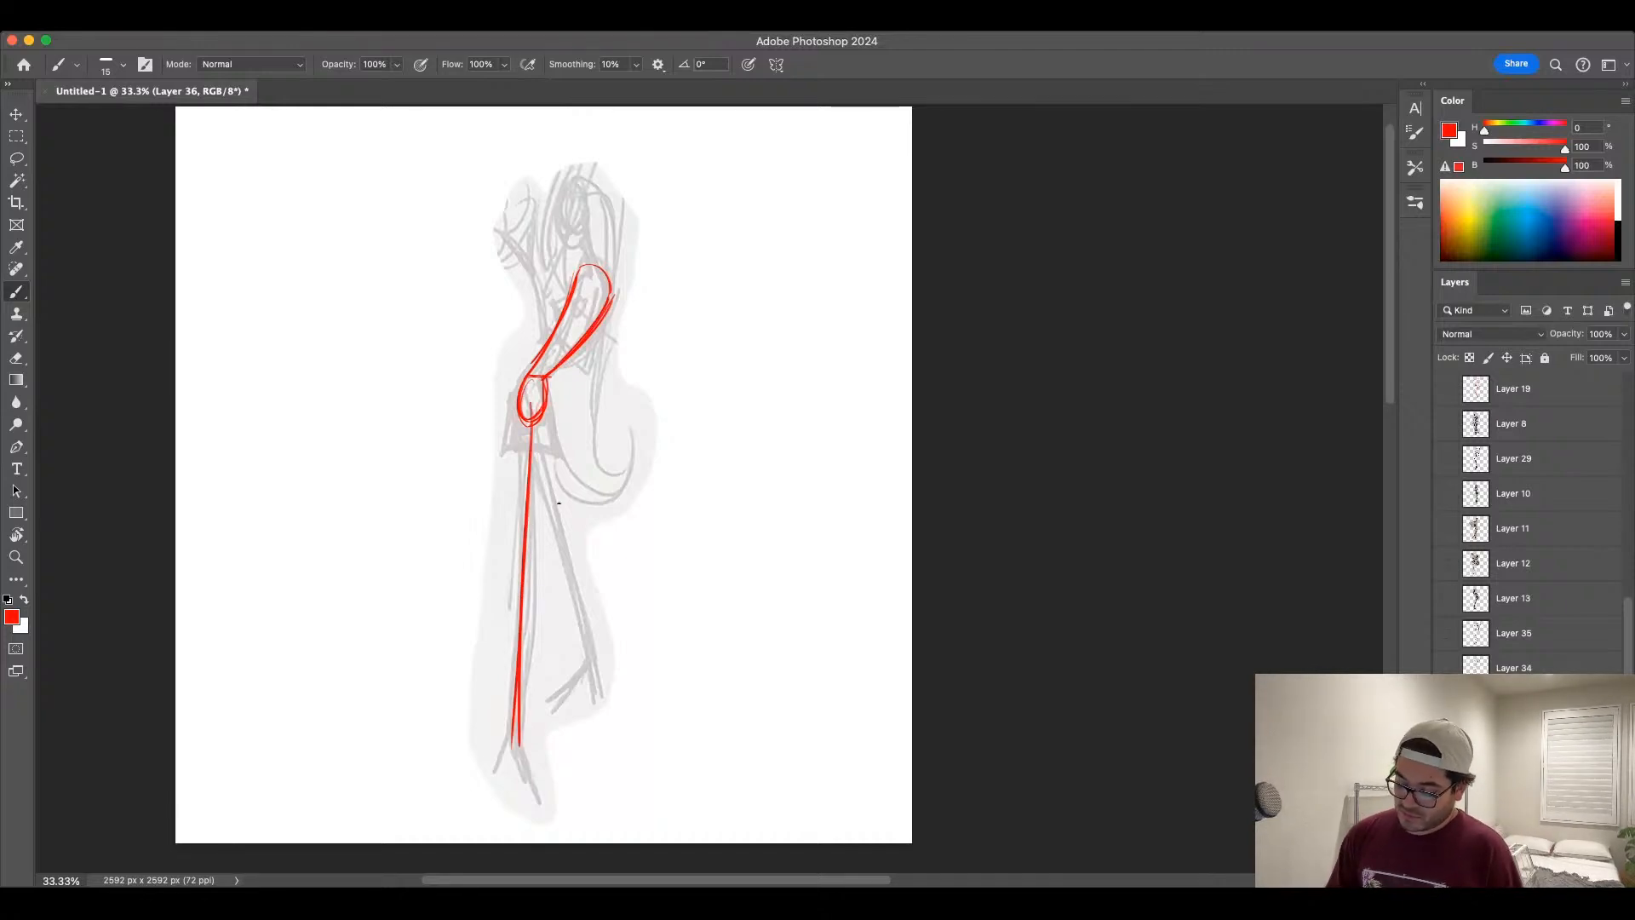
drag(527, 400, 596, 700)
drag(531, 444, 599, 696)
drag(578, 615, 598, 687)
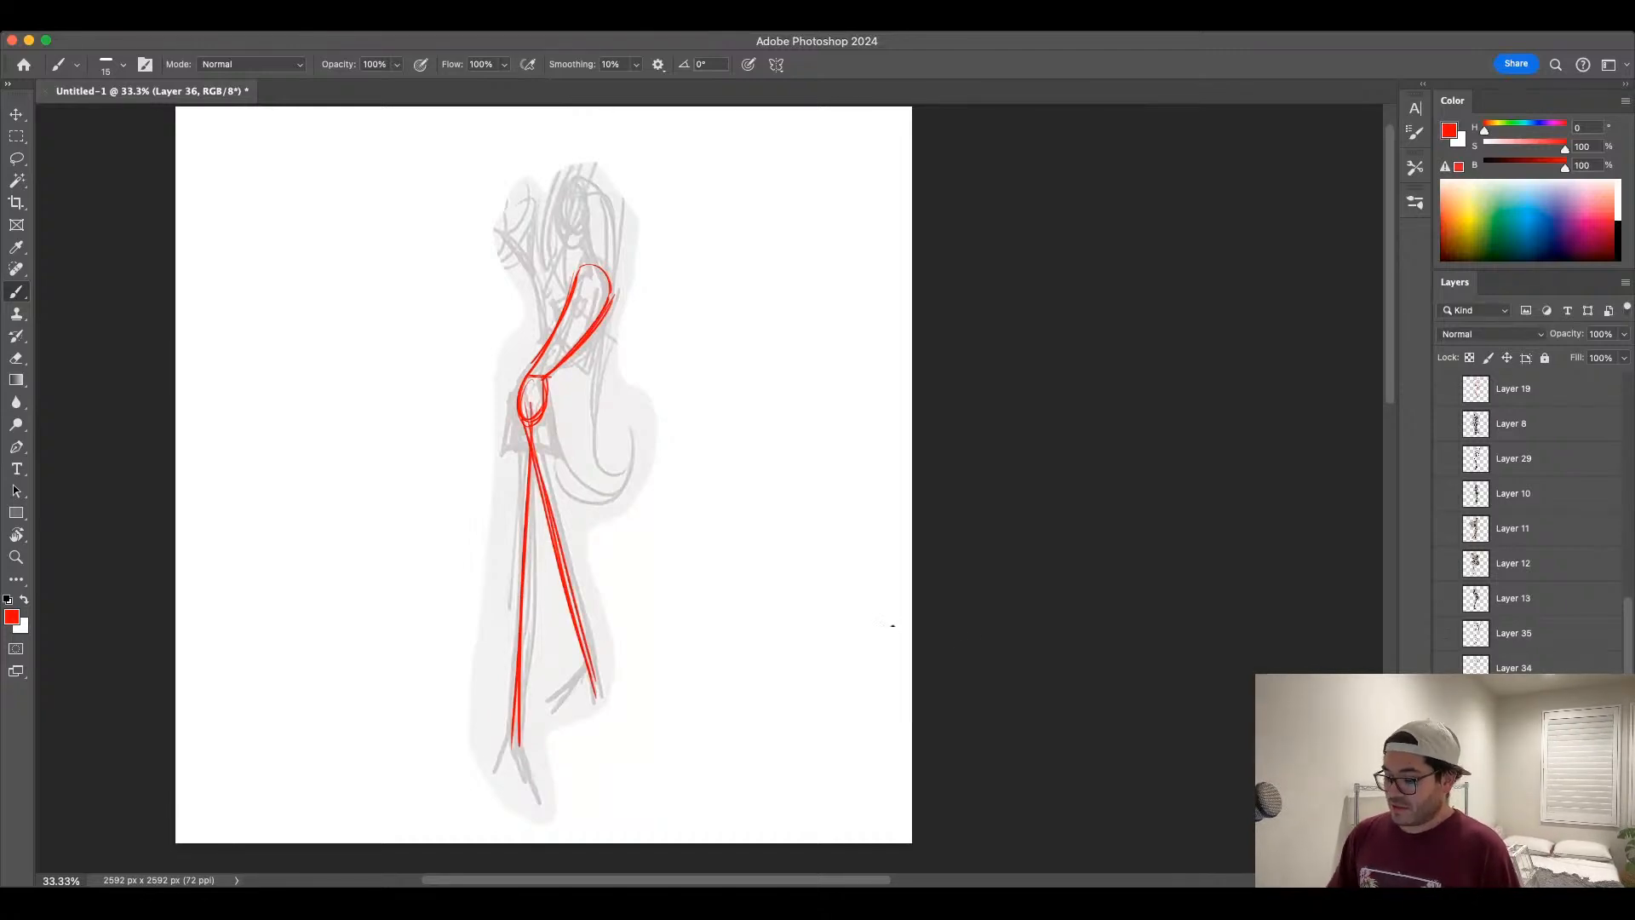
key(super+z)
key(super+z)
key(super+z)
key(super+z)
key(super+z)
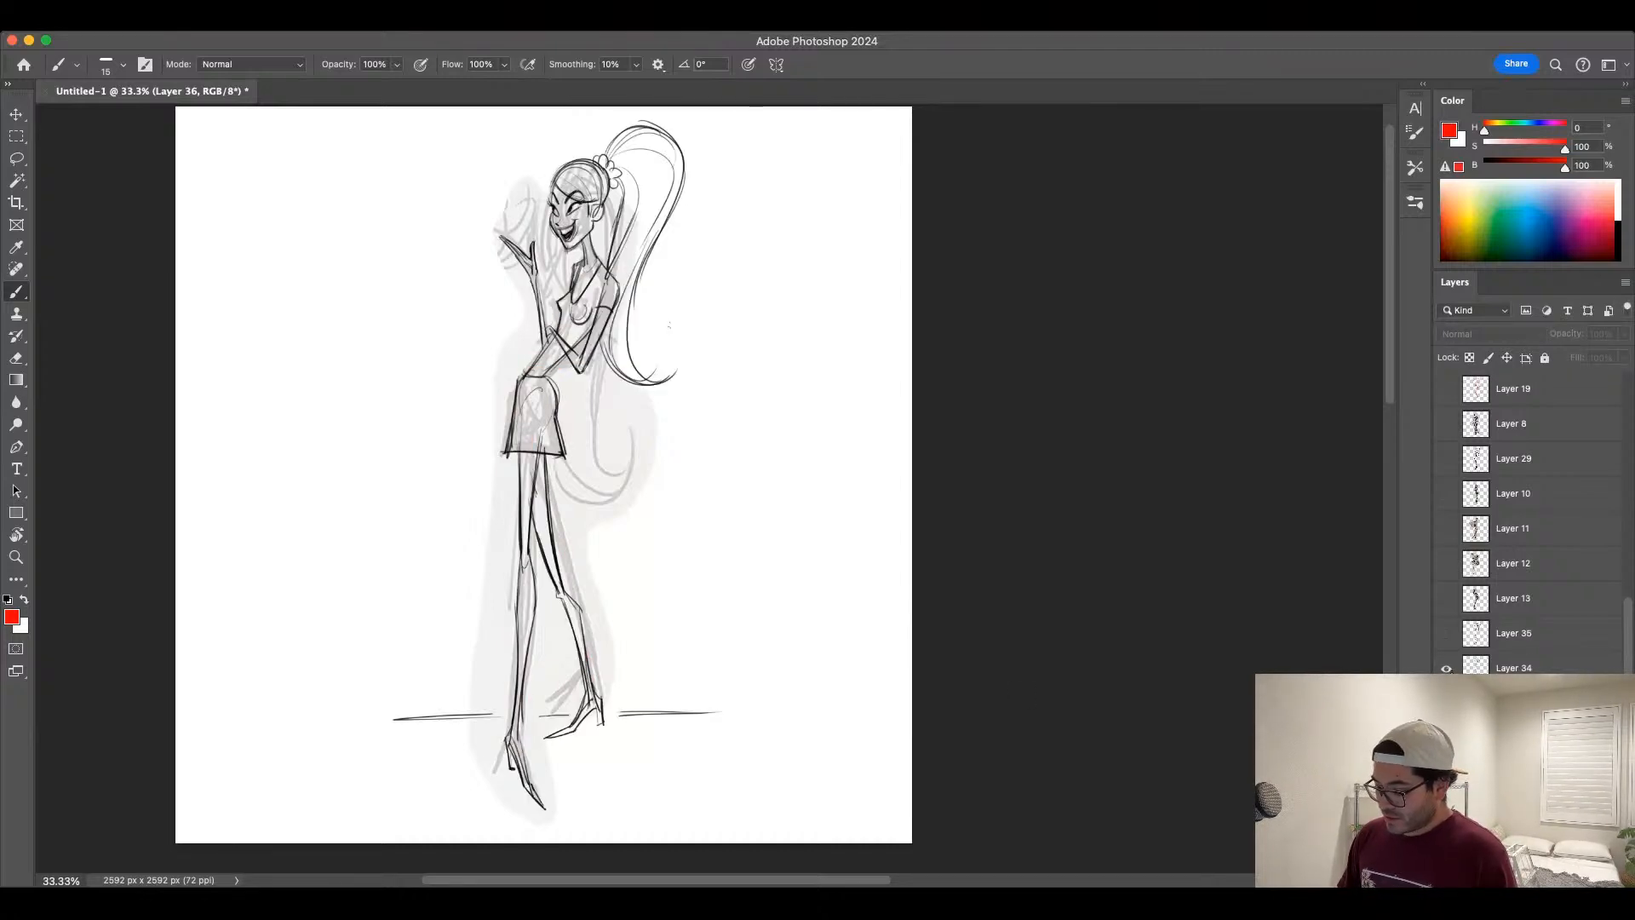
Step: Compare the Layer 34 line art with the faded gesture and the red shapes on Layer 36, ending on Layer 34 alone
click(1446, 669)
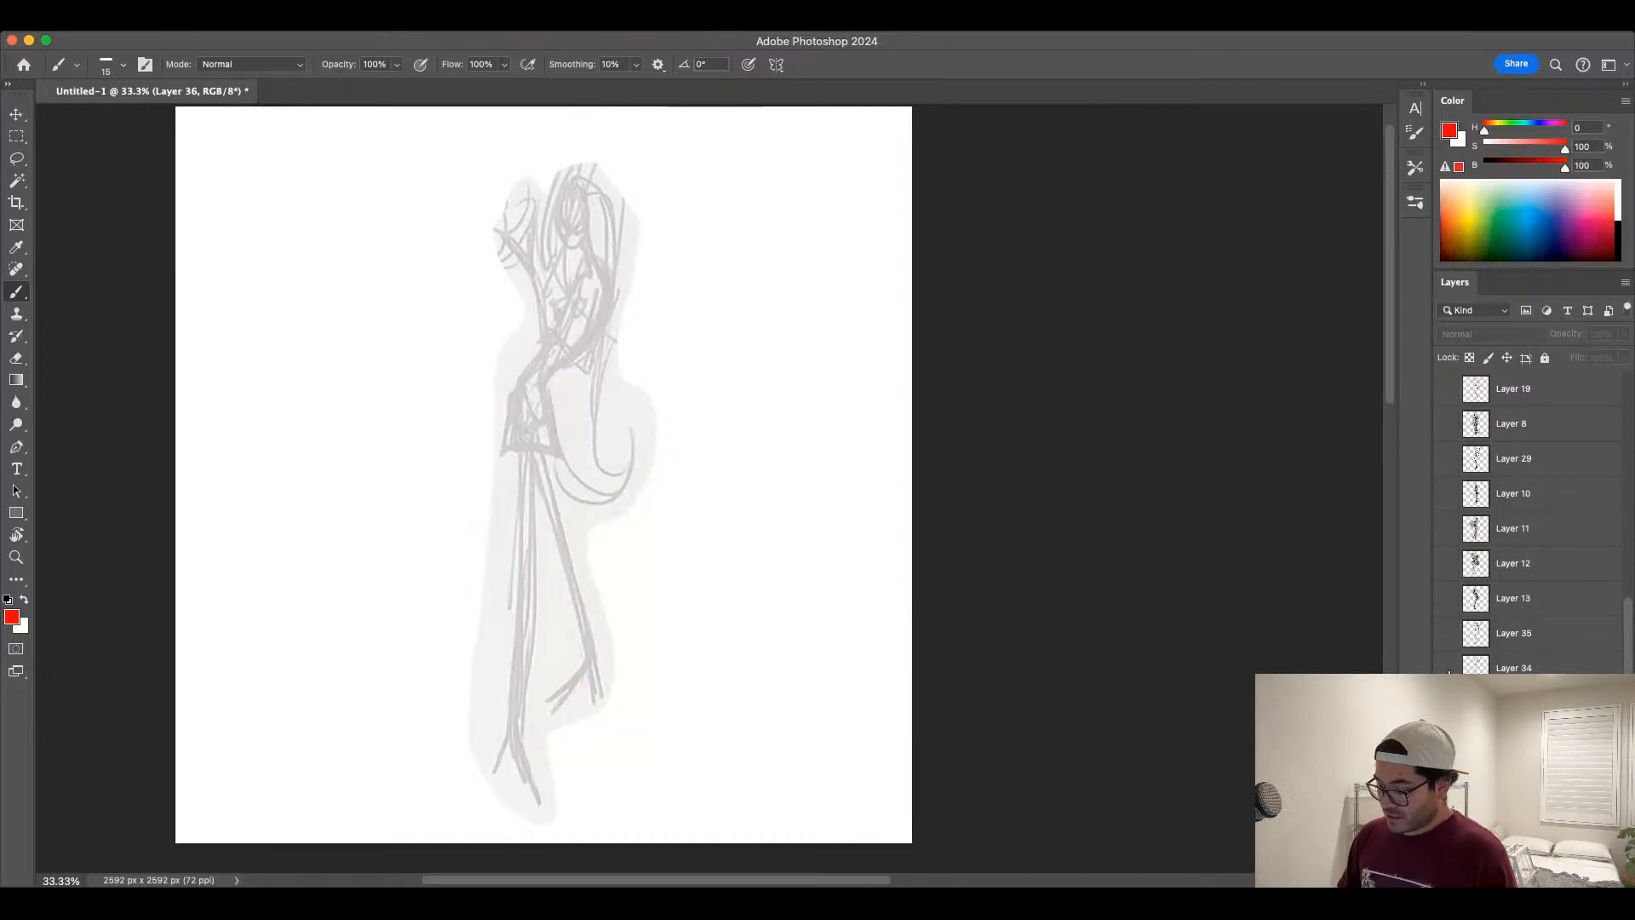
click(1446, 668)
click(1446, 703)
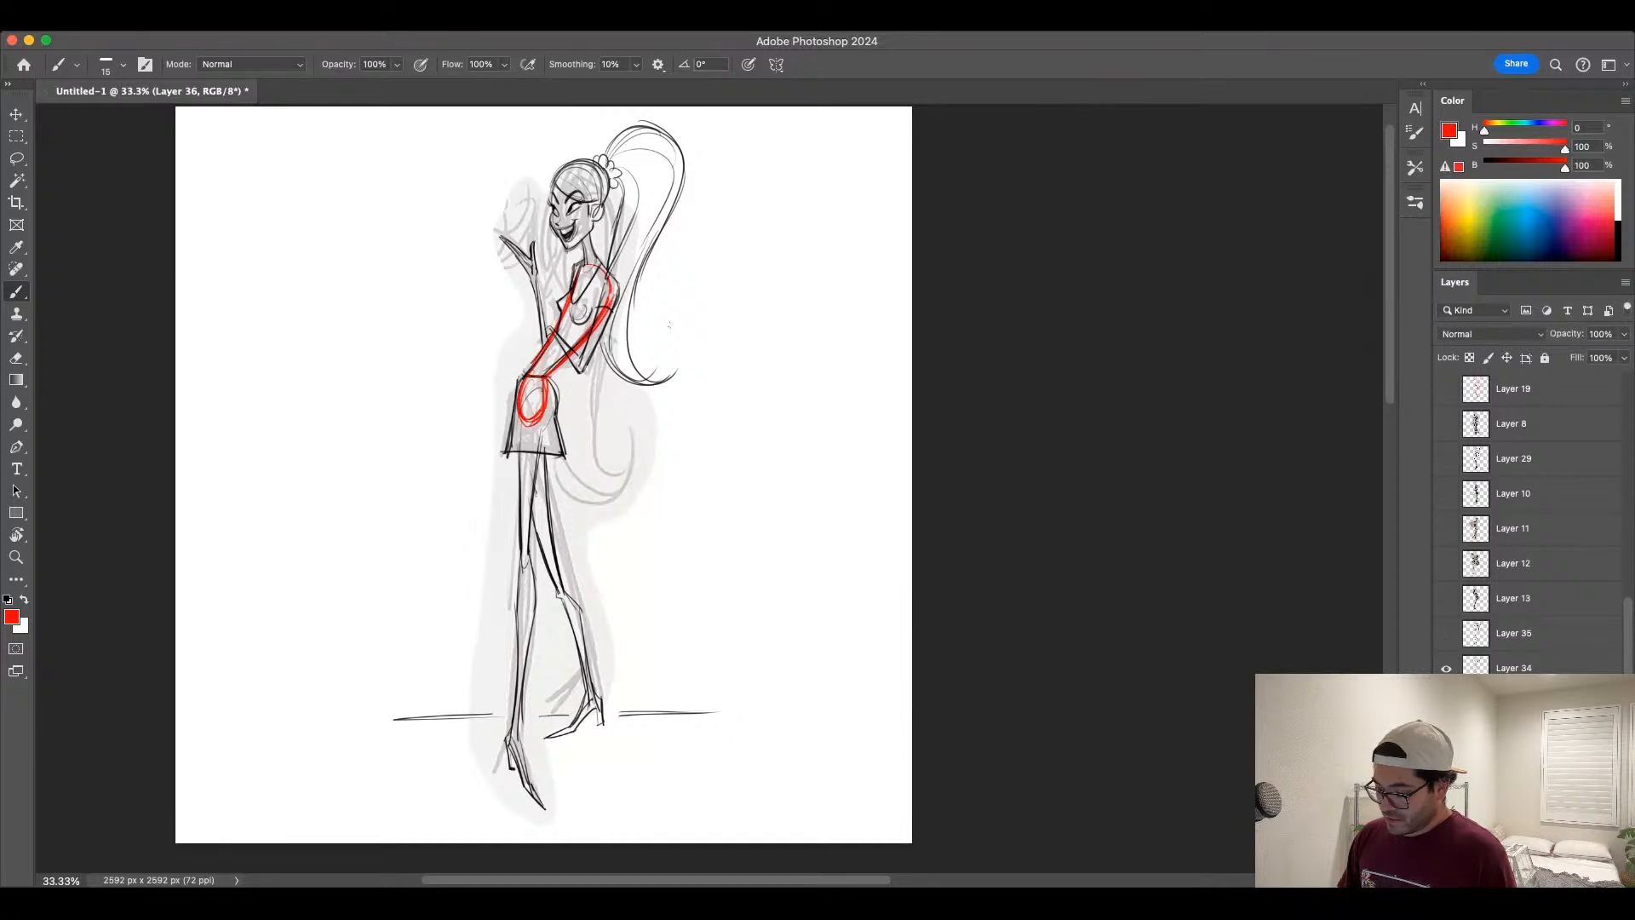
click(1446, 703)
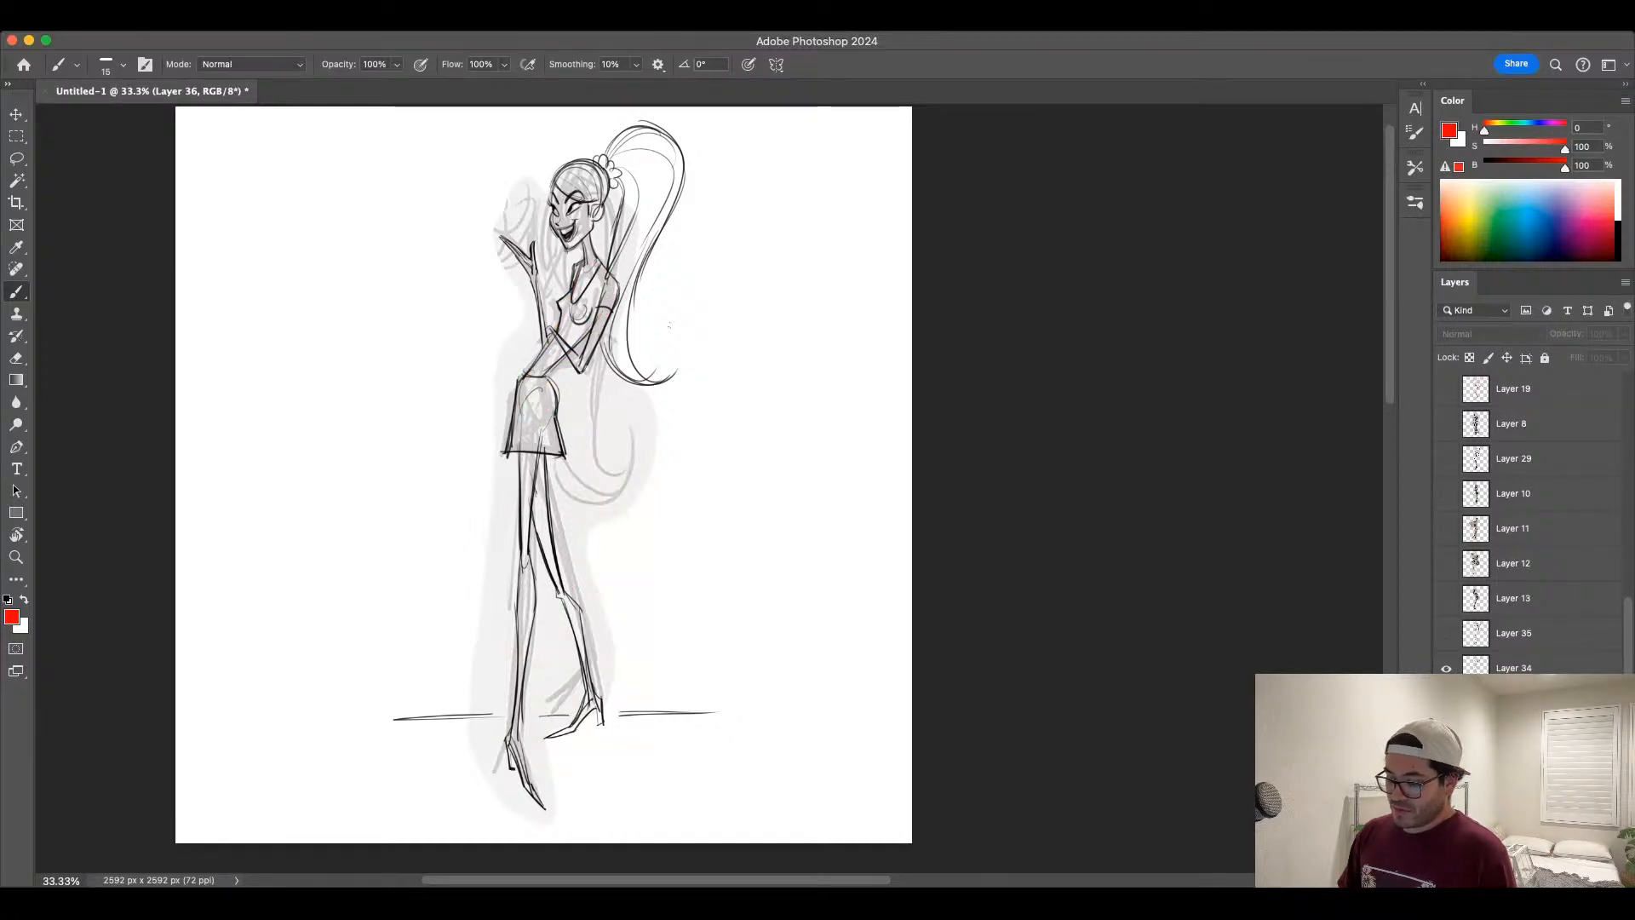
click(1446, 704)
click(1446, 704)
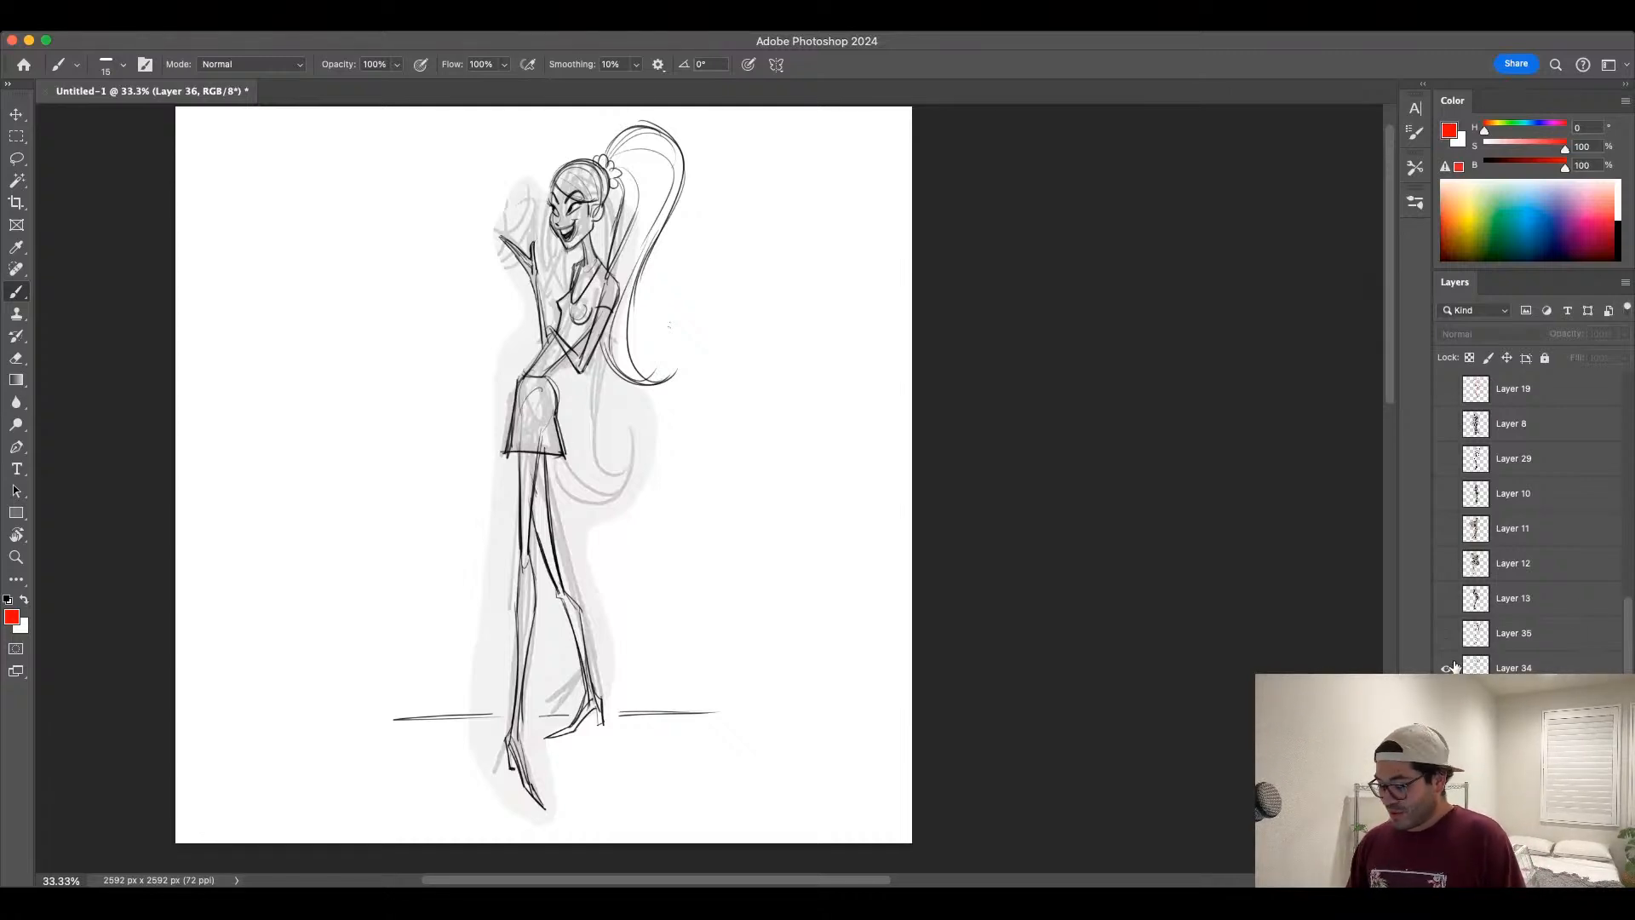
click(1447, 668)
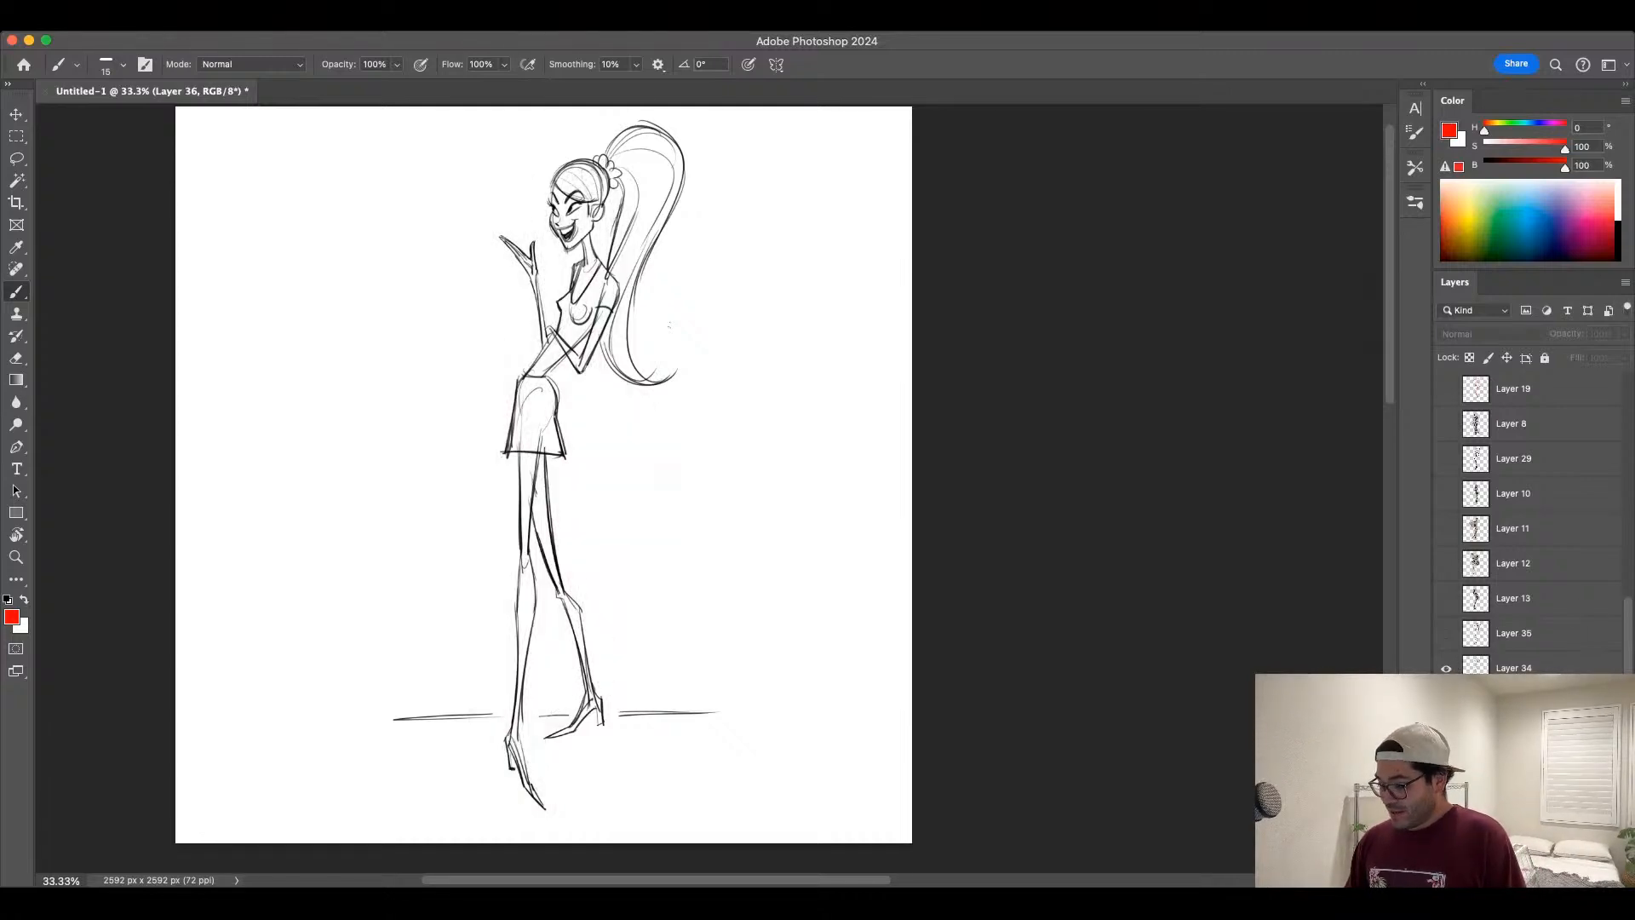
Step: Show only Layer 35 and reinforce the outer edge of the woman's raised hand with the black textured brush
alt+click(1446, 634)
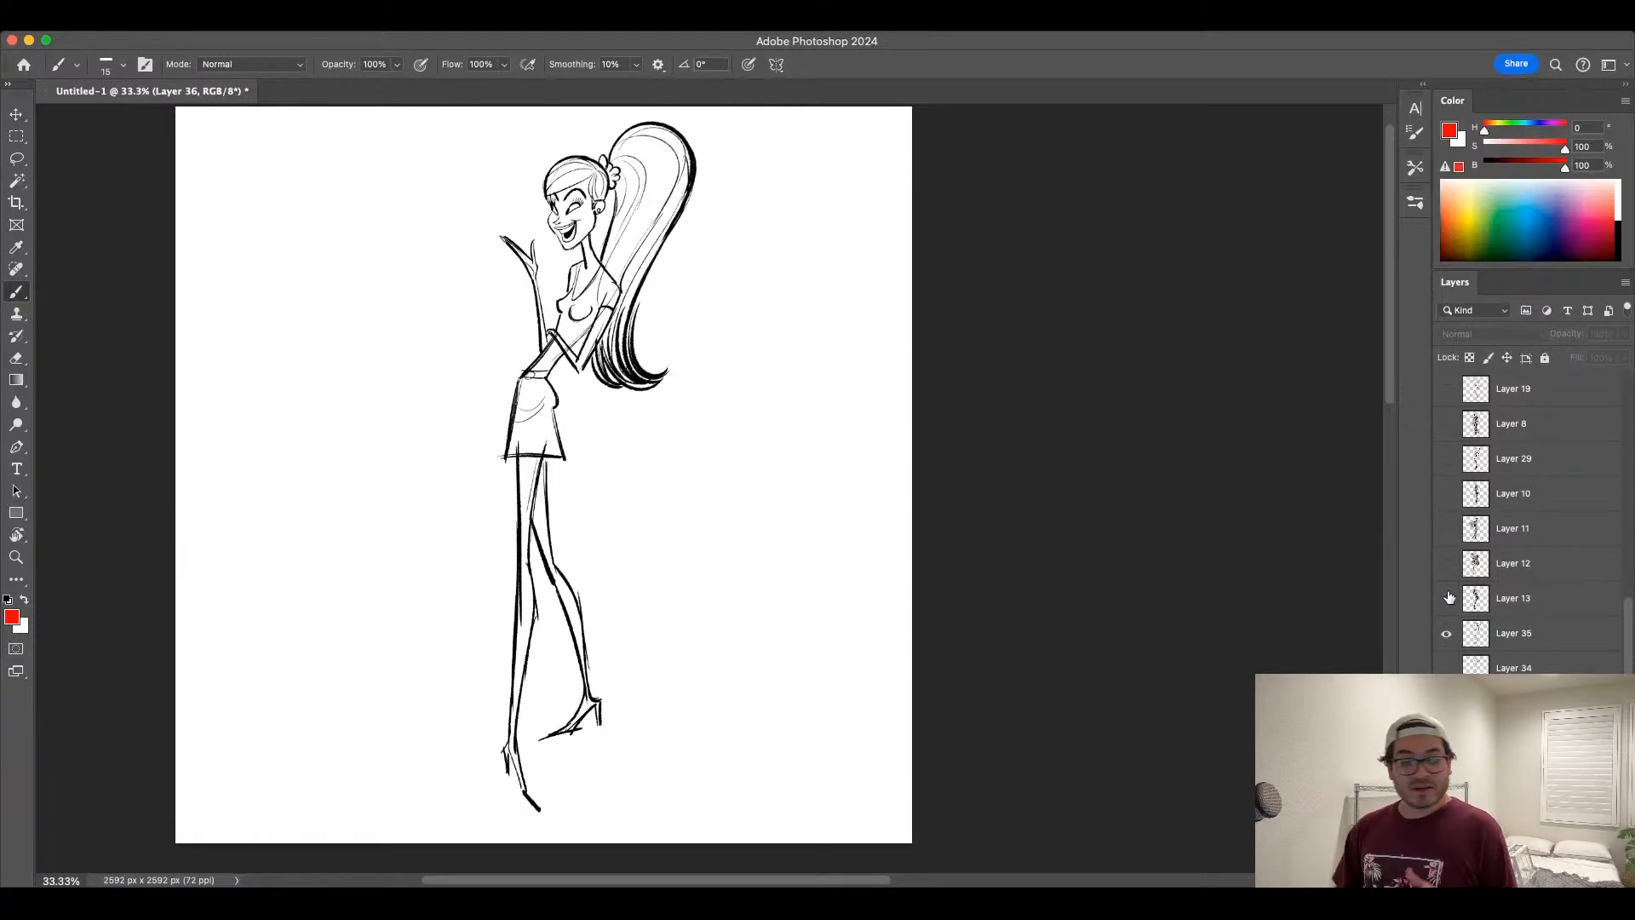
click(1542, 635)
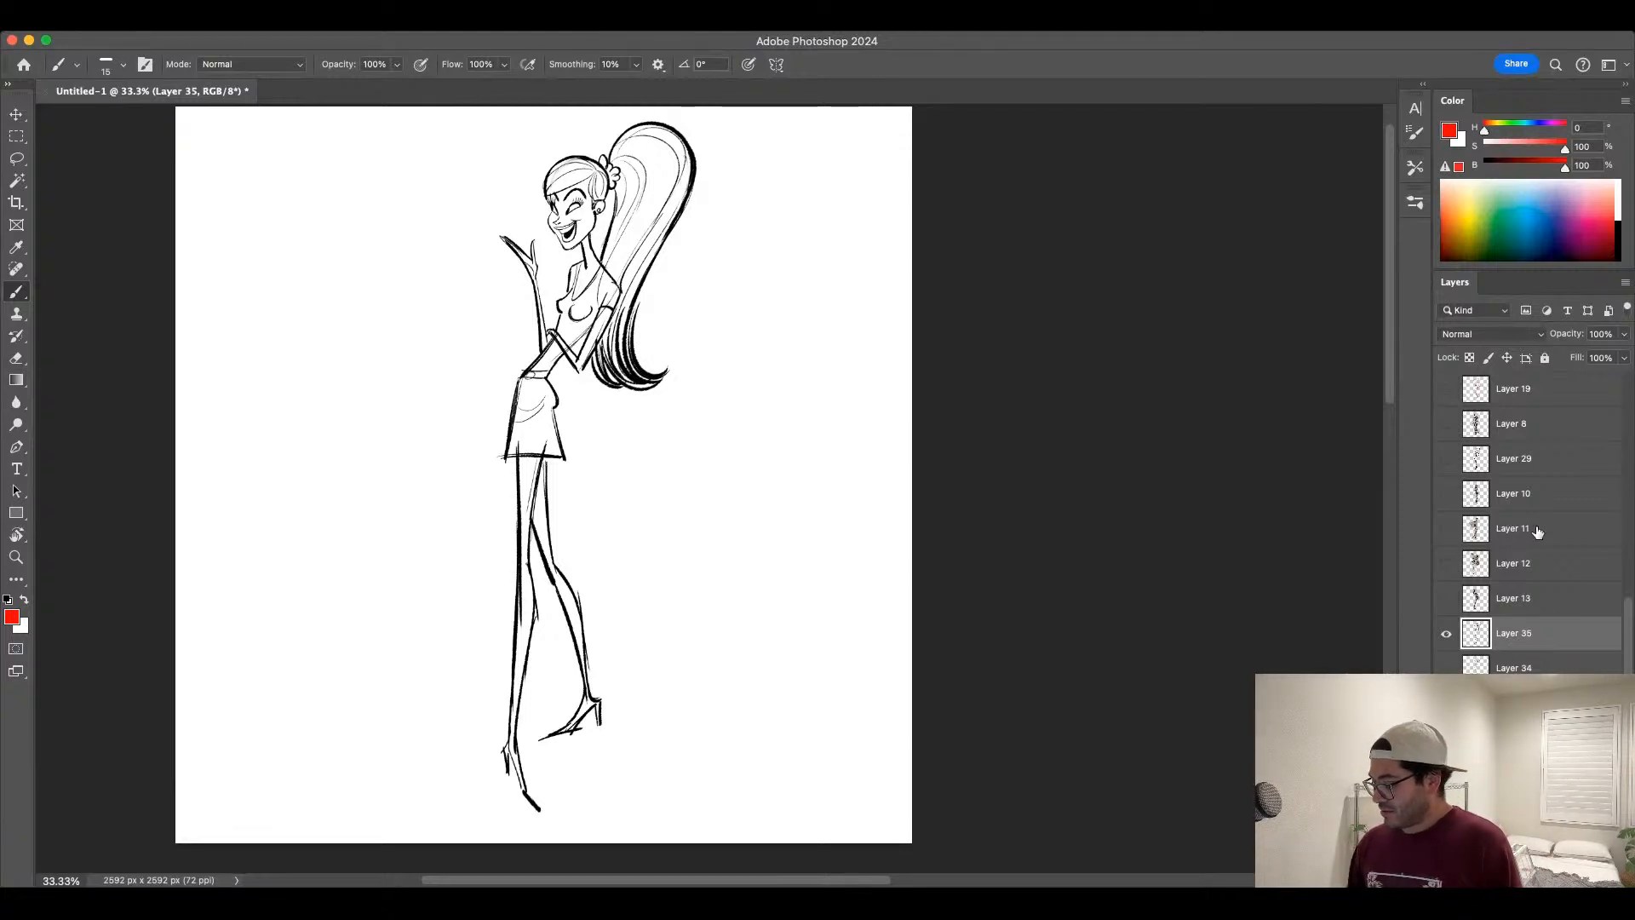
click(1350, 262)
click(1416, 168)
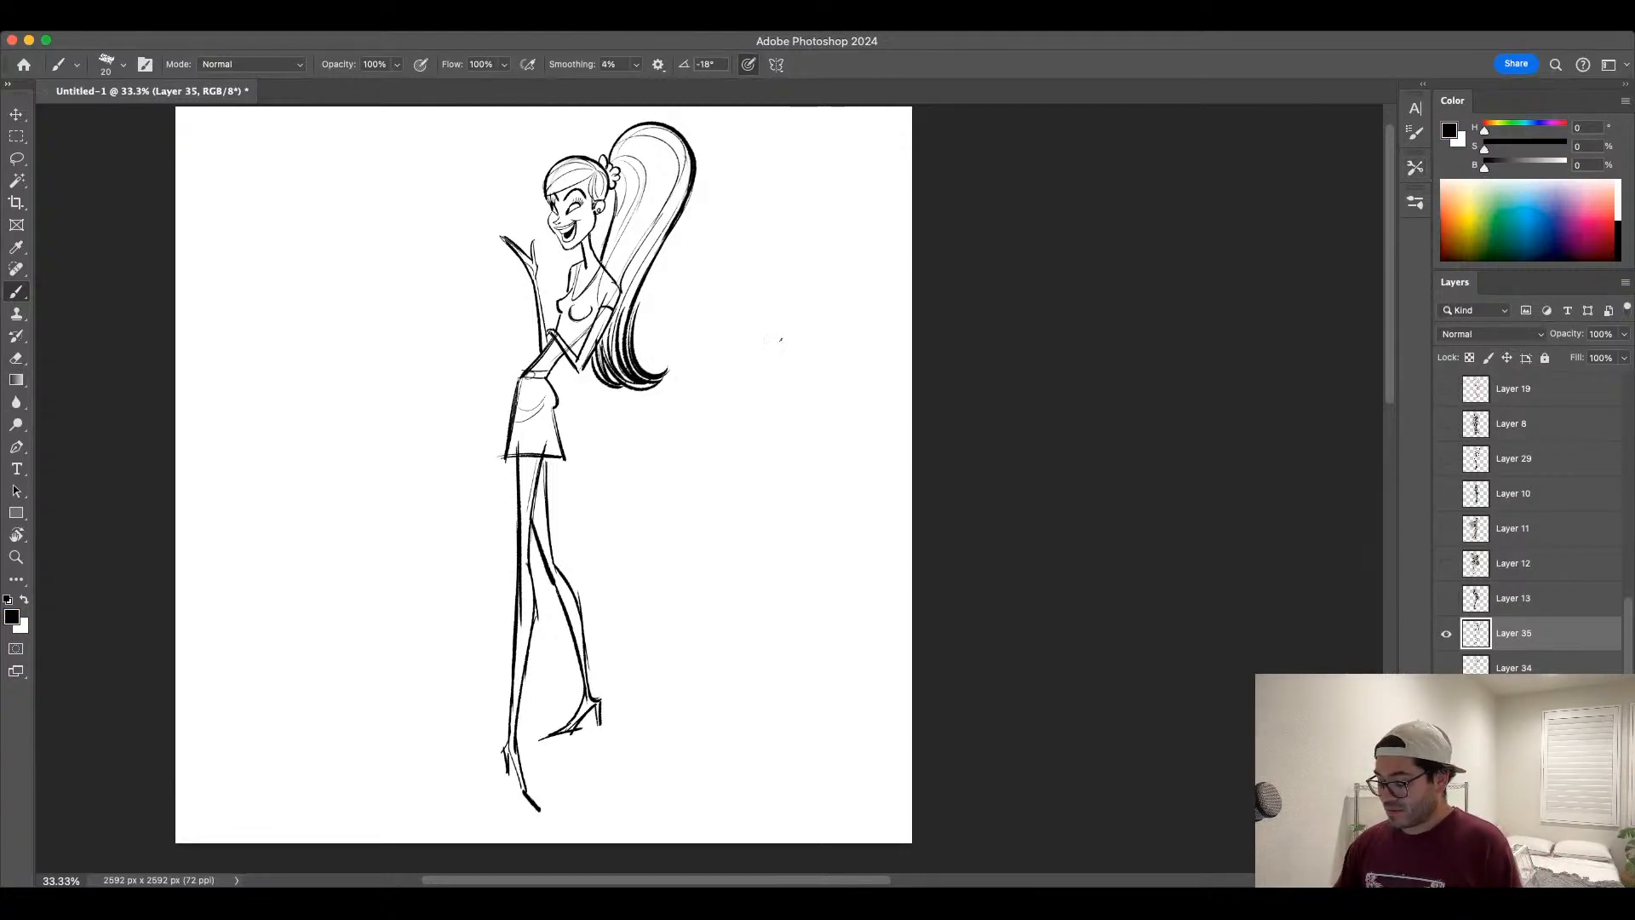
key(super+plus)
drag(772, 455, 800, 599)
key(bracketright)
mouse_move(431, 269)
mouse_down()
mouse_move(417, 255)
mouse_move(469, 304)
mouse_up()
key(bracketleft)
key(bracketleft)
key(super+minus)
key(super+minus)
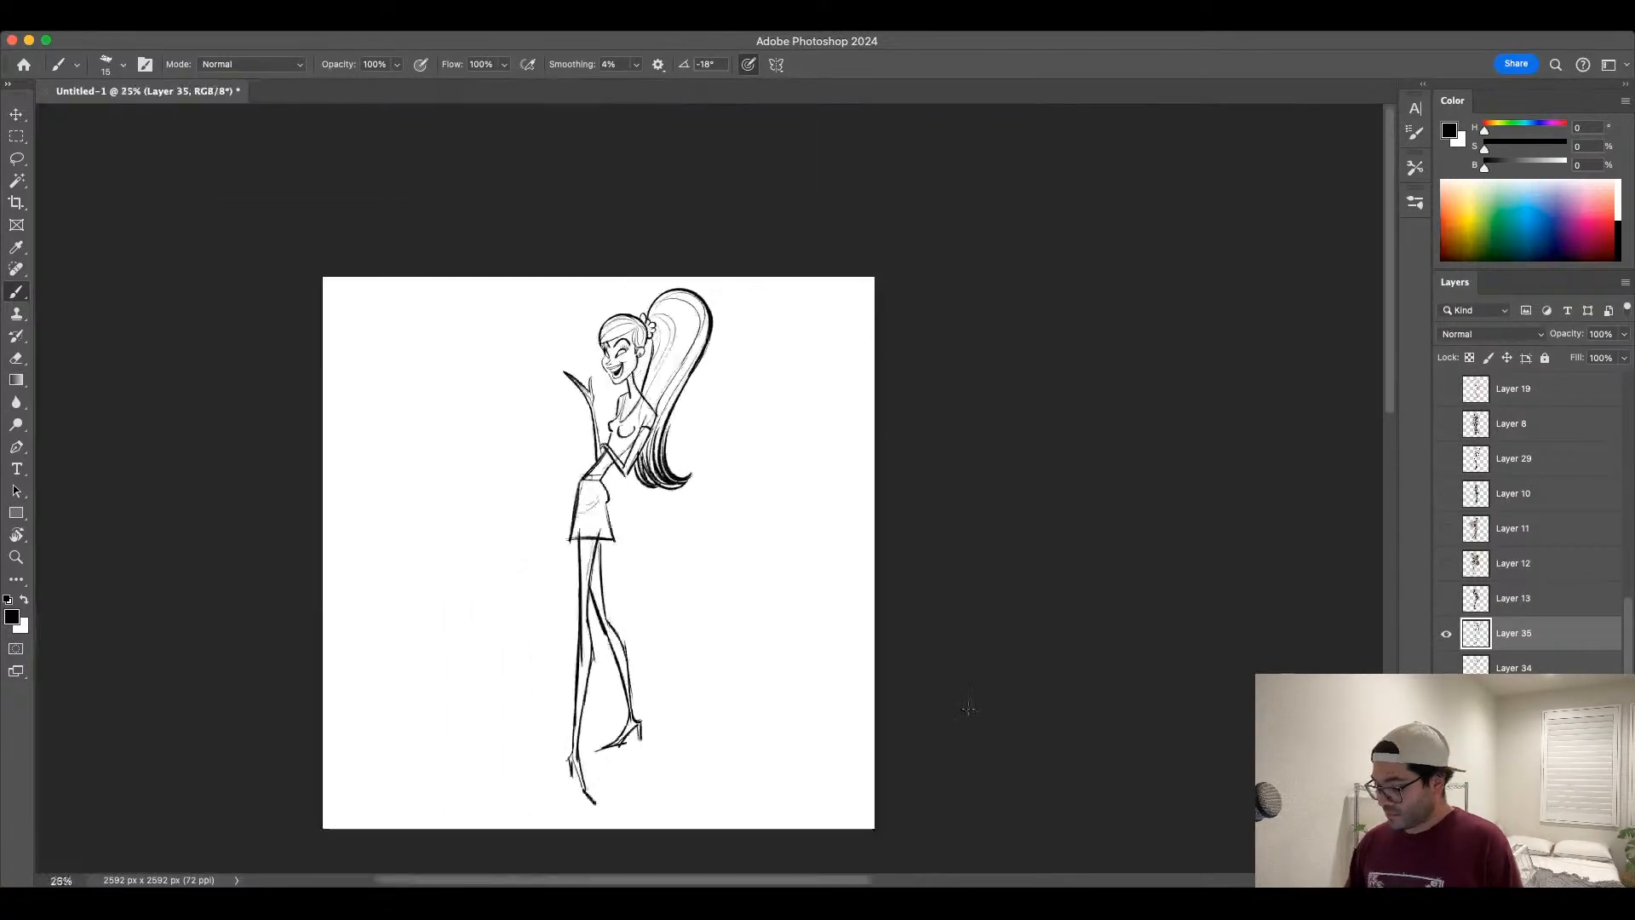
drag(882, 718, 812, 648)
key(super+plus)
drag(728, 681, 757, 689)
Step: Compare the line art on Layers 34 and 35 by alternately showing each one alone, ending on Layer 35
click(1446, 633)
click(1444, 667)
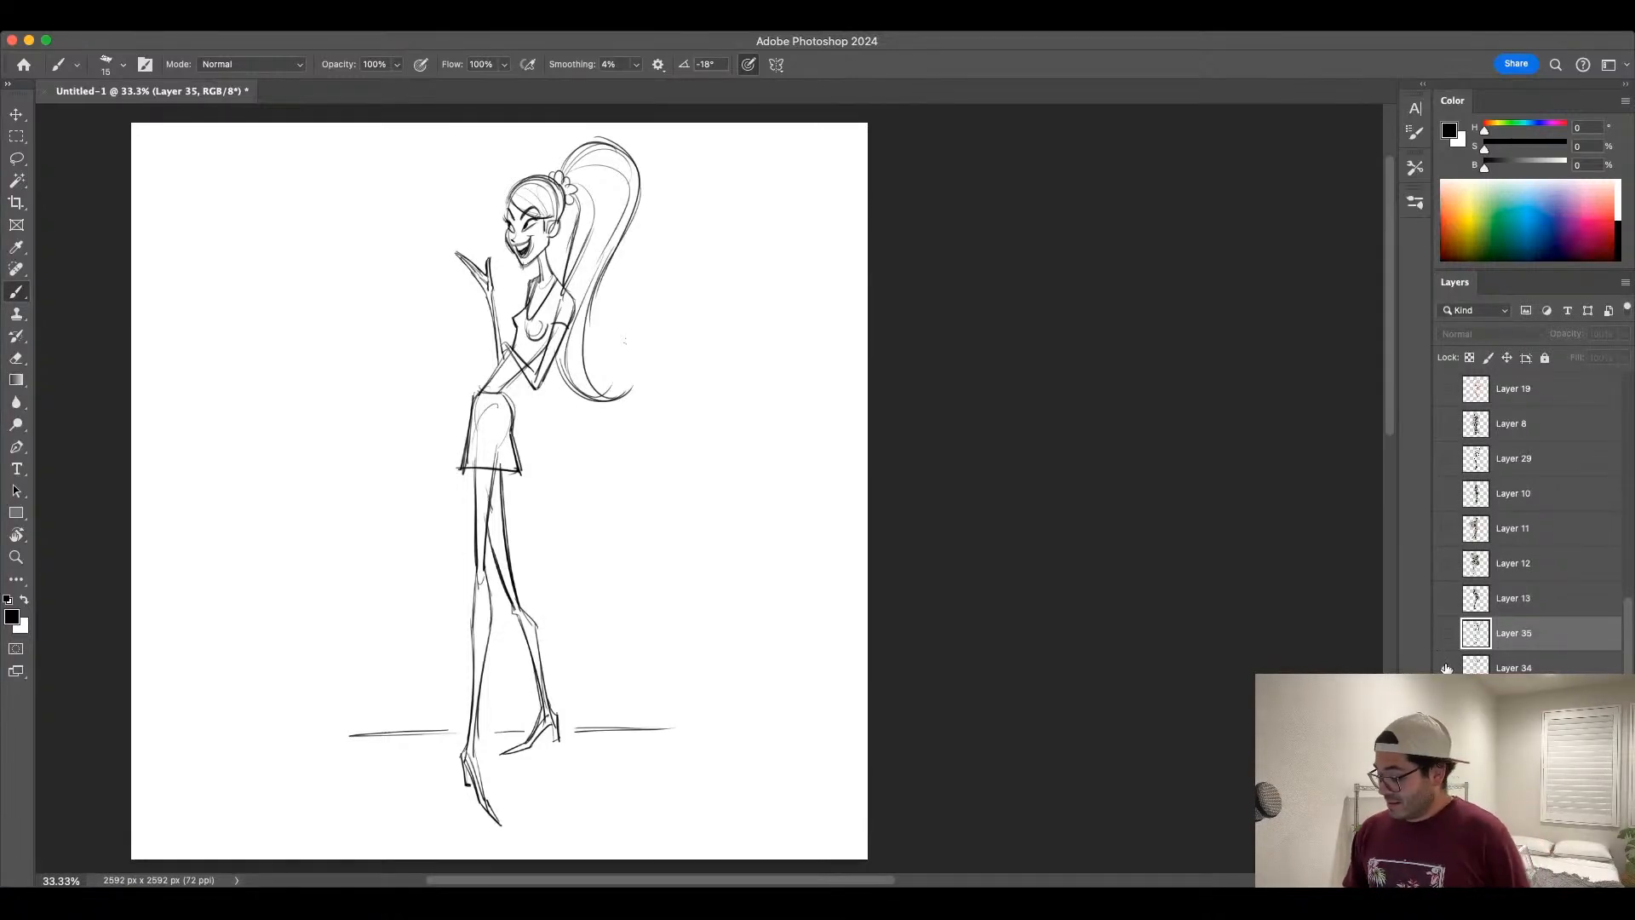
click(1445, 668)
click(1446, 632)
click(1446, 634)
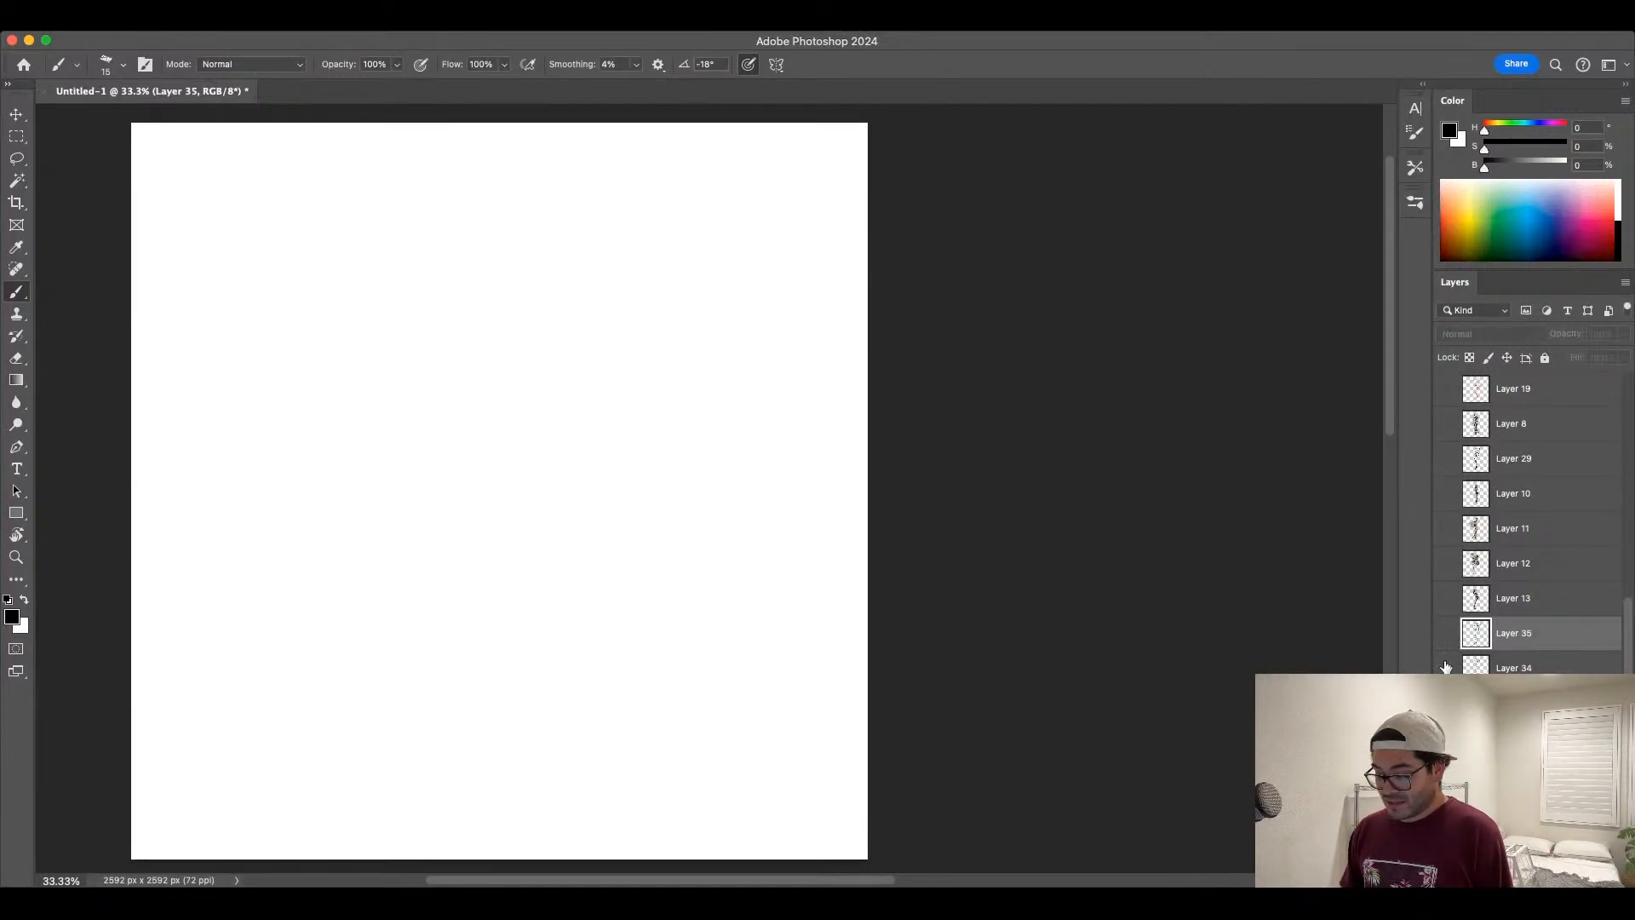
click(1445, 667)
click(1445, 667)
click(1447, 634)
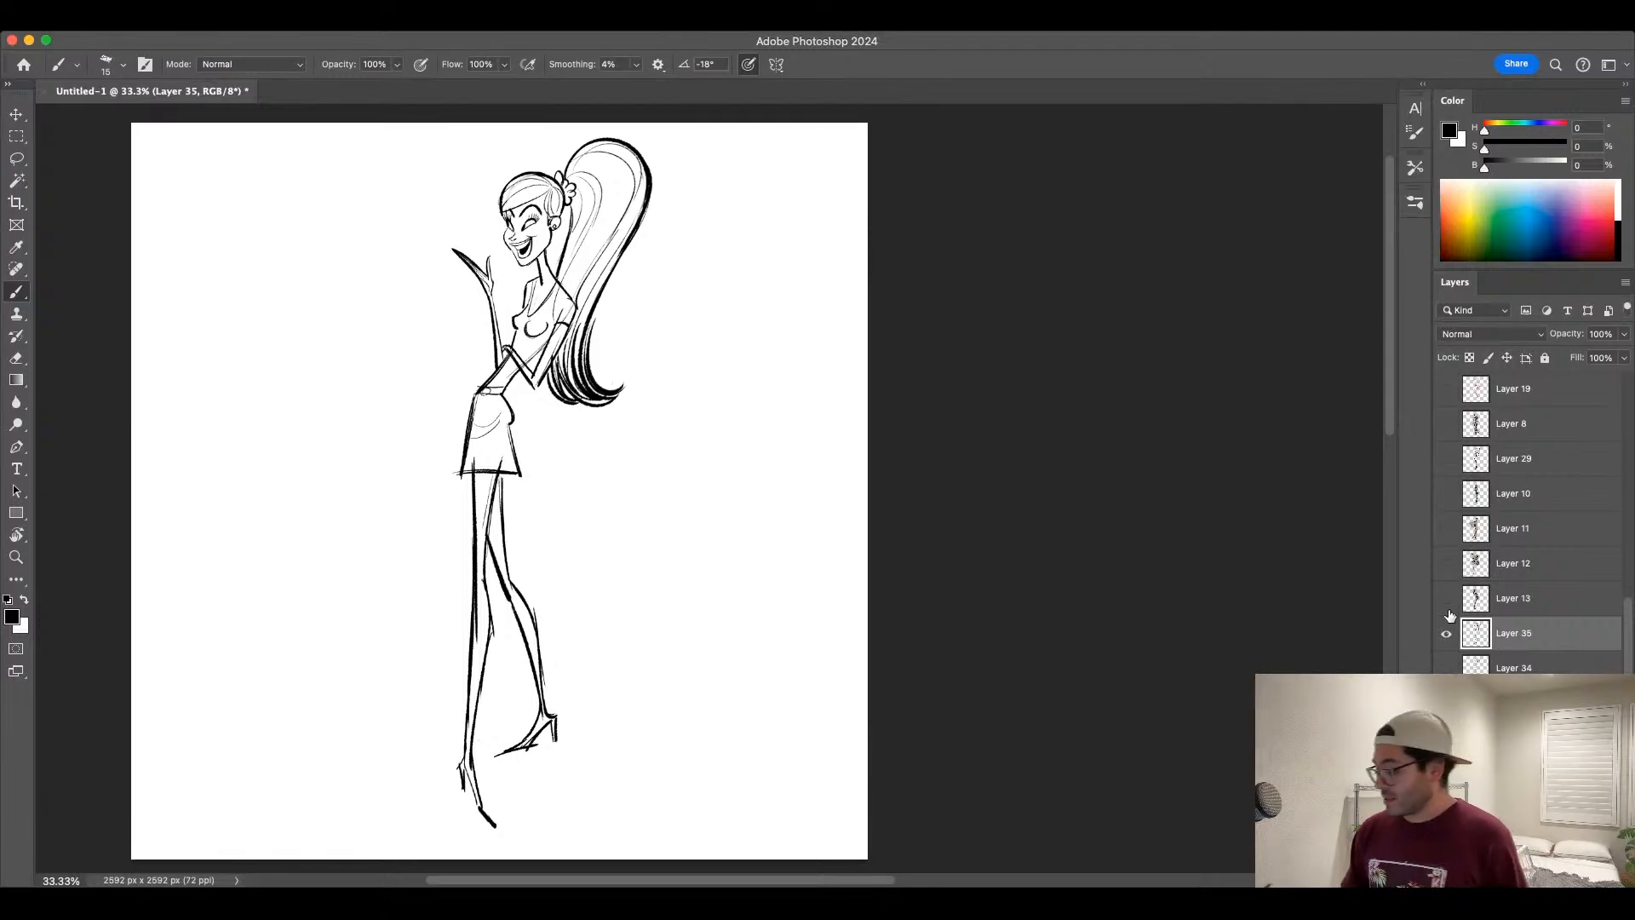
click(1446, 633)
click(1445, 666)
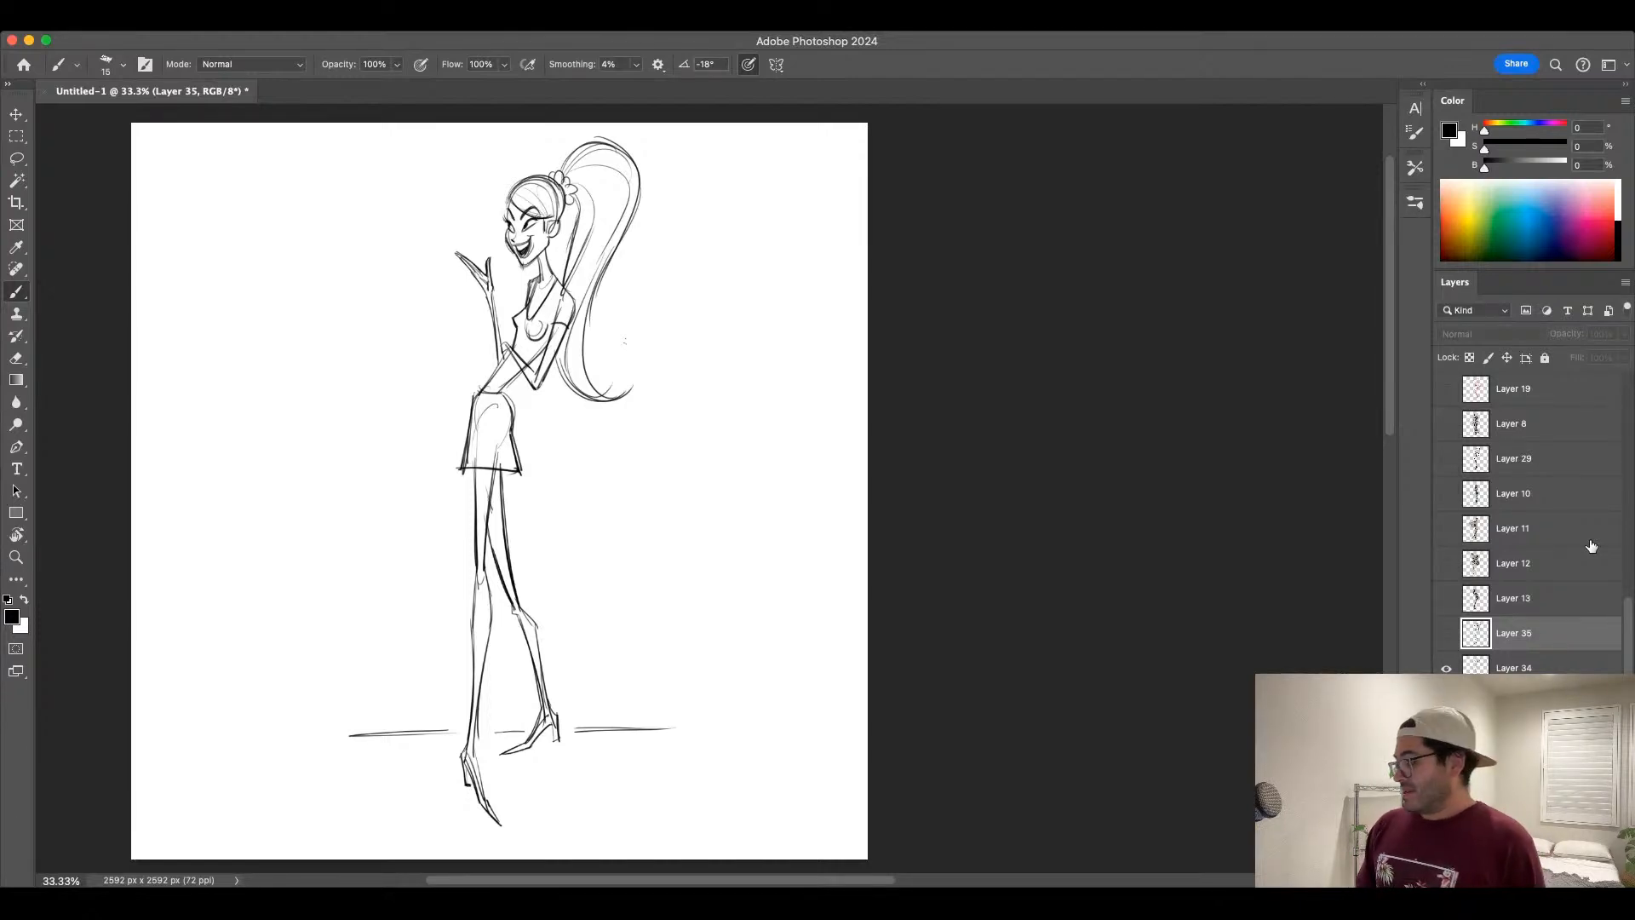
click(1445, 668)
click(1449, 637)
click(1450, 637)
click(1451, 668)
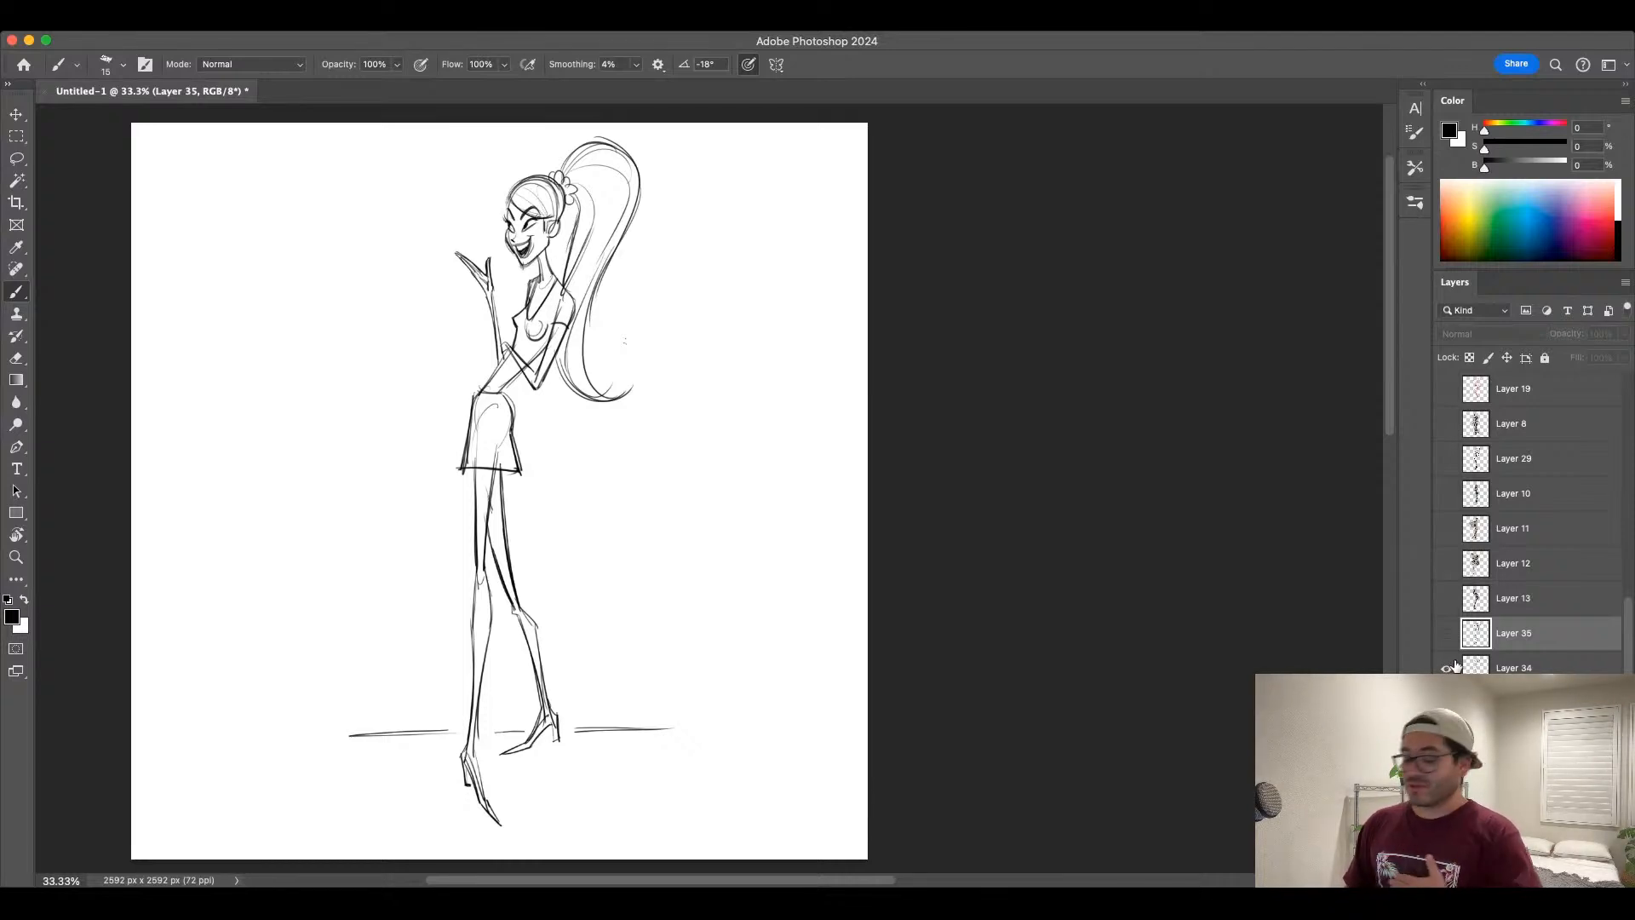
click(1446, 670)
click(1447, 635)
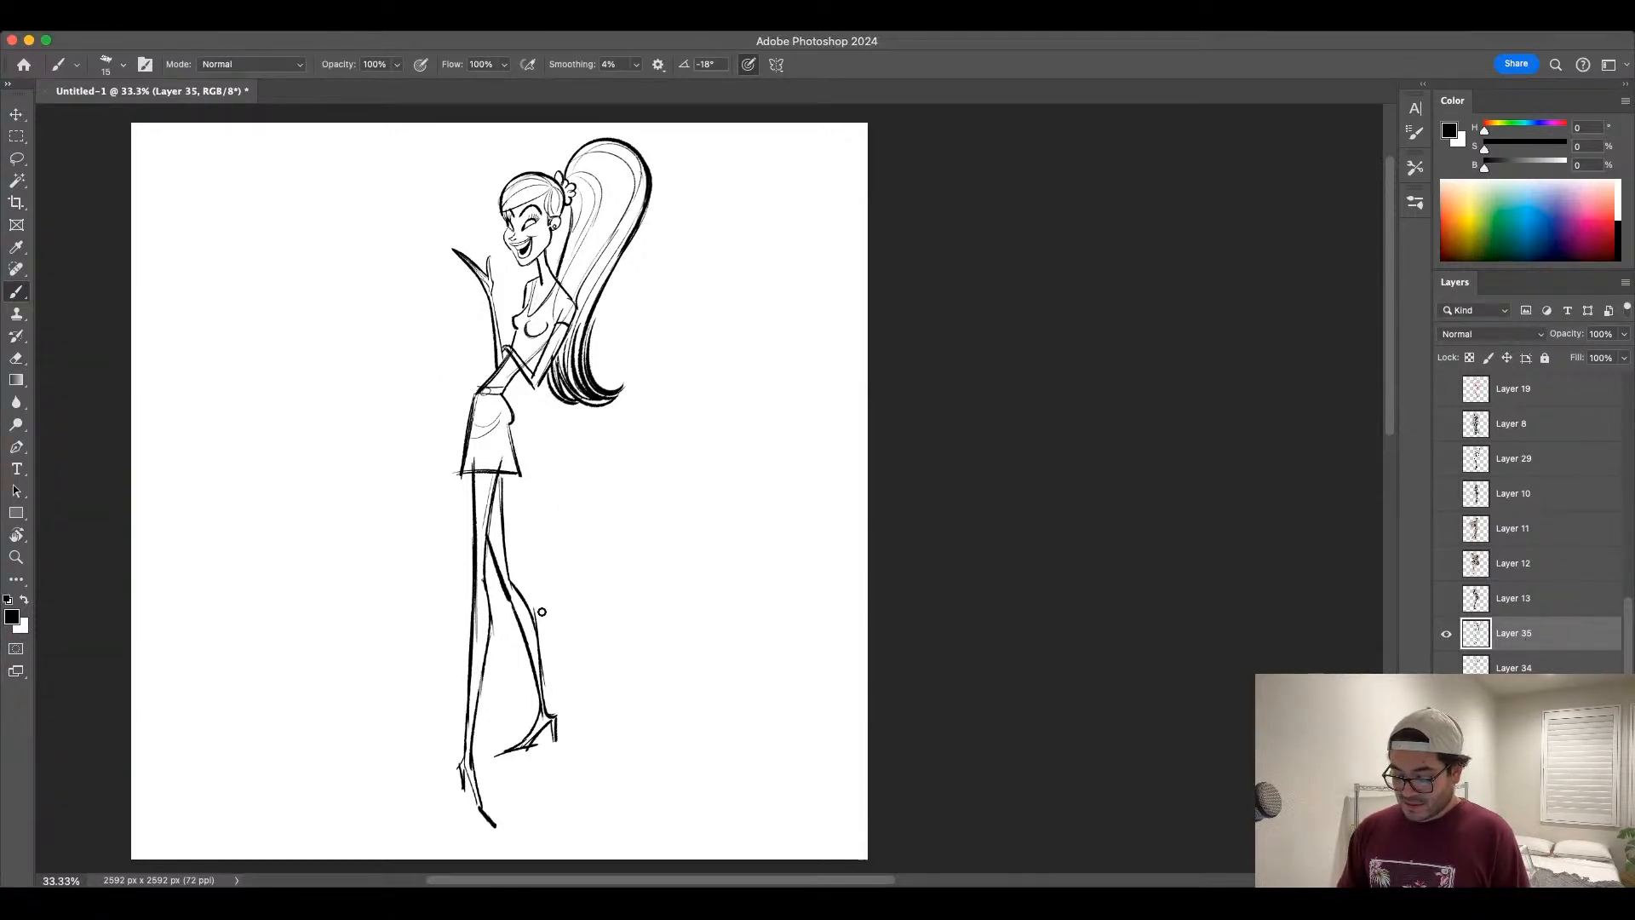
Step: Draw an arrow pointing at the straight outer edge of the front leg on Layer 35, and undo it
key(super+equal)
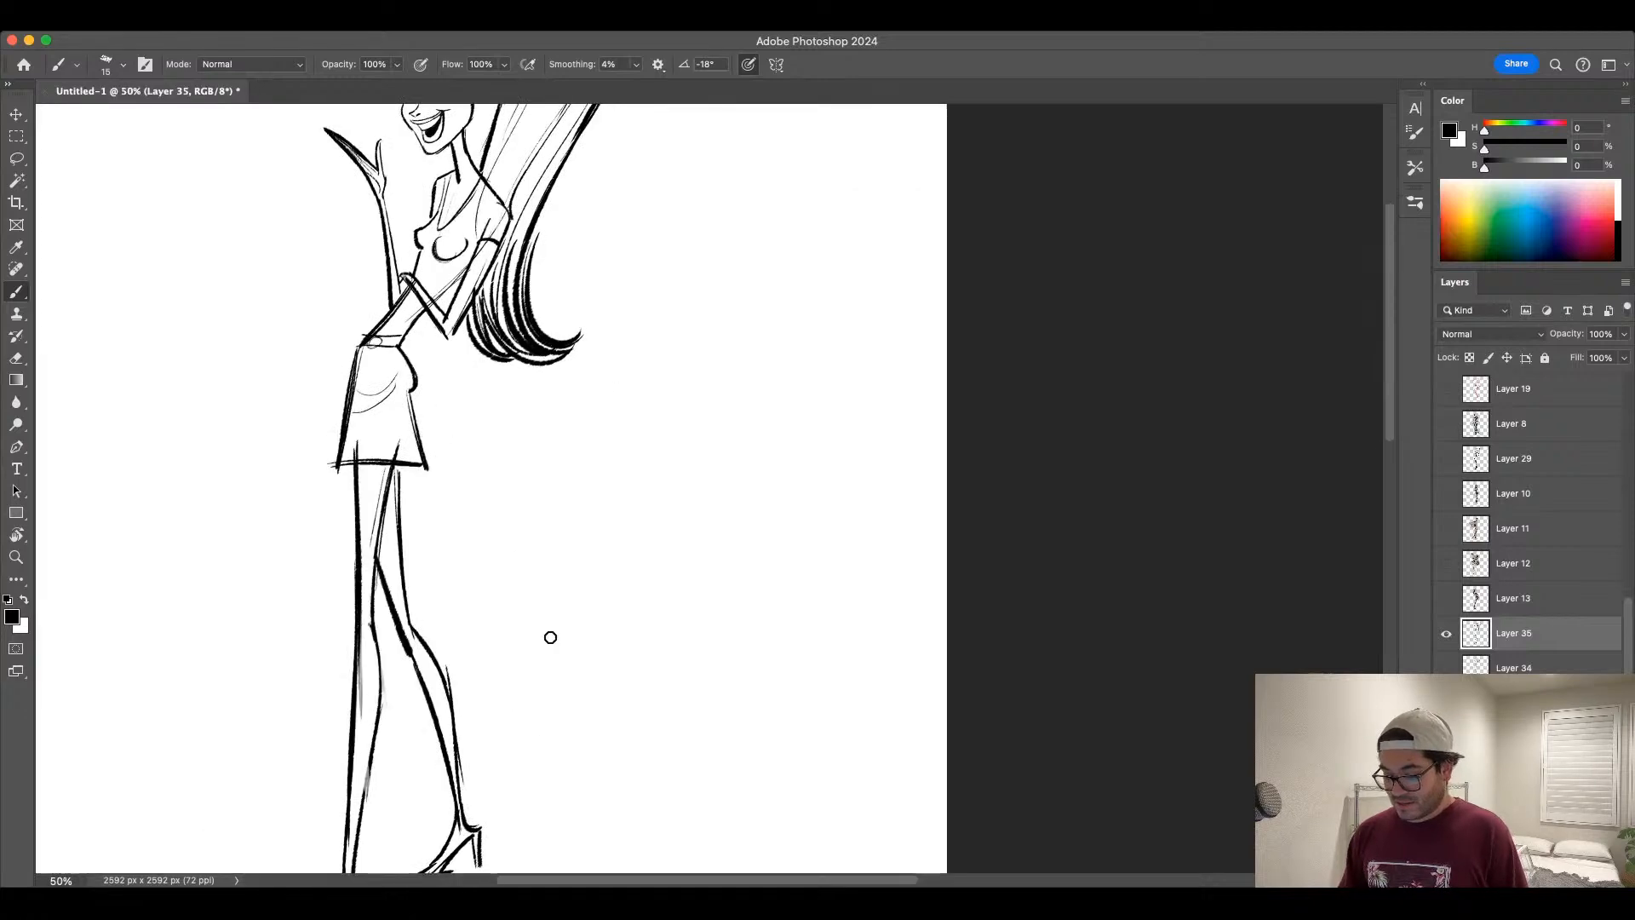
drag(602, 675, 678, 427)
key(super+equal)
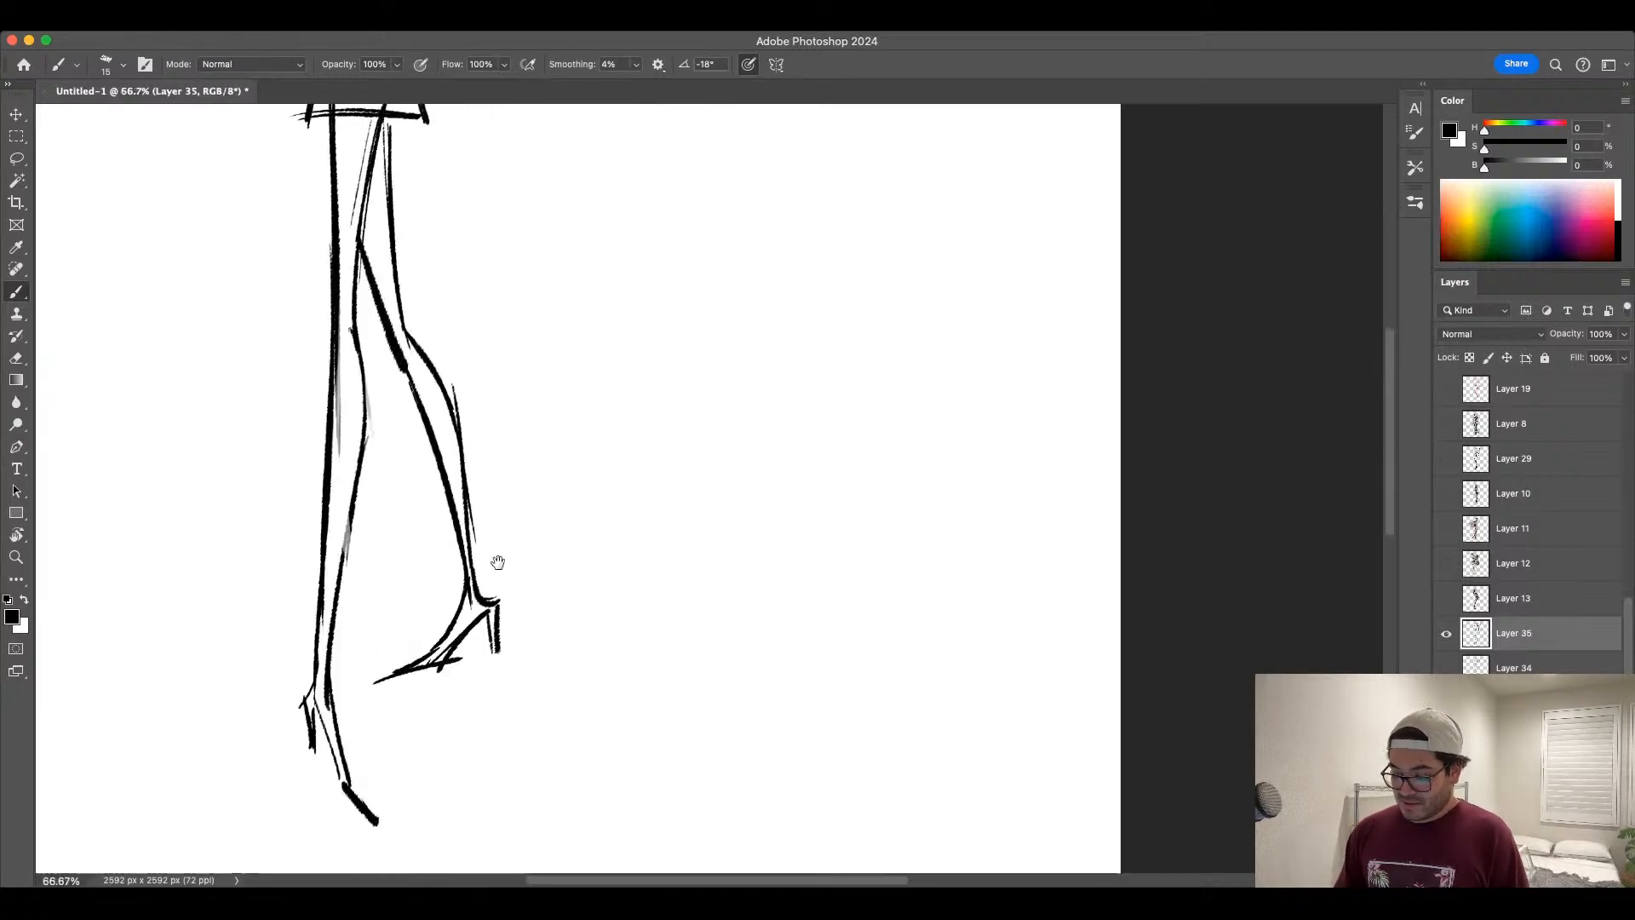
mouse_move(493, 559)
mouse_down()
mouse_move(576, 591)
mouse_move(566, 576)
mouse_up()
drag(294, 545, 390, 494)
drag(361, 499, 380, 513)
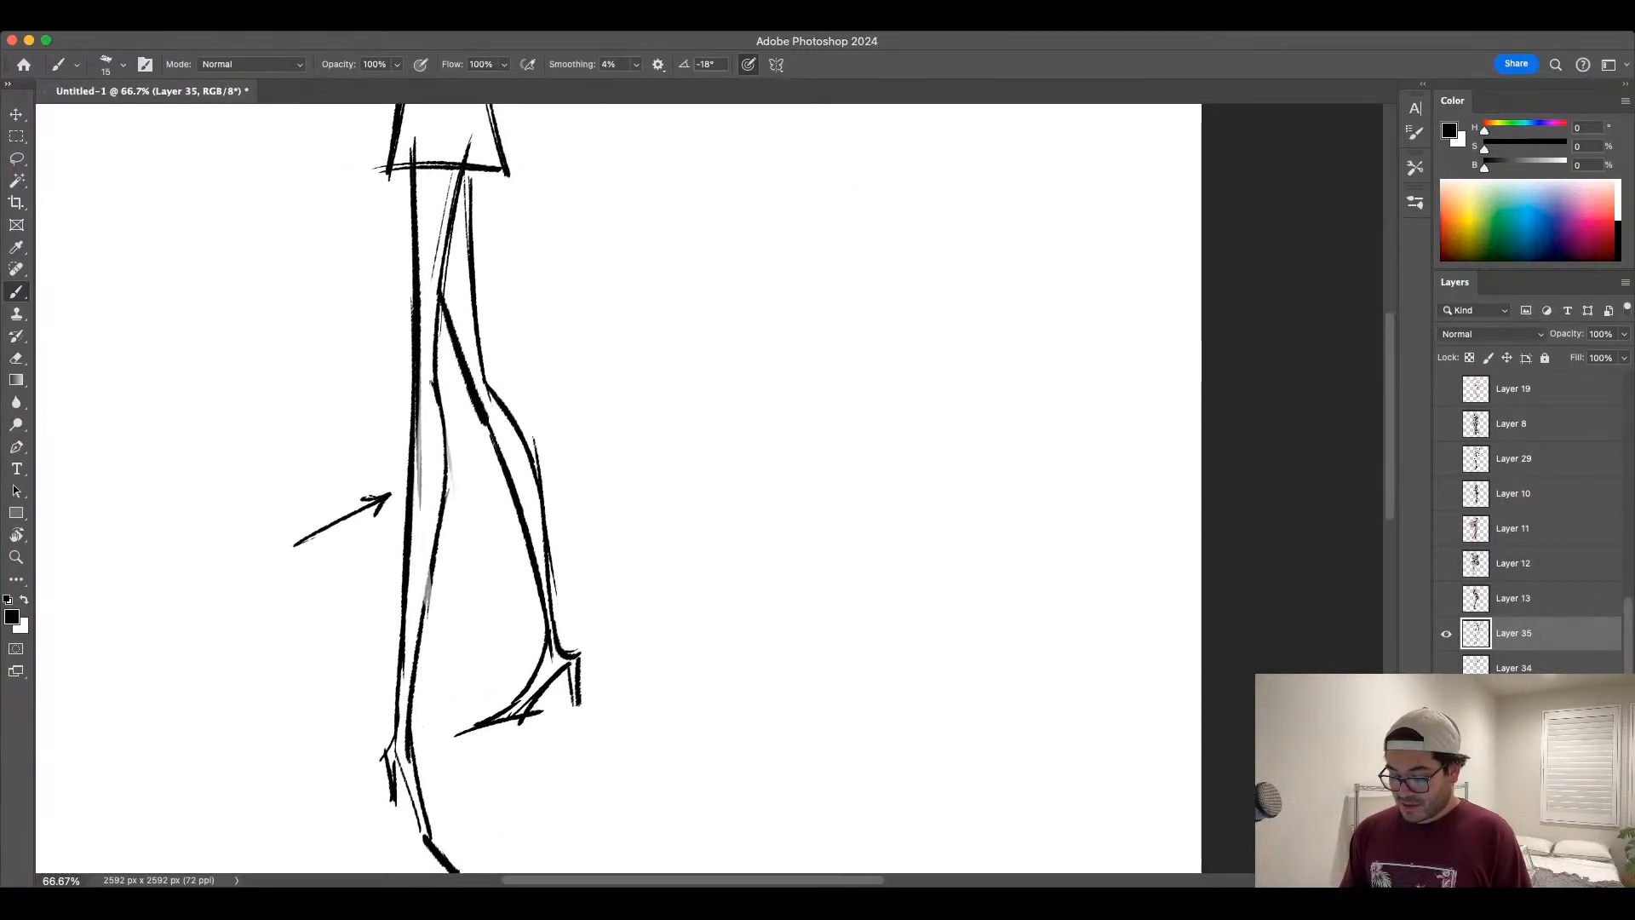
key(super+z)
key(super+z)
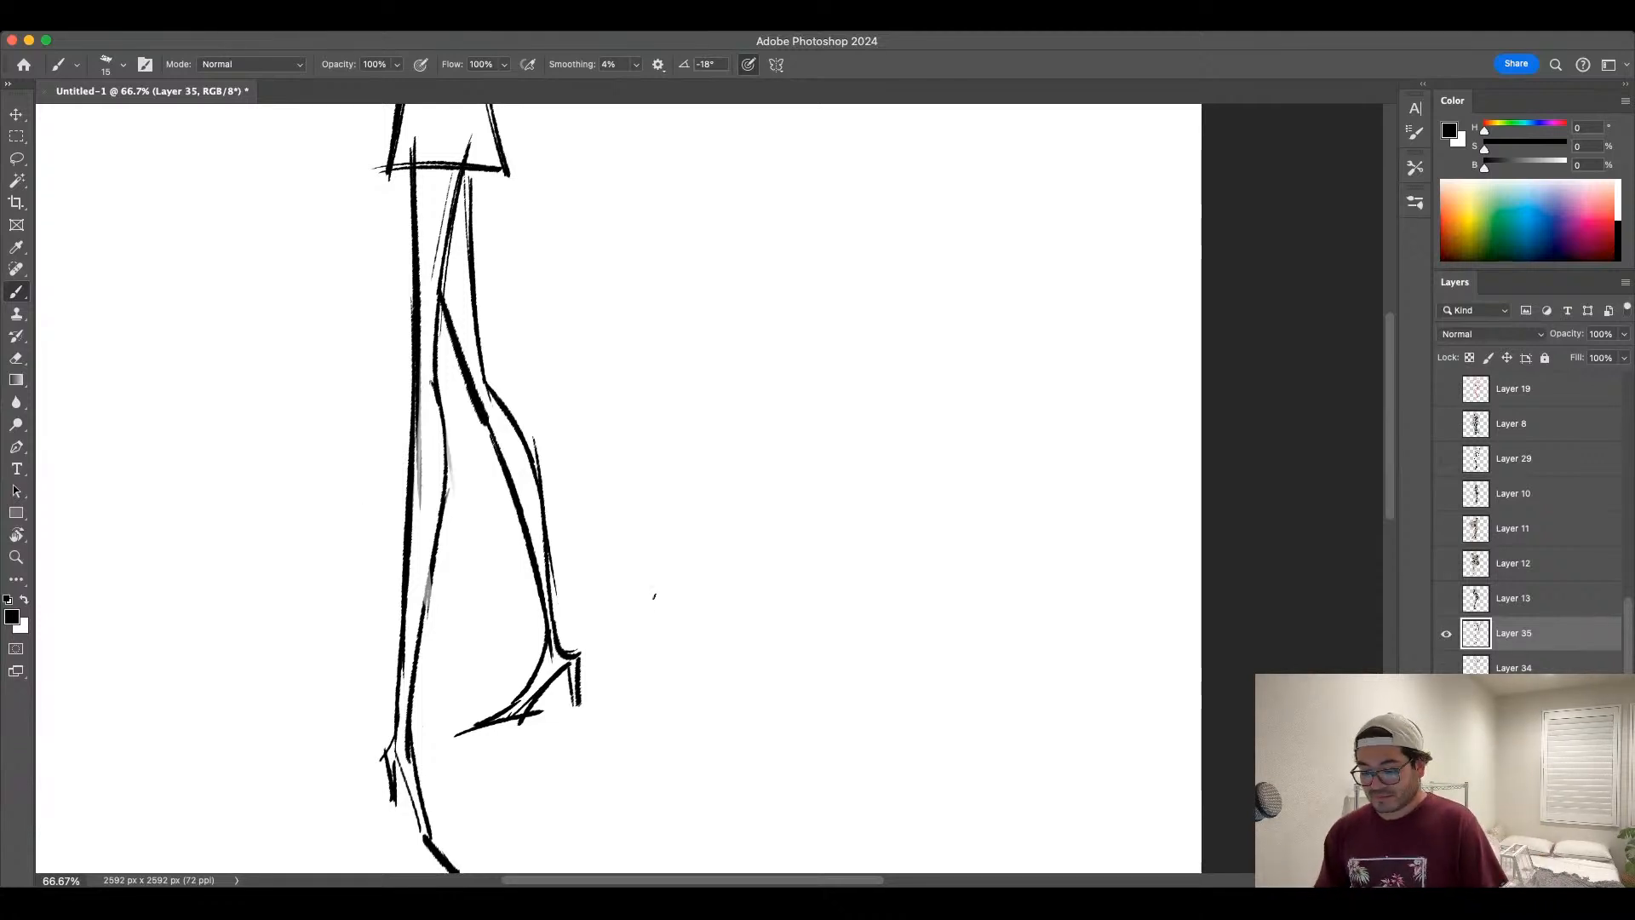
Step: Draw a stroke along the woman's bent forearm on Layer 35 and undo it
key(super+minus)
drag(654, 339, 615, 655)
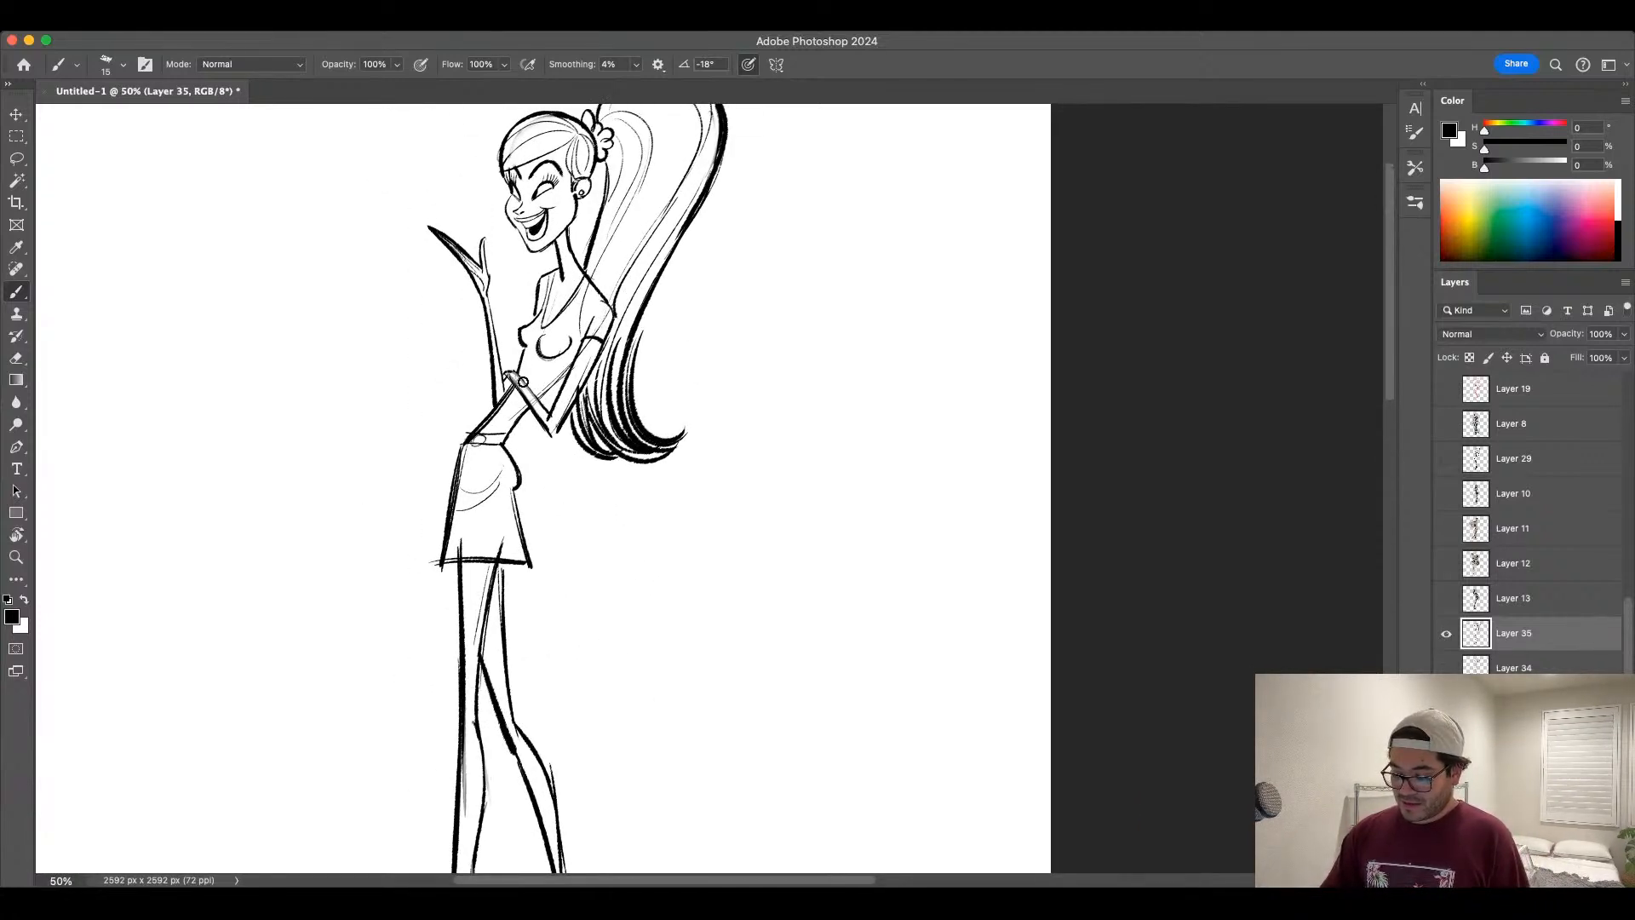
drag(547, 419, 515, 377)
key(super+z)
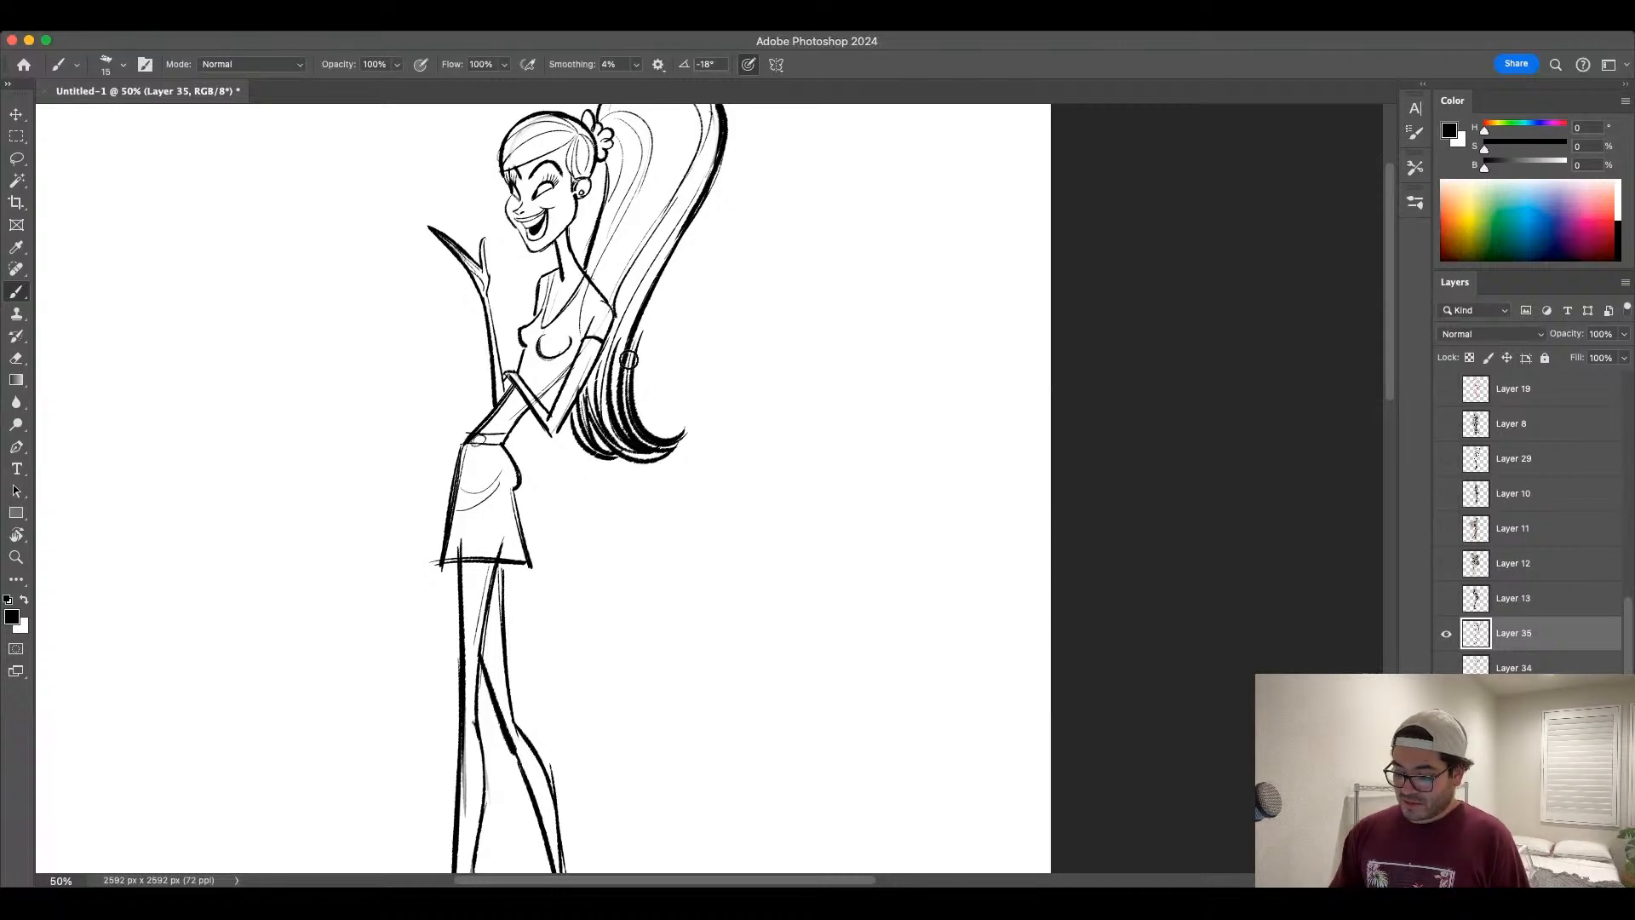
Step: Compare the ponytail's tips with and without the dark shading strokes by undoing and redoing them, ending with the strokes restored
key(super+z)
key(super+z)
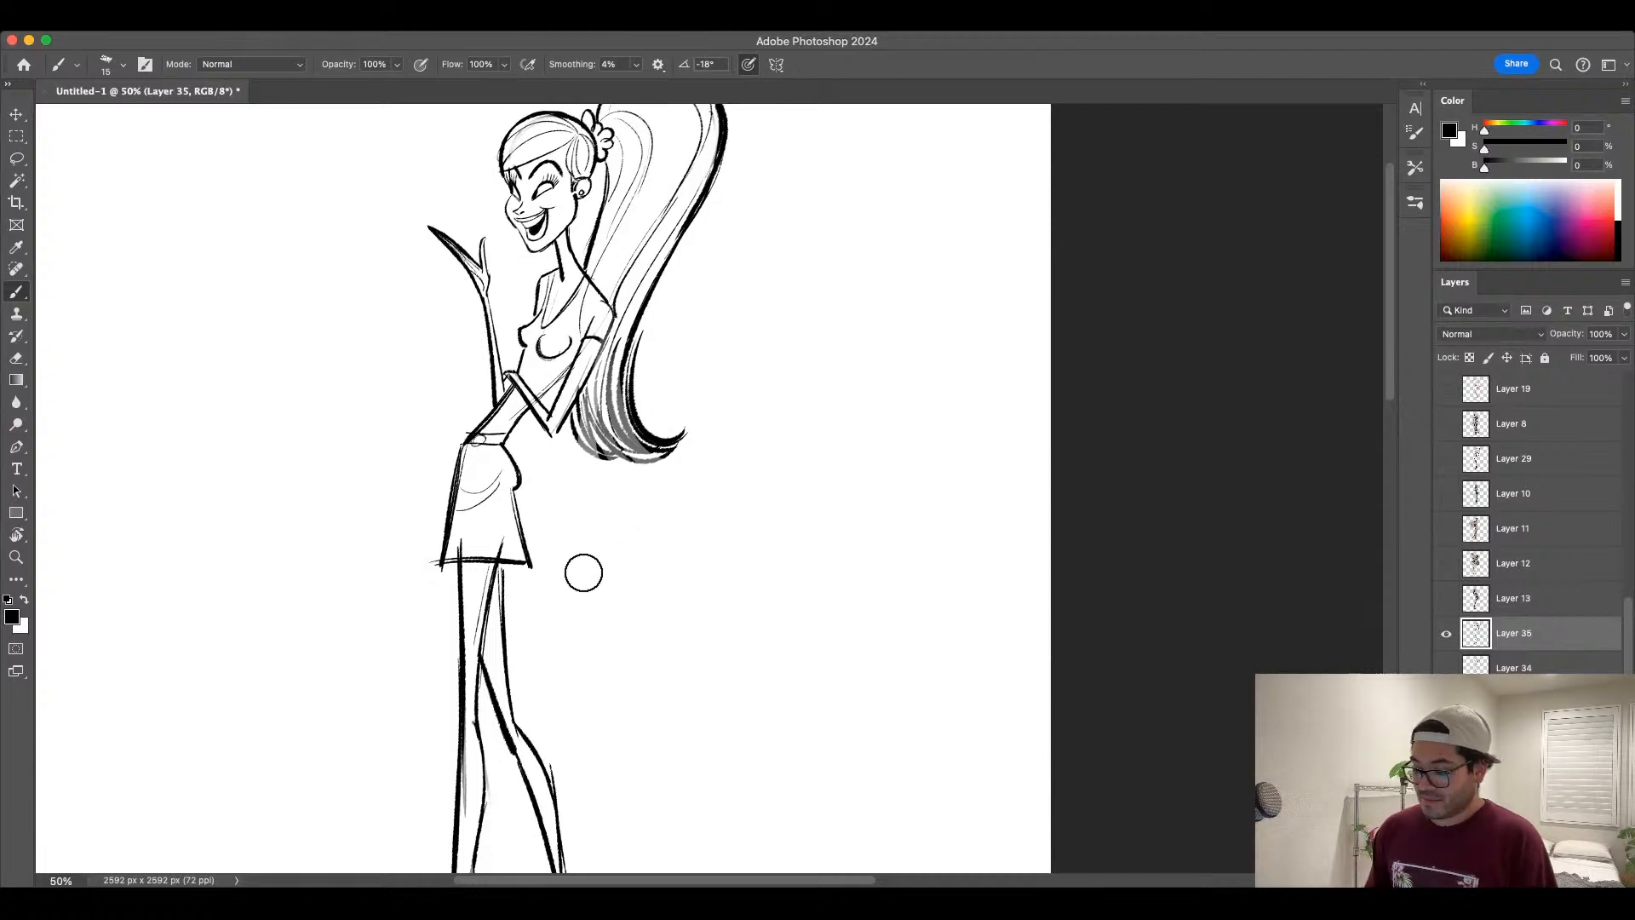
key(super+minus)
key(super+shift+z)
key(super+shift+z)
key(super+shift+z)
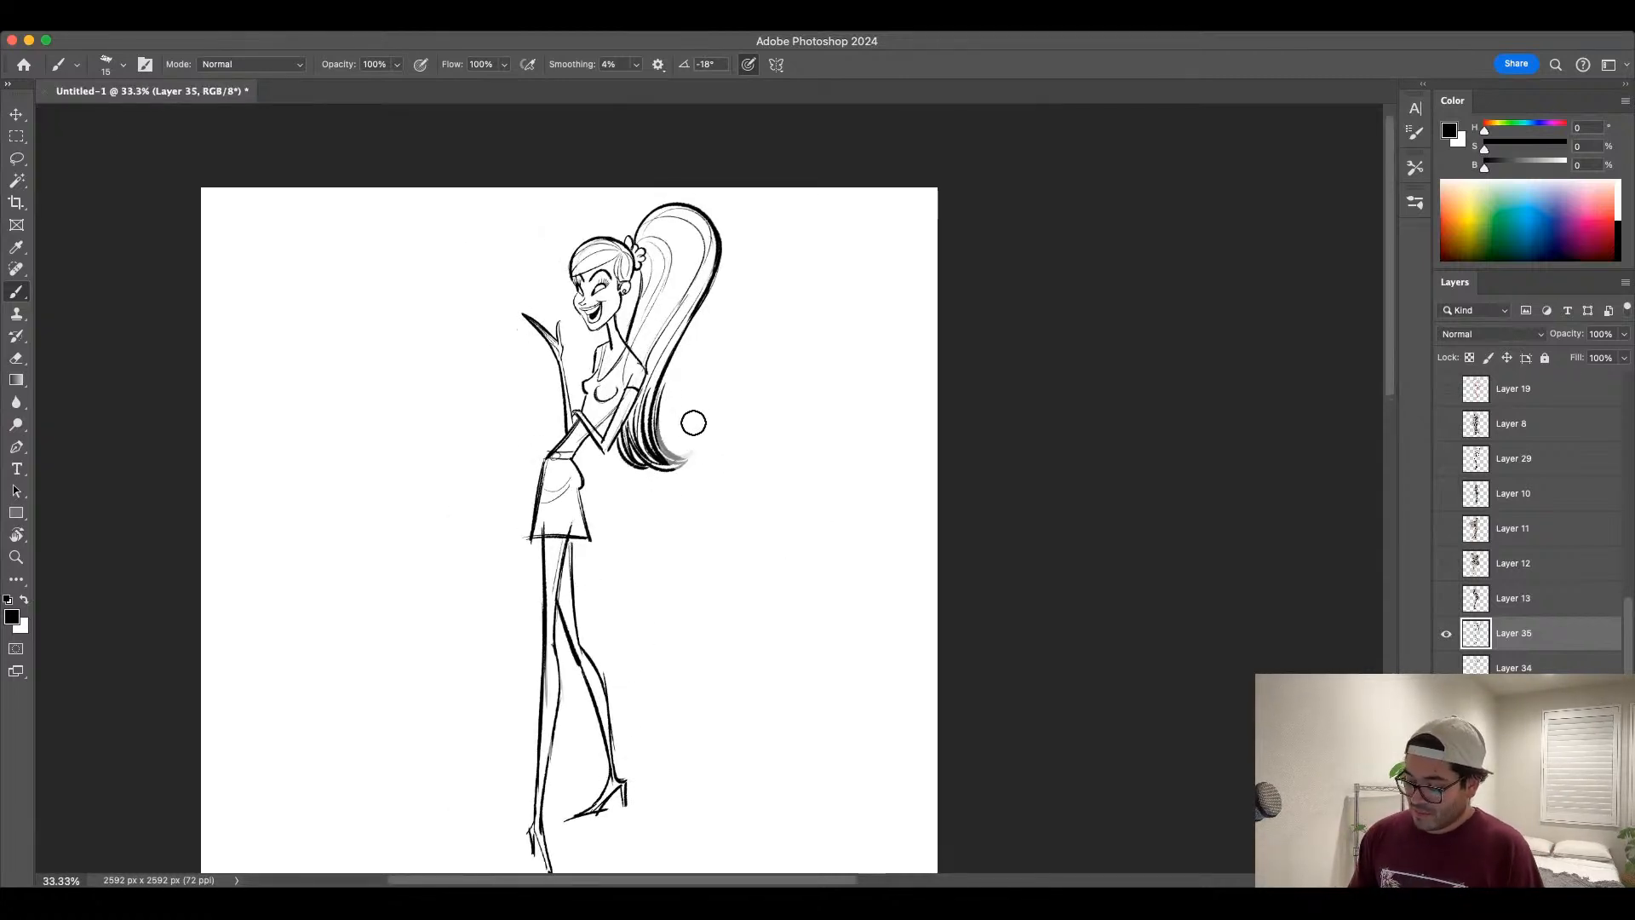
key(super+z)
key(super+z)
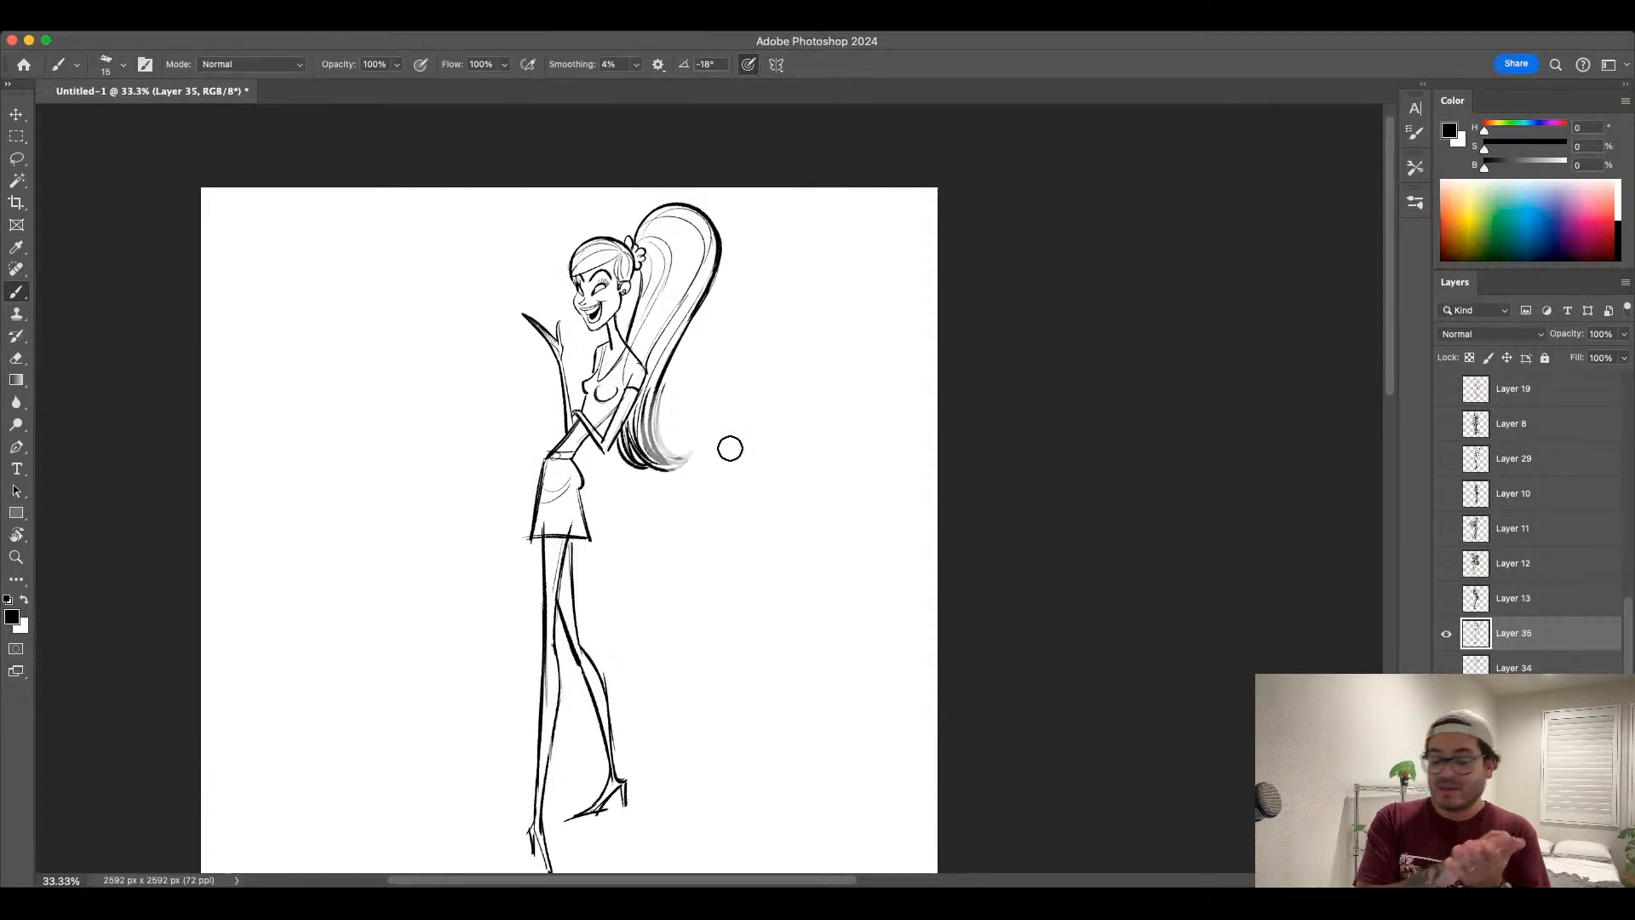
key(super+shift+z)
key(super+shift+z)
key(super+shift+z)
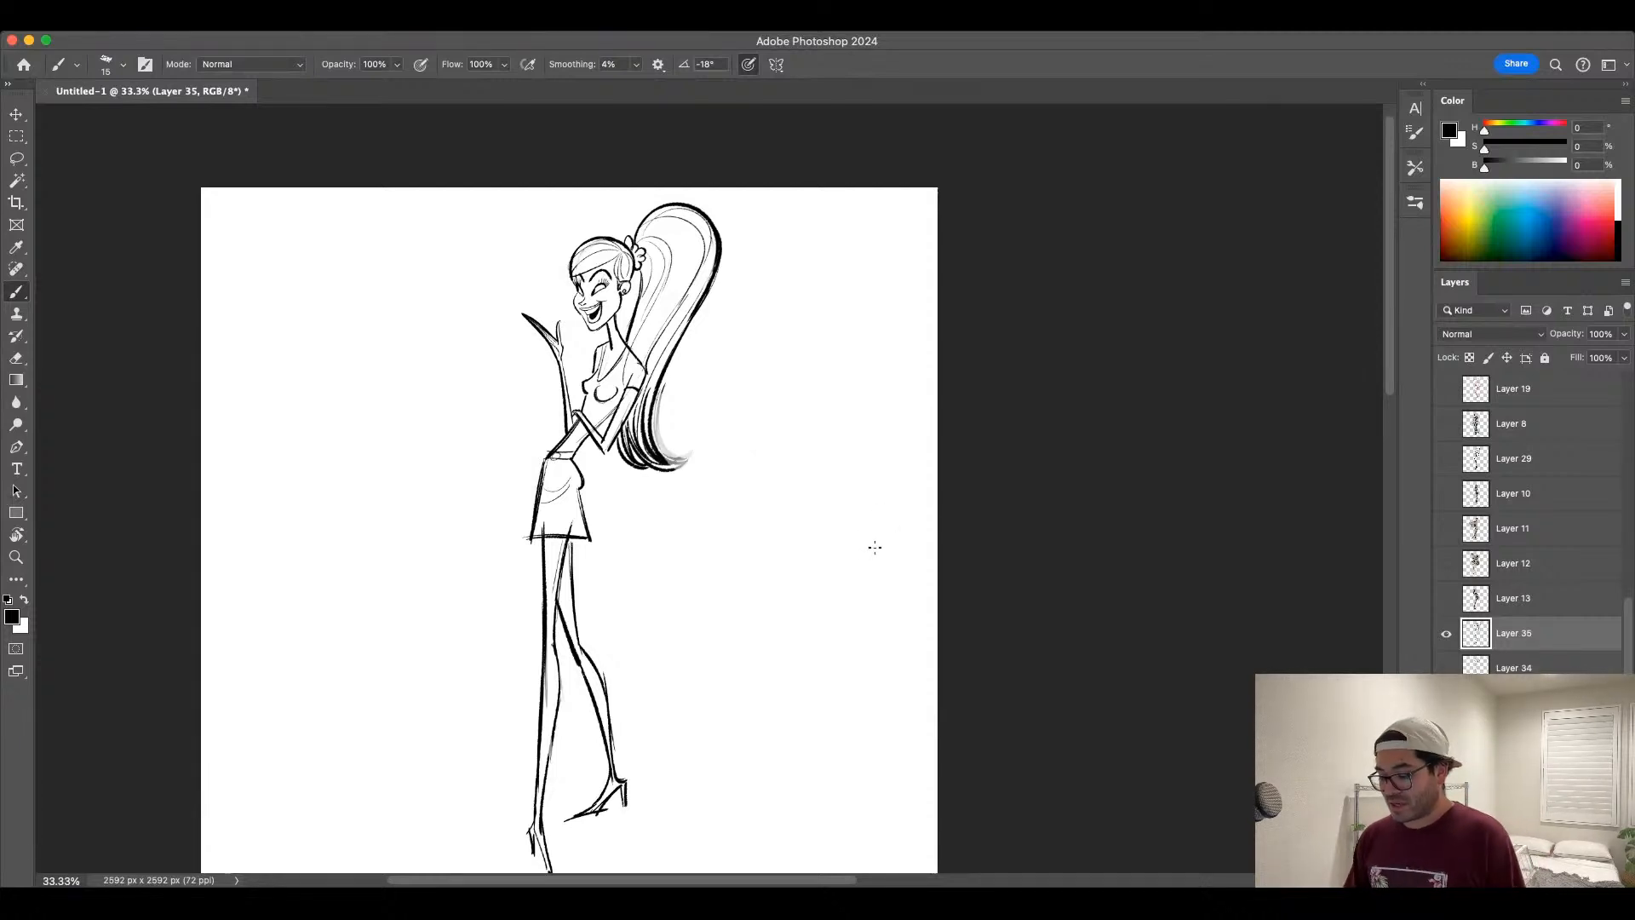
Step: Compare the line art on Layer 34 with Layer 35 on its own, ending with Layer 35 shown and selected
drag(847, 716, 837, 678)
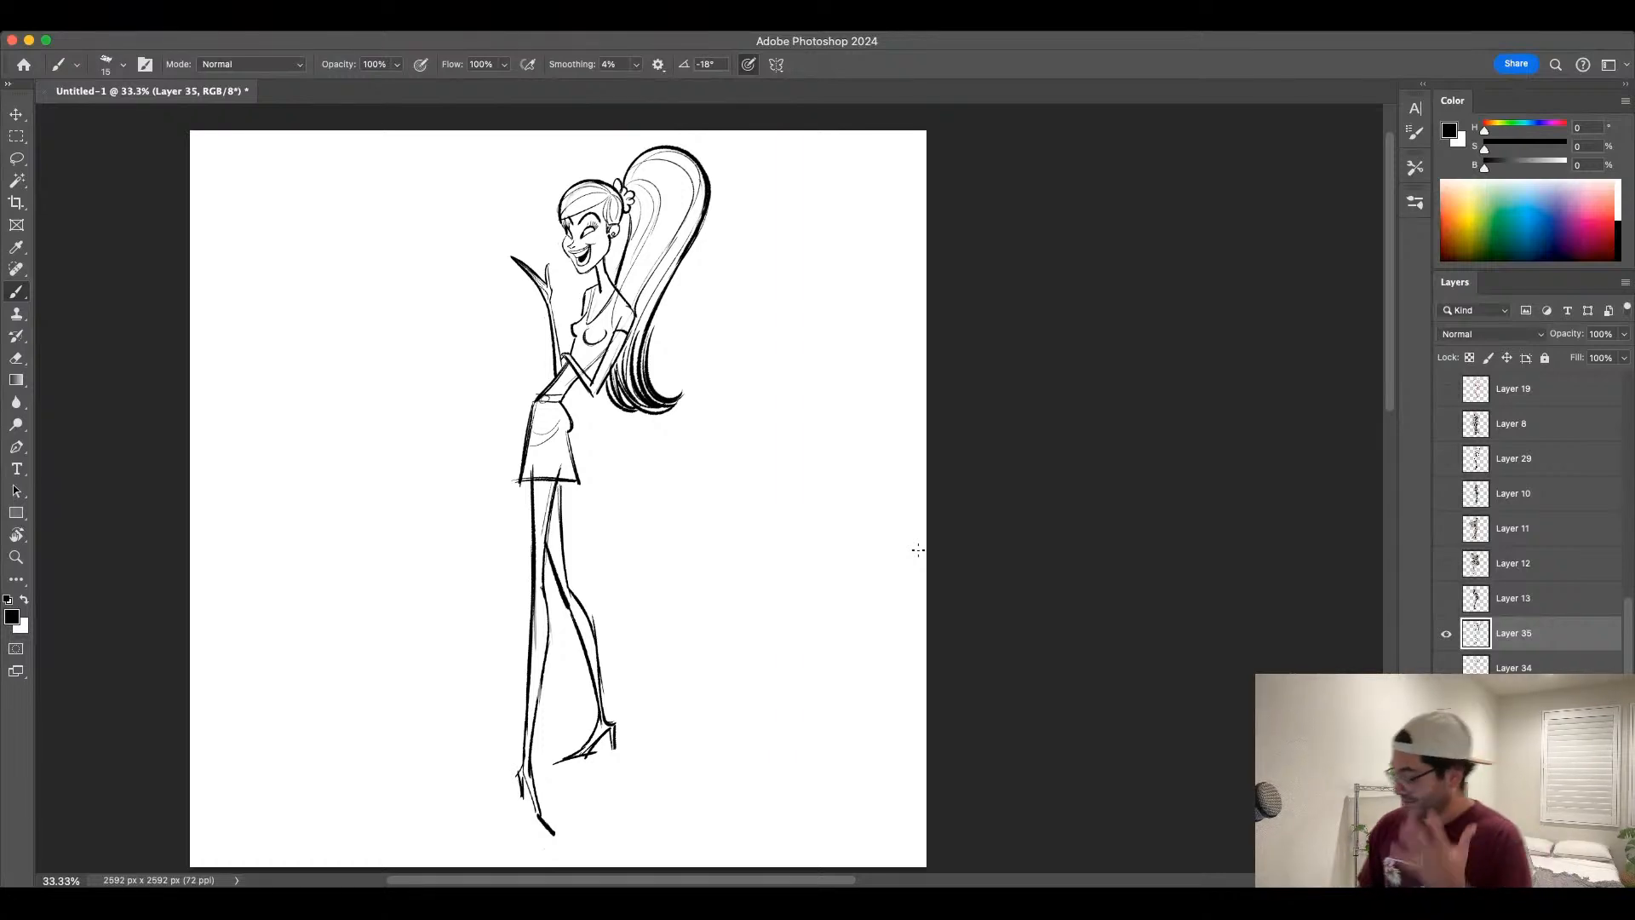
click(1445, 637)
click(1447, 668)
click(1528, 666)
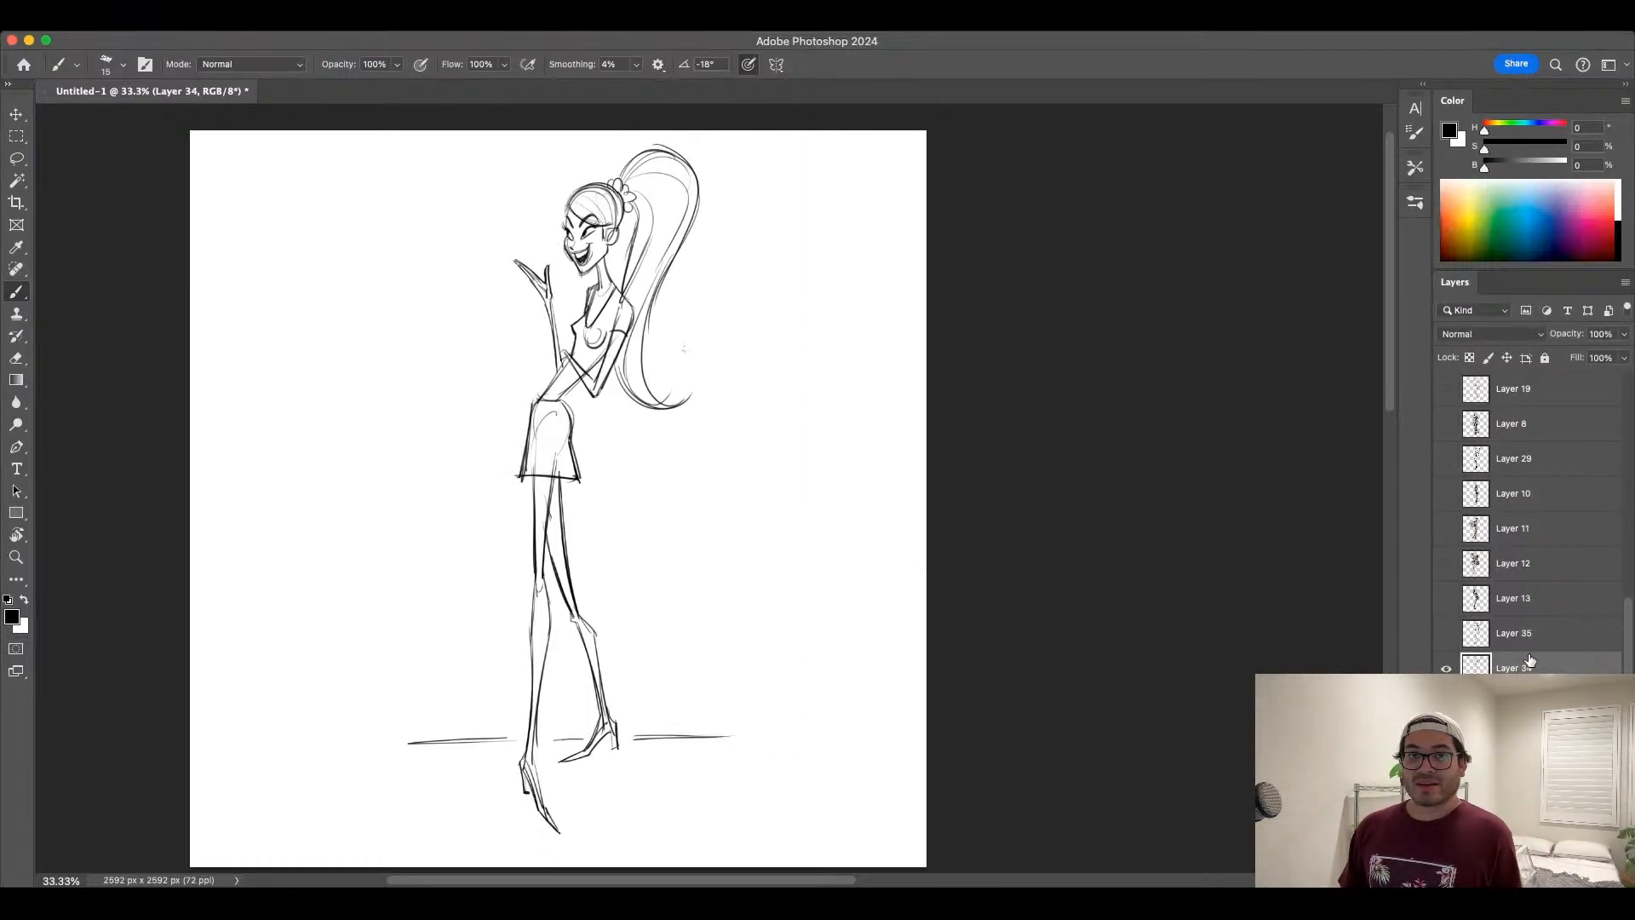
click(1446, 668)
click(1446, 634)
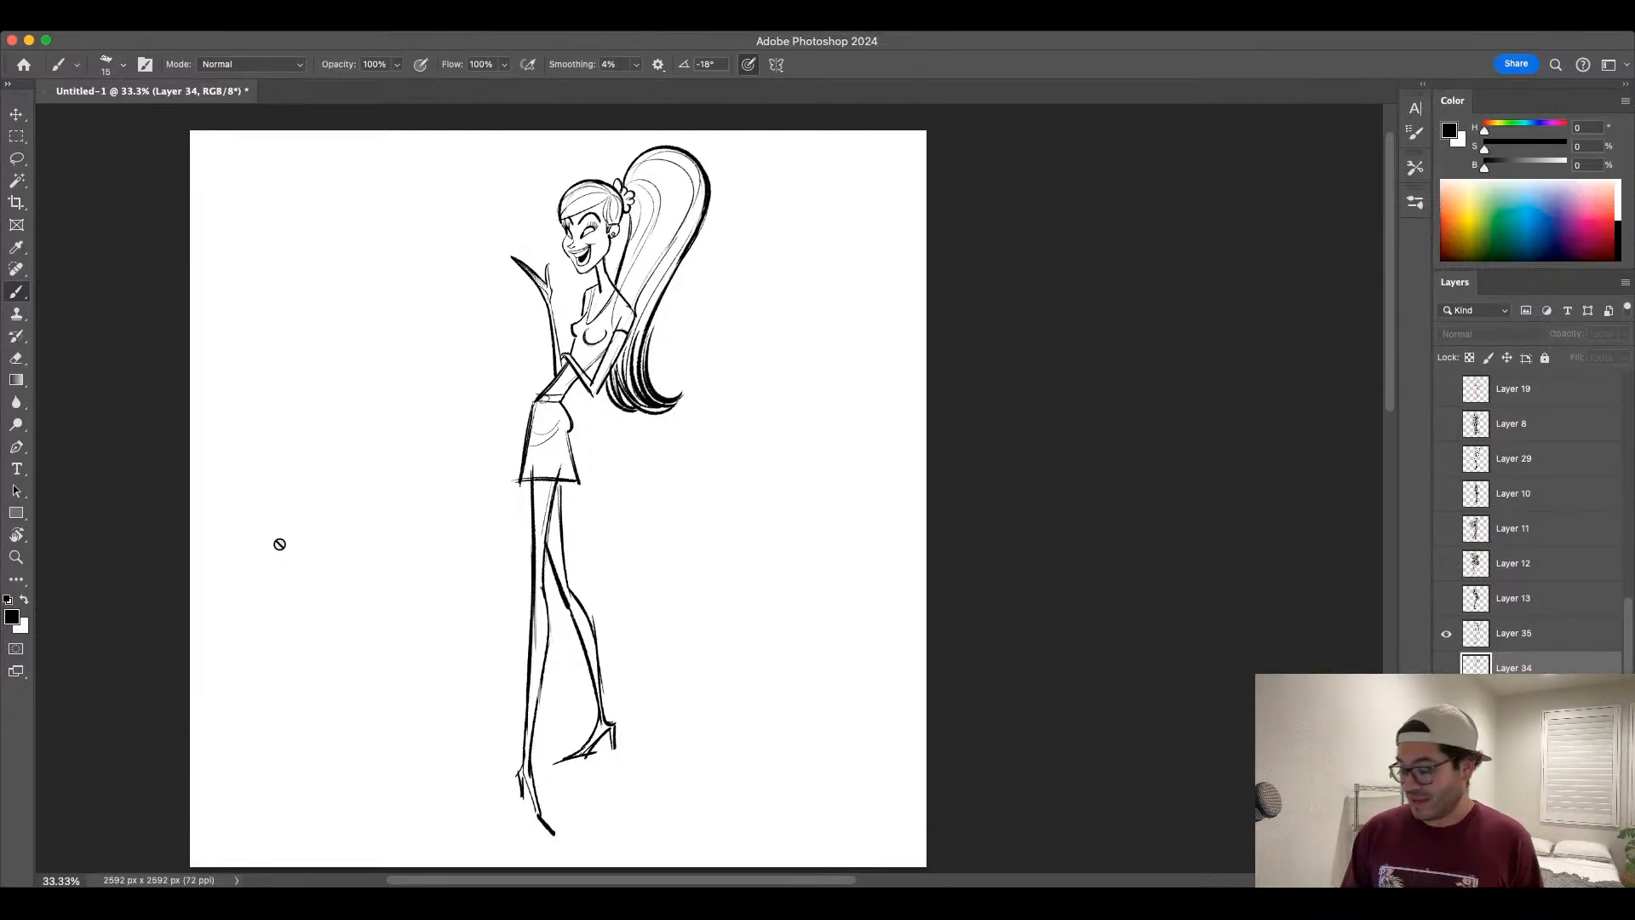
click(1531, 635)
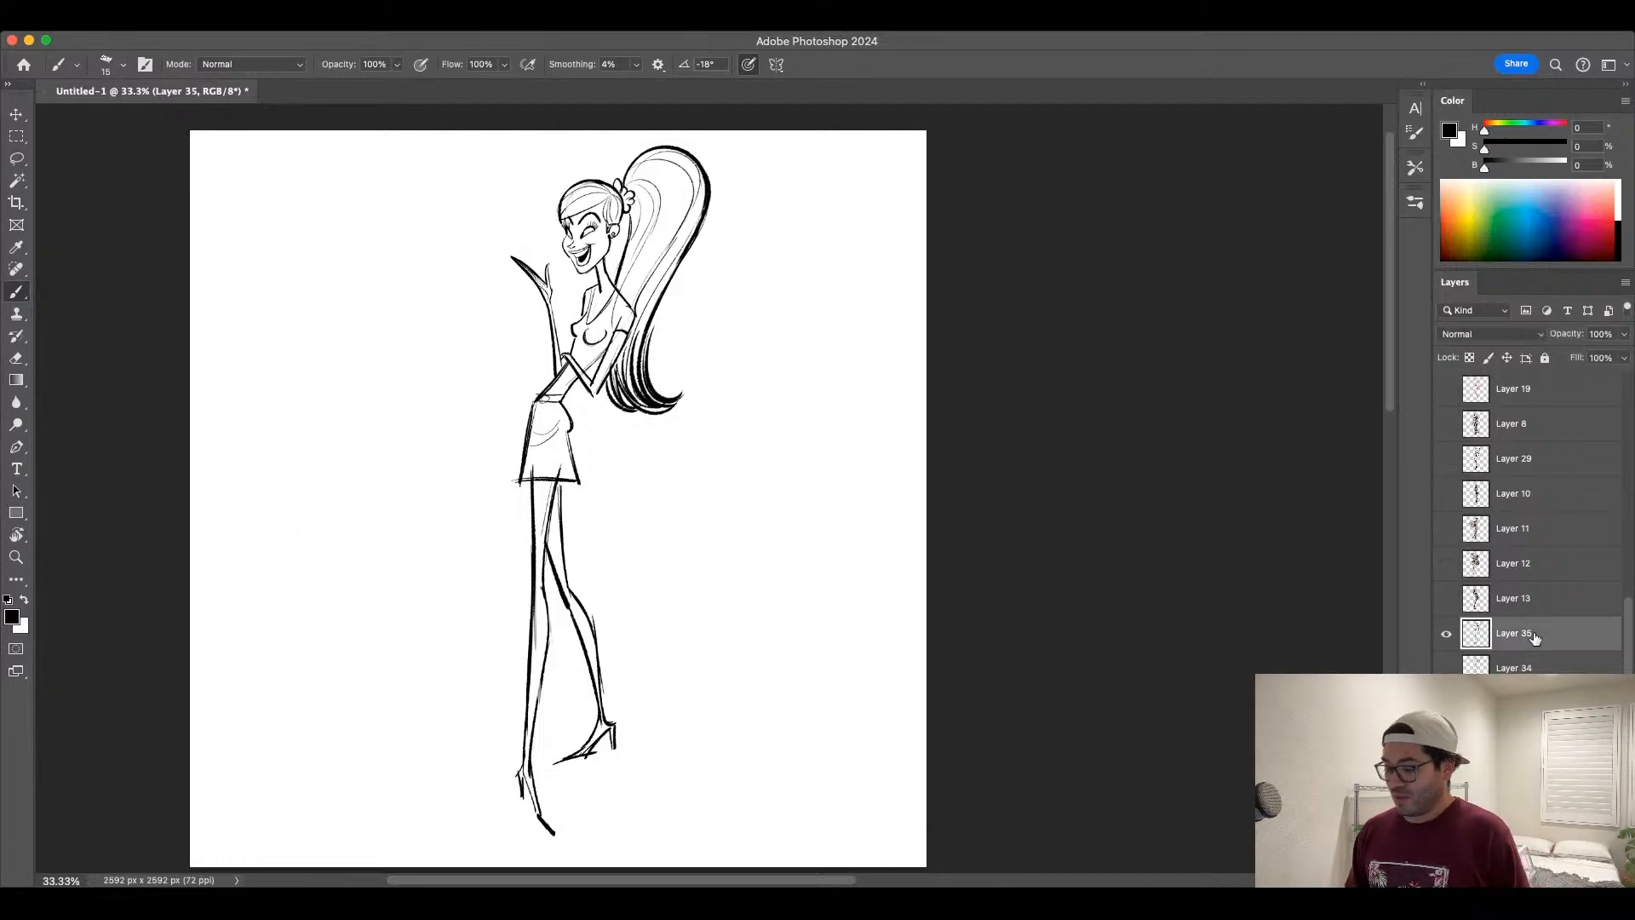
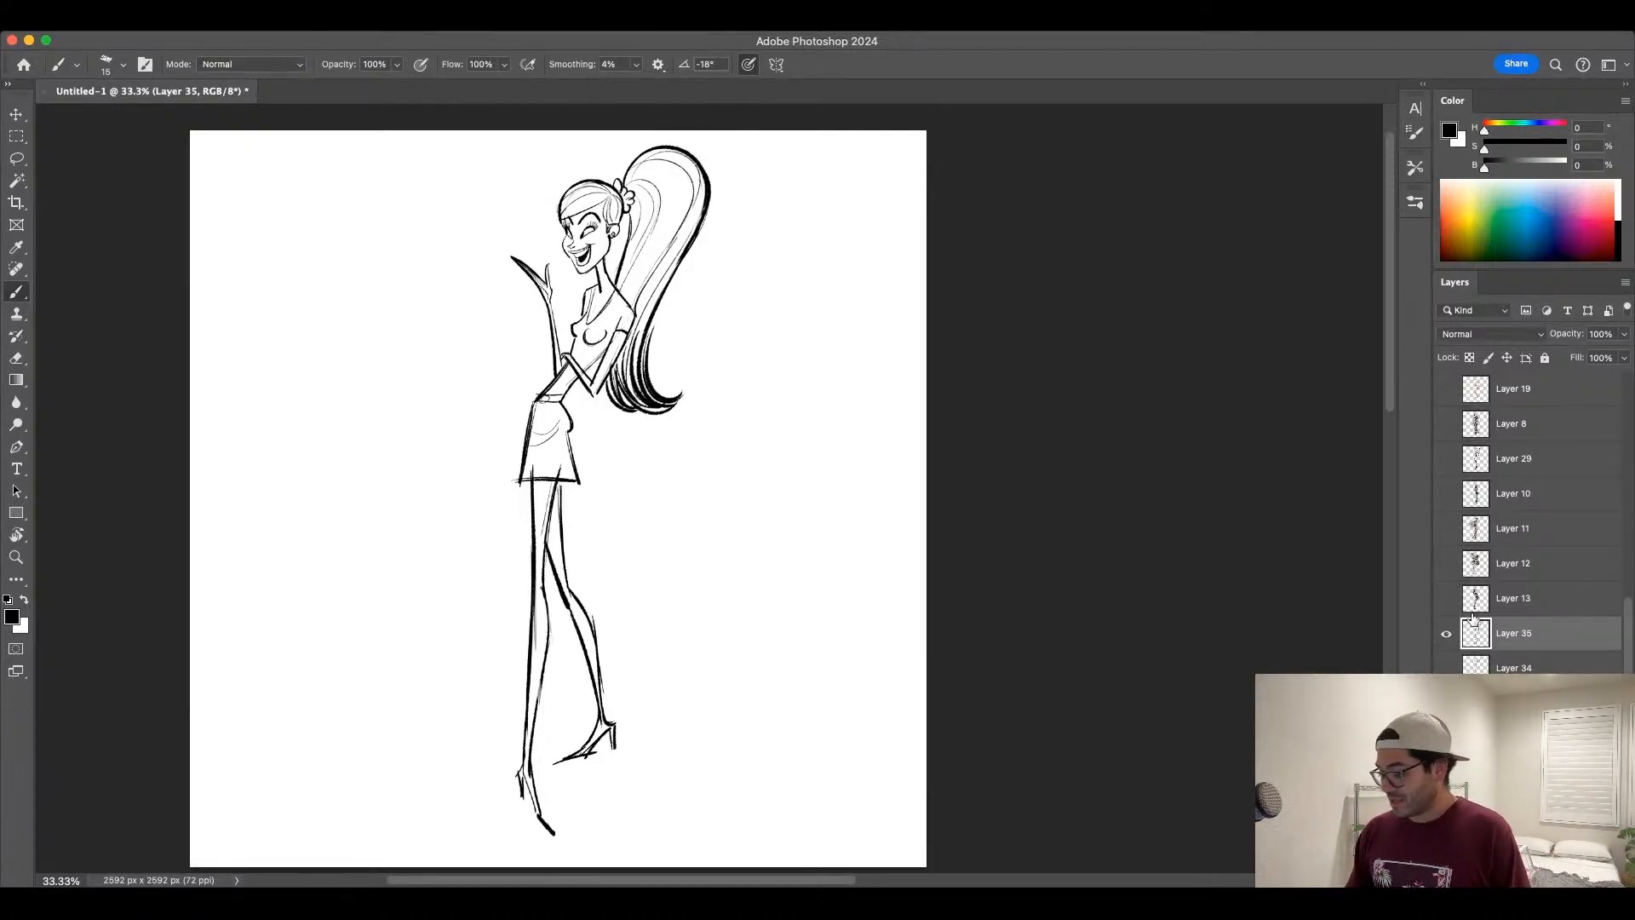
Step: Hide Layer 35 and view the gesture sketches on Layers 13, 12 and 11 one at a time, ending with all hidden
click(1447, 635)
click(1447, 600)
click(1446, 600)
click(1447, 567)
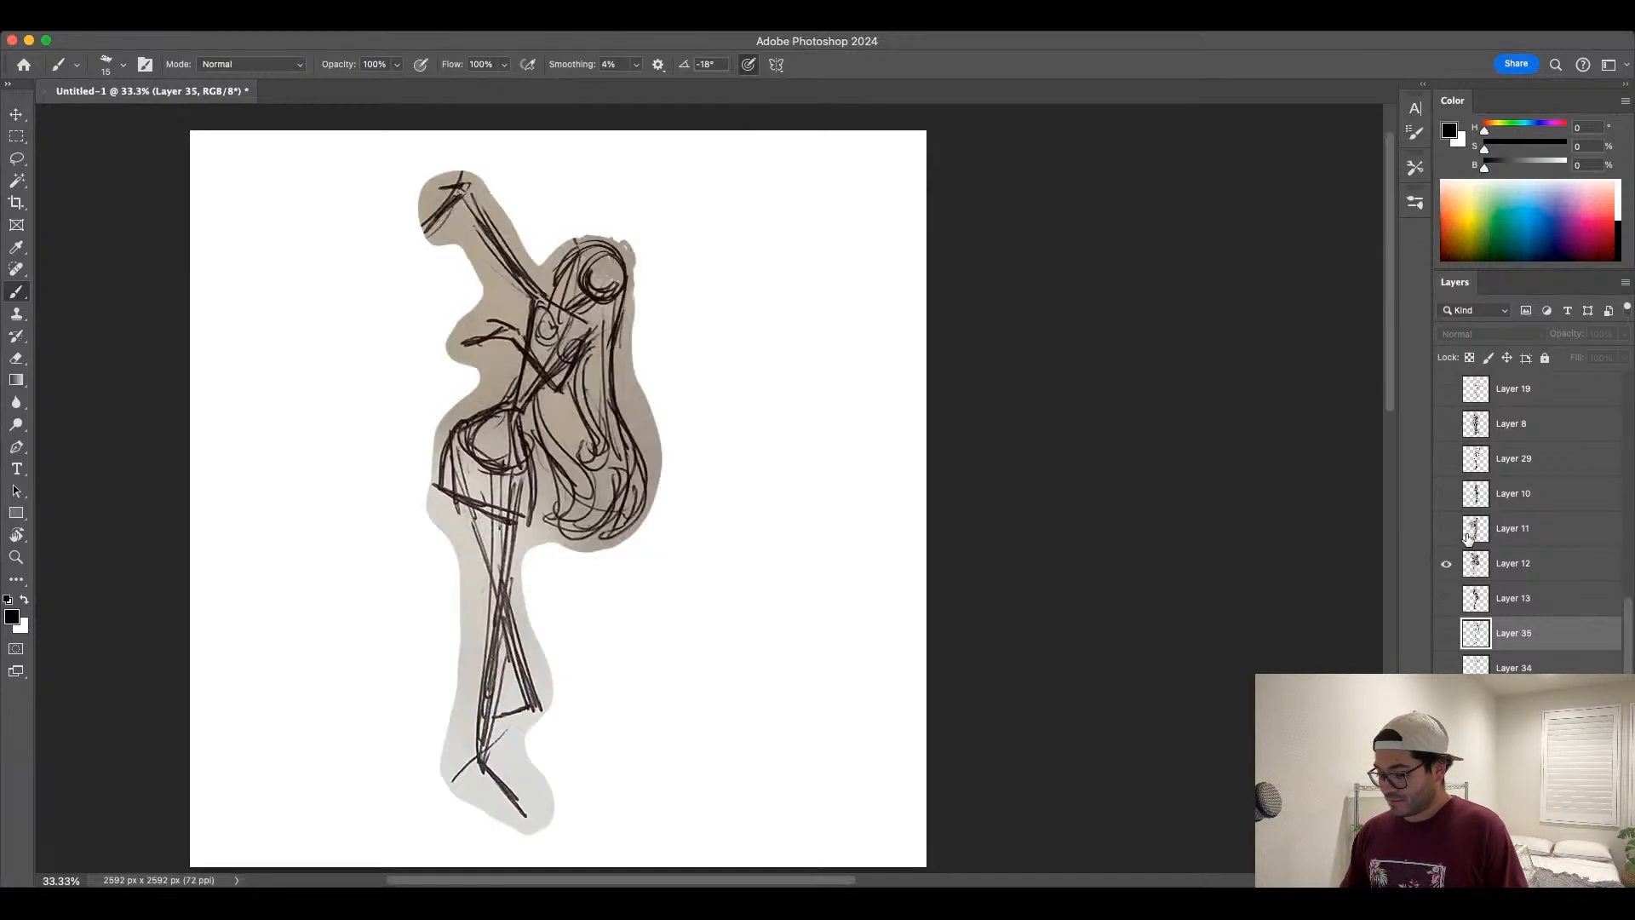
click(1447, 563)
click(1446, 530)
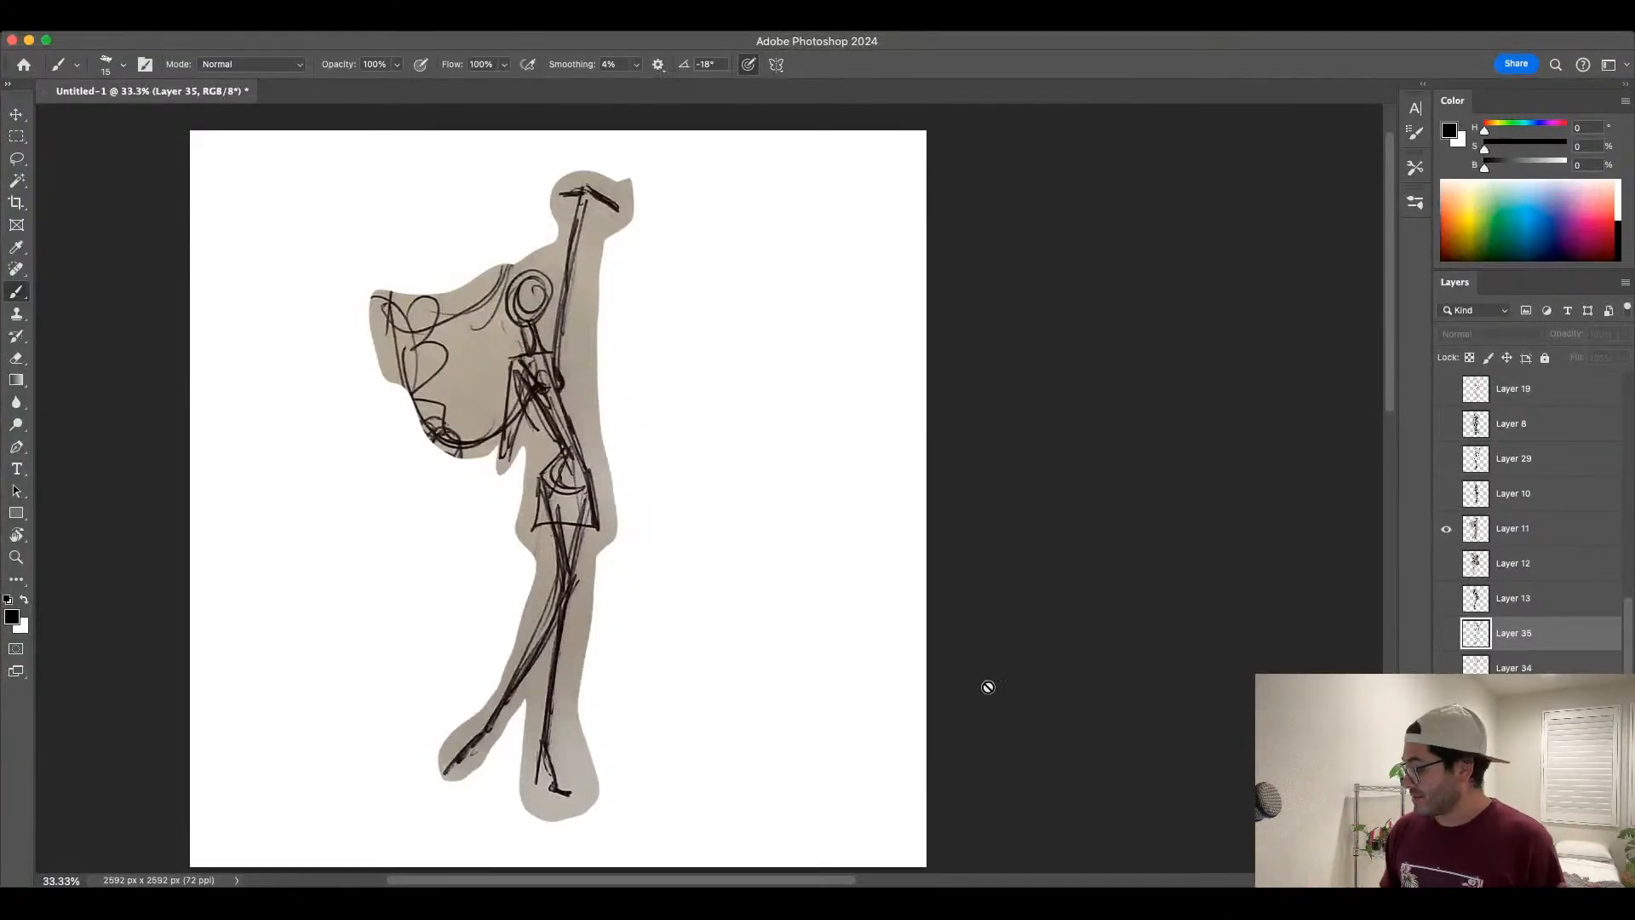
click(1446, 529)
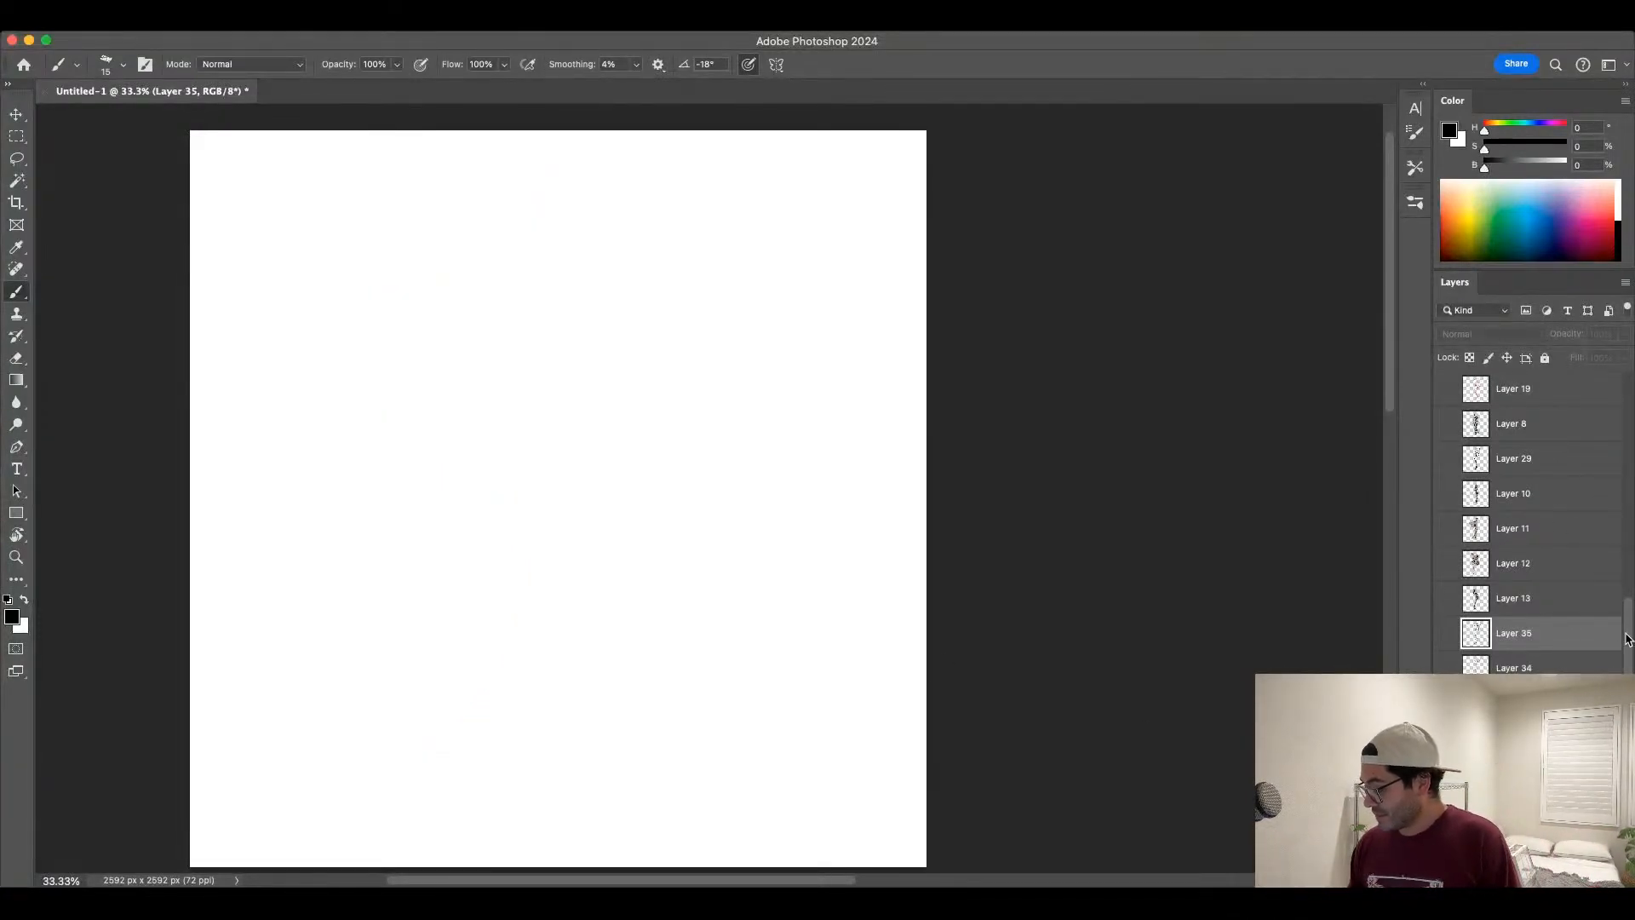
Step: Show the gesture sketch on Layer 16 at 11% opacity, and enlarge and reposition it to fill more of the canvas height
scroll(1592, 538, down, 3)
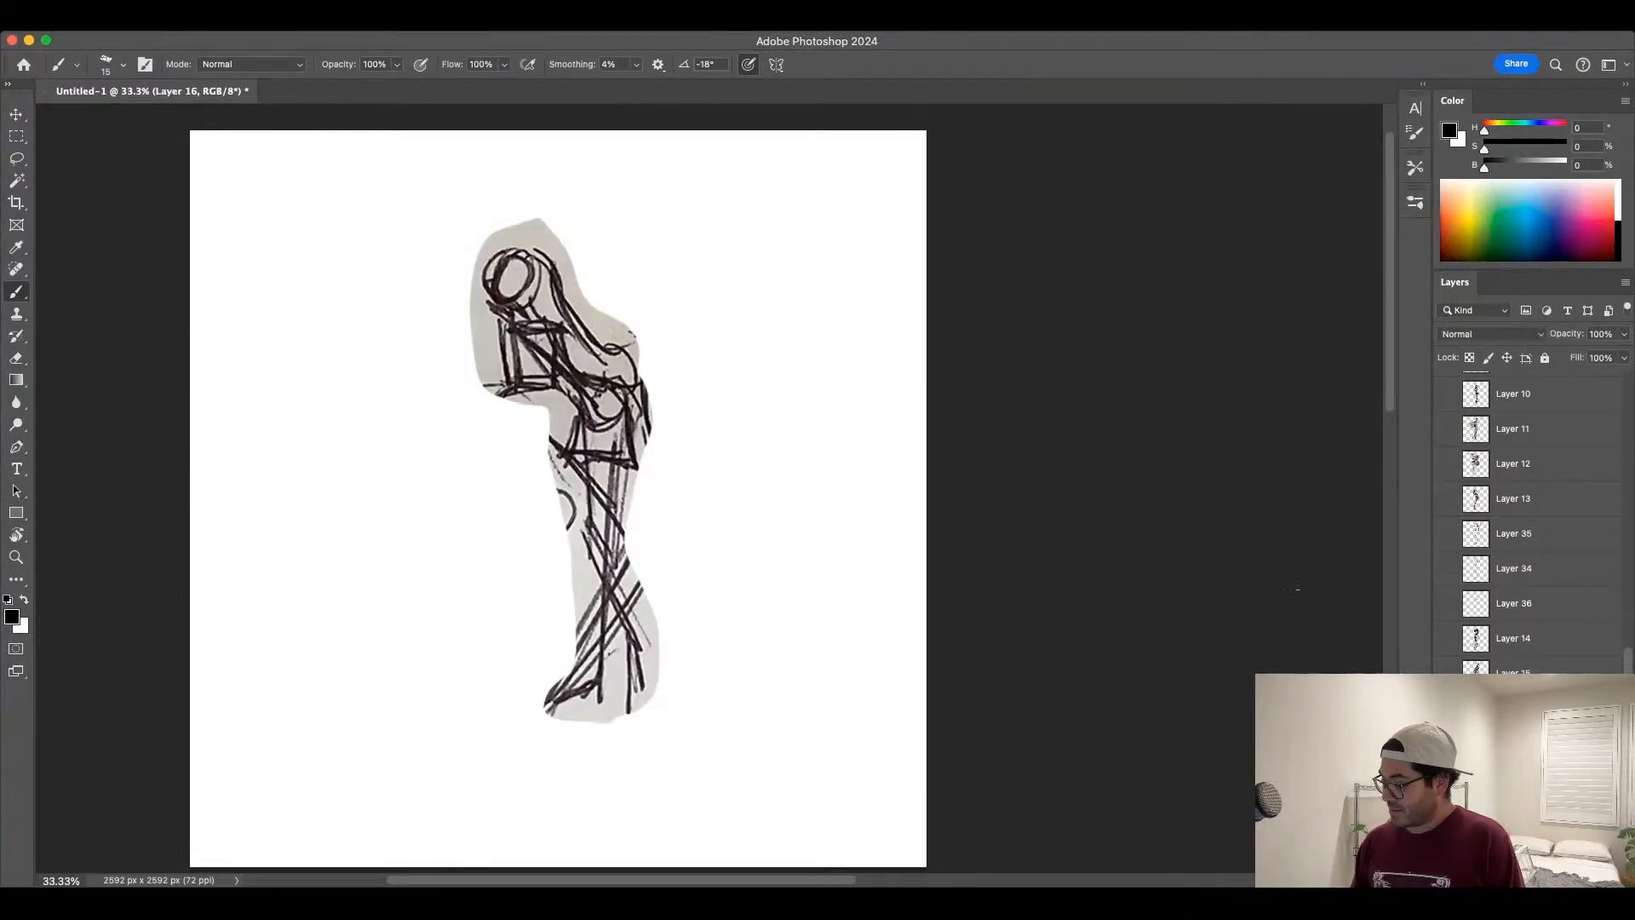
drag(1624, 334, 1555, 361)
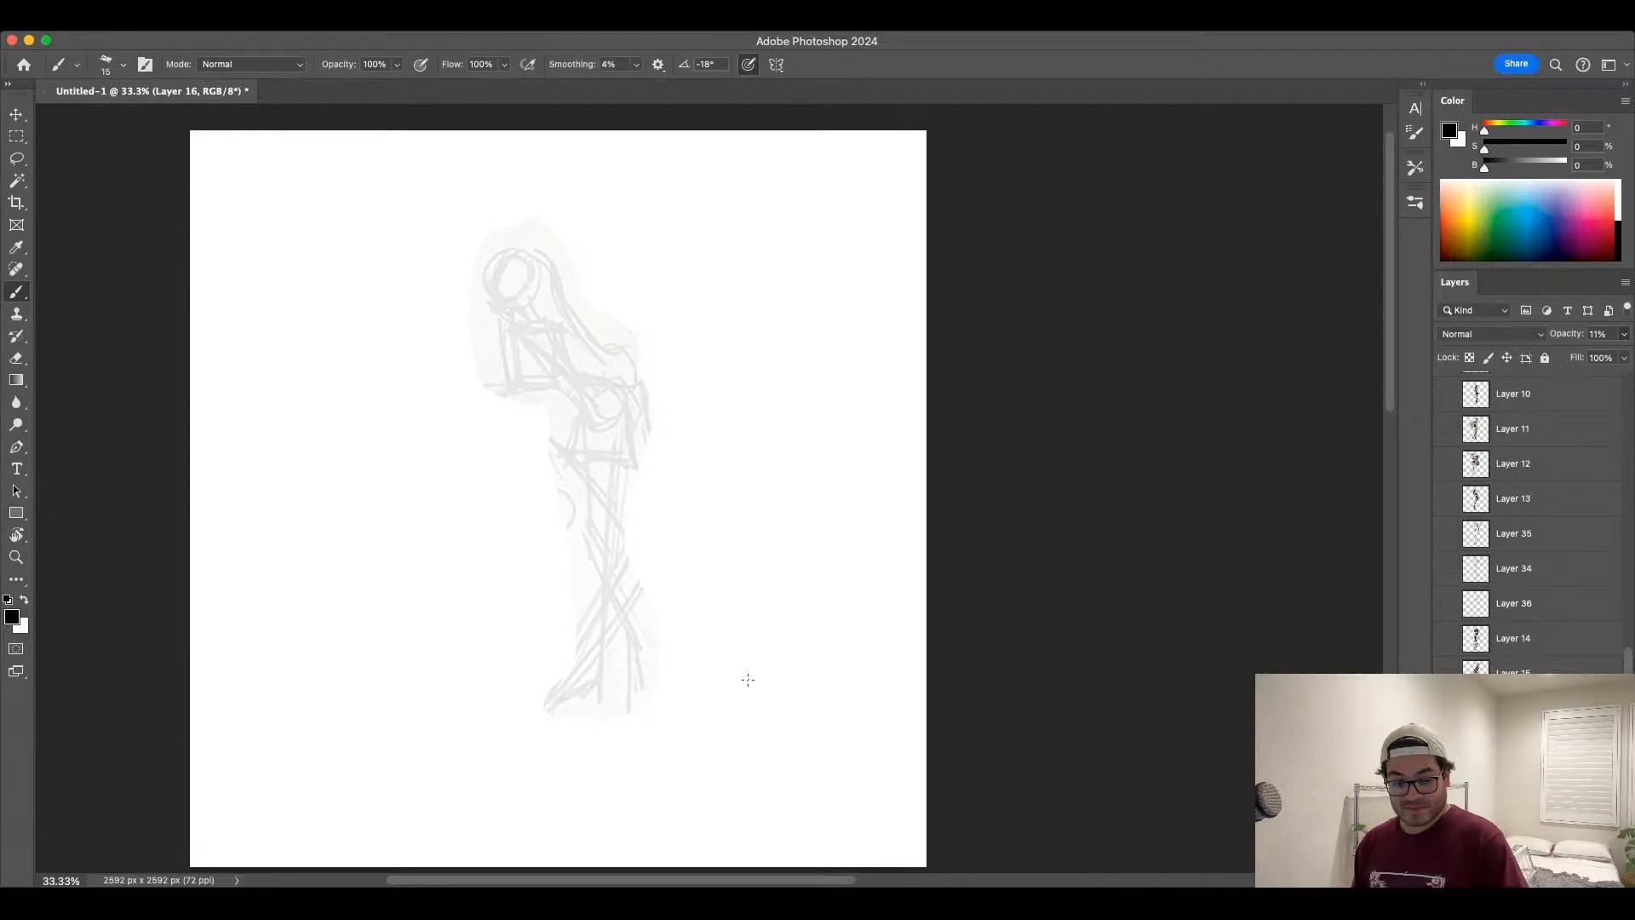
key(ctrl+t)
drag(662, 210, 679, 165)
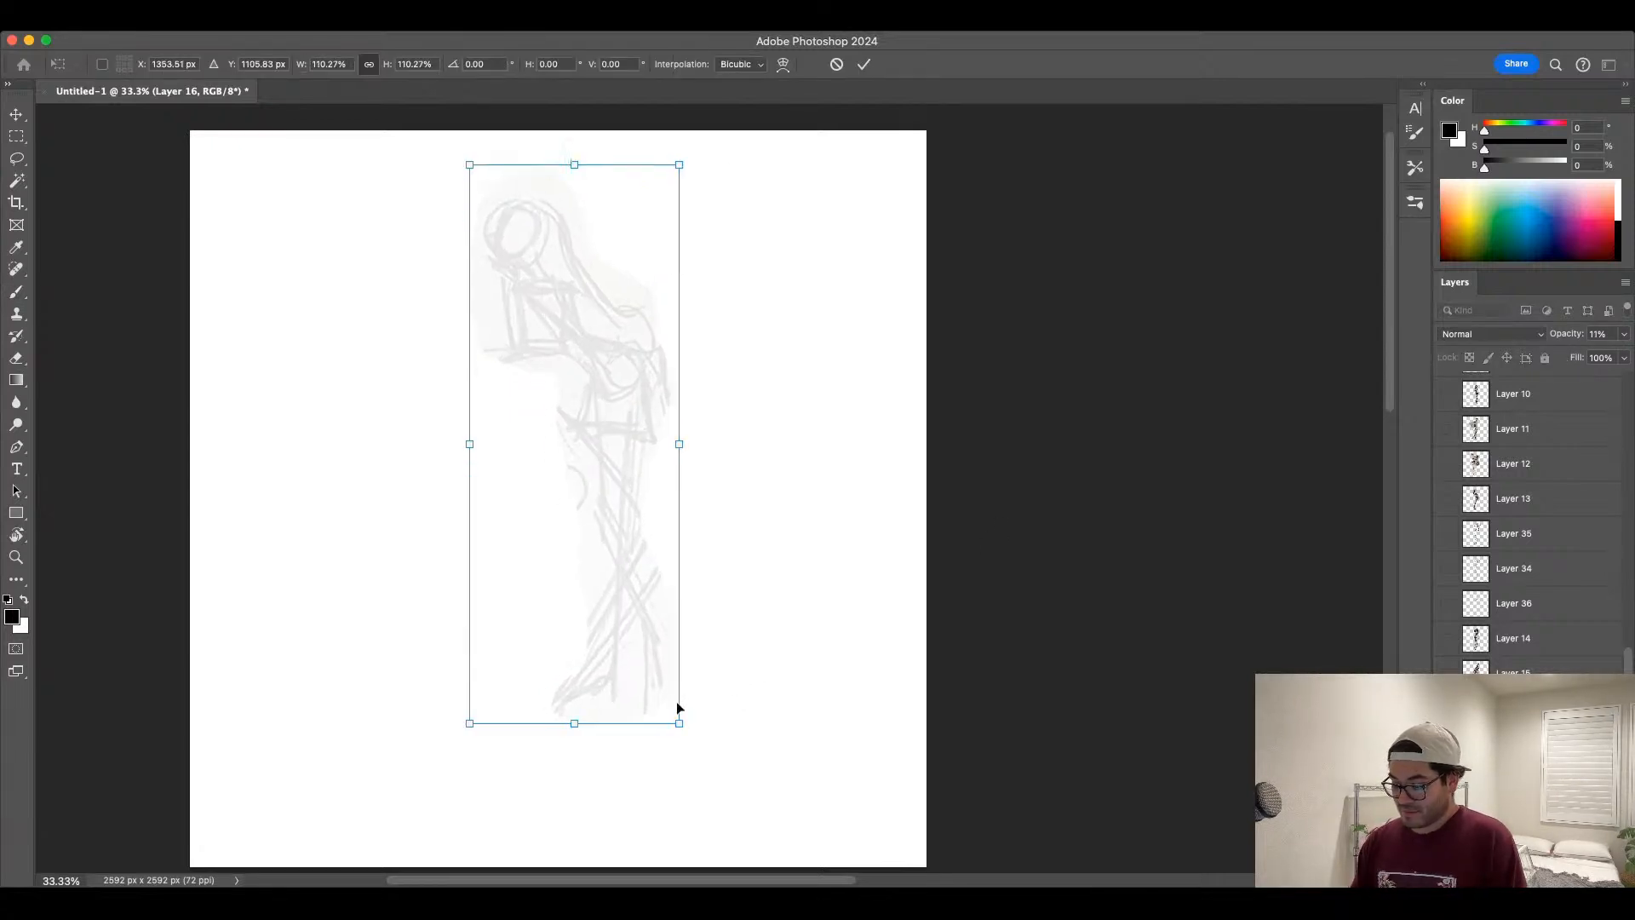
drag(636, 543, 664, 599)
drag(708, 221, 724, 176)
mouse_move(692, 310)
mouse_down()
mouse_move(654, 344)
mouse_move(660, 330)
mouse_up()
drag(702, 198, 714, 174)
drag(670, 318, 666, 315)
key(Return)
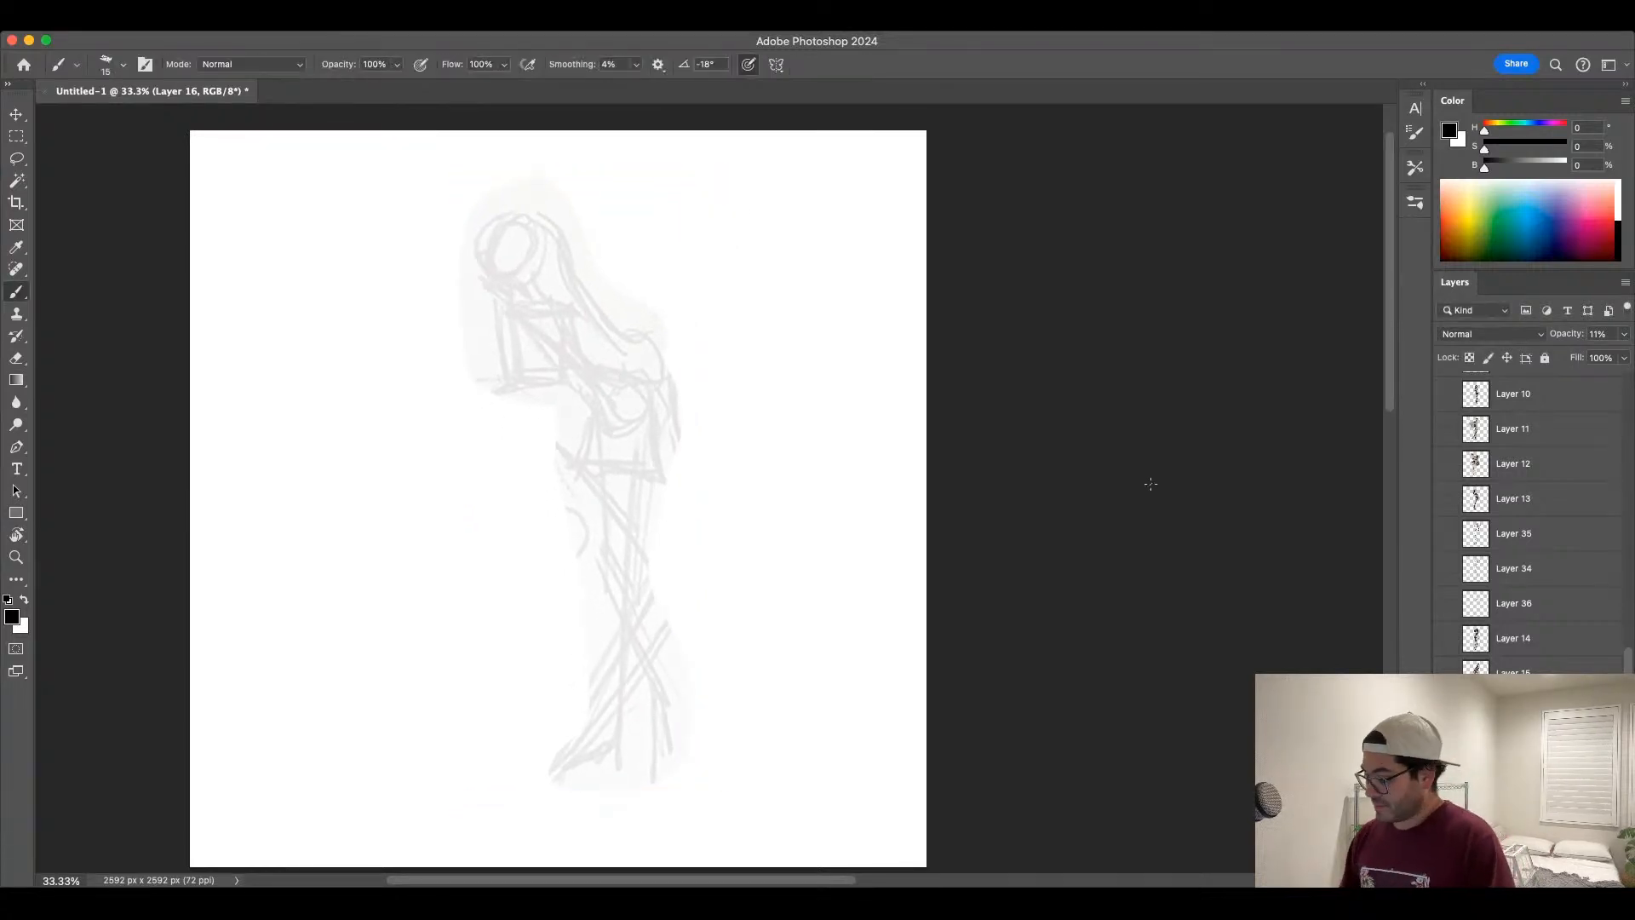
Step: Set up a size 20 brush with 10% smoothing in pure red (H 0, S 100, B 100) and add a new layer for drawing
click(1421, 170)
click(1322, 241)
click(1420, 170)
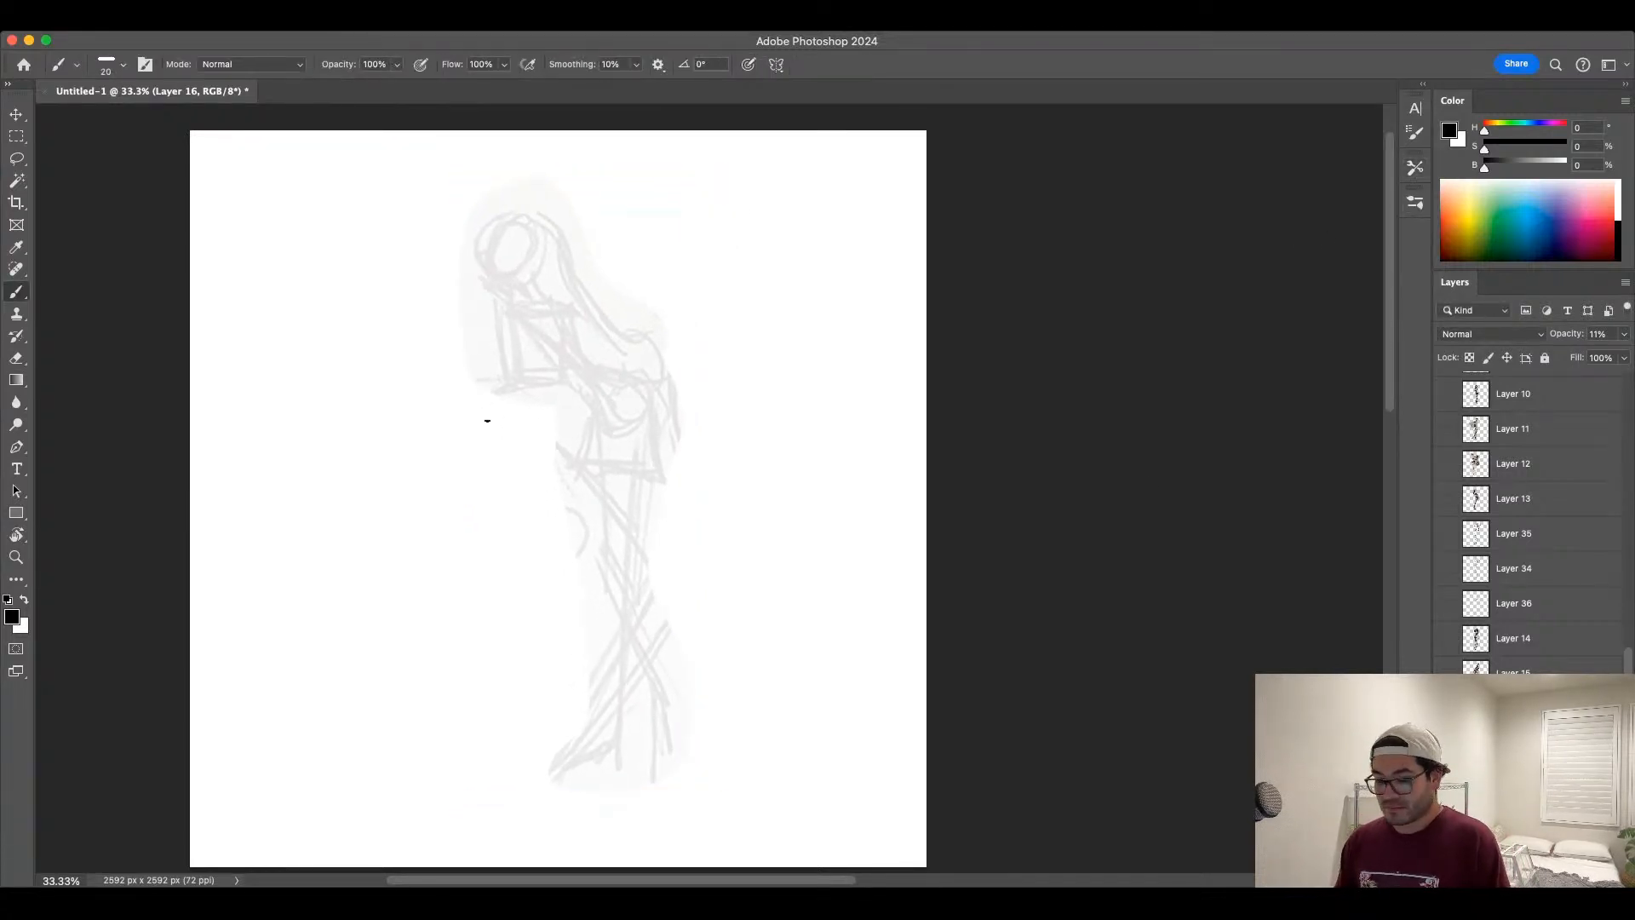
drag(1486, 148, 1567, 148)
drag(1486, 166, 1566, 167)
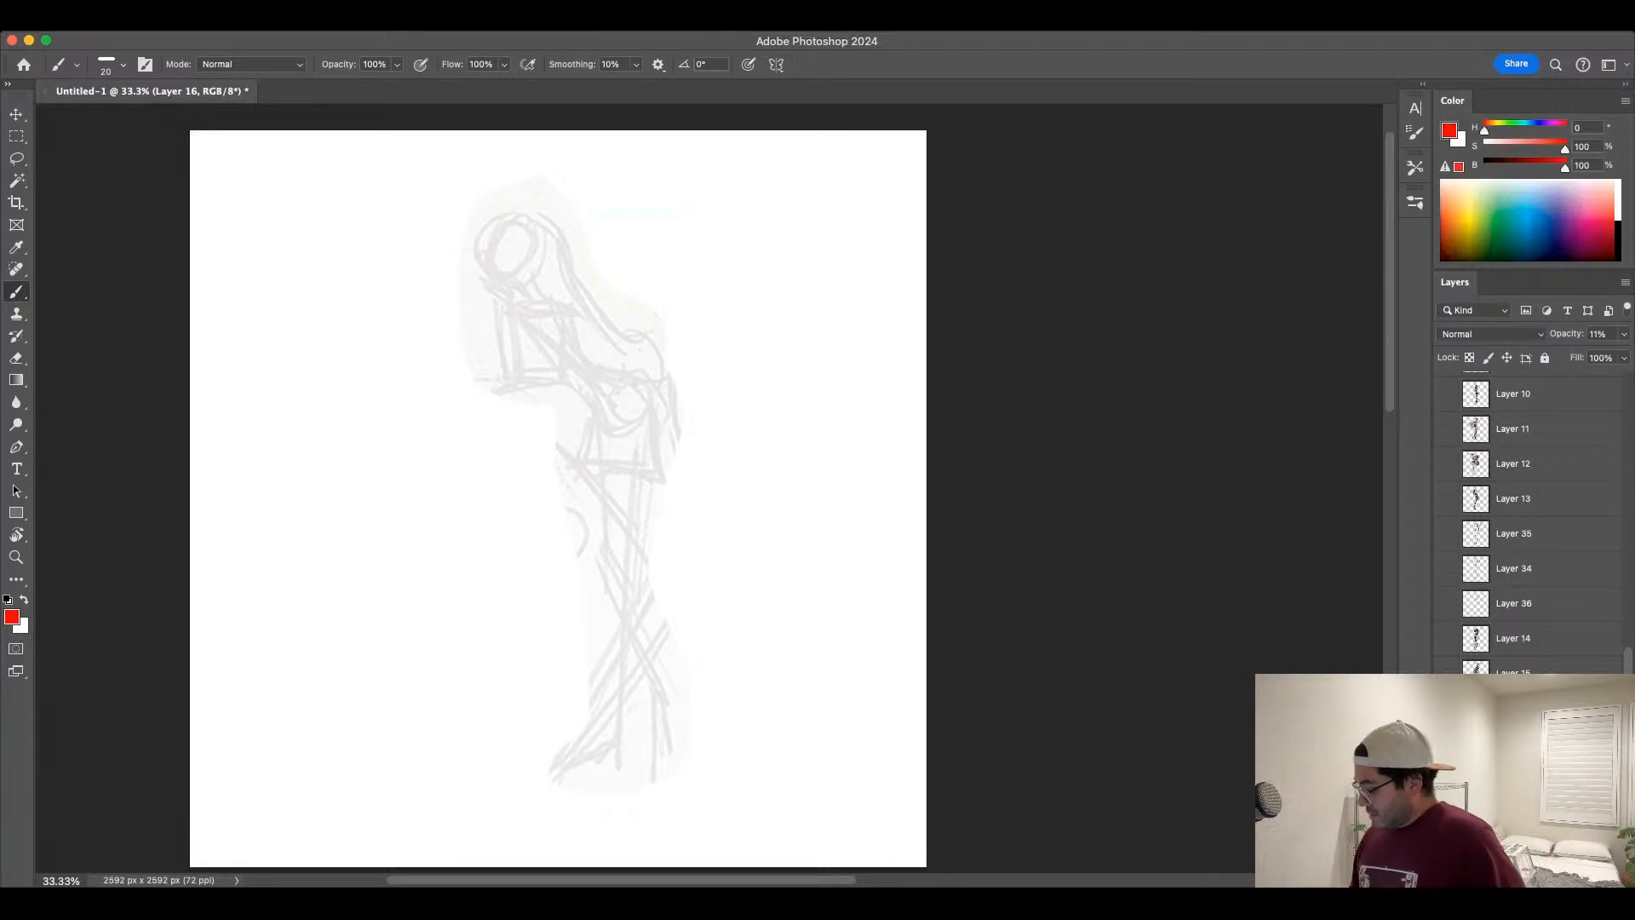
click(1586, 878)
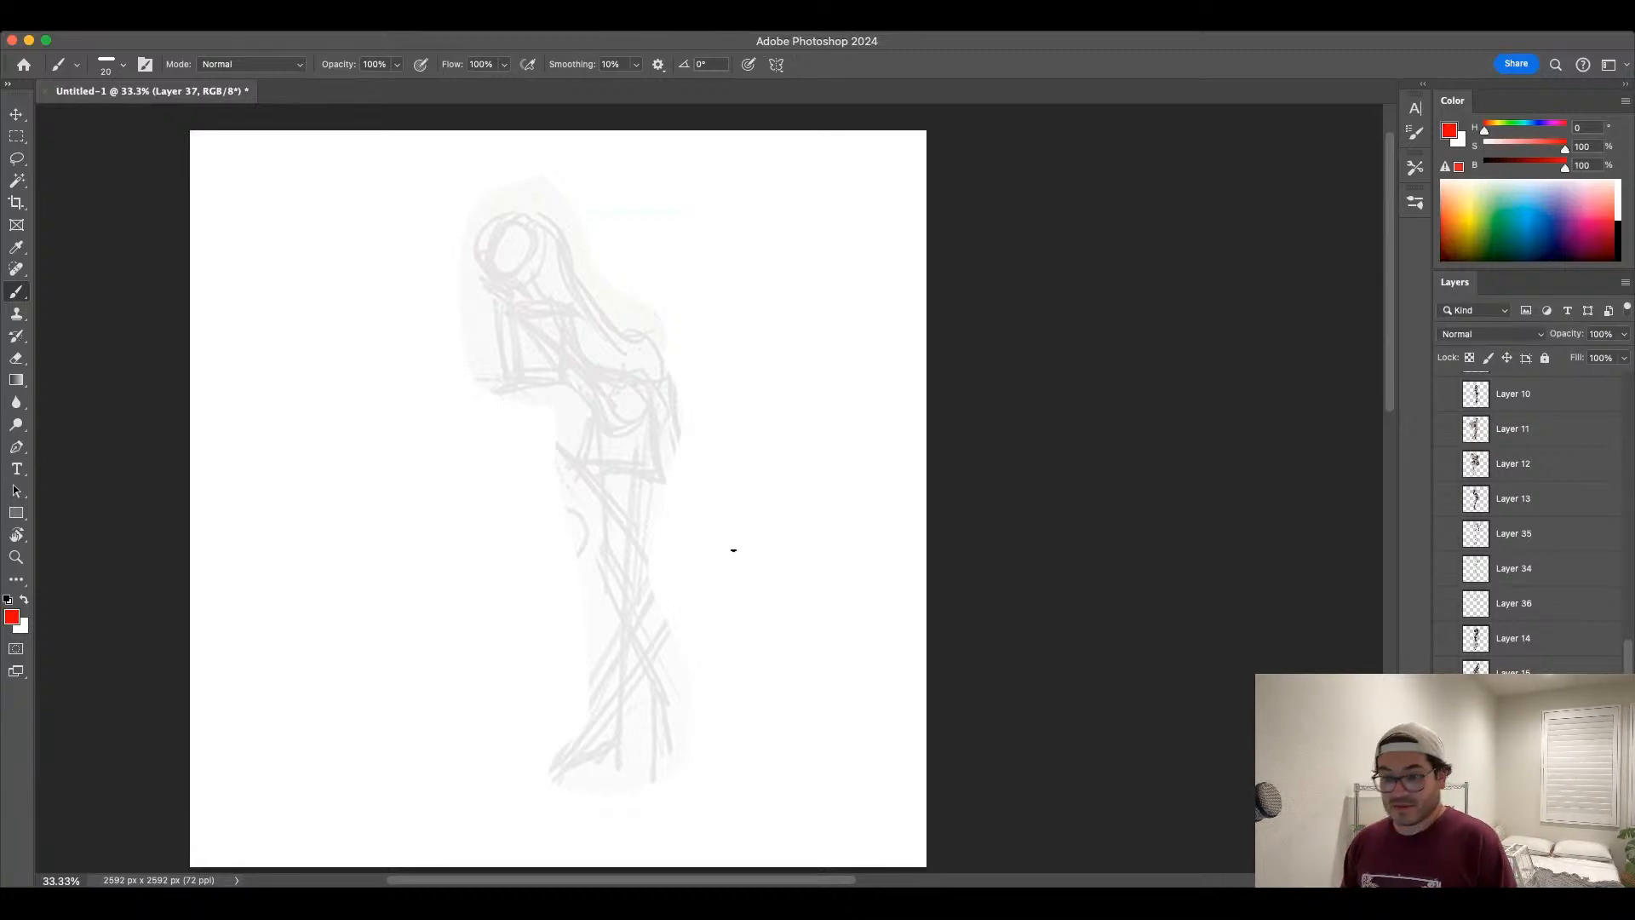
Step: Sketch the head outline in red over the faded gesture, with a rounded skull and a protruding lower face
scroll(760, 508, left, 3)
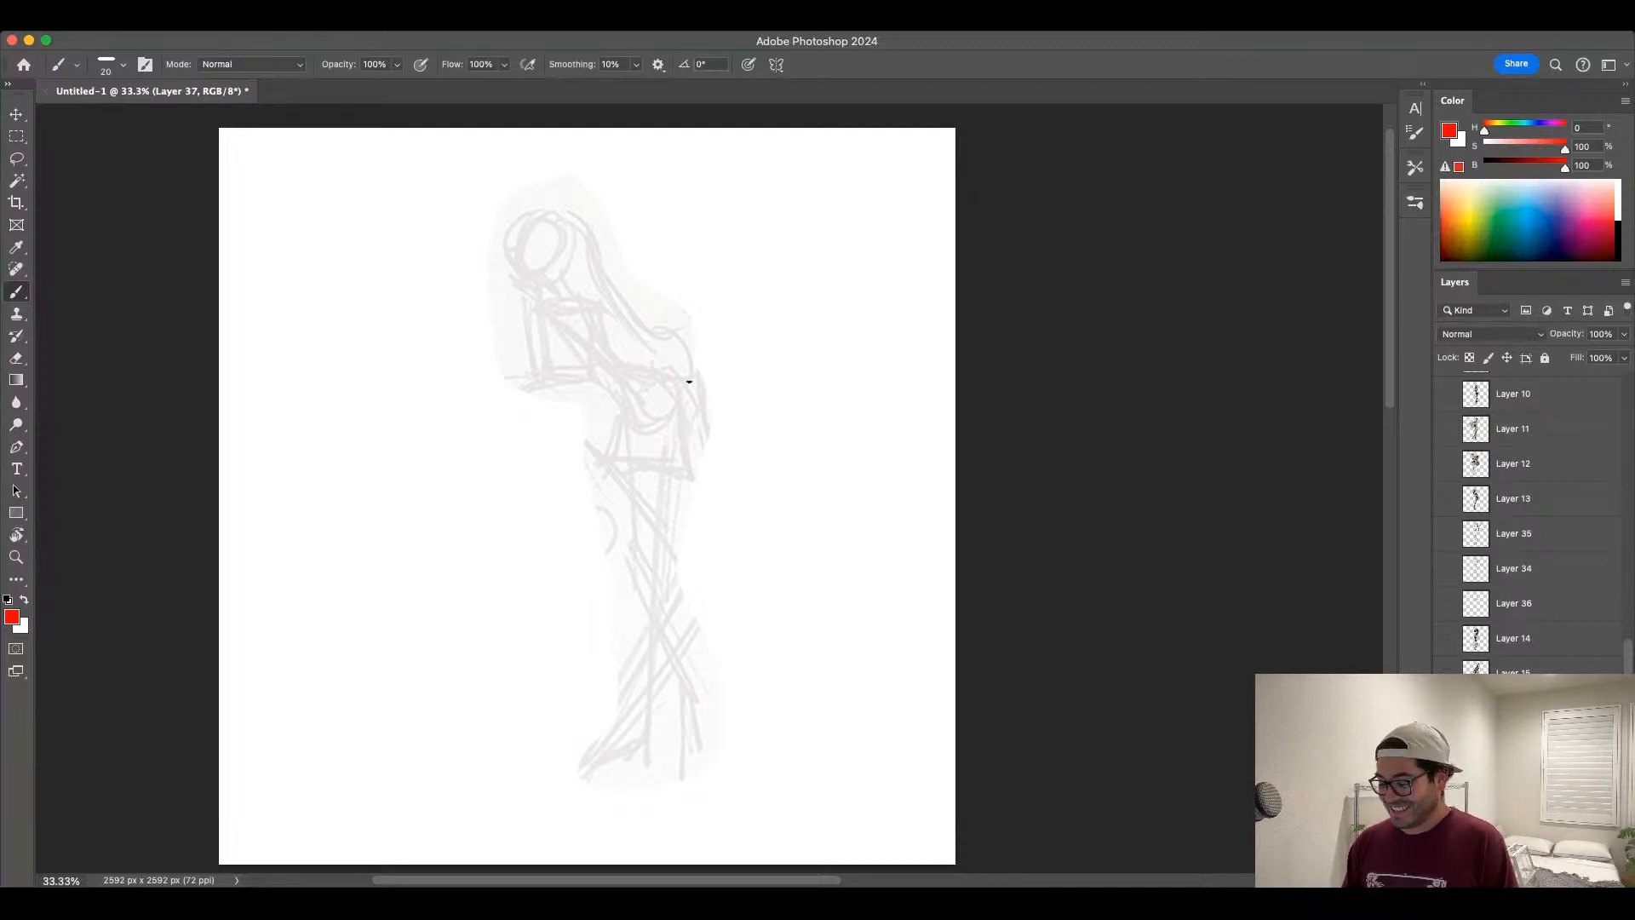
mouse_move(723, 478)
mouse_down()
mouse_move(738, 500)
mouse_move(716, 599)
mouse_up()
key(super+=)
drag(469, 288, 464, 348)
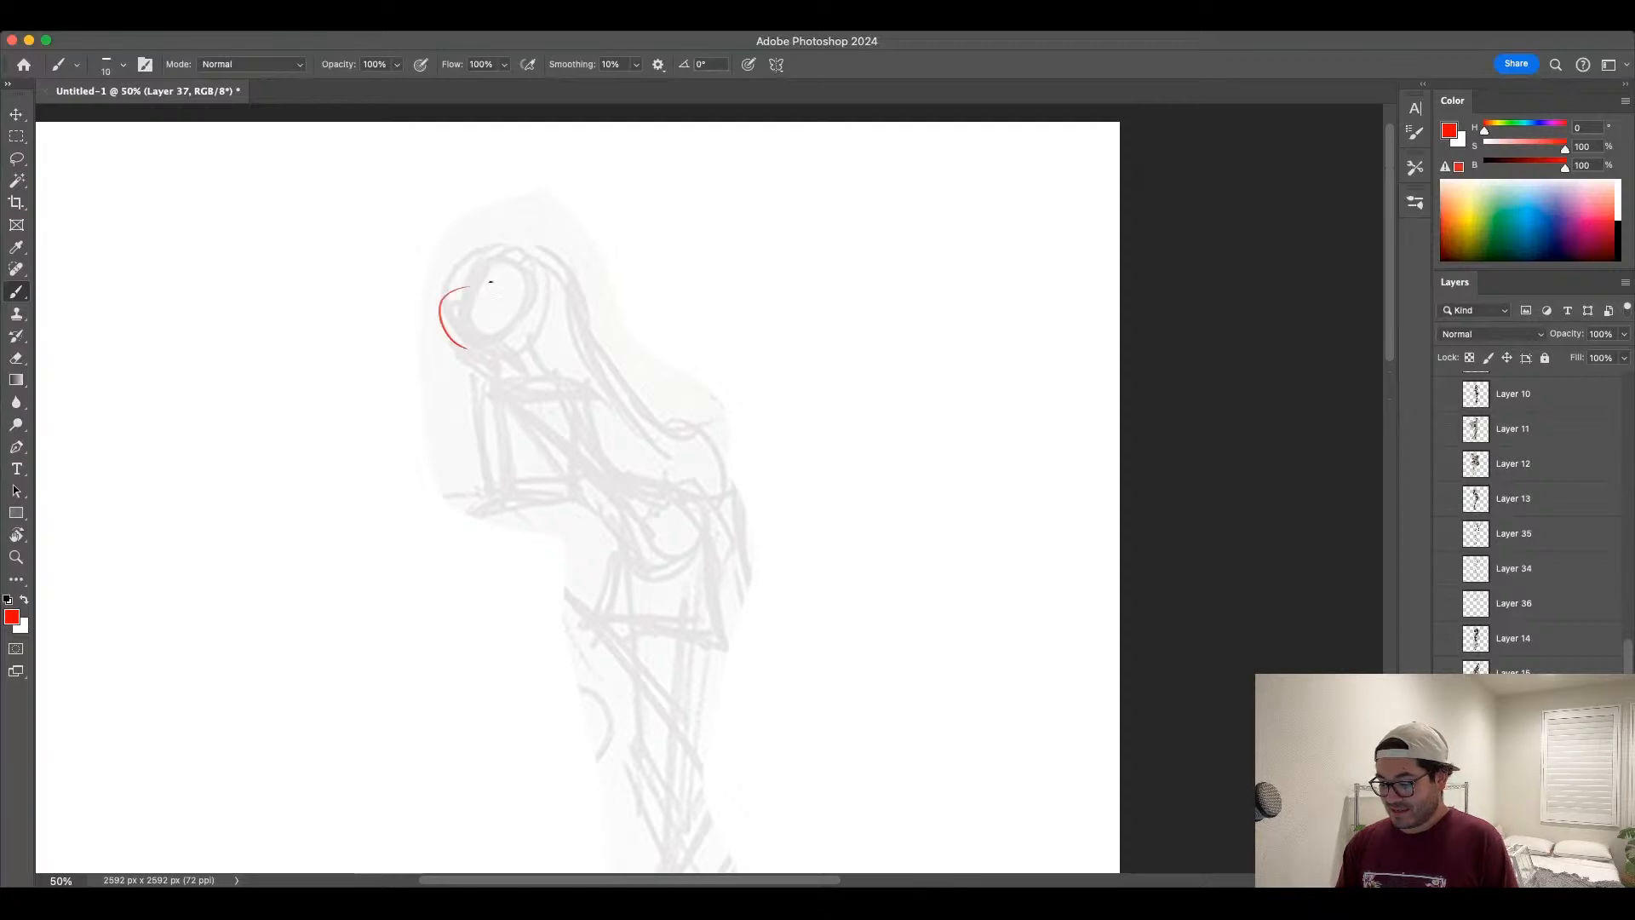
key(super+z)
mouse_move(457, 292)
mouse_down()
mouse_move(451, 345)
mouse_move(493, 352)
mouse_move(565, 270)
mouse_move(545, 329)
mouse_up()
key(bracketright)
drag(561, 260, 535, 338)
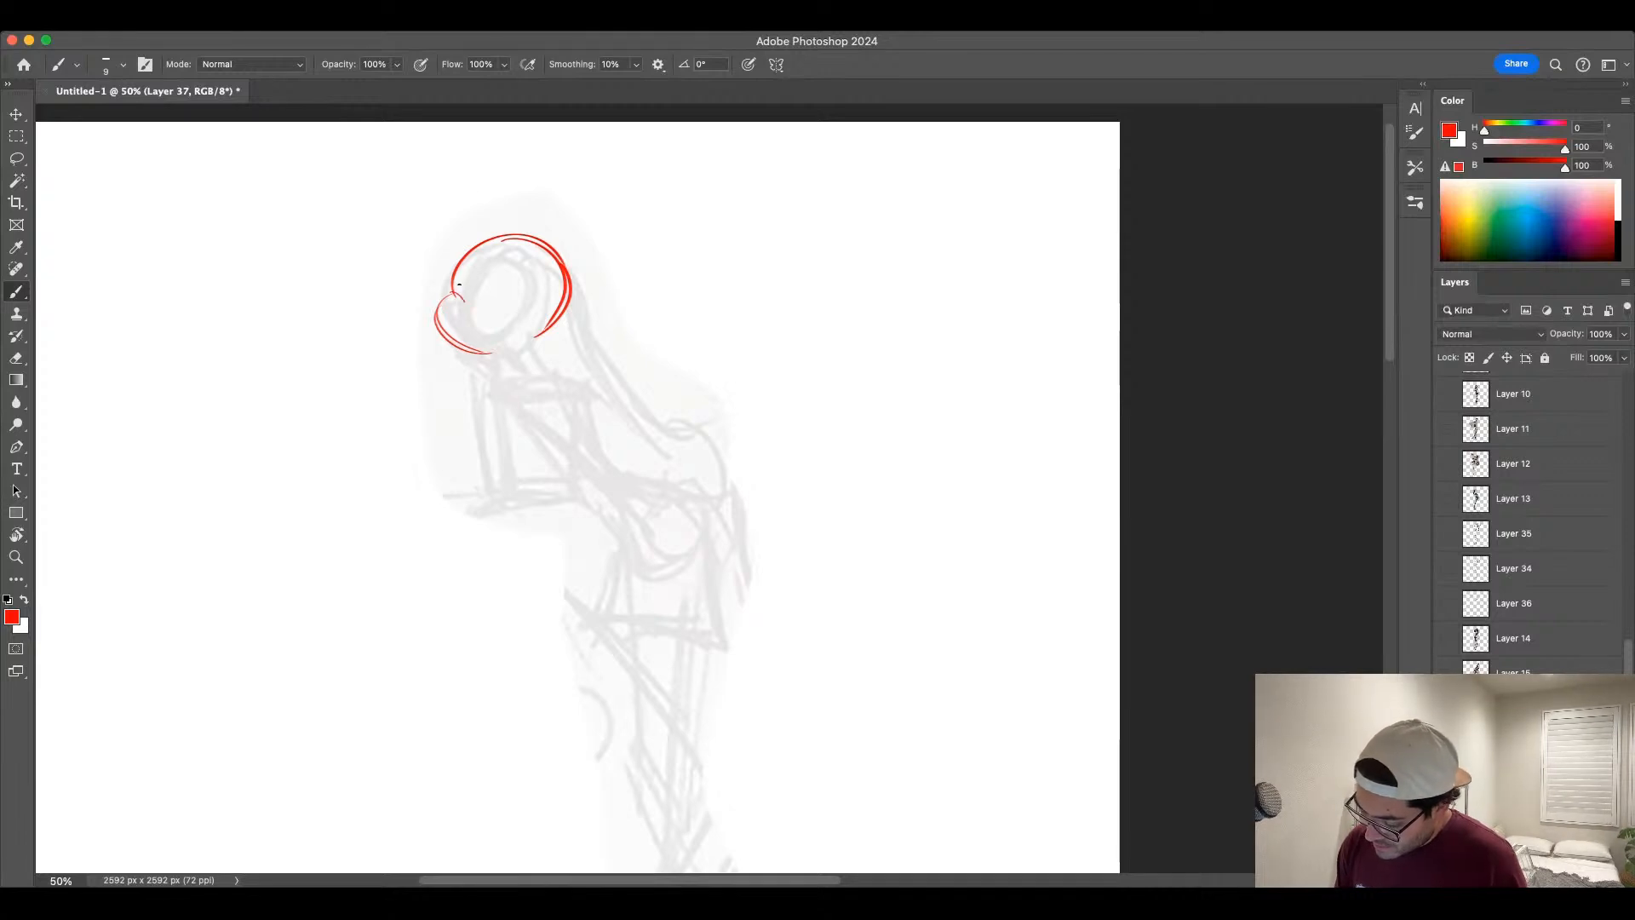
Step: Draw both arched eyes and a wide curved smile inside the red head outline
mouse_move(459, 278)
mouse_down()
mouse_move(464, 299)
mouse_move(520, 303)
mouse_move(456, 272)
mouse_up()
key(bracketright)
drag(489, 280, 524, 271)
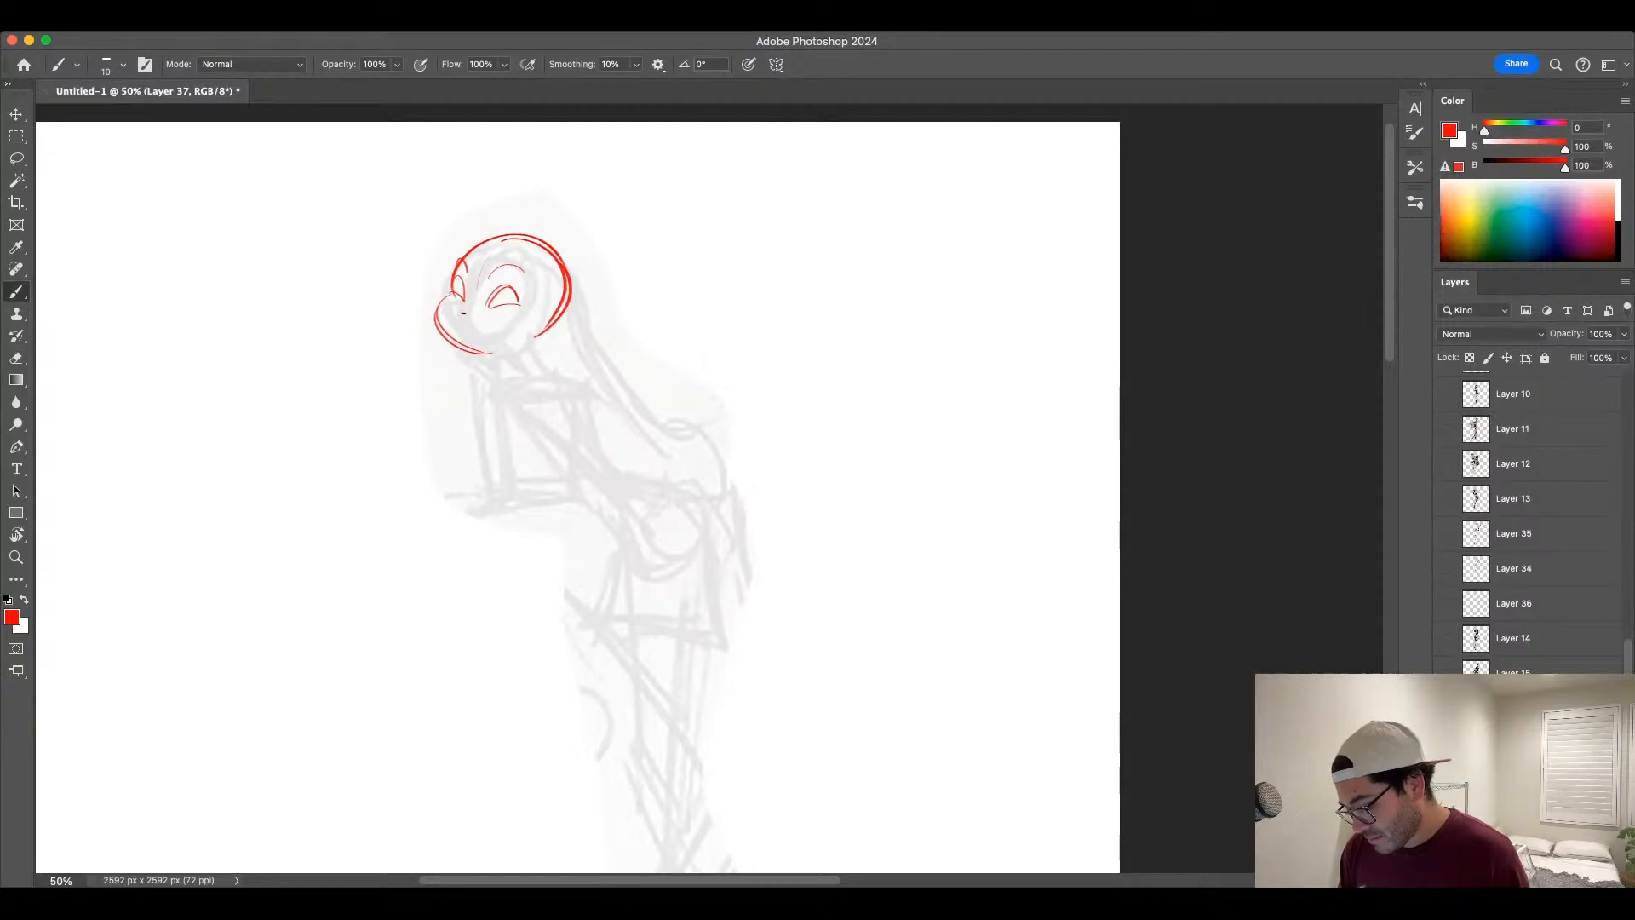
drag(461, 323, 488, 331)
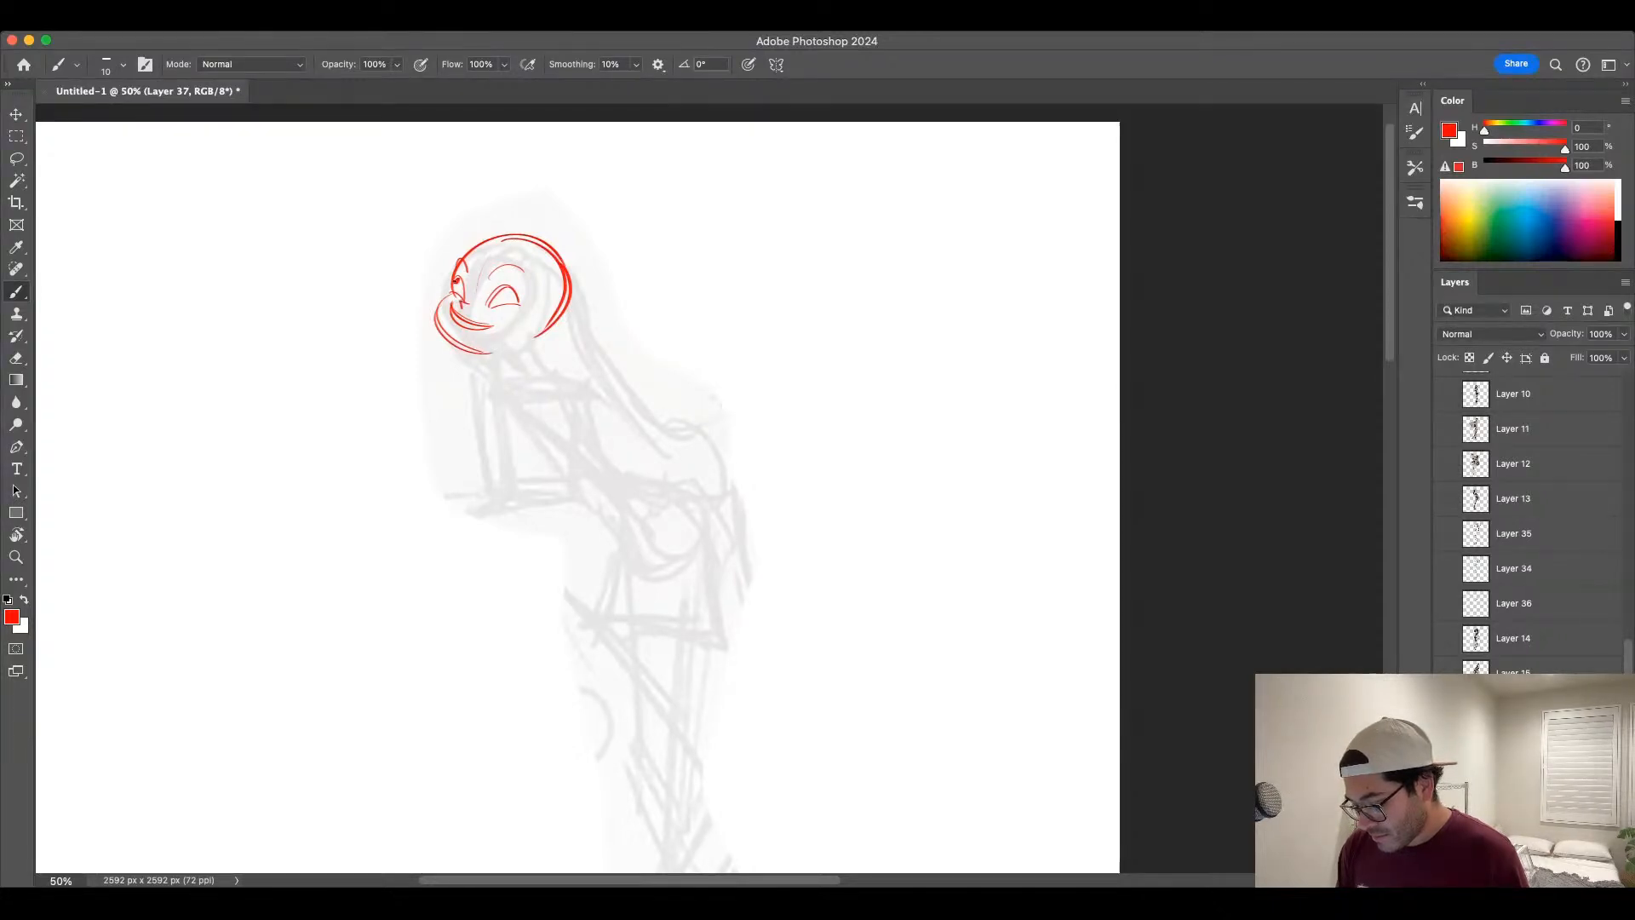
Step: Fill in the pupils, add lashes to the far eye, and thicken the contour of the protruding lower face
mouse_move(496, 295)
mouse_down()
mouse_move(511, 264)
mouse_move(489, 302)
mouse_move(518, 271)
mouse_move(446, 261)
mouse_up()
key(super+z)
drag(456, 276, 440, 272)
key(bracketleft)
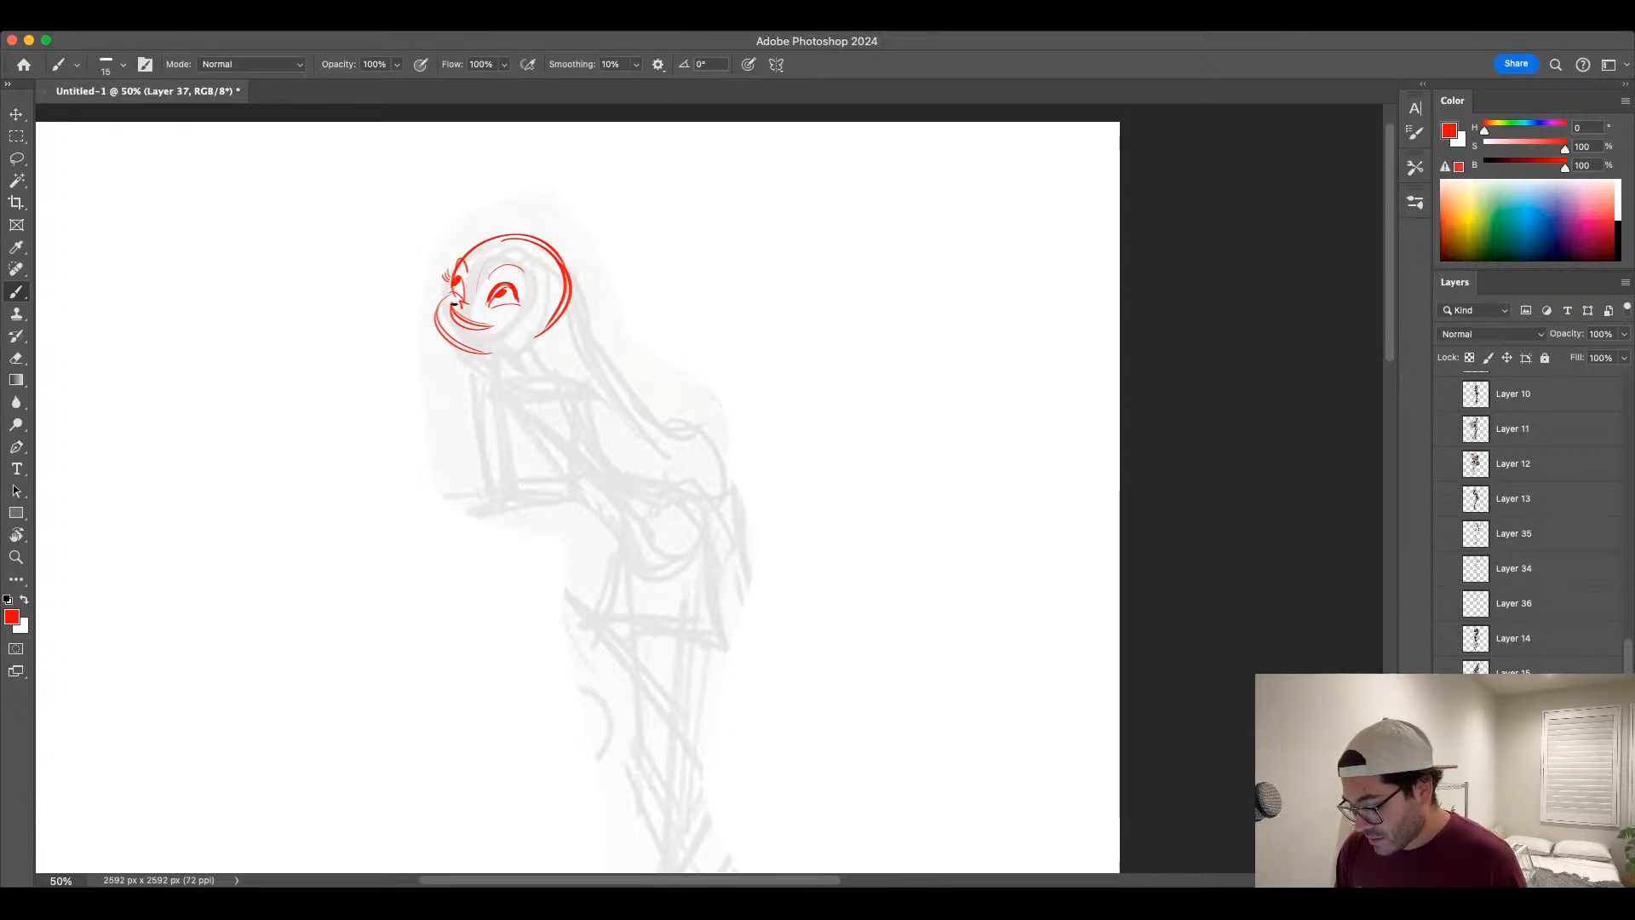
drag(436, 326, 446, 304)
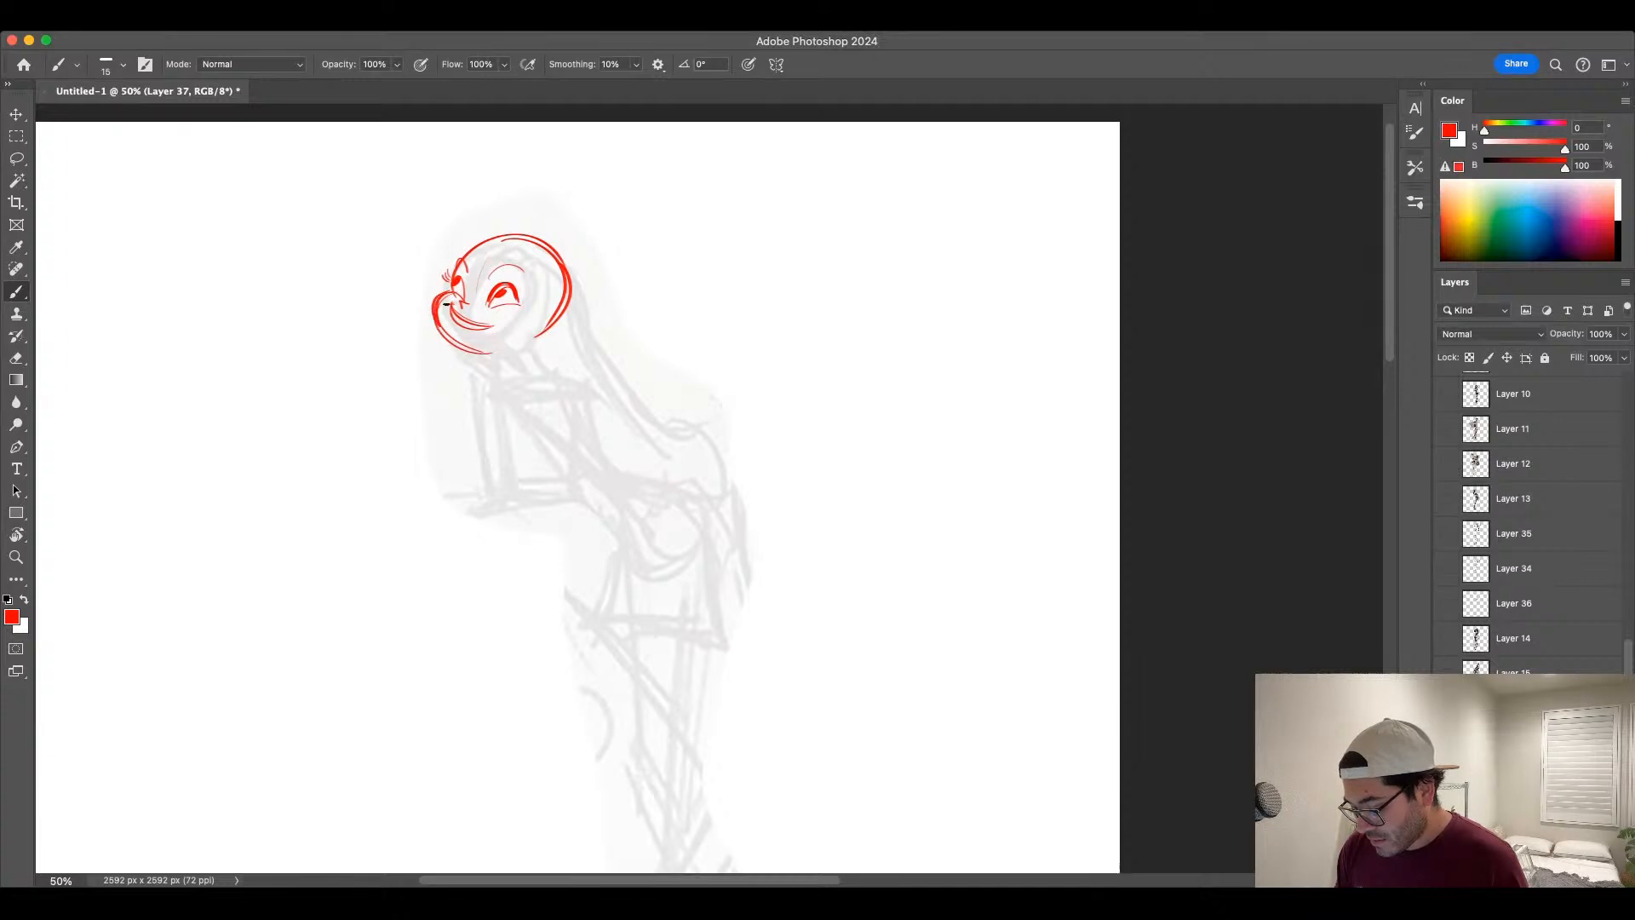
Step: Lasso the near eye and transform it so it sits slightly closer to the far eye, and clear the selection
key(l)
mouse_move(521, 256)
mouse_down()
mouse_move(477, 302)
mouse_move(543, 304)
mouse_up()
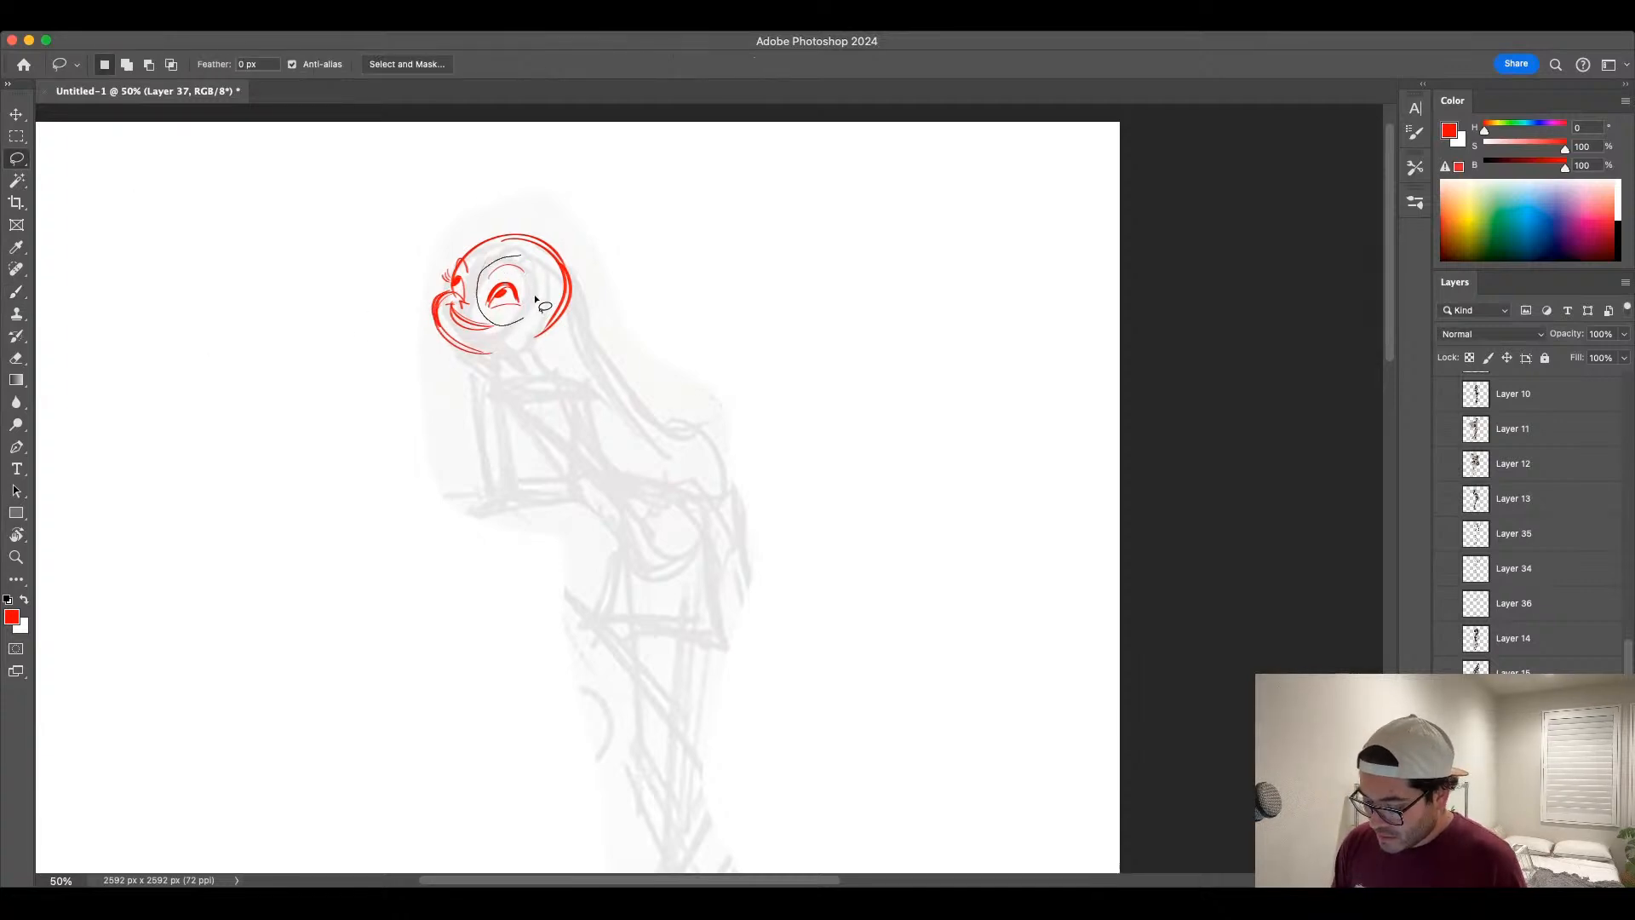
key(ctrl+t)
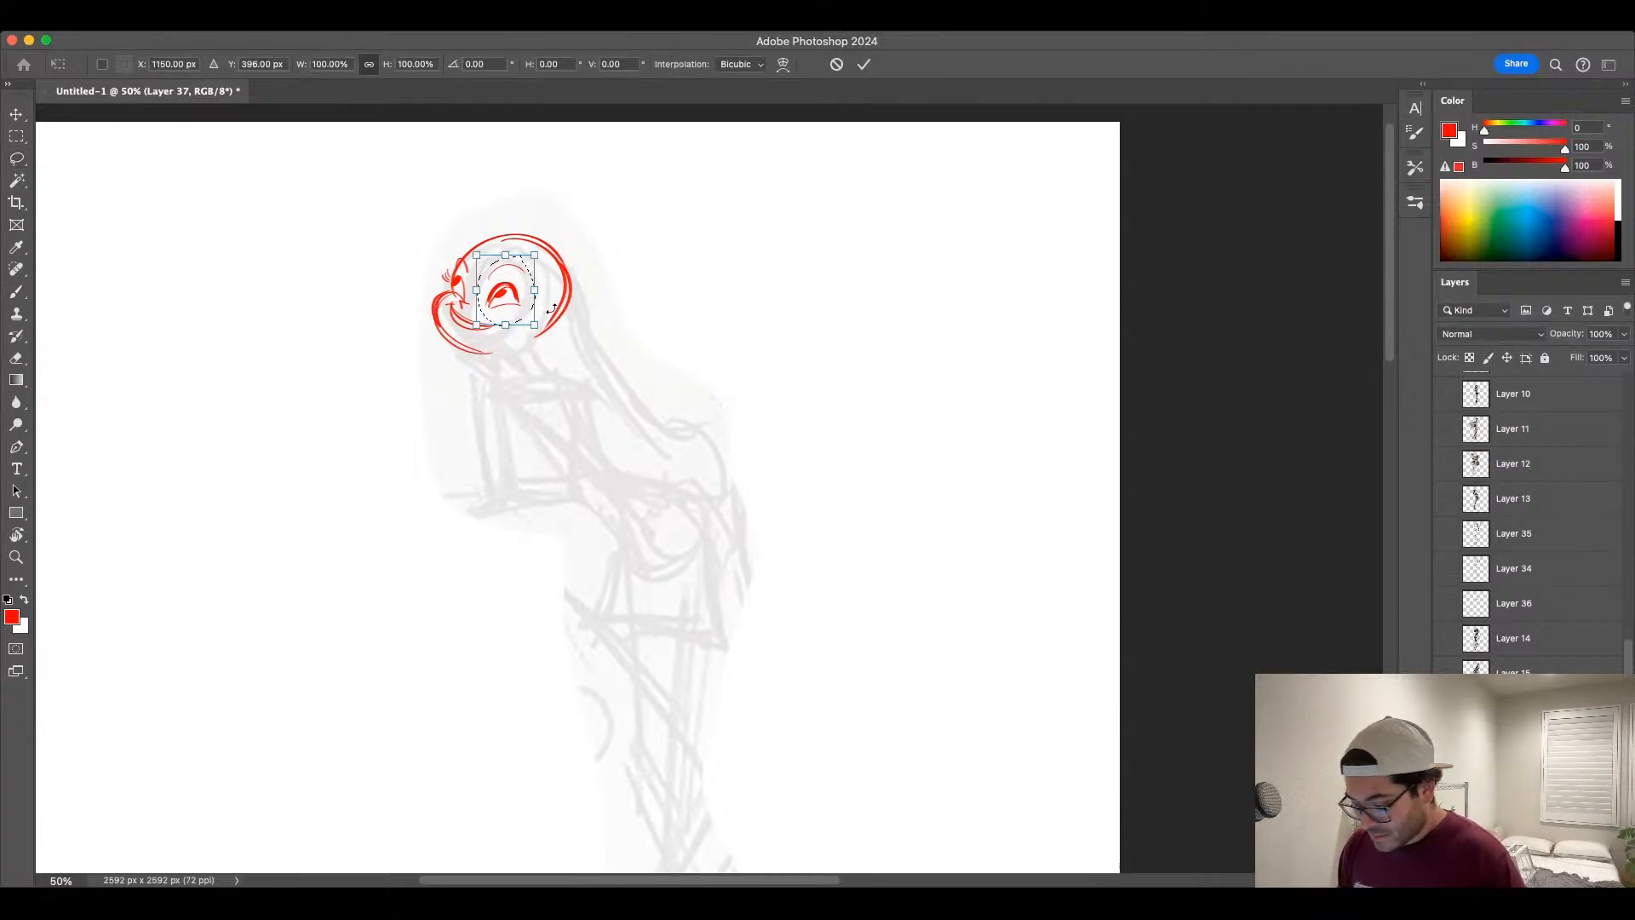
drag(555, 306, 567, 367)
key(Return)
key(ctrl+d)
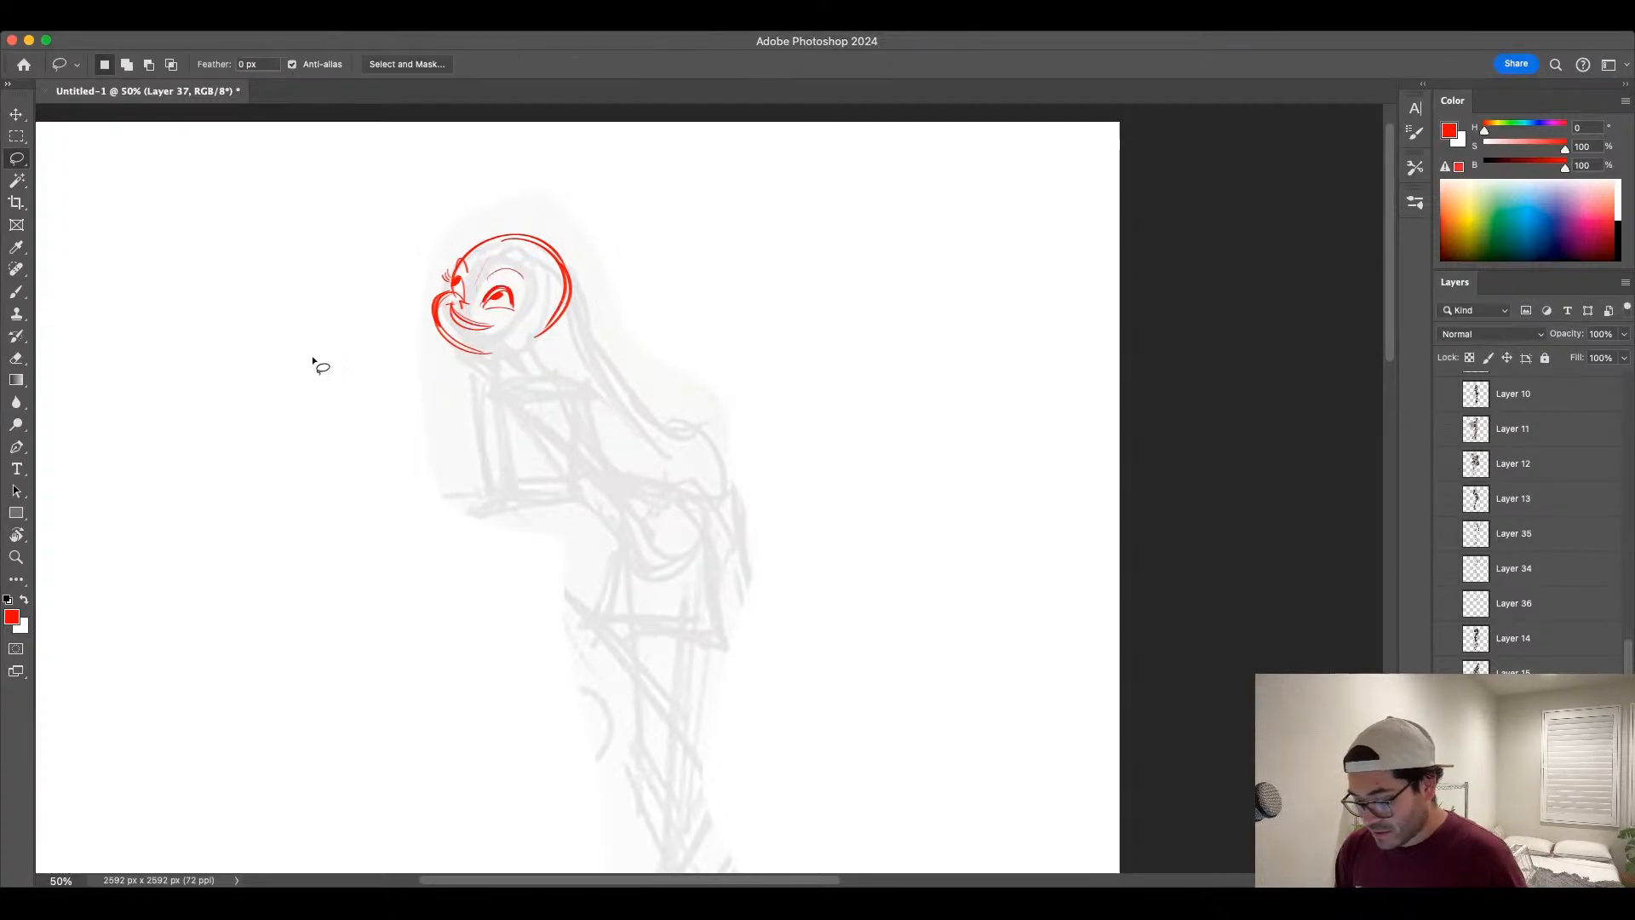
Step: Add lashes to the near eye, thicken the top of the skull, and draw bolder eyebrows in red
click(16, 269)
key(b)
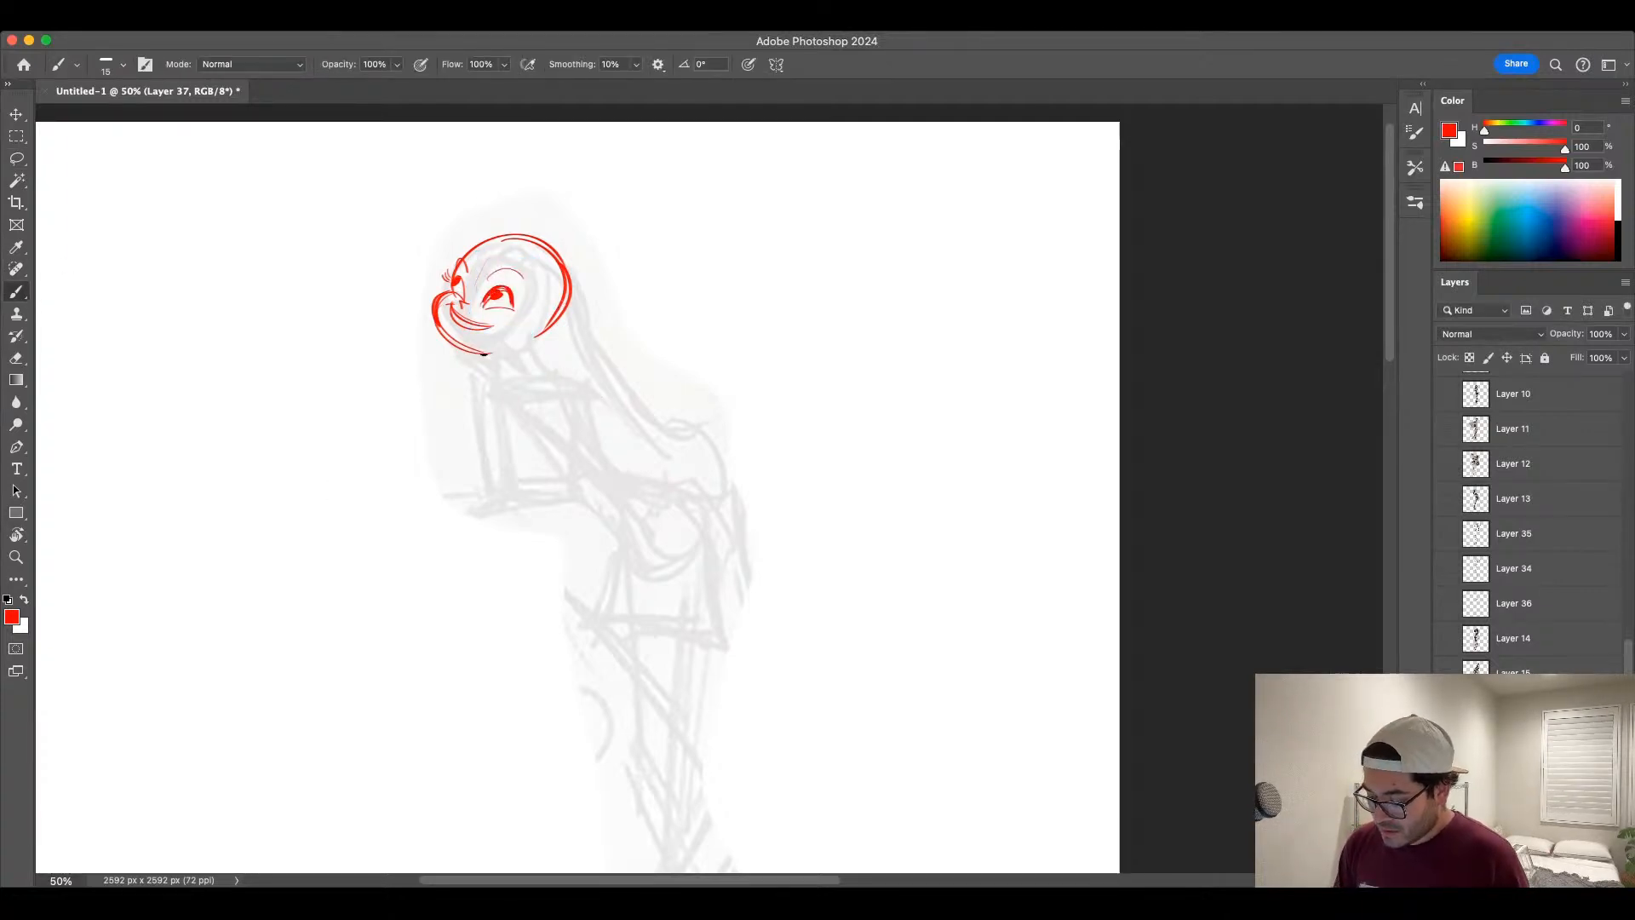
mouse_move(514, 299)
mouse_down()
mouse_move(522, 234)
mouse_move(550, 244)
mouse_up()
key(])
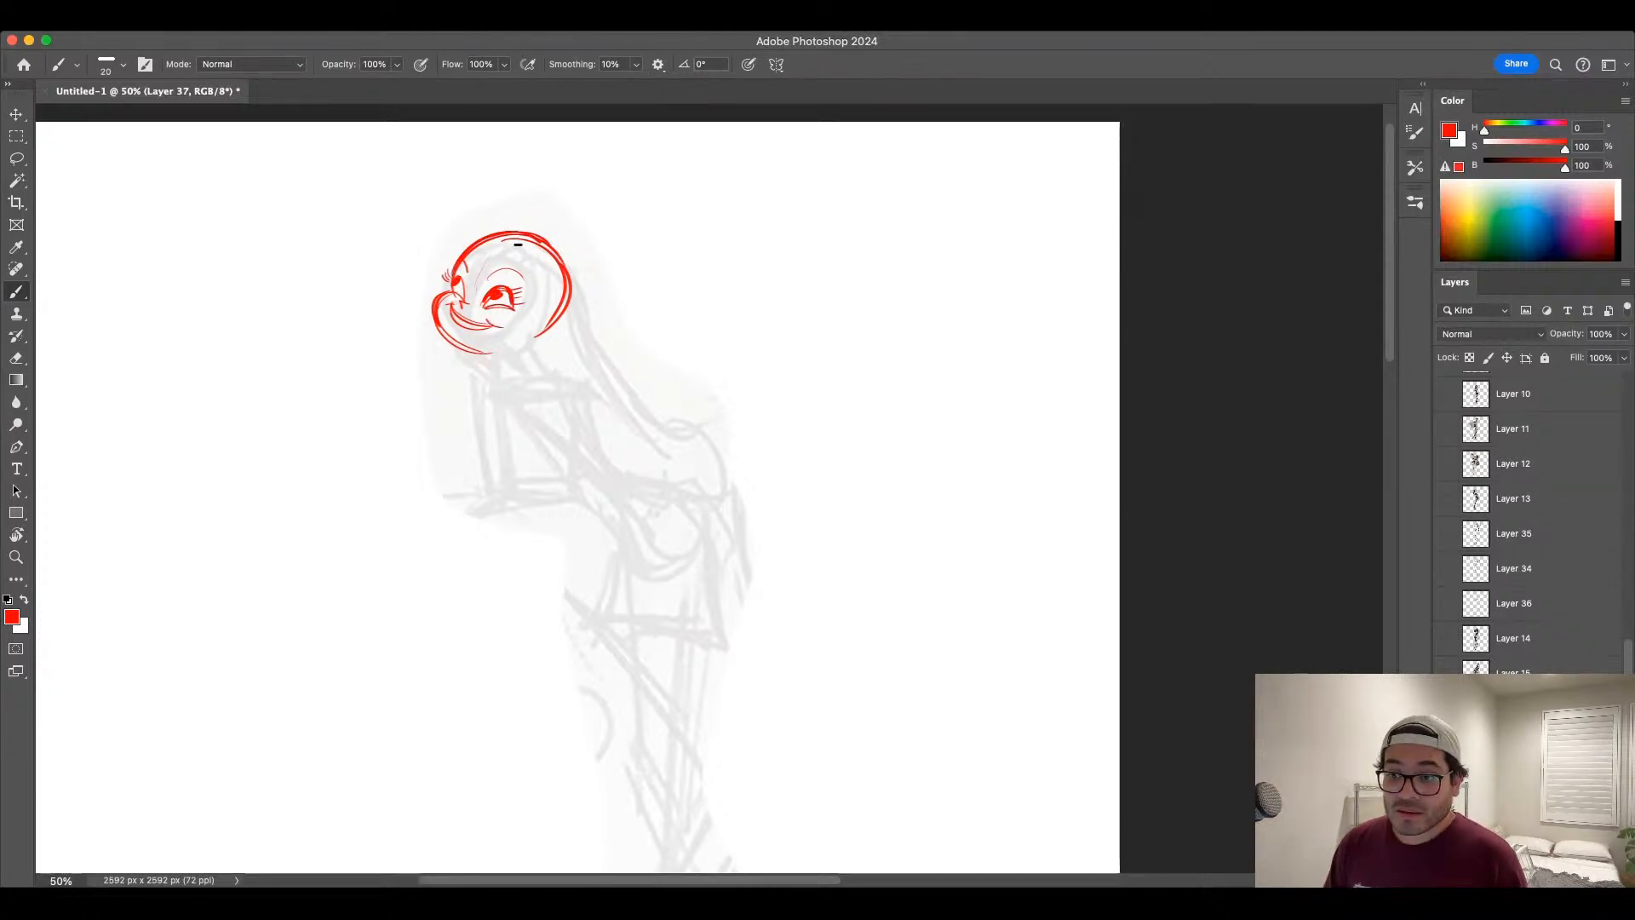
key([)
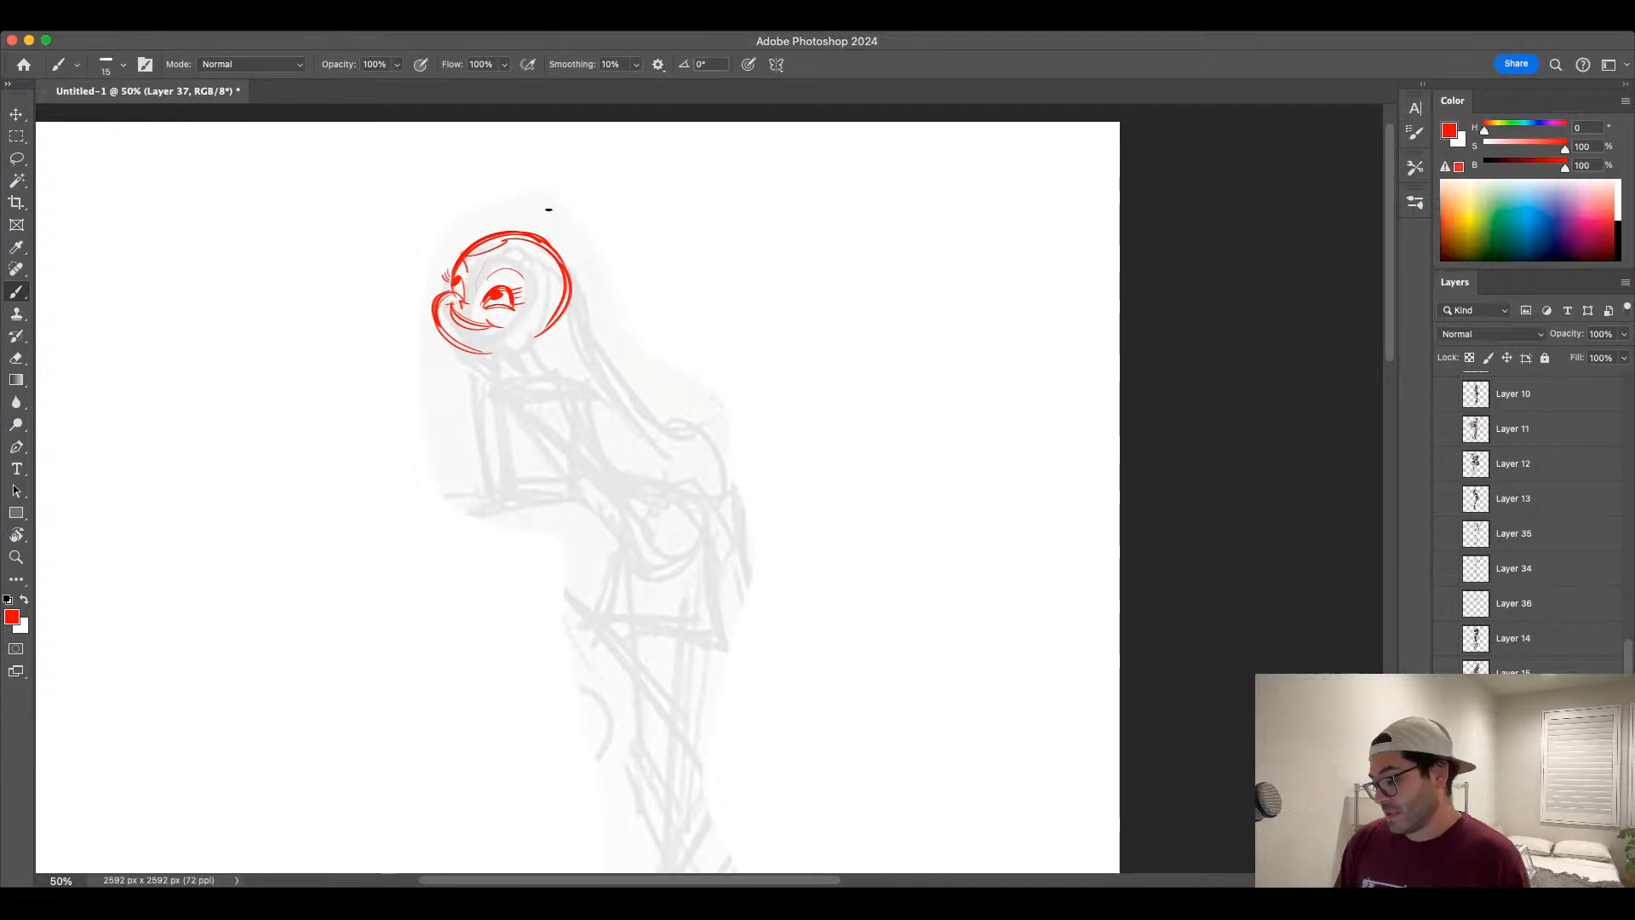
drag(521, 281, 498, 270)
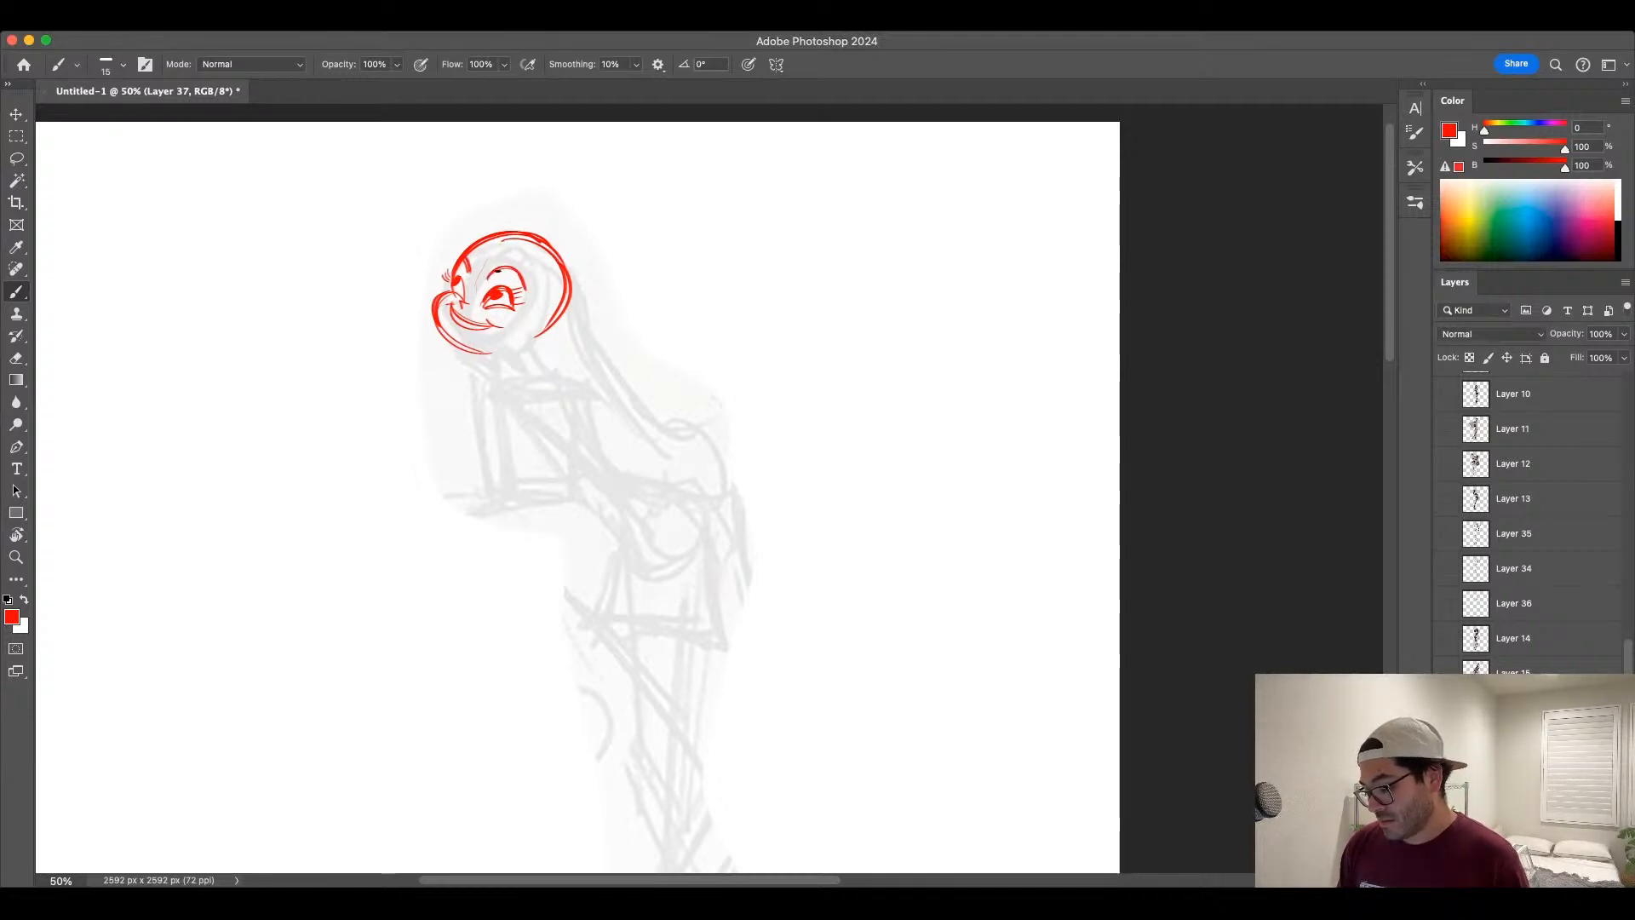
Step: Close the jaw line and draw a small ear at the back of the red head
mouse_move(438, 325)
mouse_down()
mouse_move(518, 339)
mouse_move(483, 350)
mouse_move(499, 351)
mouse_move(495, 336)
mouse_move(551, 312)
mouse_move(537, 332)
mouse_move(551, 276)
mouse_up()
key(super+z)
key(bracketright)
key(super+z)
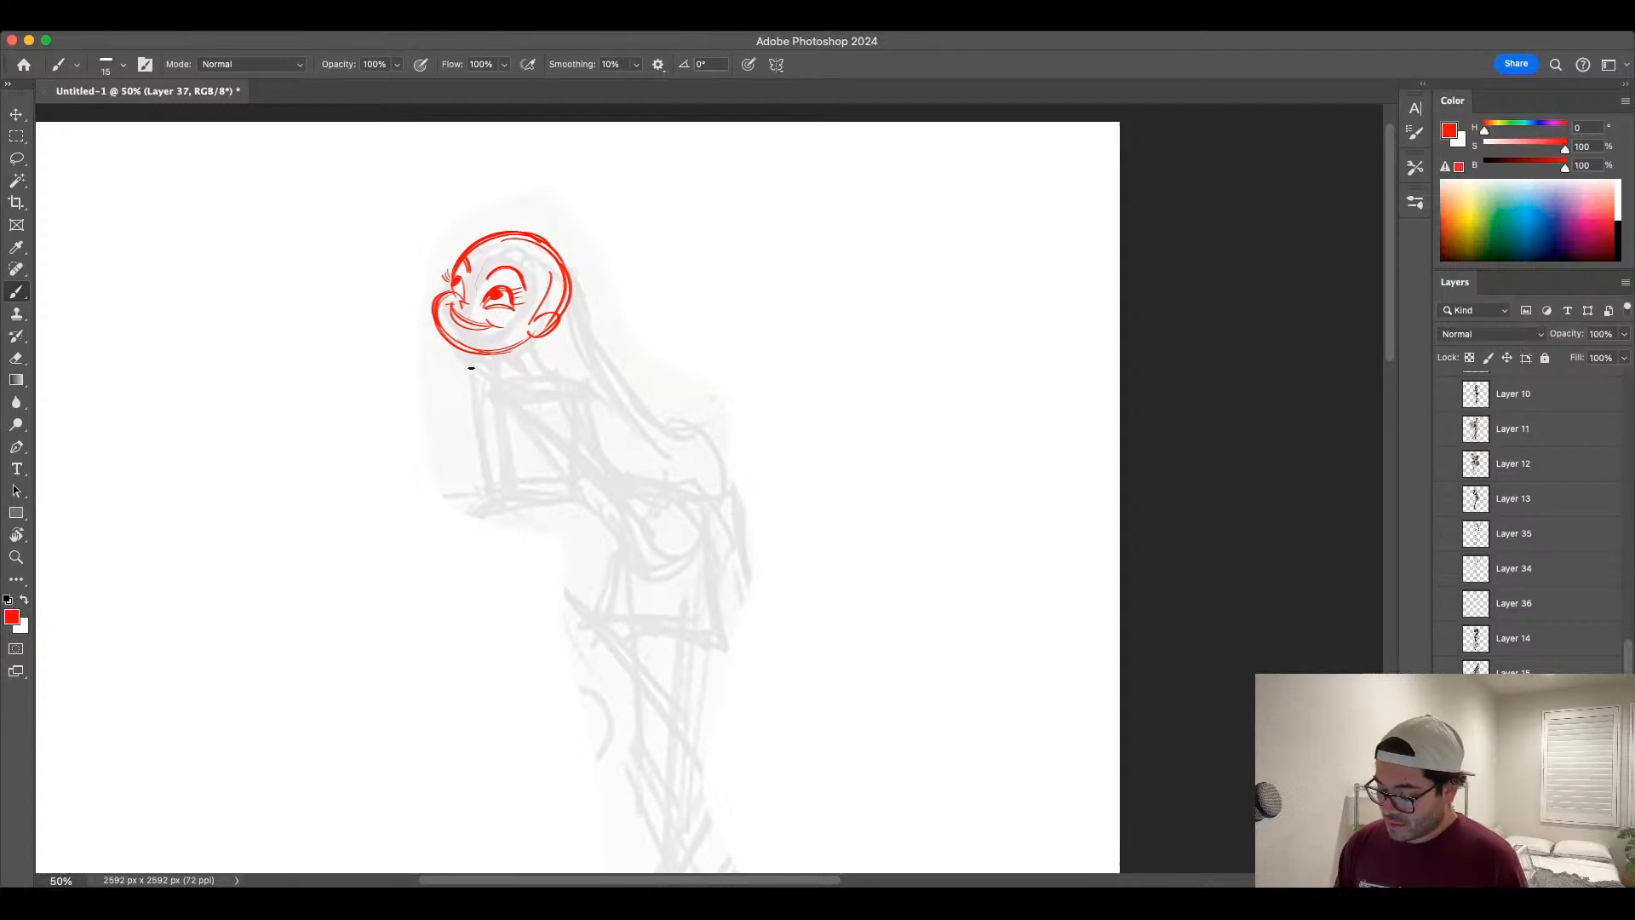
Step: Draw the raised forearm supporting the chin and add the short neck behind it
drag(479, 364, 473, 360)
mouse_move(462, 362)
mouse_down()
mouse_move(474, 487)
mouse_move(522, 426)
mouse_up()
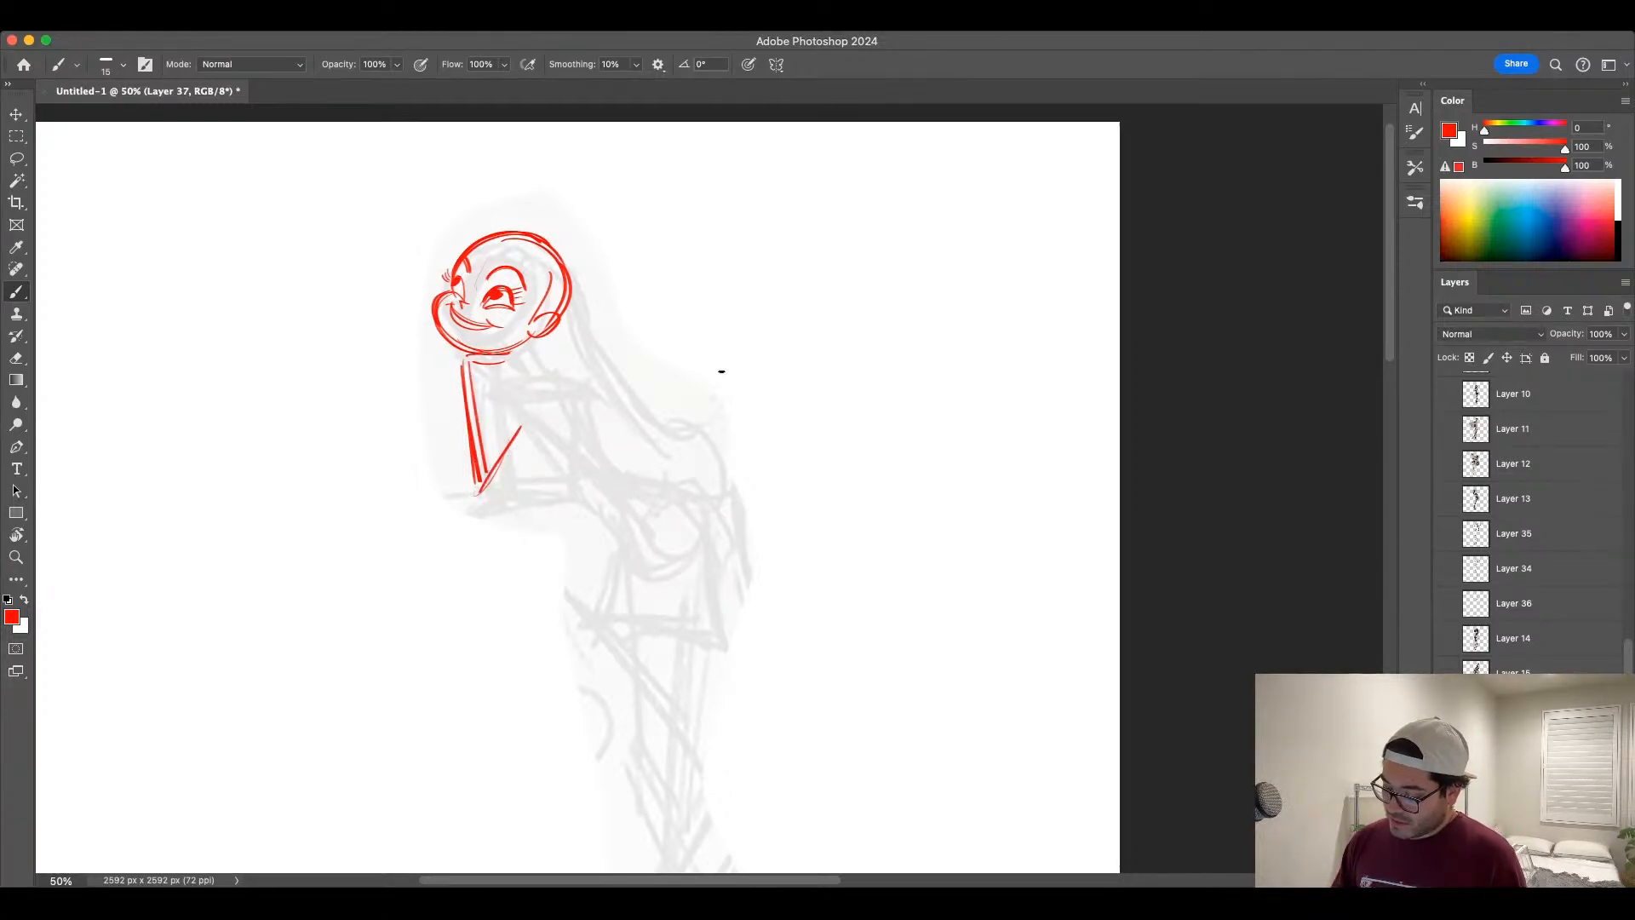
drag(512, 349, 547, 381)
drag(528, 350, 551, 383)
Step: Sketch the forward-leaning torso with shoulder line, arched back and rounded hips over the faded gesture
key(super+minus)
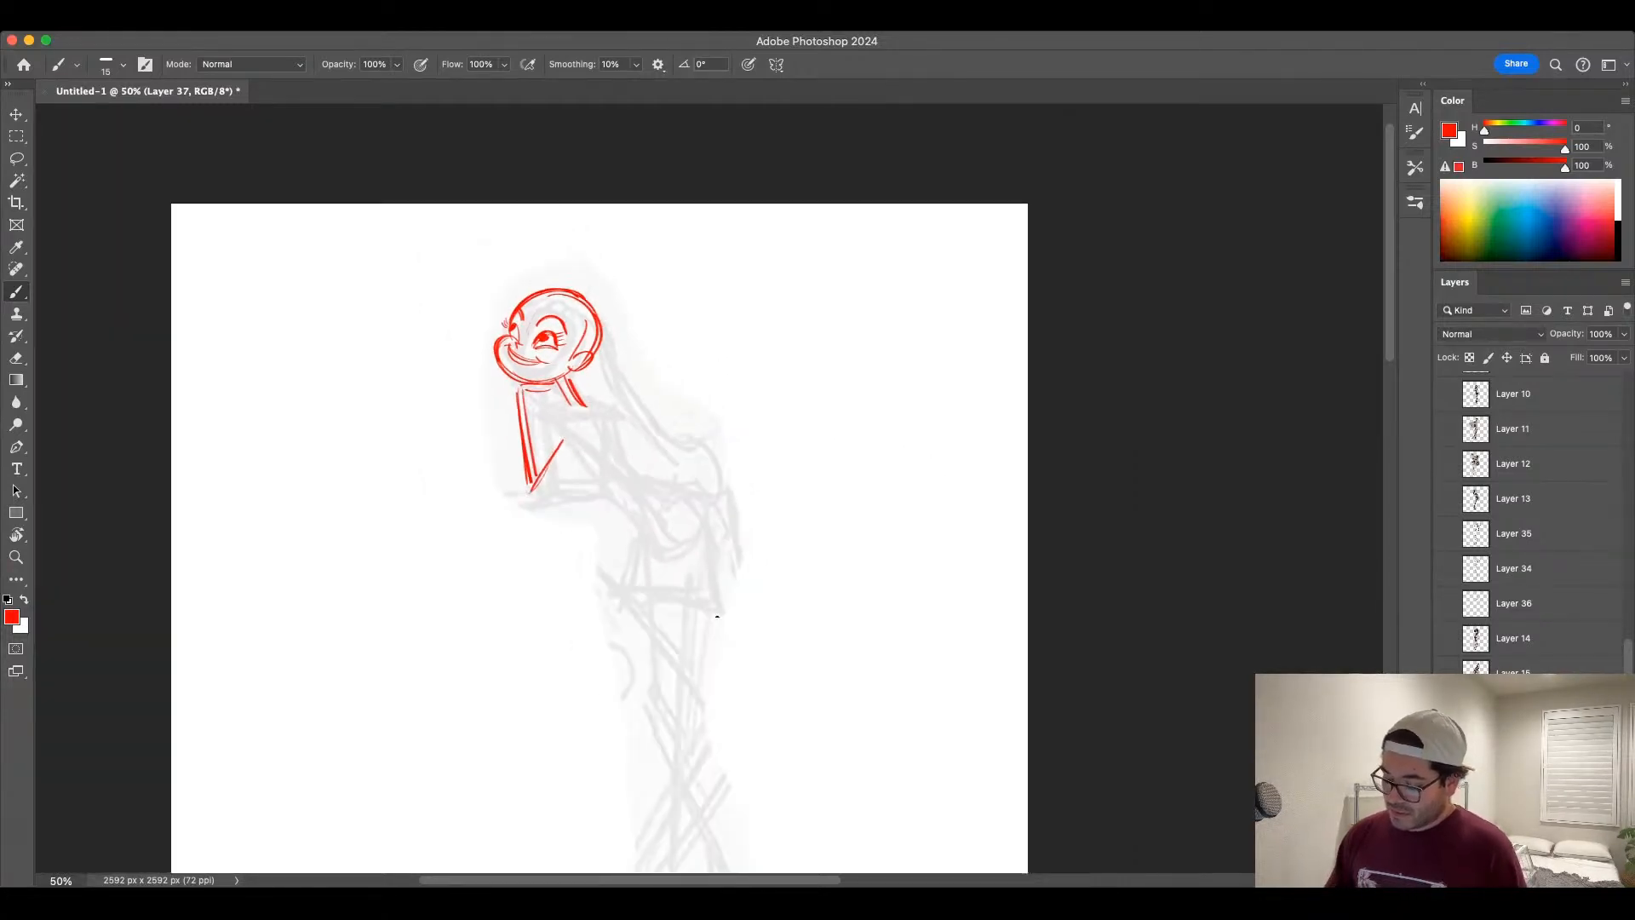
drag(714, 601, 605, 544)
mouse_move(475, 332)
mouse_down()
mouse_move(494, 359)
mouse_move(454, 389)
mouse_move(462, 366)
mouse_move(454, 393)
mouse_move(502, 415)
mouse_move(524, 373)
mouse_move(530, 442)
mouse_up()
key(super+z)
key(super+z)
key([)
mouse_move(462, 371)
mouse_down()
mouse_move(528, 441)
mouse_move(522, 369)
mouse_move(540, 423)
mouse_up()
Step: Draw the long standing leg from the hip down through knee and calf, ending in a pointed foot
mouse_move(517, 369)
mouse_down()
mouse_move(535, 417)
mouse_move(603, 457)
mouse_move(561, 489)
mouse_move(594, 460)
mouse_move(555, 572)
mouse_move(555, 652)
mouse_up()
scroll(584, 498, down, 3)
key([)
drag(585, 399, 571, 520)
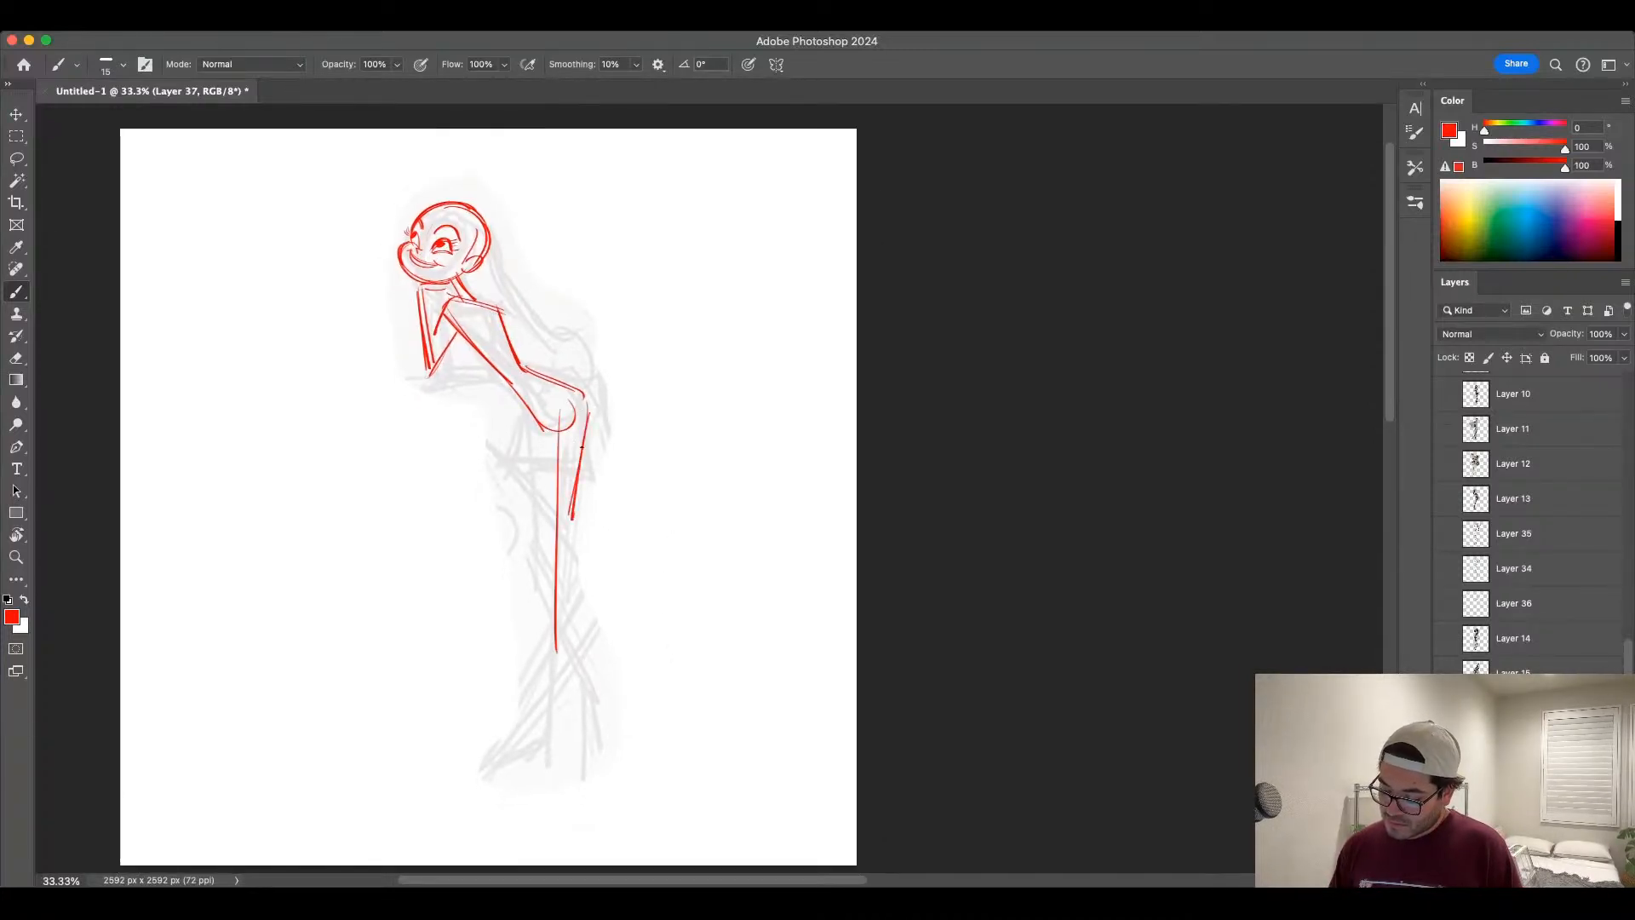
drag(586, 405, 555, 762)
drag(558, 517, 559, 727)
key(super+z)
drag(555, 596, 544, 729)
mouse_move(557, 673)
mouse_down()
mouse_move(546, 738)
mouse_move(577, 768)
mouse_up()
key(super+z)
key(super+z)
drag(556, 738, 586, 771)
Step: Draw the front thigh and the lower leg crossing behind the standing leg
drag(532, 416, 549, 528)
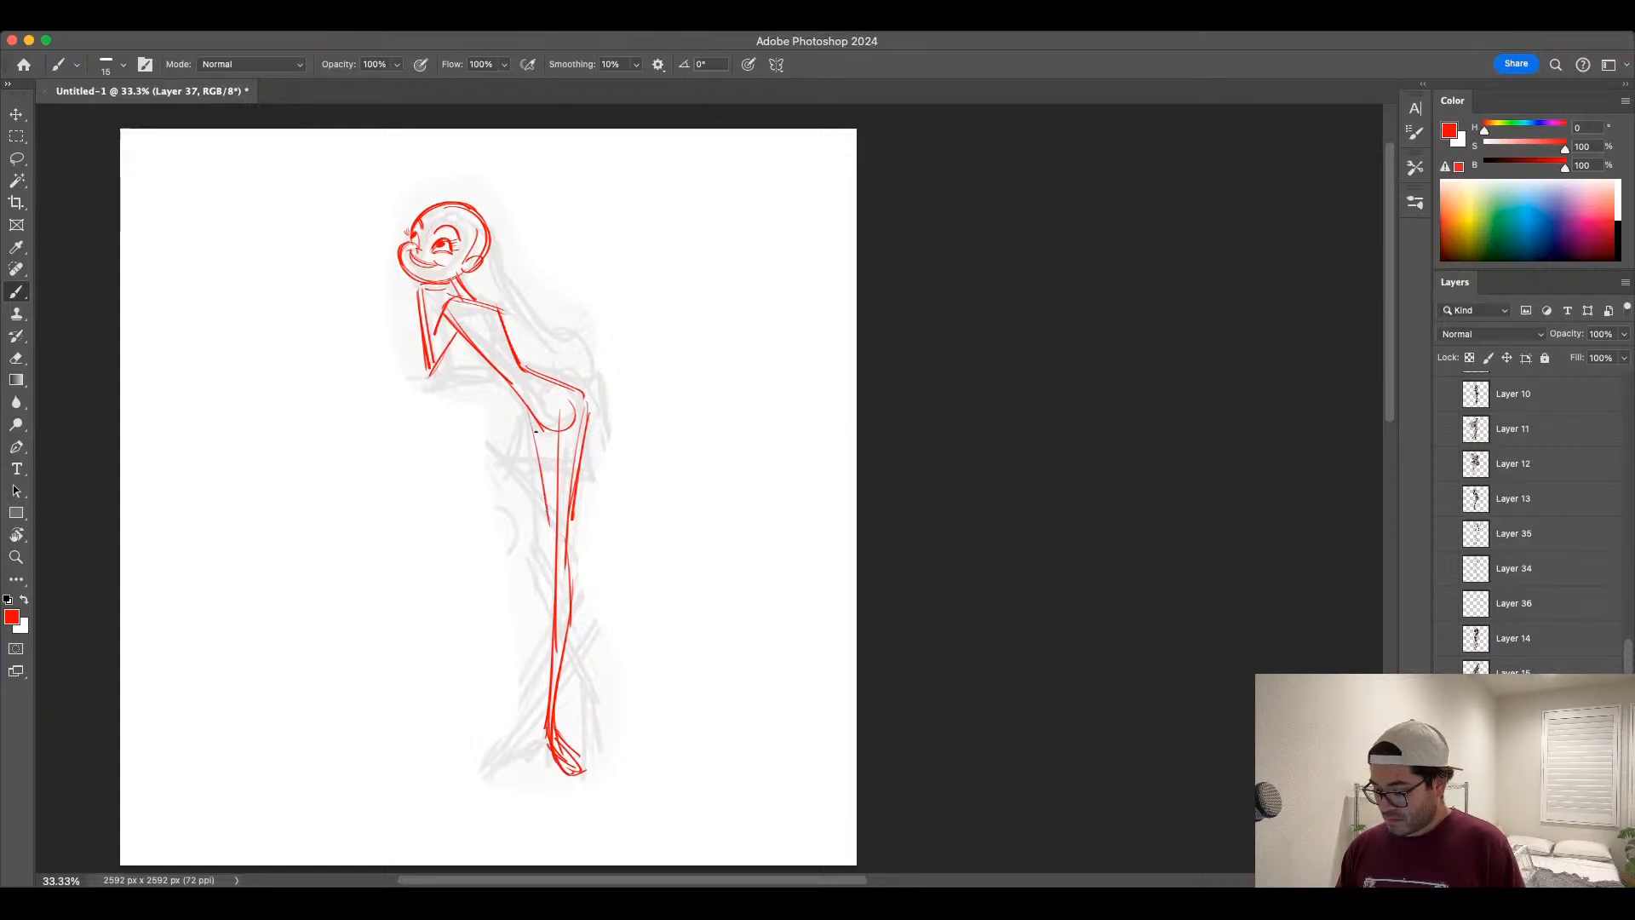
key(super+z)
drag(532, 412, 544, 556)
drag(543, 545, 586, 650)
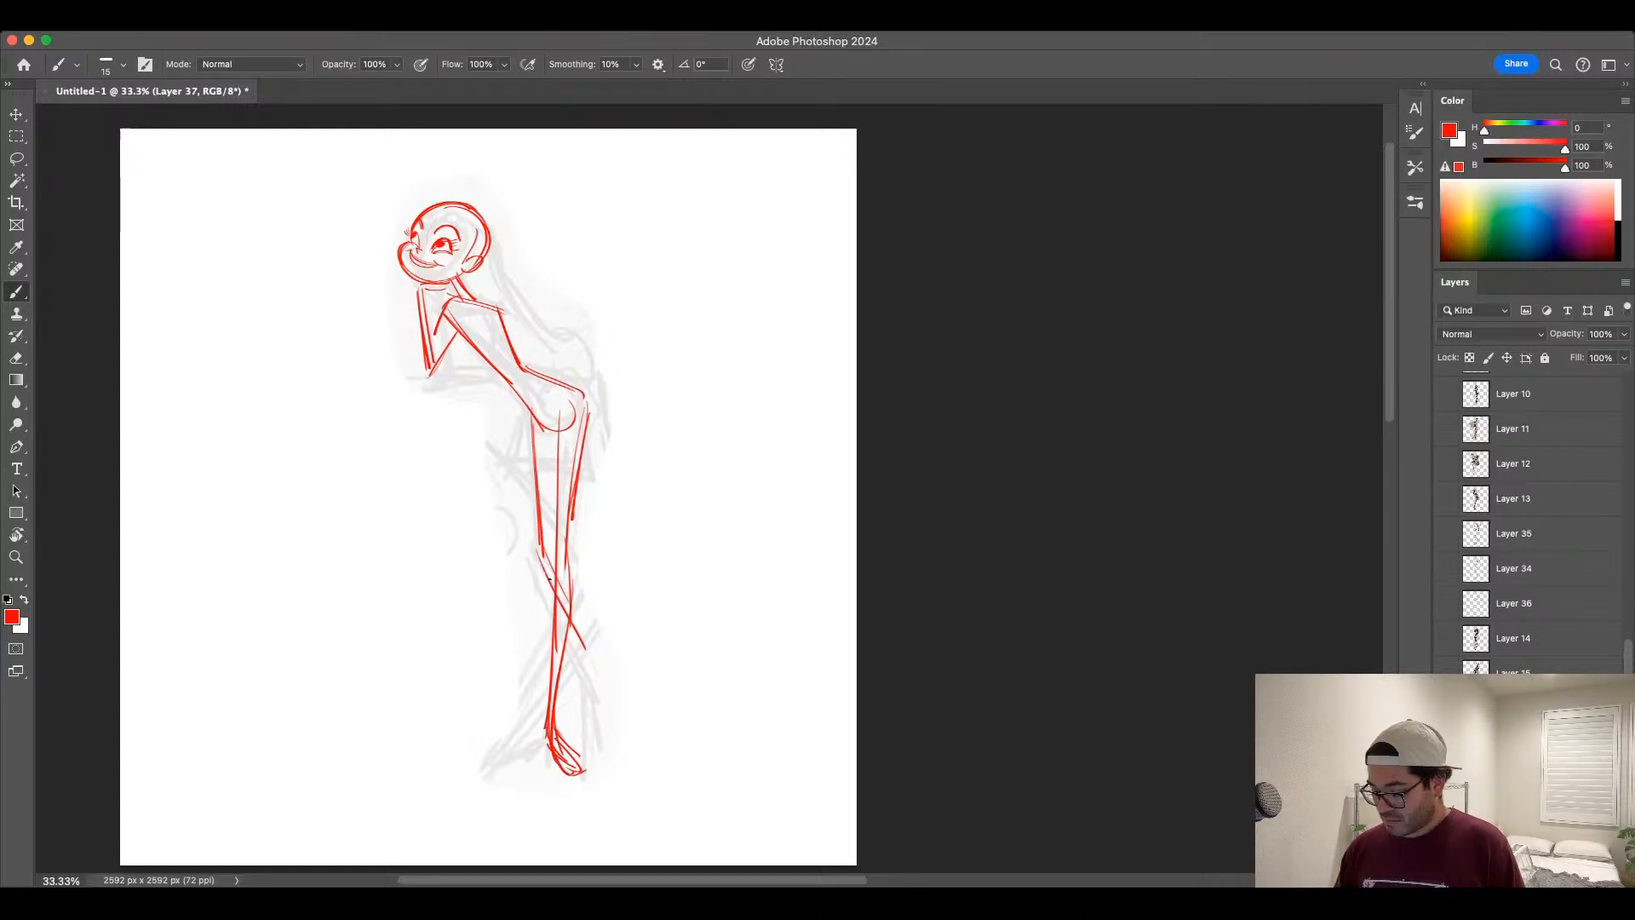
key(super+z)
key(super+z)
drag(536, 551, 601, 673)
drag(550, 598, 592, 697)
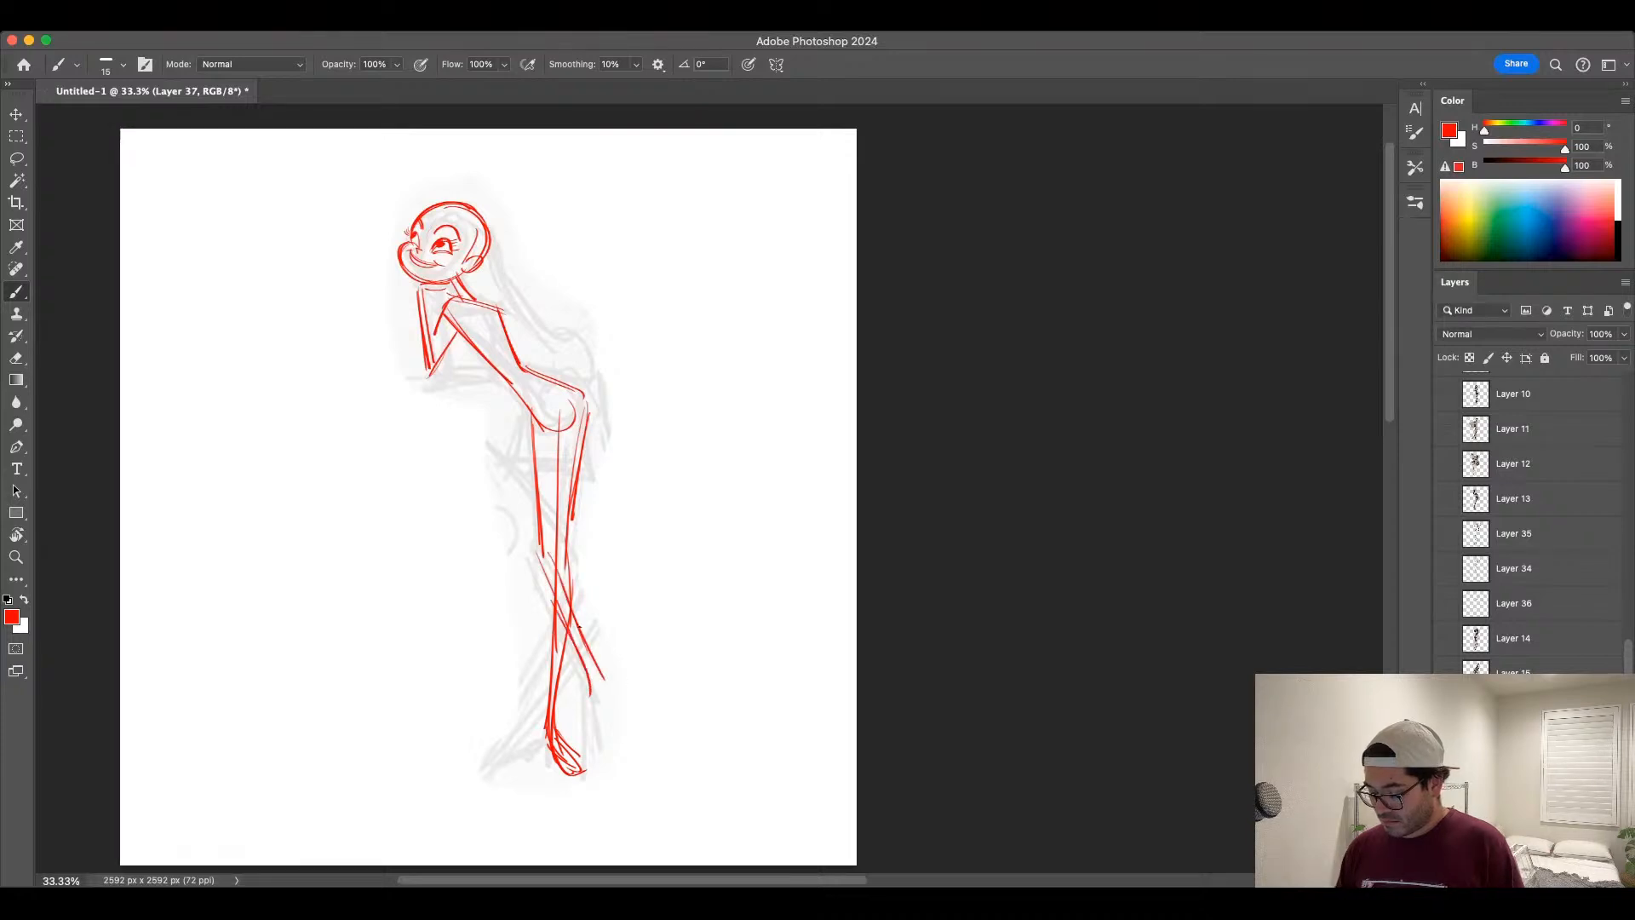
key(super+z)
Step: Add the ankle and small pointed foot at the end of the crossed leg
mouse_move(570, 619)
mouse_down()
mouse_move(603, 686)
mouse_move(583, 712)
mouse_up()
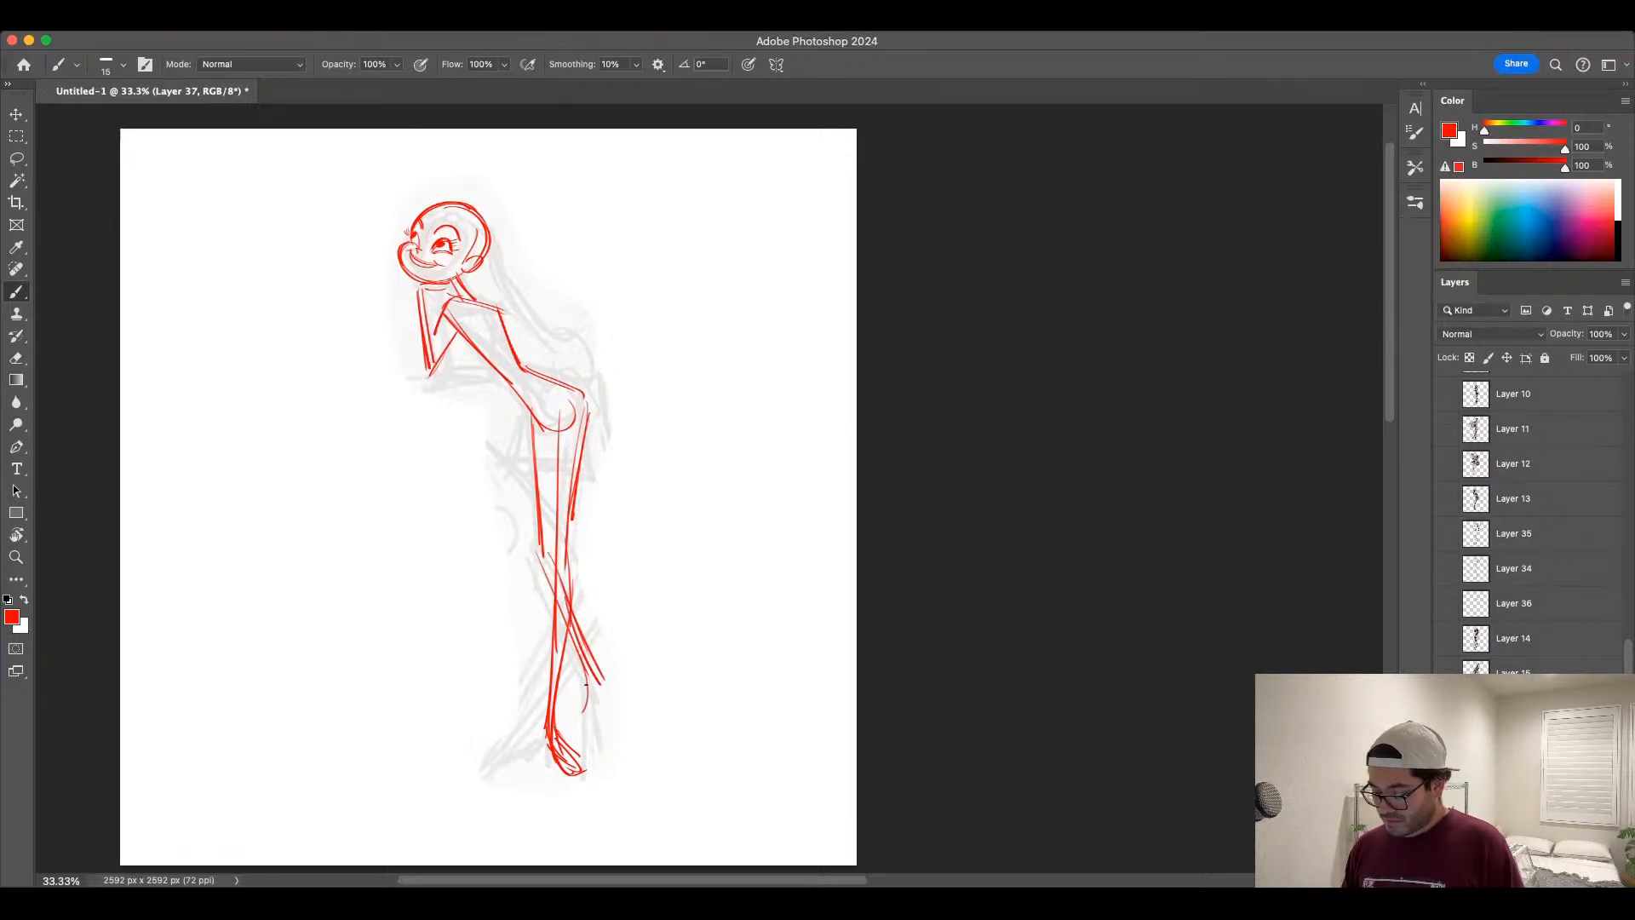
mouse_move(586, 674)
mouse_down()
mouse_move(585, 722)
mouse_move(599, 721)
mouse_move(582, 723)
mouse_up()
mouse_move(579, 720)
mouse_down()
mouse_move(587, 710)
mouse_move(586, 726)
mouse_up()
key(super+z)
key(super+z)
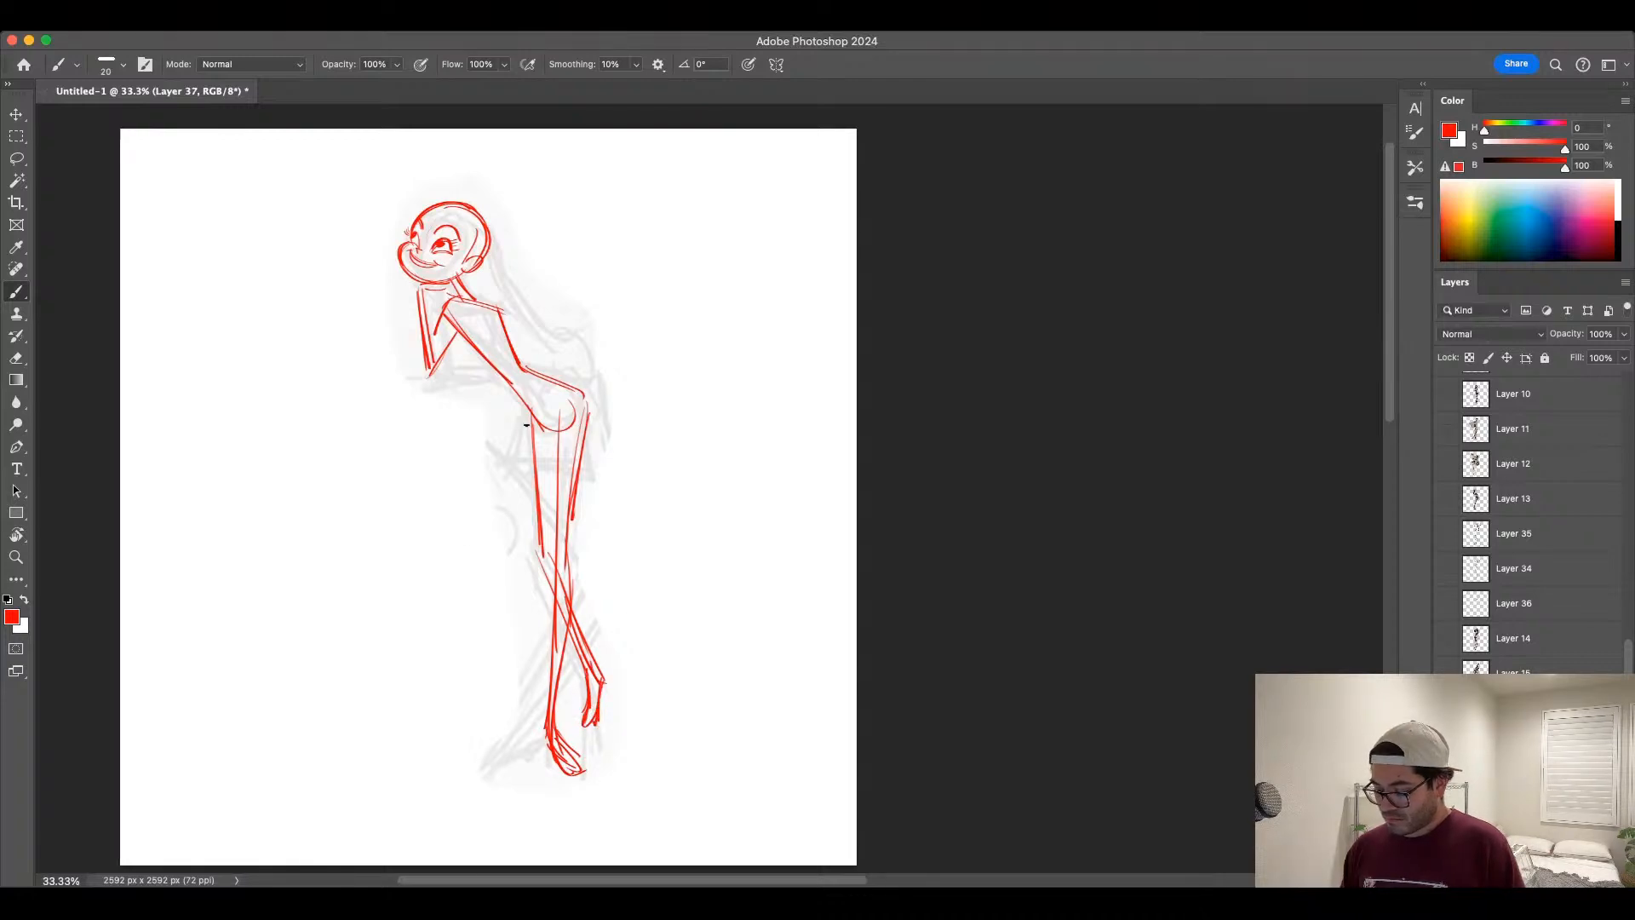
Step: Sketch a short skirt with side seams, a hem across the thighs and a curved waistline
mouse_move(529, 410)
mouse_down()
mouse_move(524, 473)
mouse_move(592, 471)
mouse_up()
drag(588, 414, 592, 484)
drag(516, 404, 563, 387)
key(super+z)
key(bracketleft)
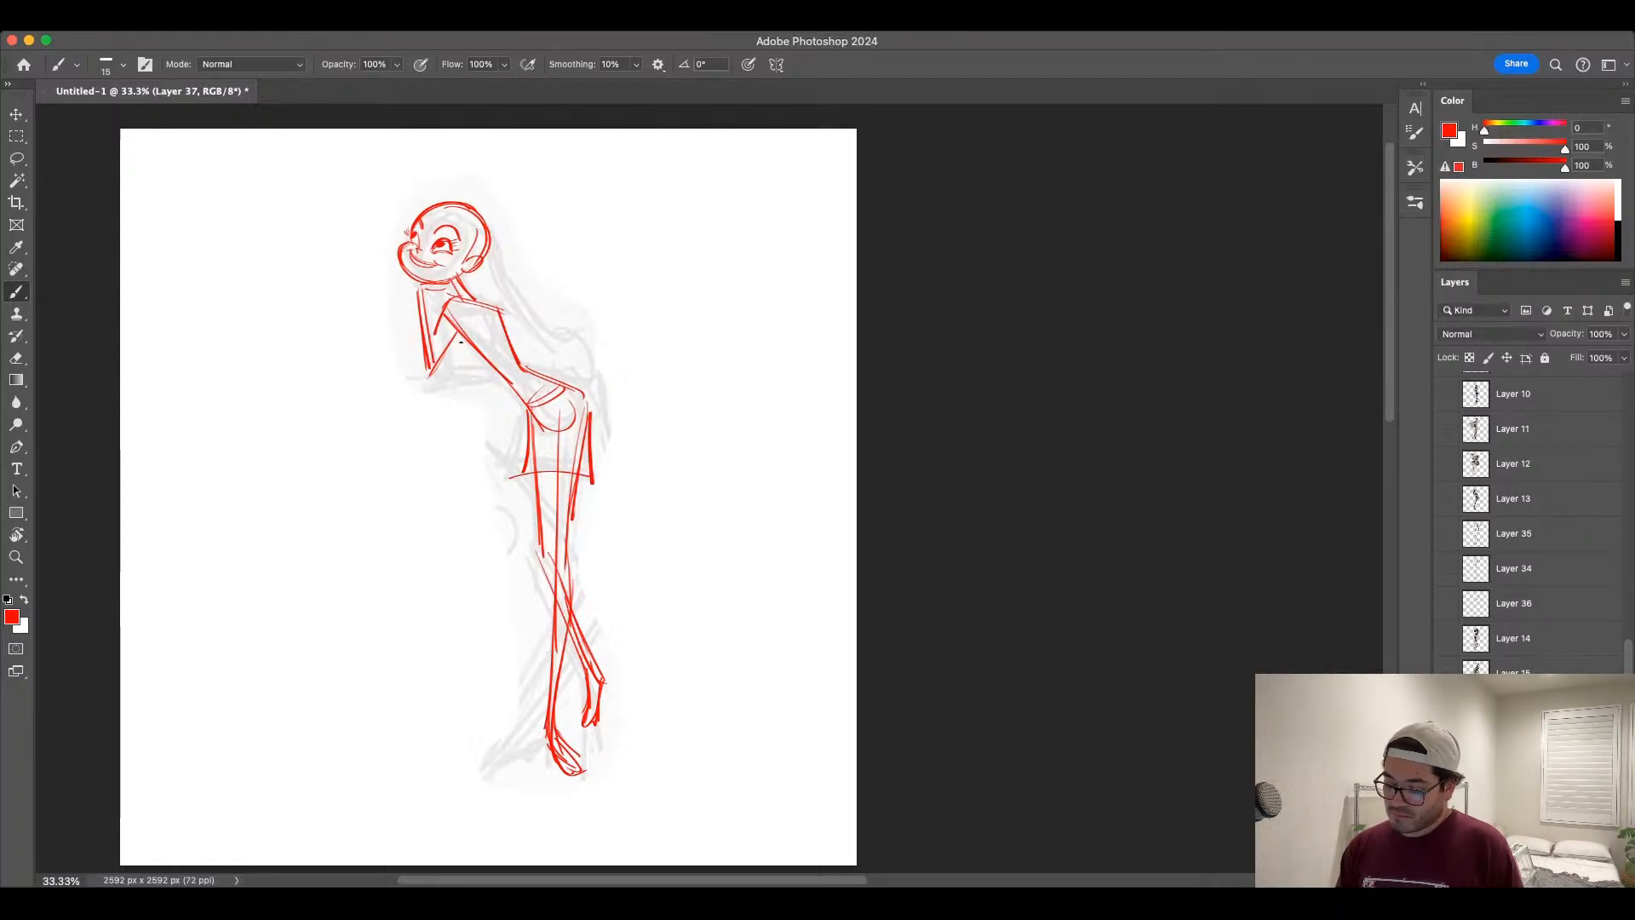
Step: Draw the bust and top, and add the near arm folded across the chest under the chin
drag(458, 334, 504, 344)
key(super+z)
mouse_move(437, 293)
mouse_down()
mouse_move(524, 309)
mouse_move(511, 356)
mouse_up()
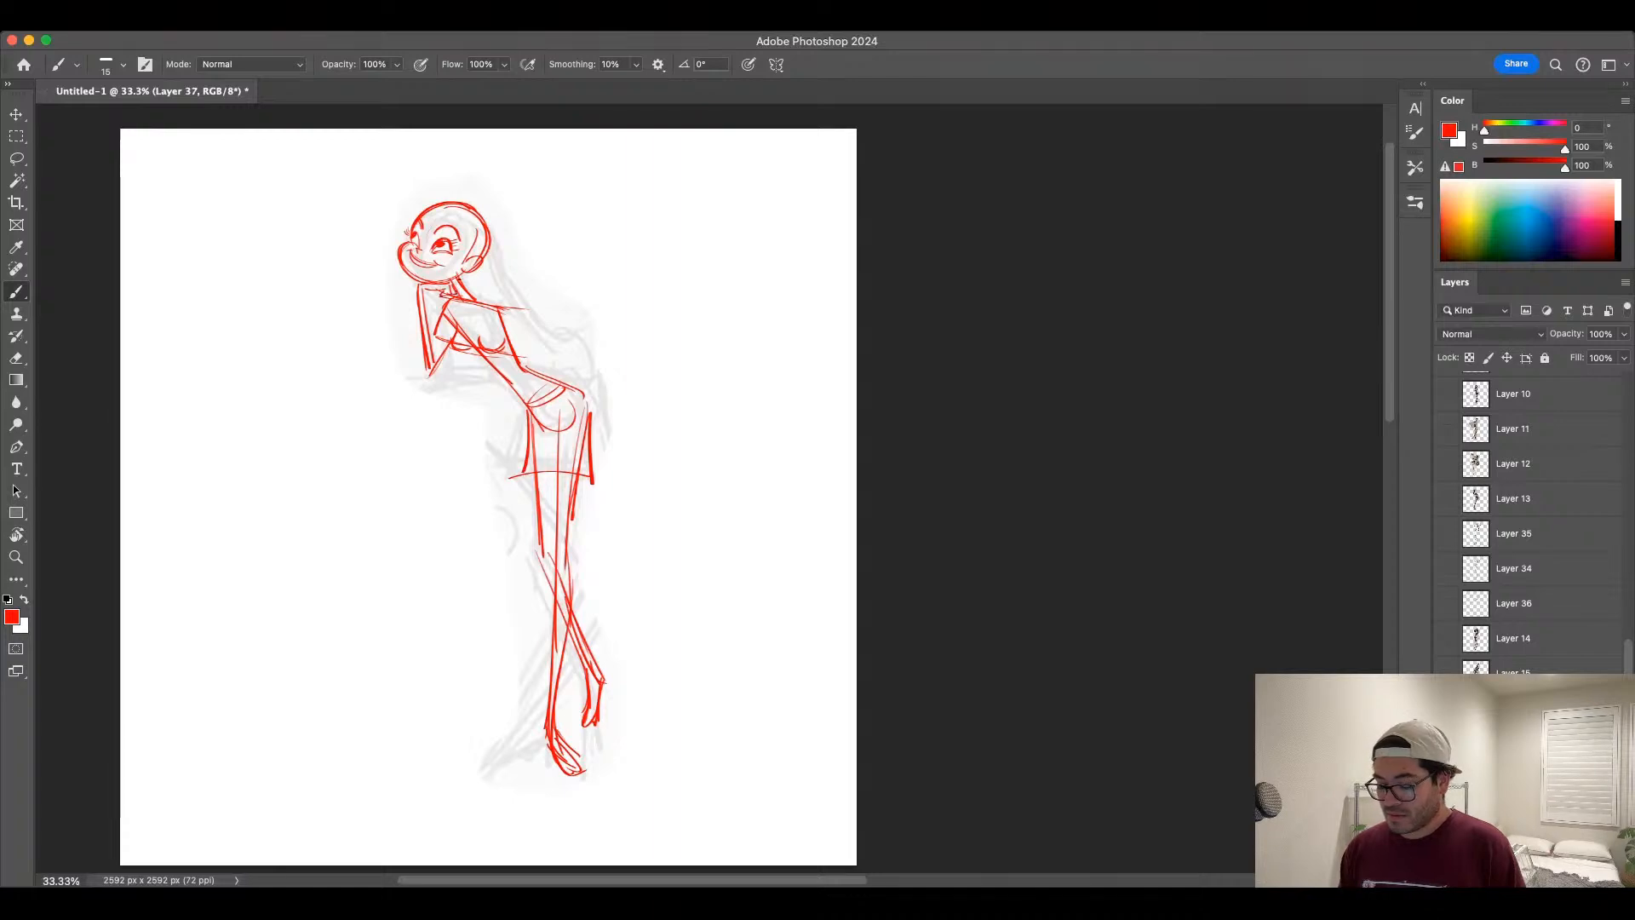
drag(420, 300, 418, 359)
mouse_move(448, 306)
mouse_down()
mouse_move(428, 371)
mouse_move(465, 349)
mouse_move(491, 384)
mouse_up()
key(bracketright)
mouse_move(503, 303)
mouse_down()
mouse_move(479, 377)
mouse_move(509, 304)
mouse_move(494, 366)
mouse_move(489, 334)
mouse_move(468, 335)
mouse_move(486, 303)
mouse_up()
key(super+z)
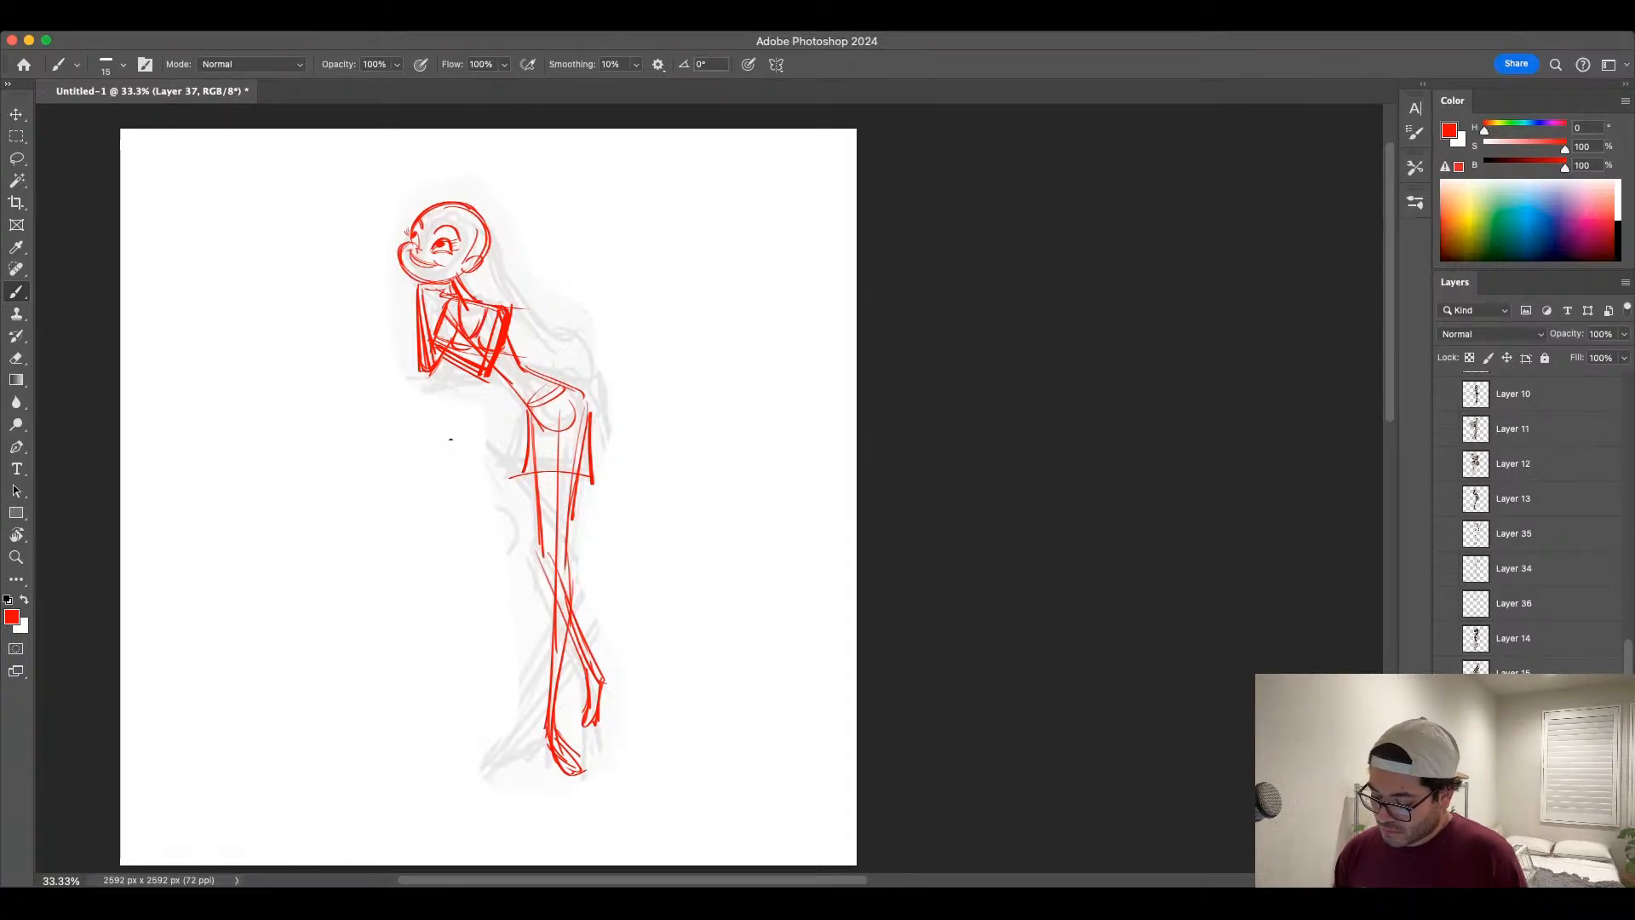
Step: Reinforce the back and skirt outline, and add a curved belt with a buckle at the waist
mouse_move(493, 370)
mouse_down()
mouse_move(521, 400)
mouse_move(571, 392)
mouse_up()
key(])
mouse_move(537, 404)
mouse_down()
mouse_move(515, 476)
mouse_move(590, 465)
mouse_up()
key([)
drag(527, 470, 590, 462)
drag(529, 407, 527, 435)
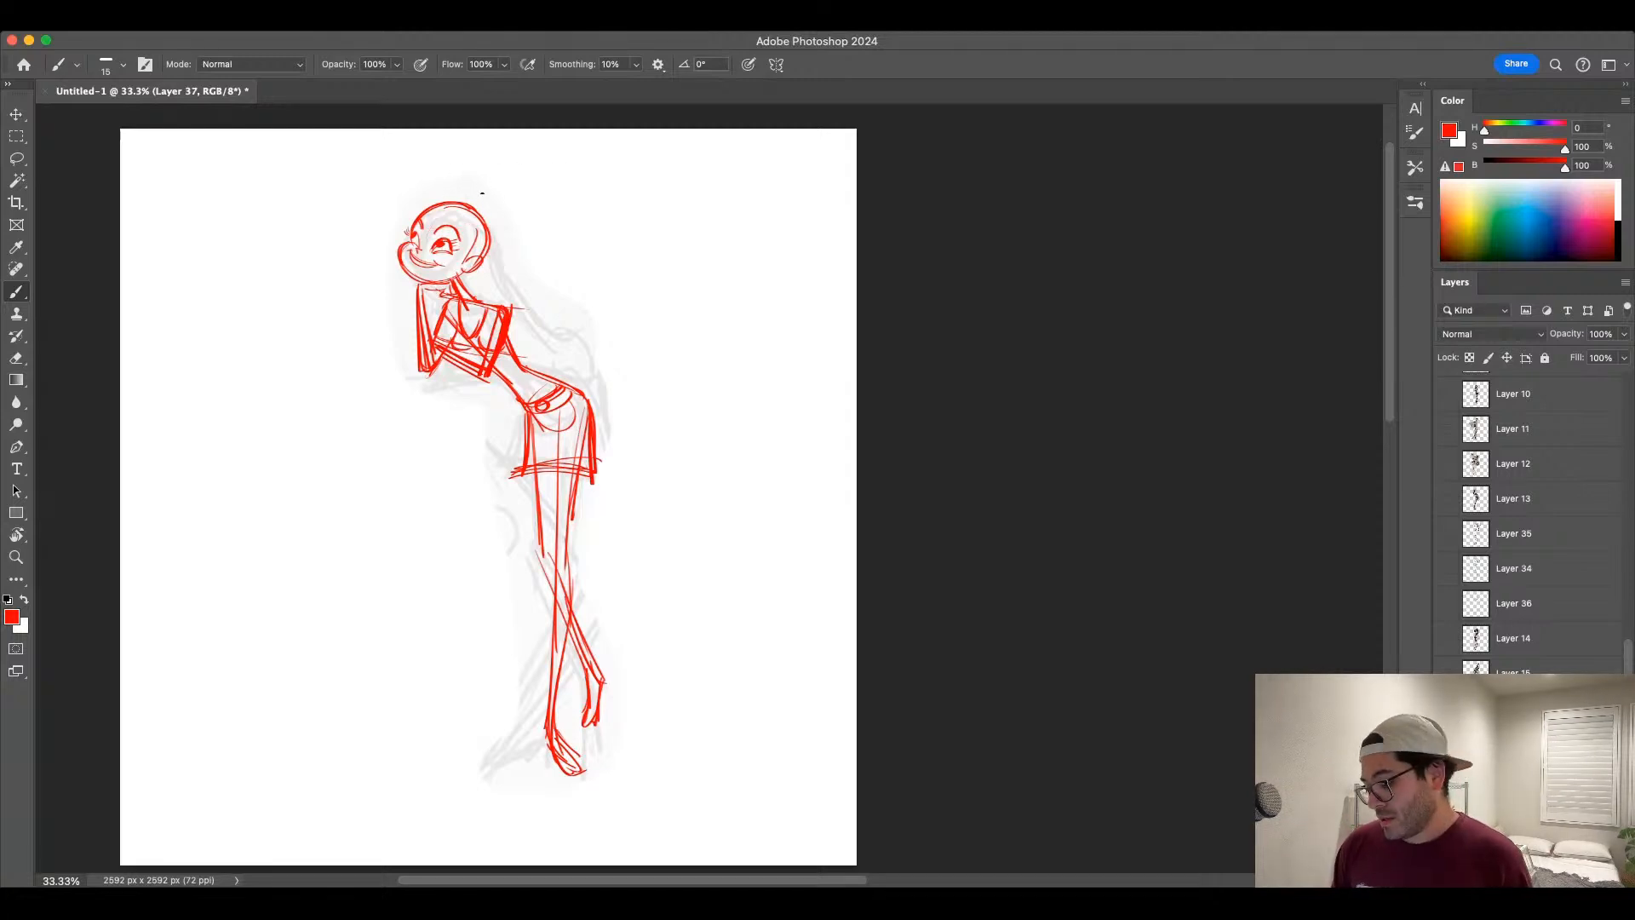
Step: Draw the hair with a swept volume on top, a flipped ponytail and a curled lock below the chin
key(bracketright)
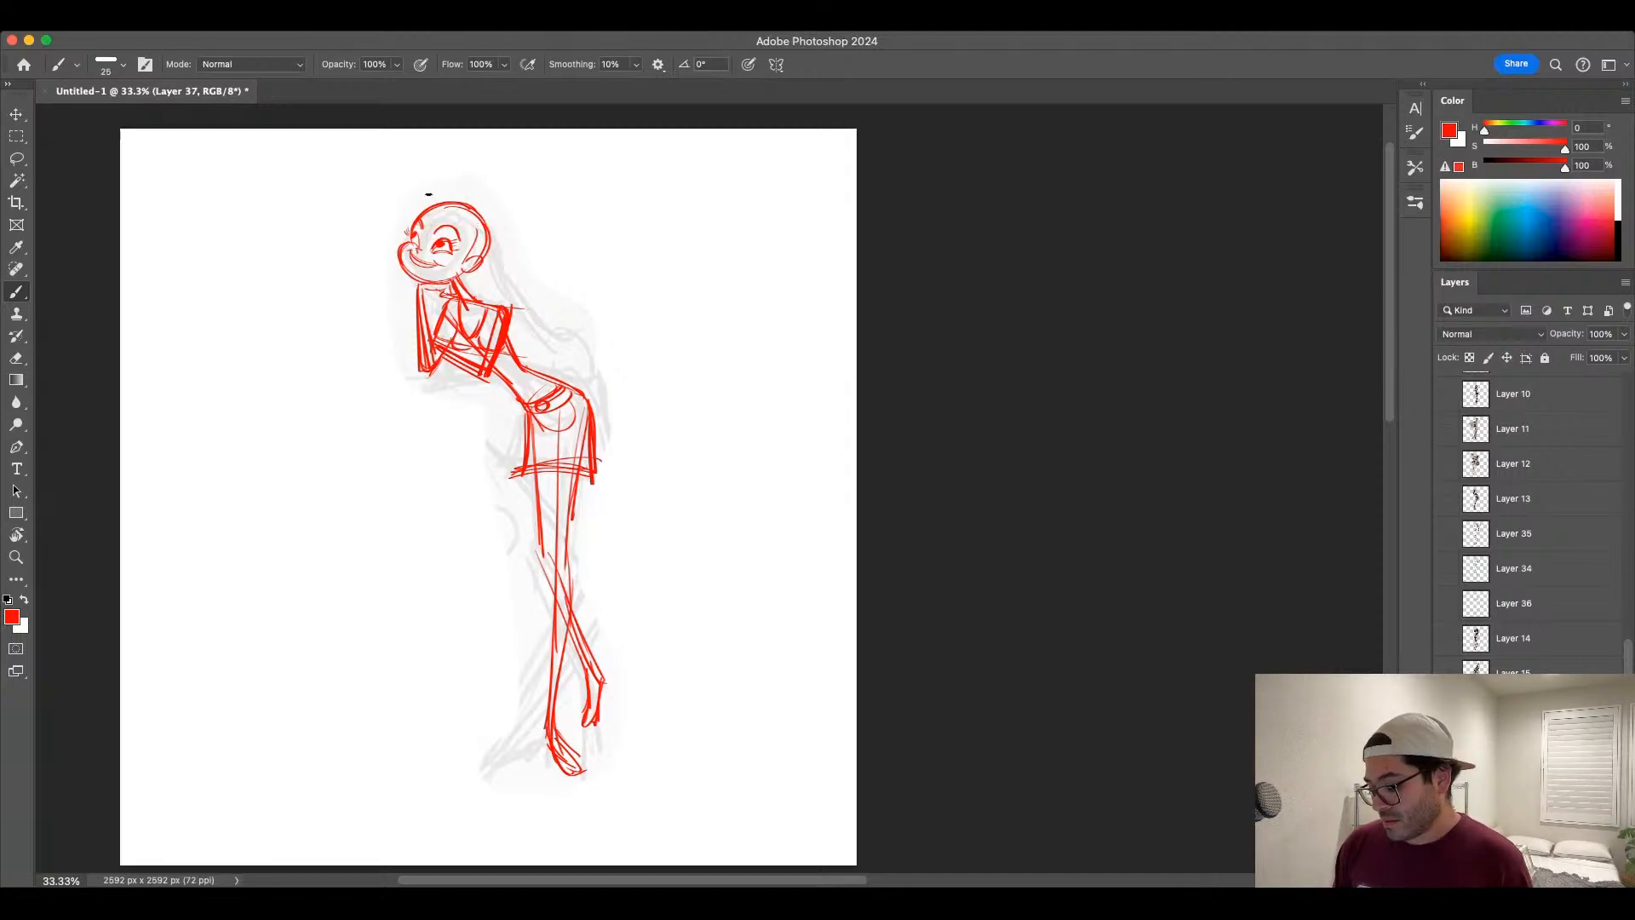
mouse_move(420, 219)
mouse_down()
mouse_move(407, 194)
mouse_move(496, 221)
mouse_move(503, 271)
mouse_move(485, 300)
mouse_up()
key(ctrl+z)
key(ctrl+z)
key(ctrl+z)
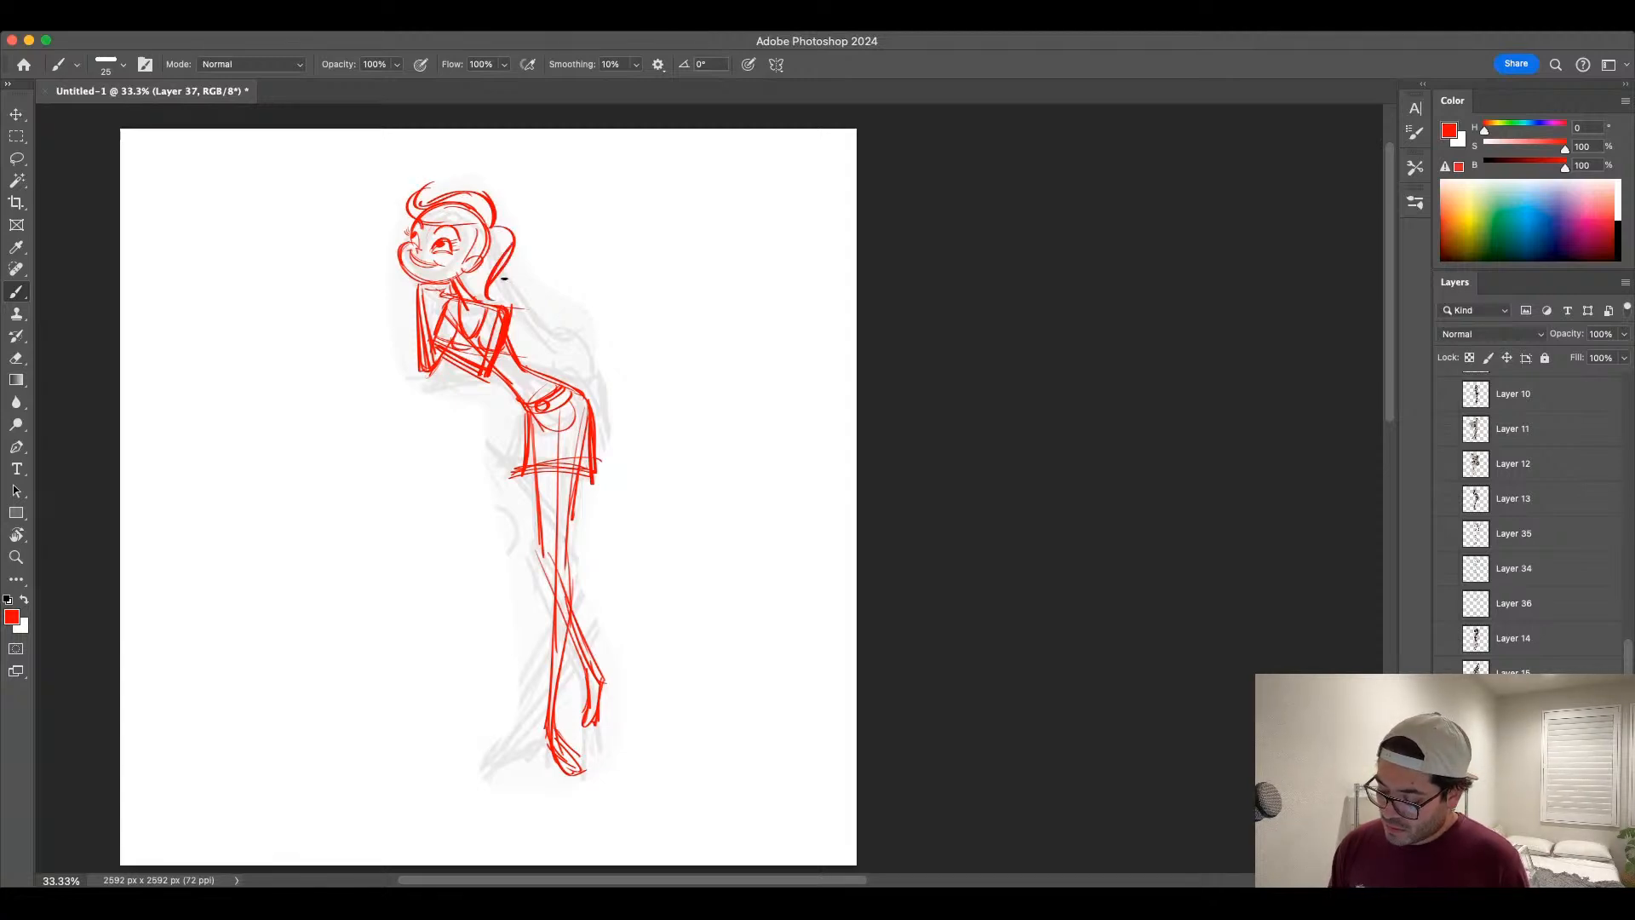
key(ctrl+z)
key(ctrl+z)
mouse_move(492, 227)
mouse_down()
mouse_move(507, 288)
mouse_move(538, 298)
mouse_move(485, 304)
mouse_move(534, 285)
mouse_up()
key(bracketleft)
mouse_move(421, 195)
mouse_down()
mouse_move(419, 220)
mouse_move(470, 223)
mouse_move(479, 207)
mouse_up()
mouse_move(469, 207)
mouse_down()
mouse_move(422, 222)
mouse_move(419, 292)
mouse_up()
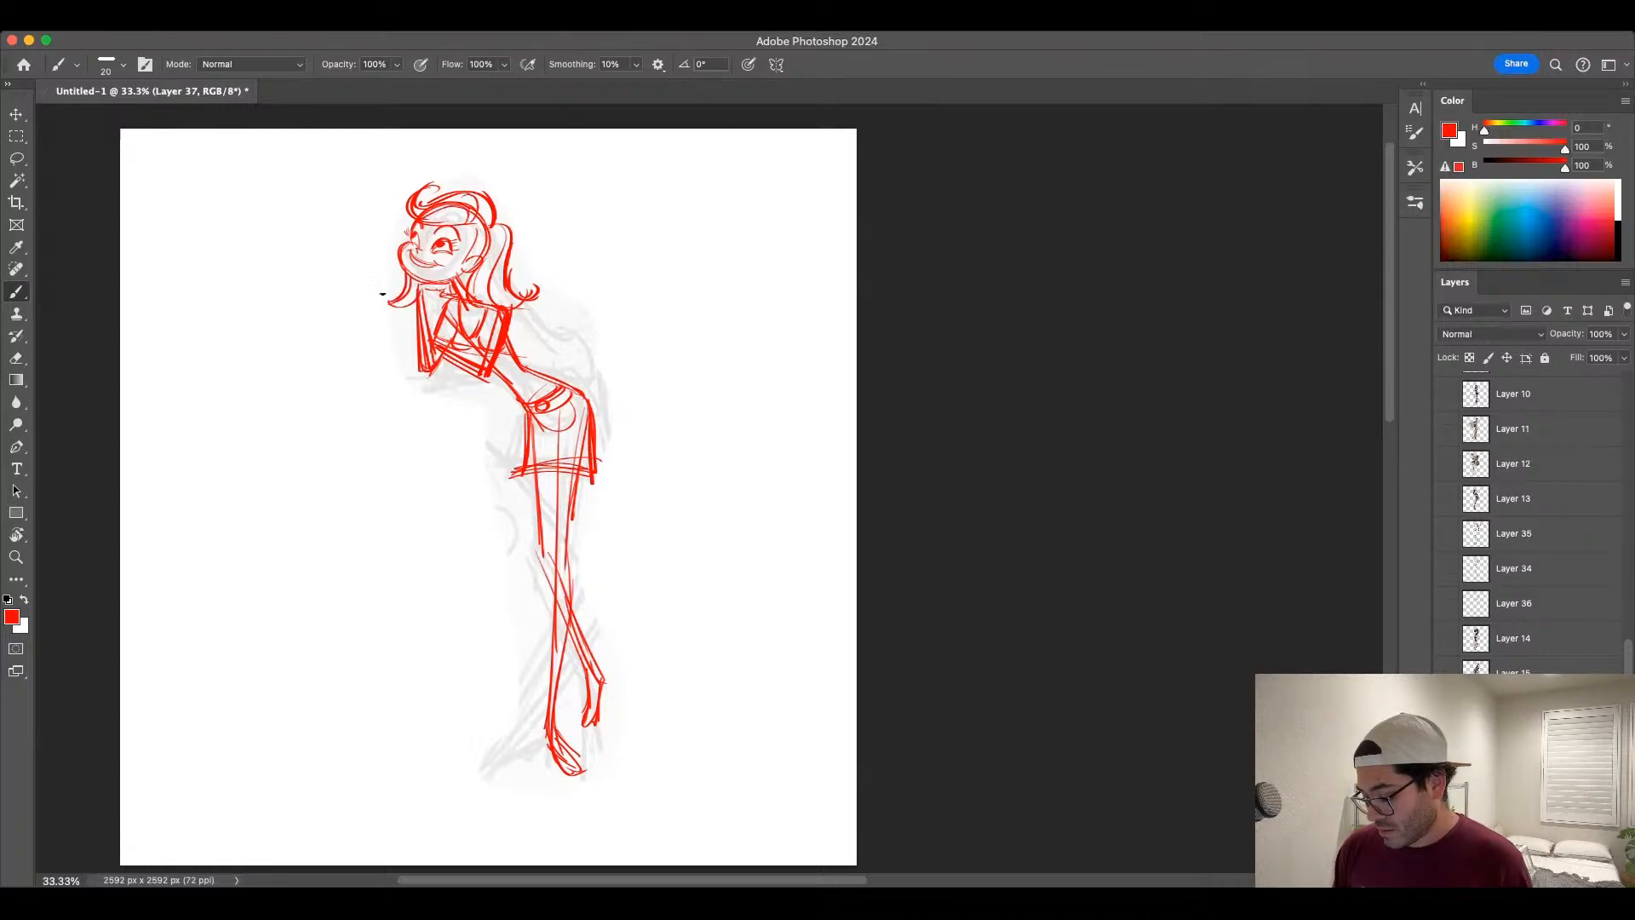
Step: Erase the near eye's details and redraw it with a smaller pupil and lashes
key(super+plus)
drag(503, 300, 607, 460)
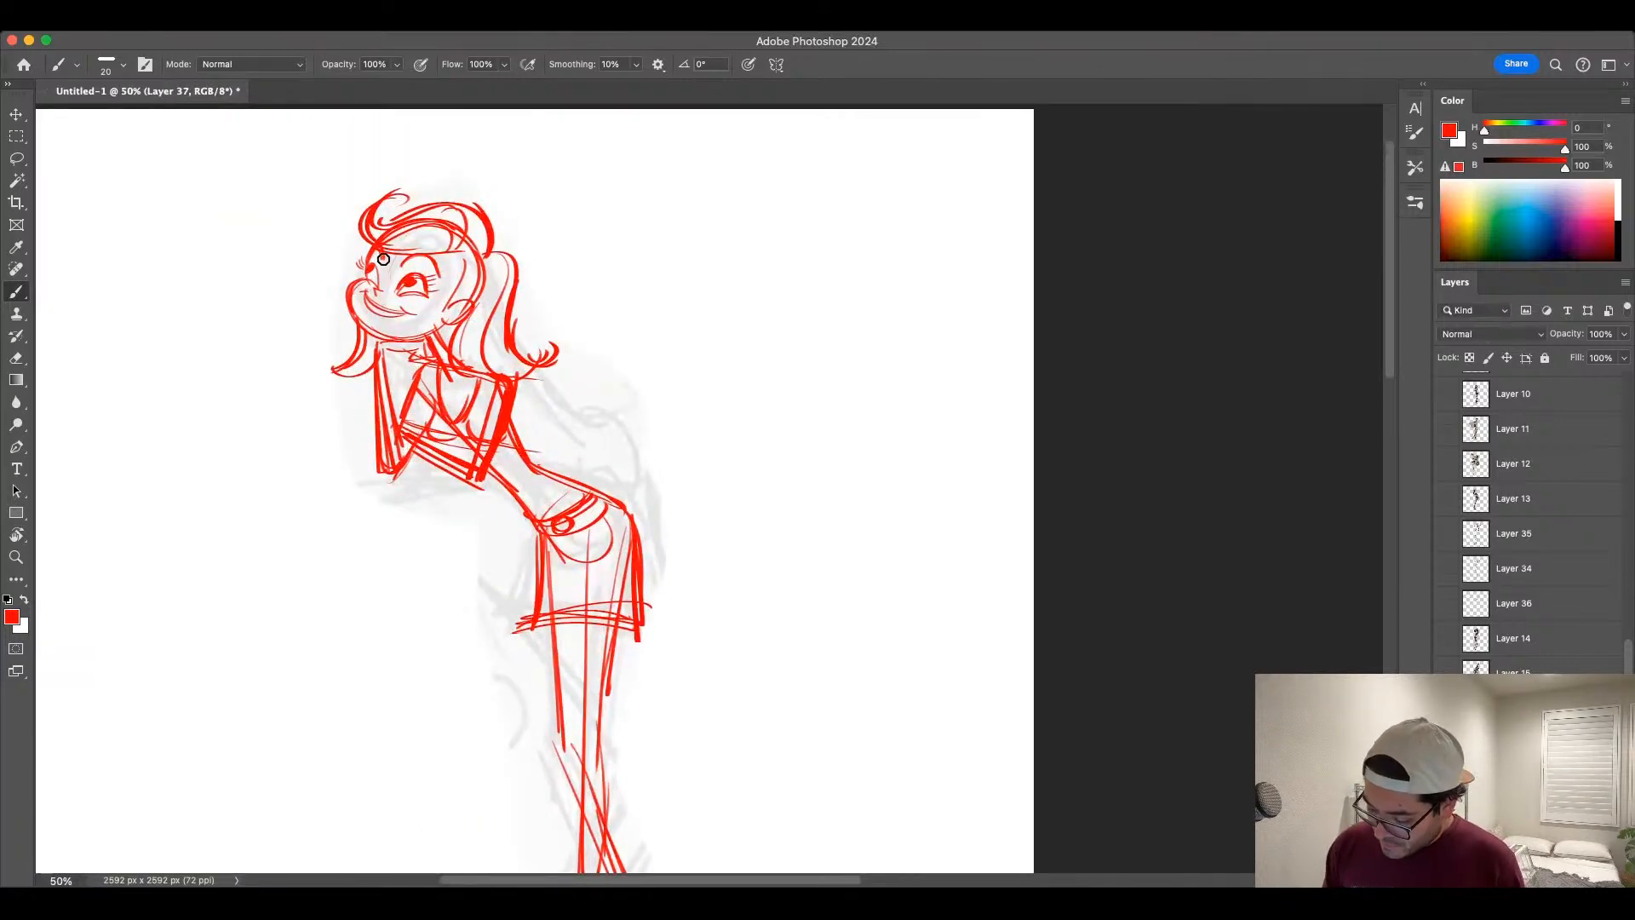
mouse_move(406, 281)
mouse_down()
mouse_move(415, 296)
mouse_move(489, 268)
mouse_up()
key(bracketleft)
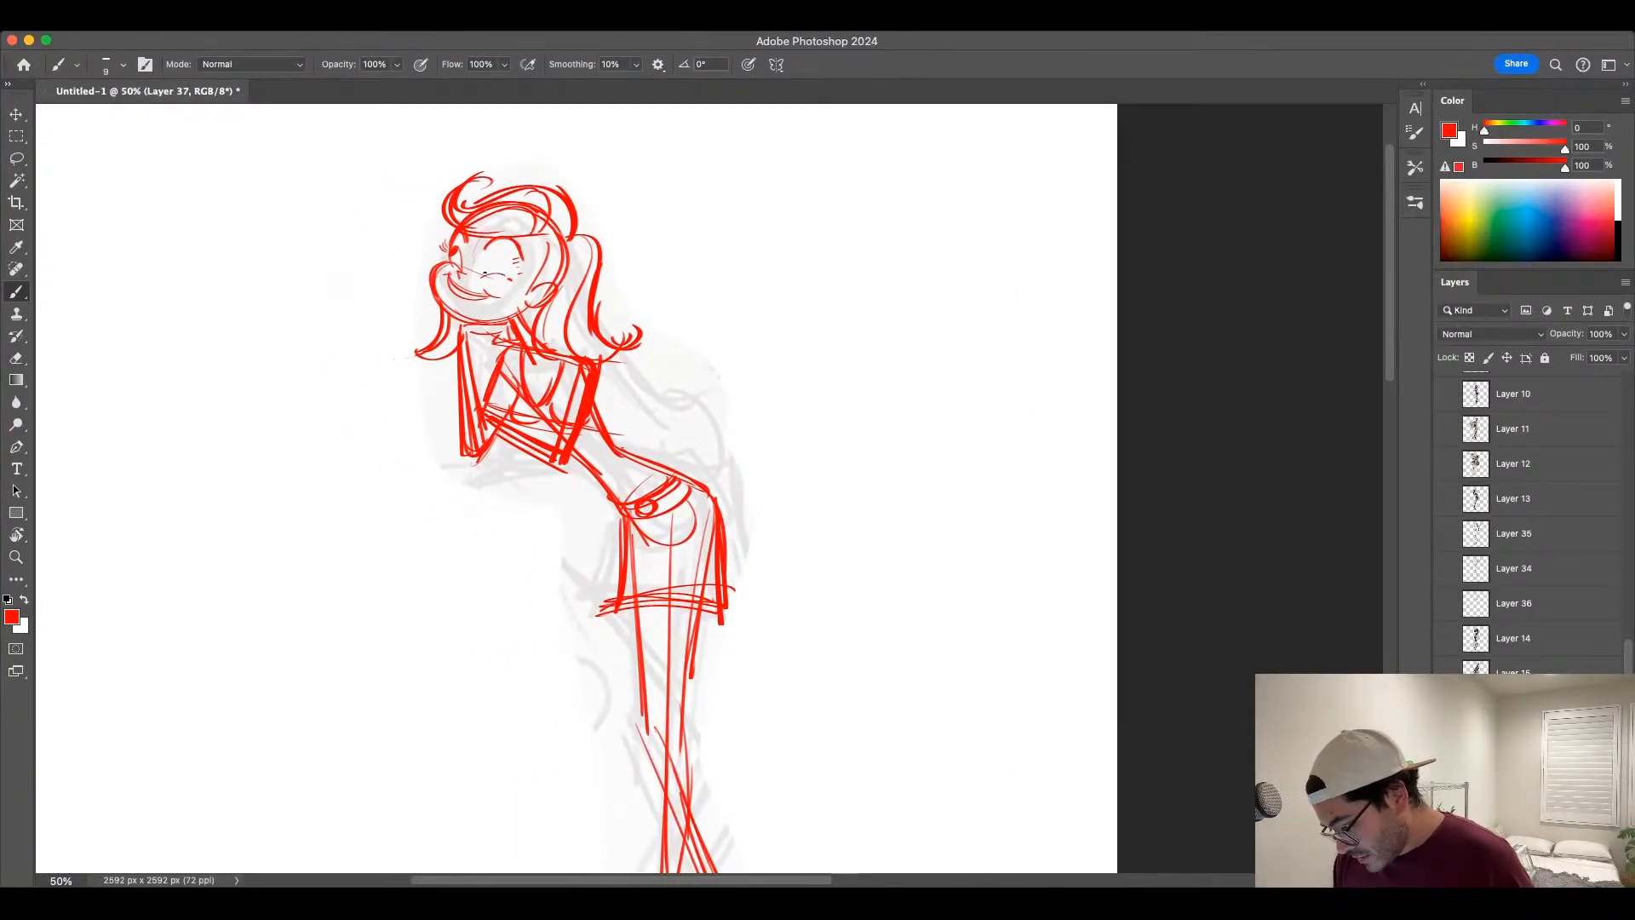
drag(479, 266, 491, 268)
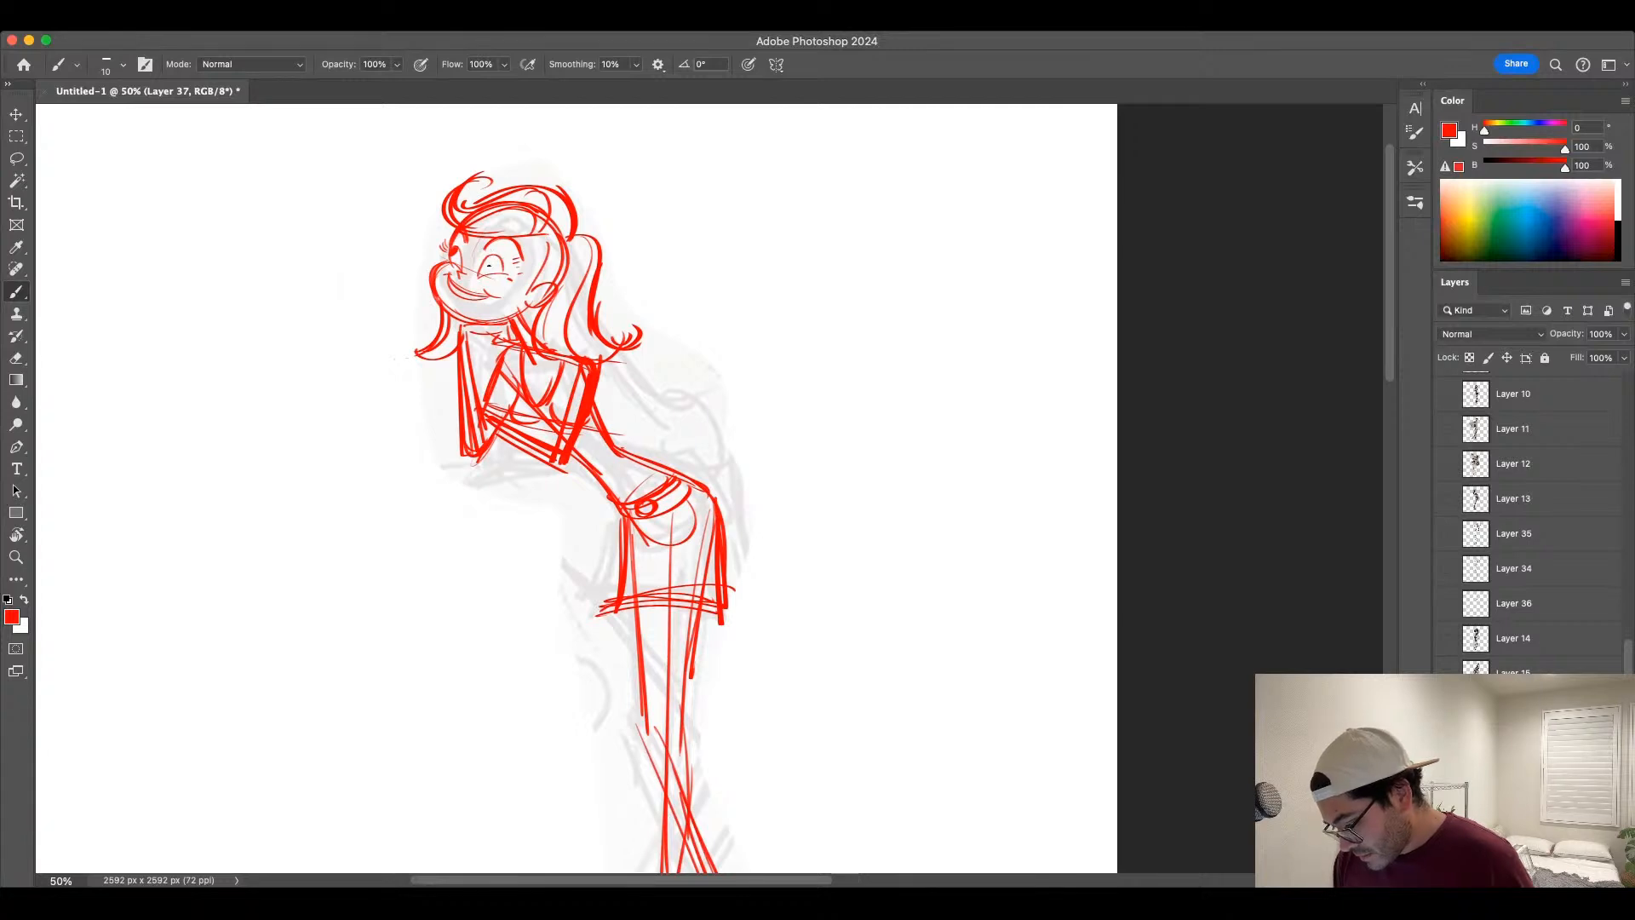
key(super+z)
key(bracketright)
drag(493, 255, 504, 272)
key(super+z)
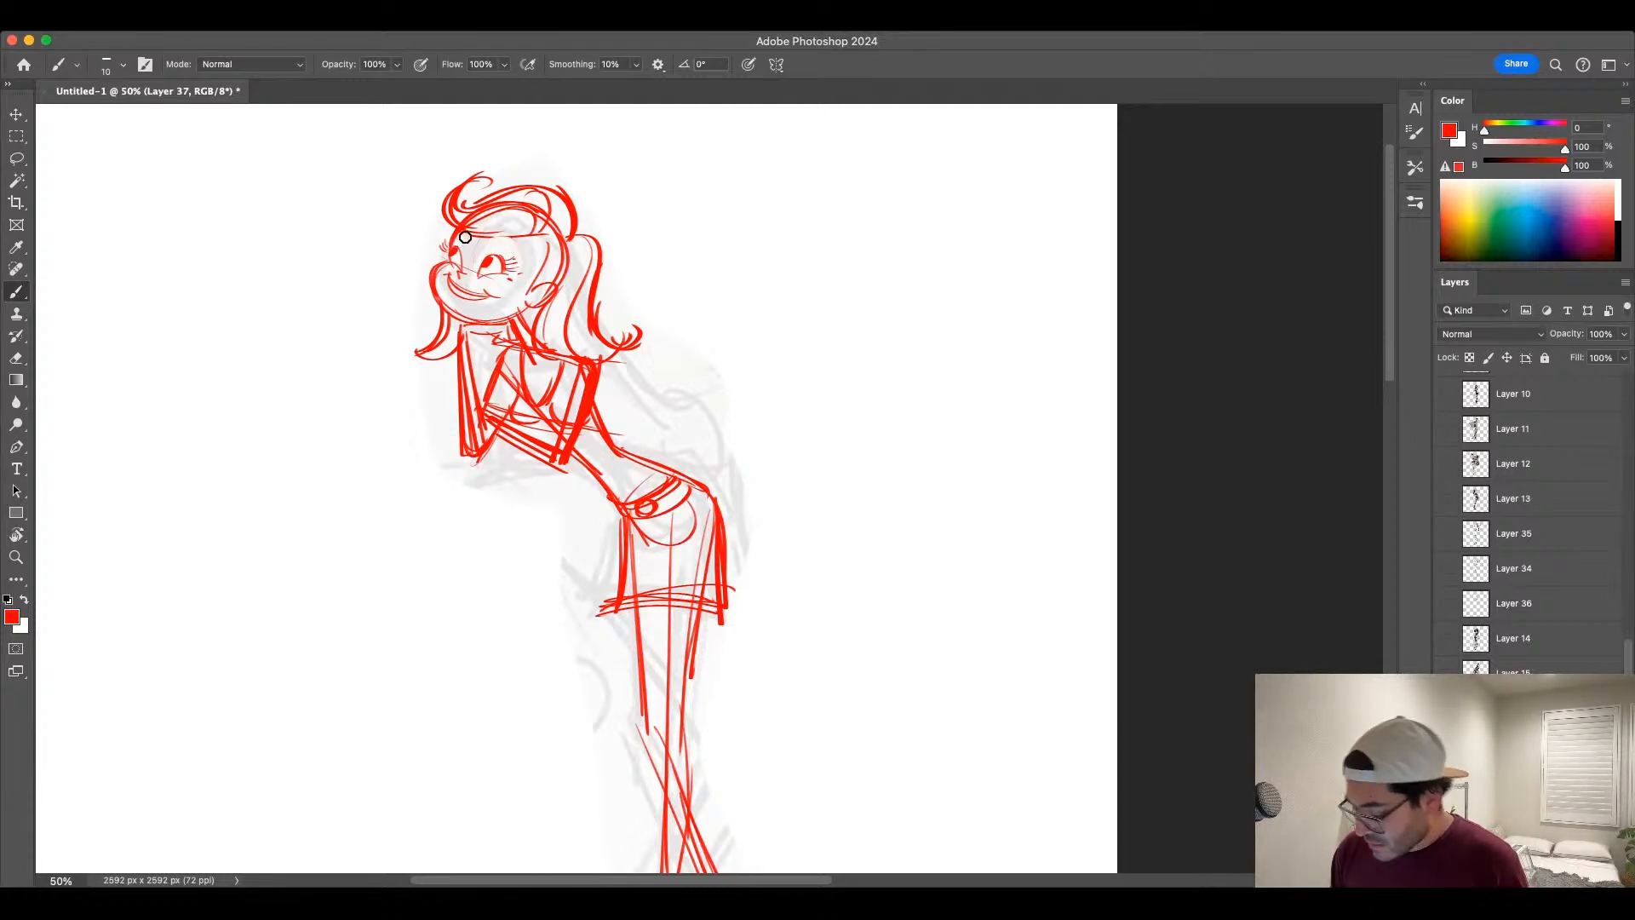
Step: Erase the swept hair on top of the head and sketch a low fringe and side hairline instead
mouse_move(485, 239)
mouse_down()
mouse_move(516, 250)
mouse_move(534, 224)
mouse_move(499, 197)
mouse_move(453, 204)
mouse_move(465, 191)
mouse_move(532, 208)
mouse_move(521, 165)
mouse_move(443, 230)
mouse_up()
drag(490, 178, 554, 230)
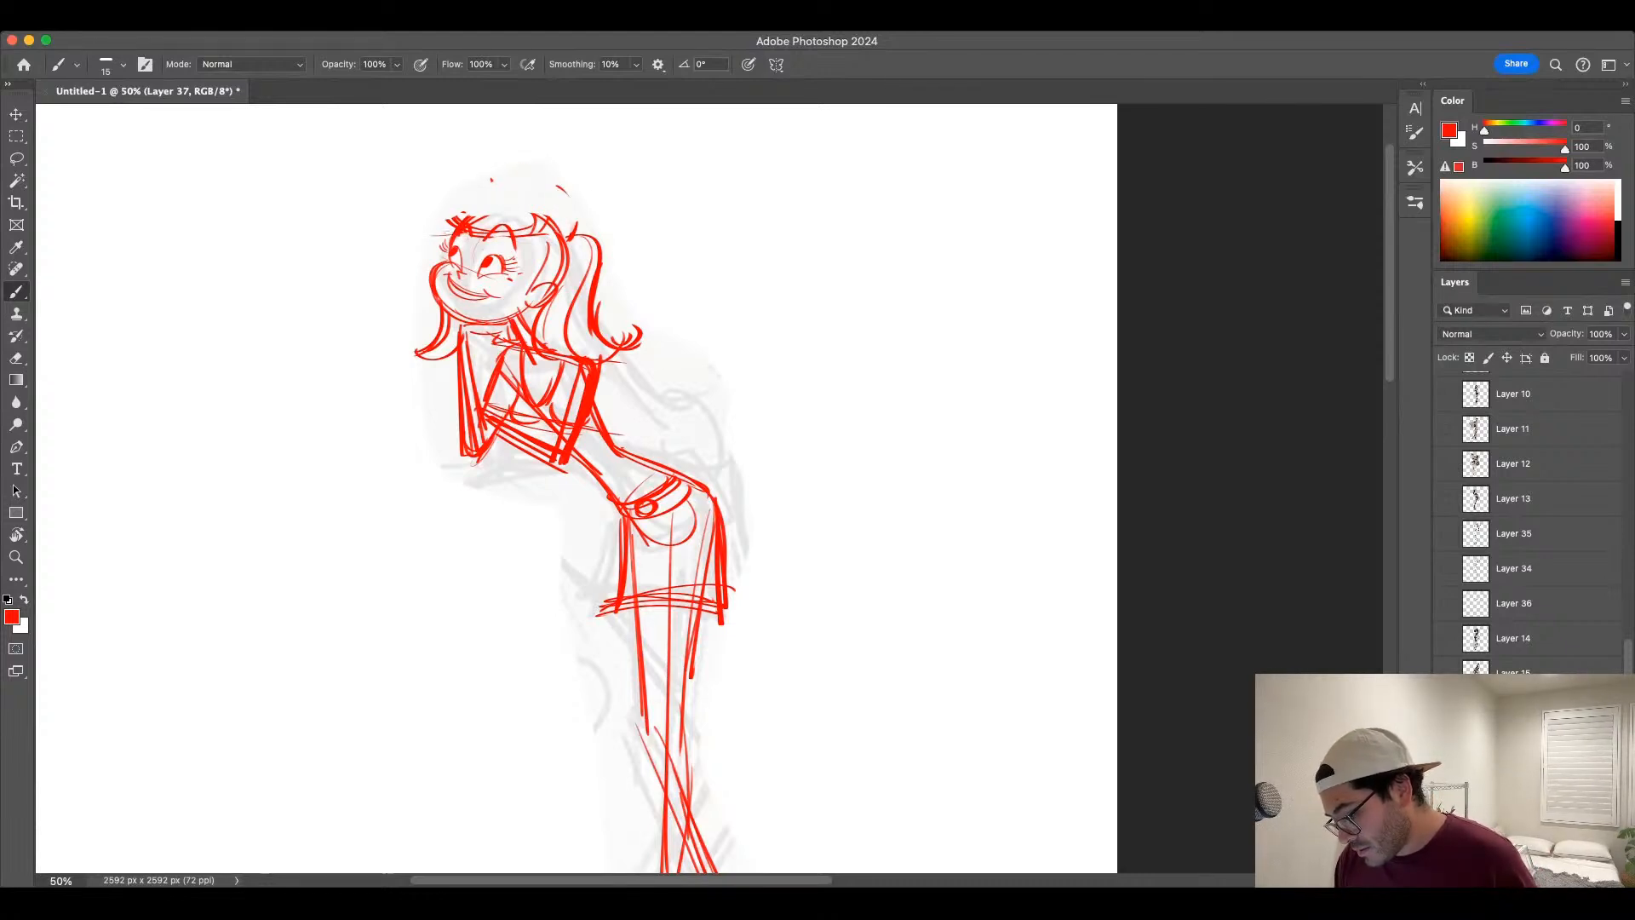
mouse_move(436, 230)
mouse_down()
mouse_move(558, 241)
mouse_move(529, 293)
mouse_up()
Step: Compare the earlier woman's gesture, rough and finished line-art layers, and redisplay the red sketch over its faded gesture
click(1445, 707)
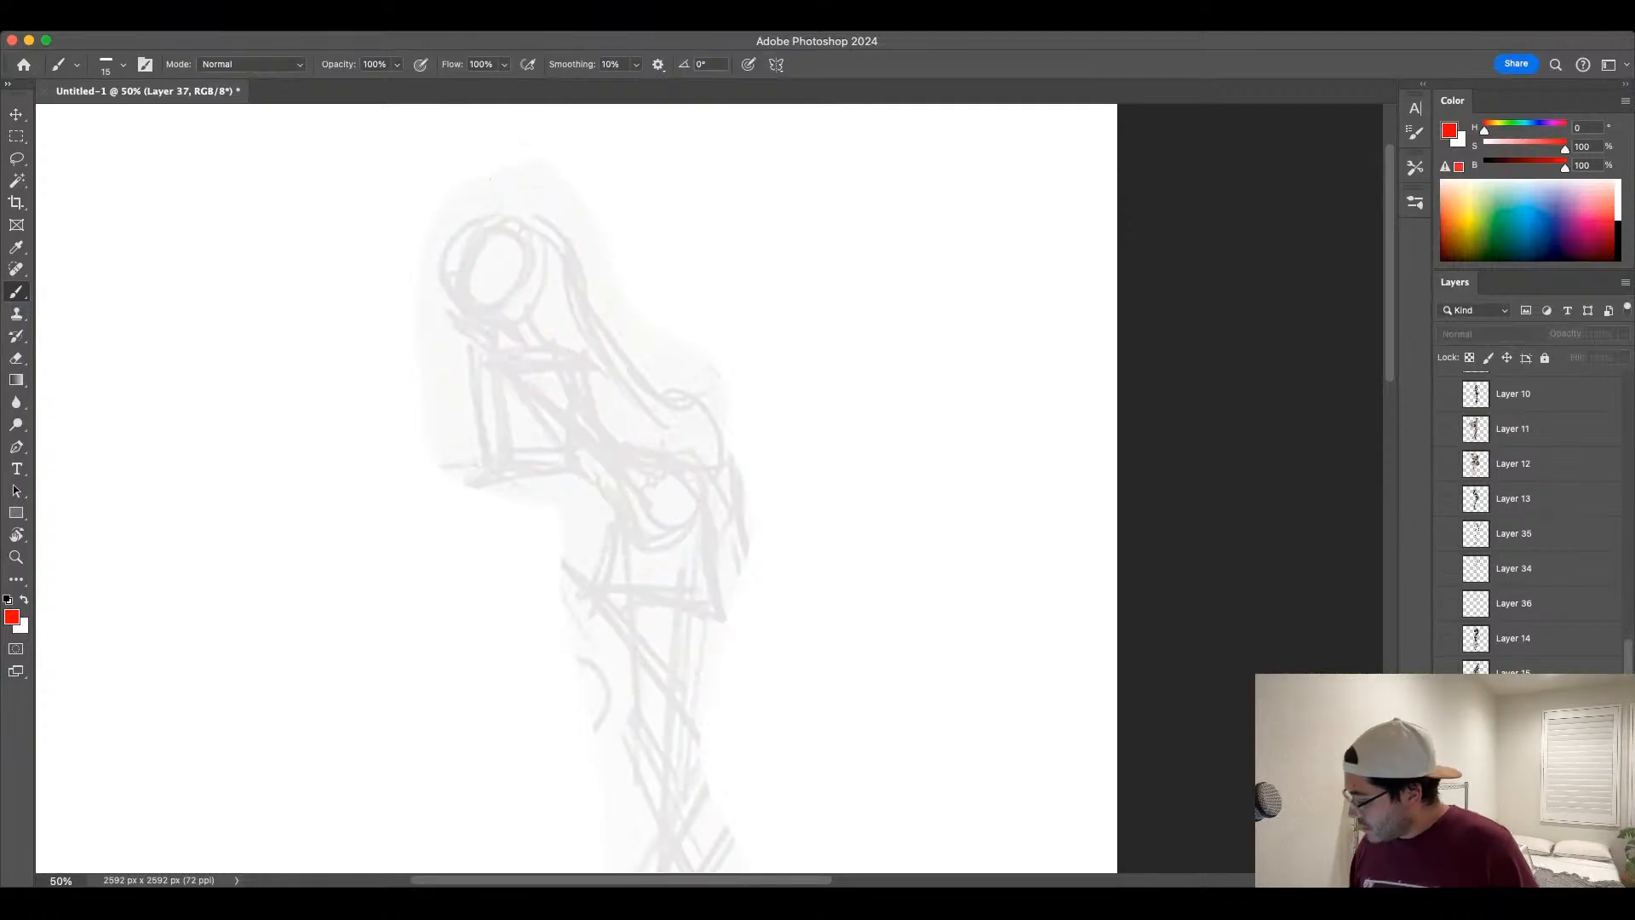
click(1446, 742)
key(super+minus)
click(1445, 615)
click(1445, 615)
click(1445, 643)
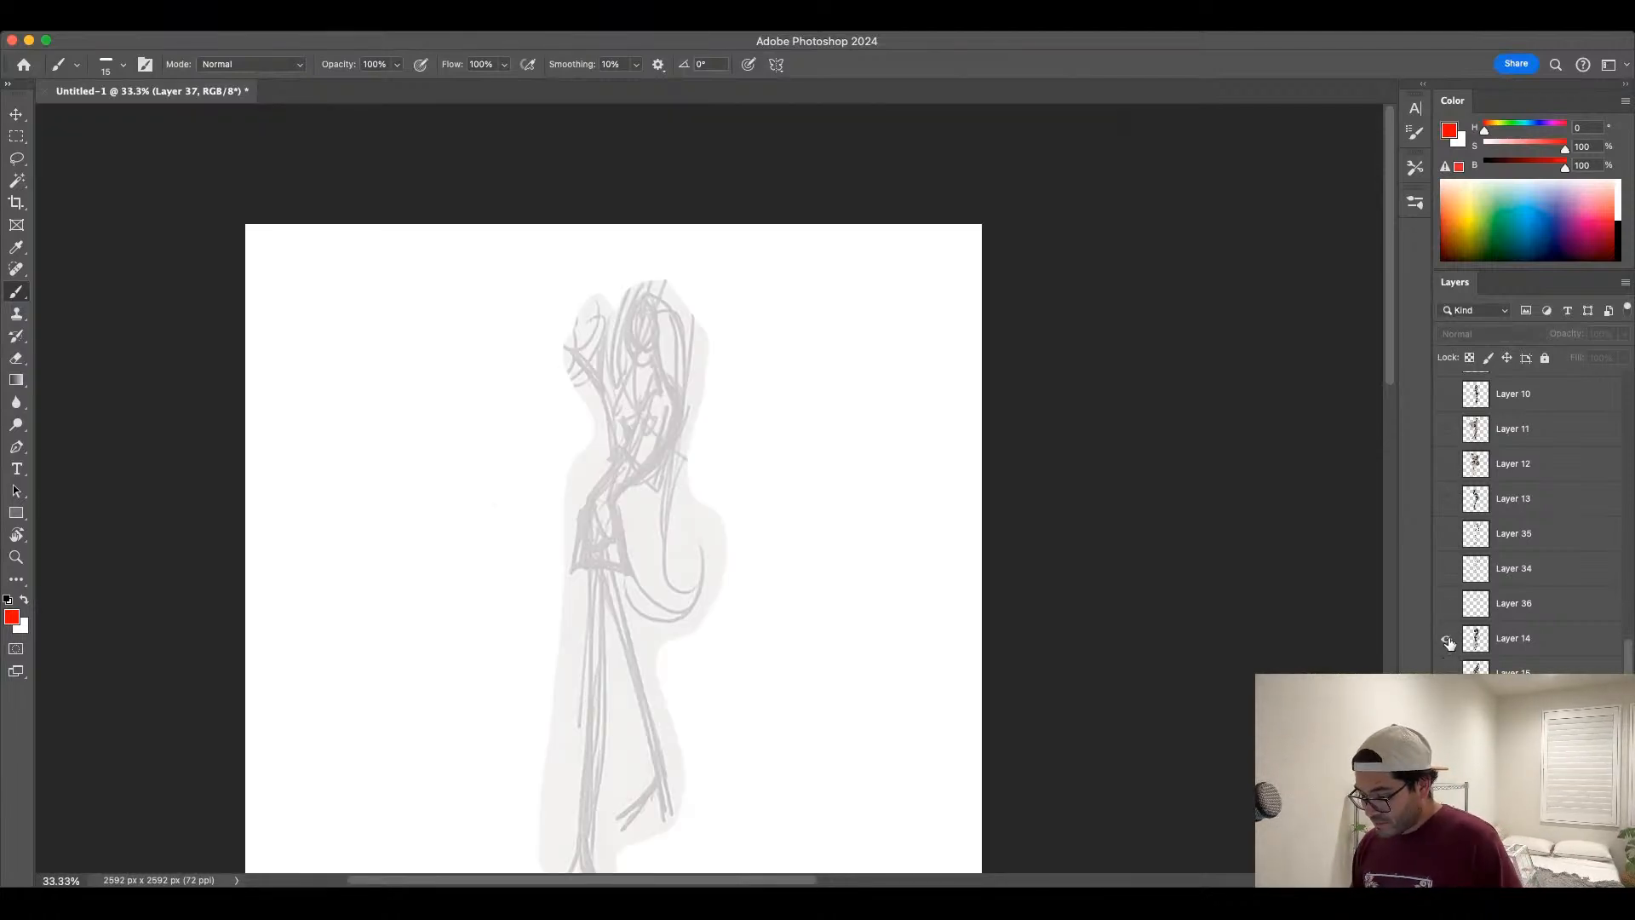
click(1448, 643)
click(1446, 673)
click(1446, 674)
click(1447, 573)
click(1447, 569)
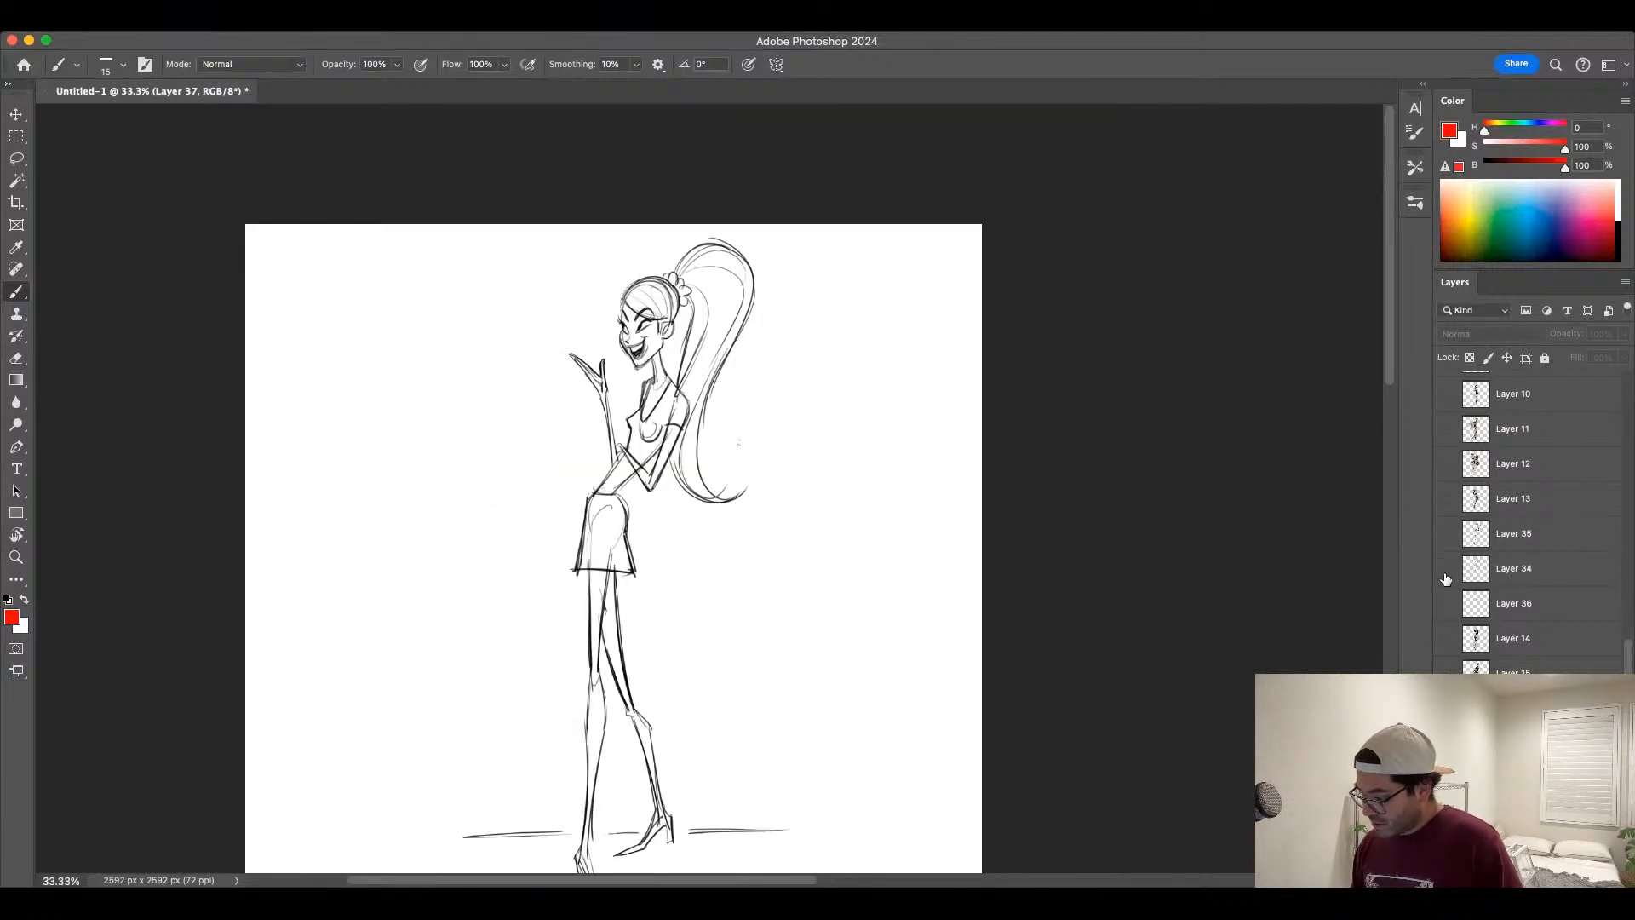
click(1447, 534)
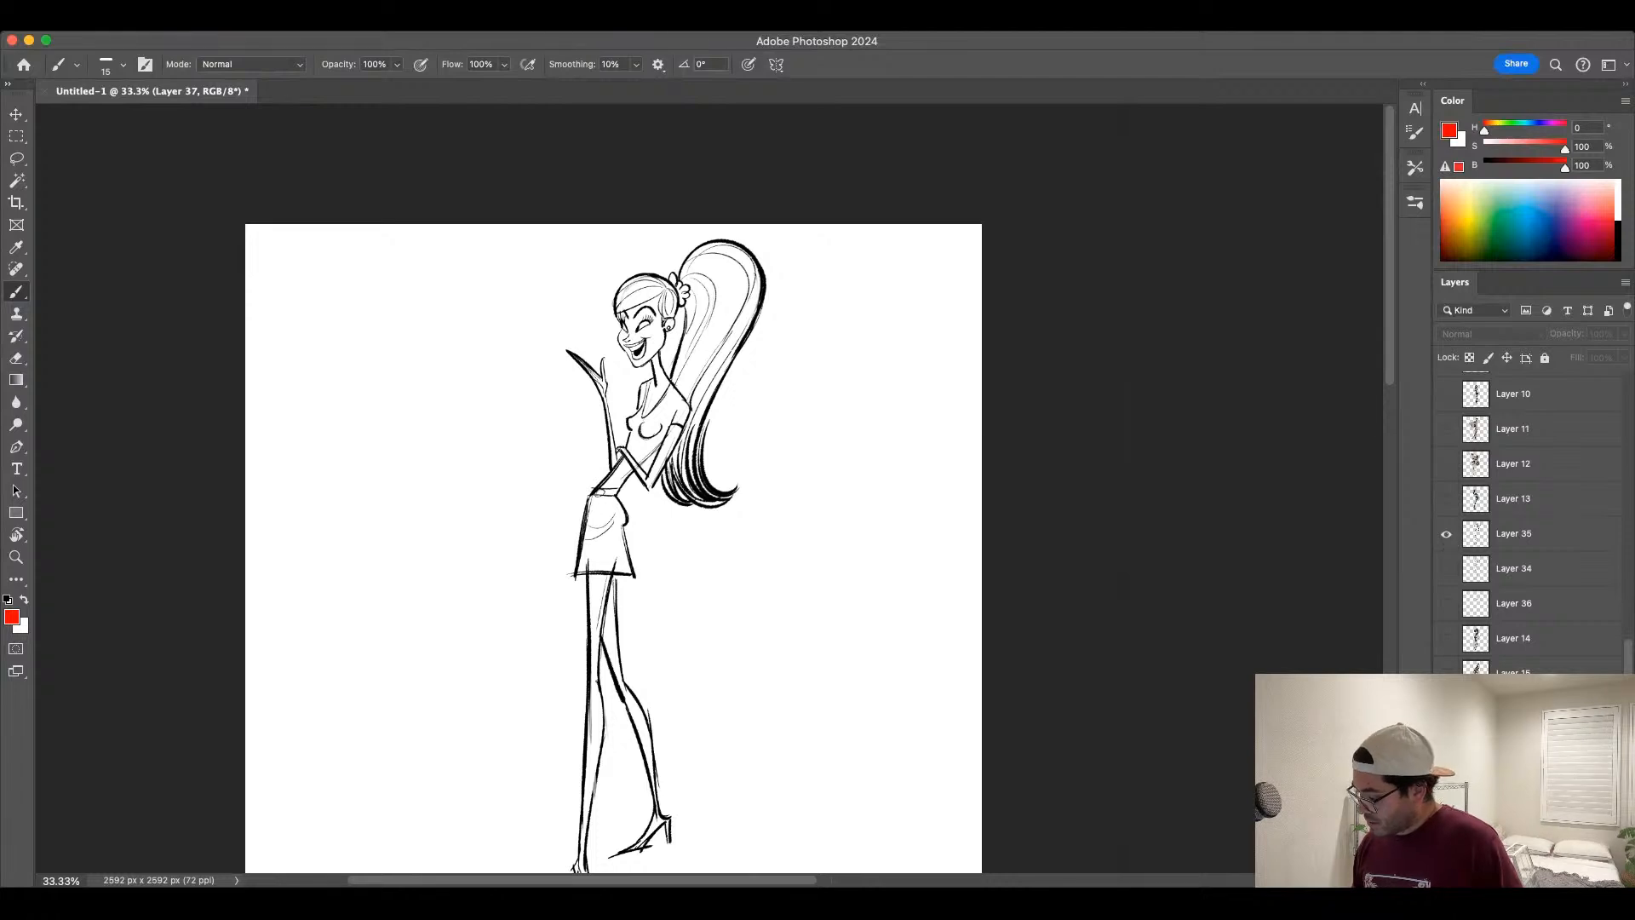
click(1447, 539)
click(1446, 707)
click(1447, 742)
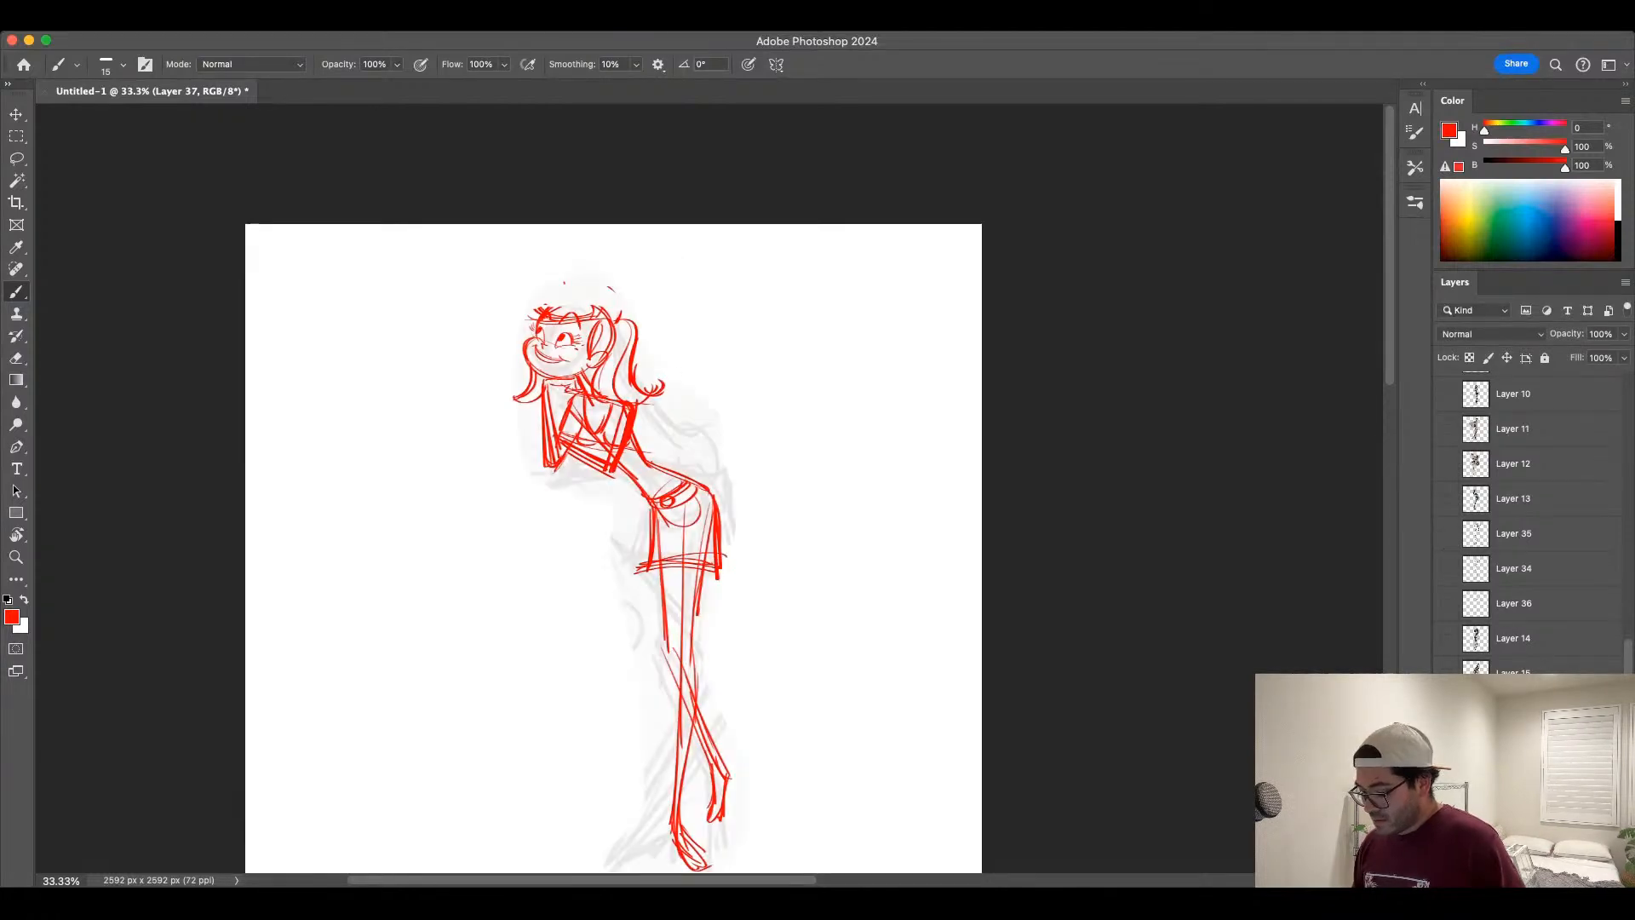
Step: Make Layer 37 active and add a hair tie with the outer curve of a fuller ponytail
click(1513, 743)
key(super+=)
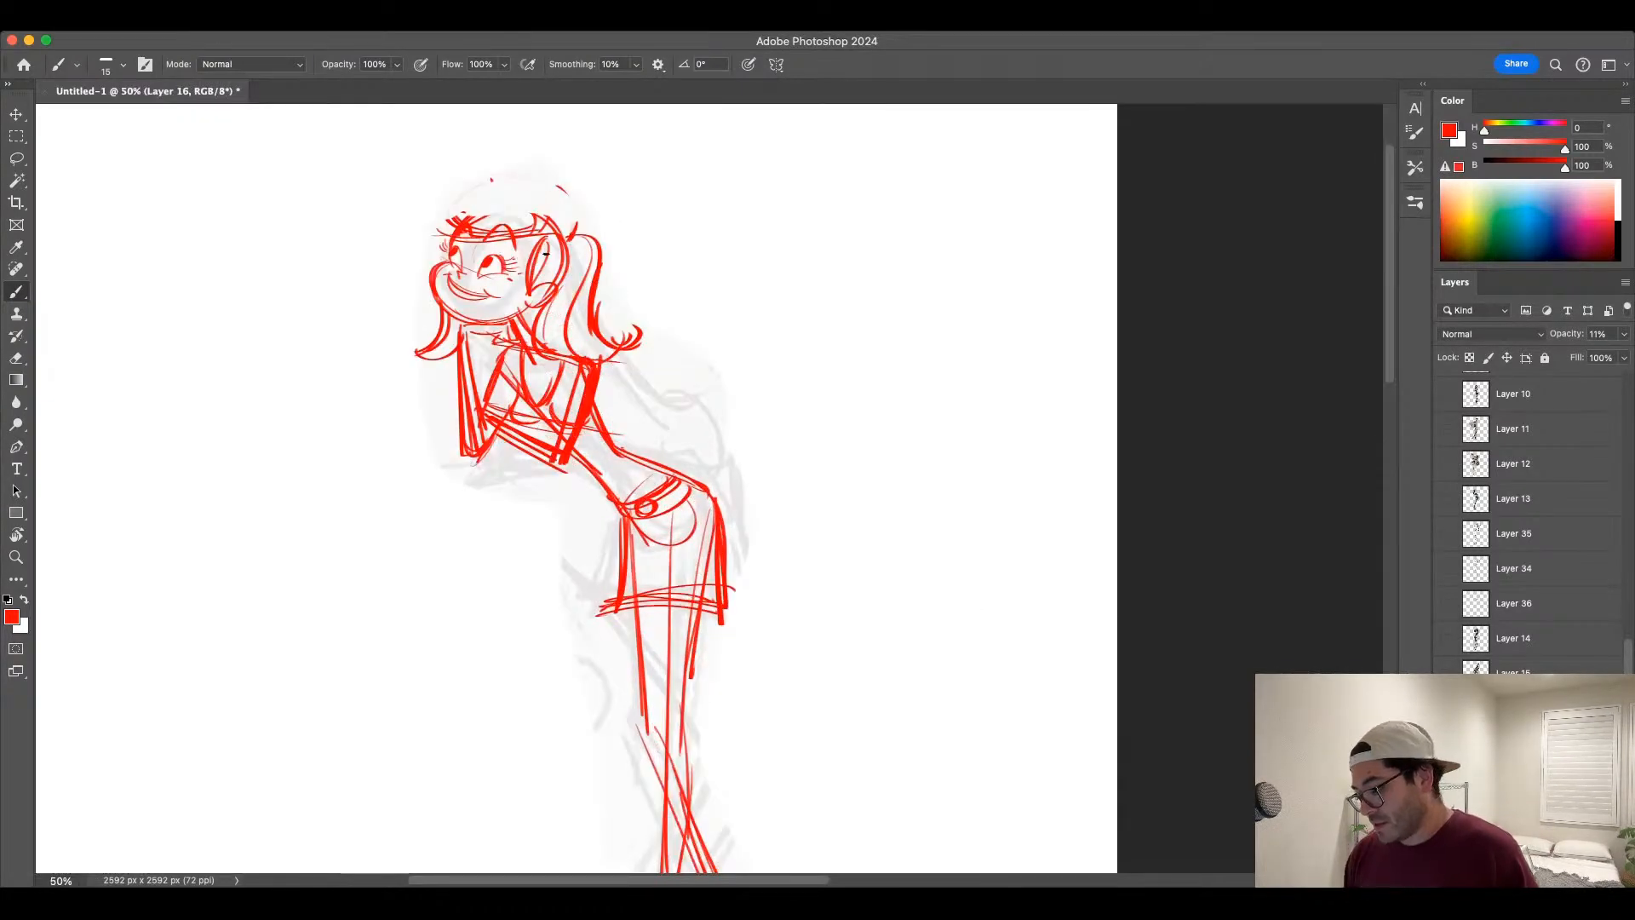
click(1513, 708)
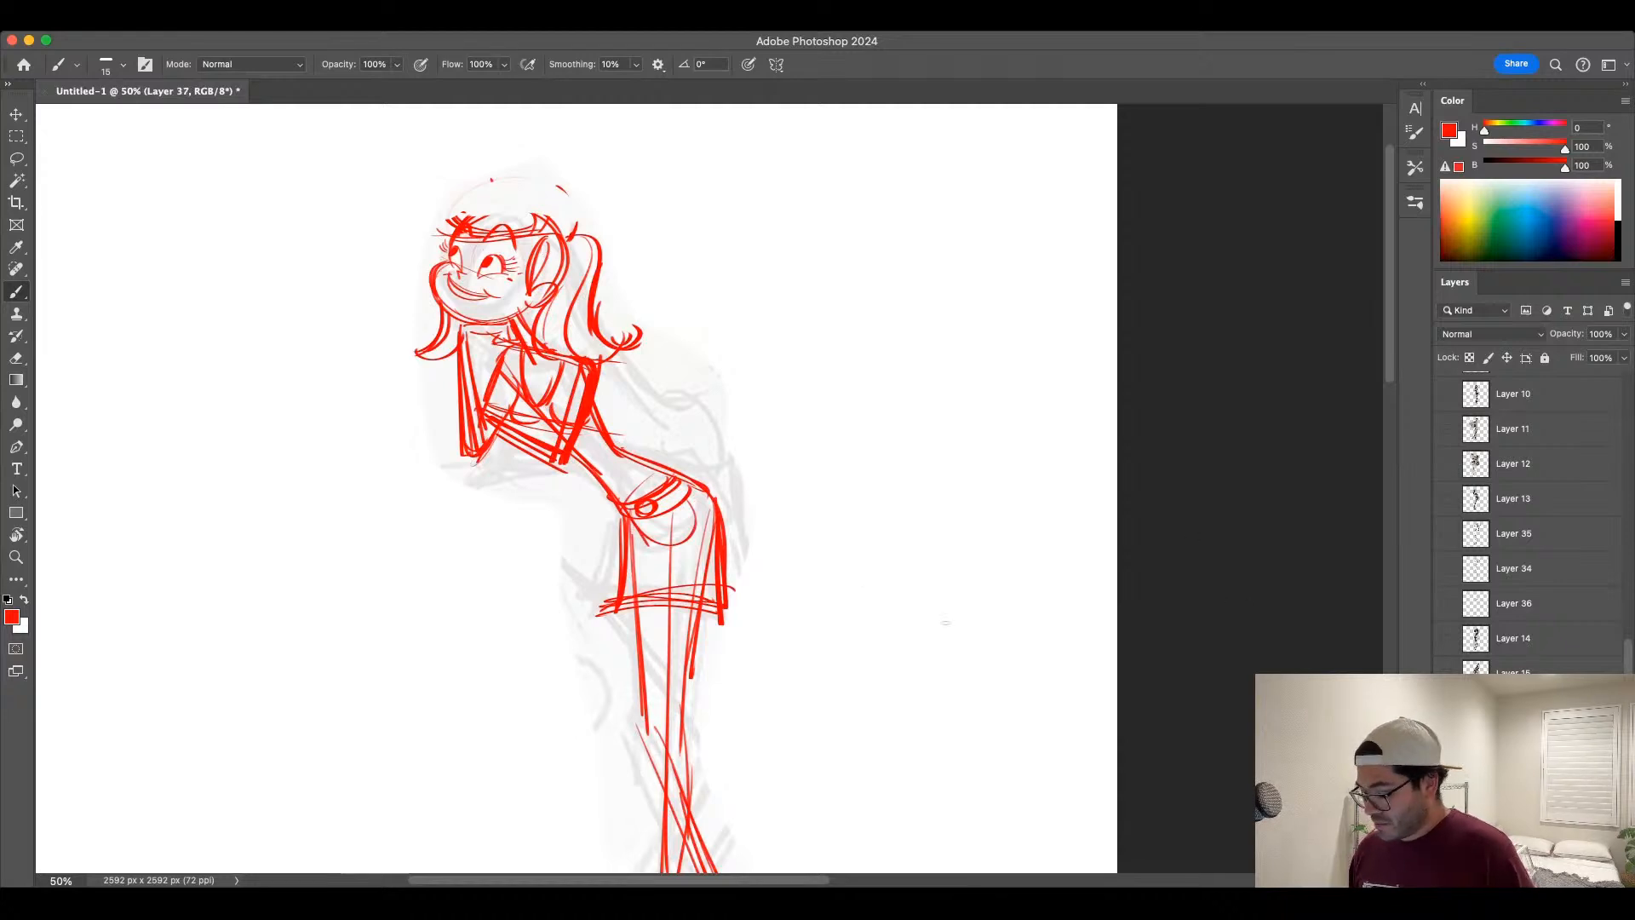
drag(797, 514, 770, 460)
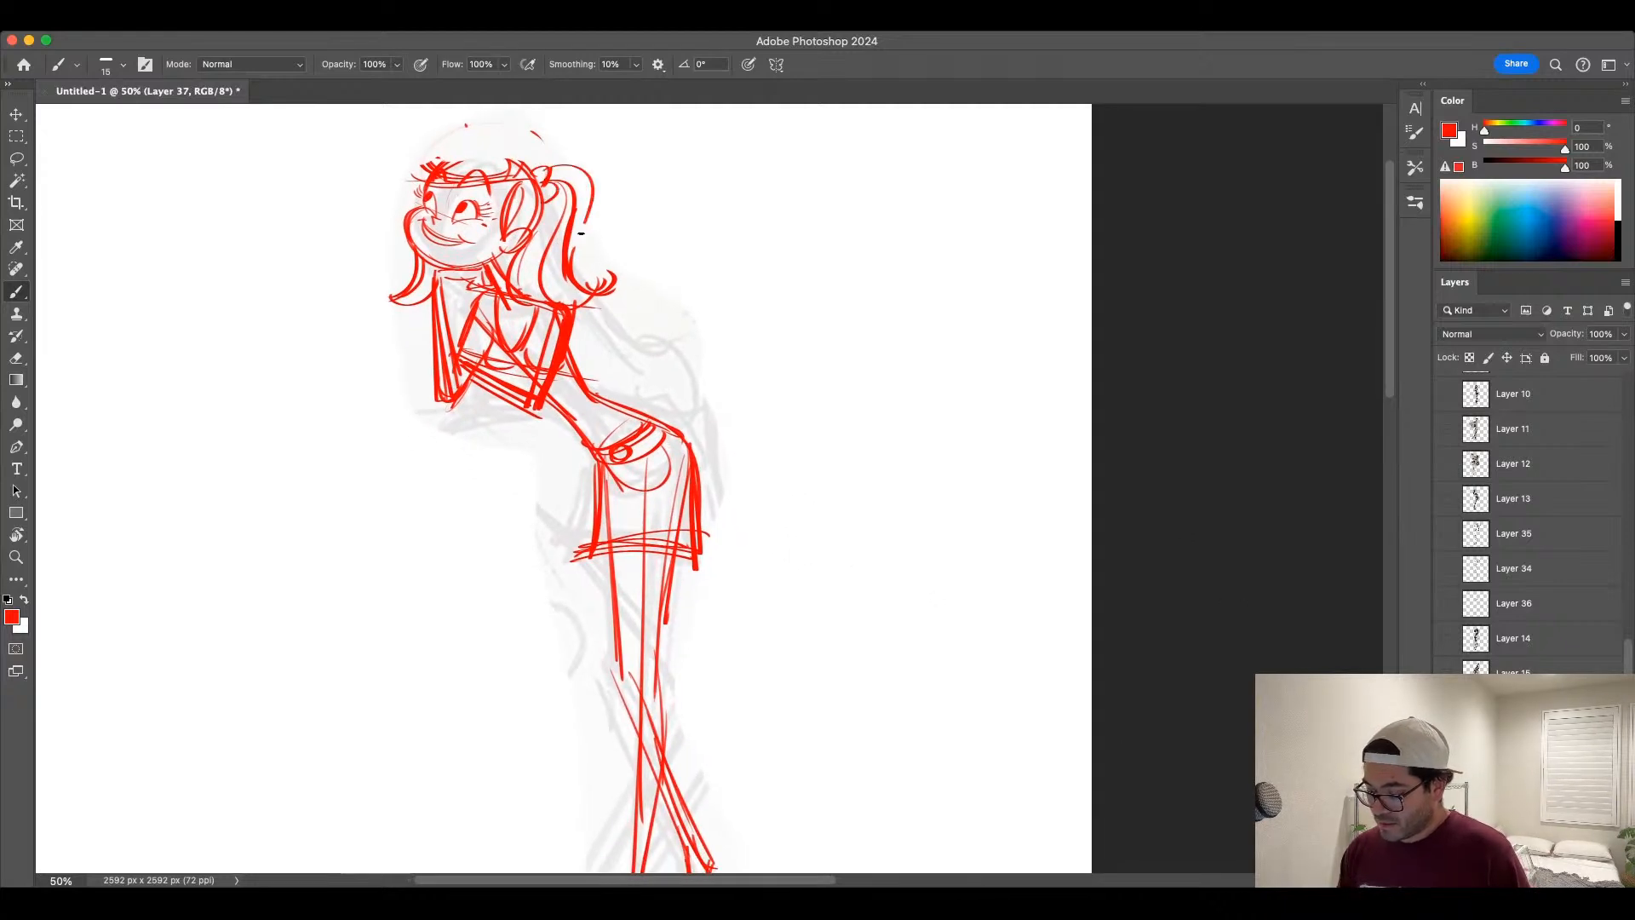
drag(588, 226, 637, 278)
Step: Redraw the crown of the head as a smooth rounded hair shape with a band above the fringe
mouse_move(432, 169)
mouse_down()
mouse_move(492, 146)
mouse_move(536, 171)
mouse_up()
key(super+z)
mouse_move(443, 167)
mouse_down()
mouse_move(499, 149)
mouse_move(531, 160)
mouse_move(545, 175)
mouse_move(534, 234)
mouse_move(527, 162)
mouse_move(538, 177)
mouse_up()
key(super+z)
key(super+z)
mouse_move(422, 181)
mouse_down()
mouse_move(503, 133)
mouse_move(529, 152)
mouse_move(520, 174)
mouse_move(535, 158)
mouse_move(546, 213)
mouse_up()
Step: Add round beads to the hair tie, flowing ponytail locks, and a fuller curl in front of the face
drag(552, 157, 571, 196)
mouse_move(569, 167)
mouse_down()
mouse_move(601, 159)
mouse_move(600, 259)
mouse_move(647, 294)
mouse_up()
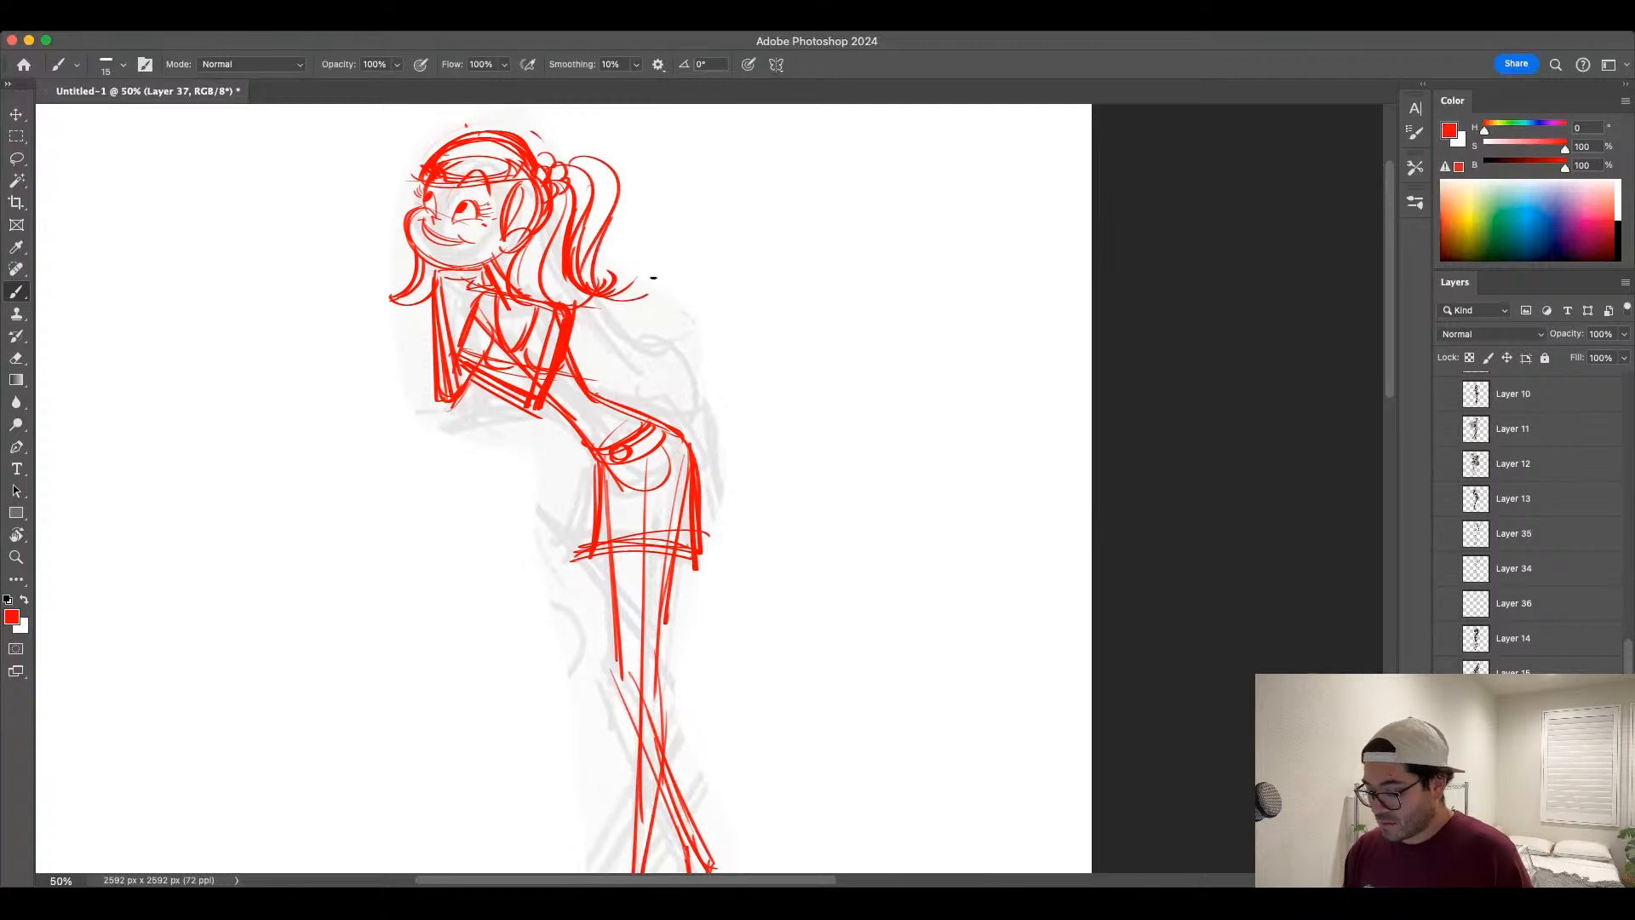
mouse_move(383, 261)
mouse_down()
mouse_move(374, 283)
mouse_move(423, 274)
mouse_up()
key(super+z)
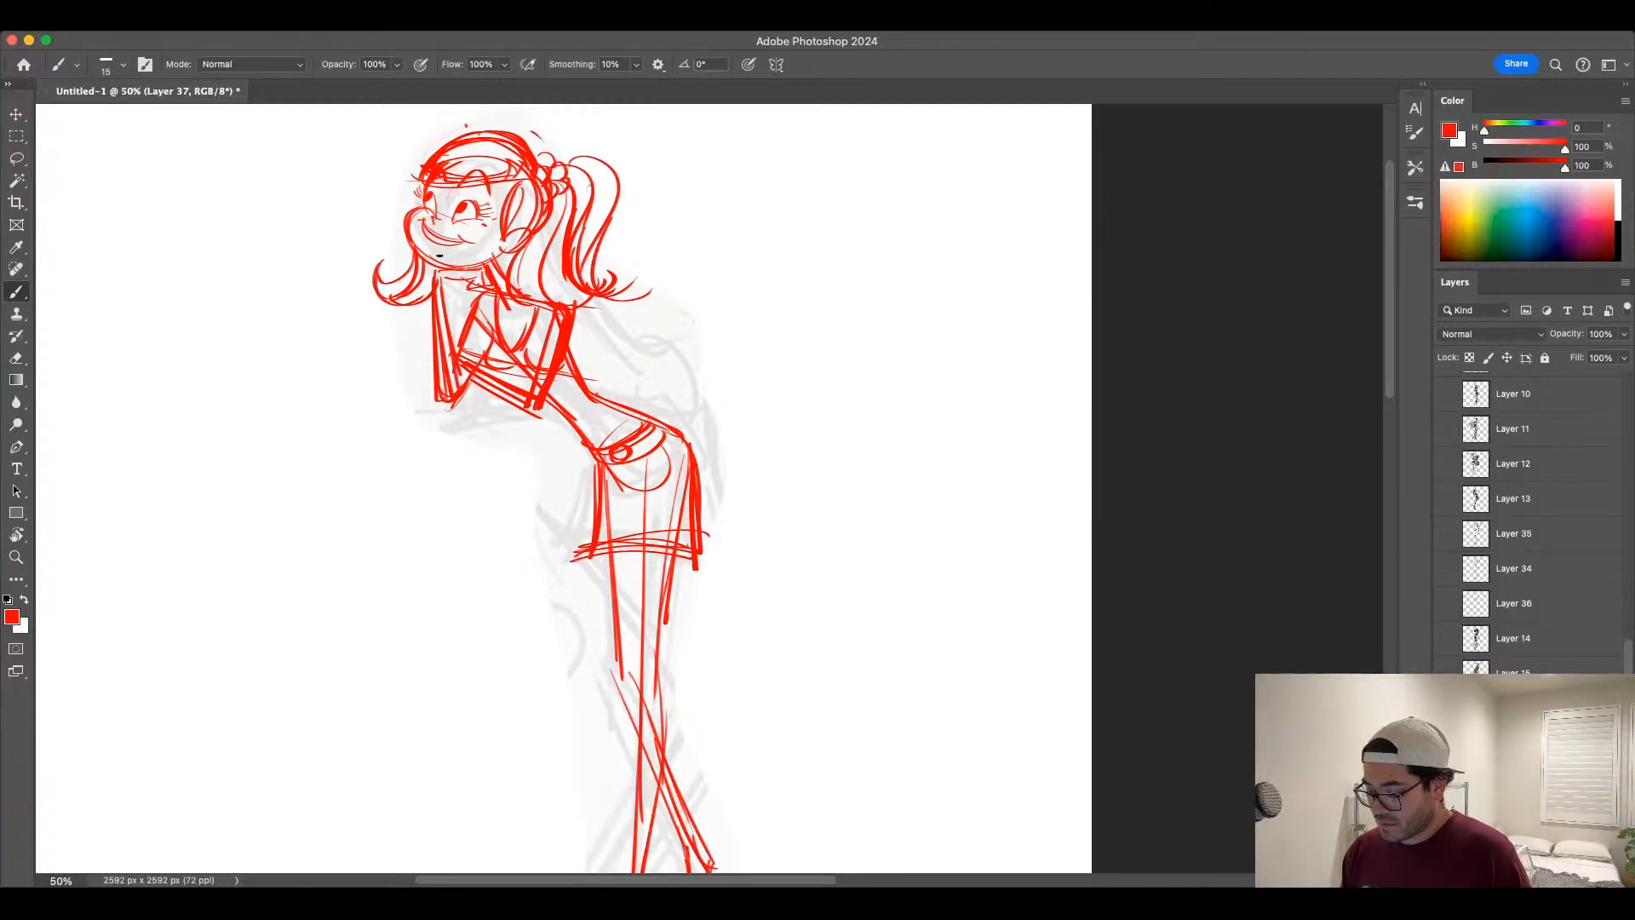
mouse_move(598, 295)
mouse_down()
mouse_move(628, 281)
mouse_move(581, 308)
mouse_up()
drag(550, 219, 539, 292)
mouse_move(552, 211)
mouse_down()
mouse_move(560, 297)
mouse_move(591, 294)
mouse_up()
Step: Darken the folded arms and draw a flat oval tabletop beneath the elbows
key(space)
key(super+minus)
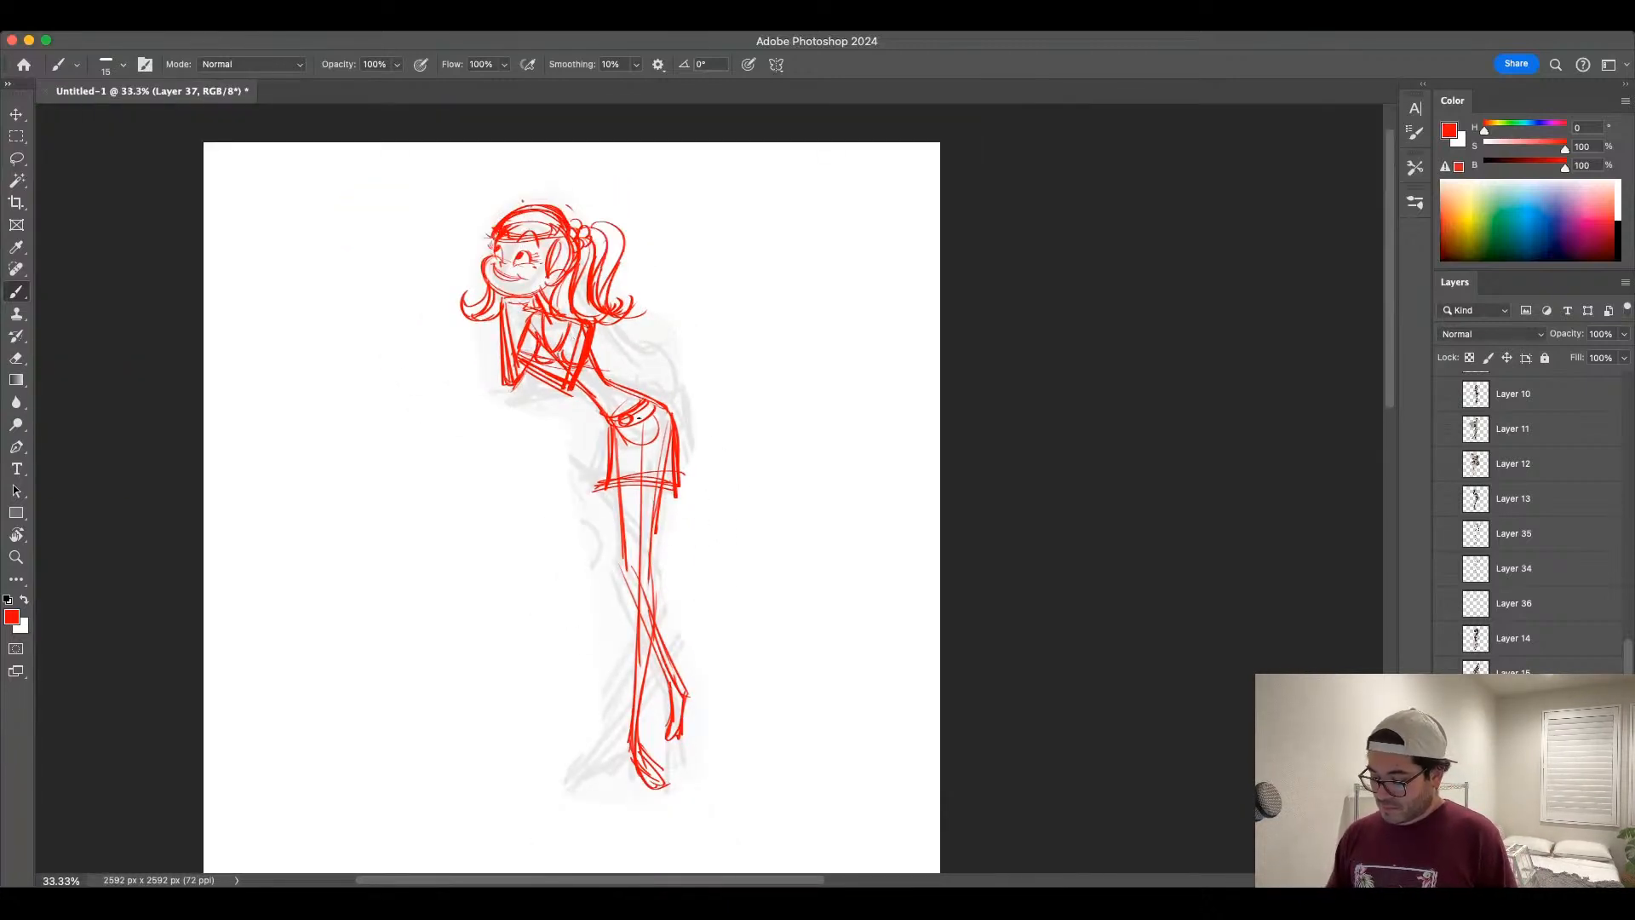
key(bracketright)
mouse_move(538, 336)
mouse_down()
mouse_move(576, 354)
mouse_move(572, 341)
mouse_move(575, 362)
mouse_move(541, 377)
mouse_move(531, 364)
mouse_move(568, 380)
mouse_up()
drag(522, 368, 571, 396)
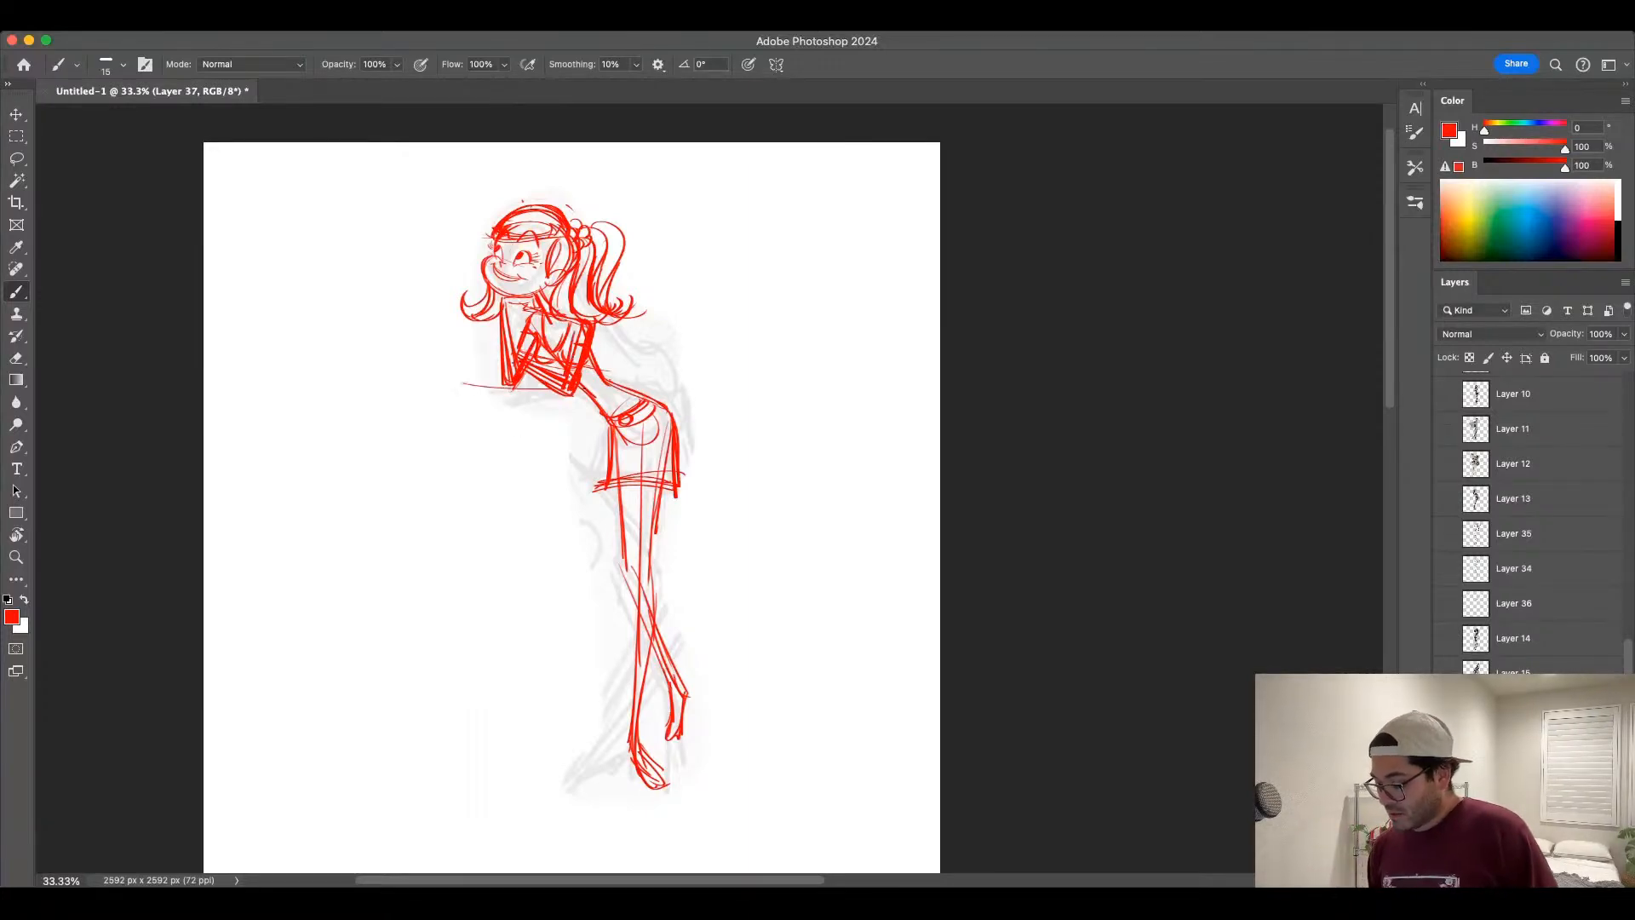
key(bracketleft)
key(bracketright)
mouse_move(502, 381)
mouse_down()
mouse_move(445, 396)
mouse_move(566, 397)
mouse_up()
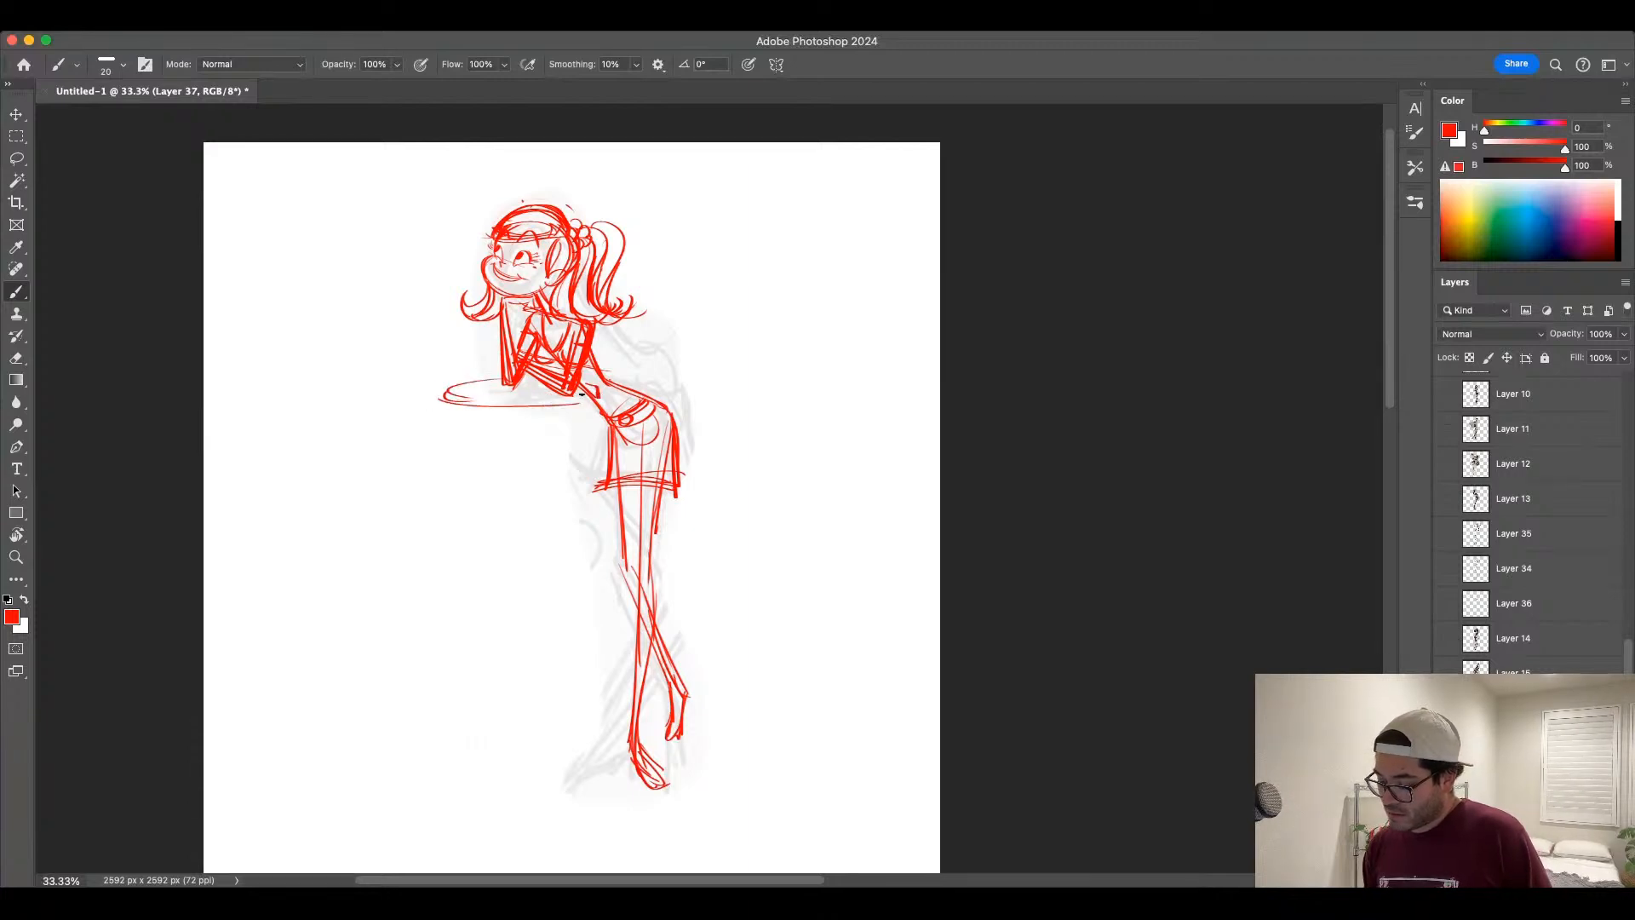
drag(738, 573, 710, 535)
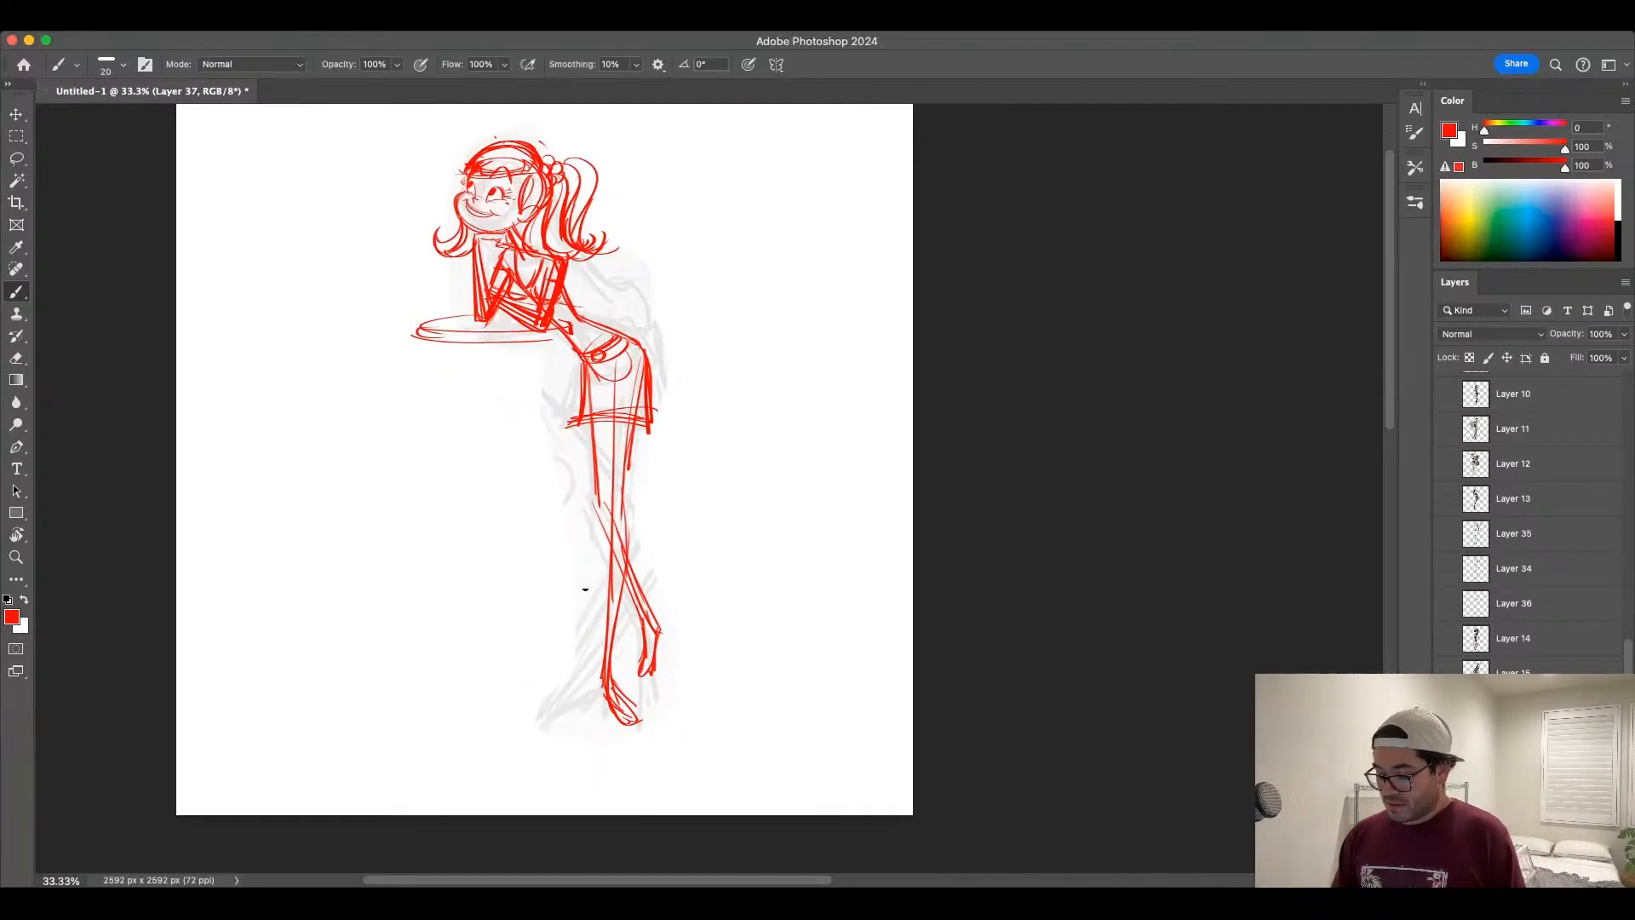
Step: Draw a tall narrow table post beneath the tabletop and a thin horizontal floor line passing behind the legs
drag(494, 341, 494, 527)
mouse_move(494, 366)
mouse_down()
mouse_move(493, 620)
mouse_move(508, 666)
mouse_up()
drag(498, 413, 493, 678)
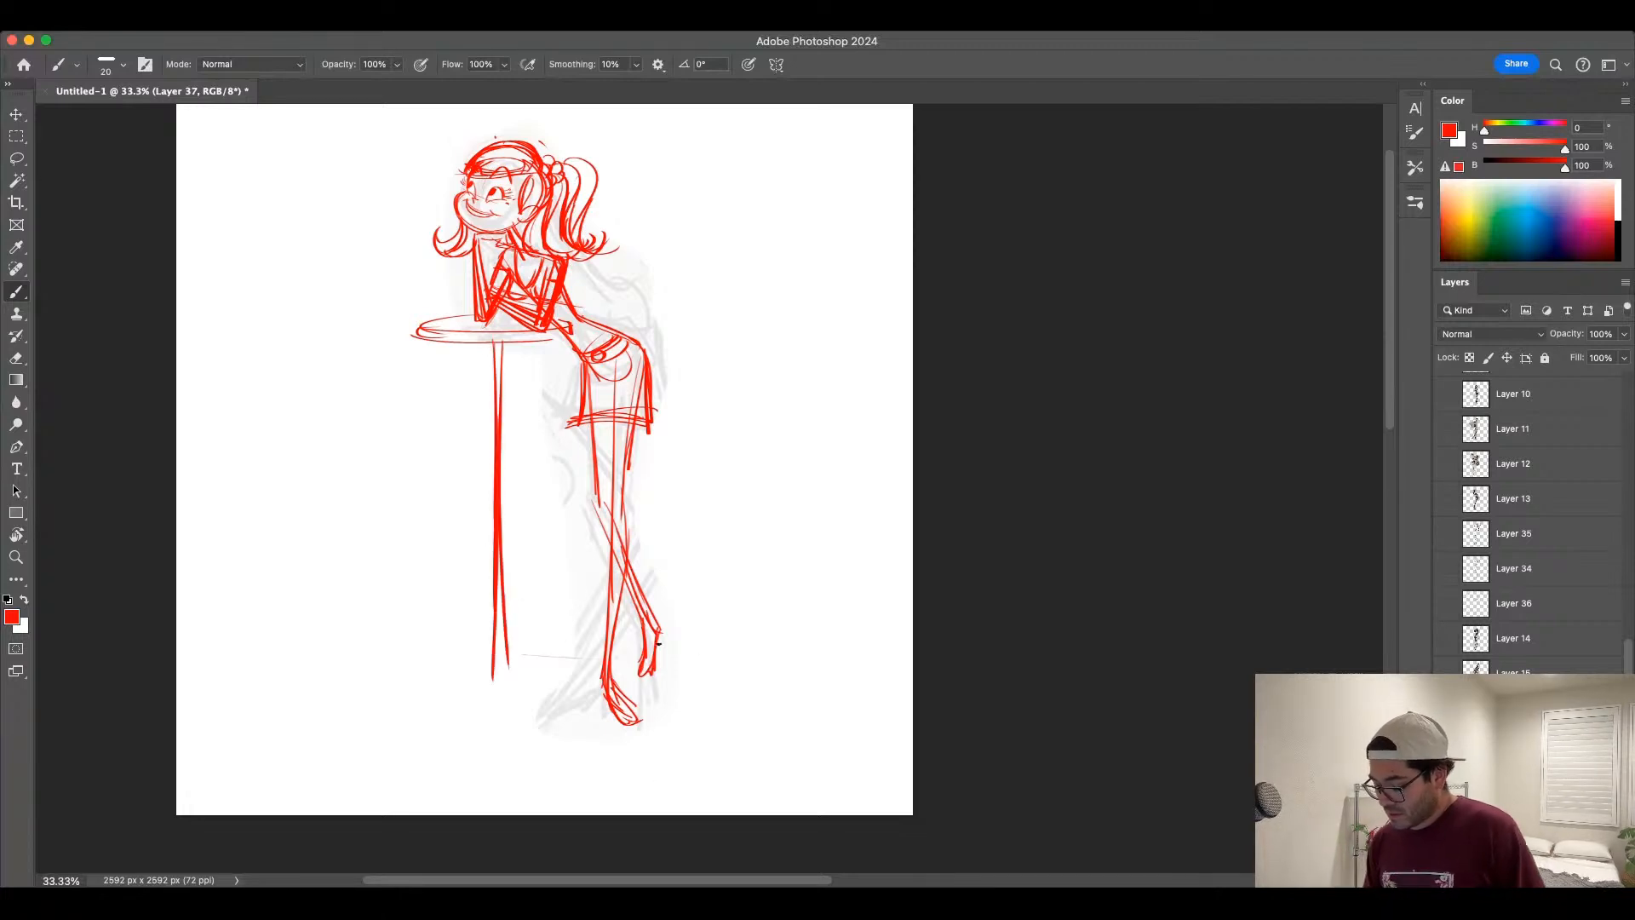
mouse_move(391, 647)
mouse_down()
mouse_move(774, 662)
mouse_move(482, 657)
mouse_move(731, 654)
mouse_up()
key(super+z)
key(super+z)
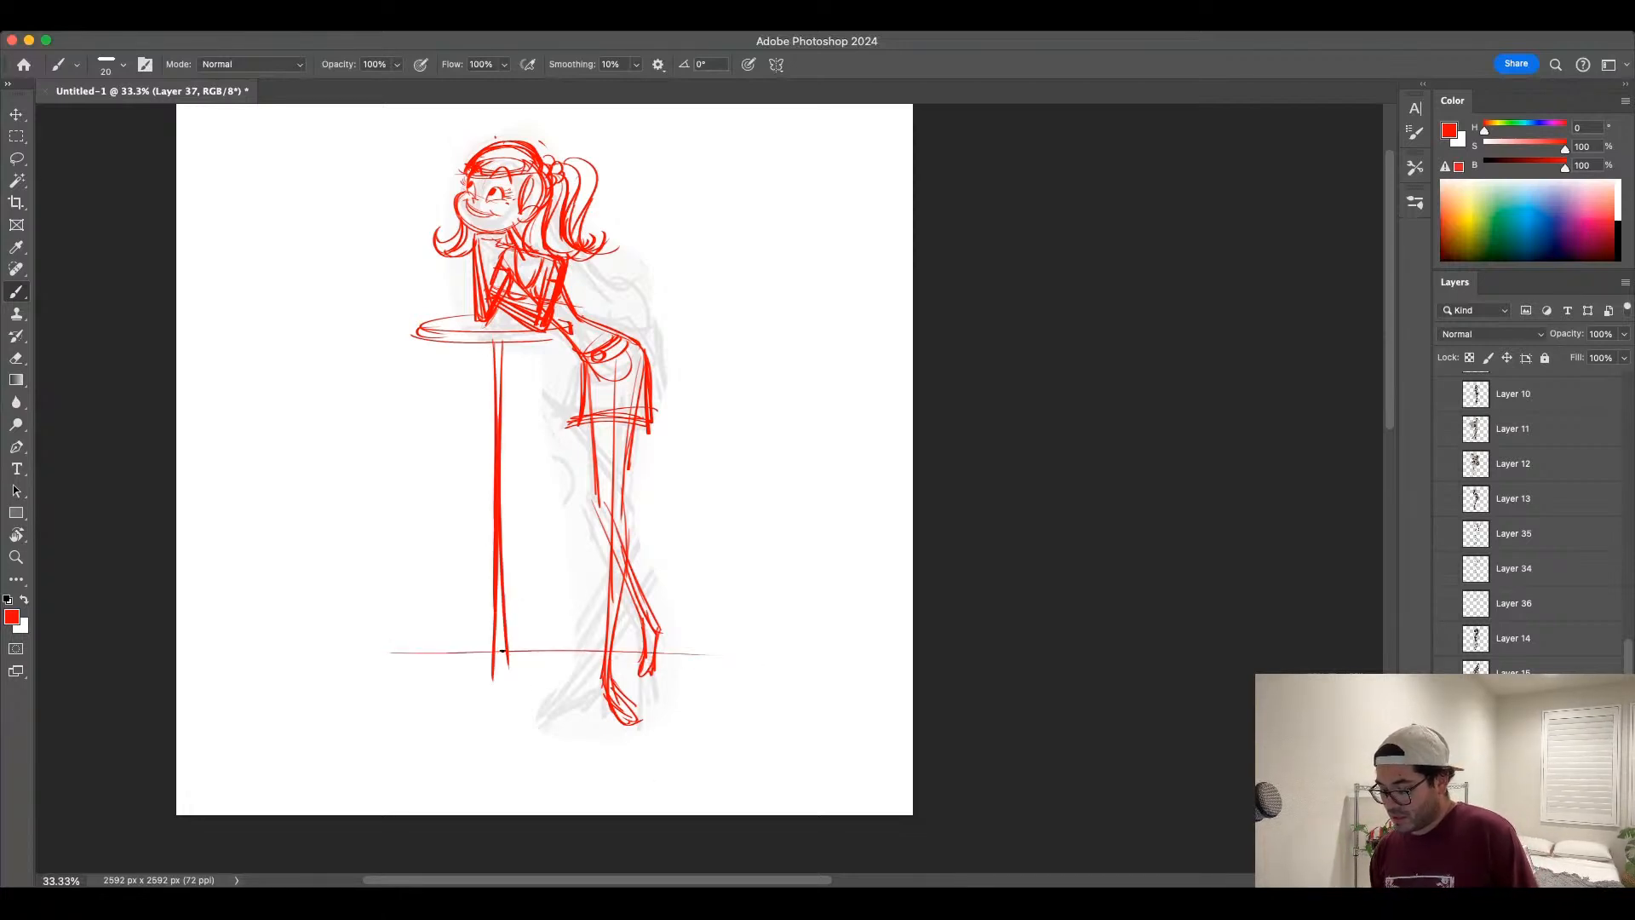
Step: Draw a flared, rounded base at the foot of the table post
key(bracketright)
mouse_move(487, 654)
mouse_down()
mouse_move(513, 655)
mouse_move(461, 680)
mouse_move(540, 676)
mouse_move(511, 653)
mouse_move(549, 681)
mouse_move(509, 653)
mouse_move(564, 683)
mouse_move(426, 679)
mouse_move(559, 683)
mouse_up()
key(super+z)
key(super+z)
key(super+z)
key(super+z)
key(super+z)
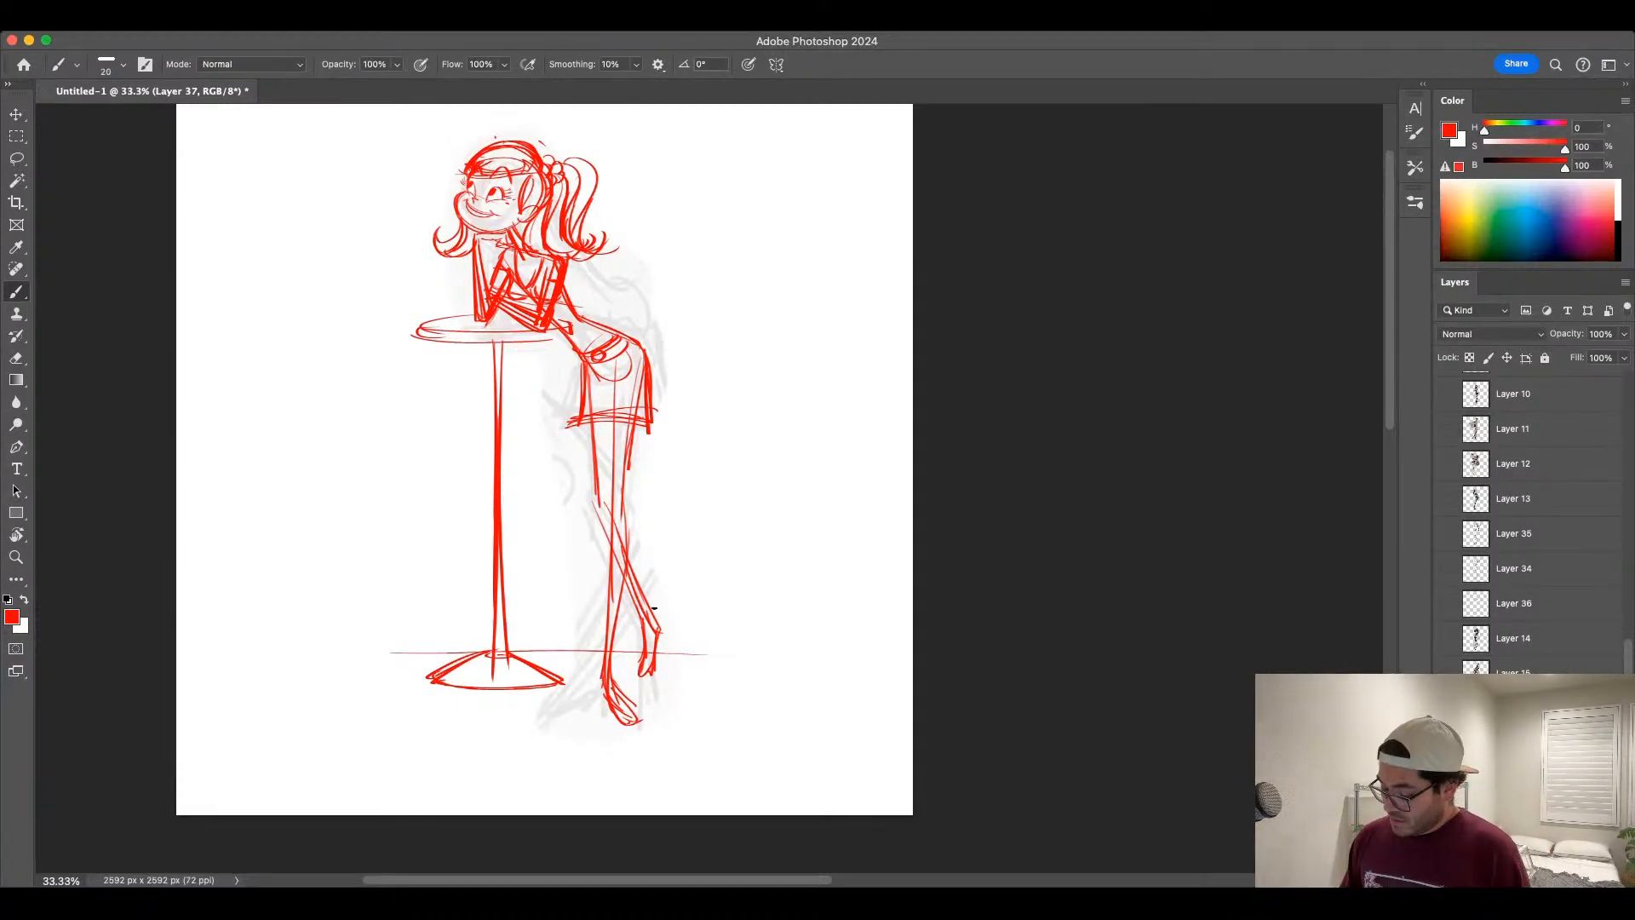
Step: Remove the long front foot and redraw it as a shorter pointed foot just below the floor line
drag(651, 619, 644, 664)
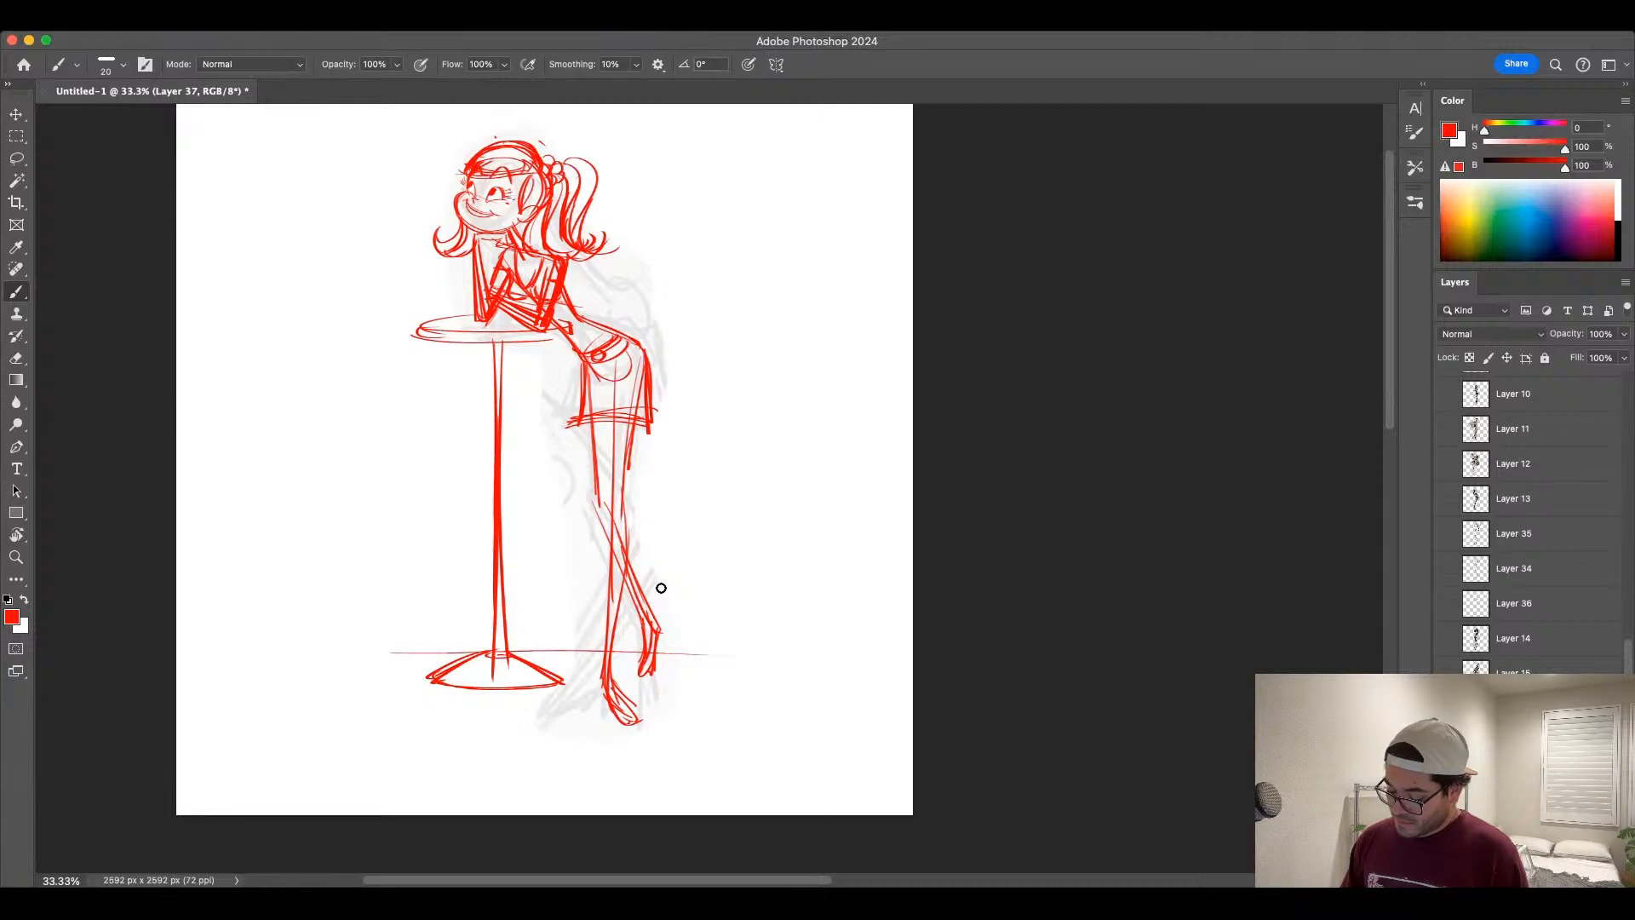
key(super+z)
key(super+z)
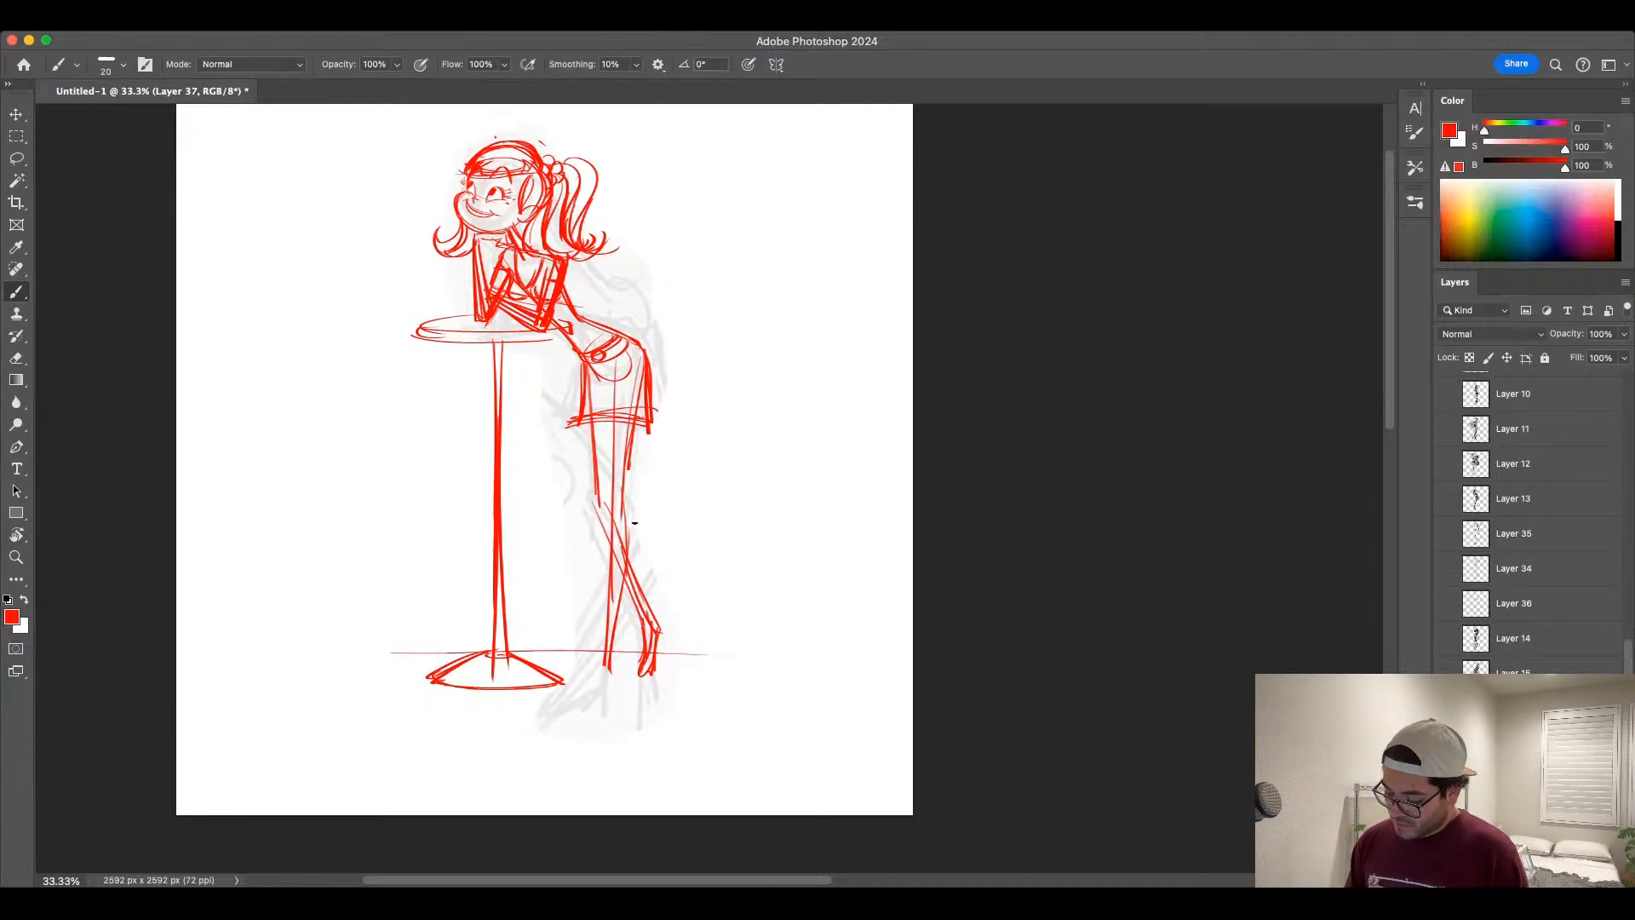
key(bracketleft)
drag(633, 523, 618, 702)
drag(607, 670, 619, 700)
key(super+z)
key(super+z)
drag(614, 670, 637, 709)
drag(603, 665, 621, 691)
Step: Strengthen the contours of the crossed legs, the skirt hem, and the hip with darker strokes
drag(593, 417, 611, 520)
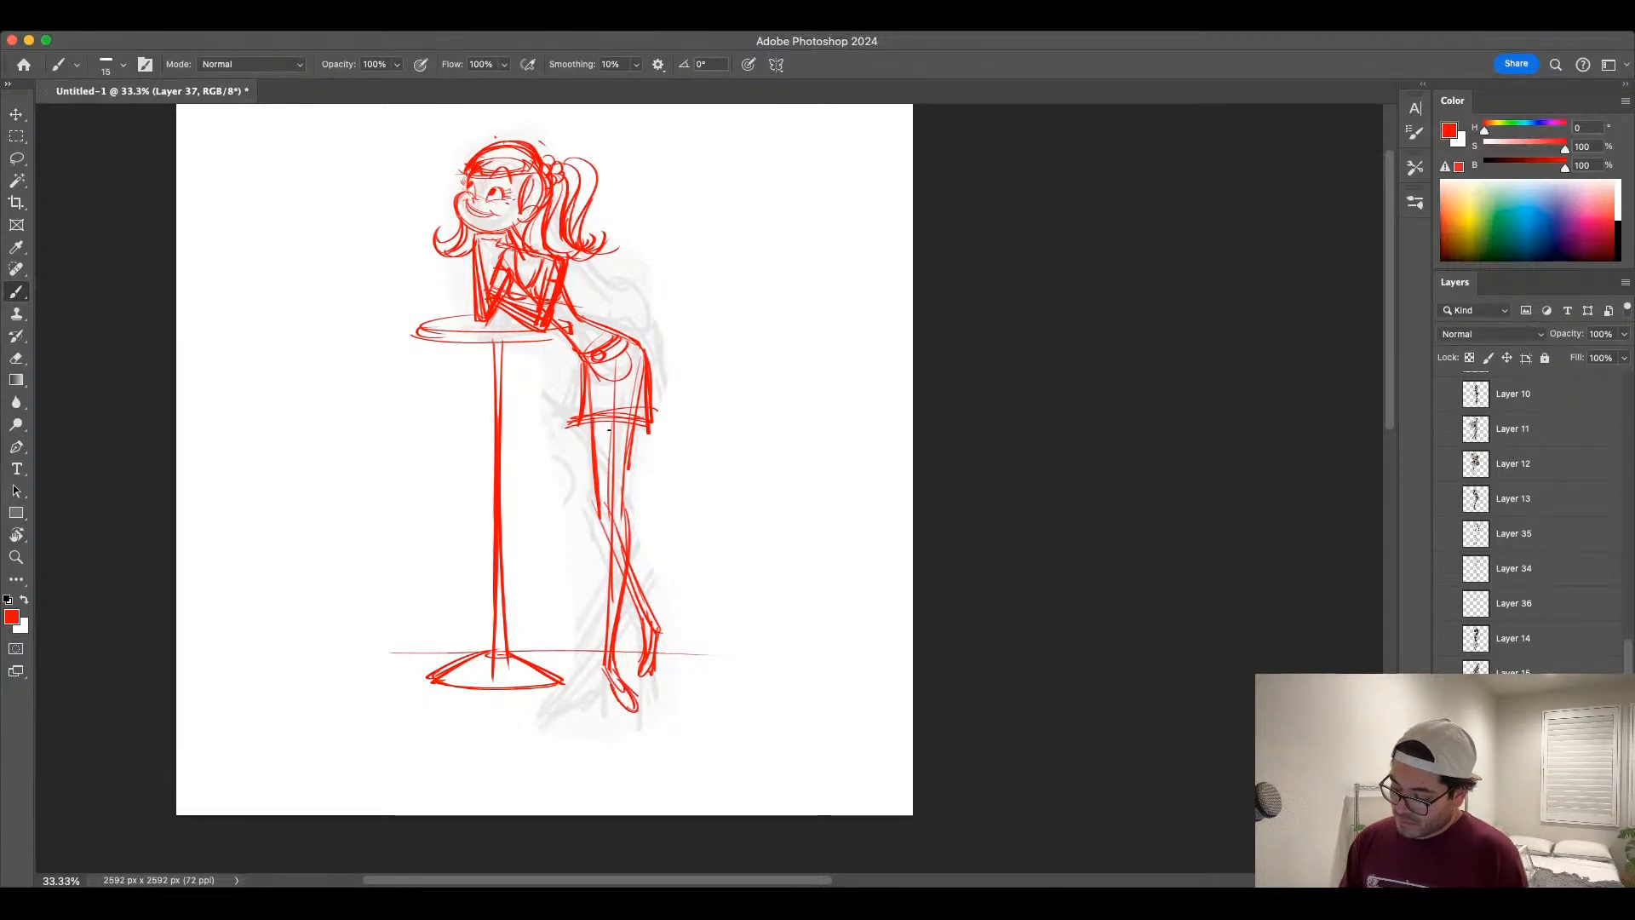
key(bracketright)
mouse_move(606, 405)
mouse_down()
mouse_move(612, 505)
mouse_move(636, 445)
mouse_move(625, 511)
mouse_up()
key(super+z)
drag(643, 424, 606, 648)
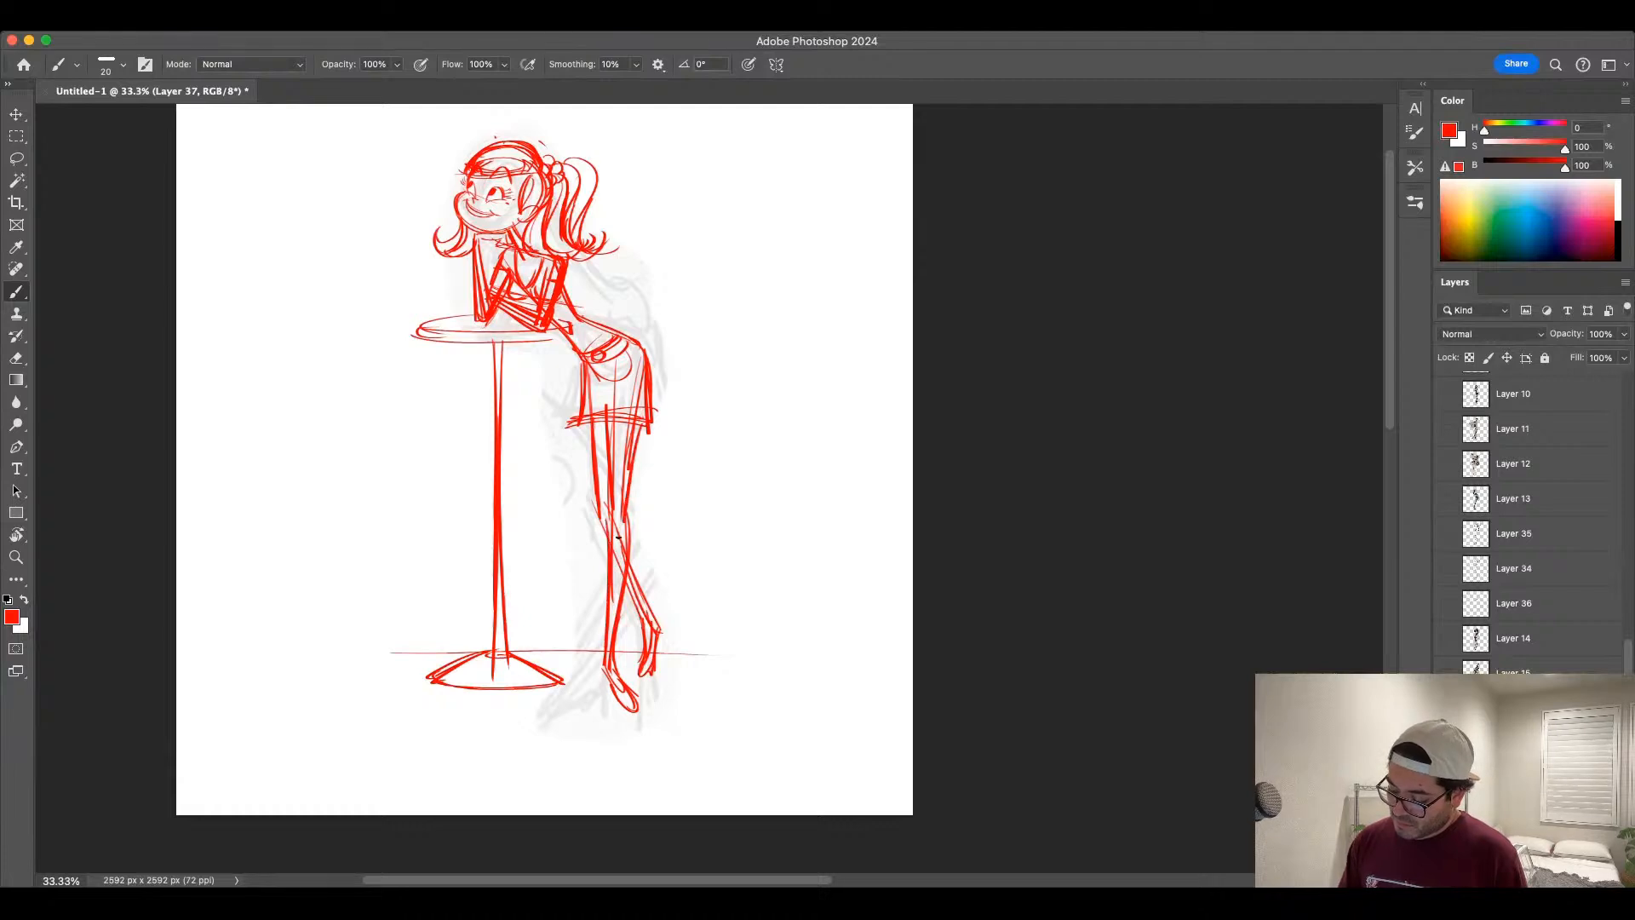
drag(634, 520, 620, 630)
drag(573, 423, 646, 417)
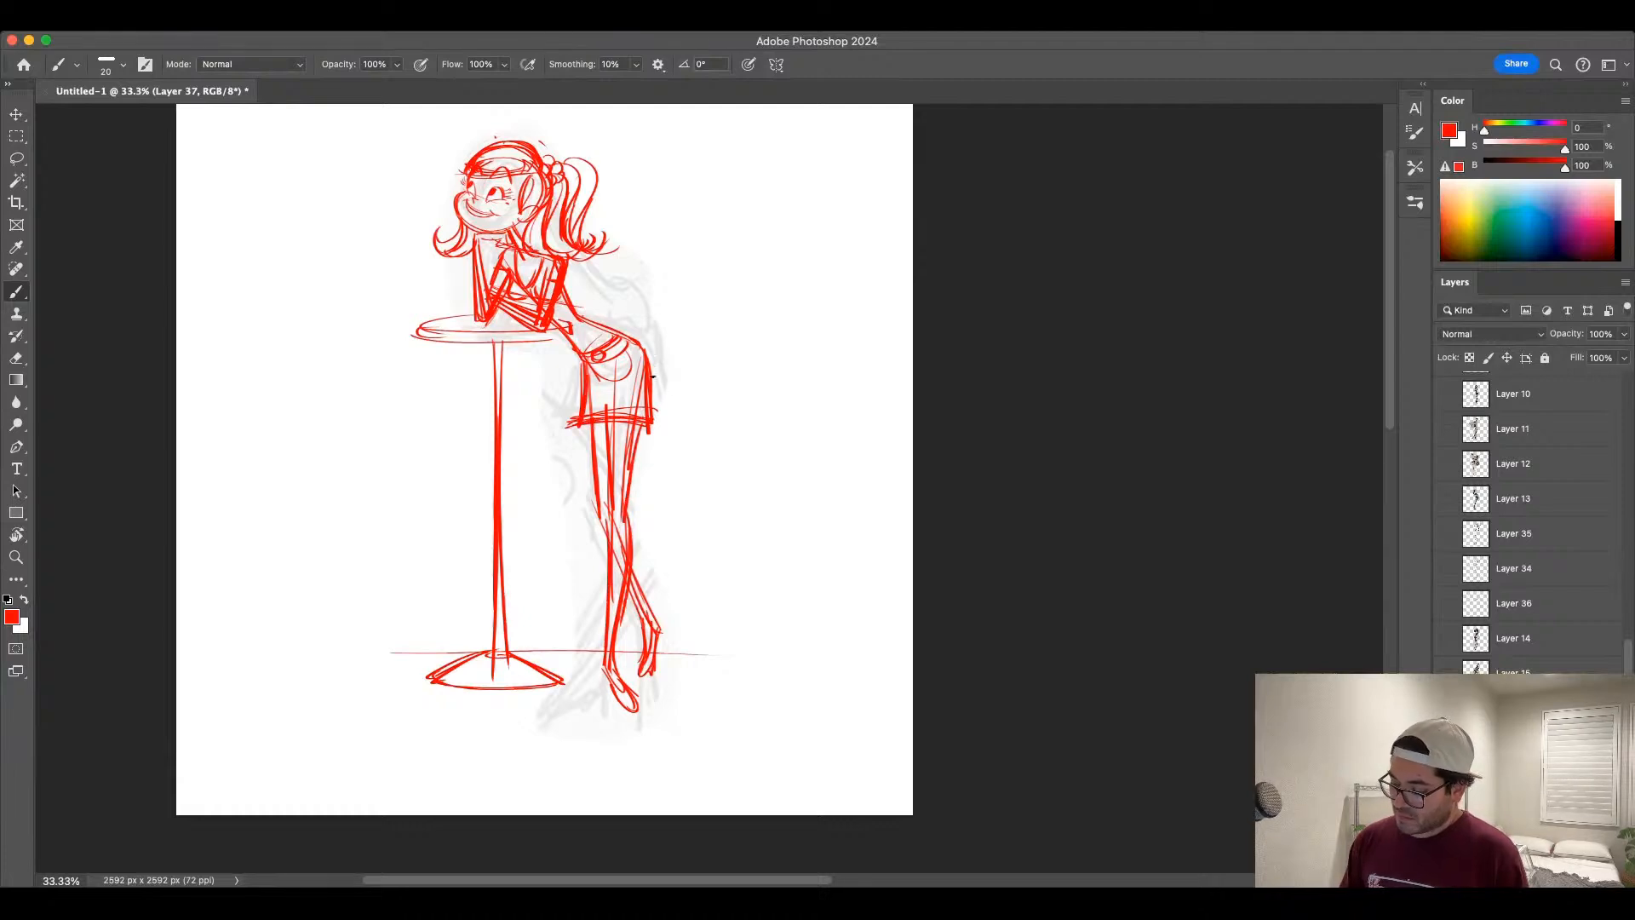
mouse_move(645, 343)
mouse_down()
mouse_move(596, 325)
mouse_move(646, 349)
mouse_up()
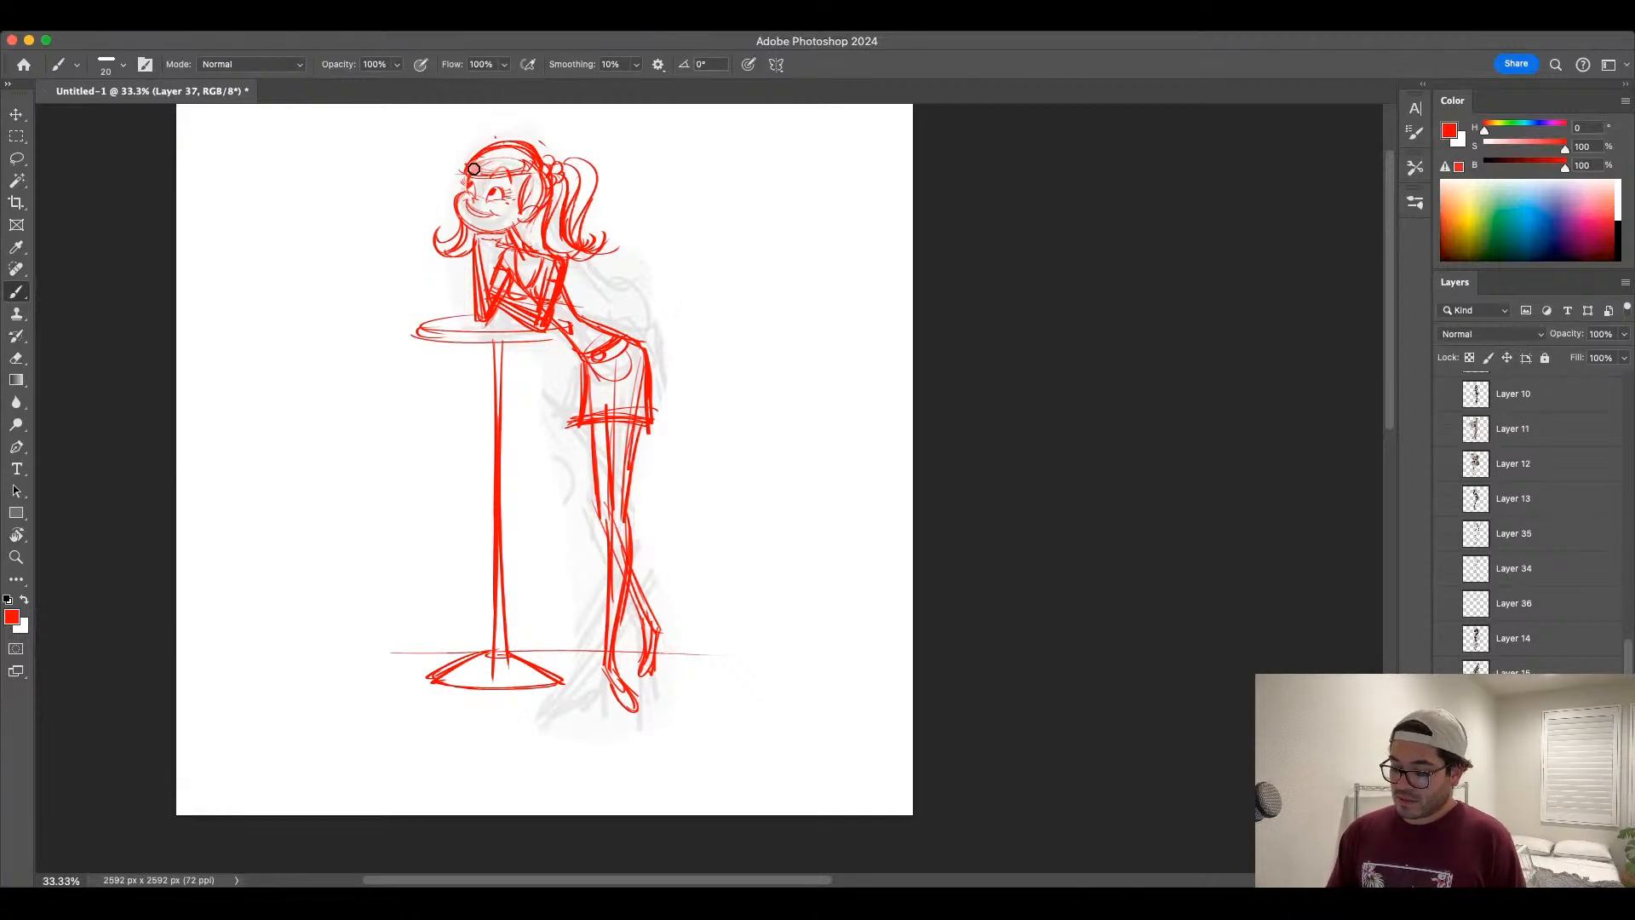
Step: Clear away the heavy lines of the crown and the ponytail locks, leaving only faint traces
key(super+z)
key(super+z)
key(super+z)
key(super+z)
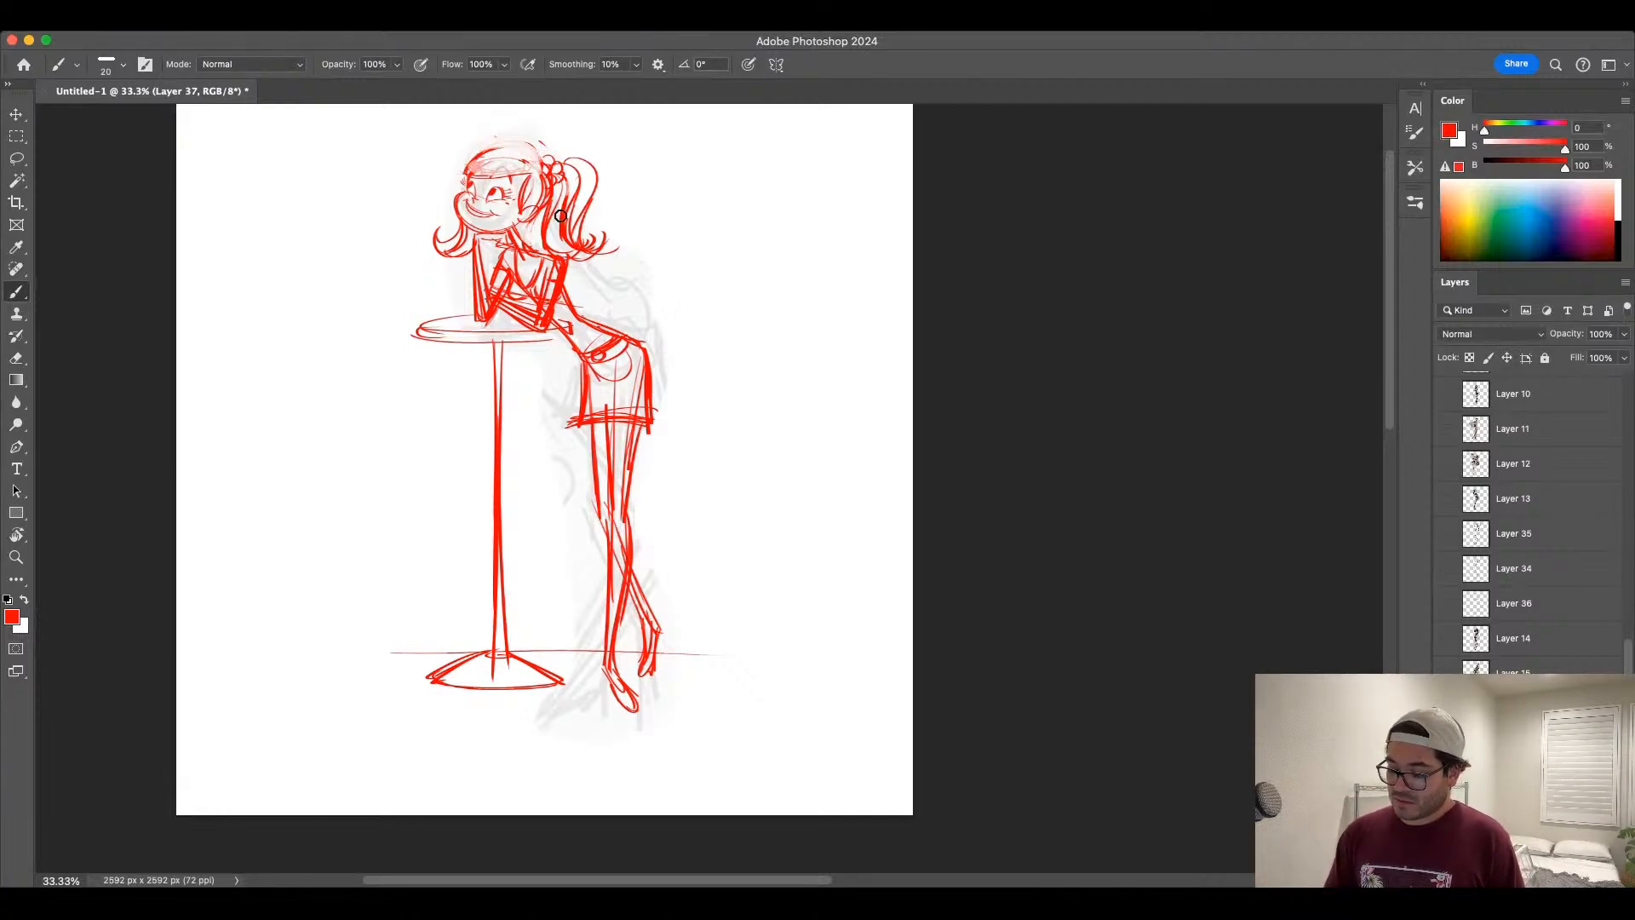
key(super+z)
key(super+z)
key(super+z)
key(super+z)
key(super+z)
key(super+z)
key(super+z)
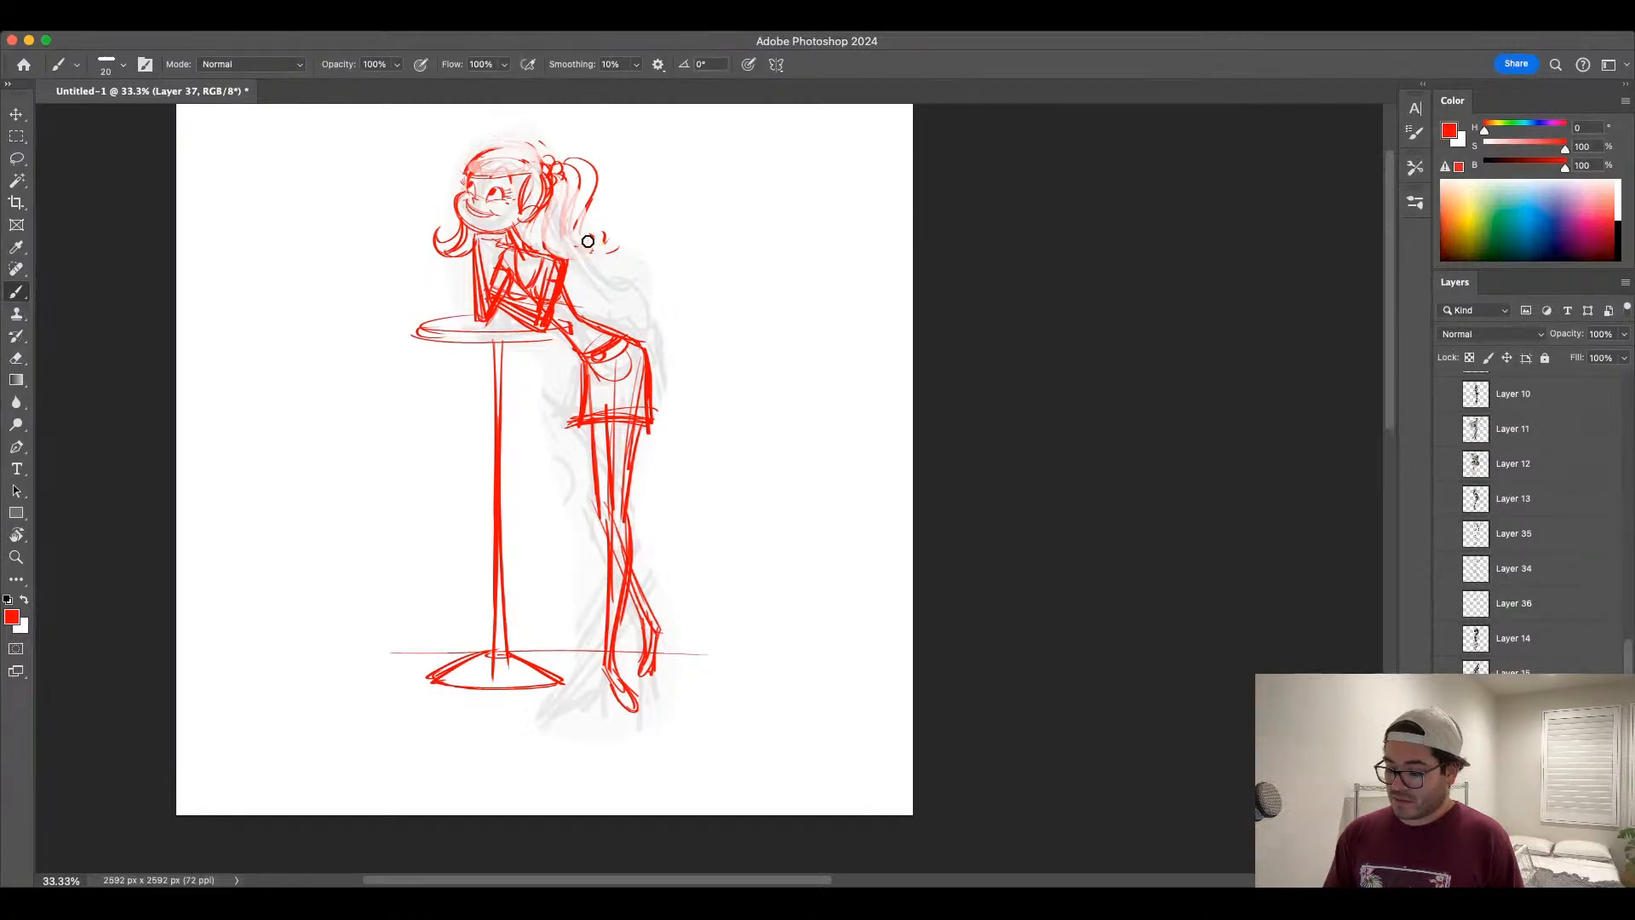
Step: Redraw the ponytail as thick swept locks with a curled tip, and outline the crown and fringe with smooth curves
mouse_move(558, 161)
mouse_down()
mouse_move(600, 169)
mouse_move(588, 218)
mouse_move(565, 223)
mouse_up()
mouse_move(573, 191)
mouse_down()
mouse_move(612, 251)
mouse_move(565, 237)
mouse_move(601, 247)
mouse_up()
key(super+z)
drag(599, 193, 607, 253)
mouse_move(599, 162)
mouse_down()
mouse_move(586, 234)
mouse_move(598, 191)
mouse_up()
drag(569, 180, 586, 253)
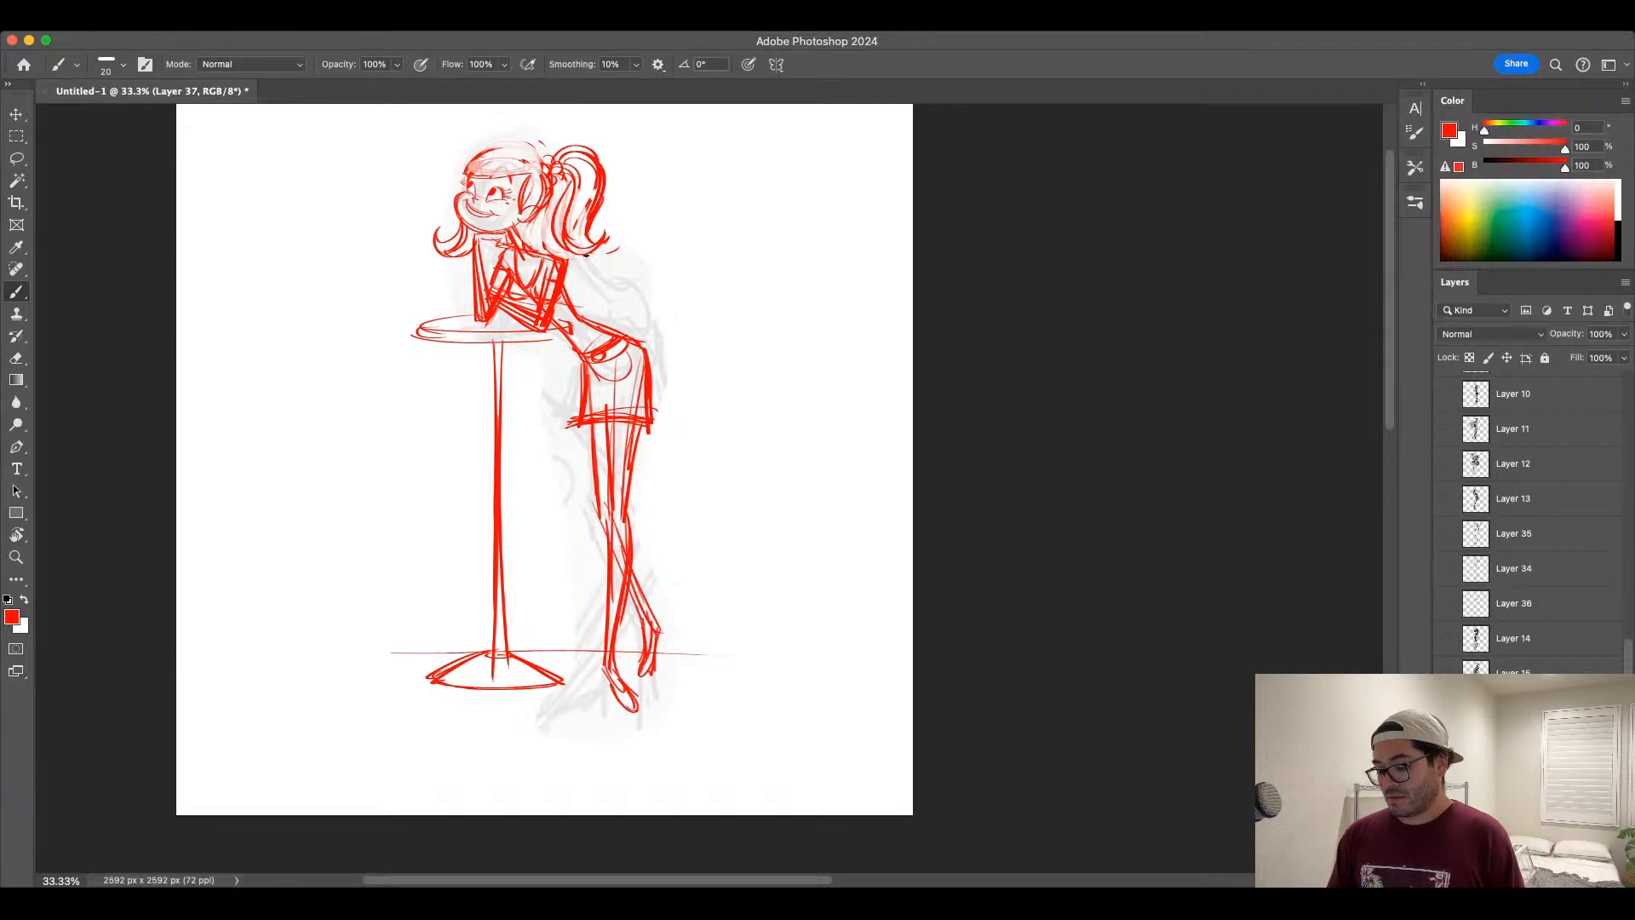
mouse_move(473, 175)
mouse_down()
mouse_move(526, 171)
mouse_move(495, 165)
mouse_up()
mouse_move(494, 171)
mouse_down()
mouse_move(539, 168)
mouse_move(526, 144)
mouse_up()
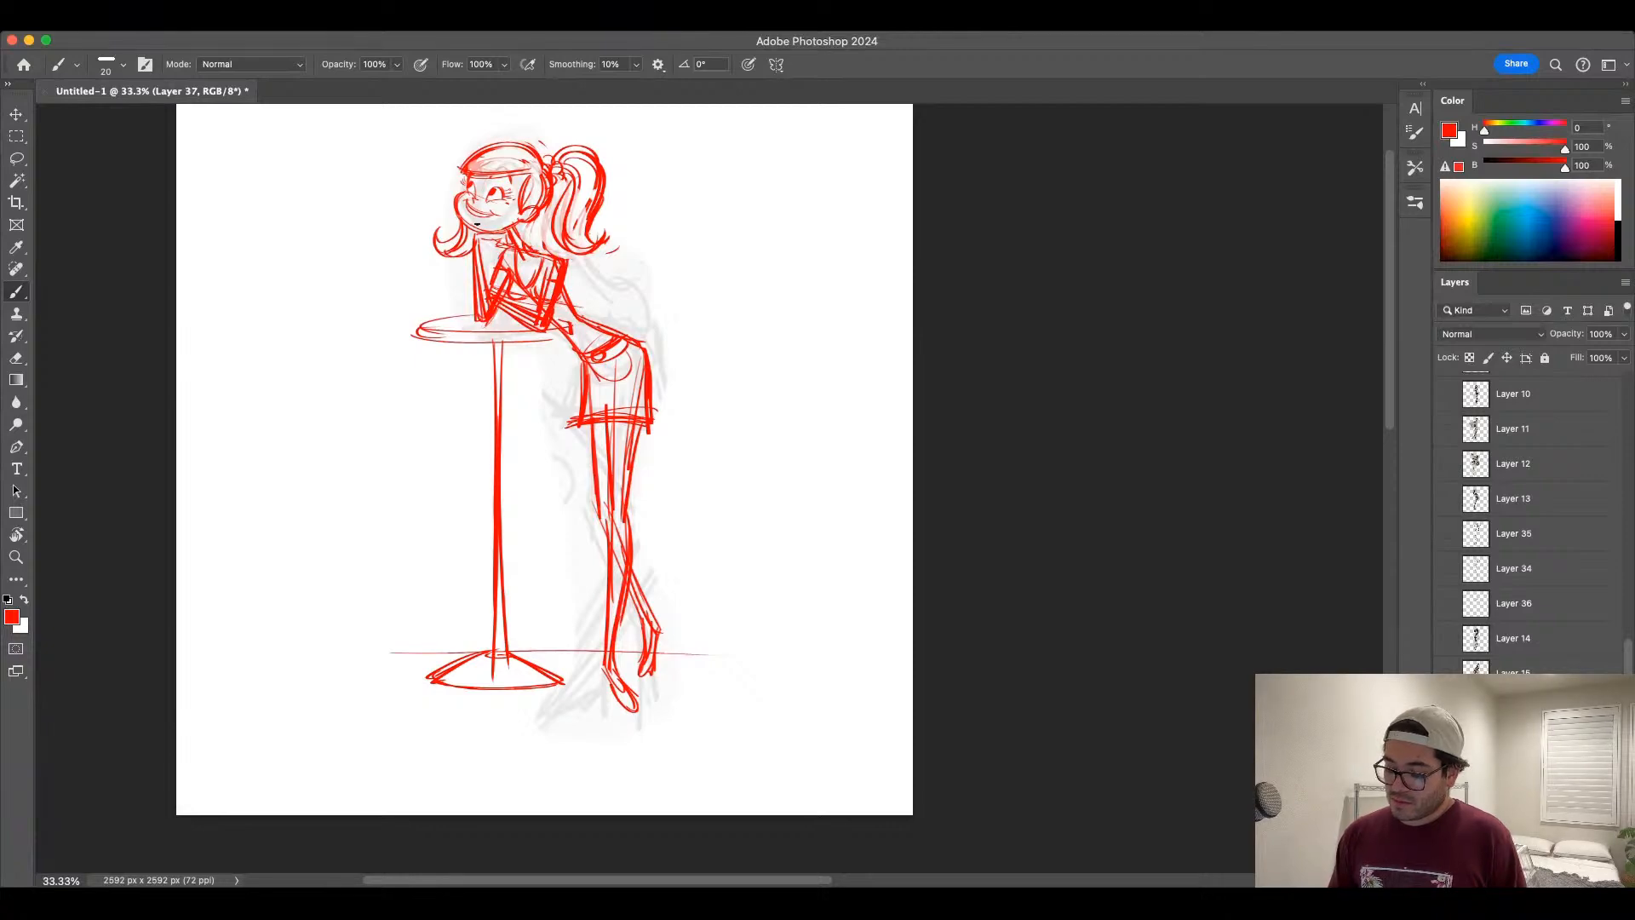
Step: Refine the top of the raised forearm and the neck lines beneath the chin
key(super+equal)
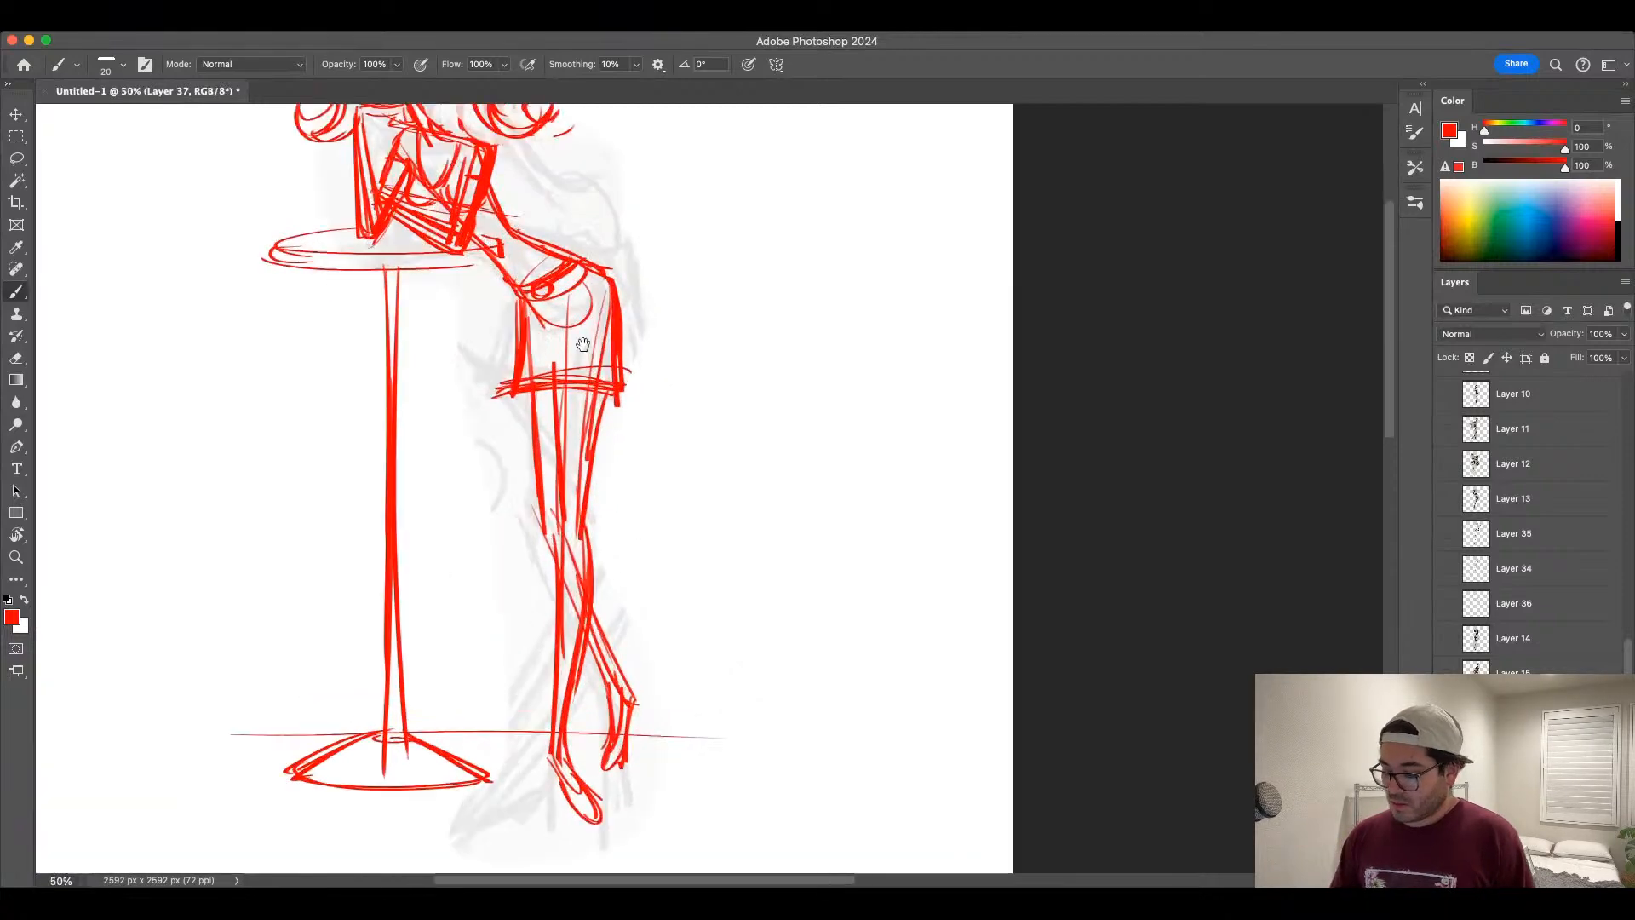
key(super+equal)
scroll(428, 362, up, 5)
mouse_move(338, 342)
mouse_down()
mouse_move(335, 366)
mouse_move(406, 404)
mouse_move(465, 382)
mouse_up()
key(super+z)
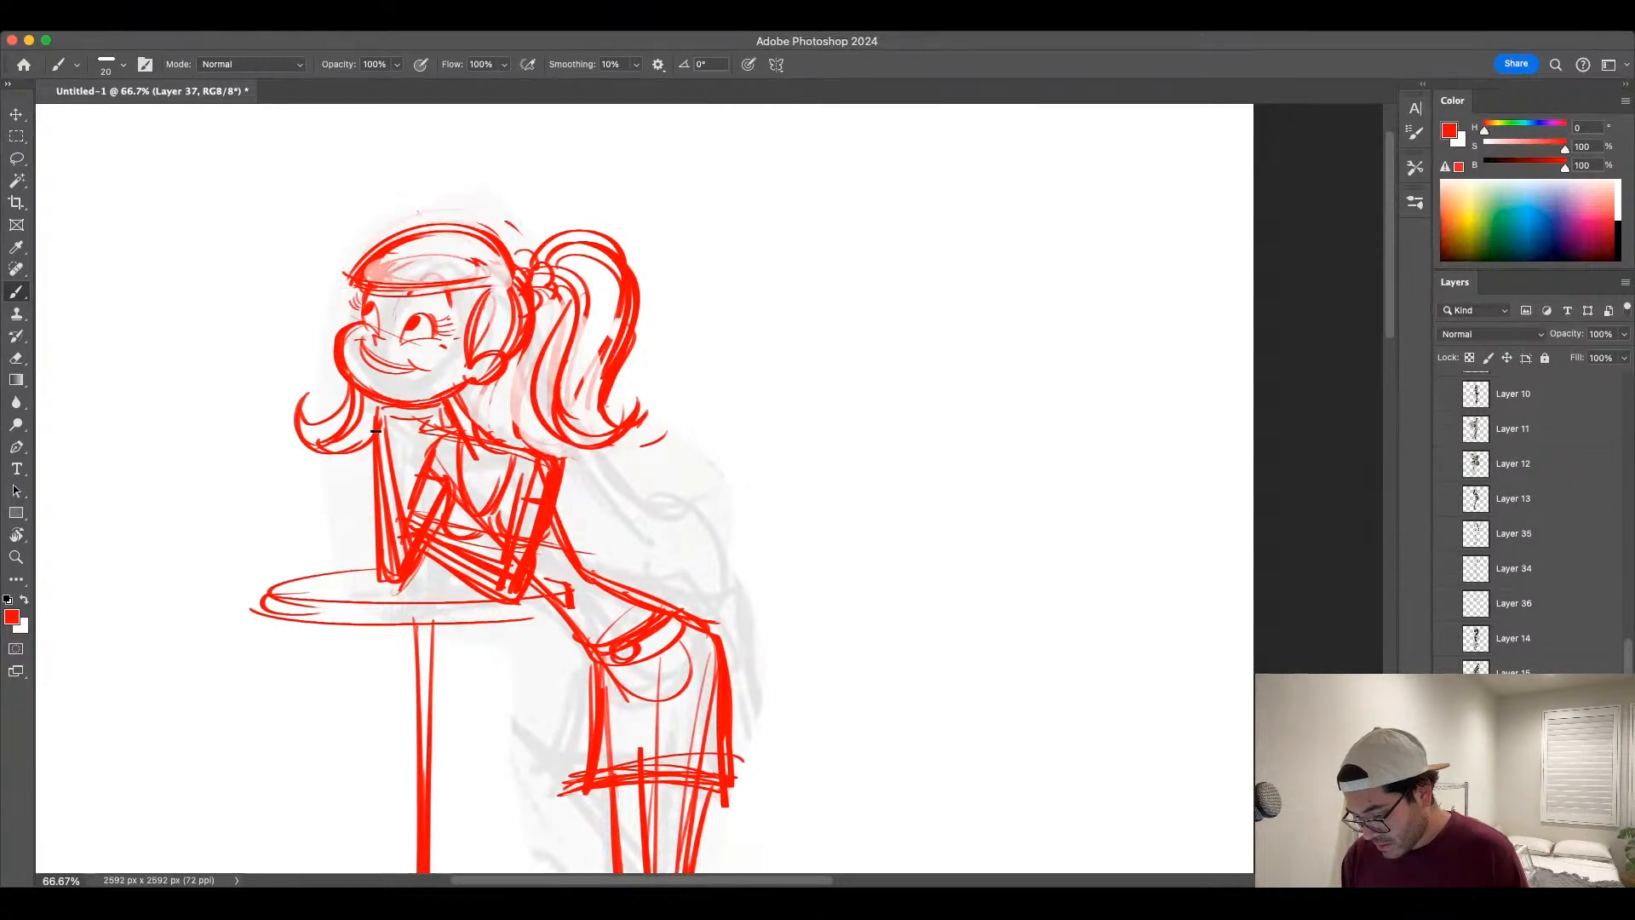
drag(373, 405, 437, 399)
drag(437, 399, 441, 418)
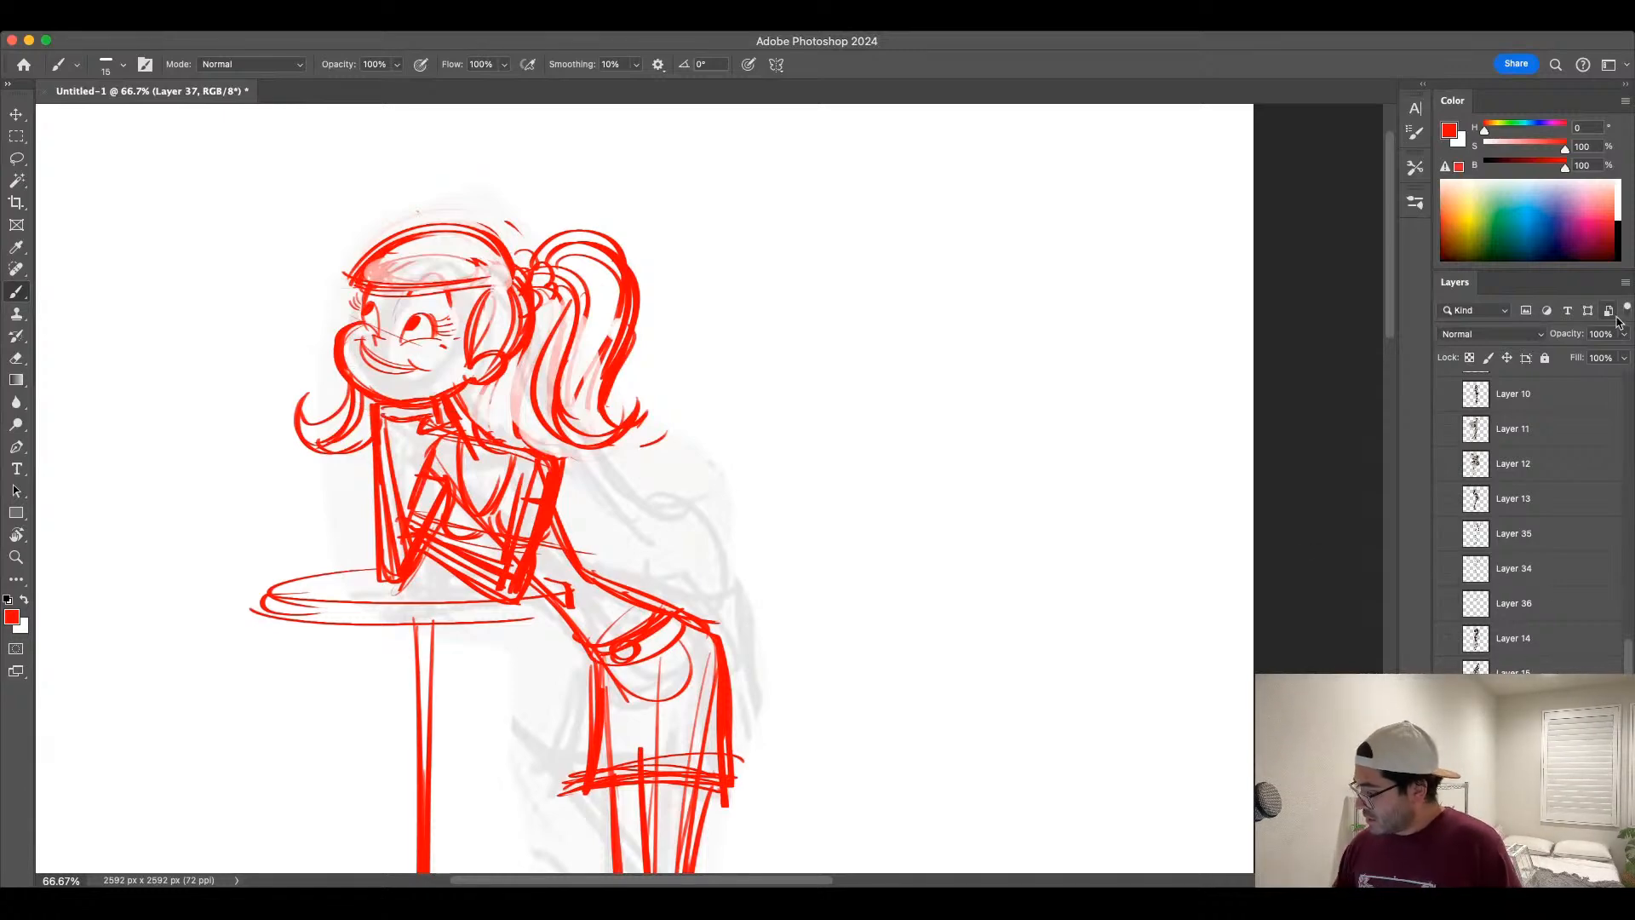
Step: Fade Layer 37 to 11% opacity and add a new layer for clean line work with a size 9 brush
click(1555, 351)
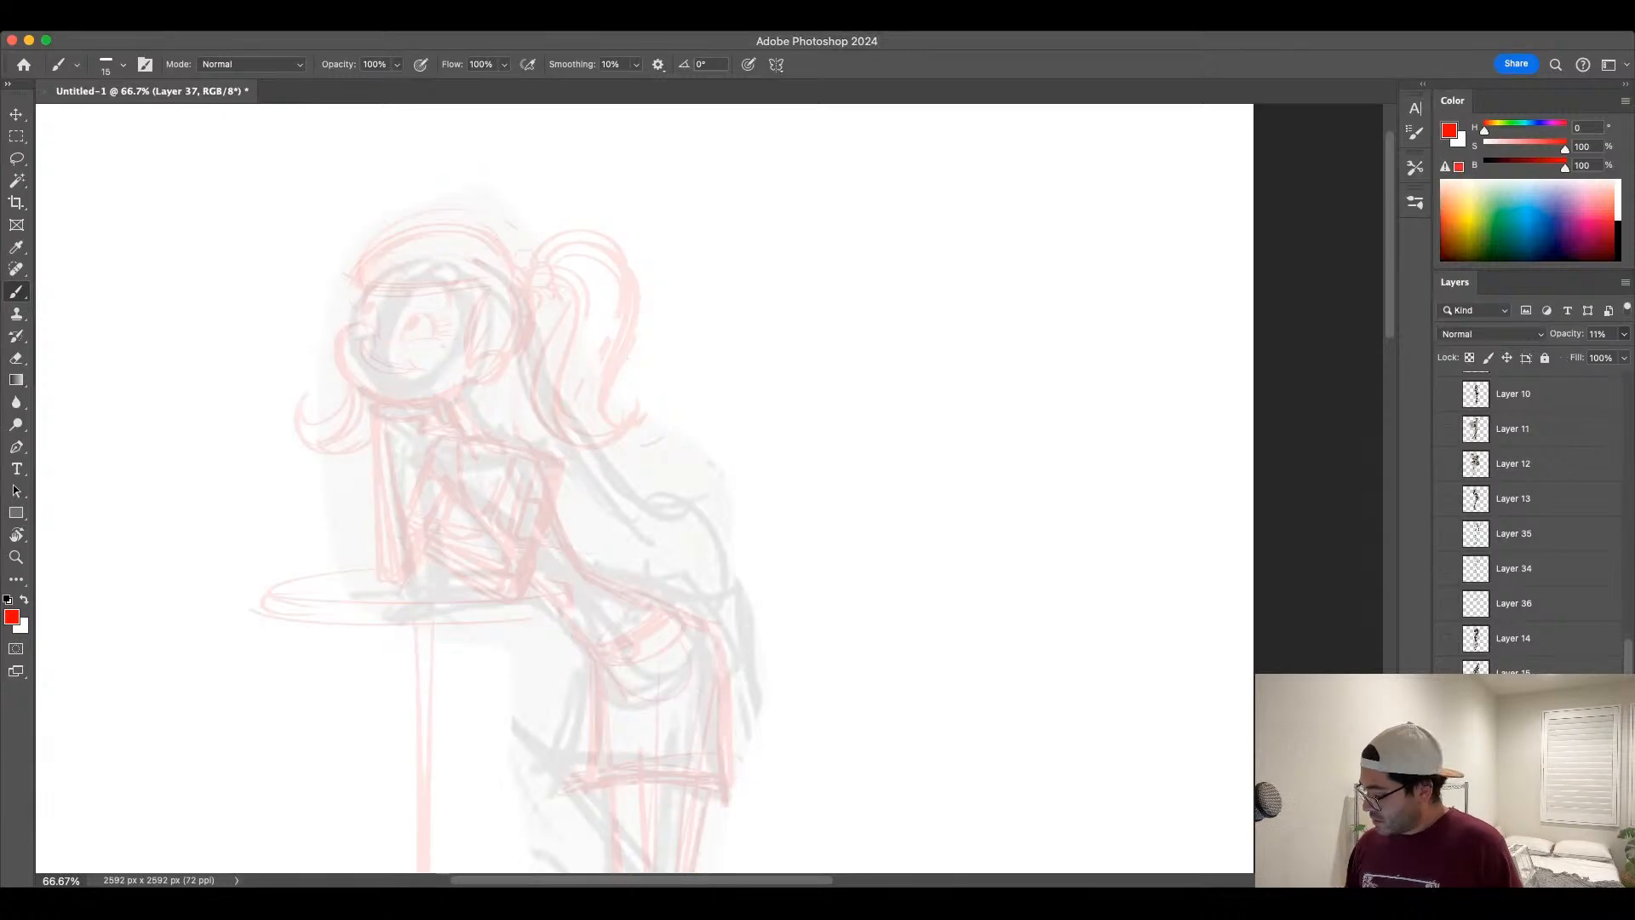
key(alt+shift+super+n)
key(bracketleft)
key(bracketleft)
Step: Draw clean lines for the hand cupping the cheek and the upright forearm down to its rounded elbow
mouse_move(350, 397)
mouse_down()
mouse_move(379, 415)
mouse_move(338, 387)
mouse_move(336, 349)
mouse_move(388, 411)
mouse_move(402, 521)
mouse_up()
key(super+z)
key(super+z)
drag(372, 429, 374, 537)
key(super+z)
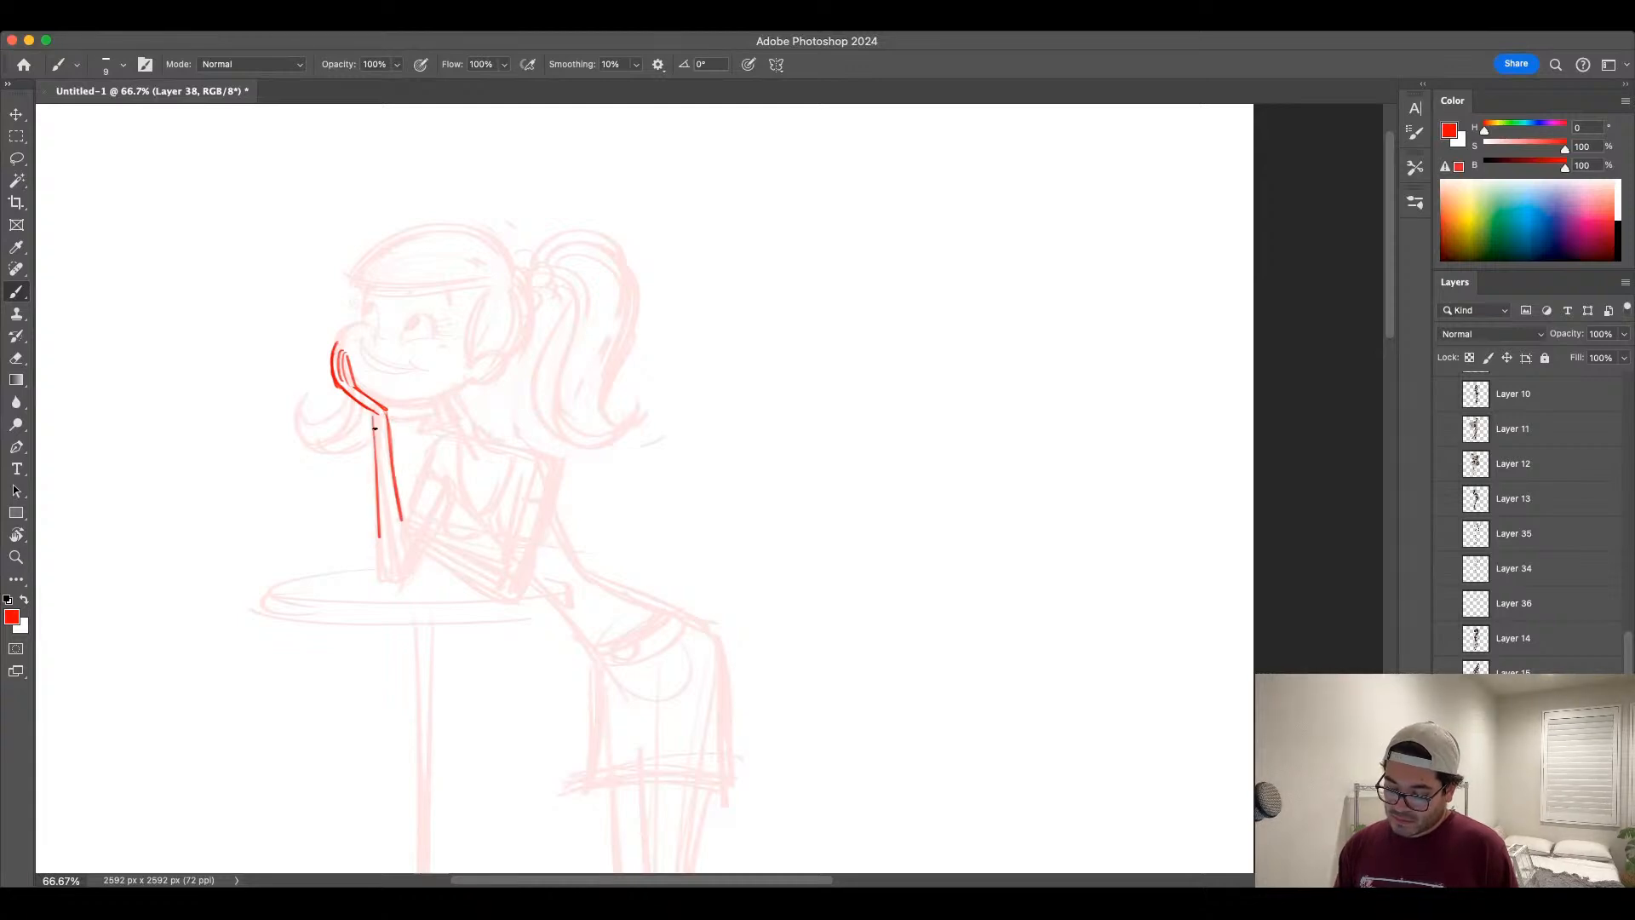
mouse_move(376, 418)
mouse_down()
mouse_move(373, 545)
mouse_move(410, 564)
mouse_move(371, 572)
mouse_move(413, 565)
mouse_up()
key(super+z)
key(super+z)
key(super+z)
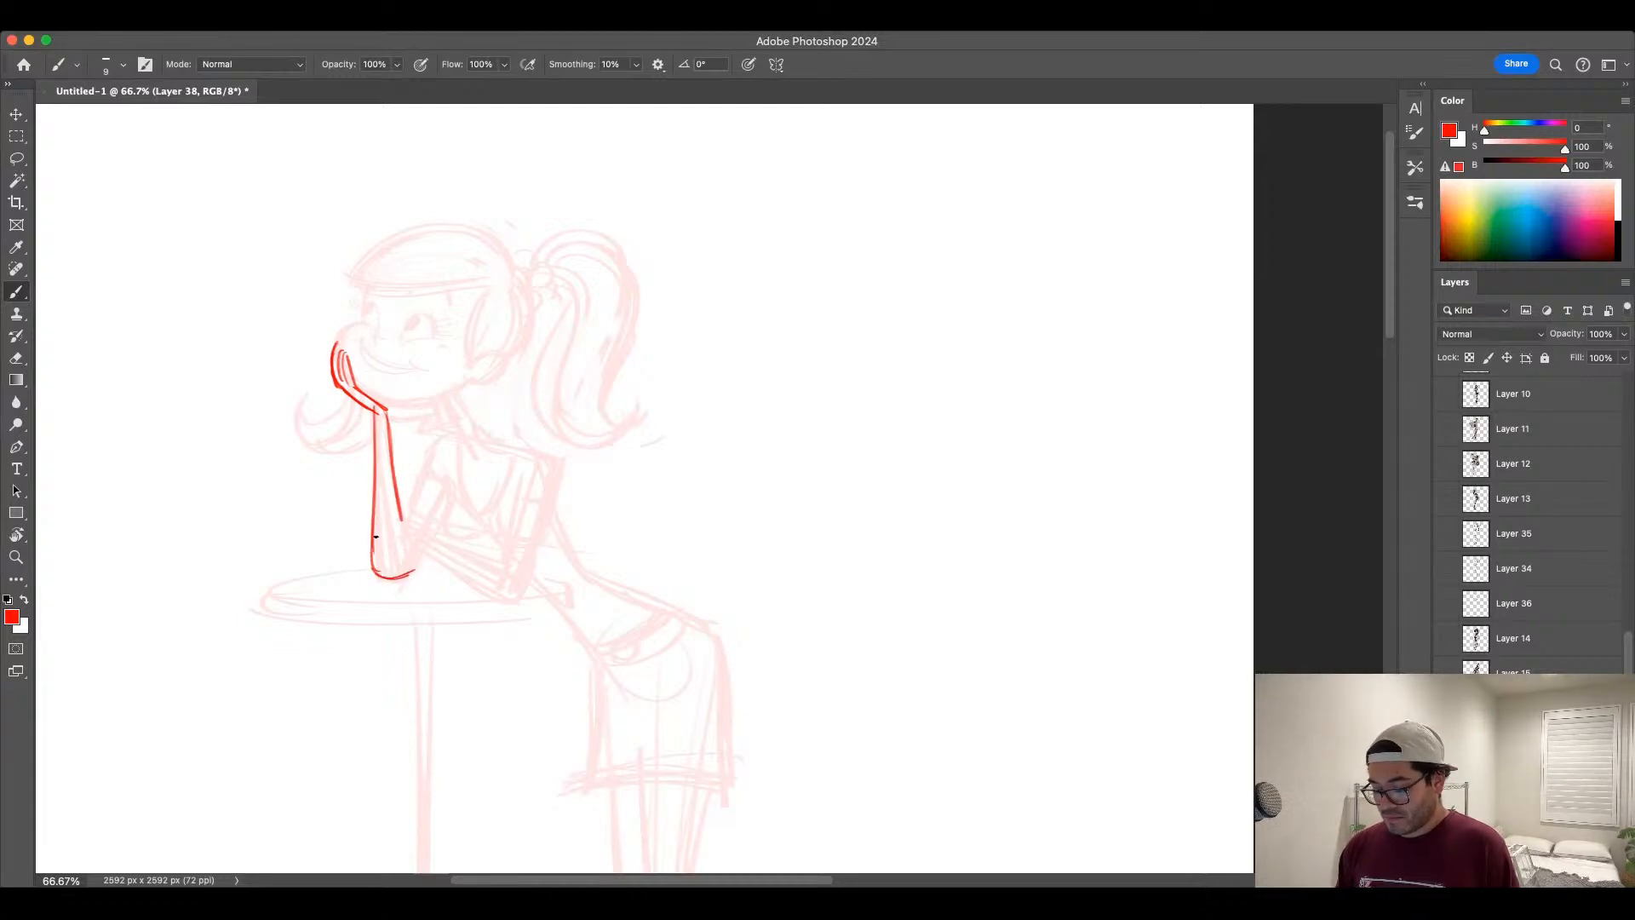
drag(374, 511, 379, 577)
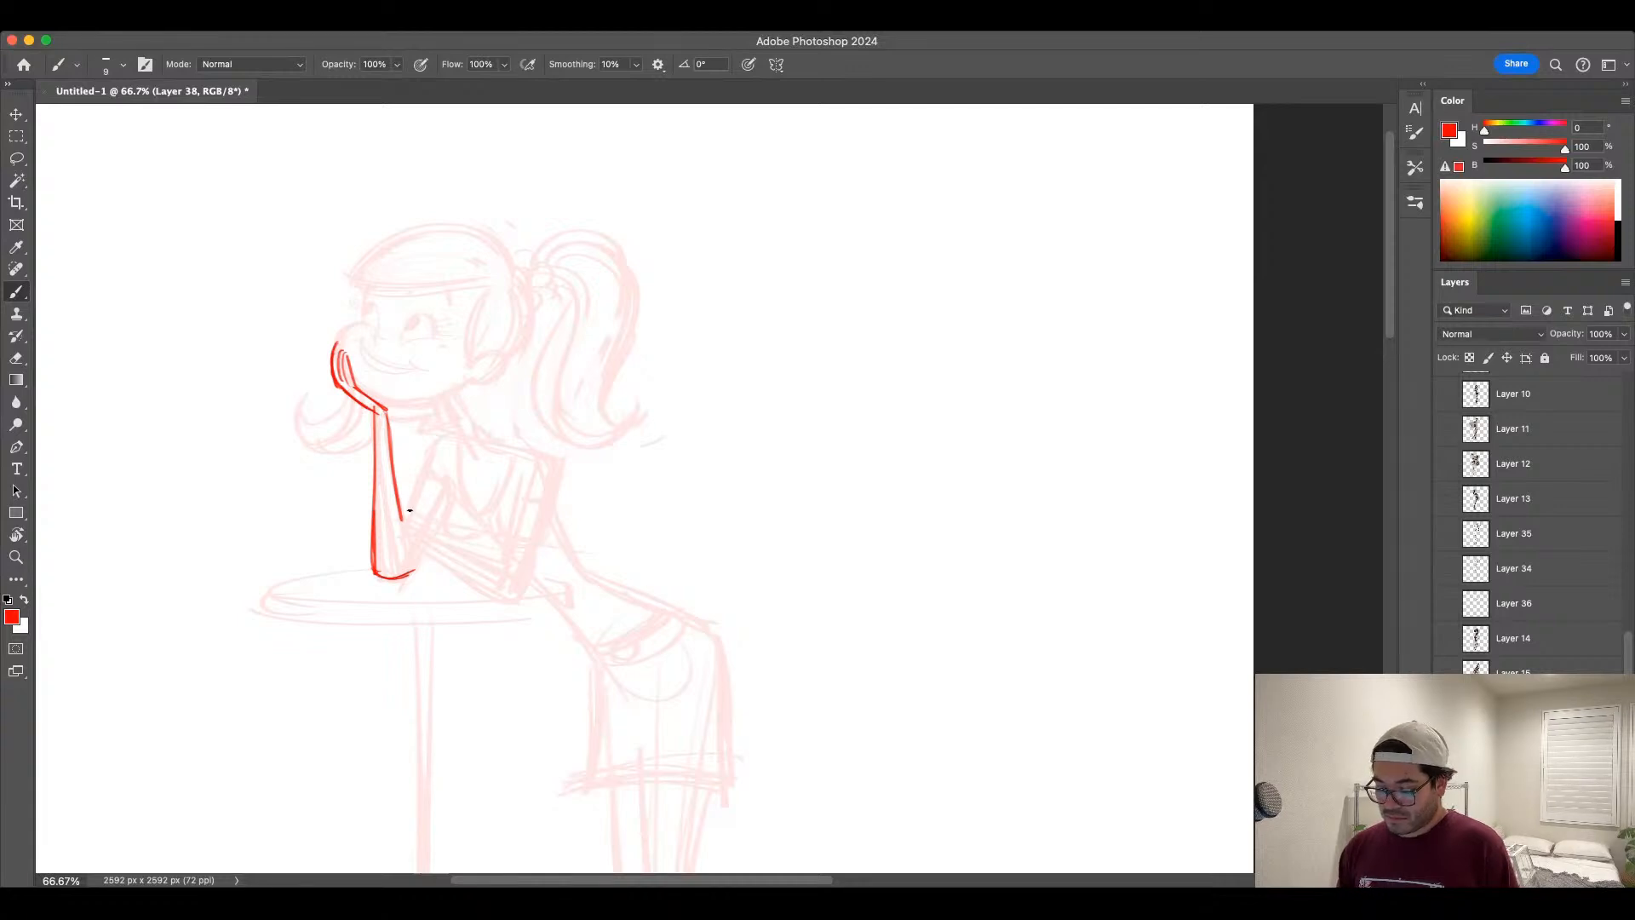
Step: Firm up the inner edge of the upright forearm and outline the other forearm lying across toward its elbow
drag(392, 486, 403, 555)
drag(385, 417, 404, 539)
key(super+z)
mouse_move(388, 462)
mouse_down()
mouse_move(405, 549)
mouse_move(436, 538)
mouse_move(513, 575)
mouse_up()
key(super+z)
key(super+z)
mouse_move(399, 527)
mouse_down()
mouse_move(512, 575)
mouse_move(485, 598)
mouse_up()
mouse_move(423, 546)
mouse_down()
mouse_move(492, 600)
mouse_move(521, 597)
mouse_up()
key(super+z)
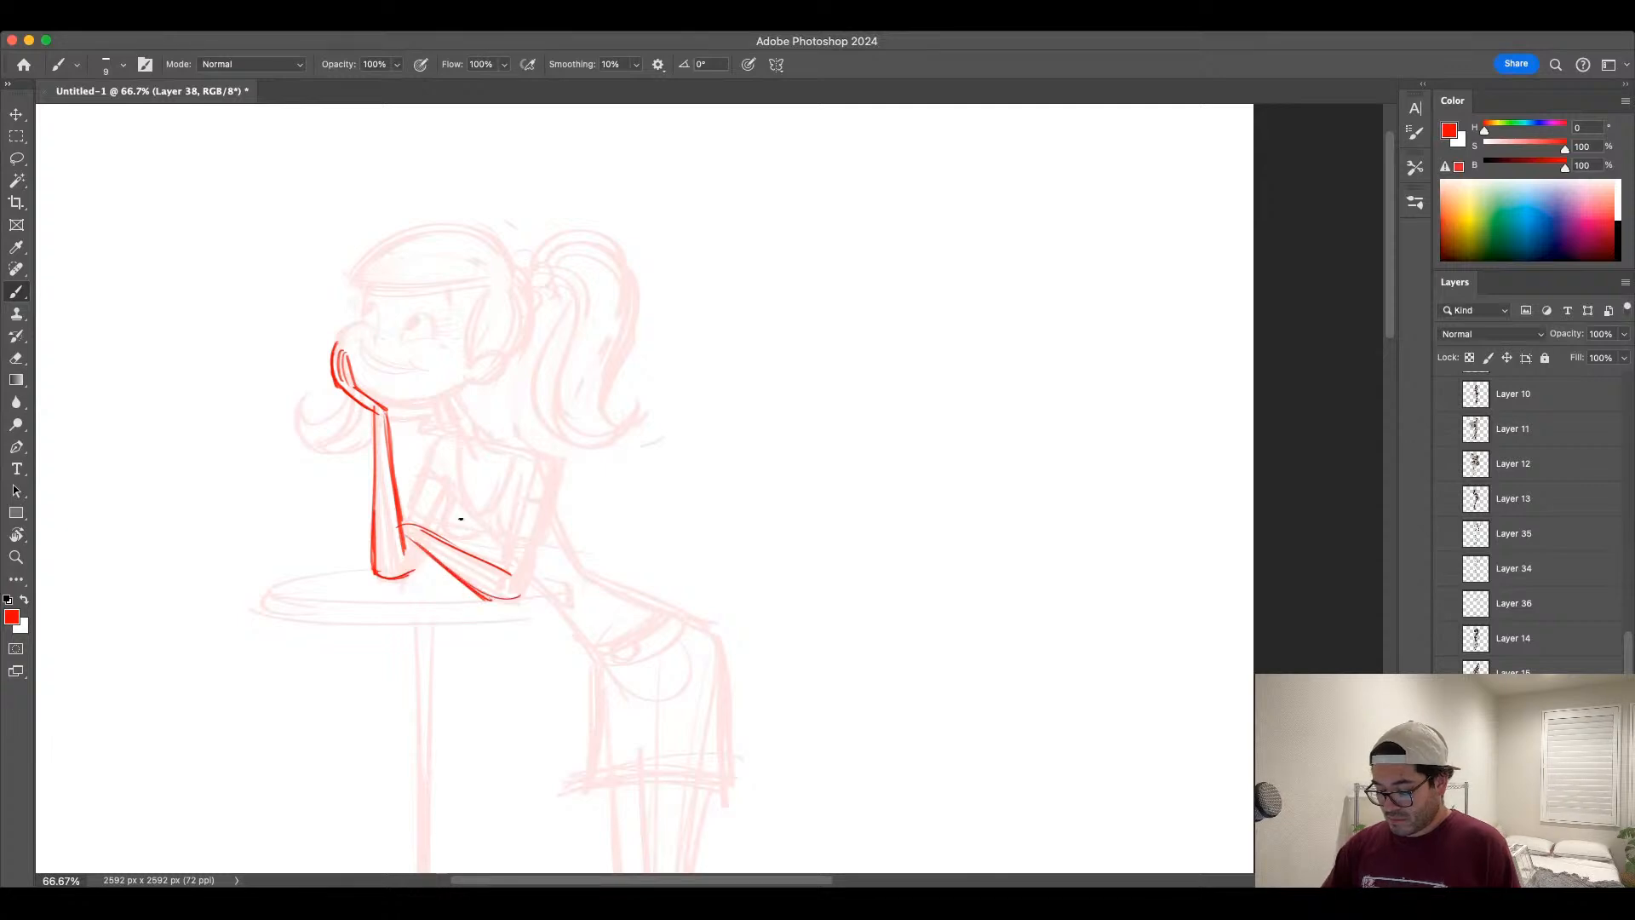
Step: Outline the near upper arm and the neck curving down into the shoulder
drag(520, 477, 507, 568)
key(super+z)
drag(520, 477, 518, 582)
key(super+z)
key(super+z)
mouse_move(477, 410)
mouse_down()
mouse_move(555, 464)
mouse_move(475, 460)
mouse_move(536, 566)
mouse_move(519, 599)
mouse_up()
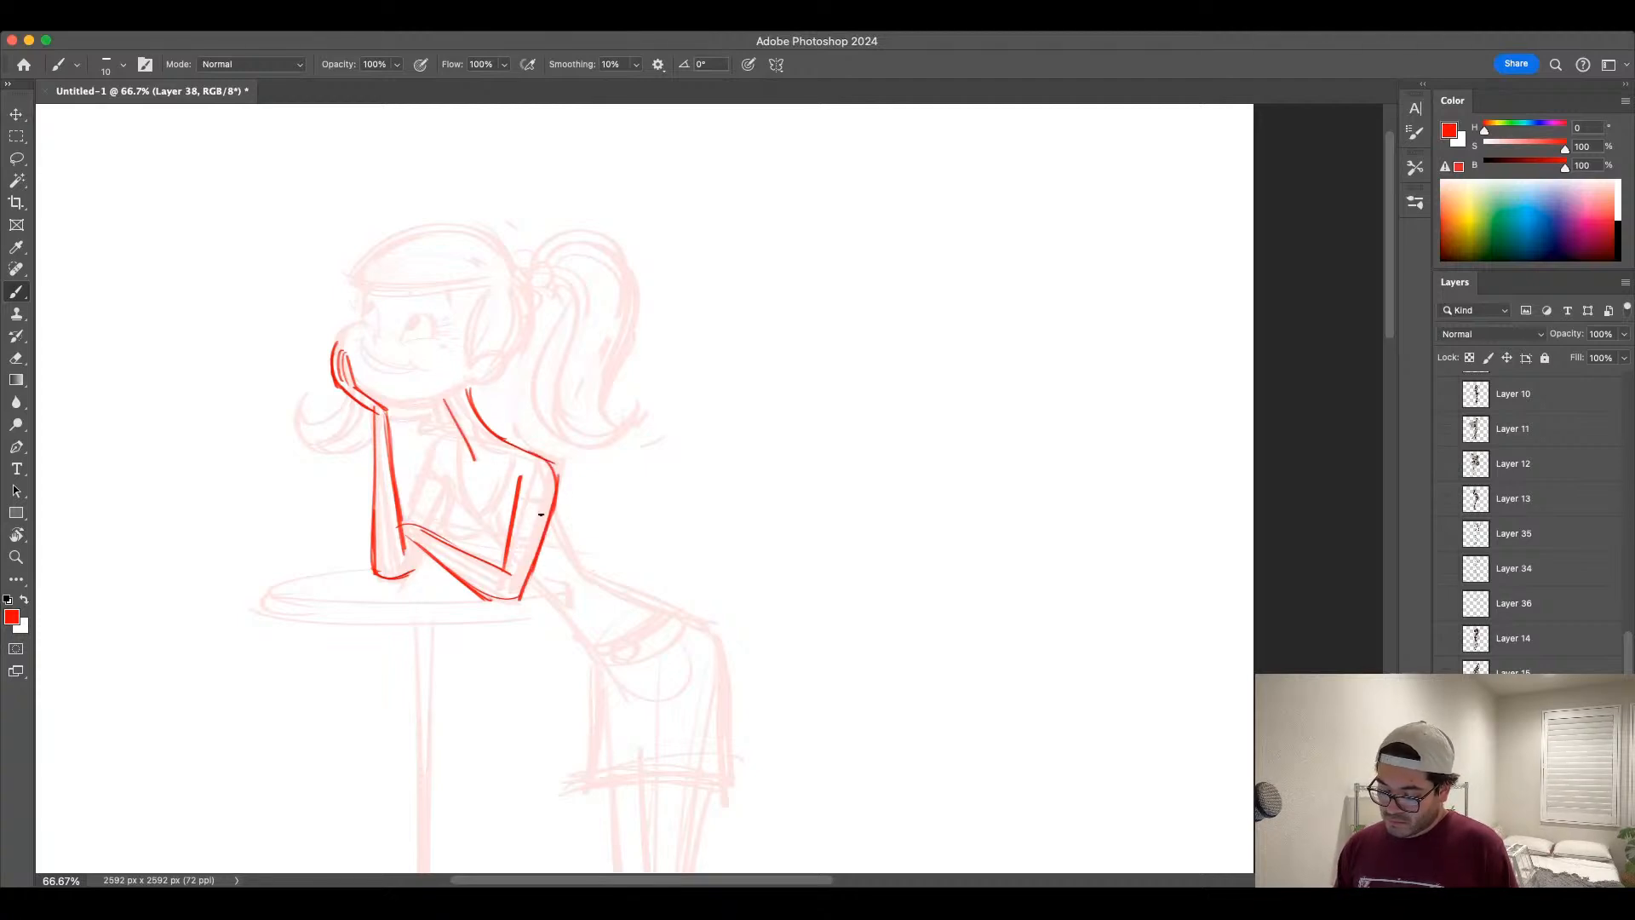
Step: Draw the sleeve bands, scooped neckline, and bust curves, and outline the far shoulder and upper arm
drag(510, 509, 554, 503)
mouse_move(449, 476)
mouse_down()
mouse_move(443, 530)
mouse_move(506, 529)
mouse_up()
mouse_move(463, 440)
mouse_down()
mouse_move(502, 482)
mouse_move(483, 507)
mouse_move(506, 477)
mouse_up()
key(ctrl+z)
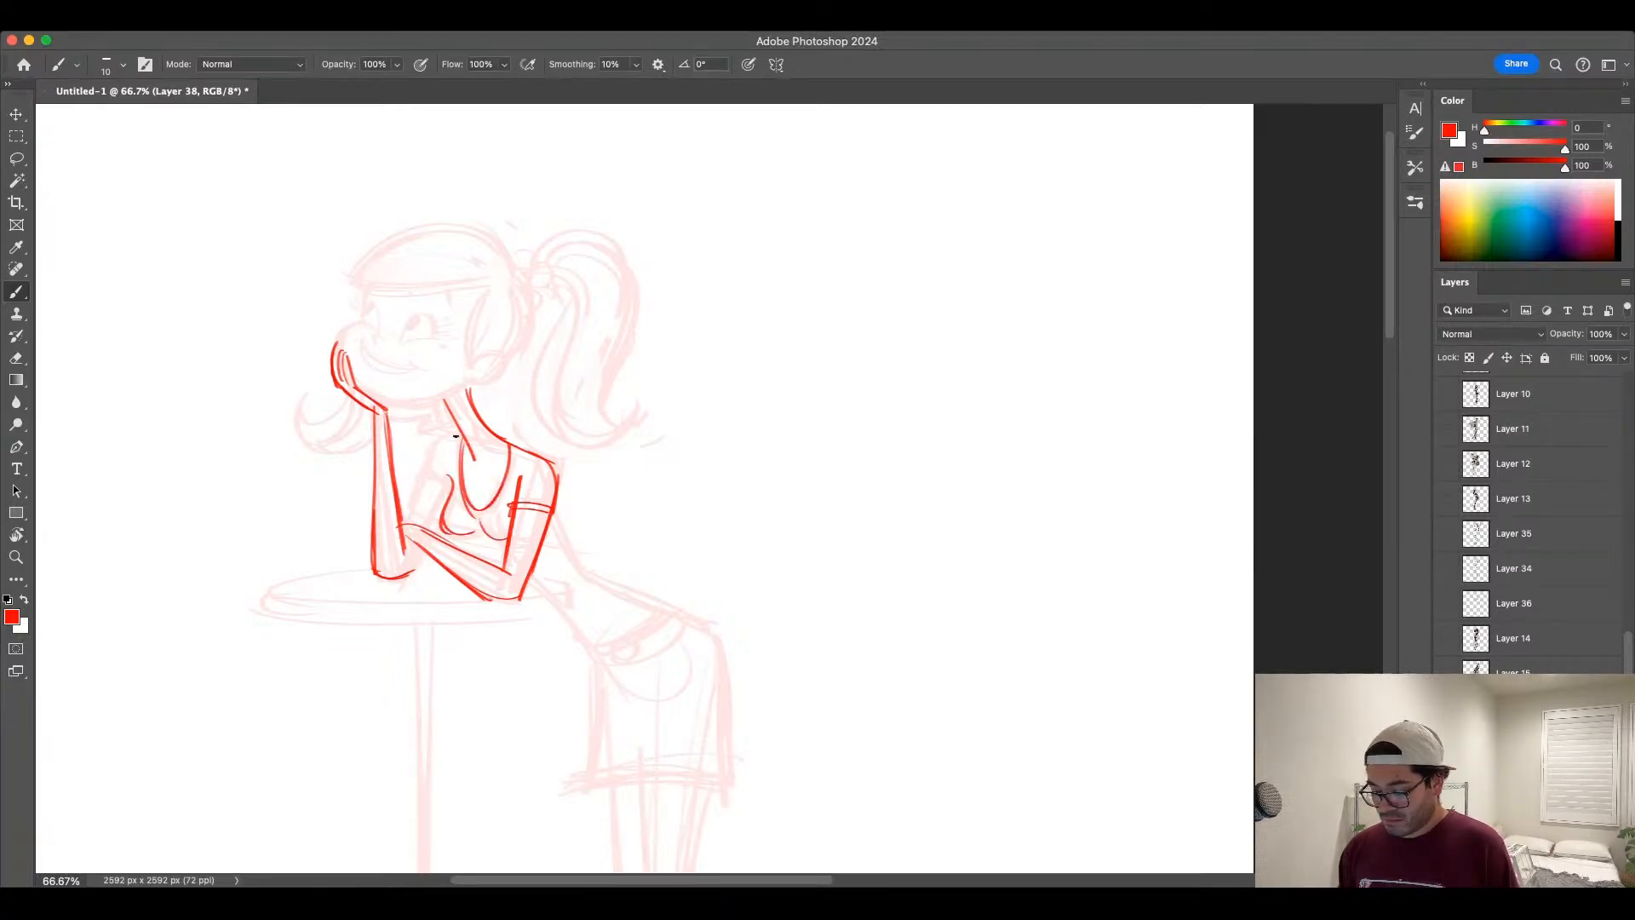
mouse_move(456, 436)
mouse_down()
mouse_move(407, 519)
mouse_move(449, 494)
mouse_up()
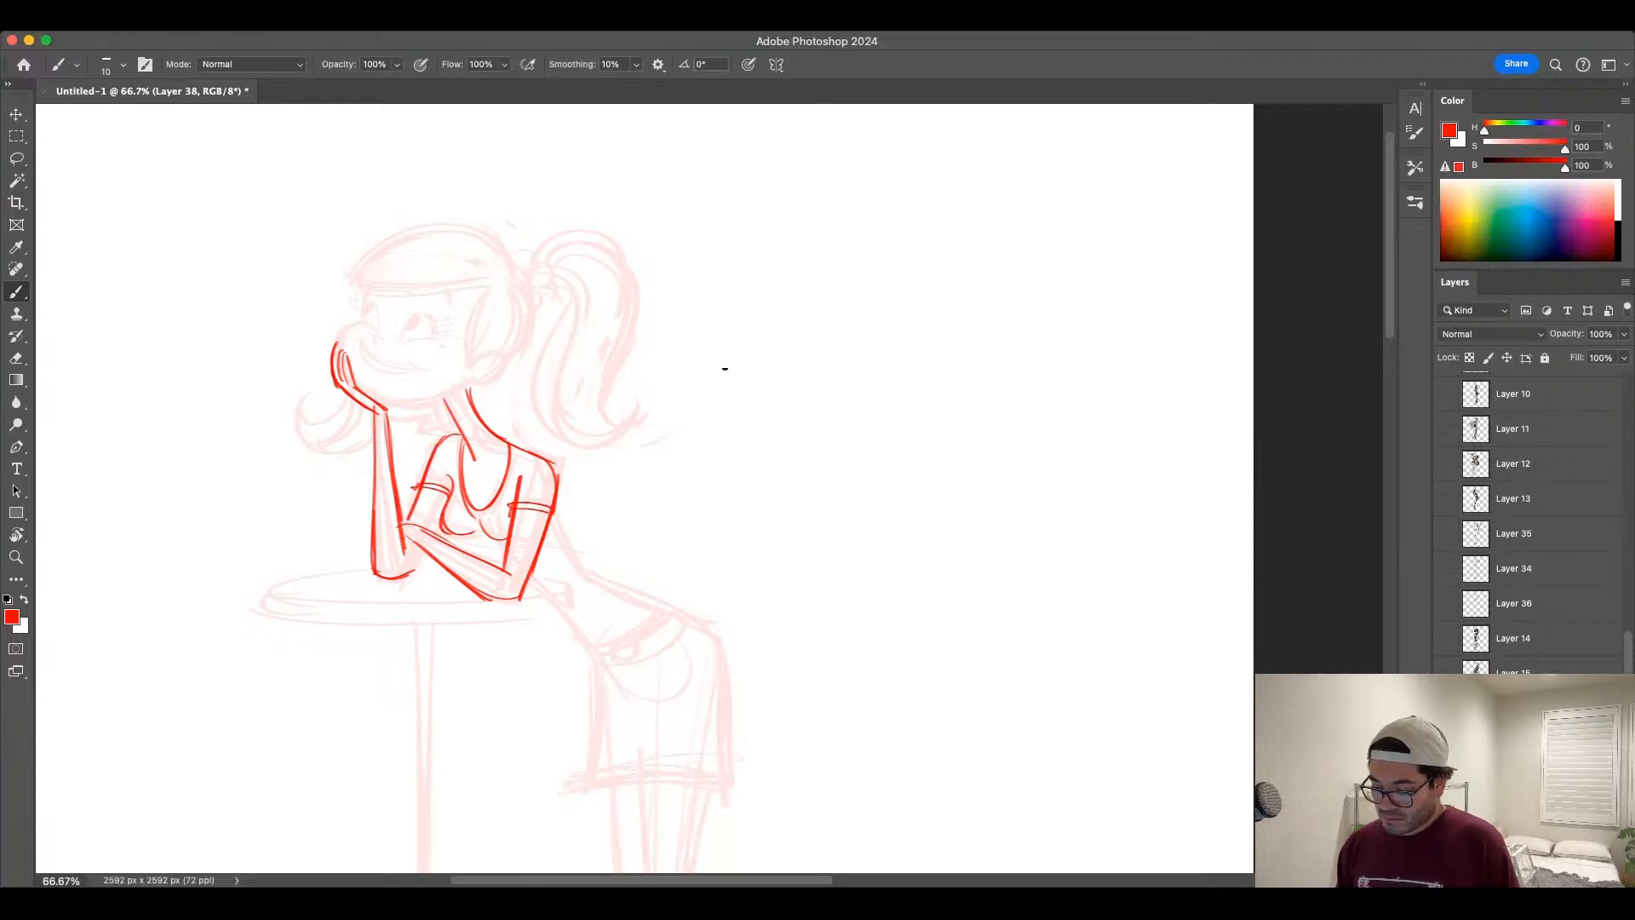
Step: Outline the cheek, jaw, and ear, and draw the two upward-looking eyes
drag(361, 324, 333, 349)
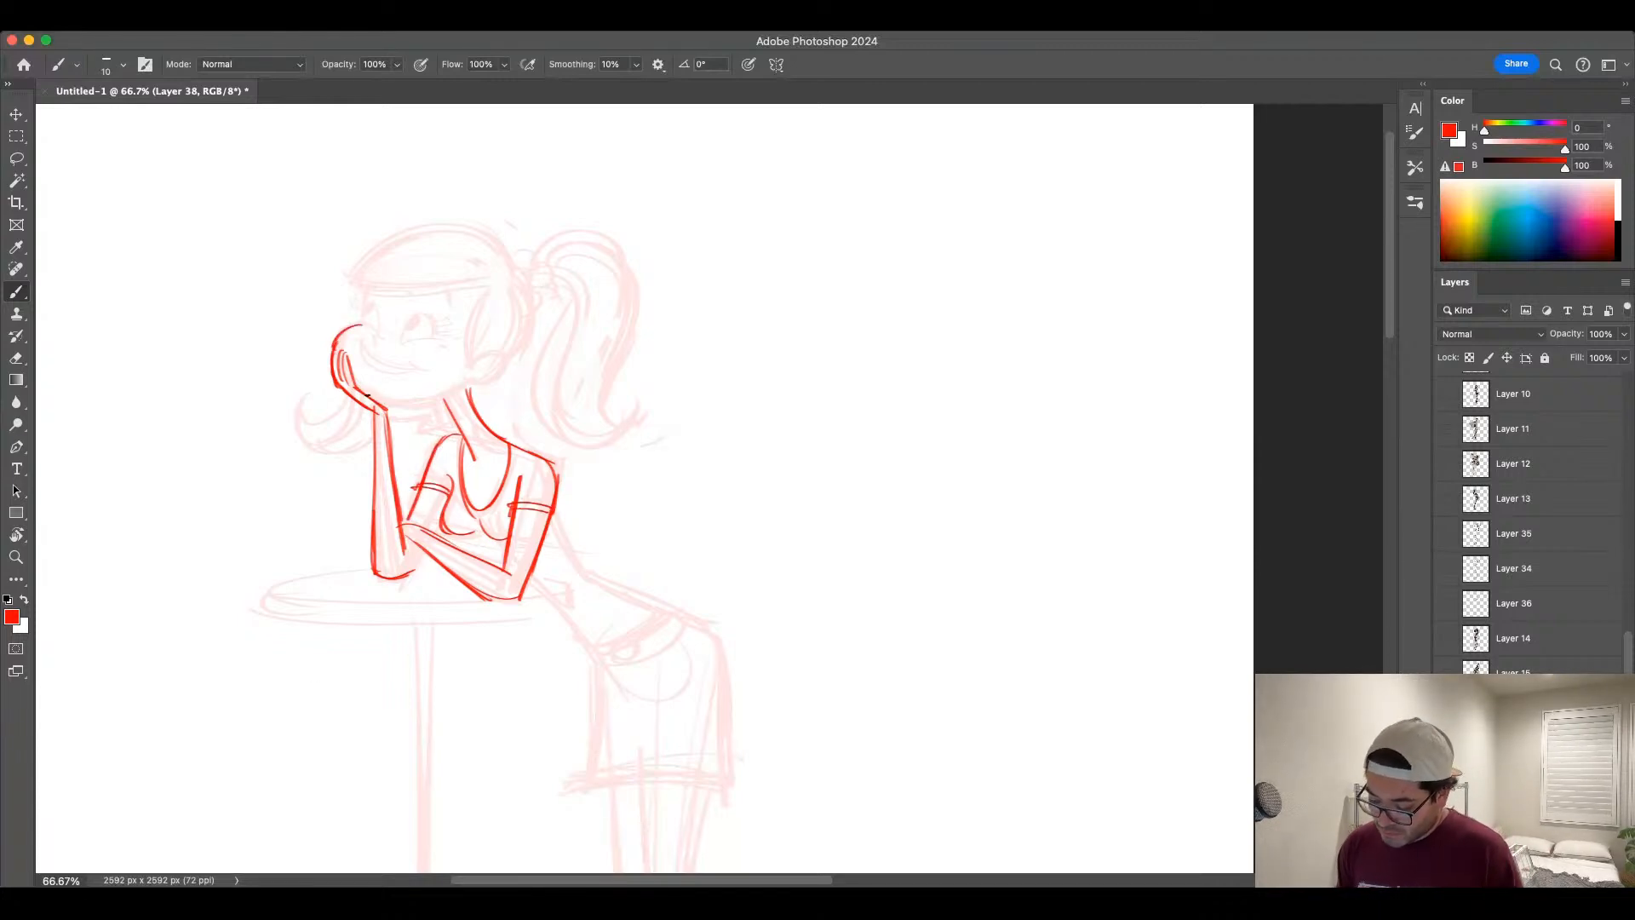
mouse_move(381, 410)
mouse_down()
mouse_move(469, 389)
mouse_move(496, 358)
mouse_move(450, 398)
mouse_move(384, 411)
mouse_up()
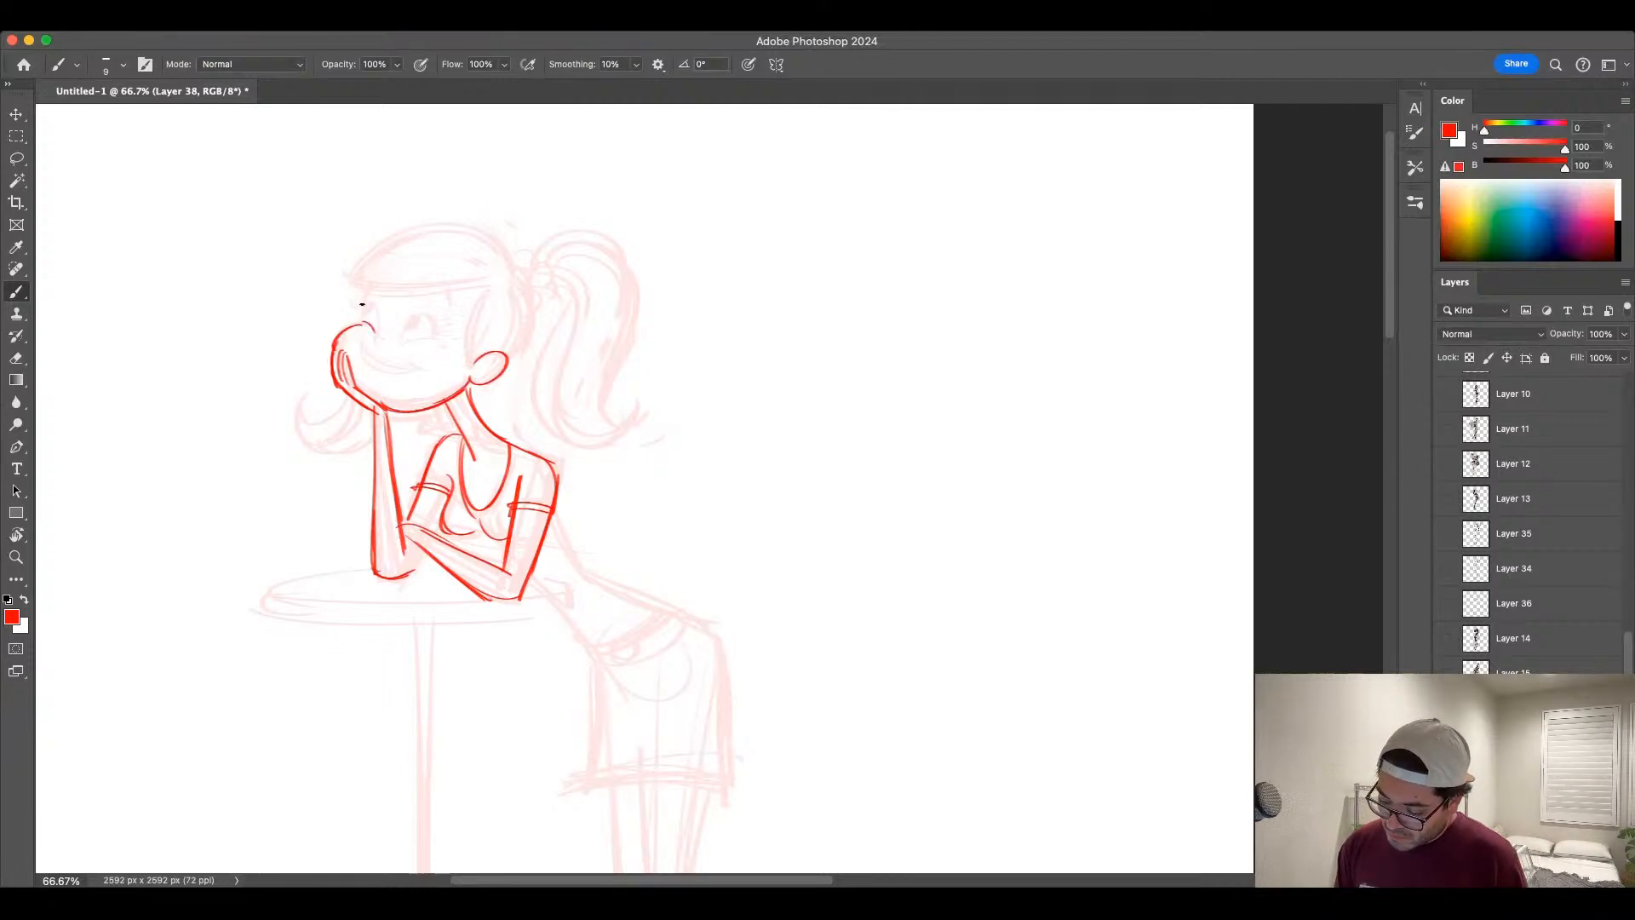
mouse_move(362, 321)
mouse_down()
mouse_move(368, 312)
mouse_move(429, 333)
mouse_move(402, 337)
mouse_move(430, 335)
mouse_move(368, 315)
mouse_up()
key(super+z)
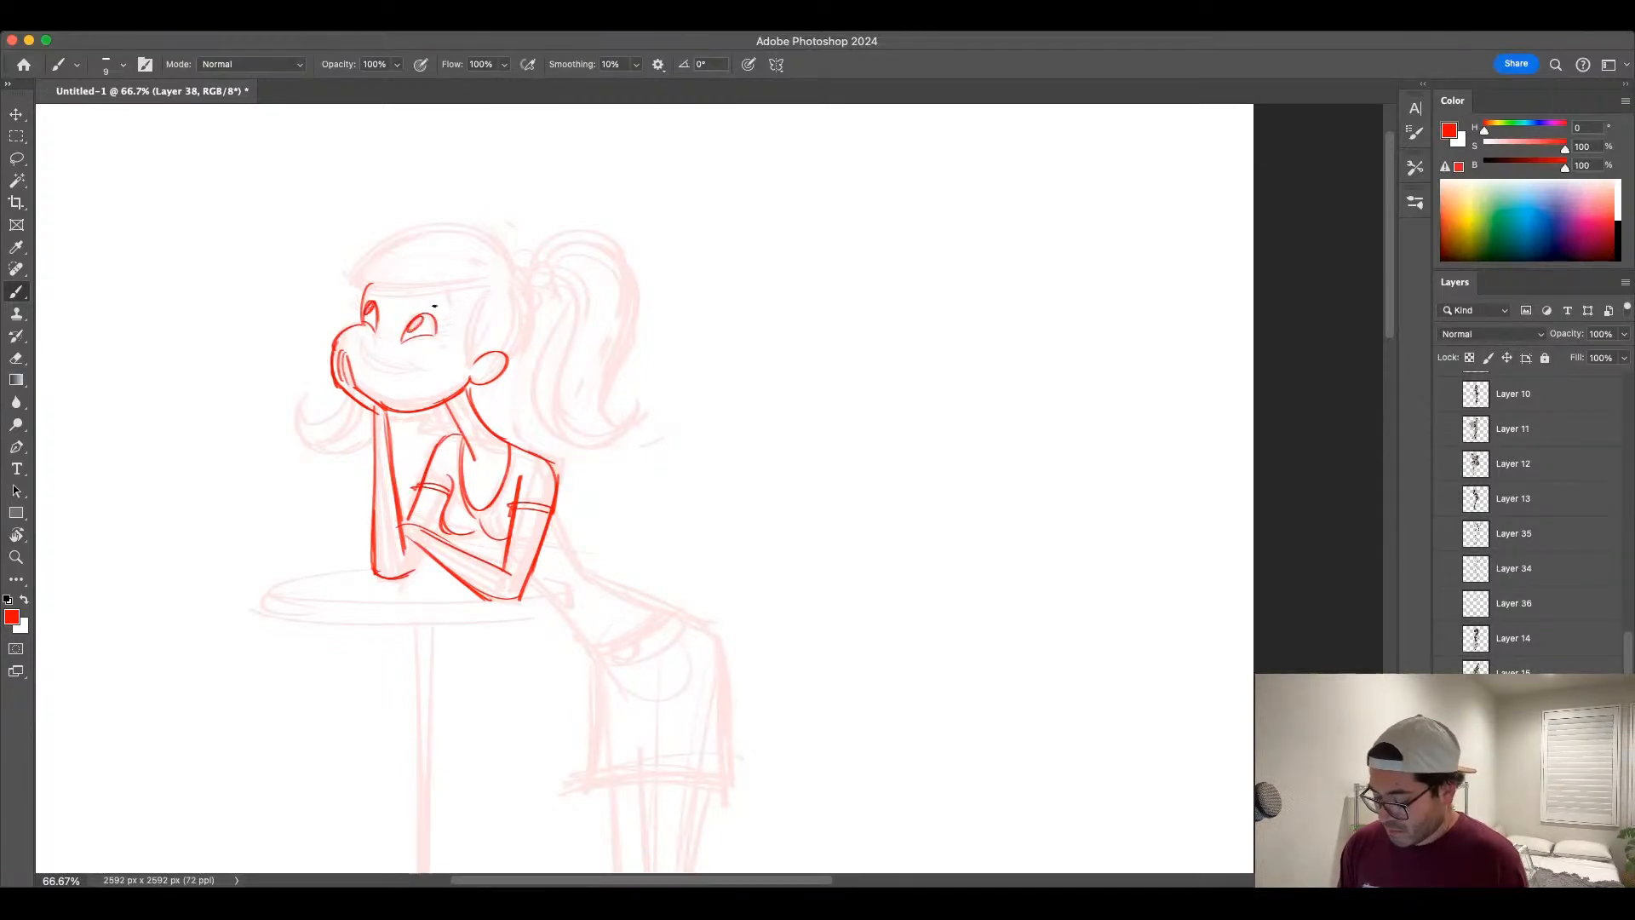
Step: Draw a wide curved smile and a small upturned nose on the face
drag(475, 486, 694, 546)
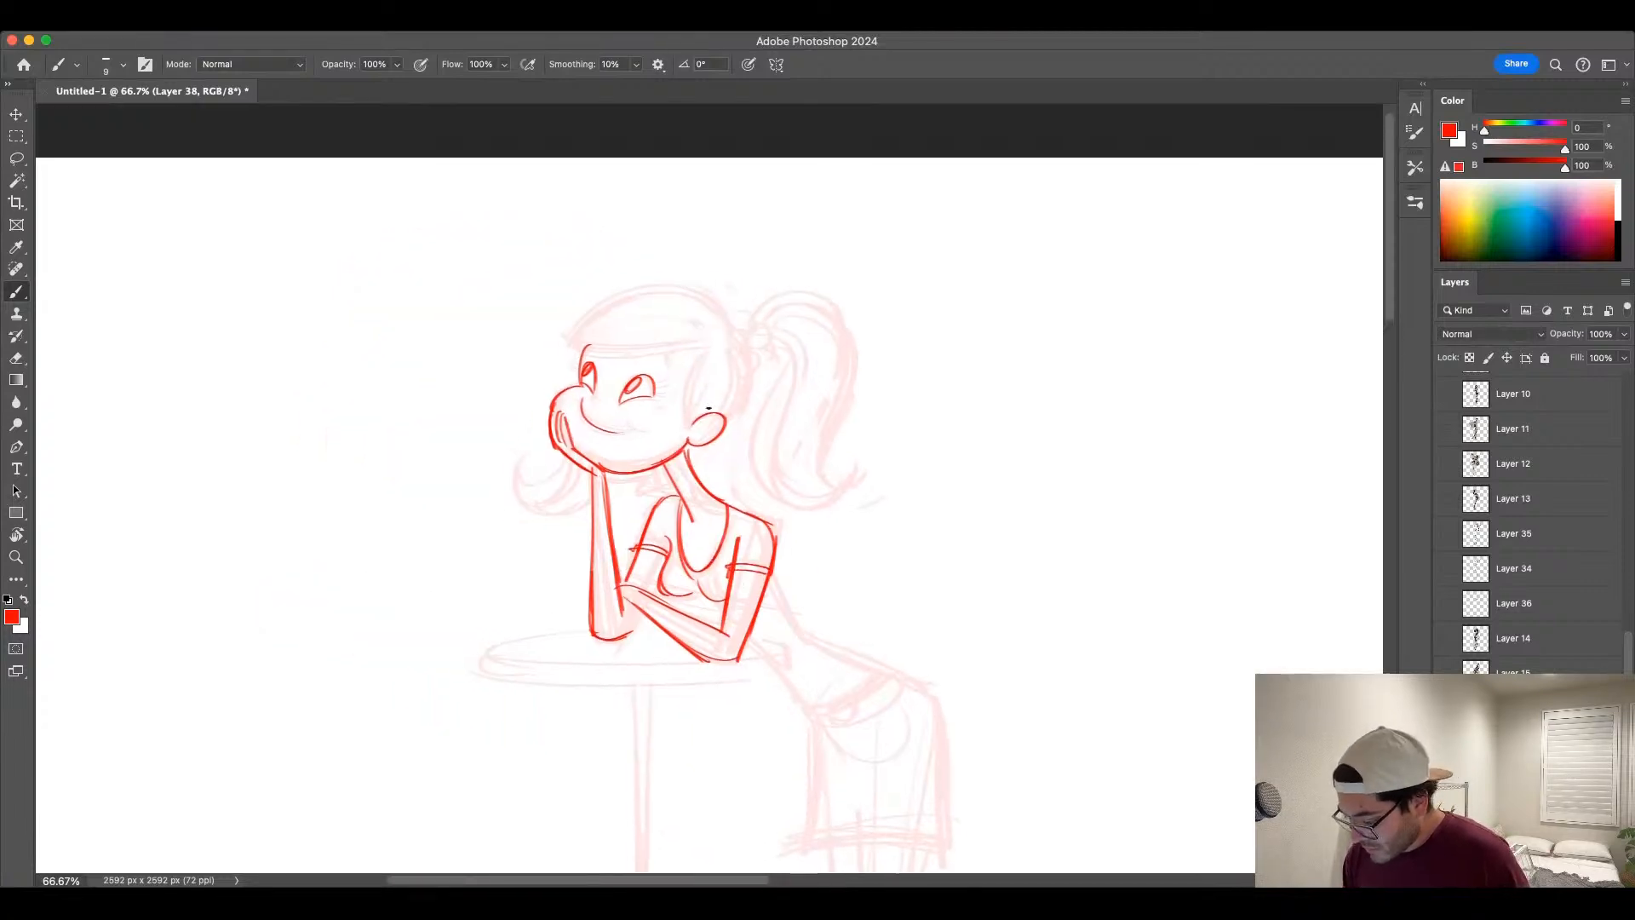
key(super+=)
drag(515, 359, 588, 404)
key(super+z)
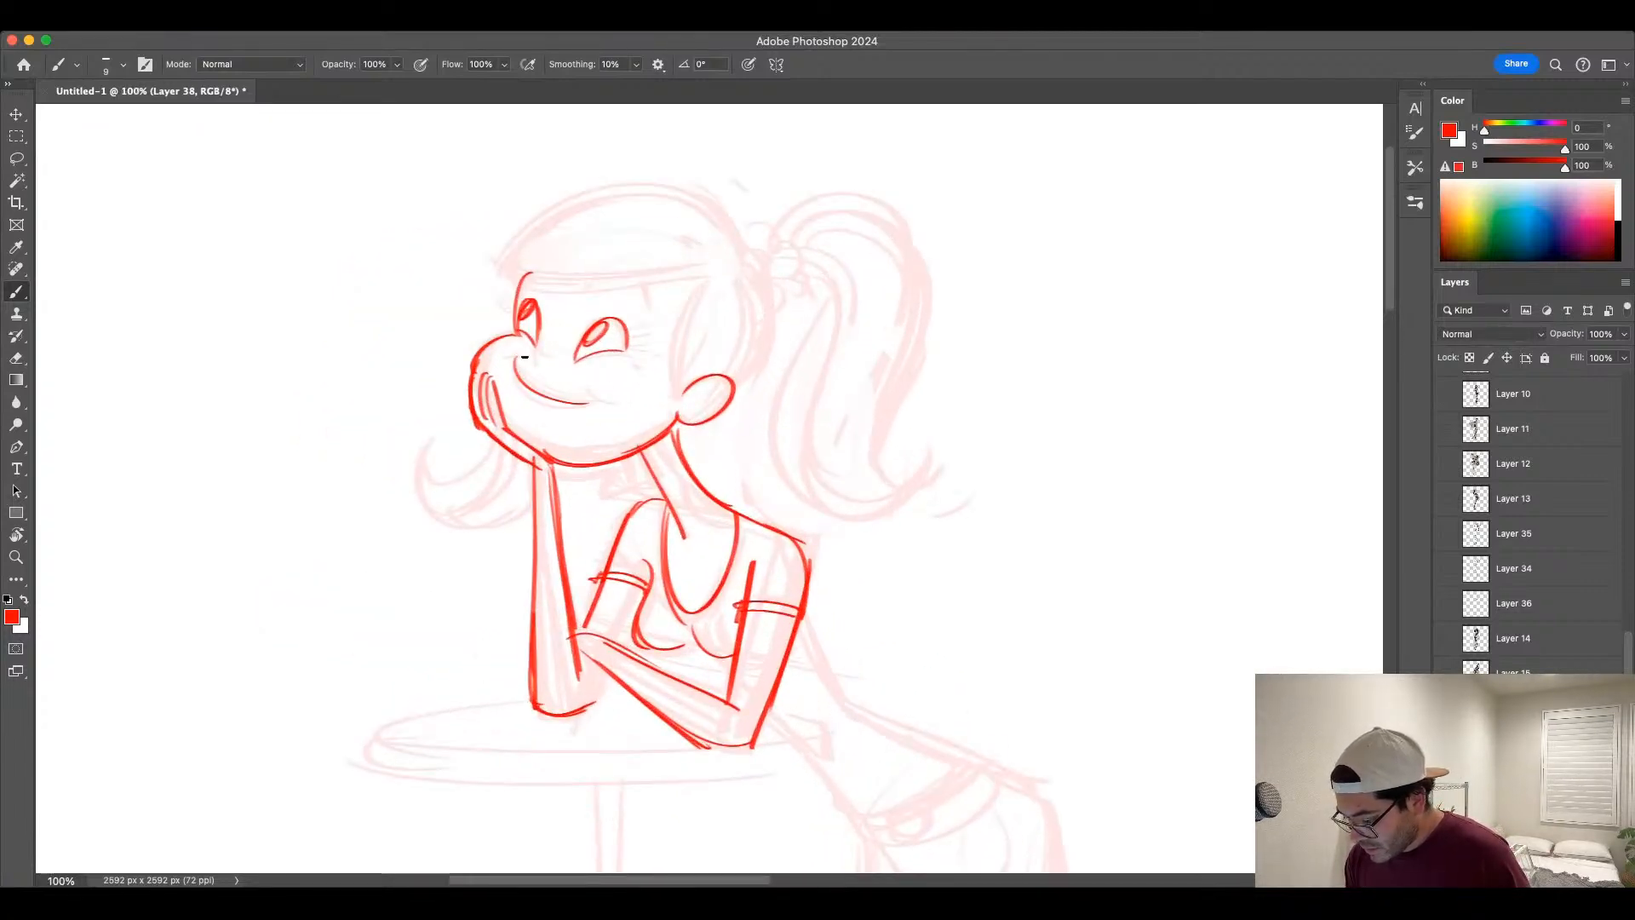
mouse_move(524, 357)
mouse_down()
mouse_move(579, 367)
mouse_move(516, 377)
mouse_move(593, 394)
mouse_move(519, 369)
mouse_move(568, 377)
mouse_move(535, 356)
mouse_move(573, 311)
mouse_move(534, 368)
mouse_up()
key(super+z)
key(super+z)
key(super+z)
Step: Darken the pupils and draw high arched eyebrows above both eyes
mouse_move(547, 352)
mouse_down()
mouse_move(533, 348)
mouse_move(549, 274)
mouse_move(554, 301)
mouse_move(550, 277)
mouse_move(553, 292)
mouse_move(654, 309)
mouse_move(629, 350)
mouse_move(595, 335)
mouse_up()
key(super+z)
key(super+z)
key(bracketright)
key(super+z)
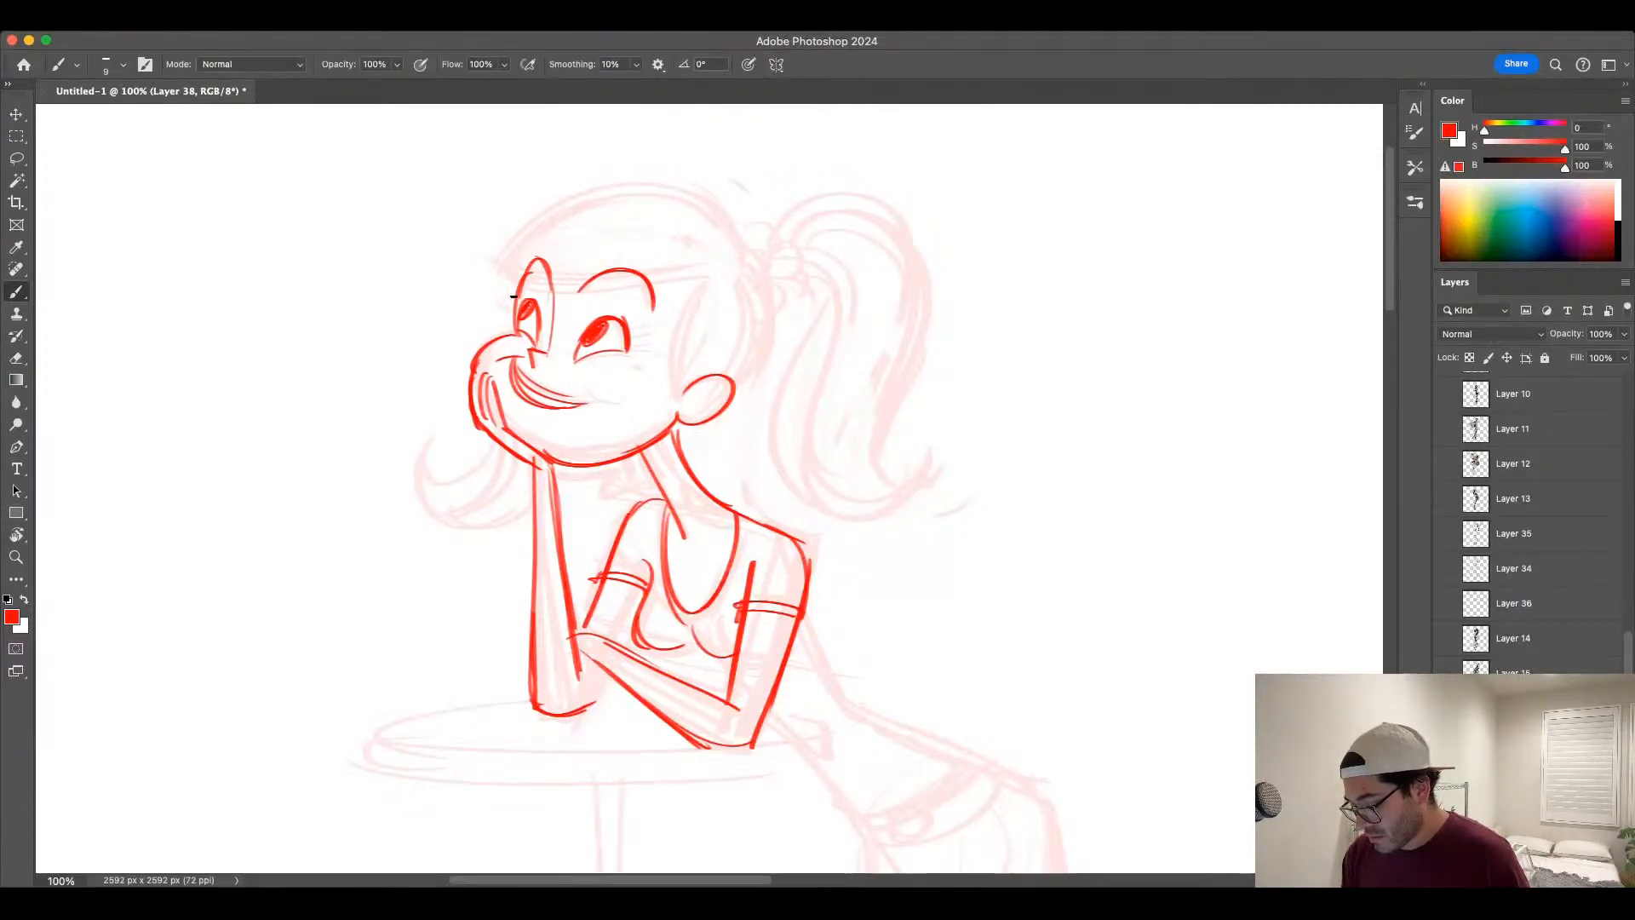
Step: Add short flicked eyelashes at the outer corners of both eyes
drag(514, 298, 494, 299)
drag(516, 308, 495, 312)
drag(628, 331, 657, 323)
drag(630, 337, 661, 337)
drag(630, 342, 649, 348)
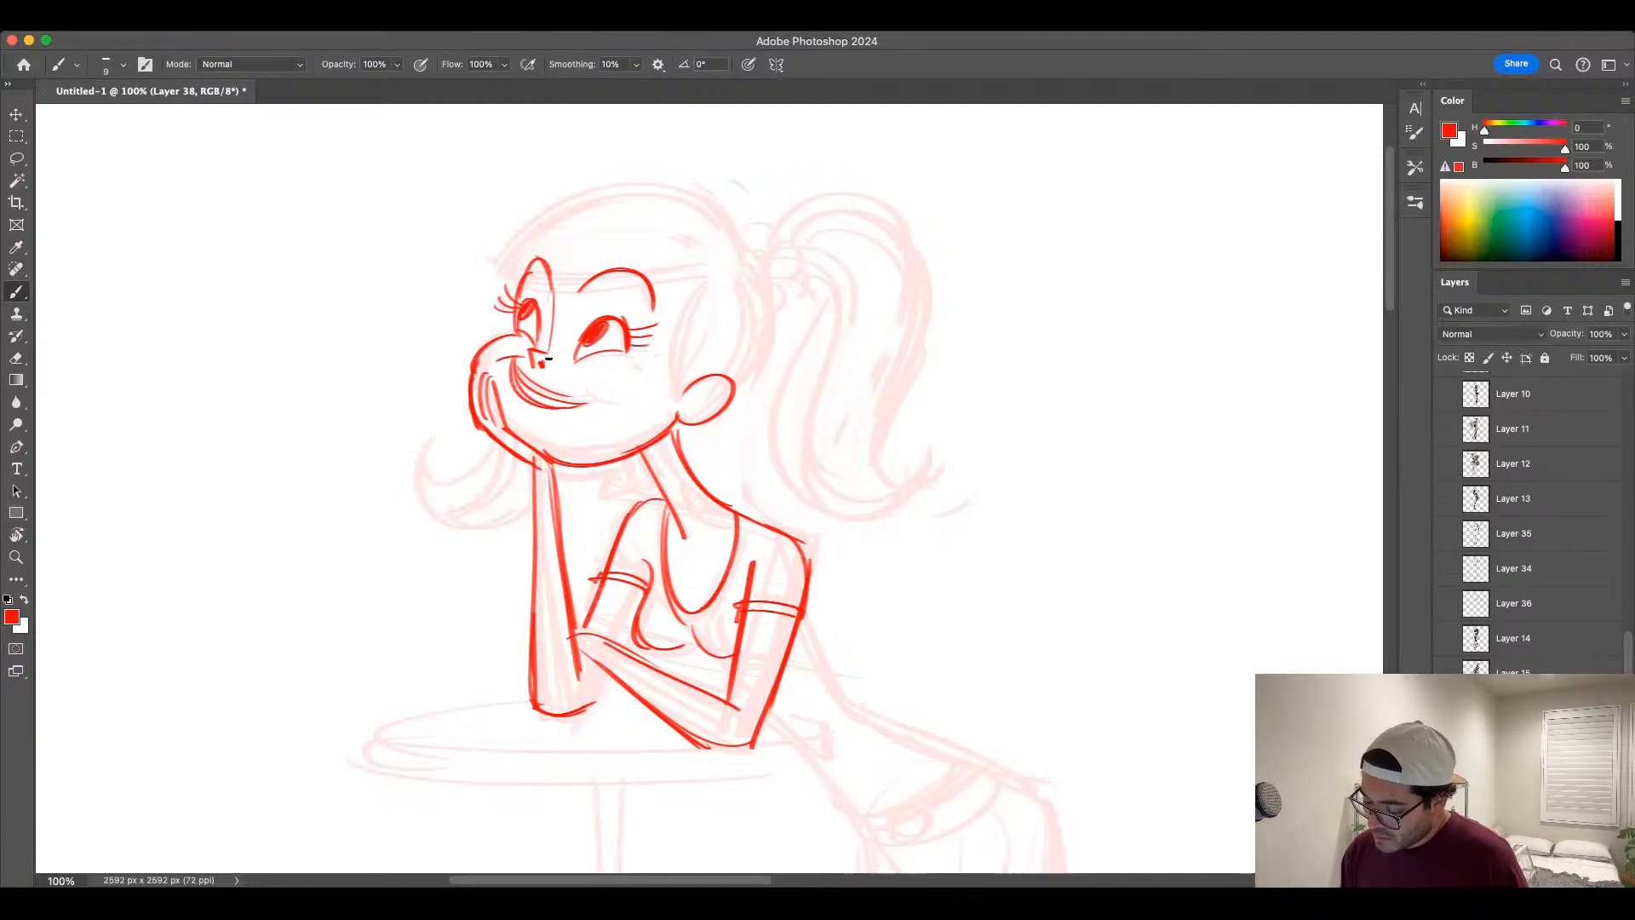
Step: Replace the heavy nostril dot with a finer mark under the nose using a size 8 brush
key(super+z)
key([)
drag(540, 362, 547, 369)
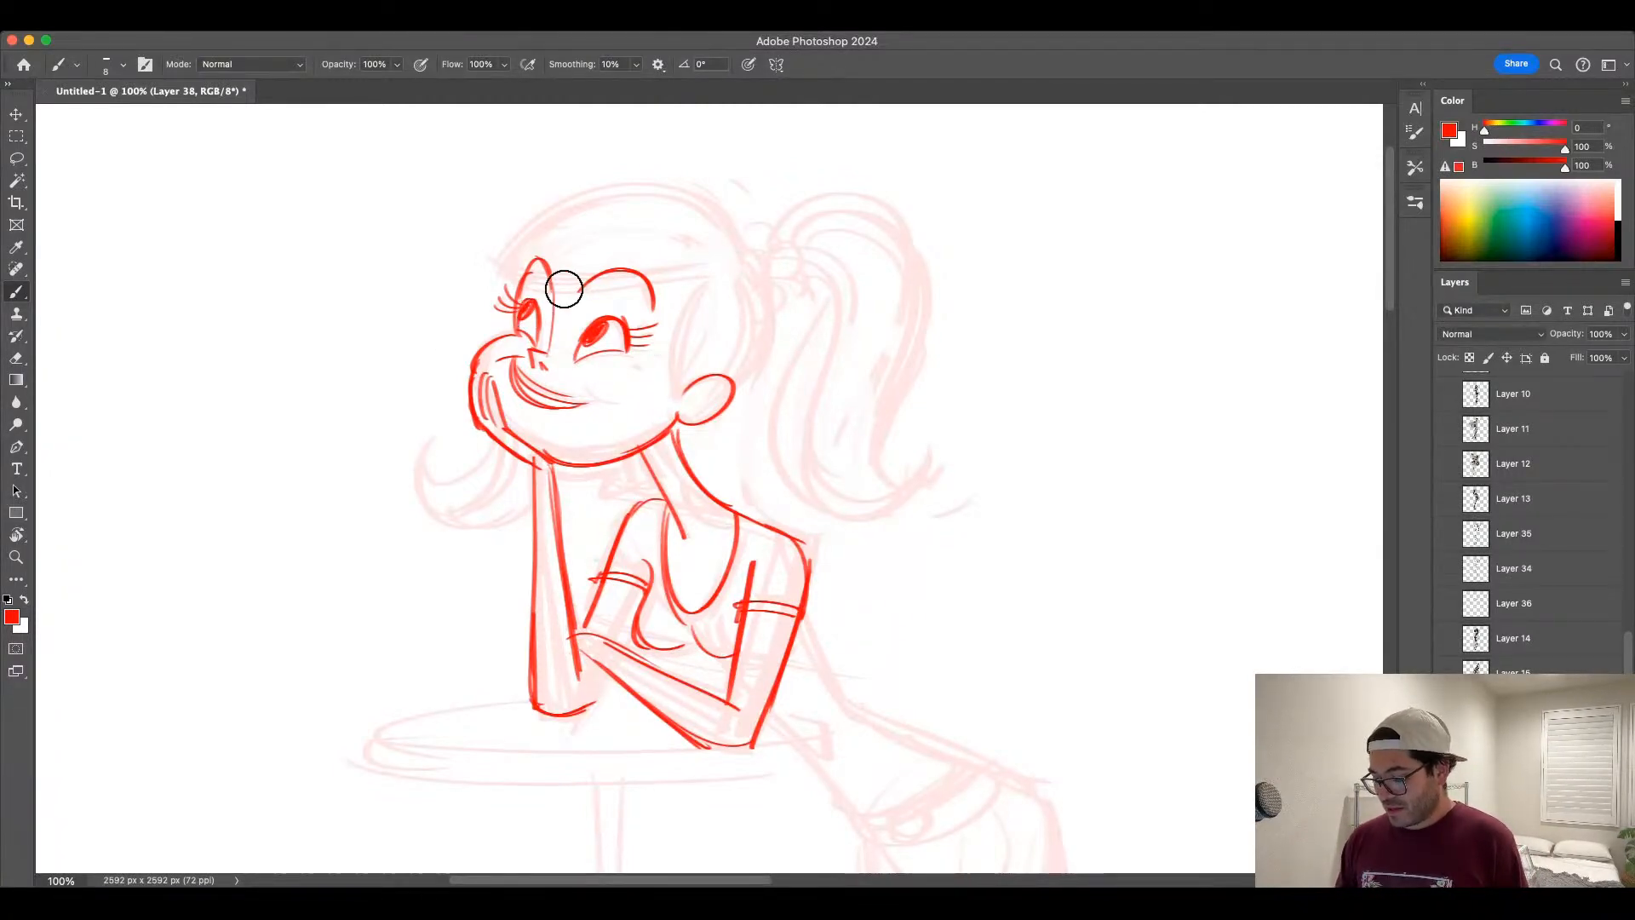
drag(586, 245, 559, 306)
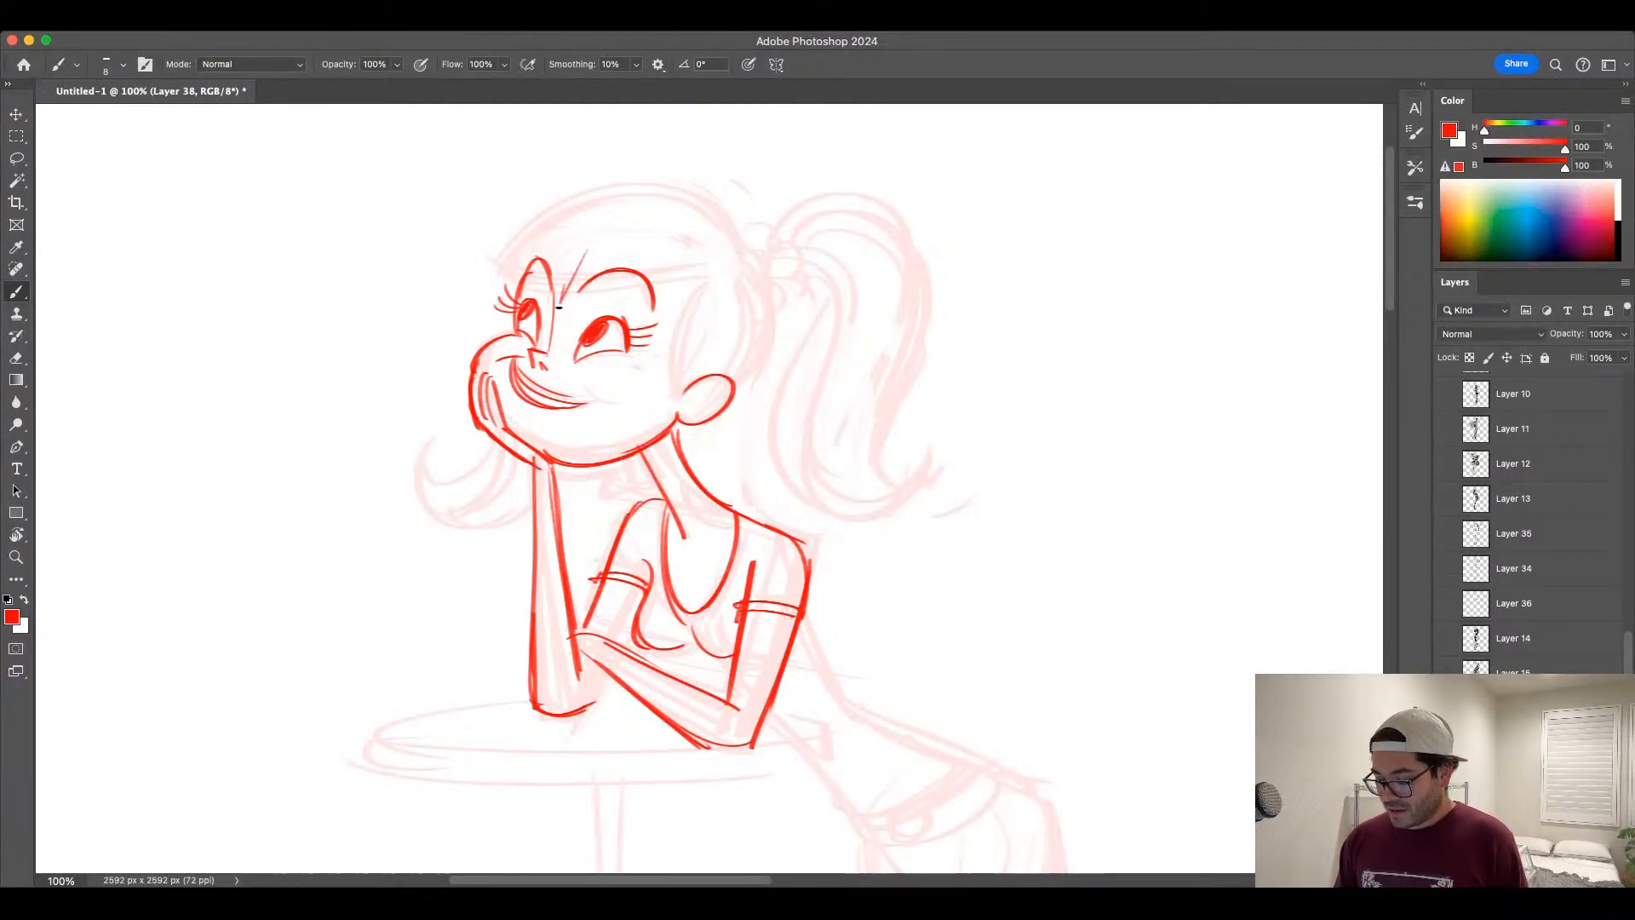
key(super+z)
key(super+z)
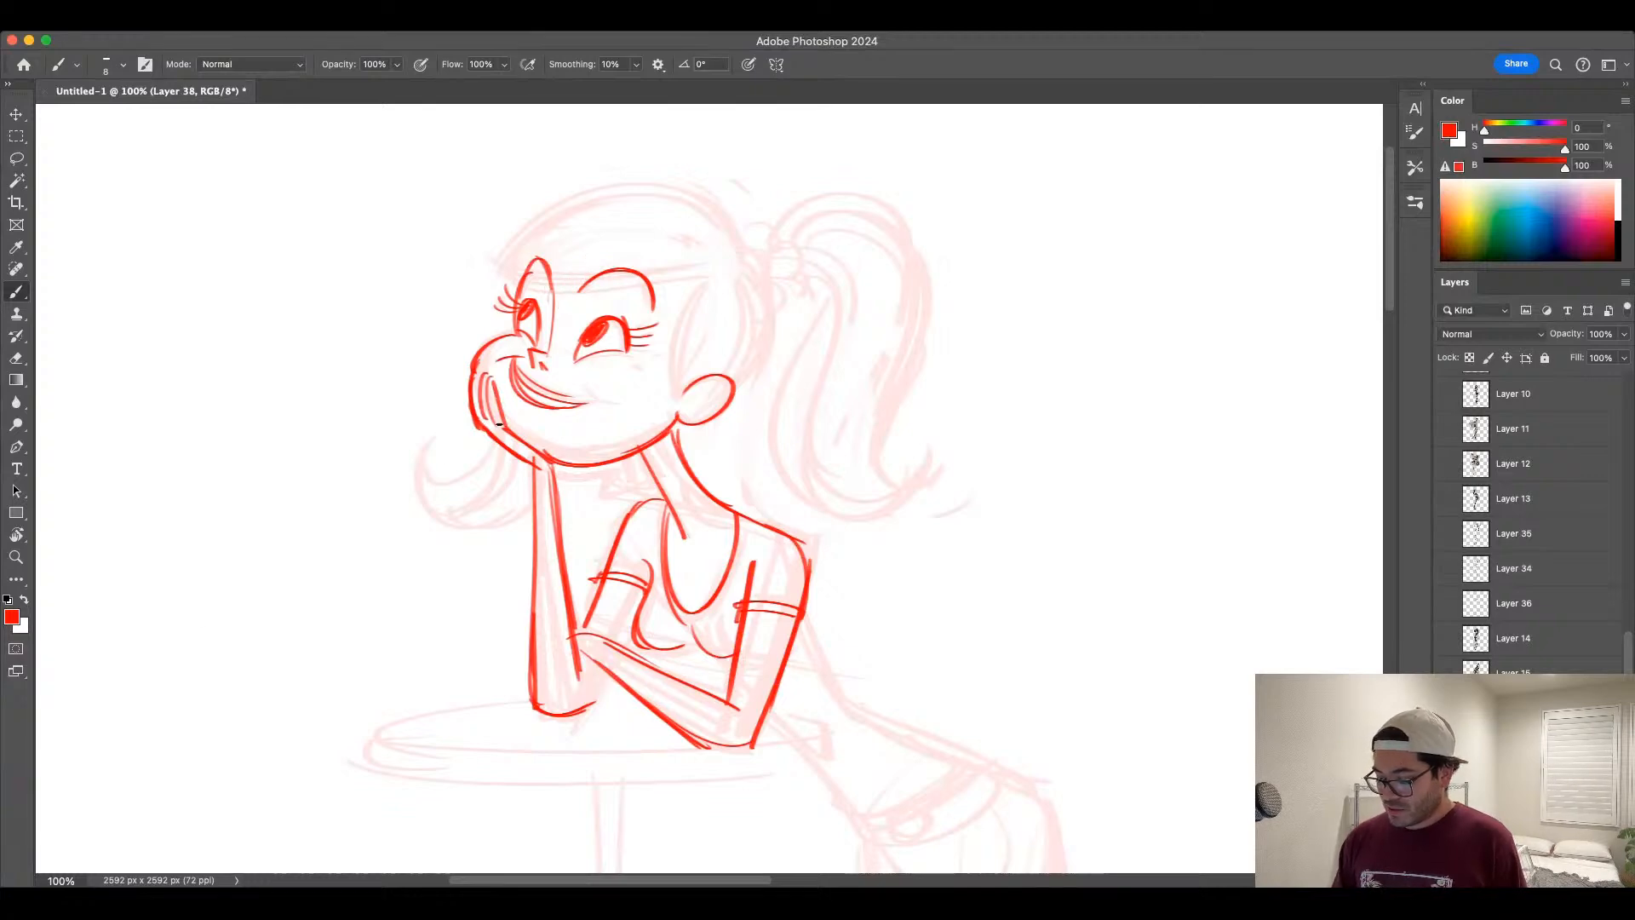
Step: Sketch three small nose variations in a column on the blank canvas beside the face
mouse_move(313, 376)
mouse_down()
mouse_move(349, 376)
mouse_move(324, 394)
mouse_move(349, 376)
mouse_move(327, 397)
mouse_move(354, 396)
mouse_move(319, 402)
mouse_move(334, 398)
mouse_up()
key(super+z)
key(super+z)
key(super+z)
key(super+z)
mouse_move(338, 387)
mouse_down()
mouse_move(359, 400)
mouse_move(362, 441)
mouse_move(341, 460)
mouse_move(388, 478)
mouse_move(355, 510)
mouse_up()
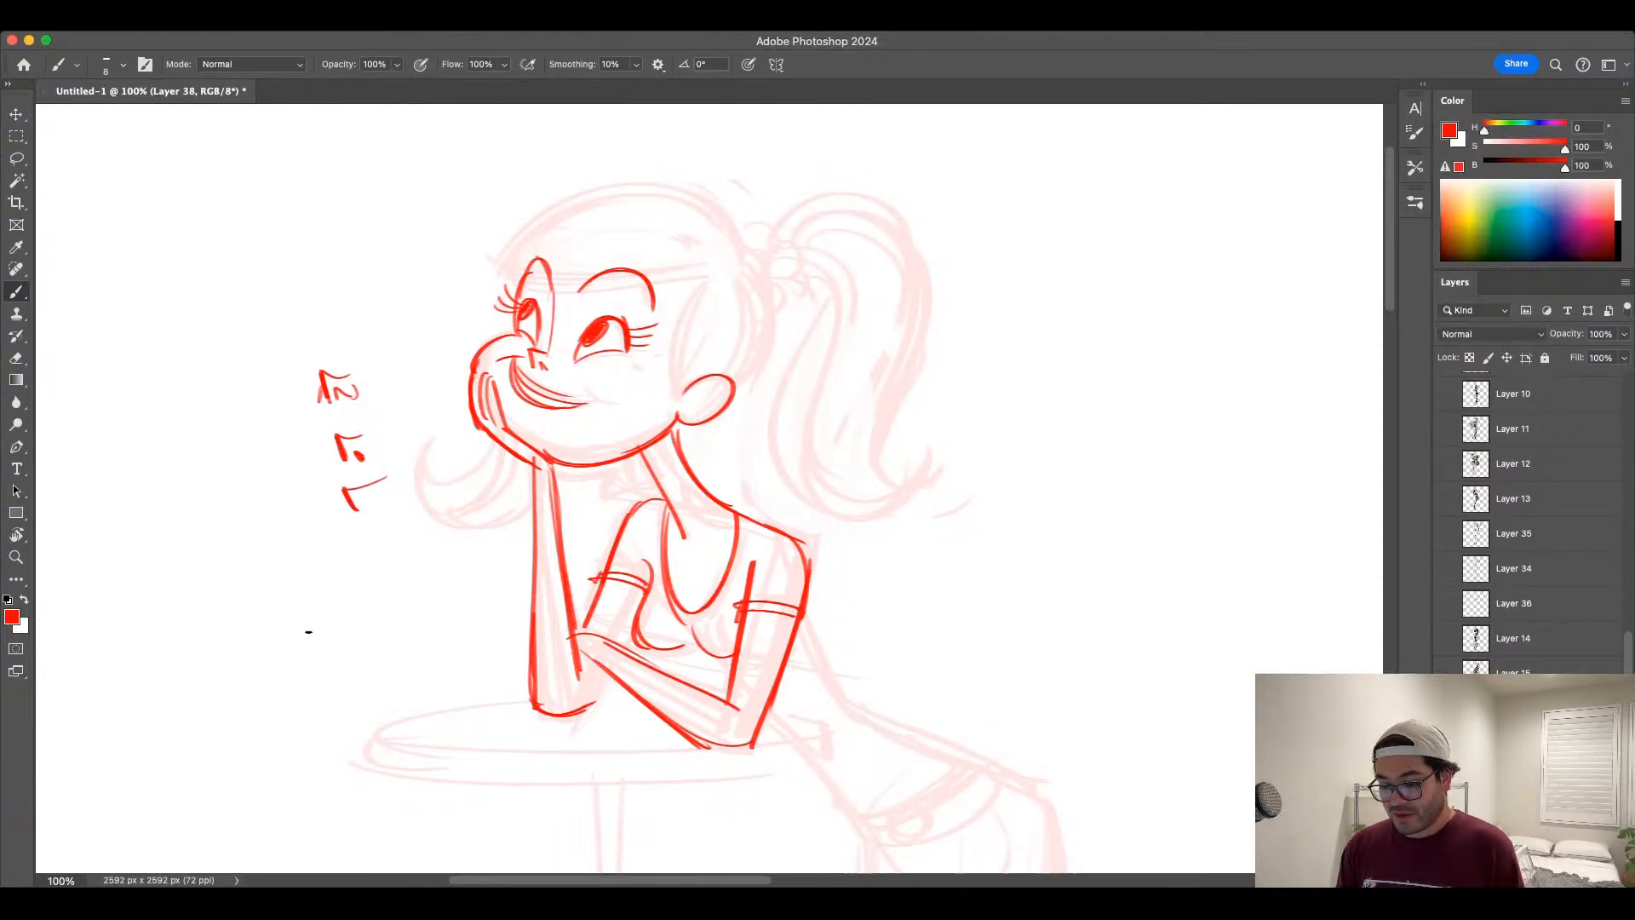
Step: Delete the three nose variations beside the face and erase the line joining the far eyebrow to the nose
click(17, 158)
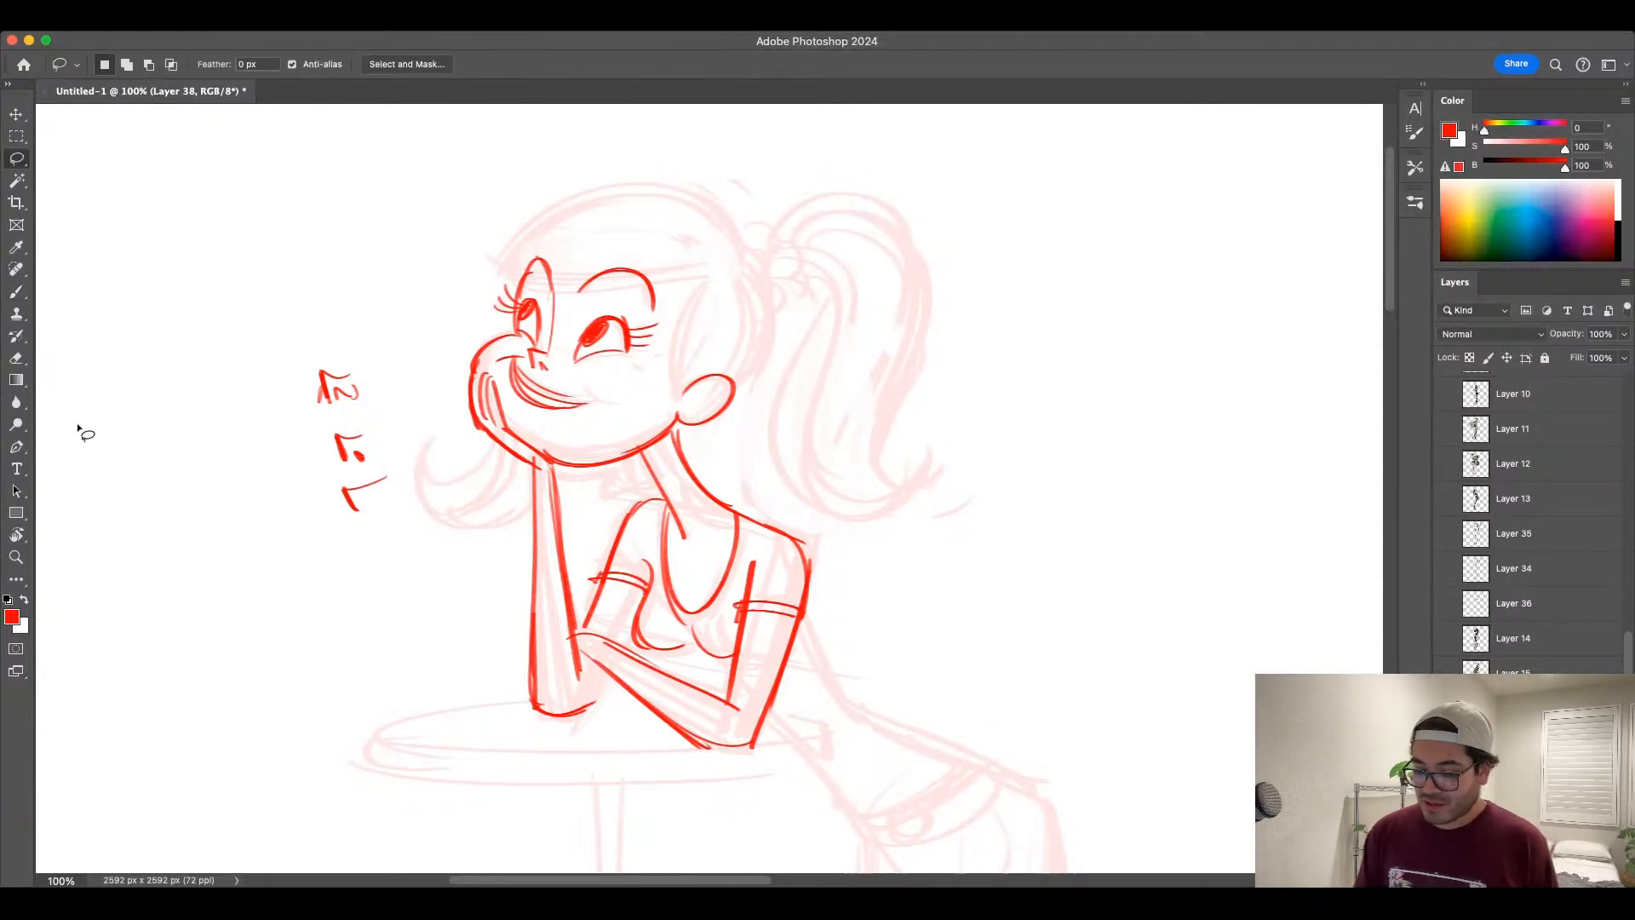
drag(345, 331, 357, 334)
key(Delete)
key(ctrl+d)
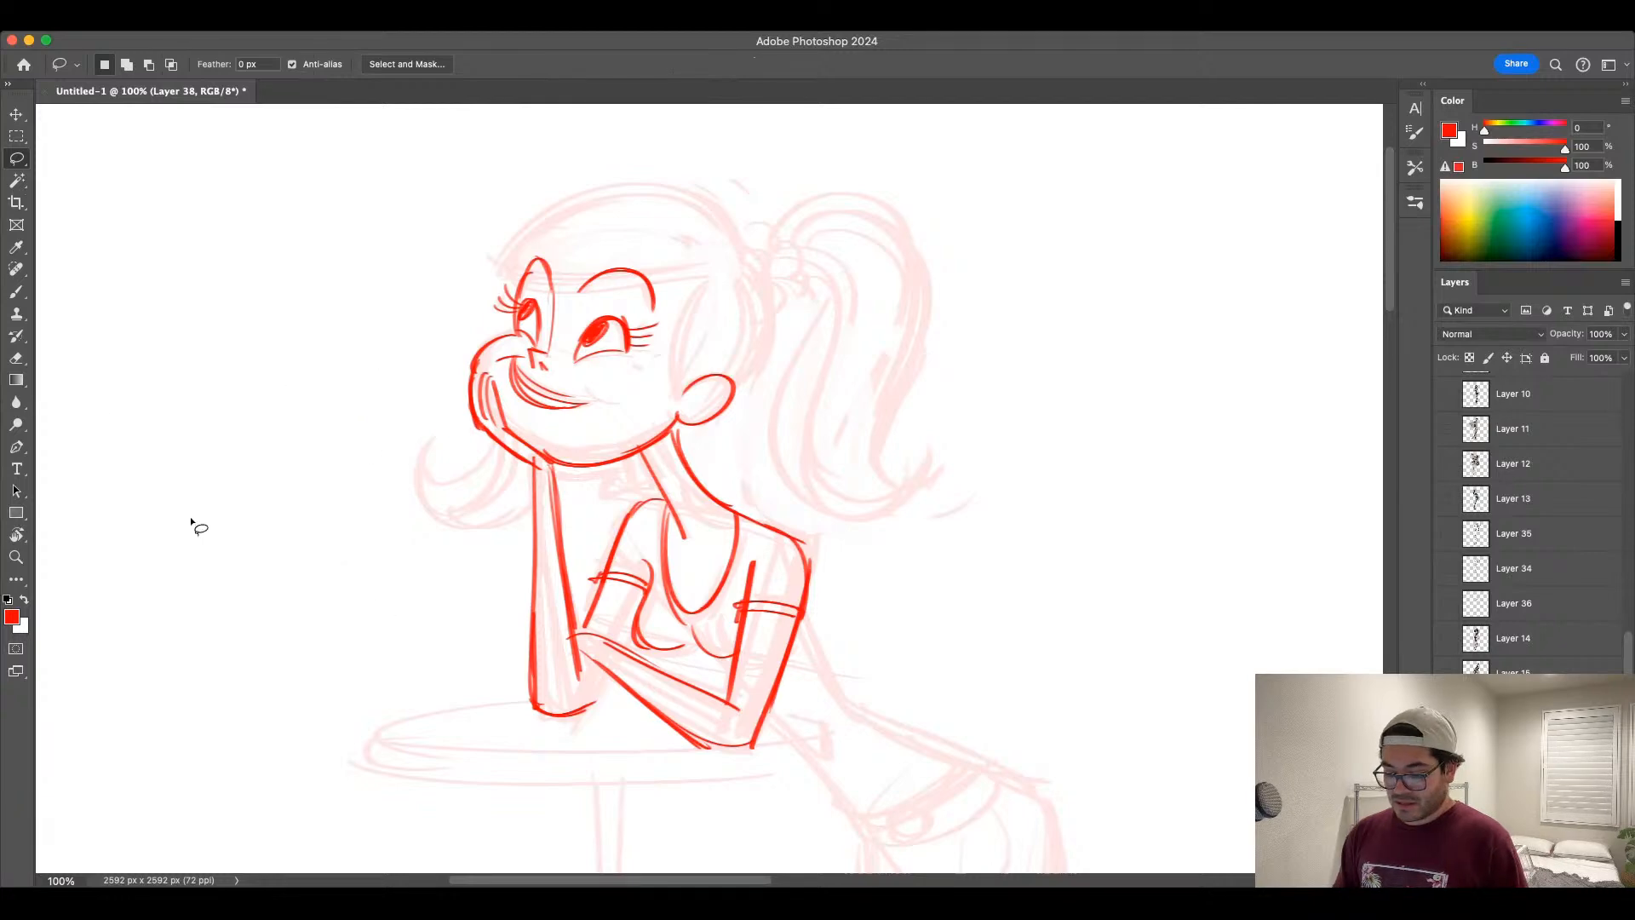
click(16, 292)
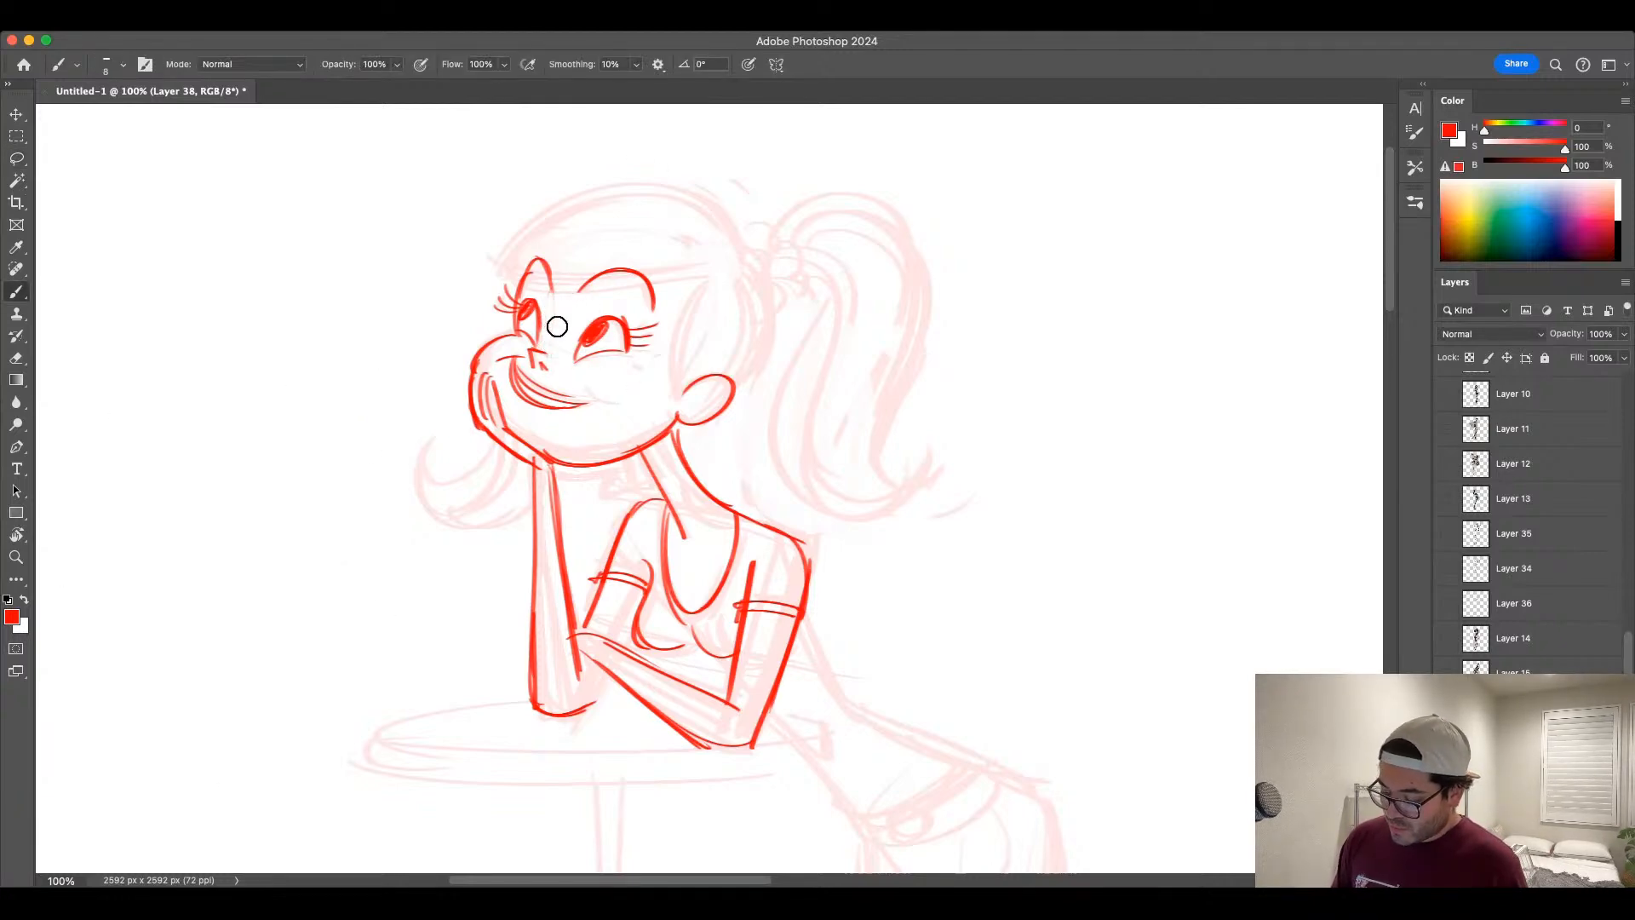
mouse_move(542, 260)
mouse_down()
mouse_move(552, 290)
mouse_move(617, 272)
mouse_move(591, 280)
mouse_up()
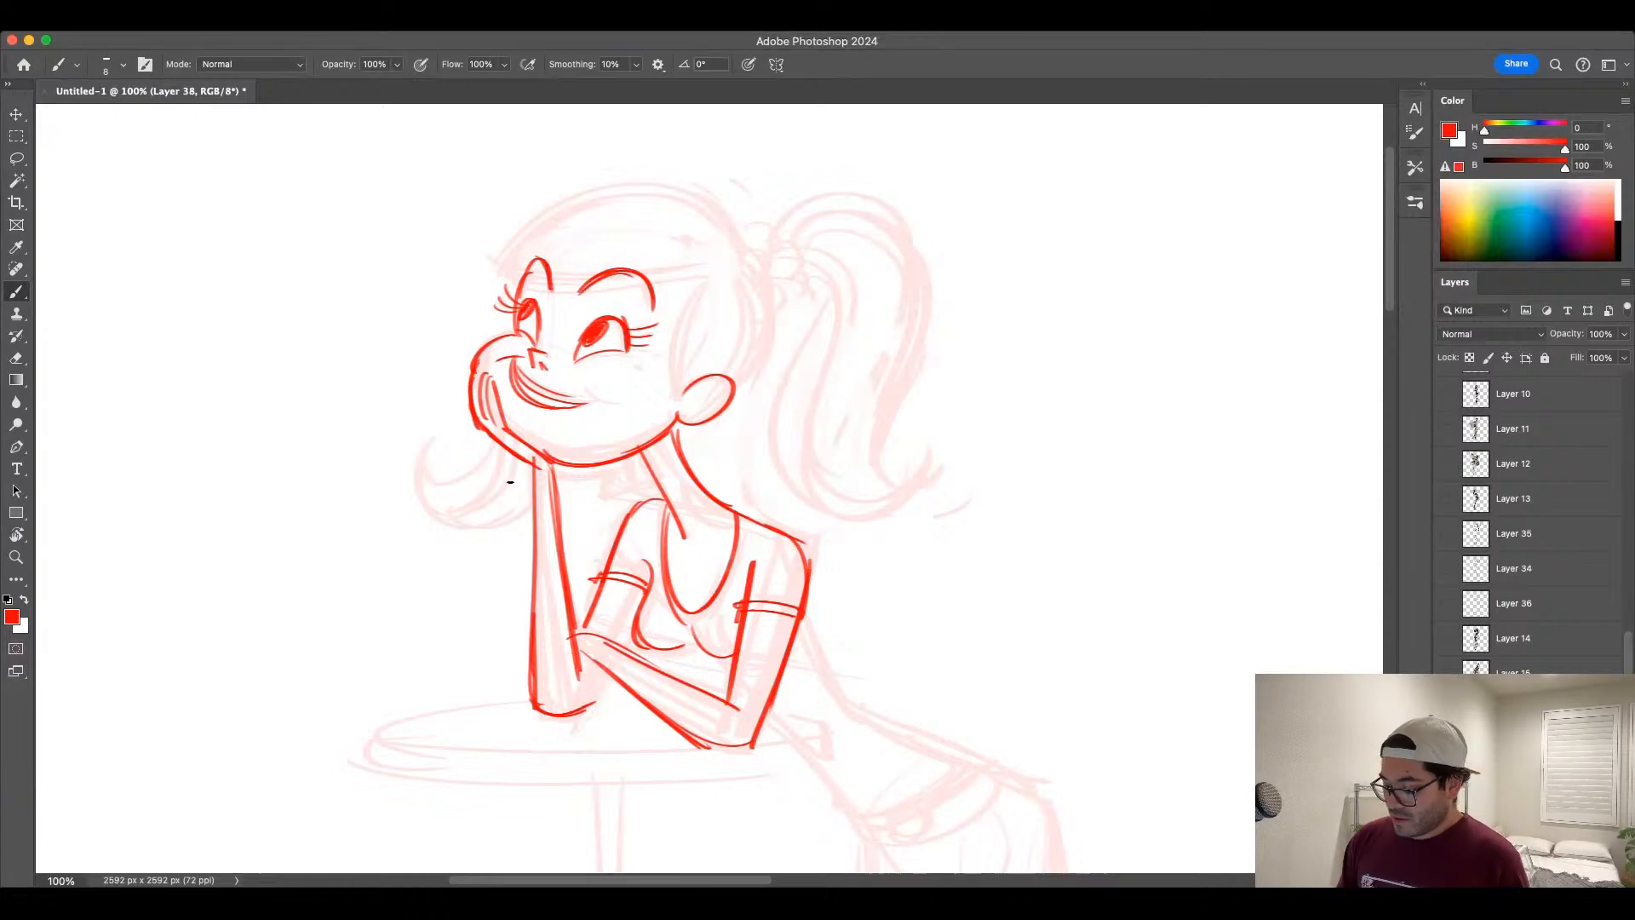
Step: Replace the heavy smile with a single thin curved mouth line using a size 8 brush
mouse_move(516, 360)
mouse_down()
mouse_move(555, 406)
mouse_move(554, 391)
mouse_move(587, 391)
mouse_move(517, 355)
mouse_move(592, 377)
mouse_move(518, 364)
mouse_move(590, 401)
mouse_up()
key(super+z)
key(super+z)
key(bracketright)
key(super+z)
key(bracketleft)
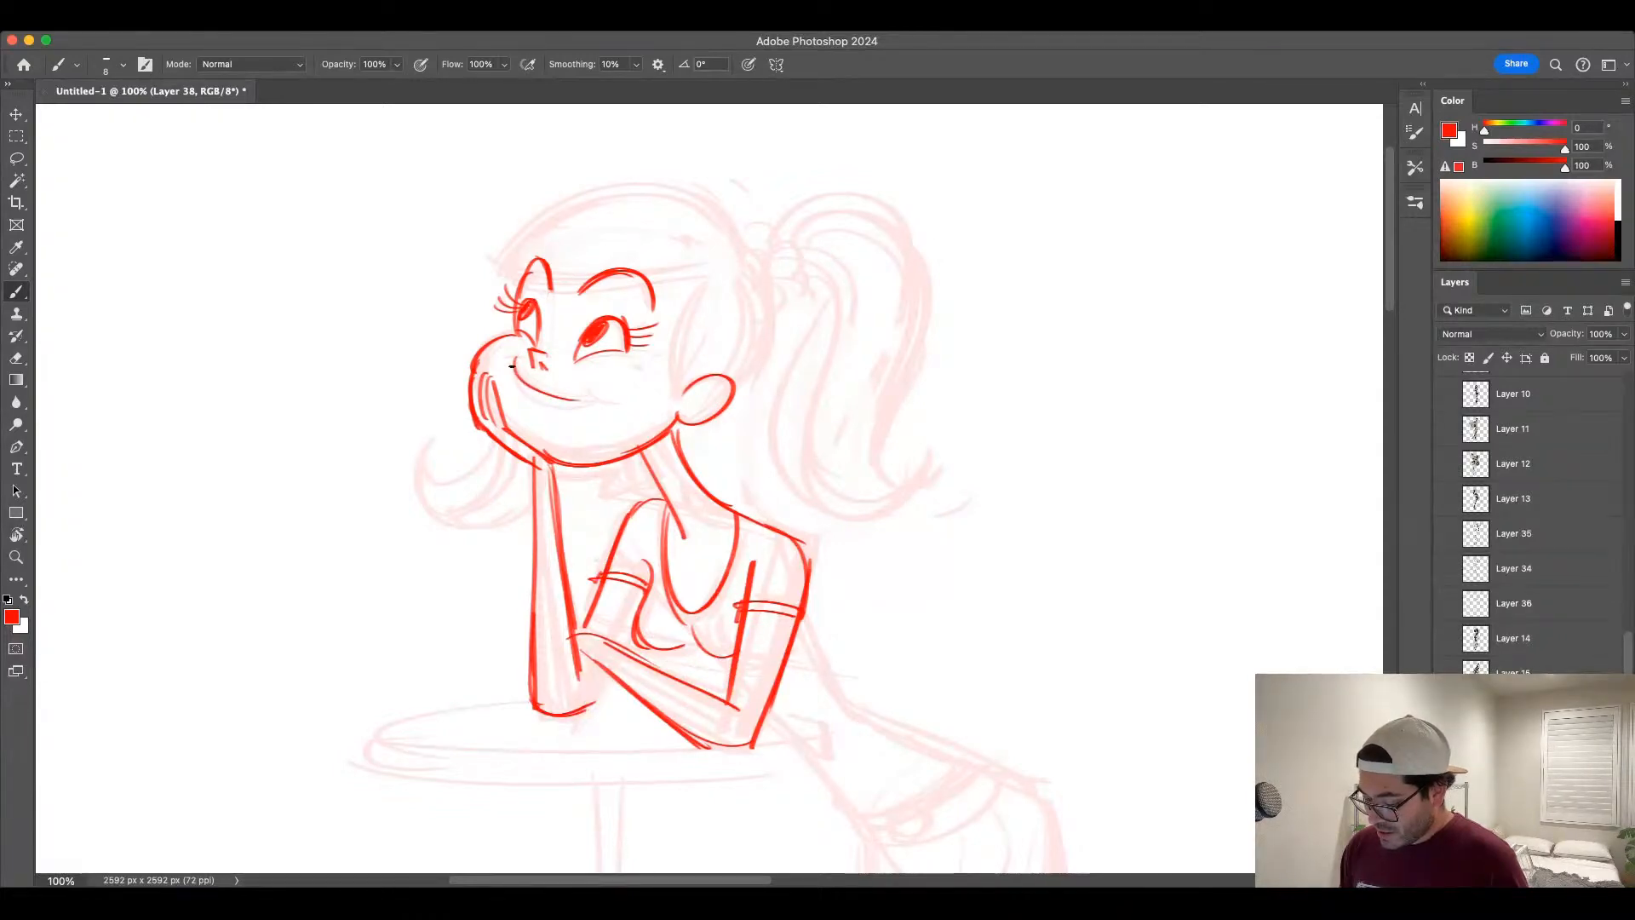
Step: Redraw the mouth as a wide smile with a full lower lip and a small crease at the cheek corner
drag(515, 358, 601, 397)
key(super+z)
key(super+z)
mouse_move(515, 357)
mouse_down()
mouse_move(597, 364)
mouse_move(596, 396)
mouse_up()
key(super+z)
key(super+z)
mouse_move(515, 359)
mouse_down()
mouse_move(586, 370)
mouse_move(545, 364)
mouse_move(543, 387)
mouse_move(581, 375)
mouse_move(511, 359)
mouse_move(535, 347)
mouse_move(513, 380)
mouse_move(527, 401)
mouse_move(542, 365)
mouse_move(512, 362)
mouse_move(565, 370)
mouse_move(509, 382)
mouse_move(510, 362)
mouse_move(567, 379)
mouse_move(514, 388)
mouse_move(510, 365)
mouse_move(550, 391)
mouse_move(516, 385)
mouse_move(579, 386)
mouse_move(511, 391)
mouse_move(584, 387)
mouse_move(541, 400)
mouse_move(589, 385)
mouse_move(543, 403)
mouse_move(599, 391)
mouse_move(535, 406)
mouse_move(612, 402)
mouse_up()
key(super+z)
key(super+z)
key(super+z)
key(bracketright)
key(super+z)
key(super+z)
key(super+z)
key(super+z)
key(super+z)
key(bracketleft)
key(super+z)
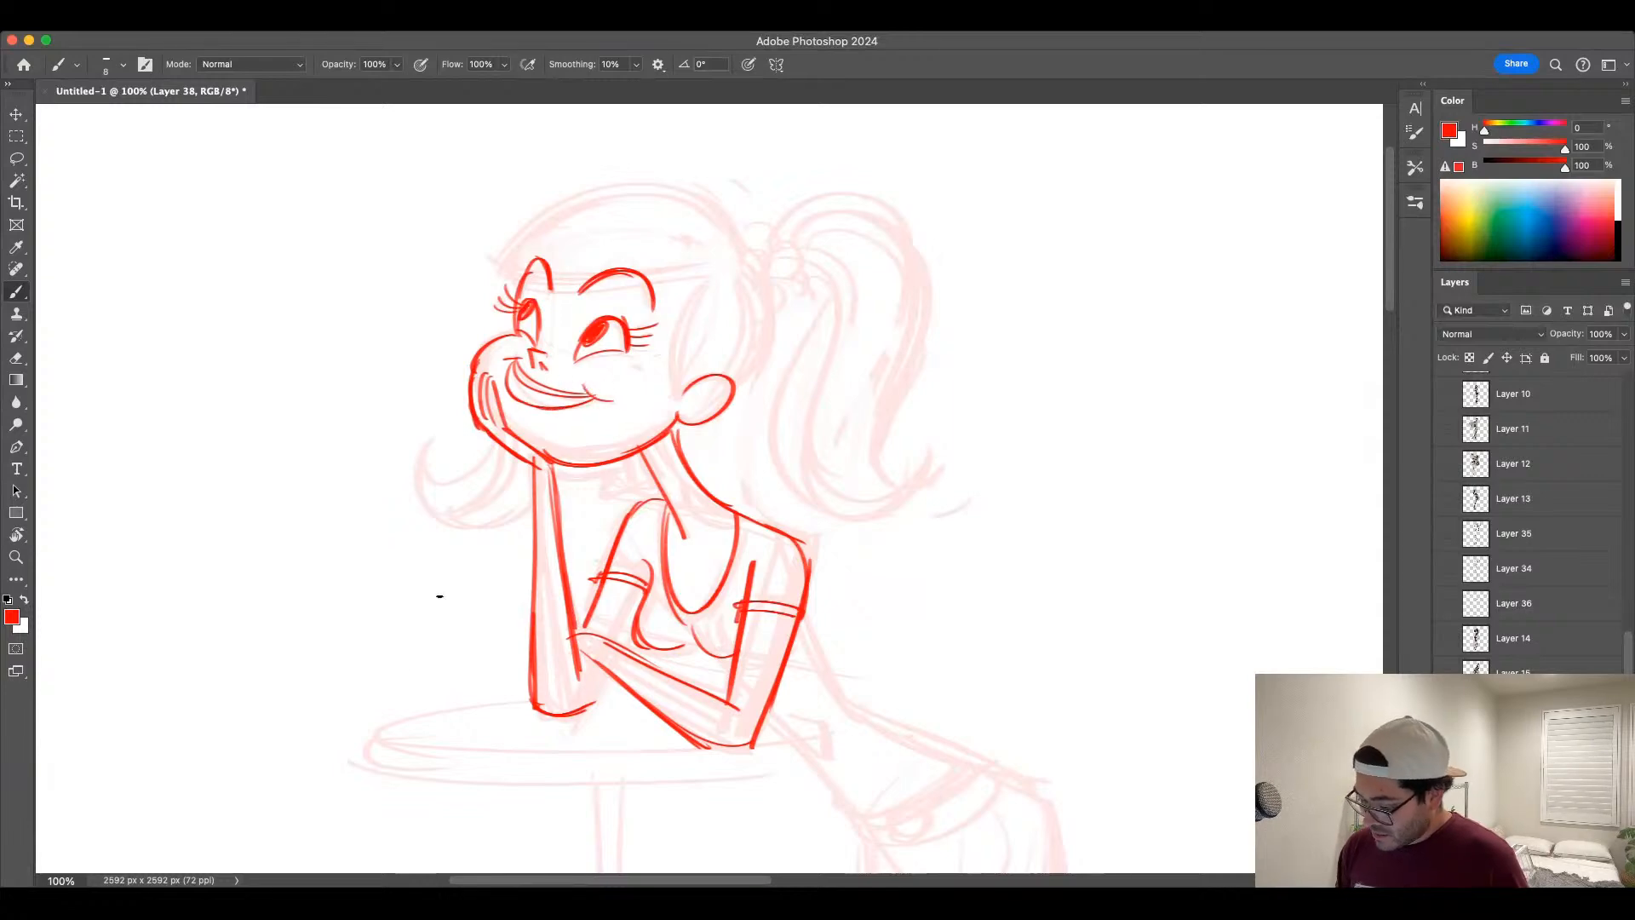
Step: Restate the chin line, draw the hairline curve in front of the ear and erase the tops of both eyebrows
drag(549, 468, 611, 464)
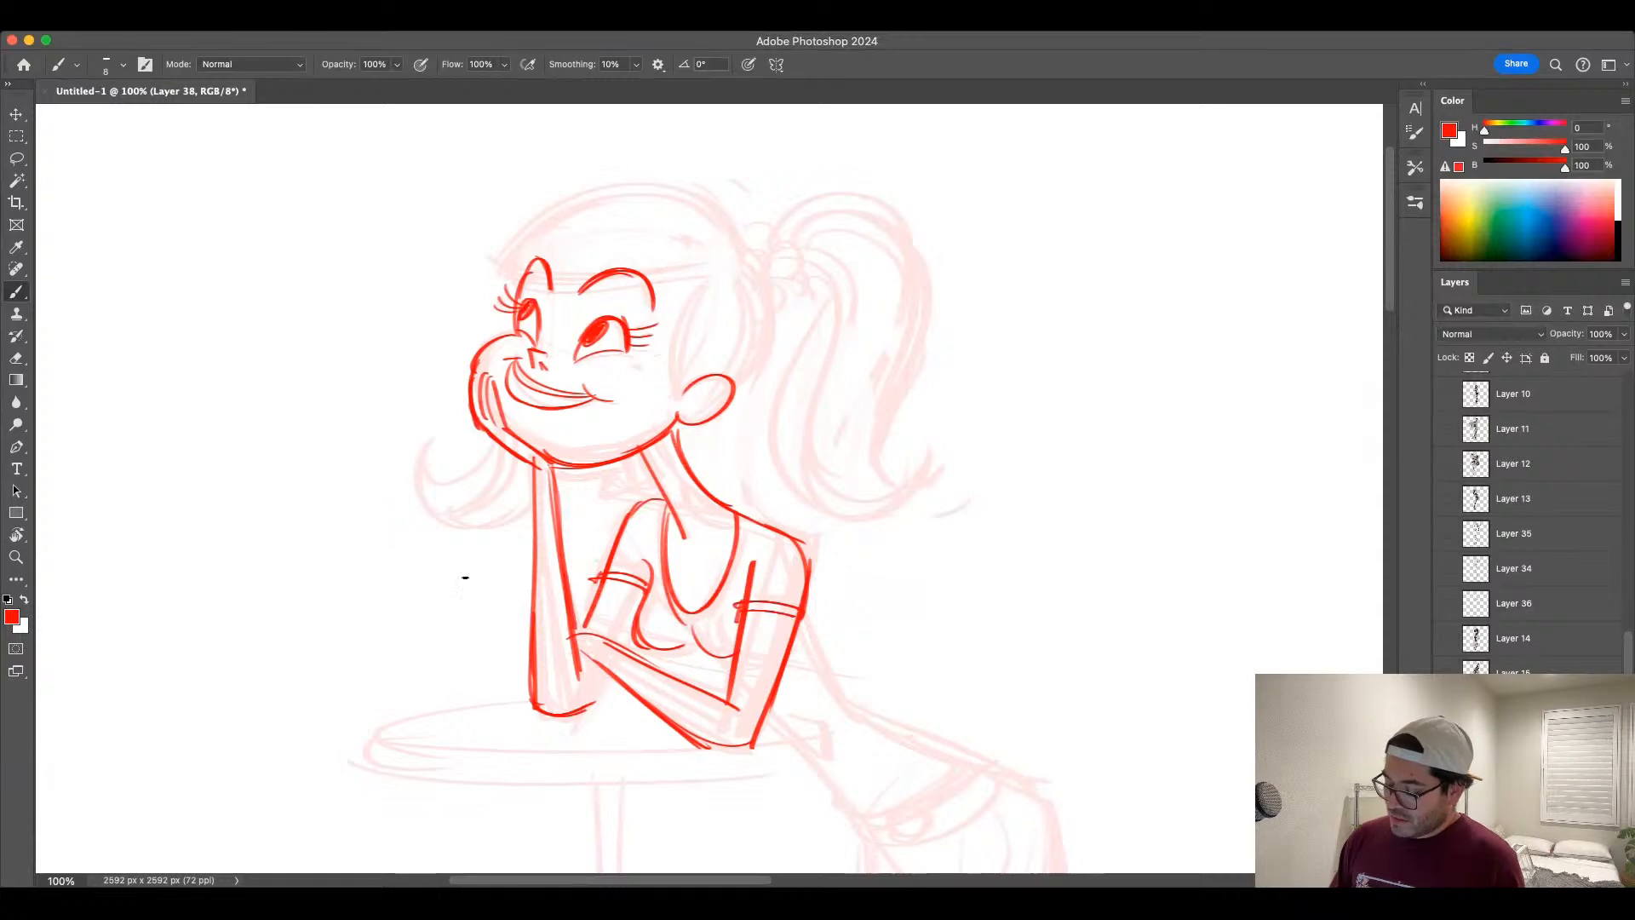
drag(717, 274, 673, 392)
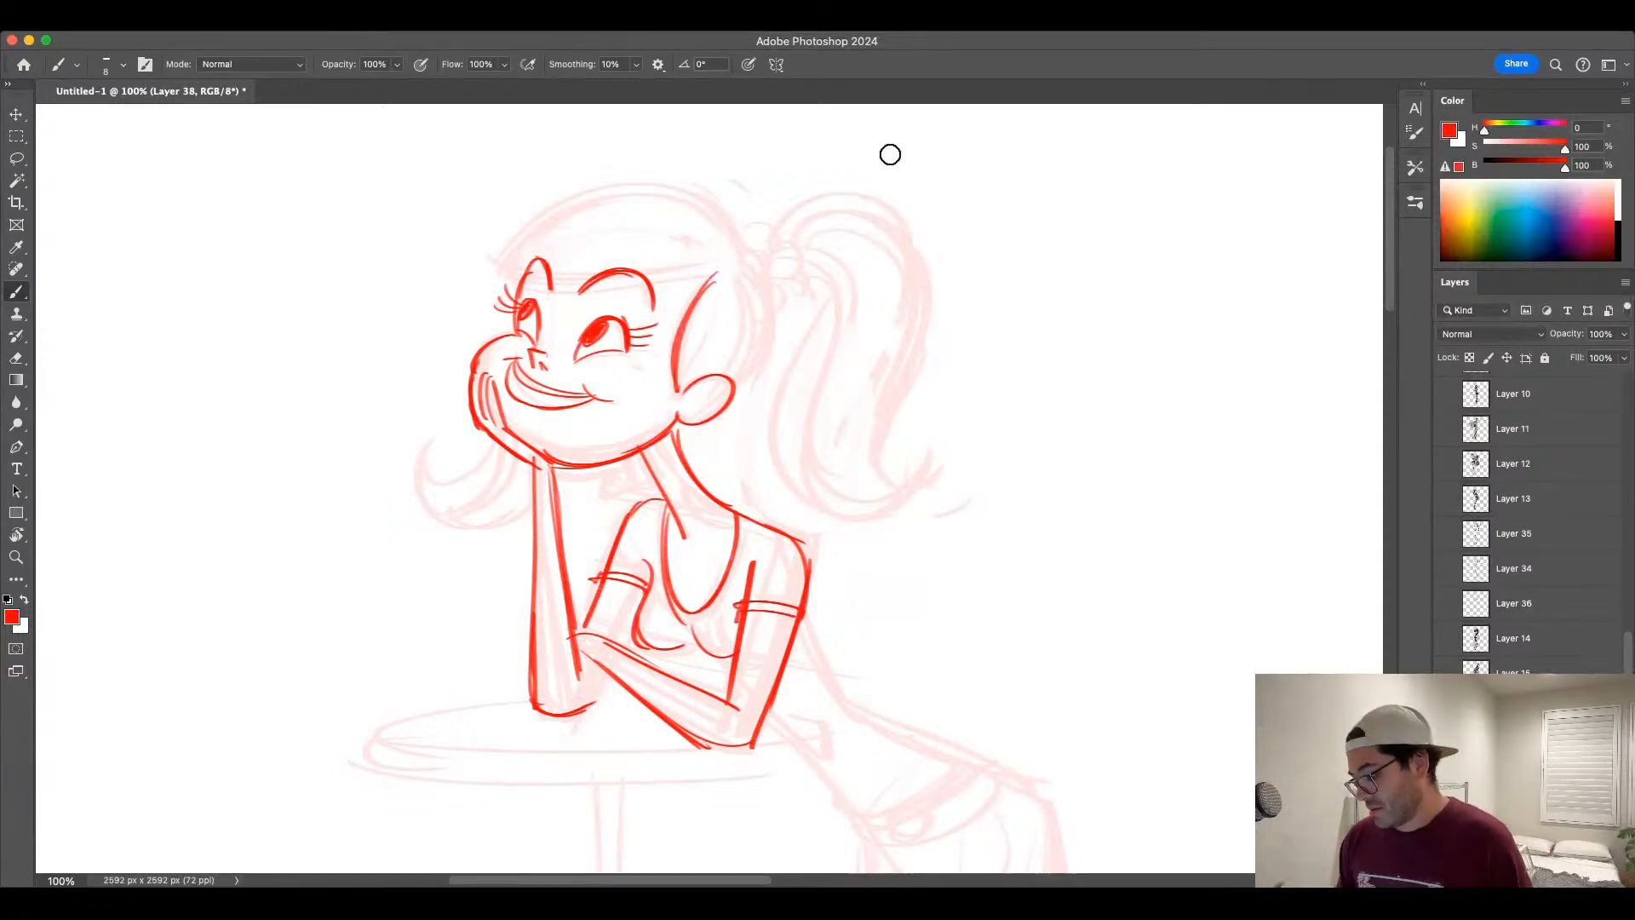
drag(559, 268, 530, 262)
drag(589, 272, 649, 269)
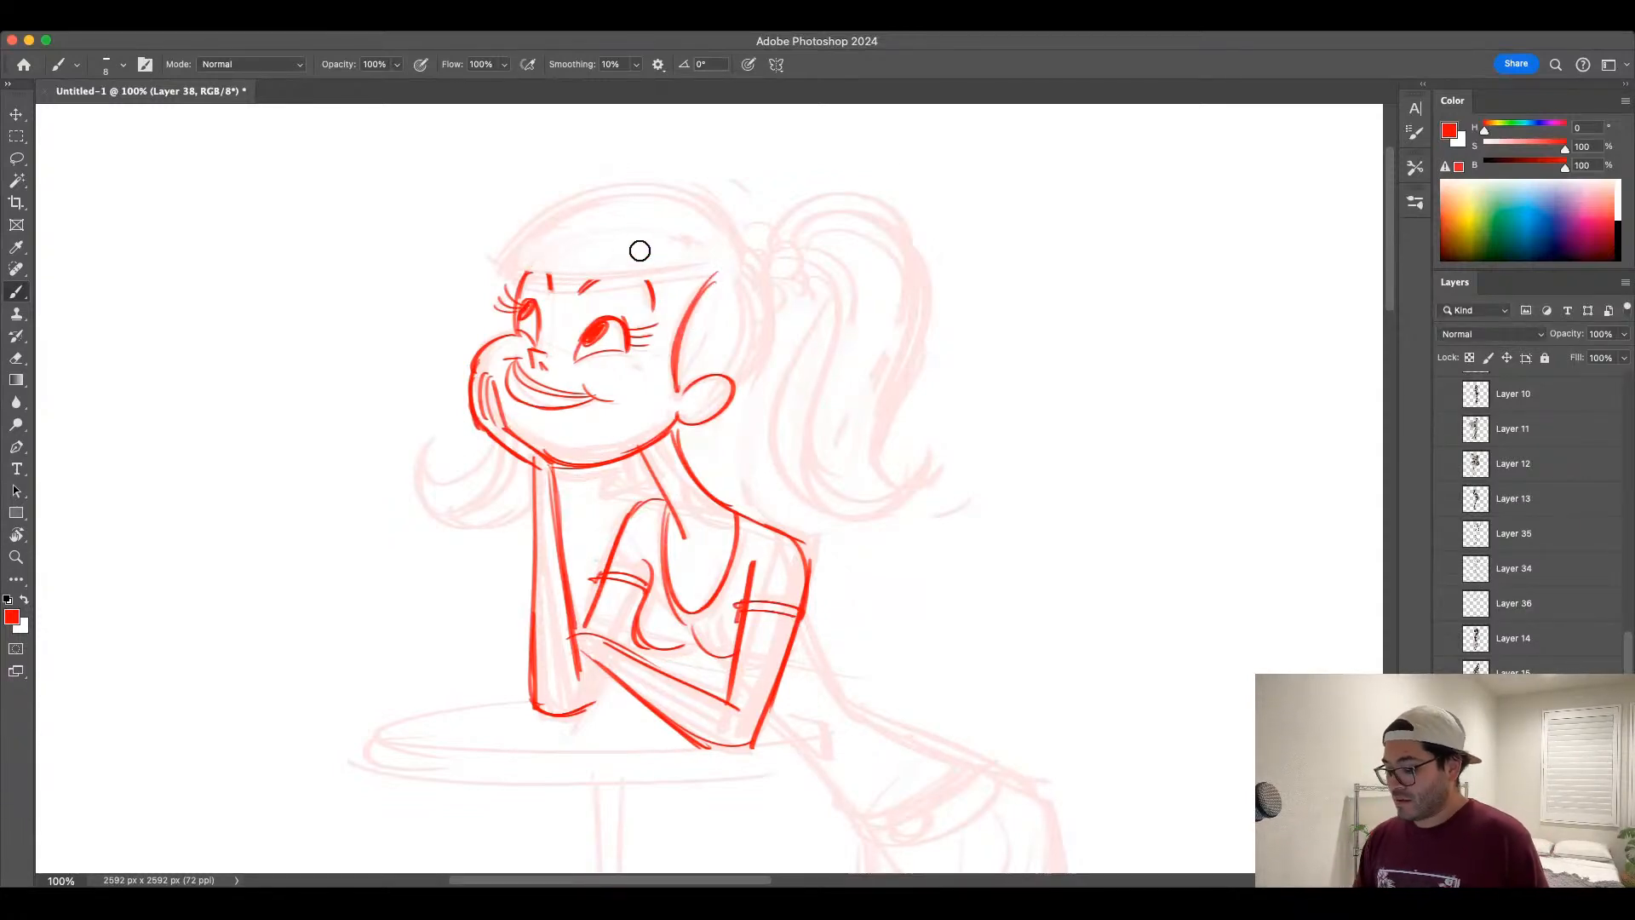
Step: Outline the rounded crown, fringe edge and back of the head, and add a scalloped hair tie behind it
mouse_move(503, 256)
mouse_down()
mouse_move(665, 274)
mouse_move(649, 285)
mouse_move(715, 272)
mouse_move(679, 271)
mouse_move(693, 186)
mouse_move(732, 211)
mouse_up()
key(super+z)
key(super+z)
key(bracketright)
key(super+z)
key(super+z)
mouse_move(513, 230)
mouse_down()
mouse_move(749, 237)
mouse_move(745, 380)
mouse_up()
key(super+z)
key(bracketright)
drag(739, 263, 734, 404)
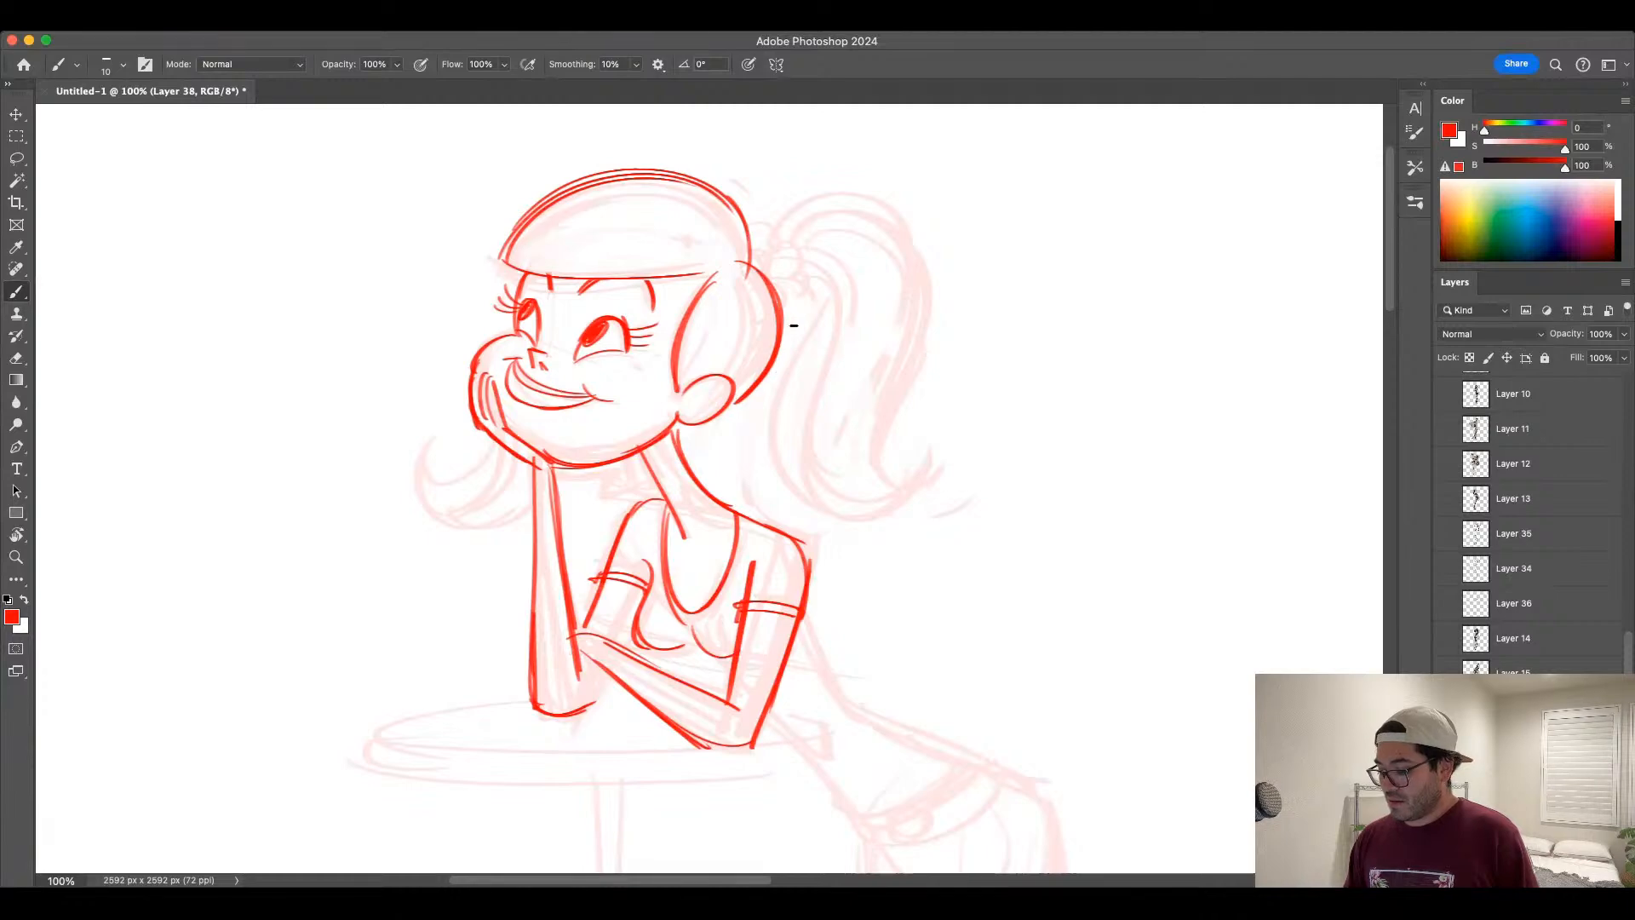
mouse_move(747, 223)
mouse_down()
mouse_move(762, 257)
mouse_move(802, 260)
mouse_move(781, 309)
mouse_up()
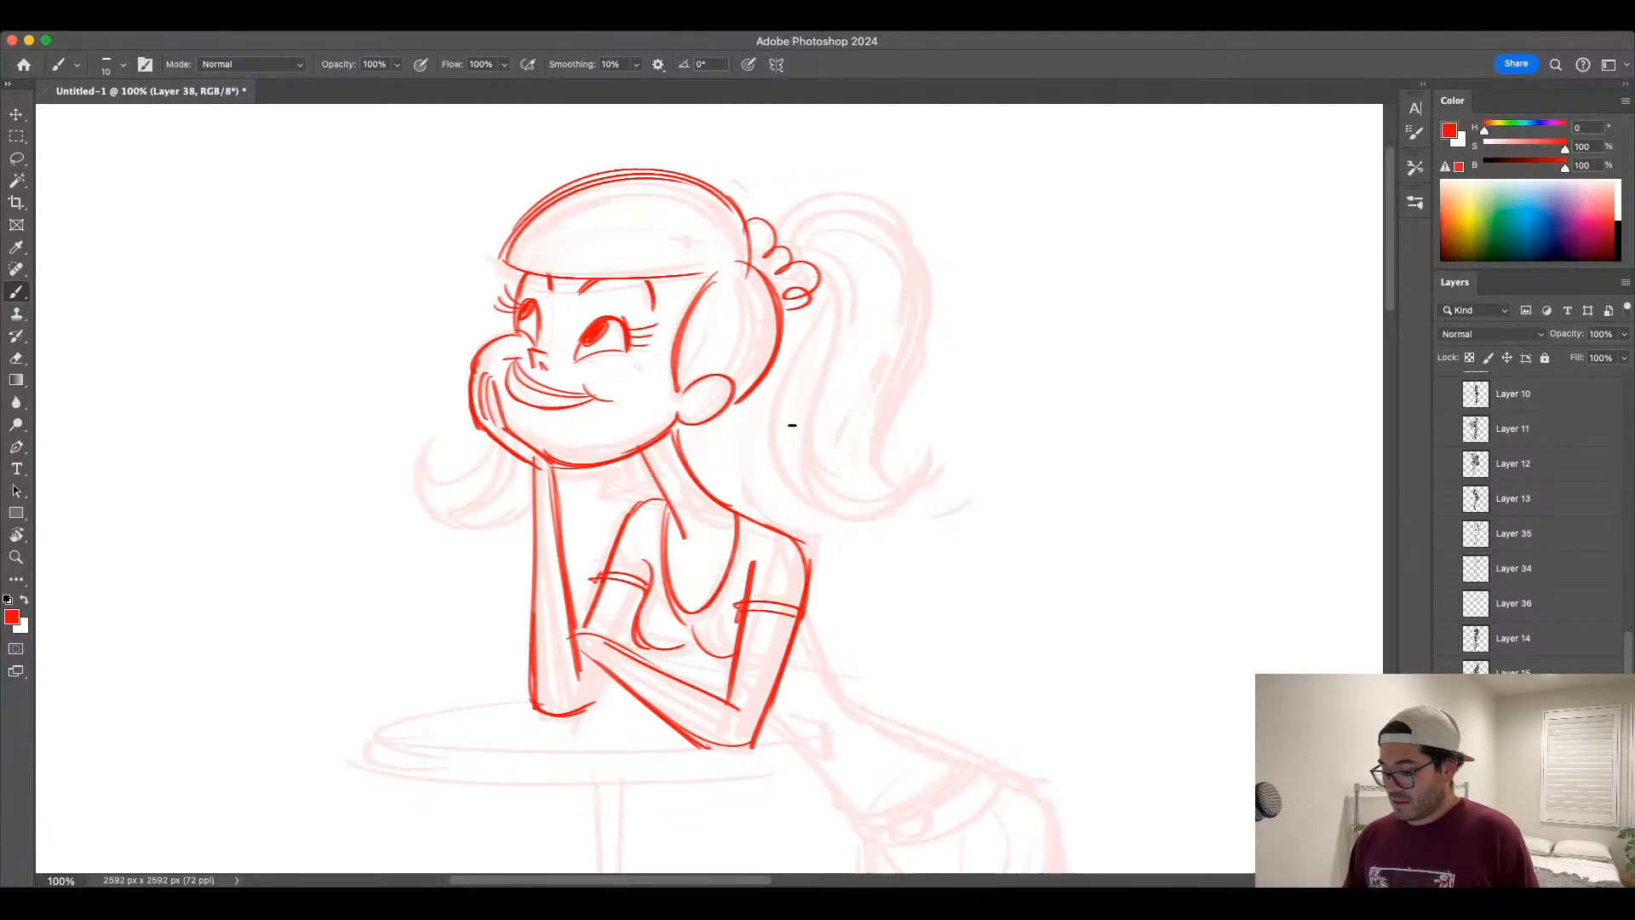
Step: Replace the eyelashes at the outer corners of both eyes with short curved ones using a size 10 brush
mouse_move(629, 324)
mouse_down()
mouse_move(656, 315)
mouse_move(649, 355)
mouse_up()
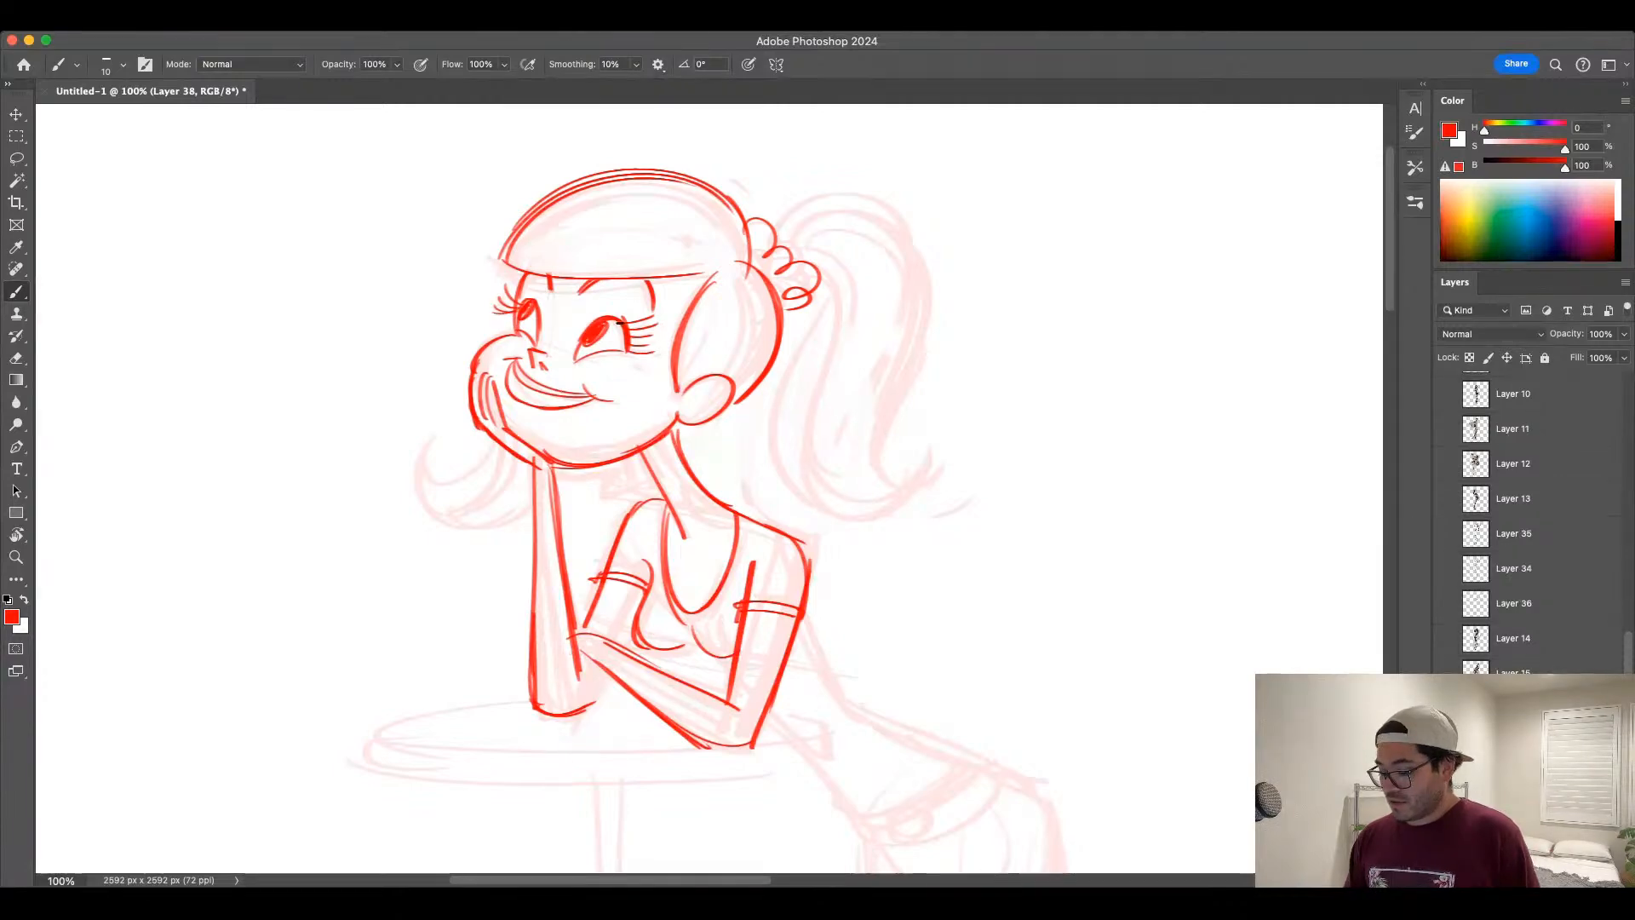
mouse_move(621, 323)
mouse_down()
mouse_move(630, 344)
mouse_move(654, 332)
mouse_move(636, 314)
mouse_up()
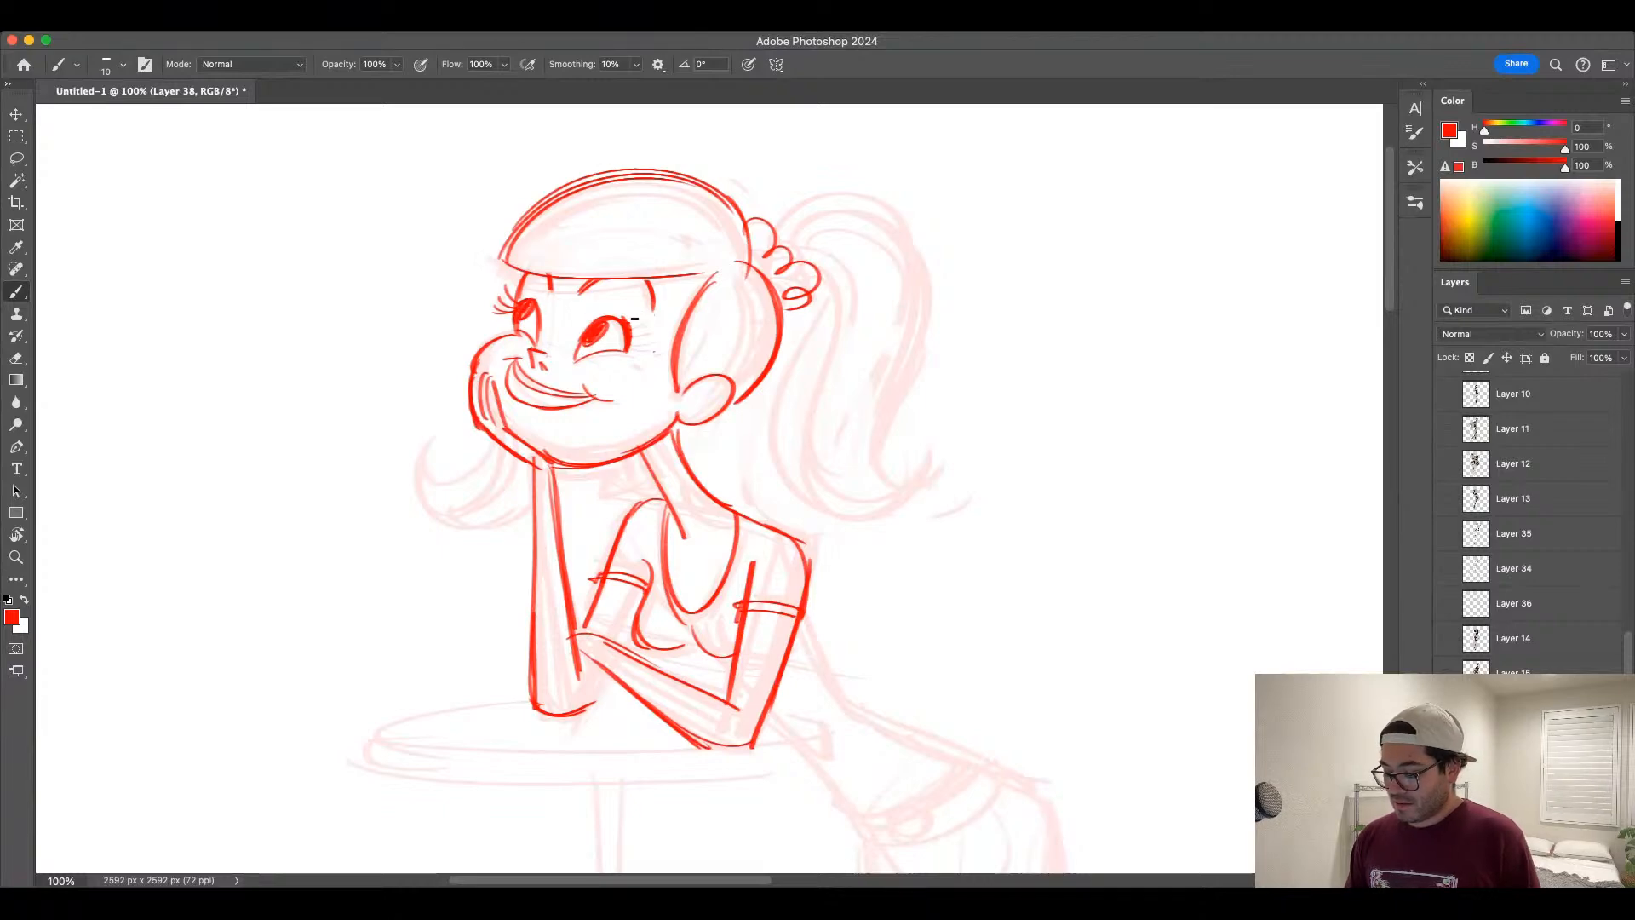
mouse_move(630, 322)
mouse_down()
mouse_move(652, 313)
mouse_move(657, 329)
mouse_move(634, 335)
mouse_up()
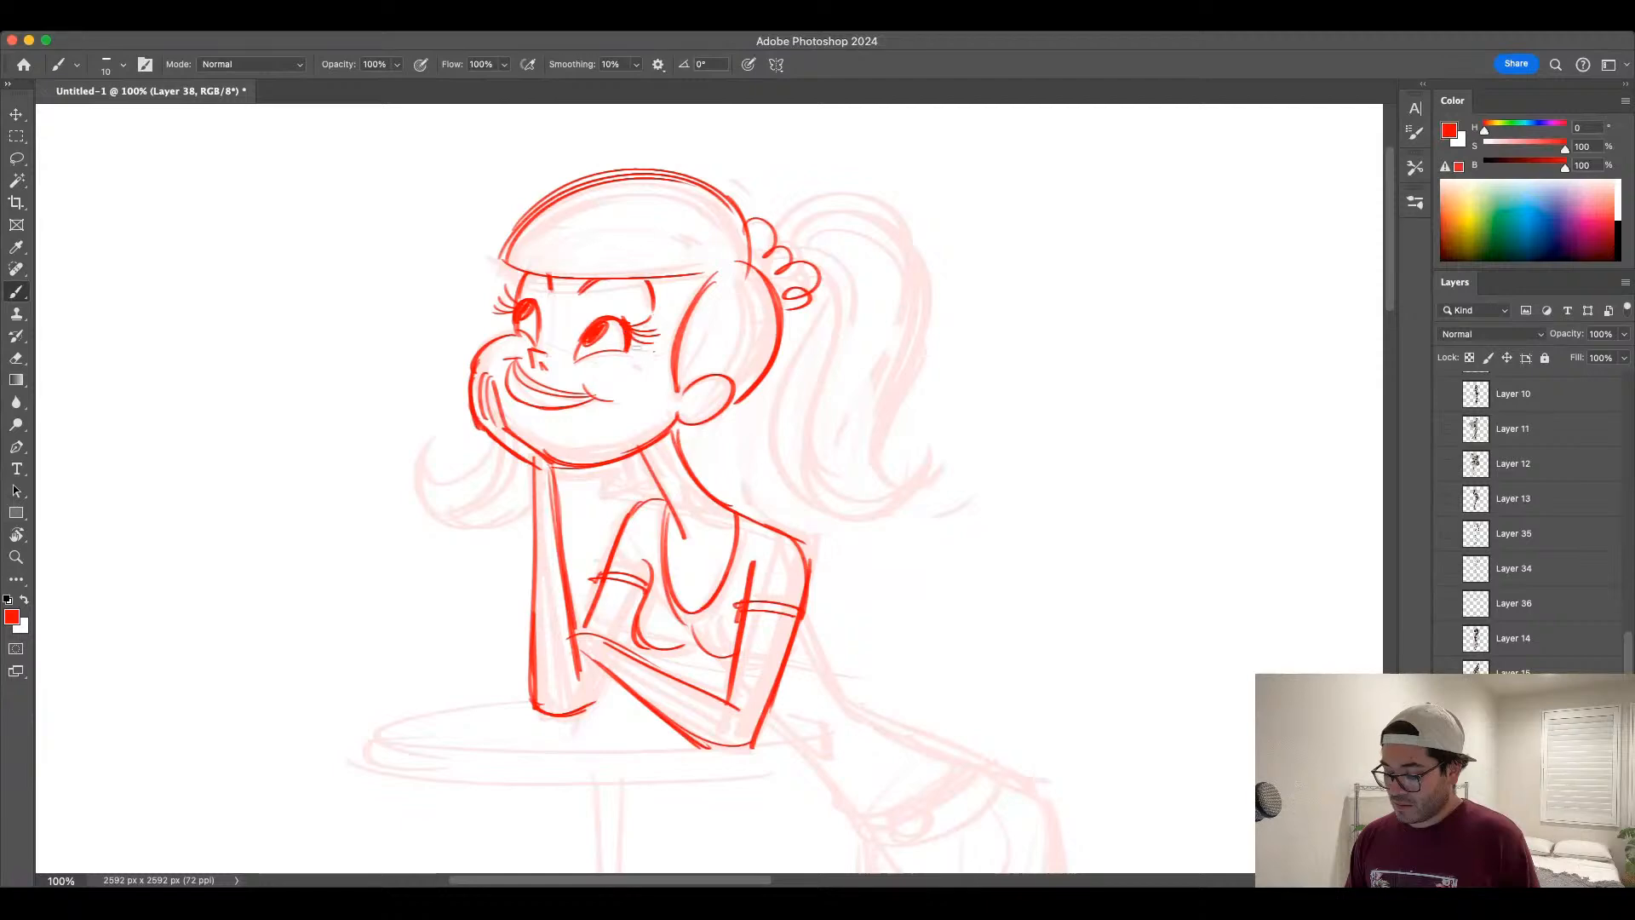
drag(492, 318, 512, 318)
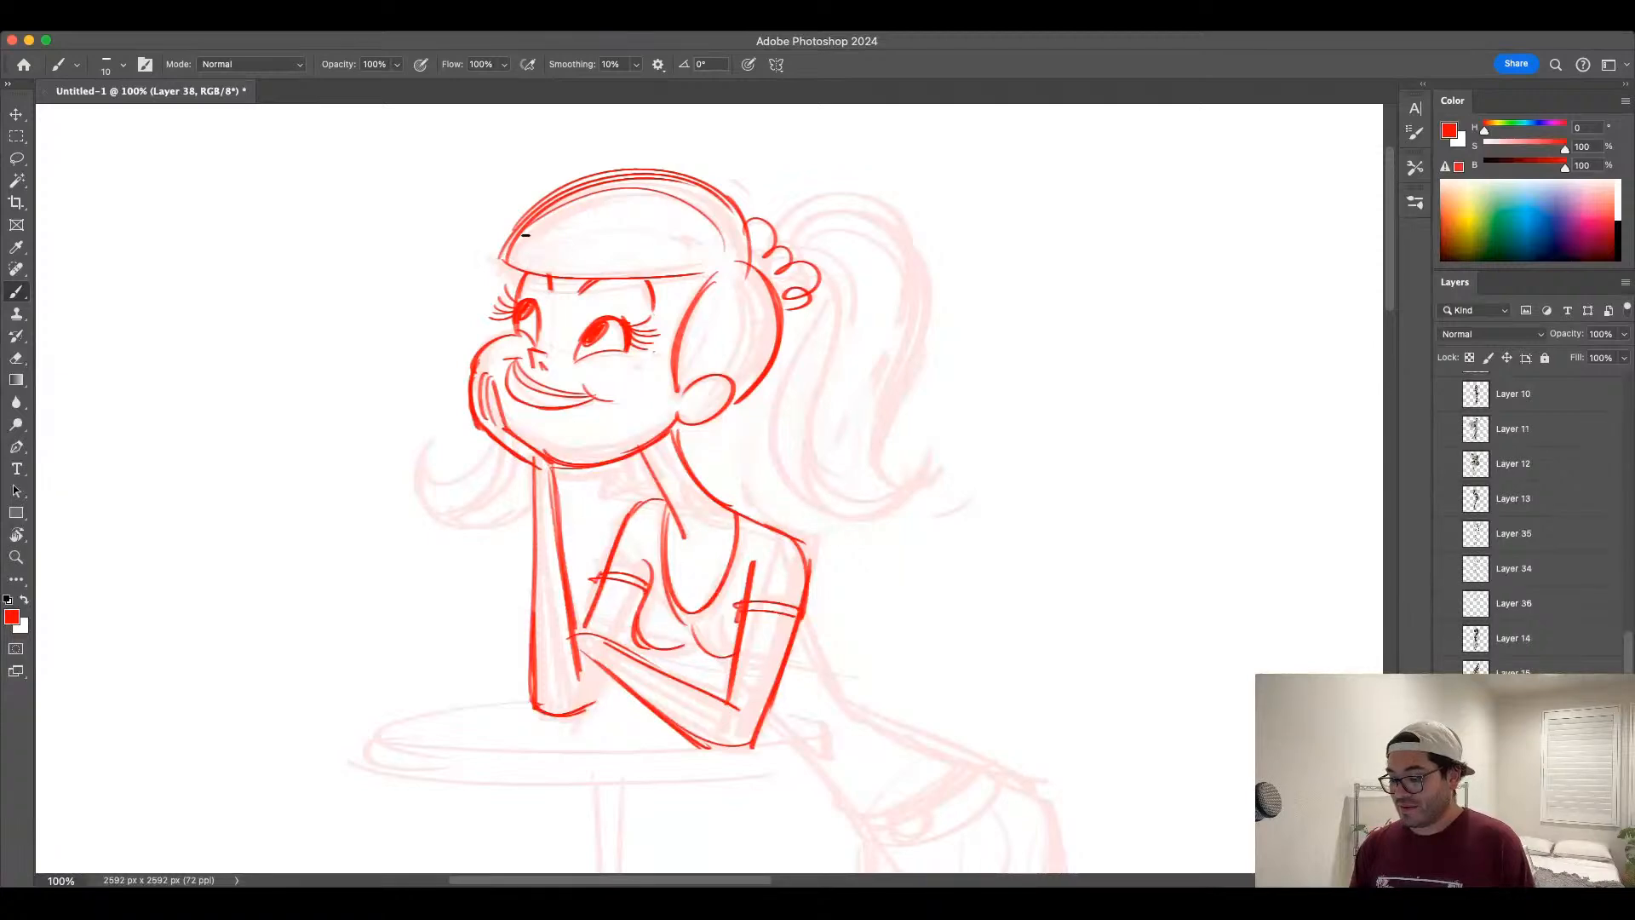
key(super+z)
mouse_move(516, 270)
mouse_down()
mouse_move(706, 273)
mouse_move(659, 276)
mouse_move(676, 274)
mouse_up()
key(super+z)
key(super+z)
key(super+z)
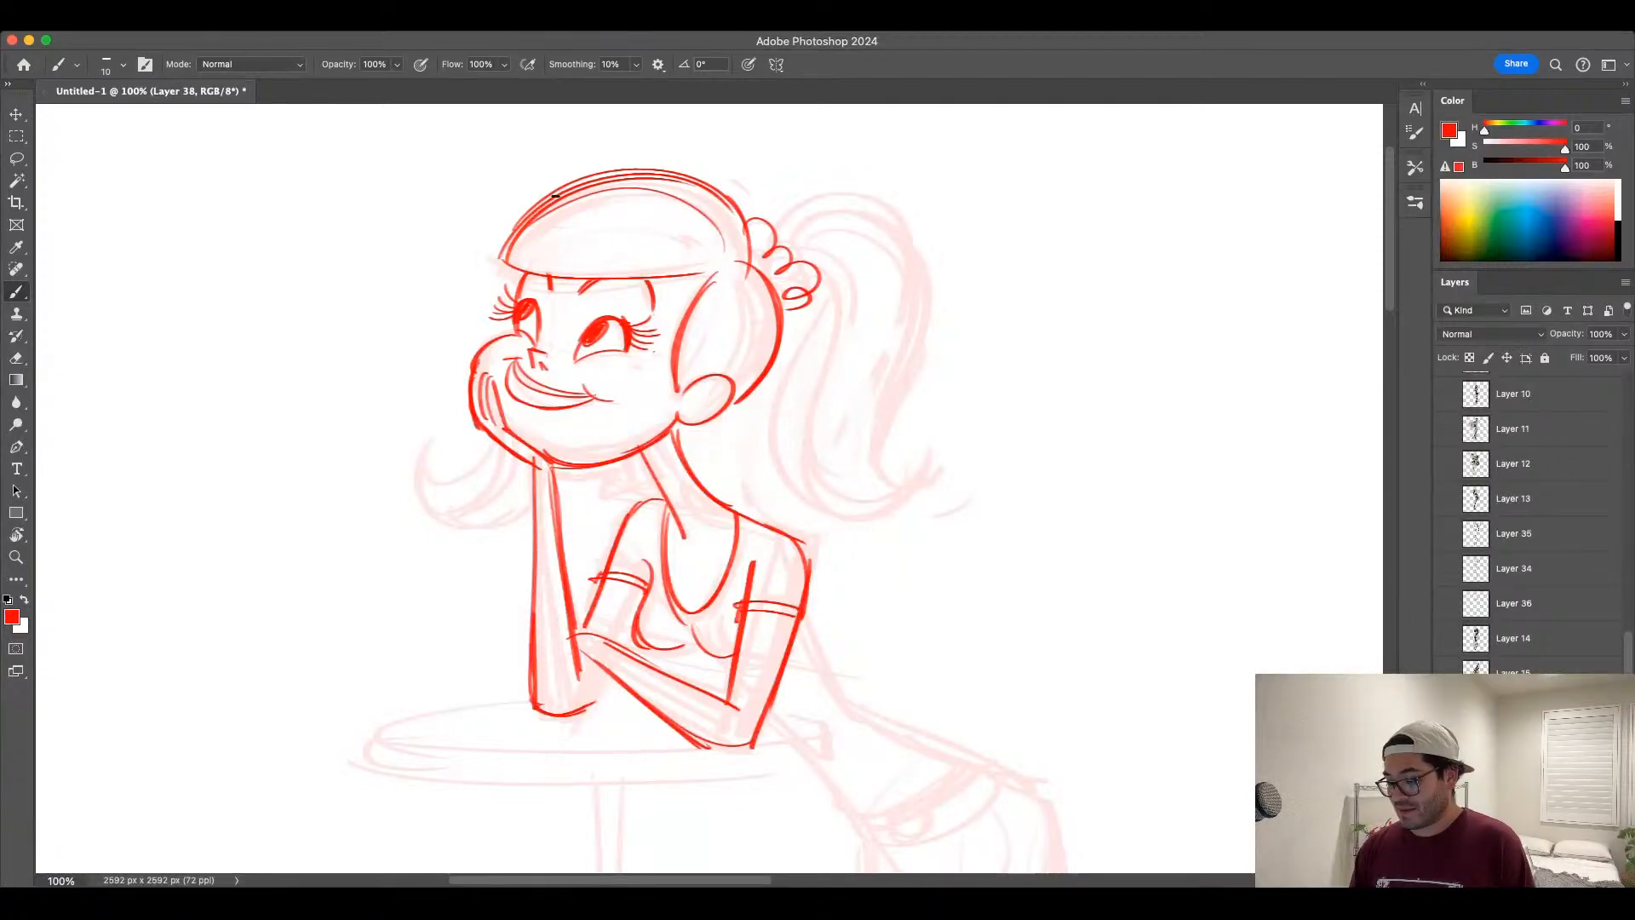
Step: Draw a pointed, upturned flick of hair at the front end of the fringe
drag(560, 195, 494, 281)
key(super+z)
drag(549, 202, 476, 249)
mouse_move(471, 220)
mouse_down()
mouse_move(513, 262)
mouse_move(582, 274)
mouse_up()
drag(464, 230, 642, 276)
drag(541, 210, 467, 235)
Step: Add curved strand lines inside the fringe and along the side hair above the ear with a size 8 brush
mouse_move(467, 234)
mouse_down()
mouse_move(586, 278)
mouse_move(716, 262)
mouse_move(521, 245)
mouse_move(685, 248)
mouse_up()
key([)
key(super+z)
key(super+z)
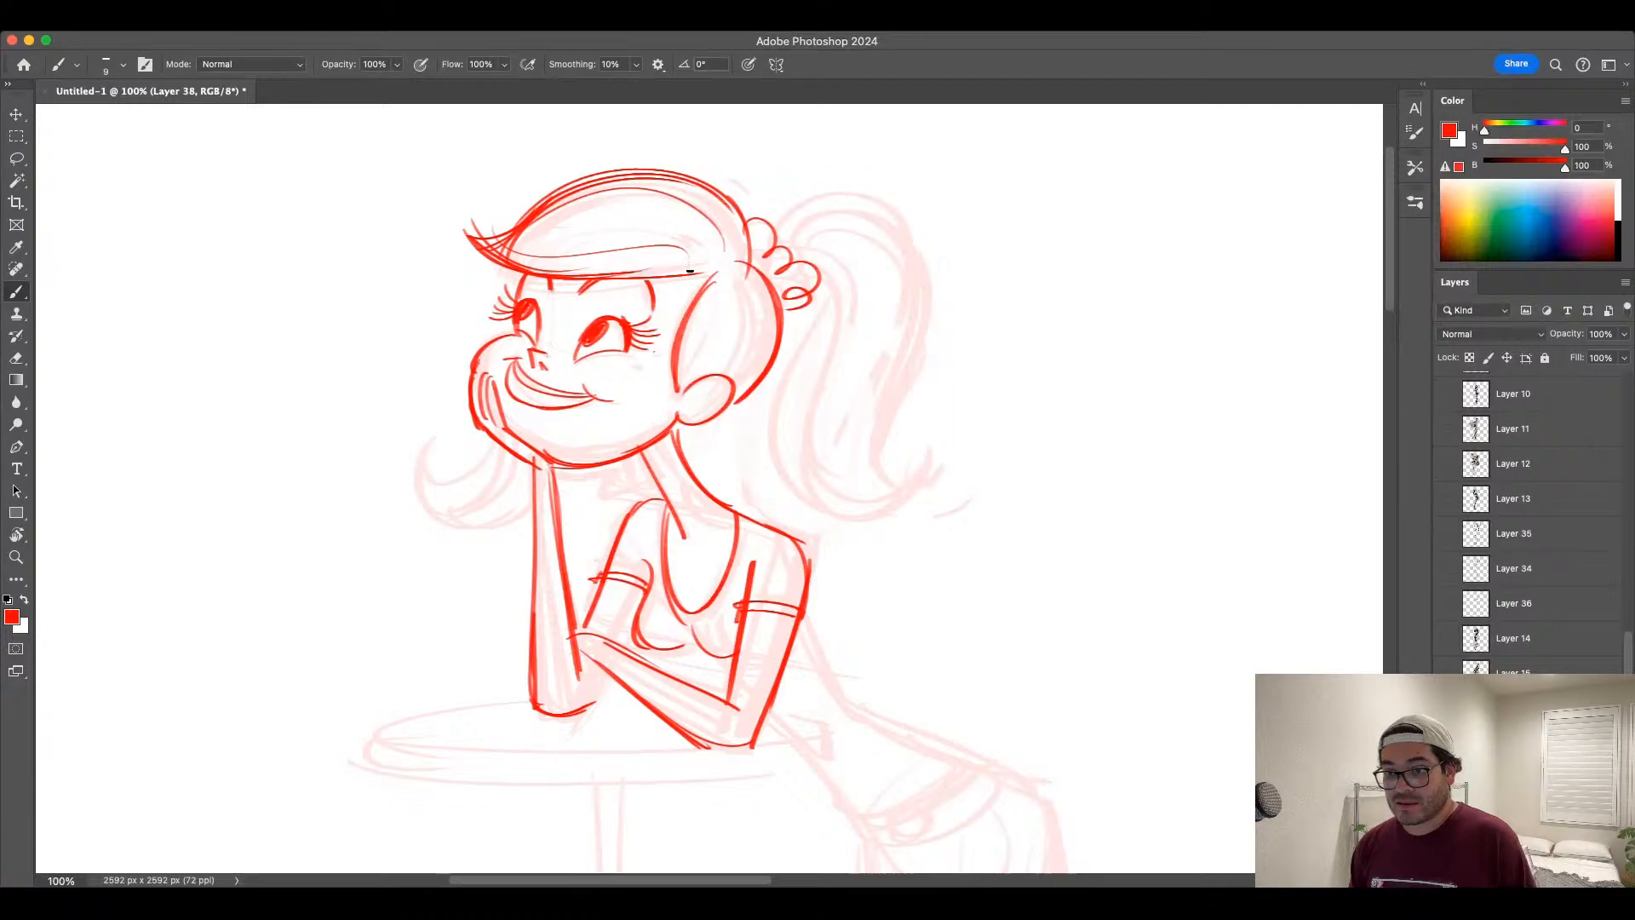
key(super+z)
drag(508, 256, 712, 260)
key(super+z)
key([)
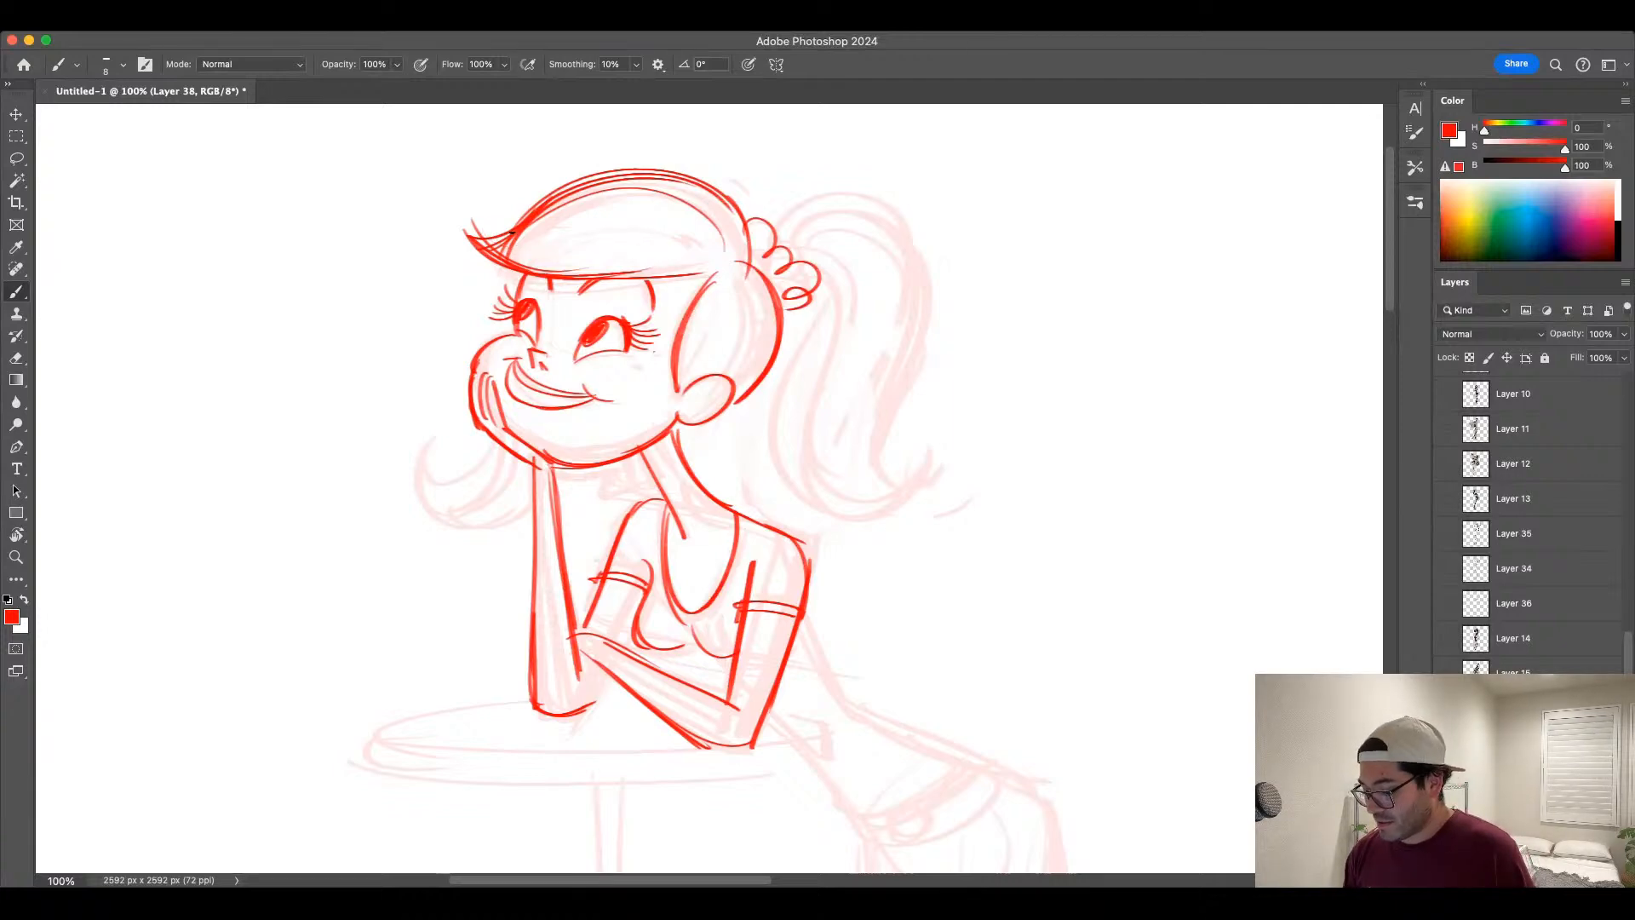
mouse_move(505, 252)
mouse_down()
mouse_move(714, 256)
mouse_move(543, 252)
mouse_up()
key(super+z)
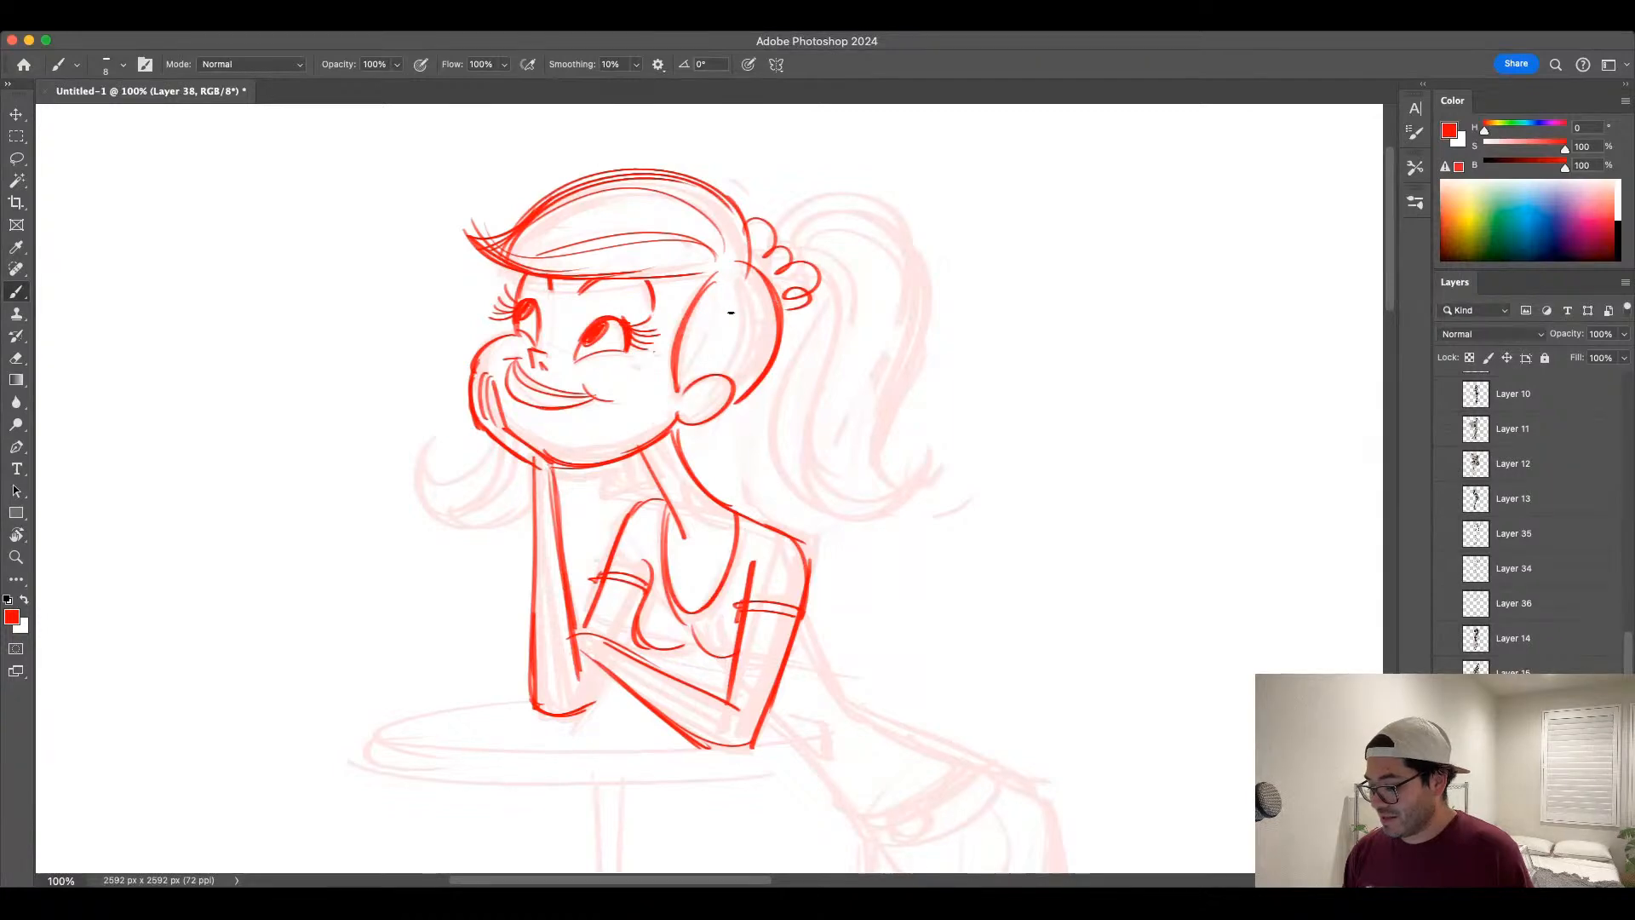
drag(726, 274, 709, 374)
drag(733, 273, 756, 390)
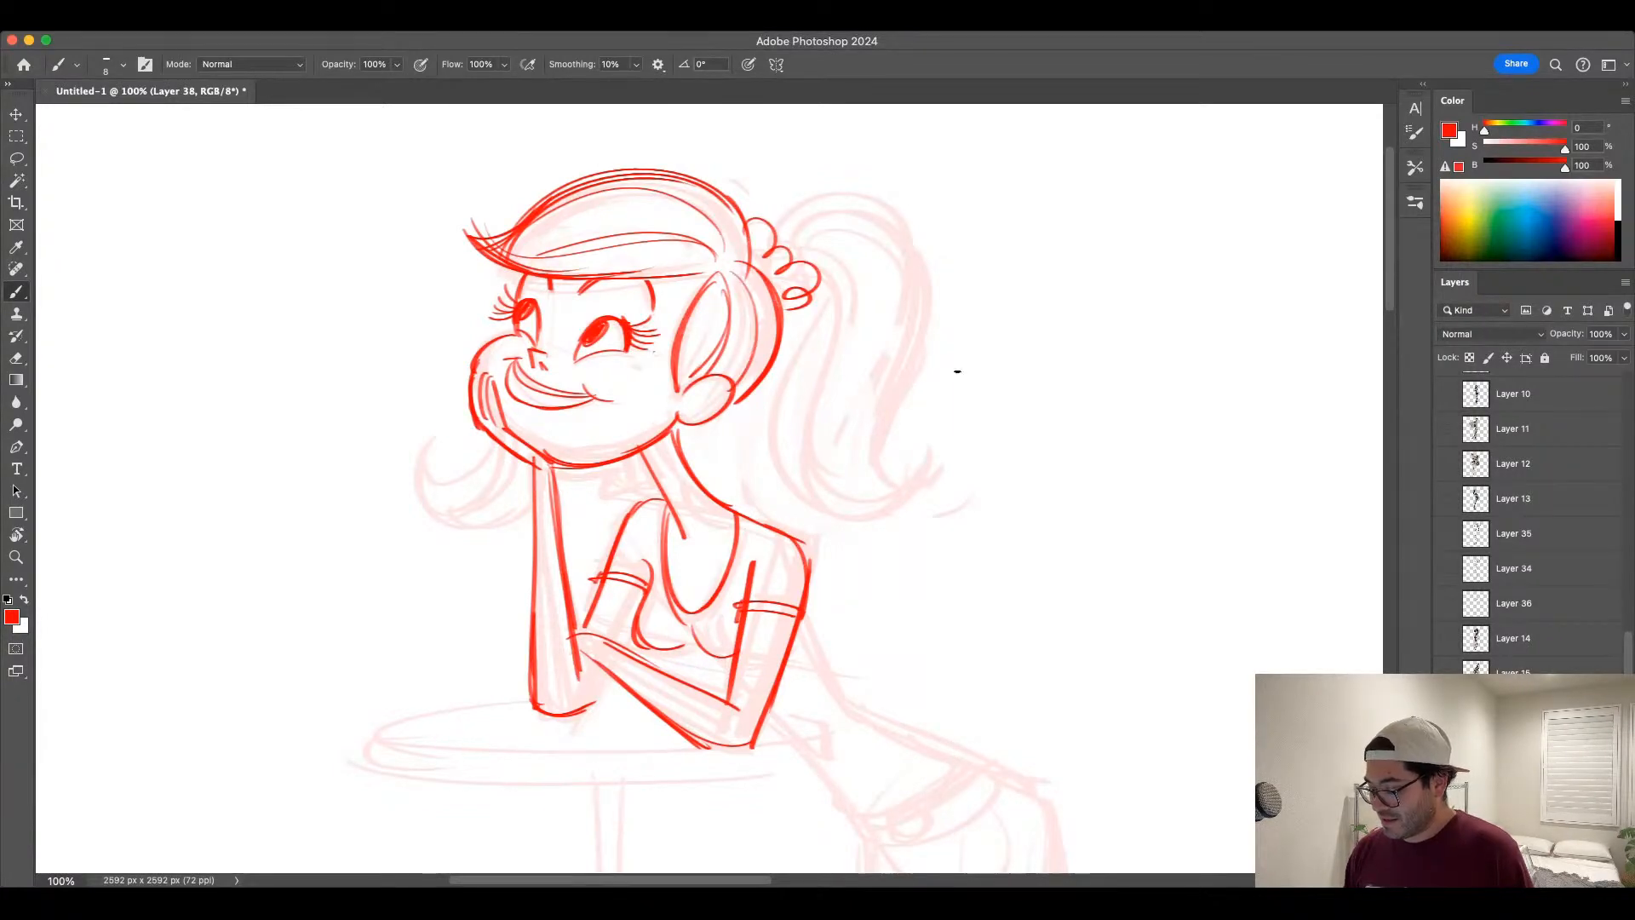
Step: Outline the near ponytail with a high rounded outer edge and an inner edge sweeping out at the bottom
drag(795, 231, 900, 438)
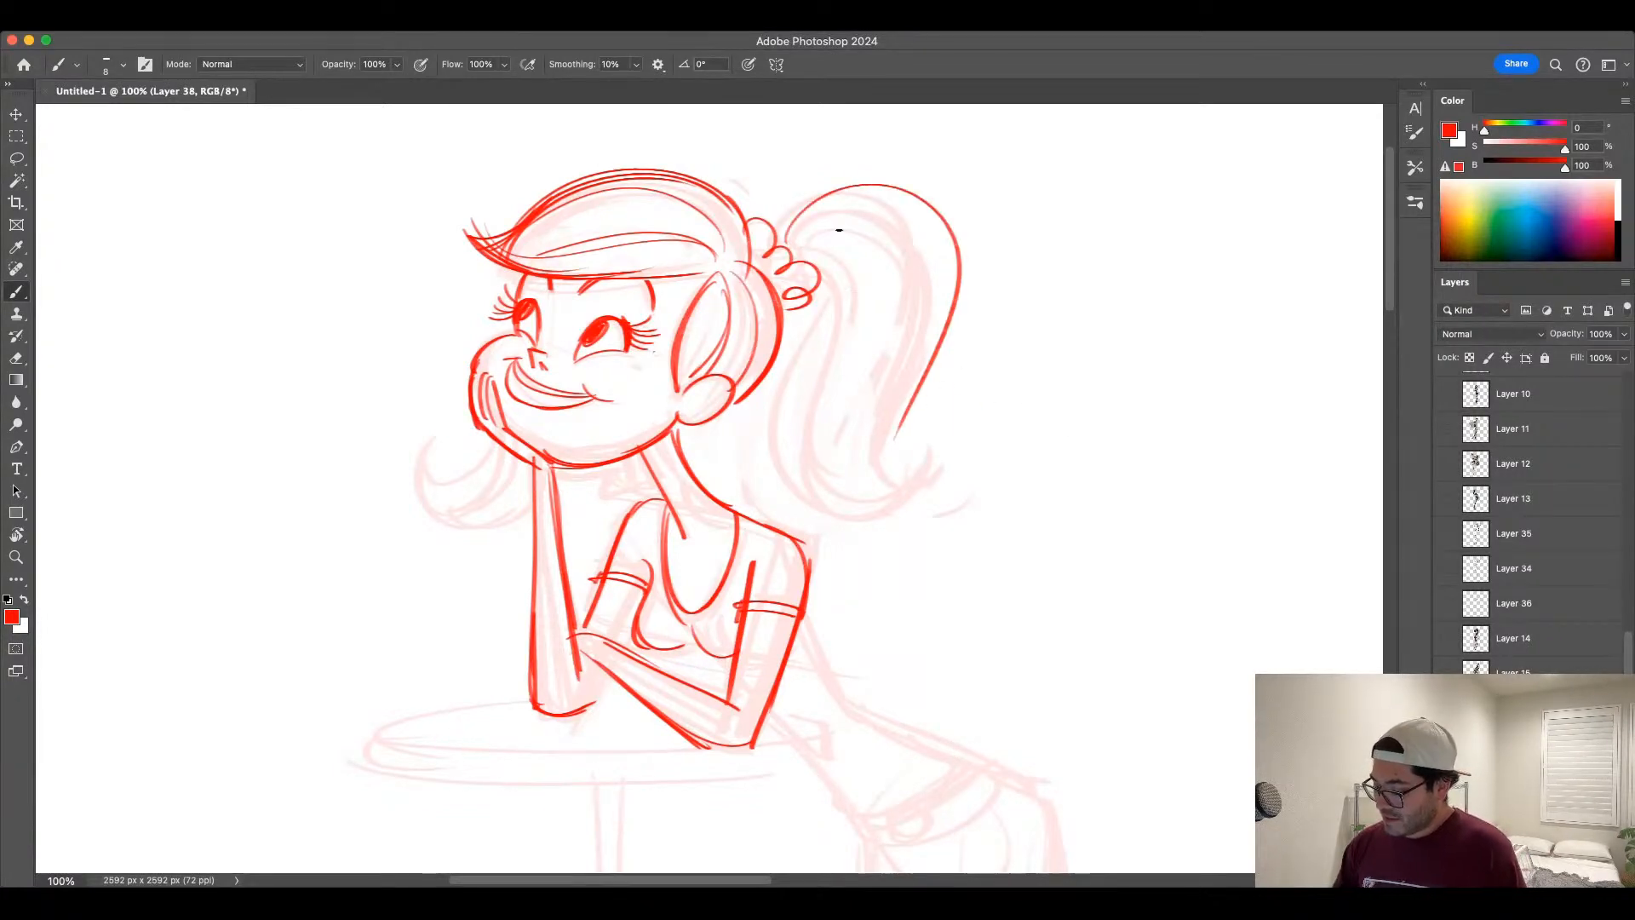
mouse_move(781, 243)
mouse_down()
mouse_move(931, 190)
mouse_move(890, 485)
mouse_up()
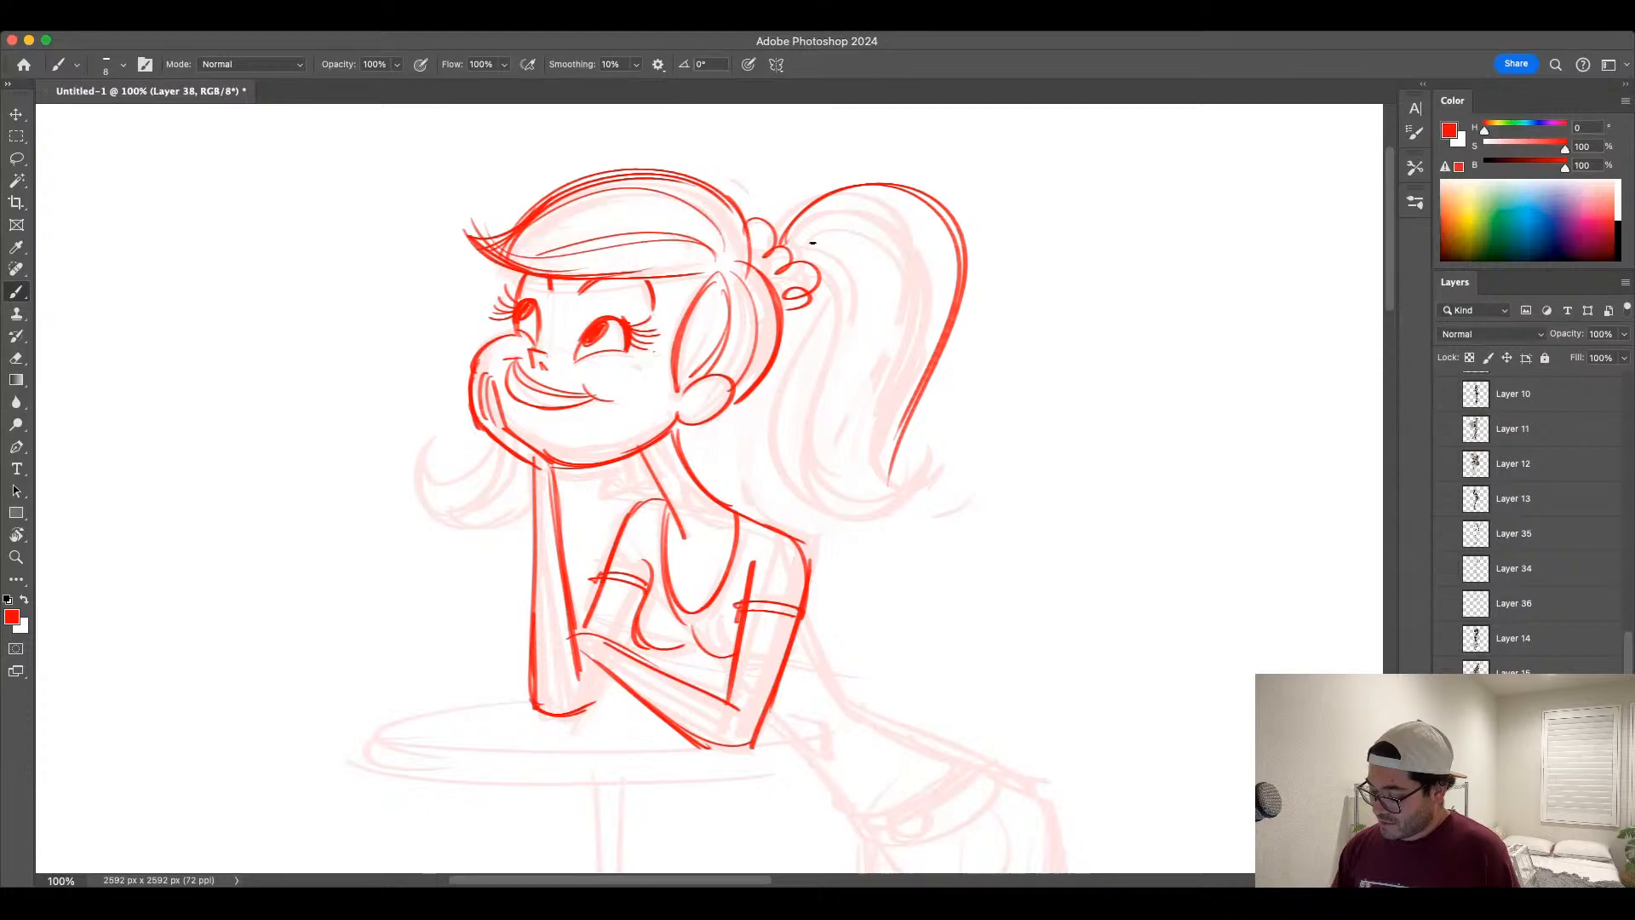
drag(813, 242, 781, 471)
drag(797, 376, 945, 474)
drag(807, 347, 895, 498)
key(ctrl+z)
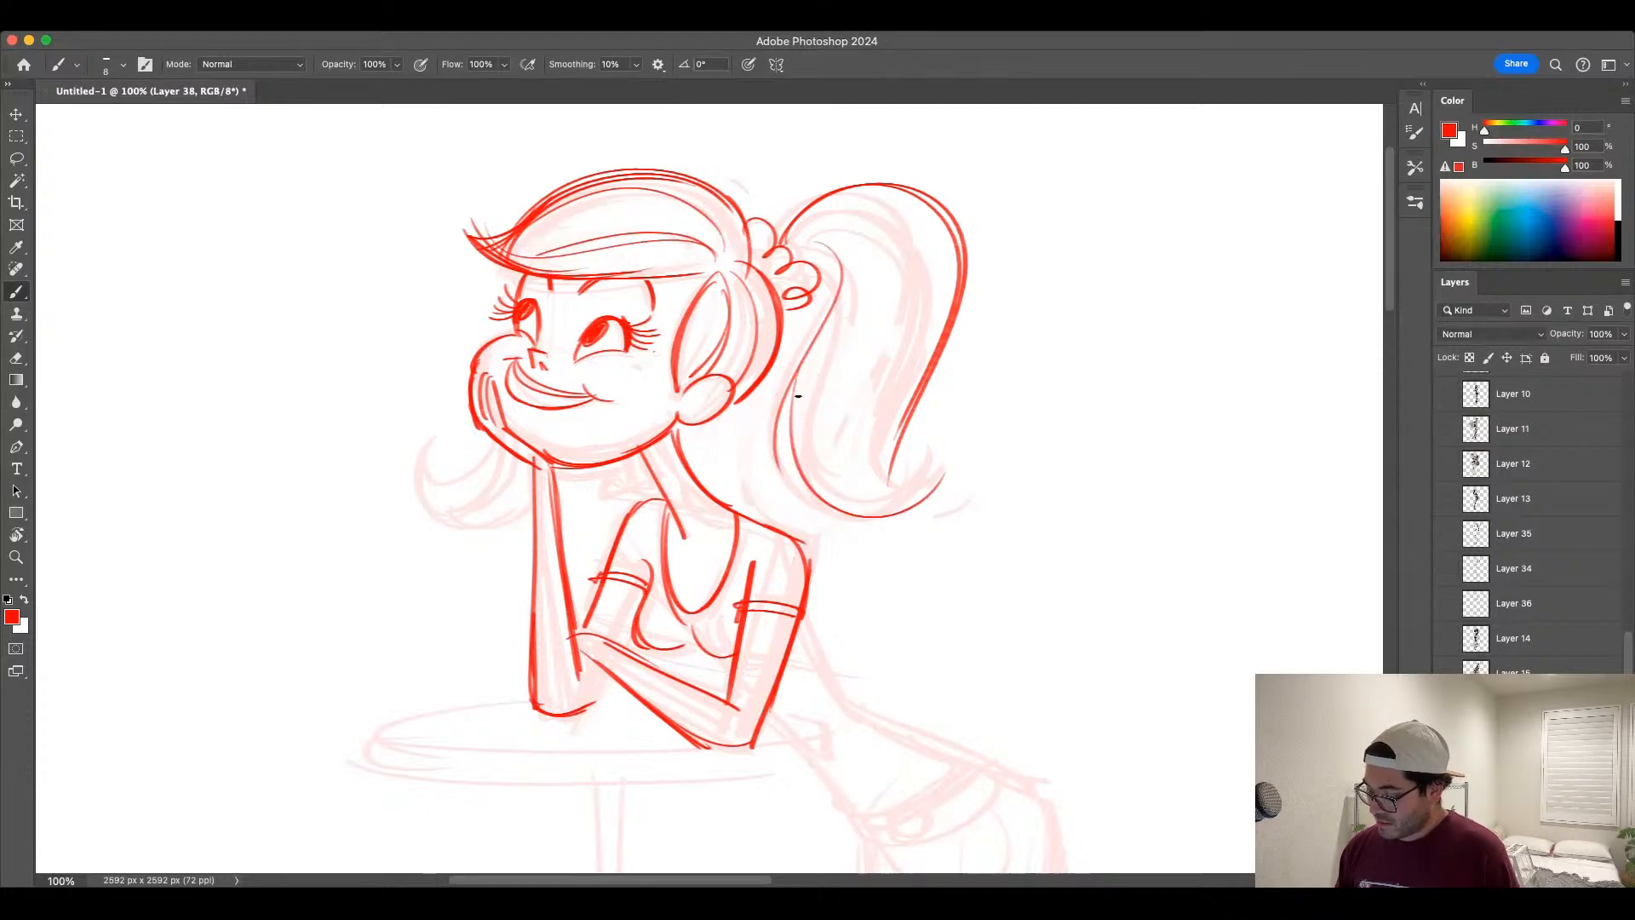
Step: Finish the near ponytail's upturned tip with layered strokes and add long flowing strands inside it
drag(819, 334, 776, 509)
mouse_move(816, 393)
mouse_down()
mouse_move(790, 511)
mouse_move(921, 521)
mouse_up()
drag(814, 436, 956, 493)
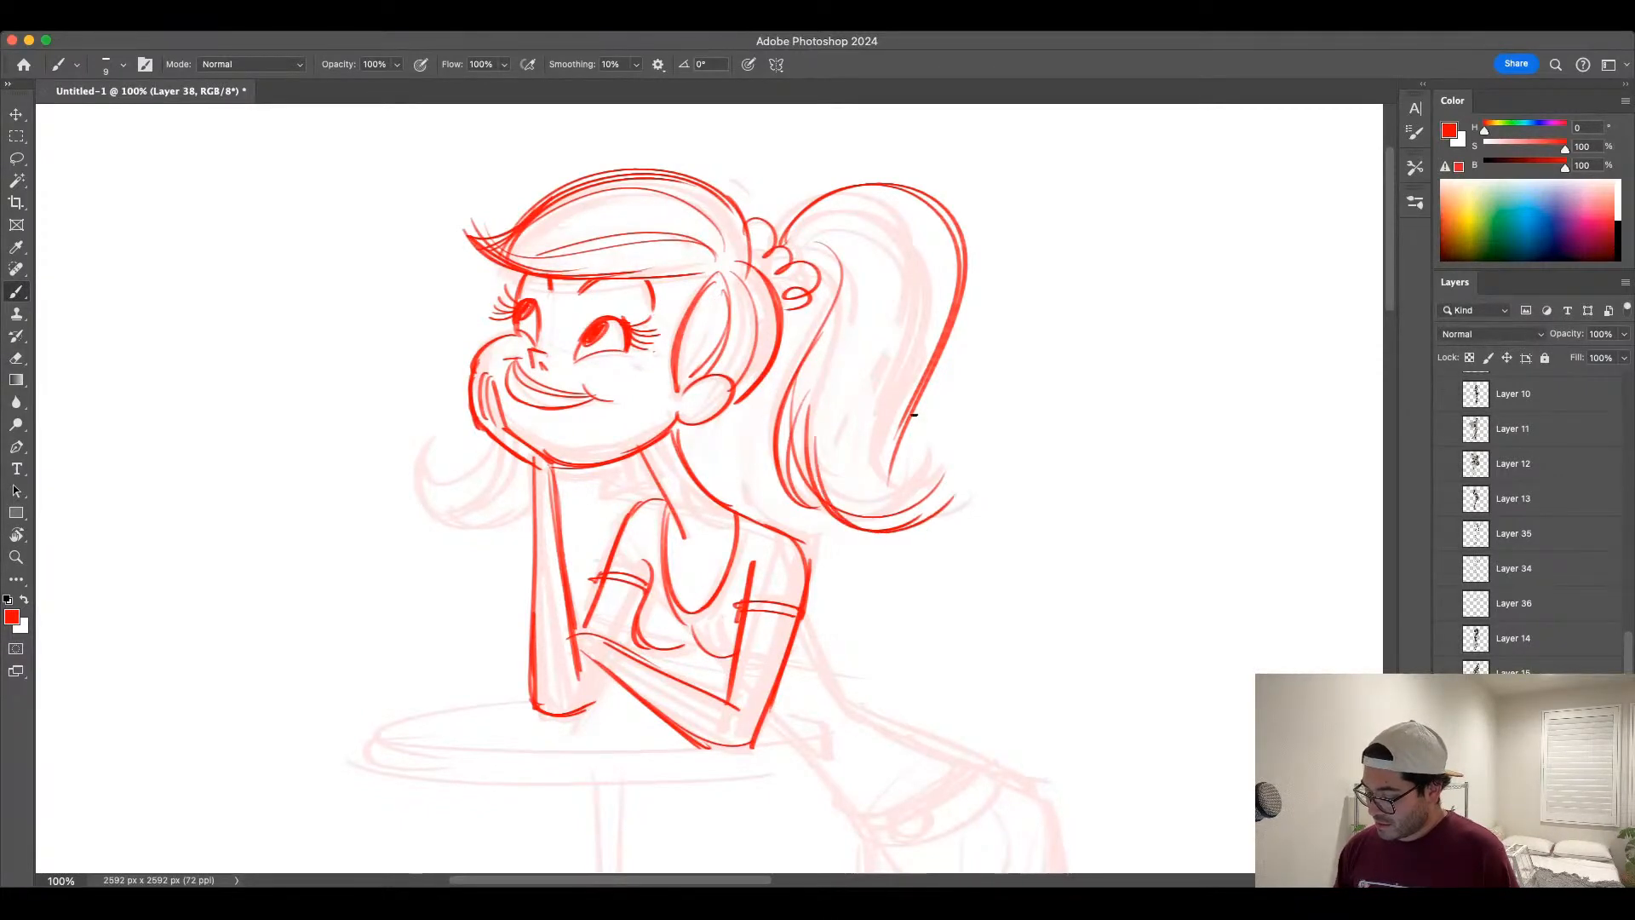
mouse_move(913, 415)
mouse_down()
mouse_move(948, 456)
mouse_move(871, 504)
mouse_up()
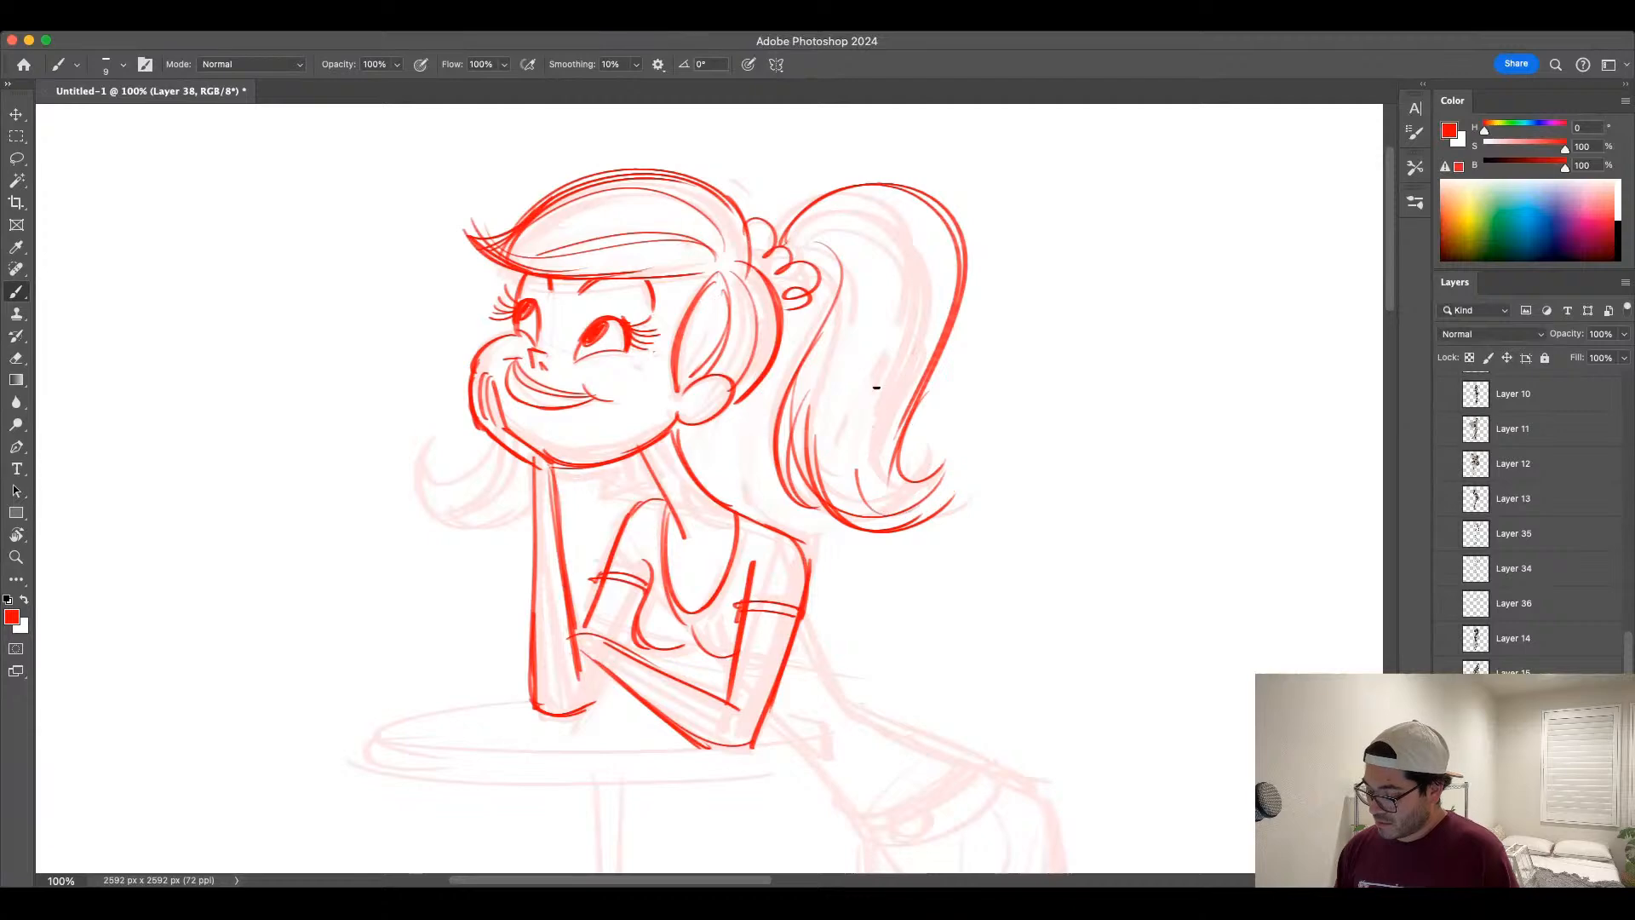
mouse_move(902, 208)
mouse_down()
mouse_move(856, 468)
mouse_move(832, 412)
mouse_move(823, 427)
mouse_up()
key(ctrl+z)
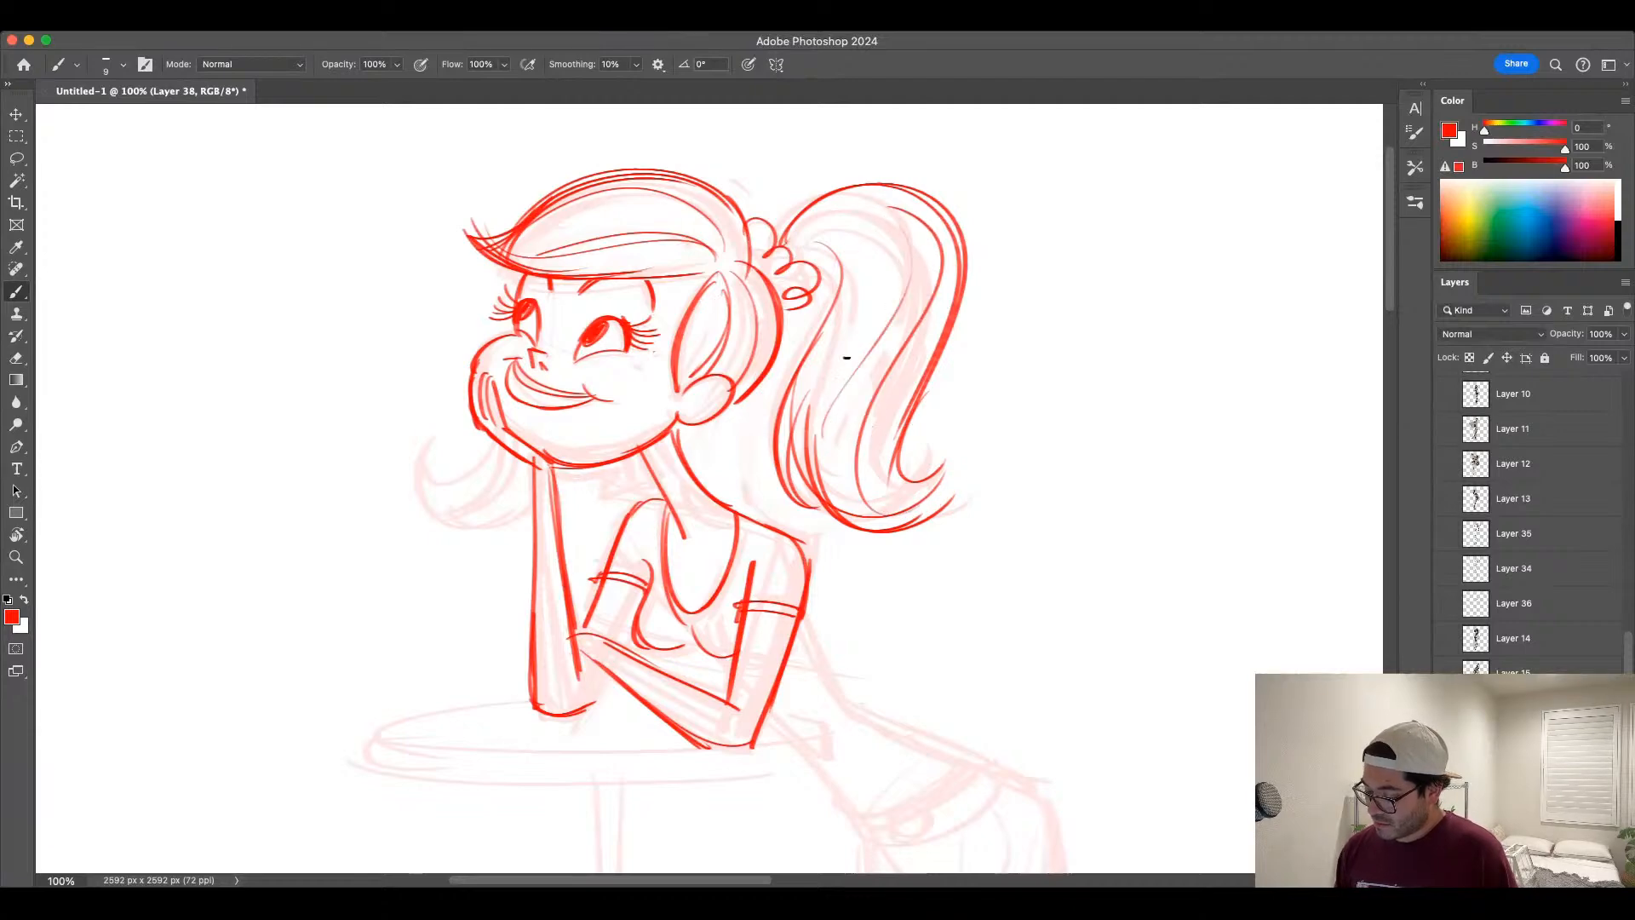
drag(885, 215, 811, 256)
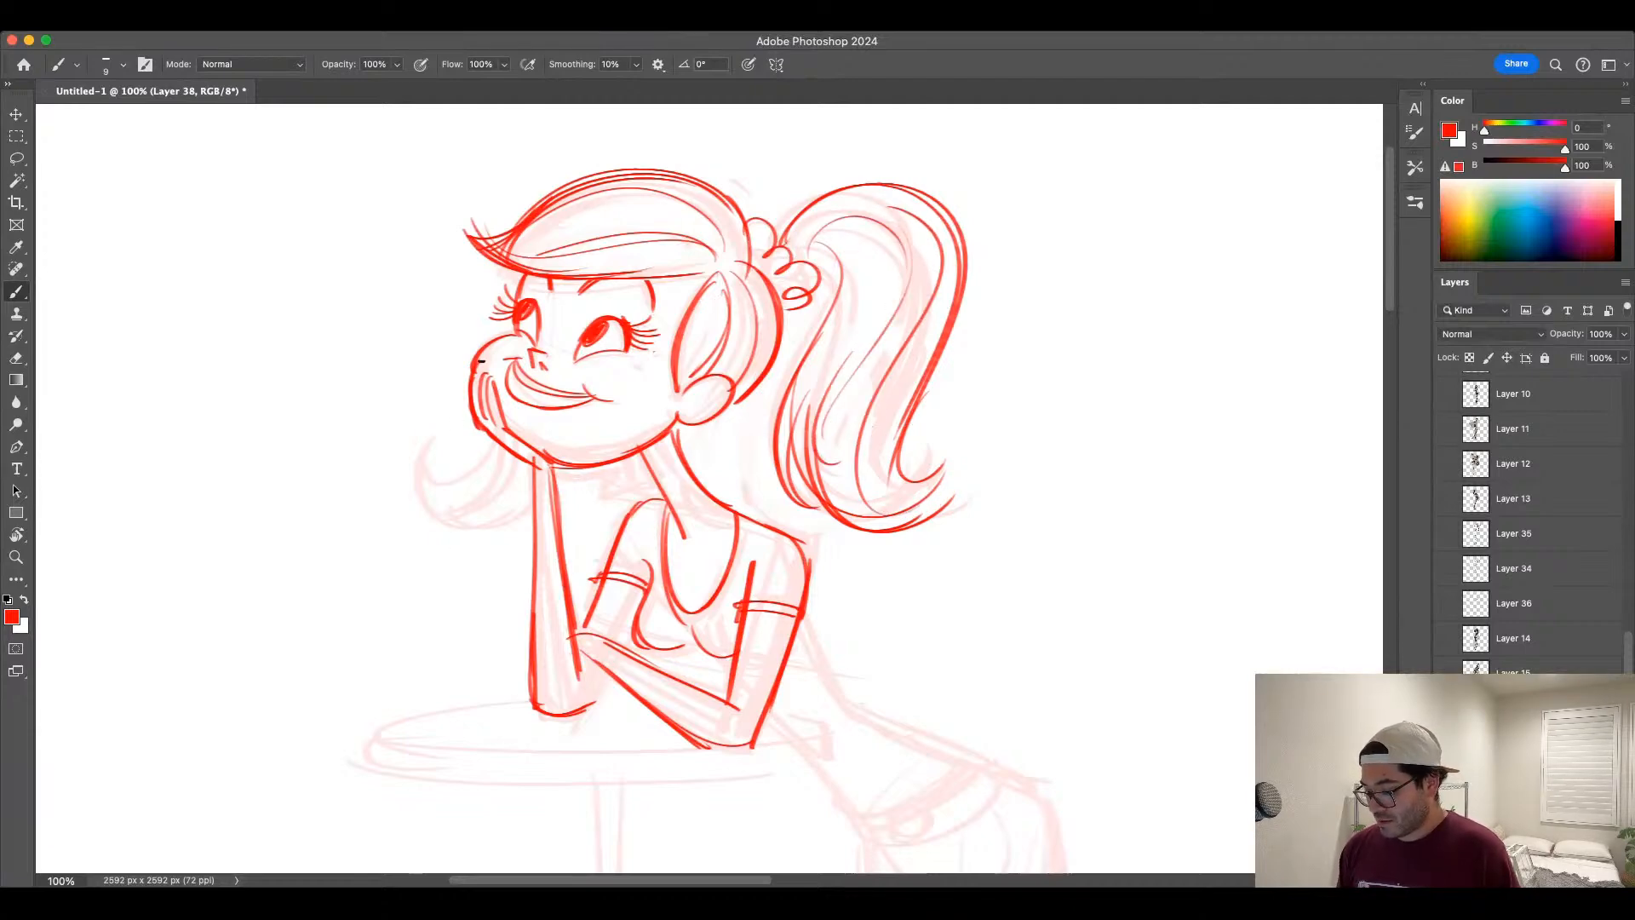
Step: Draw the far ponytail looping behind the forehead and curling out below the hand, and add a small detail in the ear
mouse_move(554, 191)
mouse_down()
mouse_move(444, 289)
mouse_move(437, 230)
mouse_move(468, 357)
mouse_up()
key(ctrl+z)
mouse_move(460, 432)
mouse_down()
mouse_move(438, 456)
mouse_move(524, 477)
mouse_move(490, 516)
mouse_up()
key(ctrl+z)
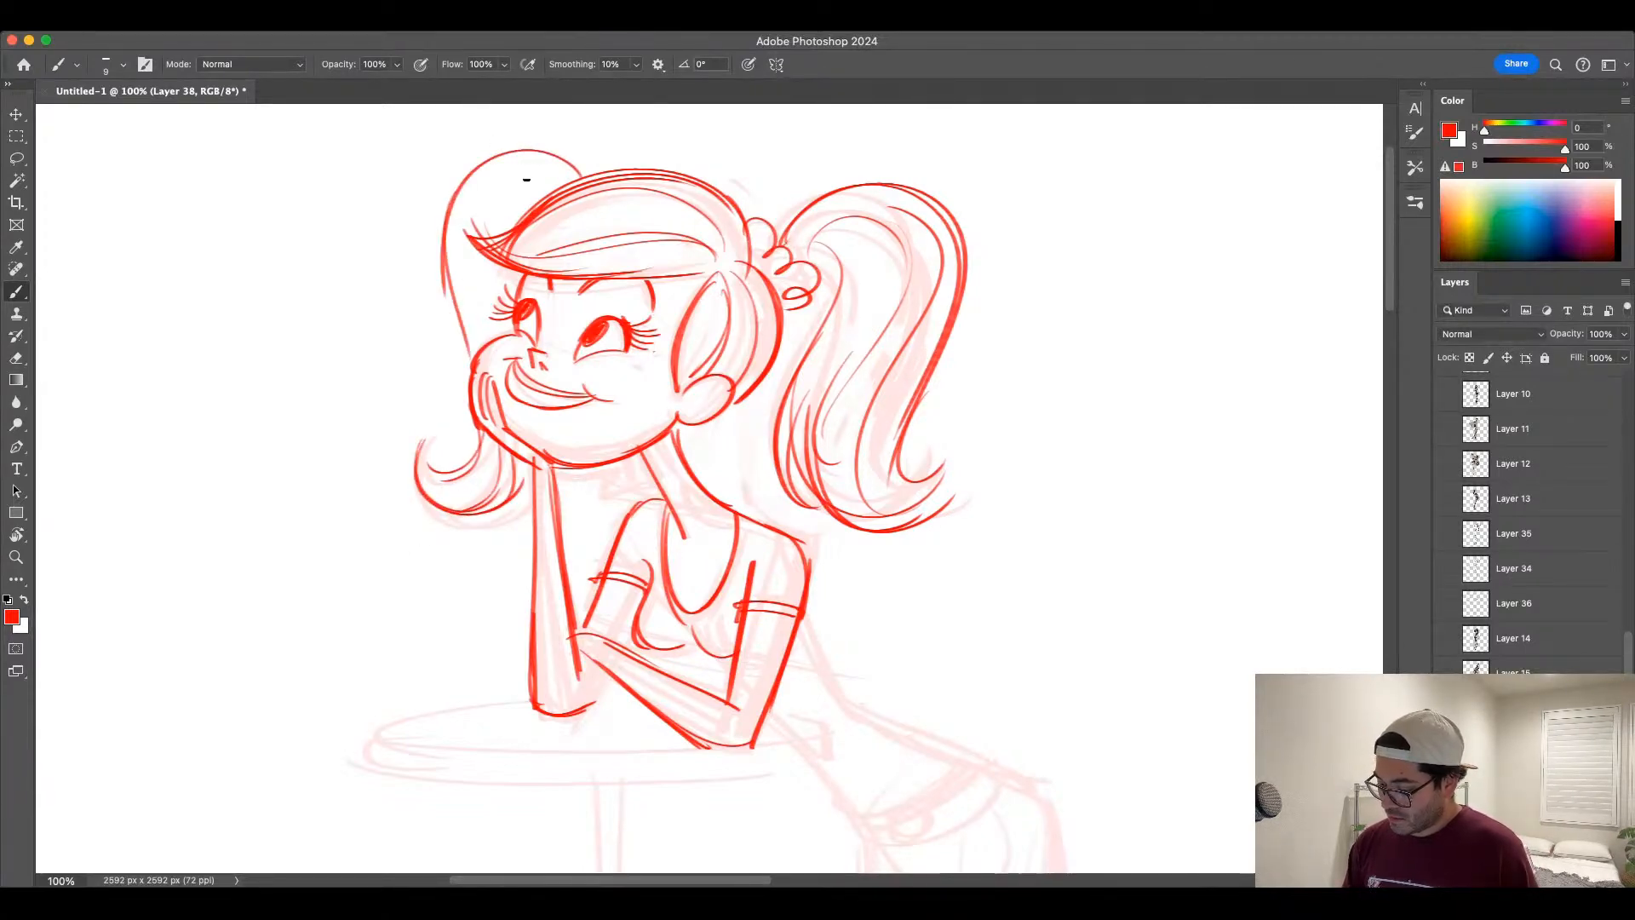
mouse_move(547, 180)
mouse_down()
mouse_move(476, 169)
mouse_move(454, 228)
mouse_up()
scroll(949, 602, down, 3)
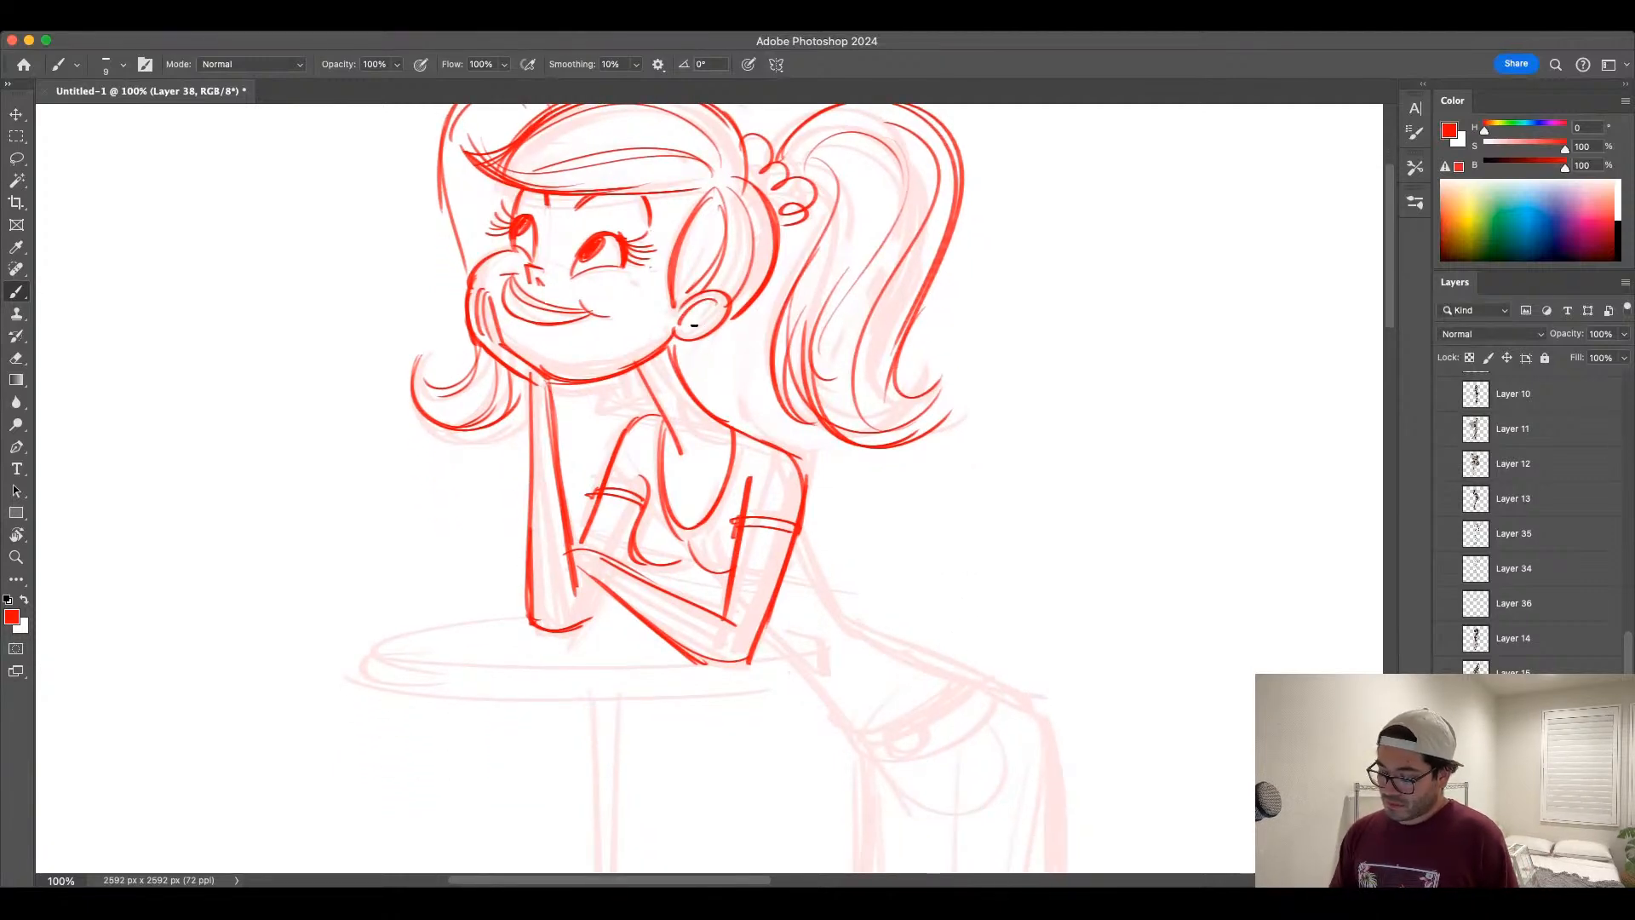
drag(694, 324, 692, 326)
Step: Draw the midriff, waistline, arched back and both sides of the skirt with a size 10 brush
key(super+minus)
drag(926, 668, 912, 562)
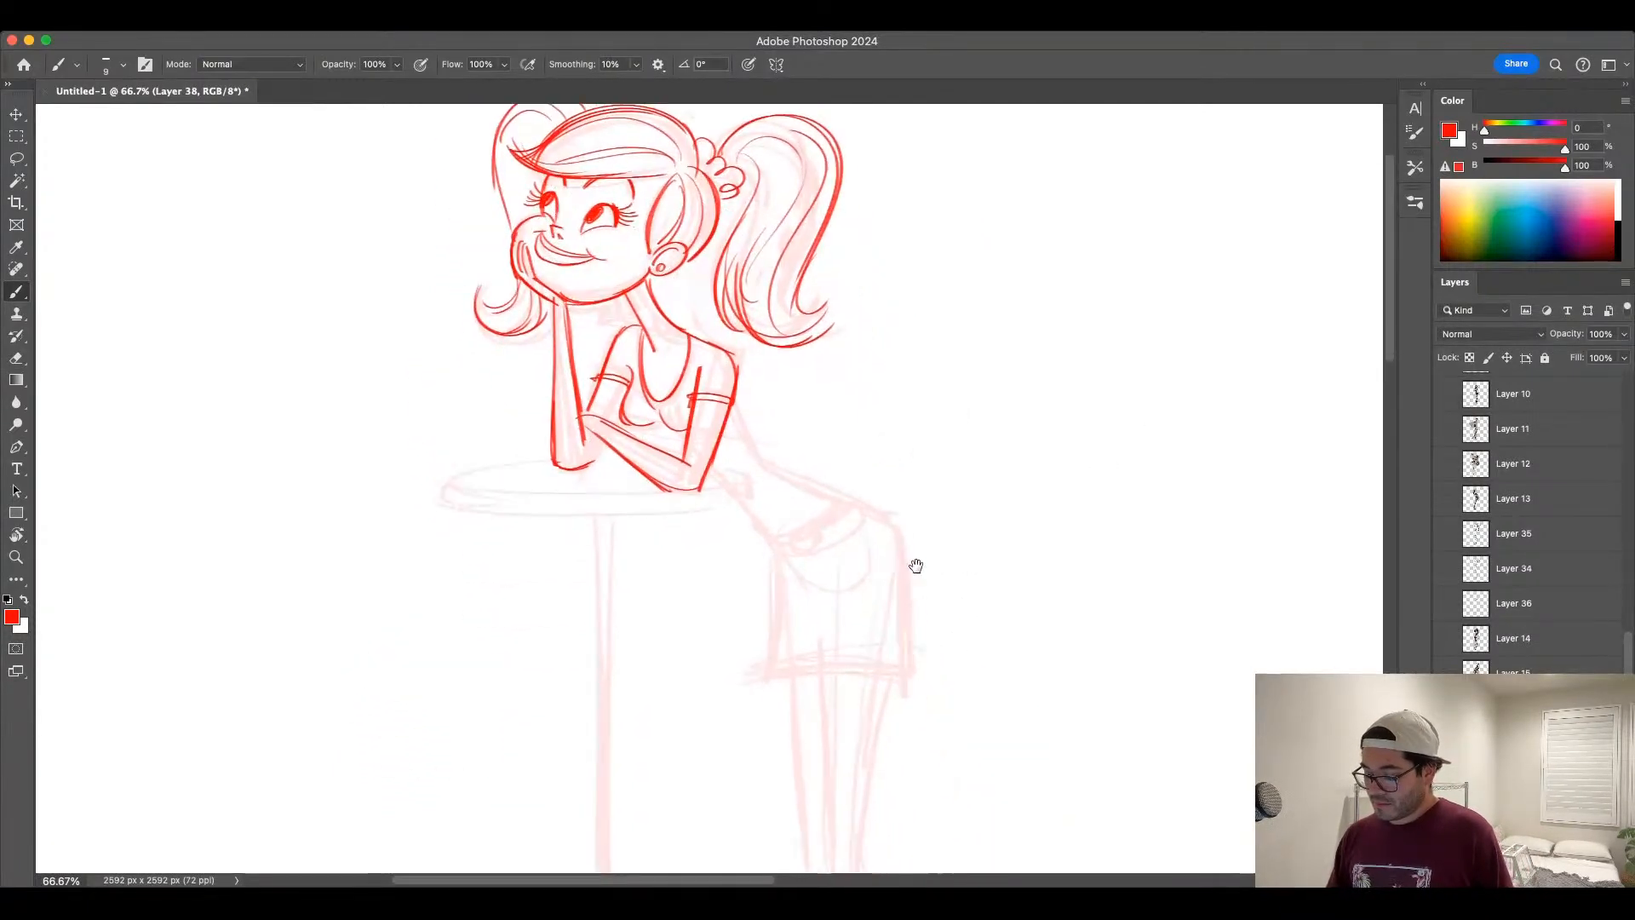
key(super+minus)
drag(931, 650, 845, 573)
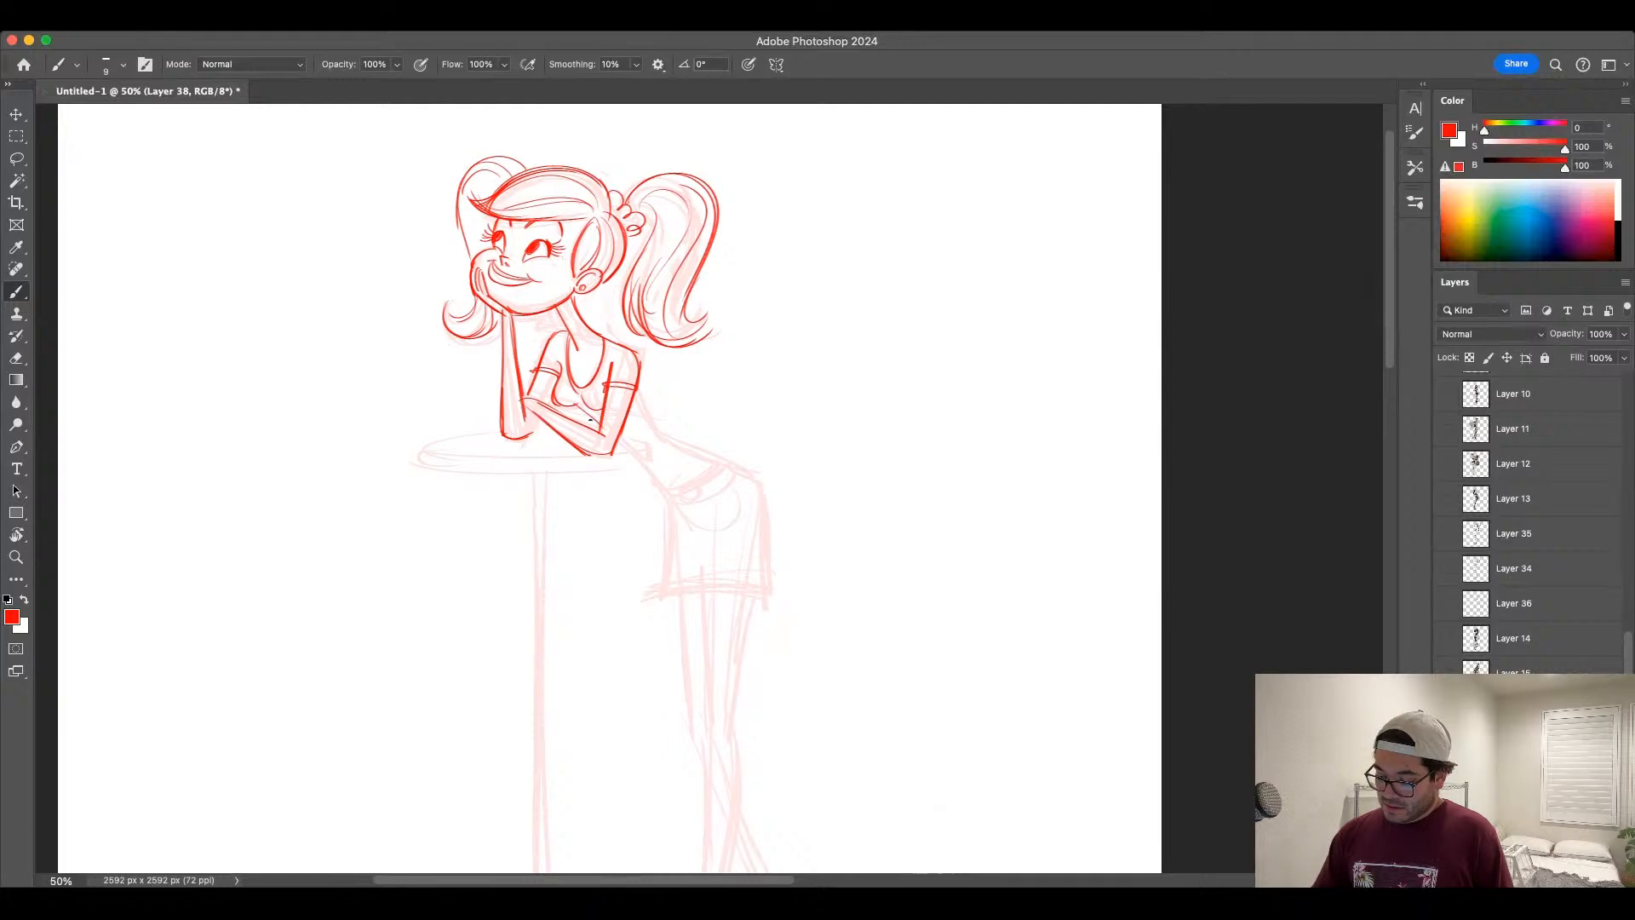
mouse_move(619, 435)
mouse_down()
mouse_move(668, 495)
mouse_move(713, 459)
mouse_up()
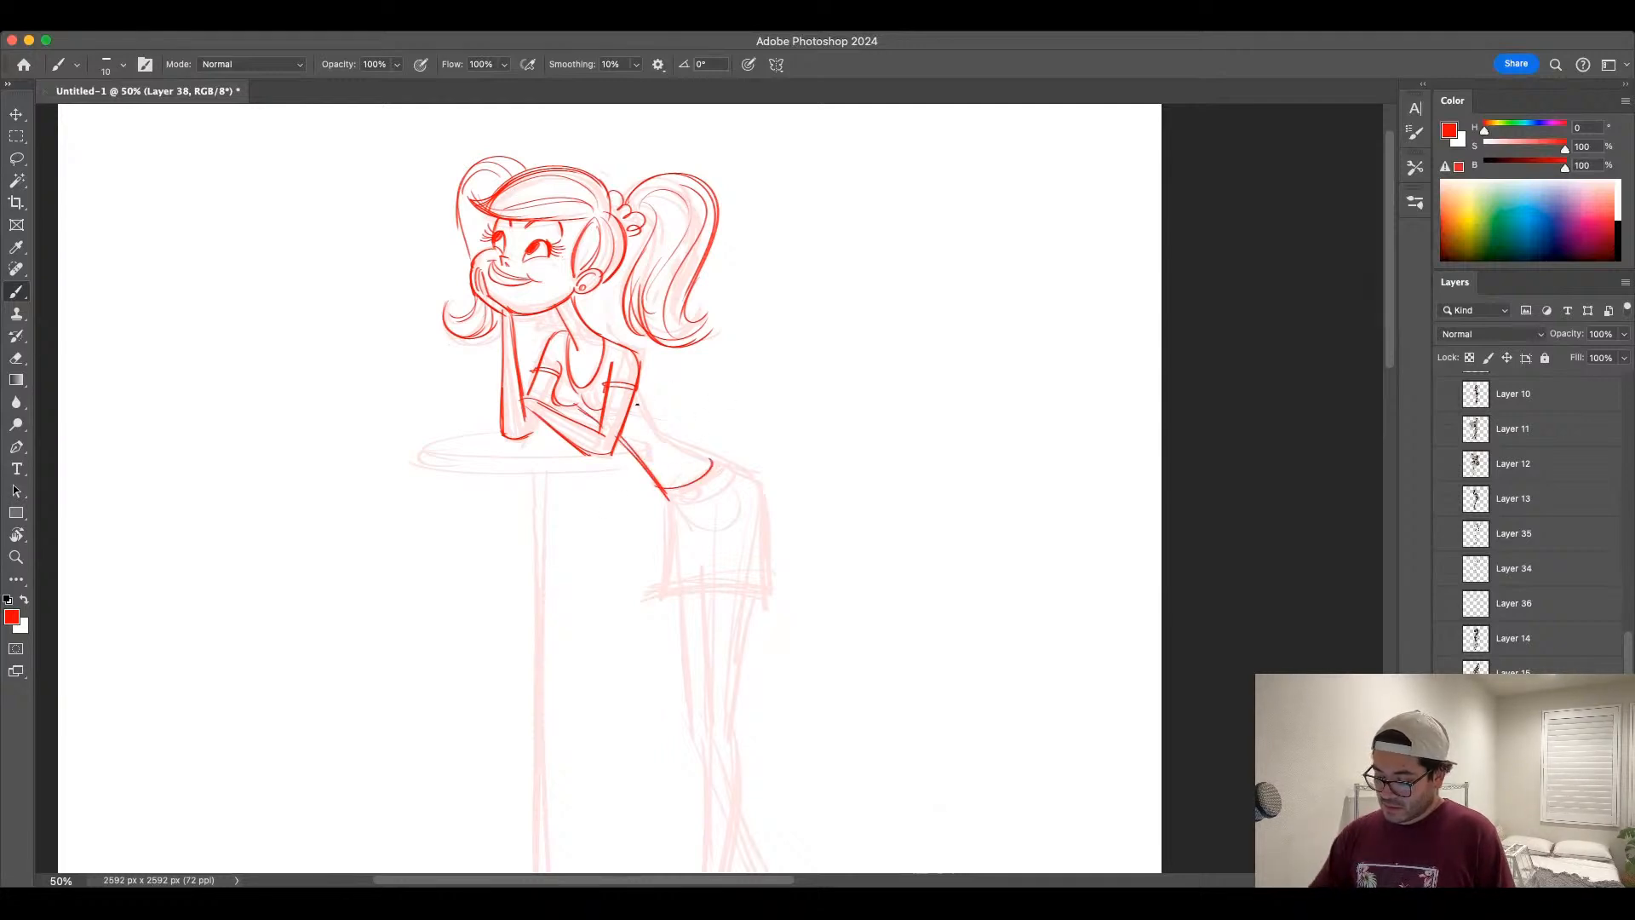
mouse_move(637, 384)
mouse_down()
mouse_move(654, 436)
mouse_move(746, 477)
mouse_move(765, 508)
mouse_move(765, 587)
mouse_up()
key(ctrl+z)
key(bracketright)
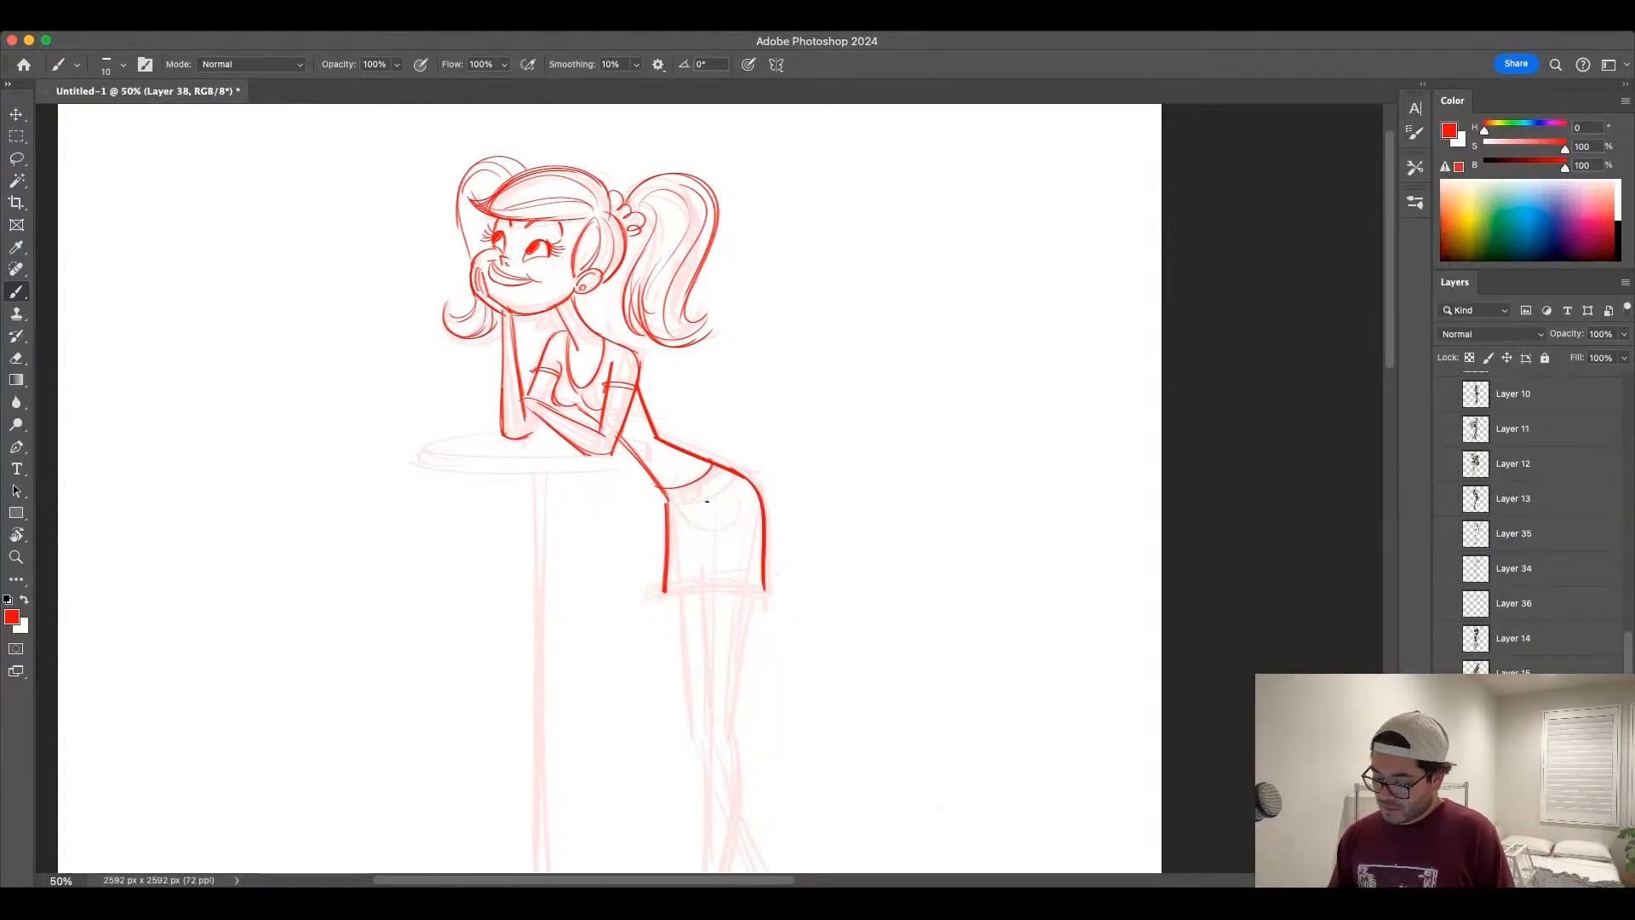
Step: Draw a belt with a buckle around the waist and add a curved line on the skirt just below it
mouse_move(663, 501)
mouse_down()
mouse_move(730, 462)
mouse_move(679, 502)
mouse_move(699, 484)
mouse_up()
key(bracketright)
key(bracketleft)
drag(705, 492, 715, 472)
key(super+z)
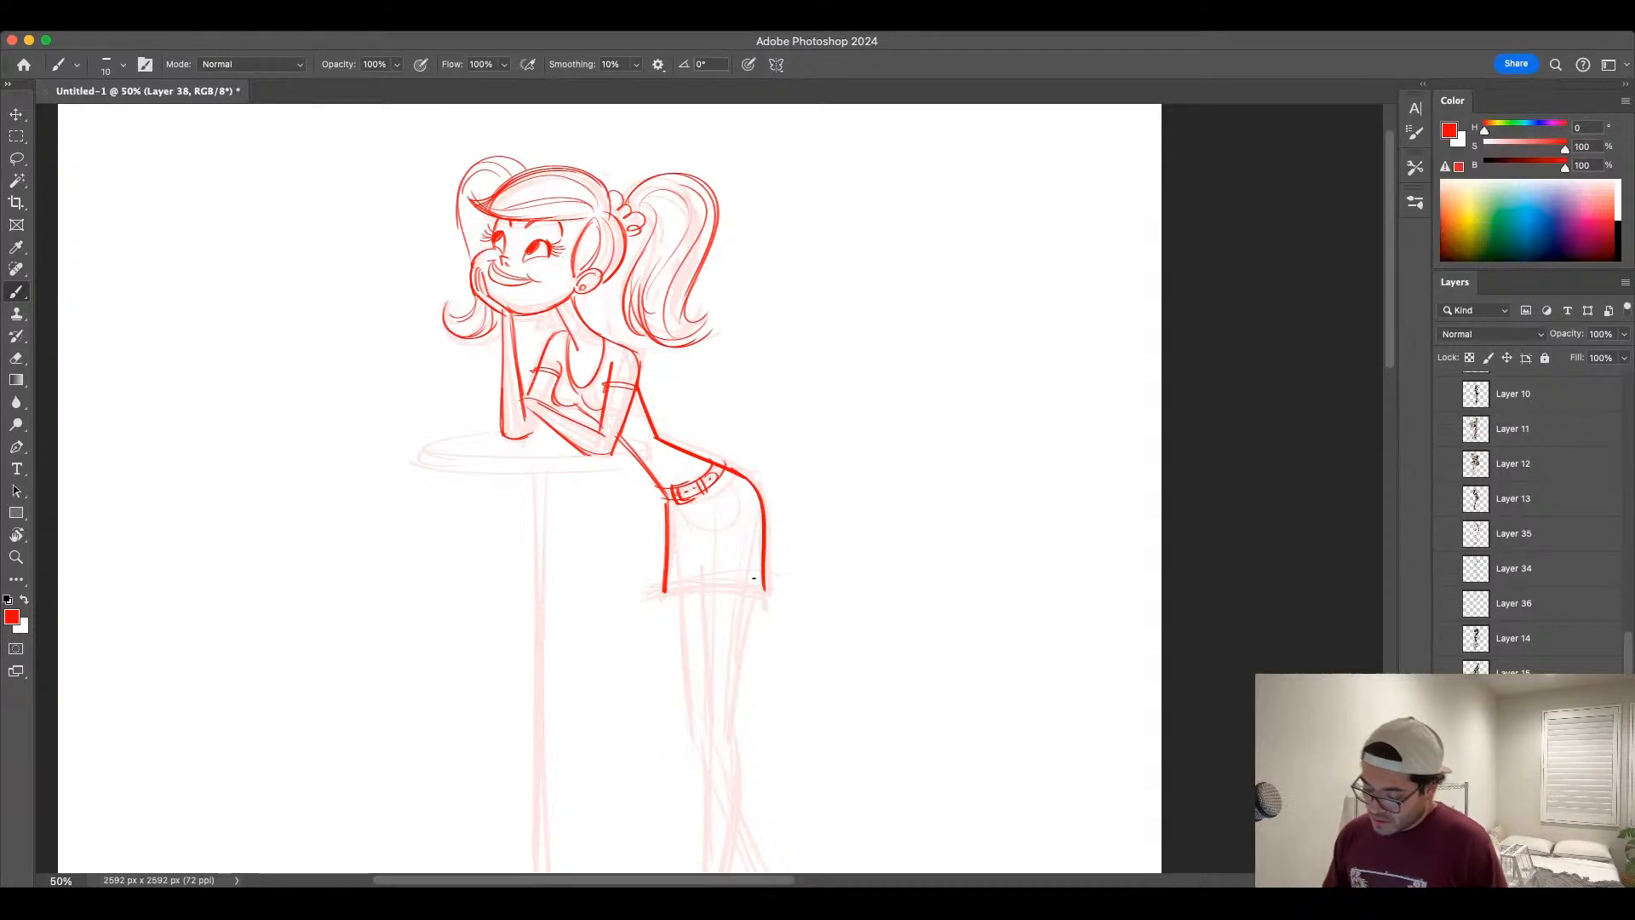
mouse_move(692, 513)
mouse_down()
mouse_move(715, 527)
mouse_move(737, 490)
mouse_up()
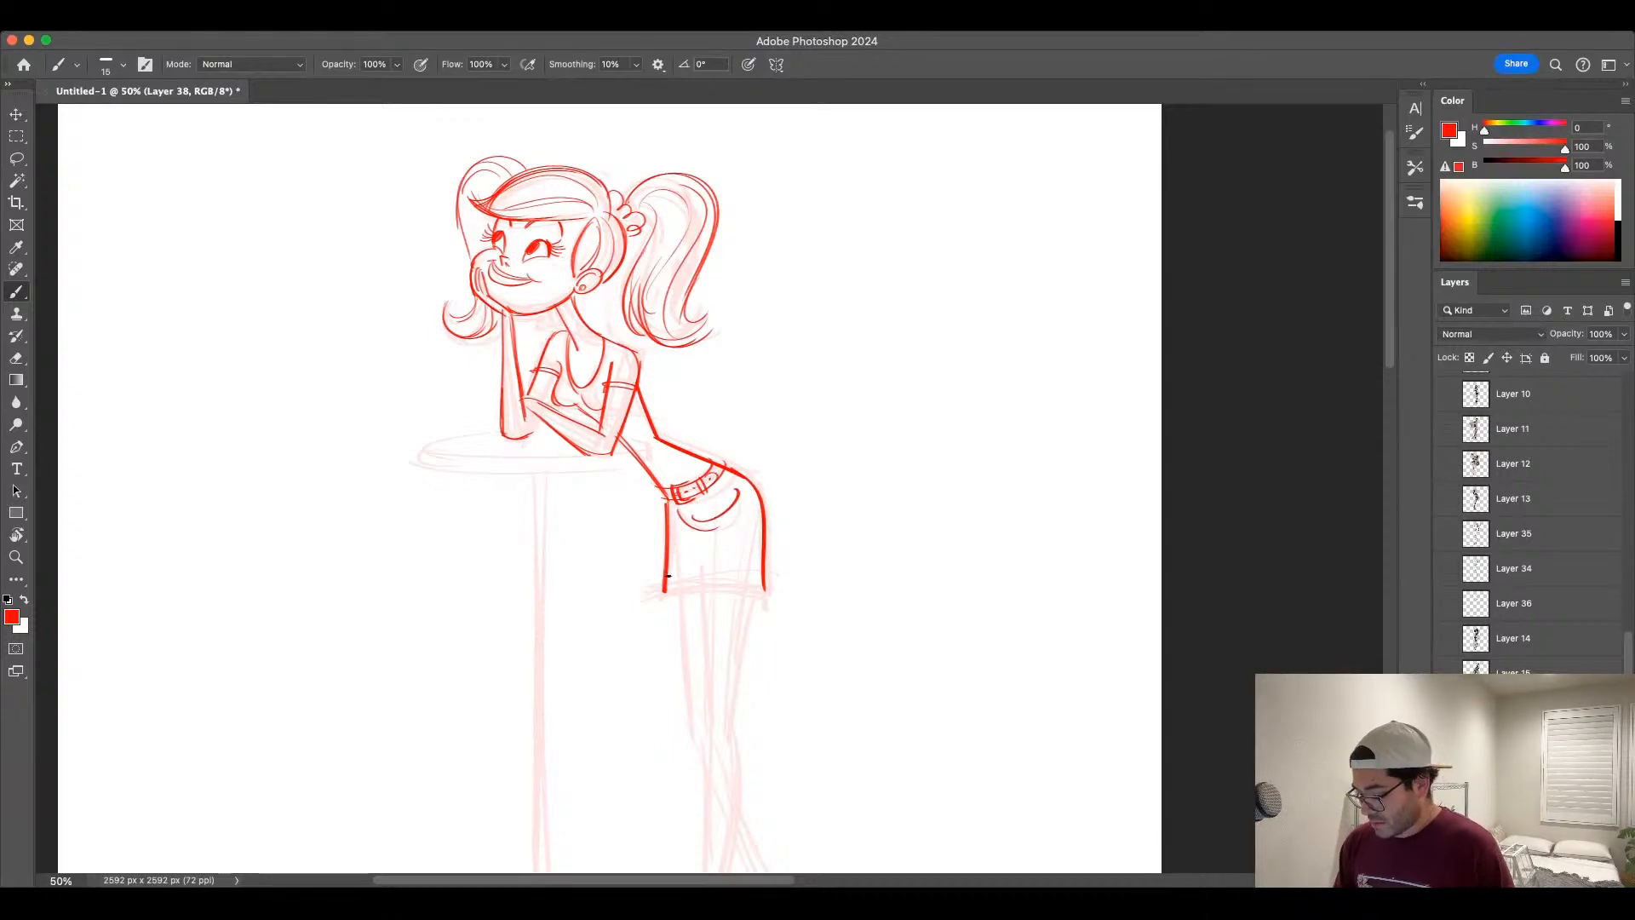
Step: Draw the skirt's double hem line with a size 10 brush and a curved side seam with dashed stitching at size 9
key(bracketleft)
drag(645, 599, 759, 587)
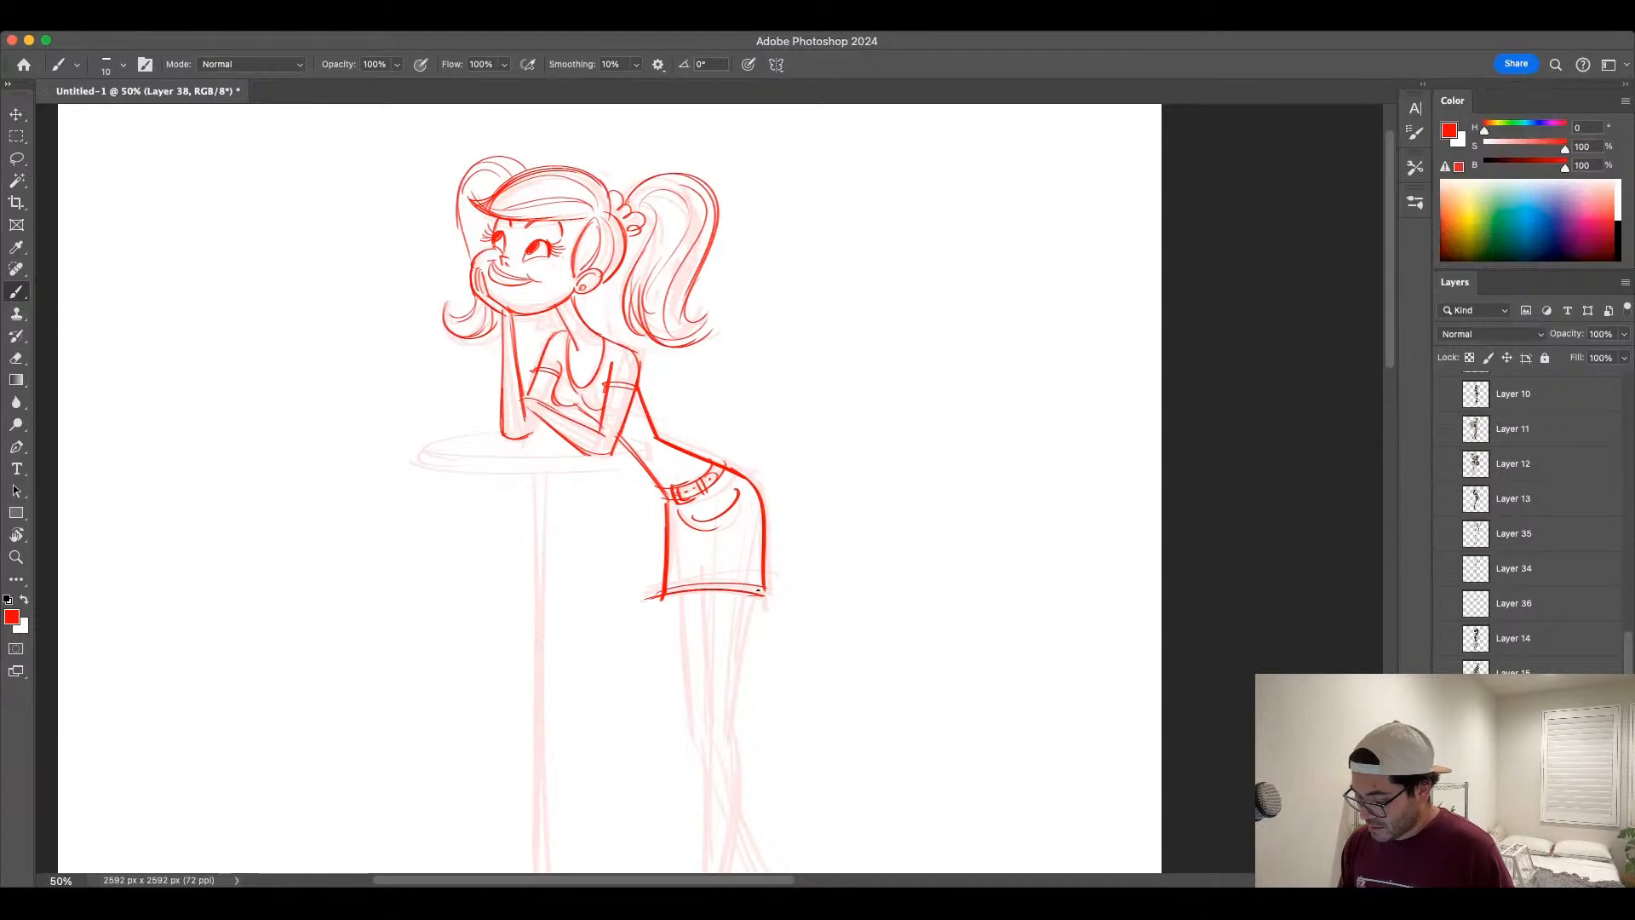
key(bracketleft)
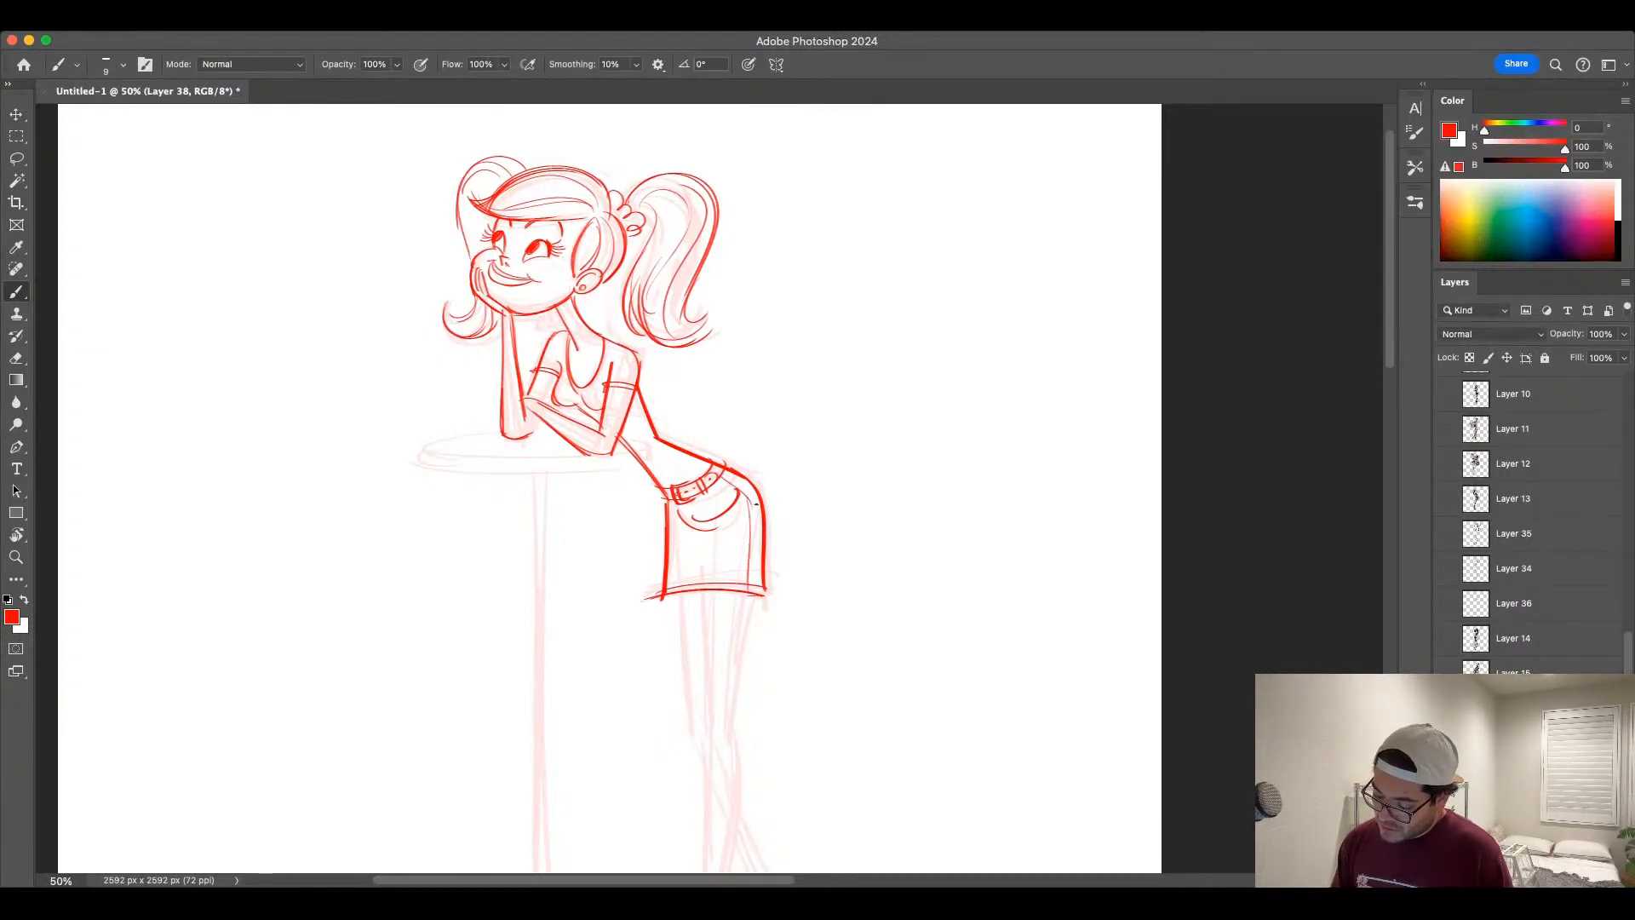
drag(722, 475, 747, 591)
key(ctrl+z)
drag(717, 472, 747, 589)
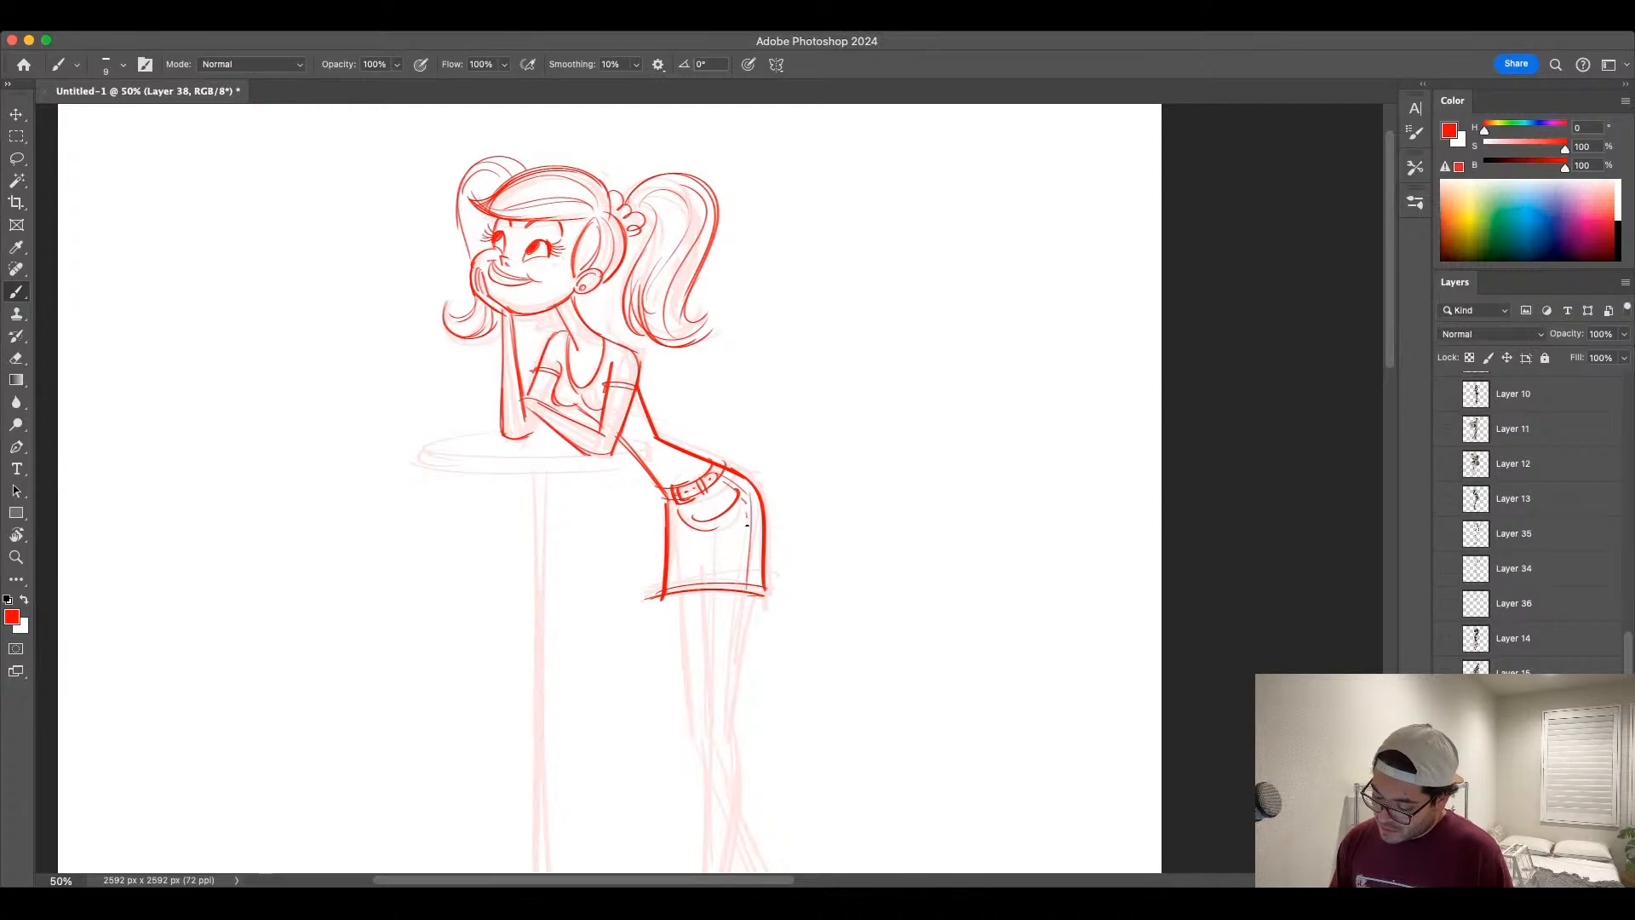
Step: Draw the front leg from the hem to the ankle and its downward-pointing foot with a size 15 brush
drag(897, 704, 888, 609)
key(super+minus)
drag(922, 697, 932, 625)
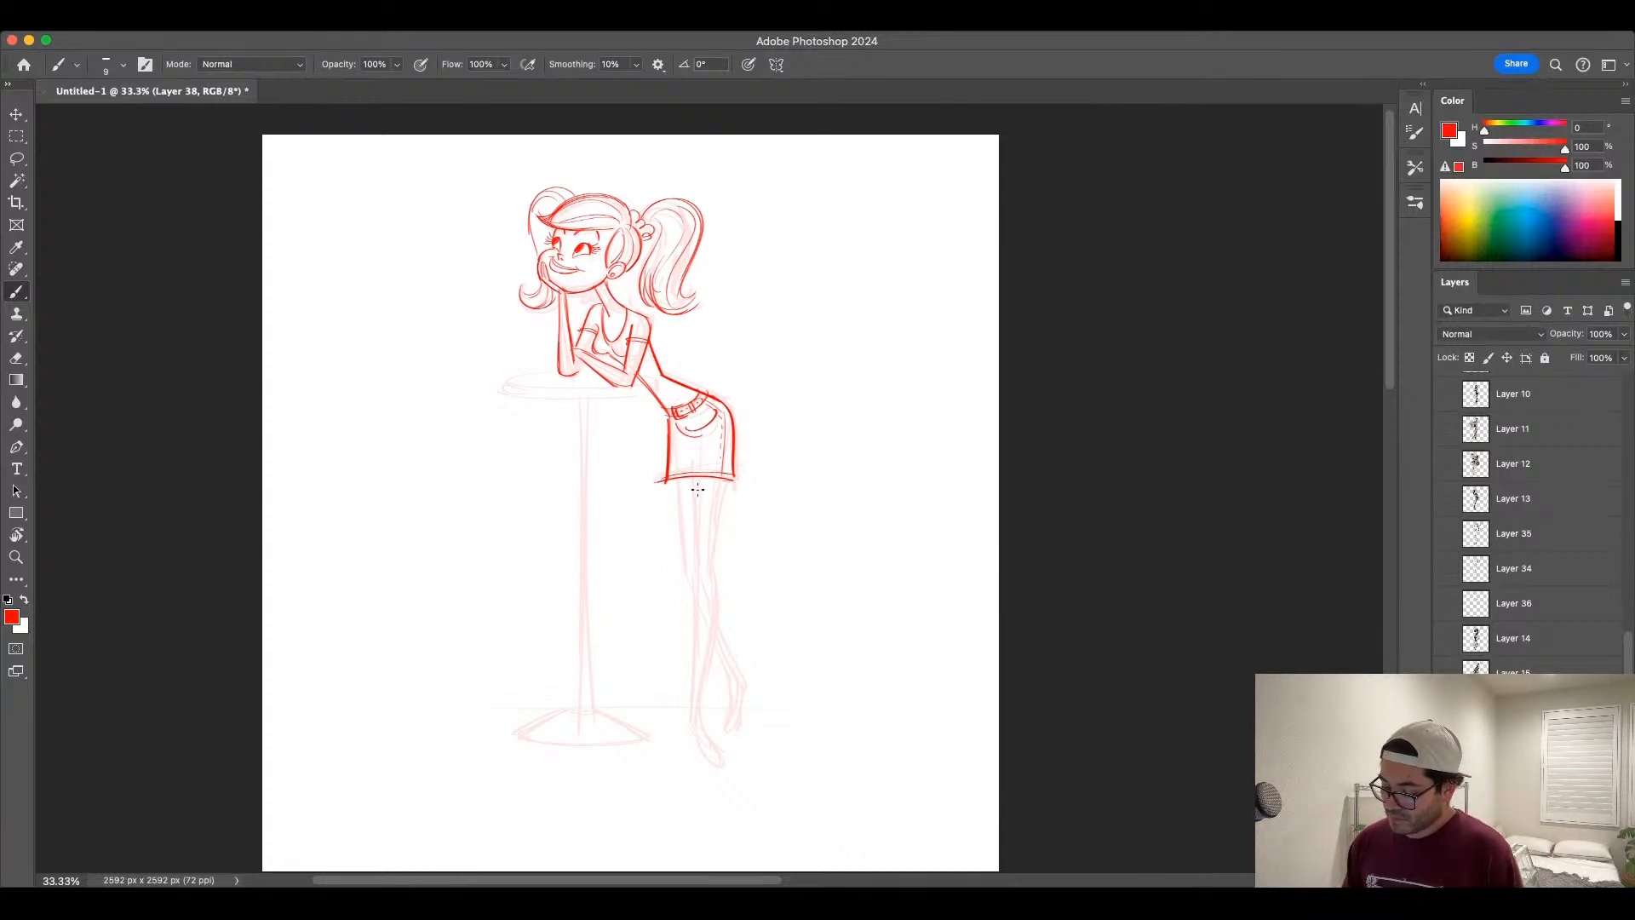
key(bracketright)
key(bracketright)
drag(695, 474, 703, 577)
key(super+z)
key(super+z)
mouse_move(694, 472)
mouse_down()
mouse_move(715, 629)
mouse_move(699, 704)
mouse_up()
mouse_move(700, 583)
mouse_down()
mouse_move(717, 746)
mouse_move(702, 694)
mouse_move(723, 751)
mouse_up()
key(super+z)
drag(693, 675, 707, 755)
drag(705, 750, 725, 762)
key(super+z)
key(super+z)
mouse_move(712, 737)
mouse_down()
mouse_move(727, 765)
mouse_move(716, 749)
mouse_up()
Step: Draw the remaining thigh and calf contours of the crossed legs and the raised heel and toe of the back foot
mouse_move(679, 474)
mouse_down()
mouse_move(690, 578)
mouse_move(726, 669)
mouse_up()
mouse_move(714, 608)
mouse_down()
mouse_move(738, 665)
mouse_move(720, 603)
mouse_move(741, 670)
mouse_move(716, 628)
mouse_move(737, 720)
mouse_up()
key(super+z)
key(super+z)
drag(724, 663, 740, 719)
key(super+z)
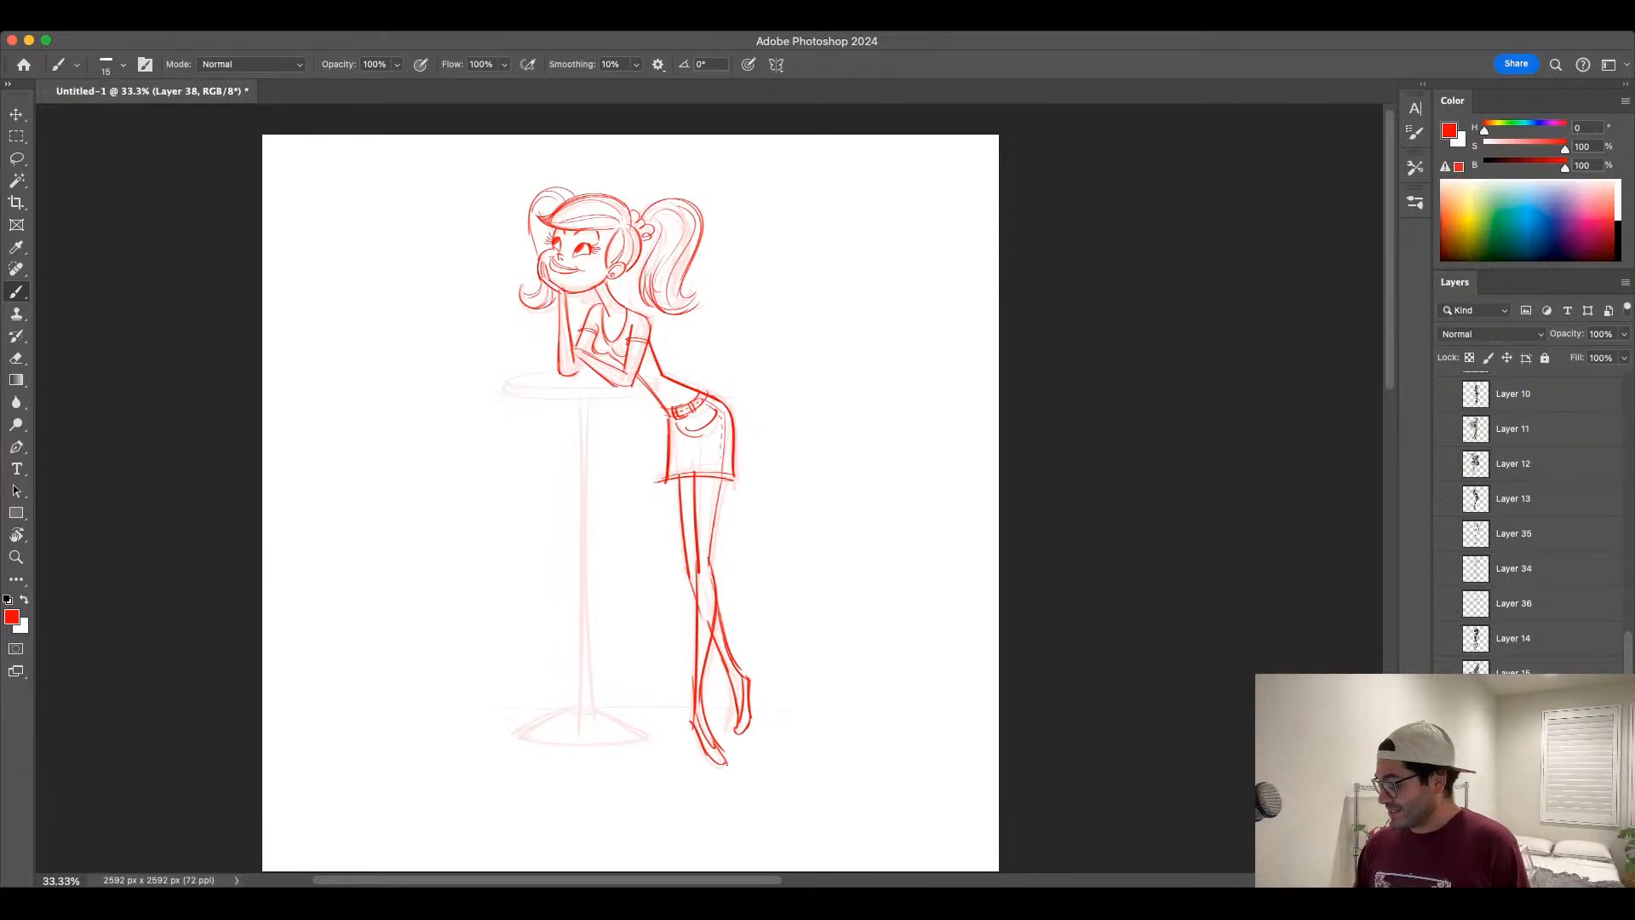
Step: Compare the clean lines with the rough sketch by toggling layer visibility, with Layer 37 at 100% opacity
key(super+comma)
key(super+comma)
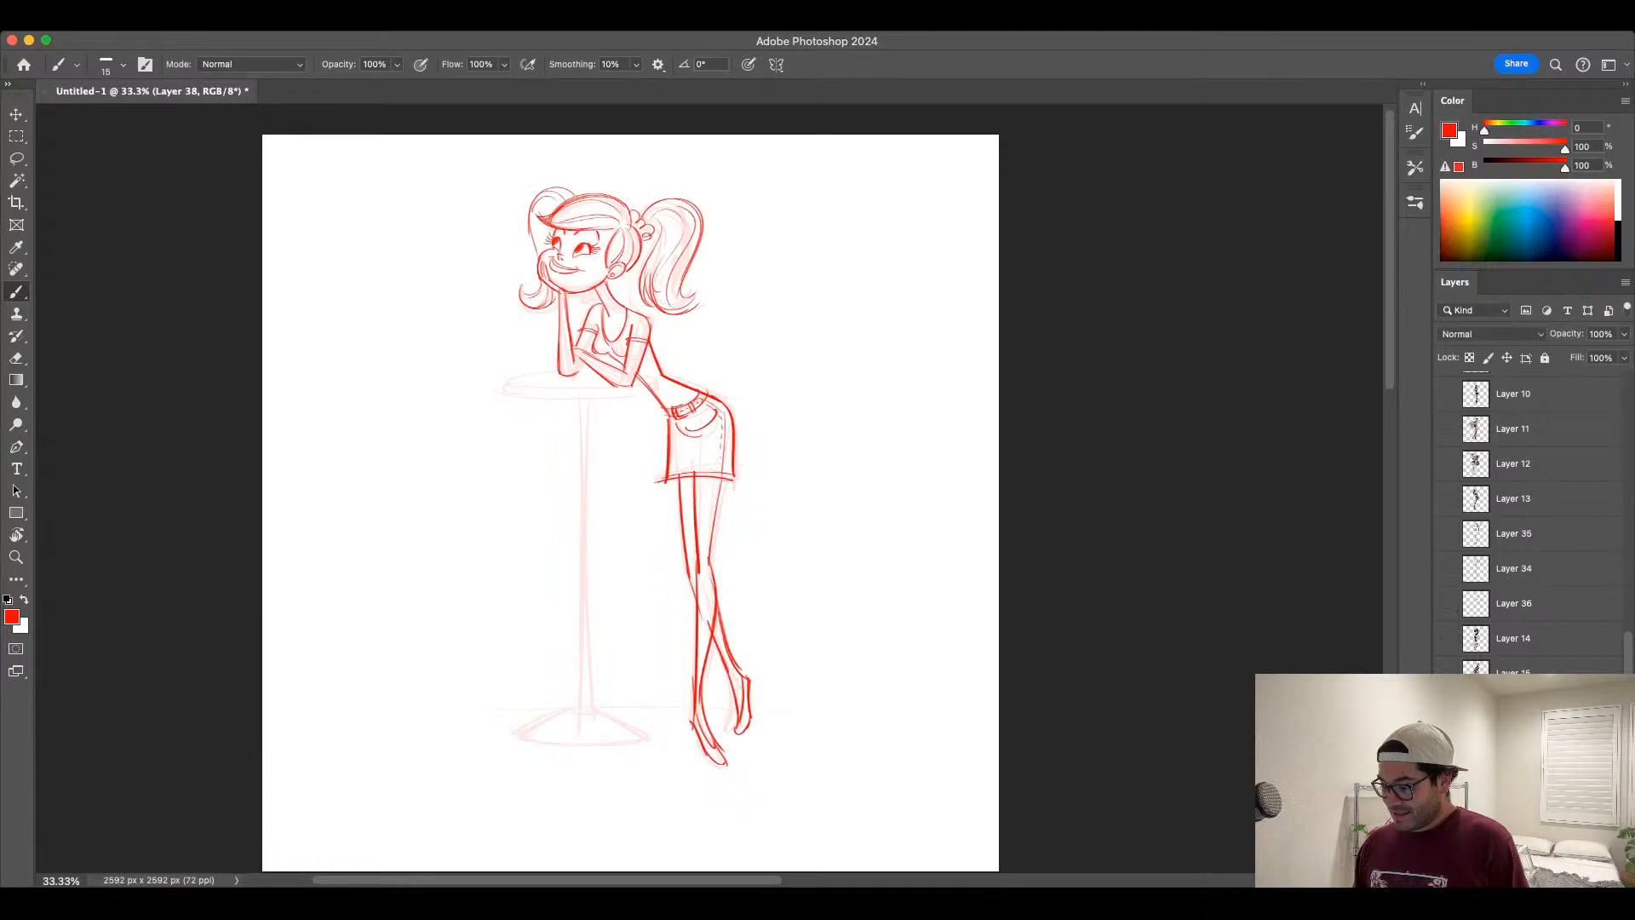
key(super+comma)
key(super+comma)
key(super+comma)
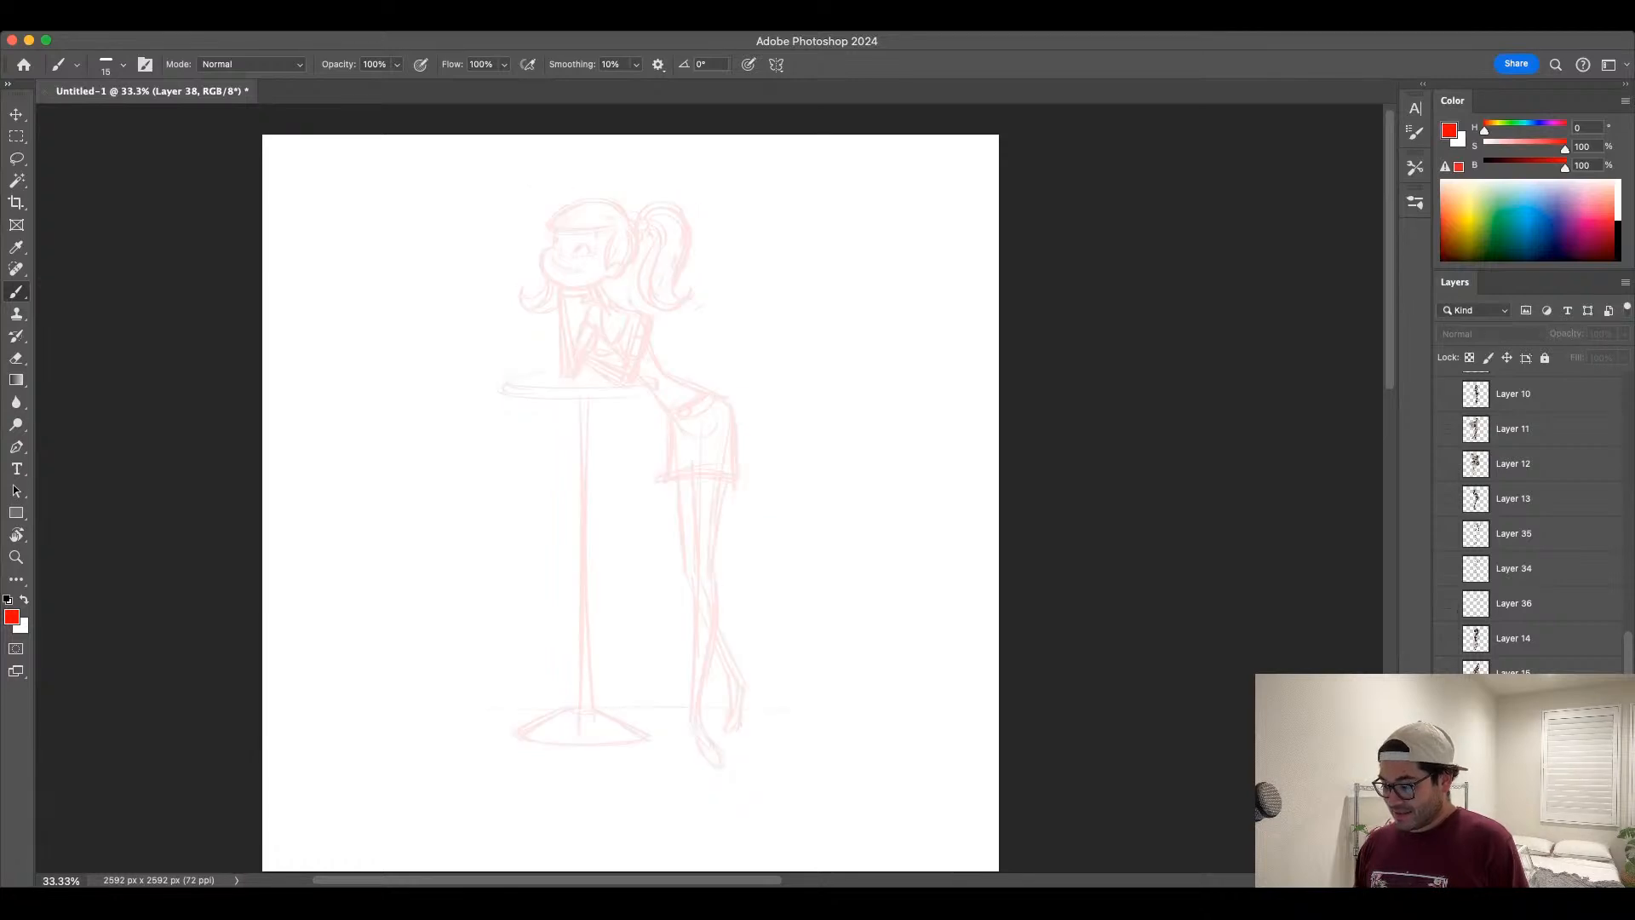
key(alt+bracketleft)
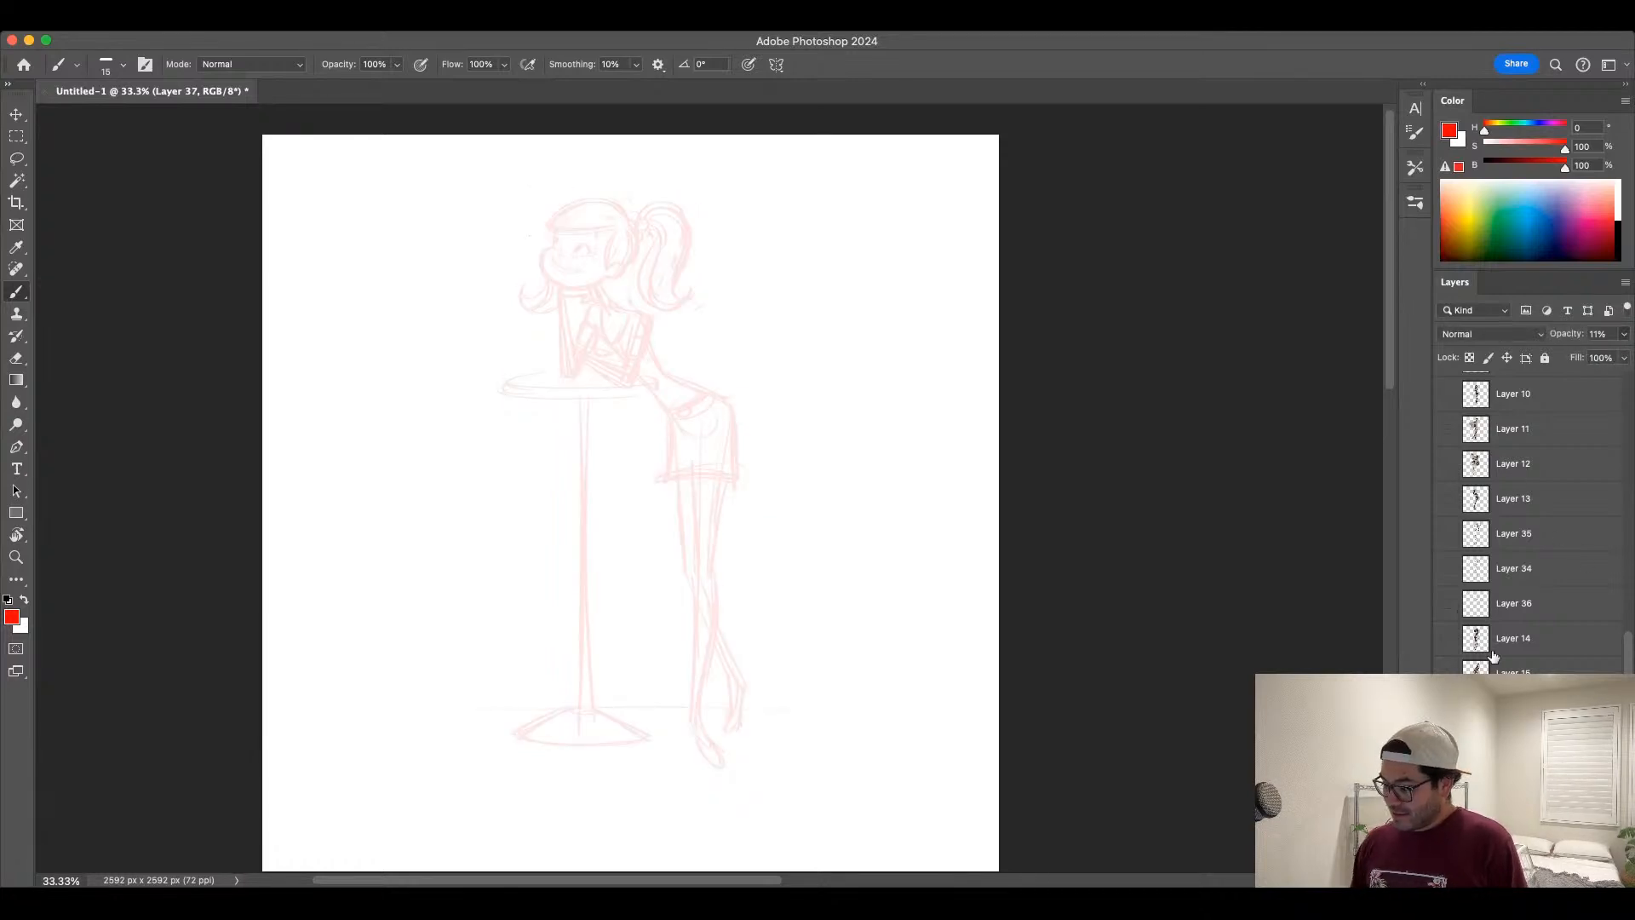
drag(1567, 334, 1631, 334)
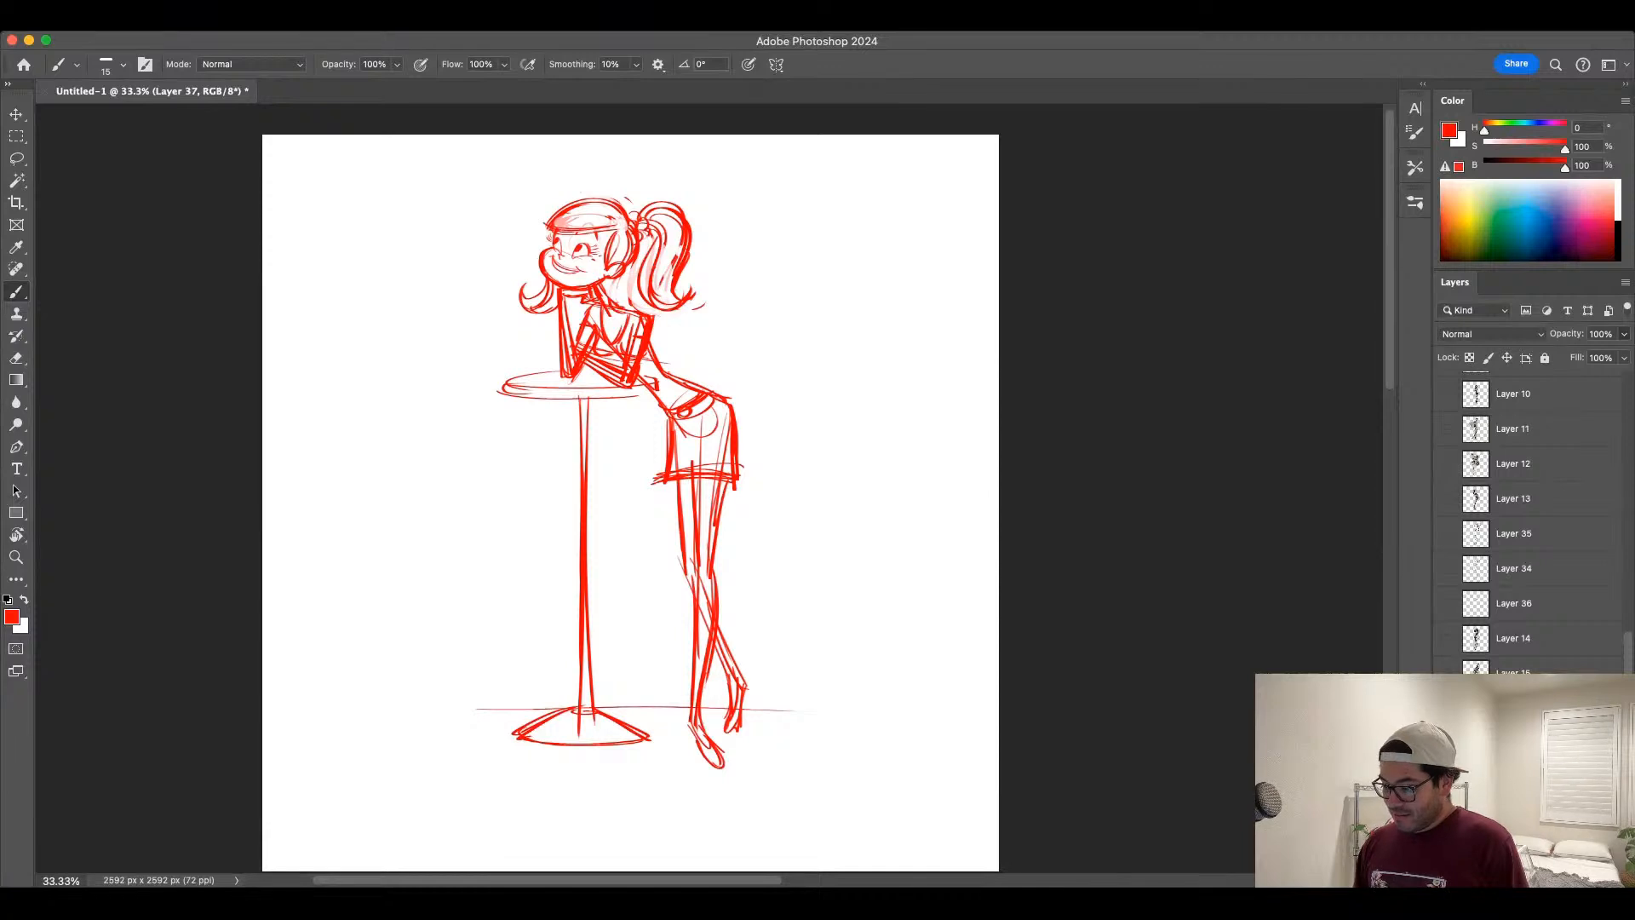
key(super+comma)
key(super+comma)
key(super+comma)
key(super+comma)
key(super+comma)
key(super+comma)
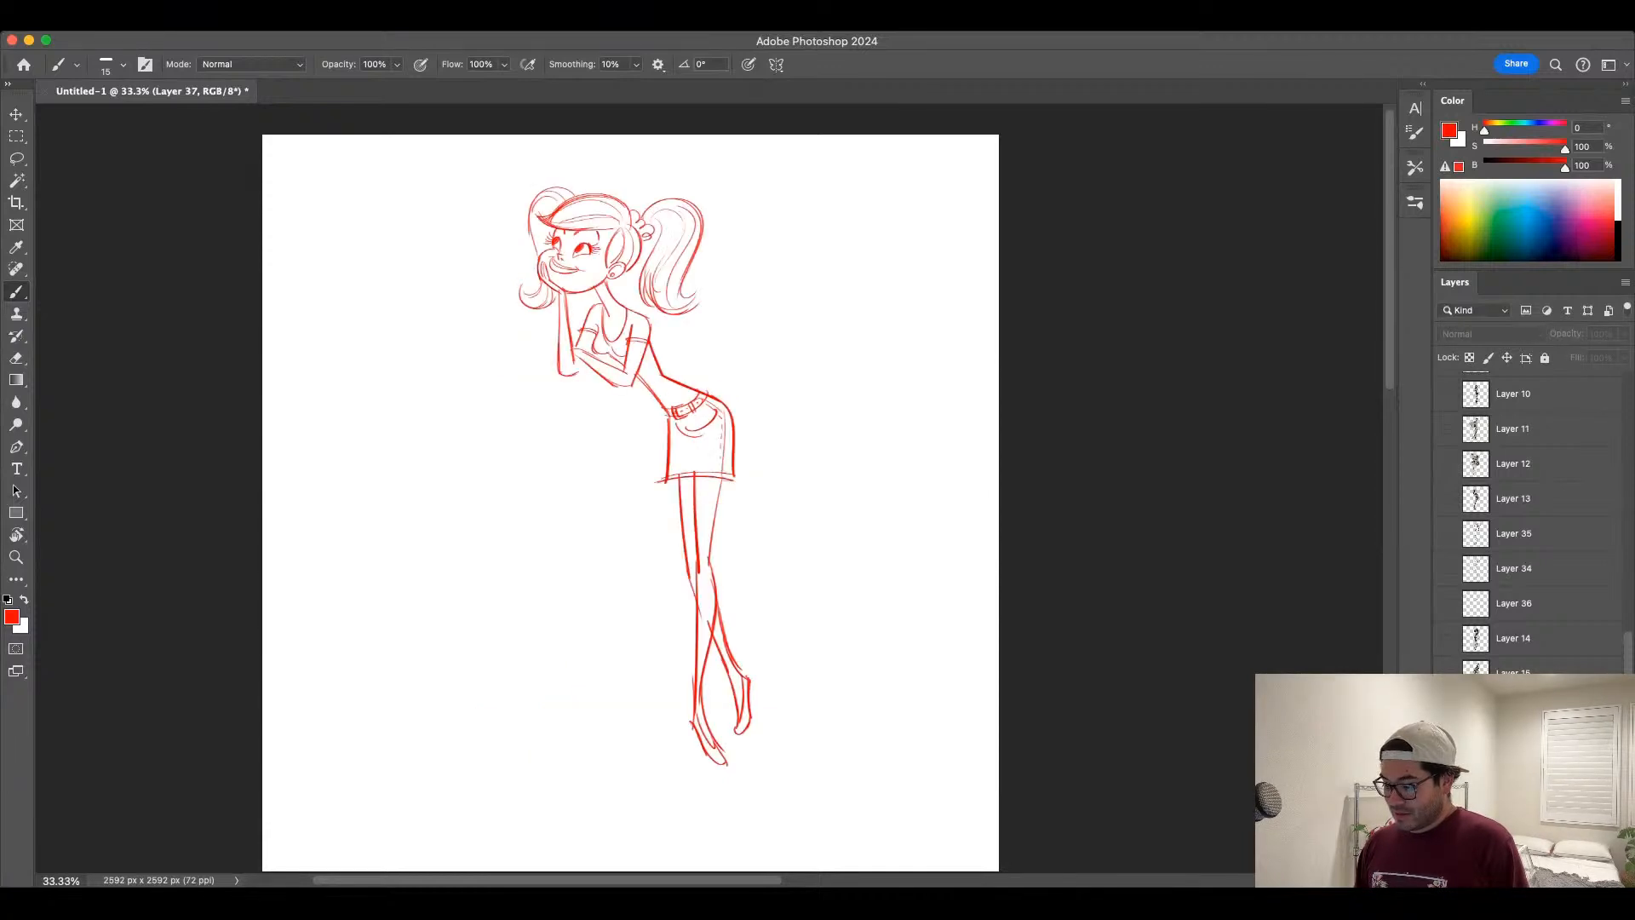
Step: On Layer 38, add the folded fingers beside the cheek and a line along the fringe's lower edge with a size 10 brush
key(alt+bracketright)
key(super+equal)
key(super+equal)
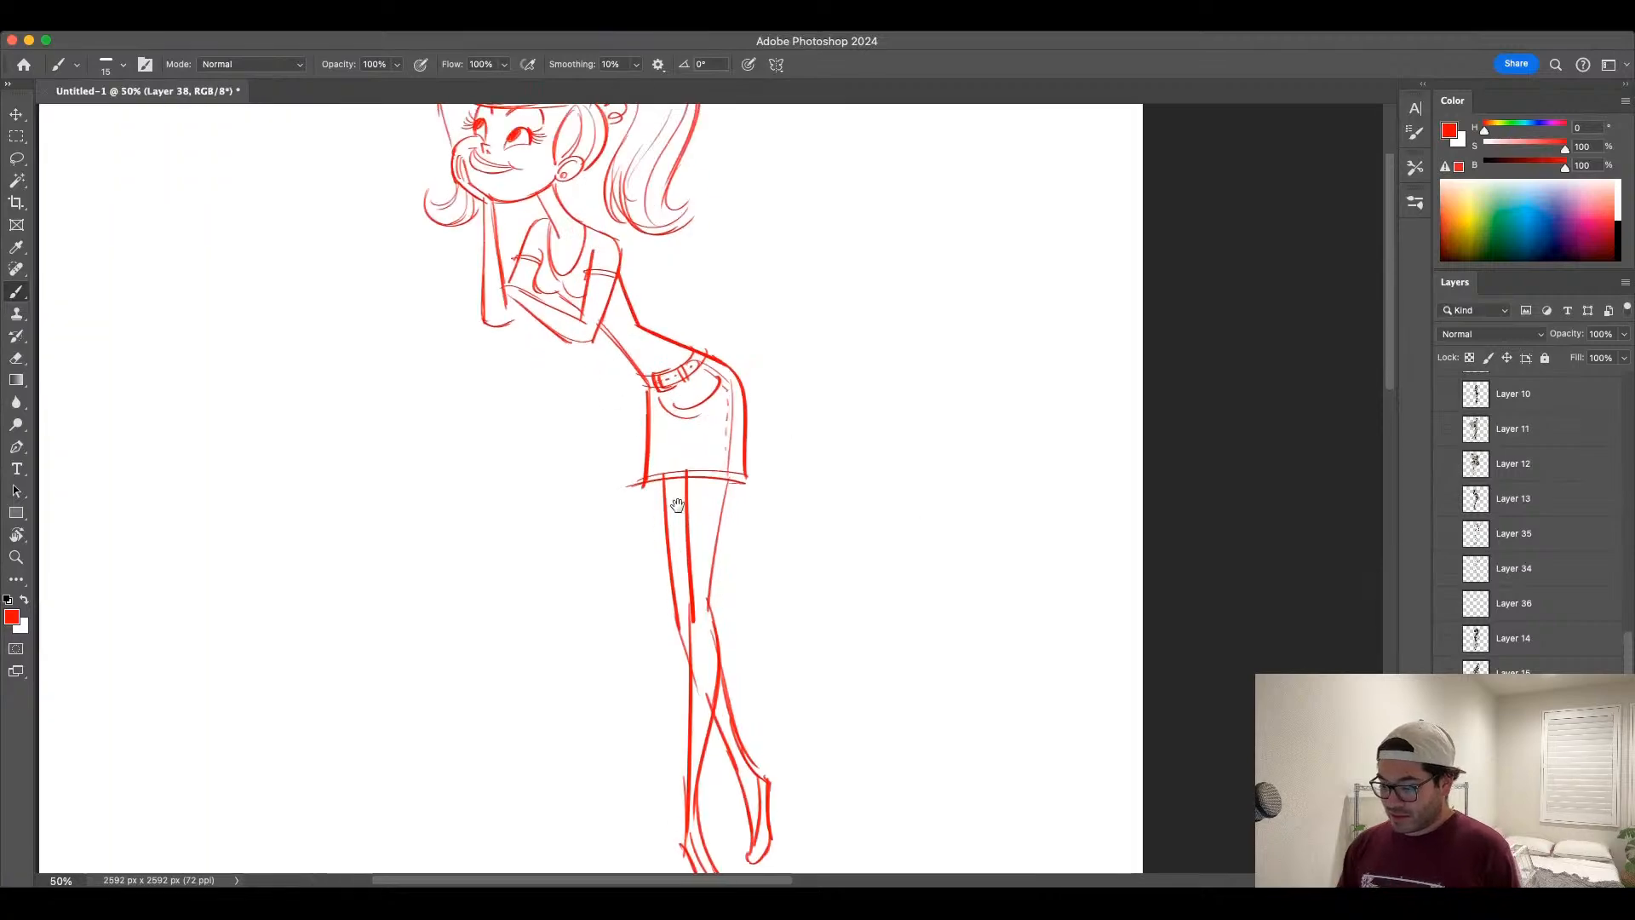
drag(677, 508, 800, 834)
key(bracketleft)
mouse_move(491, 388)
mouse_down()
mouse_move(475, 374)
mouse_move(490, 368)
mouse_up()
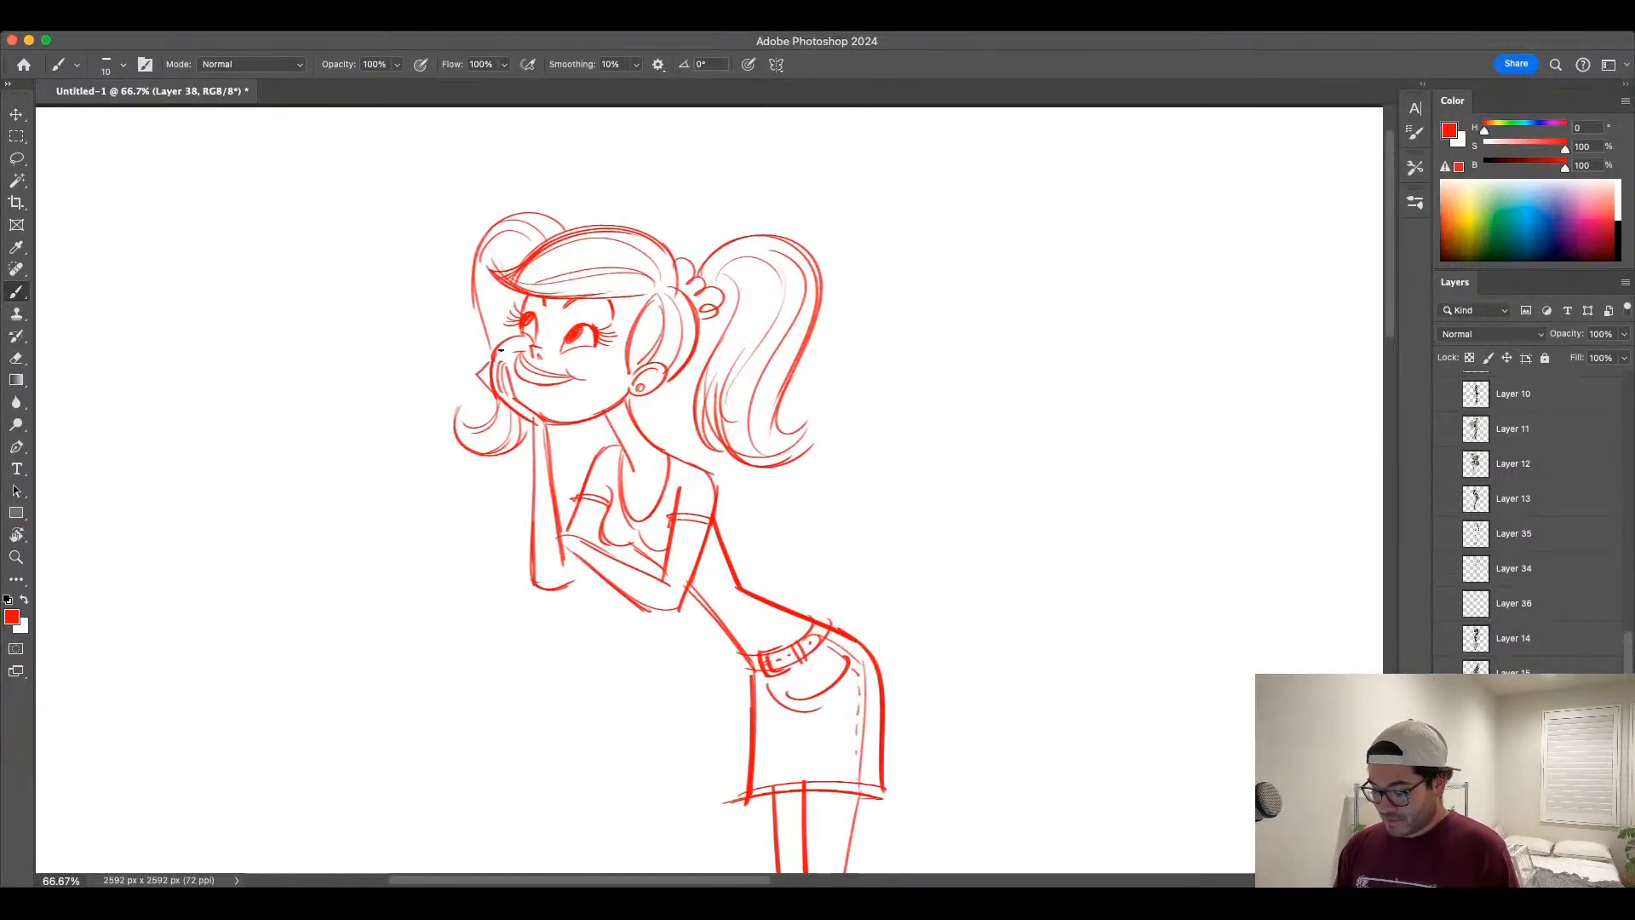
key(super+z)
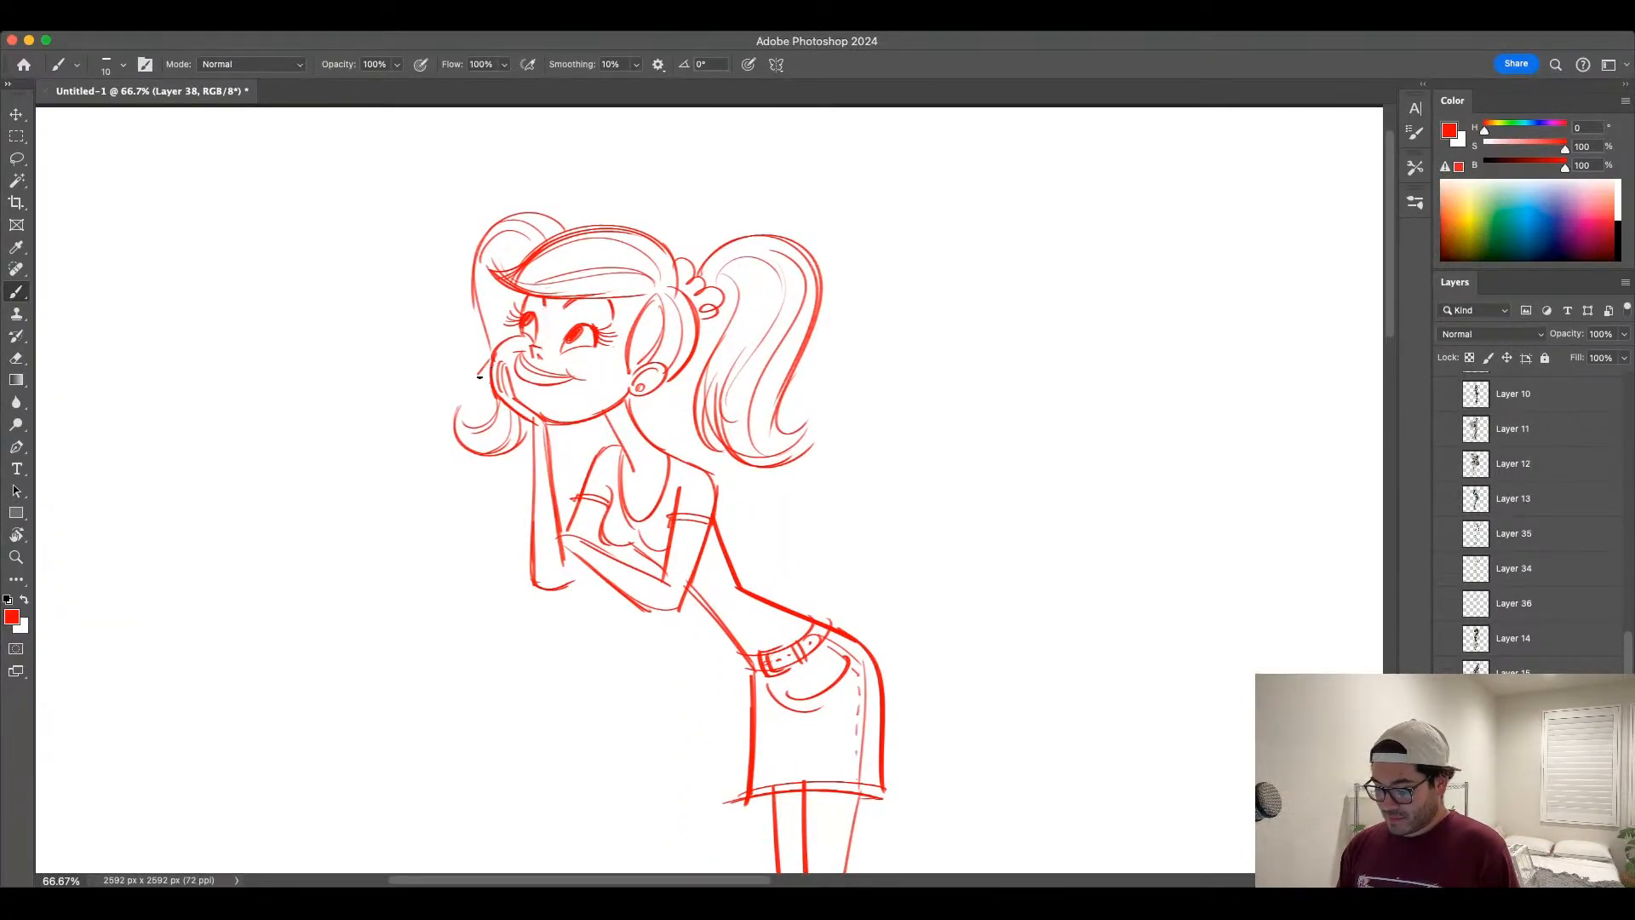
drag(482, 380, 490, 368)
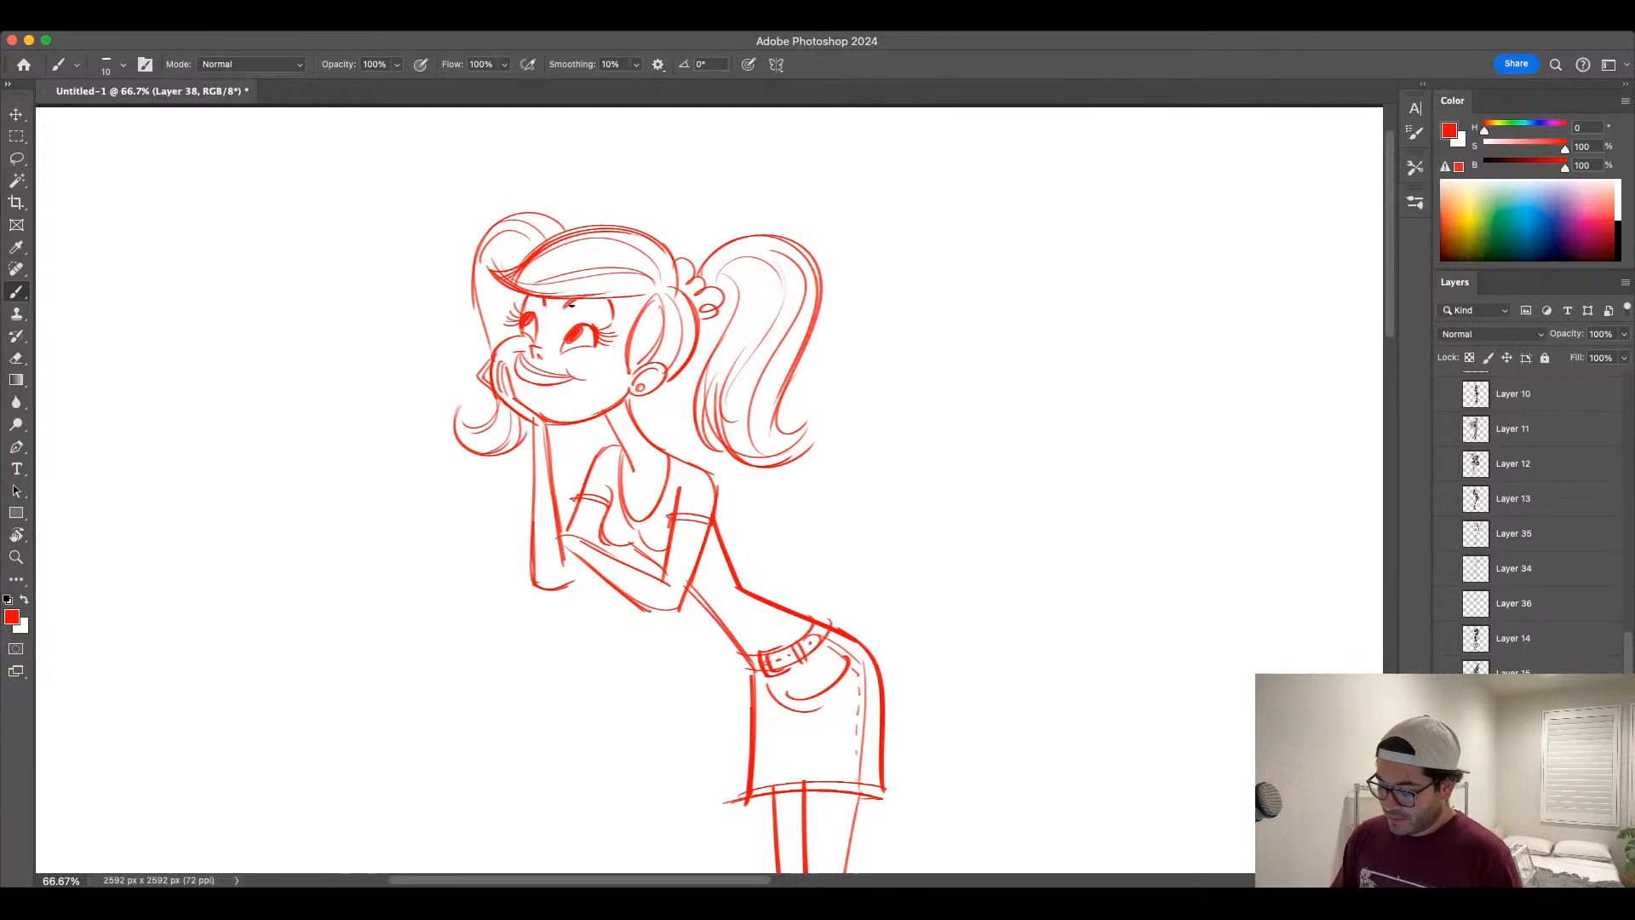
drag(582, 298, 660, 294)
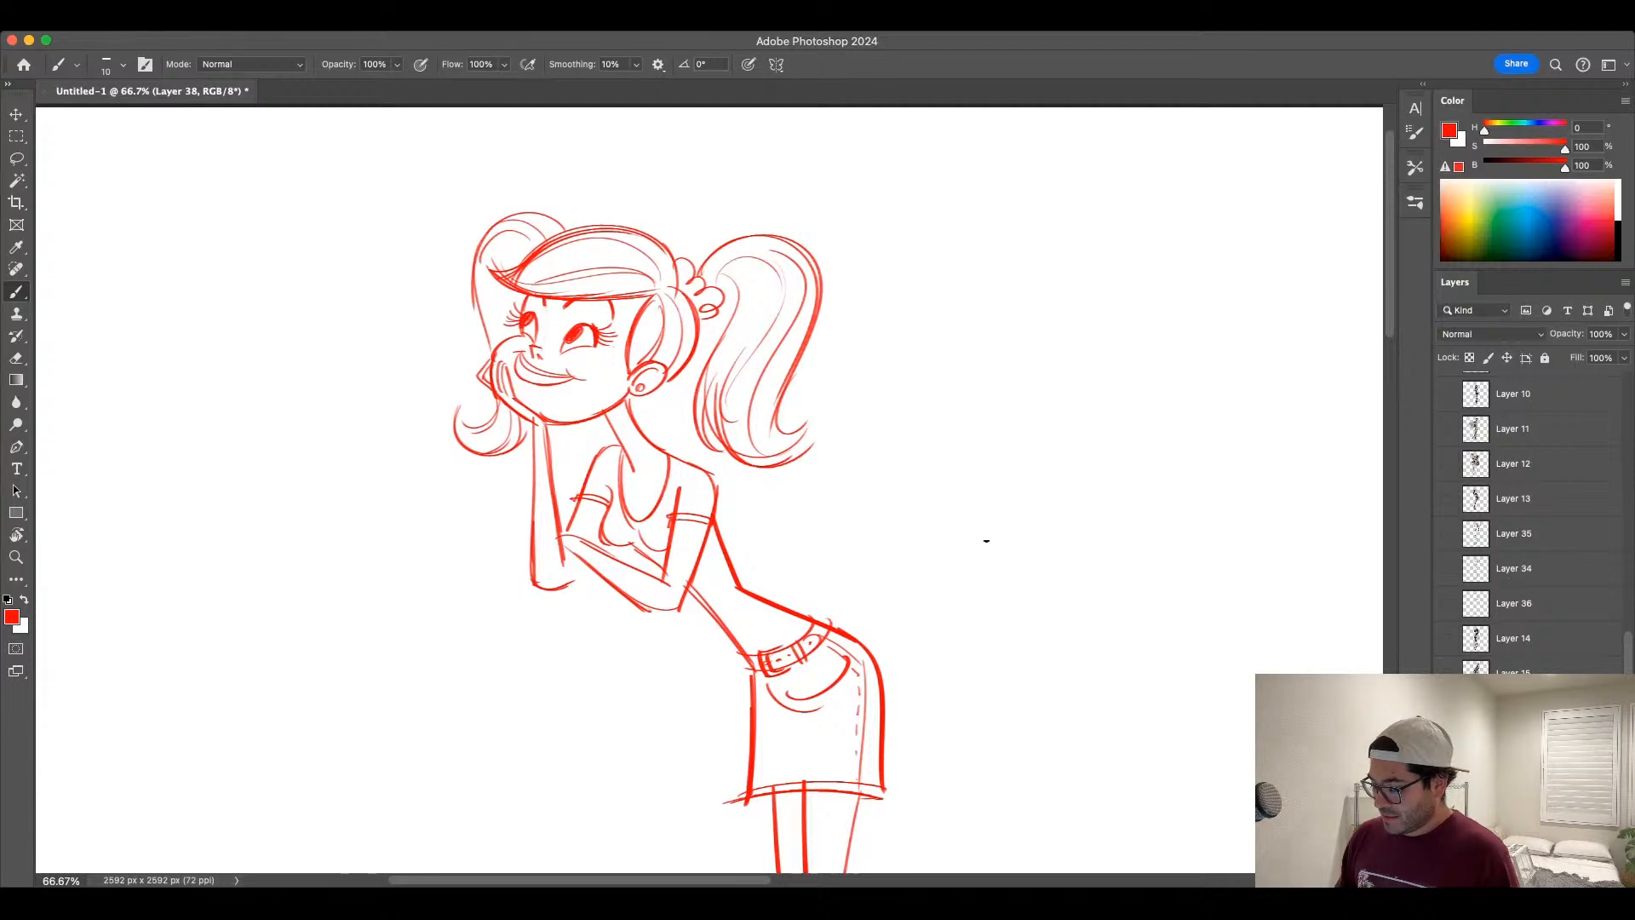
Step: Darken the inside of the far ponytail's curl below the hand and add a hair line under the chin behind the wrist
key(super+minus)
scroll(1005, 511, down, 2)
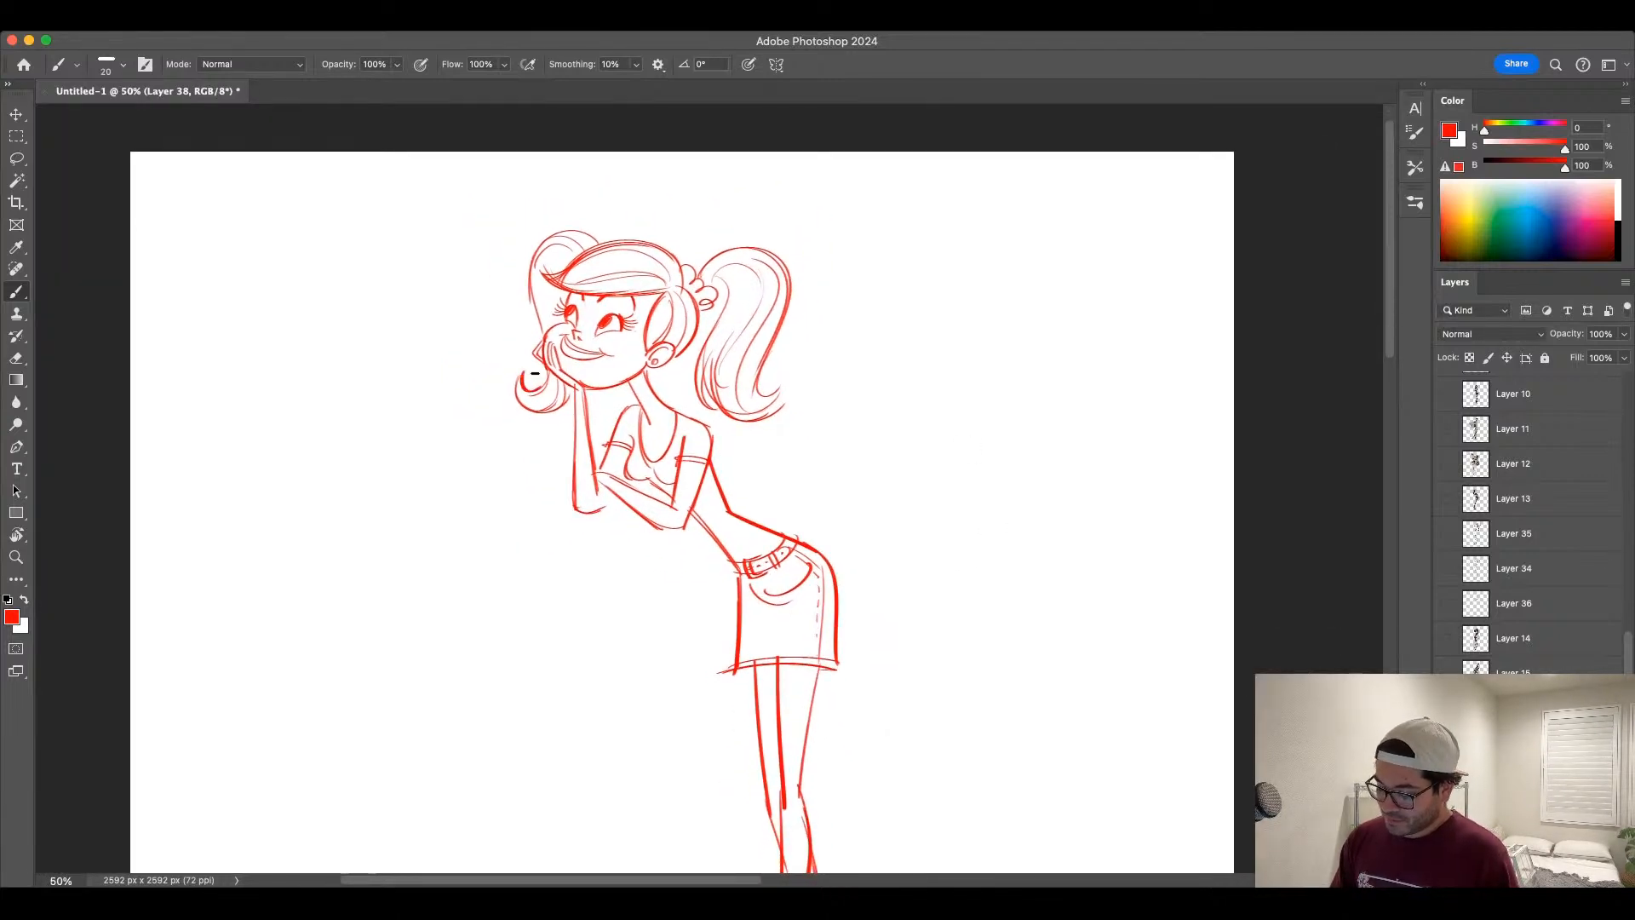
mouse_move(533, 363)
mouse_down()
mouse_move(522, 376)
mouse_move(549, 409)
mouse_move(559, 383)
mouse_move(576, 404)
mouse_move(609, 392)
mouse_move(582, 399)
mouse_up()
key(super+z)
key(super+z)
key(super+z)
key(super+z)
key(super+z)
key(super+z)
key(super+z)
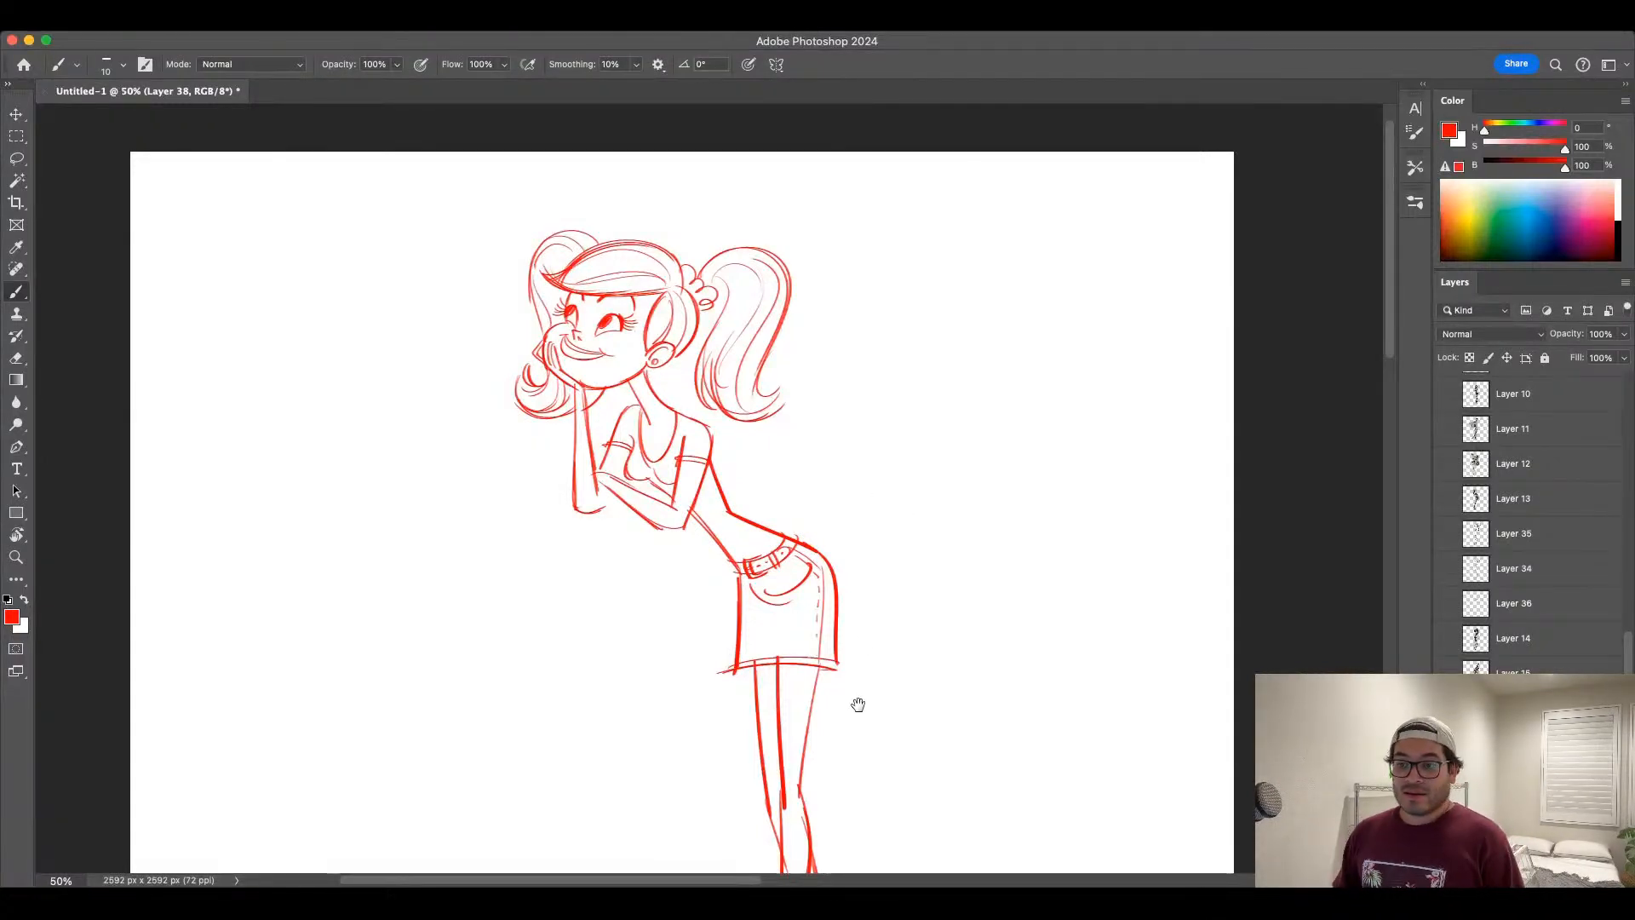
Step: Fade the rough sketch on Layer 37 to 9% opacity
drag(857, 701, 873, 669)
key(super+minus)
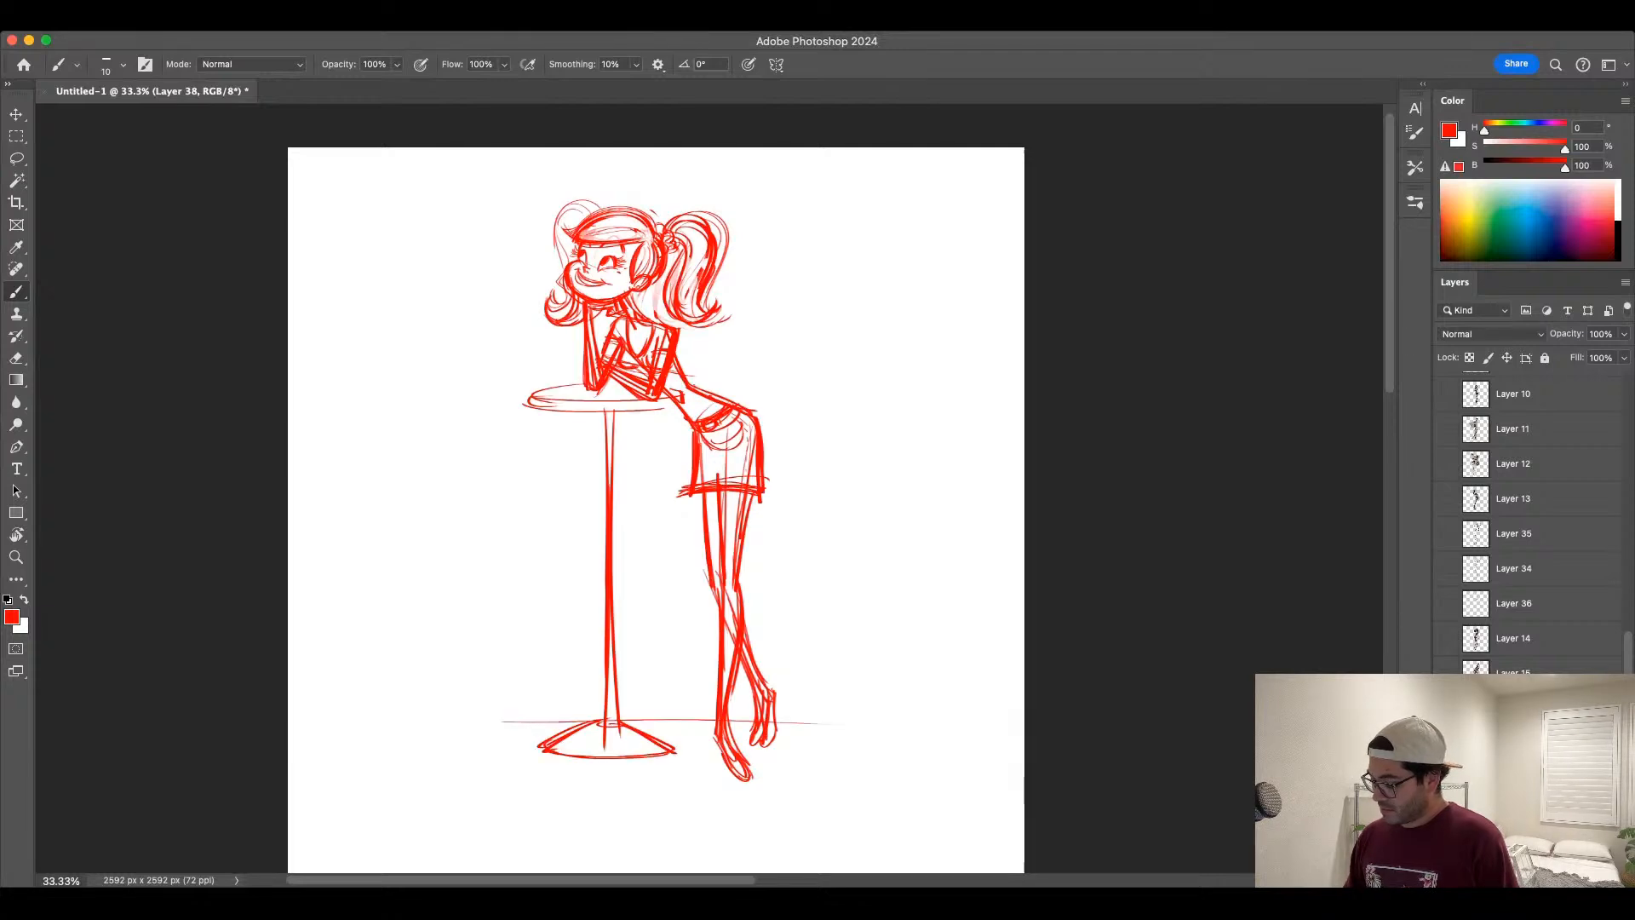
click(1528, 767)
click(1623, 333)
drag(1581, 350, 1552, 361)
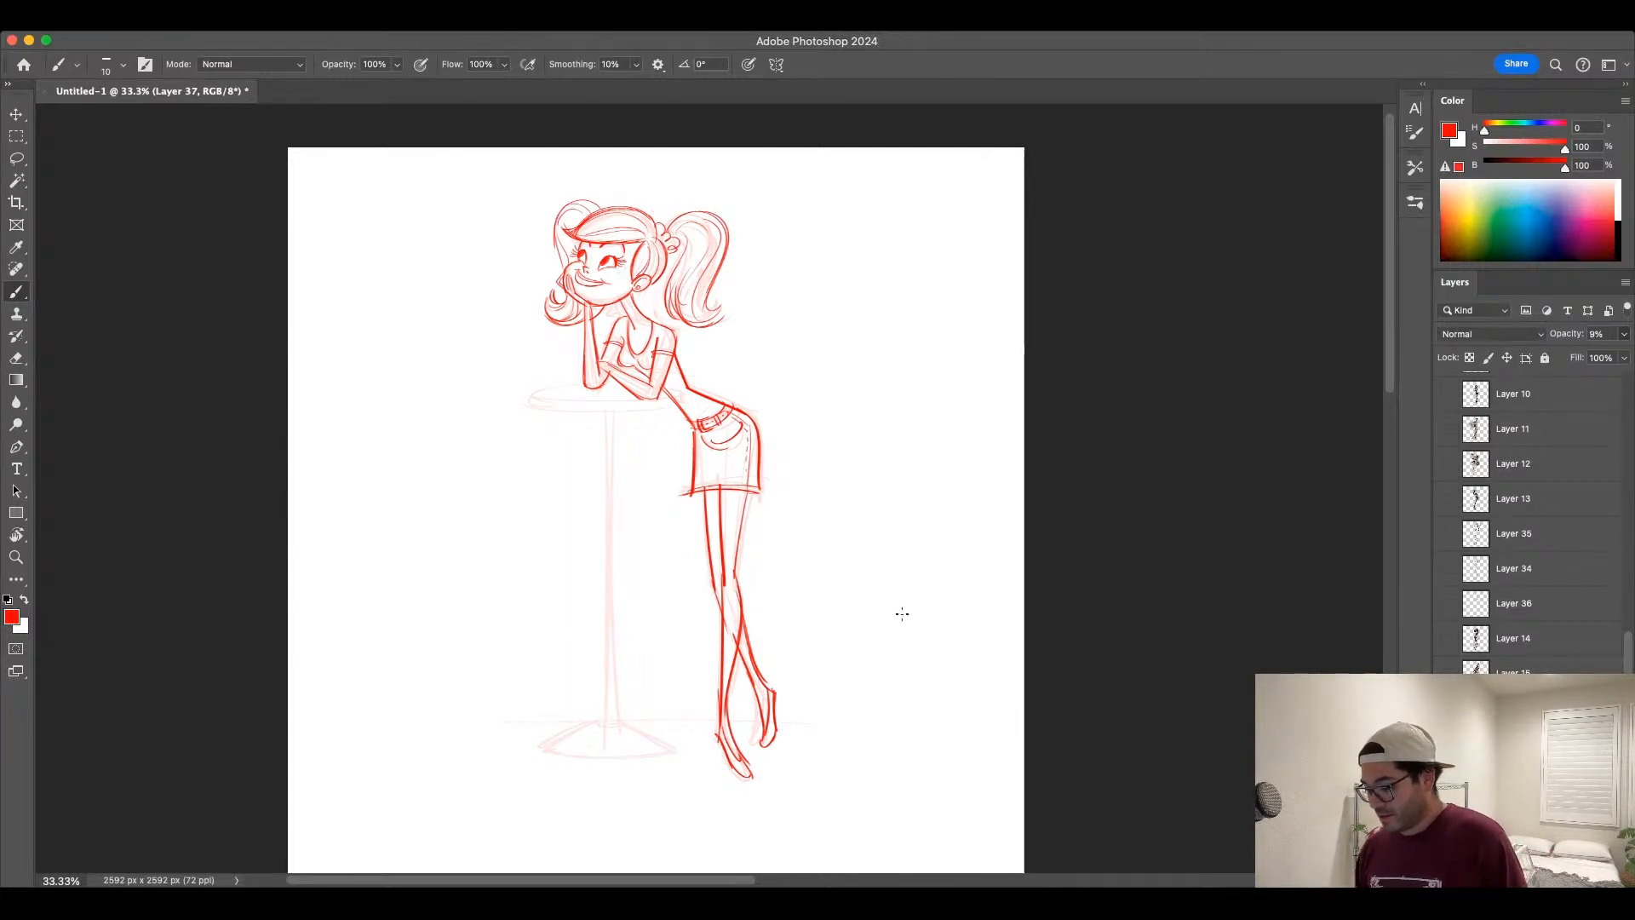
Step: Draw the round tabletop with its thick rim and the small mount beneath it on Layer 38 with a size 20 brush
key(bracketright)
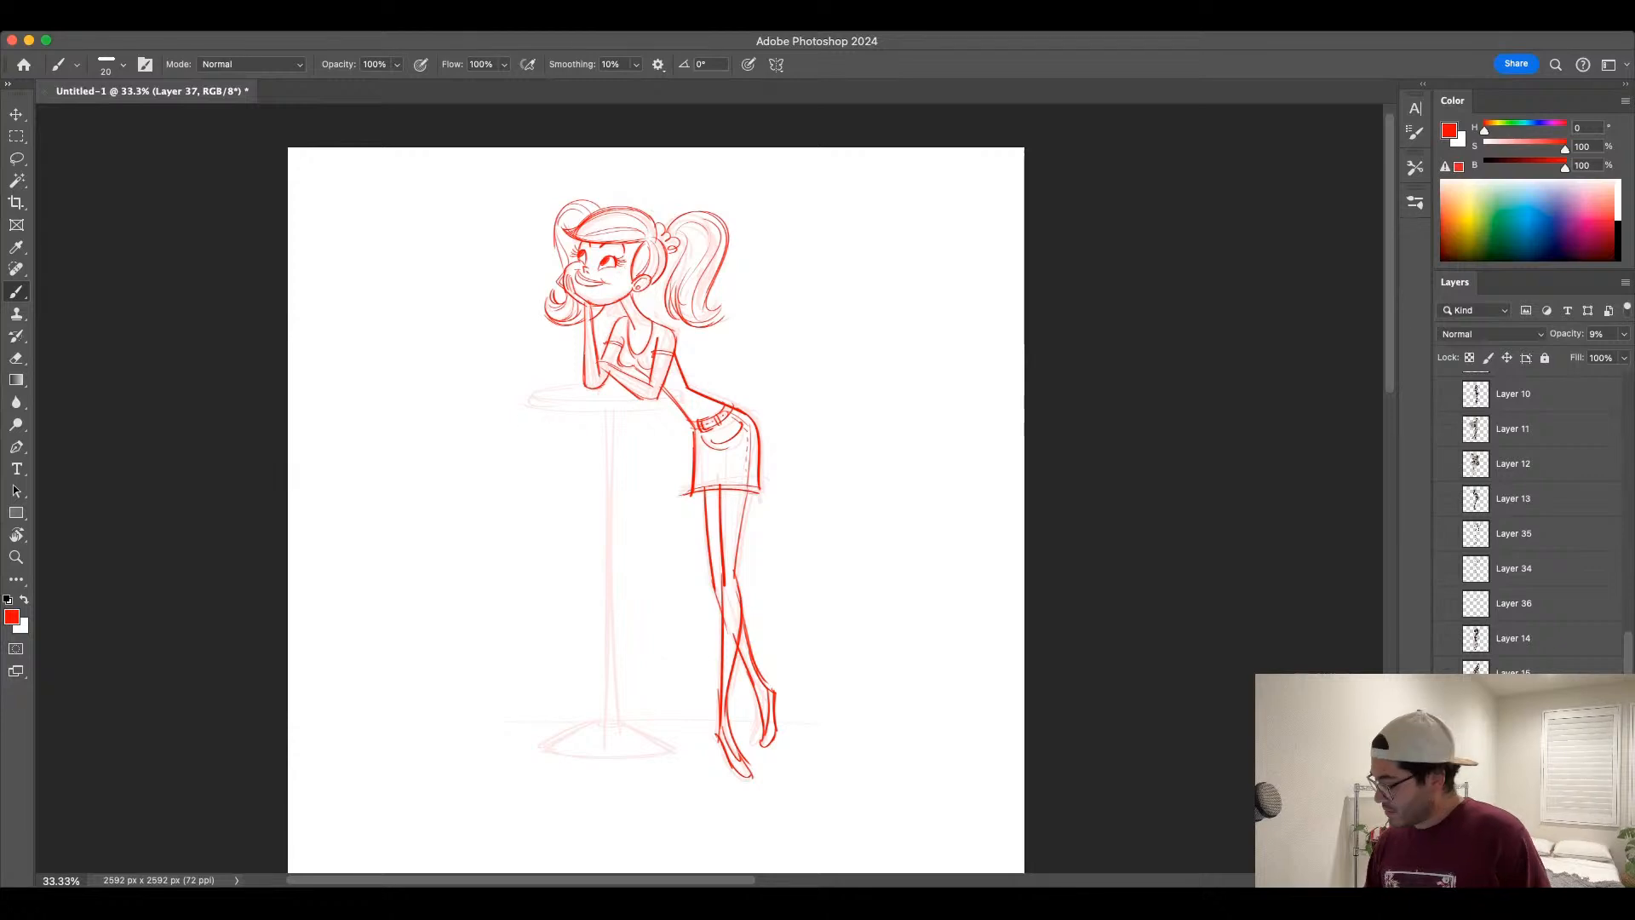
key(super+shift+alt+n)
mouse_move(529, 392)
mouse_down()
mouse_move(531, 410)
mouse_move(672, 392)
mouse_up()
key(super+z)
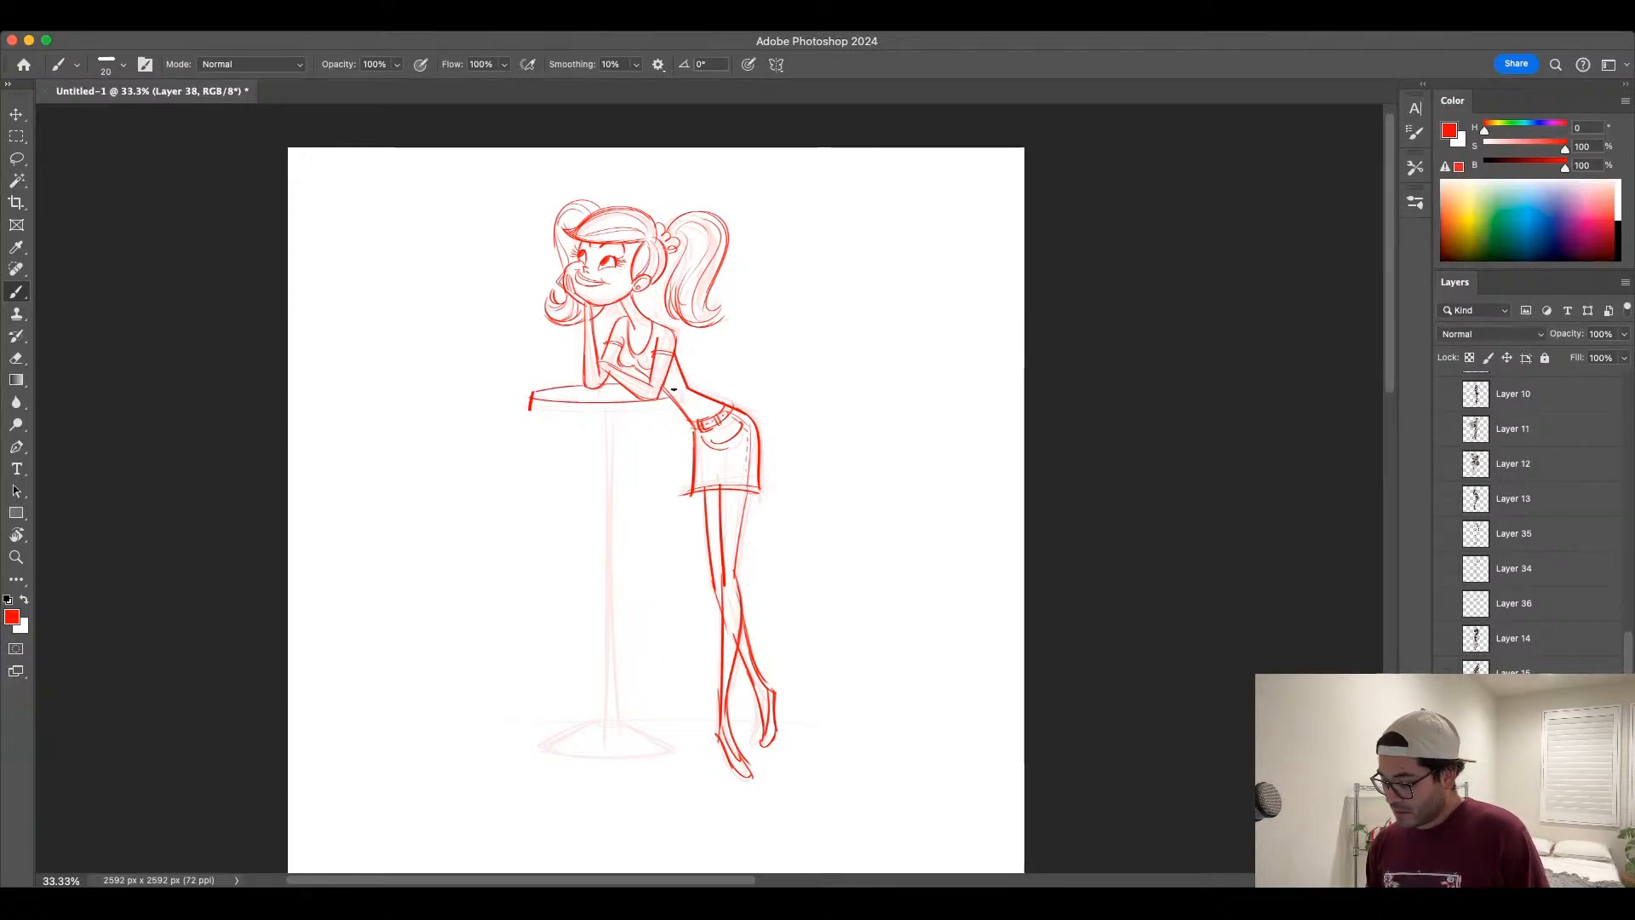
mouse_move(657, 393)
mouse_down()
mouse_move(682, 391)
mouse_move(682, 408)
mouse_move(533, 410)
mouse_move(673, 407)
mouse_move(632, 412)
mouse_move(608, 700)
mouse_up()
key(super+z)
key(super+z)
drag(609, 418, 612, 702)
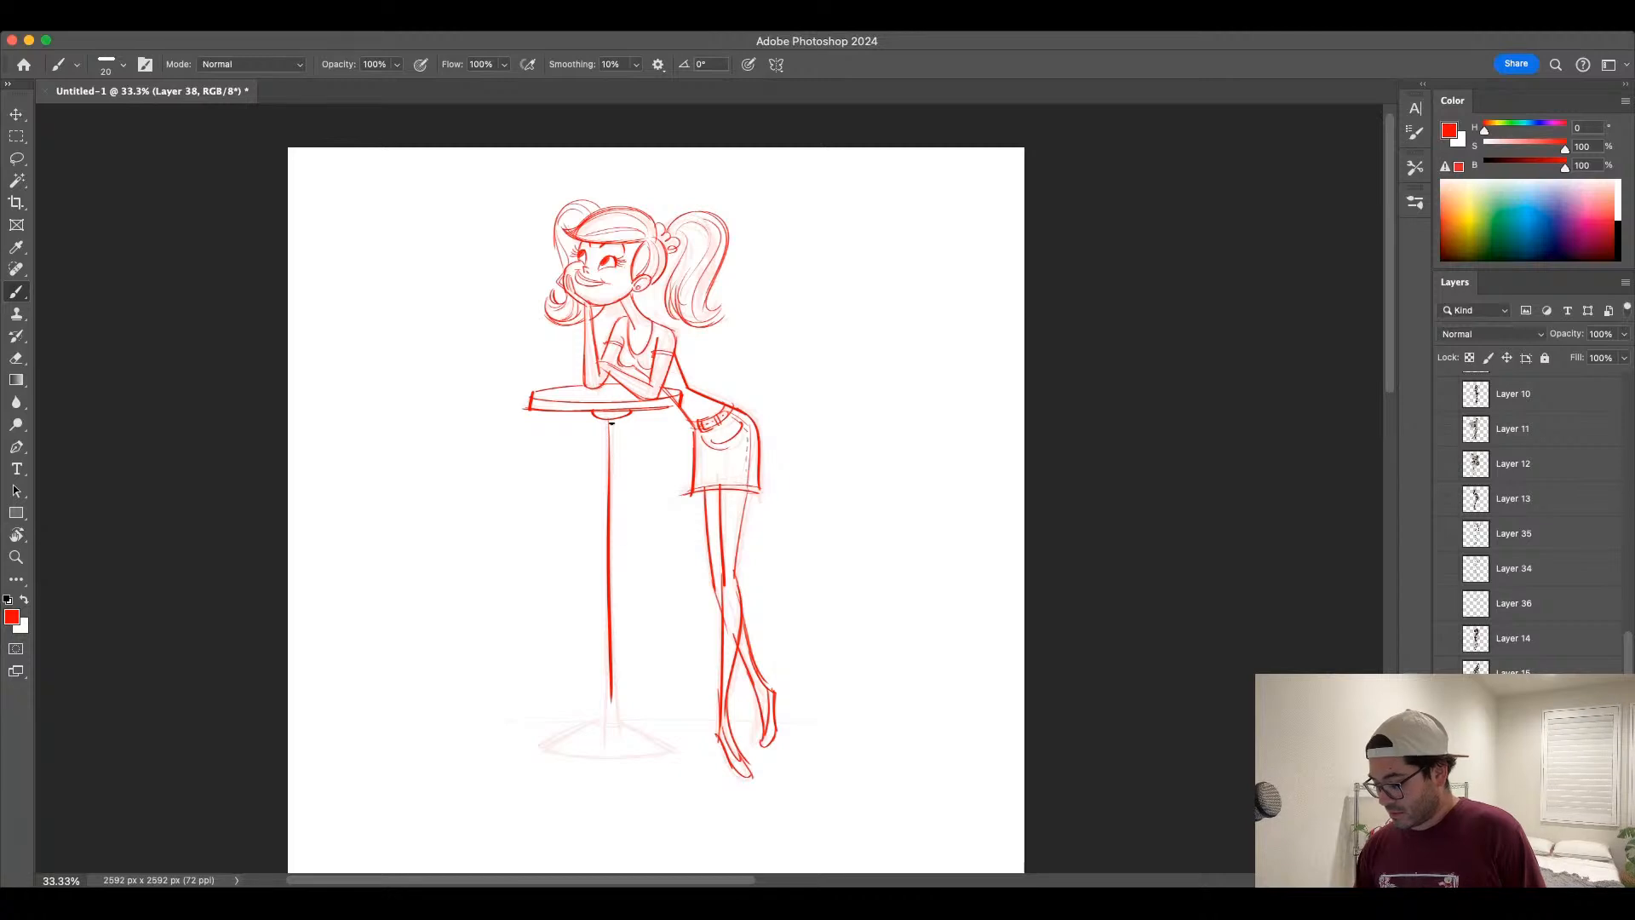
drag(616, 419, 622, 725)
drag(610, 667, 614, 726)
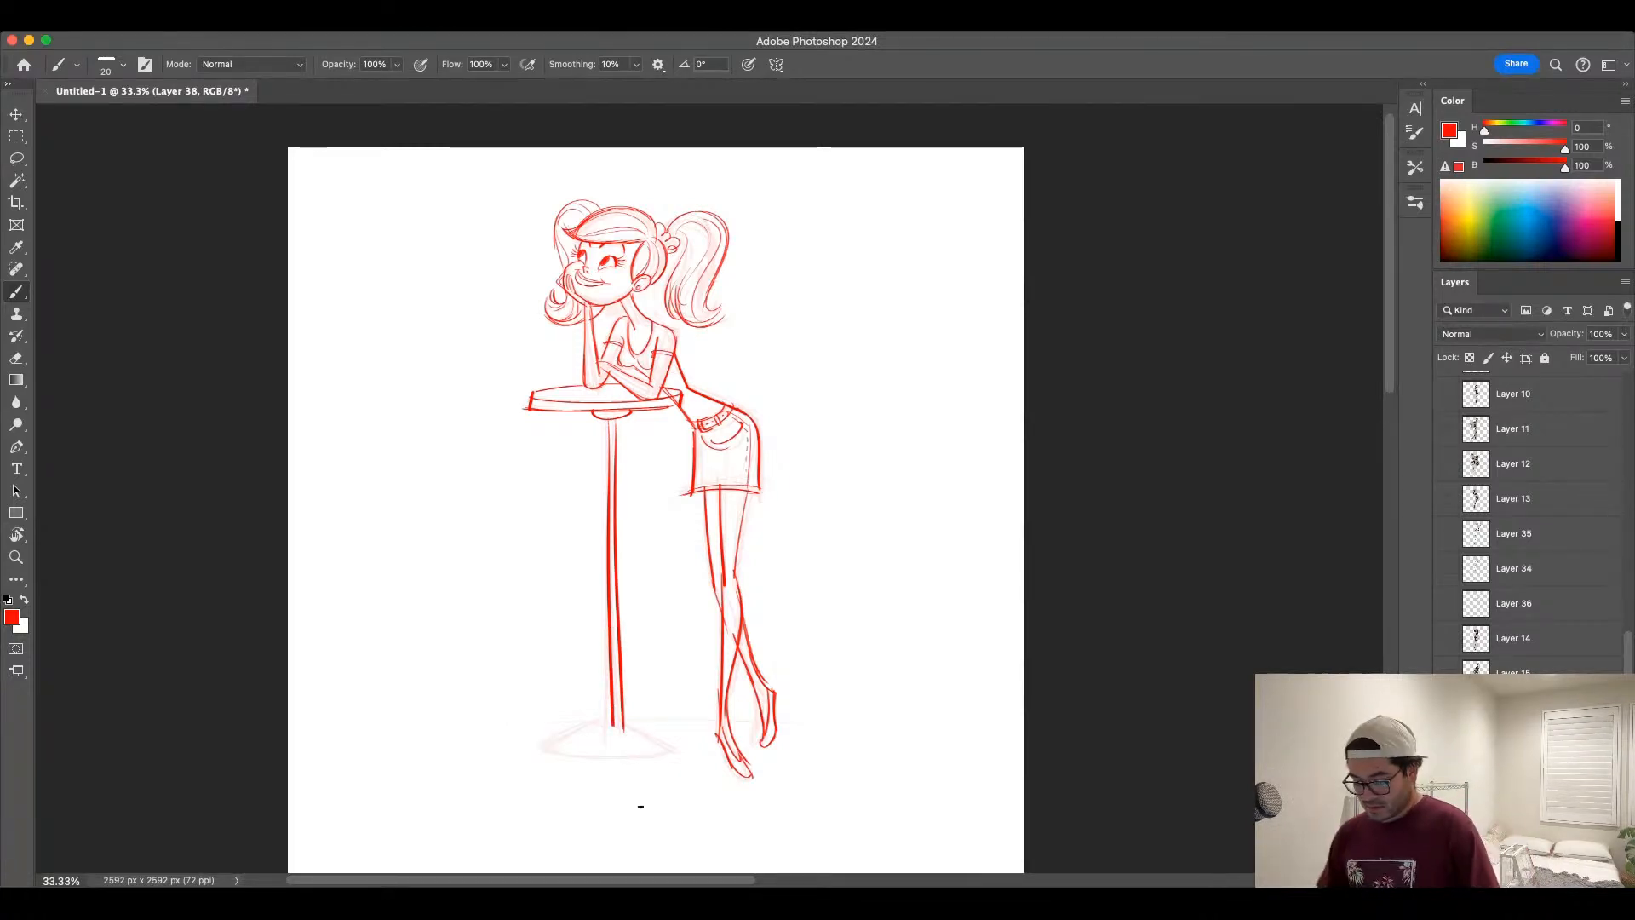
key(super+z)
key(super+z)
key(super+z)
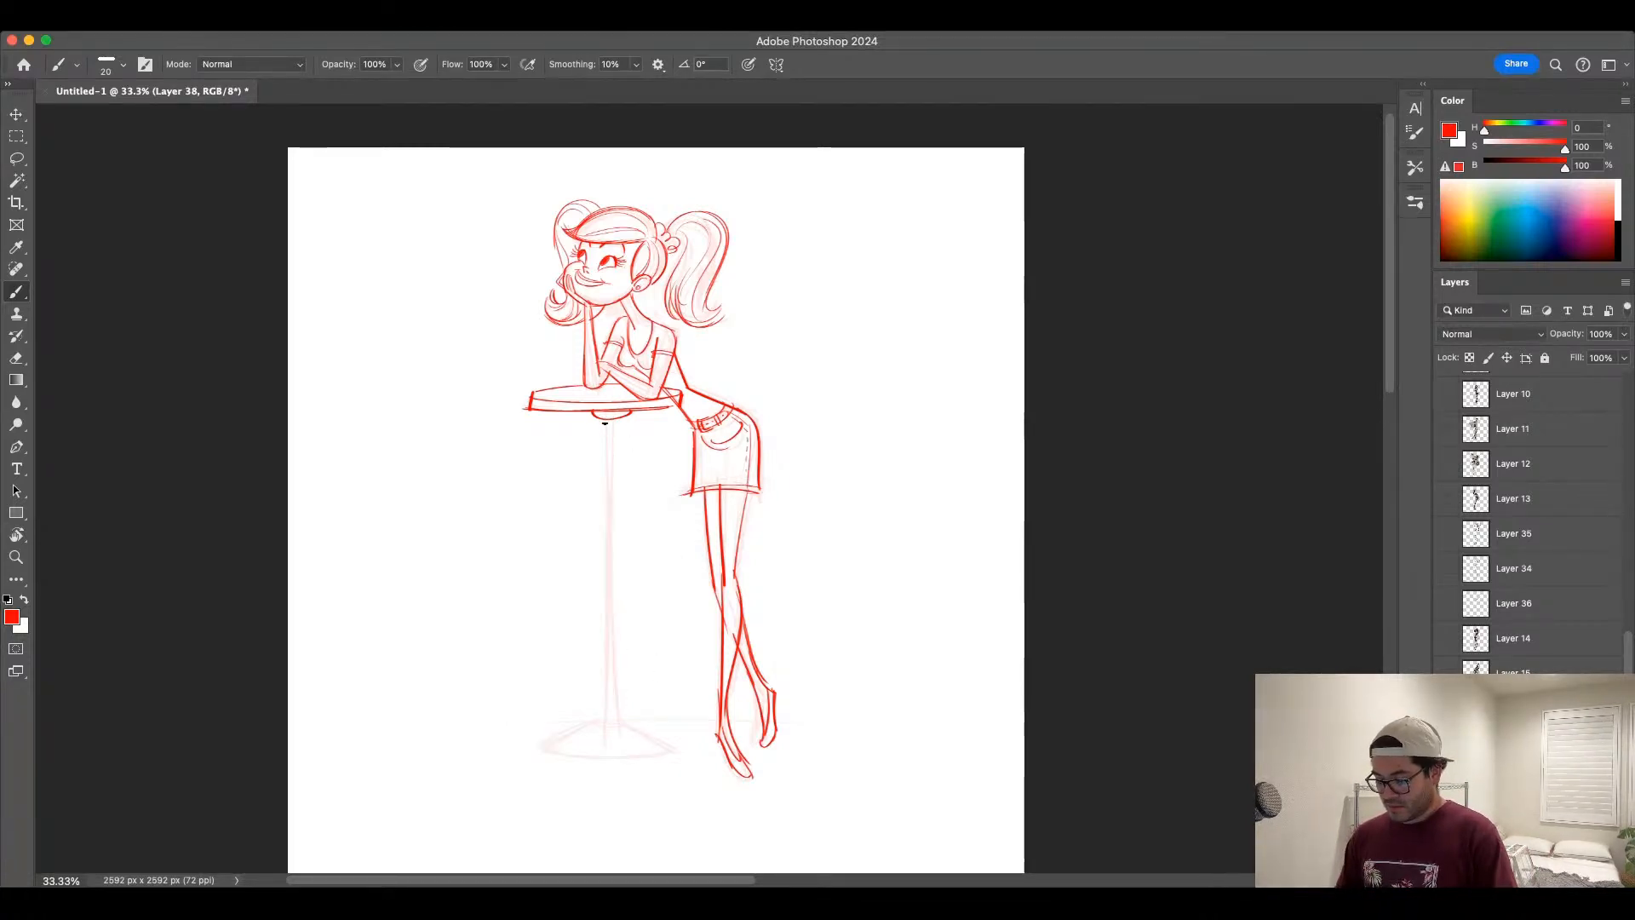
Step: Draw the table's pole as two straight parallel lines flaring out at the foot, closed with a small curved collar
drag(604, 419, 604, 674)
mouse_move(613, 419)
mouse_down()
mouse_move(613, 674)
mouse_move(595, 711)
mouse_up()
key(super+z)
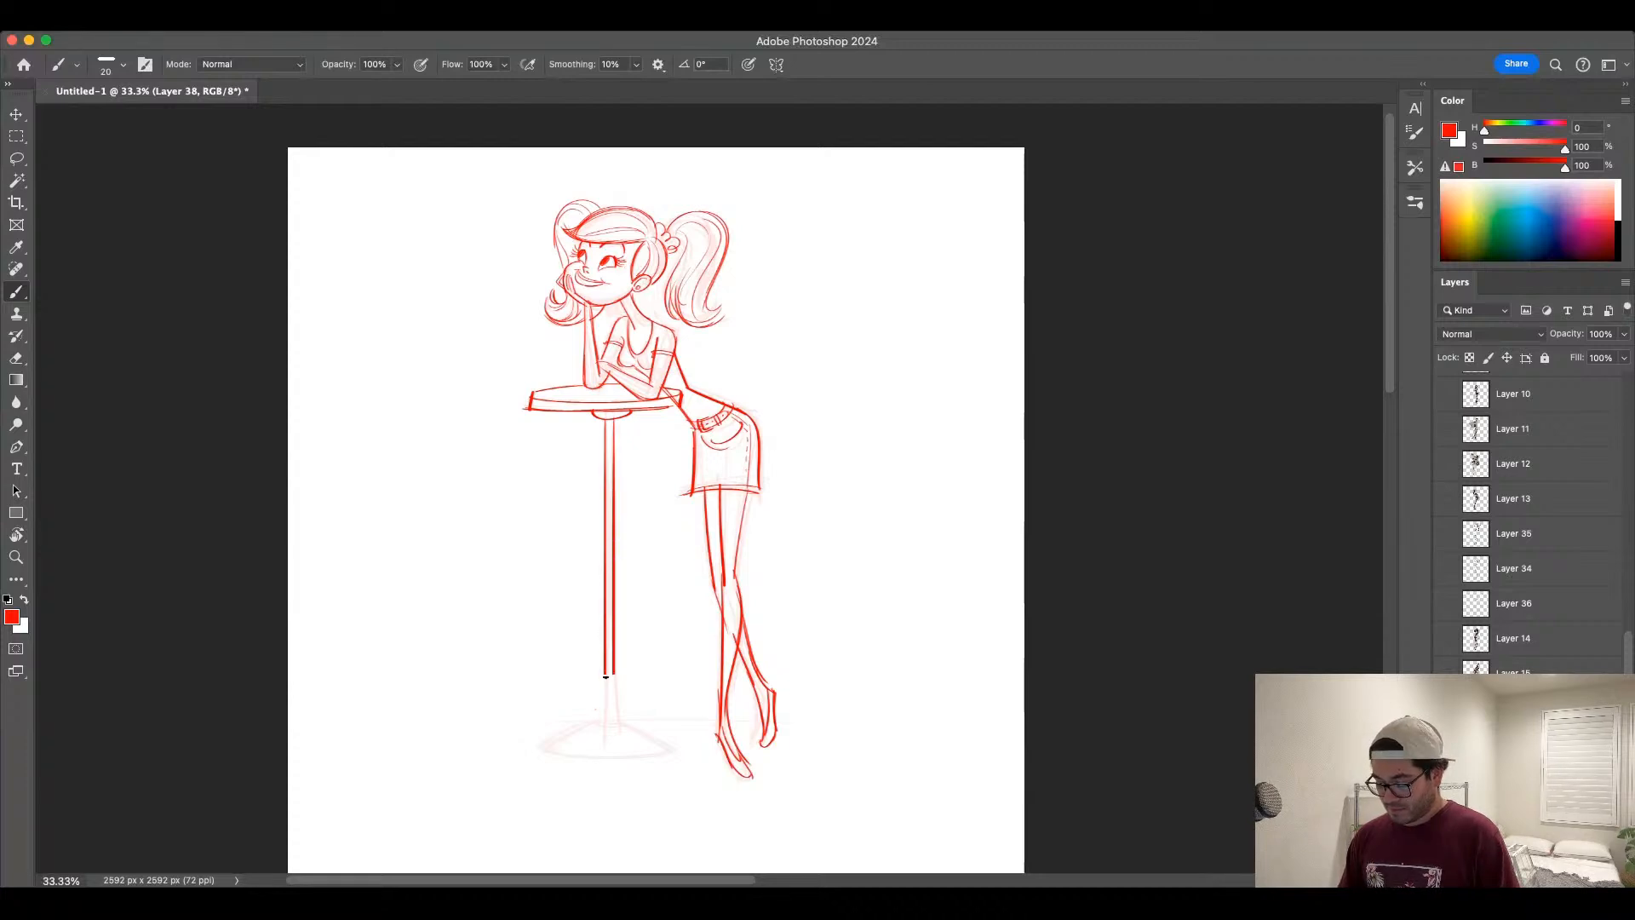
mouse_move(606, 647)
mouse_down()
mouse_move(596, 722)
mouse_move(620, 724)
mouse_up()
key(super+z)
key(bracketleft)
key(super+z)
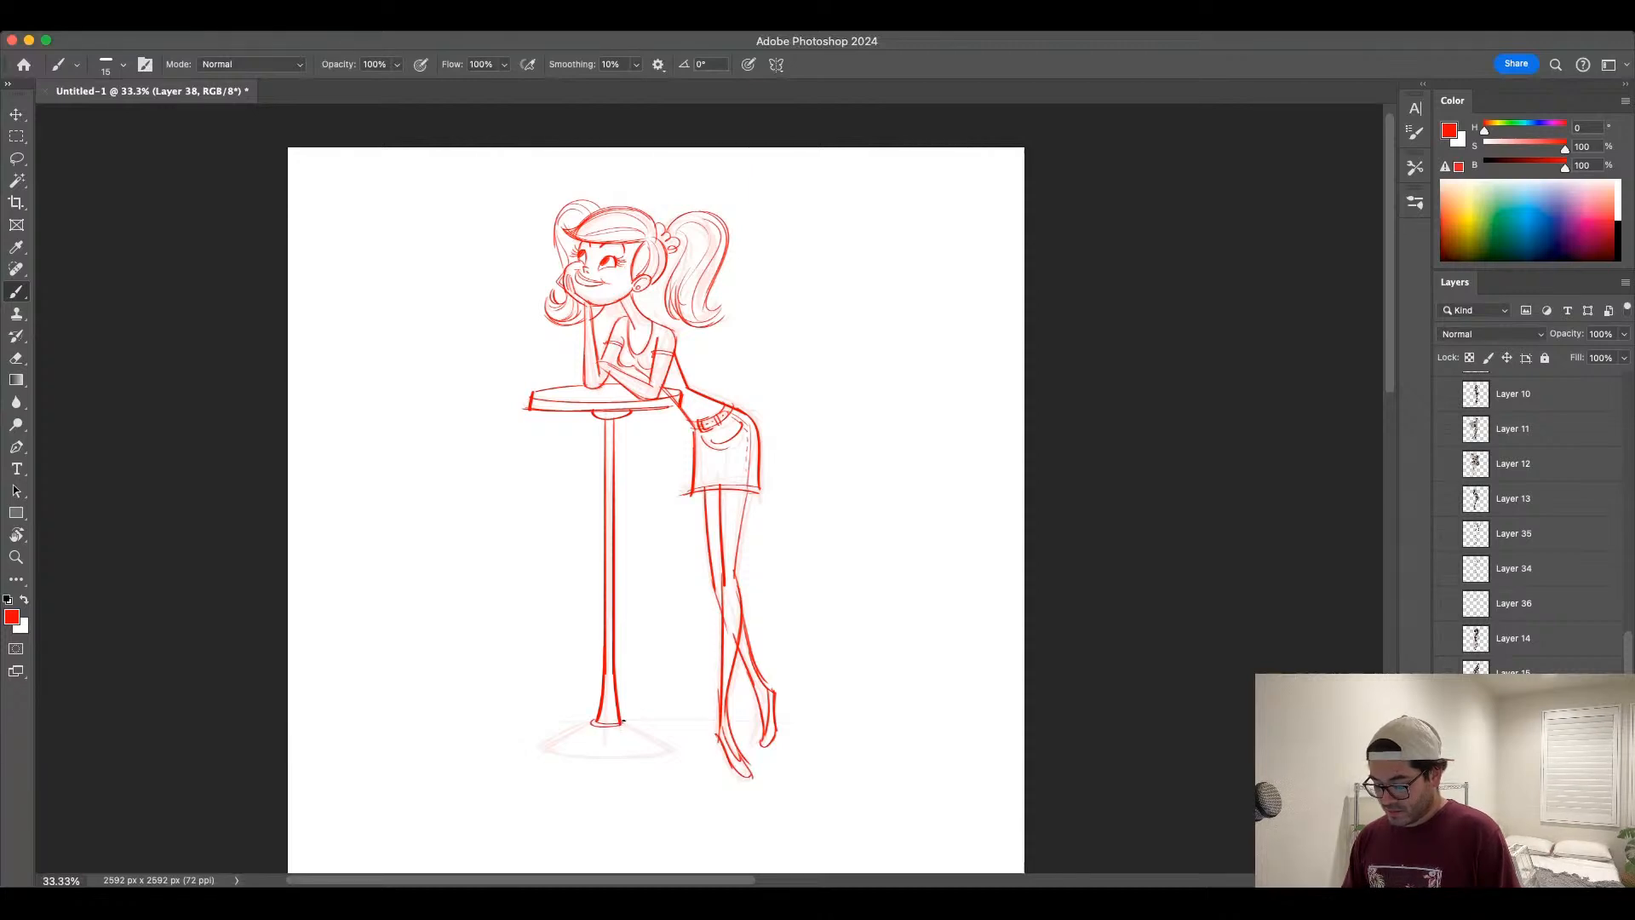
drag(496, 498, 497, 665)
key(super+z)
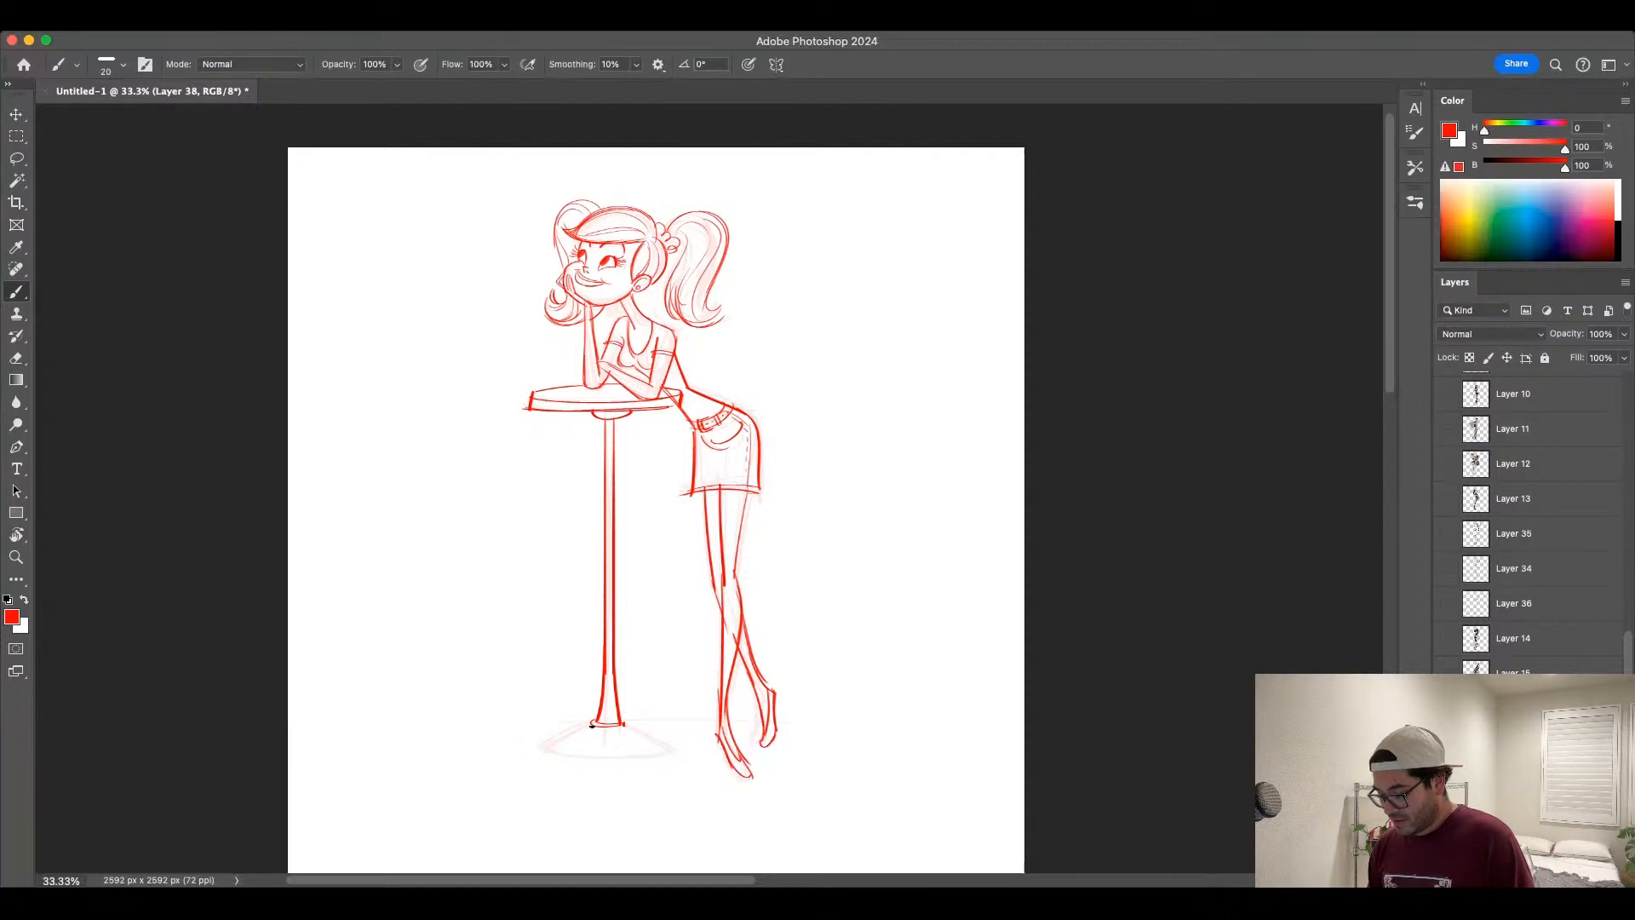
Step: Draw the table's domed base with sloping sides and a curved lower edge using a size 15 brush
key(bracketleft)
mouse_move(592, 725)
mouse_down()
mouse_move(551, 741)
mouse_move(658, 751)
mouse_move(547, 749)
mouse_up()
key(super+z)
key(super+z)
mouse_move(546, 748)
mouse_down()
mouse_move(662, 749)
mouse_move(618, 754)
mouse_up()
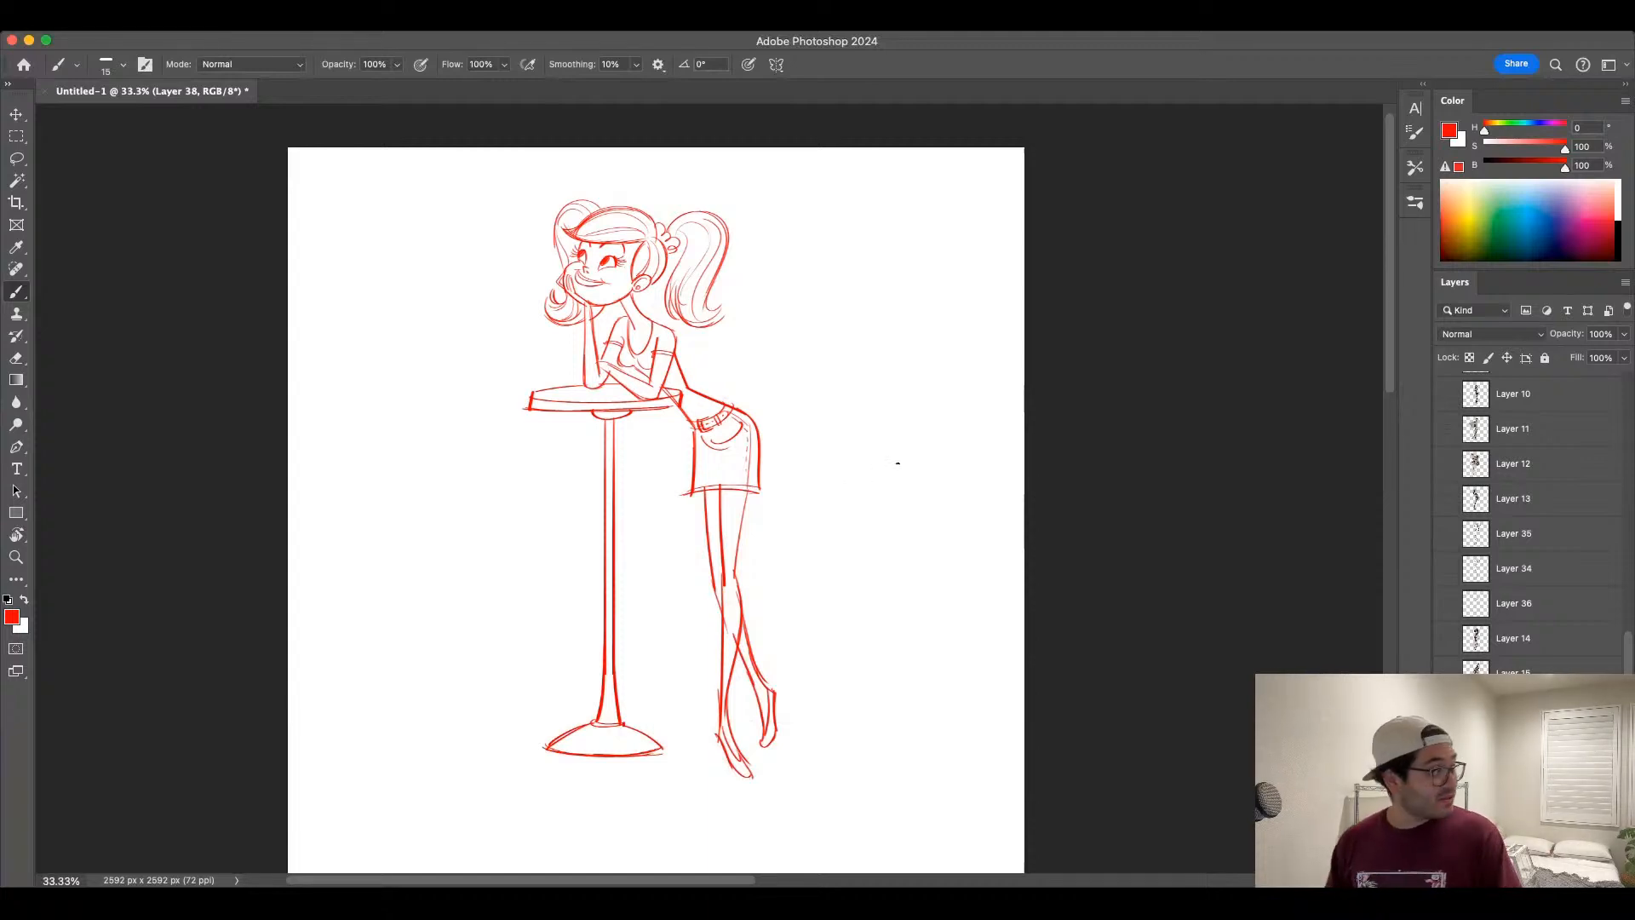
Step: Turn the red clean line art on Layer 38 black
key(i)
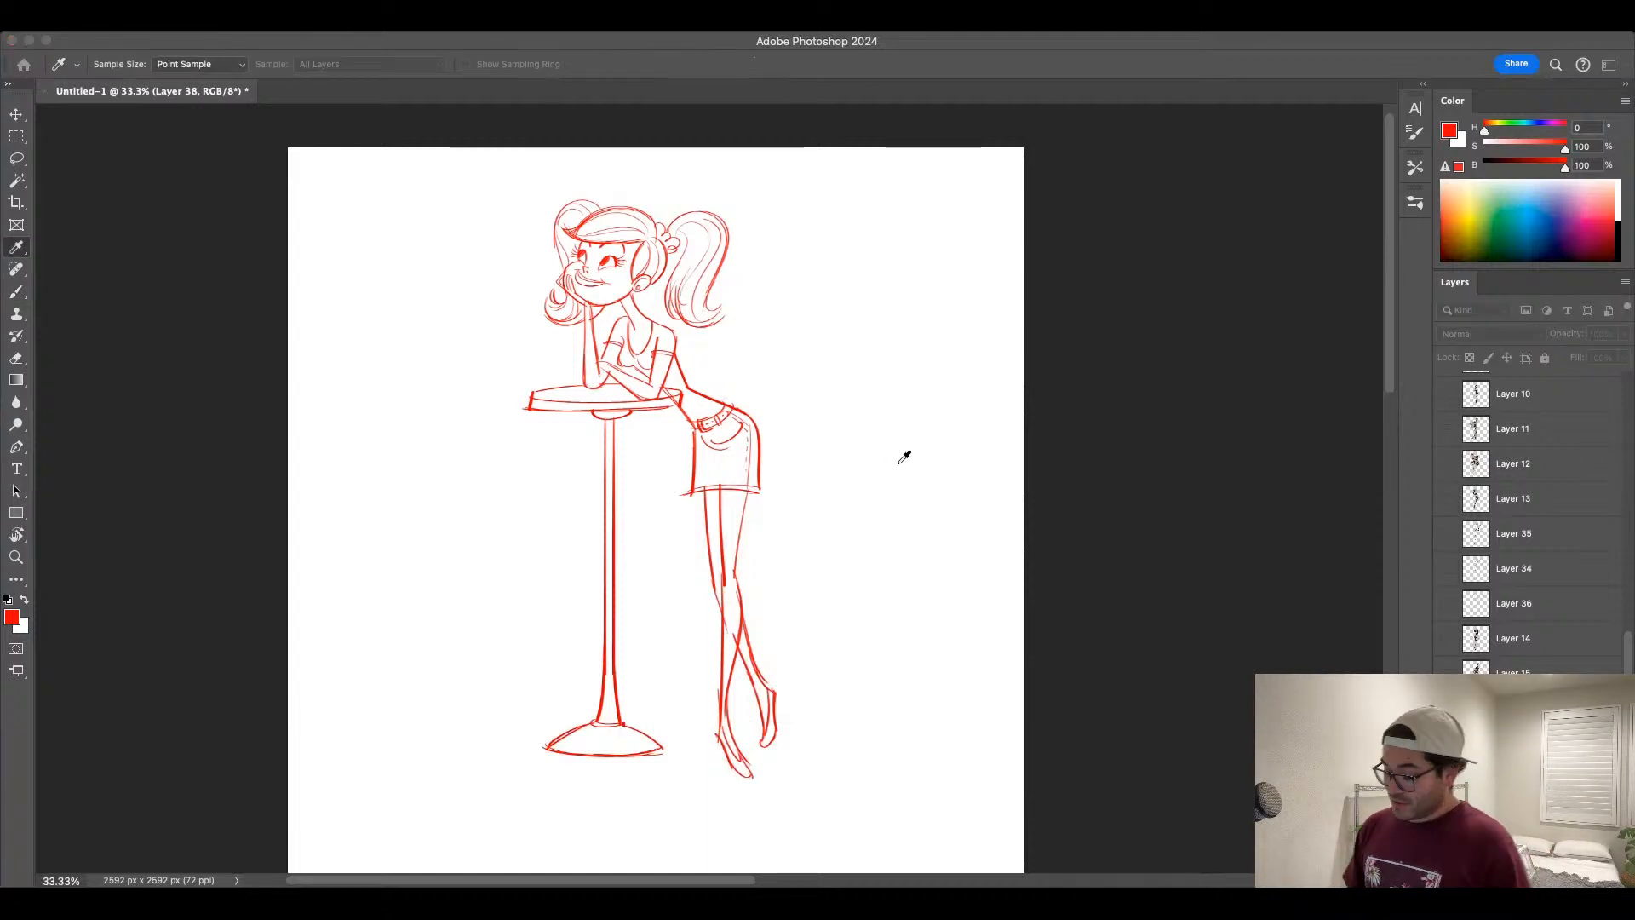
click(1249, 386)
key(b)
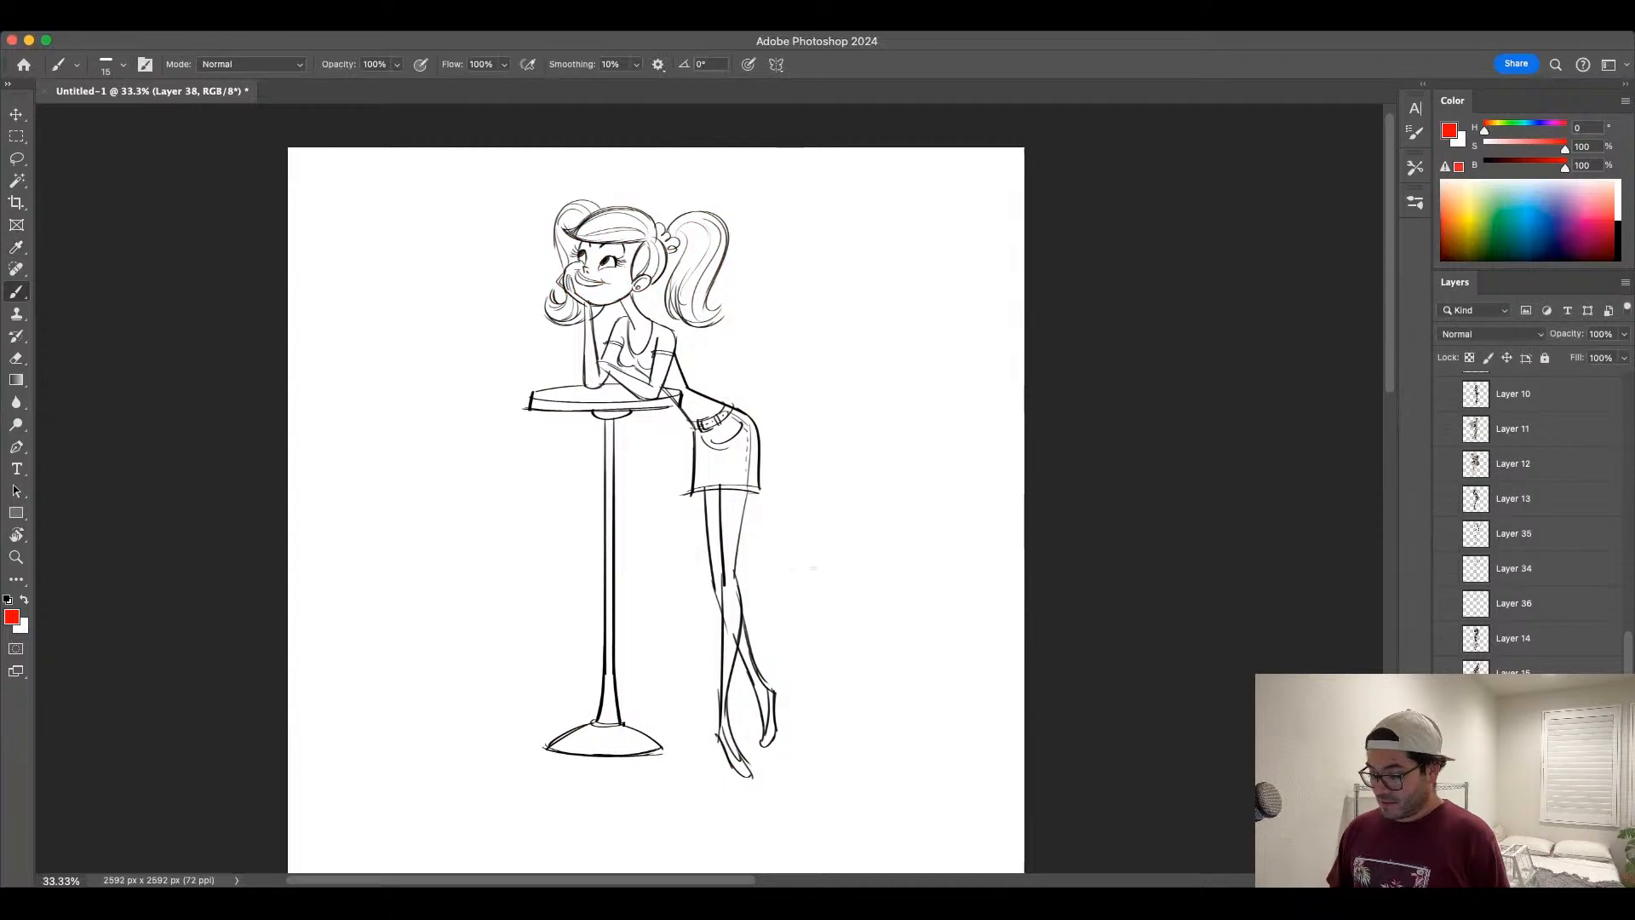
Step: Show the faded gesture and rough sketch again, and scale the whole drawing up to about 110%, repositioning it within the canvas
scroll(826, 590, down, 2)
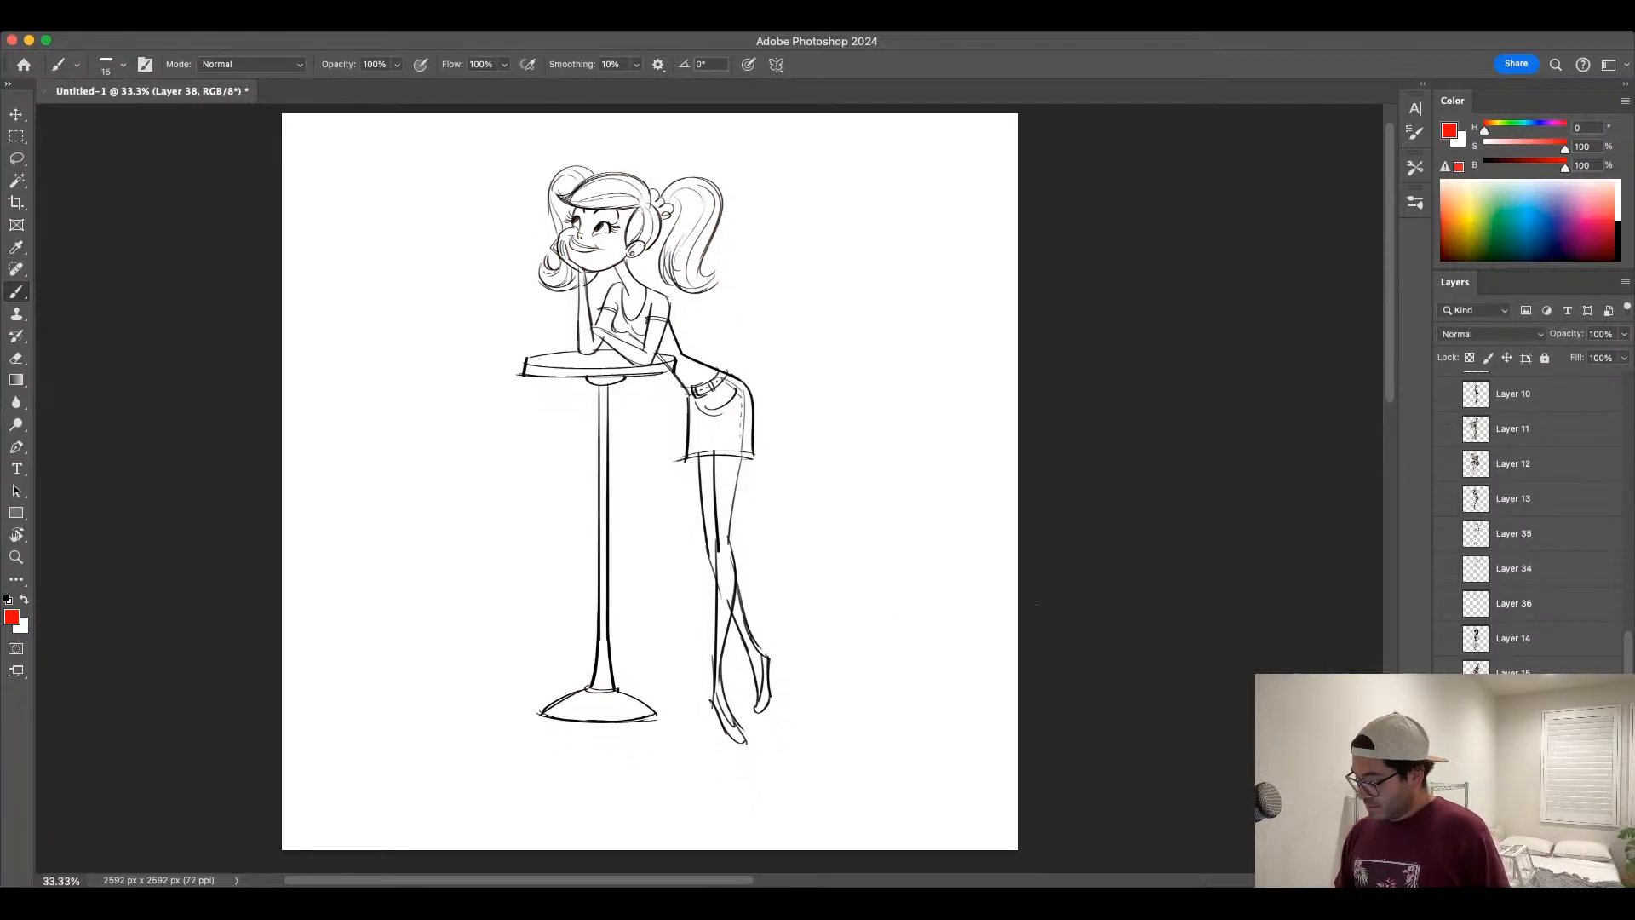
key(super+z)
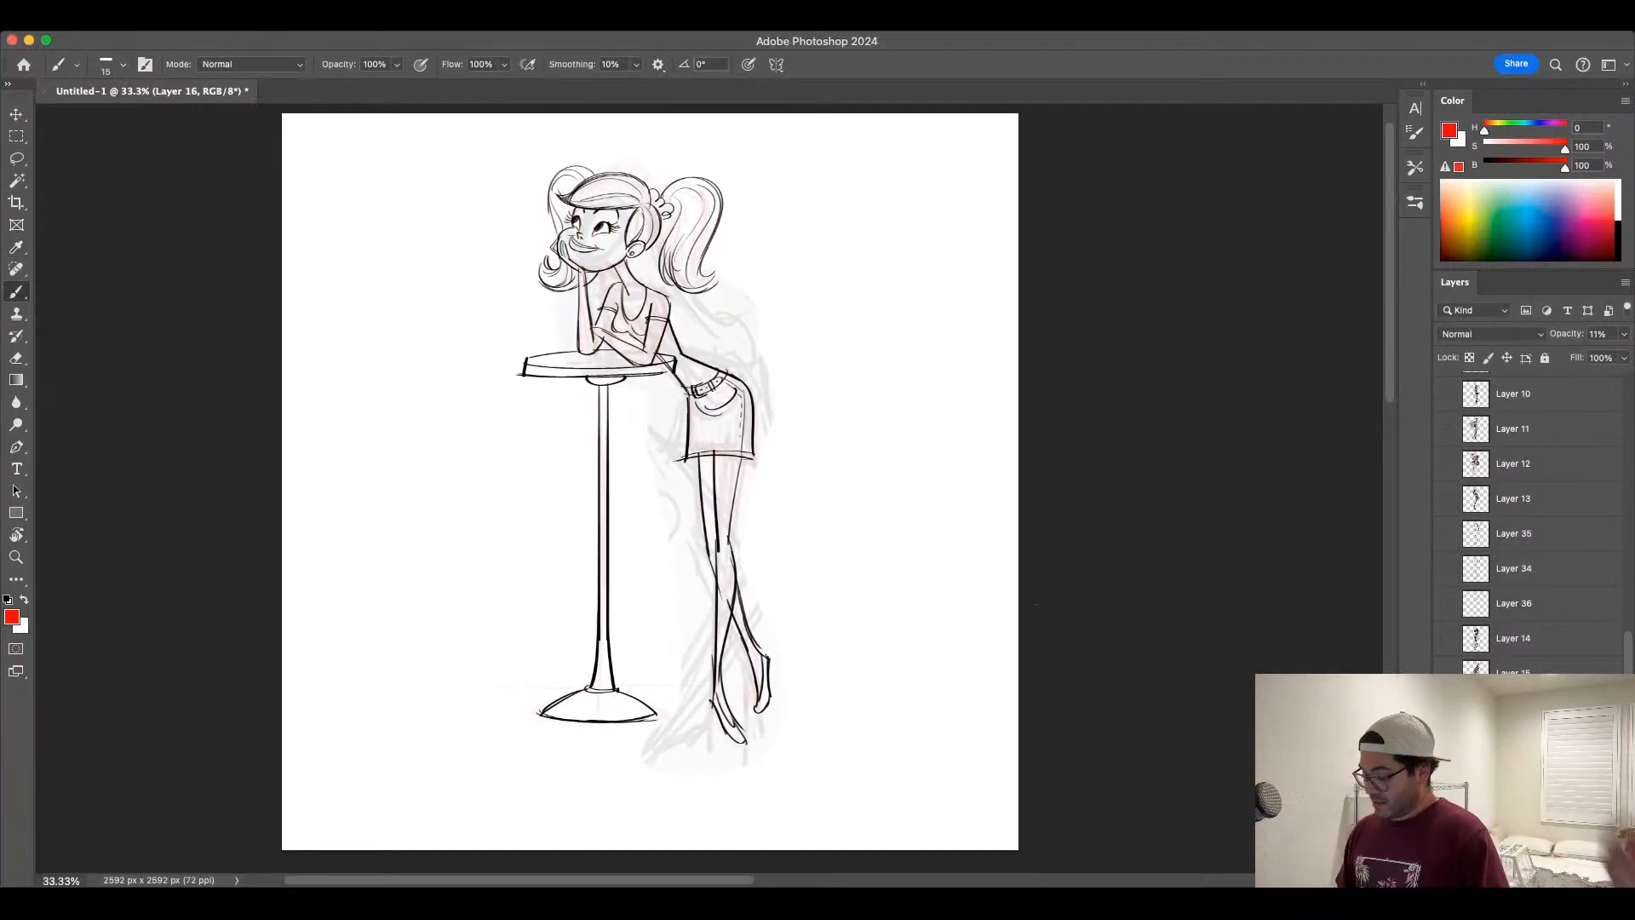
key(alt+super+a)
key(super+t)
drag(854, 149, 868, 129)
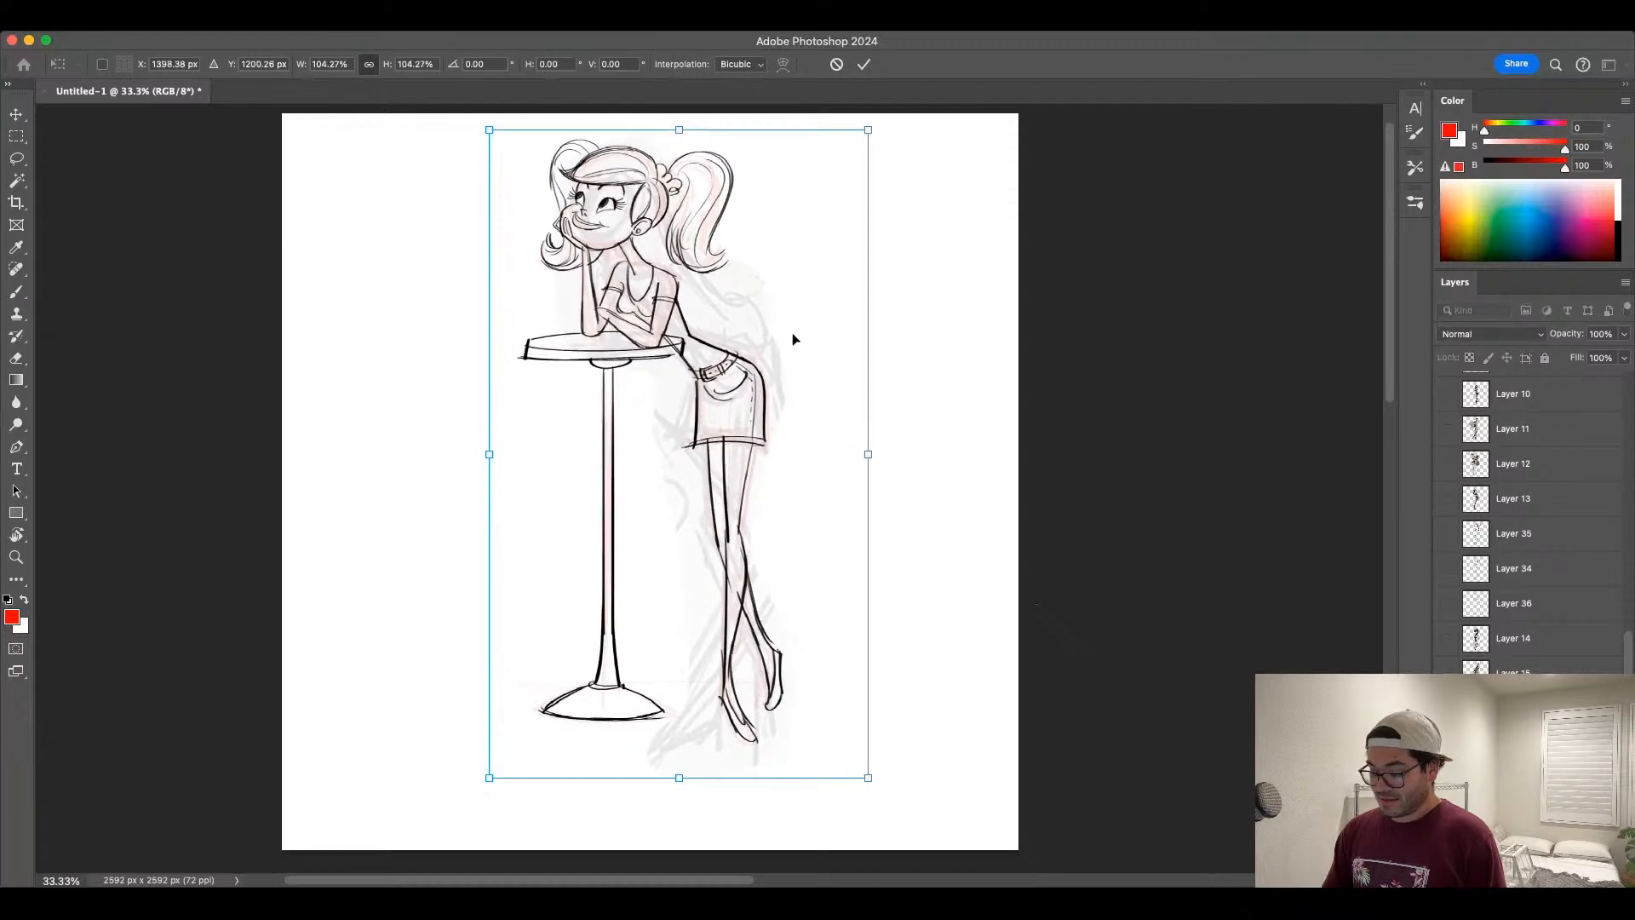
drag(793, 340, 772, 383)
drag(847, 172, 867, 140)
drag(814, 329, 818, 343)
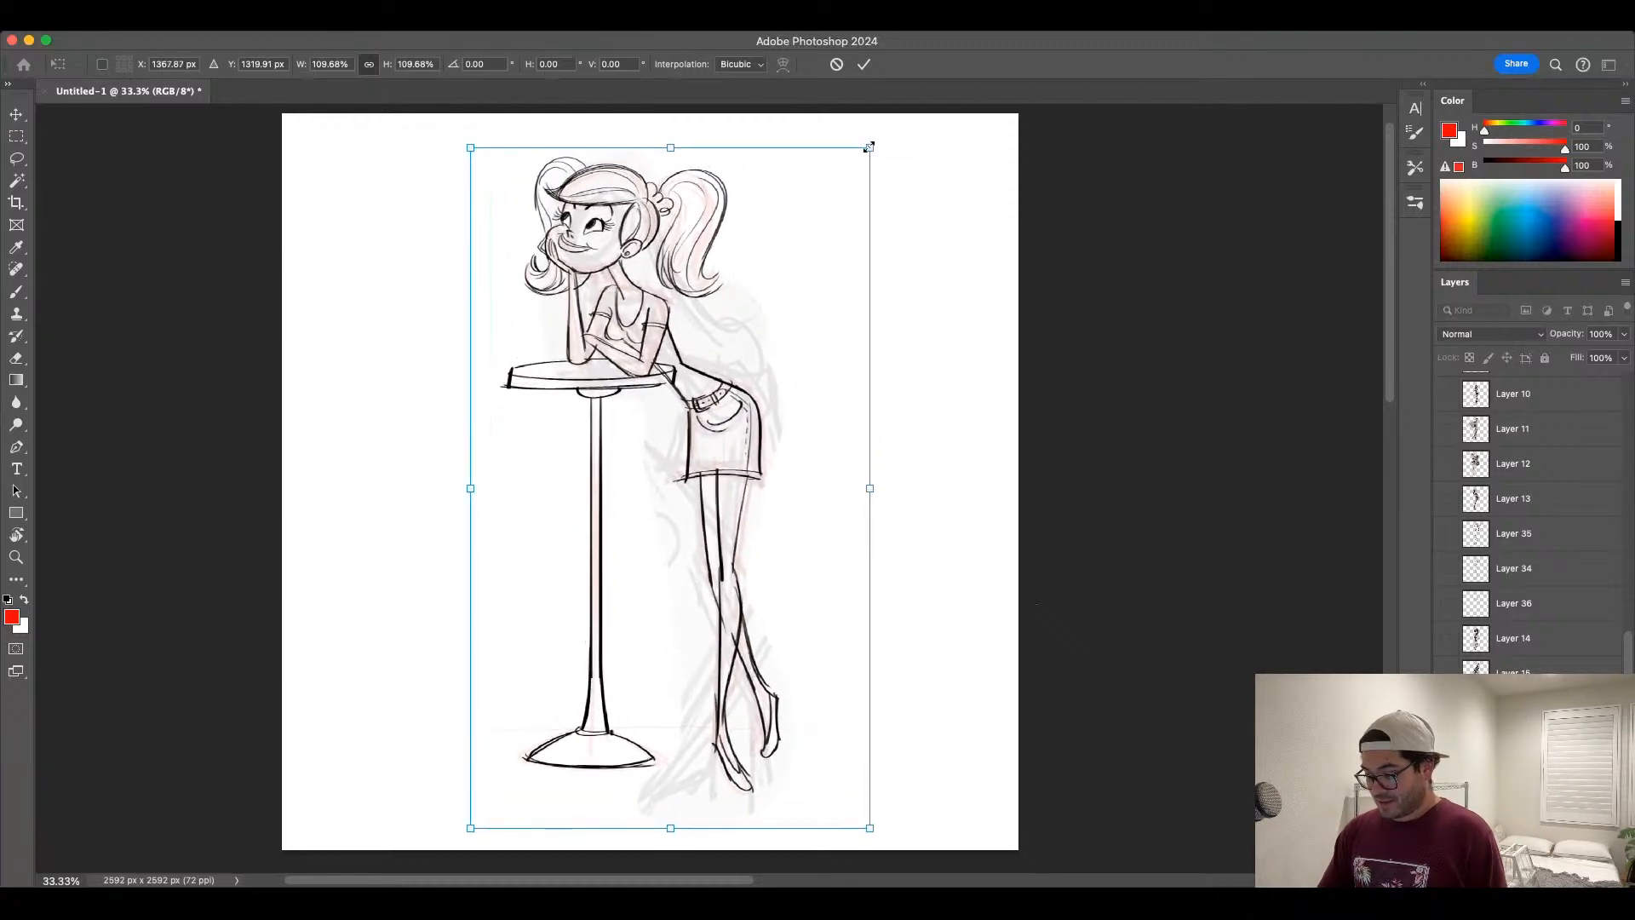
drag(868, 146, 874, 136)
drag(847, 244, 838, 248)
key(Return)
key(b)
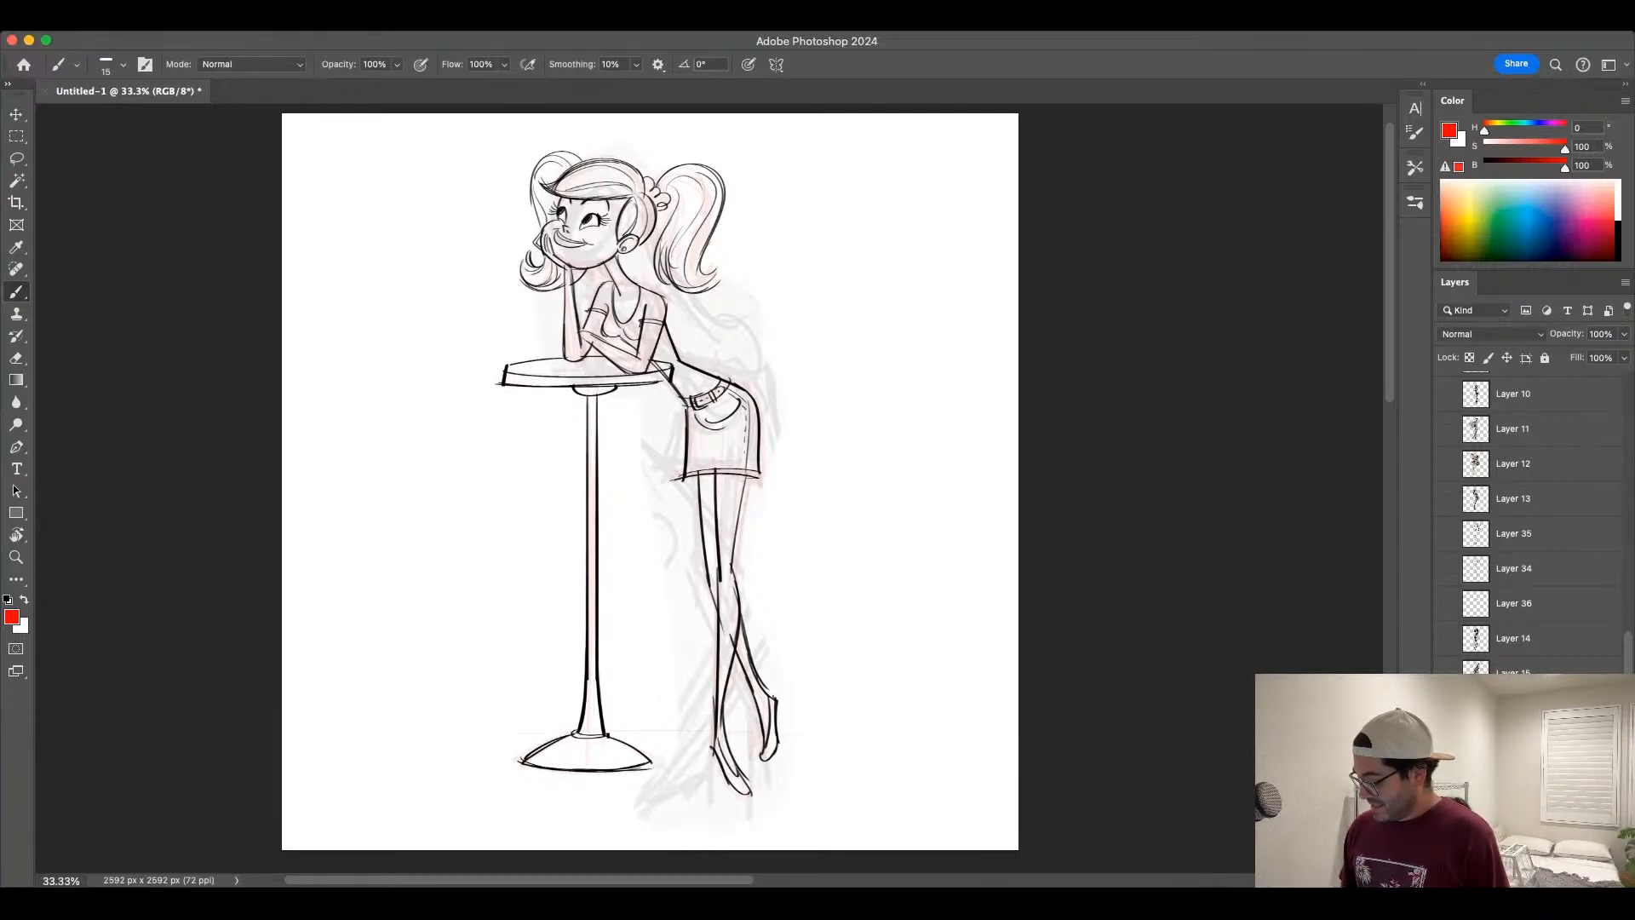
Step: Hide the faded gesture and the red rough sketch, and lower Layer 38's opacity to 11%
click(1513, 708)
click(1448, 707)
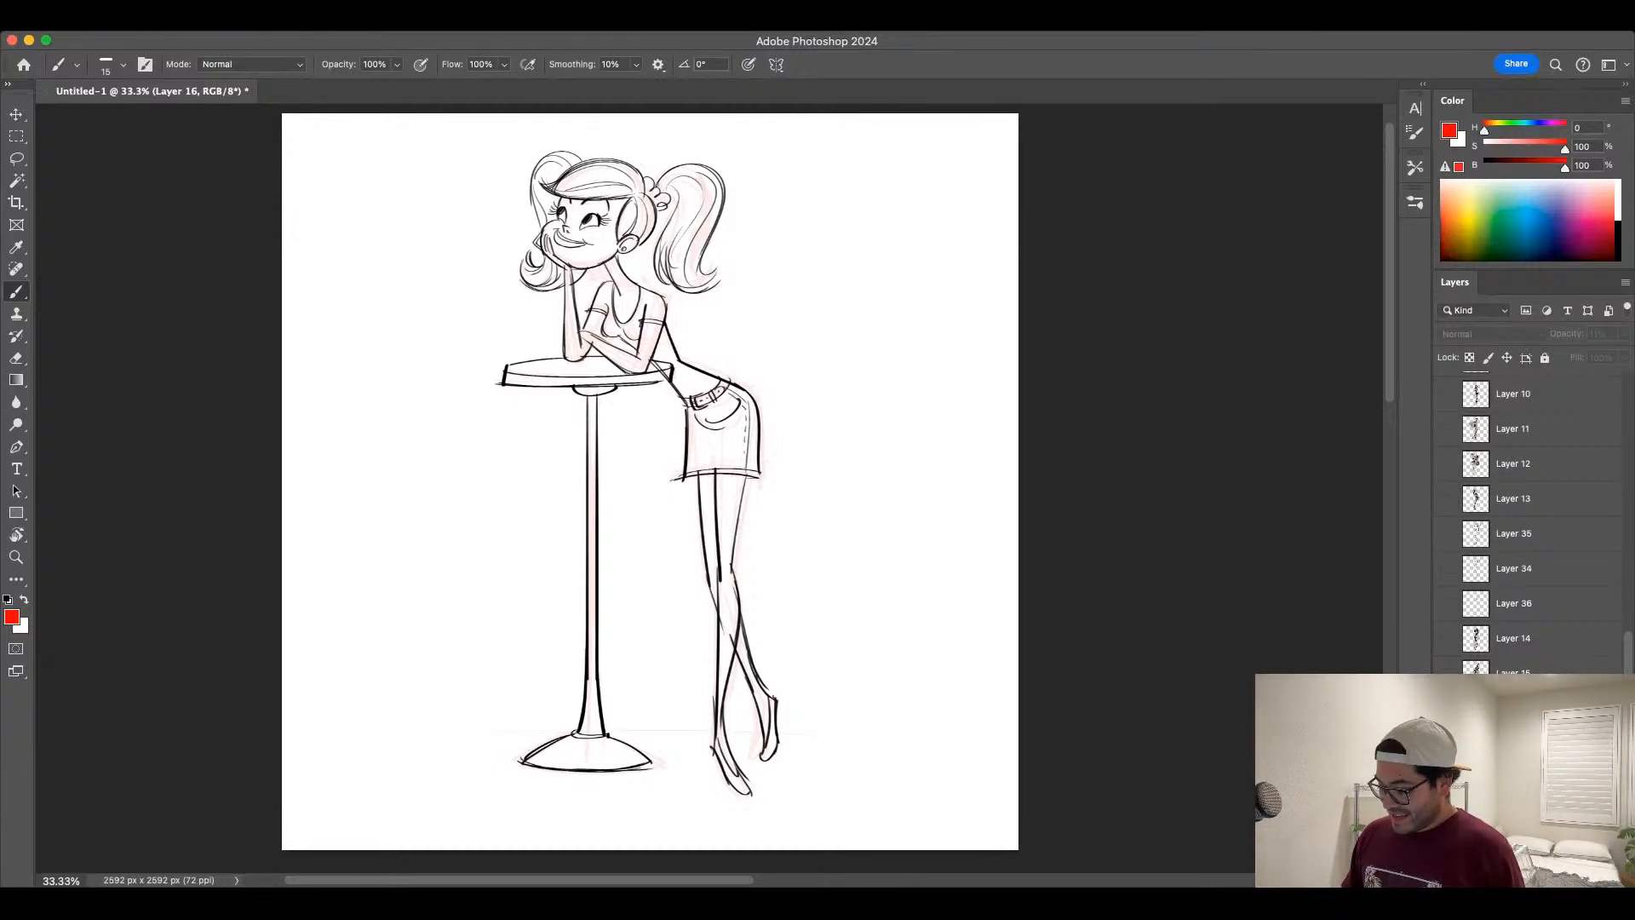
click(1533, 742)
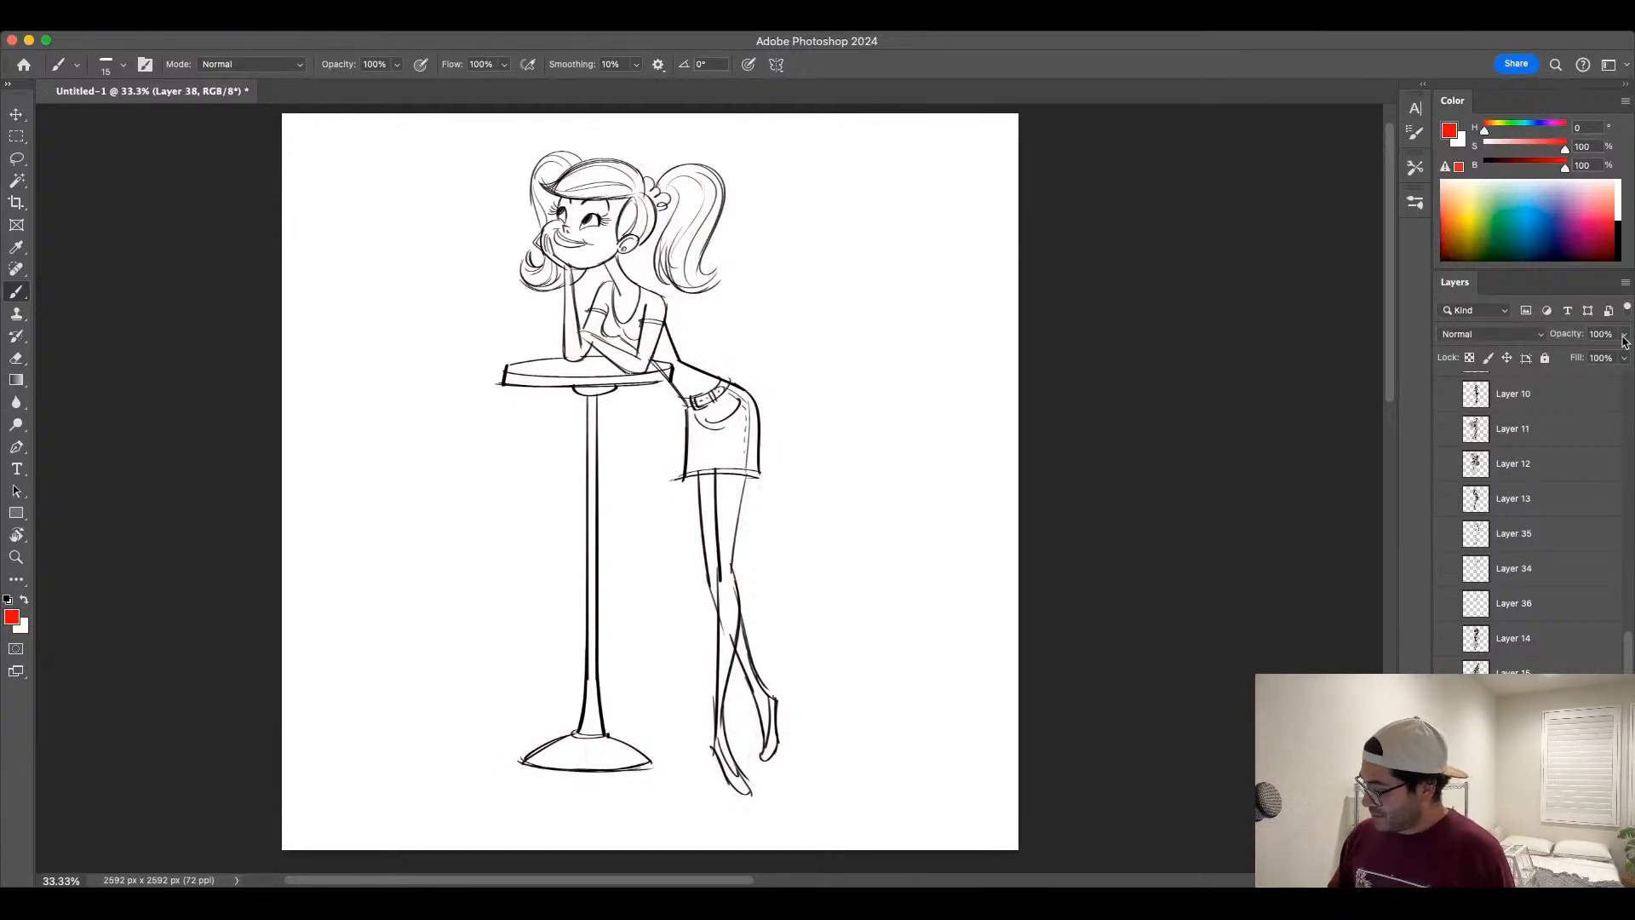
mouse_move(1623, 337)
mouse_down()
mouse_move(1562, 352)
mouse_move(1632, 352)
mouse_move(1559, 356)
mouse_up()
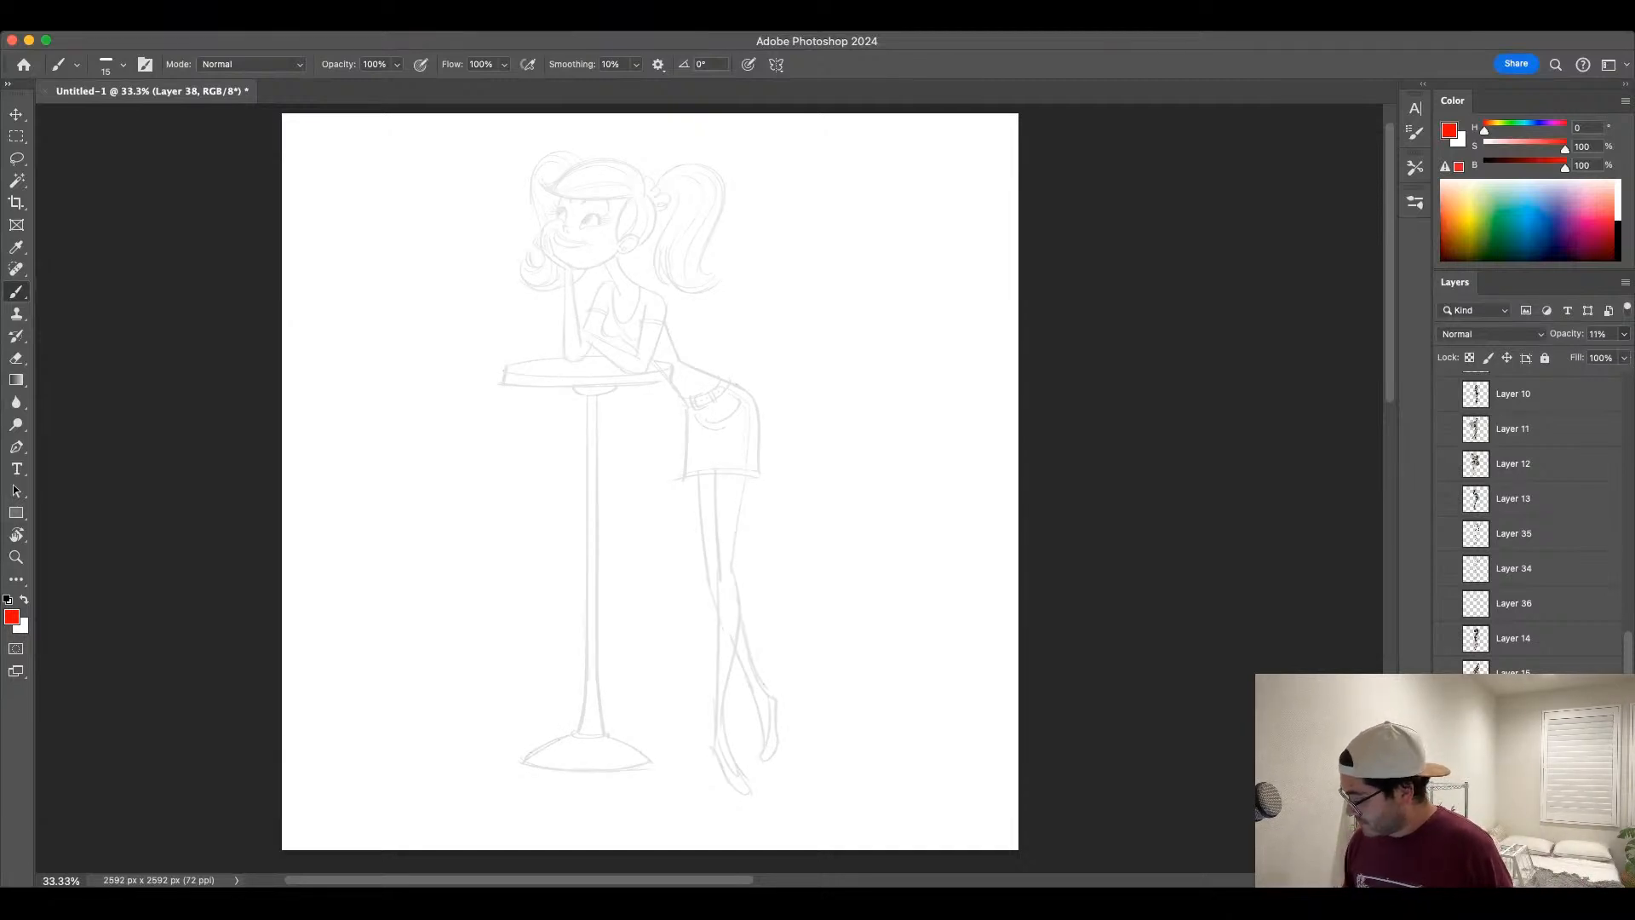
Step: Add a new layer above the faded sketch and choose an angled black inking brush at size 20
click(1584, 878)
click(1415, 168)
click(1279, 239)
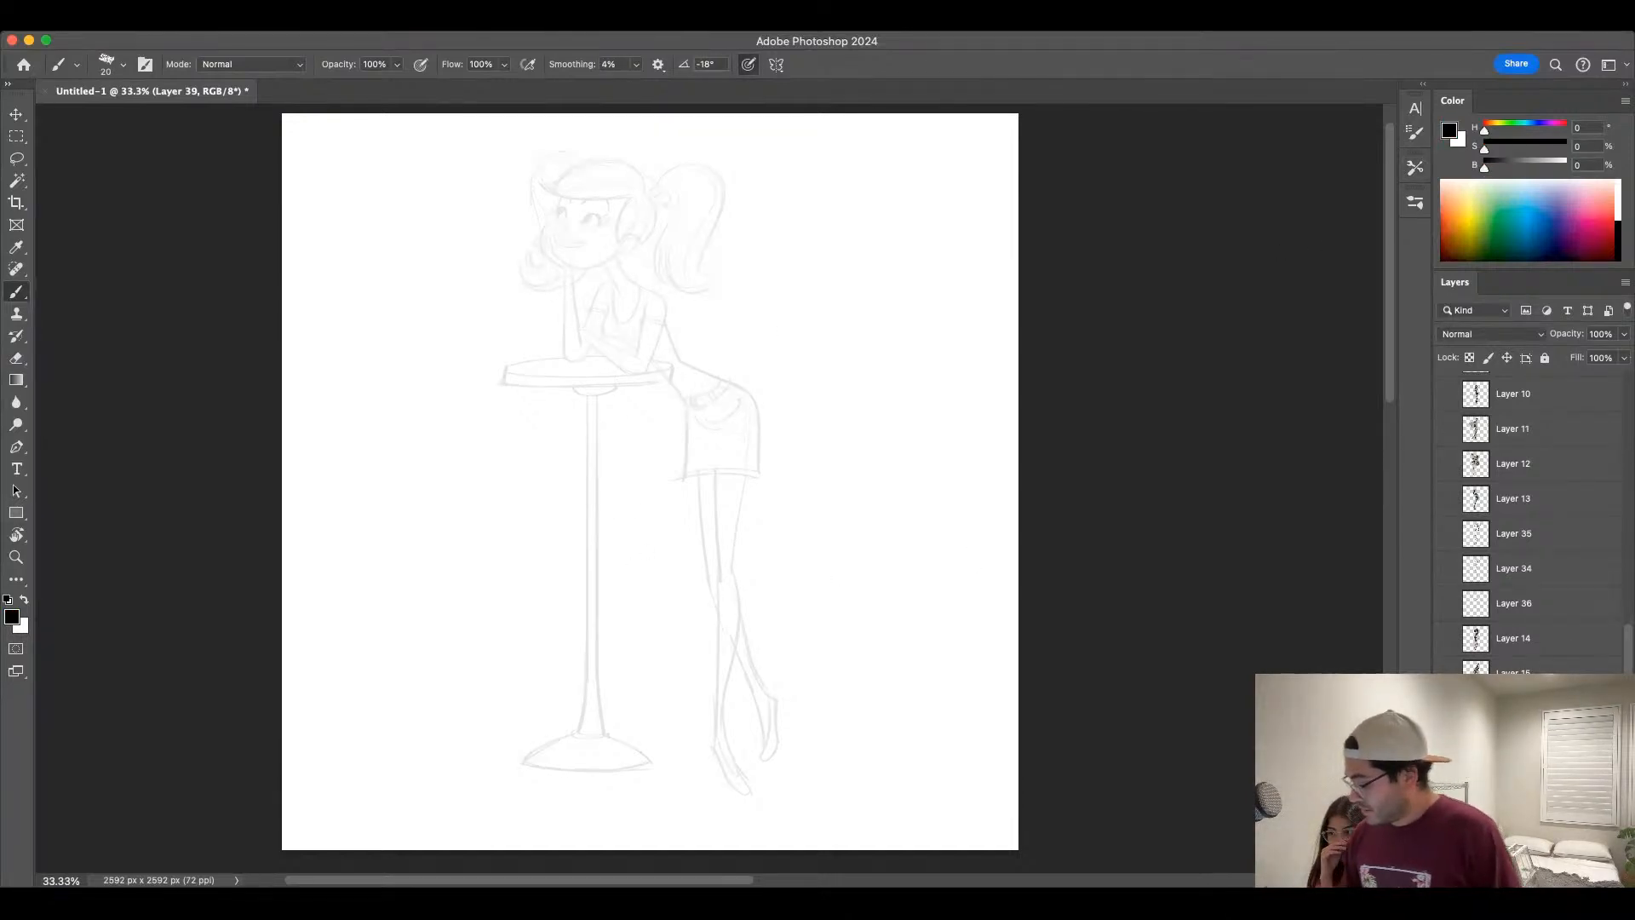
Step: Ink the forehead line, both eyes with dark pupils and the small nose over the faded sketch, using a size 10 brush
drag(778, 521, 771, 554)
key(super+plus)
drag(767, 426, 766, 623)
mouse_move(767, 513)
mouse_down()
mouse_move(809, 555)
mouse_move(813, 526)
mouse_up()
key(super+plus)
drag(785, 592, 788, 621)
drag(781, 557, 783, 583)
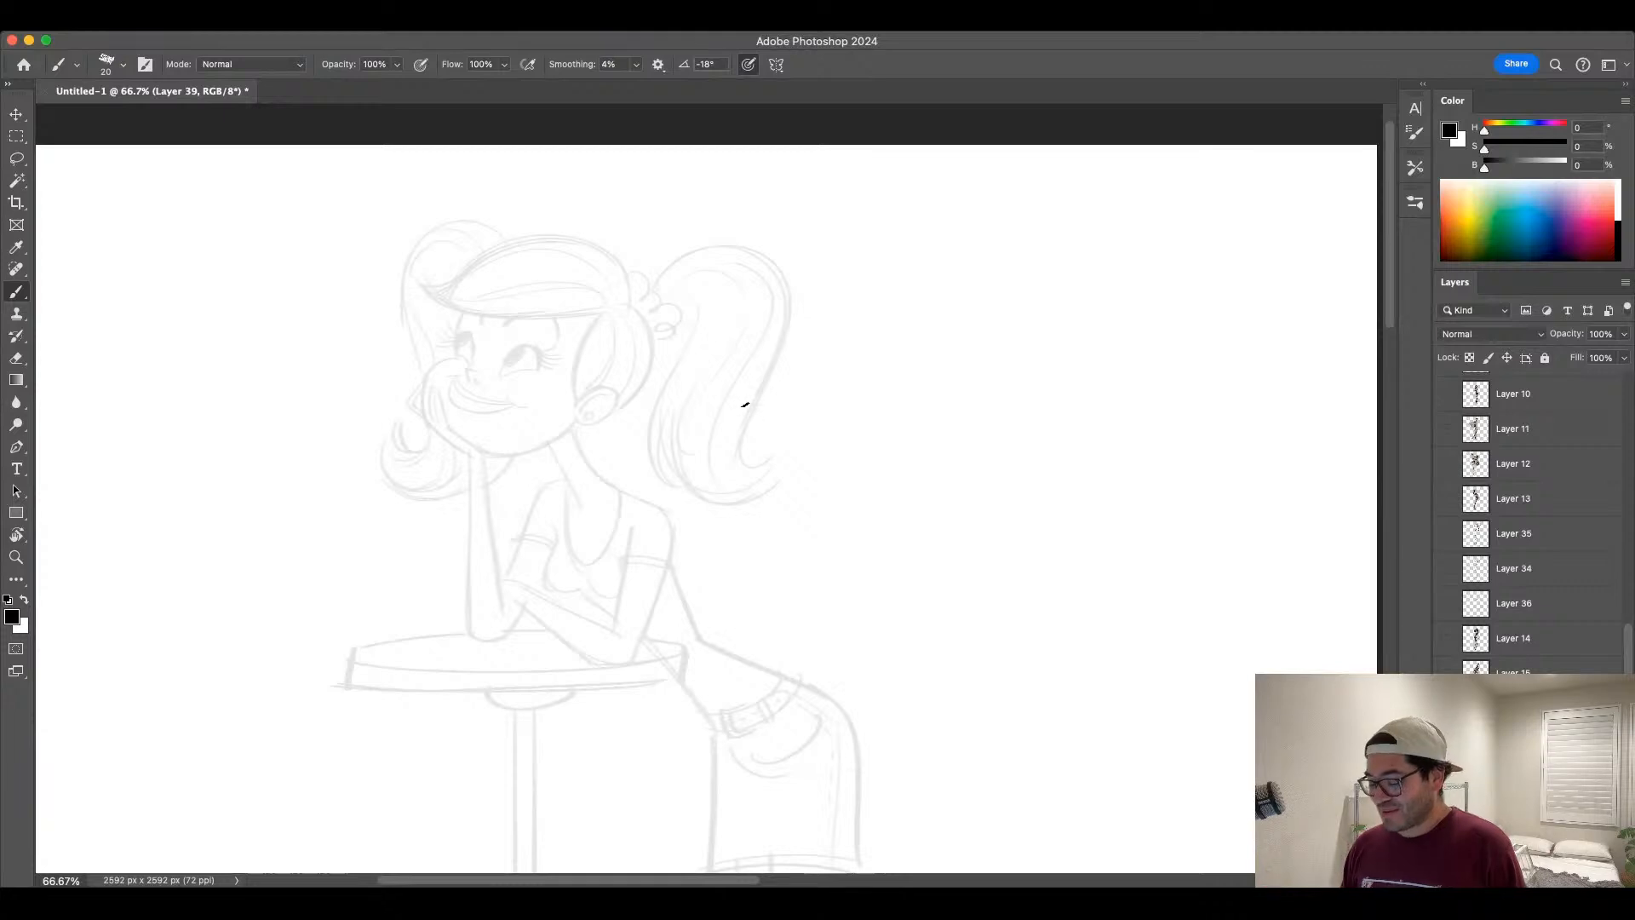
drag(755, 555, 843, 506)
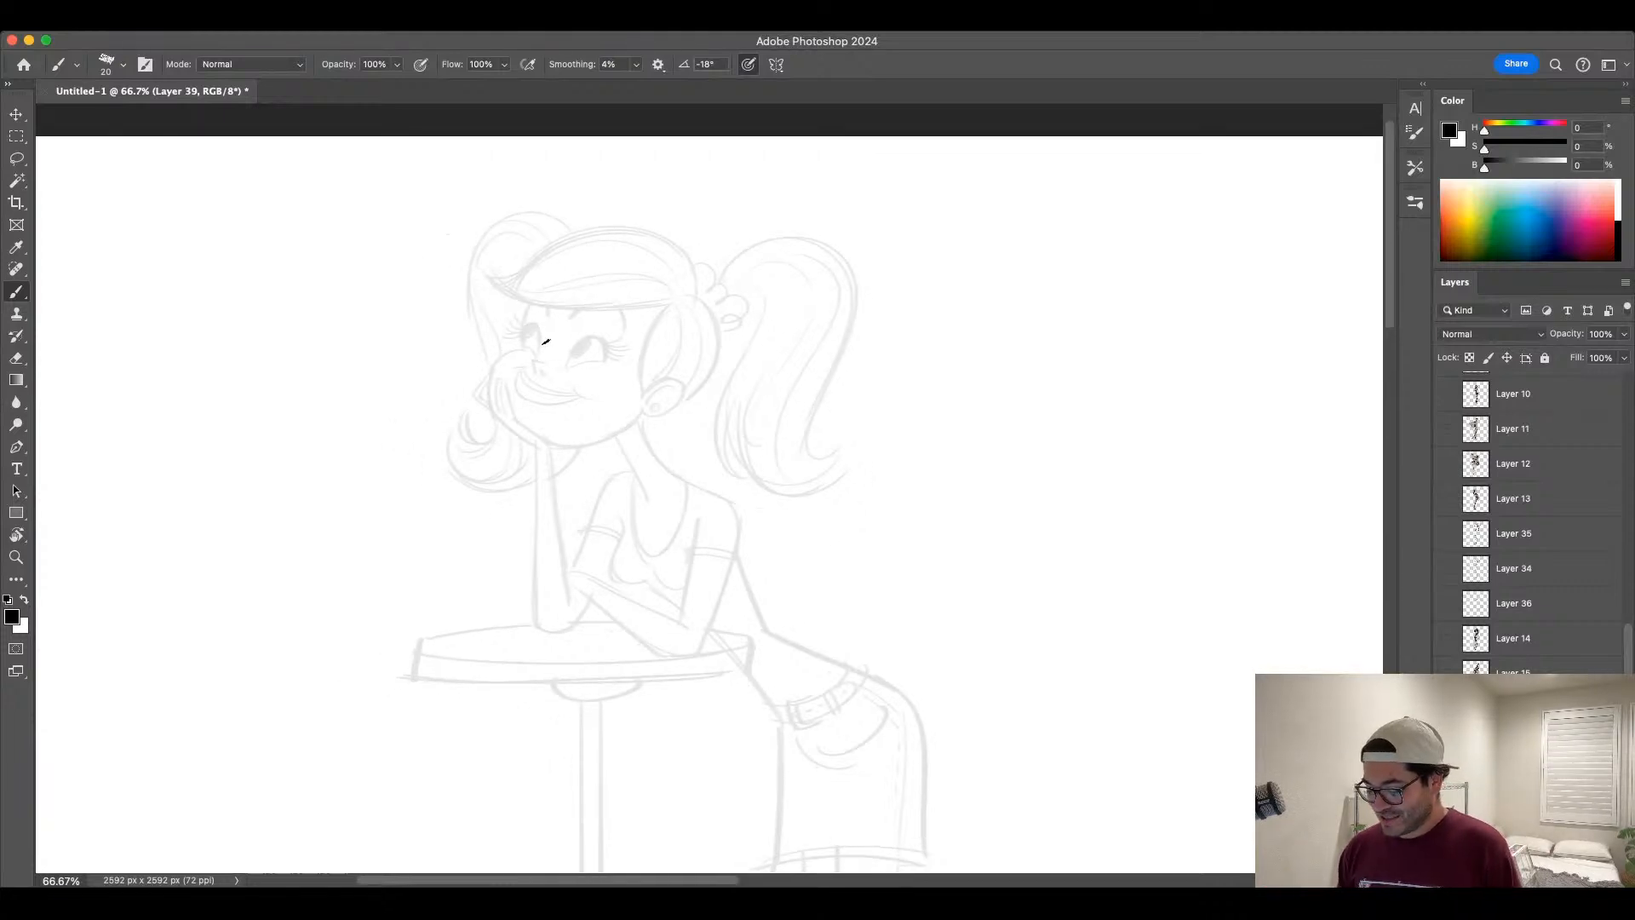
key(bracketleft)
mouse_move(533, 293)
mouse_down()
mouse_move(521, 346)
mouse_move(588, 333)
mouse_move(608, 358)
mouse_move(573, 355)
mouse_move(587, 337)
mouse_move(528, 343)
mouse_move(610, 355)
mouse_move(535, 323)
mouse_move(543, 372)
mouse_up()
key(ctrl+z)
key(ctrl+z)
key(ctrl+z)
key(bracketright)
key(ctrl+z)
key(bracketleft)
key(bracketright)
key(bracketleft)
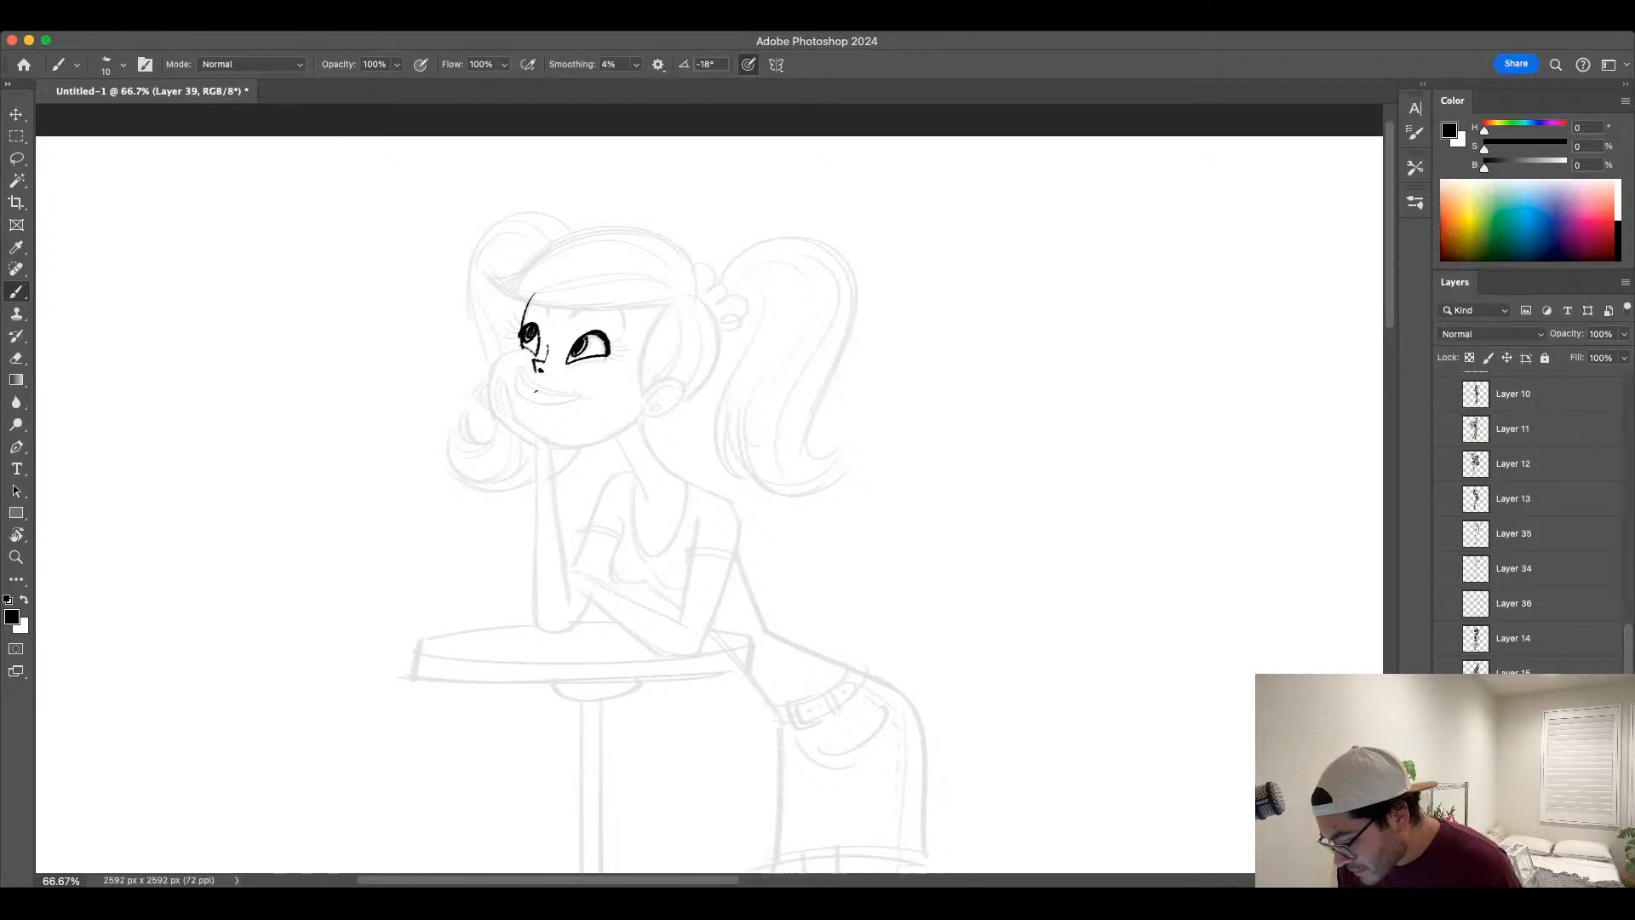
Step: Draw fans of short, fine eyelashes at the outer corners of both eyes
drag(524, 375, 564, 394)
key(super+z)
key(super+plus)
drag(624, 547, 717, 641)
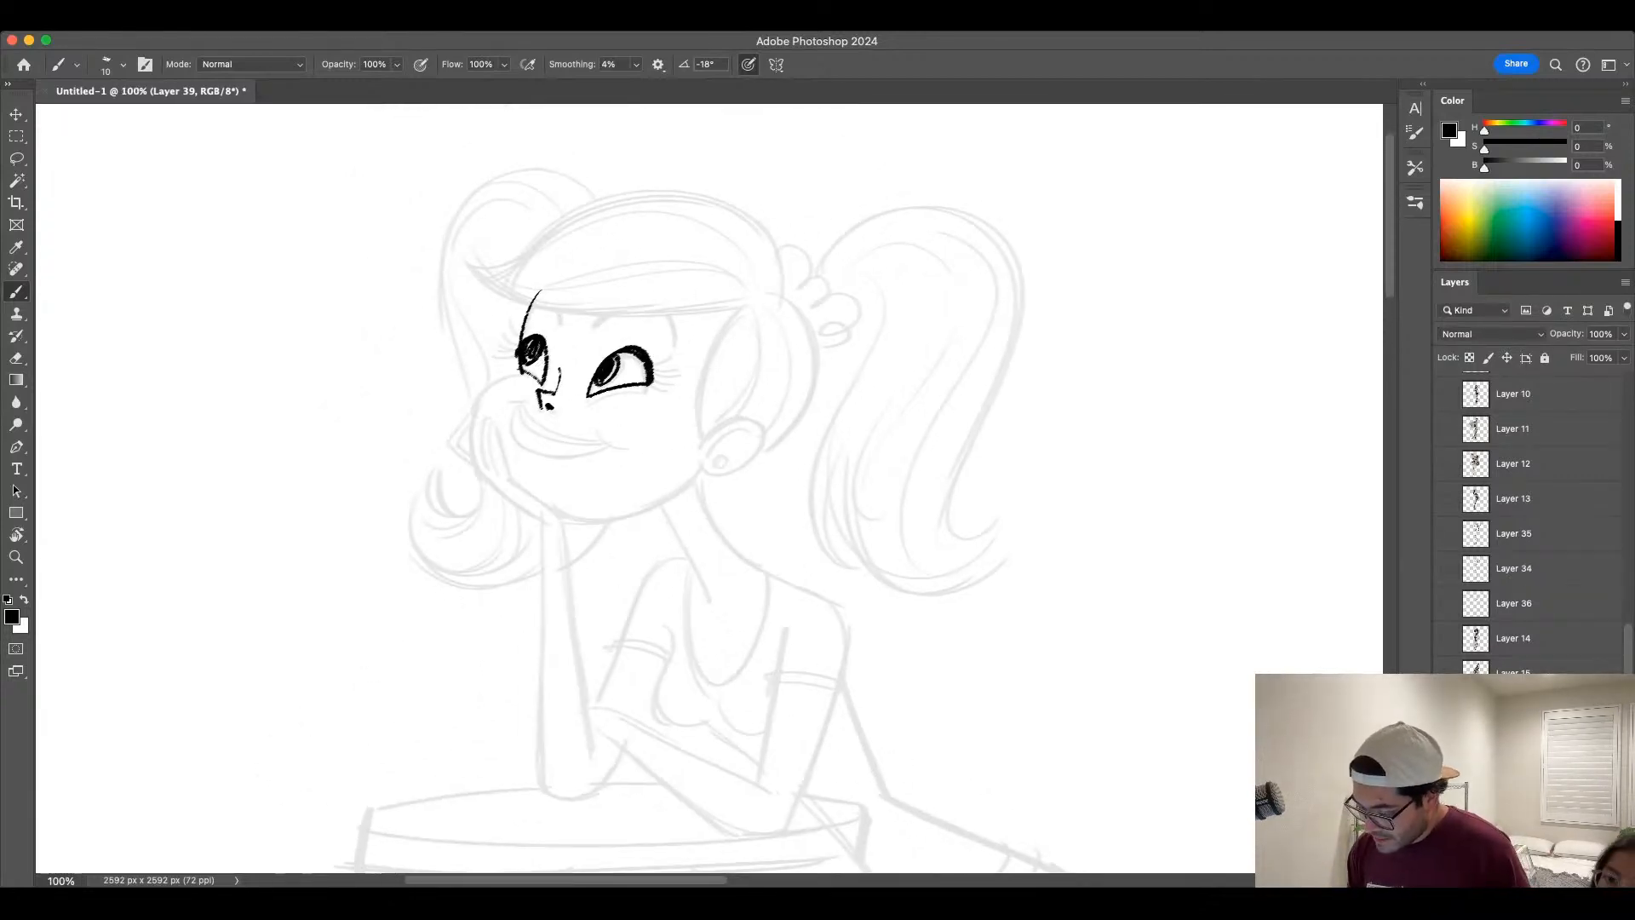
mouse_move(510, 323)
mouse_down()
mouse_move(499, 356)
mouse_move(504, 331)
mouse_up()
mouse_move(640, 353)
mouse_down()
mouse_move(671, 344)
mouse_move(678, 371)
mouse_up()
key(])
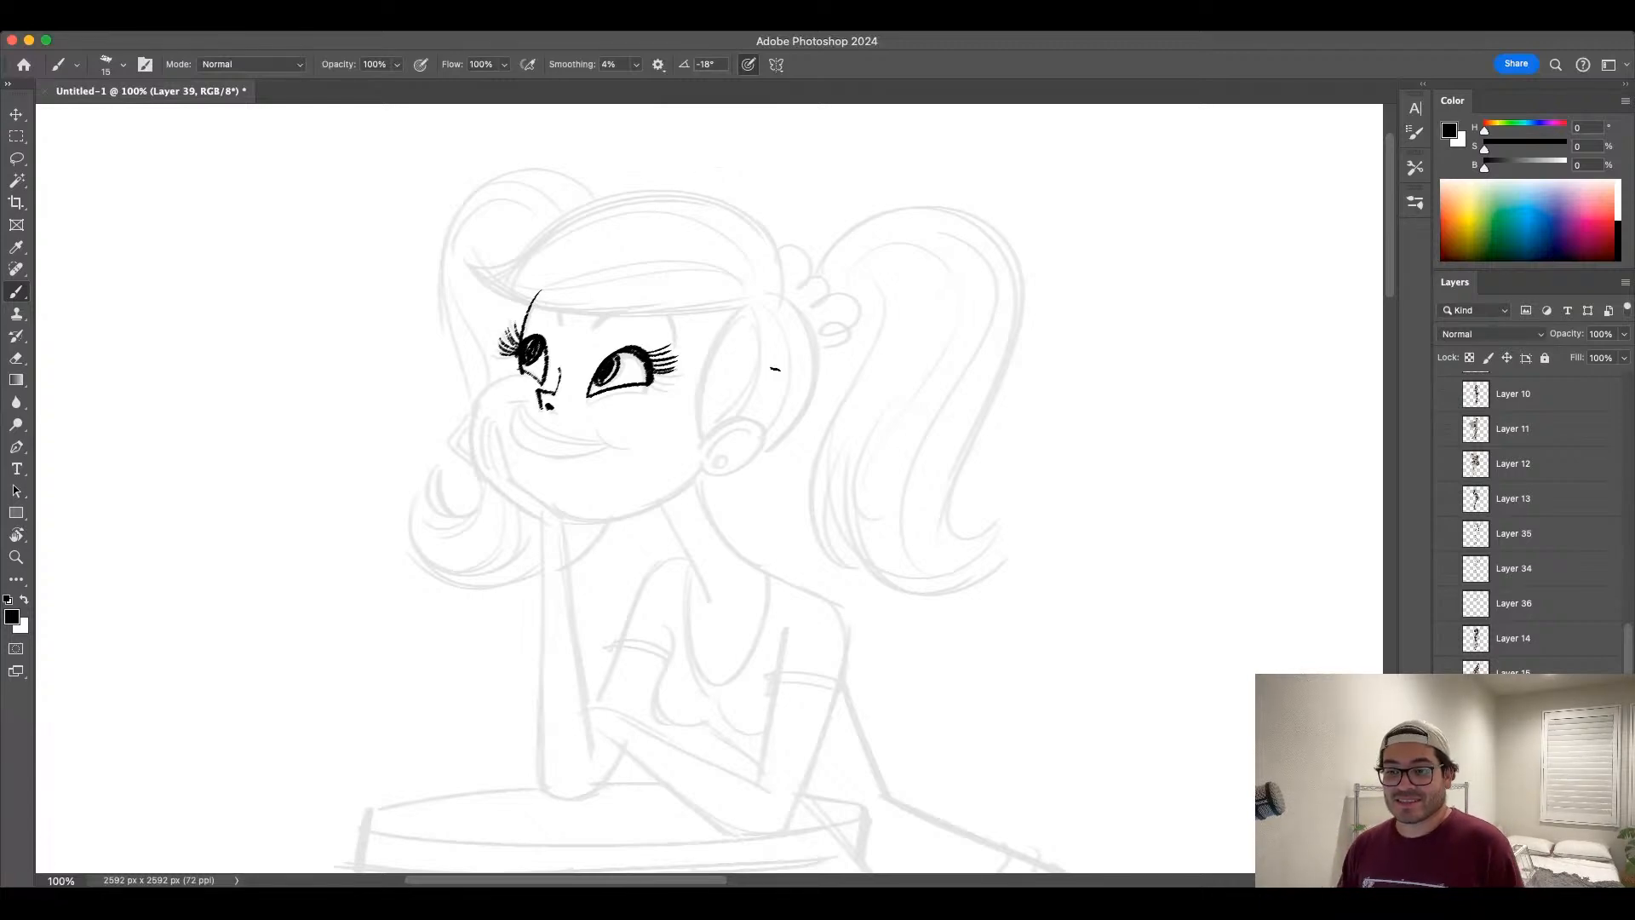
Step: Ink the round cheek contour curving down from under the far eye with a size 10 brush
scroll(748, 649, down, 2)
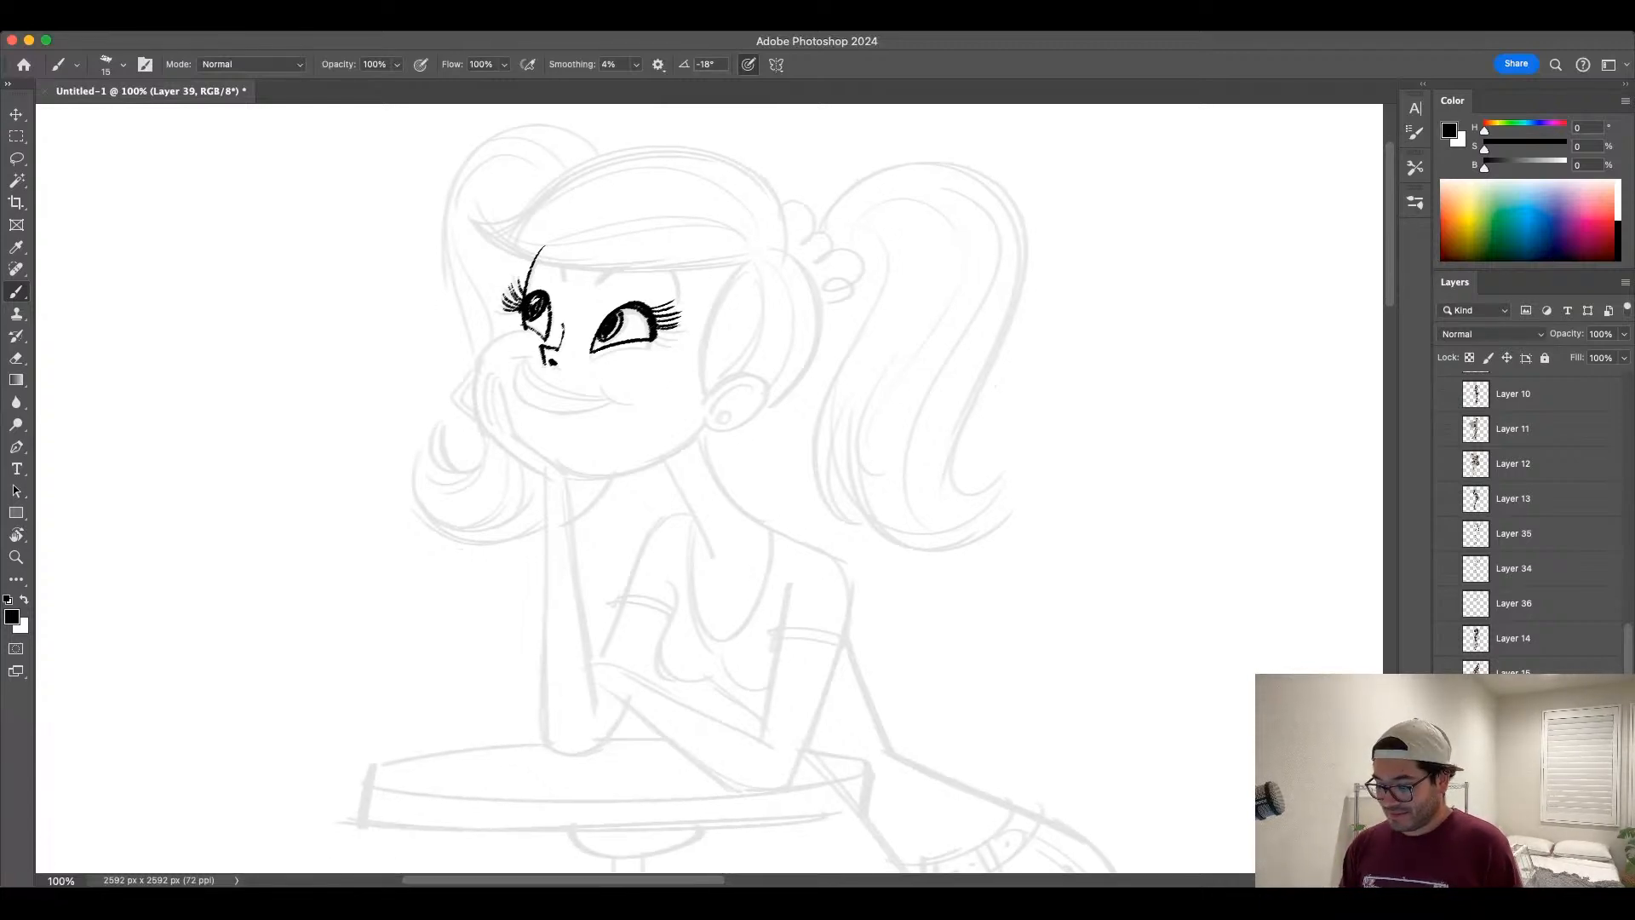
mouse_move(619, 313)
mouse_down()
mouse_move(614, 328)
mouse_move(598, 286)
mouse_up()
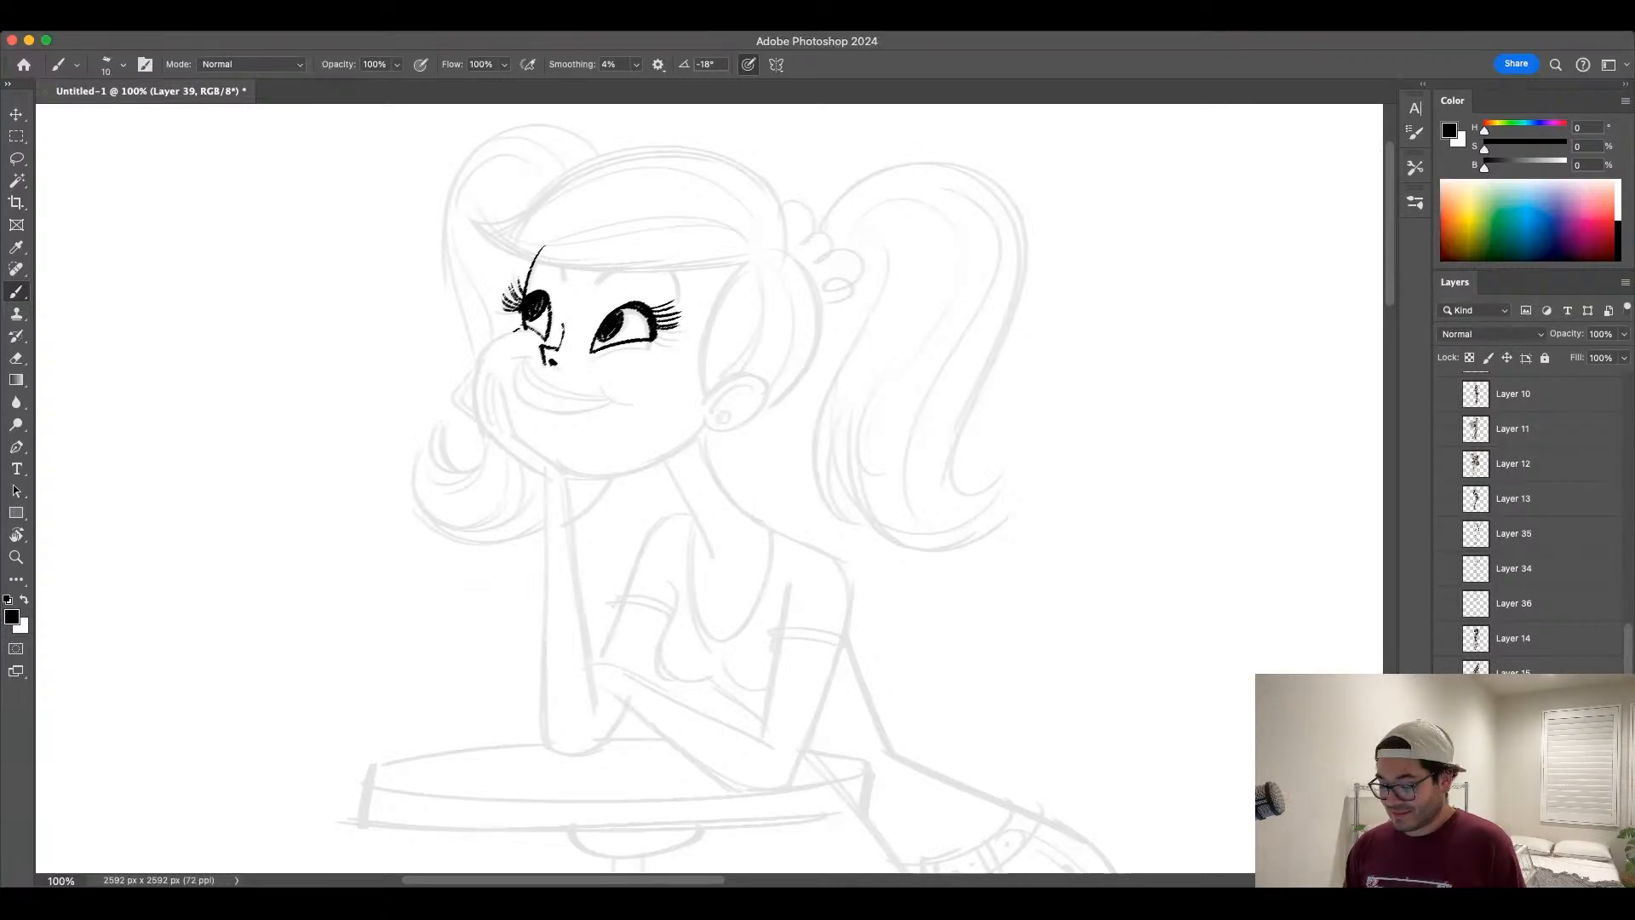
drag(515, 331, 481, 401)
key(super+z)
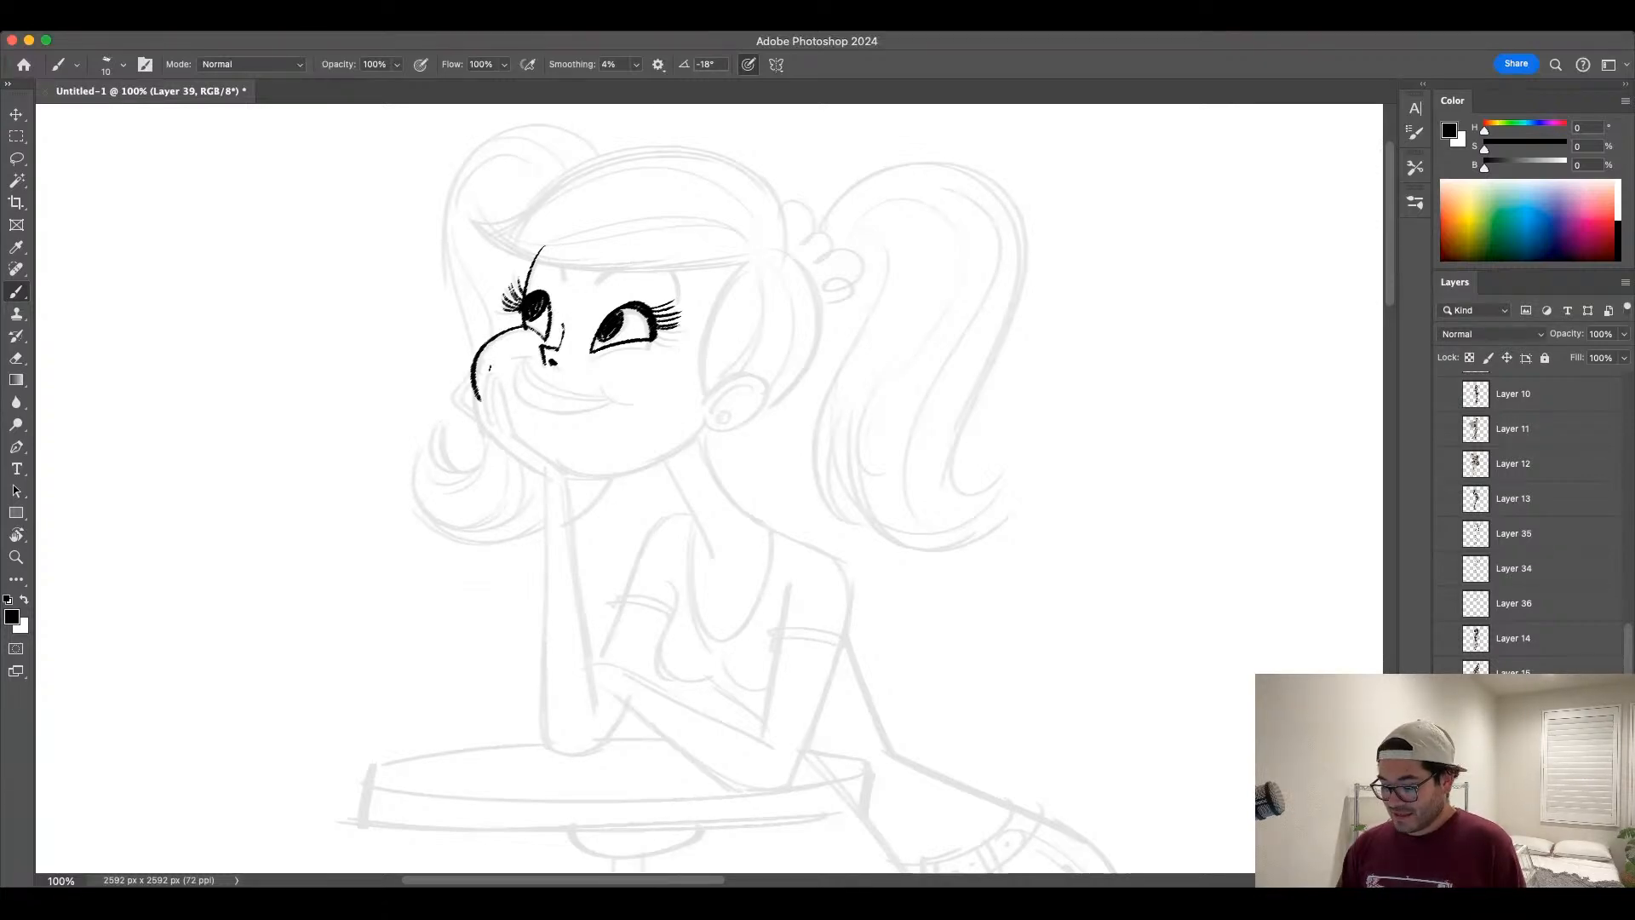
key(super+z)
key(bracketright)
drag(523, 327, 478, 400)
key(super+z)
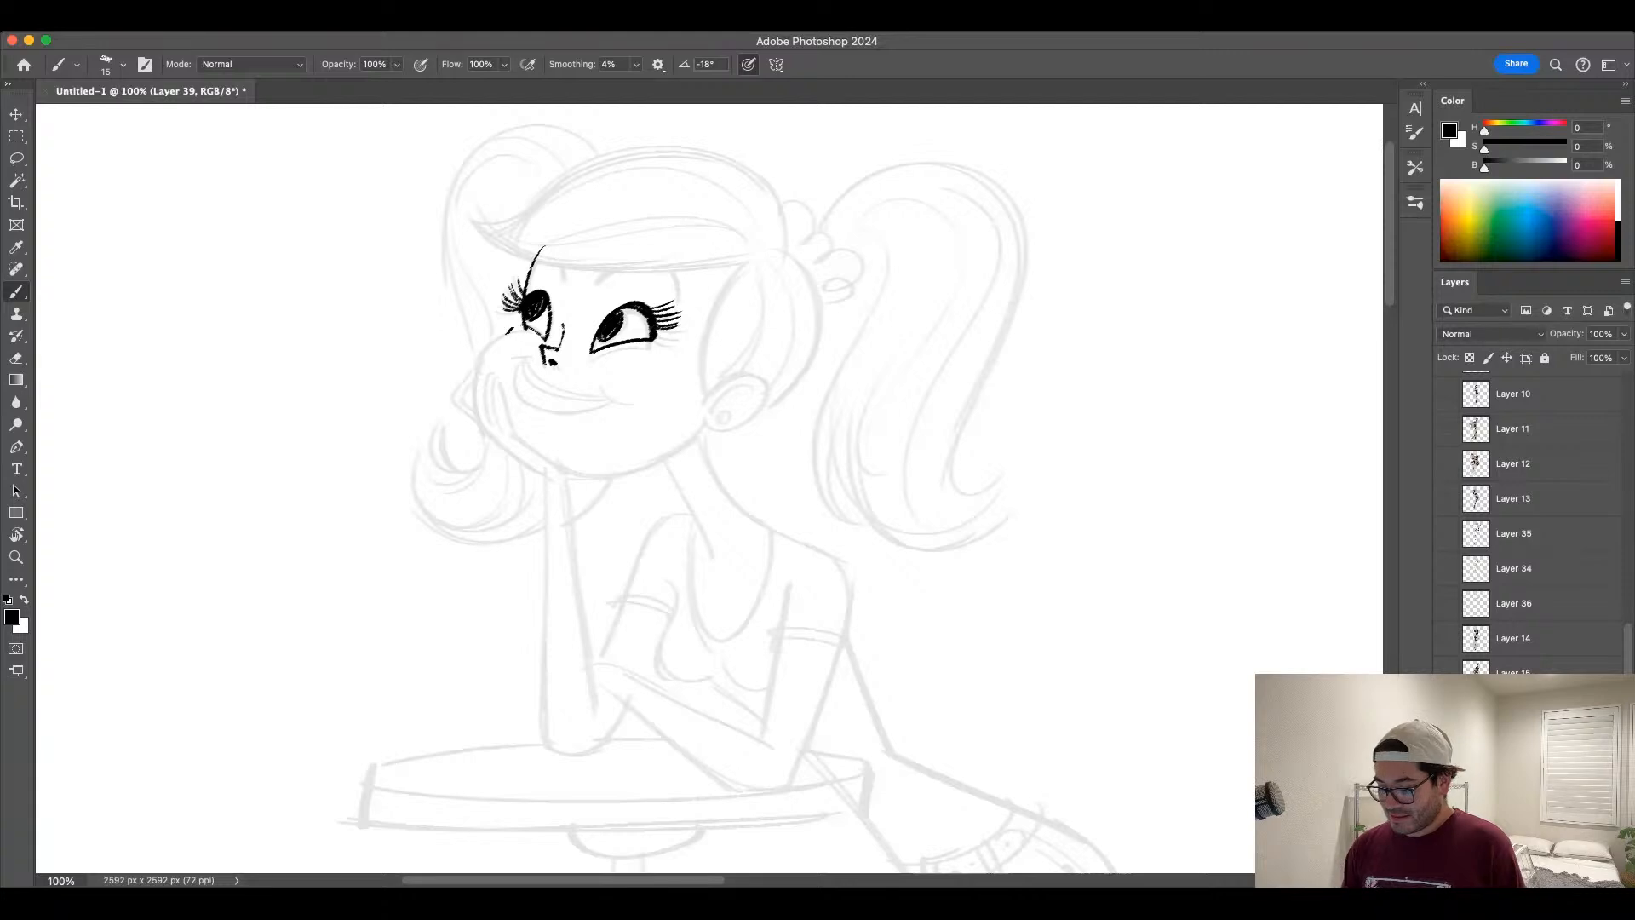
drag(523, 327, 474, 397)
key(super+z)
key(bracketleft)
drag(525, 325, 469, 385)
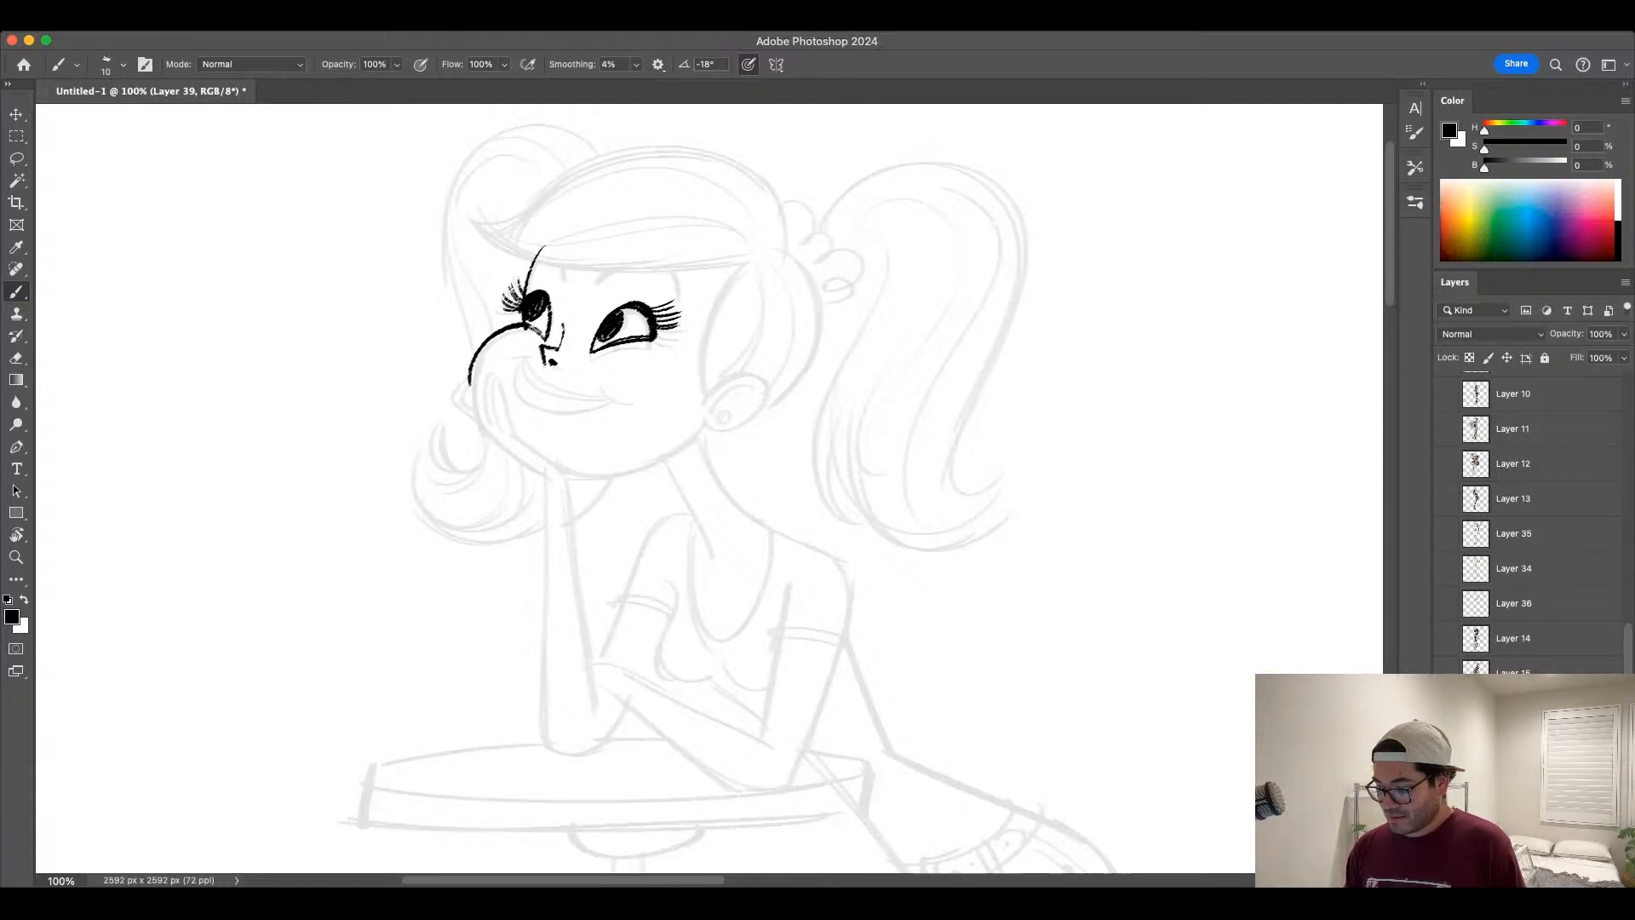
Step: Ink the wide smile with a full lower lip and small corner creases, using a size 9 brush
drag(522, 360, 626, 402)
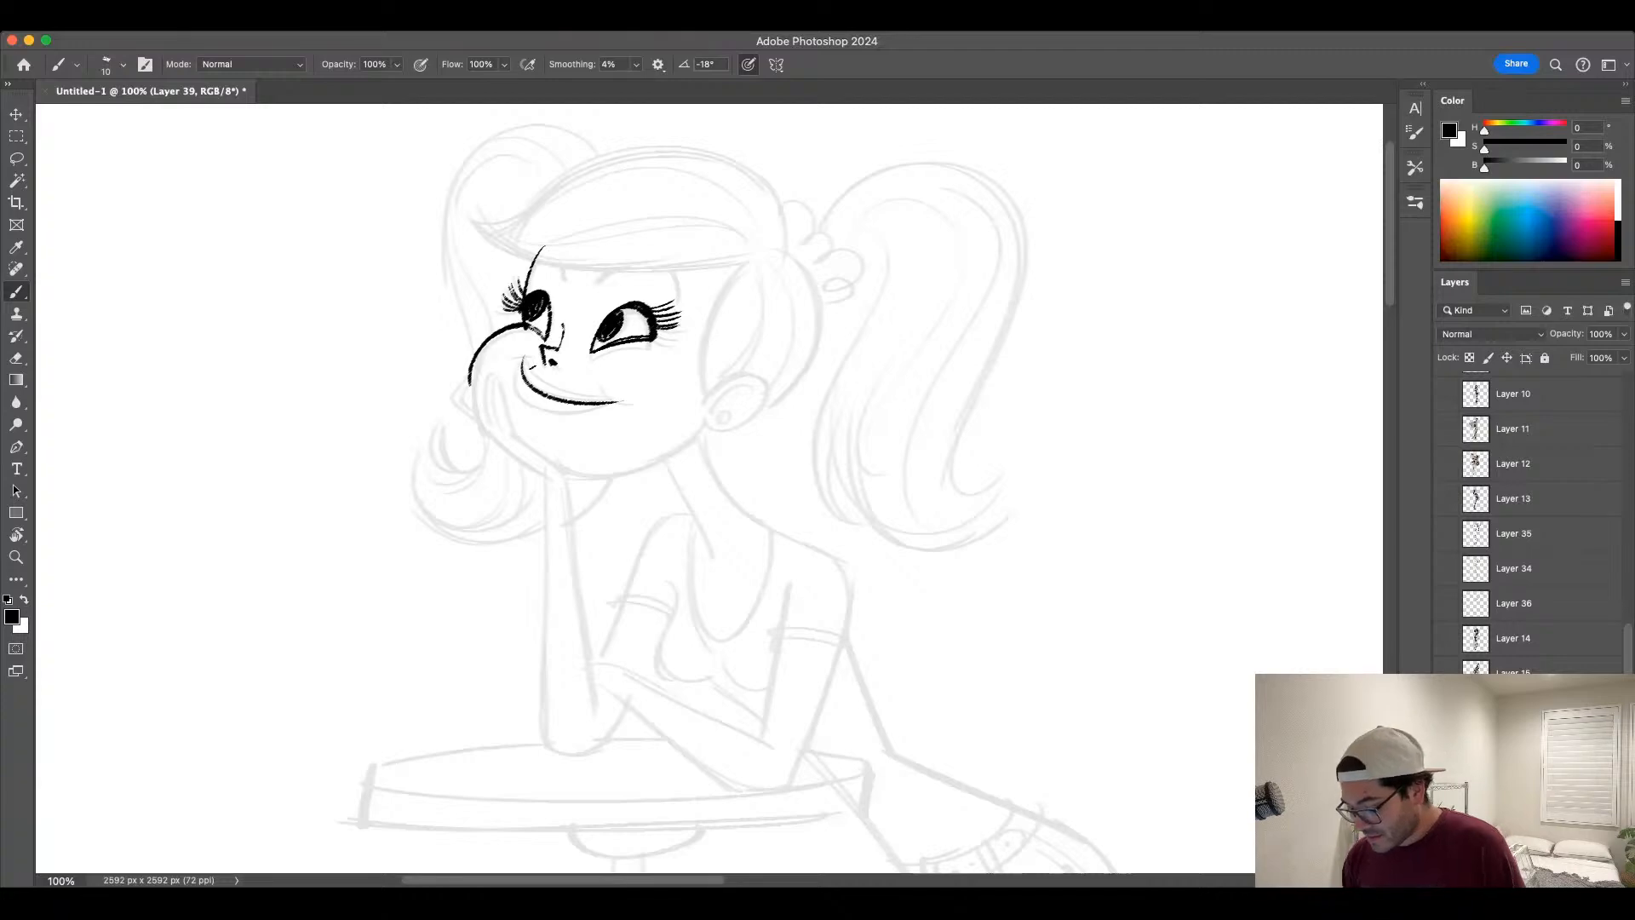
drag(524, 359, 620, 405)
key(super+z)
key(super+z)
key(bracketright)
key(super+z)
mouse_move(512, 360)
mouse_down()
mouse_move(536, 354)
mouse_move(637, 408)
mouse_move(607, 396)
mouse_up()
key(bracketleft)
key(super+z)
key(super+z)
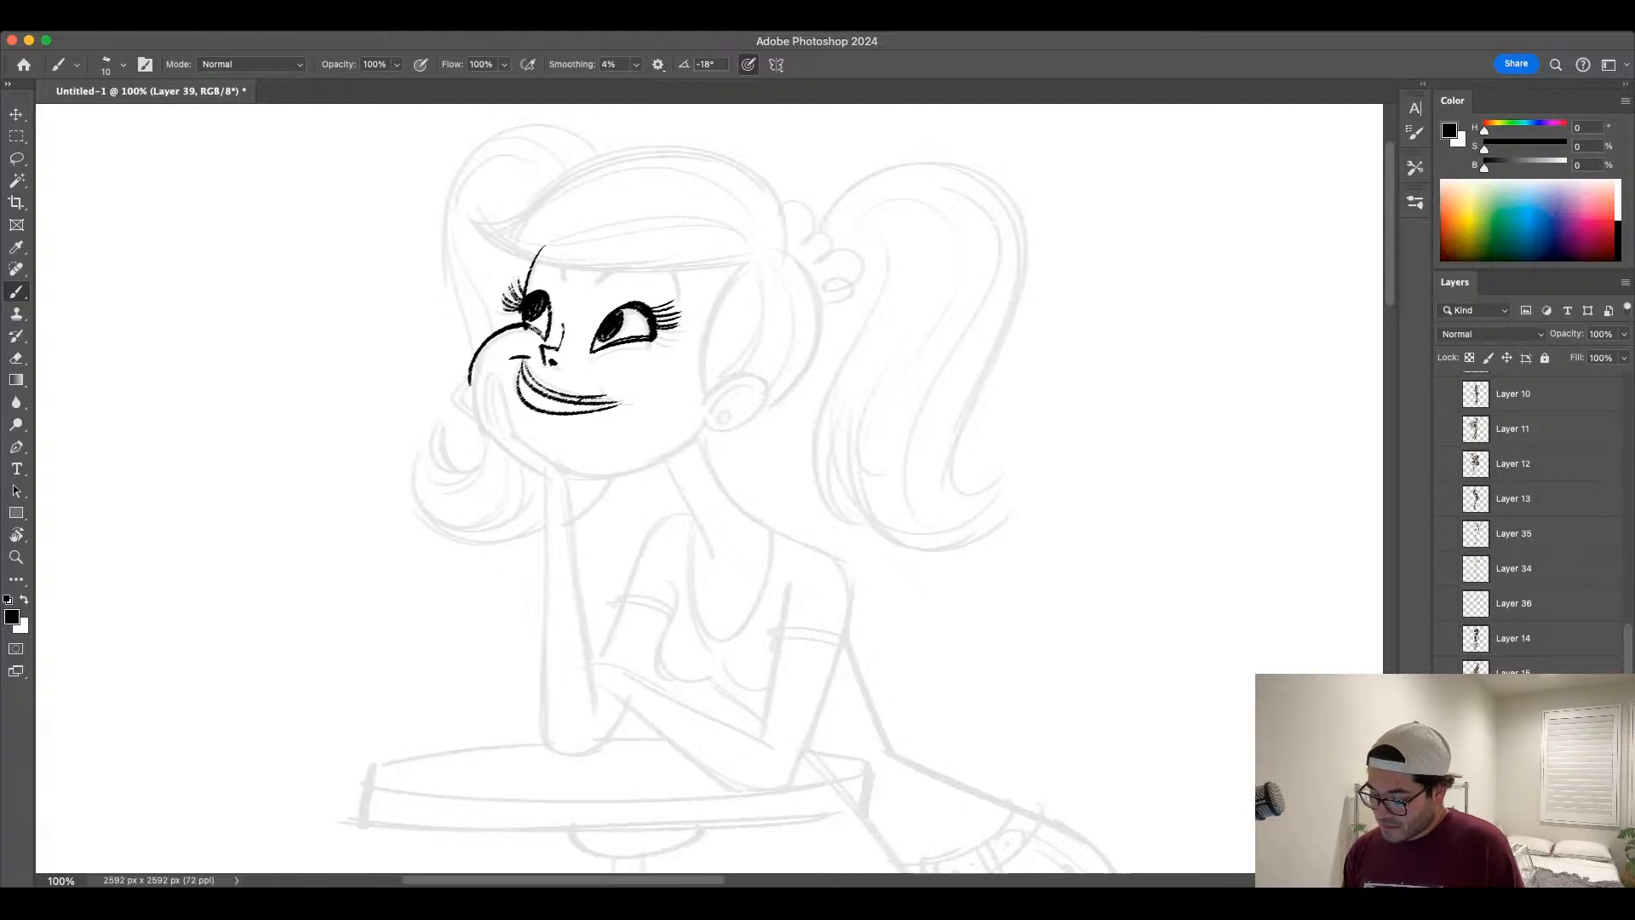
key(super+z)
mouse_move(525, 359)
mouse_down()
mouse_move(547, 411)
mouse_move(525, 398)
mouse_move(637, 387)
mouse_up()
key([)
key(super+z)
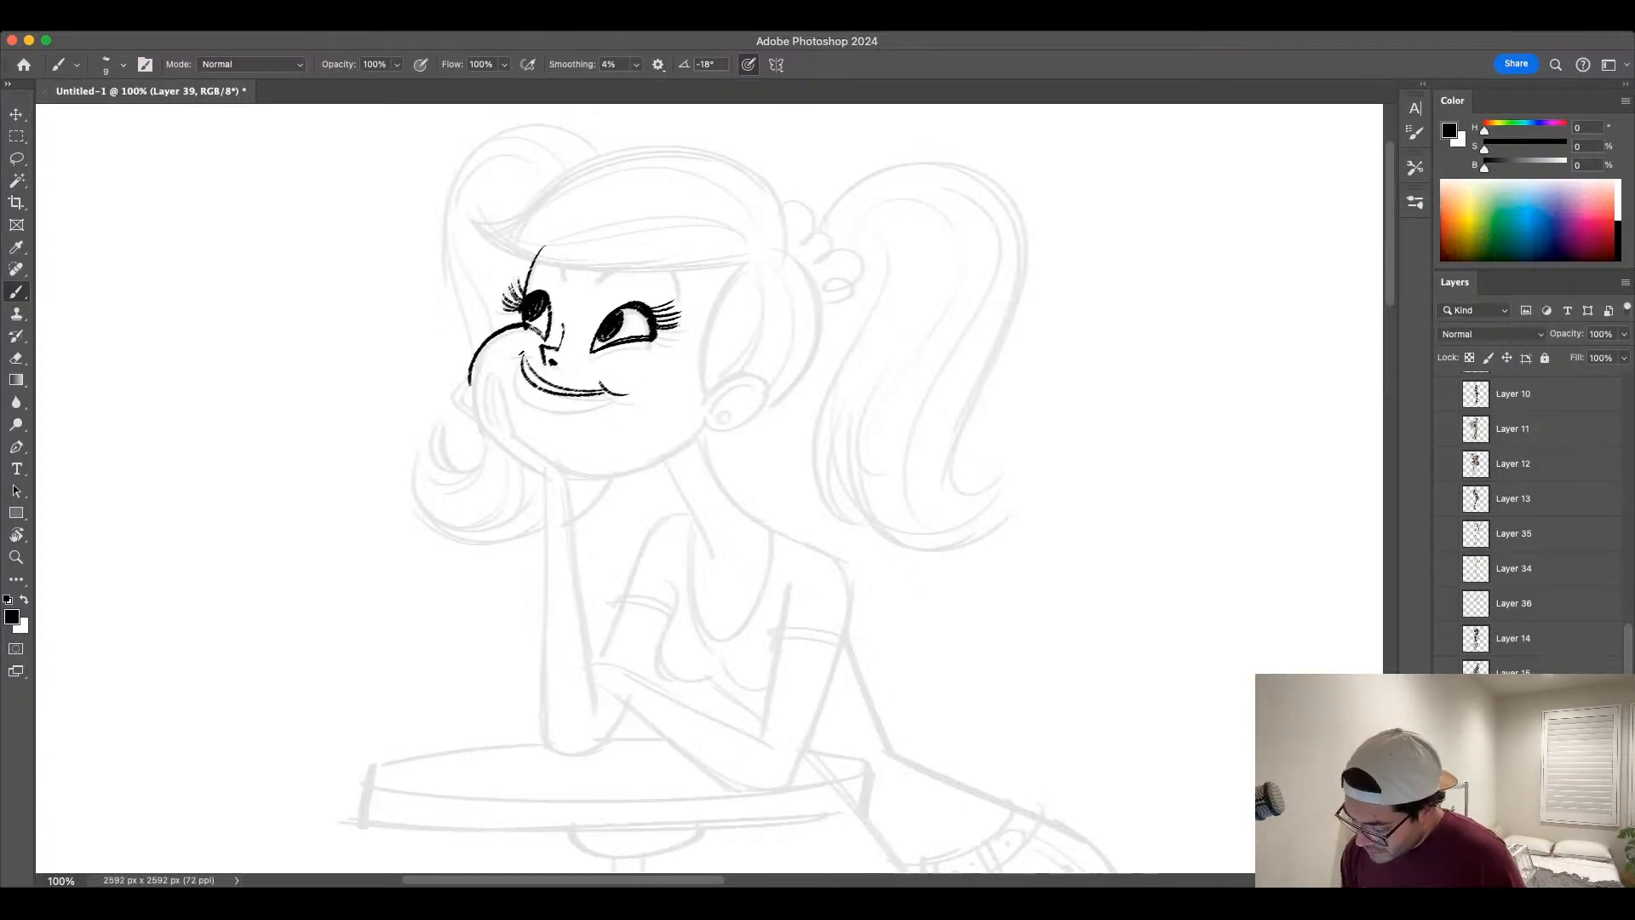
mouse_move(512, 356)
mouse_down()
mouse_move(582, 408)
mouse_move(608, 391)
mouse_up()
key(super+z)
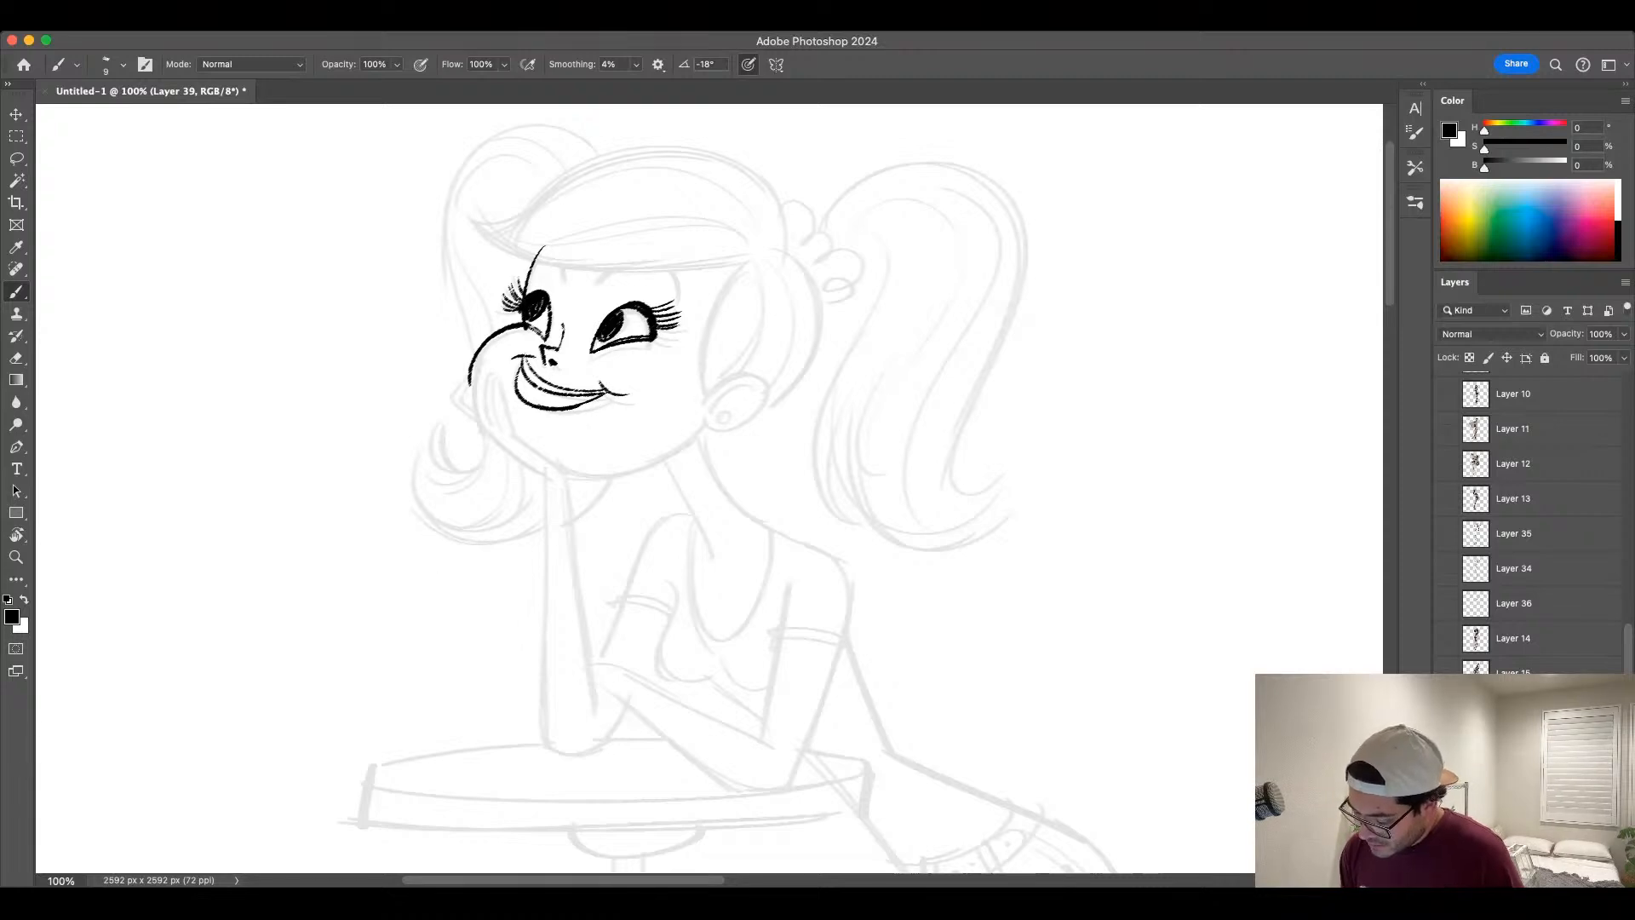
Step: Draw the finger lines of the hand resting against the cheek
drag(494, 393, 518, 431)
key(super+minus)
key(bracketright)
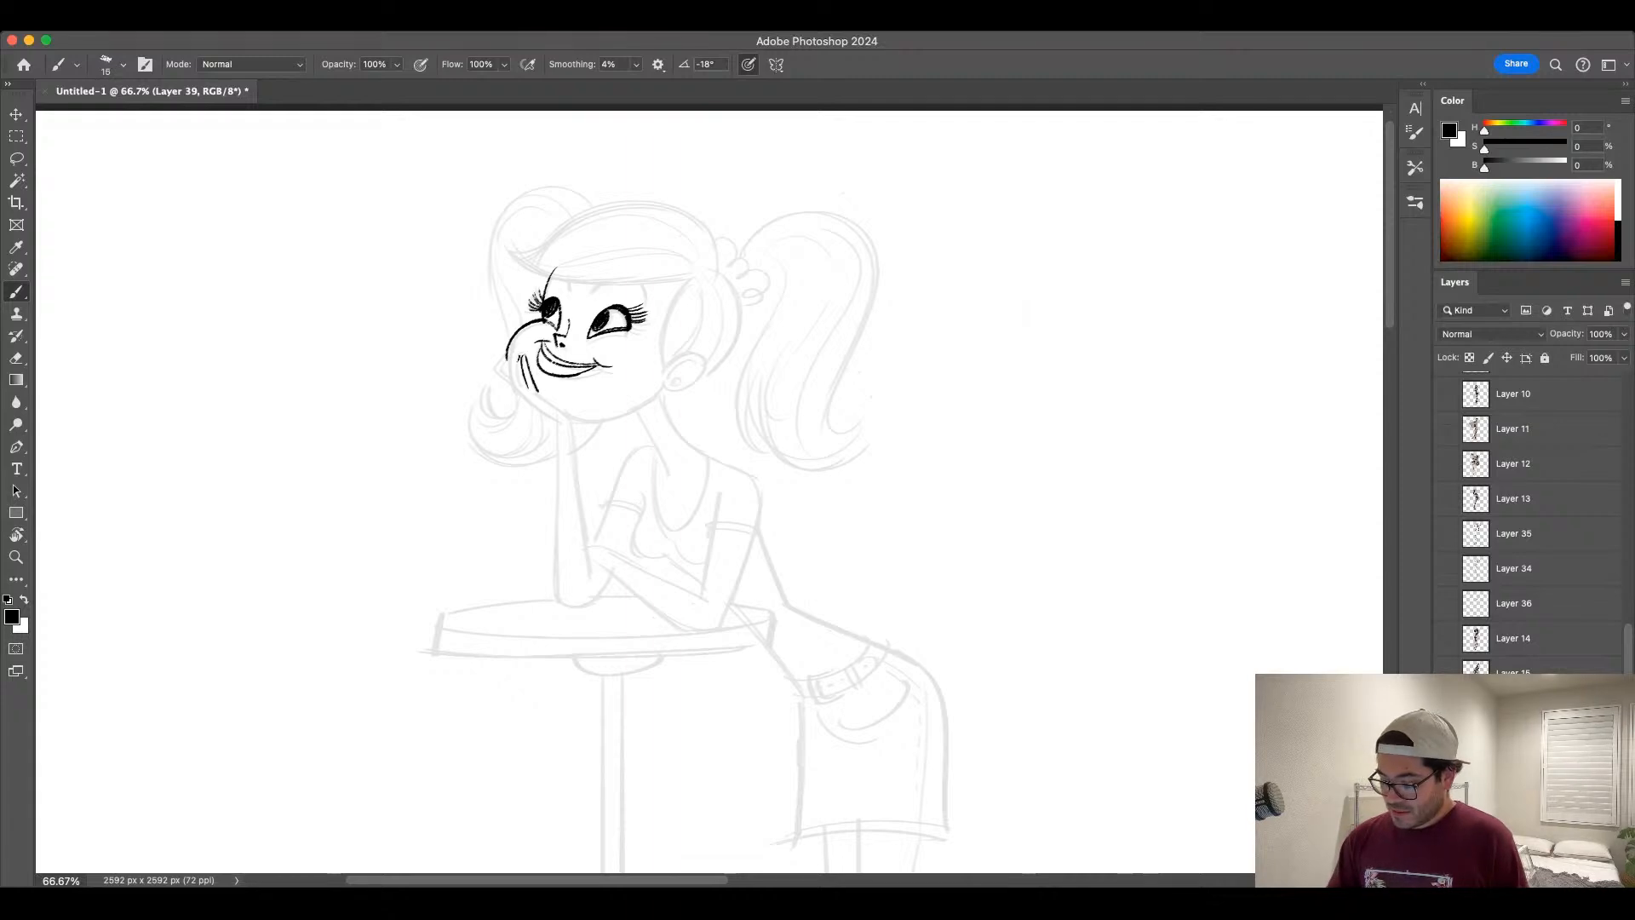
mouse_move(526, 350)
mouse_down()
mouse_move(516, 395)
mouse_move(509, 383)
mouse_up()
key(super+z)
Step: Ink the outer edge of the hand, the curved jawline and the oval ear with its inner detail
key(bracketleft)
mouse_move(517, 348)
mouse_down()
mouse_move(511, 390)
mouse_move(493, 370)
mouse_move(569, 425)
mouse_move(650, 402)
mouse_move(699, 351)
mouse_move(672, 381)
mouse_up()
key(super+z)
key(super+z)
key([)
key(super+z)
key(super+z)
key(super+z)
key(super+z)
key(super+z)
key(super+z)
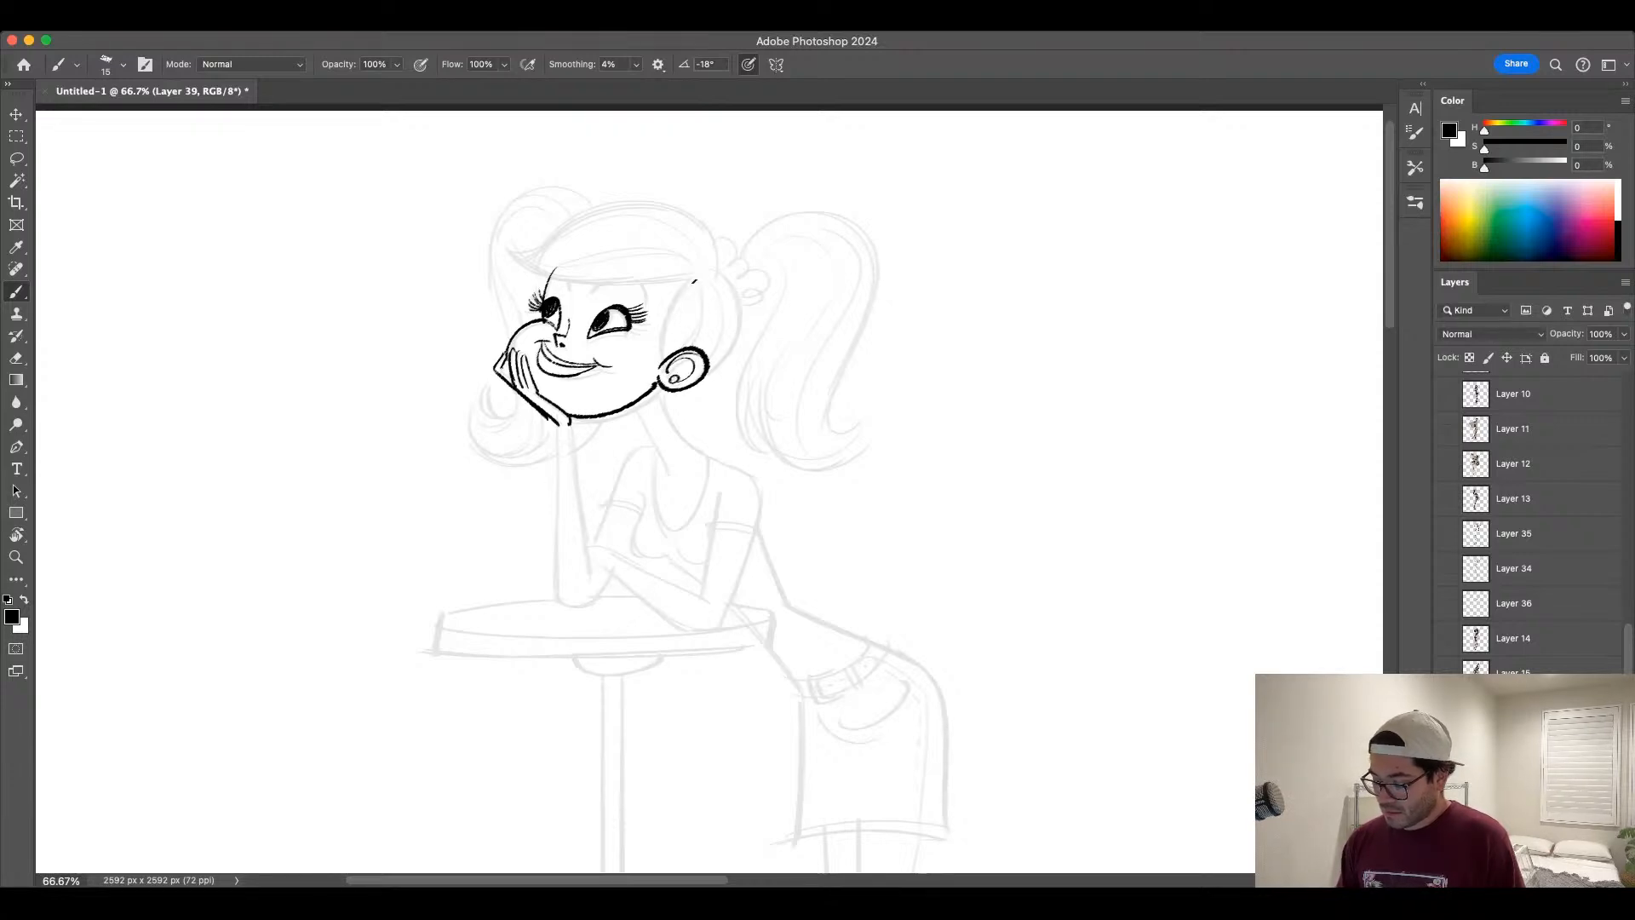
Step: Draw the hairline in front of the ear, the swept fringe and the rounded top of the hair, up to brush size 25
drag(700, 279, 654, 368)
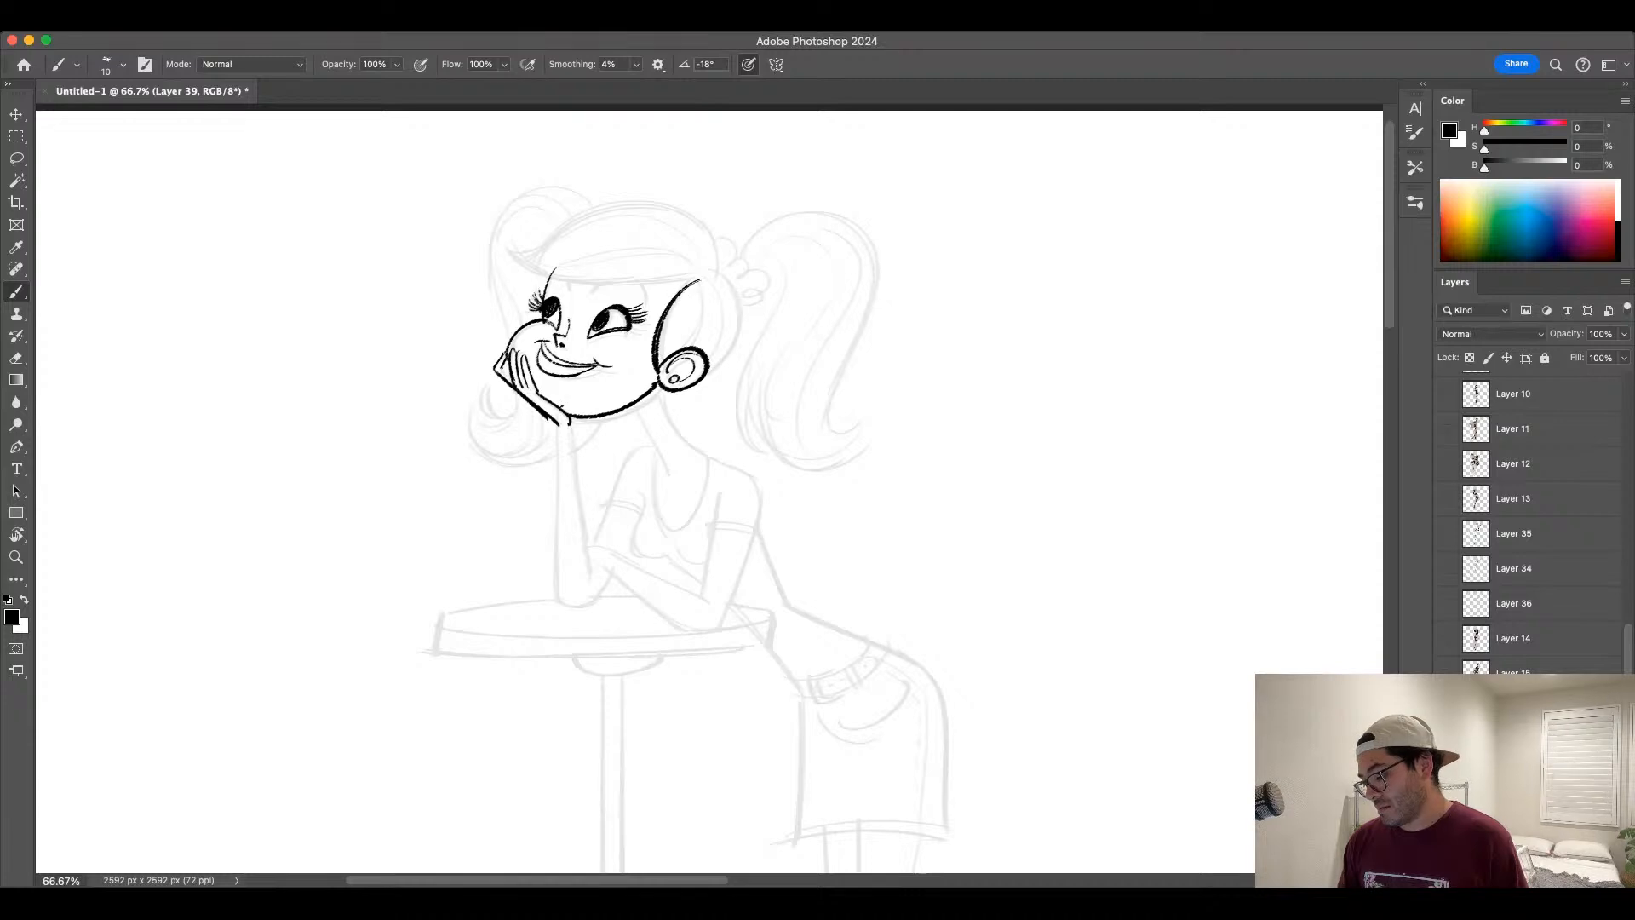
key(bracketright)
key(bracketright)
drag(511, 240, 651, 281)
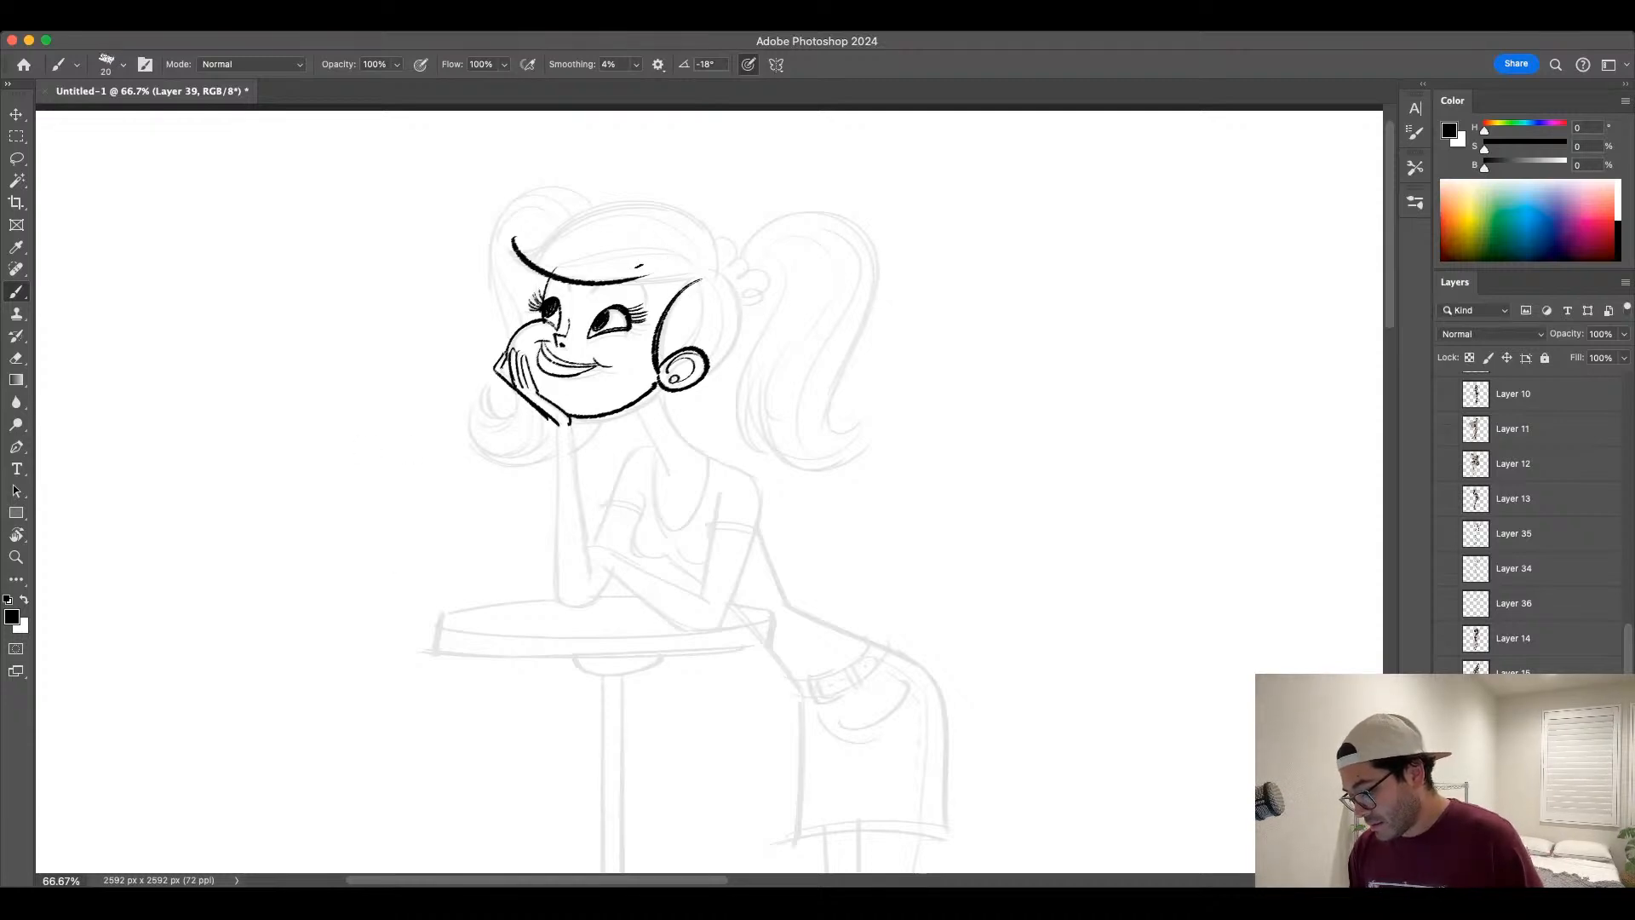
key(super+z)
drag(511, 242, 691, 279)
key(bracketright)
mouse_move(509, 245)
mouse_down()
mouse_move(587, 217)
mouse_move(695, 228)
mouse_move(703, 270)
mouse_up()
key(super+z)
drag(508, 244, 704, 271)
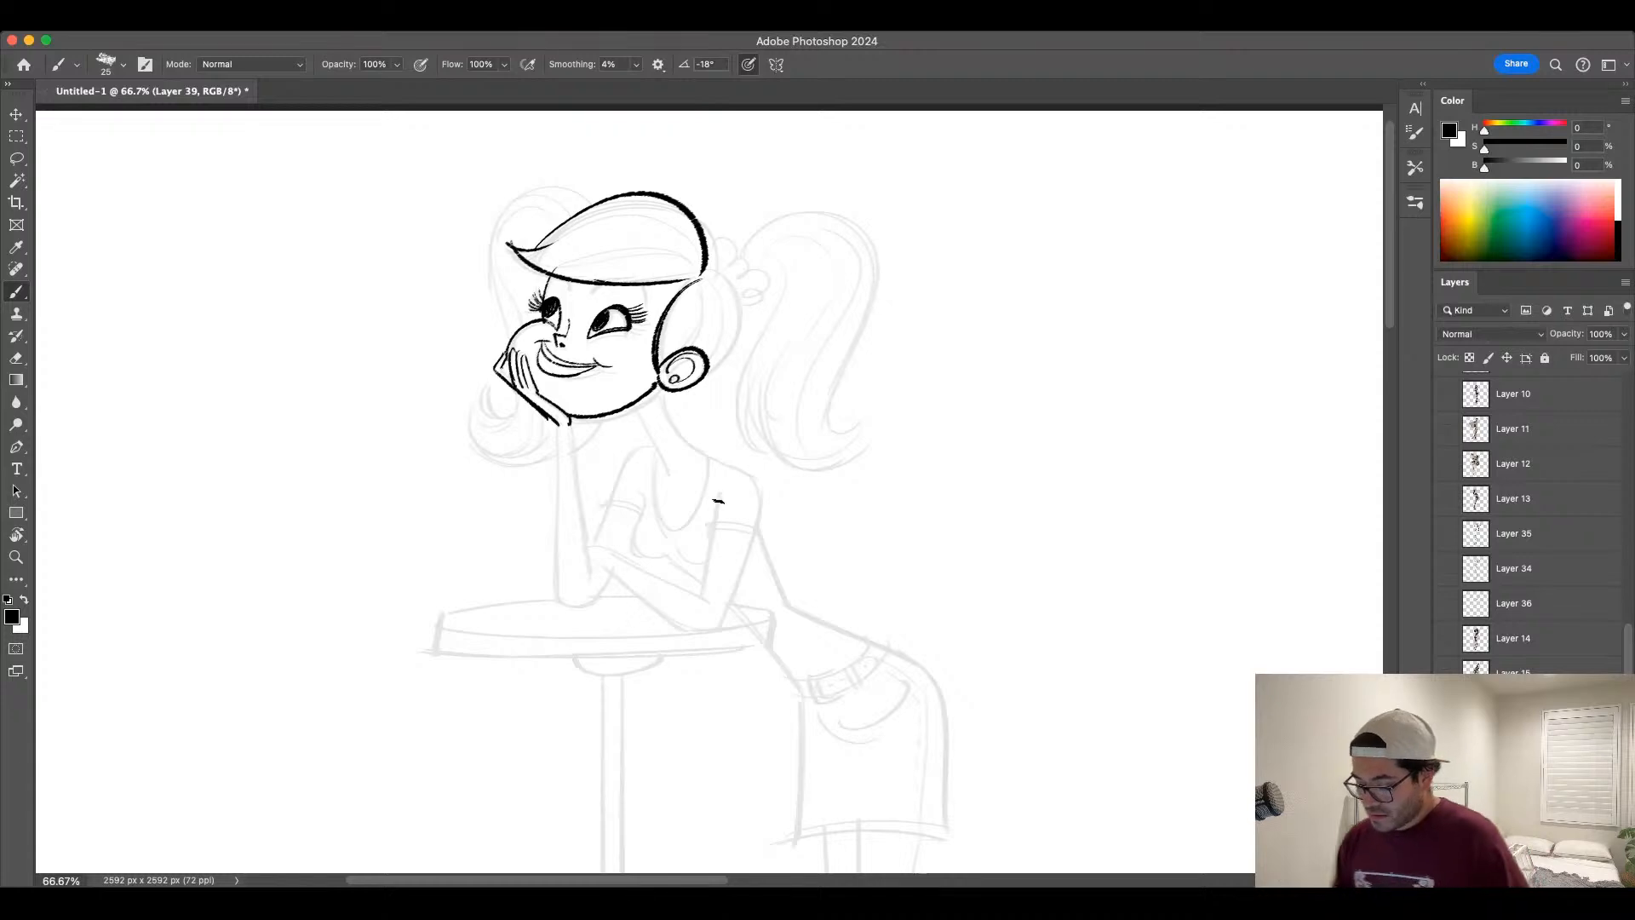
Step: Add arched eyebrows across the fringe line and extra contour strokes along the top of the hair
key(super+minus)
key(bracketleft)
mouse_move(603, 324)
mouse_down()
mouse_move(588, 345)
mouse_move(644, 331)
mouse_move(662, 355)
mouse_move(656, 322)
mouse_move(610, 310)
mouse_move(606, 344)
mouse_move(619, 306)
mouse_up()
key(super+z)
key(super+z)
key(super+z)
key(super+z)
key(super+z)
key(bracketright)
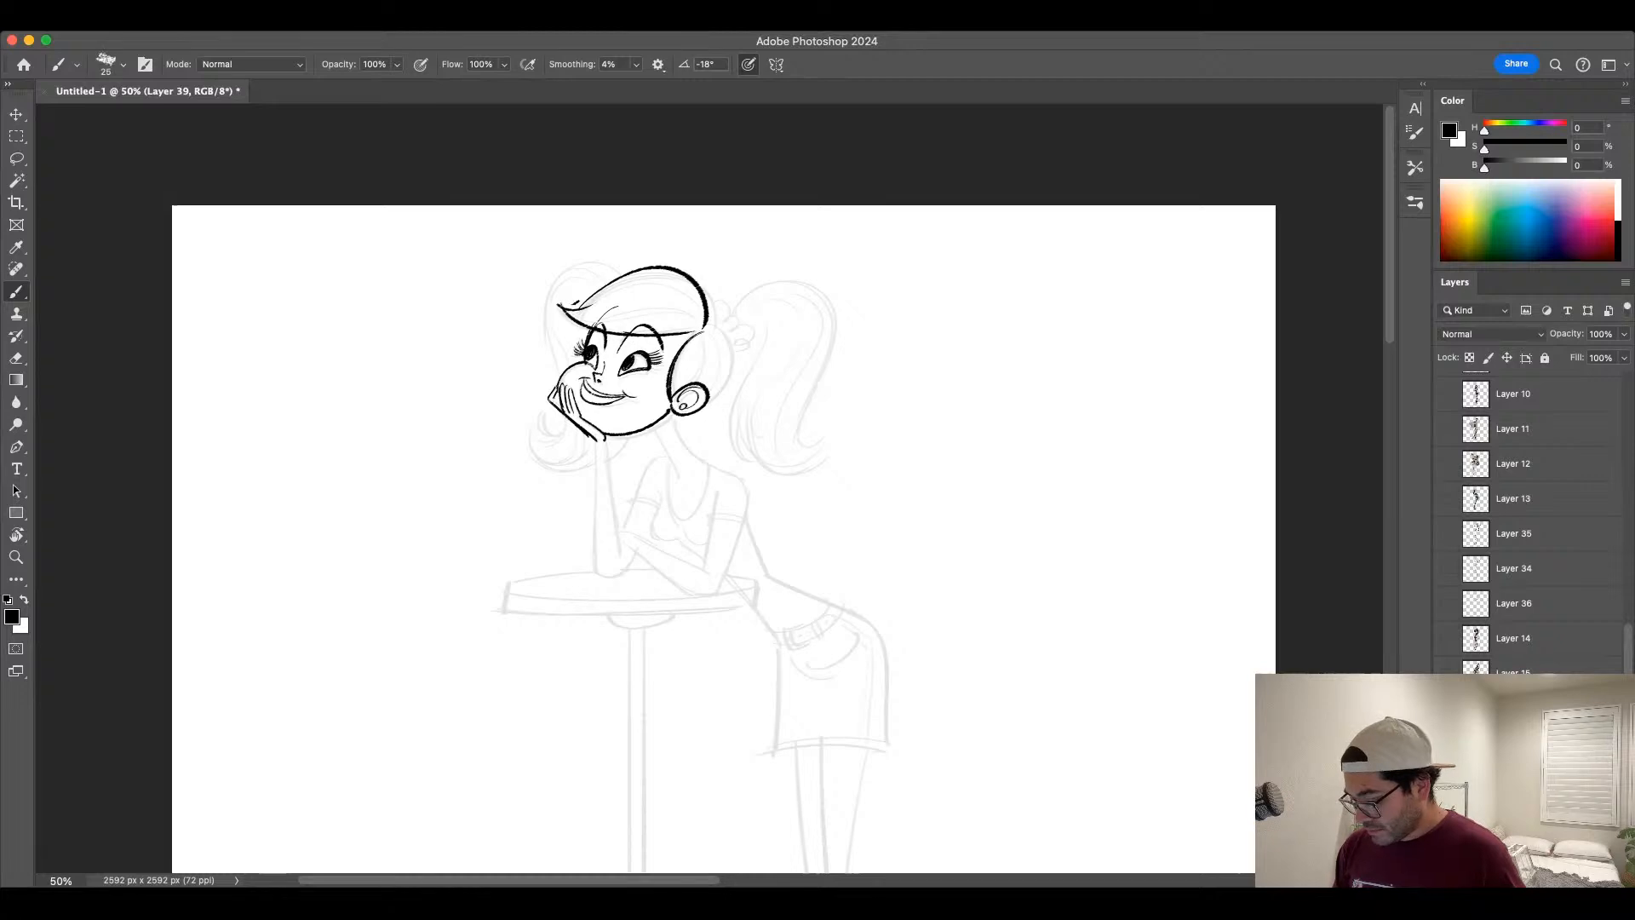
key(bracketleft)
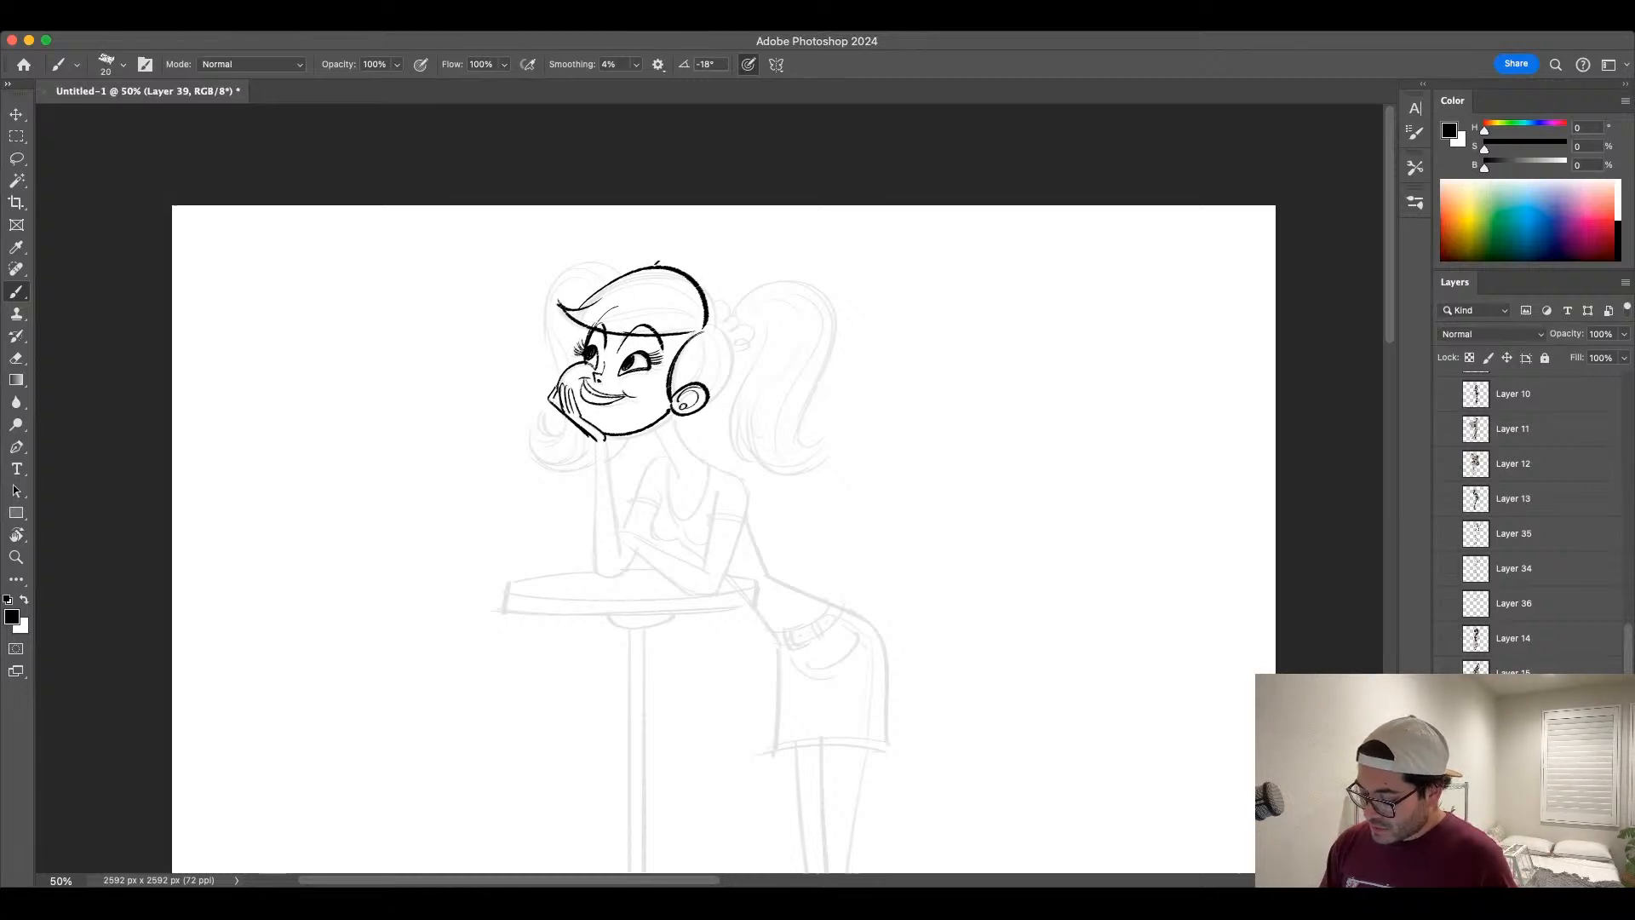
drag(676, 303, 696, 298)
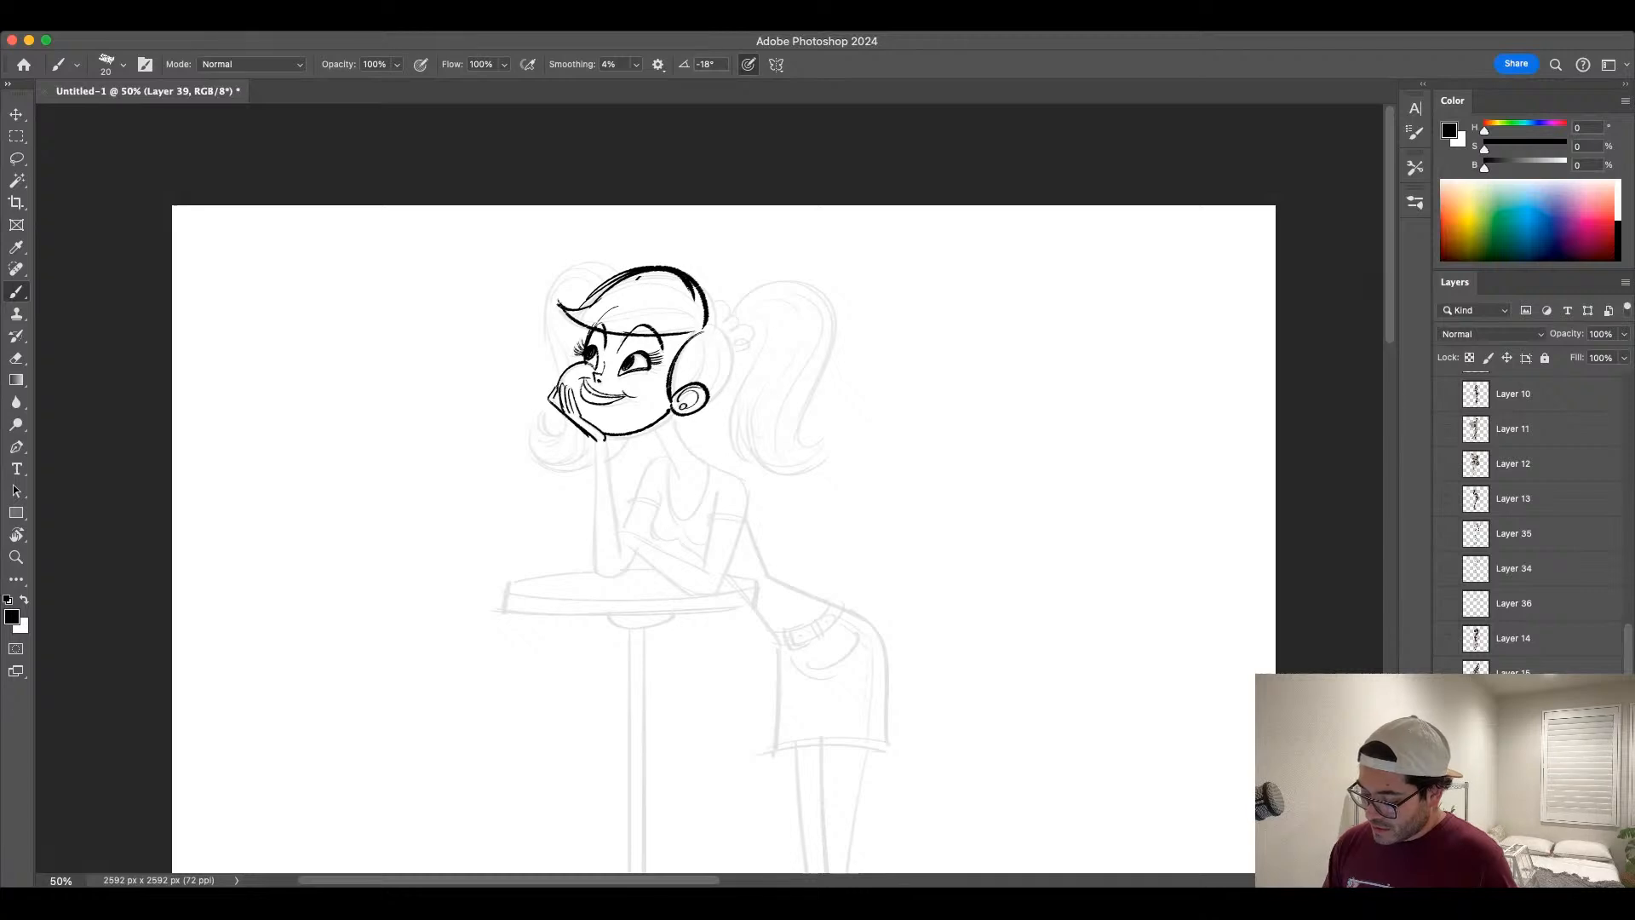
Step: Remove the outline of the hair's top and the pointed front tip of the fringe
drag(818, 621, 779, 431)
key(ctrl+minus)
drag(771, 516, 753, 418)
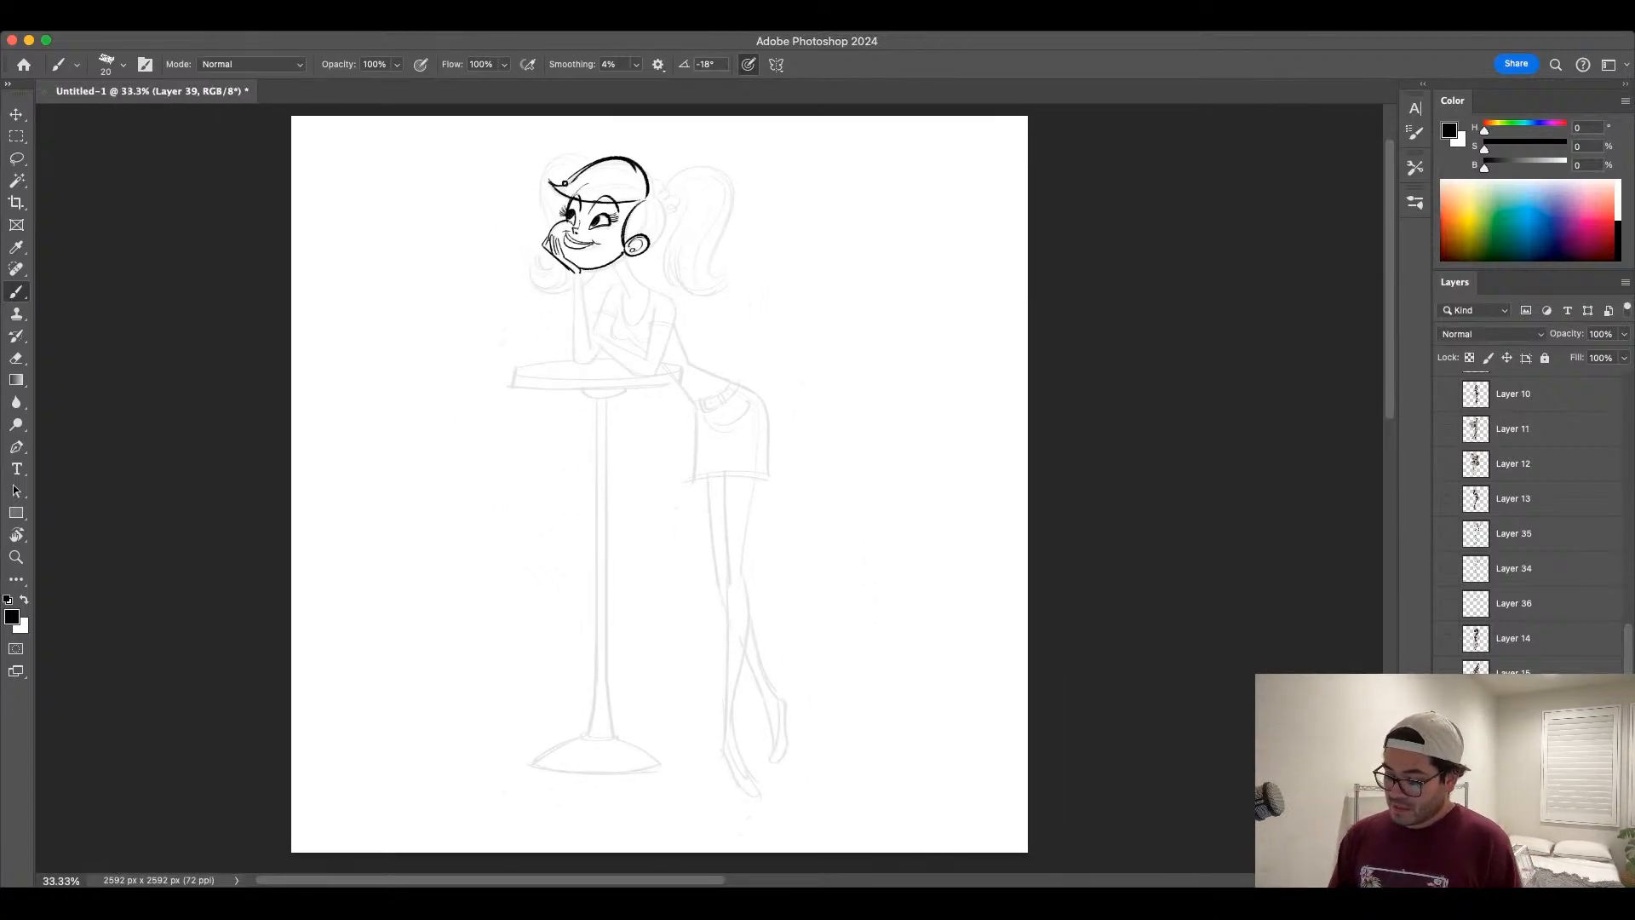
drag(565, 182, 608, 156)
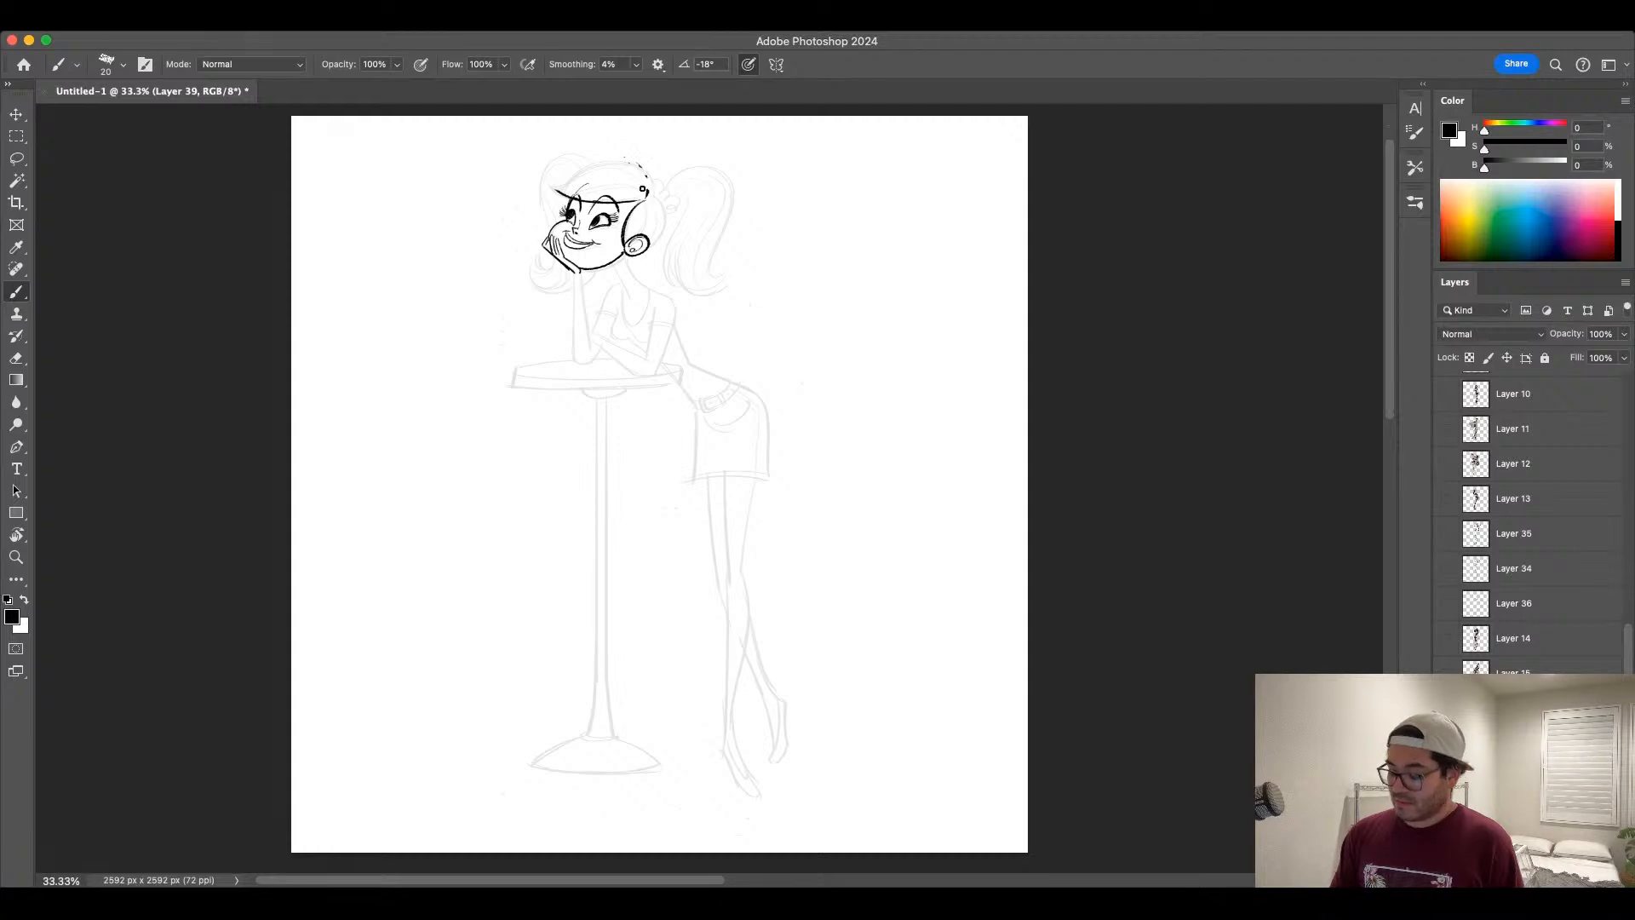
key(bracketleft)
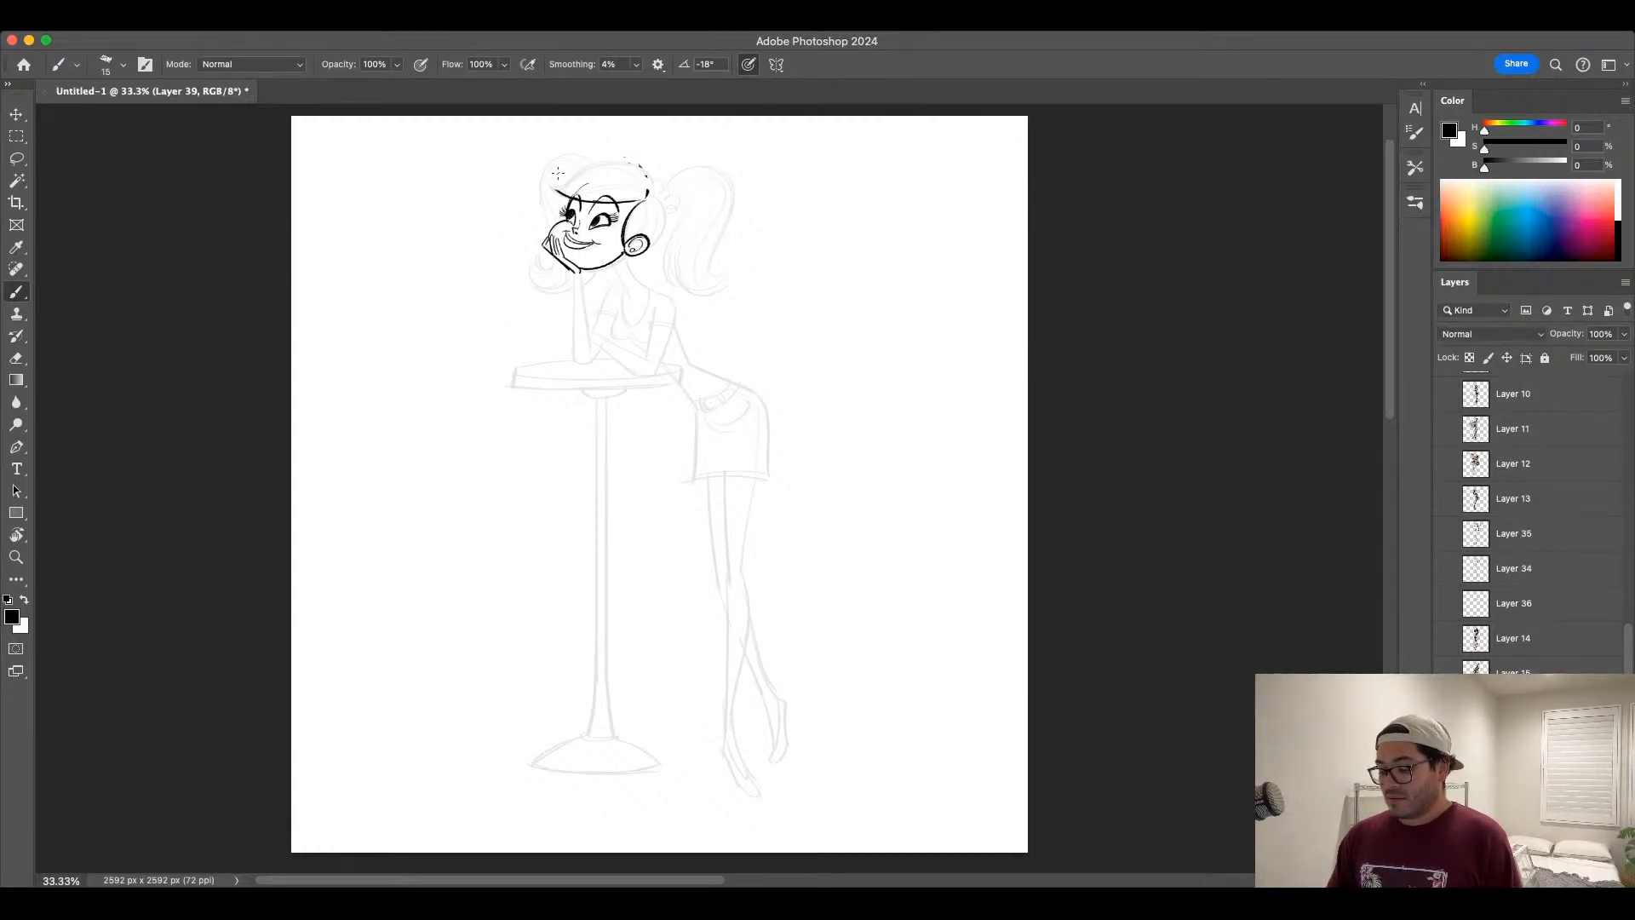
Step: Redraw the swept top of the hair and ink the rounded back of the head behind the ear with a size 20 brush
mouse_move(549, 184)
mouse_down()
mouse_move(597, 167)
mouse_move(645, 177)
mouse_move(648, 201)
mouse_move(600, 155)
mouse_move(644, 149)
mouse_move(653, 246)
mouse_up()
key(ctrl+z)
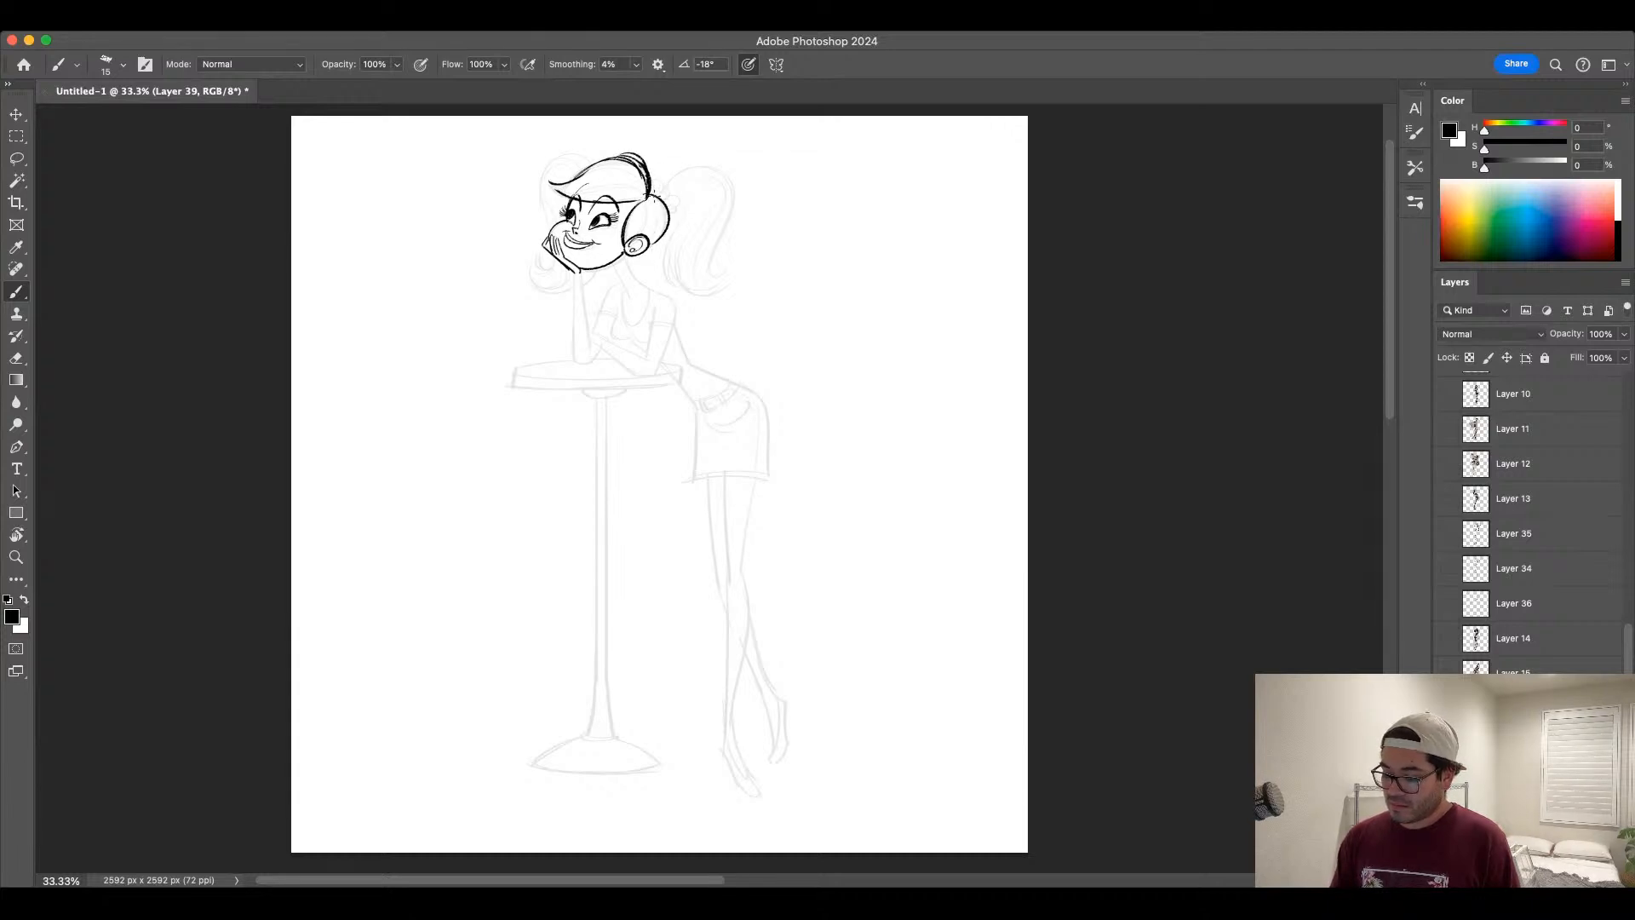
key(ctrl+z)
key(bracketright)
drag(650, 189, 657, 245)
drag(640, 157, 652, 194)
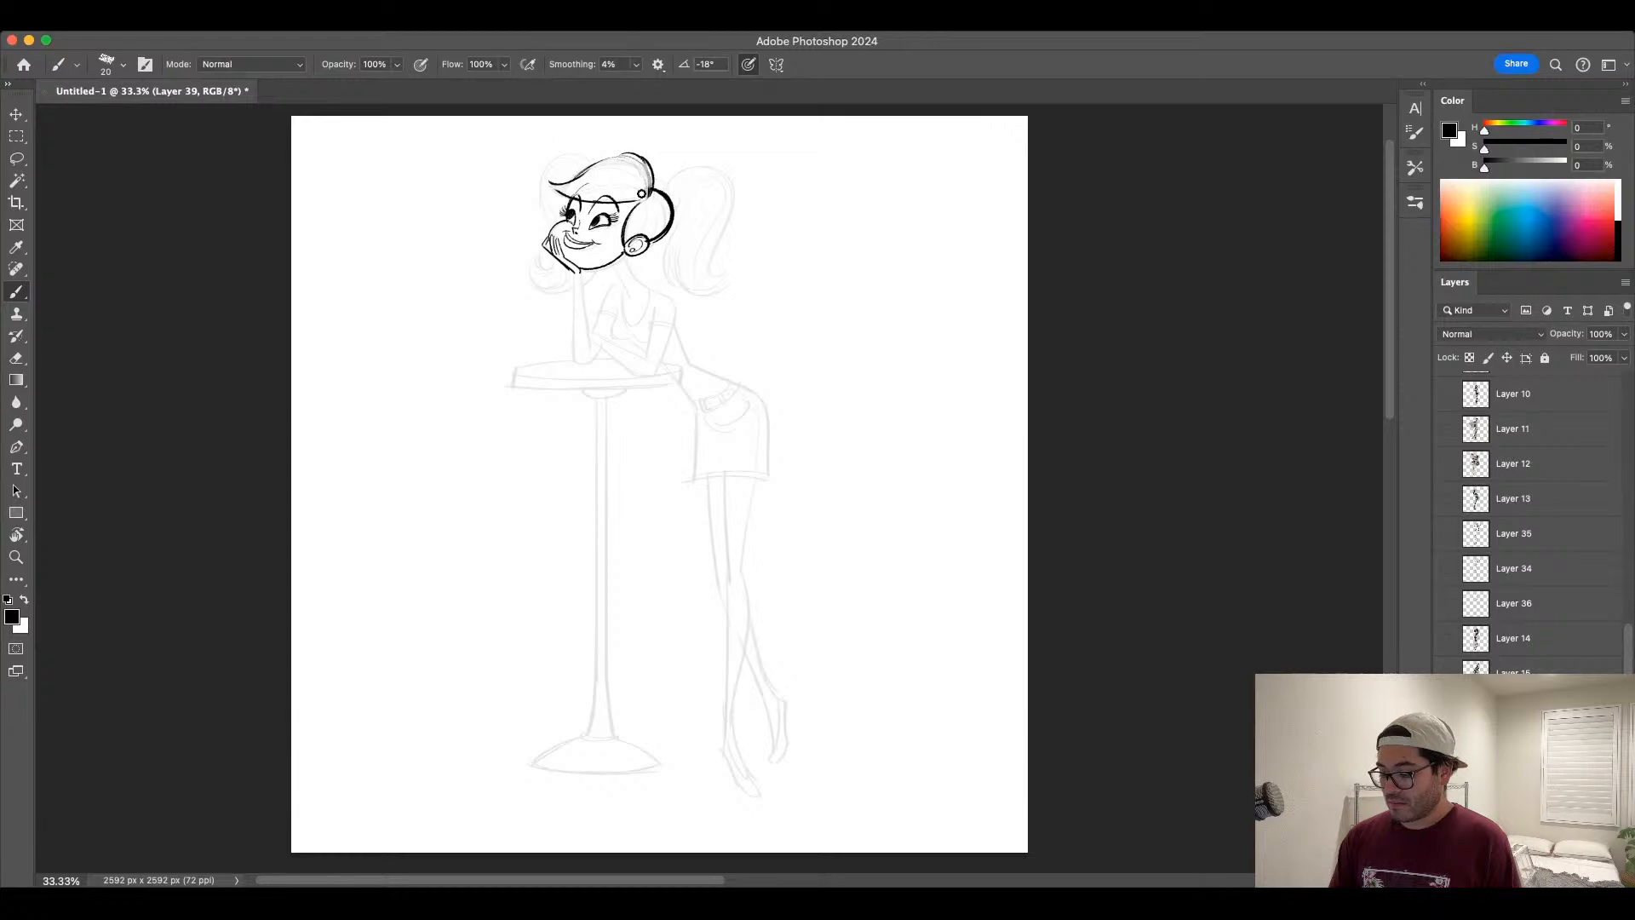
Step: Reinforce the top of the hair with extra strands and draw the bumpy scrunchie at the back of the head
mouse_move(550, 181)
mouse_down()
mouse_move(630, 201)
mouse_move(608, 159)
mouse_move(643, 186)
mouse_move(645, 165)
mouse_move(717, 260)
mouse_up()
key(ctrl+z)
key(bracketleft)
key(ctrl+z)
key(bracketright)
key(ctrl+z)
Step: Ink the near ponytail's arched upper outline from the scrunchie with a size 25 brush
drag(664, 170, 714, 263)
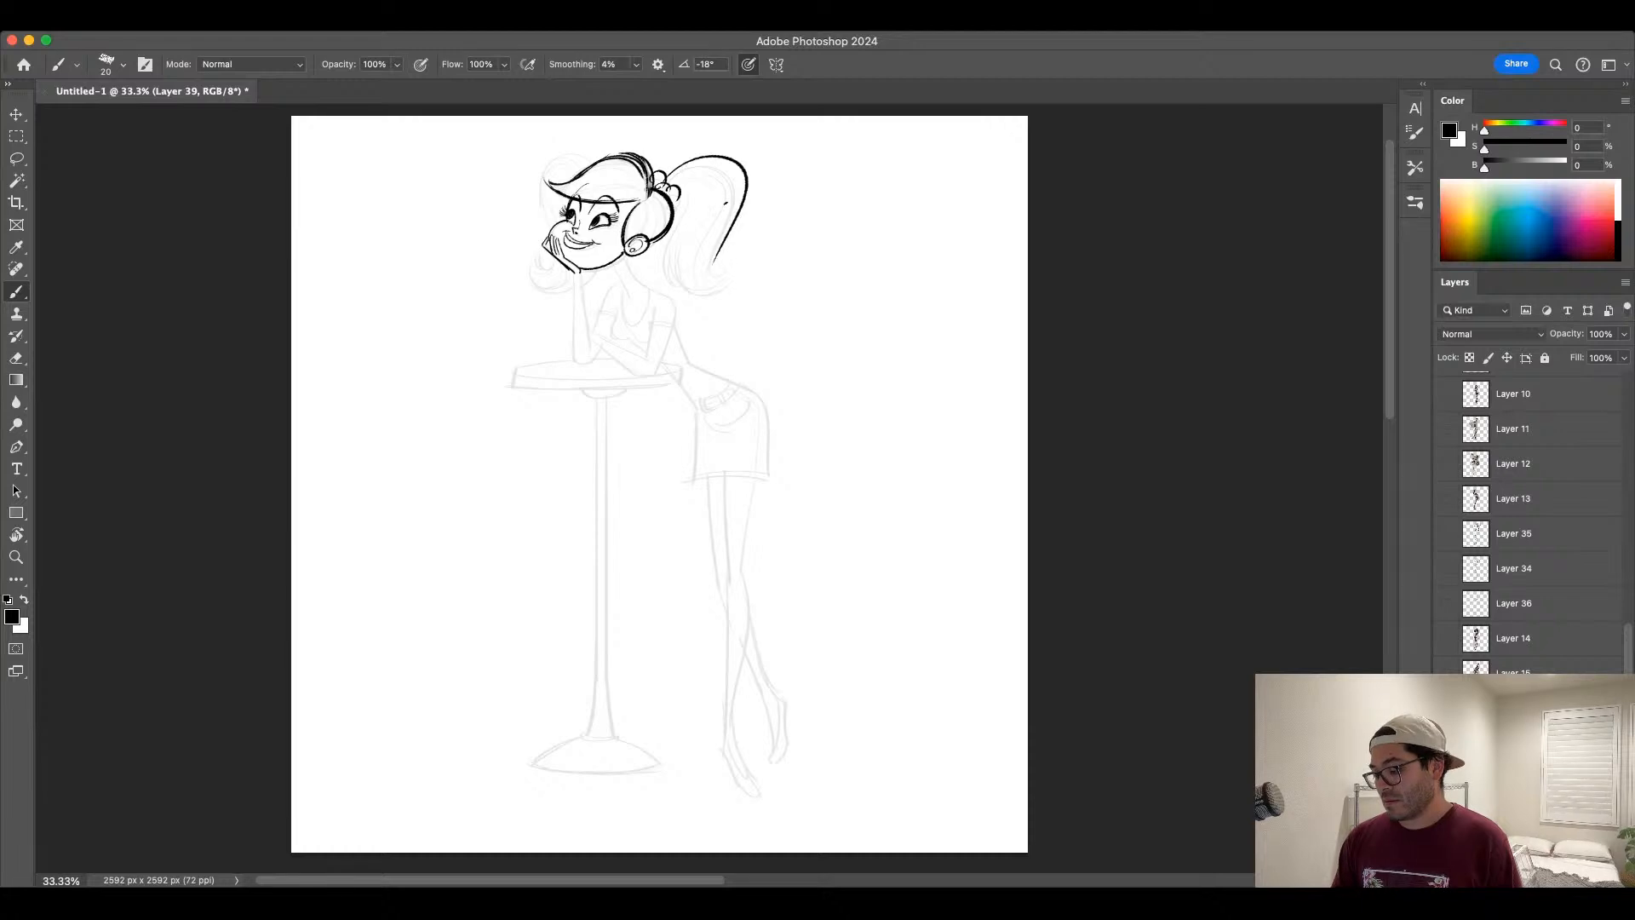
key(ctrl+z)
key(bracketright)
mouse_move(666, 169)
mouse_down()
mouse_move(709, 273)
mouse_move(727, 276)
mouse_move(740, 208)
mouse_move(709, 261)
mouse_move(728, 231)
mouse_move(716, 280)
mouse_up()
key(ctrl+z)
key(ctrl+z)
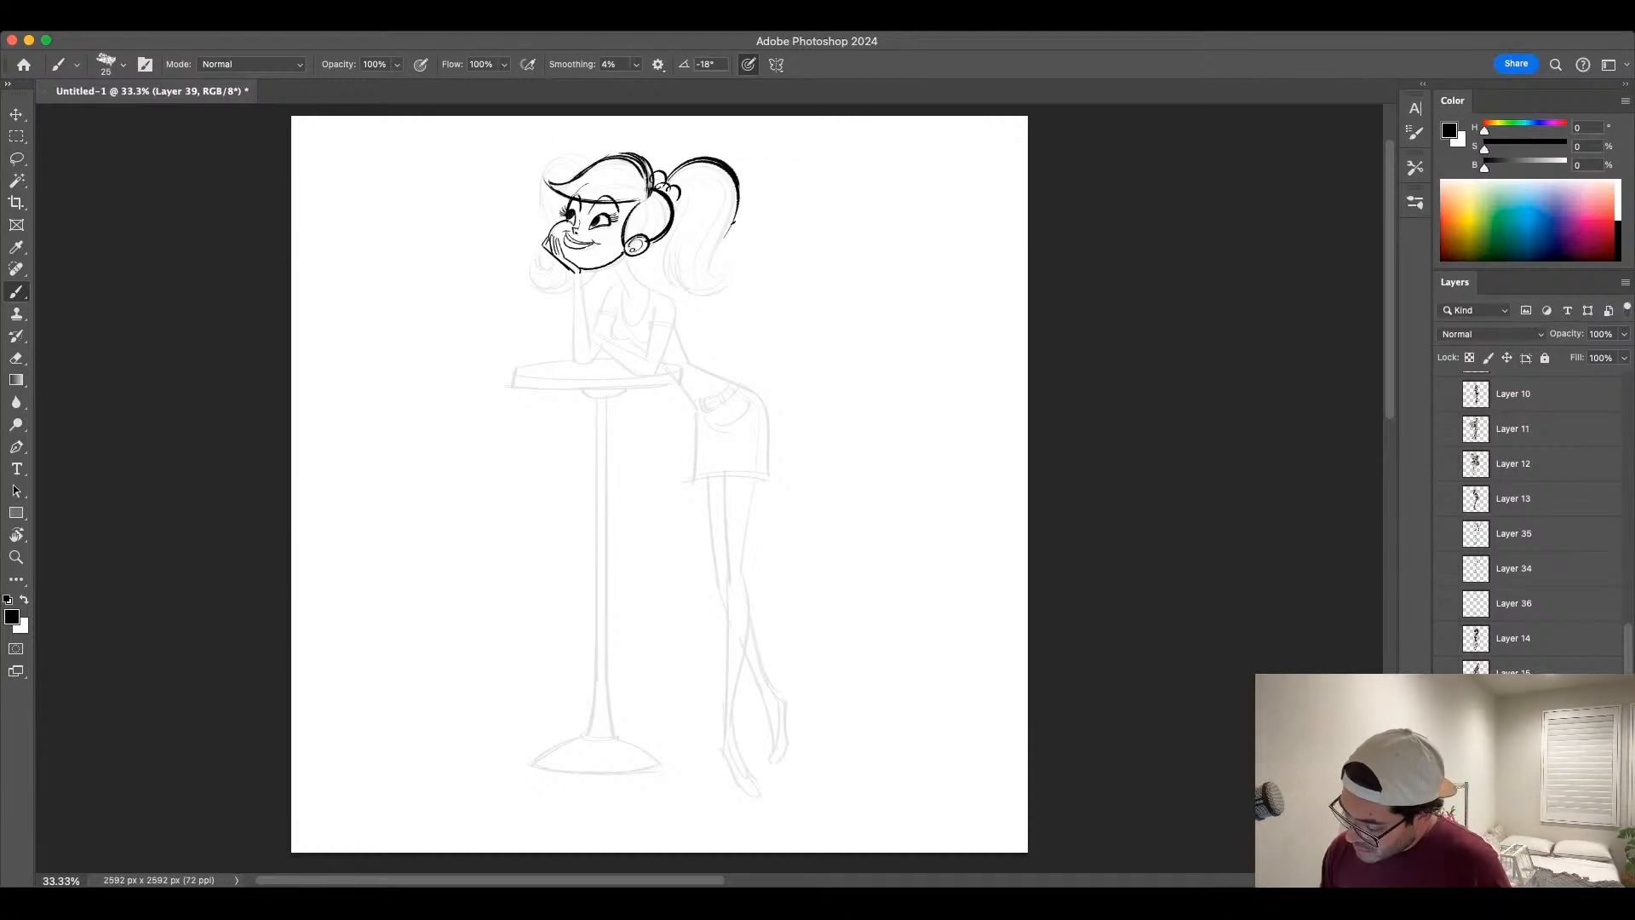
Step: Draw the near ponytail's flipped tip and inner edge, and fill its lower part with tapering hair strands
drag(735, 221, 741, 279)
key(ctrl+z)
mouse_move(672, 207)
mouse_down()
mouse_move(682, 286)
mouse_move(713, 293)
mouse_up()
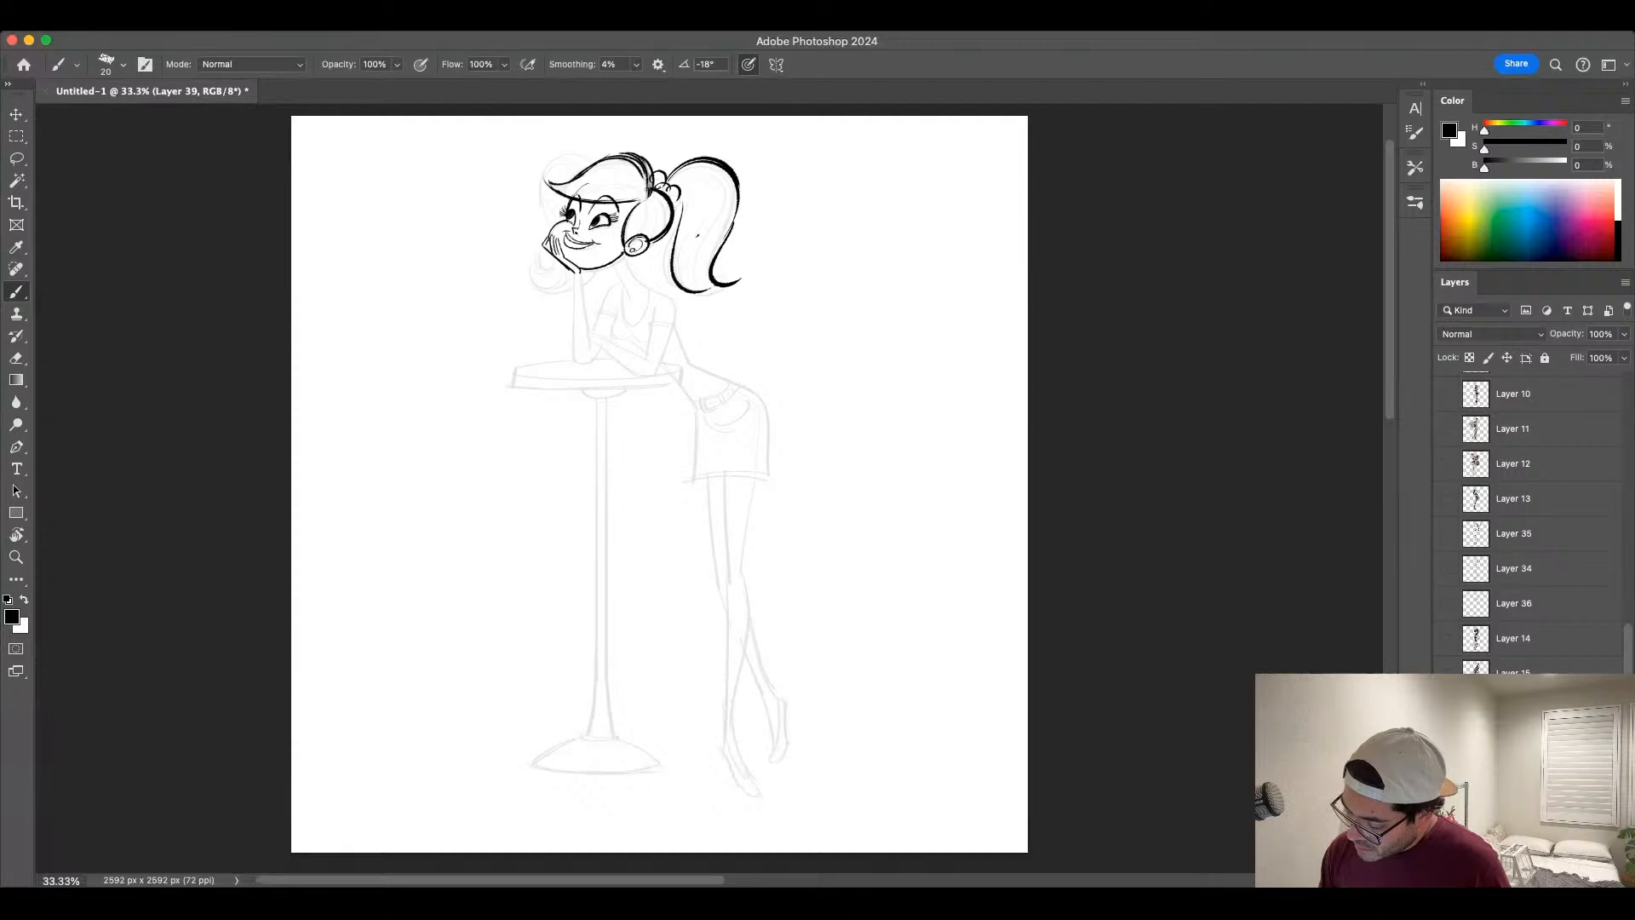
mouse_move(709, 237)
mouse_down()
mouse_move(679, 293)
mouse_move(725, 291)
mouse_up()
key(ctrl+z)
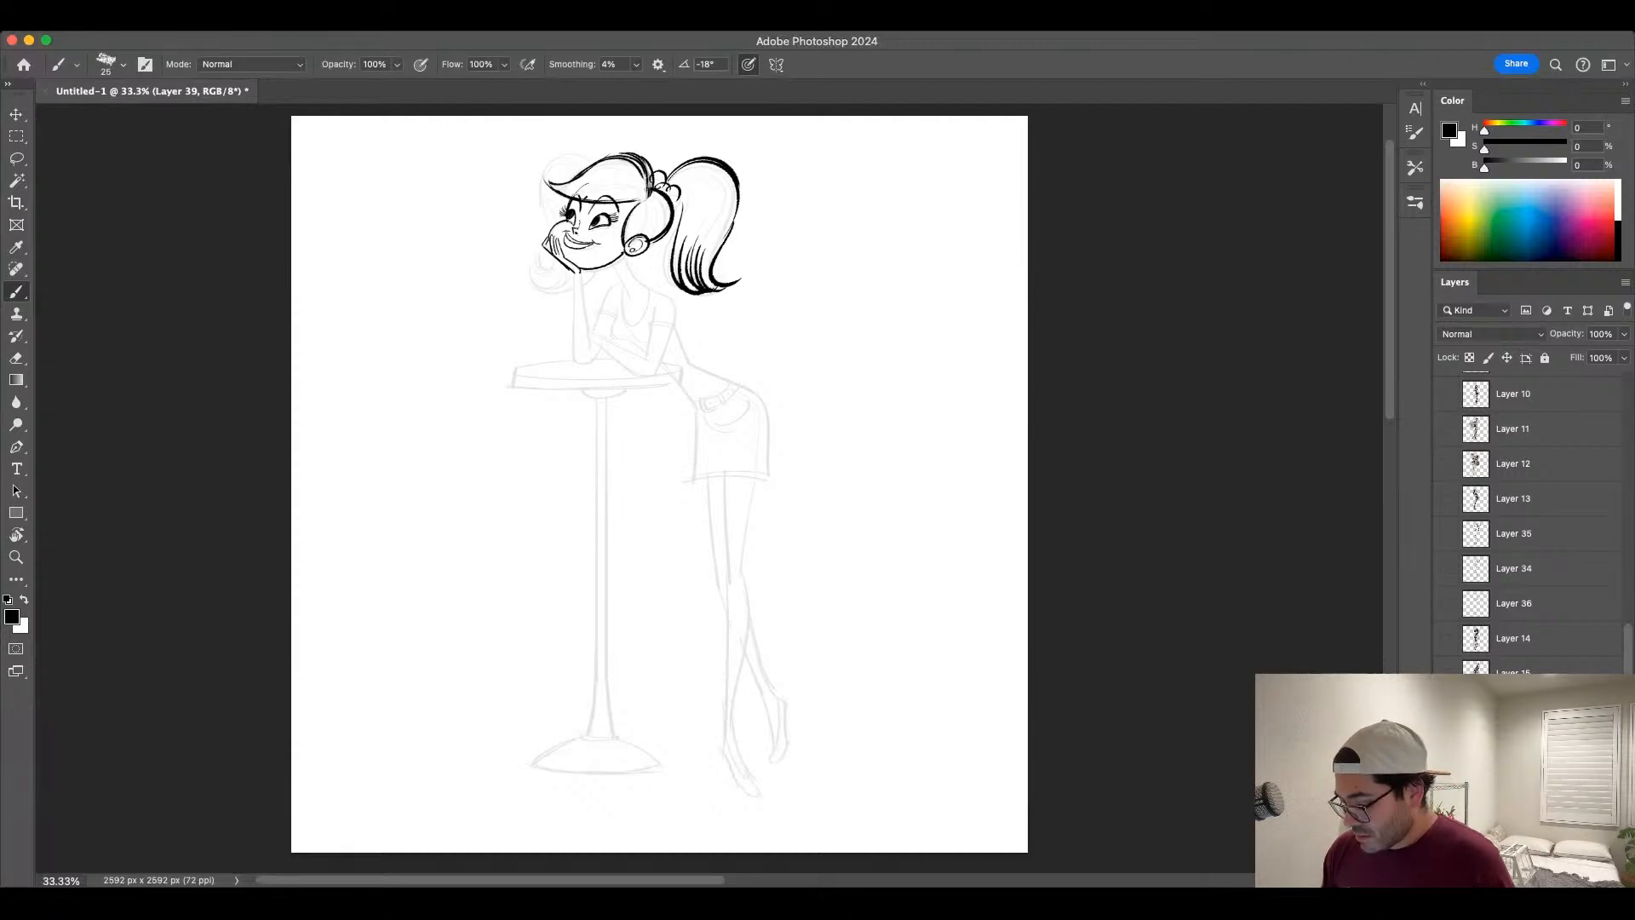
Step: Ink the far pigtail from the top of the head down to its flipped ends with the 25-pixel brush
drag(588, 156, 540, 223)
key(ctrl+z)
key(ctrl+z)
key(ctrl+z)
drag(596, 154, 538, 223)
key(ctrl+z)
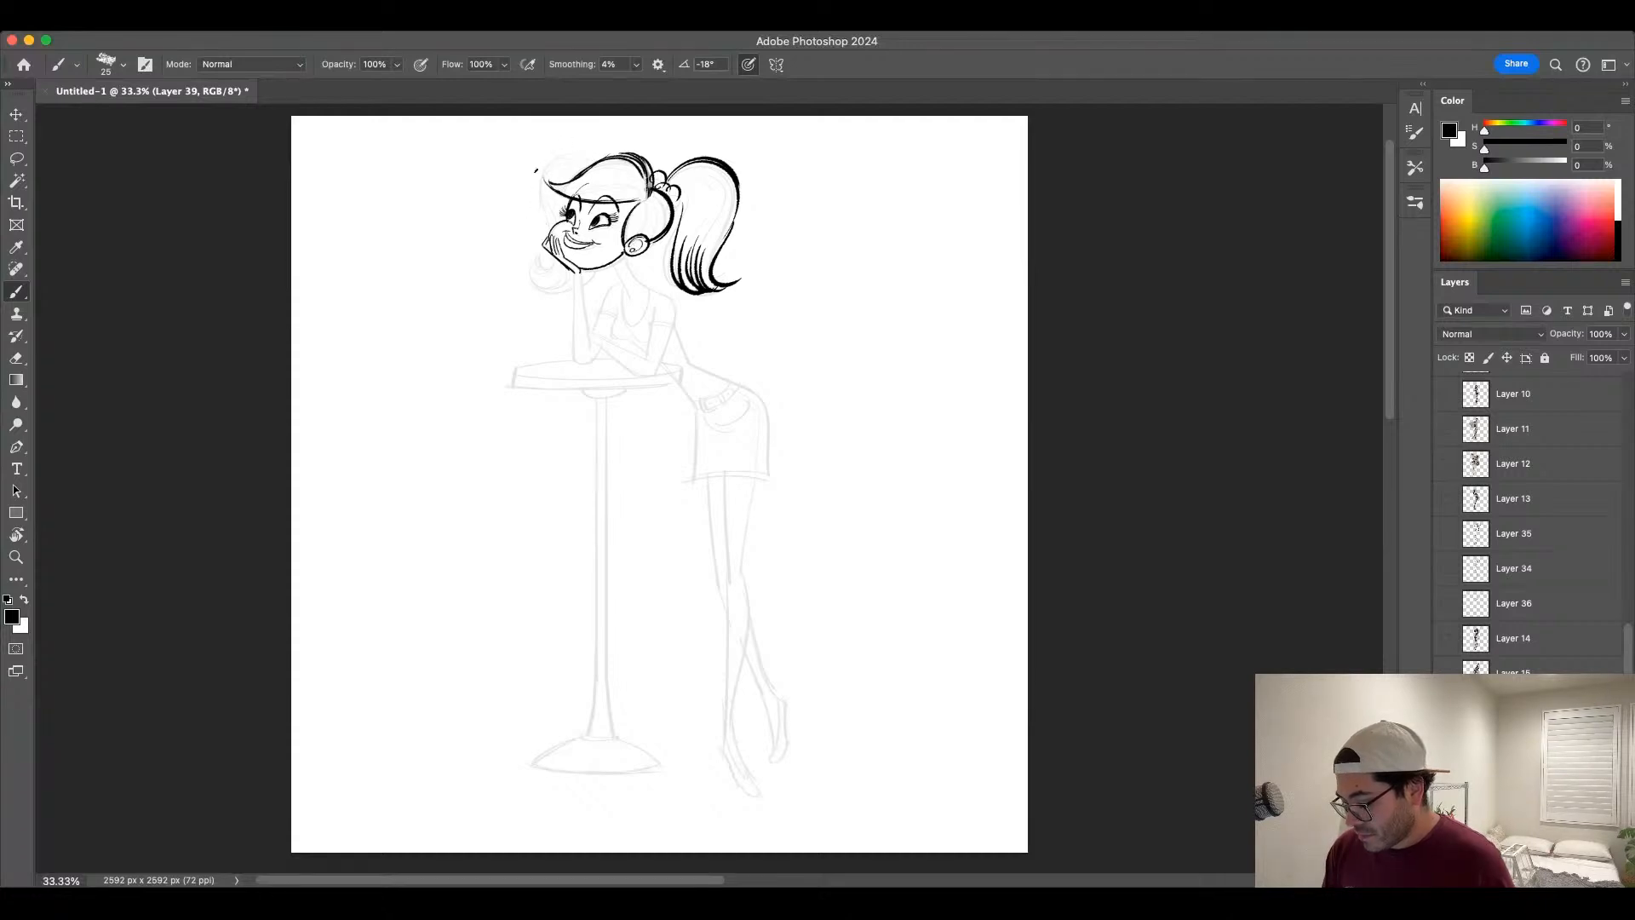
mouse_move(594, 154)
mouse_down()
mouse_move(538, 220)
mouse_move(528, 282)
mouse_up()
Step: Ink the raised forearm supporting the chin down to its elbow, reducing the brush size to 20 pixels
mouse_move(559, 268)
mouse_down()
mouse_move(536, 287)
mouse_move(556, 291)
mouse_move(525, 281)
mouse_move(574, 349)
mouse_up()
key(super+z)
key(bracketleft)
mouse_move(573, 277)
mouse_down()
mouse_move(574, 364)
mouse_move(601, 350)
mouse_up()
key(super+z)
key(super+z)
key(super+z)
Step: Add thin hair strands inside both pigtails, the bangs and the side hair with a 15-pixel brush
drag(672, 182, 712, 241)
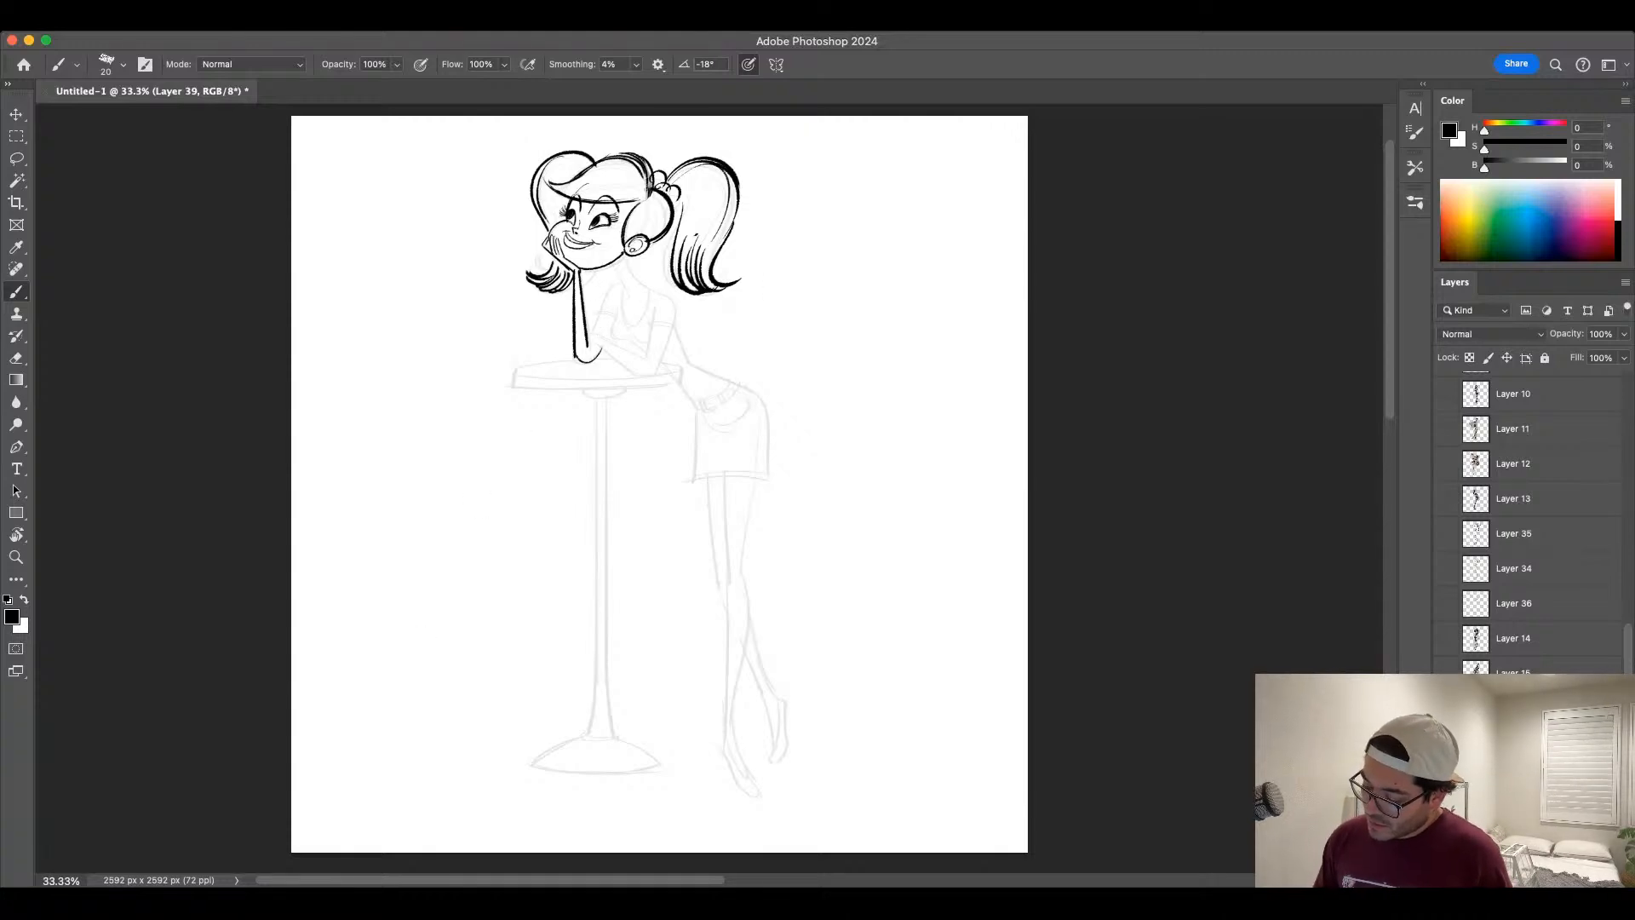
key(super+z)
key(bracketleft)
drag(672, 183, 709, 268)
mouse_move(553, 163)
mouse_down()
mouse_move(542, 176)
mouse_move(576, 164)
mouse_move(644, 194)
mouse_move(640, 178)
mouse_move(639, 234)
mouse_move(664, 229)
mouse_move(627, 238)
mouse_up()
key(super+z)
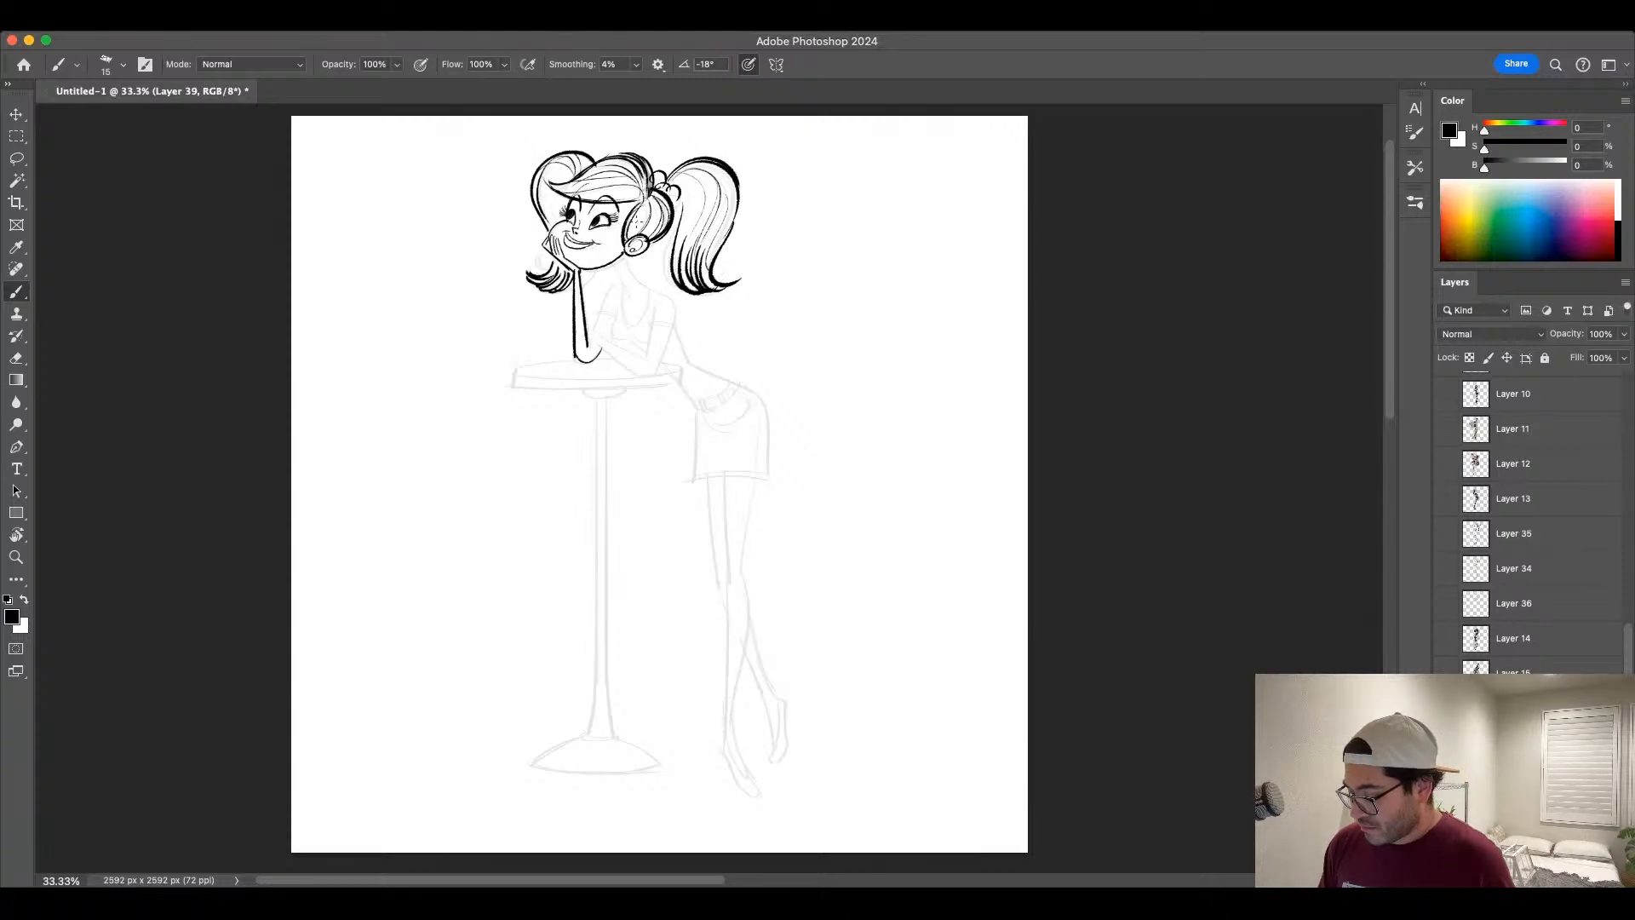
drag(548, 180, 553, 223)
drag(678, 188, 703, 240)
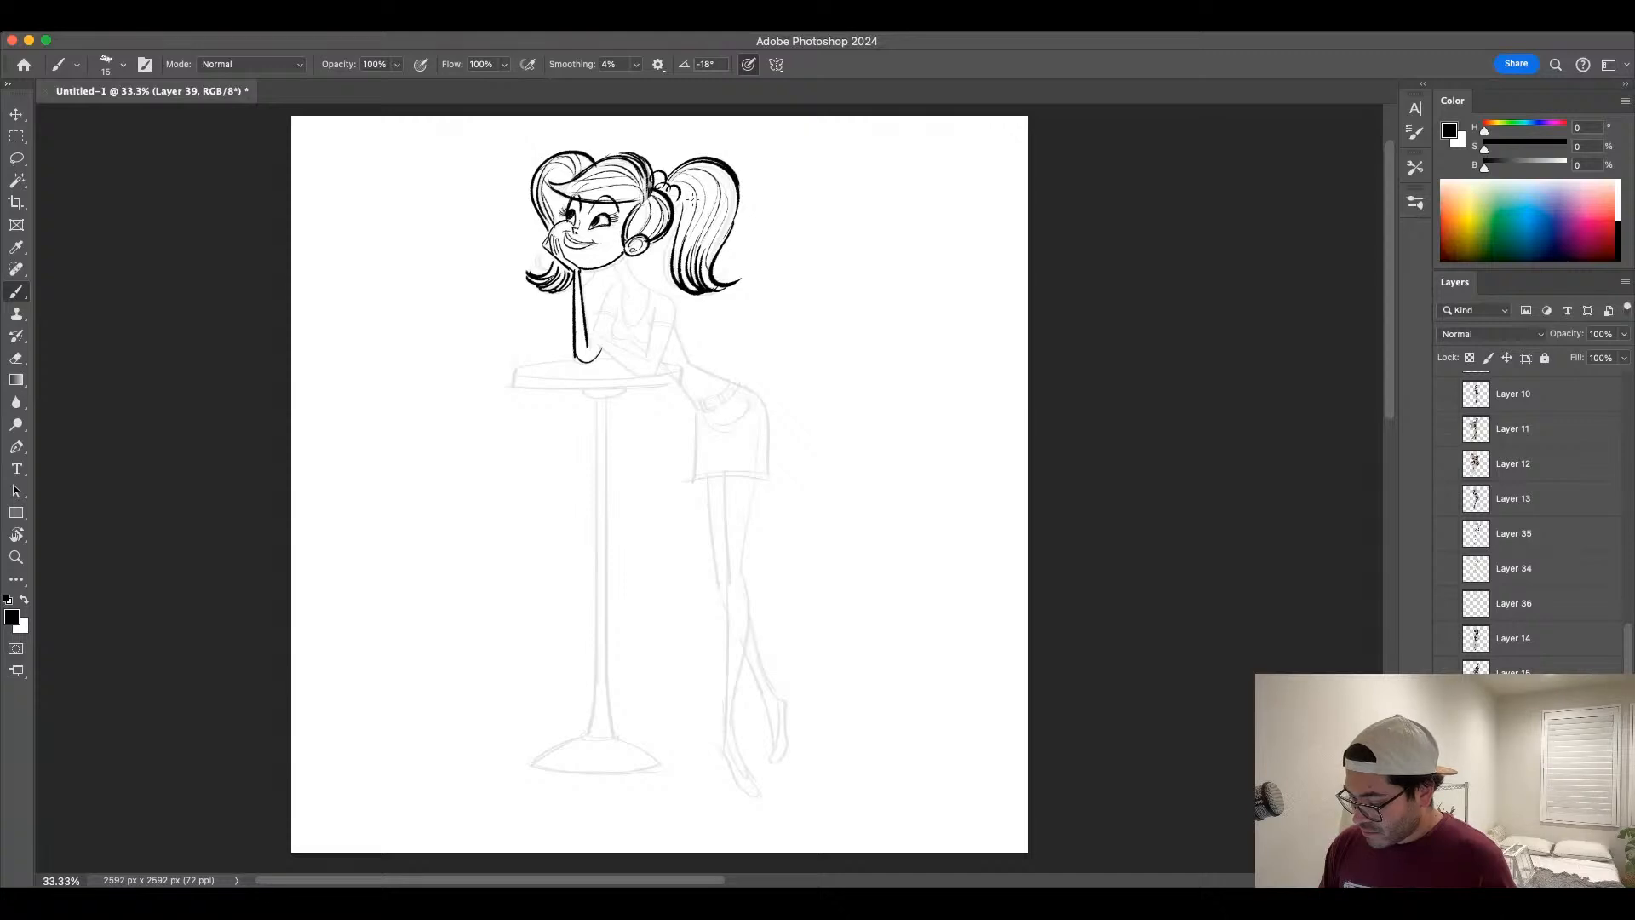
Step: Ink the back of the neck below the jaw, trying the brush at 25 and 20 pixels
key(])
key(])
mouse_move(611, 264)
mouse_down()
mouse_move(631, 300)
mouse_move(651, 294)
mouse_up()
key(super+z)
key(super+z)
key(super+z)
key(super+z)
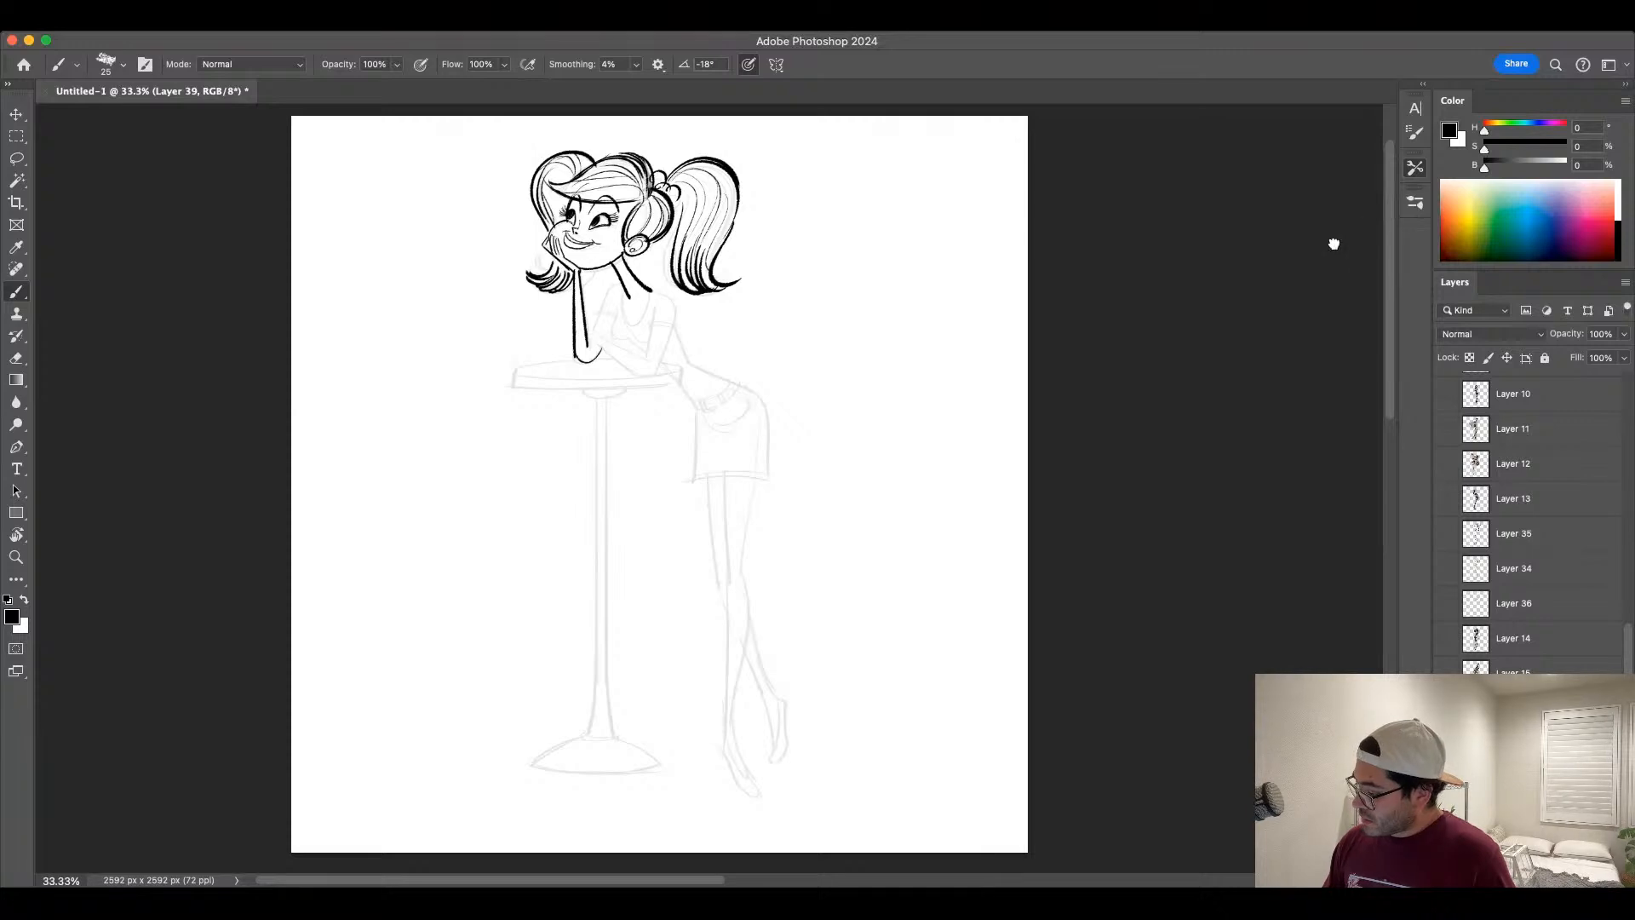
key(bracketleft)
key(super+z)
key(super+z)
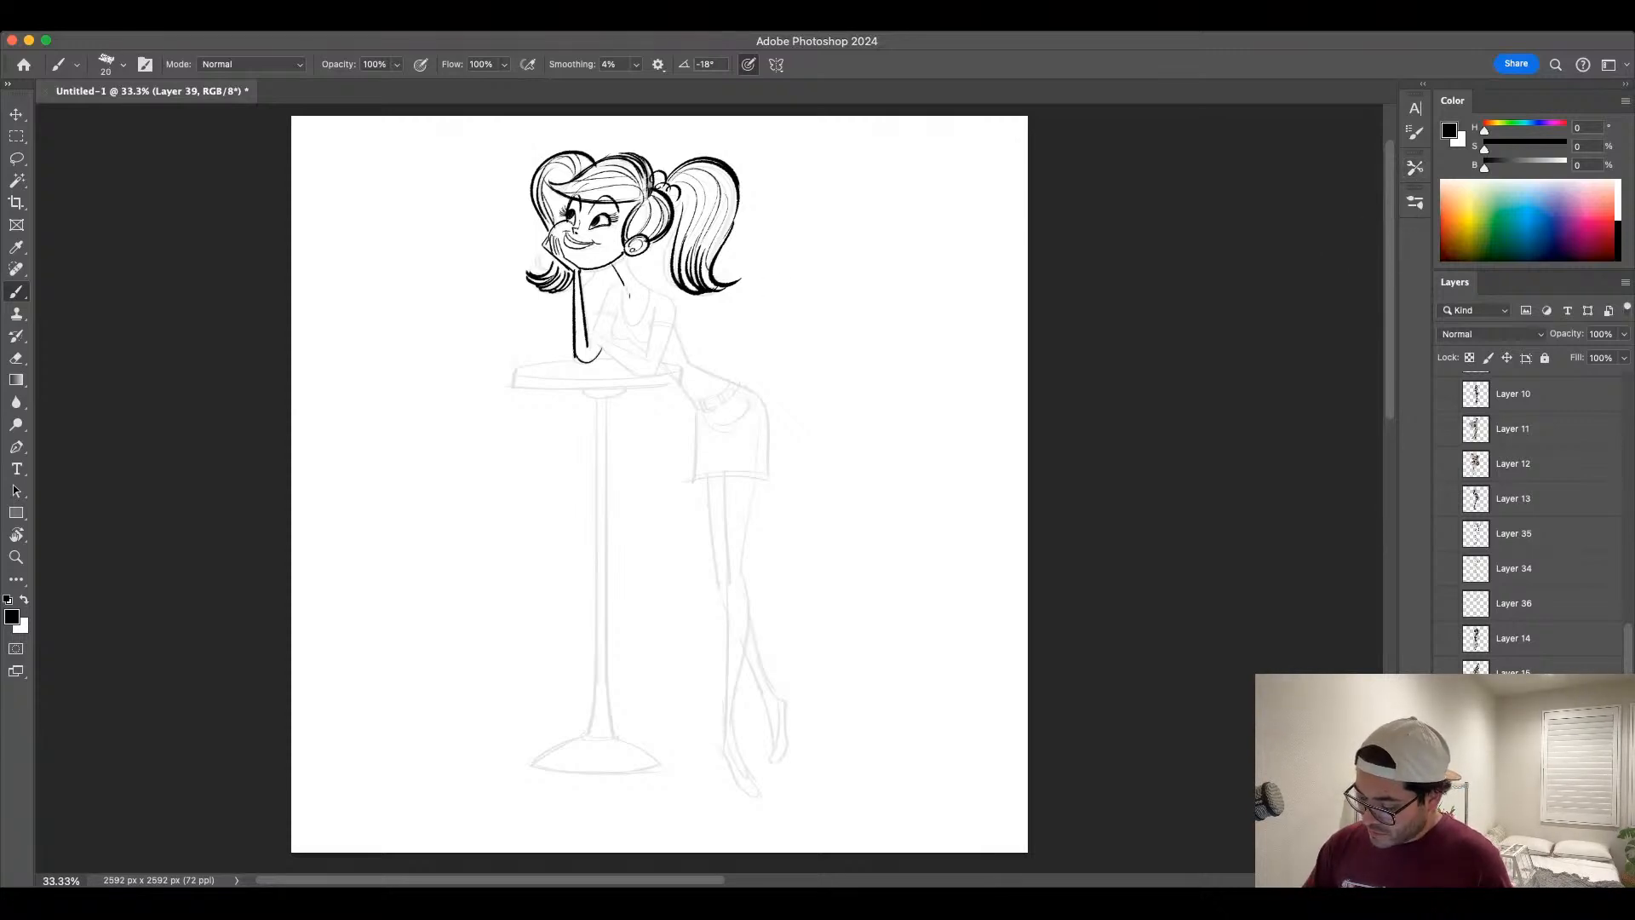
Step: Ink the shoulders and both upper arms over the sketch with the 20-pixel brush
mouse_move(632, 301)
mouse_down()
mouse_move(612, 262)
mouse_move(671, 298)
mouse_move(624, 284)
mouse_move(584, 339)
mouse_move(656, 351)
mouse_move(654, 373)
mouse_move(644, 359)
mouse_up()
key(super+z)
key(super+z)
key(super+z)
drag(655, 308, 646, 359)
key(super+z)
key(super+z)
Step: Ink the folded forearm resting across the tabletop, switching the brush between 15 and 20 pixels
key(bracketleft)
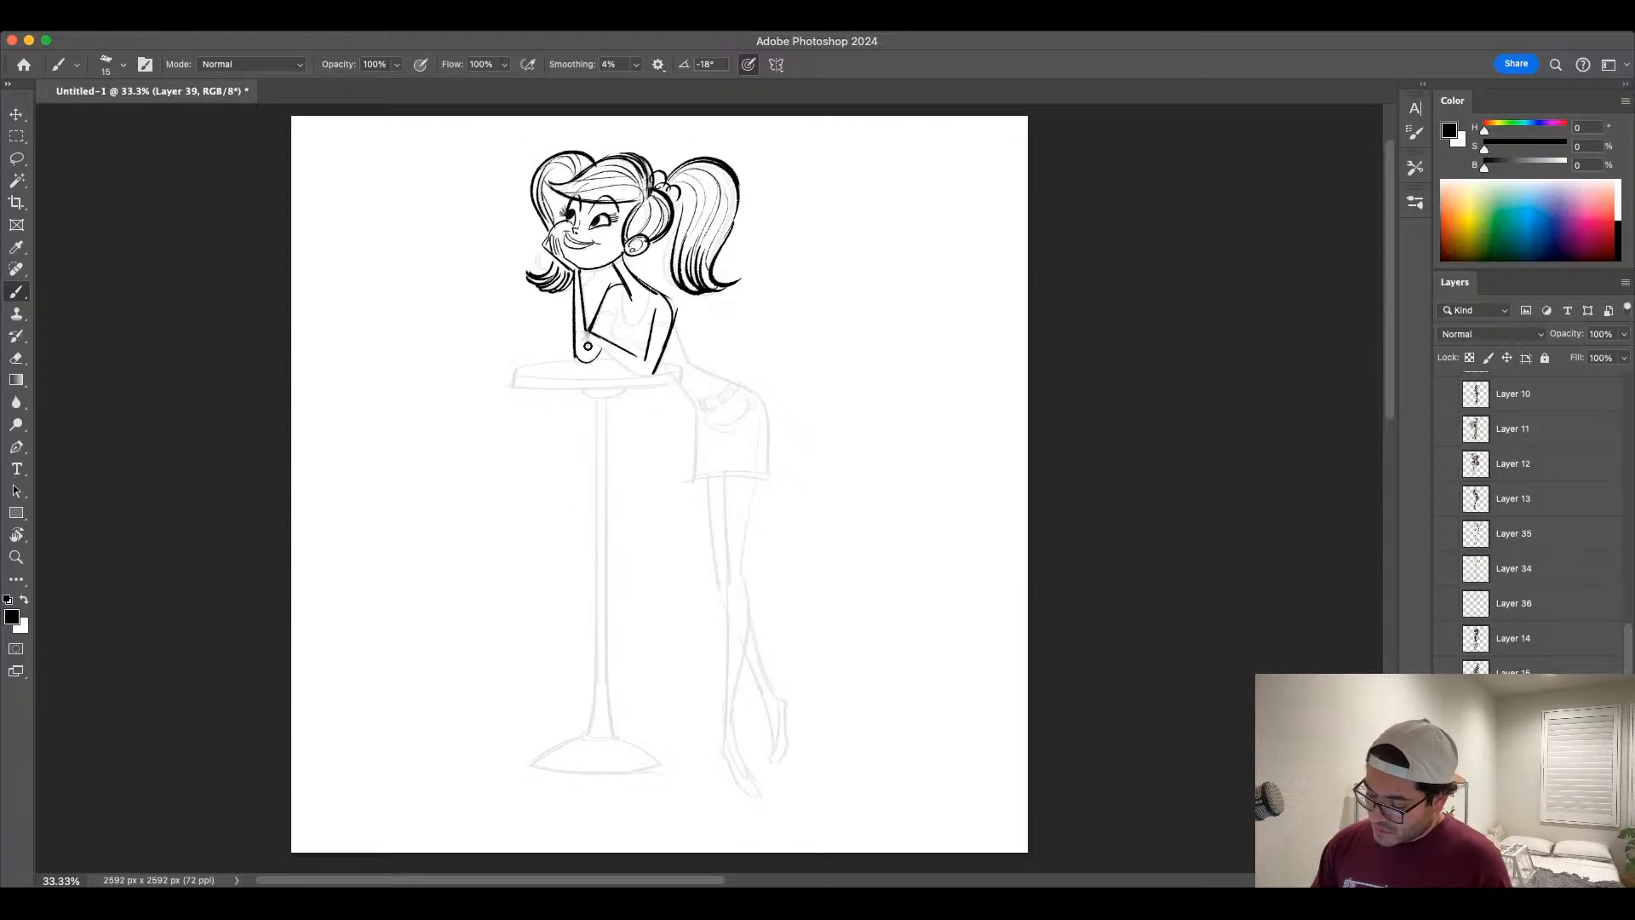
mouse_move(588, 310)
mouse_down()
mouse_move(578, 344)
mouse_move(640, 376)
mouse_up()
key(super+z)
key(bracketright)
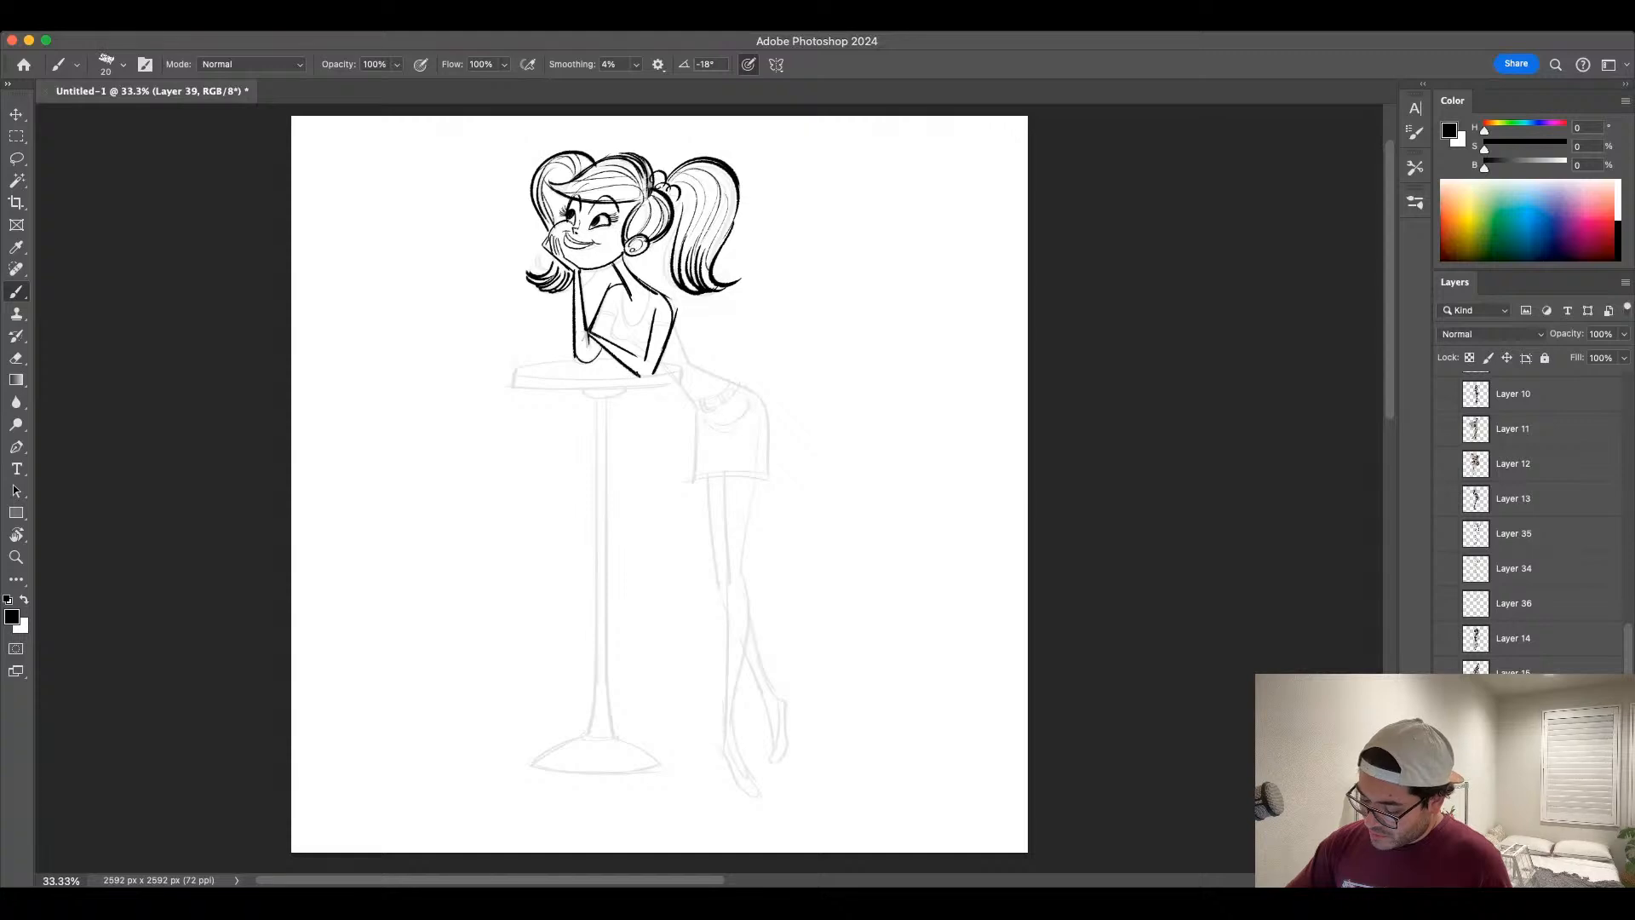
key(bracketleft)
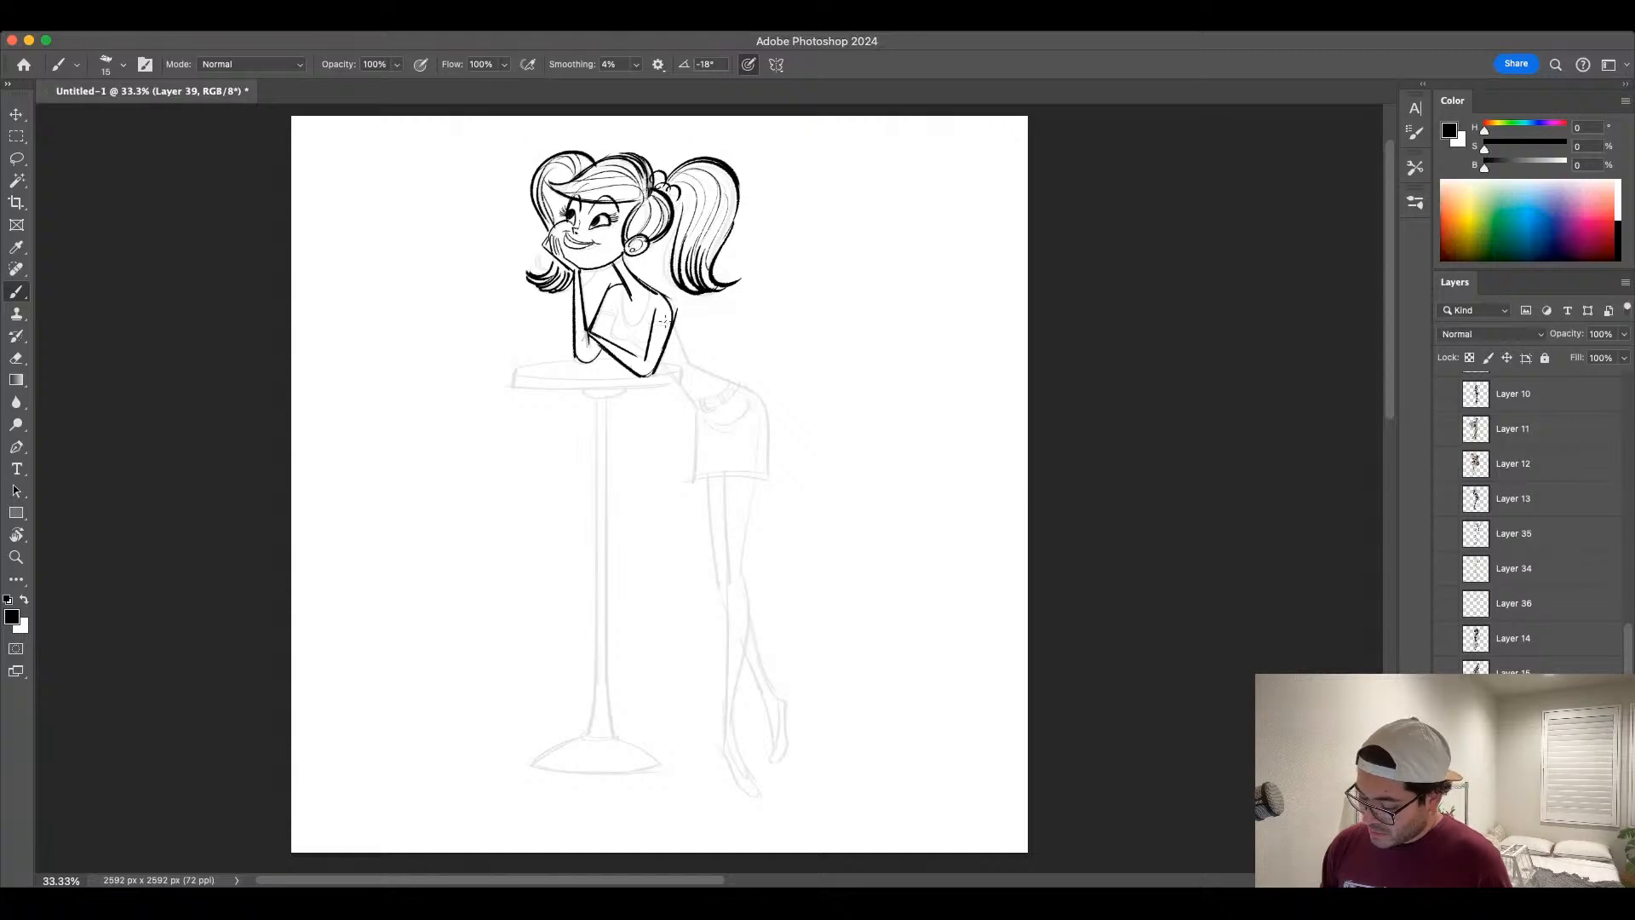
Step: Ink the shirt's scoop neckline, chest, front torso line and both sleeve cuffs
drag(817, 679, 808, 663)
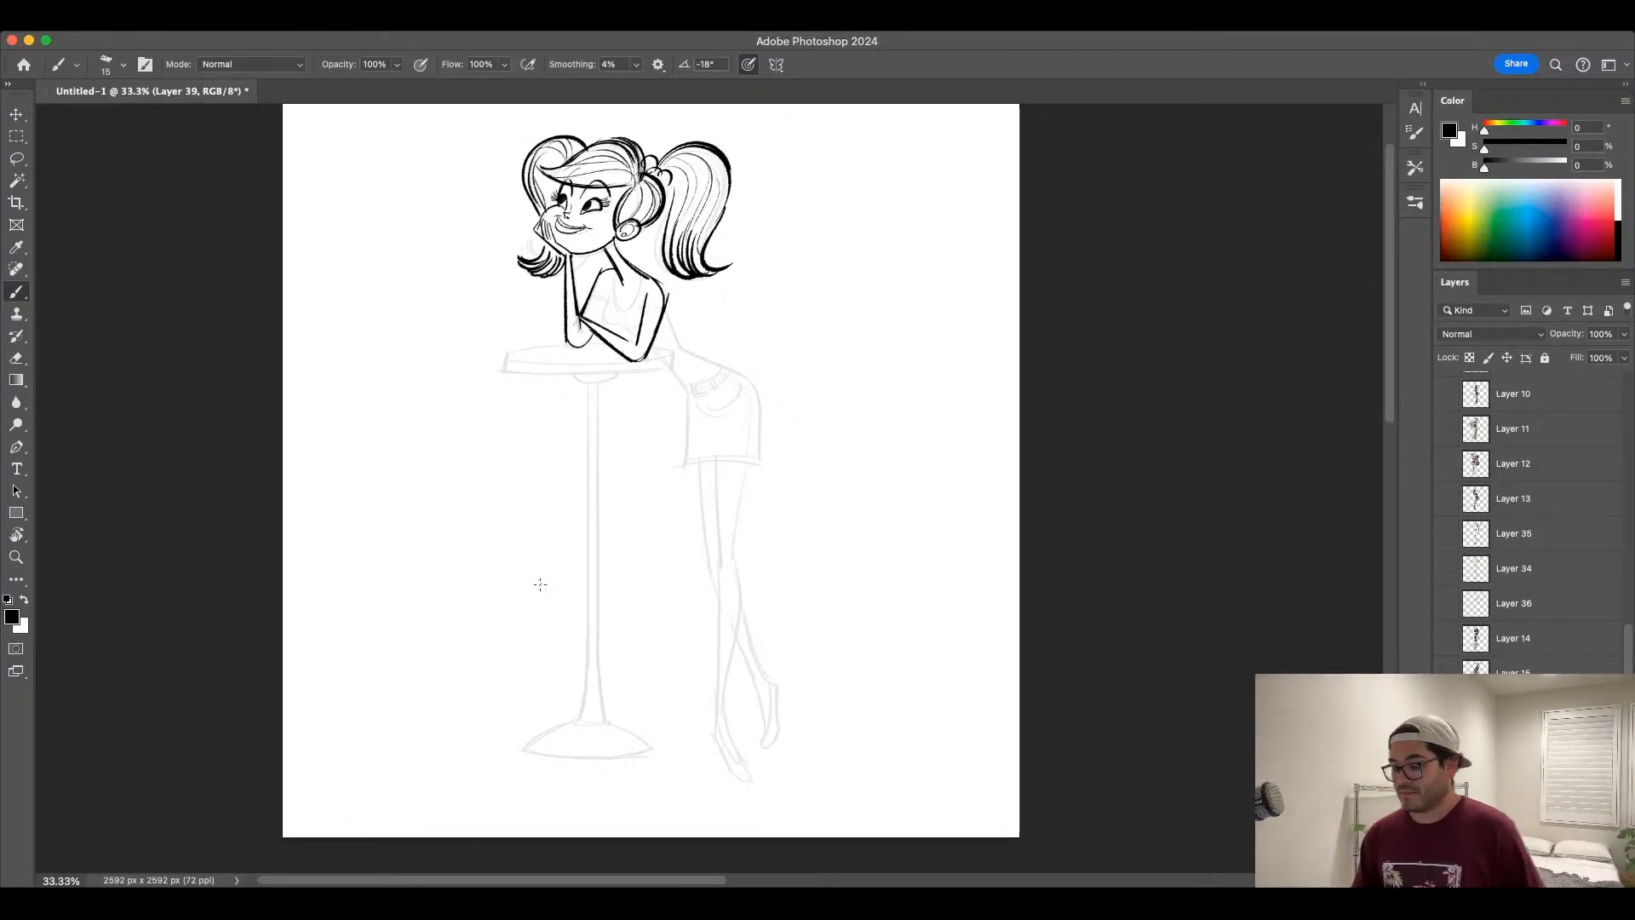
mouse_move(607, 293)
mouse_down()
mouse_move(603, 319)
mouse_move(688, 393)
mouse_up()
key(])
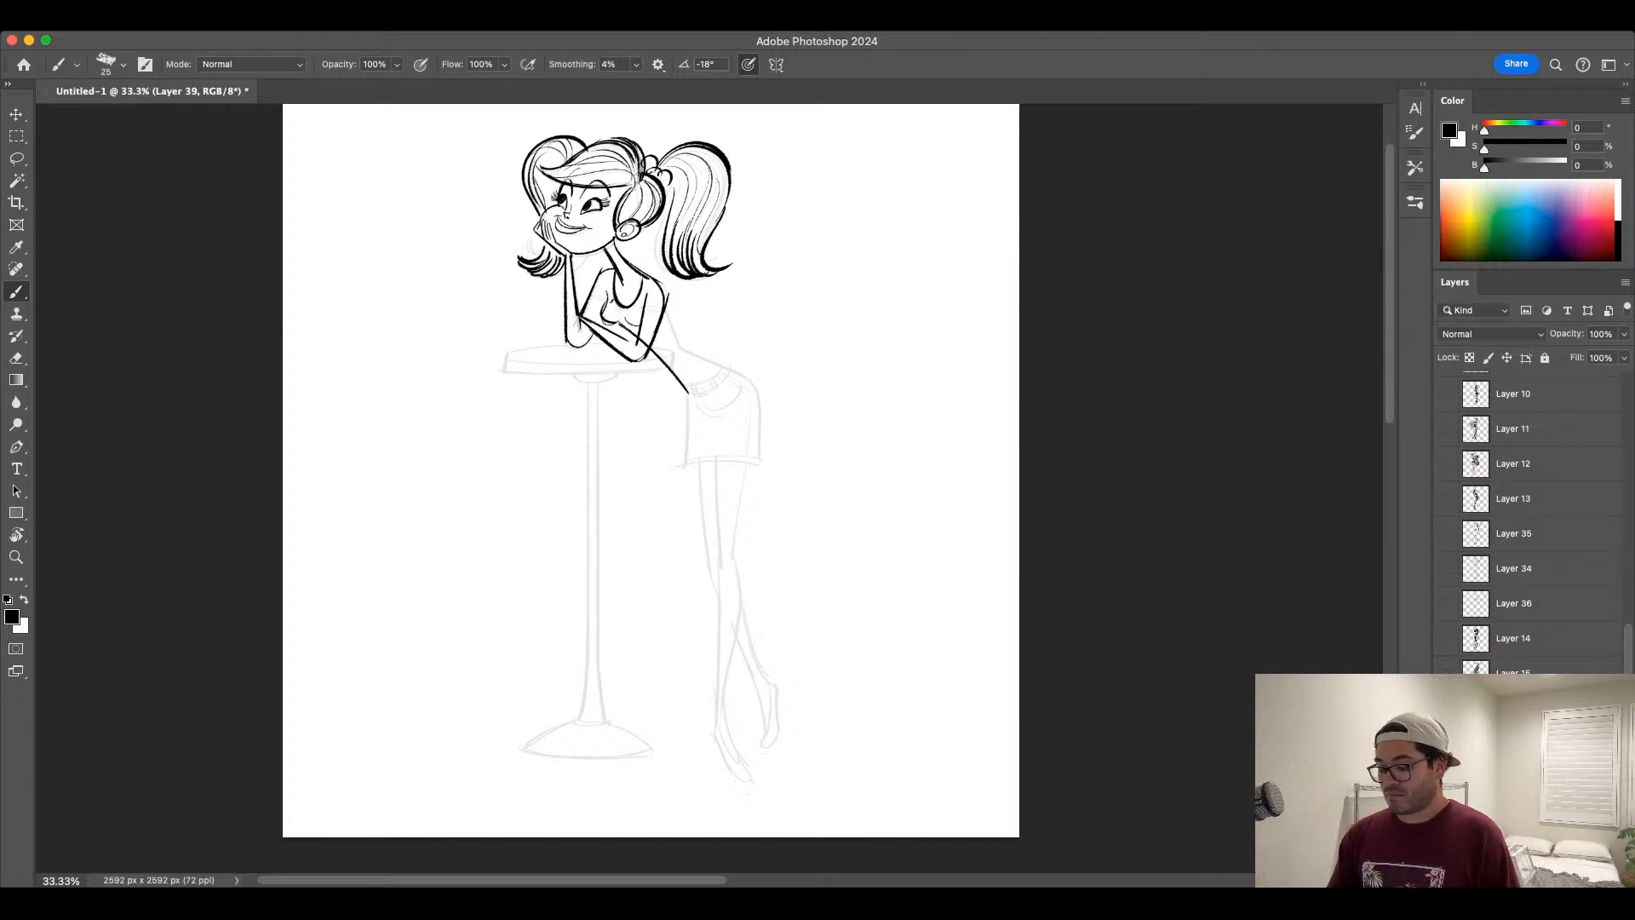
mouse_move(614, 271)
mouse_down()
mouse_move(641, 290)
mouse_move(606, 305)
mouse_move(668, 309)
mouse_up()
key(bracketleft)
key(bracketright)
key(super+z)
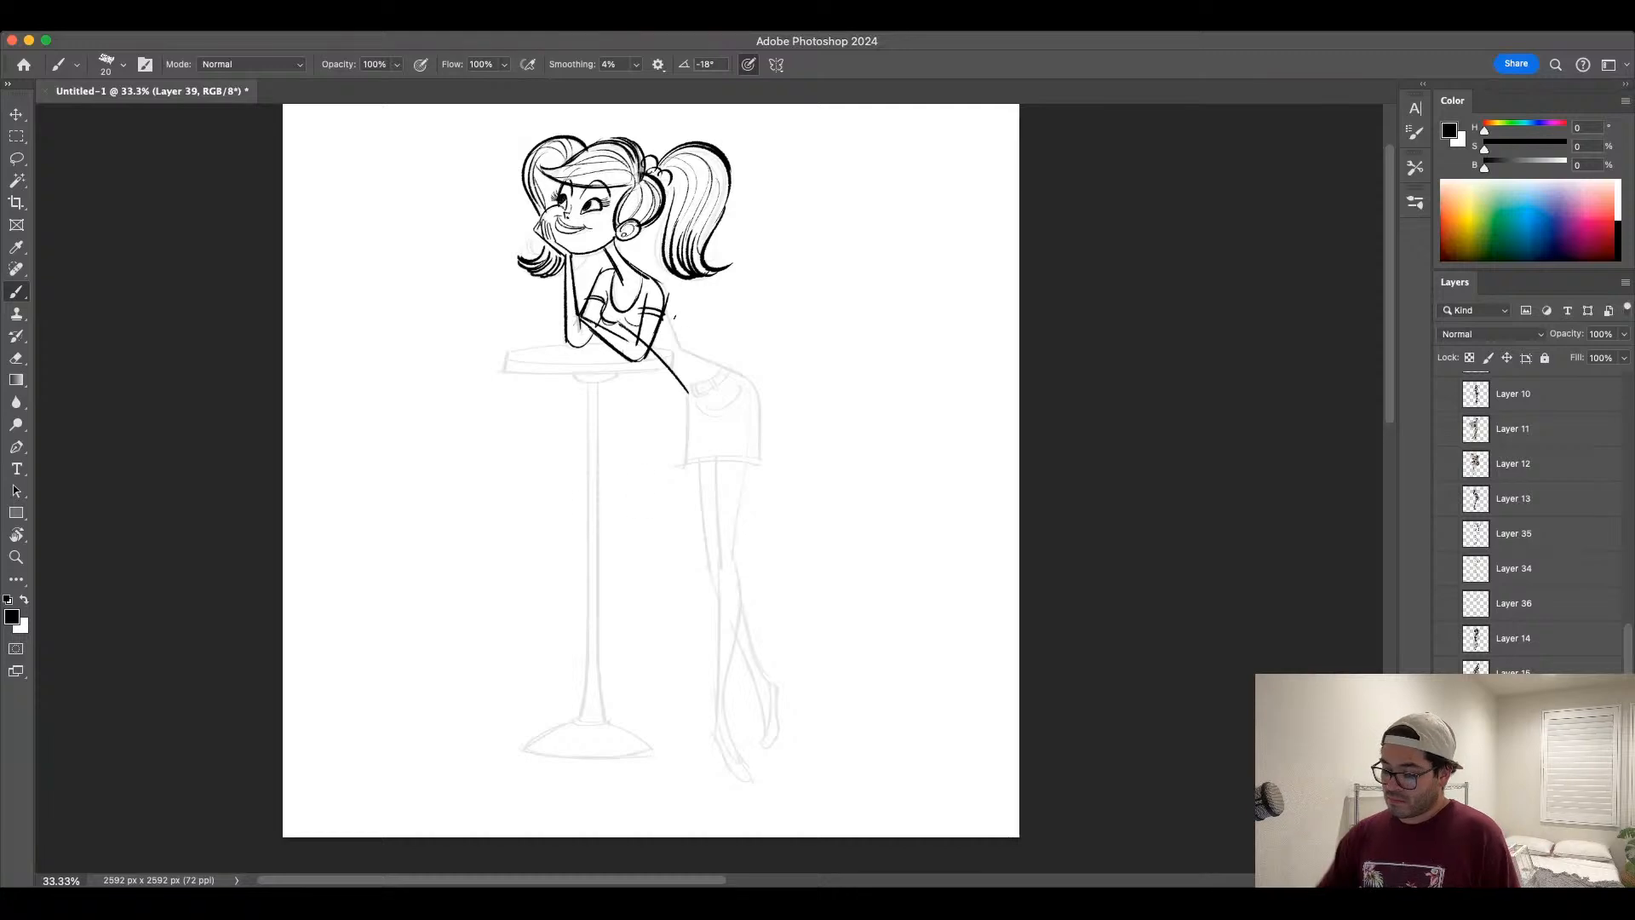
Step: Ink the arched back from the armpit to the hip and the shirt's lower edge at the waist
mouse_move(665, 307)
mouse_down()
mouse_move(681, 351)
mouse_move(758, 380)
mouse_move(718, 369)
mouse_up()
key(bracketleft)
key(super+z)
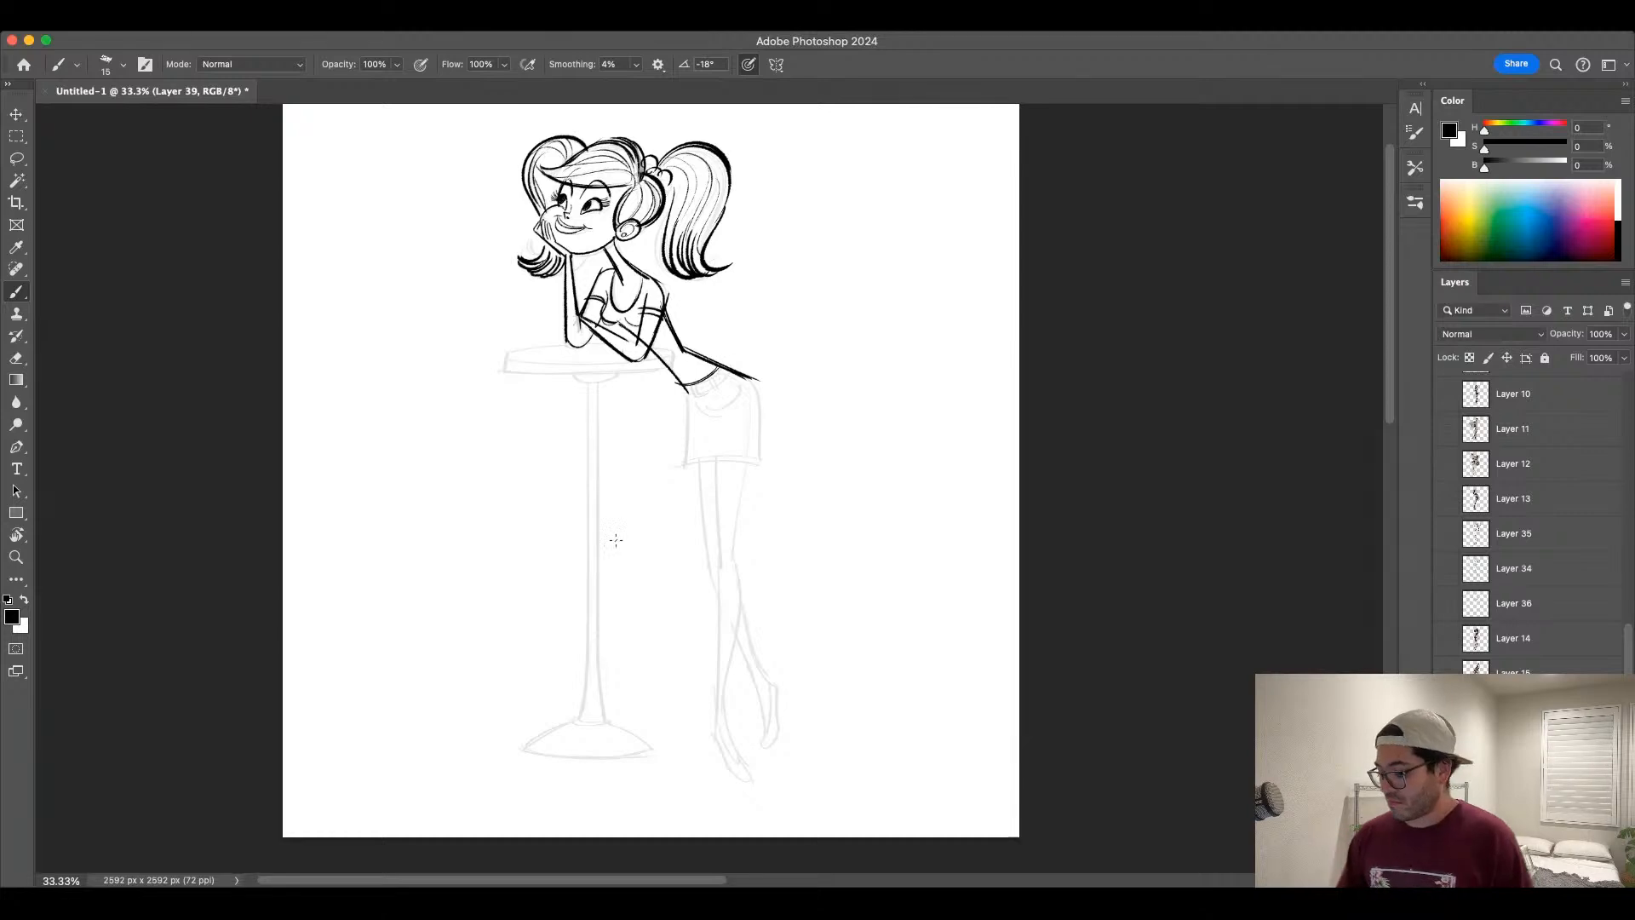
Step: Ink the skirt's front edge and its curved pocket lines with a 20-pixel brush
key(bracketright)
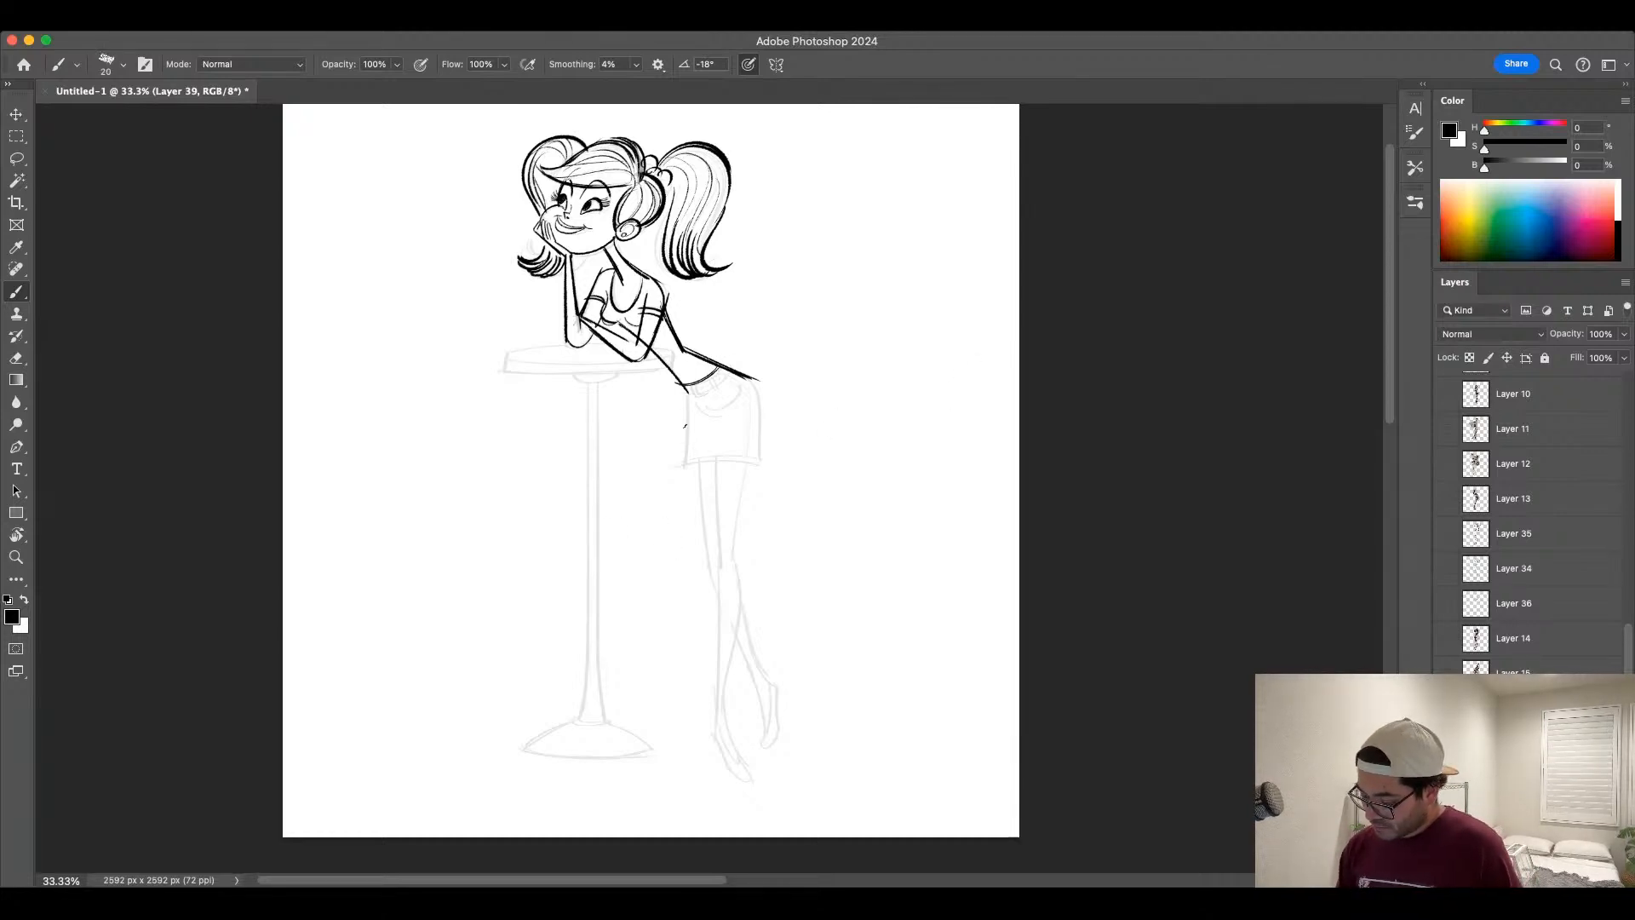
drag(687, 393, 681, 466)
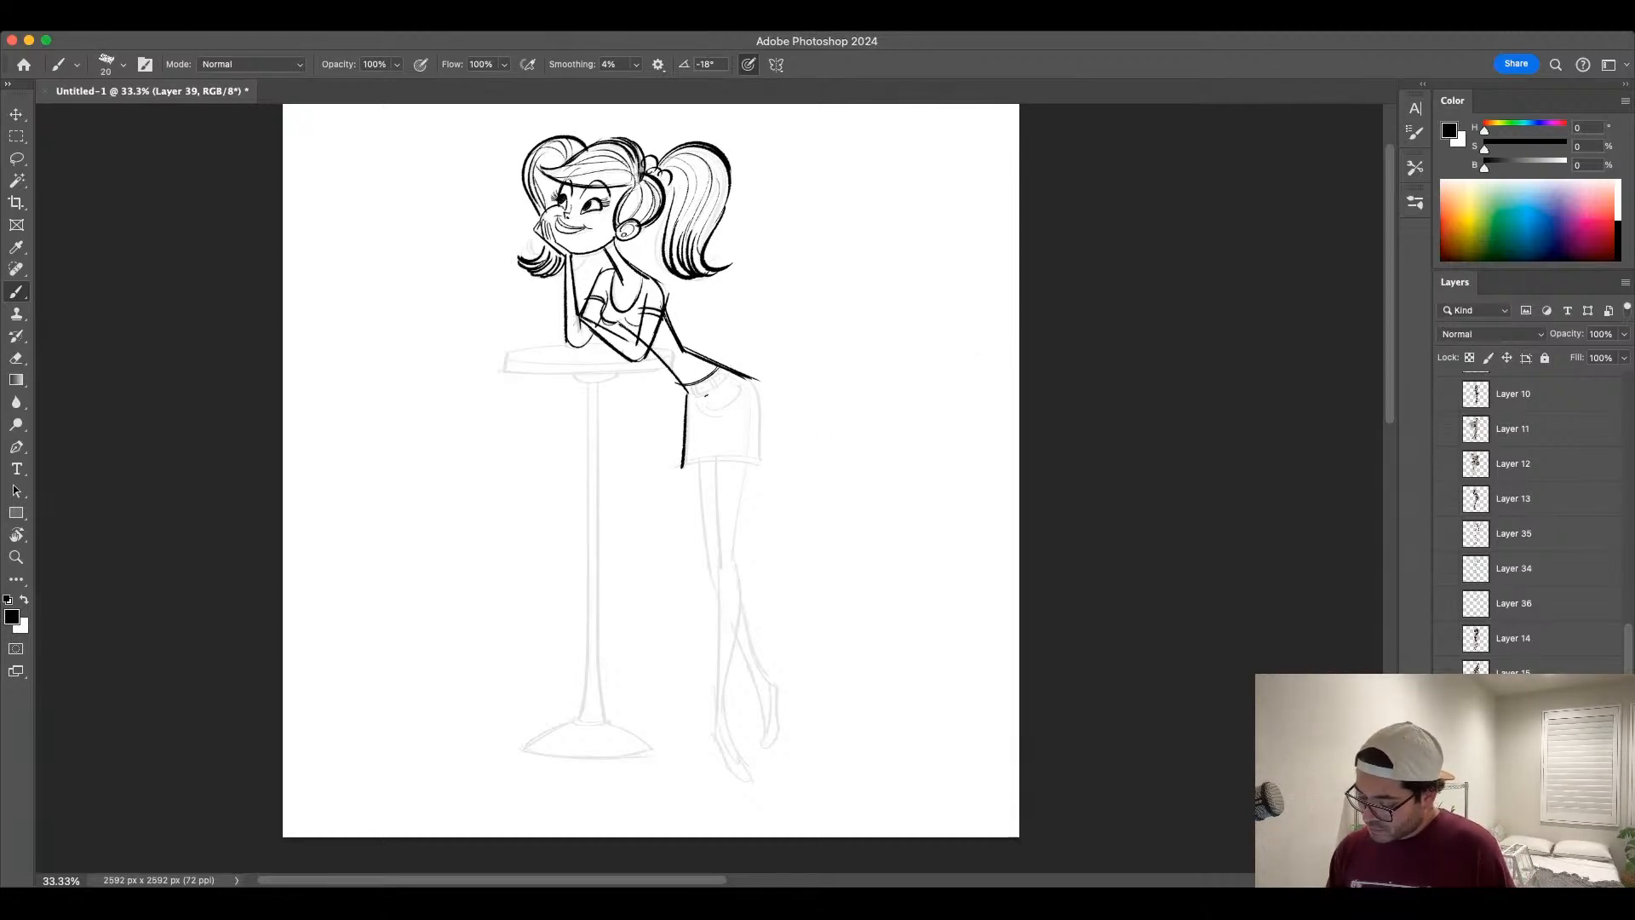
mouse_move(695, 396)
mouse_down()
mouse_move(741, 403)
mouse_move(739, 417)
mouse_move(741, 391)
mouse_move(754, 464)
mouse_up()
key(super+z)
key(super+z)
key(super+z)
Step: Ink the skirt's back edge and hem as heavy lines with a 25-pixel brush
key(bracketright)
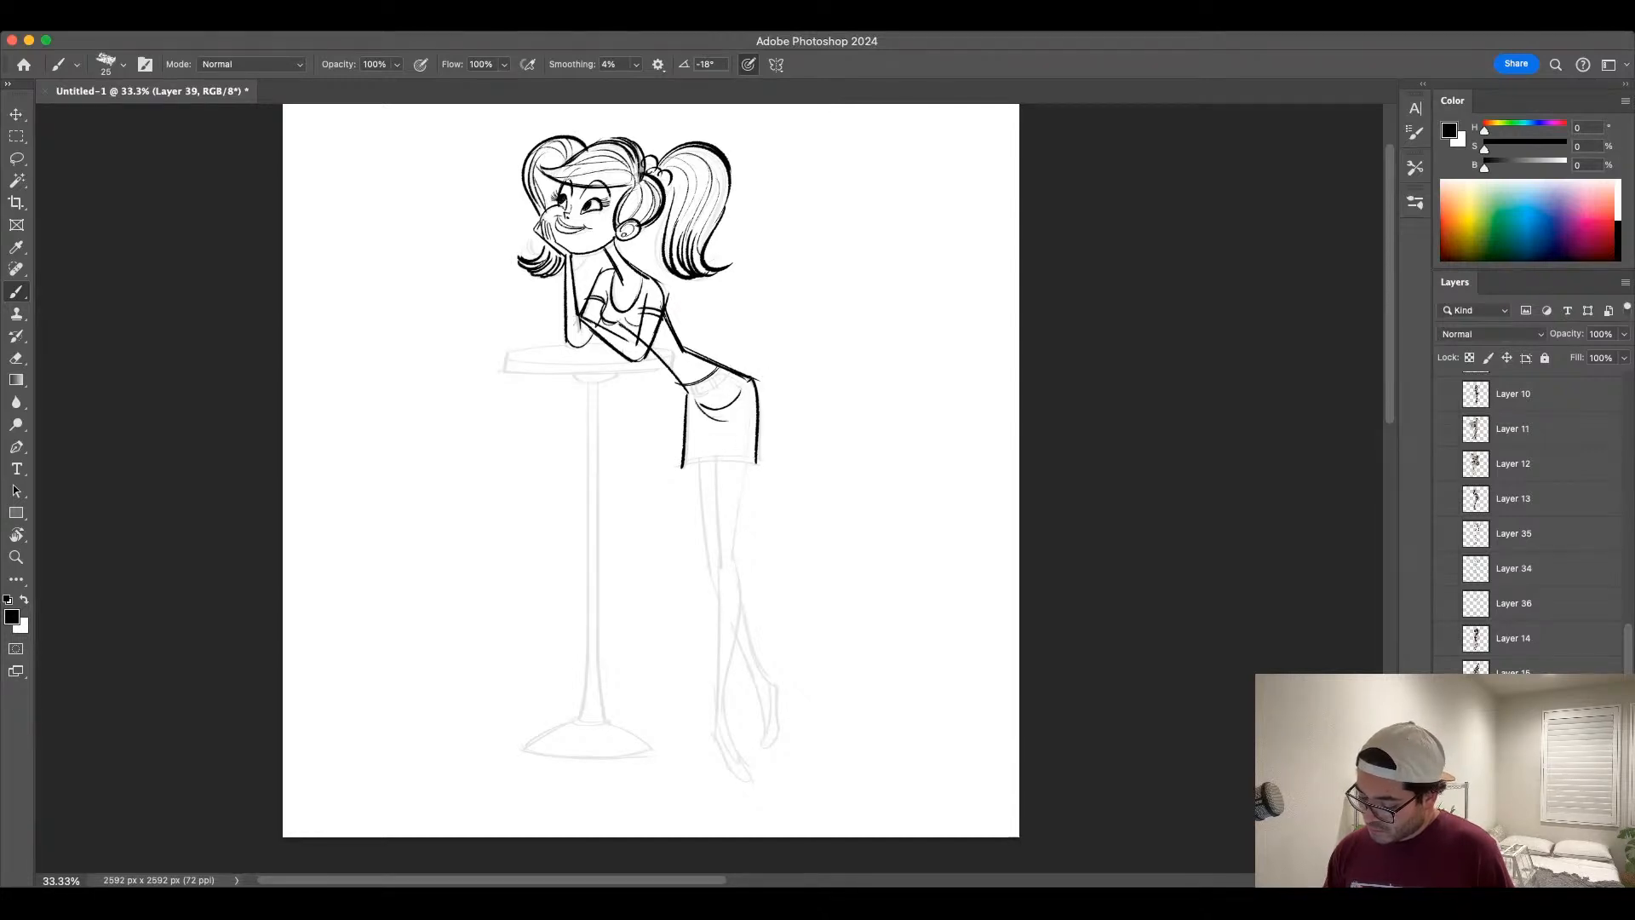
key(super+z)
drag(757, 375, 754, 466)
drag(758, 381, 761, 467)
key(bracketleft)
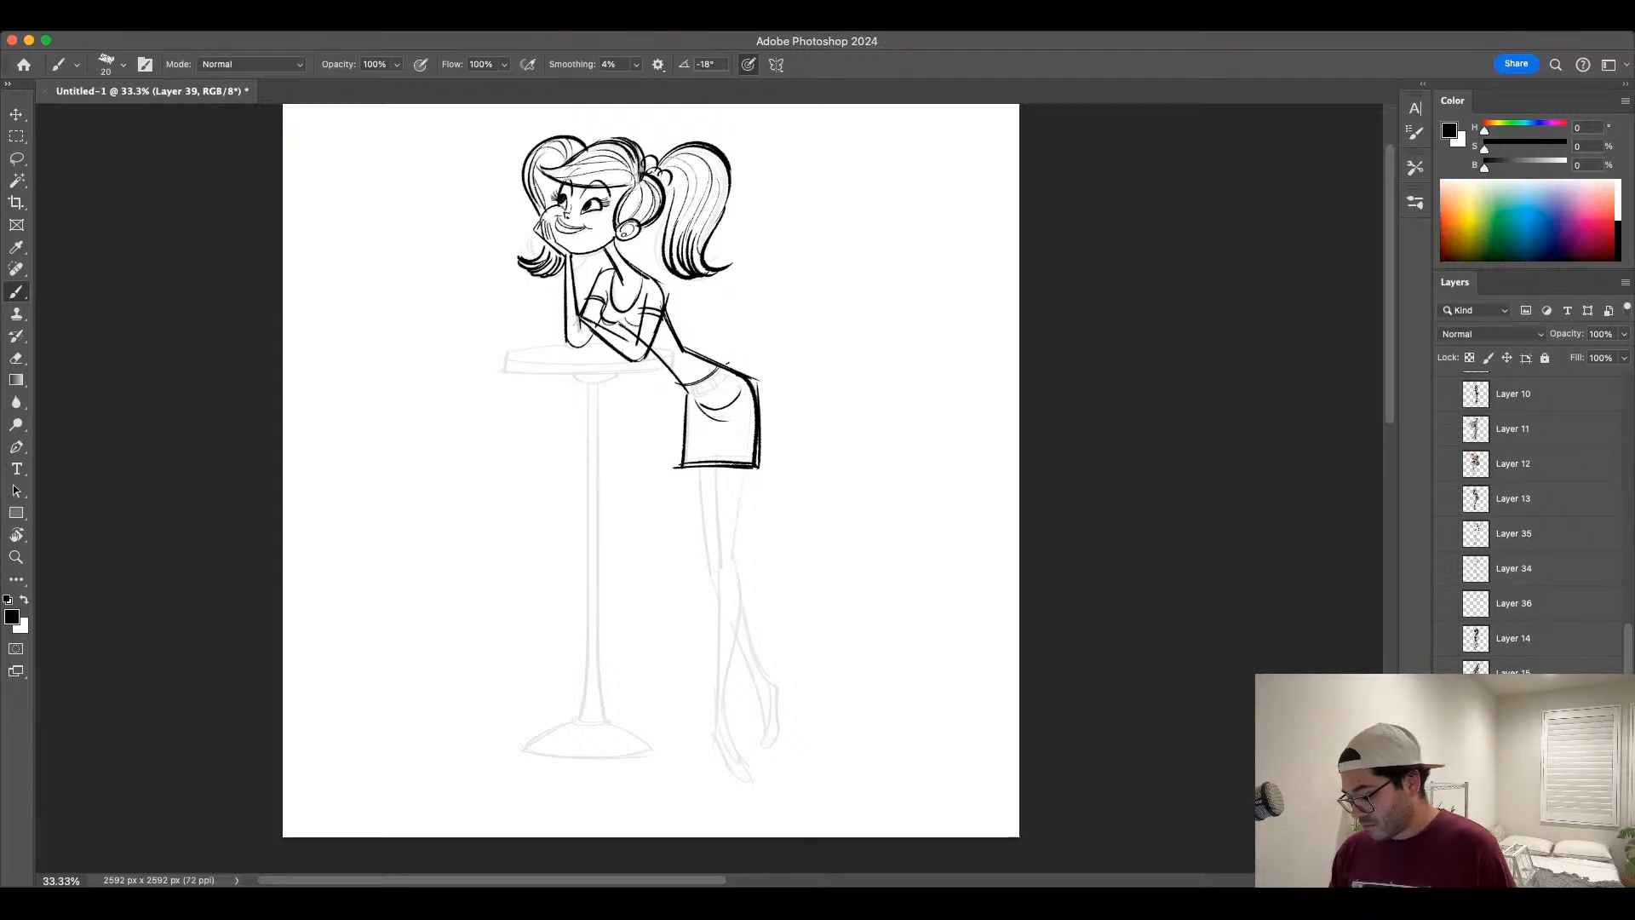
Step: Draw the belt with its buckle and loops at the skirt's waistband, using 10- and 15-pixel brush sizes
key(super+equal)
key(super+equal)
key(bracketleft)
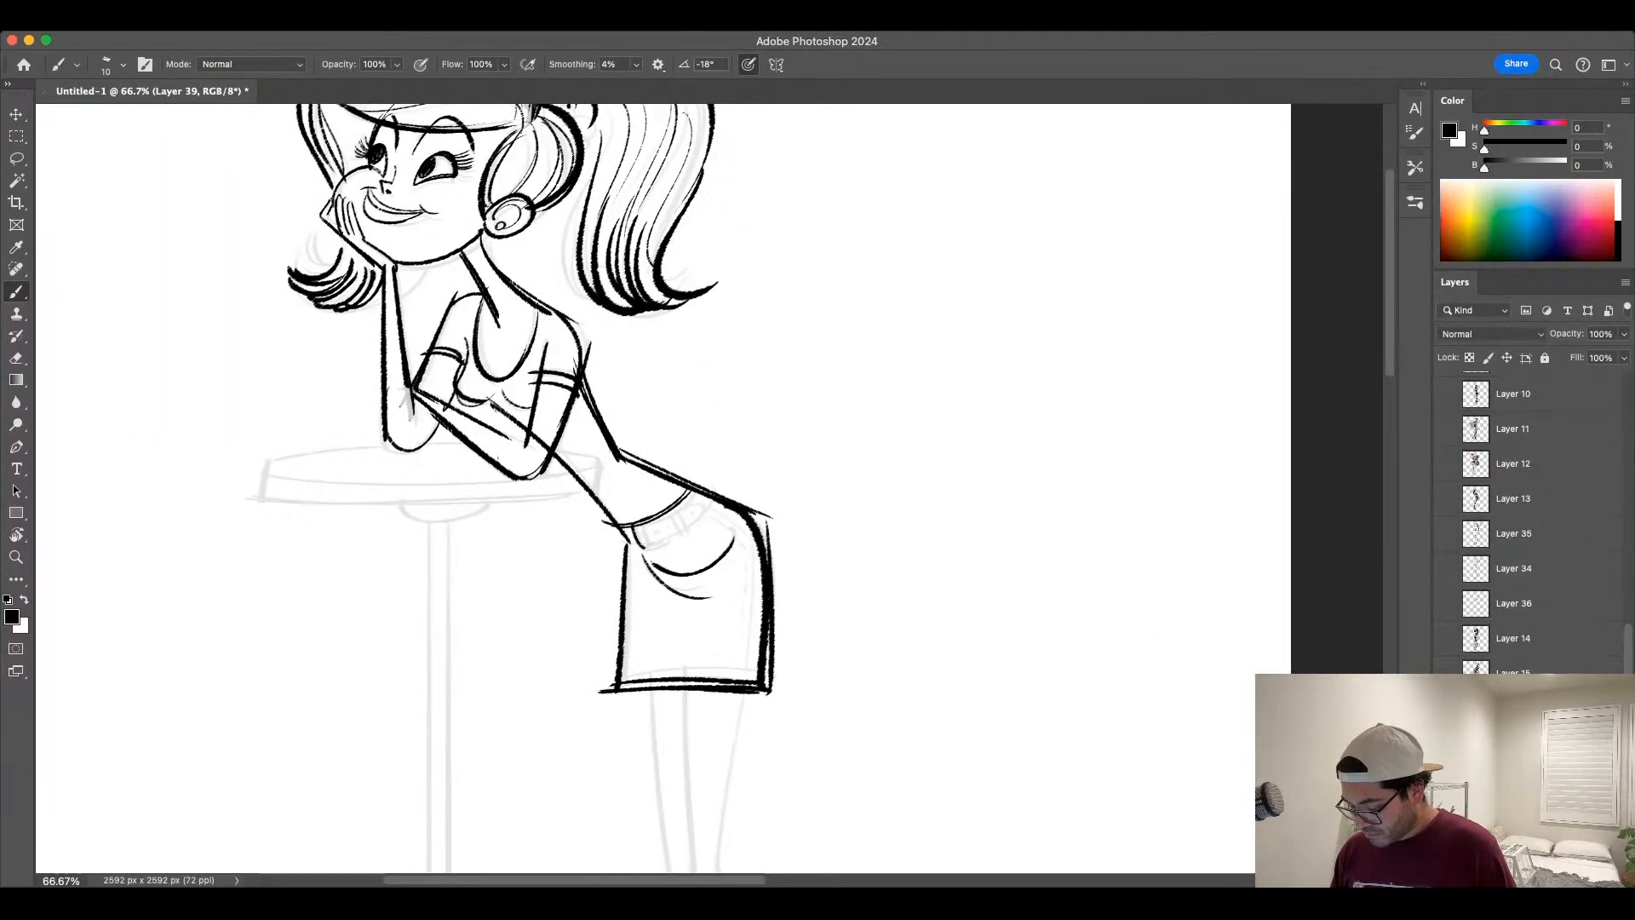
mouse_move(644, 547)
mouse_down()
mouse_move(679, 533)
mouse_move(652, 545)
mouse_up()
key(super+z)
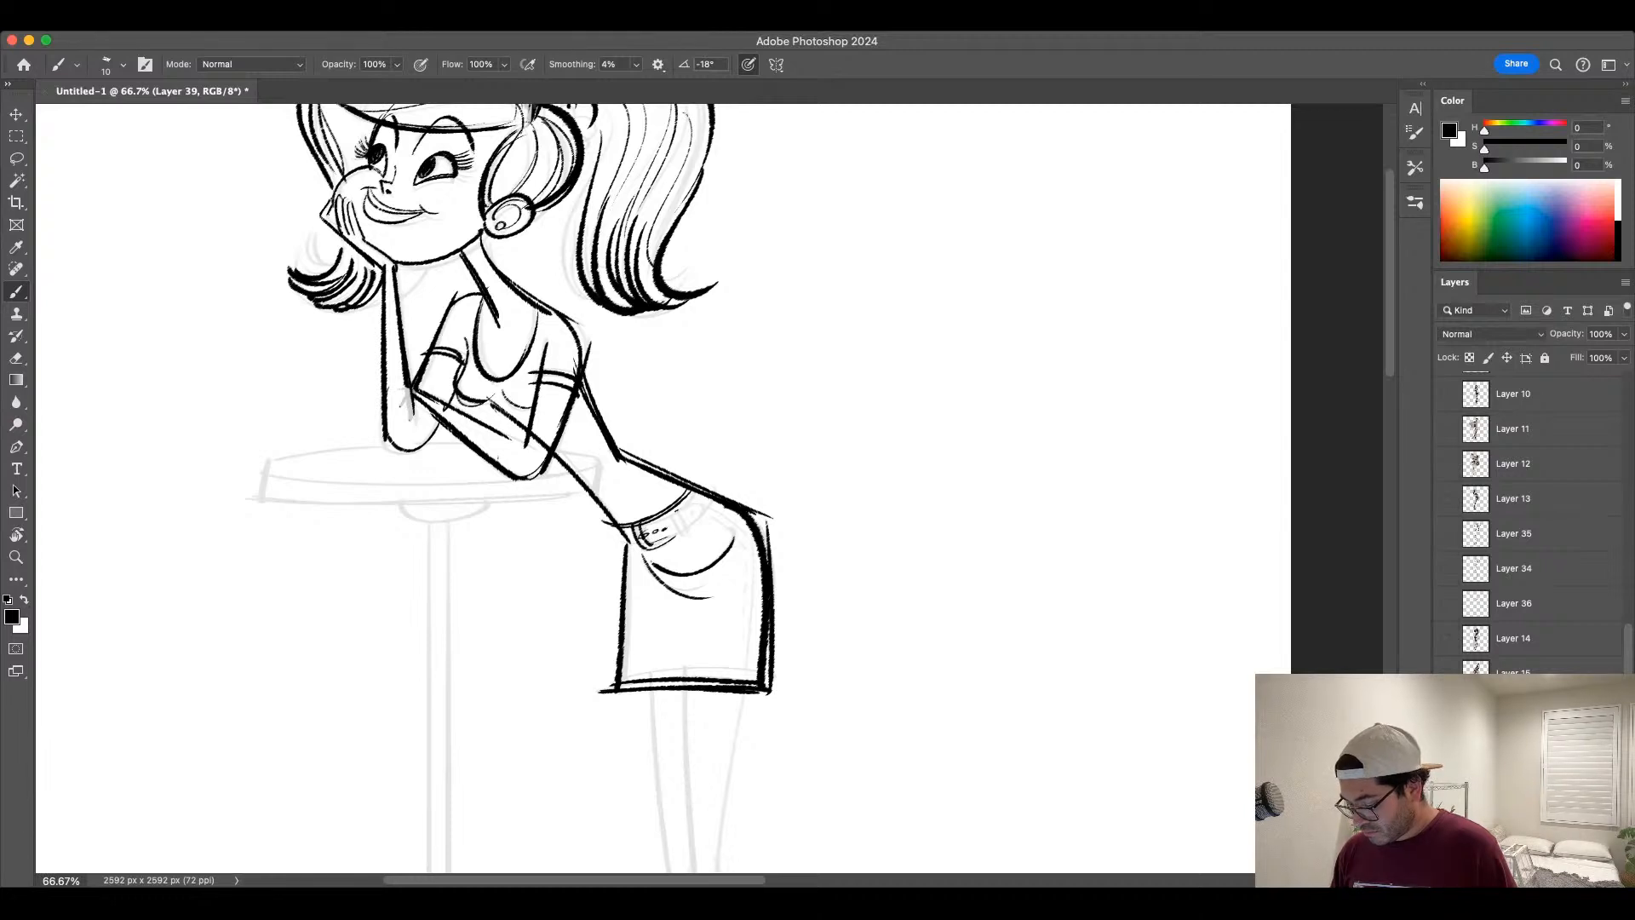
key(bracketright)
mouse_move(669, 510)
mouse_down()
mouse_move(685, 540)
mouse_move(702, 499)
mouse_move(680, 526)
mouse_up()
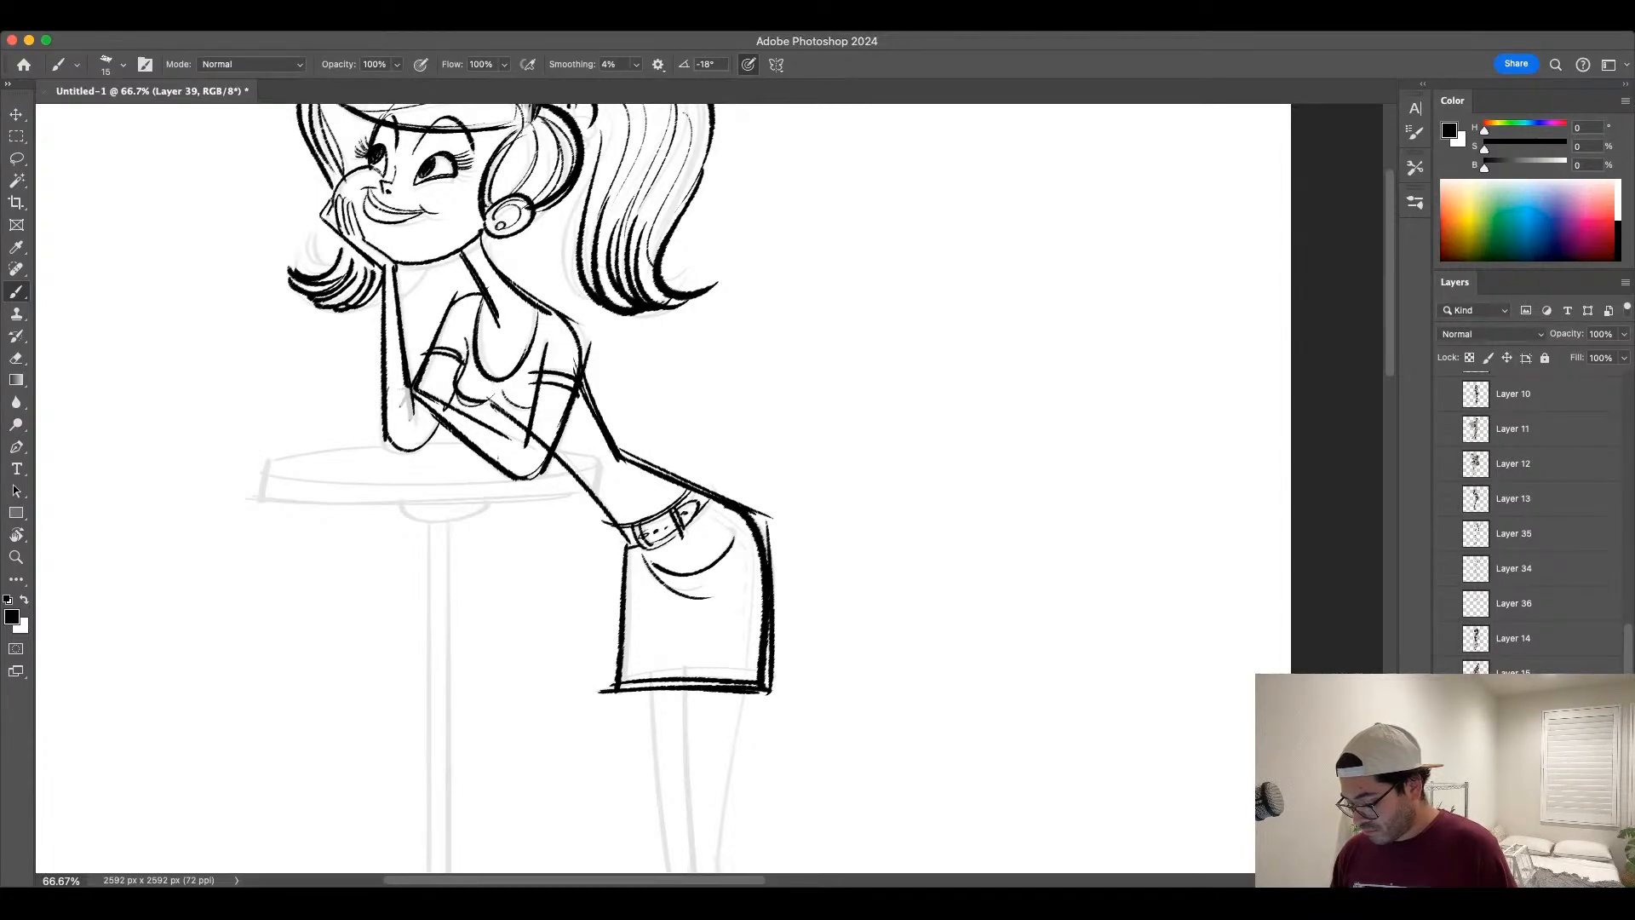
Step: Ink the front line of the standing leg's thigh from the skirt hem to the knee with a 25-pixel brush
scroll(785, 653, down, 3)
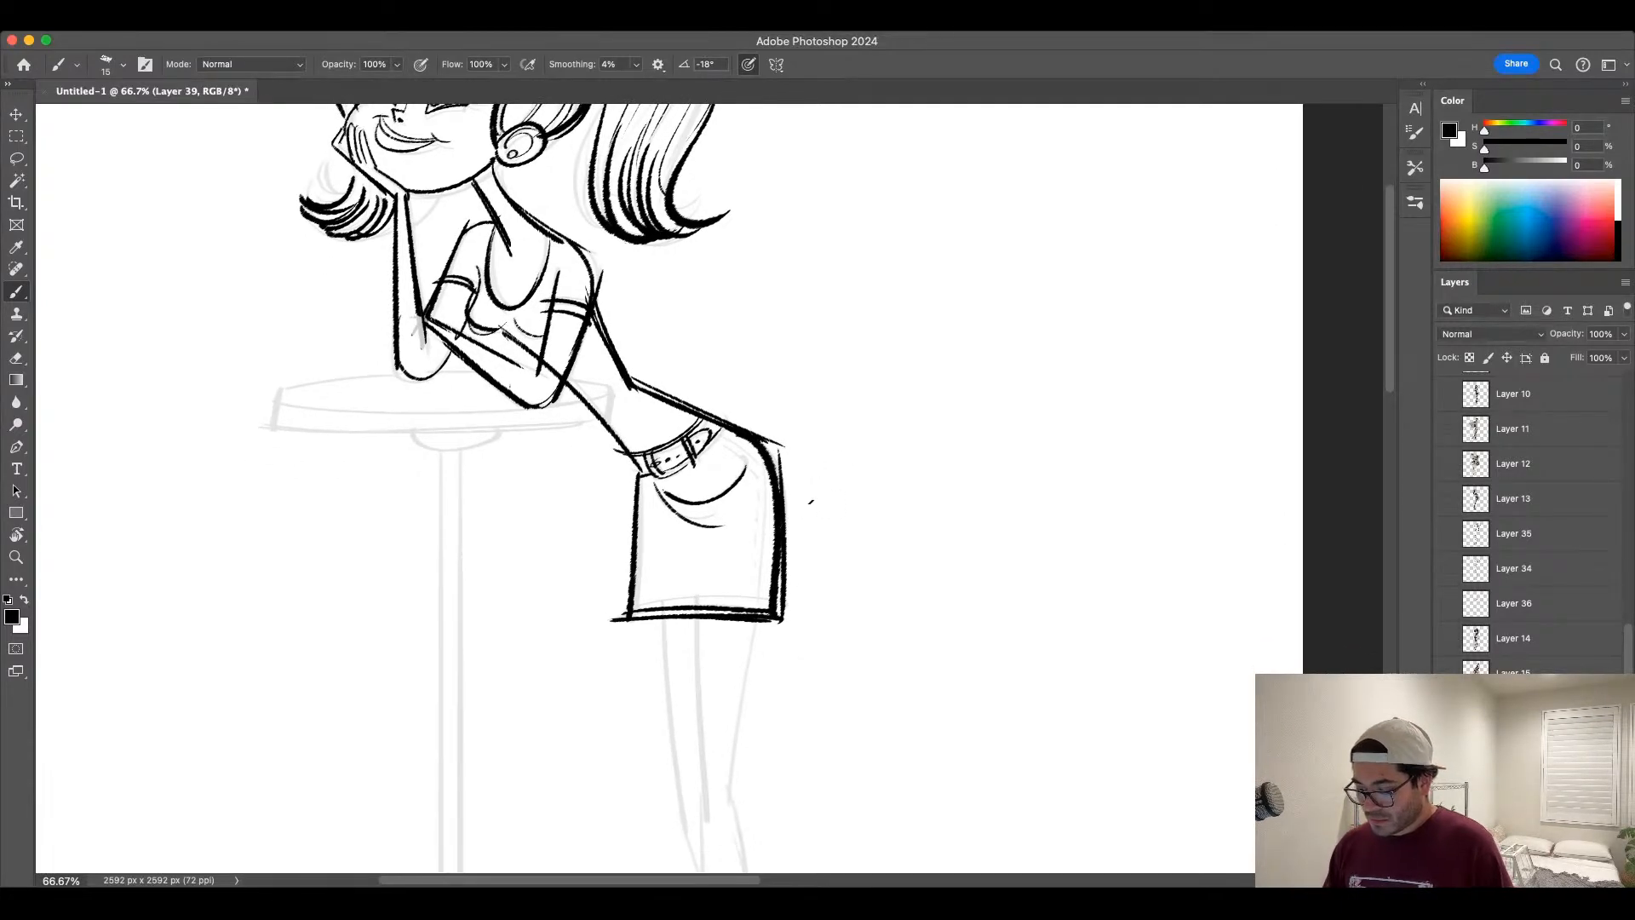
scroll(810, 502, down, 5)
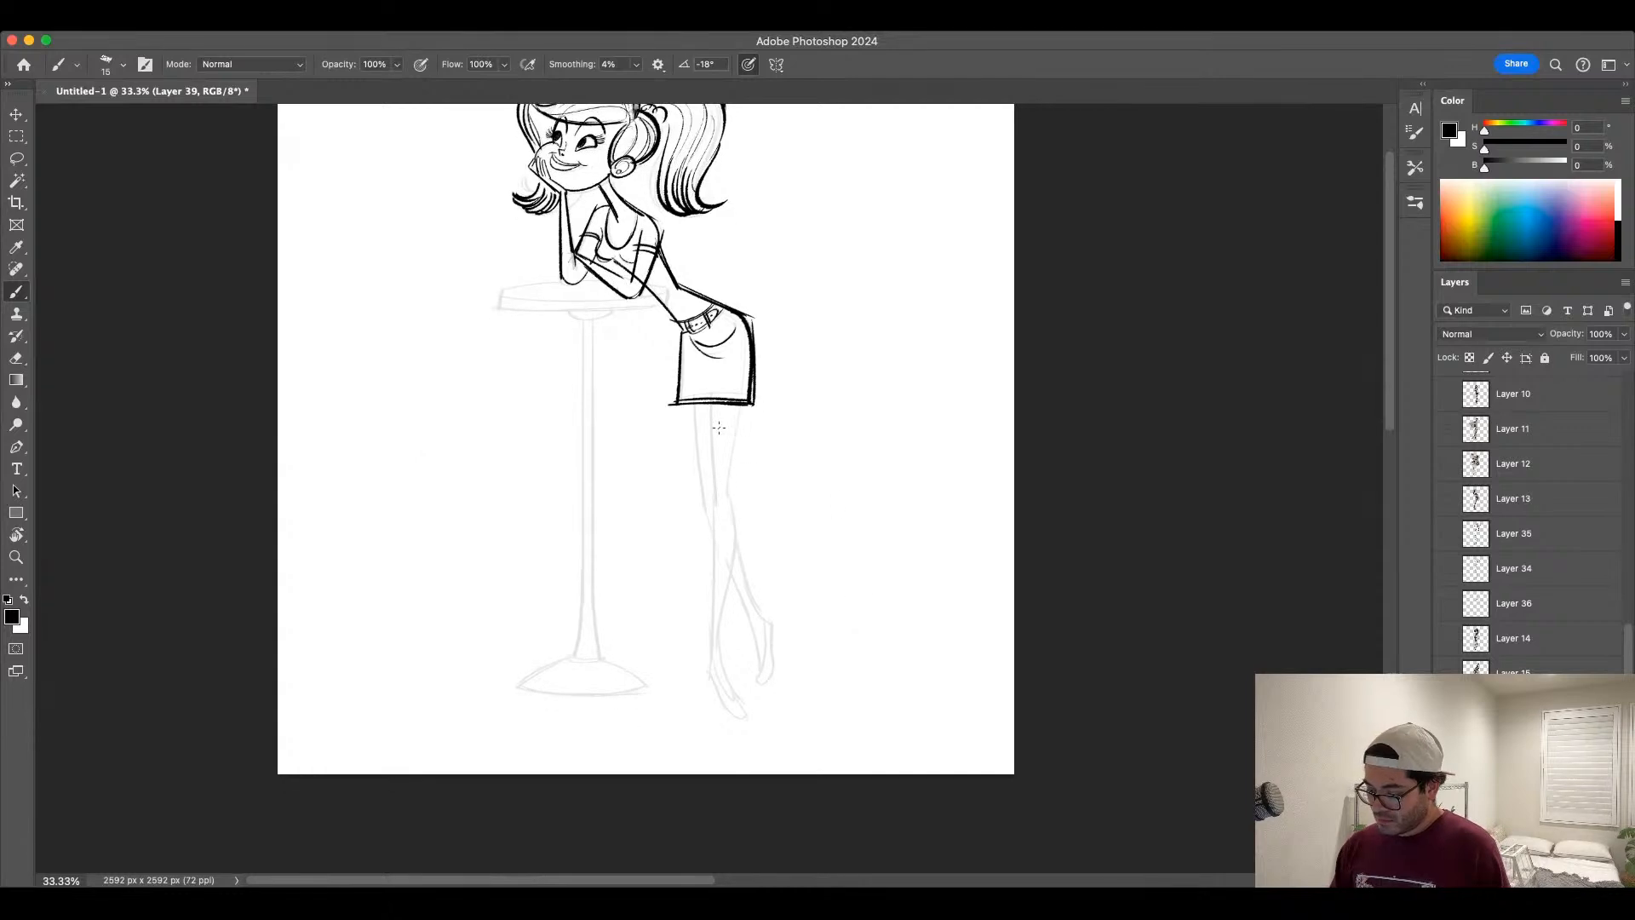
key(bracketright)
key(bracketright)
drag(708, 401, 714, 502)
key(ctrl+z)
drag(708, 391, 714, 493)
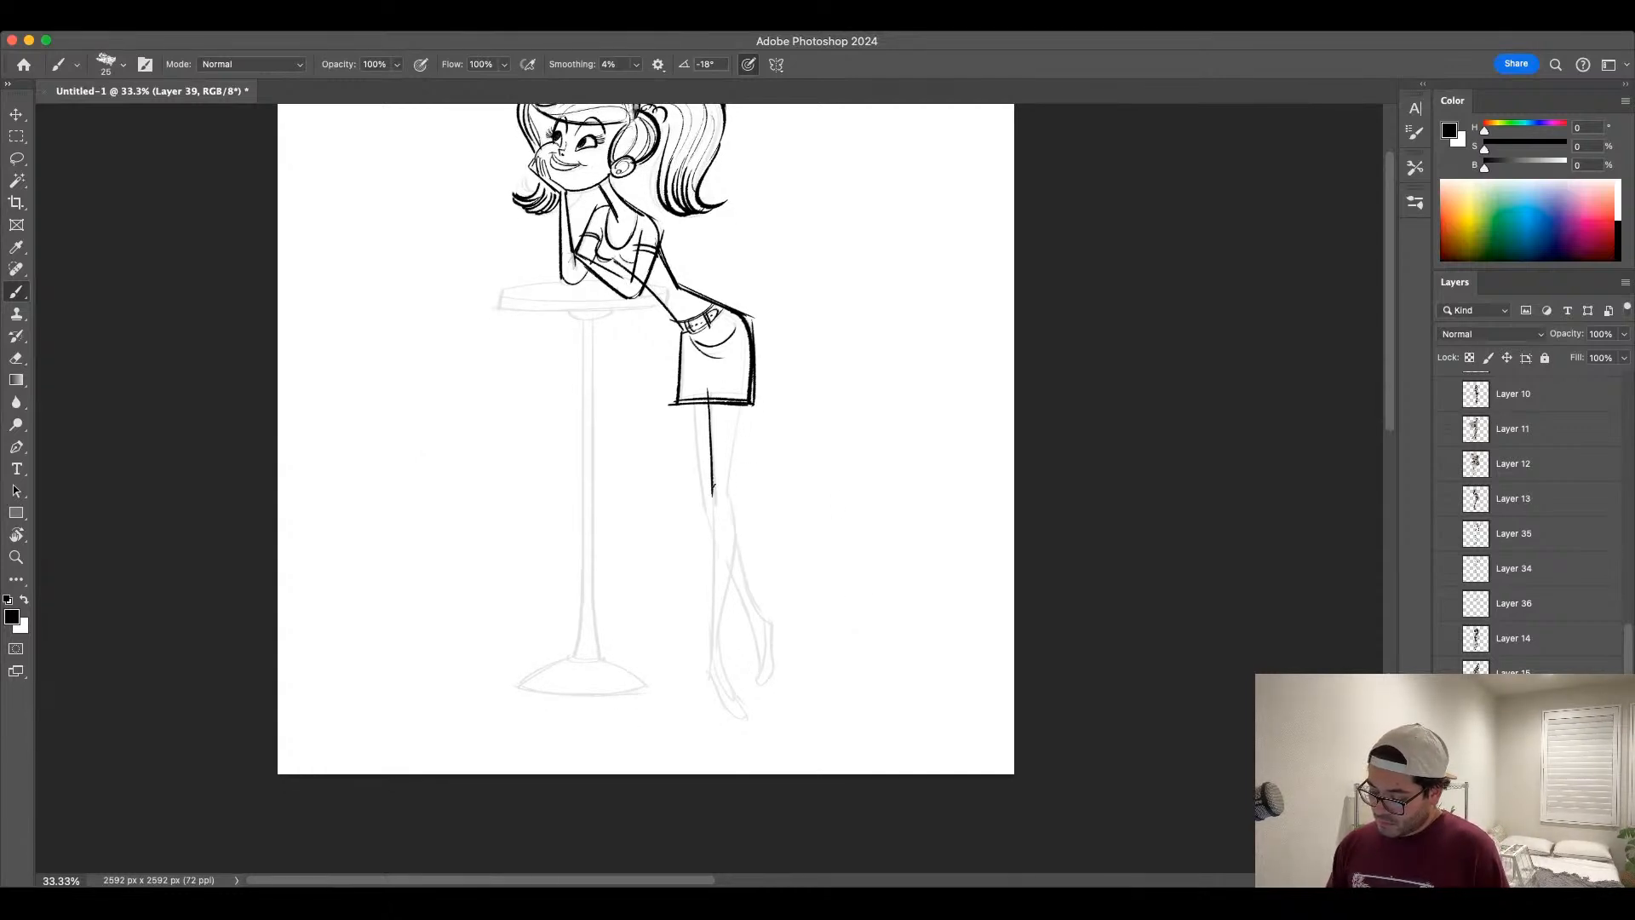
Step: Ink the rest of the standing leg, including the back of the thigh, calf, shin and pointed foot, with a 20-pixel brush
key(bracketleft)
drag(737, 405, 711, 647)
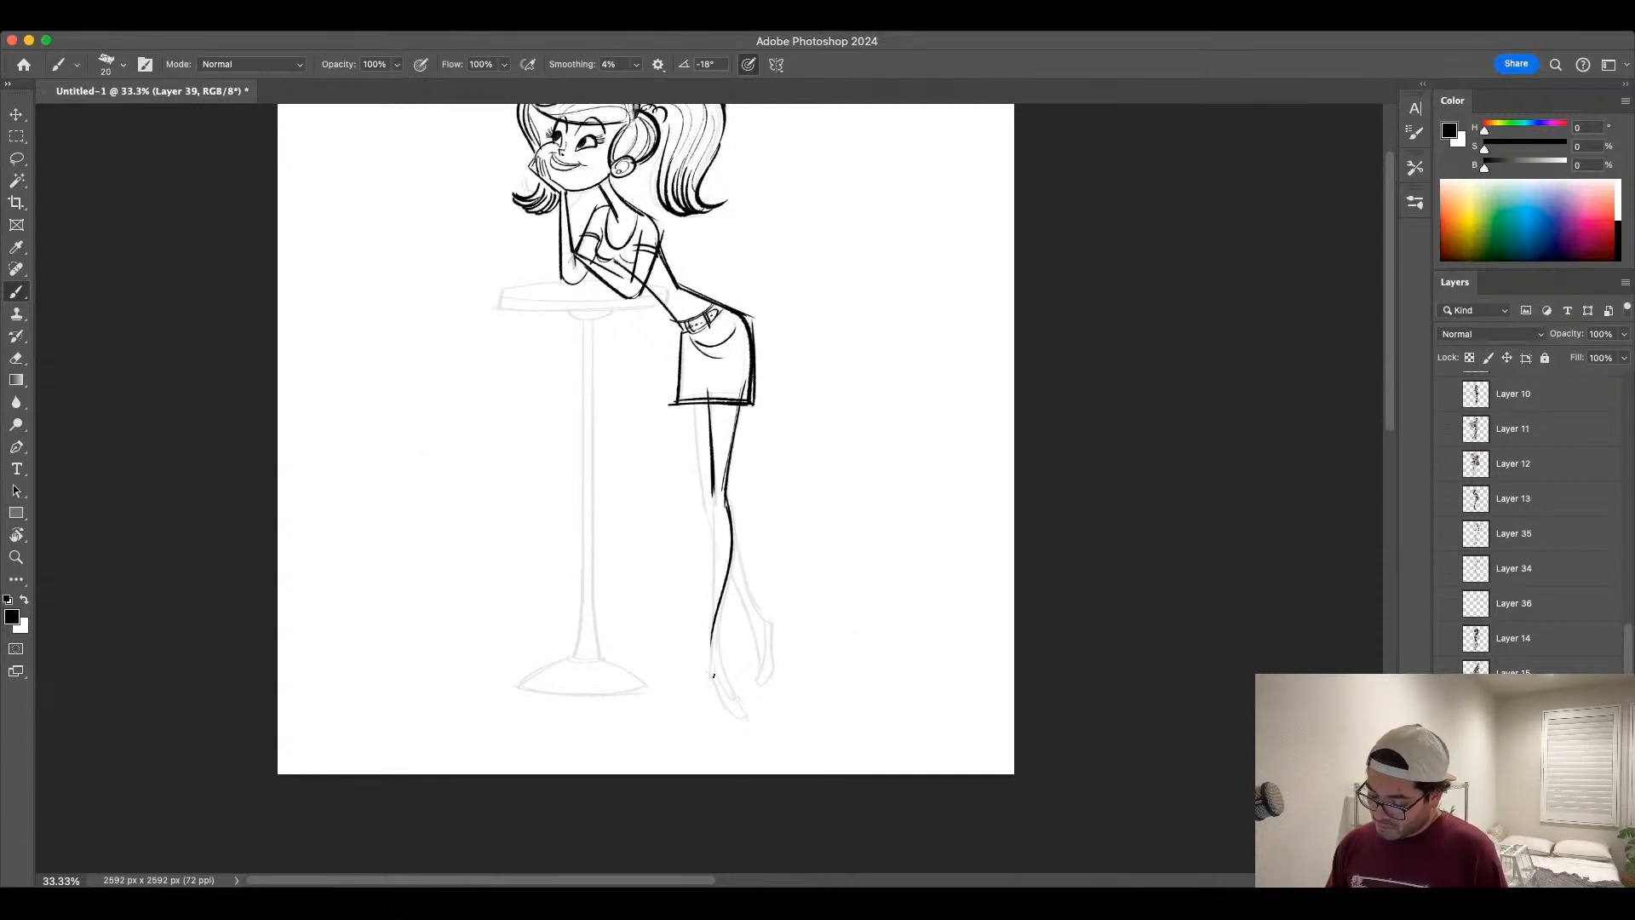
key(ctrl+z)
mouse_move(727, 503)
mouse_down()
mouse_move(715, 613)
mouse_move(745, 718)
mouse_up()
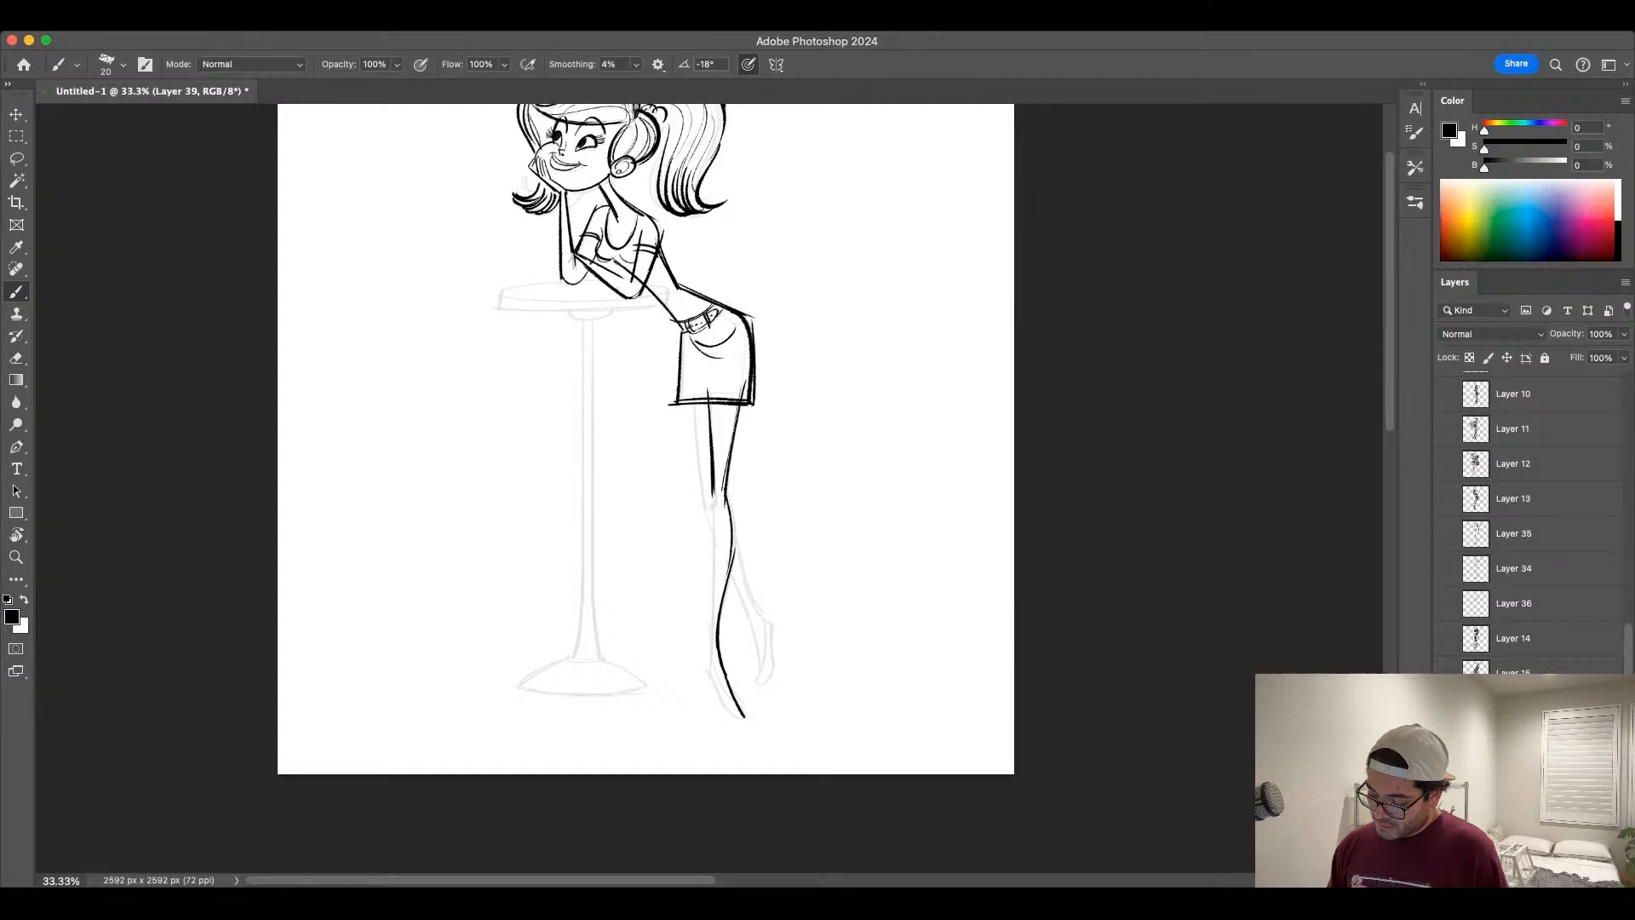
mouse_move(713, 488)
mouse_down()
mouse_move(711, 679)
mouse_move(745, 721)
mouse_up()
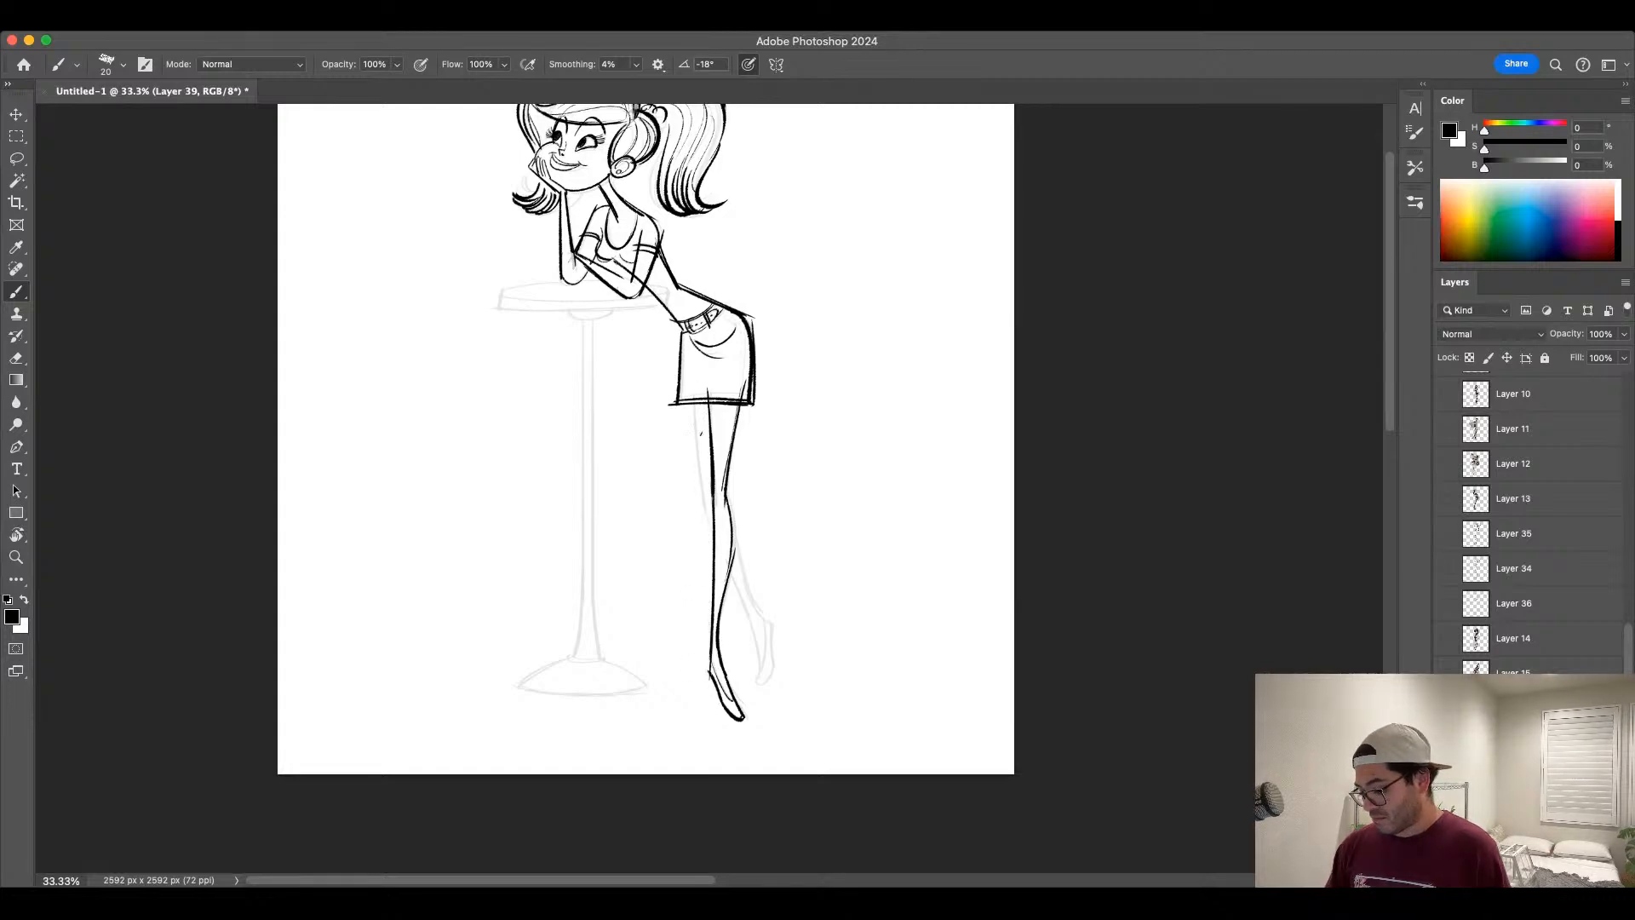
Step: Ink the crossed leg's thigh line from the skirt hem down to the knee
drag(693, 392, 705, 499)
key(ctrl+z)
key(ctrl+z)
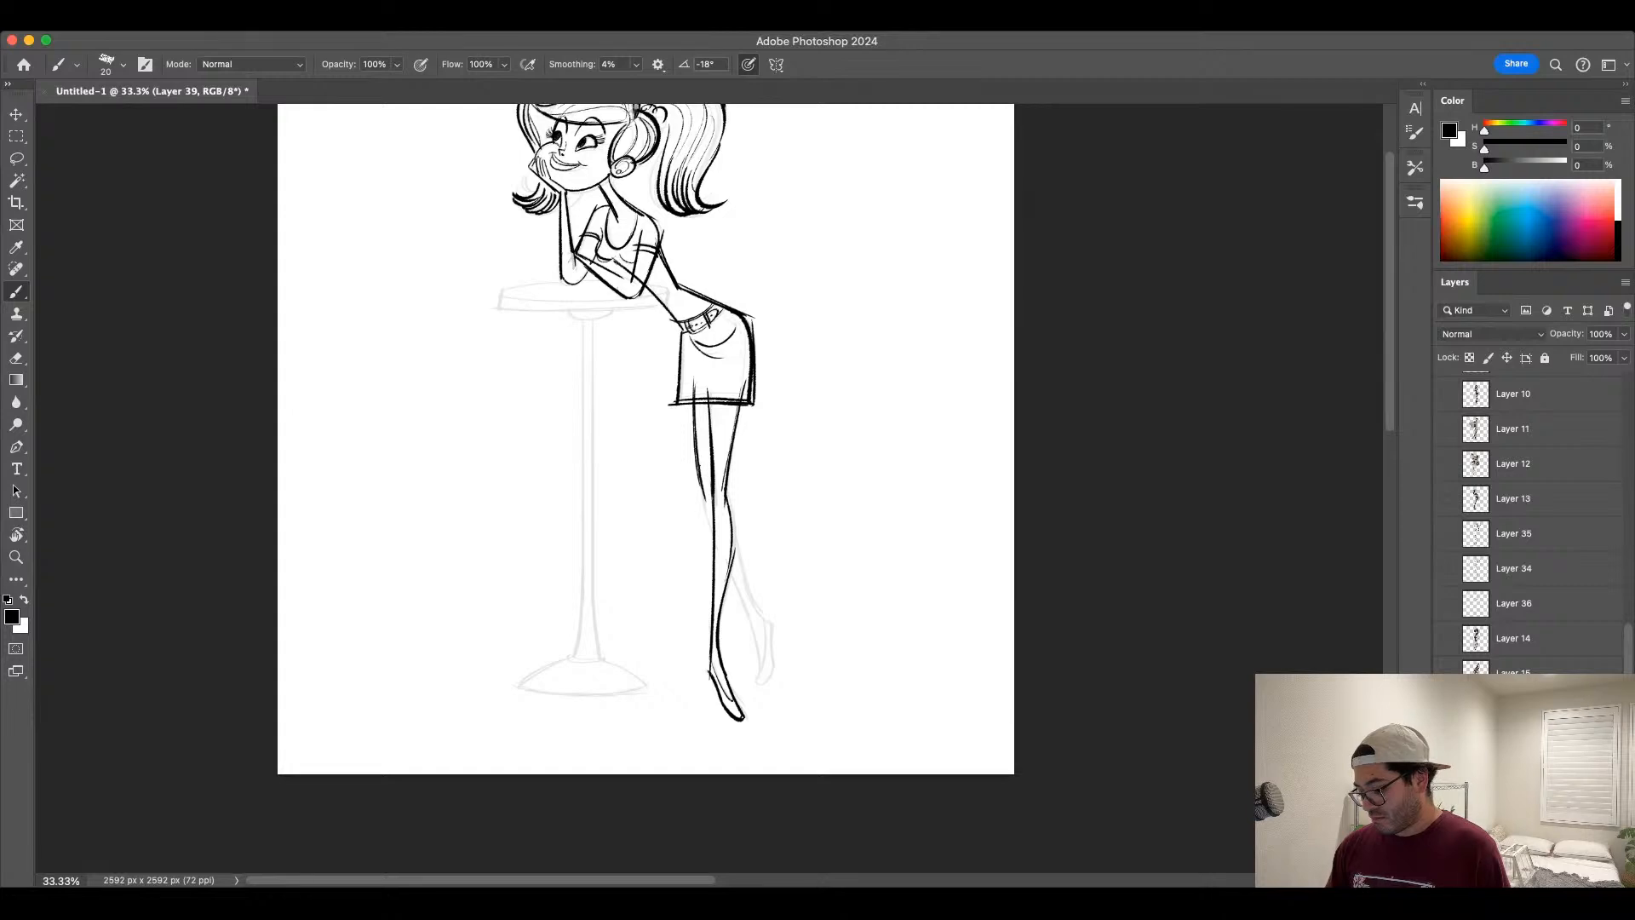
key(ctrl+z)
drag(694, 393, 708, 509)
Step: Ink the crossed leg's calf and raised foot, and refine both shoe outlines with a 15-pixel brush
drag(729, 572, 769, 661)
key(ctrl+z)
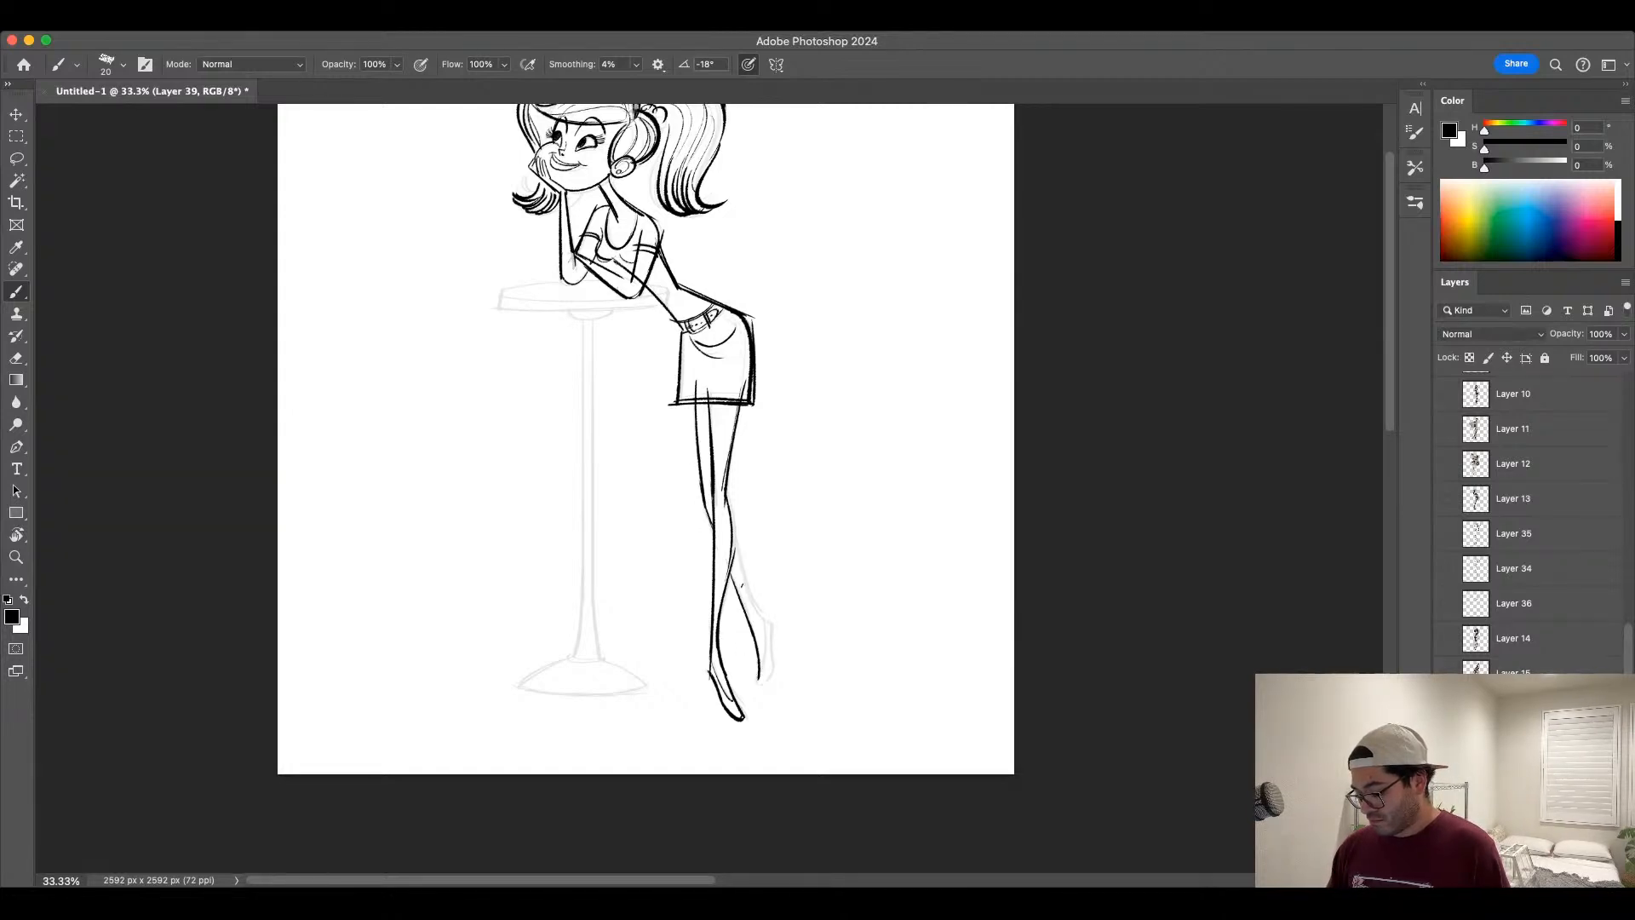
key(ctrl+z)
mouse_move(735, 536)
mouse_down()
mouse_move(771, 626)
mouse_move(763, 685)
mouse_up()
key(ctrl+z)
drag(766, 620, 762, 668)
key(ctrl+z)
key(ctrl+z)
key(bracketleft)
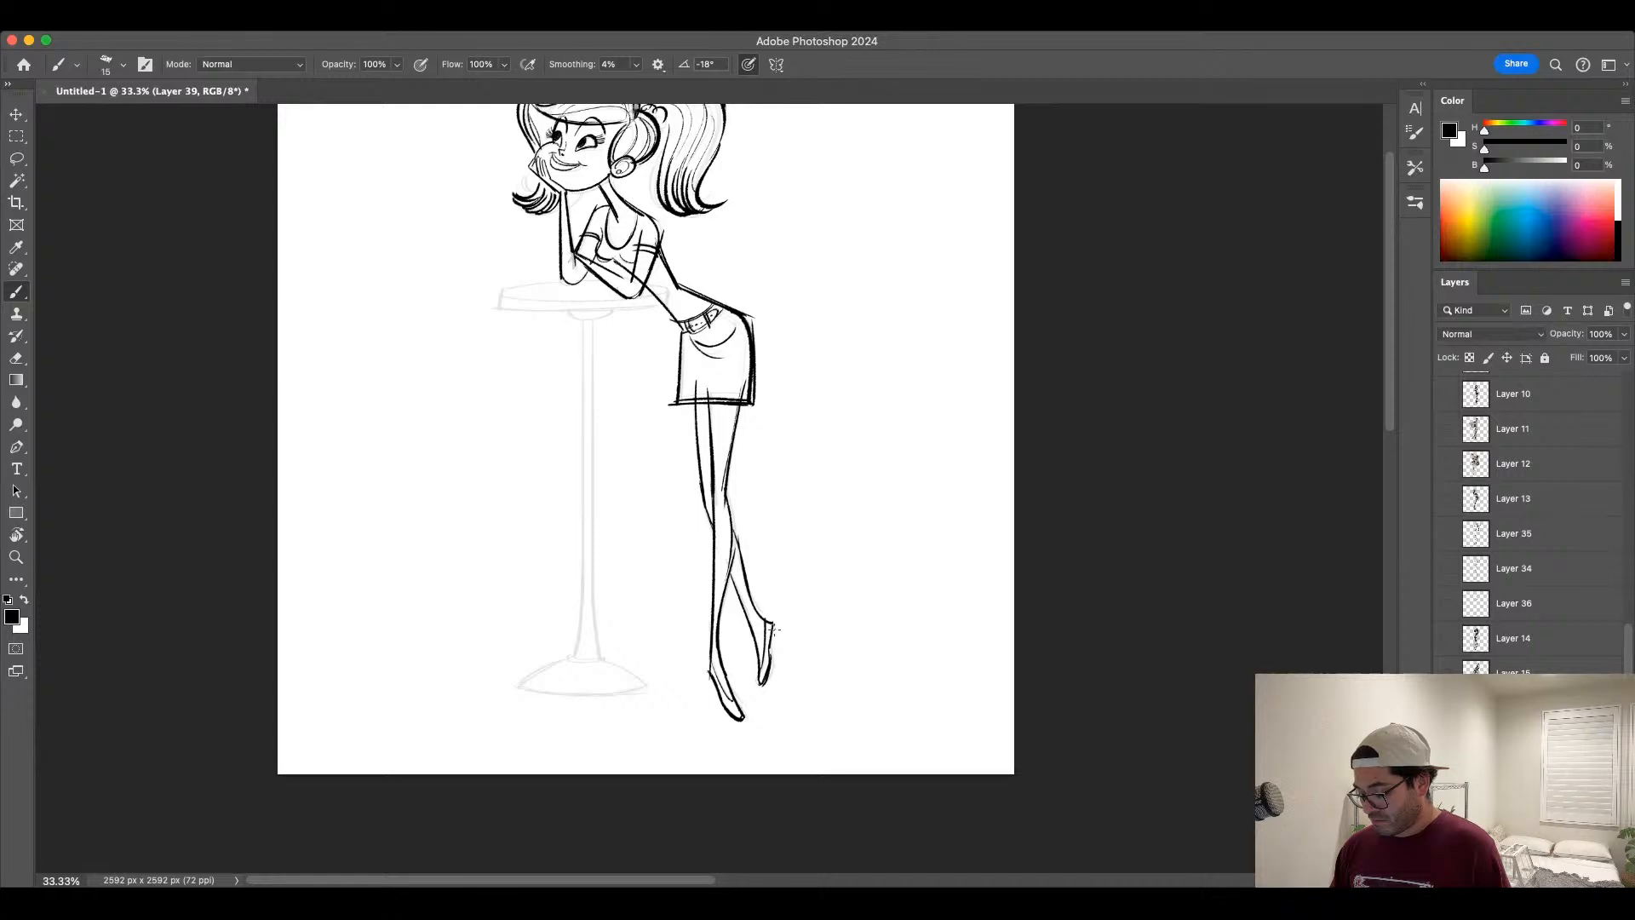
drag(707, 679, 749, 718)
Step: Ink the round tabletop's outline and rim around the resting arms with a 20-pixel brush
scroll(839, 558, up, 3)
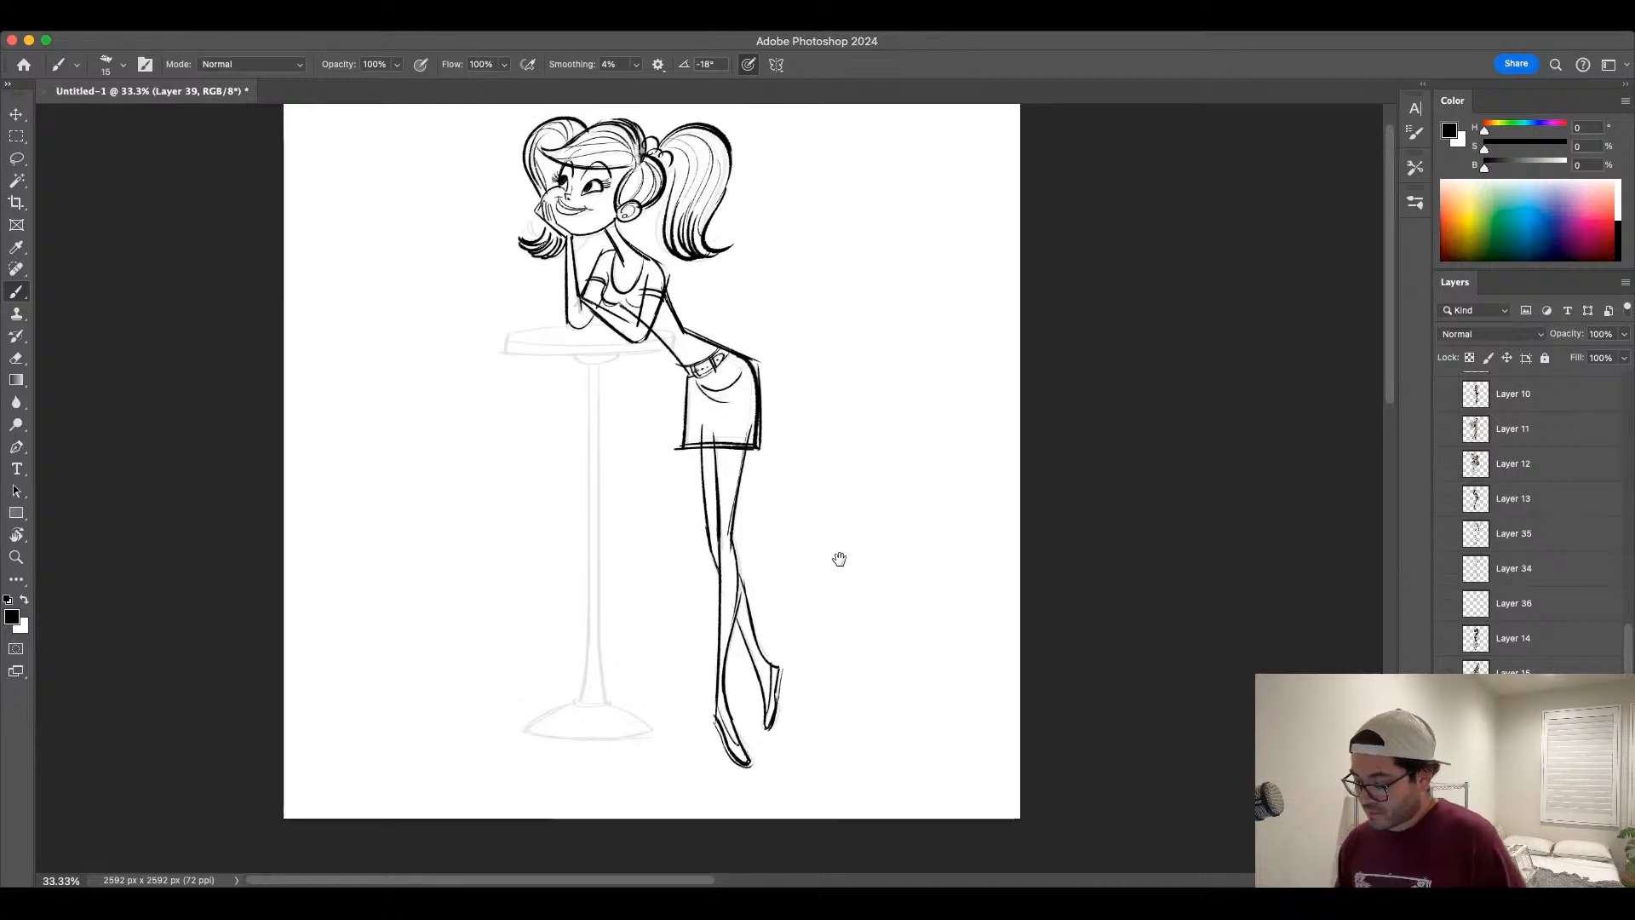
key(bracketright)
key(bracketright)
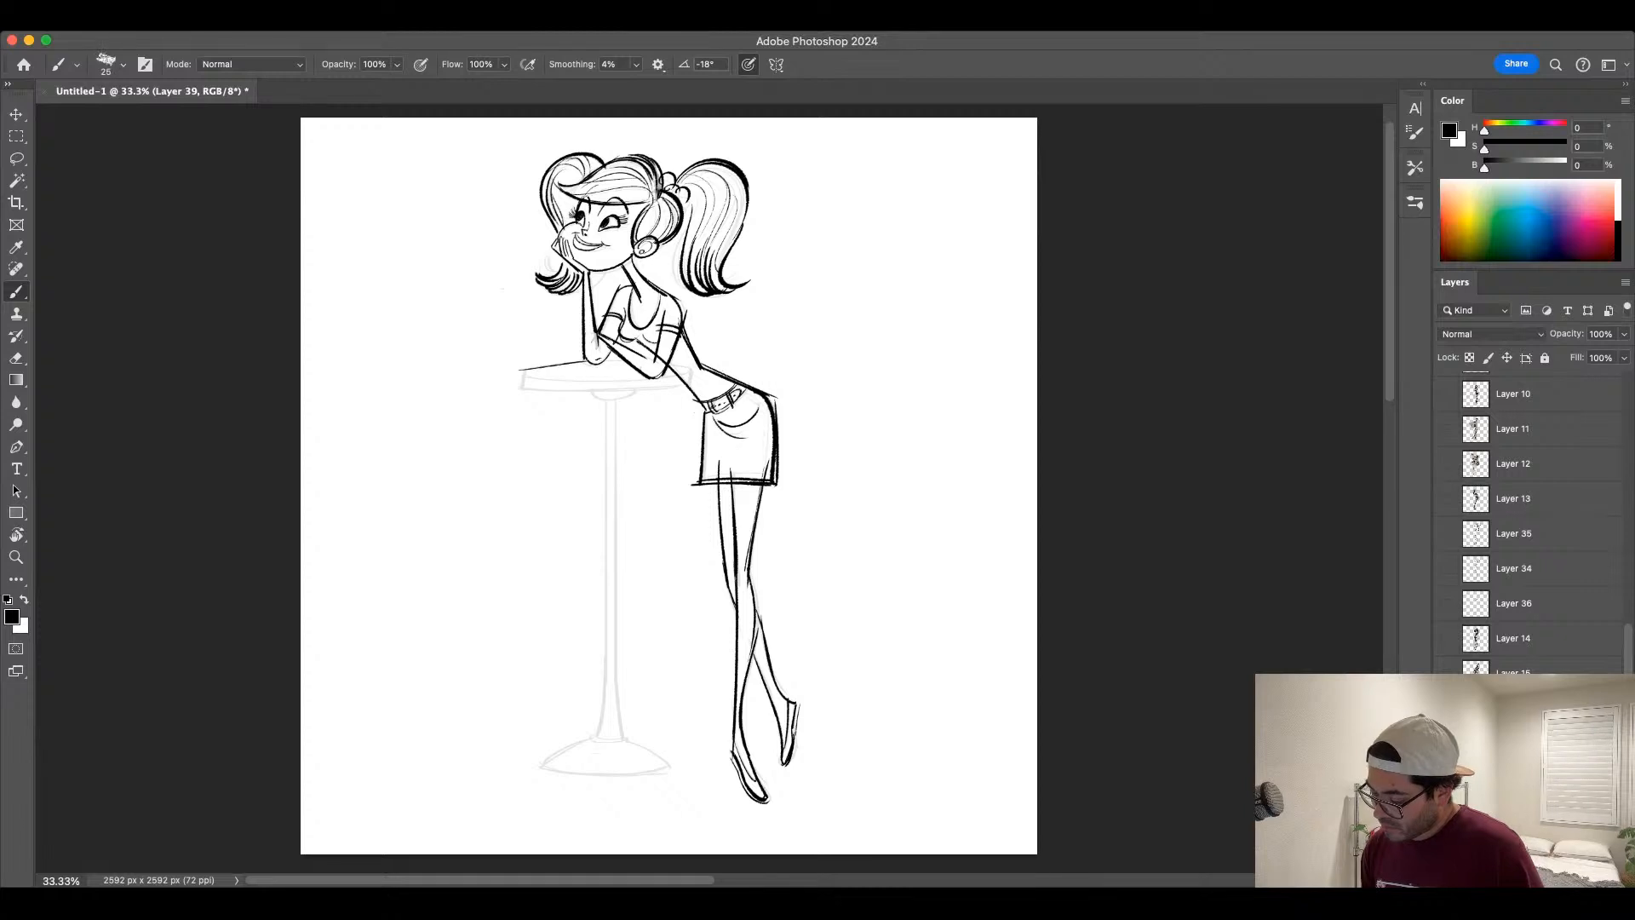
key(bracketleft)
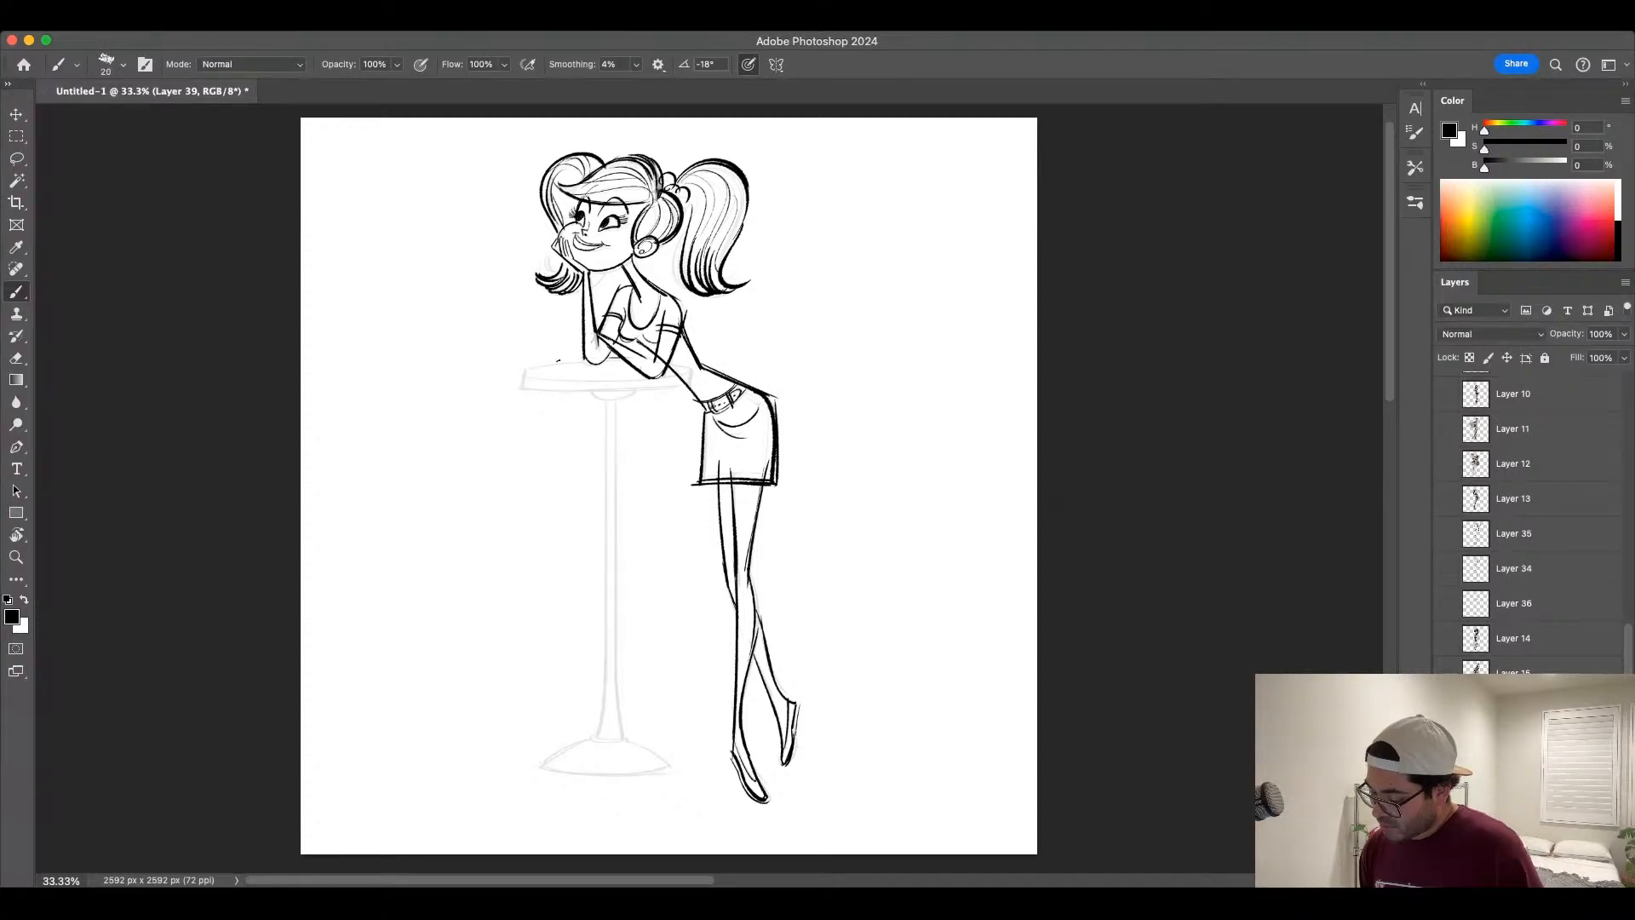
mouse_move(524, 365)
mouse_down()
mouse_move(595, 356)
mouse_move(523, 390)
mouse_move(644, 371)
mouse_move(654, 388)
mouse_move(693, 385)
mouse_up()
key(ctrl+z)
key(ctrl+z)
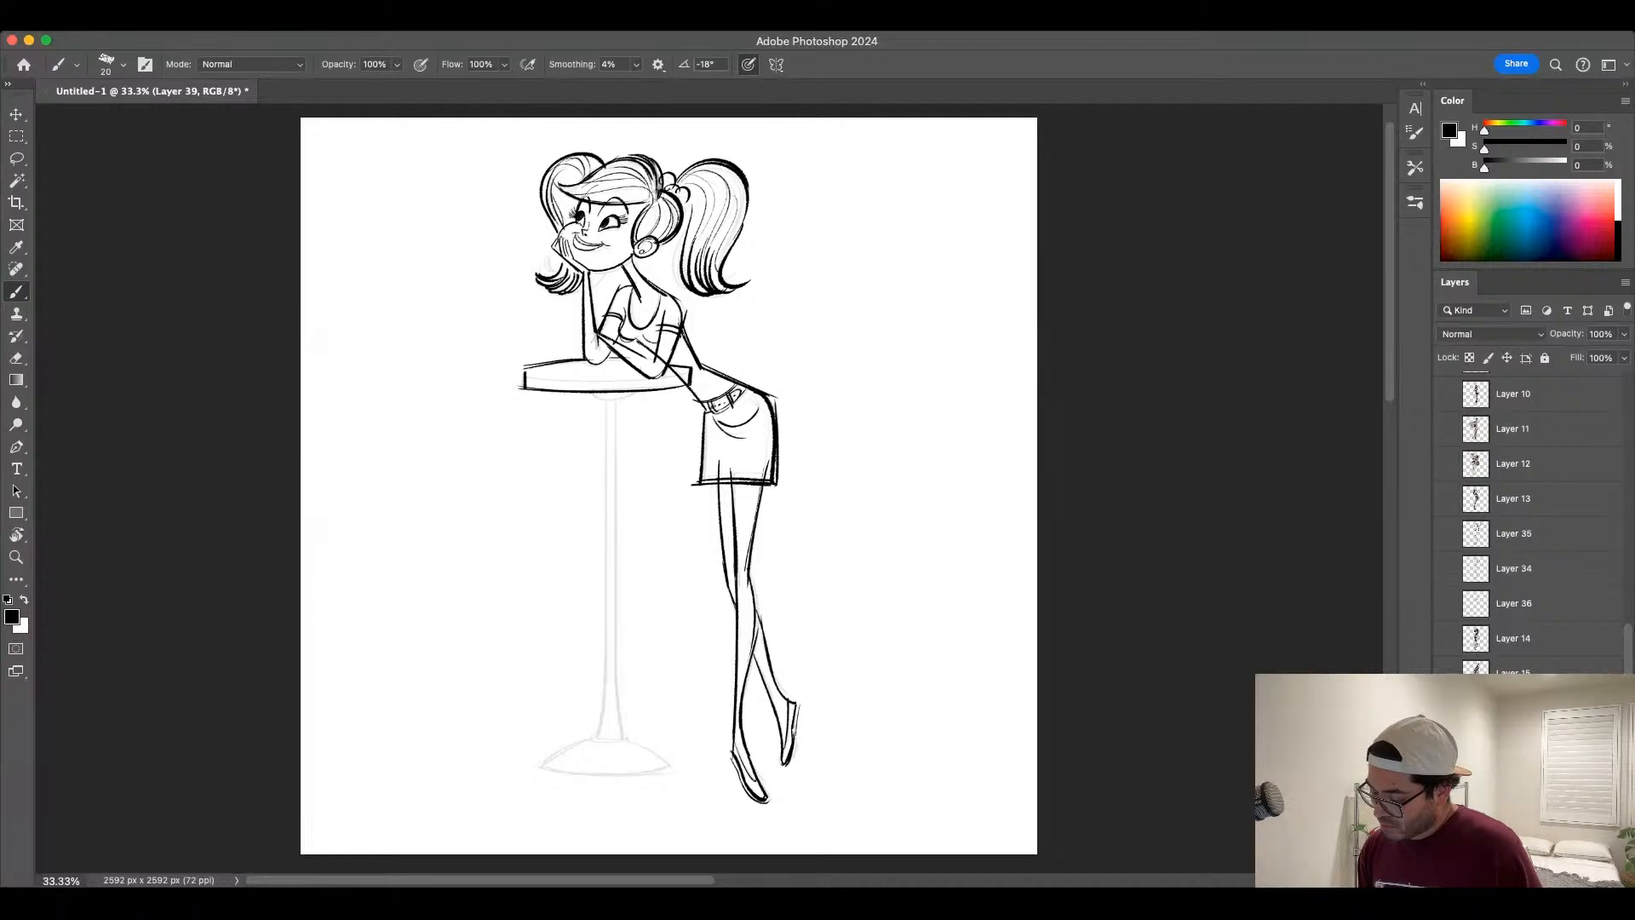
Step: Reinforce the tabletop's rim lines and ink the small curved mount beneath it
mouse_move(526, 382)
mouse_down()
mouse_move(644, 369)
mouse_move(601, 677)
mouse_up()
key(bracketright)
key(super+z)
key(super+z)
key(super+z)
key(bracketleft)
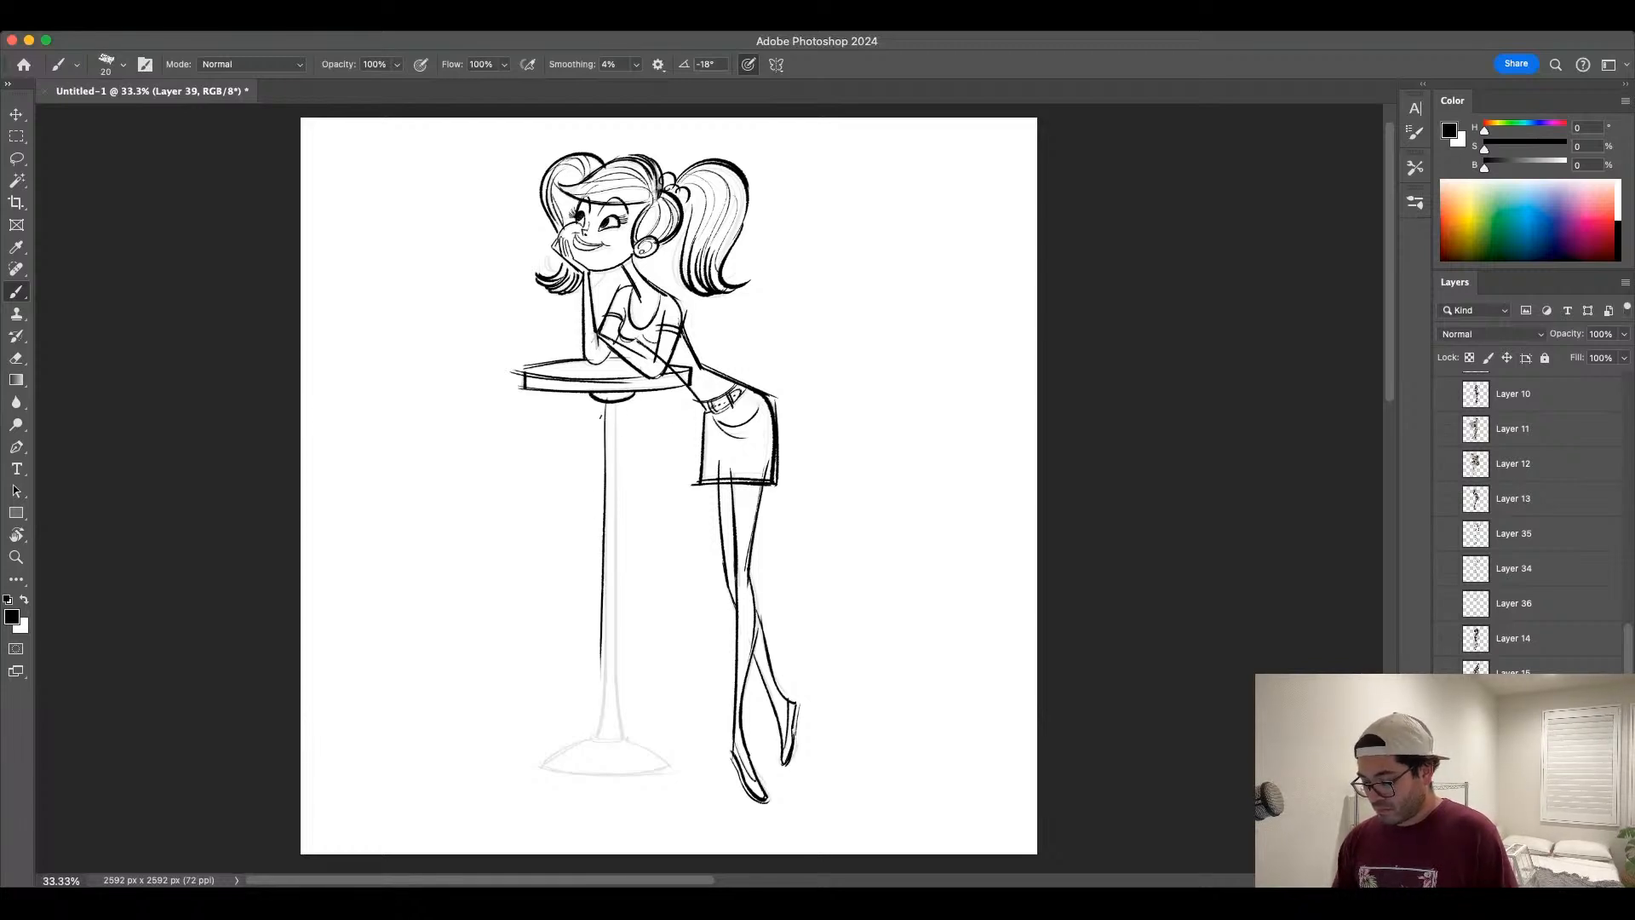
key(super+z)
drag(606, 402, 602, 619)
drag(604, 462, 603, 708)
key(super+z)
key(super+z)
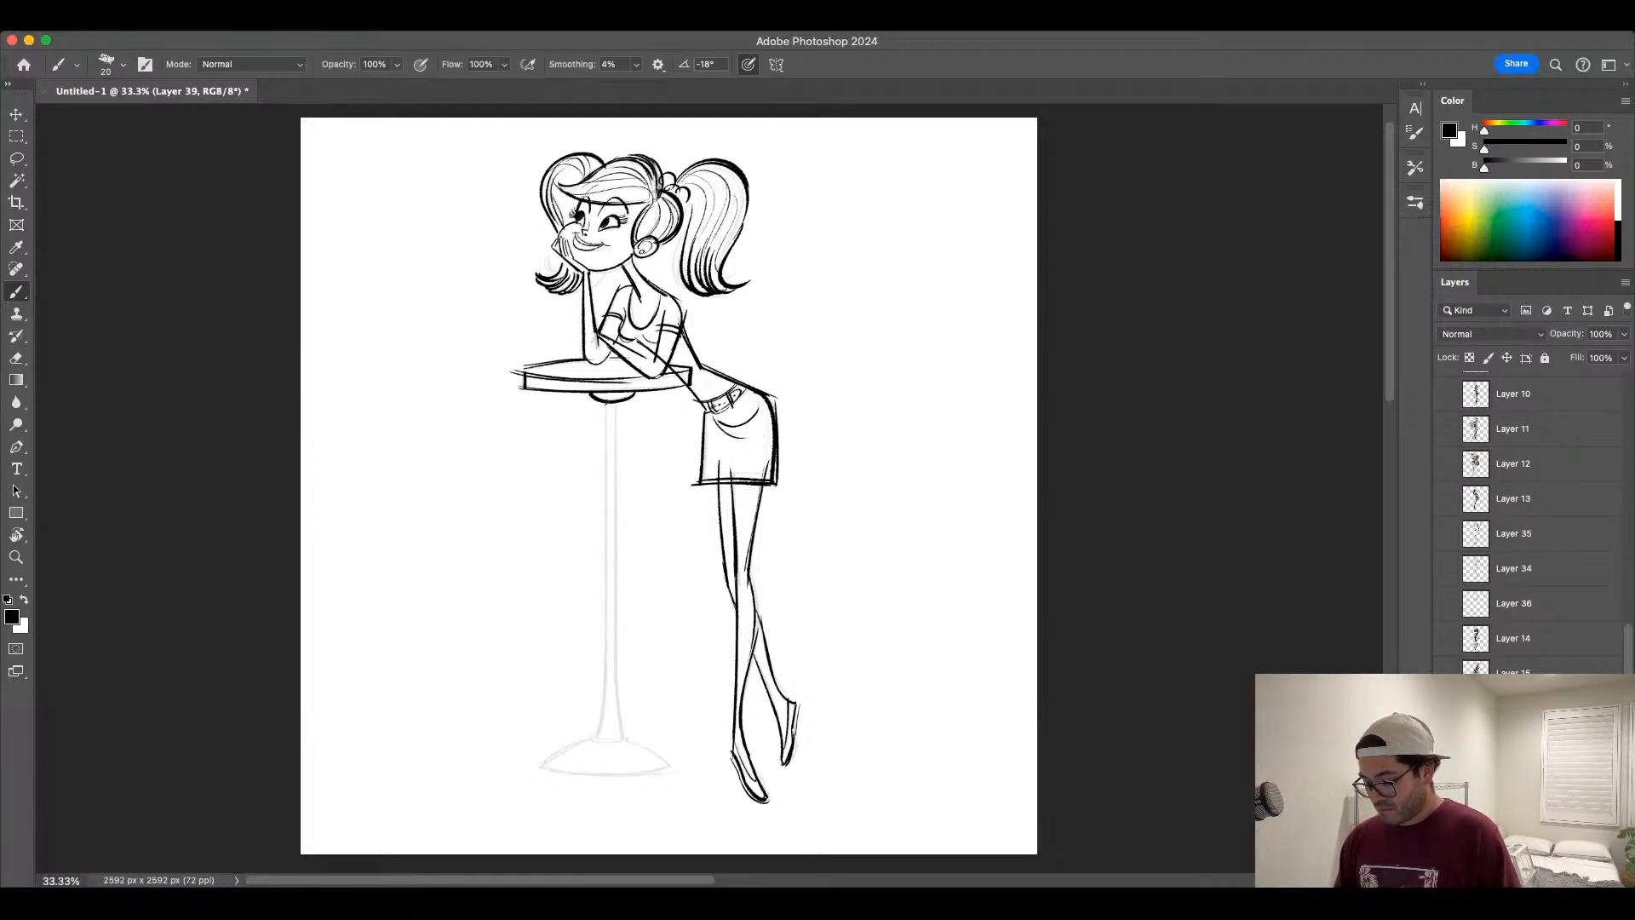
Step: Ink both sides of the tall table's pole, flaring them at the foot, with a 20-pixel brush
drag(606, 397, 608, 707)
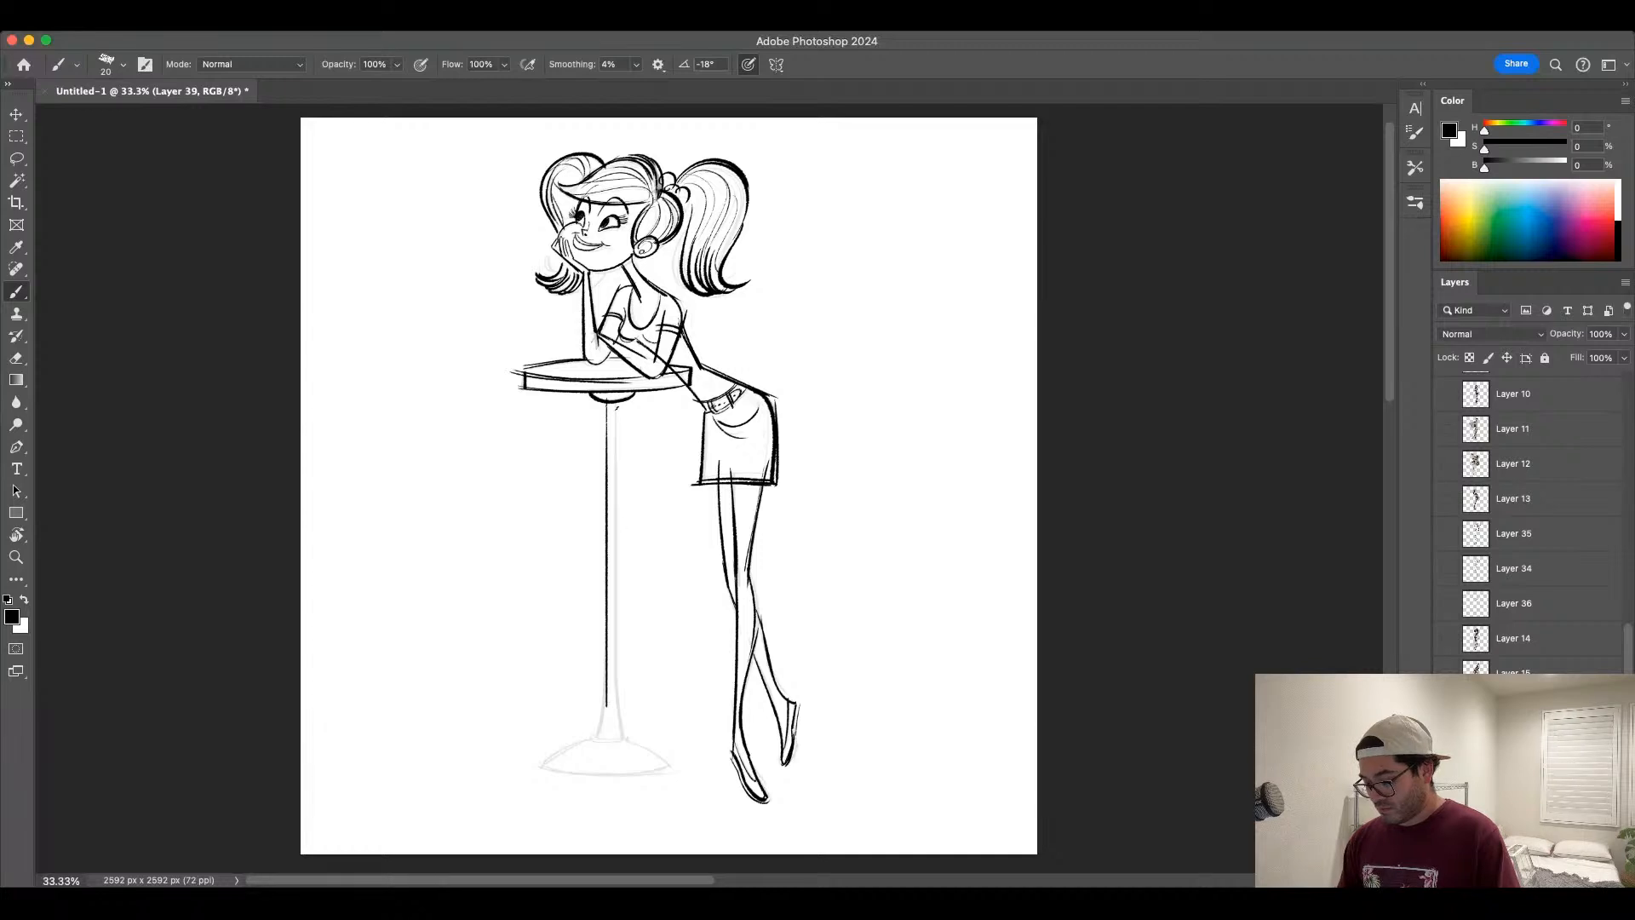
mouse_move(615, 401)
mouse_down()
mouse_move(614, 695)
mouse_move(596, 741)
mouse_up()
key(super+z)
drag(609, 659, 599, 742)
mouse_move(614, 610)
mouse_down()
mouse_move(619, 742)
mouse_move(633, 738)
mouse_up()
key(super+z)
key(super+z)
key(super+z)
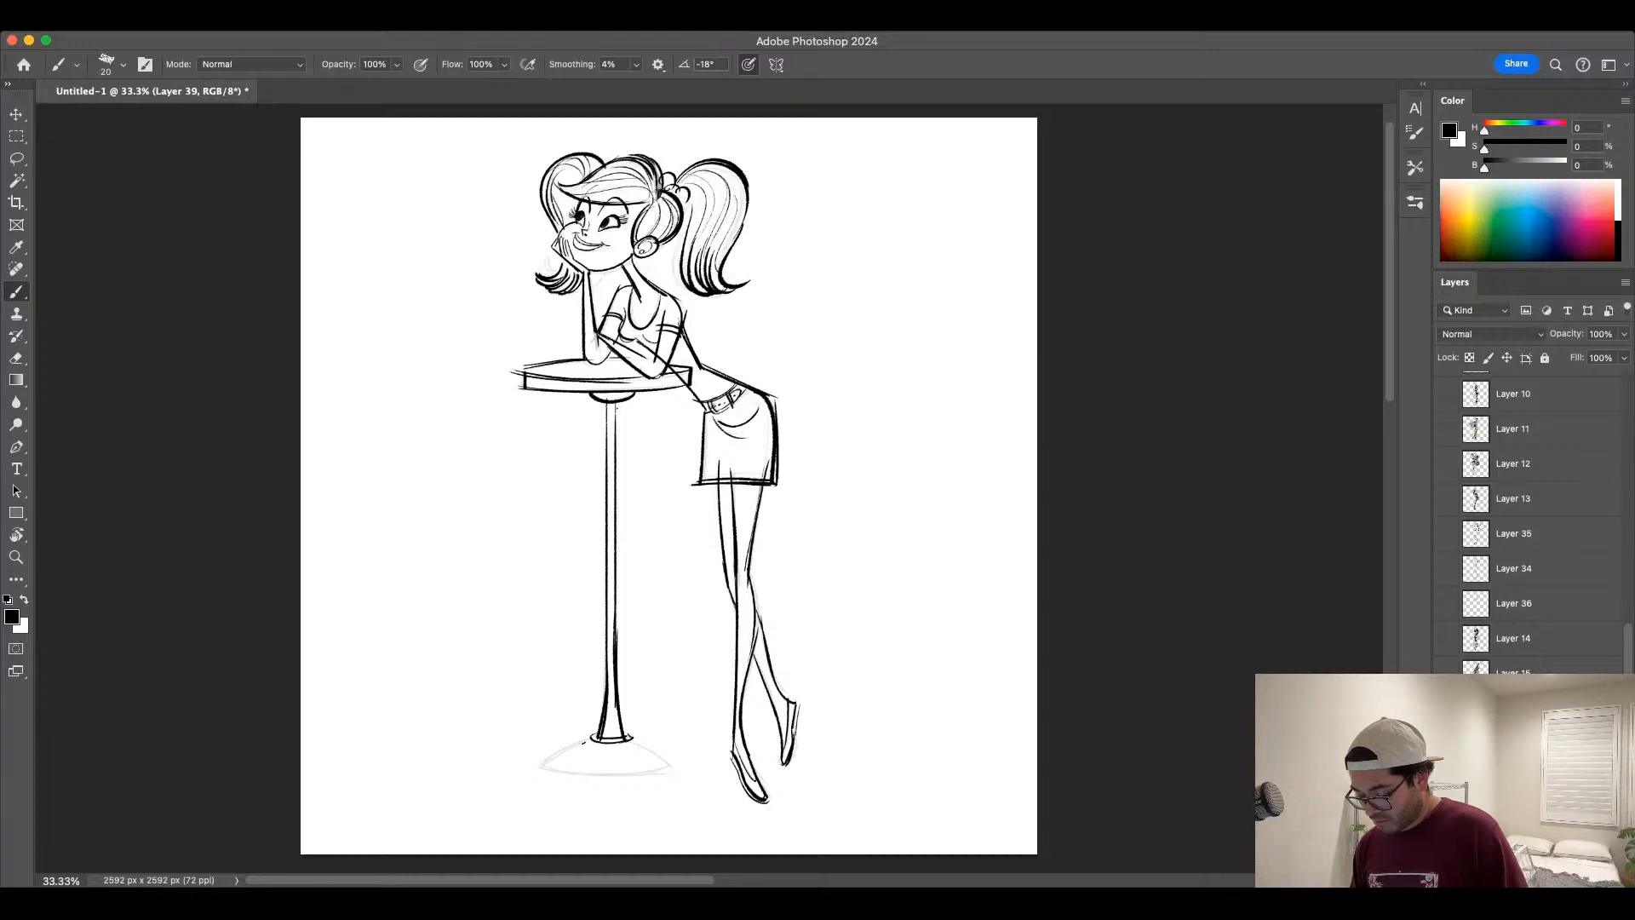
Step: Ink the table's domed base with a small highlight shape, using a 30-pixel and then a 25-pixel brush
drag(596, 737, 541, 768)
key(ctrl+z)
key(bracketright)
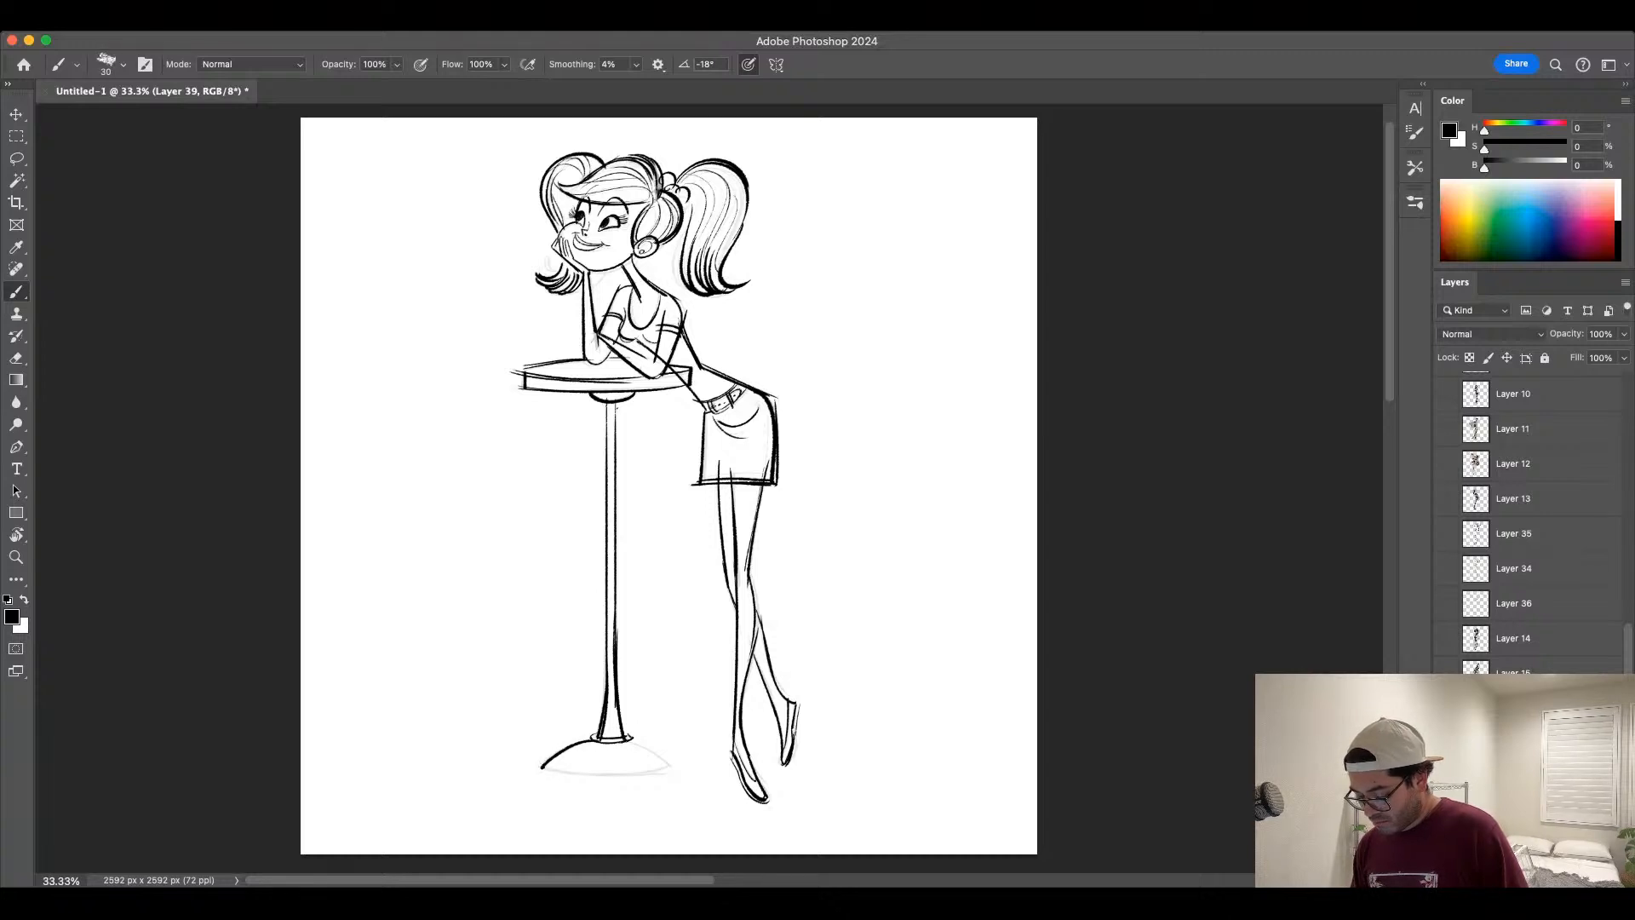
mouse_move(628, 737)
mouse_down()
mouse_move(669, 769)
mouse_move(538, 768)
mouse_move(675, 769)
mouse_up()
key(bracketleft)
drag(564, 758, 578, 752)
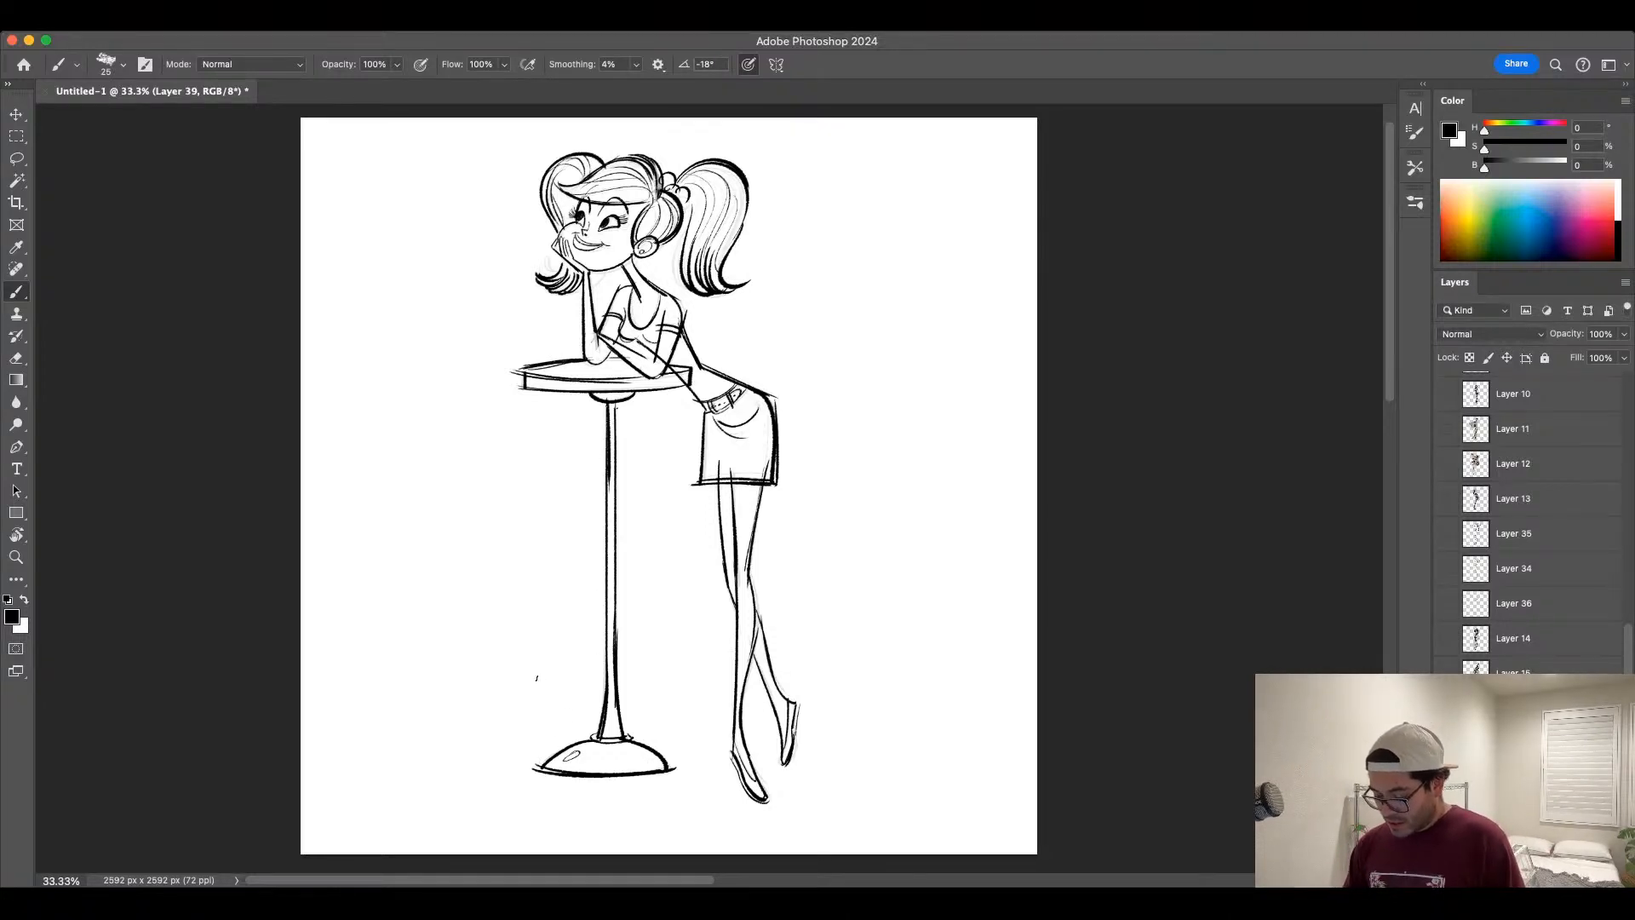
drag(537, 679, 562, 741)
key(super+z)
key(super+z)
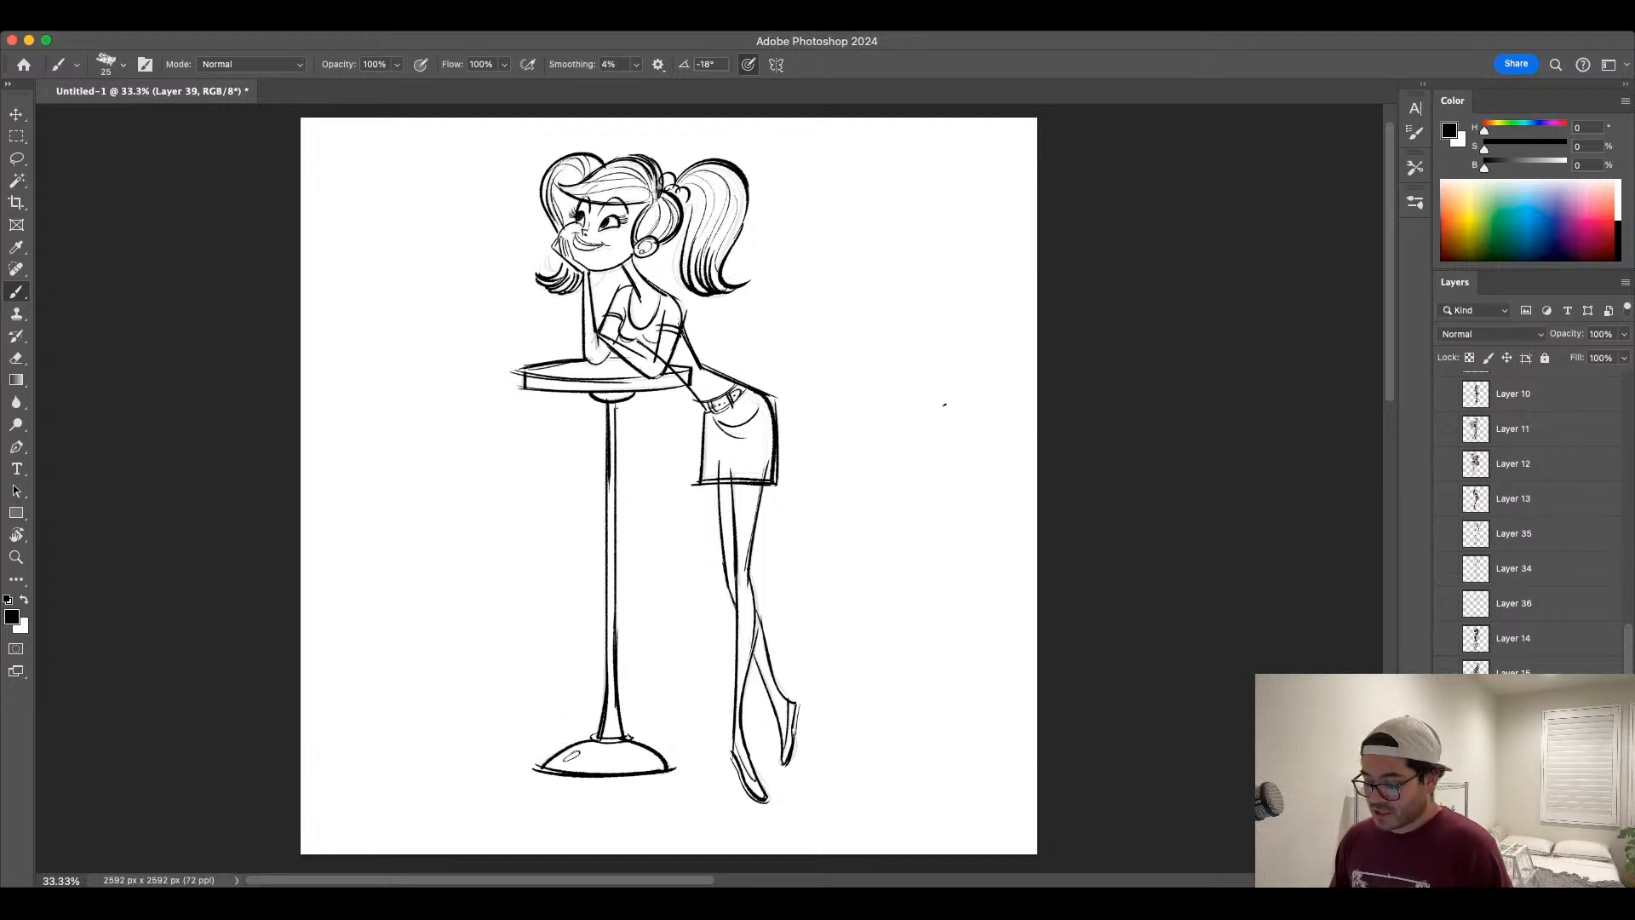
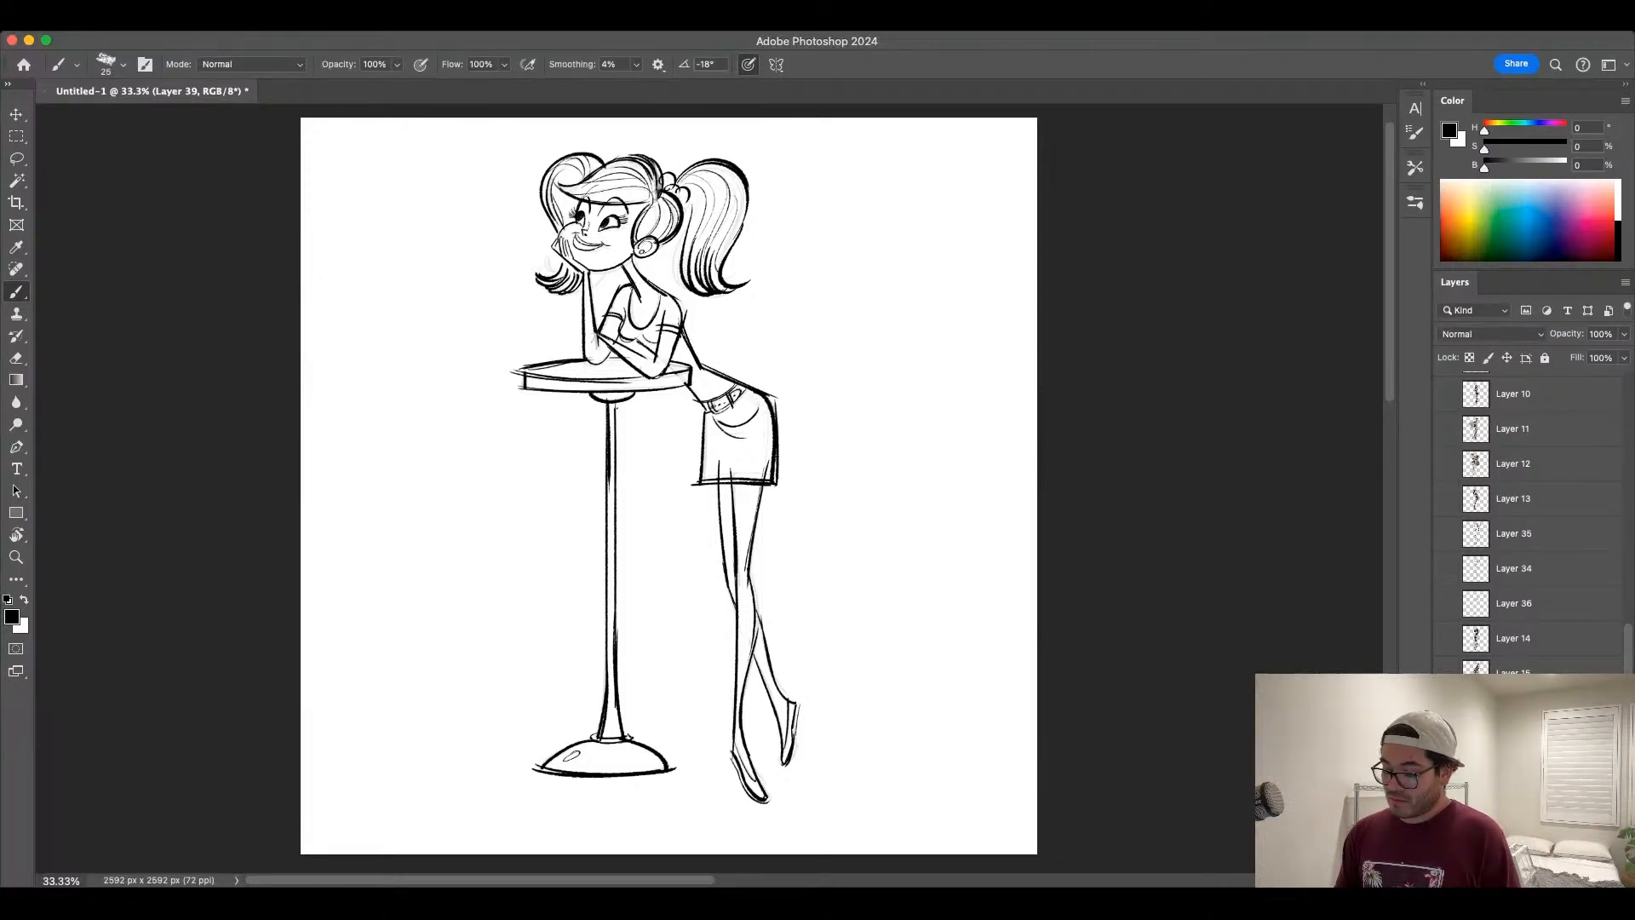
Step: Thicken the skirt's front edge and hem, and the line separating the two thighs
key(bracketleft)
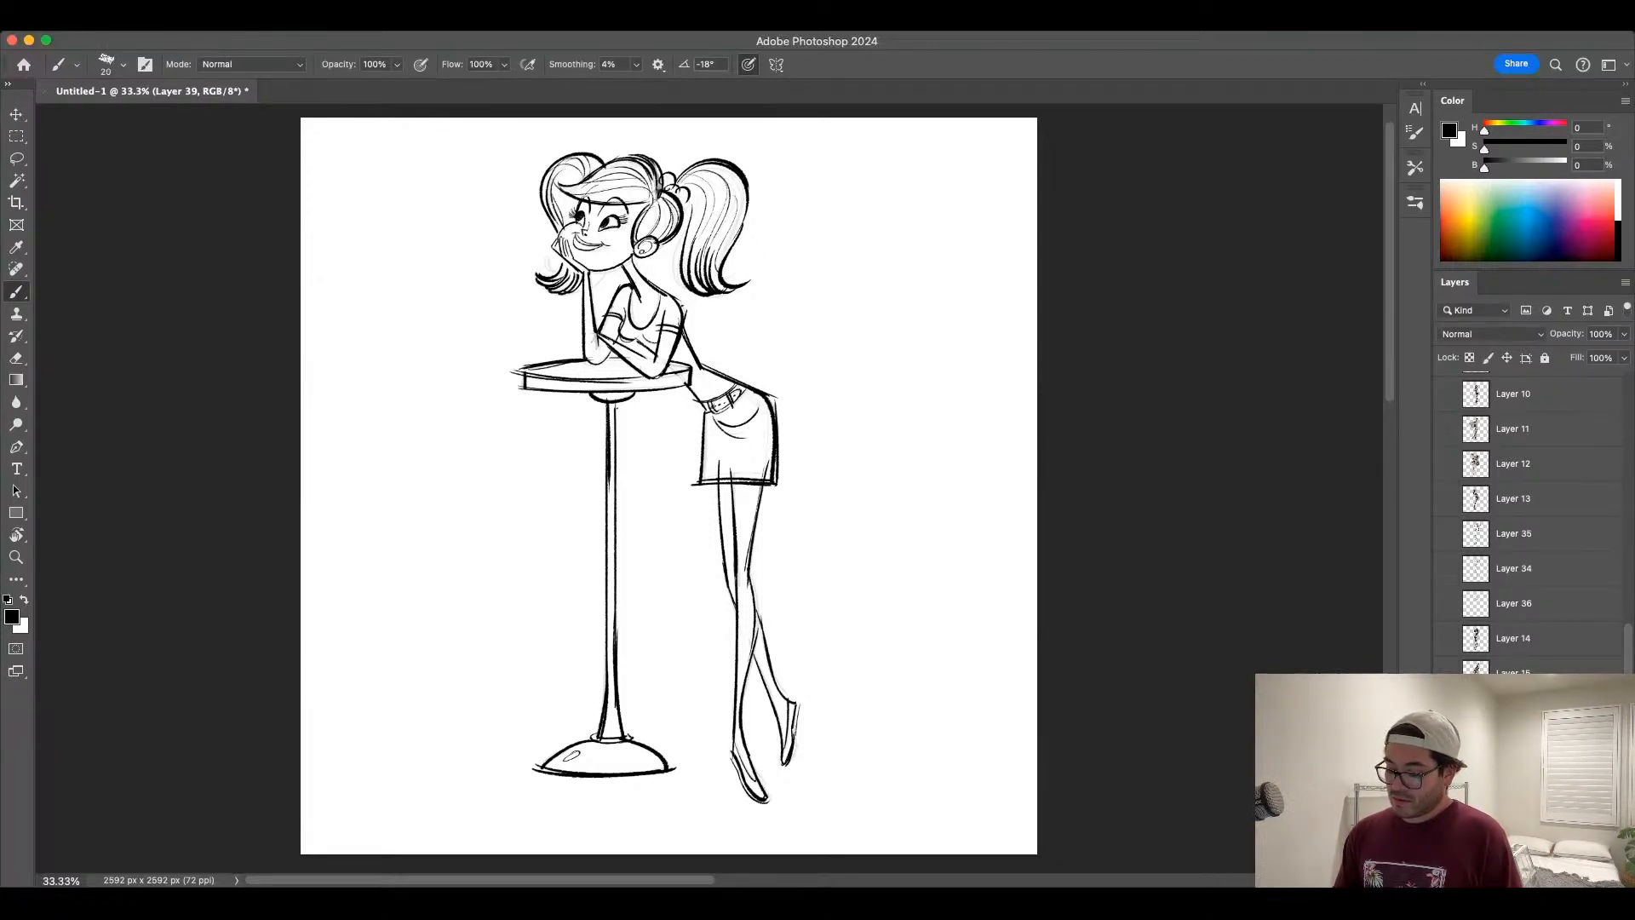
key(bracketleft)
key(bracketleft)
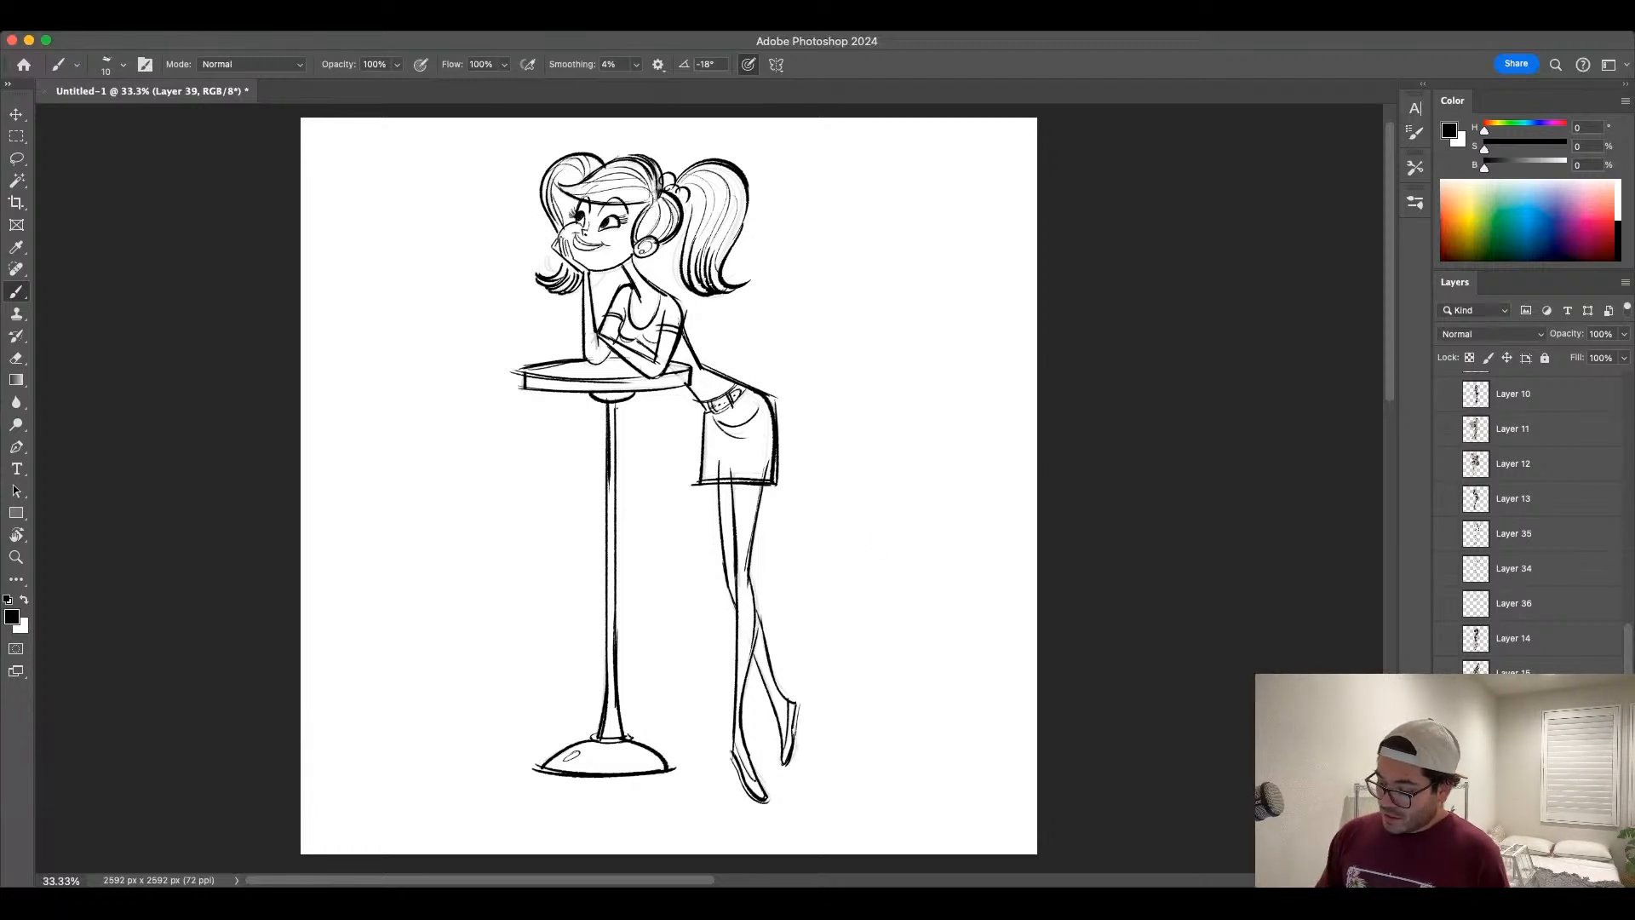
key(bracketright)
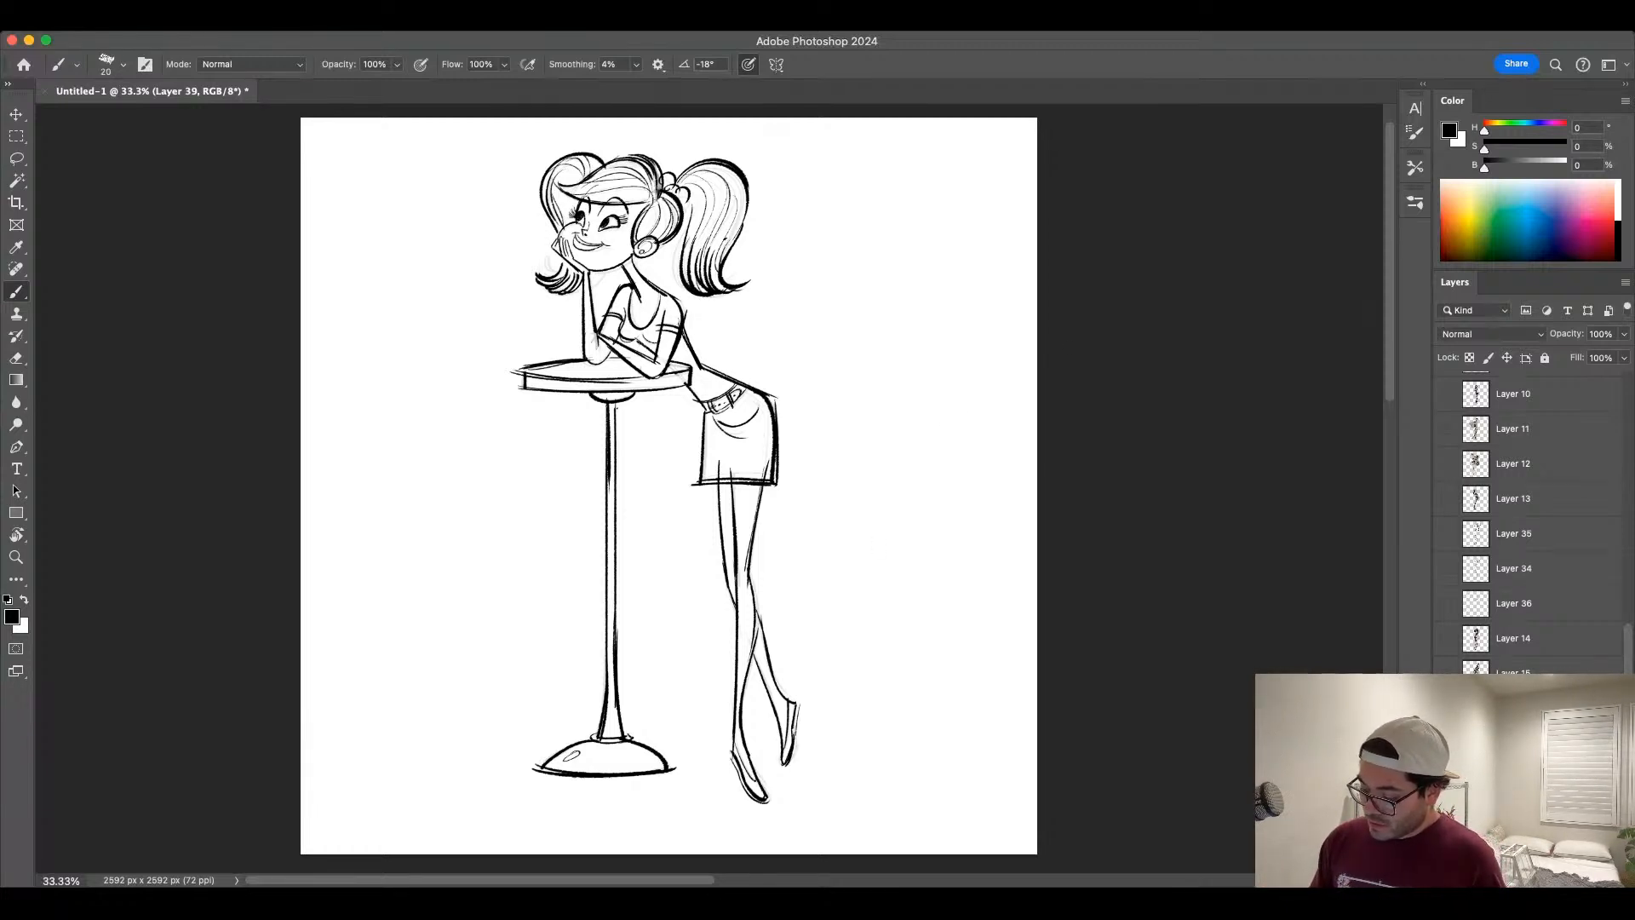
drag(845, 572, 842, 564)
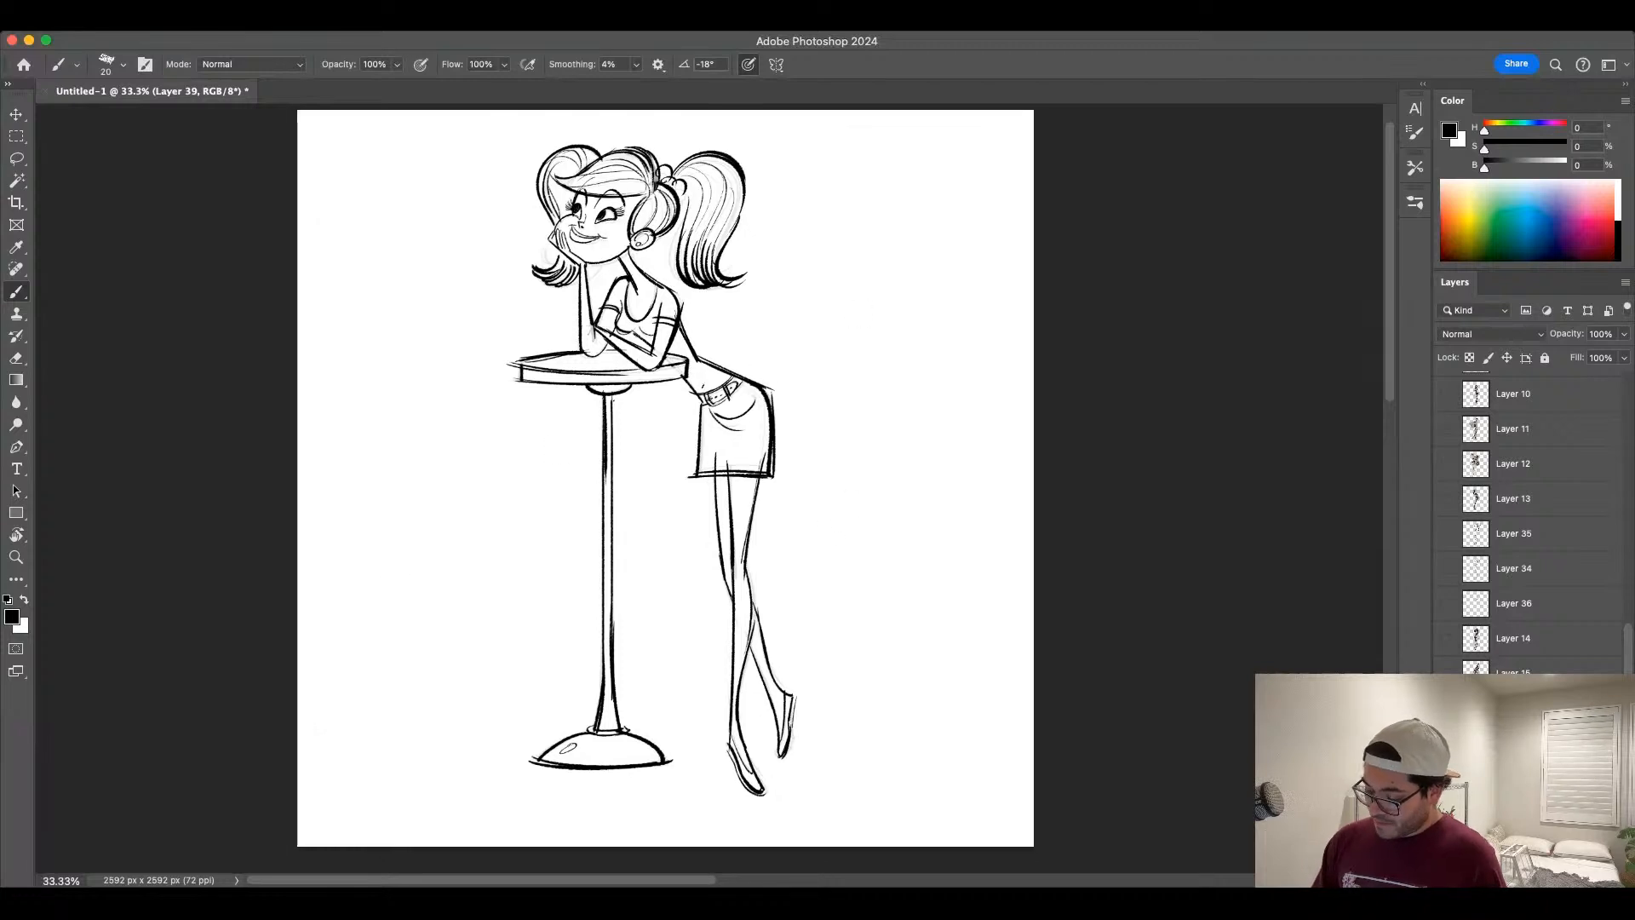
mouse_move(685, 378)
mouse_down()
mouse_move(704, 407)
mouse_move(699, 476)
mouse_up()
key(bracketright)
mouse_move(703, 405)
mouse_down()
mouse_move(699, 480)
mouse_move(771, 475)
mouse_move(730, 638)
mouse_up()
drag(762, 479, 748, 560)
key(super+z)
key(bracketleft)
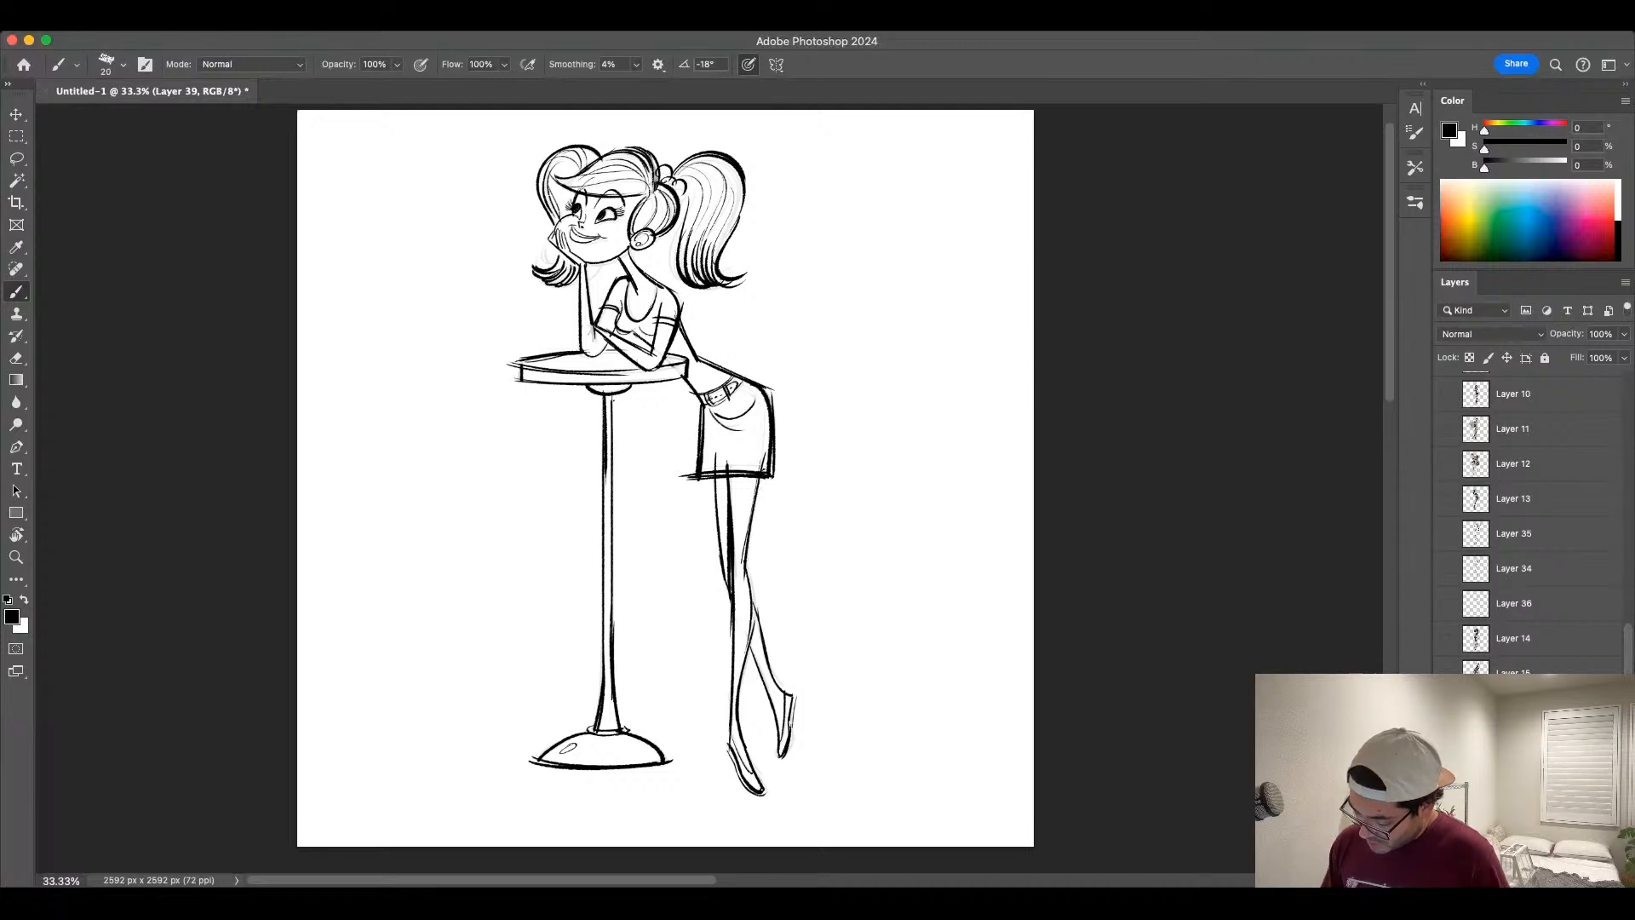
Step: Thicken the outer contours of both legs below the skirt hem with a 20-pixel brush
drag(762, 478, 748, 657)
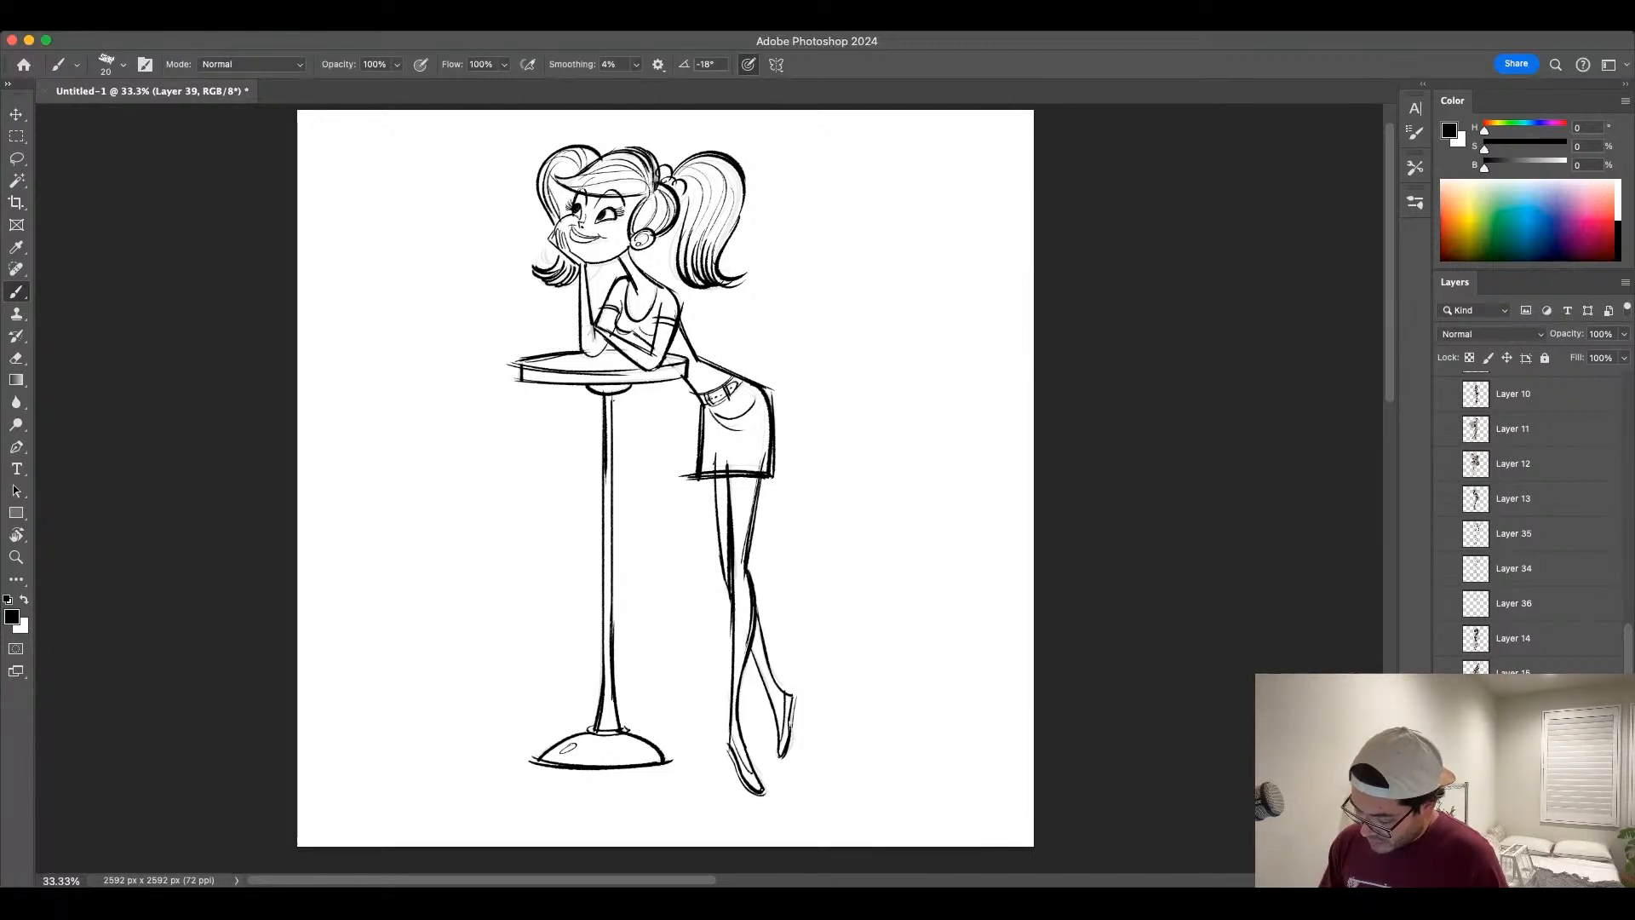
drag(716, 479, 730, 606)
drag(715, 479, 718, 554)
key(super+z)
key(super+z)
drag(715, 475, 718, 562)
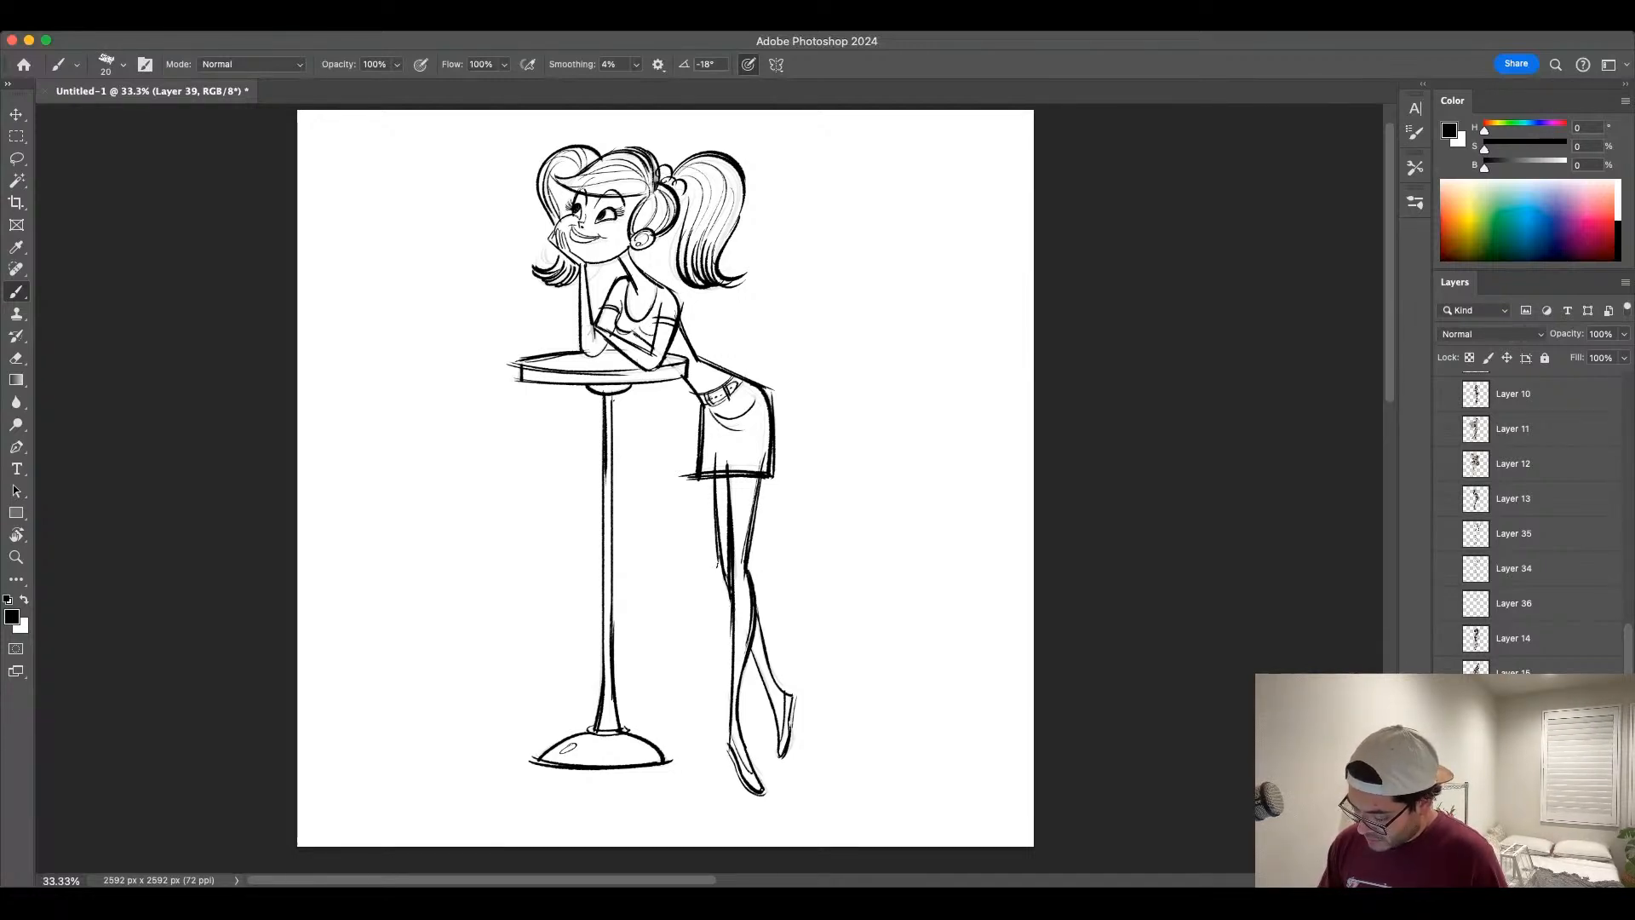
mouse_move(751, 644)
mouse_down()
mouse_move(777, 739)
mouse_move(729, 746)
mouse_up()
key(super+z)
key(super+z)
Step: Refine the folded arm's hand and forearm lines on the tabletop with a 15-pixel brush
drag(823, 493, 829, 527)
key(super+plus)
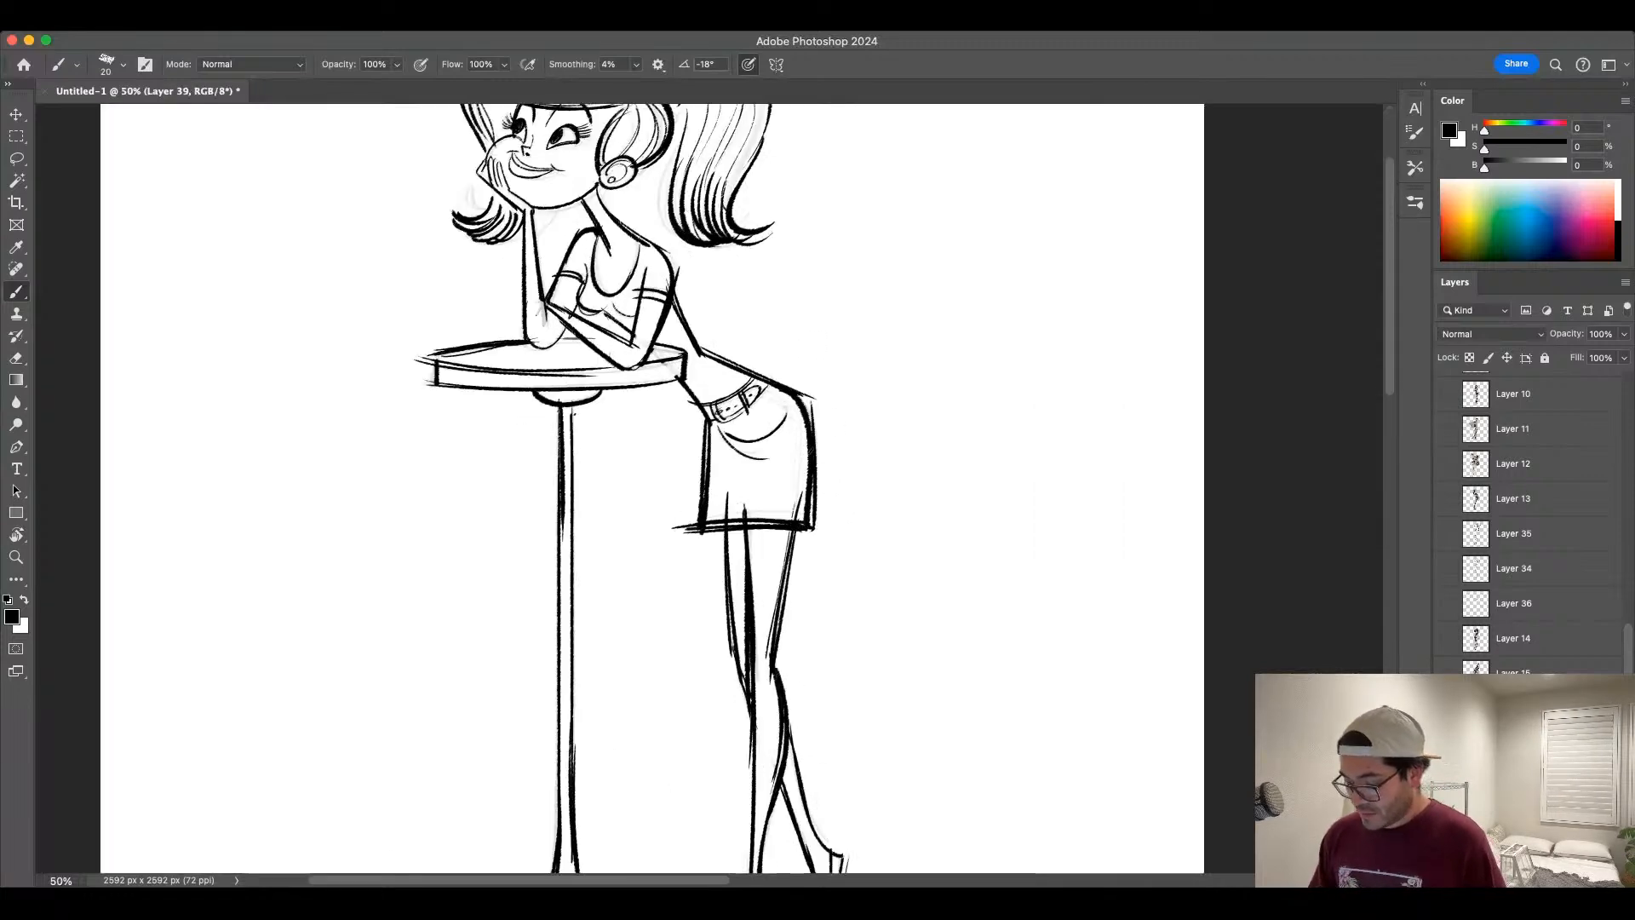
drag(733, 425, 792, 521)
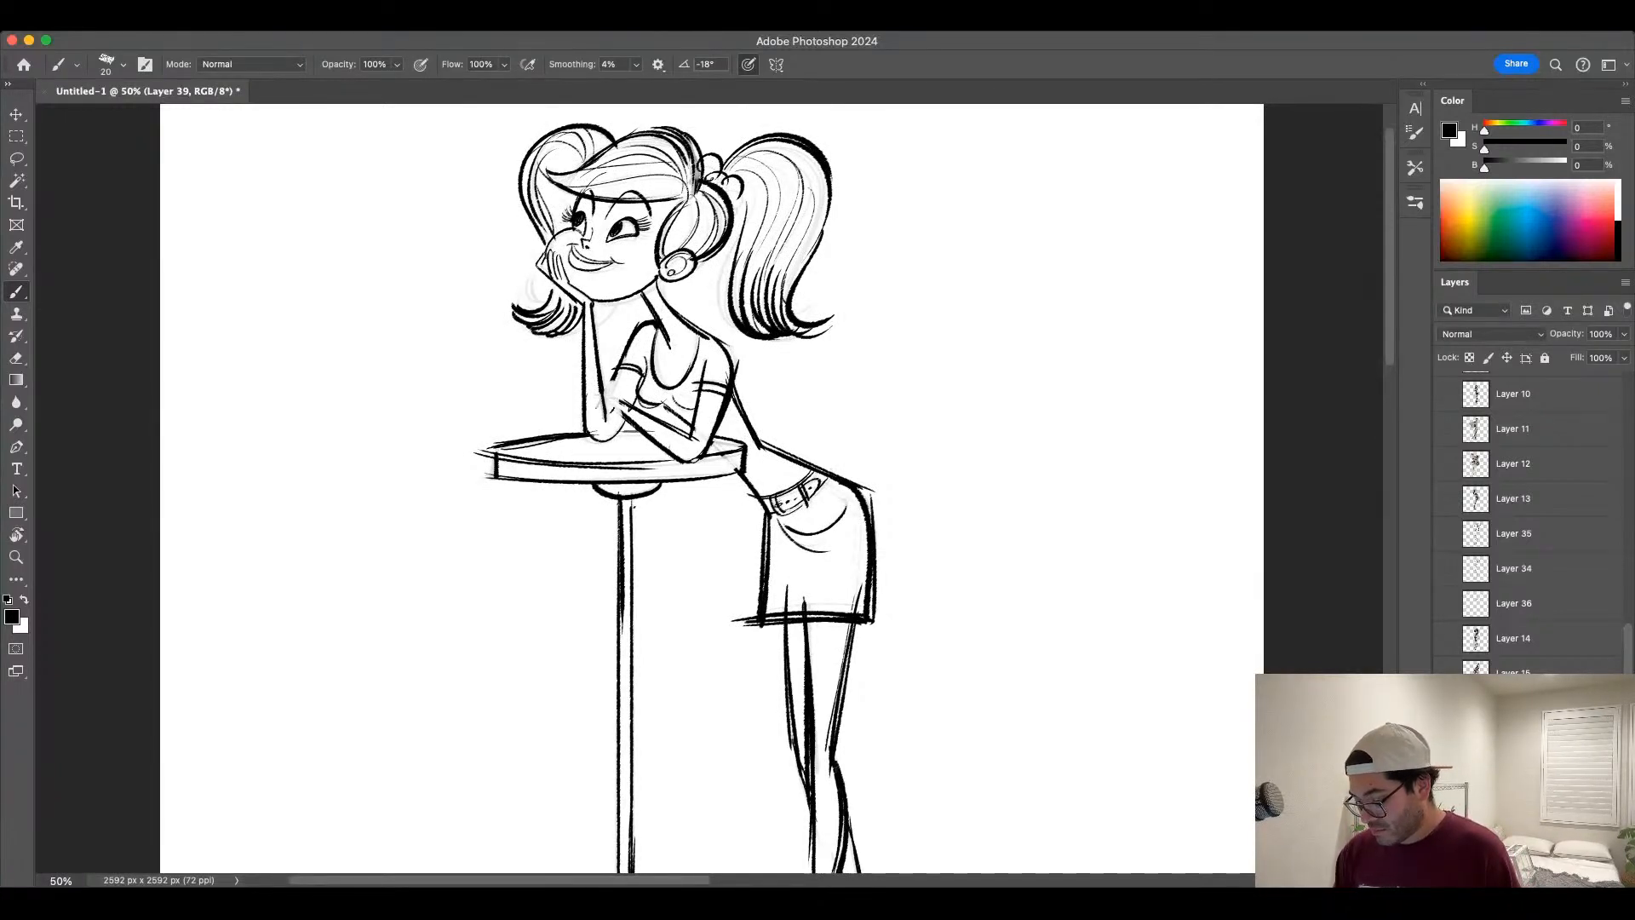
key(bracketleft)
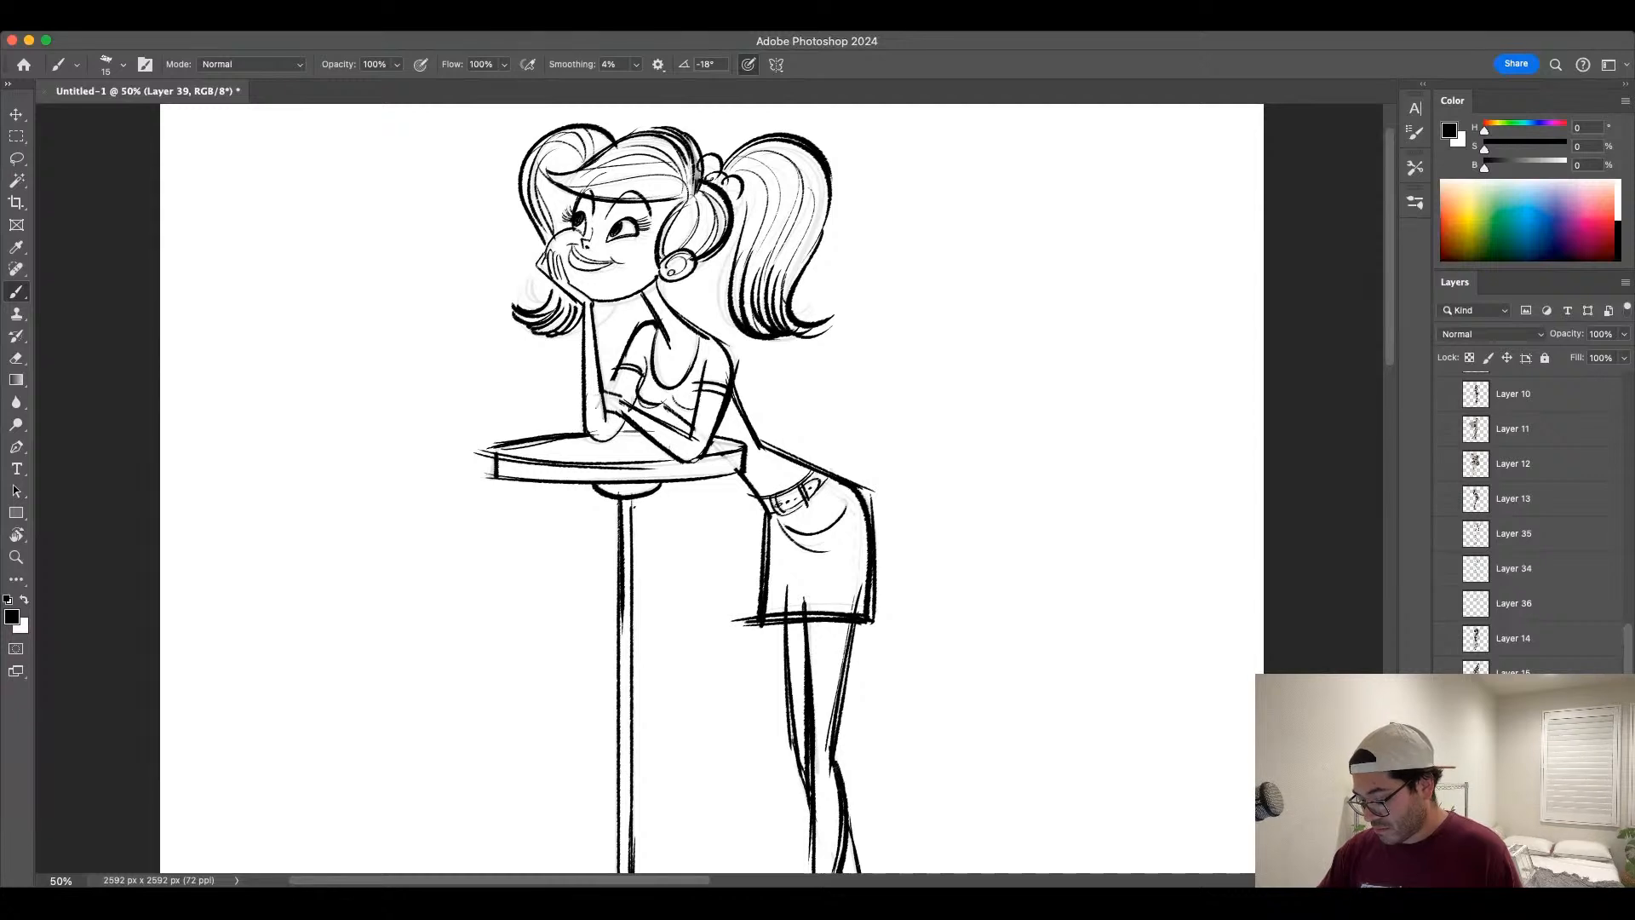
drag(658, 423, 686, 443)
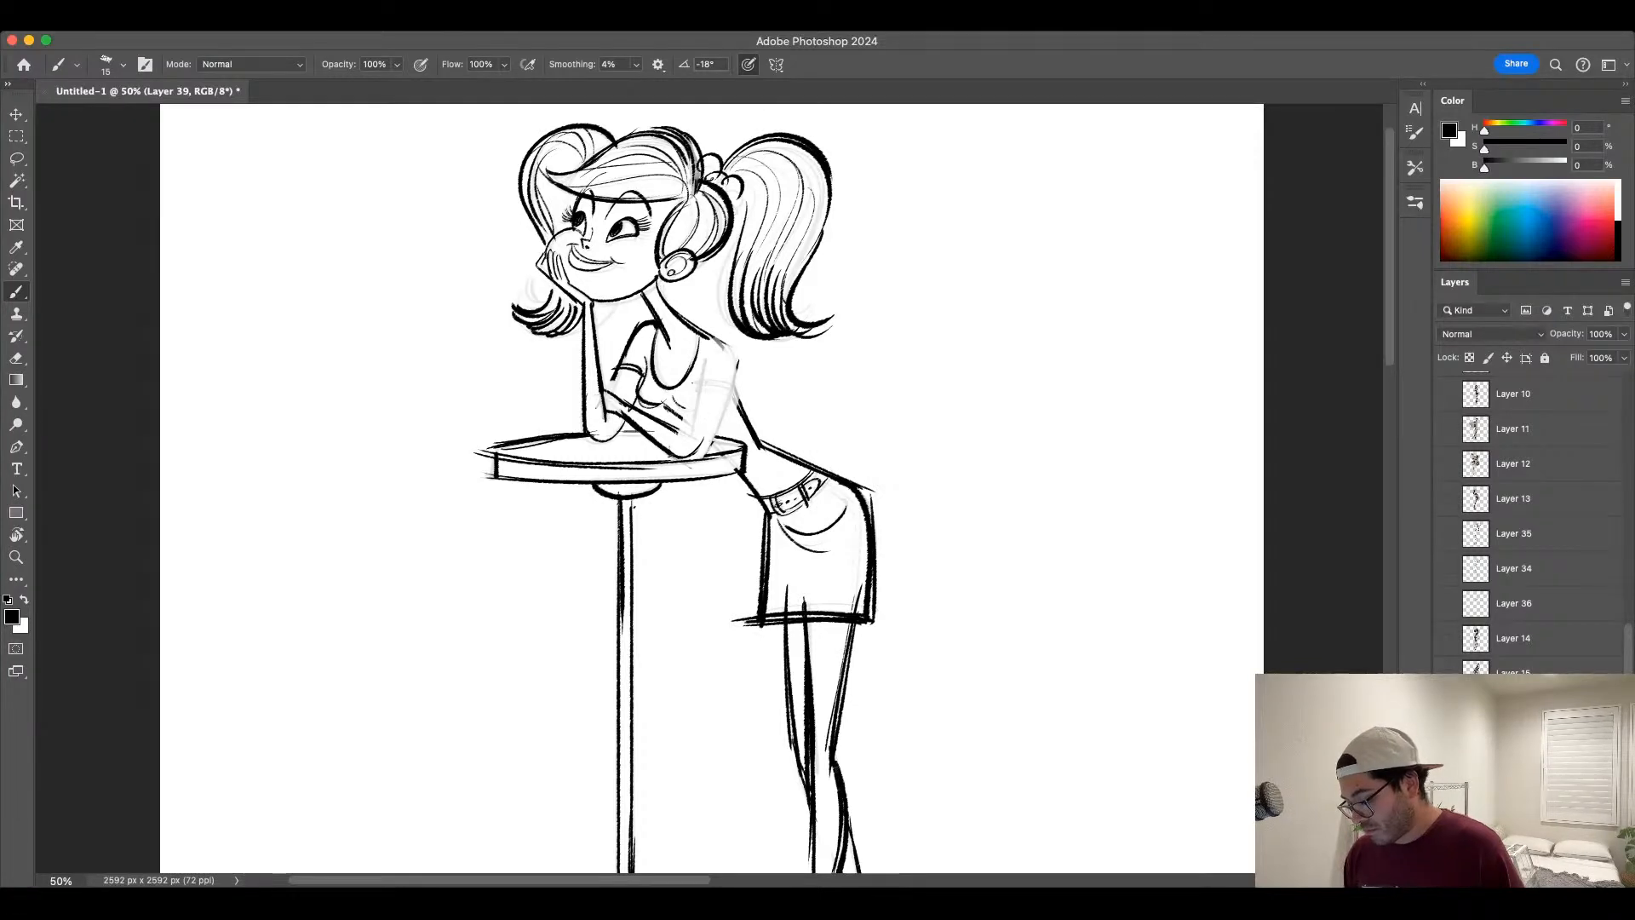
Step: Redraw the near arm's shoulder curve and inner contour down to the elbow with a 20-pixel brush
drag(716, 405, 700, 446)
key(super+z)
mouse_move(707, 359)
mouse_down()
mouse_move(679, 437)
mouse_move(725, 384)
mouse_move(701, 450)
mouse_up()
key(super+z)
key(super+z)
drag(710, 338, 716, 423)
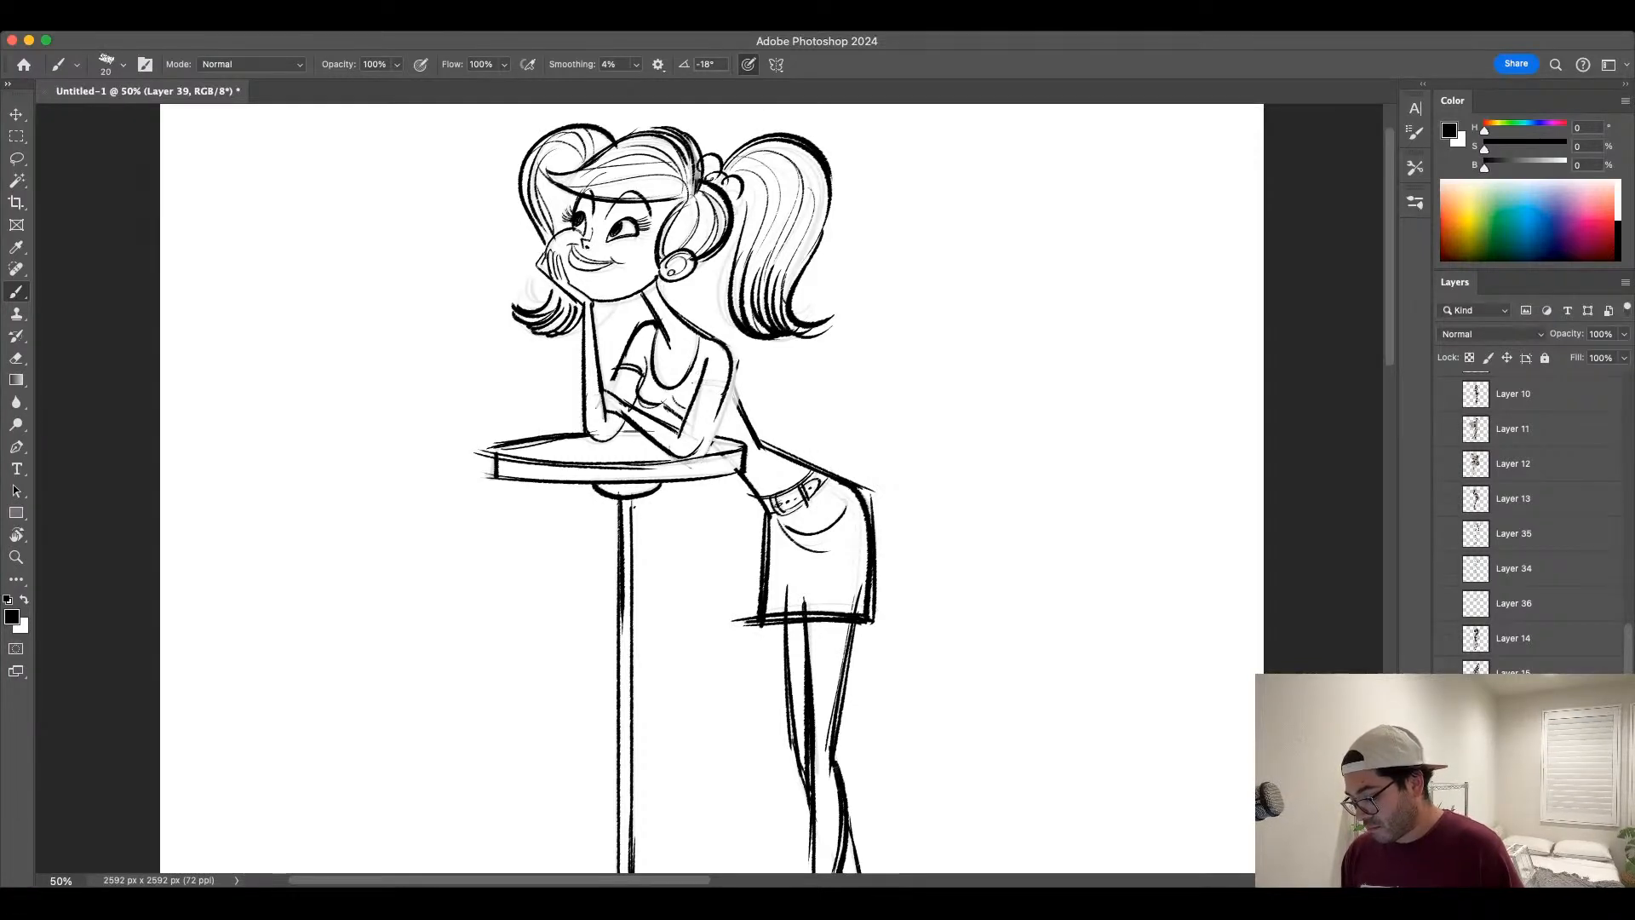
Step: Ink the near arm's outer contour, elbow and sleeve cuff, and extend the back line up to the arm
drag(737, 361, 698, 452)
mouse_move(693, 384)
mouse_down()
mouse_move(727, 389)
mouse_move(680, 436)
mouse_move(728, 454)
mouse_up()
key(super+z)
key(super+z)
drag(624, 466, 715, 449)
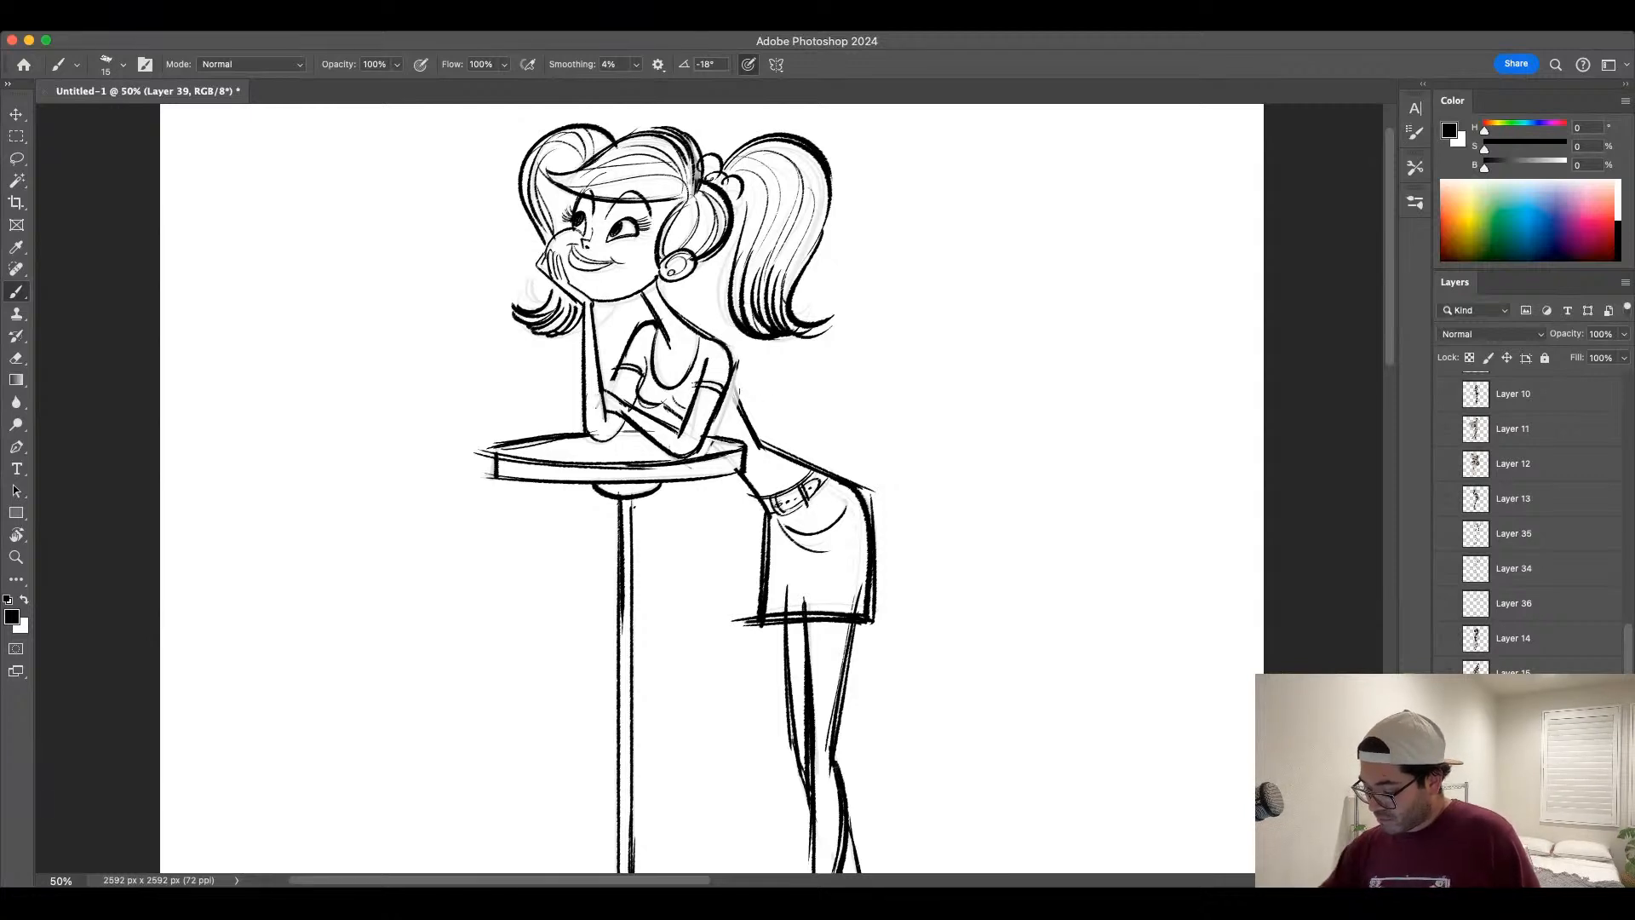
mouse_move(758, 451)
mouse_down()
mouse_move(730, 382)
mouse_move(738, 417)
mouse_up()
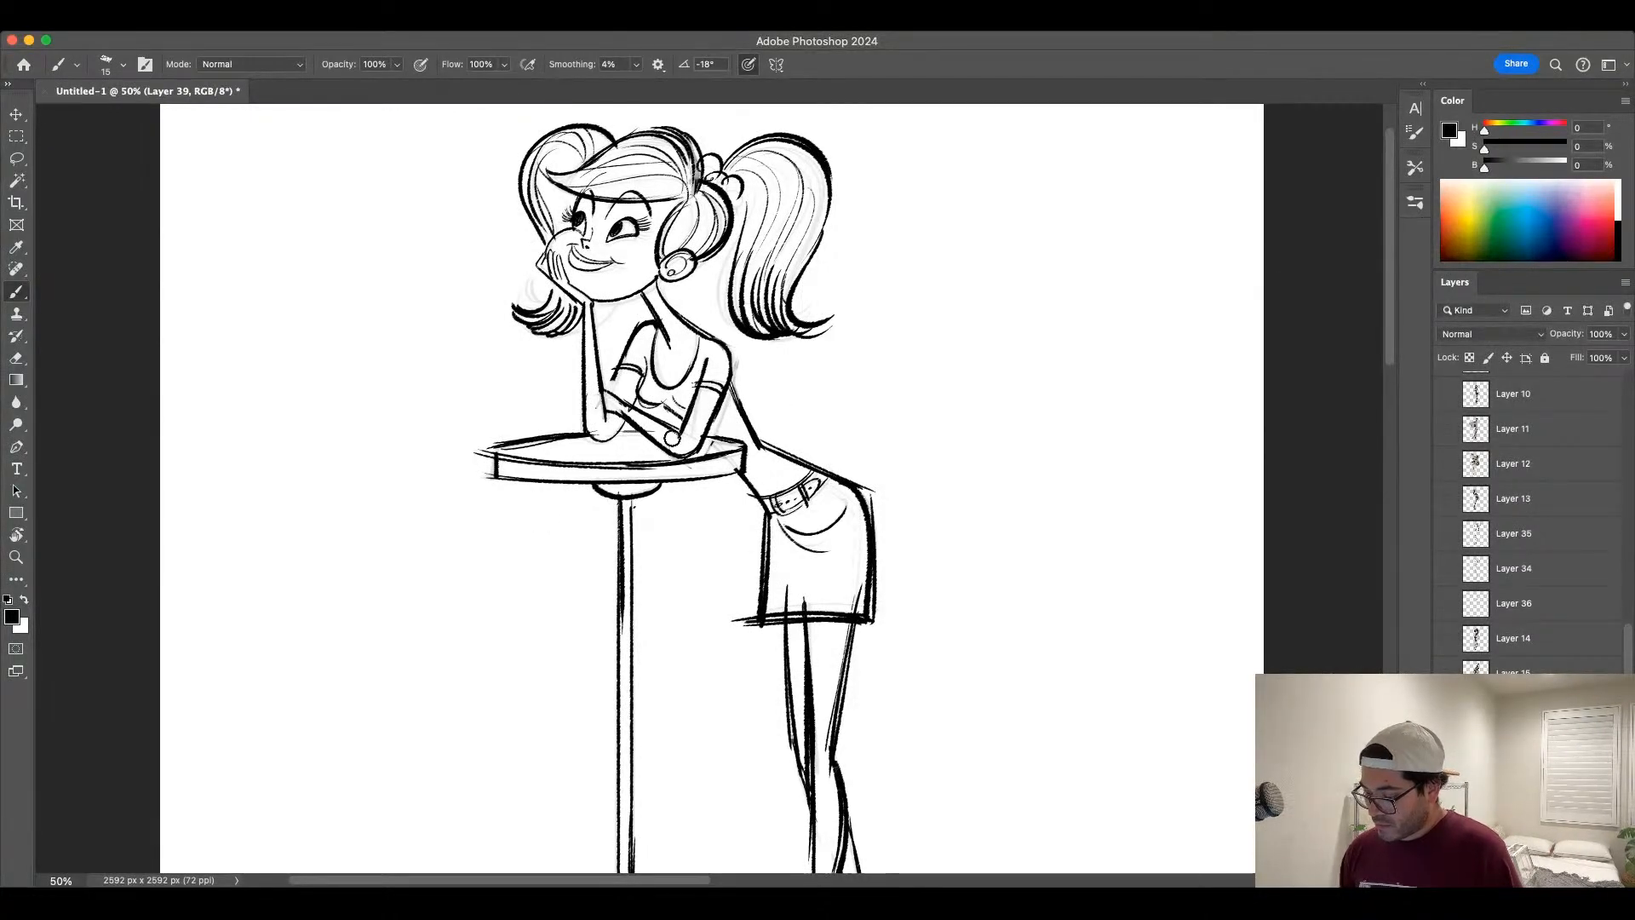
Step: Thicken the hair edge in front of the ear with a 20-pixel brush
scroll(905, 507, up, 3)
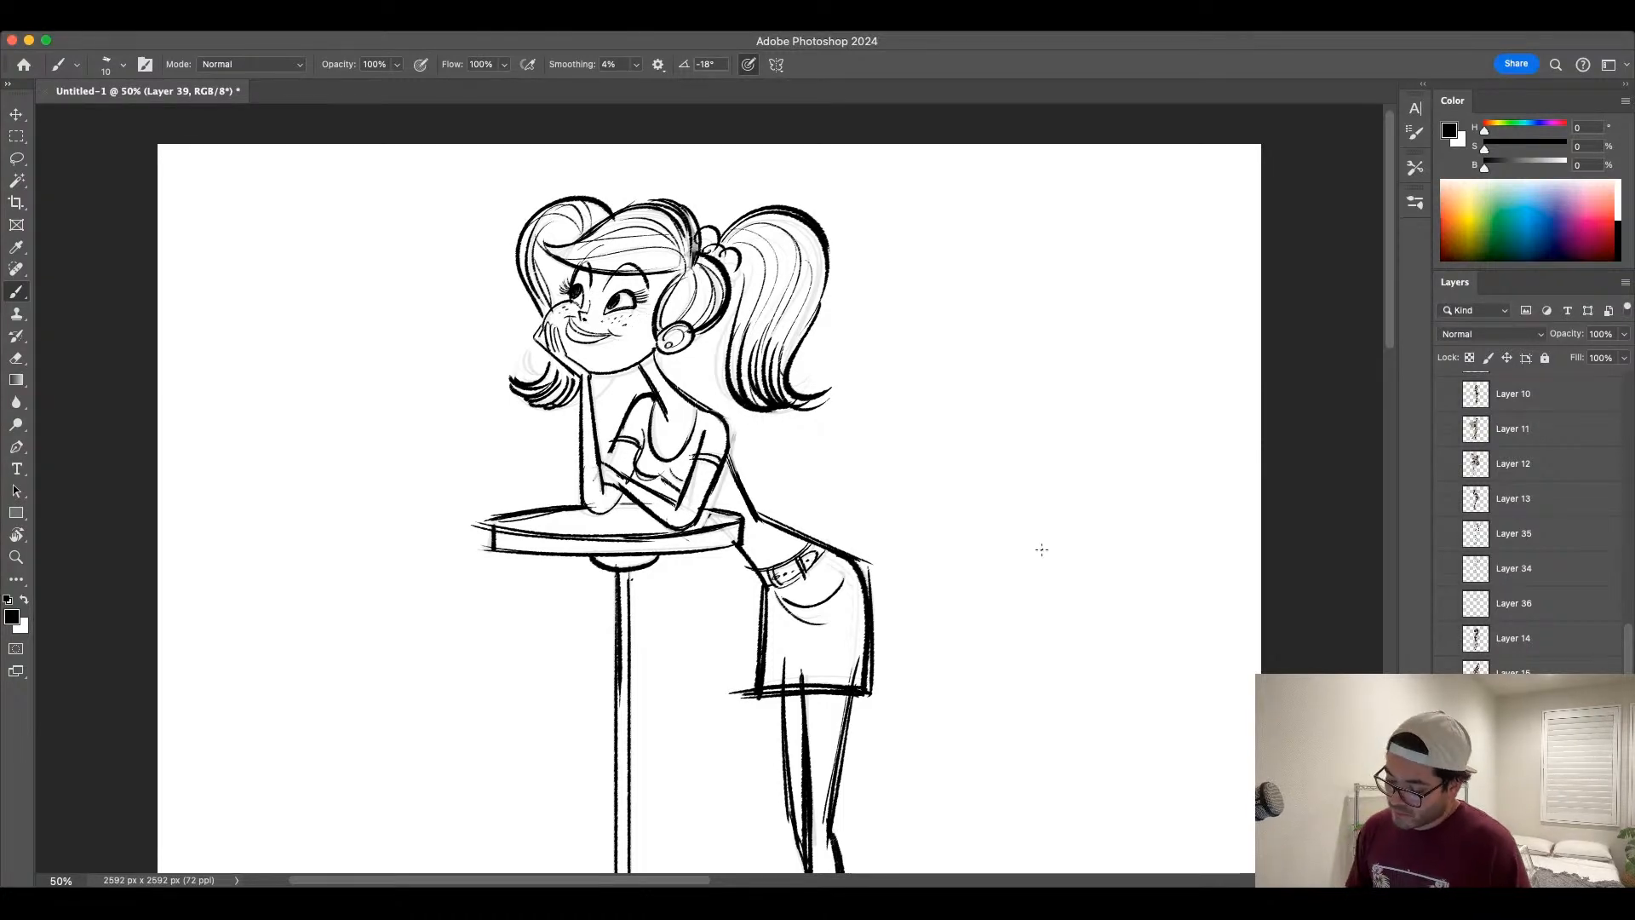
key(super+minus)
key(bracketright)
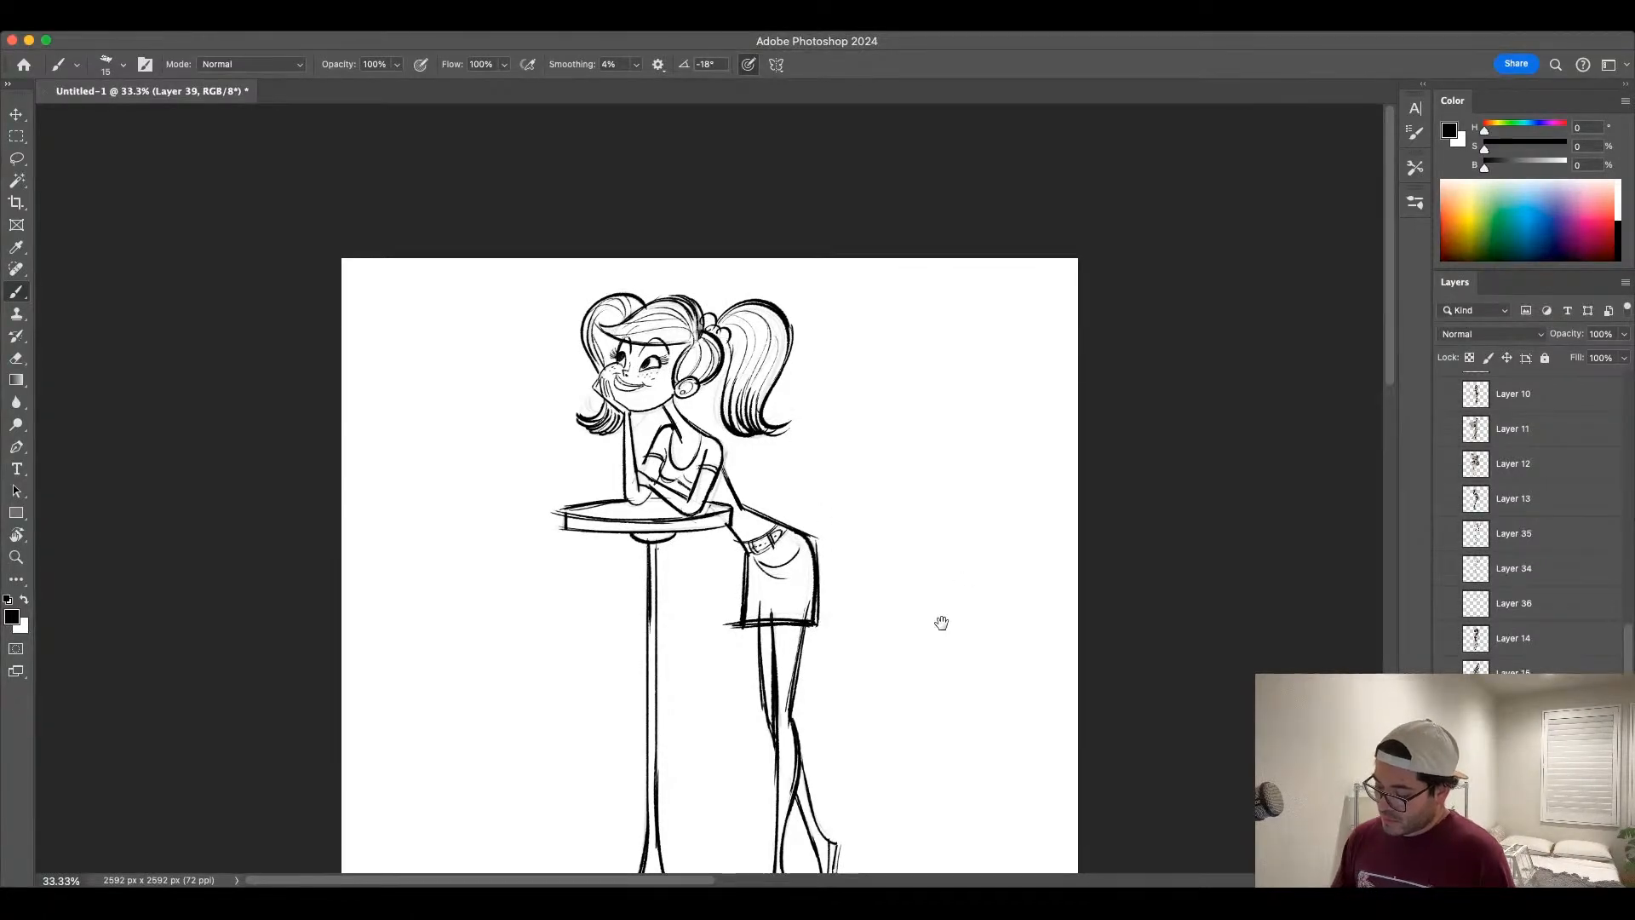
drag(941, 623, 932, 564)
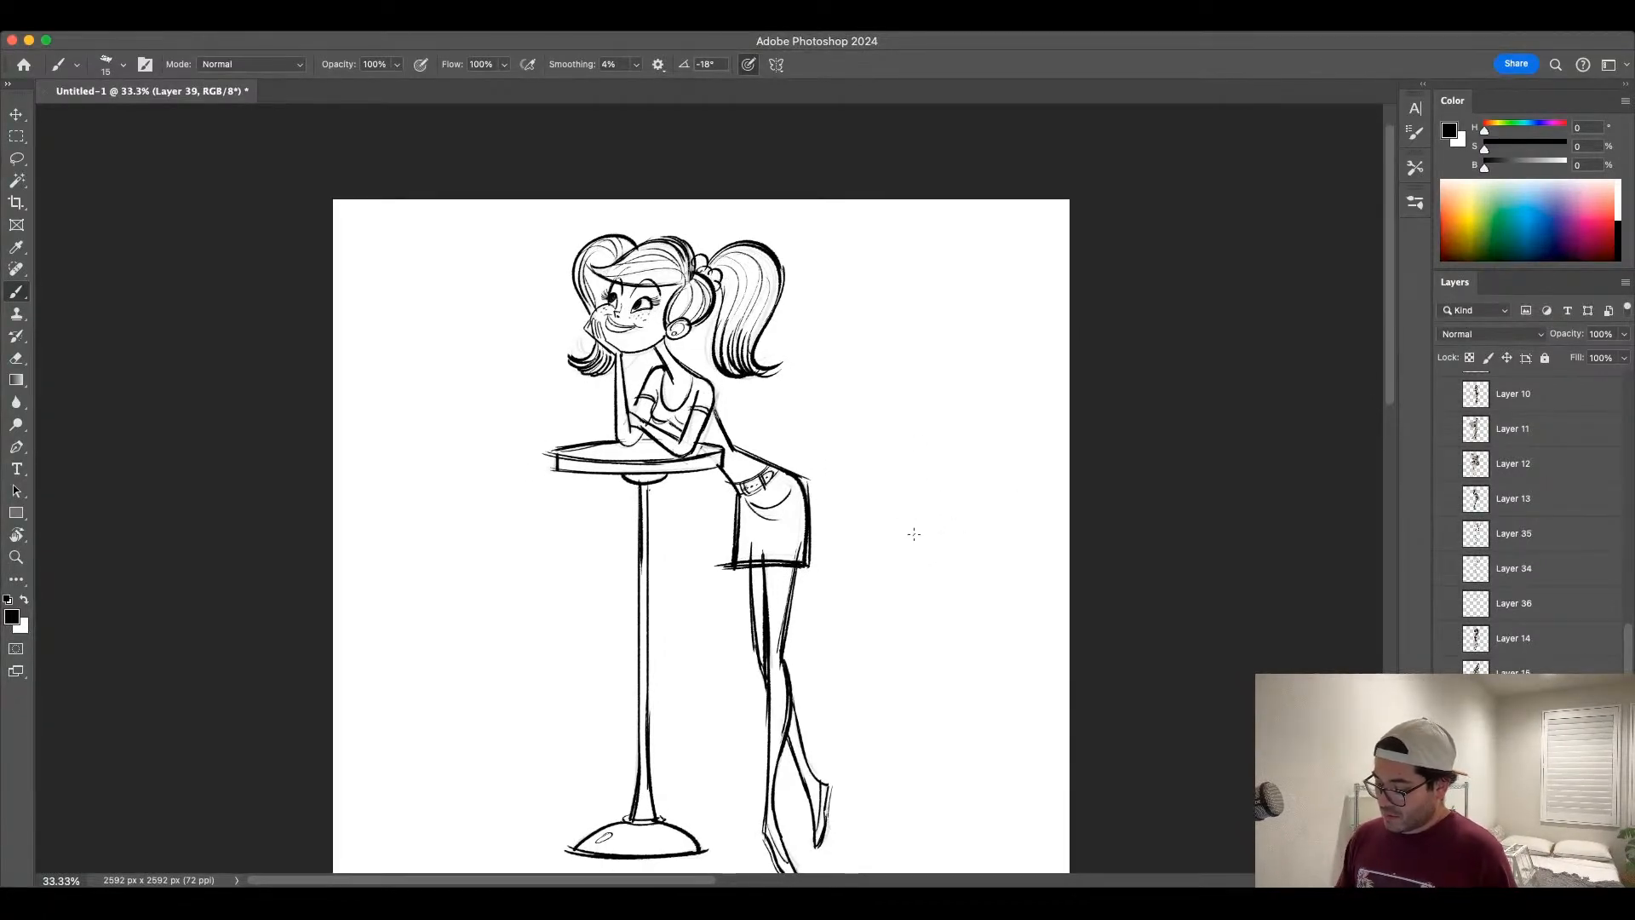
key(bracketright)
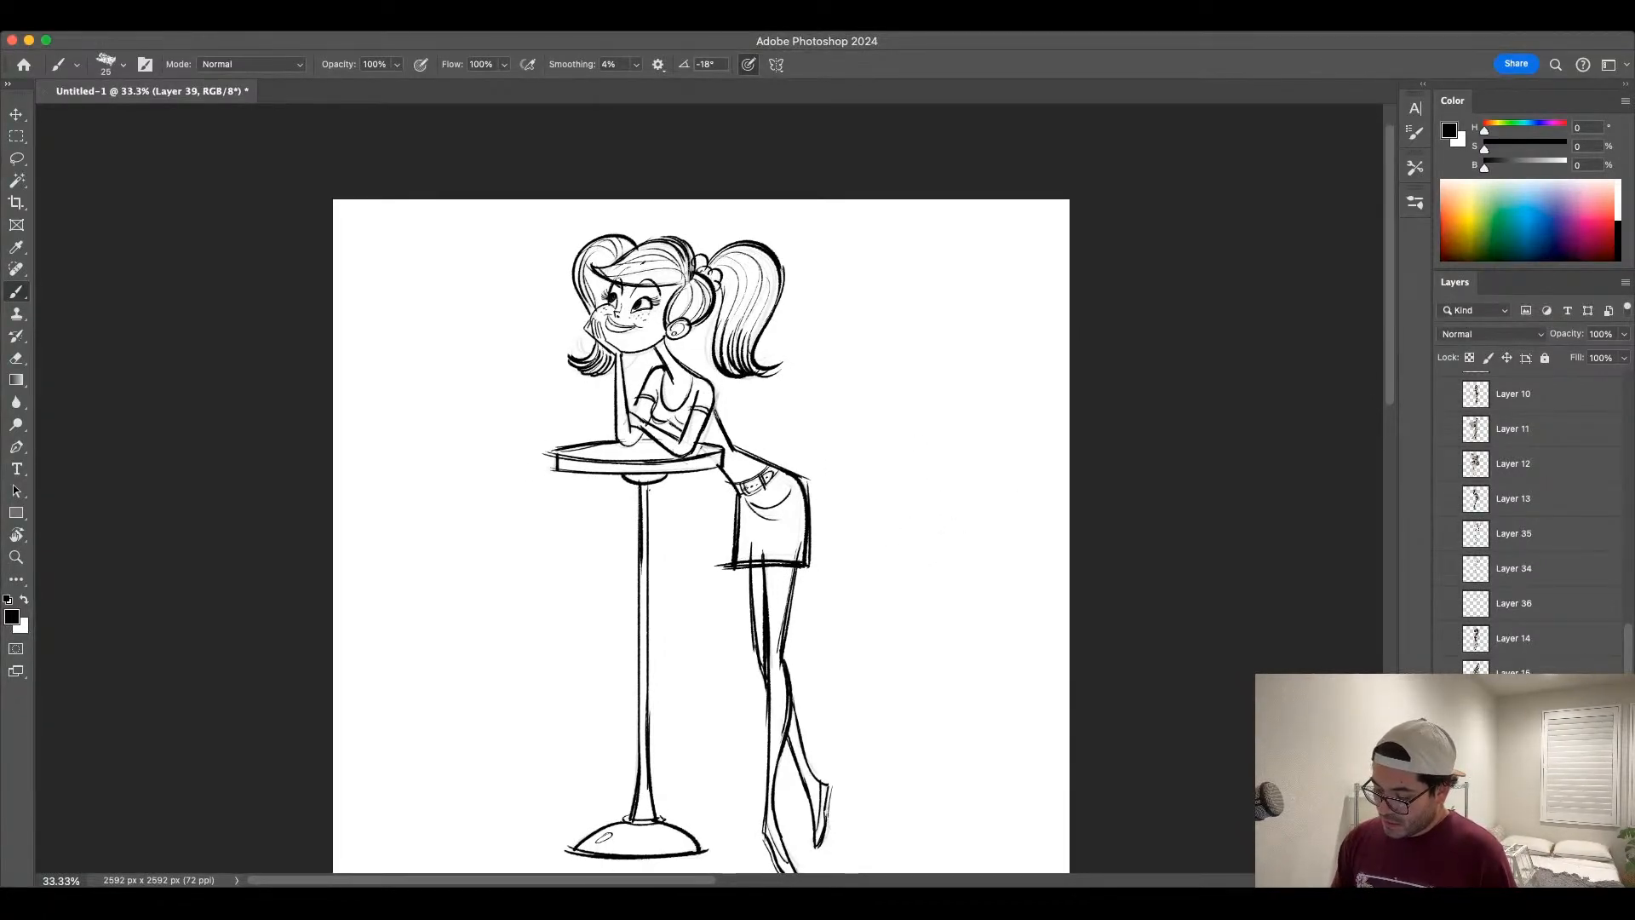
key(bracketleft)
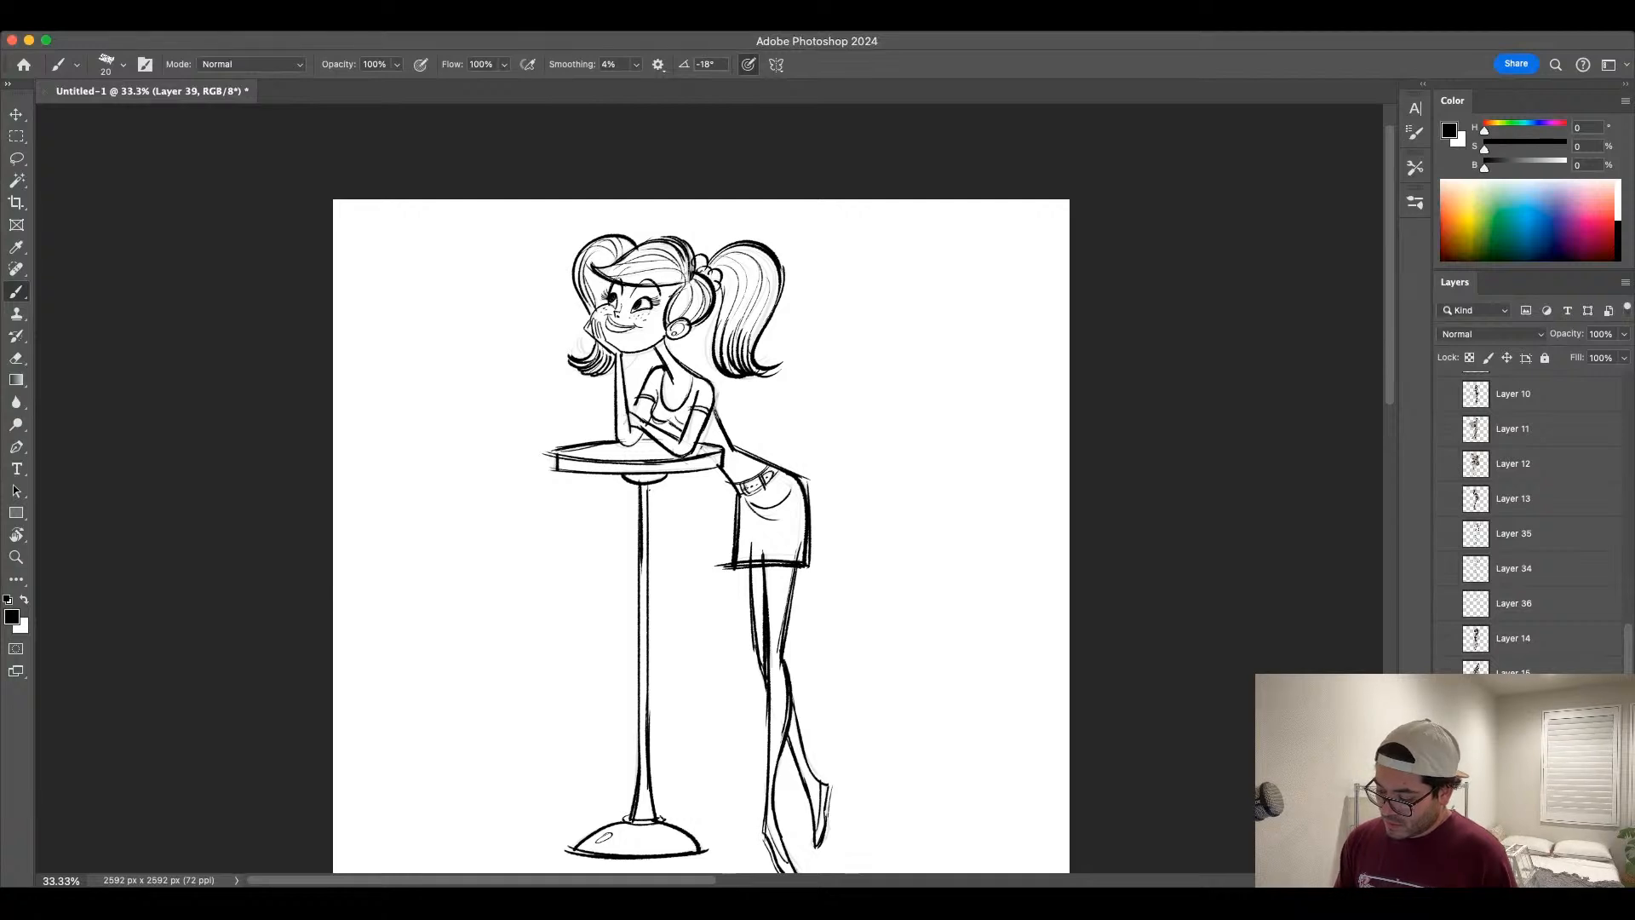
drag(685, 283, 665, 325)
Step: Re-ink the upper line of the folded forearm from wrist to elbow with a 25-pixel brush
scroll(895, 630, down, 5)
scroll(896, 630, right, 3)
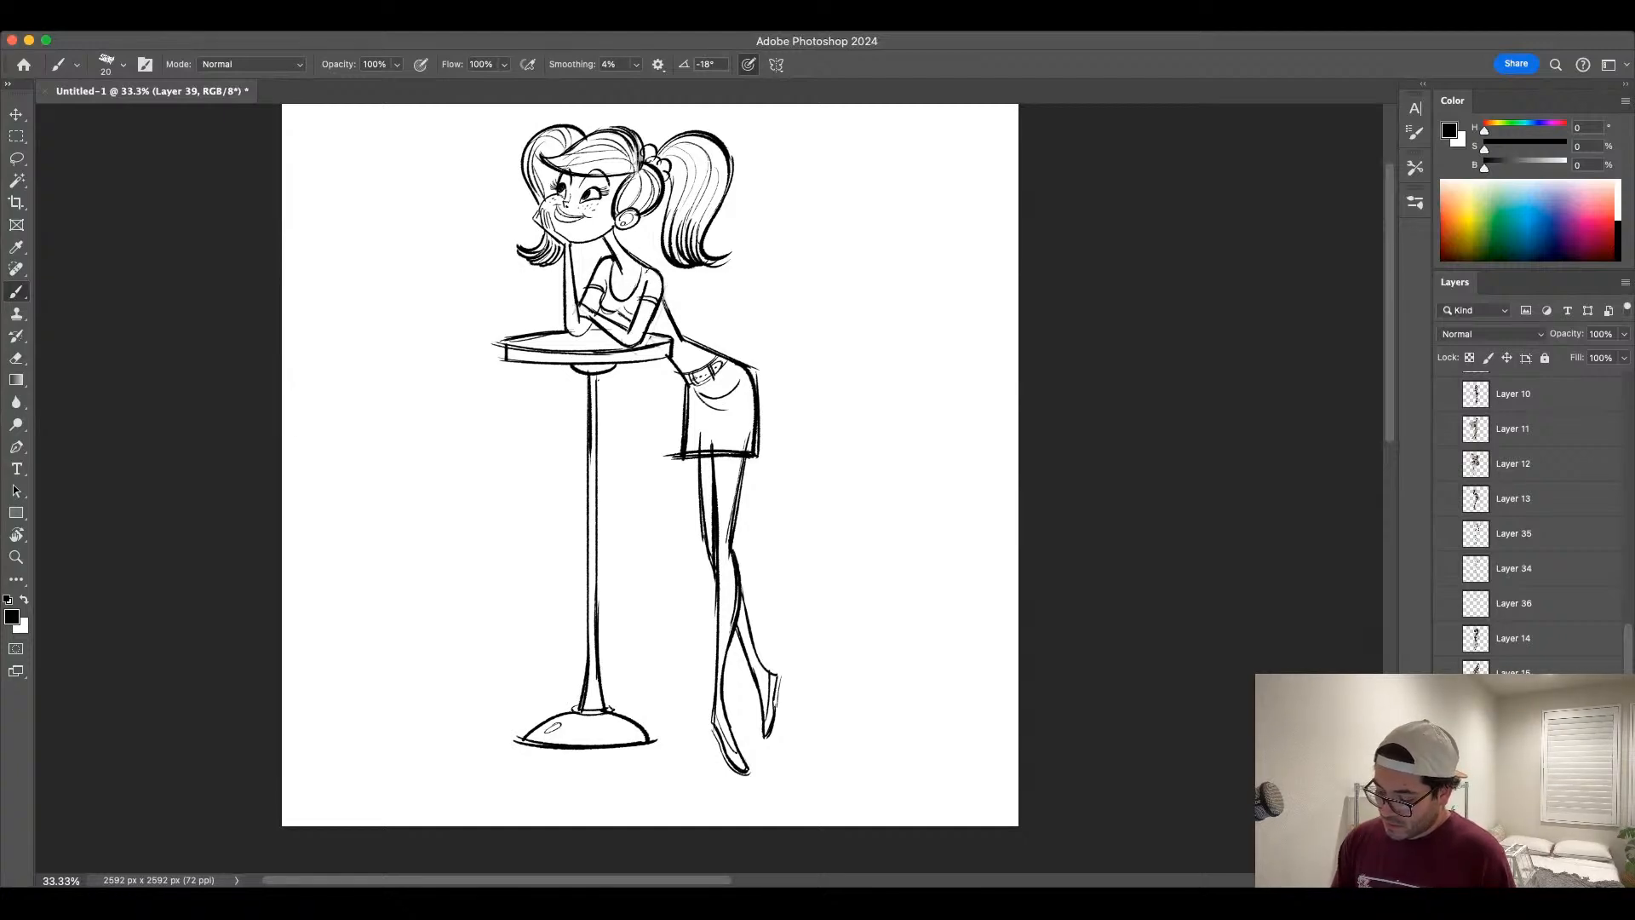
key(super+plus)
drag(759, 456, 769, 715)
key(super+plus)
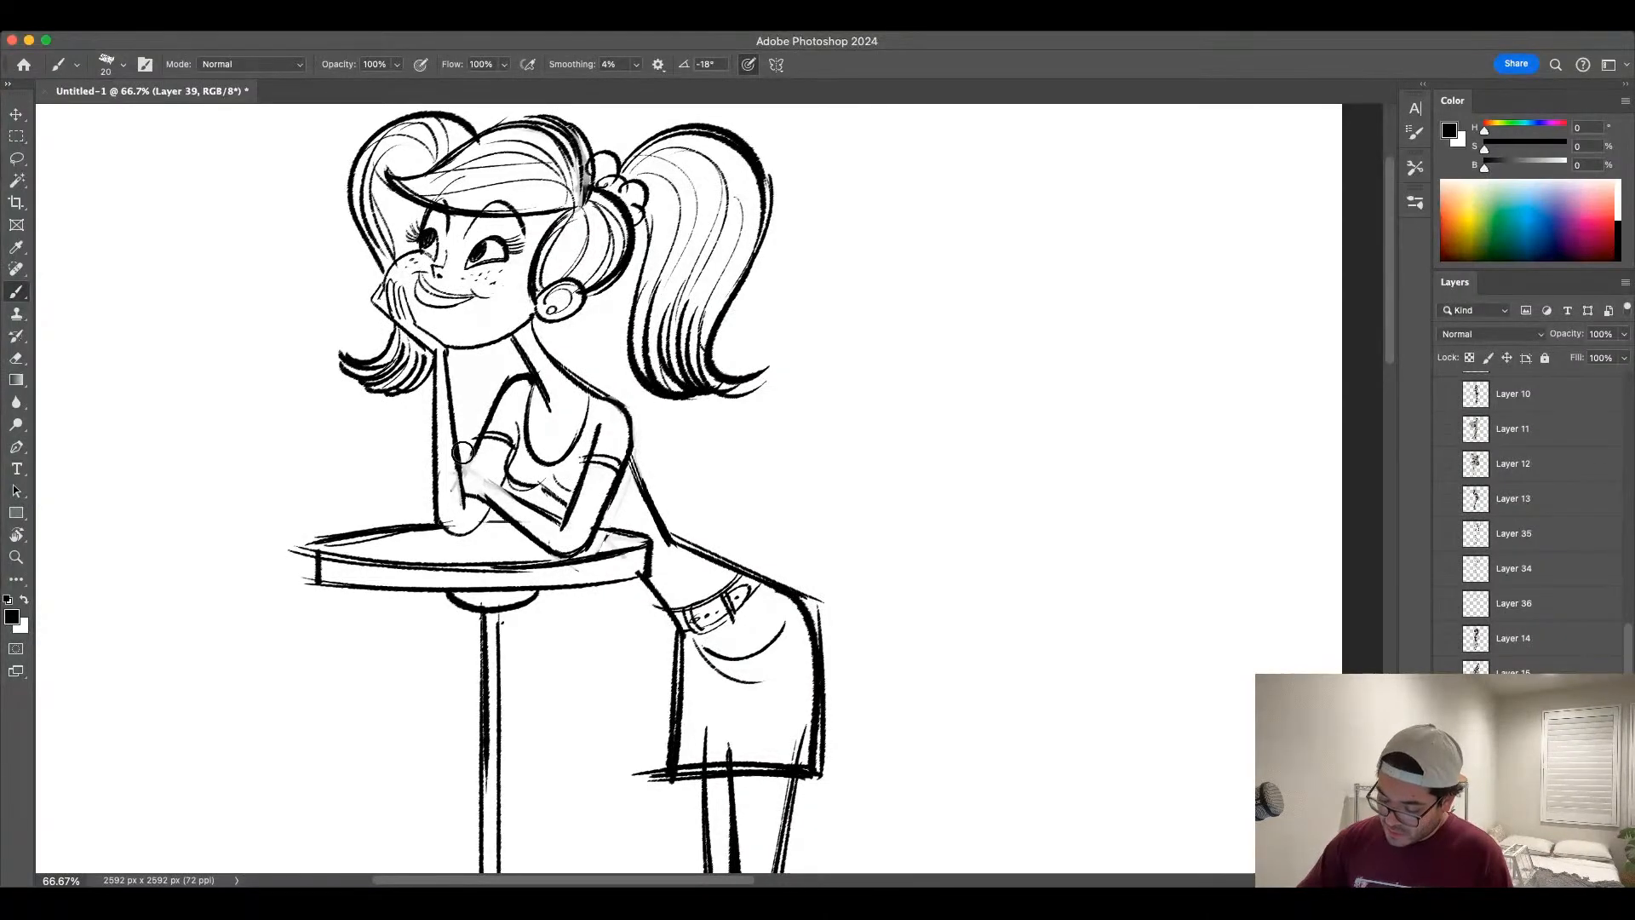
key(bracketright)
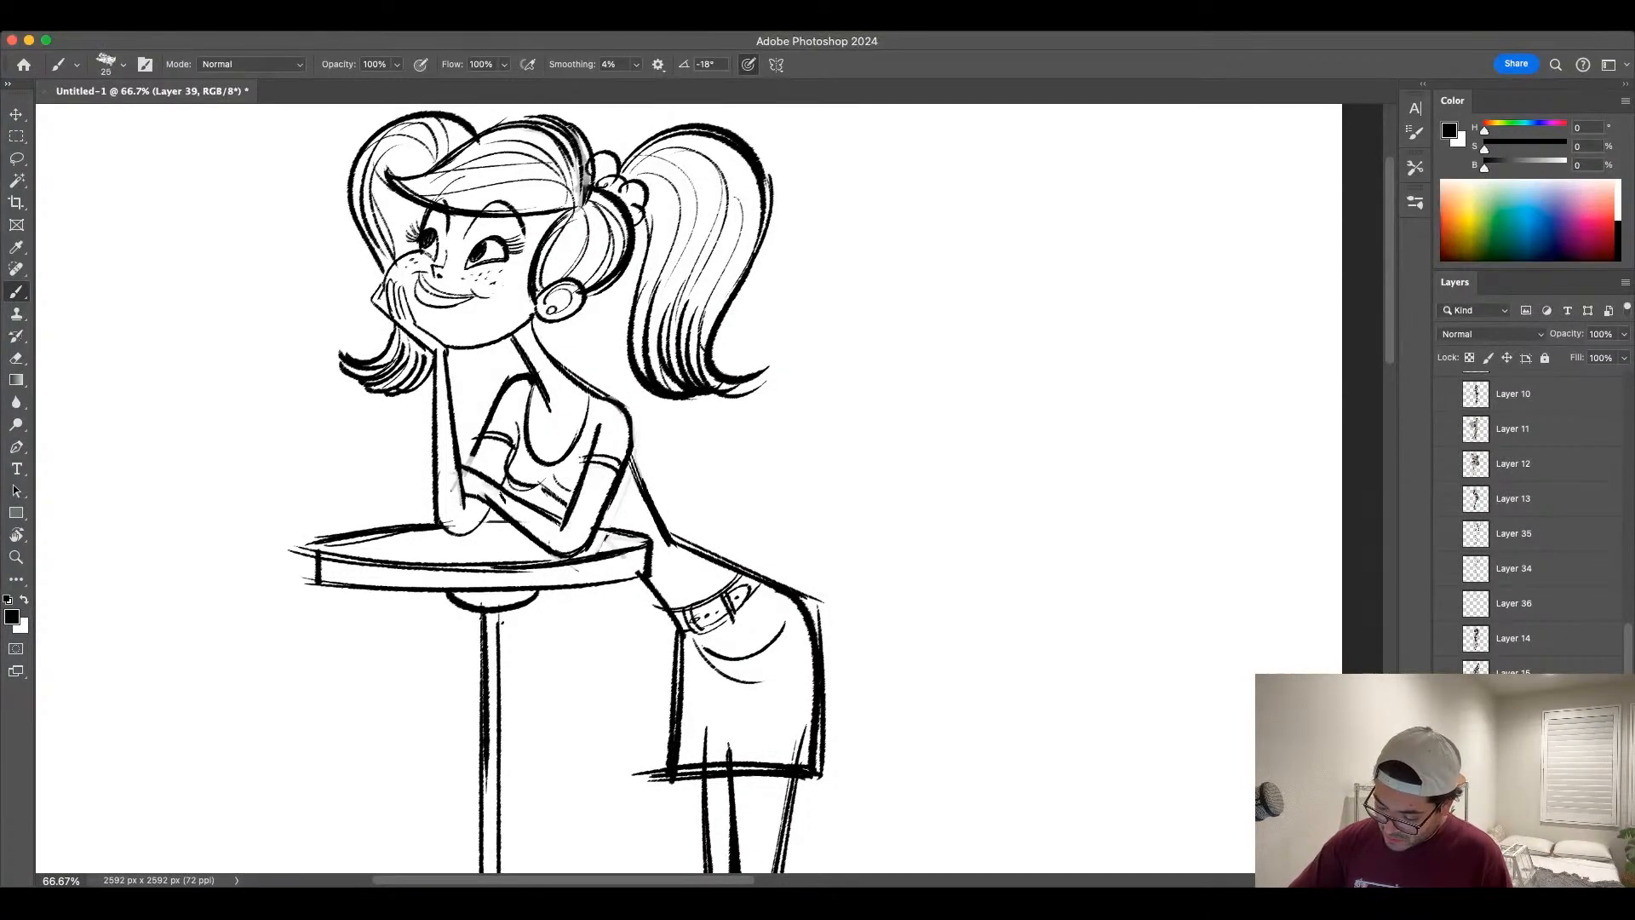
key(super+z)
drag(460, 464, 566, 524)
drag(496, 484, 568, 524)
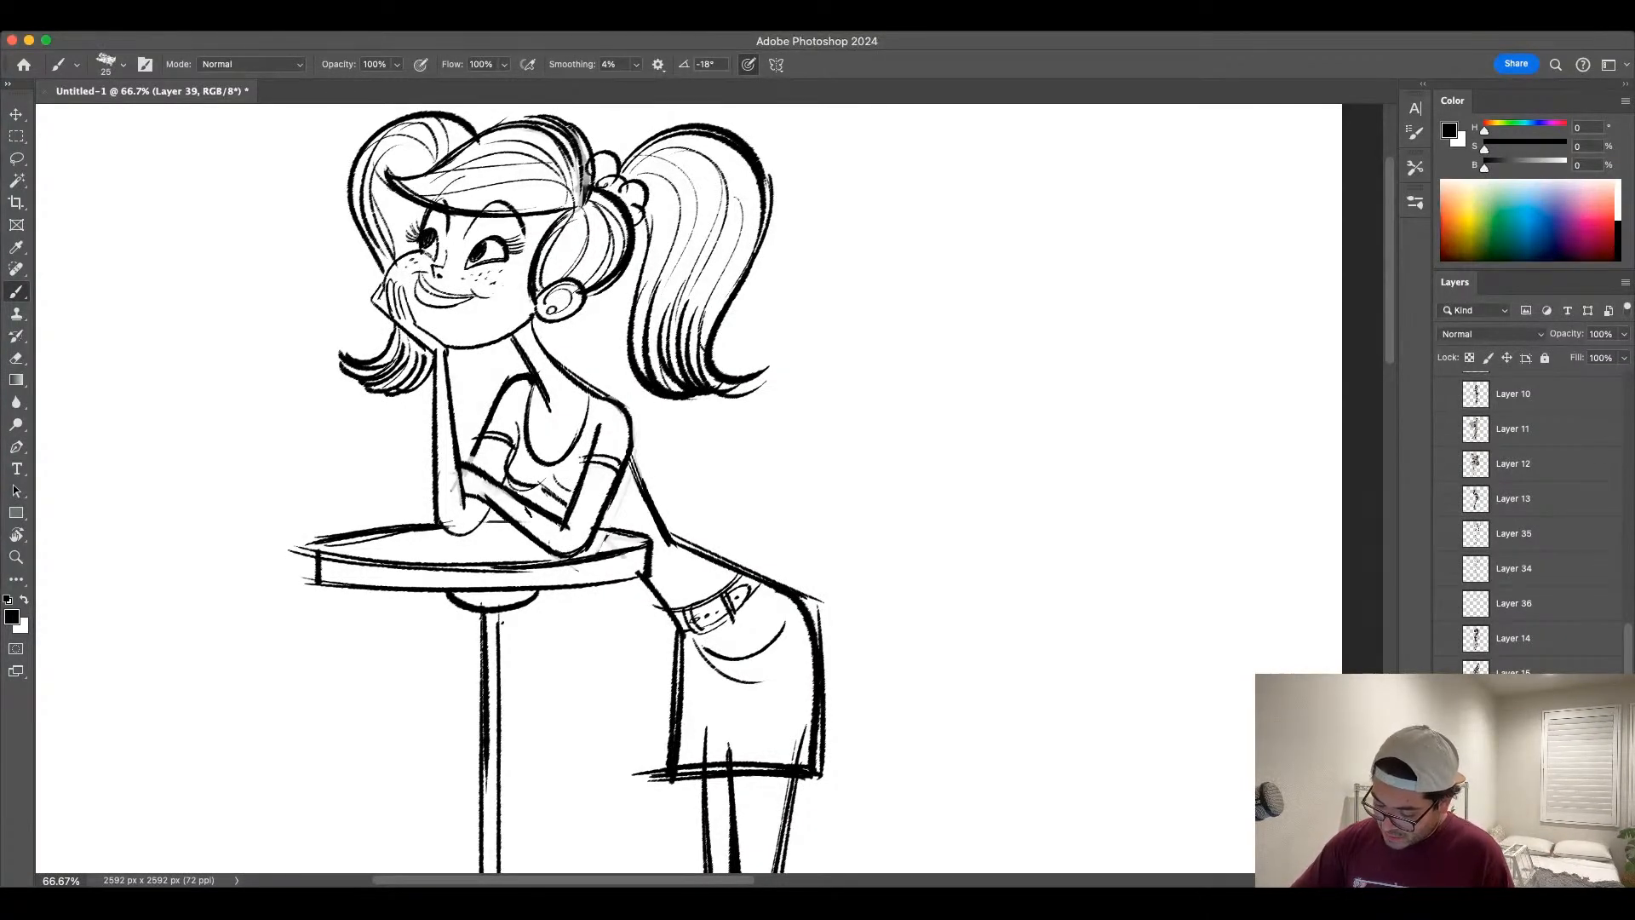
Step: Ink the shirt fold beneath the chest with a 15-pixel brush and refine the near shoulder's contour with a 10-pixel brush
key(bracketleft)
key(bracketleft)
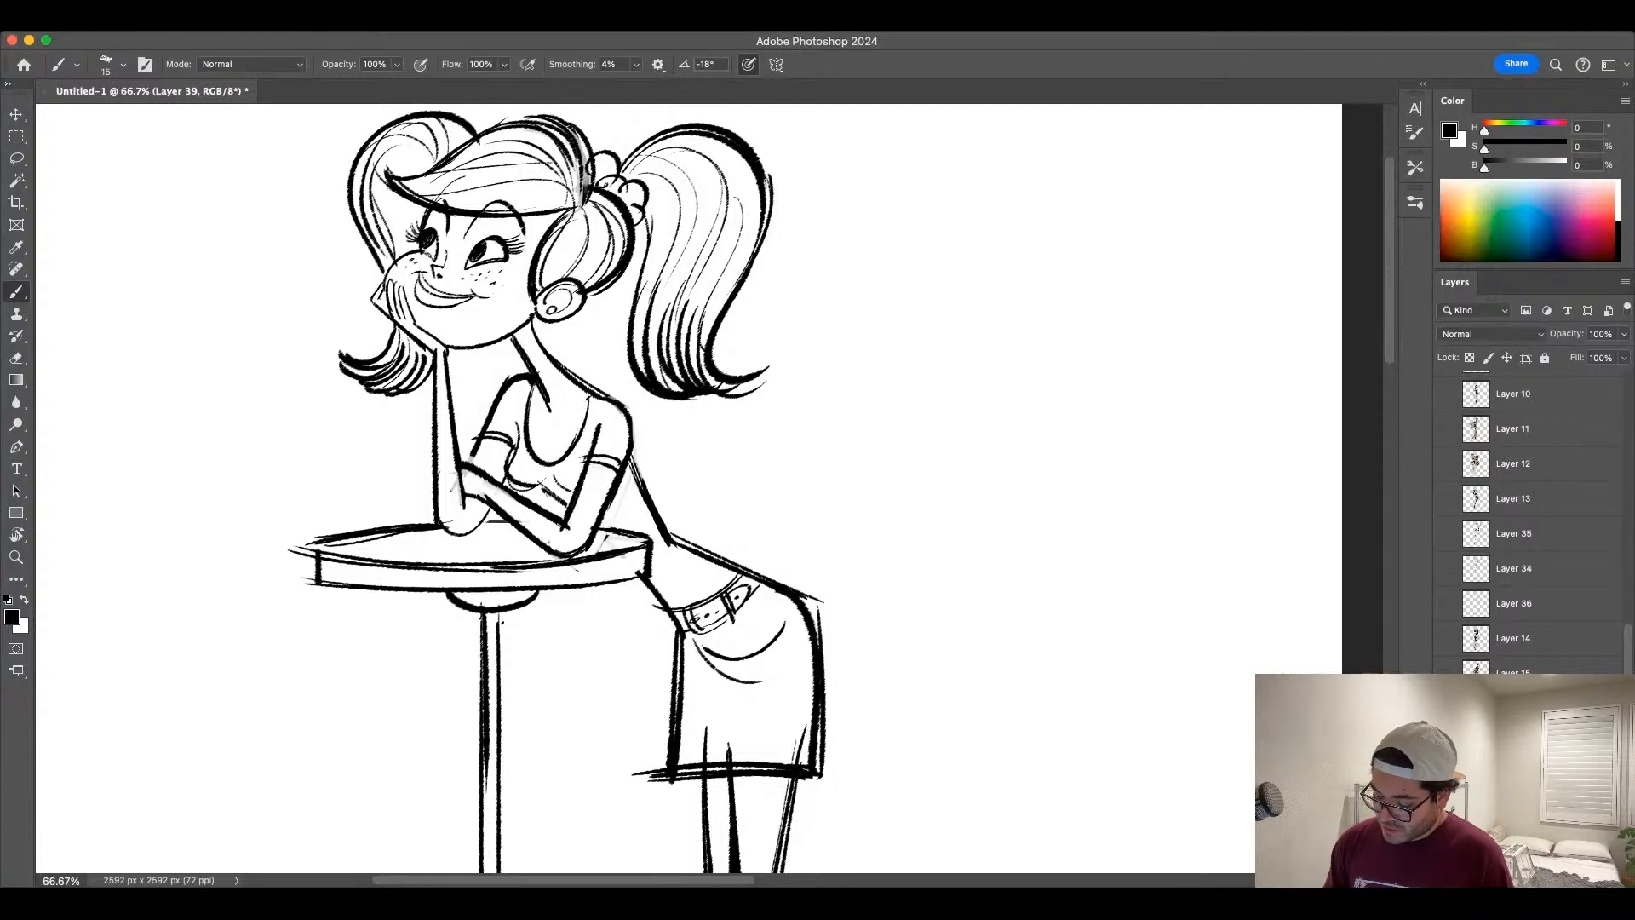
drag(553, 475, 573, 494)
key(bracketleft)
mouse_move(601, 419)
mouse_down()
mouse_move(587, 486)
mouse_move(632, 475)
mouse_move(633, 456)
mouse_move(641, 480)
mouse_up()
Step: Refine the front waist edge and the belt buckle with a 10-pixel brush
mouse_move(642, 581)
mouse_down()
mouse_move(677, 630)
mouse_move(732, 577)
mouse_move(702, 635)
mouse_up()
key(super+z)
key(super+z)
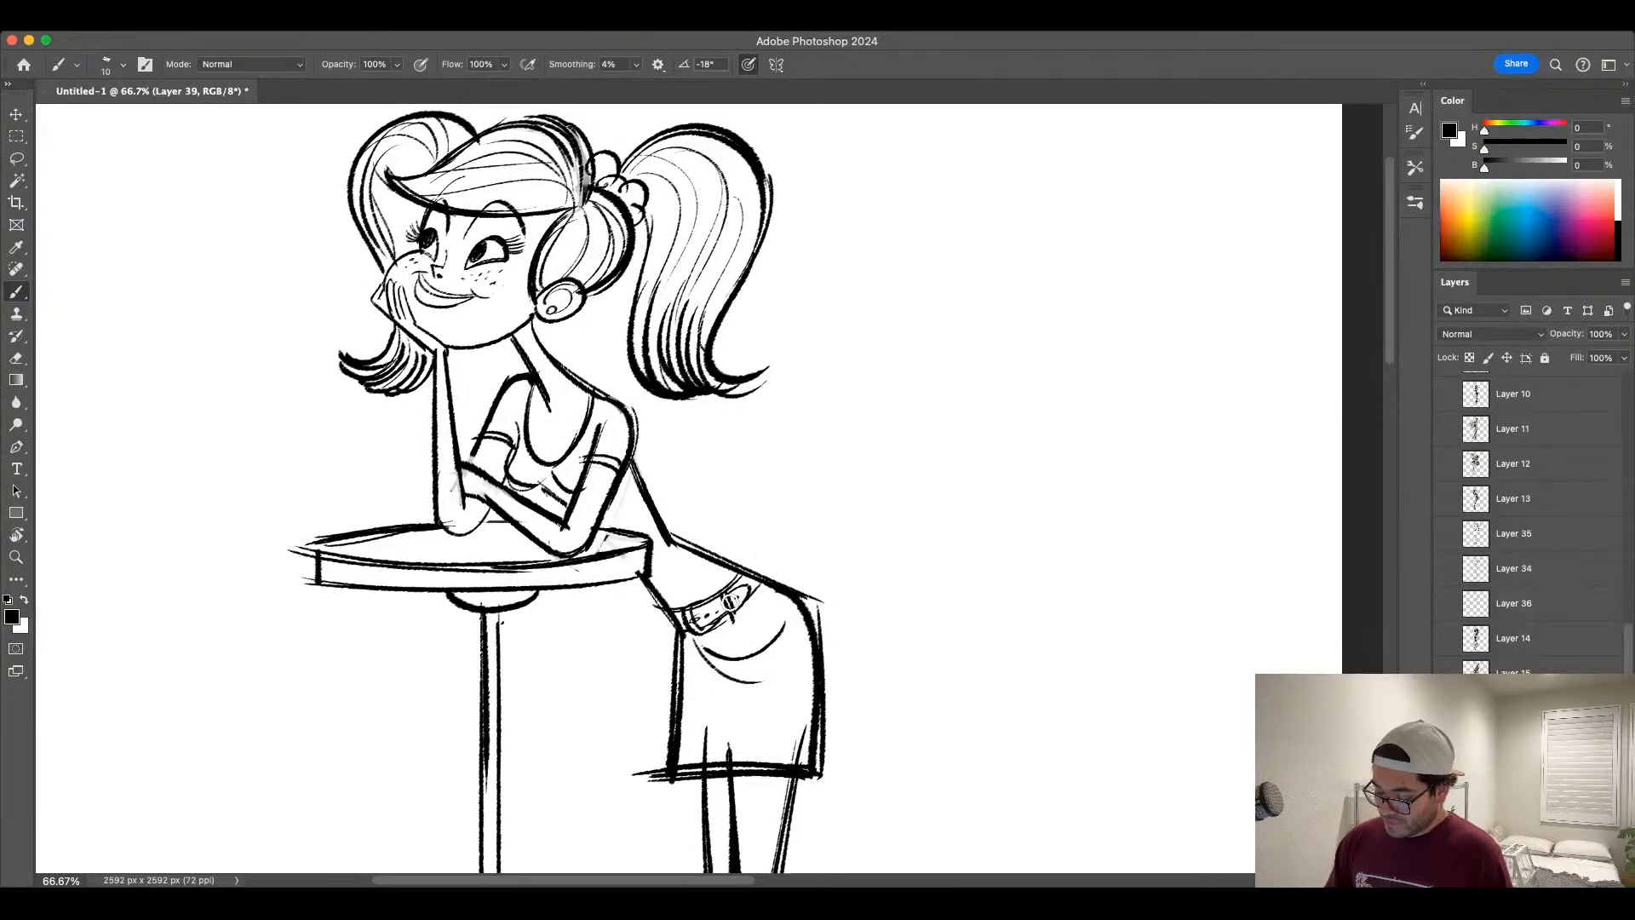
drag(727, 595, 739, 618)
key(super+z)
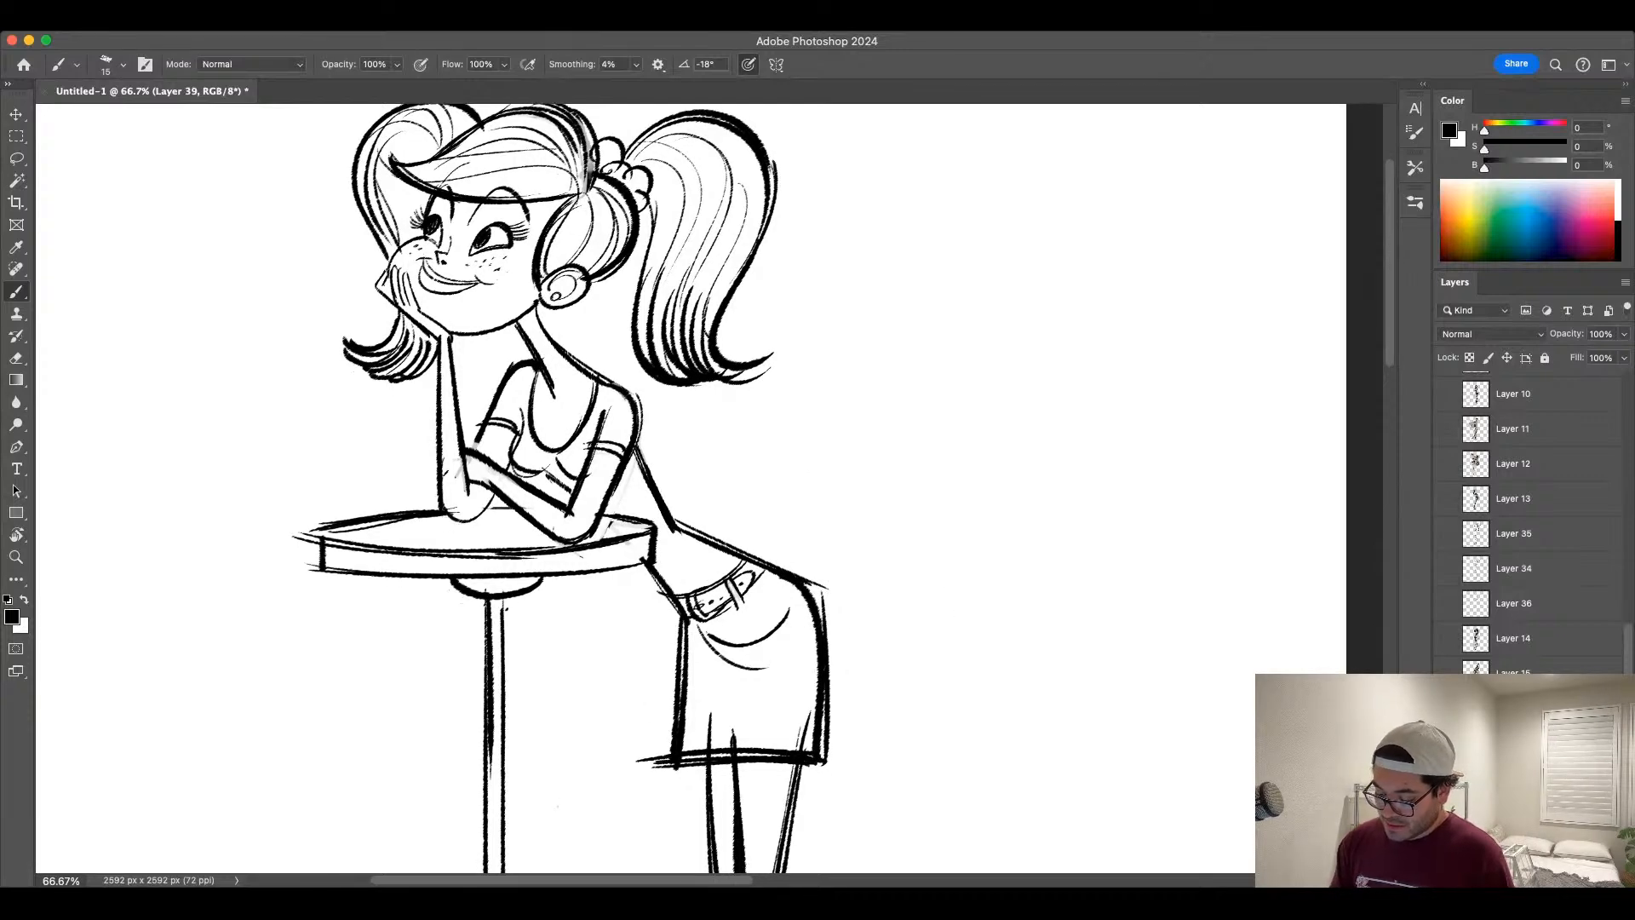
Step: Thicken the propping arm's elbow and the fingers resting on the cheek with a 15-pixel brush
mouse_move(466, 453)
mouse_down()
mouse_move(474, 515)
mouse_move(493, 490)
mouse_up()
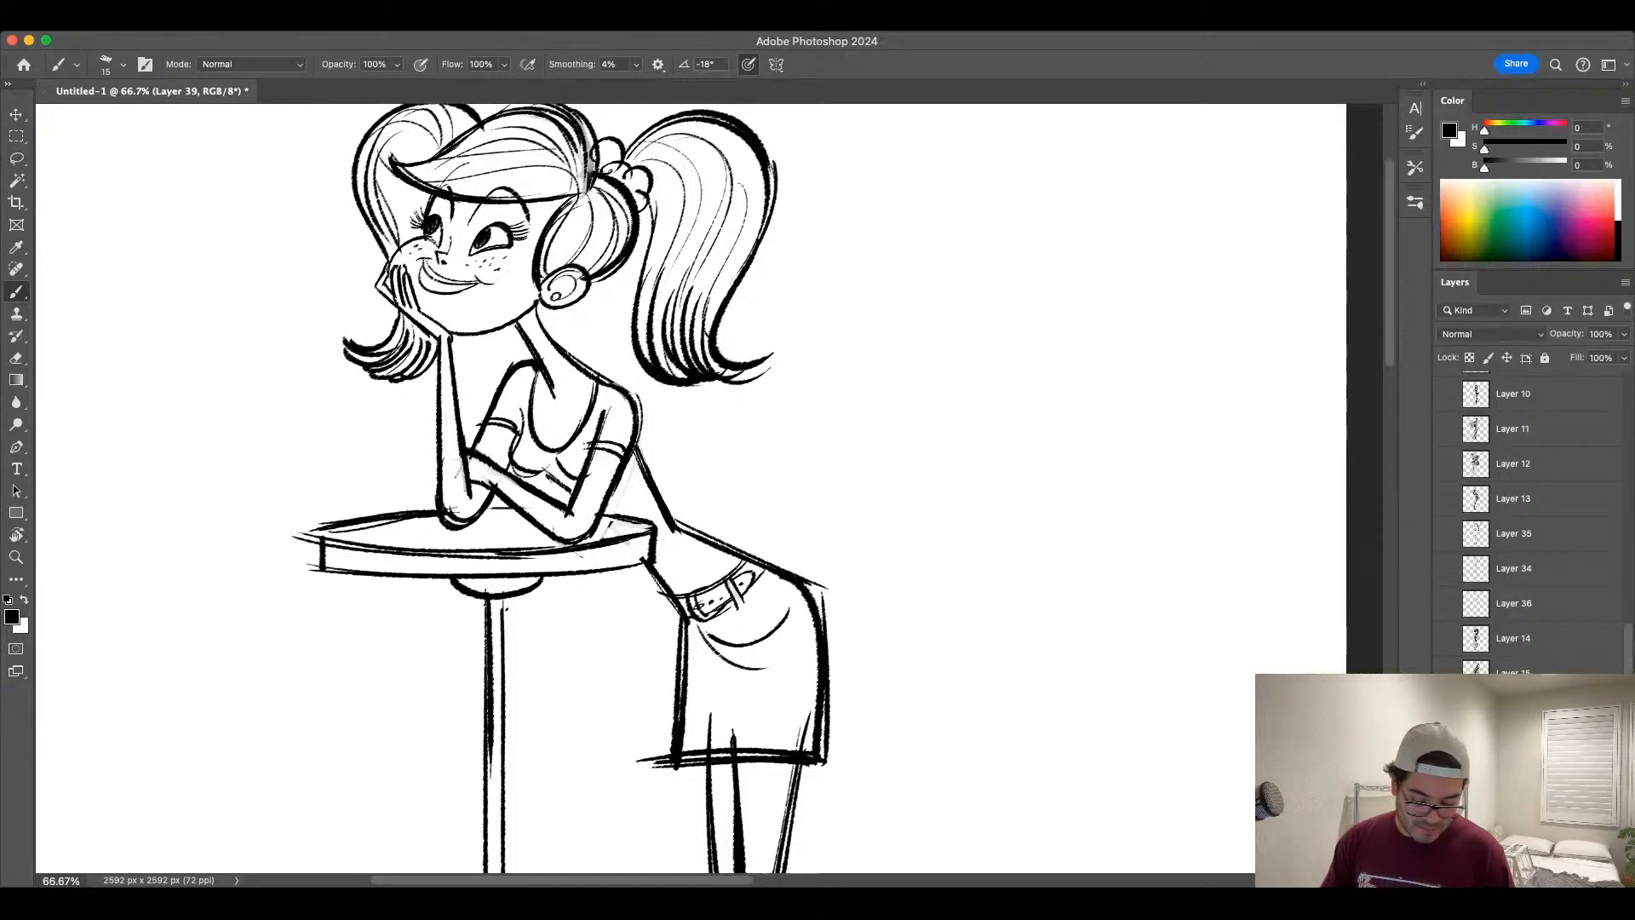
scroll(741, 426, up, 3)
scroll(741, 427, left, 2)
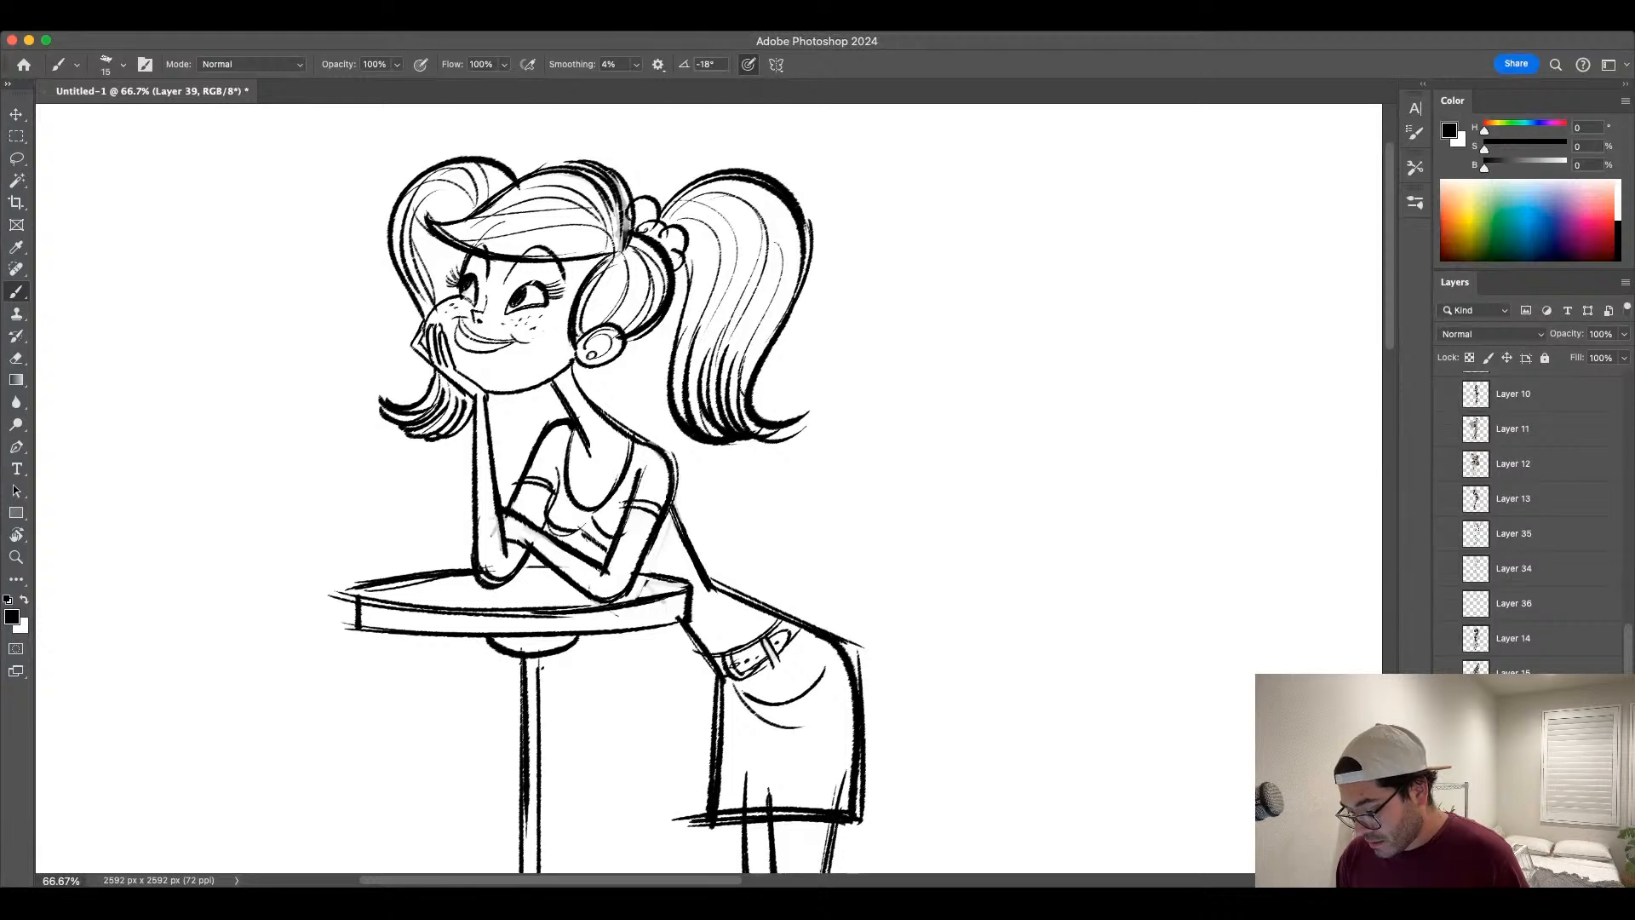
Step: Examine the whole inked figure and table from ponytails to feet for overall line weight
key(bracketleft)
key(bracketleft)
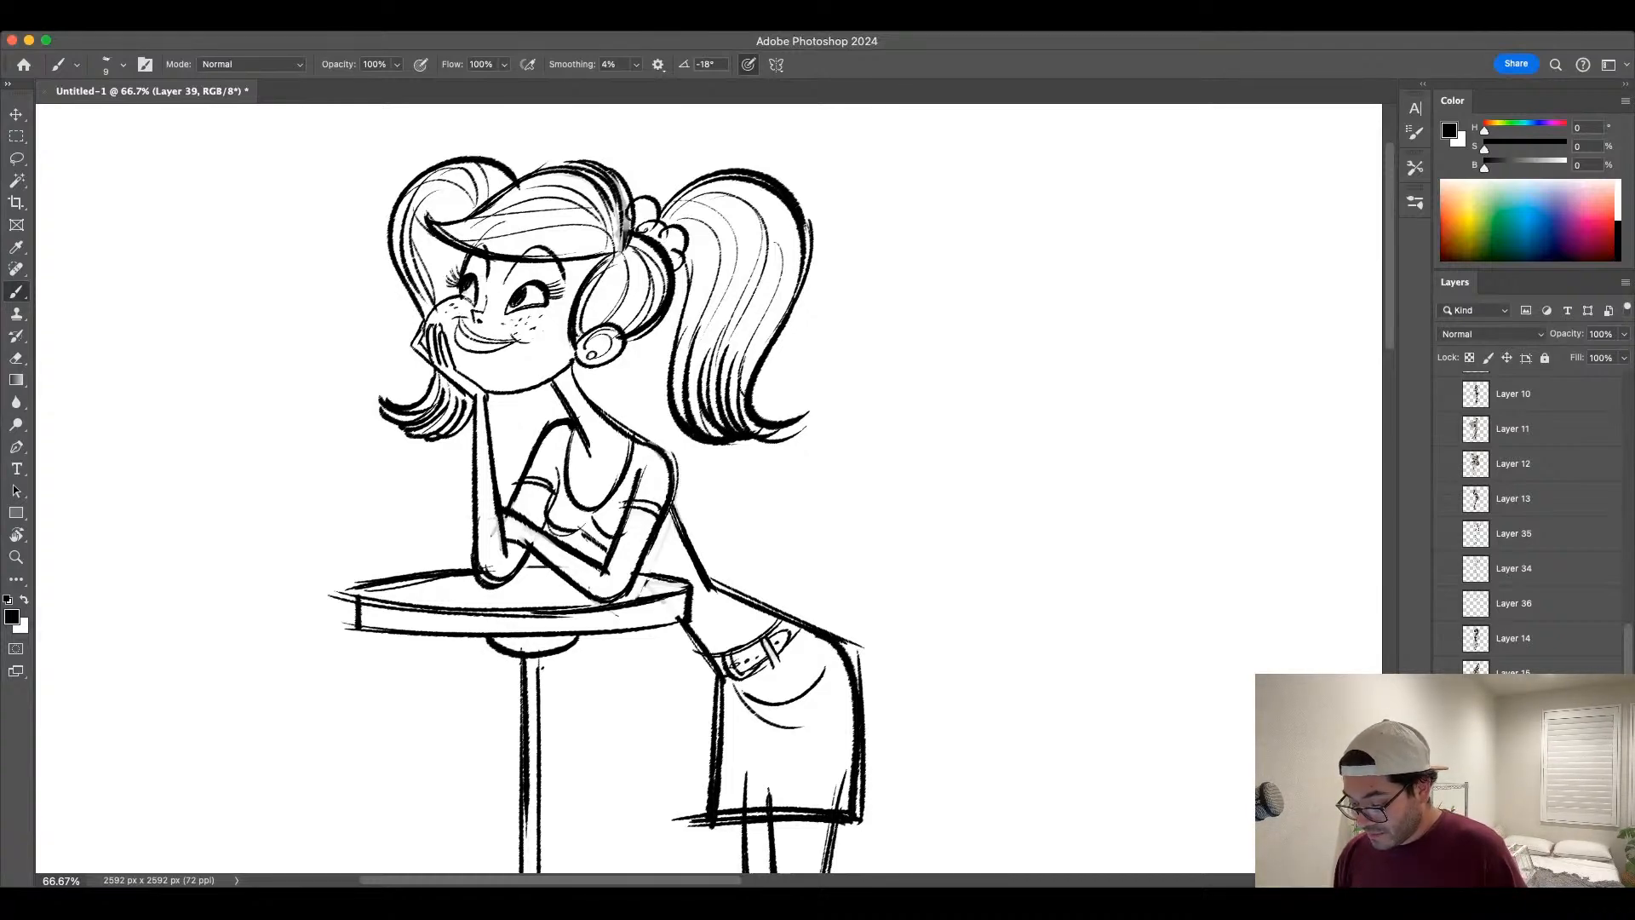
key(super+minus)
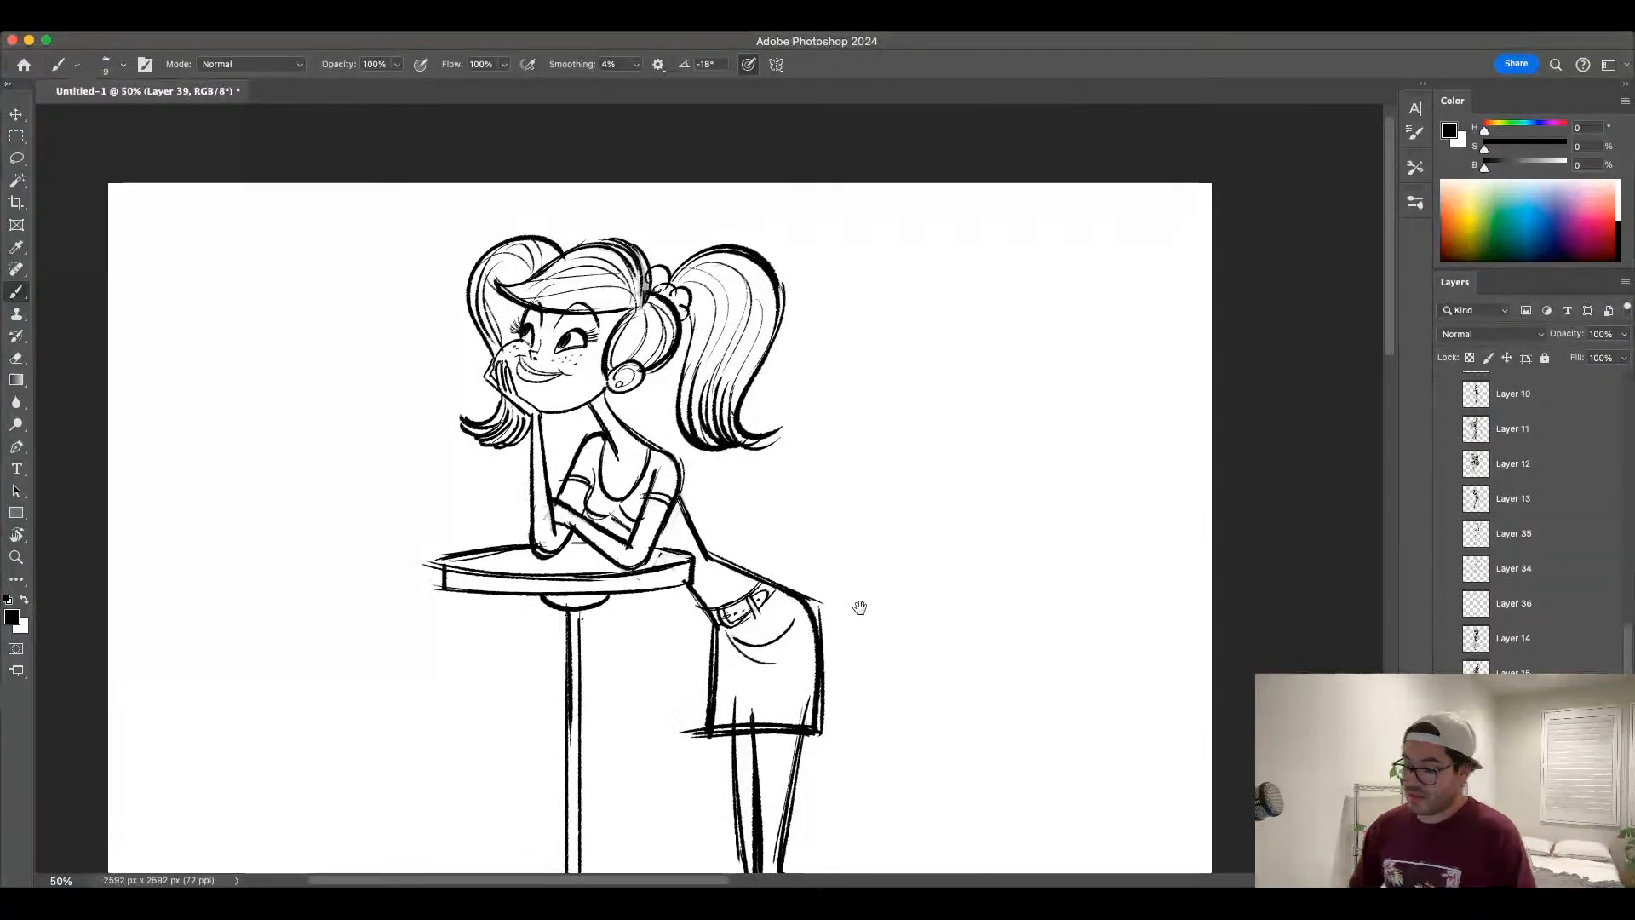
scroll(861, 610, down, 1)
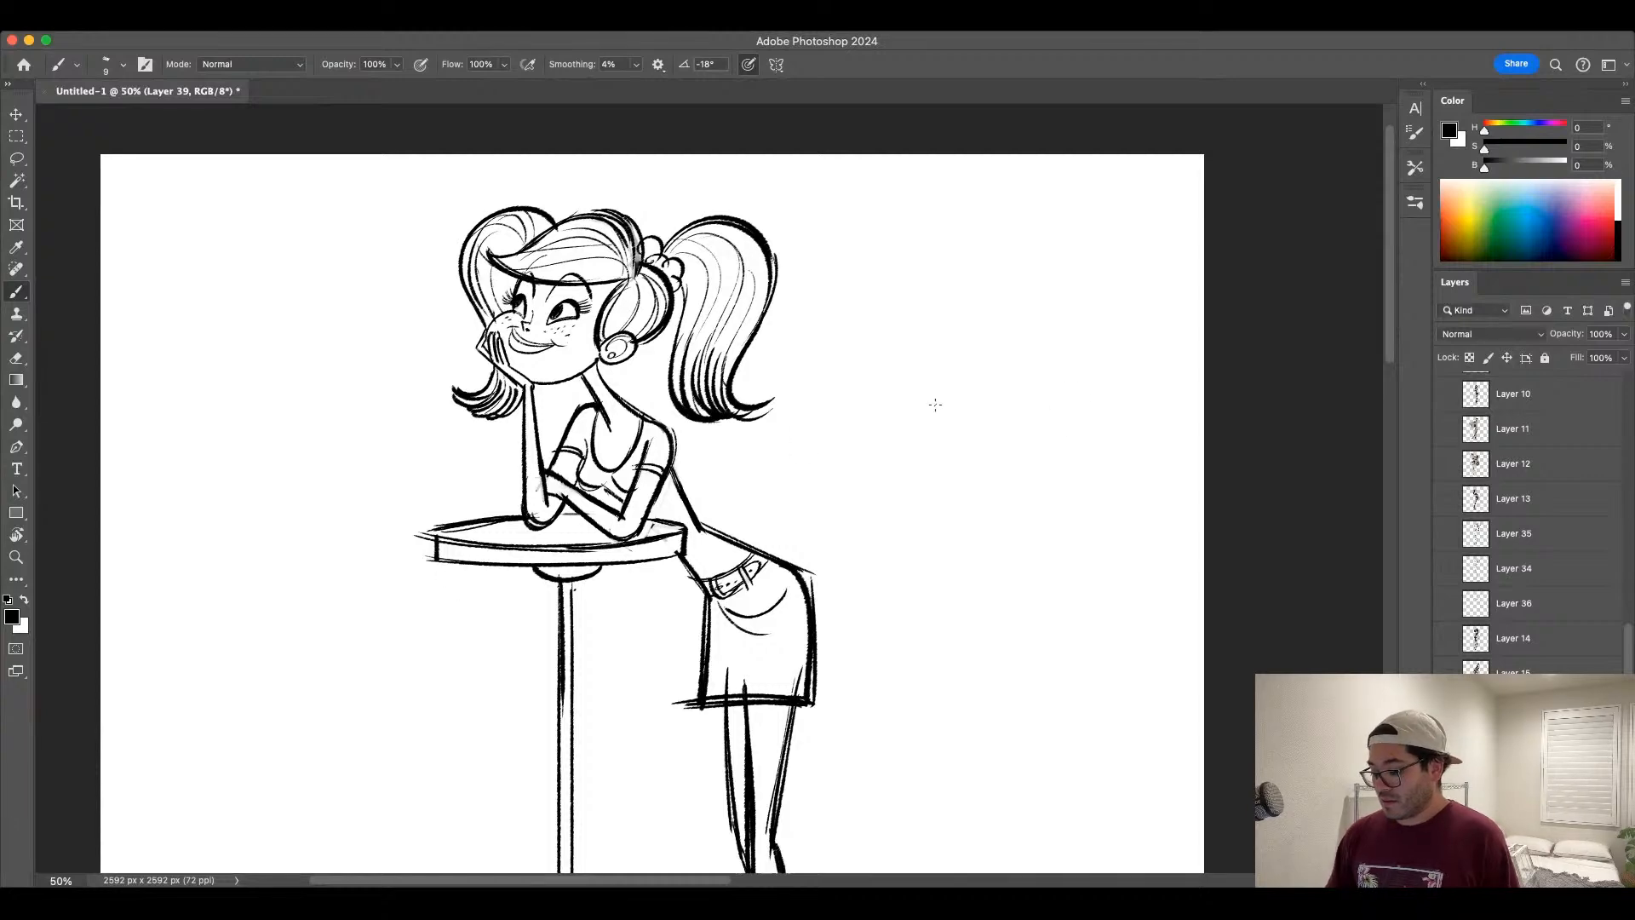
key(super+minus)
scroll(877, 536, down, 1)
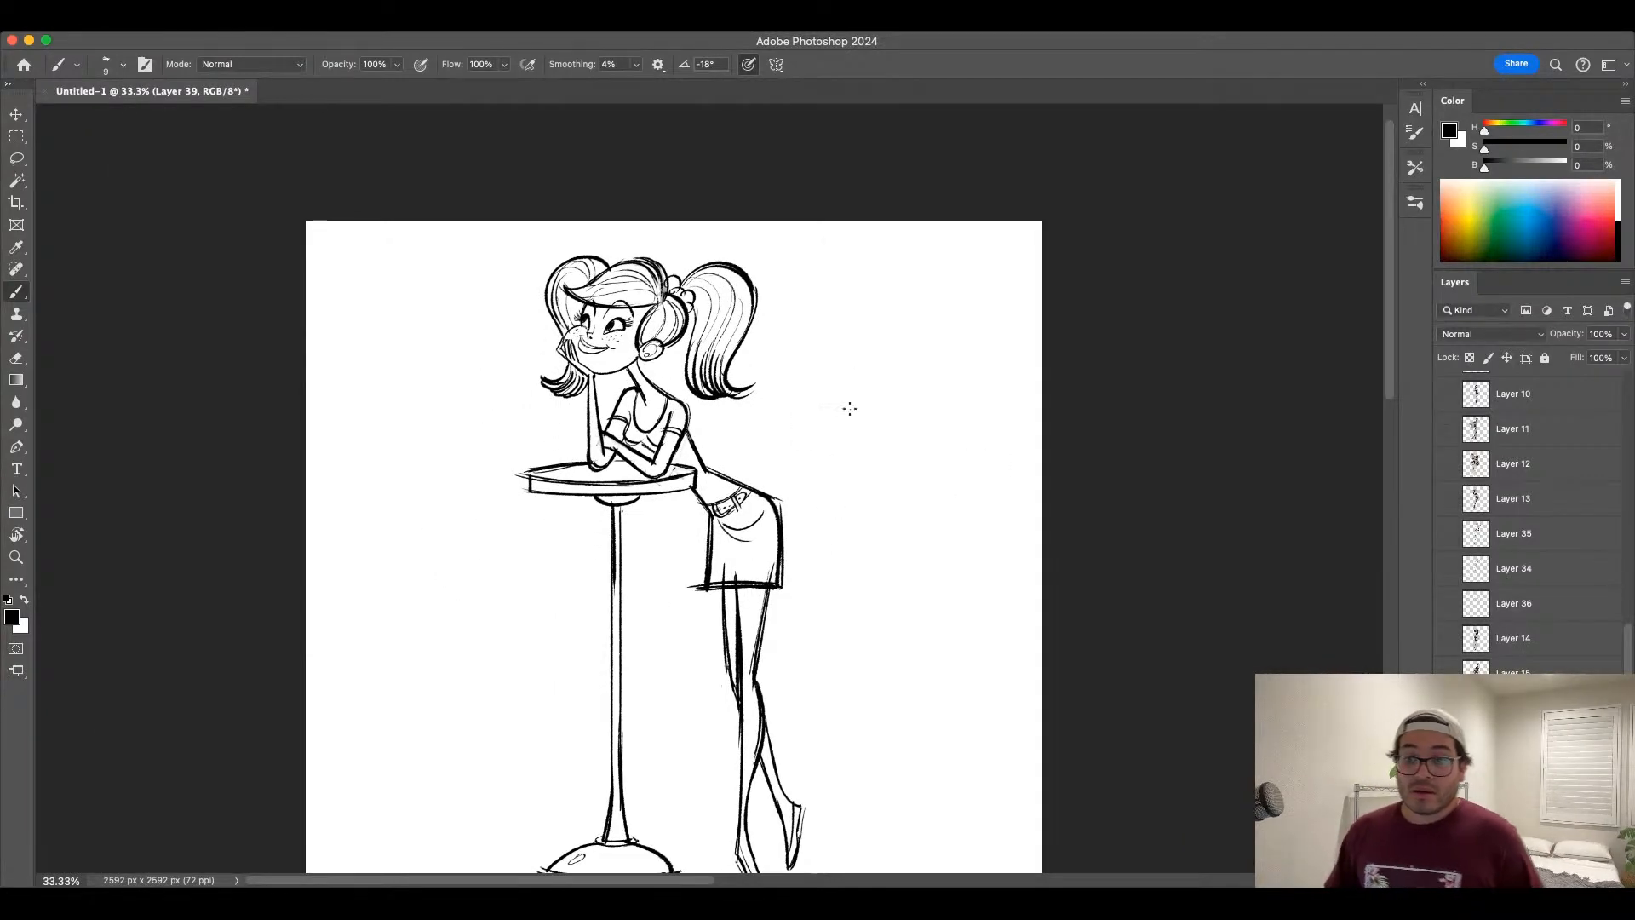
drag(823, 555, 822, 527)
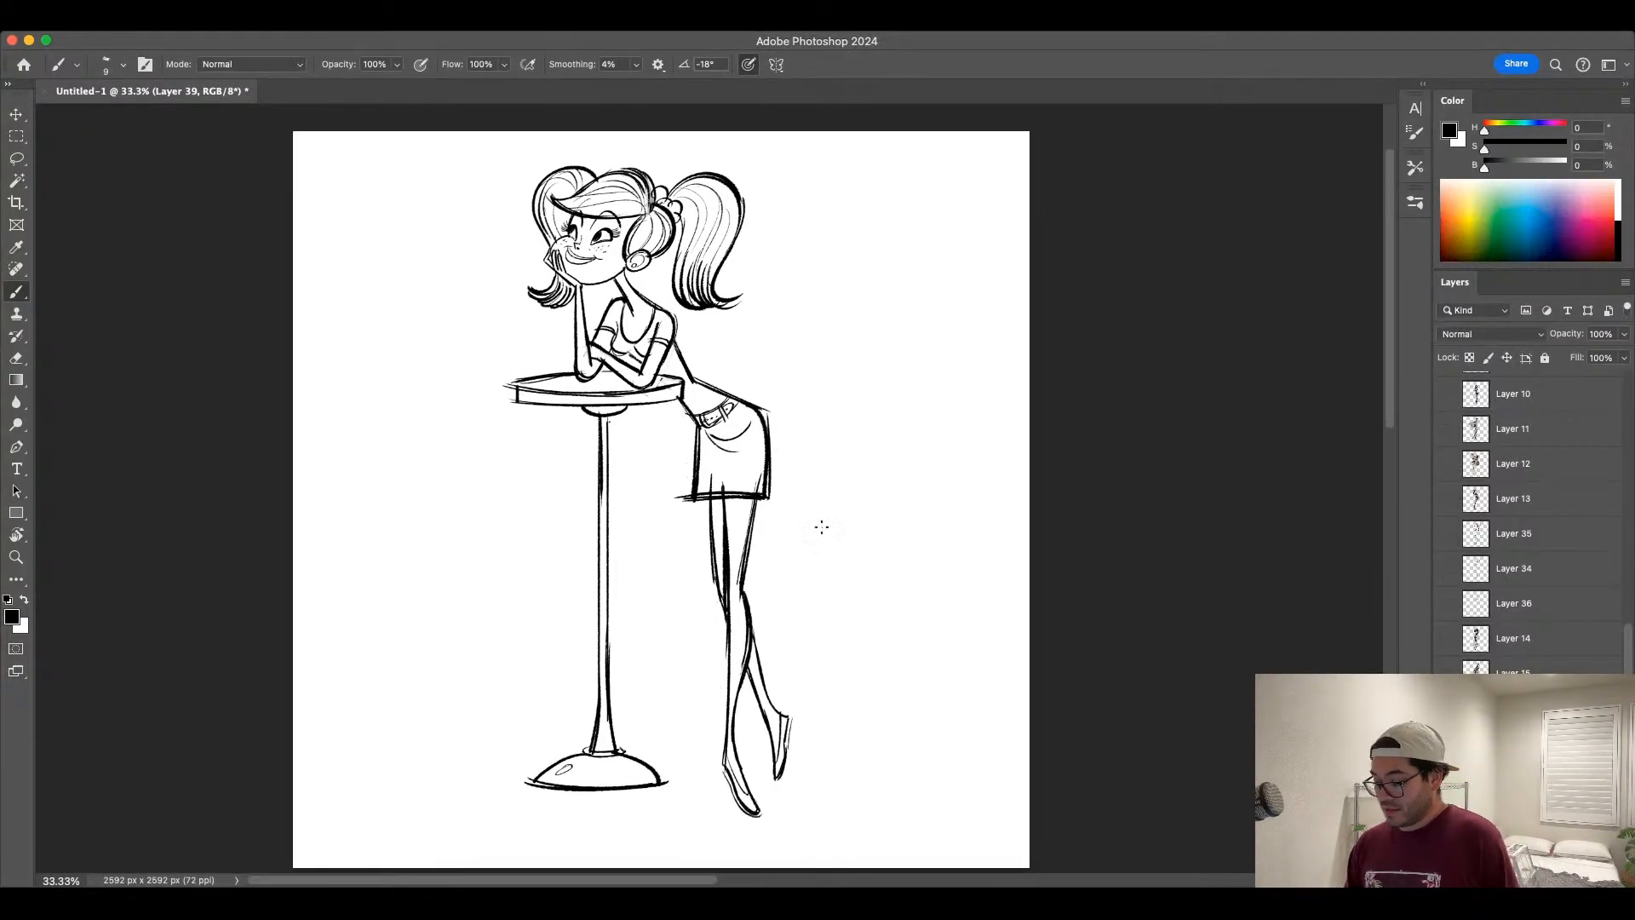
scroll(1001, 661, down, 2)
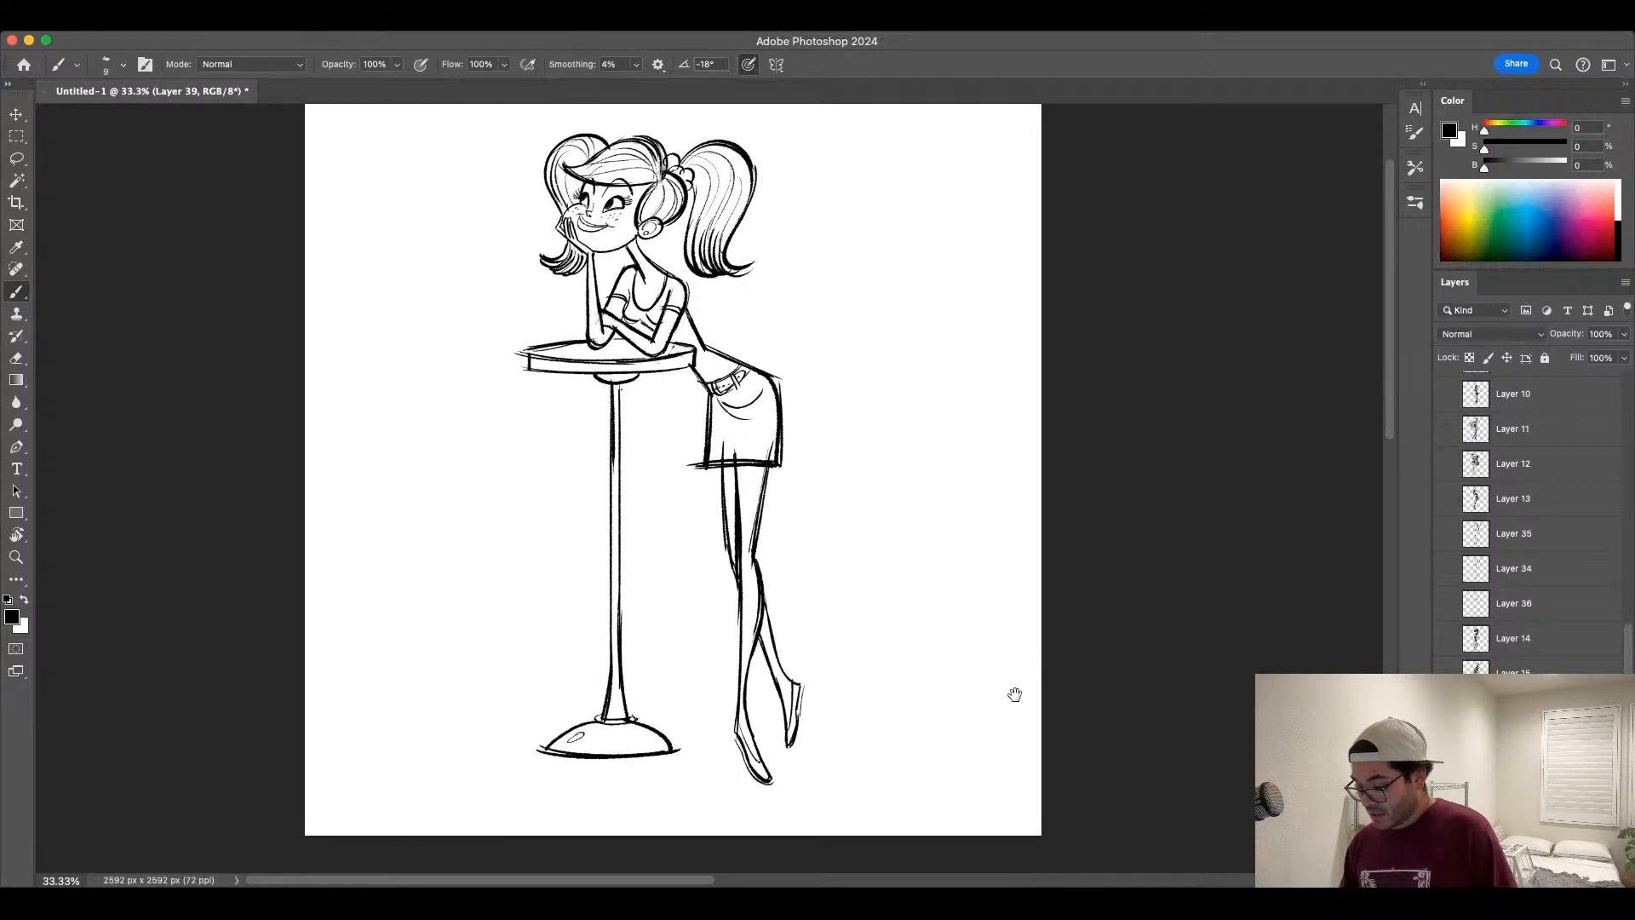
scroll(937, 675, up, 1)
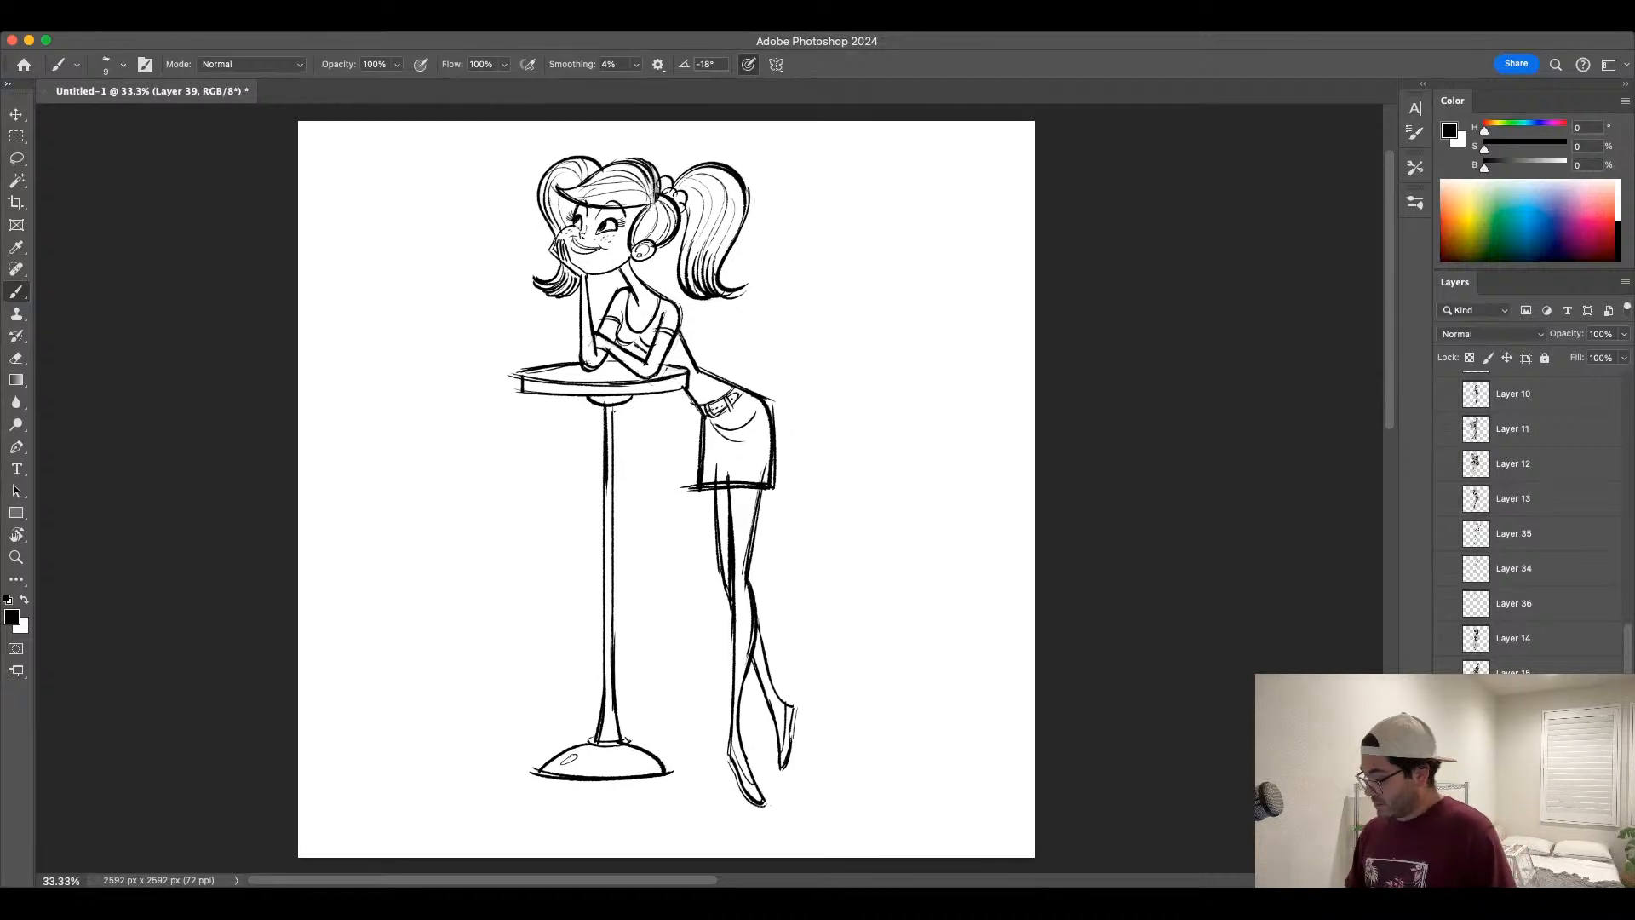
Step: On a new layer, hatch the far ponytail and its curled tip with a 15-pixel brush
key(])
key(])
key(])
key(])
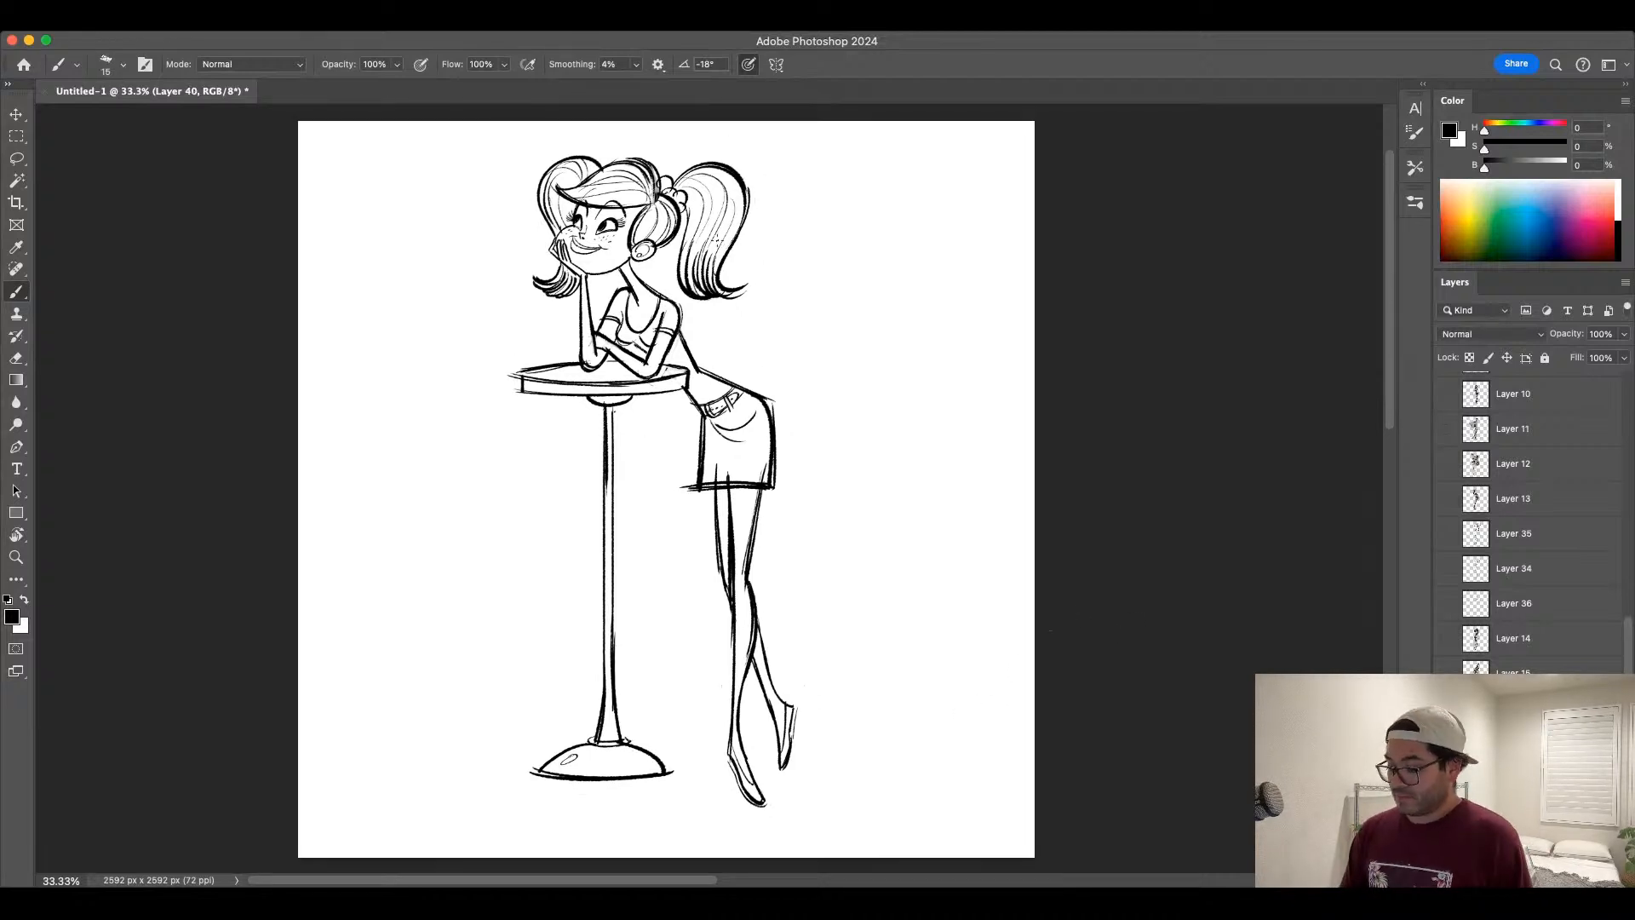
mouse_move(547, 179)
mouse_down()
mouse_move(580, 161)
mouse_move(573, 192)
mouse_move(591, 169)
mouse_move(569, 236)
mouse_up()
key(super+z)
key([)
key([)
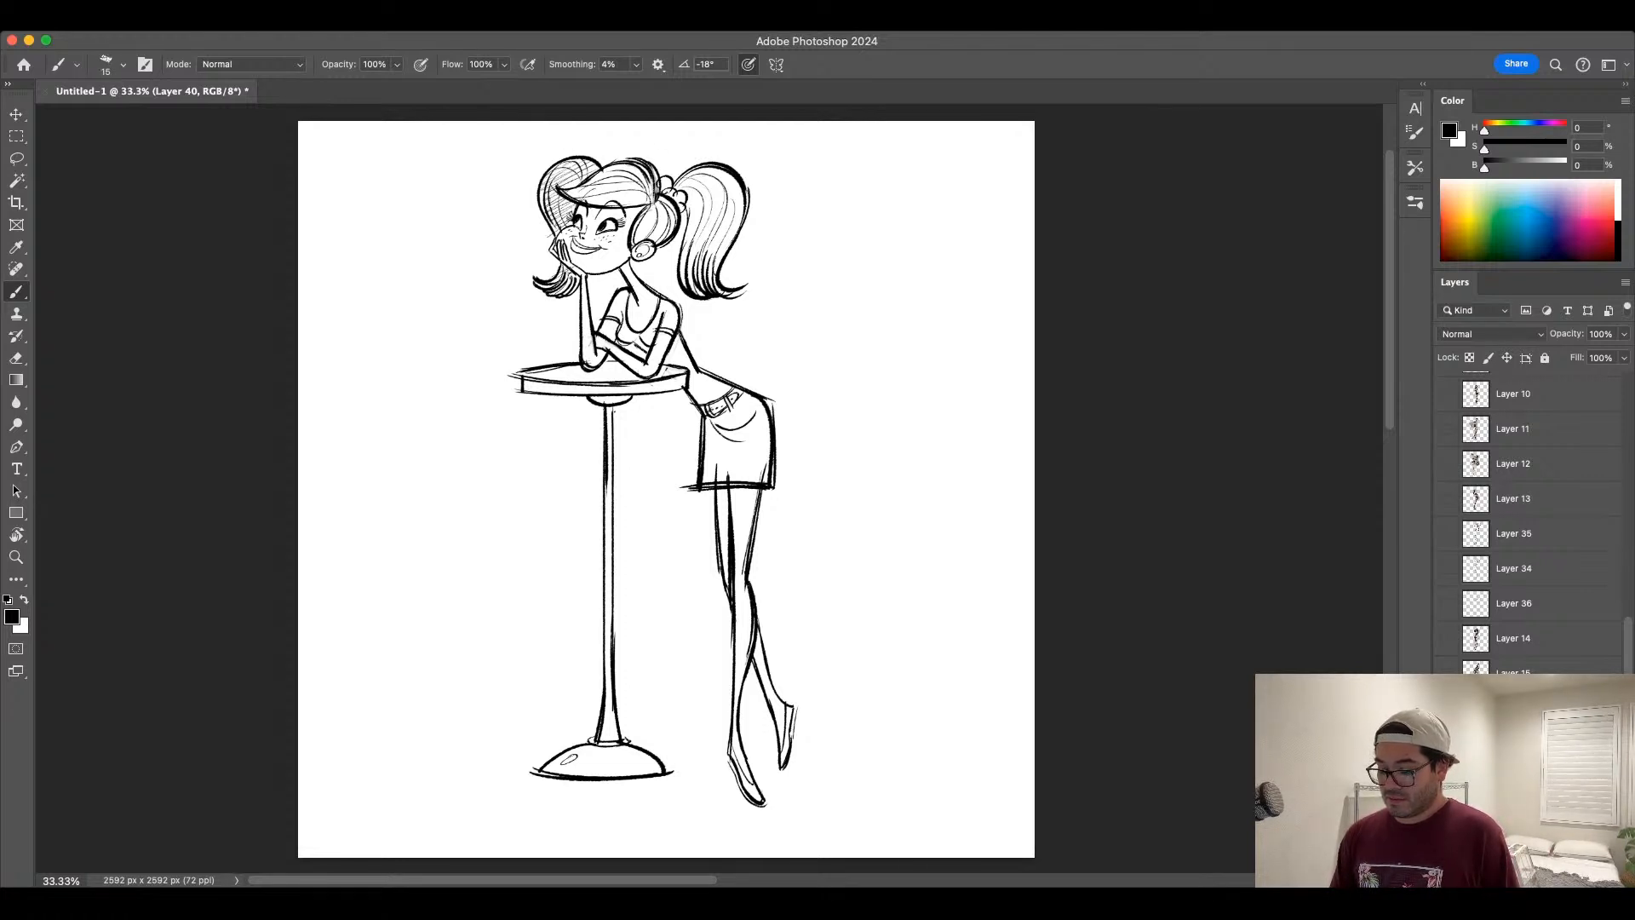
drag(578, 282, 553, 293)
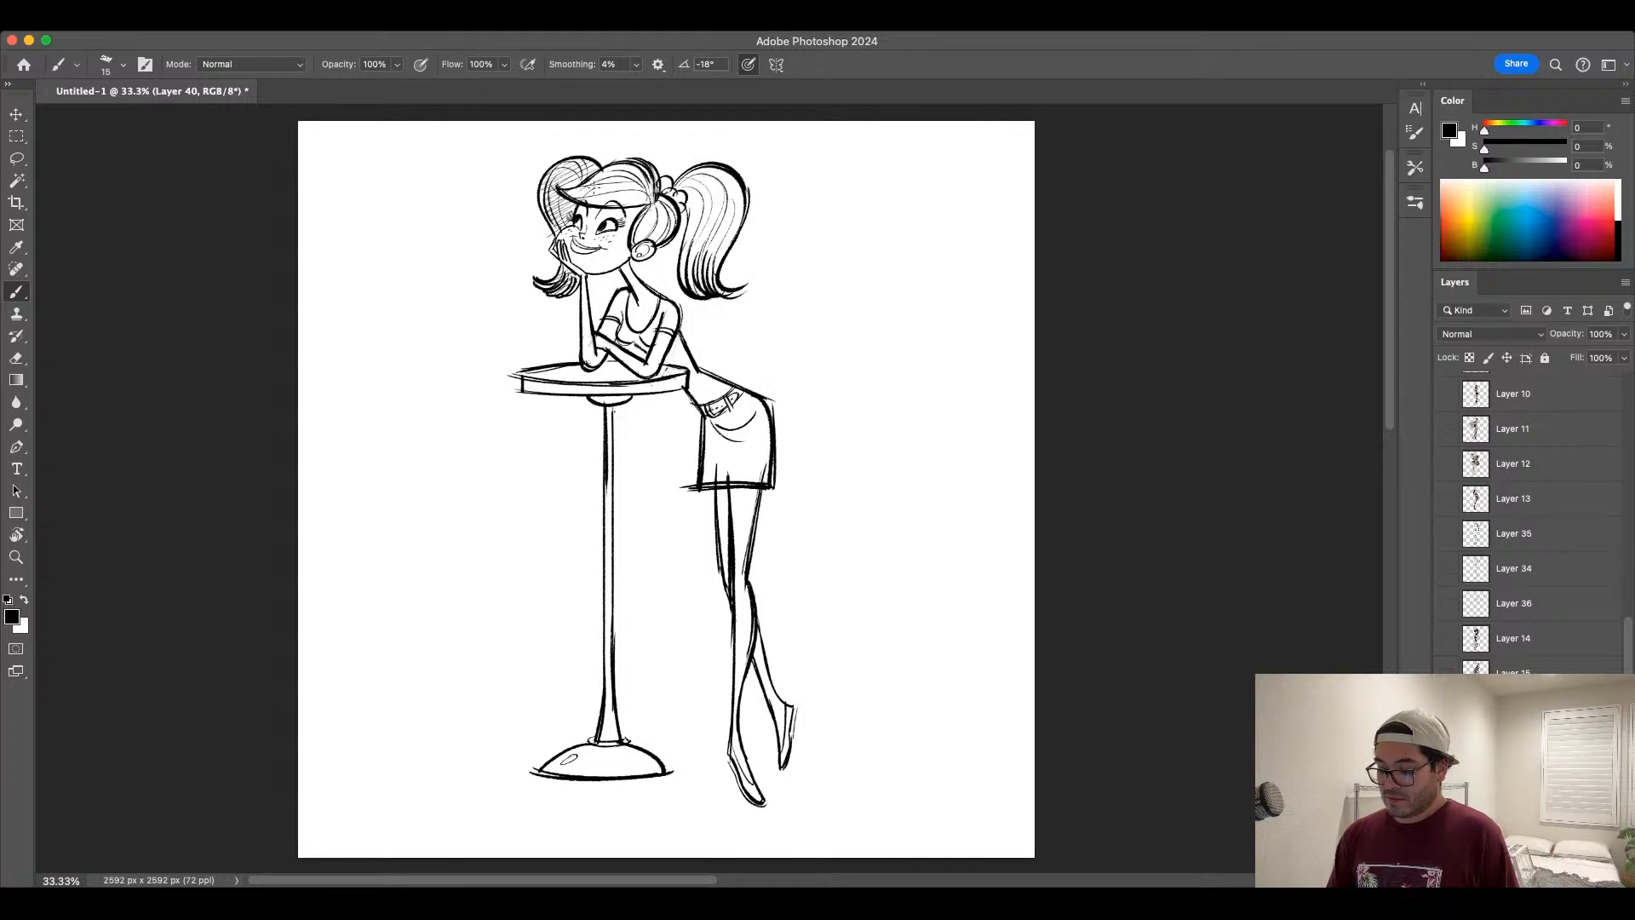
Step: Hatch the fringe, the side hair and the near ponytail with diagonal strokes
mouse_move(600, 167)
mouse_down()
mouse_move(575, 194)
mouse_move(640, 214)
mouse_move(652, 250)
mouse_up()
mouse_move(726, 169)
mouse_down()
mouse_move(677, 189)
mouse_move(690, 293)
mouse_up()
drag(724, 239, 682, 257)
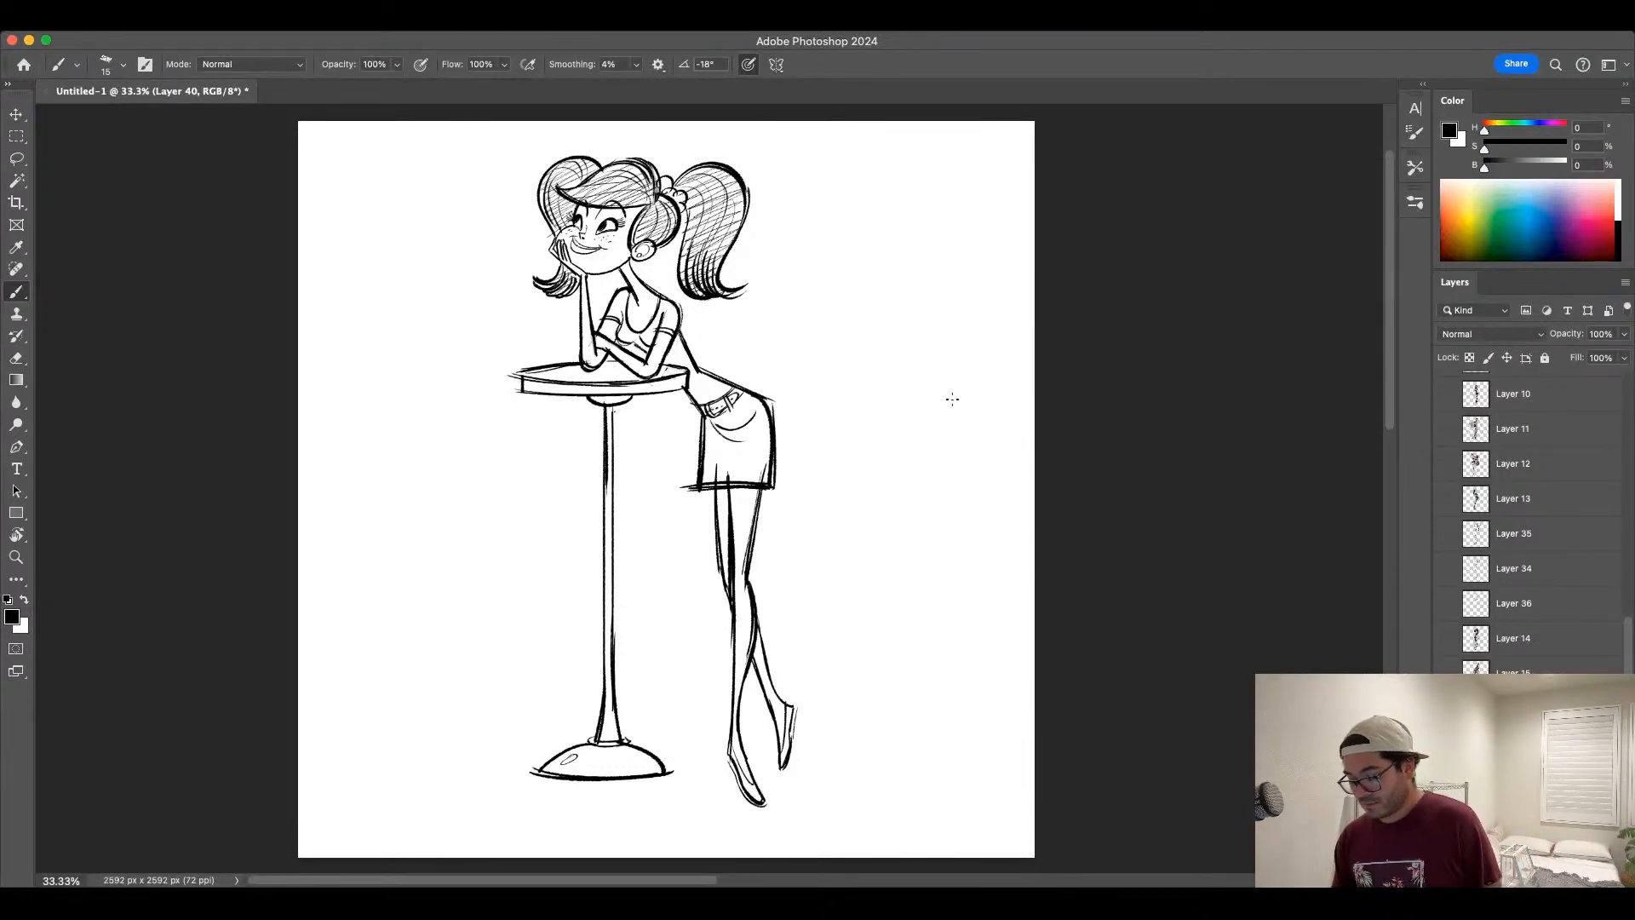
scroll(877, 621, down, 1)
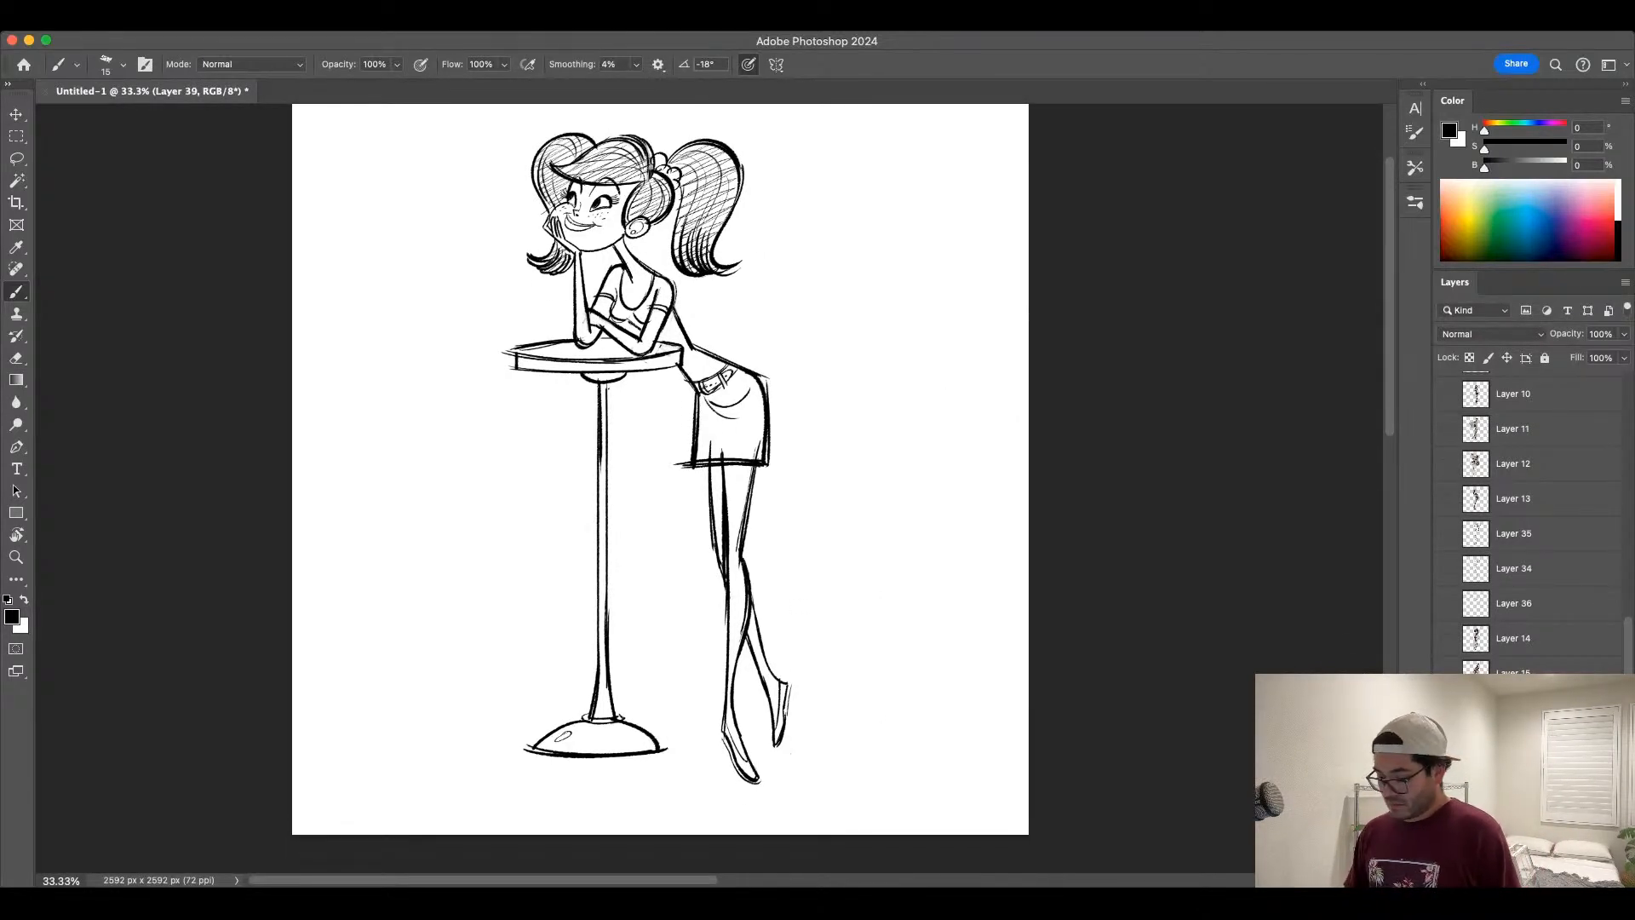
Step: On the line art layer, thicken the table's stem and dome base with a 35-pixel brush
key(bracketright)
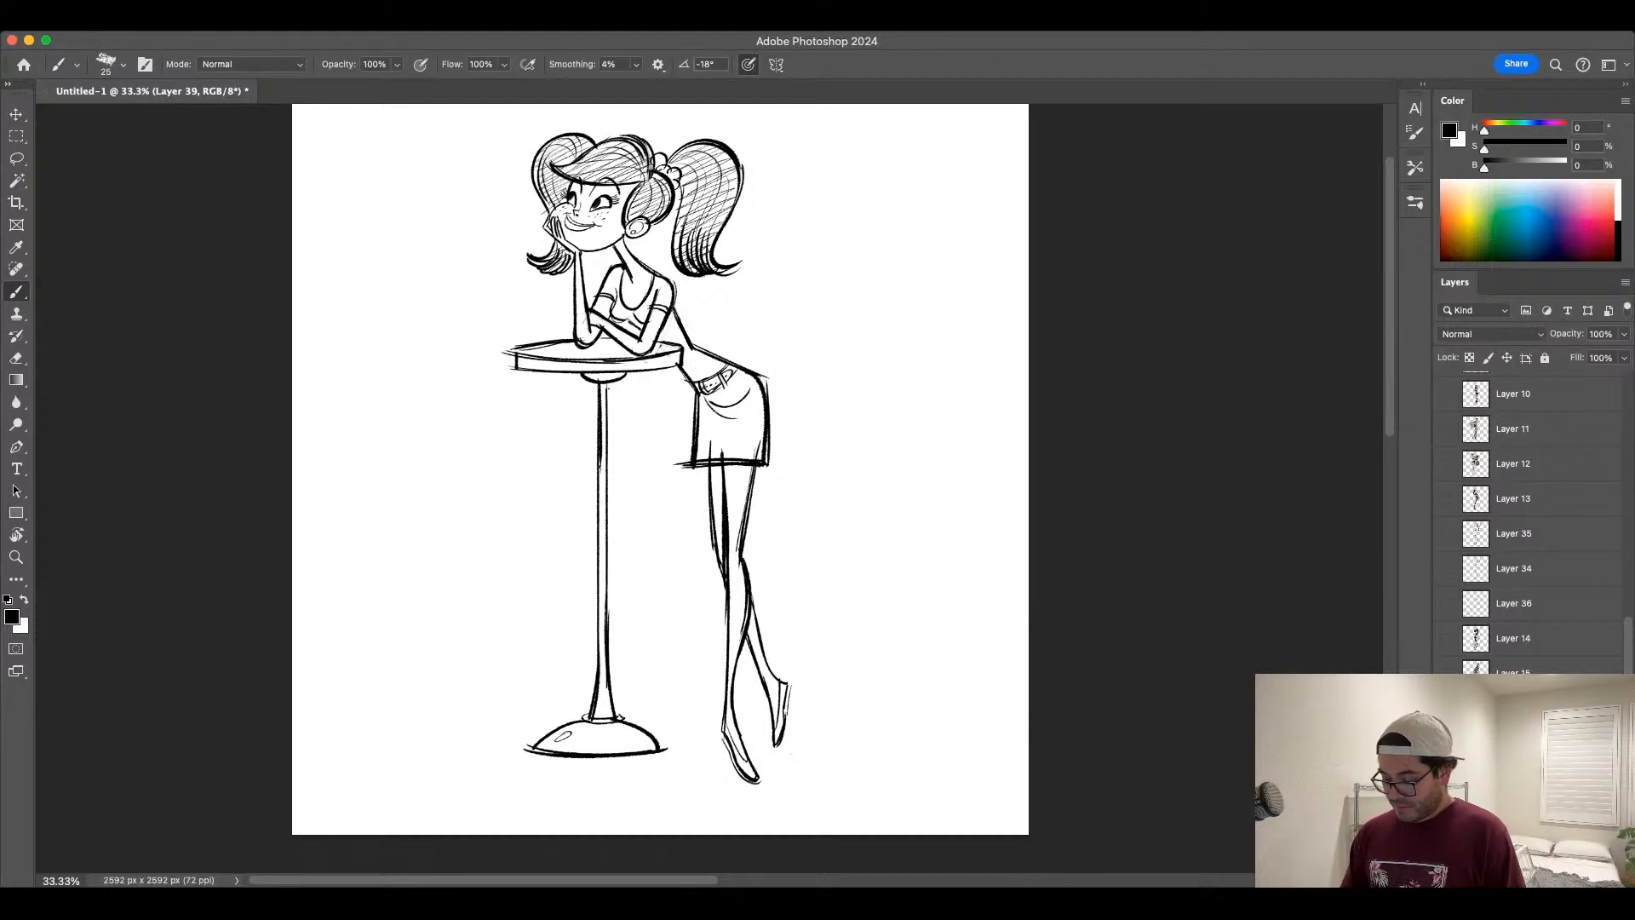
key(bracketright)
mouse_move(600, 644)
mouse_down()
mouse_move(593, 711)
mouse_move(528, 749)
mouse_move(619, 722)
mouse_up()
key(super+z)
key(bracketright)
key(bracketleft)
drag(527, 751, 631, 757)
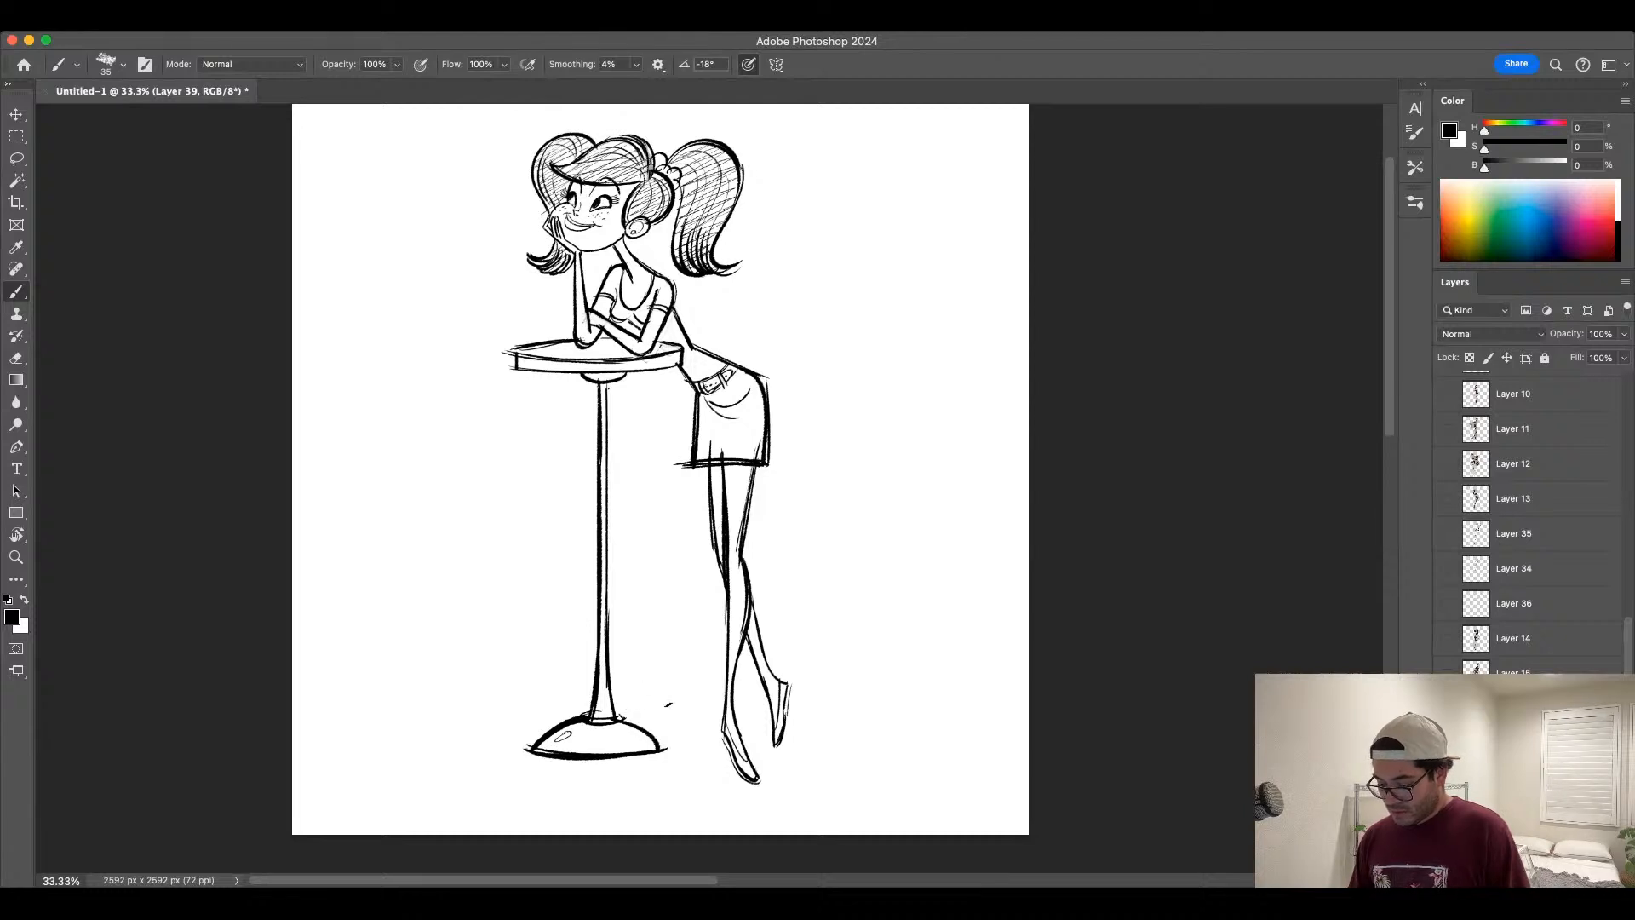
key(super+z)
Step: Thicken the tabletop's rim and its far end with a 25-pixel brush
mouse_move(516, 352)
mouse_down()
mouse_move(513, 375)
mouse_move(571, 343)
mouse_move(632, 361)
mouse_up()
key(super+z)
key(super+z)
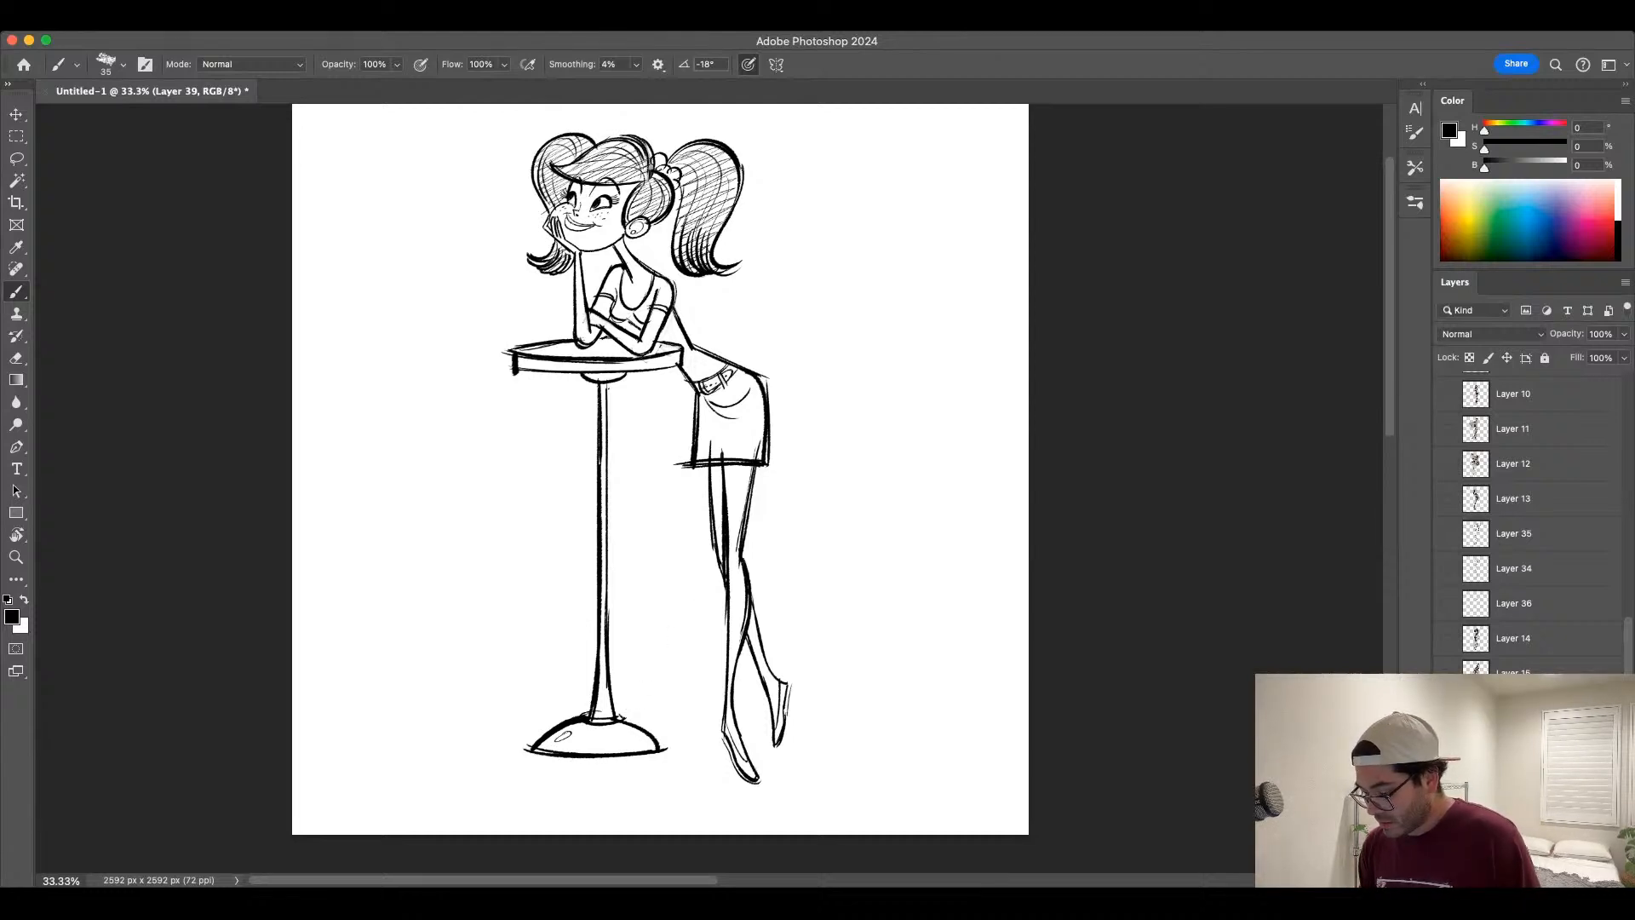
key(bracketleft)
key(bracketleft)
drag(504, 368, 595, 373)
drag(505, 371, 681, 364)
drag(614, 375, 679, 353)
key(super+z)
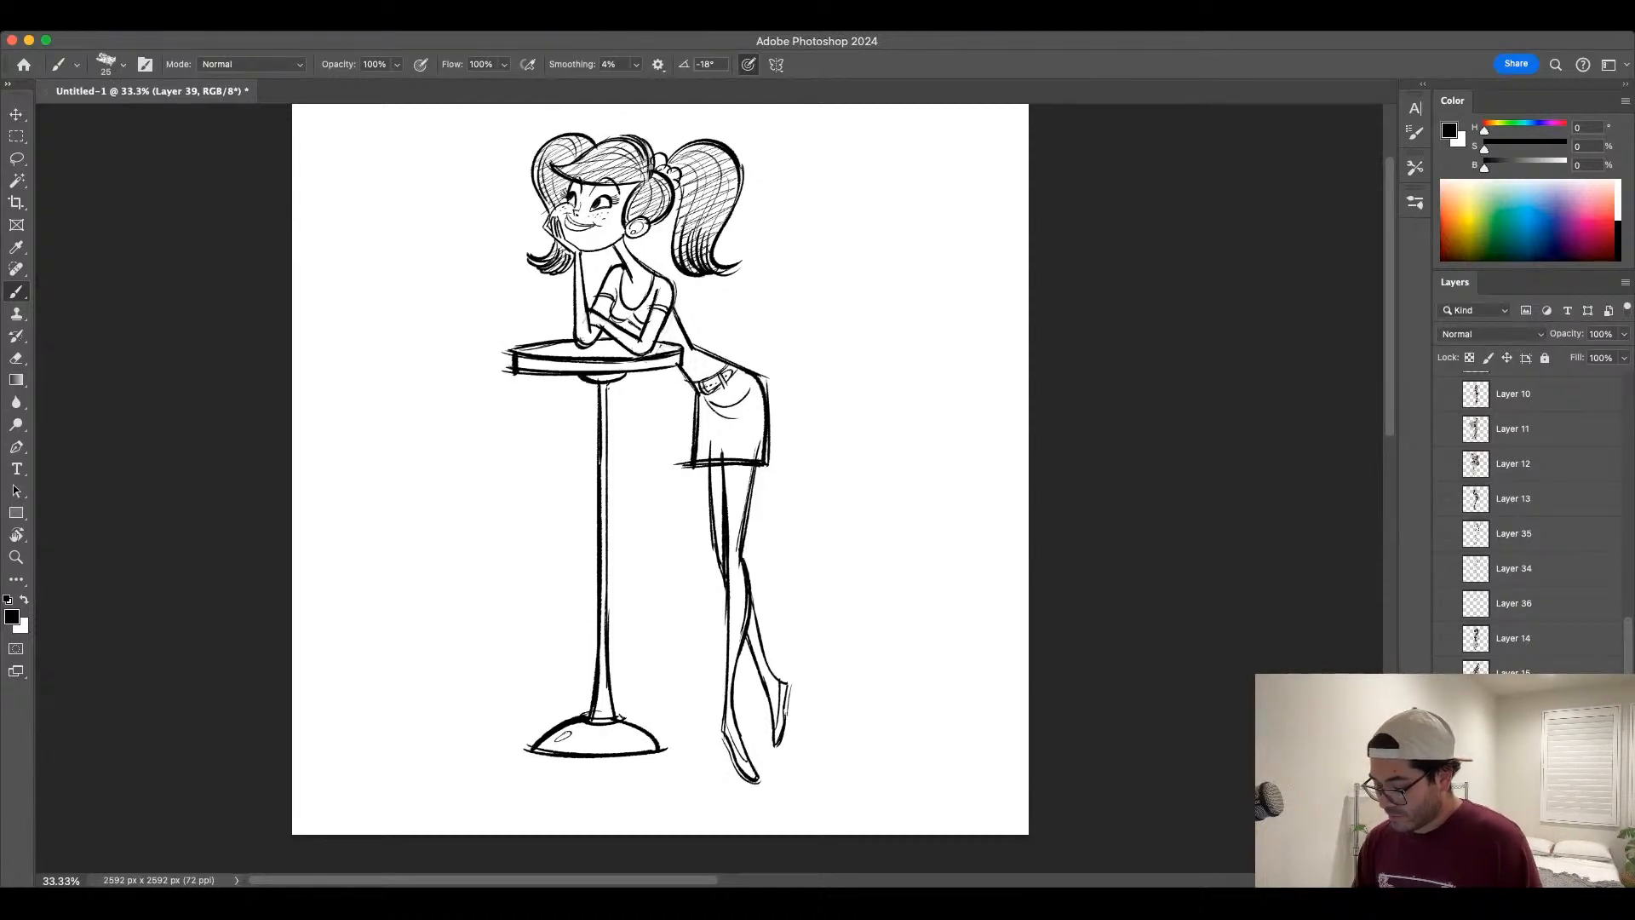
Step: Reinforce the upper part of the table's stem with a 25-pixel brush, finishing with the brush reduced to 15 pixels
drag(605, 426, 605, 472)
drag(606, 384, 606, 411)
drag(606, 449, 606, 514)
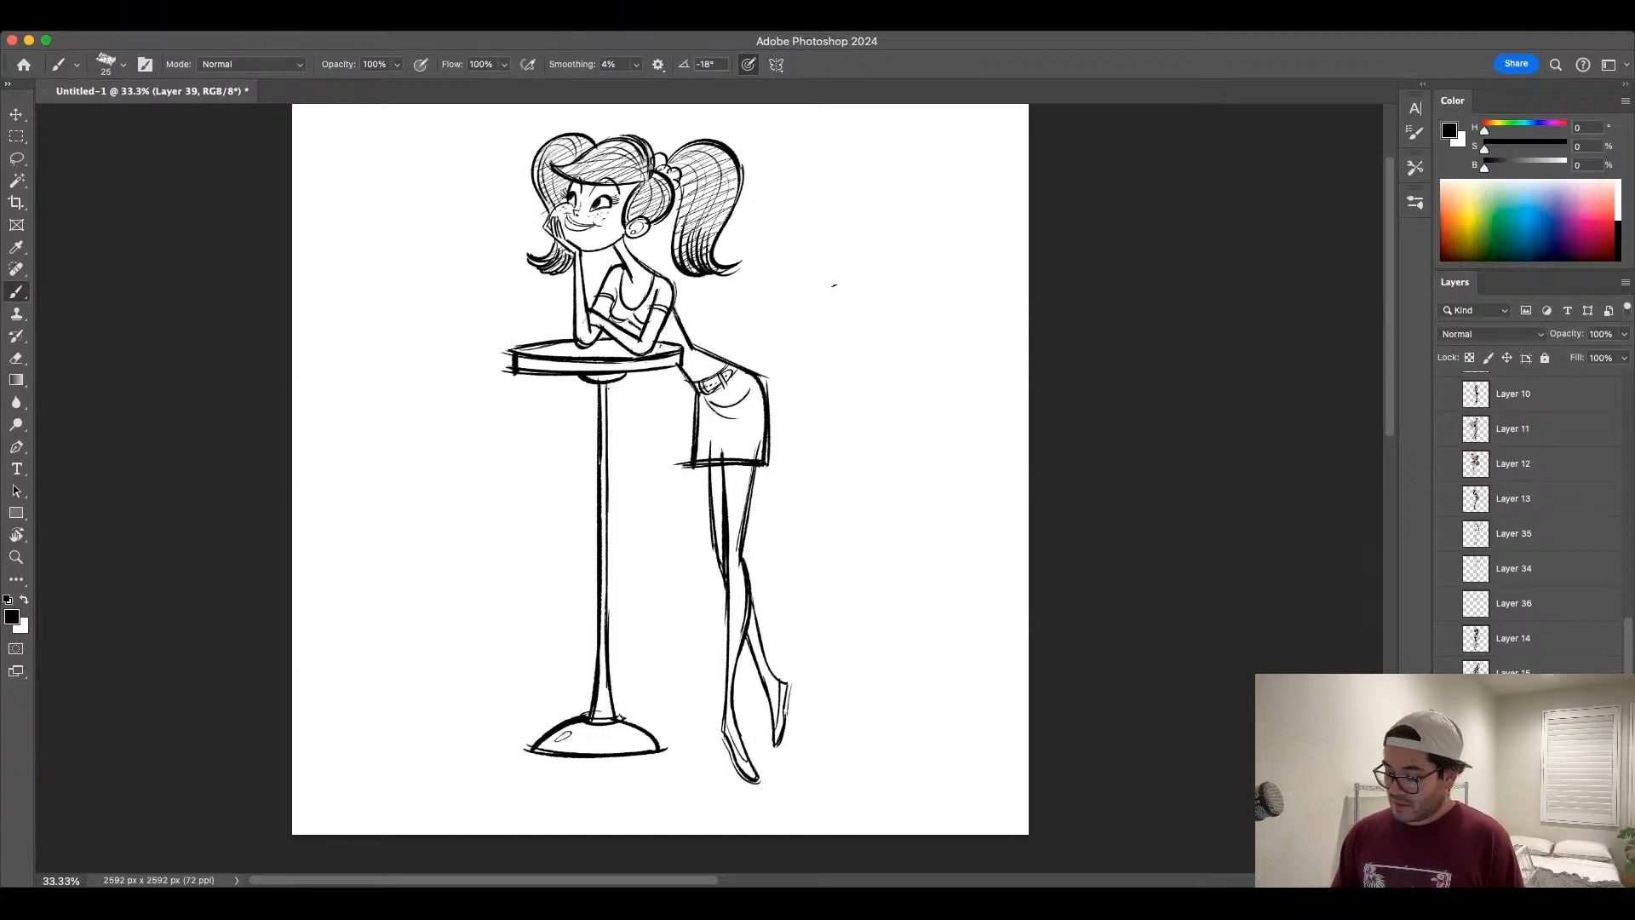
scroll(816, 341, up, 2)
key(super+plus)
drag(585, 312, 608, 500)
key(bracketleft)
key(bracketleft)
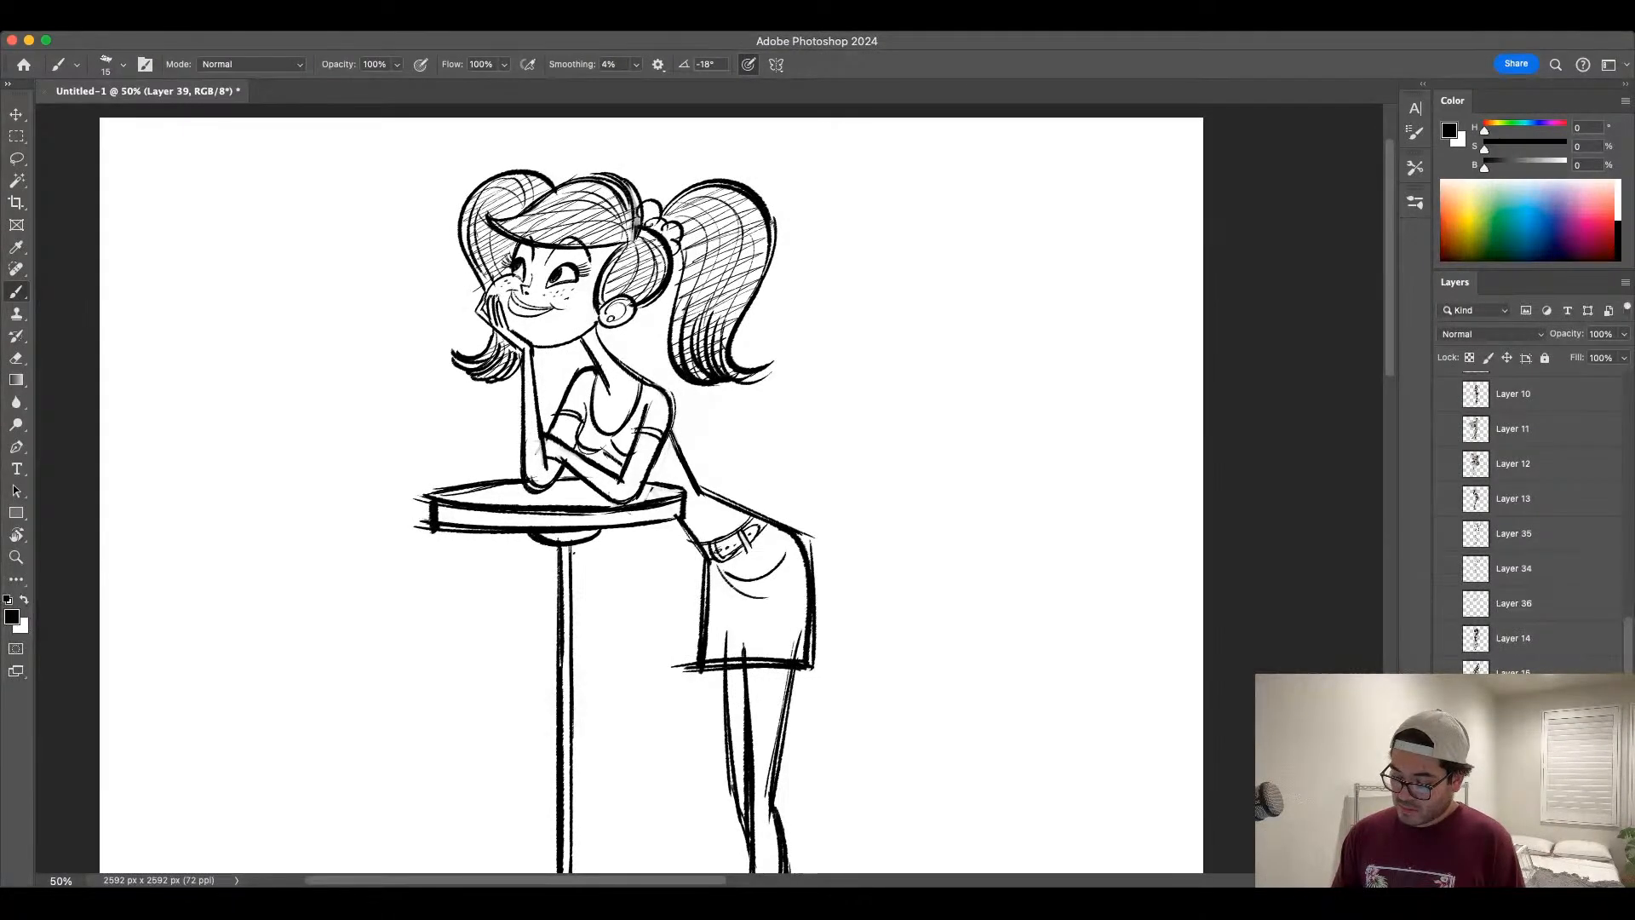
Step: Merge the hair hatching layer with the line art layer and check the merged layer by switching its visibility
key(super+minus)
key(super+minus)
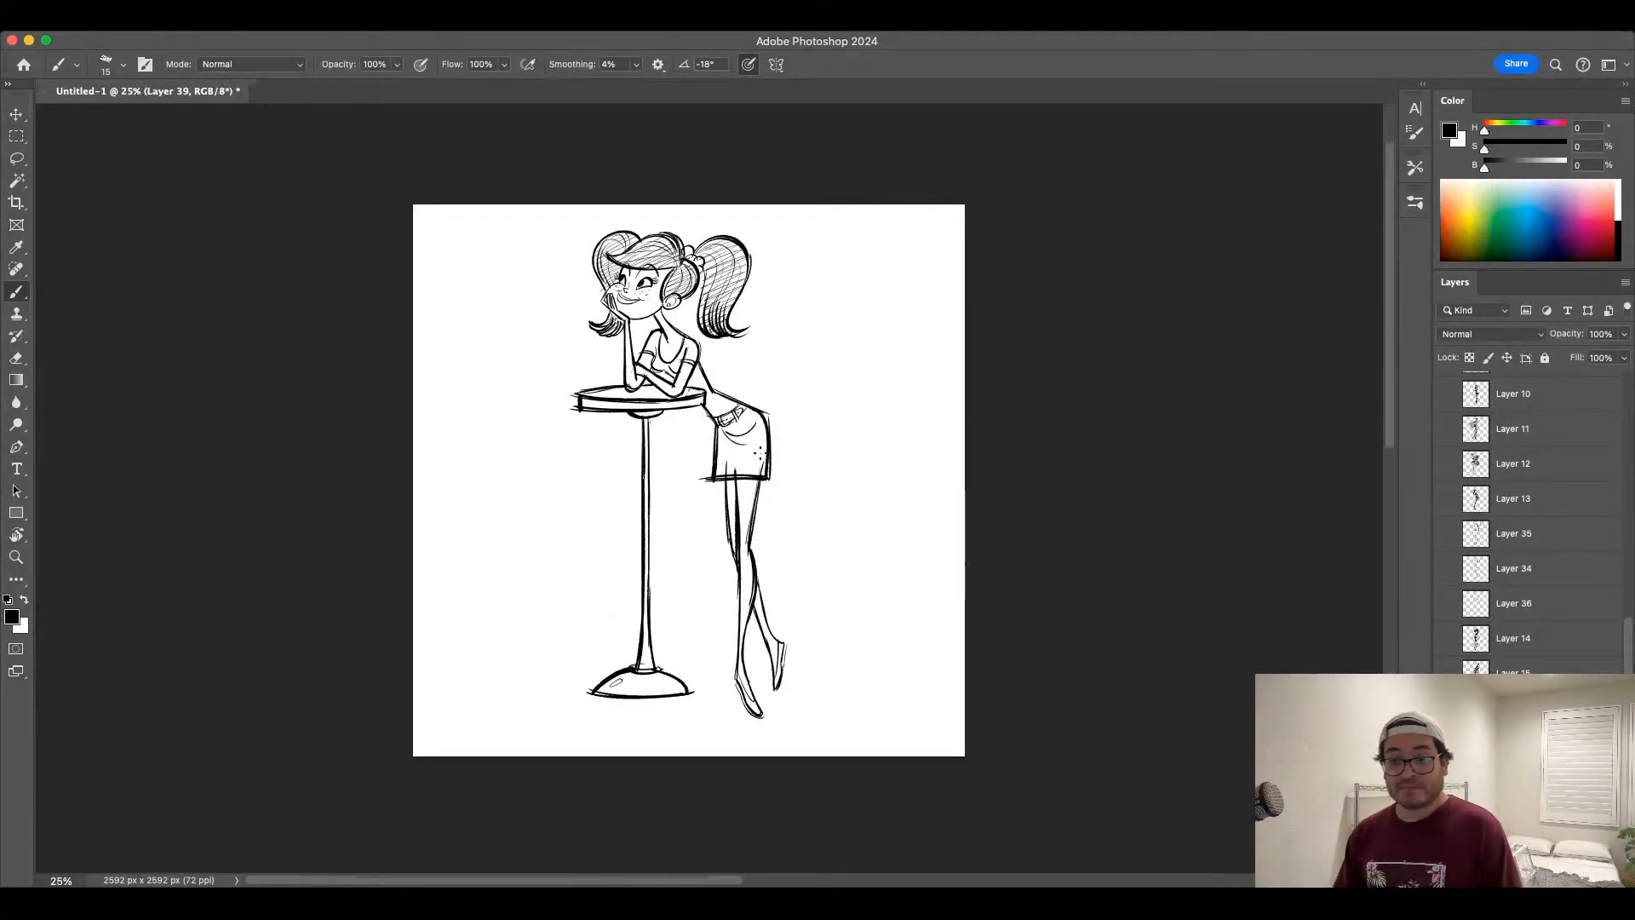
key(super+plus)
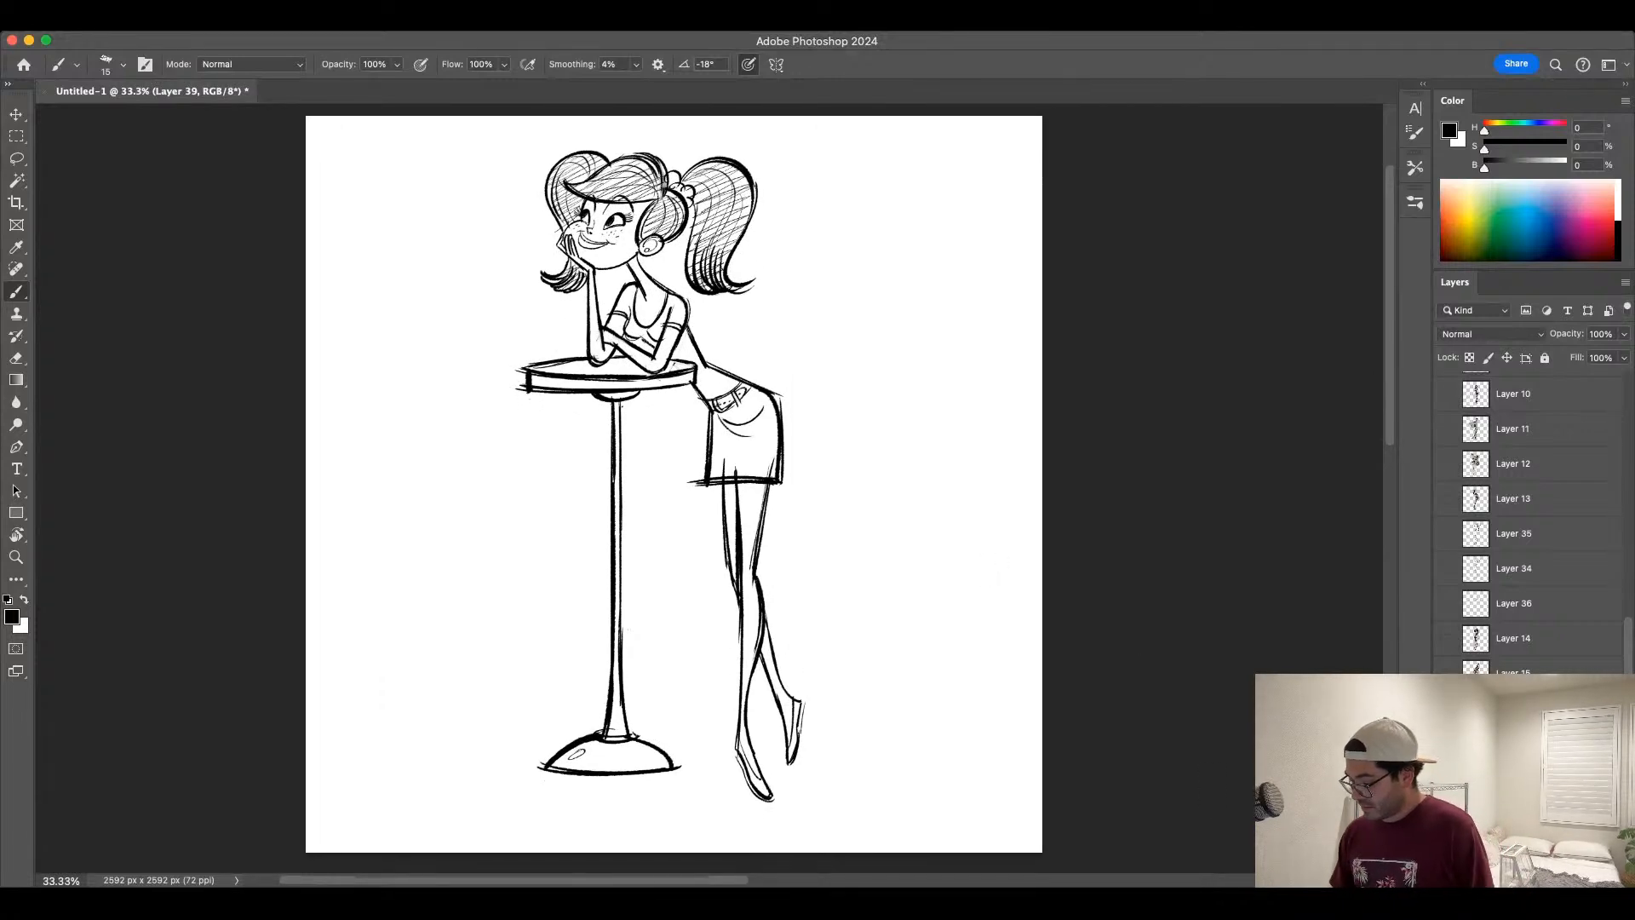
key(super+comma)
key(super+comma)
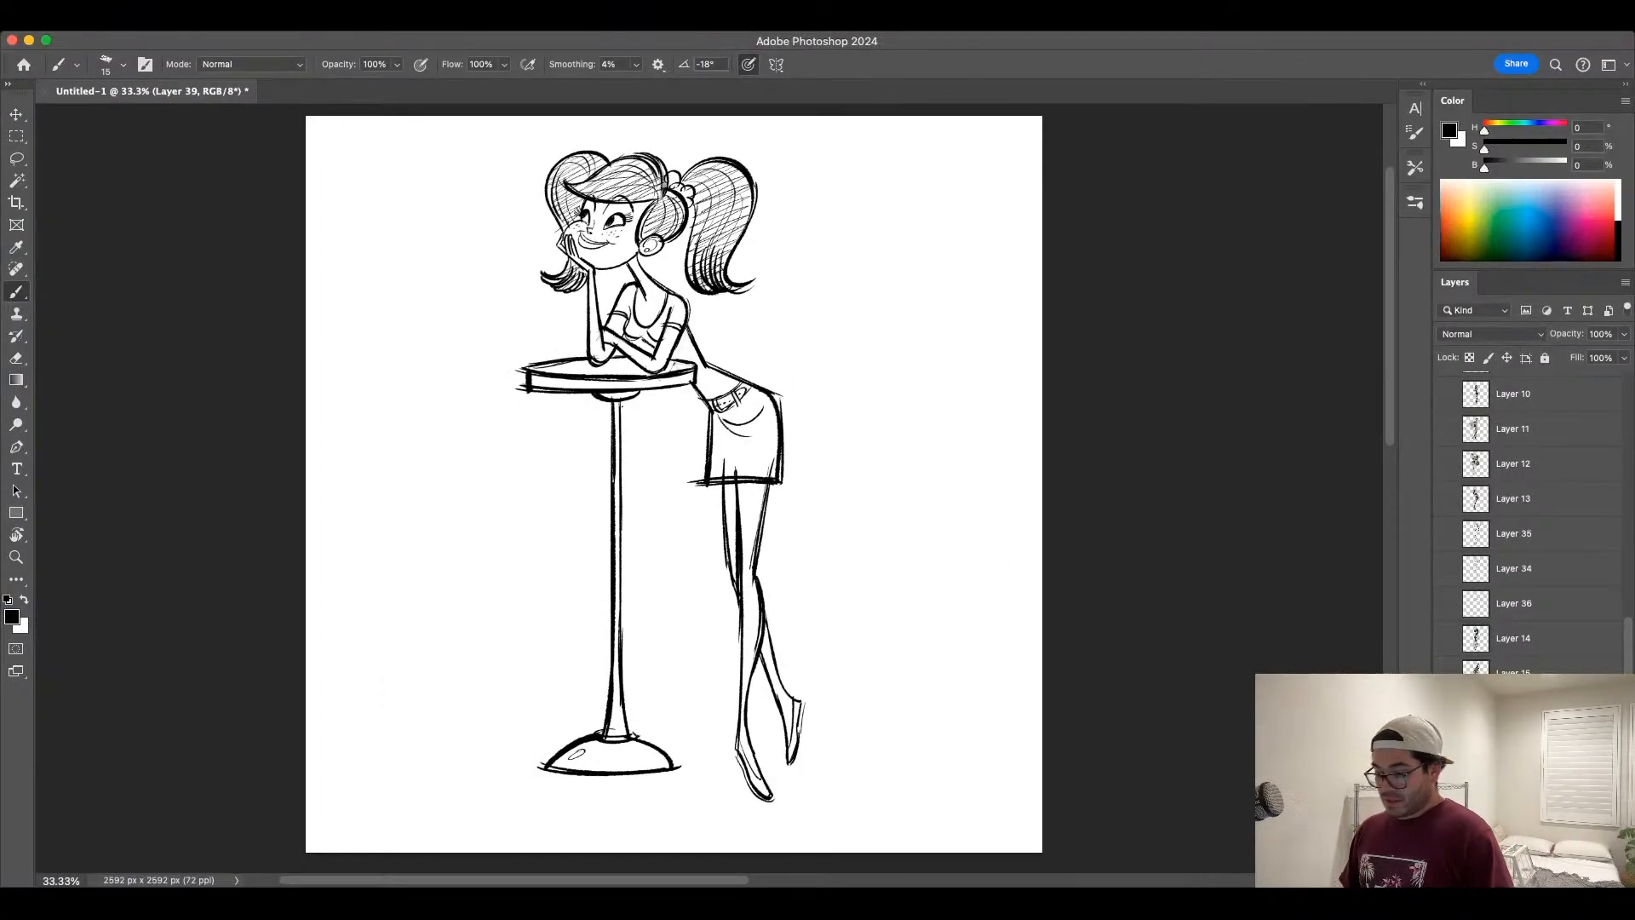
key(alt+shift+bracketright)
key(super+e)
key(super+comma)
key(super+comma)
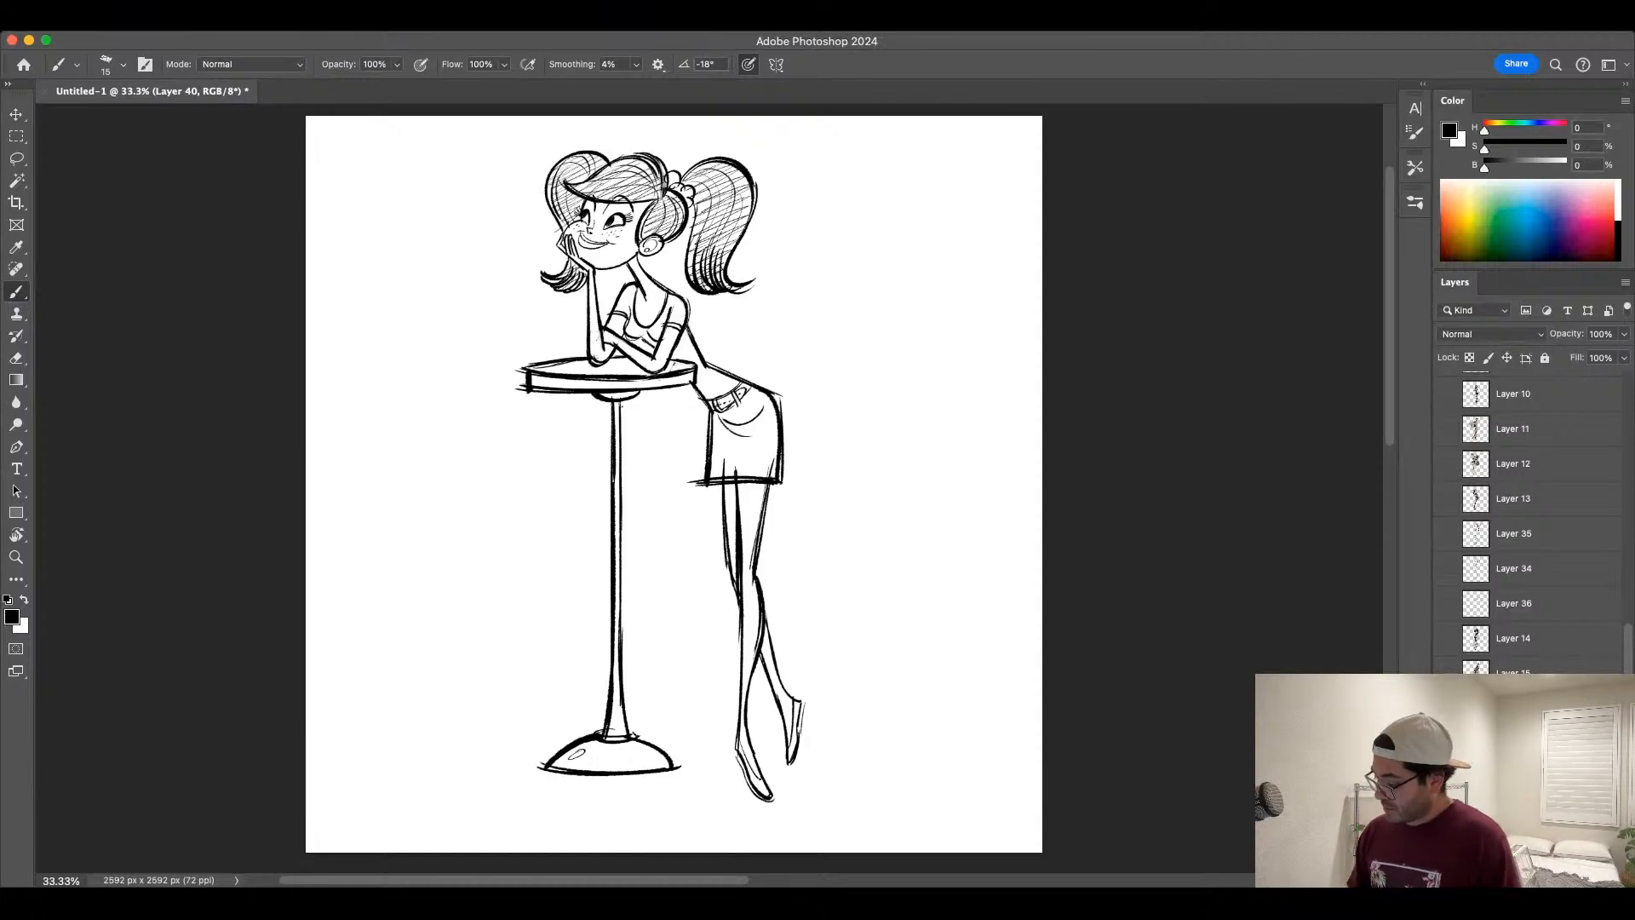
Step: Hide the inked layers and raise the faint red sketch layer to full opacity
key(super+comma)
key(alt+bracketleft)
key(super+comma)
key(alt+bracketleft)
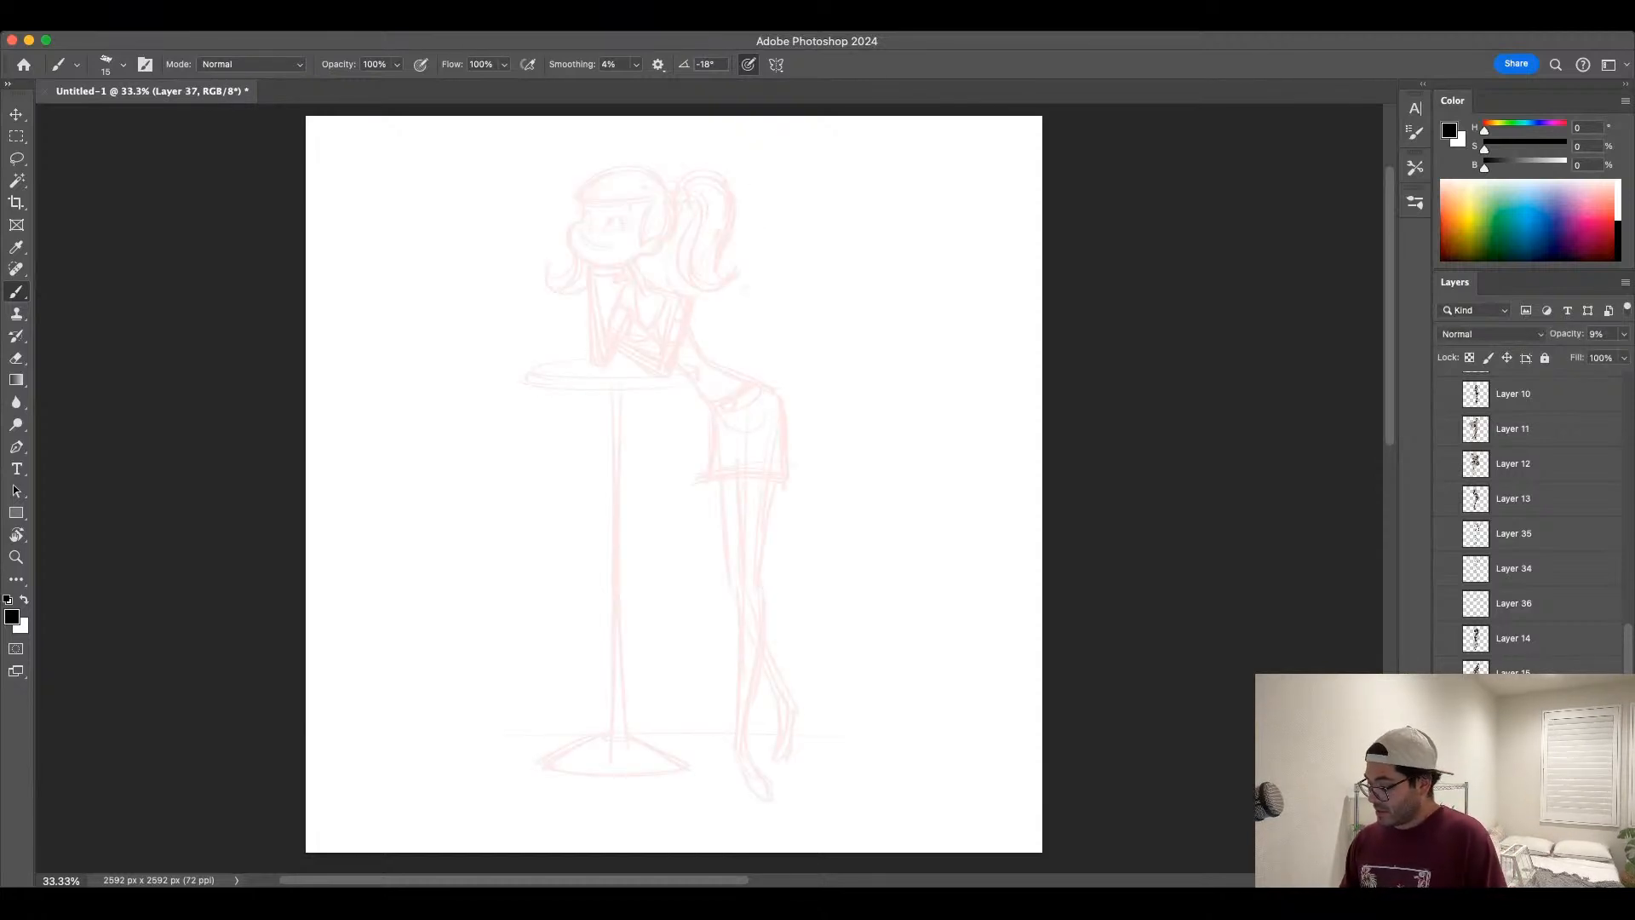
mouse_move(1565, 334)
mouse_down()
mouse_move(1631, 335)
mouse_move(1626, 351)
mouse_up()
Step: Hide the red sketch and show the thin black line drawing above it at 100% opacity
key(super+comma)
key(alt+bracketright)
key(super+comma)
click(1622, 334)
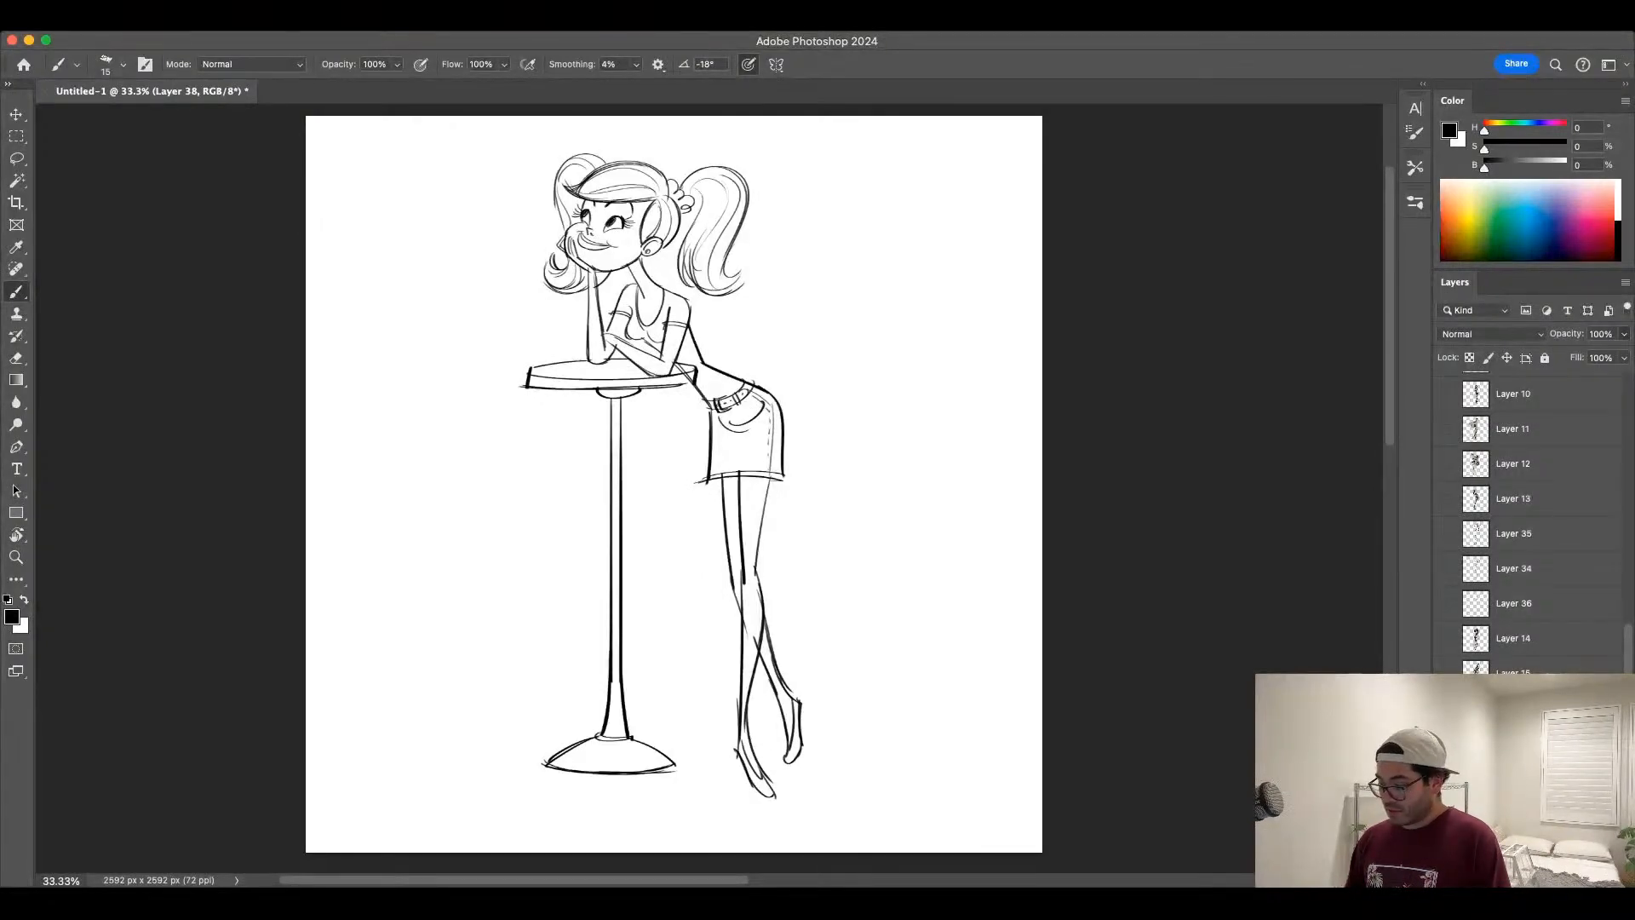
Step: Hide the thin line drawing, show the original gesture drawing and raise its layer to full opacity
key(super+comma)
key(alt+bracketleft)
key(super+comma)
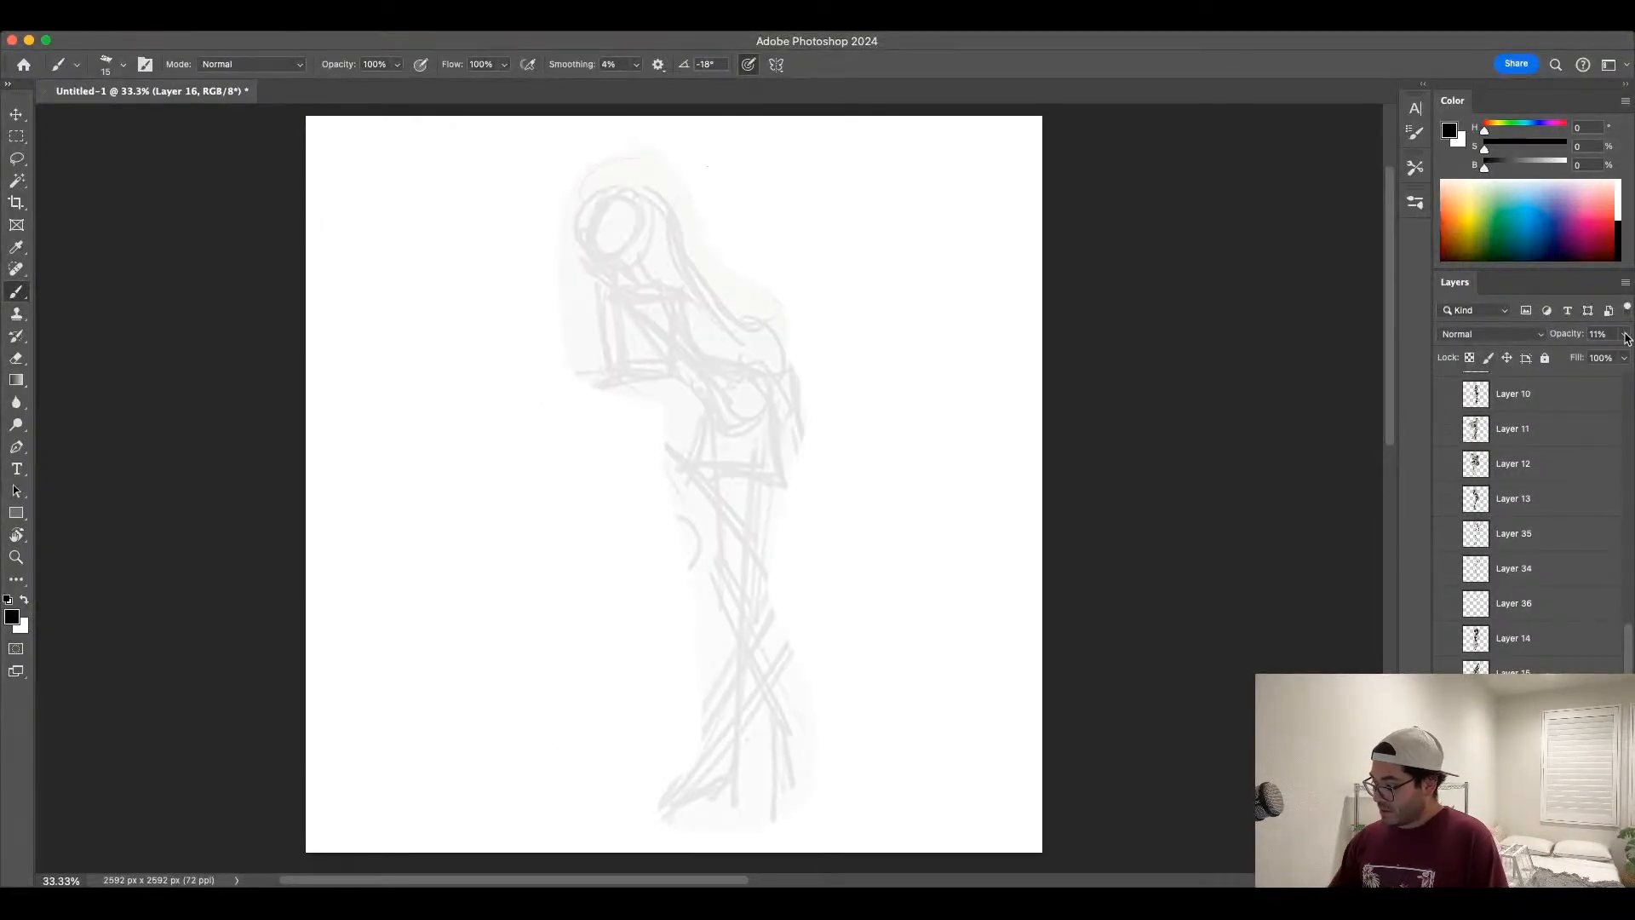
click(1624, 336)
drag(1609, 350, 1625, 354)
drag(1056, 733, 1054, 720)
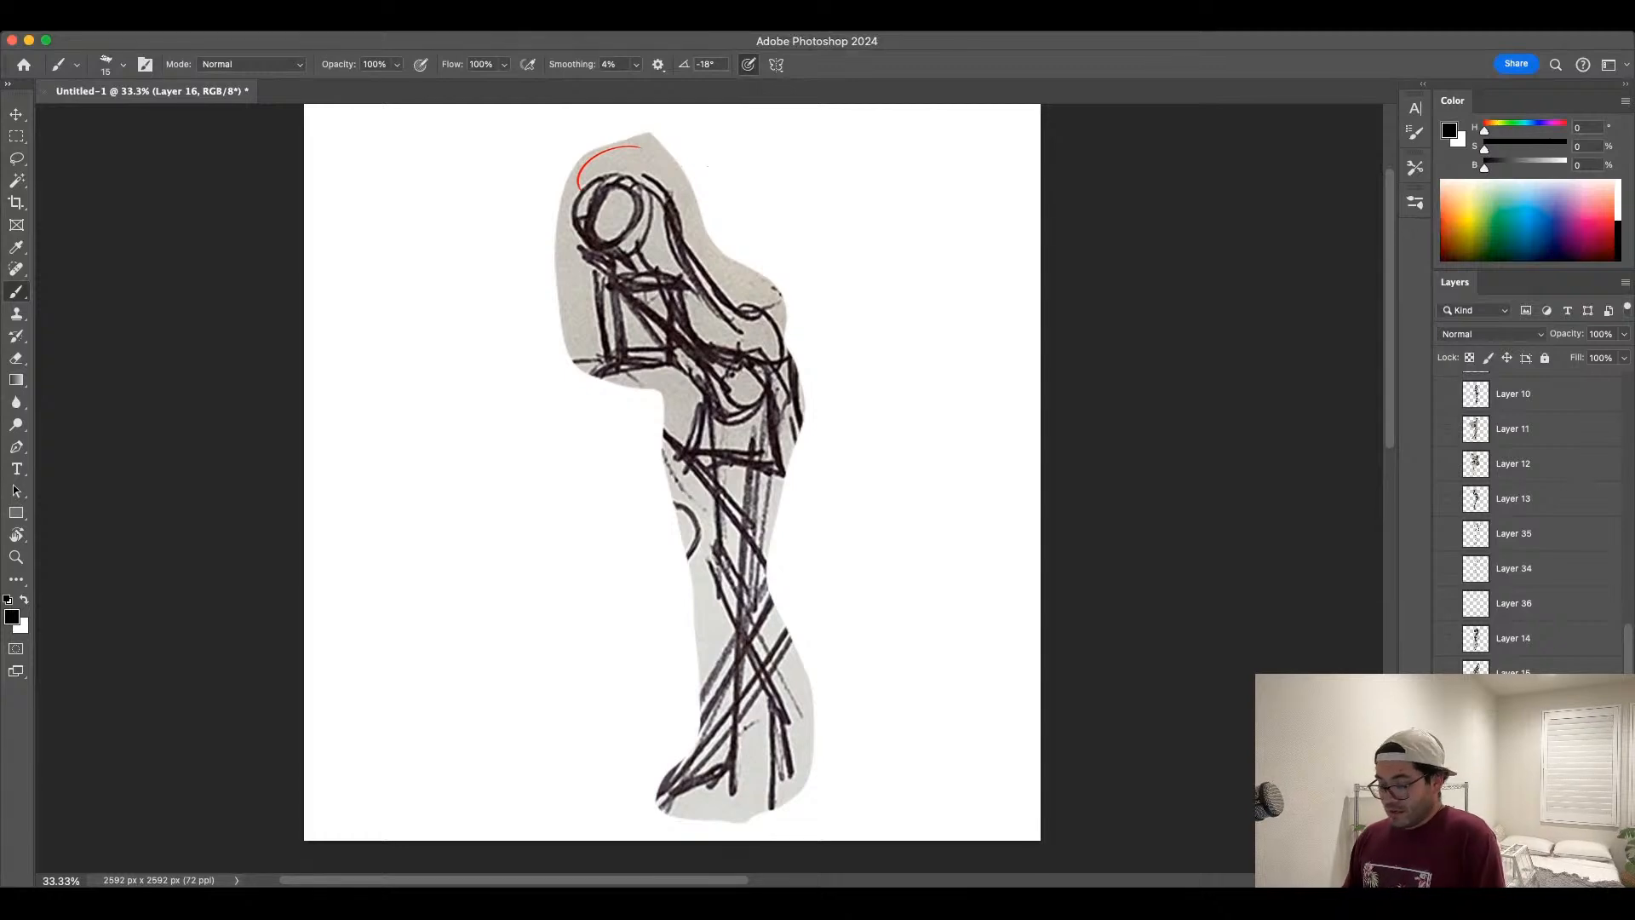
Step: Compare the drawing's stages one at a time, from the gesture drawing through the red sketch and thin line drawing to the final ink
click(1447, 708)
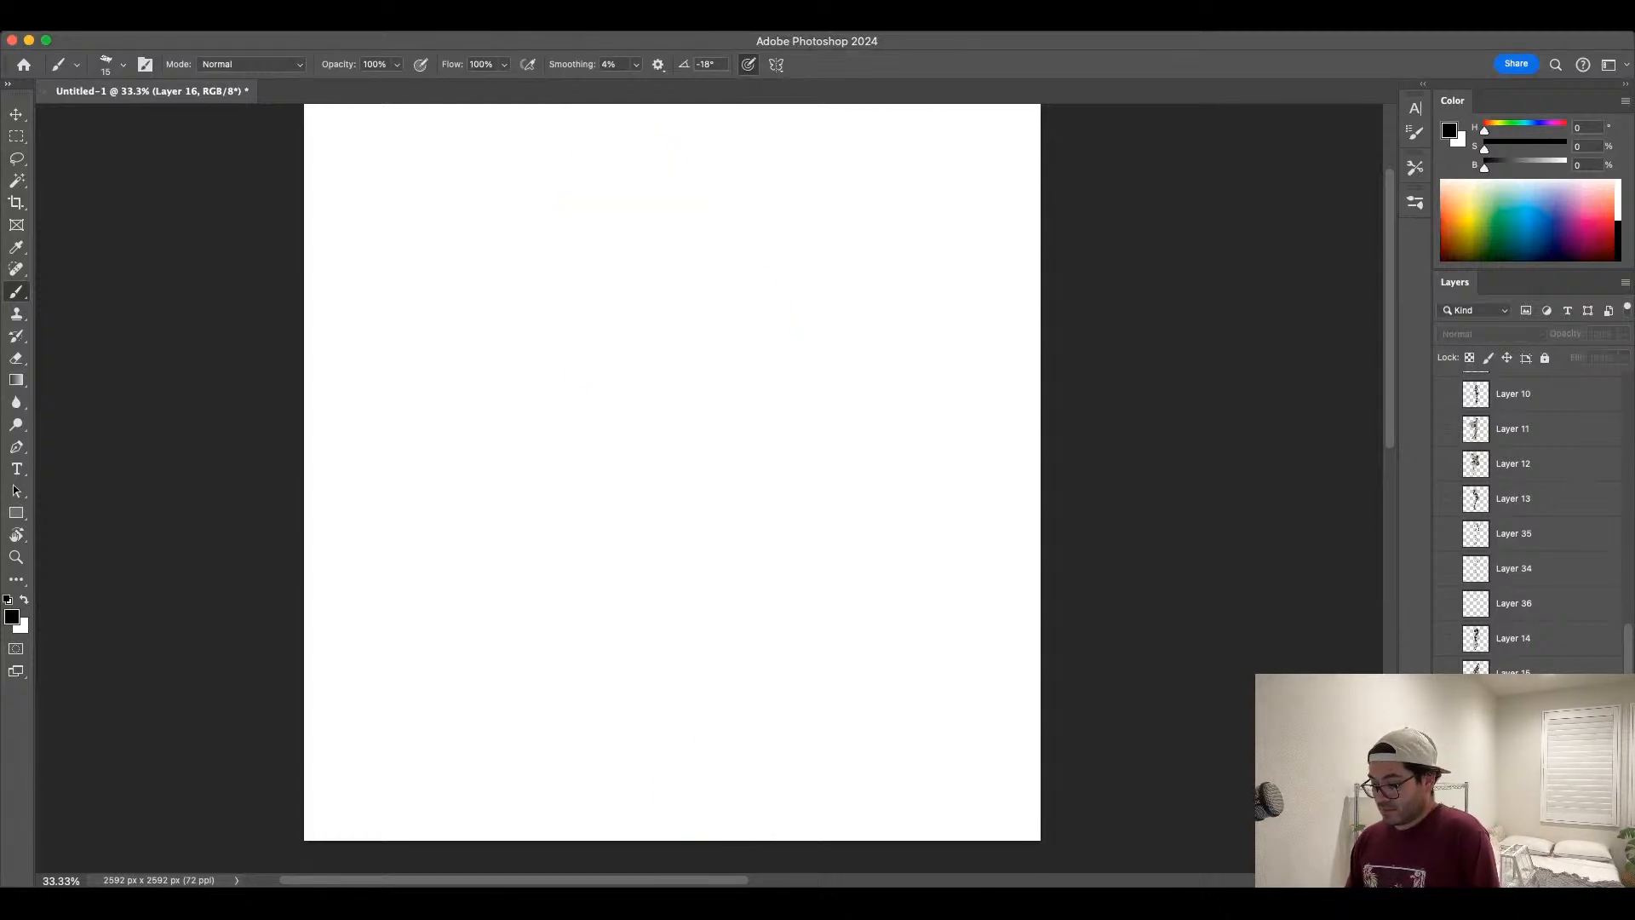
click(1448, 707)
click(1448, 708)
click(1447, 743)
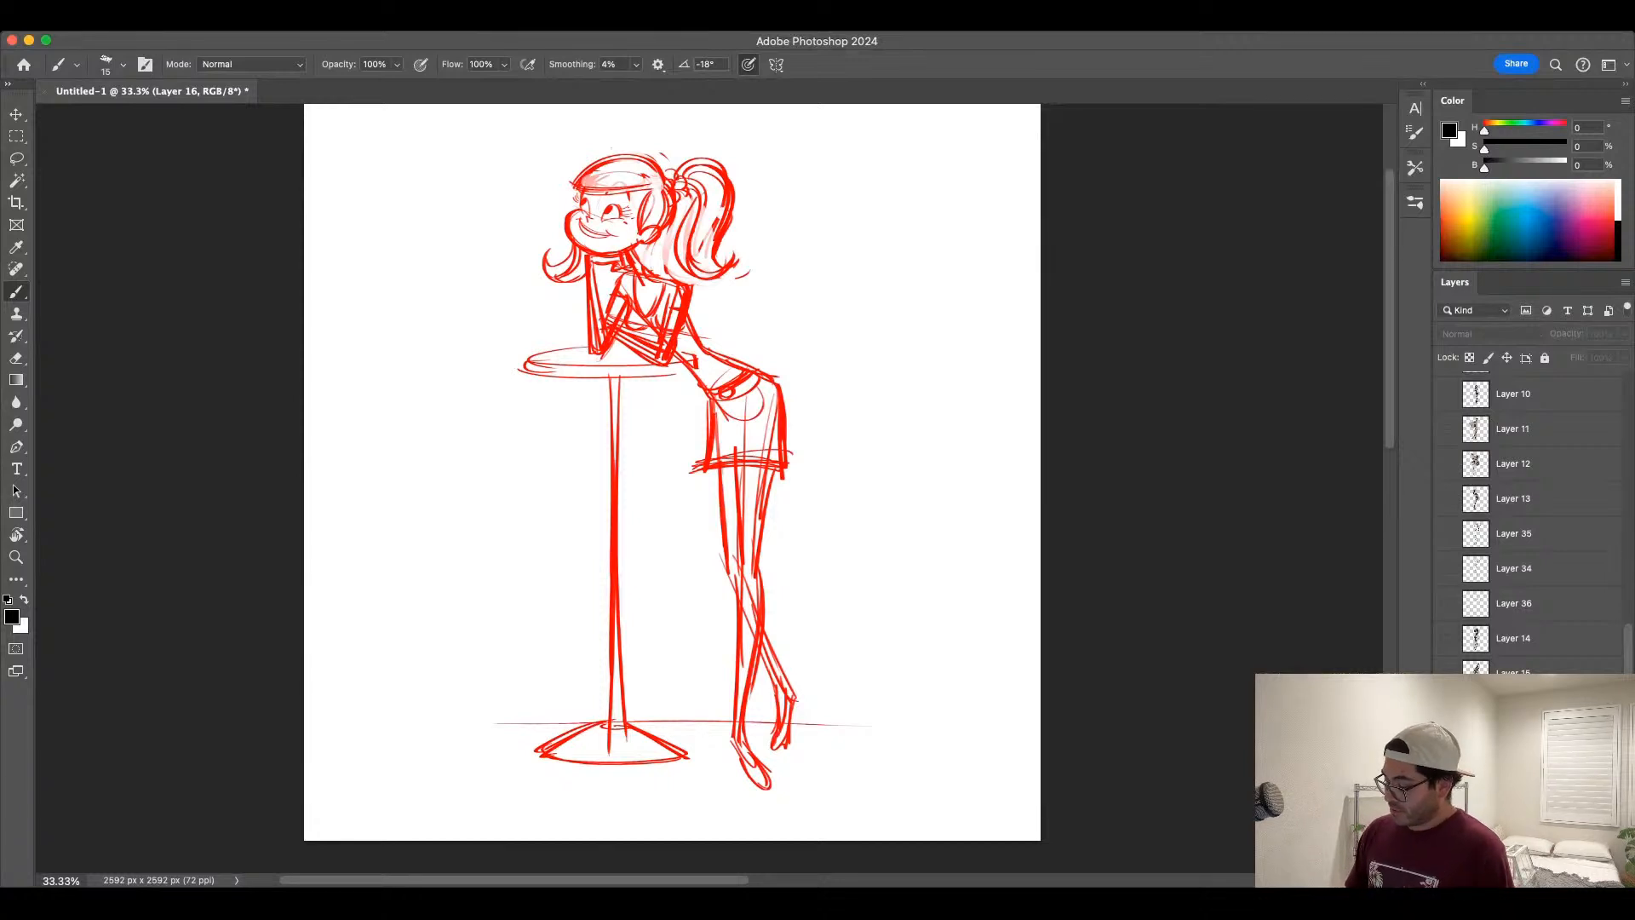
click(1448, 742)
click(1448, 777)
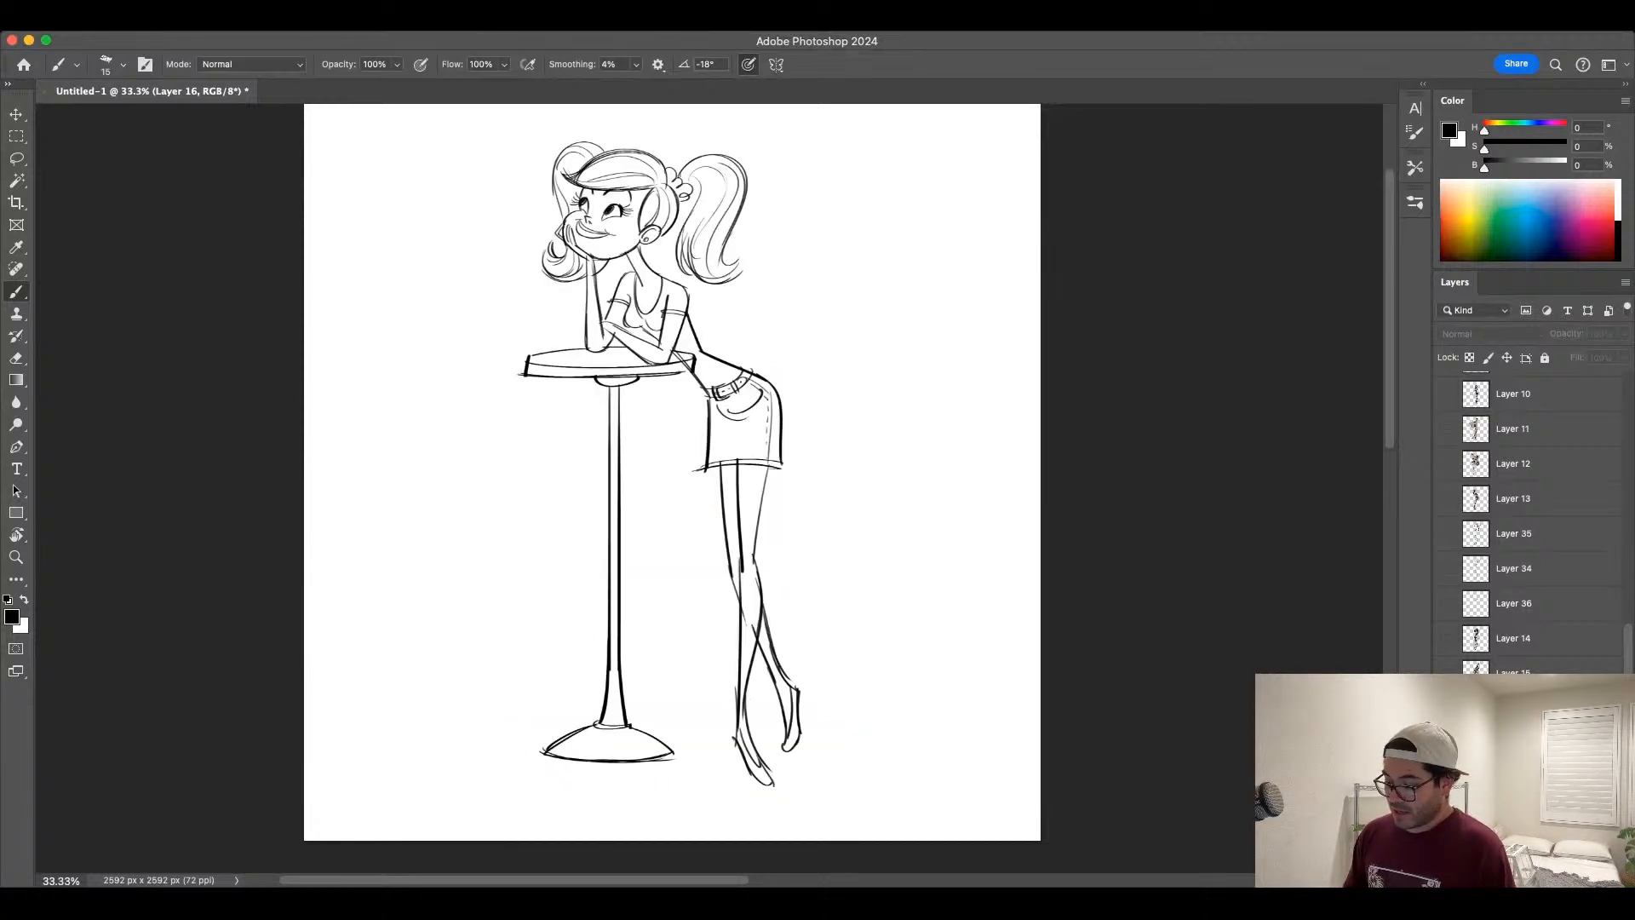
click(1448, 778)
click(1448, 813)
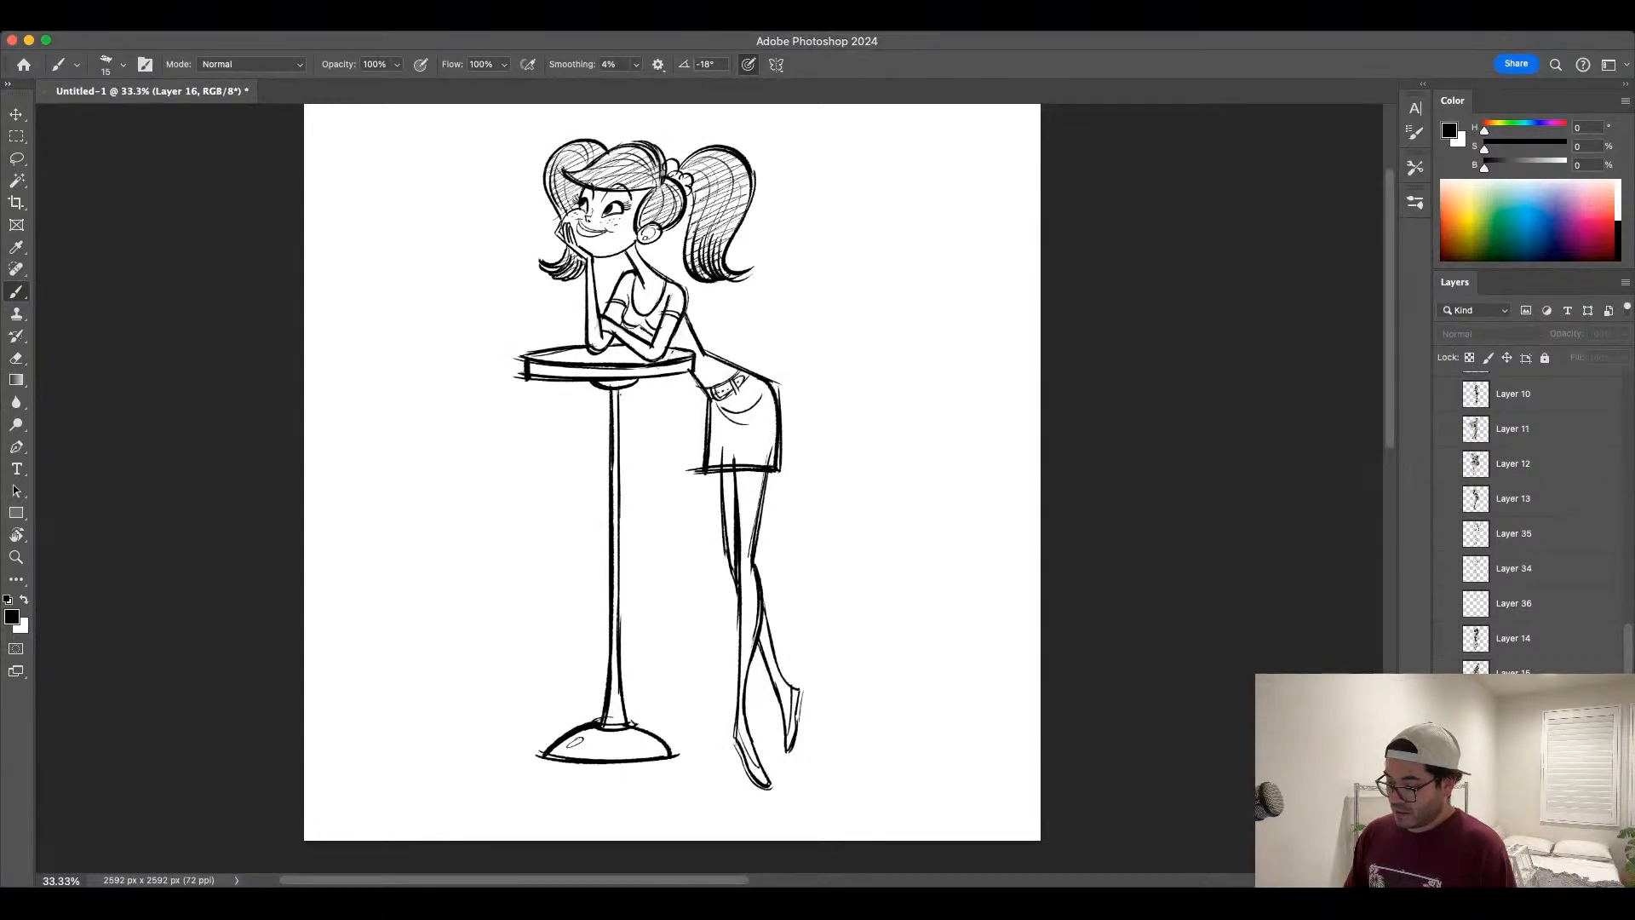
Step: Alternate between the thin line drawing and the final heavy ink version to compare their line weight
click(1447, 812)
click(1447, 778)
click(1447, 778)
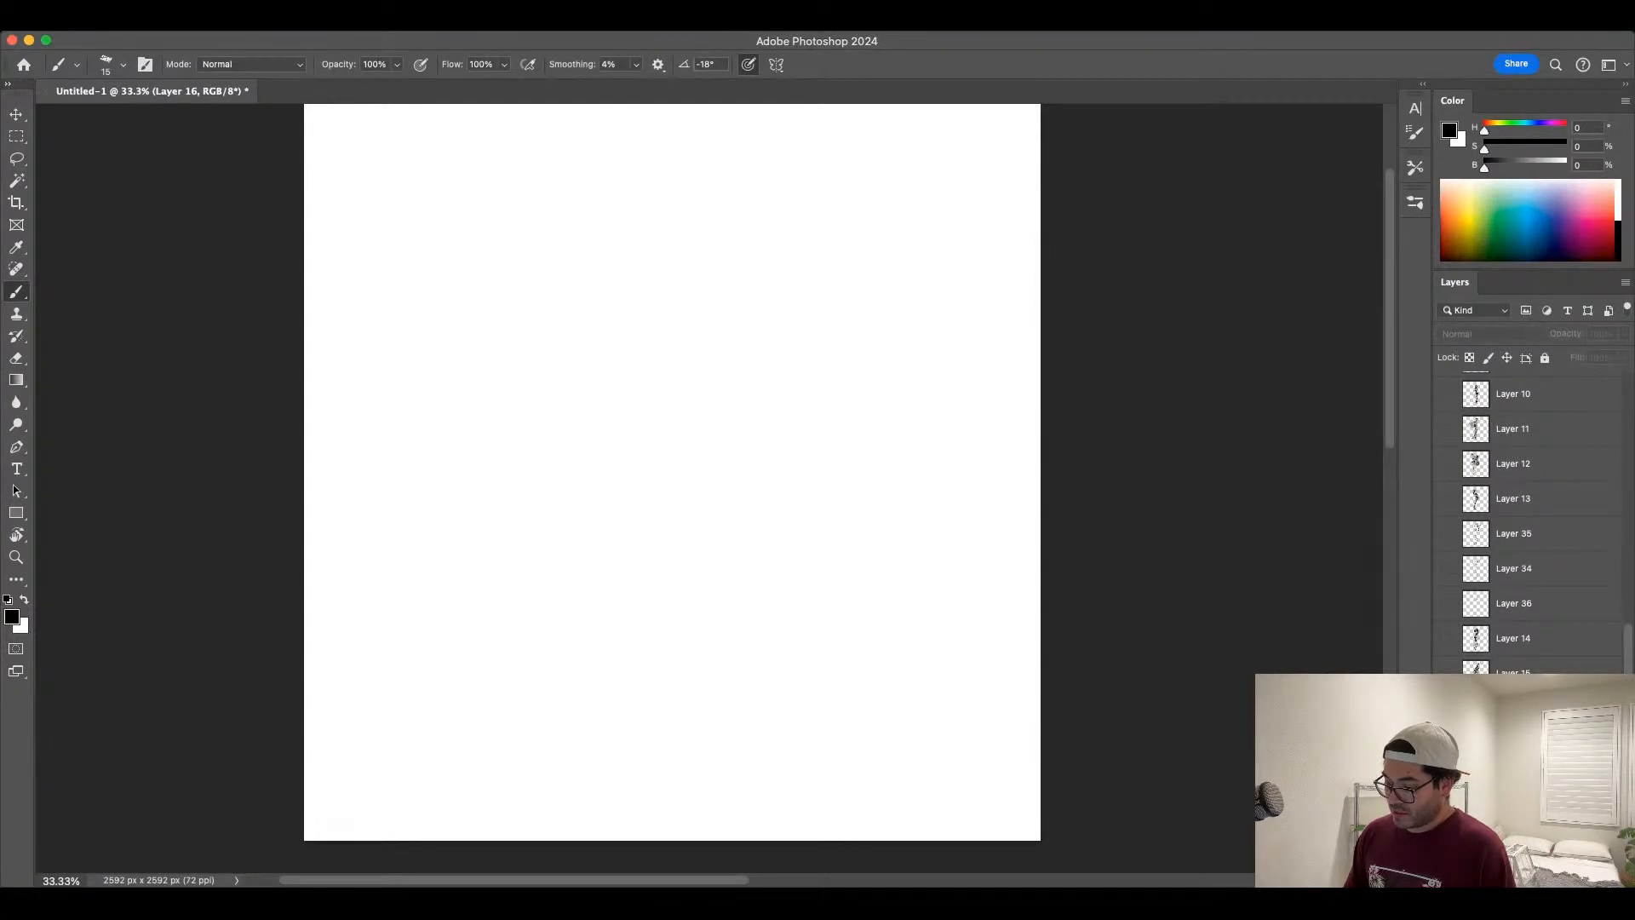
click(1447, 812)
click(1447, 812)
click(1447, 777)
click(1447, 777)
click(1448, 812)
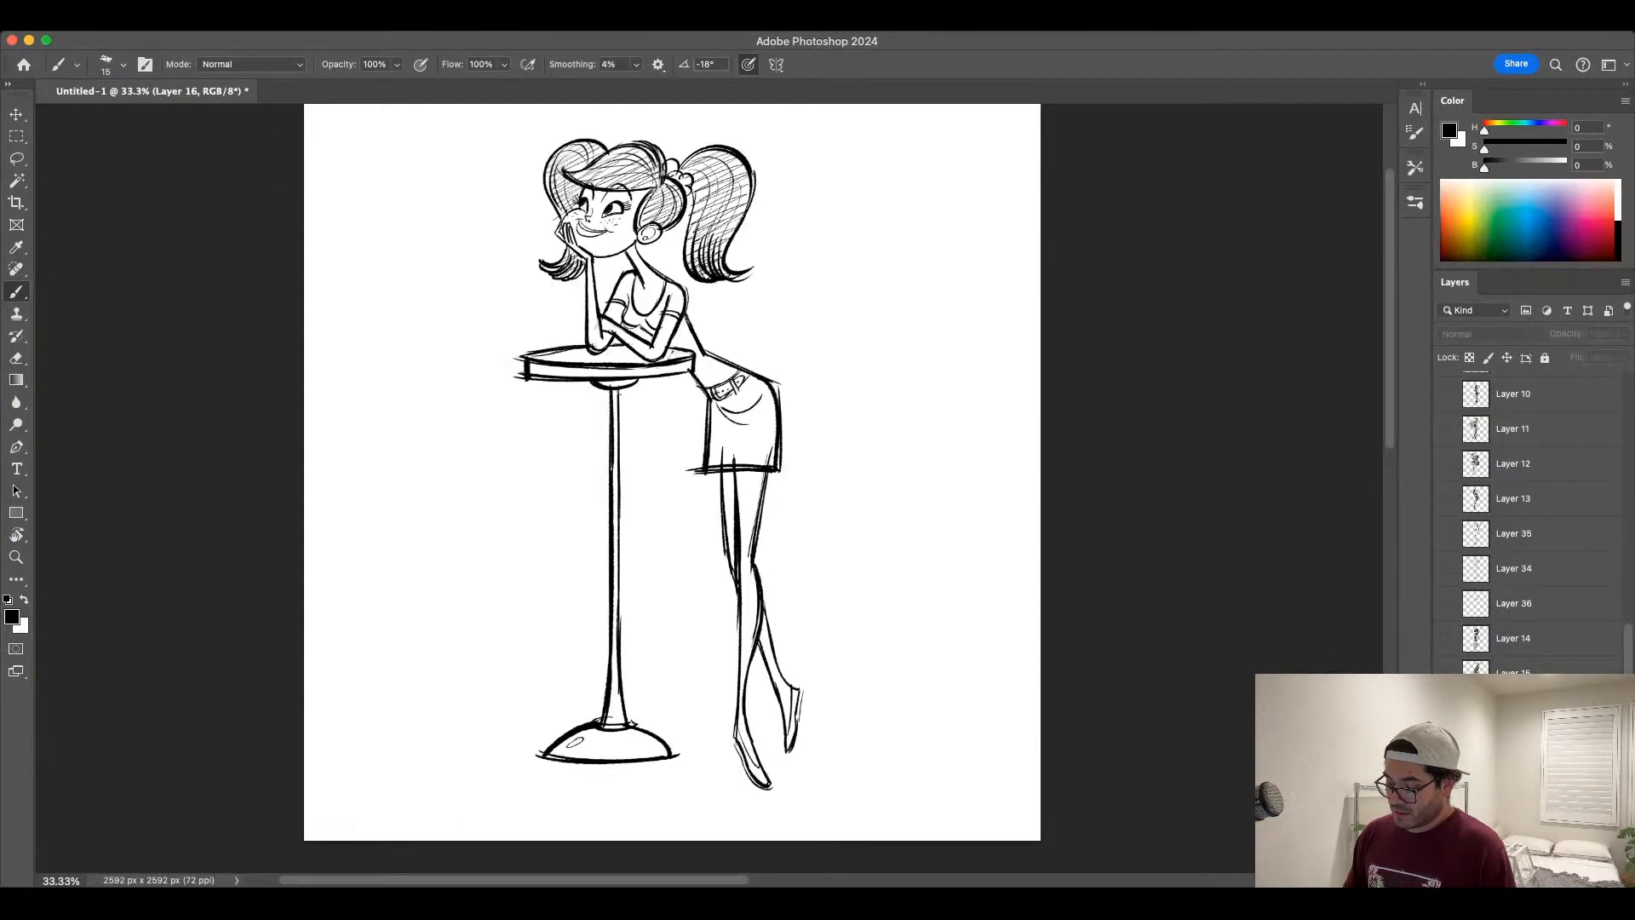
click(1447, 812)
click(1447, 777)
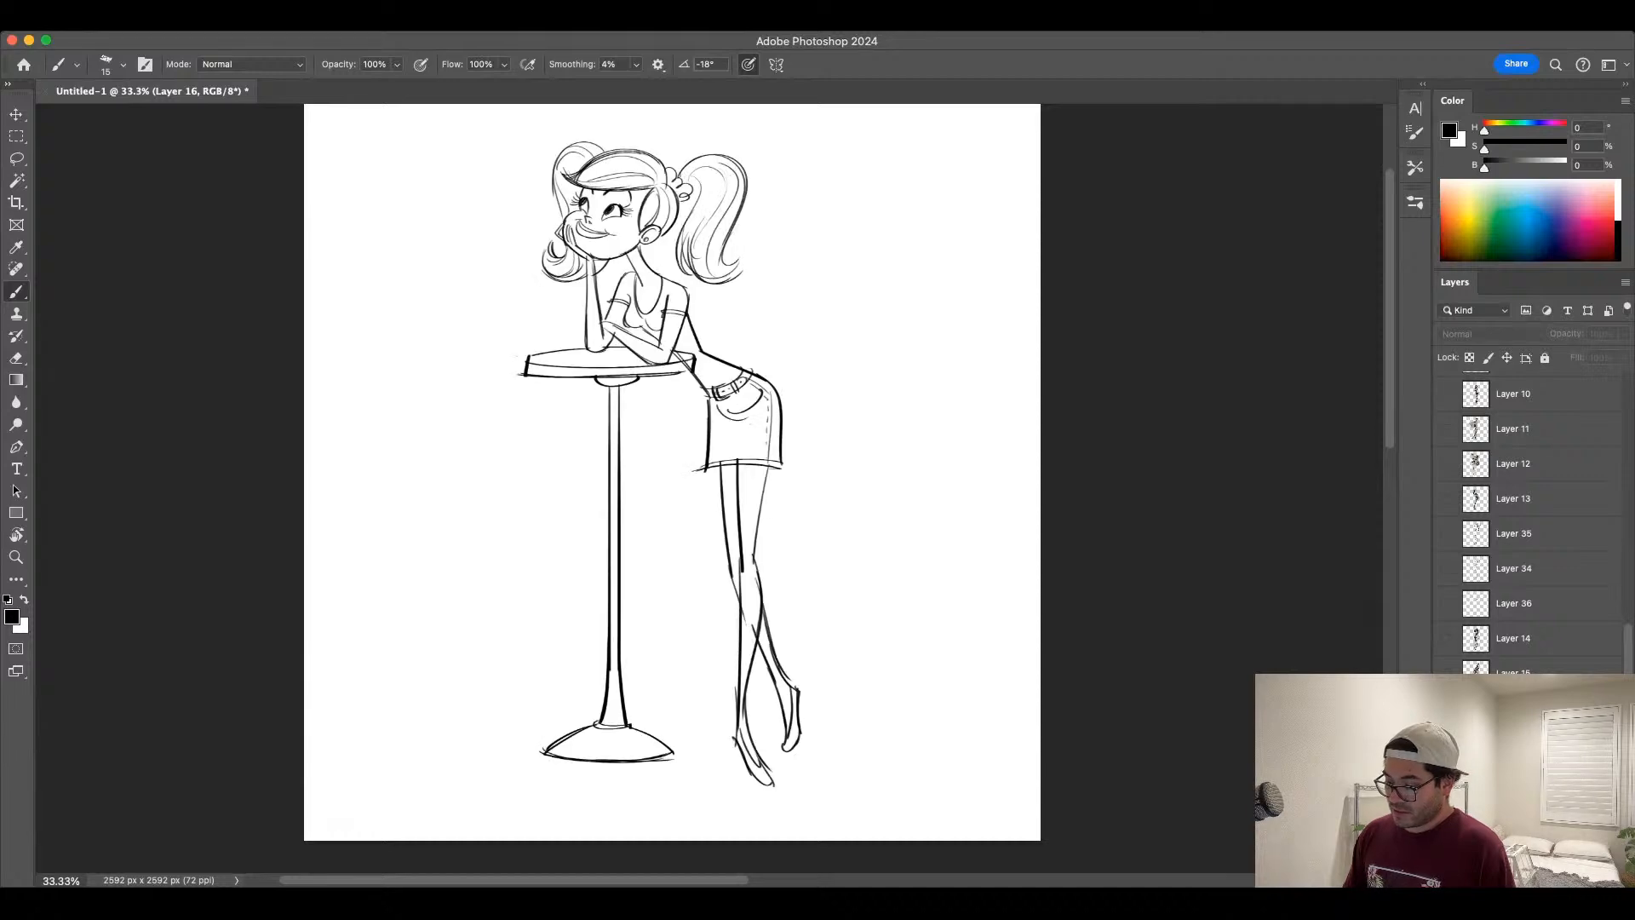
click(1447, 777)
click(1448, 813)
click(1448, 812)
click(1448, 777)
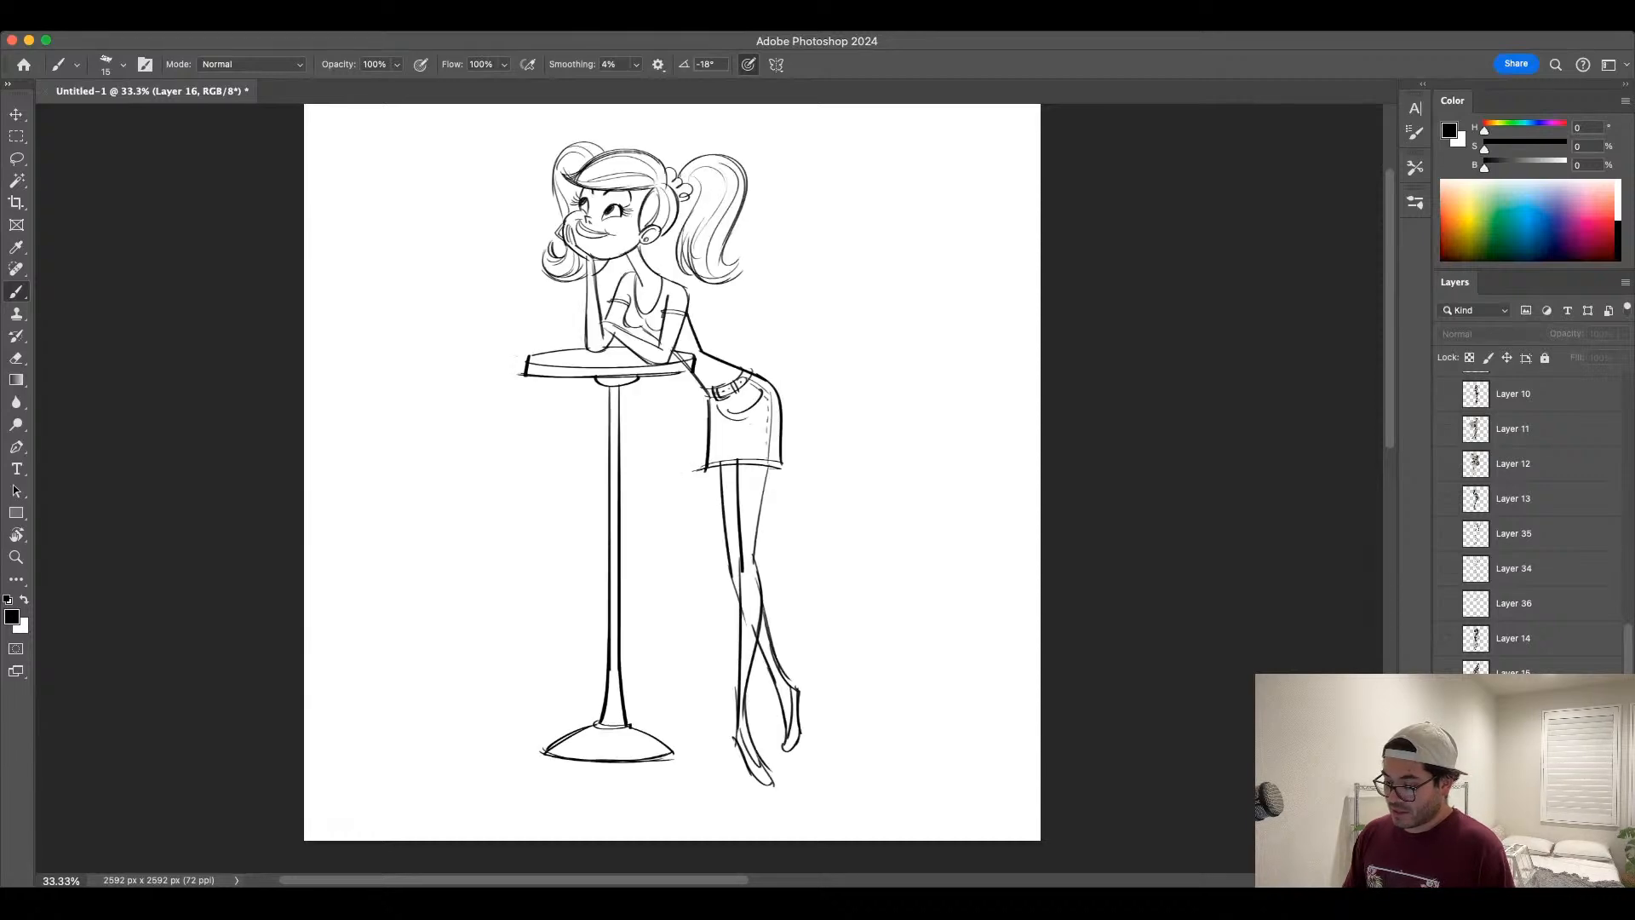
click(1448, 778)
click(1447, 812)
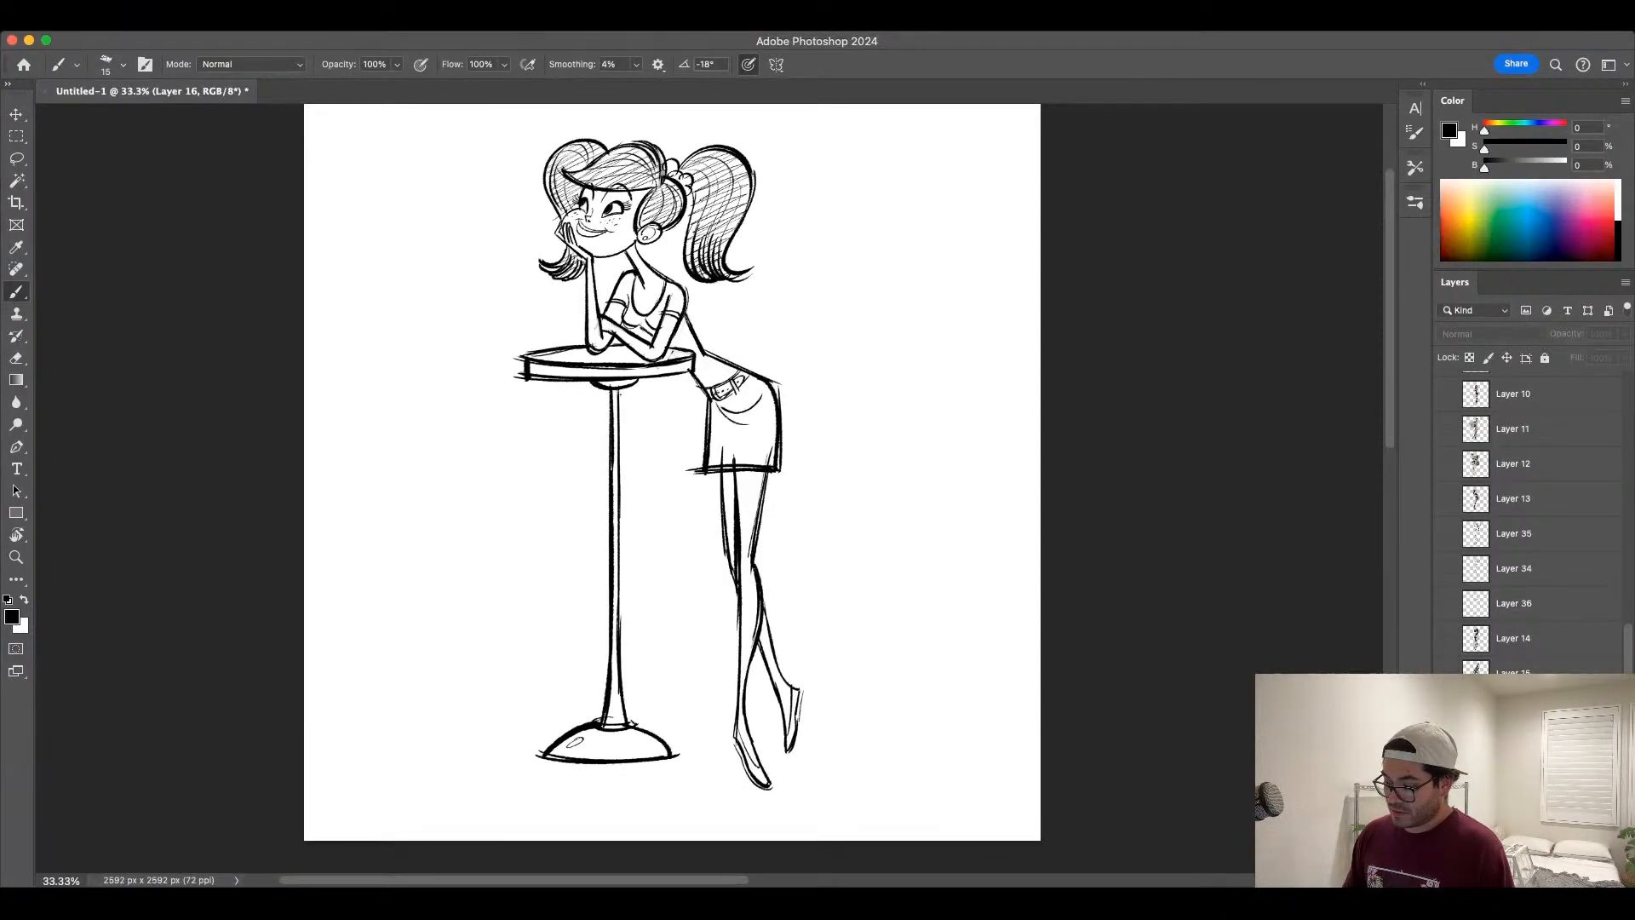
Step: Compare the final ink with the thin line drawing once more by showing each version alone
click(1448, 812)
click(1448, 778)
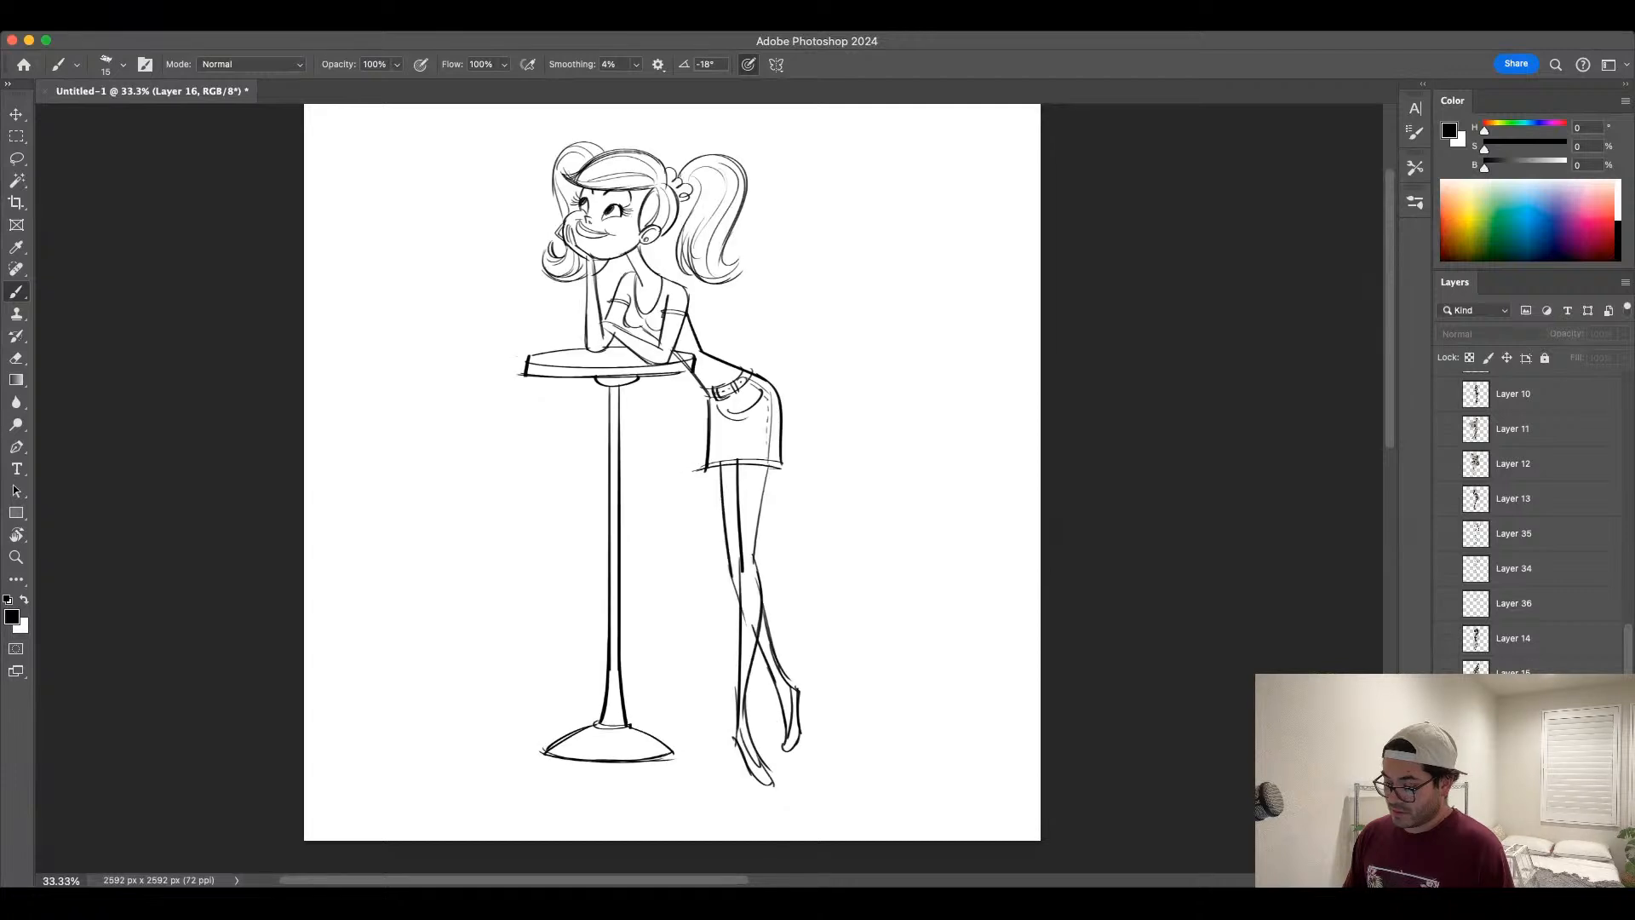
click(1448, 778)
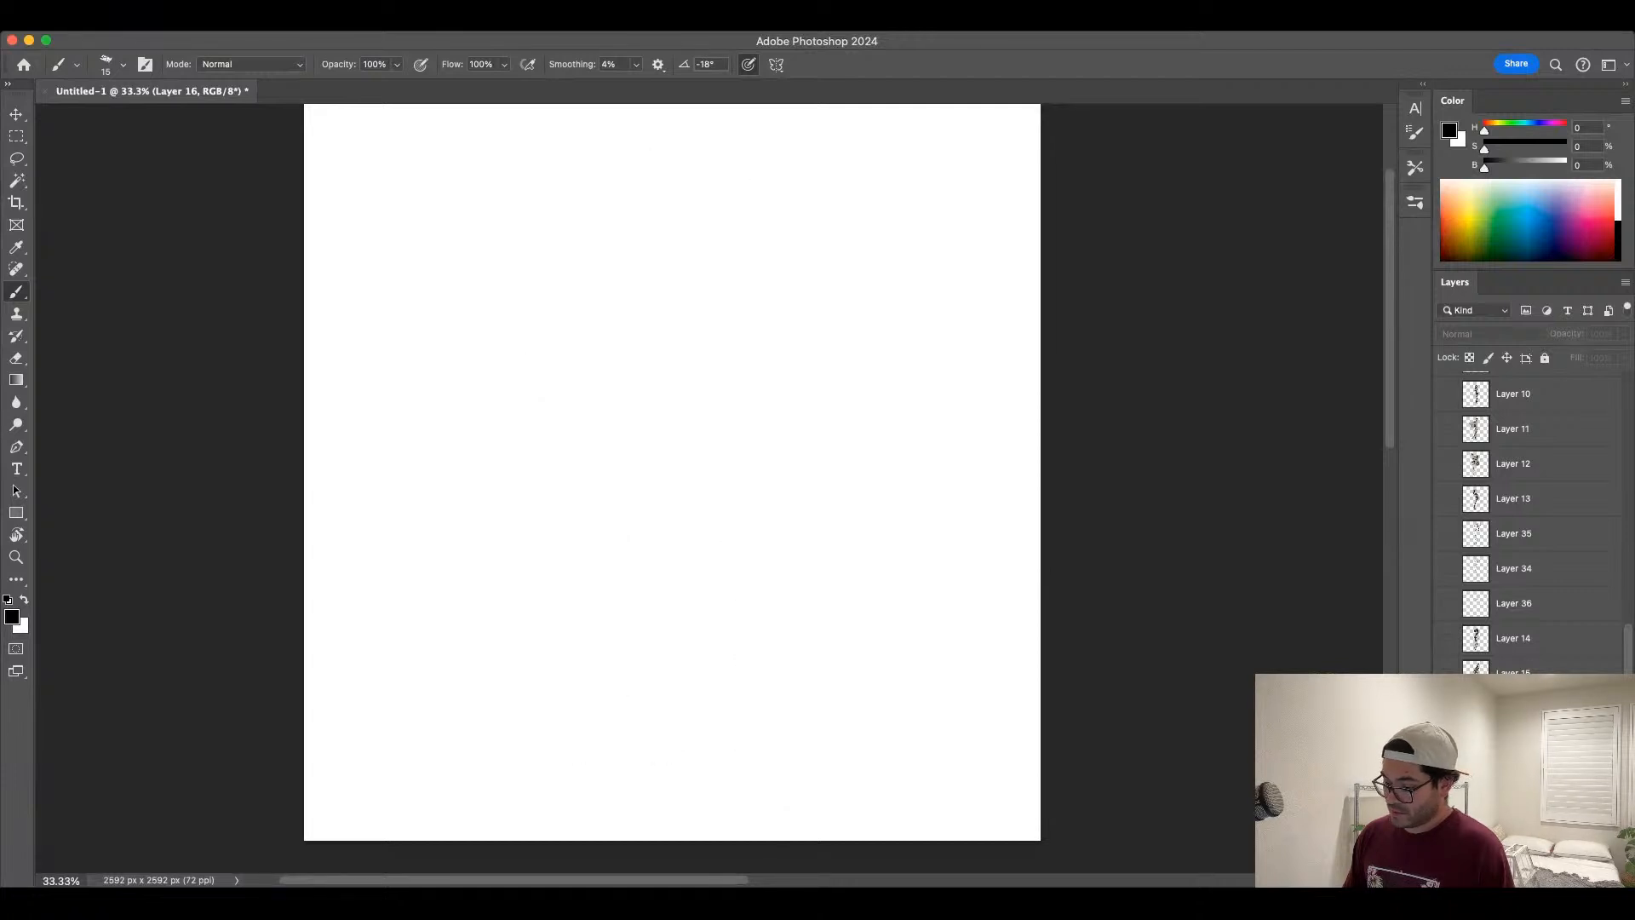
click(1447, 813)
click(1447, 812)
click(1448, 778)
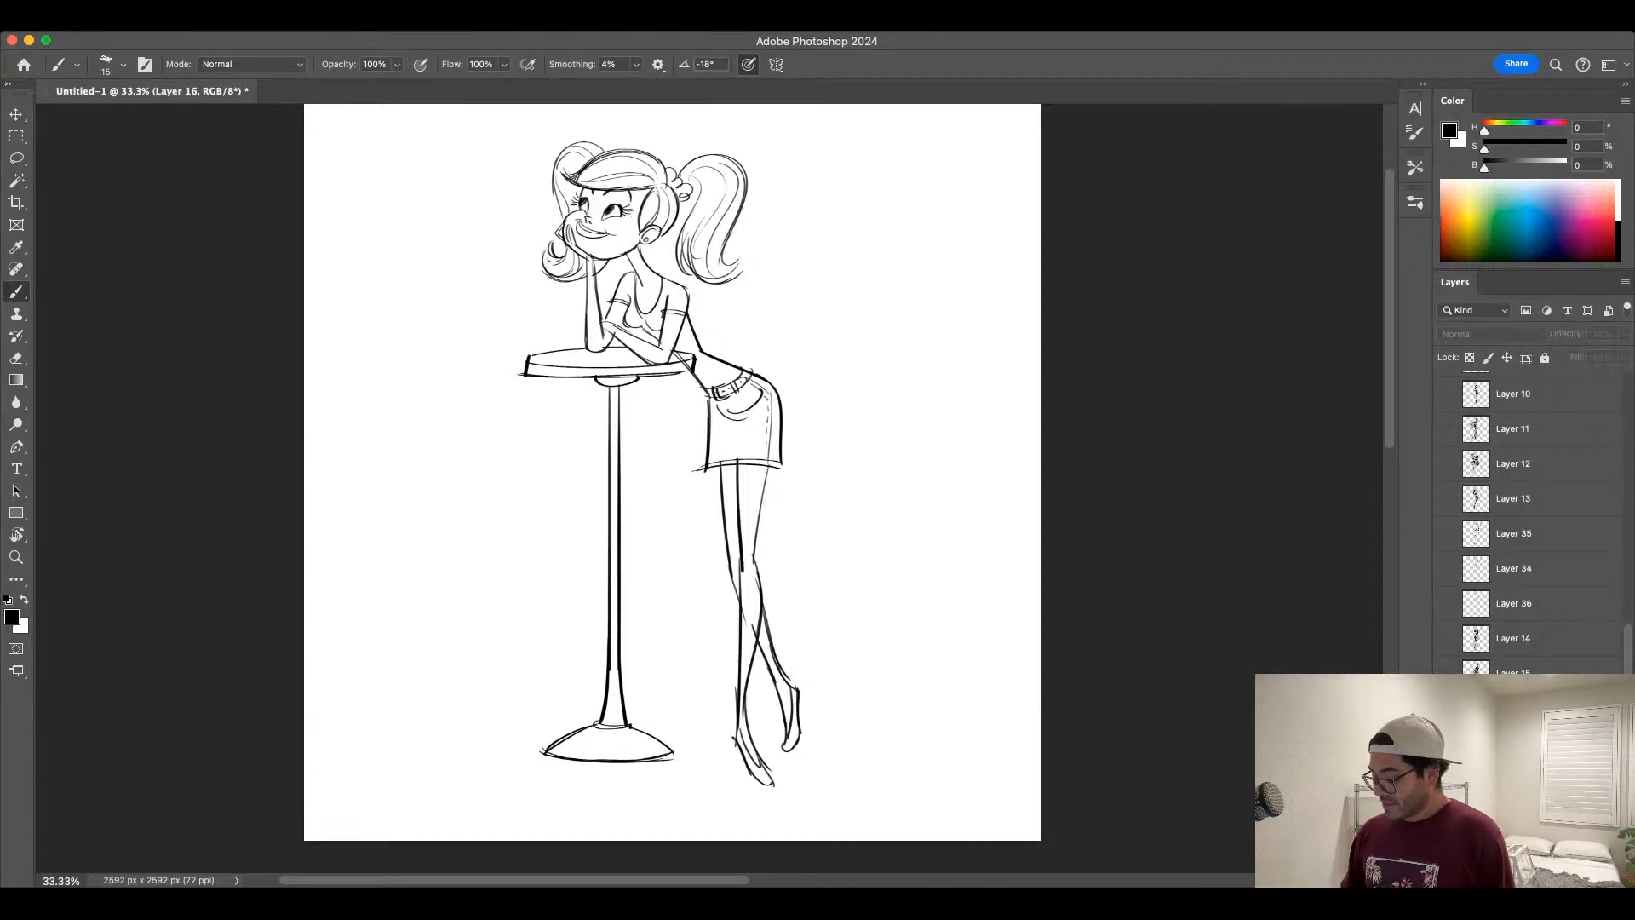
Step: Hide the thin line drawing and preview the earlier gesture sketches around Layer 14 in the layer stack
click(1447, 707)
click(1449, 672)
click(1448, 640)
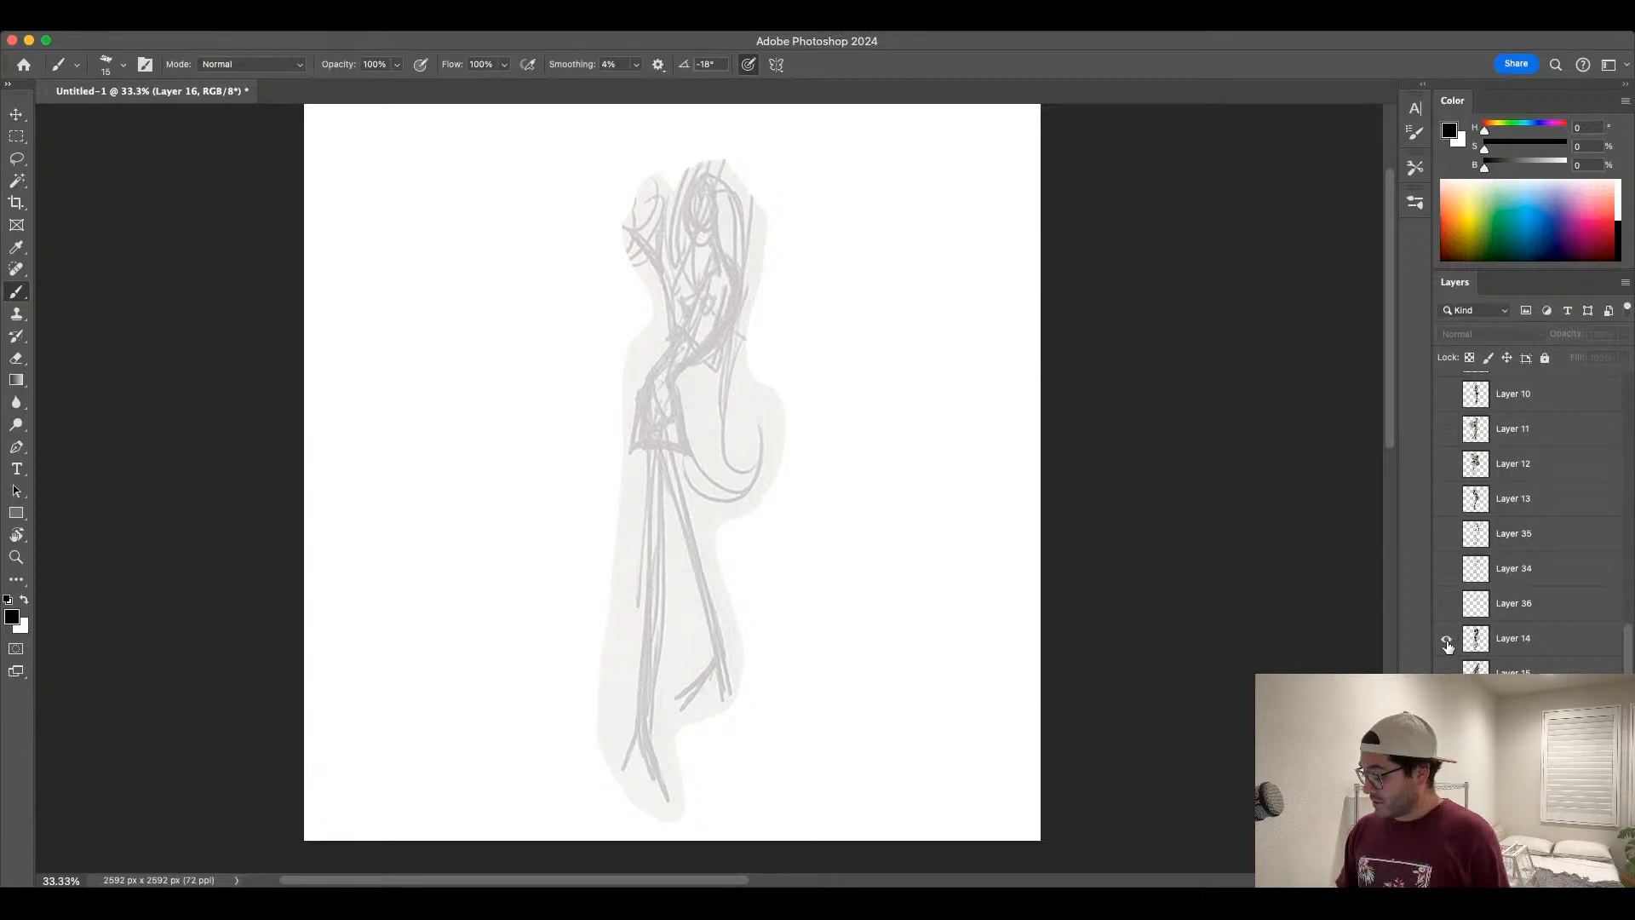
click(1447, 641)
click(1448, 605)
click(1448, 605)
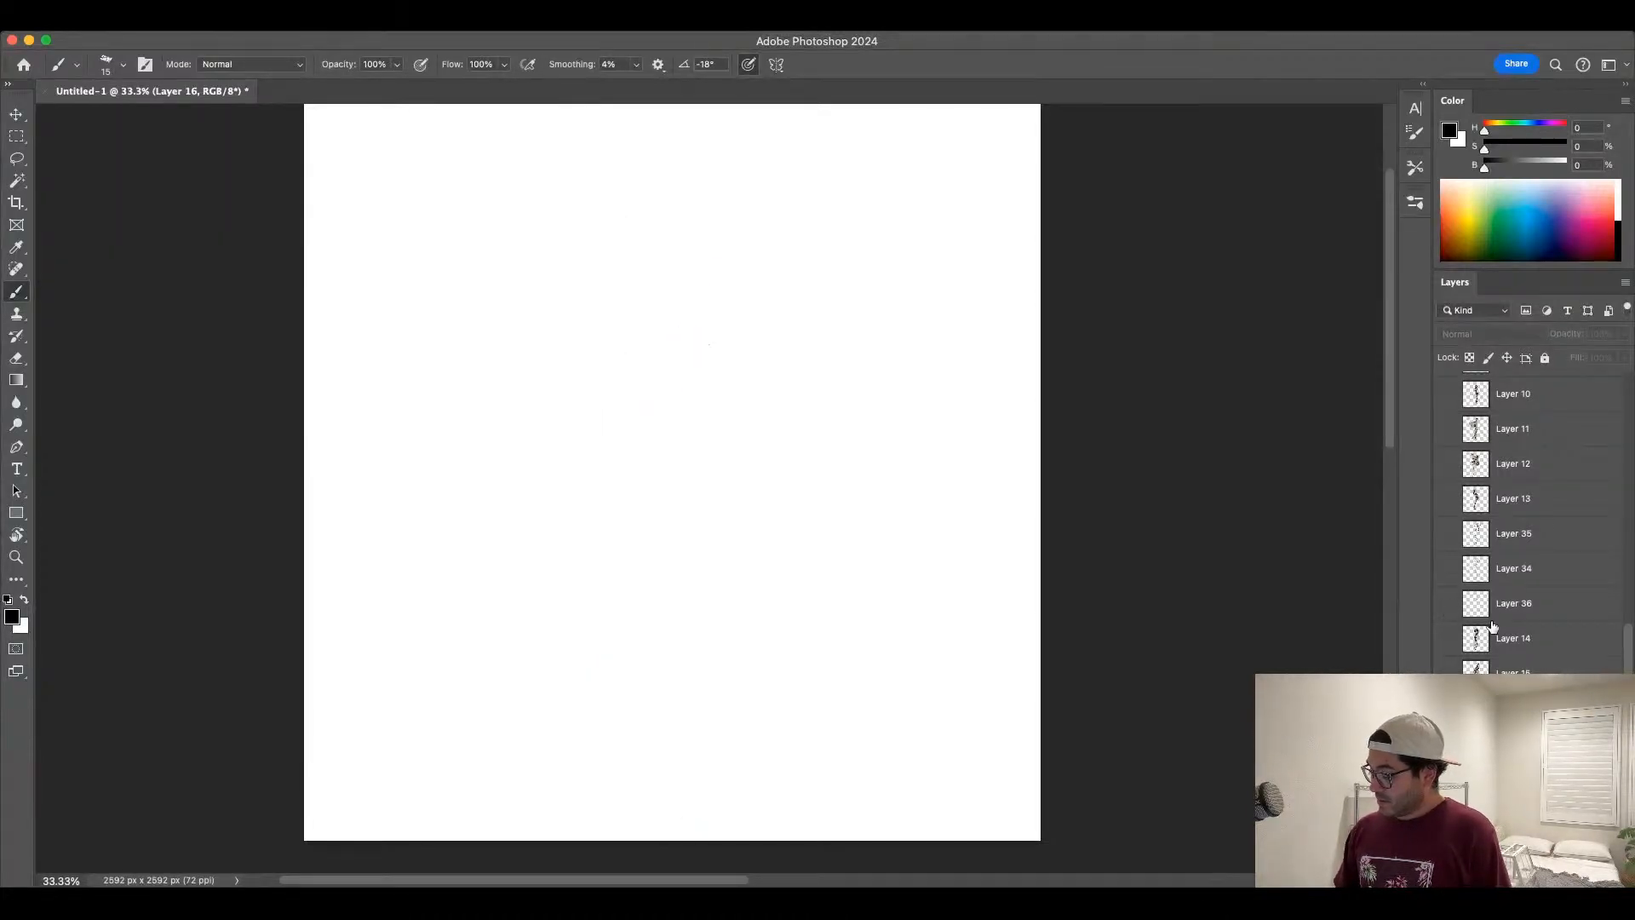
scroll(1626, 664, down, 3)
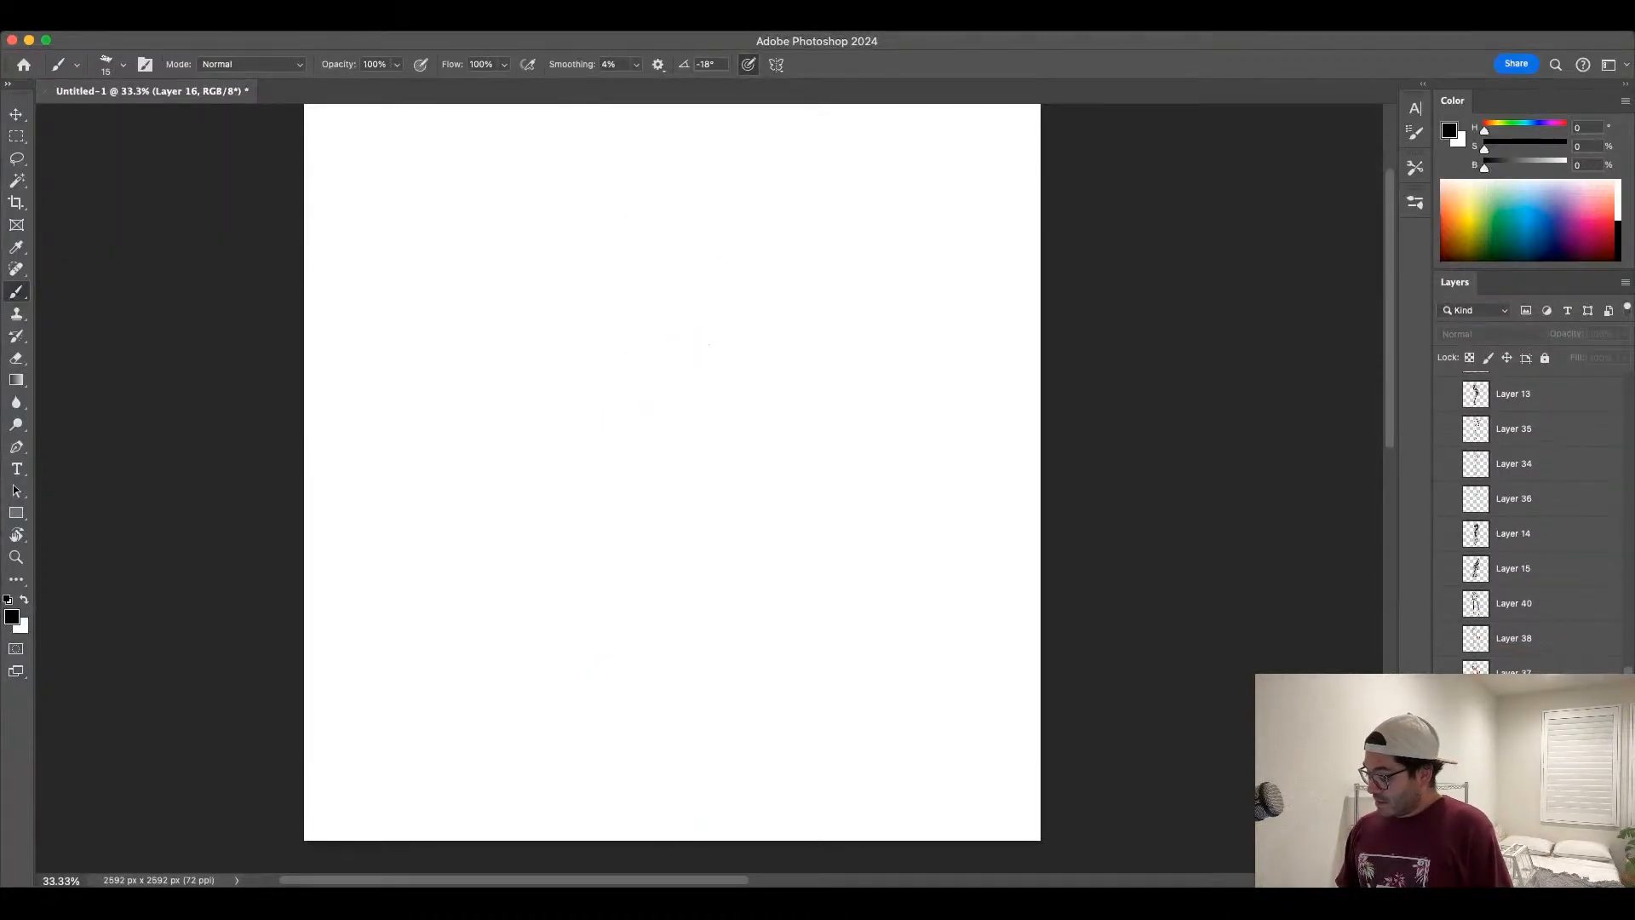
key(super+comma)
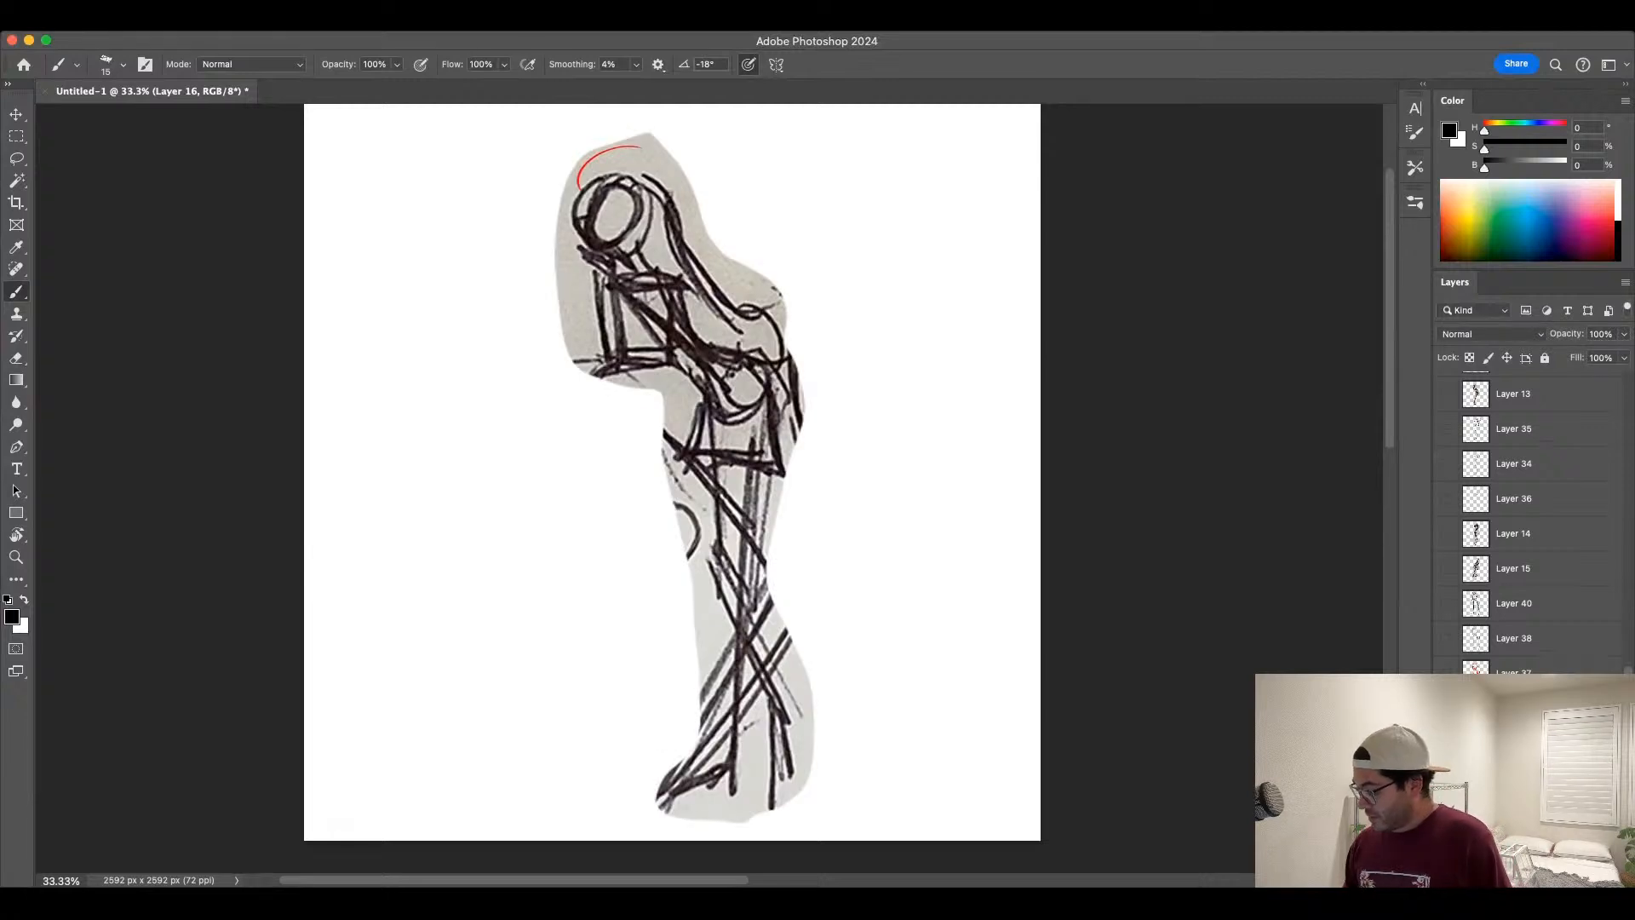
key(super+comma)
scroll(1498, 528, up, 1)
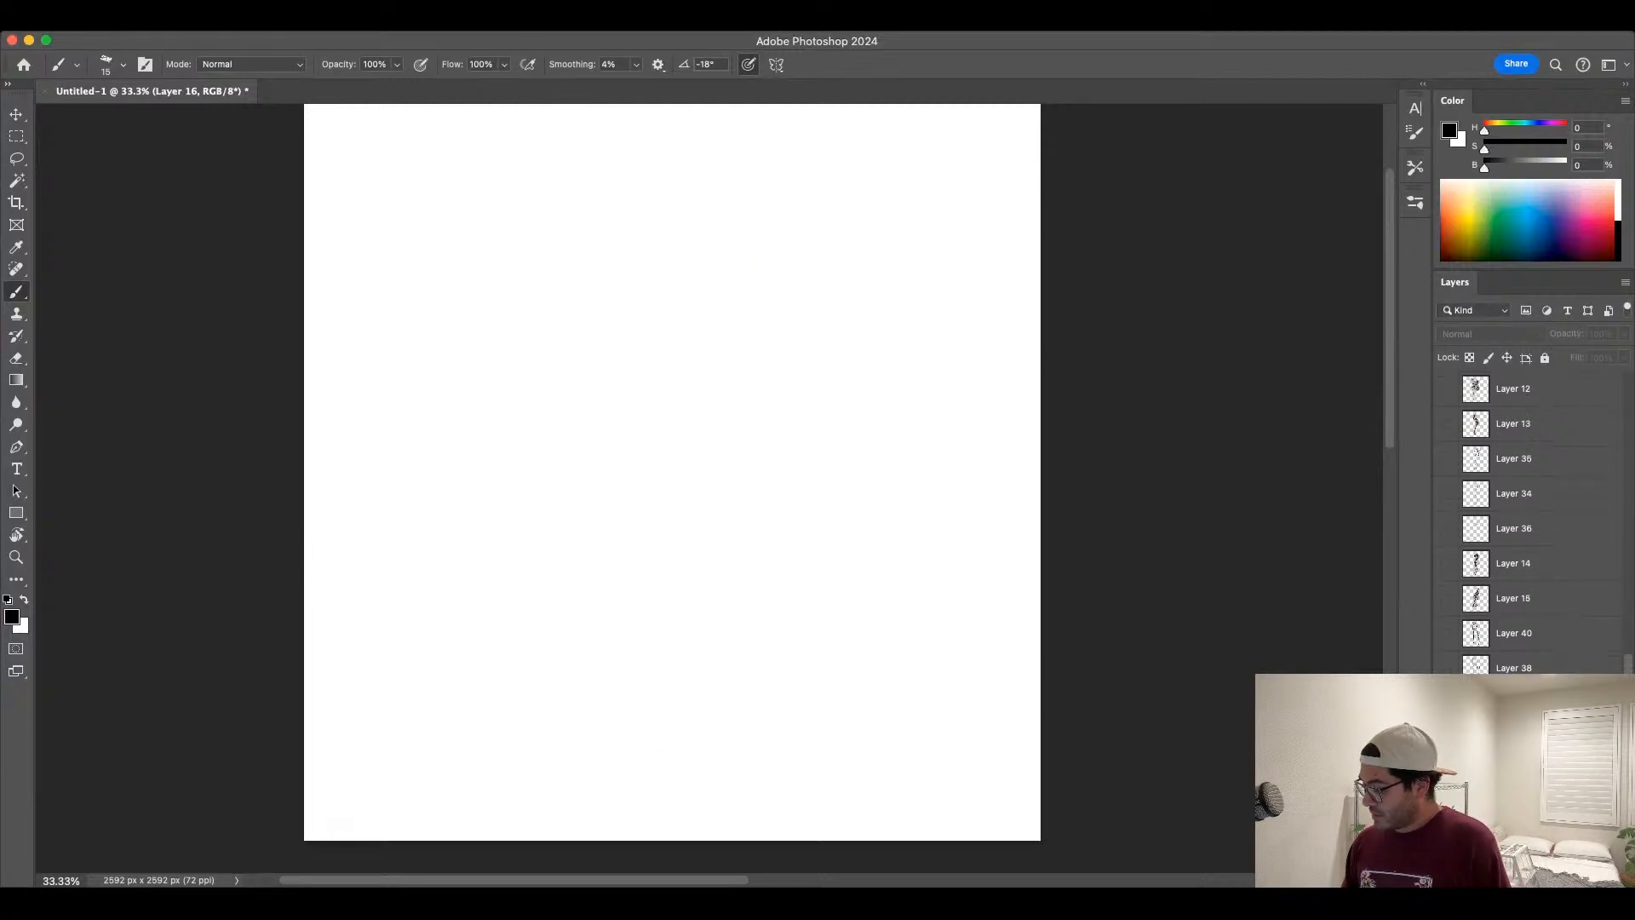
Step: Preview Layers 40, 15 and 14 one at a time to look for the next pose, hiding each again
click(1447, 633)
click(1447, 633)
click(1448, 597)
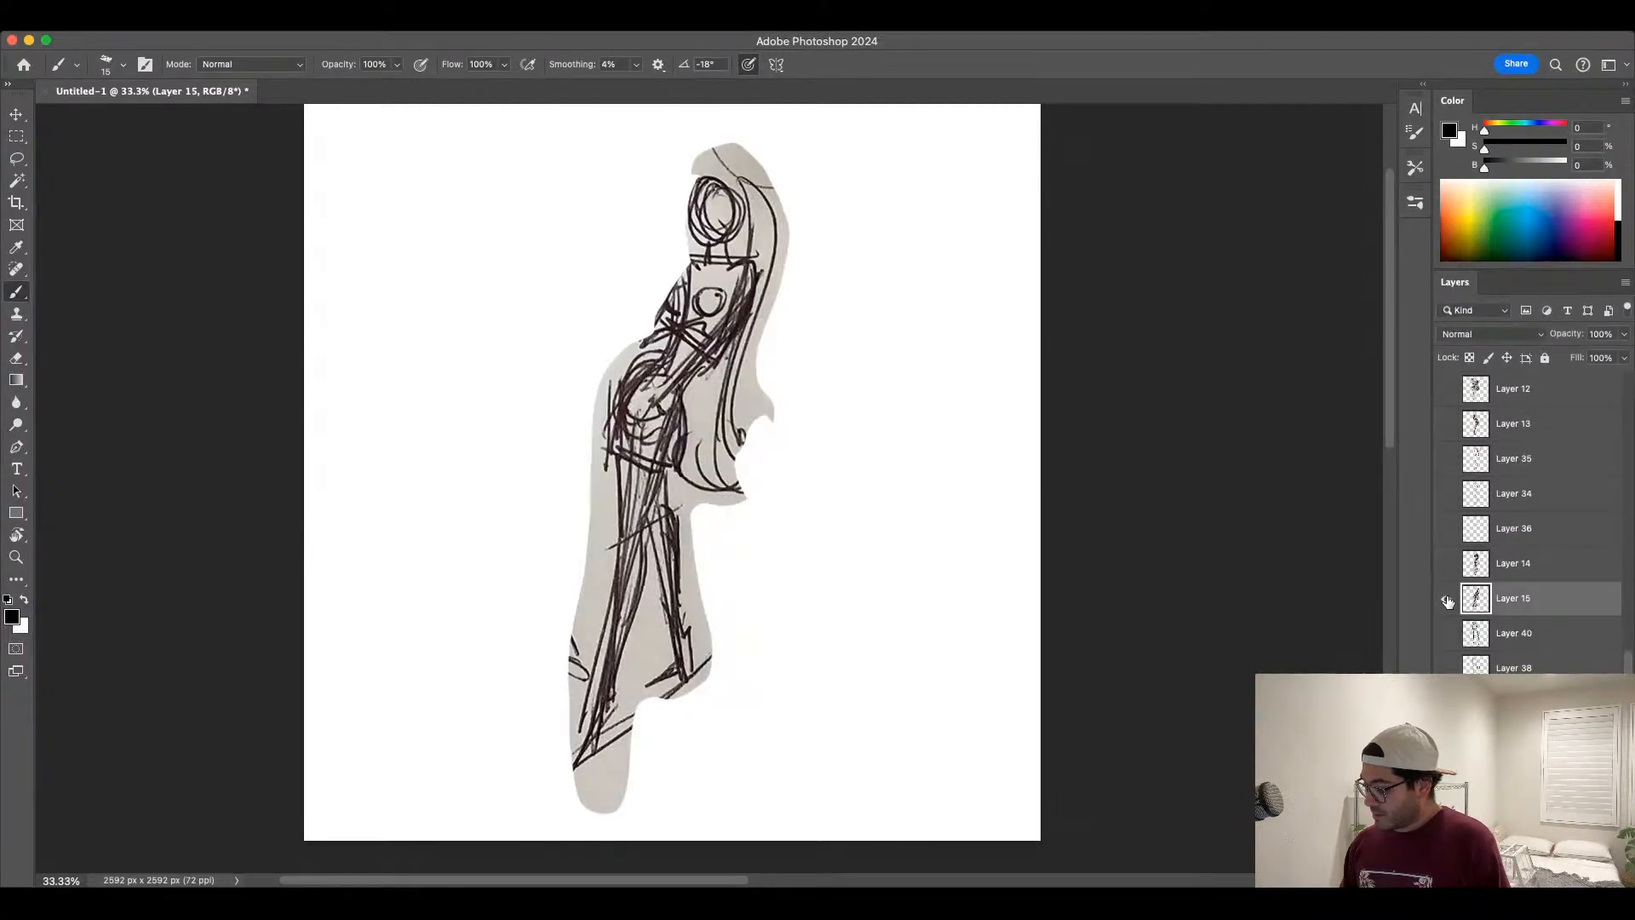
click(1447, 600)
click(1449, 564)
click(1450, 564)
click(1449, 598)
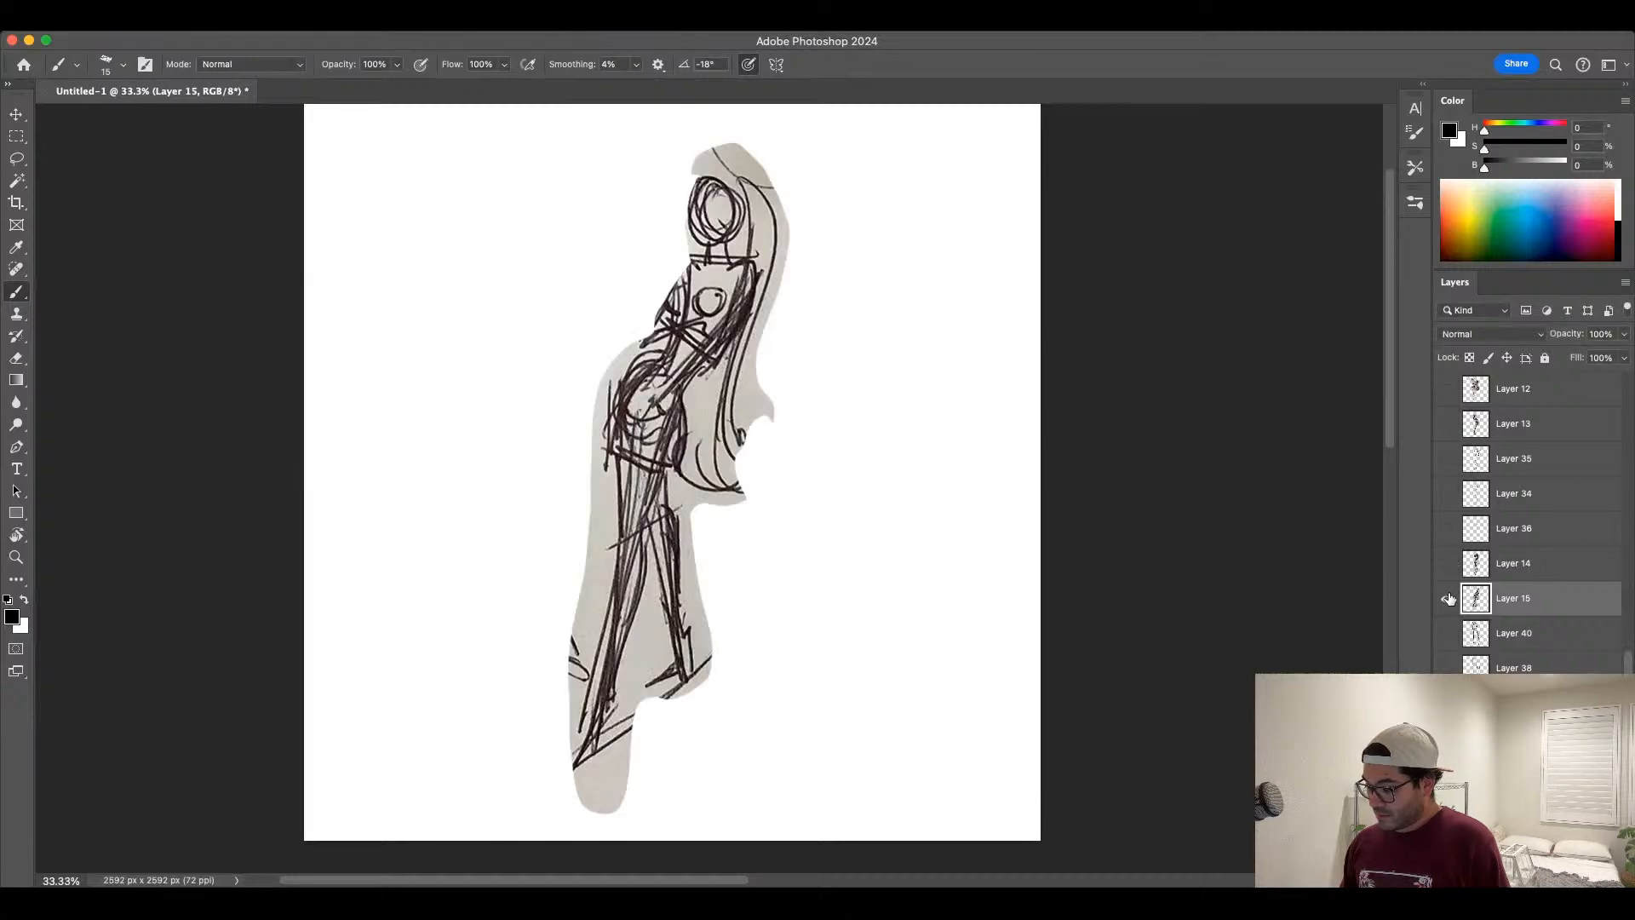
click(1447, 598)
Step: Preview the gesture sketches from Layer 2 down to Layer 4, and leave only the Layer 5 pose displayed
scroll(1448, 511, up, 10)
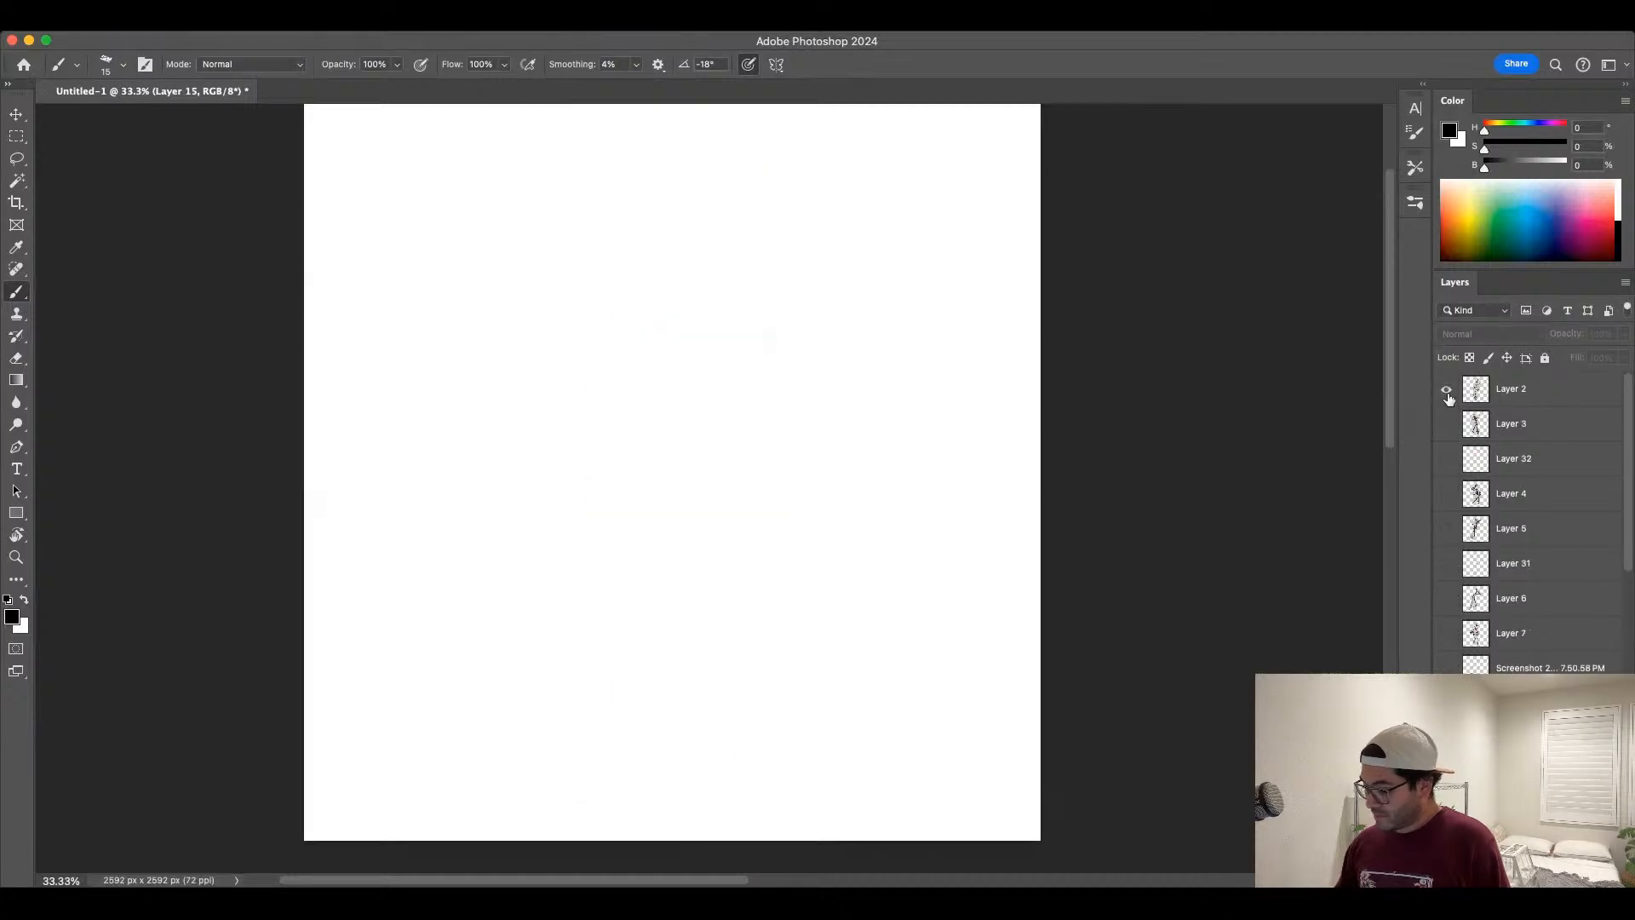
click(1447, 392)
click(1448, 391)
click(1448, 426)
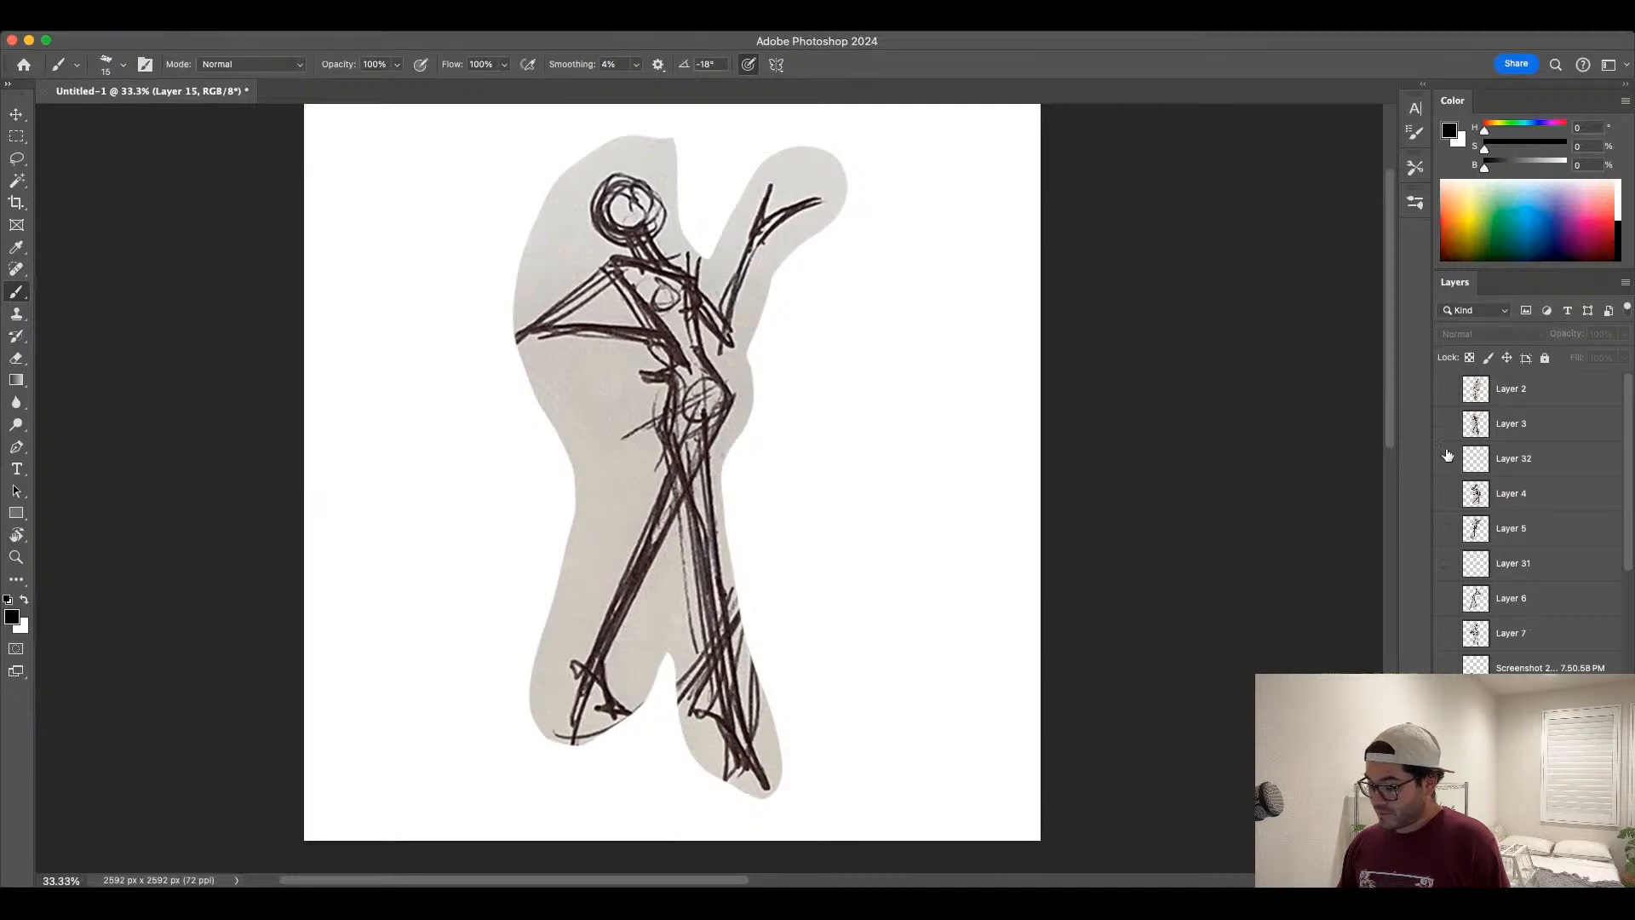
click(1447, 426)
click(1448, 458)
click(1447, 458)
click(1447, 494)
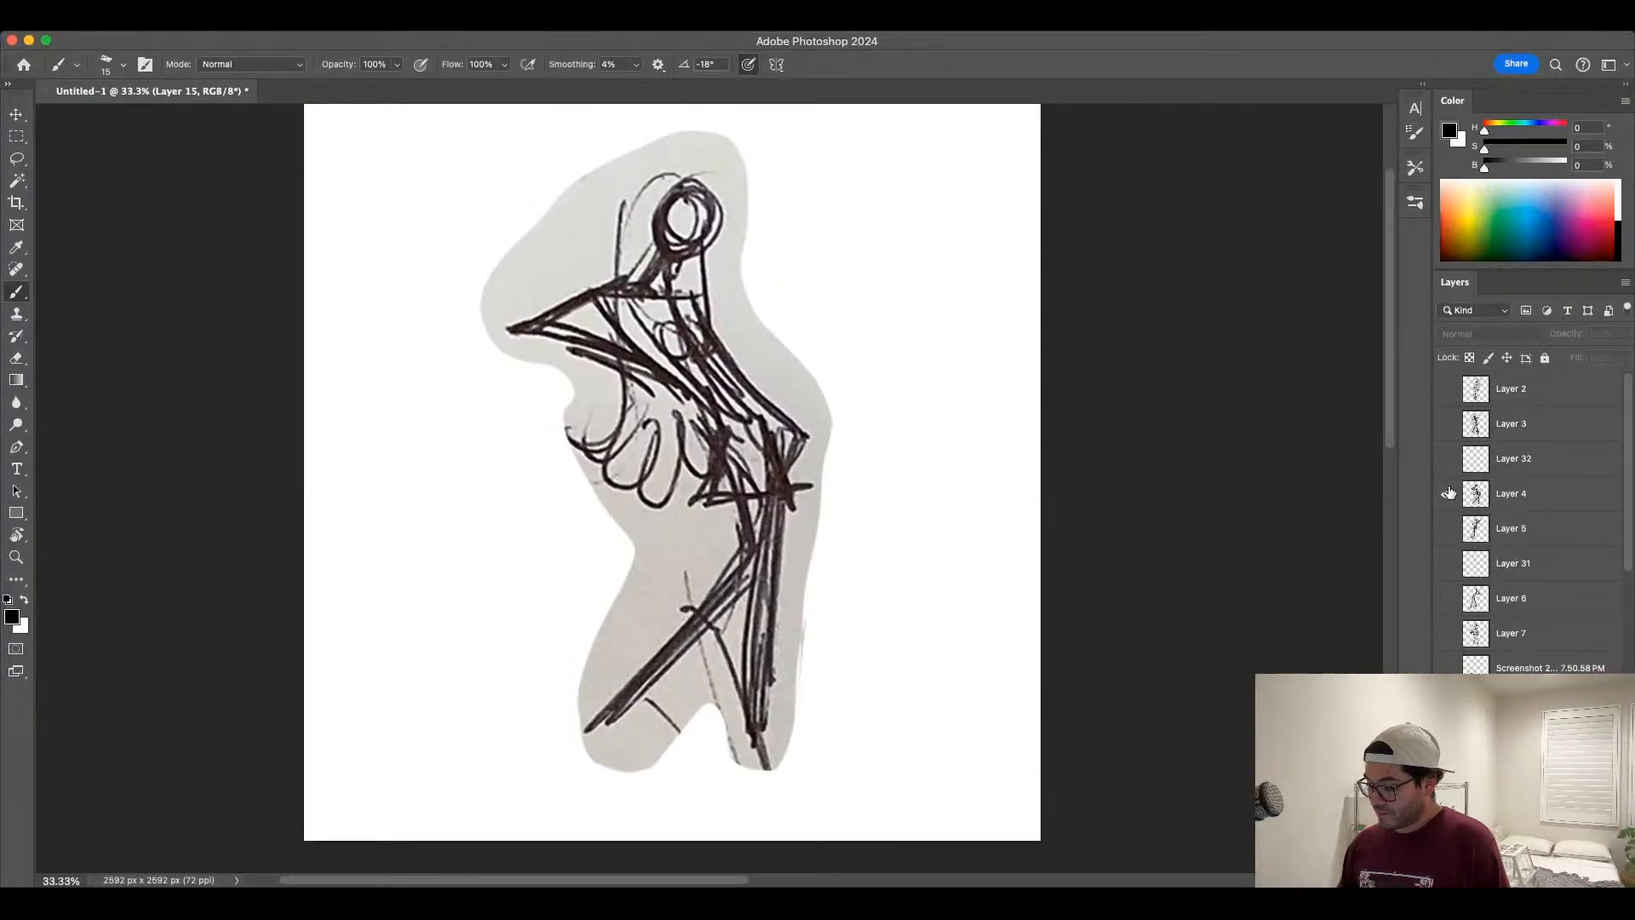
click(1447, 494)
click(1447, 528)
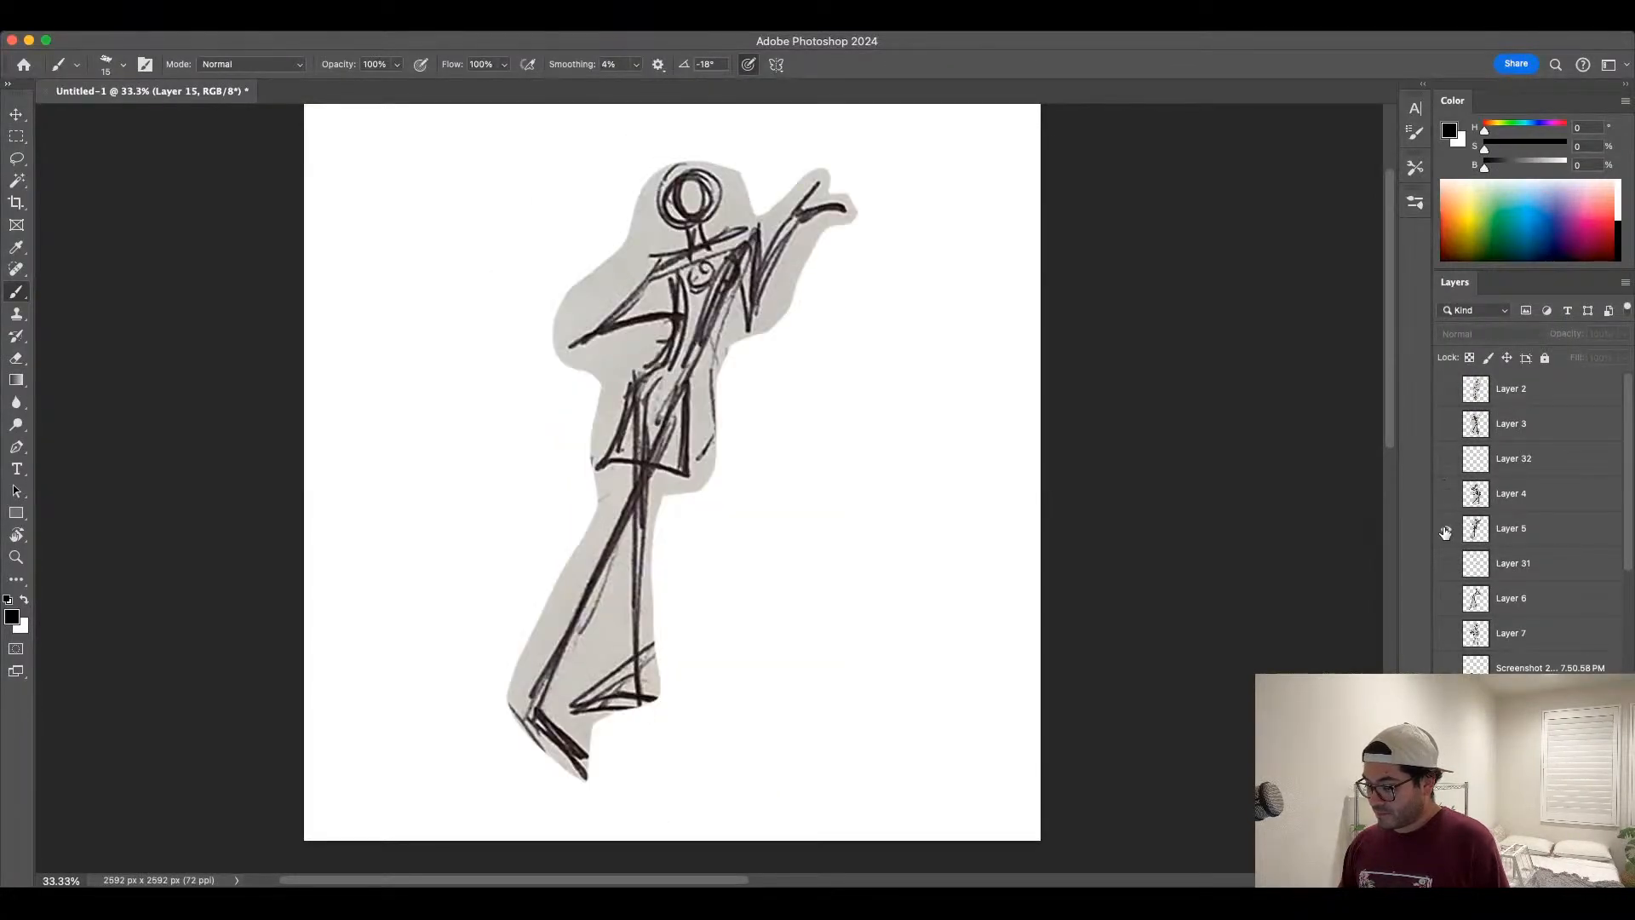
Step: Fade the Layer 5 gesture to 9% opacity and add a new layer above it, using a different brush preset
click(1528, 529)
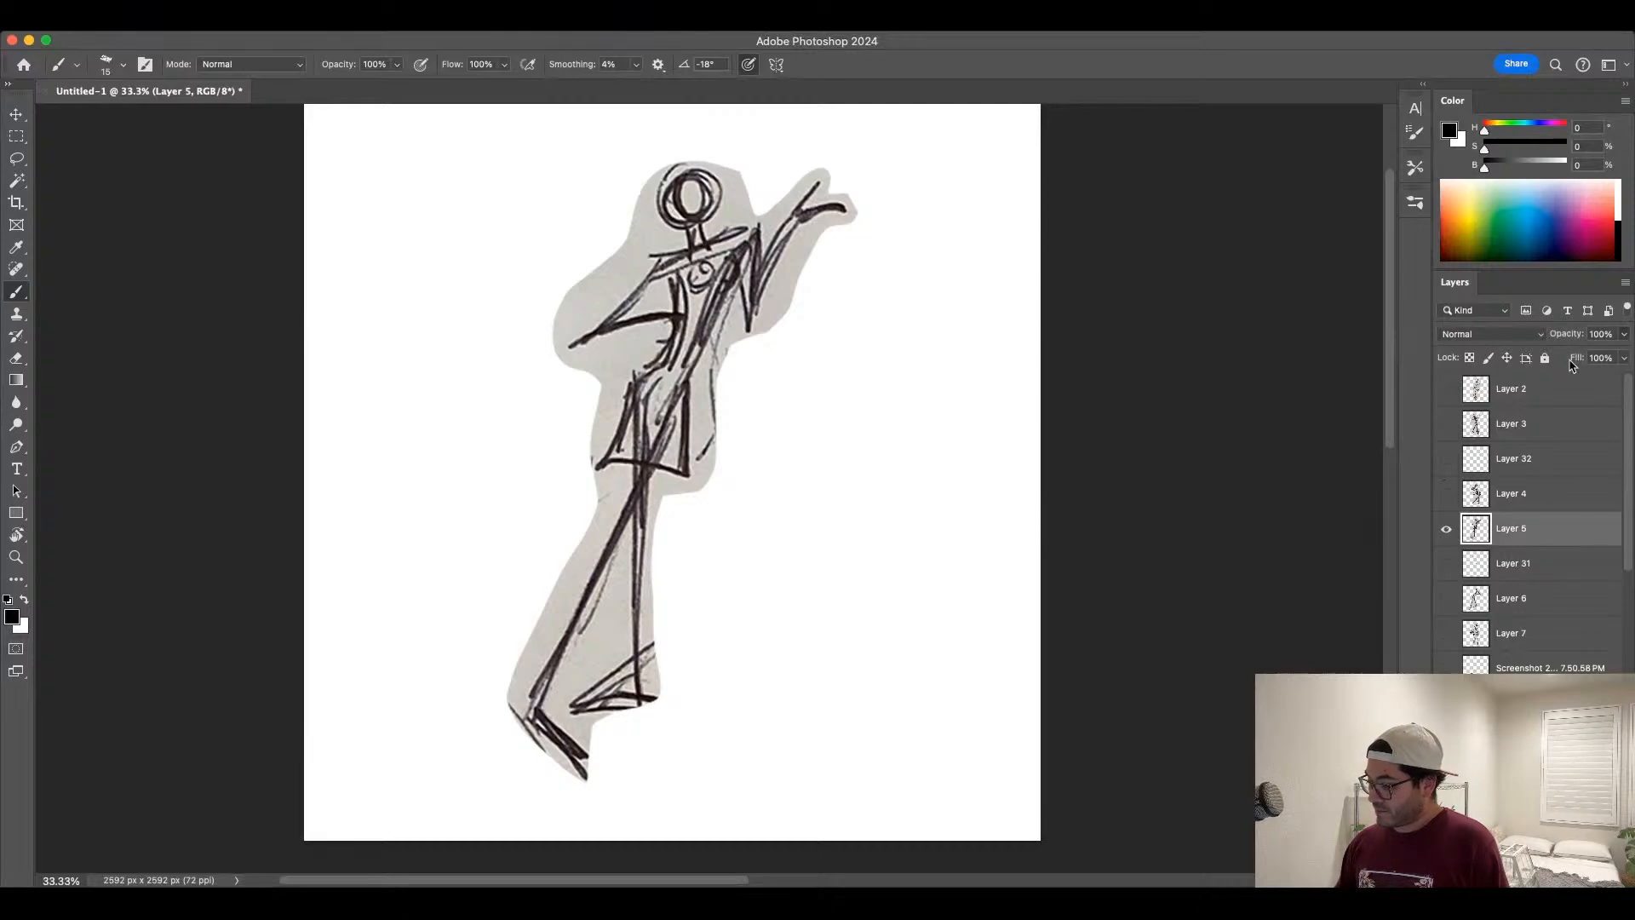
drag(1554, 356, 1554, 359)
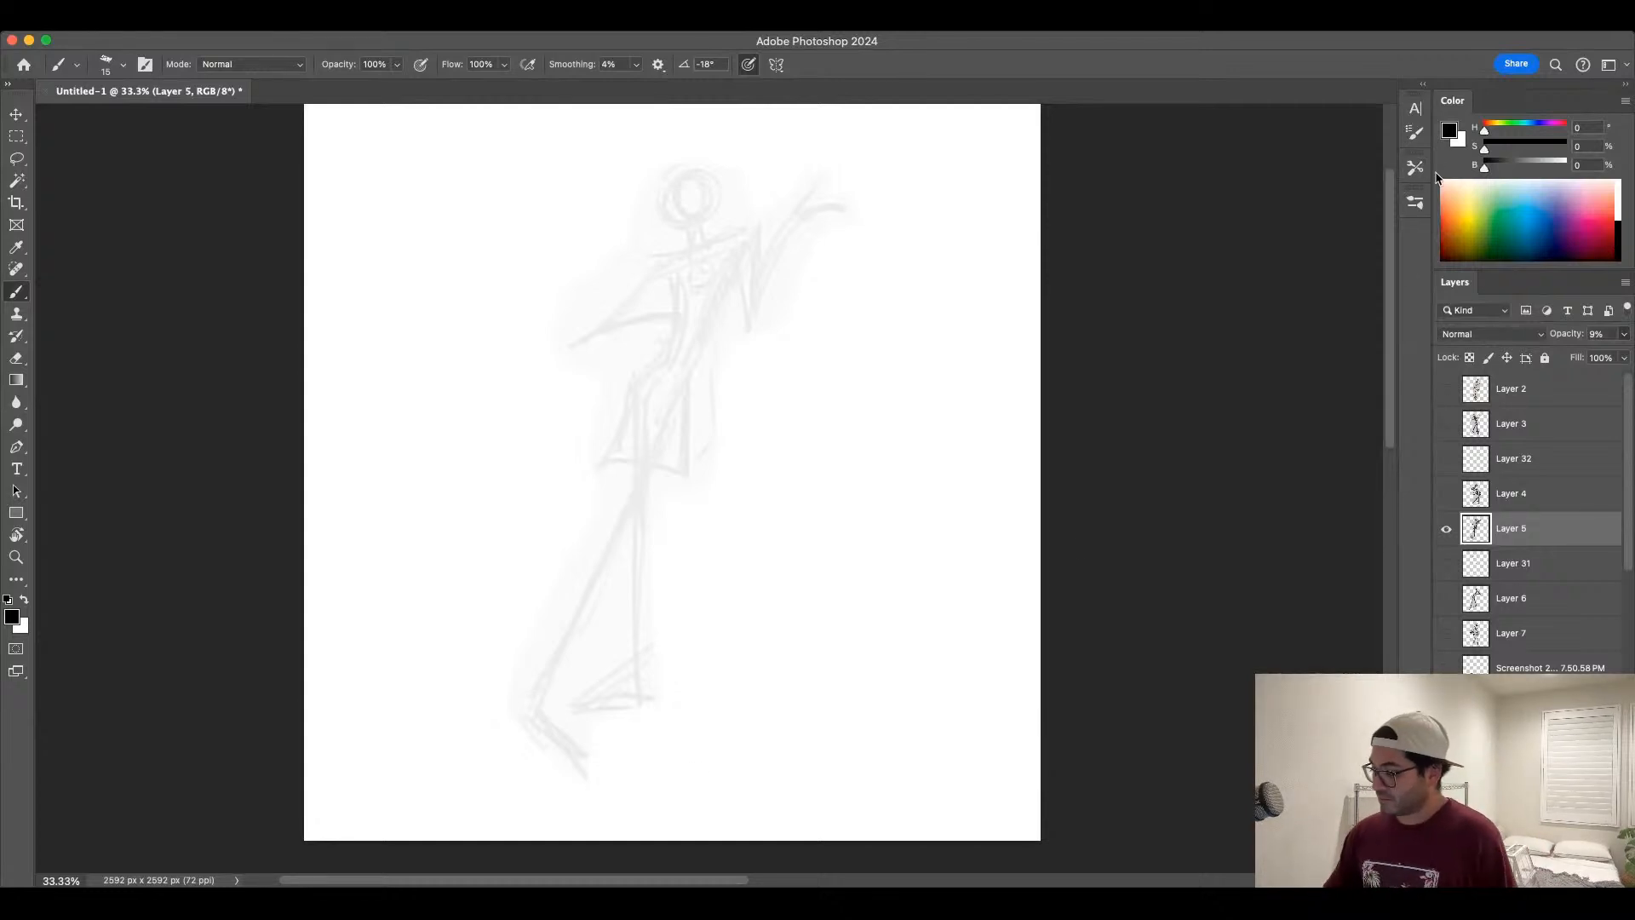
click(1343, 234)
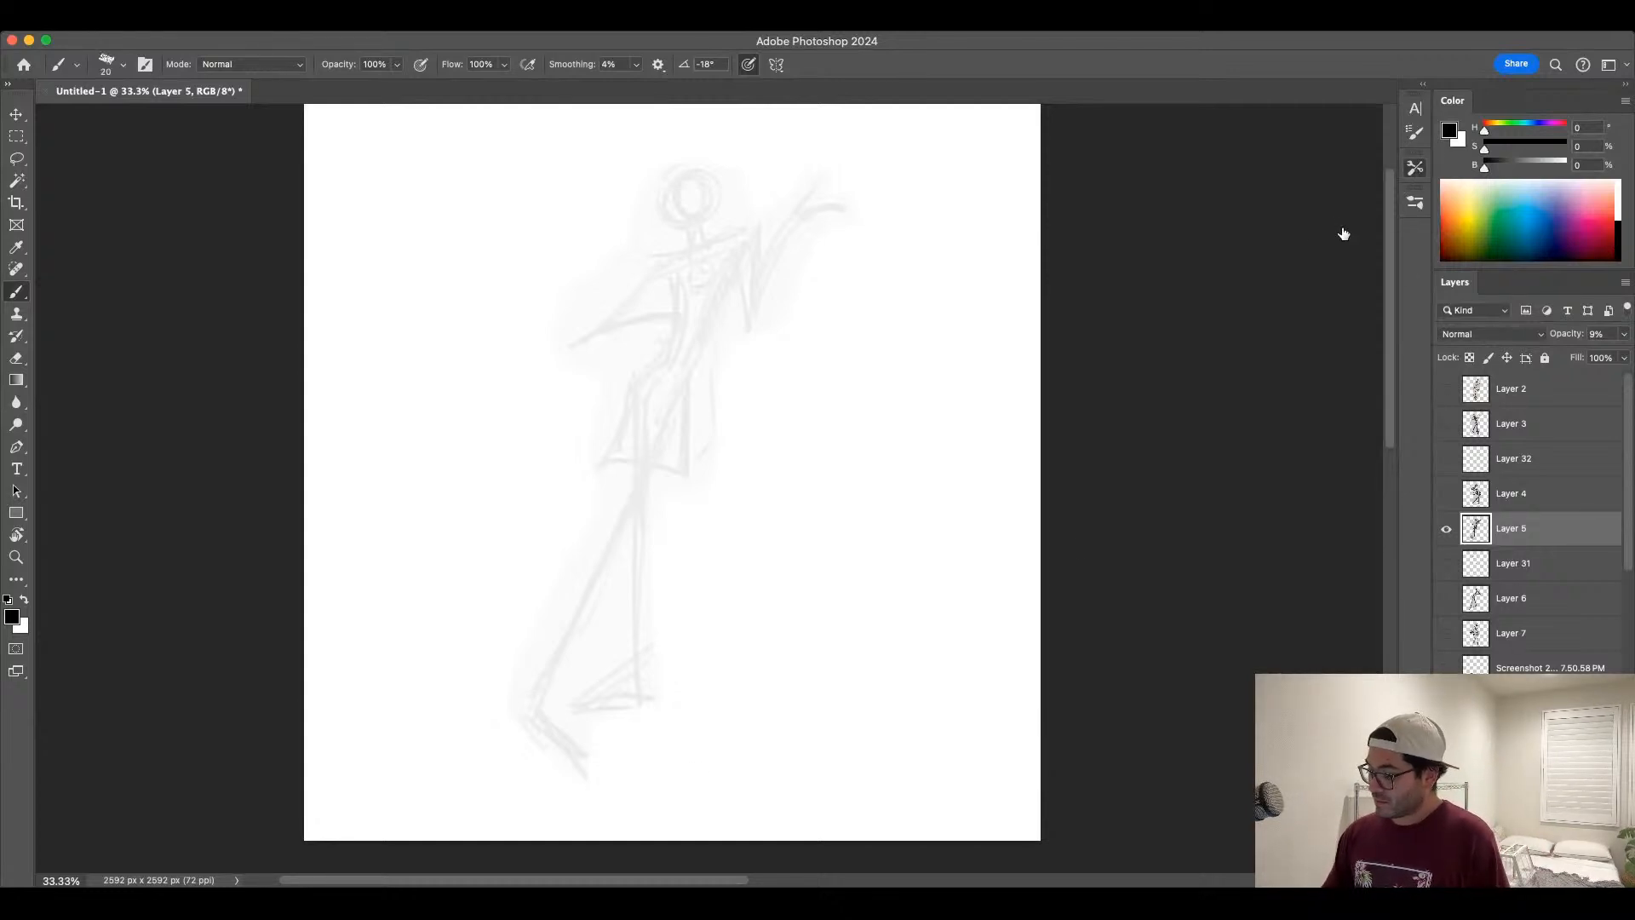
click(1415, 168)
key(alt+shift+super+n)
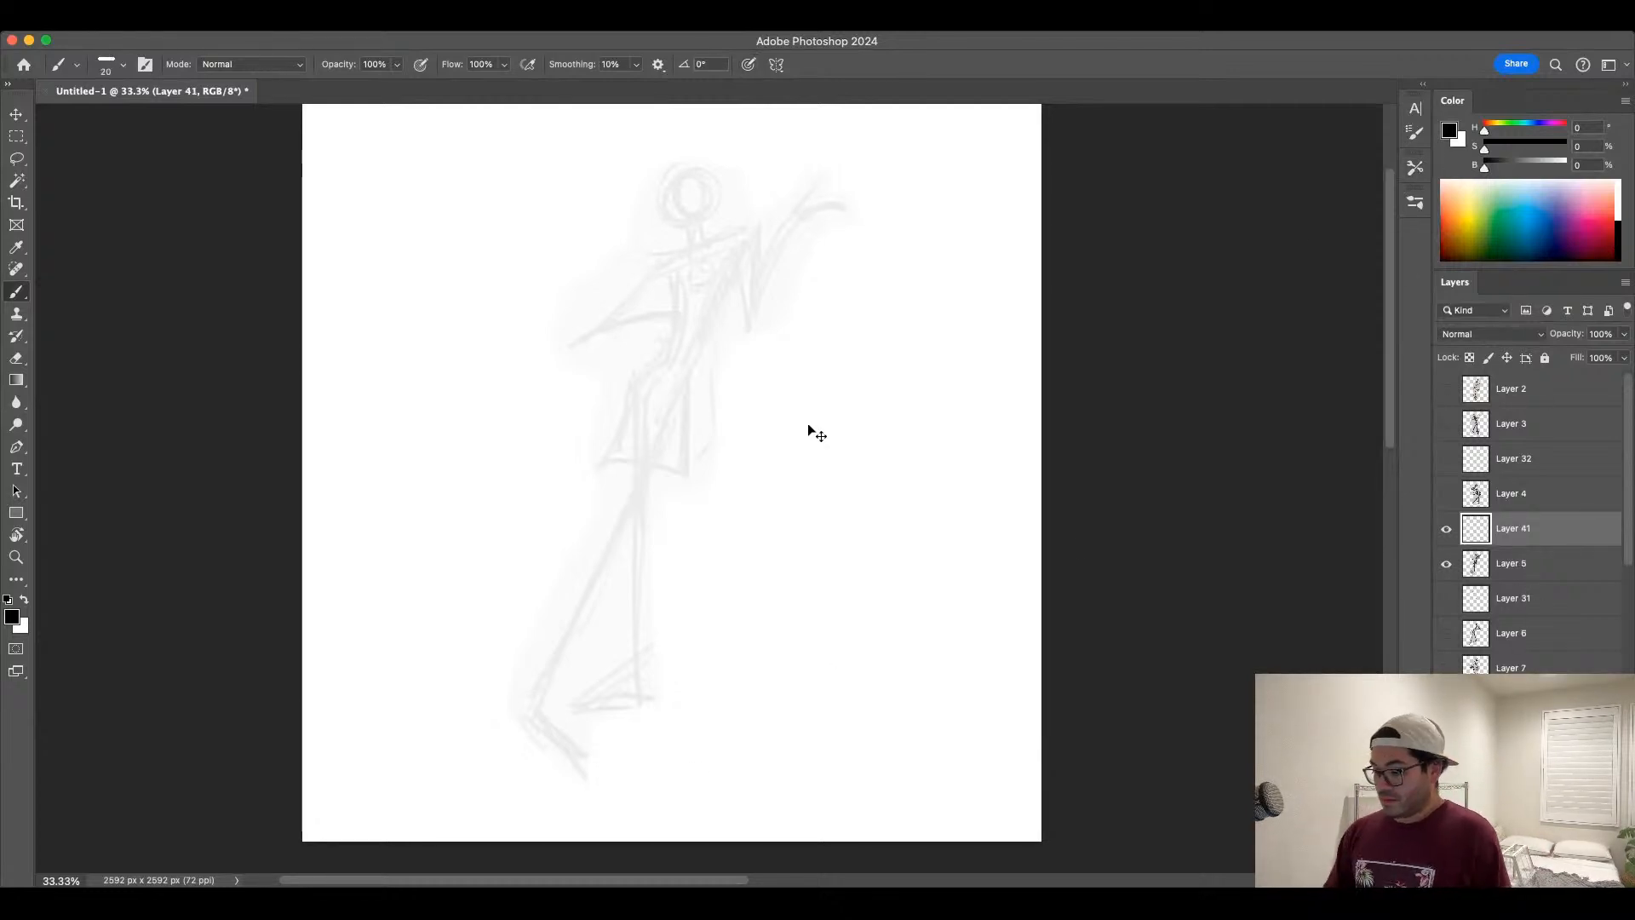
Step: Draw a round head outline over the faded gesture's head, redoing strokes until the circle is clean
key(super+plus)
drag(814, 408, 803, 640)
mouse_move(622, 312)
mouse_down()
mouse_move(699, 293)
mouse_move(674, 263)
mouse_move(642, 266)
mouse_move(623, 302)
mouse_move(681, 346)
mouse_up()
key(super+z)
mouse_move(630, 249)
mouse_down()
mouse_move(639, 354)
mouse_move(668, 347)
mouse_up()
key(super+z)
key(super+z)
drag(628, 253, 685, 351)
mouse_move(690, 248)
mouse_down()
mouse_move(706, 291)
mouse_move(720, 280)
mouse_move(676, 339)
mouse_move(649, 299)
mouse_up()
key(super+z)
key(super+z)
key(super+z)
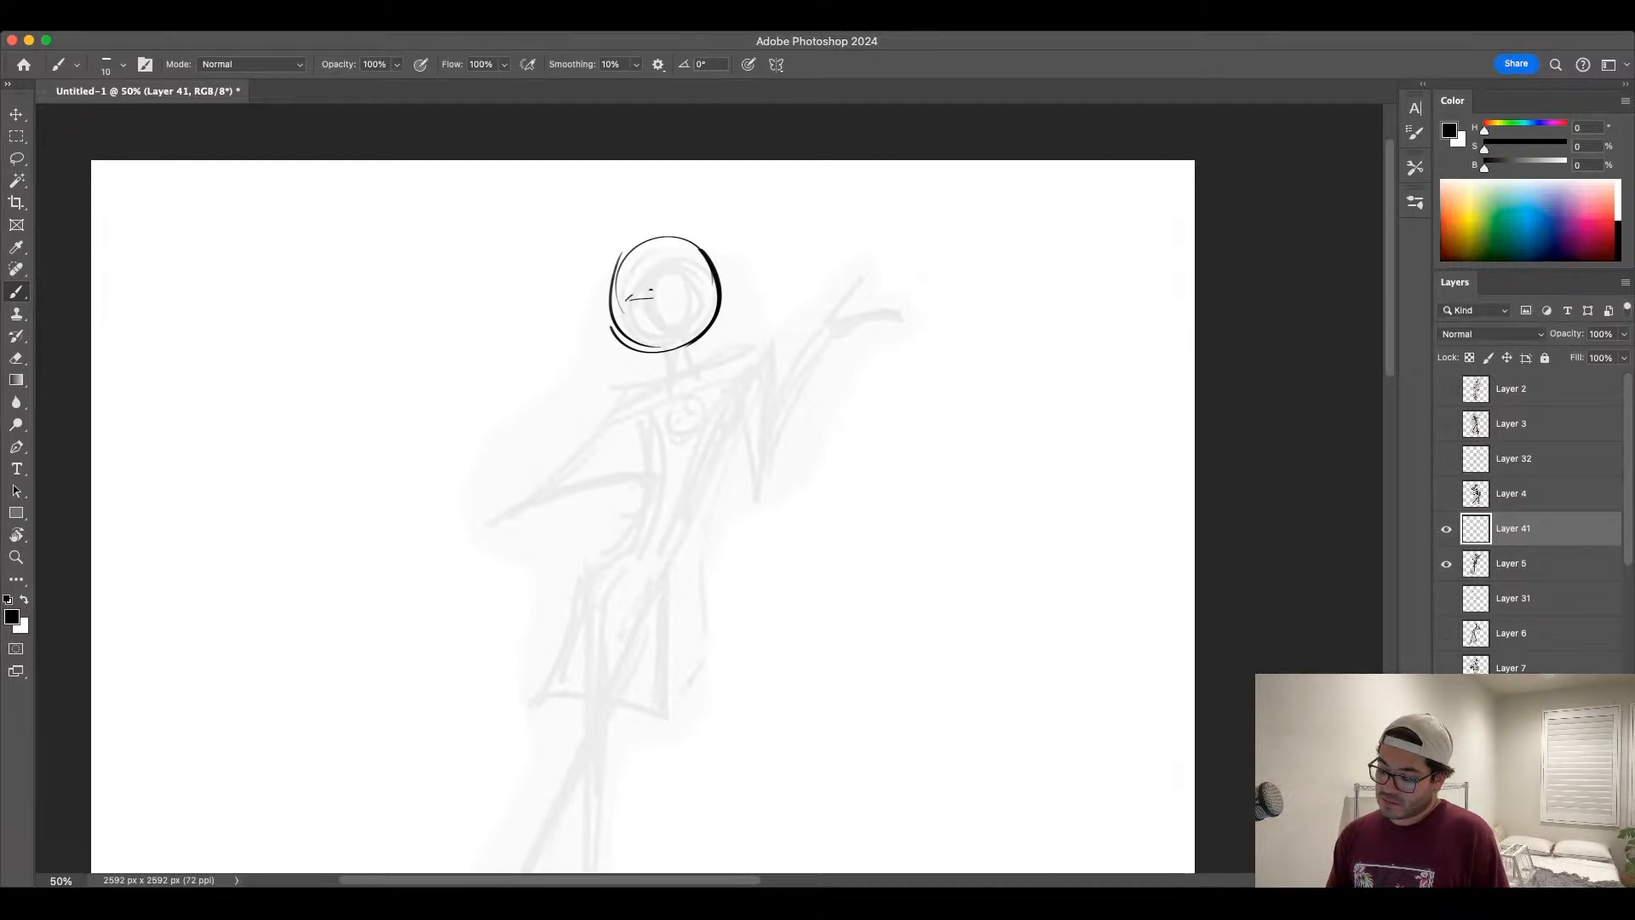
key(super+z)
Step: Add a slanted eye line across the face, and draw the lidded eyes with lashes, small nose and open smirk
drag(609, 316, 713, 280)
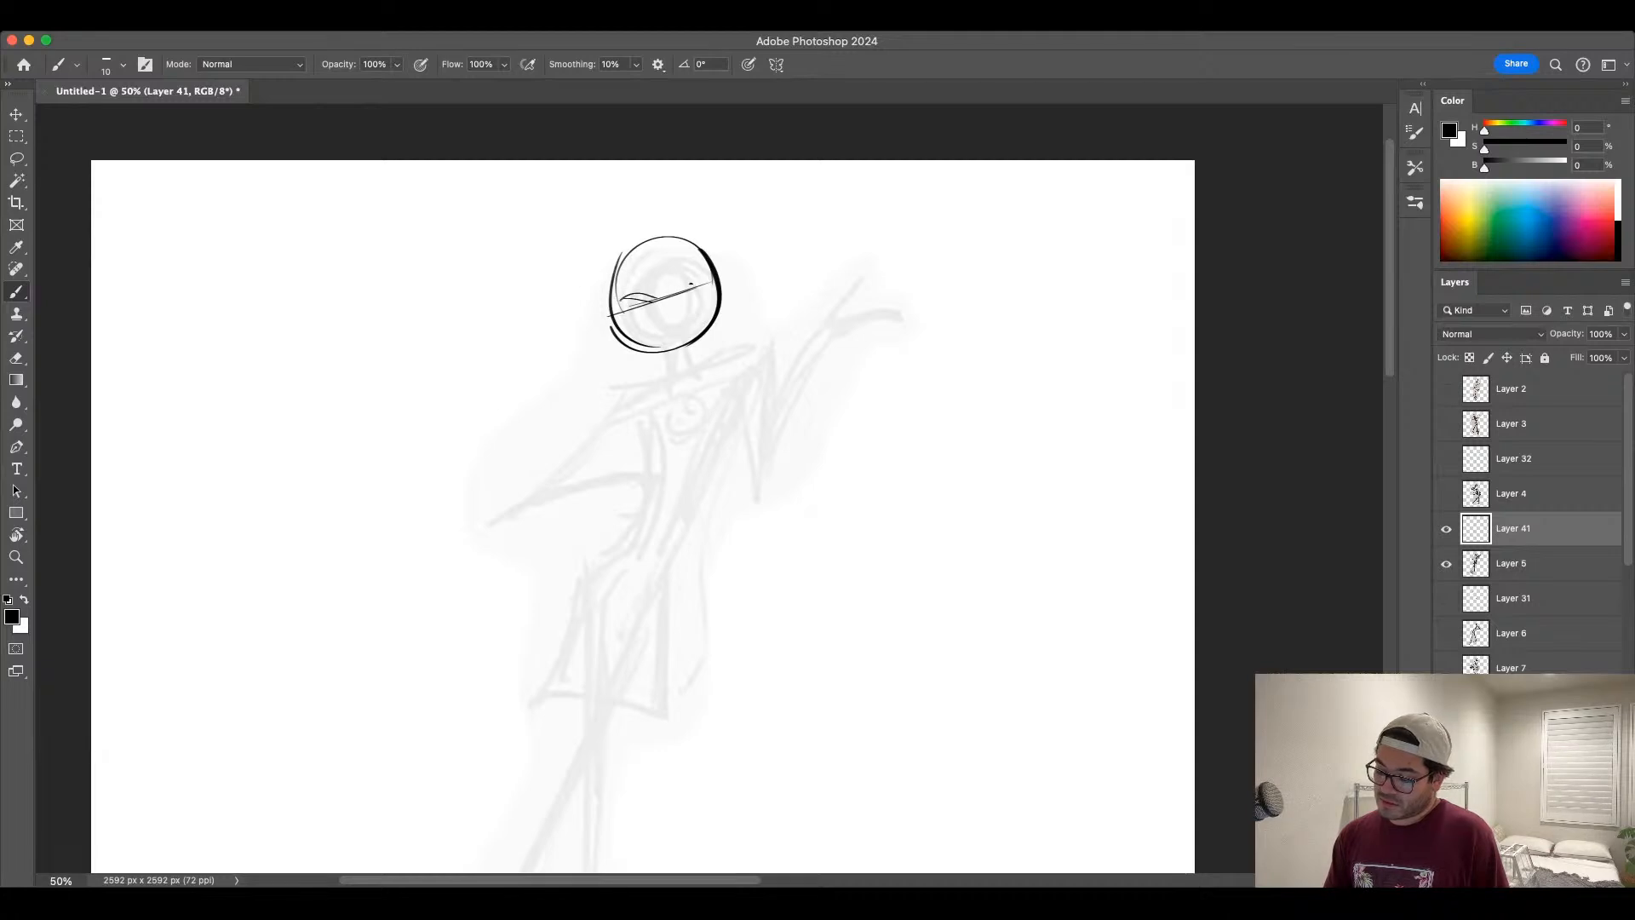
mouse_move(677, 294)
mouse_down()
mouse_move(705, 276)
mouse_move(679, 293)
mouse_up()
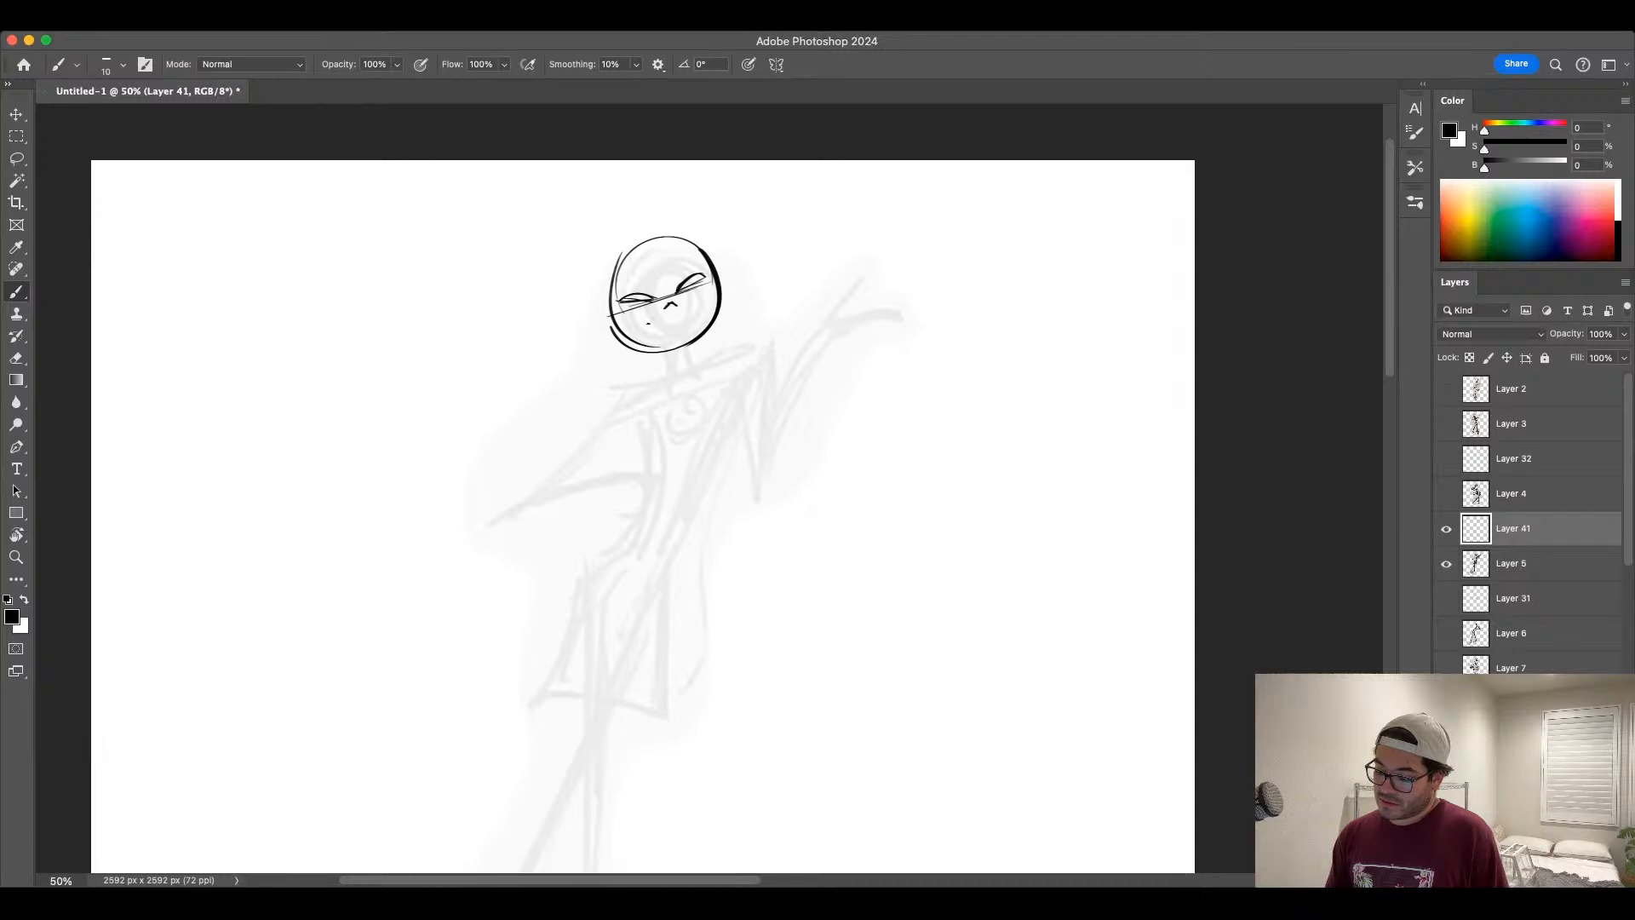
drag(647, 311, 692, 309)
key(ctrl+z)
key(bracketright)
key(super+z)
key(super+z)
drag(673, 324, 694, 308)
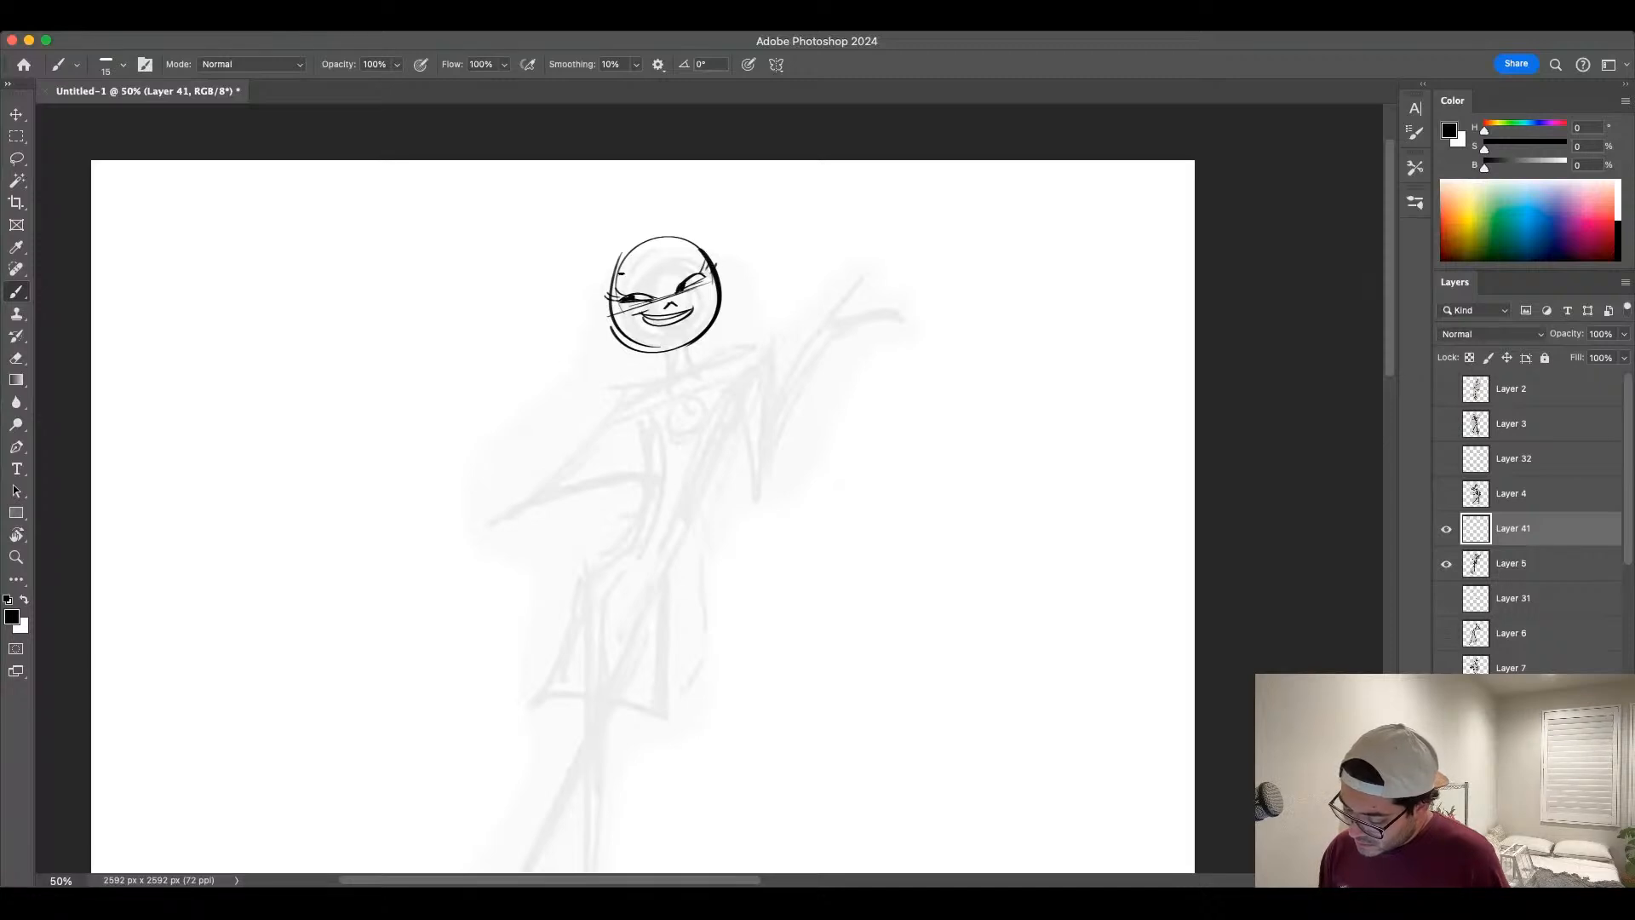
Step: Draw the arched eyebrows, both ears and the parted hair outline around the head with a size 20 brush
mouse_move(614, 285)
mouse_down()
mouse_move(704, 257)
mouse_move(647, 242)
mouse_move(702, 242)
mouse_move(591, 353)
mouse_up()
key(bracketright)
key(ctrl+z)
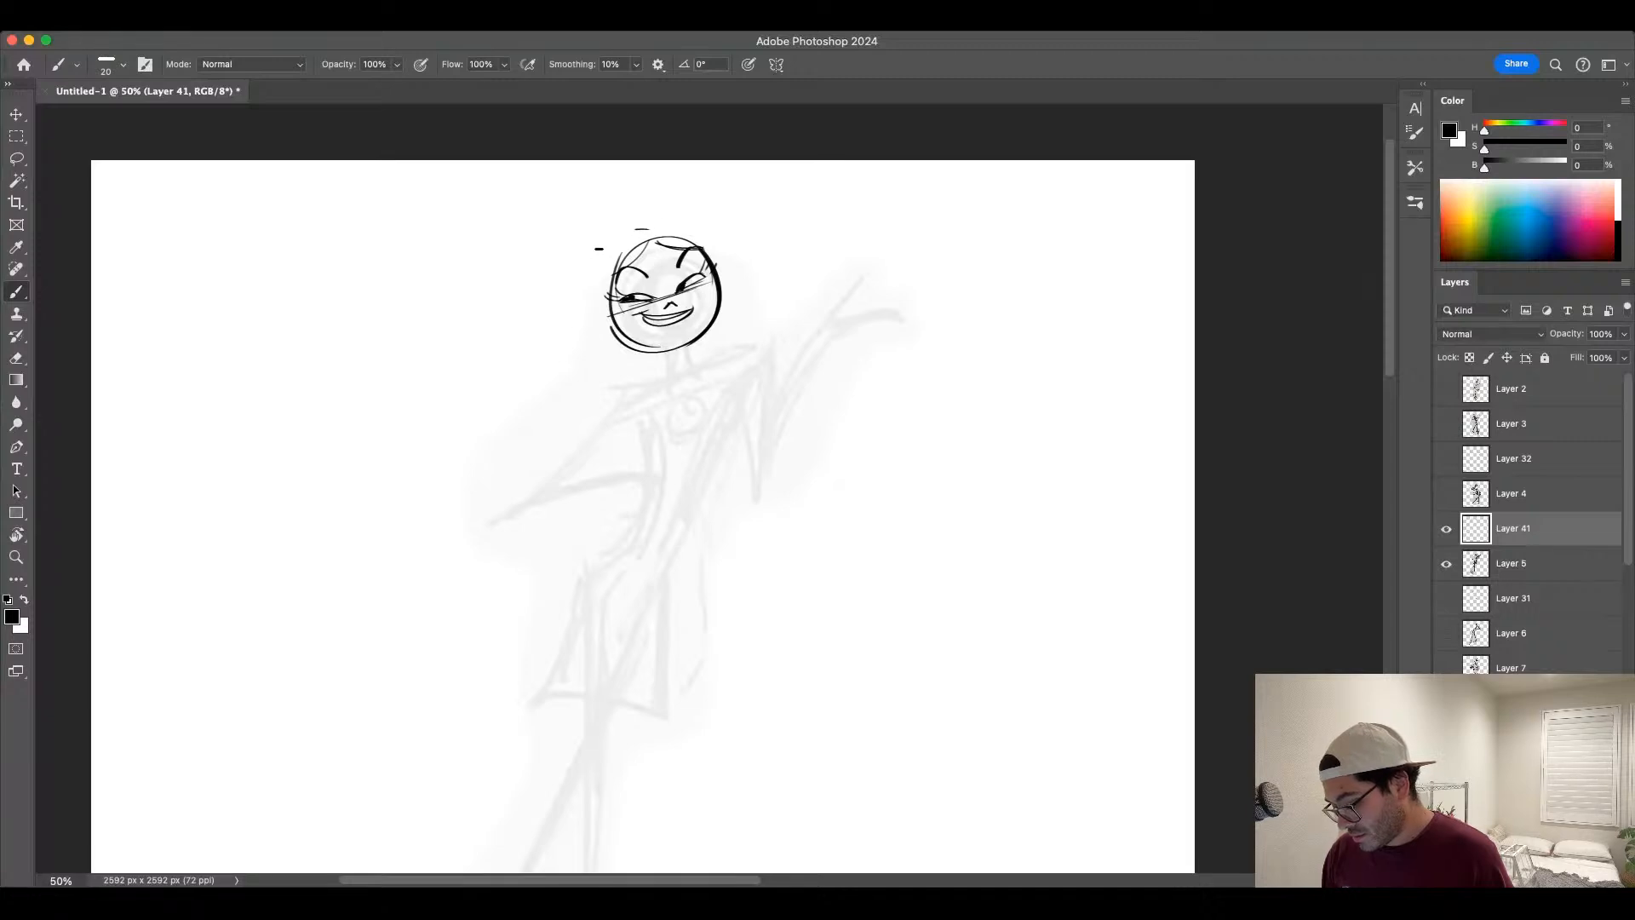
drag(645, 229, 596, 324)
key(ctrl+z)
drag(645, 232, 612, 337)
key(ctrl+z)
drag(725, 269, 725, 293)
mouse_move(637, 240)
mouse_down()
mouse_move(599, 294)
mouse_move(609, 316)
mouse_move(600, 276)
mouse_move(726, 255)
mouse_up()
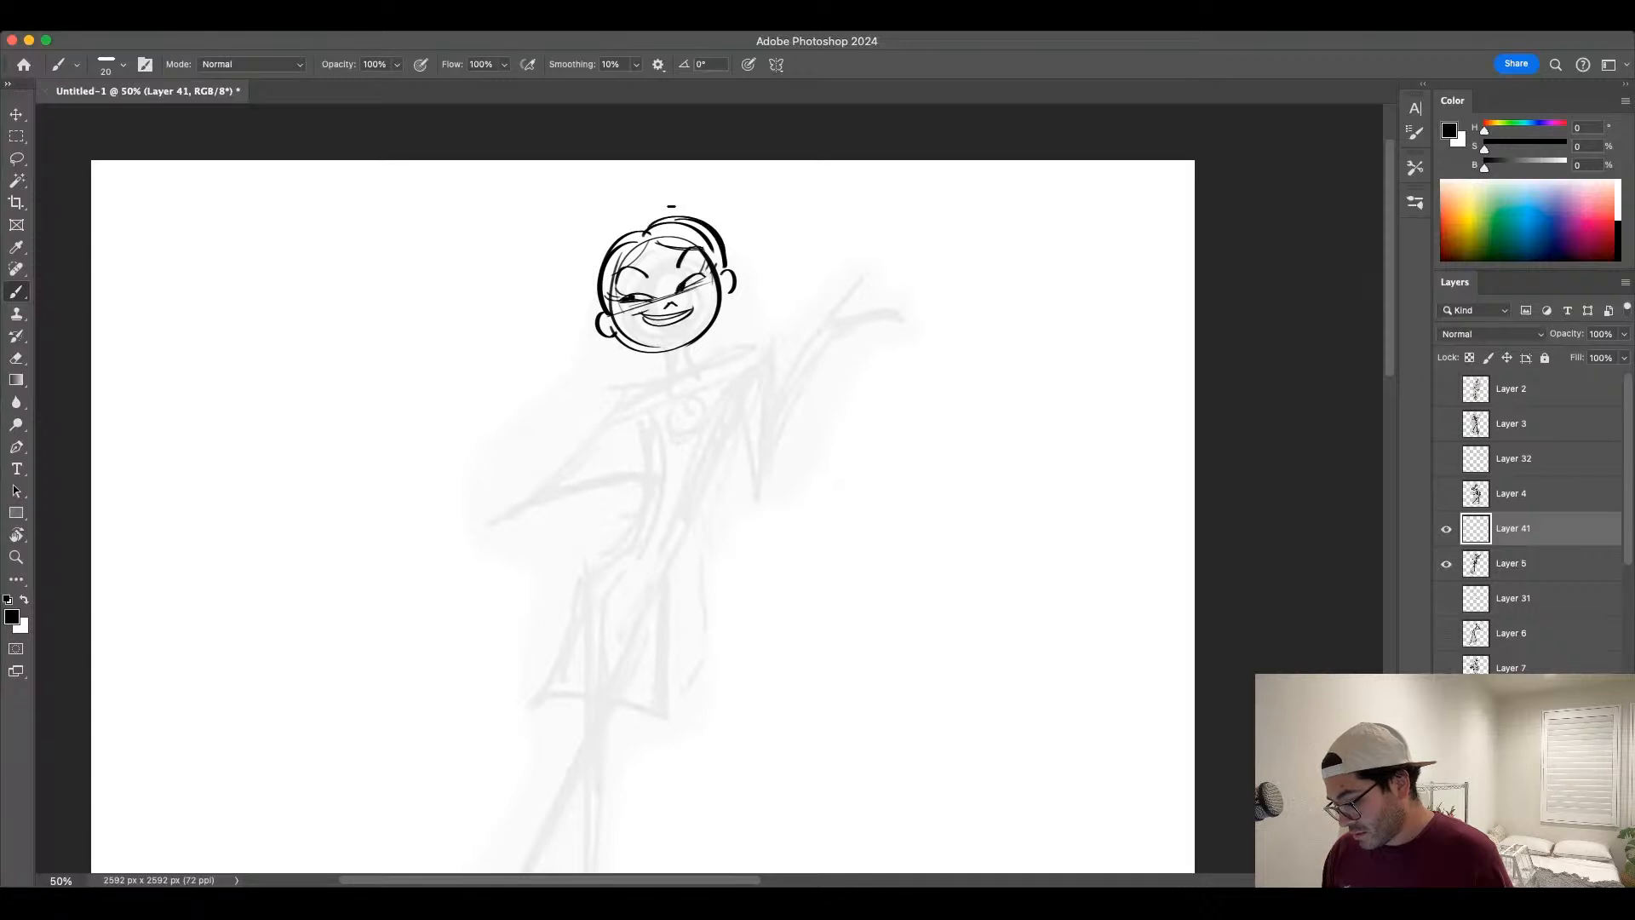
Step: Draw a ruffled hair tie on top of the head and outline a tall, drooping ponytail with a size 15 brush
mouse_move(650, 218)
mouse_down()
mouse_move(614, 228)
mouse_move(628, 238)
mouse_up()
mouse_move(635, 203)
mouse_down()
mouse_move(540, 246)
mouse_move(596, 162)
mouse_move(538, 279)
mouse_up()
key(super+z)
drag(537, 207, 538, 299)
key(super+z)
key(super+z)
key([)
drag(639, 197, 547, 304)
drag(525, 219, 545, 346)
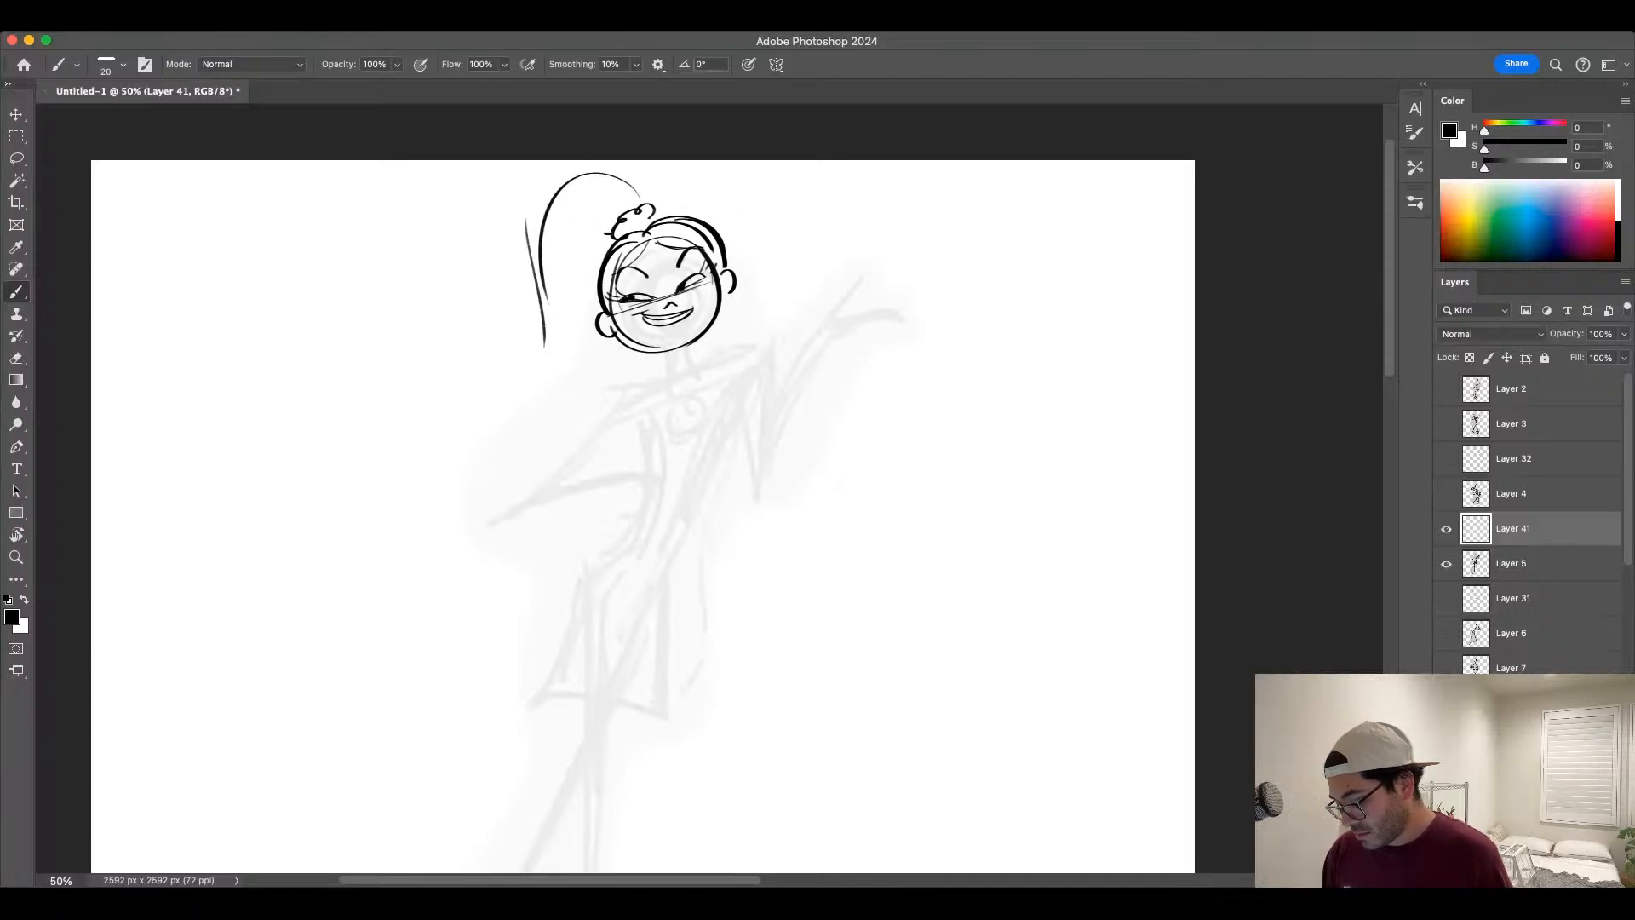
mouse_move(608, 222)
mouse_down()
mouse_move(521, 386)
mouse_move(576, 366)
mouse_up()
drag(543, 278, 529, 366)
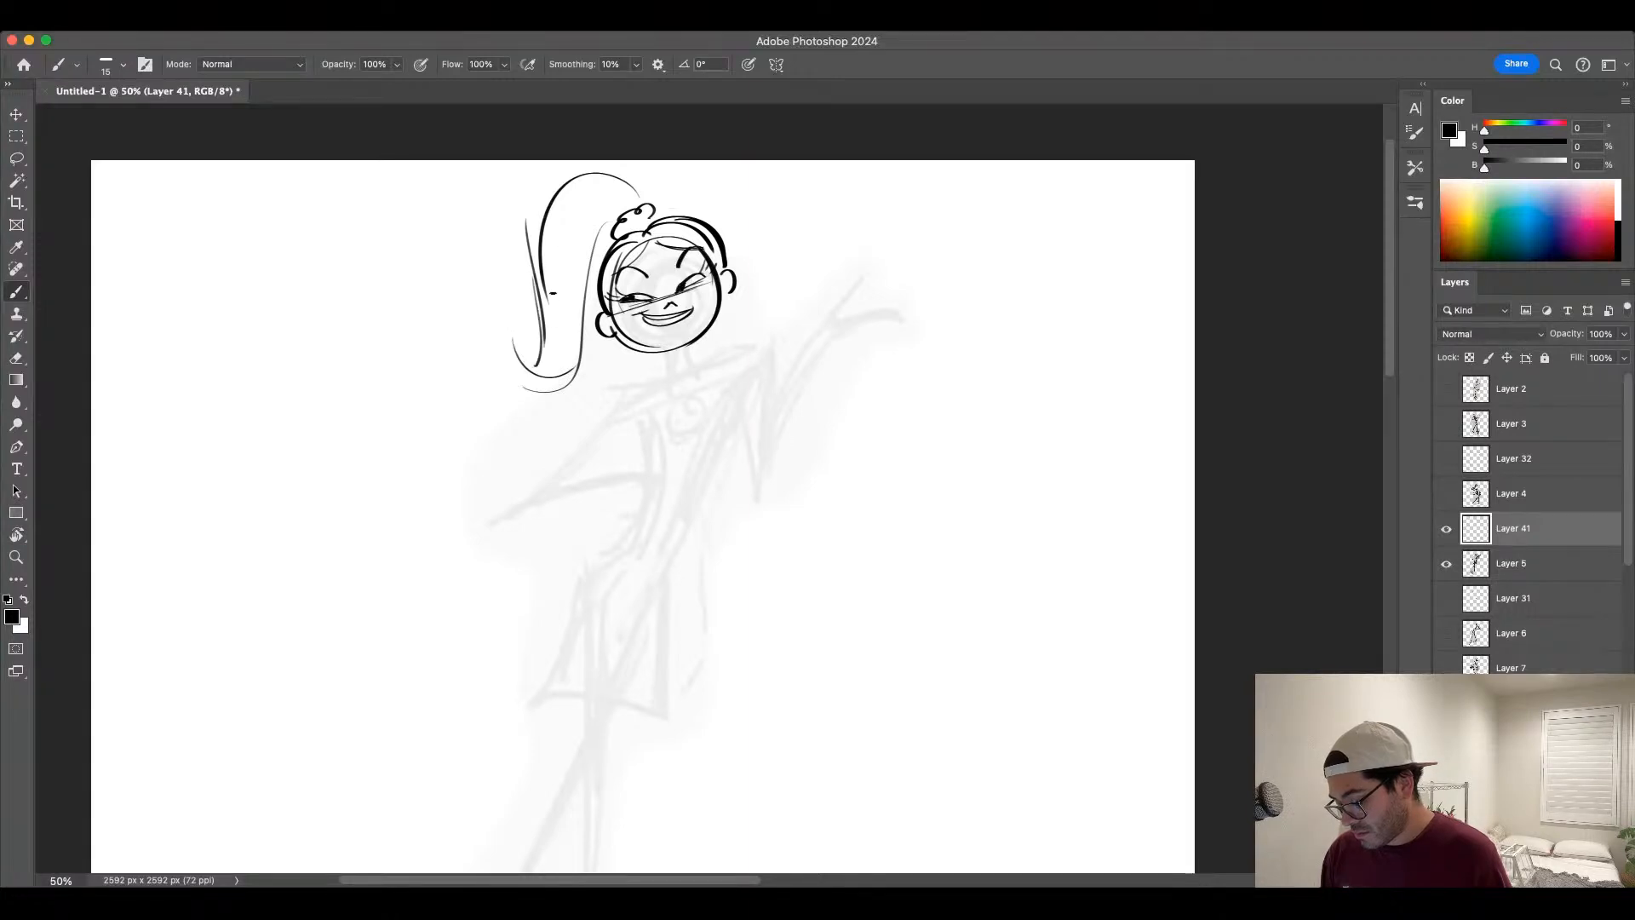
Step: Refine the ponytail with flicked, curled tips, a reworked inner edge and flowing strand lines
key(super+z)
mouse_move(539, 240)
mouse_down()
mouse_move(534, 342)
mouse_move(544, 317)
mouse_move(506, 369)
mouse_move(516, 402)
mouse_up()
mouse_move(515, 376)
mouse_down()
mouse_move(523, 407)
mouse_move(517, 379)
mouse_up()
drag(540, 356, 578, 367)
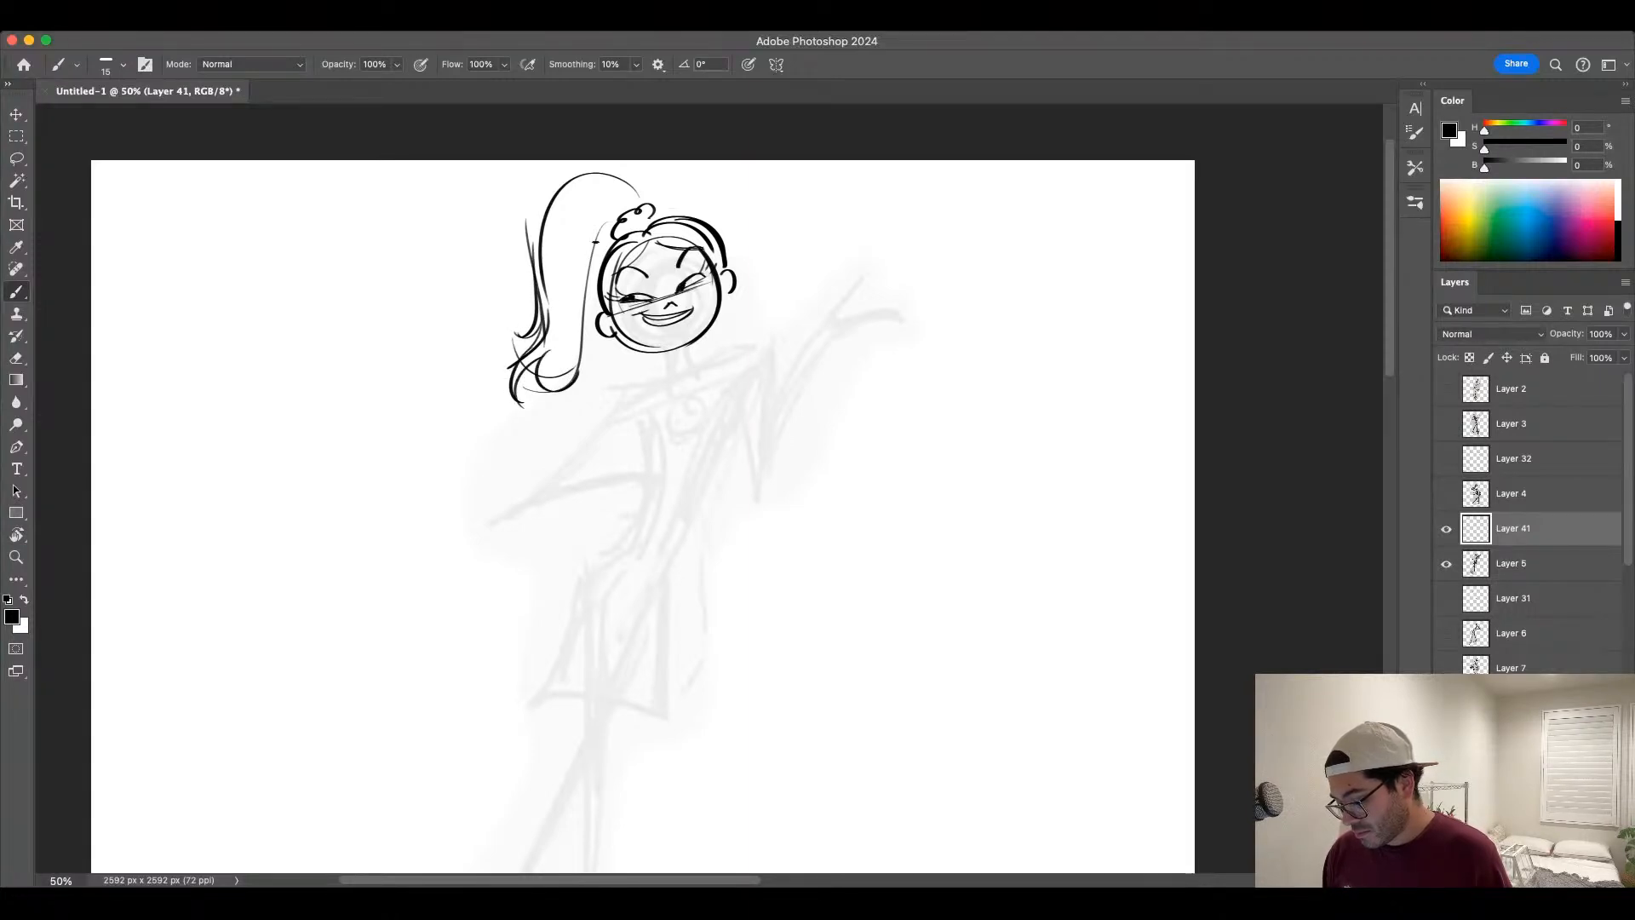
key(super+z)
drag(598, 233, 561, 377)
key(super+z)
drag(605, 230, 565, 398)
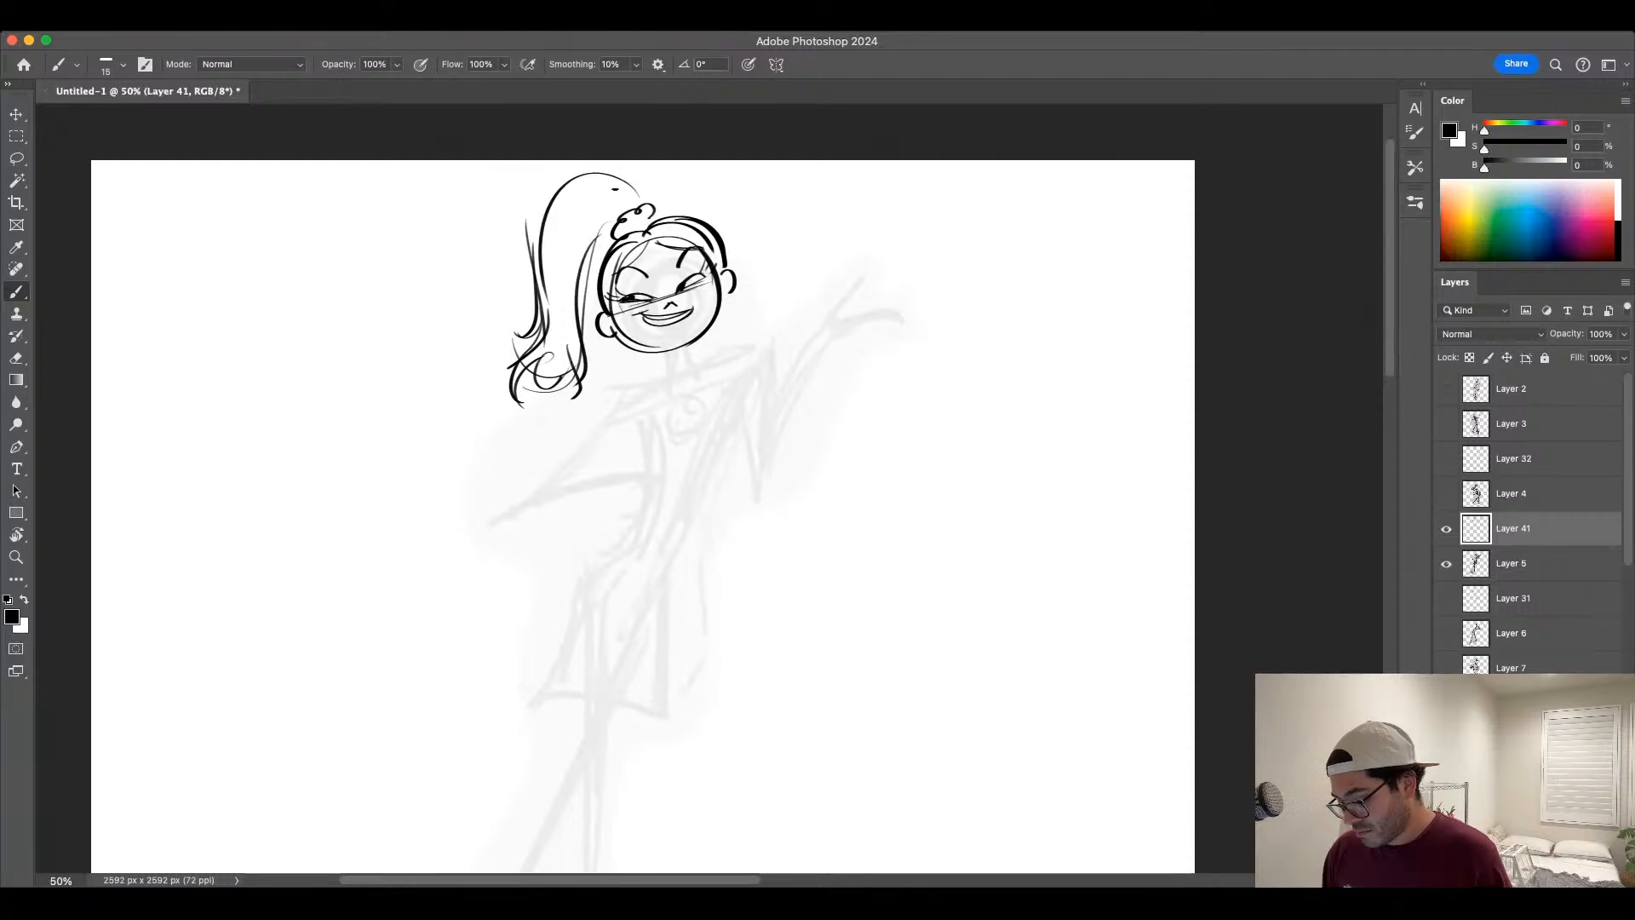
mouse_move(611, 181)
mouse_down()
mouse_move(550, 284)
mouse_move(565, 376)
mouse_up()
drag(558, 230, 563, 378)
mouse_move(538, 259)
mouse_down()
mouse_move(639, 209)
mouse_move(544, 224)
mouse_up()
Step: Thicken the chin line, and draw the neck, slanted shoulder line, curved waist and rounded hip shape over the gesture
key(super+minus)
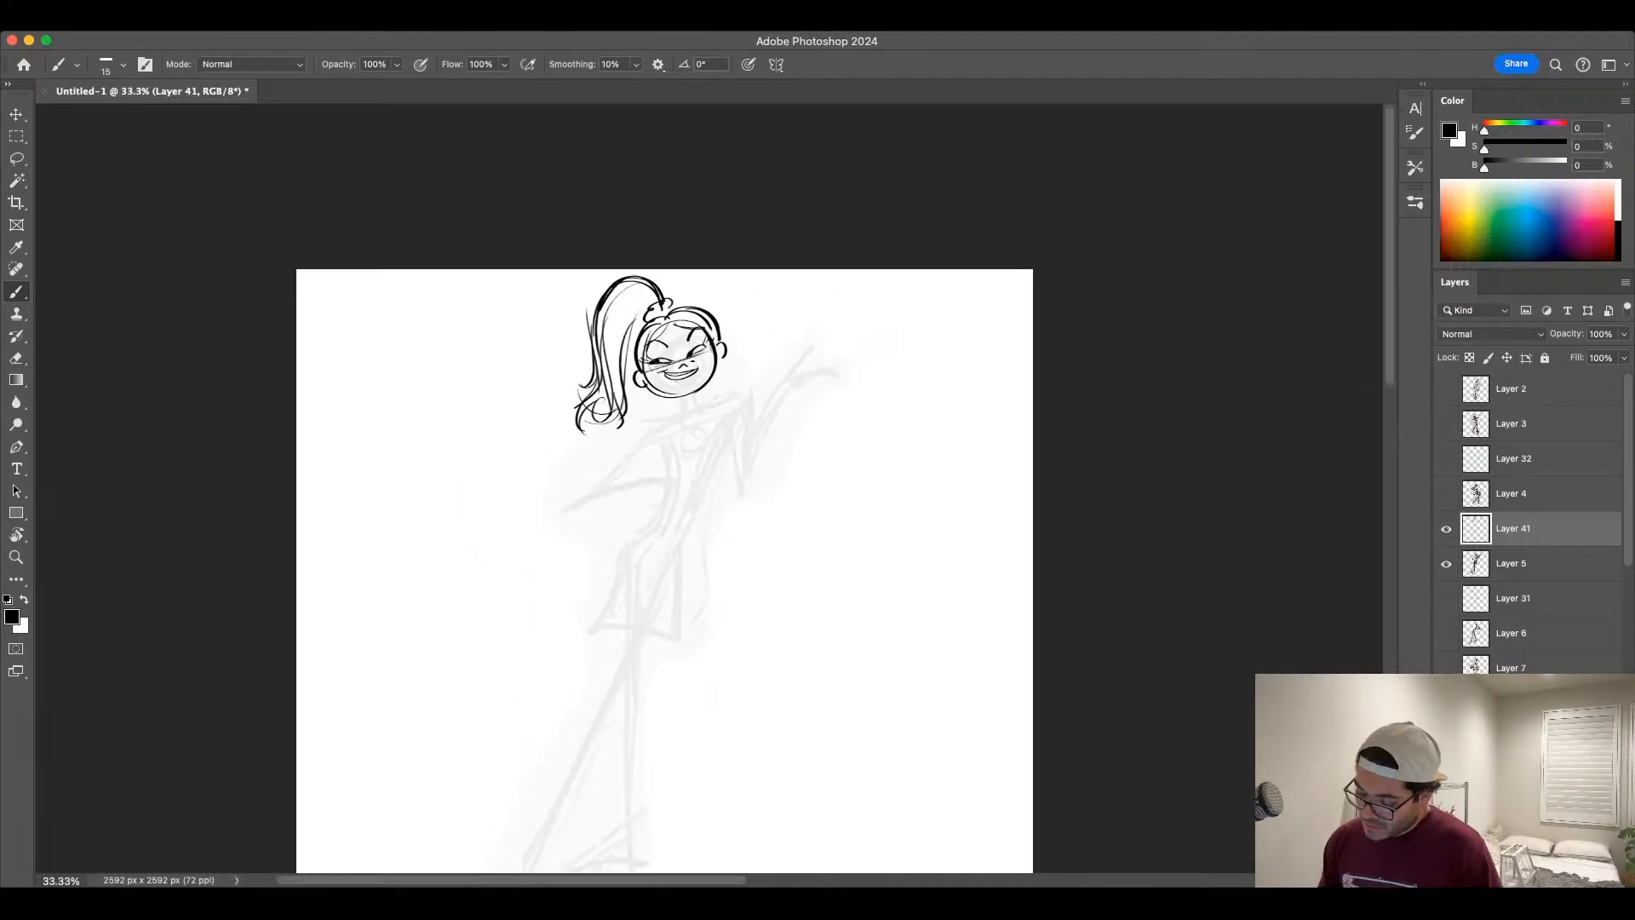
drag(647, 385, 702, 391)
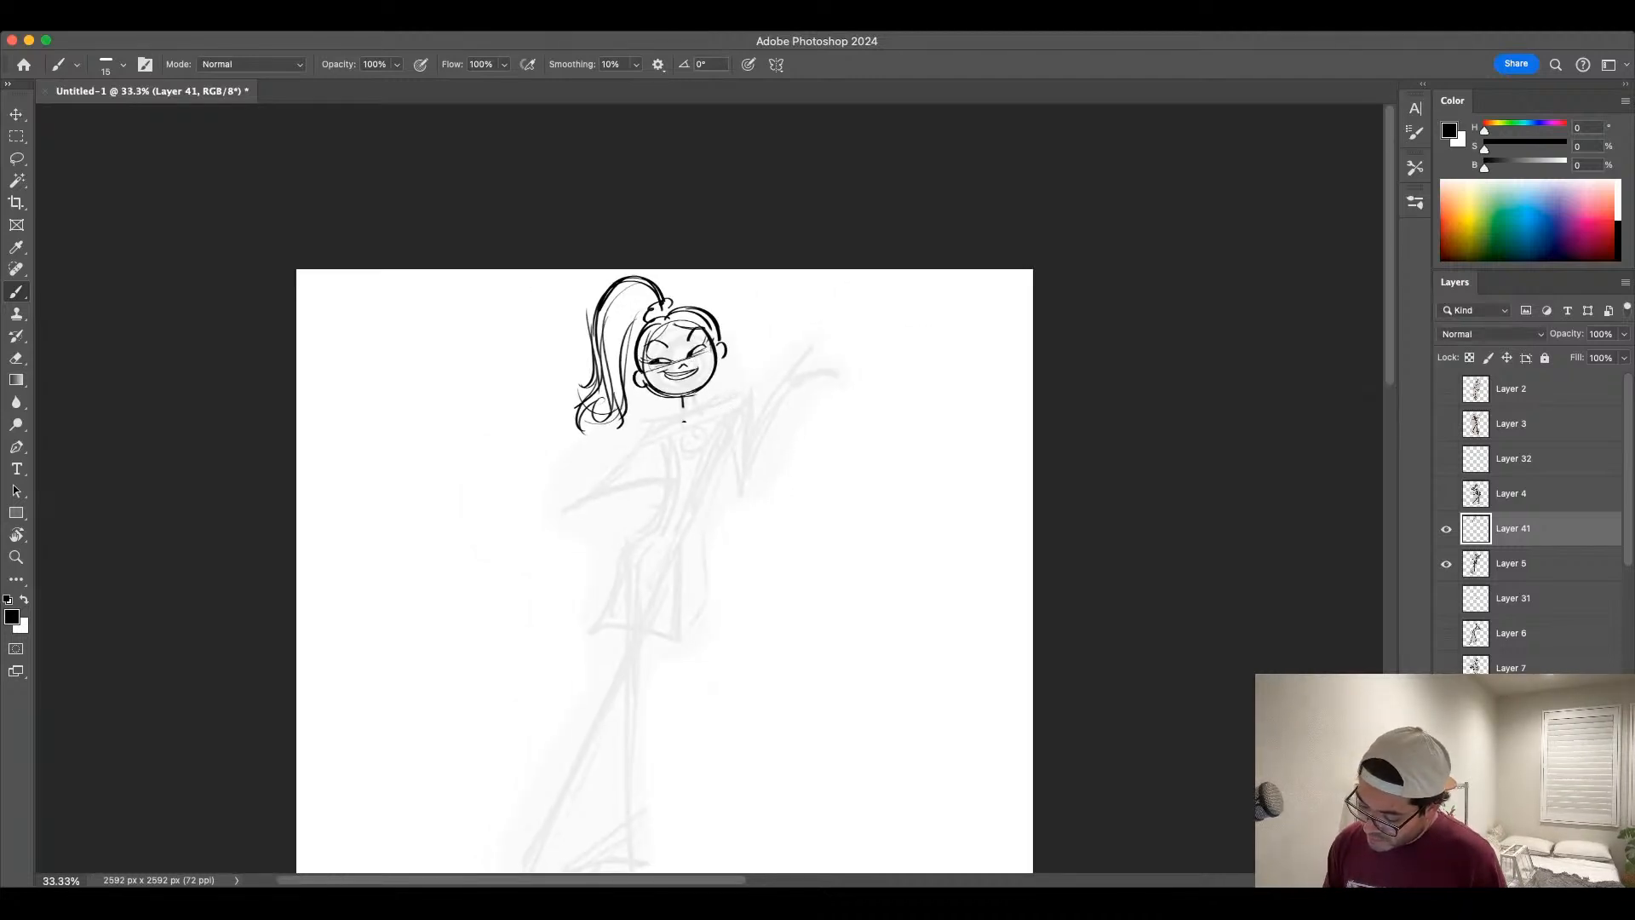
scroll(825, 511, down, 3)
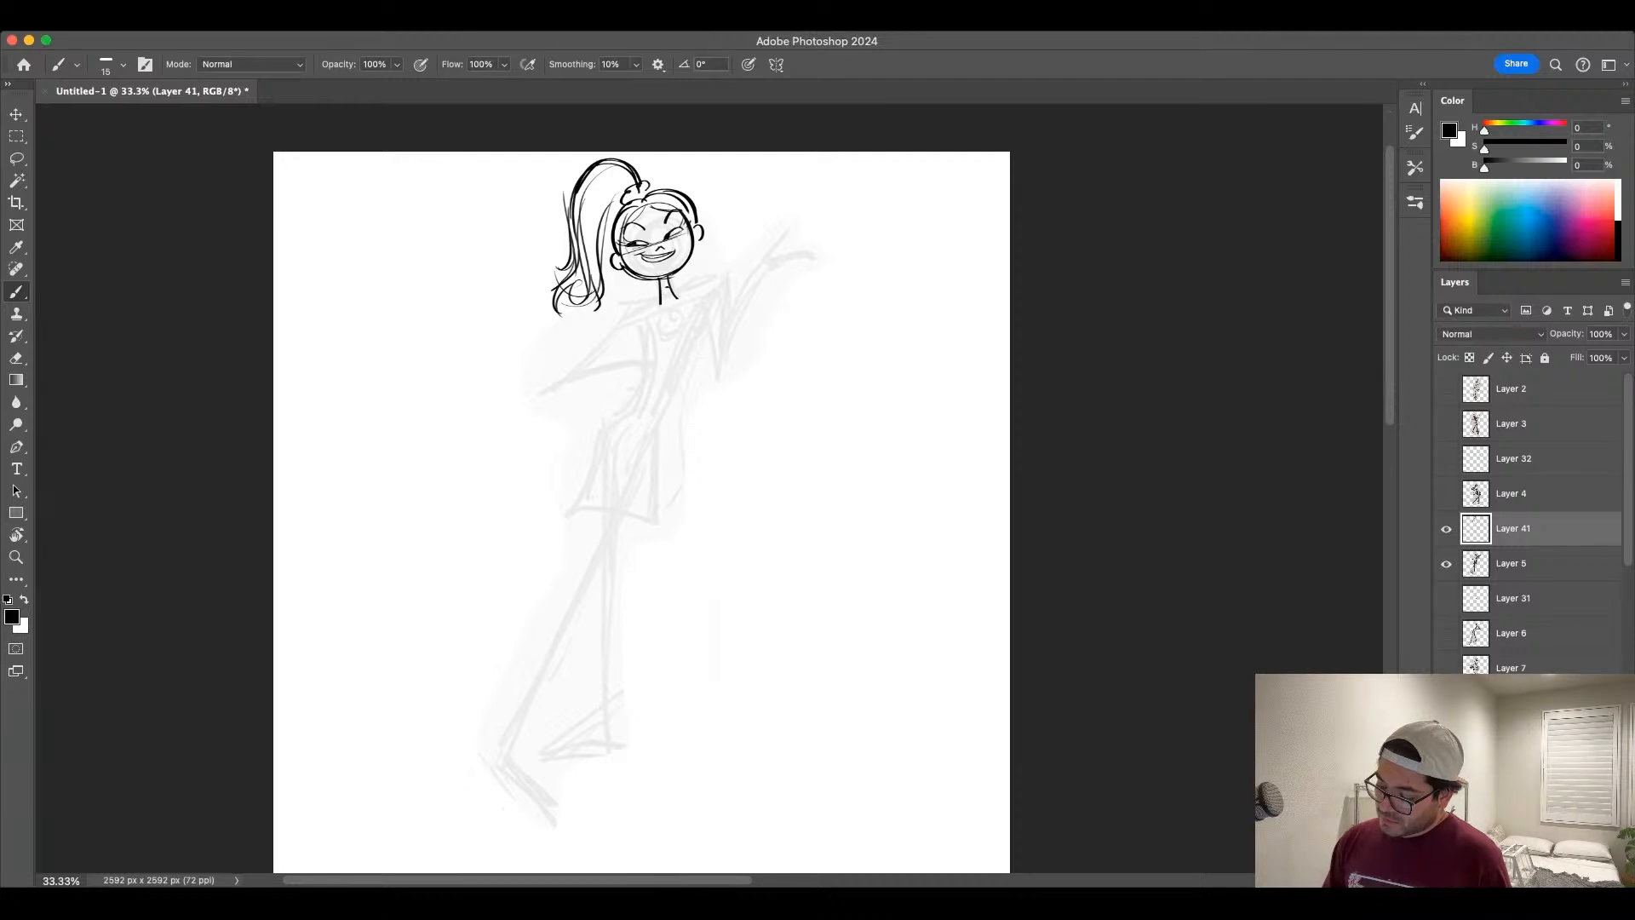
mouse_move(669, 277)
mouse_down()
mouse_move(681, 301)
mouse_move(707, 282)
mouse_move(643, 356)
mouse_move(651, 394)
mouse_up()
key(bracketright)
key(bracketright)
drag(652, 387, 605, 447)
key(super+z)
drag(651, 390, 590, 442)
mouse_move(636, 400)
mouse_down()
mouse_move(610, 462)
mouse_move(651, 428)
mouse_up()
key(bracketleft)
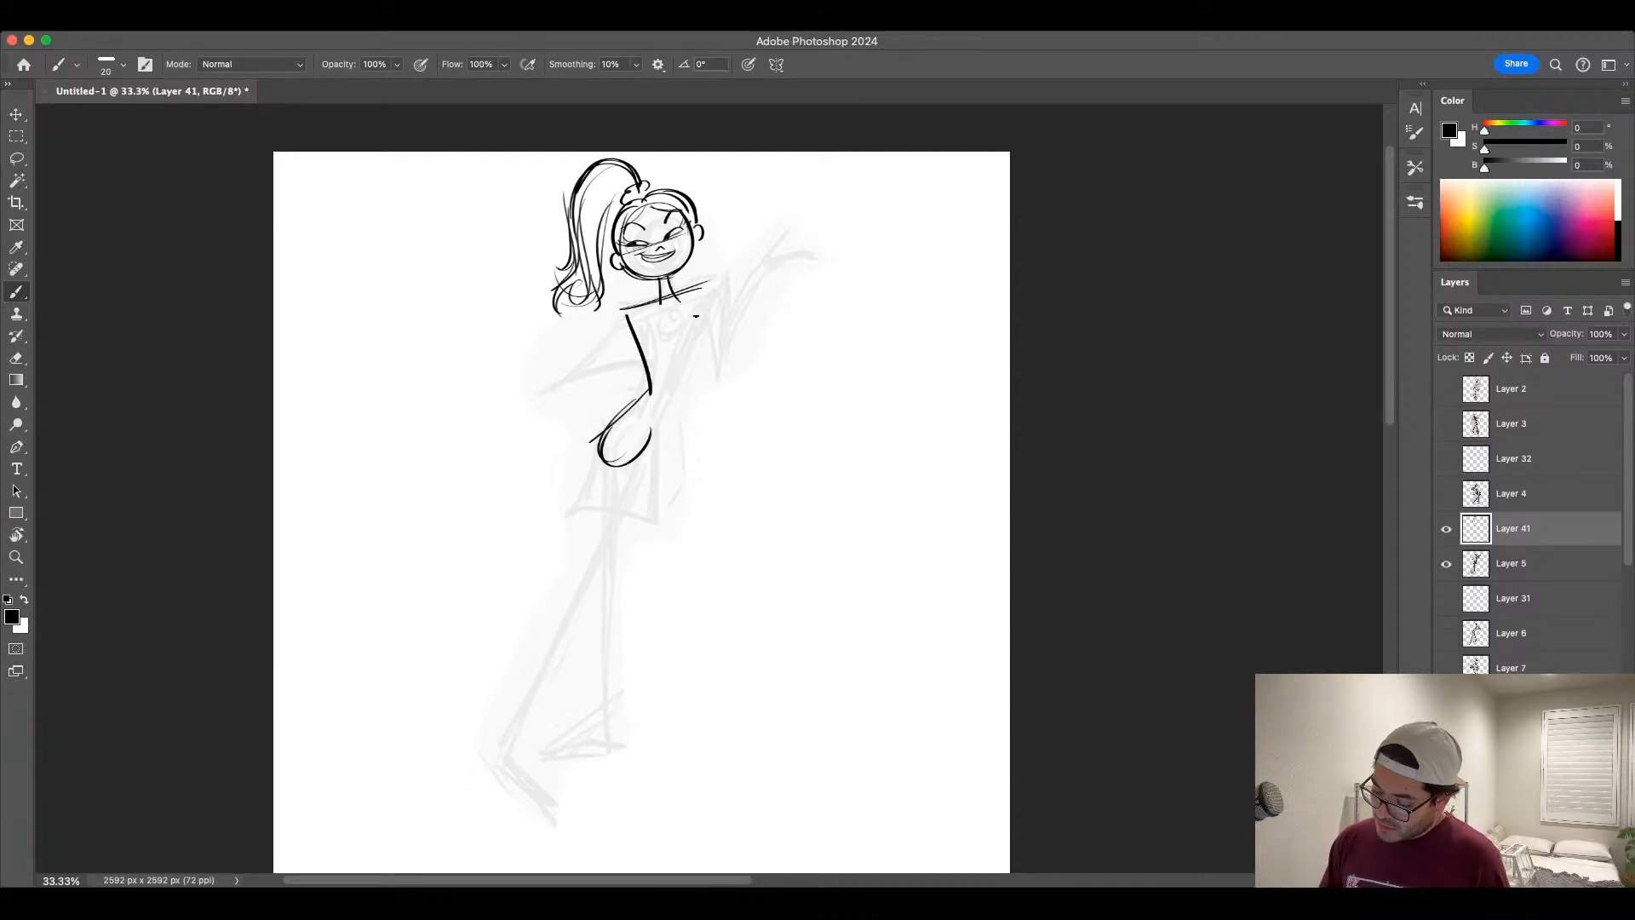
Step: Draw the long straight side of the torso from the raised shoulder down to the hip
mouse_move(717, 279)
mouse_down()
mouse_move(635, 474)
mouse_move(671, 376)
mouse_up()
drag(606, 430, 646, 441)
drag(675, 342, 628, 462)
drag(670, 298, 631, 468)
key(super+z)
key(super+z)
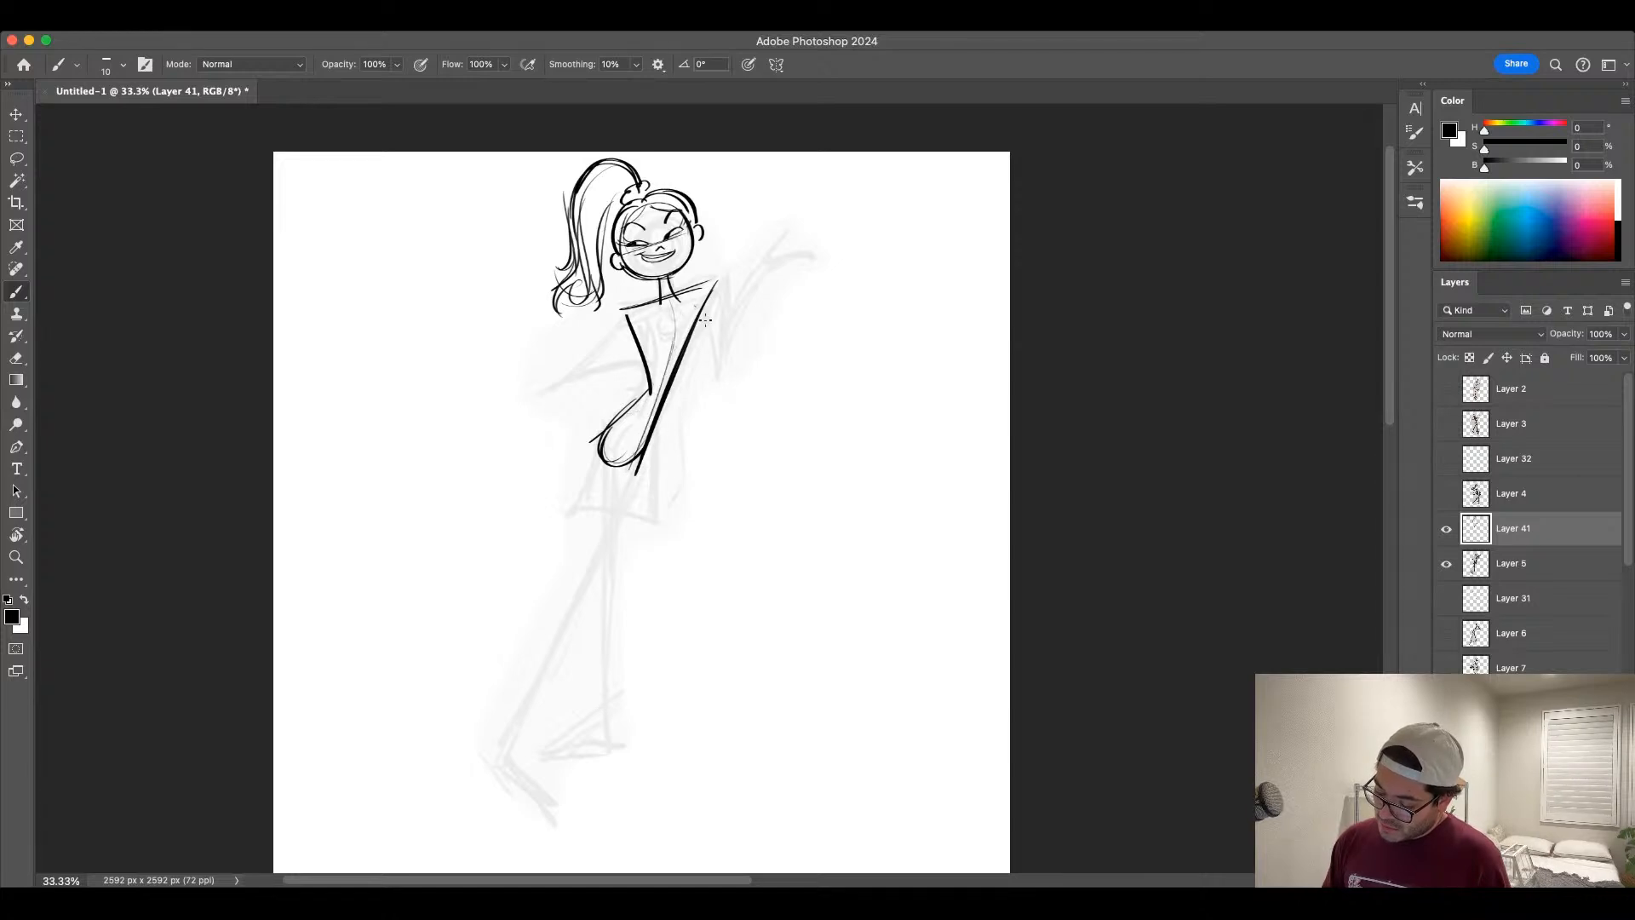
Step: Draw the chest shapes and scooped neckline on the torso, redoing strokes with a size 20 brush
mouse_move(691, 308)
mouse_down()
mouse_move(692, 342)
mouse_move(646, 340)
mouse_move(671, 334)
mouse_up()
mouse_move(680, 345)
mouse_down()
mouse_move(697, 338)
mouse_move(690, 308)
mouse_move(679, 345)
mouse_up()
key(bracketright)
key(super+z)
key(super+z)
key(super+z)
key(bracketright)
mouse_move(700, 310)
mouse_down()
mouse_move(690, 347)
mouse_move(664, 350)
mouse_move(683, 342)
mouse_up()
mouse_move(647, 334)
mouse_down()
mouse_move(684, 343)
mouse_move(705, 315)
mouse_move(682, 322)
mouse_move(686, 292)
mouse_move(646, 344)
mouse_move(651, 390)
mouse_move(578, 468)
mouse_up()
key(super+z)
key(super+z)
key(super+z)
key(super+z)
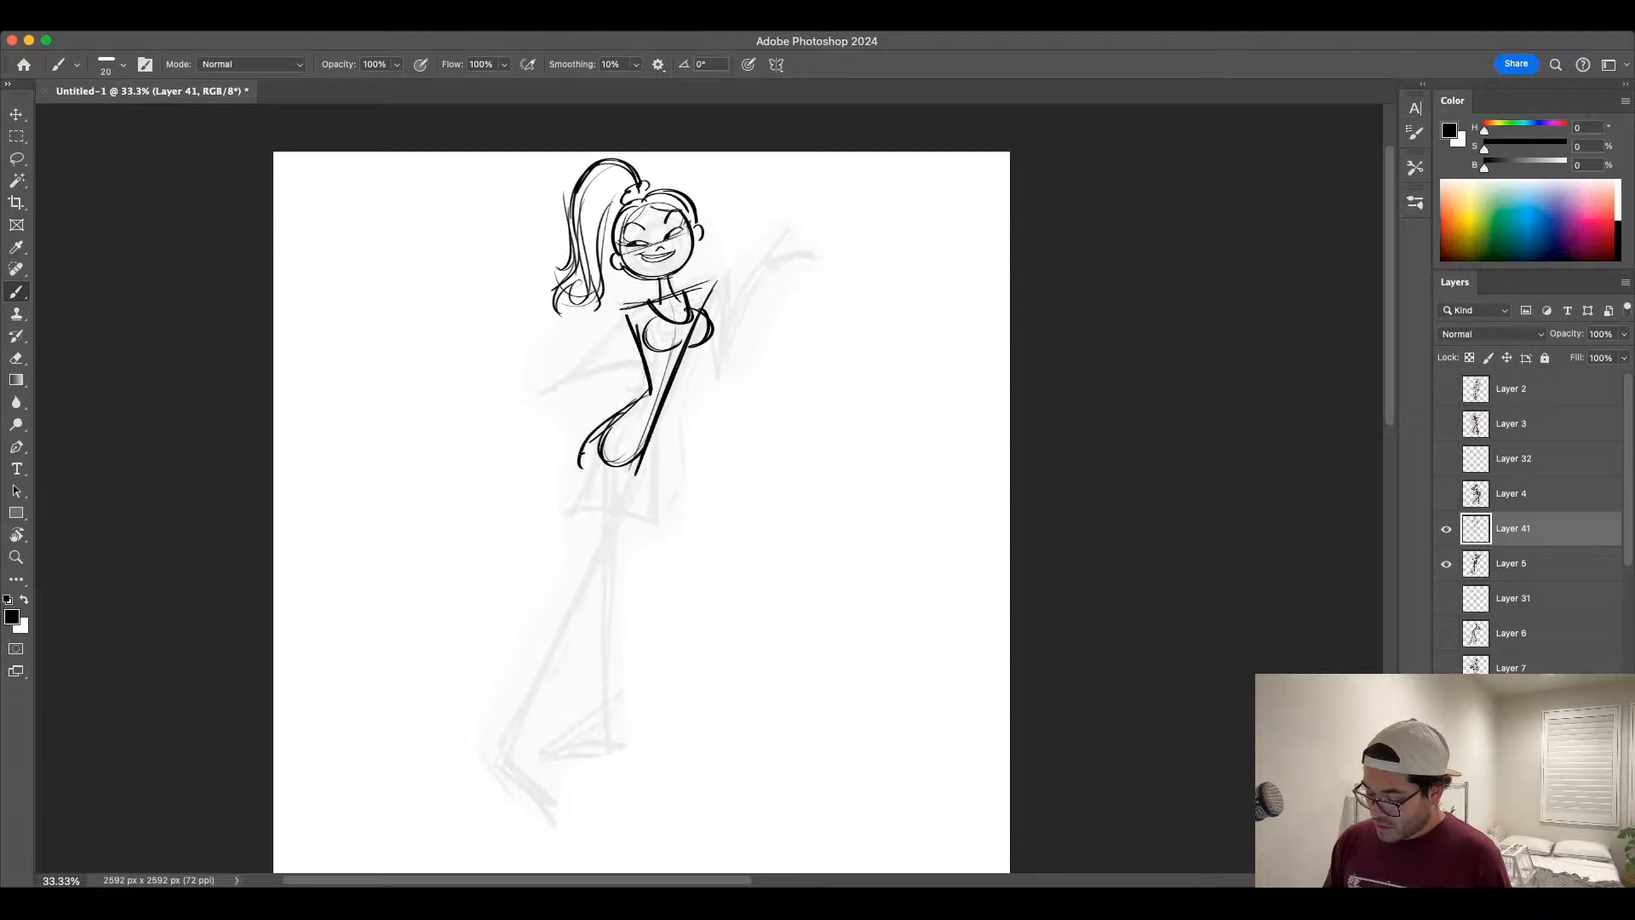
Step: Thicken the outer hip curve and draw both side edges of the short skirt
drag(612, 417, 576, 462)
mouse_move(649, 394)
mouse_down()
mouse_move(594, 435)
mouse_move(563, 515)
mouse_up()
drag(558, 505, 636, 514)
key(super+z)
drag(653, 427, 648, 516)
drag(657, 408, 648, 520)
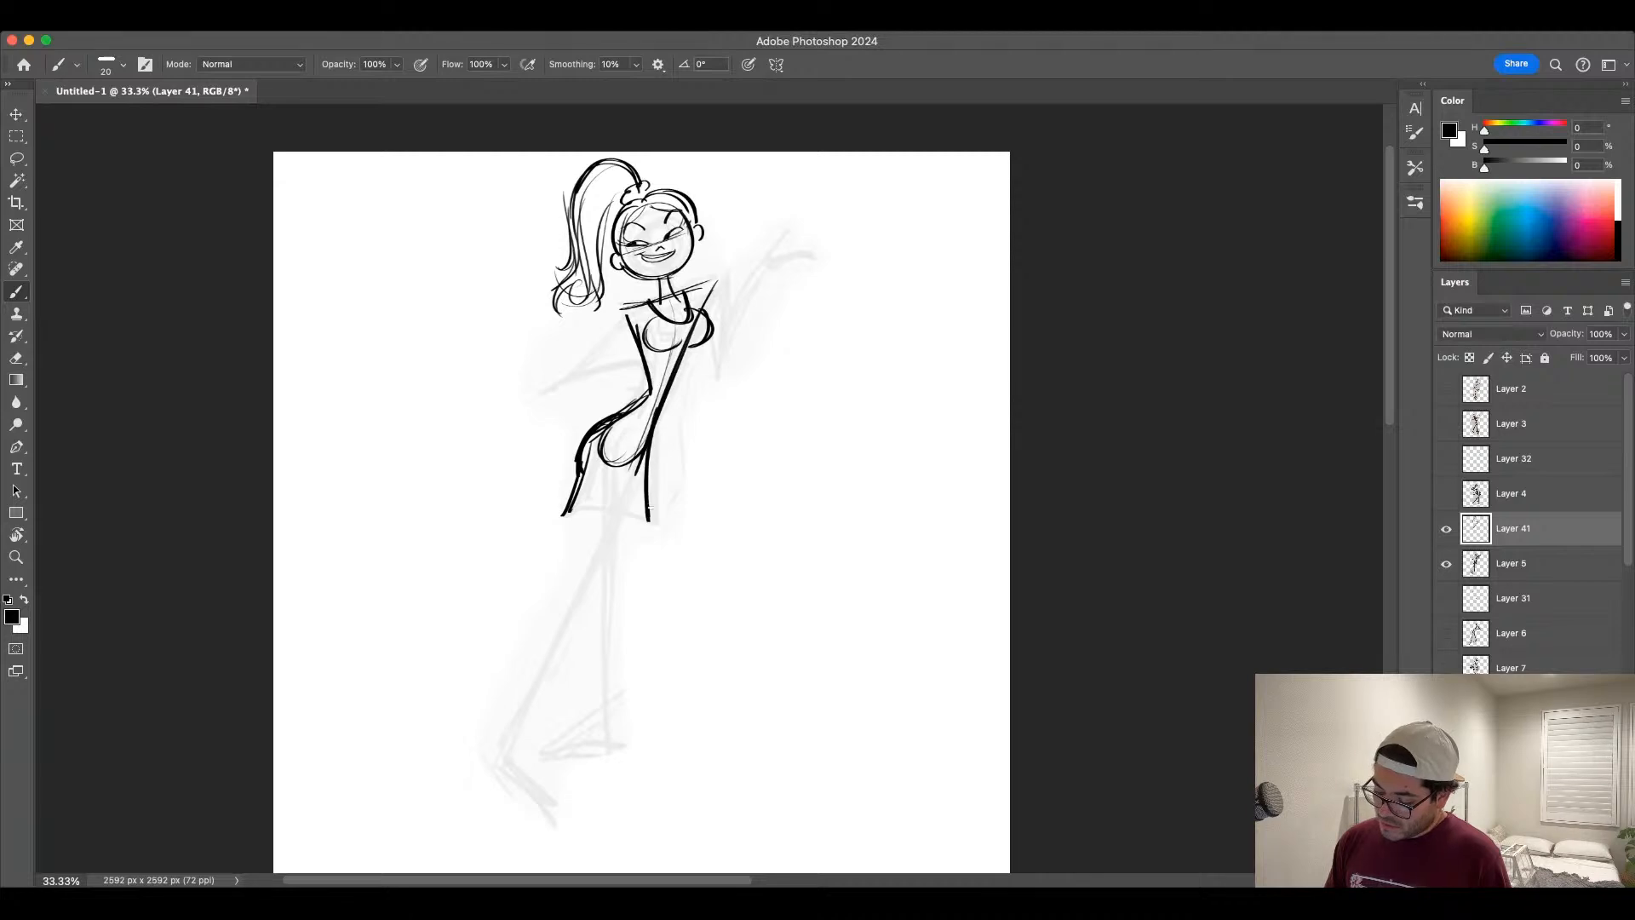
Step: Draw the skirt's curved hem, the cropped top's lower edge and the waistband lines across the hips
drag(540, 520, 644, 523)
drag(649, 377, 673, 375)
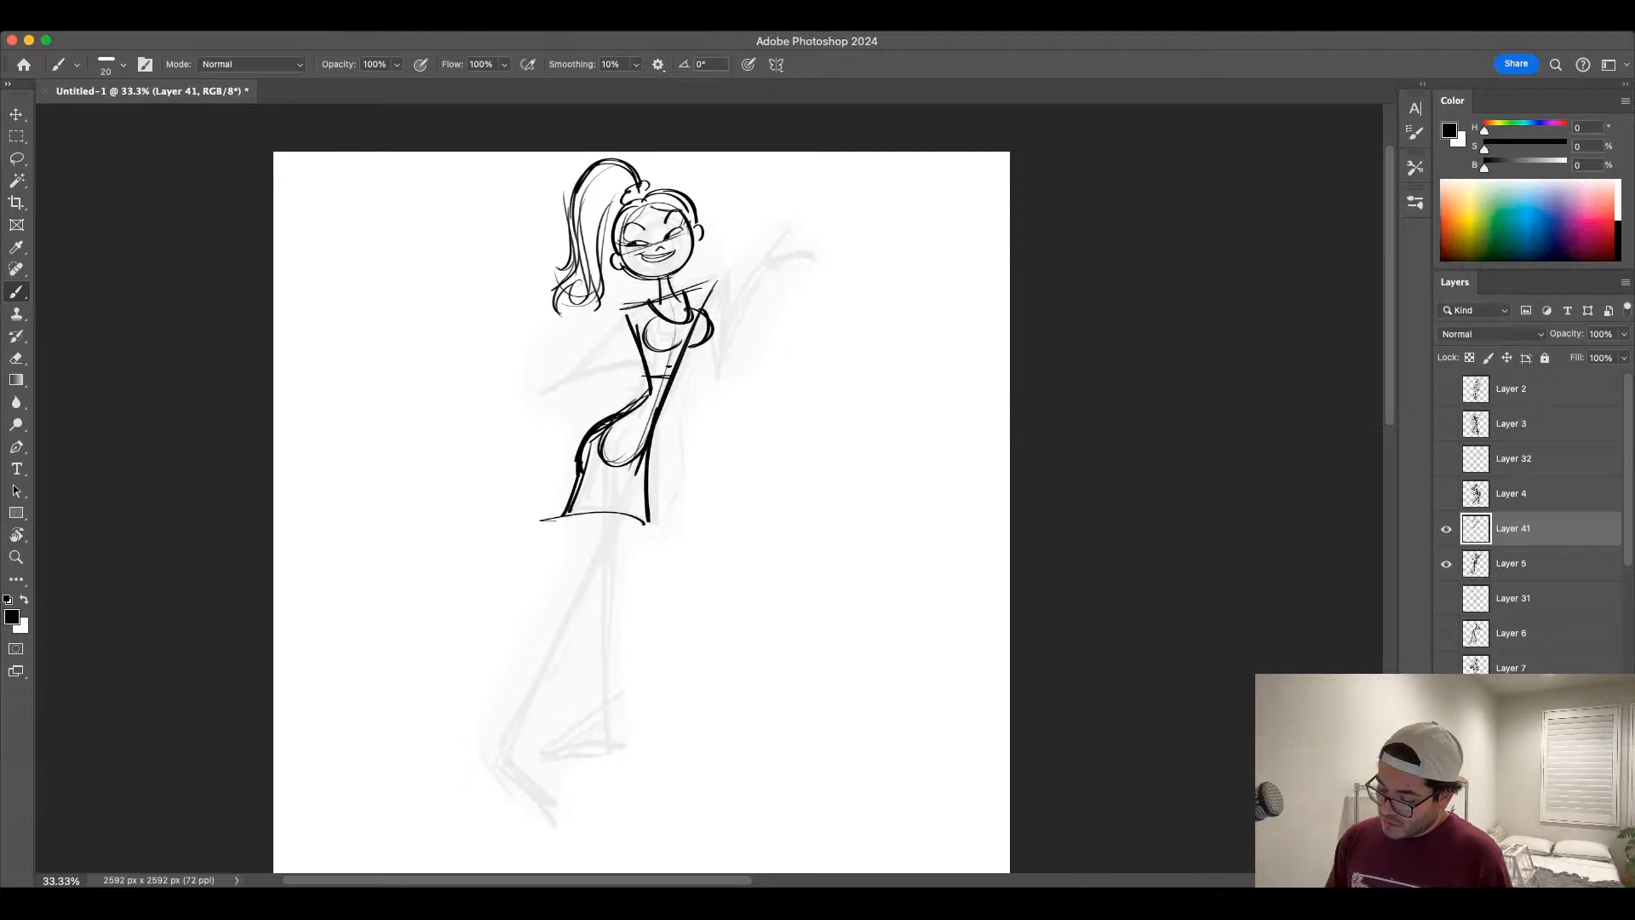
drag(612, 420, 652, 433)
mouse_move(621, 417)
mouse_down()
mouse_move(660, 418)
mouse_move(652, 436)
mouse_up()
key(super+z)
mouse_move(621, 417)
mouse_down()
mouse_move(657, 420)
mouse_move(625, 432)
mouse_up()
key(super+z)
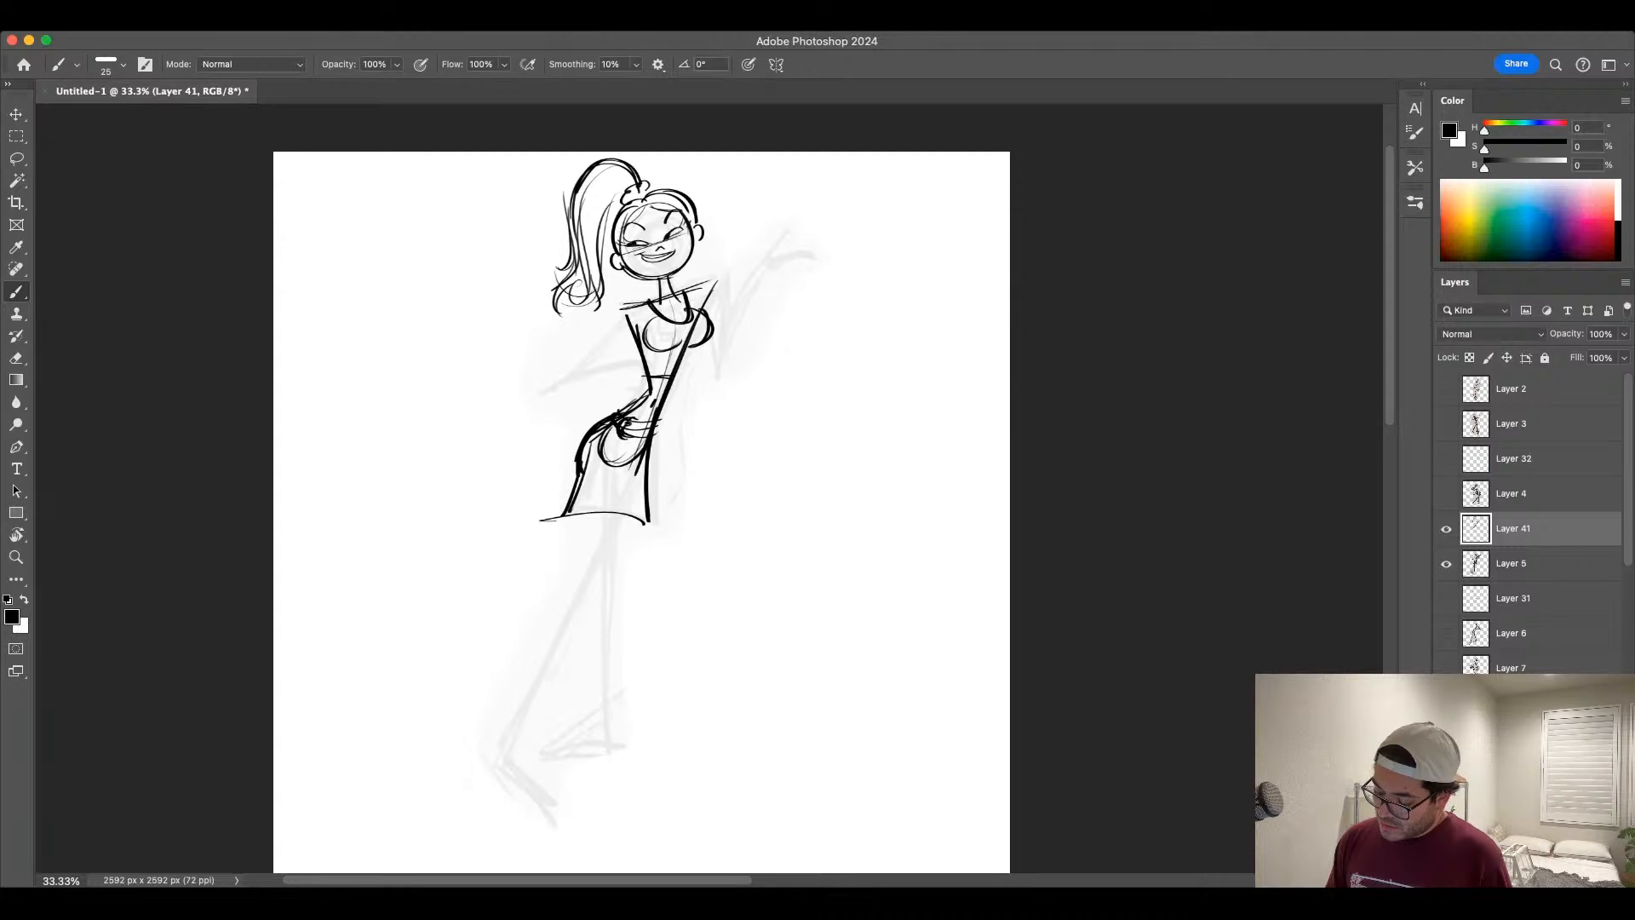
Step: Draw the rounded shoulder and the bent arm resting on the hip with a size 20 brush
key(bracketleft)
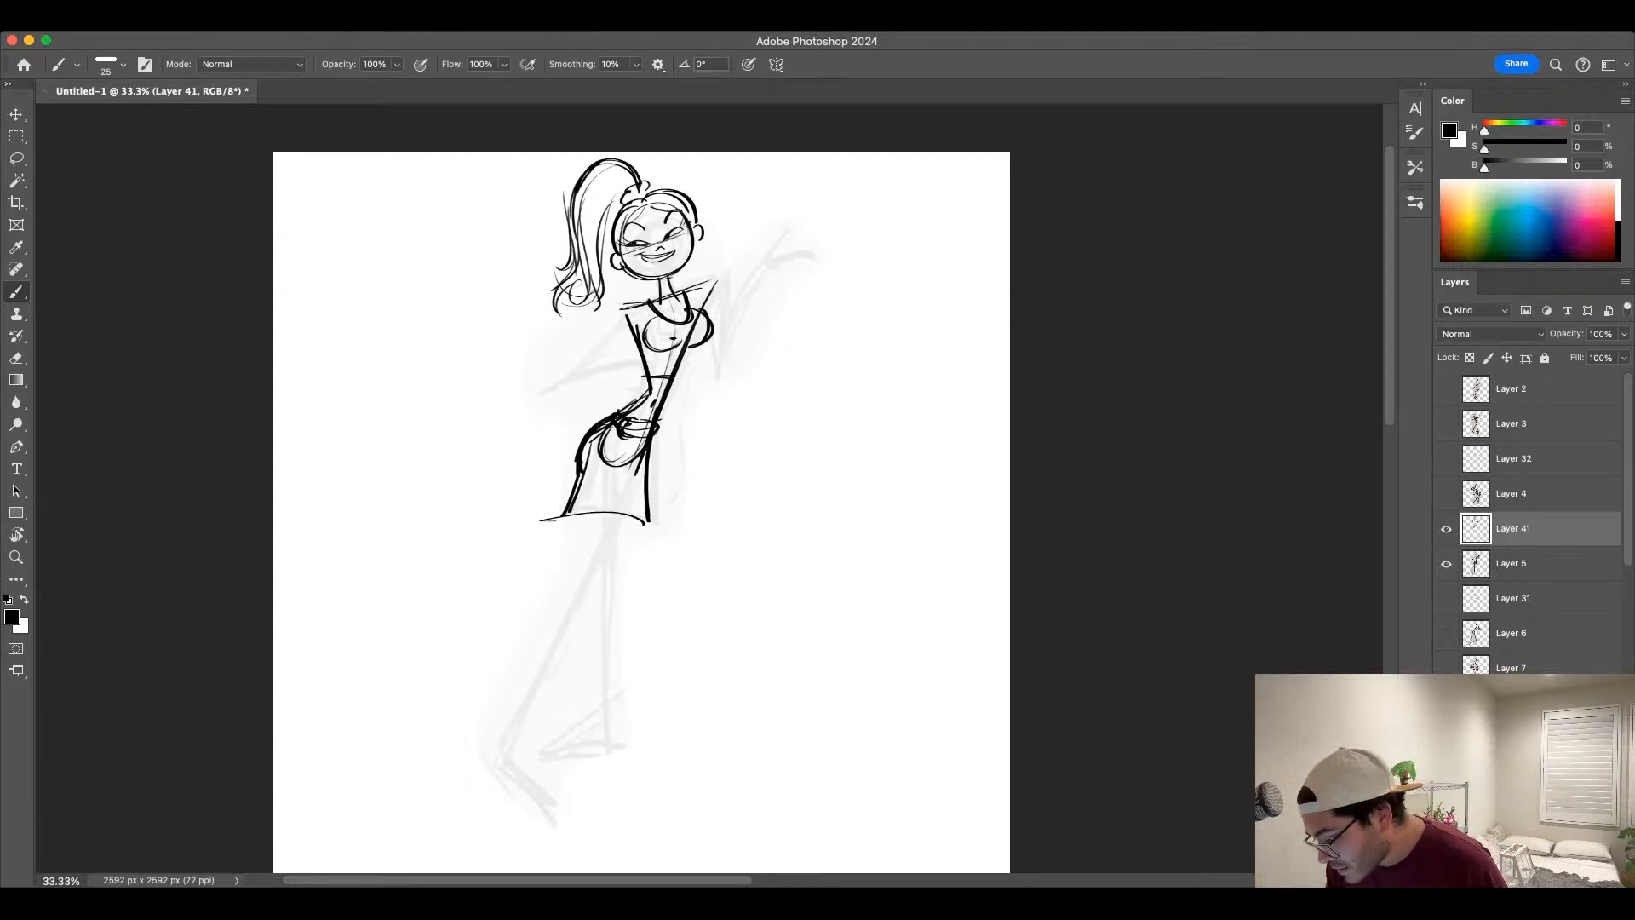
drag(682, 296, 710, 281)
mouse_move(711, 281)
mouse_down()
mouse_move(716, 315)
mouse_move(603, 333)
mouse_move(540, 407)
mouse_up()
key(super+z)
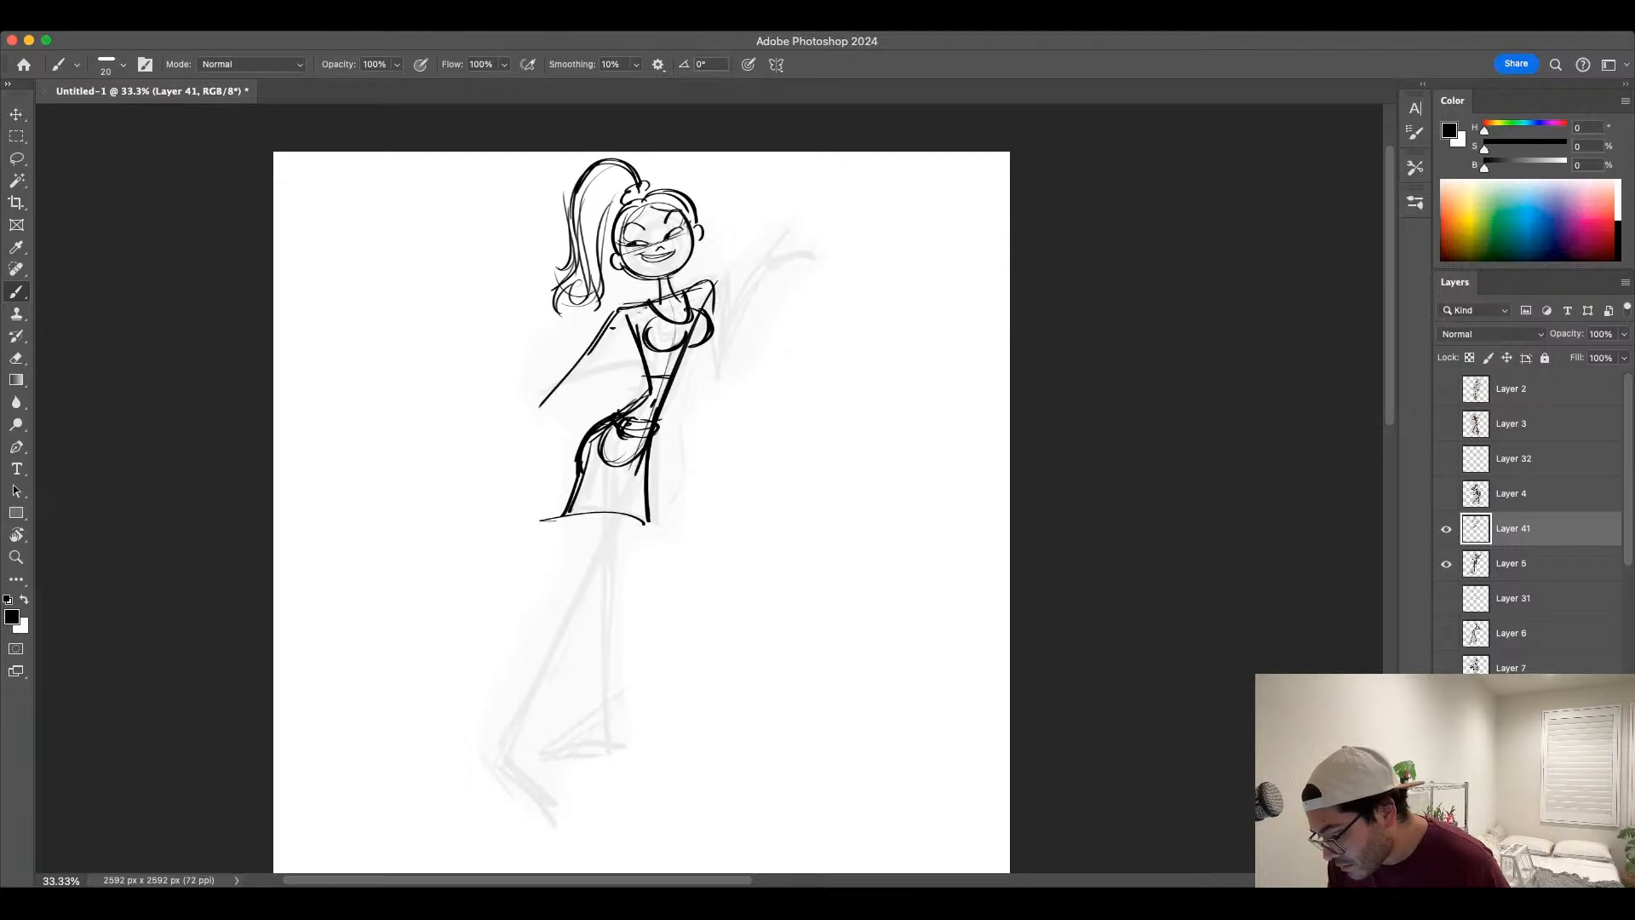
mouse_move(607, 325)
mouse_down()
mouse_move(553, 388)
mouse_move(580, 380)
mouse_up()
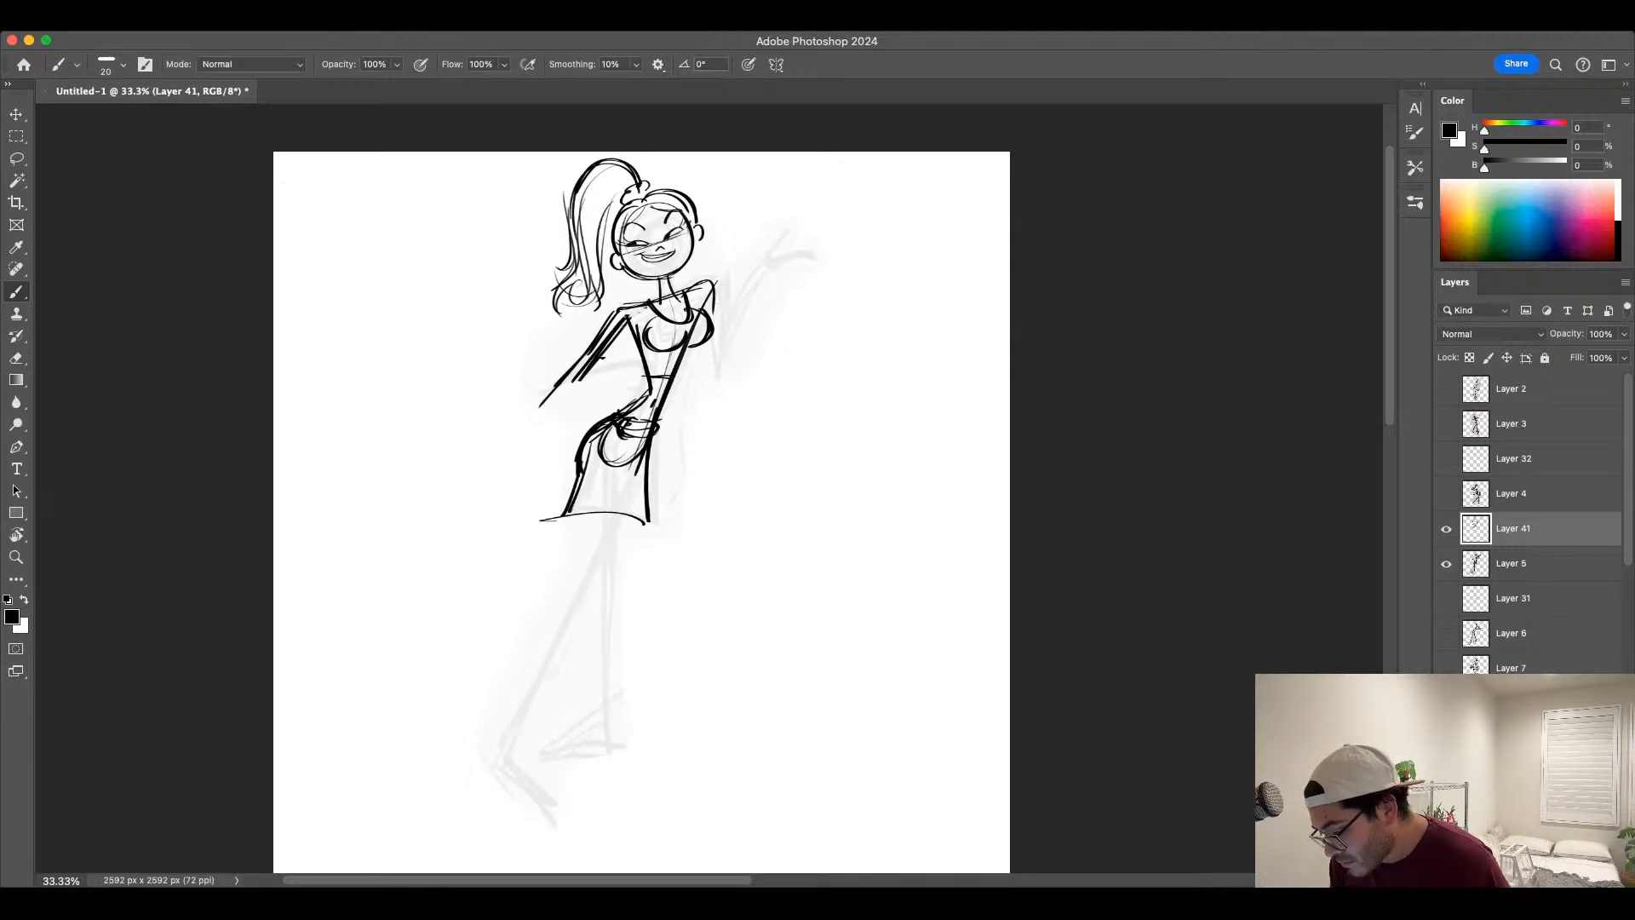
key(super+z)
mouse_move(628, 319)
mouse_down()
mouse_move(569, 387)
mouse_move(629, 368)
mouse_up()
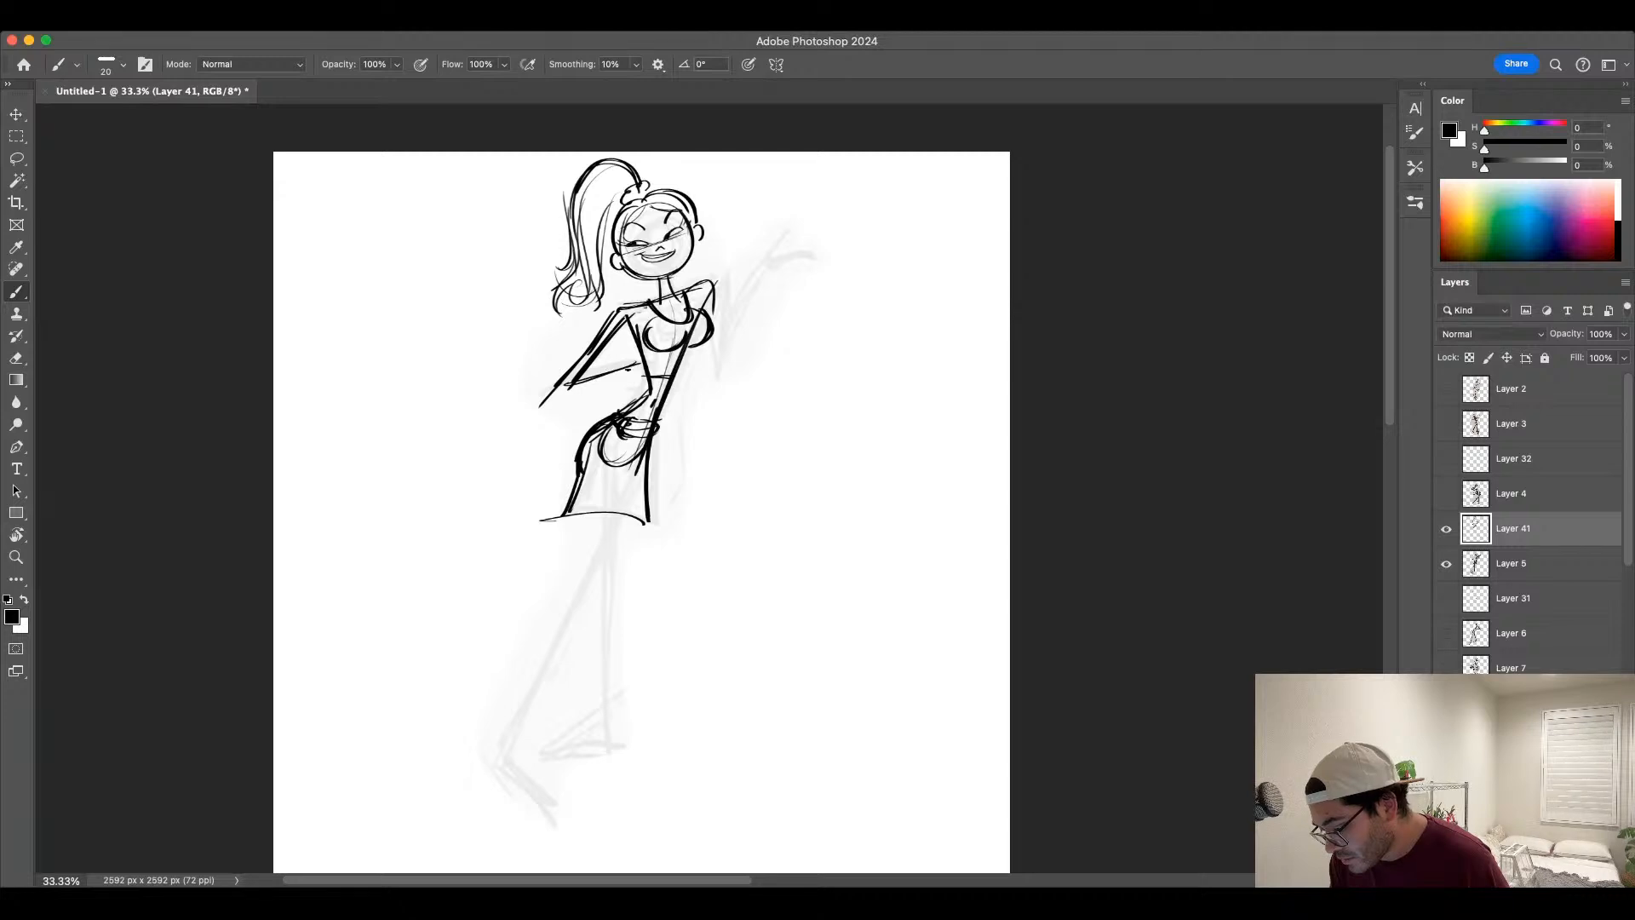
mouse_move(542, 407)
mouse_down()
mouse_move(633, 372)
mouse_move(647, 399)
mouse_up()
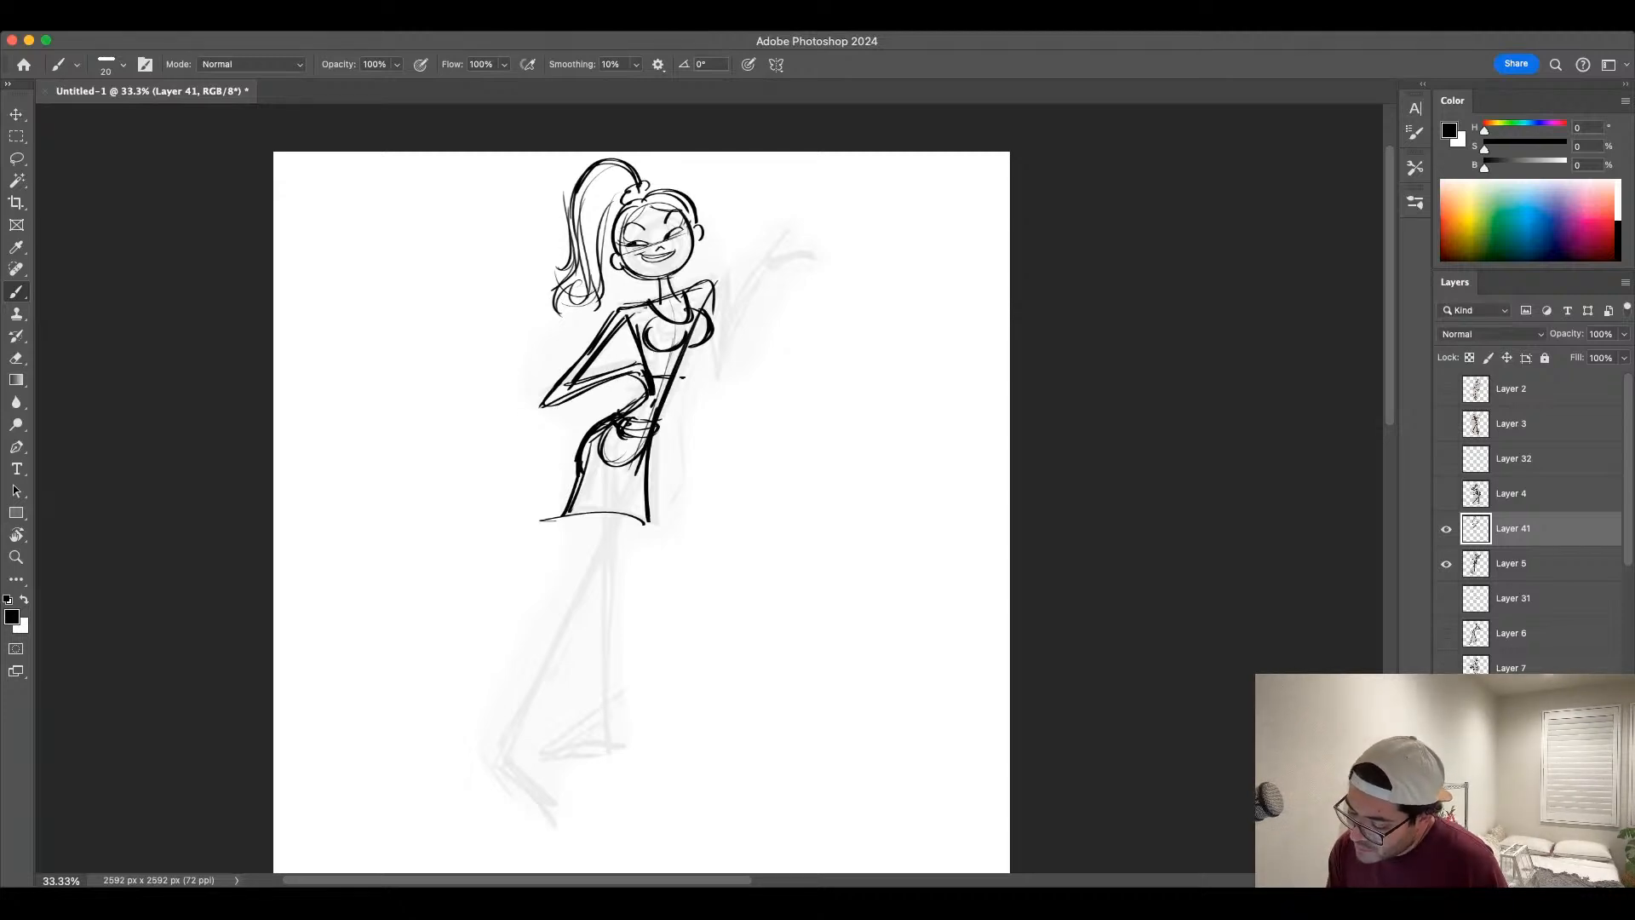
Step: Draw the other arm bent upward at the elbow, ending in a tilted rectangular sheet shape beside the head
mouse_move(714, 287)
mouse_down()
mouse_move(712, 394)
mouse_move(756, 284)
mouse_up()
mouse_move(738, 346)
mouse_down()
mouse_move(707, 393)
mouse_move(772, 252)
mouse_move(767, 296)
mouse_up()
key(super+z)
drag(729, 220, 777, 193)
drag(775, 192, 812, 268)
drag(781, 188, 823, 272)
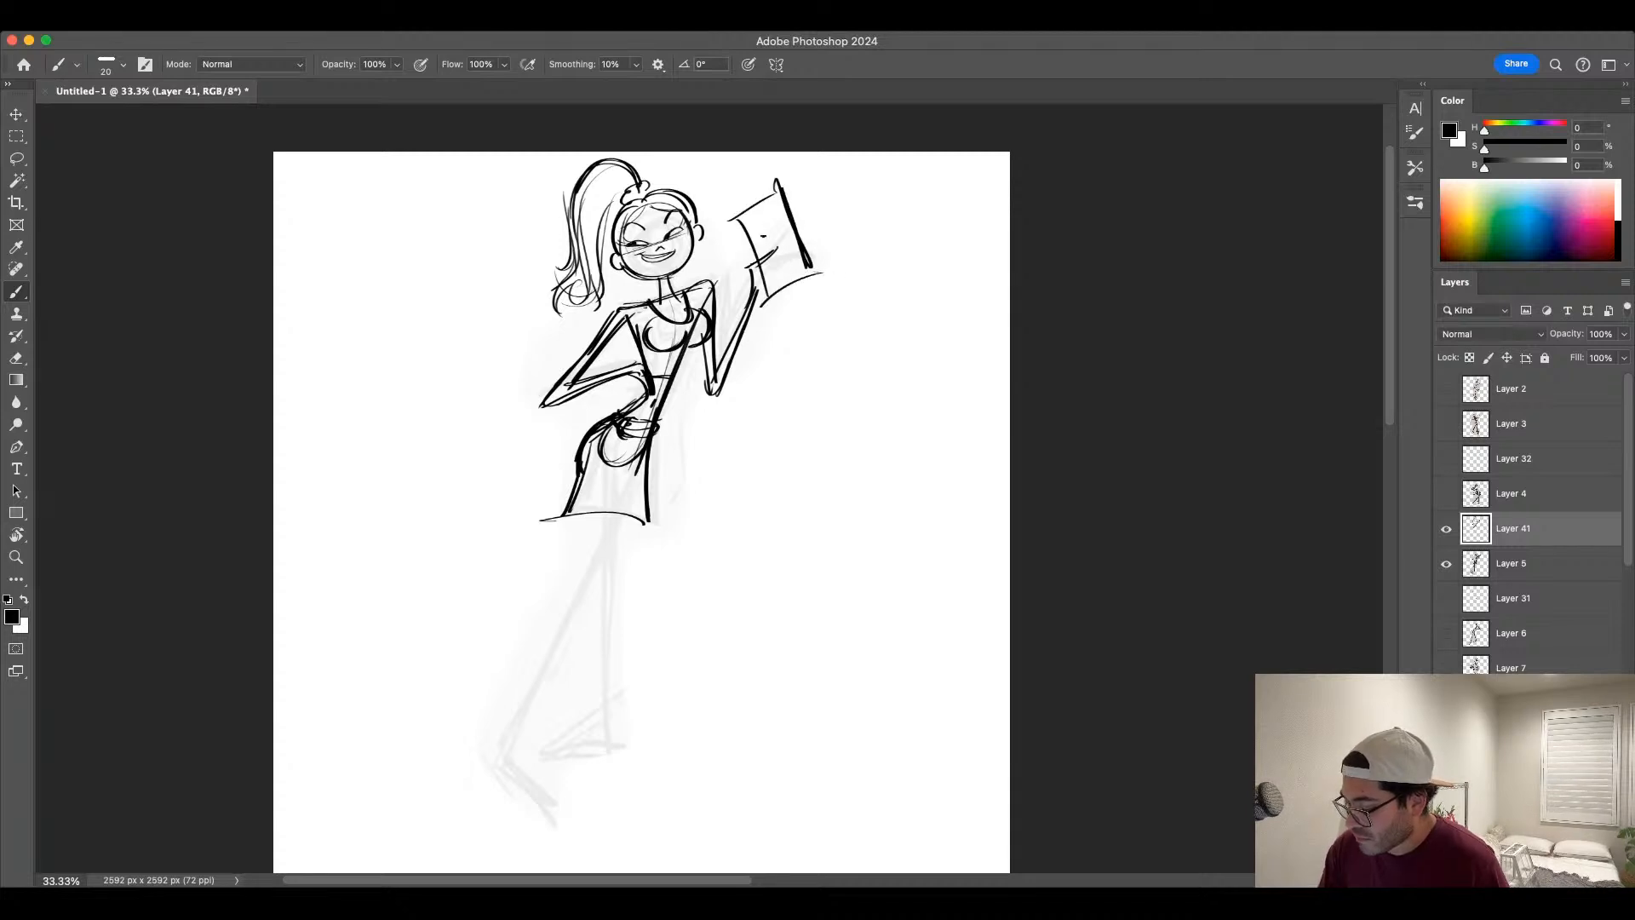
Step: Draw the slanted leg's thigh and tapering calf over the gesture with a size 20 brush
scroll(832, 565, down, 3)
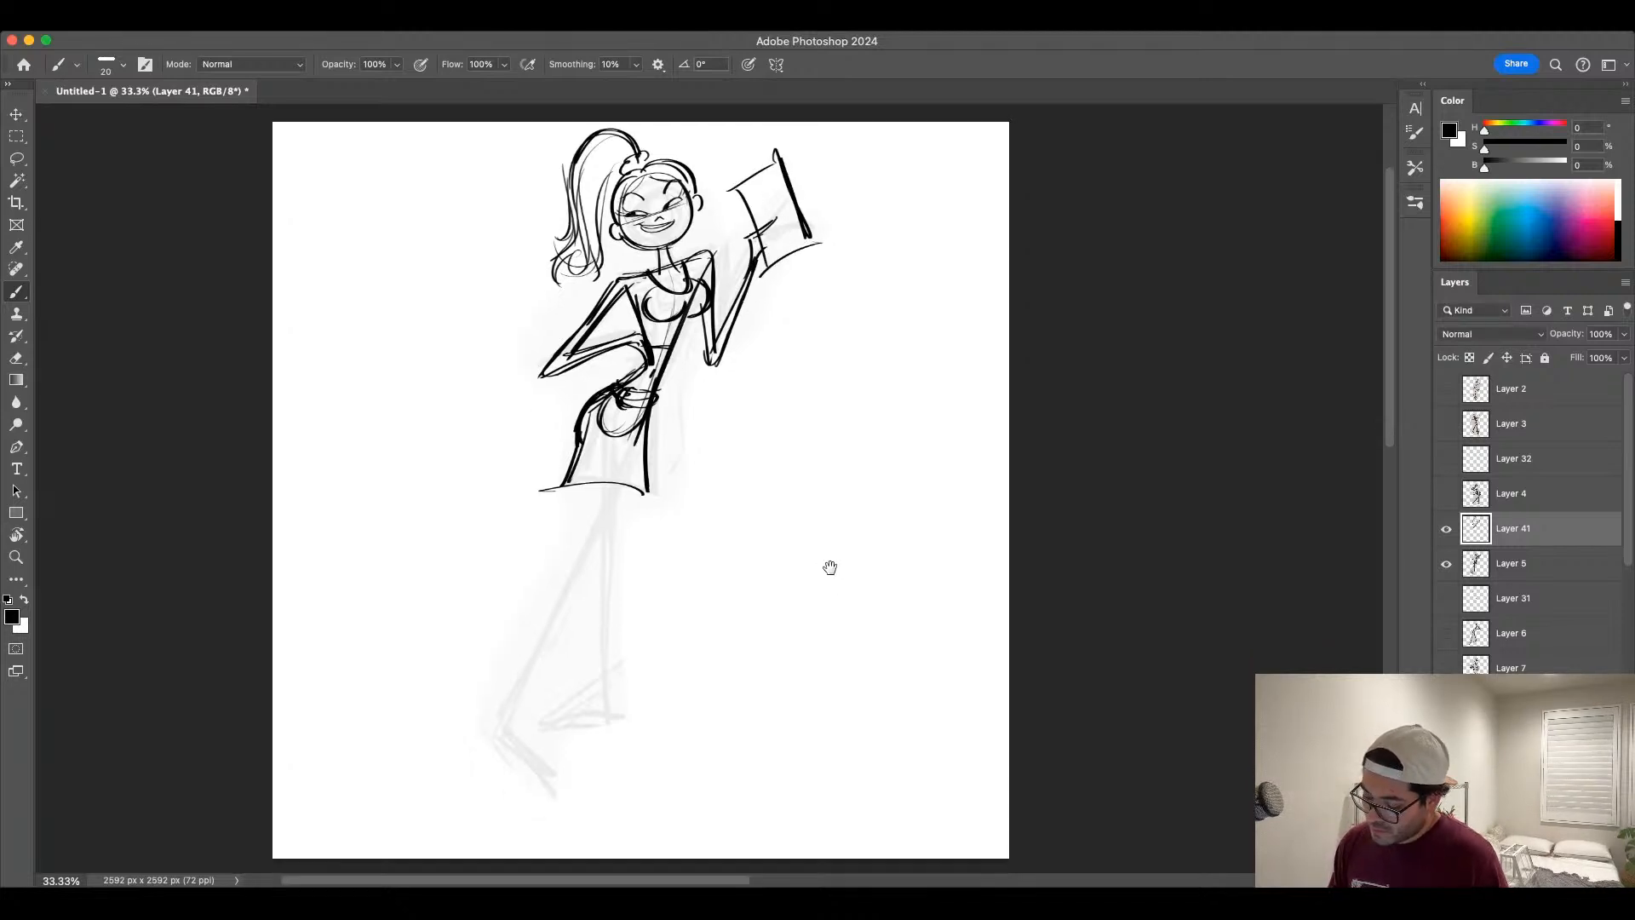
drag(638, 402, 554, 580)
mouse_move(606, 369)
mouse_down()
mouse_move(598, 424)
mouse_move(612, 424)
mouse_move(543, 622)
mouse_up()
key(])
drag(591, 521, 511, 673)
key(super+z)
drag(555, 581, 508, 676)
drag(584, 498, 533, 620)
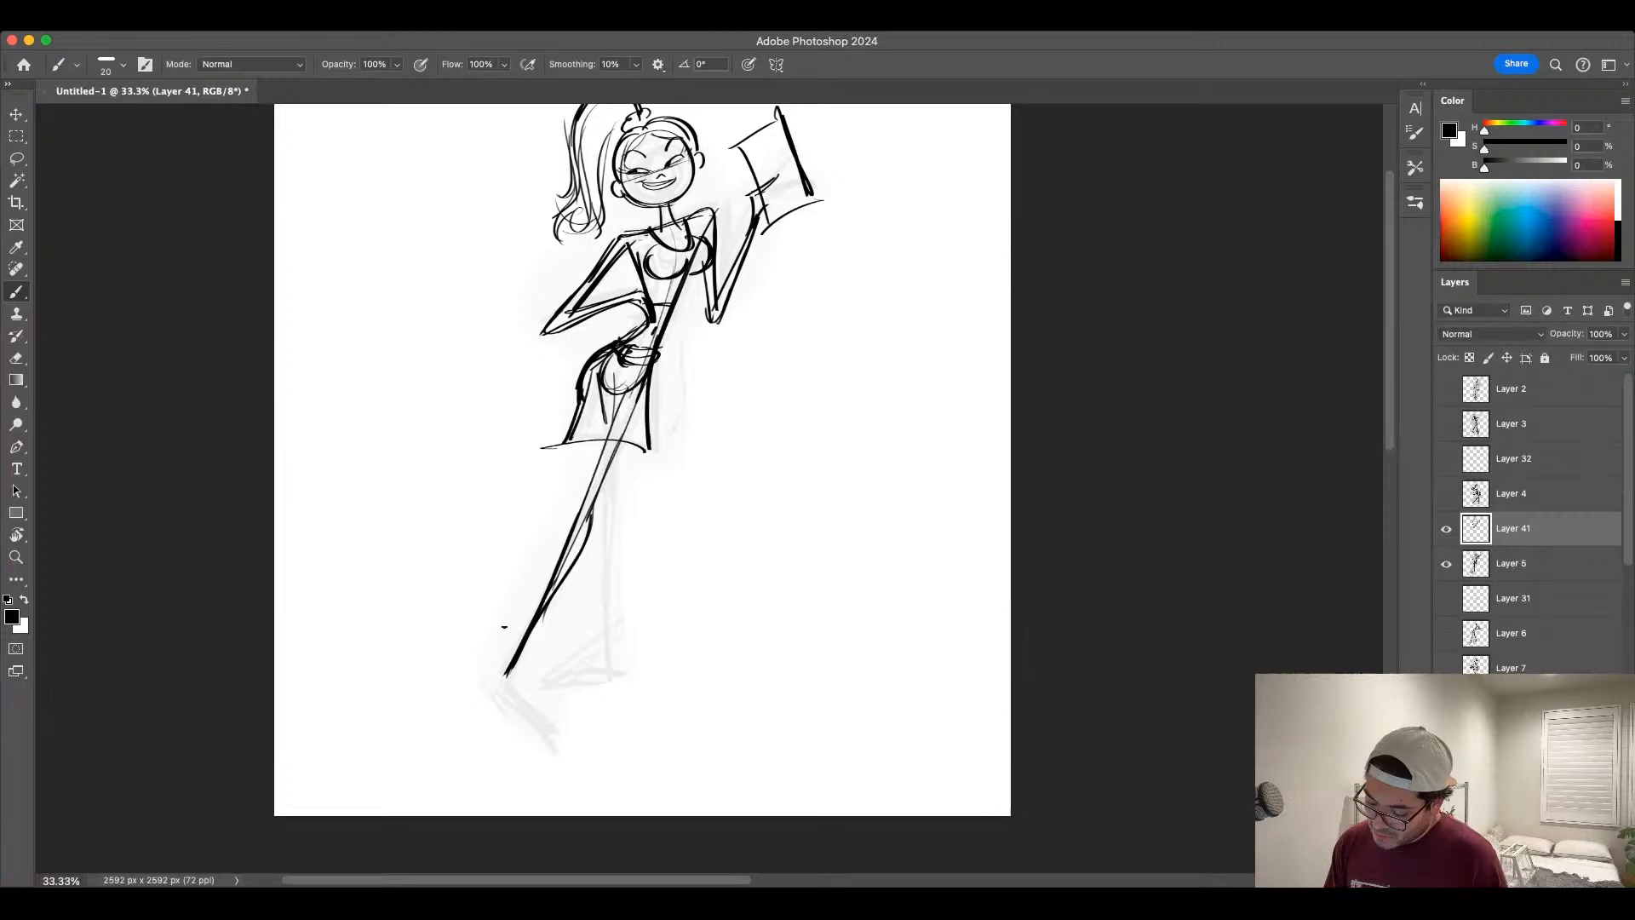
Step: Add the slanted leg's outer calf line, high-heeled foot and knee cross-line
mouse_move(576, 514)
mouse_down()
mouse_move(497, 673)
mouse_move(523, 718)
mouse_up()
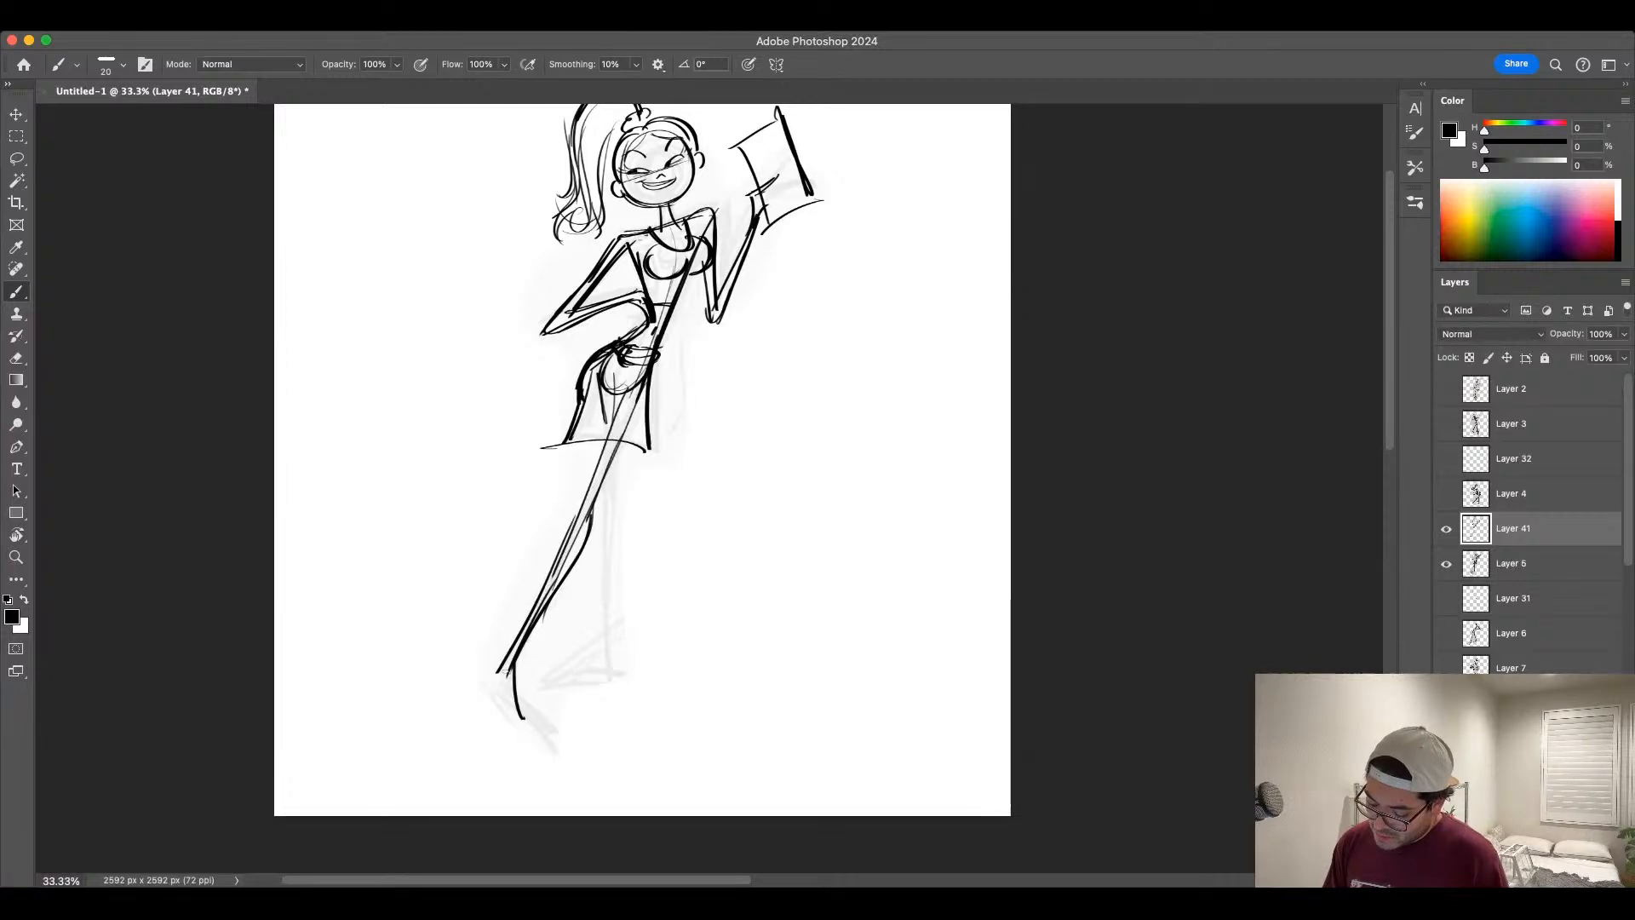
drag(497, 664, 538, 731)
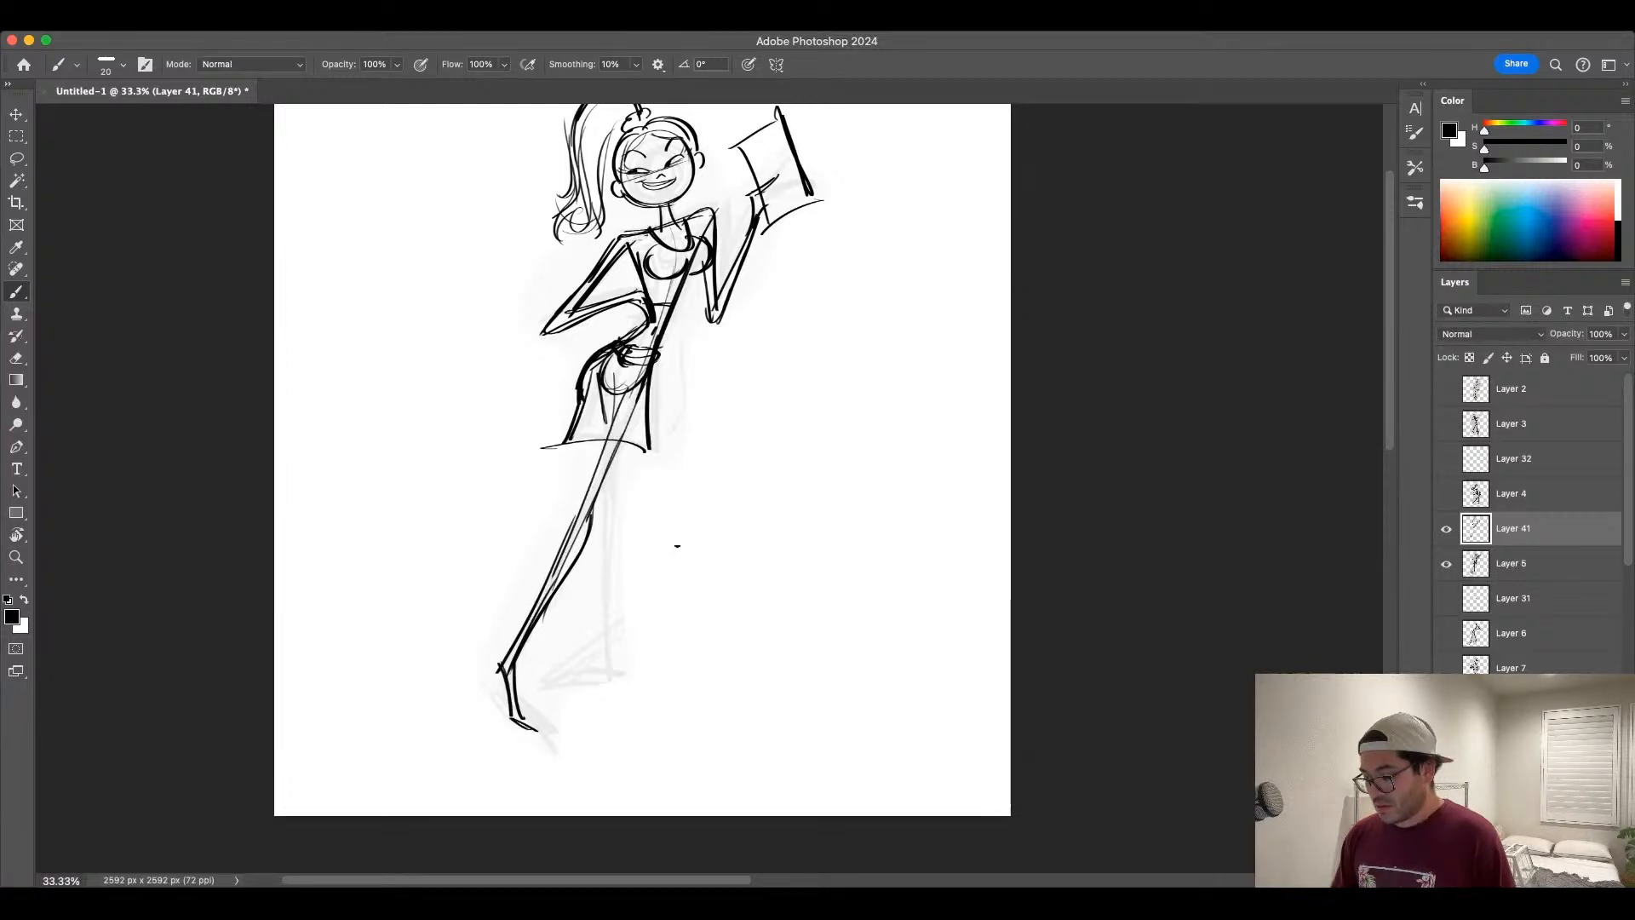
drag(496, 663, 500, 704)
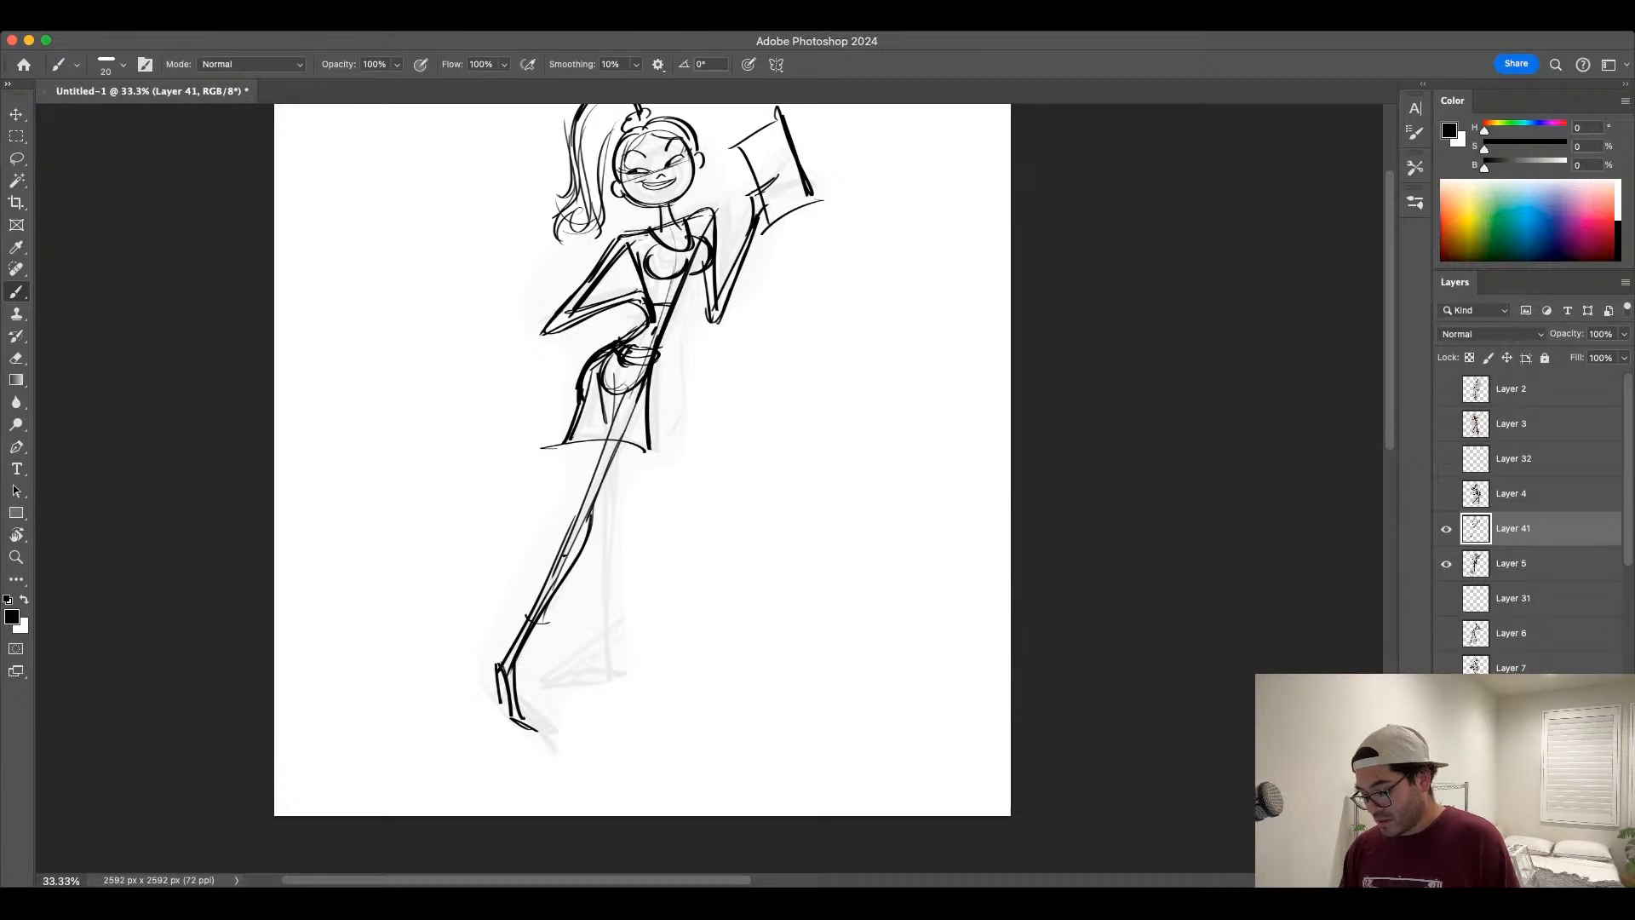
mouse_move(558, 538)
mouse_down()
mouse_move(594, 545)
mouse_move(512, 644)
mouse_up()
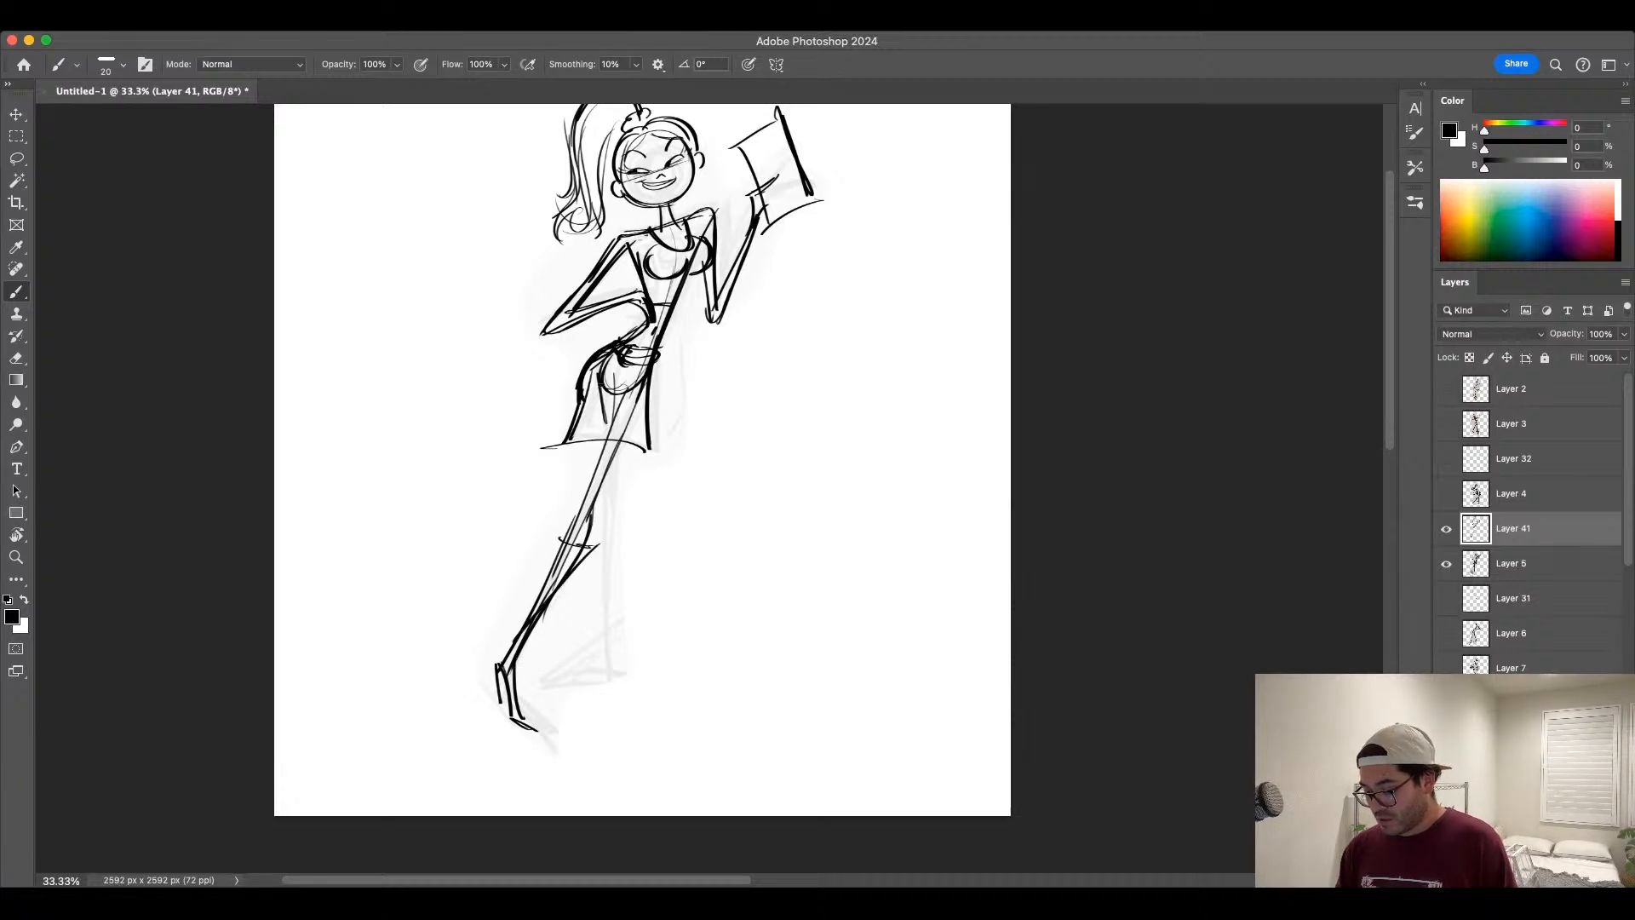
Step: Draw both edges of the straight vertical leg from the hip down to the ankle
drag(605, 396, 609, 648)
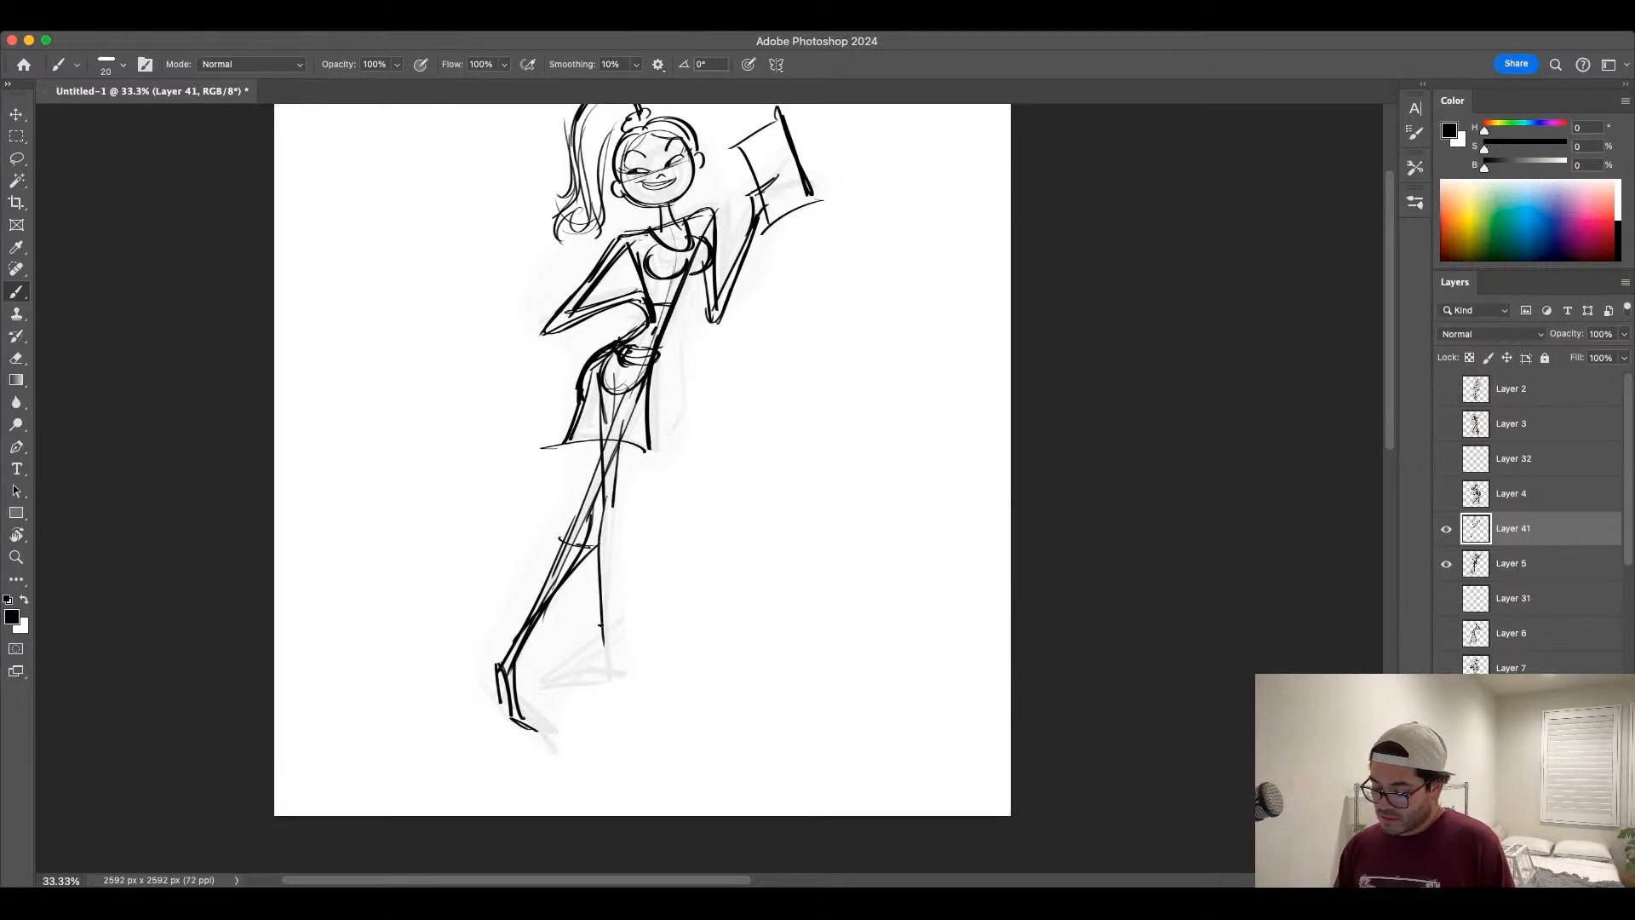
key(super+z)
drag(602, 496, 608, 624)
drag(601, 526, 610, 667)
drag(614, 488, 618, 672)
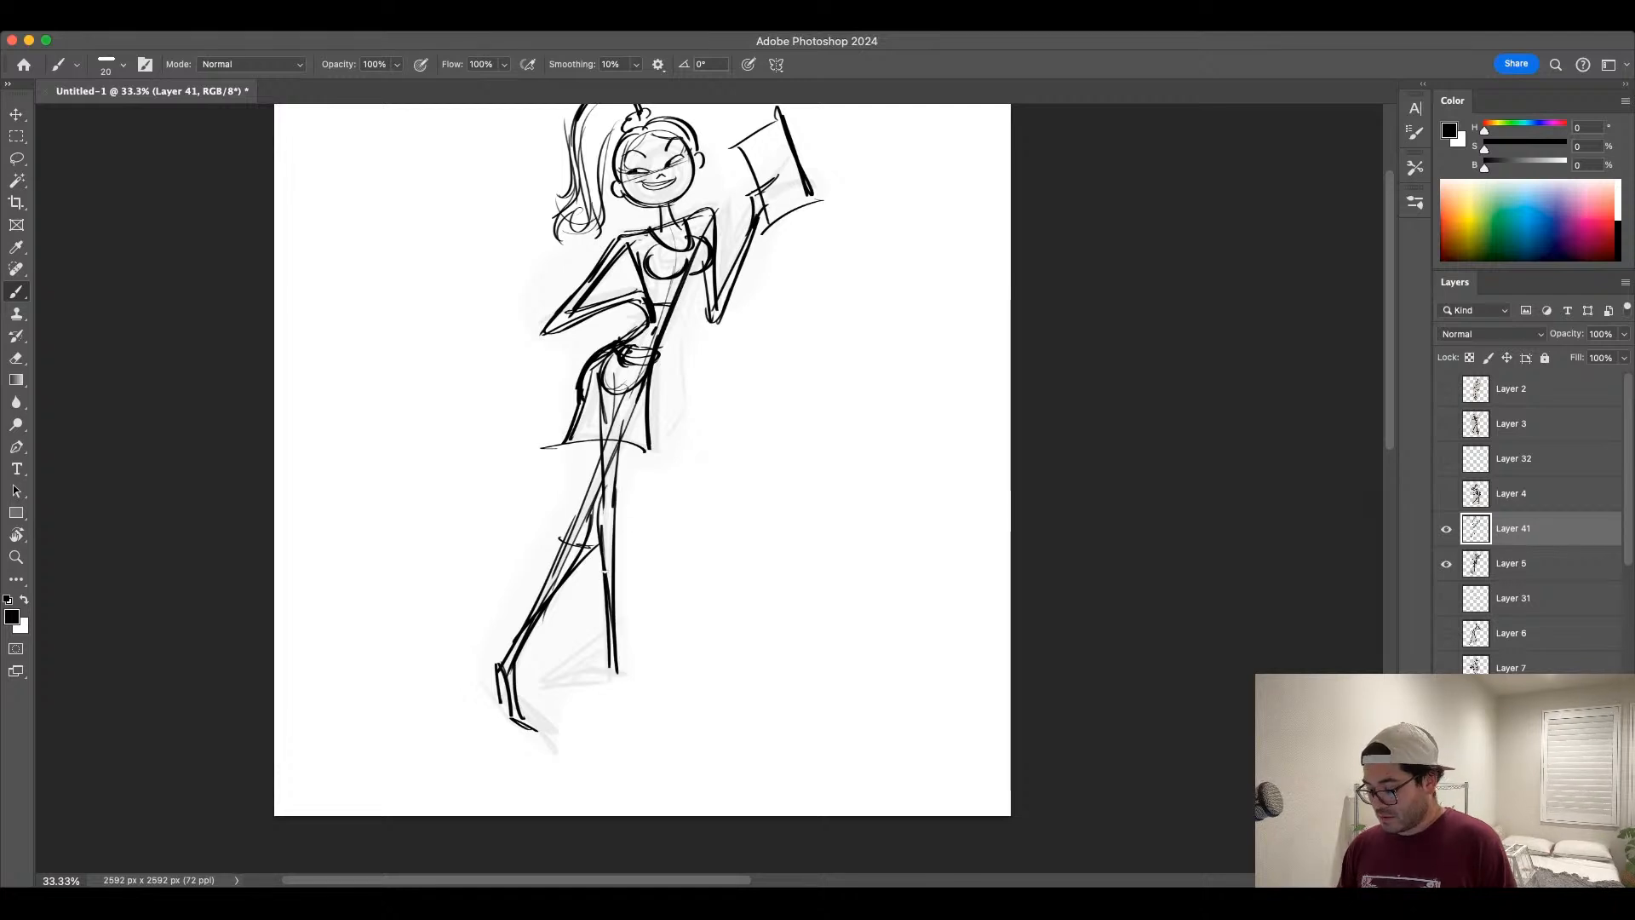
Step: Draw a slanted ground line between the feet, and add the vertical leg's knee line, heel and foot
mouse_move(523, 734)
mouse_down()
mouse_move(550, 745)
mouse_move(608, 681)
mouse_up()
drag(594, 531, 625, 526)
drag(619, 521, 627, 682)
key(super+z)
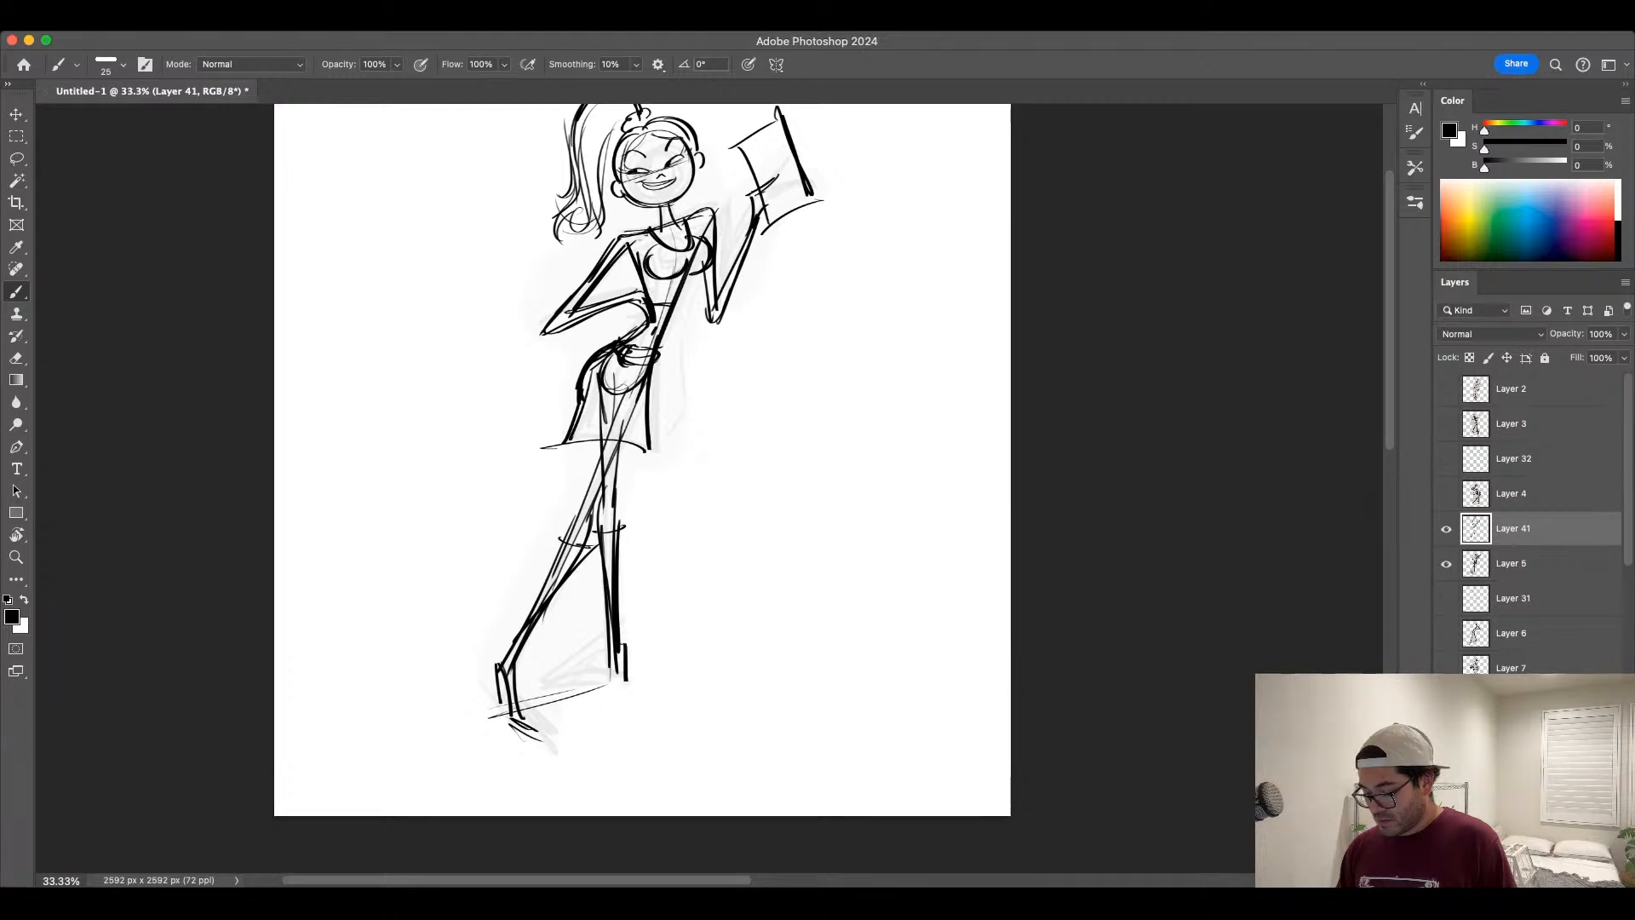
mouse_move(603, 611)
mouse_down()
mouse_move(584, 693)
mouse_move(618, 685)
mouse_up()
Step: Shorten the skirt by redrawing its sides and hem higher on the thighs with a size 25 brush
drag(748, 525, 727, 593)
mouse_move(563, 457)
mouse_down()
mouse_move(554, 509)
mouse_move(625, 507)
mouse_up()
drag(626, 445, 622, 507)
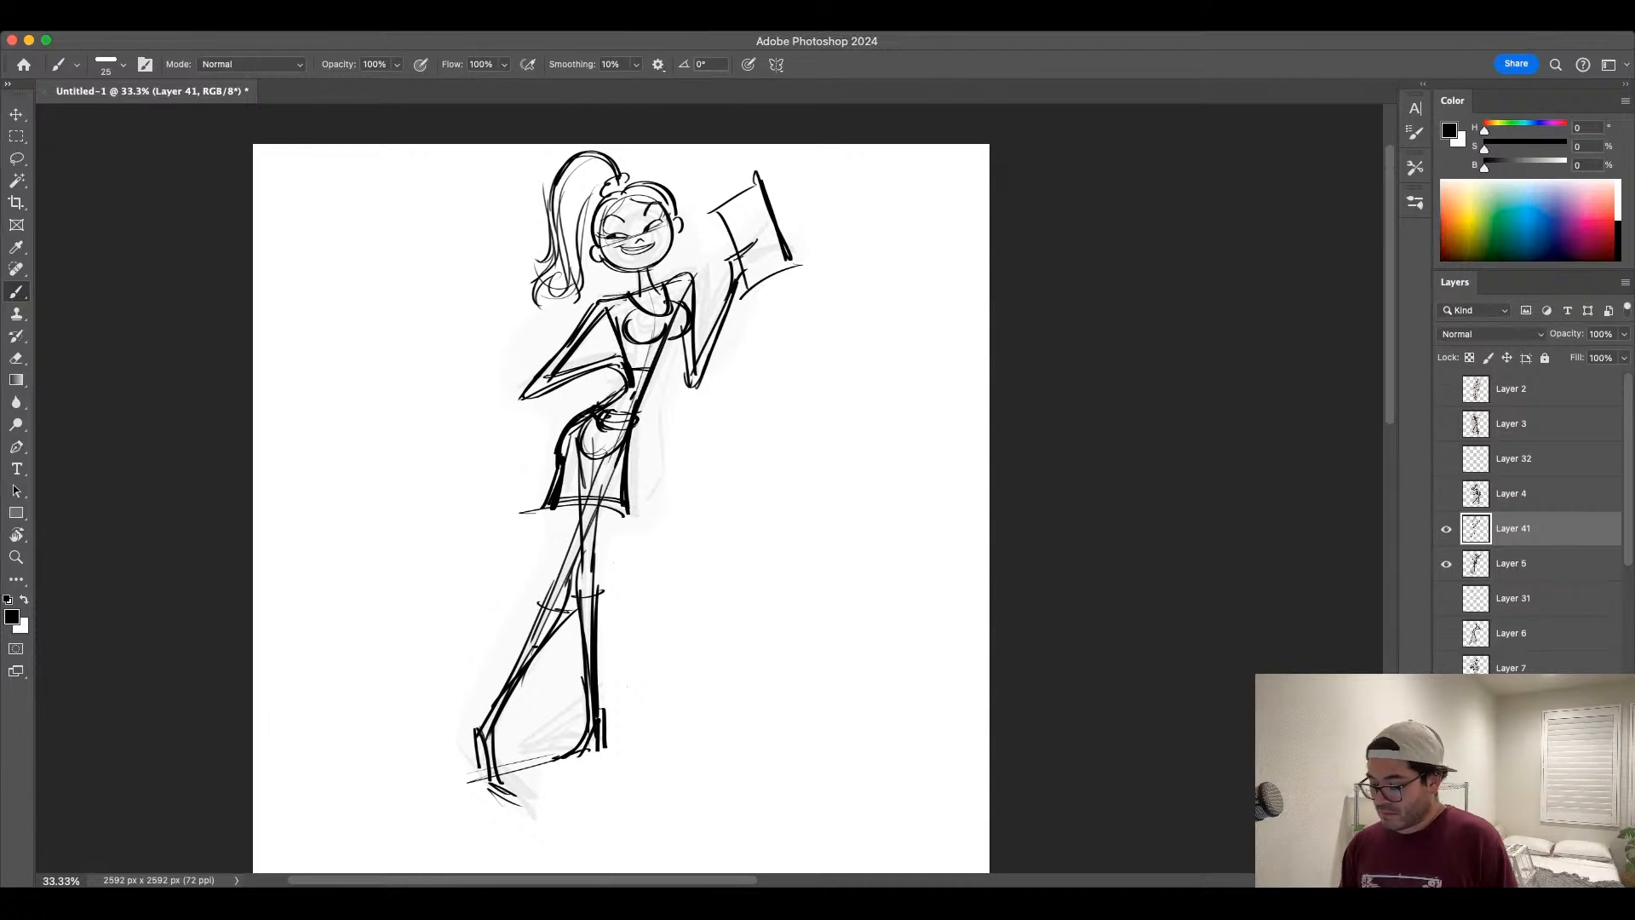
mouse_move(632, 452)
mouse_down()
mouse_move(579, 504)
mouse_move(589, 487)
mouse_move(552, 495)
mouse_move(628, 484)
mouse_up()
drag(577, 426, 556, 473)
mouse_move(596, 412)
mouse_down()
mouse_move(565, 470)
mouse_move(627, 473)
mouse_move(562, 475)
mouse_up()
Step: Redraw the crossed thighs below the shortened hem and clean up the overlapping leg lines
mouse_move(560, 473)
mouse_down()
mouse_move(603, 474)
mouse_move(581, 579)
mouse_up()
mouse_move(596, 441)
mouse_down()
mouse_move(592, 560)
mouse_move(596, 517)
mouse_up()
drag(579, 474, 583, 589)
drag(607, 467, 598, 544)
key(ctrl+z)
drag(611, 461, 562, 564)
drag(568, 555, 547, 607)
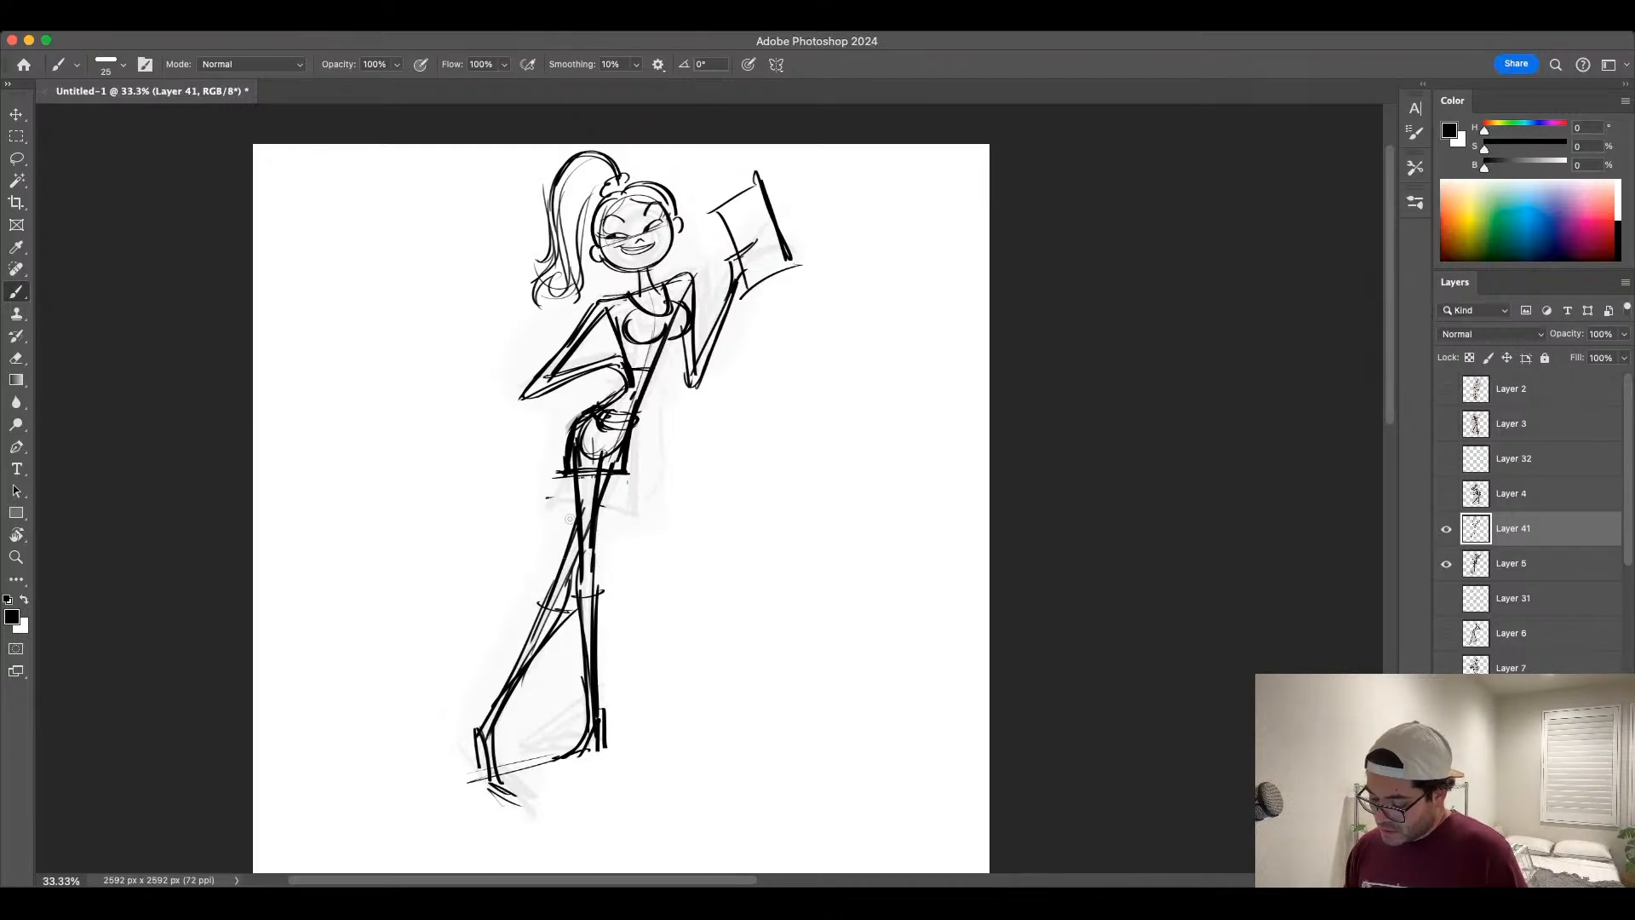
mouse_move(580, 531)
mouse_down()
mouse_move(597, 482)
mouse_move(567, 574)
mouse_up()
mouse_move(596, 470)
mouse_down()
mouse_move(607, 448)
mouse_move(574, 545)
mouse_up()
drag(604, 449, 560, 565)
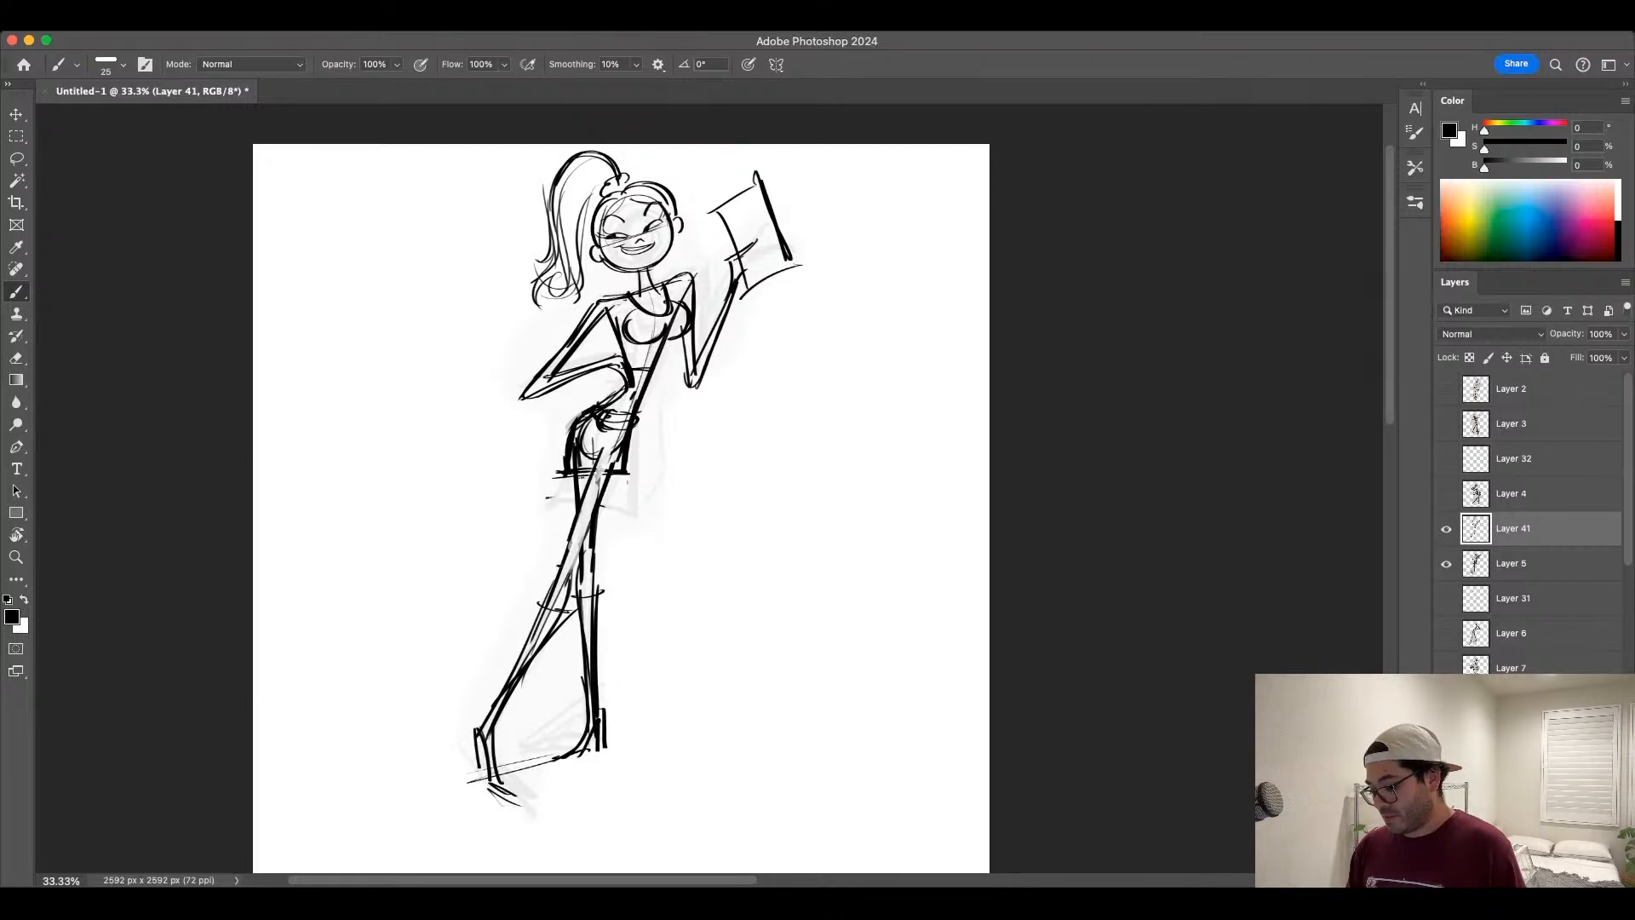
Step: Clean the lines inside the skirt, erase both legs below it, and toggle Layer 41's visibility to check the drawing
mouse_move(613, 469)
mouse_down()
mouse_move(581, 550)
mouse_move(557, 477)
mouse_move(615, 447)
mouse_up()
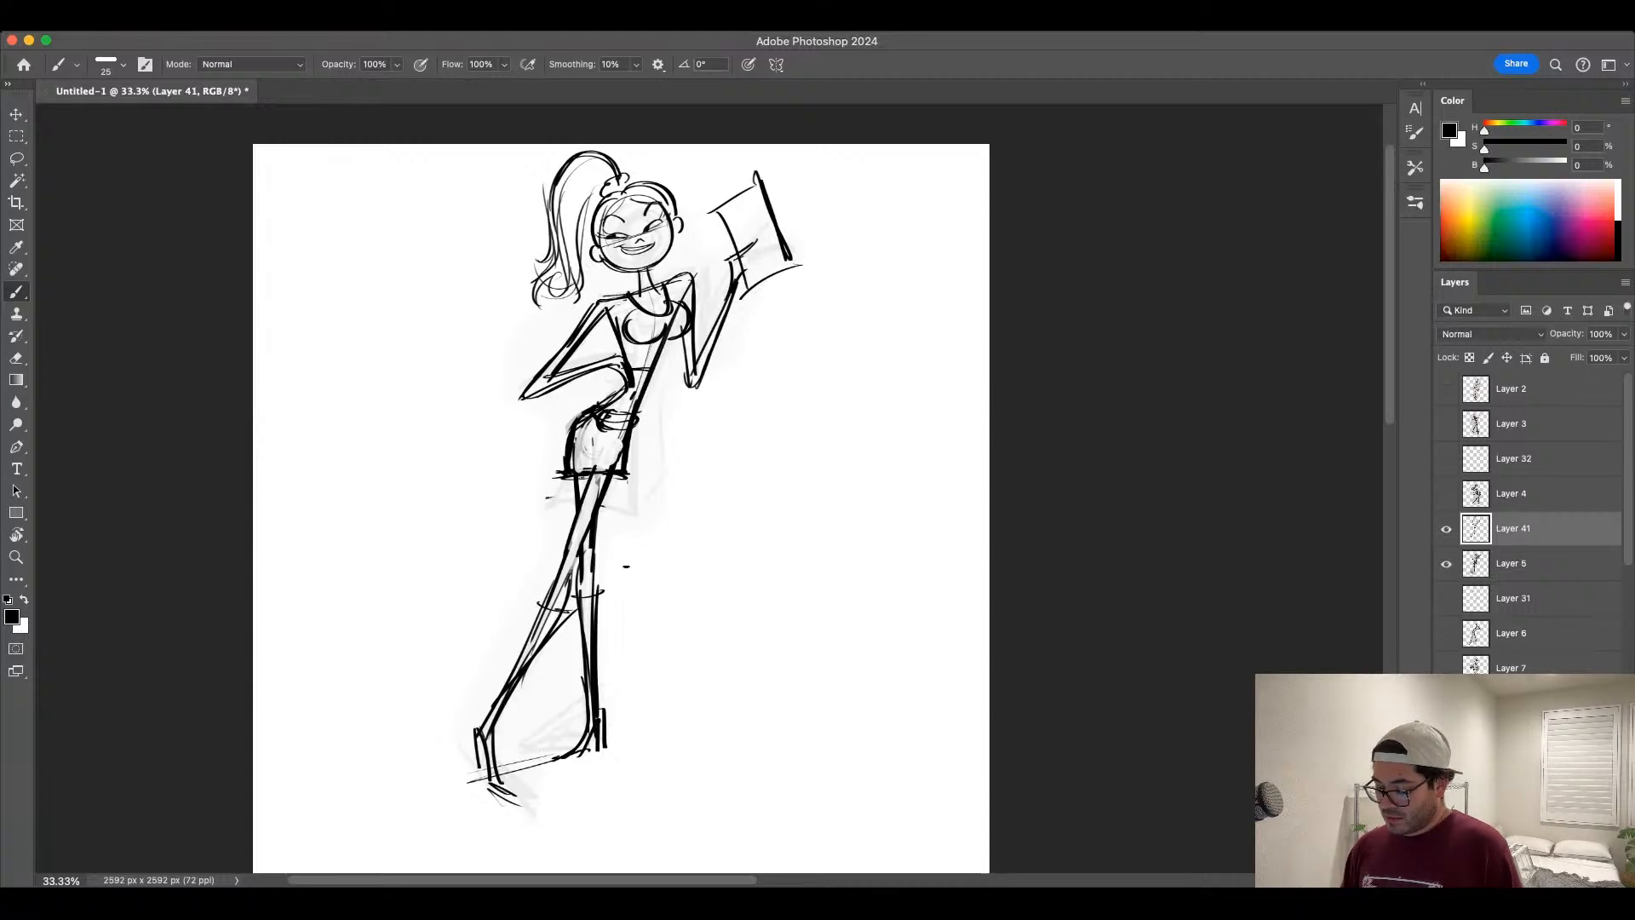
mouse_move(592, 494)
mouse_down()
mouse_move(499, 716)
mouse_move(511, 596)
mouse_move(602, 676)
mouse_move(602, 767)
mouse_move(565, 719)
mouse_move(492, 707)
mouse_move(496, 734)
mouse_move(608, 555)
mouse_move(600, 510)
mouse_move(564, 473)
mouse_move(537, 497)
mouse_up()
key(super+minus)
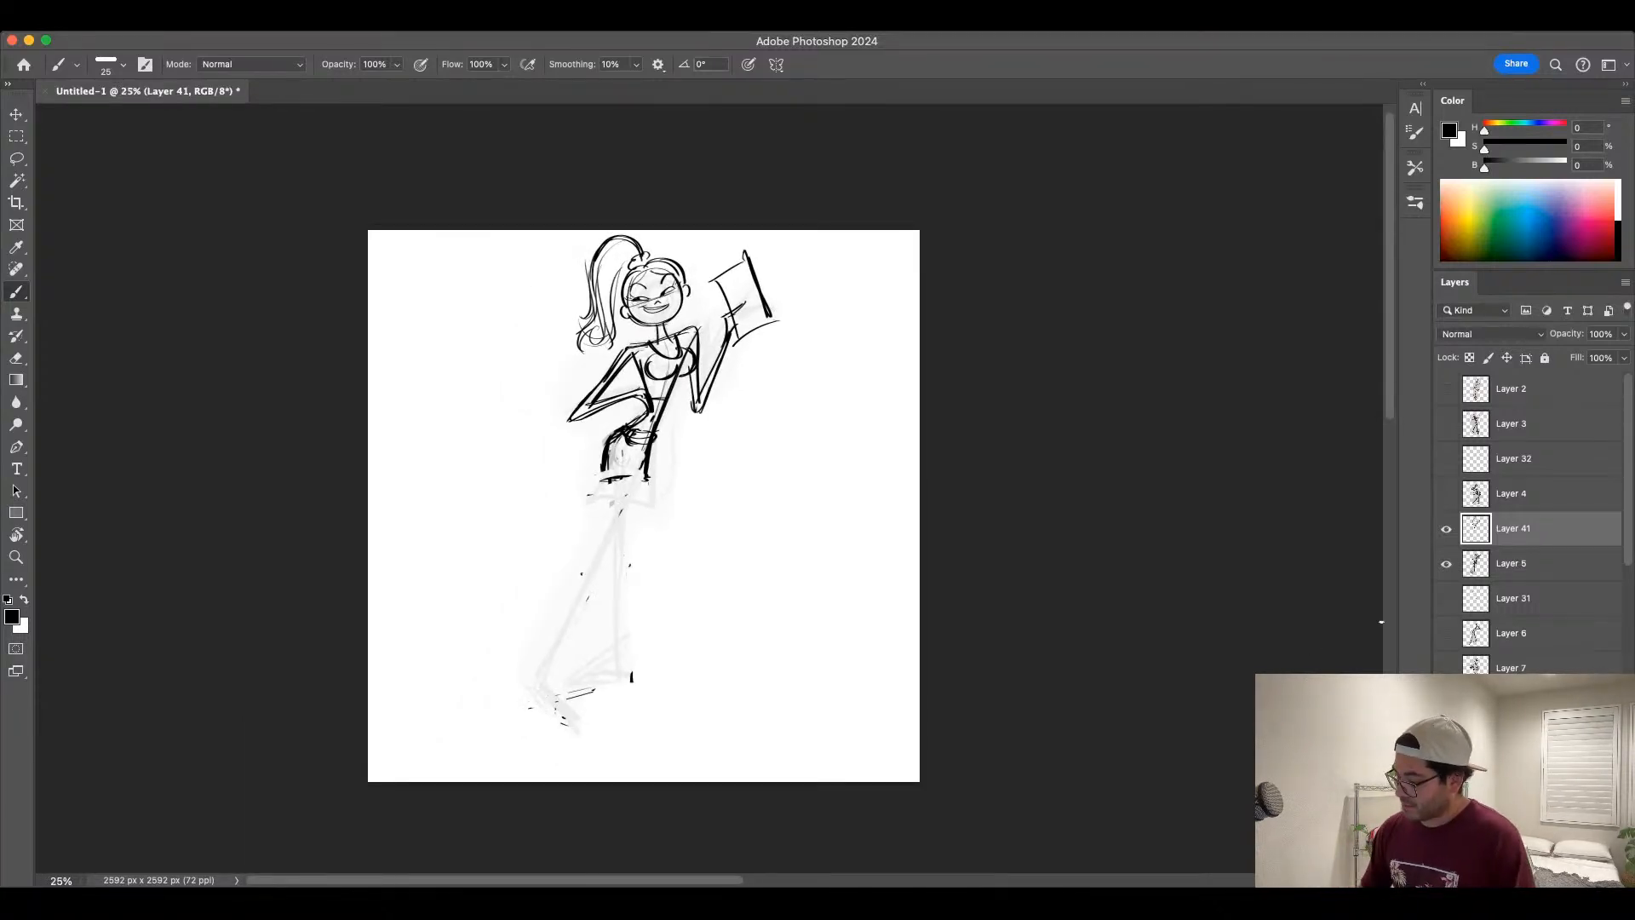
click(1447, 528)
click(1446, 529)
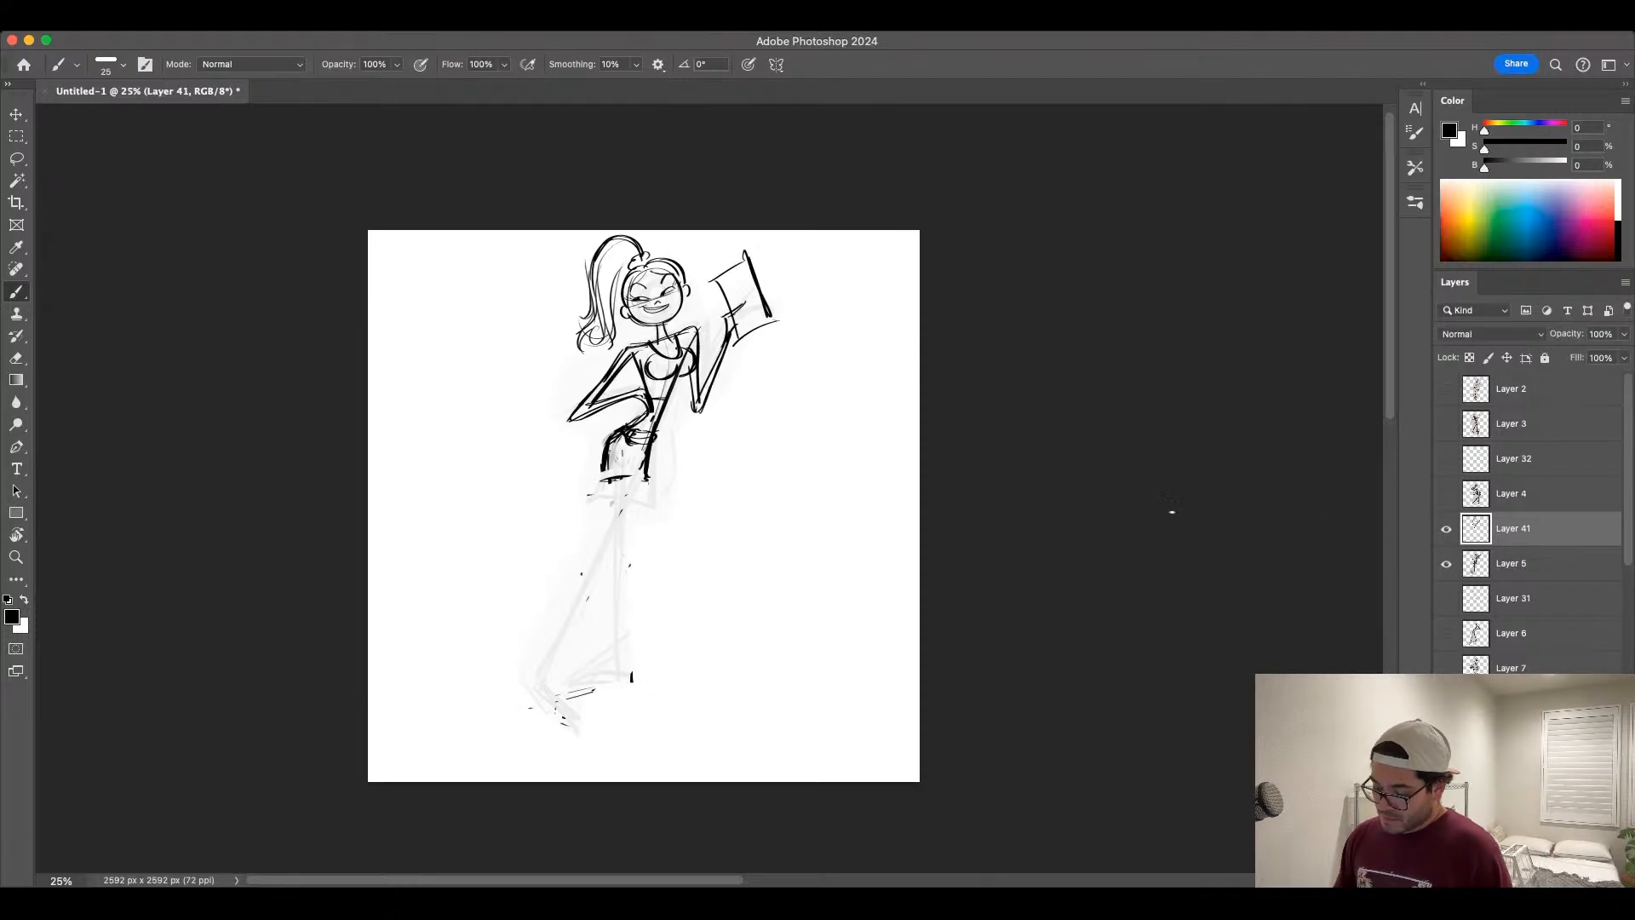
Step: Redraw the slanted leg from the hem to a pointed high-heeled foot with a size 20 brush
drag(638, 477, 540, 690)
key(bracketleft)
drag(589, 556, 540, 669)
mouse_move(569, 598)
mouse_down()
mouse_move(535, 673)
mouse_move(555, 726)
mouse_up()
key(super+z)
drag(542, 700, 553, 721)
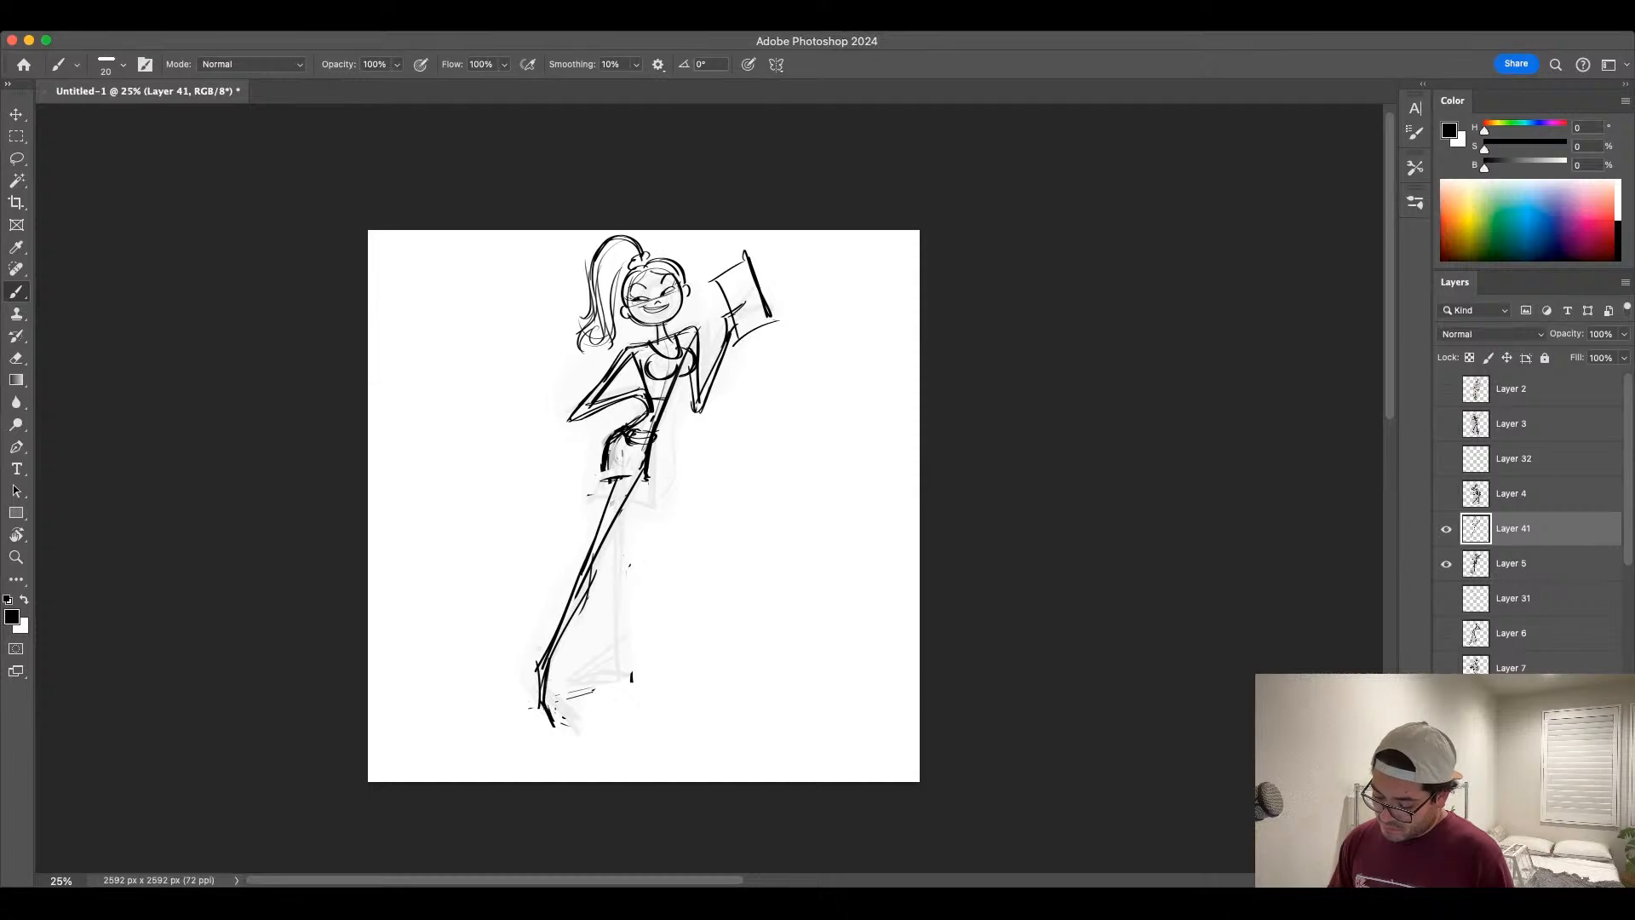
drag(535, 665, 536, 694)
drag(638, 478, 591, 564)
Step: Draw the second leg's thigh and long curved inner edge behind the slanted leg with a size 25 brush
key(bracketright)
mouse_move(613, 438)
mouse_down()
mouse_move(604, 477)
mouse_move(648, 478)
mouse_move(630, 522)
mouse_move(641, 612)
mouse_up()
drag(635, 491, 651, 610)
key(super+z)
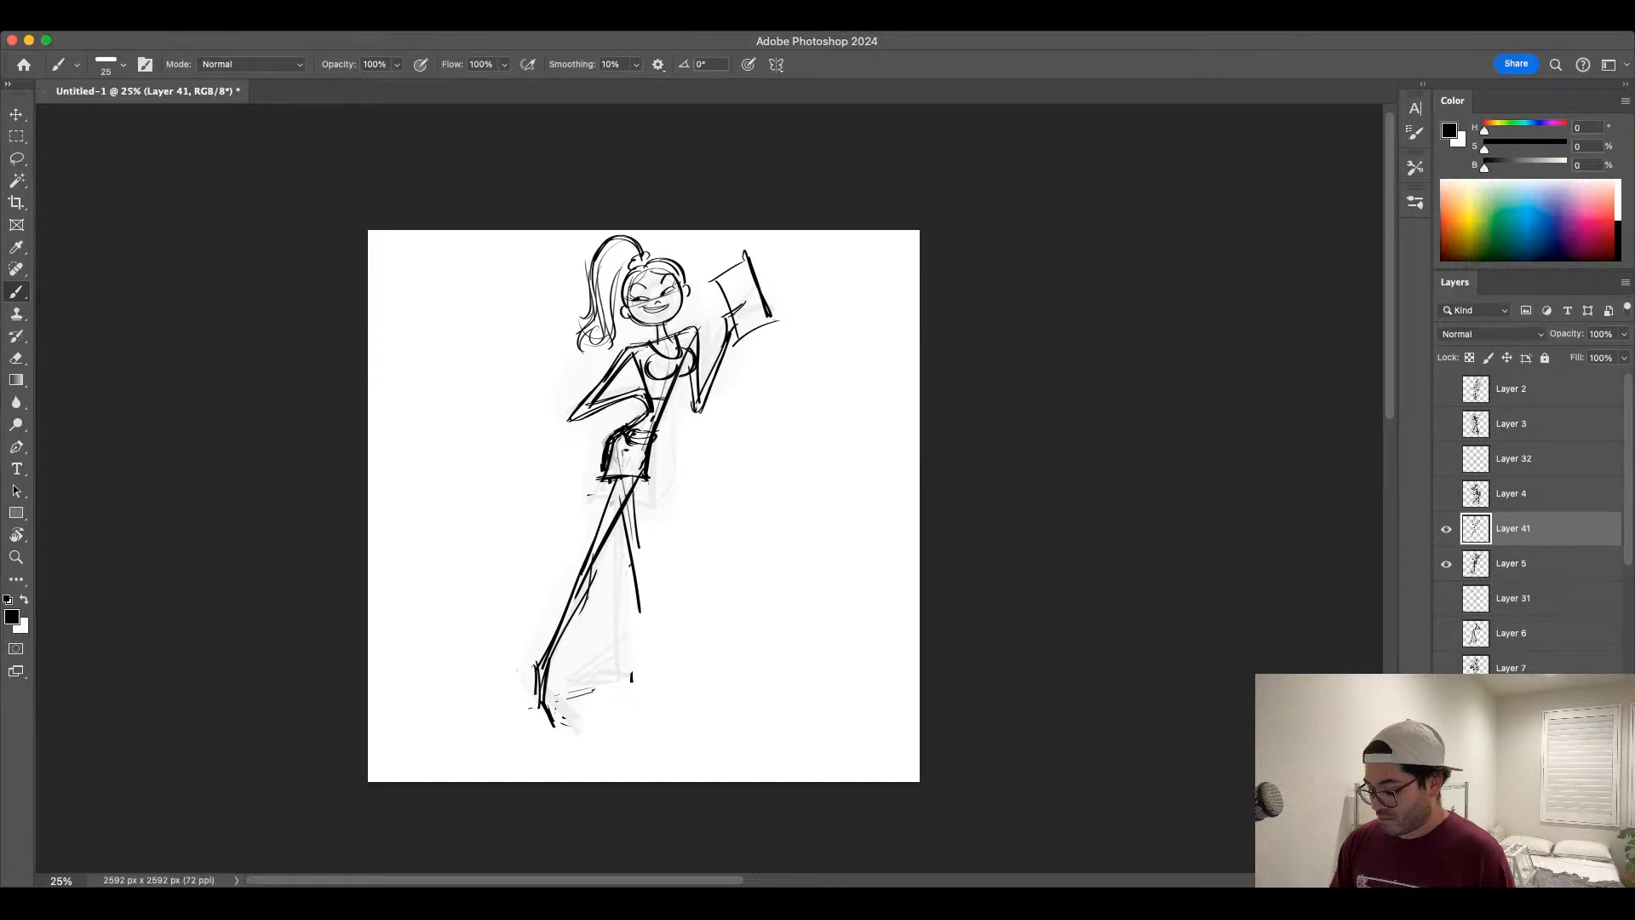
key(super+z)
drag(613, 473, 635, 654)
key(super+z)
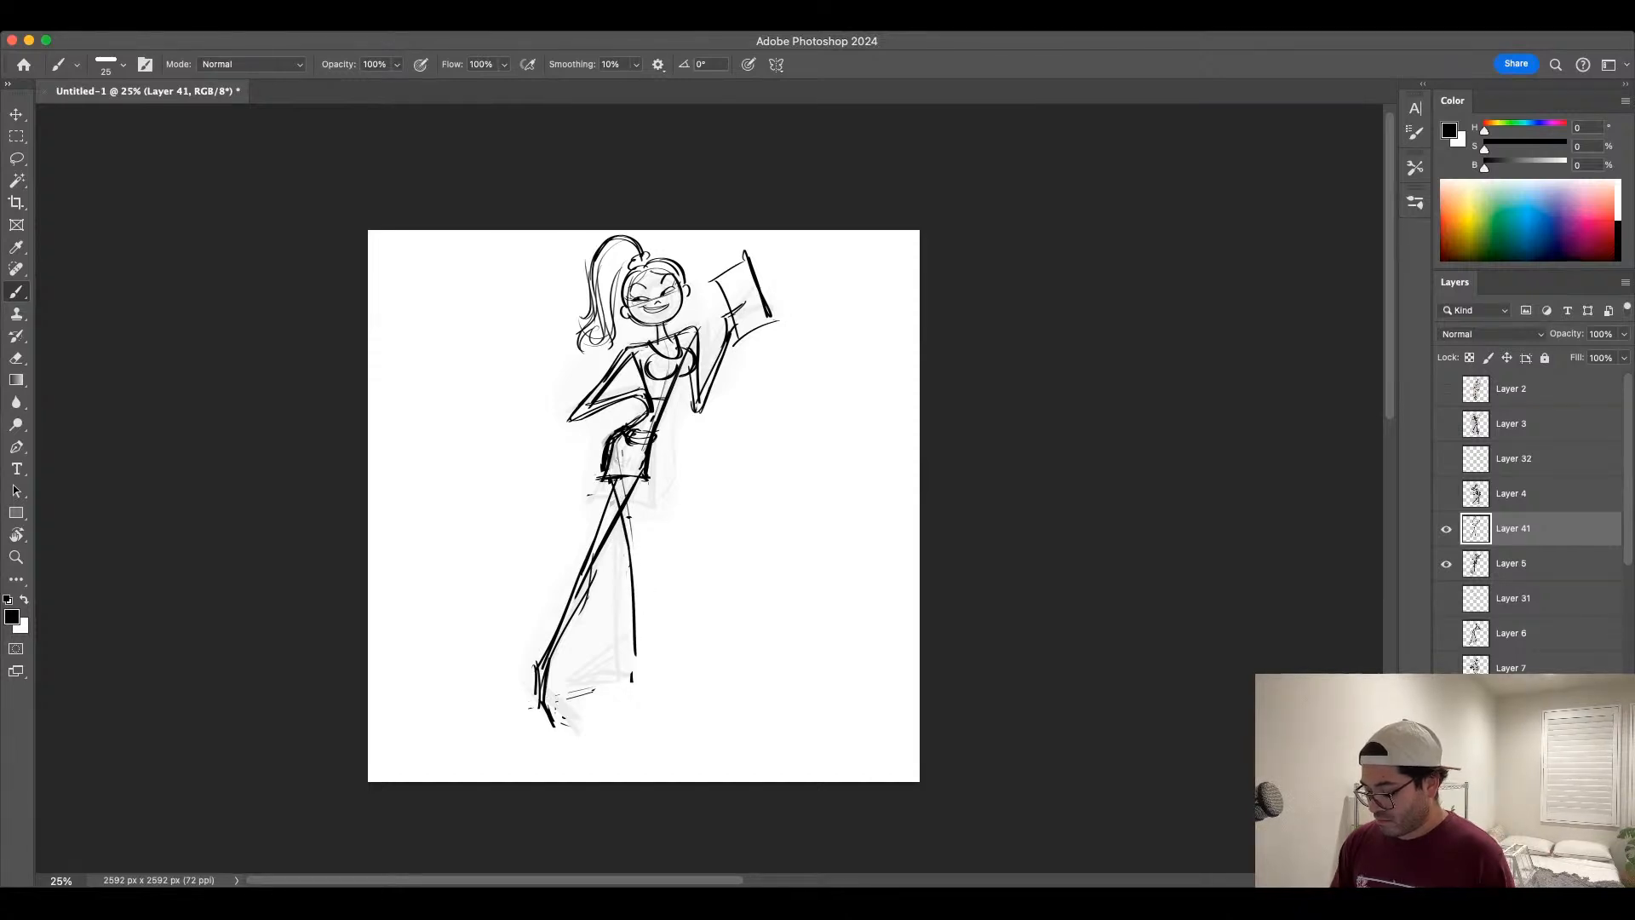
Step: Draw the second leg's outer calf edge down to the ankle, redoing strokes, and sketch its heeled foot
drag(642, 542, 639, 666)
key(super+z)
key(super+z)
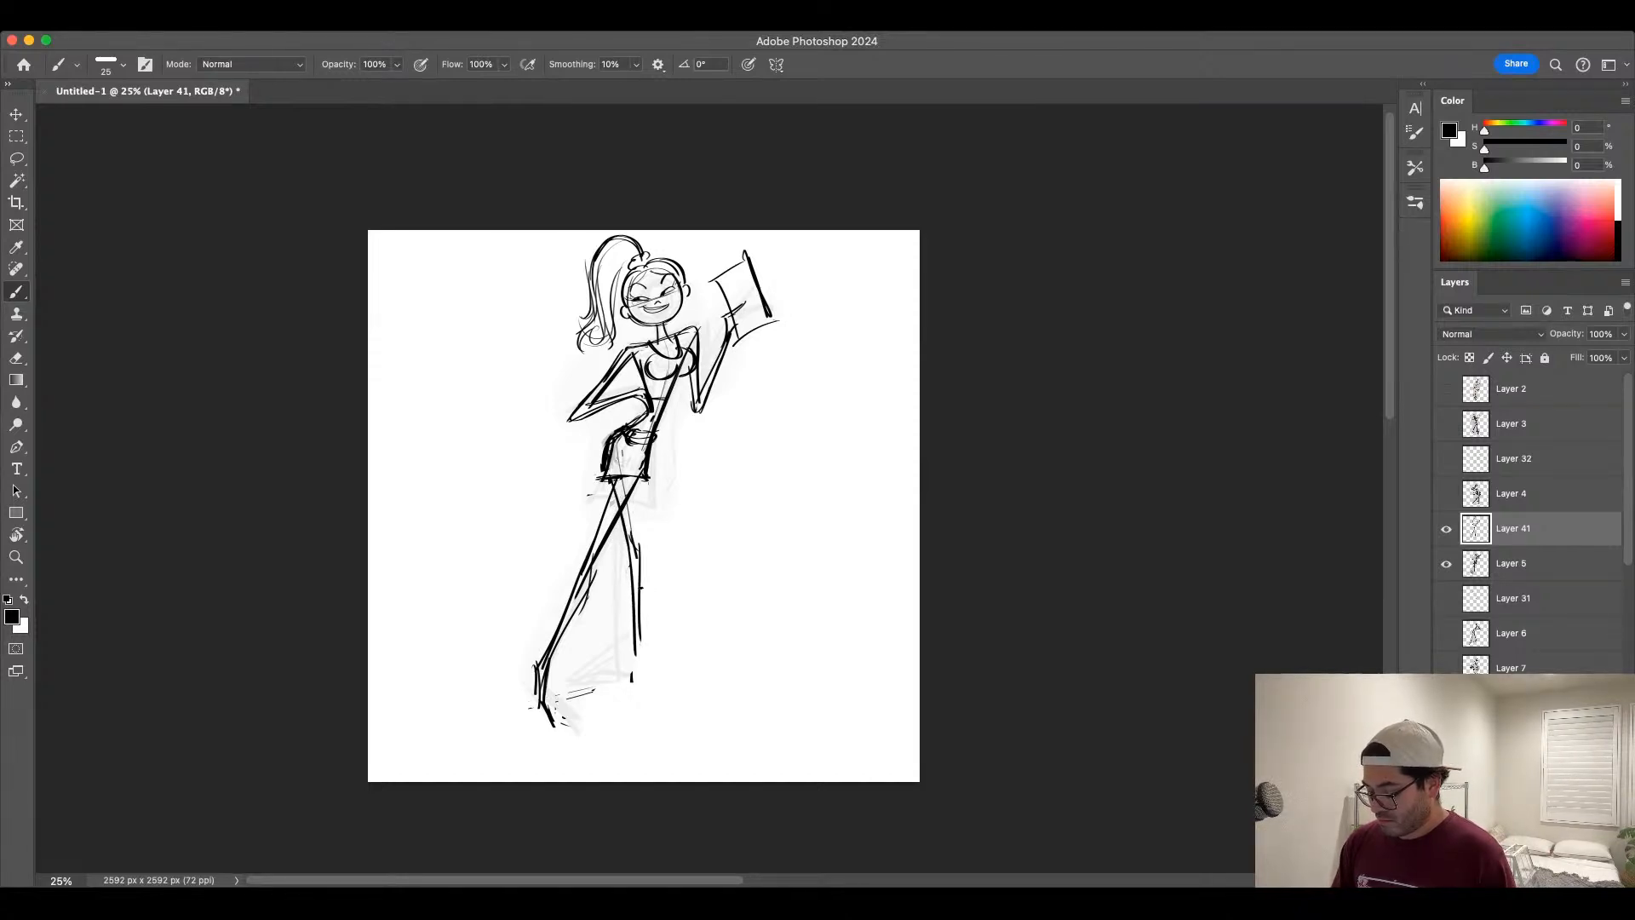
drag(643, 557, 640, 670)
key(super+z)
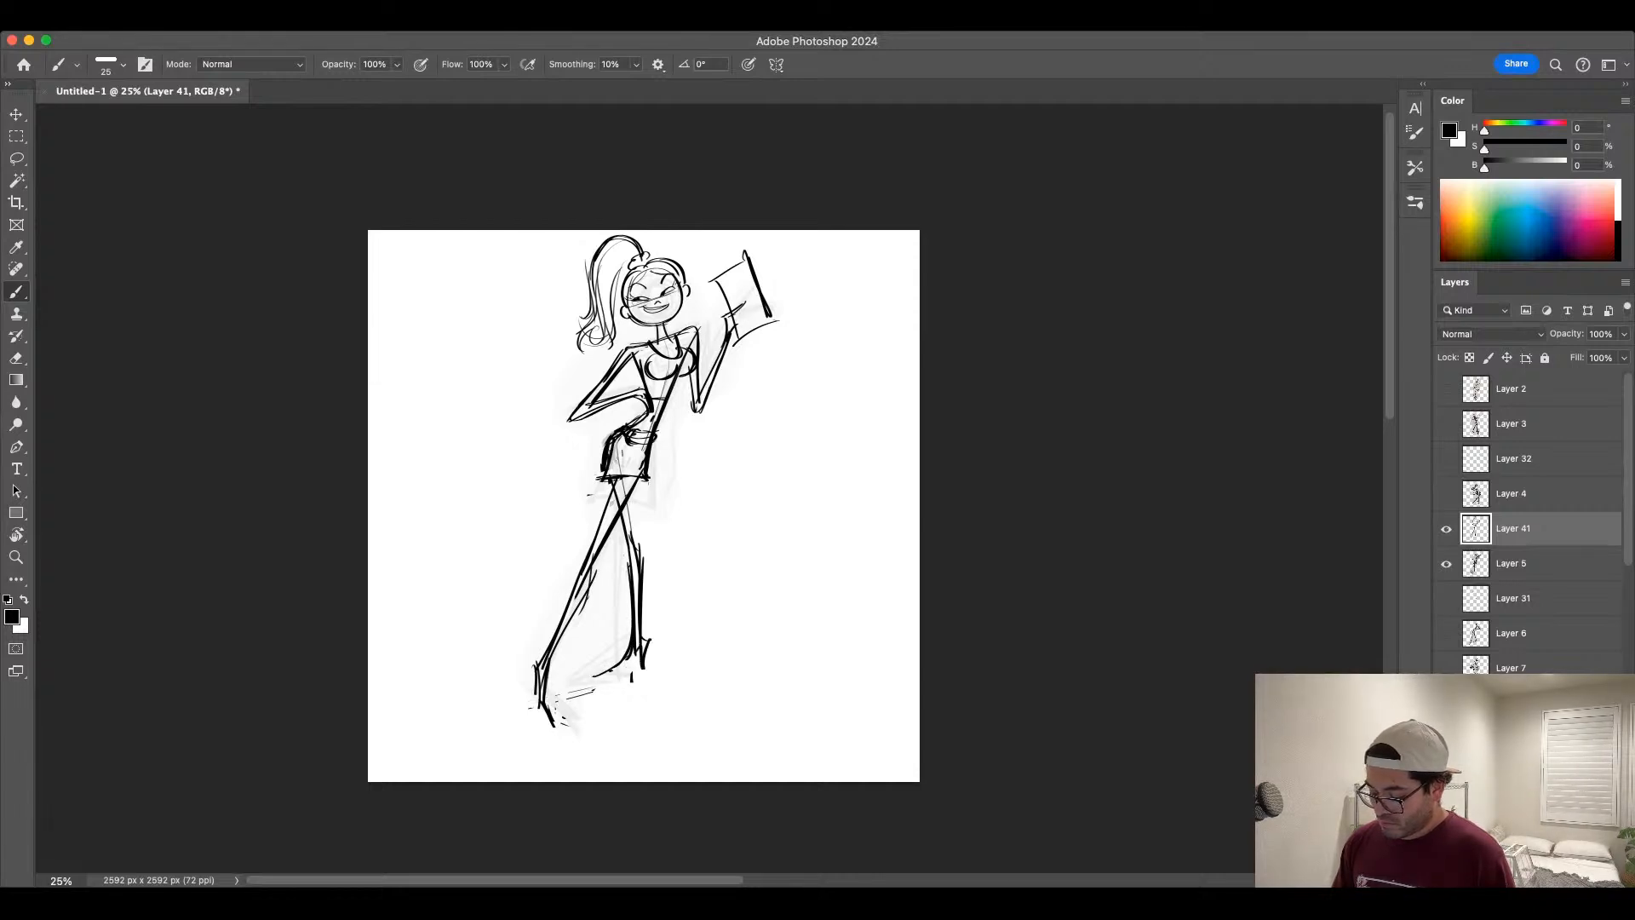
drag(620, 461, 637, 559)
key(super+z)
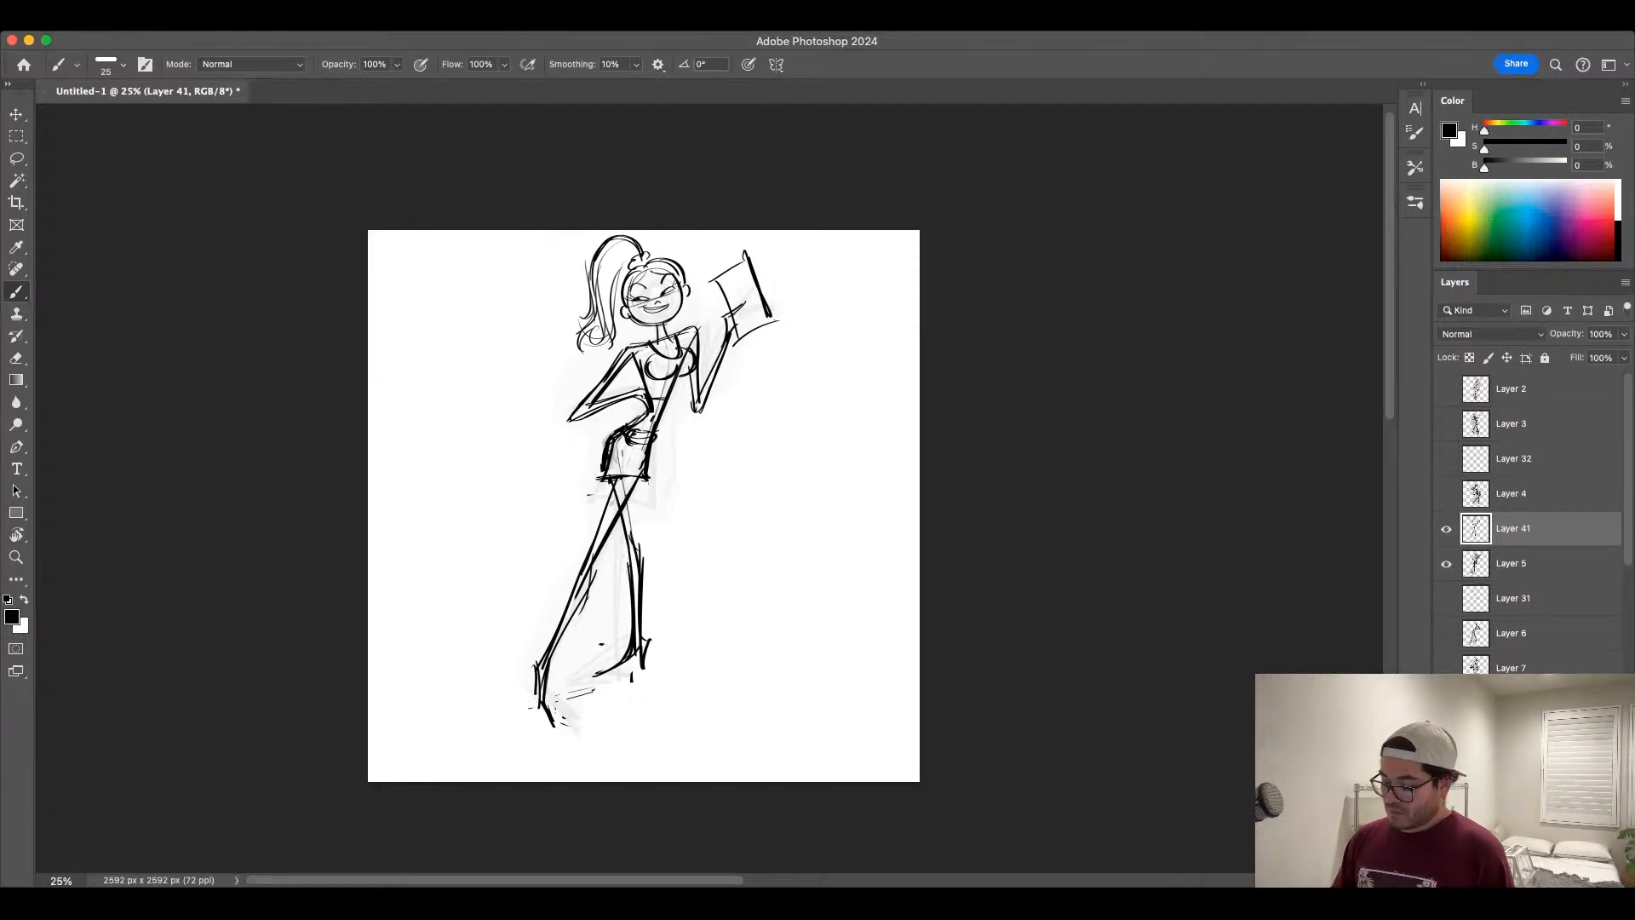
Step: Draw a slanted ground line under the feet, redraw the rear high-heeled foot, and add the front foot's toe
mouse_move(497, 707)
mouse_down()
mouse_move(643, 651)
mouse_move(641, 669)
mouse_up()
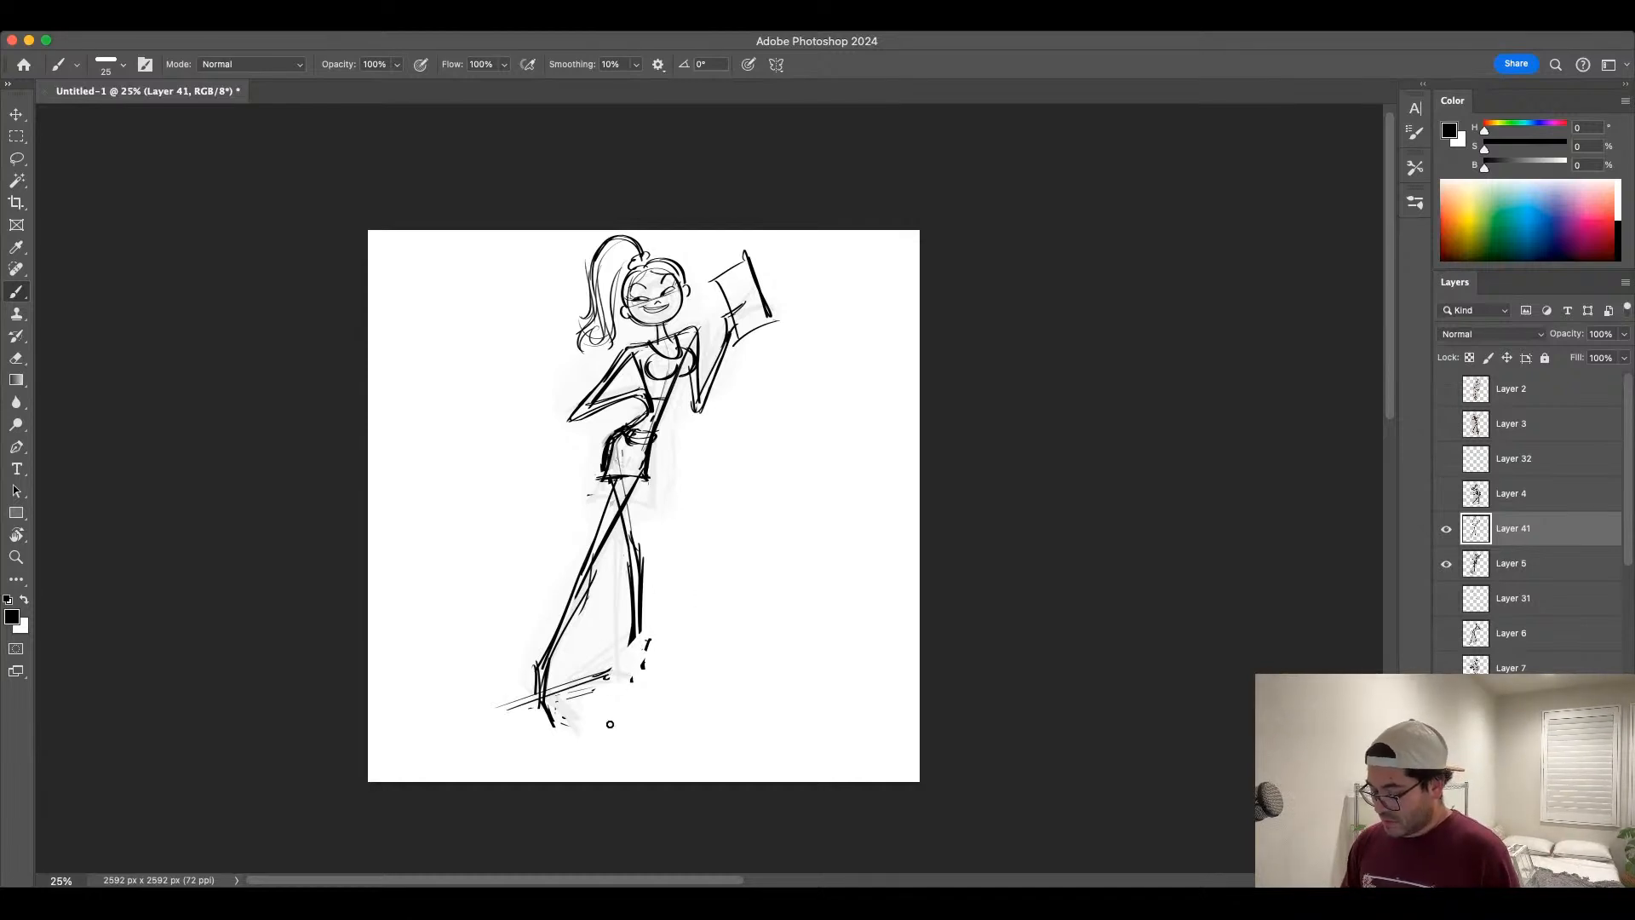
drag(723, 528, 733, 468)
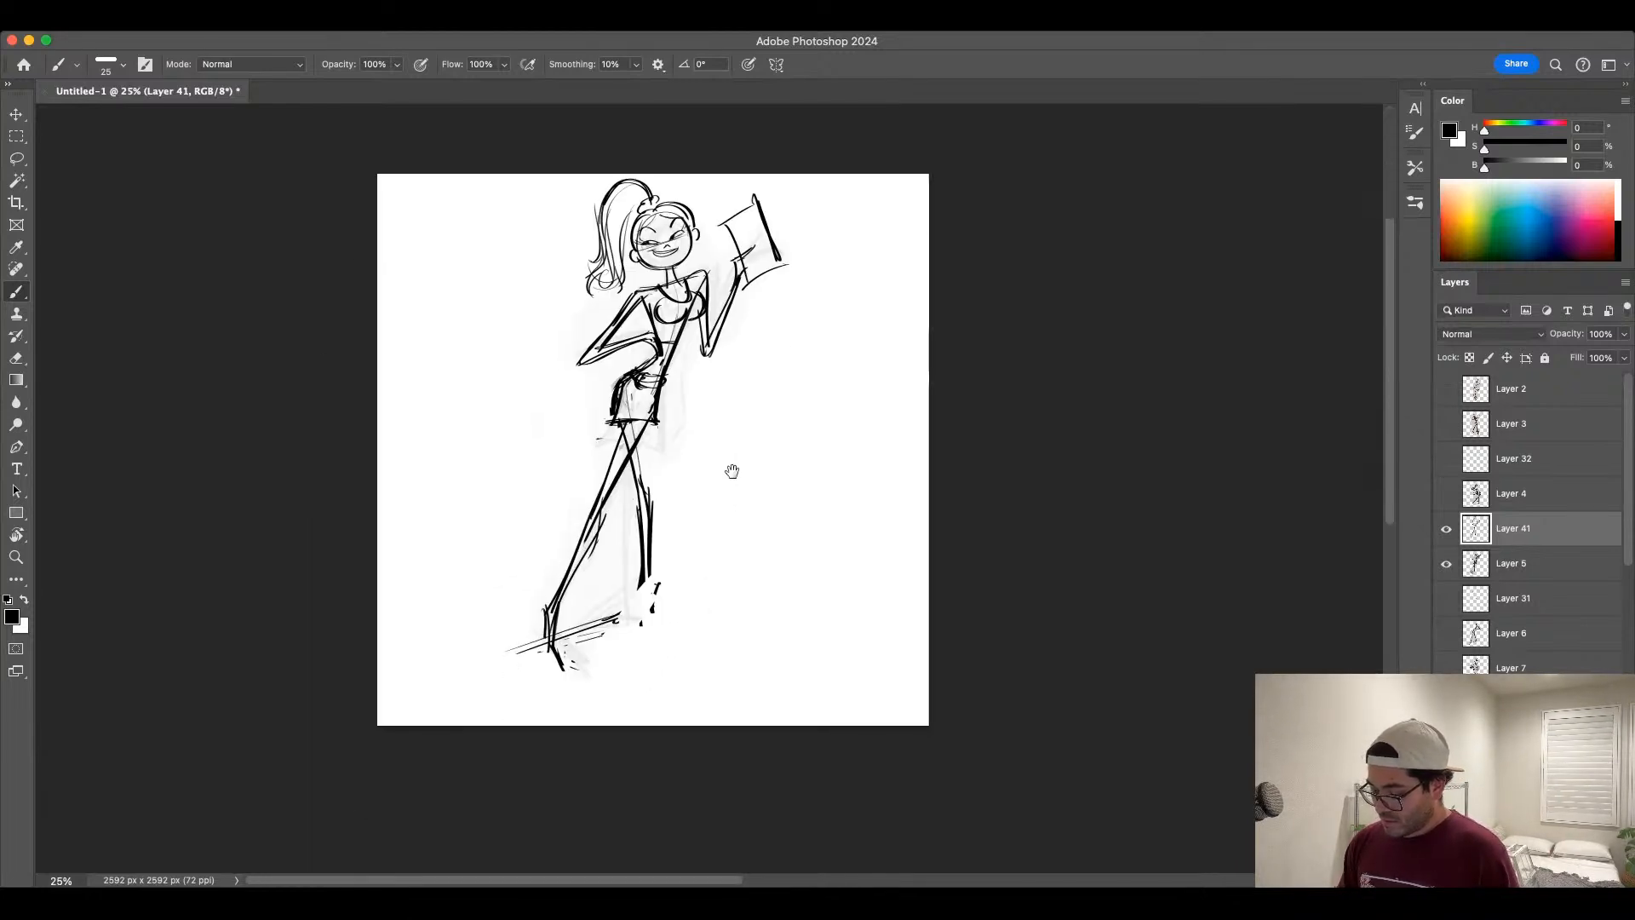
drag(642, 600, 610, 627)
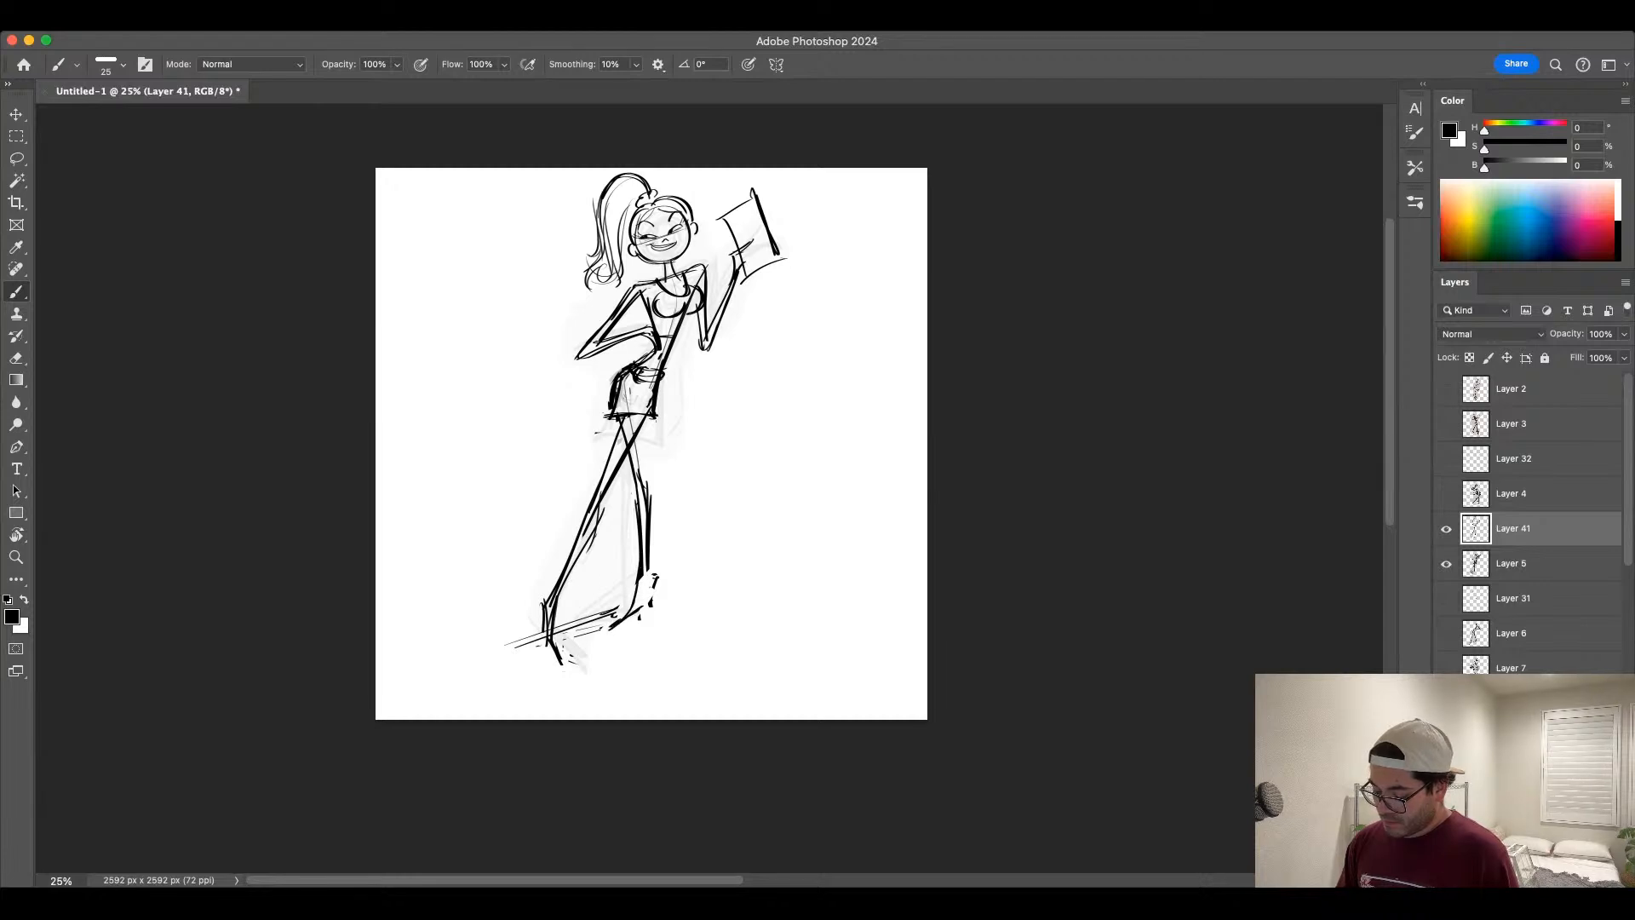
drag(655, 572, 648, 612)
drag(558, 648, 578, 658)
Step: Thicken the slanted leg's outline, add small detail lines on the midriff and hips, and reduce the brush to size 20
mouse_move(559, 592)
mouse_down()
mouse_move(554, 640)
mouse_move(576, 543)
mouse_move(626, 457)
mouse_up()
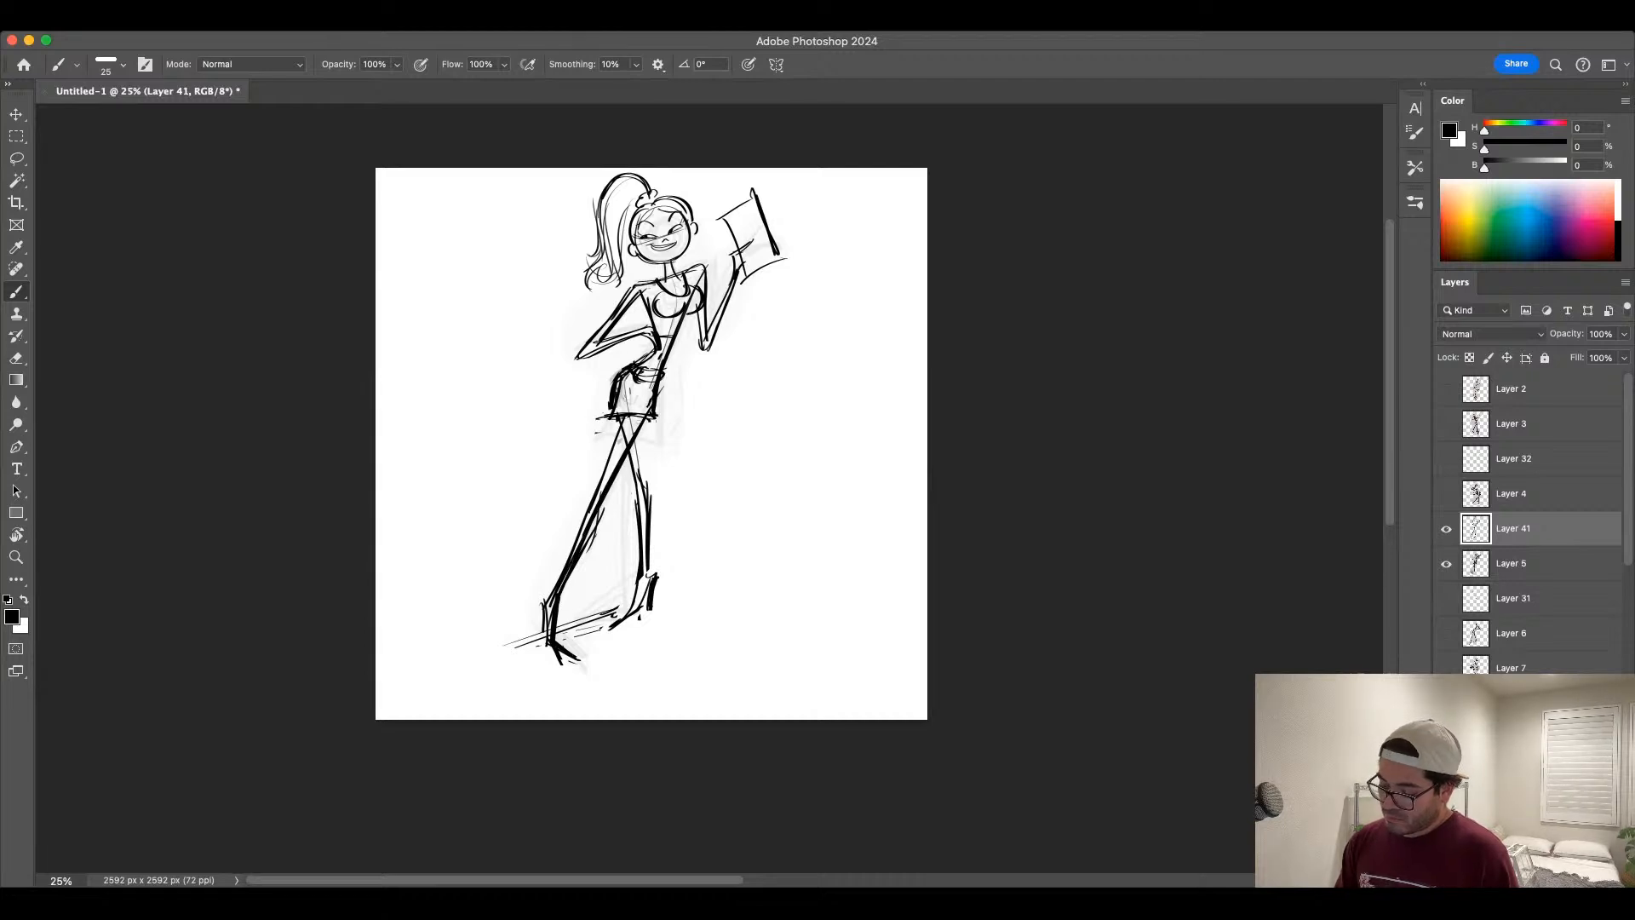
drag(667, 341, 623, 417)
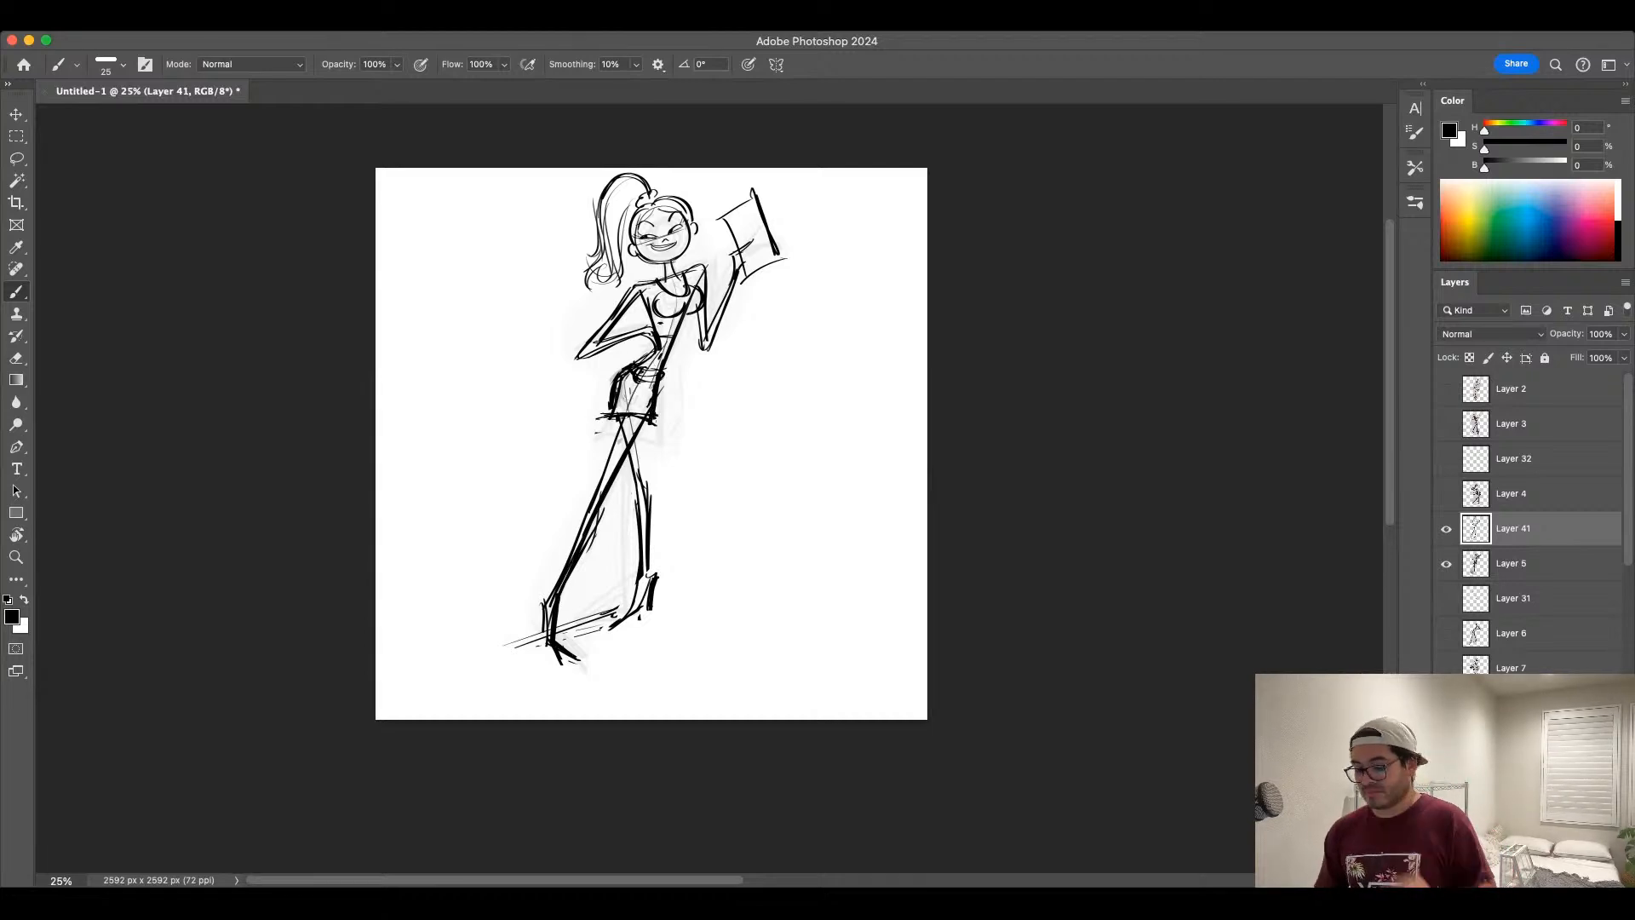
key(bracketleft)
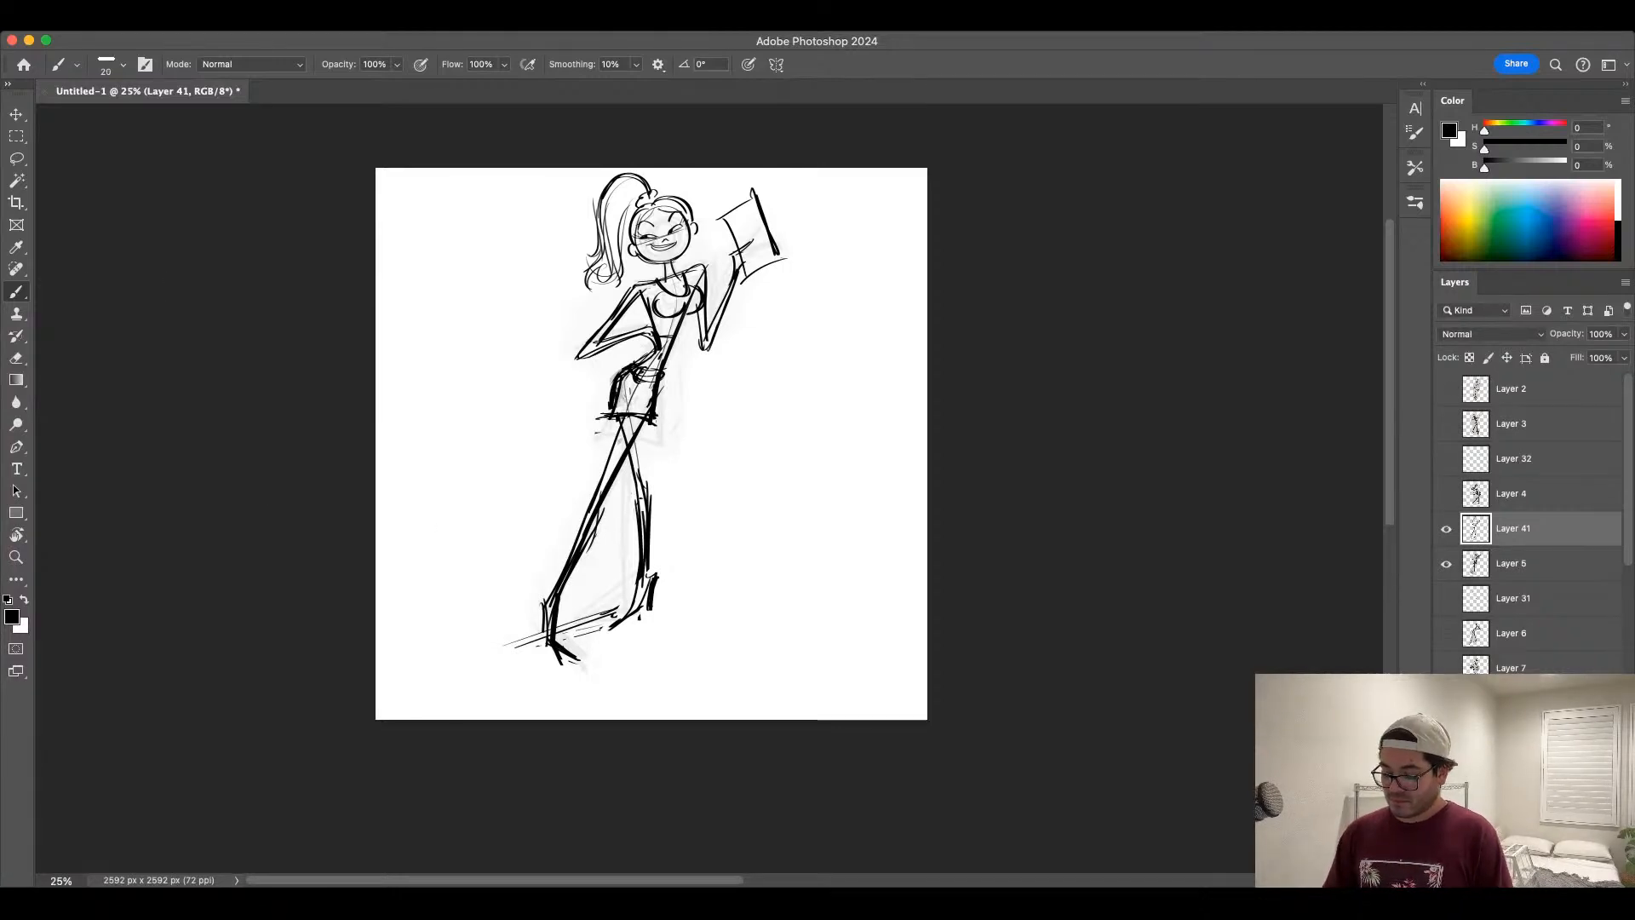
Step: Undo the rear foot and leg strokes and redraw the rear leg as a slim thigh, a small knee bump and a straight calf
drag(643, 575, 612, 624)
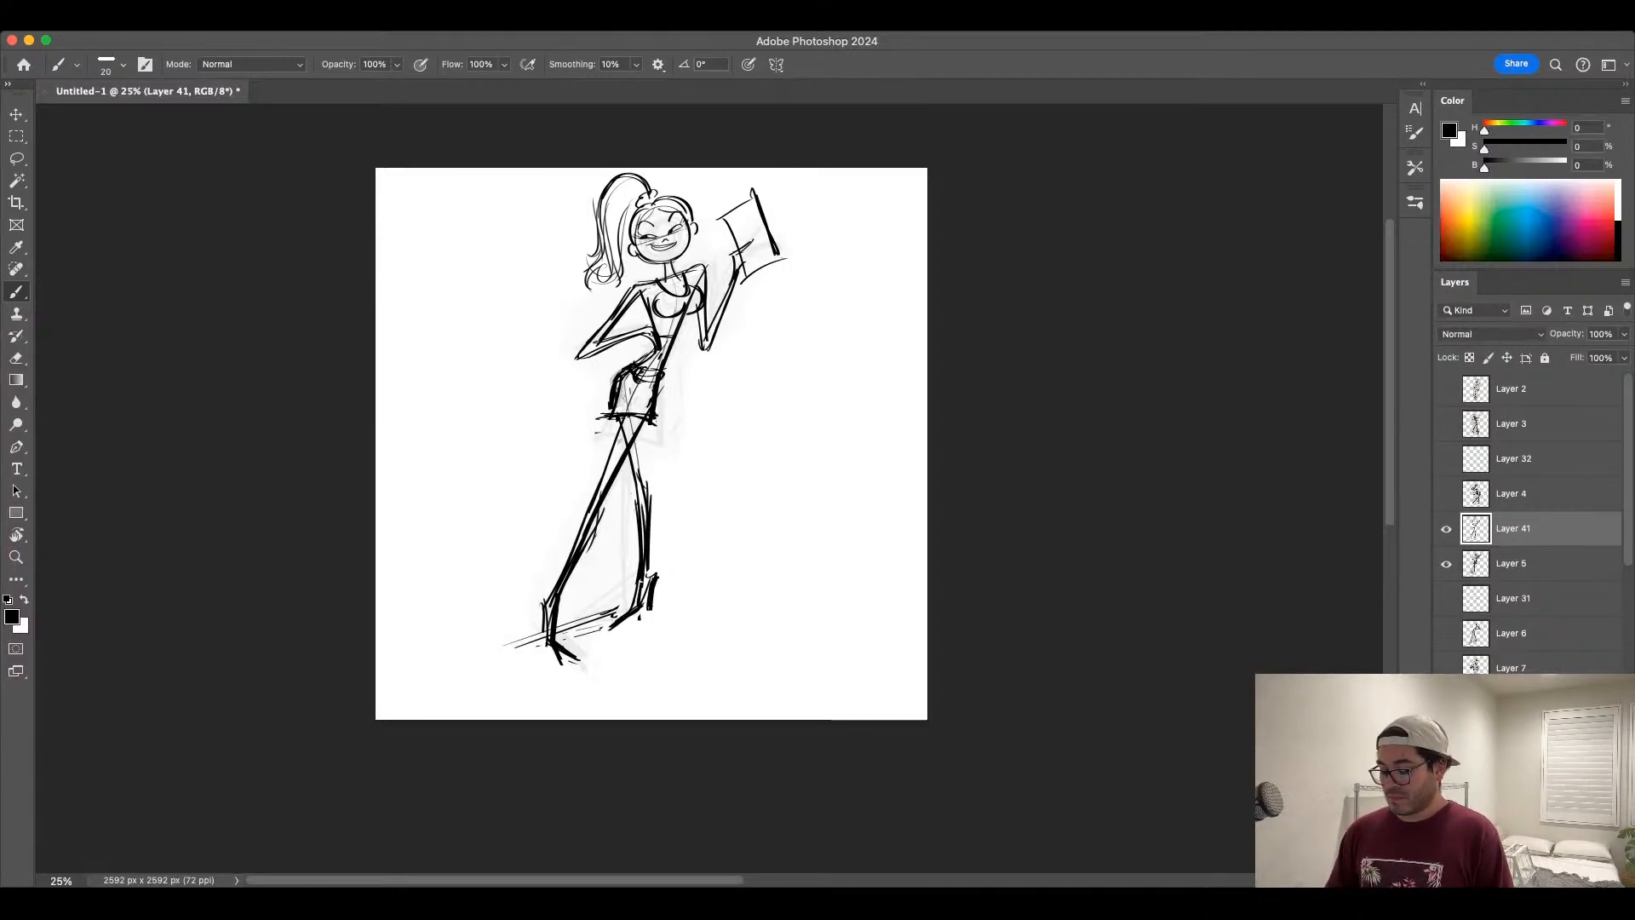
key(super+z)
key(super+z)
key(super+z)
key(super+z)
key(super+z)
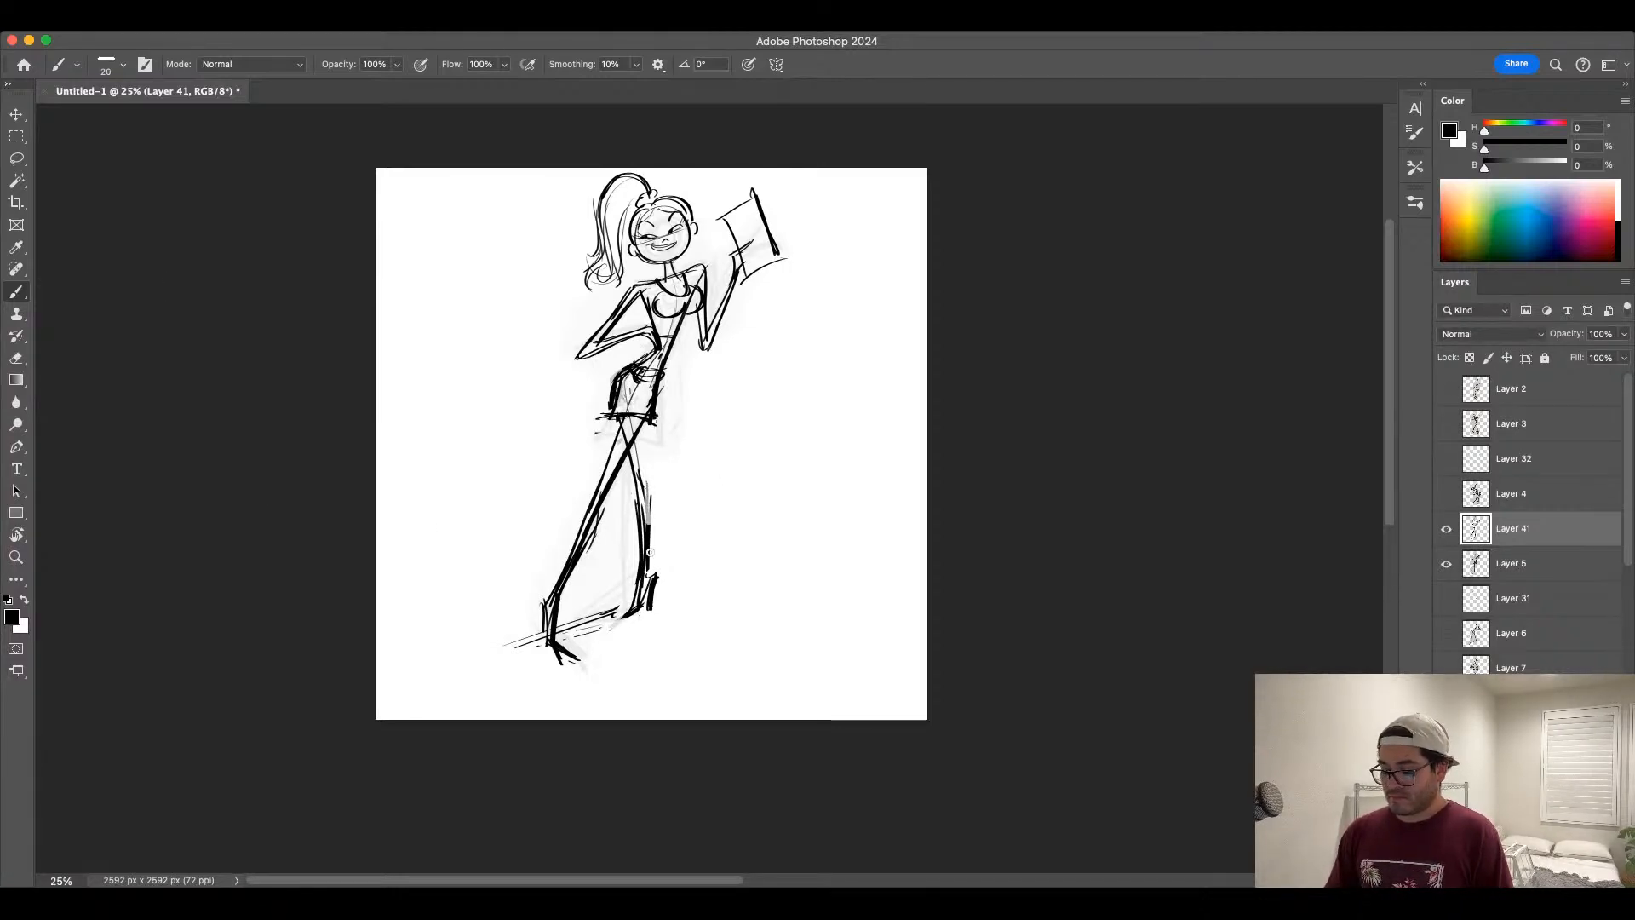
drag(628, 457, 645, 581)
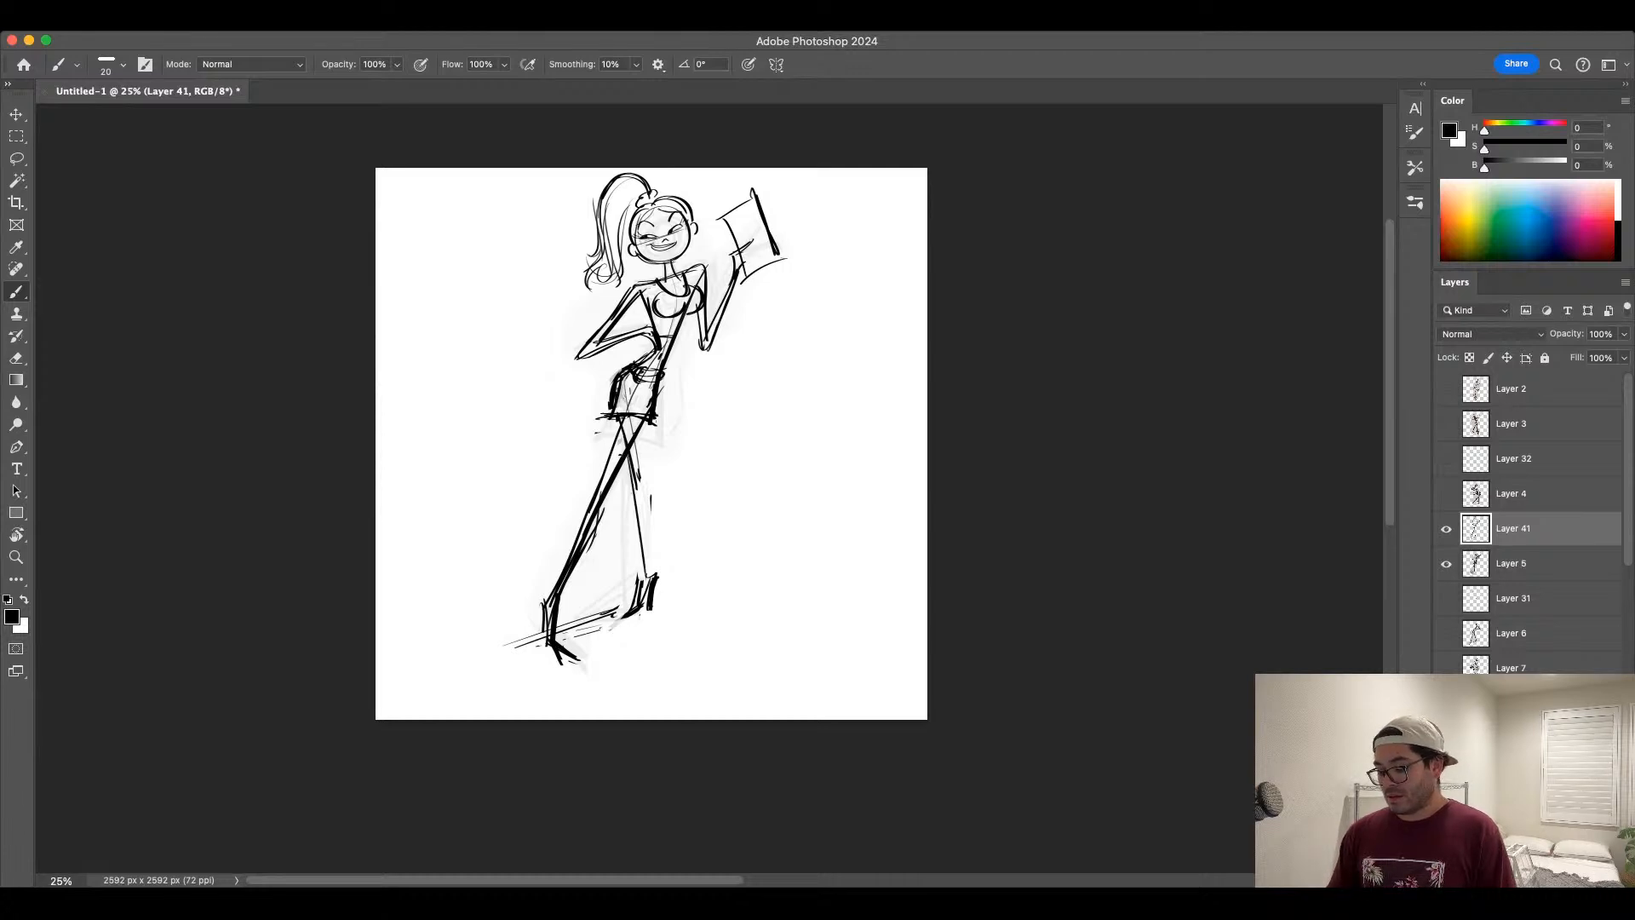
drag(615, 421, 645, 569)
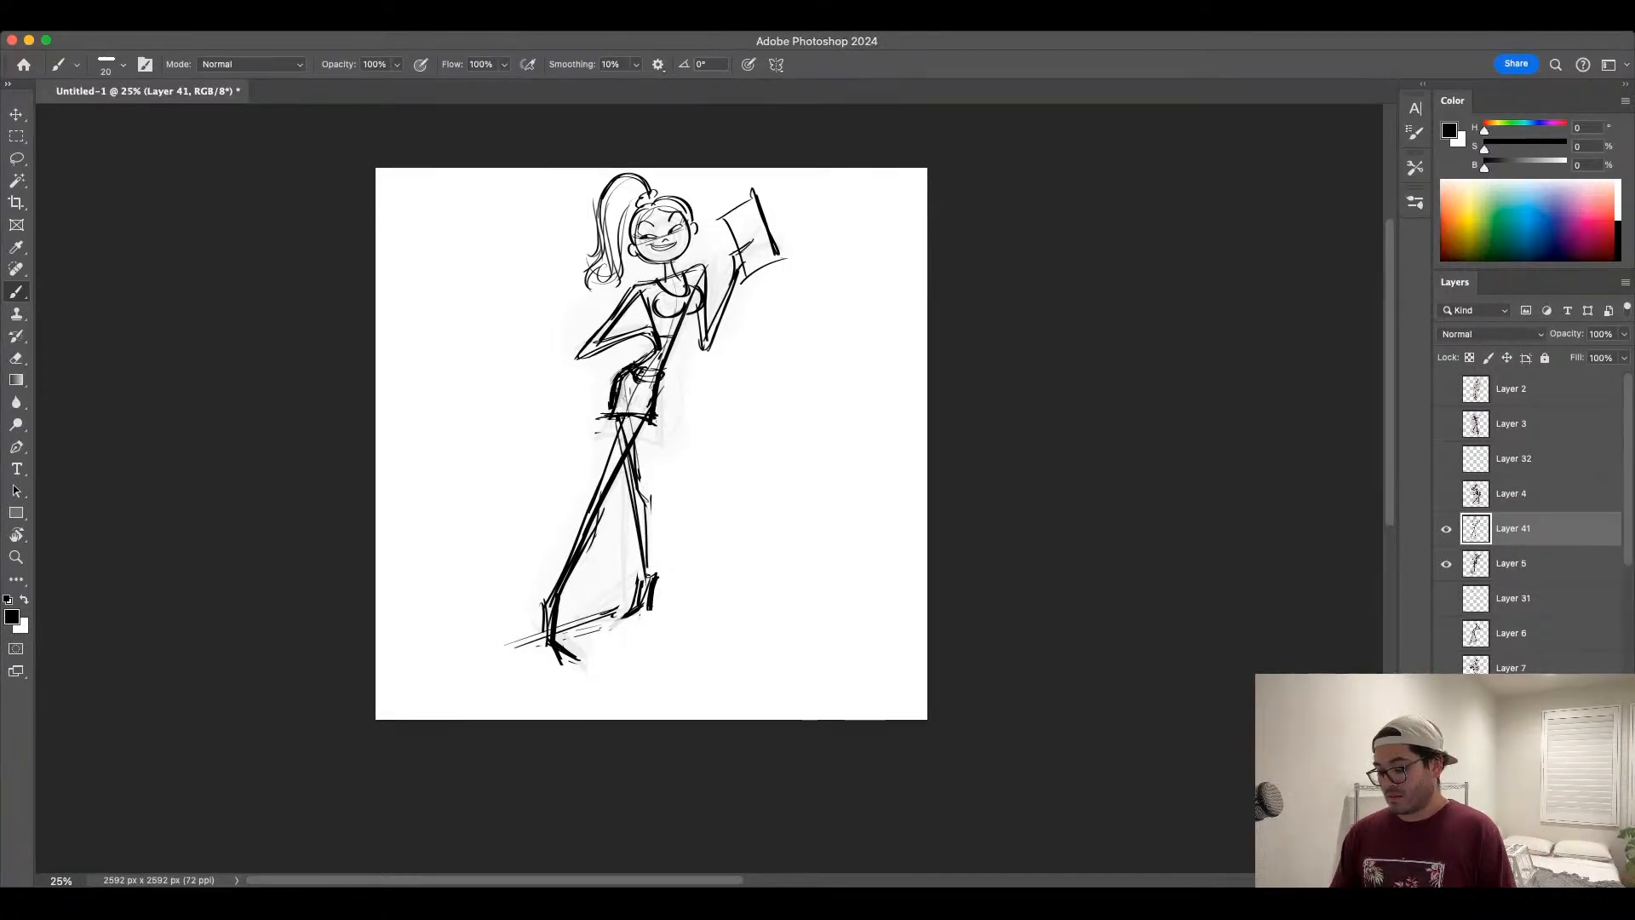
drag(645, 494, 652, 583)
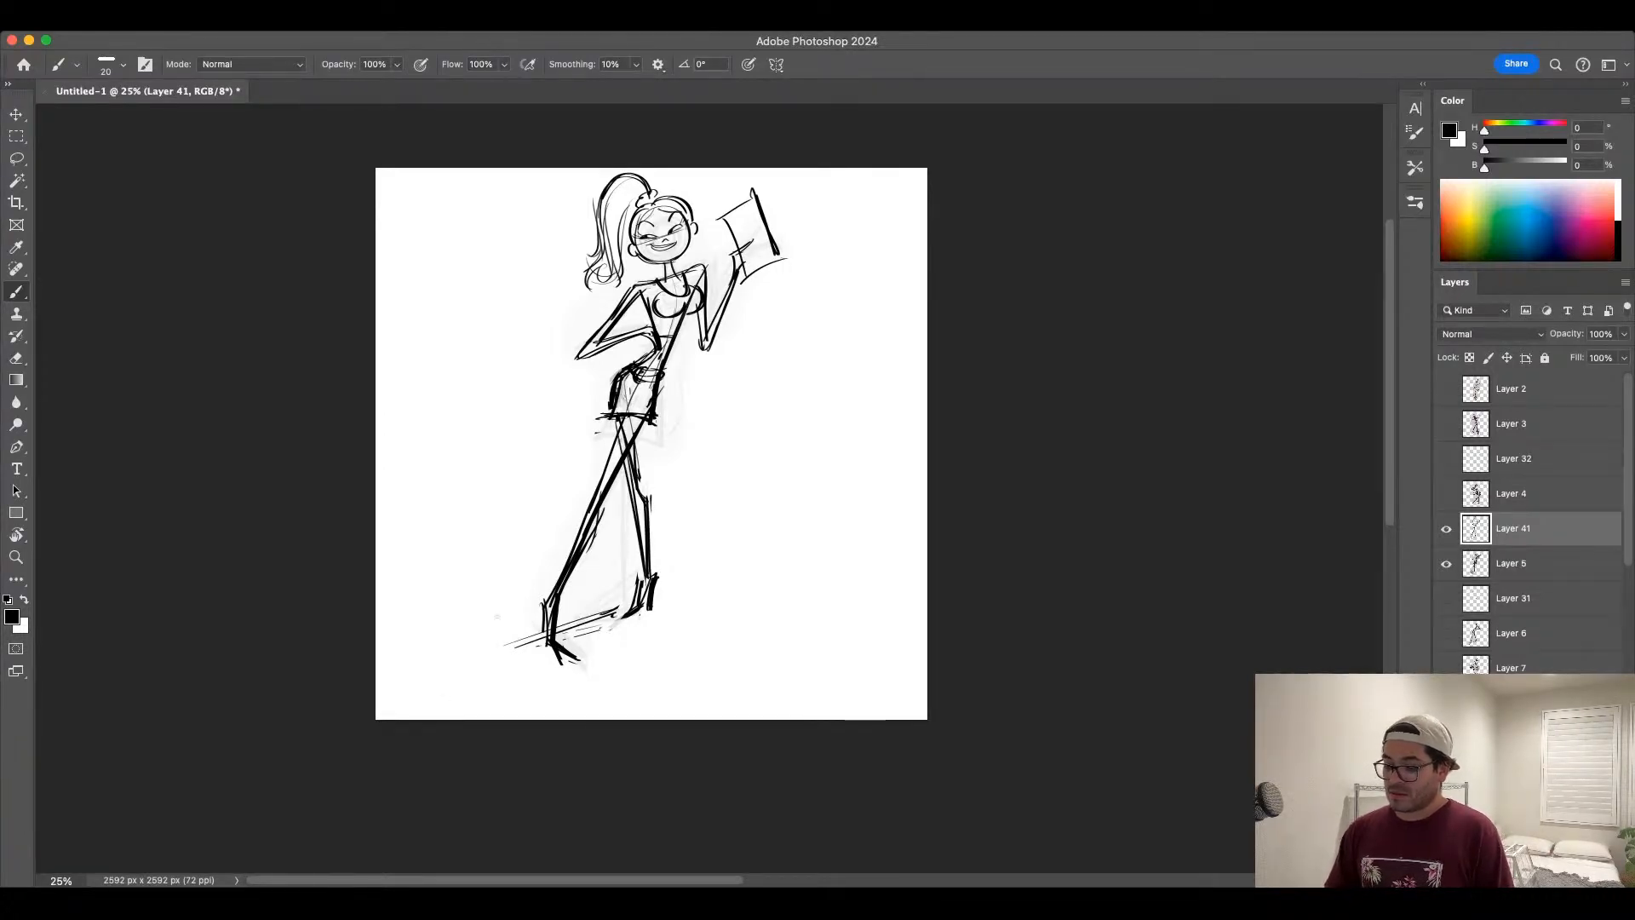
drag(744, 504, 745, 509)
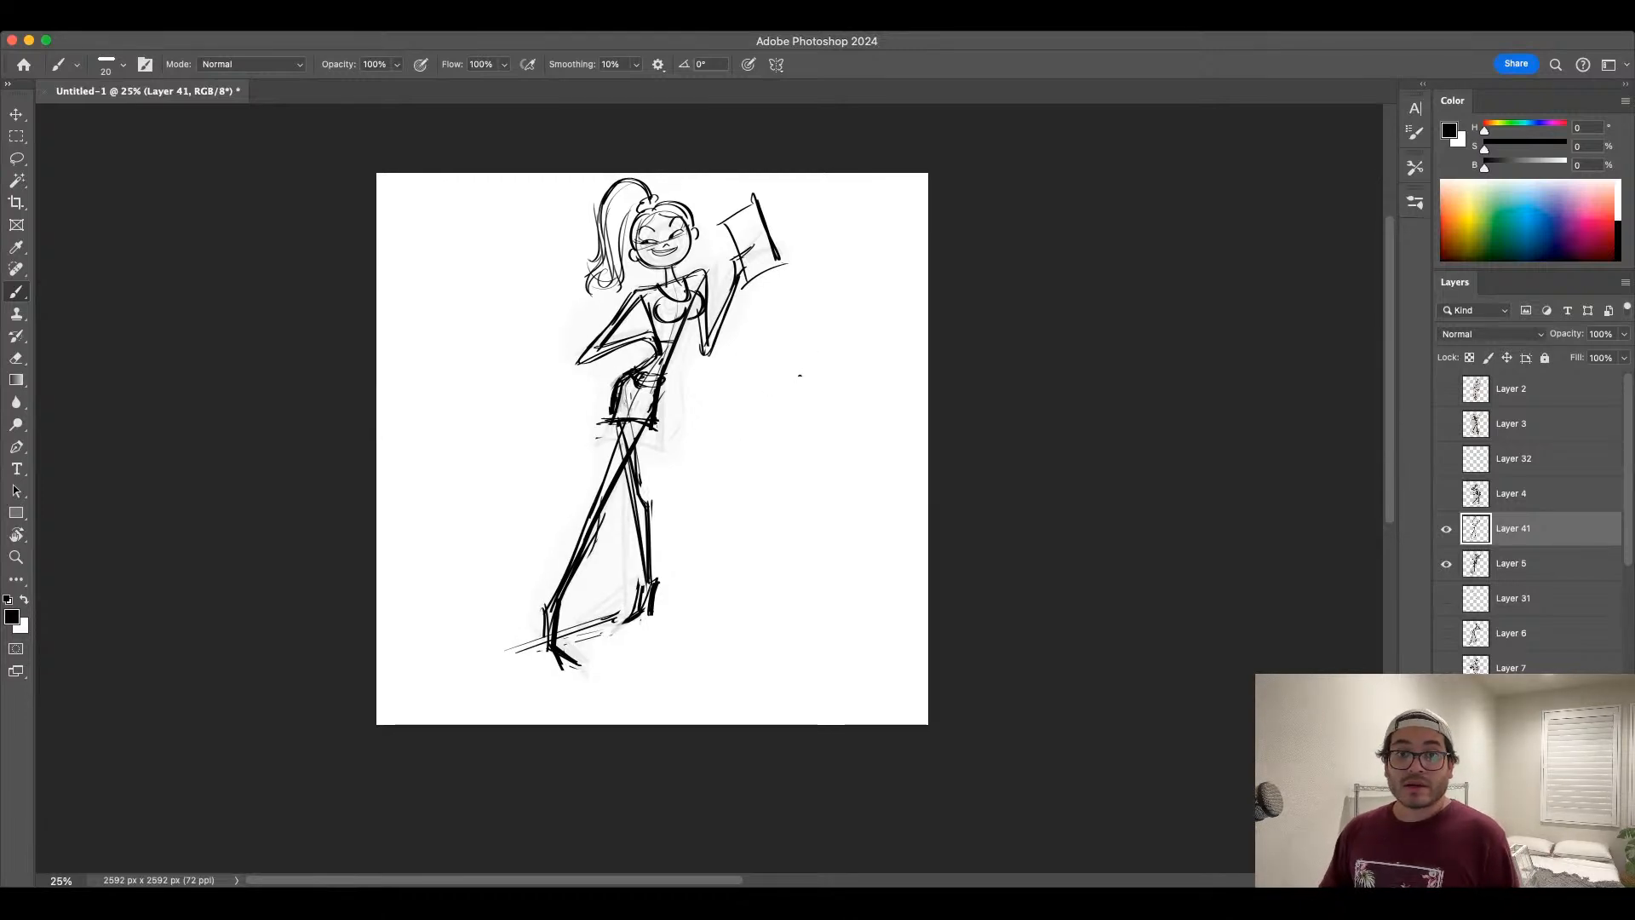
Step: Move the Layer 41 figure slightly down the canvas with Free Transform and hide Layer 5
key(super+equal)
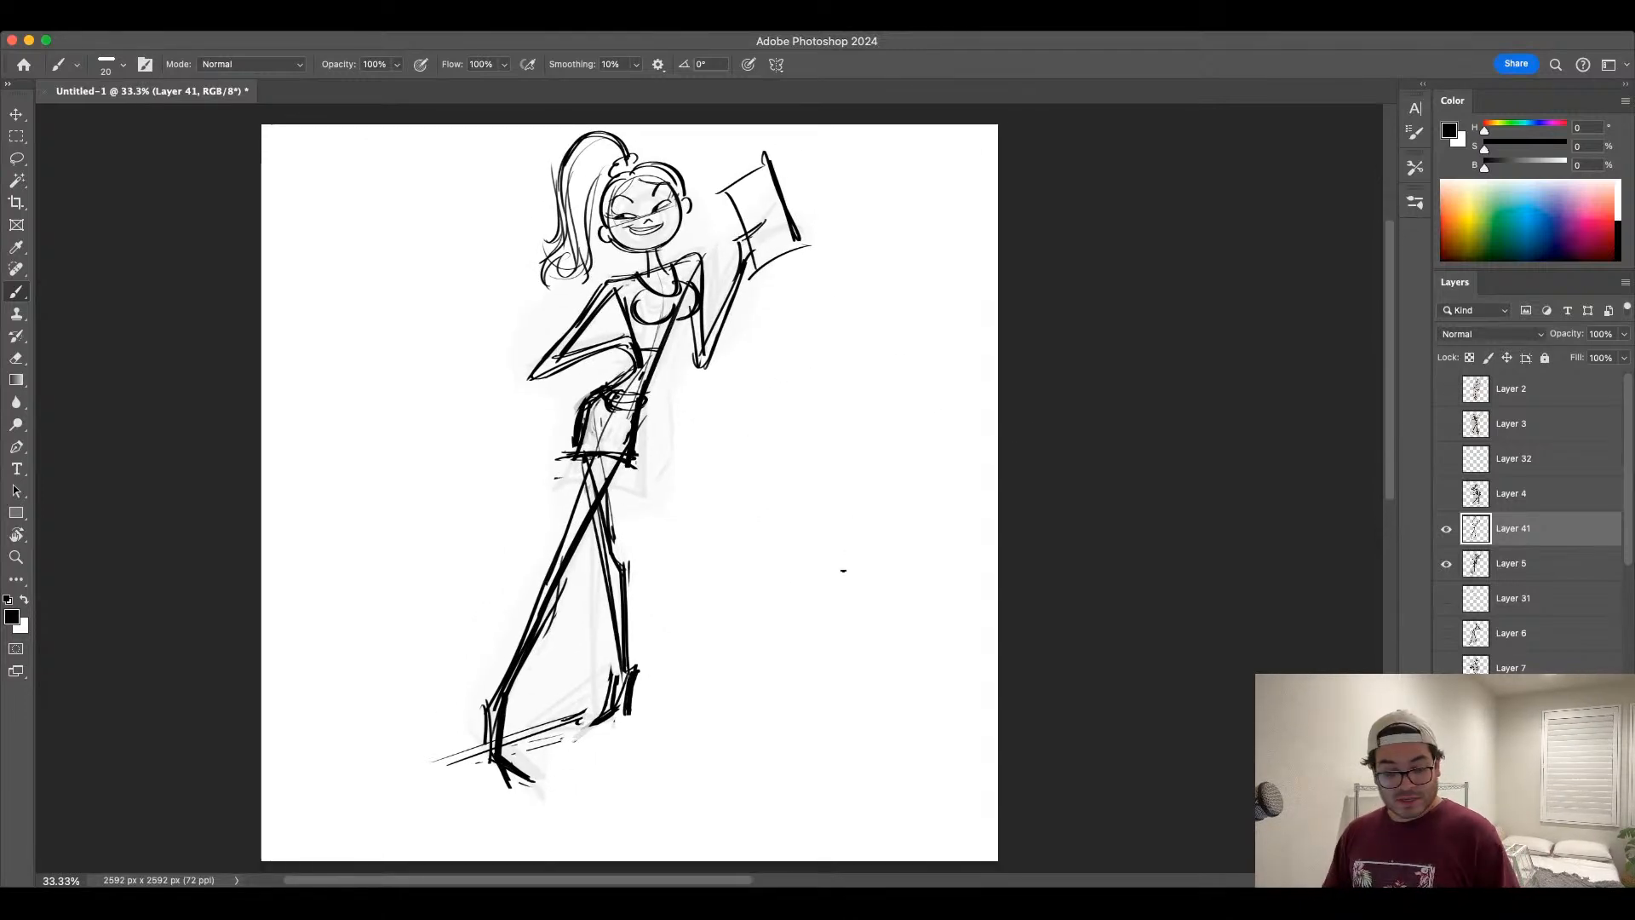
key(super+t)
drag(795, 703, 775, 655)
key(Return)
click(1446, 563)
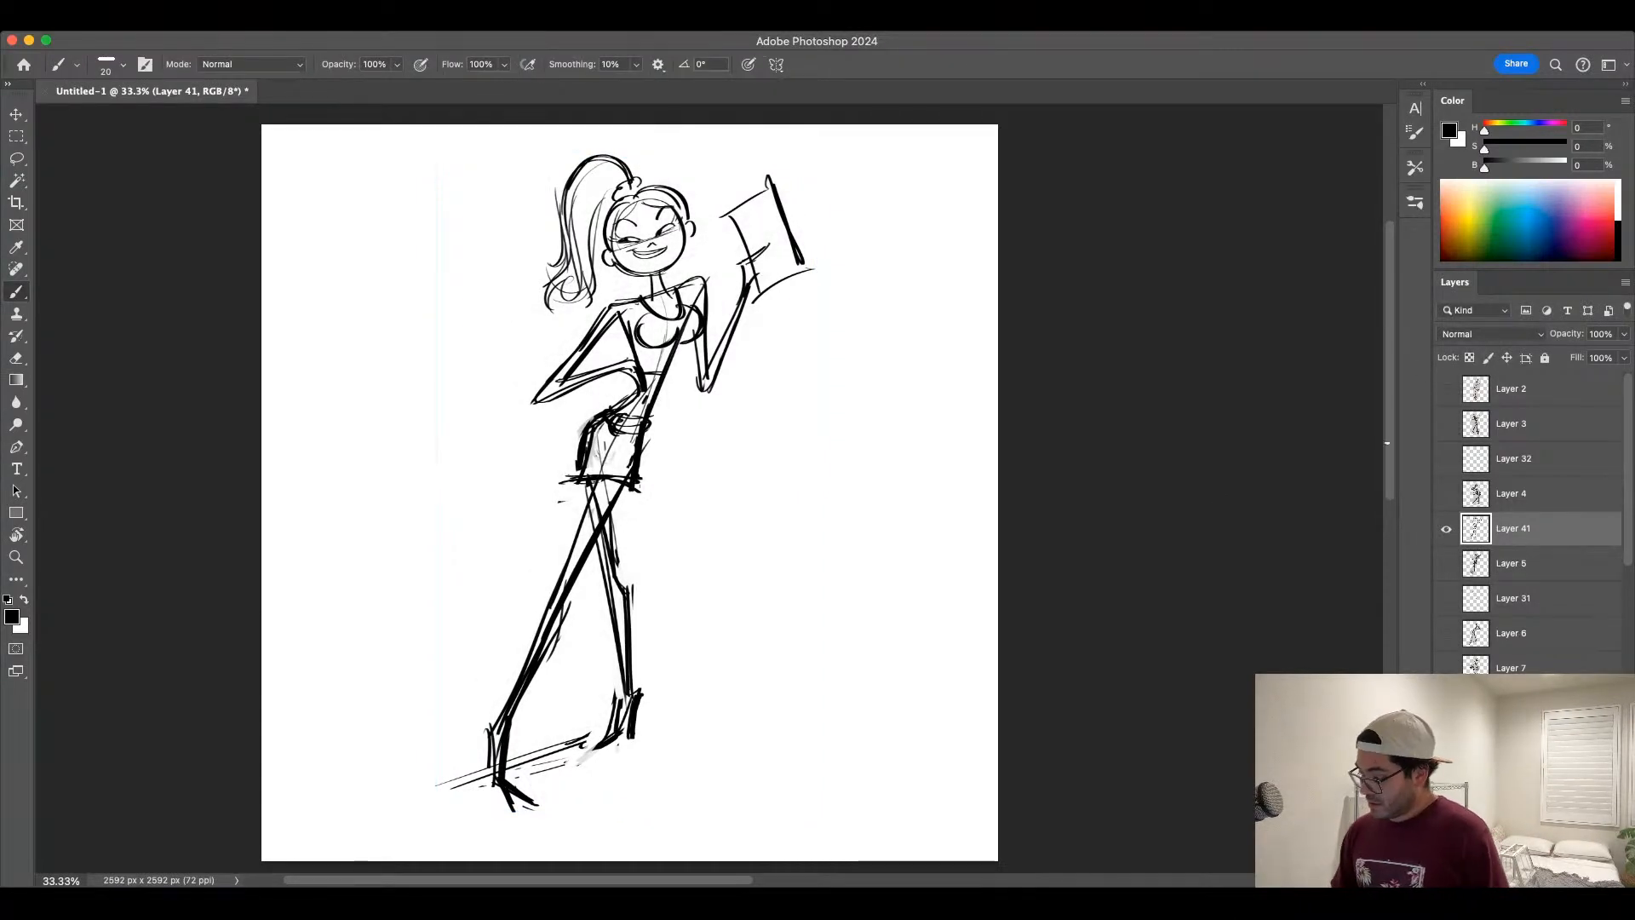
Step: Fade Layer 41 to 9% opacity, then add a new layer above it for inking with a textured angled brush preset
drag(1627, 338, 1563, 355)
click(1416, 168)
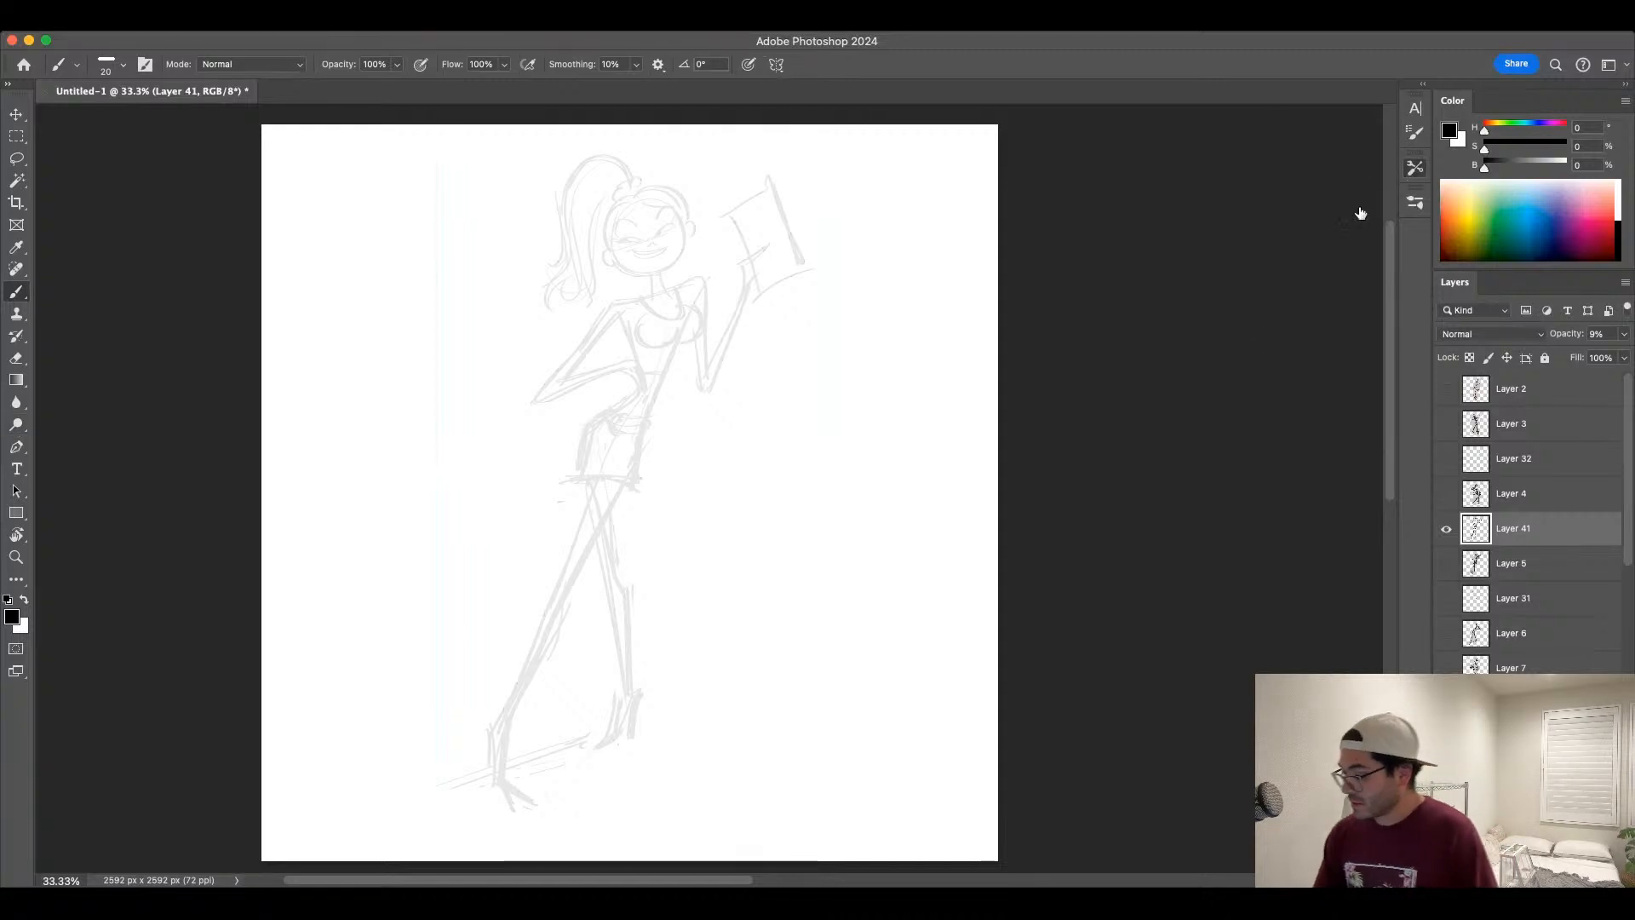
click(1291, 243)
click(1417, 173)
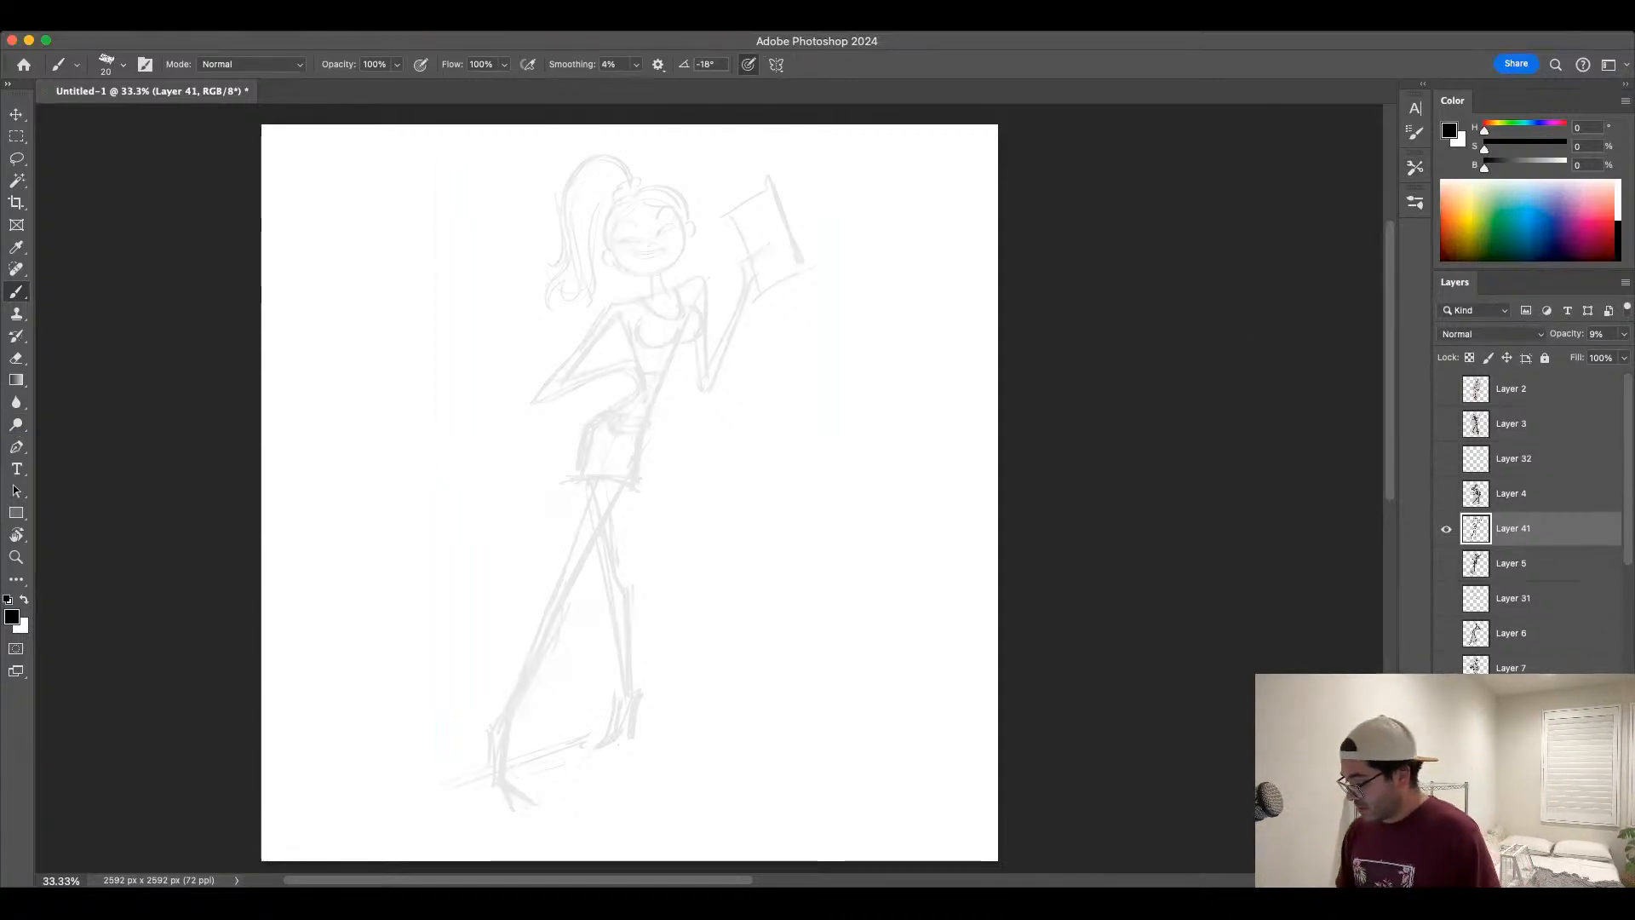
key(super+alt+shift+n)
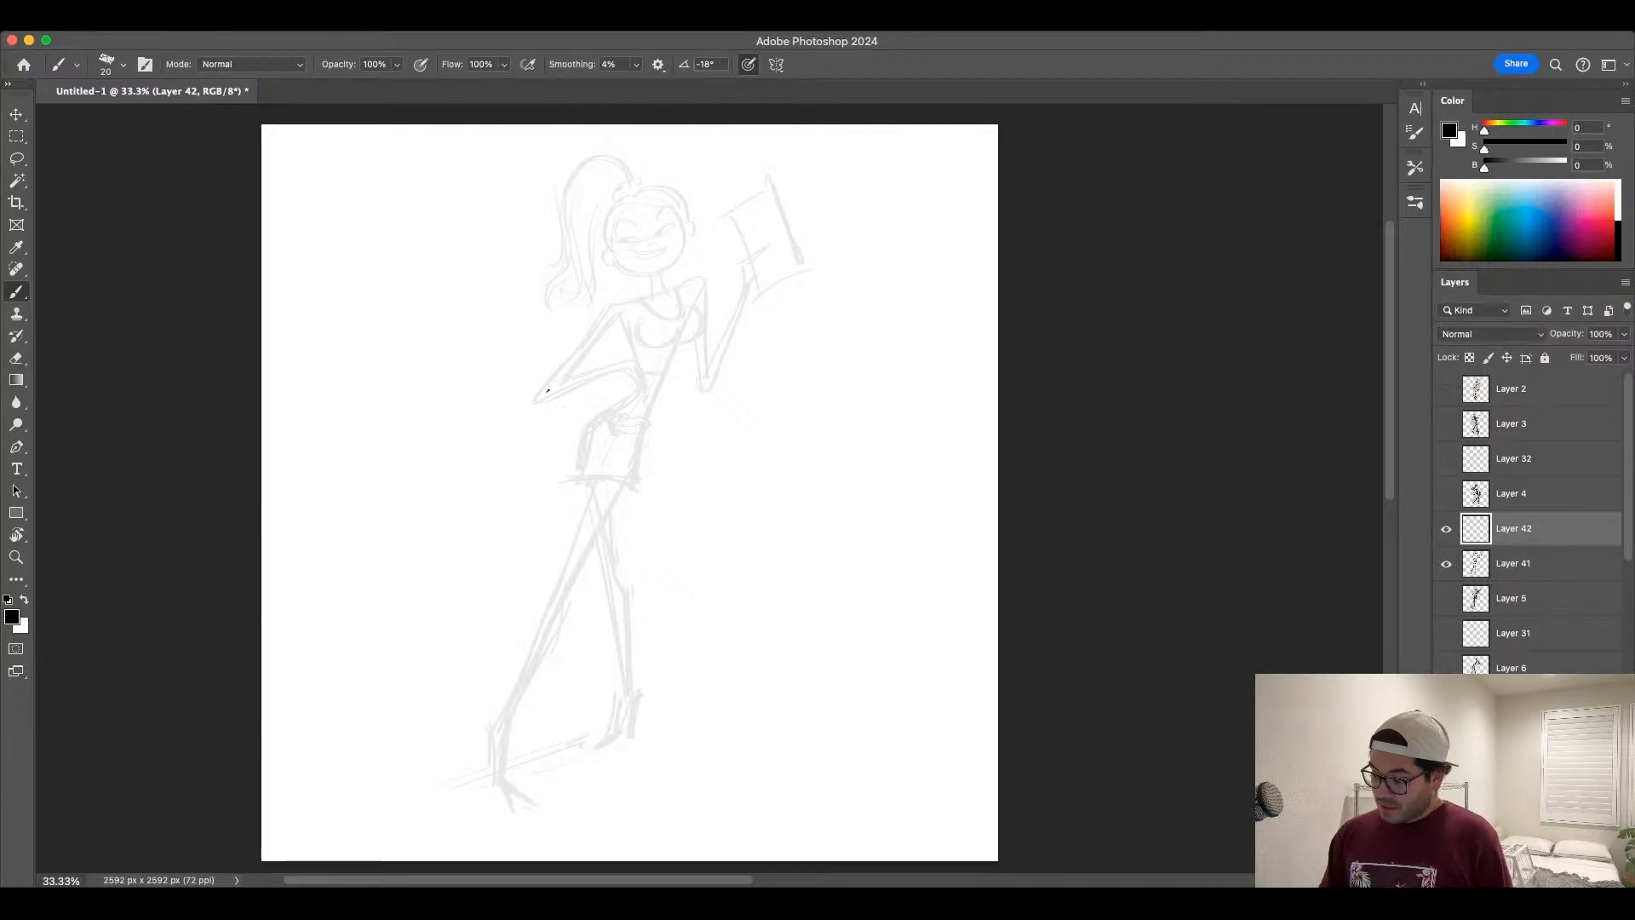
Step: Ink the girl's round face outline over the faded sketch, undoing and redoing the curves while adjusting the brush size
mouse_move(618, 218)
mouse_down()
mouse_move(616, 259)
mouse_move(622, 218)
mouse_move(646, 274)
mouse_move(683, 263)
mouse_up()
key(super+z)
key(])
key(super+z)
drag(664, 202, 659, 271)
key(super+z)
key(super+z)
key(super+z)
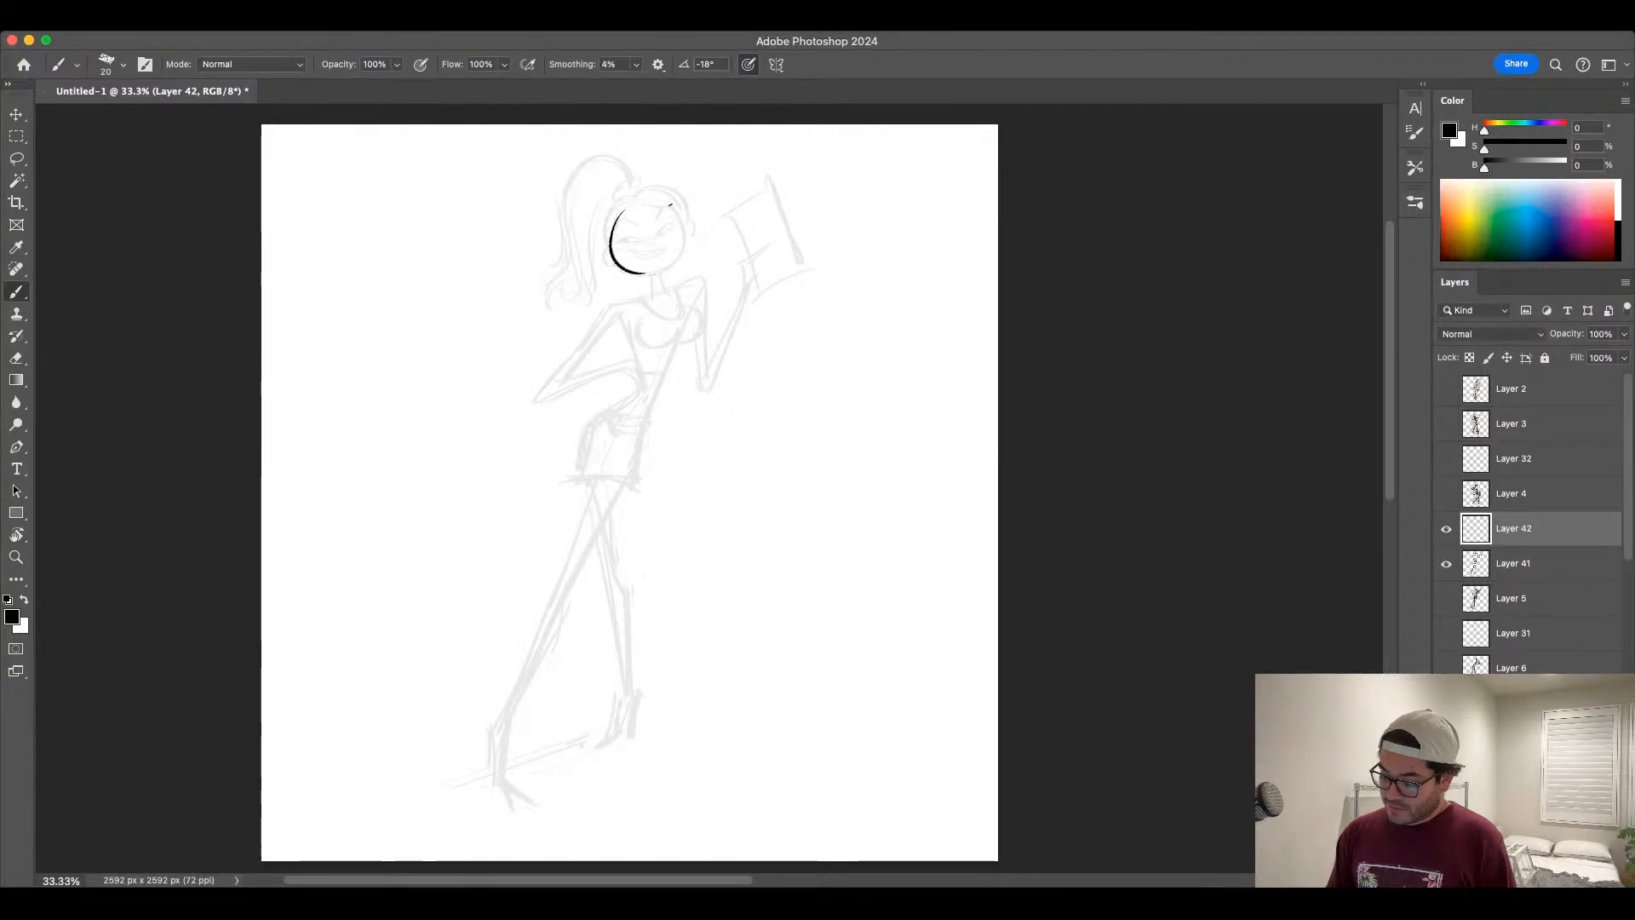
mouse_move(661, 202)
mouse_down()
mouse_move(662, 268)
mouse_move(689, 253)
mouse_move(669, 267)
mouse_move(655, 201)
mouse_move(653, 270)
mouse_up()
key(super+z)
key(super+z)
key(super+z)
key([)
key(super+z)
key(super+z)
key(super+z)
Step: Ink the two short neck lines below the chin with a size 15 brush
key(super+plus)
drag(789, 465, 748, 756)
key(super+plus)
mouse_move(561, 445)
mouse_down()
mouse_move(583, 489)
mouse_move(543, 507)
mouse_up()
key(super+z)
key(super+z)
drag(566, 451, 582, 490)
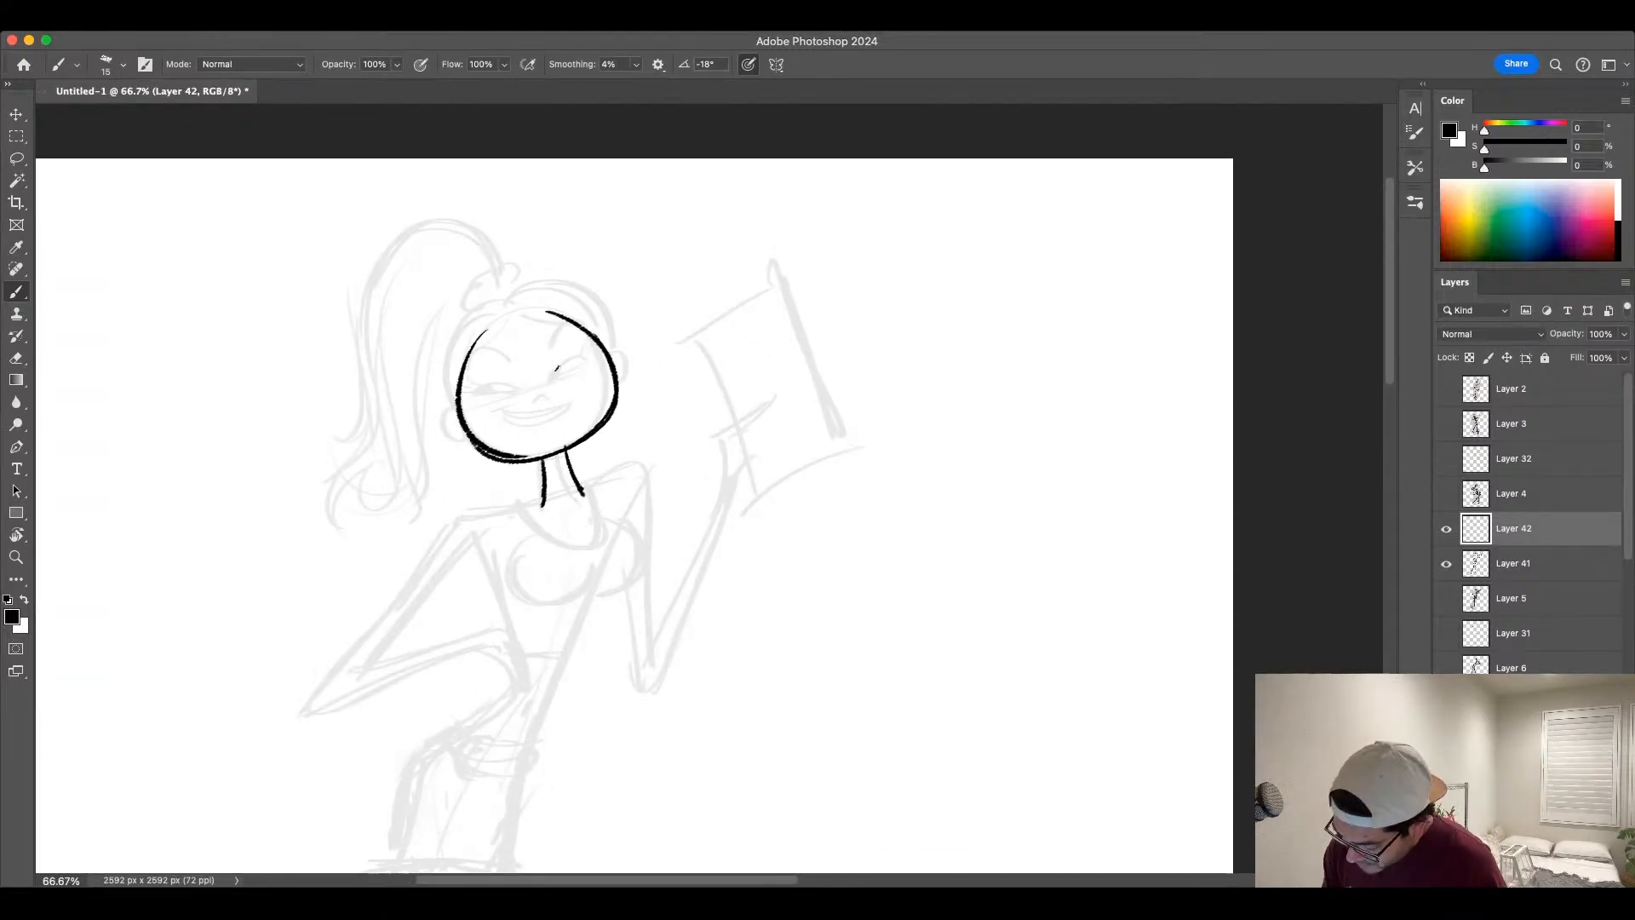
Step: Ink both narrowed smiling eyes and the lashes on the left eye, redoing strokes as needed
key(bracketleft)
key(bracketleft)
mouse_move(469, 396)
mouse_down()
mouse_move(594, 358)
mouse_move(468, 390)
mouse_up()
key(super+z)
key(super+z)
key(bracketright)
key(bracketright)
key(super+z)
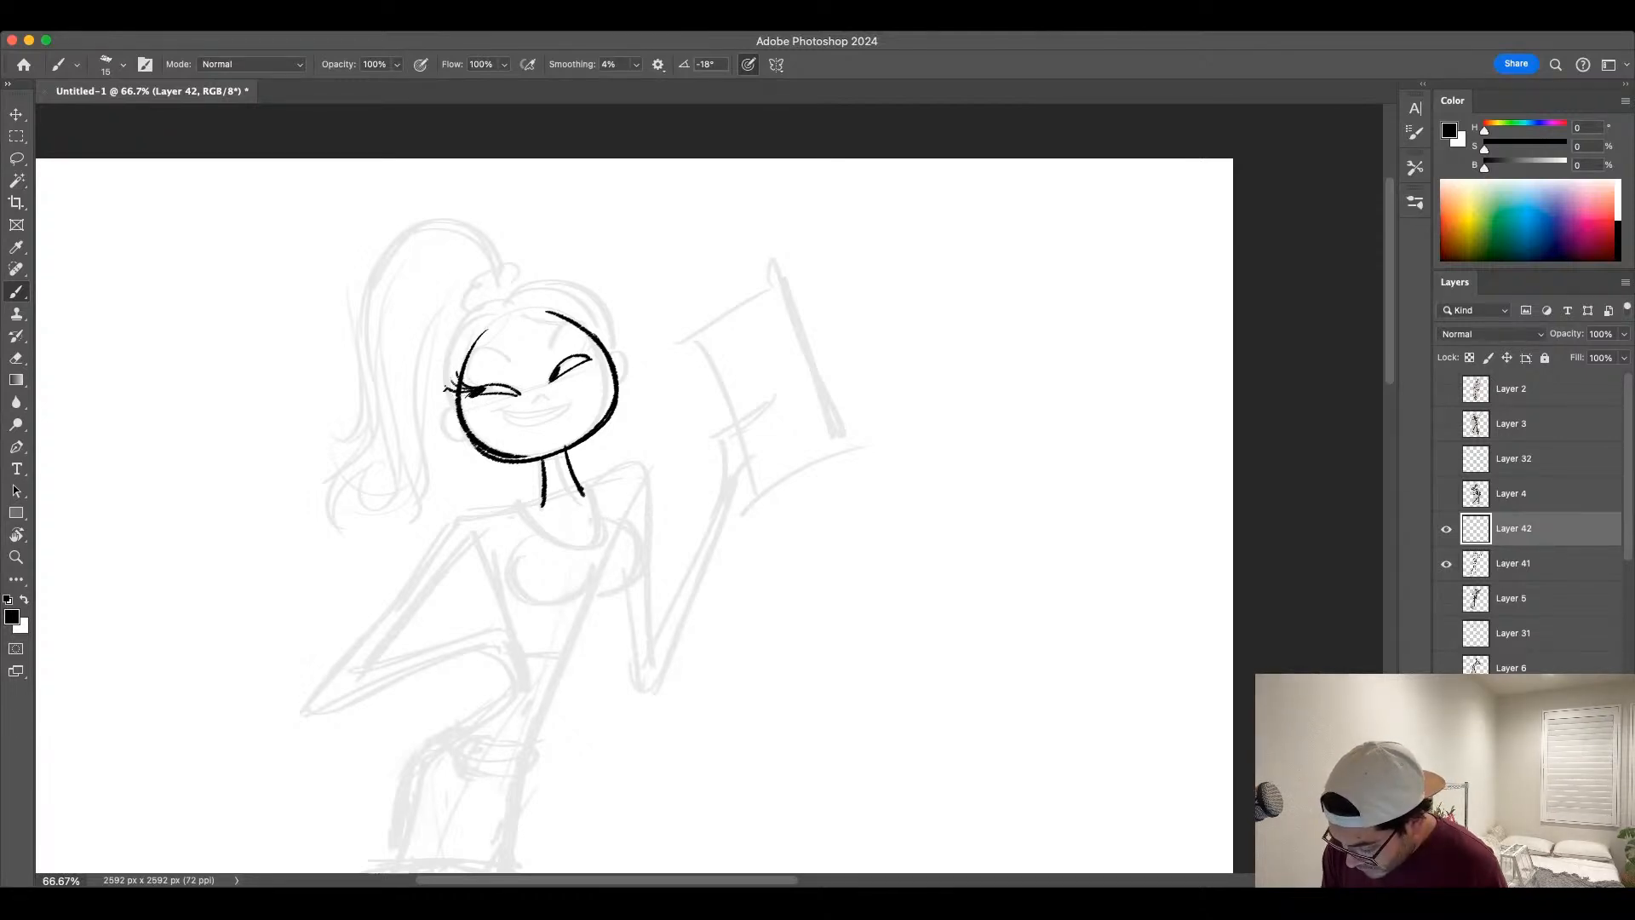
Step: Ink long curved lashes fanning out from the right eye past the face edge, redoing them several times
mouse_move(579, 354)
mouse_down()
mouse_move(596, 322)
mouse_move(619, 329)
mouse_up()
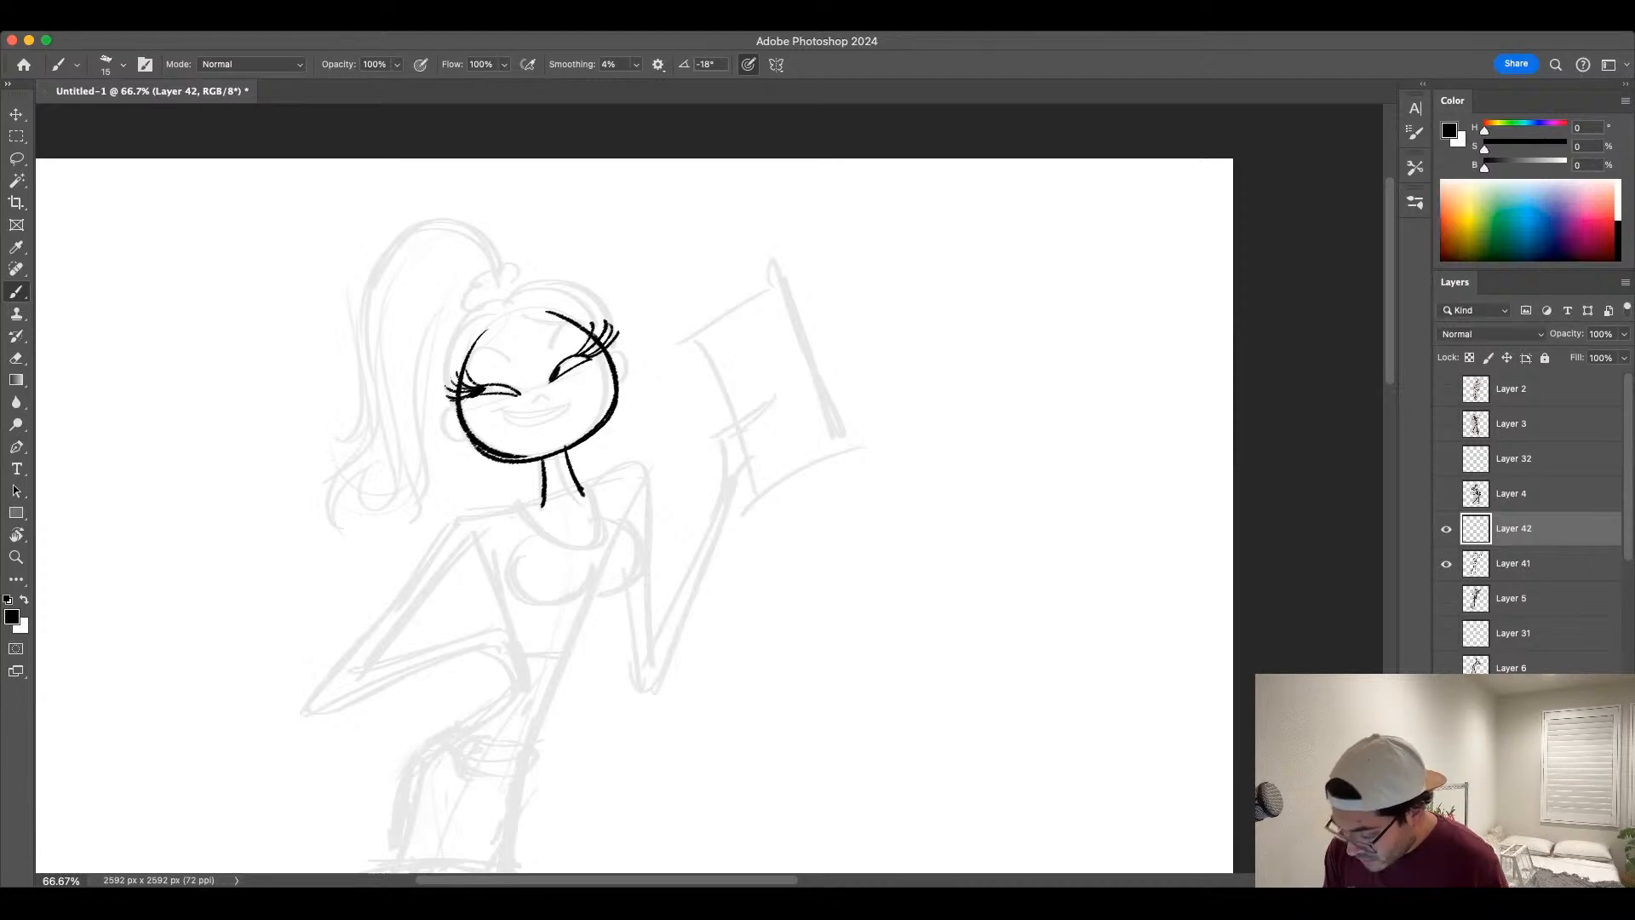
key(super+z)
key(super+z)
key(super+z)
key(super+z)
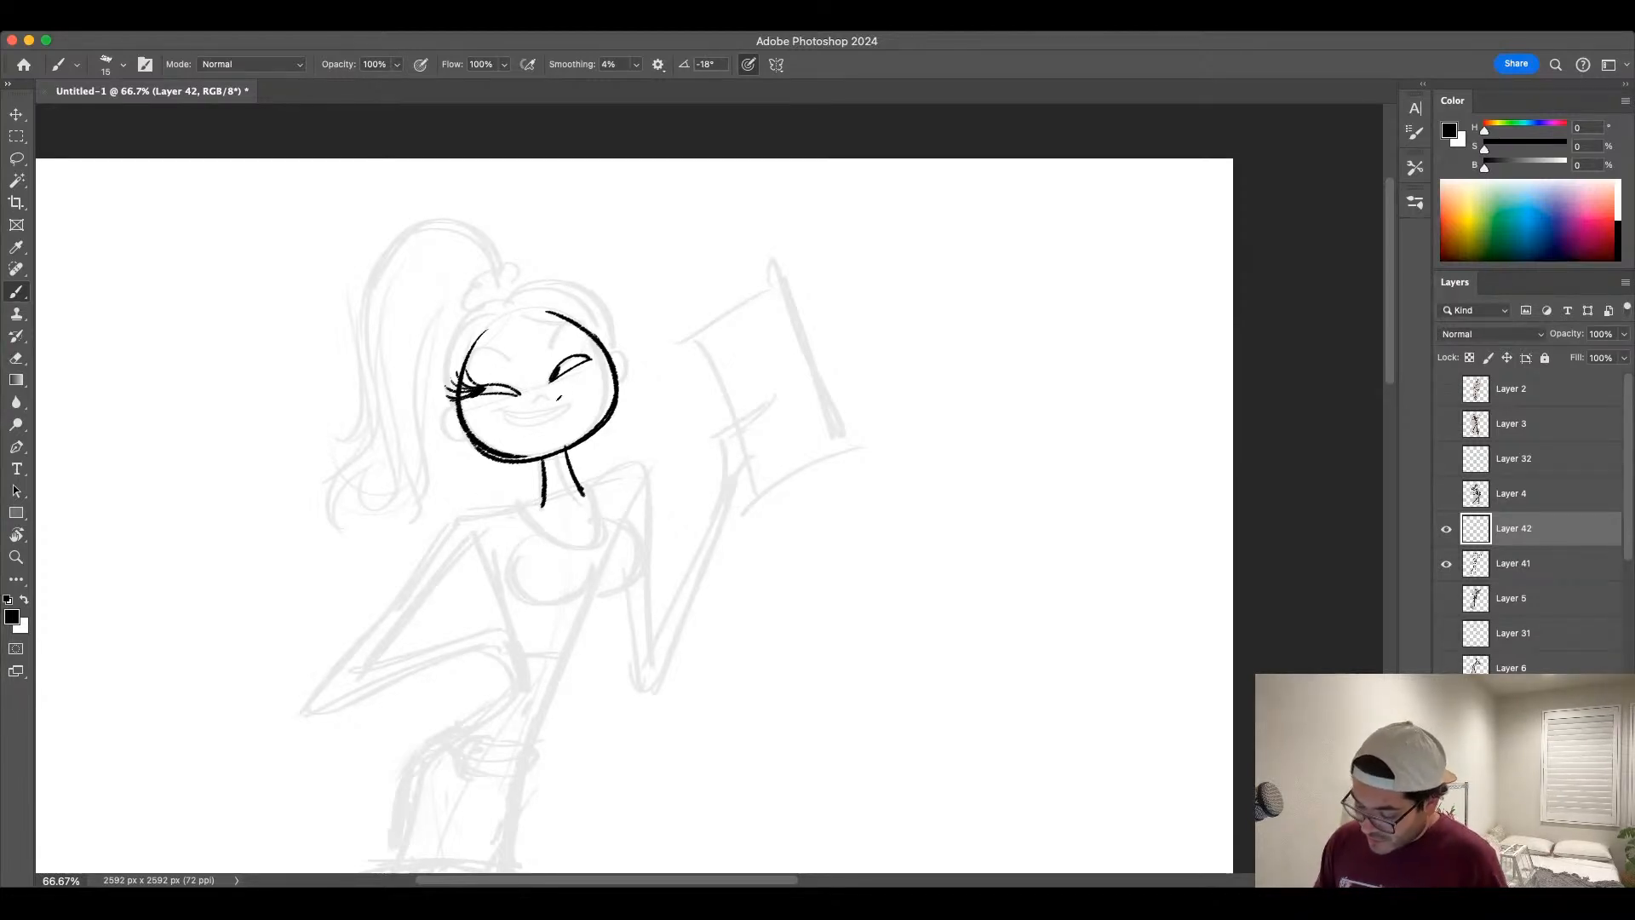
key(super+z)
key(super+z)
mouse_move(577, 355)
mouse_down()
mouse_move(595, 320)
mouse_move(623, 321)
mouse_up()
key(super+z)
key(super+z)
key(super+z)
drag(591, 354, 626, 336)
Step: Ink thick arched eyebrows above both eyes, undoing and redrawing the curves
mouse_move(477, 389)
mouse_down()
mouse_move(428, 388)
mouse_move(442, 363)
mouse_move(426, 394)
mouse_move(453, 352)
mouse_move(501, 353)
mouse_move(514, 375)
mouse_move(577, 324)
mouse_up()
key(super+z)
key(super+z)
key(super+z)
key(super+z)
key(super+z)
key(super+z)
key(super+z)
key(super+z)
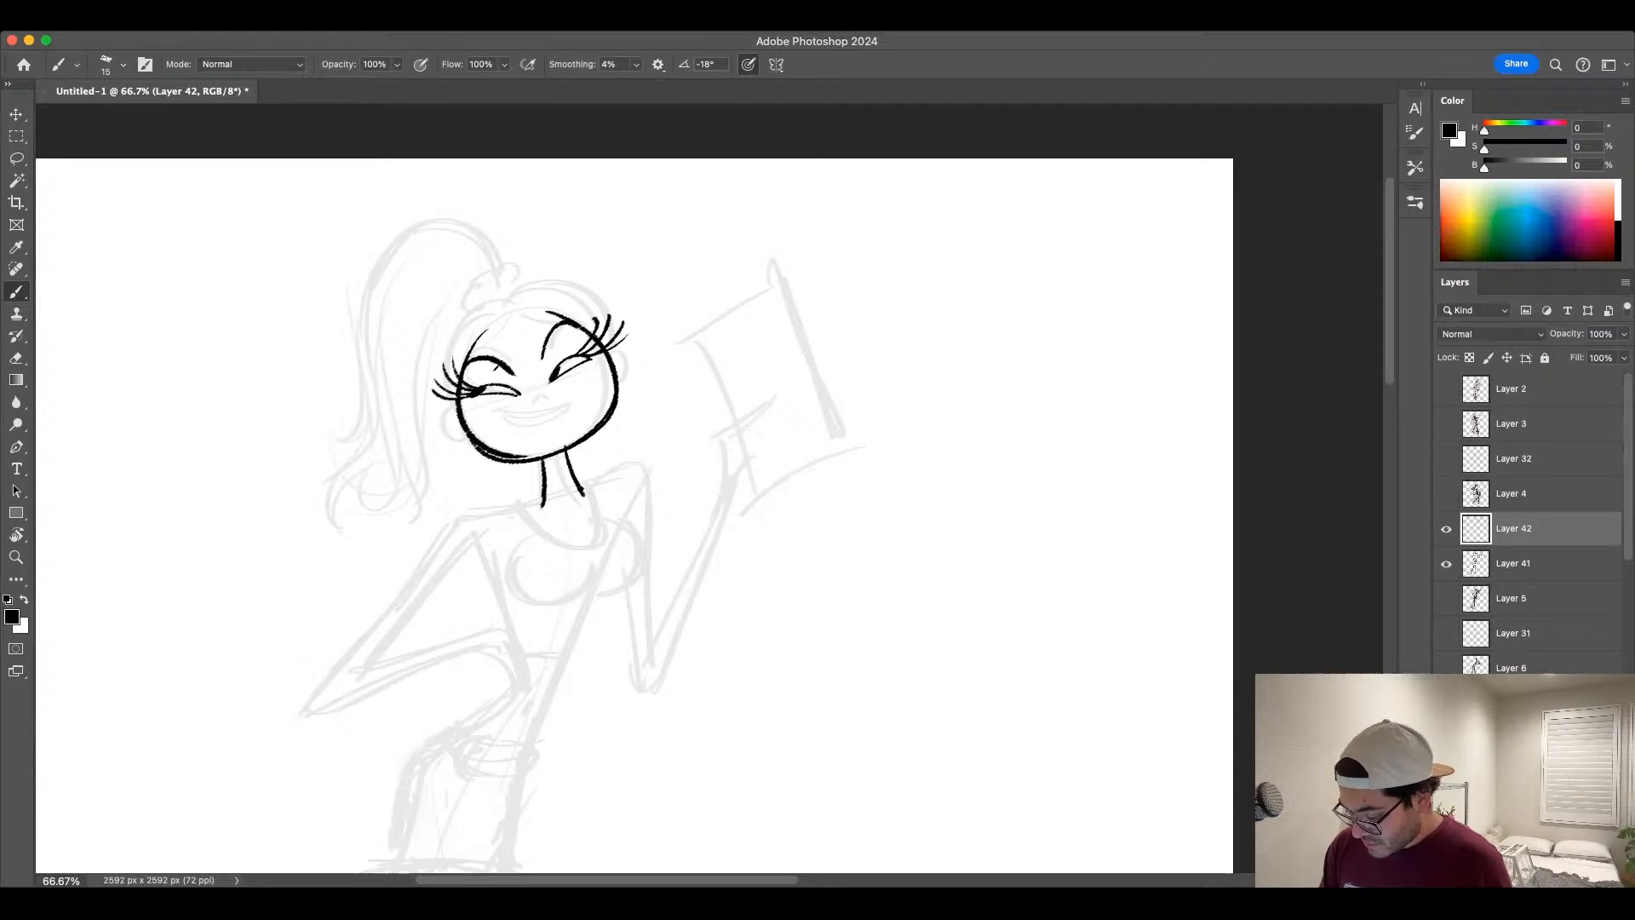
mouse_move(467, 367)
mouse_down()
mouse_move(511, 373)
mouse_move(493, 362)
mouse_move(576, 325)
mouse_up()
key(super+z)
key(super+z)
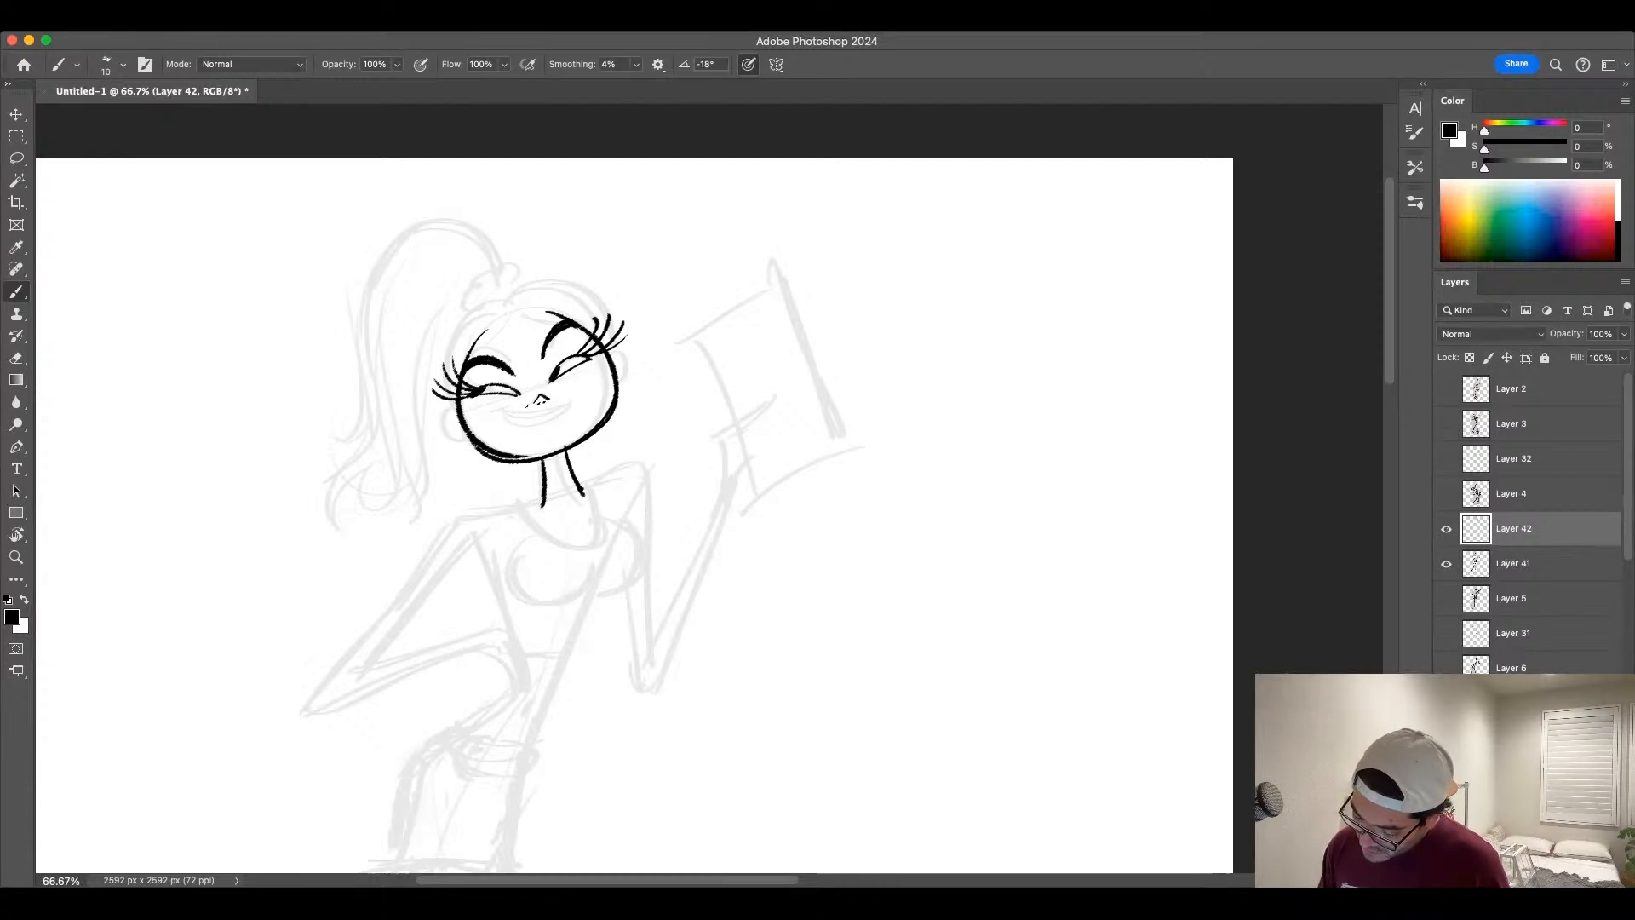
Step: Ink a wide open smile under the nose, redoing strokes, and add small cheek marks
mouse_move(502, 410)
mouse_down()
mouse_move(579, 403)
mouse_move(514, 415)
mouse_move(572, 406)
mouse_move(547, 430)
mouse_move(578, 402)
mouse_move(568, 412)
mouse_up()
key(super+z)
key(super+z)
key(super+z)
key(super+z)
key(super+z)
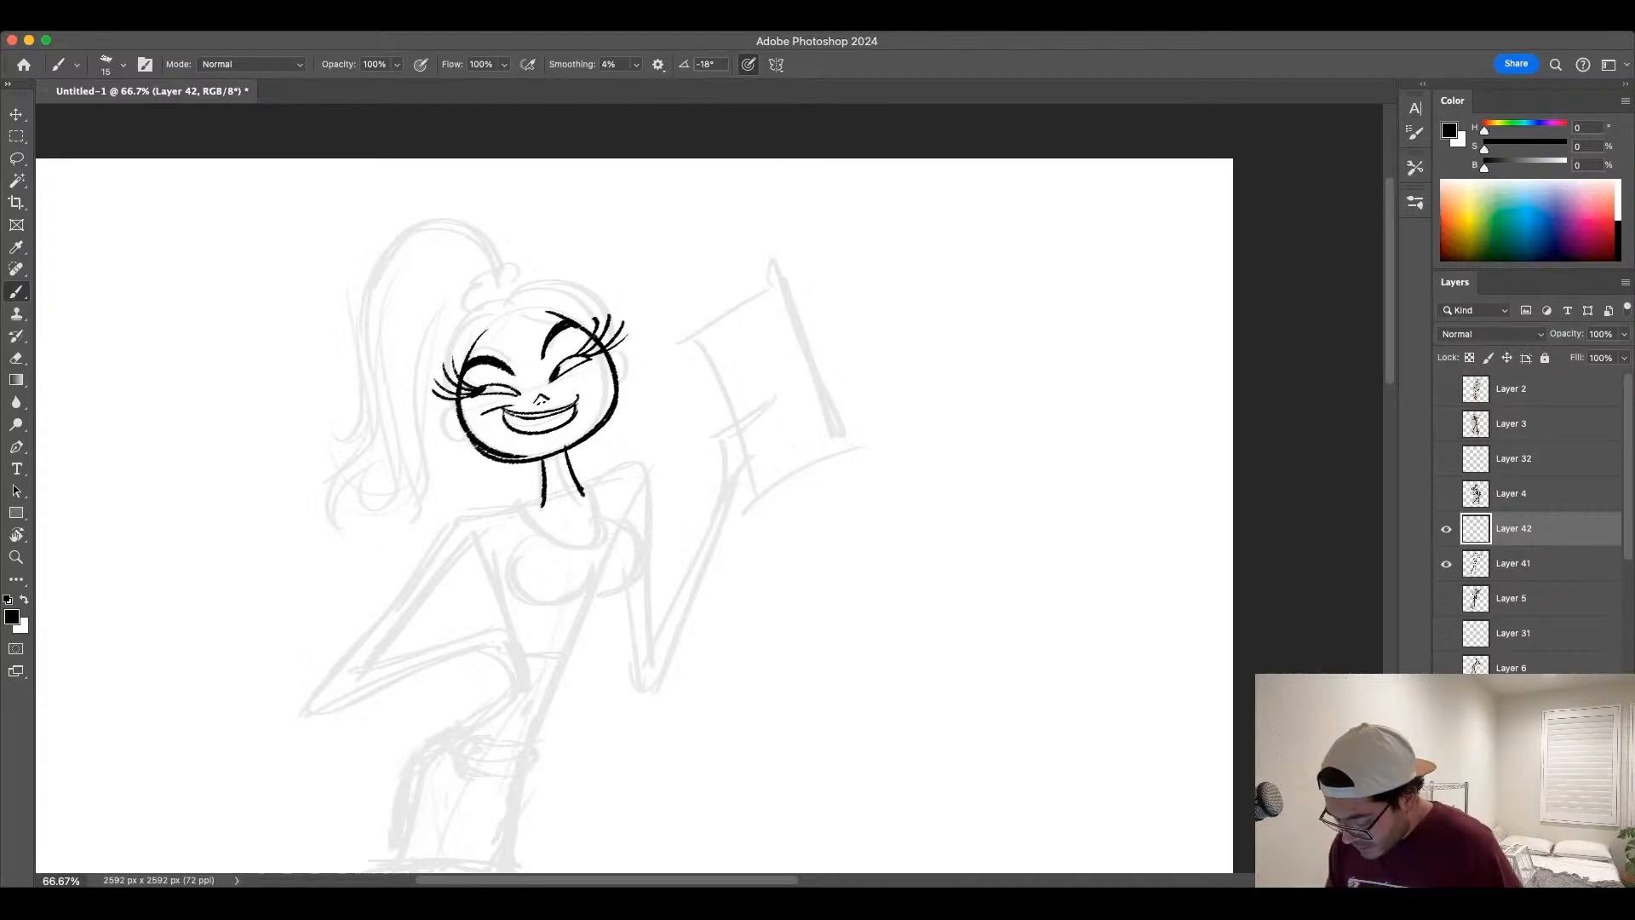
key(bracketleft)
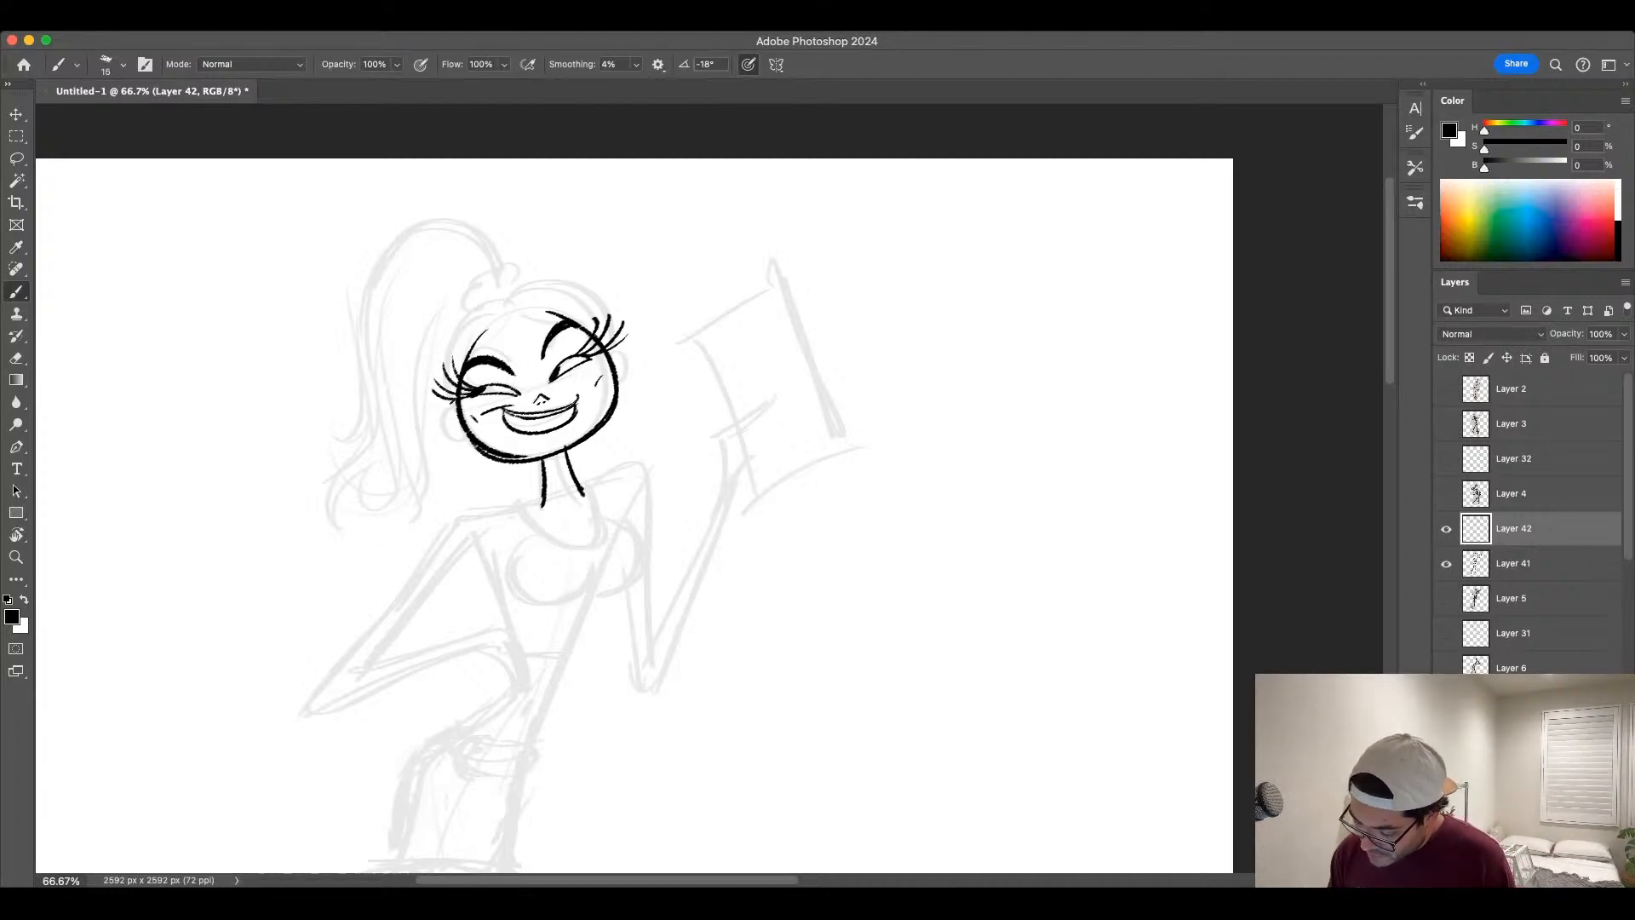
Step: Ink the rounded ears on both sides of the face and hang a narrow triangular earring from each
key(bracketright)
mouse_move(460, 405)
mouse_down()
mouse_move(465, 438)
mouse_move(435, 424)
mouse_up()
key(super+z)
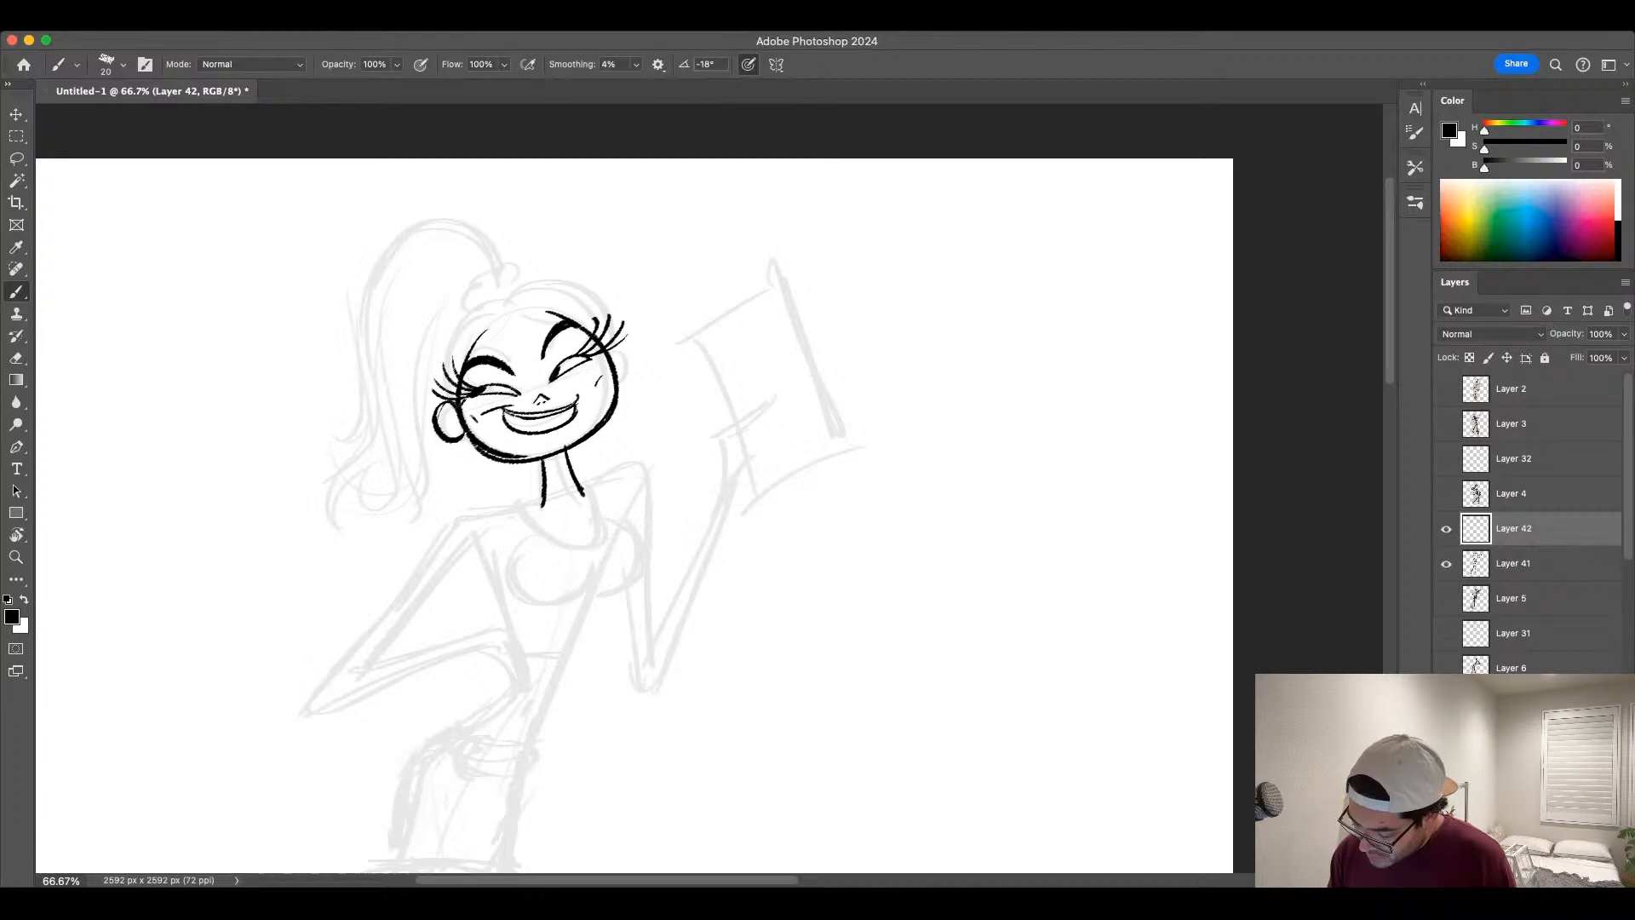
key(bracketleft)
mouse_move(615, 345)
mouse_down()
mouse_move(619, 380)
mouse_move(627, 355)
mouse_up()
key(super+z)
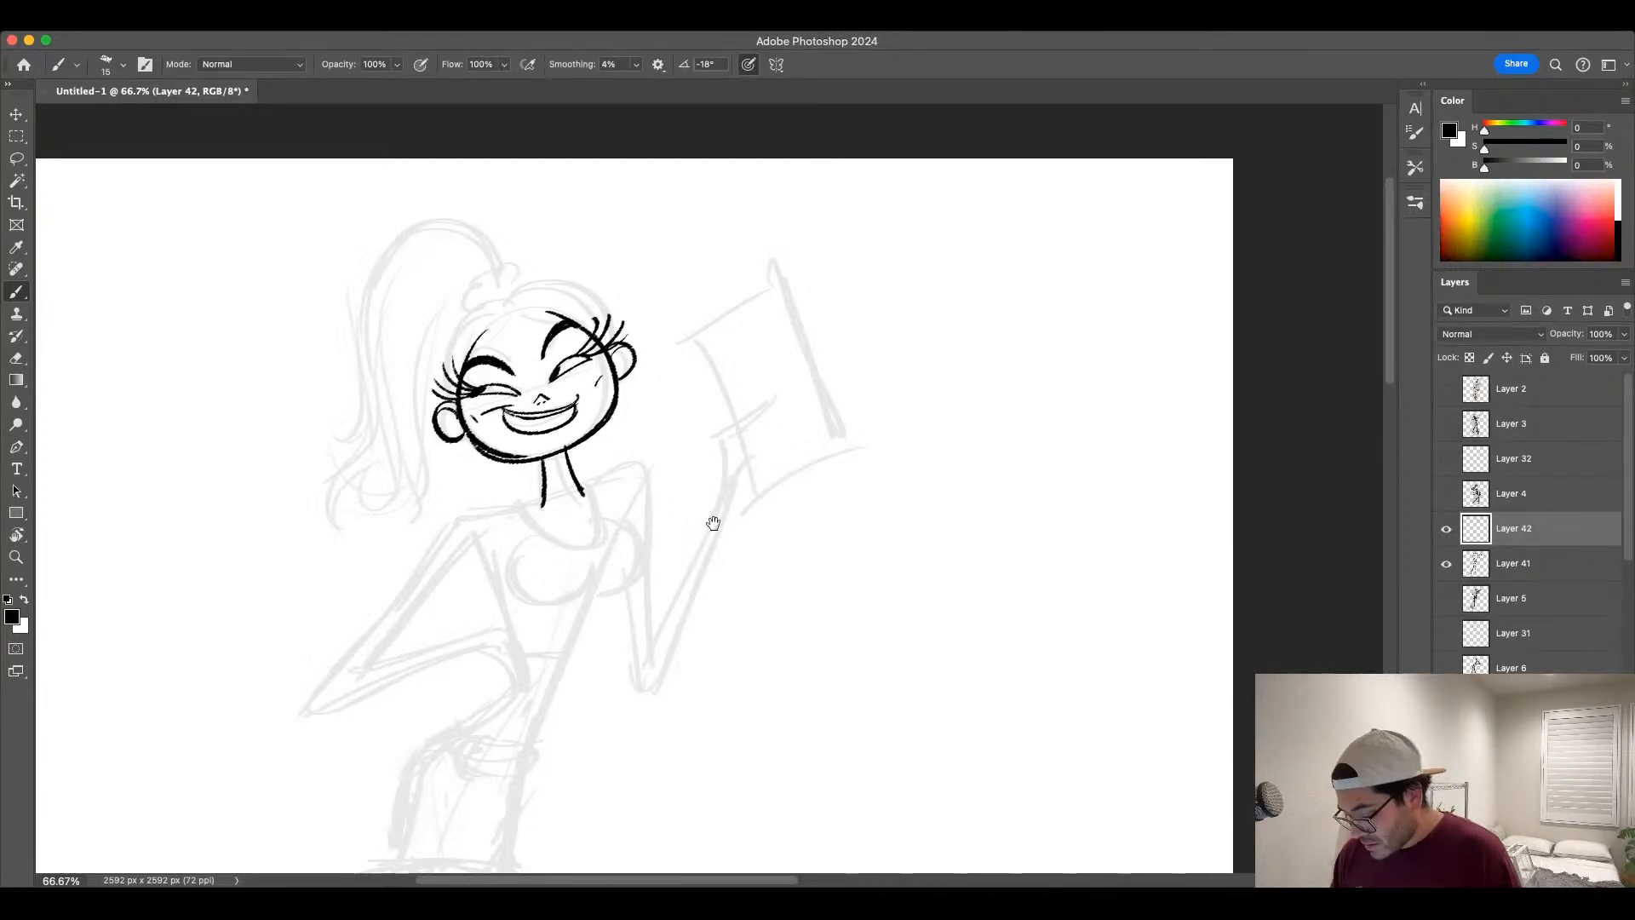
mouse_move(452, 439)
mouse_down()
mouse_move(455, 486)
mouse_move(466, 479)
mouse_up()
key(super+z)
mouse_move(622, 370)
mouse_down()
mouse_move(631, 418)
mouse_move(645, 407)
mouse_up()
Step: Ink the parted hairline around the forehead and the scalloped scrunchie on top of the head
key(bracketright)
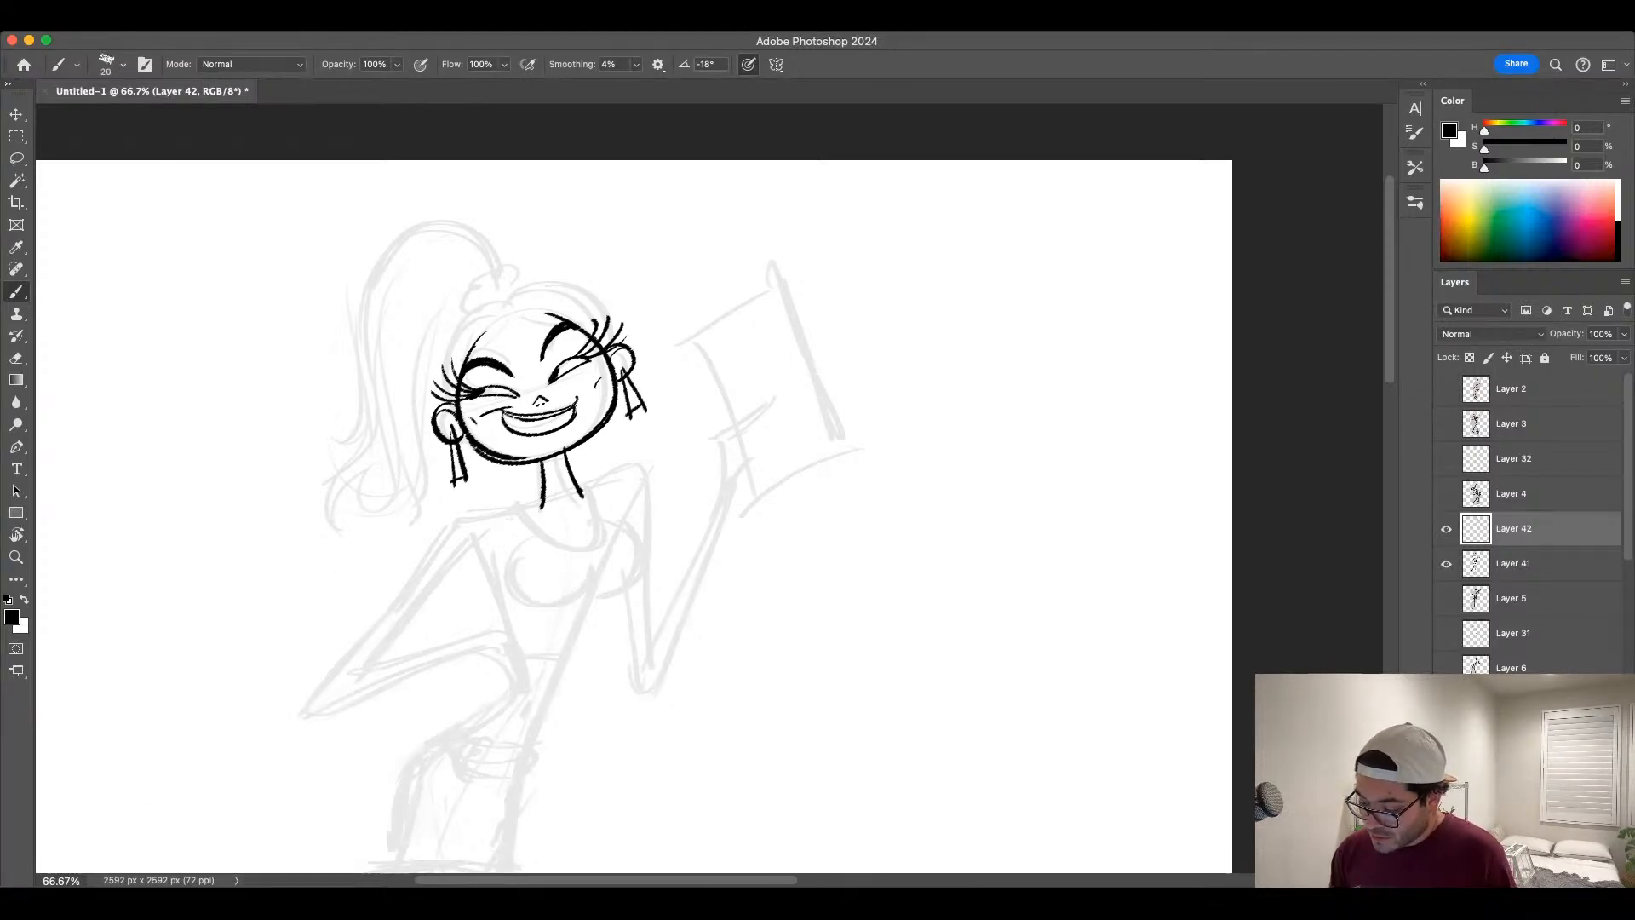
mouse_move(510, 316)
mouse_down()
mouse_move(463, 360)
mouse_move(577, 321)
mouse_move(443, 393)
mouse_move(441, 356)
mouse_move(451, 399)
mouse_move(601, 335)
mouse_move(573, 291)
mouse_move(608, 343)
mouse_move(593, 303)
mouse_up()
key(bracketleft)
key(bracketleft)
key(super+z)
key(super+z)
key(bracketright)
mouse_move(491, 312)
mouse_down()
mouse_move(470, 295)
mouse_move(532, 257)
mouse_move(554, 269)
mouse_move(545, 291)
mouse_up()
drag(789, 652, 785, 613)
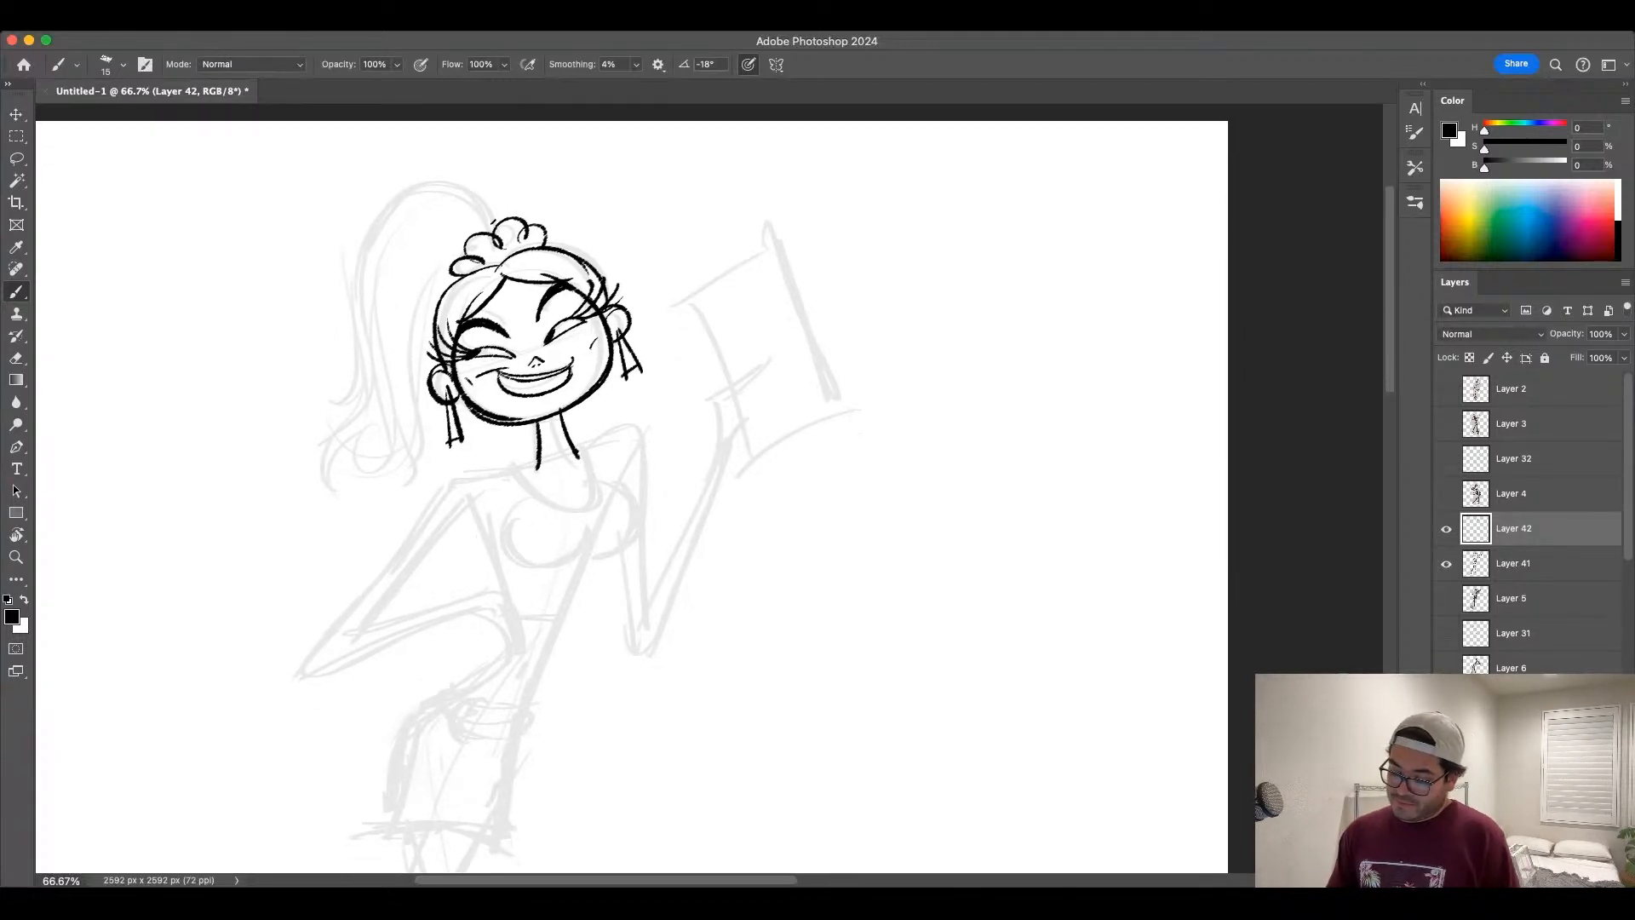
Step: Ink the ponytail's large top arc from the scrunchie around its outer side with a size 20 brush, redoing strokes
key(bracketright)
key(bracketright)
mouse_move(500, 223)
mouse_down()
mouse_move(424, 164)
mouse_move(336, 420)
mouse_up()
key(super+z)
drag(500, 219, 356, 400)
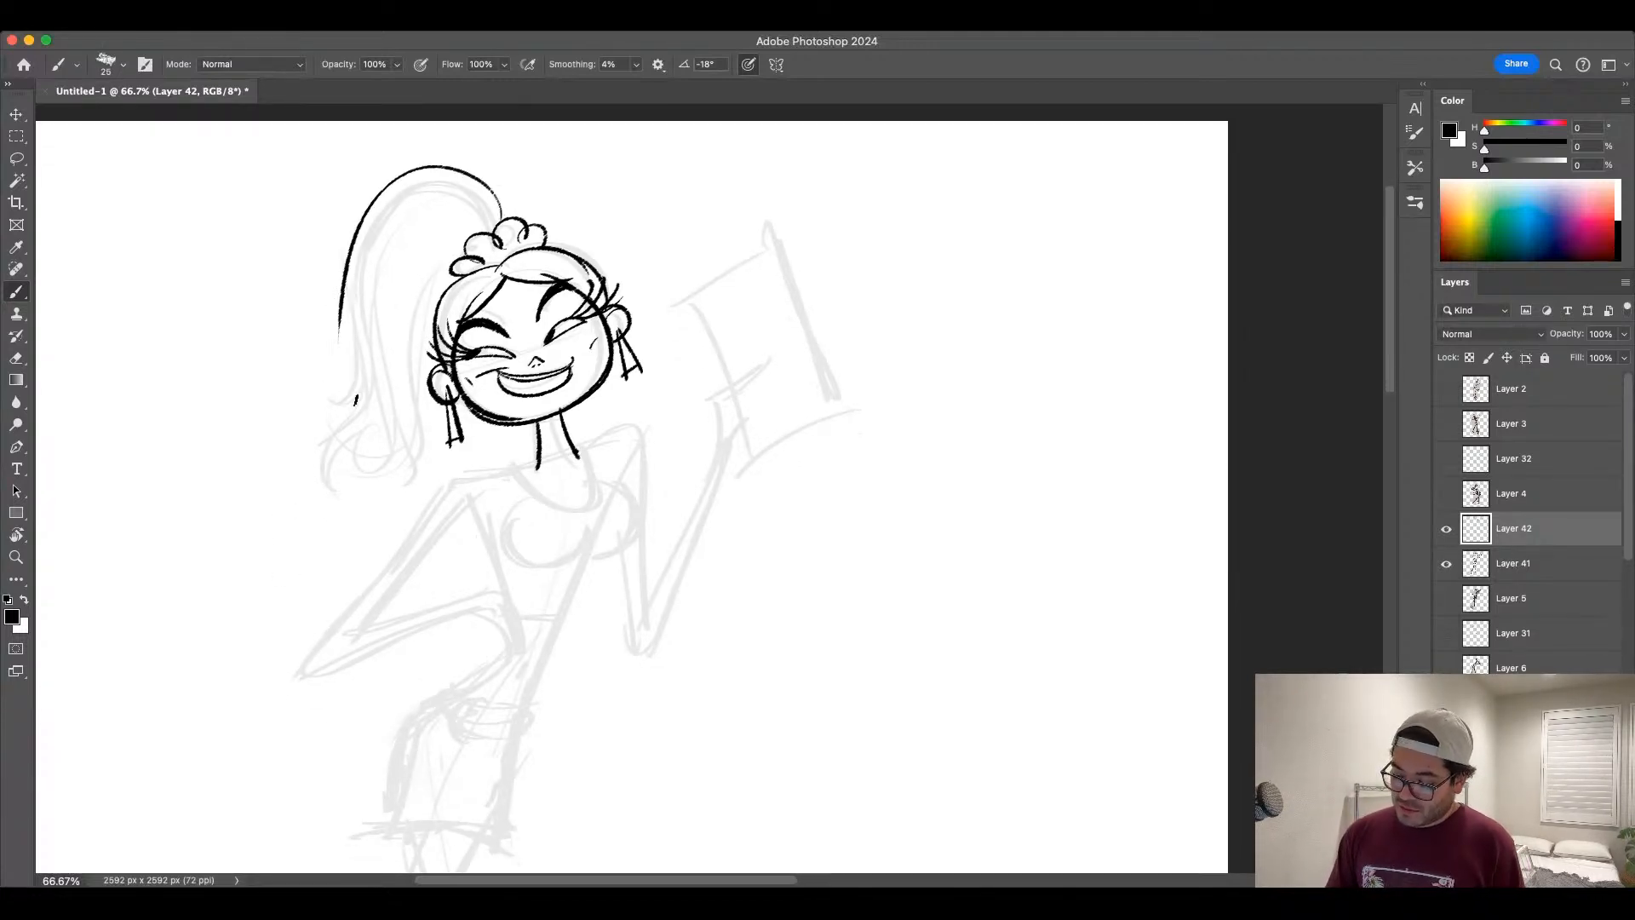
key(super+z)
key(bracketleft)
mouse_move(501, 223)
mouse_down()
mouse_move(347, 345)
mouse_move(346, 228)
mouse_up()
key(super+z)
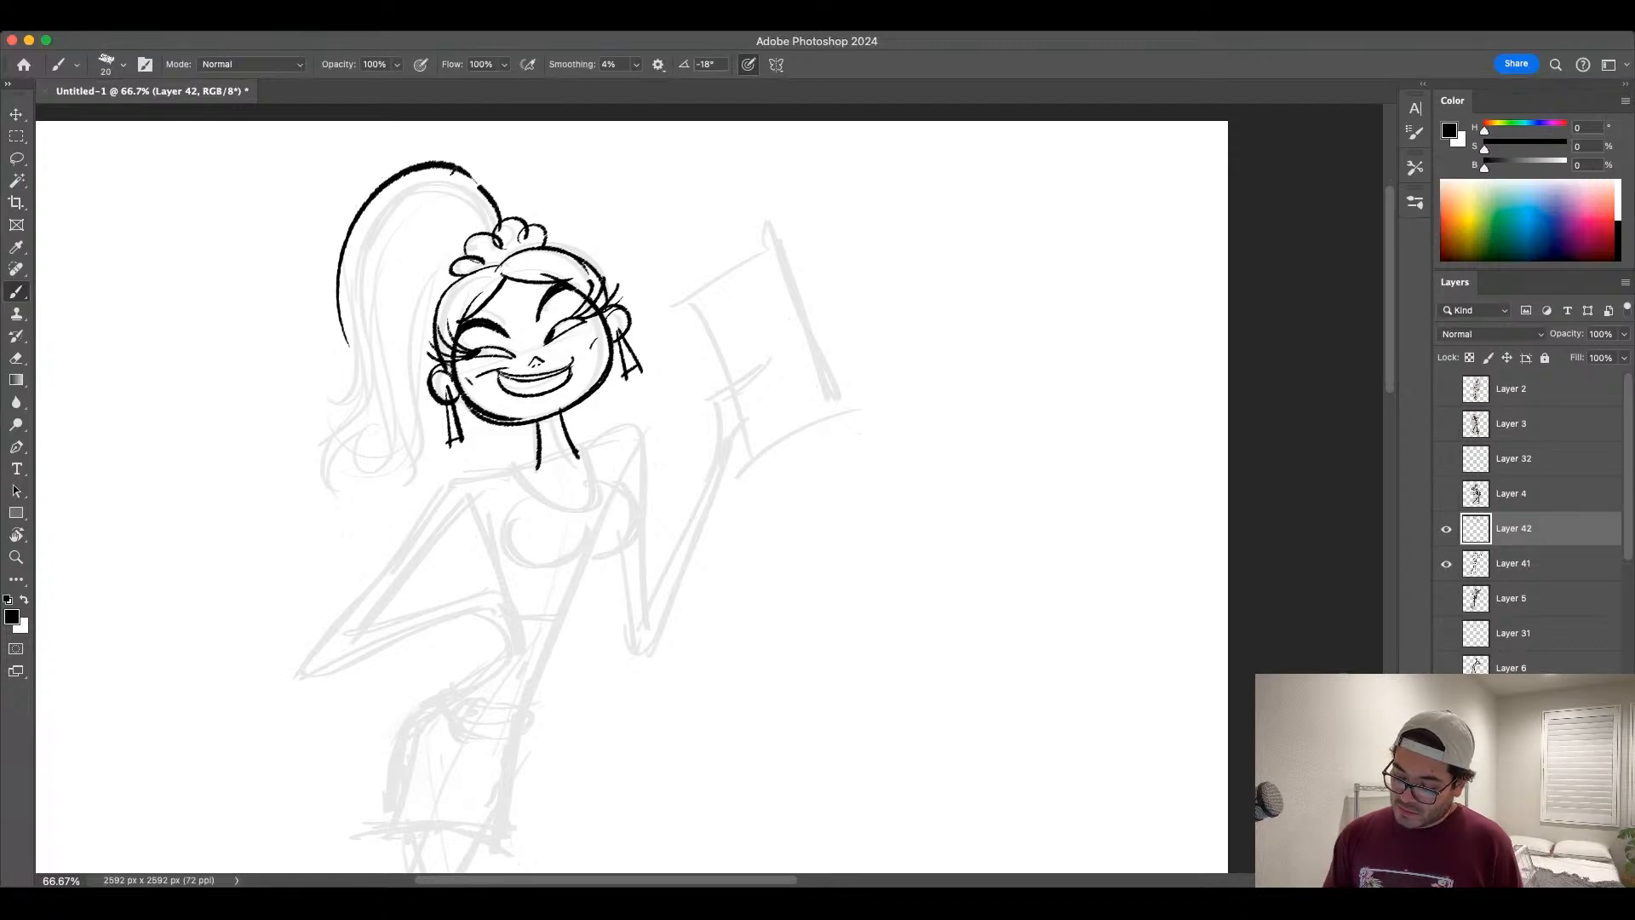
mouse_move(454, 171)
mouse_down()
mouse_move(497, 229)
mouse_move(496, 195)
mouse_move(459, 182)
mouse_move(476, 176)
mouse_move(503, 223)
mouse_up()
key(super+z)
drag(479, 175, 502, 227)
Step: Extend the ponytail's outer edge down to a flicked tip and add an inner line following its curve
key(bracketleft)
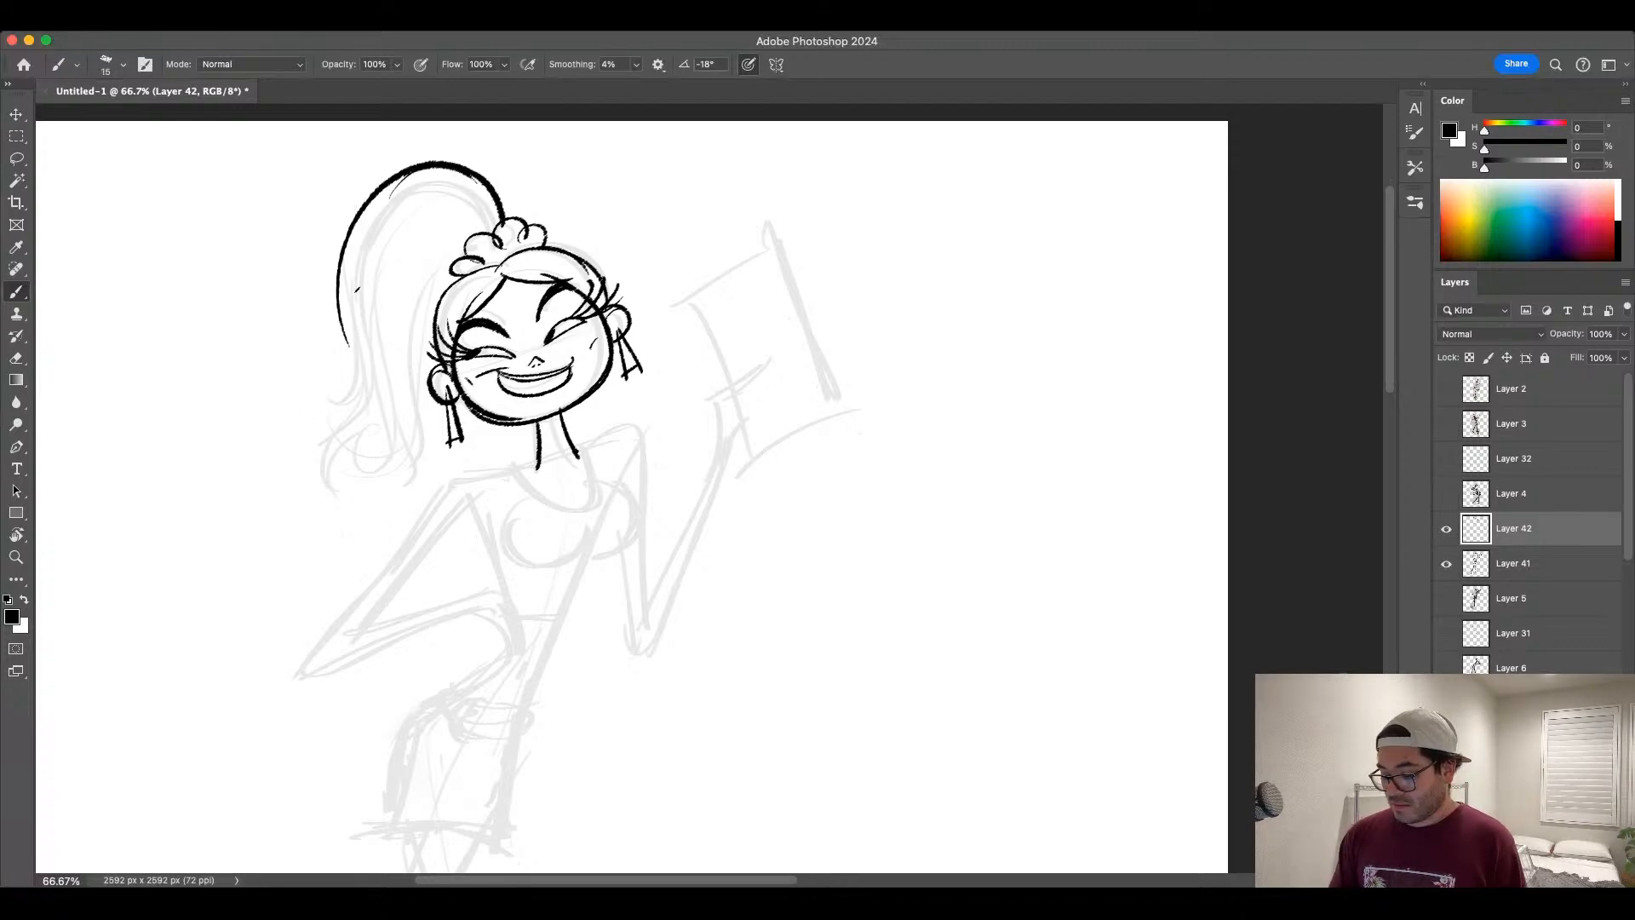
drag(341, 239, 328, 424)
key(super+z)
key(bracketright)
mouse_move(351, 213)
mouse_down()
mouse_move(303, 417)
mouse_move(340, 392)
mouse_up()
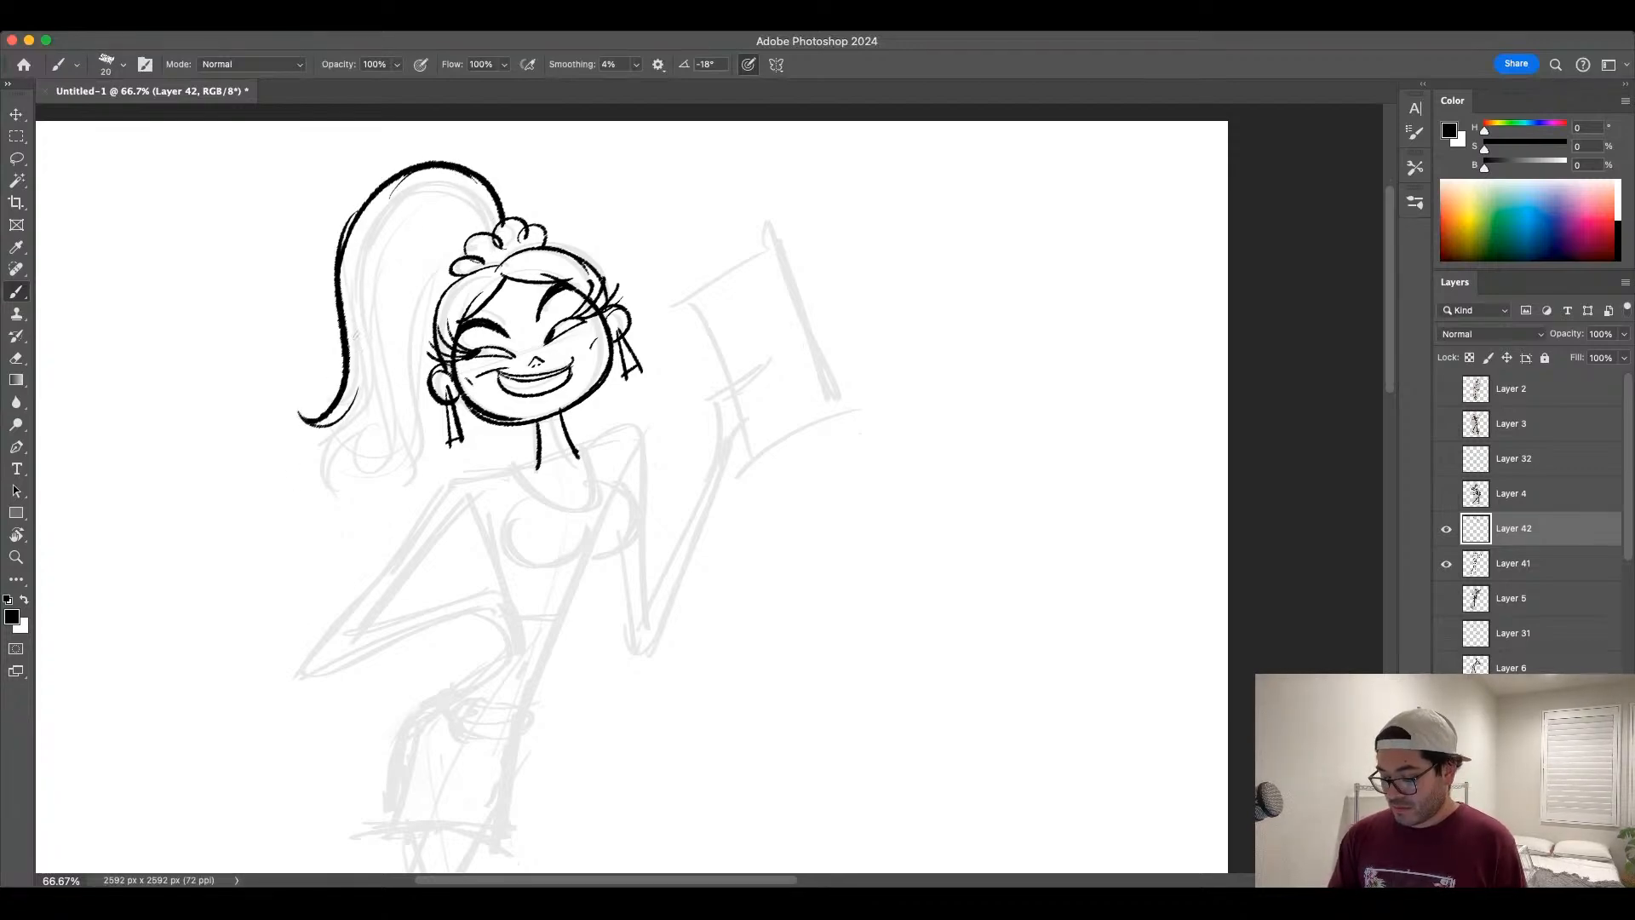
drag(451, 184, 347, 415)
key(super+z)
drag(390, 198, 464, 234)
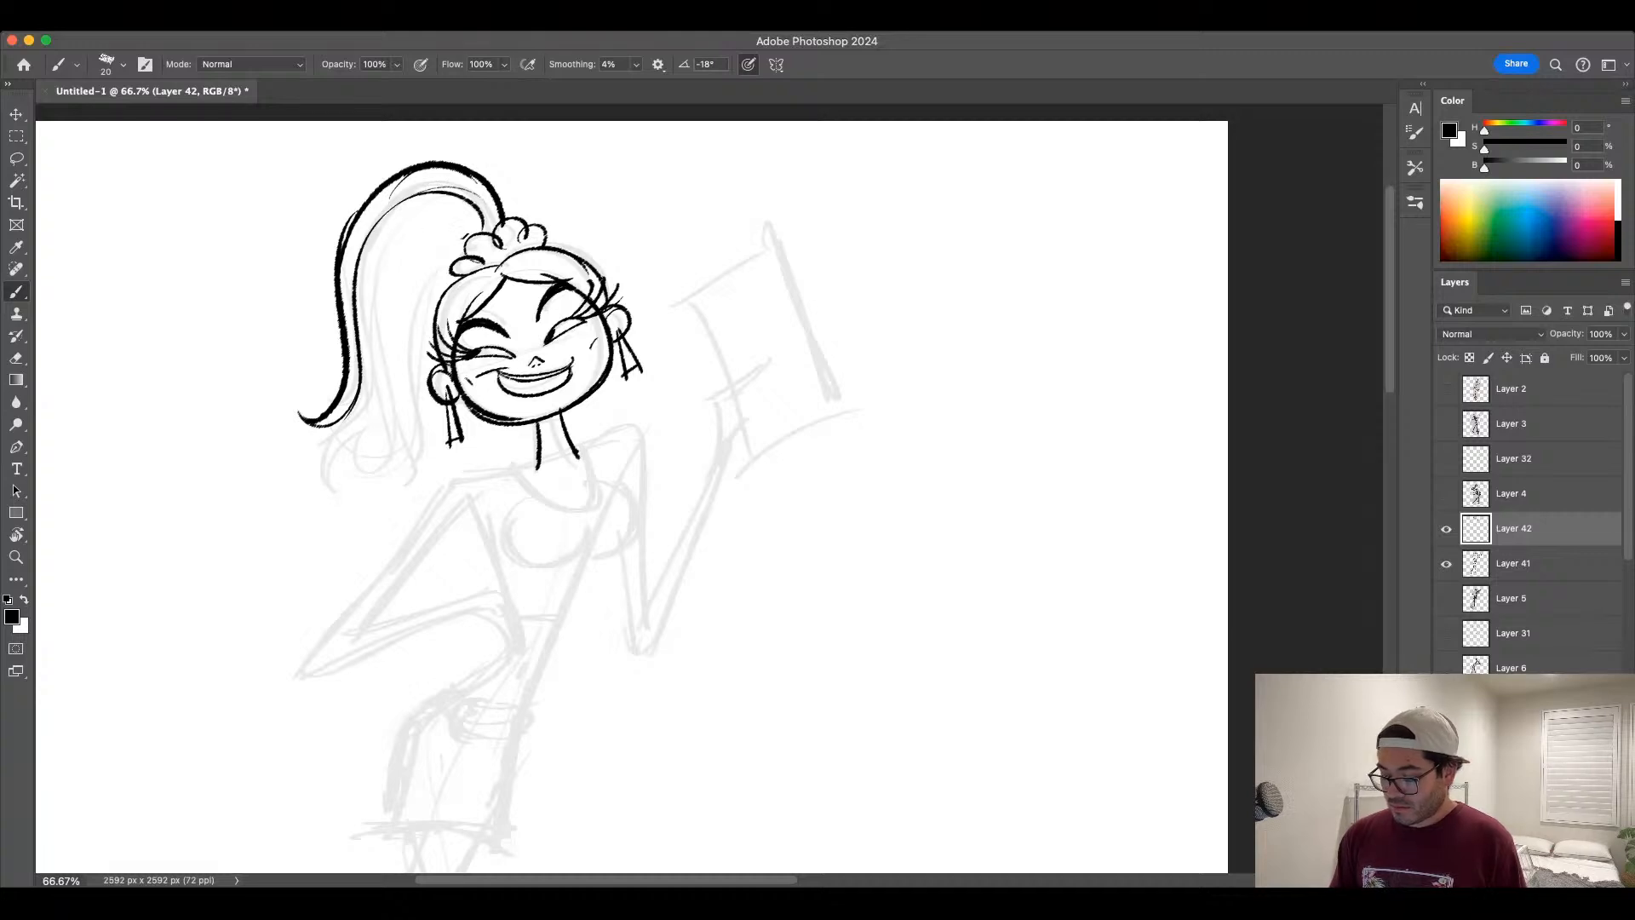
Step: Ink the curved, pointed locks at the ponytail's lower end beside the ear, undoing and redrawing strokes
drag(368, 357, 318, 468)
key(super+z)
mouse_move(366, 393)
mouse_down()
mouse_move(341, 506)
mouse_move(397, 370)
mouse_move(364, 483)
mouse_move(395, 385)
mouse_move(395, 476)
mouse_up()
key(super+z)
key(super+z)
drag(395, 415, 393, 492)
key(super+z)
key(super+z)
key(super+z)
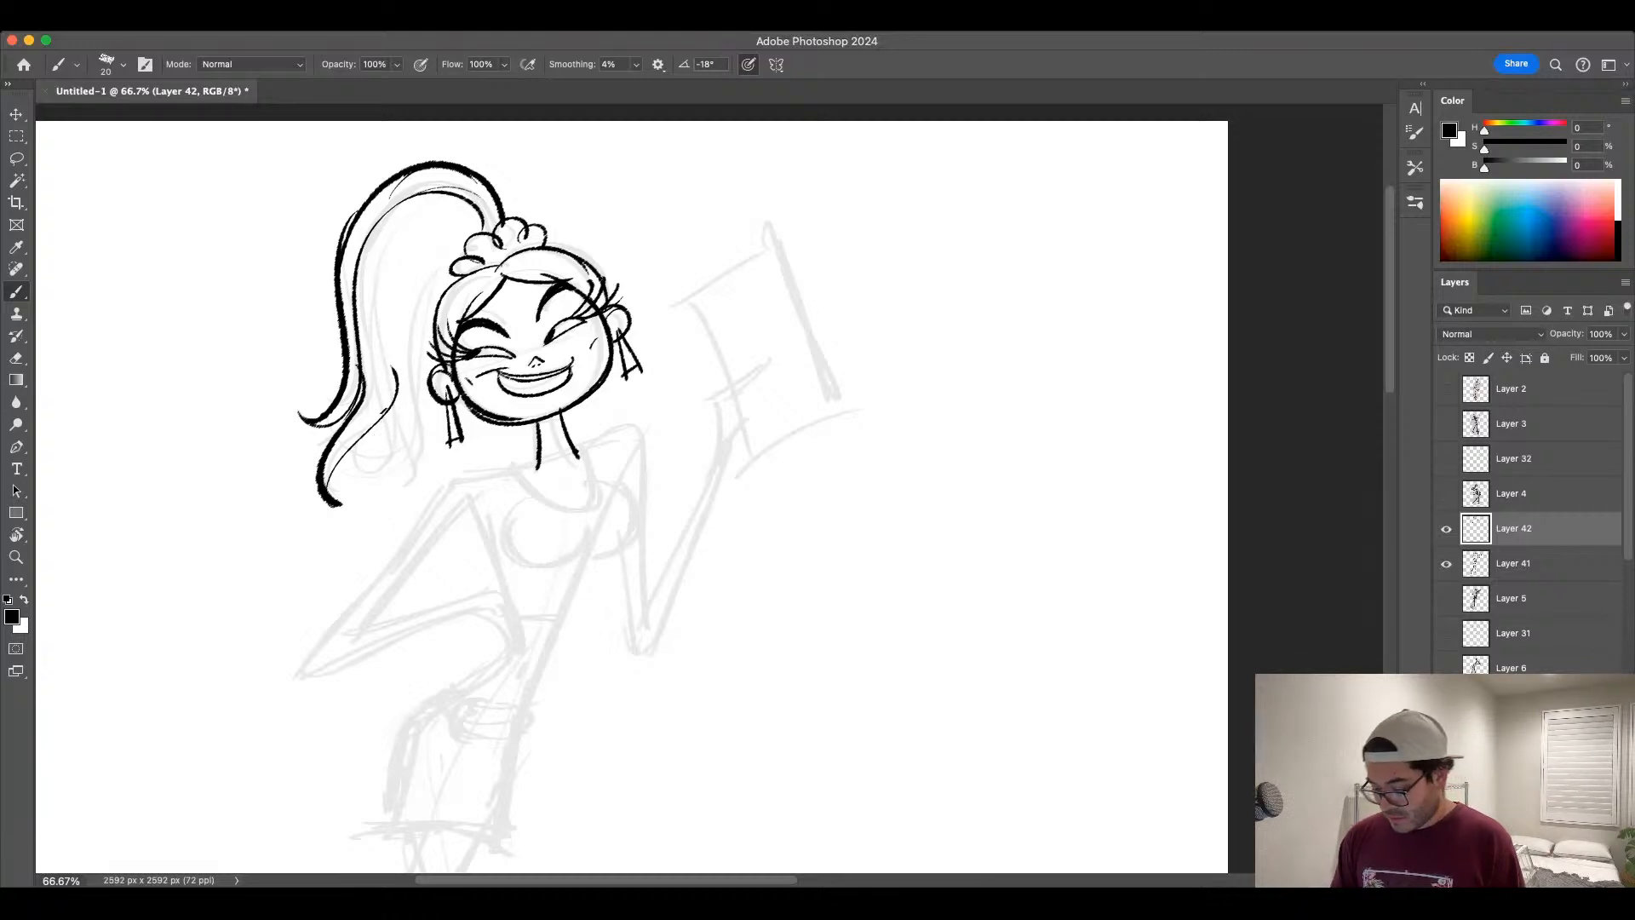
key(super+z)
mouse_move(389, 407)
mouse_down()
mouse_move(353, 469)
mouse_move(397, 413)
mouse_move(420, 474)
mouse_move(407, 402)
mouse_move(430, 478)
mouse_up()
key(super+z)
key(super+z)
mouse_move(406, 398)
mouse_down()
mouse_move(433, 476)
mouse_move(415, 465)
mouse_up()
Step: Ink thin strand lines inside the ponytail with a smaller brush, redoing several, and set the brush size back to 20
key(bracketleft)
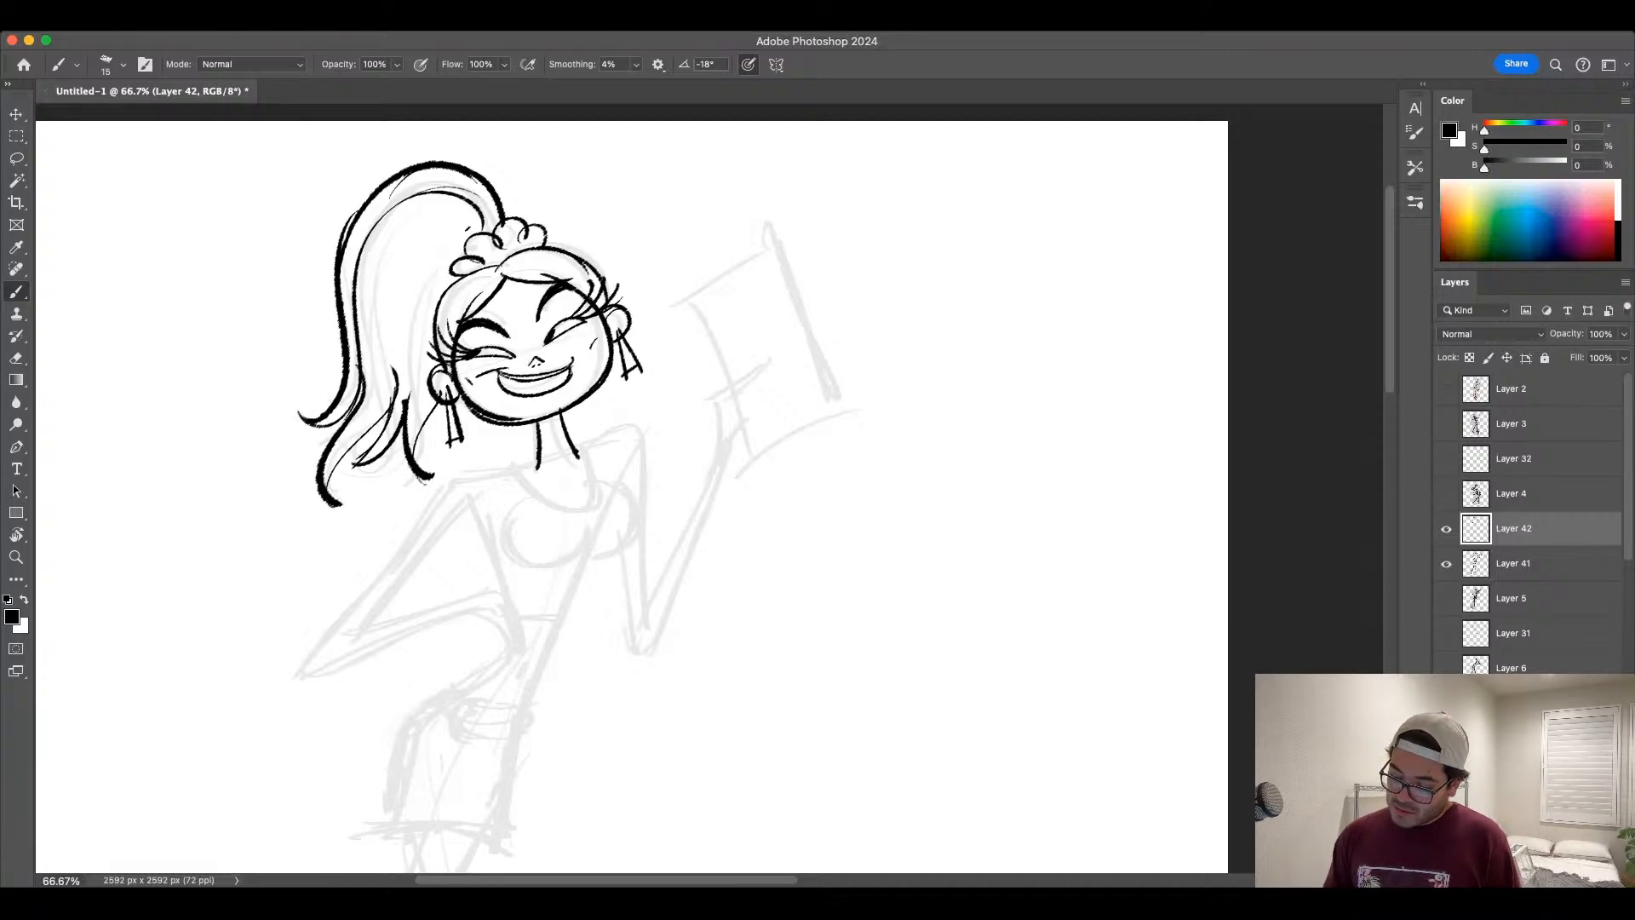
drag(458, 220, 389, 417)
key(super+z)
mouse_move(474, 215)
mouse_down()
mouse_move(431, 220)
mouse_move(373, 442)
mouse_up()
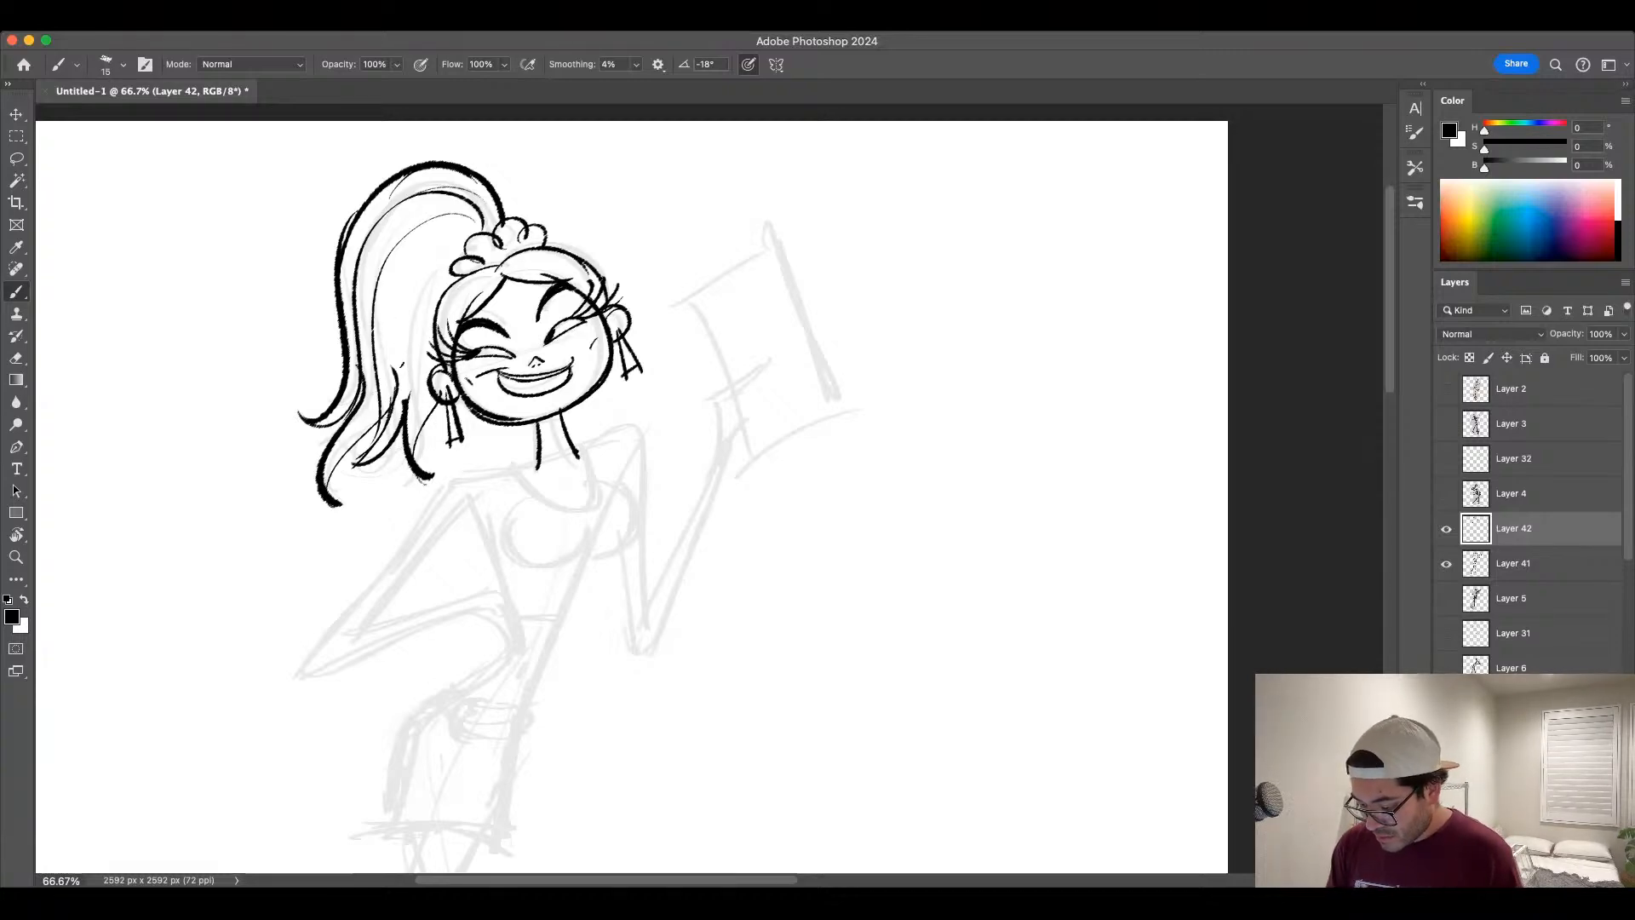
key(super+z)
mouse_move(462, 226)
mouse_down()
mouse_move(375, 425)
mouse_move(415, 285)
mouse_move(412, 396)
mouse_up()
key(super+z)
drag(425, 271, 415, 436)
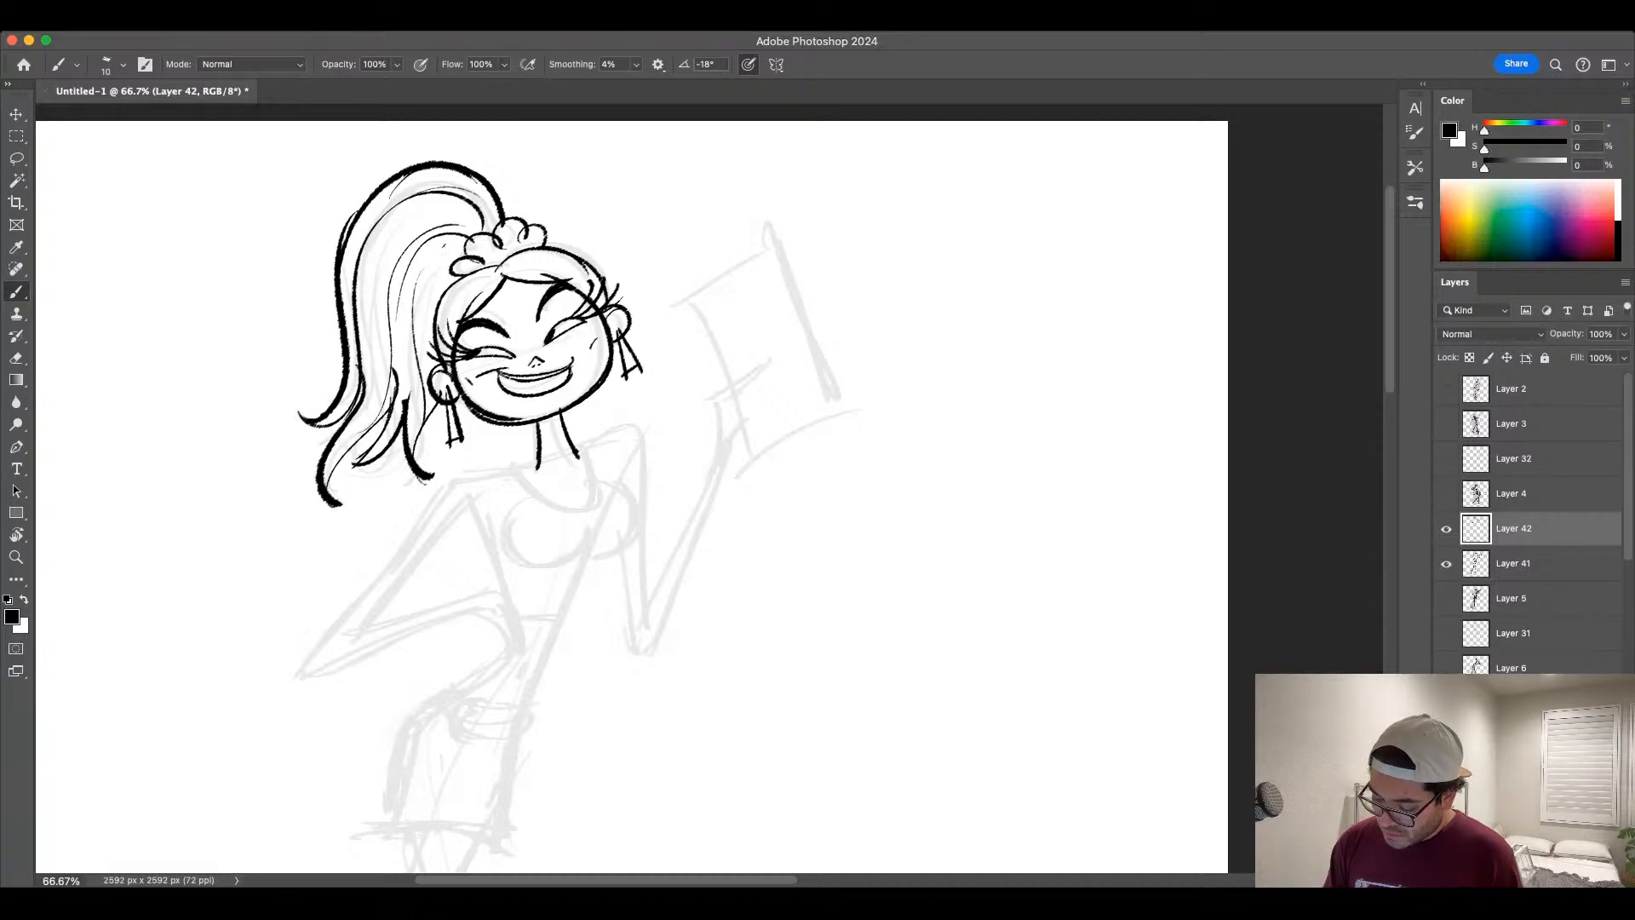
key(super+z)
key(super+z)
key(super+z)
drag(464, 223, 370, 362)
key(super+z)
mouse_move(474, 225)
mouse_down()
mouse_move(443, 210)
mouse_move(394, 295)
mouse_up()
key(bracketright)
key(super+minus)
key(super+minus)
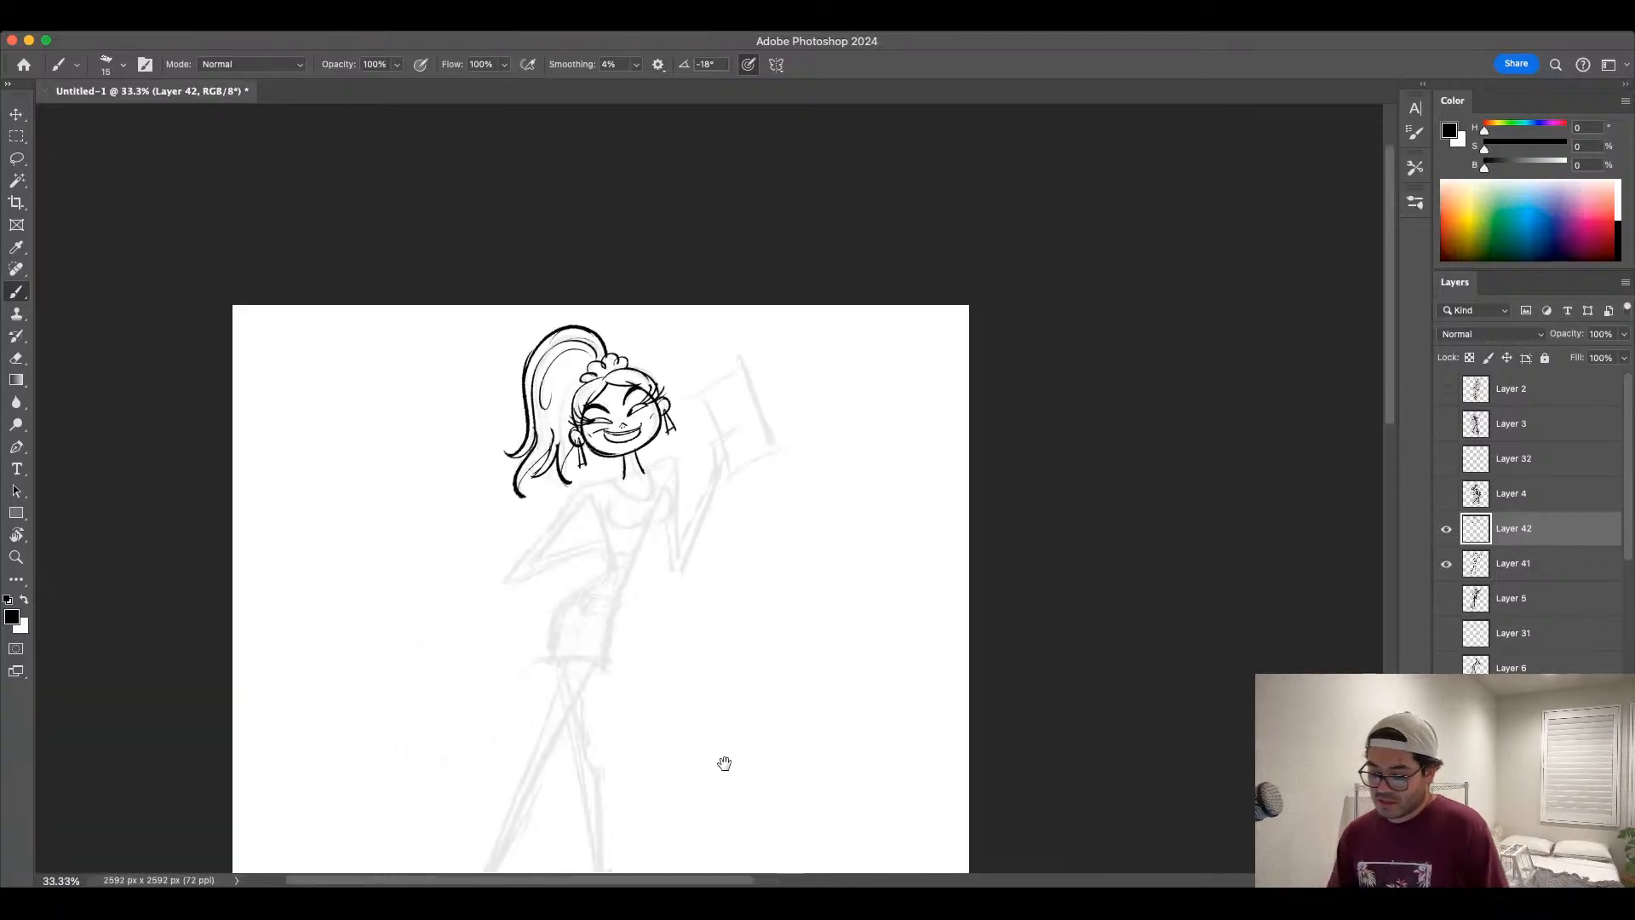
key(bracketright)
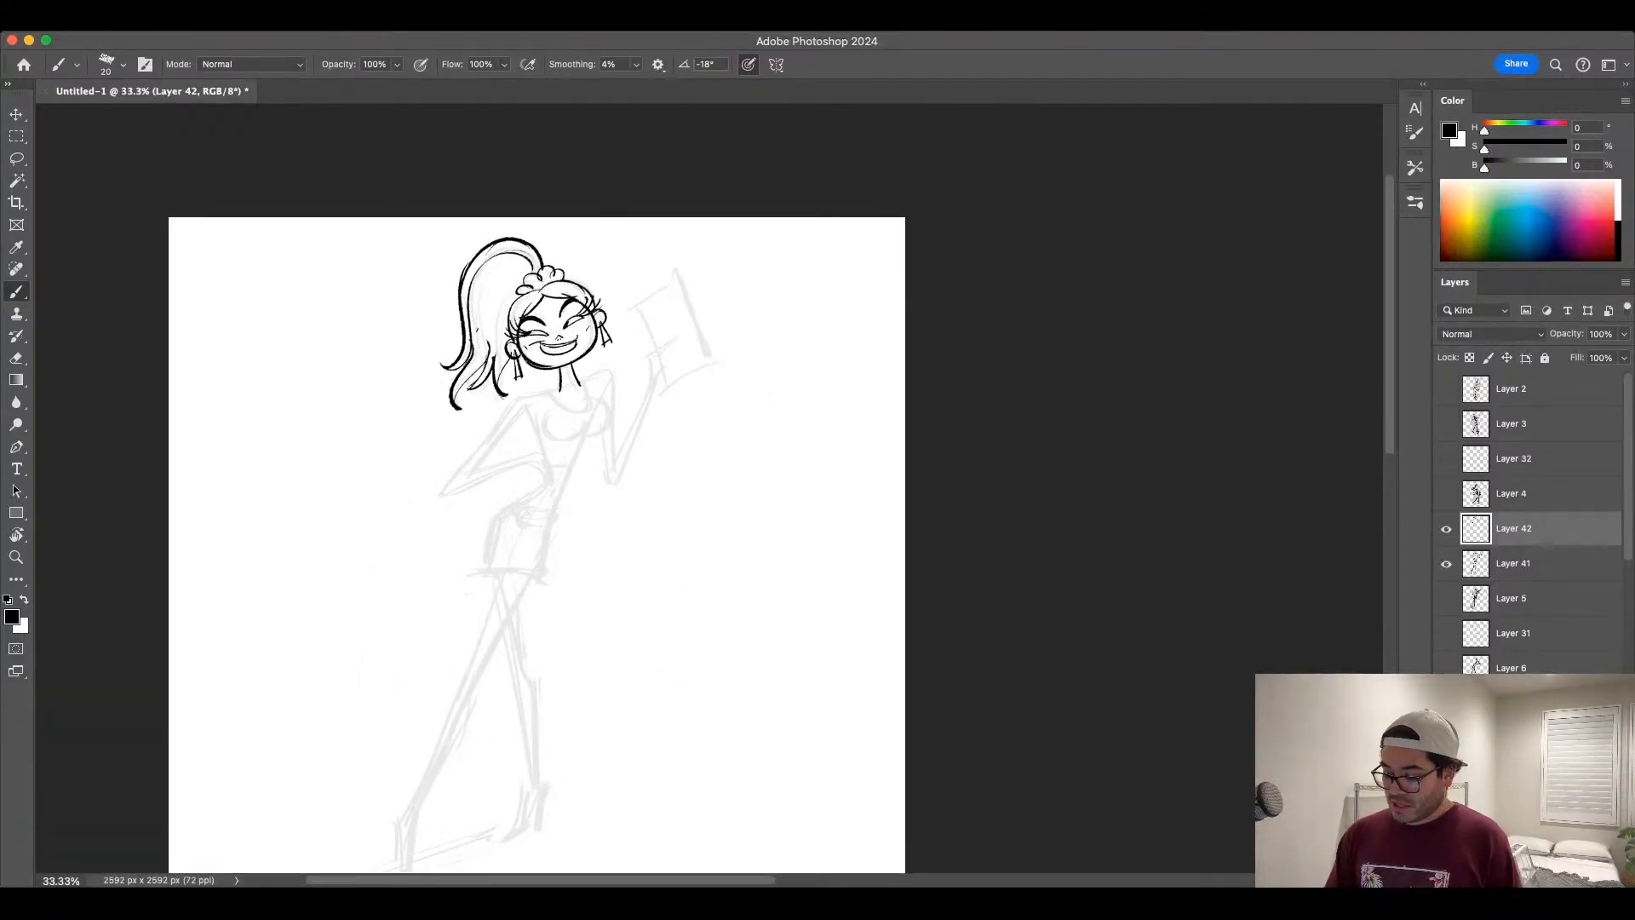
Step: Ink flowing strand lines inside the ponytail with a size 20 brush, undoing and redrawing several strokes
drag(485, 334, 528, 256)
key(super+z)
drag(483, 313, 521, 259)
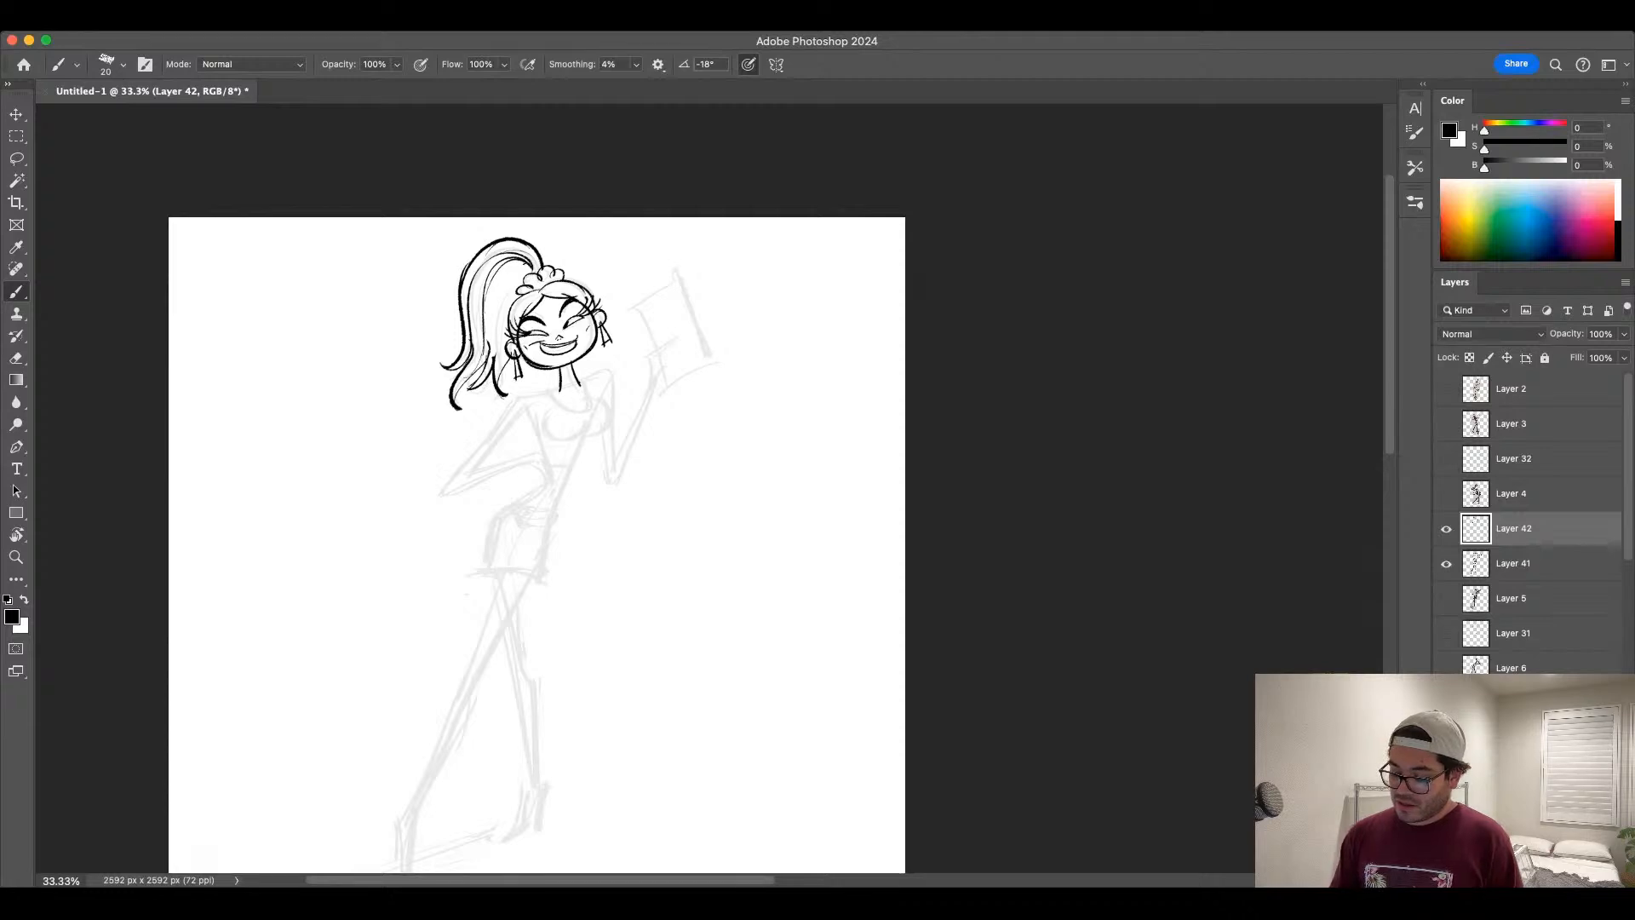
drag(500, 361, 517, 261)
key(super+z)
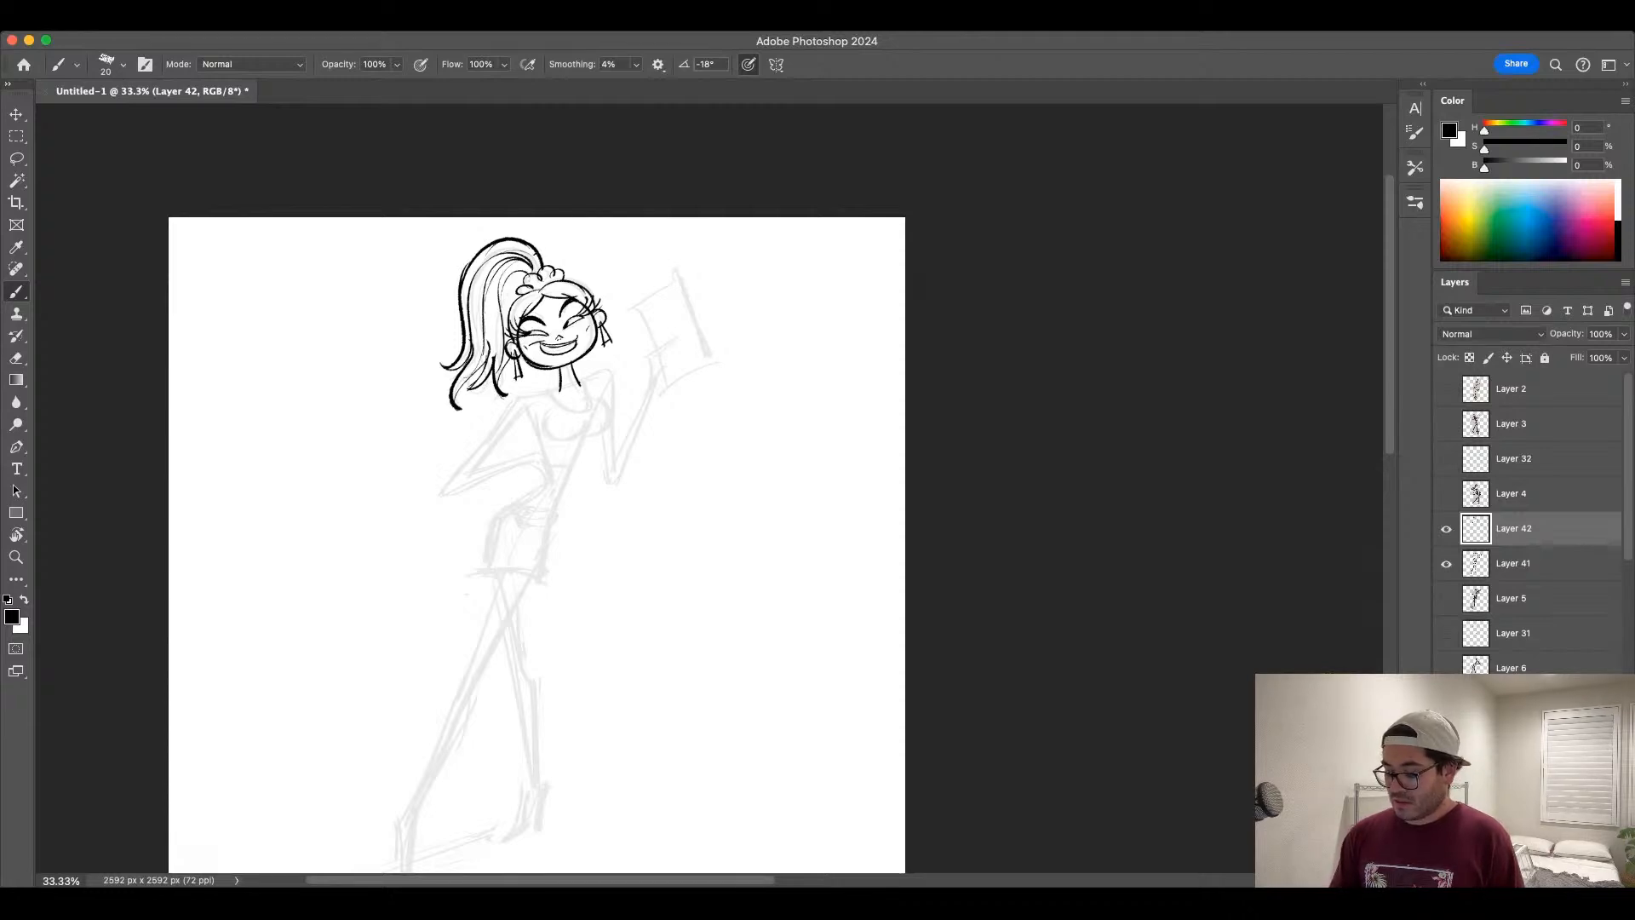
key(super+z)
key(super+z)
key(super+z)
mouse_move(494, 349)
mouse_down()
mouse_move(511, 267)
mouse_move(487, 307)
mouse_move(497, 322)
mouse_move(498, 266)
mouse_move(516, 263)
mouse_move(472, 339)
mouse_up()
key(super+z)
key(super+z)
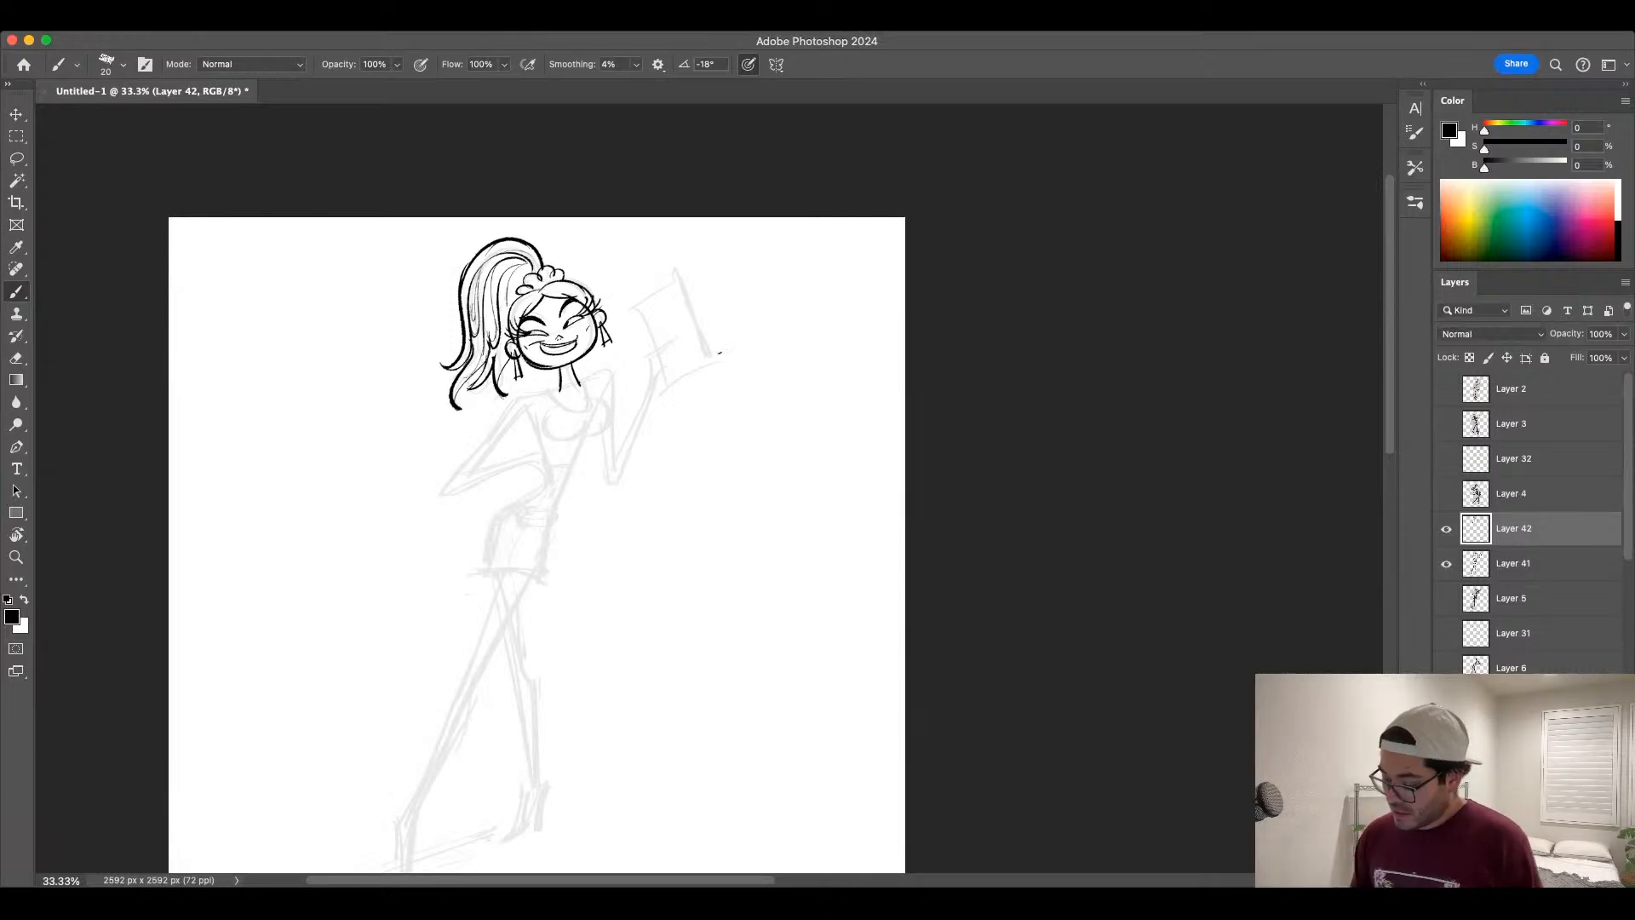
Step: Ink the neck, shoulder lines, outer bust curve and one side of the torso, redoing strokes and thickening the brush to size 25
scroll(720, 352, down, 3)
mouse_move(502, 313)
mouse_down()
mouse_move(596, 287)
mouse_move(573, 349)
mouse_move(554, 352)
mouse_move(588, 342)
mouse_move(569, 348)
mouse_move(593, 320)
mouse_move(552, 400)
mouse_up()
key(super+z)
key(super+z)
key(super+z)
key(super+z)
key(super+z)
key(super+z)
key(super+z)
key(bracketright)
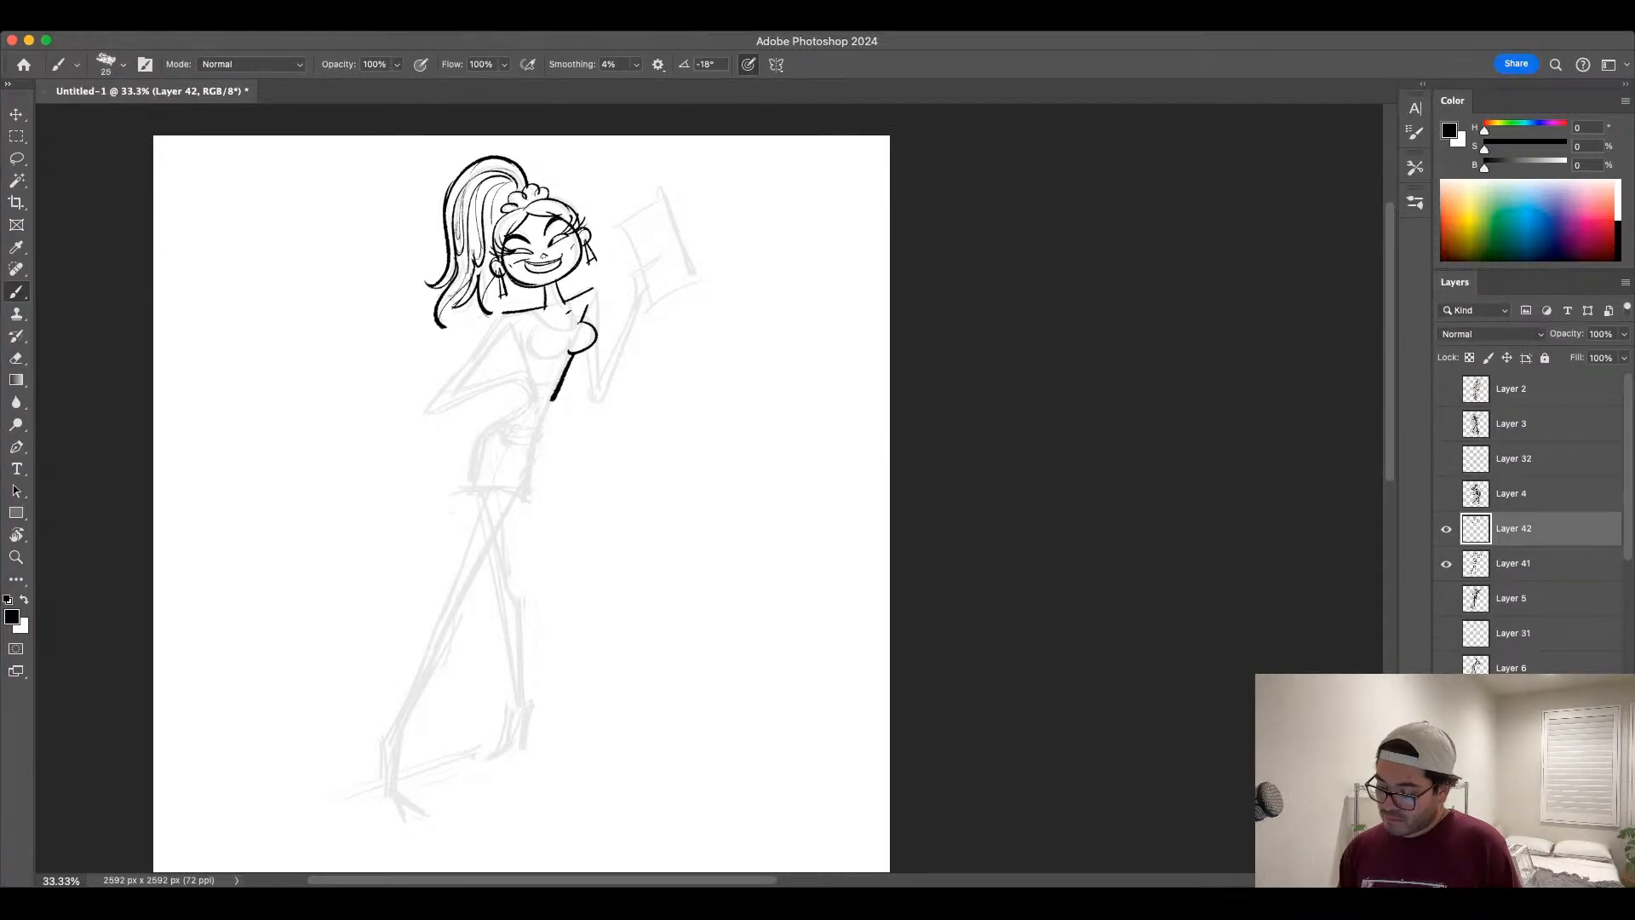
Step: Ink the top's V neckline, the bust curves and the torso's other side down to the waist
drag(574, 298, 573, 349)
key(bracketleft)
key(super+z)
key(super+z)
drag(529, 373, 535, 391)
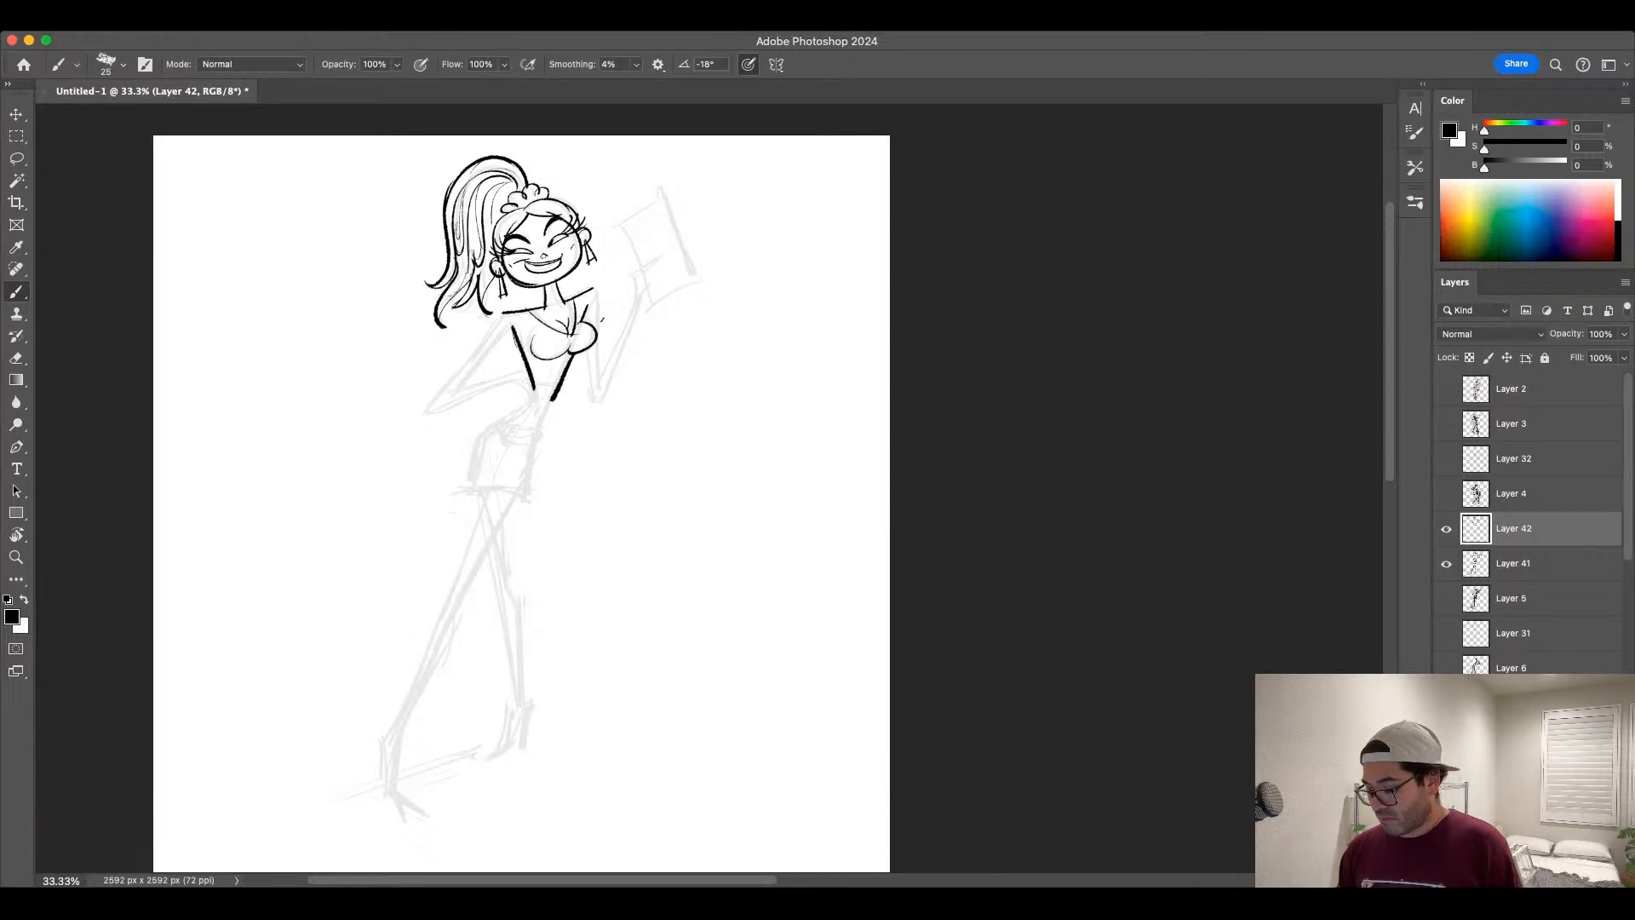
key(super+z)
Step: Ink the raised arm from shoulder to elbow and up to the wrist with a size 20 brush, and add the top's lower hem
mouse_move(600, 288)
mouse_down()
mouse_move(599, 407)
mouse_move(639, 294)
mouse_up()
key(bracketleft)
key(super+z)
key(super+z)
drag(600, 405, 637, 308)
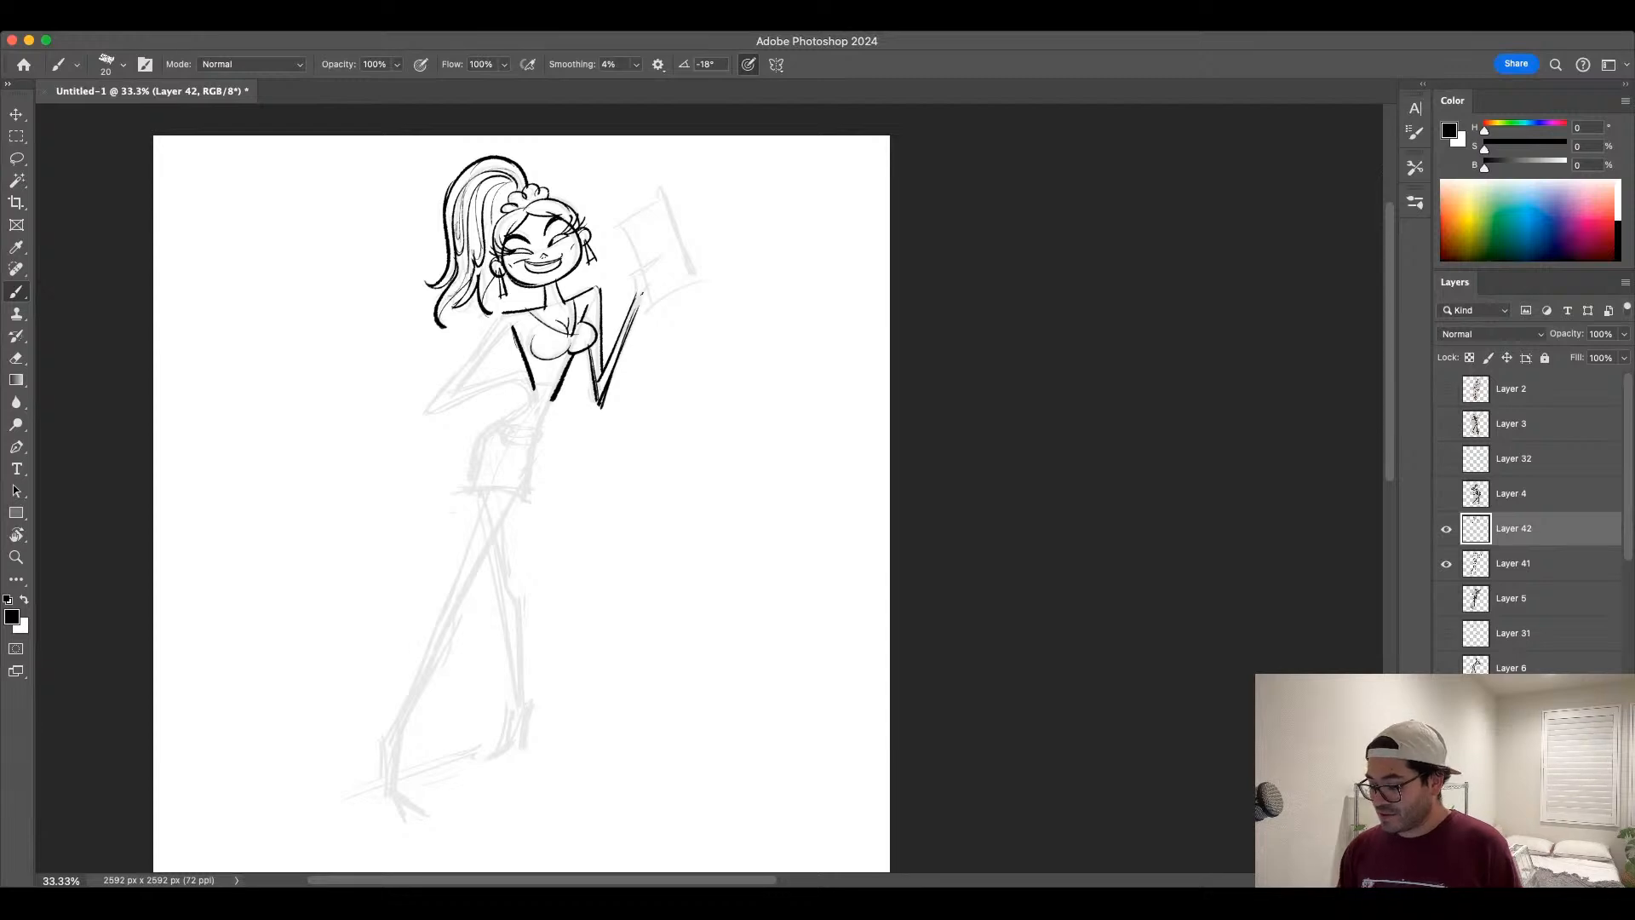
key(super+z)
key(super+z)
drag(600, 398, 638, 302)
key(super+z)
drag(603, 403, 637, 304)
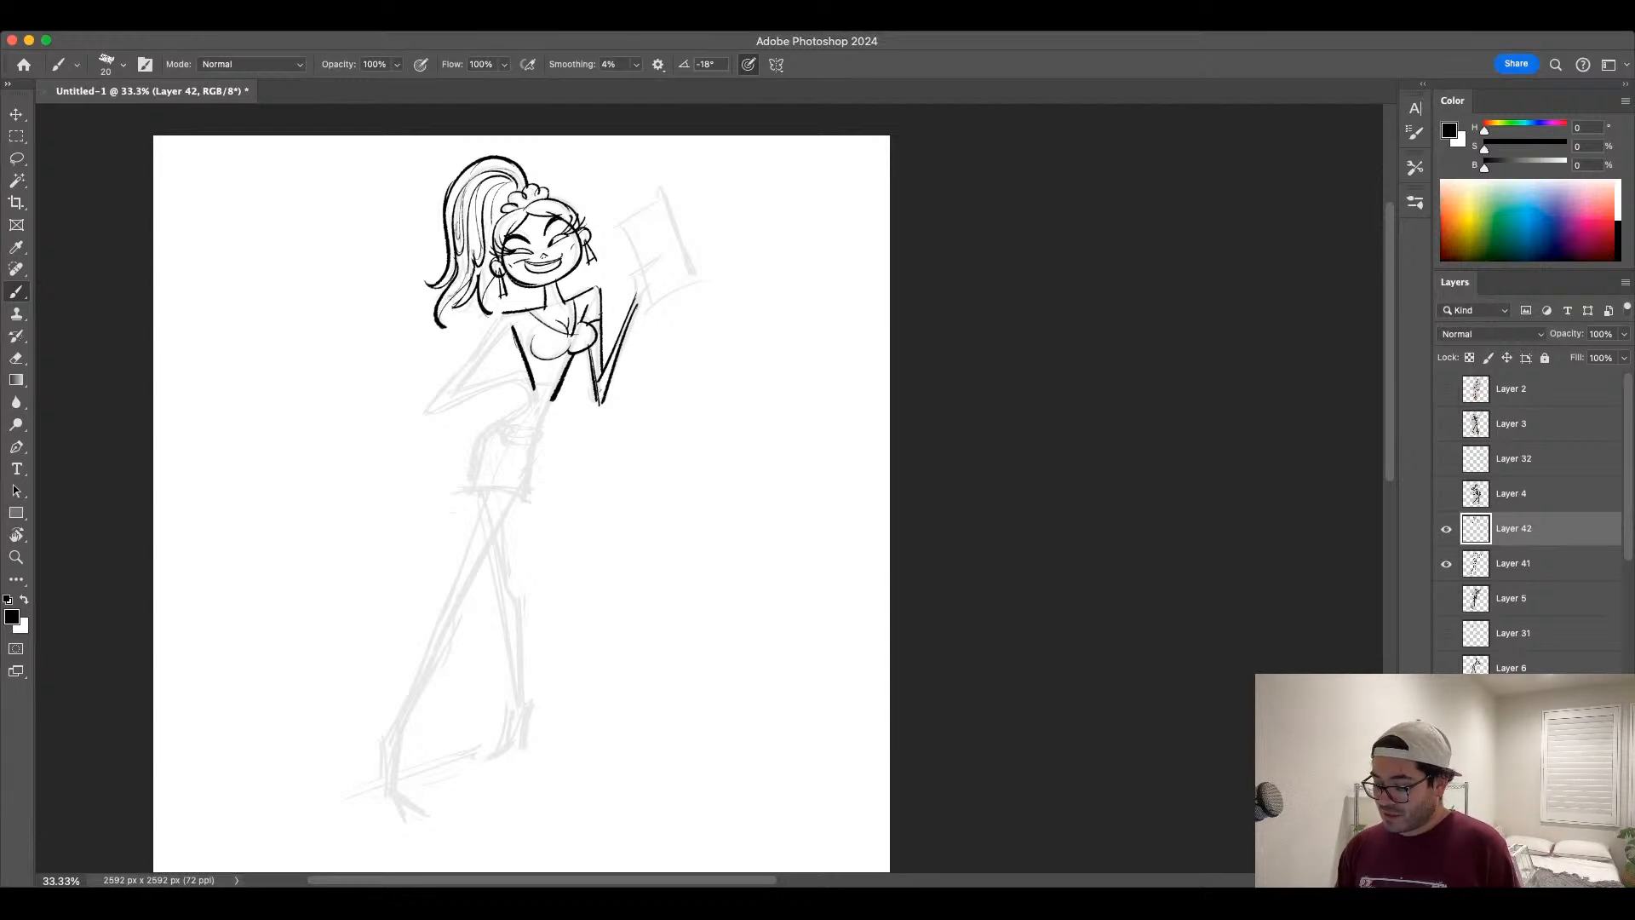
drag(655, 297, 663, 294)
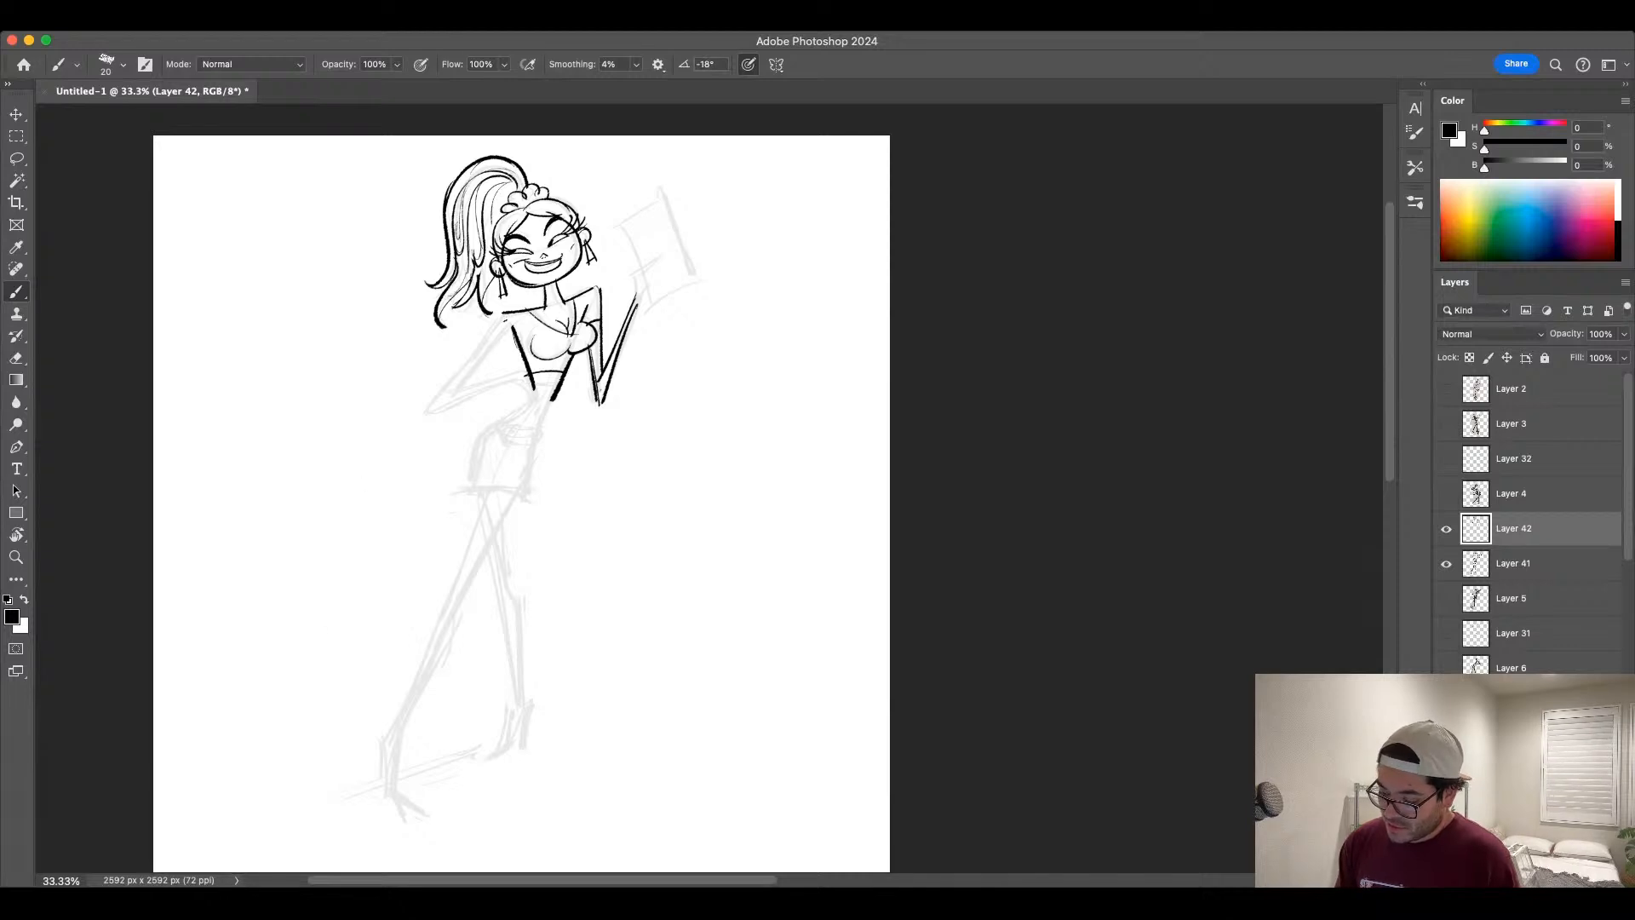
Step: Ink the bent arm resting on the hip, with its sleeve edge, pointed elbow and curved wrist
mouse_move(505, 314)
mouse_down()
mouse_move(426, 412)
mouse_move(460, 383)
mouse_move(447, 397)
mouse_move(523, 373)
mouse_up()
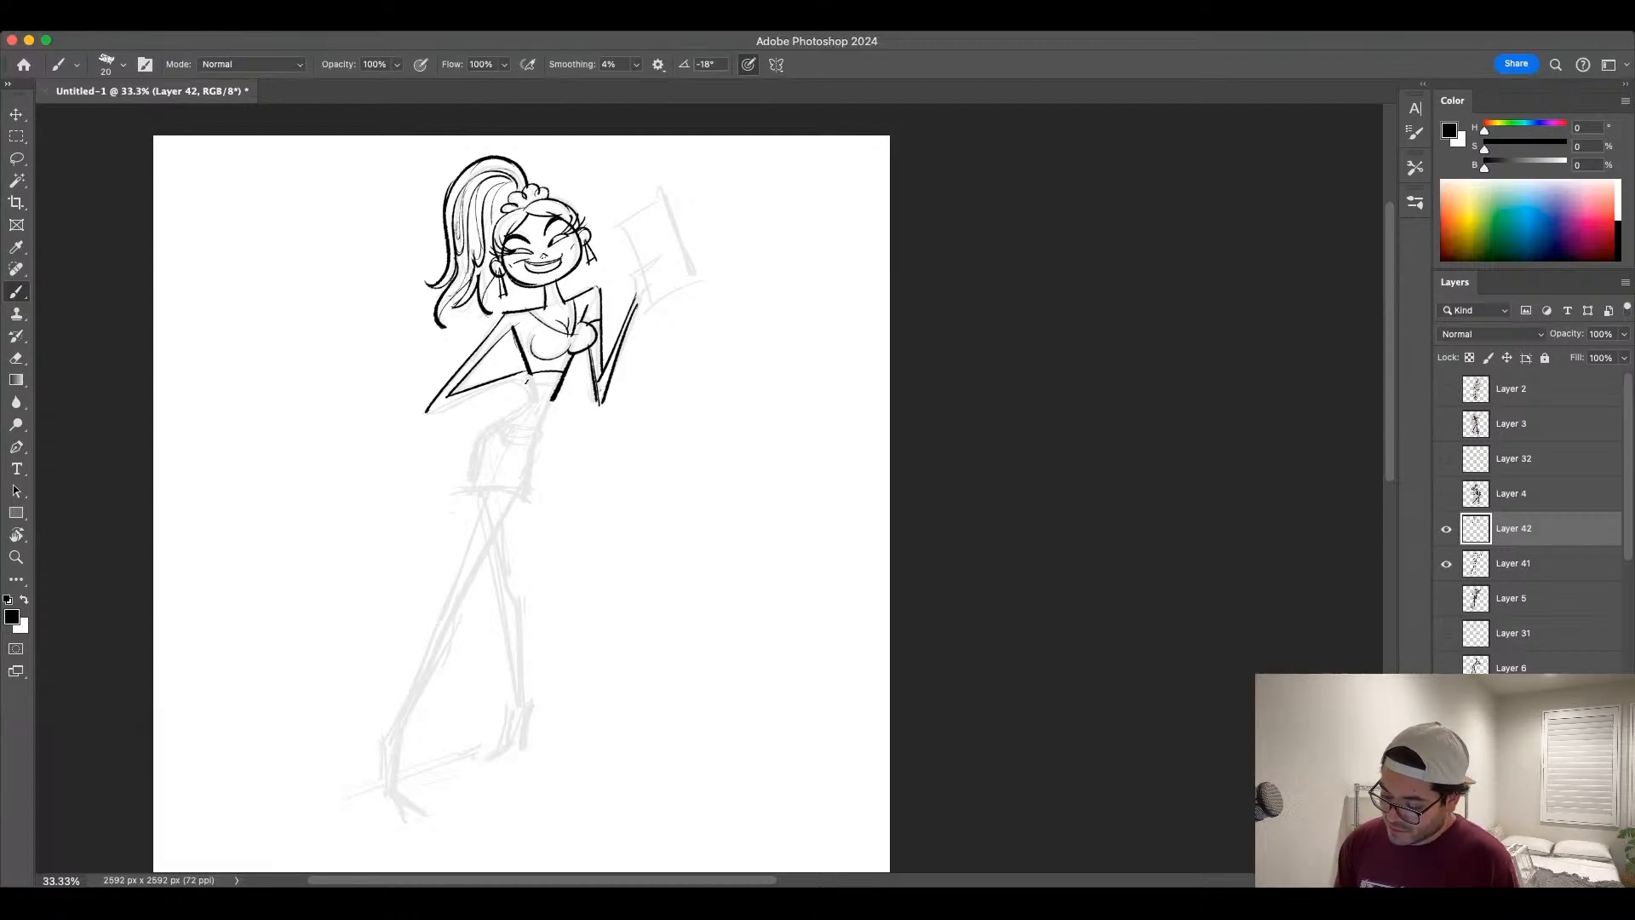
drag(528, 371, 539, 404)
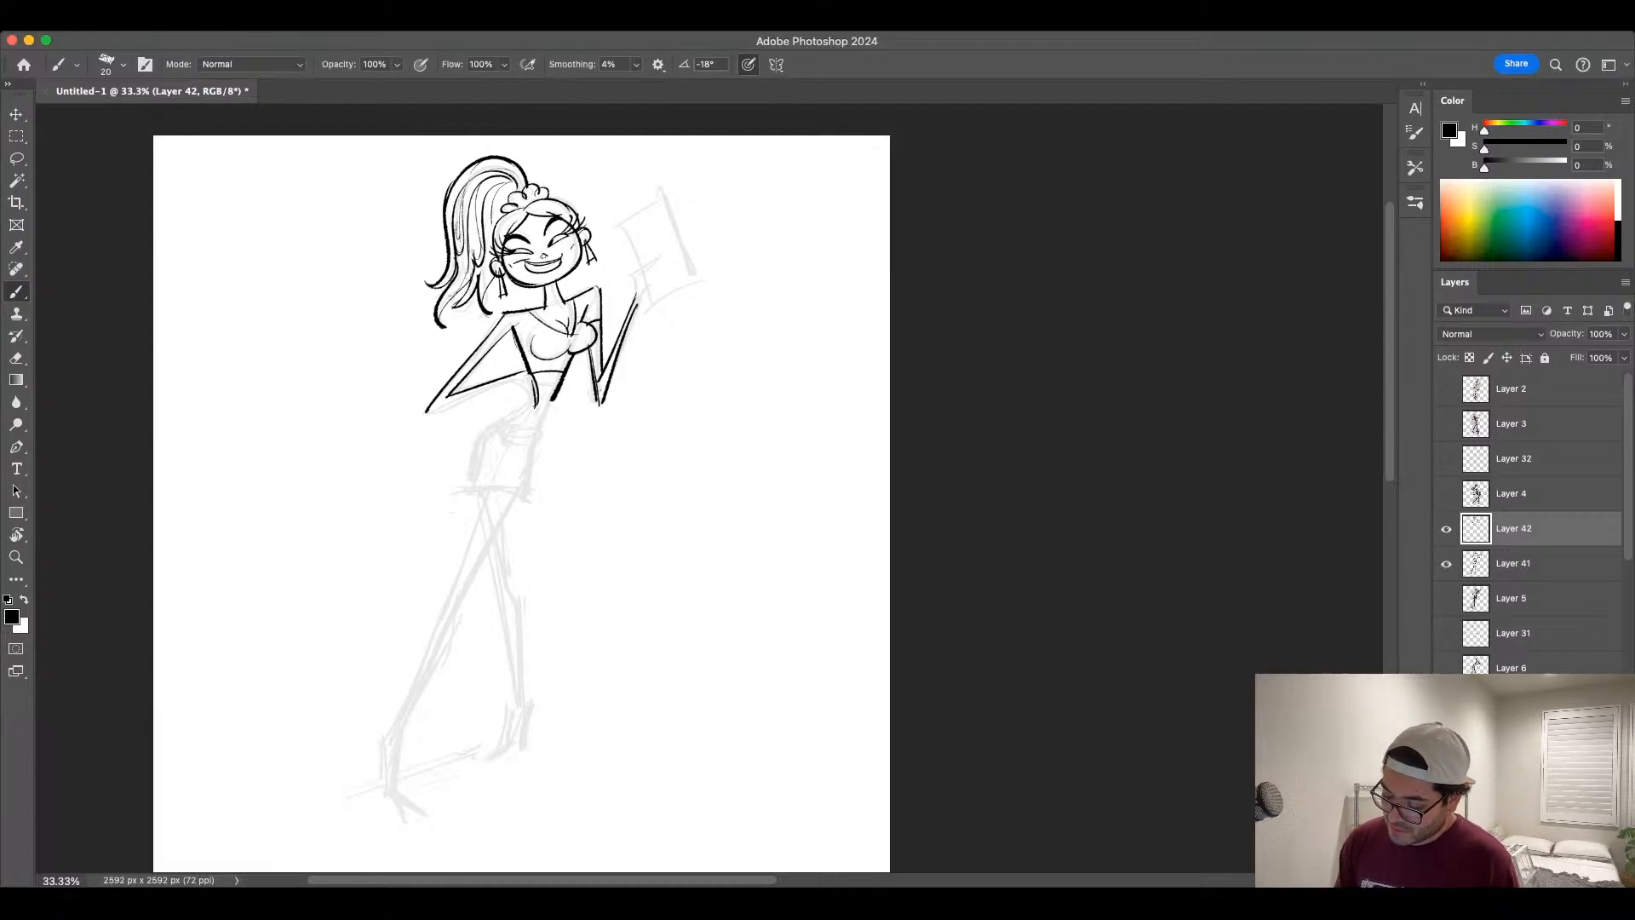
key(super+z)
drag(531, 385, 535, 409)
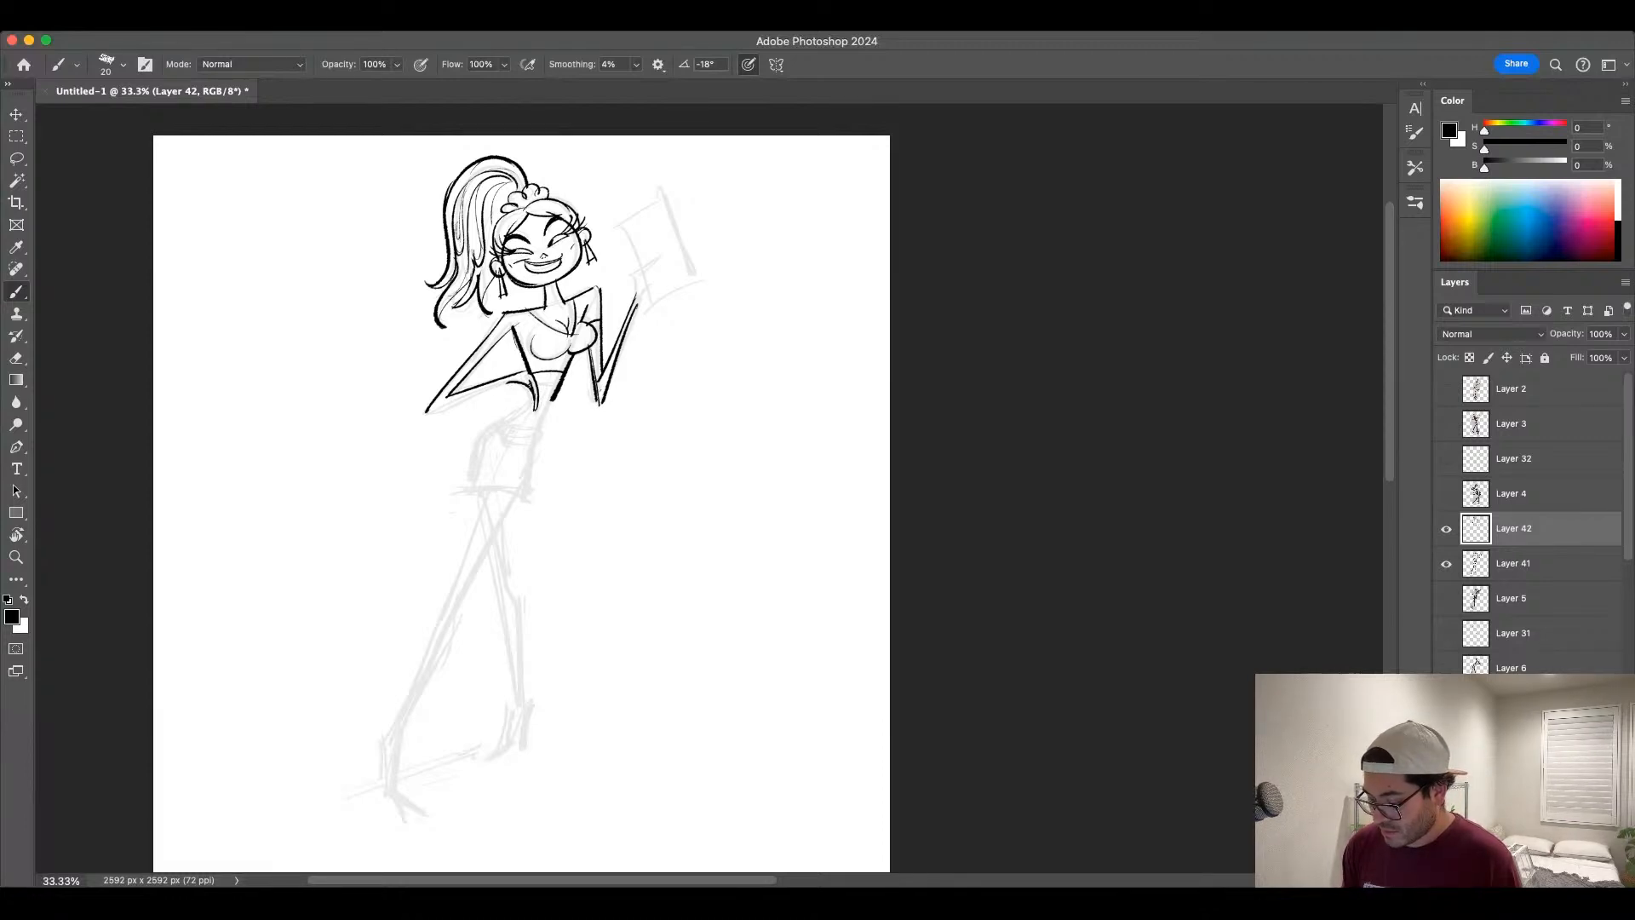
drag(512, 384, 435, 413)
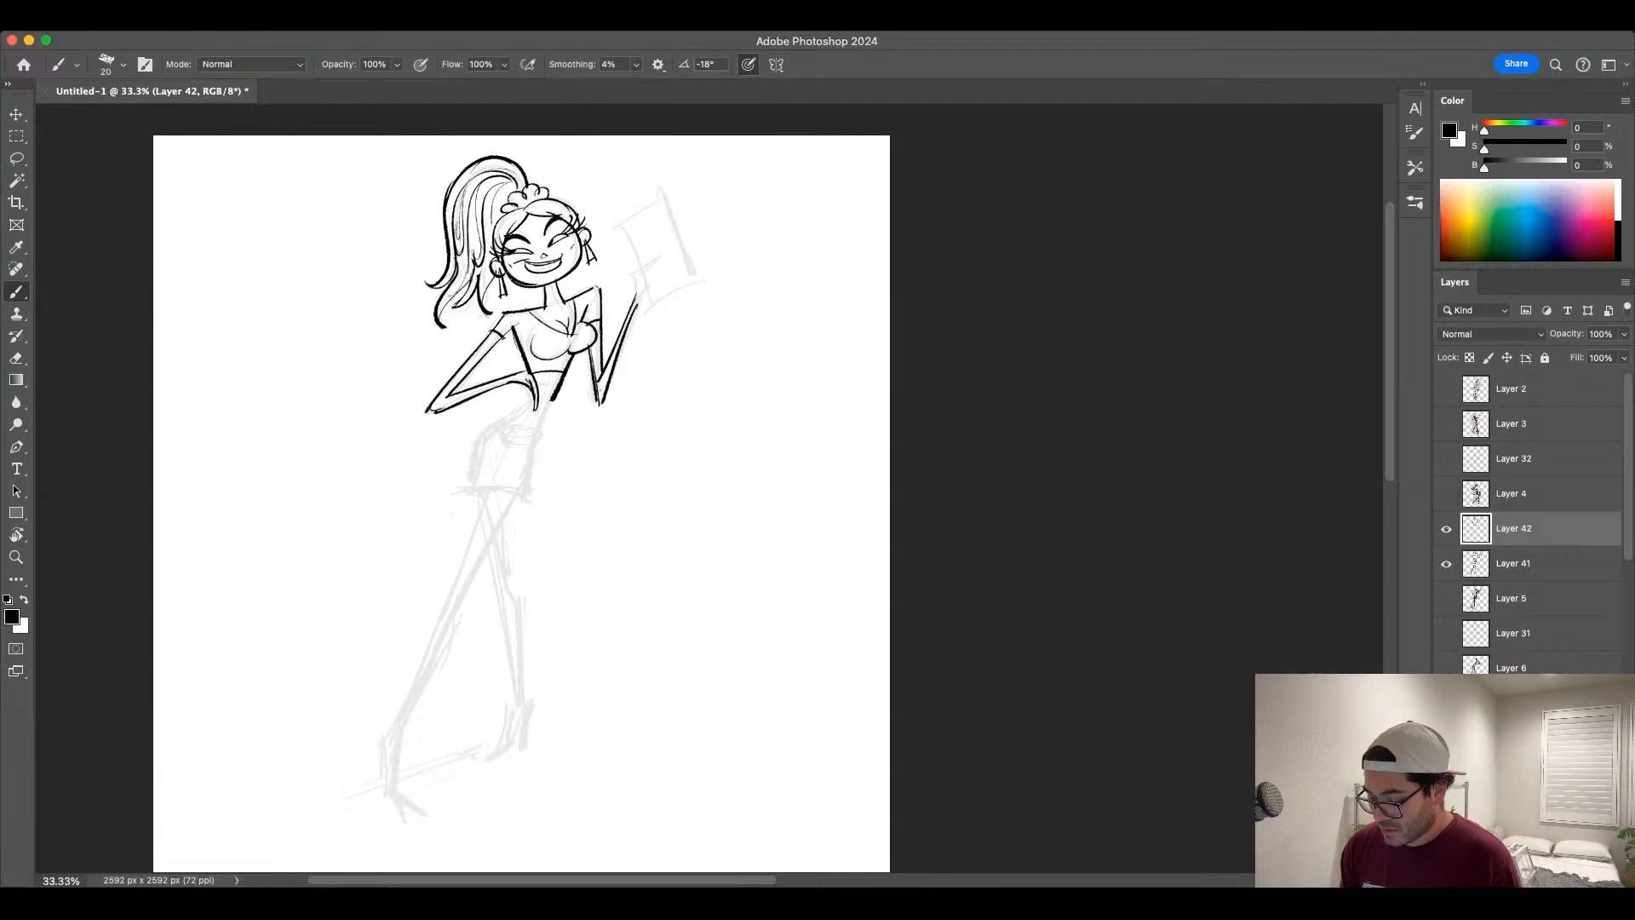
Step: Erase the overlapping wrist line at the waist to make room for the hip outline
scroll(681, 451, down, 1)
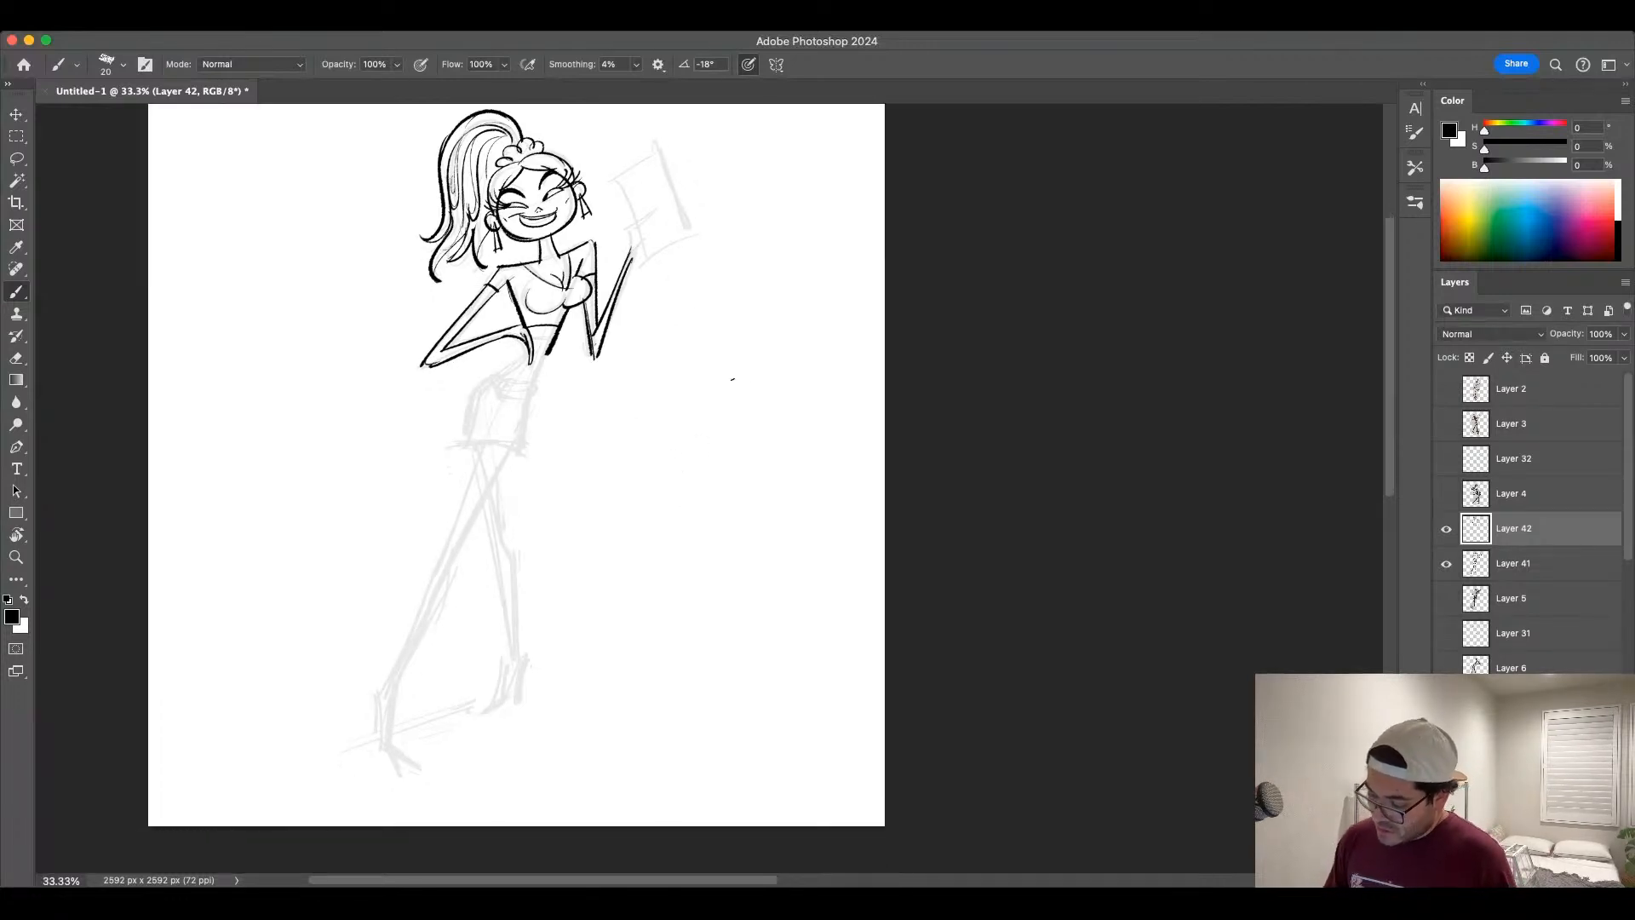
key(super+plus)
drag(605, 401, 632, 525)
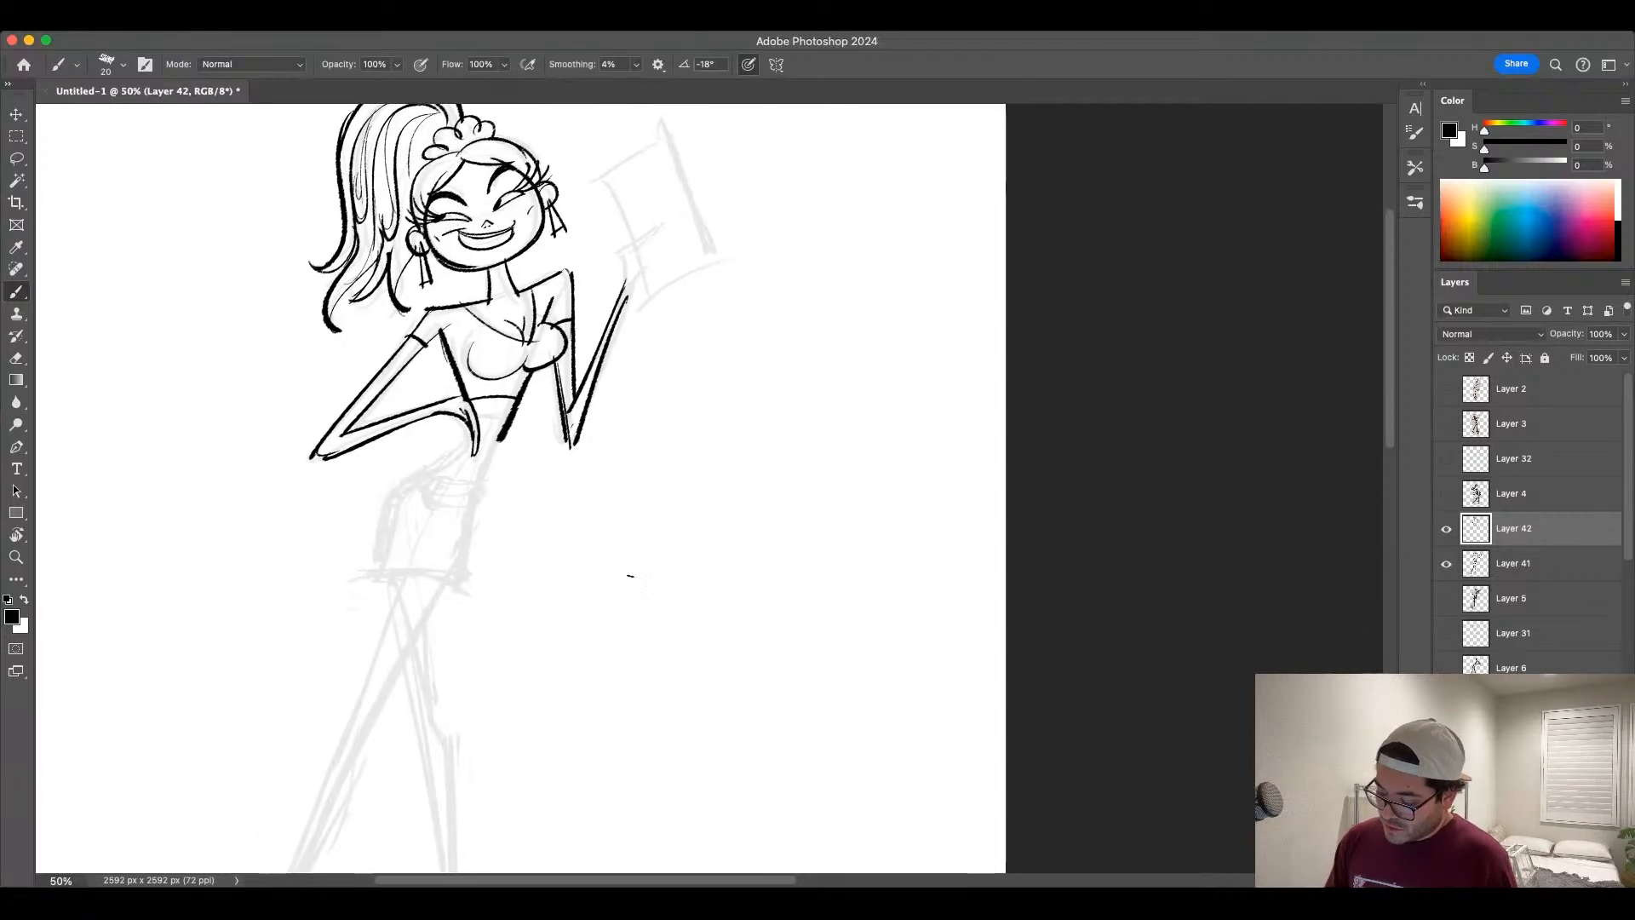
key(e)
mouse_move(455, 413)
mouse_down()
mouse_move(473, 448)
mouse_move(467, 426)
mouse_move(392, 490)
mouse_move(374, 577)
mouse_up()
key(b)
key(super+z)
Step: Ink the waist, hips and short skirt outline over the sketch, with a heavy side edge and a double hem line
key([)
mouse_move(397, 506)
mouse_down()
mouse_move(453, 530)
mouse_move(469, 487)
mouse_move(458, 530)
mouse_up()
mouse_move(509, 369)
mouse_down()
mouse_move(487, 448)
mouse_move(433, 533)
mouse_up()
mouse_move(545, 603)
mouse_down()
mouse_move(538, 540)
mouse_move(573, 575)
mouse_up()
drag(490, 368, 456, 511)
key(])
mouse_move(387, 411)
mouse_down()
mouse_move(353, 513)
mouse_move(460, 359)
mouse_up()
drag(334, 515, 464, 513)
key(super+z)
key(super+z)
drag(635, 471, 642, 538)
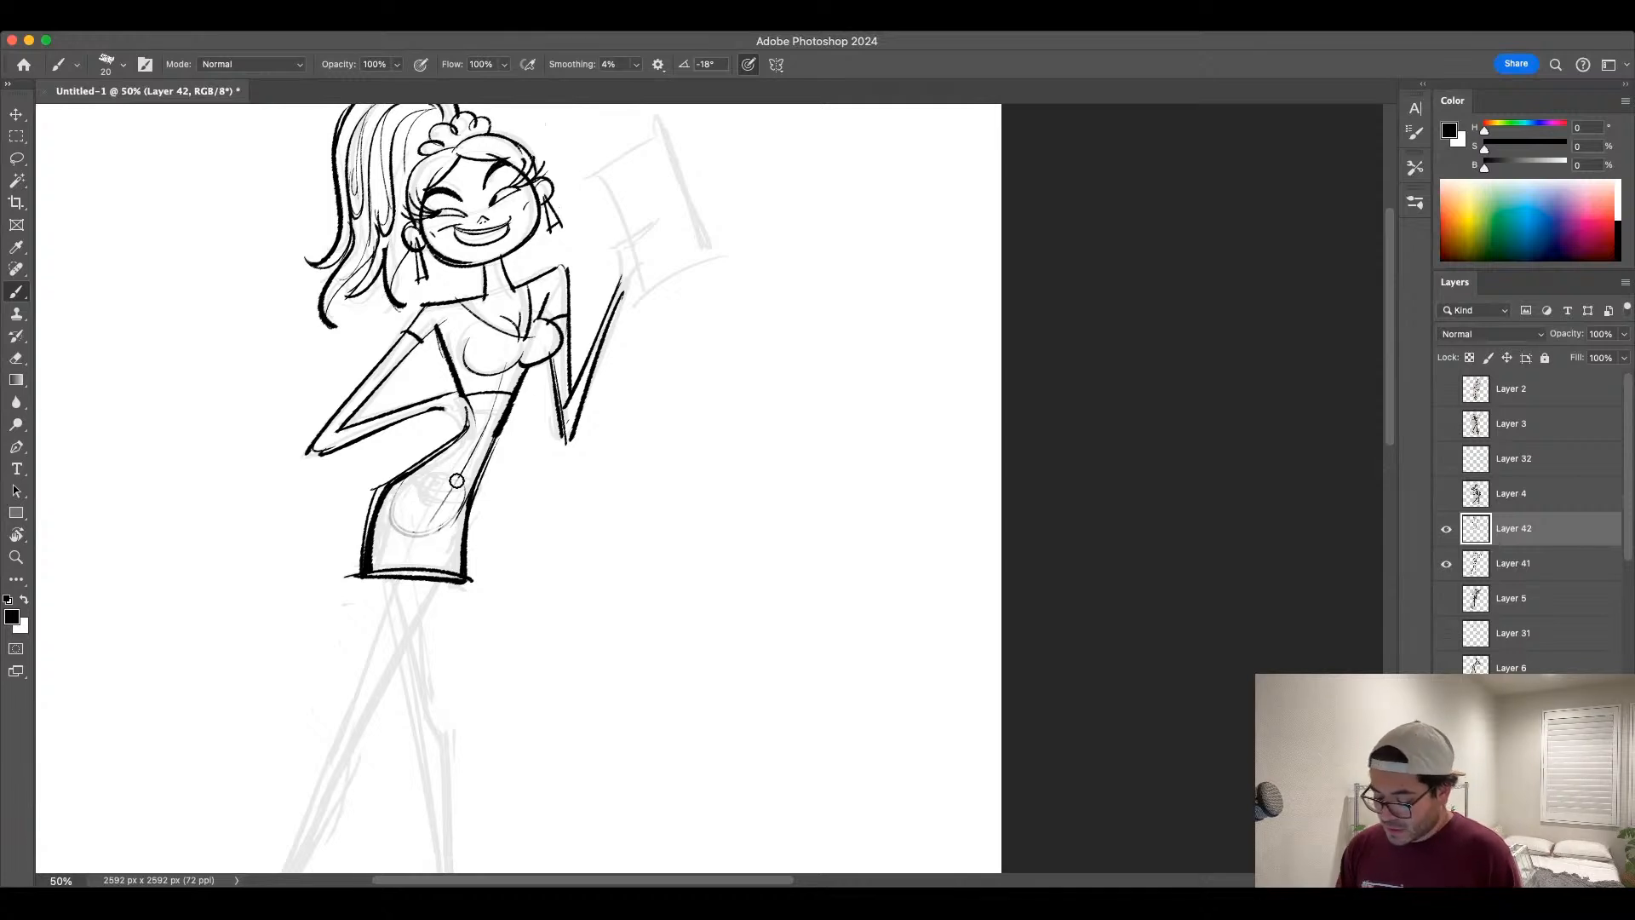
Step: Draw thin curved guide lines for the pelvis and upper thigh inside the skirt with a size 15 brush
key(bracketleft)
drag(467, 502, 407, 562)
key(super+z)
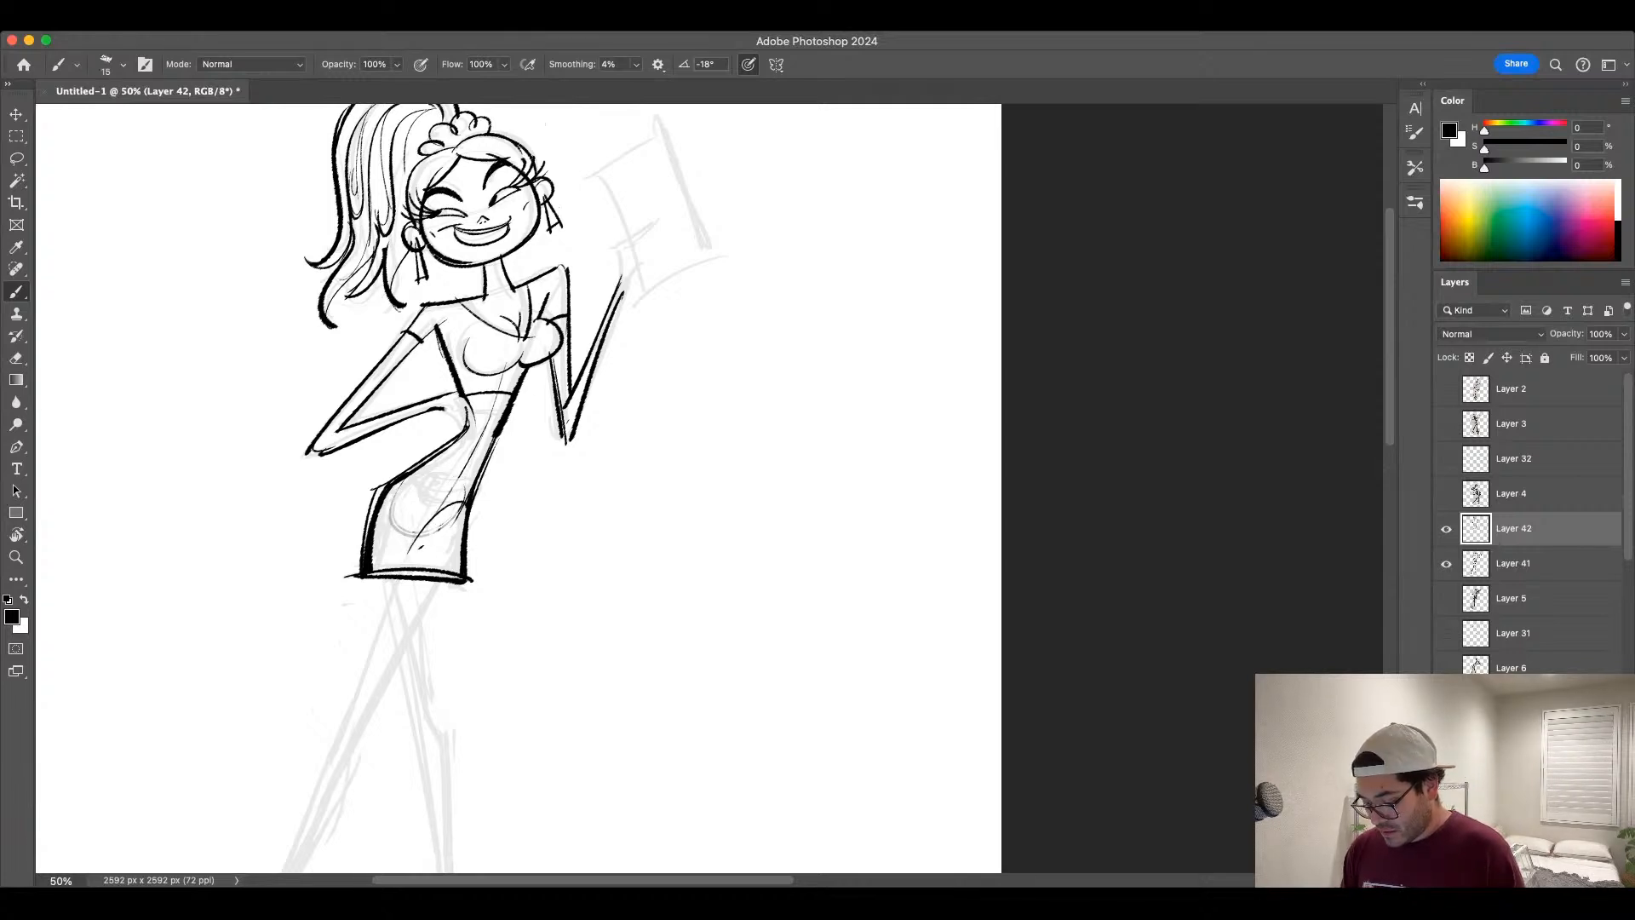
drag(466, 508, 410, 554)
drag(397, 487, 416, 534)
key(super+z)
Step: Ink both edges of the forward-striding leg's thigh from the skirt to the knee with a size 20 brush, redoing strokes
key(space)
drag(586, 686, 603, 605)
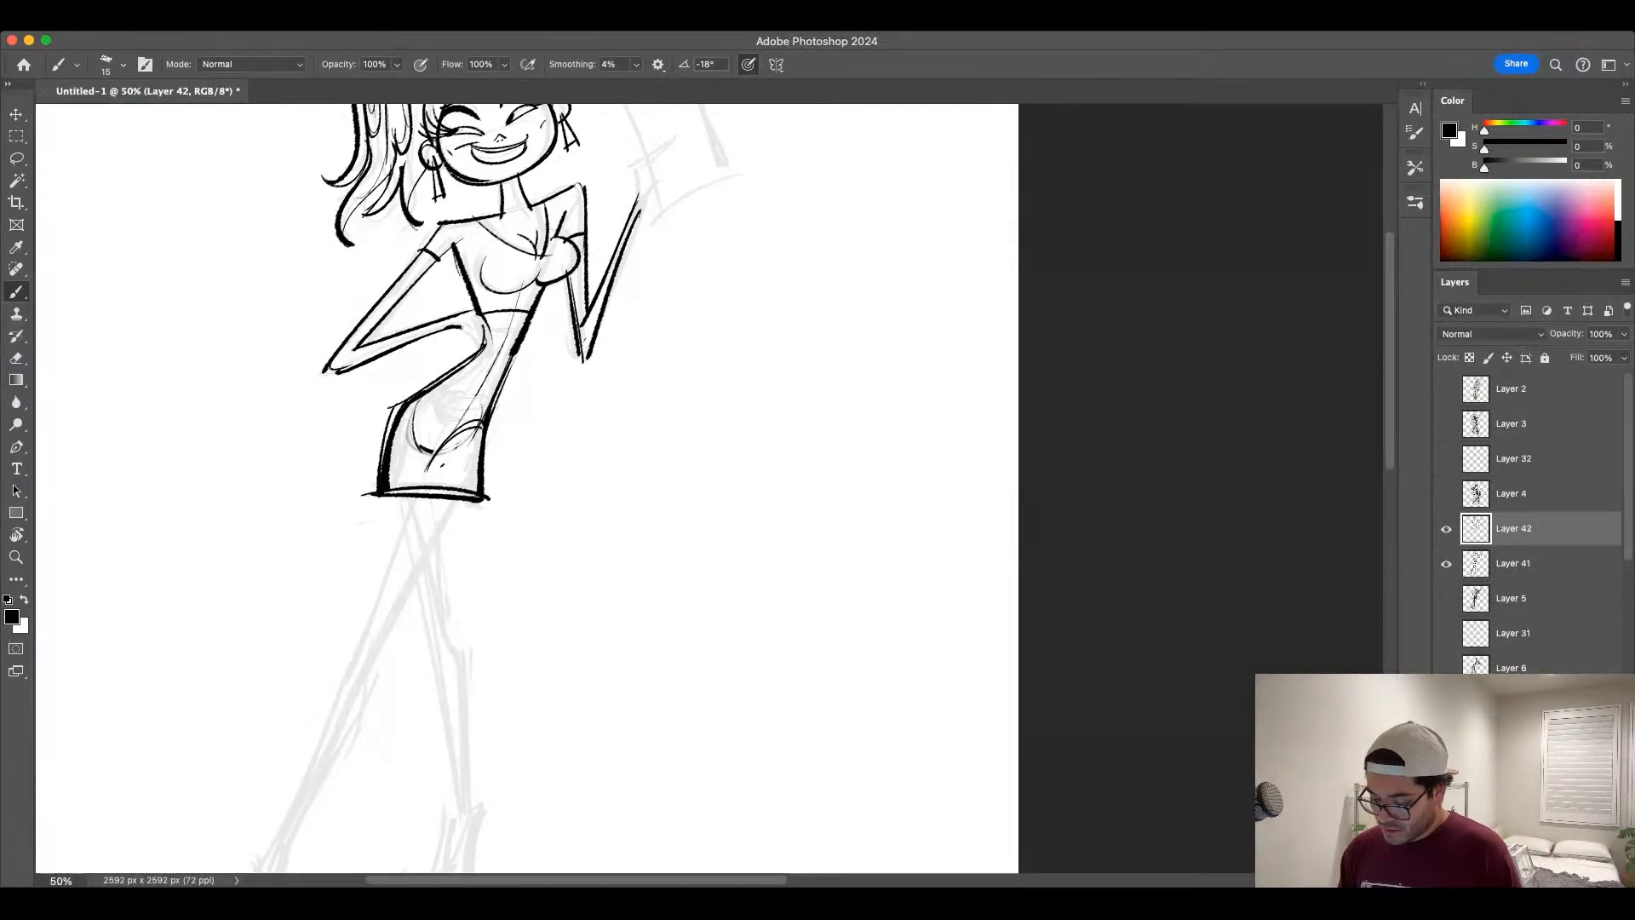
drag(430, 454, 330, 727)
key(super+z)
key(super+z)
key(bracketright)
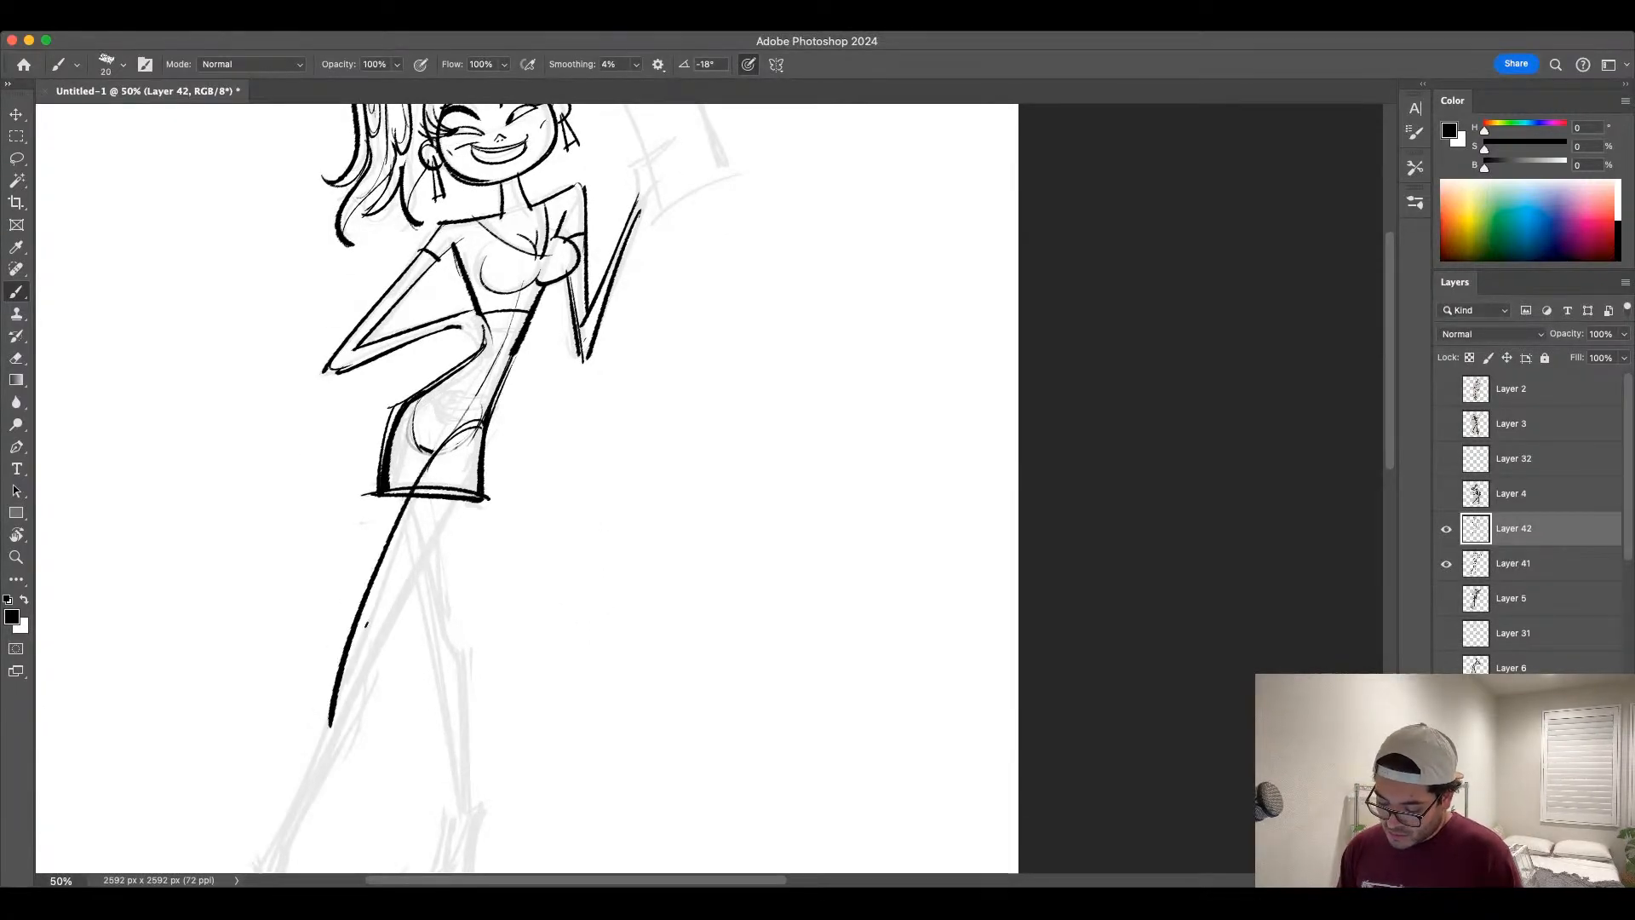
drag(392, 613, 338, 710)
drag(457, 500, 345, 714)
drag(358, 609, 343, 714)
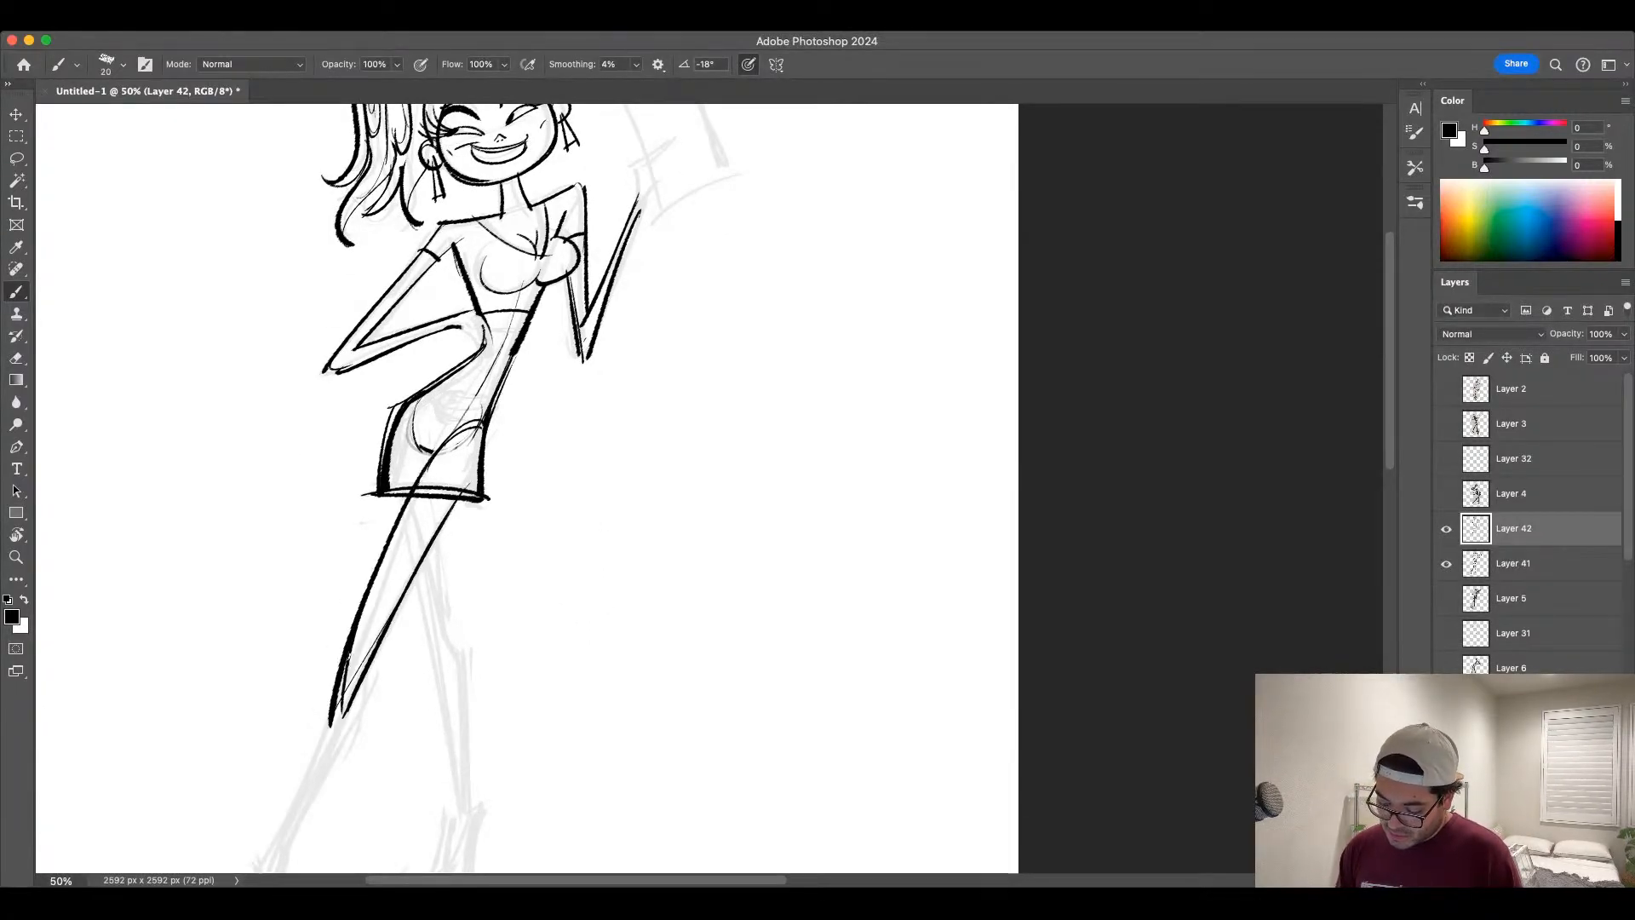
key(super+z)
Step: Ink the other leg crossing behind it, with its thigh, knee and curved calf tapering to the ankle
drag(392, 468, 442, 662)
drag(449, 514, 458, 664)
drag(458, 659, 487, 738)
key(super+z)
mouse_move(458, 660)
mouse_down()
mouse_move(474, 722)
mouse_move(465, 826)
mouse_up()
key(super+z)
drag(424, 628, 449, 845)
drag(440, 660, 449, 841)
key(super+z)
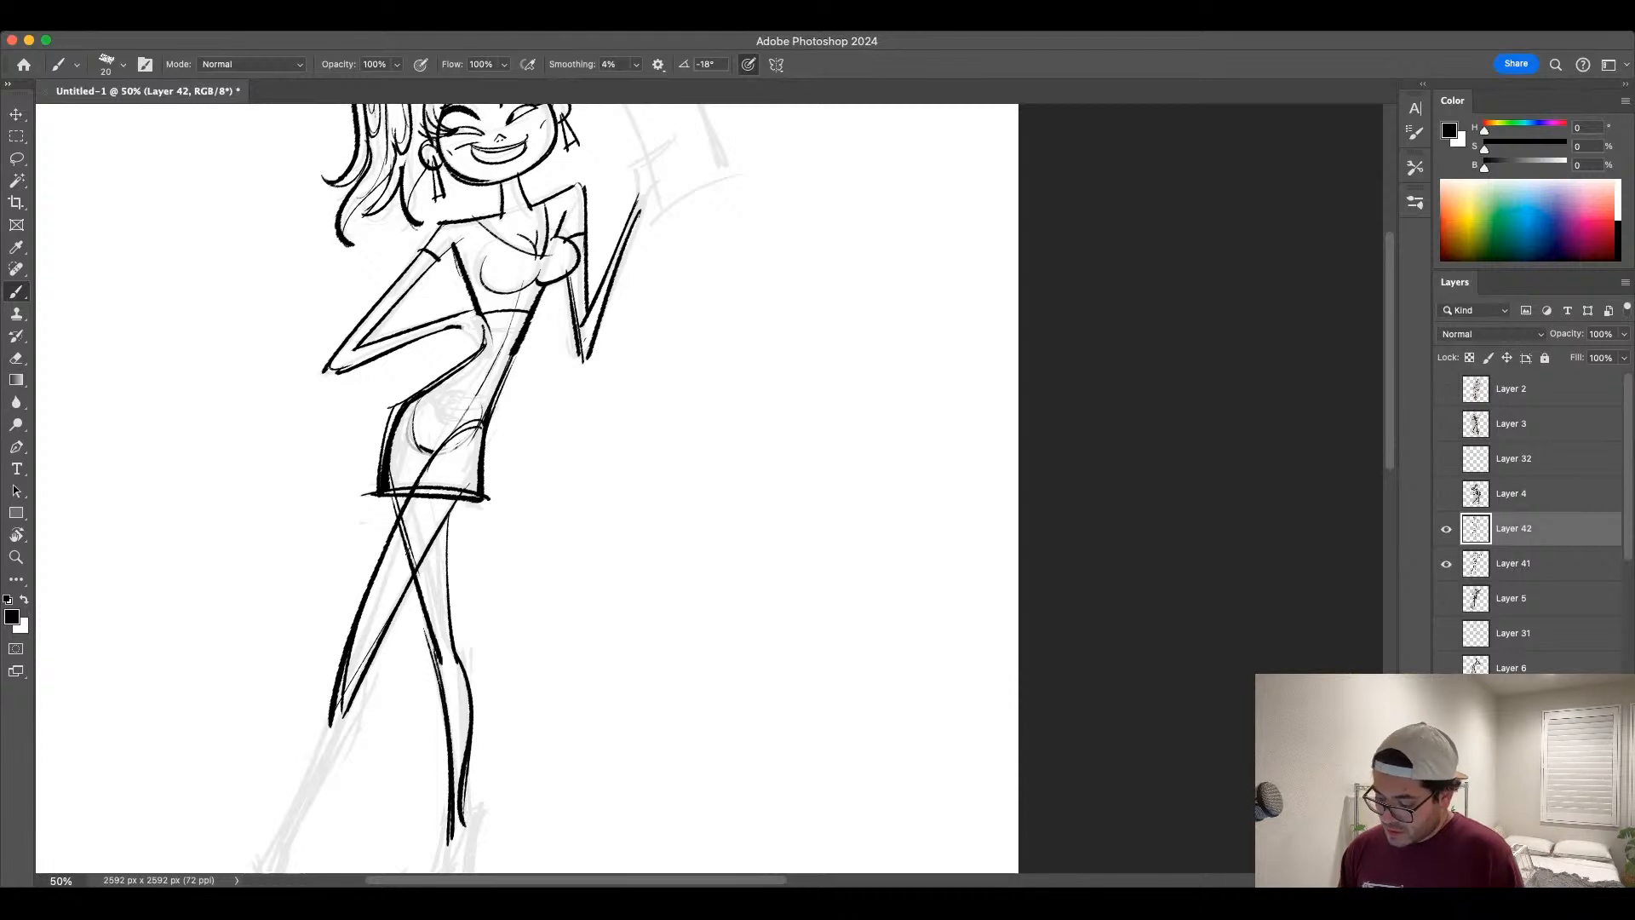
Step: Erase the guide lines inside the skirt and ink the curved wrist resting on the hip
mouse_move(420, 412)
mouse_down()
mouse_move(423, 474)
mouse_move(463, 442)
mouse_up()
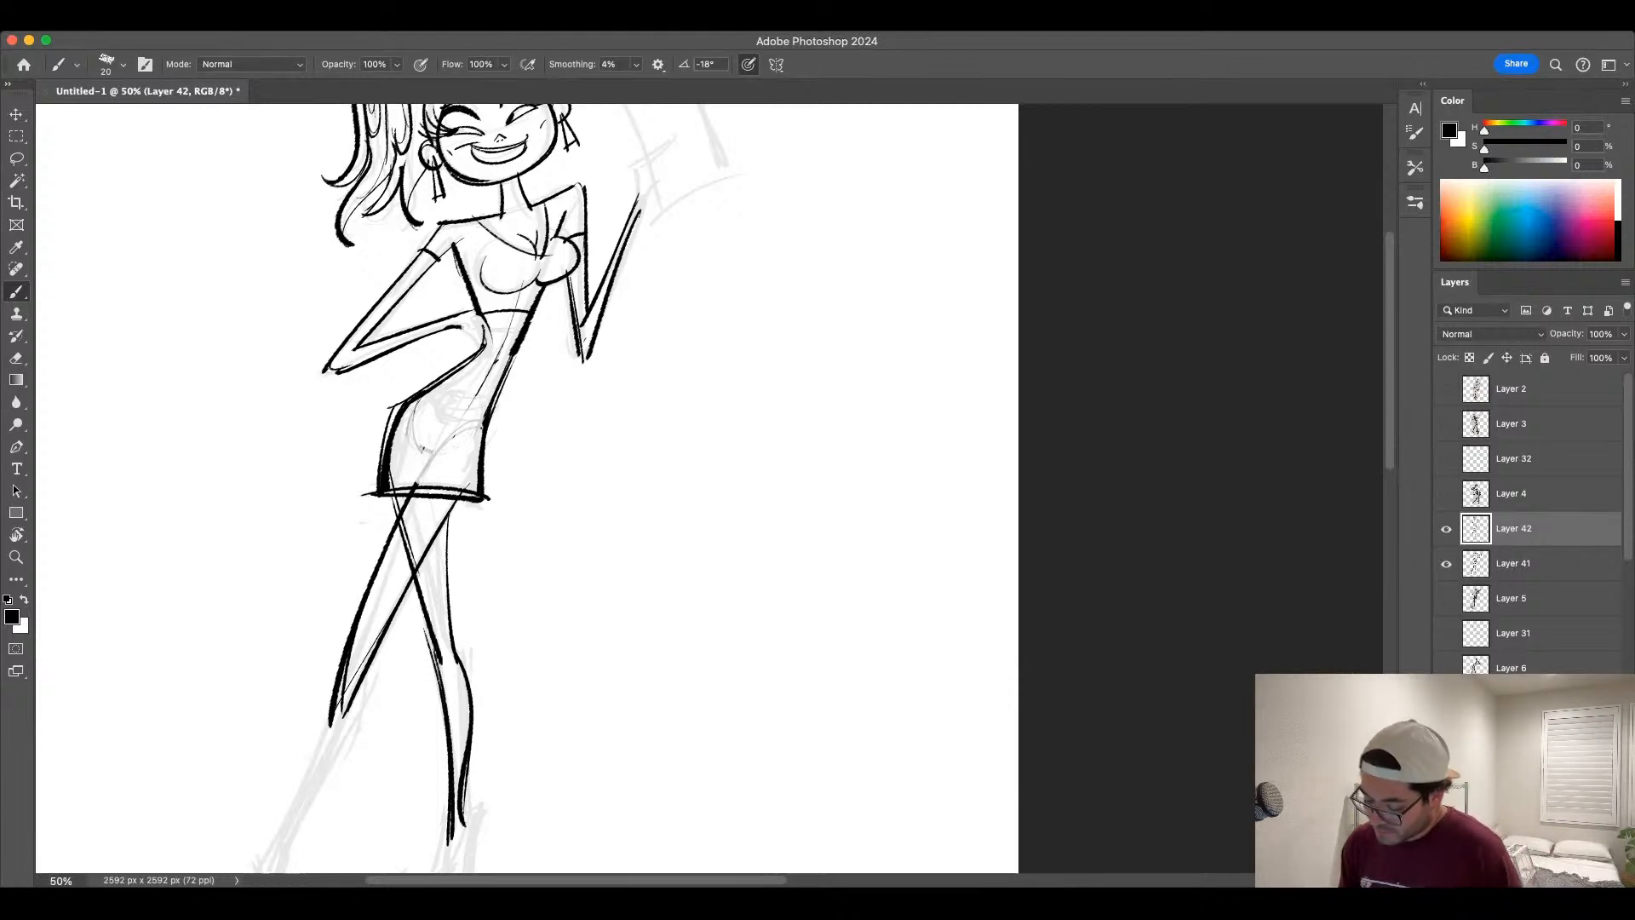
mouse_move(465, 314)
mouse_down()
mouse_move(490, 342)
mouse_move(485, 367)
mouse_up()
key(super+z)
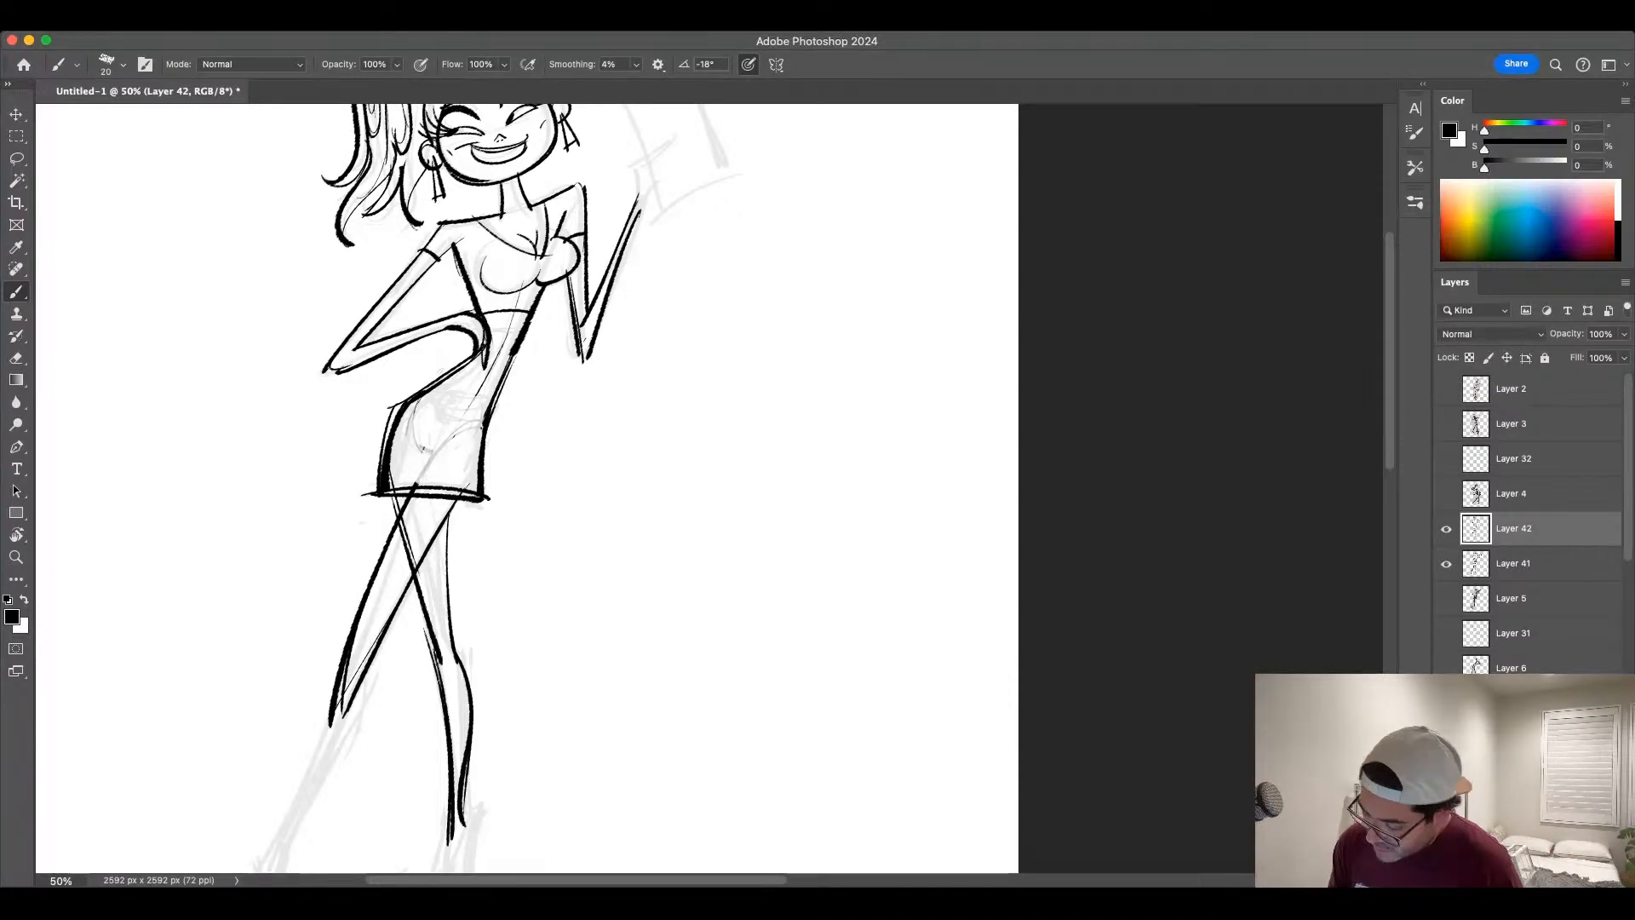
Step: Ink looped fingers on the hand at the hip and short curled fingers on the raised hand
key(bracketright)
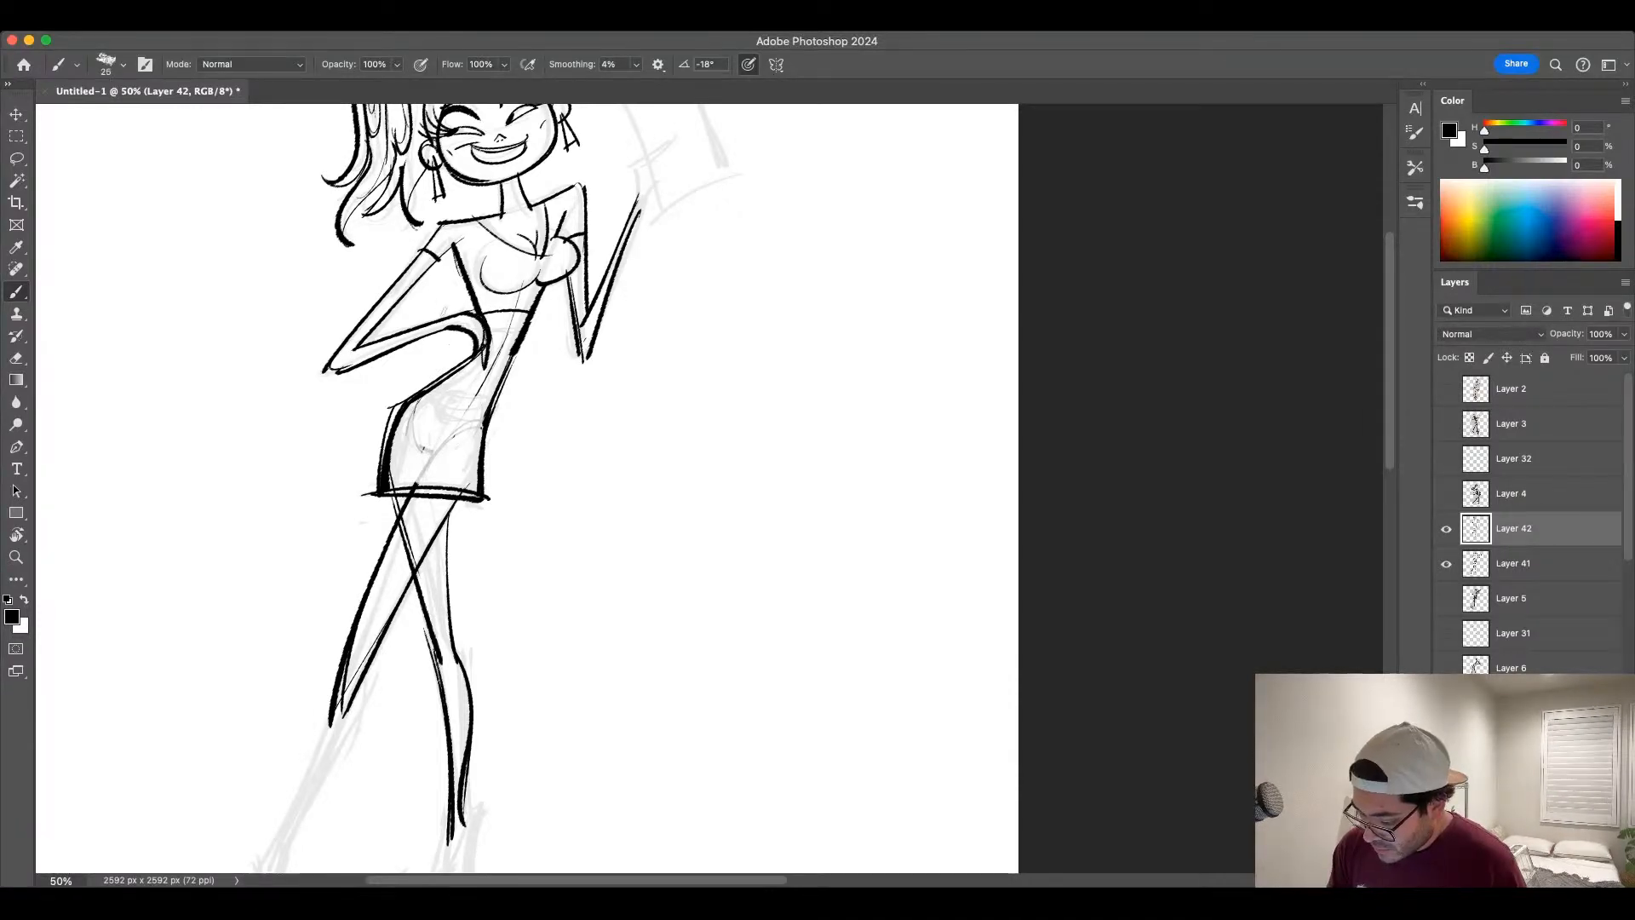
drag(446, 300, 422, 351)
key(bracketleft)
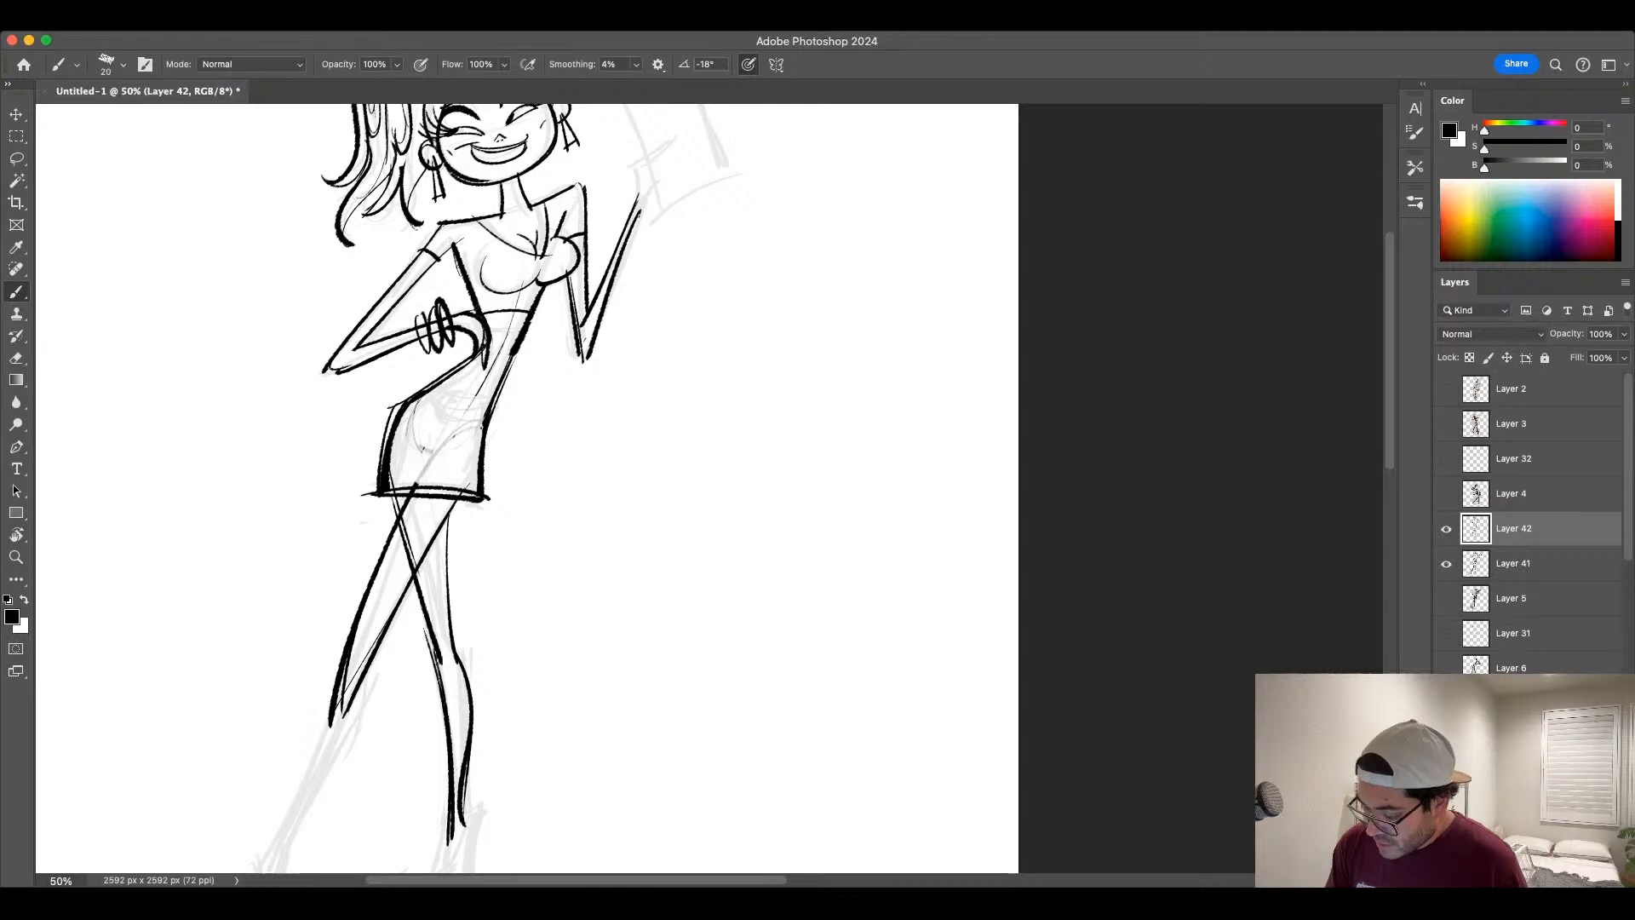
drag(611, 221, 651, 226)
key(super+z)
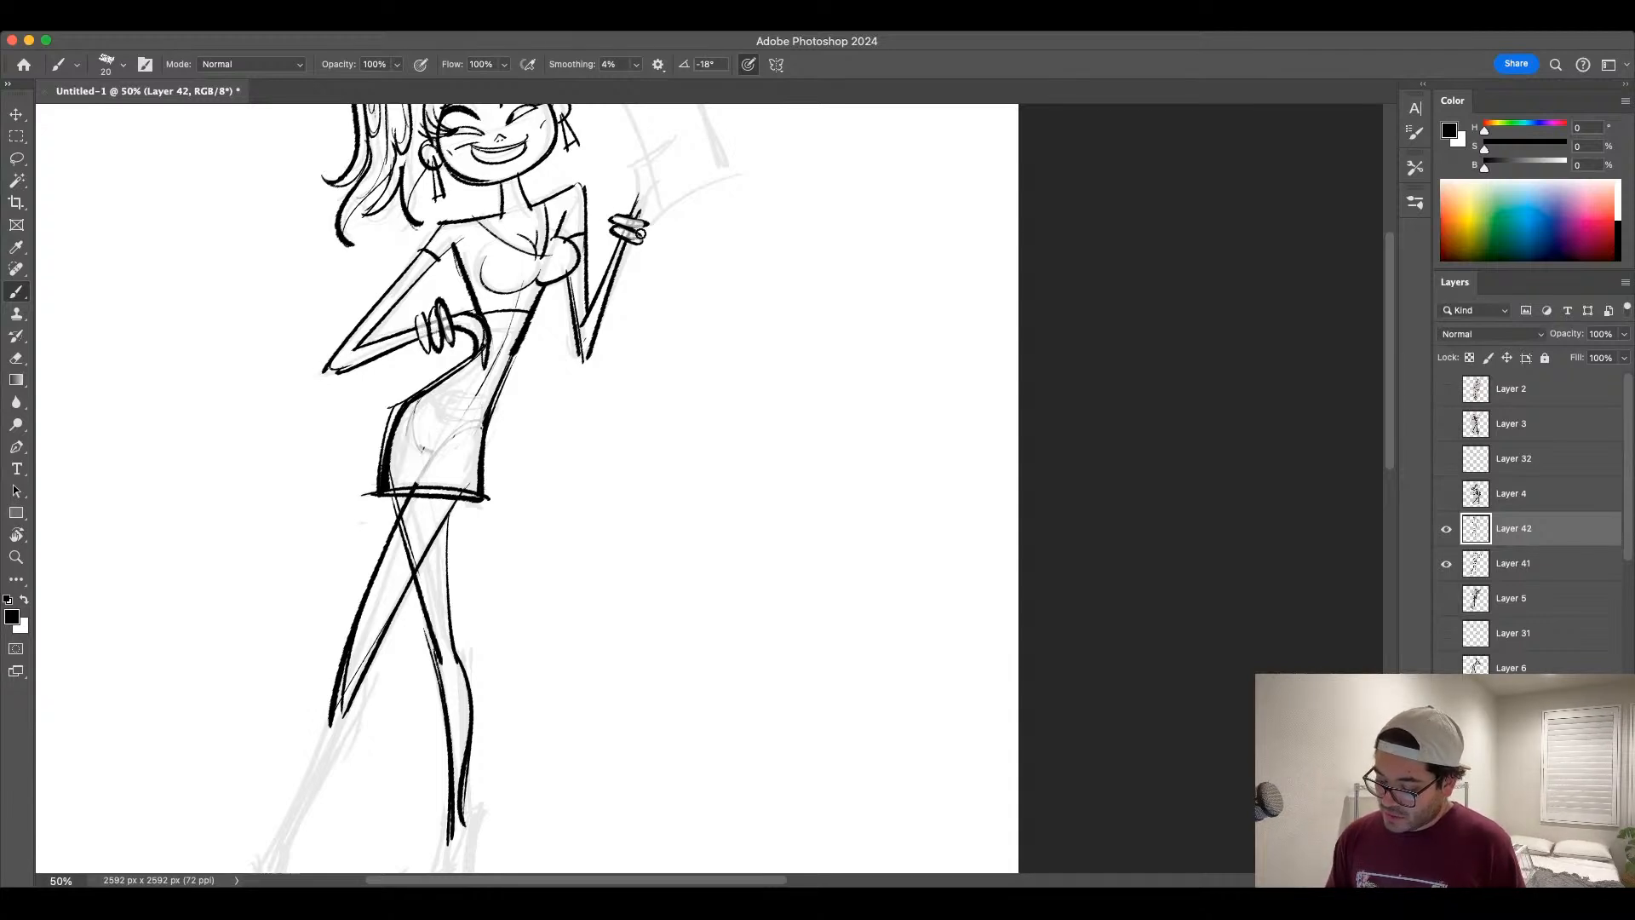
Step: Extend the striding leg's inner edge in one long line to the ankle and erase its old outer thigh line
key(super+minus)
scroll(750, 631, down, 3)
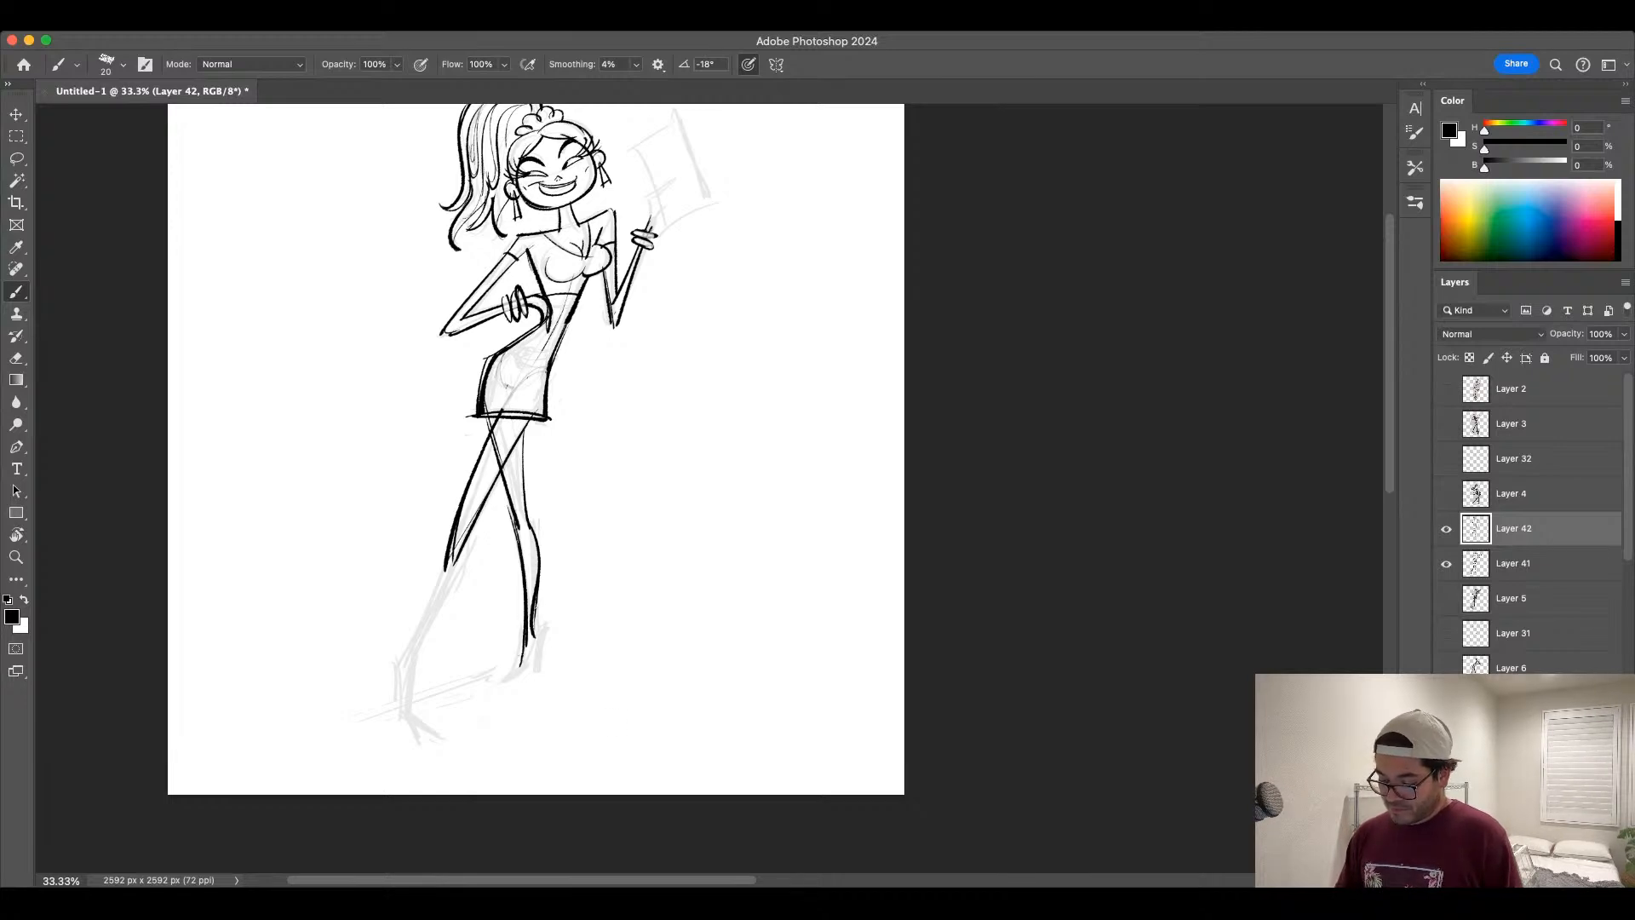
scroll(654, 592, up, 1)
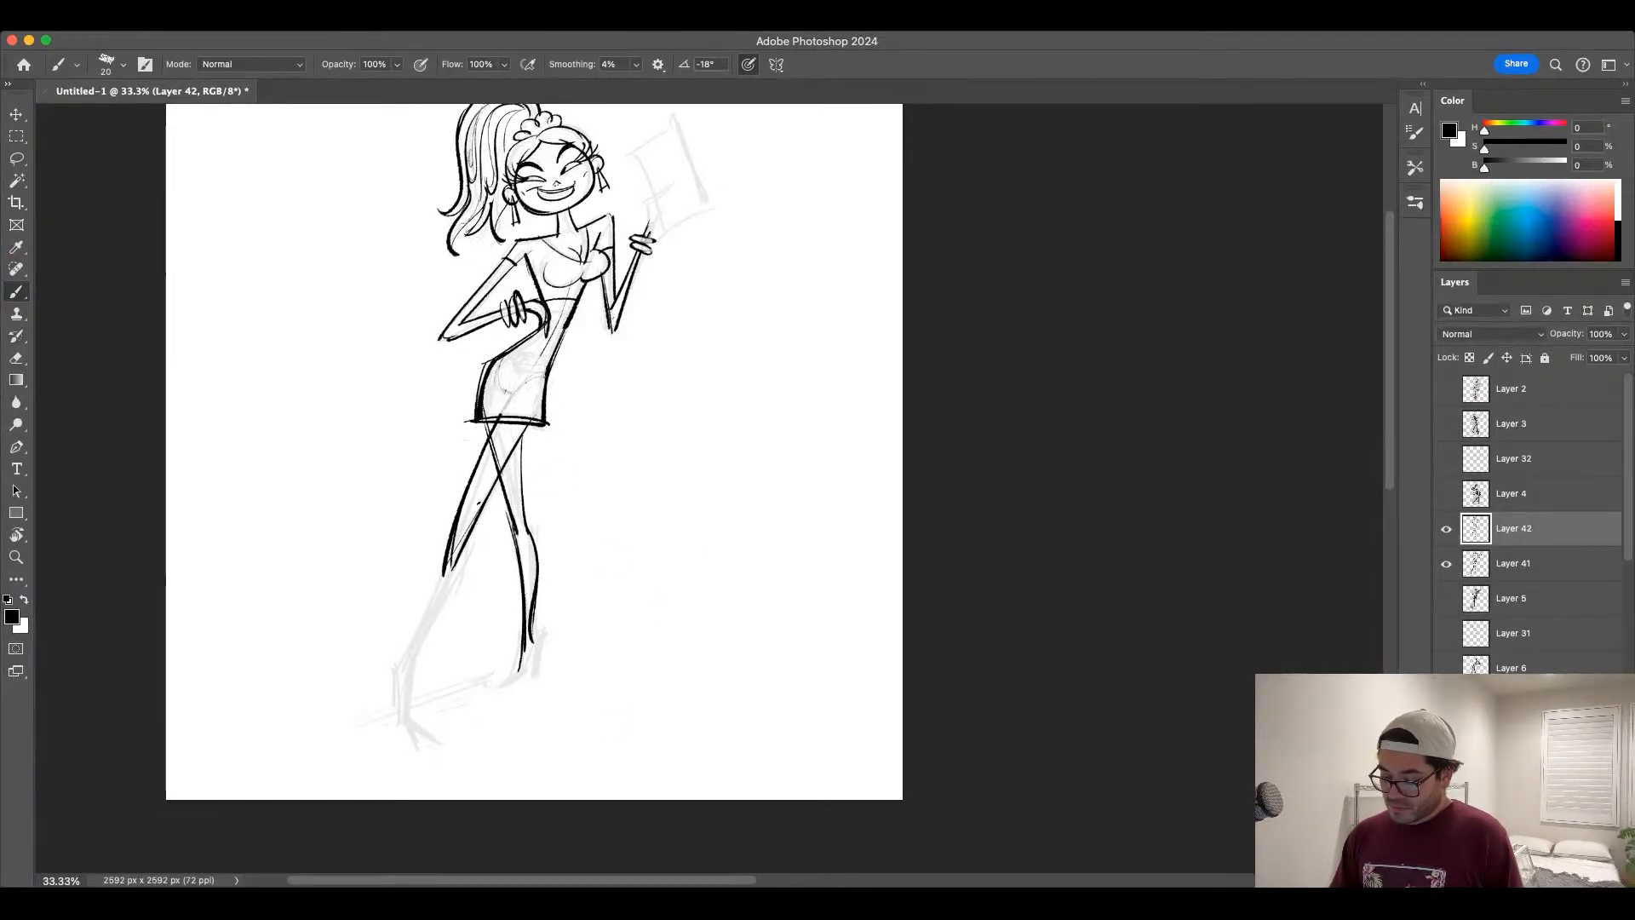
drag(455, 564, 407, 671)
drag(479, 518, 402, 684)
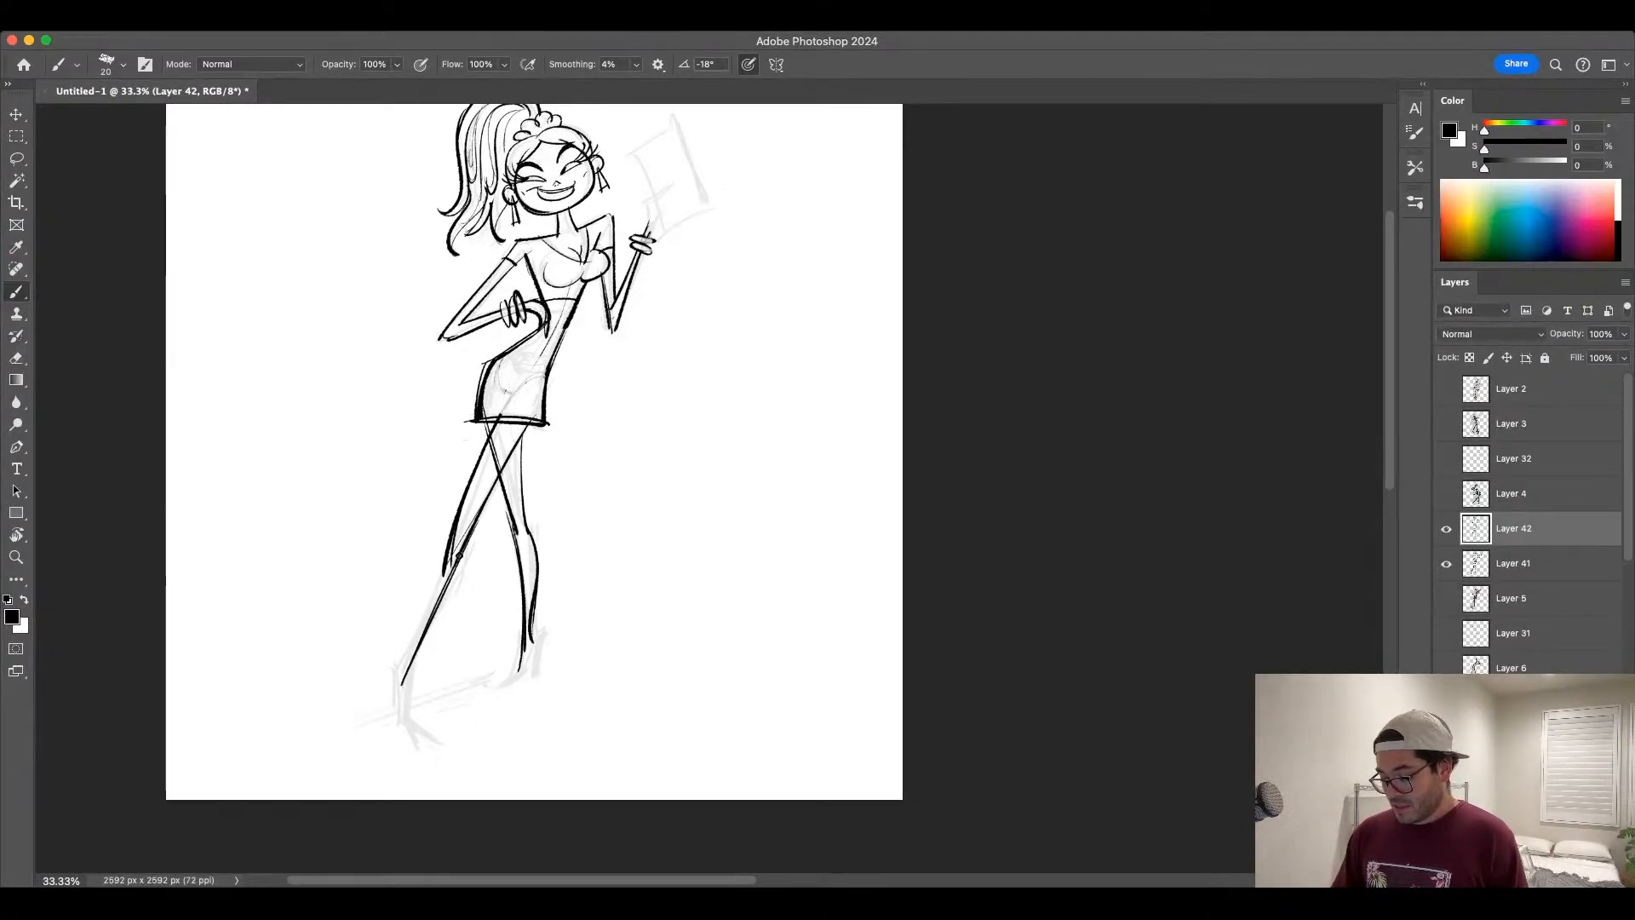
key(super+z)
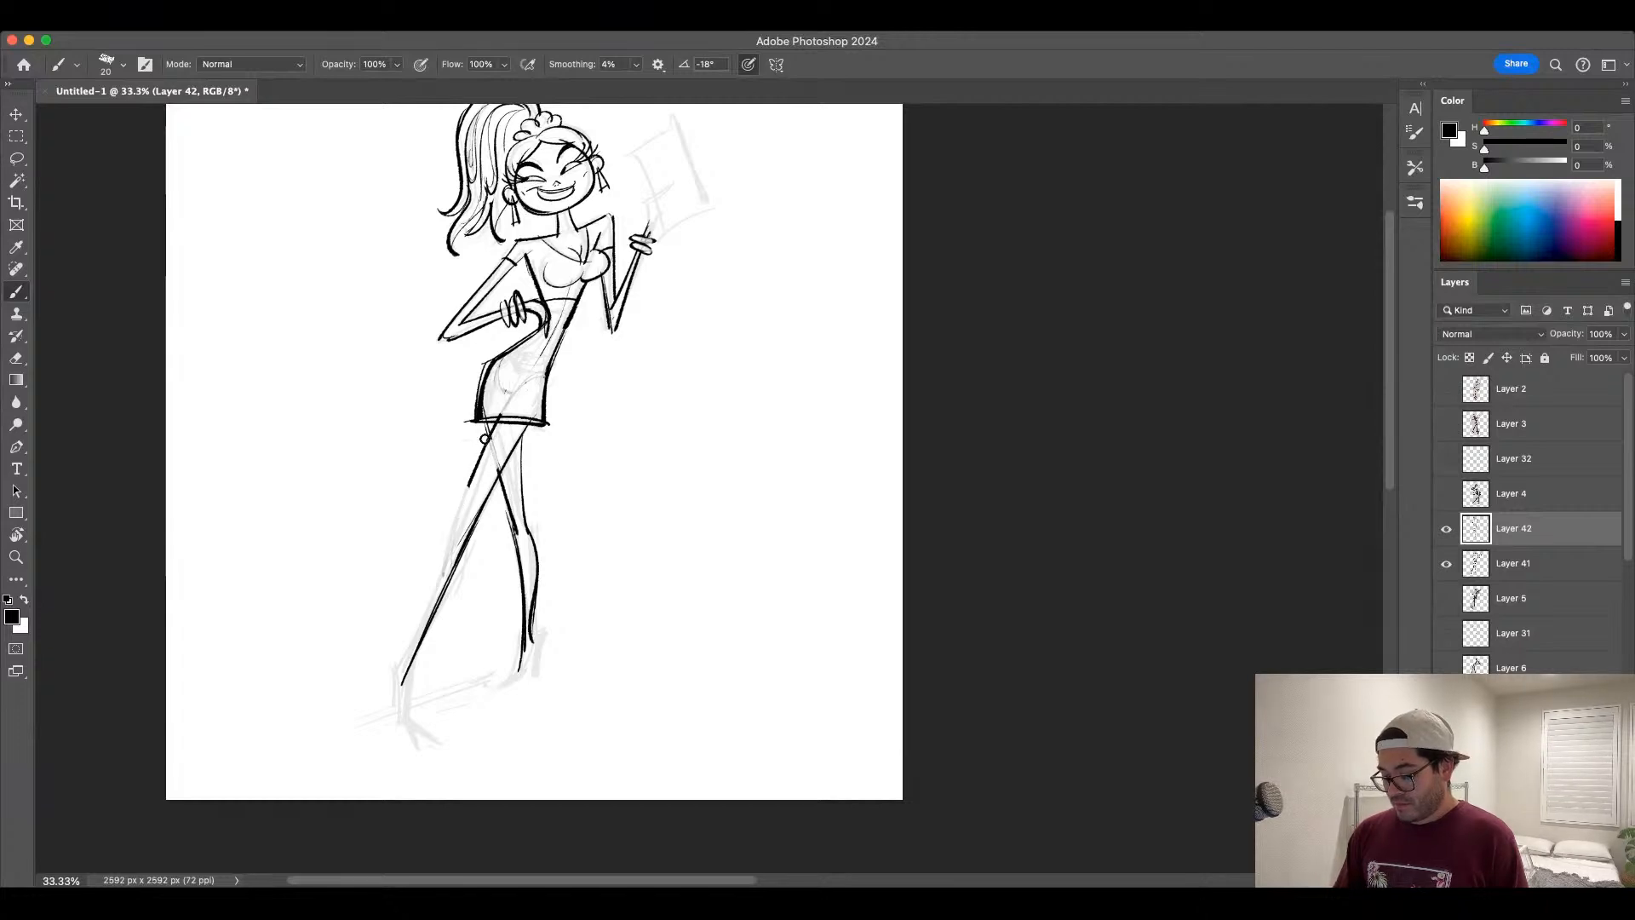
key(super+z)
key(super+z)
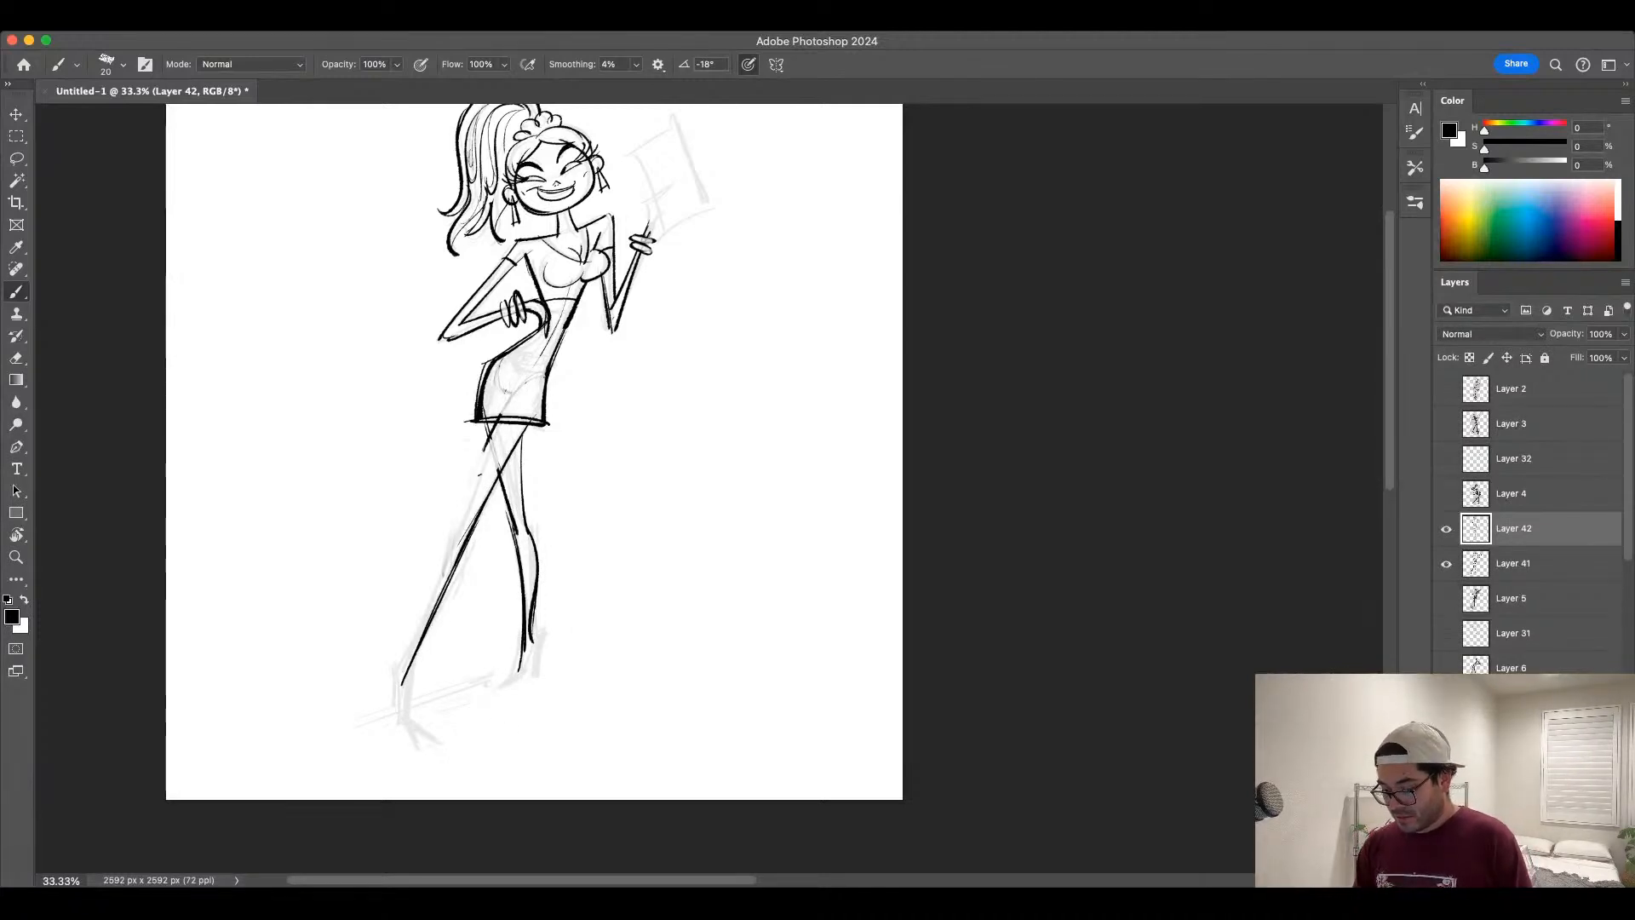
Step: Redraw the striding leg's outer thigh and curved calf down to the ankle, thickening the brush to size 25
mouse_move(497, 422)
mouse_down()
mouse_move(426, 566)
mouse_move(398, 672)
mouse_up()
key(super+z)
key(super+z)
drag(459, 530, 400, 686)
key(super+z)
key(super+z)
key(bracketright)
drag(459, 533, 400, 661)
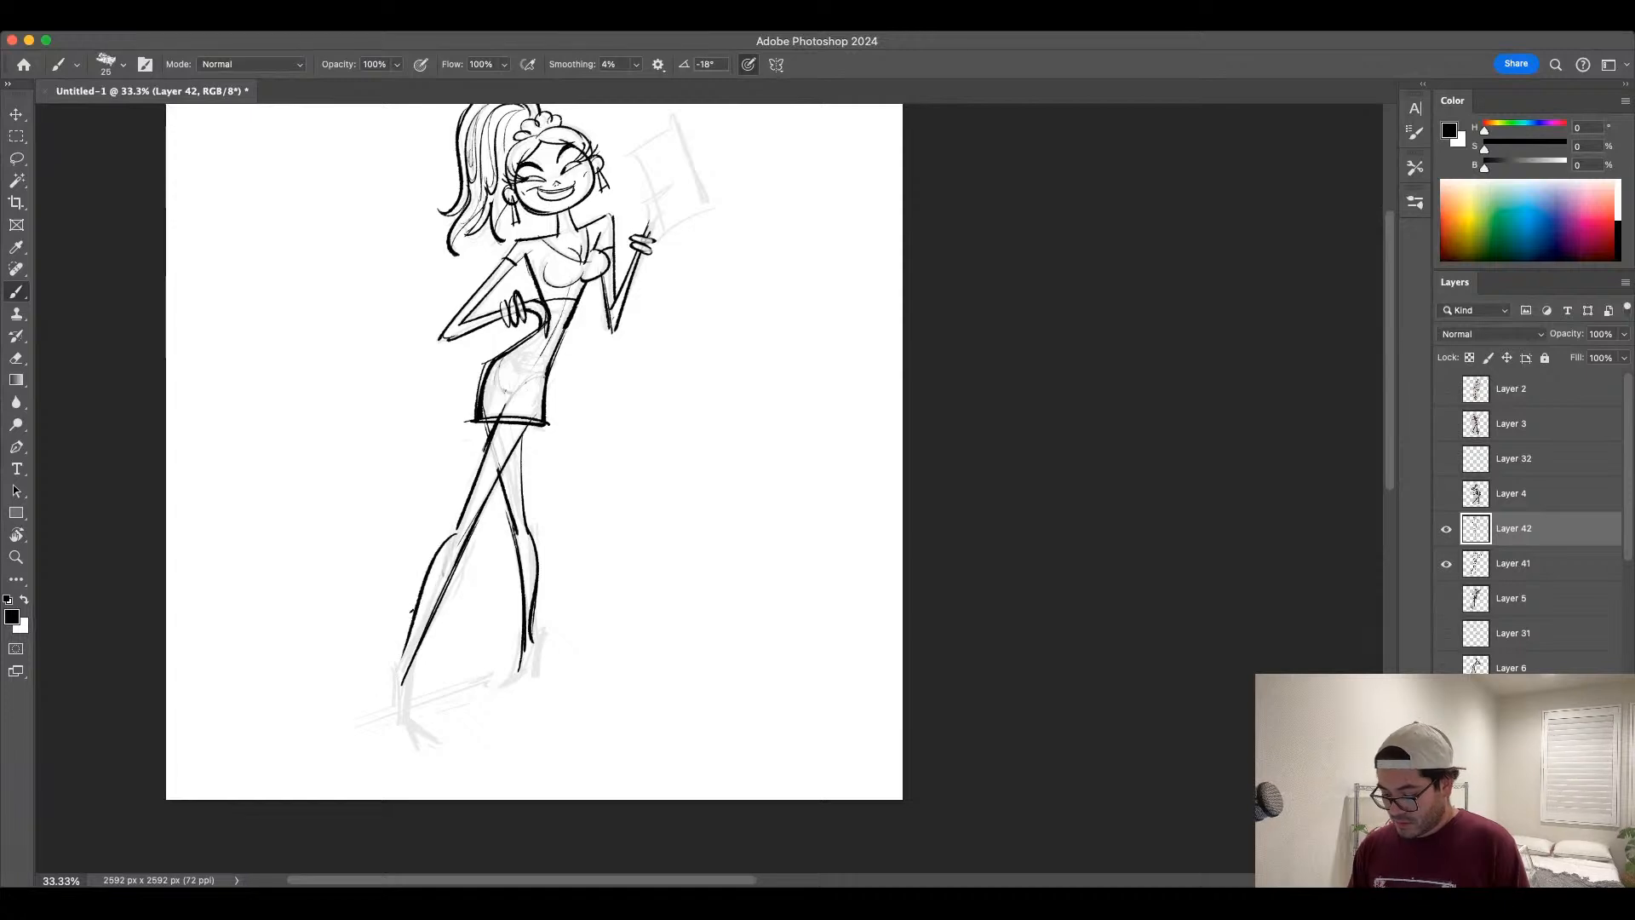
key(super+z)
drag(460, 533, 412, 644)
drag(430, 569, 395, 700)
key(super+z)
drag(412, 644, 392, 684)
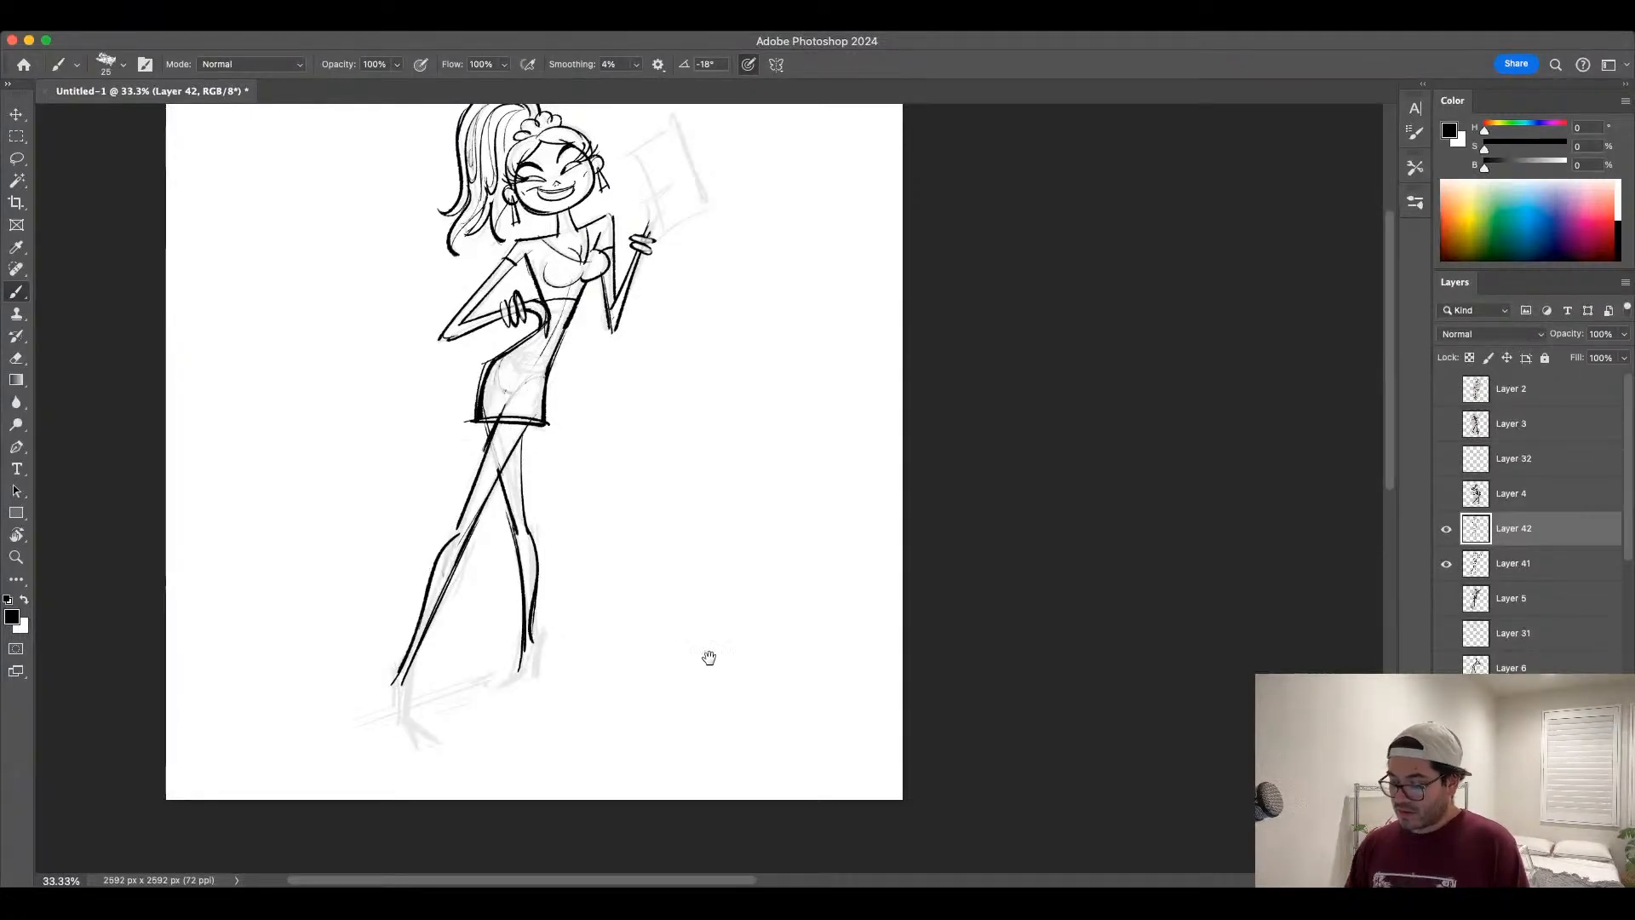
Step: Ink the striding leg's foot with an ankle line, high heel and pointed toe, undoing and redrawing strokes
drag(705, 728, 702, 725)
drag(398, 665, 392, 711)
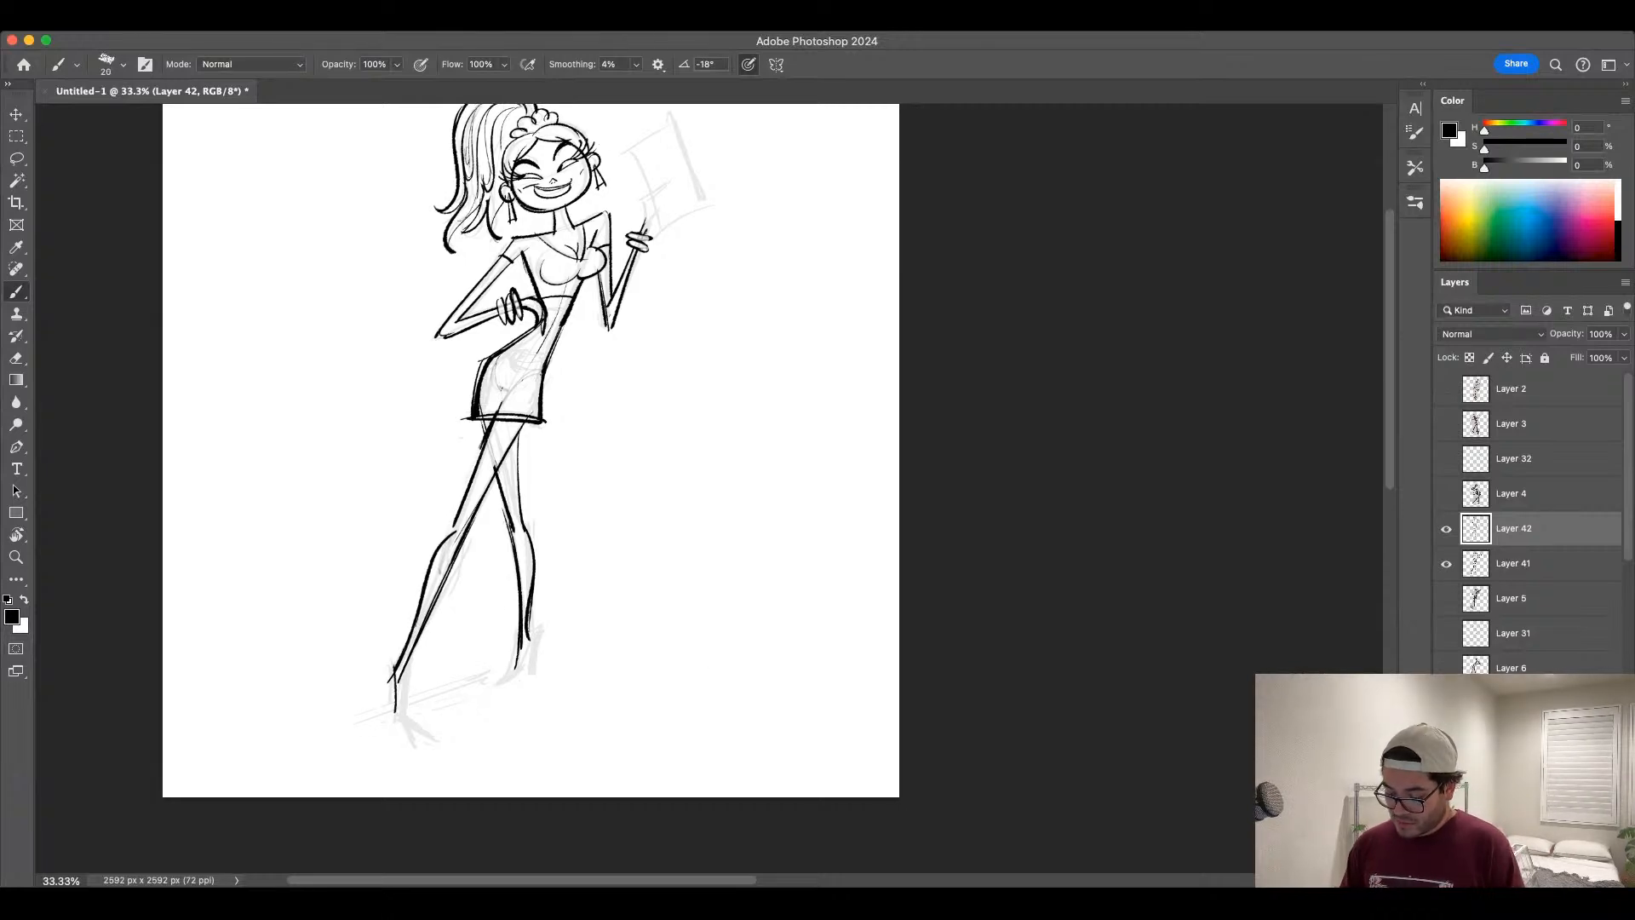
key(super+z)
drag(414, 652, 403, 715)
key(super+z)
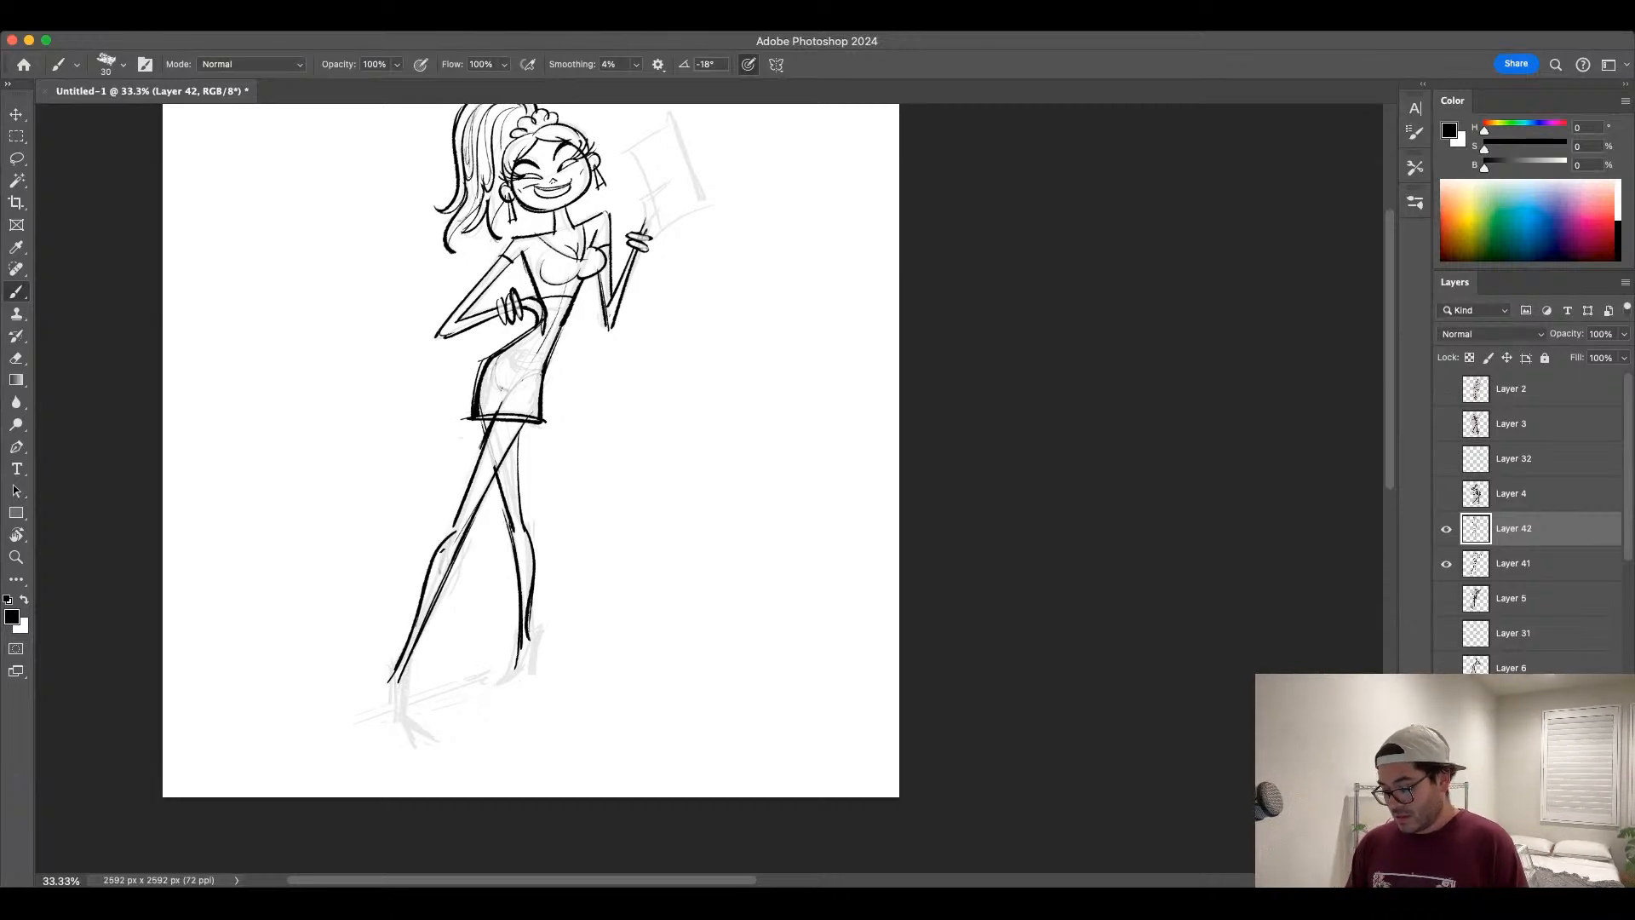
key(bracketright)
mouse_move(437, 563)
mouse_down()
mouse_move(457, 563)
mouse_move(392, 720)
mouse_up()
key(super+z)
key(super+z)
mouse_move(387, 665)
mouse_down()
mouse_move(393, 713)
mouse_move(427, 740)
mouse_up()
key(super+z)
key(super+z)
drag(387, 667, 399, 713)
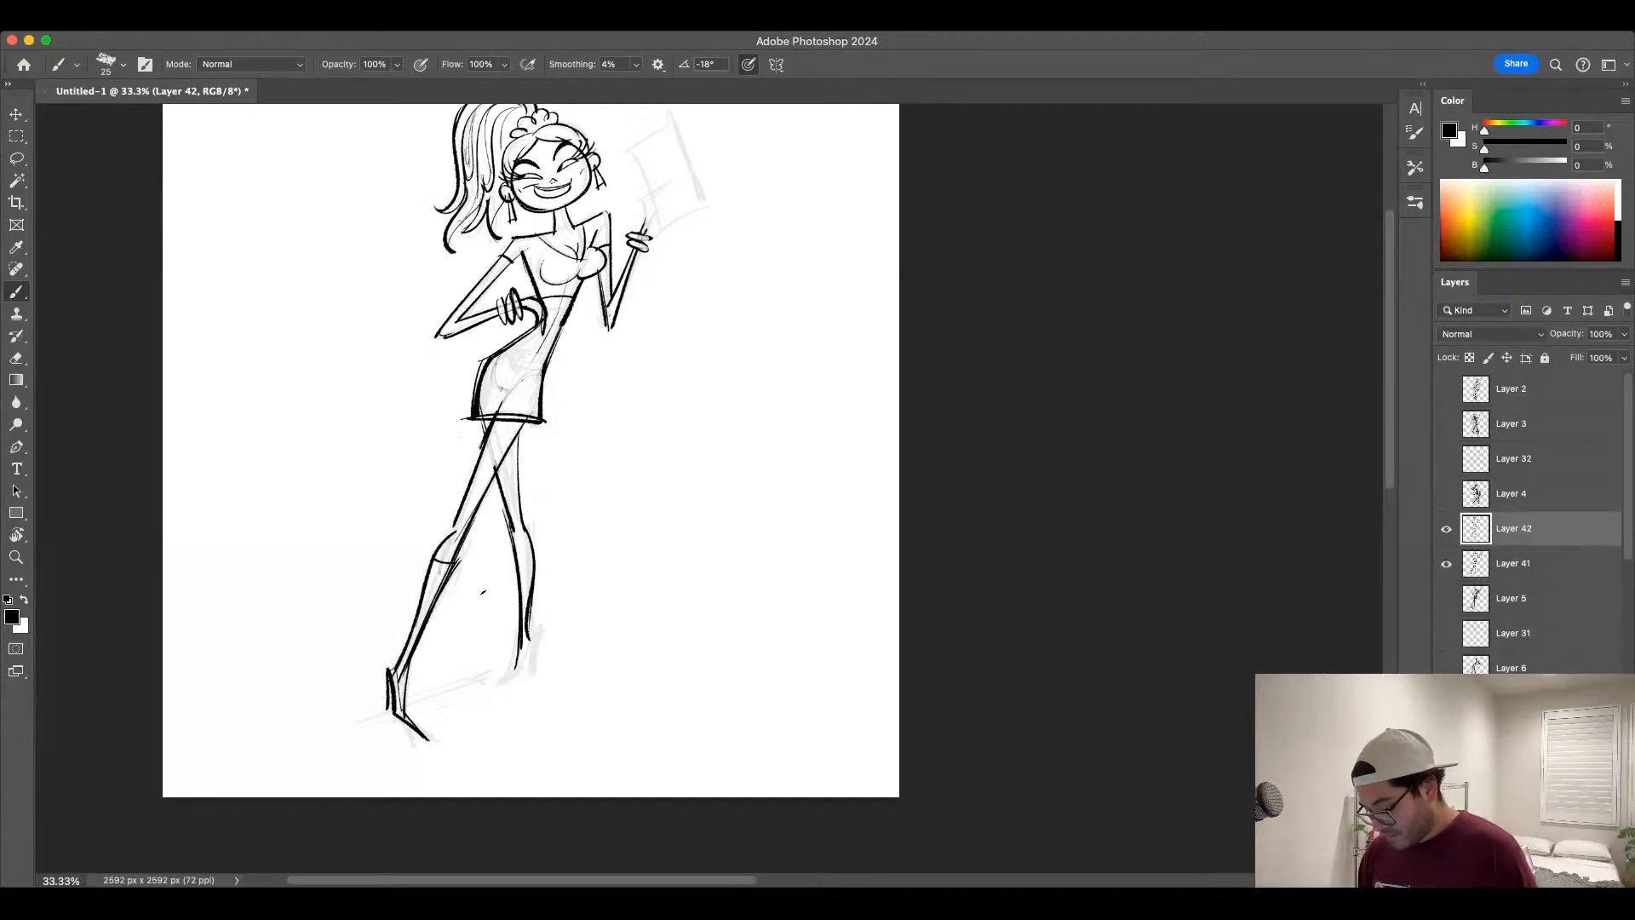
Step: Thicken the striding leg's calf and shin lines below the knee with extra strokes
drag(412, 664, 463, 561)
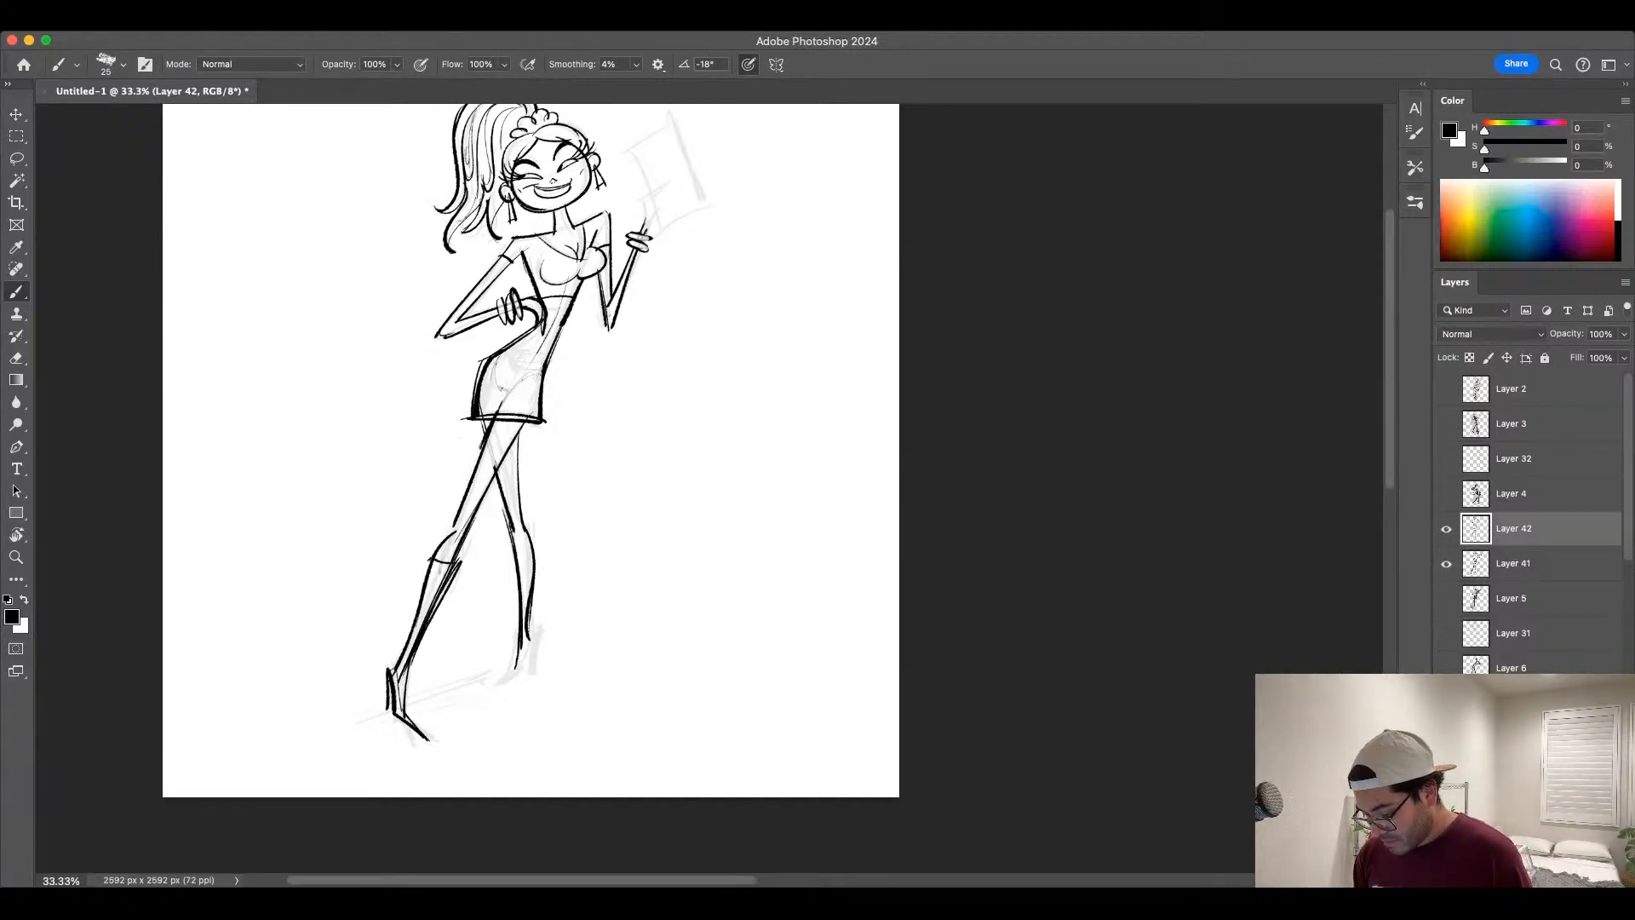
mouse_move(410, 634)
mouse_down()
mouse_move(431, 551)
mouse_move(541, 541)
mouse_up()
key(super+z)
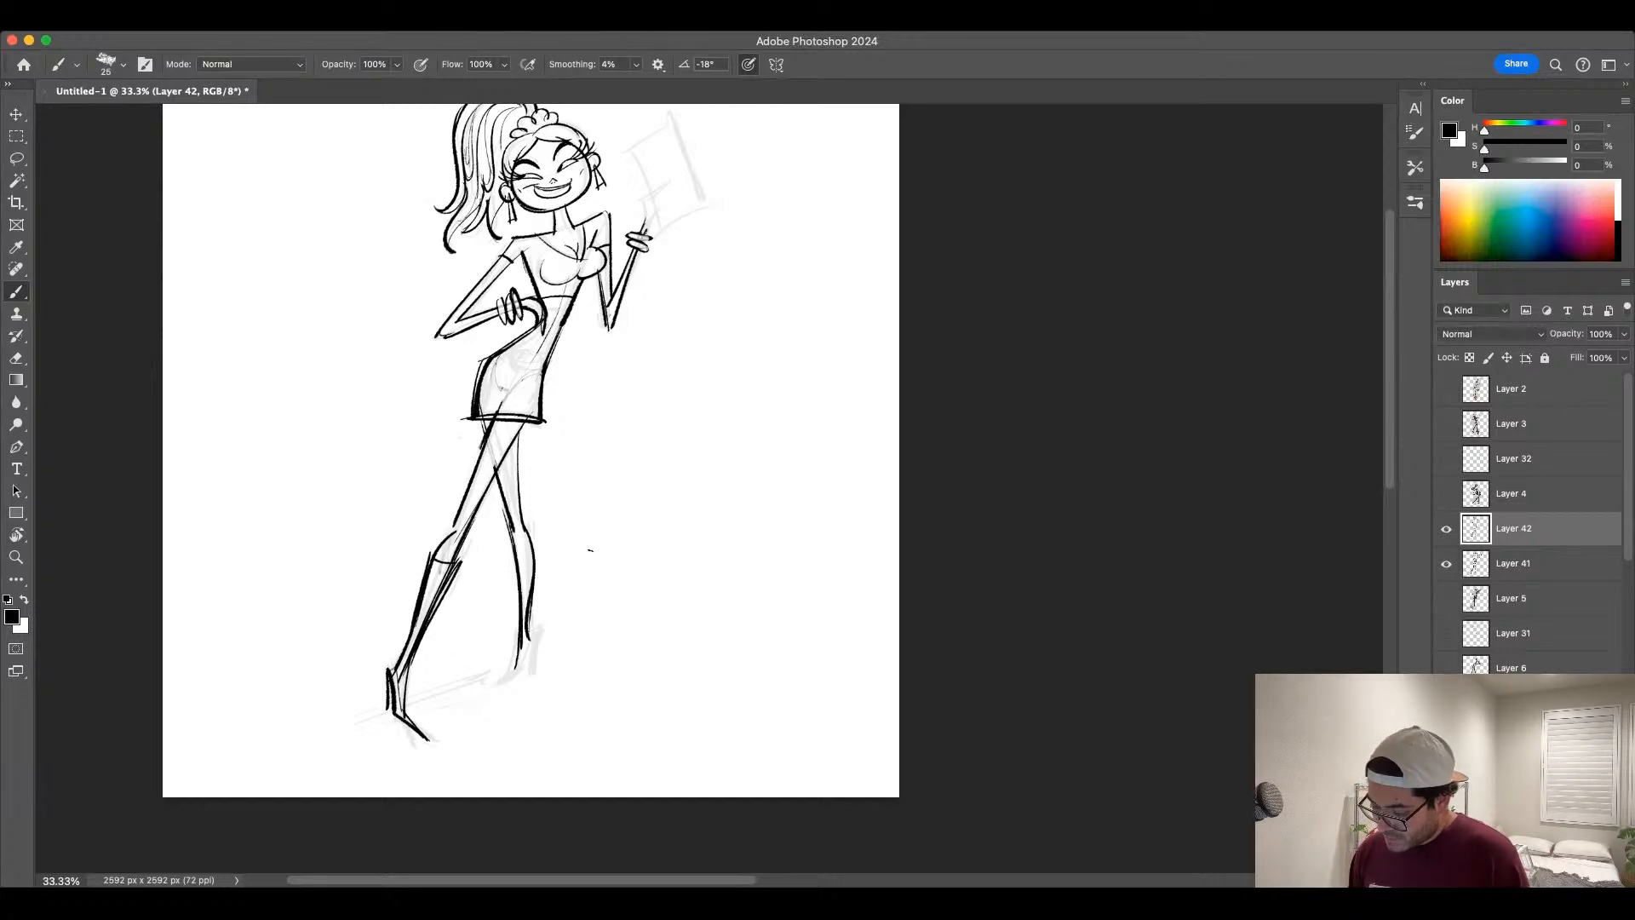
Step: Erase the back leg's lower lines and redraw its inner edge down to a high-heeled foot resting on a slanted ground guideline
mouse_move(511, 522)
mouse_down()
mouse_move(518, 661)
mouse_move(527, 518)
mouse_move(507, 566)
mouse_up()
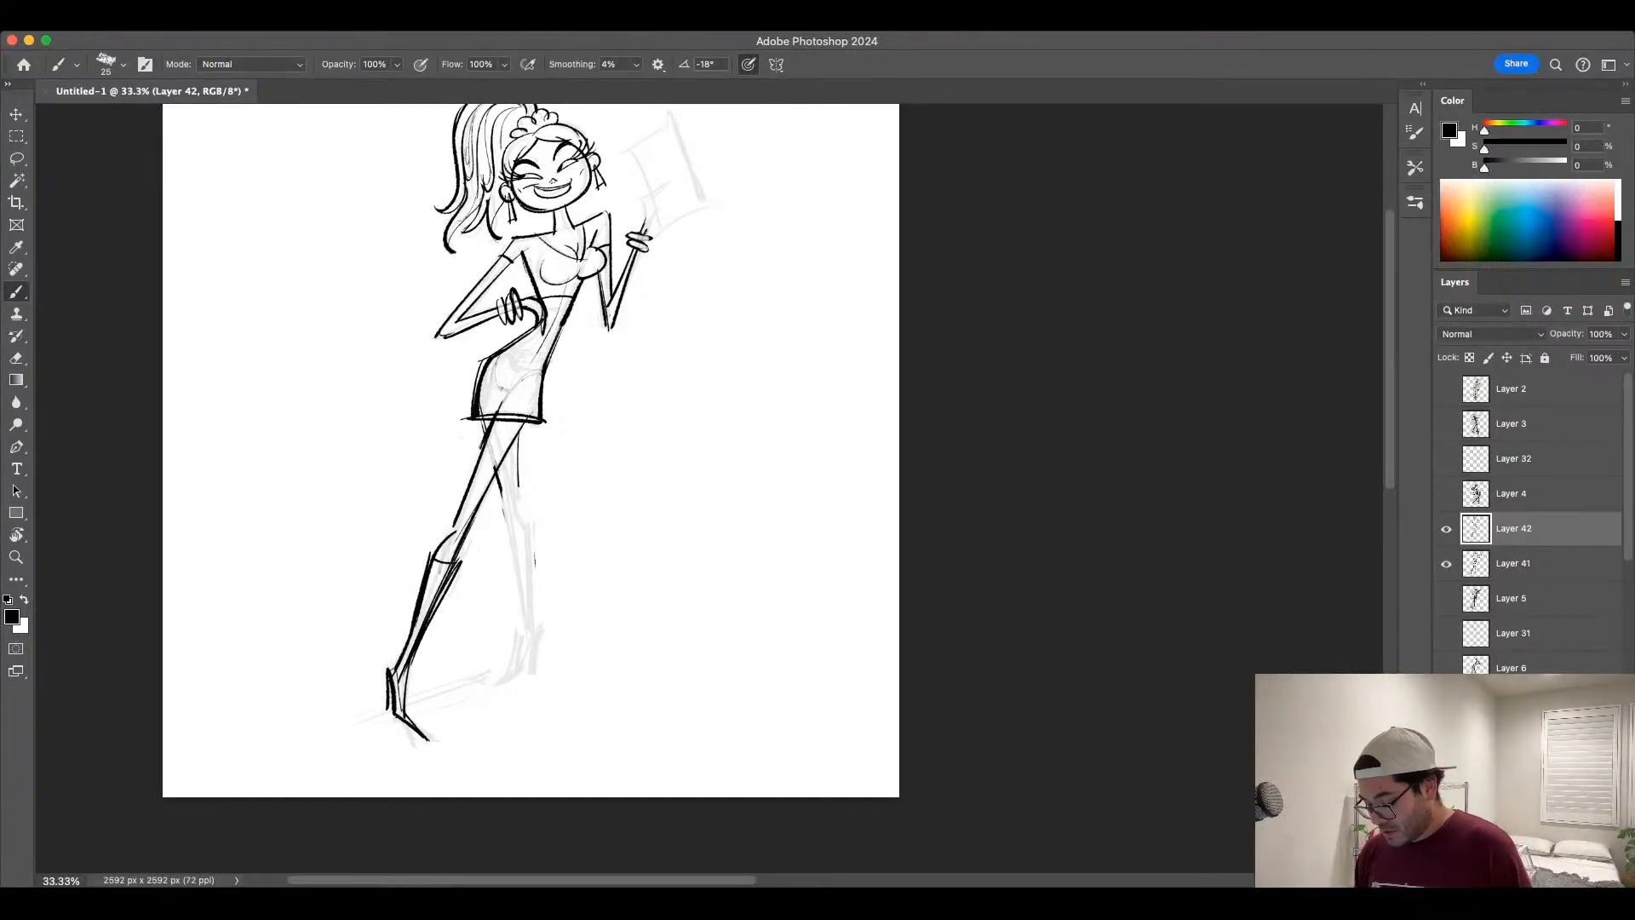
drag(376, 711, 552, 688)
drag(499, 488, 530, 688)
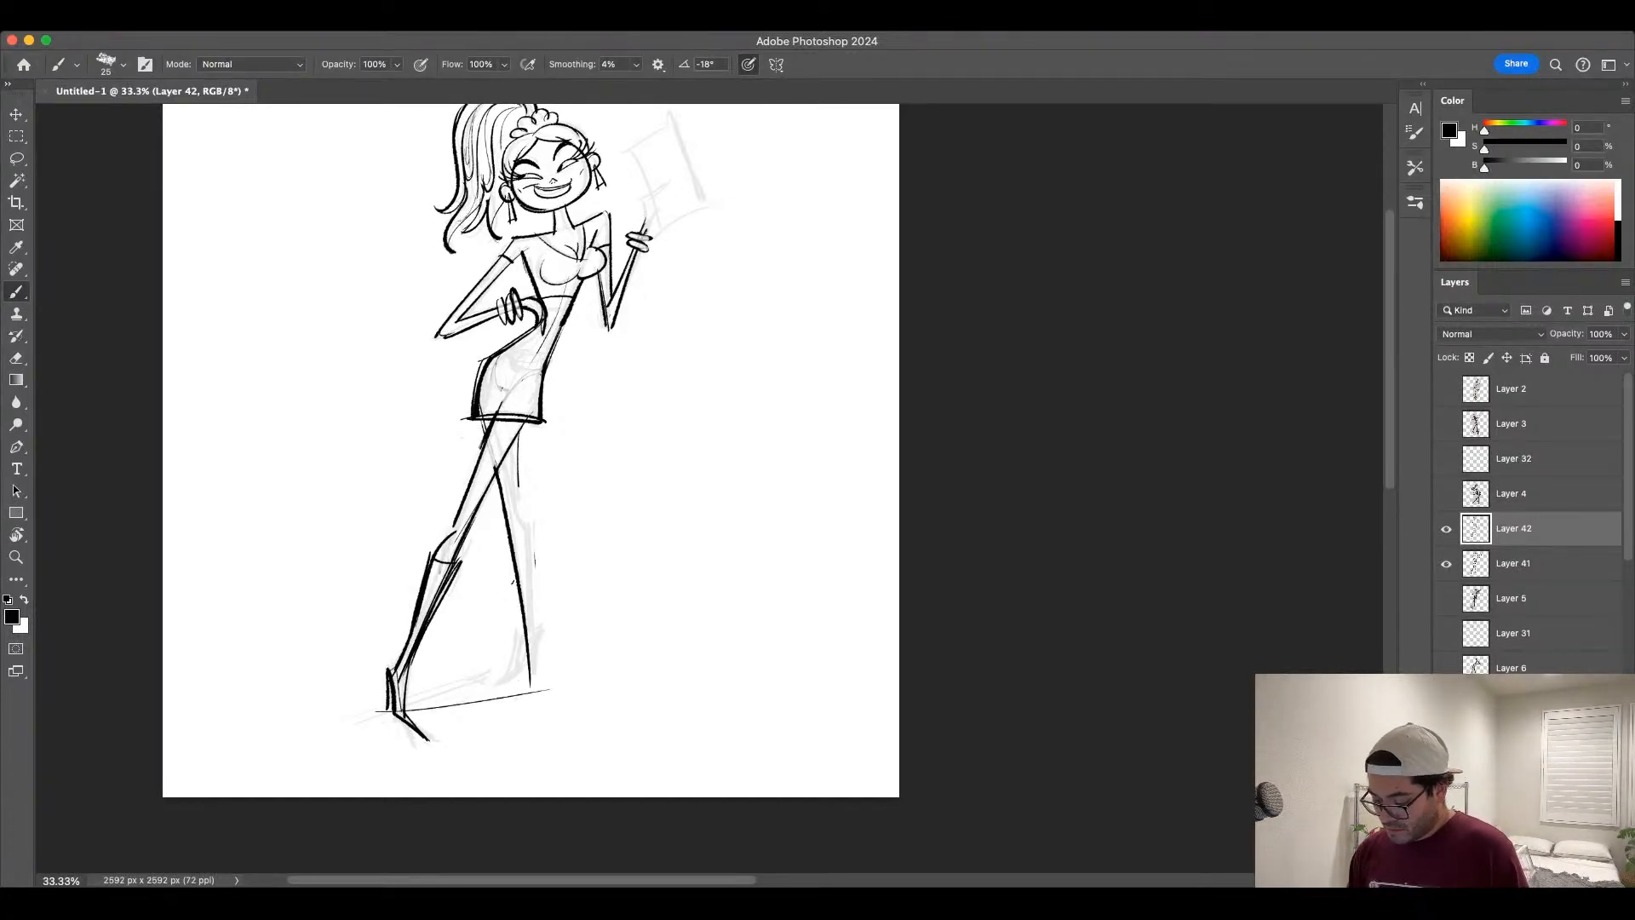
key(super+z)
drag(498, 476, 519, 663)
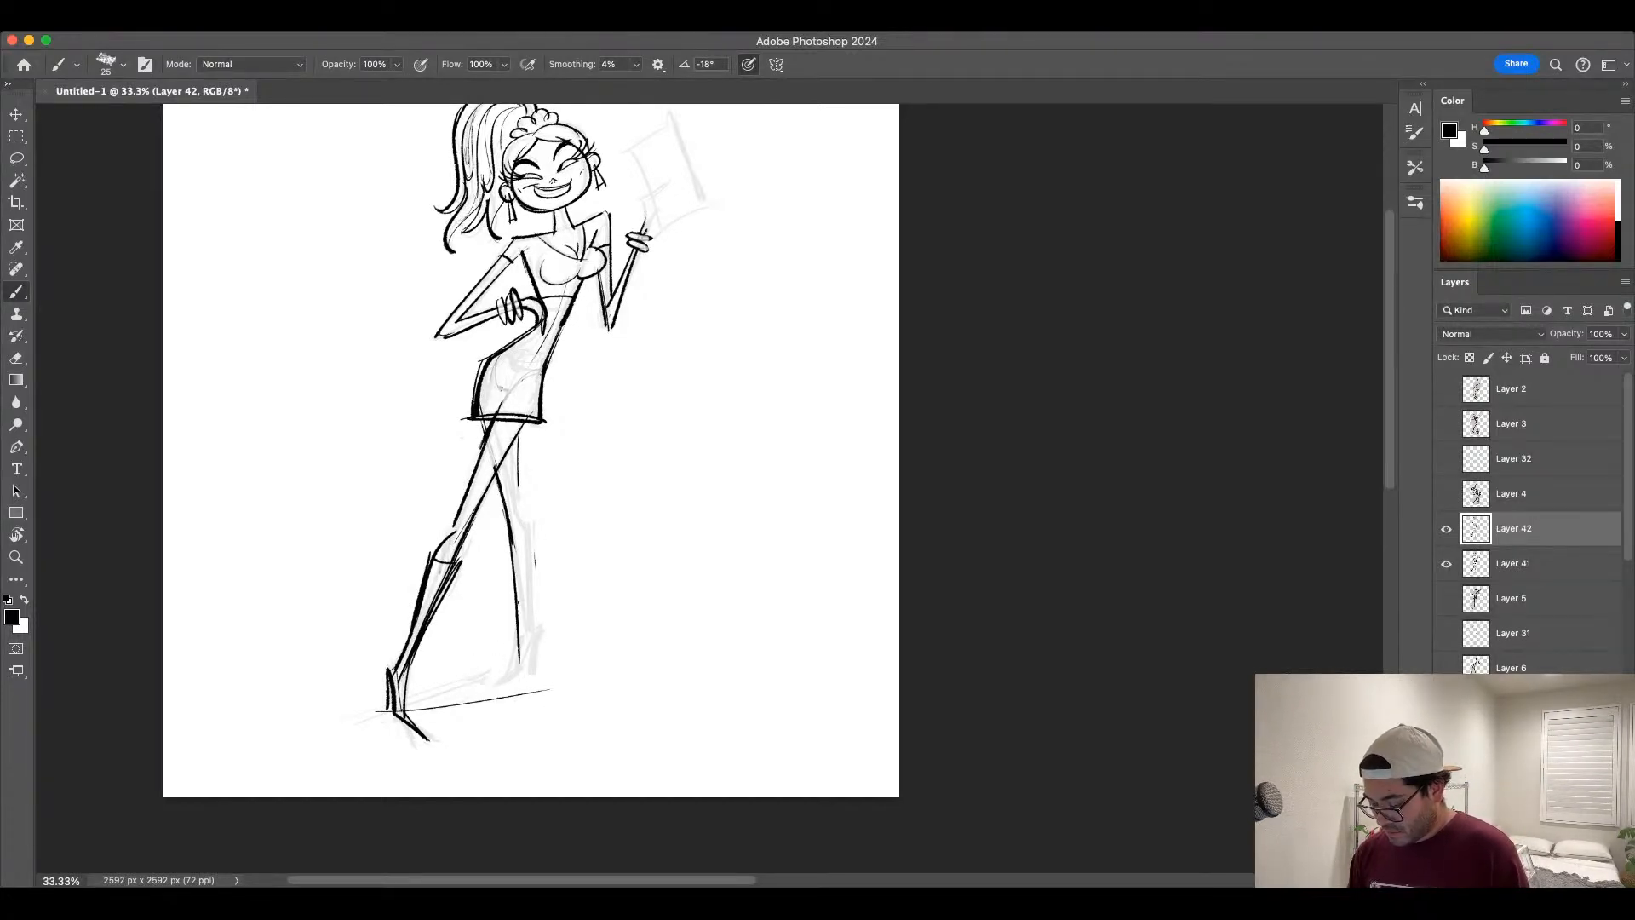
mouse_move(513, 547)
mouse_down()
mouse_move(519, 672)
mouse_move(501, 697)
mouse_move(525, 690)
mouse_move(531, 661)
mouse_move(529, 701)
mouse_up()
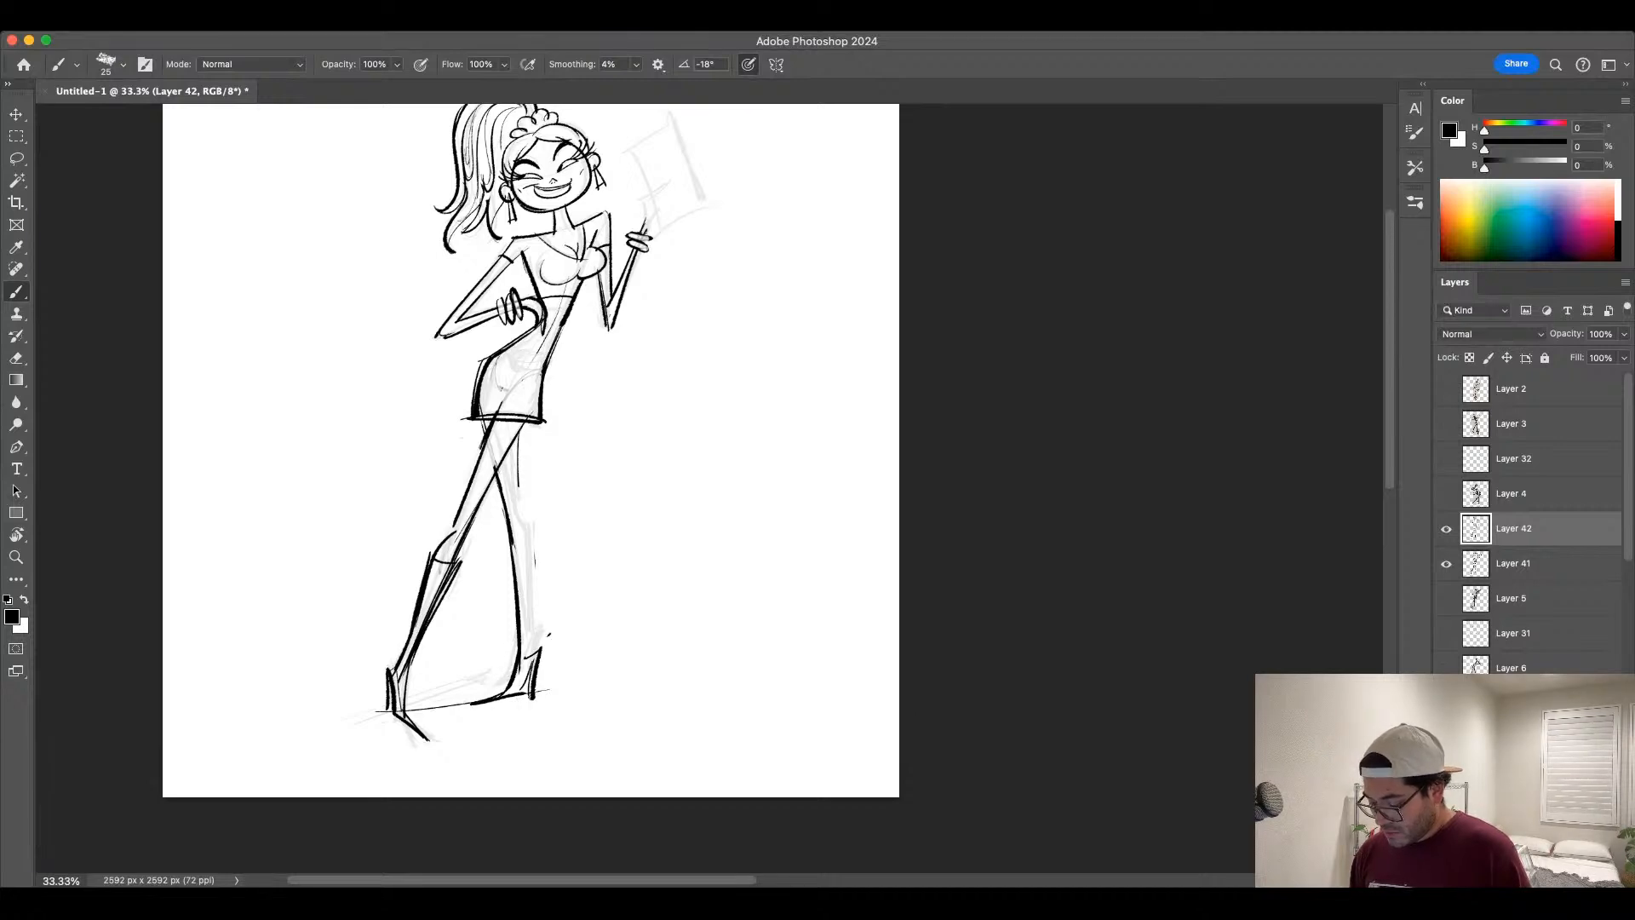
Step: Ink the back leg's curved outer calf and outer thigh edge, undoing and redrawing strokes until they meet at the knee
drag(534, 597, 529, 656)
key(super+z)
drag(522, 530, 528, 657)
key(super+z)
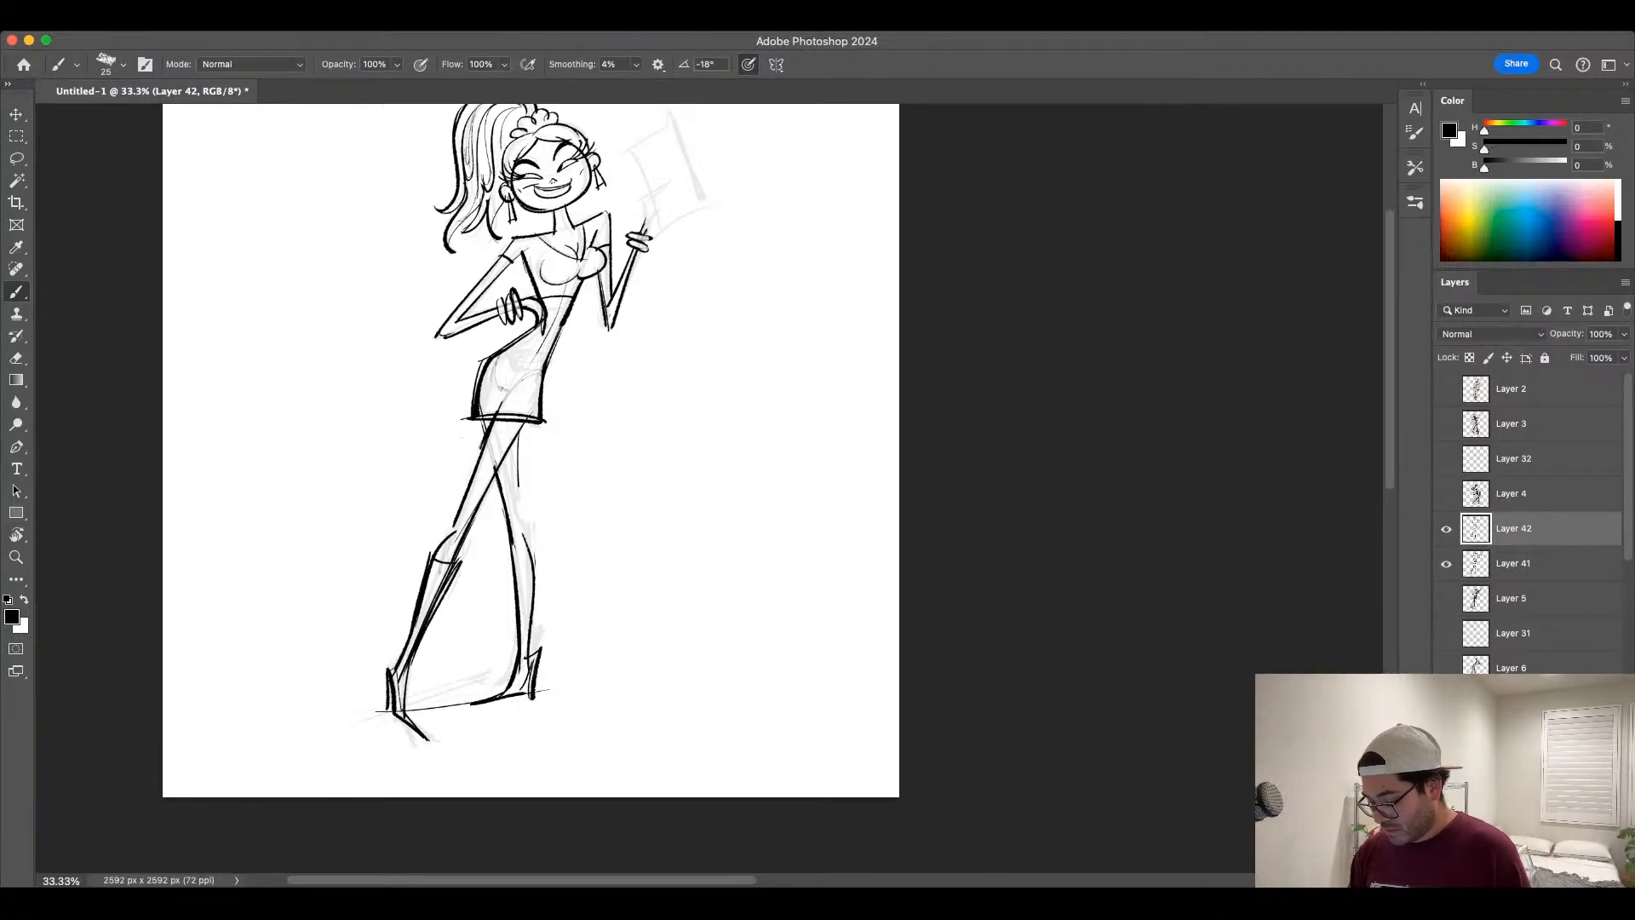
drag(519, 475, 522, 545)
key(super+z)
drag(512, 441, 522, 538)
key(super+z)
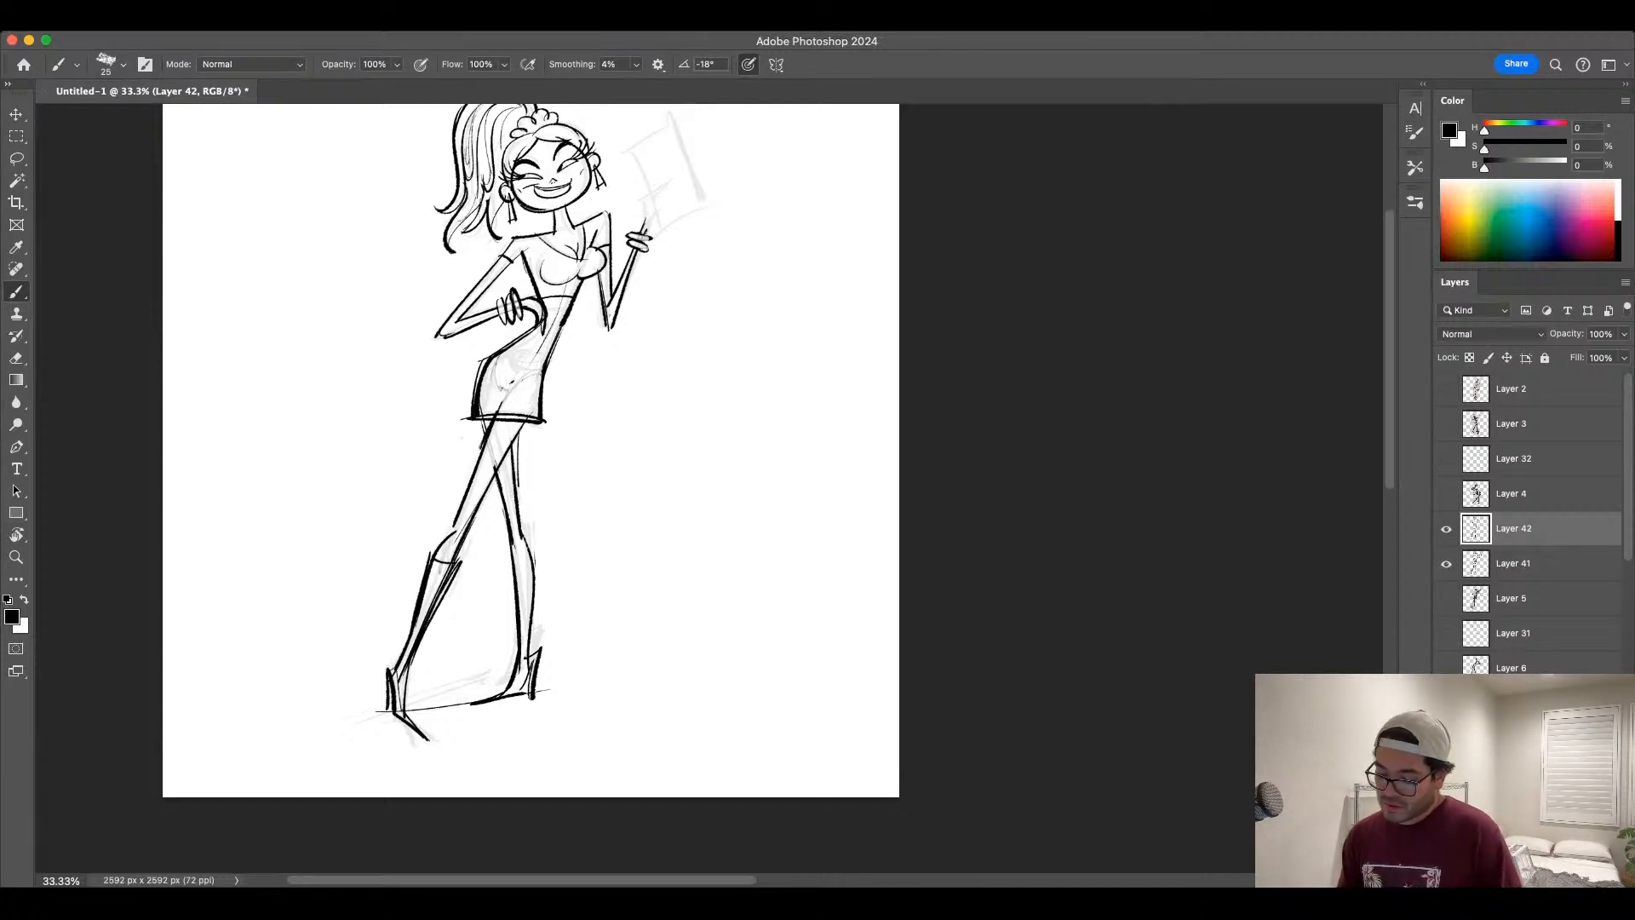
Step: Draw a belt with a round buckle at the hips and curved crease lines on the skirt, undoing stray strokes
mouse_move(487, 399)
mouse_down()
mouse_move(530, 384)
mouse_move(555, 340)
mouse_move(543, 354)
mouse_up()
key(super+z)
key(super+z)
key(super+z)
key(super+z)
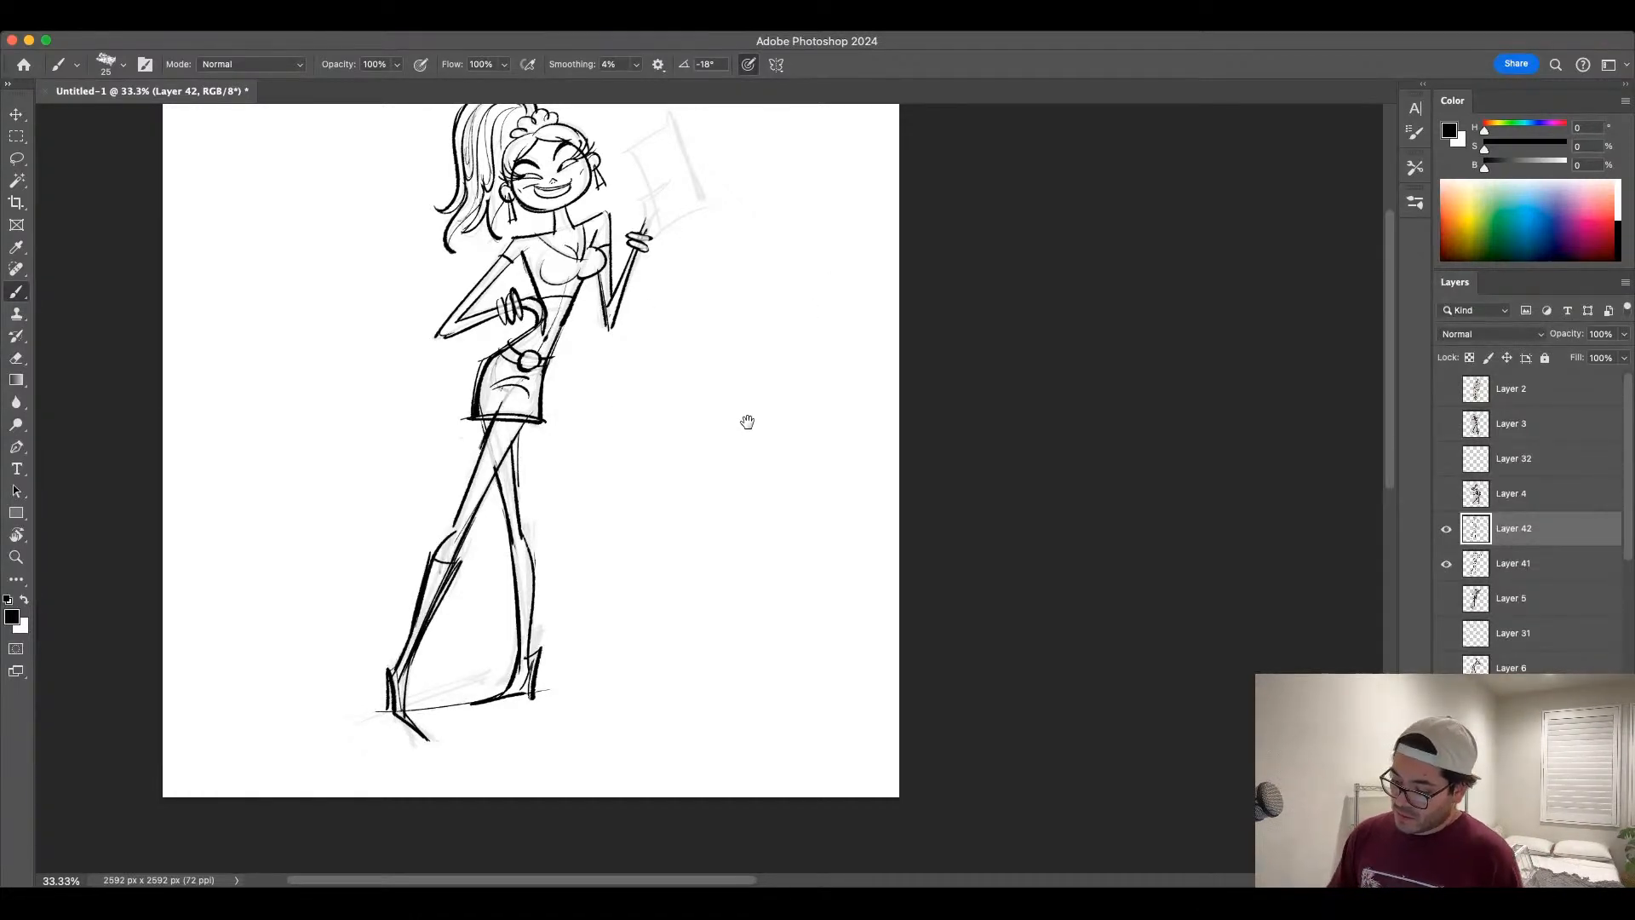
Step: Draw a necklace with a small heart-shaped pendant above the neckline, using brush size 15
scroll(745, 420, up, 2)
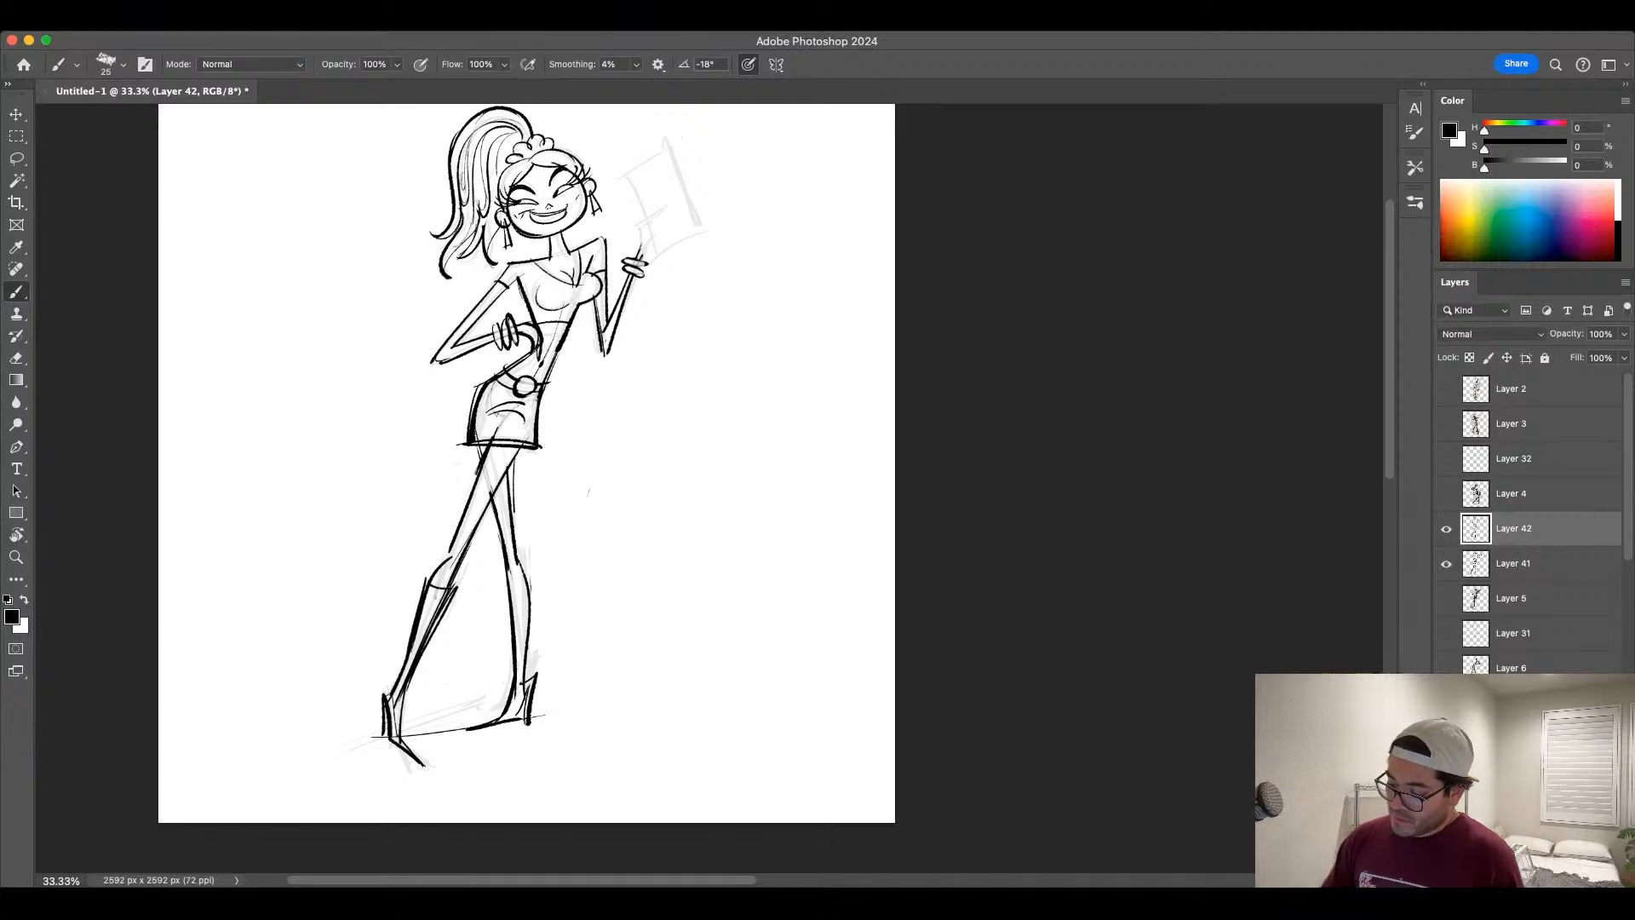
scroll(681, 256, up, 2)
key(bracketleft)
key(bracketleft)
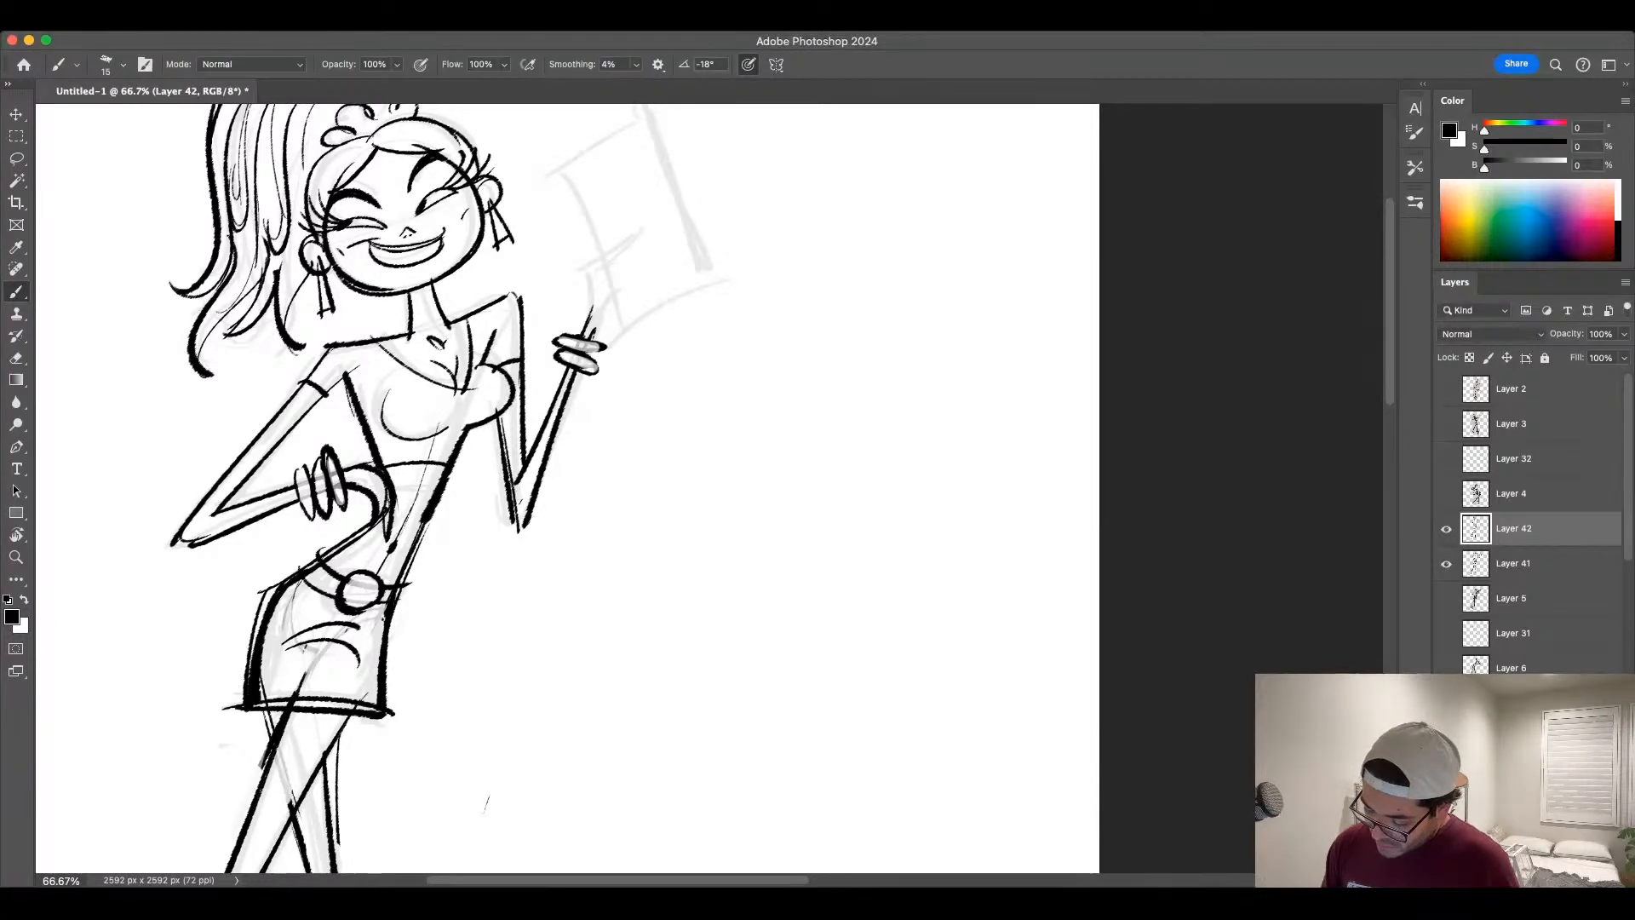
mouse_move(428, 341)
mouse_down()
mouse_move(447, 351)
mouse_move(444, 322)
mouse_move(436, 344)
mouse_up()
mouse_move(645, 458)
mouse_down()
mouse_move(657, 533)
mouse_move(583, 456)
mouse_move(642, 723)
mouse_up()
Step: Ink thin eyelid lines above both smiling eyes with brush size 10, redrawing undone strokes
key(bracketleft)
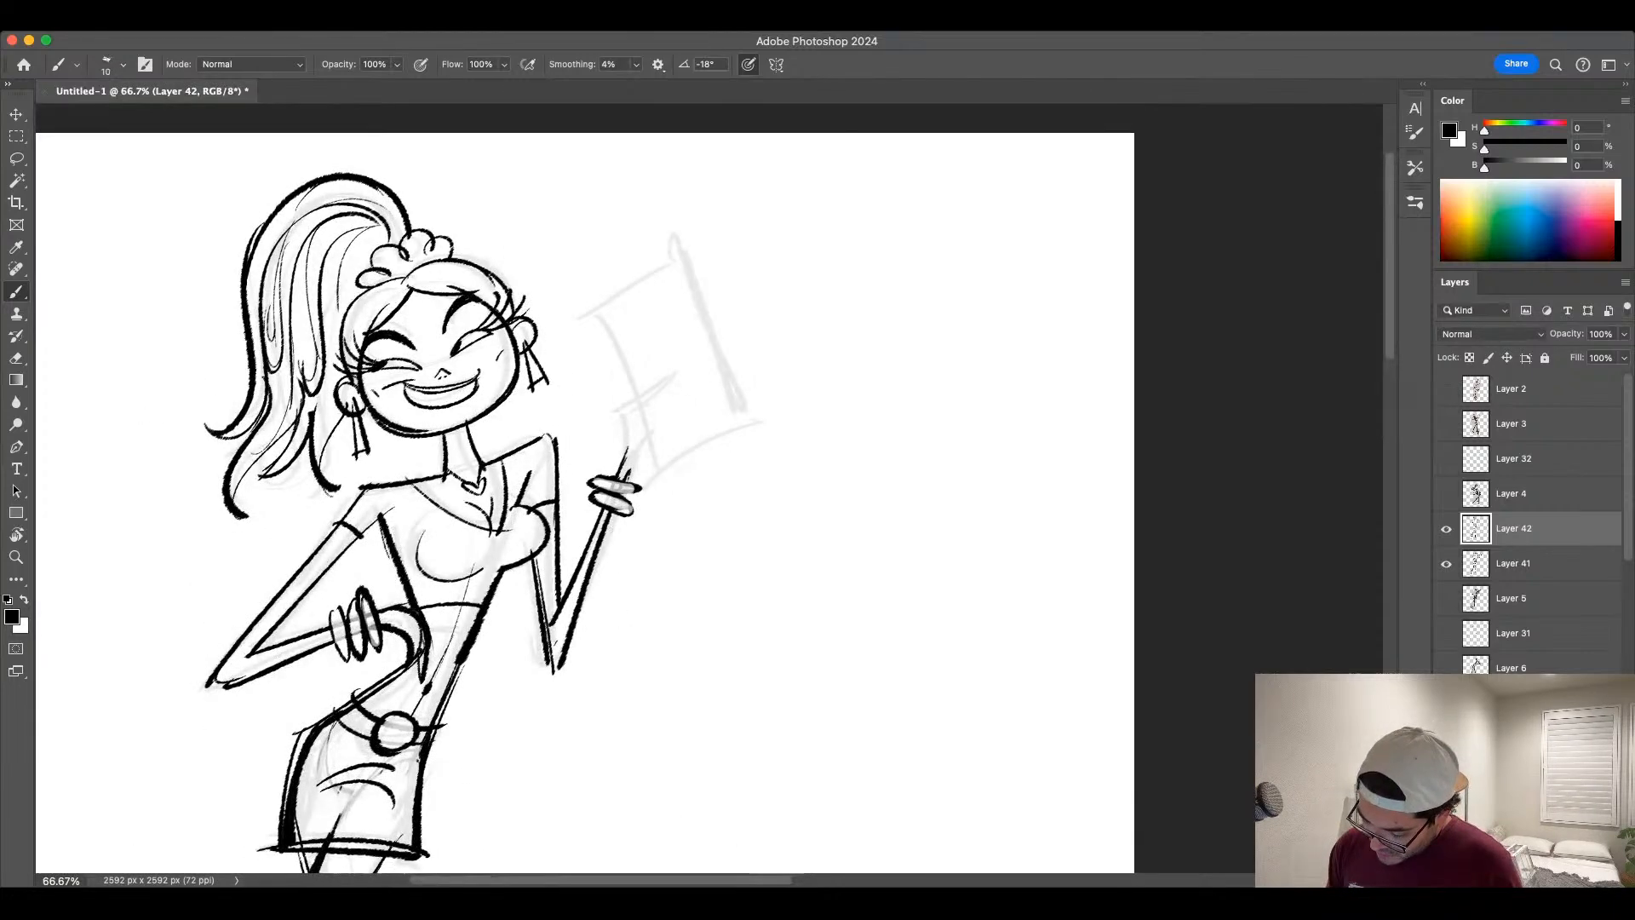
mouse_move(373, 355)
mouse_down()
mouse_move(420, 366)
mouse_move(483, 323)
mouse_up()
key(super+z)
key(super+z)
drag(377, 361, 416, 361)
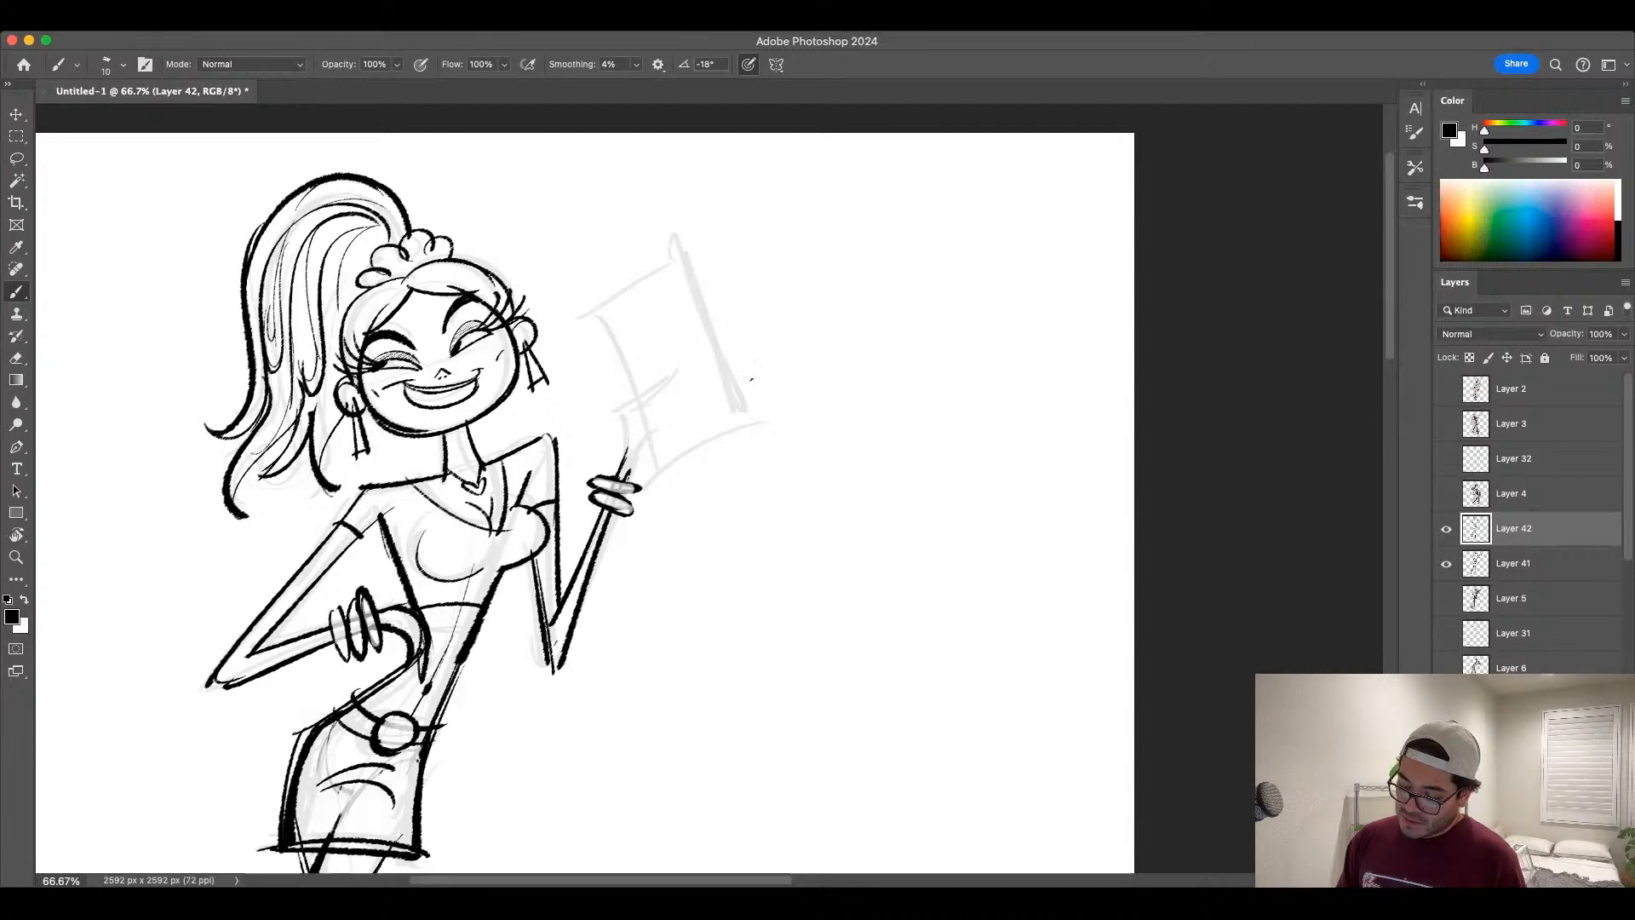
Step: Draw the boot's top edge across the back leg just below the knee, using a thicker brush
key(super+minus)
key(super+minus)
drag(735, 670, 674, 514)
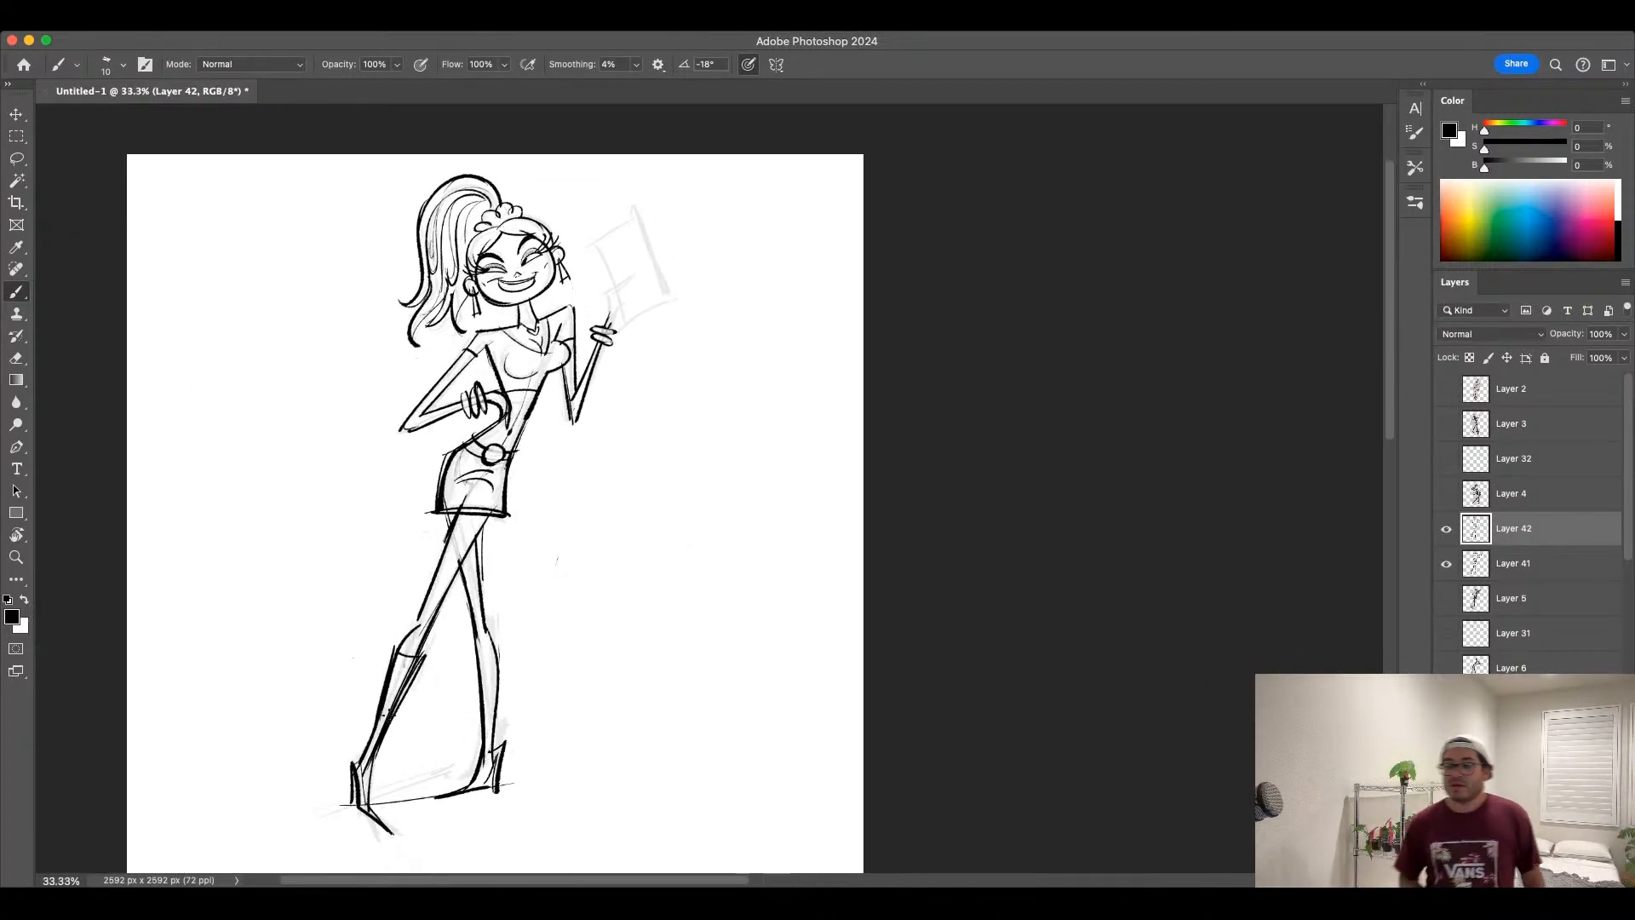
key(])
mouse_move(464, 655)
mouse_down()
mouse_move(501, 644)
mouse_move(481, 749)
mouse_move(501, 747)
mouse_up()
Step: Ink the raised hand's thumb and extended finger over the sheet with brush size 25
key(])
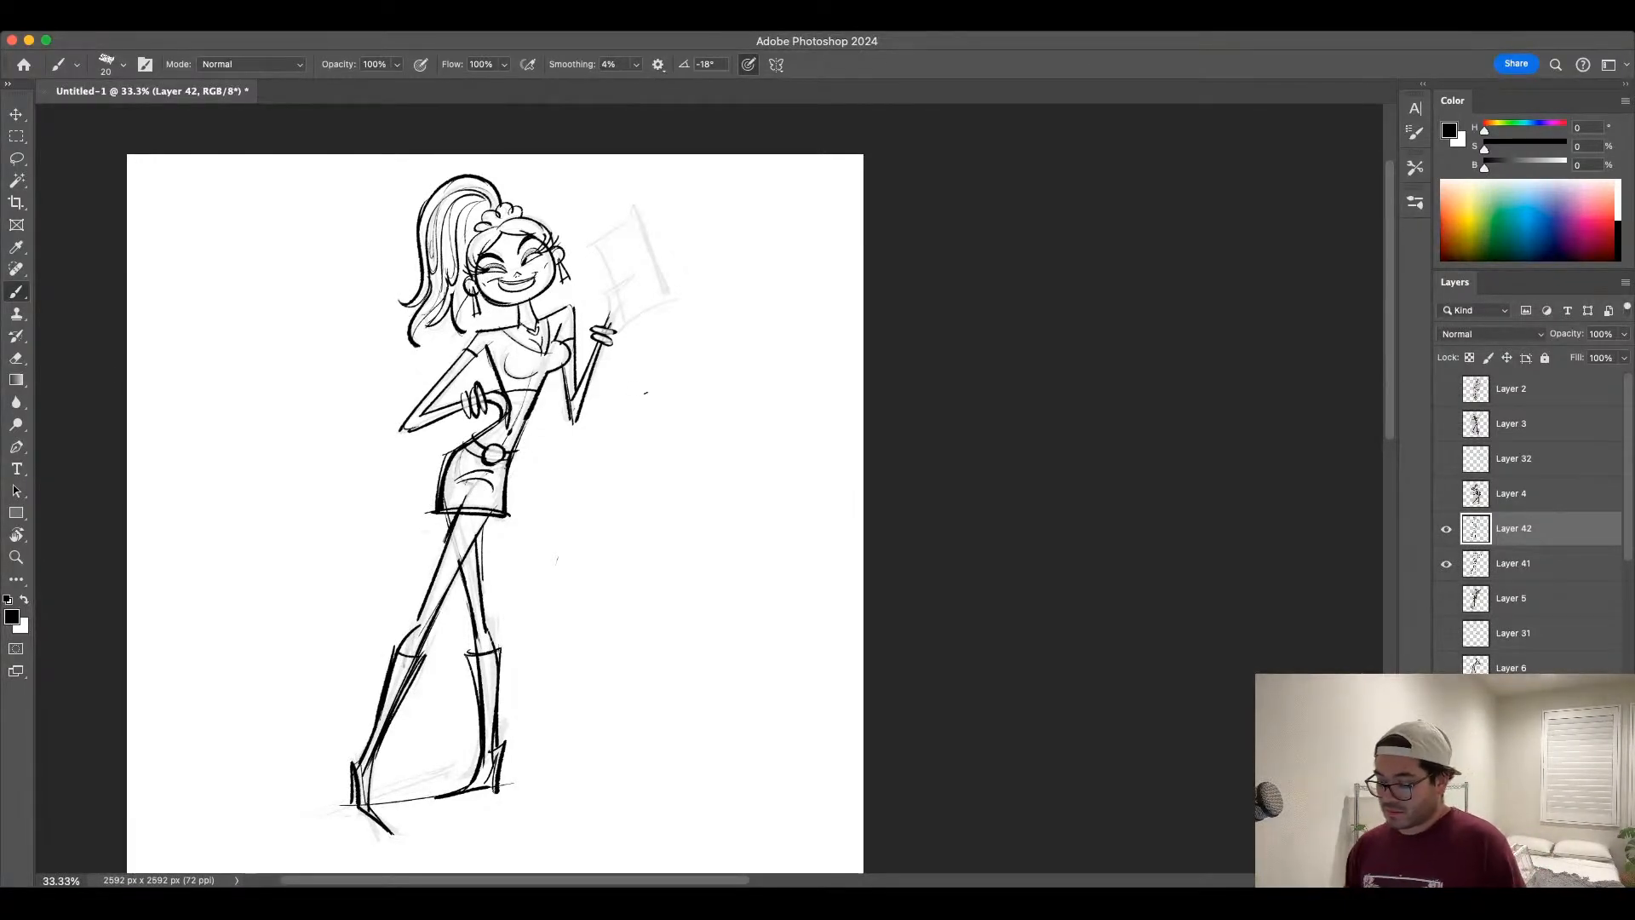
key(])
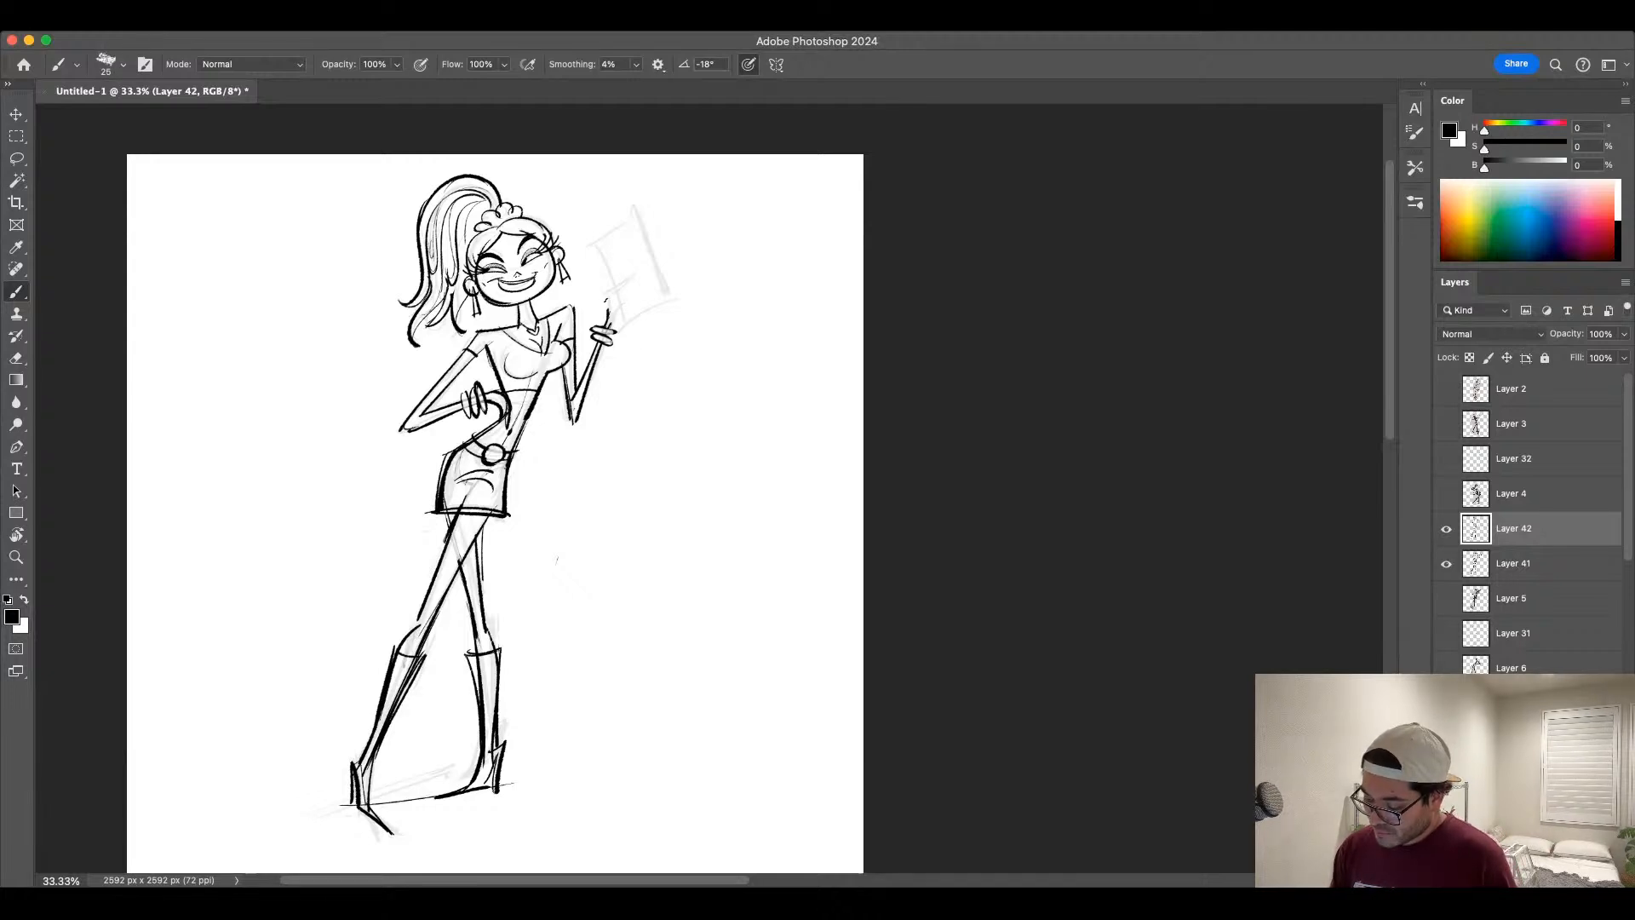
drag(599, 295, 631, 275)
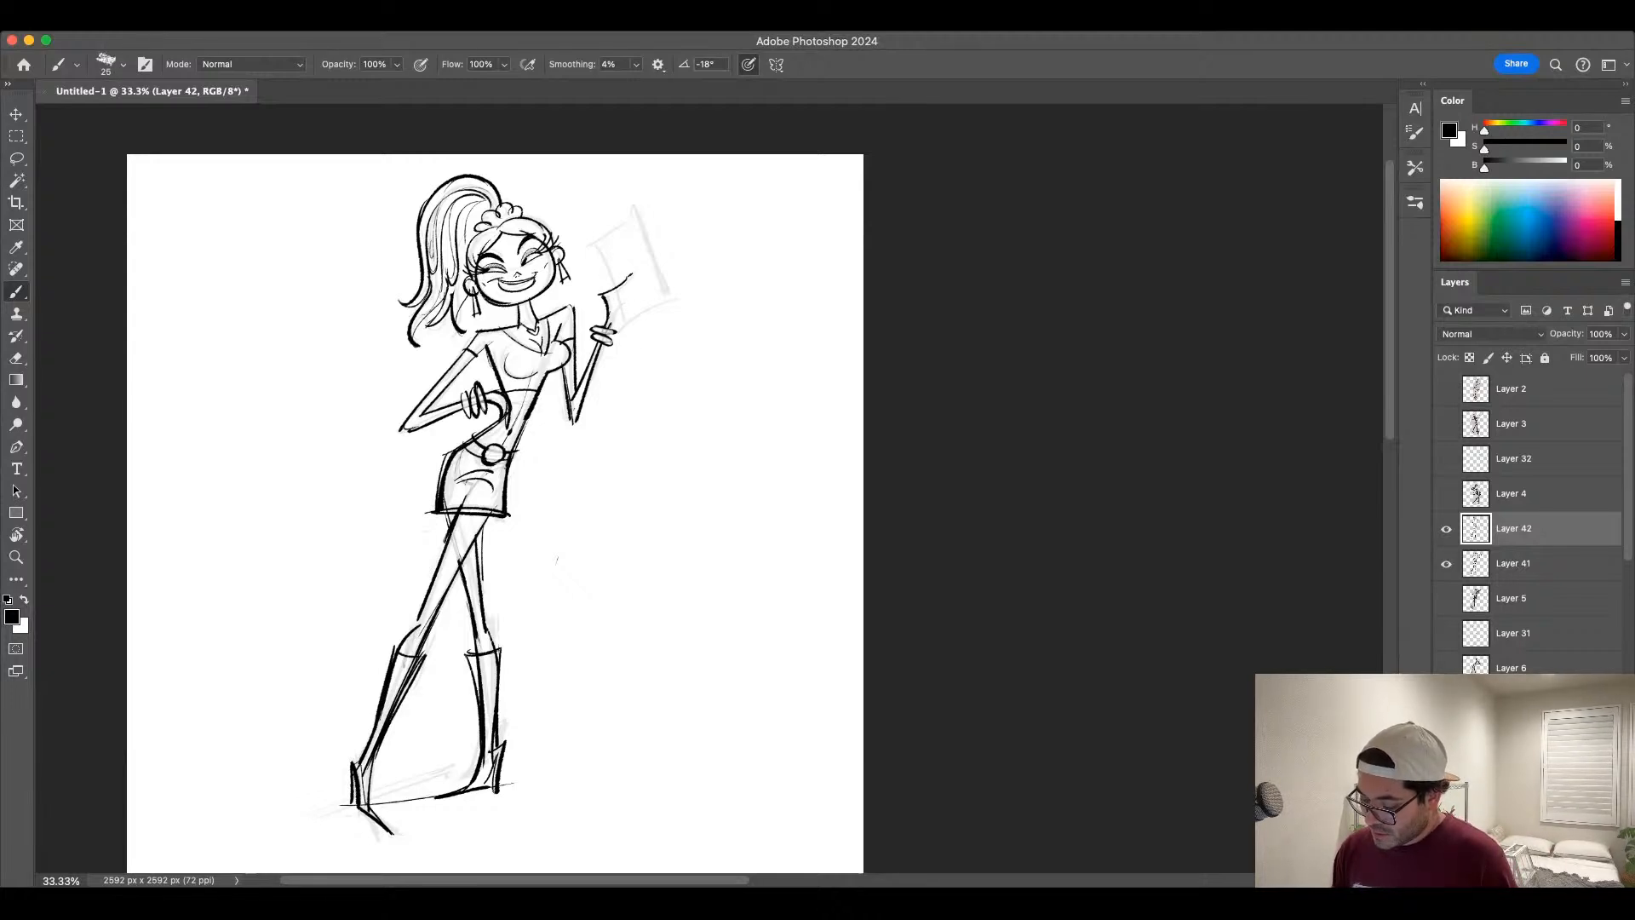
drag(617, 292, 611, 316)
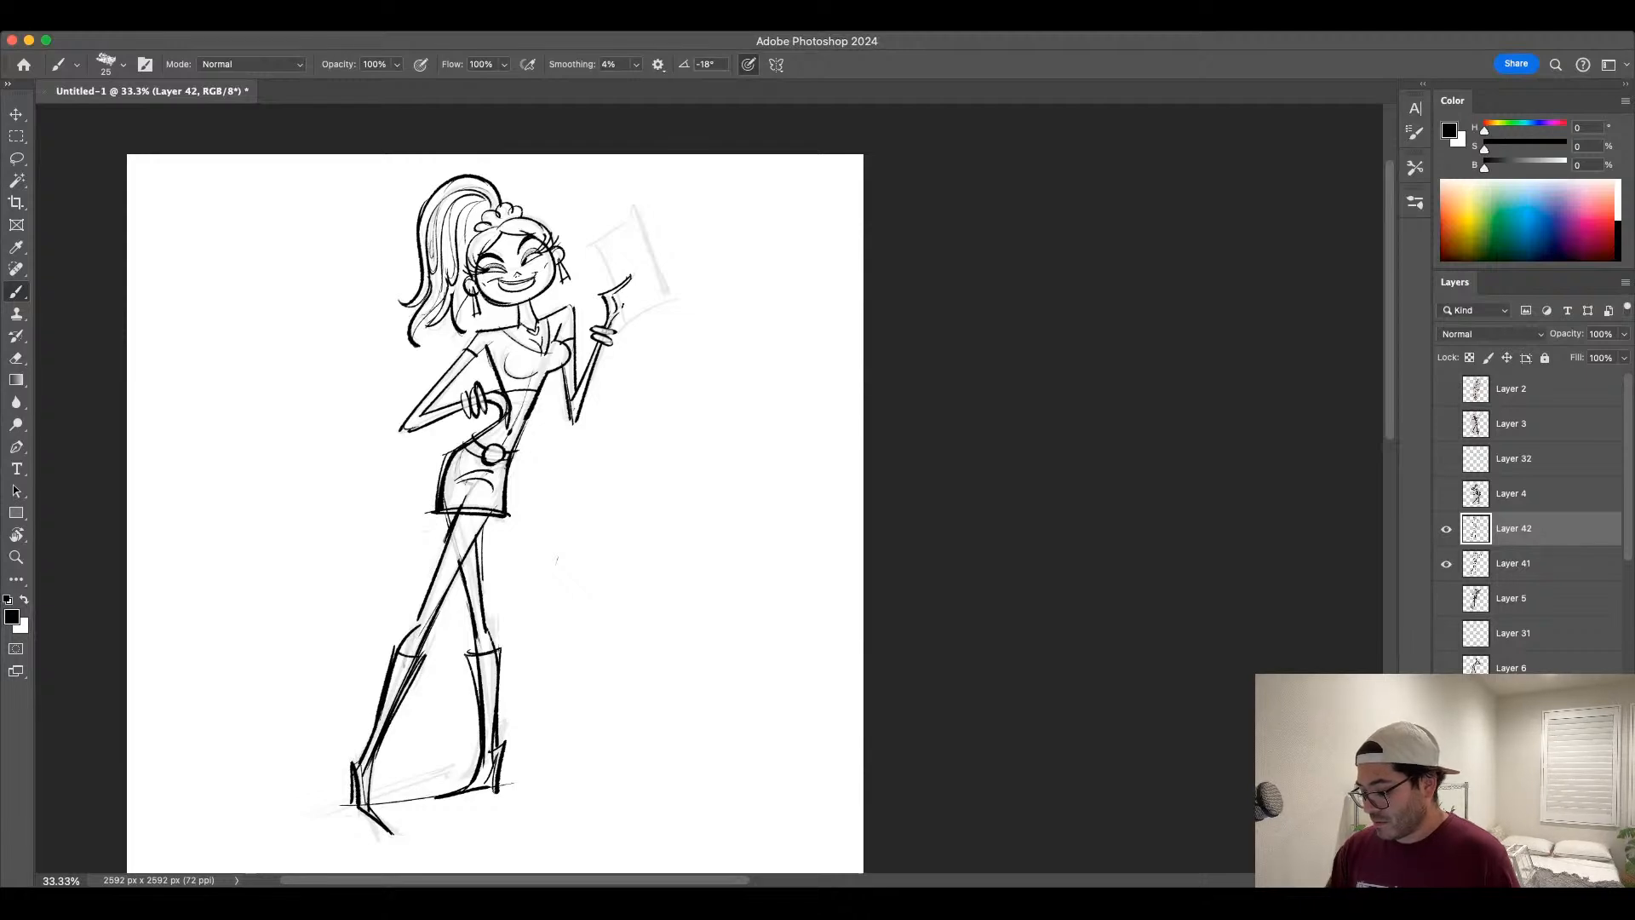
Step: Outline the rectangular sheet held in the raised hand with brush size 30, giving its sides heavy edges
key(bracketright)
mouse_move(610, 288)
mouse_down()
mouse_move(590, 245)
mouse_move(645, 207)
mouse_up()
drag(677, 307, 645, 209)
drag(626, 329, 677, 305)
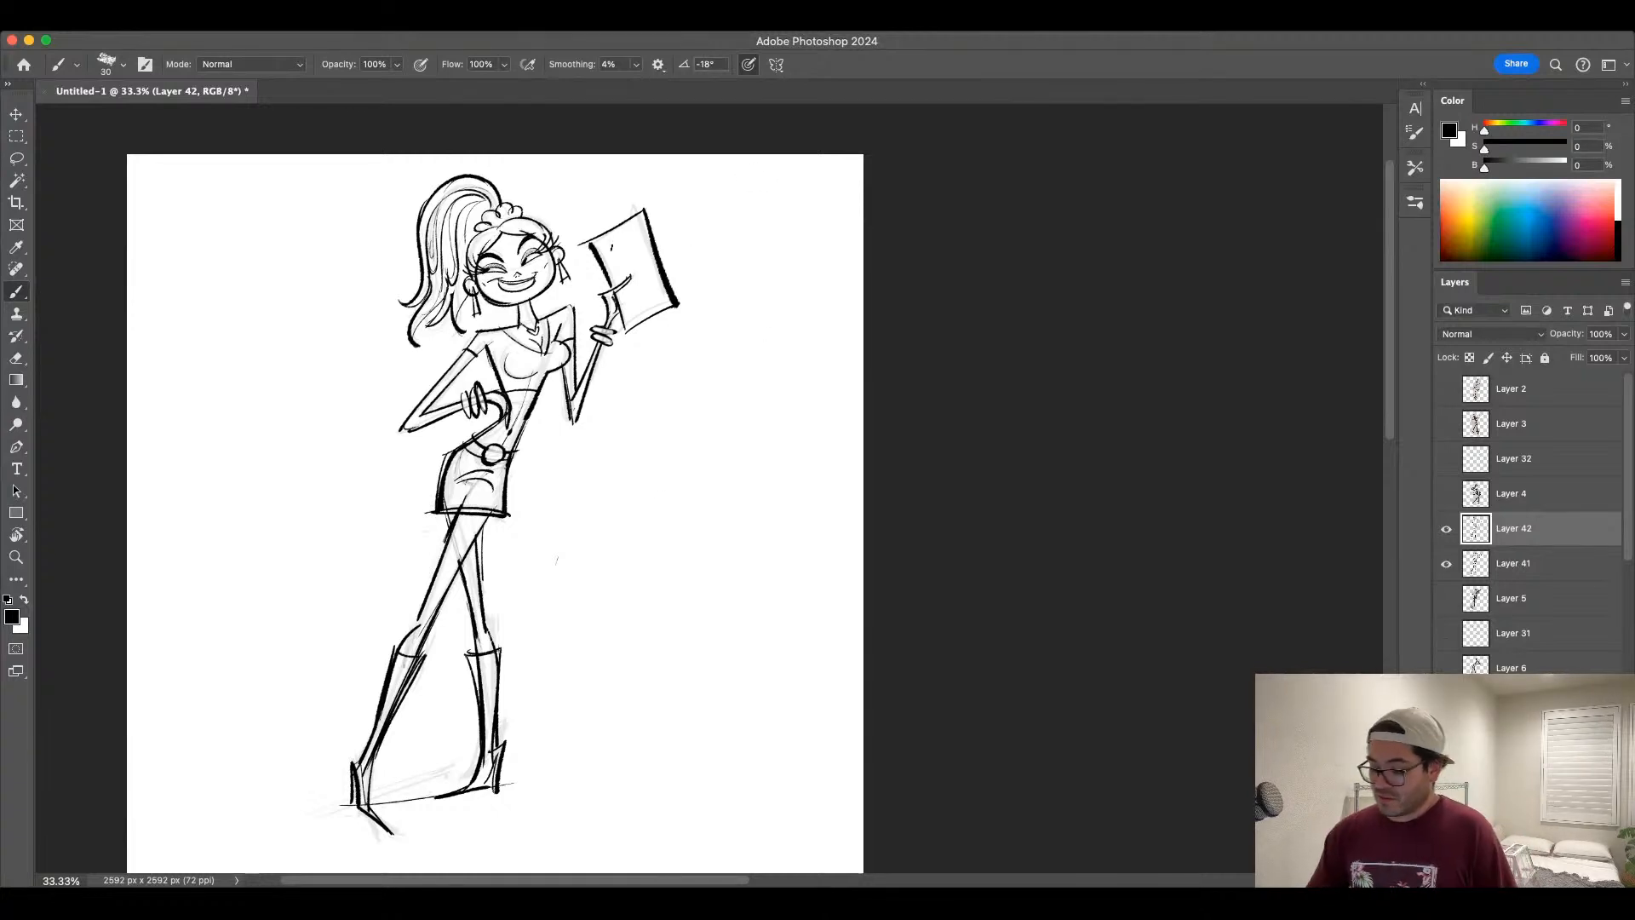
Step: Hand-letter an underlined MENU heading on the held sheet and add wavy text lines below it with brush size 20
key(bracketleft)
drag(601, 245, 609, 260)
mouse_move(609, 260)
mouse_down()
mouse_move(614, 238)
mouse_move(611, 253)
mouse_up()
key(super+z)
key(super+z)
key(super+z)
key(super+z)
mouse_move(612, 256)
mouse_down()
mouse_move(614, 238)
mouse_move(604, 258)
mouse_up()
key(super+z)
key(super+z)
key(super+z)
mouse_move(602, 242)
mouse_down()
mouse_move(620, 255)
mouse_move(641, 219)
mouse_move(641, 251)
mouse_up()
mouse_move(616, 271)
mouse_down()
mouse_move(635, 263)
mouse_move(643, 297)
mouse_up()
drag(637, 301, 663, 292)
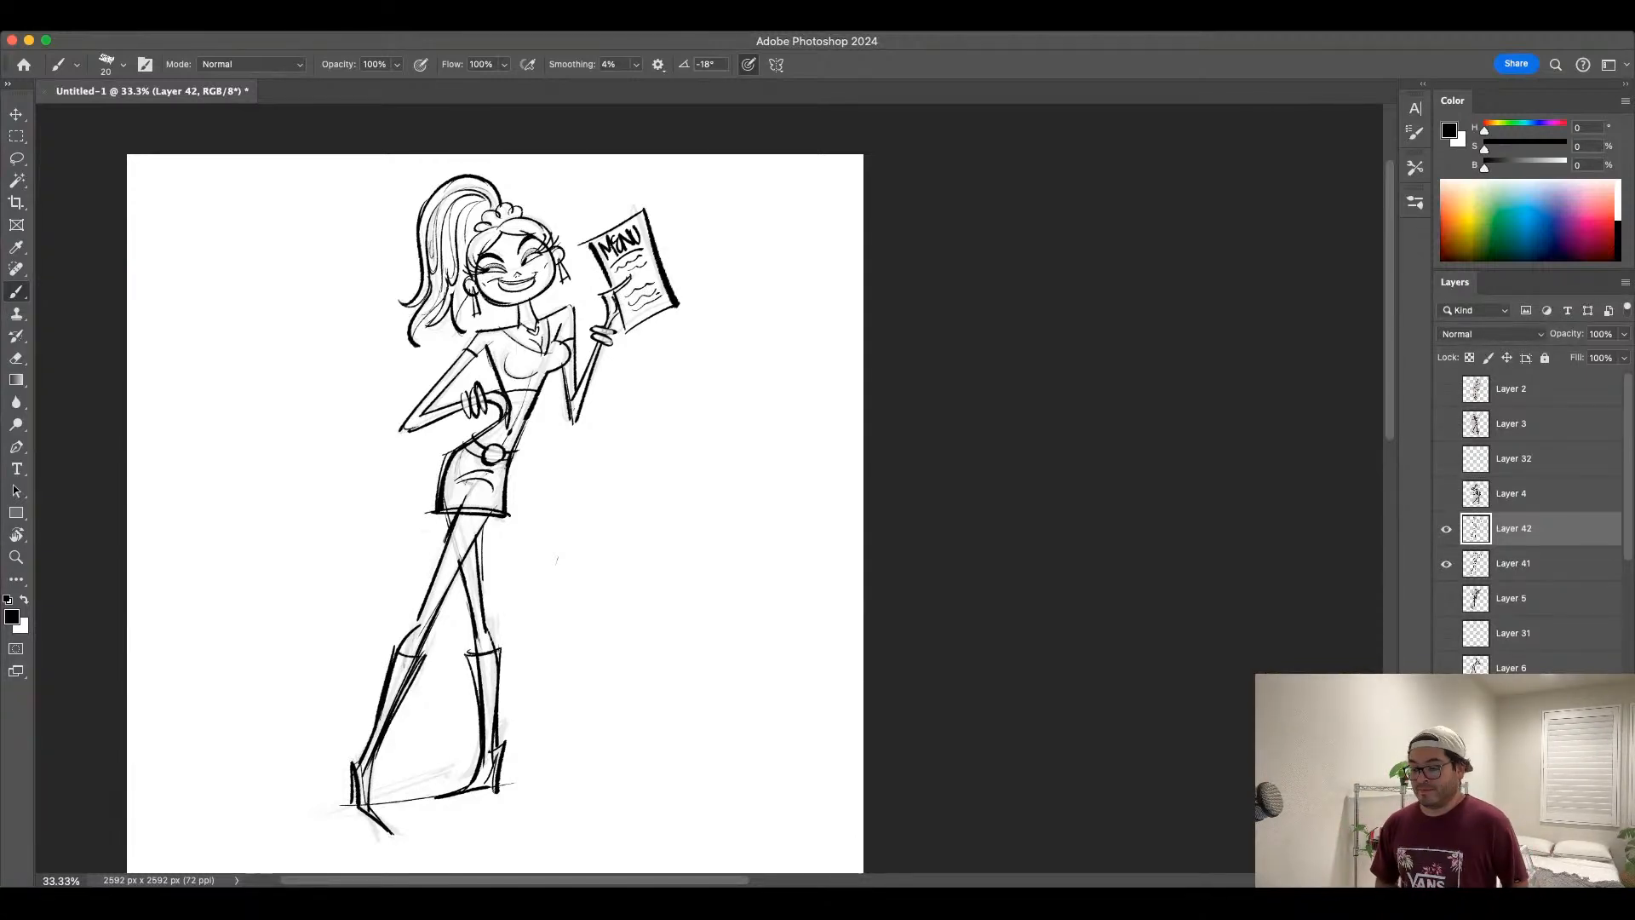
Step: Thicken the outer edge of the arm bent at the hip and strengthen the shoulder lines with brush size 20
drag(479, 354, 423, 412)
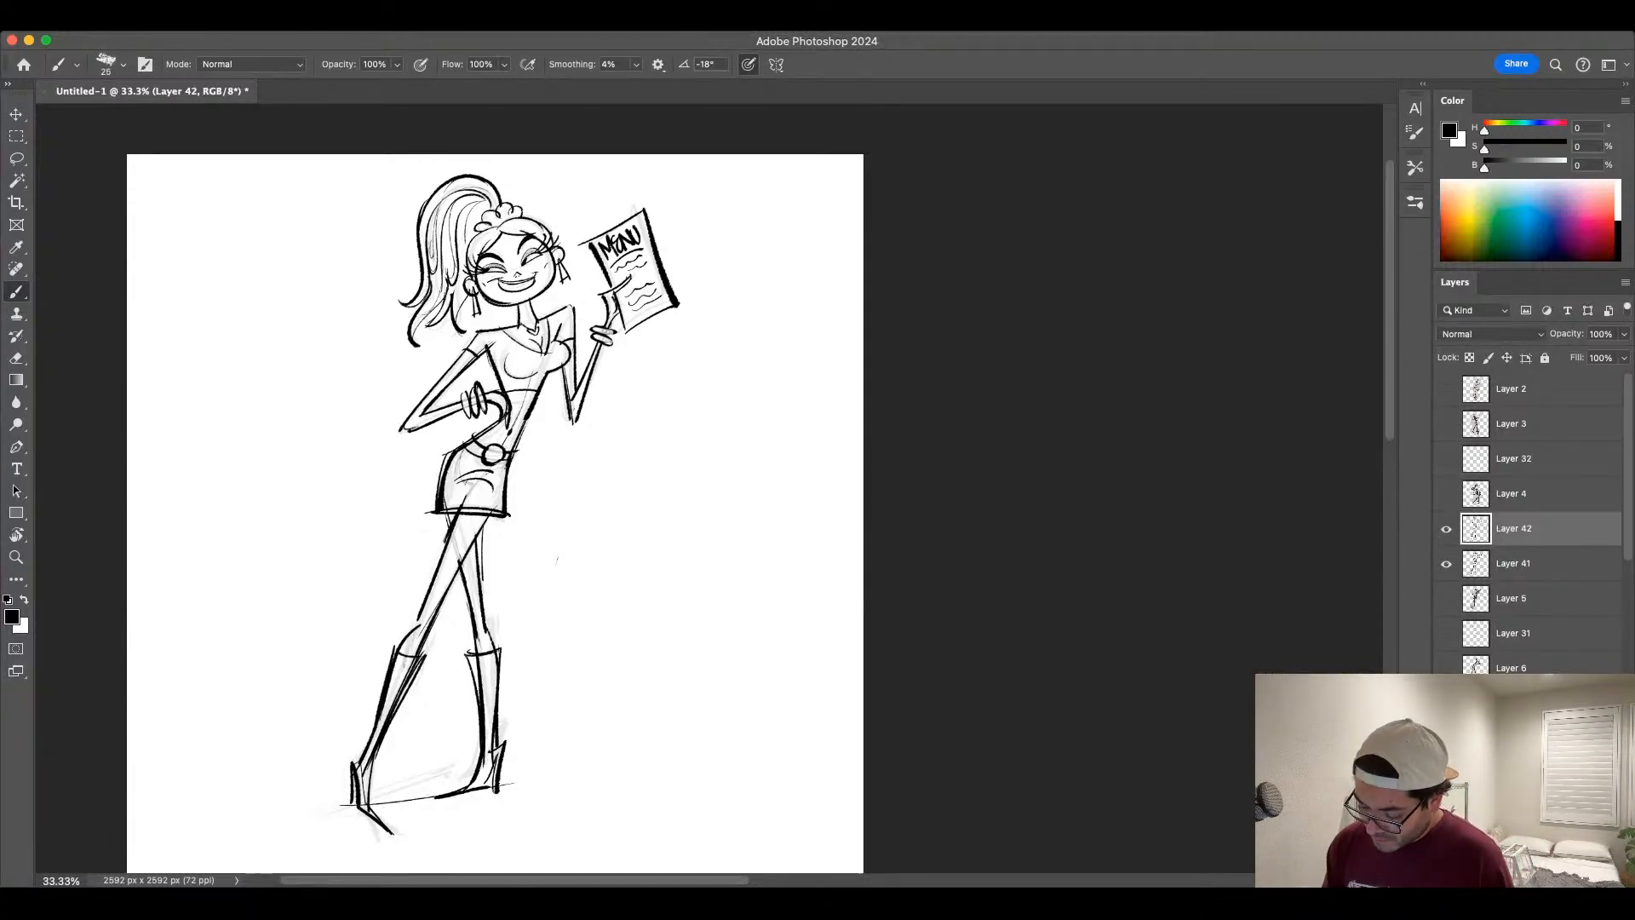
key(super+z)
drag(479, 354, 421, 414)
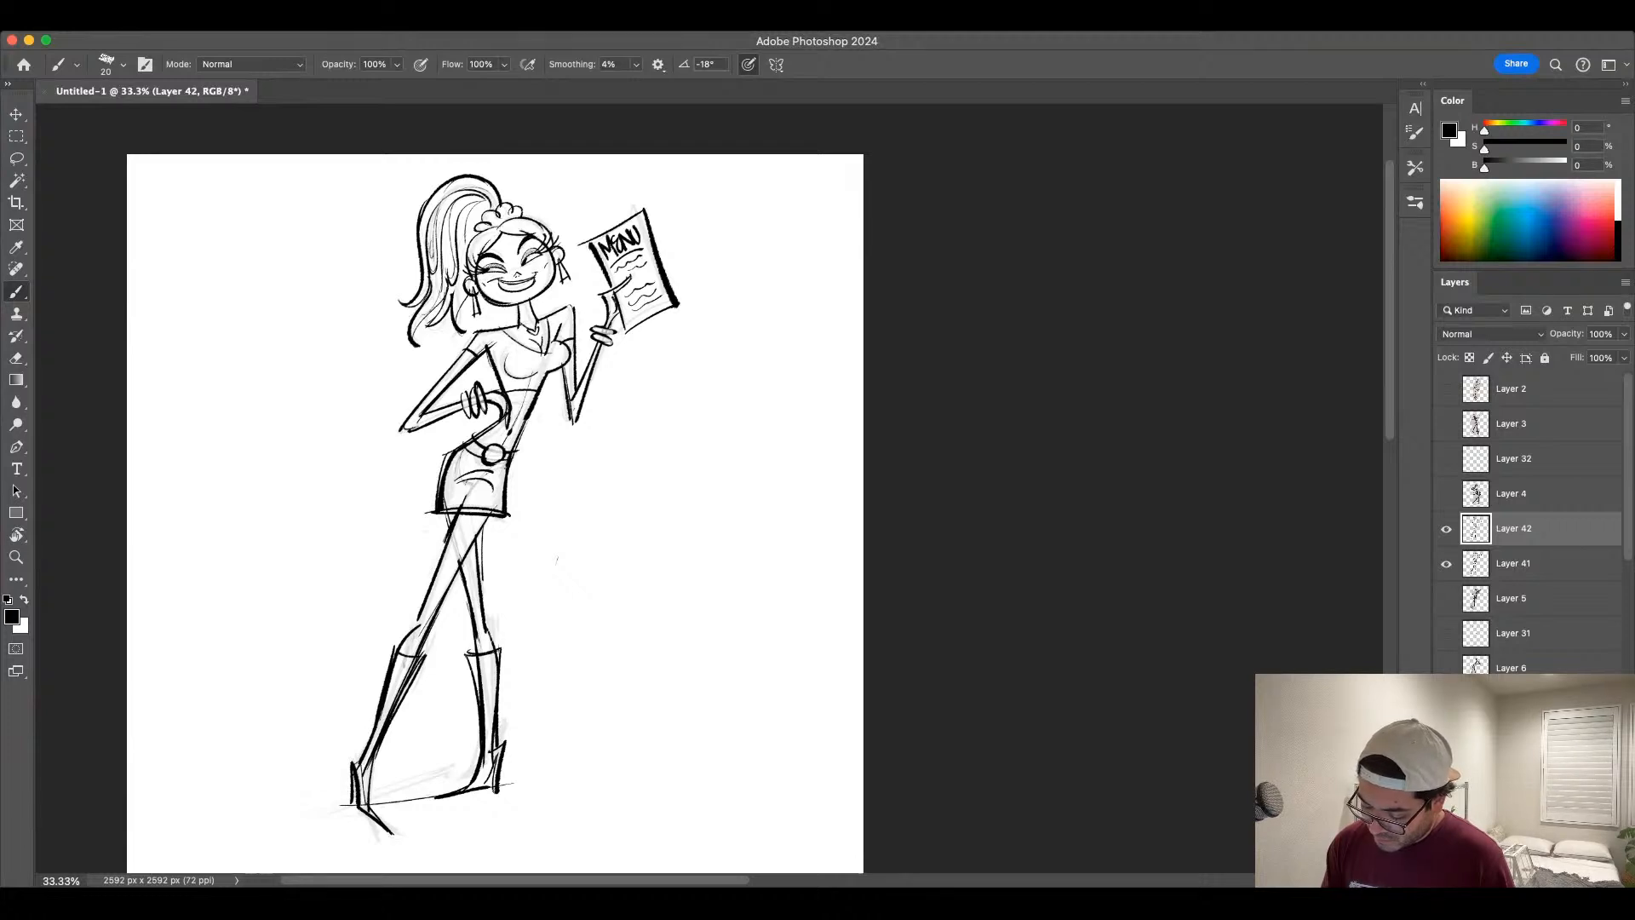
mouse_move(477, 330)
mouse_down()
mouse_move(403, 425)
mouse_move(518, 325)
mouse_move(569, 308)
mouse_move(573, 362)
mouse_move(575, 320)
mouse_up()
key(super+z)
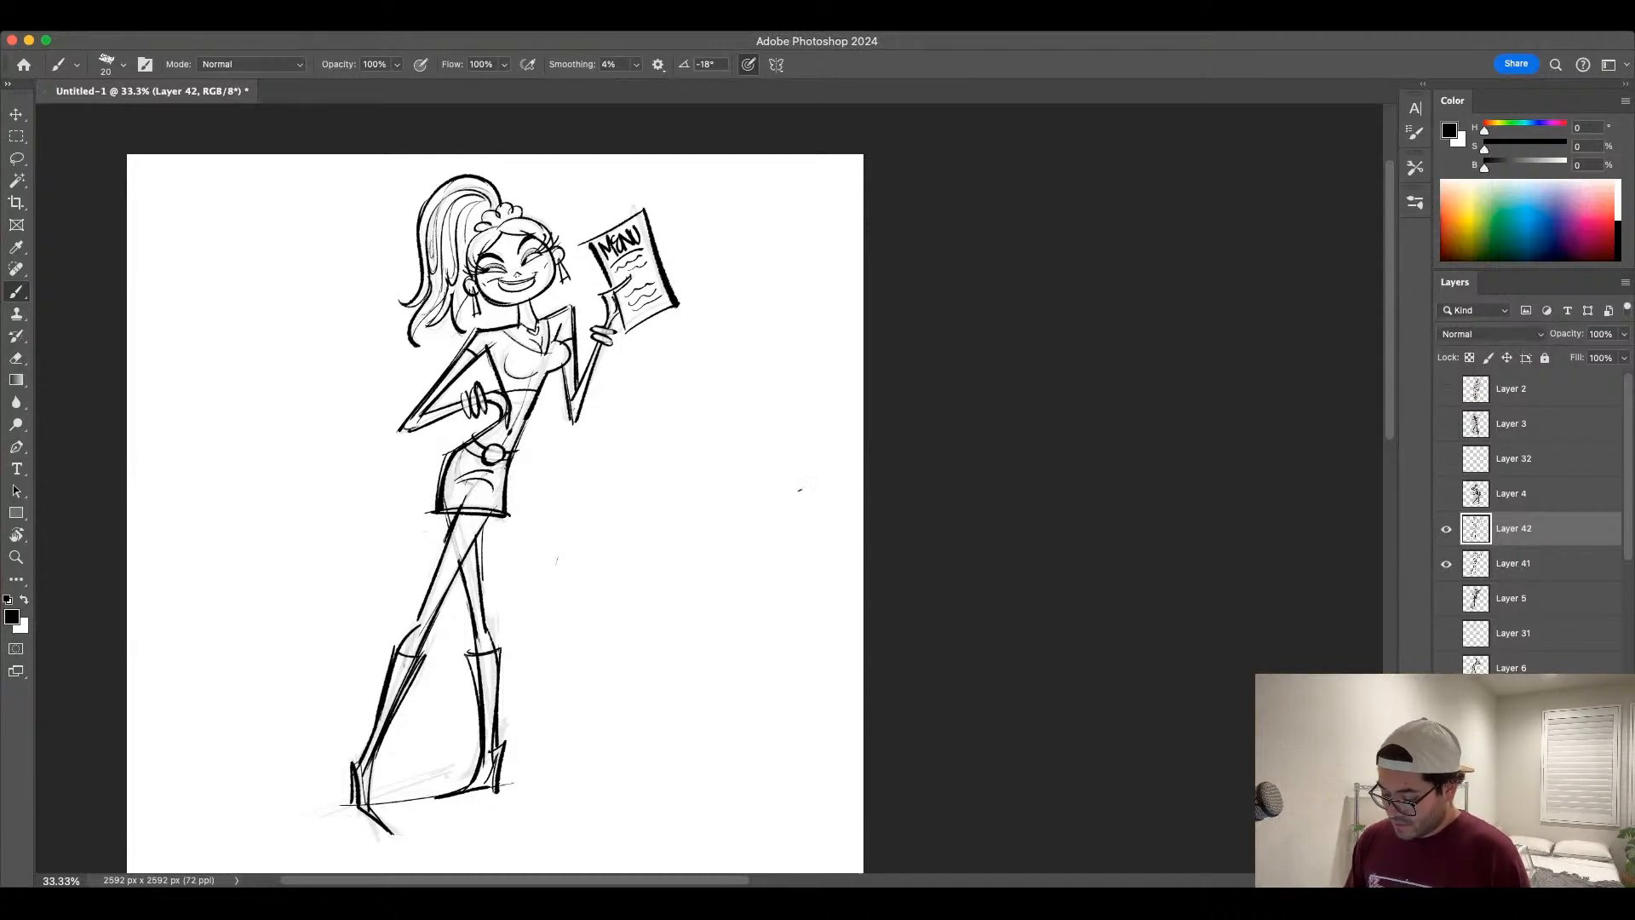
Step: Thicken the crossed thigh lines and add folded cuffs to both boot tops with brush size 25
mouse_move(468, 494)
mouse_down()
mouse_move(417, 621)
mouse_move(443, 592)
mouse_move(433, 621)
mouse_up()
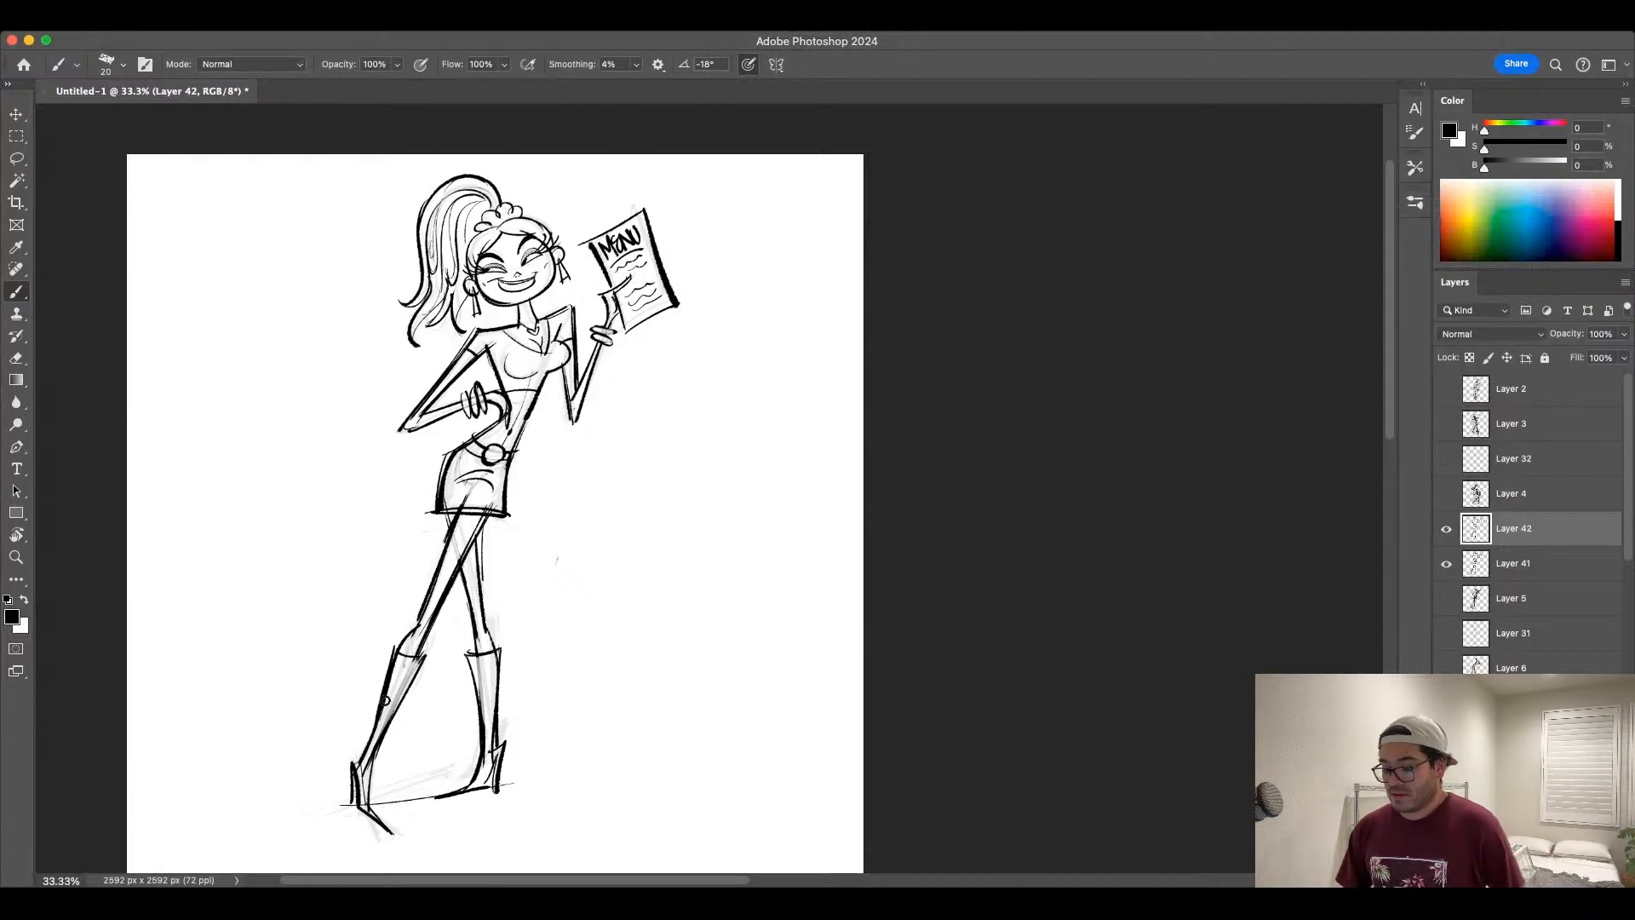
key(bracketright)
mouse_move(392, 647)
mouse_down()
mouse_move(382, 676)
mouse_move(506, 676)
mouse_up()
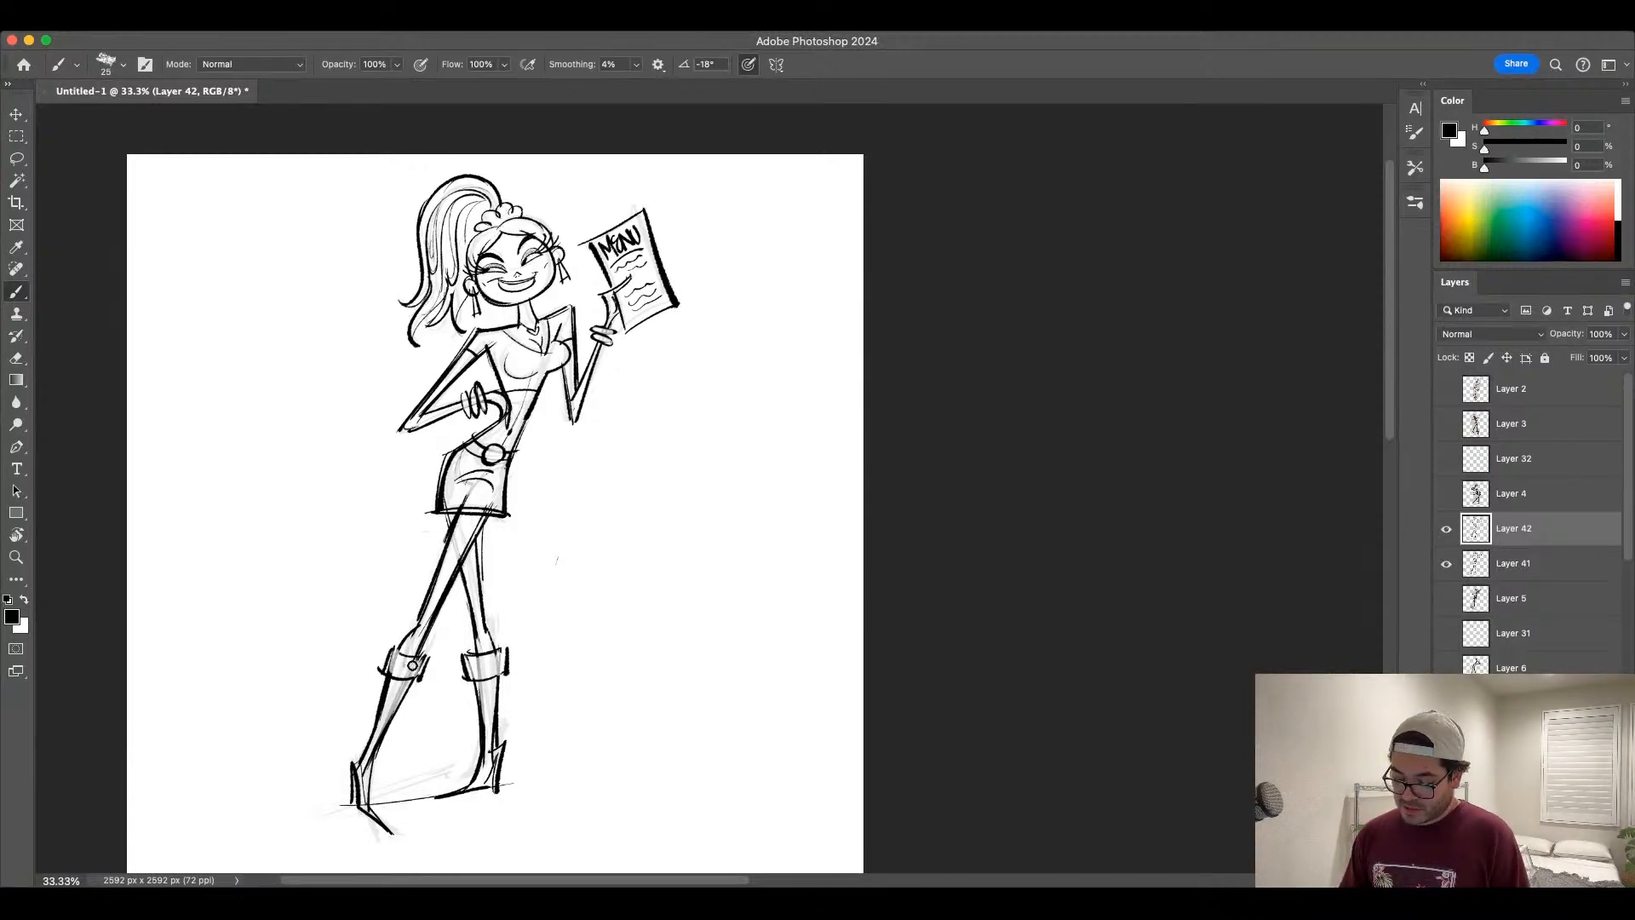
Step: Erase the ground guideline between the feet, refine the back boot's heel, and thicken the top's neckline and bust lines
key(bracketleft)
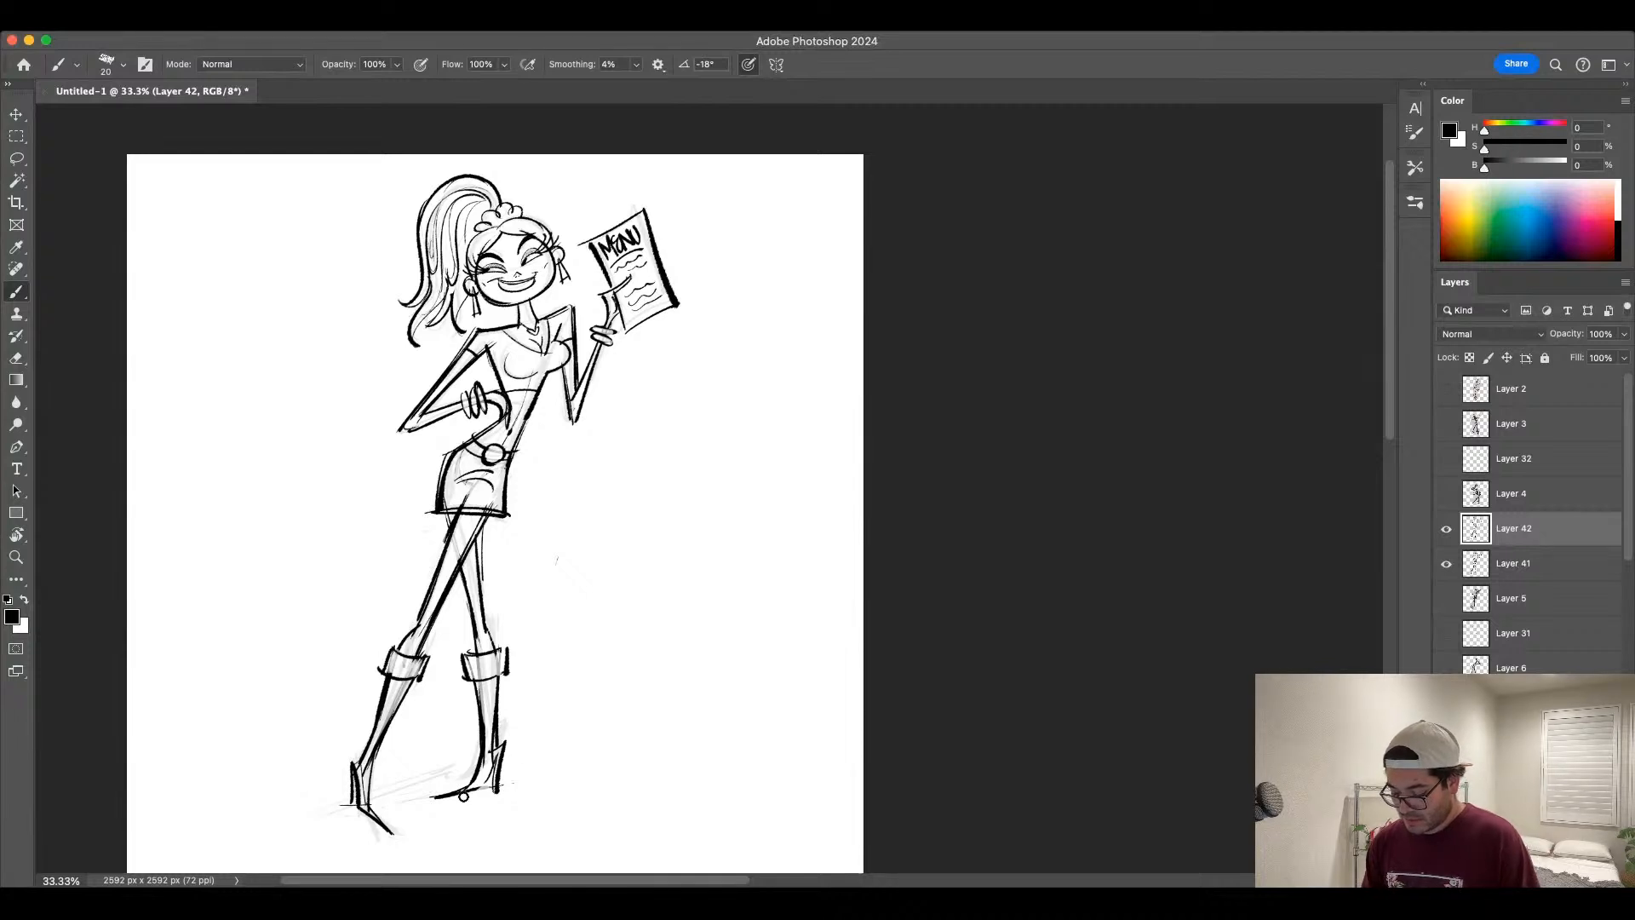
key(bracketright)
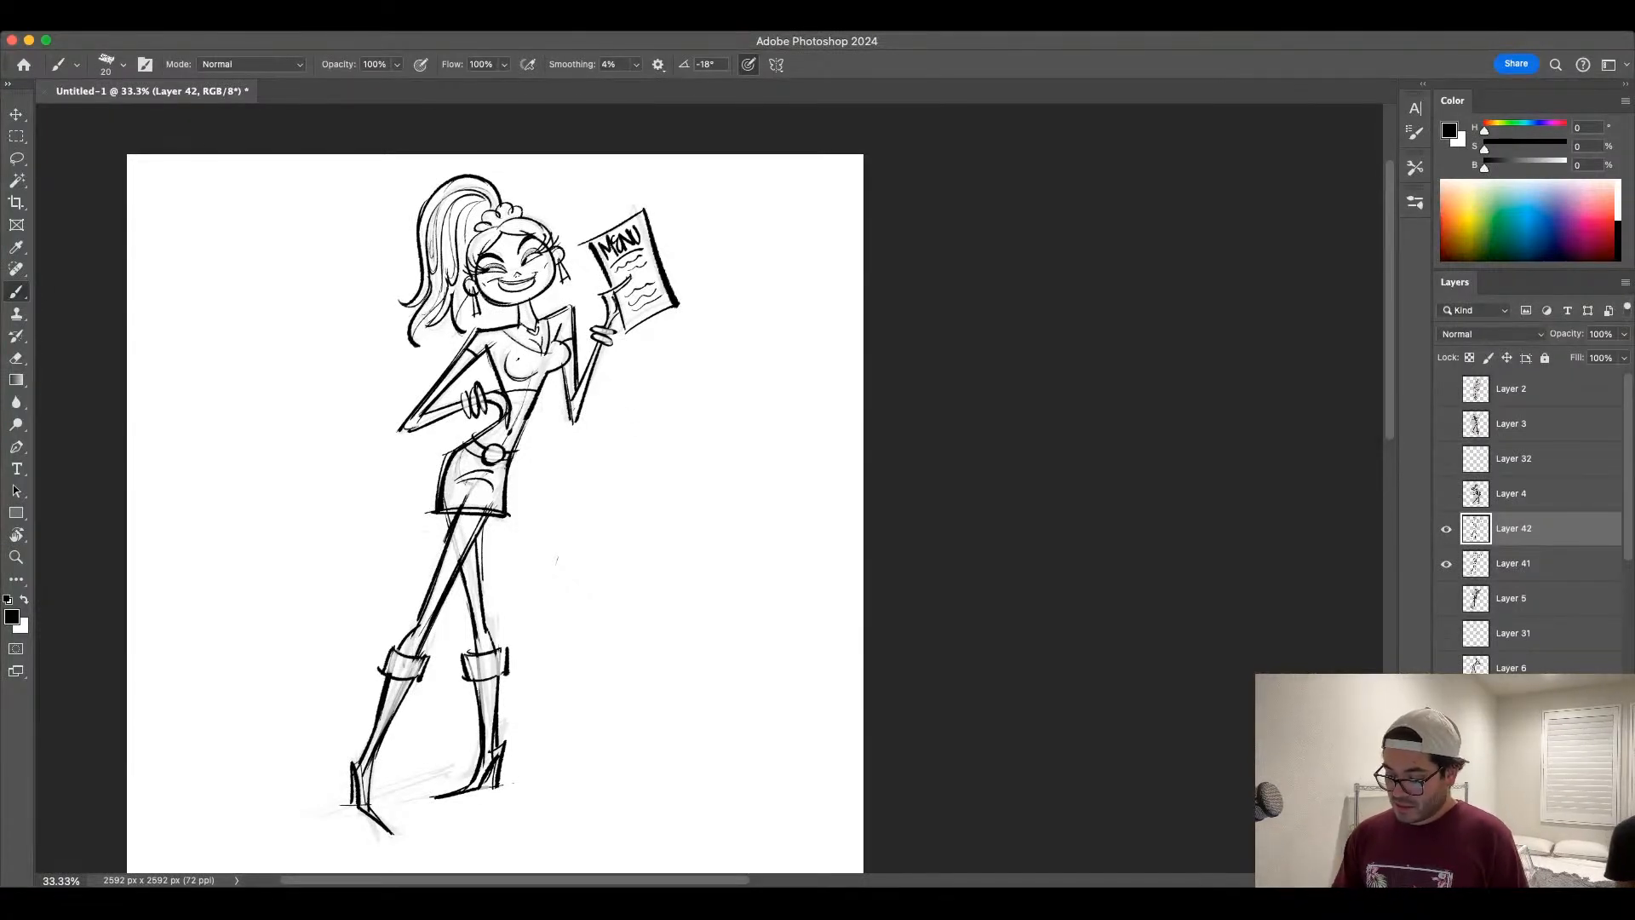
key(bracketleft)
key(bracketright)
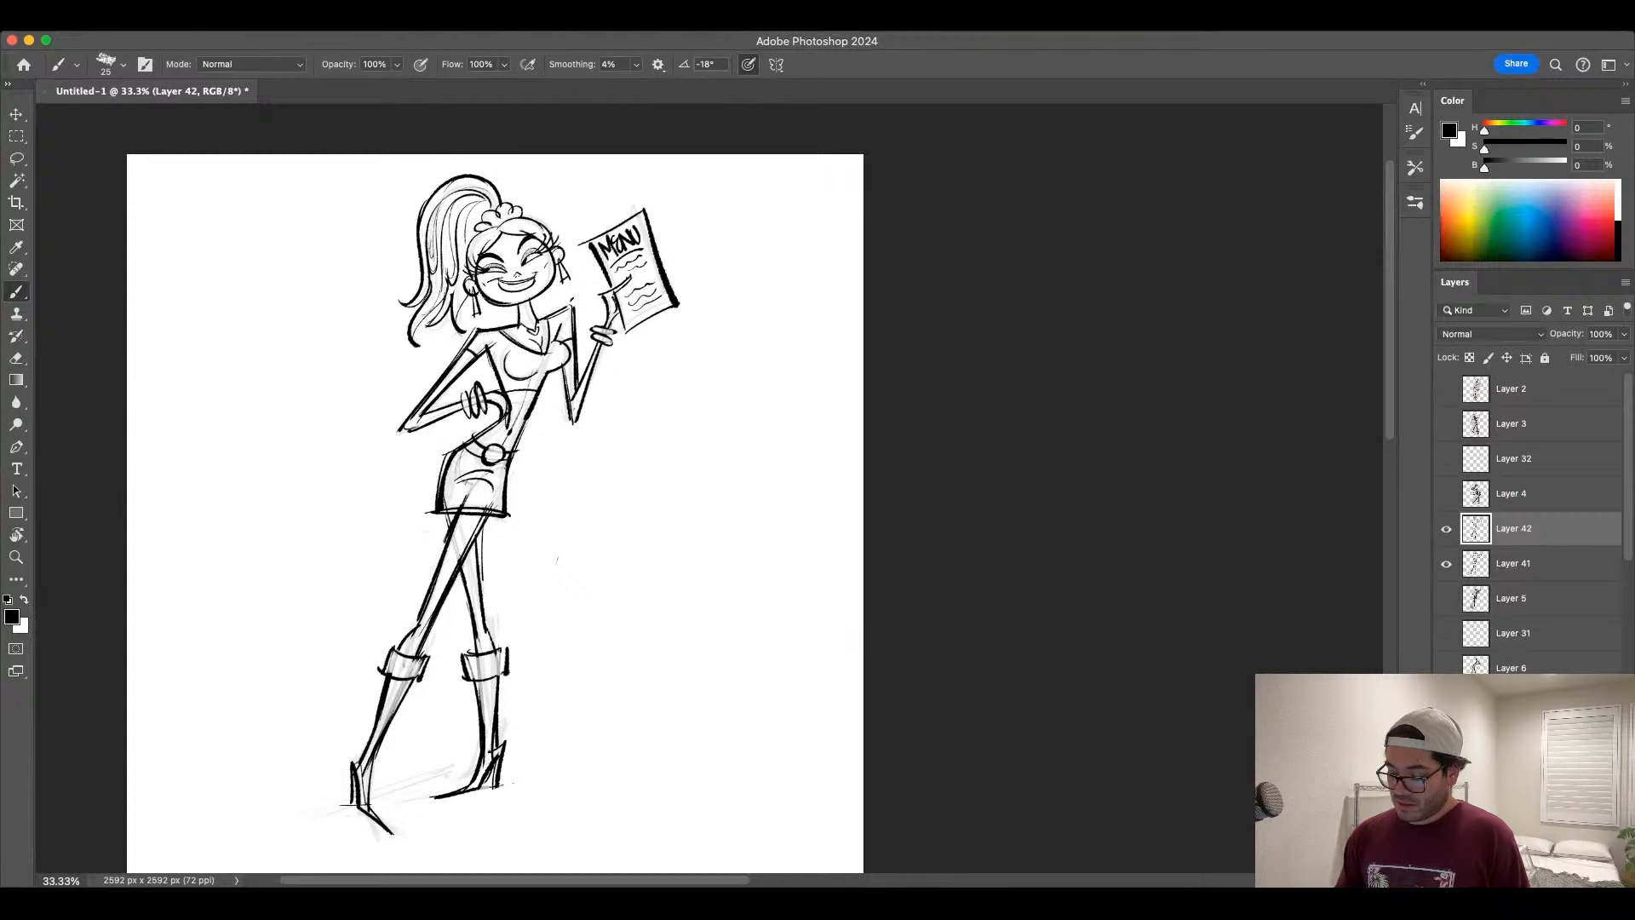
key(bracketleft)
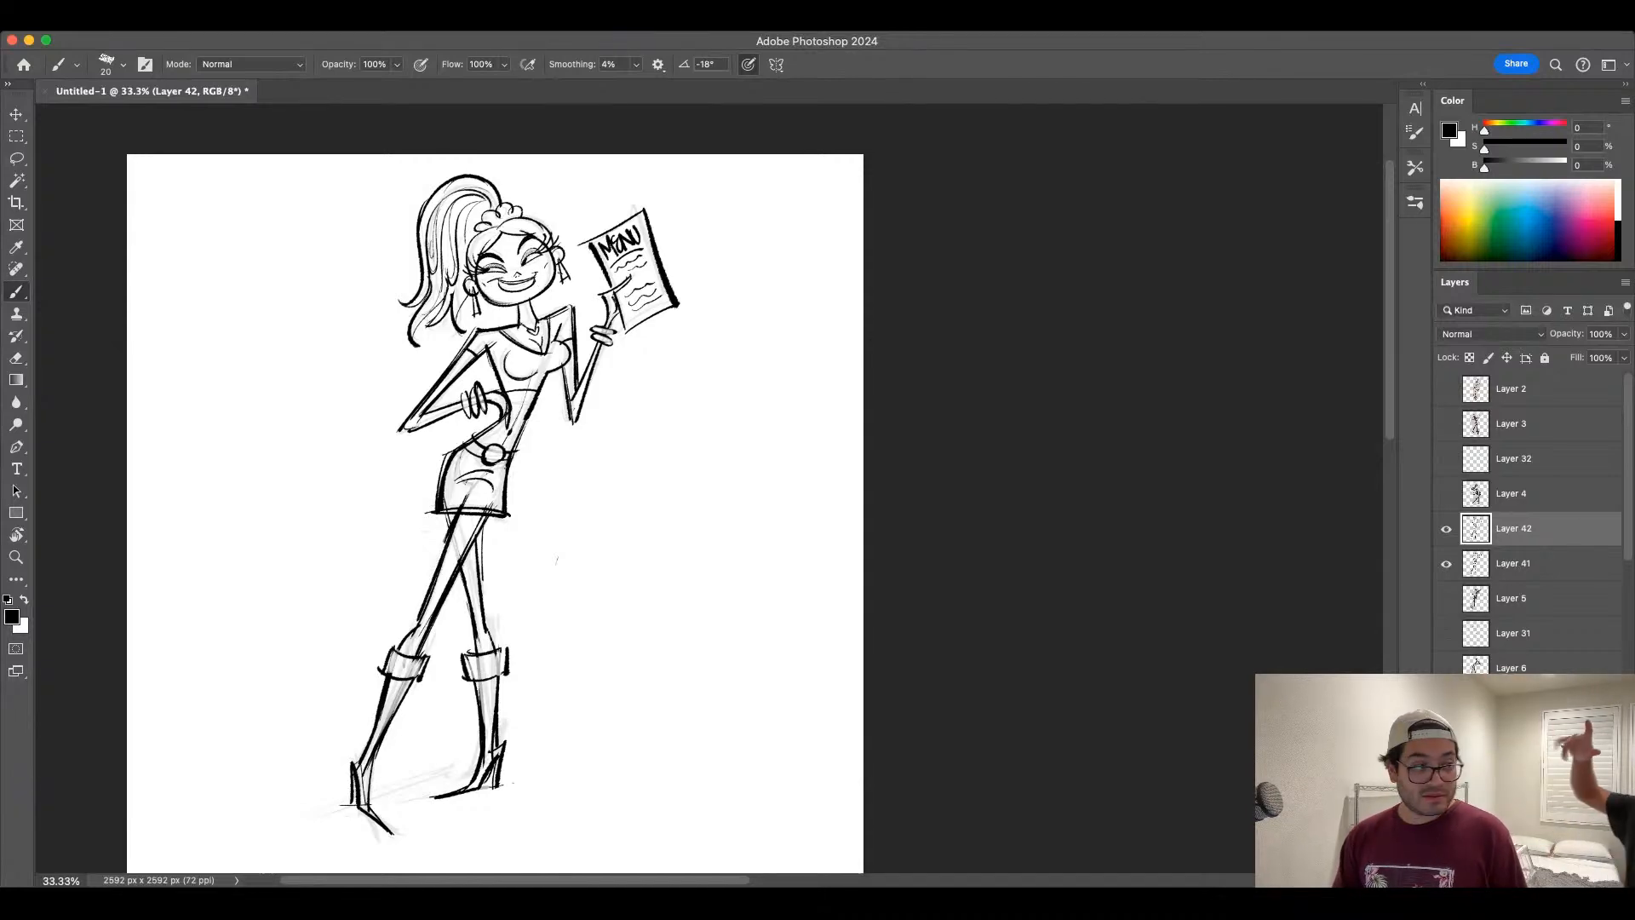
Step: Erase the heart necklace and draw a solid black choker around the neck with brush size 15
key(ctrl+equal)
key(ctrl+equal)
key(bracketleft)
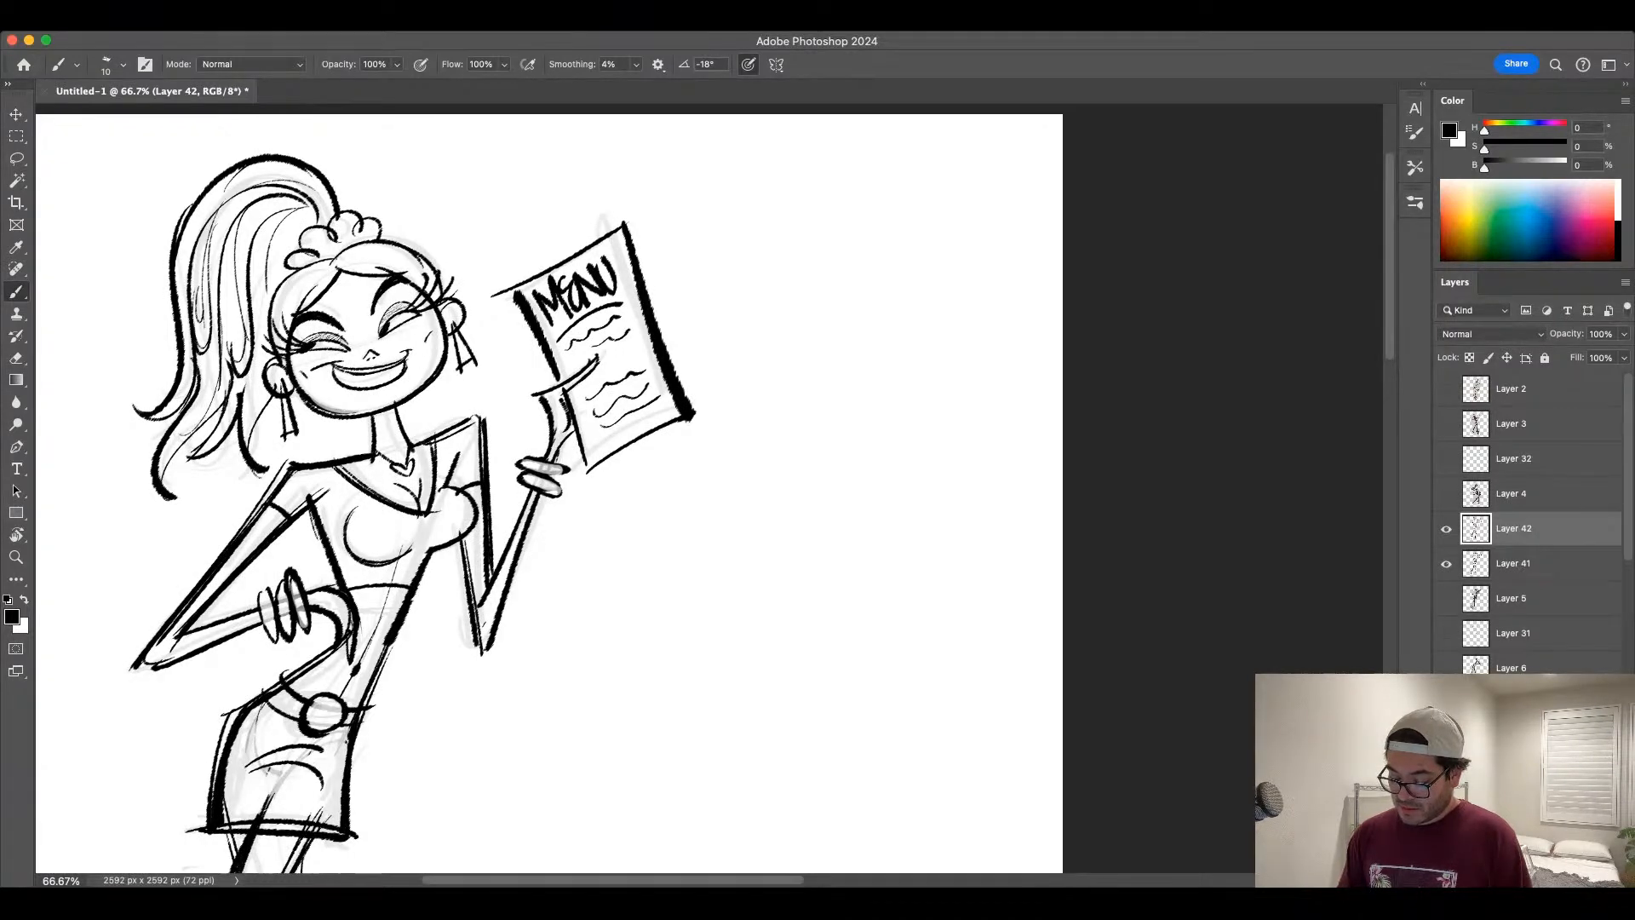
scroll(704, 529, down, 3)
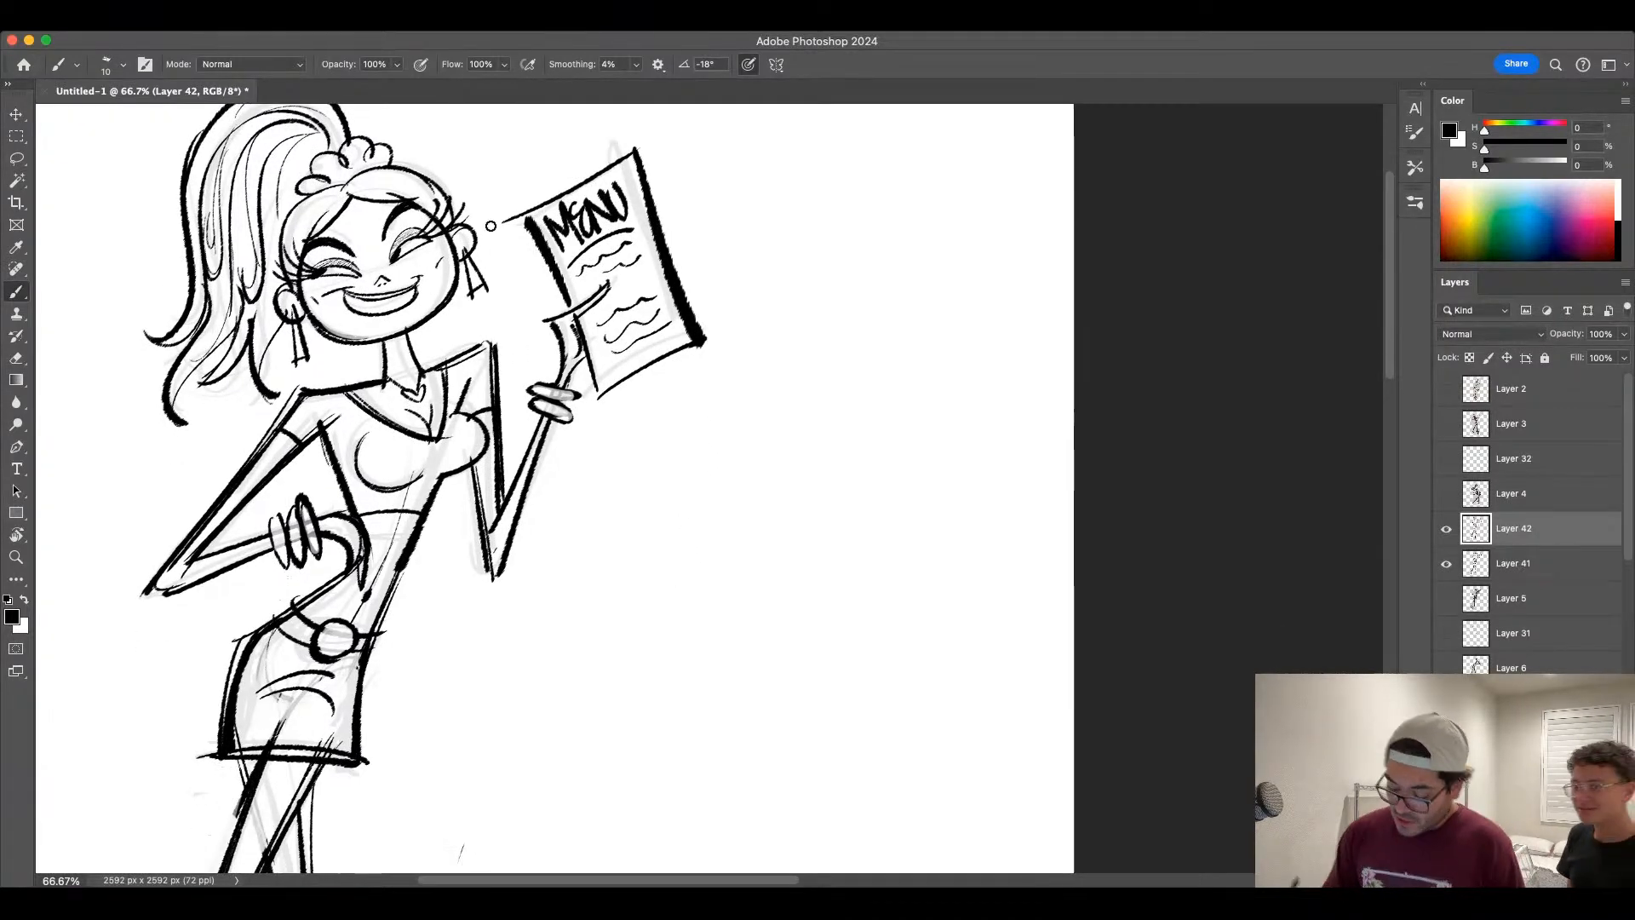
mouse_move(395, 384)
mouse_down()
mouse_move(415, 395)
mouse_move(416, 379)
mouse_move(396, 381)
mouse_move(422, 373)
mouse_up()
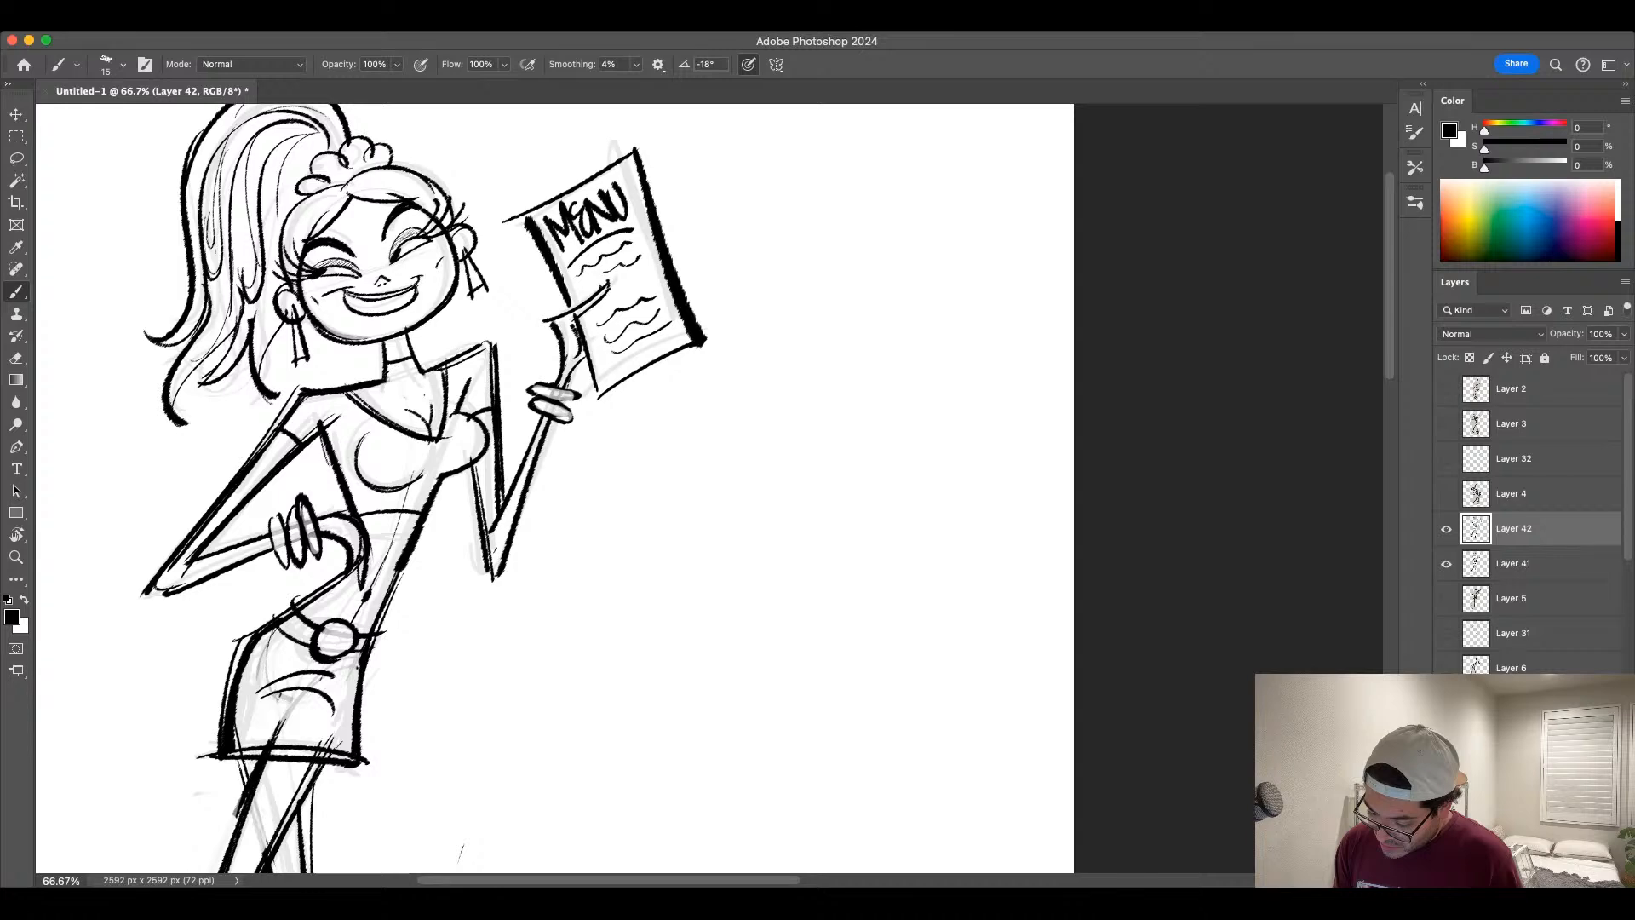
drag(385, 370, 415, 368)
key(super+minus)
key(super+minus)
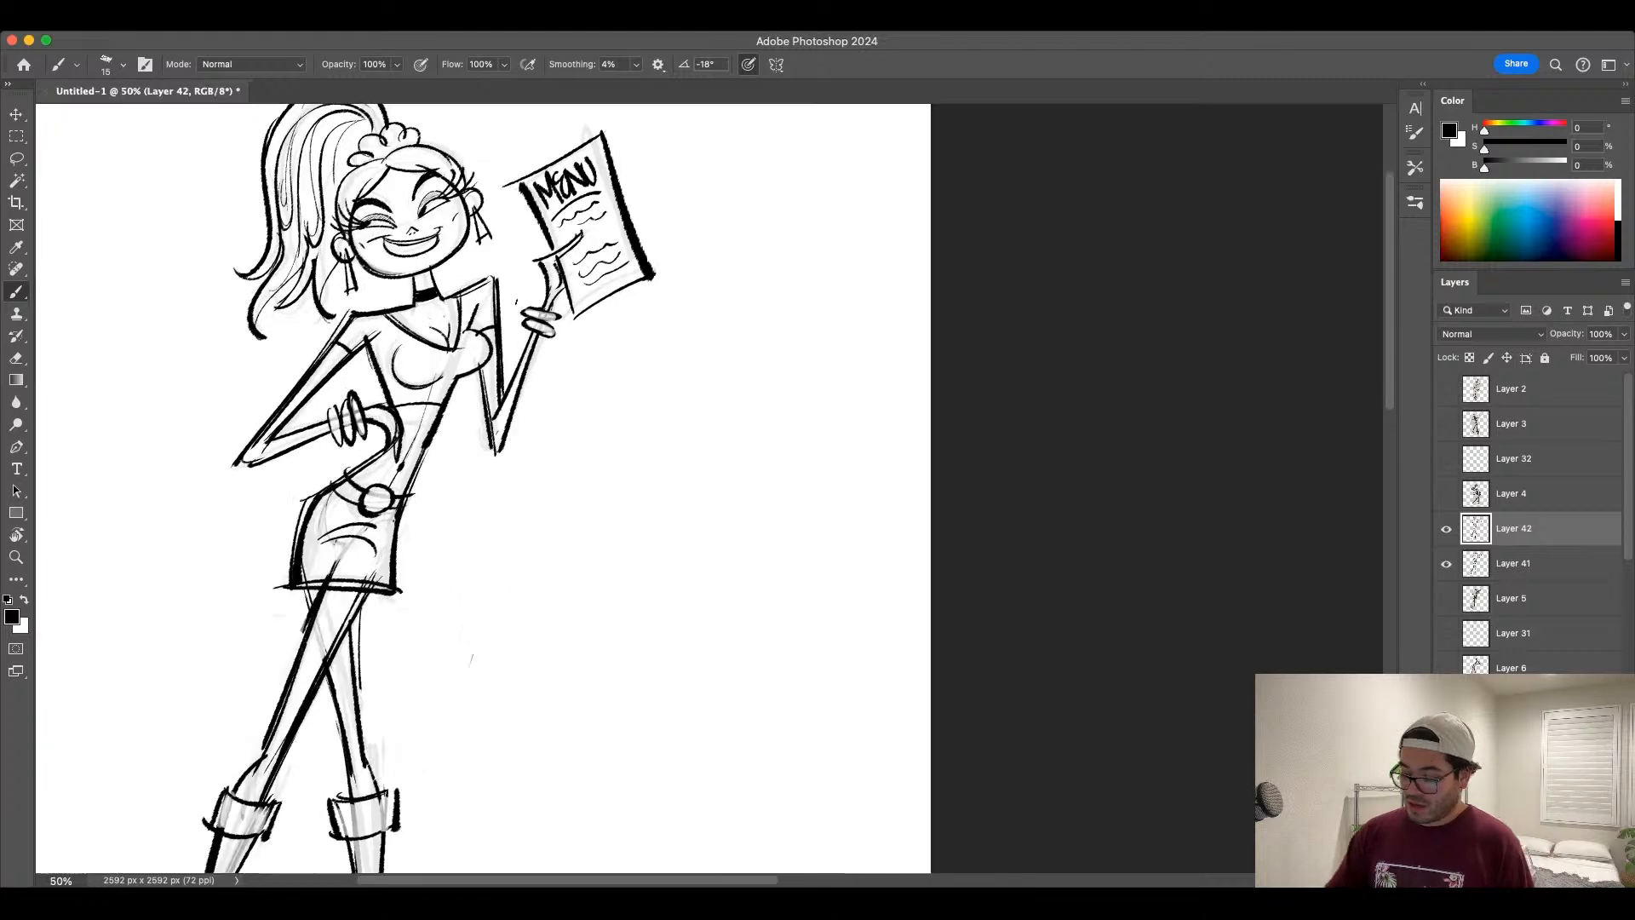
key(super+plus)
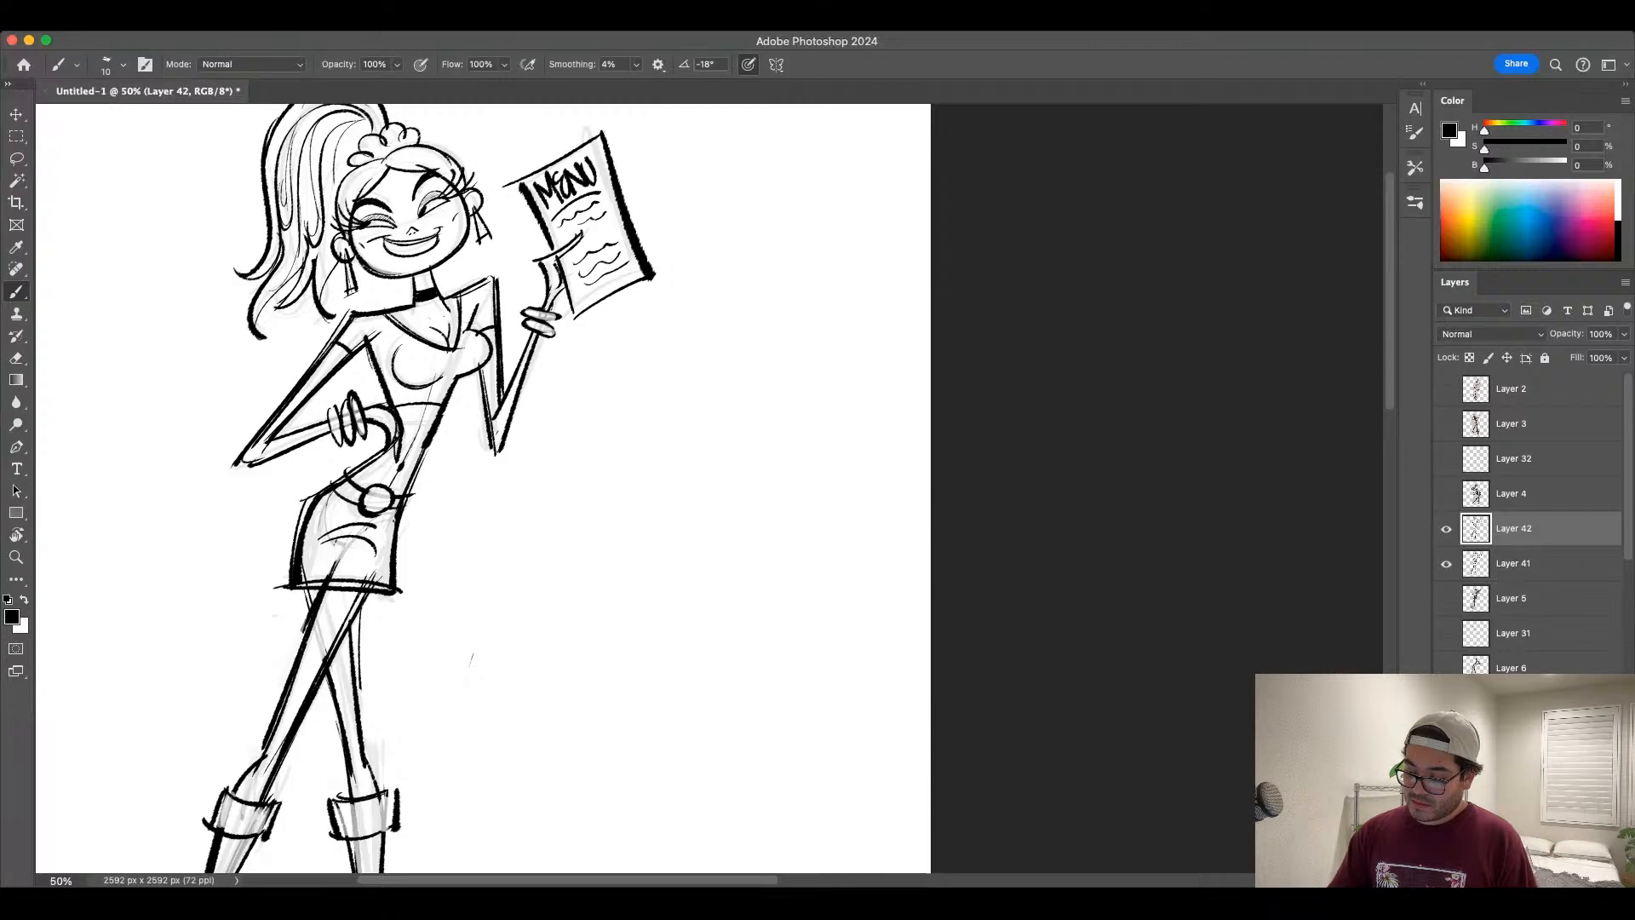
key(super+minus)
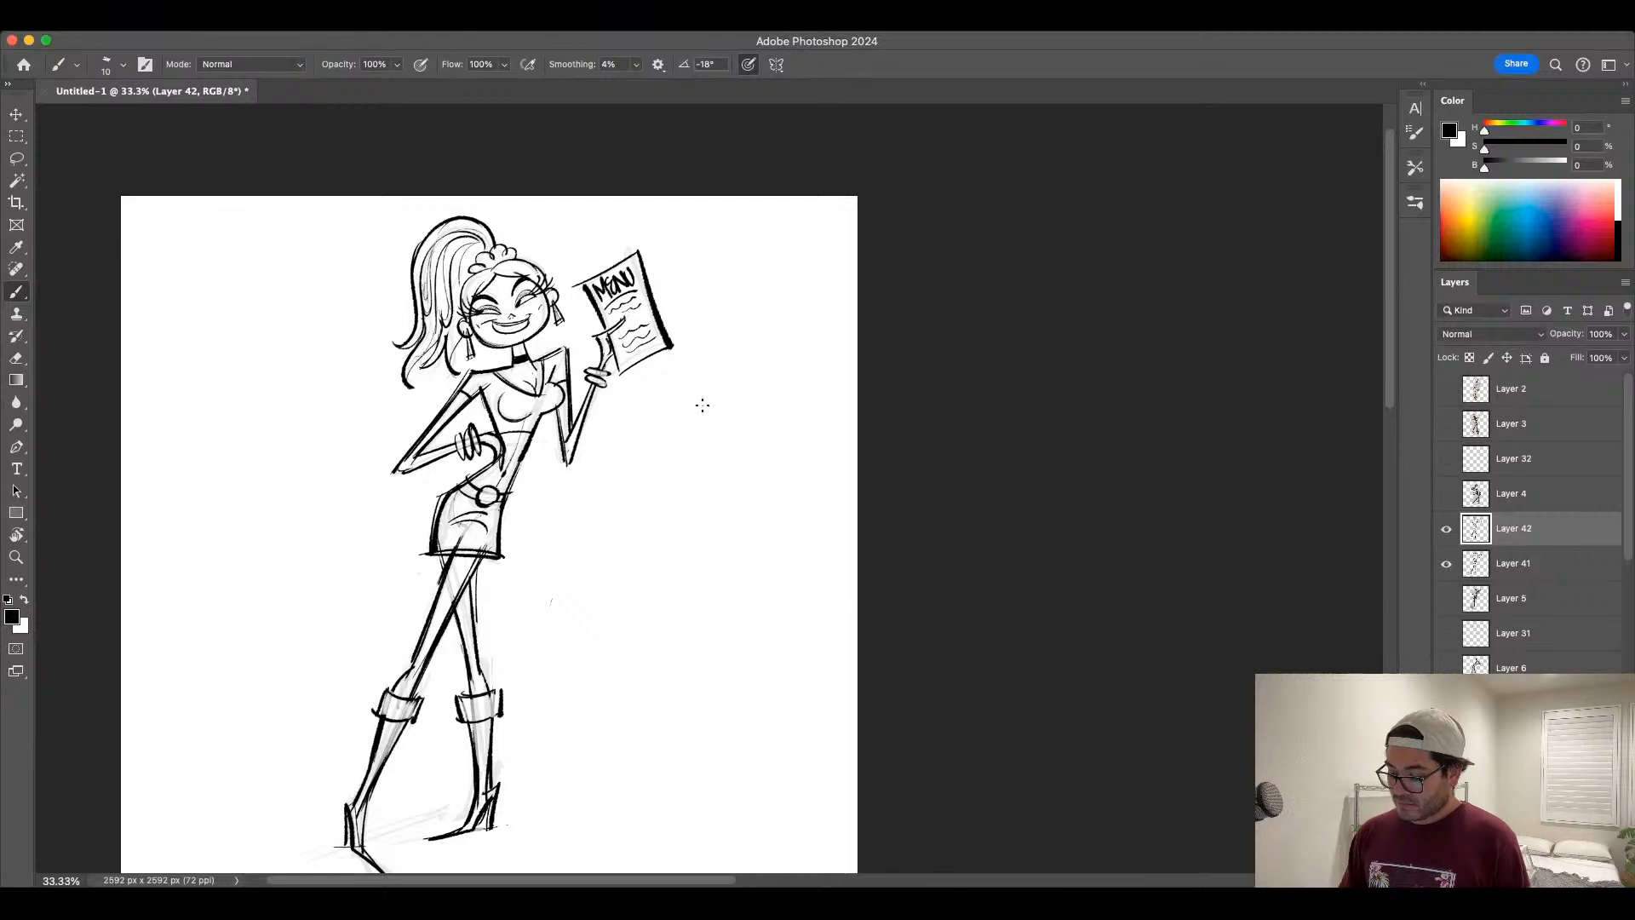
Step: Sketch temporary direction strokes beside the front leg and up through the body, then undo them
scroll(707, 545, down, 3)
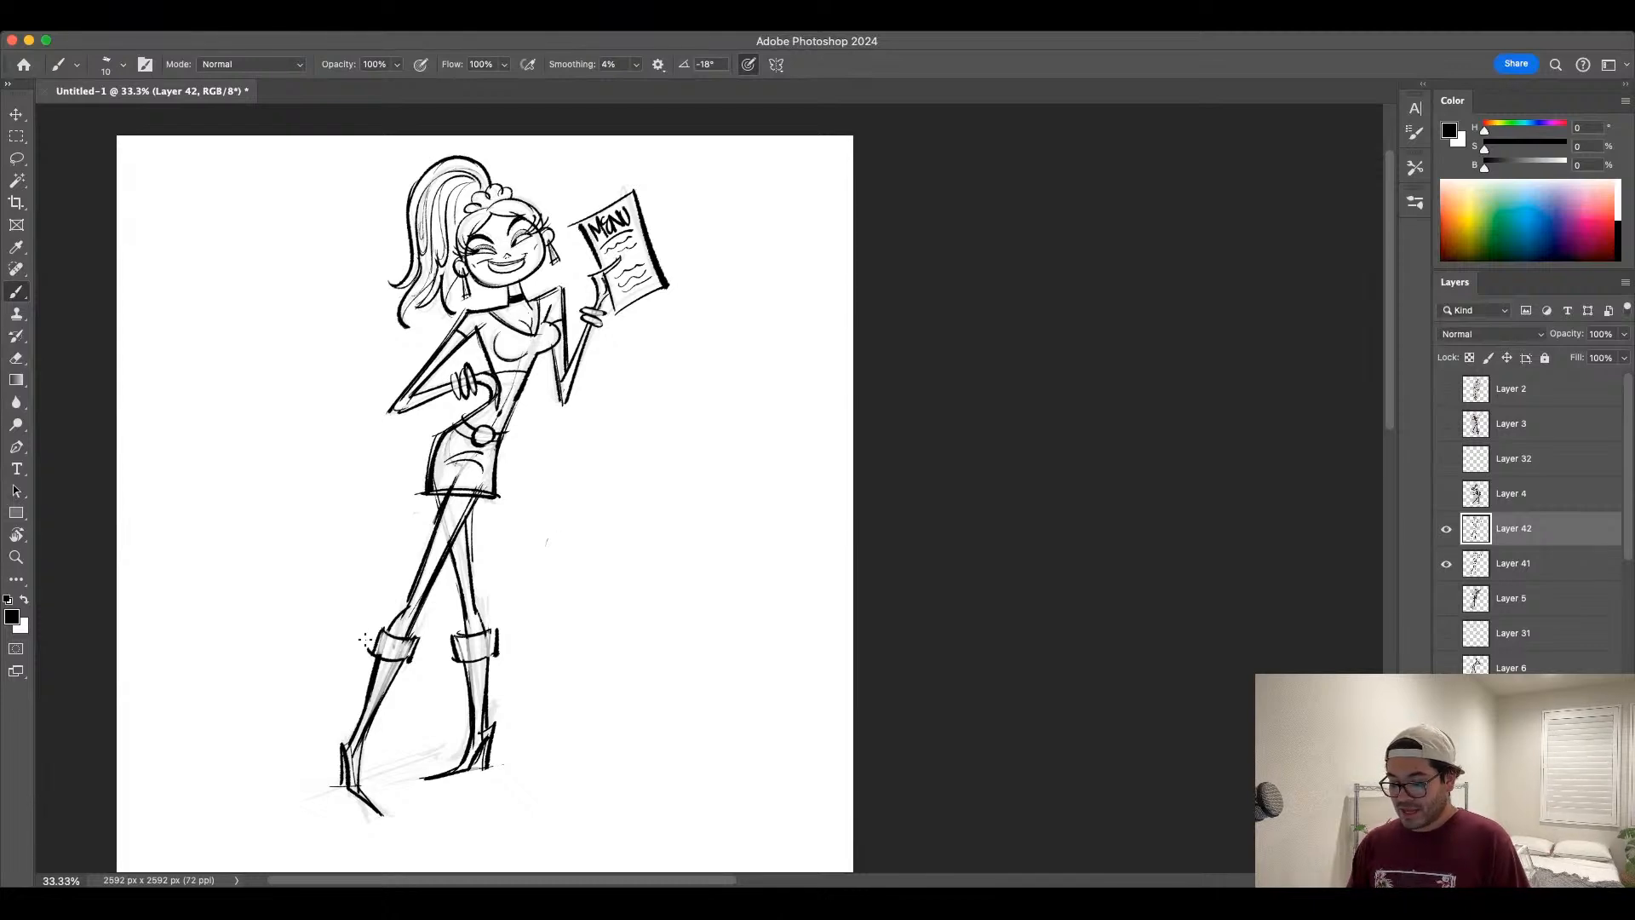
mouse_move(292, 647)
mouse_down()
mouse_move(387, 582)
mouse_move(375, 600)
mouse_up()
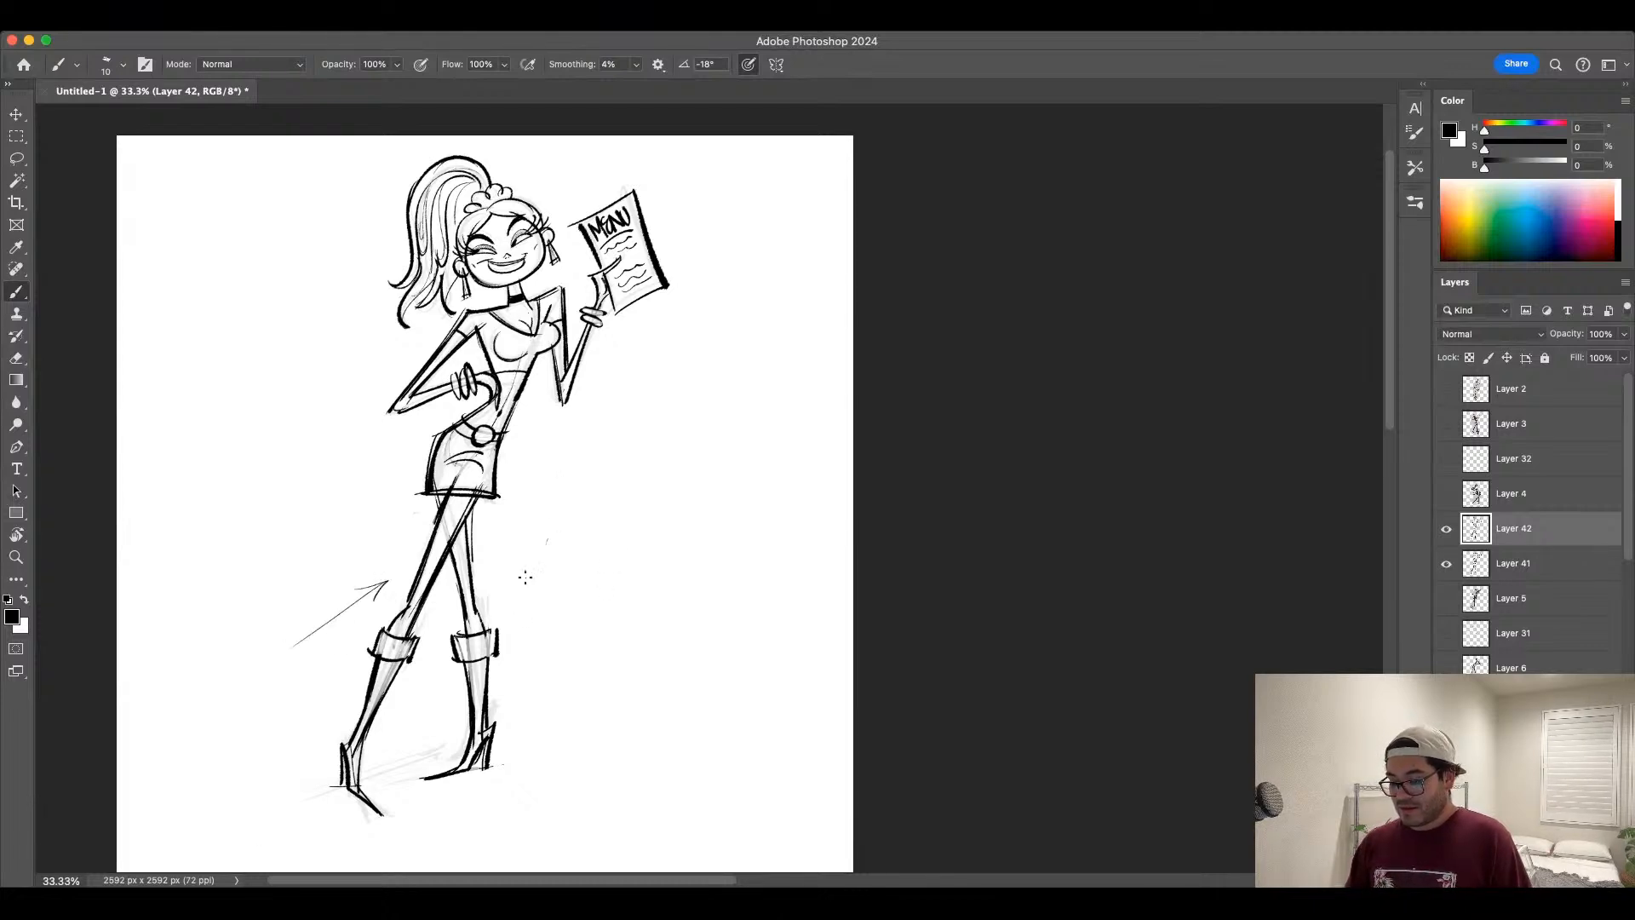
key(super+z)
key(super+z)
key(super+alt+shift+n)
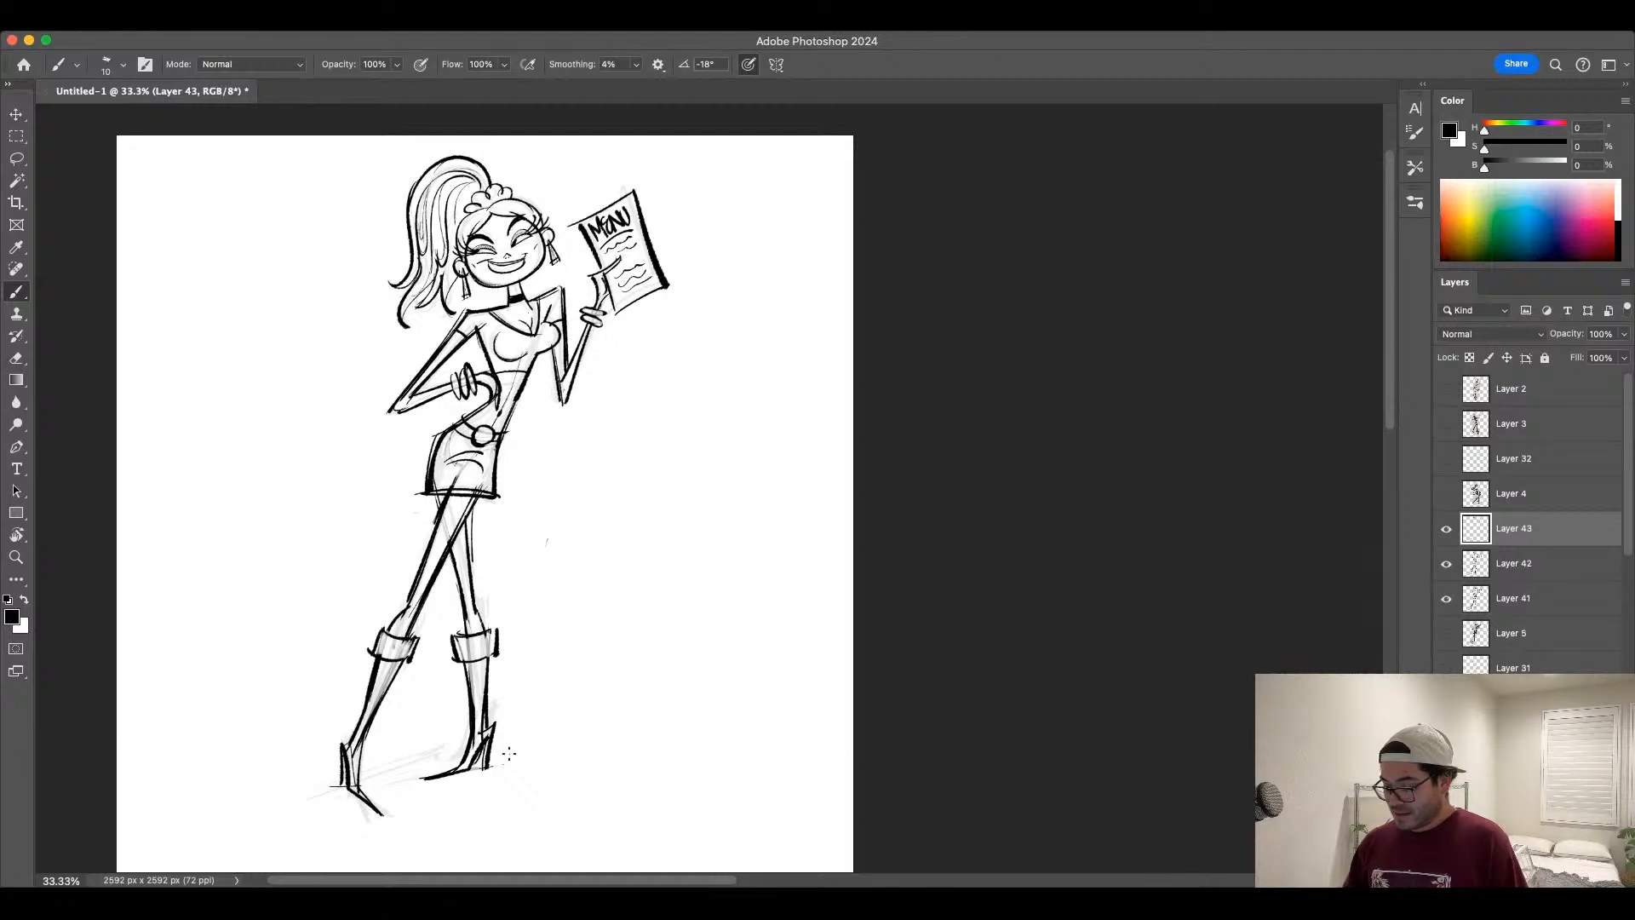
drag(366, 796, 574, 342)
key(super+z)
drag(500, 503, 669, 141)
drag(670, 142, 667, 181)
key(super+z)
key(super+z)
key(super+z)
key(super+z)
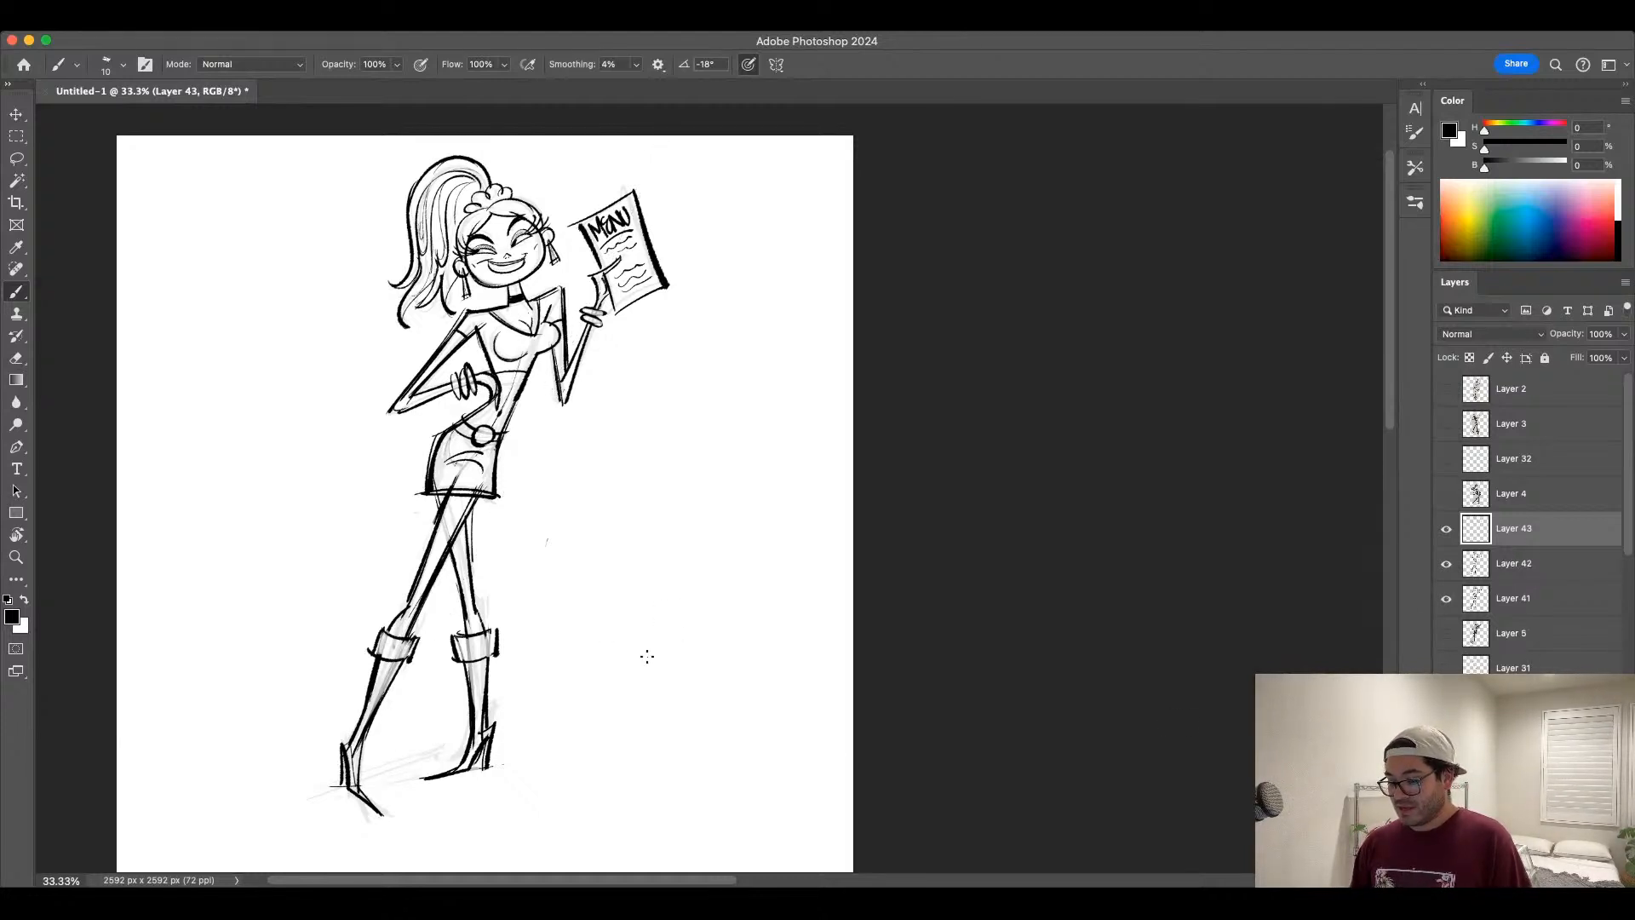
Step: Hide the faded Layer 41 sketch and merge the empty Layer 43 down into Layer 42
click(1447, 566)
click(1447, 566)
click(1447, 599)
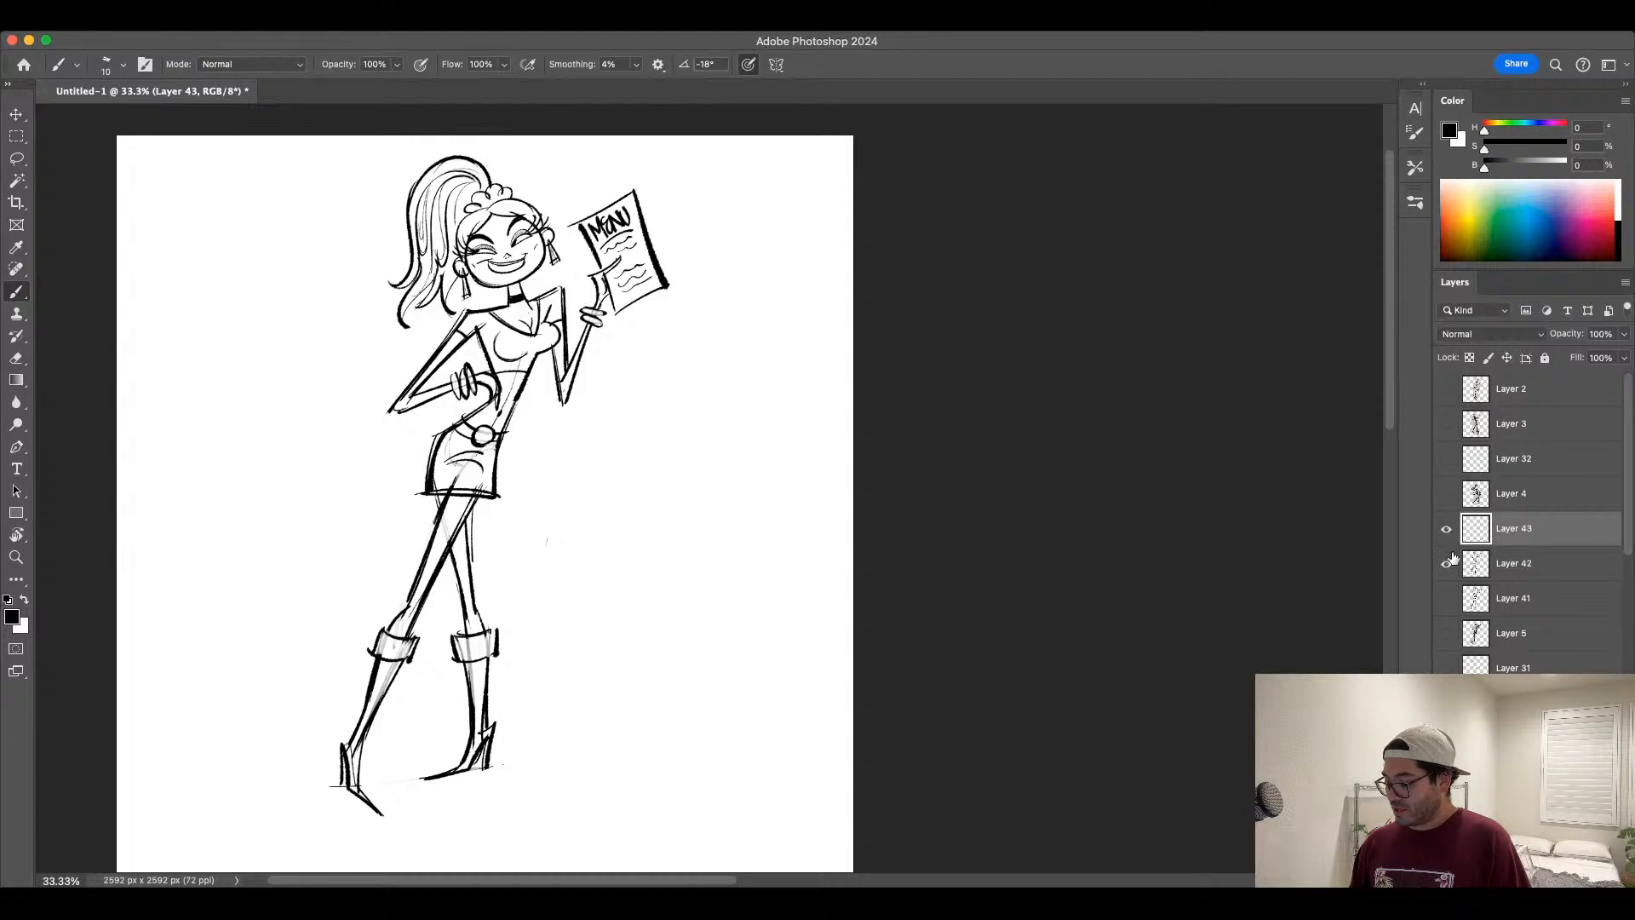
key(super+e)
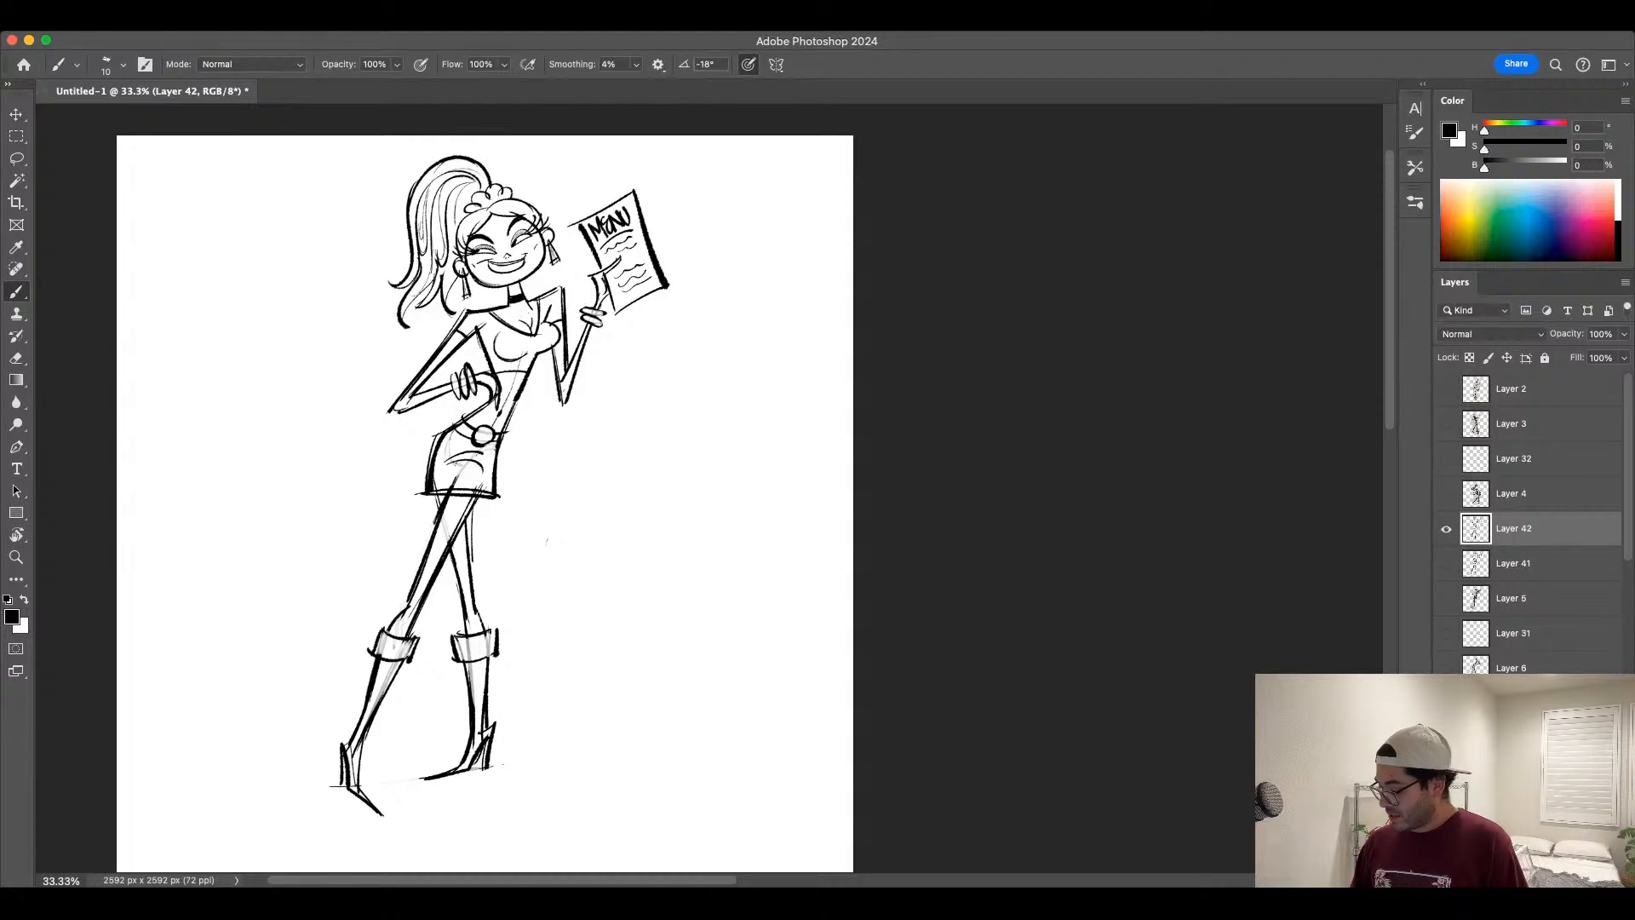
Step: Duplicate Layer 42, hide the original, and rotate the front leg on the copy about -8.25° around the hip so it stands more upright
key(super+j)
click(1446, 564)
key(l)
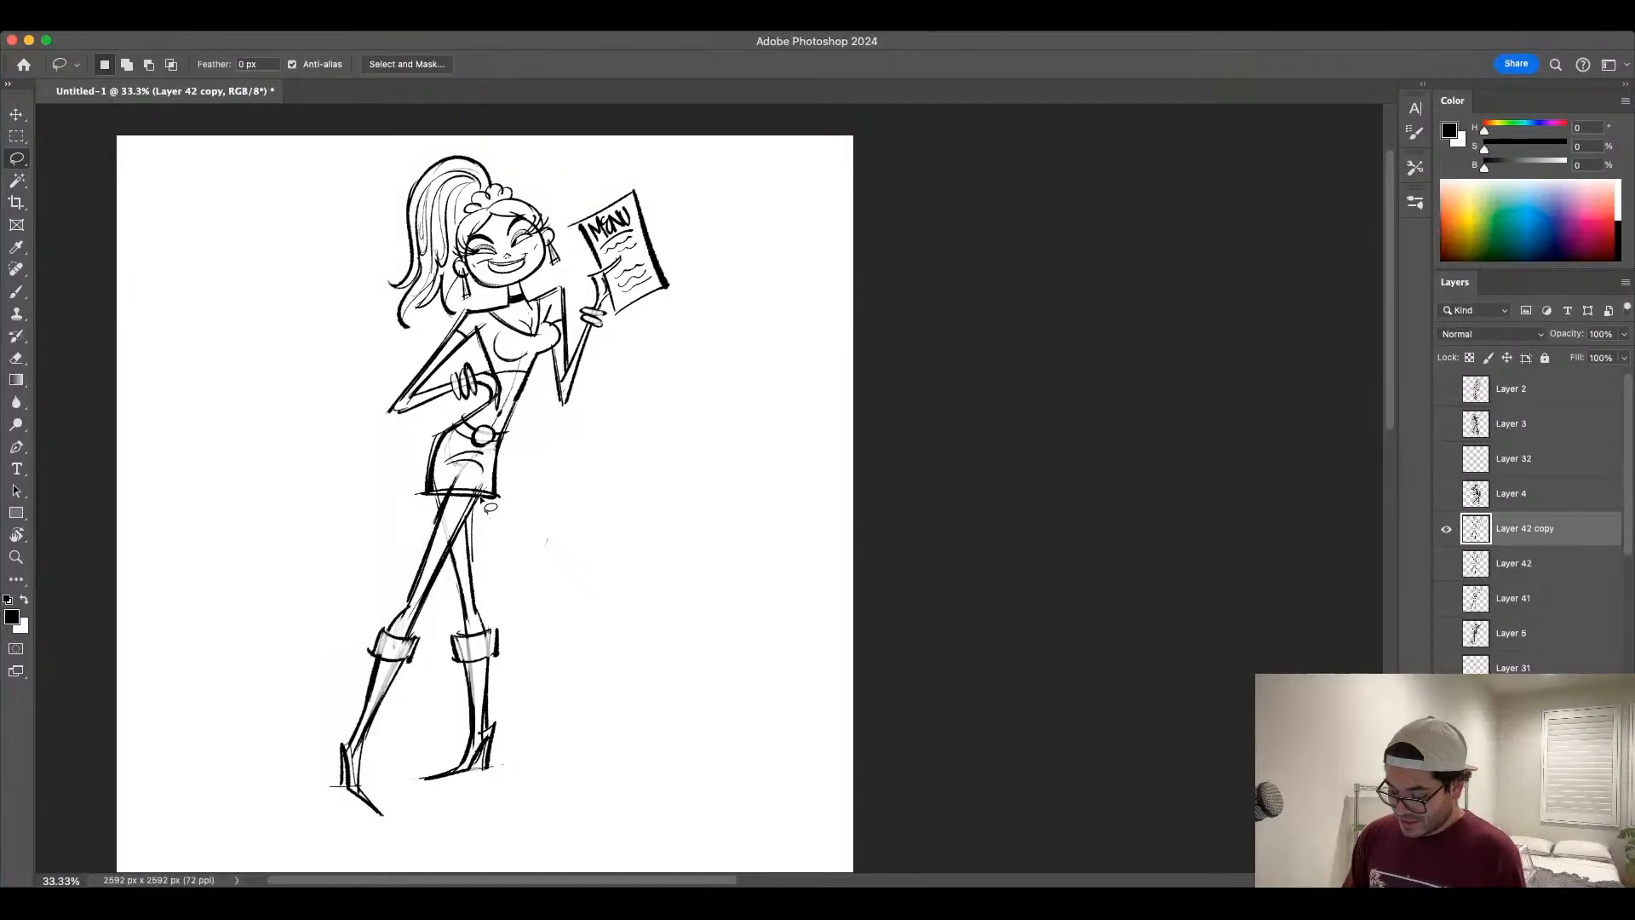
mouse_move(487, 506)
mouse_down()
mouse_move(404, 543)
mouse_move(334, 666)
mouse_move(341, 835)
mouse_move(407, 822)
mouse_move(394, 752)
mouse_move(489, 506)
mouse_up()
key(ctrl+t)
mouse_move(514, 762)
mouse_down()
mouse_move(580, 782)
mouse_move(550, 685)
mouse_up()
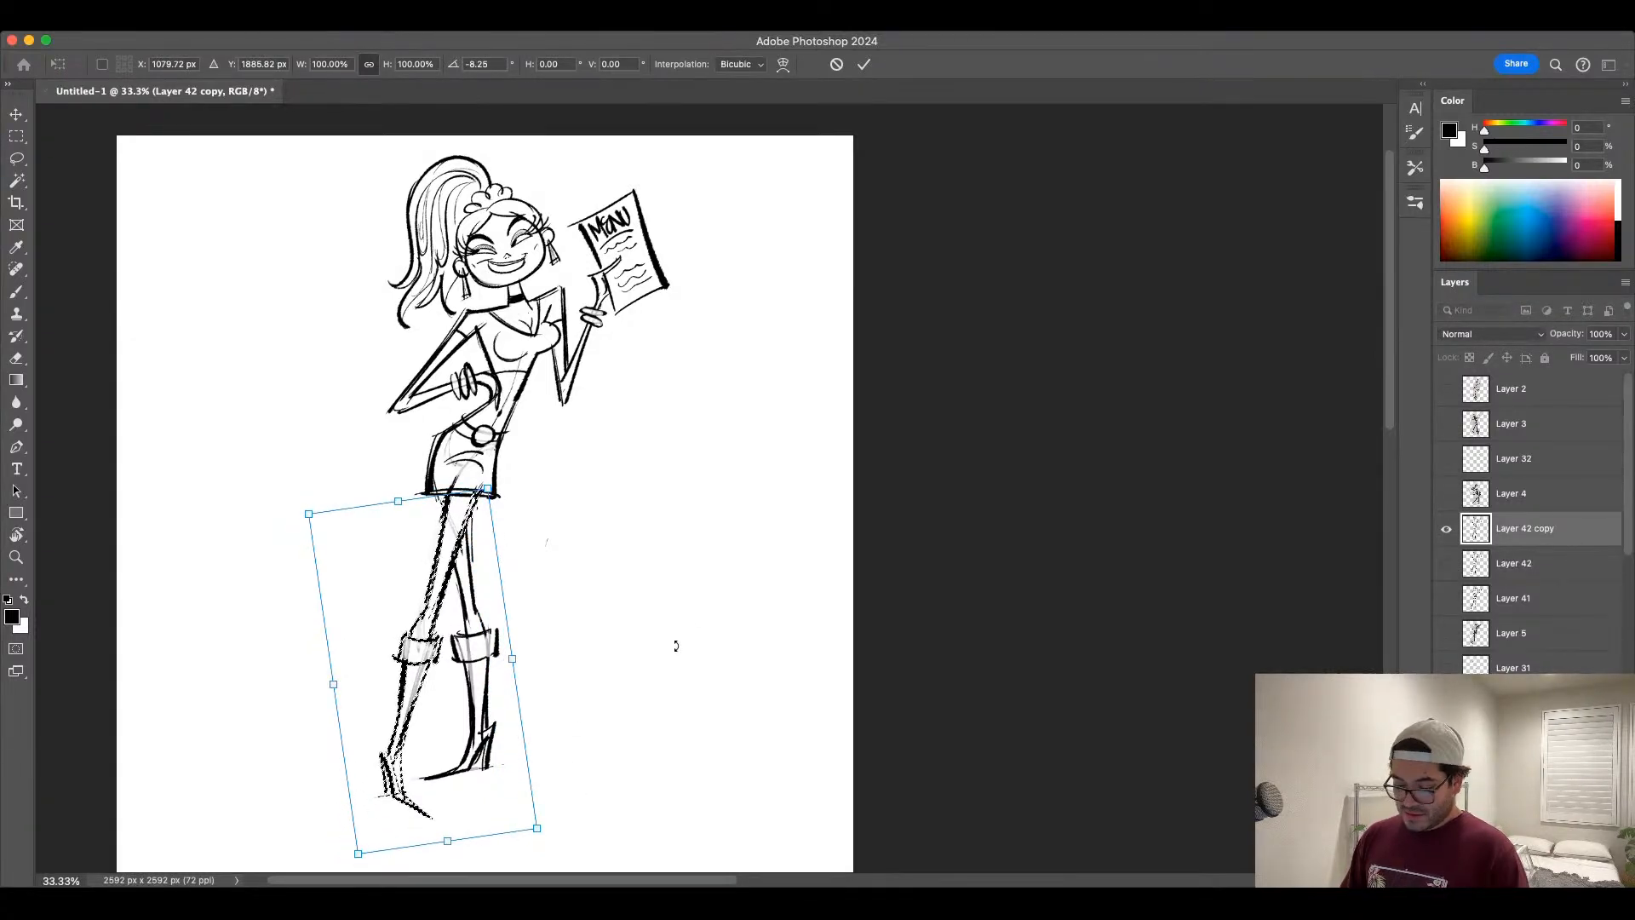
key(Return)
key(ctrl+d)
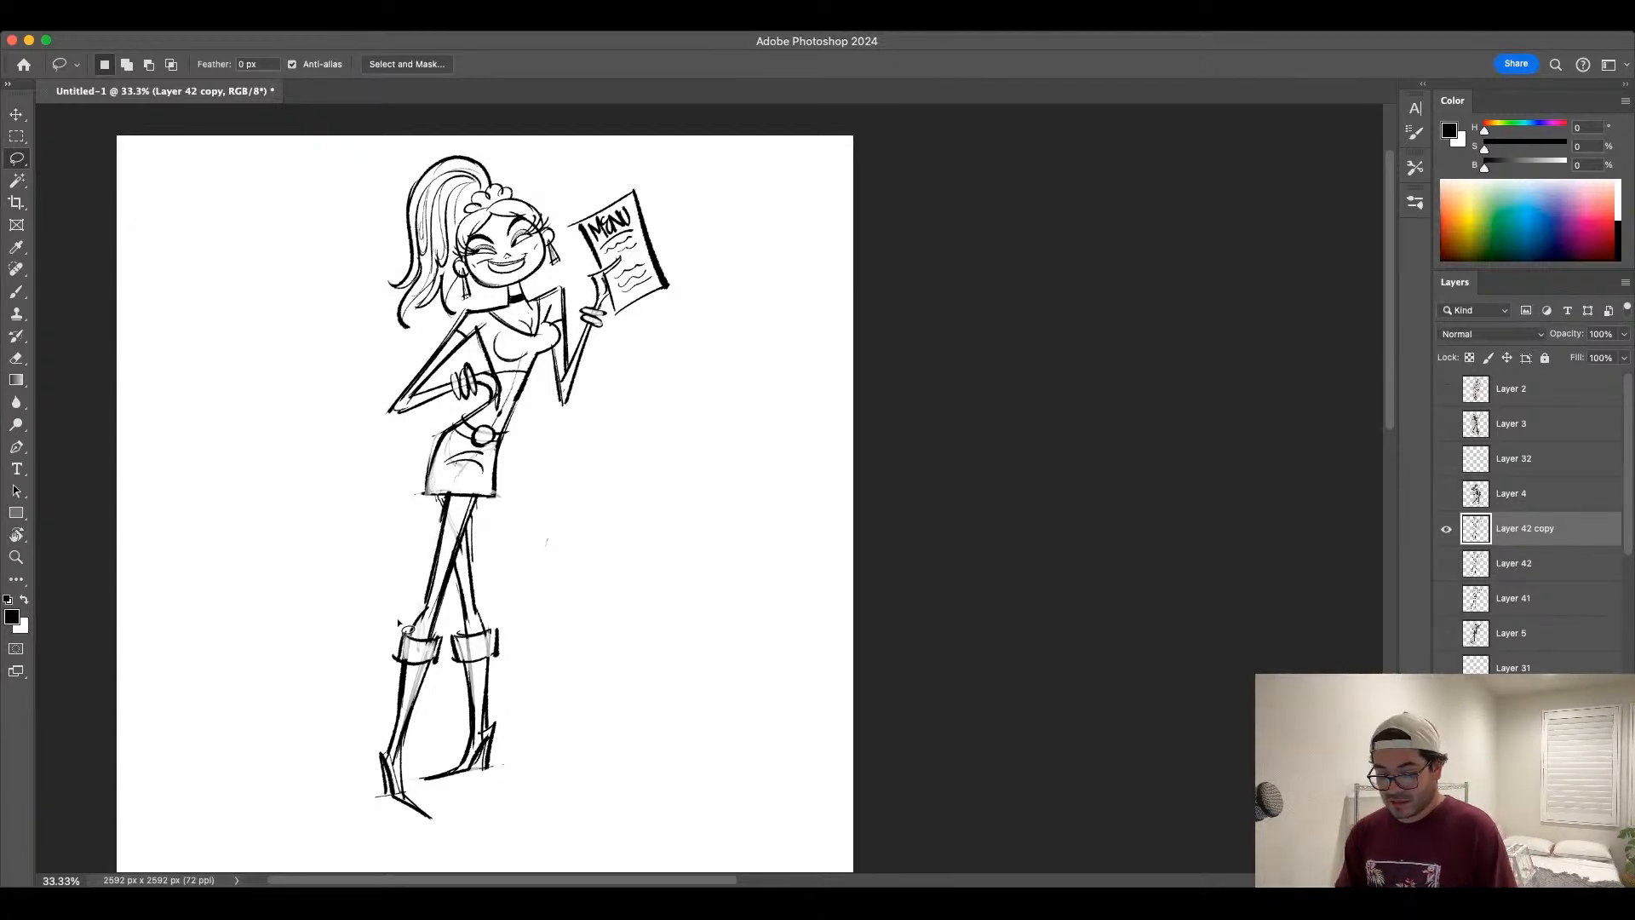
Step: Redraw the skirt's hem and side edges with brush size 20 to fit the new leg position
key(b)
key(bracketright)
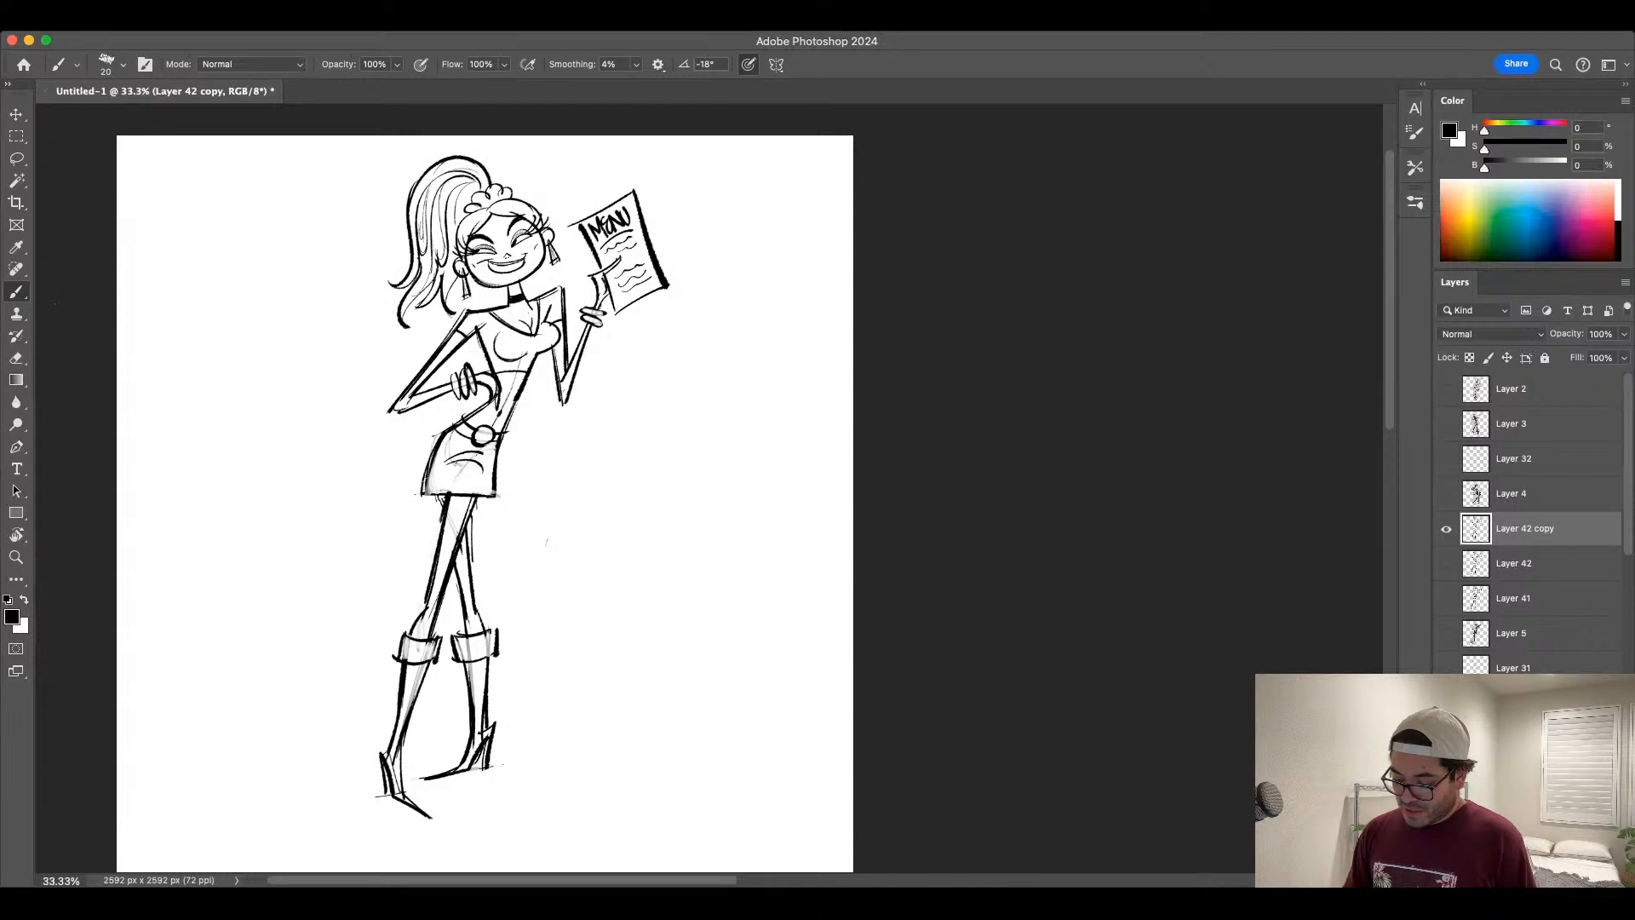
drag(422, 495, 488, 493)
key(super+z)
drag(418, 494, 508, 495)
key(super+z)
drag(500, 437, 494, 495)
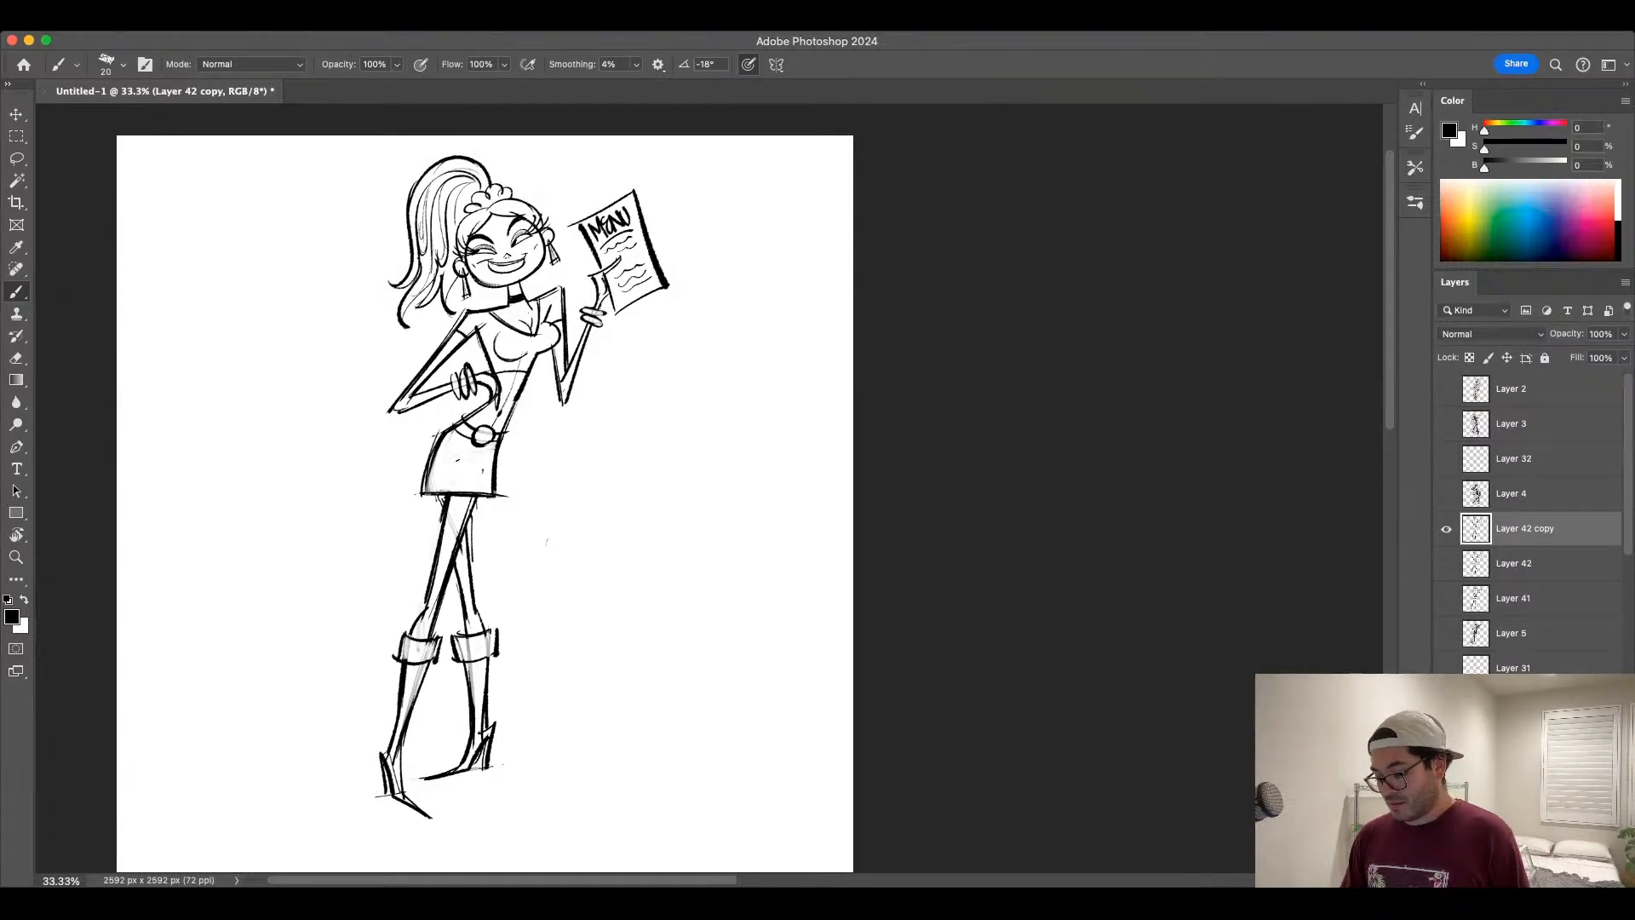
Step: Remove the skirt's old crease marks and draw a light curved fold across its front
mouse_move(445, 460)
mouse_down()
mouse_move(490, 453)
mouse_move(472, 470)
mouse_up()
key(super+z)
key(super+z)
key(super+z)
key(super+z)
key(super+z)
key(super+z)
key(super+z)
key(super+z)
key(super+z)
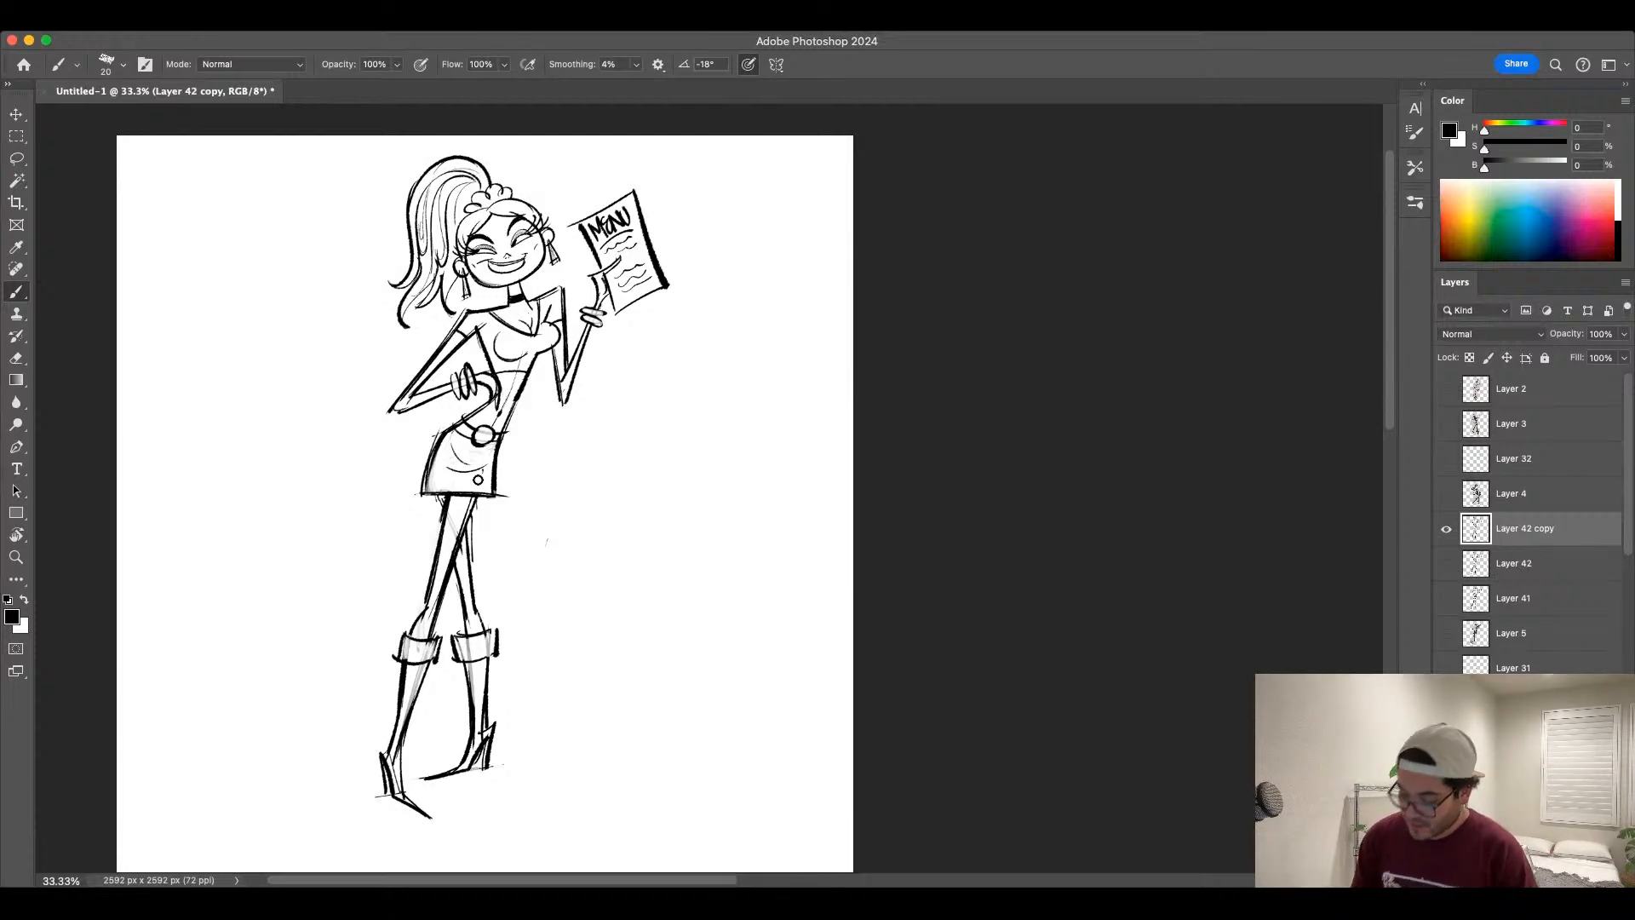
Step: Clear the leftover thigh lines below the skirt hem and redraw the crossed upper legs with brush size 20
mouse_move(451, 502)
mouse_down()
mouse_move(433, 566)
mouse_move(452, 563)
mouse_up()
drag(474, 518, 474, 566)
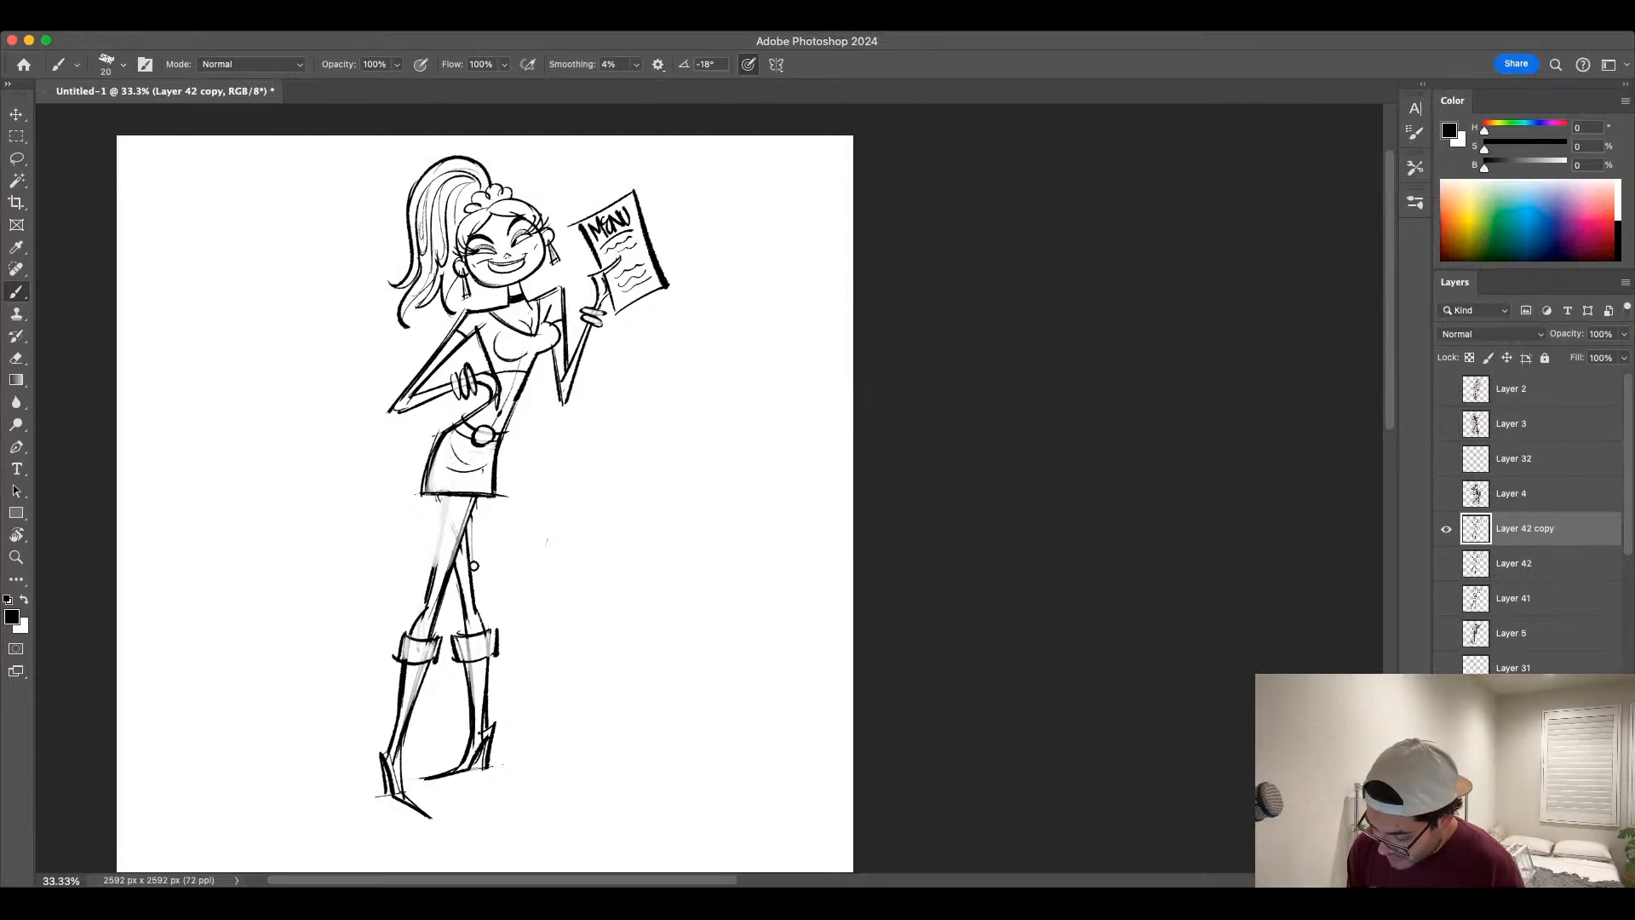
drag(451, 498, 437, 599)
key(super+z)
key(super+z)
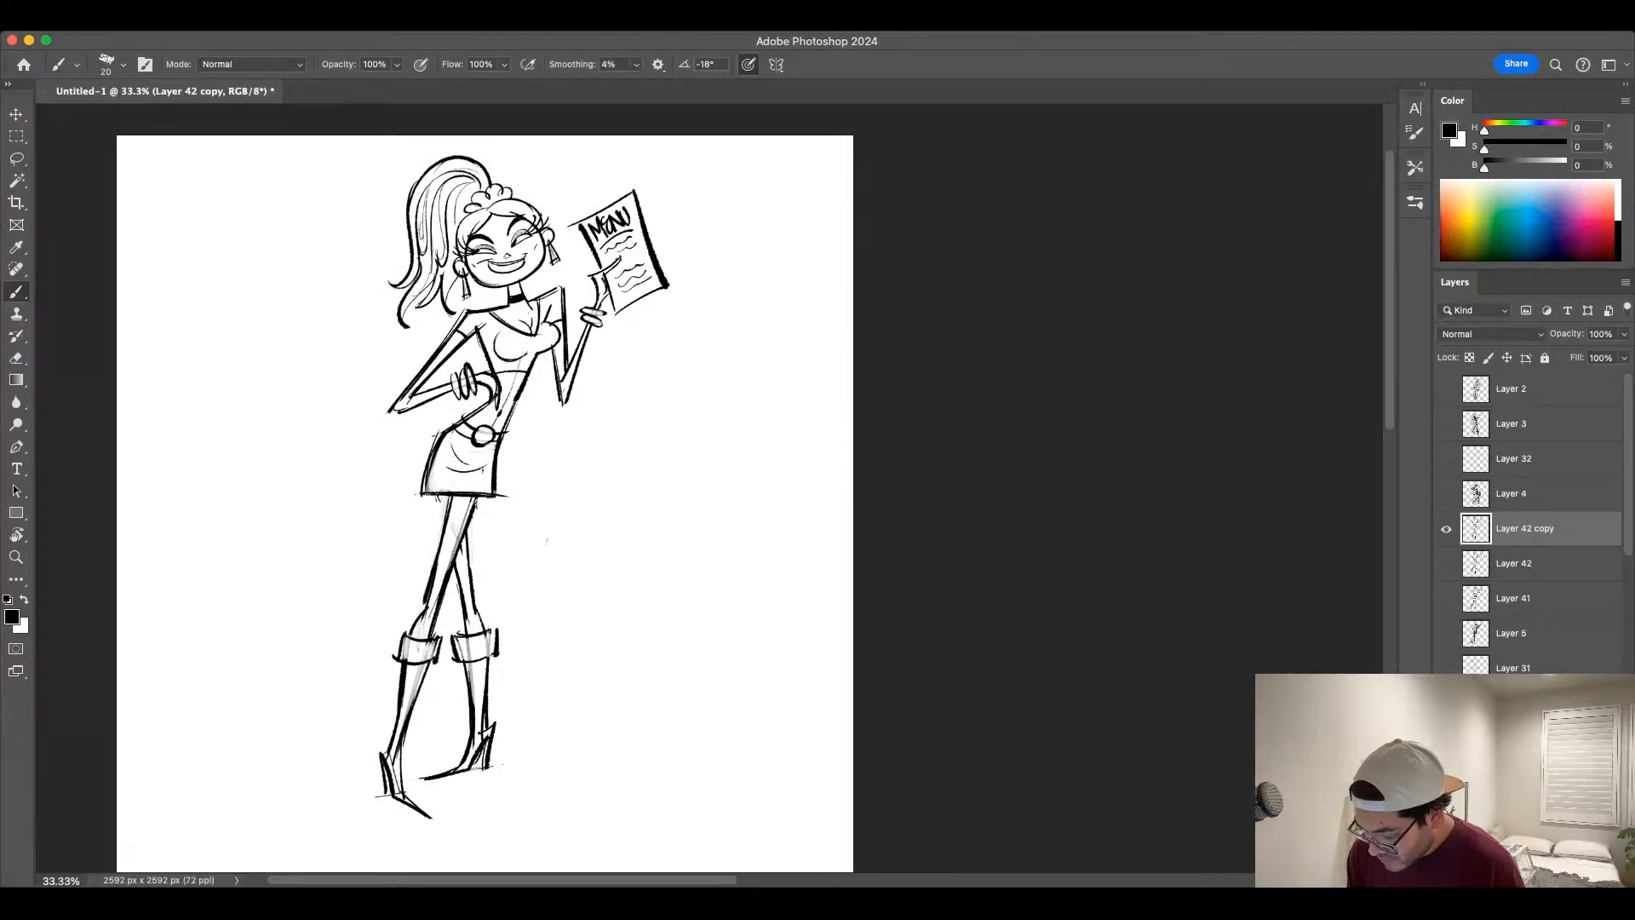
key(super+z)
mouse_move(477, 497)
mouse_down()
mouse_move(465, 538)
mouse_move(470, 523)
mouse_move(441, 510)
mouse_move(453, 538)
mouse_move(444, 518)
mouse_up()
key(super+z)
key(super+z)
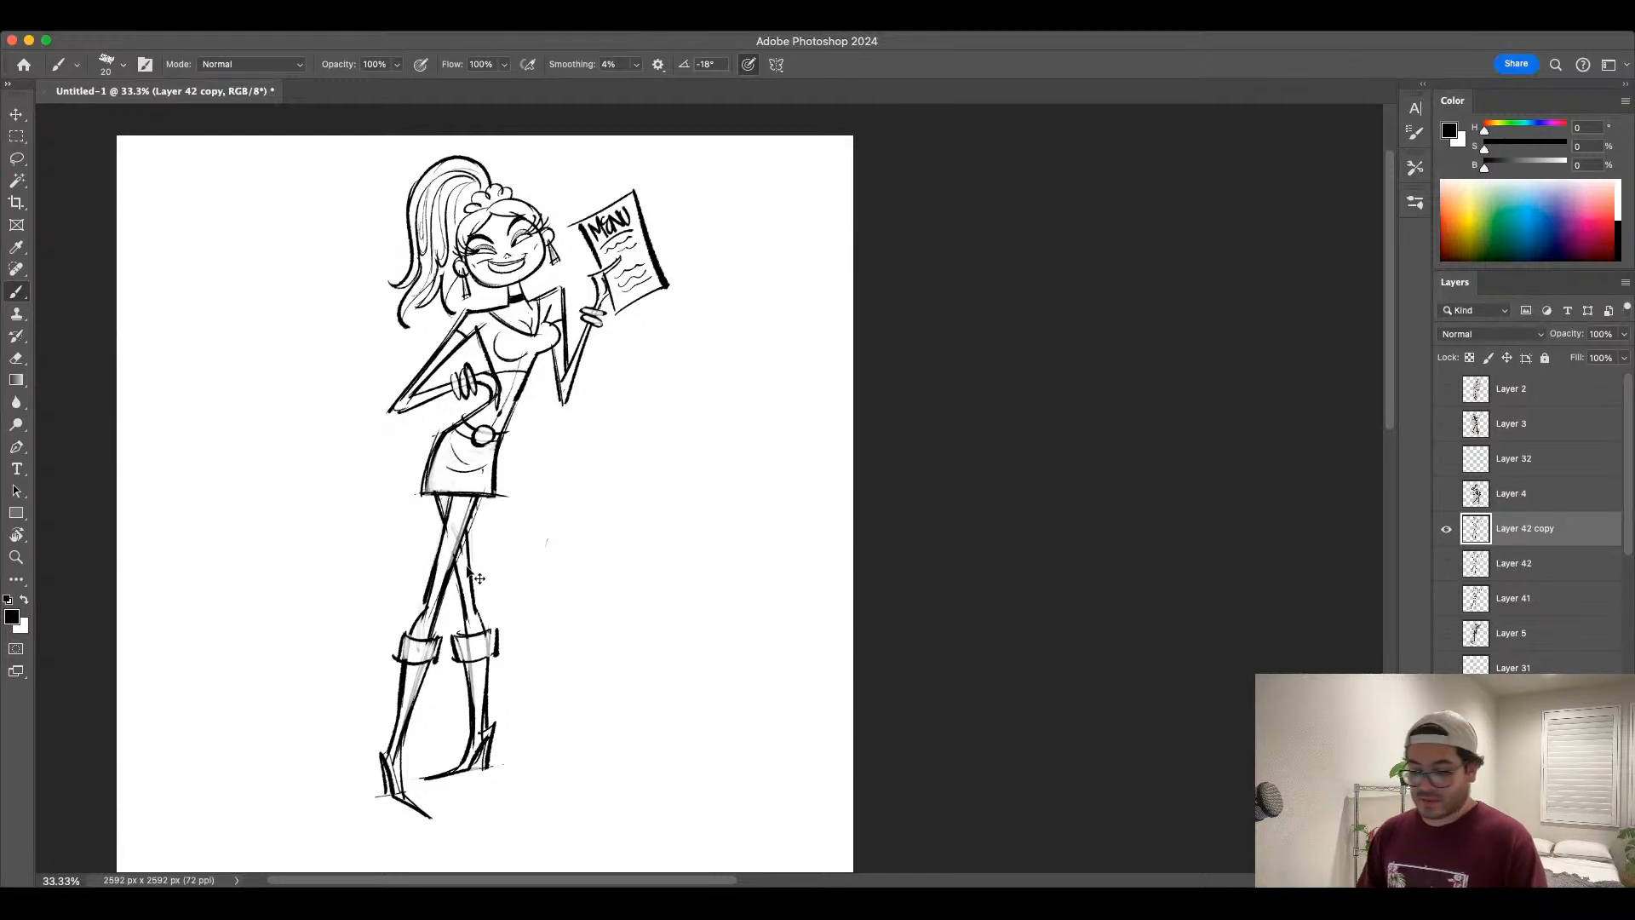
Step: Save the drawing as 1.psd
key(super+Tab)
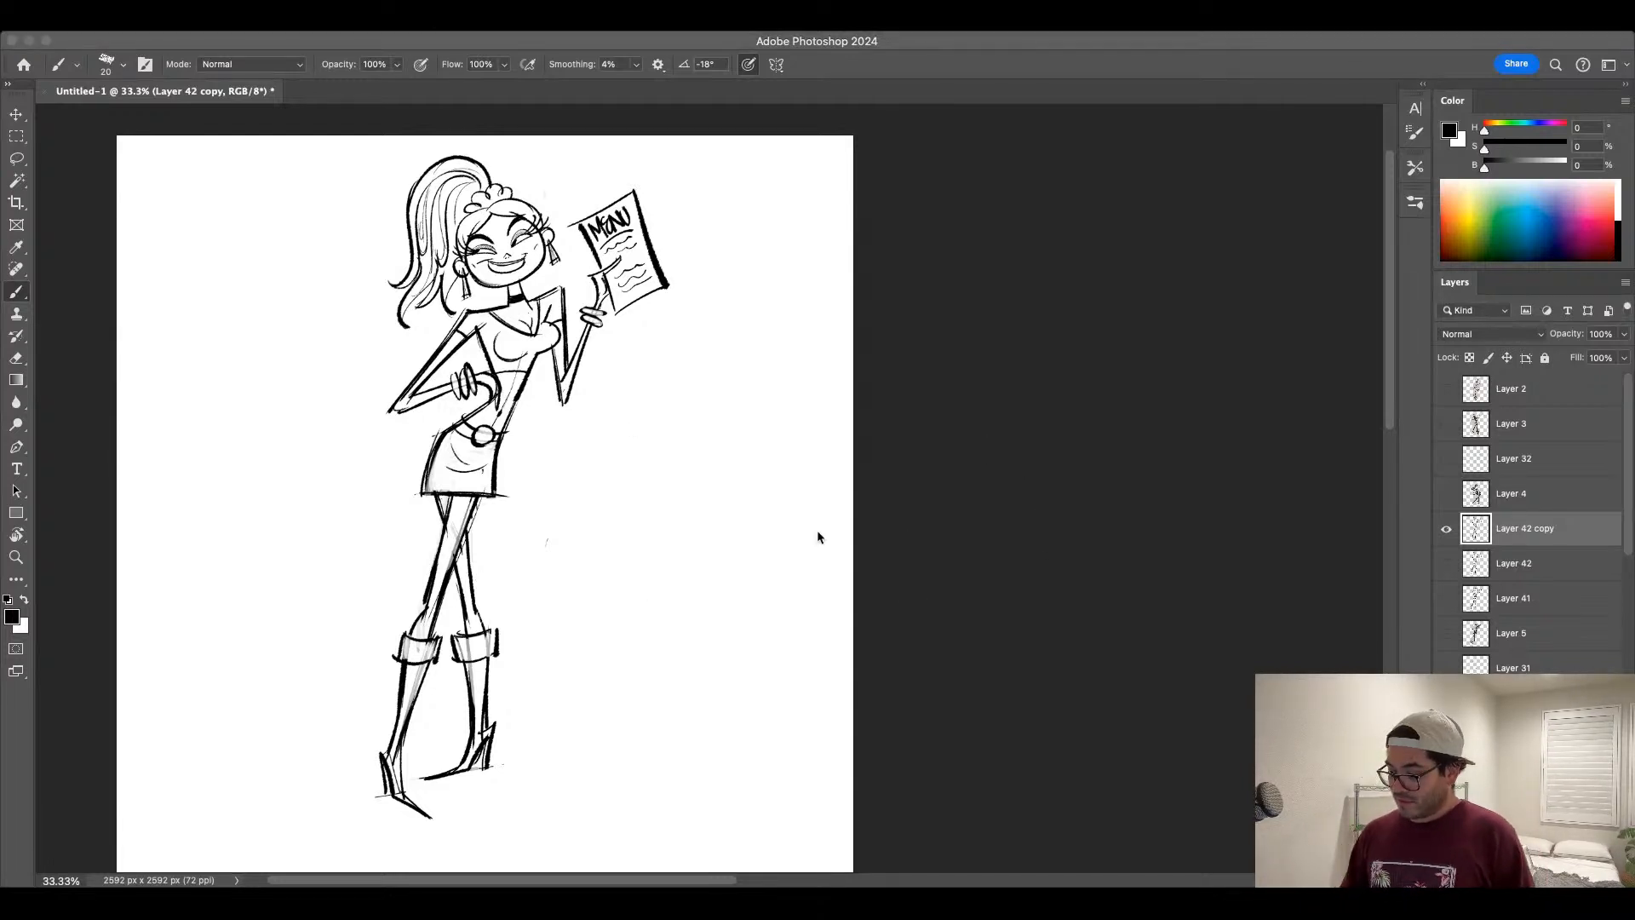
click(1111, 598)
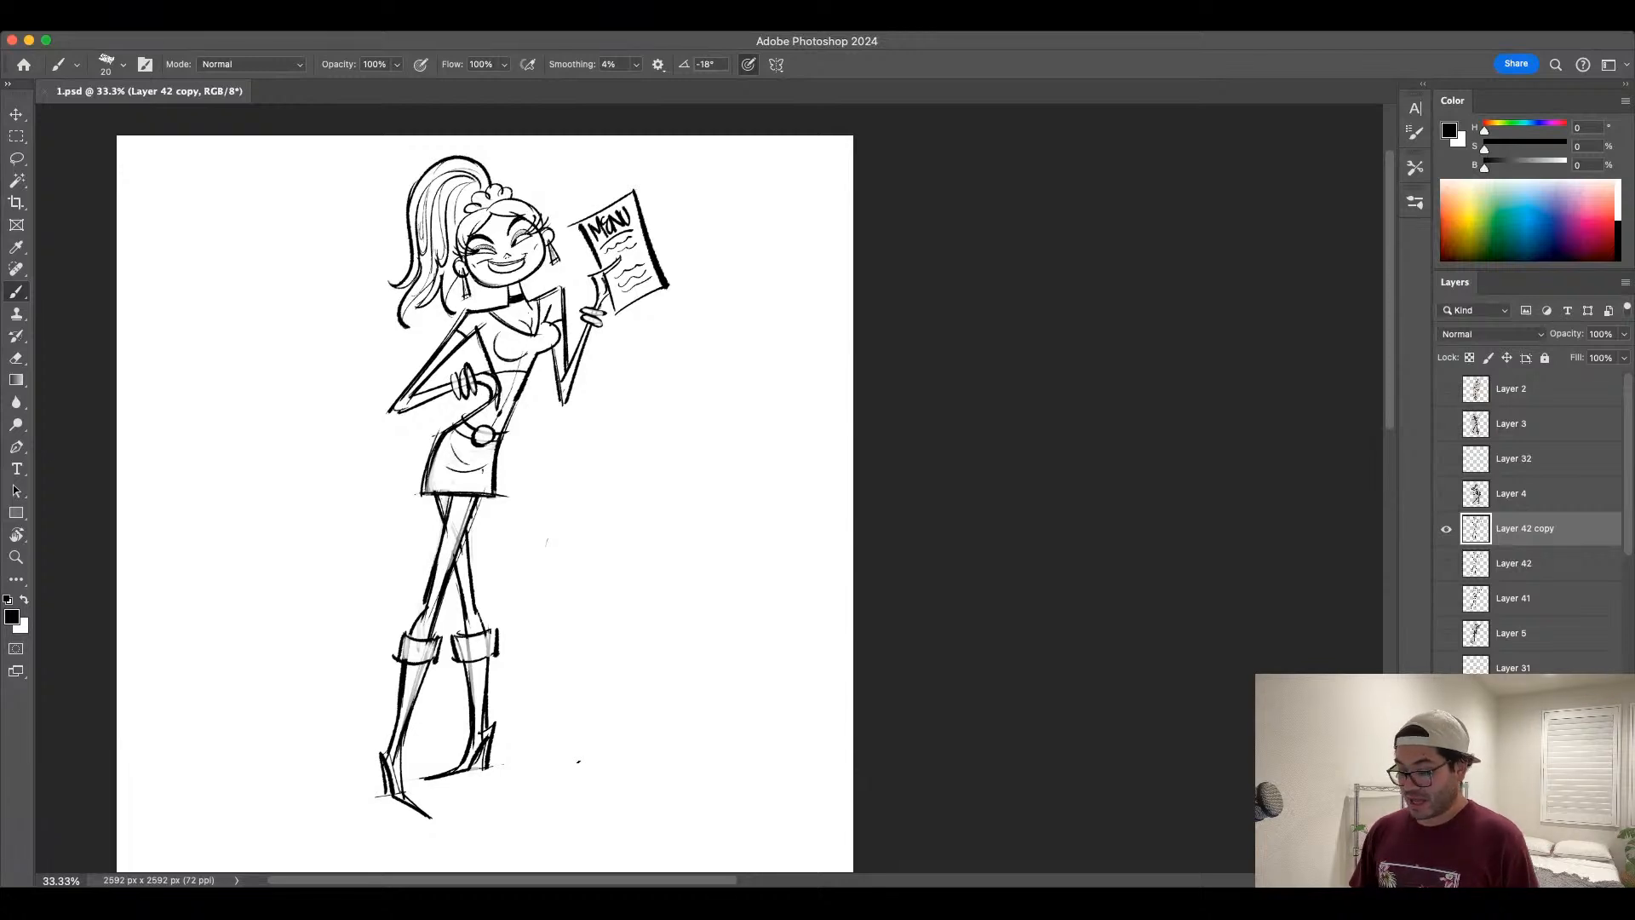
Step: Extend the torso's side line from the bust to the waist with brush size 10 and save the file
click(519, 365)
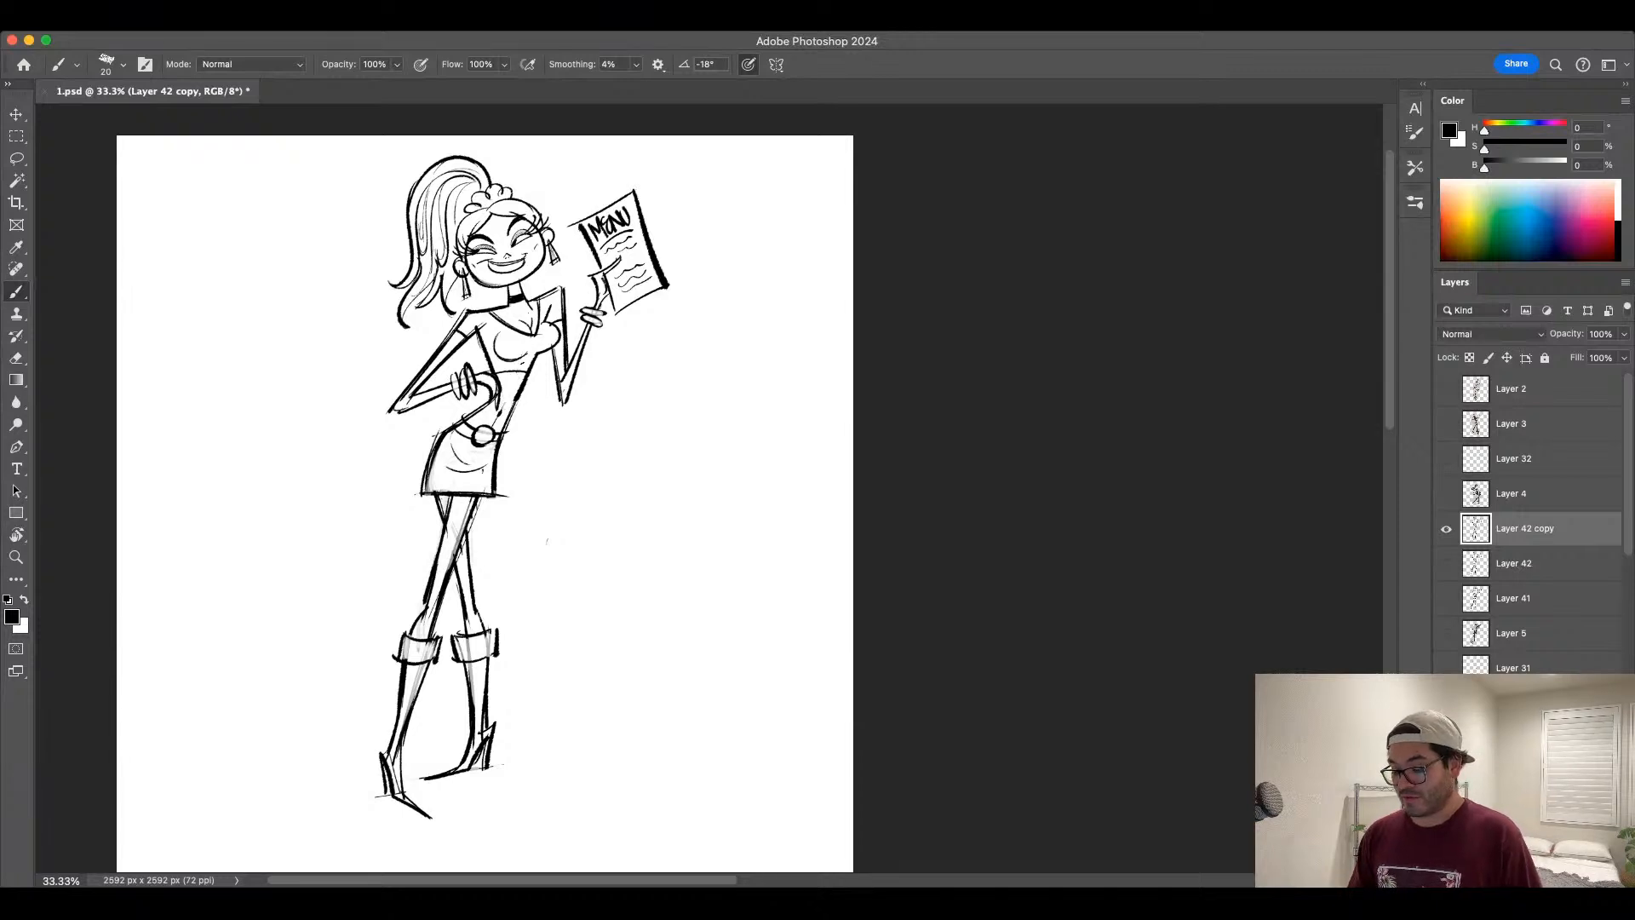
key(bracketleft)
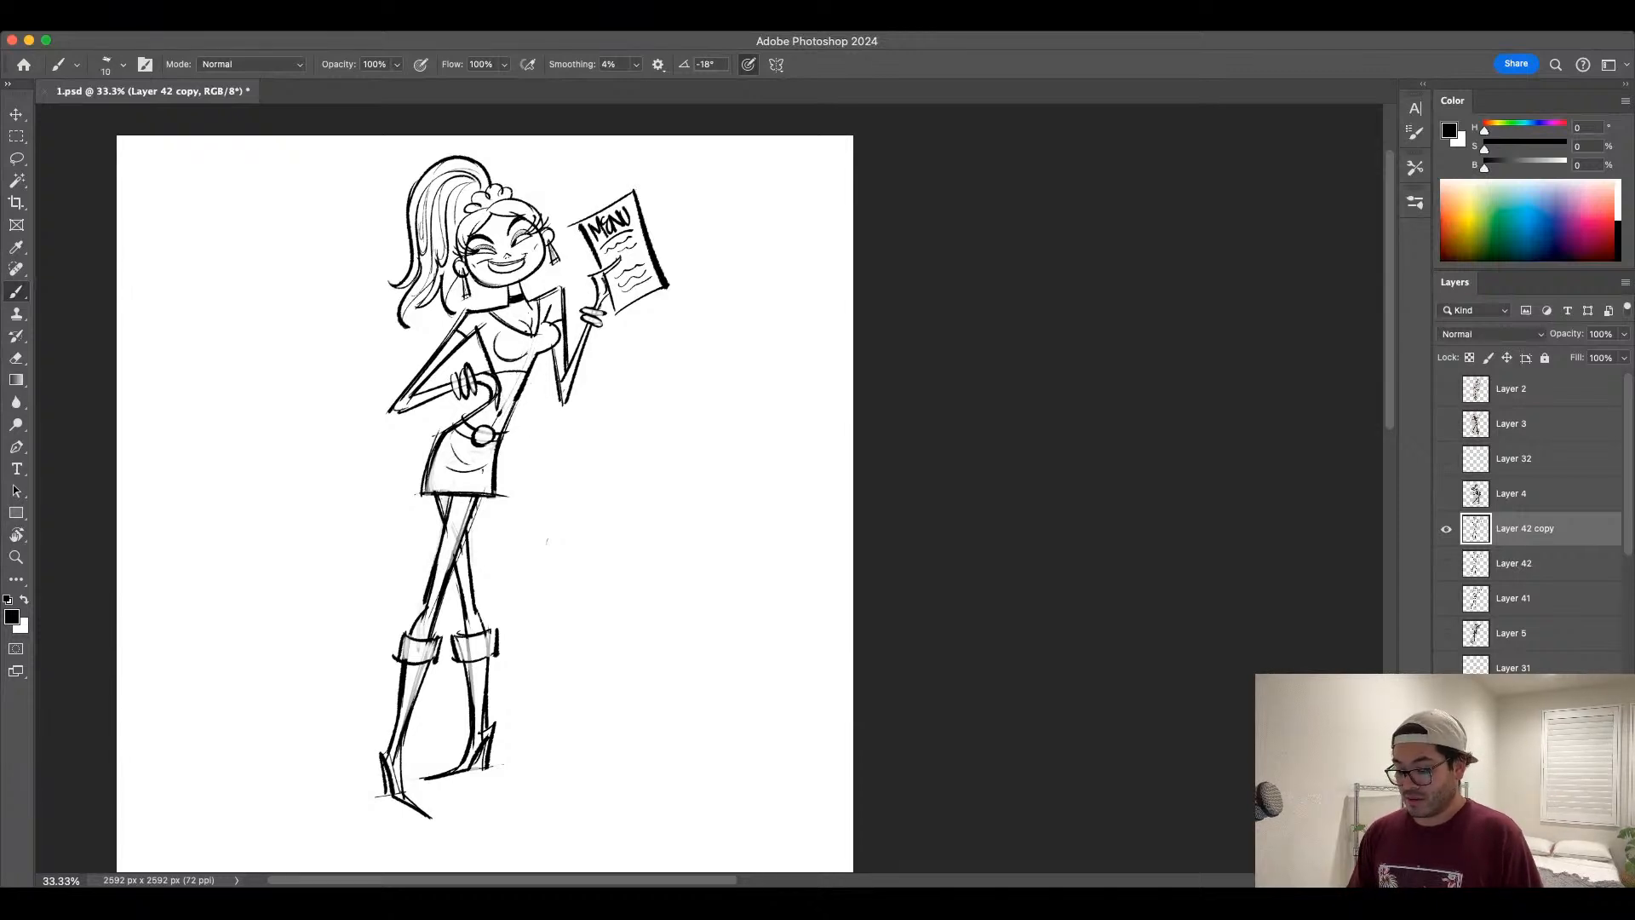
drag(537, 331, 502, 407)
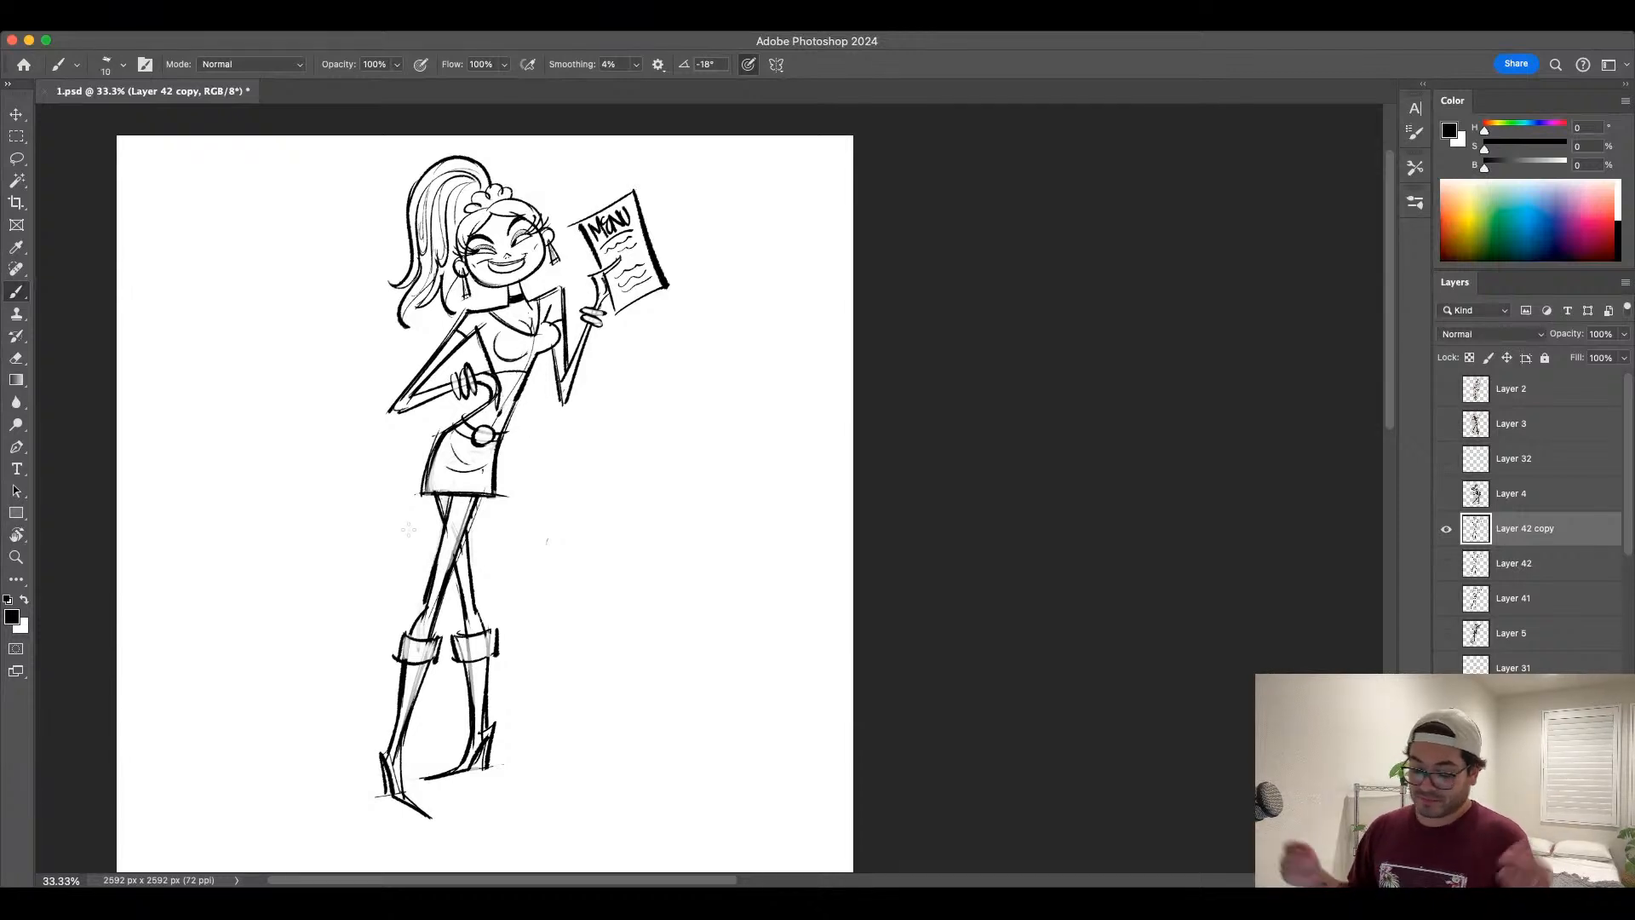
key(super+s)
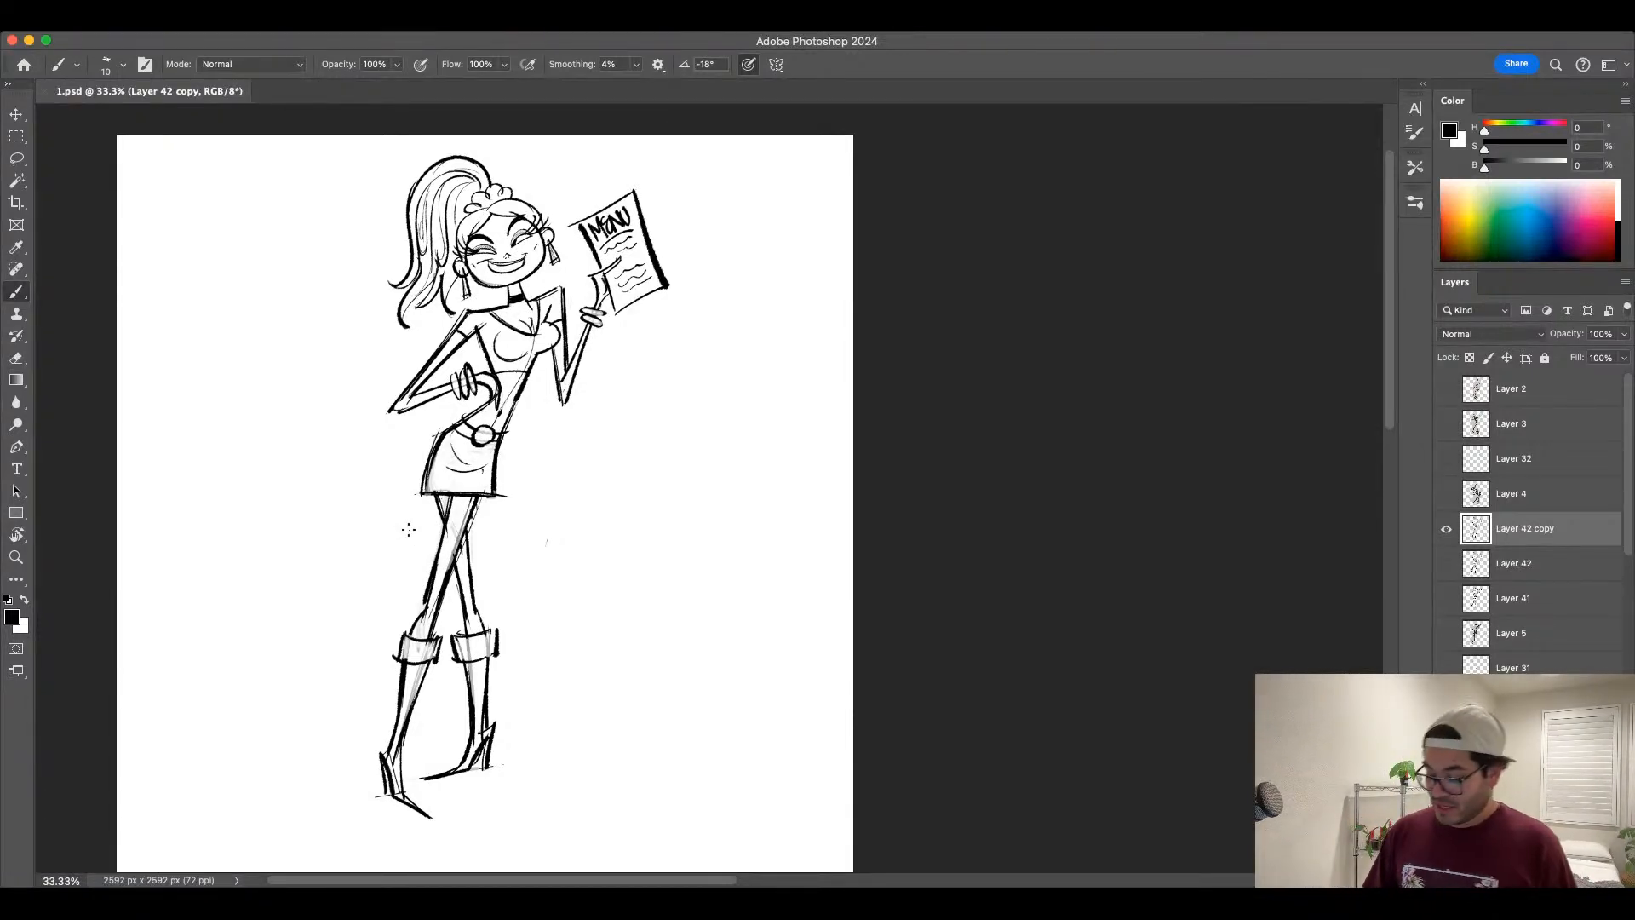
drag(423, 645, 424, 647)
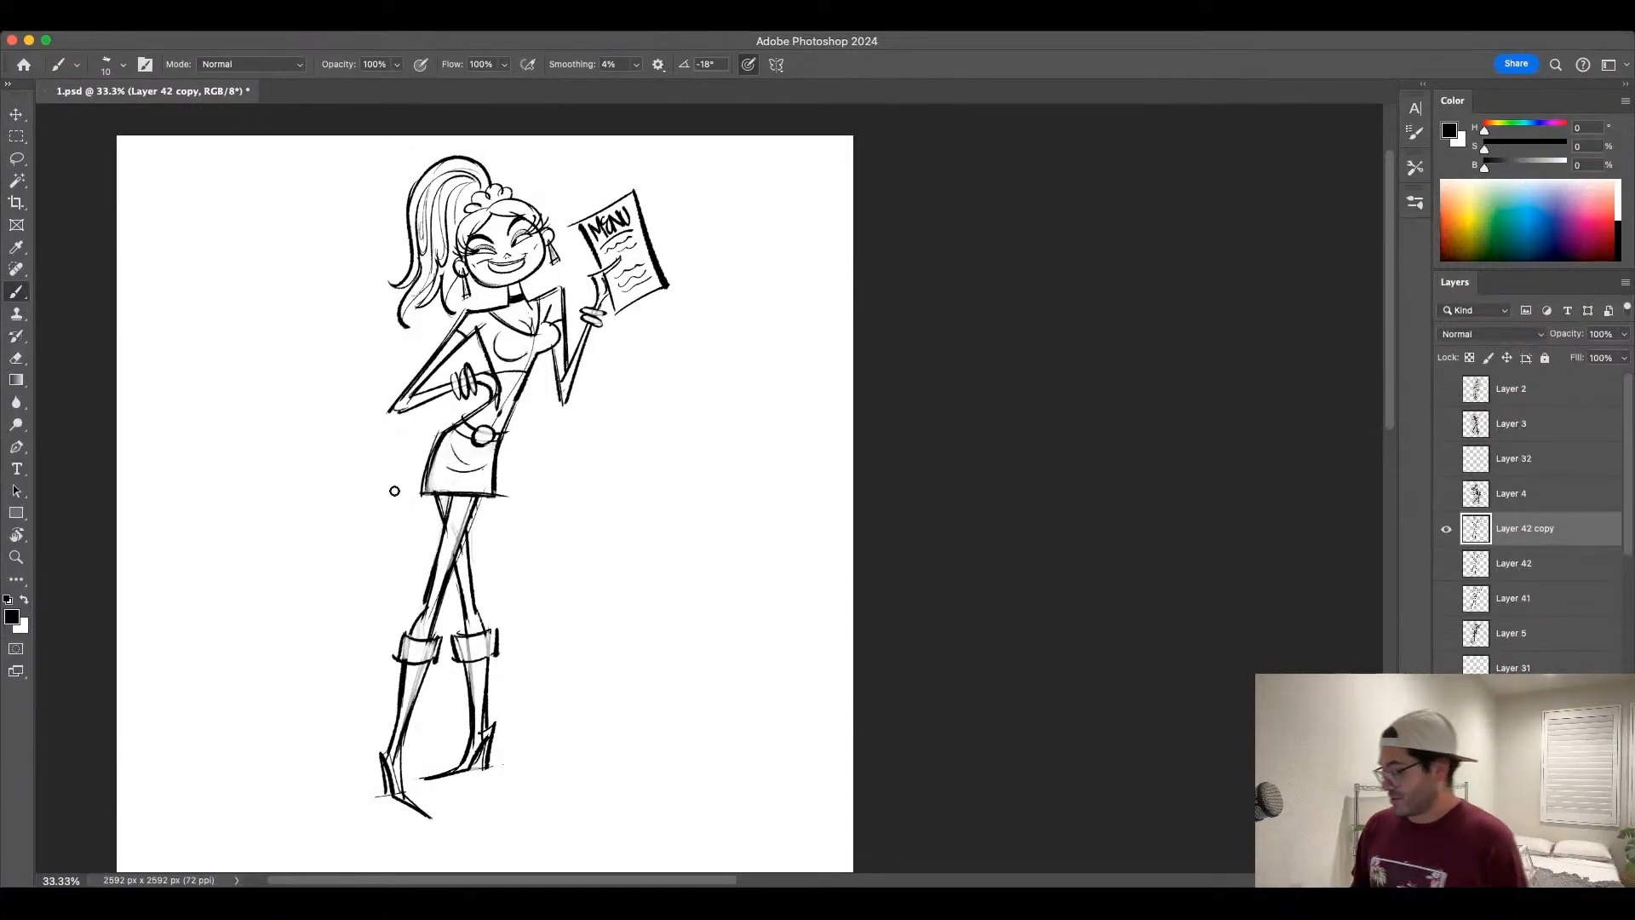
Step: Fade Layer 42 copy to 14% opacity and trace both torso contours on a new layer with brush size 25
click(1625, 336)
drag(1571, 356, 1560, 357)
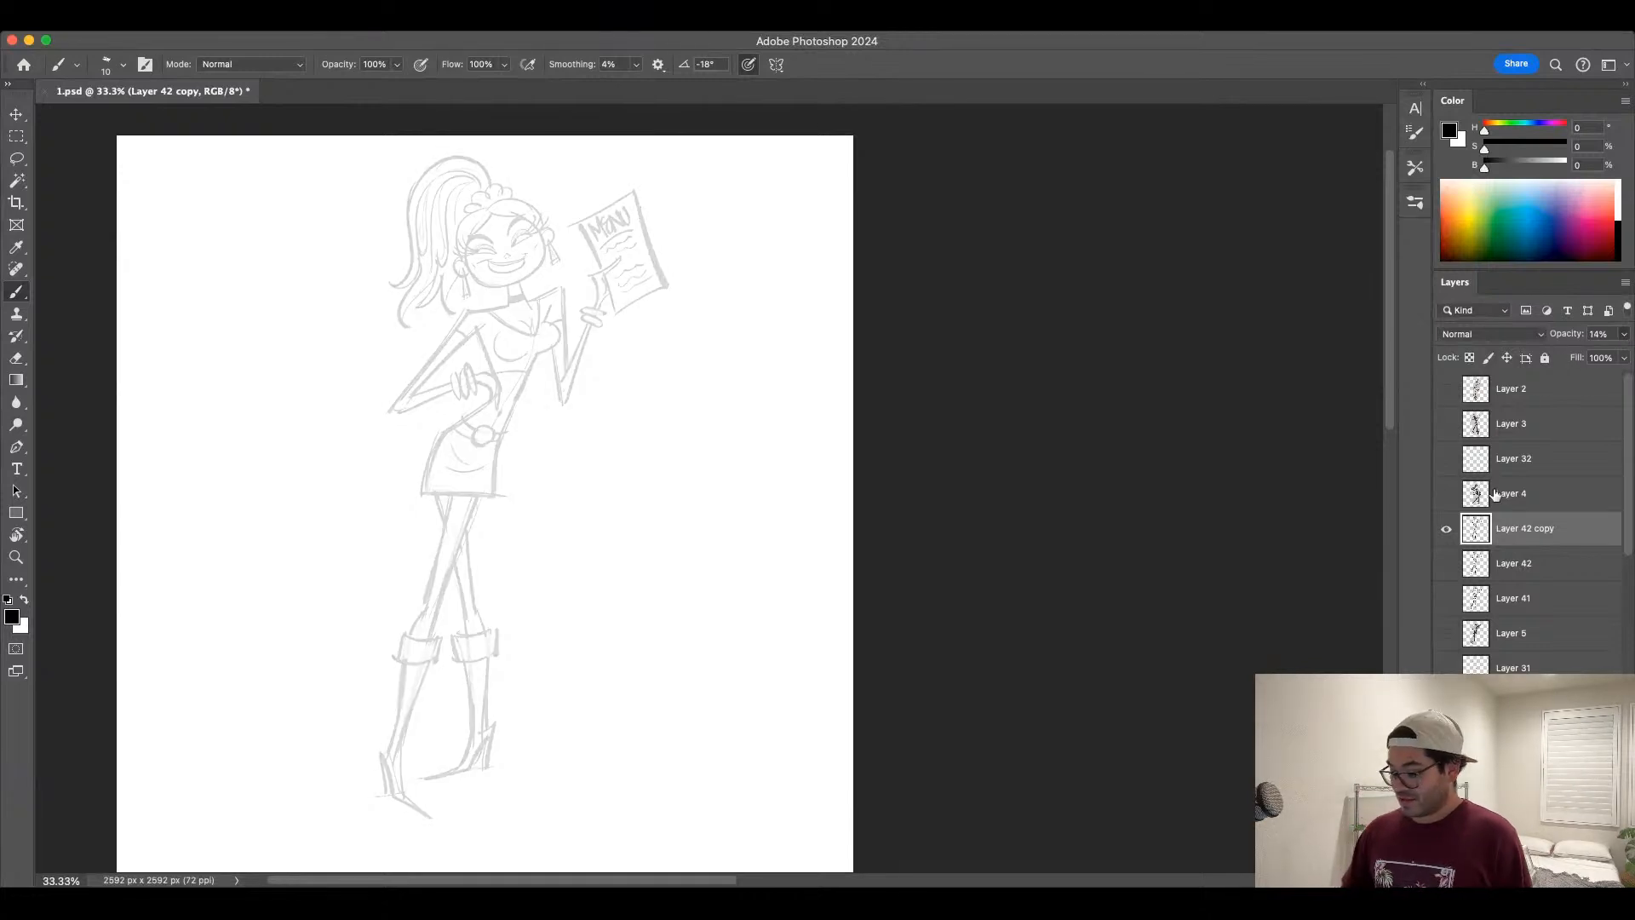
key(super+shift+alt+n)
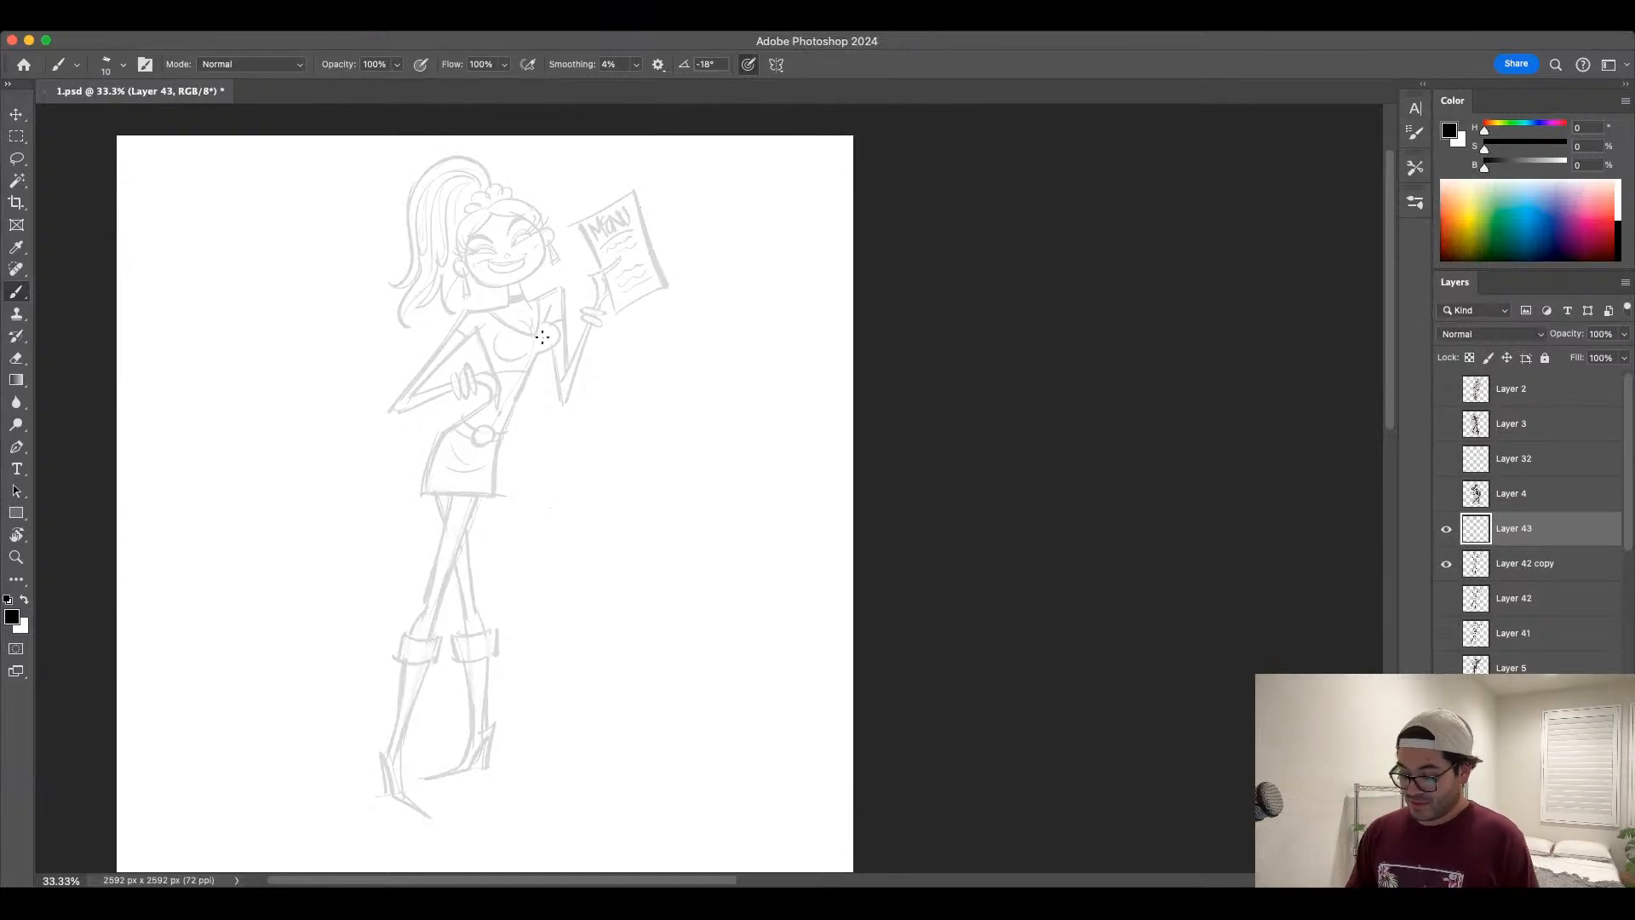
key(bracketright)
drag(552, 325, 500, 441)
key(bracketright)
mouse_move(479, 331)
mouse_down()
mouse_move(498, 397)
mouse_move(443, 432)
mouse_up()
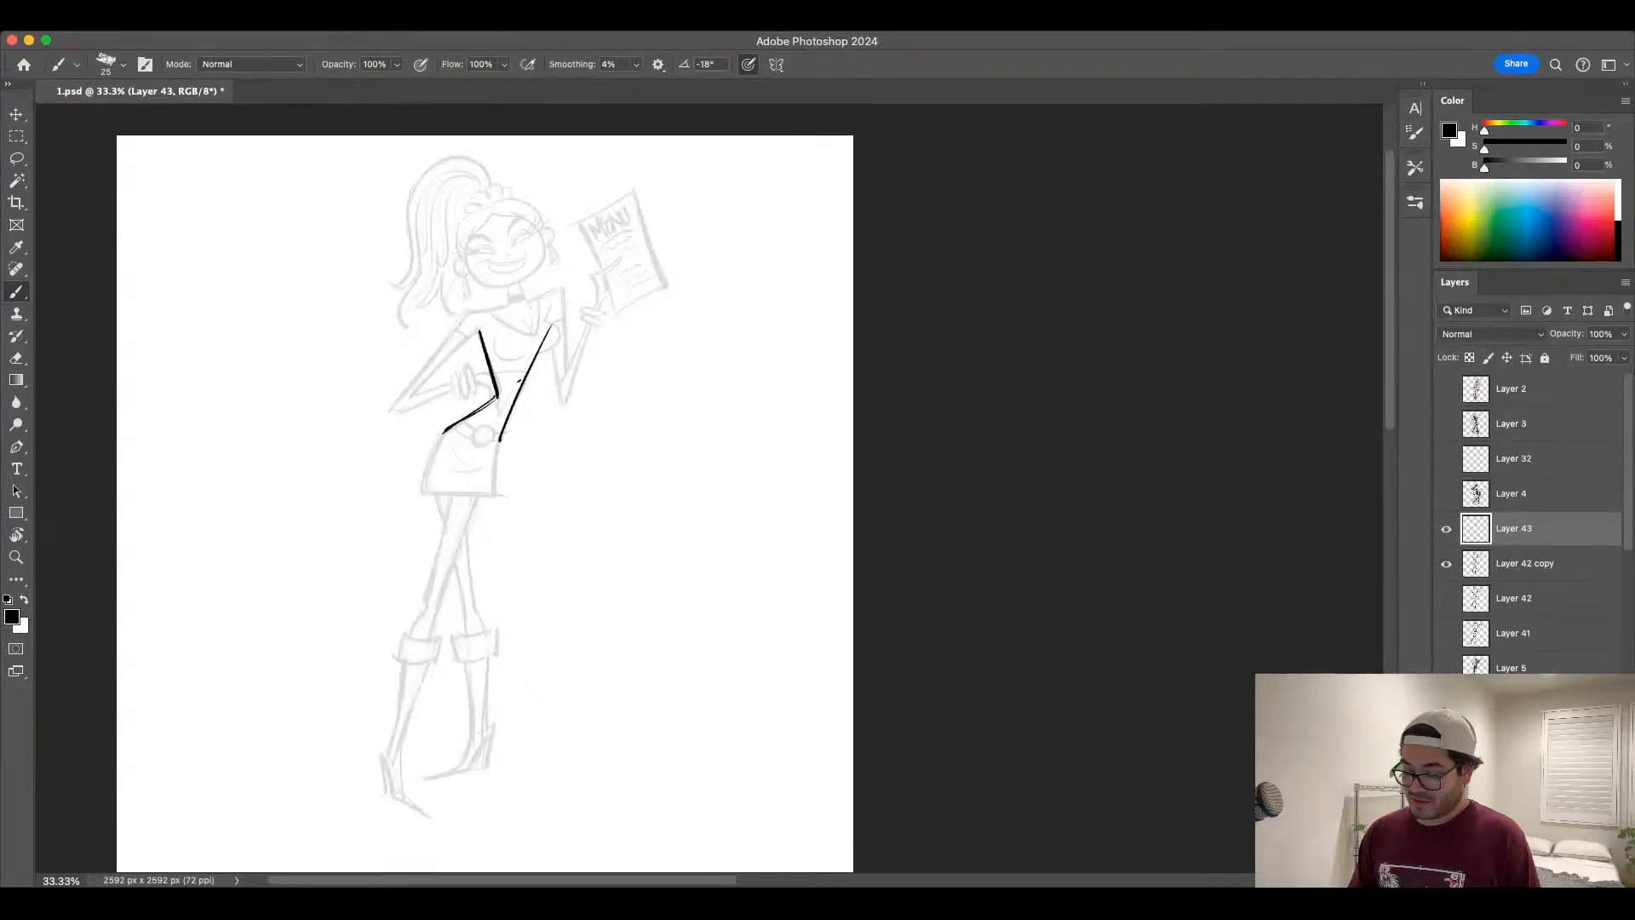
drag(554, 321, 493, 453)
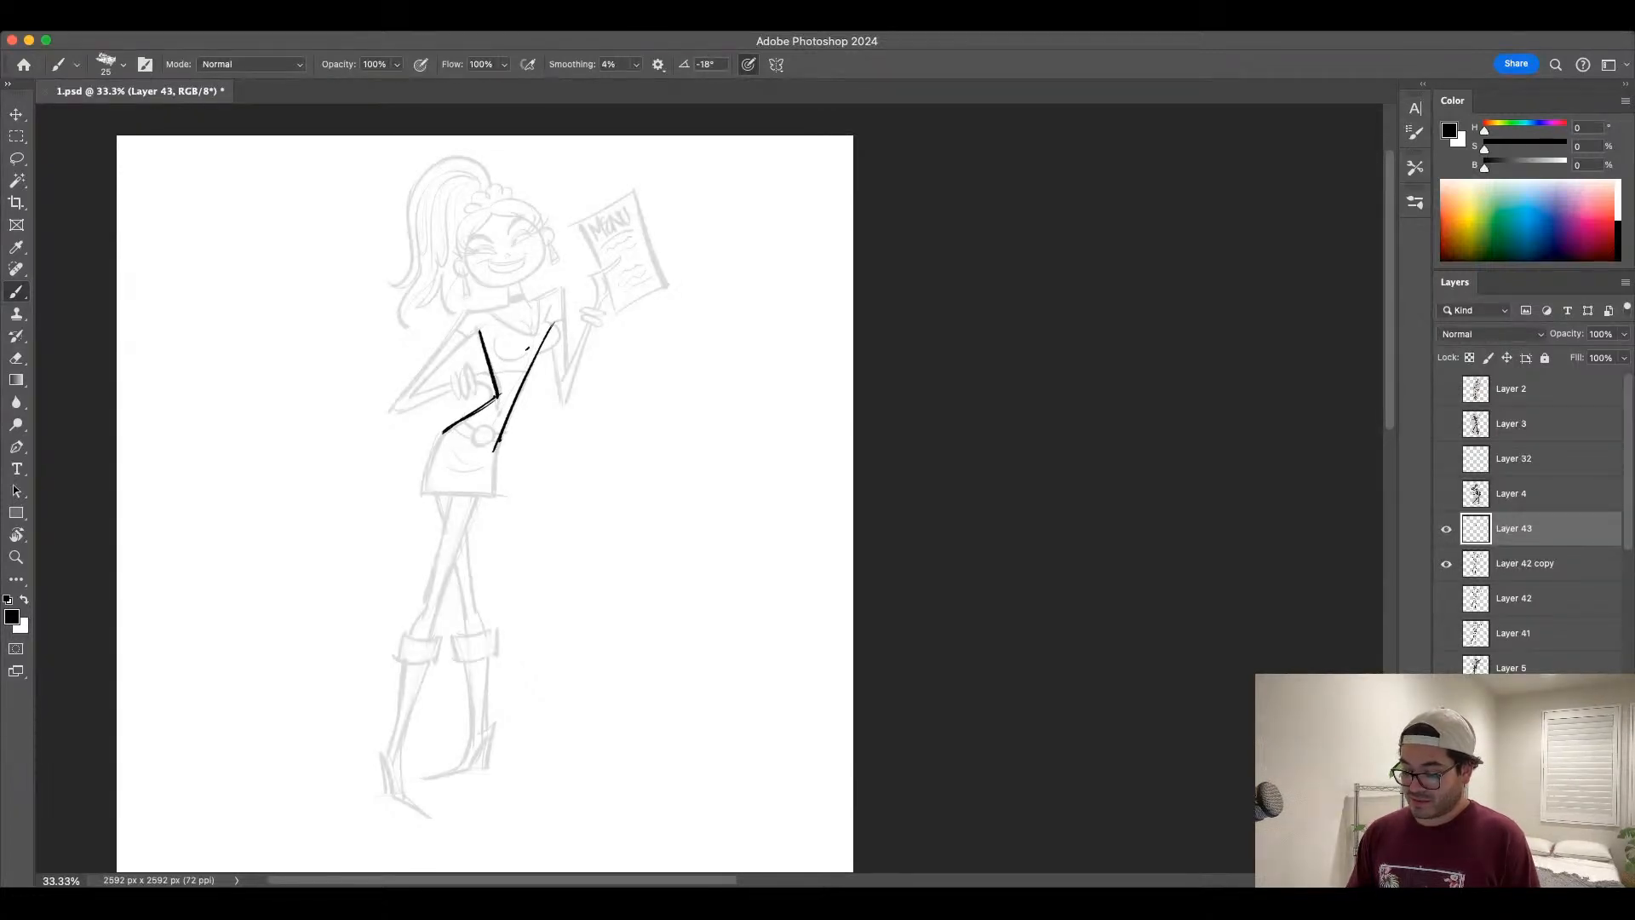
key(ctrl+z)
Step: Draw directional arrows alongside the torso contours and both sides of the skirt to show the flow of the pose
drag(552, 350, 516, 441)
mouse_move(474, 345)
mouse_down()
mouse_move(485, 400)
mouse_move(436, 420)
mouse_move(418, 495)
mouse_up()
key(ctrl+z)
drag(436, 433, 409, 497)
key(ctrl+z)
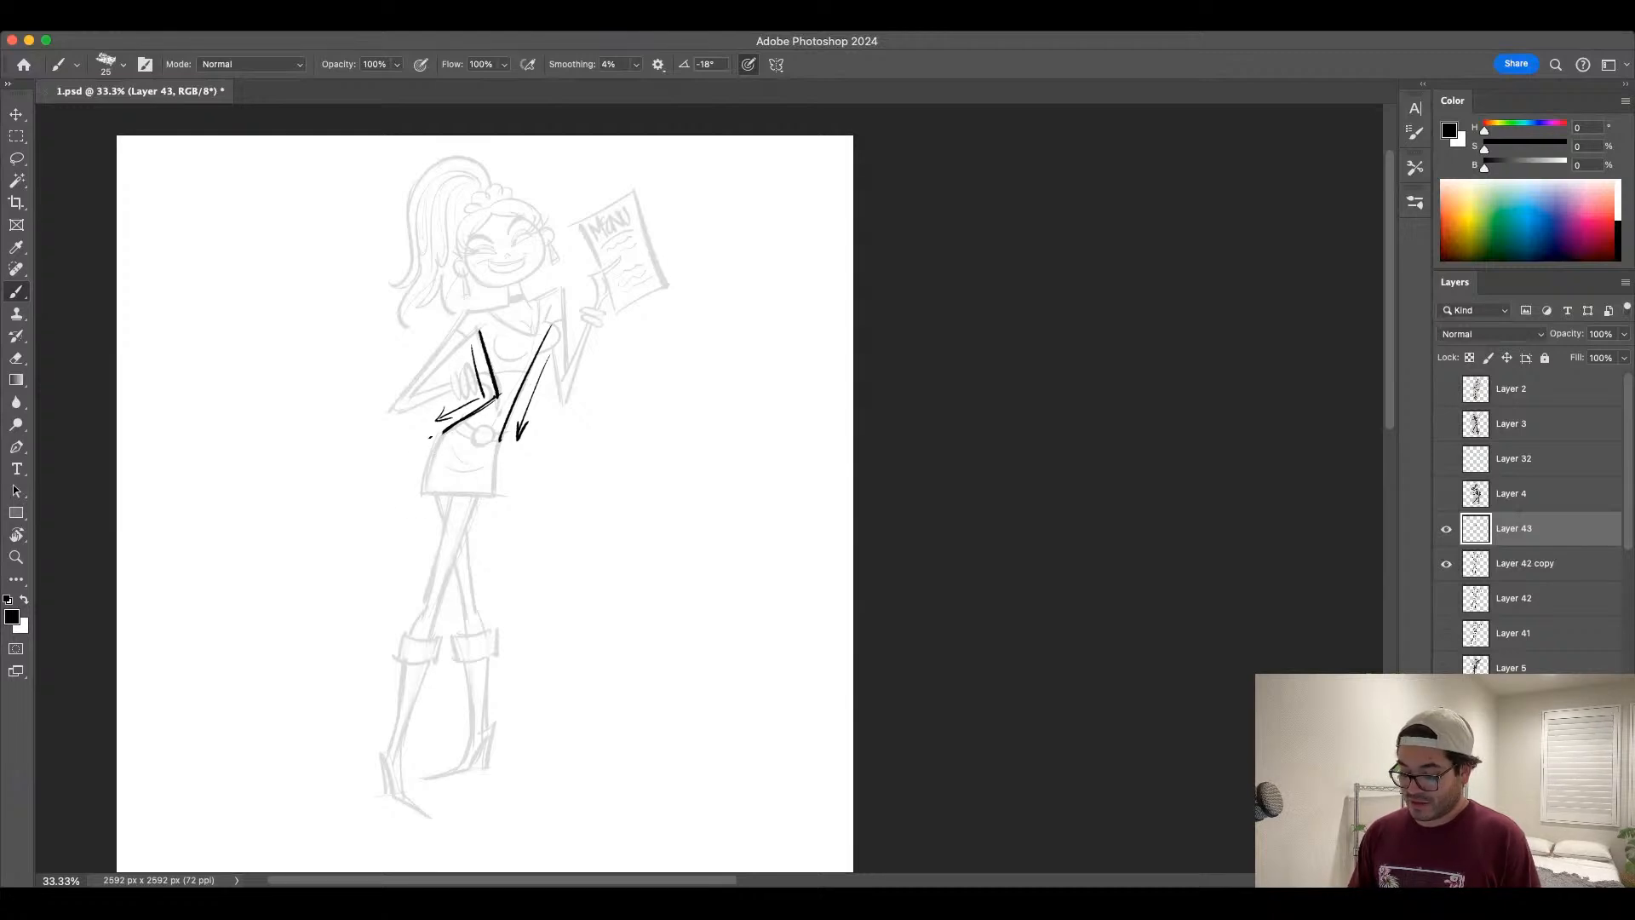
drag(443, 431, 407, 493)
mouse_move(510, 446)
mouse_down()
mouse_move(507, 500)
mouse_move(514, 485)
mouse_up()
key(ctrl+z)
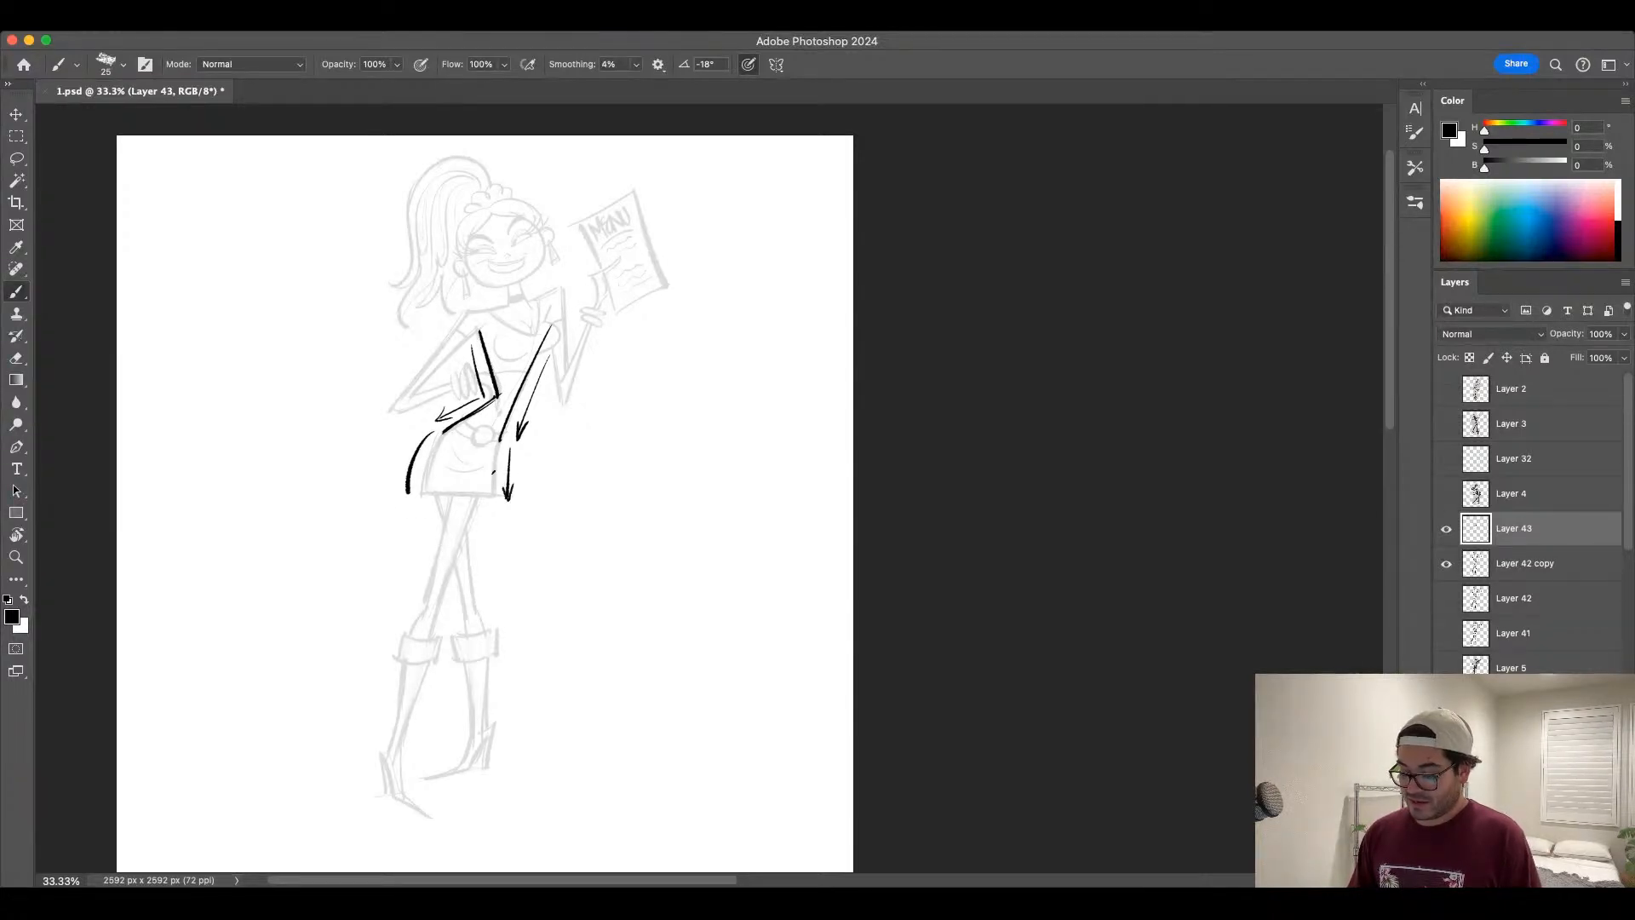
drag(403, 477, 416, 482)
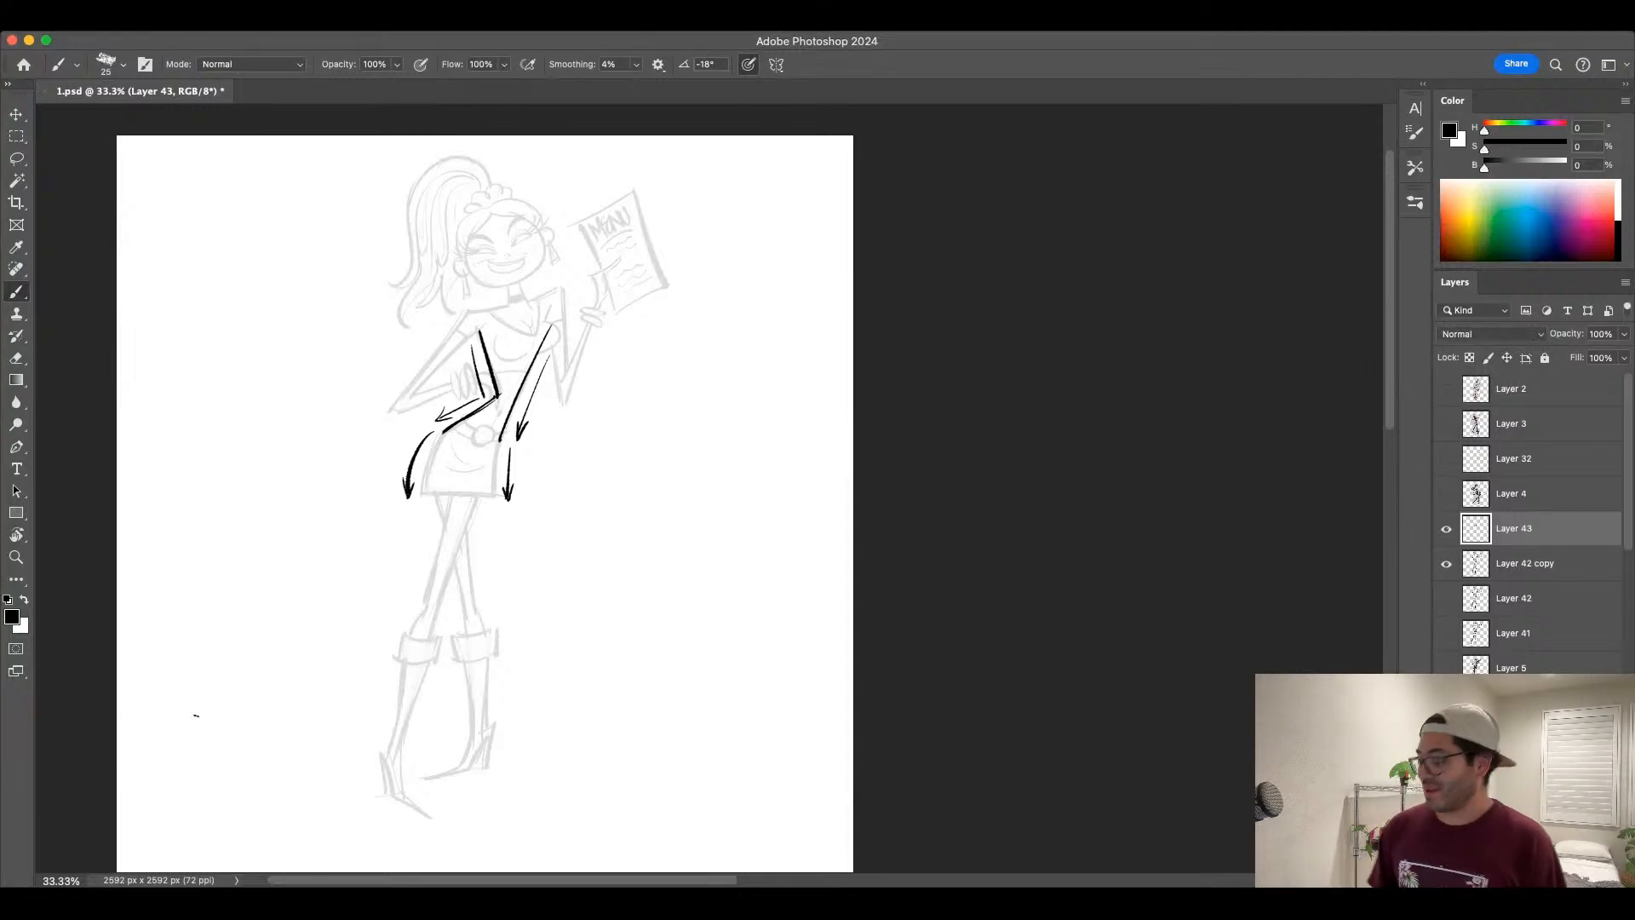
Step: Delete the arrow annotation layer and restore Layer 42 copy to 100% opacity
key(BackSpace)
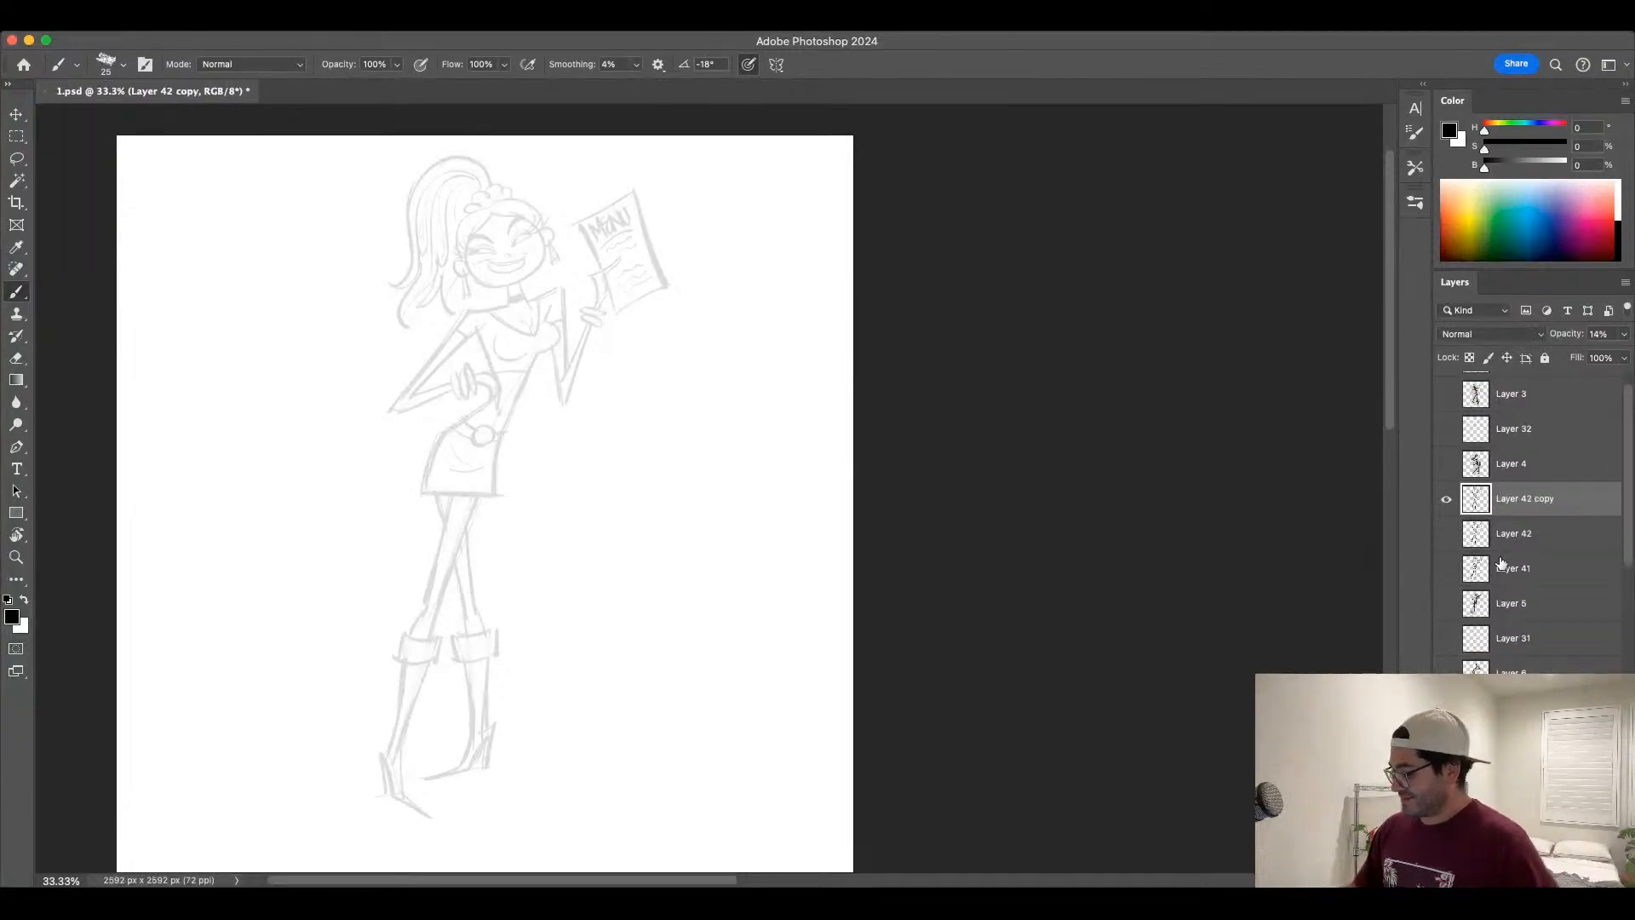
click(1599, 333)
text(100)
key(Return)
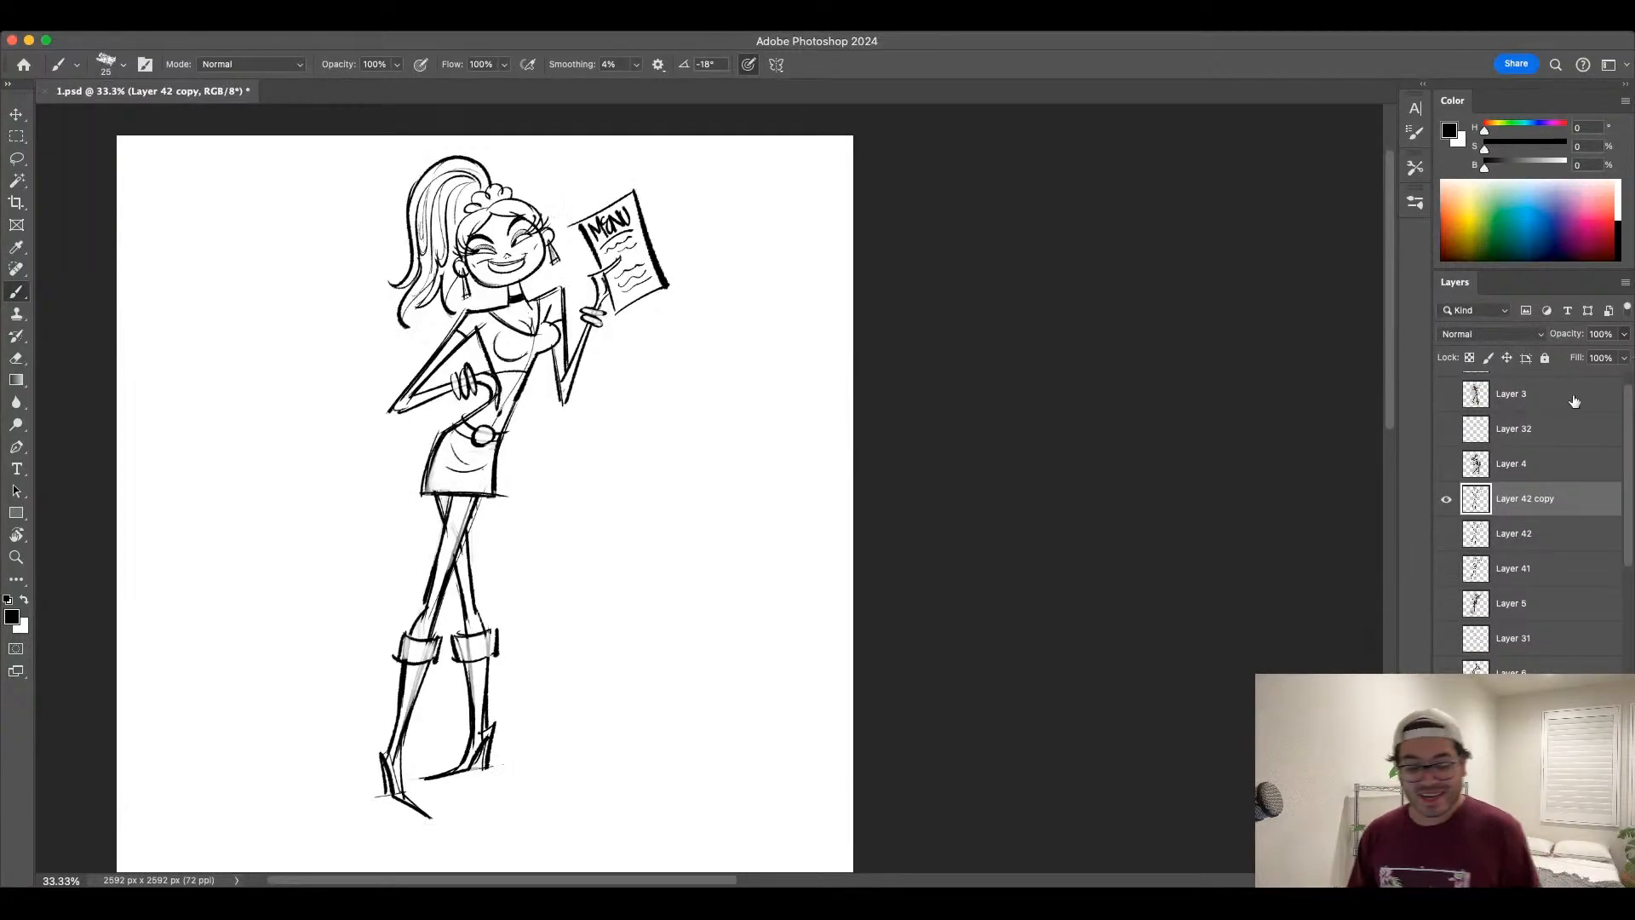
Step: Save the finished character drawing
key(super+s)
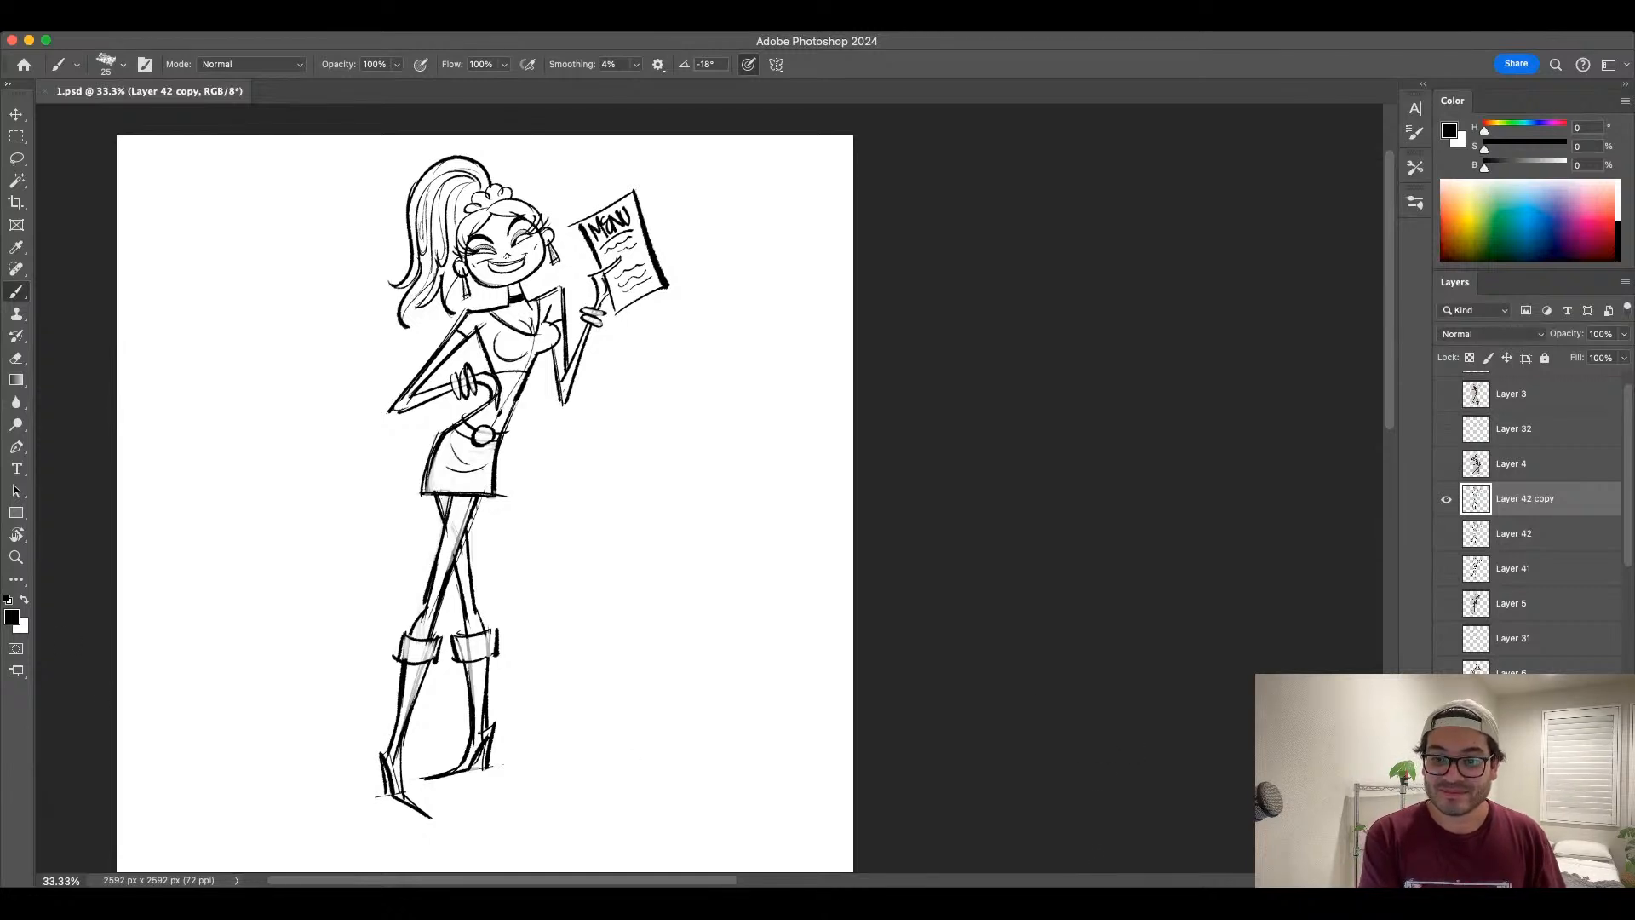
key(super+Tab)
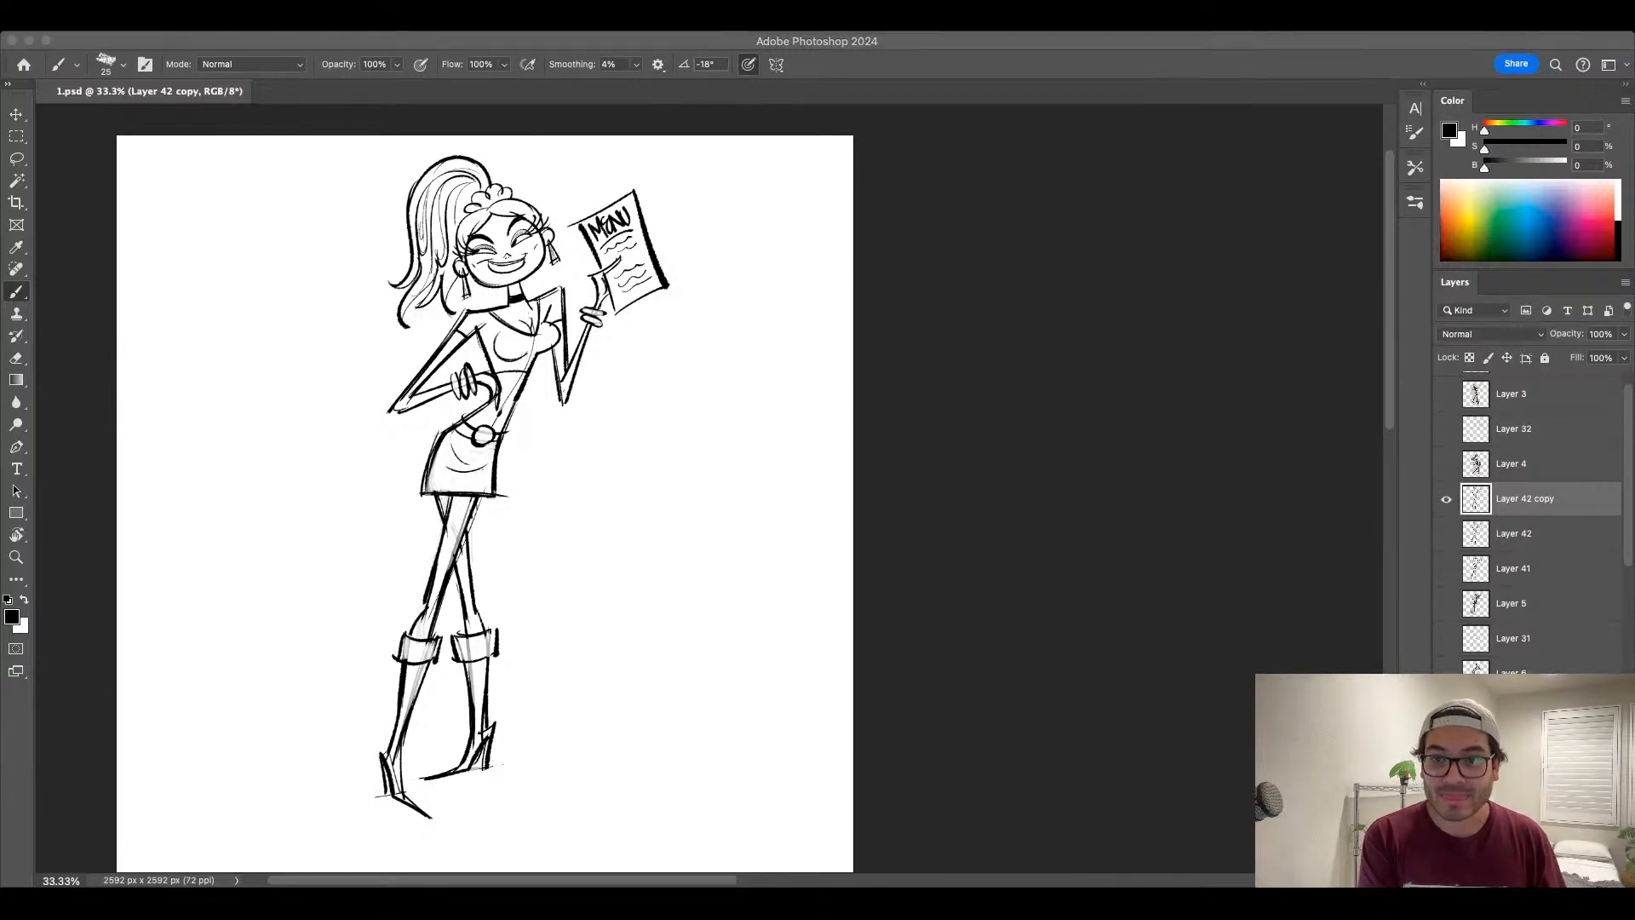